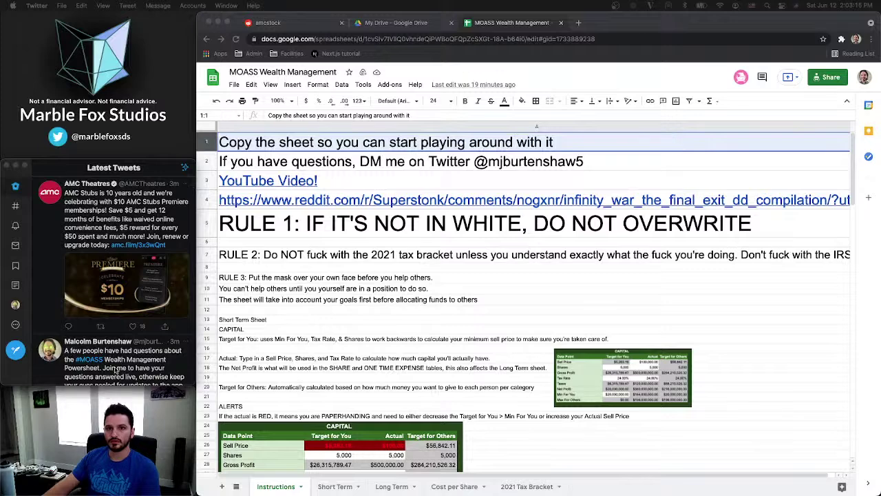
Set the QuickTime webcam window to Float on Top, then return to Chrome
{"action": "left_click", "coordinate": [124, 414]}
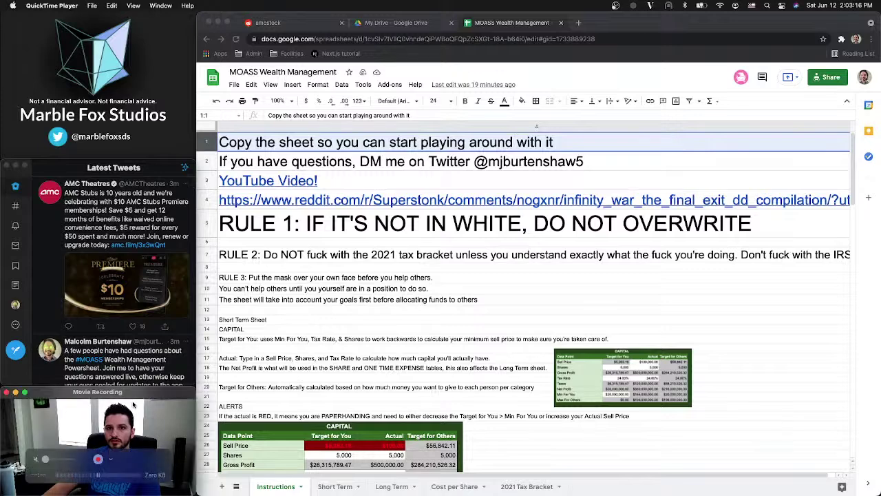
{"action": "left_click", "coordinate": [134, 7]}
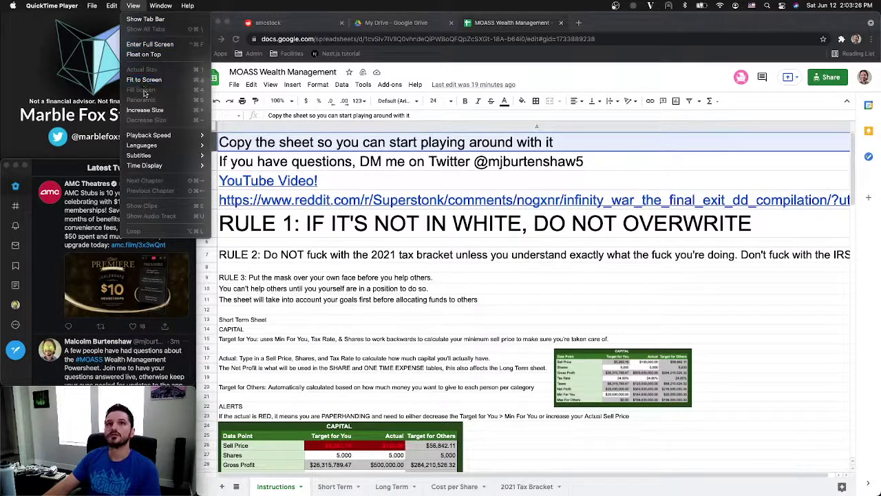
{"action": "left_click", "coordinate": [143, 55]}
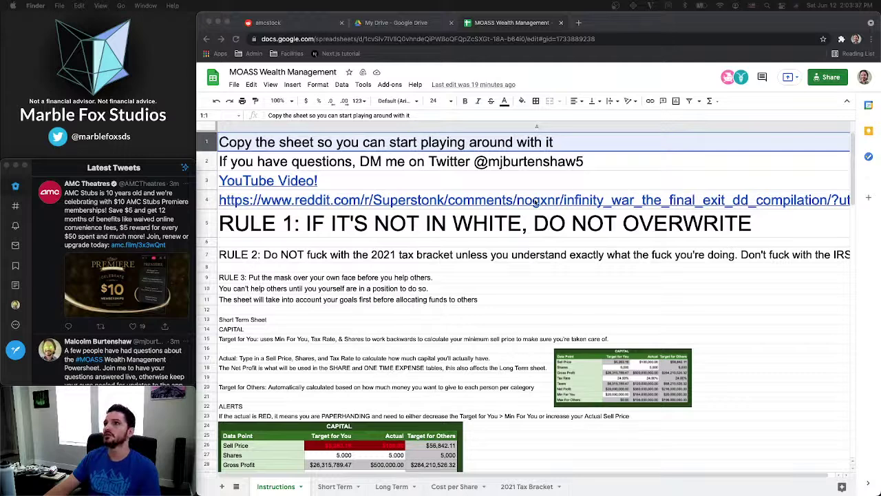
{"action": "left_click", "coordinate": [350, 143]}
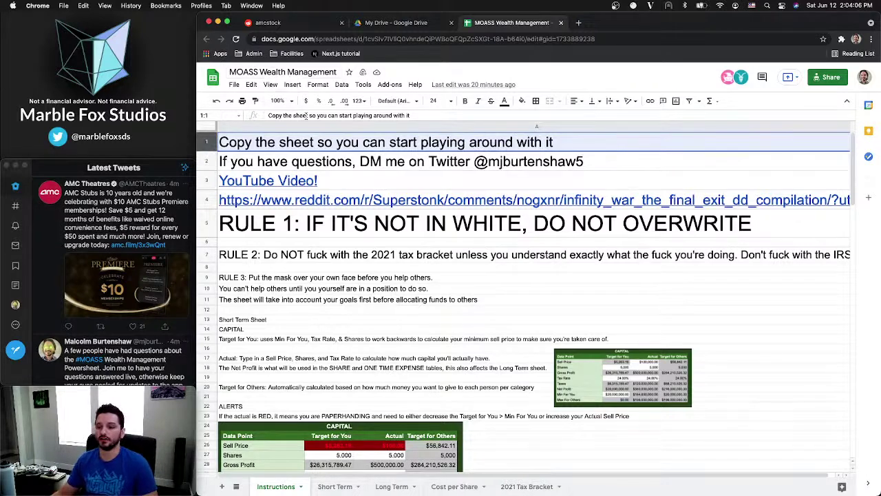
{"action": "left_click", "coordinate": [278, 143]}
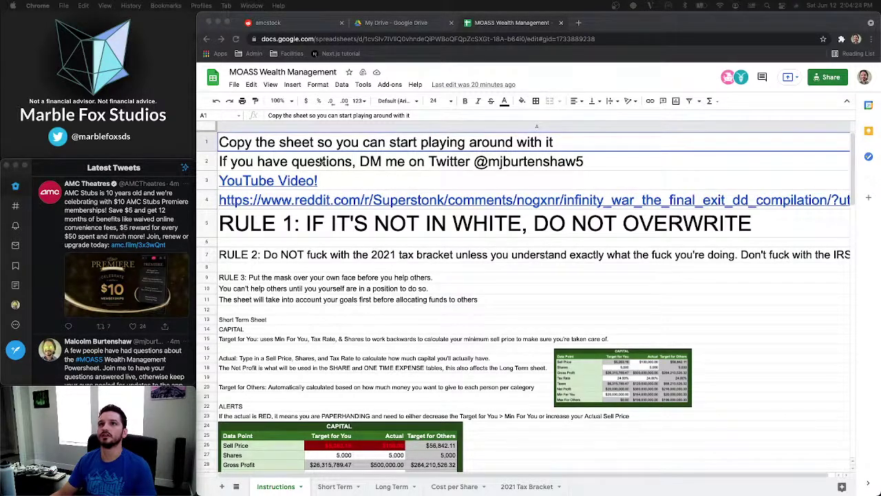
{"action": "left_click", "coordinate": [286, 144]}
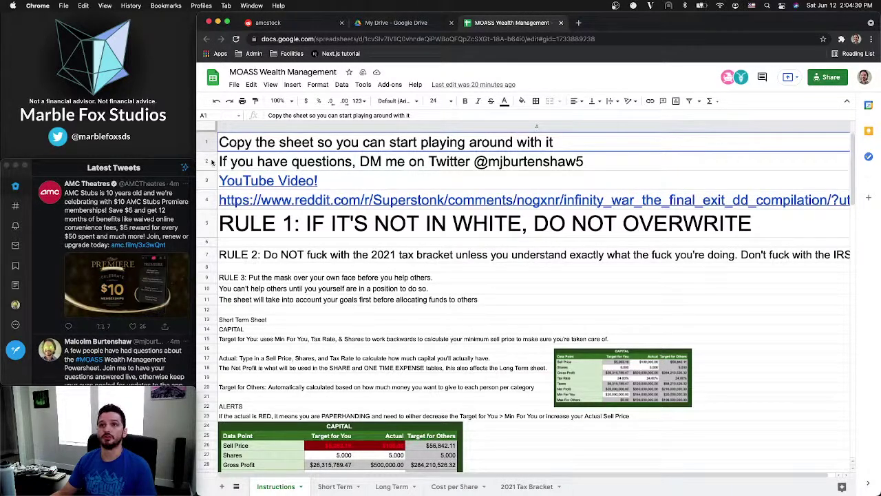
Insert four blank rows beneath the title row using Insert 1 below four times
{"action": "right_click", "coordinate": [210, 146]}
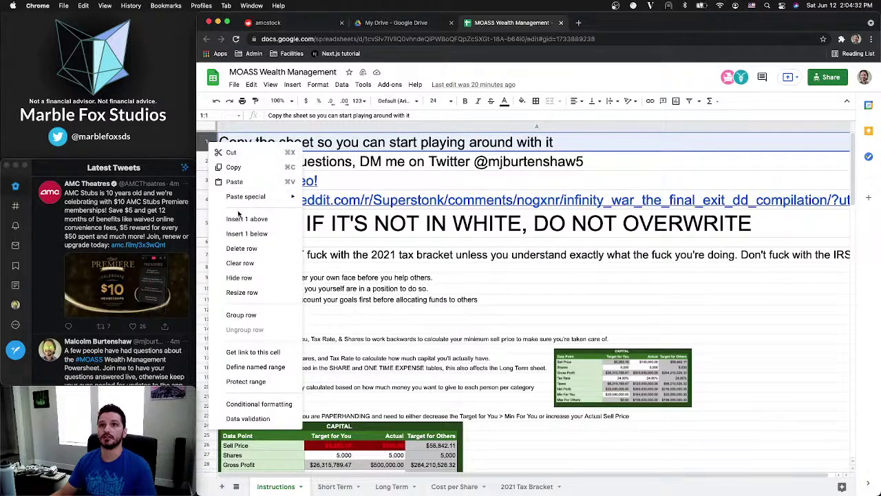
{"action": "left_click", "coordinate": [245, 235]}
{"action": "right_click", "coordinate": [213, 156]}
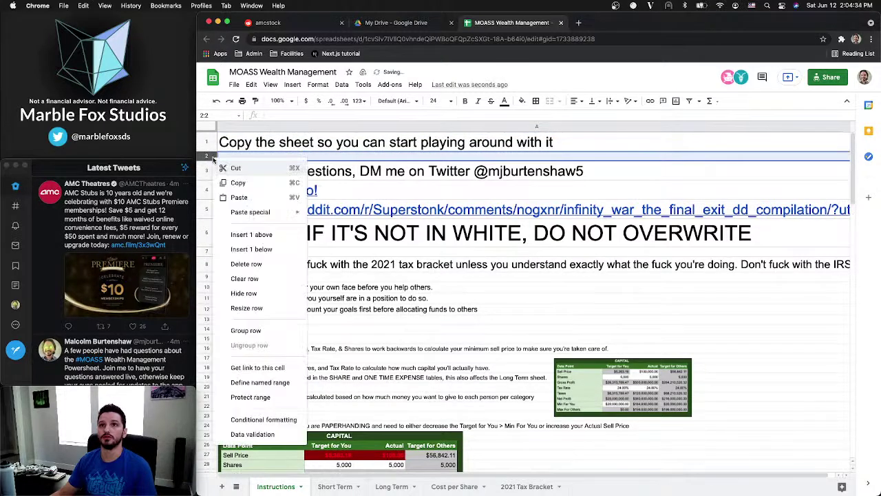
{"action": "left_click", "coordinate": [249, 249]}
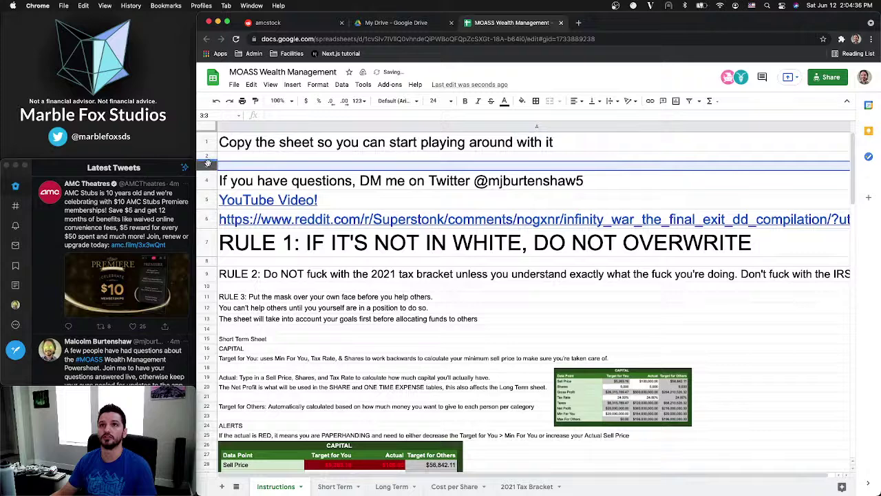
{"action": "right_click", "coordinate": [208, 166]}
{"action": "left_click", "coordinate": [247, 257]}
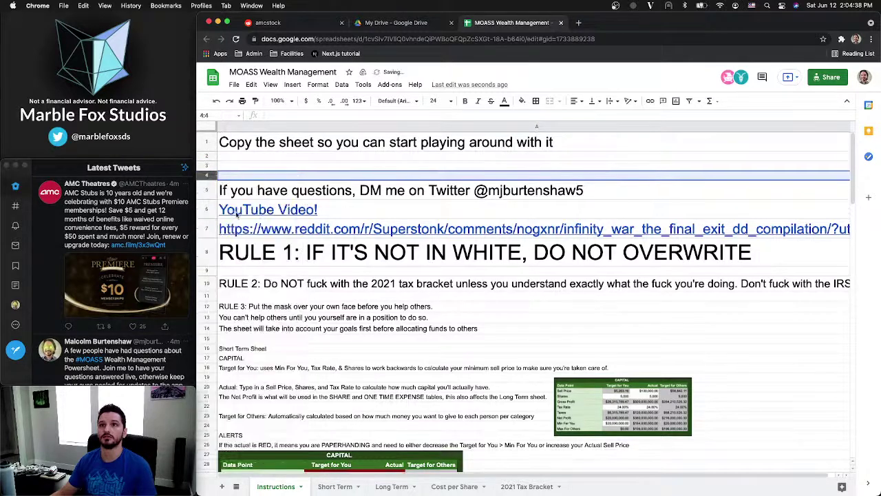
{"action": "right_click", "coordinate": [210, 175]}
{"action": "left_click", "coordinate": [247, 266]}
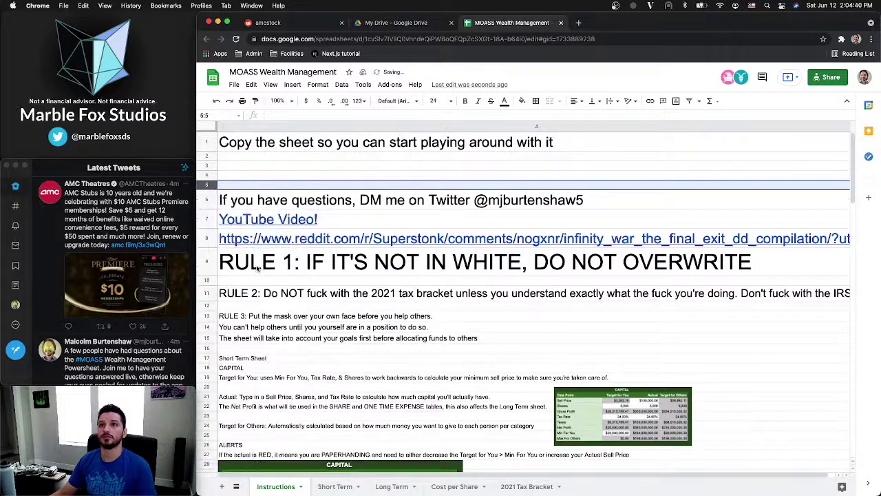
{"action": "left_click", "coordinate": [579, 142]}
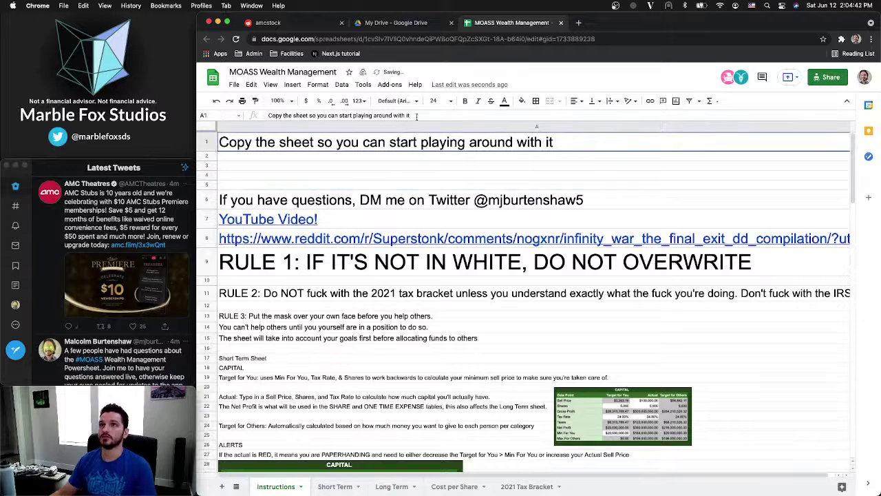
Enter '1. In the top left, click "File"' into cell A2
{"action": "left_click", "coordinate": [267, 158]}
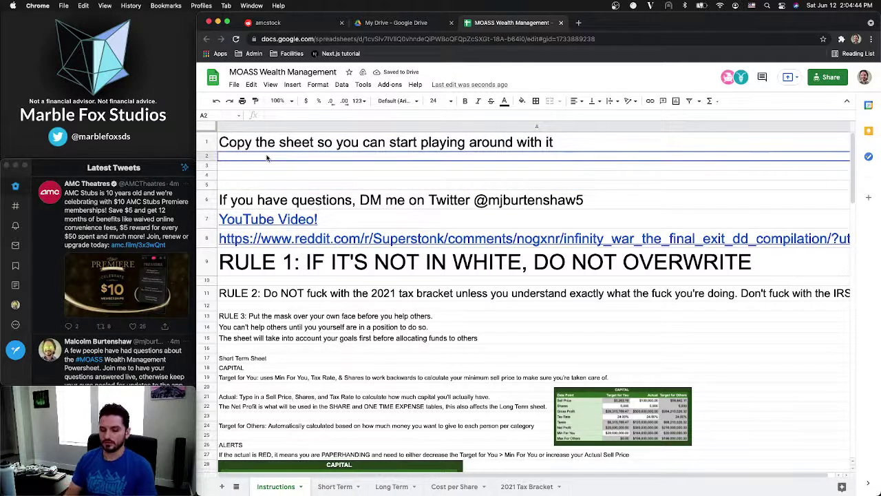
{"action": "type", "text": "1."}
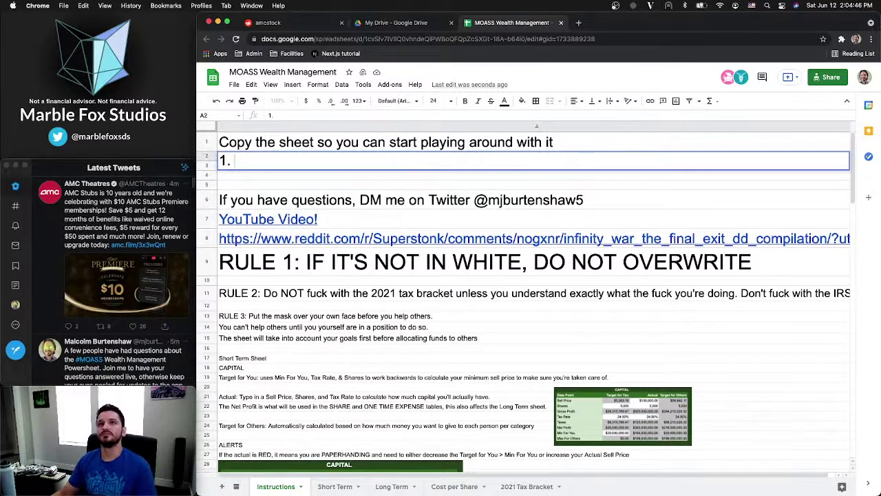
{"action": "type", "text": " In"}
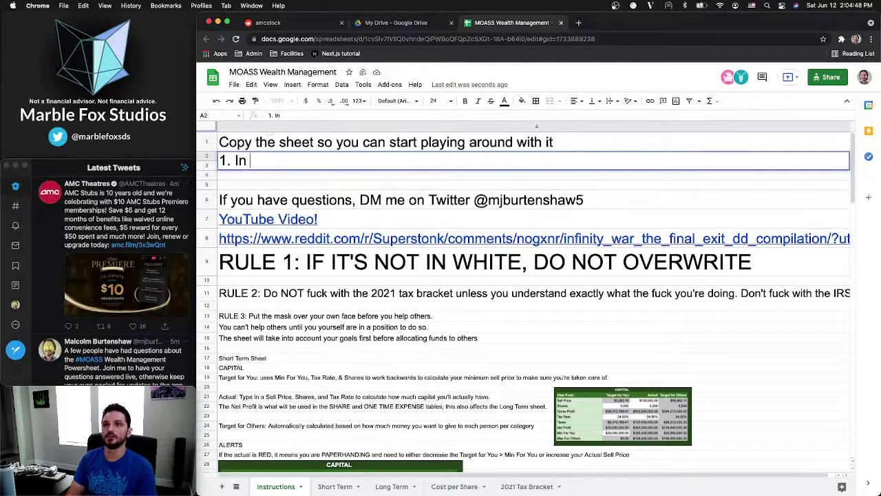
{"action": "type", "text": " the top lef"}
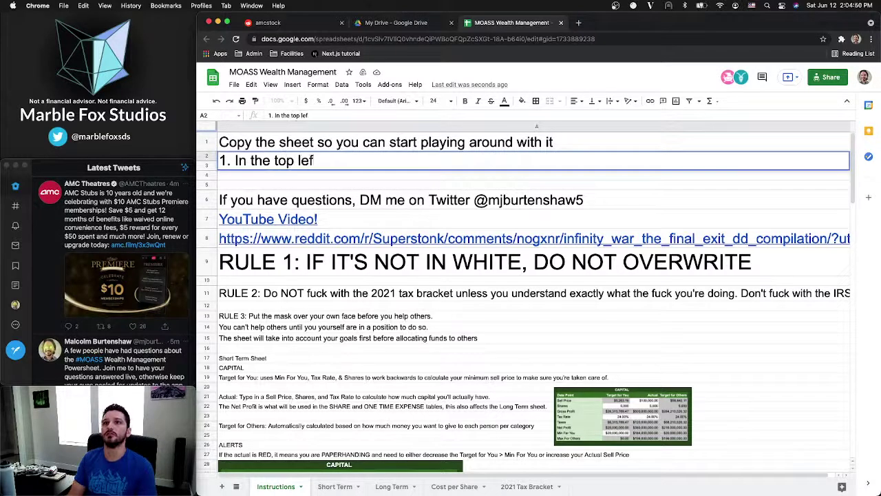
{"action": "type", "text": "t, cli"}
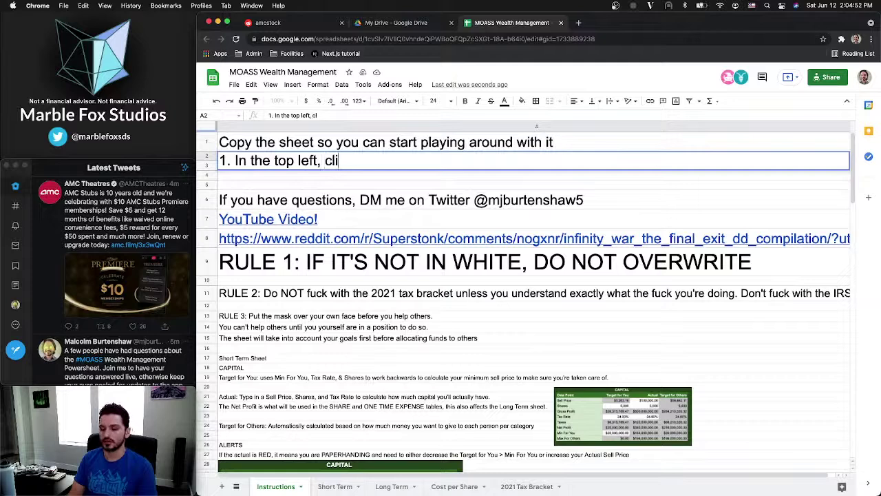
{"action": "type", "text": "ck "}
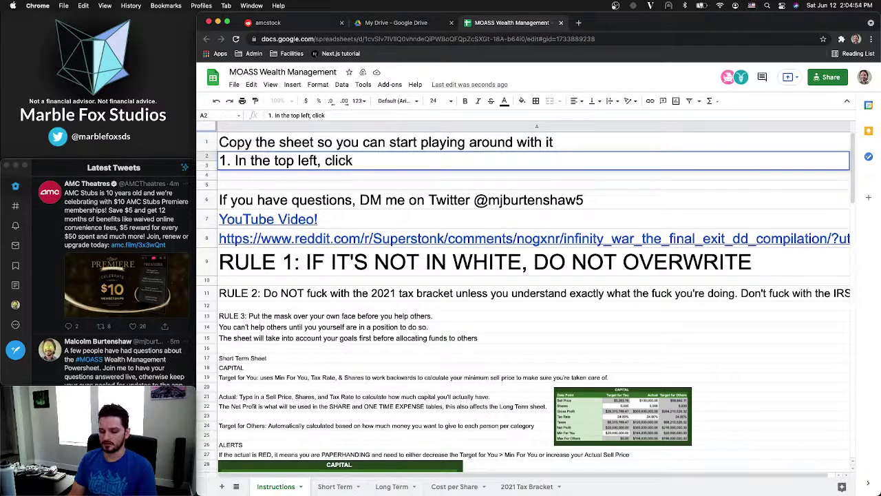
{"action": "type", "text": "\"Fil"}
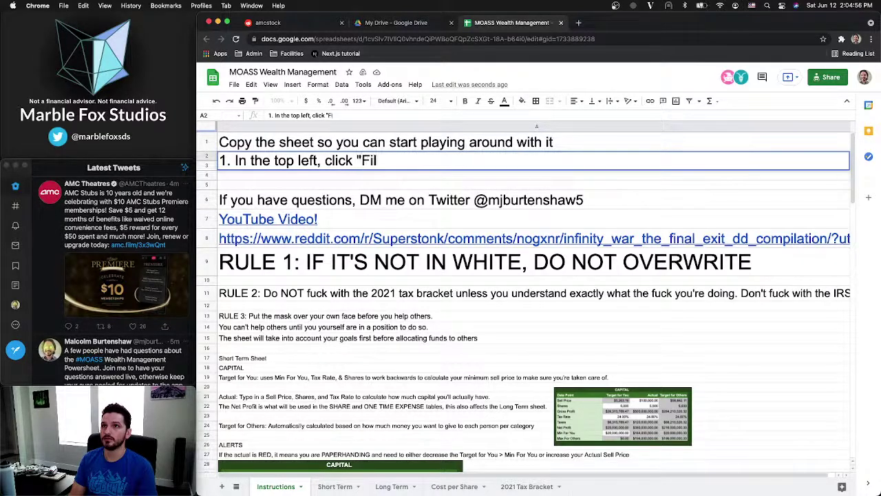
{"action": "type", "text": "e\""}
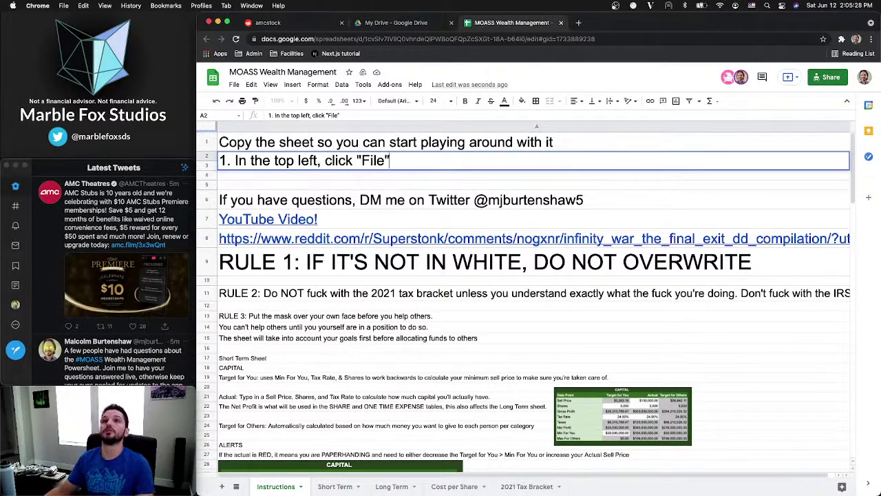
{"action": "left_click", "coordinate": [235, 159]}
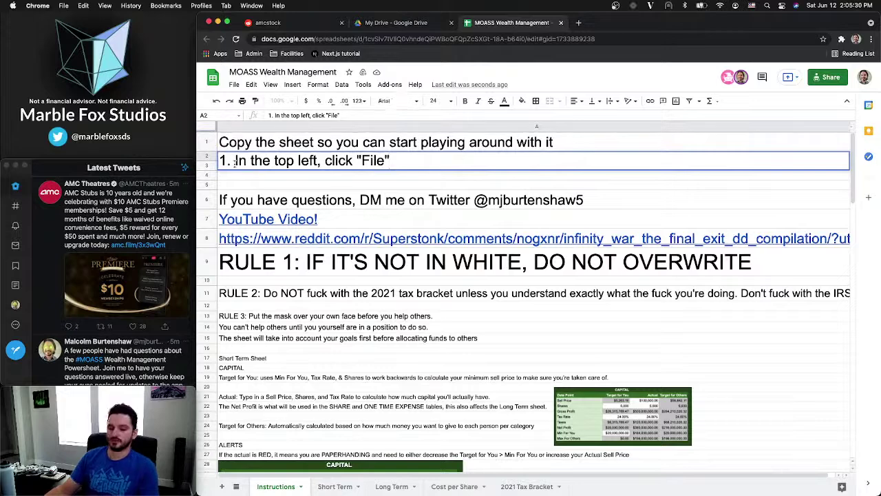
Overwrite the A2 text with the heading 'Desktop Setup:'
{"action": "left_click_drag", "start_coordinate": [390, 160], "coordinate": [218, 160]}
{"action": "type", "text": "M"}
{"action": "key", "text": "BackSpace"}
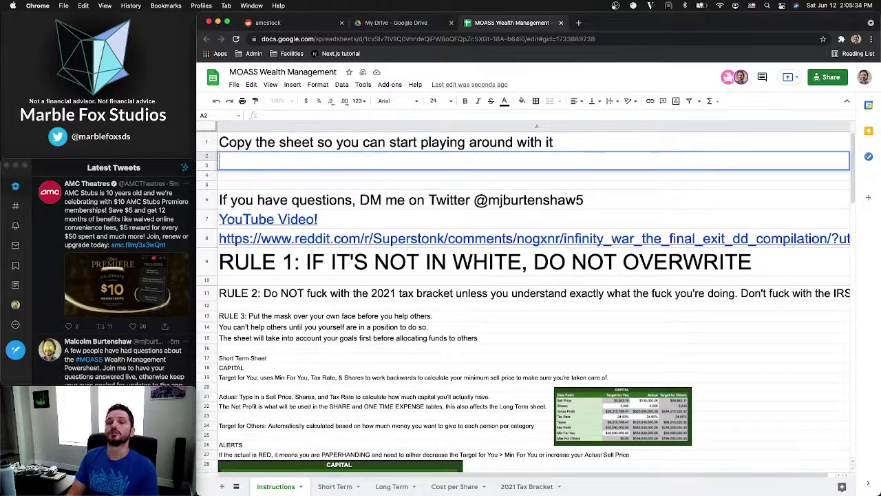
{"action": "type", "text": "Desktop "}
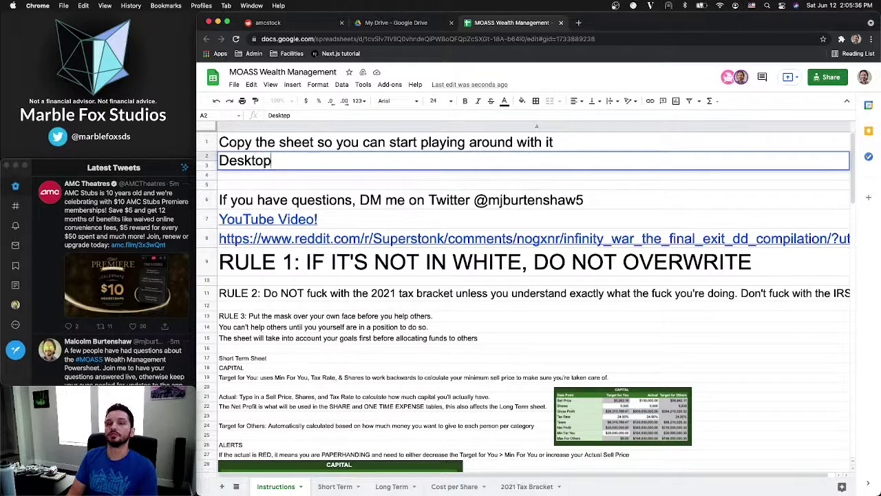
{"action": "type", "text": "Setup"}
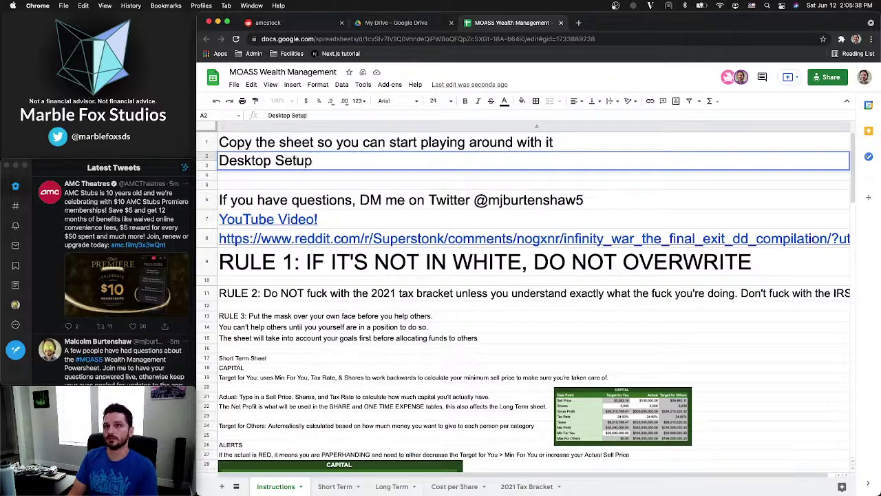
{"action": "type", "text": ":"}
{"action": "key", "text": "Return"}
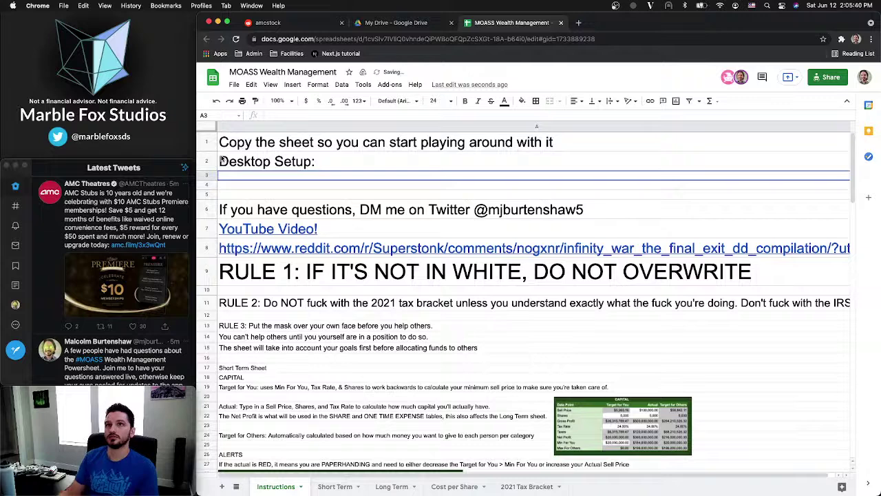
{"action": "left_click", "coordinate": [234, 195], "text": "shift"}
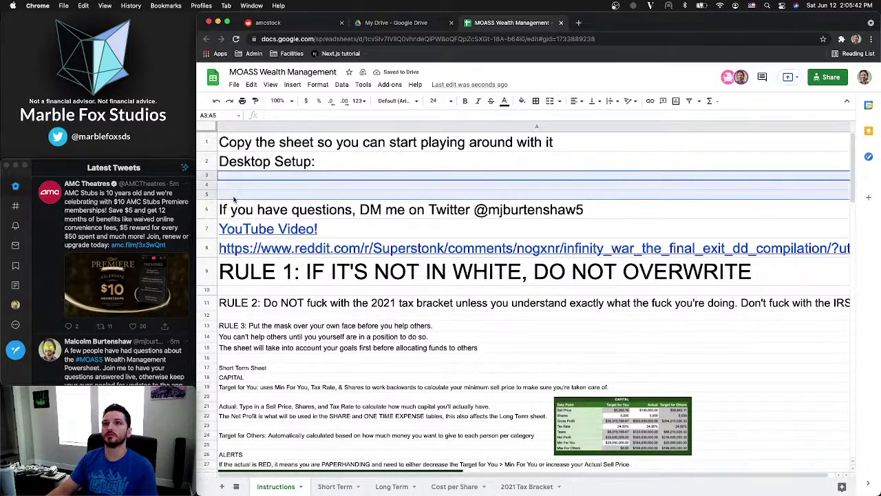
Set A3:A5 to font size 10 and enter step 1 'Click "File" in the top-left of the screen, below the title' in A3
{"action": "left_click", "coordinate": [446, 101]}
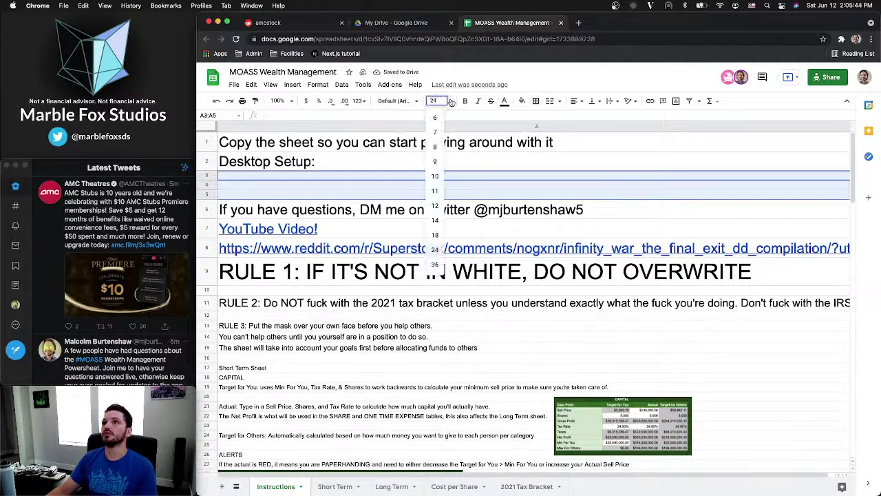
{"action": "left_click", "coordinate": [435, 181]}
{"action": "left_click", "coordinate": [337, 177]}
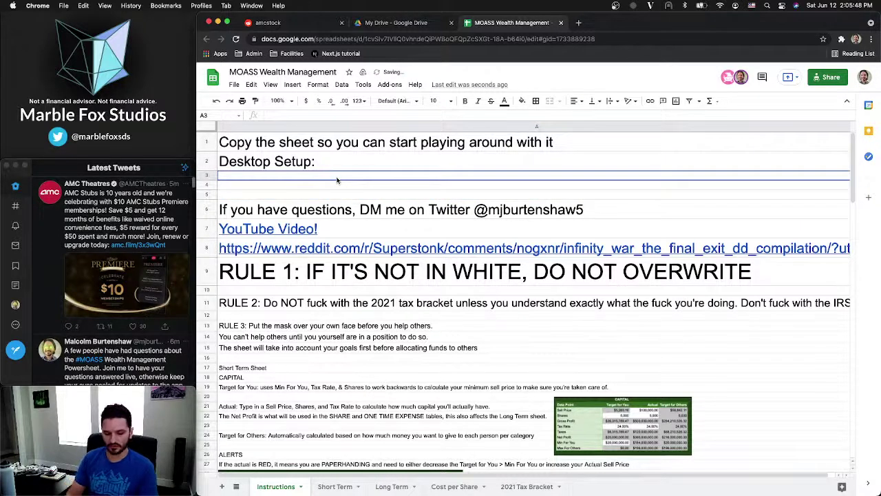
{"action": "type", "text": "1"}
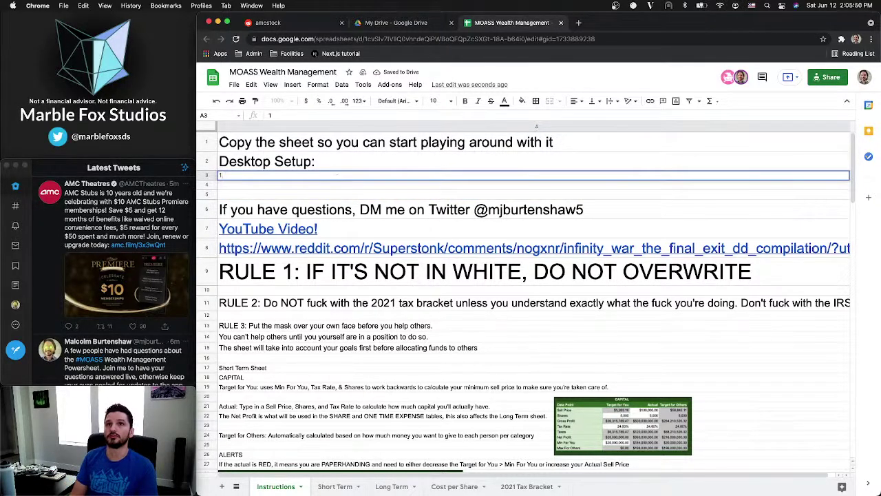
{"action": "type", "text": ". Click"}
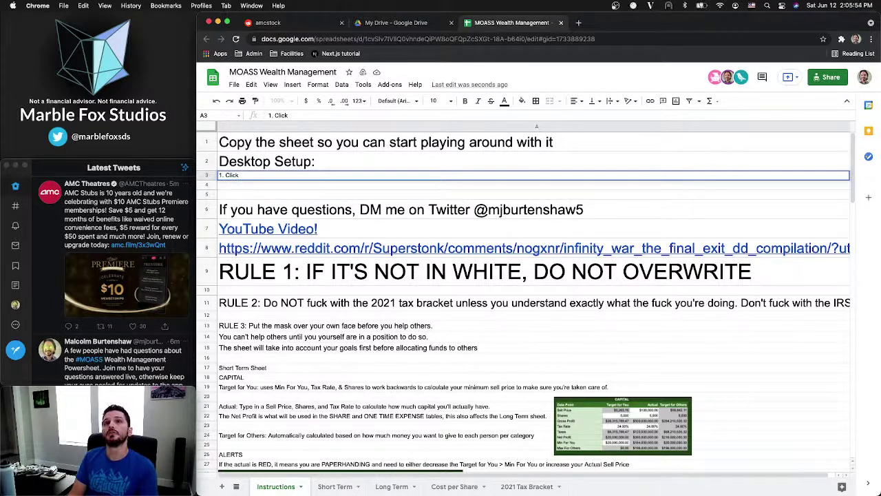
{"action": "type", "text": " \""}
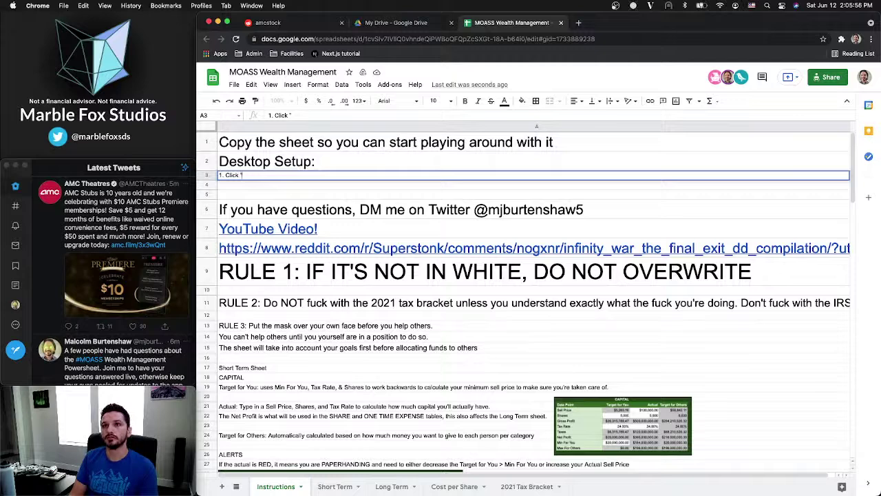
{"action": "type", "text": "File\" in th"}
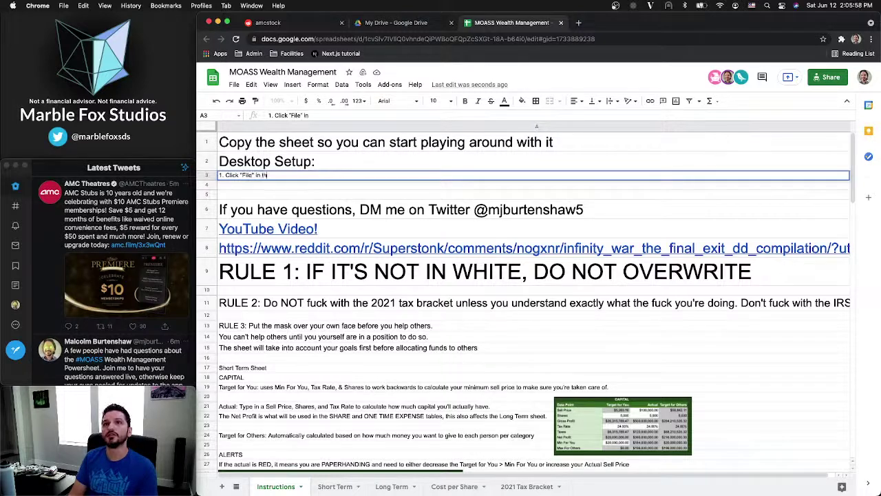
{"action": "type", "text": "e top-lef"}
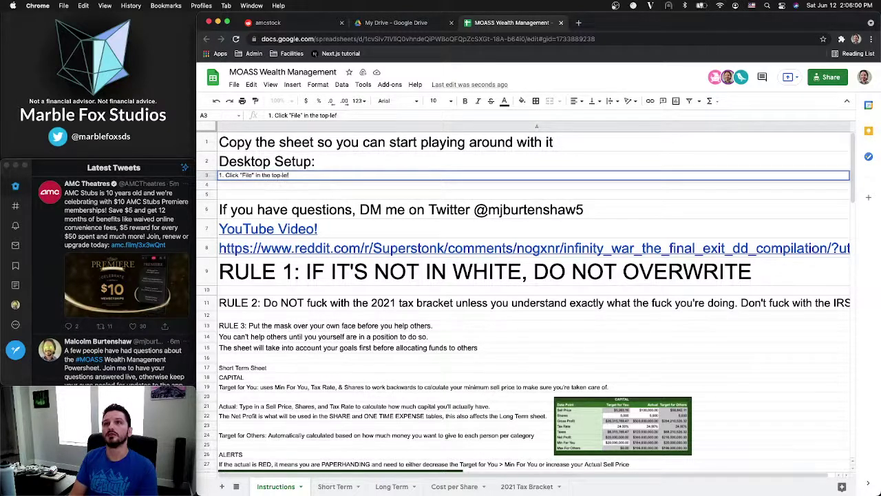
{"action": "type", "text": "t of the"}
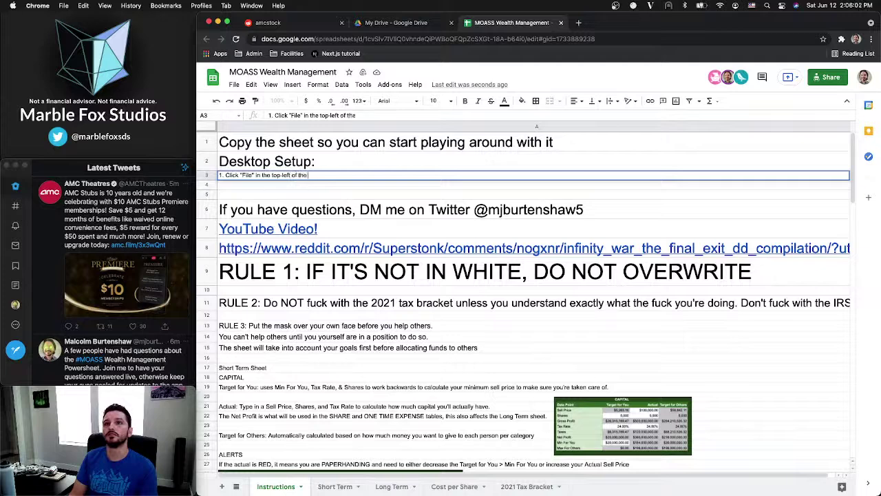
{"action": "type", "text": " screen"}
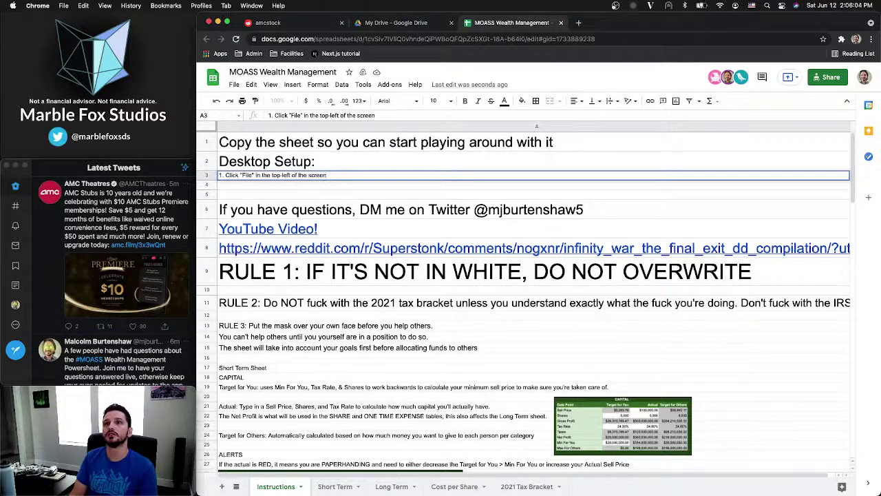
{"action": "type", "text": ", belo"}
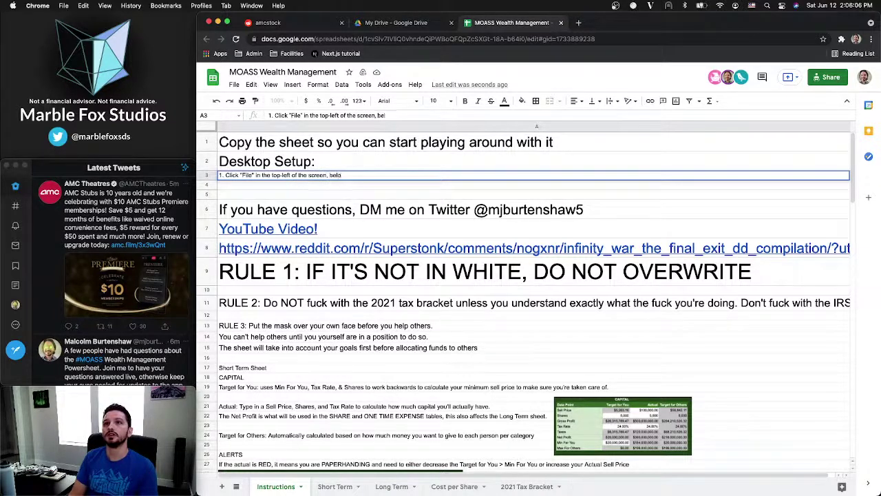
{"action": "type", "text": "w the title"}
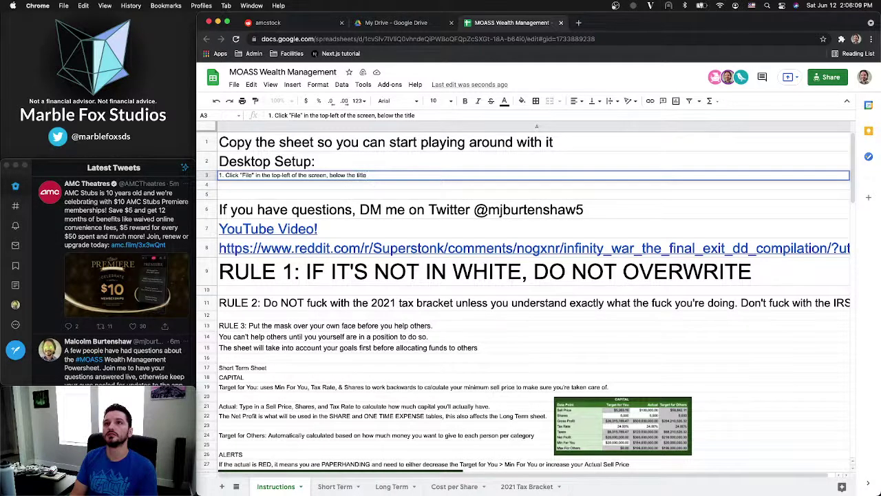
{"action": "key", "text": "Return"}
{"action": "type", "text": "2."}
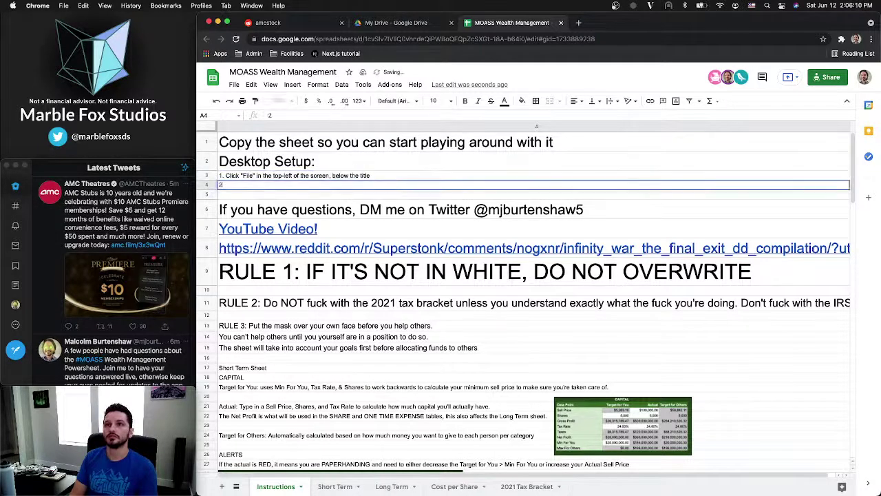
{"action": "left_click", "coordinate": [235, 84]}
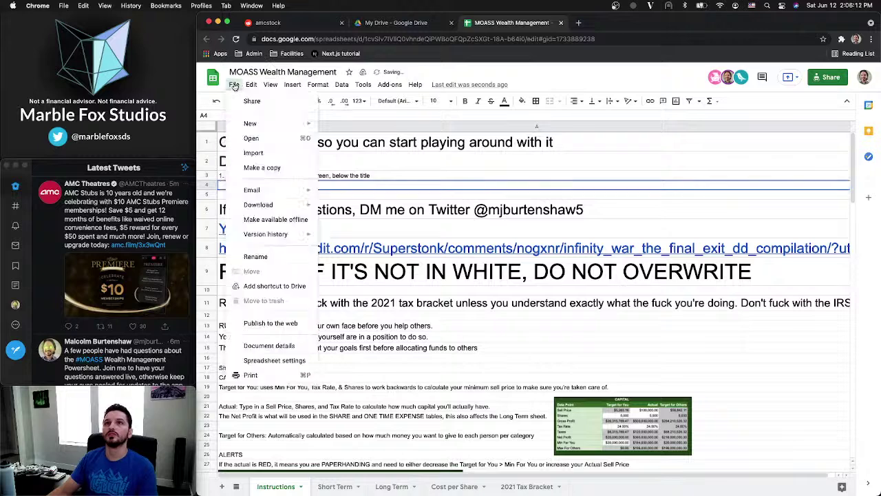
{"action": "left_click", "coordinate": [235, 84]}
{"action": "left_click", "coordinate": [235, 84]}
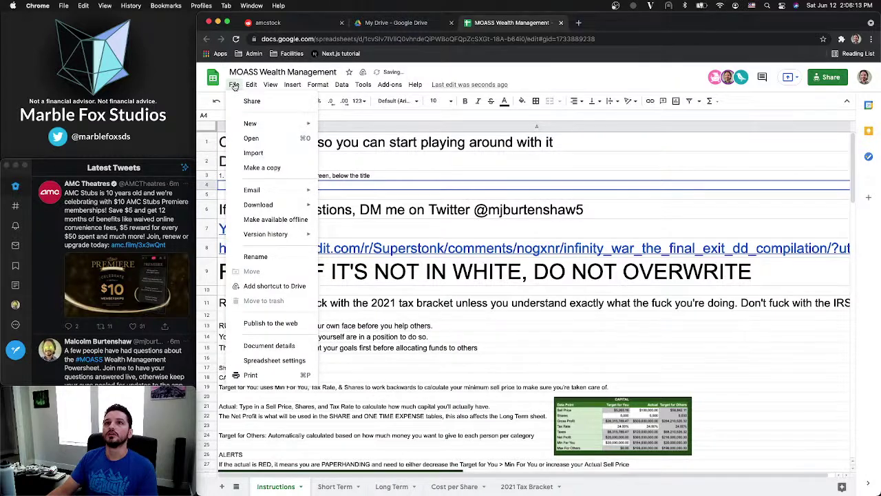
{"action": "left_click", "coordinate": [359, 186]}
{"action": "key", "text": "Return"}
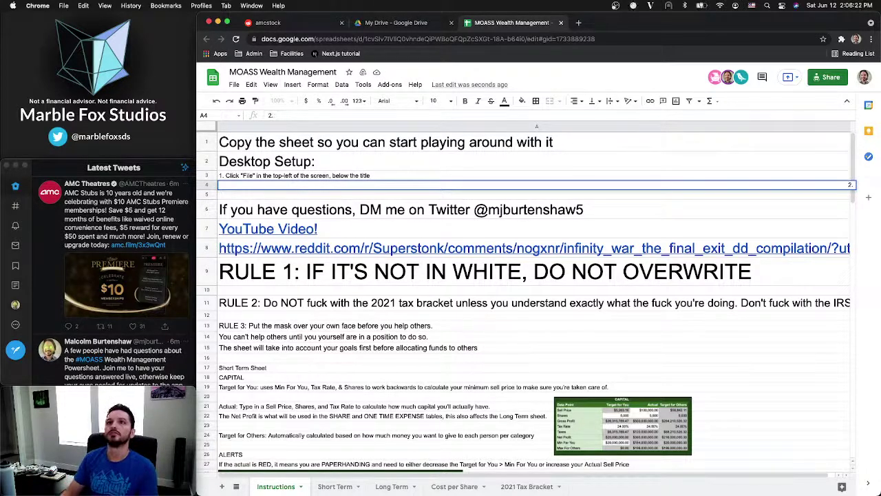
Correct cell A4 so it reads '2. Click "Make a Copy"'
{"action": "left_click", "coordinate": [348, 171]}
{"action": "left_click", "coordinate": [298, 185]}
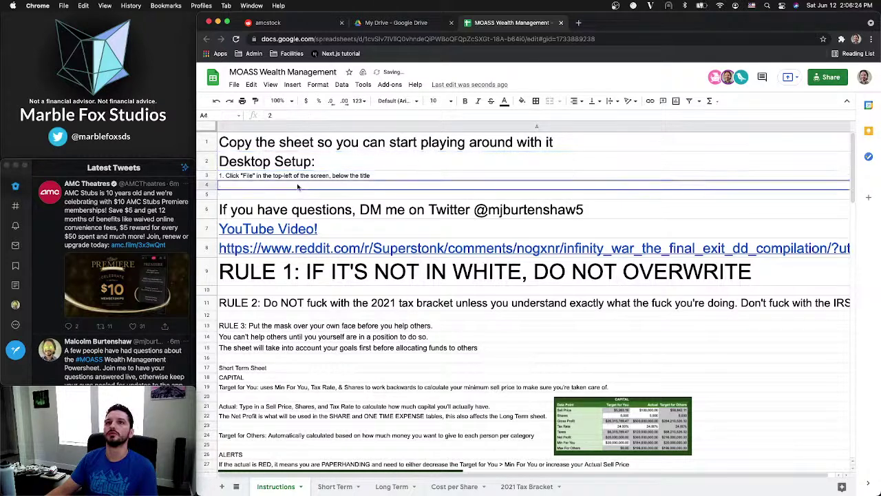
{"action": "double_click", "coordinate": [298, 186]}
{"action": "type", "text": "."}
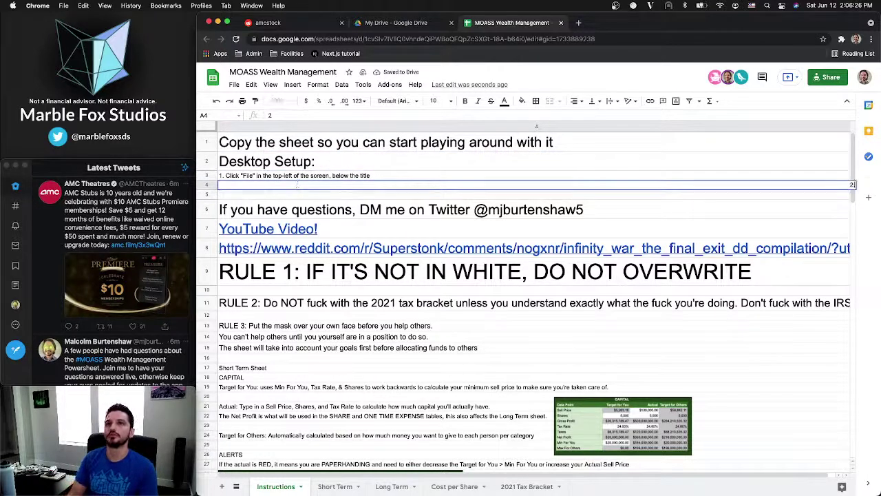
{"action": "type", "text": " Make"}
{"action": "key", "text": "BackSpace"}
{"action": "key", "text": "BackSpace"}
{"action": "key", "text": "BackSpace"}
{"action": "key", "text": "BackSpace"}
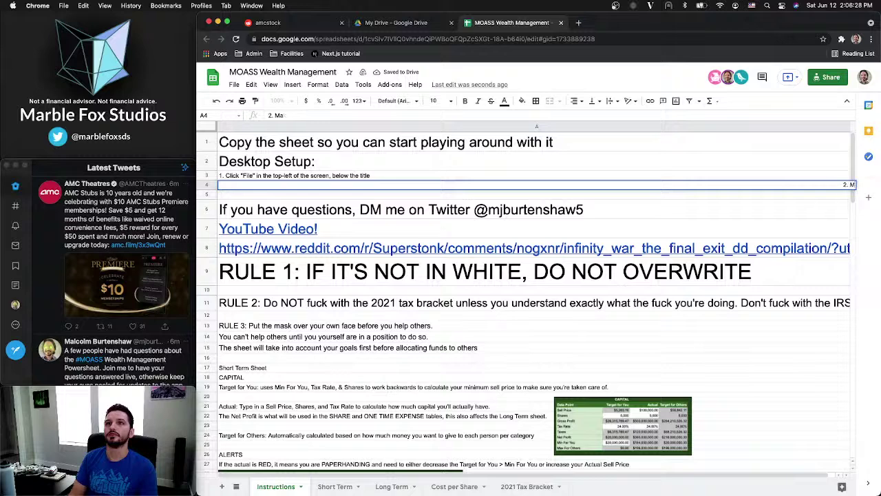
{"action": "type", "text": "Click"}
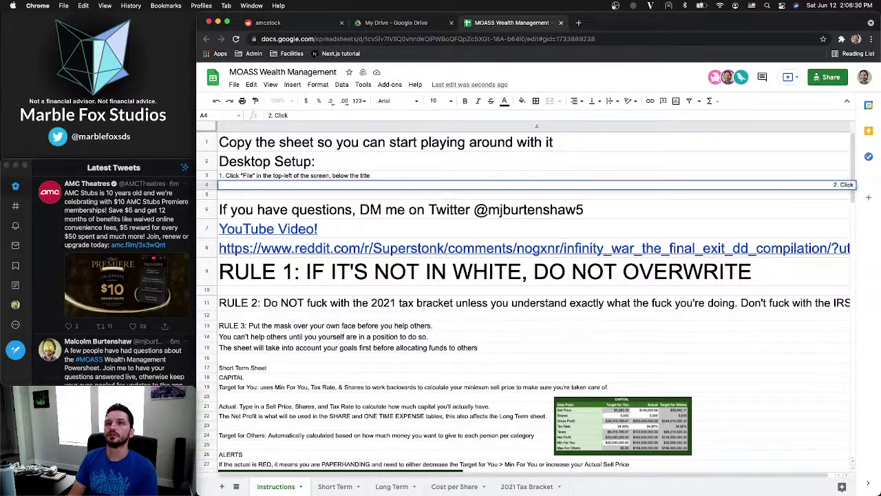
{"action": "type", "text": " \"Make a"}
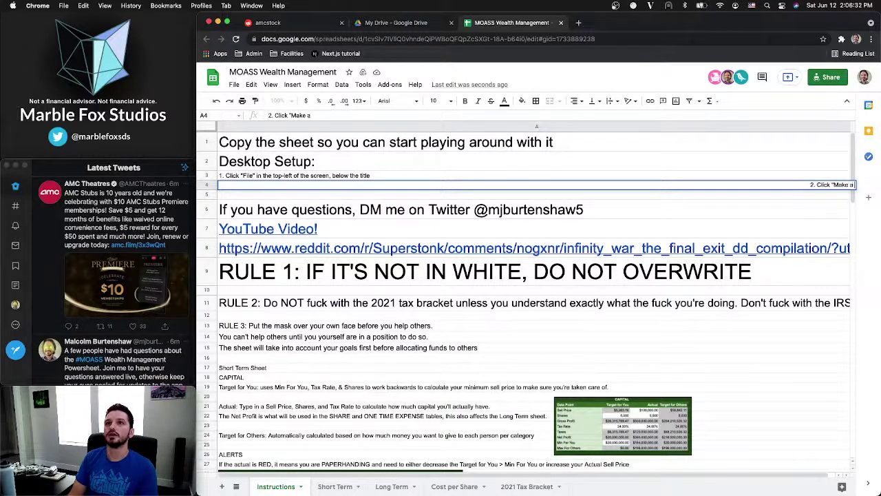
{"action": "type", "text": " Copy\""}
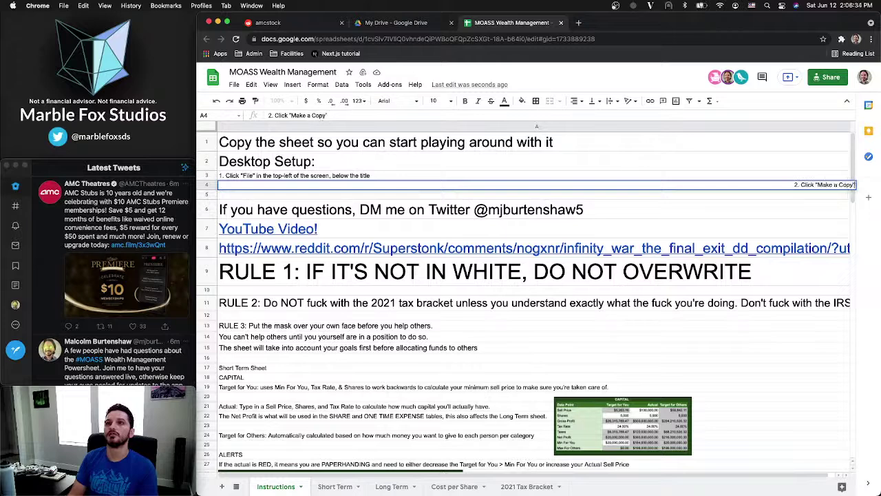
{"action": "key", "text": "Return"}
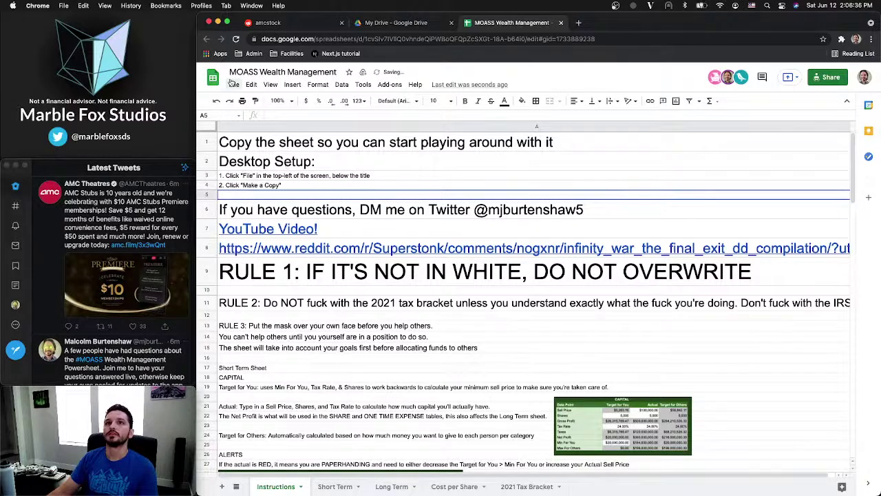
{"action": "left_click", "coordinate": [235, 84]}
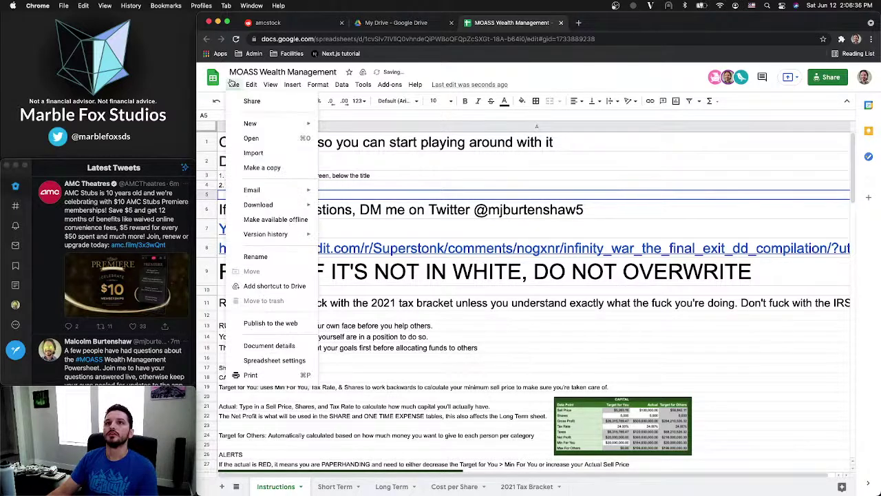
{"action": "left_click", "coordinate": [555, 80]}
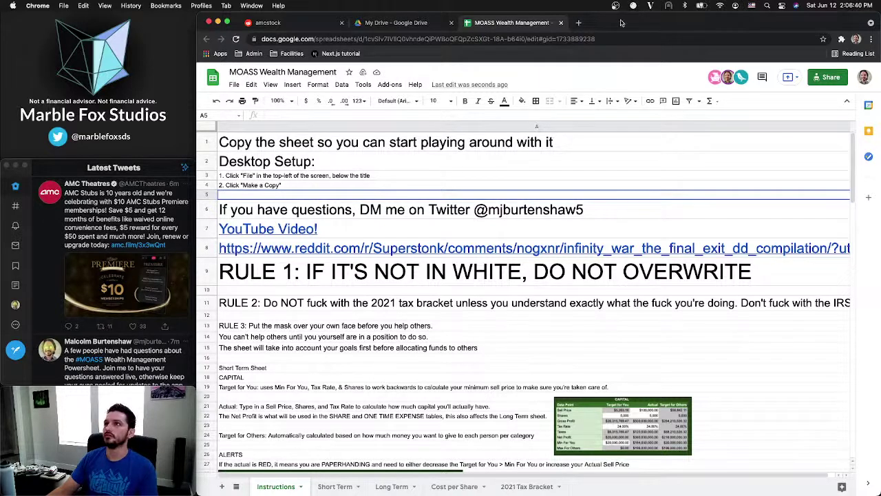
{"action": "left_click", "coordinate": [865, 77]}
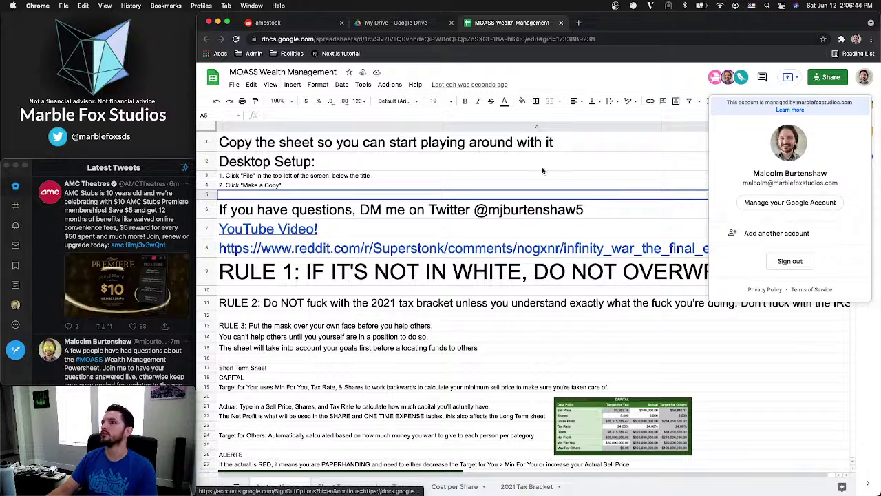
{"action": "left_click", "coordinate": [511, 166]}
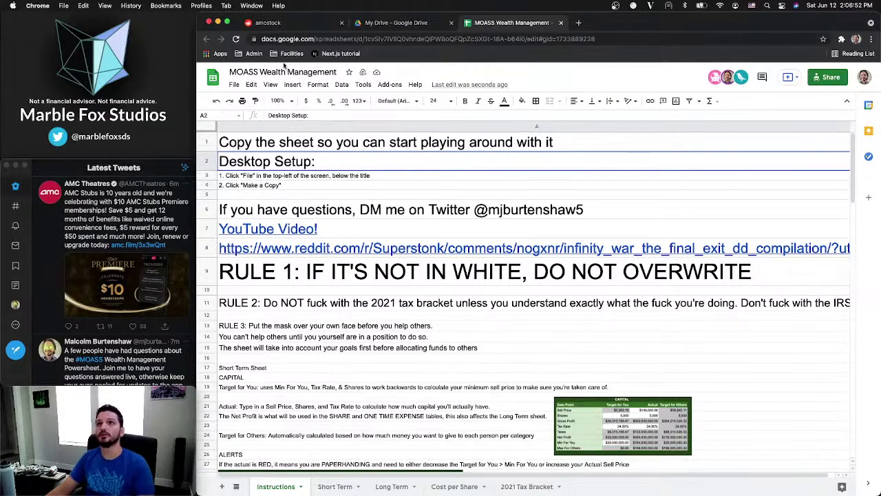
Move the old Wealth Management spreadsheet in My Drive to the trash
{"action": "left_click", "coordinate": [409, 26]}
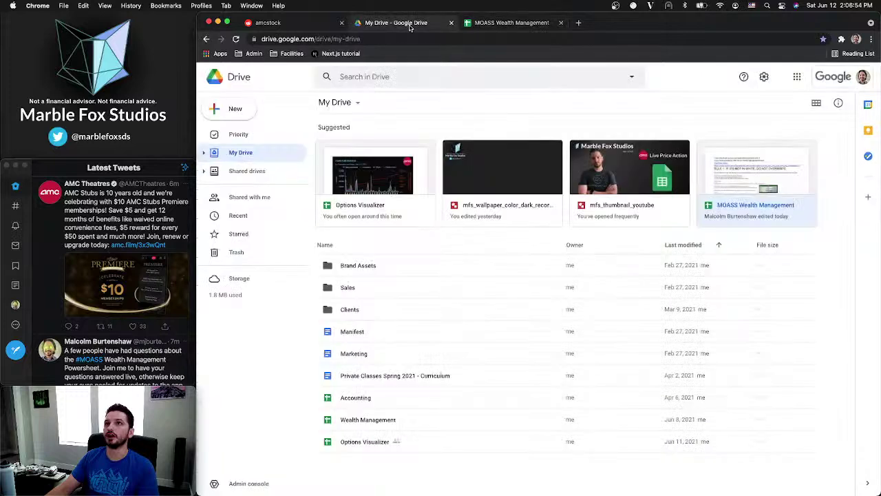
{"action": "left_click", "coordinate": [405, 422]}
{"action": "right_click", "coordinate": [424, 423]}
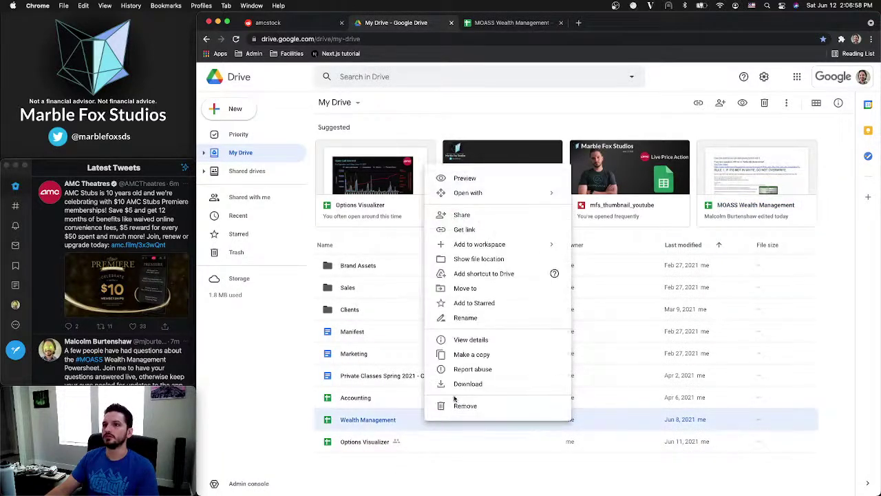
{"action": "left_click", "coordinate": [464, 408]}
{"action": "left_click", "coordinate": [565, 309]}
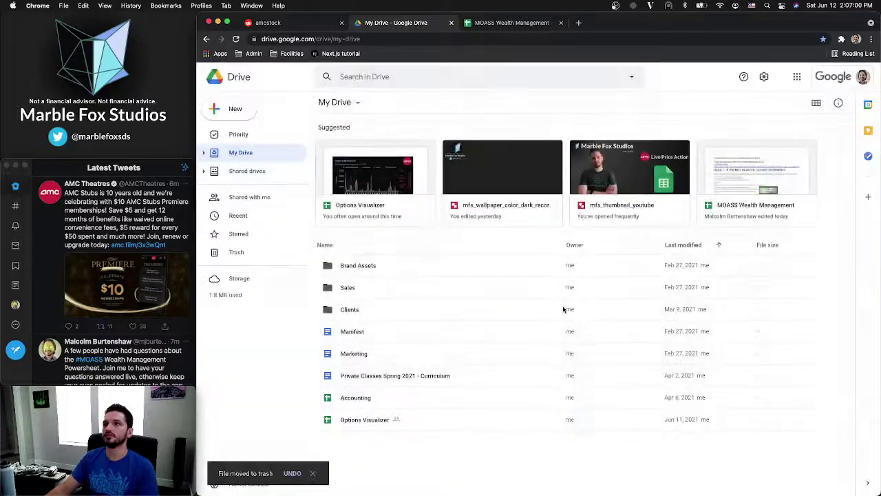
Empty the Drive trash, deleting all trashed files forever
{"action": "left_click", "coordinate": [237, 253]}
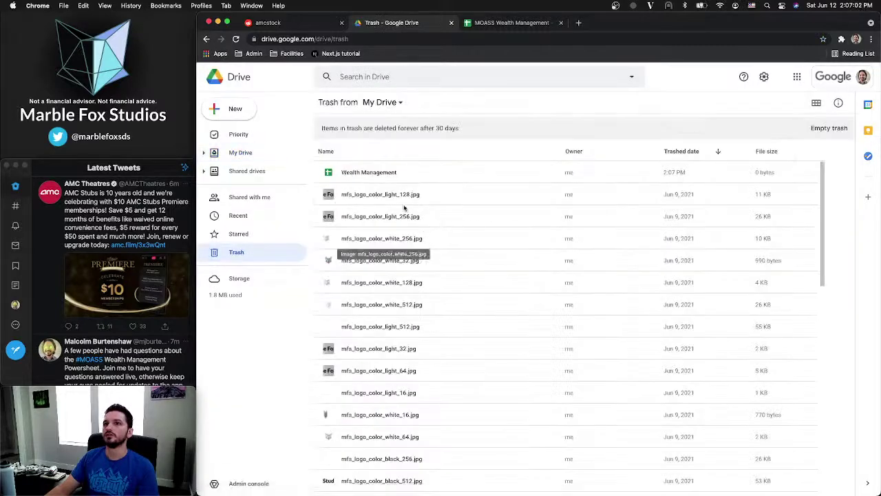
{"action": "key", "text": "super+a"}
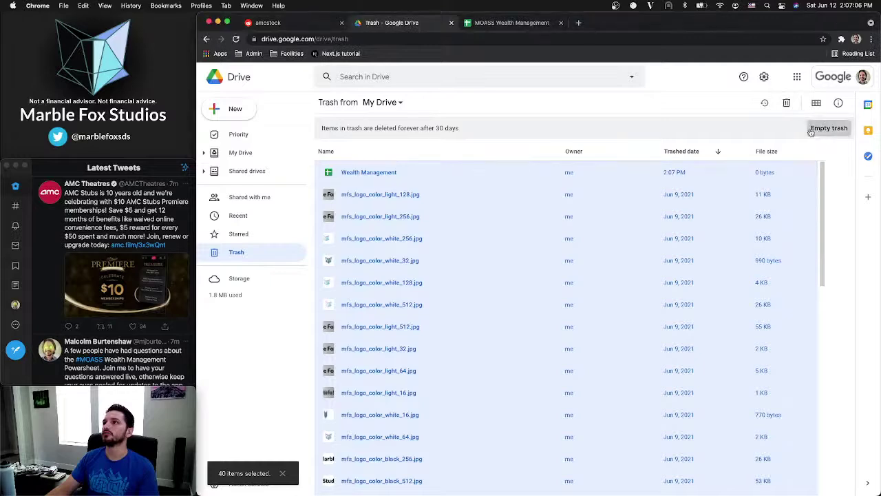
{"action": "left_click", "coordinate": [829, 129]}
{"action": "left_click", "coordinate": [610, 303]}
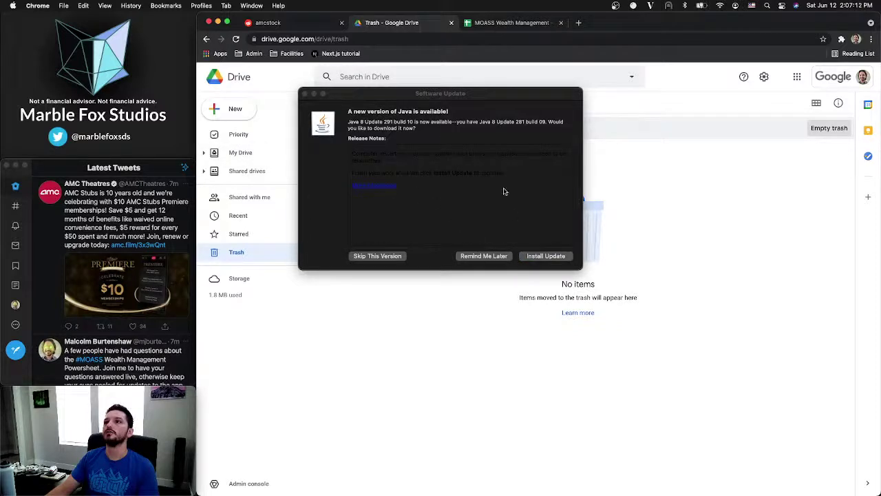
Start downloading Java 8 Update 291 and move the progress window aside
{"action": "left_click_drag", "start_coordinate": [444, 97], "coordinate": [481, 132]}
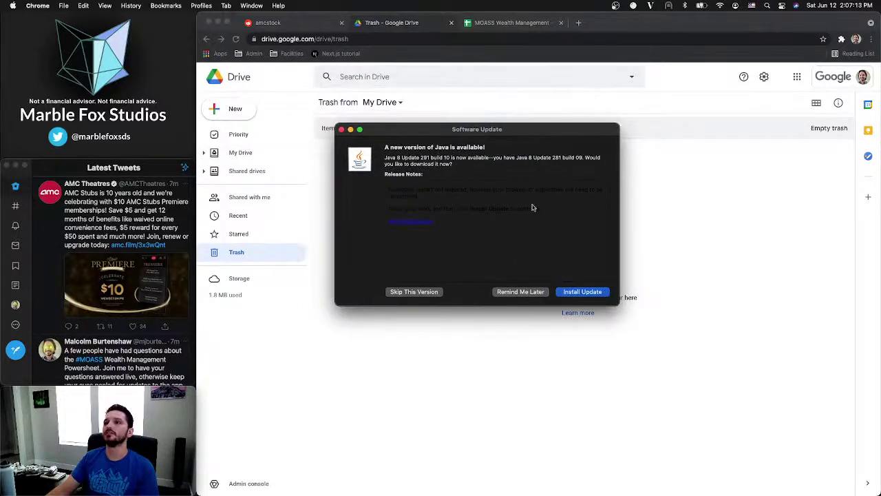
{"action": "left_click", "coordinate": [580, 296]}
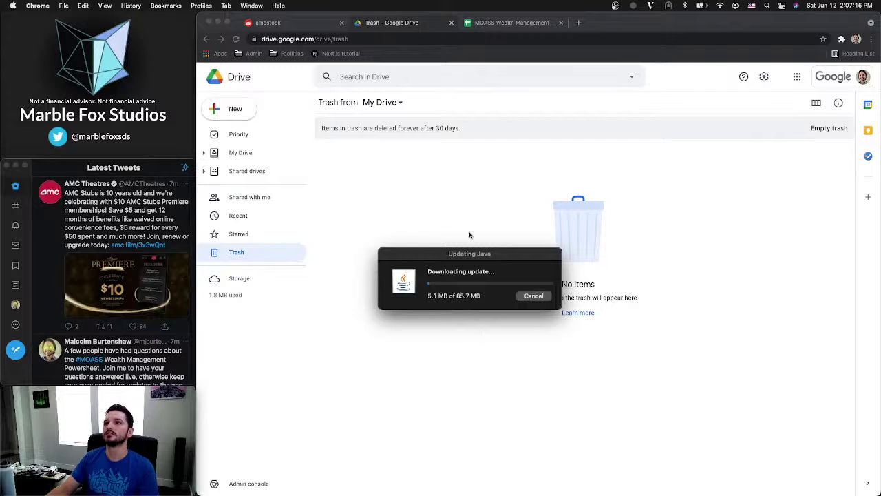
{"action": "left_click_drag", "start_coordinate": [465, 252], "coordinate": [105, 328]}
{"action": "left_click", "coordinate": [496, 321]}
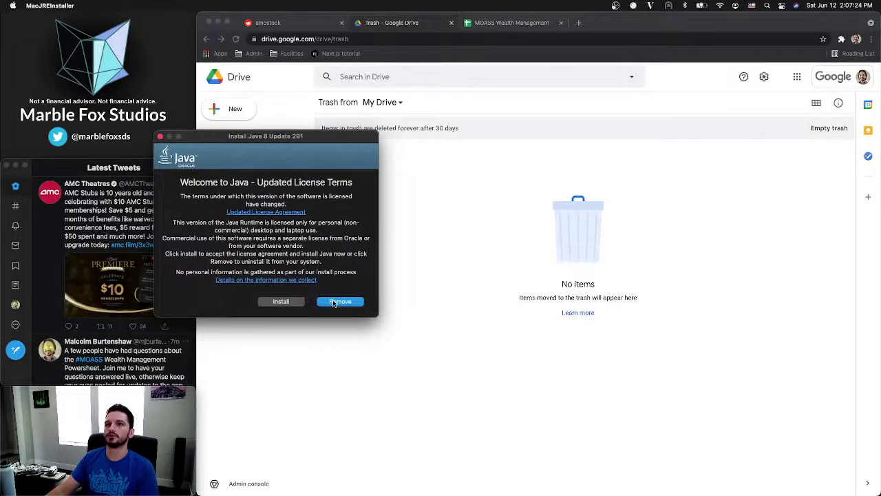
Accept the Java license terms and authorise installation with the account password
{"action": "left_click", "coordinate": [284, 302]}
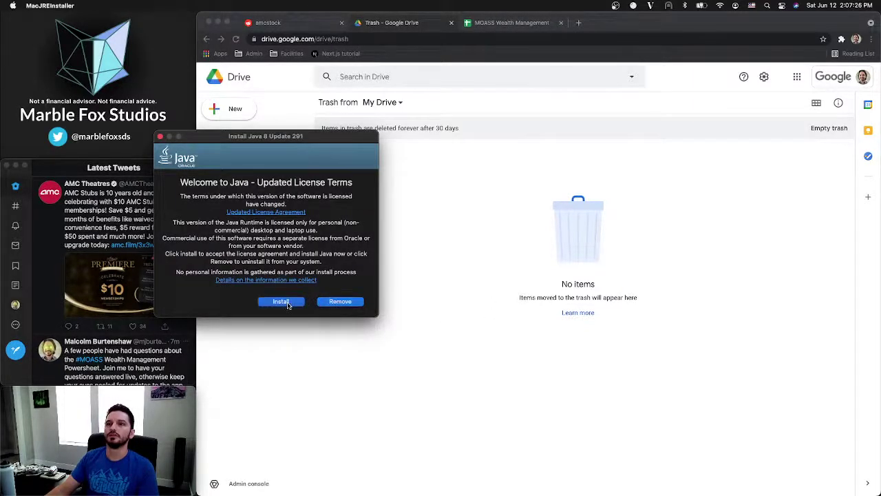
{"action": "type", "text": "••••"}
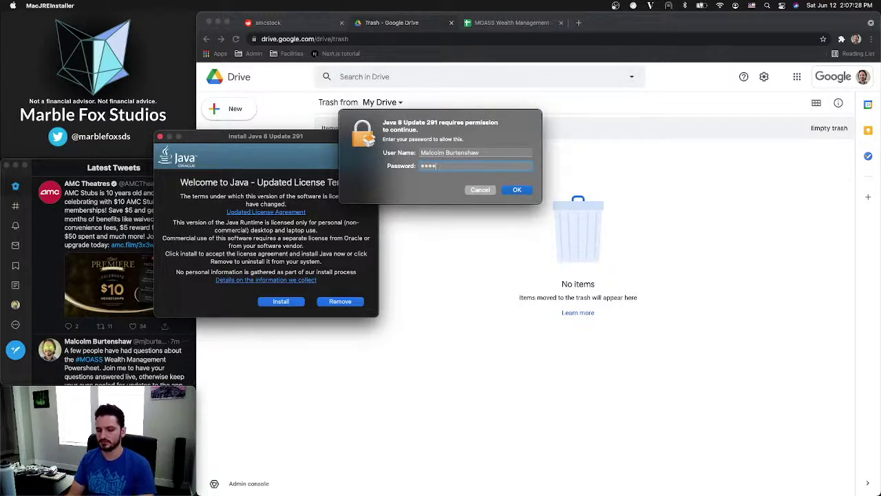
{"action": "type", "text": "•••••"}
{"action": "key", "text": "Return"}
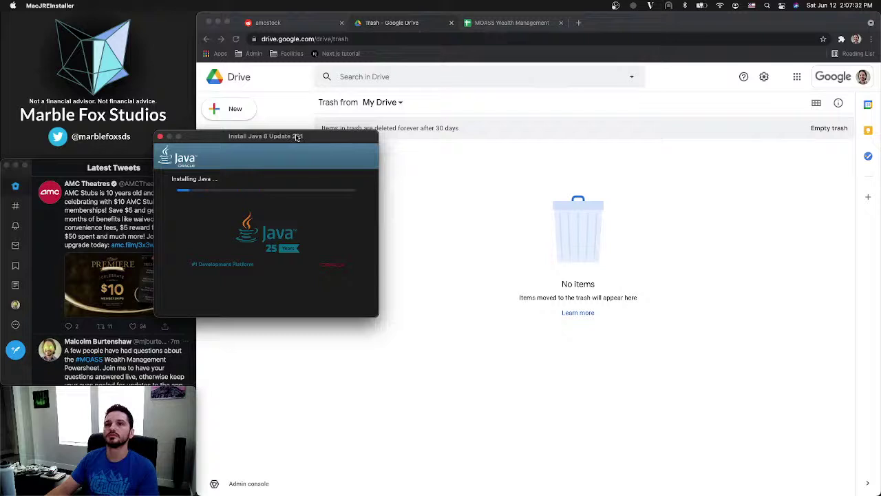
{"action": "left_click_drag", "start_coordinate": [296, 136], "coordinate": [143, 189]}
{"action": "left_click", "coordinate": [227, 289]}
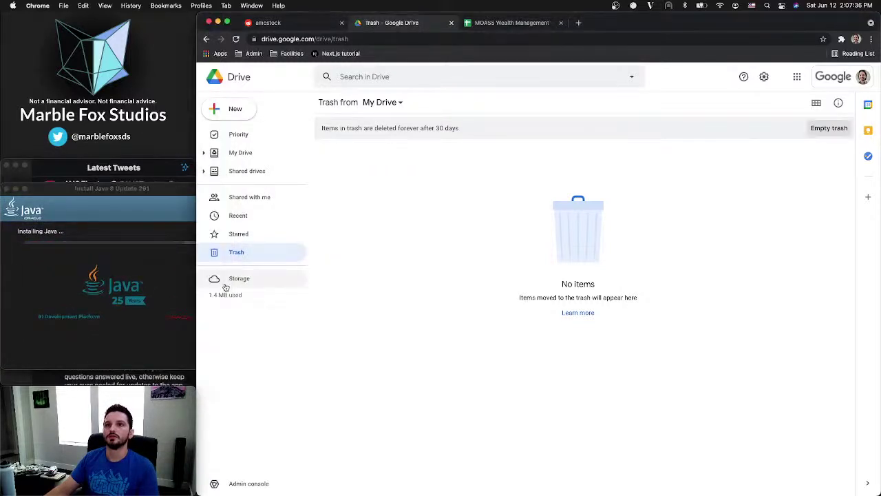
Open File > Make a copy on the MOASS Wealth Management spreadsheet
{"action": "left_click", "coordinate": [240, 153]}
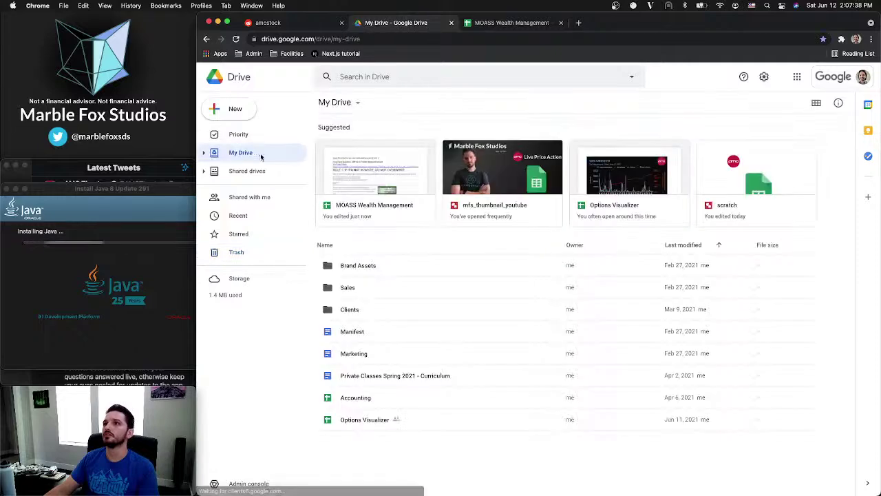
{"action": "left_click", "coordinate": [511, 22]}
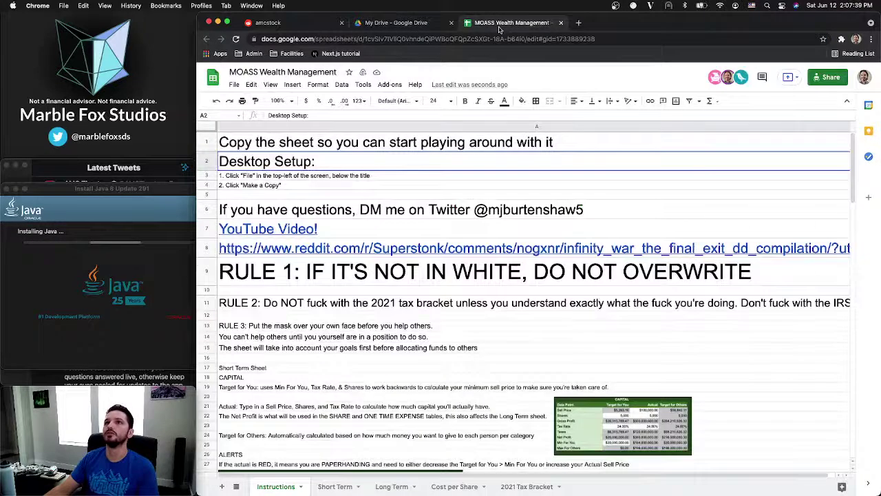
{"action": "left_click", "coordinate": [283, 187]}
{"action": "left_click", "coordinate": [234, 84]}
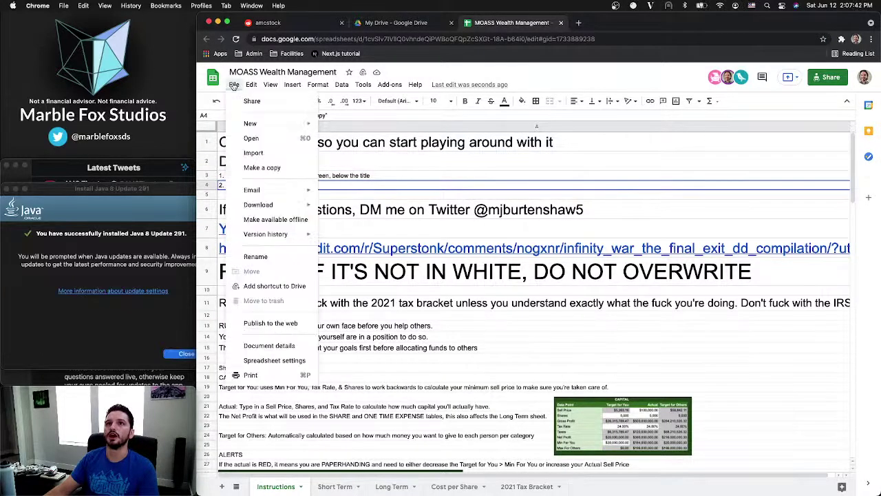
{"action": "left_click", "coordinate": [260, 168]}
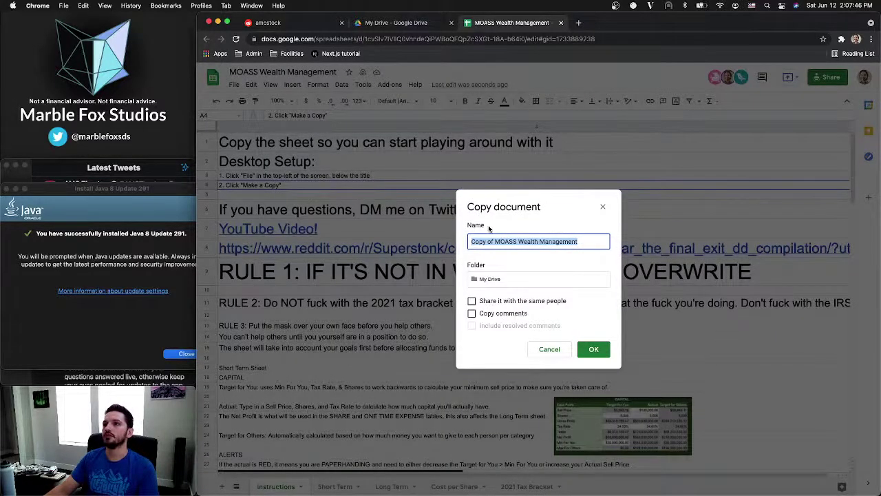
Reposition the Copy document dialog and open a new browser tab
{"action": "left_click_drag", "start_coordinate": [547, 197], "coordinate": [585, 162]}
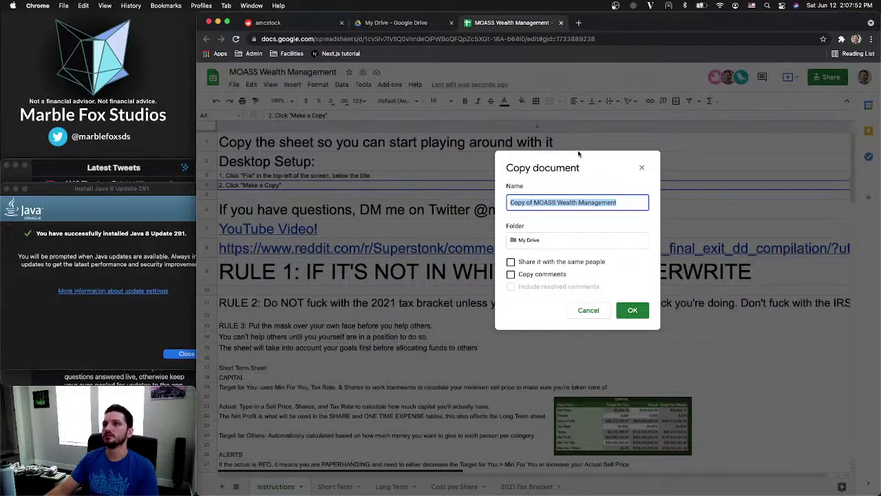
{"action": "left_click_drag", "start_coordinate": [610, 160], "coordinate": [601, 189]}
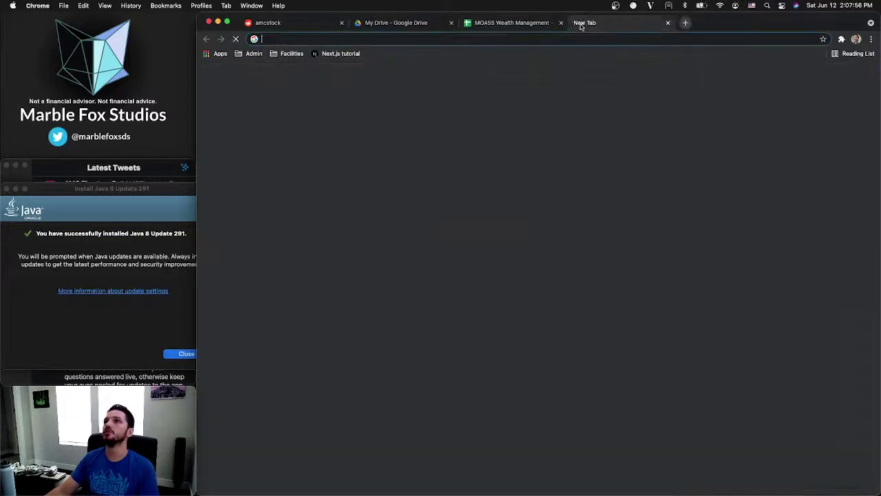
{"action": "left_click", "coordinate": [579, 22]}
Open the MOASS spreadsheet in the new tab and enter step 3 'A modal will appear: Name the copy whatever you like' in A5
{"action": "type", "text": "moass"}
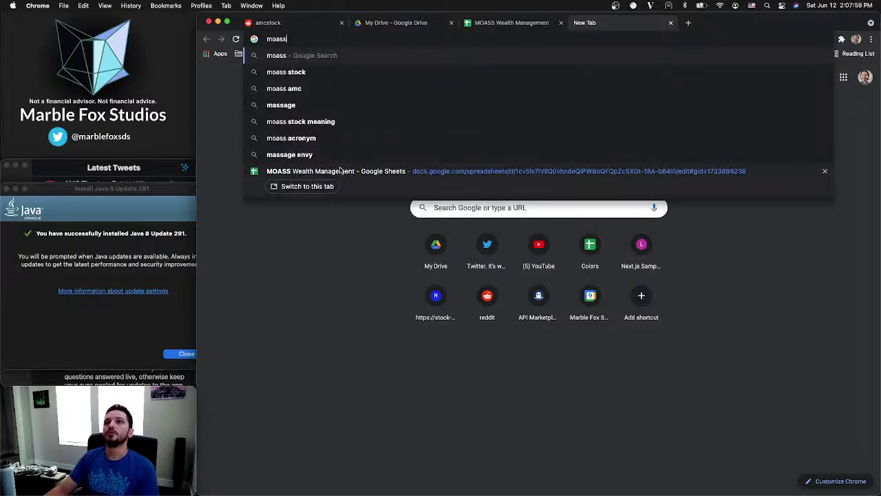
{"action": "left_click", "coordinate": [340, 171]}
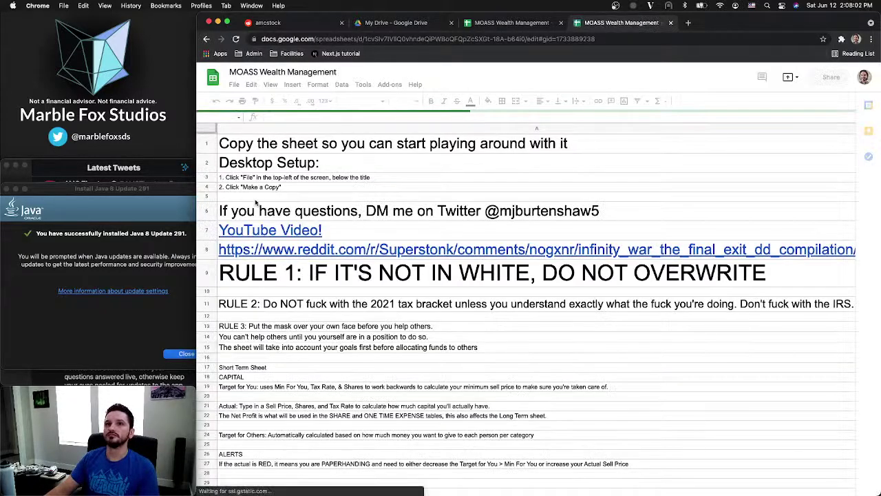
{"action": "type", "text": "3."}
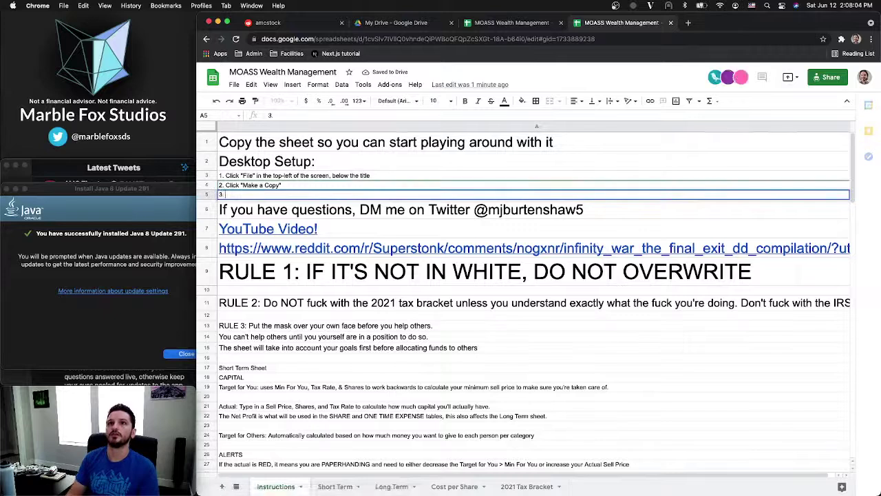
{"action": "type", "text": " A Modal"}
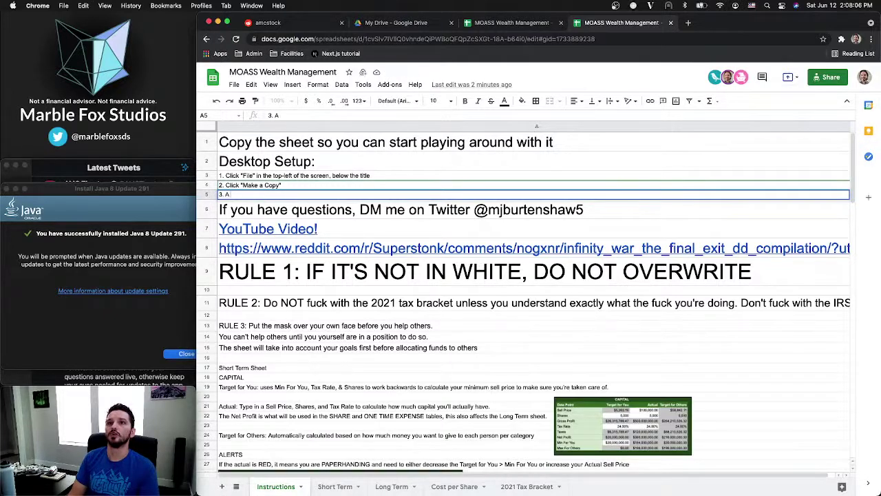
{"action": "type", "text": " will appear:"}
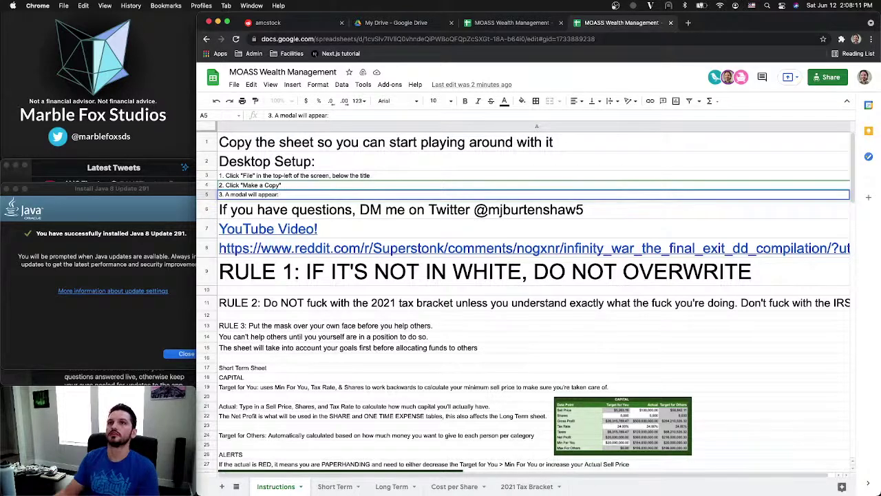
{"action": "left_click", "coordinate": [513, 23]}
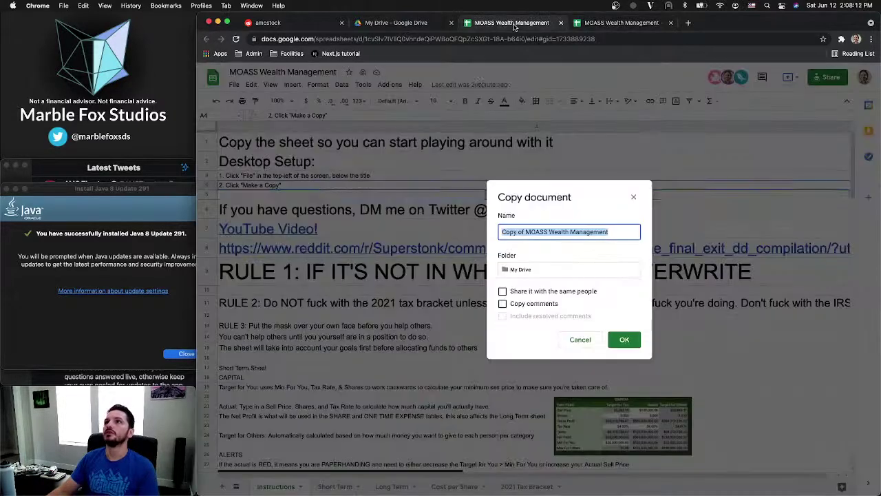
{"action": "left_click", "coordinate": [641, 24]}
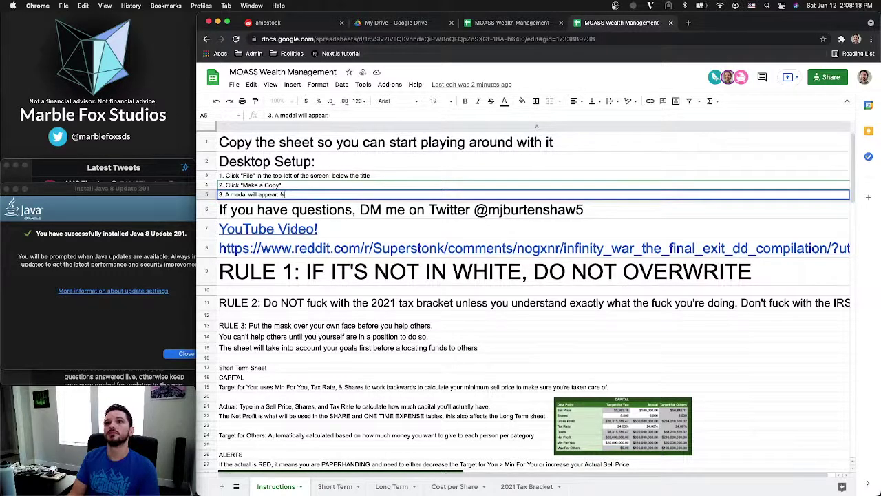
{"action": "type", "text": "ame the copy"}
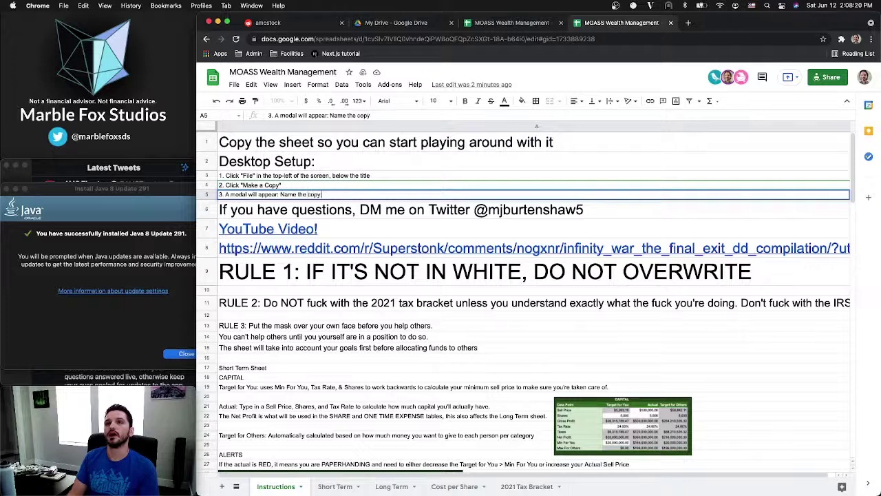
{"action": "type", "text": " whatever you like"}
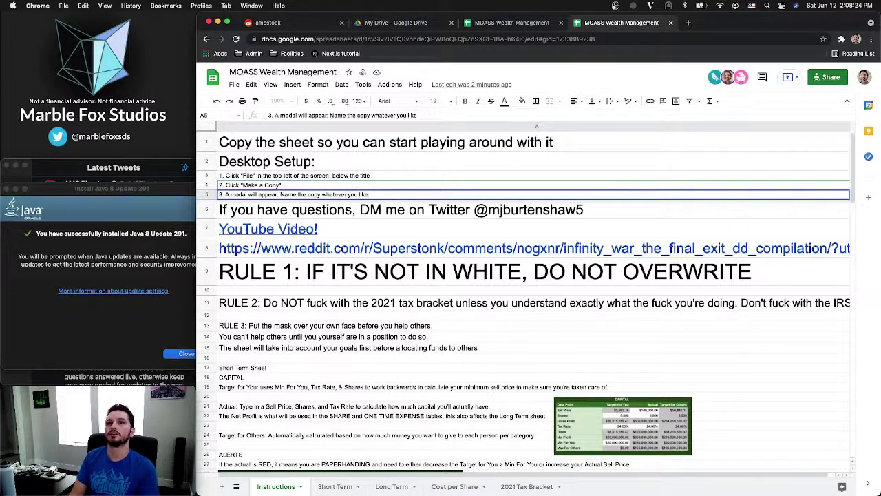
{"action": "key", "text": "Return"}
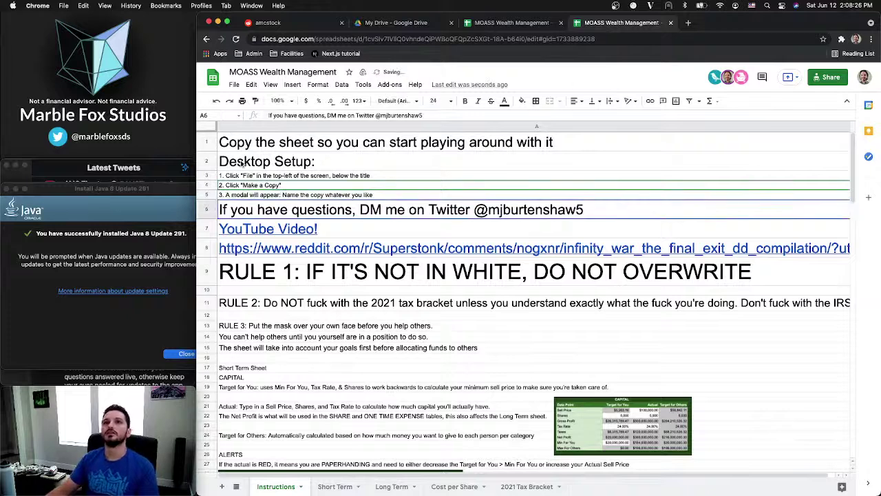
{"action": "left_click_drag", "start_coordinate": [206, 175], "coordinate": [207, 196]}
Insert three rows below row 5 and enter step 4 about selecting the Google Drive folder in A6
{"action": "right_click", "coordinate": [207, 195]}
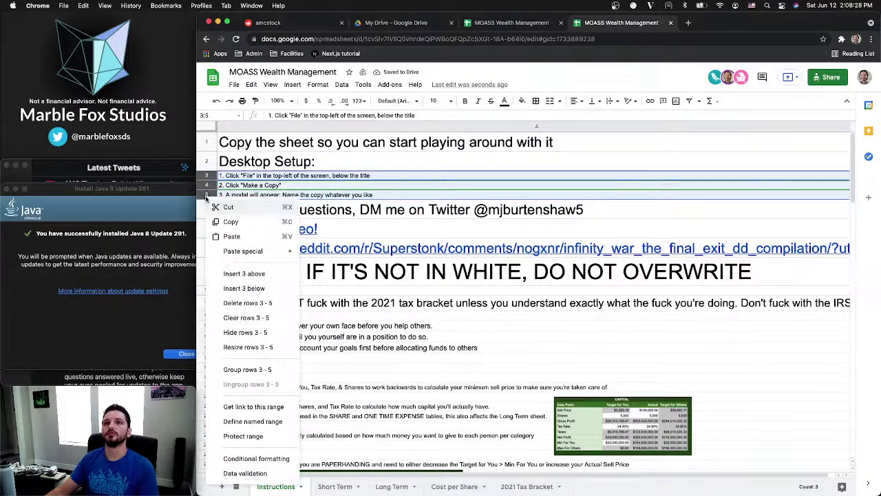
{"action": "left_click", "coordinate": [245, 287]}
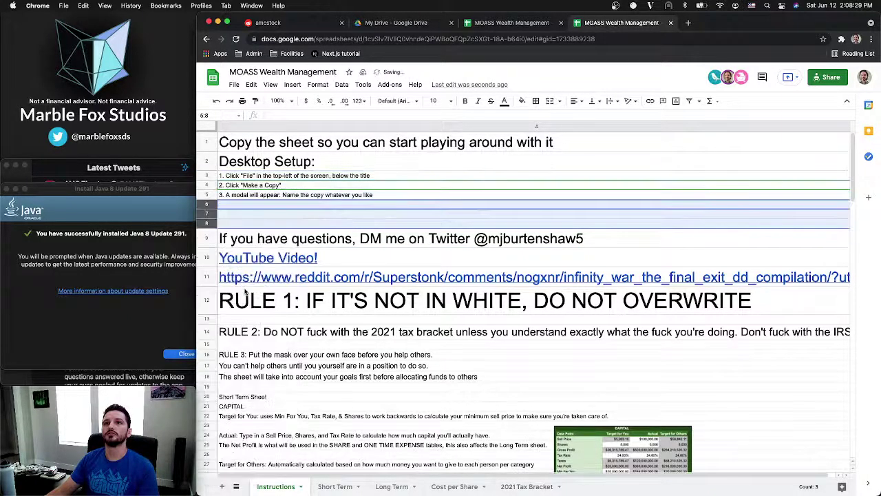
{"action": "left_click", "coordinate": [257, 206]}
{"action": "left_click", "coordinate": [513, 23]}
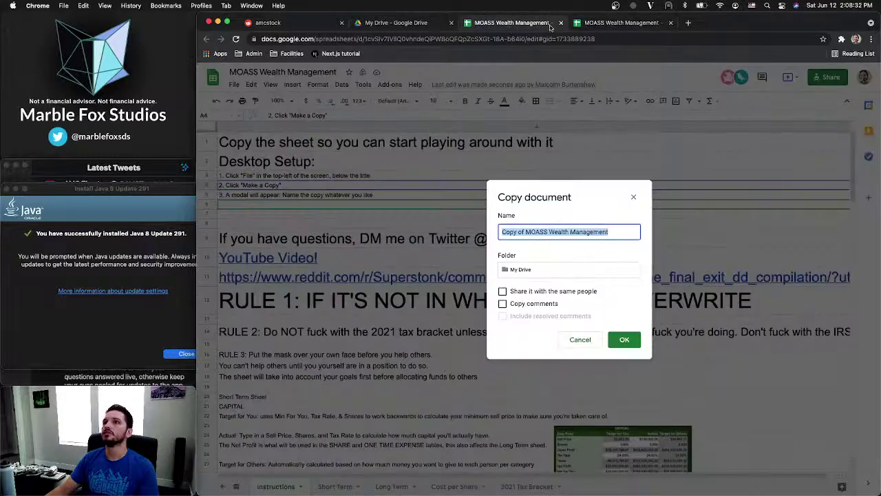
{"action": "left_click", "coordinate": [635, 26]}
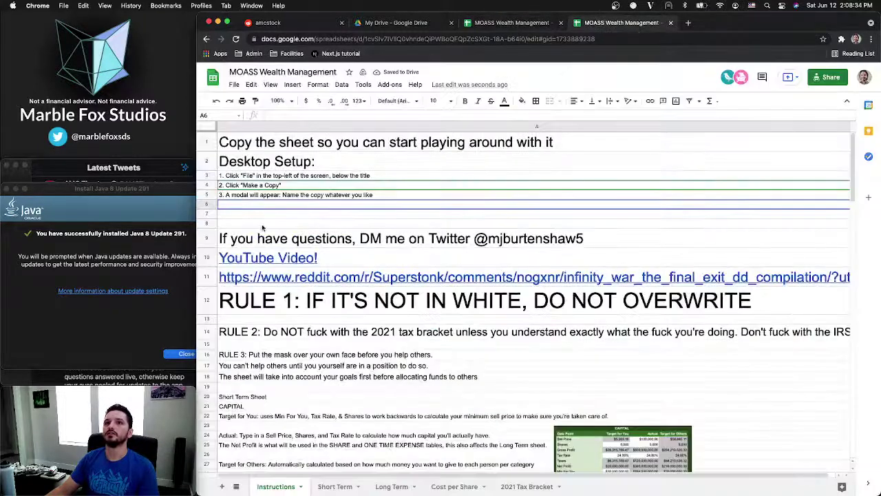
{"action": "type", "text": "4"}
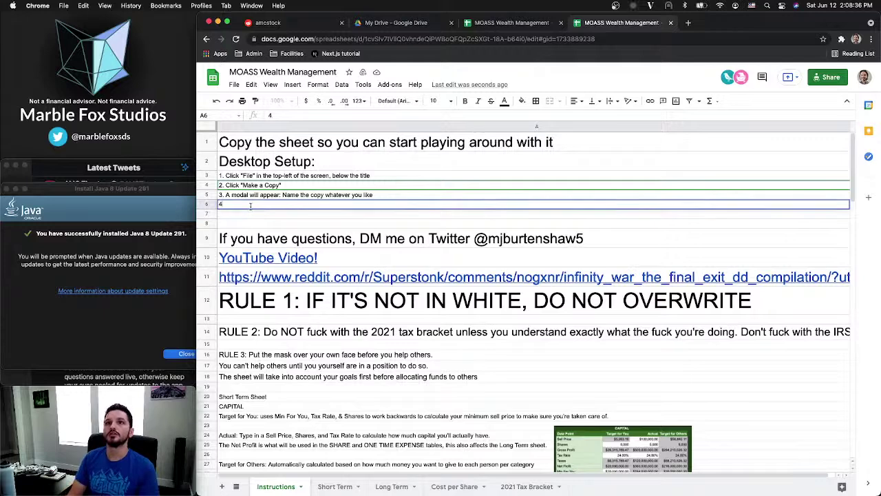
{"action": "type", "text": ". Select the"}
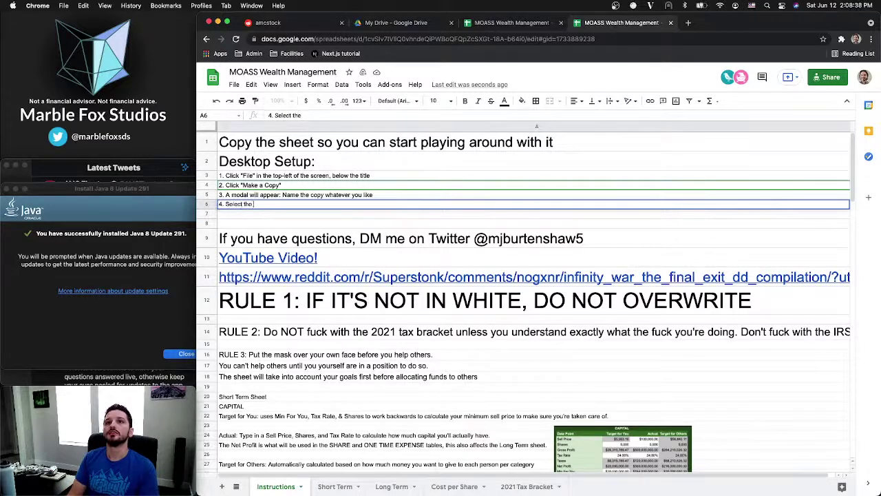
{"action": "type", "text": " folder in your"}
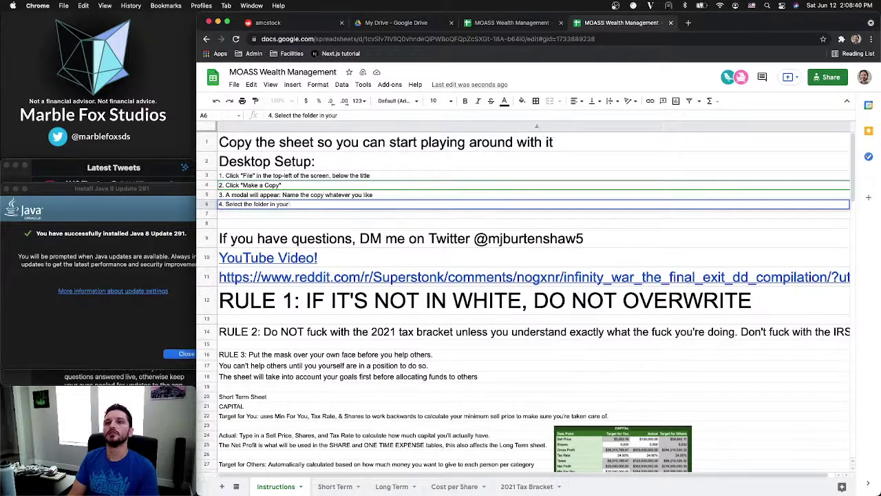
{"action": "type", "text": " Google Drive that you wan"}
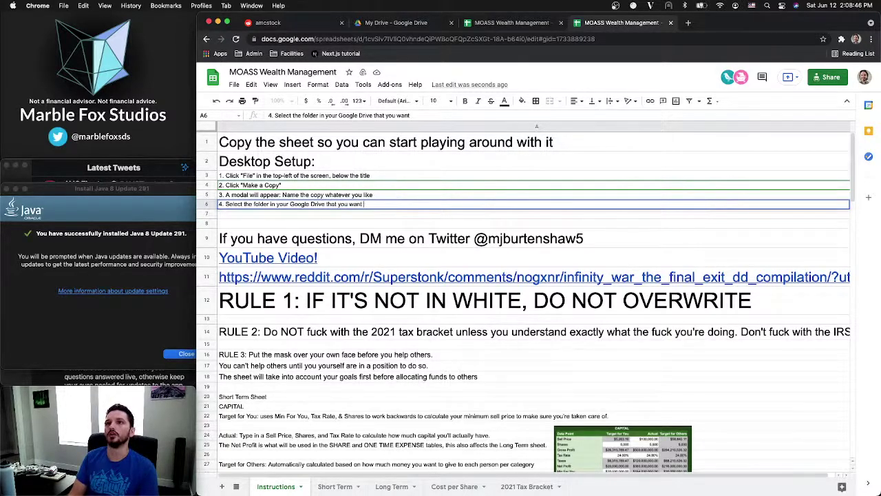
{"action": "type", "text": "to store"}
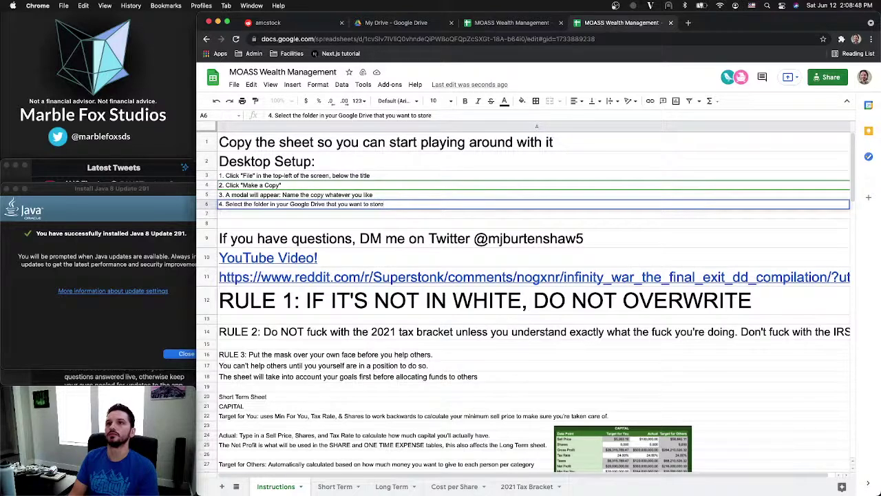
{"action": "type", "text": "e "}
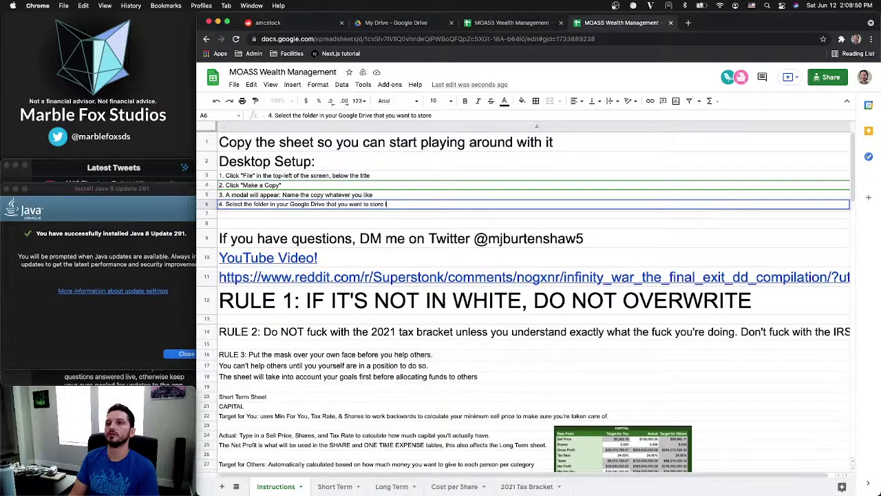
{"action": "type", "text": "this"}
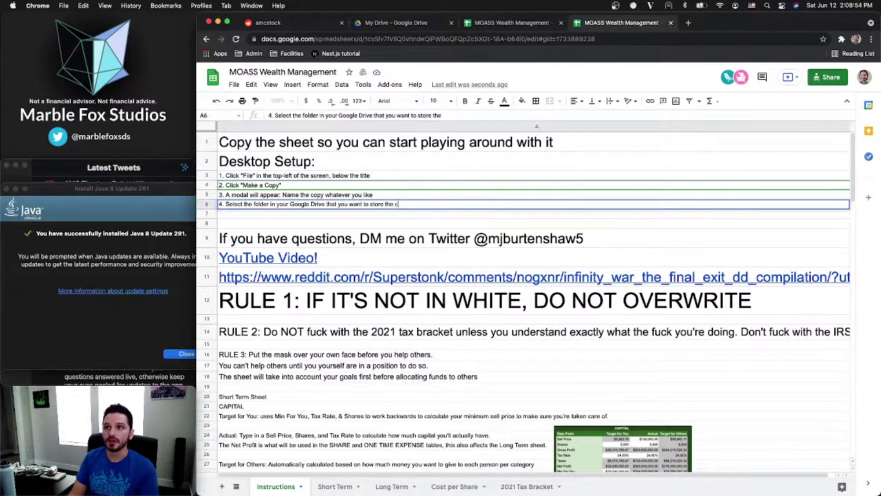
{"action": "type", "text": "opy in"}
{"action": "key", "text": "Return"}
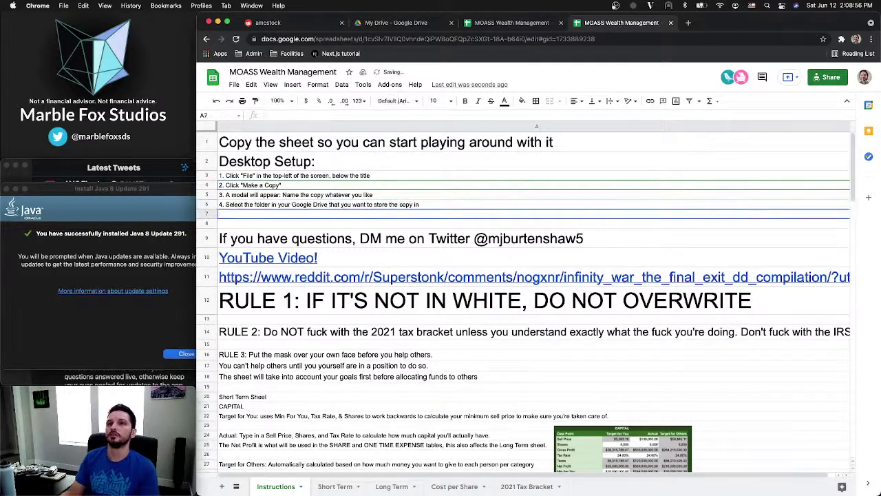
Enter step 5, '5. Click "OK"', in cell A7
{"action": "left_click", "coordinate": [499, 24]}
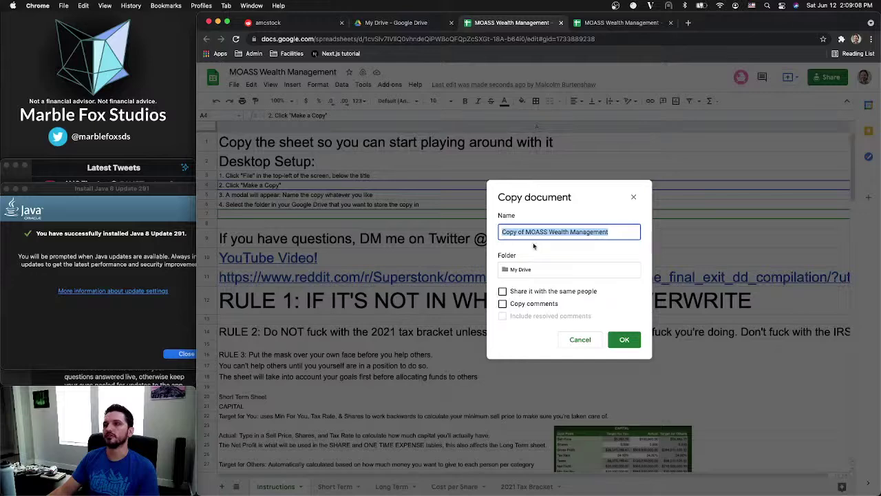
{"action": "left_click", "coordinate": [621, 26]}
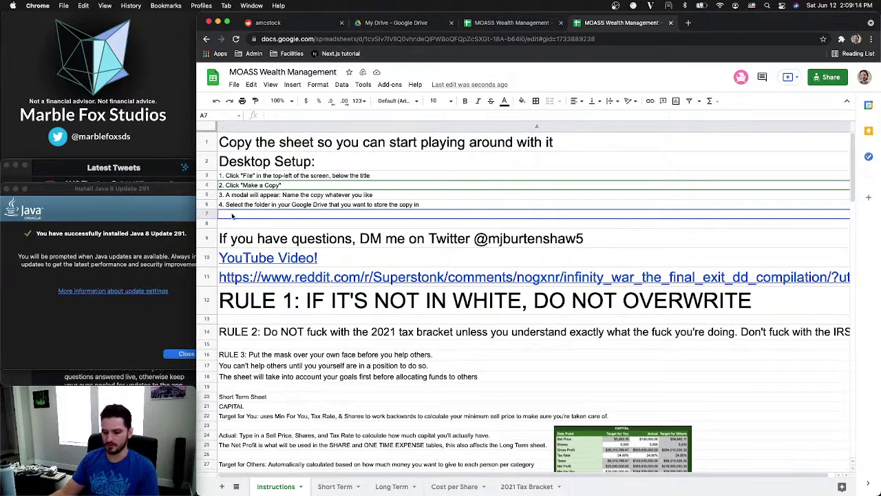
{"action": "type", "text": "5. Click \"OK"}
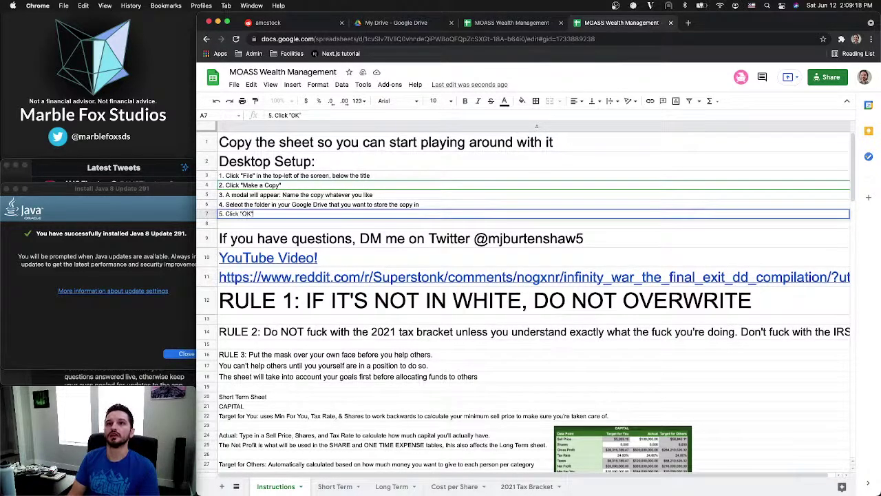
{"action": "key", "text": "Return"}
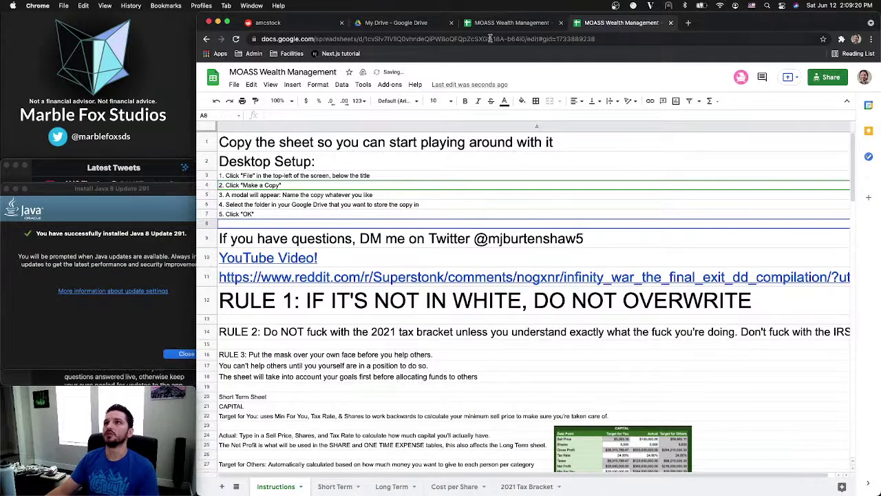
Confirm the Copy document dialog to create a copy of MOASS Wealth Management
{"action": "left_click", "coordinate": [499, 24]}
{"action": "left_click", "coordinate": [627, 340]}
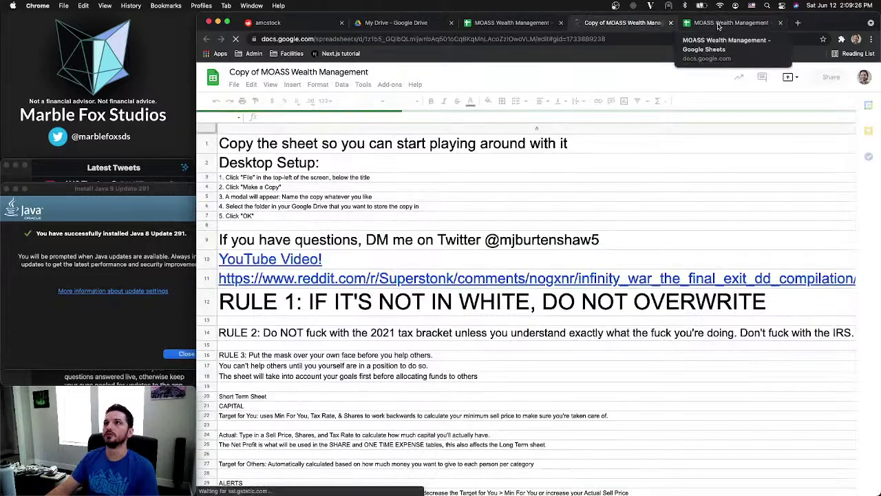
{"action": "left_click", "coordinate": [718, 26]}
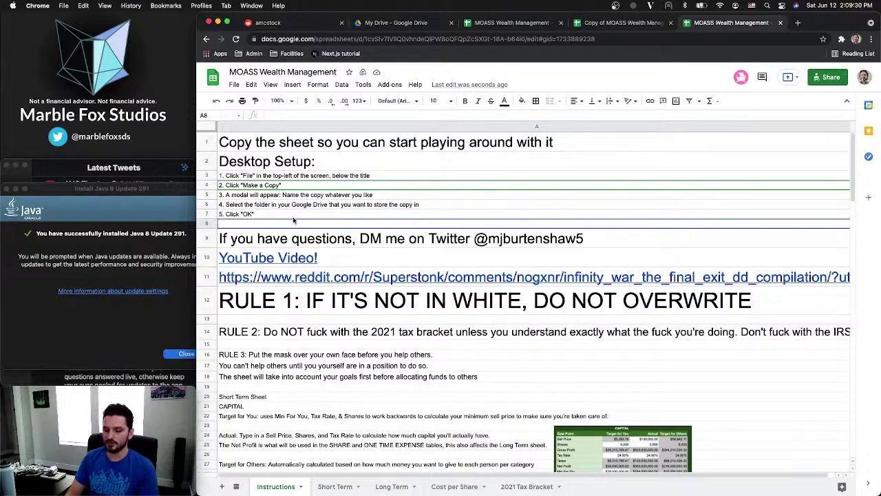
Enter step 6 in A8: 'Your copy will automatically be opened... you should be able to begin edits.'
{"action": "type", "text": "6."}
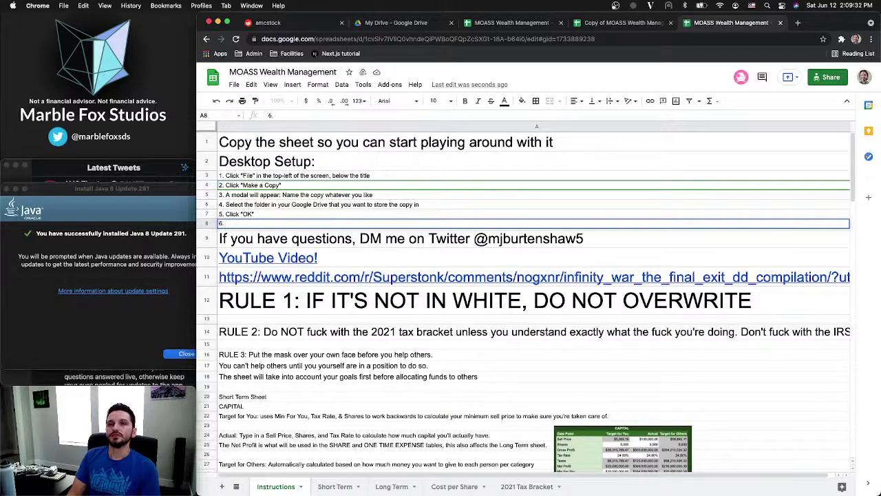
{"action": "type", "text": " Your cop"}
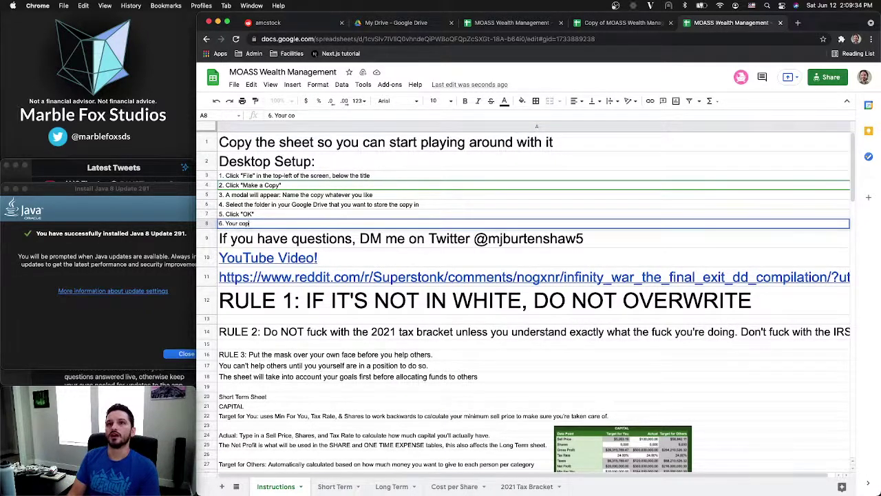
{"action": "type", "text": "y will auto"}
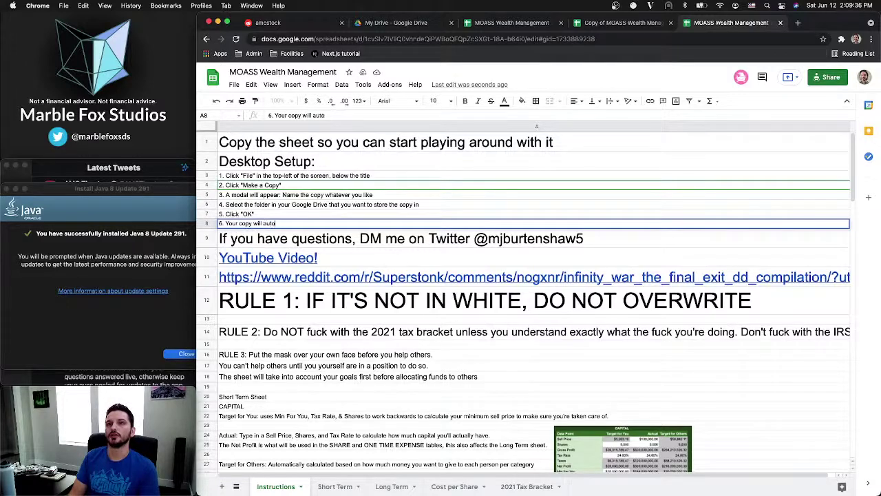
{"action": "type", "text": "matically"}
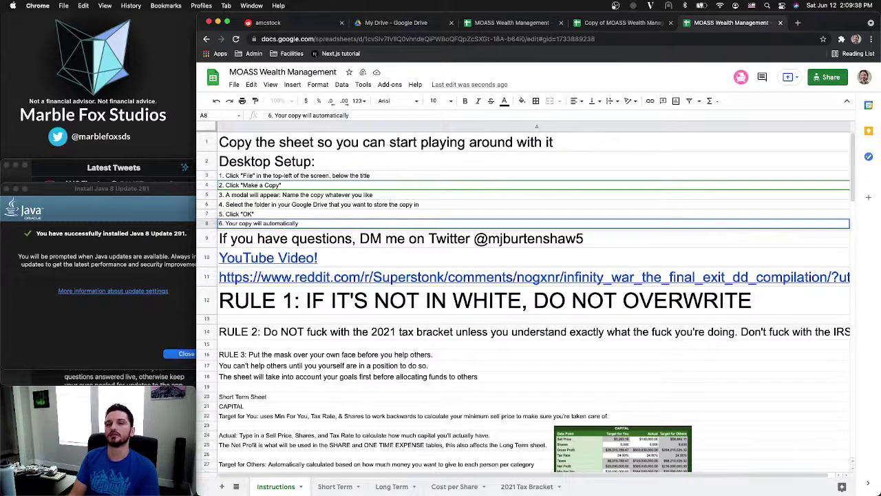
{"action": "type", "text": " be opened for you."}
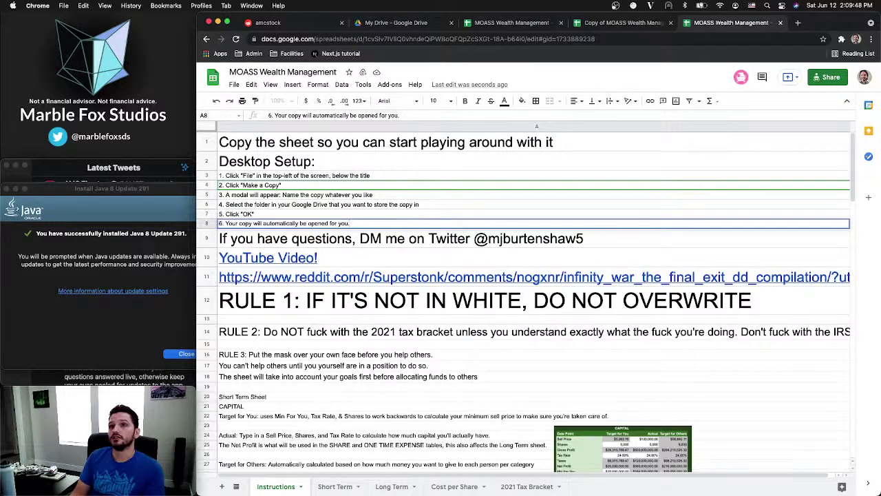
{"action": "type", "text": "At th"}
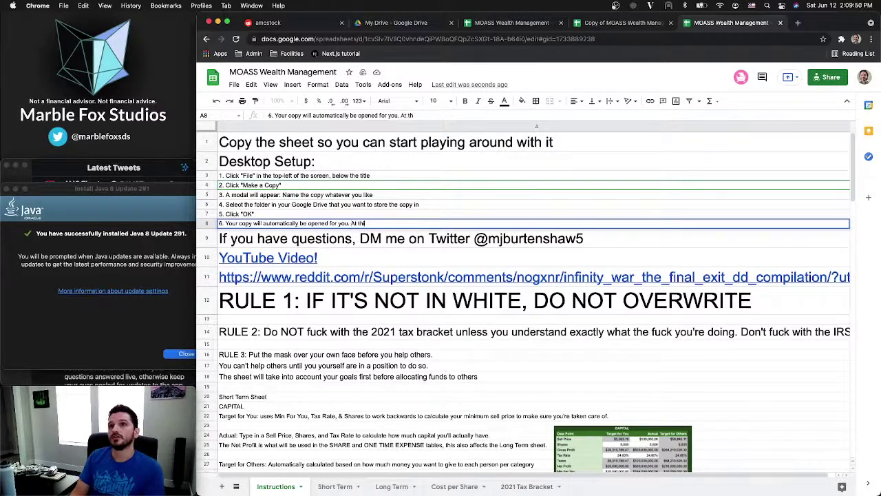
{"action": "type", "text": "is point, you sh"}
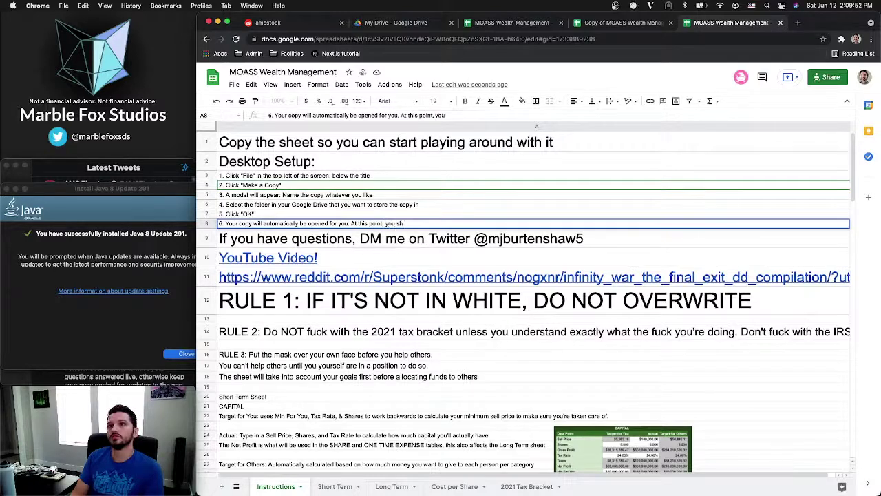
{"action": "type", "text": "ould be able to"}
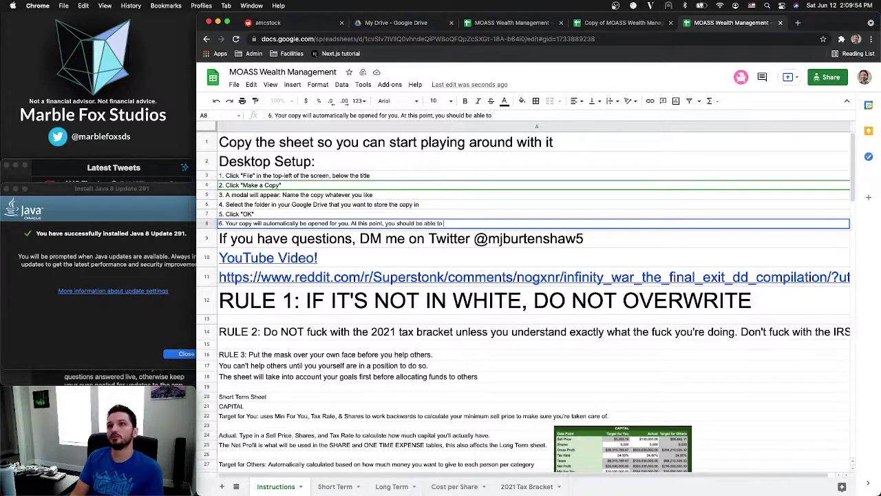
{"action": "type", "text": " begin e"}
{"action": "type", "text": "dit"}
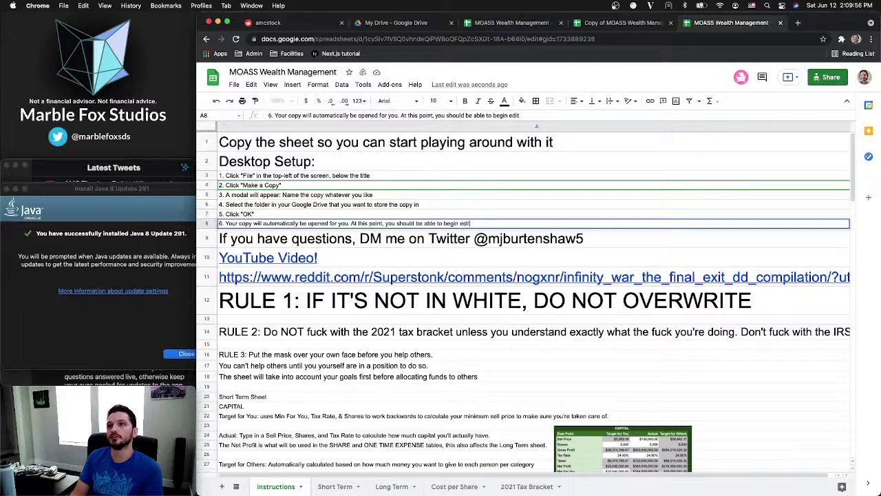
{"action": "type", "text": "s"}
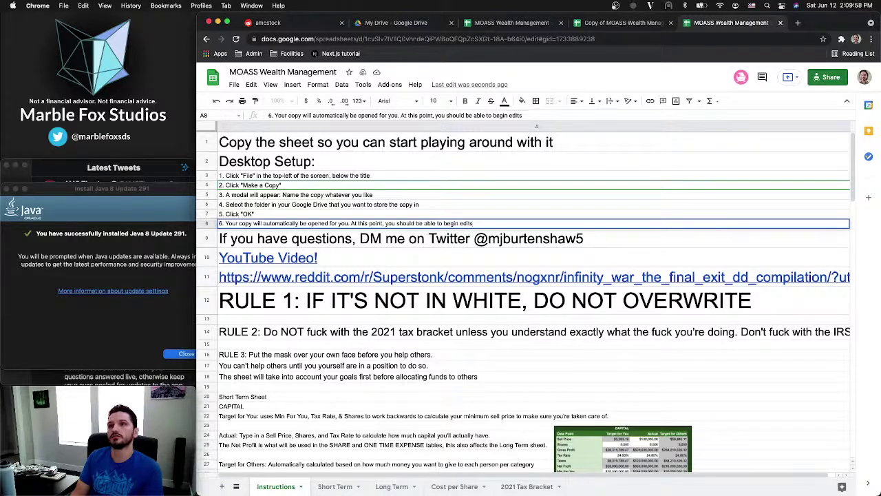
{"action": "type", "text": "."}
{"action": "key", "text": "Return"}
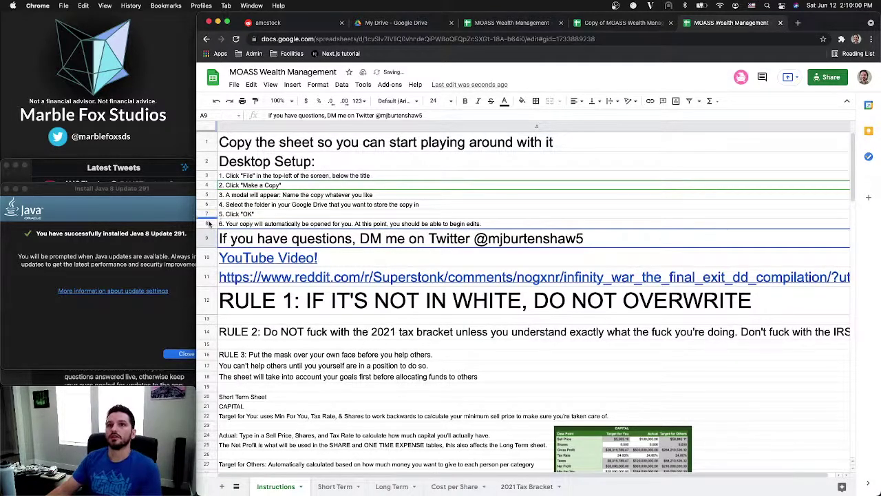
Insert seven rows below row 8 and type the 'Mobile Setup:' heading in row 9
{"action": "left_click_drag", "start_coordinate": [209, 224], "coordinate": [206, 166]}
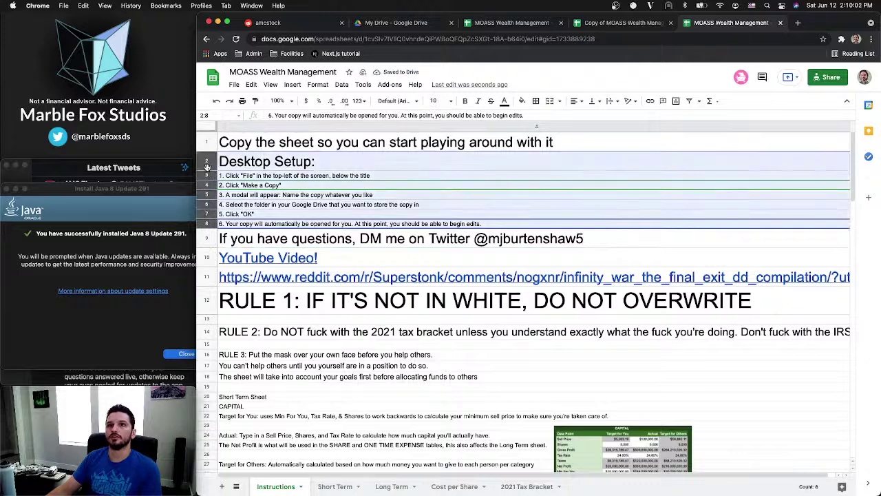
{"action": "right_click", "coordinate": [207, 167]}
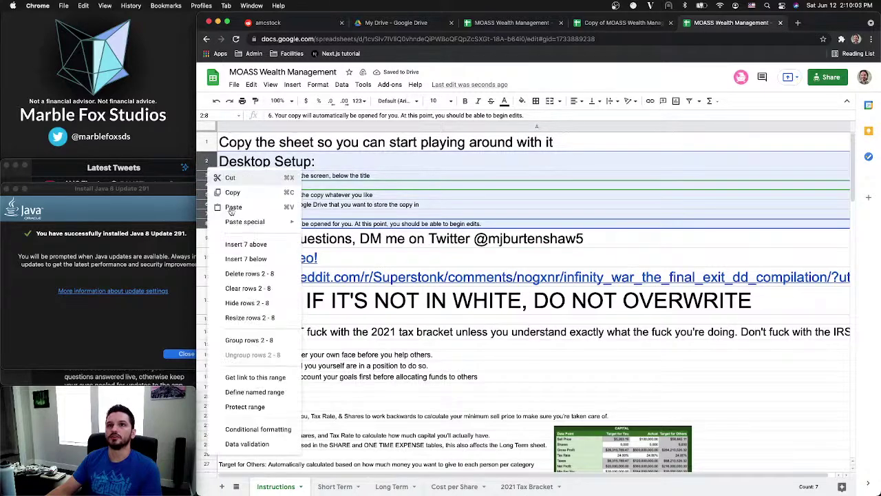
{"action": "left_click", "coordinate": [246, 259]}
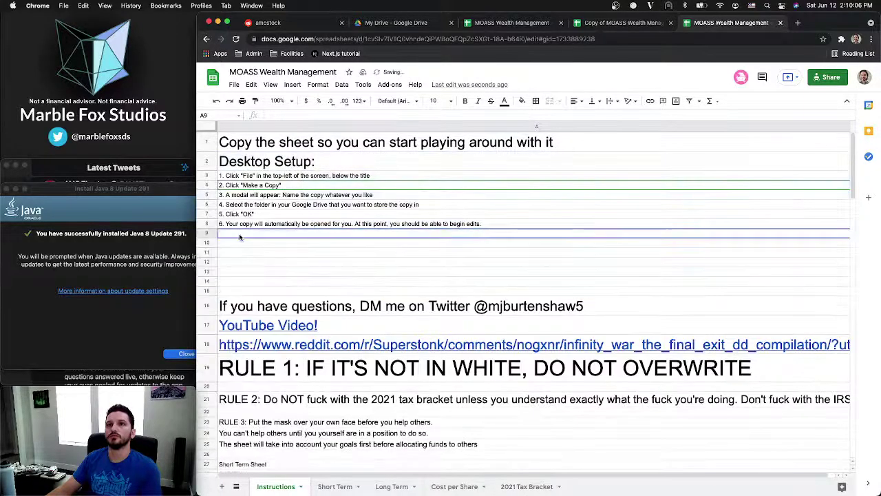
{"action": "type", "text": "Mobile S"}
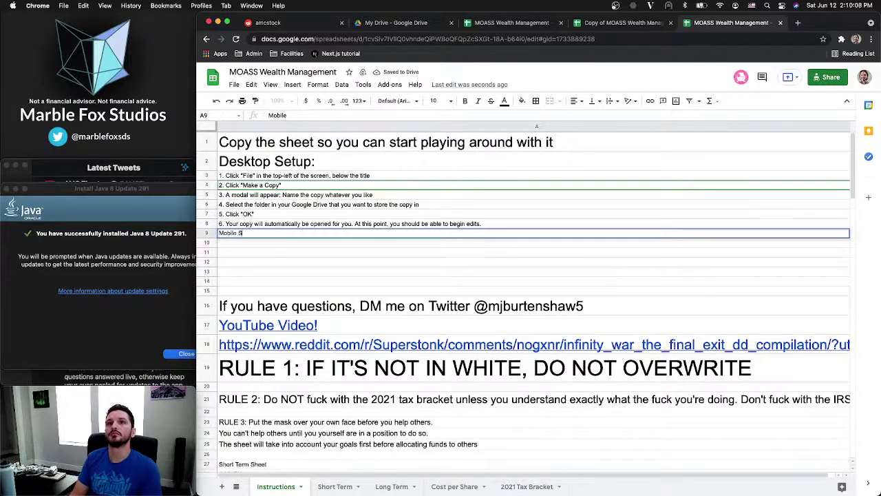
{"action": "type", "text": "etup:"}
{"action": "key", "text": "Return"}
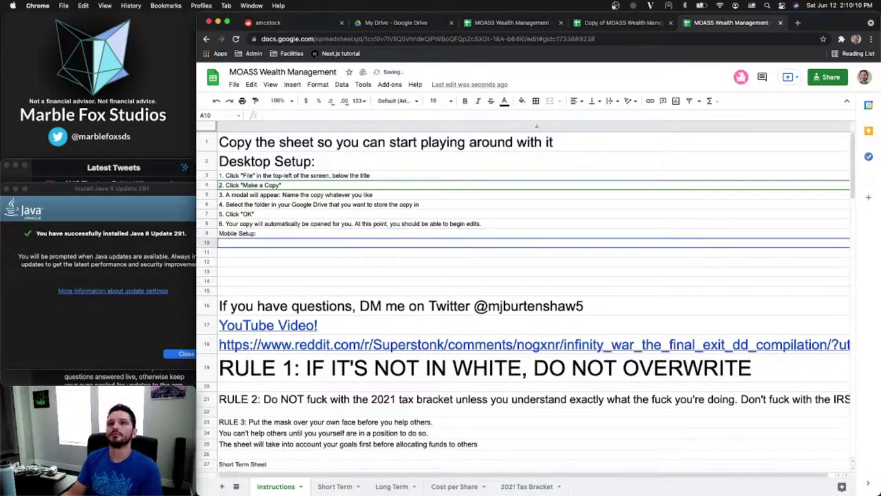
Paste the Desktop Setup: heading's format onto Mobile Setup:, then start '1.' in A10
{"action": "left_click", "coordinate": [294, 162]}
{"action": "key", "text": "ctrl+c"}
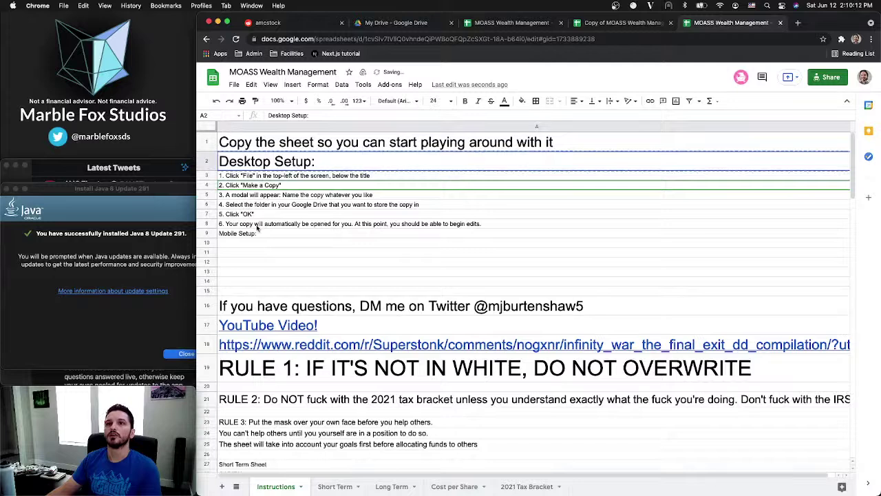
{"action": "left_click", "coordinate": [252, 234]}
{"action": "key", "text": "super+alt+v"}
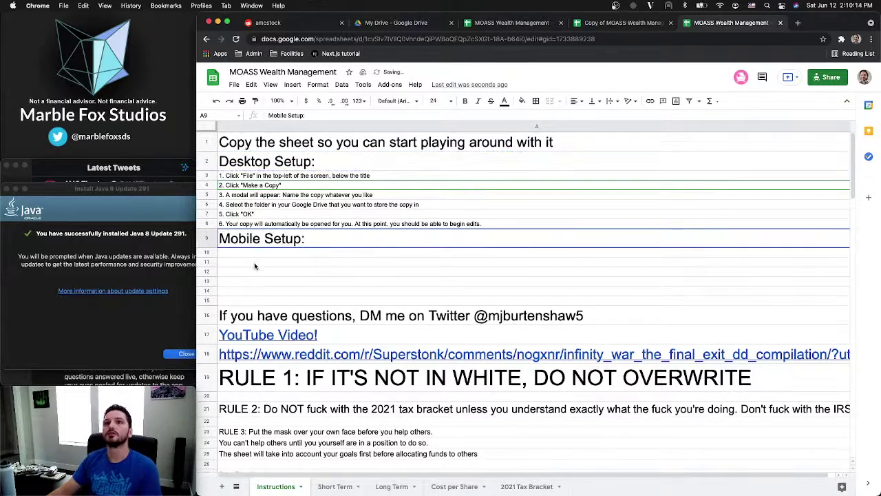
{"action": "left_click", "coordinate": [266, 253]}
{"action": "type", "text": "1."}
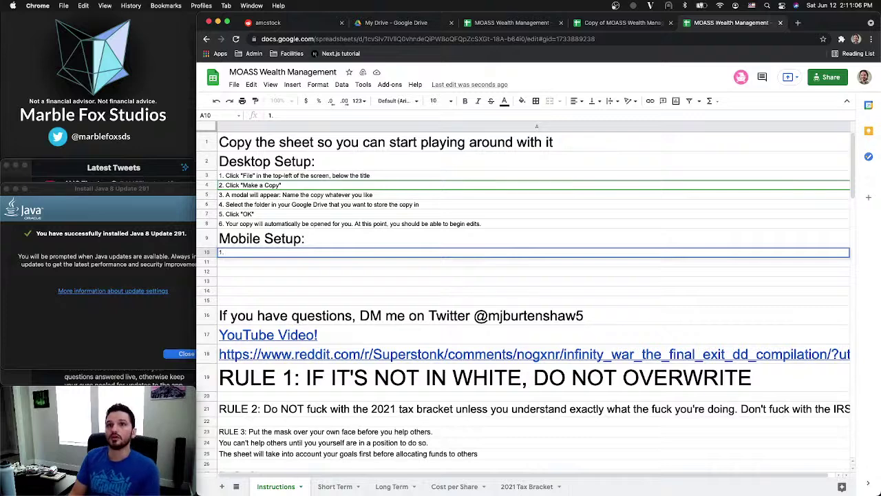
Write mobile step 1: open the shared link, expect 'Edit with the Sheets app', press "GET THE APP"
{"action": "type", "text": "Open the"}
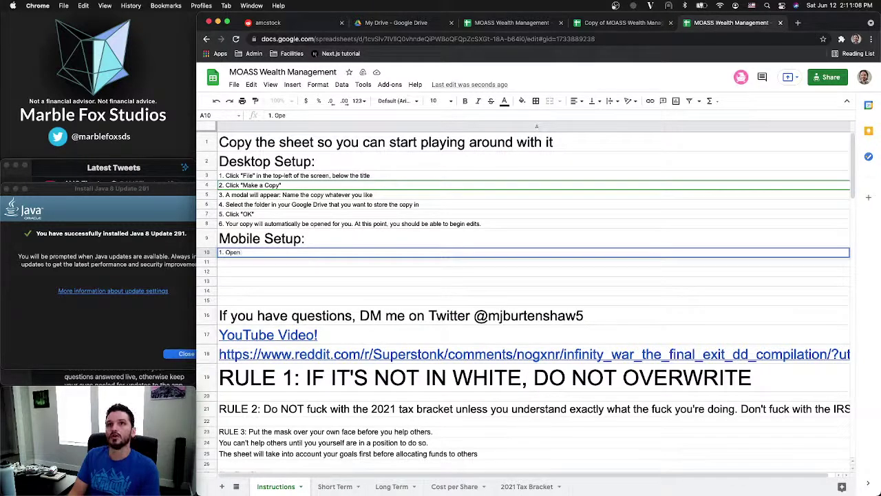
{"action": "type", "text": " Googl"}
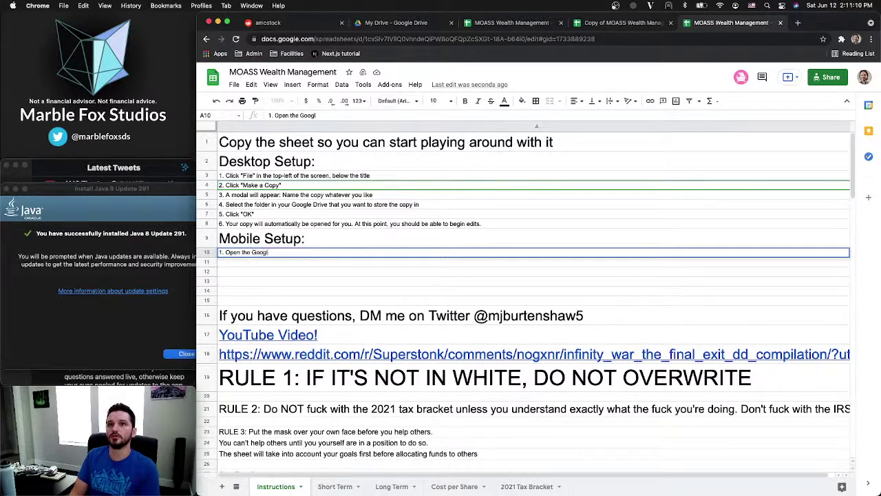
{"action": "type", "text": "e Sheets"}
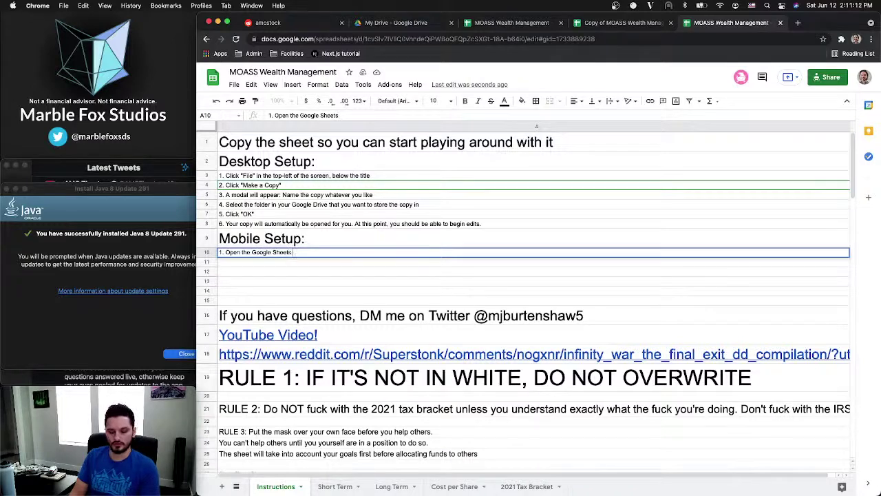
{"action": "type", "text": " app"}
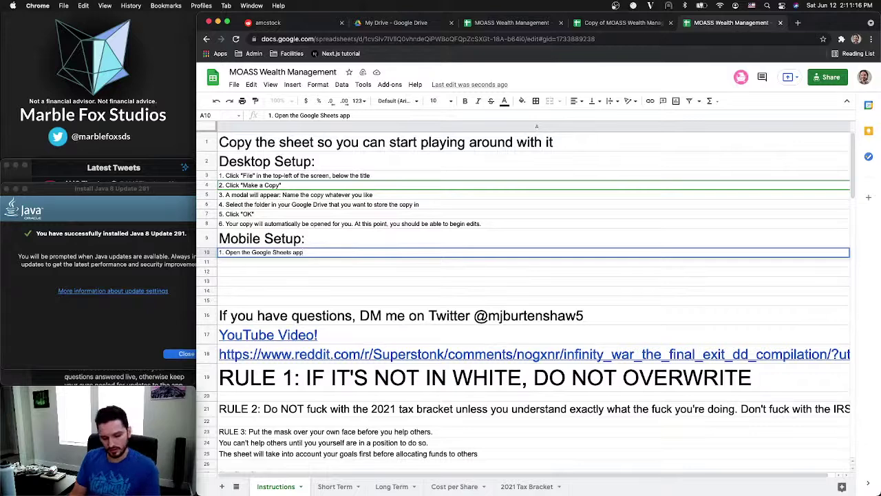
{"action": "key", "text": "BackSpace"}
{"action": "key", "text": "BackSpace"}
{"action": "key", "text": "BackSpace"}
{"action": "key", "text": "BackSpace"}
{"action": "key", "text": "BackSpace"}
{"action": "key", "text": "BackSpace"}
{"action": "key", "text": "BackSpace"}
{"action": "key", "text": "BackSpace"}
{"action": "key", "text": "BackSpace"}
{"action": "key", "text": "BackSpace"}
{"action": "key", "text": "BackSpace"}
{"action": "key", "text": "BackSpace"}
{"action": "key", "text": "BackSpace"}
{"action": "key", "text": "BackSpace"}
{"action": "key", "text": "BackSpace"}
{"action": "key", "text": "BackSpace"}
{"action": "key", "text": "BackSpace"}
{"action": "key", "text": "BackSpace"}
{"action": "key", "text": "BackSpace"}
{"action": "key", "text": "BackSpace"}
{"action": "key", "text": "BackSpace"}
{"action": "key", "text": "BackSpace"}
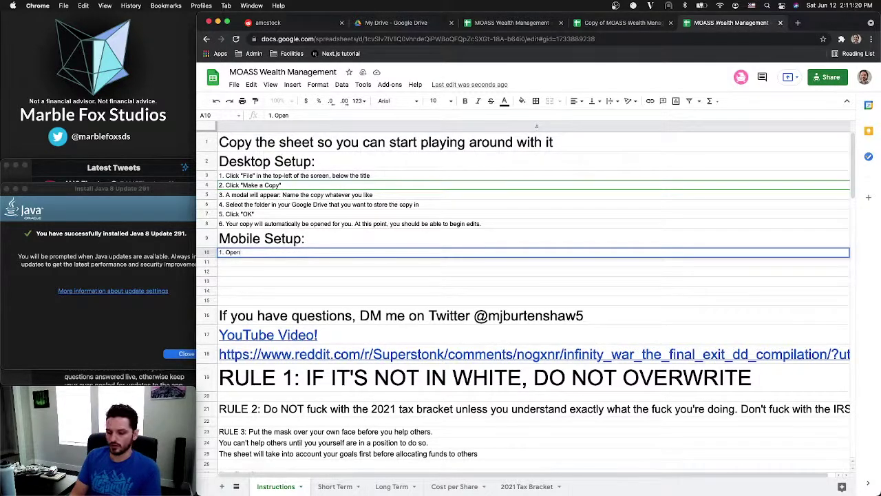
{"action": "type", "text": "the shar"}
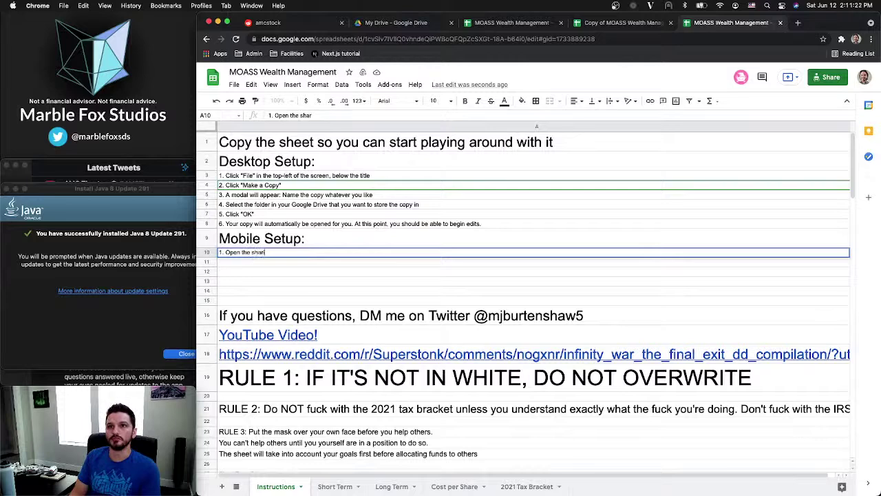
{"action": "type", "text": "ed link"}
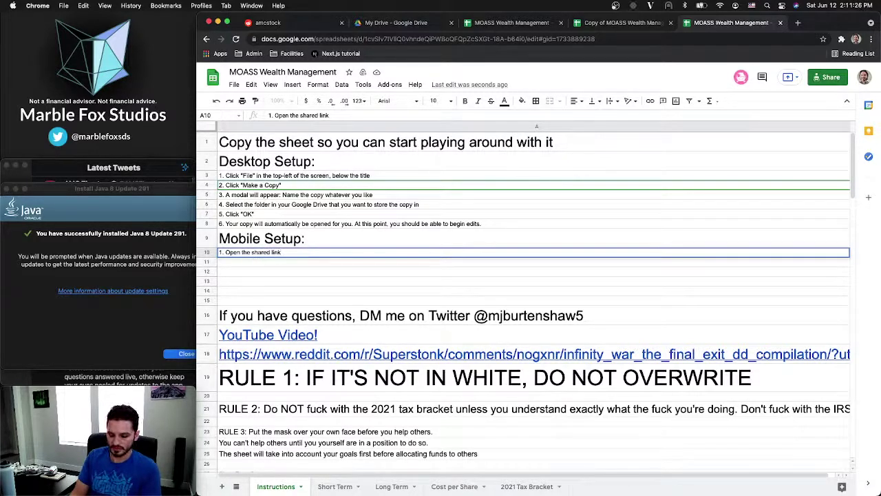
{"action": "type", "text": ", you s"}
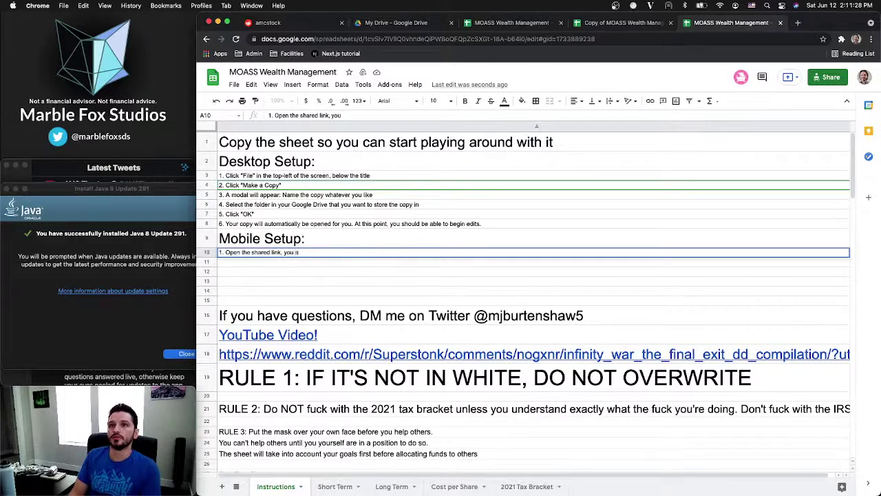
{"action": "type", "text": "hould b"}
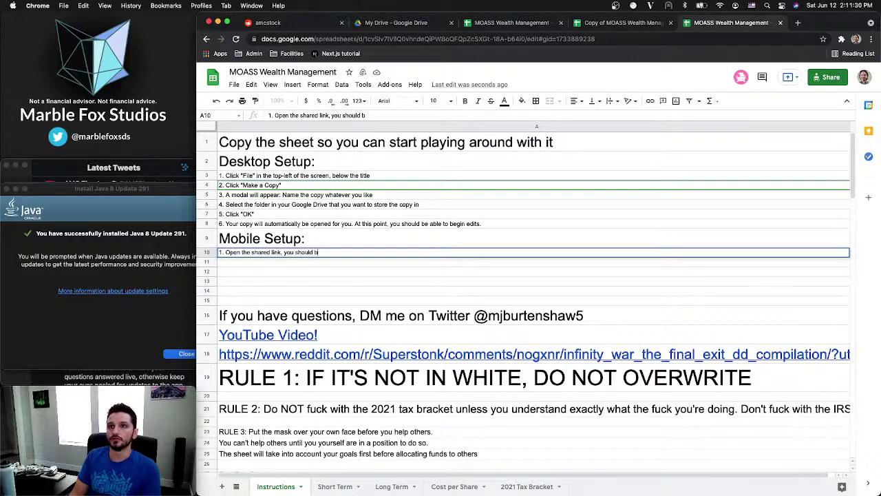
{"action": "type", "text": "e prompted to "}
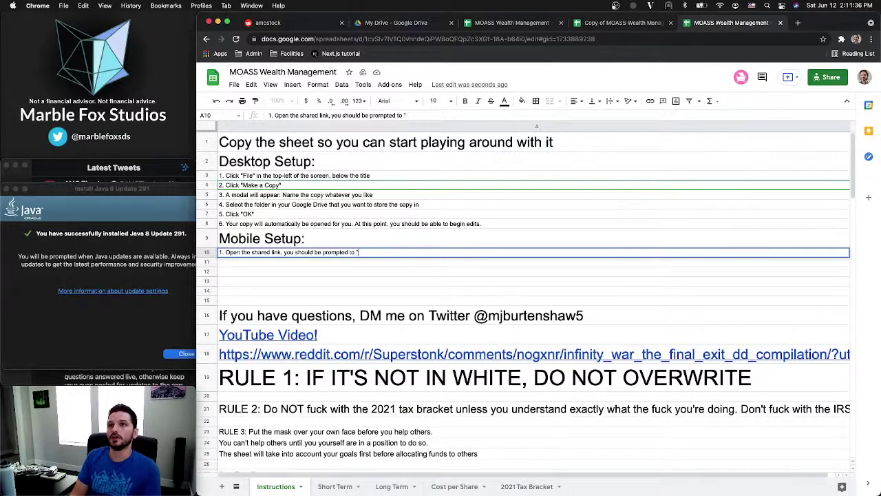
{"action": "type", "text": "\"Edit with the "}
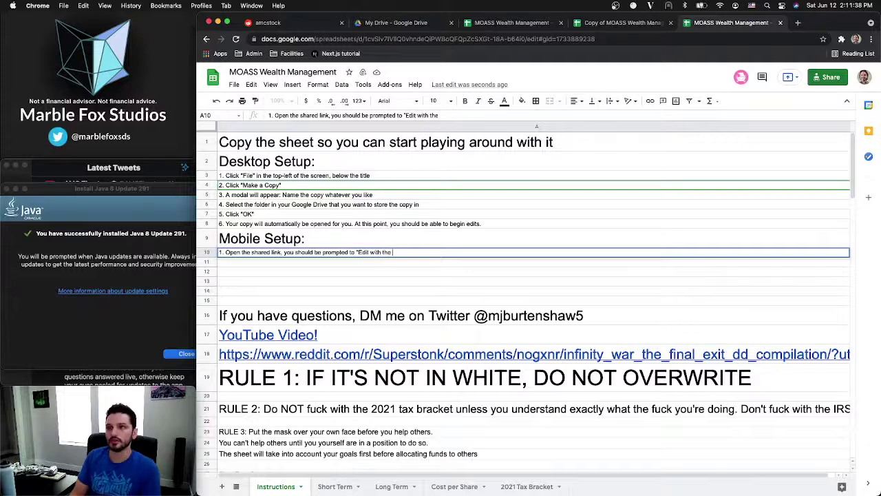
{"action": "type", "text": "Sheets a"}
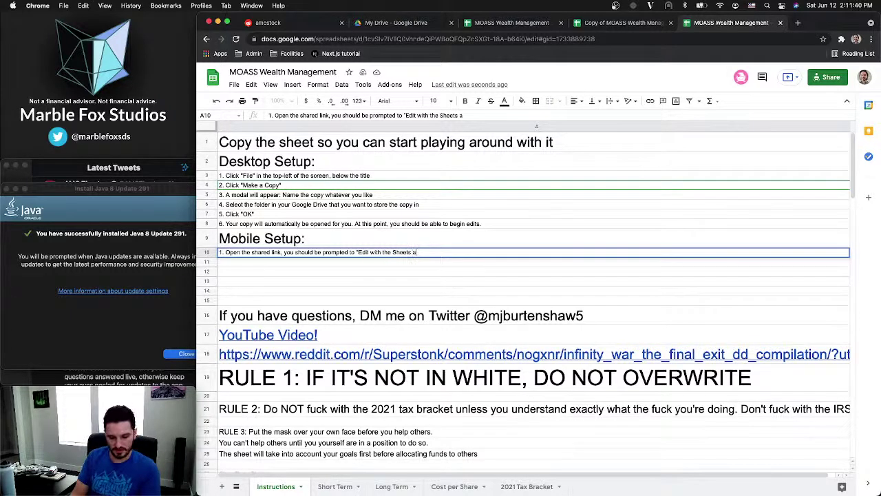
{"action": "type", "text": "pp\""}
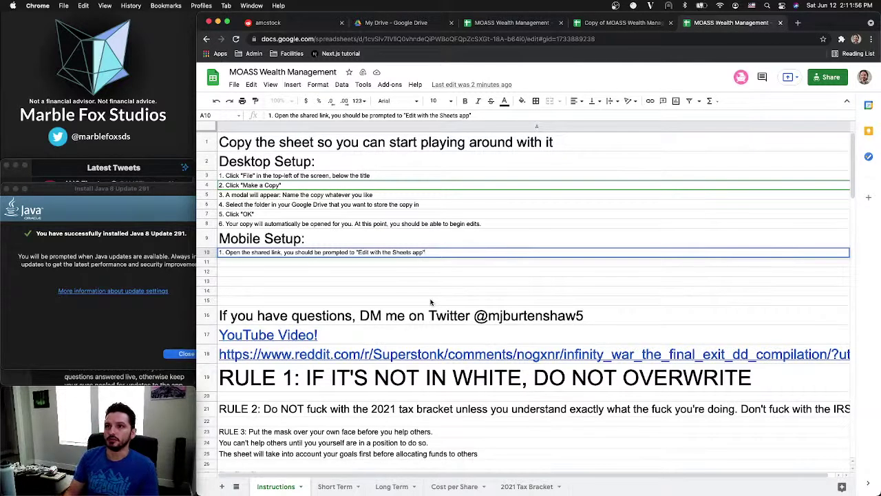
{"action": "key", "text": "Return"}
{"action": "type", "text": ", "}
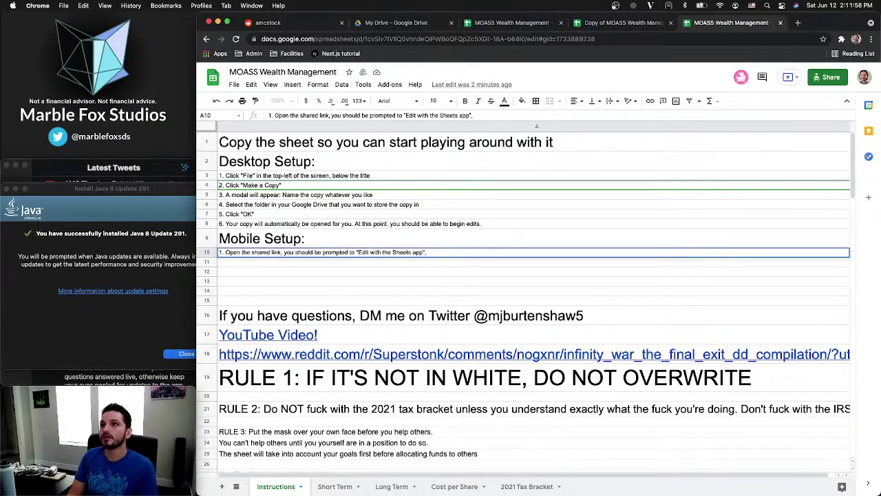
{"action": "type", "text": "cl"}
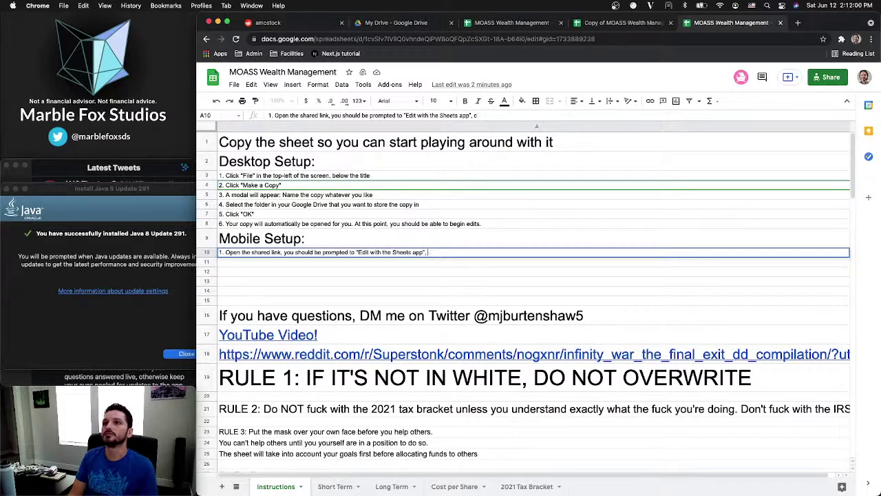
{"action": "key", "text": "BackSpace"}
{"action": "type", "text": "press \""}
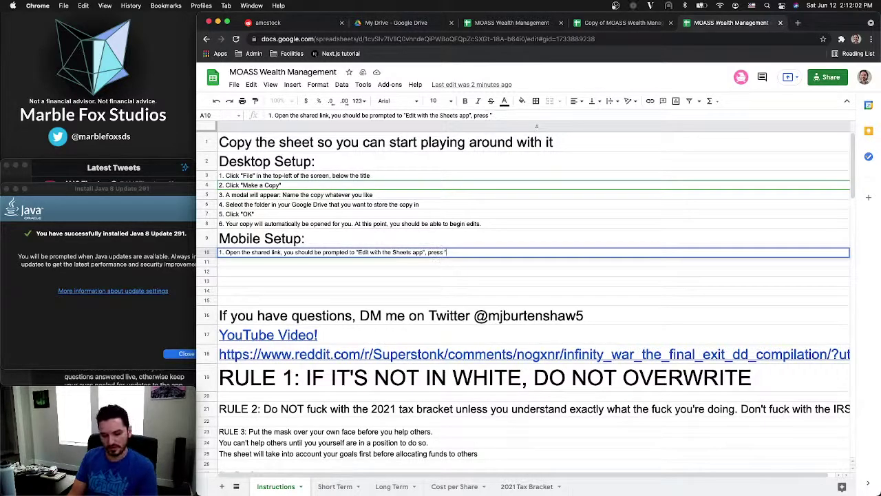
{"action": "type", "text": "GET THE APP"}
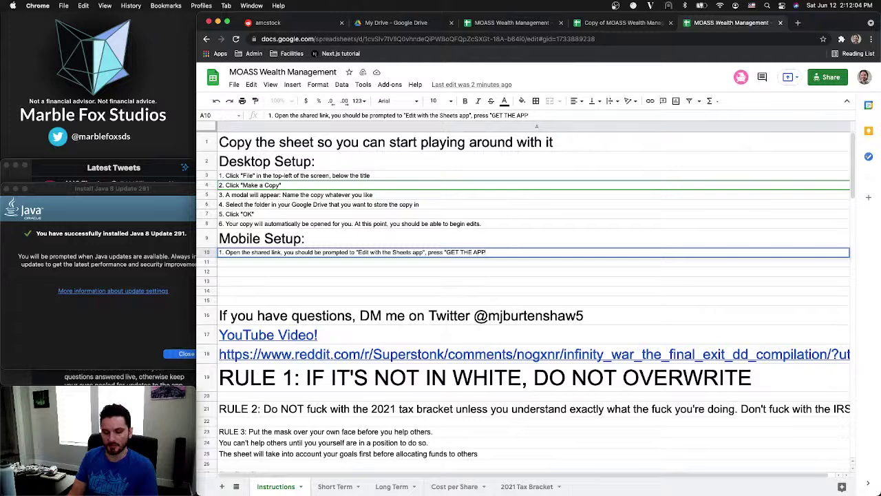
{"action": "type", "text": "\""}
Commit mobile step 1 in A10 and begin typing step 2 in A11
{"action": "key", "text": "Return"}
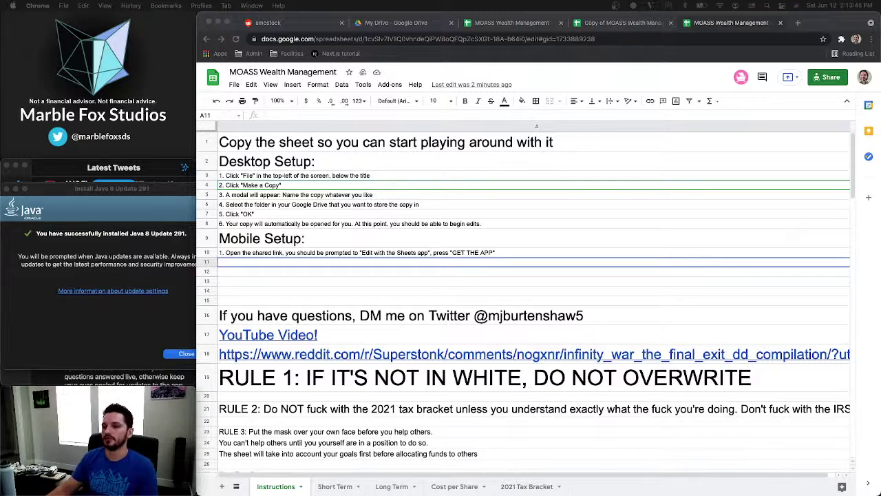
{"action": "left_click", "coordinate": [248, 263]}
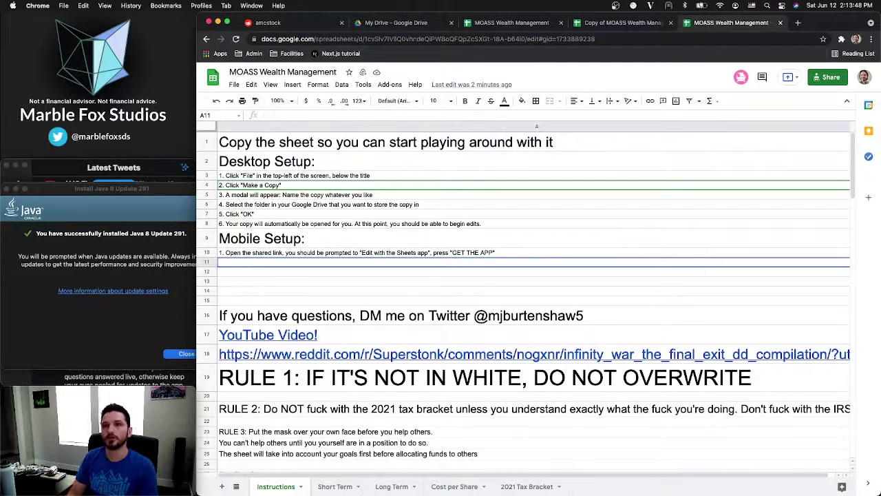
{"action": "type", "text": "2."}
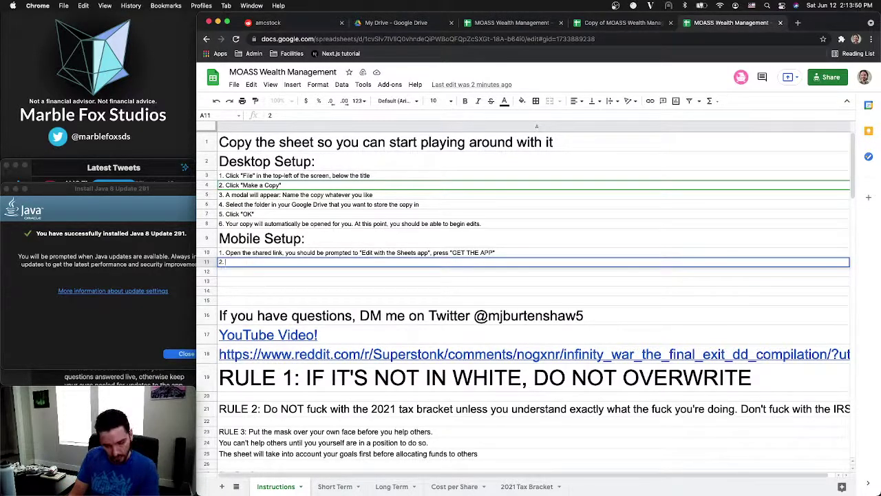
{"action": "type", "text": " Open the goo"}
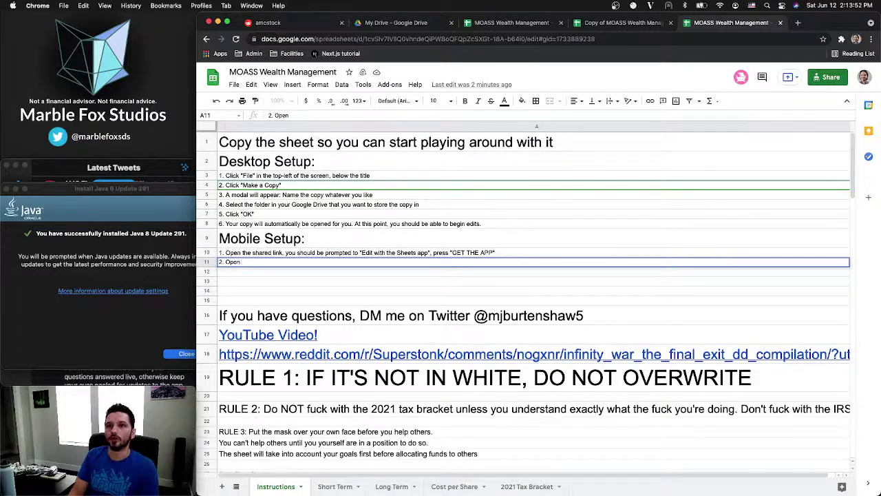
Finish step 2 as 'Open the Google Sheets app.' and start '3.' in A12
{"action": "key", "text": "BackSpace"}
{"action": "key", "text": "BackSpace"}
{"action": "key", "text": "BackSpace"}
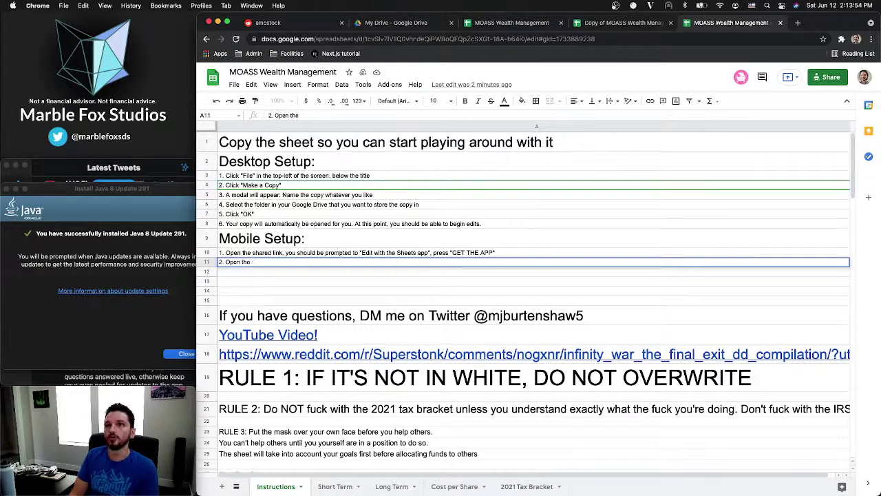
{"action": "type", "text": "Google Sheets"}
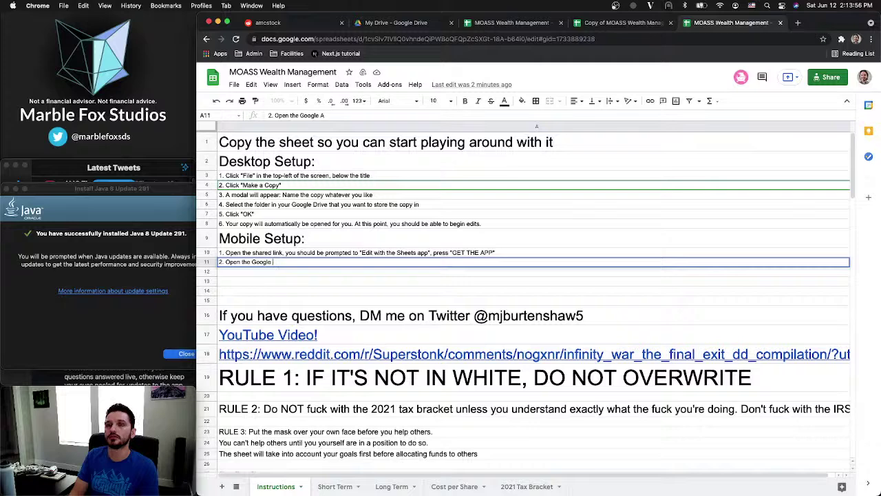
{"action": "type", "text": " app"}
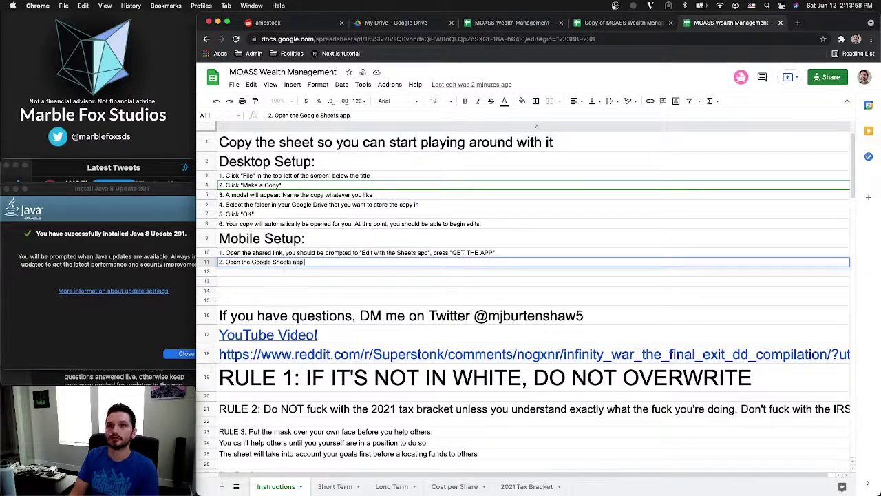
{"action": "type", "text": "."}
{"action": "key", "text": "Return"}
{"action": "type", "text": "3."}
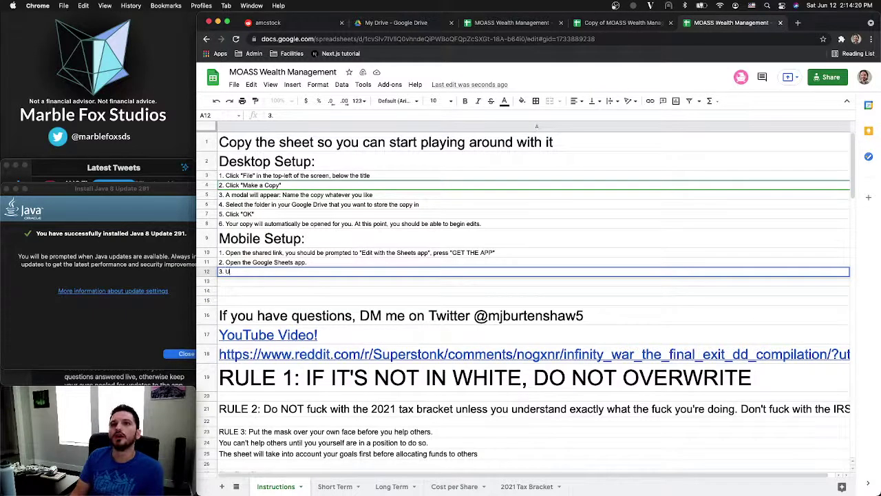
Type 'Under "Last opened by me"' in A12, adding the missing opening quote
{"action": "type", "text": "nder Last"}
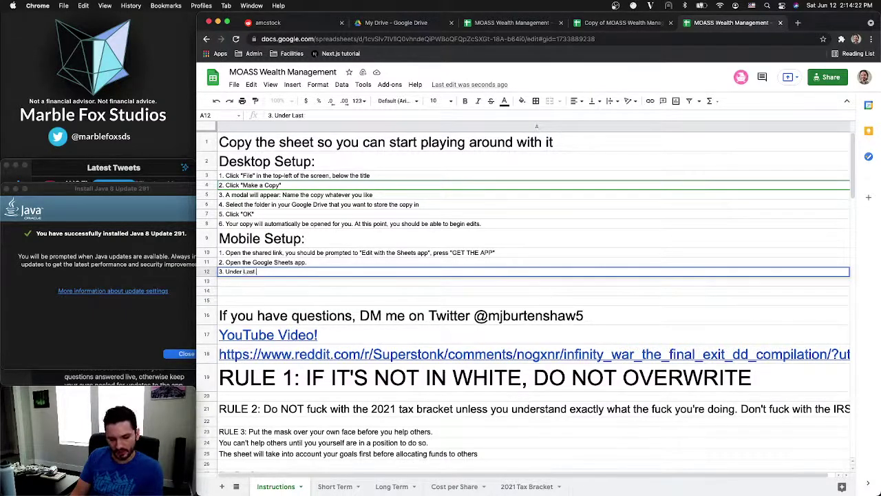
{"action": "type", "text": " opened"}
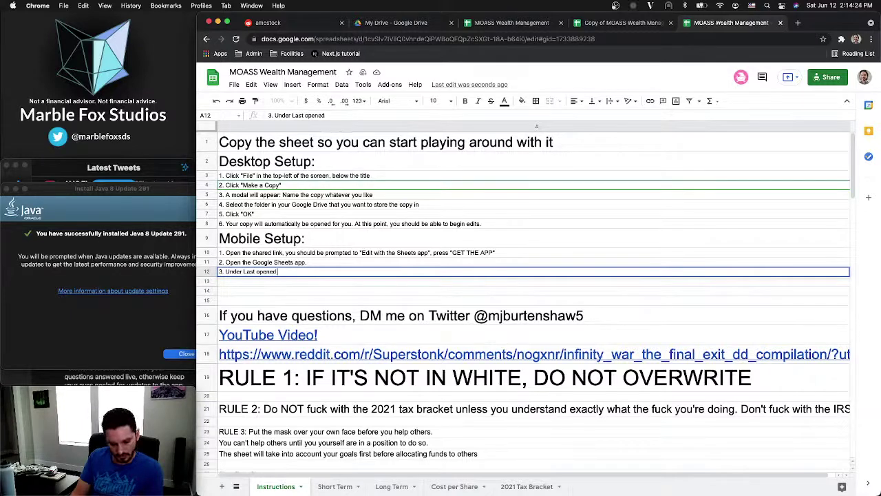
{"action": "type", "text": " by"}
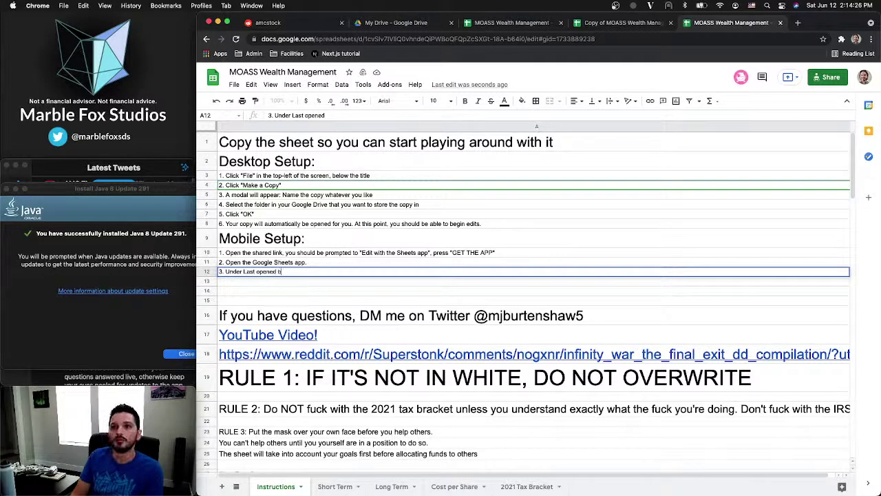
{"action": "type", "text": " me\""}
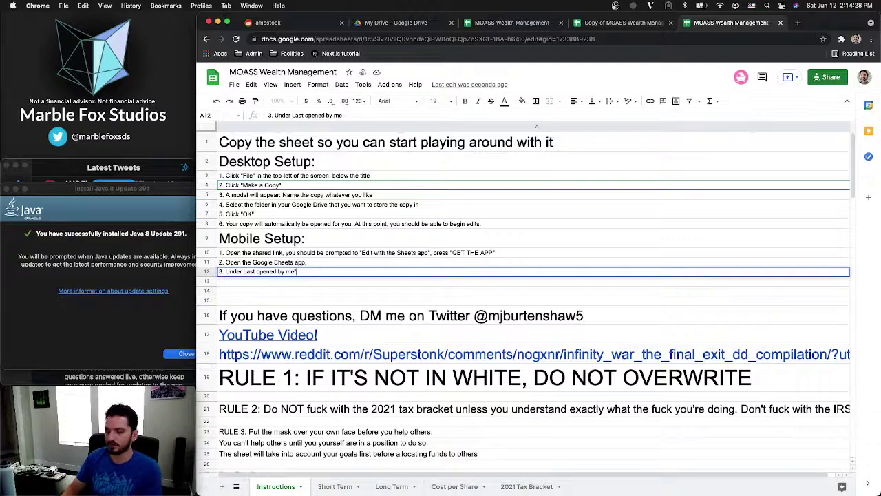
{"action": "left_click", "coordinate": [244, 271]}
{"action": "type", "text": "\""}
{"action": "left_click", "coordinate": [314, 262]}
{"action": "left_click", "coordinate": [313, 274]}
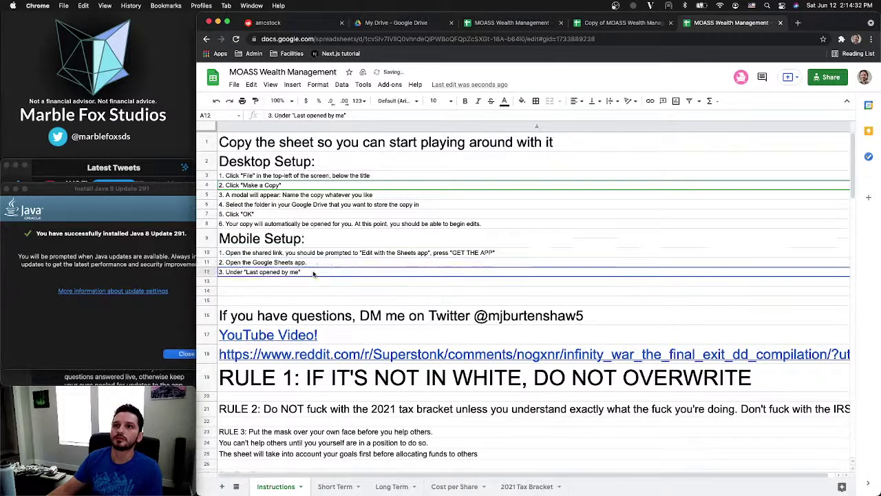
{"action": "double_click", "coordinate": [313, 273]}
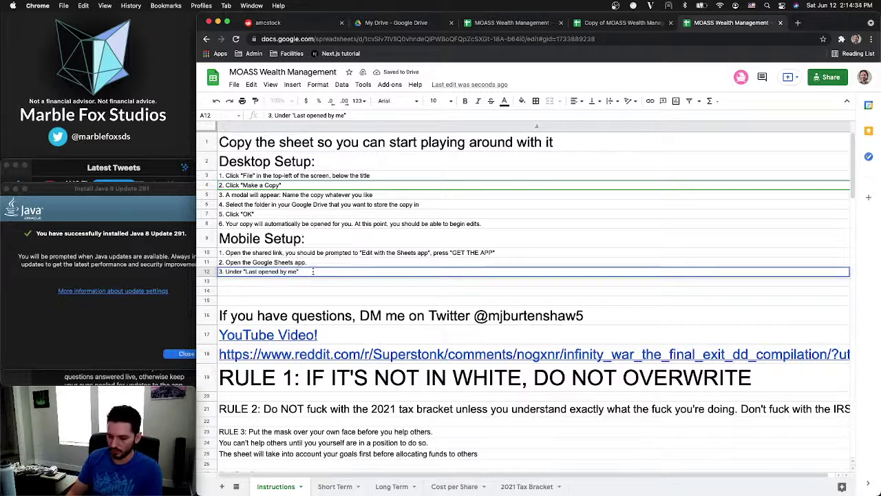
Append ', locate this template sheet.' to step 3 and move to A13
{"action": "type", "text": ", locate"}
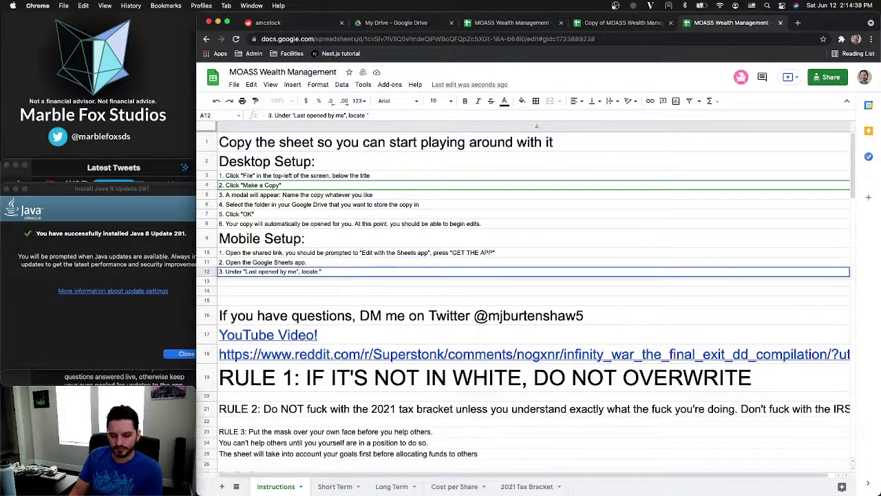
{"action": "type", "text": " the M"}
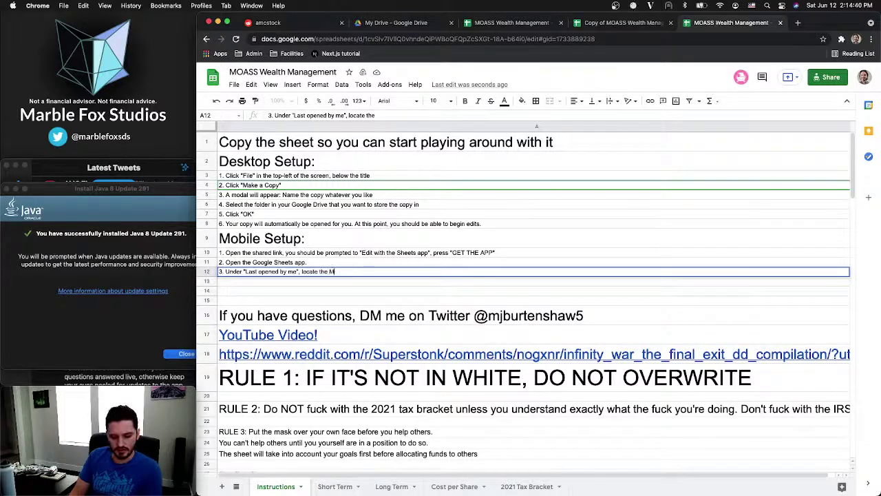
{"action": "type", "text": "OASS W"}
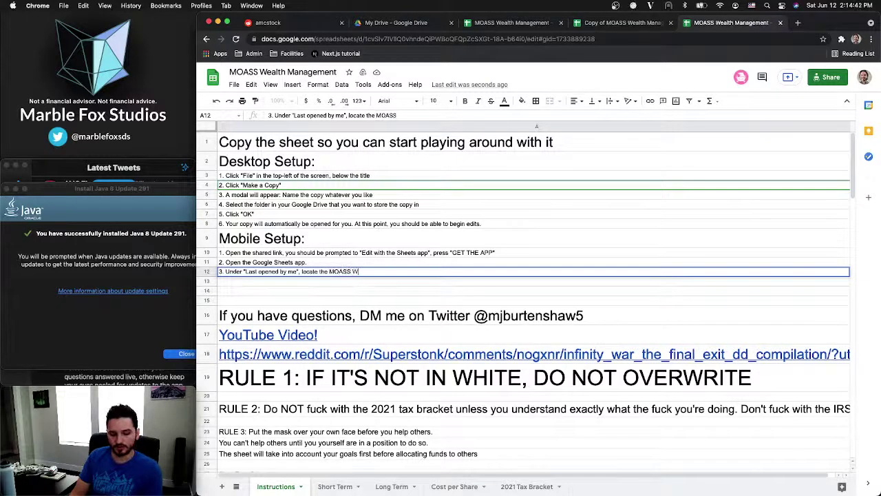
{"action": "type", "text": "ealth Mana"}
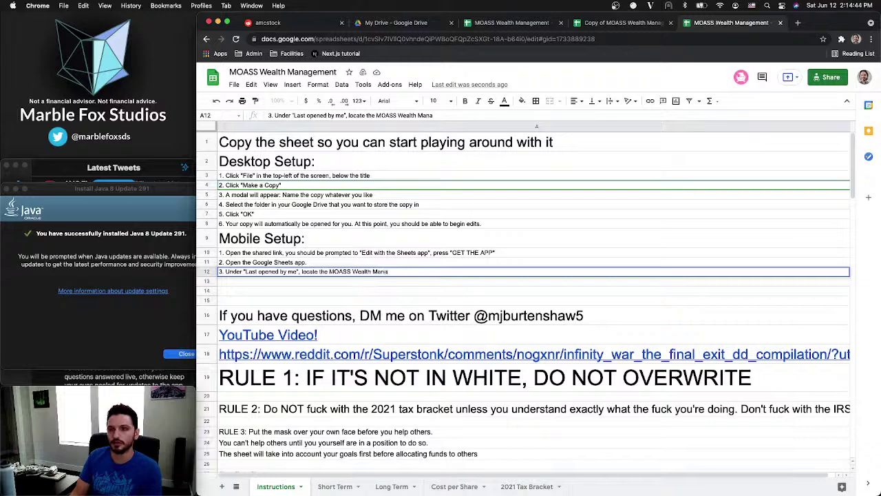
{"action": "key", "text": "BackSpace"}
{"action": "key", "text": "BackSpace"}
{"action": "key", "text": "BackSpace"}
{"action": "key", "text": "BackSpace"}
{"action": "key", "text": "BackSpace"}
{"action": "key", "text": "BackSpace"}
{"action": "key", "text": "BackSpace"}
{"action": "key", "text": "BackSpace"}
{"action": "key", "text": "BackSpace"}
{"action": "key", "text": "BackSpace"}
{"action": "key", "text": "BackSpace"}
{"action": "key", "text": "BackSpace"}
{"action": "key", "text": "BackSpace"}
{"action": "key", "text": "BackSpace"}
{"action": "key", "text": "BackSpace"}
{"action": "key", "text": "BackSpace"}
{"action": "key", "text": "BackSpace"}
{"action": "key", "text": "BackSpace"}
{"action": "key", "text": "BackSpace"}
{"action": "key", "text": "BackSpace"}
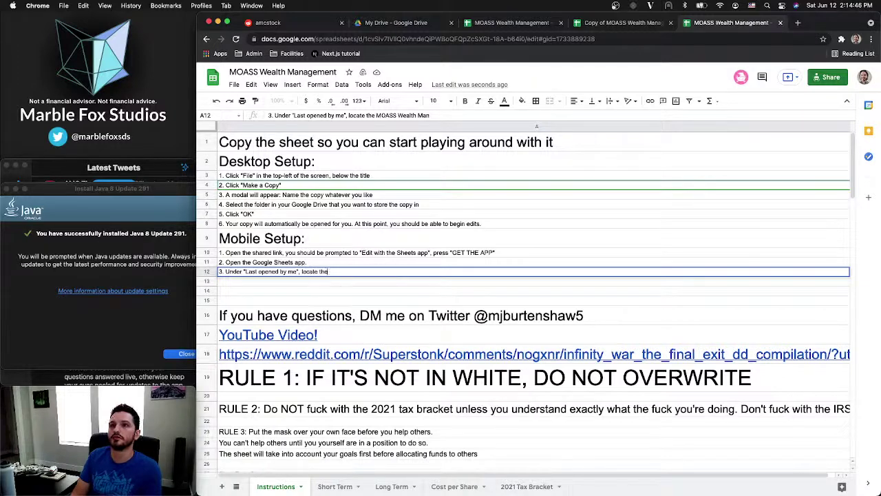
{"action": "type", "text": "this s"}
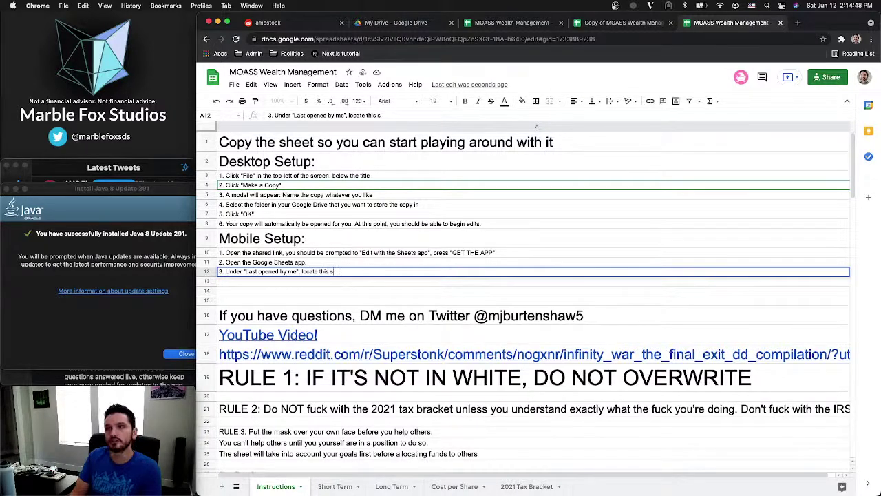
{"action": "type", "text": "emplate sheet"}
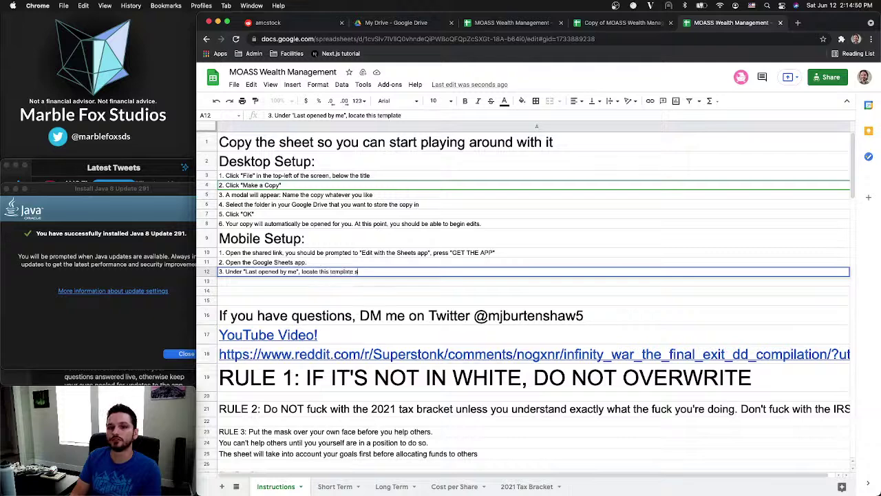
{"action": "type", "text": "."}
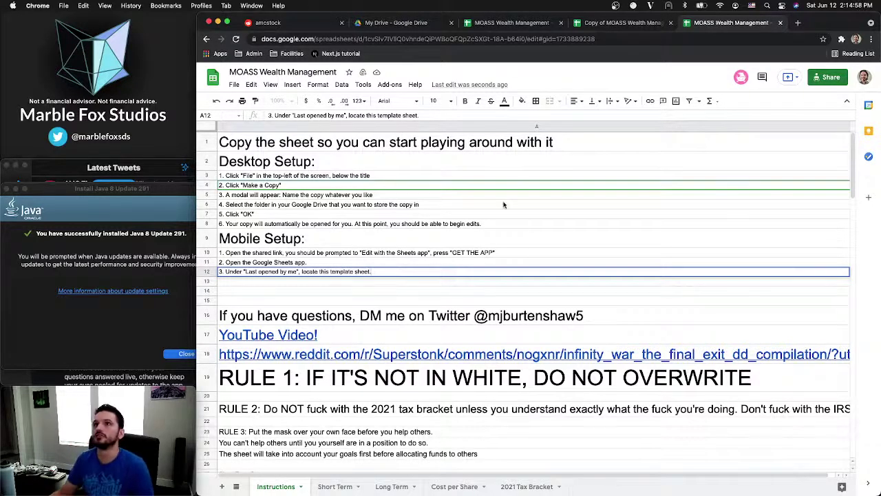
{"action": "left_click", "coordinate": [607, 41]}
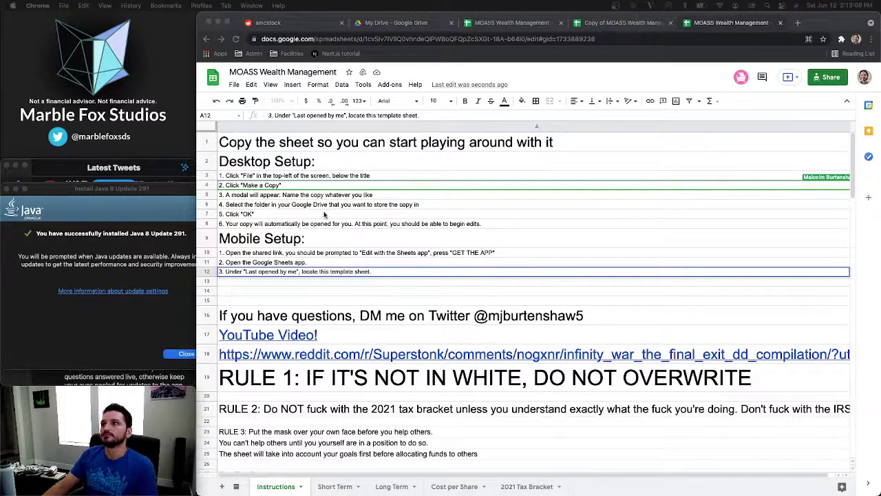
{"action": "left_click", "coordinate": [288, 280]}
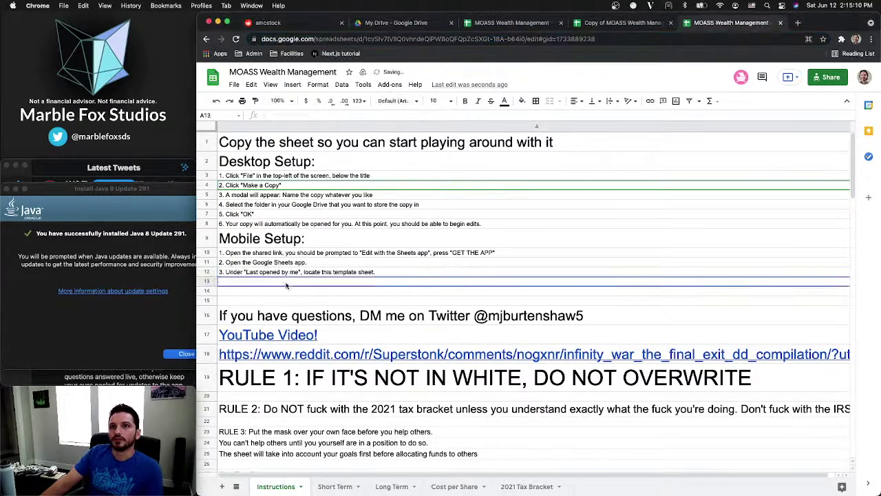
{"action": "left_click", "coordinate": [289, 282]}
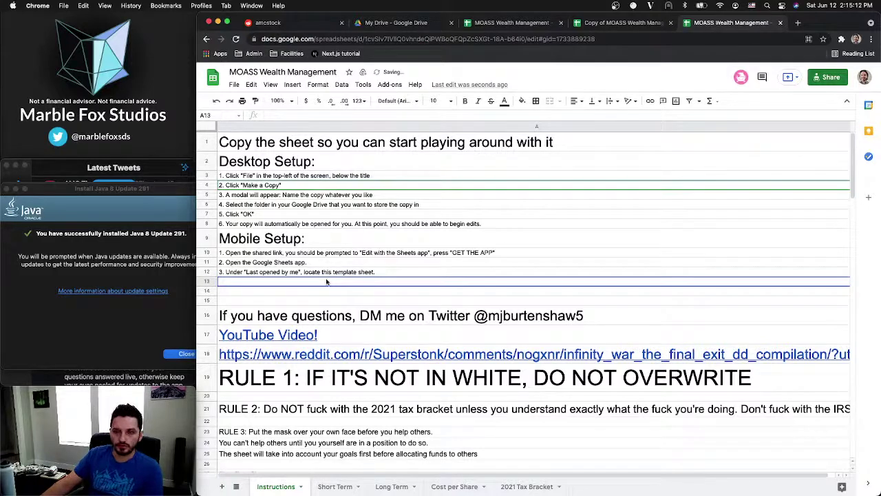
{"action": "left_click", "coordinate": [344, 271]}
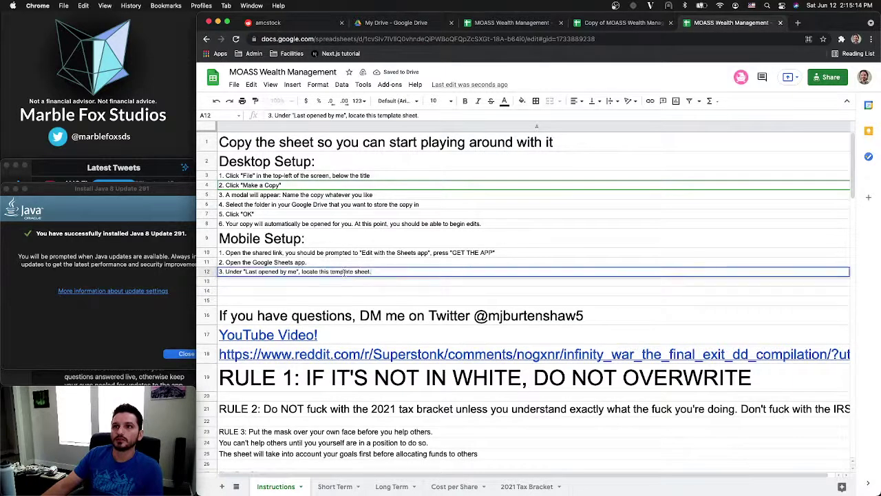
{"action": "left_click", "coordinate": [262, 282]}
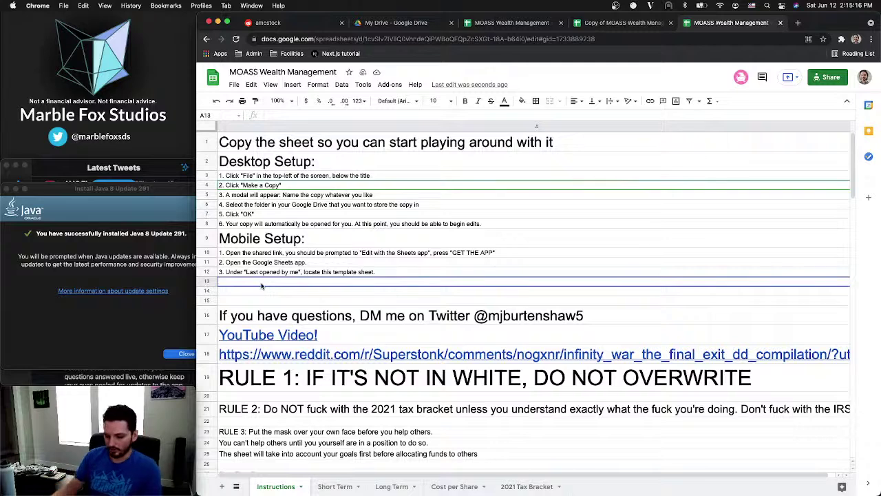
Enter '4. Click the three dots to the right of the row' in cell A13
{"action": "type", "text": "4."}
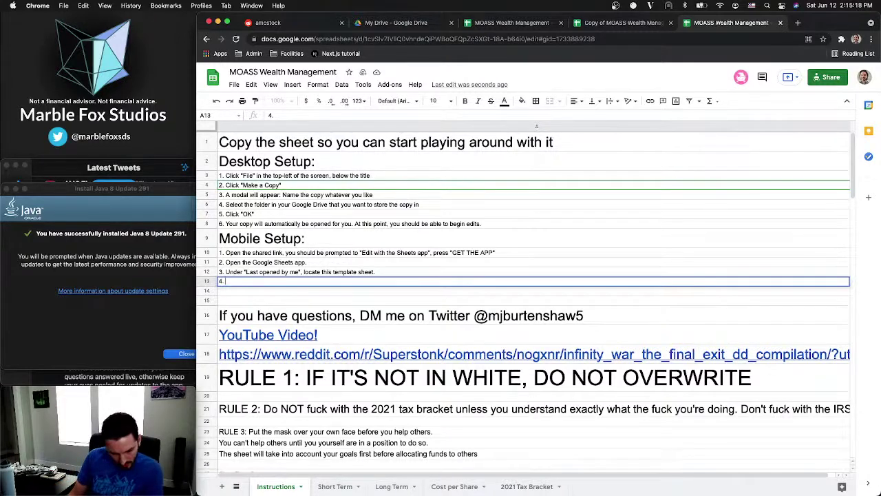
{"action": "type", "text": " Click the"}
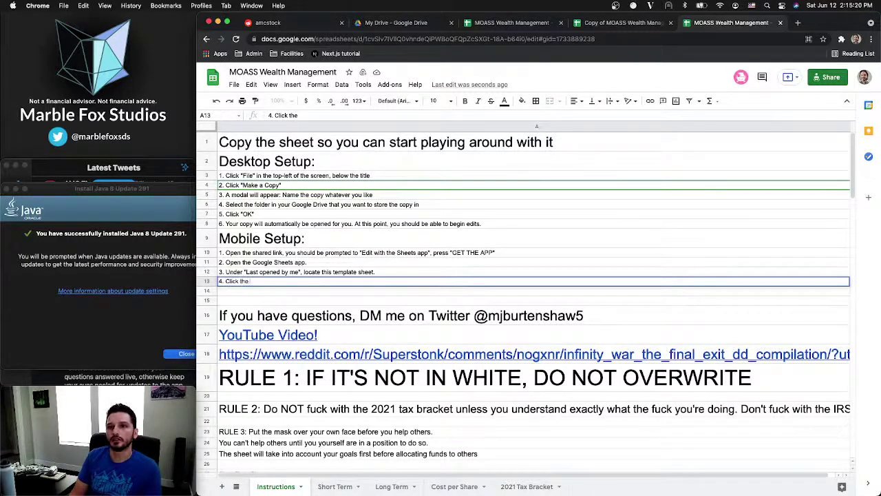
{"action": "type", "text": " th"}
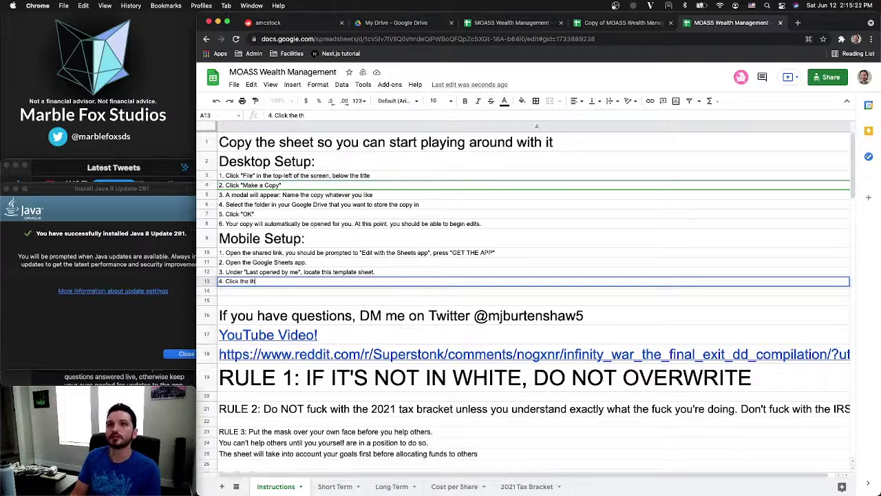
{"action": "type", "text": "ree dots to the ri"}
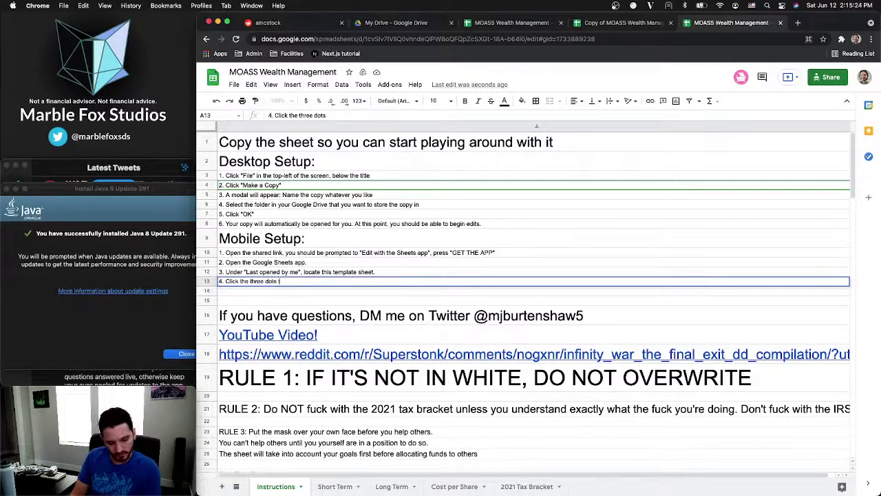
{"action": "type", "text": "ght o"}
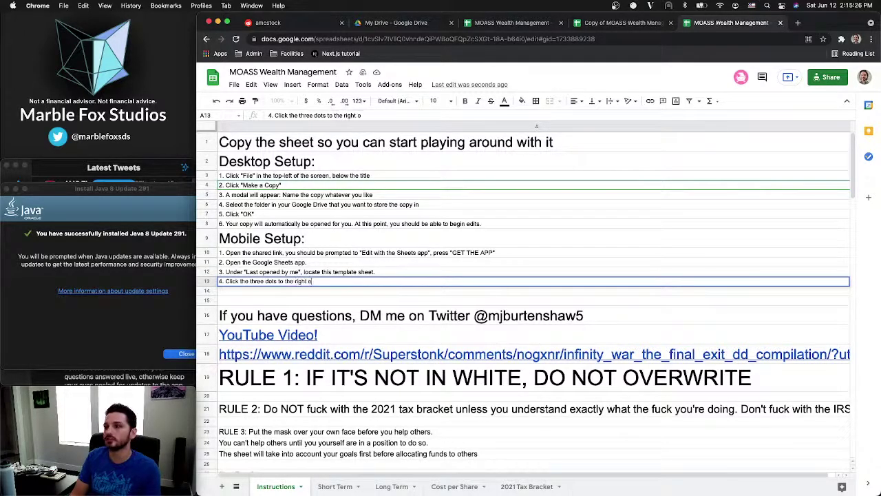
{"action": "type", "text": "f the row."}
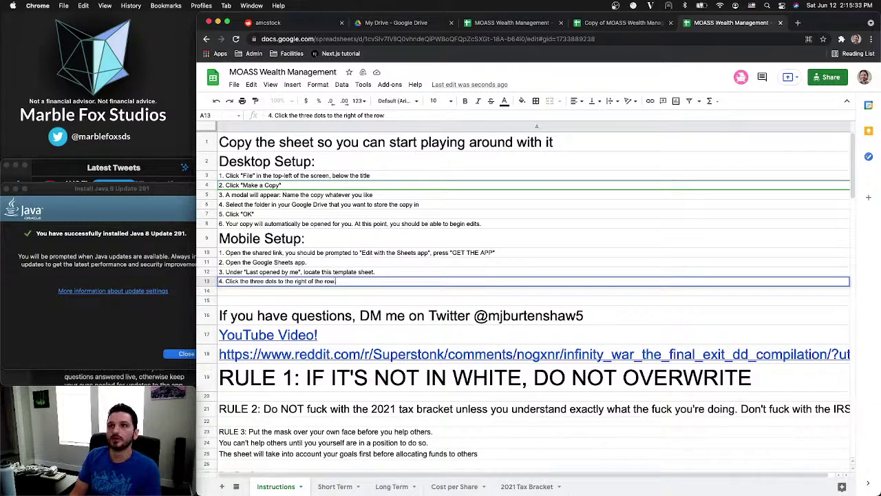
{"action": "key", "text": "Return"}
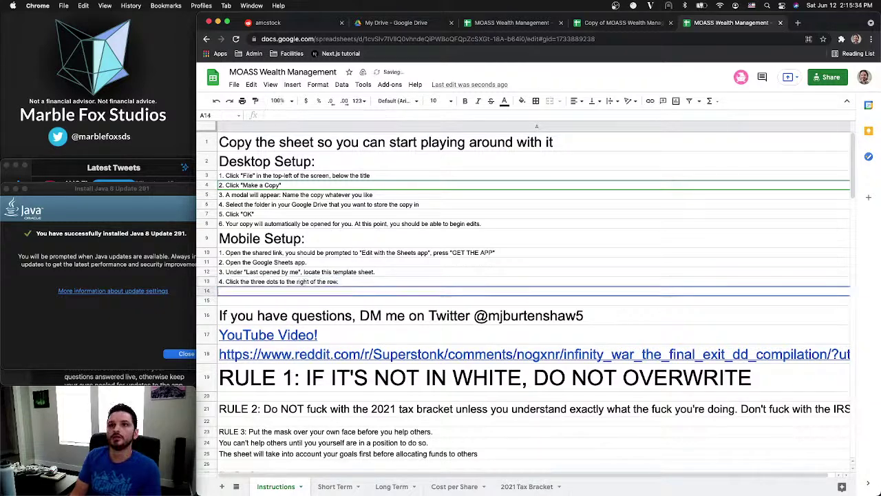
Begin step 5 in A14: 'Scroll down and press "Make a Copy", NOTE: do not press'
{"action": "type", "text": "5."}
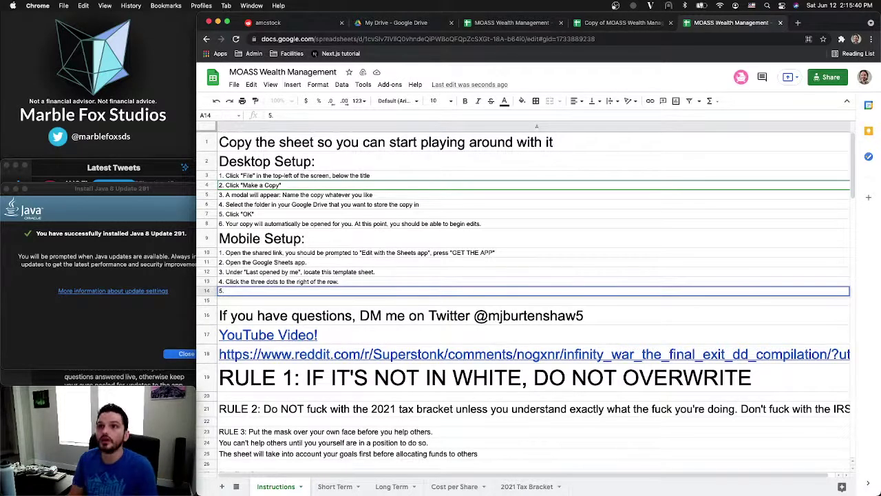
{"action": "type", "text": "Scroll down to"}
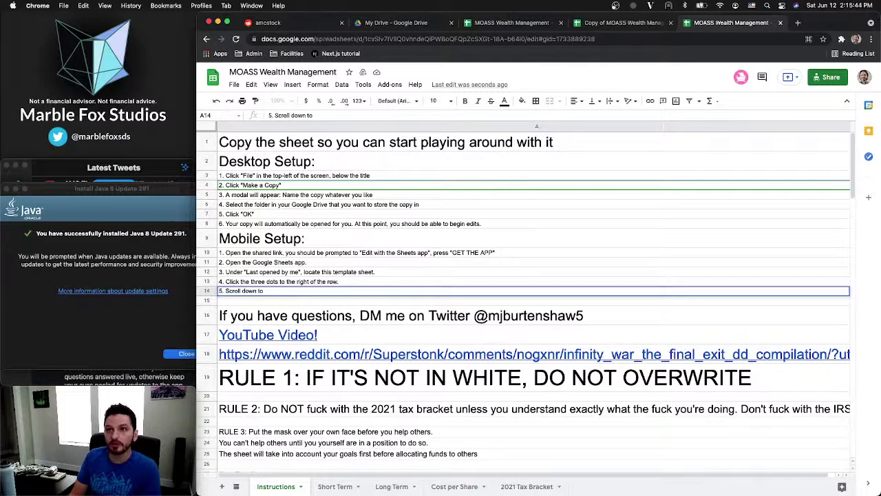
{"action": "key", "text": "BackSpace"}
{"action": "key", "text": "BackSpace"}
{"action": "key", "text": "BackSpace"}
{"action": "type", "text": "and click"}
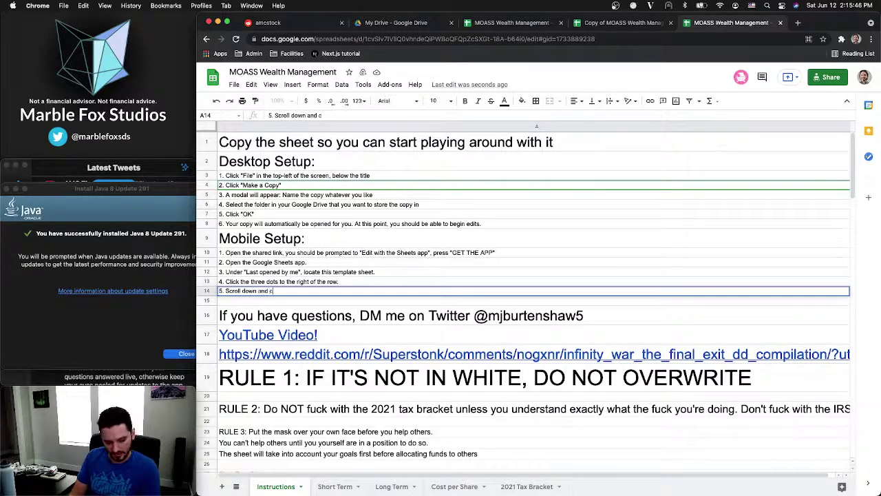
{"action": "key", "text": "BackSpace"}
{"action": "key", "text": "BackSpace"}
{"action": "key", "text": "BackSpace"}
{"action": "key", "text": "BackSpace"}
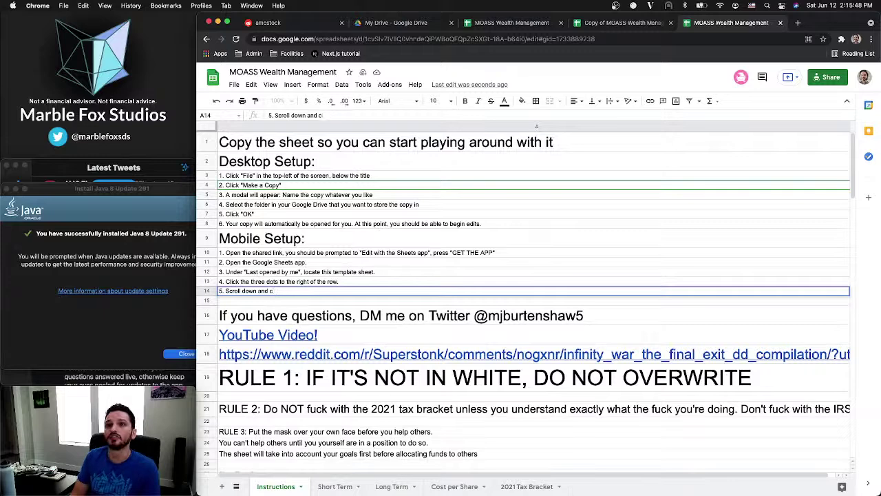
{"action": "type", "text": "press \""}
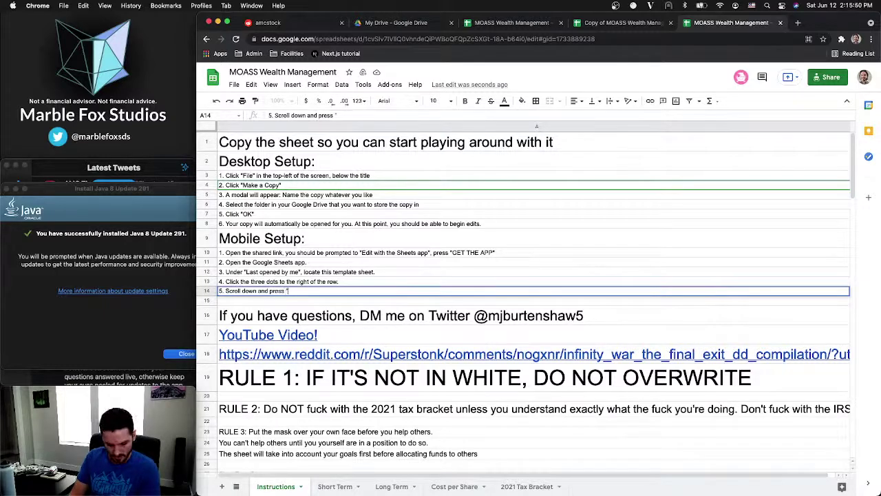
{"action": "type", "text": "Make a"}
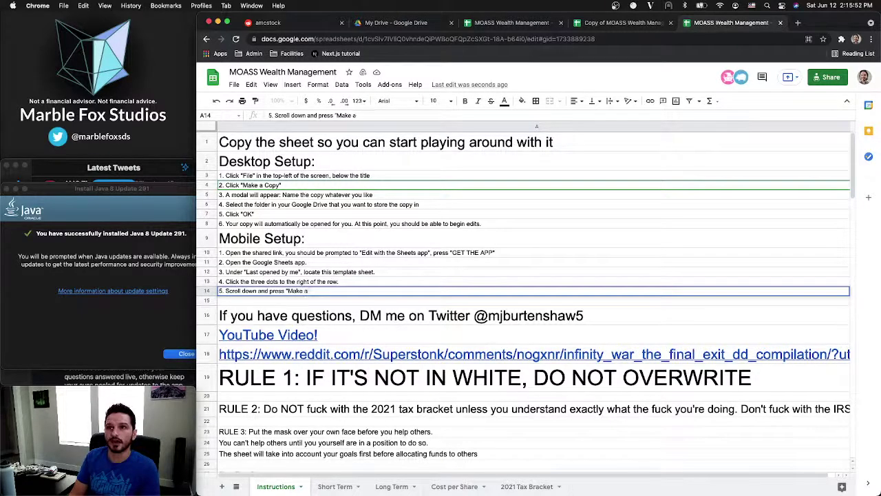
{"action": "type", "text": " Copy\", "}
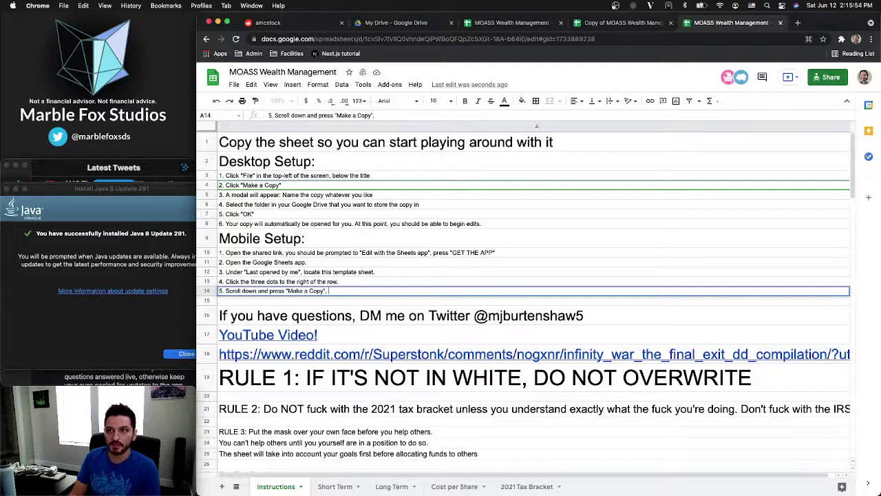
{"action": "type", "text": "NOTE: "}
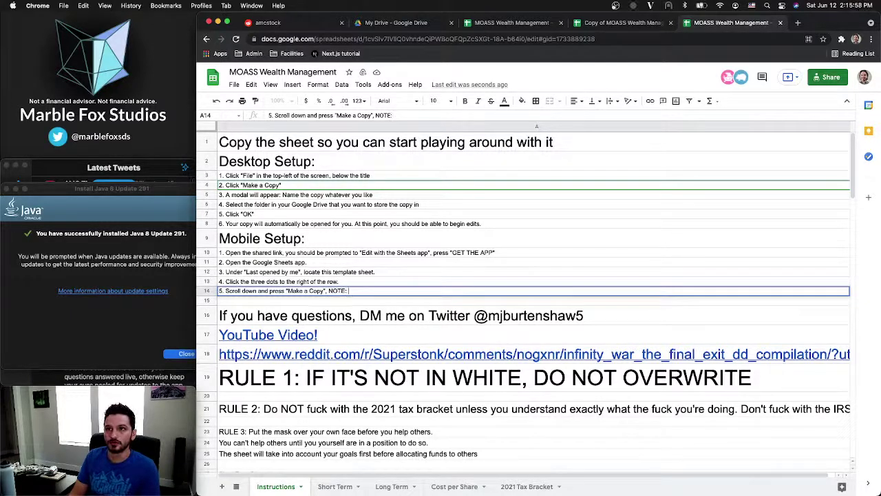
{"action": "type", "text": "do"}
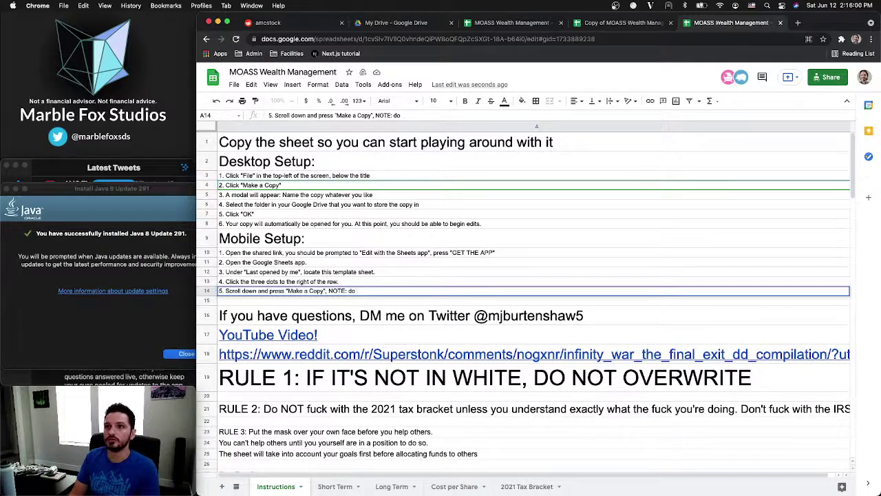
{"action": "type", "text": " not press"}
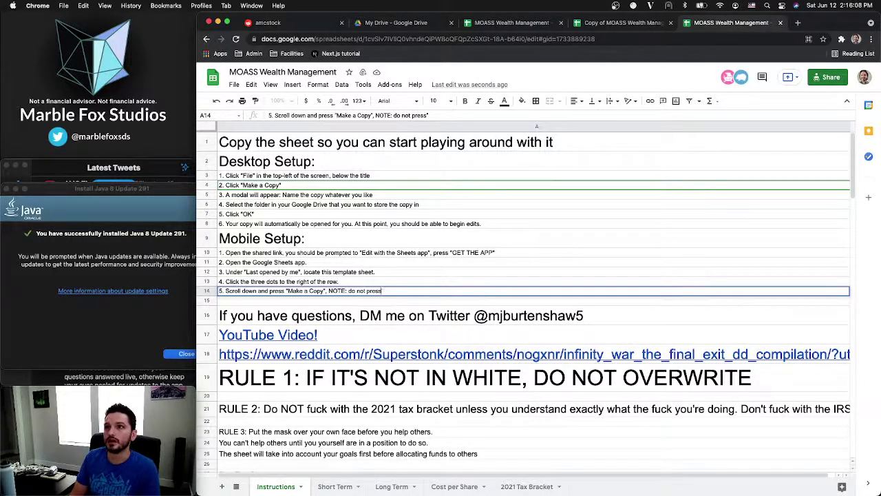
Complete the note excluding "Save as Excel (.xlsx)" and "Add shortcut to Drive", lowercasing 'copy'
{"action": "type", "text": "\"Save as"}
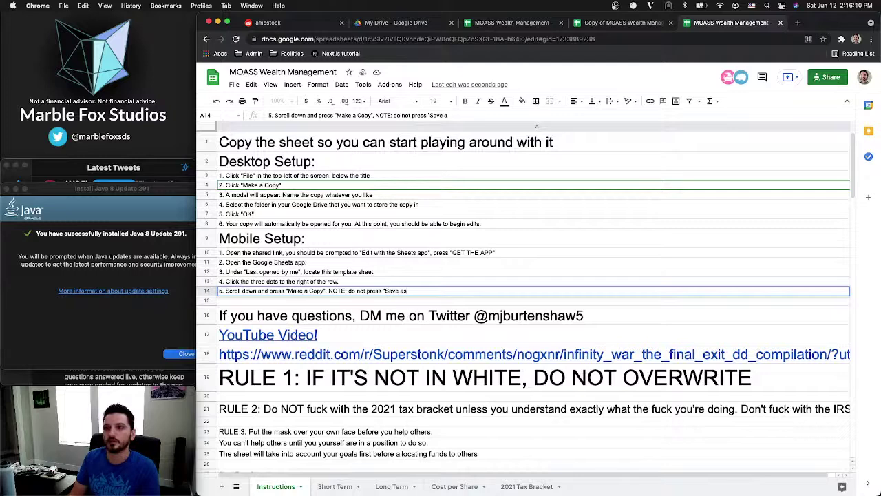
{"action": "type", "text": " Excel"}
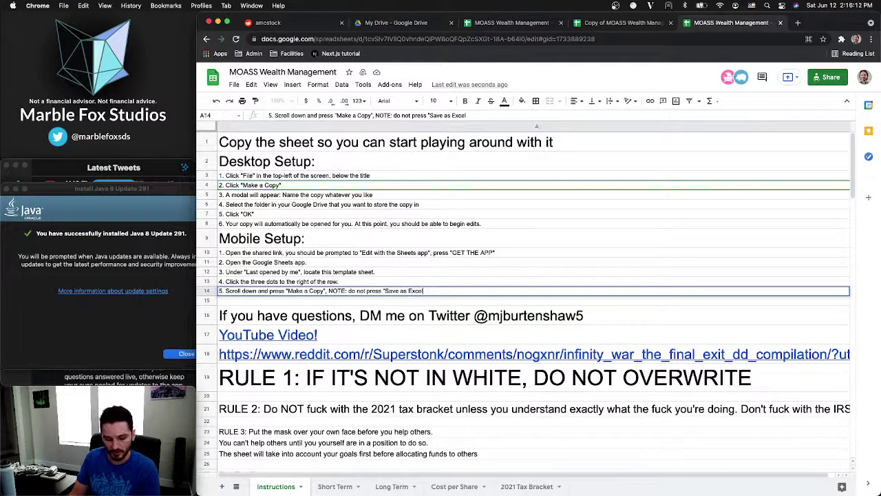
{"action": "type", "text": " (.x"}
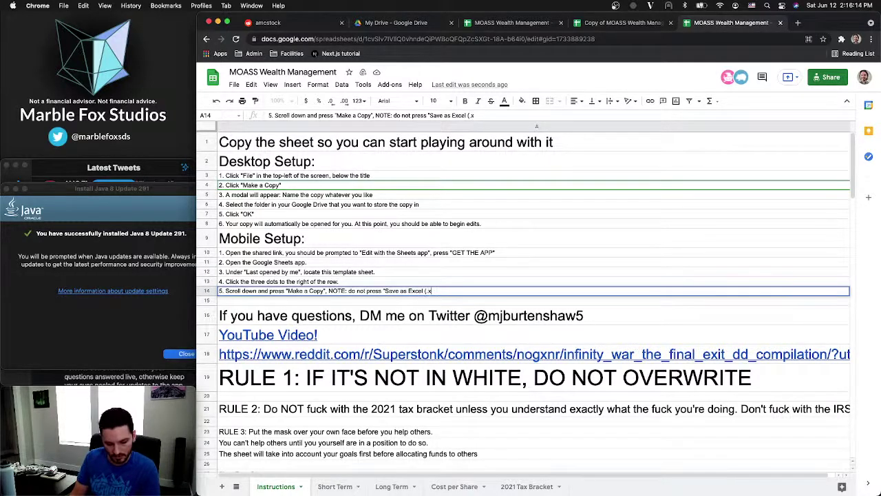
{"action": "type", "text": "lsx)"}
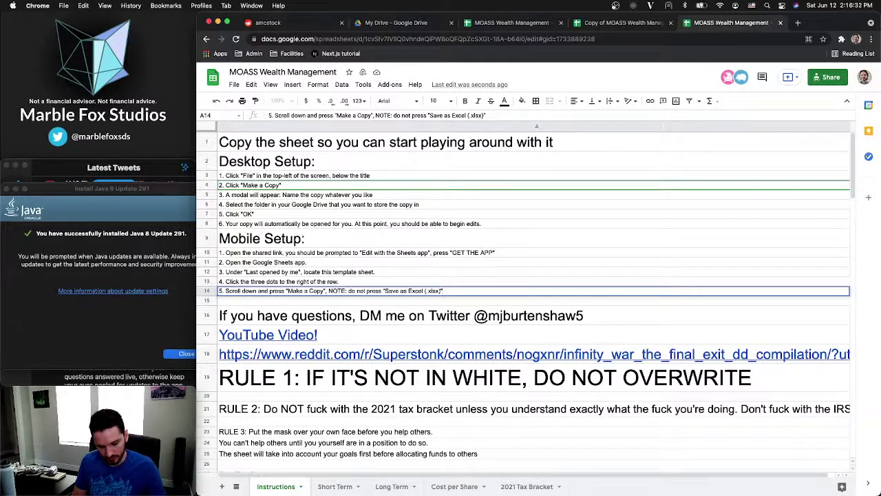
{"action": "type", "text": "or \"A"}
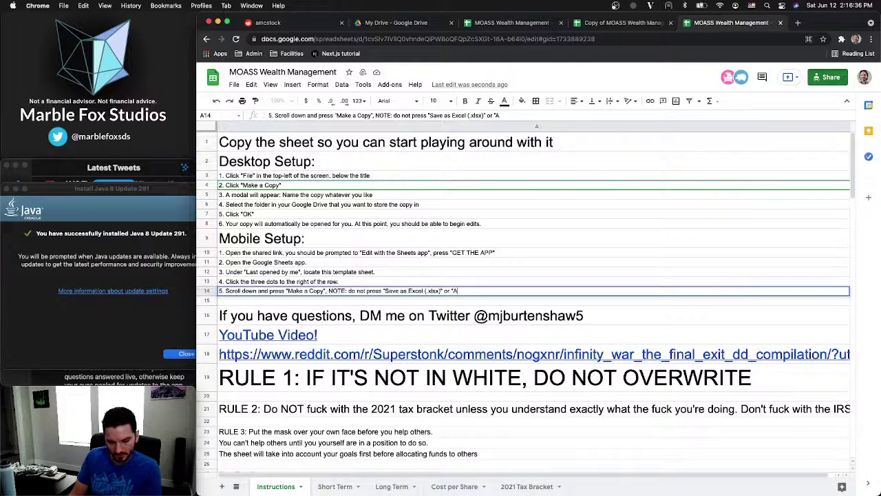
{"action": "type", "text": "dd shortcut to"}
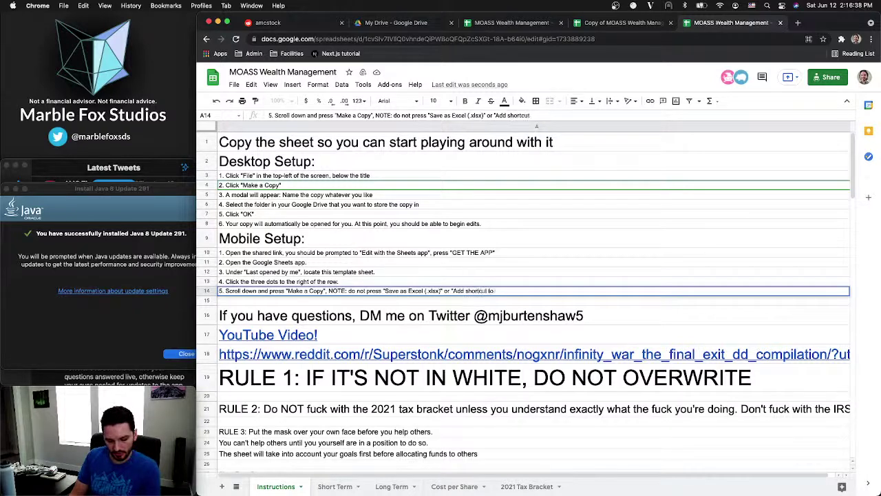
{"action": "type", "text": " Drive\""}
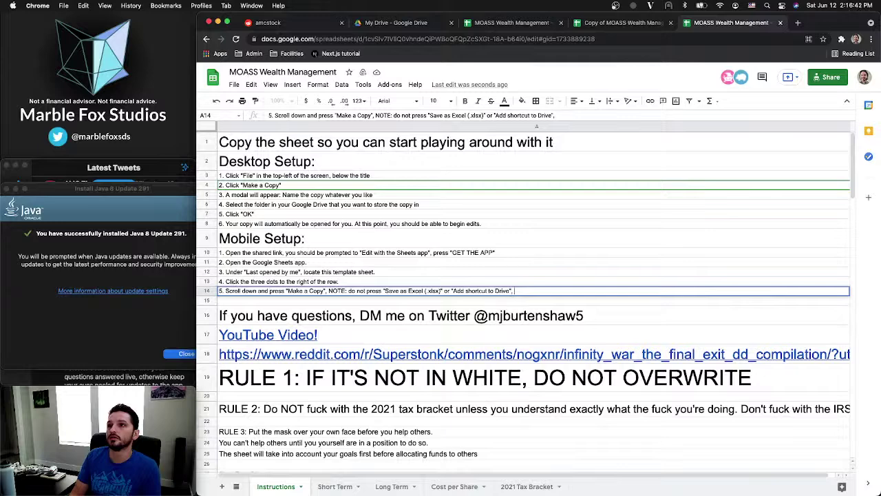
{"action": "type", "text": ", make sure"}
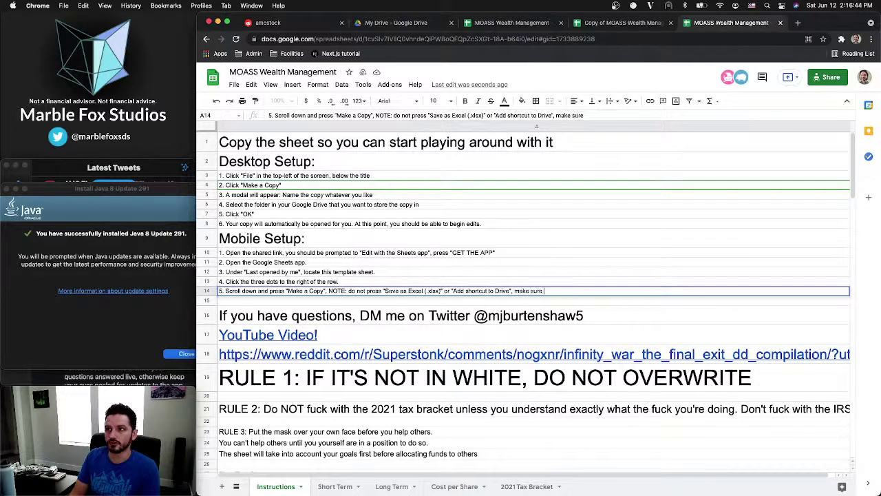
{"action": "type", "text": " it's \"M"}
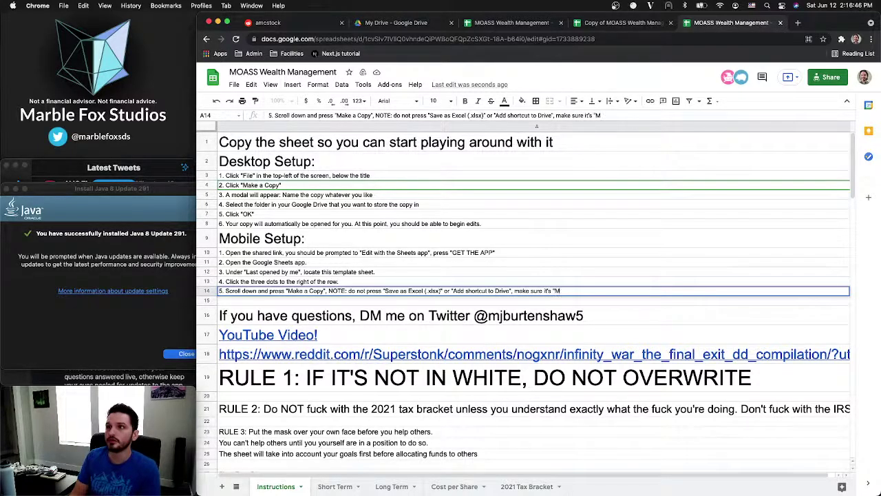
{"action": "type", "text": "ake a"}
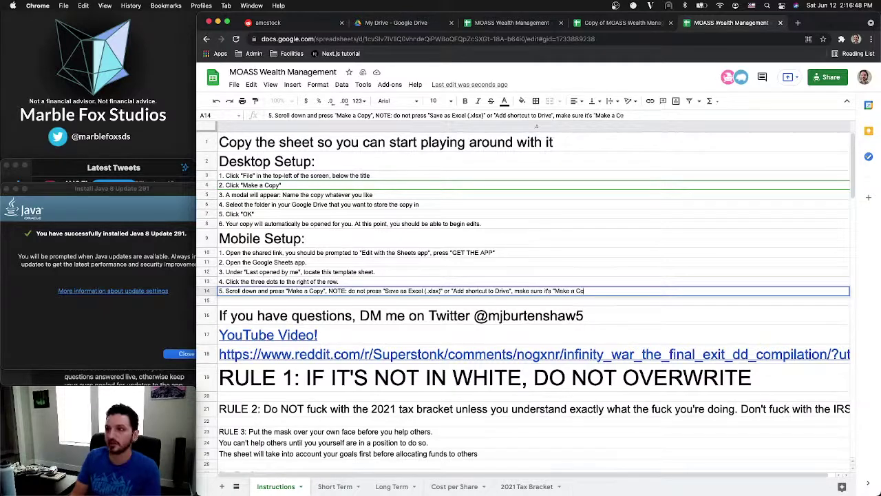
{"action": "type", "text": " copy"}
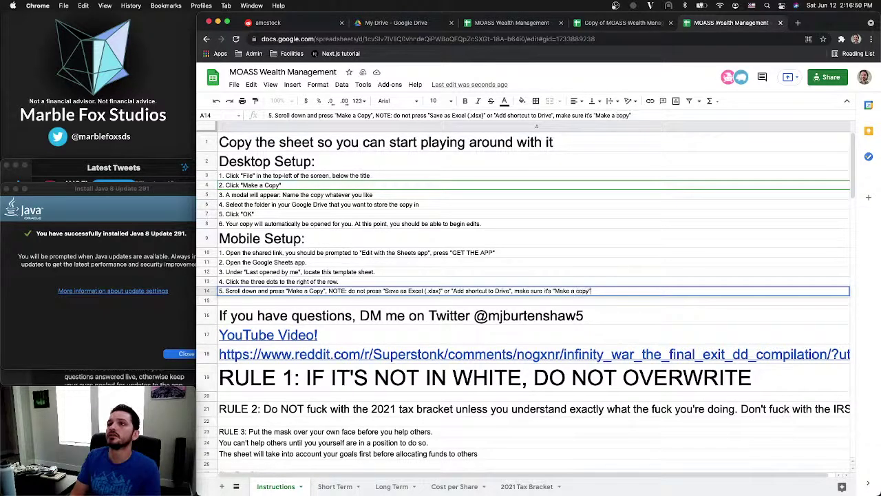
{"action": "left_click", "coordinate": [313, 291]}
{"action": "key", "text": "BackSpace"}
{"action": "type", "text": "c"}
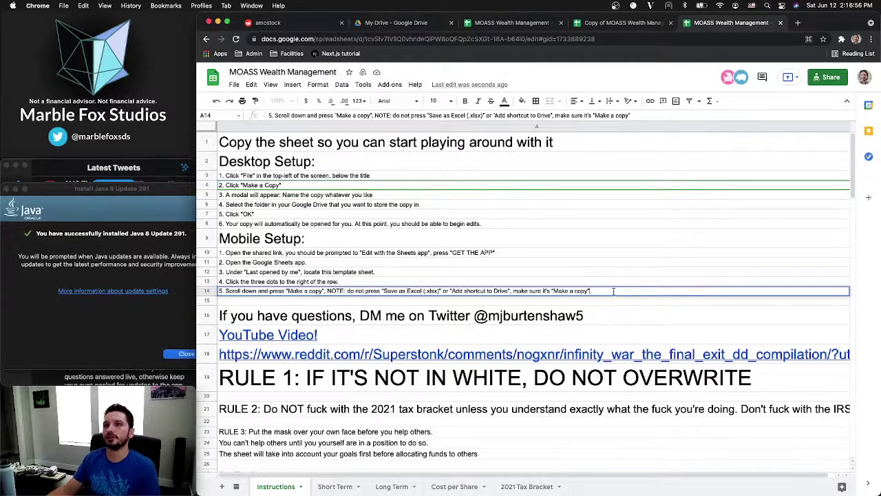
{"action": "key", "text": "Return"}
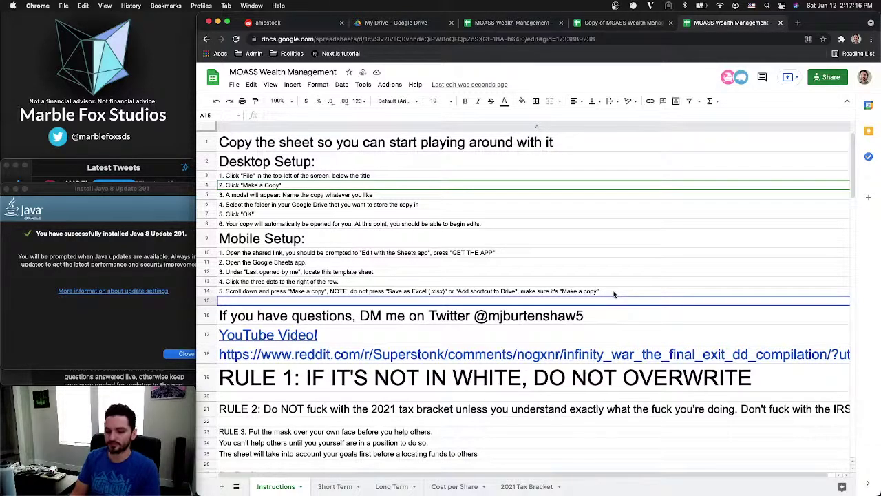
Finish Mobile Setup step 6 in A15 with 'on success, it will open the copy for you'
{"action": "type", "text": "6. At th"}
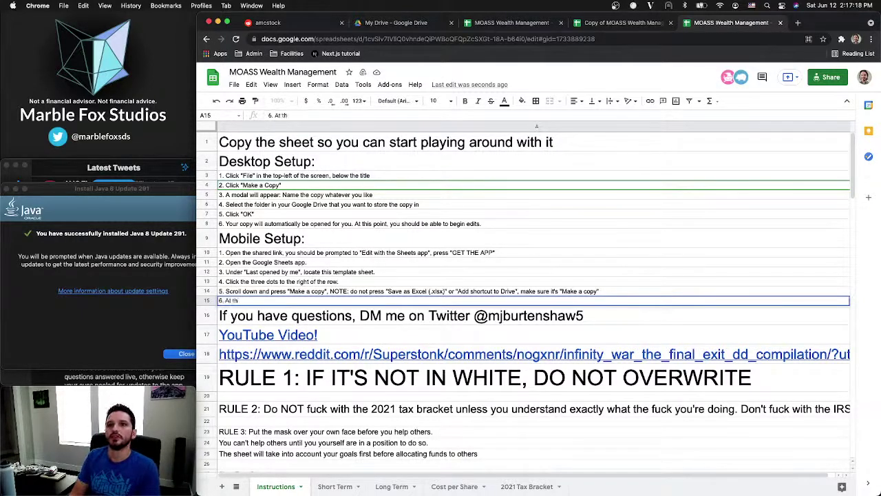
{"action": "type", "text": "is point,"}
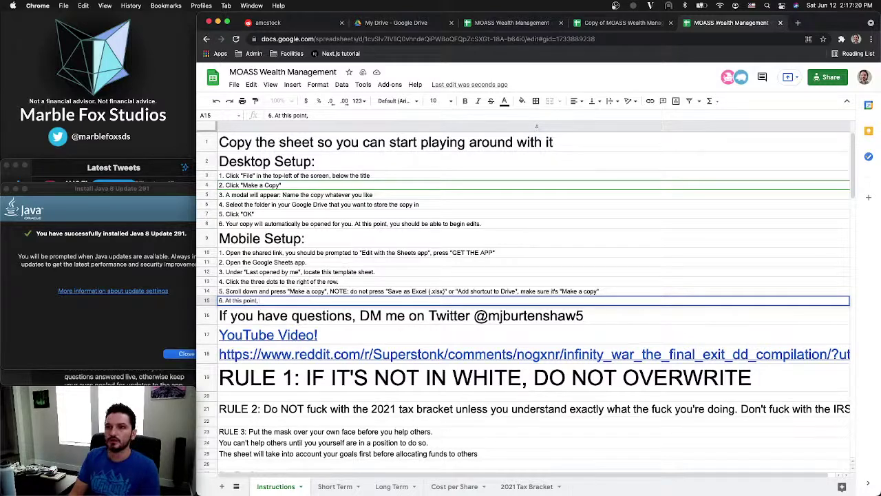
{"action": "type", "text": " the app"}
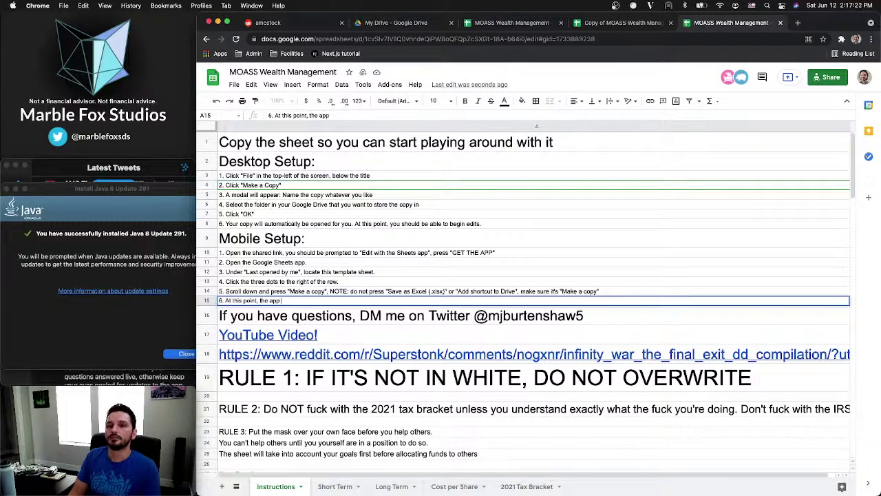
{"action": "type", "text": " will clos"}
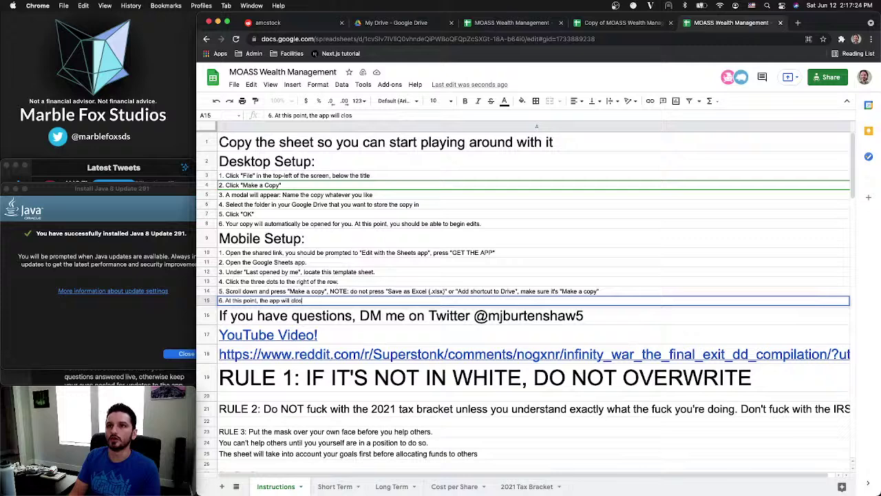
{"action": "type", "text": "e the menu,"}
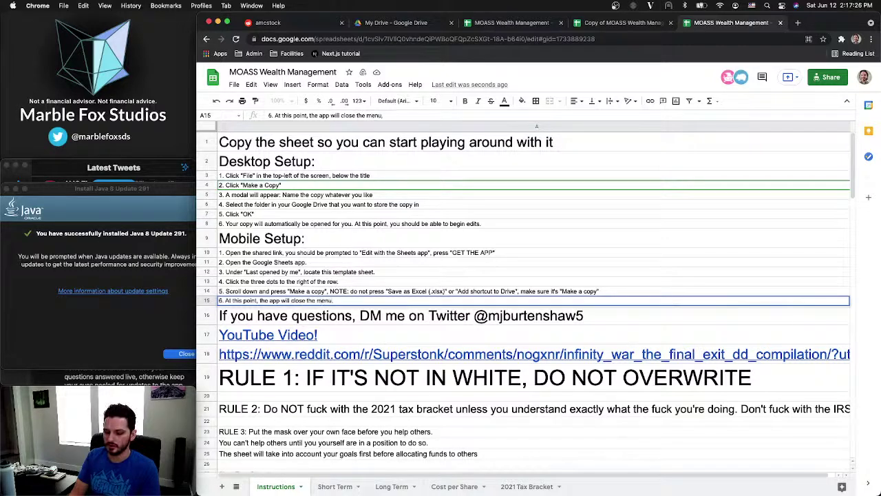
{"action": "type", "text": " a"}
{"action": "type", "text": " box"}
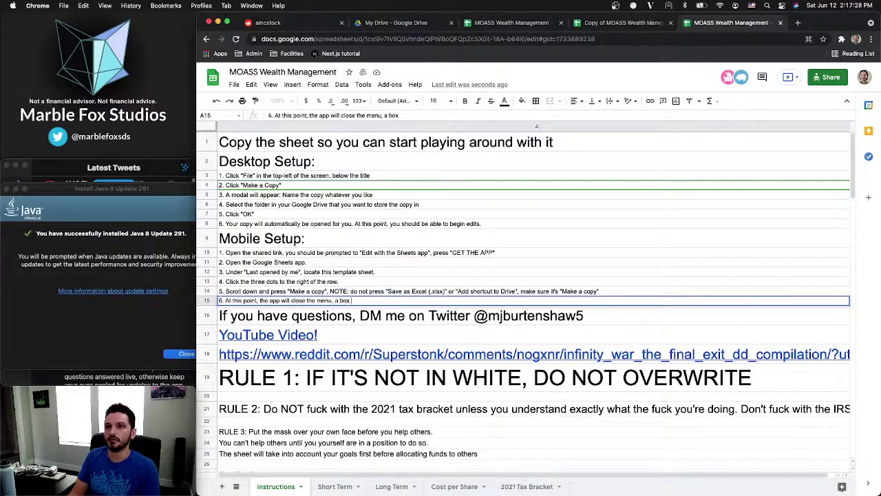
{"action": "type", "text": " will appear"}
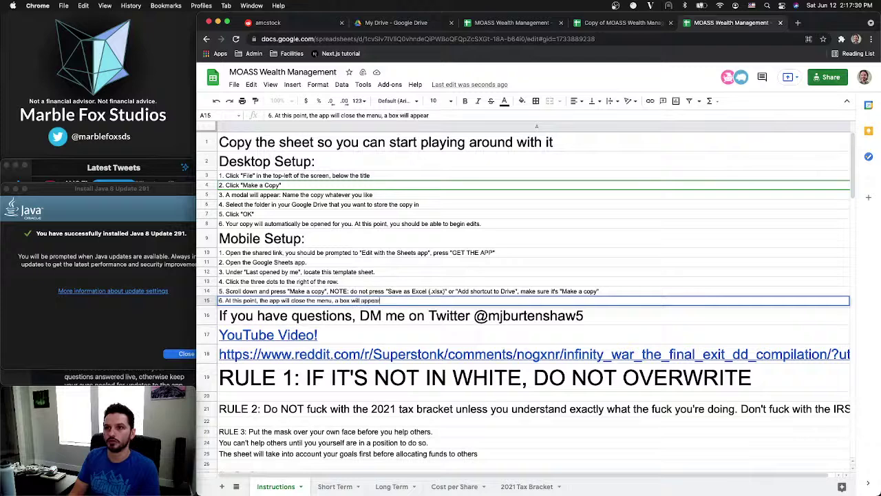
{"action": "type", "text": " saying"}
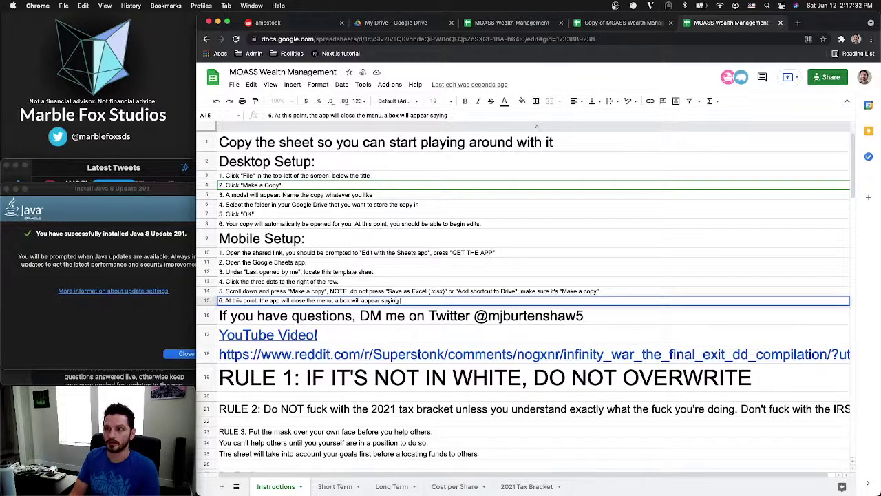
{"action": "type", "text": " \"Making a copy"}
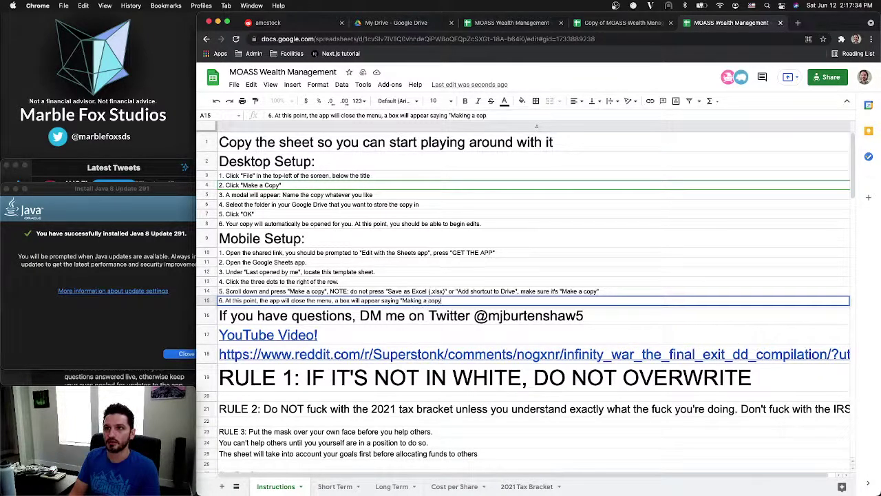
{"action": "type", "text": "\" wi"}
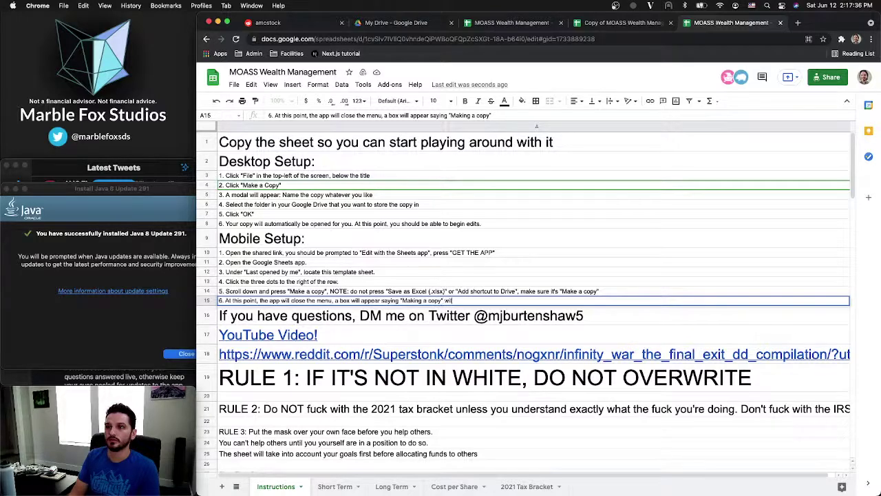
{"action": "type", "text": "th a spinner. "}
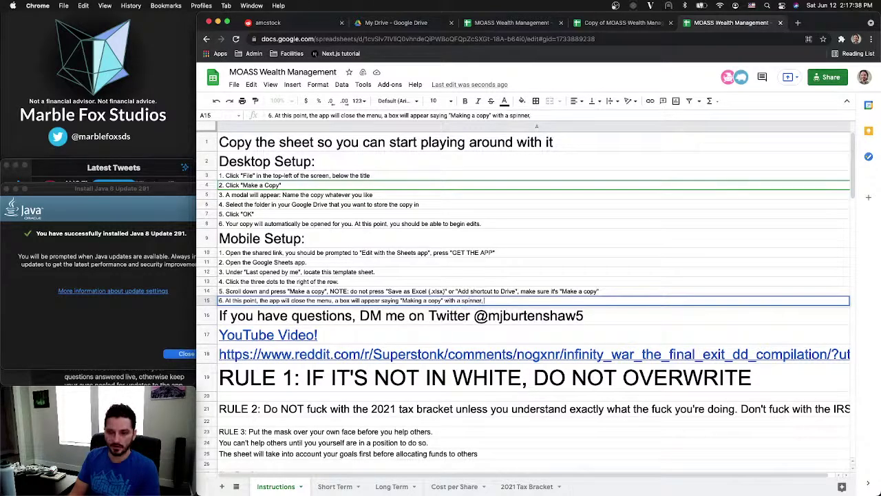
{"action": "type", "text": "when"}
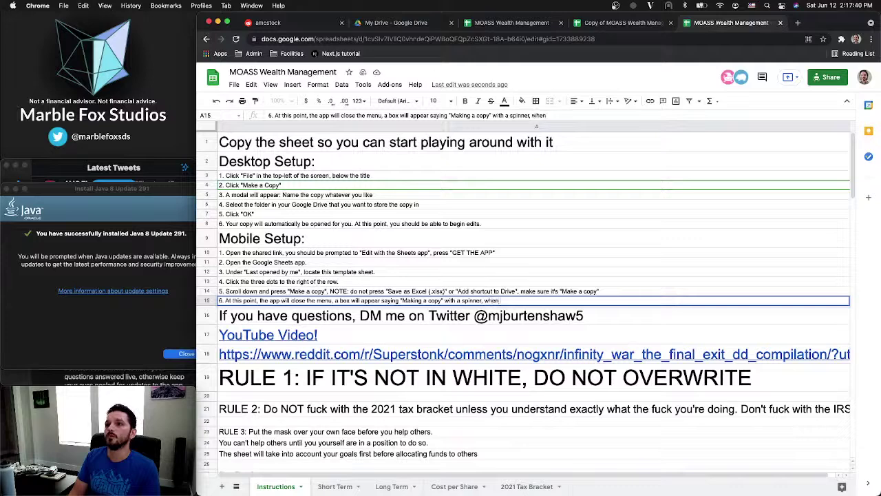
{"action": "key", "text": "BackSpace"}
{"action": "key", "text": "BackSpace"}
{"action": "key", "text": "BackSpace"}
{"action": "key", "text": "BackSpace"}
{"action": "type", "text": "on s"}
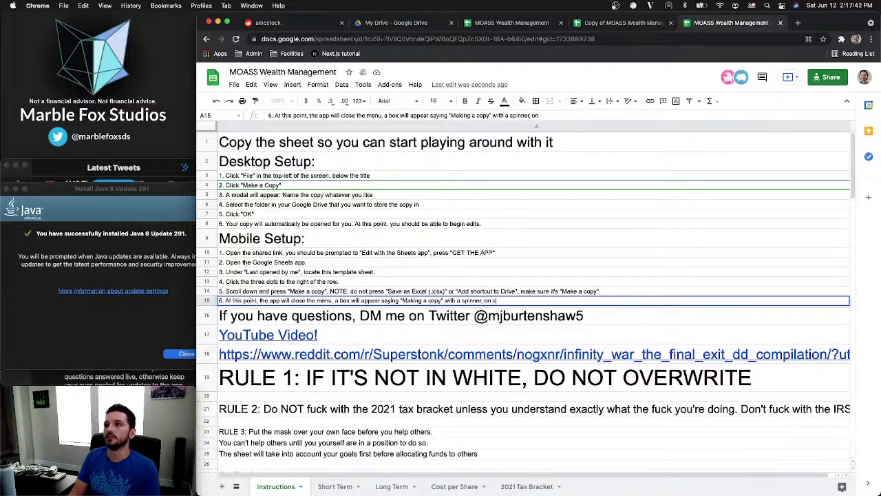
{"action": "type", "text": "uccess, it"}
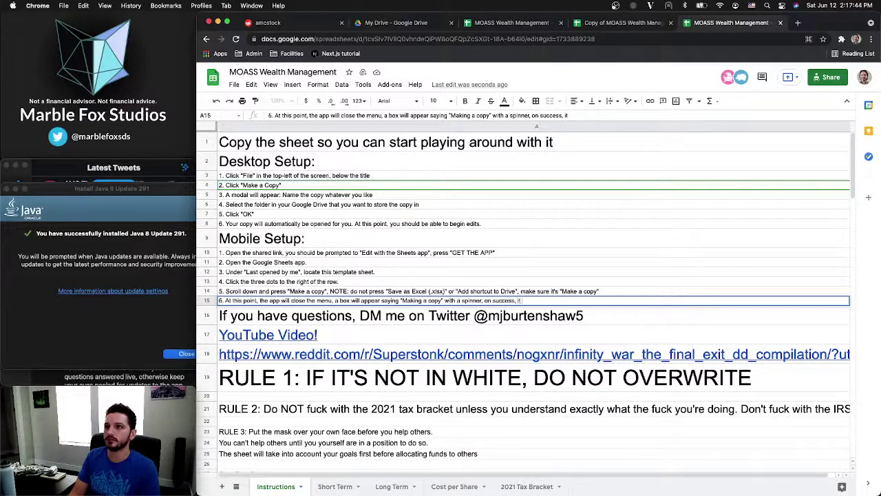
{"action": "type", "text": " will open"}
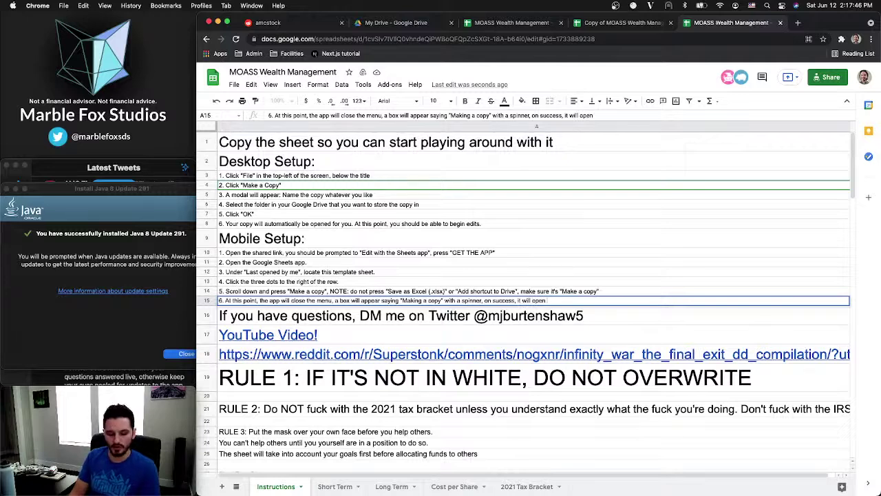
{"action": "type", "text": " the copy"}
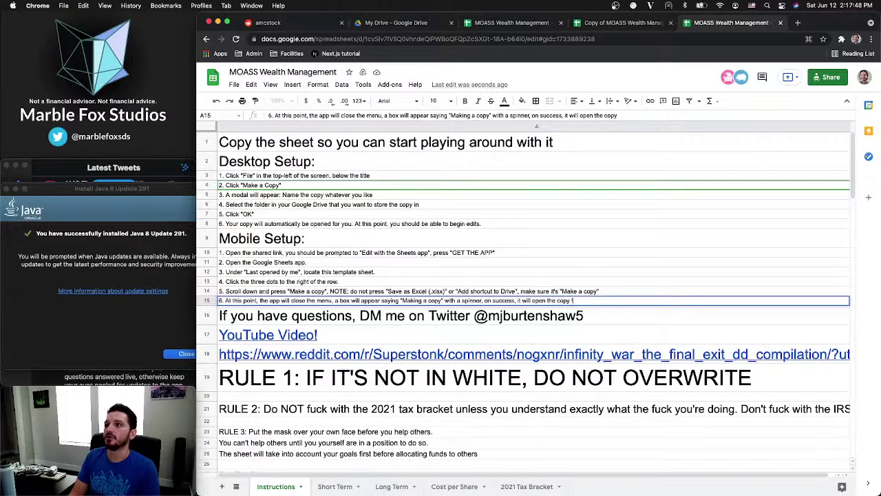
{"action": "type", "text": " for you."}
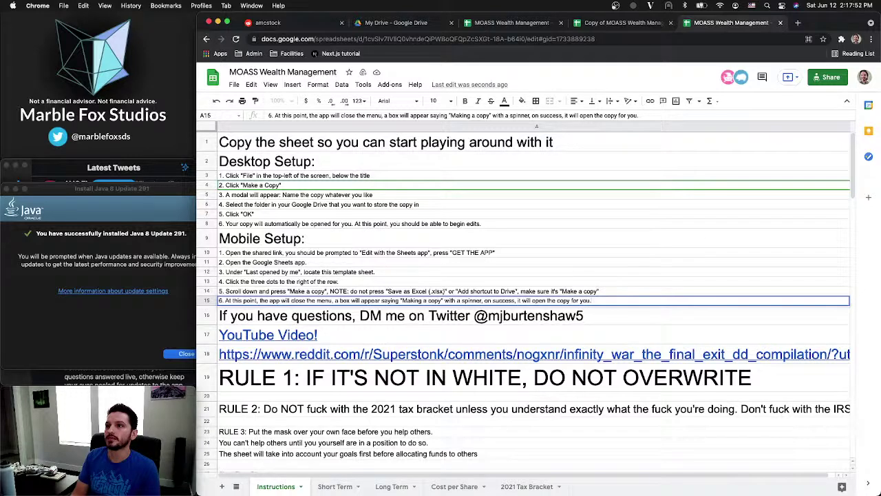
{"action": "key", "text": "Return"}
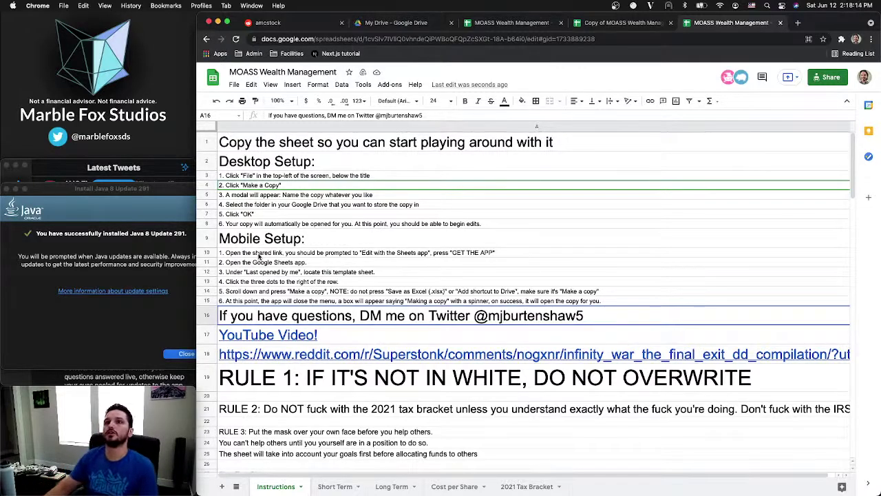
Dismiss the Java update confirmation window over the spreadsheet
{"action": "left_click", "coordinate": [251, 161]}
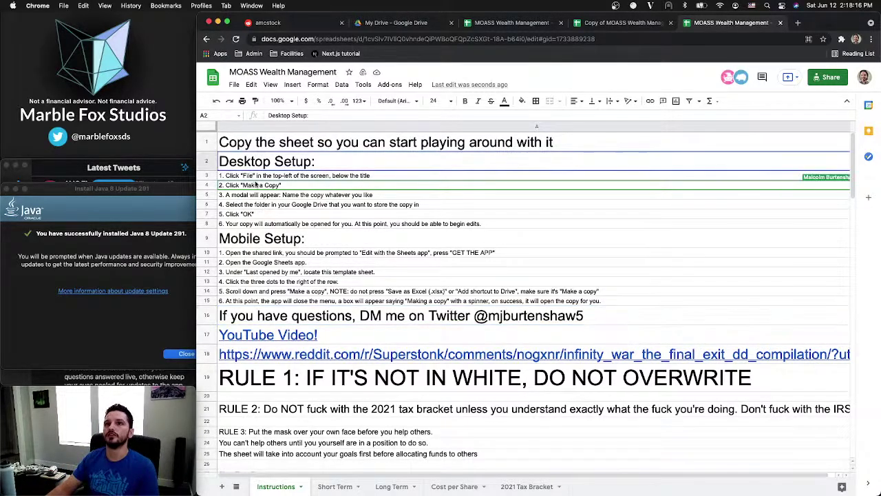
{"action": "left_click", "coordinate": [292, 241]}
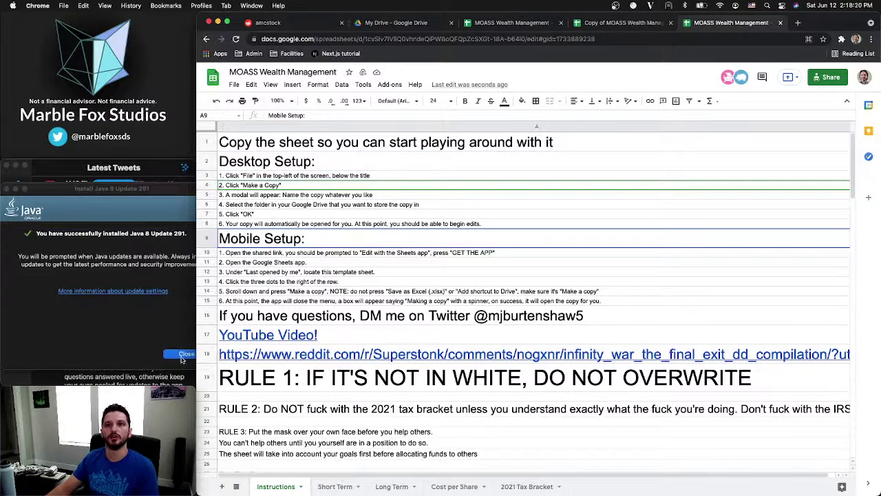
{"action": "left_click", "coordinate": [183, 355]}
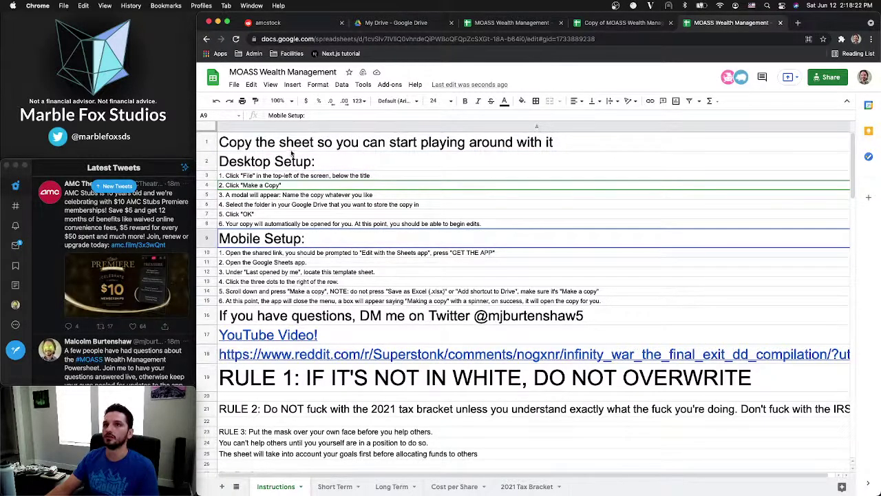
Delete the old 'Copy the sheet…' title row so 'Desktop Setup:' heads row 1
{"action": "left_click", "coordinate": [319, 143]}
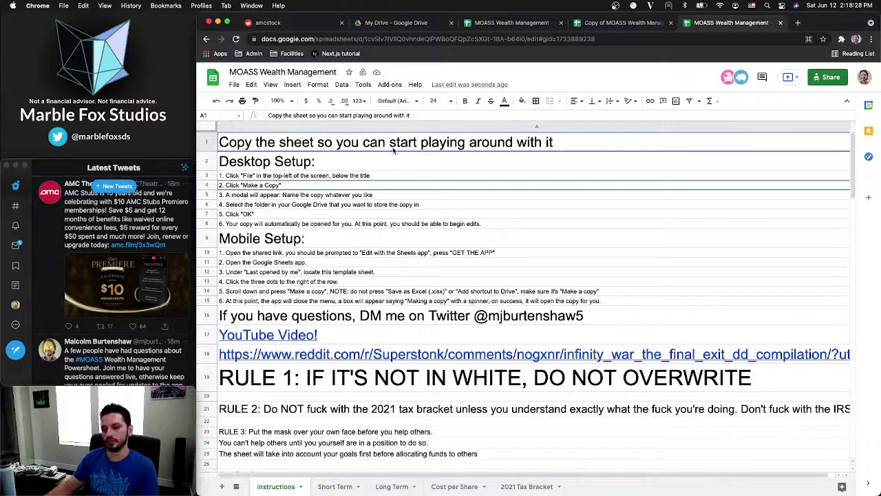
{"action": "left_click", "coordinate": [212, 143]}
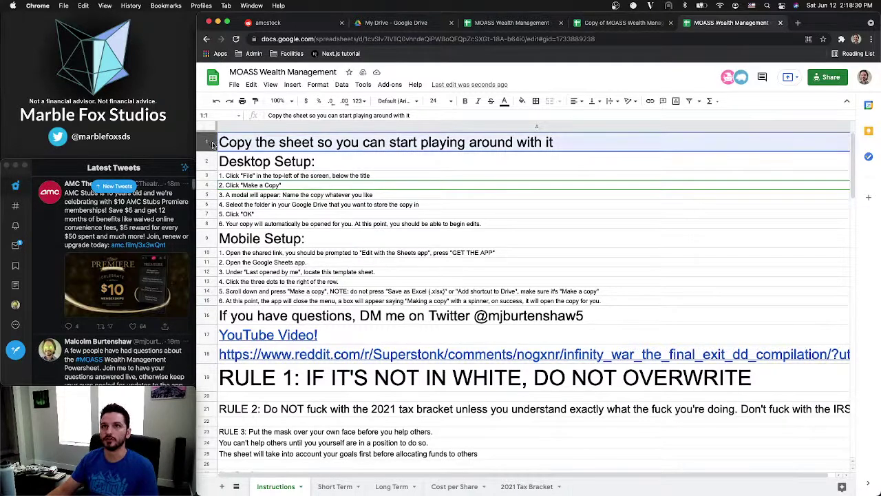
{"action": "right_click", "coordinate": [213, 143]}
{"action": "left_click", "coordinate": [252, 250]}
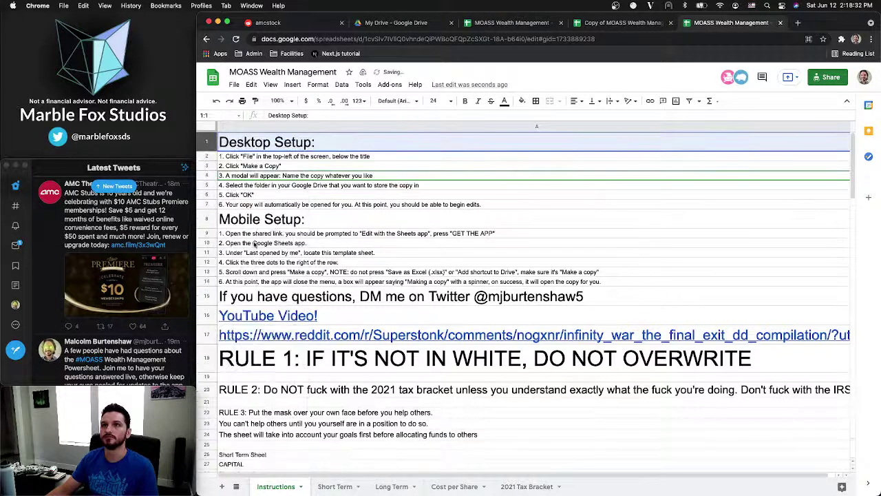
{"action": "left_click", "coordinate": [281, 222]}
{"action": "left_click", "coordinate": [281, 244]}
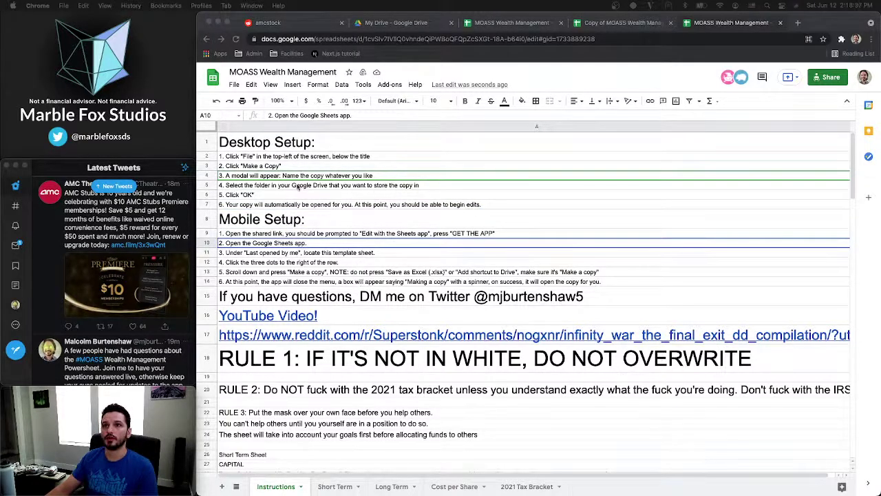
{"action": "left_click", "coordinate": [295, 142]}
{"action": "left_click", "coordinate": [295, 145]}
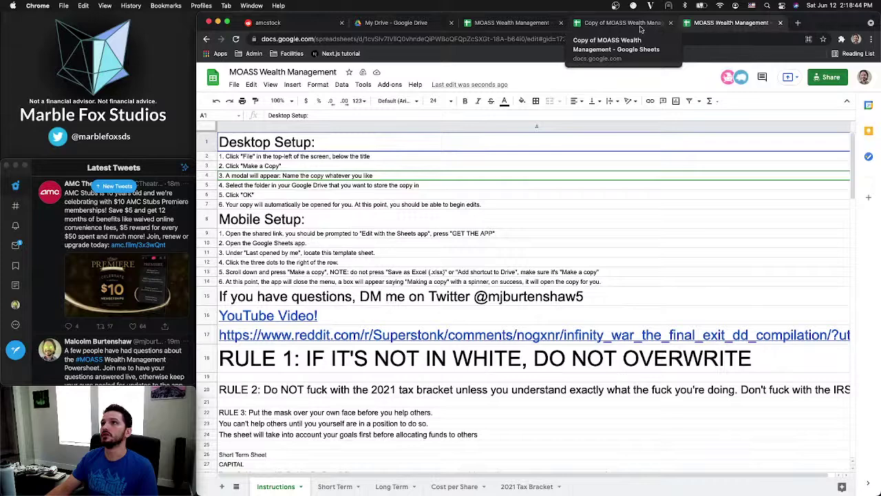
Close the Copy of MOASS Wealth Management tab and move that file to the trash
{"action": "left_click", "coordinate": [657, 27]}
{"action": "left_click", "coordinate": [670, 22]}
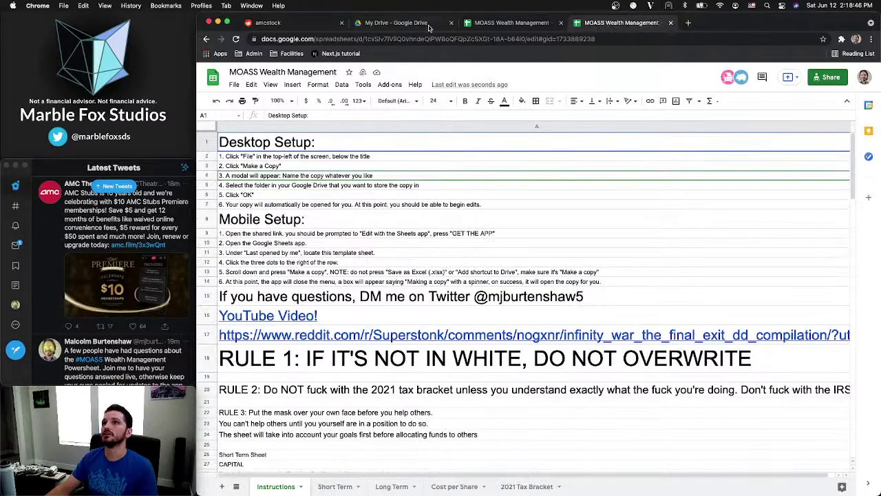
{"action": "left_click", "coordinate": [424, 27]}
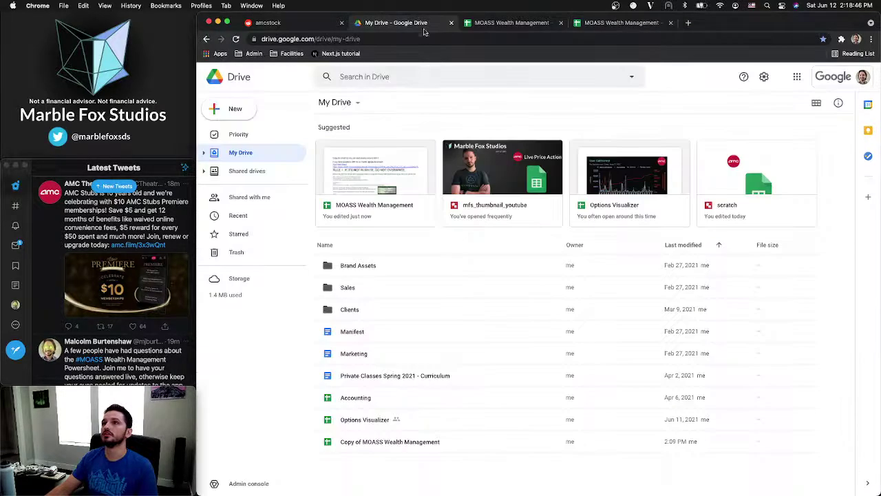
{"action": "left_click", "coordinate": [486, 445]}
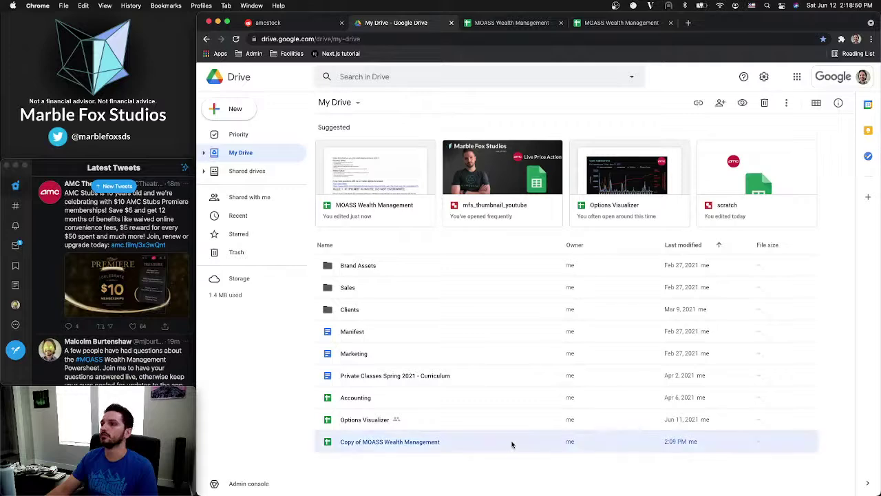
{"action": "right_click", "coordinate": [596, 444]}
{"action": "left_click", "coordinate": [624, 429]}
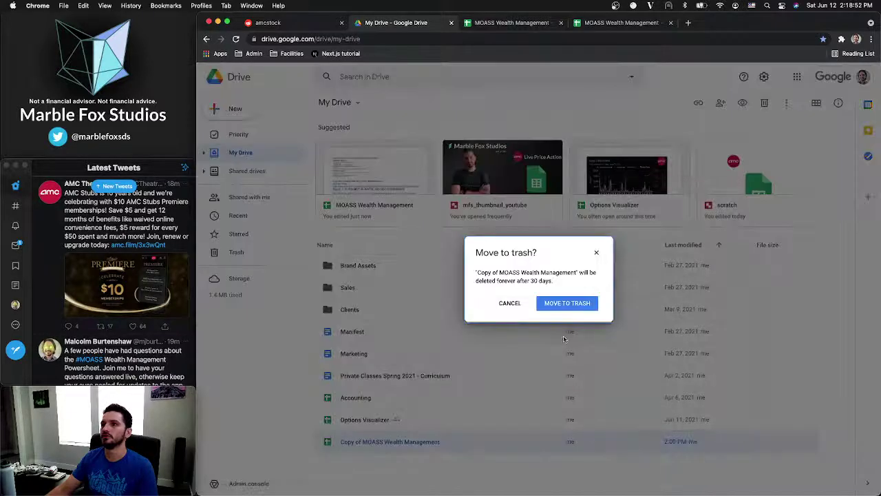
{"action": "left_click", "coordinate": [567, 308]}
Close the duplicate MOASS Wealth Management tab, keeping the original on the Instructions sheet
{"action": "left_click", "coordinate": [530, 23]}
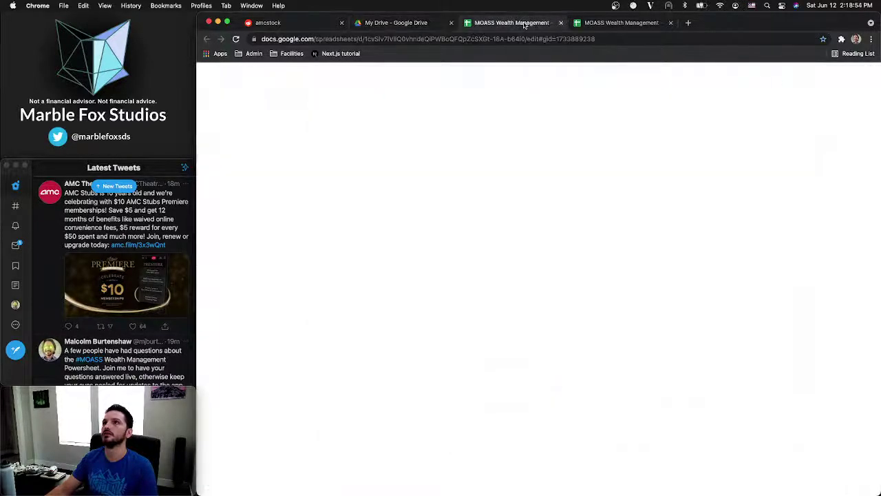
{"action": "left_click", "coordinate": [592, 23]}
{"action": "left_click", "coordinate": [670, 23]}
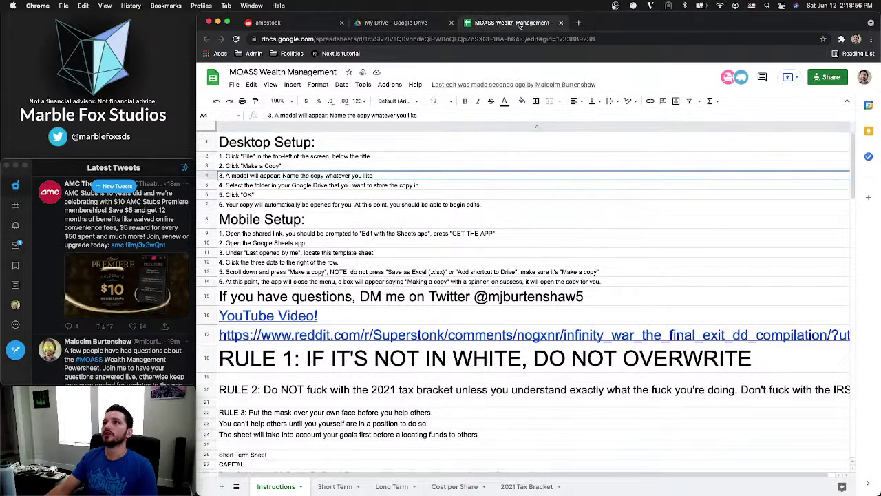
{"action": "left_click", "coordinate": [281, 146]}
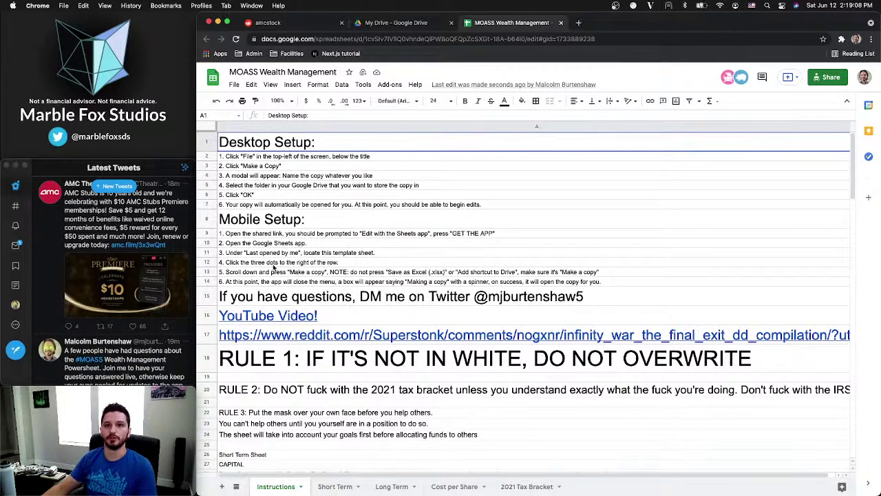
{"action": "left_click", "coordinate": [15, 244]}
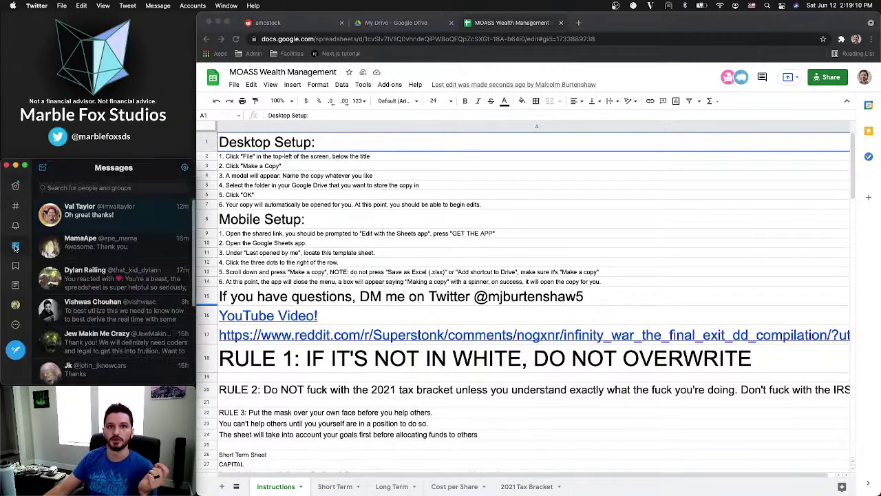
{"action": "left_click", "coordinate": [154, 219]}
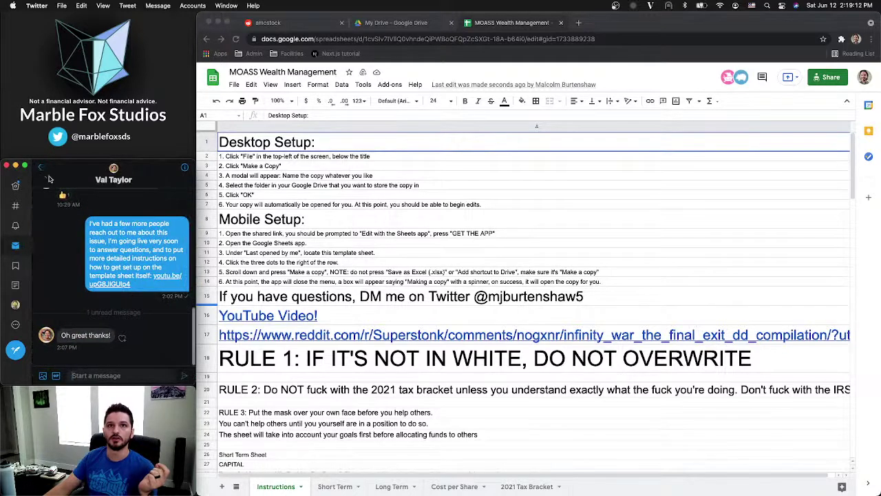
{"action": "left_click", "coordinate": [44, 169]}
{"action": "left_click", "coordinate": [17, 186]}
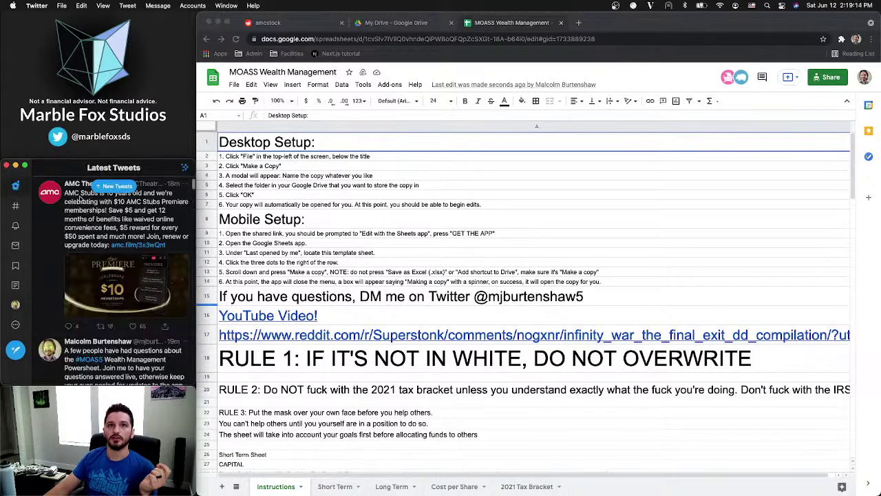
{"action": "left_click", "coordinate": [116, 186]}
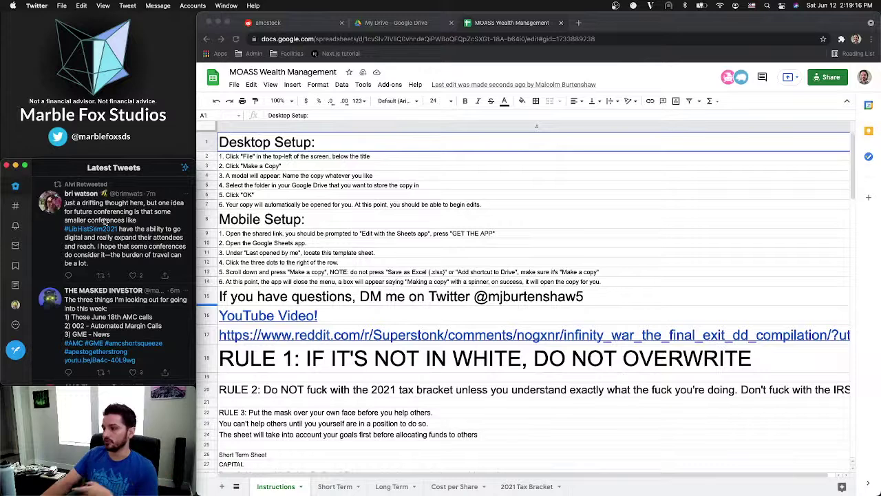
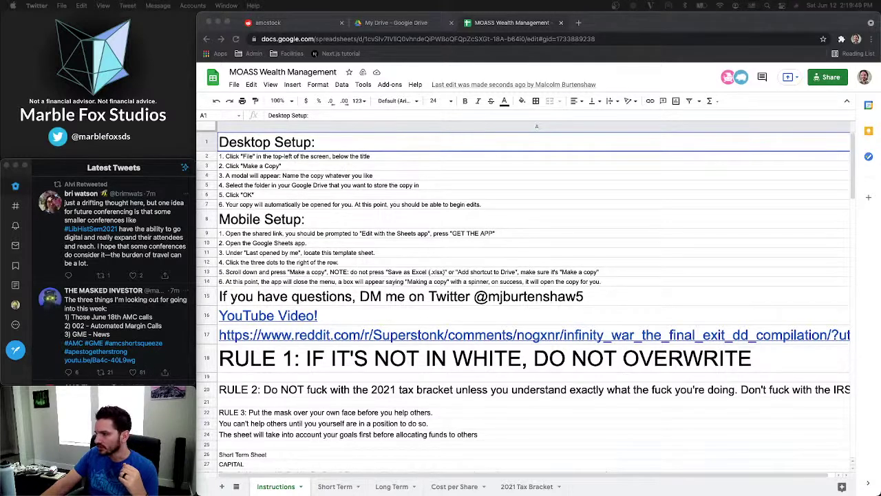
Glance at Twitter's direct messages, then go back to the latest tweets timeline
{"action": "left_click", "coordinate": [14, 245]}
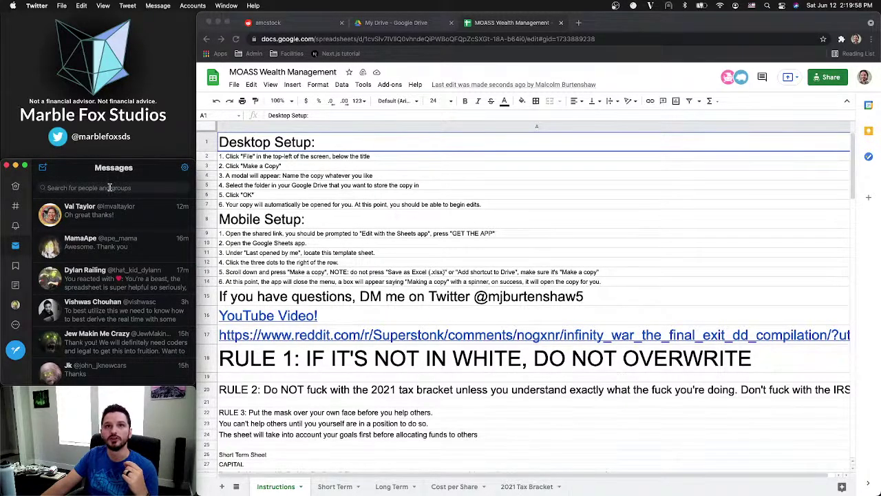
{"action": "left_click", "coordinate": [16, 187]}
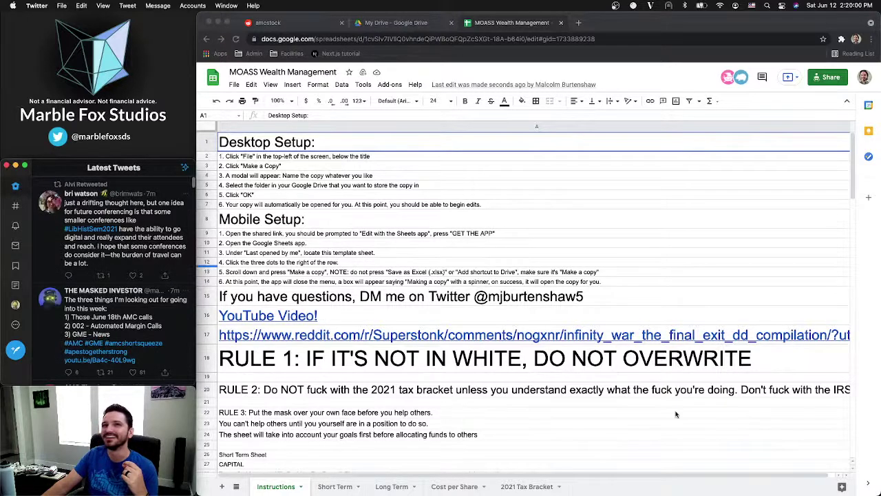
{"action": "scroll", "coordinate": [129, 241], "scroll_direction": "up", "scroll_amount": 2}
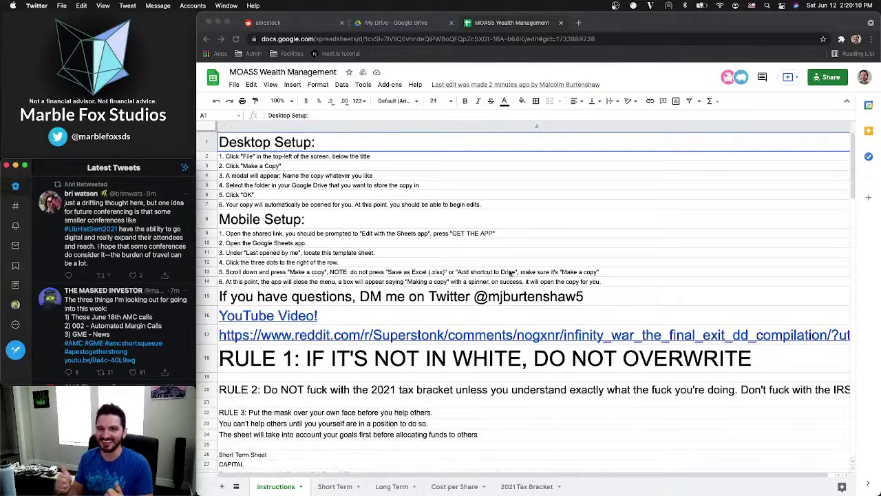
{"action": "scroll", "coordinate": [409, 301], "scroll_direction": "down", "scroll_amount": 2}
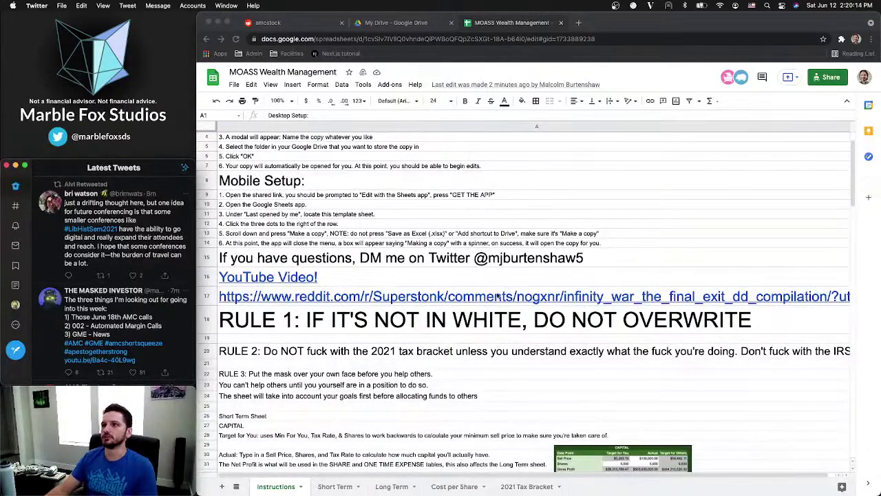
Replace the A17 reddit link's display text with 'Infinity War: The Final Exit DD Compliation'
{"action": "left_click", "coordinate": [329, 295]}
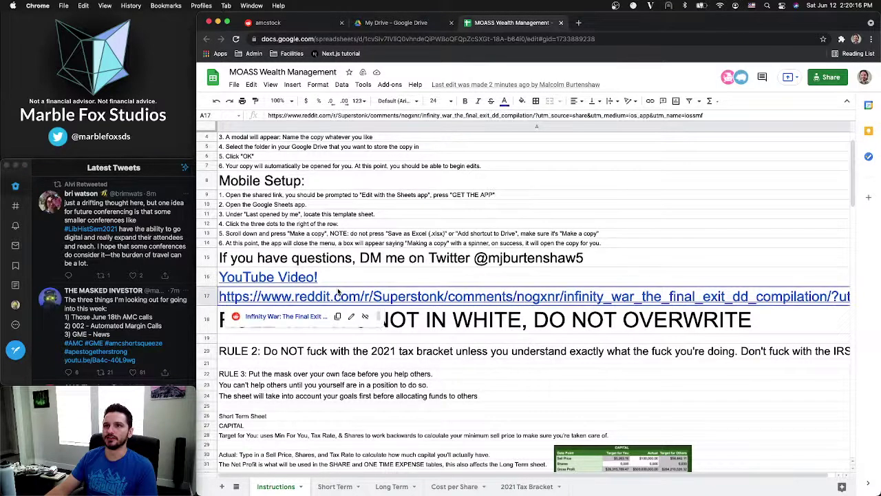
{"action": "left_click", "coordinate": [338, 292]}
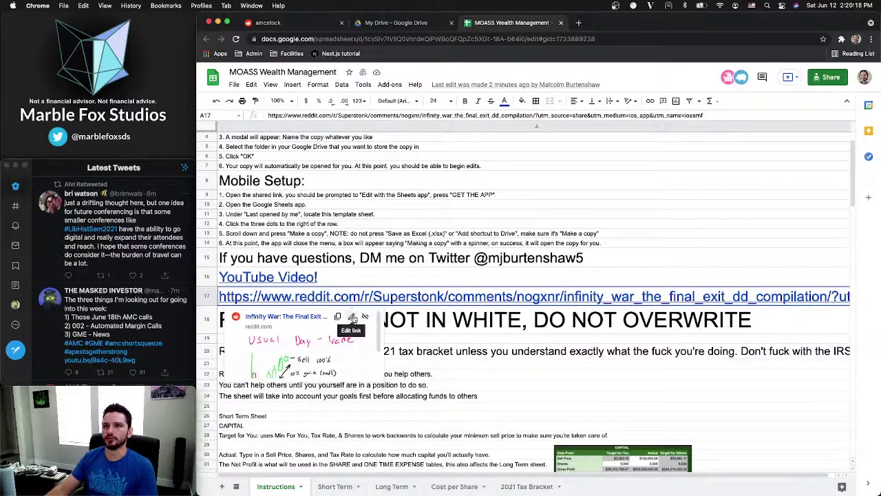
{"action": "left_click", "coordinate": [352, 317]}
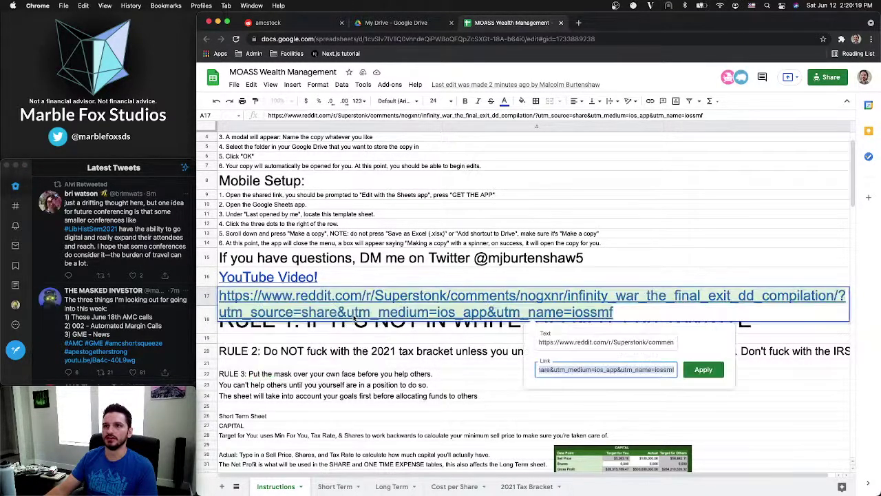
{"action": "triple_click", "coordinate": [599, 342]}
{"action": "key", "text": "BackSpace"}
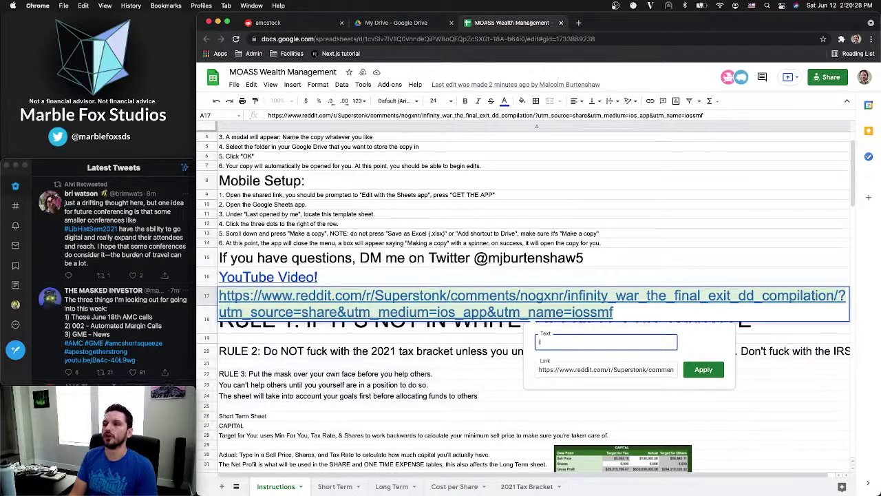
{"action": "type", "text": "Inf"}
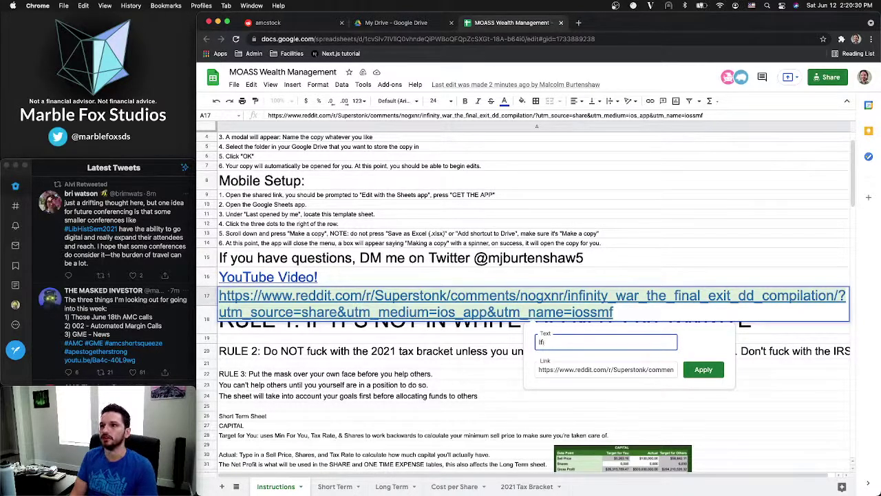
{"action": "type", "text": "inity War: T"}
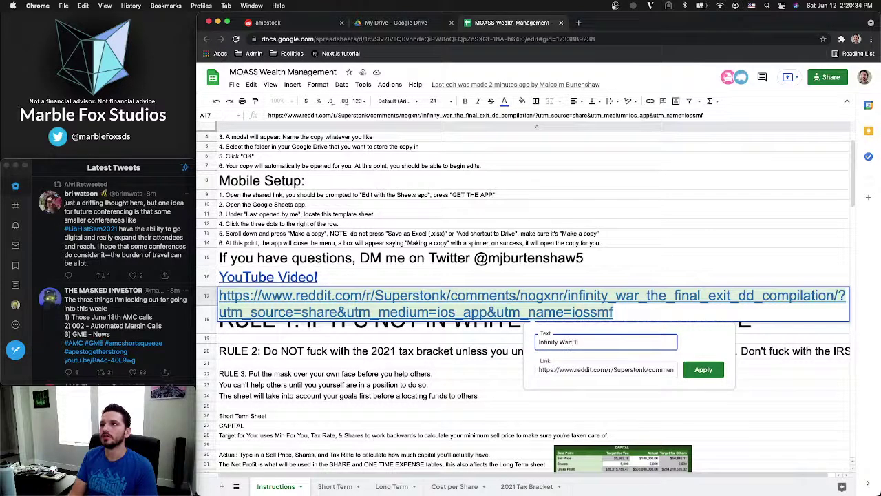
{"action": "type", "text": "he Final Exit DD Com"}
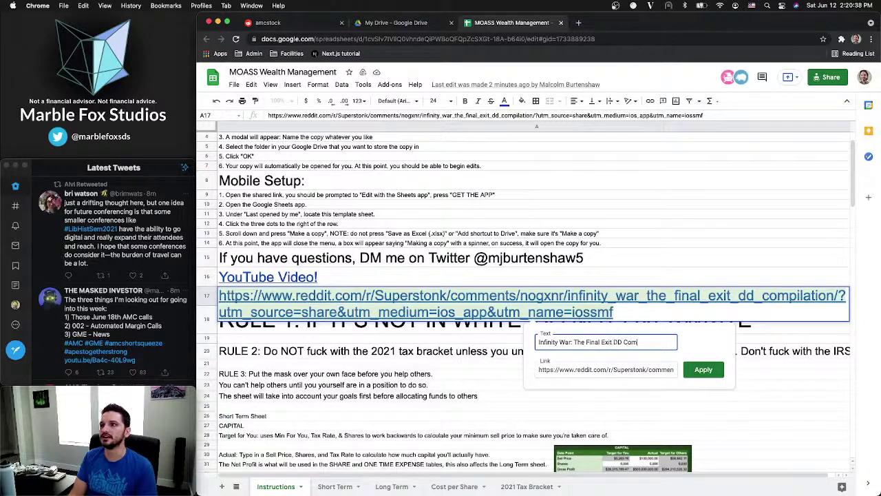
{"action": "type", "text": "pliation"}
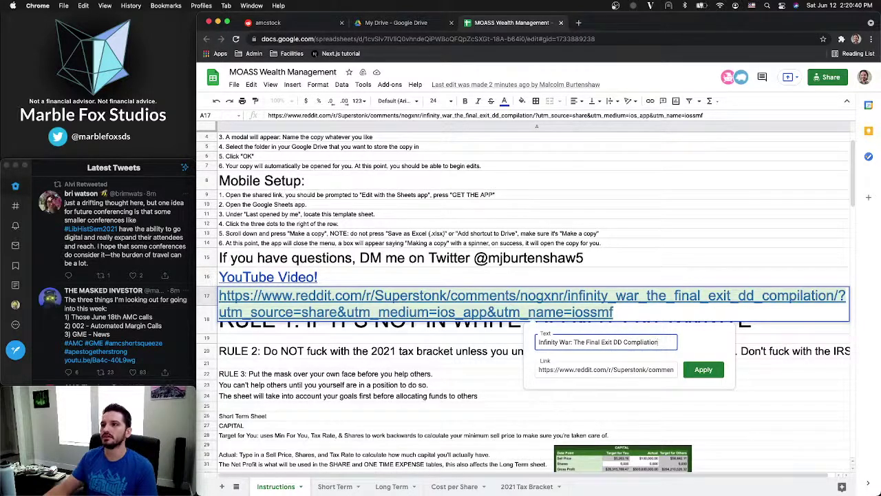
{"action": "left_click", "coordinate": [703, 370]}
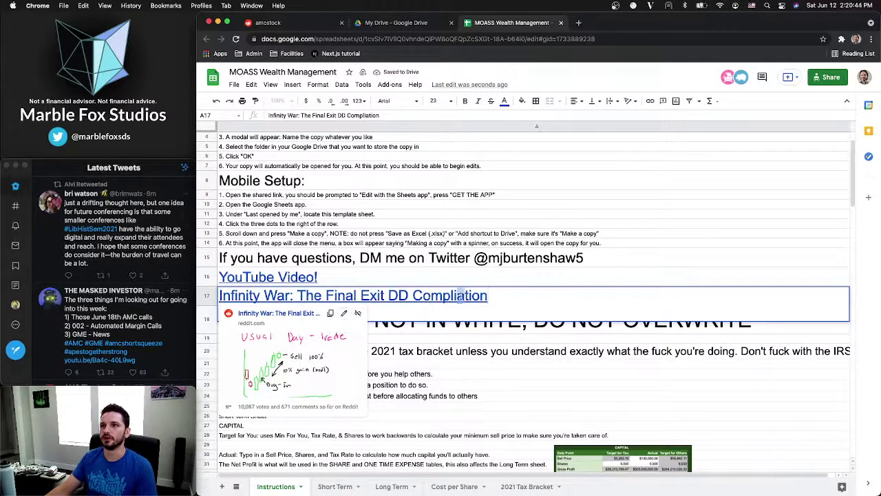
Correct the misspelled word in the A17 link title
{"action": "left_click", "coordinate": [343, 313]}
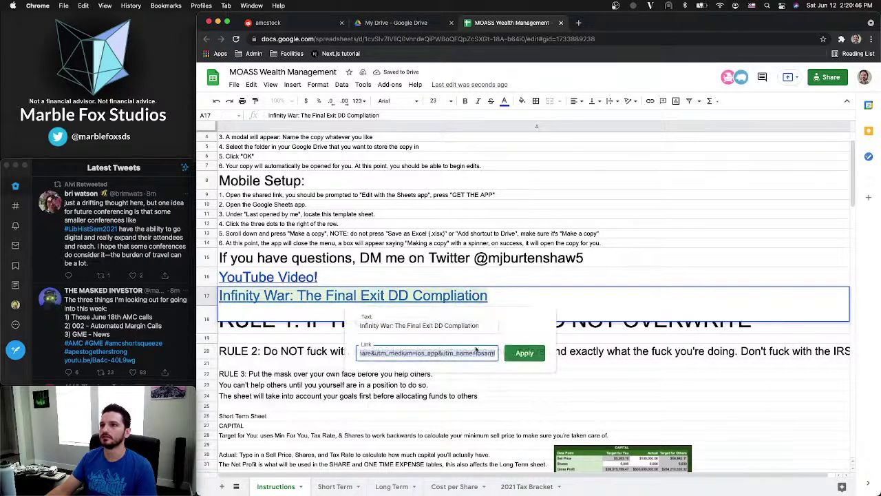
{"action": "left_click", "coordinate": [461, 327]}
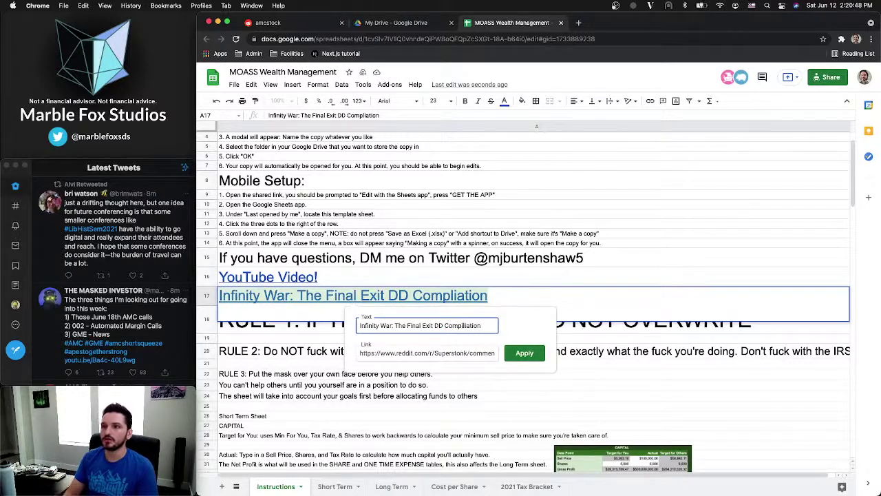
{"action": "key", "text": "BackSpace"}
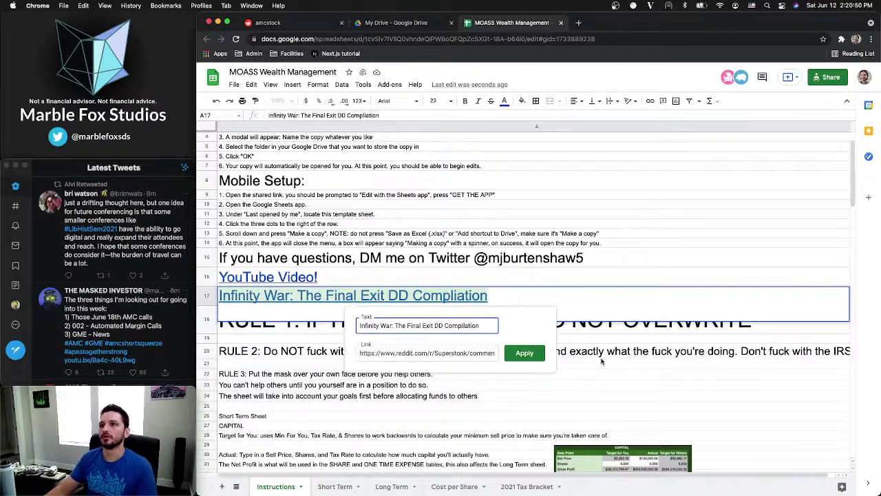
{"action": "left_click", "coordinate": [525, 352]}
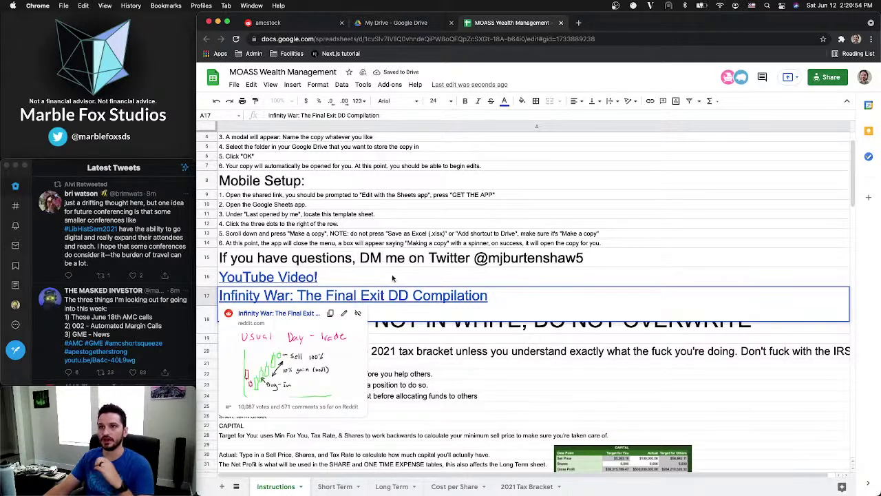
{"action": "left_click", "coordinate": [449, 301]}
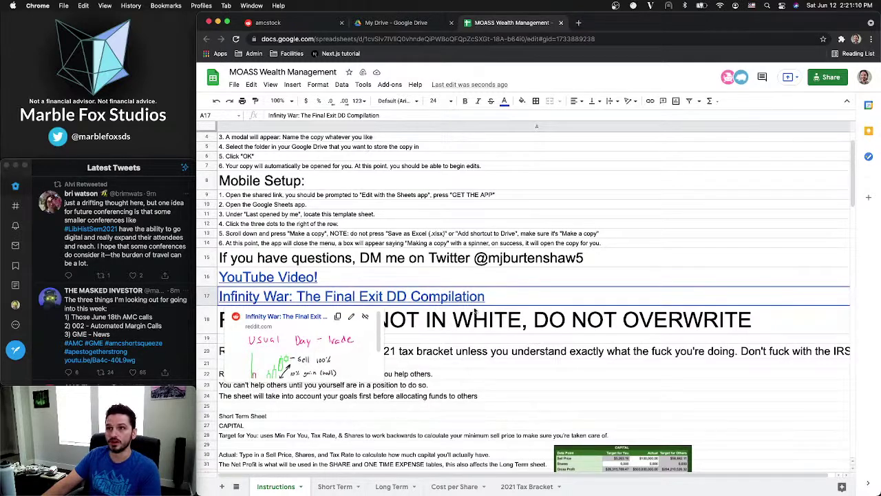
{"action": "left_click", "coordinate": [467, 280]}
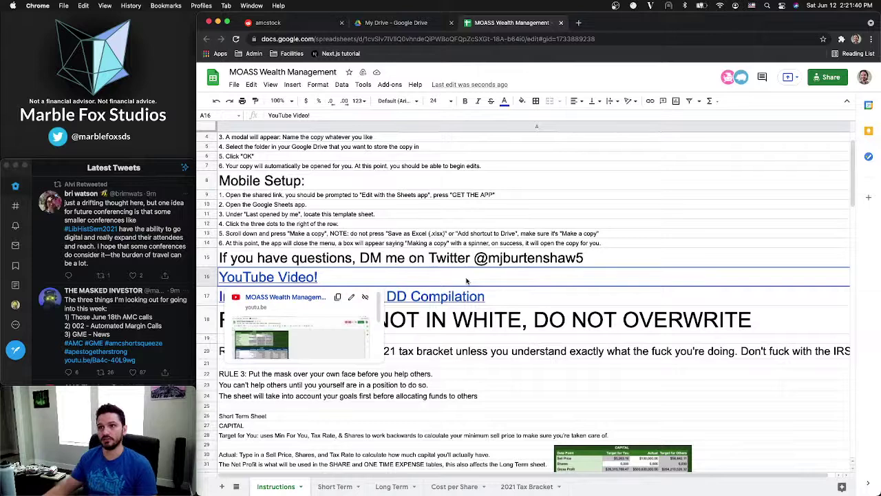
{"action": "left_click", "coordinate": [495, 299]}
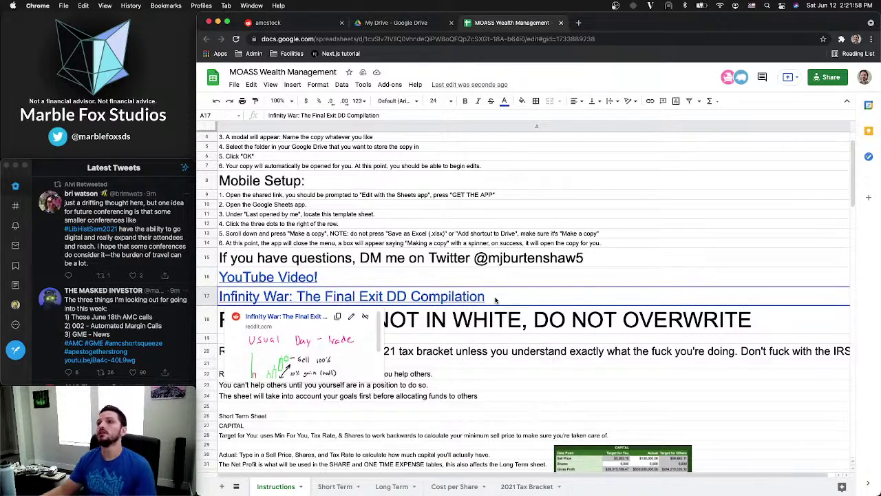
{"action": "left_click", "coordinate": [404, 273]}
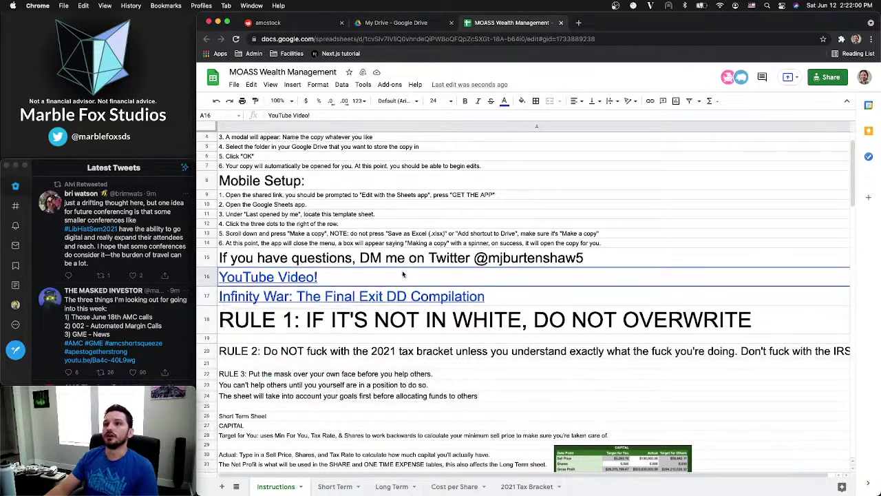
{"action": "left_click", "coordinate": [321, 138]}
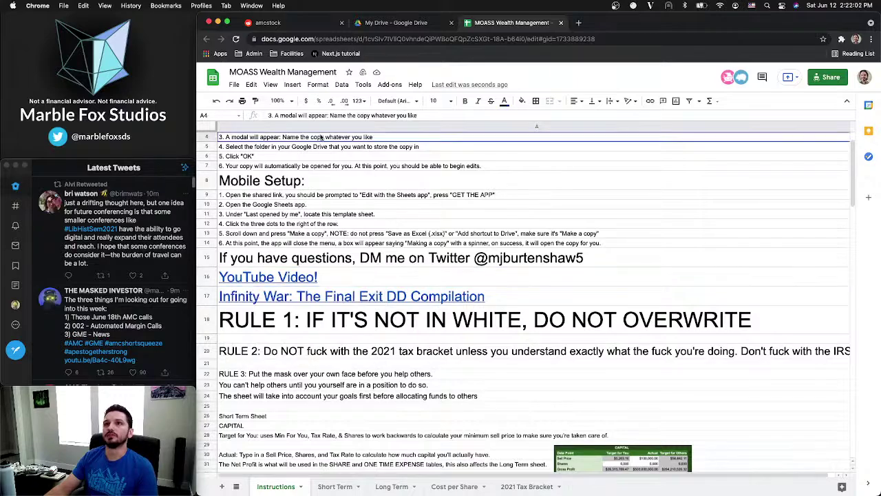
{"action": "scroll", "coordinate": [321, 138], "scroll_direction": "up", "scroll_amount": 2}
{"action": "left_click", "coordinate": [321, 138]}
{"action": "key", "text": "ctrl+Up"}
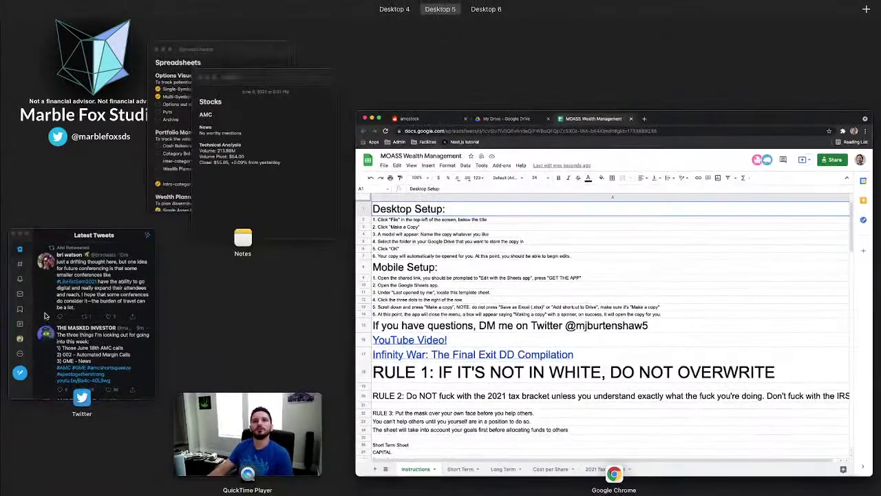
{"action": "left_click", "coordinate": [216, 103]}
{"action": "key", "text": "ctrl+Up"}
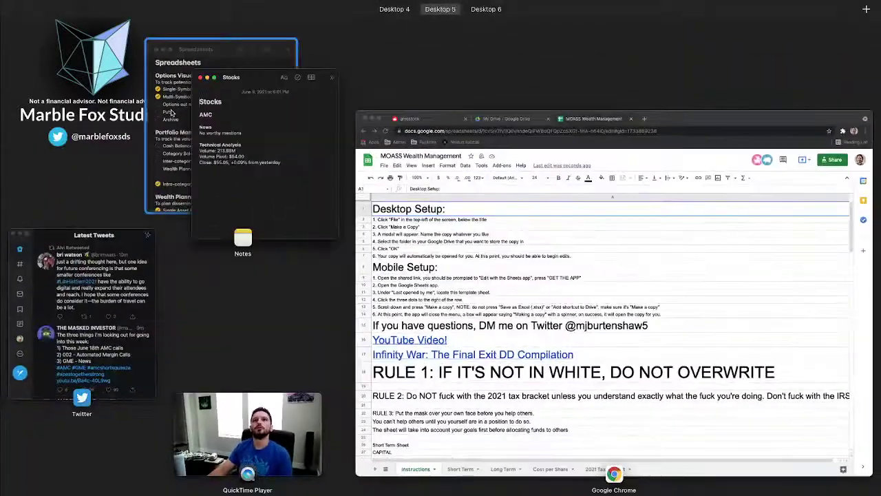
{"action": "left_click", "coordinate": [173, 113]}
{"action": "scroll", "coordinate": [44, 259], "scroll_direction": "down", "scroll_amount": 5}
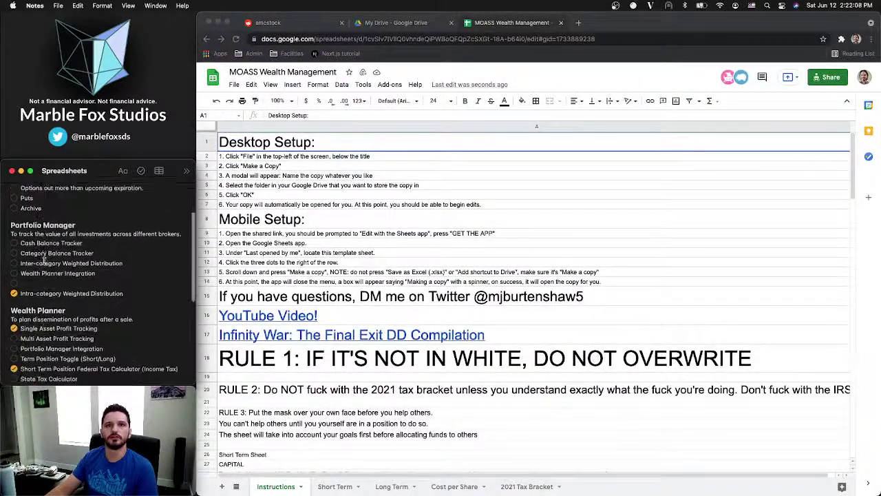
{"action": "scroll", "coordinate": [43, 257], "scroll_direction": "down", "scroll_amount": 2}
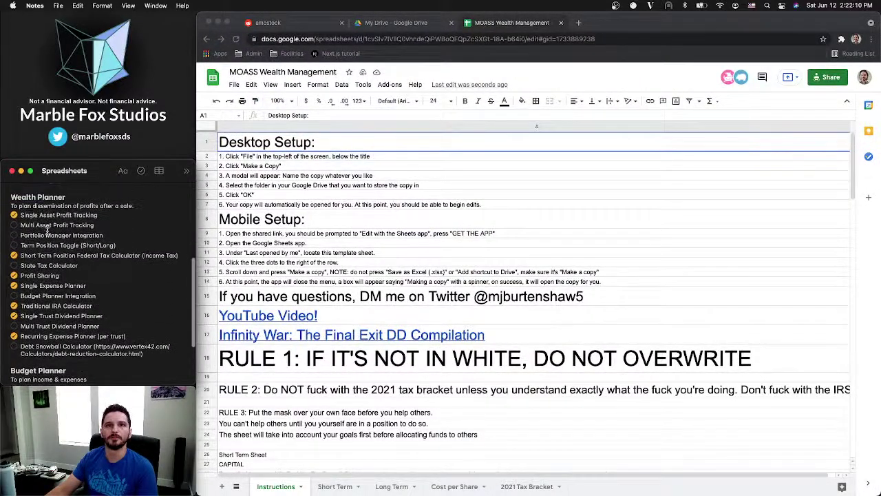
{"action": "double_click", "coordinate": [28, 265]}
{"action": "triple_click", "coordinate": [29, 266]}
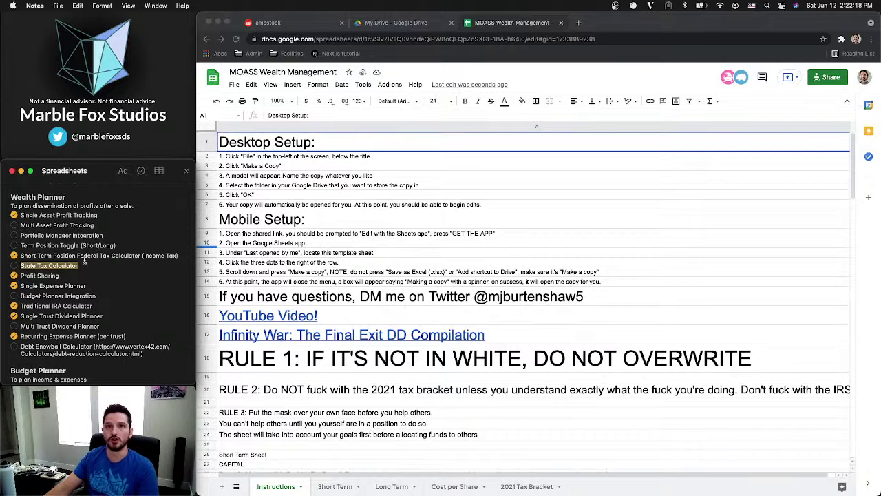
{"action": "double_click", "coordinate": [87, 255]}
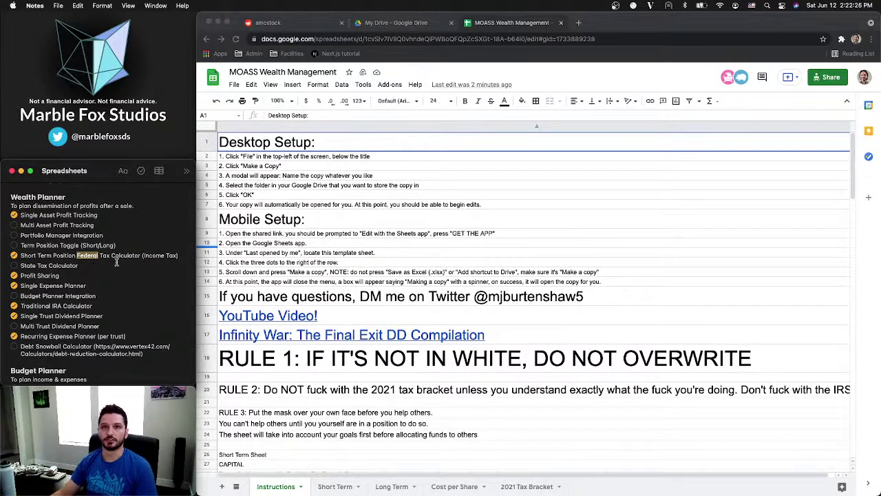
{"action": "left_click_drag", "start_coordinate": [78, 266], "coordinate": [21, 266]}
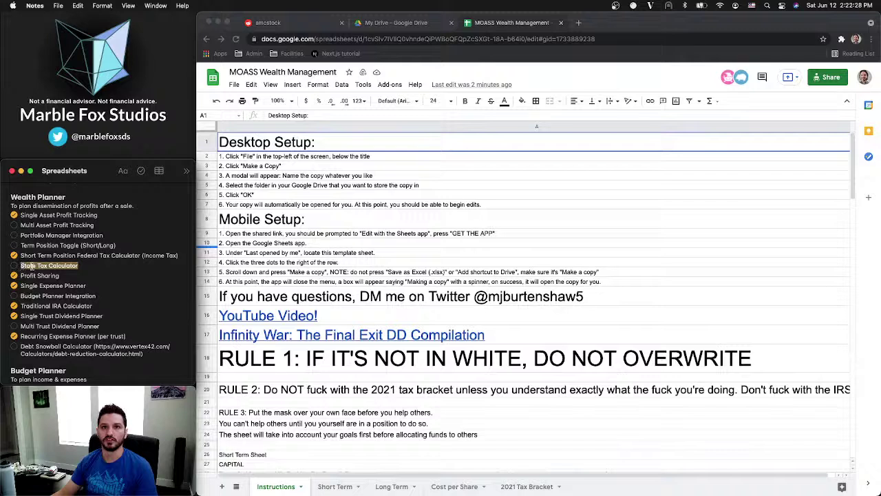
{"action": "left_click", "coordinate": [81, 266]}
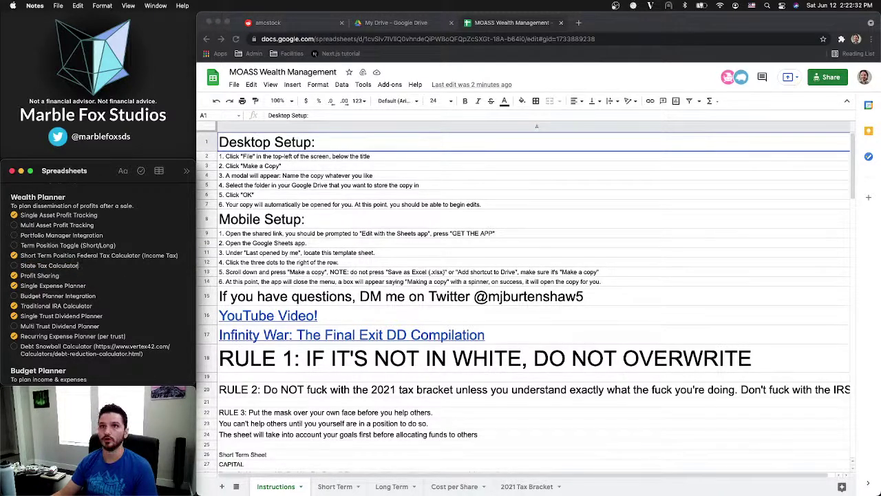
{"action": "key", "text": "ctrl+Up"}
{"action": "left_click", "coordinate": [65, 345]}
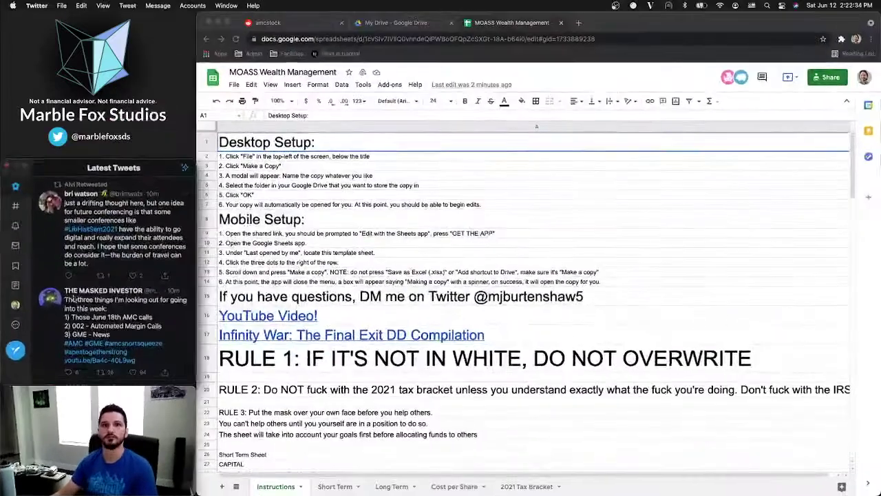
Check the Mobile Setup and Desktop Setup cells, then switch to the 2021 Tax Bracket sheet
{"action": "left_click", "coordinate": [540, 239]}
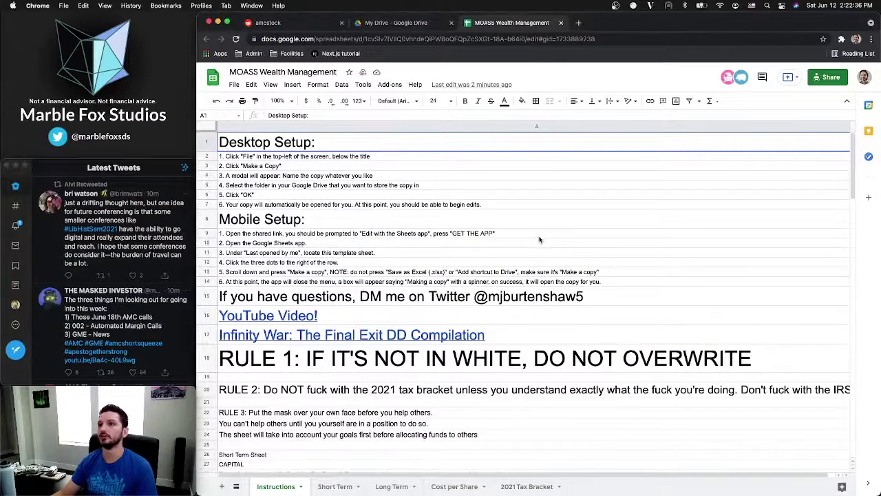
{"action": "left_click", "coordinate": [540, 237]}
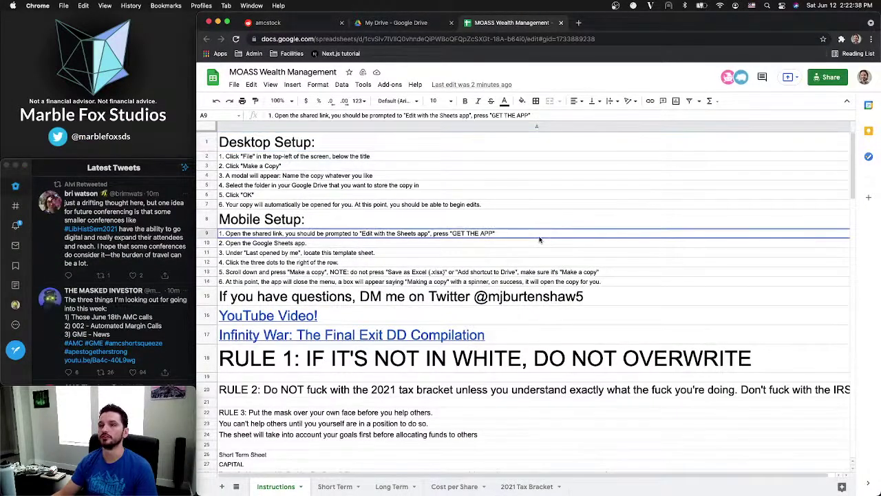
{"action": "left_click", "coordinate": [446, 217]}
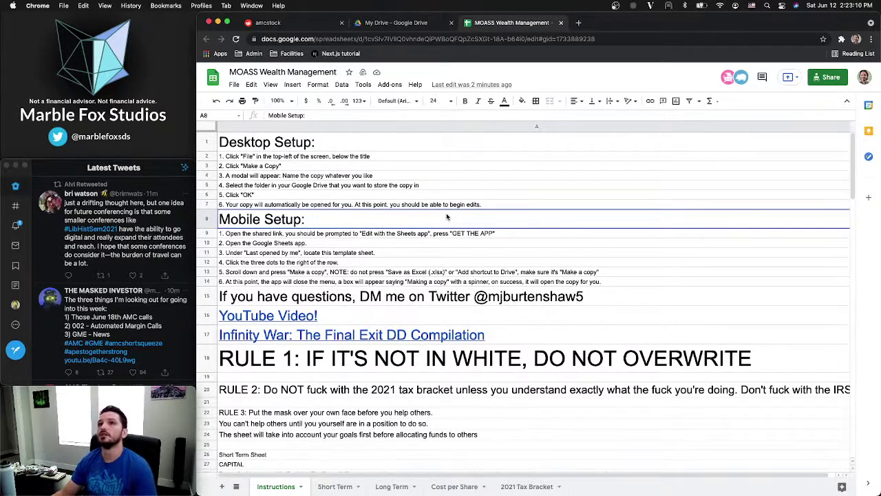
{"action": "left_click", "coordinate": [337, 148]}
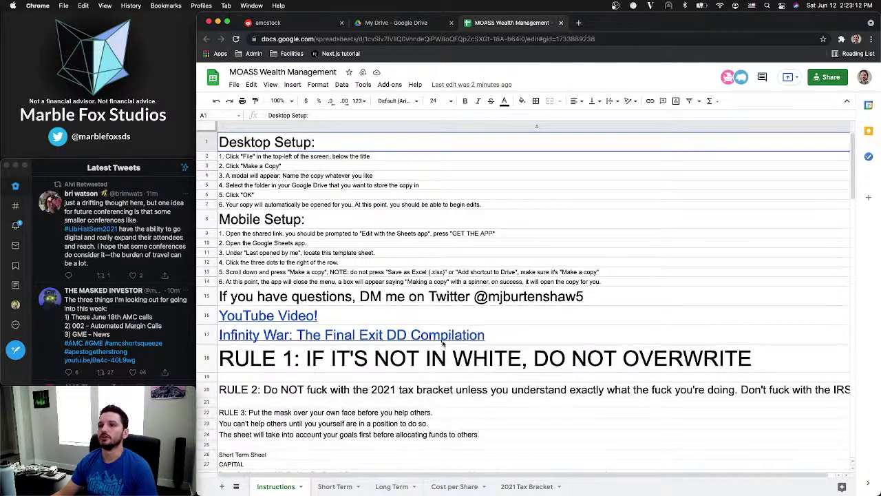
{"action": "left_click", "coordinate": [527, 486]}
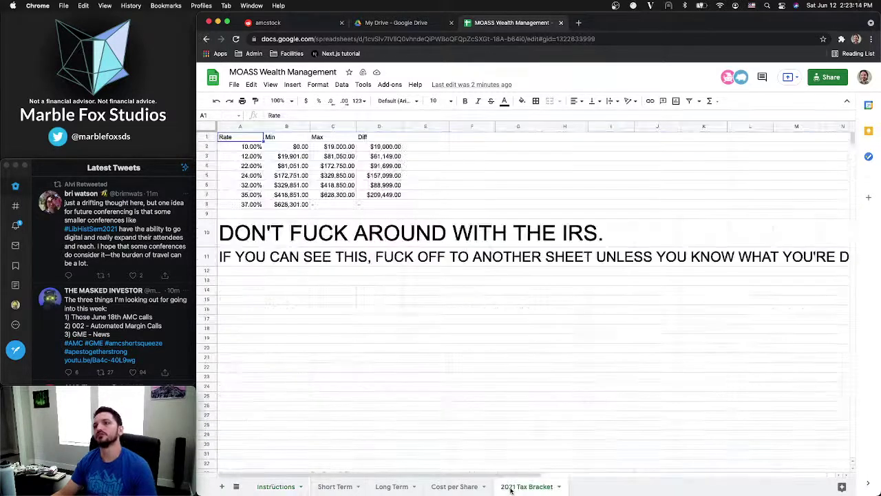
Add a new sheet and rename it from Sheet9 to 'State Tax'
{"action": "left_click", "coordinate": [222, 487]}
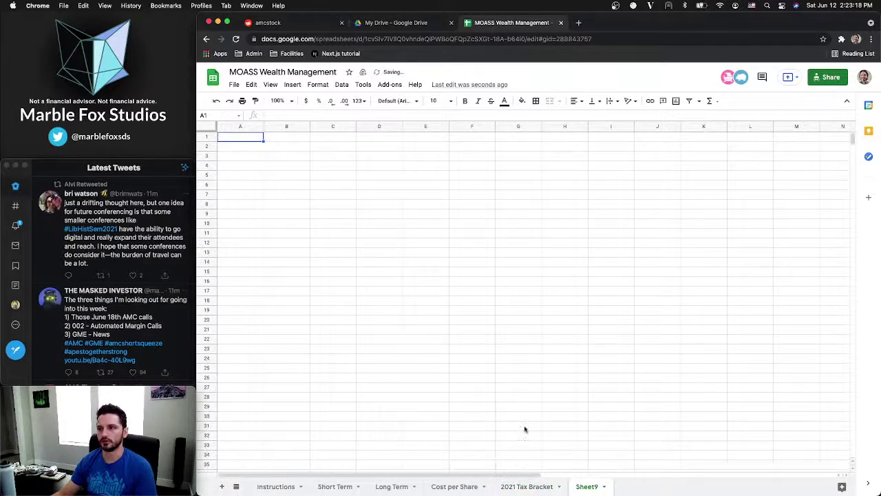
{"action": "right_click", "coordinate": [593, 487]}
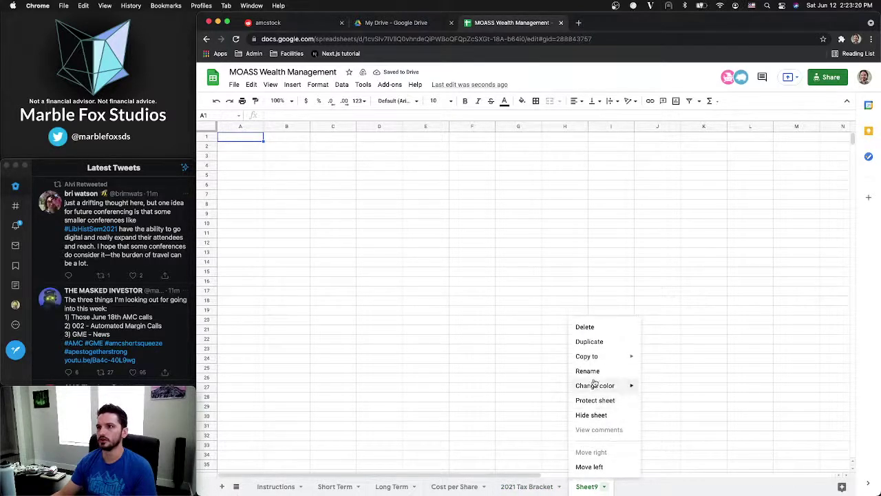
{"action": "left_click", "coordinate": [593, 374]}
{"action": "type", "text": "State "}
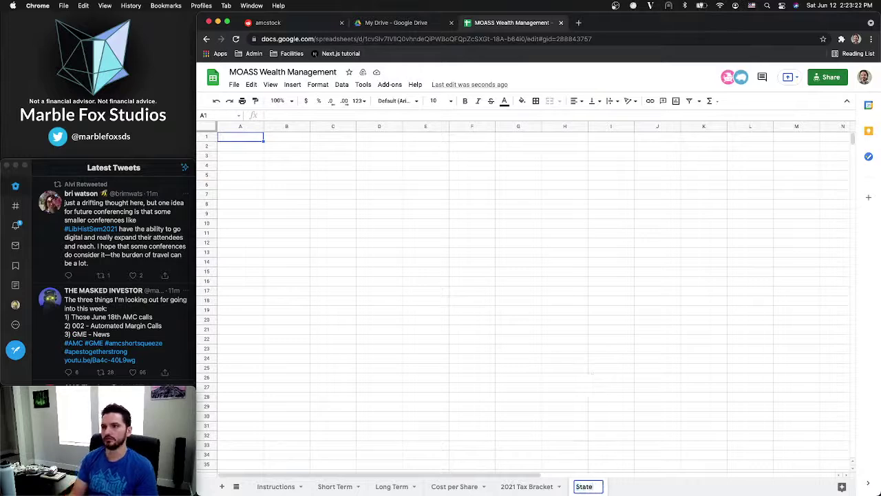
{"action": "type", "text": "Tax"}
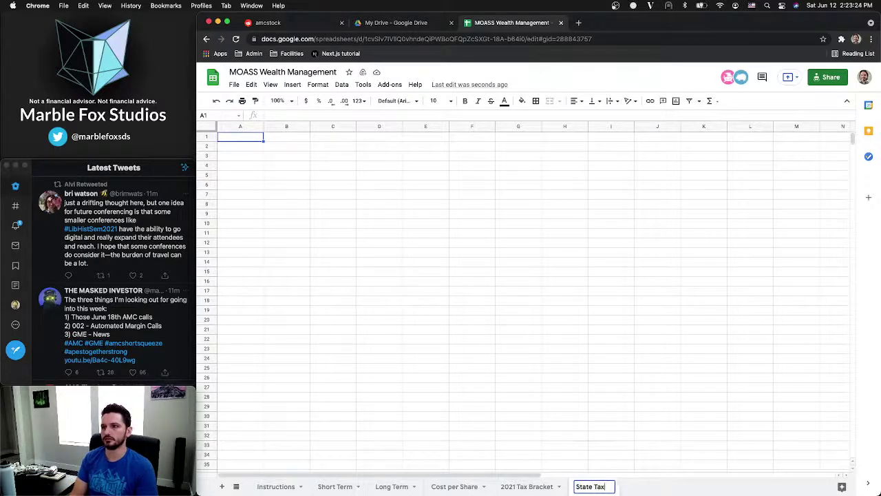
{"action": "key", "text": "Return"}
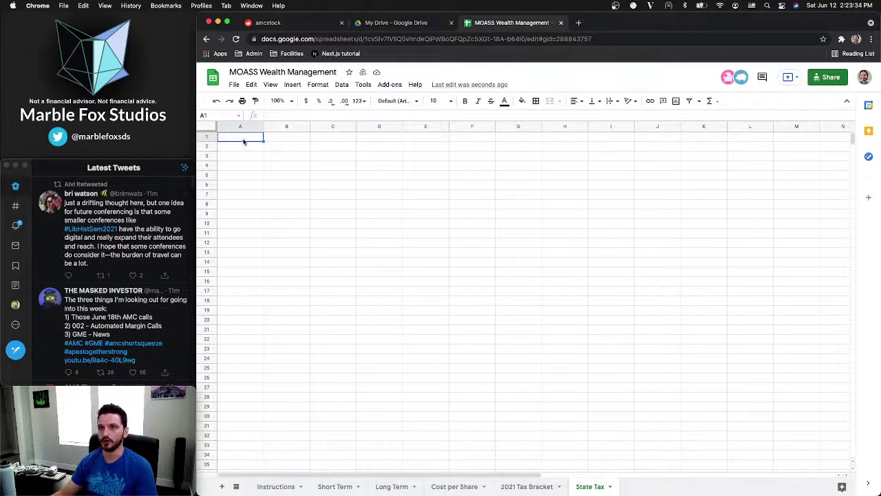
{"action": "left_click", "coordinate": [579, 23]}
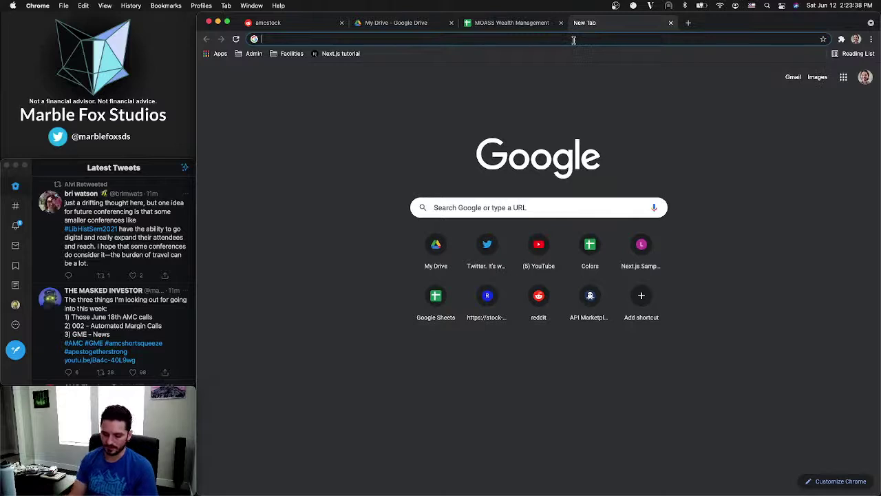
Search 'comma separated list of states' and open the Scepter Marketing result
{"action": "type", "text": "co"}
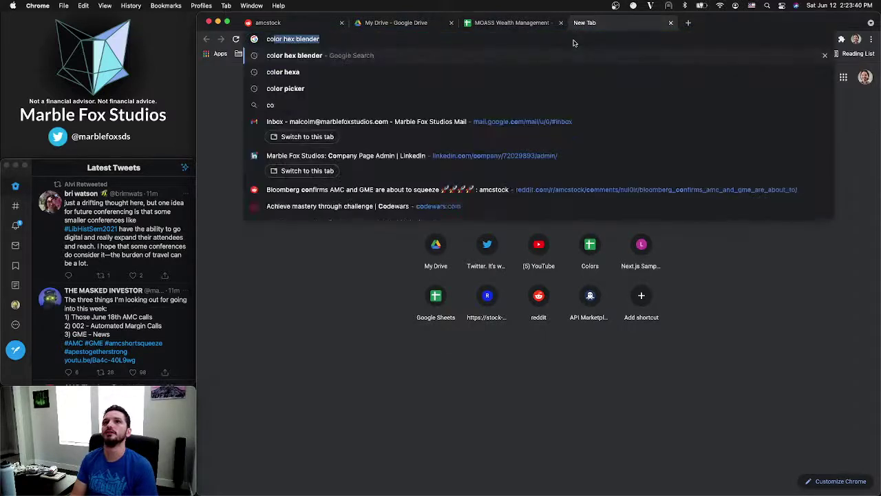
{"action": "type", "text": "mma separ"}
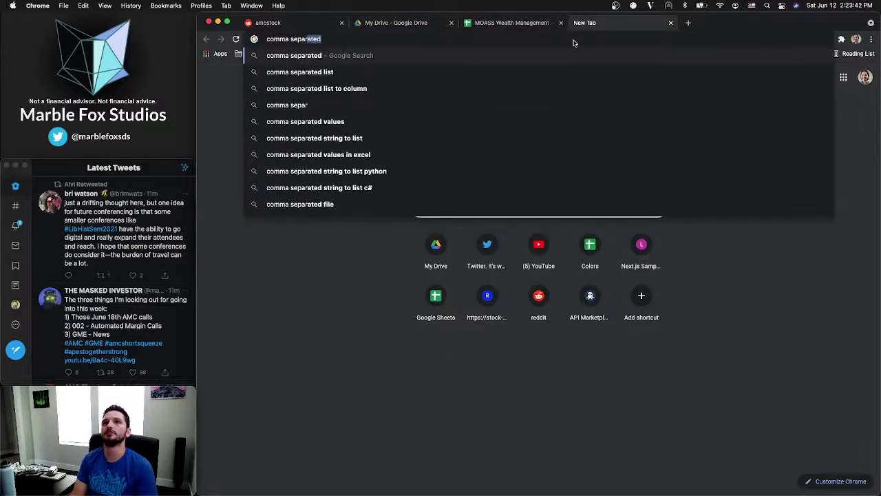
{"action": "key", "text": "Down"}
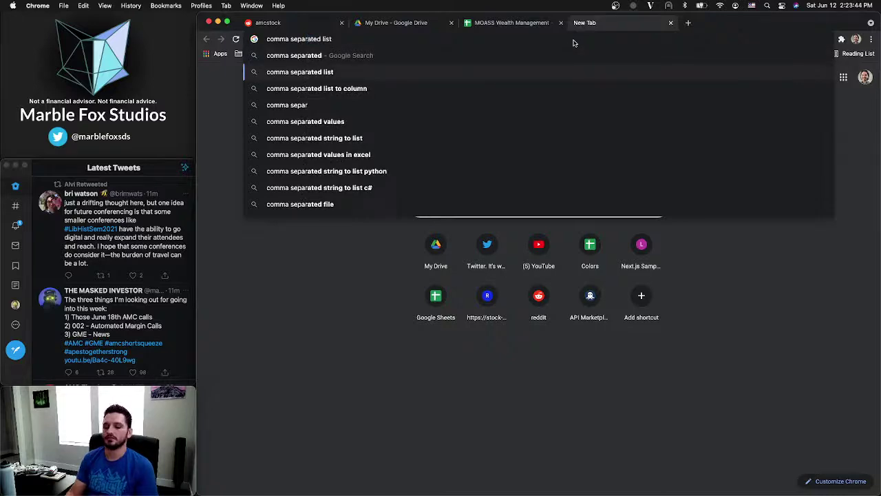
{"action": "type", "text": "of states"}
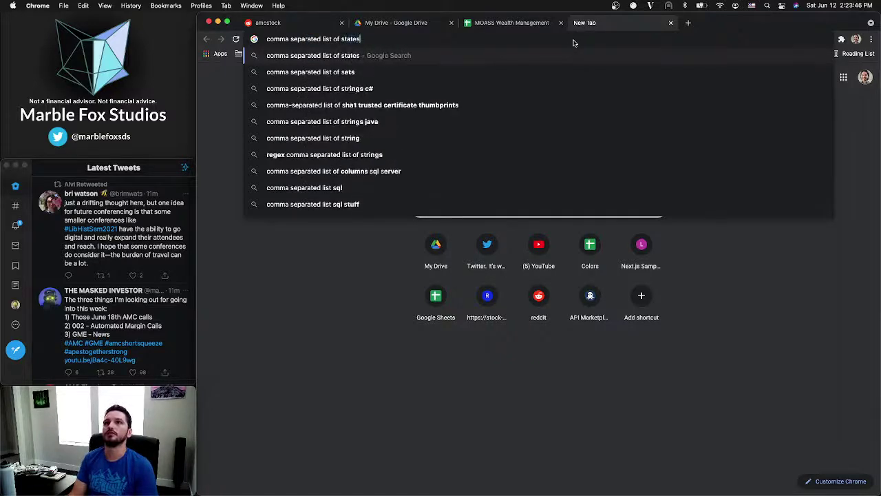
{"action": "key", "text": "Return"}
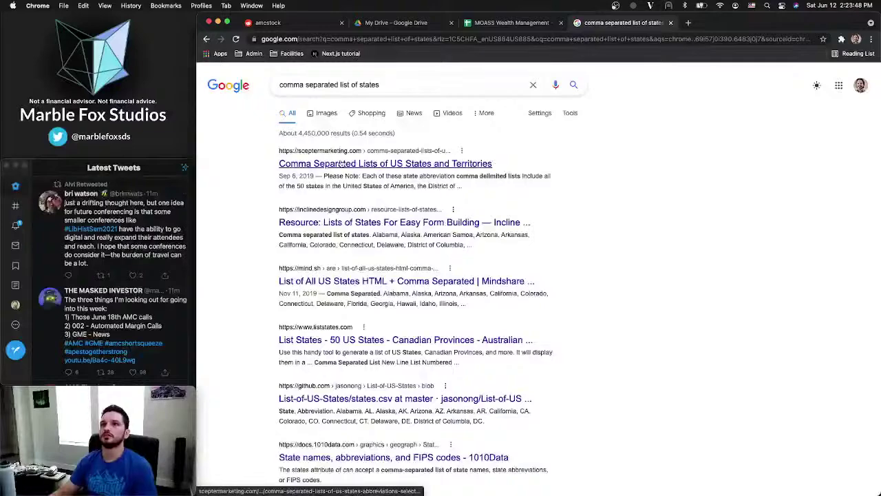
{"action": "left_click", "coordinate": [341, 164]}
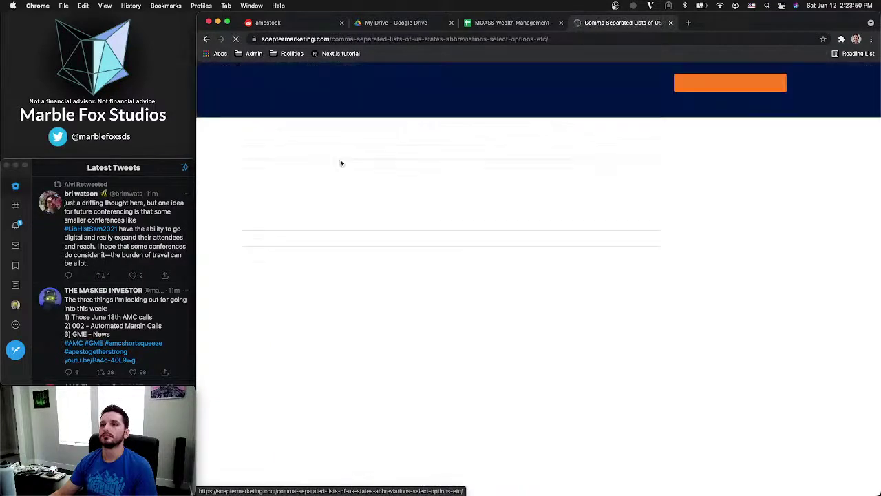
Copy the comma-separated list of full US state names rather than the abbreviations
{"action": "scroll", "coordinate": [400, 263], "scroll_direction": "down", "scroll_amount": 10}
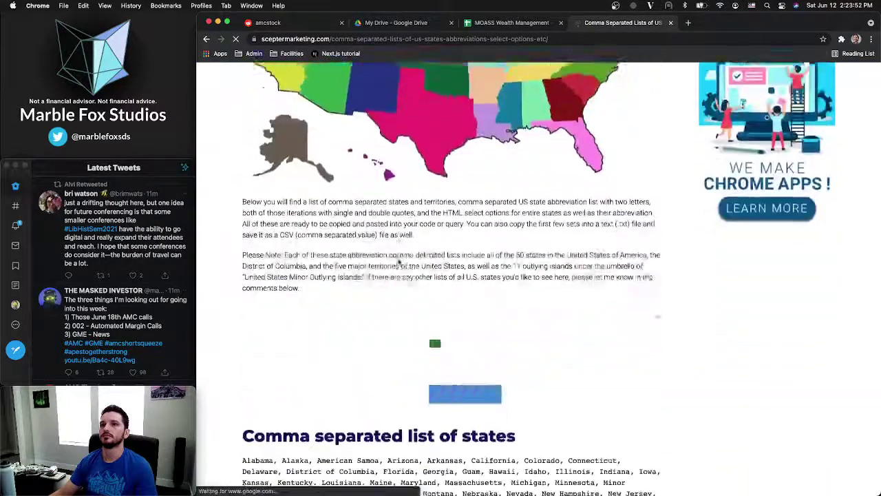
{"action": "scroll", "coordinate": [399, 263], "scroll_direction": "down", "scroll_amount": 8}
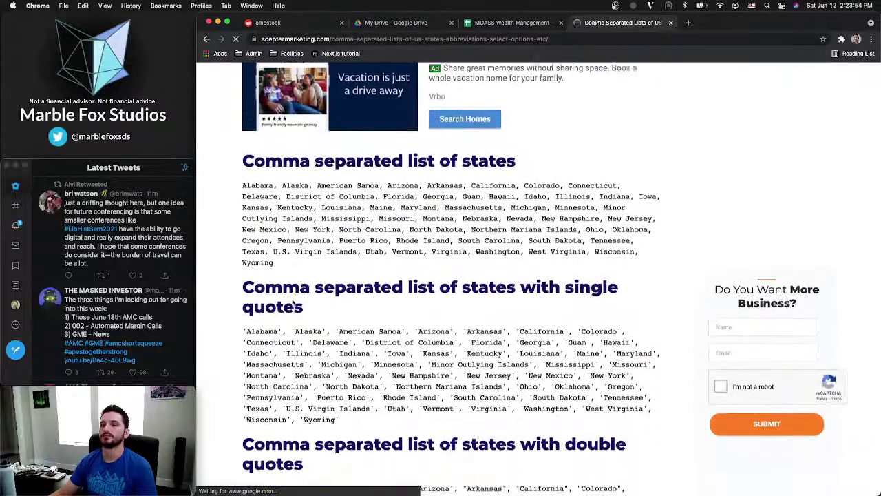
{"action": "scroll", "coordinate": [399, 275], "scroll_direction": "down", "scroll_amount": 7}
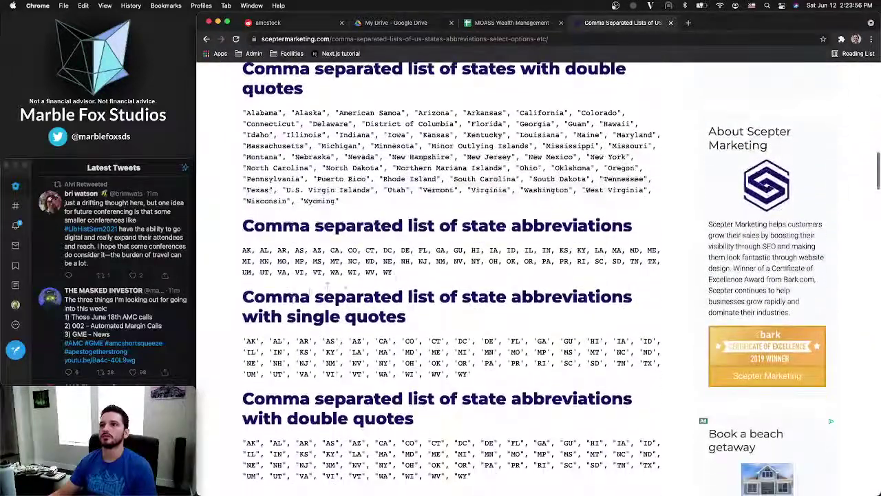
{"action": "left_click_drag", "start_coordinate": [396, 275], "coordinate": [242, 256]}
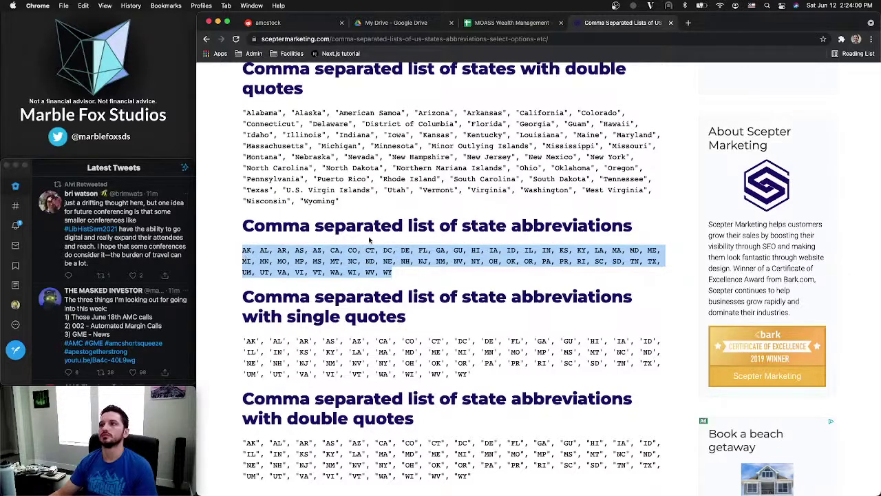
{"action": "scroll", "coordinate": [443, 239], "scroll_direction": "up", "scroll_amount": 2}
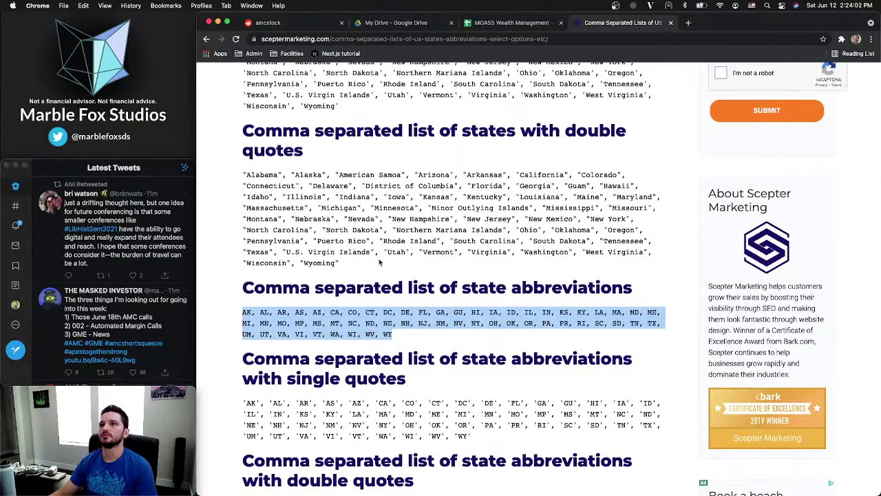
{"action": "left_click", "coordinate": [346, 261]}
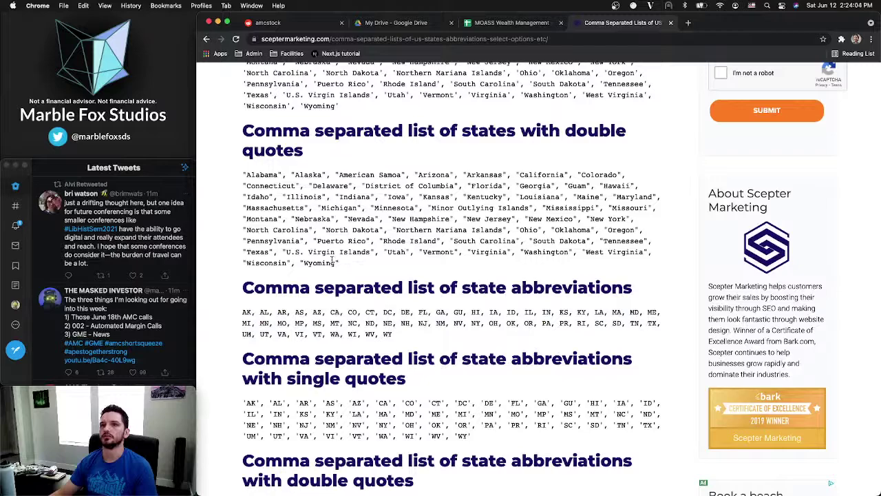
{"action": "scroll", "coordinate": [339, 263], "scroll_direction": "up", "scroll_amount": 10}
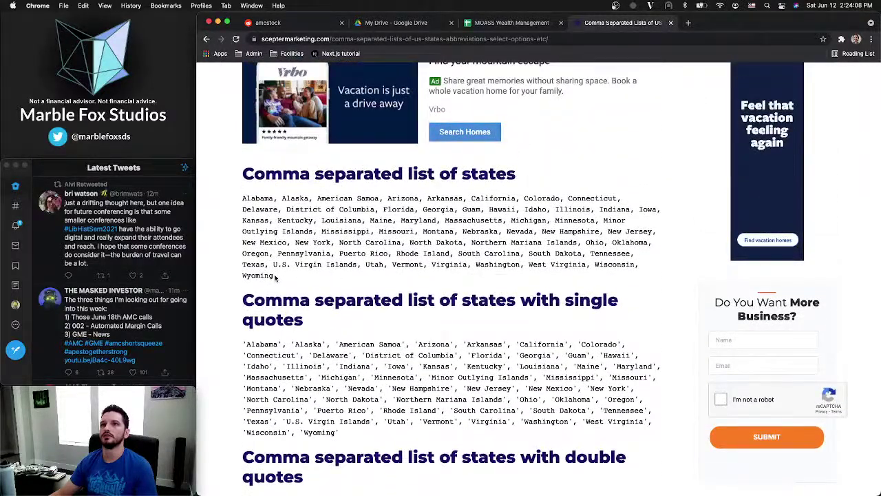
{"action": "left_click_drag", "start_coordinate": [278, 276], "coordinate": [242, 199]}
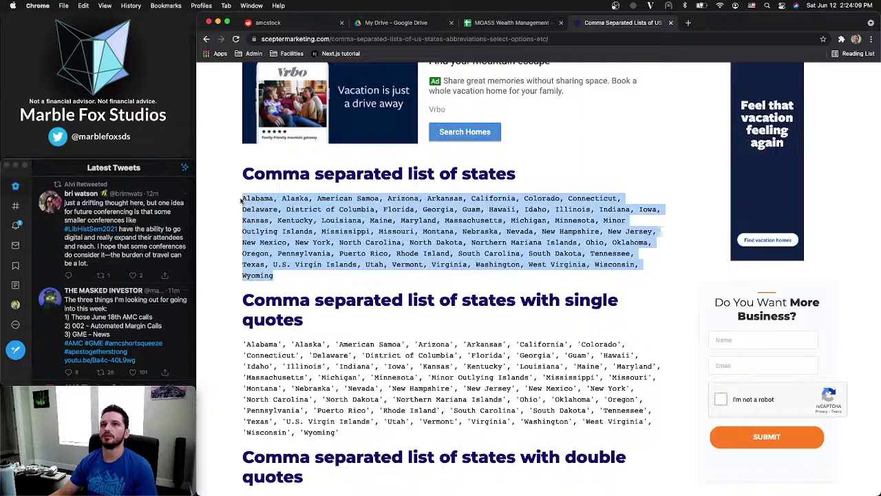
{"action": "left_click", "coordinate": [317, 267]}
{"action": "scroll", "coordinate": [316, 270], "scroll_direction": "up", "scroll_amount": 15}
{"action": "left_click", "coordinate": [510, 23]}
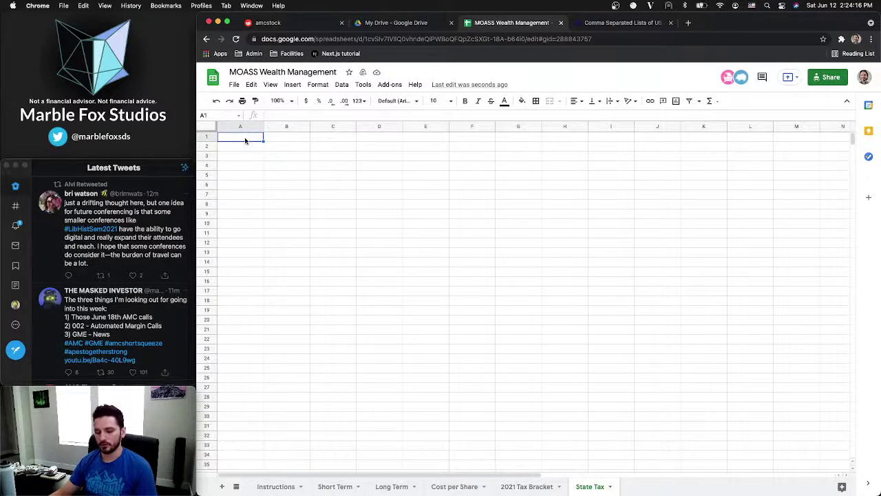
Give A1 a List of items validation rule holding the pasted comma-separated state names
{"action": "left_click", "coordinate": [320, 86]}
{"action": "mouse_move", "coordinate": [299, 87]}
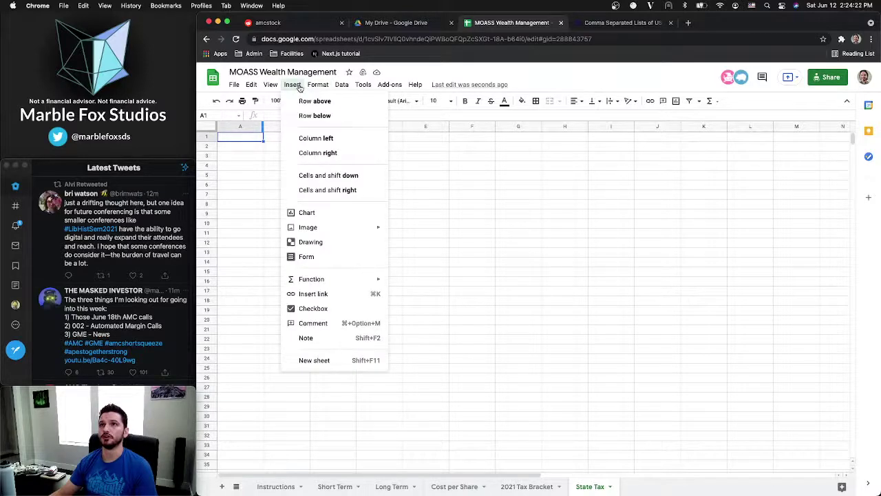
{"action": "mouse_move", "coordinate": [343, 86]}
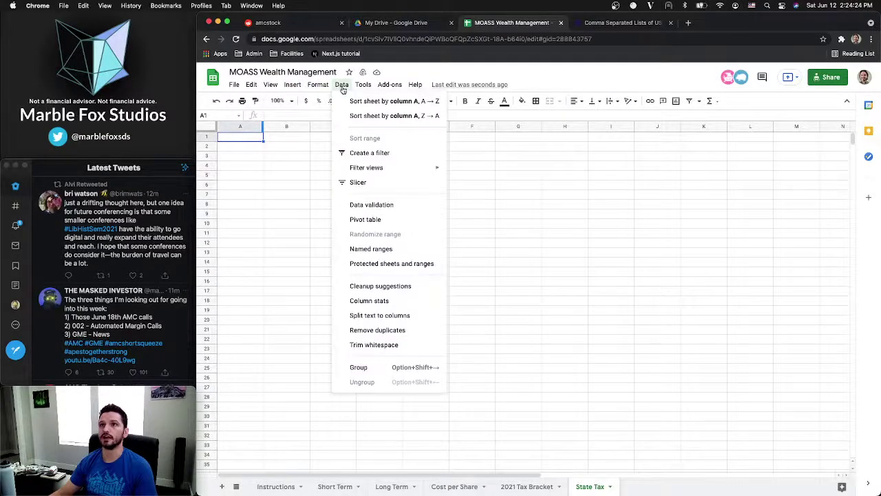
{"action": "left_click", "coordinate": [371, 206]}
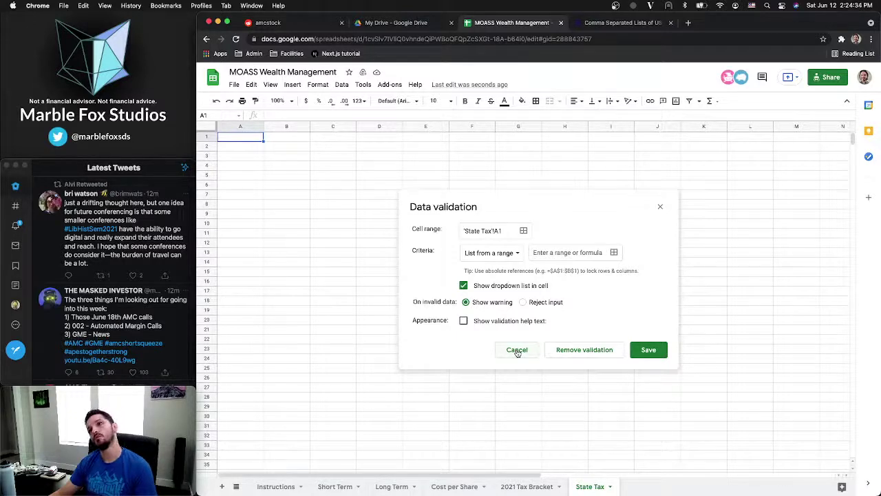
{"action": "left_click", "coordinate": [575, 252]}
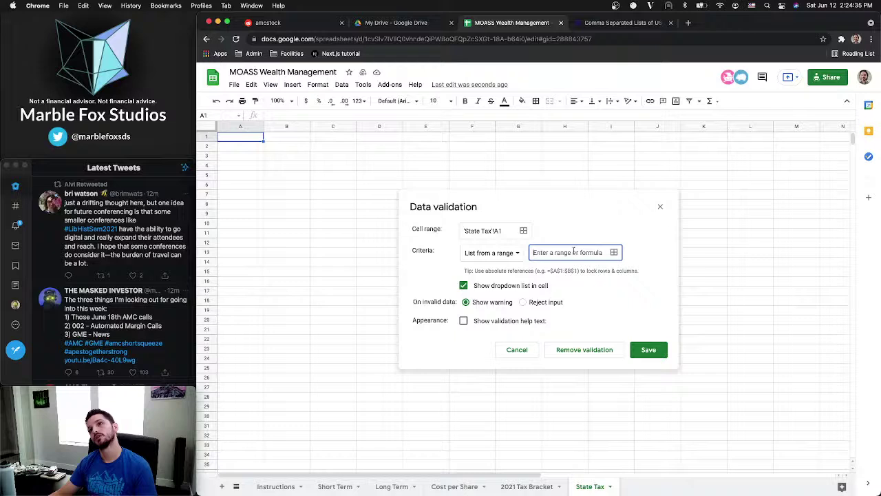
{"action": "left_click", "coordinate": [518, 253]}
{"action": "left_click", "coordinate": [493, 269]}
{"action": "key", "text": "super+v"}
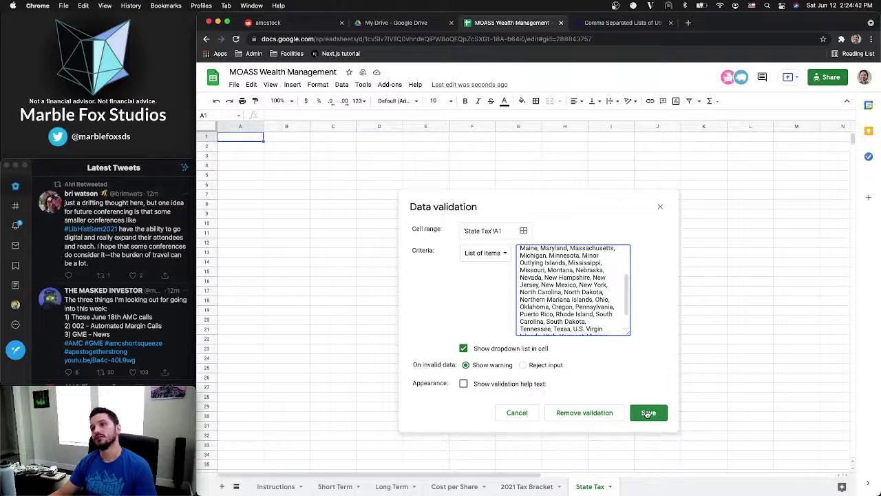
{"action": "left_click", "coordinate": [648, 414]}
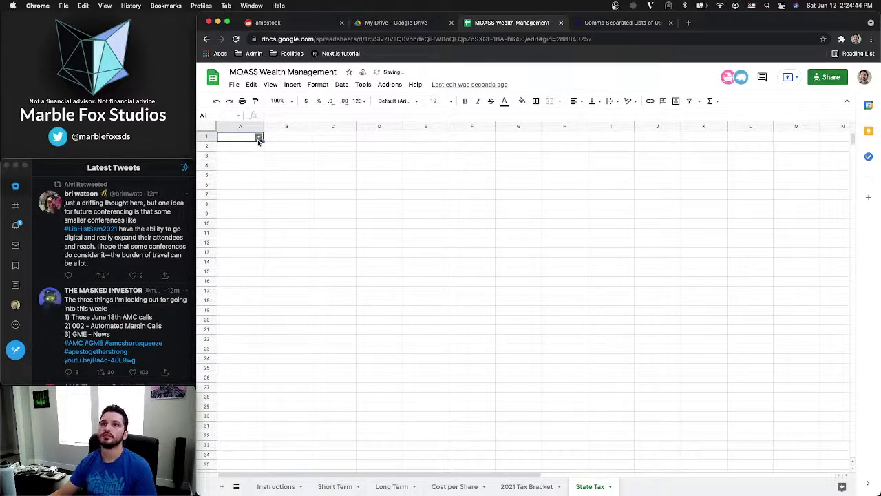
Choose Utah from the A1 state dropdown
{"action": "left_click", "coordinate": [259, 137]}
{"action": "scroll", "coordinate": [251, 335], "scroll_direction": "down", "scroll_amount": 10}
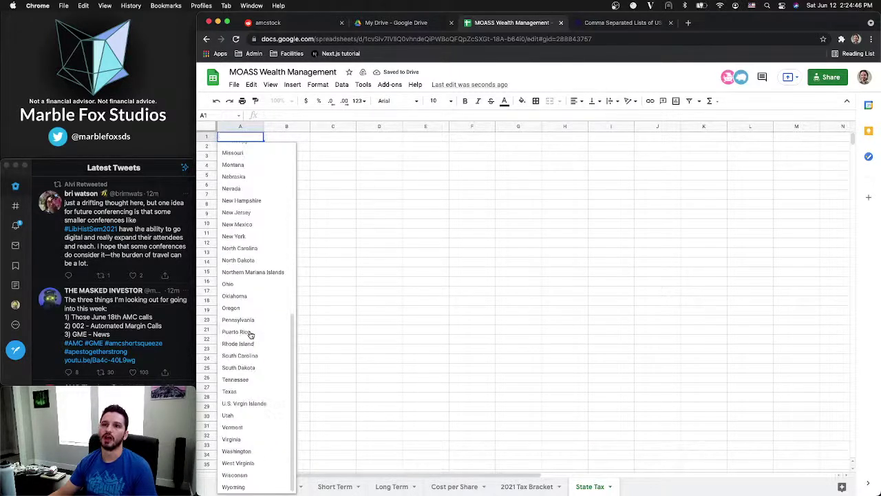
{"action": "scroll", "coordinate": [250, 335], "scroll_direction": "up", "scroll_amount": 10}
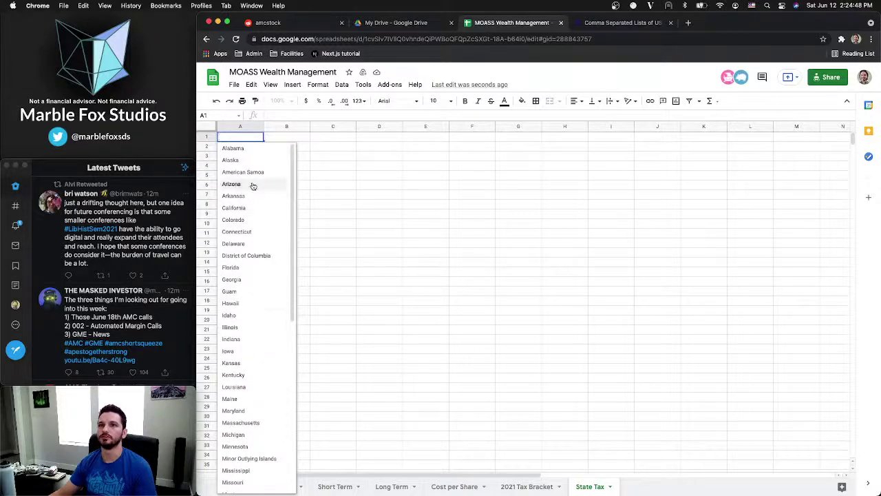
{"action": "left_click", "coordinate": [234, 148]}
{"action": "left_click", "coordinate": [259, 137]}
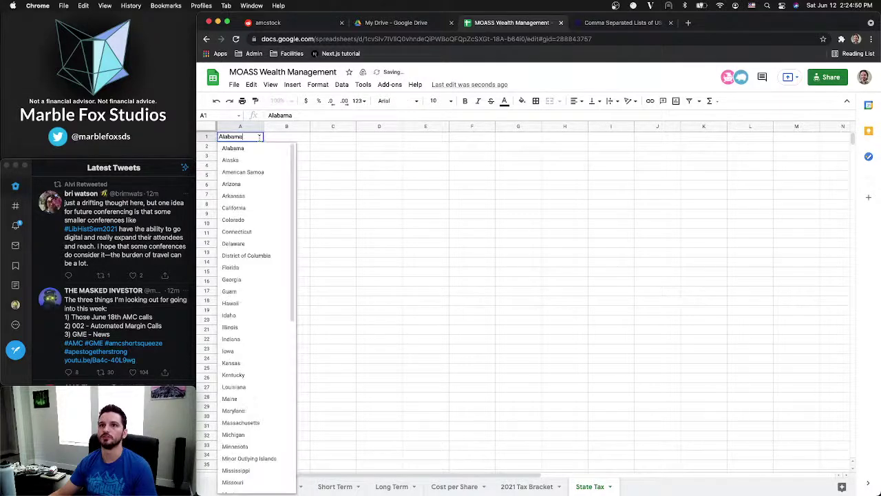
{"action": "scroll", "coordinate": [273, 364], "scroll_direction": "down", "scroll_amount": 10}
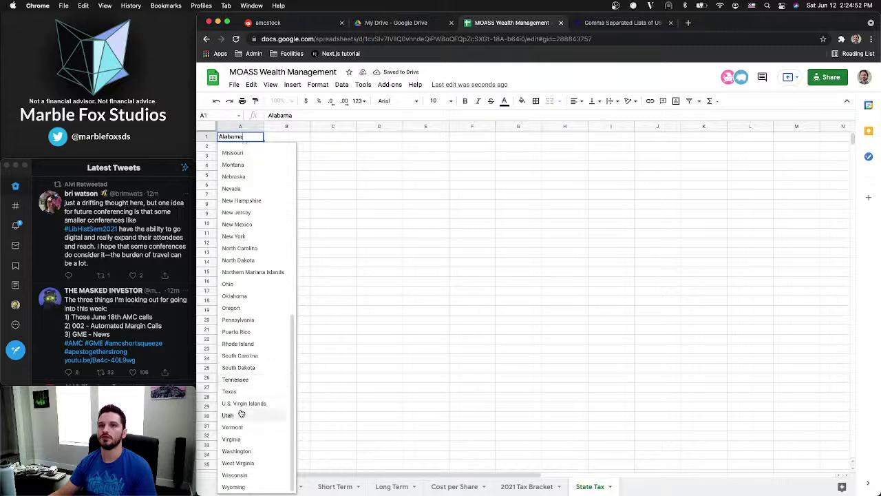
{"action": "left_click", "coordinate": [239, 416]}
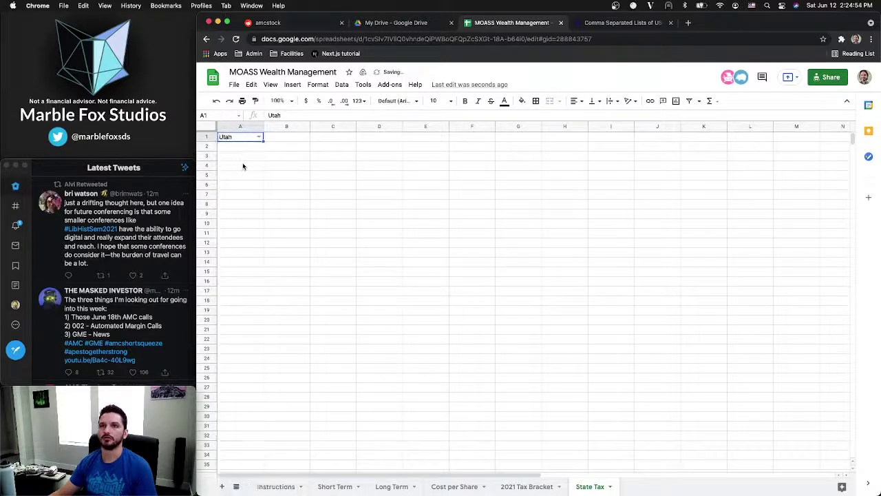
{"action": "left_click", "coordinate": [241, 150]}
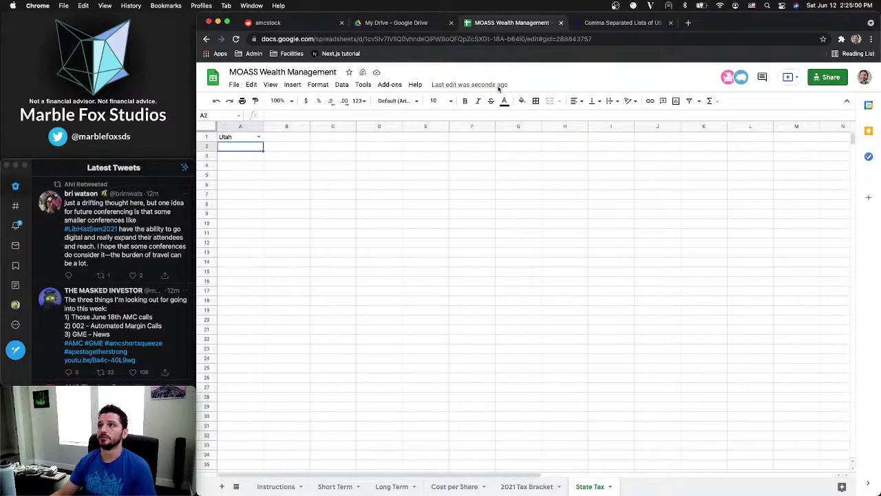
{"action": "left_click", "coordinate": [689, 23]}
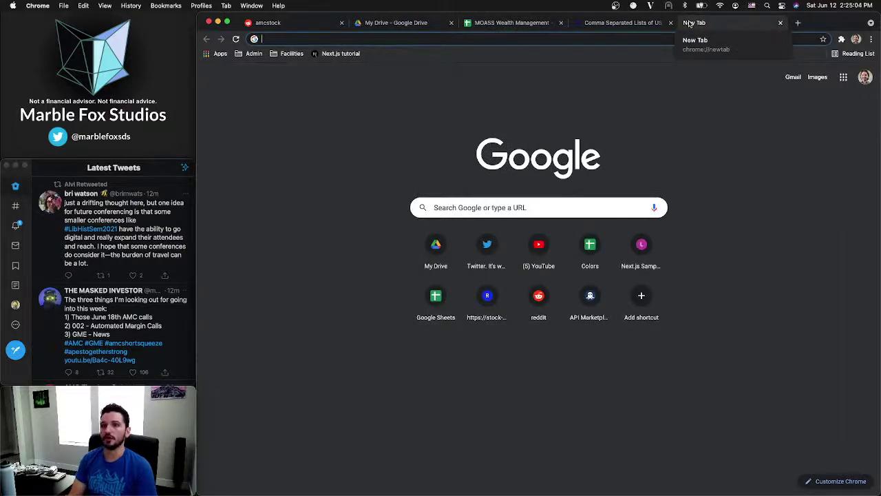
Search 'utah capital gains tax' and open Butler Tax's Utah Tax Rates page
{"action": "type", "text": "utah "}
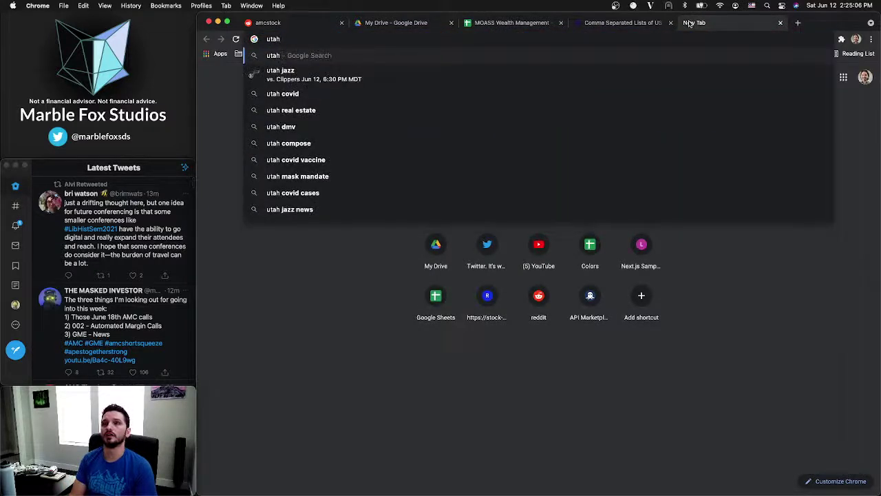
{"action": "type", "text": "capit"}
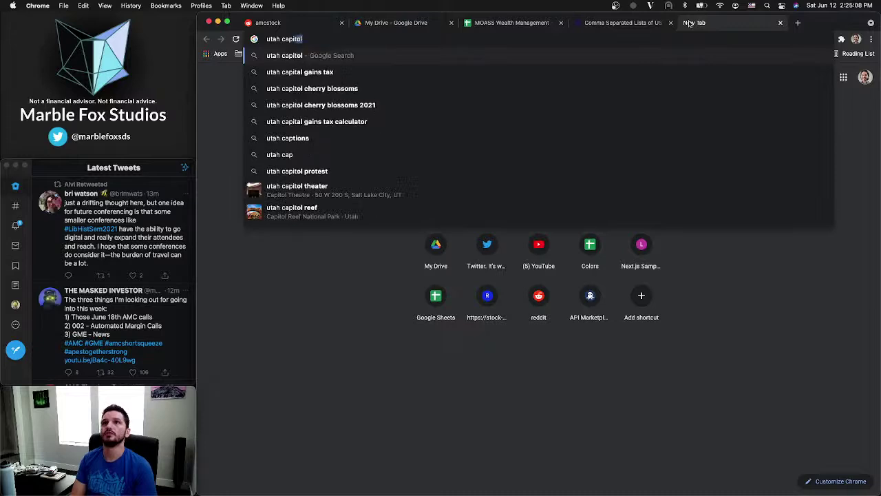
{"action": "type", "text": "al gains tax"}
{"action": "key", "text": "Return"}
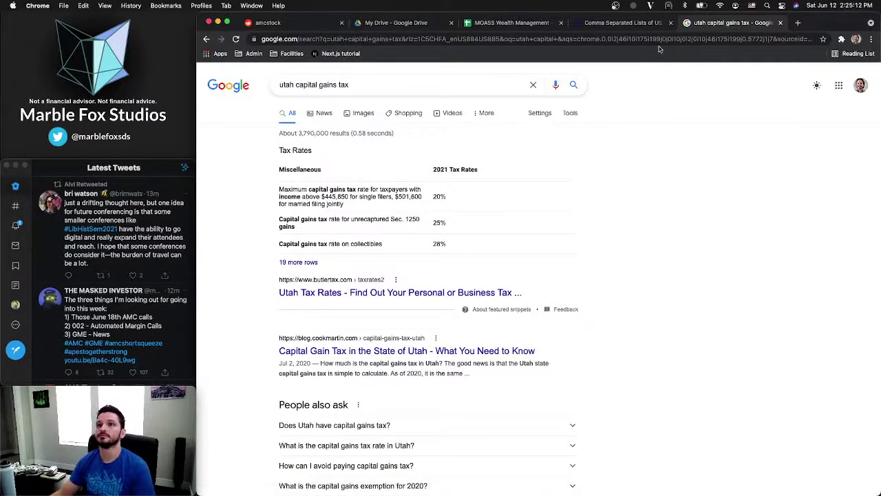
{"action": "left_click", "coordinate": [324, 294]}
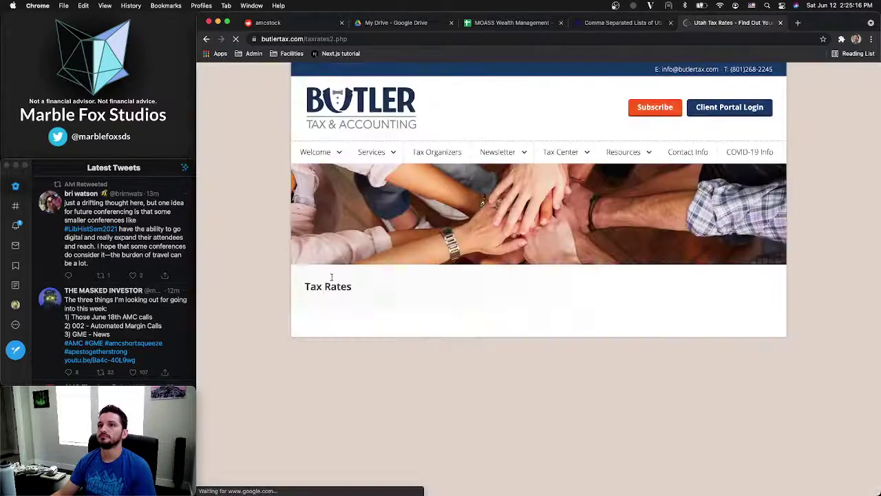
Scroll the Butler page and search it for 'utah', then 'capital'
{"action": "scroll", "coordinate": [288, 245], "scroll_direction": "down", "scroll_amount": 5}
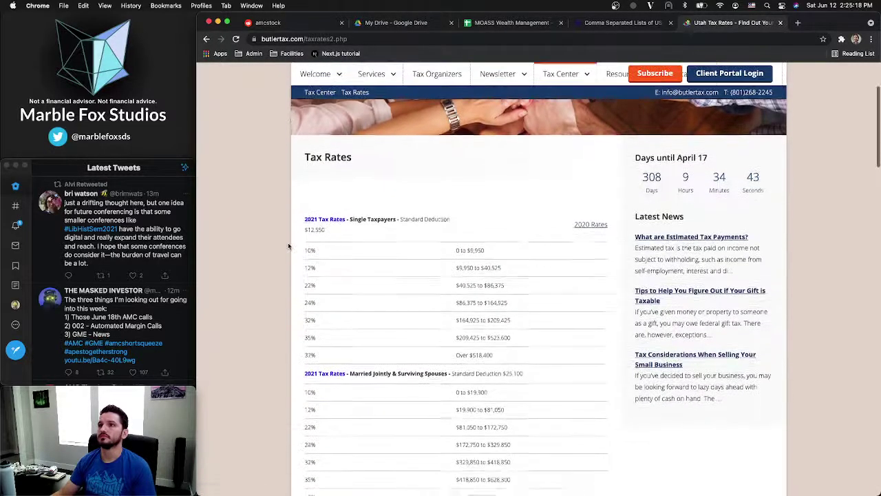
{"action": "scroll", "coordinate": [389, 195], "scroll_direction": "up", "scroll_amount": 3}
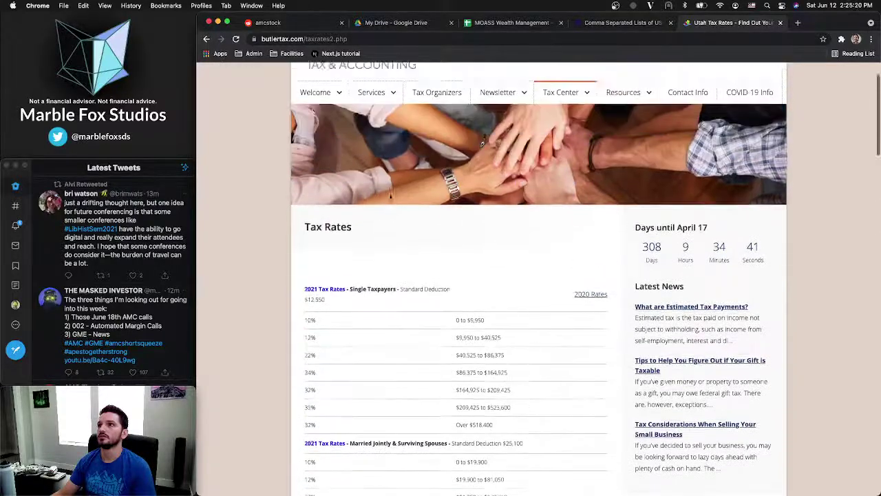
{"action": "scroll", "coordinate": [389, 196], "scroll_direction": "down", "scroll_amount": 4}
{"action": "scroll", "coordinate": [389, 197], "scroll_direction": "down", "scroll_amount": 8}
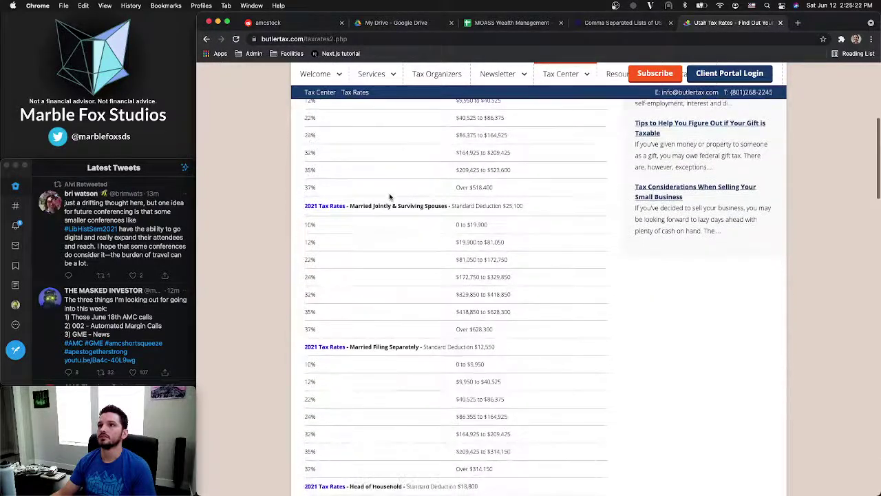
{"action": "scroll", "coordinate": [389, 197], "scroll_direction": "down", "scroll_amount": 10}
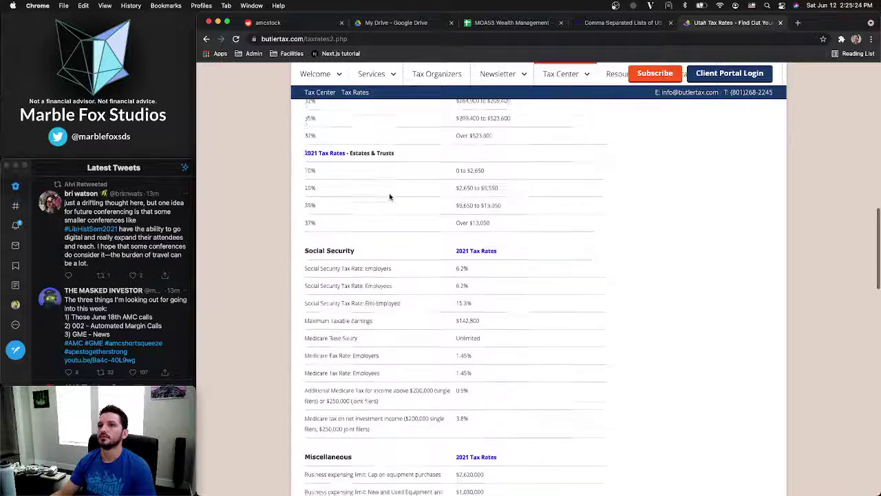
{"action": "scroll", "coordinate": [389, 196], "scroll_direction": "down", "scroll_amount": 6}
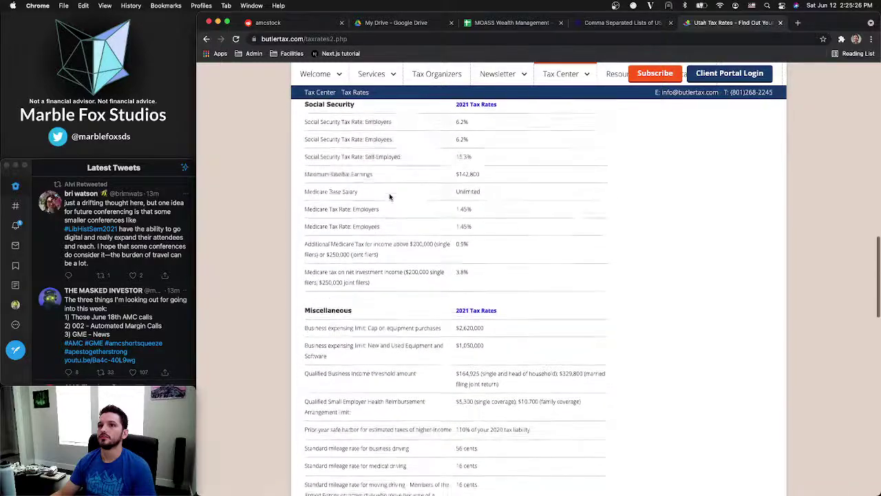
{"action": "scroll", "coordinate": [338, 269], "scroll_direction": "up", "scroll_amount": 20}
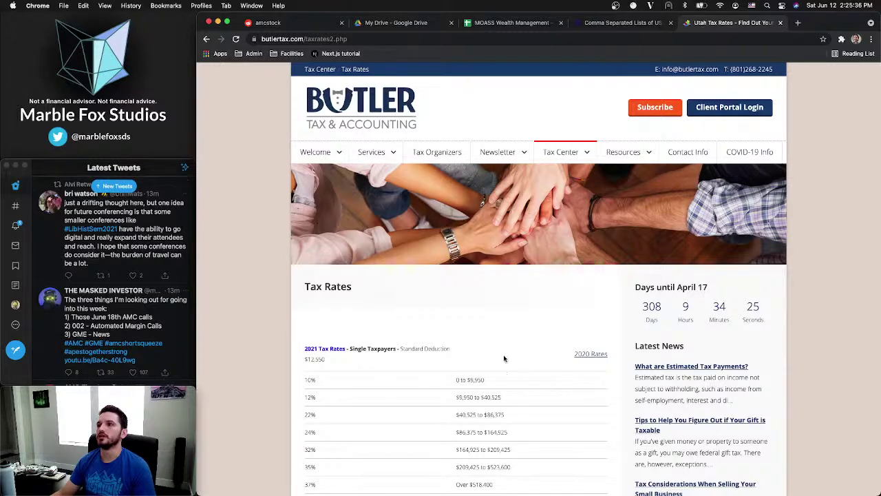
{"action": "key", "text": "super+f"}
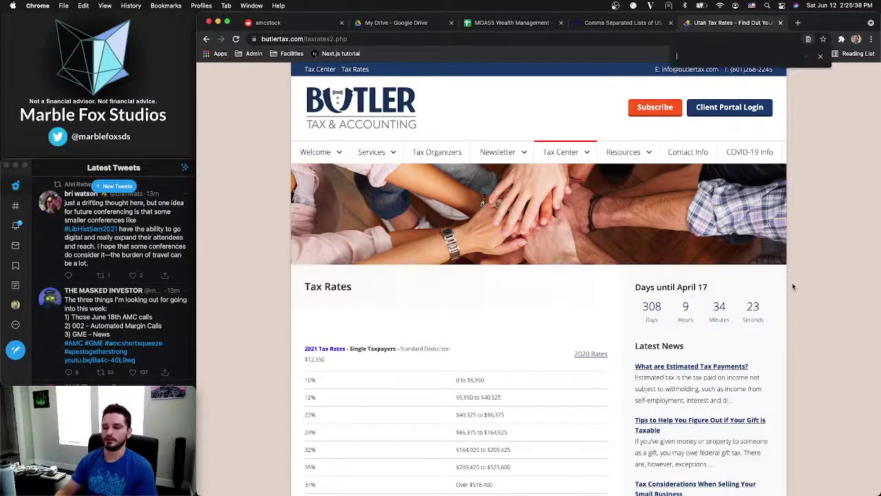
{"action": "type", "text": "utah"}
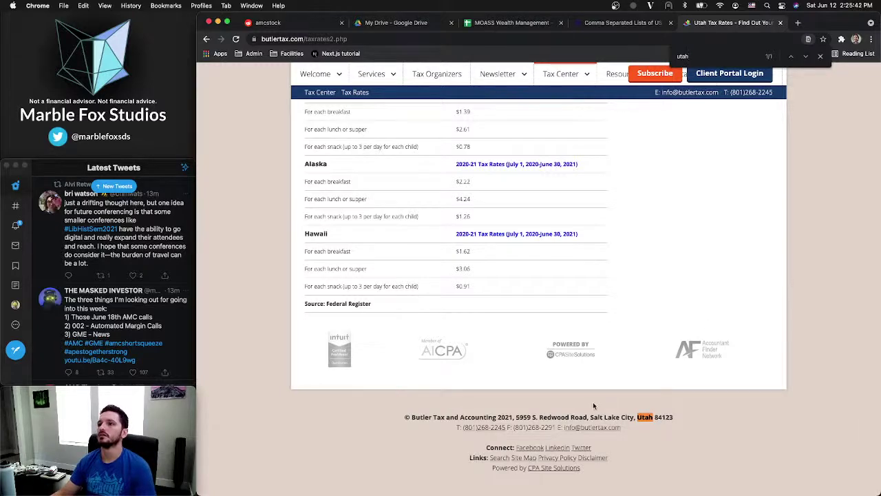
{"action": "scroll", "coordinate": [773, 207], "scroll_direction": "up", "scroll_amount": 10}
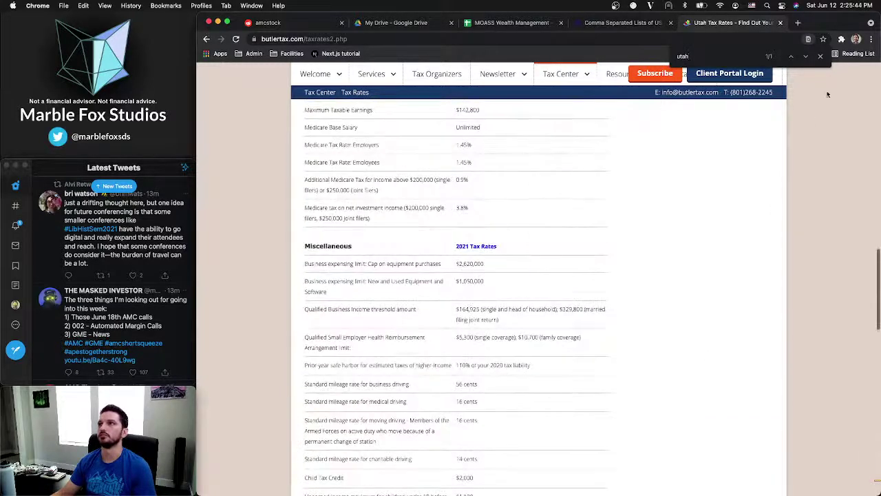
{"action": "left_click", "coordinate": [823, 55]}
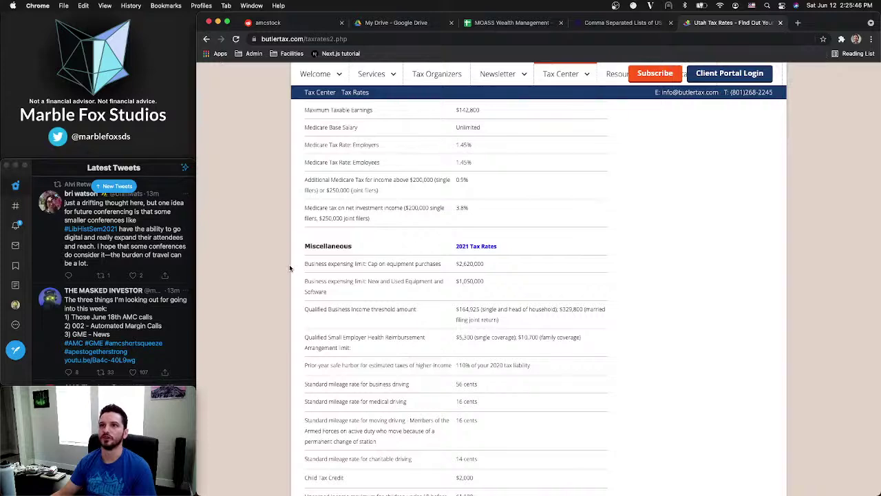
{"action": "scroll", "coordinate": [289, 267], "scroll_direction": "down", "scroll_amount": 5}
{"action": "key", "text": "ctrl+f"}
{"action": "type", "text": "captial"}
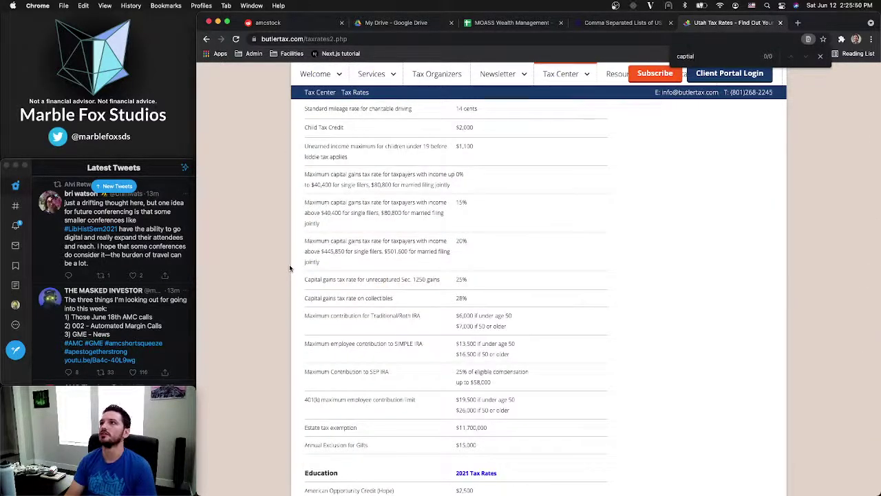
{"action": "key", "text": "BackSpace"}
{"action": "key", "text": "BackSpace"}
{"action": "key", "text": "BackSpace"}
{"action": "key", "text": "BackSpace"}
{"action": "type", "text": "ital"}
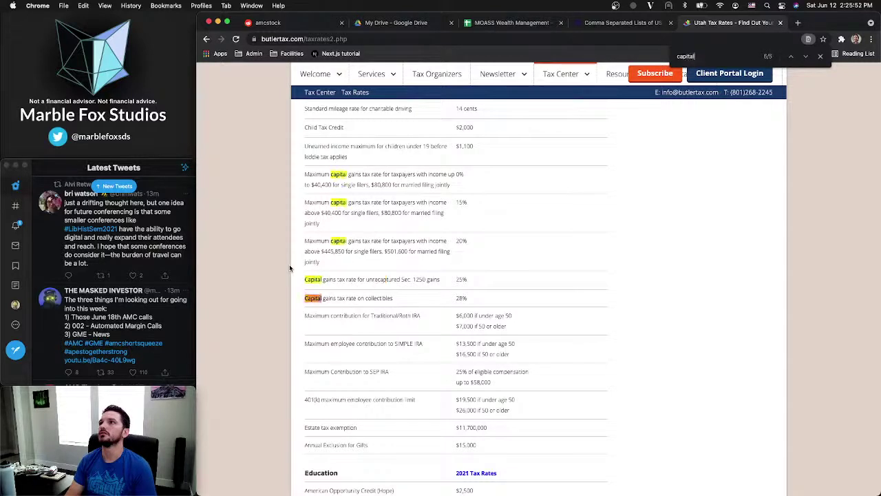
{"action": "left_click", "coordinate": [805, 57]}
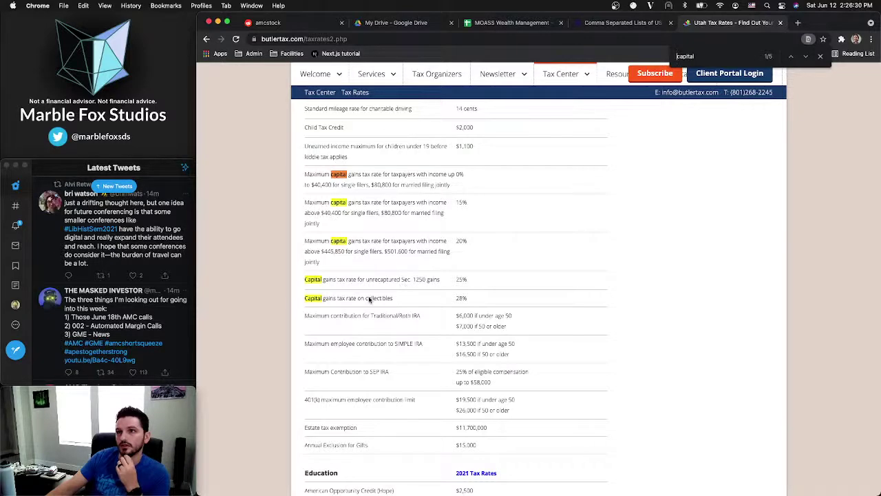
Copy the three Maximum capital gains rate rows (0%, 15%, 20%)
{"action": "scroll", "coordinate": [369, 300], "scroll_direction": "up", "scroll_amount": 1}
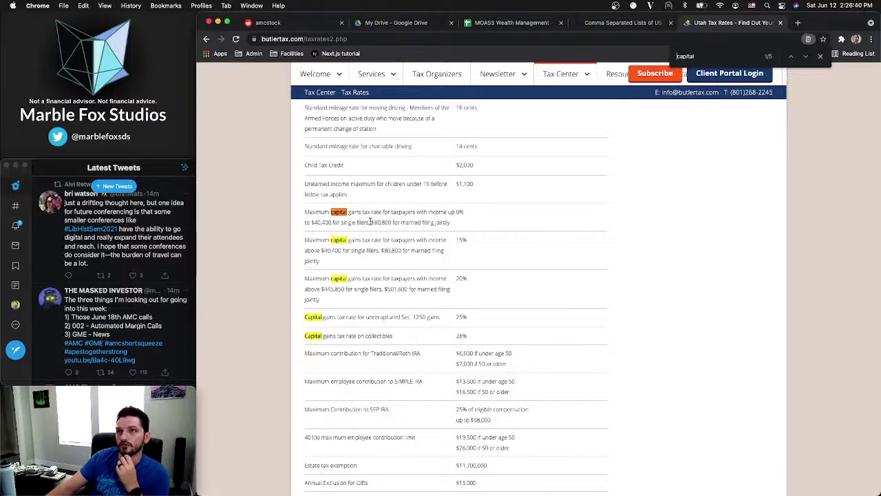
{"action": "scroll", "coordinate": [369, 220], "scroll_direction": "up", "scroll_amount": 1}
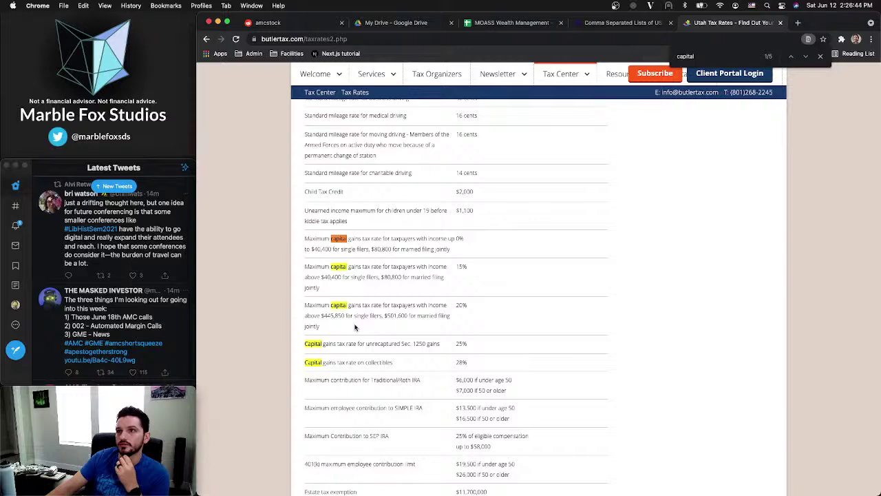
{"action": "left_click_drag", "start_coordinate": [356, 328], "coordinate": [306, 240]}
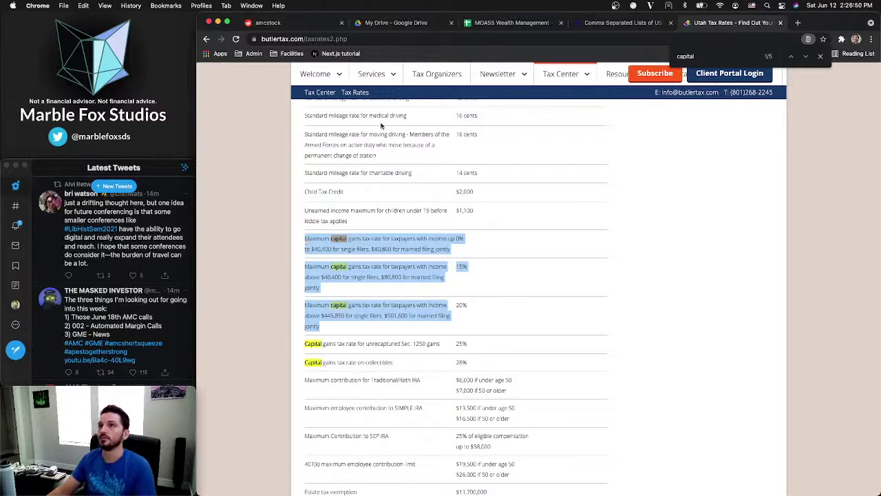
{"action": "left_click", "coordinate": [480, 22]}
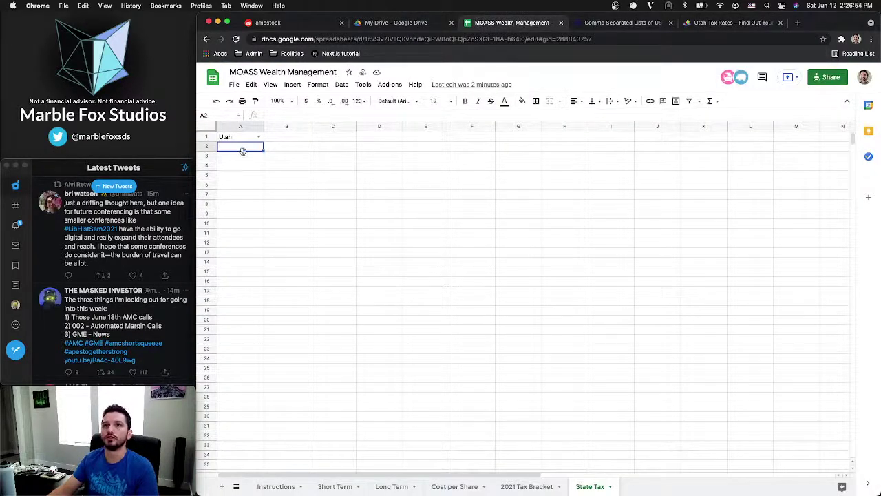
Title C1 'Utah Capital Gains Tax Bracket' and paste the three rate rows into C2
{"action": "left_click", "coordinate": [285, 140]}
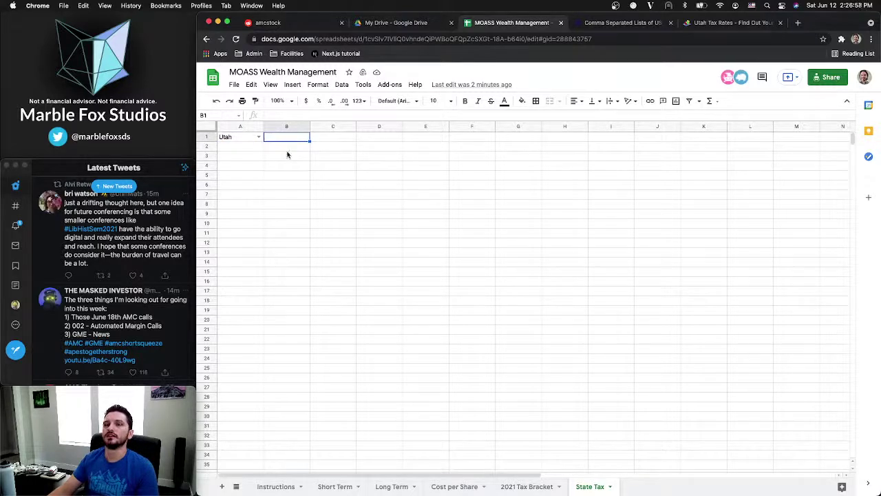
{"action": "key", "text": "super+v"}
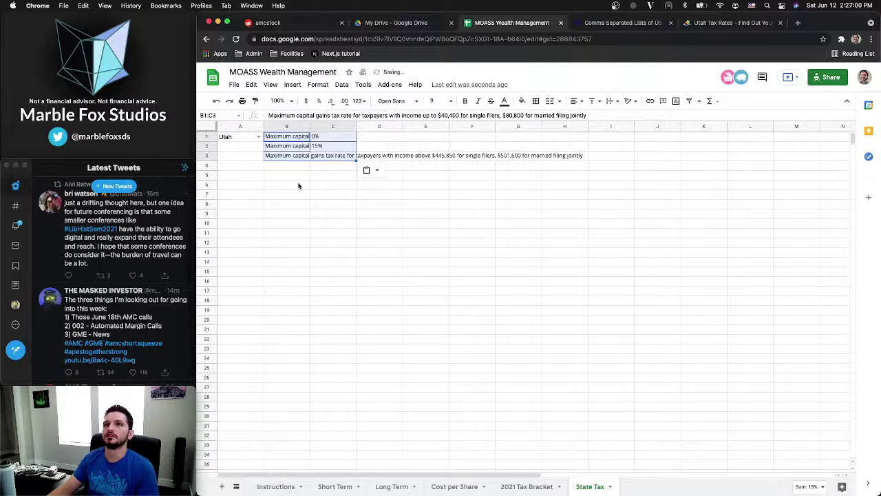
{"action": "key", "text": "super+z"}
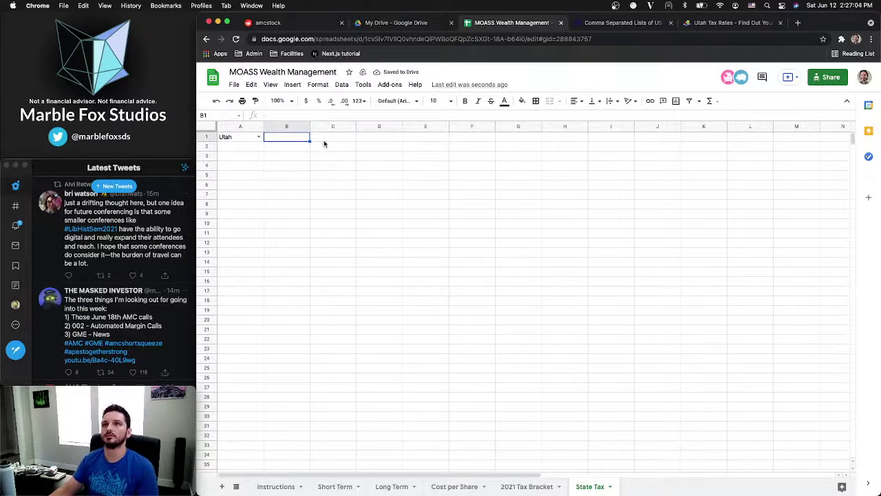
{"action": "left_click", "coordinate": [324, 142]}
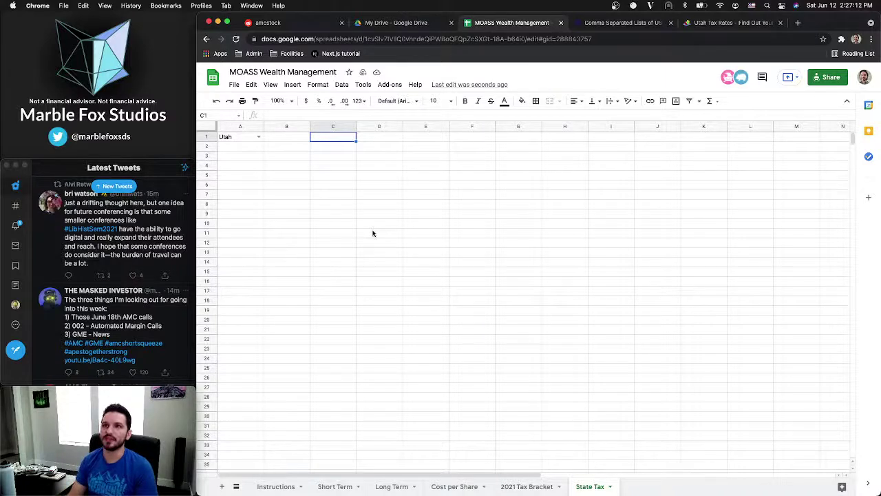
{"action": "type", "text": "Utah"}
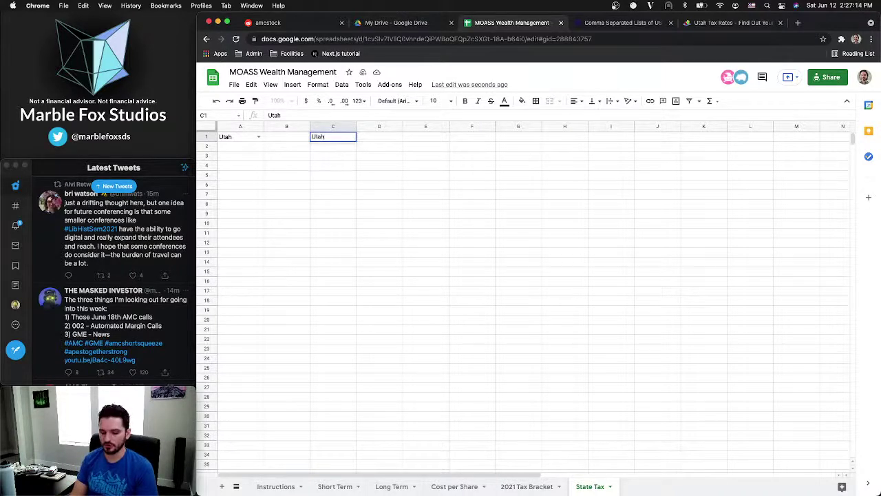
{"action": "type", "text": " Capital"}
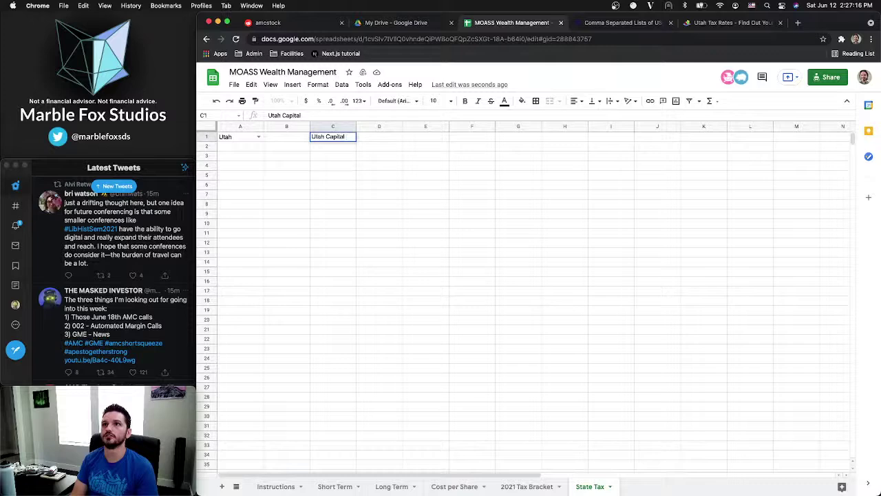
{"action": "type", "text": " Gains Tax "}
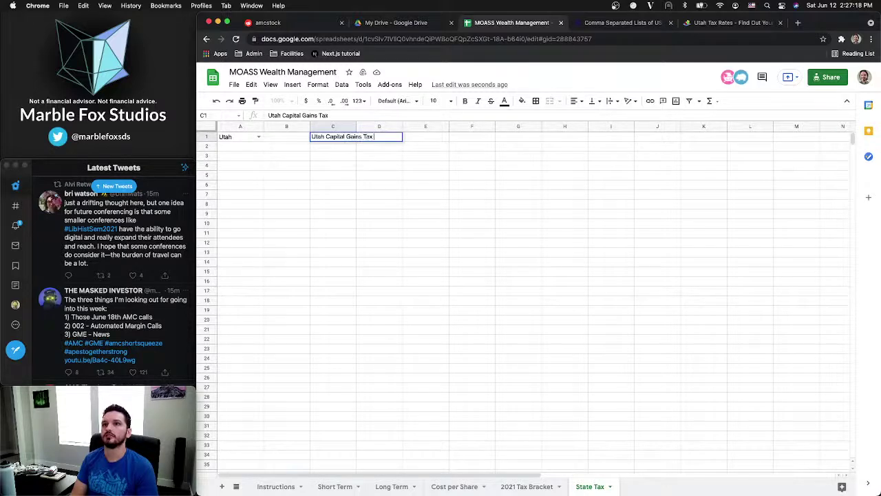
{"action": "type", "text": "Bracket"}
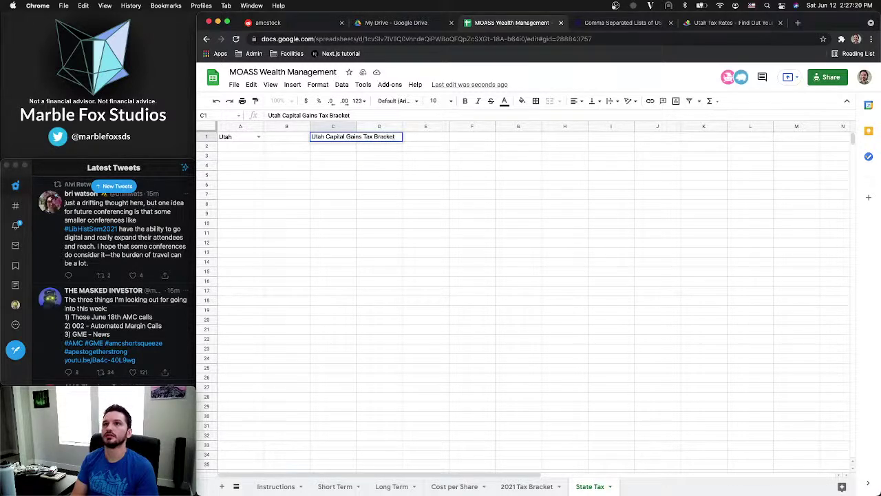
{"action": "key", "text": "Return"}
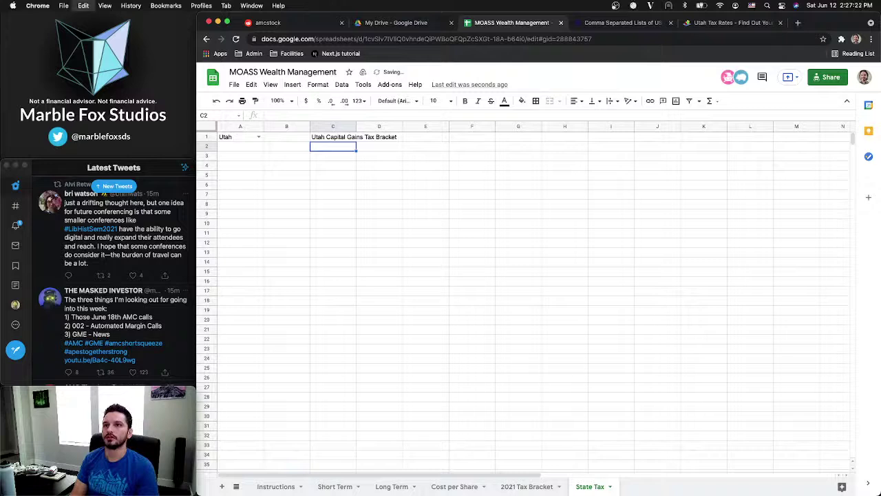
{"action": "key", "text": "super+v"}
{"action": "left_click", "coordinate": [344, 147]}
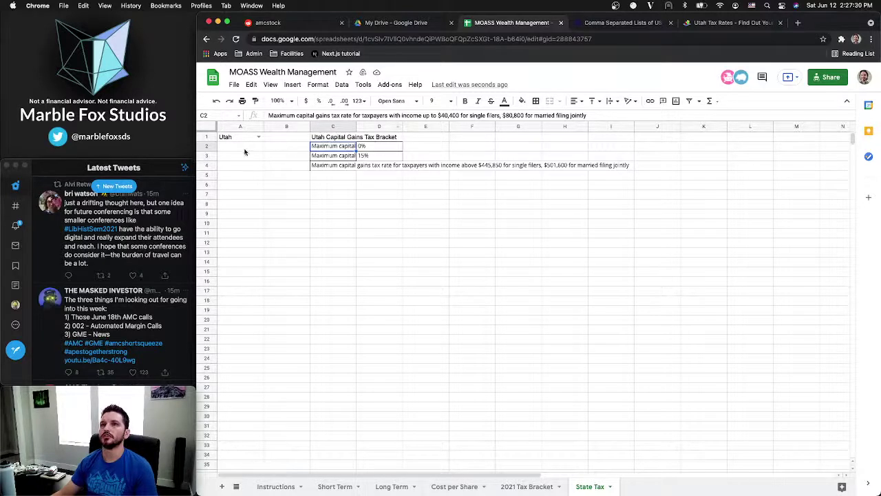
{"action": "left_click", "coordinate": [278, 142]}
Insert a blank column B and give B1 a 'Single, Married Filing Jointly' list validation
{"action": "right_click", "coordinate": [290, 126]}
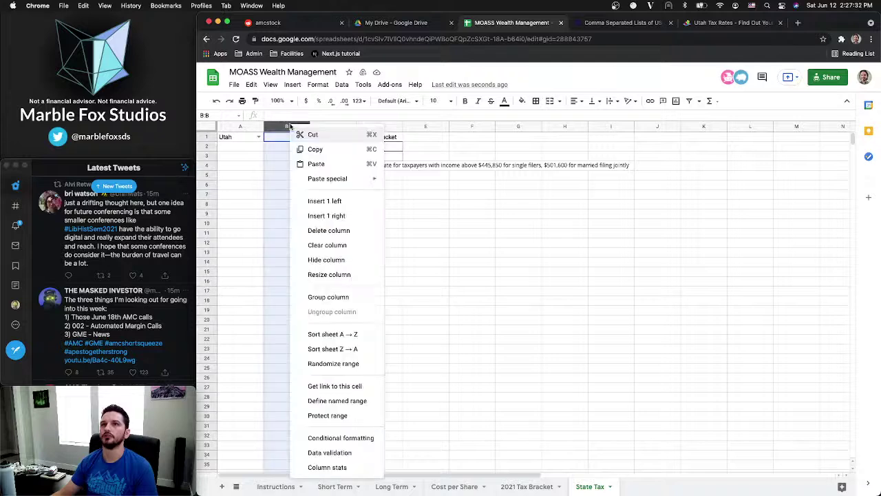
{"action": "left_click", "coordinate": [325, 201]}
{"action": "left_click", "coordinate": [285, 138]}
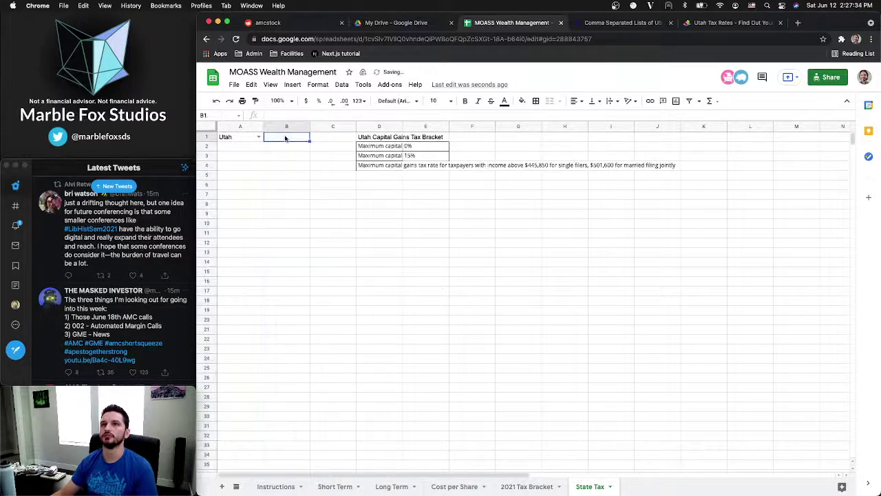
{"action": "left_click", "coordinate": [342, 84]}
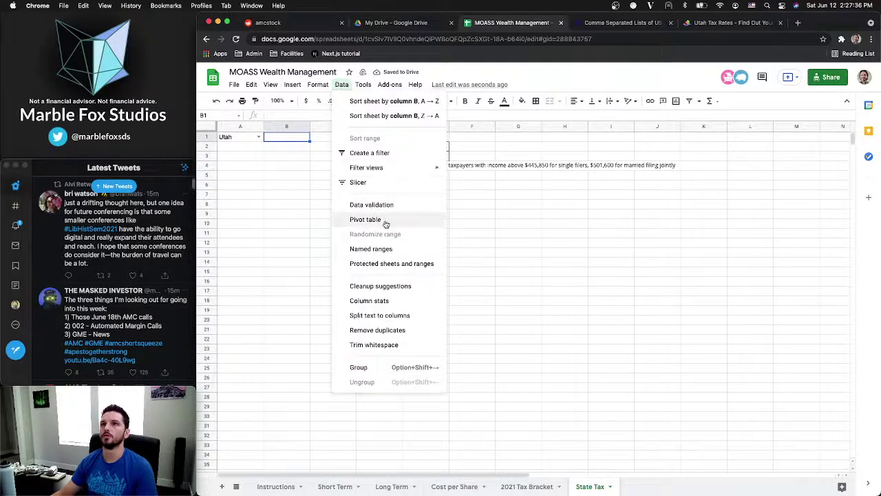
{"action": "left_click", "coordinate": [372, 206]}
{"action": "left_click", "coordinate": [513, 255]}
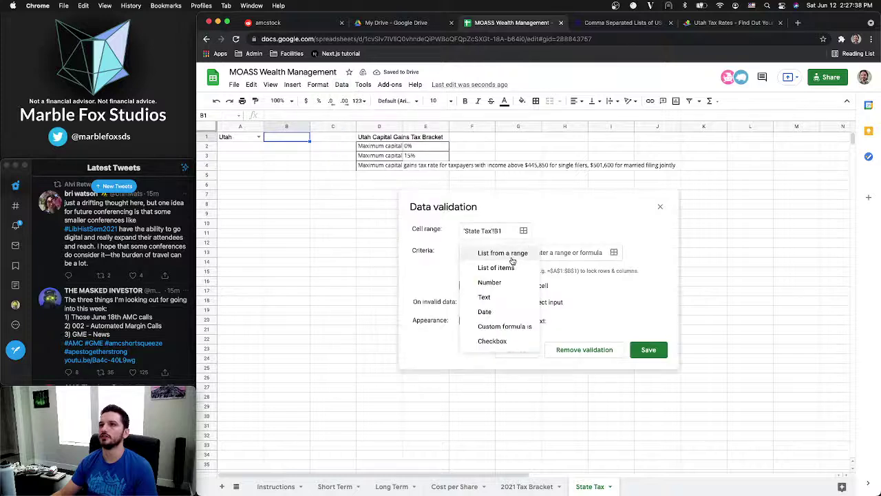
{"action": "left_click", "coordinate": [510, 267]}
{"action": "left_click", "coordinate": [567, 252]}
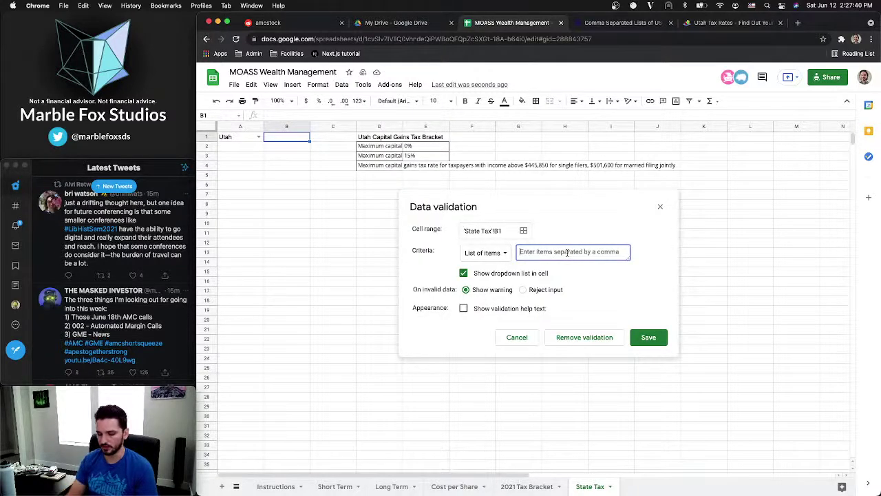
{"action": "type", "text": "Singl"}
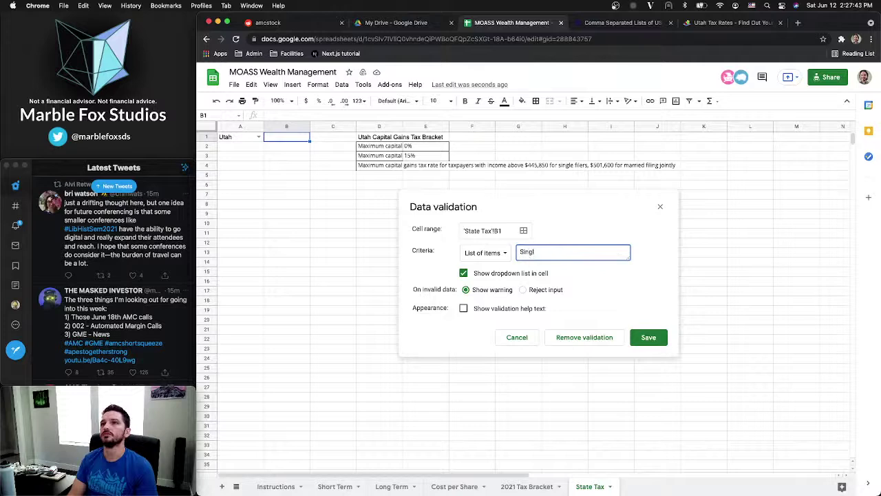
{"action": "key", "text": "super+a"}
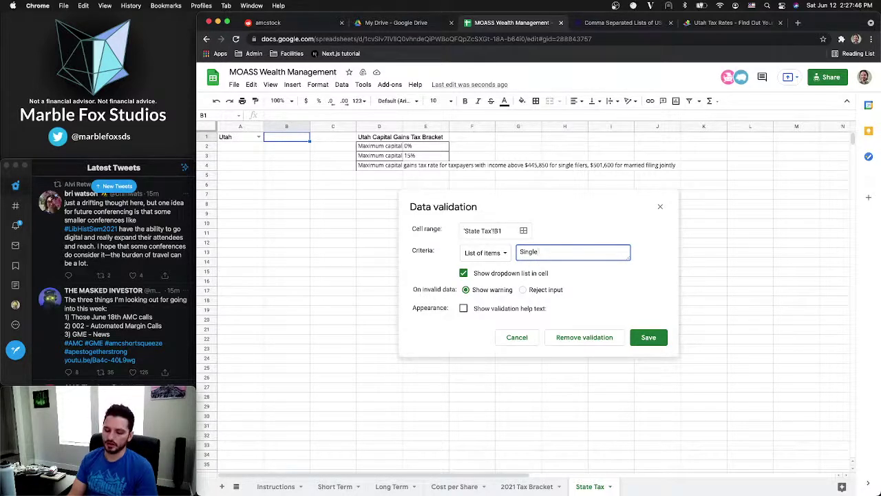
{"action": "type", "text": "e"}
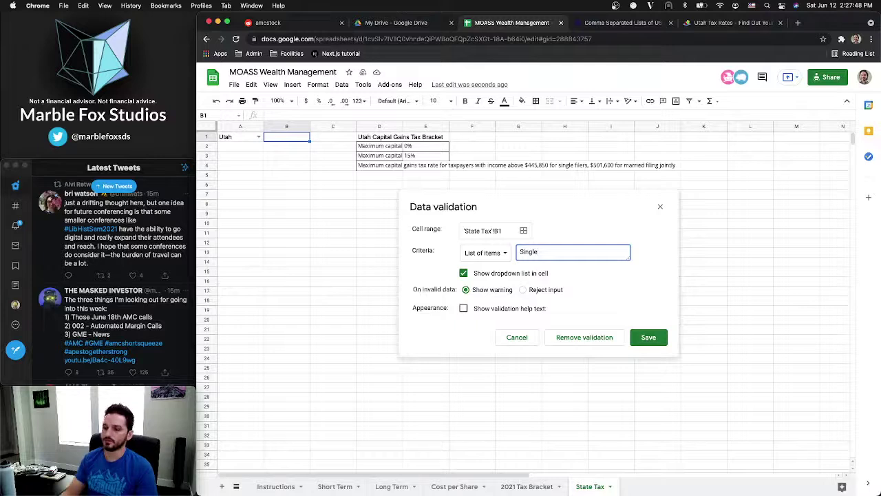
{"action": "type", "text": ", Married"}
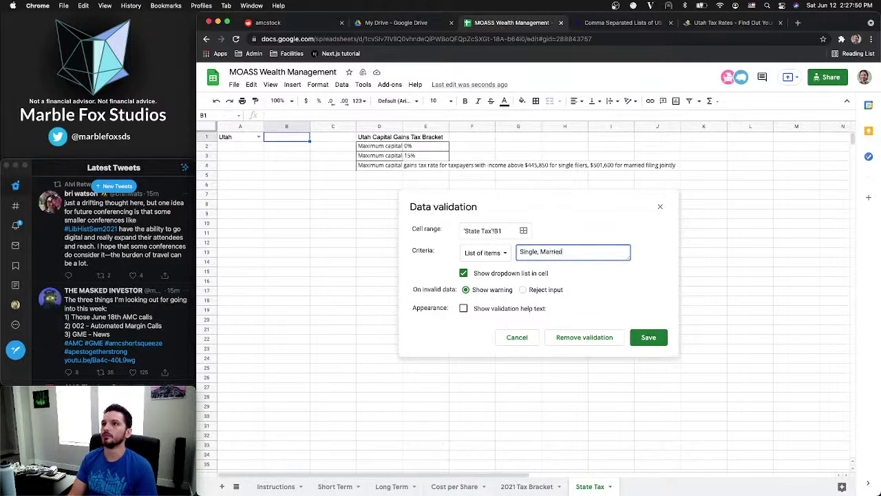
{"action": "type", "text": " f"}
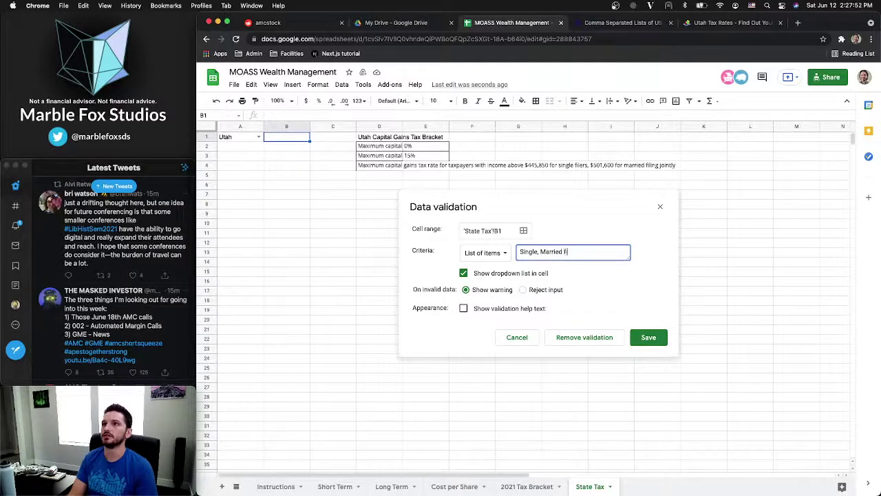
{"action": "type", "text": "iling"}
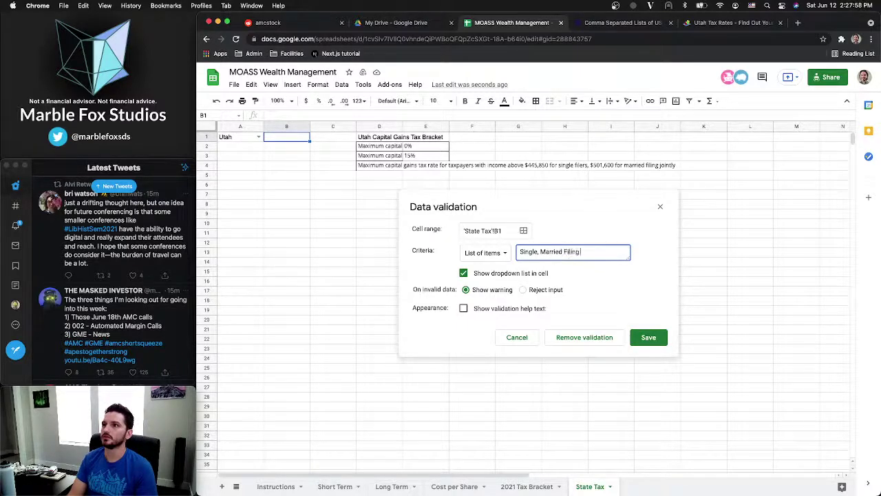
{"action": "type", "text": "Jointly"}
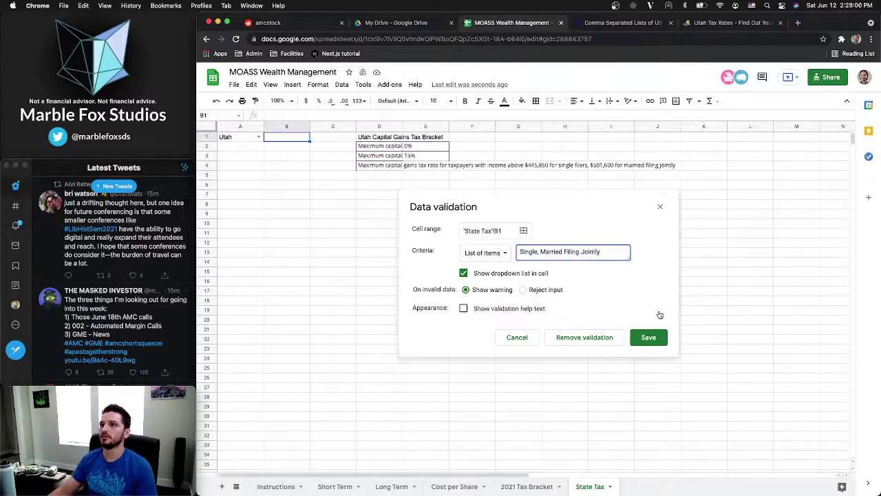
{"action": "left_click", "coordinate": [647, 337]}
Set B1's filing status to Married Filing Jointly
{"action": "left_click", "coordinate": [305, 137]}
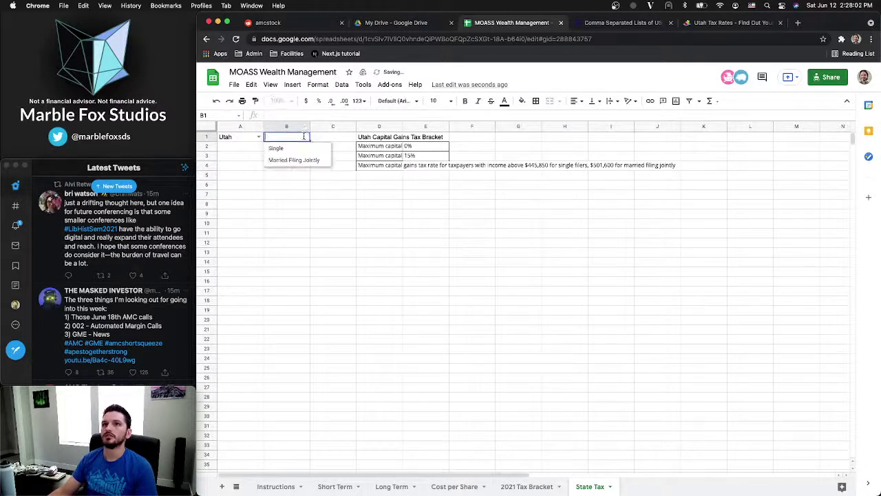
{"action": "left_click", "coordinate": [287, 148]}
{"action": "left_click", "coordinate": [305, 137]}
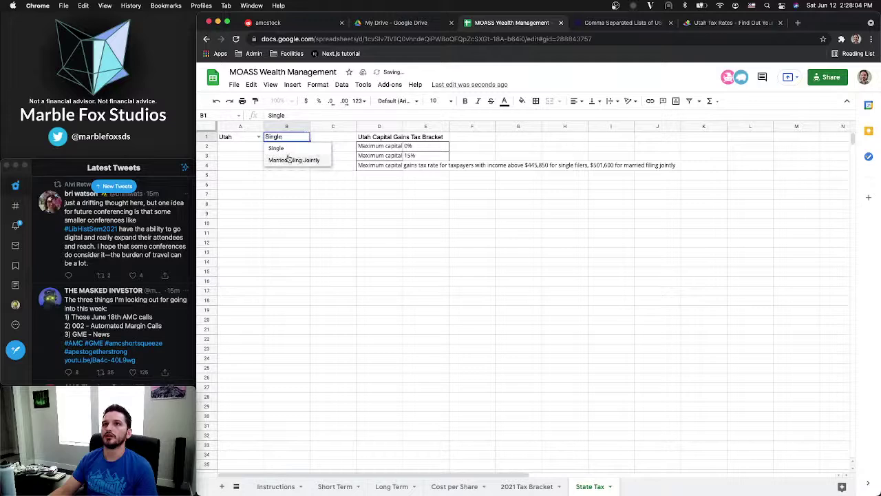
{"action": "left_click", "coordinate": [289, 158]}
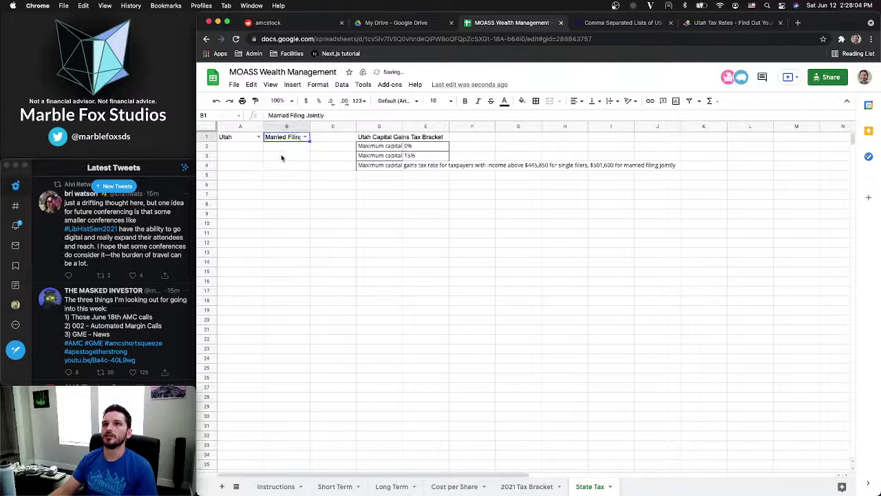
Insert a blank row above row 1 for headers
{"action": "left_click", "coordinate": [208, 137]}
{"action": "right_click", "coordinate": [209, 137]}
{"action": "left_click", "coordinate": [247, 214]}
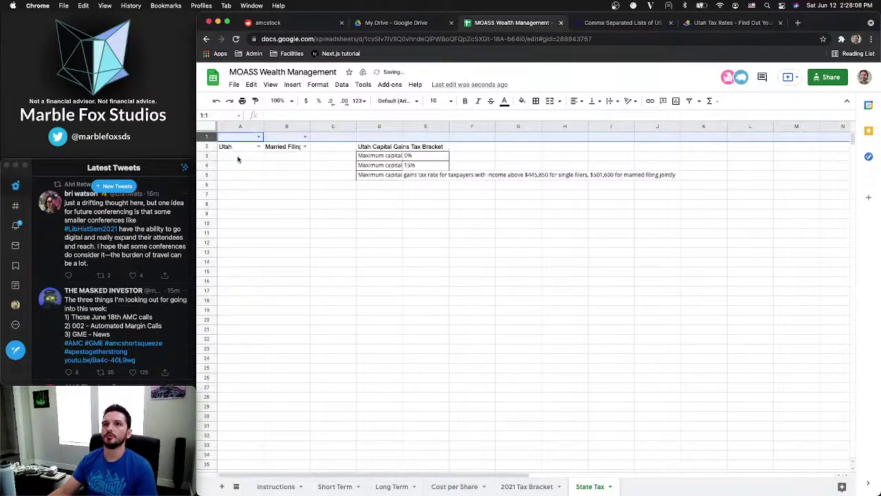
Remove the dropdown validation rule from the new header cells A1:B1
{"action": "left_click", "coordinate": [239, 140]}
{"action": "left_click", "coordinate": [287, 138], "text": "shift"}
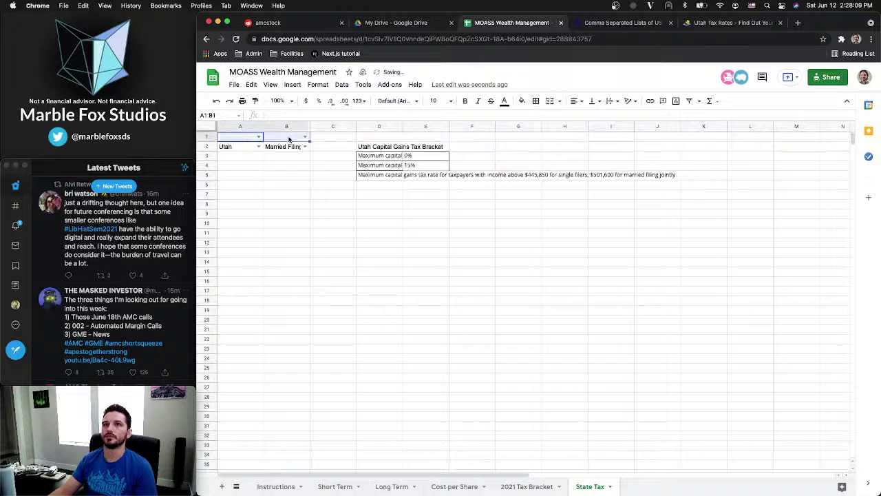
{"action": "left_click", "coordinate": [342, 84]}
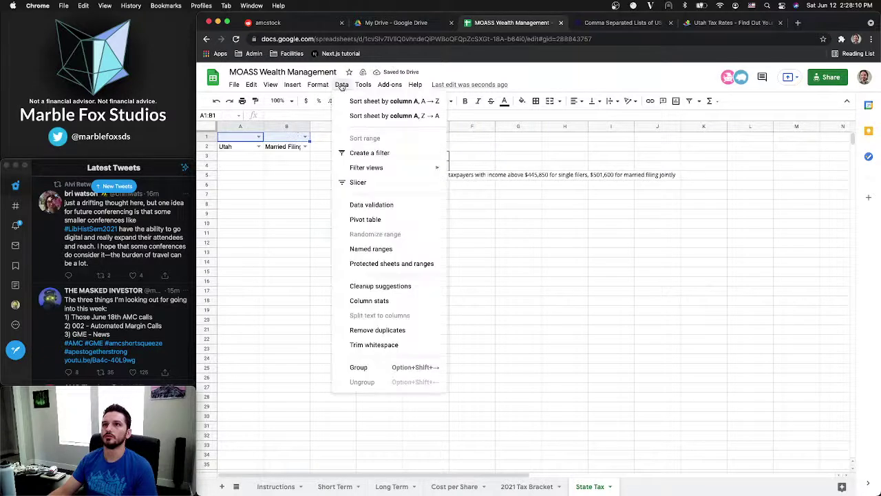
{"action": "left_click", "coordinate": [370, 204]}
{"action": "left_click", "coordinate": [517, 418]}
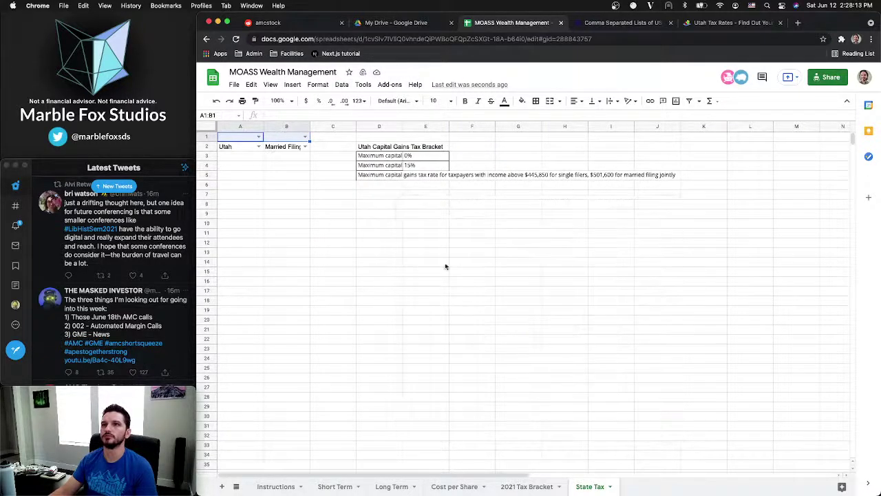
{"action": "left_click", "coordinate": [318, 84]}
{"action": "mouse_move", "coordinate": [341, 84]}
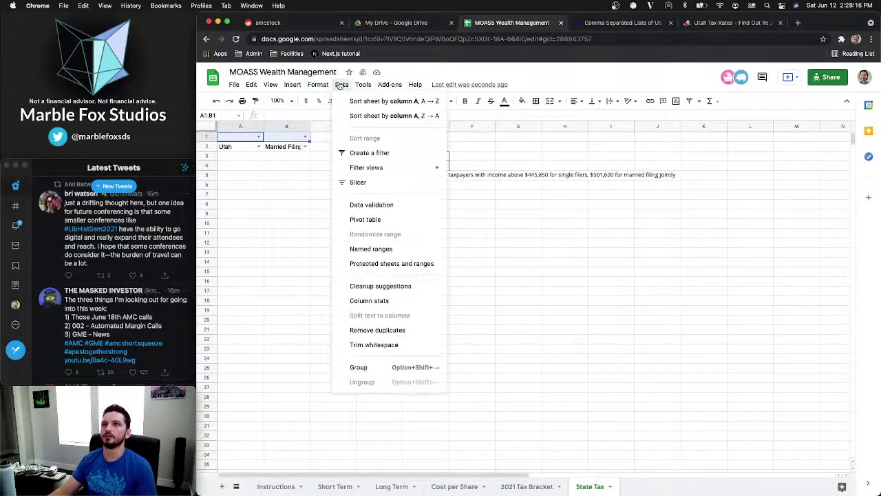
{"action": "left_click", "coordinate": [372, 205]}
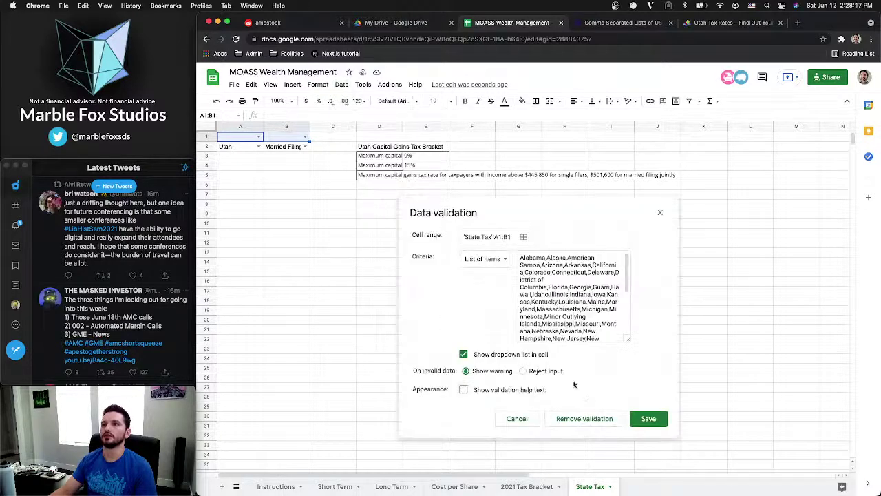
{"action": "left_click", "coordinate": [597, 417]}
Enter headers 'State of Residence' and 'Tax Filing Status' in A1:B1, then auto-fit columns A and B
{"action": "left_click", "coordinate": [249, 136]}
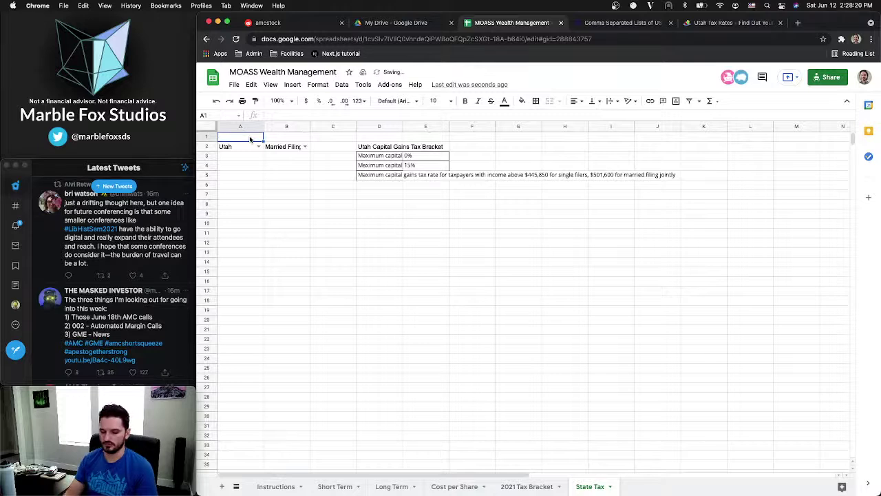
{"action": "type", "text": "State of Residence"}
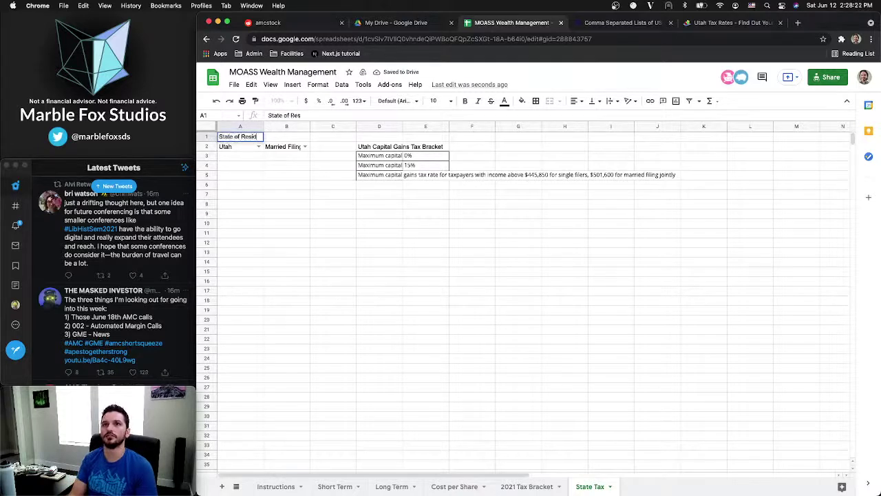
{"action": "key", "text": "Tab"}
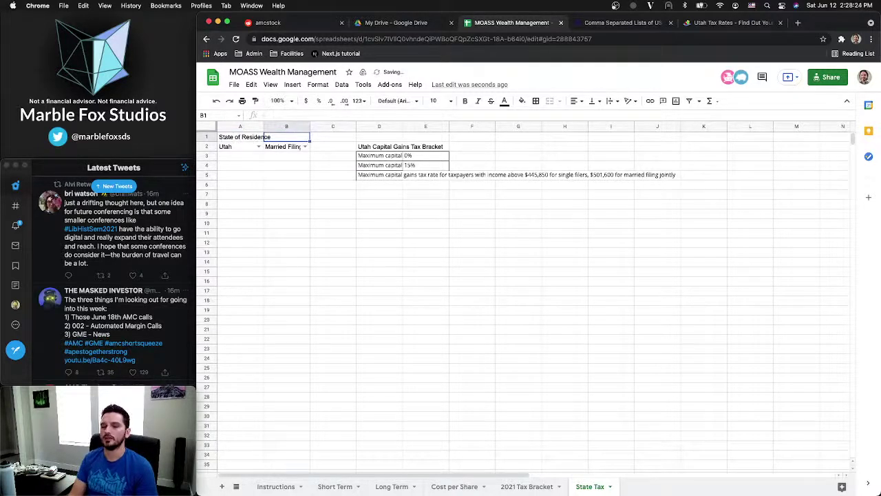
{"action": "type", "text": "Ta"}
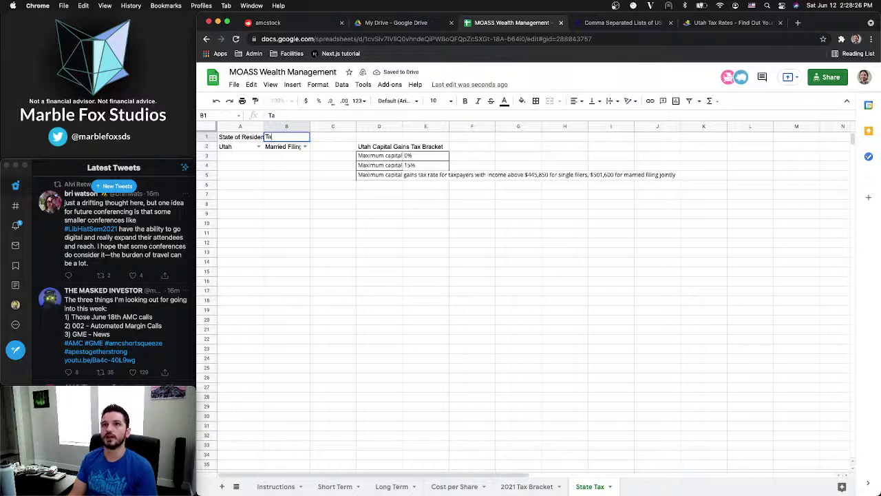
{"action": "type", "text": "x Filing Status"}
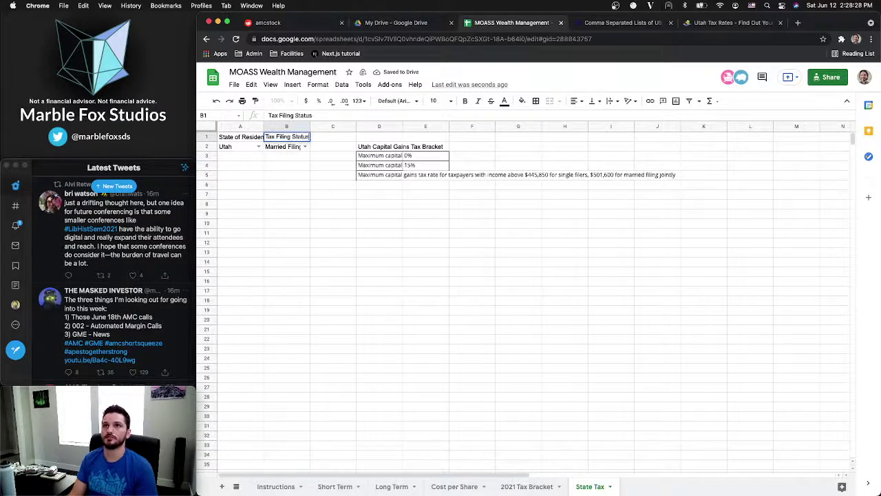
{"action": "key", "text": "Return"}
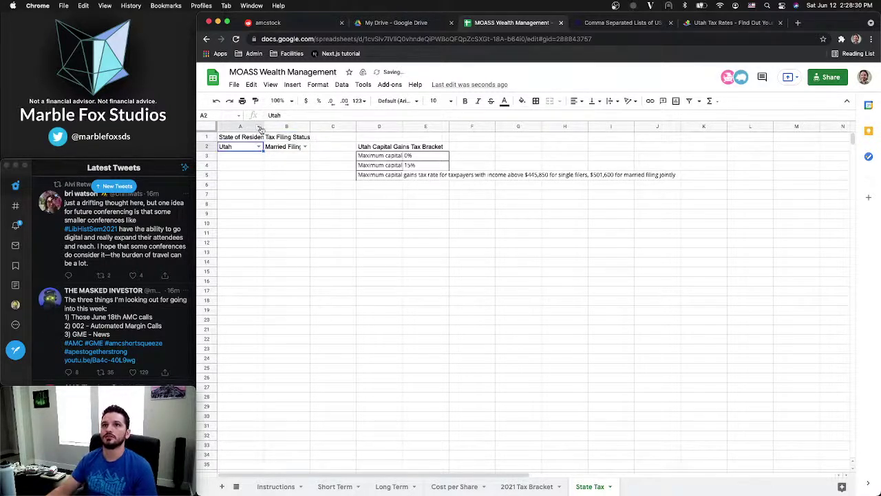
{"action": "double_click", "coordinate": [264, 127]}
{"action": "double_click", "coordinate": [319, 127]}
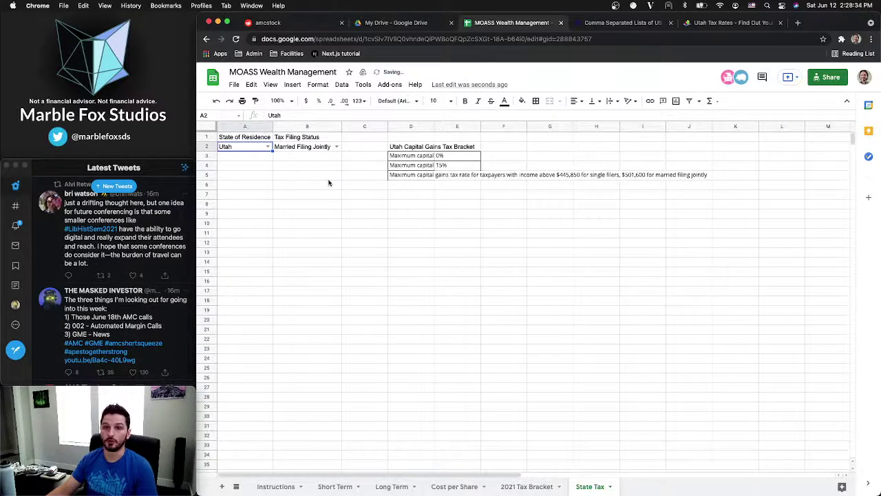
Move the bracket block D2:D5 up one row to start at D1
{"action": "left_click", "coordinate": [375, 165]}
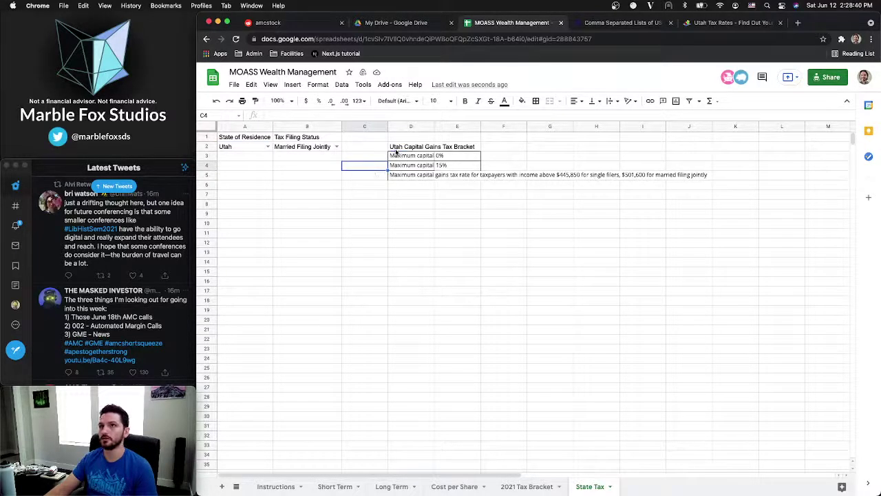
{"action": "left_click", "coordinate": [396, 149]}
{"action": "left_click_drag", "start_coordinate": [396, 152], "coordinate": [407, 177]}
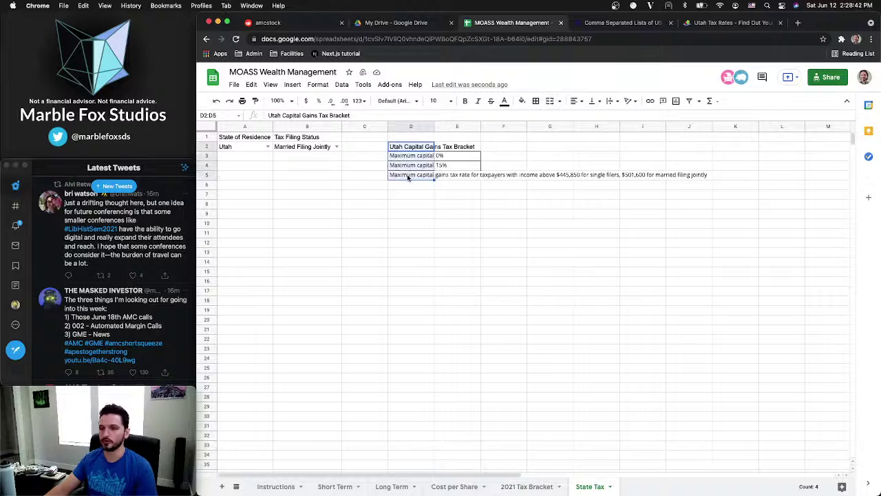
{"action": "key", "text": "super+x"}
{"action": "key", "text": "Up"}
{"action": "key", "text": "super+v"}
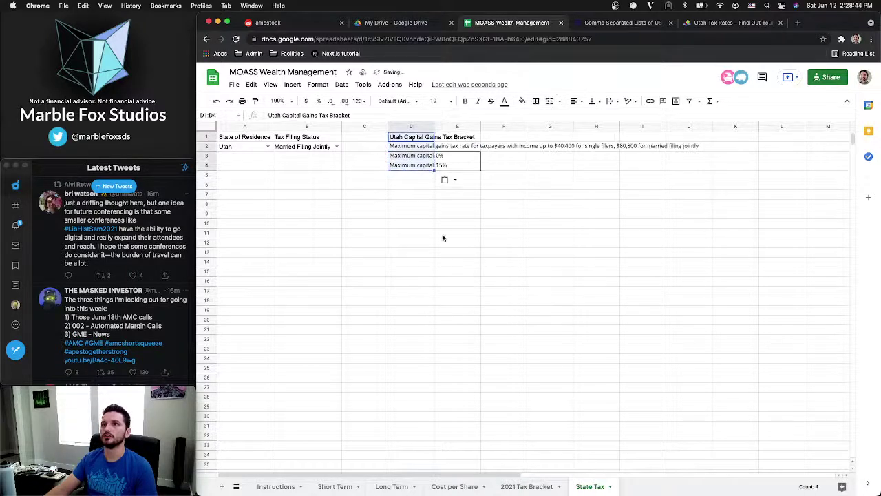
Move the three capital-gains descriptions from D2:D4 to B17:B19
{"action": "left_click", "coordinate": [413, 148]}
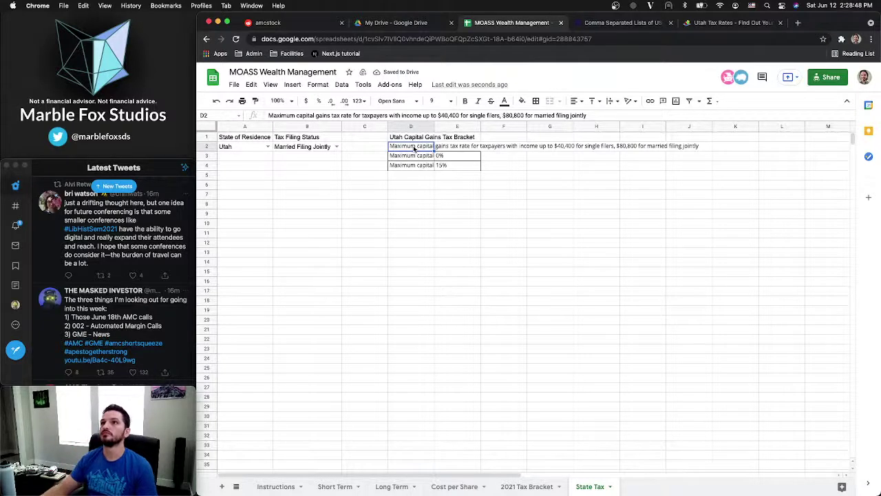
{"action": "left_click_drag", "start_coordinate": [414, 149], "coordinate": [413, 167]}
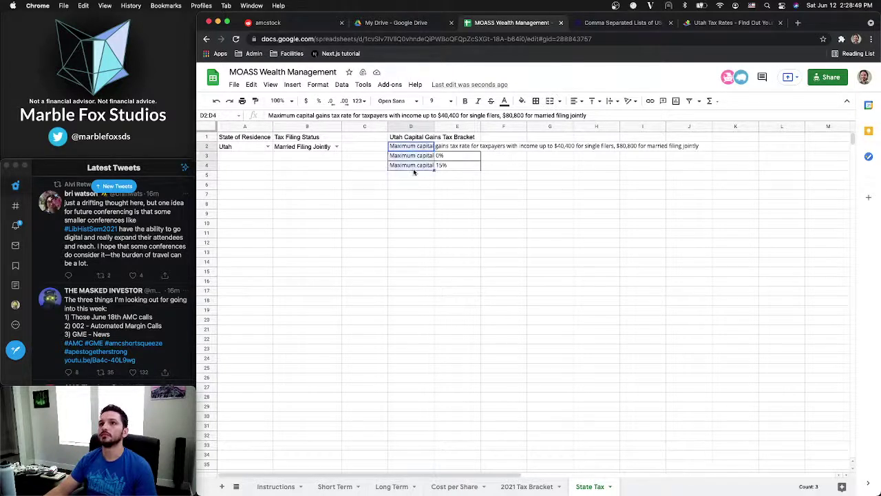
{"action": "left_click", "coordinate": [323, 291]}
{"action": "key", "text": "ctrl+v"}
{"action": "left_click", "coordinate": [307, 378]}
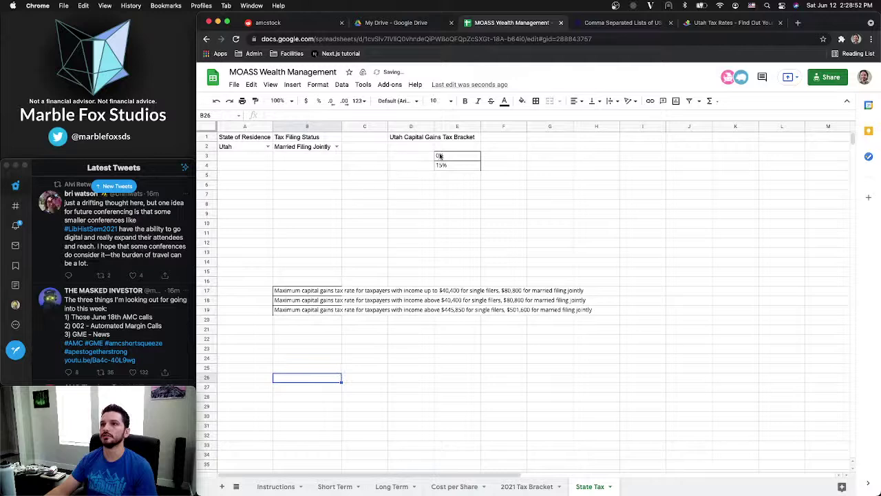
Move the 0% and 15% rates from E3:E4 to I17:I18 beside the descriptions
{"action": "left_click_drag", "start_coordinate": [440, 156], "coordinate": [441, 166]}
{"action": "key", "text": "ctrl+x"}
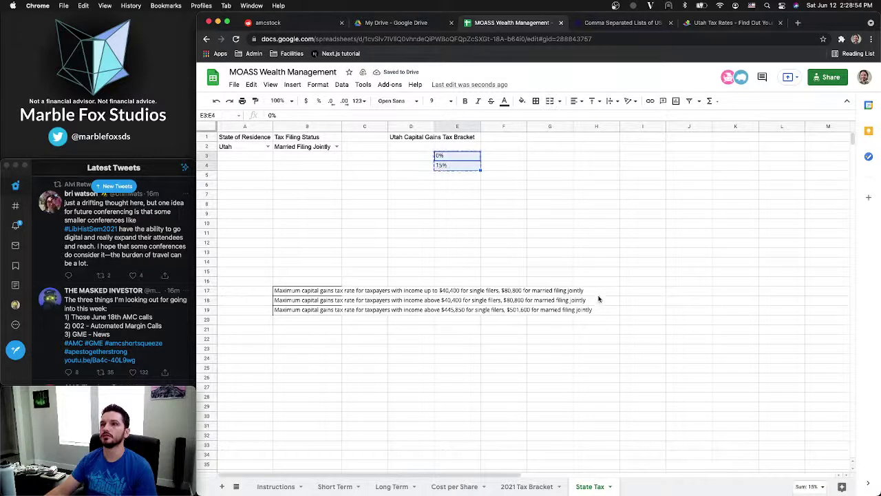
{"action": "left_click", "coordinate": [598, 292]}
{"action": "key", "text": "ctrl+v"}
{"action": "left_click", "coordinate": [582, 312]}
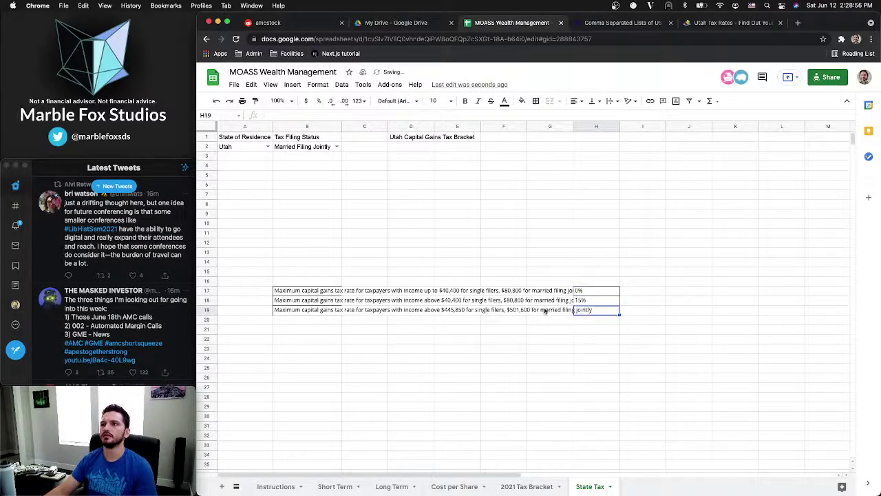
{"action": "left_click", "coordinate": [593, 292]}
{"action": "left_click", "coordinate": [595, 300], "text": "shift"}
{"action": "key", "text": "ctrl+x"}
{"action": "left_click", "coordinate": [624, 294]}
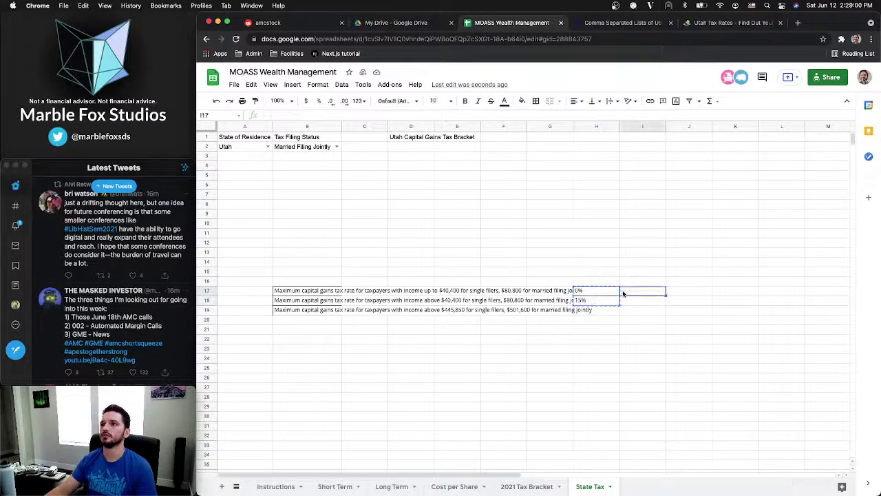
{"action": "key", "text": "ctrl+v"}
{"action": "left_click", "coordinate": [594, 311]}
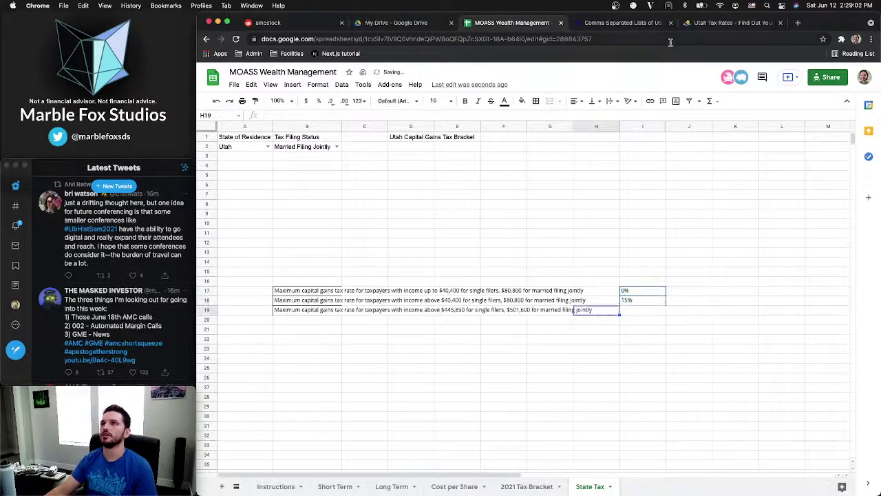
After checking the Utah Tax Rates page, enter 20% in I19
{"action": "left_click", "coordinate": [716, 23]}
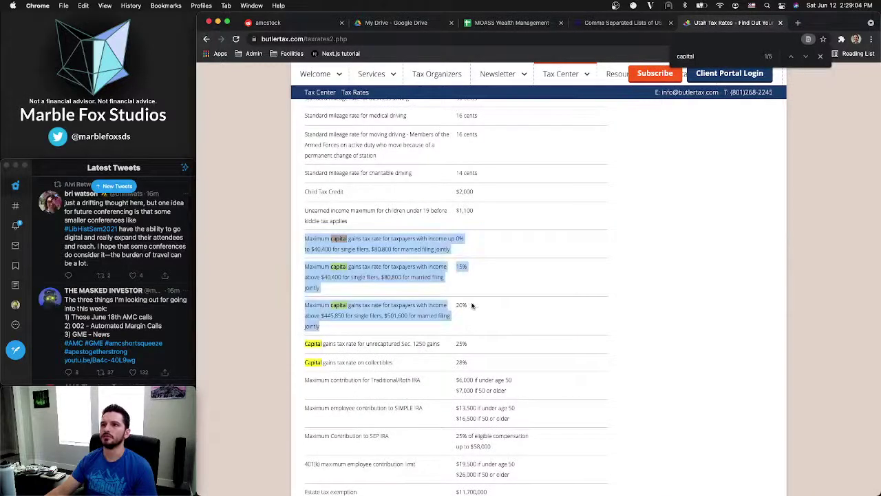
{"action": "left_click", "coordinate": [609, 22]}
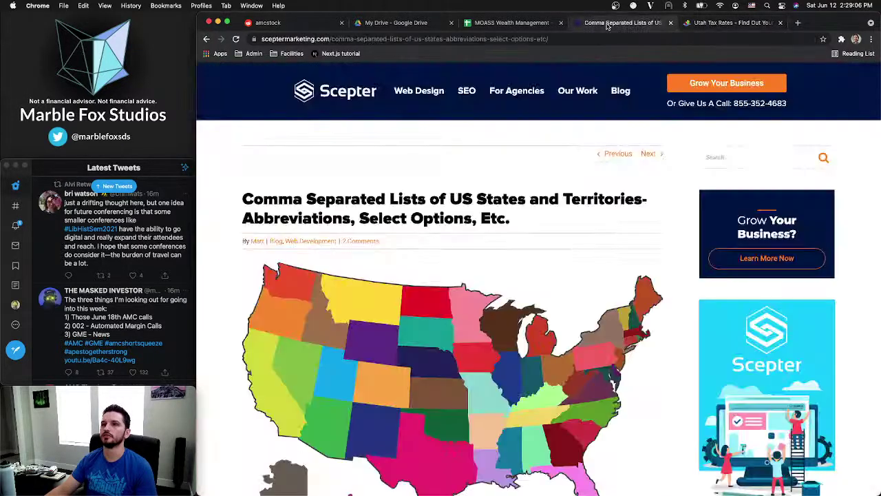
{"action": "left_click", "coordinate": [515, 24]}
{"action": "left_click", "coordinate": [655, 312]}
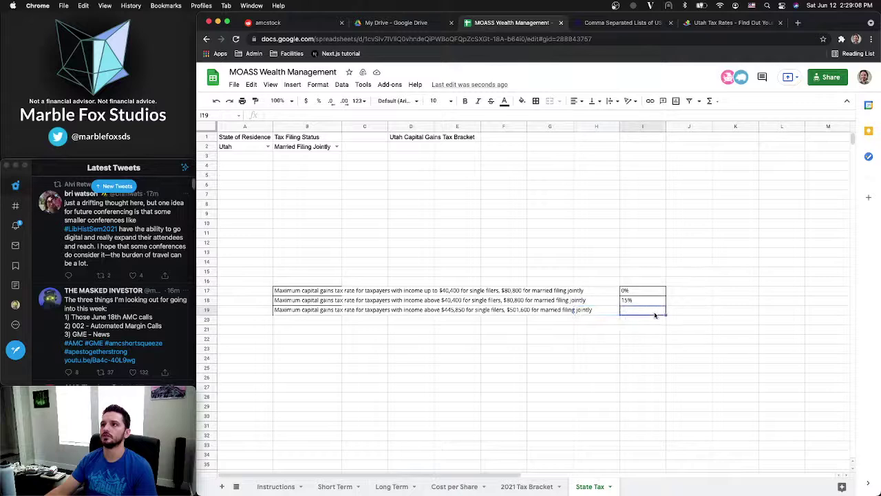
{"action": "type", "text": "20"}
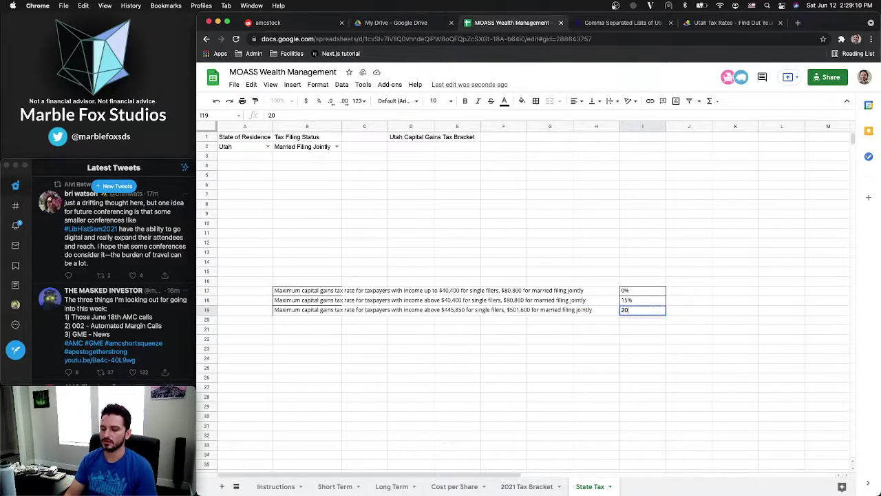
{"action": "type", "text": "%"}
{"action": "key", "text": "Return"}
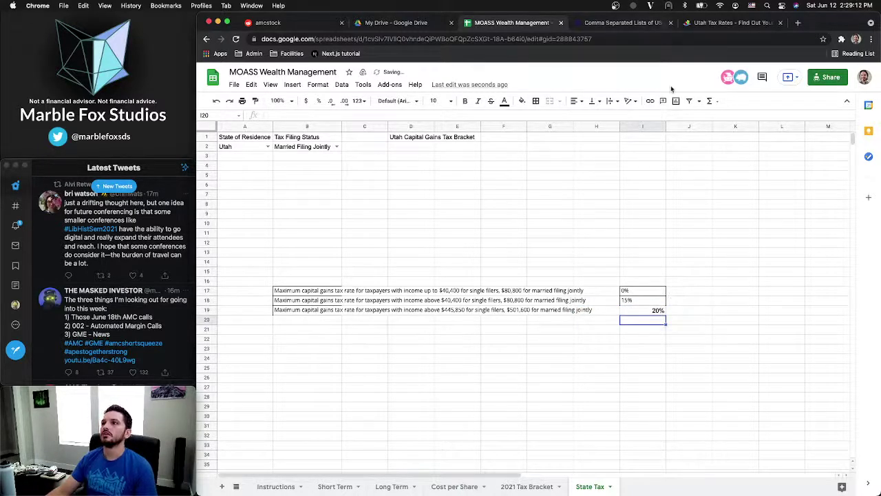
Recheck the 20% capital-gains row on the Utah Tax Rates page, then return to the sheet's D2
{"action": "left_click", "coordinate": [712, 26]}
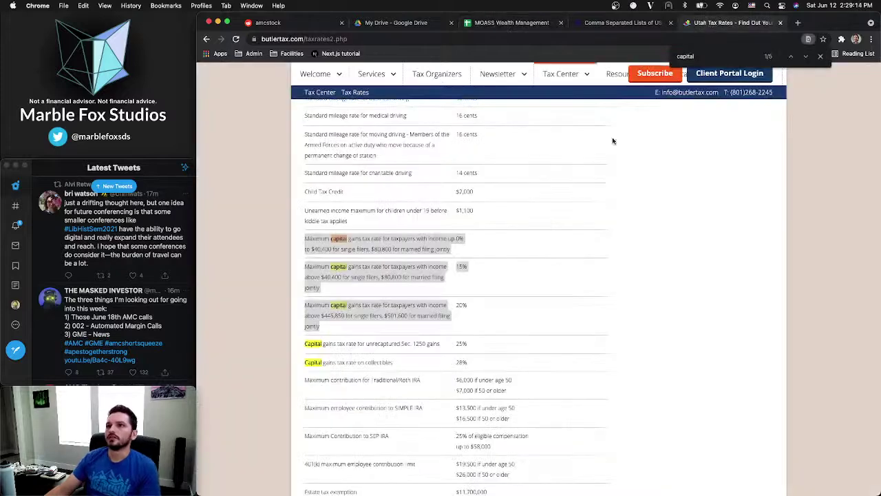
{"action": "left_click", "coordinate": [544, 267]}
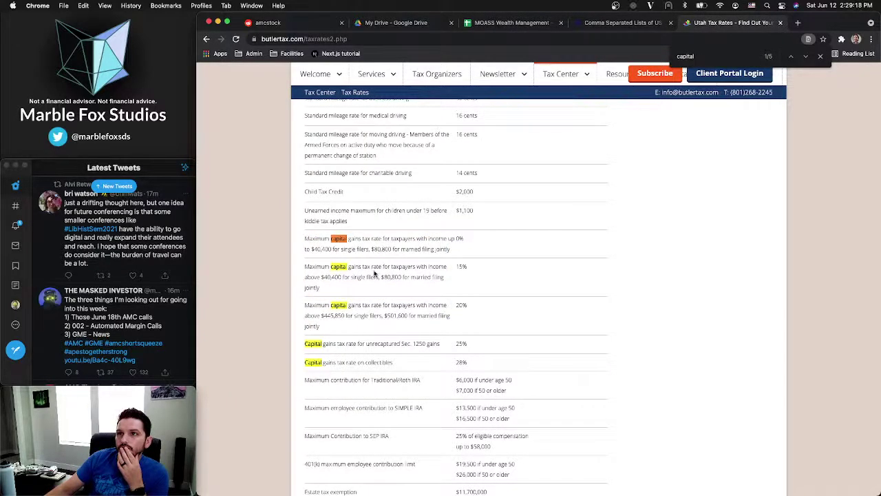
{"action": "triple_click", "coordinate": [471, 311]}
{"action": "left_click", "coordinate": [518, 311]}
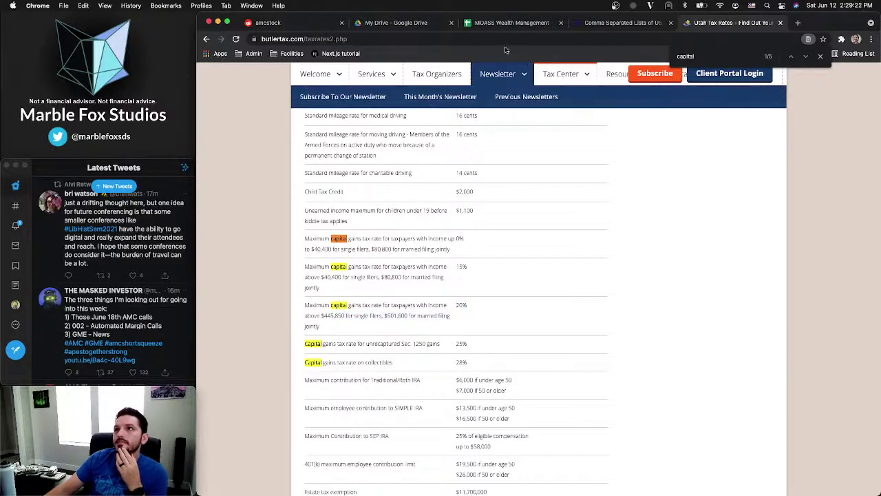
{"action": "left_click", "coordinate": [510, 23]}
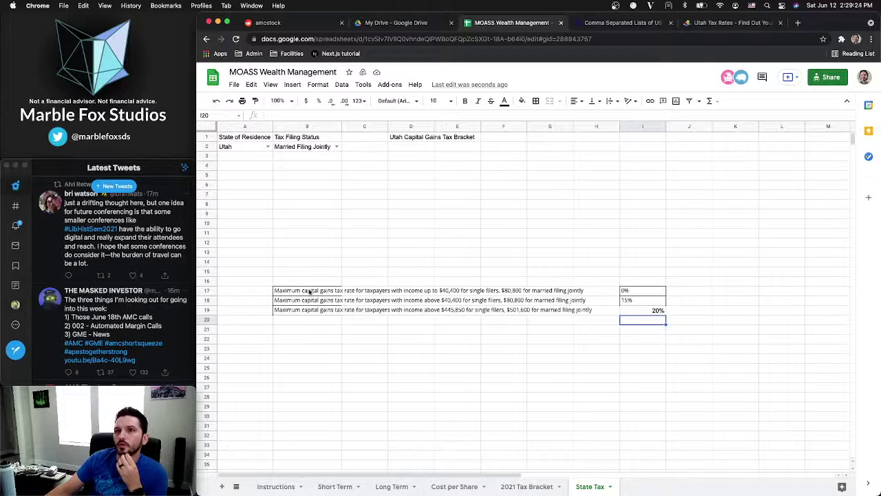
{"action": "left_click", "coordinate": [399, 147]}
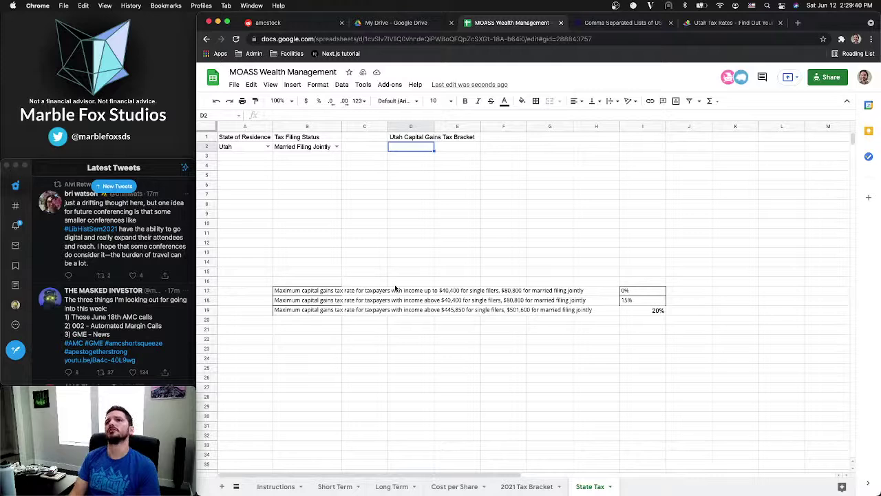
Label the table 'Single' in D2, referencing the 2021 Tax Bracket sheet's layout
{"action": "key", "text": "Return"}
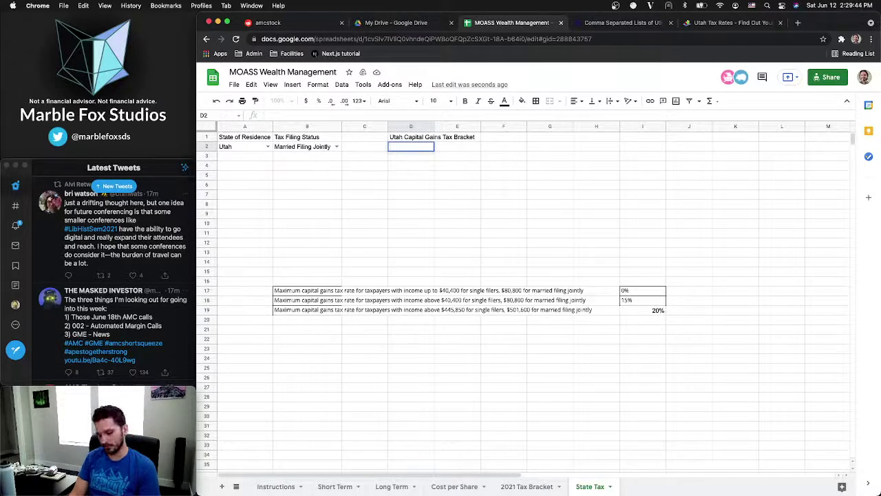
{"action": "type", "text": "Single"}
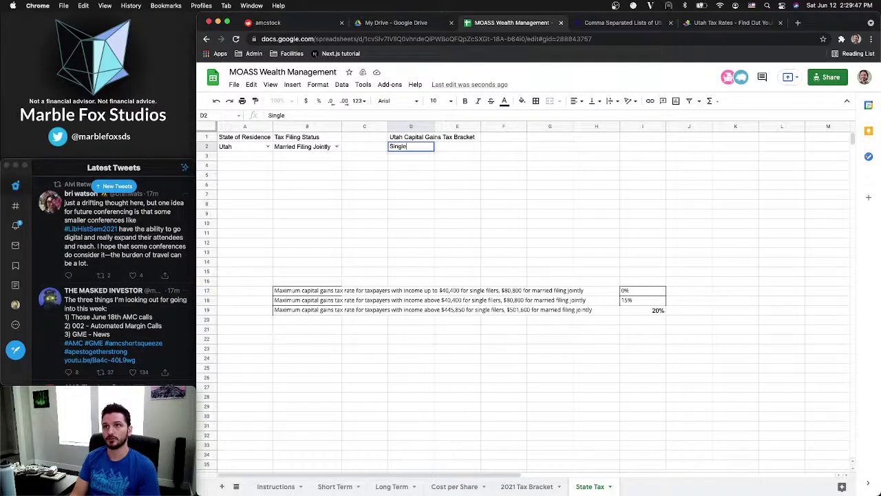
{"action": "key", "text": "Return"}
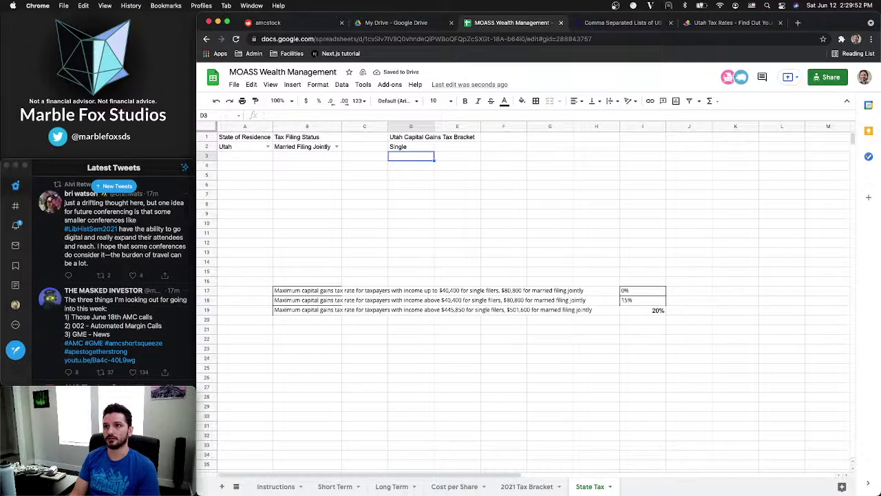
{"action": "type", "text": "0"}
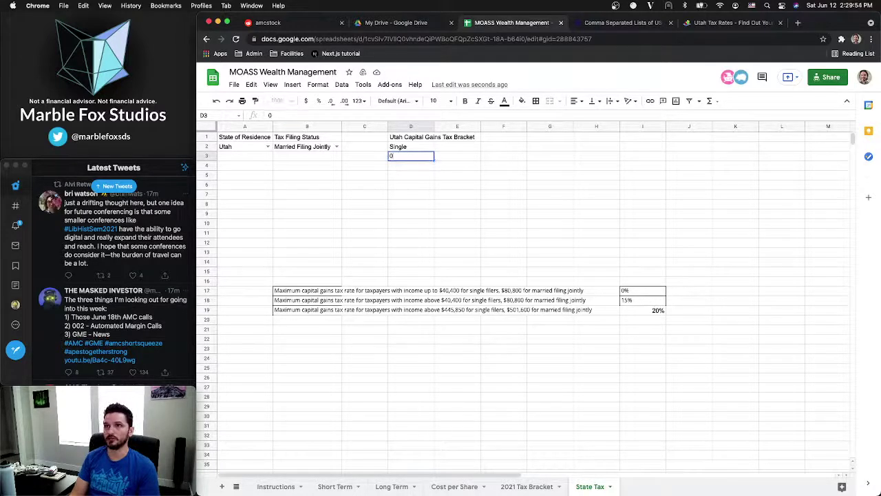
{"action": "key", "text": "Tab"}
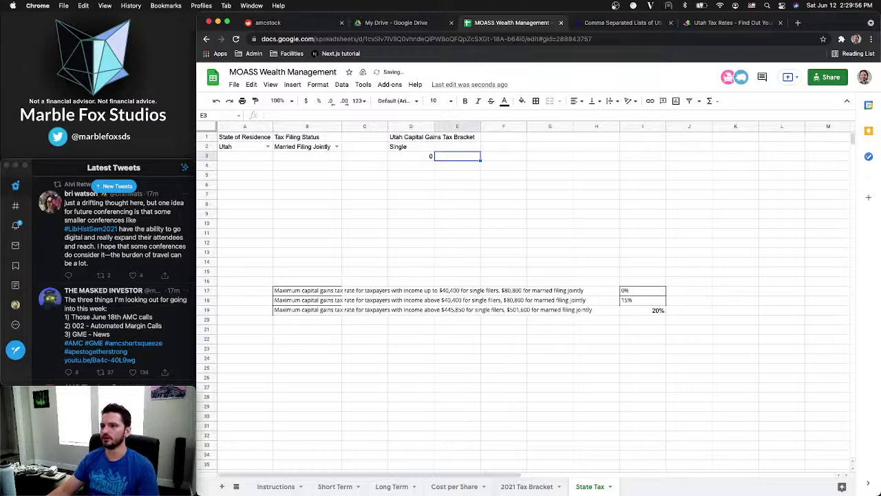
{"action": "left_click", "coordinate": [531, 486]}
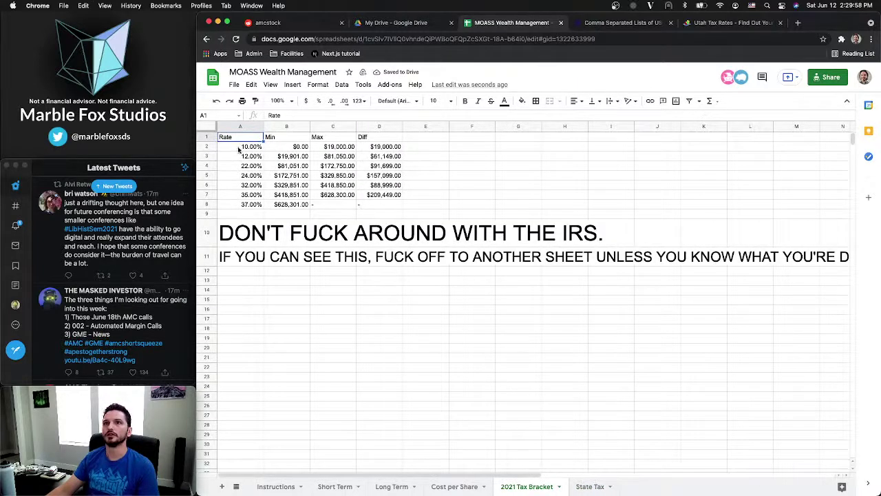
{"action": "left_click", "coordinate": [594, 487]}
{"action": "left_click", "coordinate": [427, 157]}
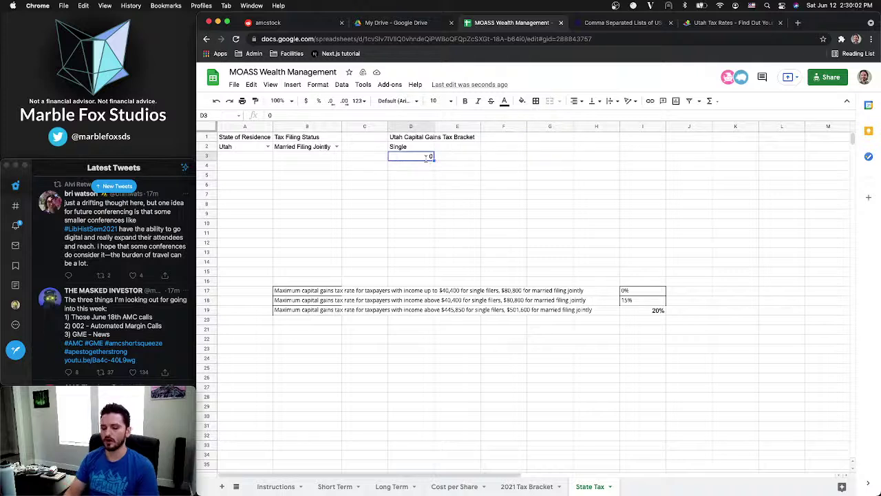
Add column headers Rate, Min, Max and Diff in D3:G3
{"action": "type", "text": "Rate"}
{"action": "key", "text": "Tab"}
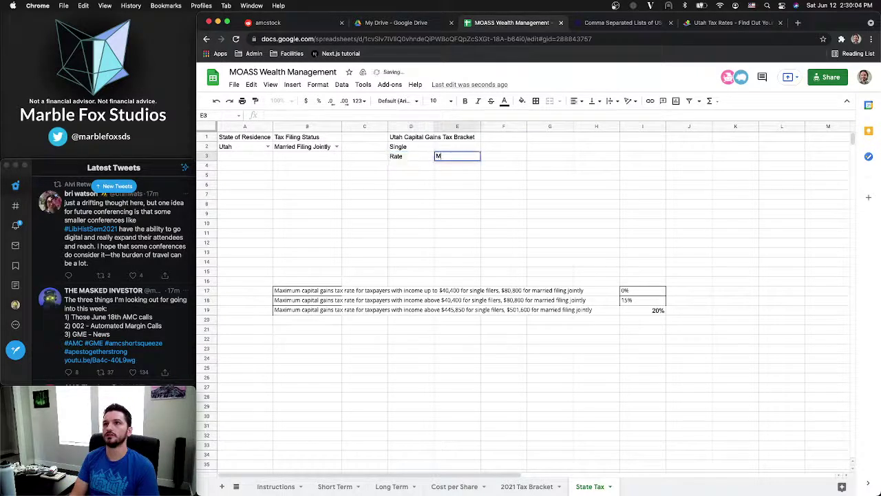
{"action": "type", "text": "Min"}
{"action": "key", "text": "Tab"}
{"action": "type", "text": "M"}
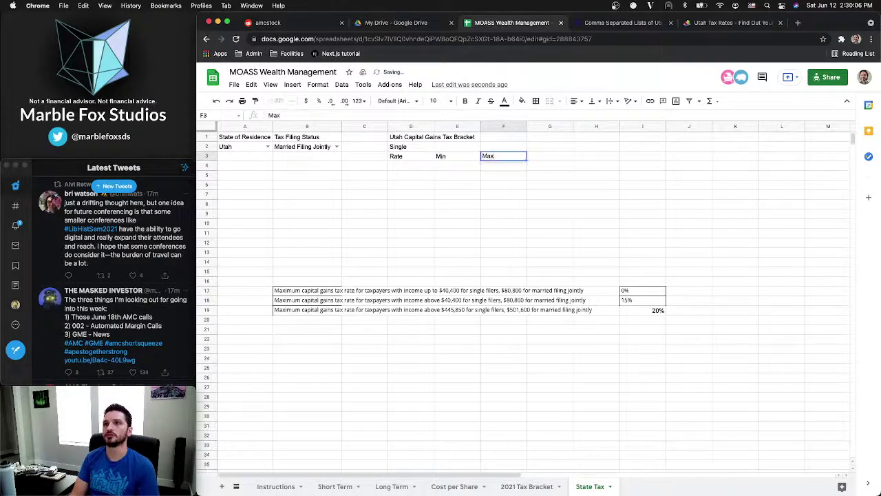
{"action": "type", "text": "ax"}
{"action": "key", "text": "Tab"}
{"action": "type", "text": "Diff"}
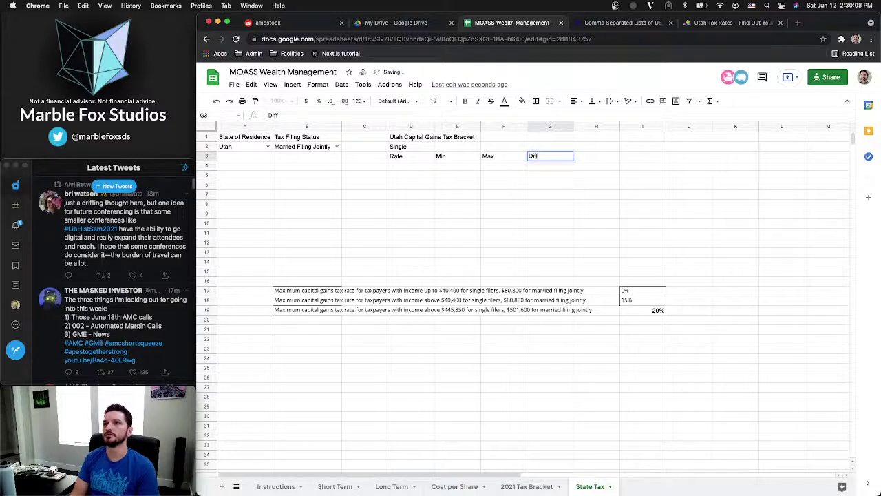
{"action": "key", "text": "Return"}
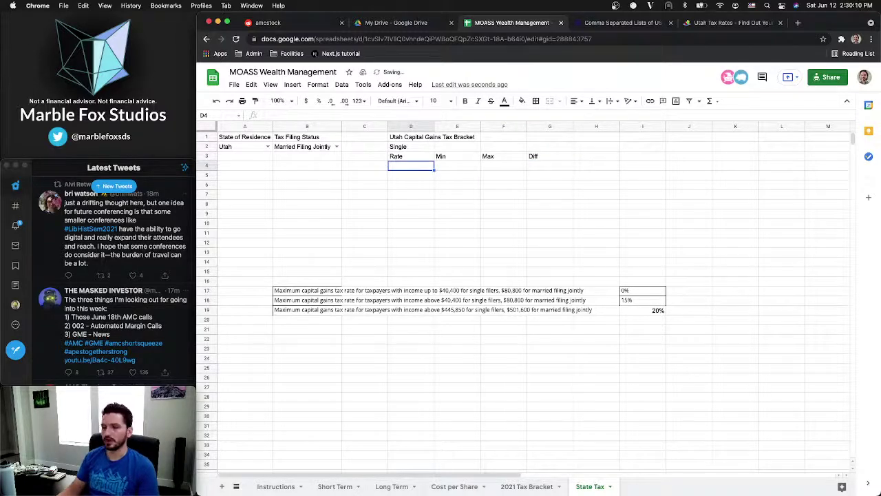
Fill the first bracket: rate 0, Min $0, Max $40,400
{"action": "type", "text": "0"}
{"action": "key", "text": "Tab"}
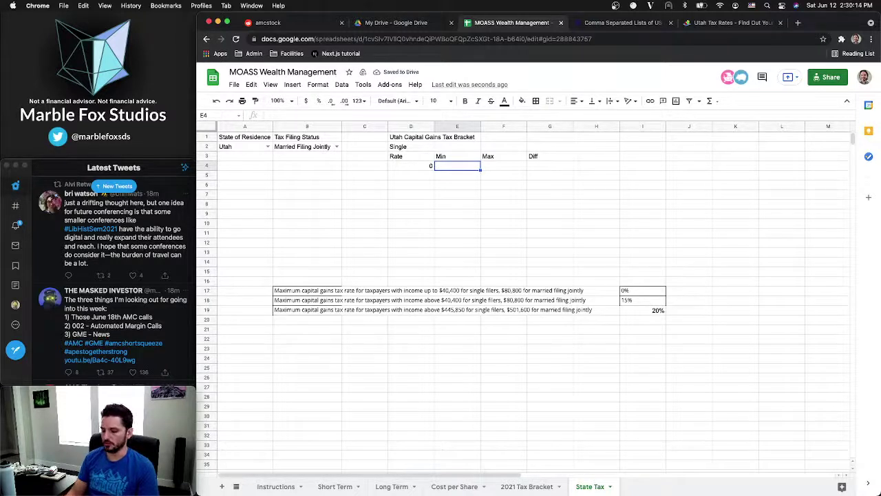
{"action": "type", "text": "$0"}
{"action": "key", "text": "Tab"}
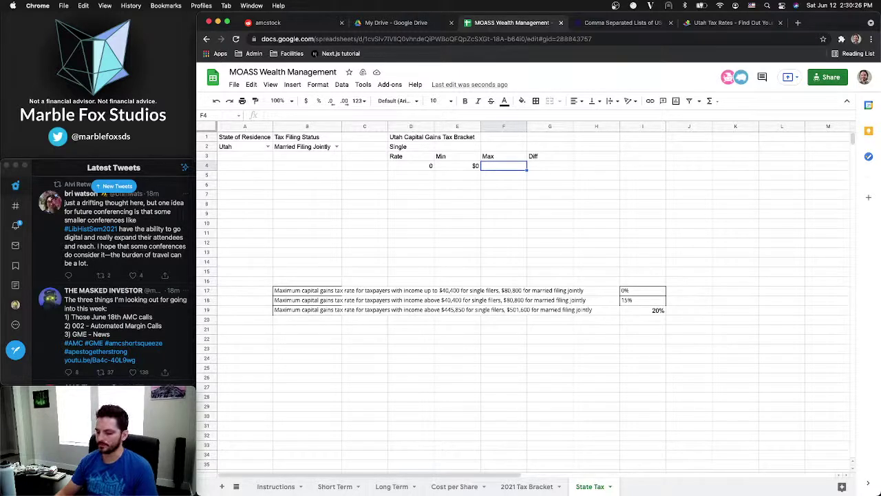
{"action": "type", "text": "40"}
{"action": "key", "text": "BackSpace"}
{"action": "key", "text": "BackSpace"}
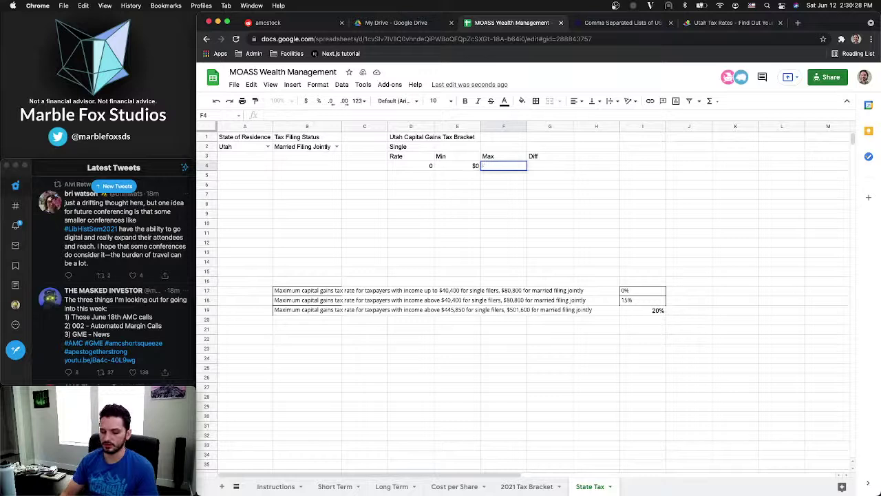
{"action": "type", "text": "$40"}
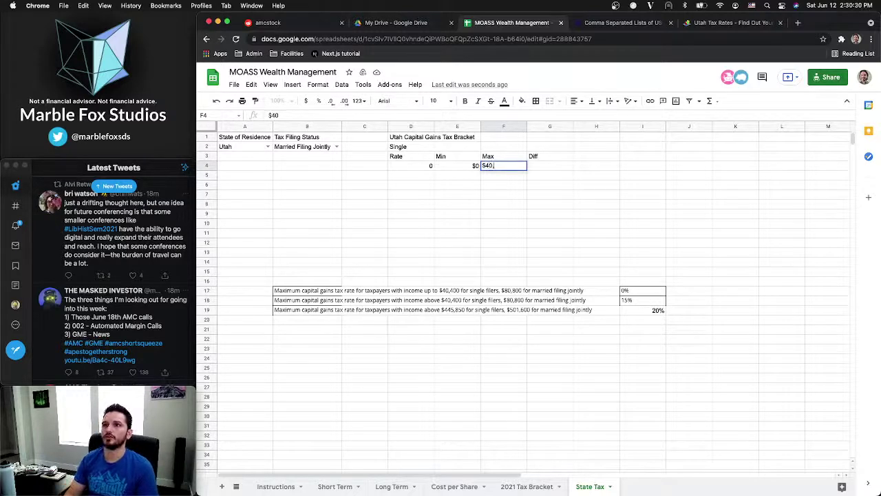
{"action": "type", "text": ",4"}
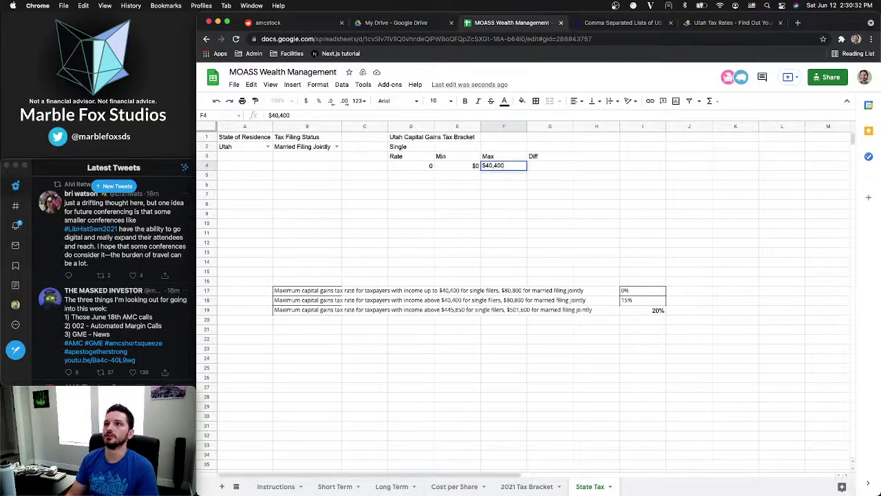
{"action": "key", "text": "Return"}
{"action": "left_click", "coordinate": [540, 168]}
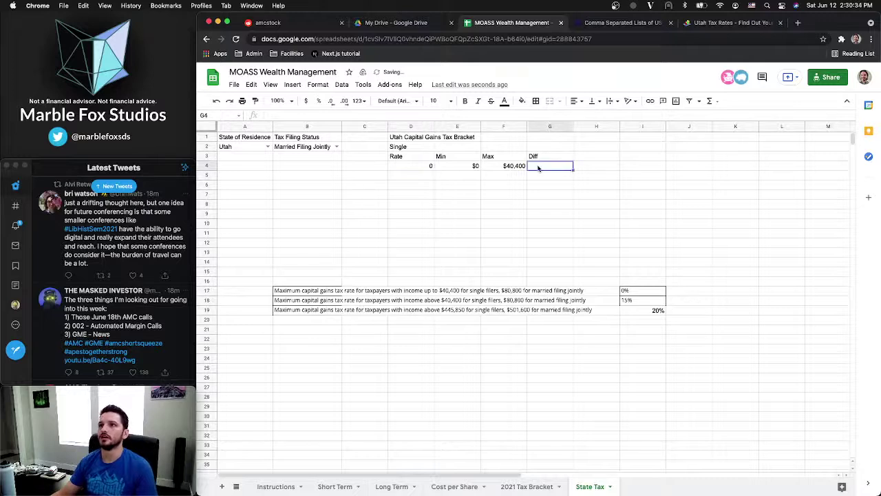
Fill the second bracket: rate 0.15, Min 40401, Max 445850
{"action": "left_click", "coordinate": [416, 178]}
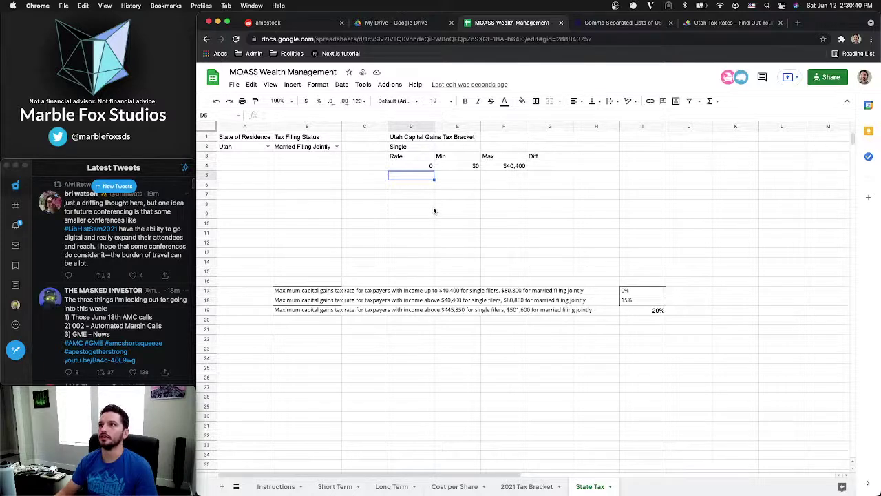
{"action": "type", "text": "15"}
{"action": "key", "text": "Tab"}
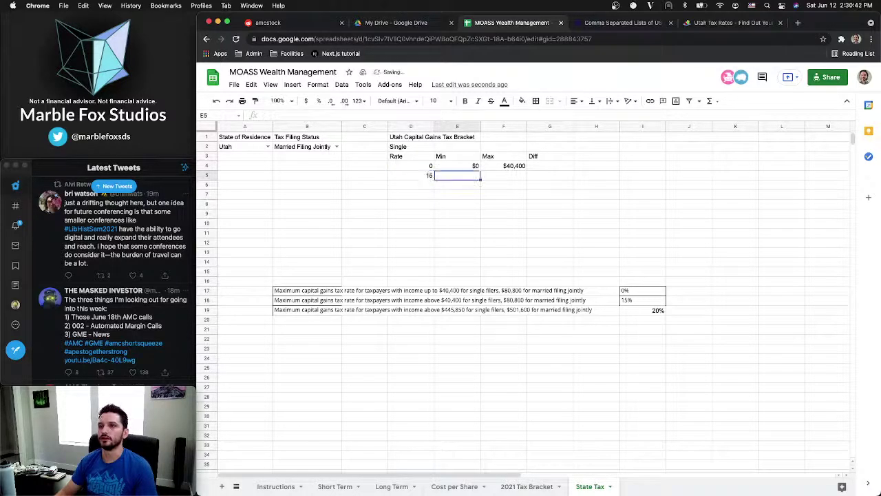
{"action": "key", "text": "shift+Tab"}
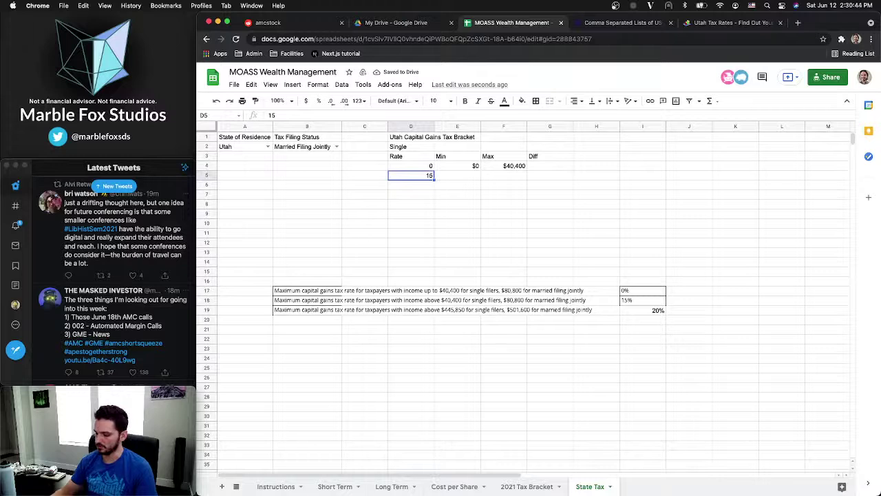
{"action": "key", "text": "BackSpace"}
{"action": "type", "text": ".15"}
{"action": "key", "text": "Tab"}
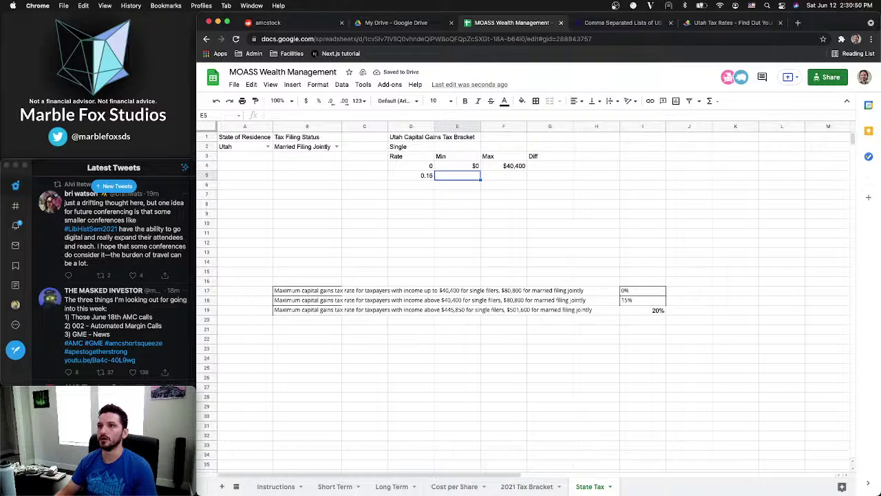
{"action": "type", "text": "40"}
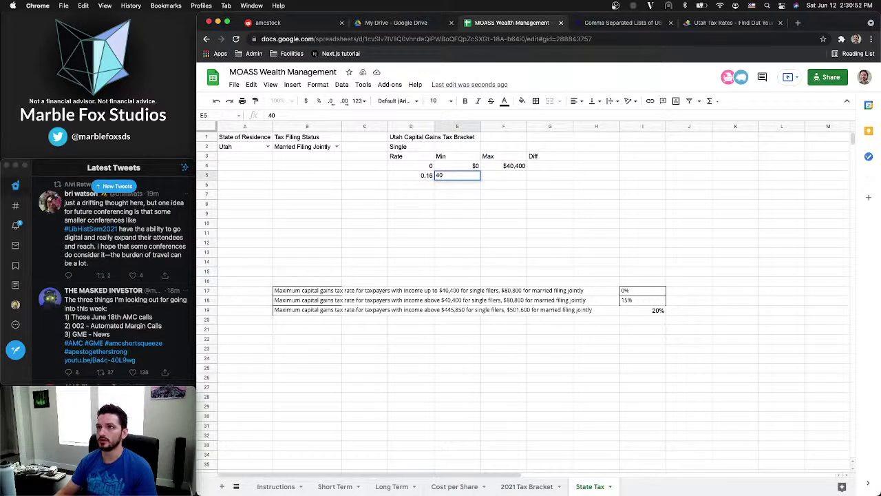
{"action": "type", "text": "401"}
{"action": "key", "text": "Tab"}
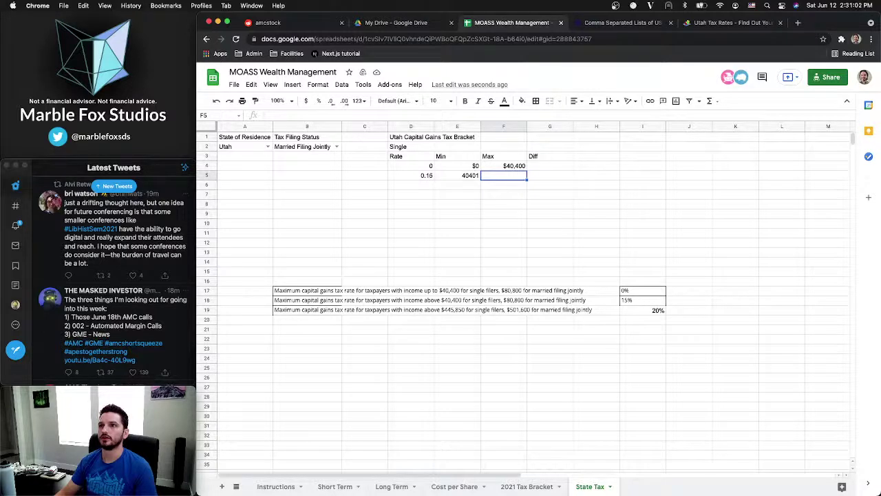
{"action": "type", "text": "445850"}
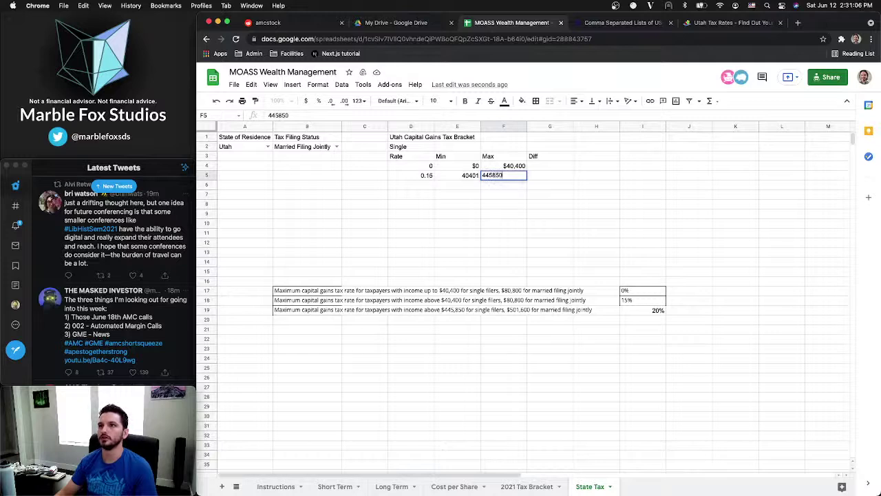
{"action": "key", "text": "Return"}
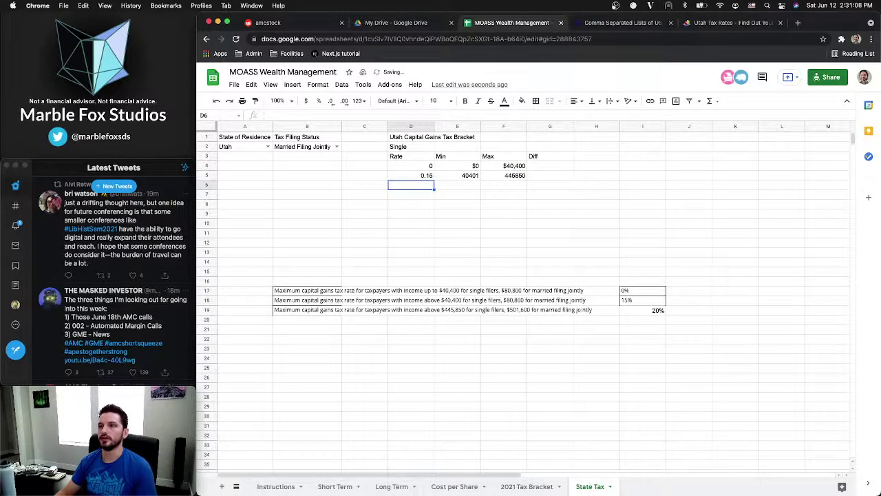
Fill the top bracket with rate 20 and Min 445851
{"action": "type", "text": "20"}
{"action": "key", "text": "Tab"}
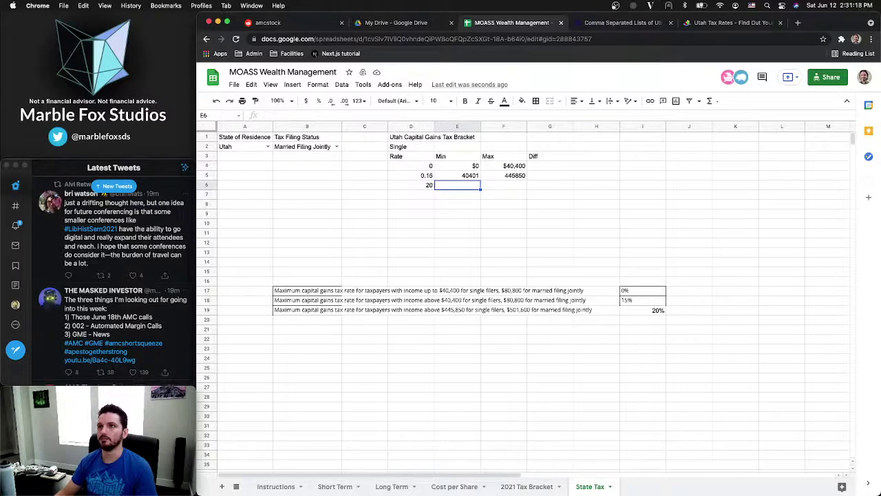
{"action": "type", "text": "4"}
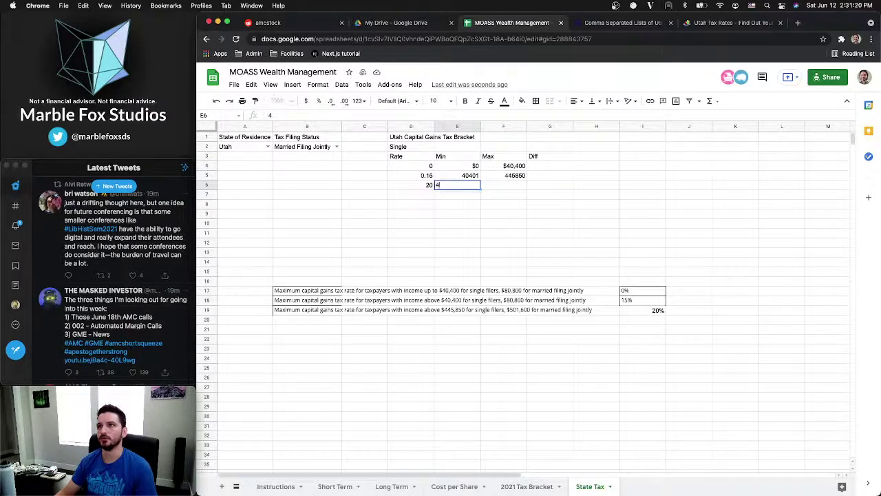
{"action": "type", "text": "45851"}
{"action": "key", "text": "Tab"}
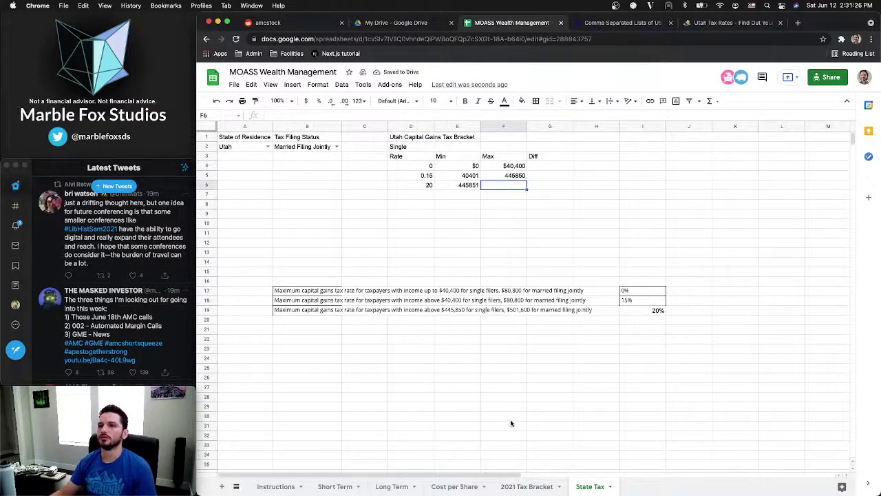
{"action": "left_click", "coordinate": [527, 486]}
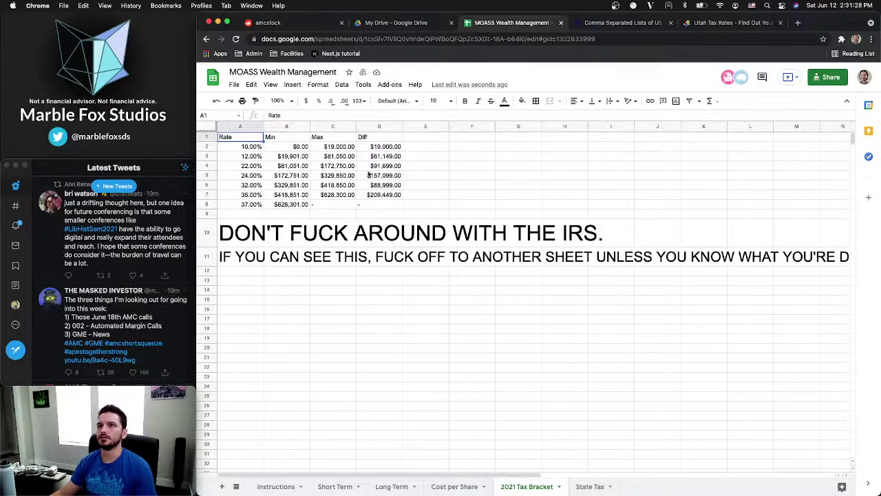
Enter '-' in F6 to mark the top Single bracket as having no maximum
{"action": "left_click", "coordinate": [590, 486]}
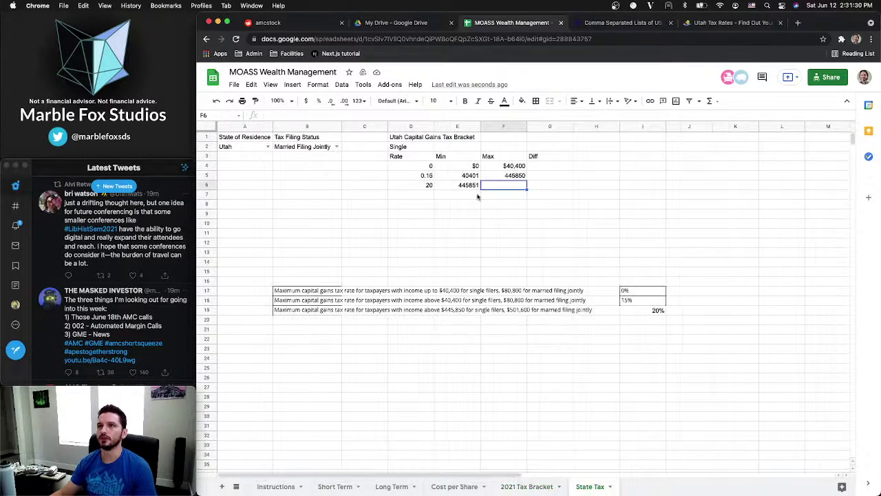
{"action": "type", "text": "-"}
{"action": "key", "text": "Tab"}
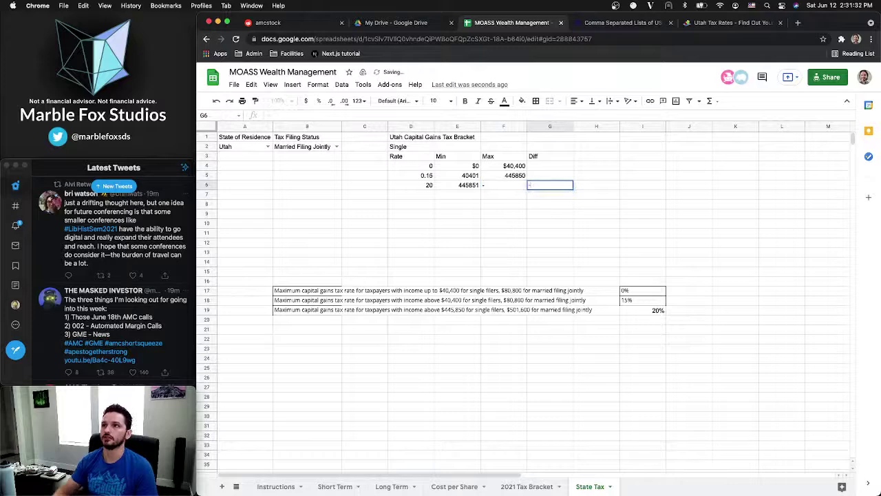
Check the Diff formula in D2 of the 2021 Tax Bracket sheet for reference
{"action": "left_click", "coordinate": [527, 487]}
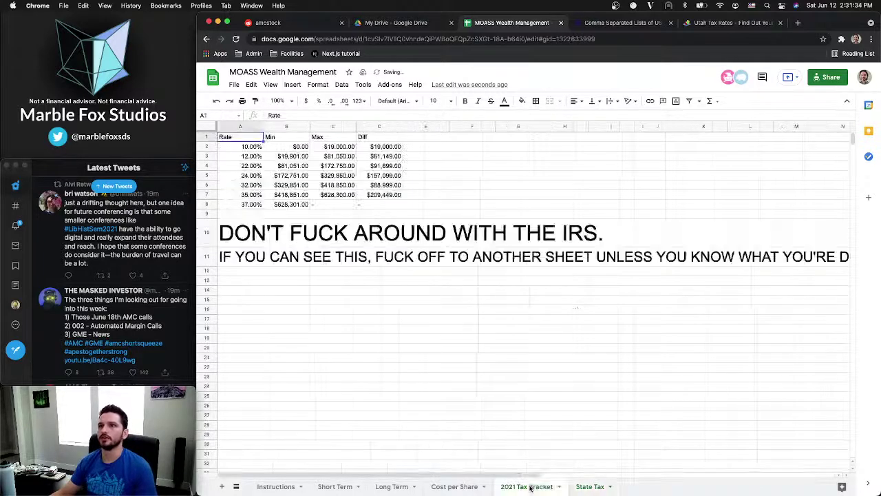
{"action": "left_click", "coordinate": [380, 150]}
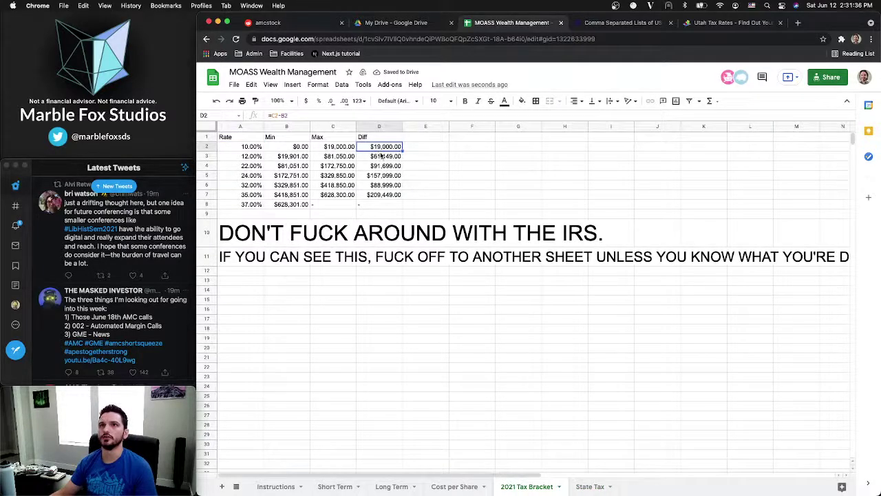
{"action": "left_click", "coordinate": [319, 115]}
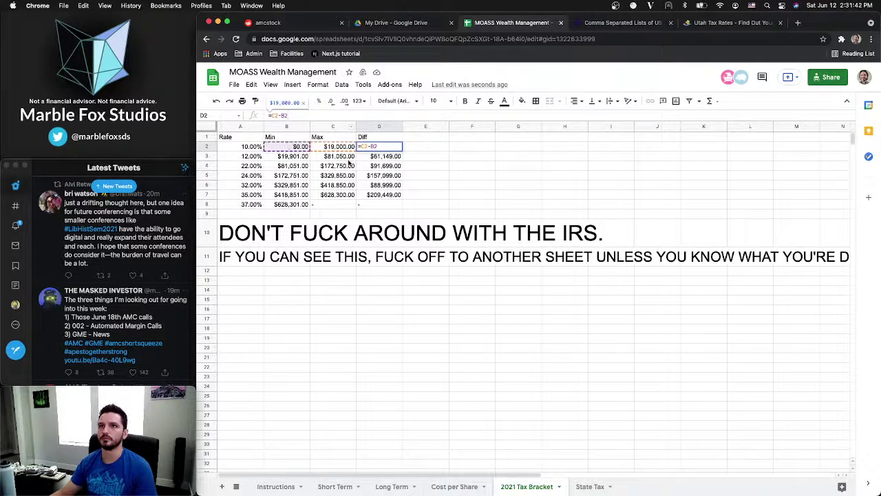
{"action": "left_click", "coordinate": [590, 486]}
Enter =F4-E4 in G4 and fill it down to G5, giving $40,400 and 405449
{"action": "left_click", "coordinate": [533, 168]}
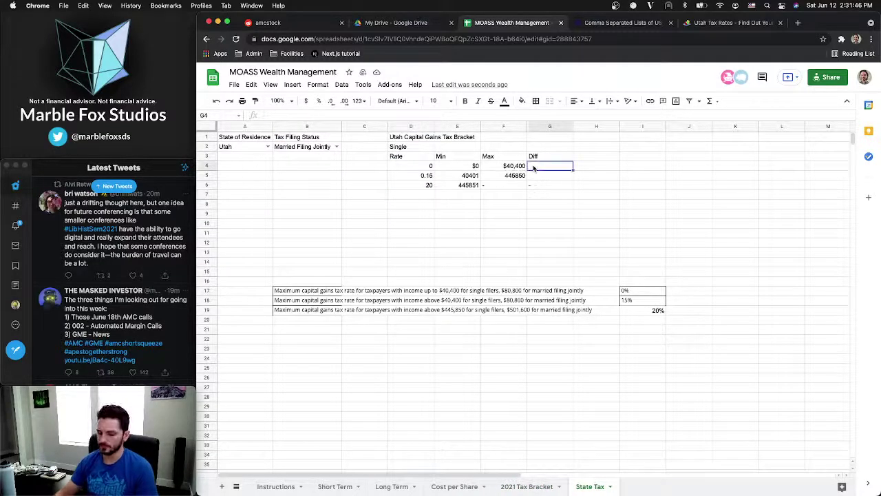
{"action": "type", "text": "="}
{"action": "left_click", "coordinate": [504, 166]}
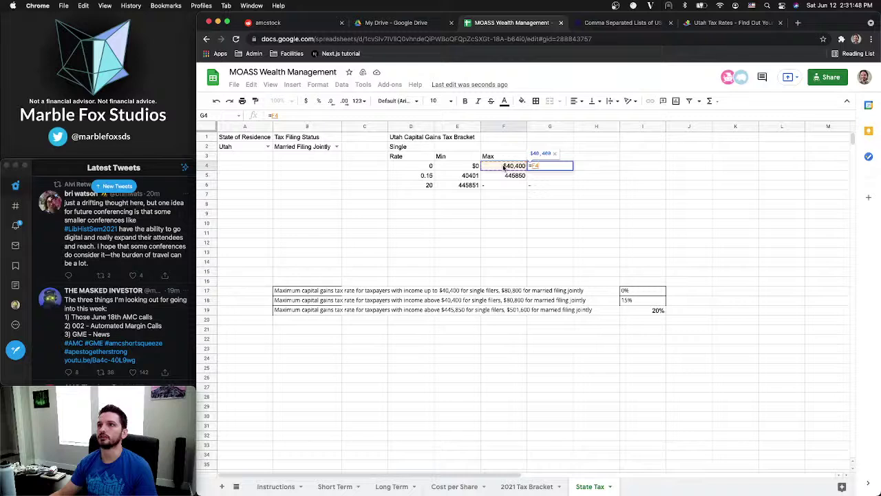
{"action": "type", "text": "-"}
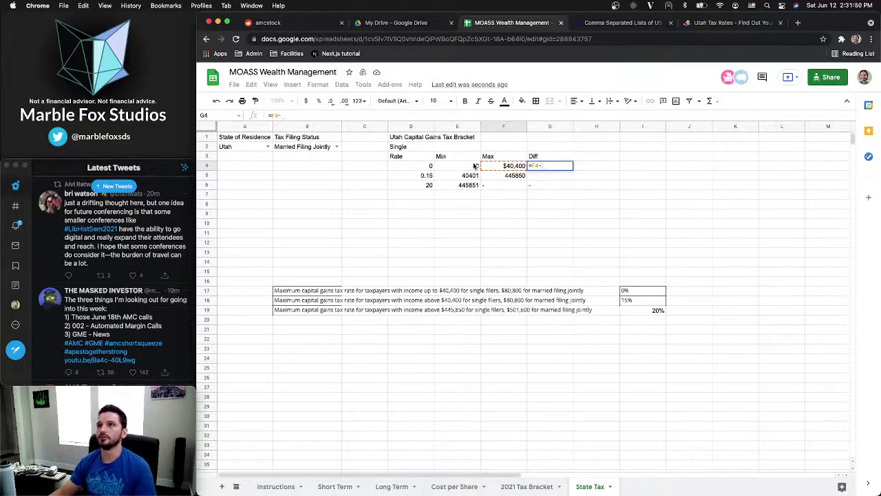
{"action": "left_click", "coordinate": [474, 167]}
{"action": "key", "text": "Return"}
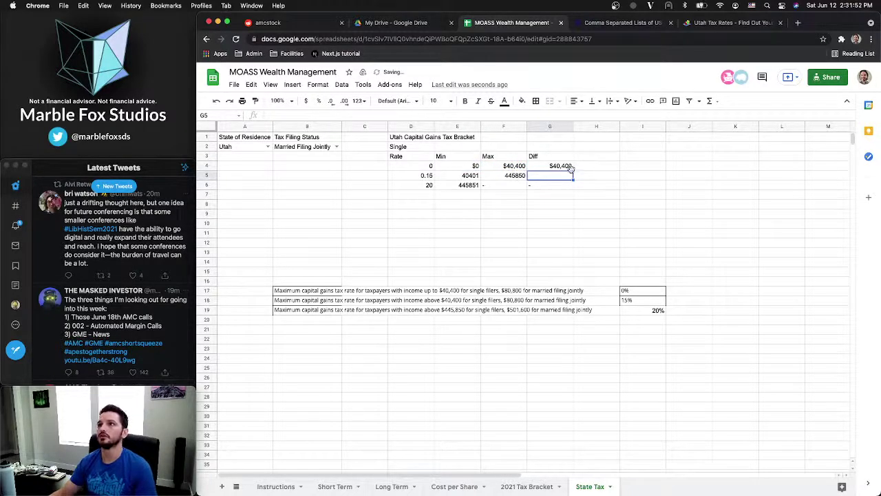
{"action": "left_click", "coordinate": [570, 167]}
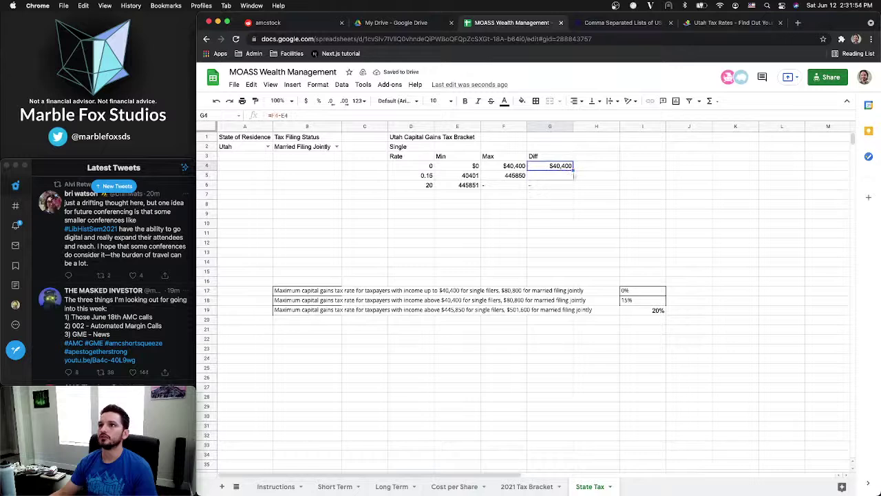
{"action": "left_click_drag", "start_coordinate": [573, 170], "coordinate": [573, 178]}
{"action": "left_click", "coordinate": [535, 177]}
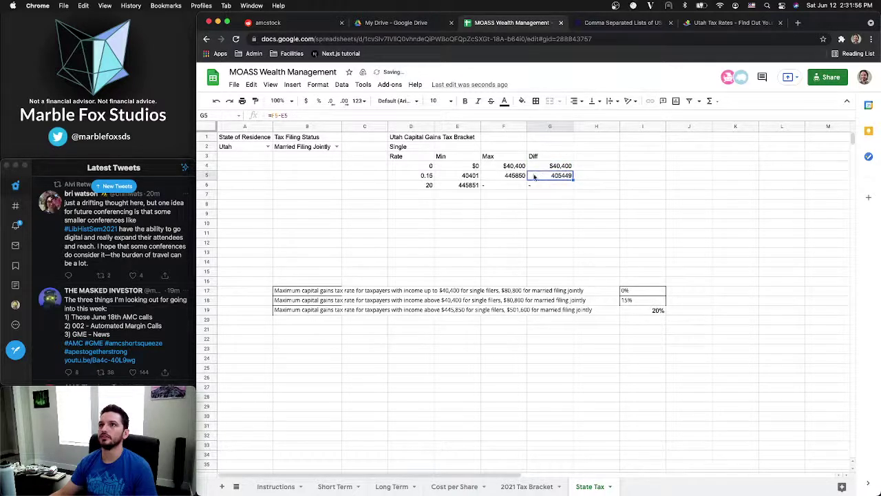
{"action": "left_click", "coordinate": [335, 115]}
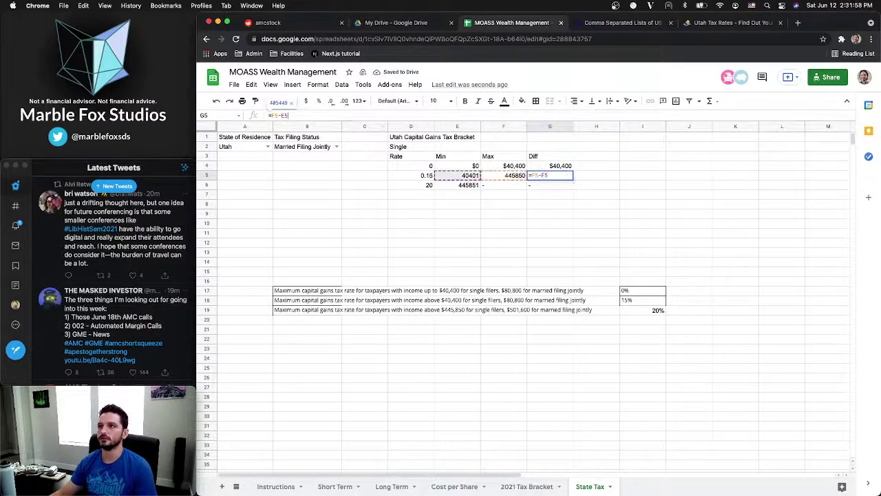
{"action": "key", "text": "Escape"}
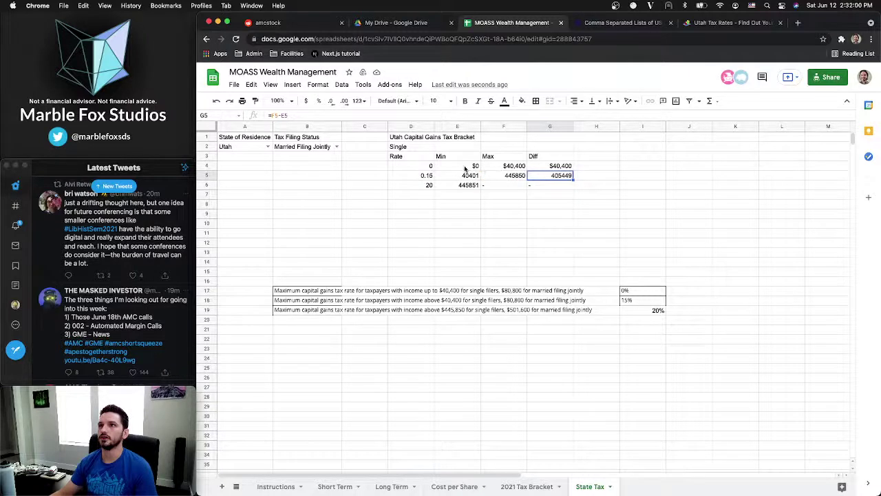
{"action": "left_click_drag", "start_coordinate": [475, 167], "coordinate": [551, 175]}
Format the Single bracket's Min and Max amounts as currency
{"action": "left_click", "coordinate": [319, 84]}
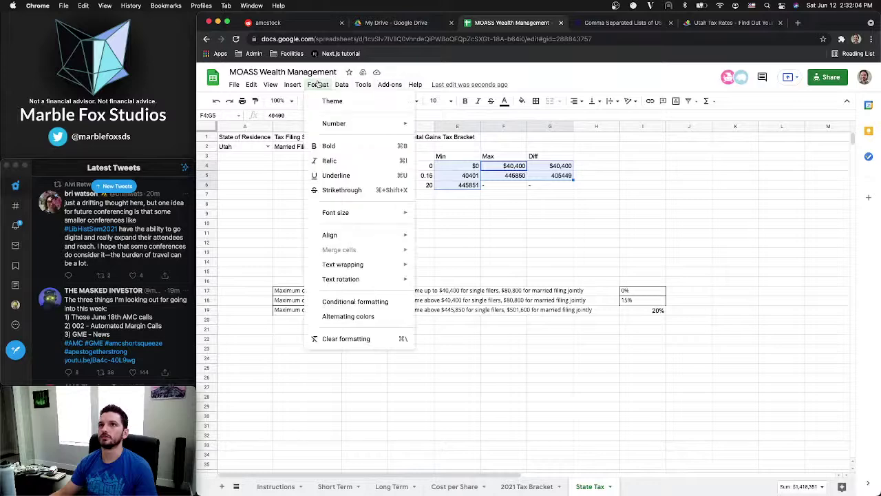
{"action": "mouse_move", "coordinate": [340, 124]}
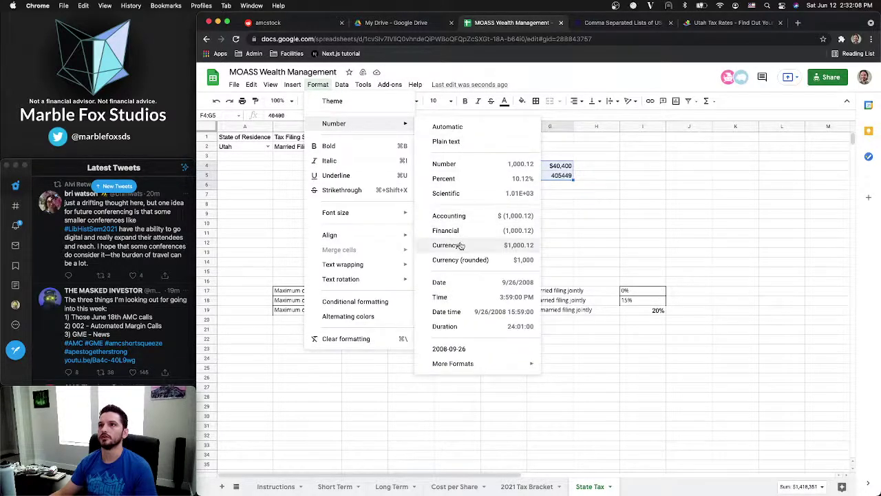
{"action": "left_click", "coordinate": [456, 245]}
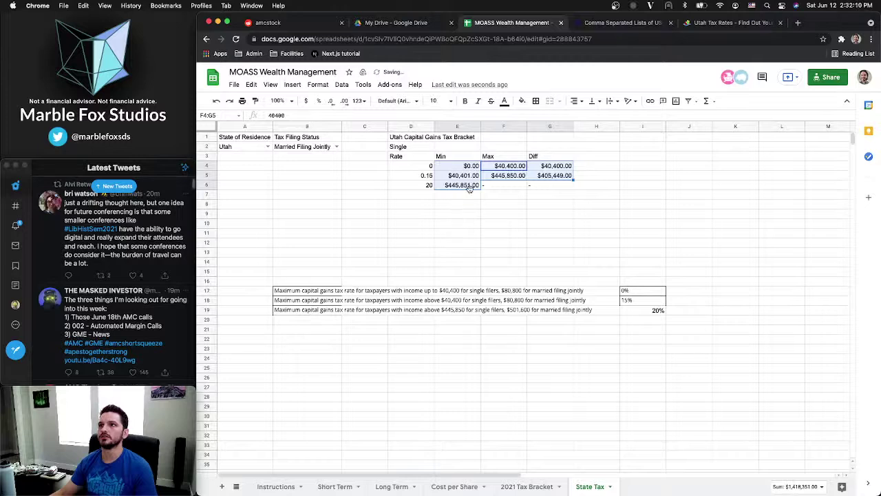
Show the rates as whole percentages 0%, 15%, 20%, correcting the top rate to 0.2
{"action": "left_click_drag", "start_coordinate": [428, 166], "coordinate": [429, 188]}
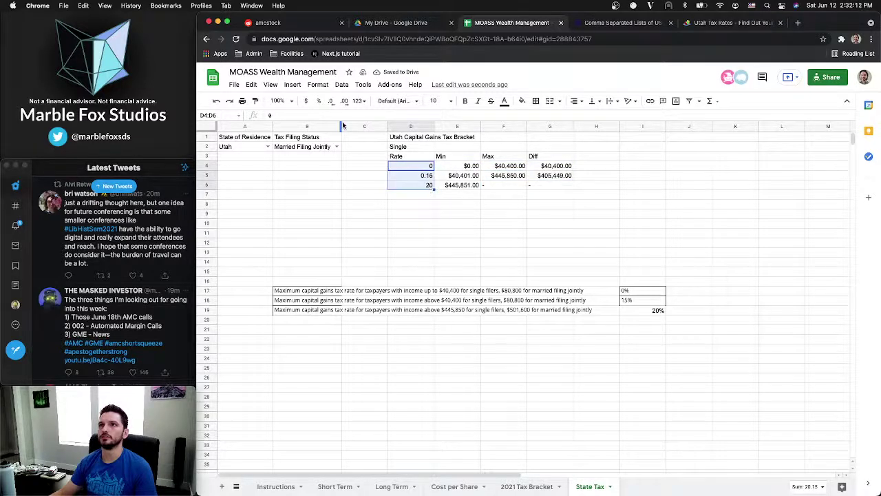
{"action": "left_click", "coordinate": [318, 101]}
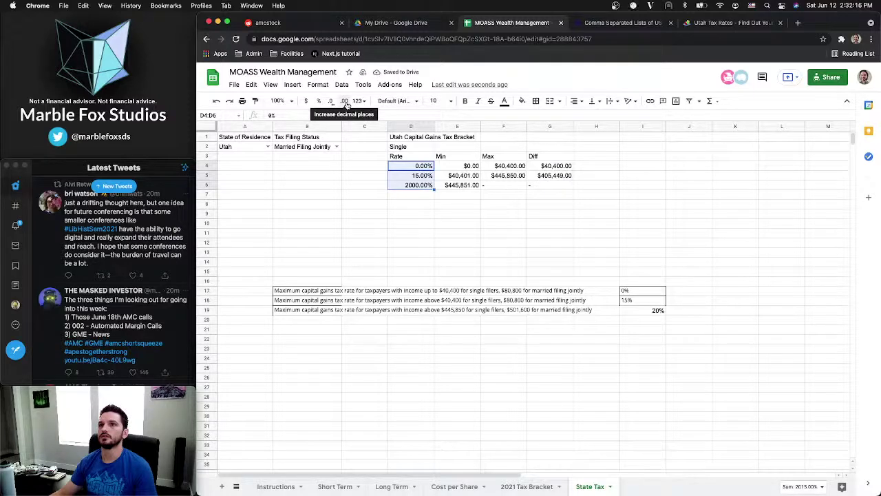
{"action": "left_click", "coordinate": [412, 185]}
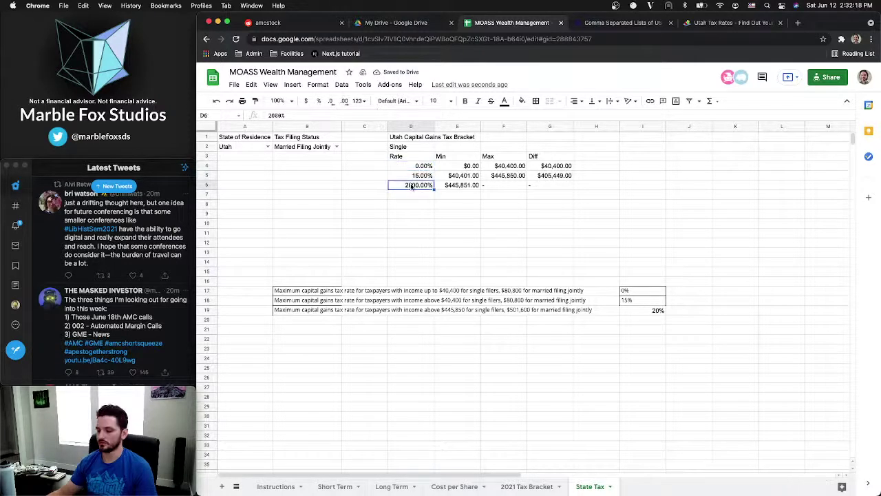
{"action": "type", "text": "0.2"}
{"action": "key", "text": "Return"}
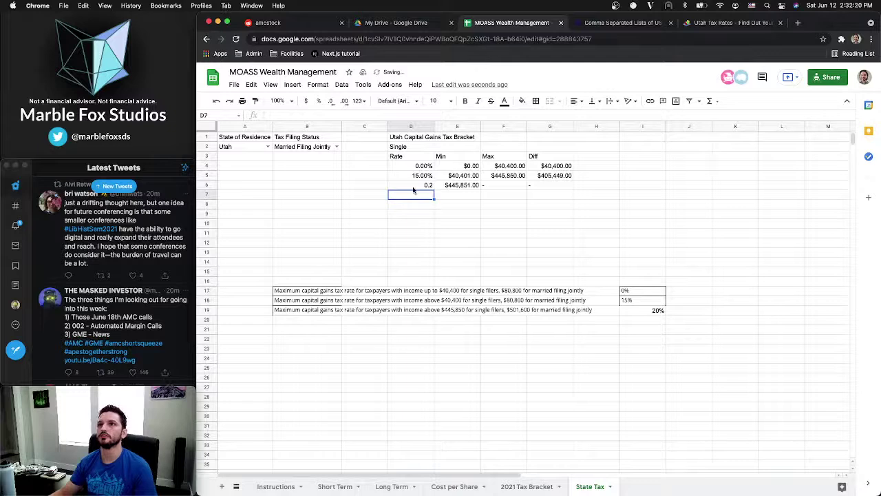
{"action": "left_click", "coordinate": [413, 185]}
{"action": "left_click", "coordinate": [318, 101]}
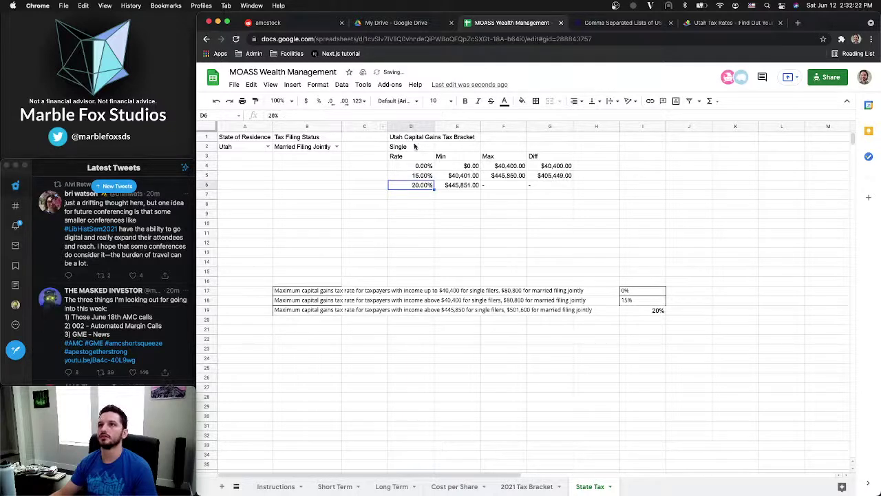
{"action": "left_click_drag", "start_coordinate": [413, 166], "coordinate": [413, 185]}
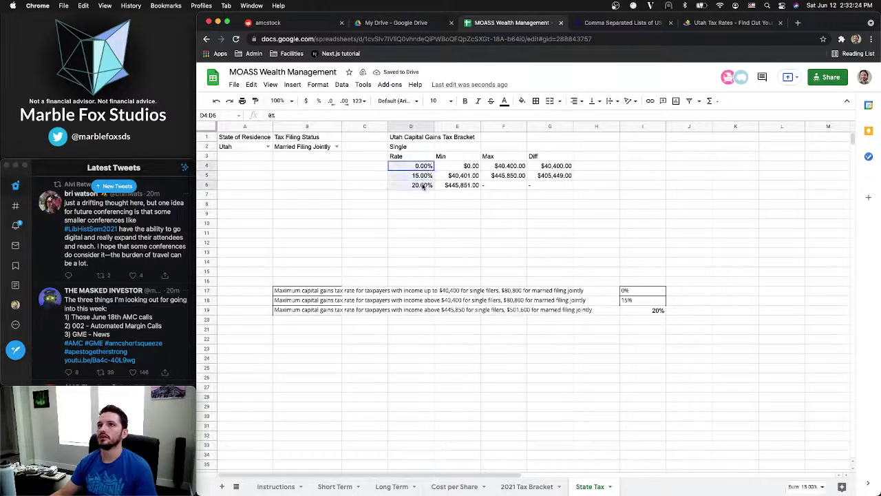
{"action": "left_click", "coordinate": [333, 103]}
{"action": "left_click", "coordinate": [332, 102]}
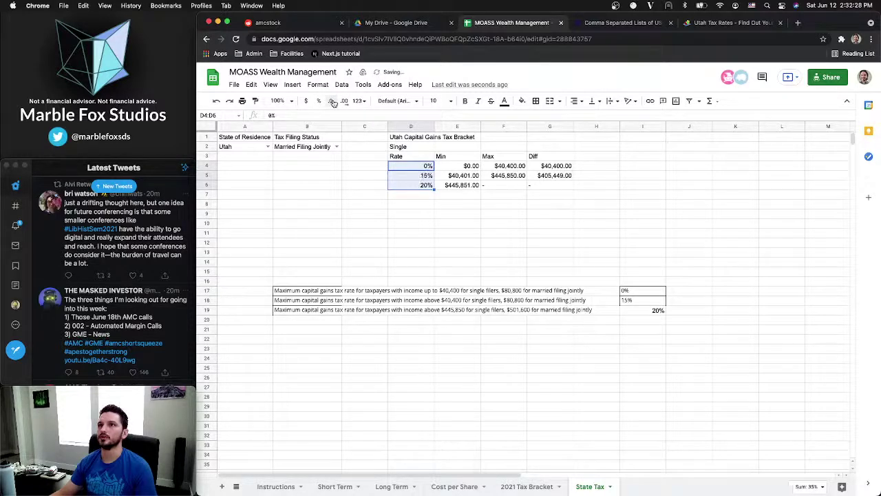
{"action": "left_click", "coordinate": [542, 186]}
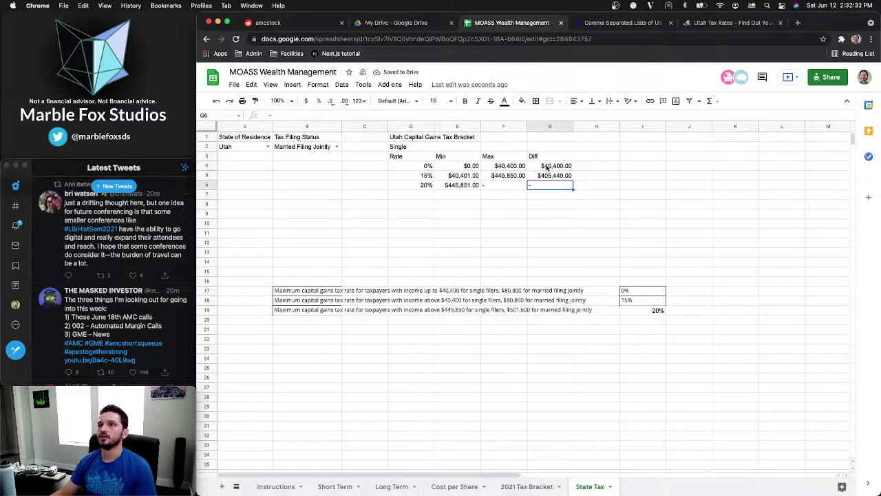
{"action": "left_click_drag", "start_coordinate": [412, 157], "coordinate": [569, 187]}
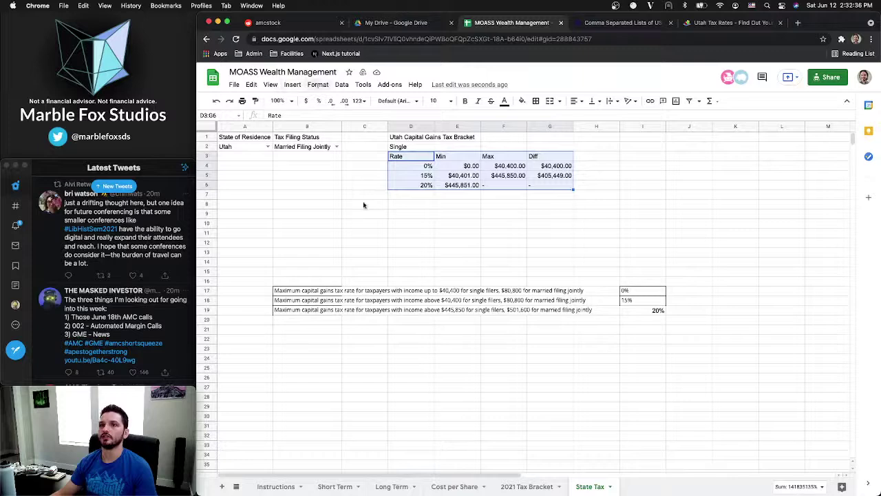
{"action": "left_click", "coordinate": [529, 486]}
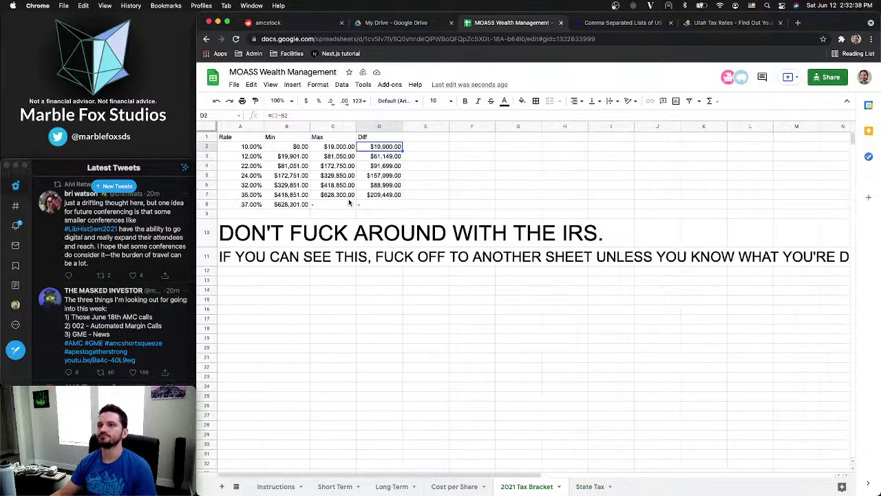
{"action": "left_click", "coordinate": [412, 207]}
{"action": "left_click", "coordinate": [411, 215]}
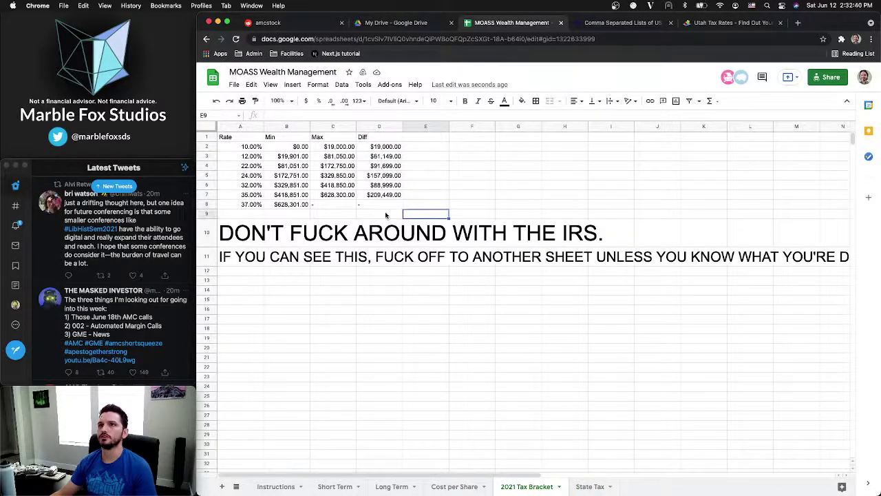
{"action": "left_click", "coordinate": [387, 215]}
{"action": "left_click", "coordinate": [378, 204]}
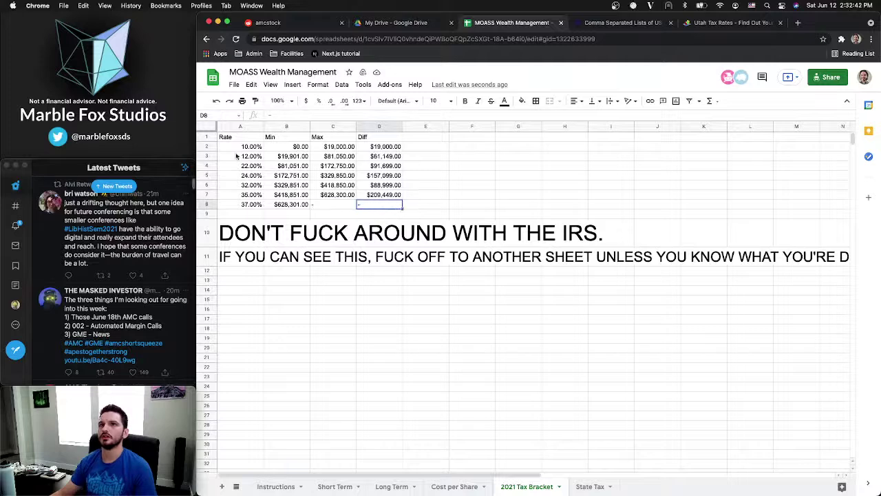
{"action": "left_click", "coordinate": [235, 144]}
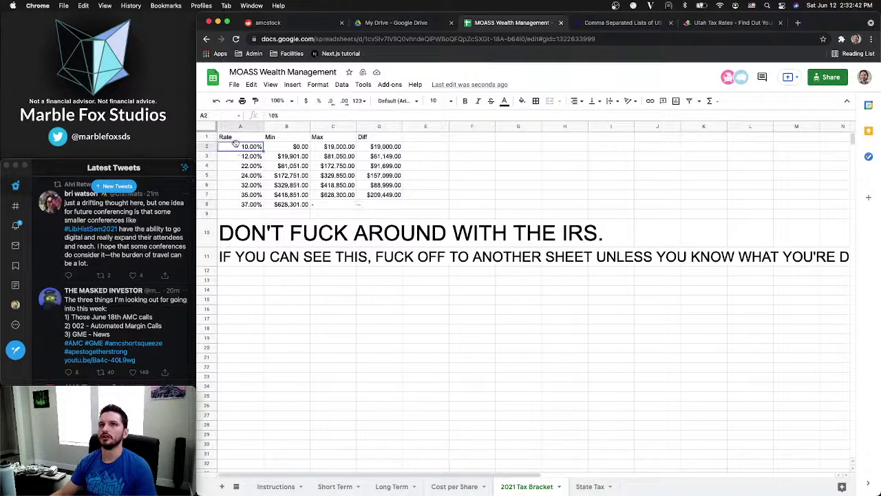
{"action": "left_click", "coordinate": [590, 486]}
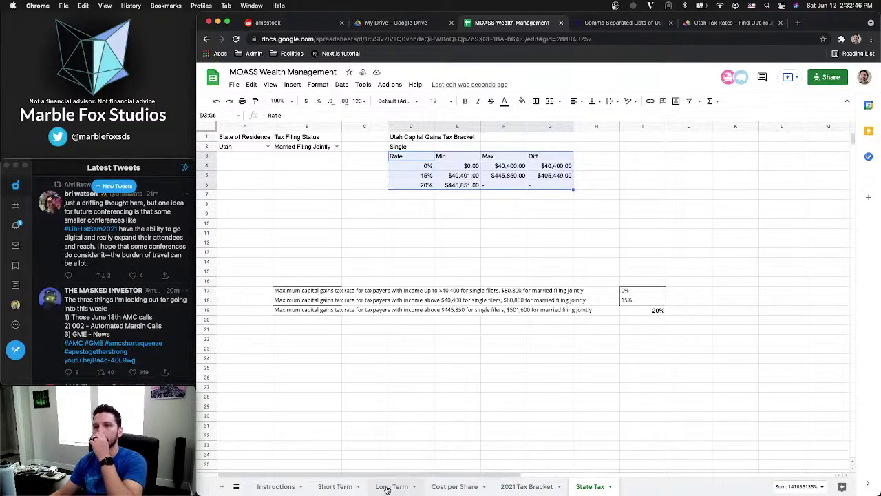
{"action": "left_click", "coordinate": [411, 196]}
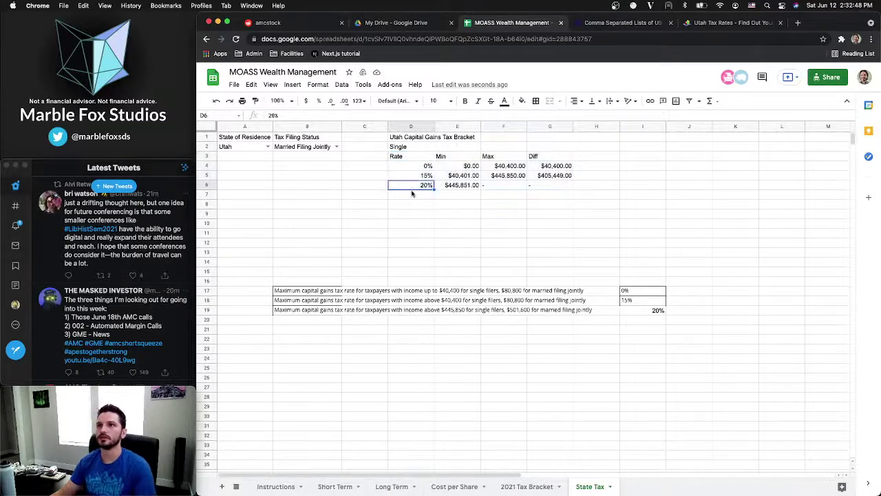
Type 'Married Filing Jointly' in D7 and paste a copy of the Single table at D8
{"action": "type", "text": "Mar"}
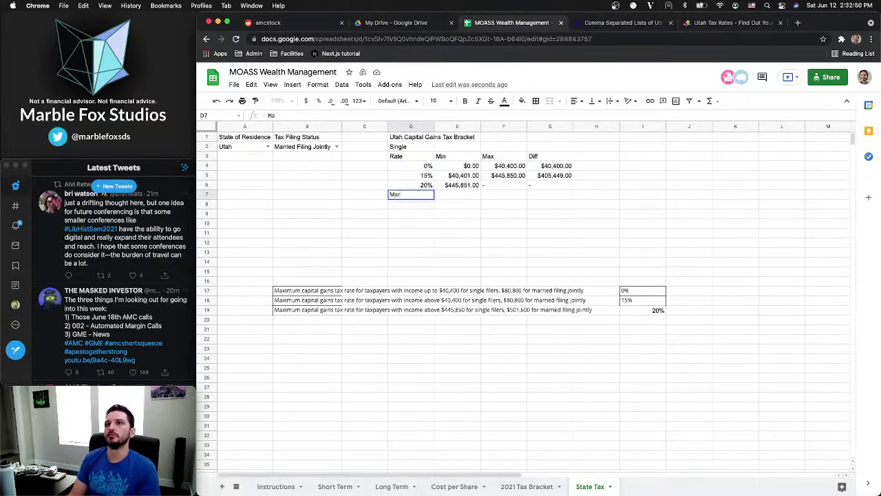
{"action": "type", "text": "ried Filing Joint"}
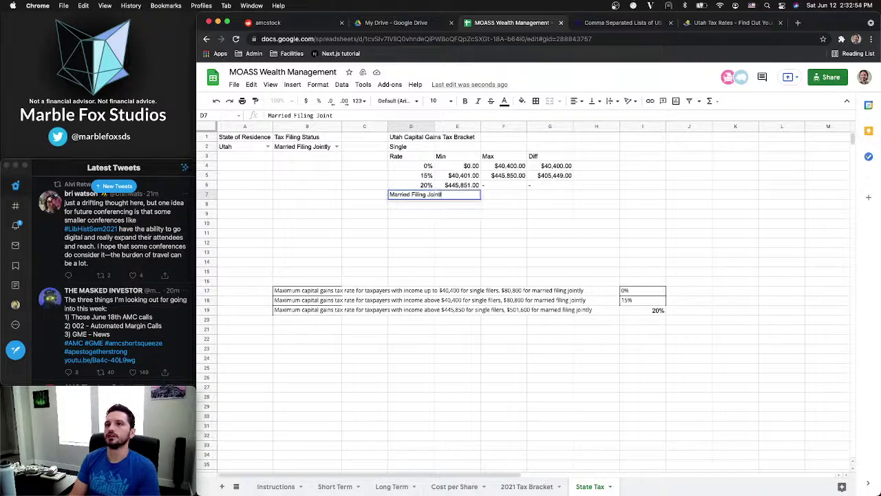
{"action": "type", "text": "ly"}
{"action": "key", "text": "Return"}
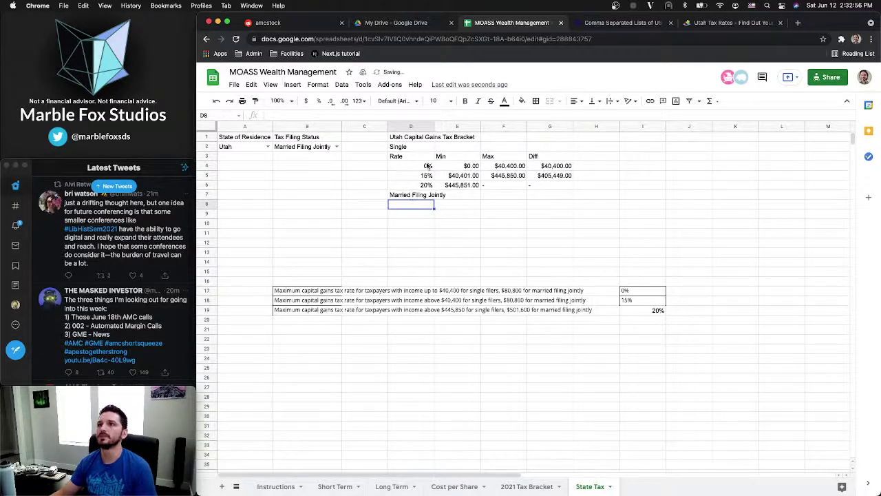
{"action": "left_click_drag", "start_coordinate": [405, 157], "coordinate": [543, 185]}
{"action": "key", "text": "ctrl+c"}
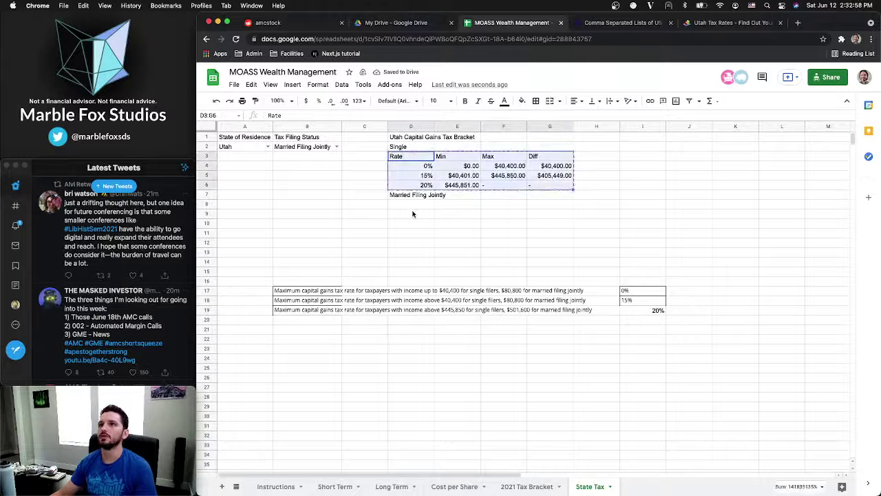
{"action": "left_click", "coordinate": [414, 205]}
{"action": "key", "text": "ctrl+v"}
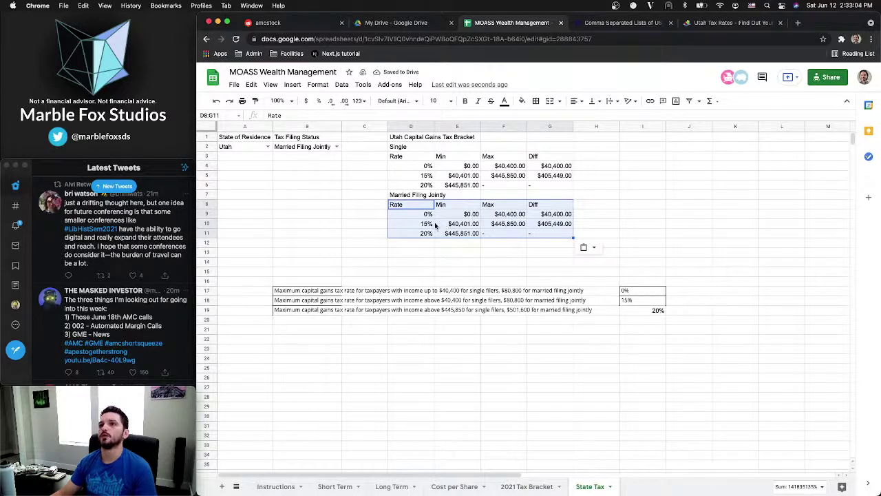
Fill the married brackets: 0% max $80,800, 15% $80,801–$501,600, 20% min $501,601
{"action": "left_click", "coordinate": [509, 216]}
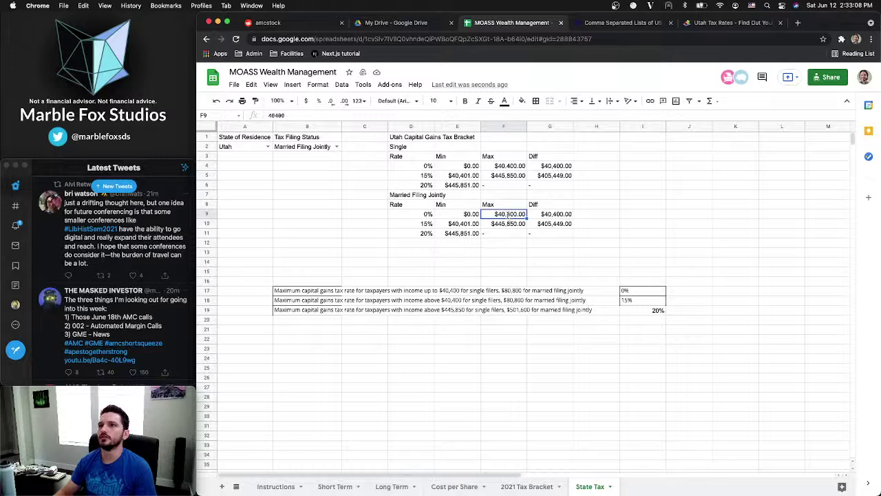
{"action": "type", "text": "80800"}
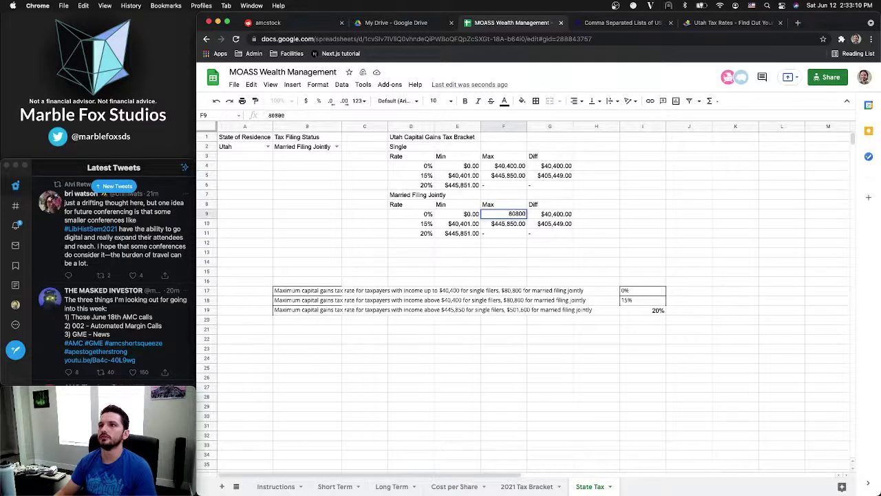
{"action": "key", "text": "Return"}
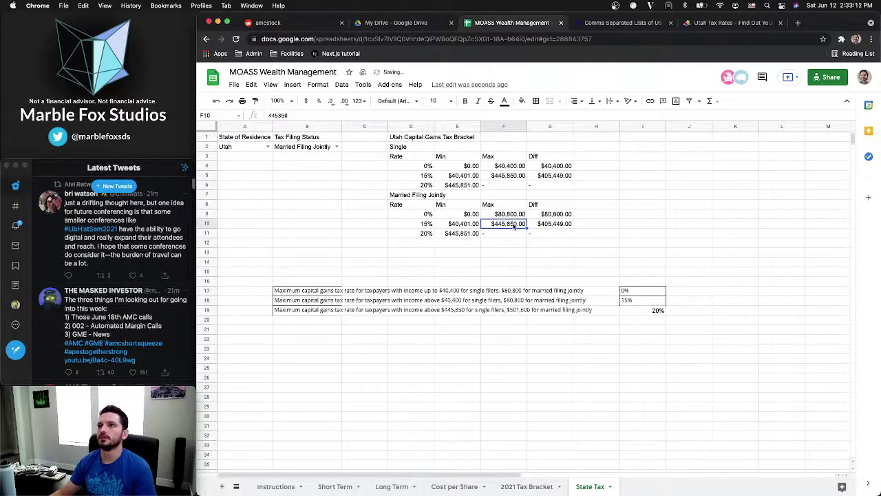
{"action": "left_click", "coordinate": [470, 228]}
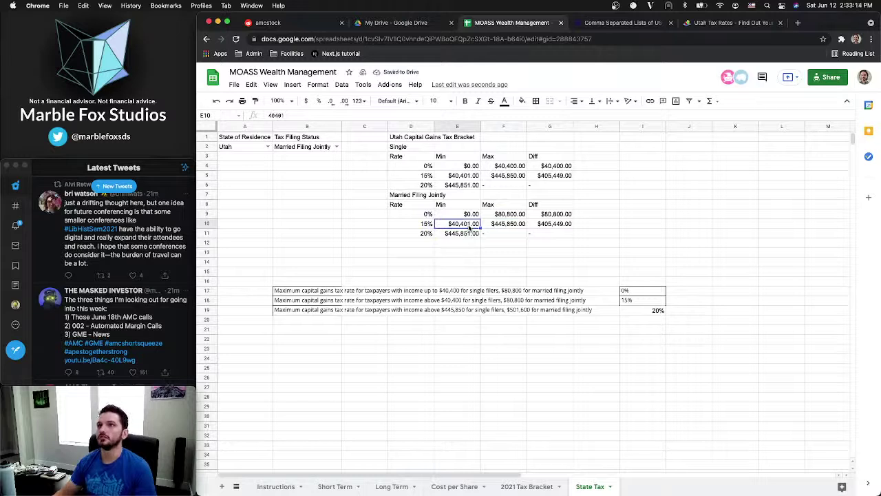
{"action": "type", "text": "808"}
{"action": "type", "text": "01"}
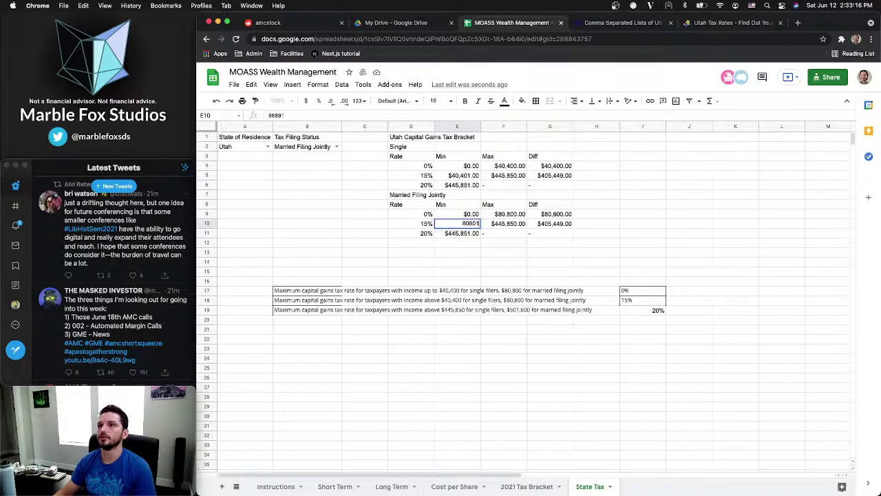
{"action": "key", "text": "Tab"}
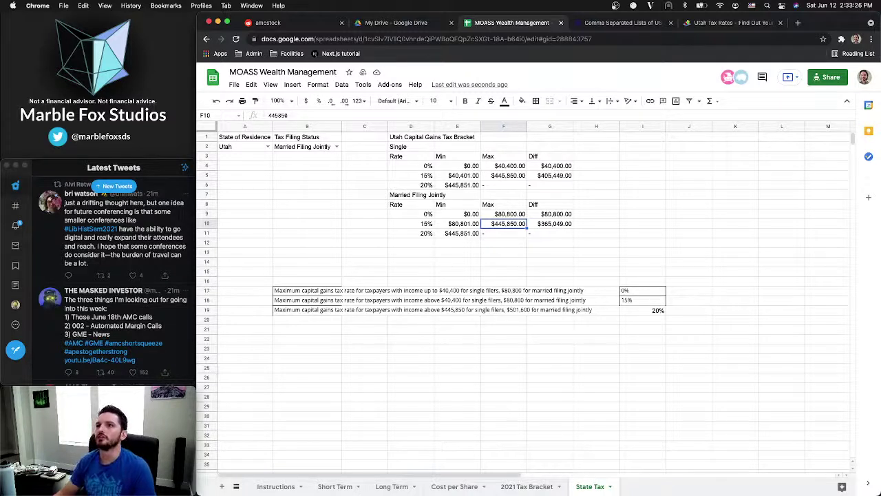
{"action": "type", "text": "50"}
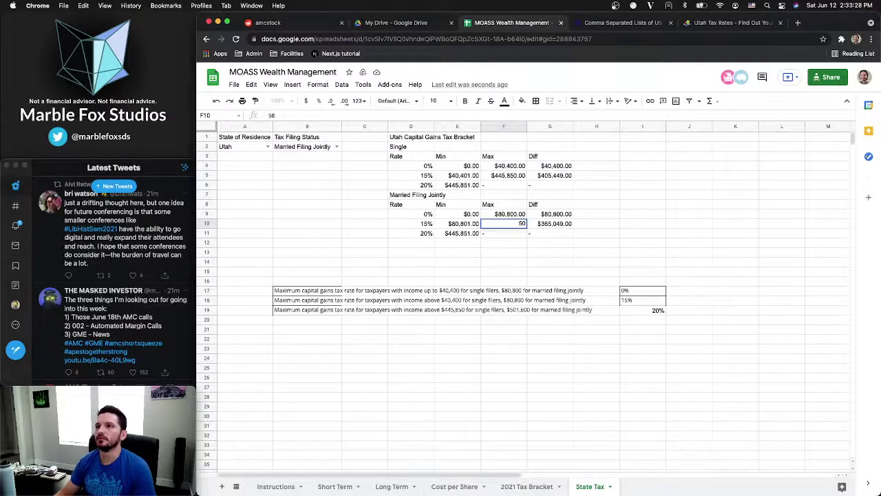
{"action": "type", "text": "1600"}
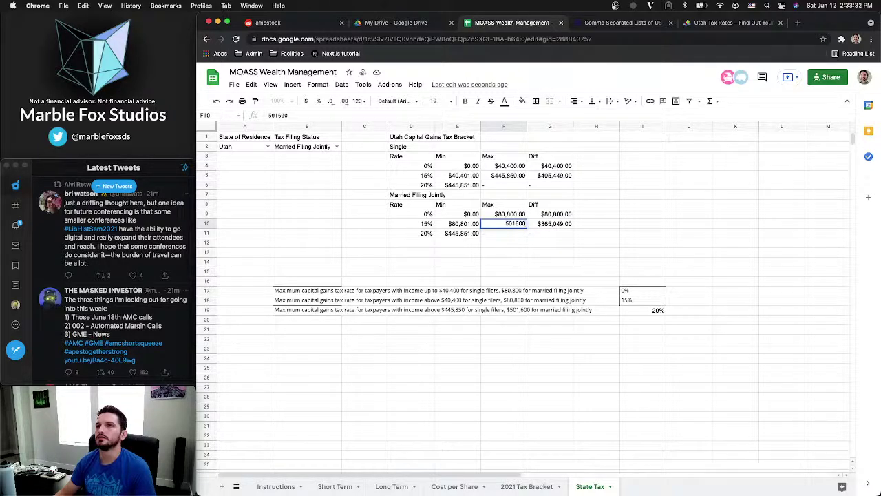
{"action": "key", "text": "Tab"}
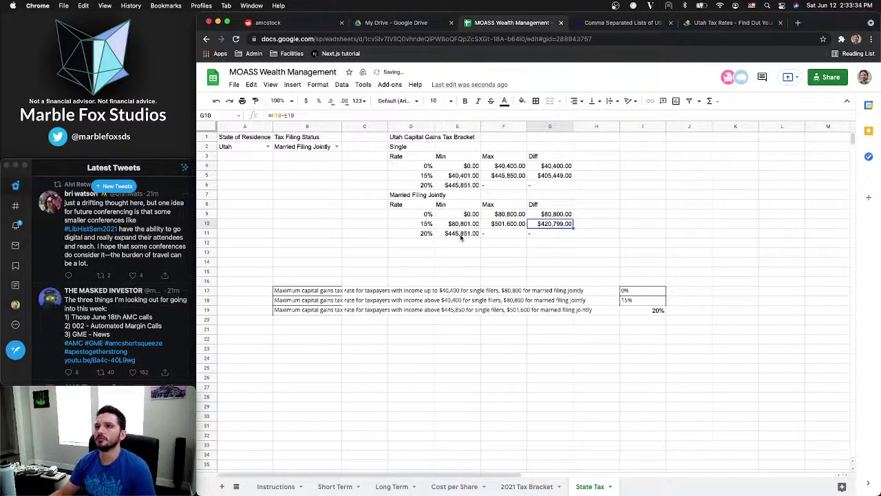
{"action": "left_click", "coordinate": [461, 235]}
{"action": "type", "text": "50"}
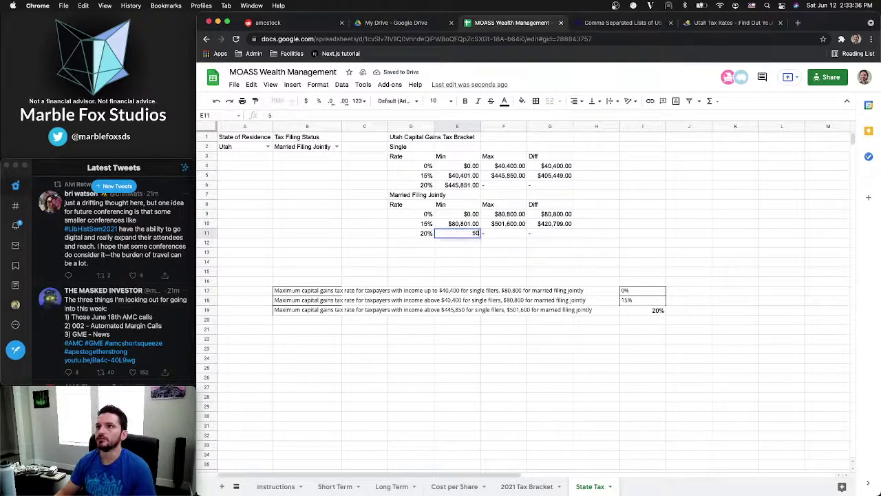
{"action": "type", "text": "1601"}
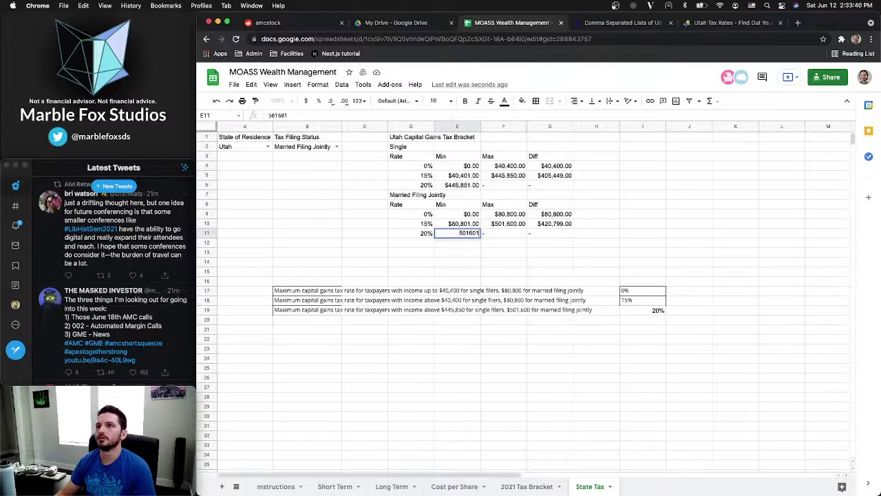
{"action": "key", "text": "Return"}
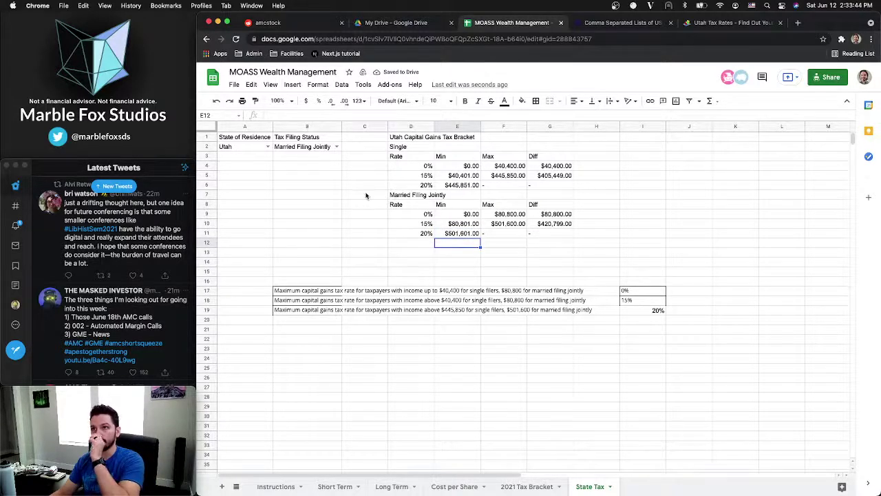
Clear the pasted source sentences and rates from B17:I19 and confirm the rows are empty
{"action": "left_click_drag", "start_coordinate": [305, 291], "coordinate": [655, 310]}
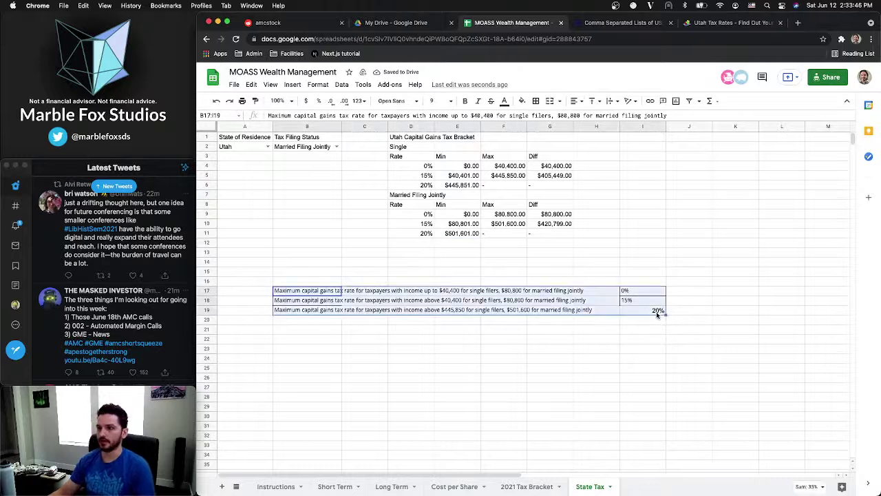
{"action": "key", "text": "Delete"}
{"action": "left_click", "coordinate": [332, 266]}
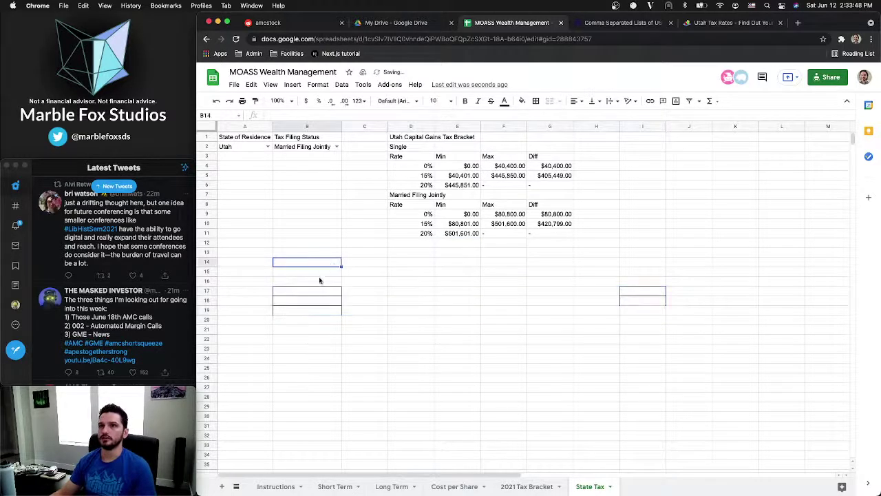
{"action": "left_click_drag", "start_coordinate": [316, 291], "coordinate": [660, 317]}
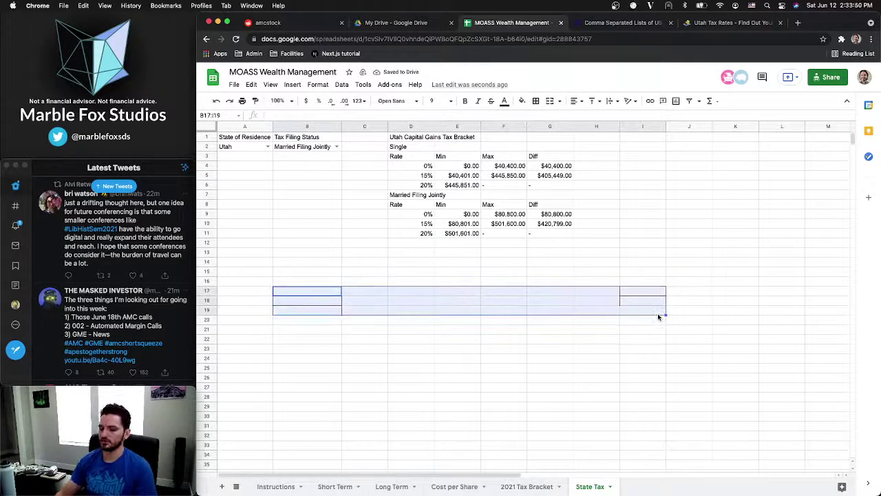
{"action": "left_click", "coordinate": [596, 262]}
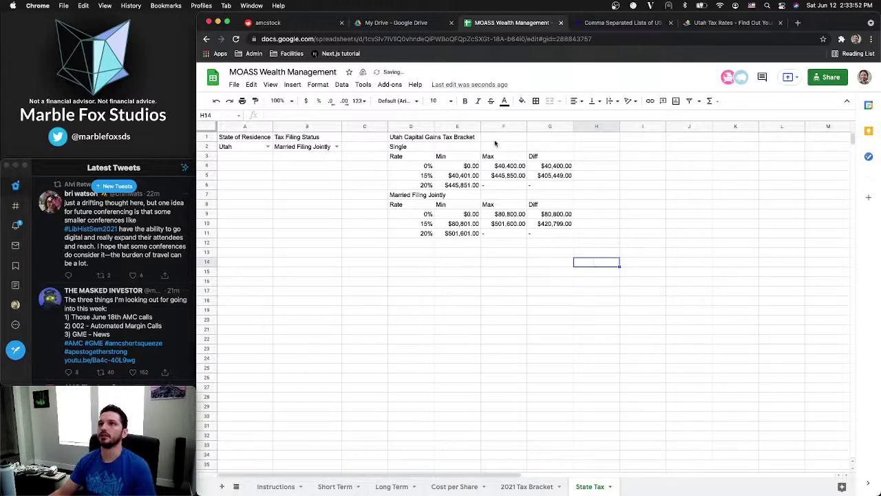
Select the Utah Tax Rates page address, then return to the sheet's title in row 1
{"action": "left_click", "coordinate": [436, 138]}
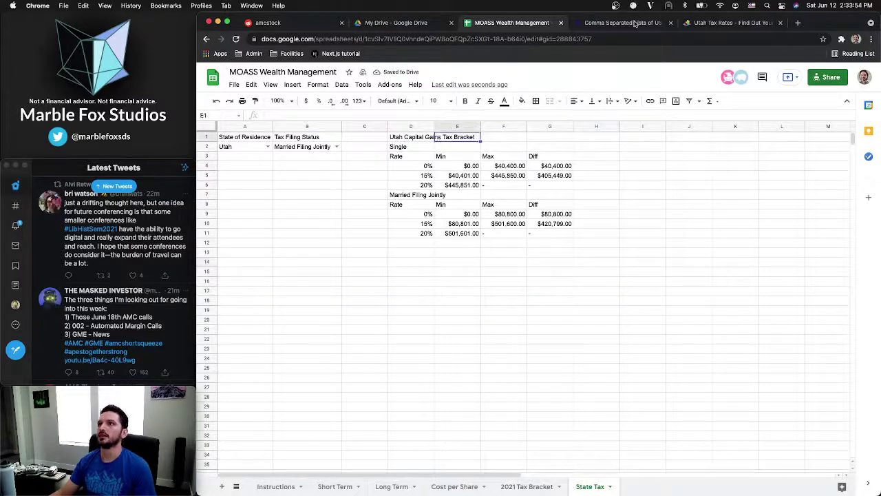
{"action": "left_click", "coordinate": [685, 25]}
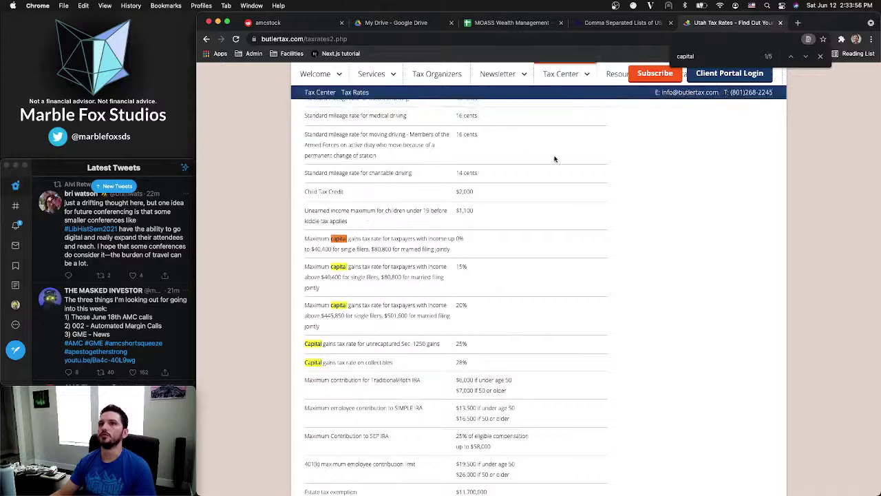
{"action": "left_click", "coordinate": [383, 40]}
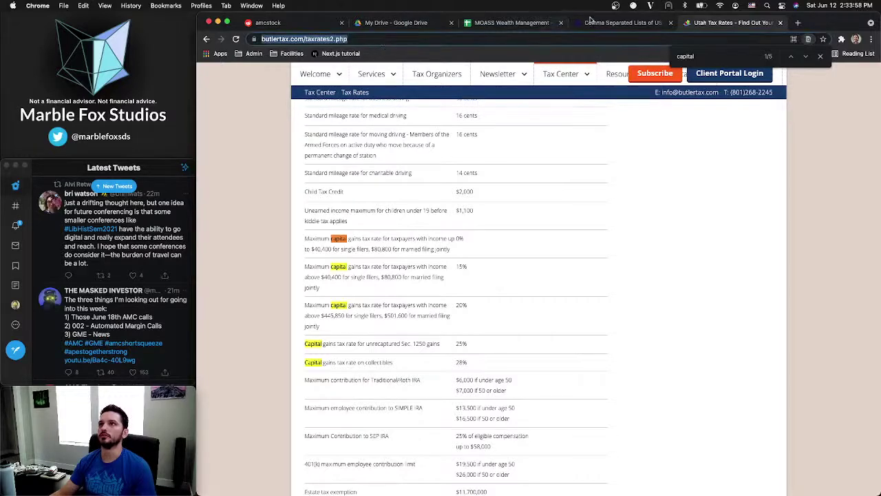
{"action": "left_click", "coordinate": [521, 26]}
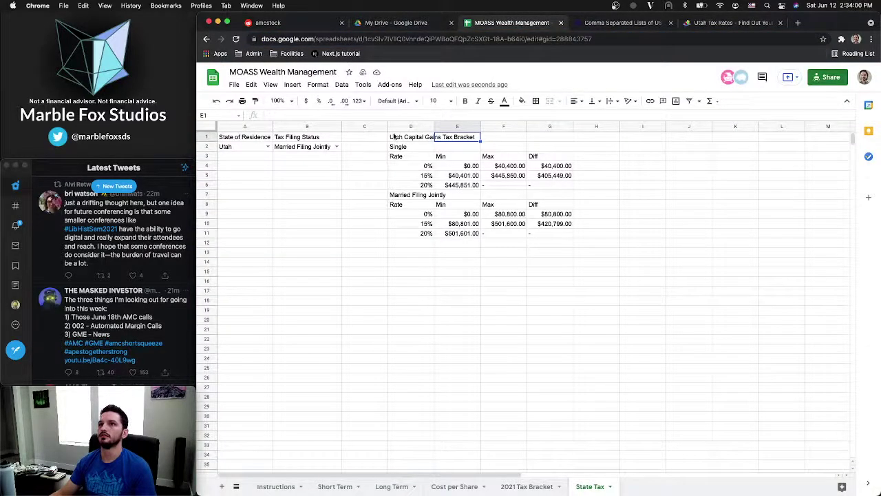
{"action": "left_click", "coordinate": [406, 138]}
Link the D1 title to the pasted butlertax.com tax rates page address
{"action": "right_click", "coordinate": [407, 139]}
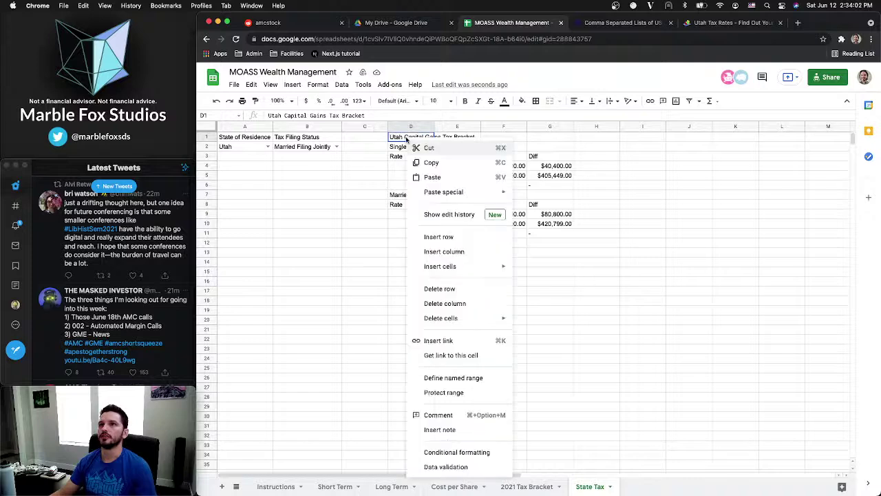
{"action": "left_click", "coordinate": [439, 340]}
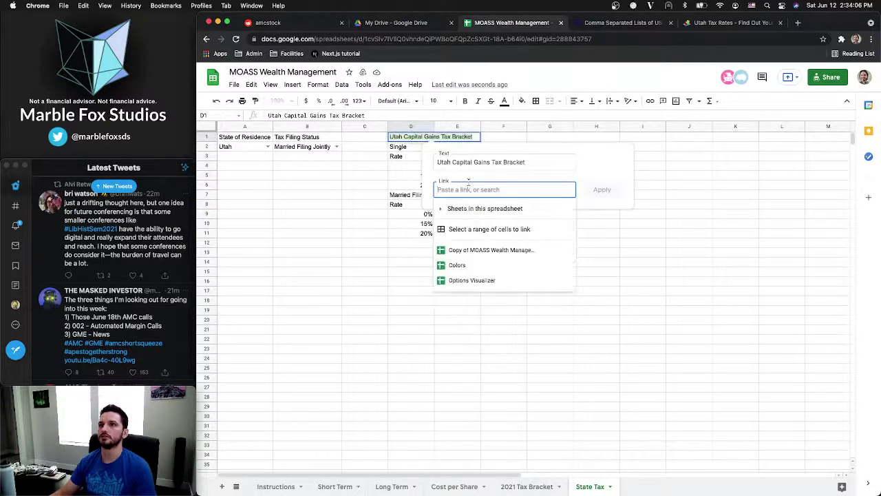
{"action": "key", "text": "super+v"}
{"action": "left_click", "coordinate": [602, 189]}
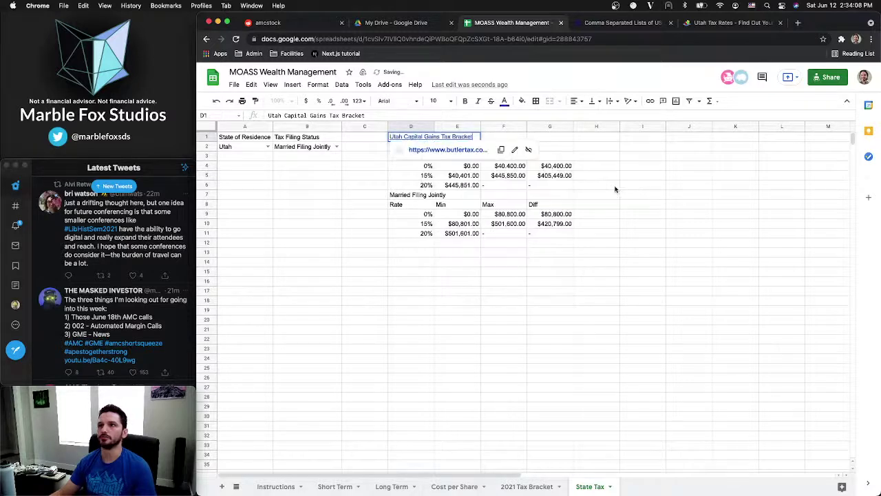
{"action": "left_click_drag", "start_coordinate": [458, 300], "coordinate": [457, 310]}
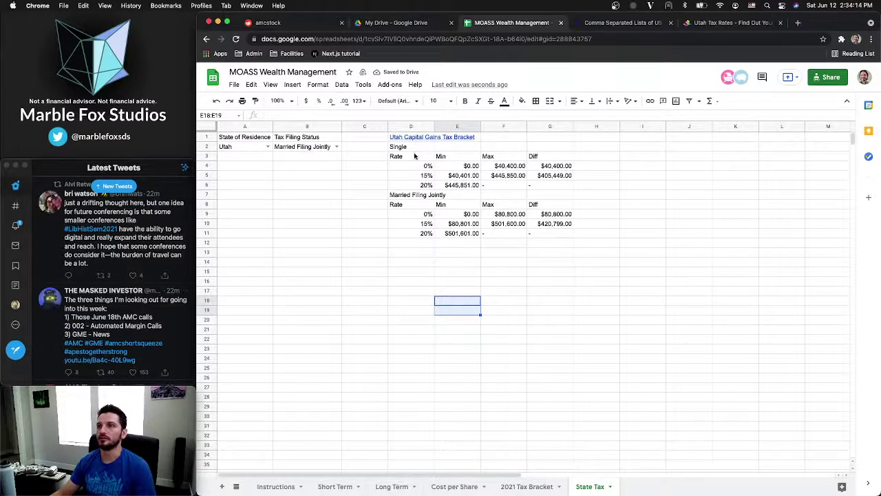
{"action": "left_click", "coordinate": [416, 156]}
{"action": "left_click", "coordinate": [453, 176]}
{"action": "left_click", "coordinate": [424, 166]}
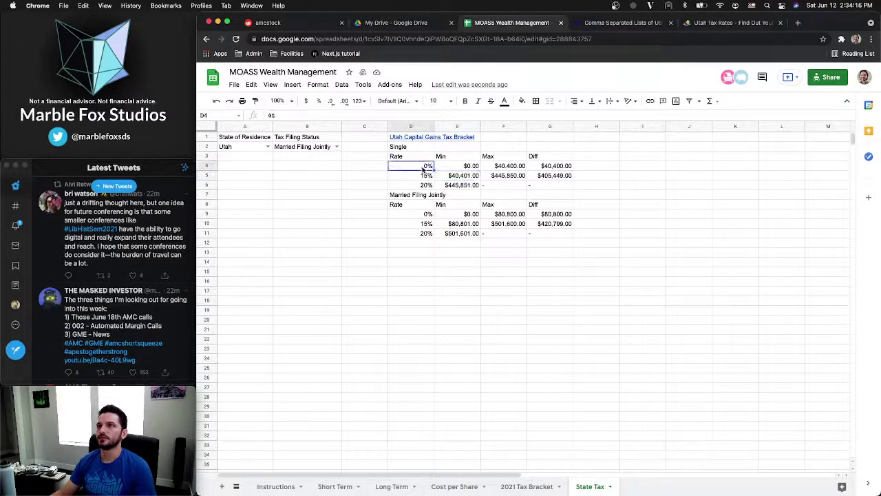
{"action": "left_click", "coordinate": [425, 175]}
{"action": "left_click", "coordinate": [723, 22]}
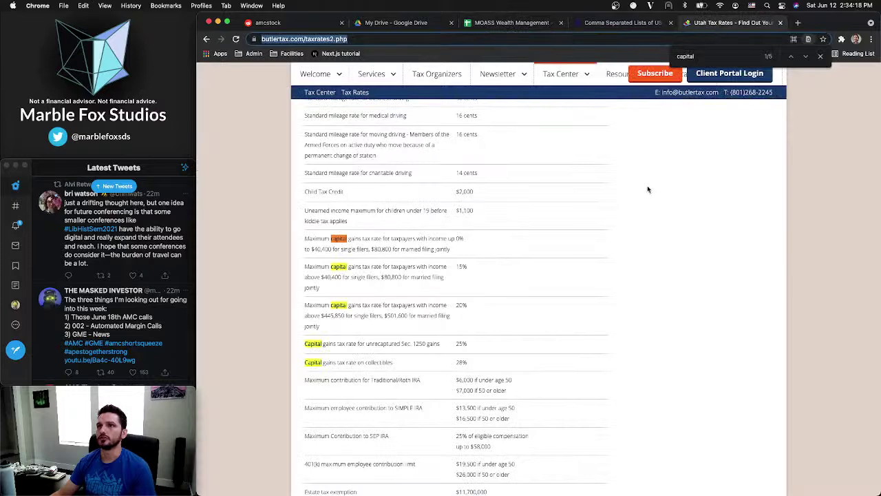
{"action": "left_click", "coordinate": [820, 55]}
{"action": "key", "text": "ctrl+f"}
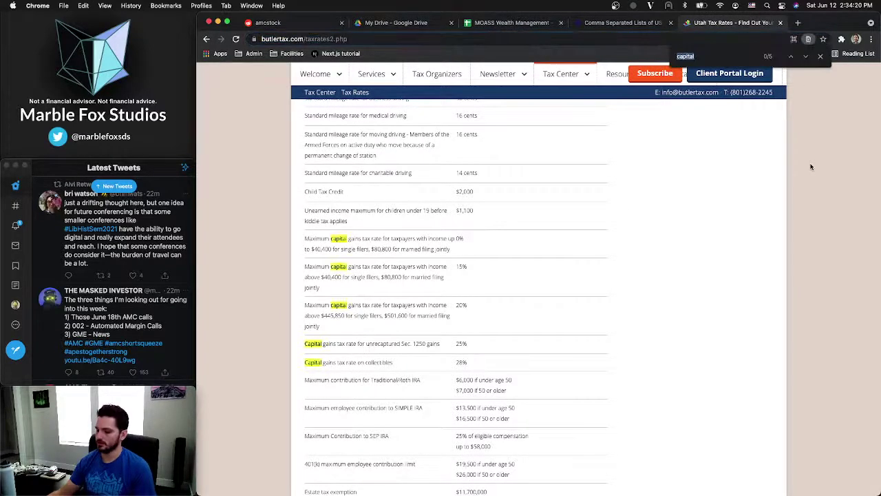
{"action": "type", "text": "202"}
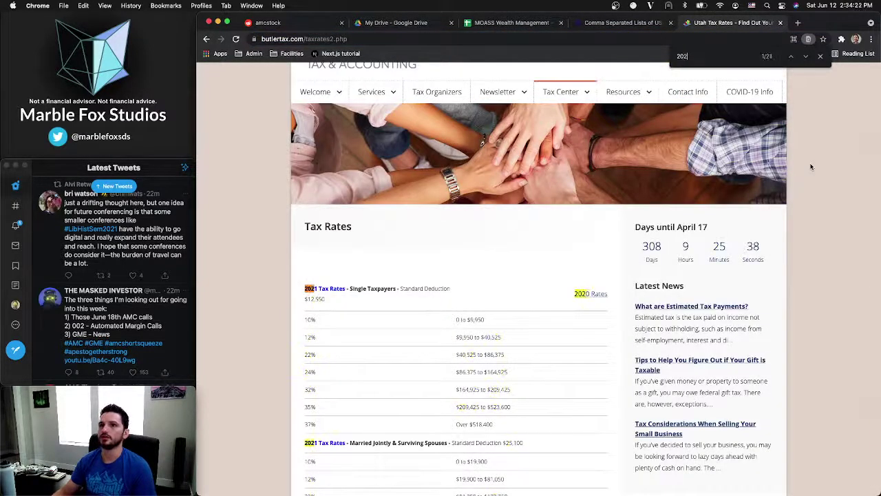
{"action": "scroll", "coordinate": [561, 334], "scroll_direction": "down", "scroll_amount": 10}
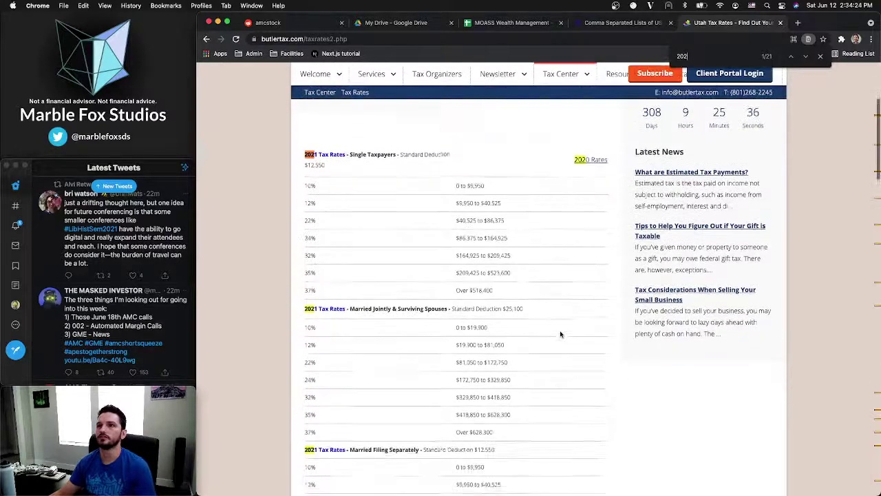
{"action": "scroll", "coordinate": [560, 334], "scroll_direction": "down", "scroll_amount": 5}
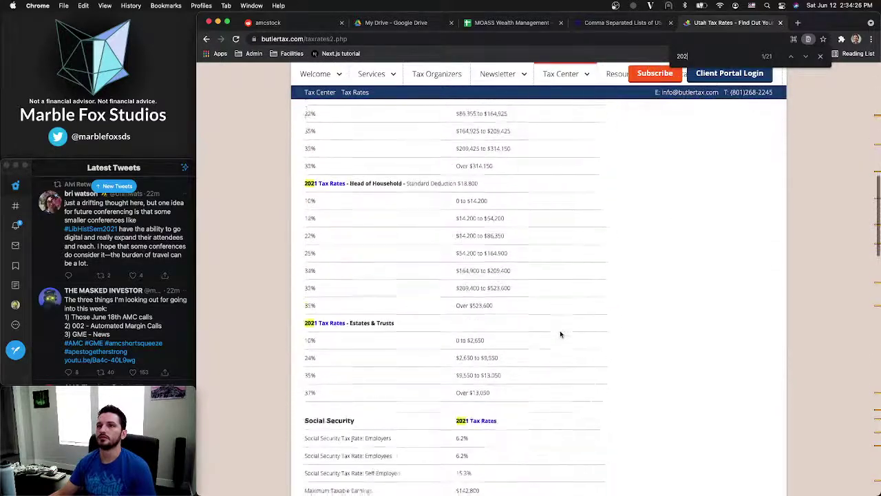
{"action": "scroll", "coordinate": [561, 334], "scroll_direction": "down", "scroll_amount": 8}
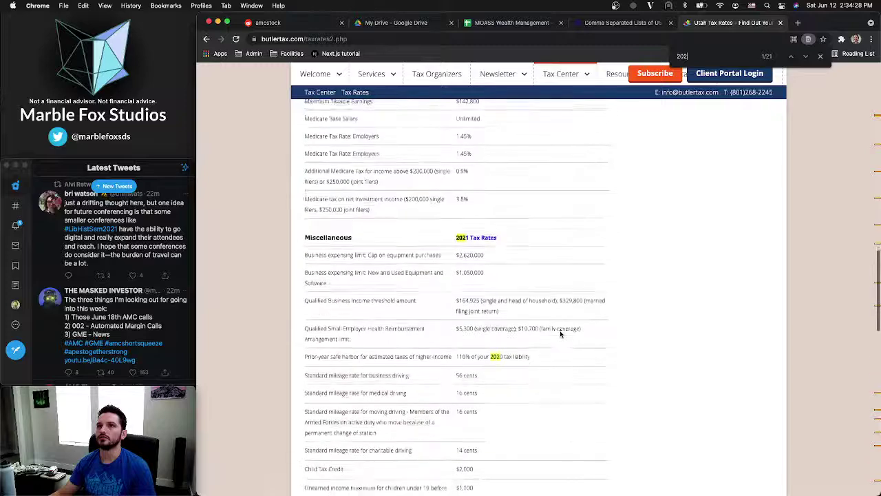
{"action": "scroll", "coordinate": [561, 335], "scroll_direction": "down", "scroll_amount": 10}
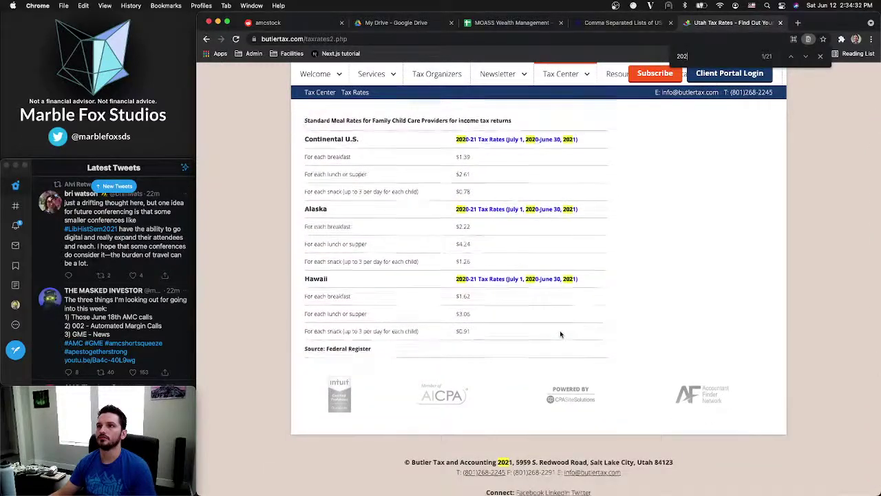
{"action": "scroll", "coordinate": [560, 335], "scroll_direction": "up", "scroll_amount": 20}
{"action": "left_click", "coordinate": [820, 57]}
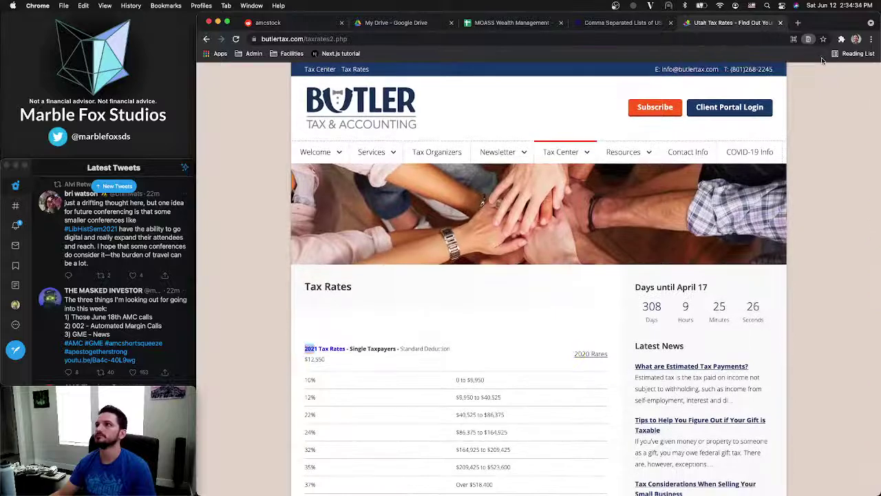
{"action": "left_click", "coordinate": [624, 23]}
{"action": "left_click", "coordinate": [510, 23]}
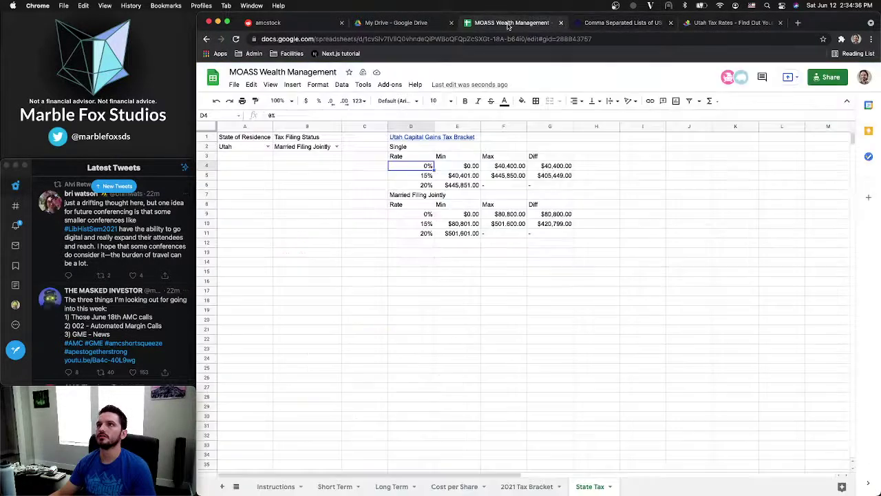
{"action": "left_click", "coordinate": [444, 214]}
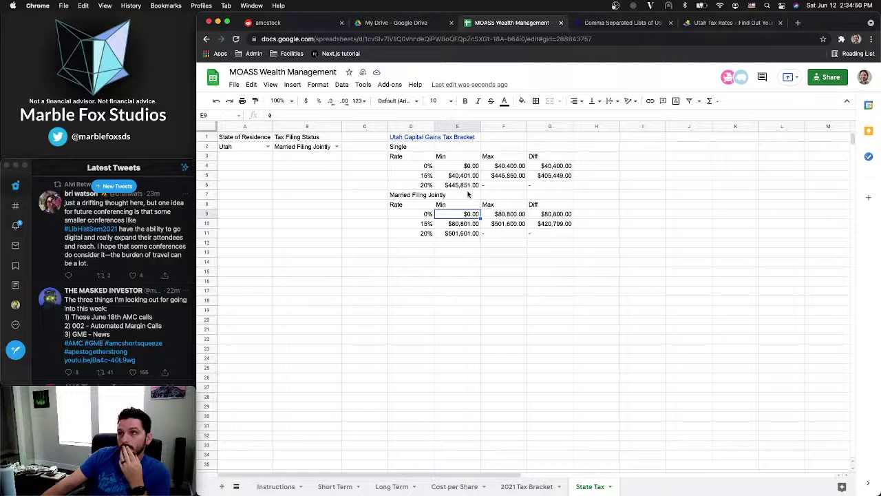
{"action": "left_click", "coordinate": [468, 194]}
{"action": "left_click", "coordinate": [422, 196]}
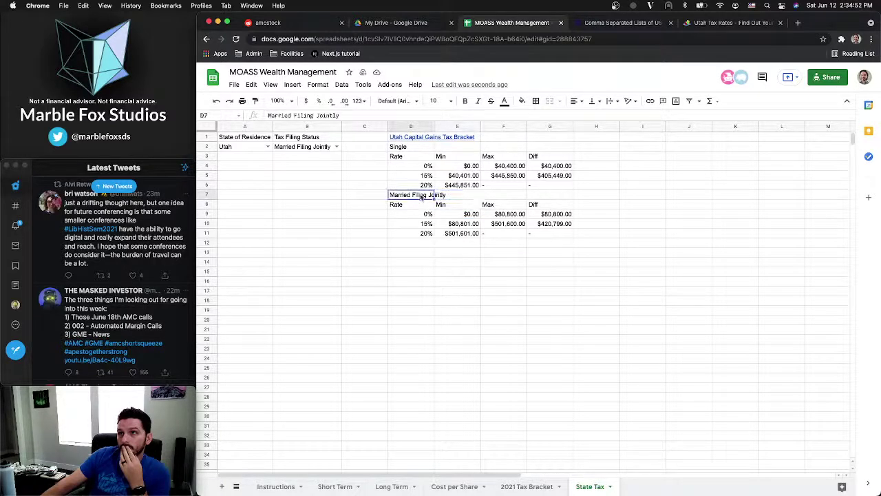
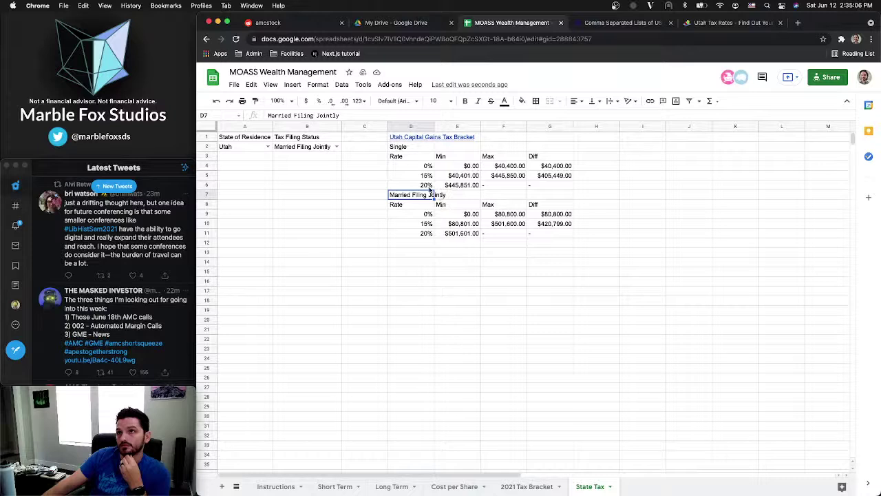
Move the Utah Capital Gains Tax Bracket link from D1 to A22 and enter Utah as the D1 heading
{"action": "left_click", "coordinate": [407, 140]}
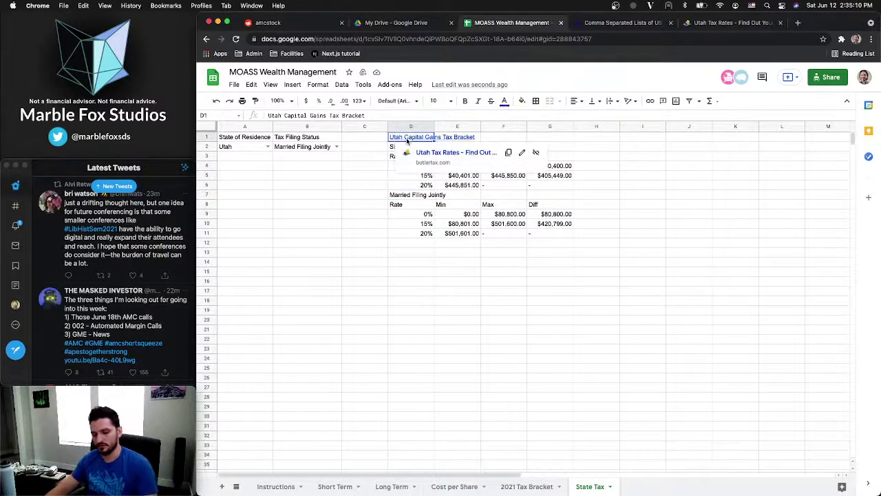
{"action": "key", "text": "ctrl+c"}
{"action": "left_click", "coordinate": [242, 340]}
{"action": "key", "text": "ctrl+v"}
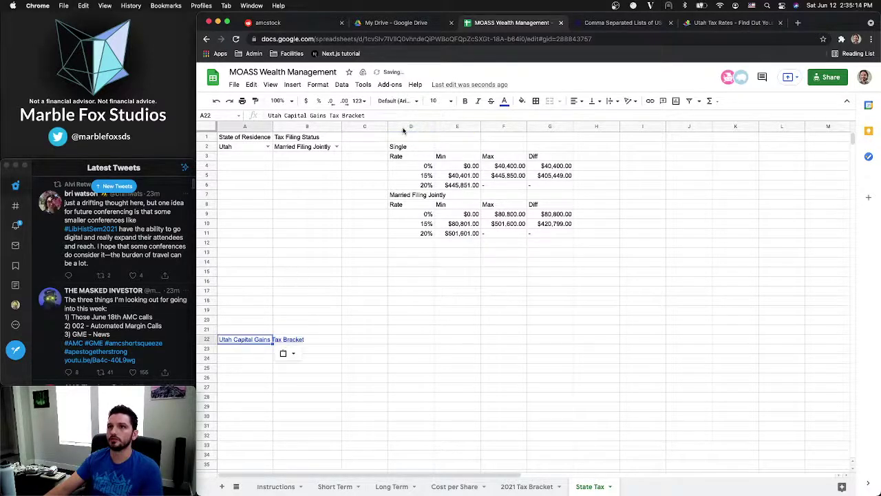
{"action": "left_click", "coordinate": [404, 140]}
{"action": "type", "text": "Utah"}
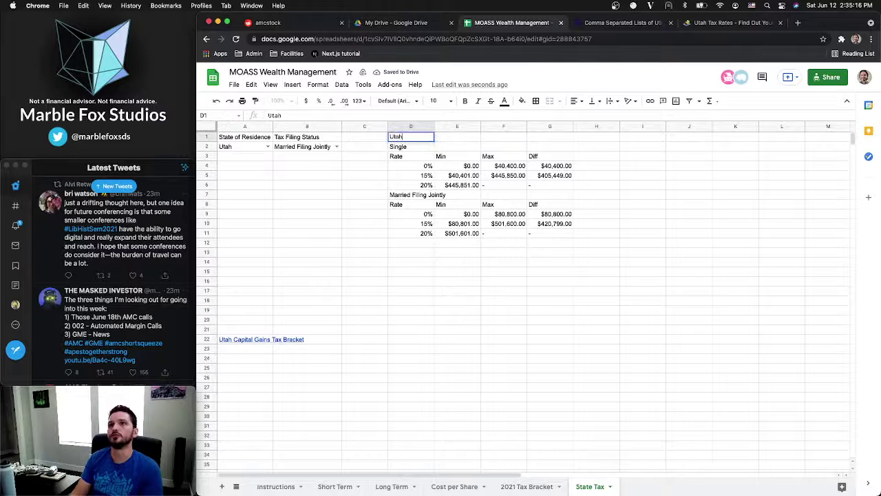
{"action": "key", "text": "Return"}
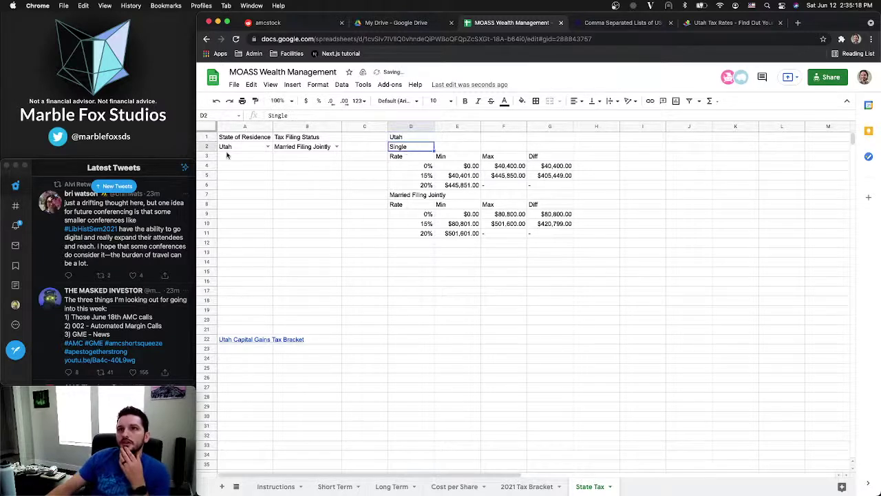
Move the Utah Capital Gains Tax Bracket link from A22 up to A12
{"action": "left_click", "coordinate": [246, 146]}
{"action": "left_click", "coordinate": [397, 137]}
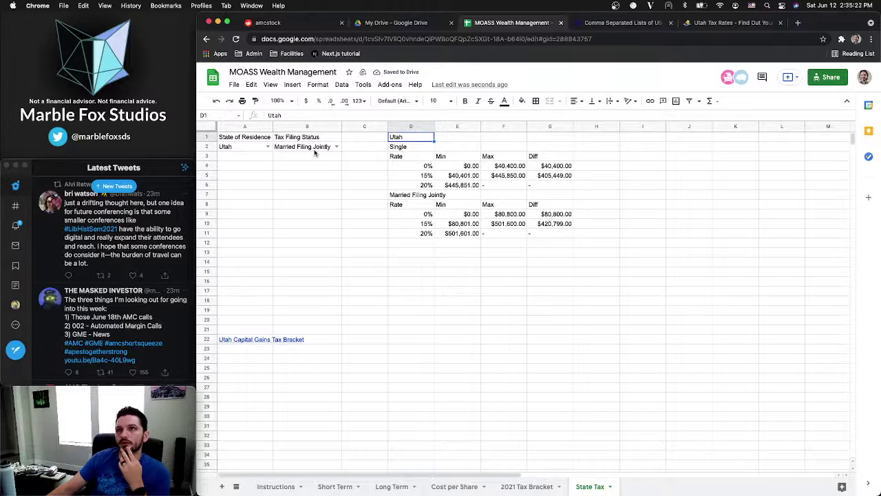
{"action": "left_click", "coordinate": [406, 158]}
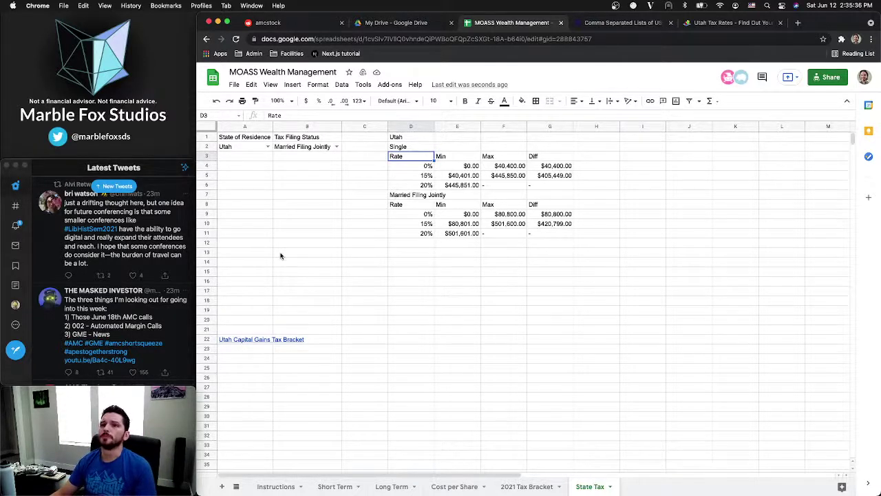
{"action": "left_click", "coordinate": [234, 341]}
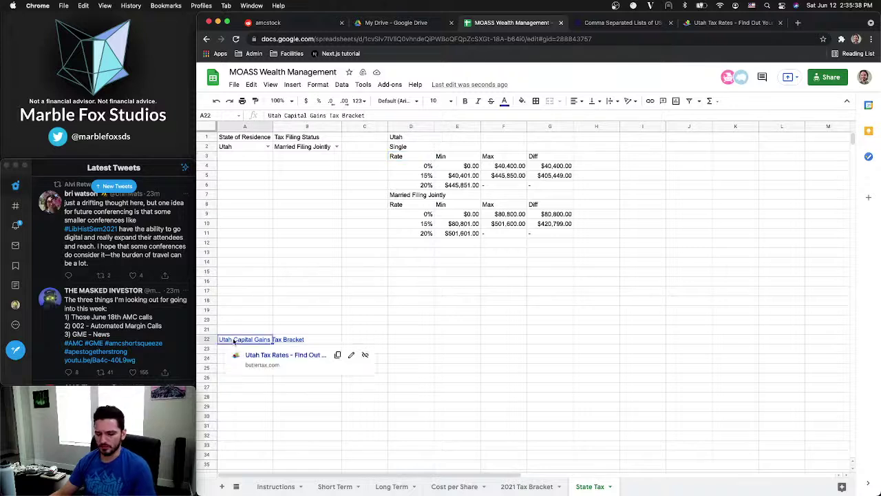
{"action": "key", "text": "ctrl+c"}
{"action": "left_click", "coordinate": [255, 246]}
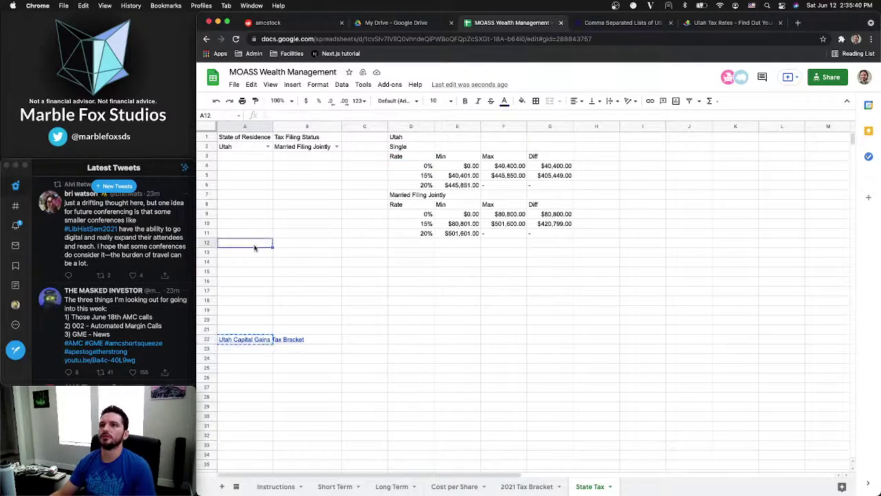
{"action": "key", "text": "ctrl+v"}
Check the state and filing status values in A2 and B2, then select A14
{"action": "left_click", "coordinate": [262, 270]}
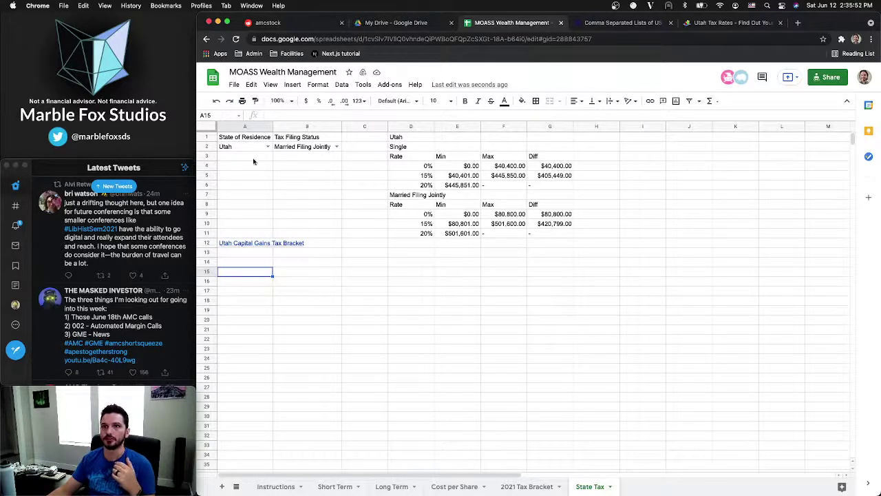
{"action": "left_click", "coordinate": [225, 148]}
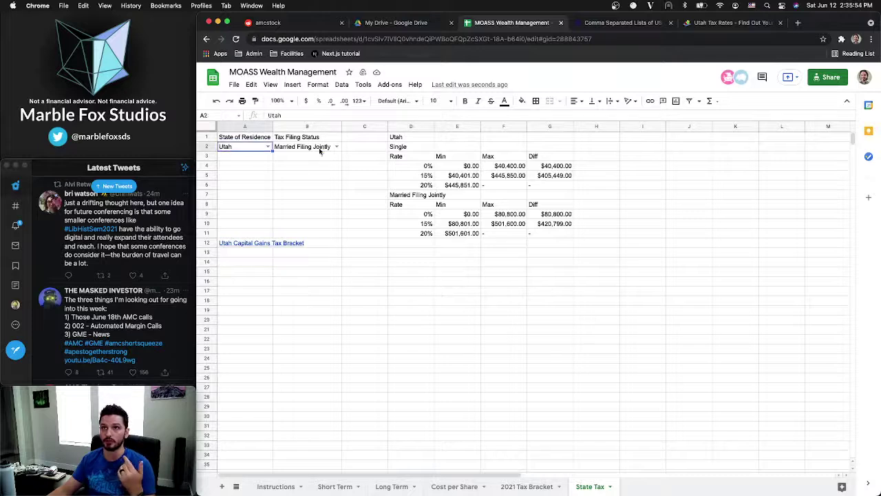
{"action": "left_click", "coordinate": [320, 149]}
{"action": "left_click", "coordinate": [255, 263]}
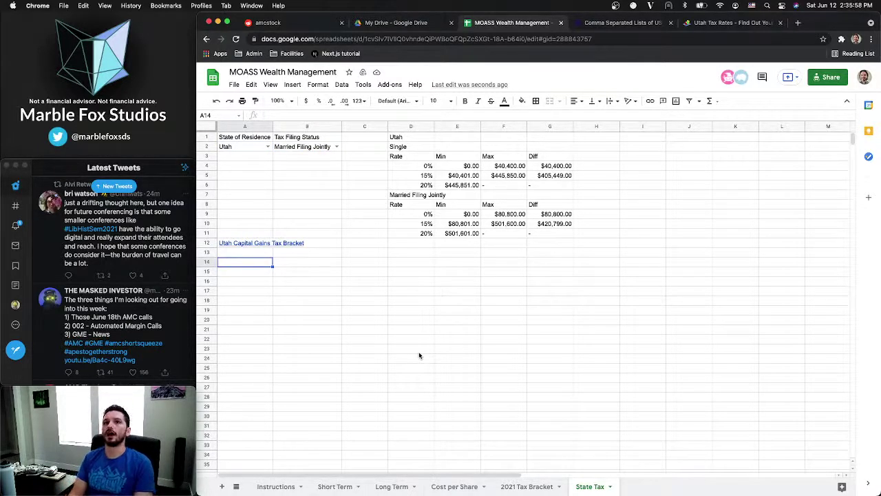
Enter the headers state, taxFilingStatus, rate, min, max and diff across A14:F14
{"action": "type", "text": "State"}
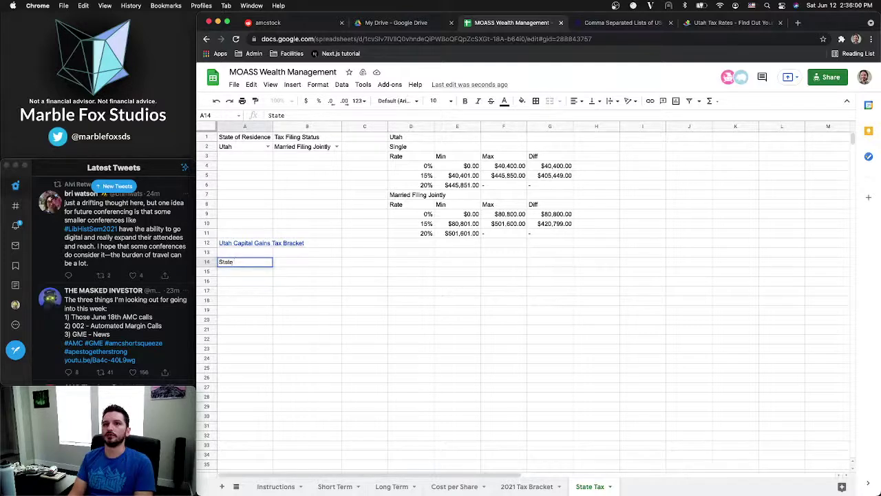
{"action": "key", "text": "BackSpace"}
{"action": "key", "text": "BackSpace"}
{"action": "key", "text": "BackSpace"}
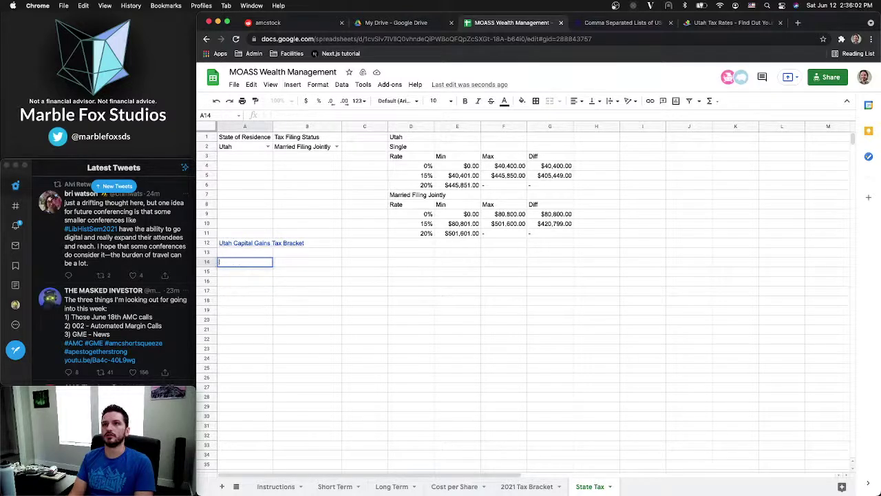
{"action": "type", "text": "state"}
{"action": "key", "text": "Tab"}
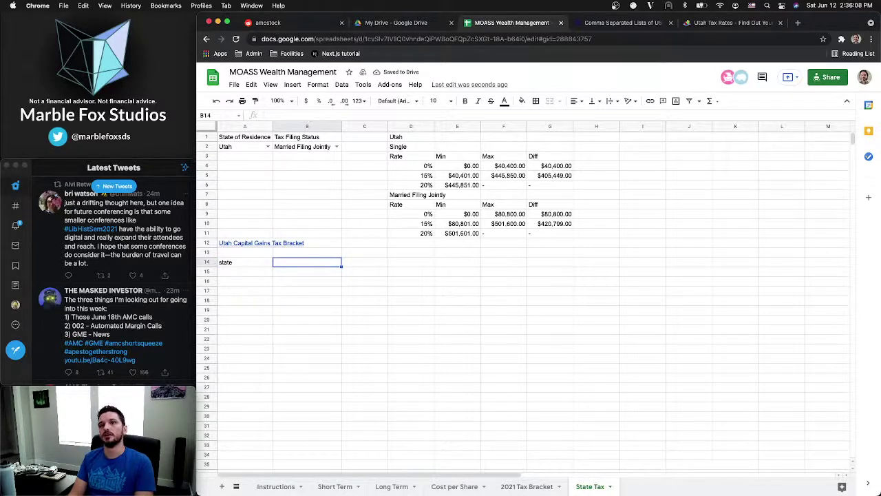
{"action": "type", "text": "tax"}
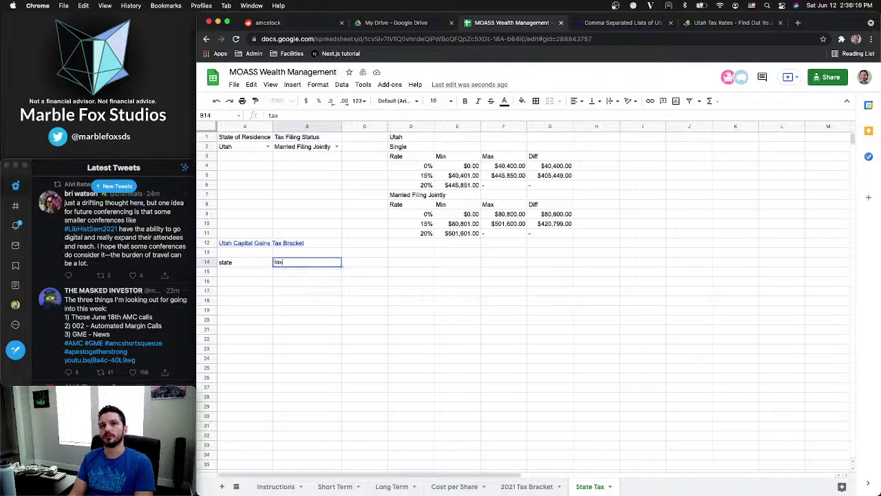
{"action": "type", "text": "_filin"}
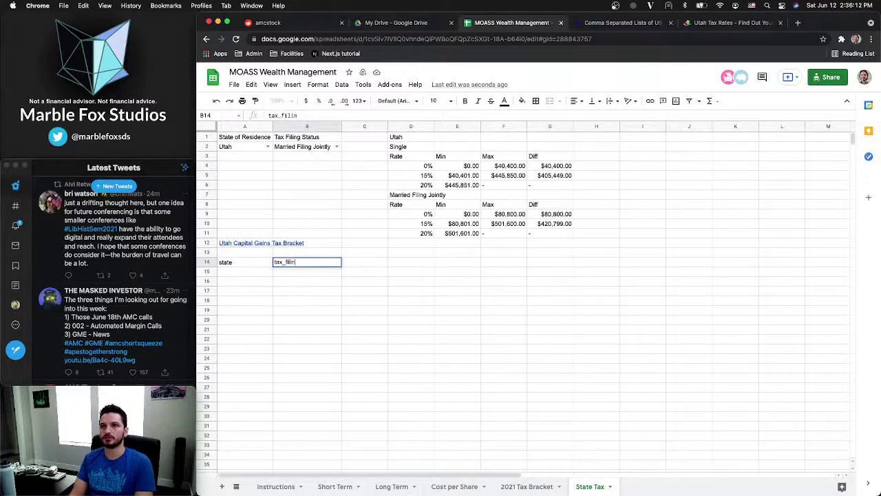
{"action": "key", "text": "BackSpace"}
{"action": "key", "text": "BackSpace"}
{"action": "key", "text": "BackSpace"}
{"action": "key", "text": "BackSpace"}
{"action": "key", "text": "BackSpace"}
{"action": "key", "text": "BackSpace"}
{"action": "type", "text": "Filin"}
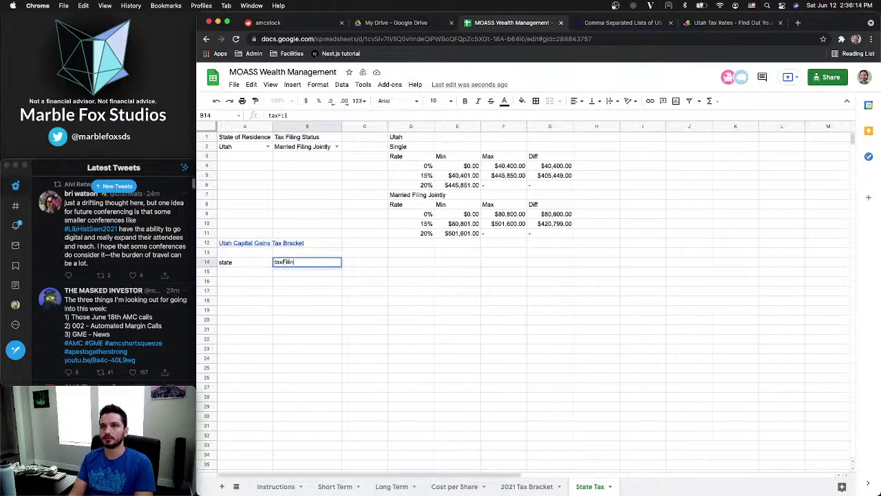
{"action": "type", "text": "gStatus"}
{"action": "key", "text": "Tab"}
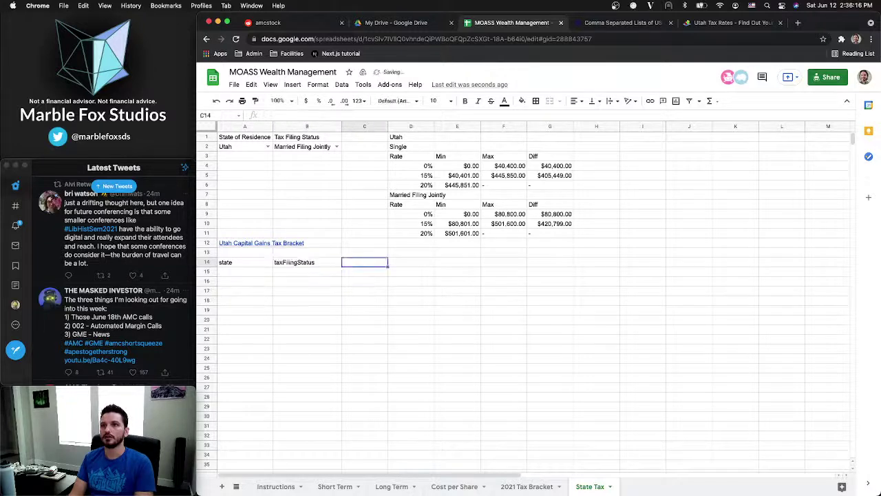
{"action": "type", "text": "rate"}
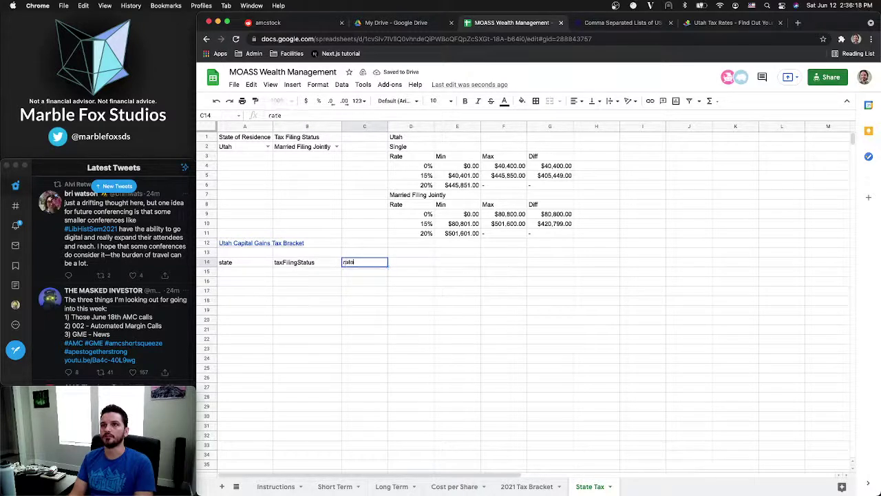
{"action": "key", "text": "Tab"}
{"action": "type", "text": "min"}
{"action": "key", "text": "Tab"}
{"action": "type", "text": "ma"}
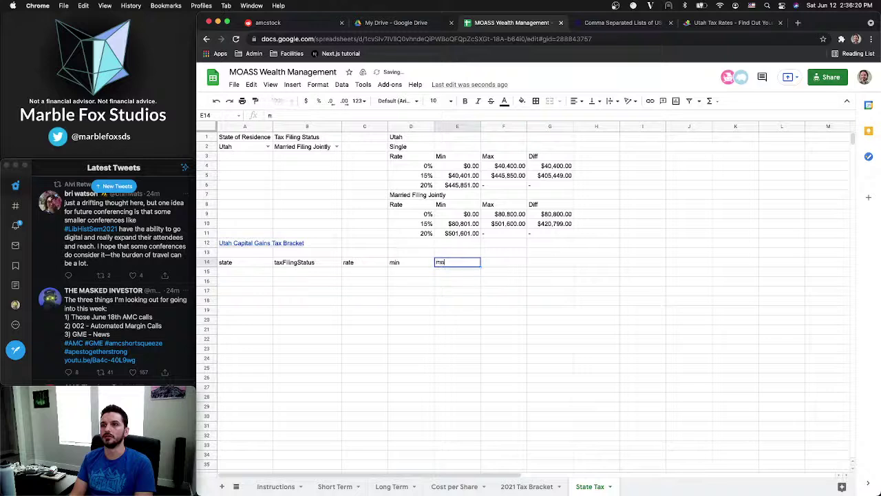
{"action": "type", "text": "x"}
{"action": "key", "text": "Tab"}
{"action": "type", "text": "d"}
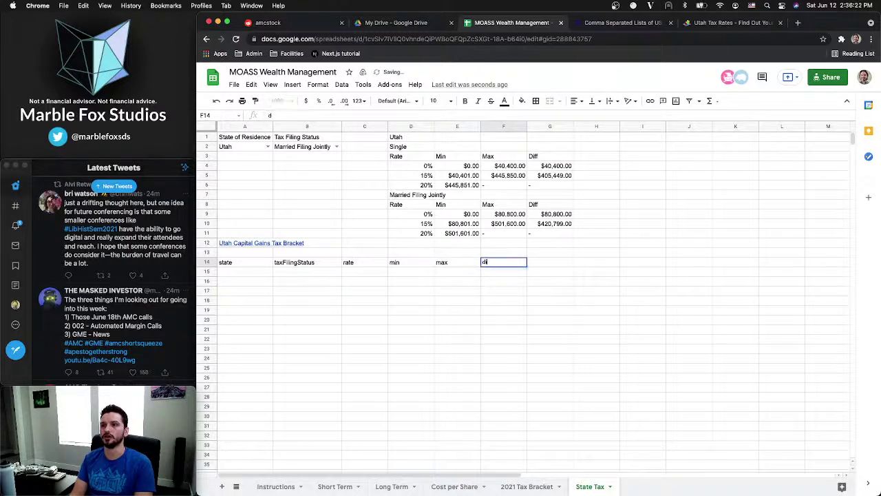
{"action": "key", "text": "Return"}
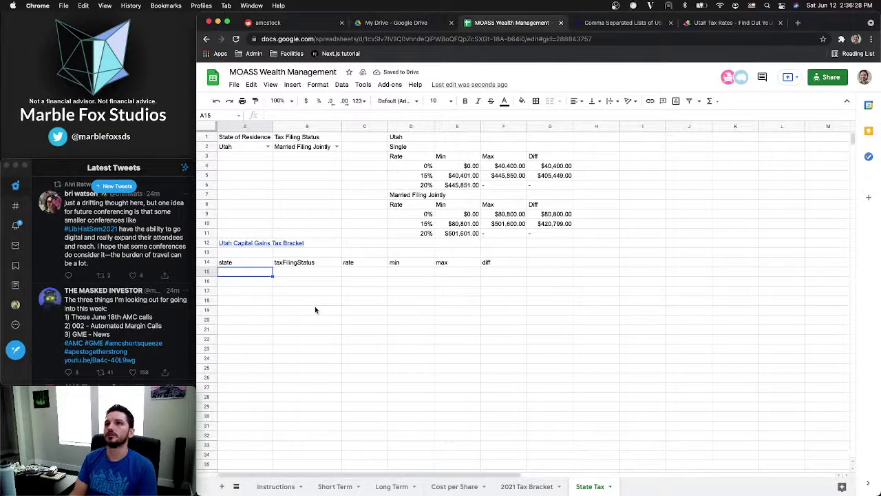
Enter the rates 0, 0.15, 0.2, 0, 0.15, 0.2 down C15:C20
{"action": "left_click_drag", "start_coordinate": [421, 166], "coordinate": [544, 167]}
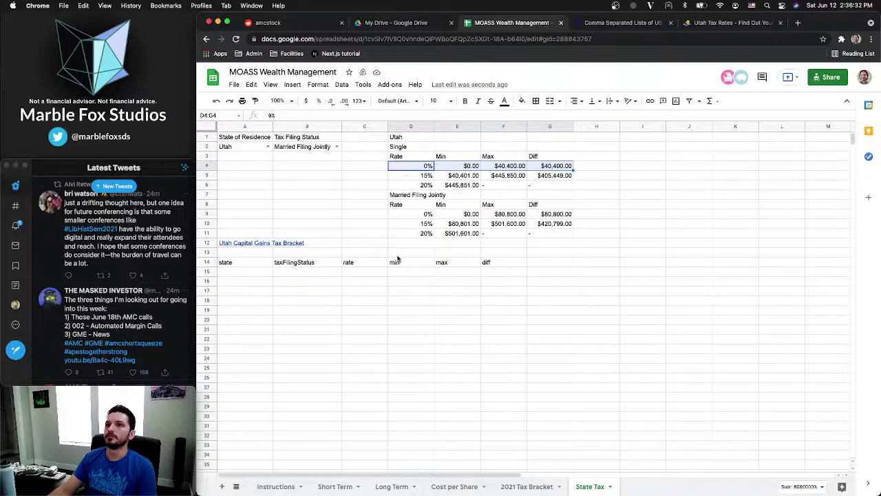
{"action": "left_click", "coordinate": [367, 271]}
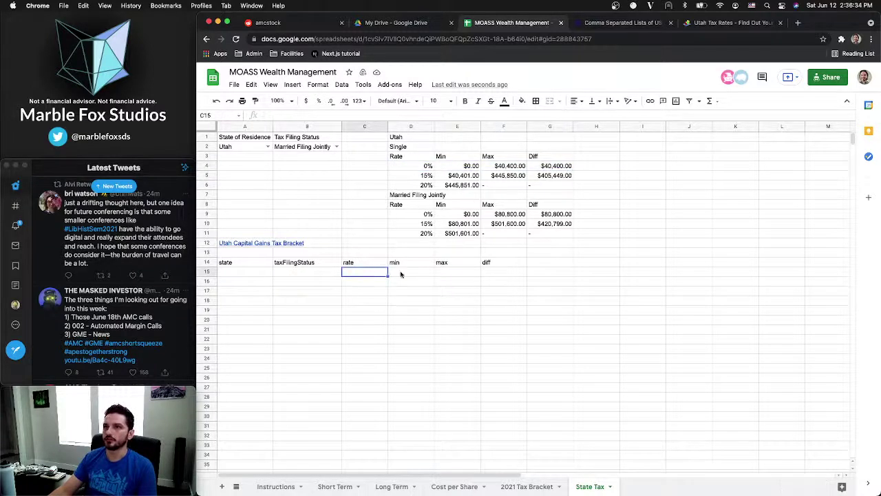
{"action": "left_click", "coordinate": [241, 275]}
{"action": "left_click", "coordinate": [356, 271]}
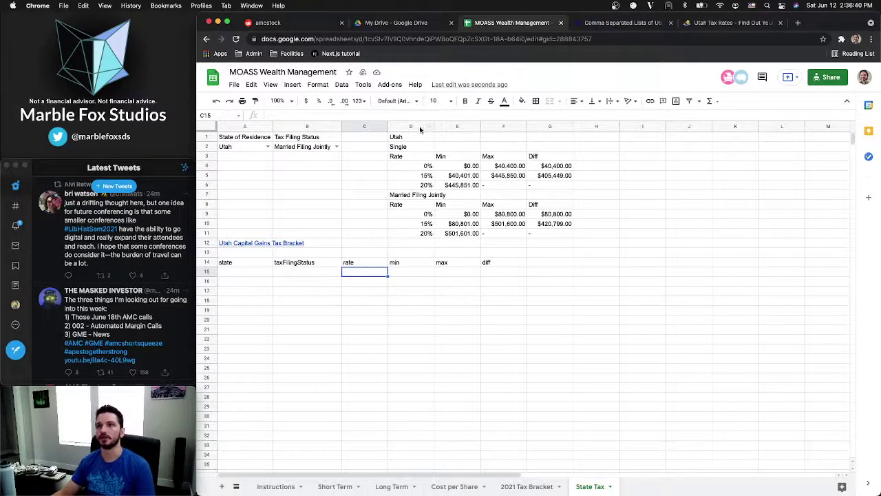
{"action": "left_click", "coordinate": [261, 275]}
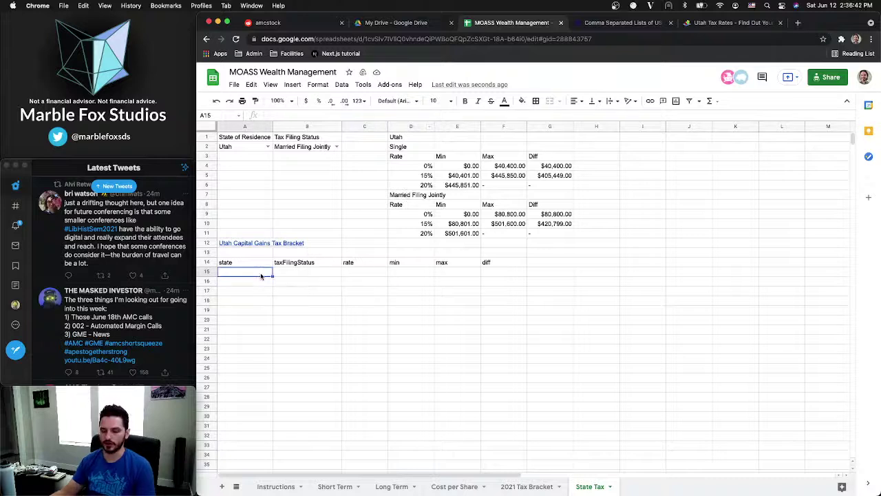
{"action": "left_click", "coordinate": [292, 276]}
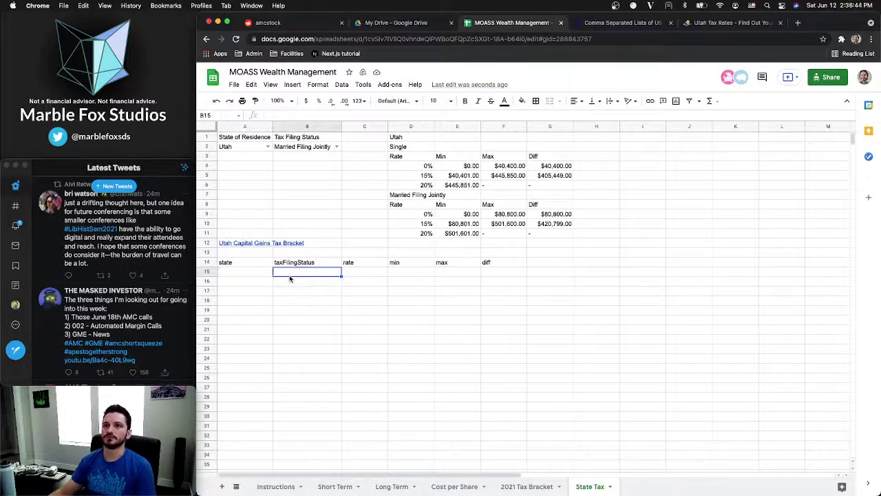
{"action": "left_click", "coordinate": [358, 273]}
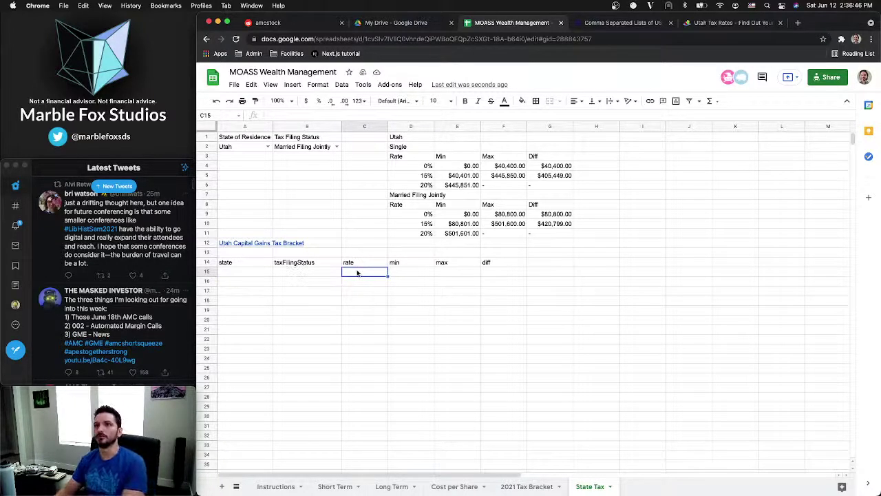
{"action": "type", "text": "0"}
{"action": "key", "text": "Return"}
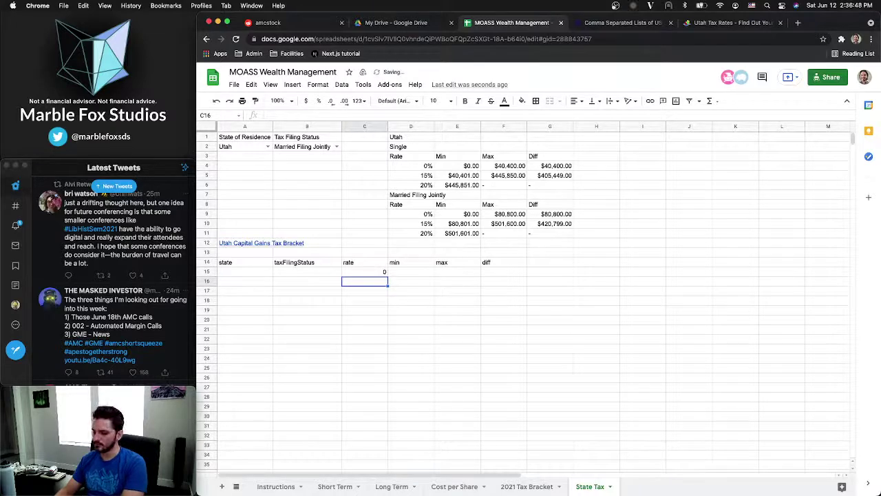
{"action": "type", "text": ".15"}
{"action": "key", "text": "Return"}
{"action": "type", "text": ".2"}
{"action": "key", "text": "Return"}
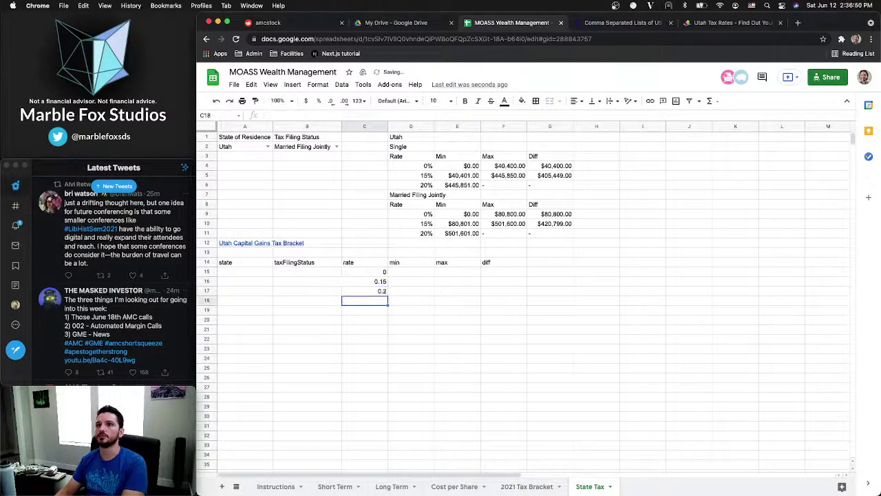
{"action": "type", "text": "0"}
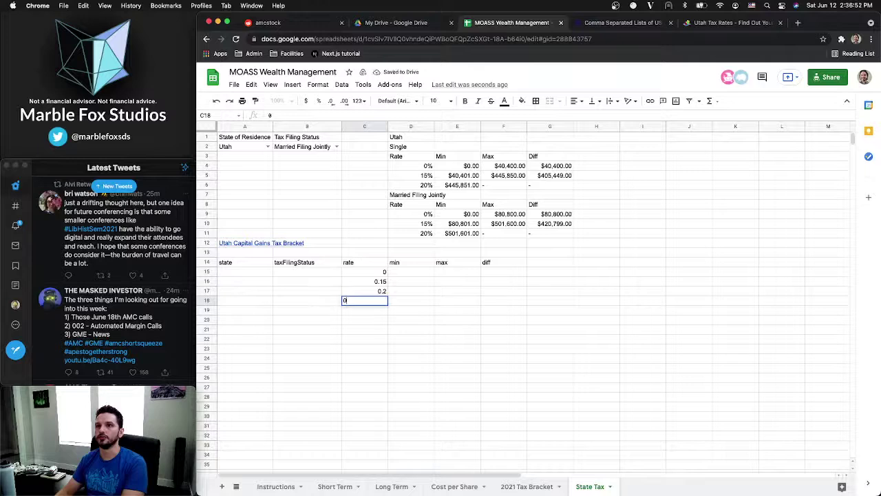
{"action": "key", "text": "Return"}
{"action": "type", "text": ".15"}
{"action": "key", "text": "Return"}
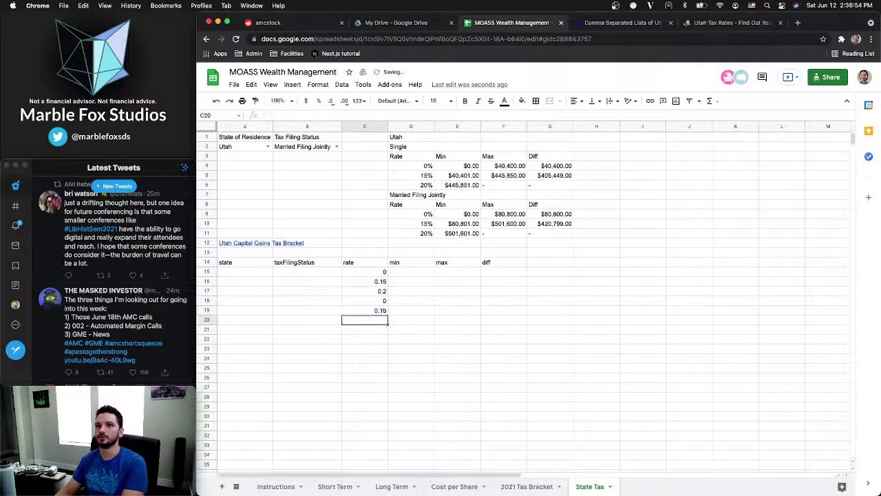
{"action": "type", "text": ".2"}
{"action": "key", "text": "Return"}
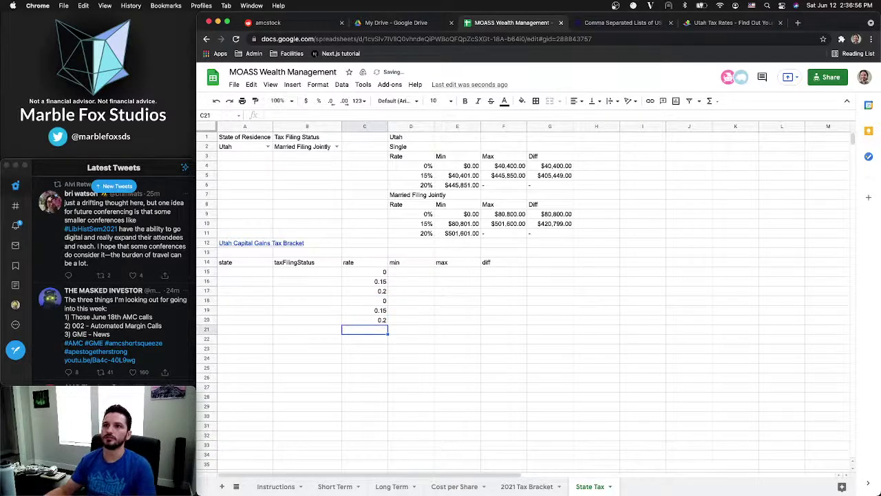
Type lowercase filing statuses into B15:B18, then retype B15 as Single
{"action": "left_click", "coordinate": [299, 276]}
{"action": "type", "text": "si"}
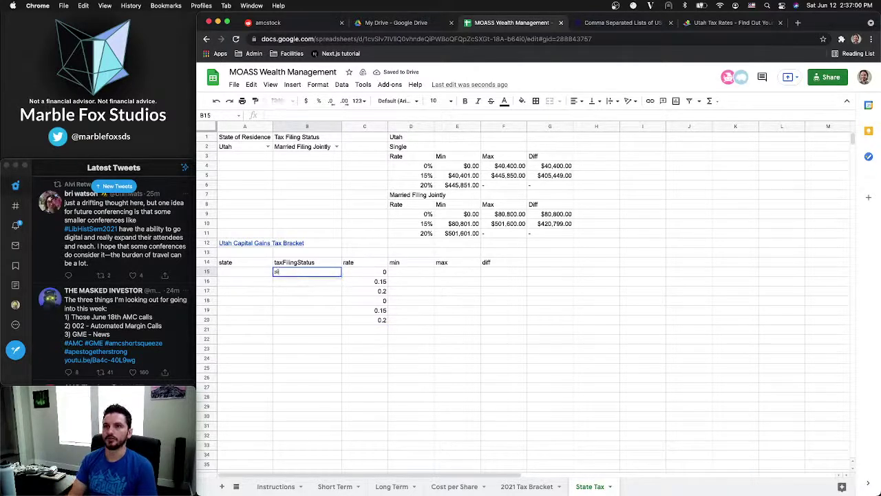
{"action": "type", "text": "ngle"}
{"action": "key", "text": "Return"}
{"action": "type", "text": "single"}
{"action": "key", "text": "Return"}
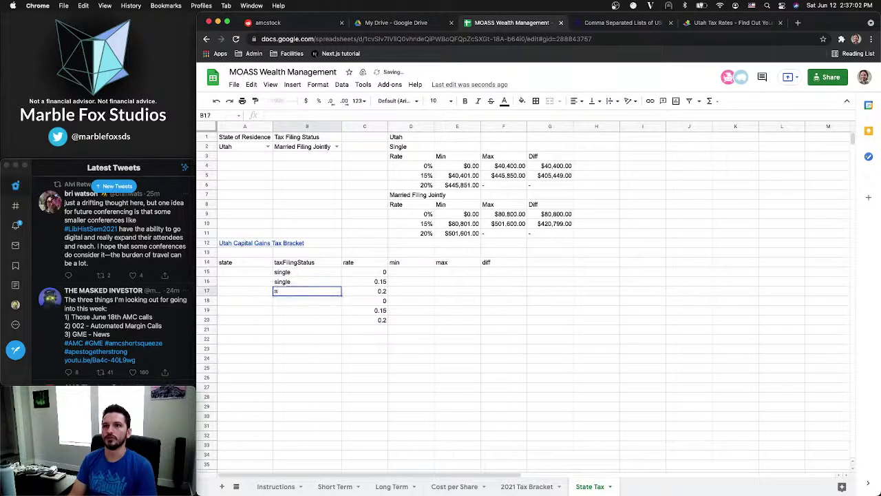
{"action": "type", "text": "single"}
{"action": "key", "text": "Return"}
{"action": "type", "text": "mar"}
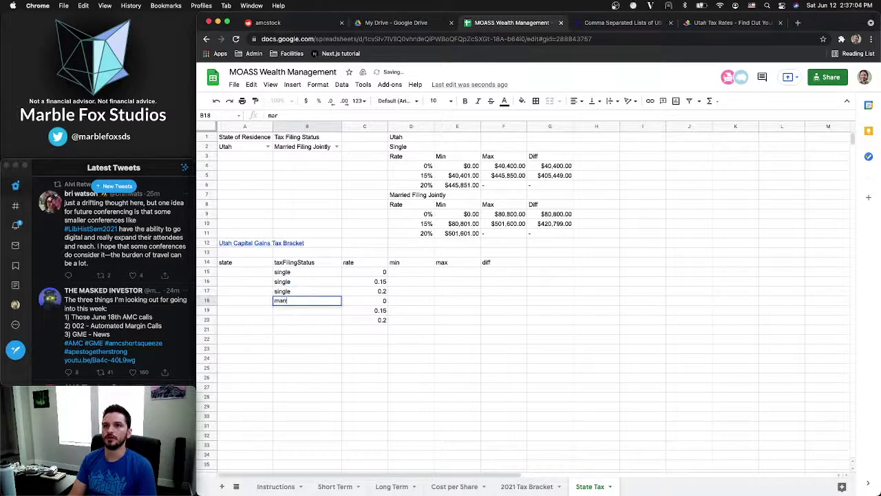
{"action": "type", "text": "ried filing"}
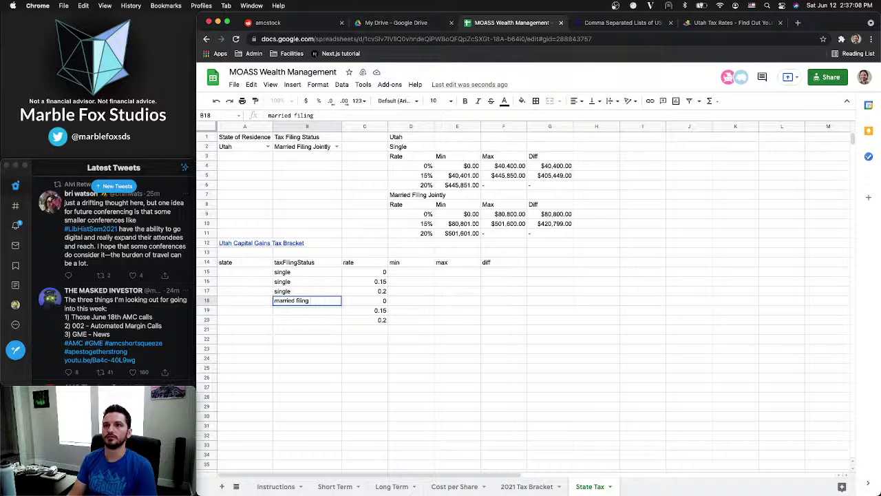
{"action": "left_click", "coordinate": [288, 272]}
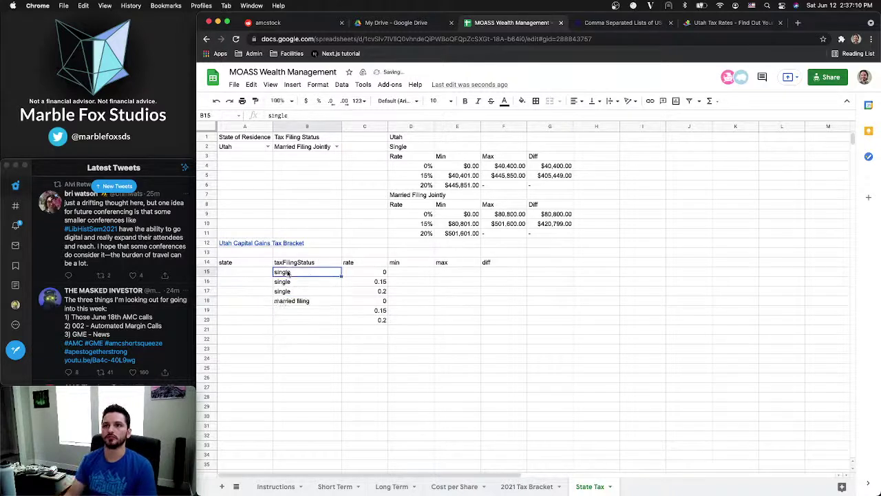
{"action": "type", "text": "Sign"}
{"action": "key", "text": "BackSpace"}
{"action": "key", "text": "BackSpace"}
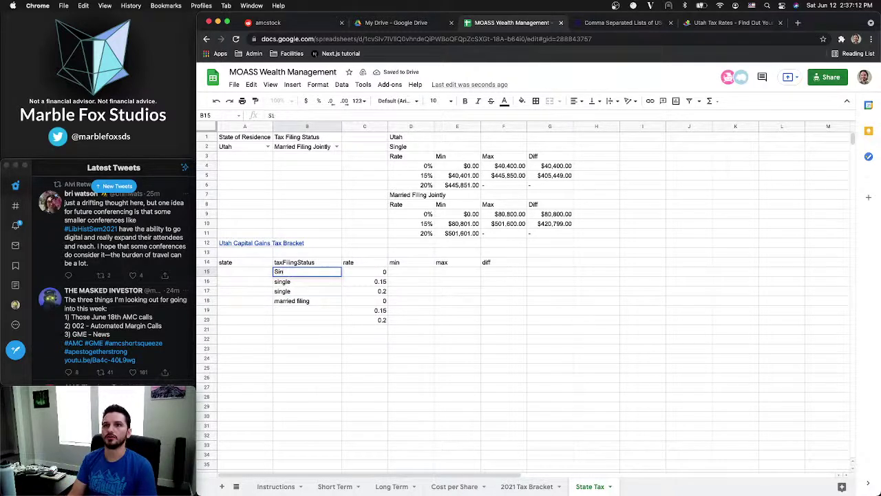
{"action": "type", "text": "ngle"}
Set B16:B17 to Single and fill Married Filing Jointly into B18:B20
{"action": "left_click", "coordinate": [294, 146]}
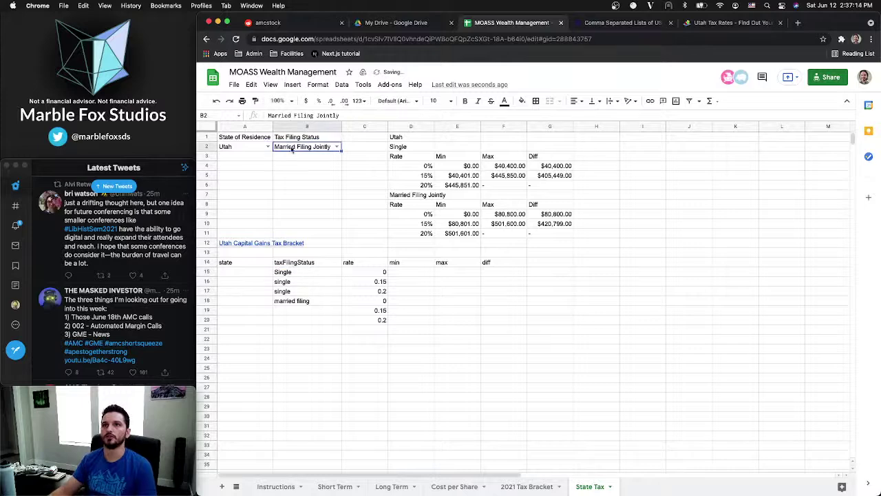
{"action": "left_click", "coordinate": [292, 282]}
{"action": "type", "text": "Single"}
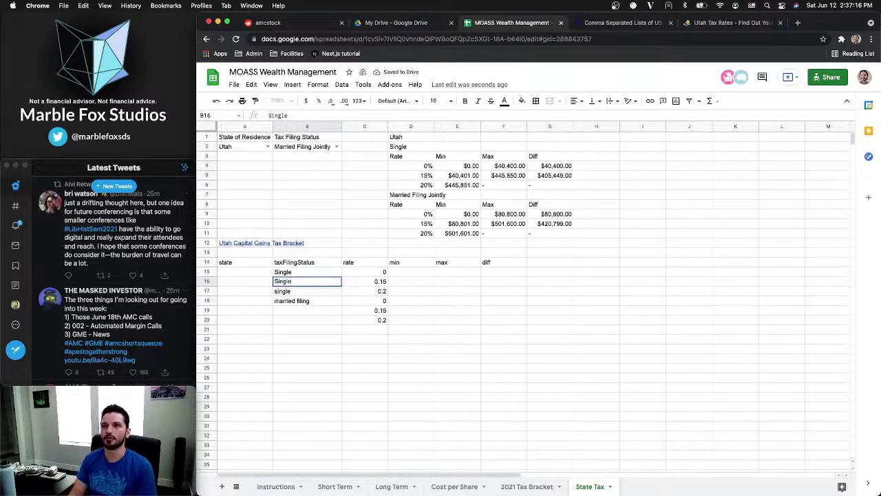
{"action": "key", "text": "Return"}
{"action": "type", "text": "Single"}
{"action": "key", "text": "Return"}
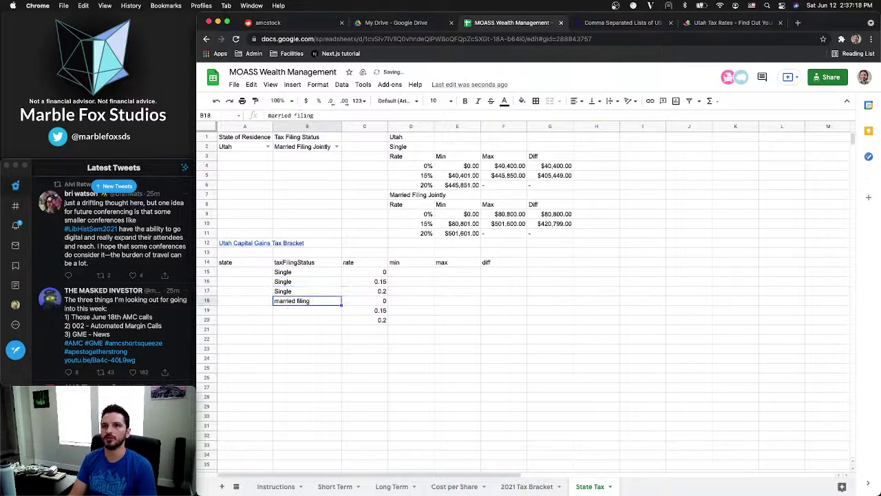
{"action": "type", "text": "Marrie"}
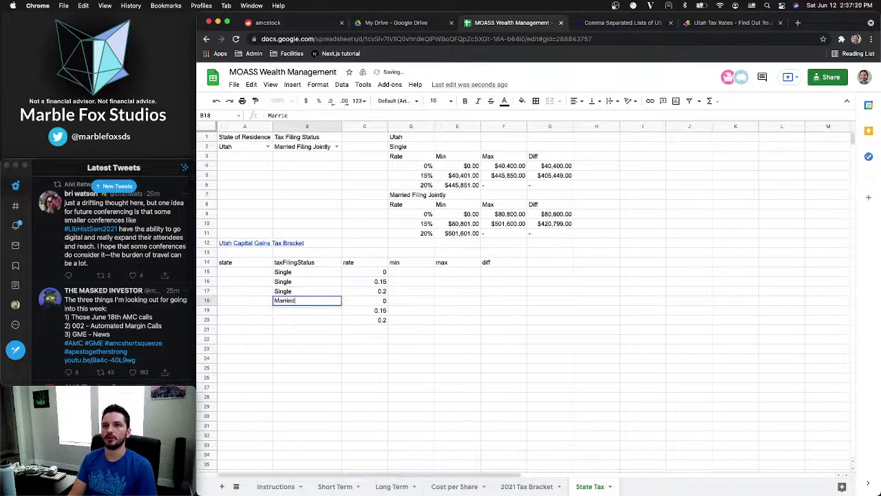
{"action": "type", "text": "d Filing Join"}
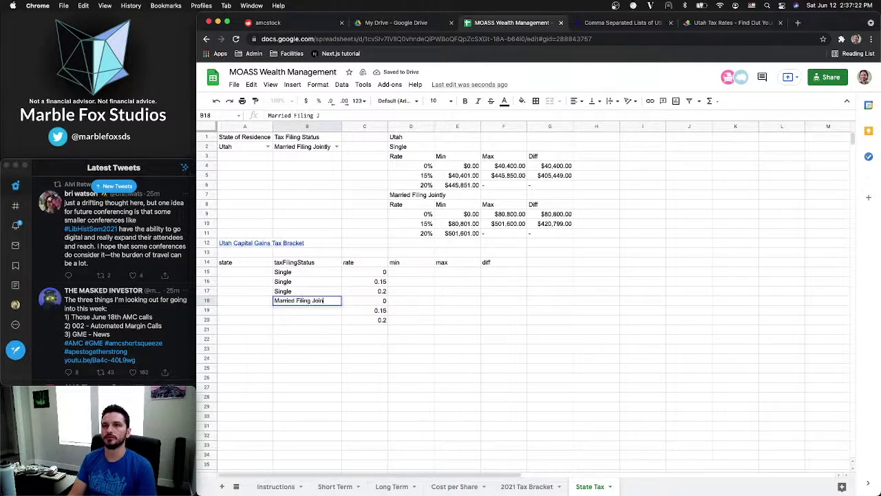
{"action": "type", "text": "tly"}
{"action": "key", "text": "Return"}
{"action": "left_click", "coordinate": [311, 301]}
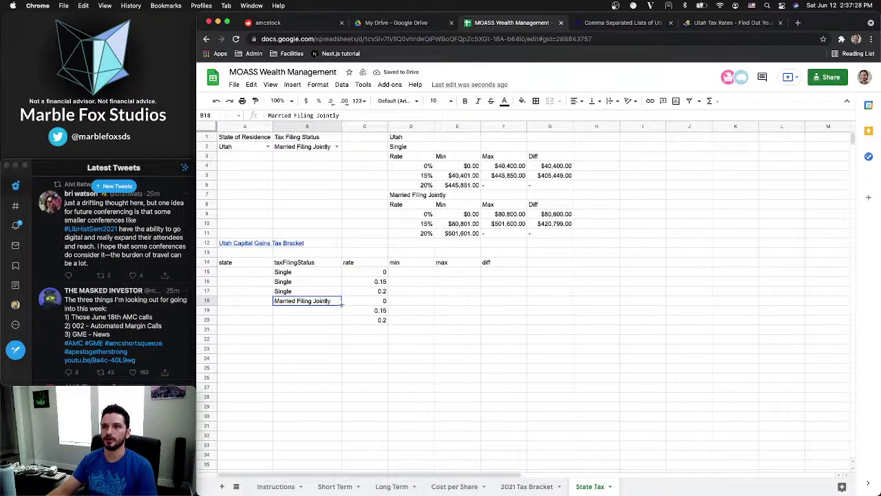
{"action": "left_click_drag", "start_coordinate": [341, 304], "coordinate": [339, 323]}
{"action": "left_click", "coordinate": [332, 322]}
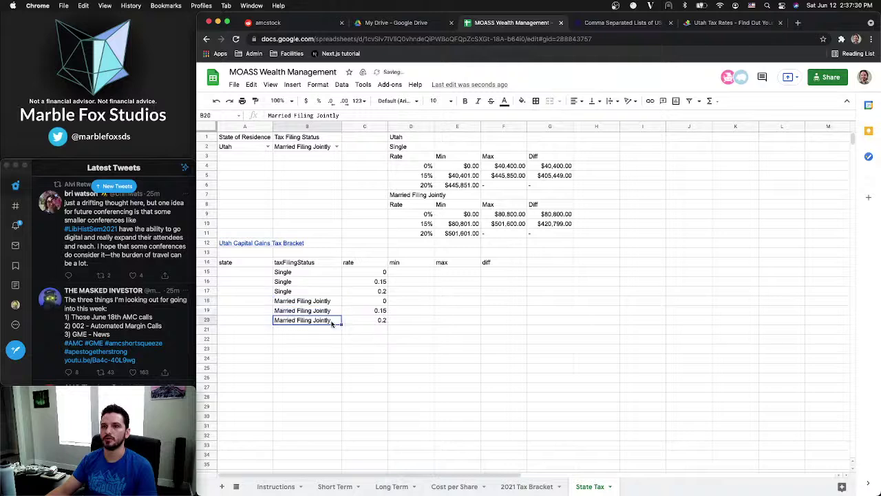
Copy the Single bracket min, max and diff amounts from E4:G6 into D15:F17
{"action": "left_click", "coordinate": [384, 273]}
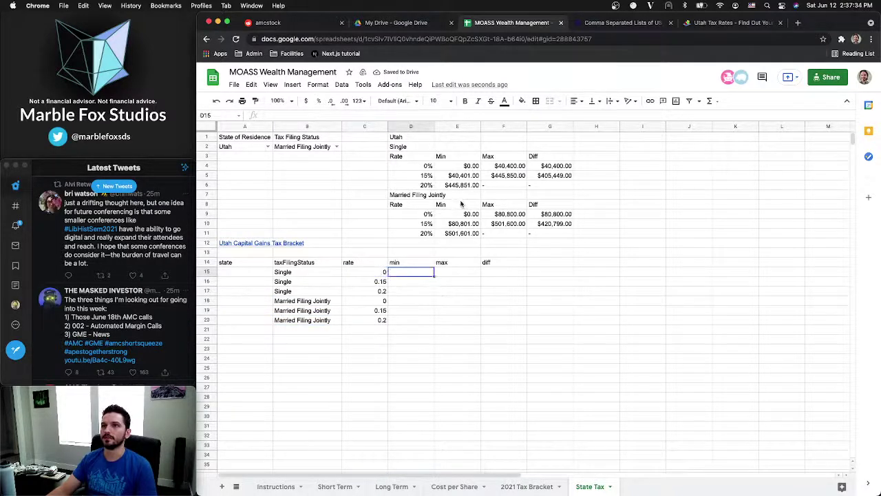
{"action": "left_click", "coordinate": [463, 168]}
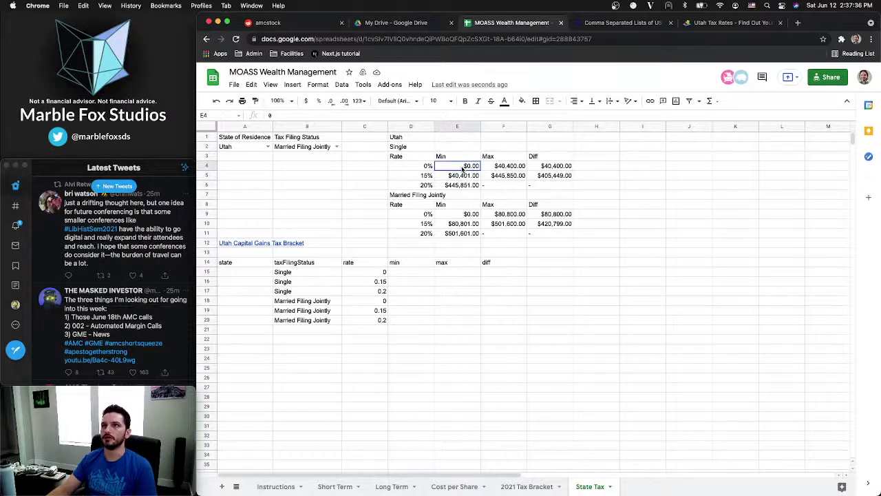
{"action": "left_click_drag", "start_coordinate": [469, 169], "coordinate": [549, 167]}
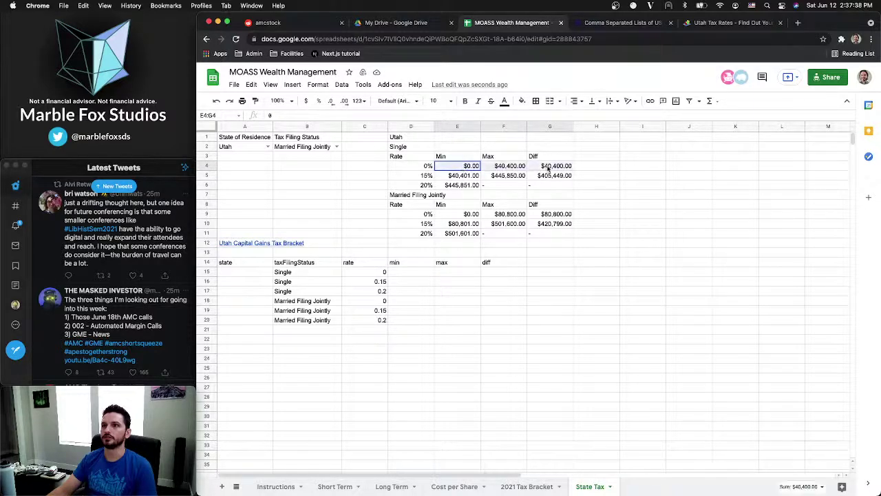
{"action": "key", "text": "ctrl+c"}
{"action": "left_click", "coordinate": [414, 273]}
{"action": "key", "text": "ctrl+v"}
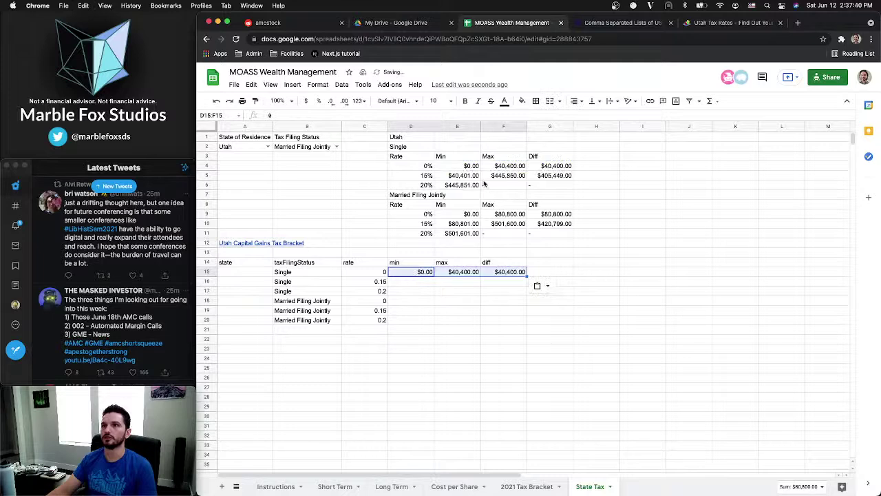
{"action": "left_click_drag", "start_coordinate": [472, 176], "coordinate": [548, 176]}
{"action": "key", "text": "super+c"}
{"action": "left_click", "coordinate": [402, 283]}
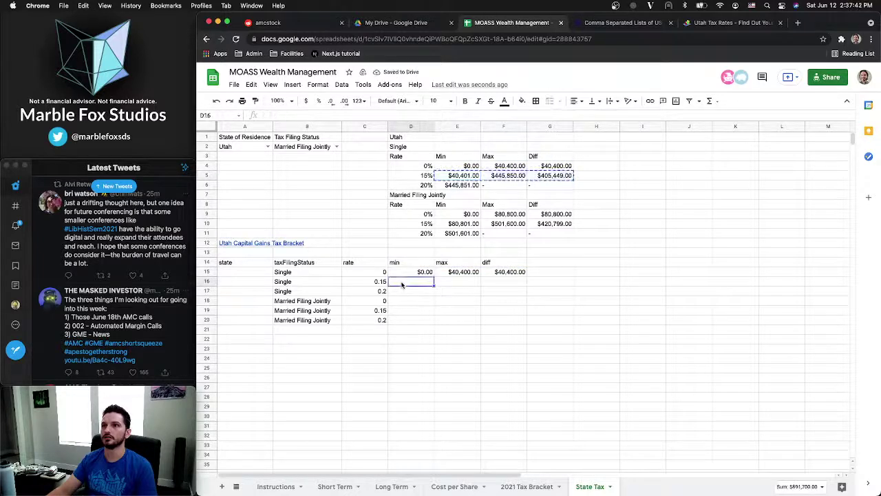
{"action": "key", "text": "super+v"}
{"action": "left_click_drag", "start_coordinate": [466, 186], "coordinate": [547, 186]}
{"action": "key", "text": "super+c"}
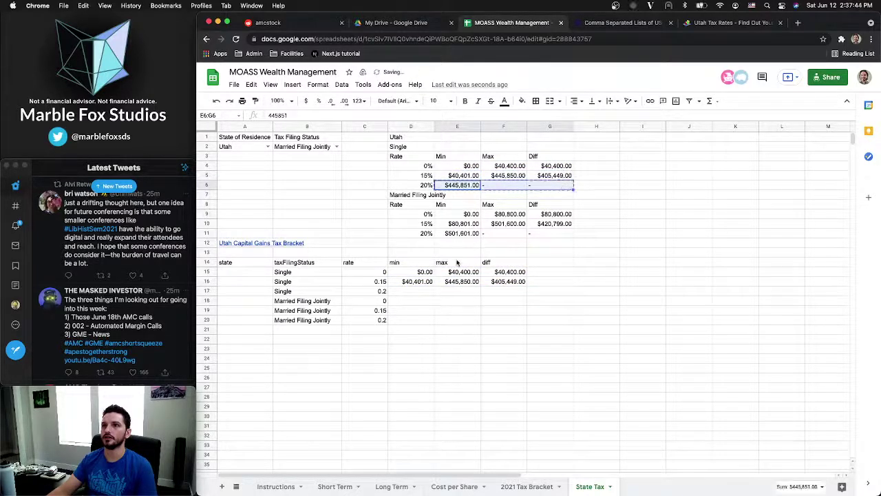
{"action": "left_click", "coordinate": [413, 290]}
{"action": "key", "text": "super+v"}
Copy the Married Filing Jointly bracket amounts from rows 9–11 into rows 18–20
{"action": "left_click_drag", "start_coordinate": [465, 214], "coordinate": [547, 214]}
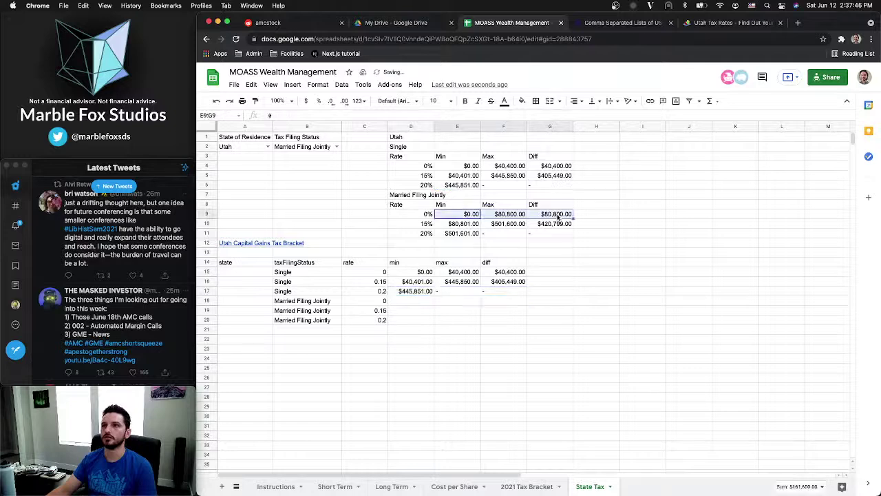
{"action": "key", "text": "super+c"}
{"action": "left_click", "coordinate": [421, 301]}
{"action": "key", "text": "super+v"}
{"action": "left_click_drag", "start_coordinate": [465, 223], "coordinate": [548, 224]}
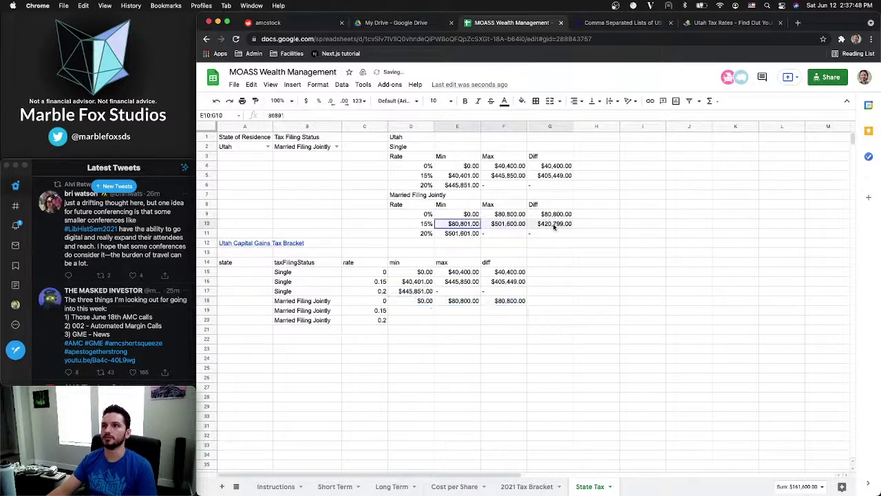
{"action": "key", "text": "super+c"}
{"action": "left_click", "coordinate": [414, 311]}
{"action": "key", "text": "super+v"}
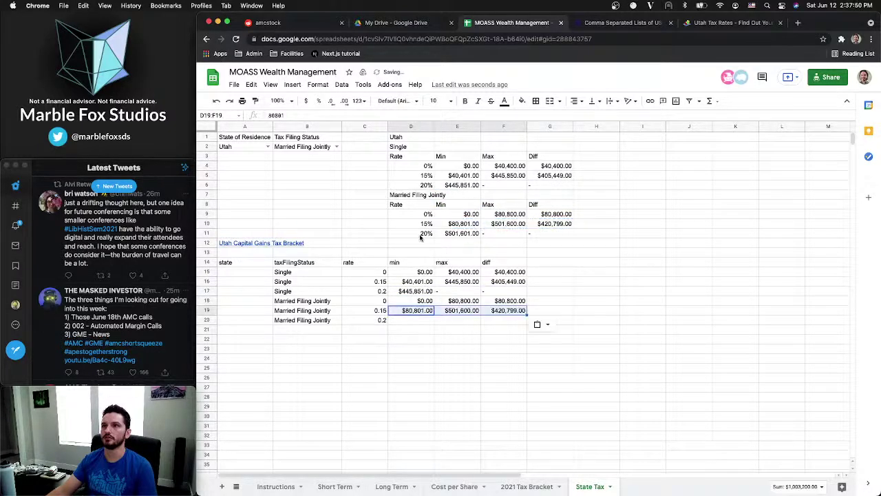
{"action": "left_click_drag", "start_coordinate": [421, 237], "coordinate": [561, 235]}
{"action": "key", "text": "super+c"}
{"action": "left_click", "coordinate": [410, 325]}
{"action": "key", "text": "super+v"}
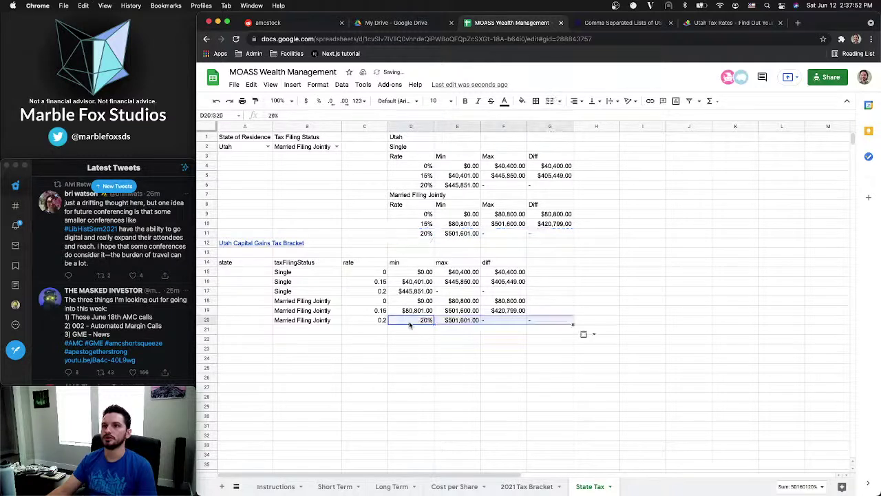
{"action": "left_click", "coordinate": [402, 340]}
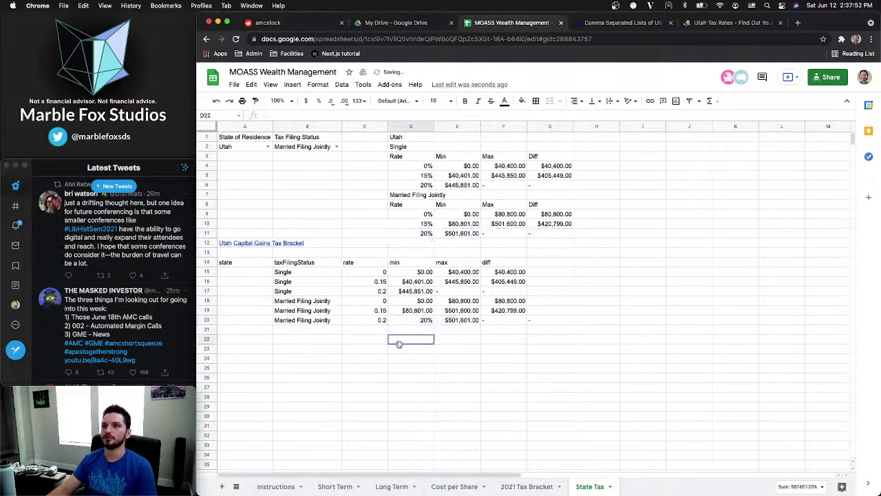
Enter Utah in the state column A15:A20 of the capital gains table
{"action": "left_click", "coordinate": [233, 272]}
{"action": "type", "text": "Utah"}
{"action": "key", "text": "Return"}
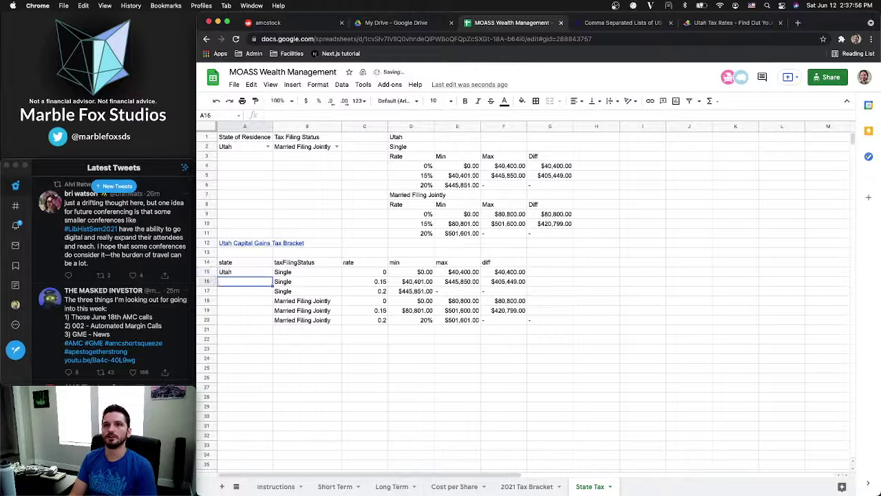
{"action": "type", "text": "Utah"}
{"action": "key", "text": "Return"}
{"action": "type", "text": "Utah"}
{"action": "key", "text": "Return"}
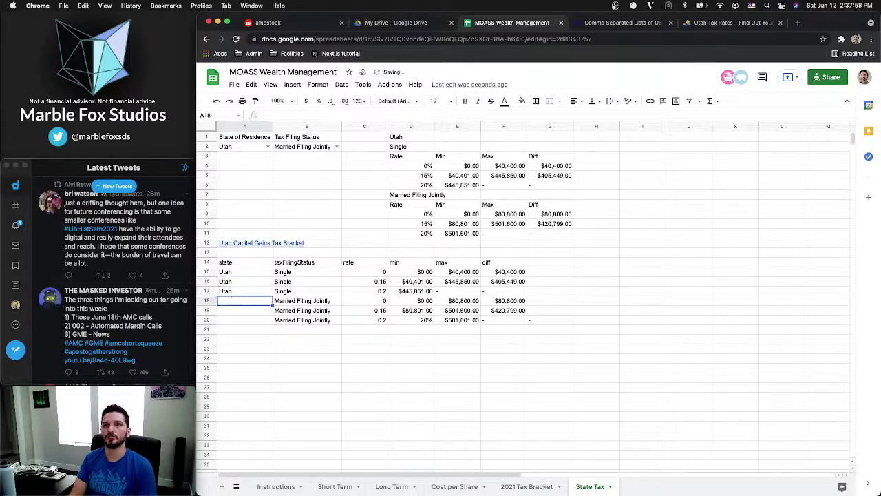
{"action": "left_click", "coordinate": [242, 291]}
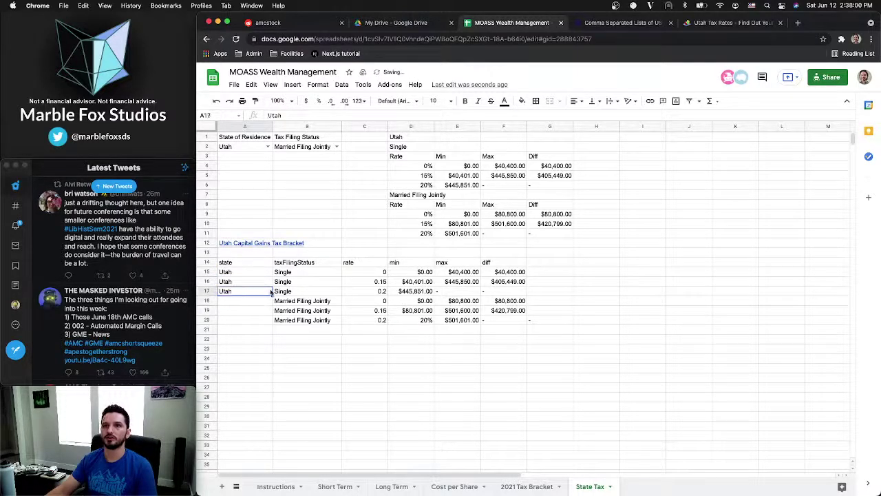
{"action": "left_click_drag", "start_coordinate": [268, 296], "coordinate": [272, 320]}
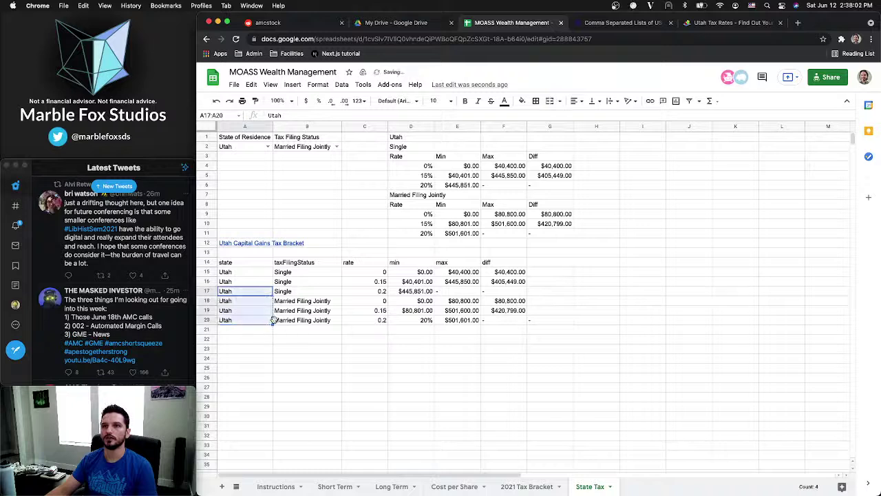
{"action": "left_click", "coordinate": [325, 345]}
Copy the Single 0%, 15% and 20% bracket amounts from E4:G6 into rows 15–17
{"action": "left_click", "coordinate": [461, 331]}
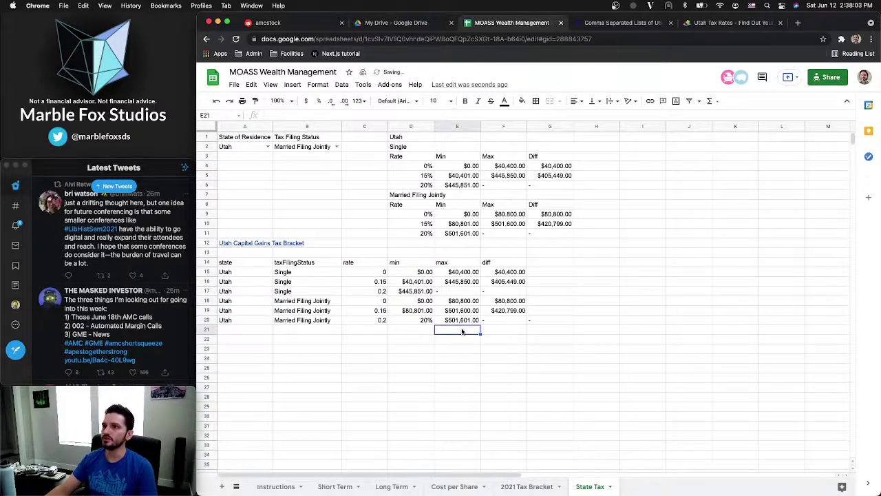
{"action": "left_click", "coordinate": [548, 324]}
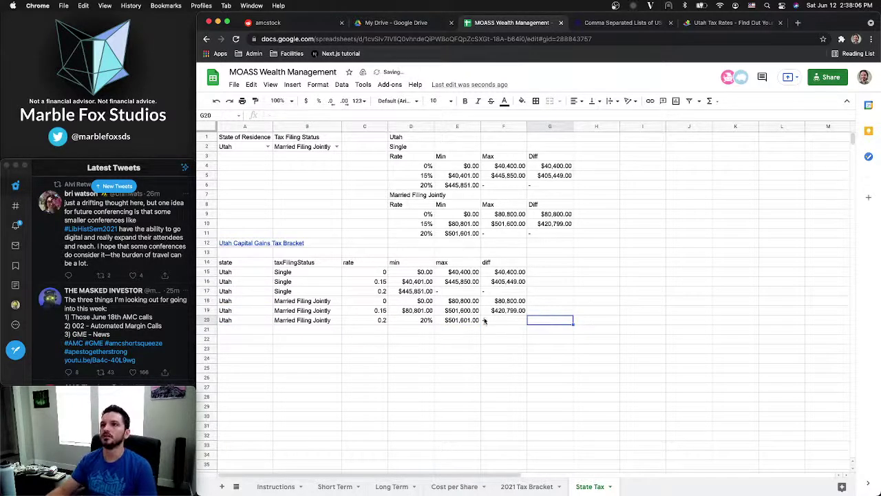
{"action": "left_click_drag", "start_coordinate": [455, 167], "coordinate": [551, 167]}
{"action": "key", "text": "super+c"}
{"action": "left_click", "coordinate": [418, 273]}
{"action": "key", "text": "super+v"}
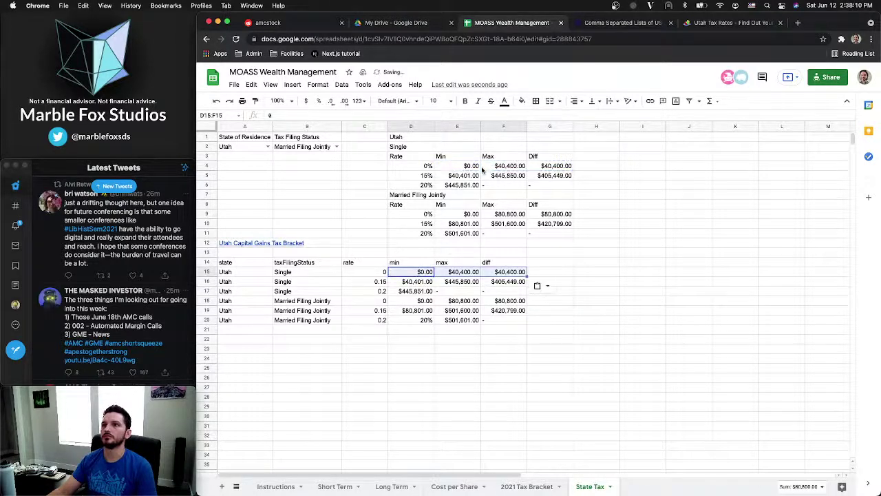
{"action": "left_click_drag", "start_coordinate": [463, 176], "coordinate": [539, 177]}
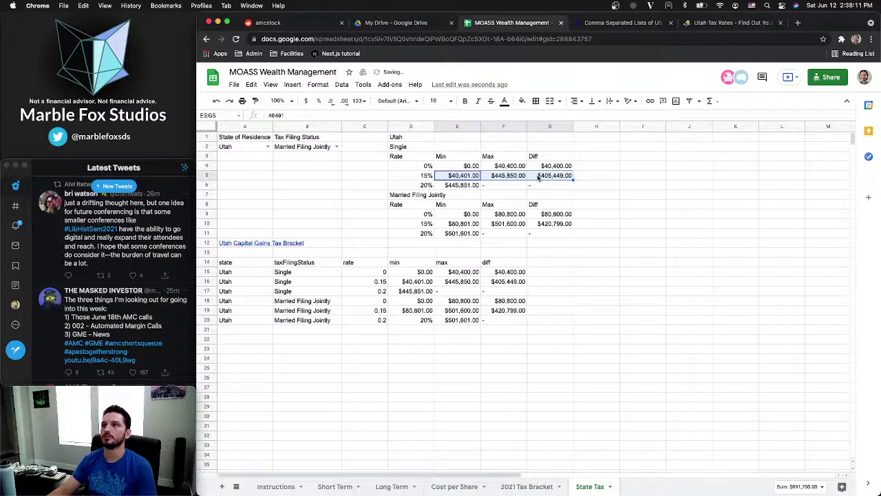
{"action": "key", "text": "super+c"}
{"action": "left_click", "coordinate": [415, 282]}
{"action": "key", "text": "super+v"}
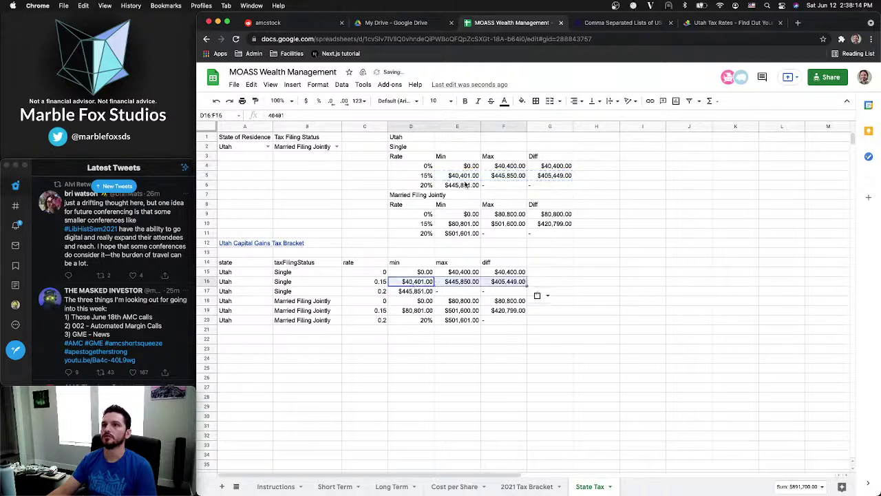
{"action": "left_click_drag", "start_coordinate": [465, 185], "coordinate": [544, 185]}
{"action": "key", "text": "super+c"}
{"action": "left_click", "coordinate": [417, 291]}
{"action": "key", "text": "super+v"}
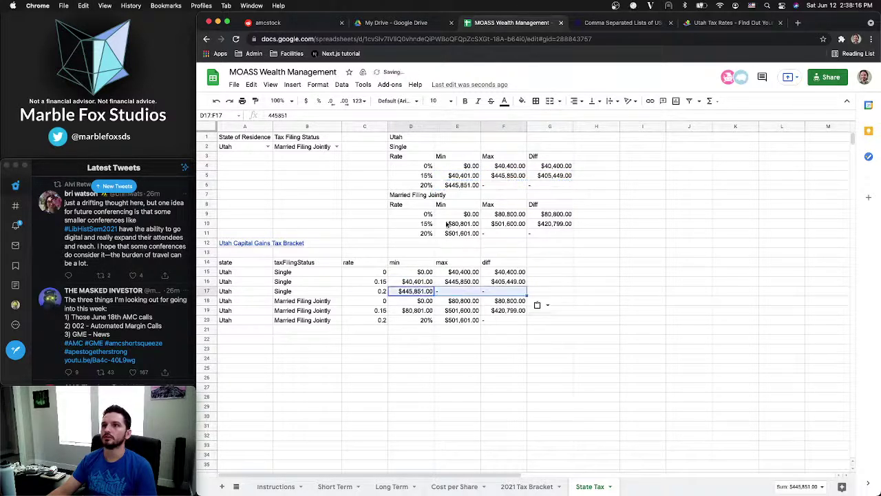
Copy the Married Filing Jointly 0%, 15% and 20% bracket amounts from E9:G11 into rows 18–20
{"action": "left_click_drag", "start_coordinate": [447, 214], "coordinate": [544, 214]}
{"action": "key", "text": "super+c"}
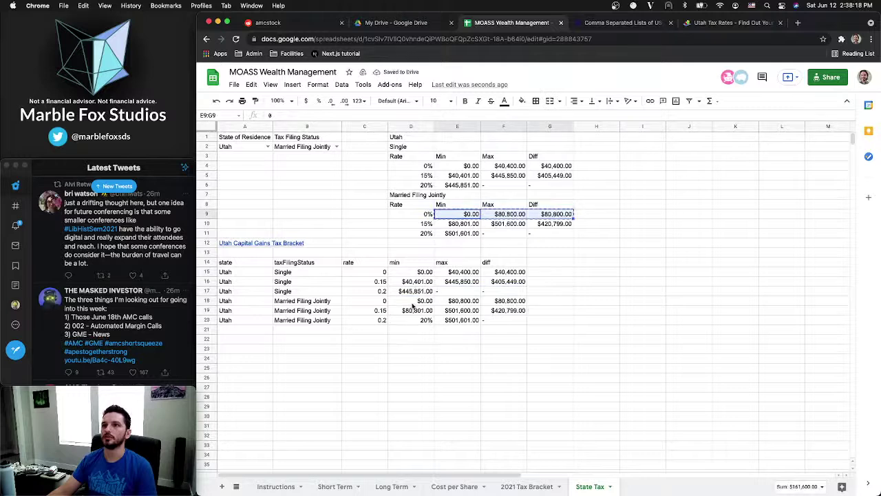
{"action": "left_click", "coordinate": [413, 303]}
{"action": "key", "text": "super+v"}
{"action": "left_click_drag", "start_coordinate": [460, 234], "coordinate": [551, 234]}
{"action": "left_click_drag", "start_coordinate": [466, 224], "coordinate": [556, 228]}
{"action": "key", "text": "super+c"}
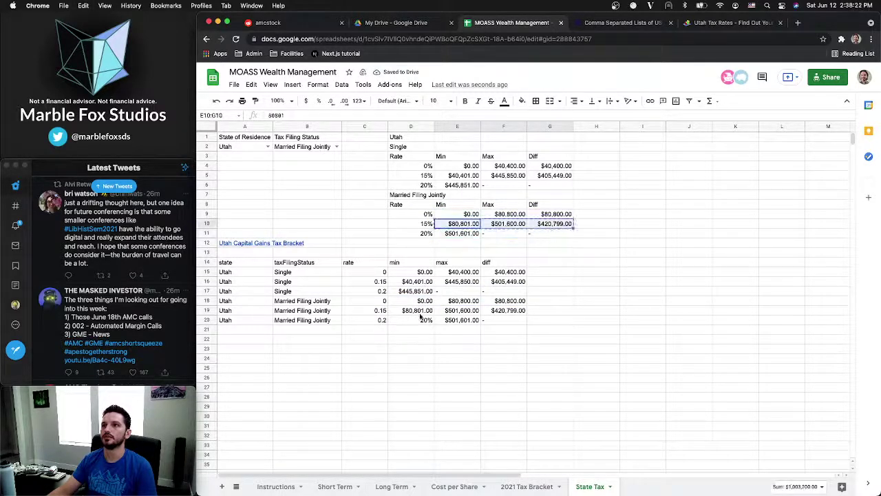
{"action": "left_click", "coordinate": [416, 311]}
{"action": "key", "text": "super+v"}
{"action": "left_click_drag", "start_coordinate": [463, 234], "coordinate": [551, 234]}
{"action": "key", "text": "super+c"}
{"action": "left_click", "coordinate": [412, 323]}
{"action": "key", "text": "super+v"}
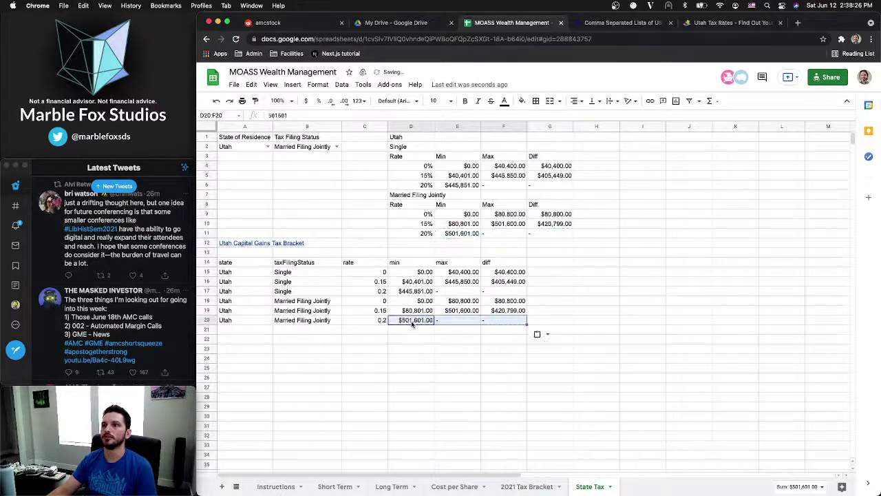
{"action": "left_click", "coordinate": [428, 349]}
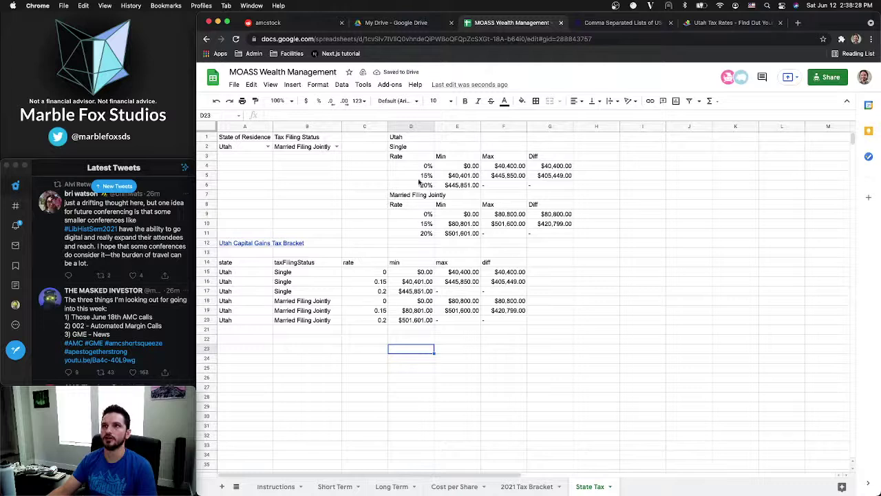
{"action": "left_click_drag", "start_coordinate": [408, 137], "coordinate": [570, 236]}
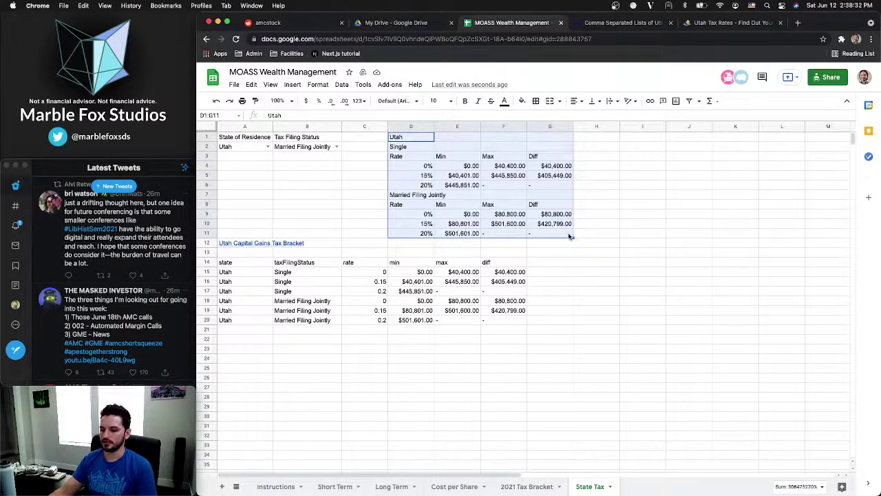
Clear the old Utah bracket block D1:G11 and copy the capital gains table A14:F20
{"action": "key", "text": "Delete"}
{"action": "left_click", "coordinate": [425, 253]}
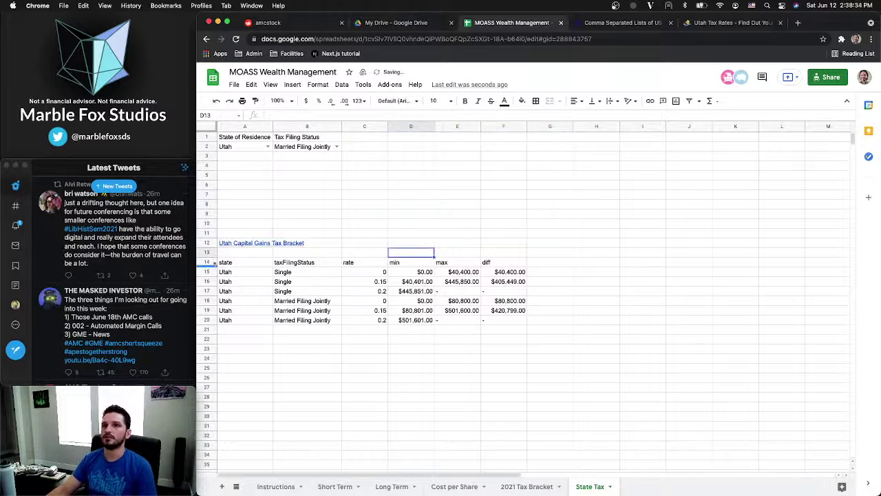
{"action": "left_click_drag", "start_coordinate": [220, 262], "coordinate": [528, 324]}
{"action": "left_click", "coordinate": [487, 355]}
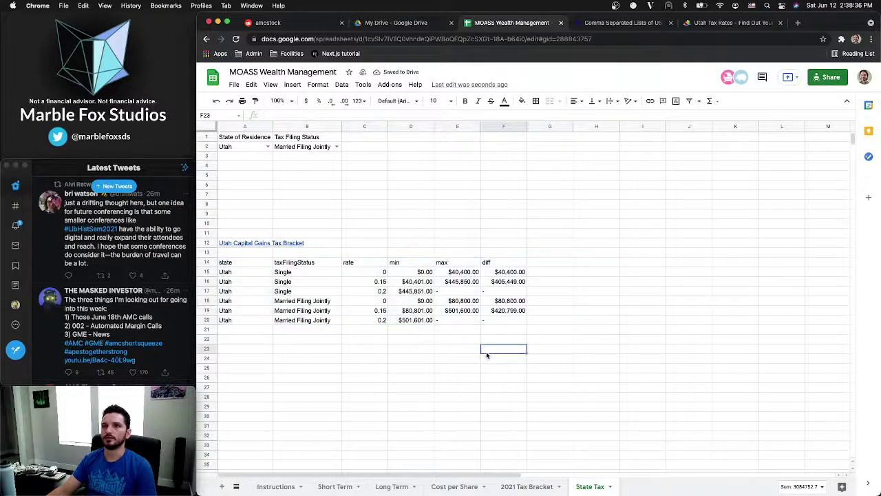
{"action": "left_click_drag", "start_coordinate": [246, 261], "coordinate": [507, 320]}
{"action": "key", "text": "ctrl+c"}
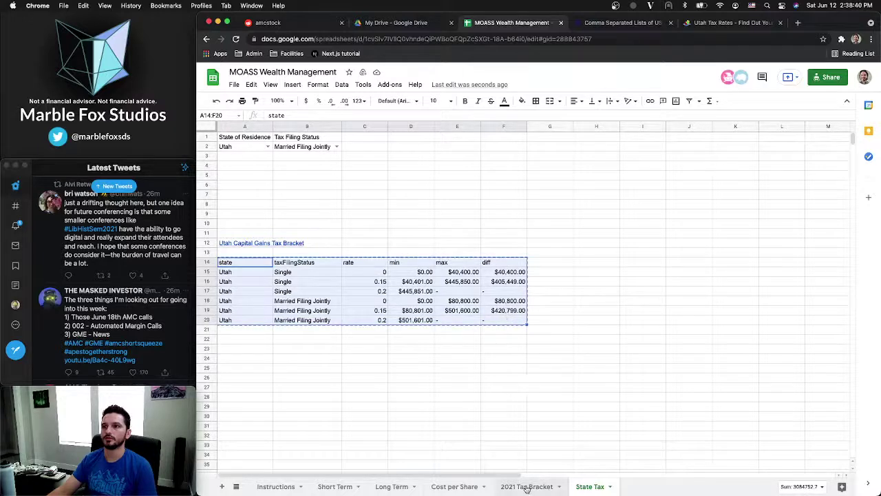
Insert a new blank sheet and begin typing 'State Tax' as its tab name
{"action": "left_click", "coordinate": [222, 487]}
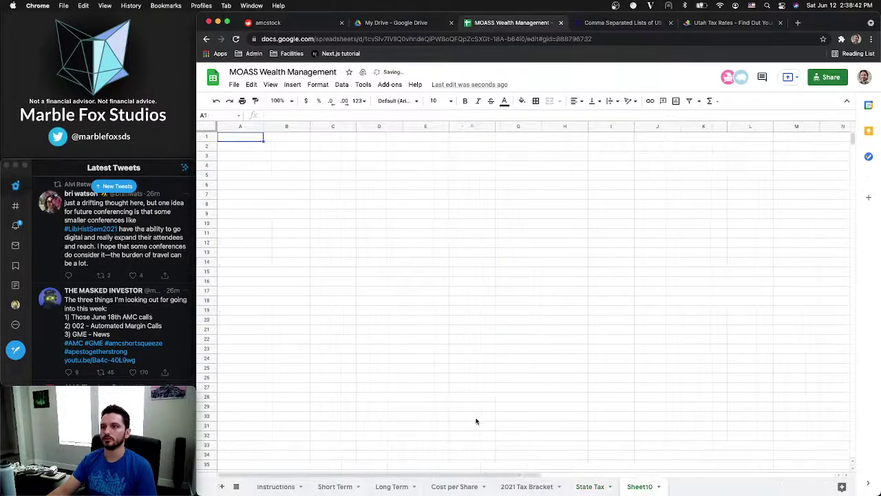
{"action": "right_click", "coordinate": [641, 487]}
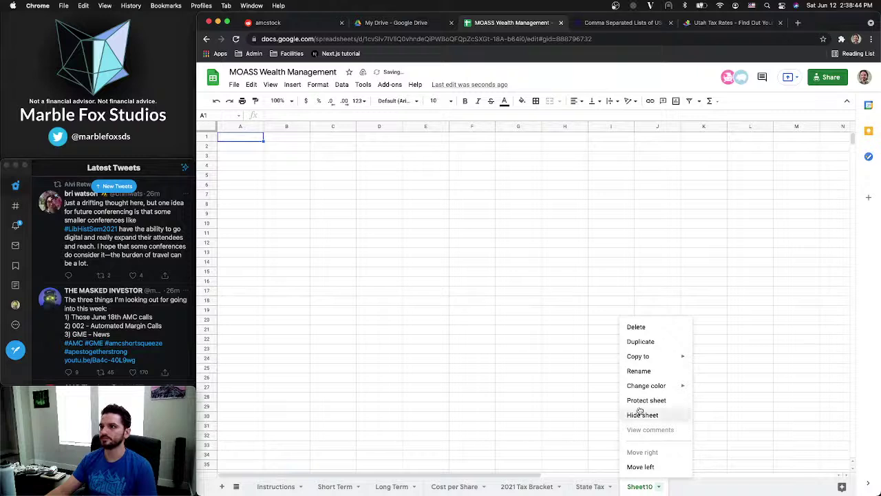
{"action": "left_click", "coordinate": [639, 372]}
{"action": "type", "text": "sta"}
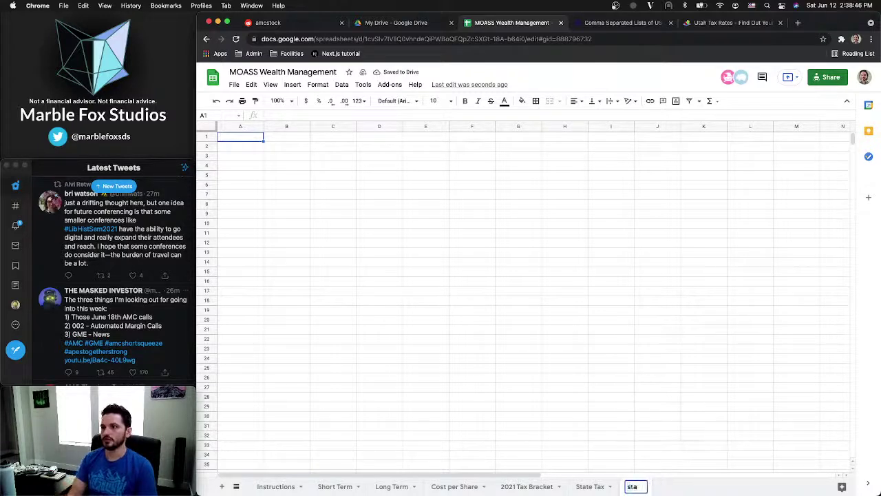
{"action": "type", "text": "te"}
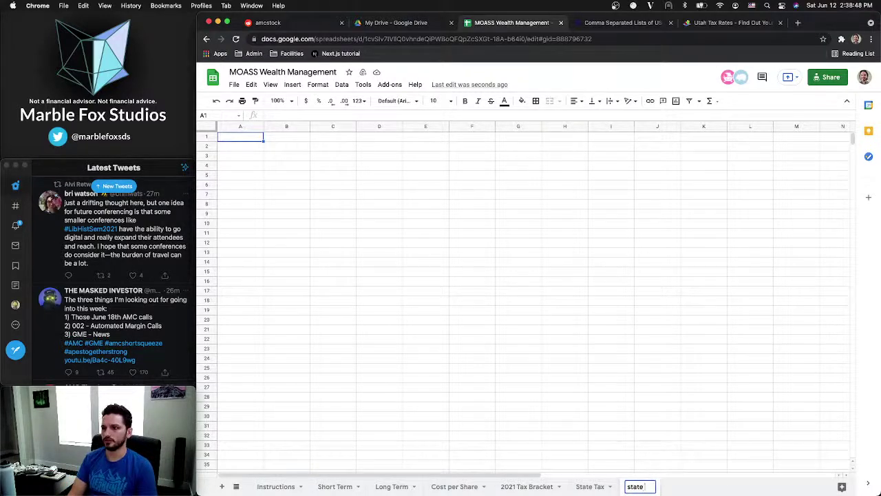
{"action": "type", "text": " tax brac"}
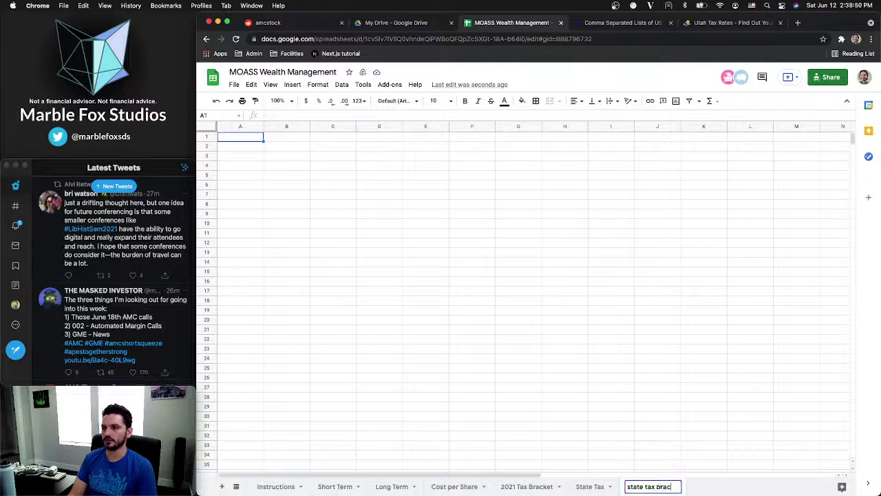
{"action": "key", "text": "BackSpace"}
{"action": "key", "text": "BackSpace"}
{"action": "key", "text": "BackSpace"}
{"action": "key", "text": "BackSpace"}
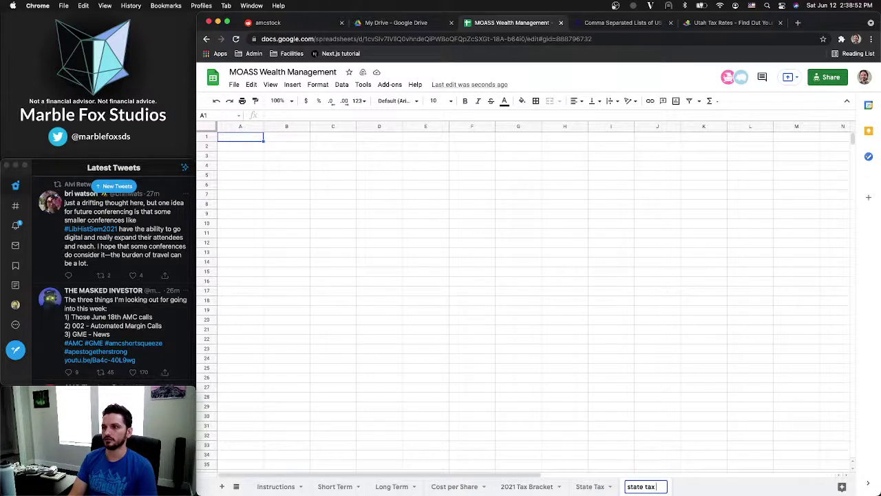
{"action": "key", "text": "BackSpace"}
{"action": "key", "text": "BackSpace"}
{"action": "key", "text": "BackSpace"}
{"action": "key", "text": "BackSpace"}
{"action": "key", "text": "BackSpace"}
{"action": "key", "text": "BackSpace"}
{"action": "key", "text": "BackSpace"}
{"action": "key", "text": "BackSpace"}
{"action": "key", "text": "BackSpace"}
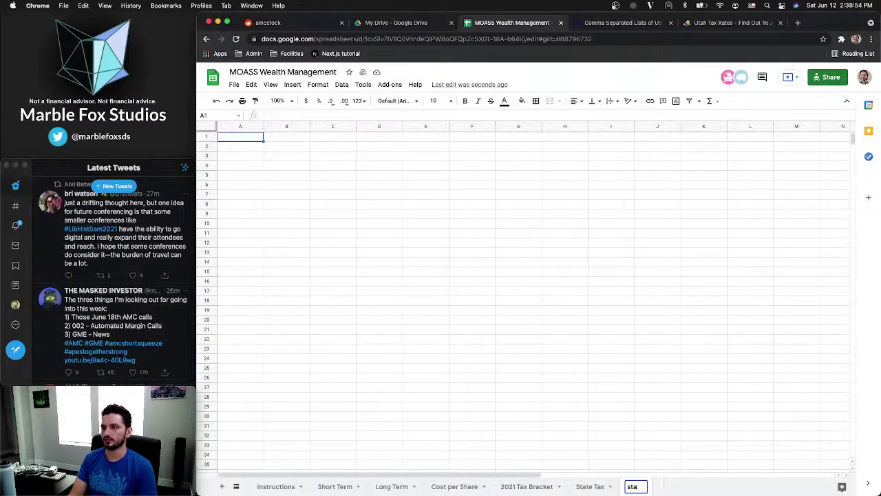
{"action": "type", "text": "State Ta"}
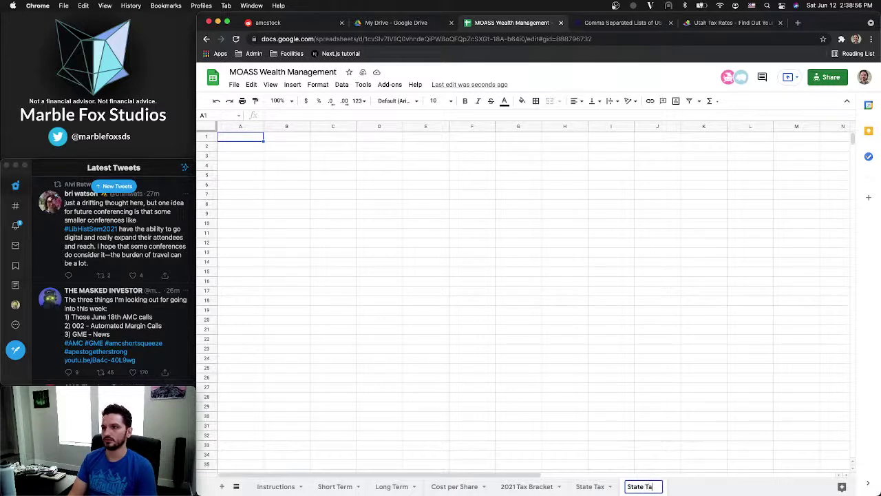
{"action": "type", "text": "x Bra"}
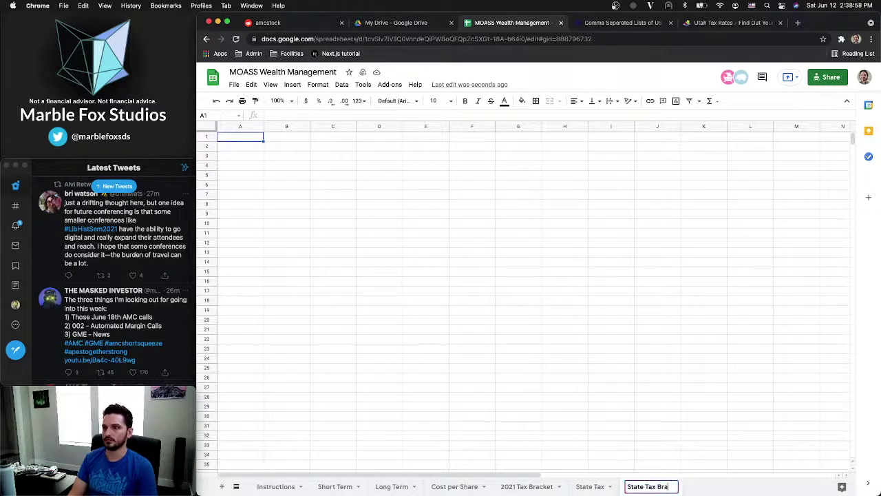
{"action": "key", "text": "BackSpace"}
{"action": "key", "text": "BackSpace"}
{"action": "type", "text": "D"}
{"action": "key", "text": "BackSpace"}
Confirm the State Tax Table sheet name and paste the copied tax table into it
{"action": "type", "text": "Table"}
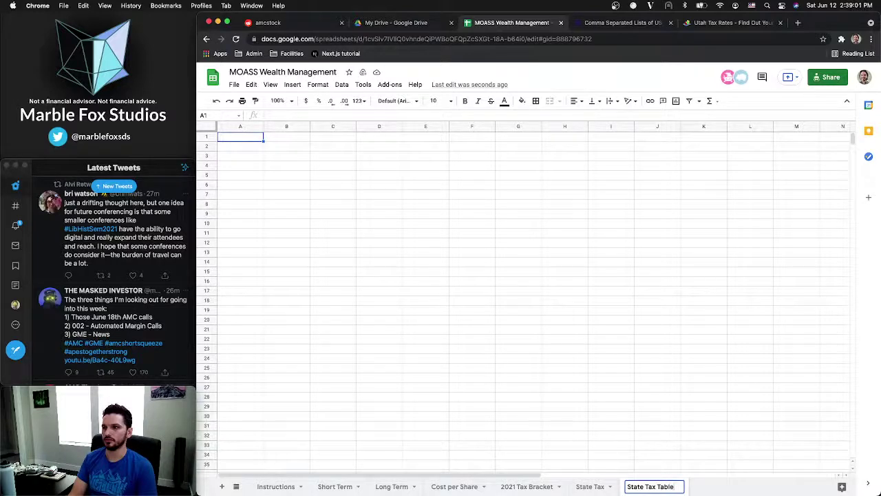
{"action": "key", "text": "Return"}
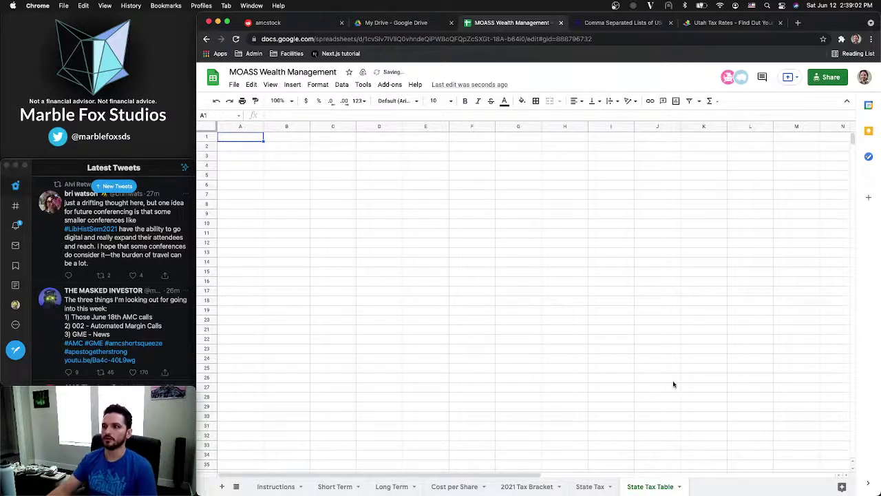
{"action": "type", "text": "state\ttaxFilingStatus\trate\tmin\tmax\tdiff Utah\tSingle\t0\t$0.00\t$40,400.00\t$40,400.00 Utah\tSingle\t0.15\t$40,401.00\t$445,850.00\t$405,449.00 Utah\tSingle\t0.2\t$445,851.00\t-\t- Utah\tMarried Filing Jointly\t0\t$0.00\t$80,800.00\t$80,800.00 Utah\tMarried Filing Jointly\t0.15\t$80,801.00\t$501,600.00\t$420,799.00 Utah\tMarried Filing Jointly\t0.2\t$501,601.00\t-\t-"}
Retype row 1 headers as State, Tax Filing Status, Rate, Min, Max, Diff
{"action": "left_click", "coordinate": [232, 139]}
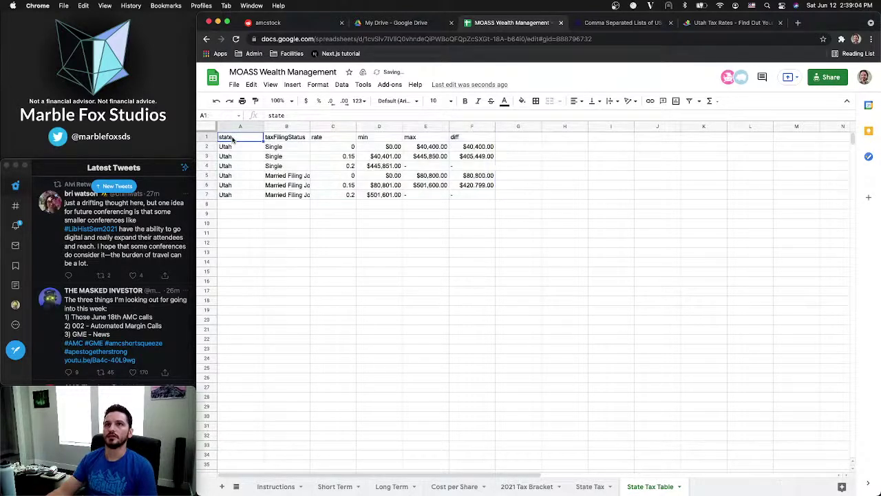
{"action": "type", "text": "State"}
{"action": "key", "text": "Tab"}
{"action": "type", "text": "T"}
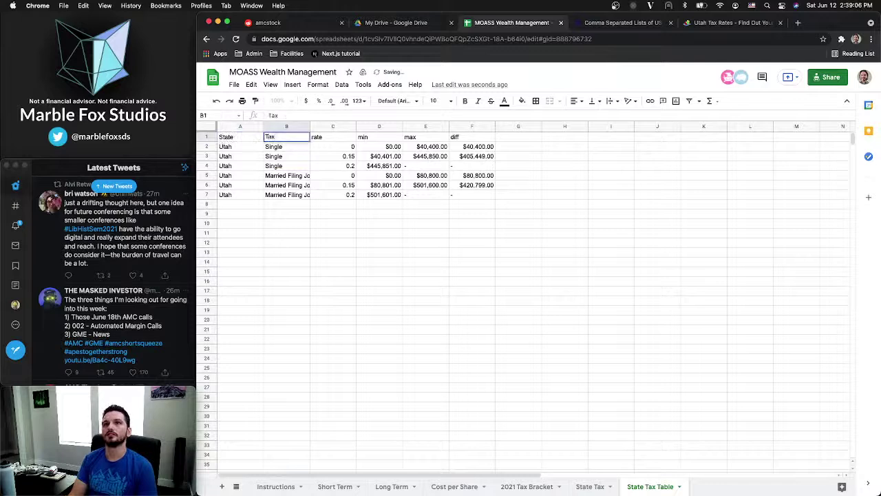
{"action": "type", "text": "ax Filing Status"}
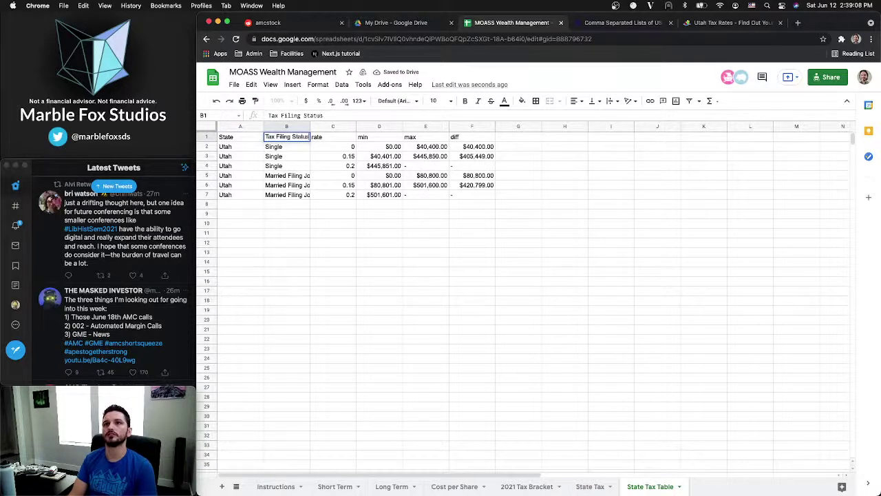
{"action": "key", "text": "Tab"}
{"action": "type", "text": "Rate"}
{"action": "key", "text": "Tab"}
{"action": "type", "text": "Min"}
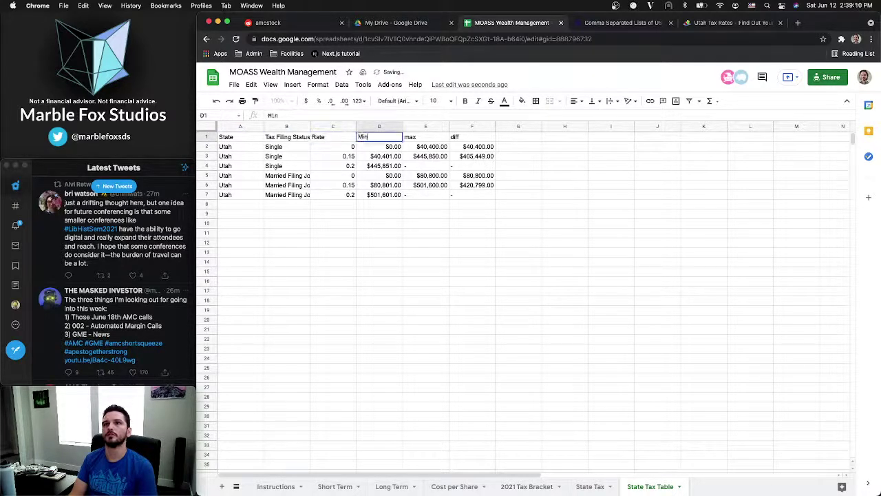
{"action": "key", "text": "Tab"}
{"action": "type", "text": "Max"}
{"action": "key", "text": "Tab"}
{"action": "type", "text": "Dif"}
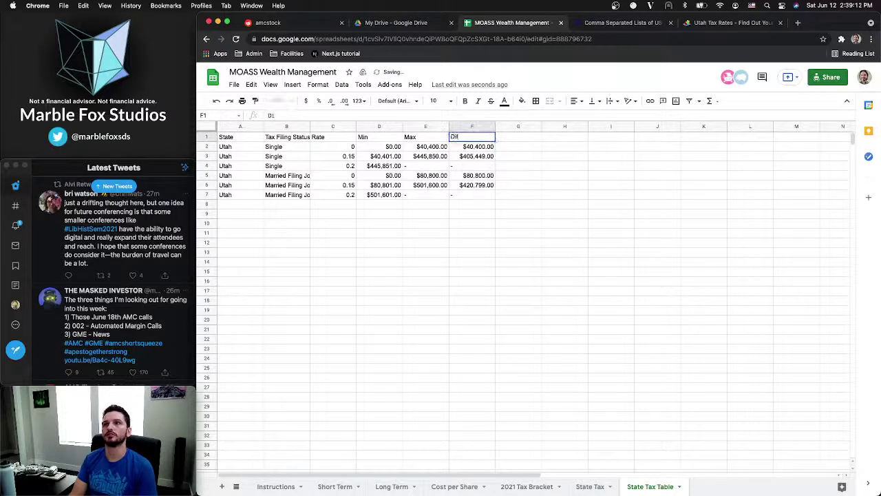
{"action": "key", "text": "Return"}
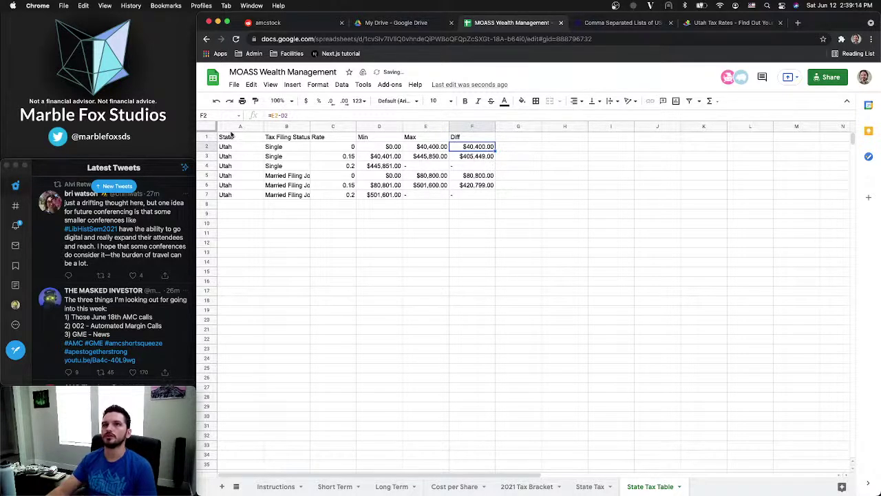
Auto-fit every column on the sheet to its contents
{"action": "left_click", "coordinate": [210, 126]}
{"action": "left_click", "coordinate": [267, 126]}
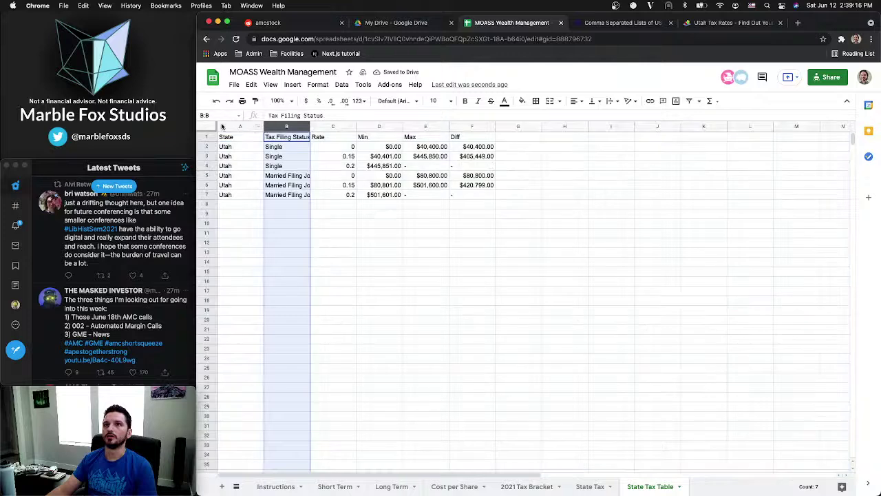
{"action": "left_click", "coordinate": [203, 126]}
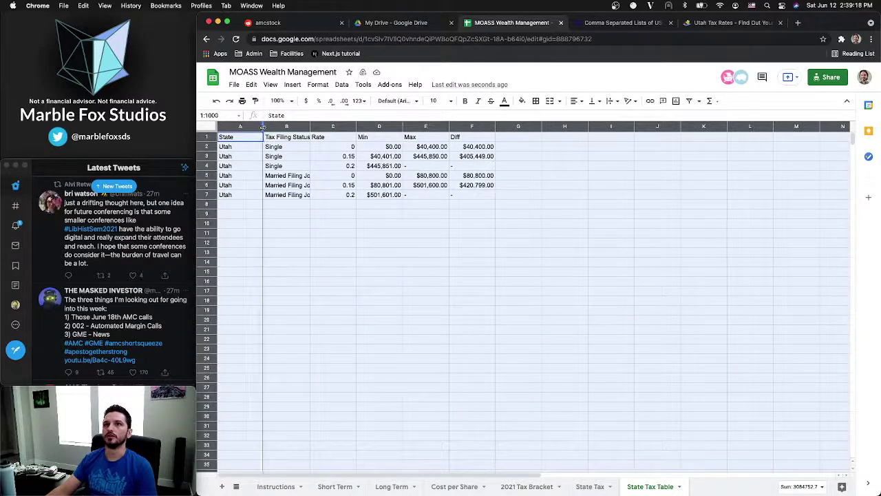
{"action": "double_click", "coordinate": [260, 128]}
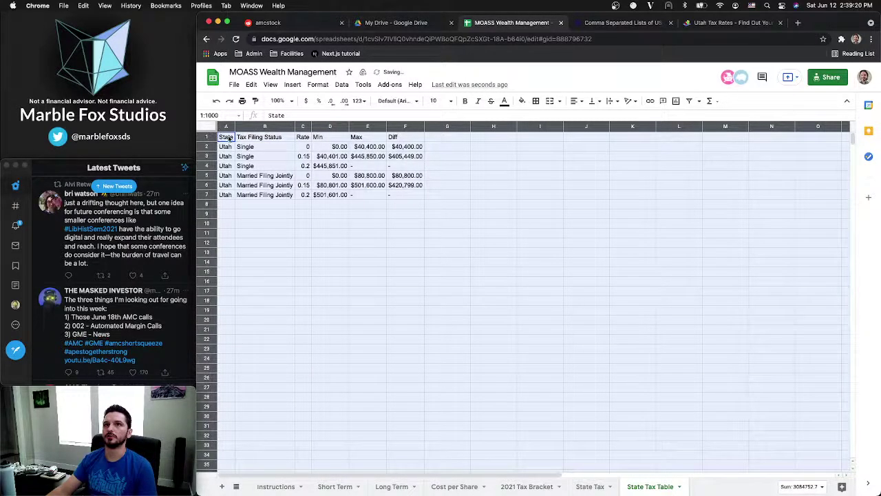
{"action": "left_click", "coordinate": [230, 138]}
Move the Utah Capital Gains Tax Bracket link from A12 to I12
{"action": "left_click", "coordinate": [592, 486]}
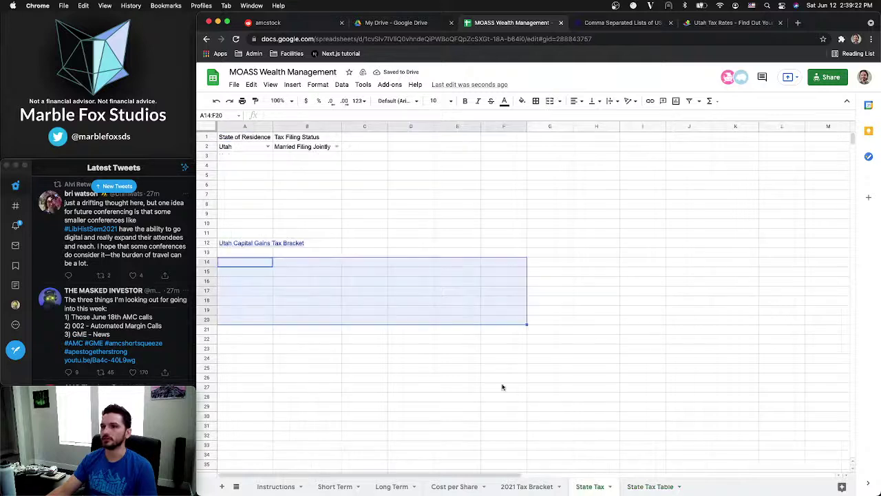
{"action": "left_click", "coordinate": [239, 247]}
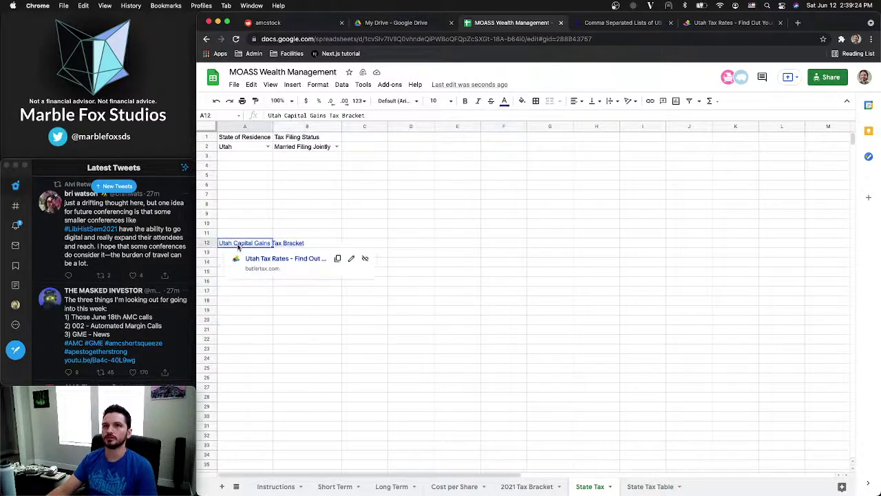
{"action": "key", "text": "ctrl+c"}
{"action": "left_click", "coordinate": [641, 246]}
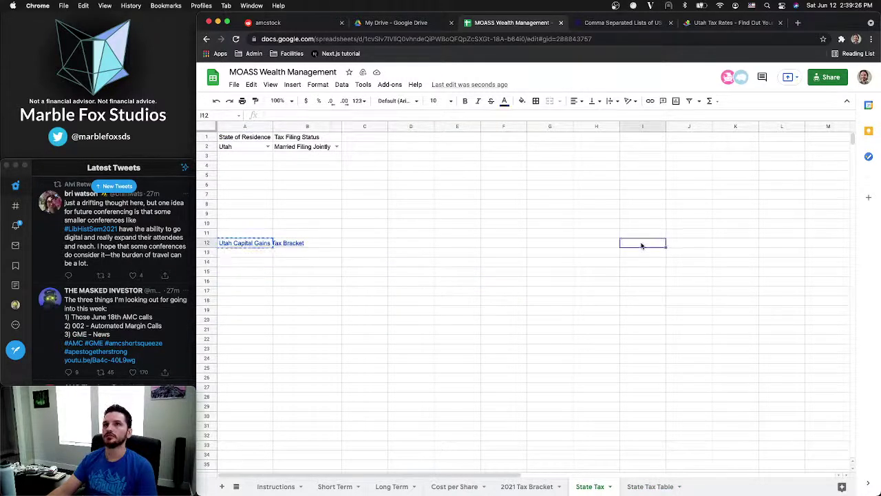
{"action": "key", "text": "ctrl+v"}
Enter the headers Rate, Min, Max, Diff across A3:D3
{"action": "left_click", "coordinate": [254, 159]}
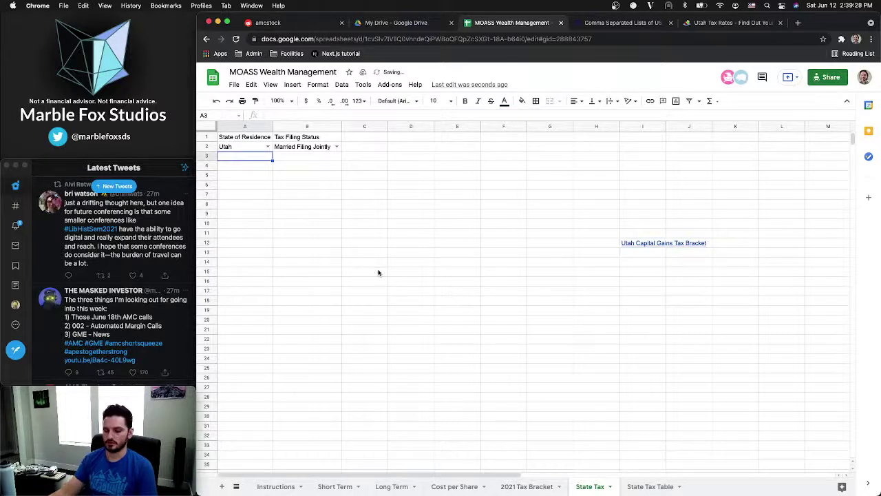
{"action": "type", "text": "Rate"}
{"action": "key", "text": "Tab"}
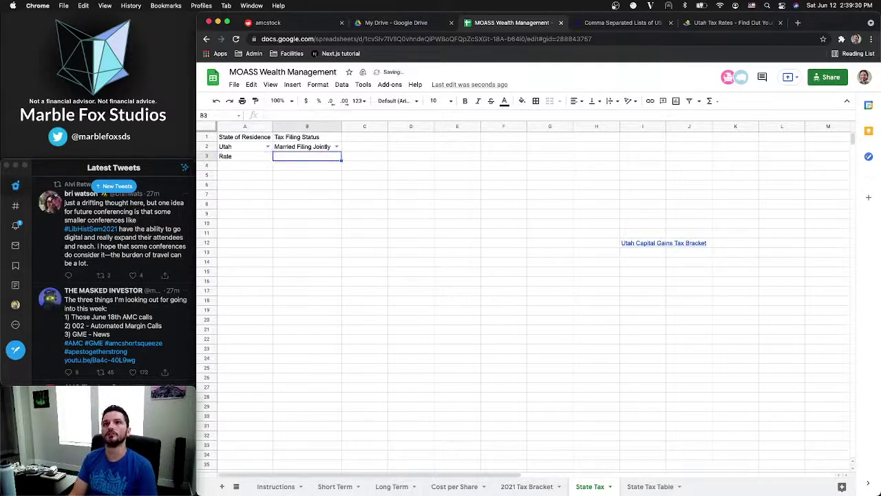
{"action": "type", "text": "Min"}
{"action": "key", "text": "Tab"}
{"action": "type", "text": "Ma"}
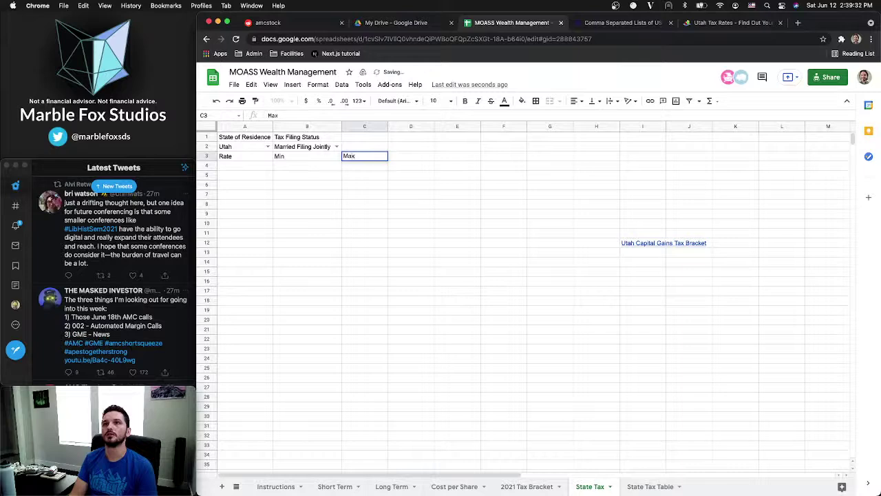
{"action": "type", "text": "x"}
{"action": "key", "text": "Tab"}
{"action": "type", "text": "Diff"}
{"action": "key", "text": "Return"}
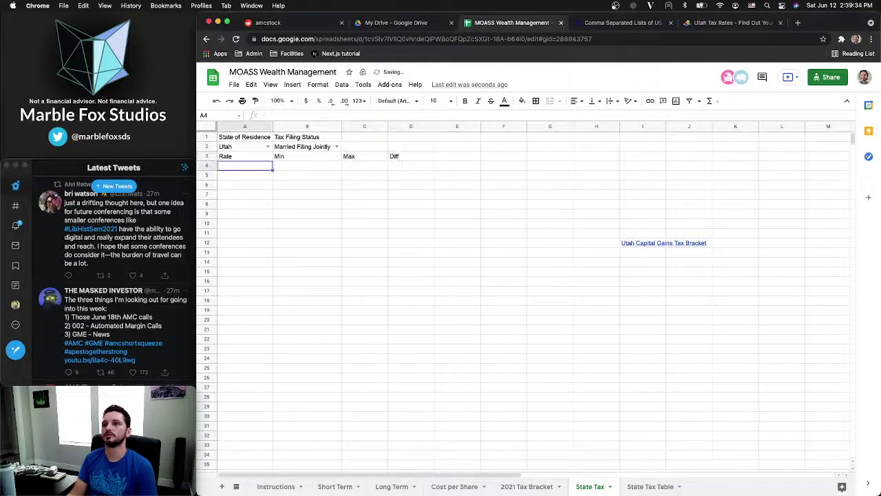
Rename the State Tax sheet to State Tax Bracket
{"action": "right_click", "coordinate": [596, 487]}
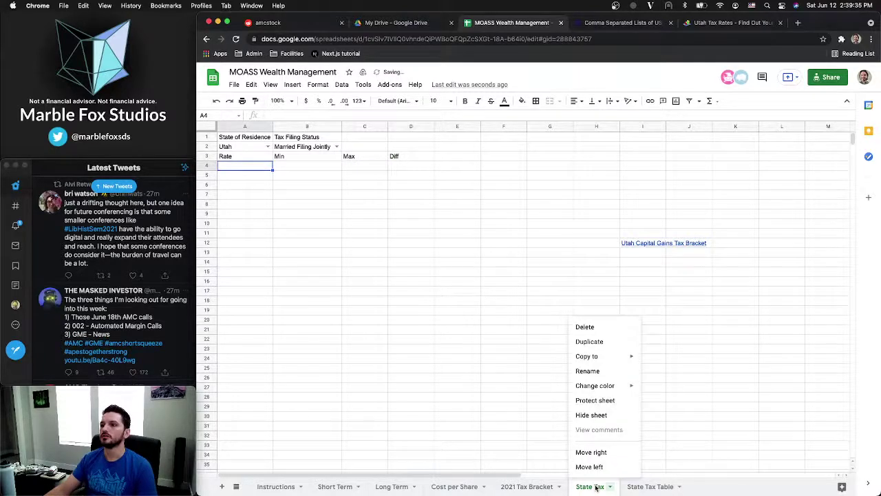
{"action": "left_click", "coordinate": [587, 371]}
{"action": "key", "text": "Right"}
{"action": "type", "text": "C"}
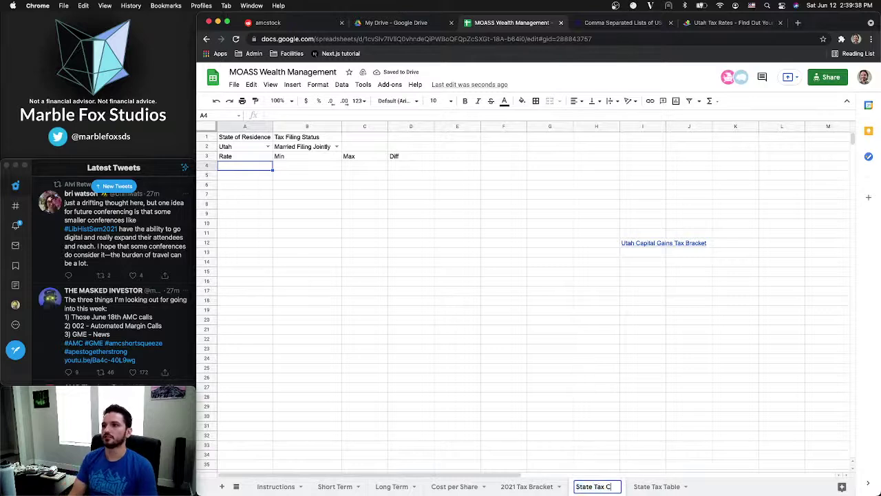
{"action": "key", "text": "BackSpace"}
{"action": "type", "text": "Bracket"}
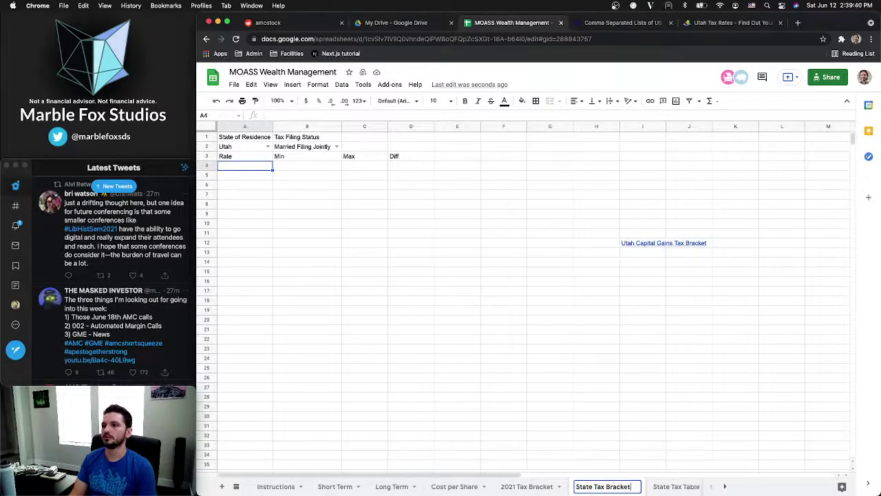
{"action": "key", "text": "Return"}
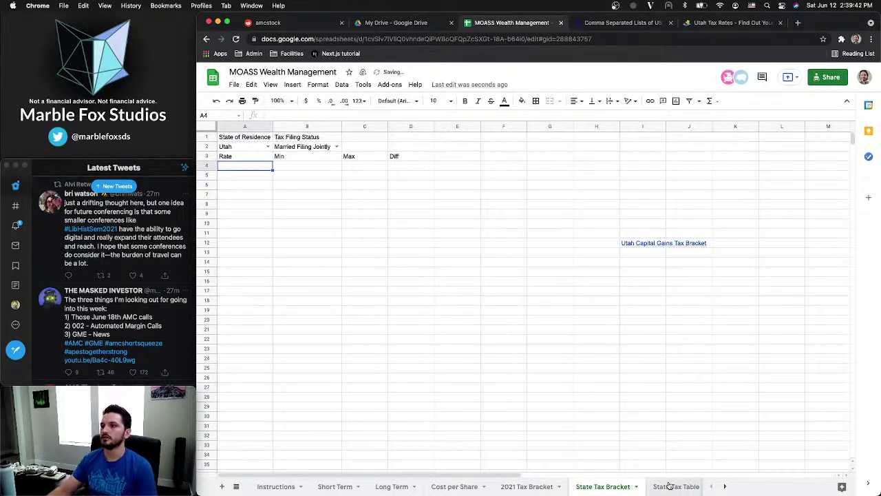
Rename the State Tax Table sheet to State Tax Data, then go back to State Tax Bracket
{"action": "left_click", "coordinate": [671, 486]}
{"action": "right_click", "coordinate": [671, 486]}
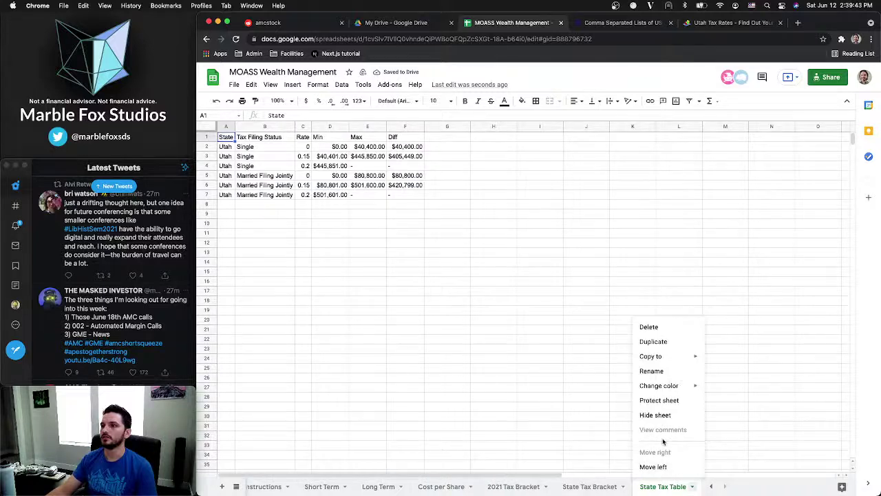
{"action": "left_click", "coordinate": [658, 373]}
{"action": "key", "text": "Right"}
{"action": "key", "text": "BackSpace"}
{"action": "key", "text": "BackSpace"}
{"action": "key", "text": "BackSpace"}
{"action": "key", "text": "BackSpace"}
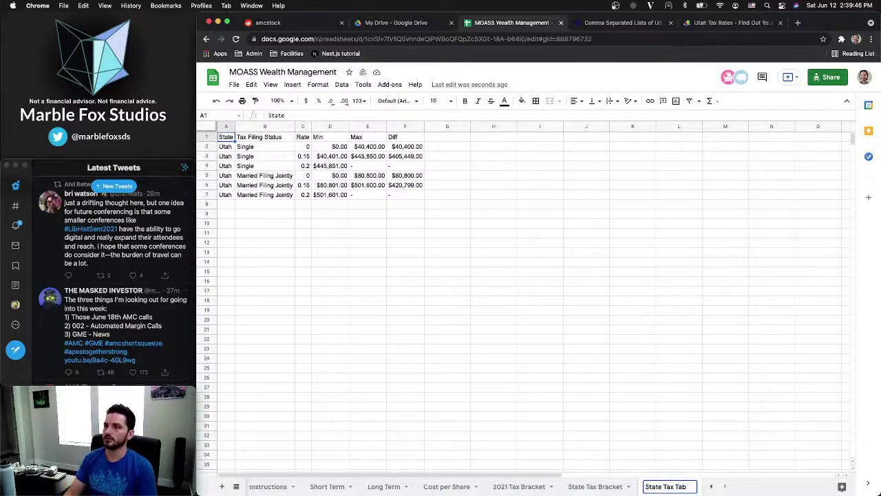
{"action": "key", "text": "BackSpace"}
{"action": "type", "text": "Data"}
{"action": "key", "text": "Return"}
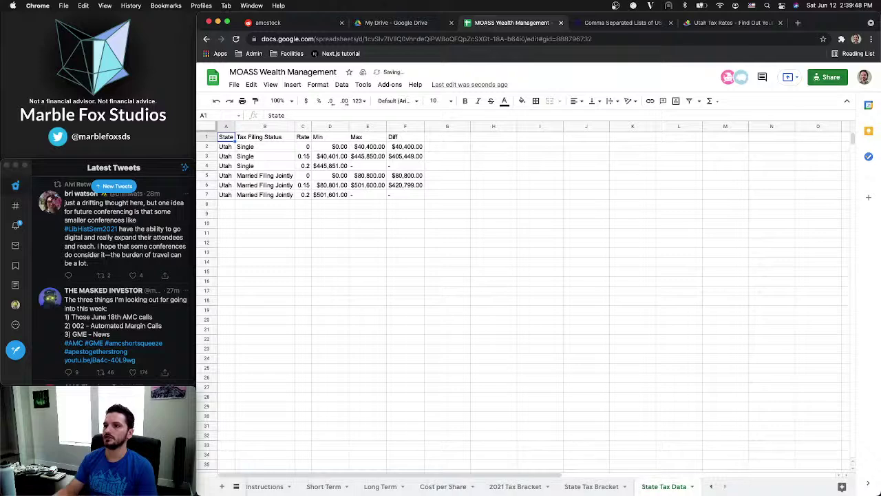
{"action": "left_click", "coordinate": [588, 486]}
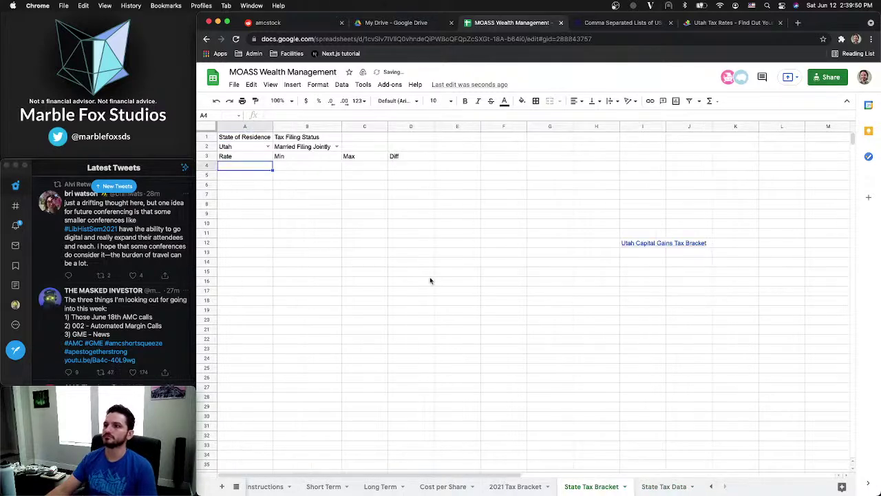
Begin =FILTER( in cell A4 and bring up State Tax Data to pick its source range
{"action": "left_click", "coordinate": [237, 158]}
{"action": "left_click", "coordinate": [240, 168]}
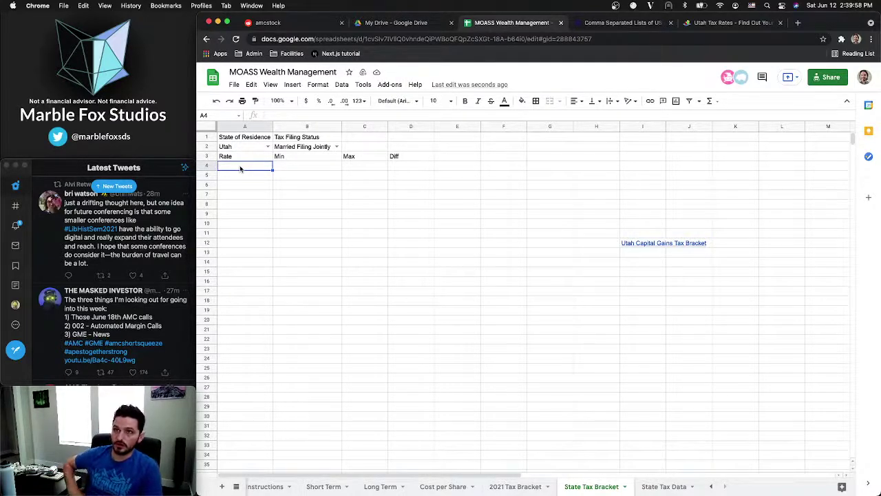
{"action": "type", "text": "="}
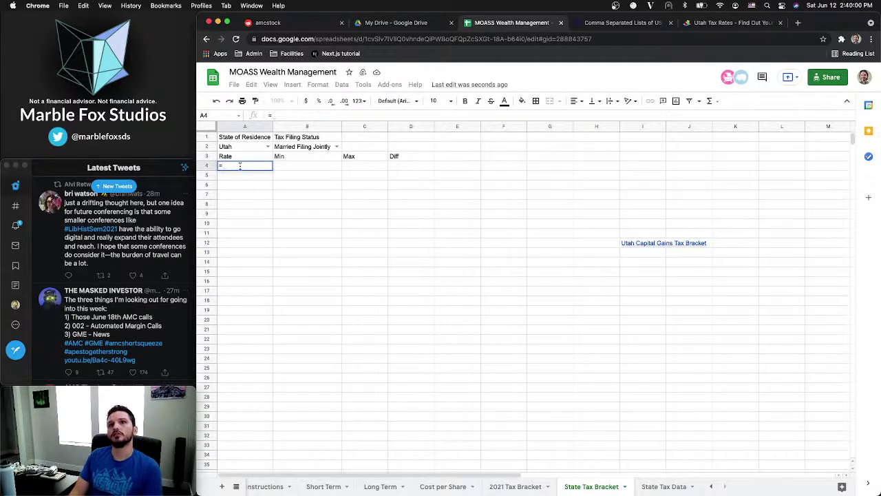
{"action": "type", "text": "FILT"}
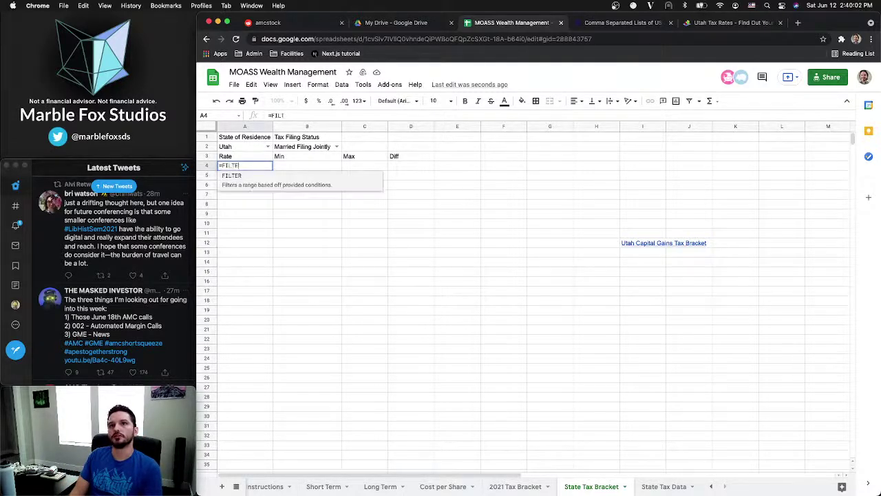
{"action": "type", "text": "ER"}
{"action": "key", "text": "Tab"}
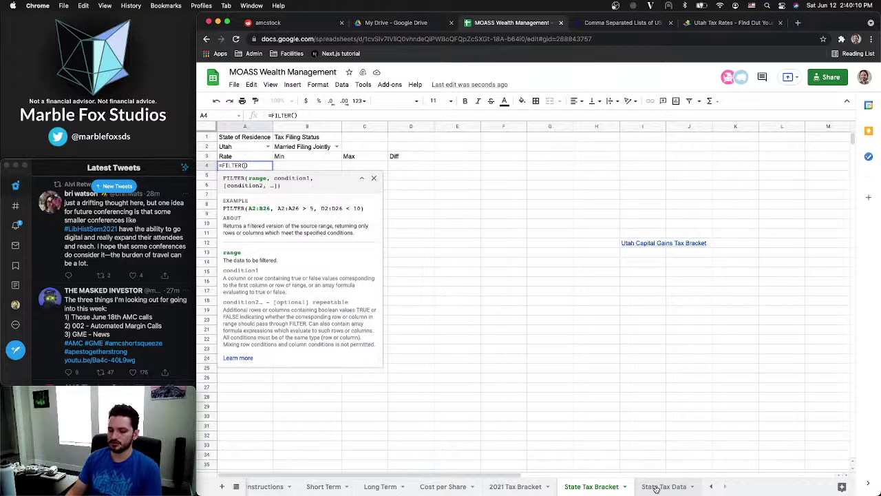
{"action": "type", "text": "'State"}
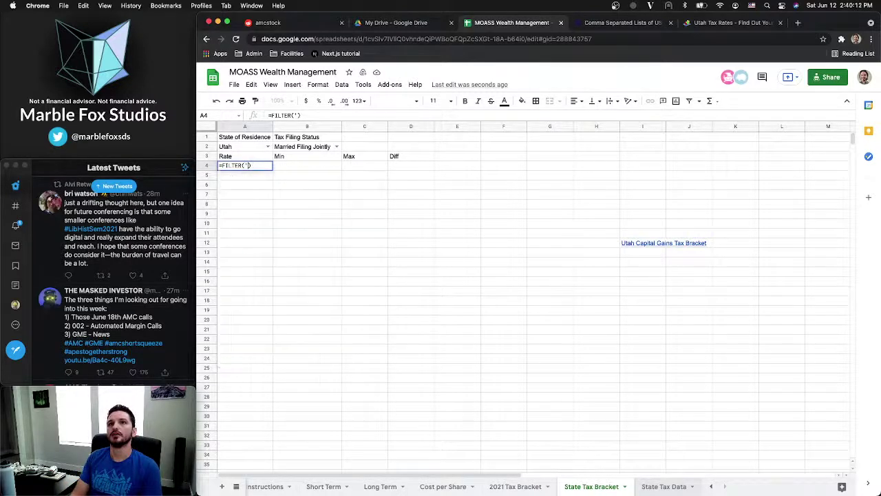
{"action": "type", "text": " Tax D"}
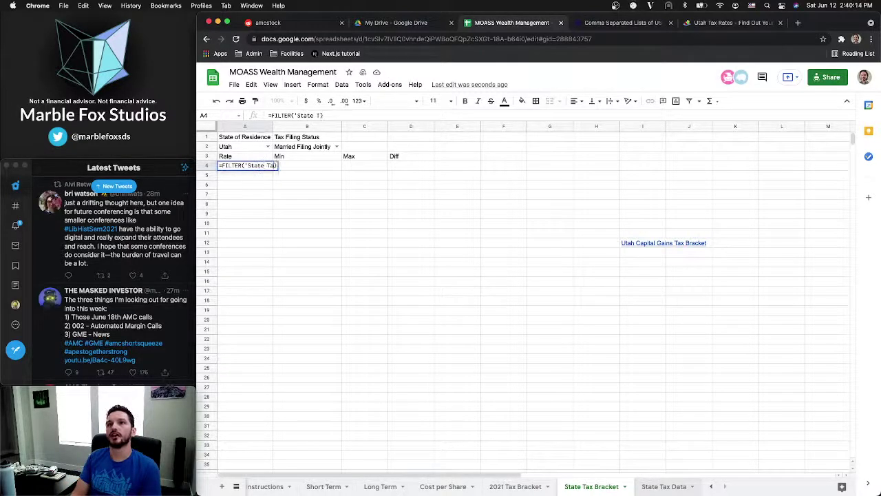
{"action": "type", "text": "ata"}
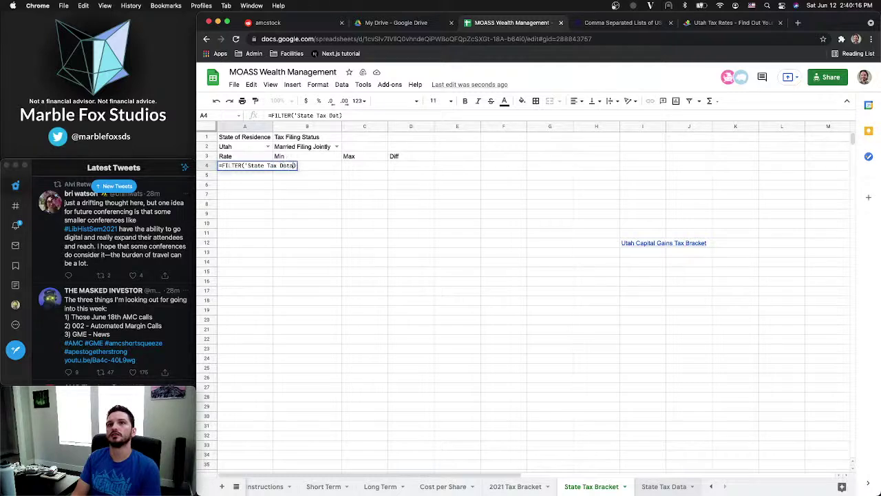
{"action": "key", "text": "BackSpace"}
{"action": "key", "text": "BackSpace"}
{"action": "key", "text": "BackSpace"}
{"action": "key", "text": "BackSpace"}
{"action": "key", "text": "BackSpace"}
{"action": "key", "text": "BackSpace"}
{"action": "key", "text": "BackSpace"}
{"action": "key", "text": "BackSpace"}
{"action": "key", "text": "BackSpace"}
{"action": "key", "text": "BackSpace"}
{"action": "key", "text": "BackSpace"}
{"action": "key", "text": "BackSpace"}
{"action": "key", "text": "BackSpace"}
{"action": "key", "text": "BackSpace"}
{"action": "key", "text": "BackSpace"}
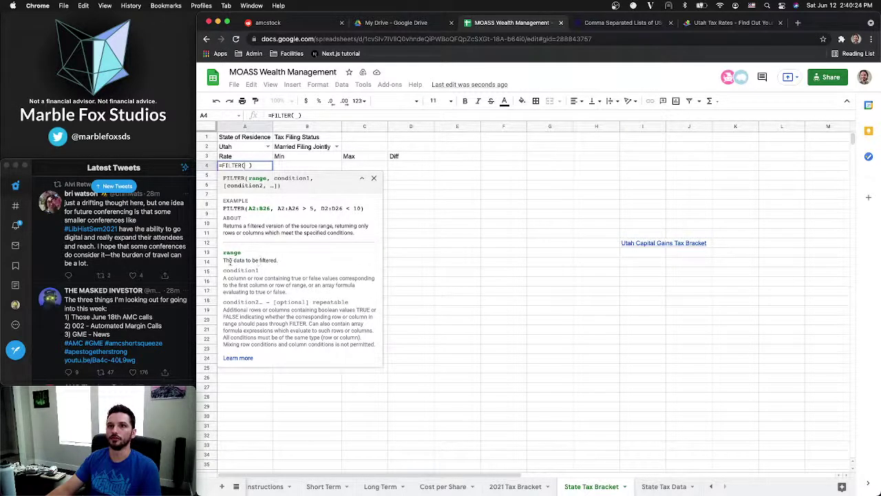
{"action": "left_click", "coordinate": [652, 488]}
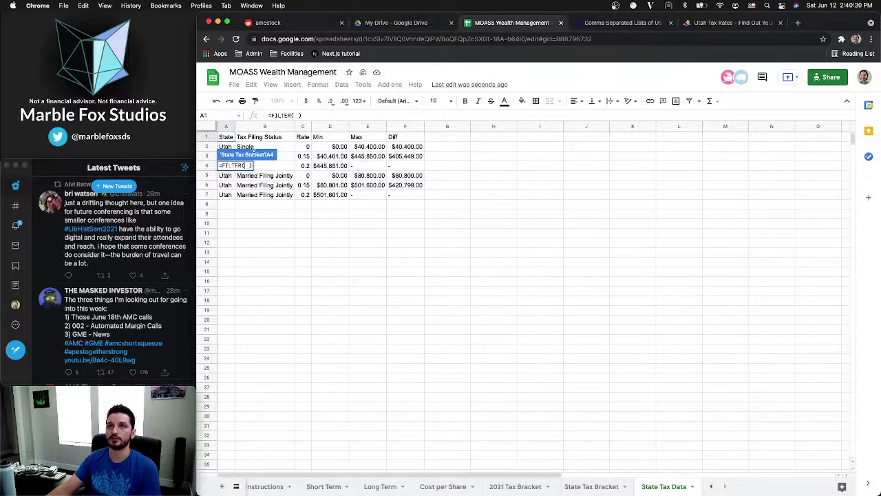
Set the FILTER's first argument to the Rate range 'State Tax Data'!C2:C
{"action": "left_click", "coordinate": [303, 148]}
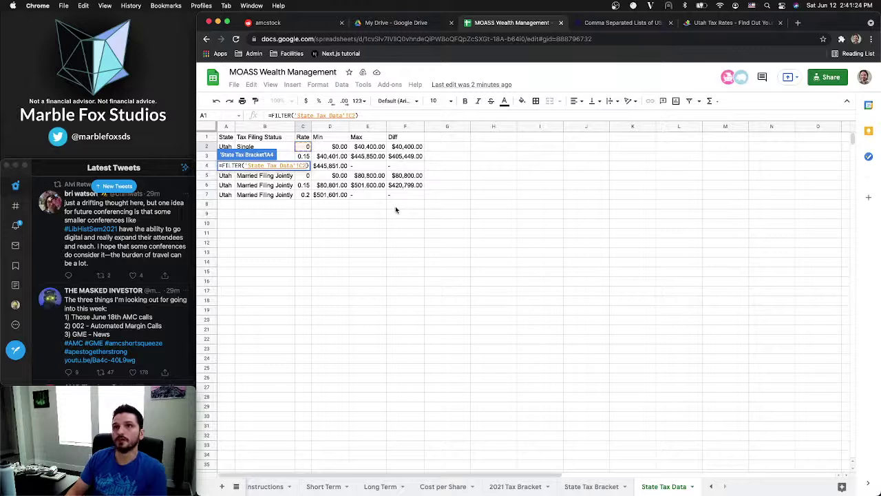
{"action": "type", "text": ":"}
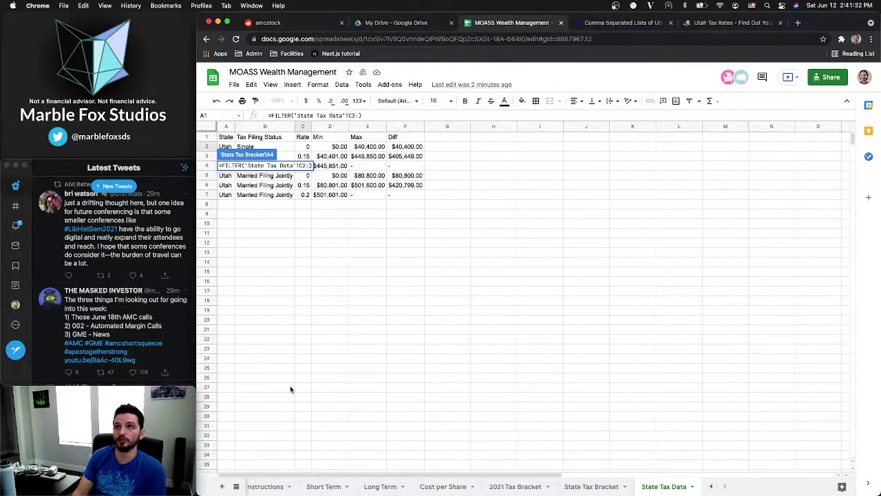
{"action": "type", "text": "C"}
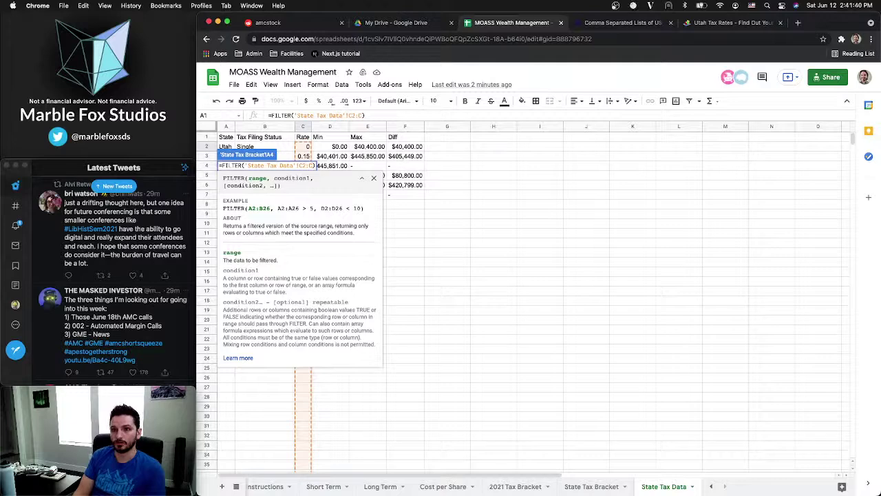
{"action": "type", "text": "30"}
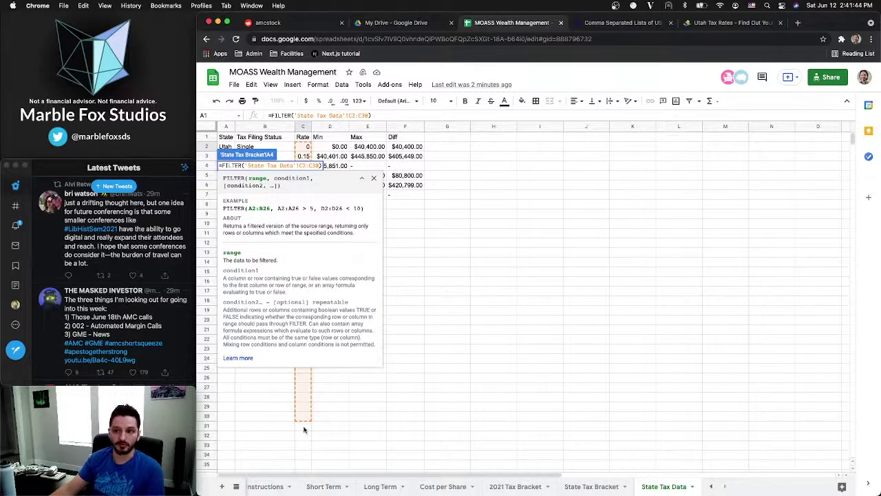
{"action": "type", "text": "31"}
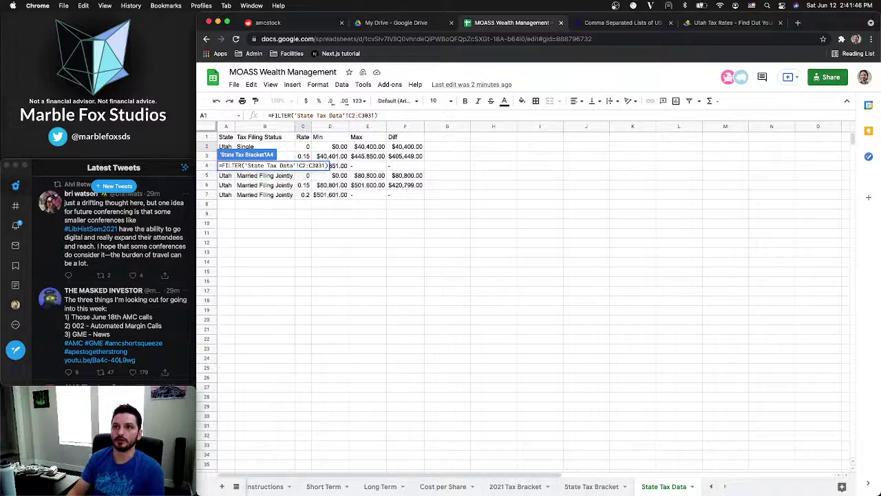
{"action": "key", "text": "BackSpace"}
{"action": "key", "text": "BackSpace"}
{"action": "key", "text": "BackSpace"}
{"action": "key", "text": "BackSpace"}
{"action": "type", "text": "31"}
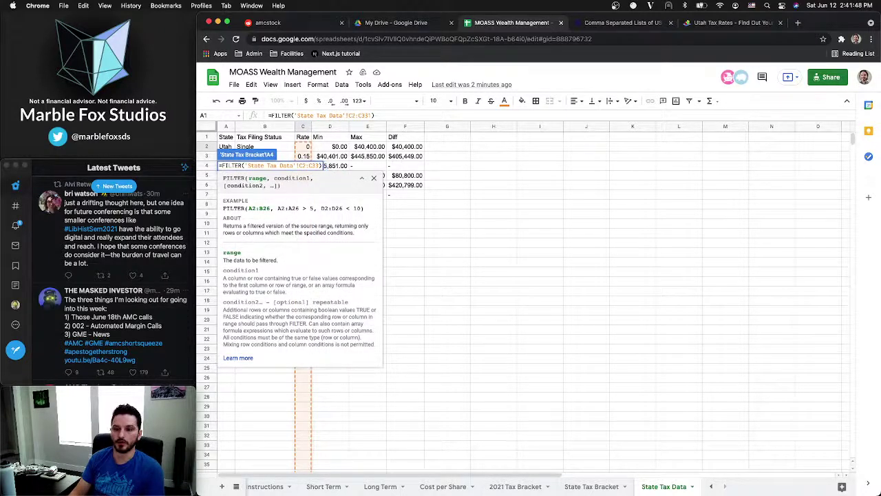
{"action": "key", "text": "BackSpace"}
{"action": "type", "text": "4"}
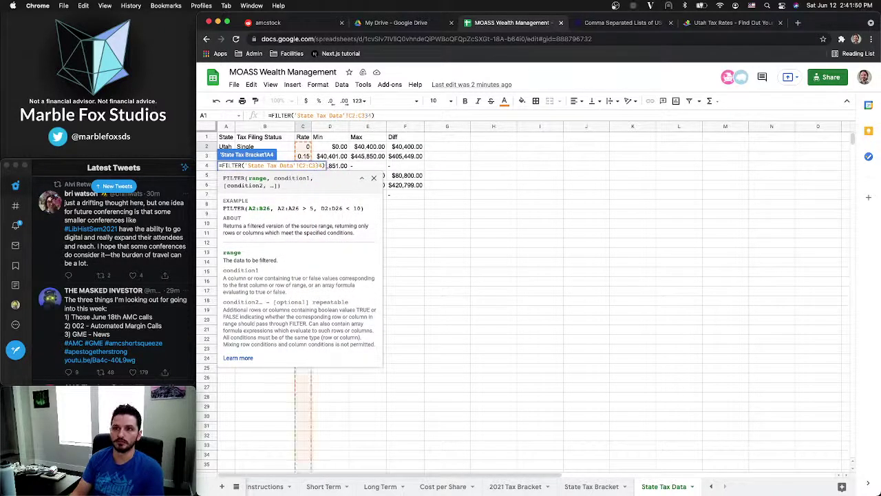
{"action": "key", "text": "BackSpace"}
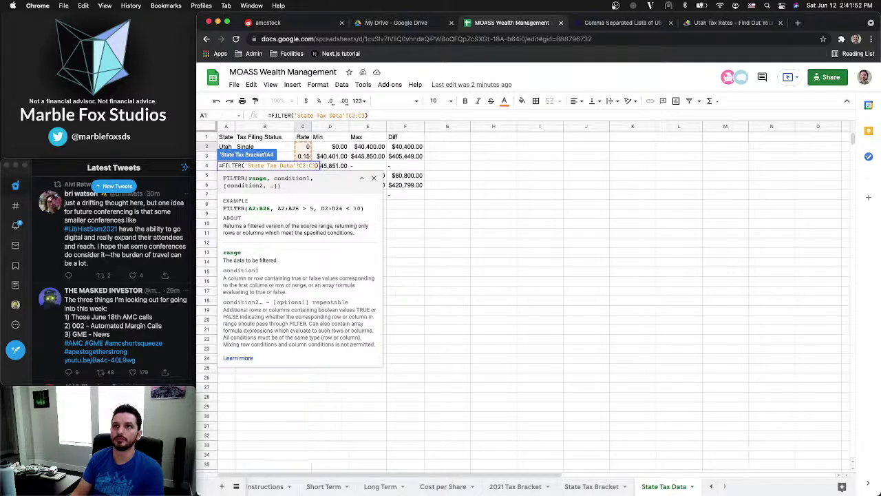
{"action": "key", "text": "BackSpace"}
{"action": "key", "text": "BackSpace"}
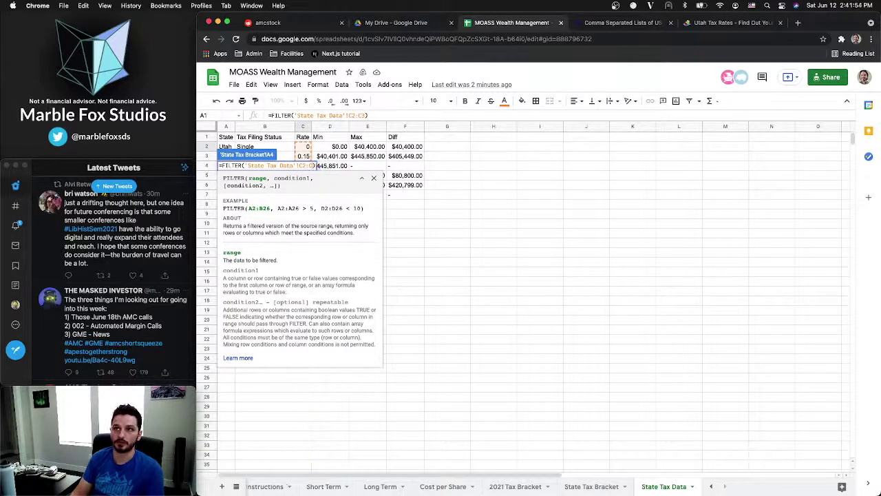
{"action": "scroll", "coordinate": [455, 461], "scroll_direction": "down", "scroll_amount": 5}
{"action": "scroll", "coordinate": [454, 461], "scroll_direction": "down", "scroll_amount": 5}
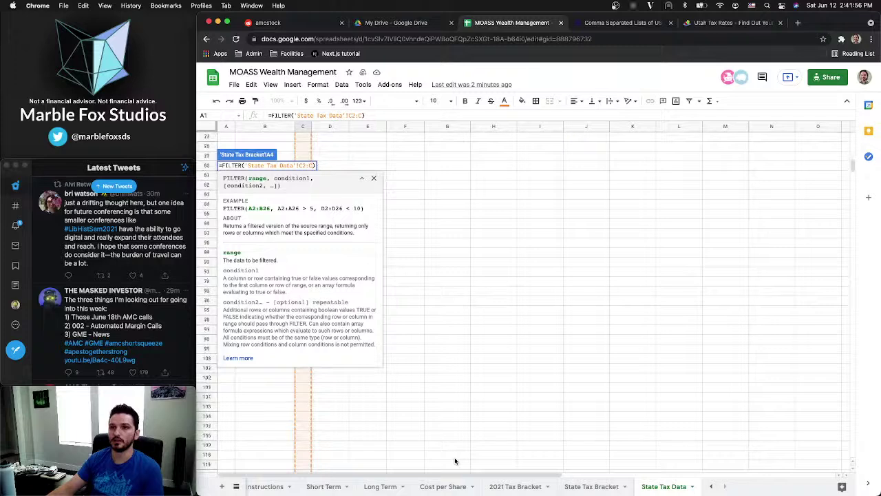
{"action": "scroll", "coordinate": [490, 290], "scroll_direction": "up", "scroll_amount": 10}
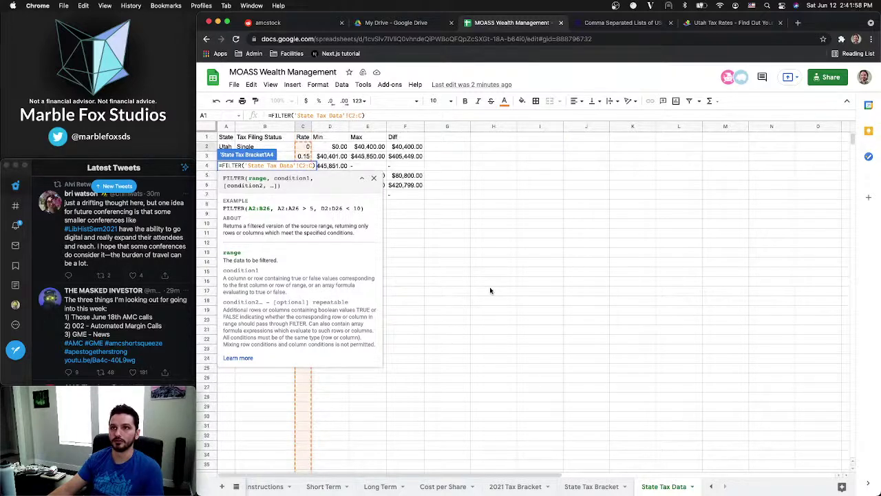
Add the condition 'State Tax Data'!A2:A= and return to State Tax Bracket for the criterion
{"action": "type", "text": ","}
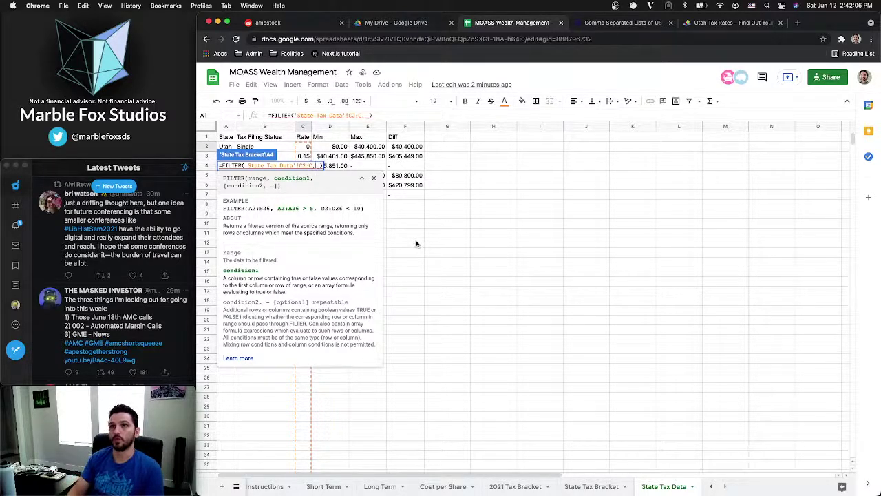
{"action": "type", "text": "'State "}
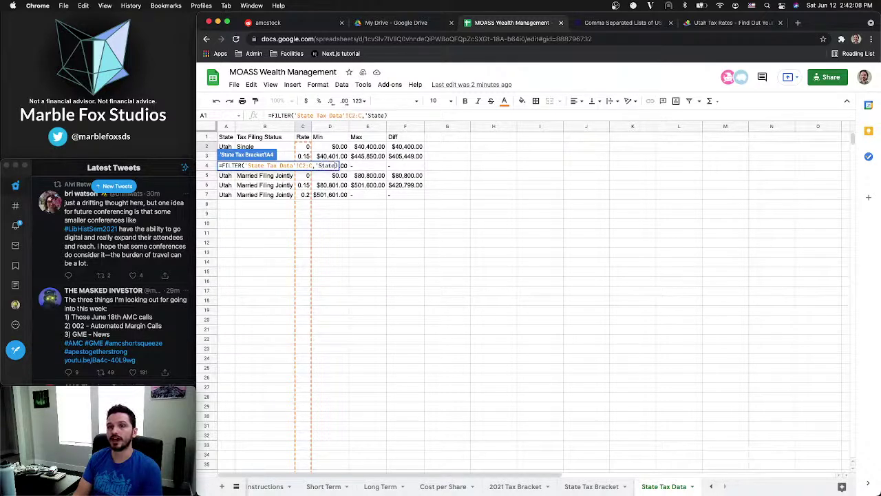
{"action": "type", "text": "Tax Data"}
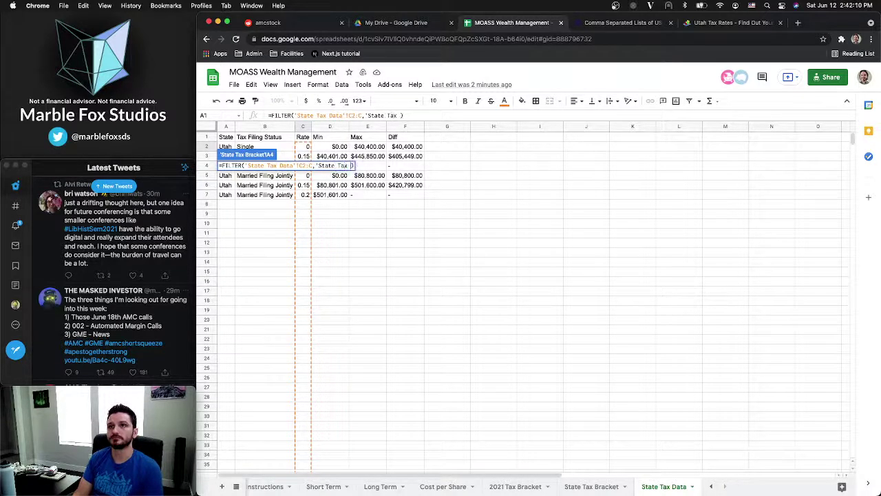
{"action": "type", "text": "'"}
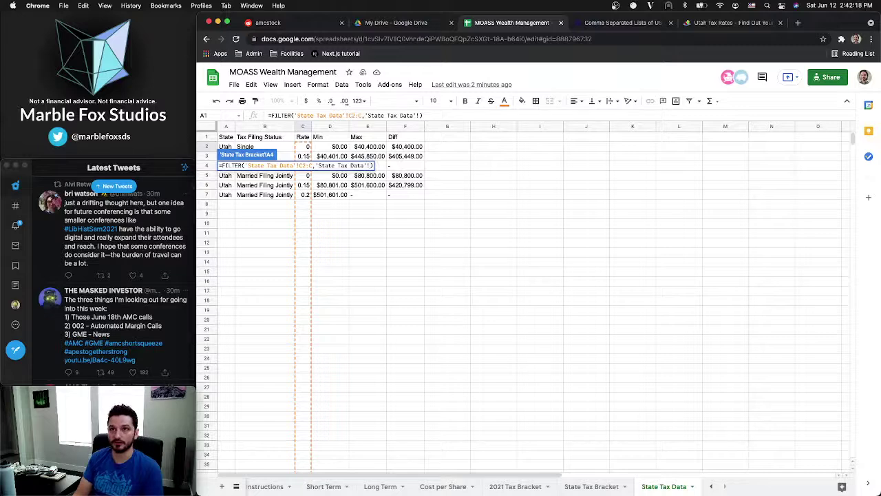
{"action": "type", "text": "A2:A"}
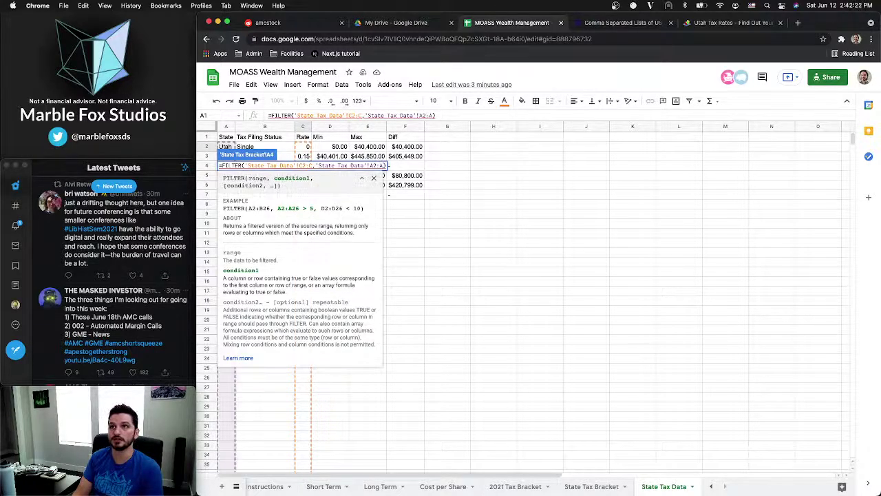
{"action": "type", "text": "="}
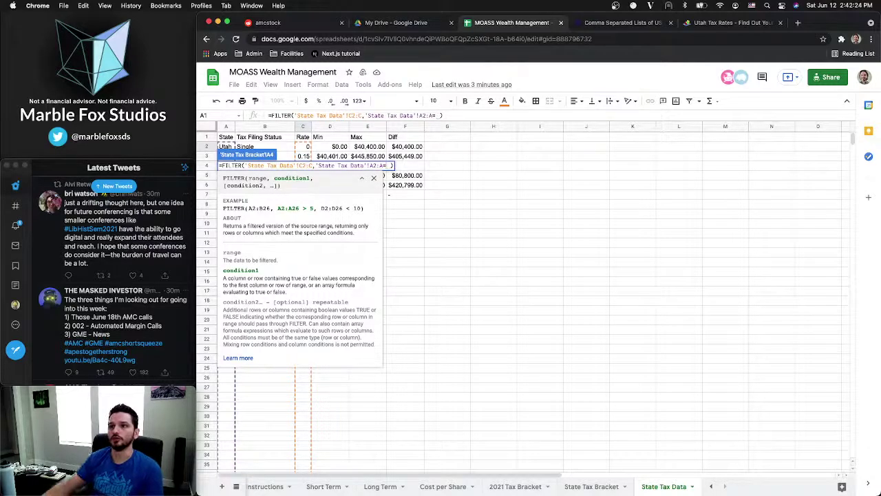
{"action": "left_click", "coordinate": [592, 486]}
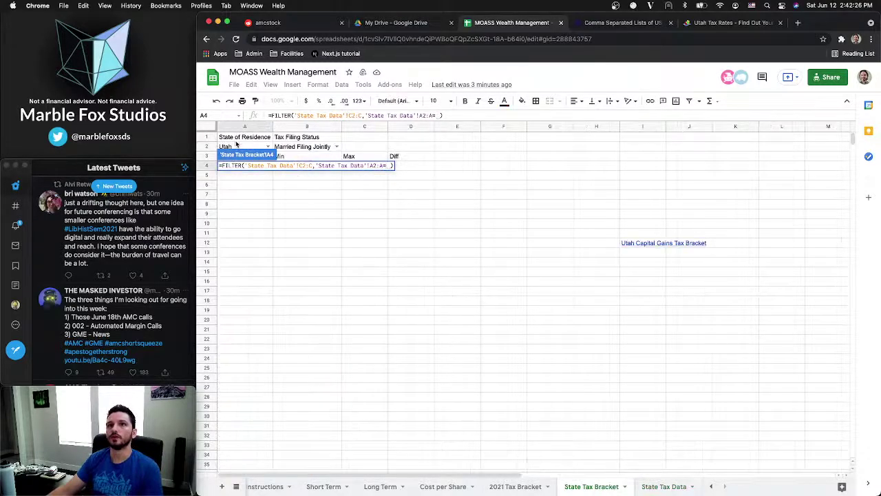
Add the condition 'State Tax Data'!B2:B=B2 to A4's FILTER, returning rates 0, 0.15 and 0.2
{"action": "left_click", "coordinate": [237, 146]}
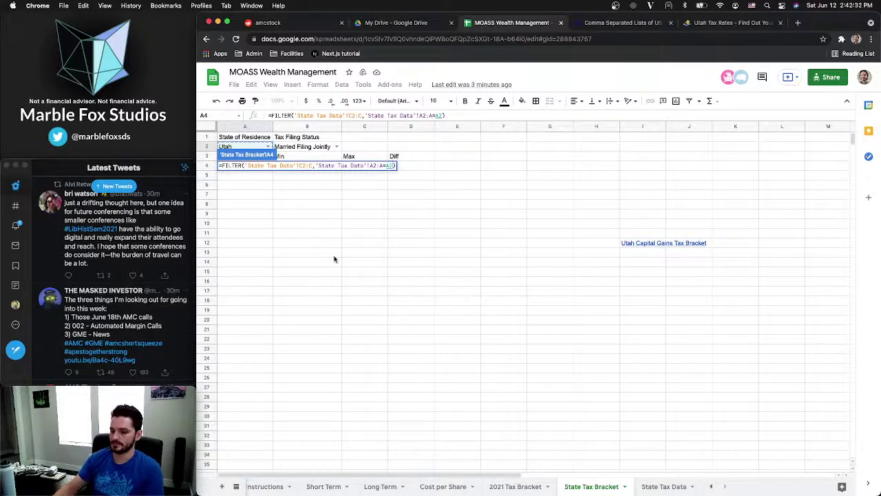
{"action": "type", "text": ","}
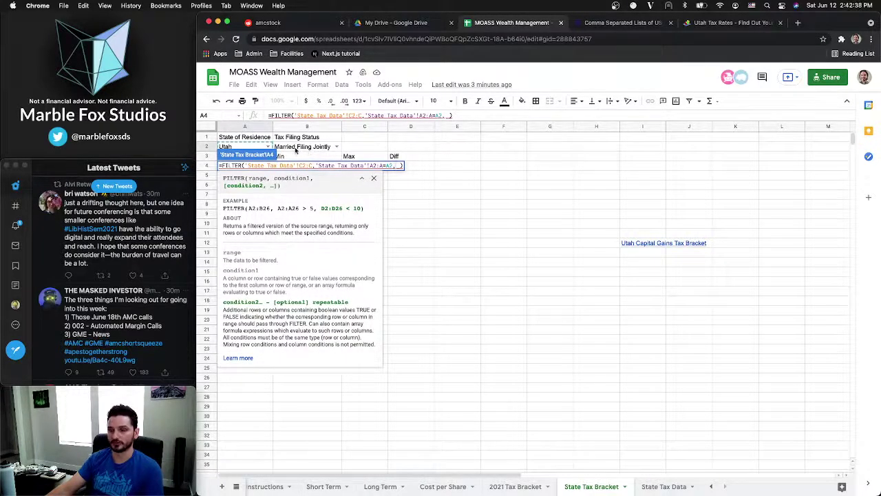
{"action": "left_click", "coordinate": [665, 486]}
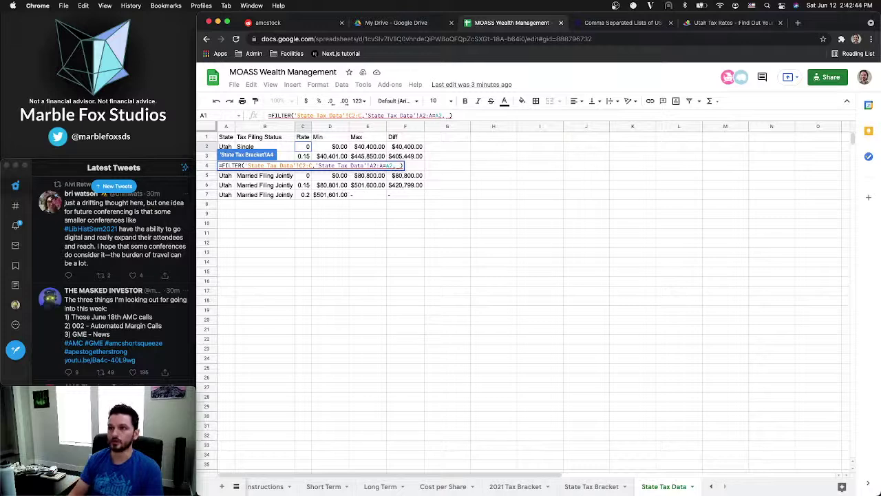
{"action": "type", "text": "'"}
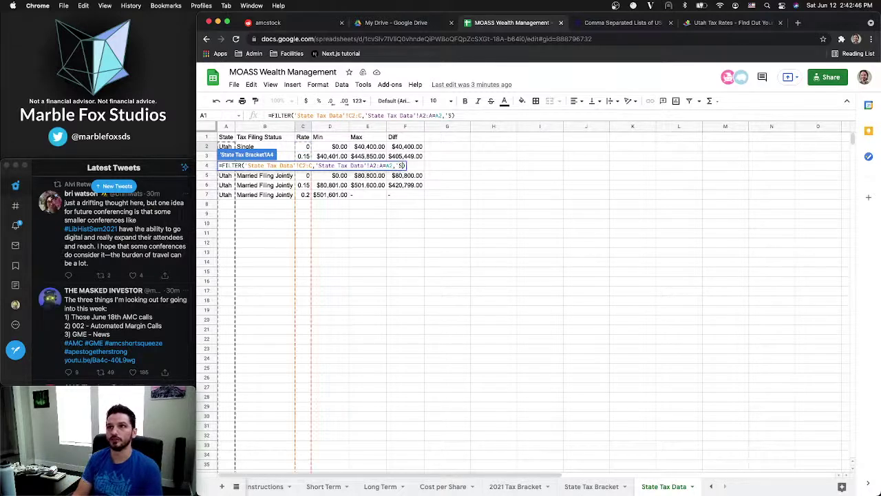
{"action": "type", "text": "State'"}
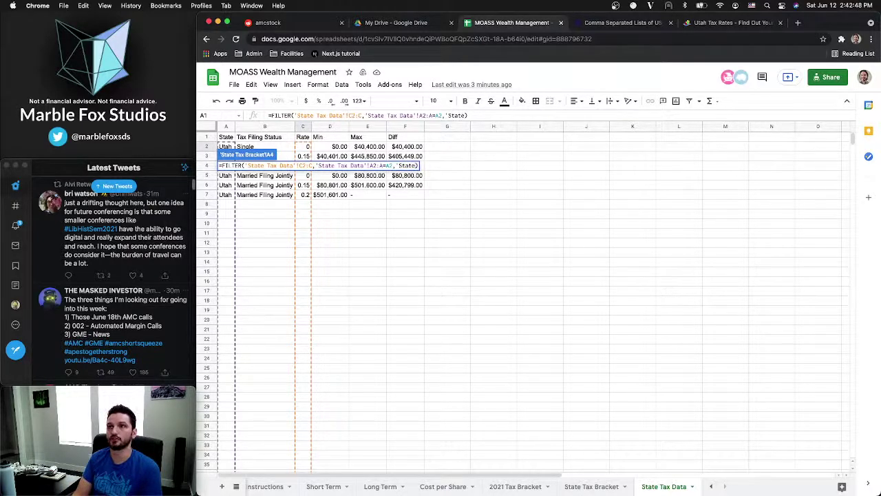
{"action": "key", "text": "BackSpace"}
{"action": "type", "text": "Tax Da"}
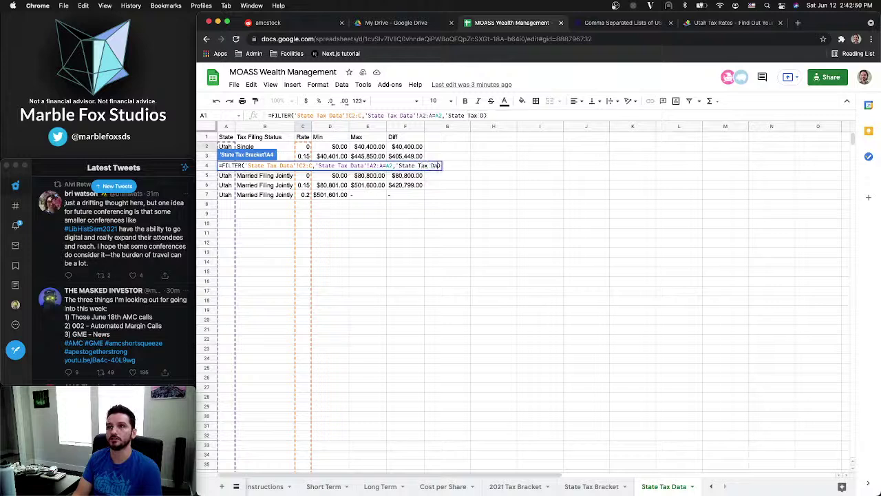
{"action": "type", "text": "ta'"}
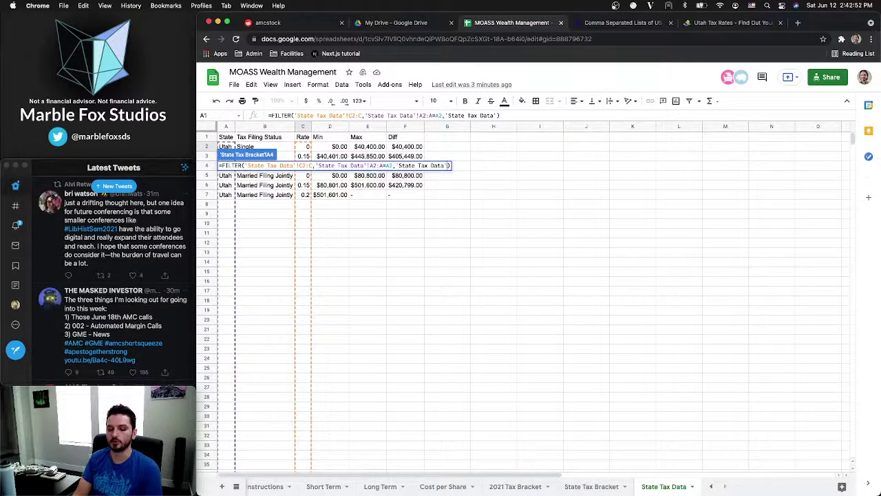
{"action": "type", "text": "!"}
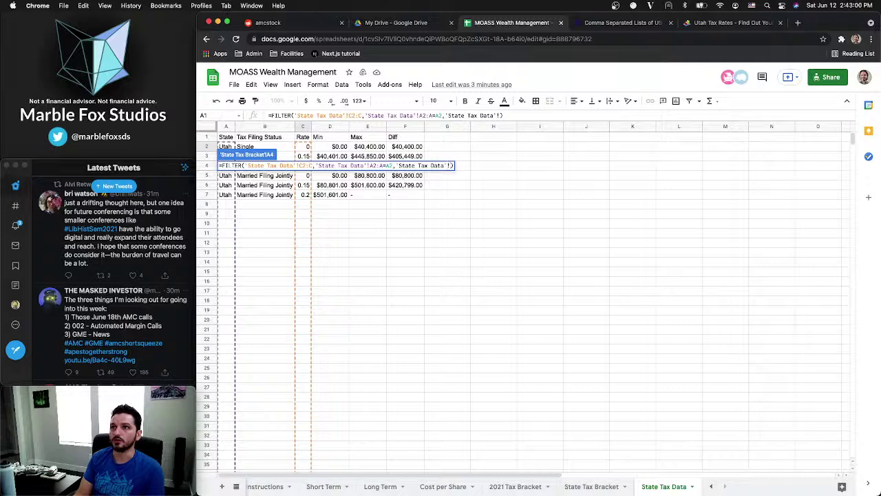
{"action": "type", "text": "B"}
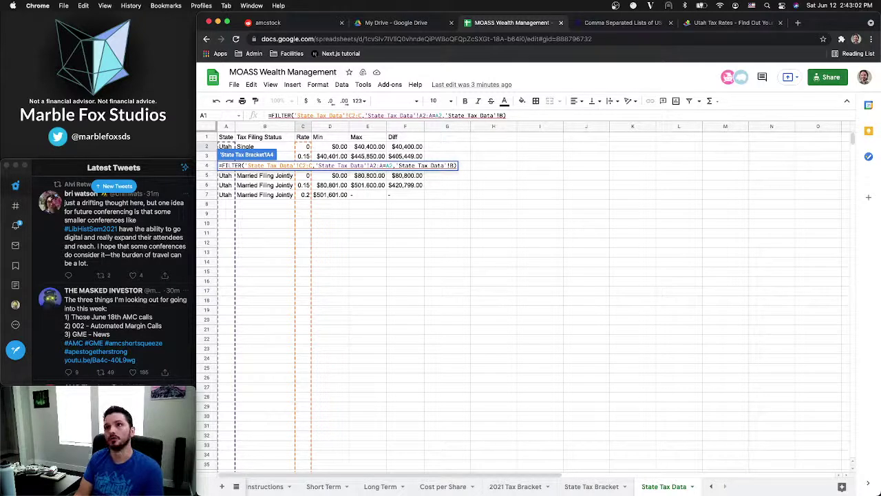
{"action": "type", "text": "2"}
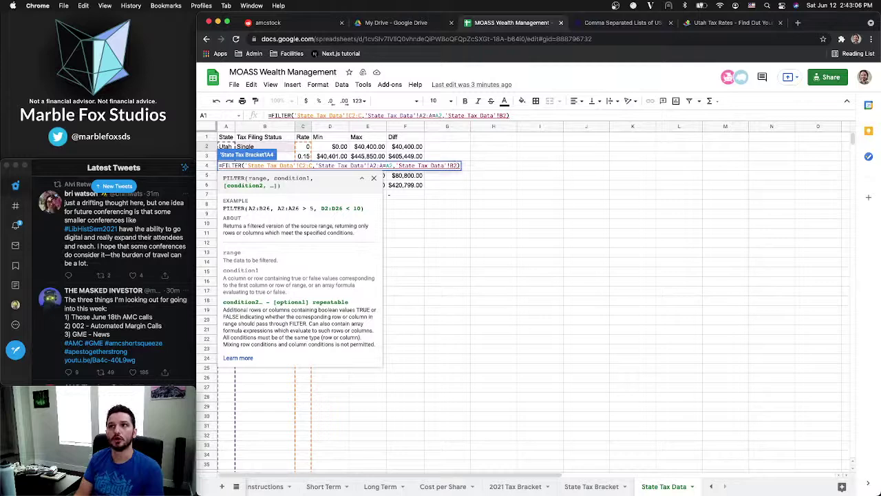
{"action": "type", "text": ":"}
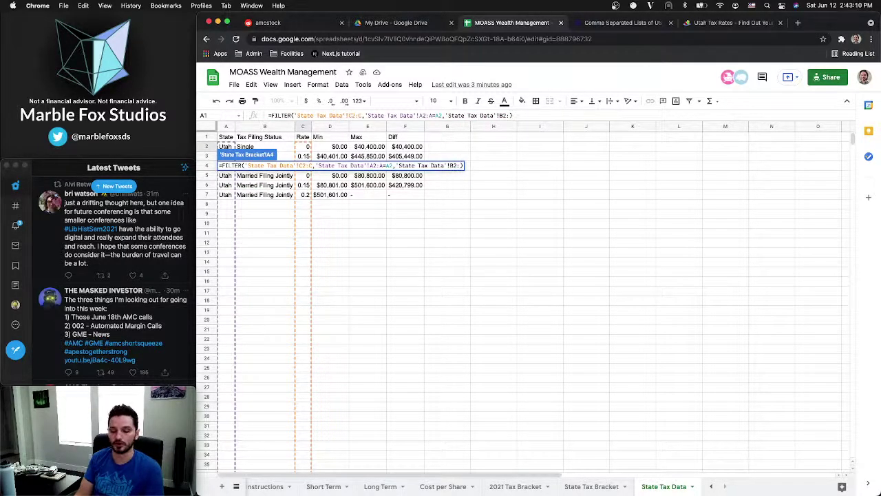
{"action": "type", "text": "B"}
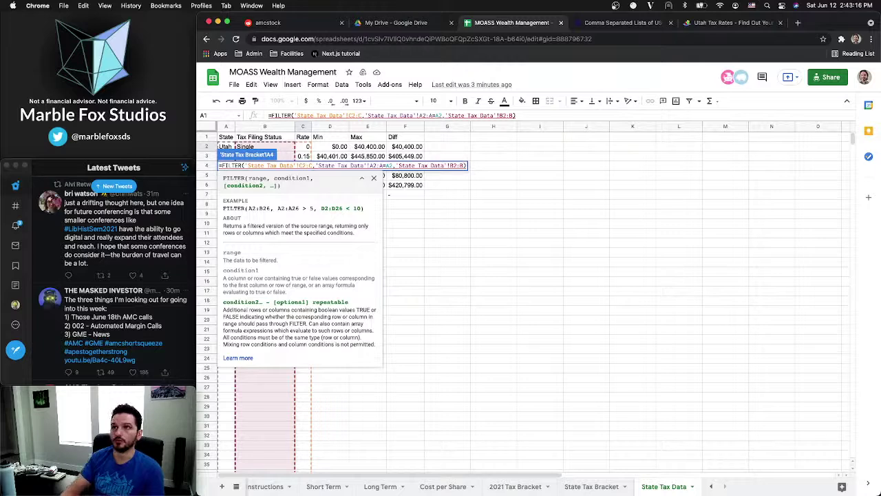
{"action": "type", "text": "="}
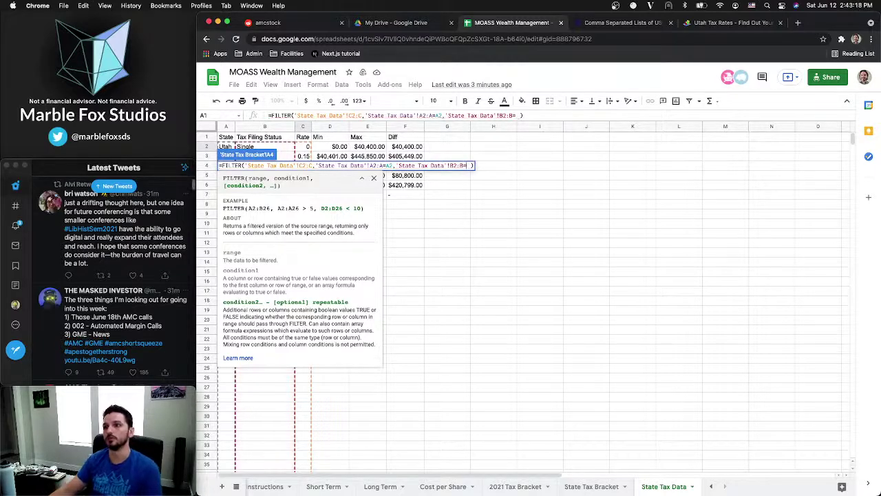
{"action": "left_click", "coordinate": [590, 488]}
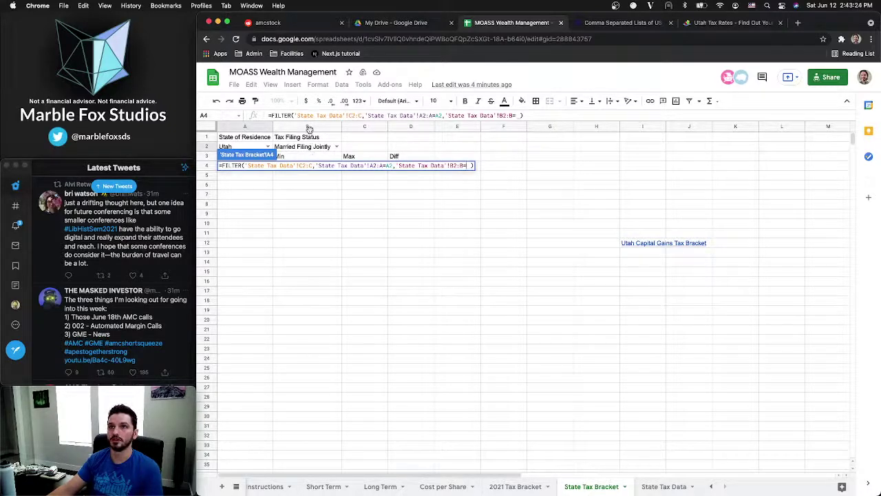
{"action": "left_click", "coordinate": [308, 147]}
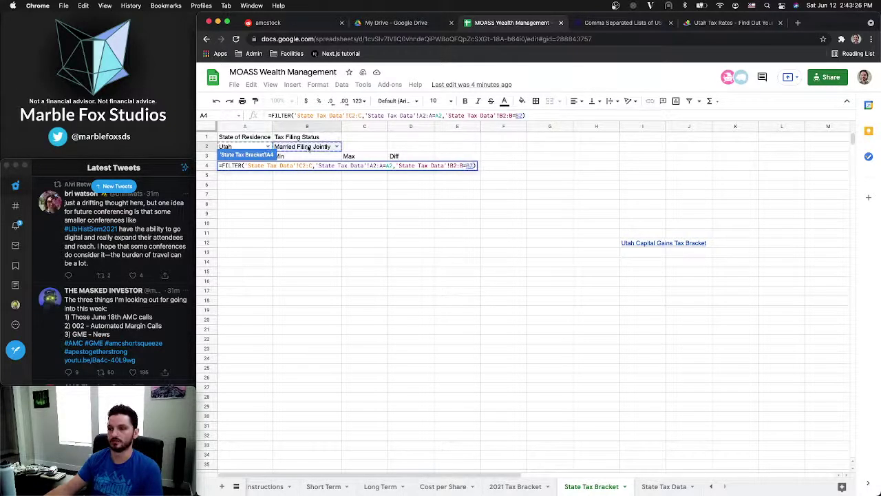
{"action": "key", "text": "Return"}
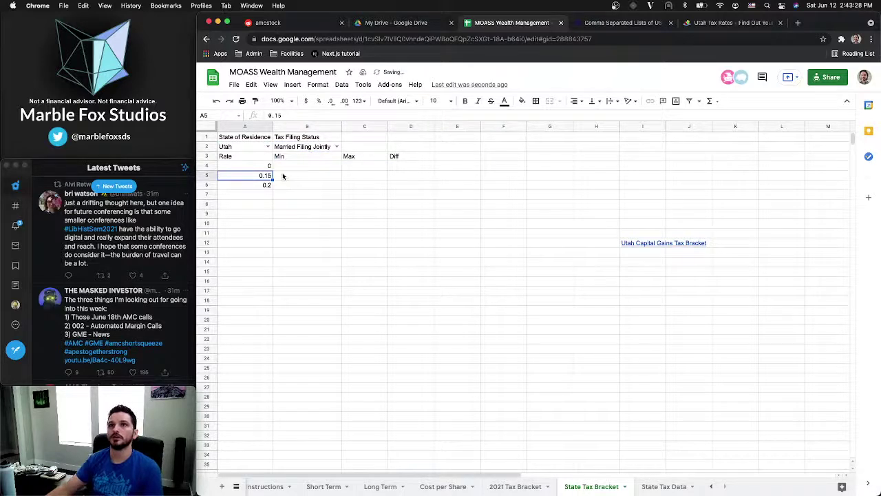
Format the State Tax Data rate column C as percentages
{"action": "left_click_drag", "start_coordinate": [256, 167], "coordinate": [266, 187]}
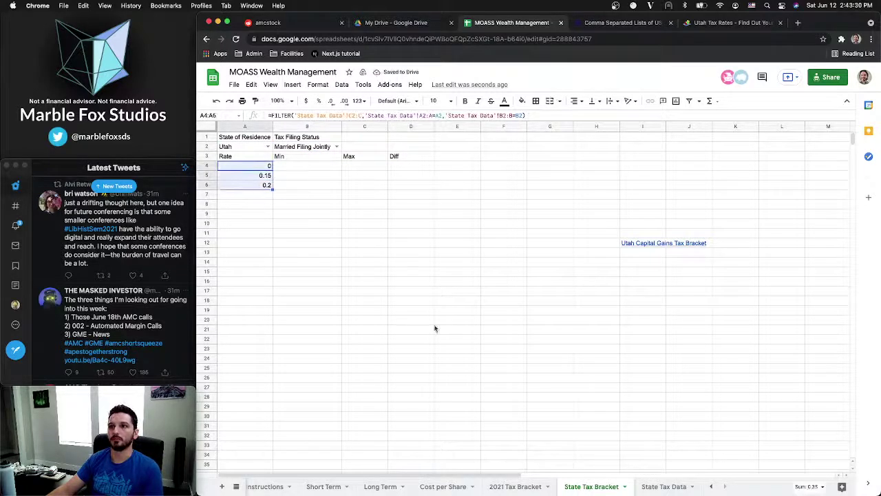
{"action": "left_click", "coordinate": [654, 486]}
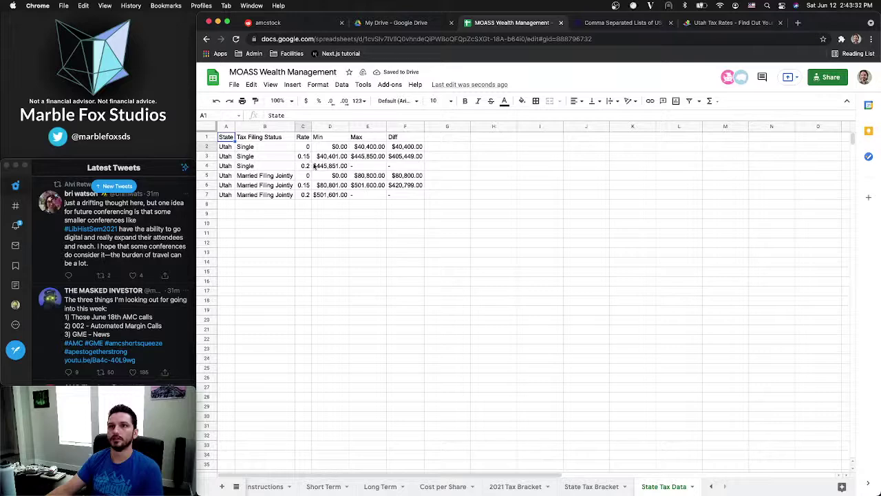
{"action": "left_click", "coordinate": [303, 146]}
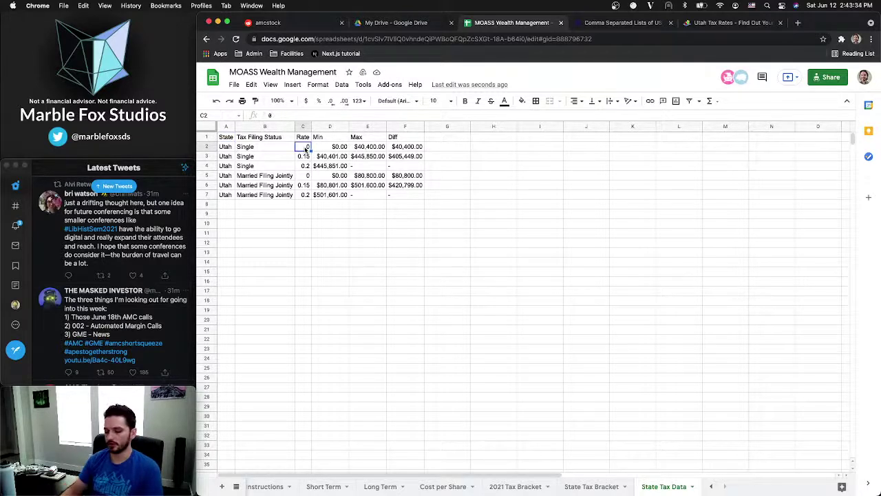
{"action": "key", "text": "super+shift+Down"}
{"action": "key", "text": "super+shift+Down"}
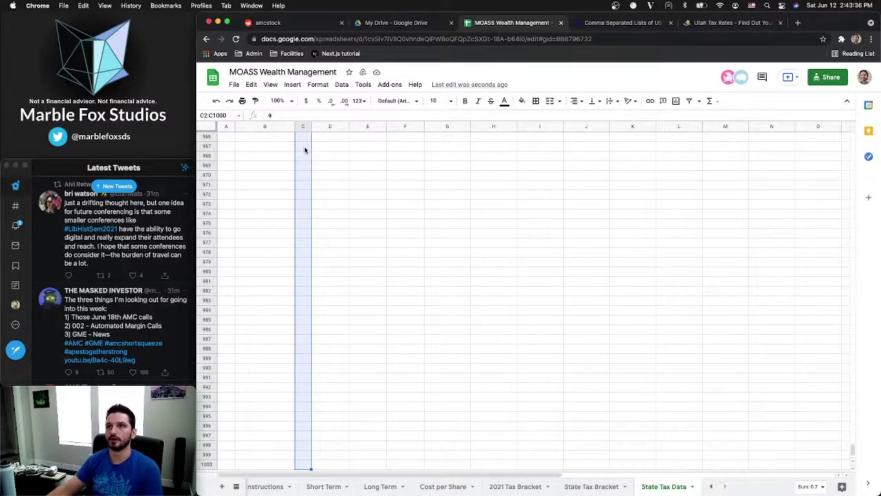
{"action": "left_click", "coordinate": [319, 101]}
{"action": "left_click", "coordinate": [324, 191]}
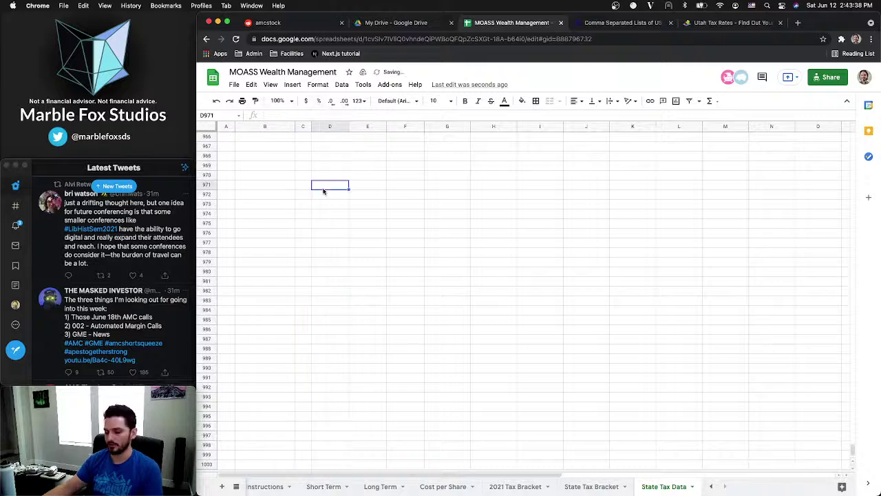
{"action": "key", "text": "super+Up"}
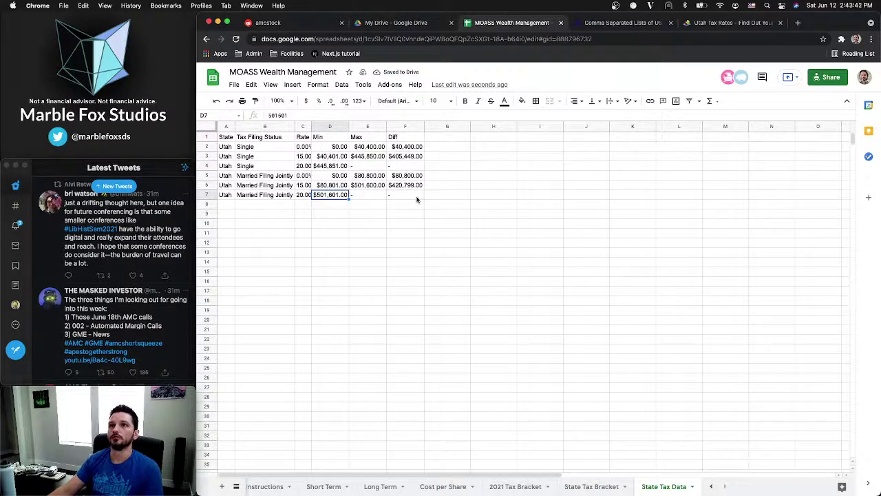
Remove the decimals so A4:A6 on State Tax Bracket show 0%, 15% and 20%
{"action": "left_click", "coordinate": [602, 487]}
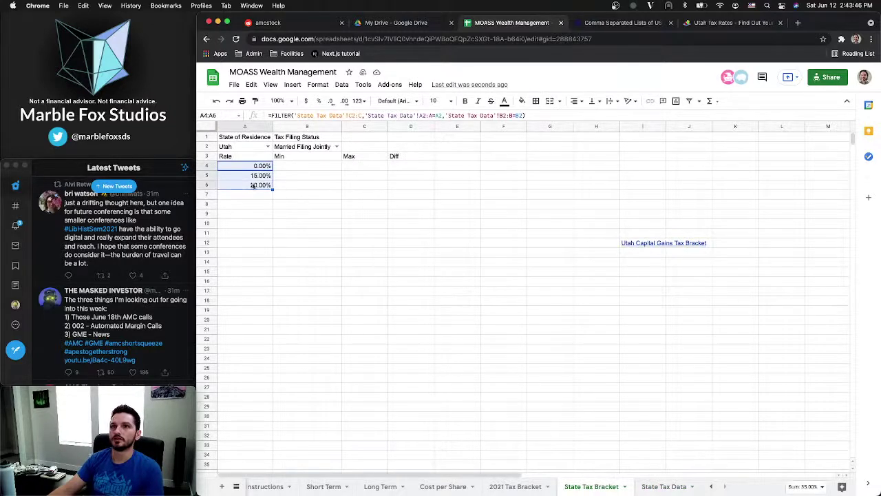
{"action": "left_click", "coordinate": [331, 104]}
{"action": "left_click", "coordinate": [331, 103]}
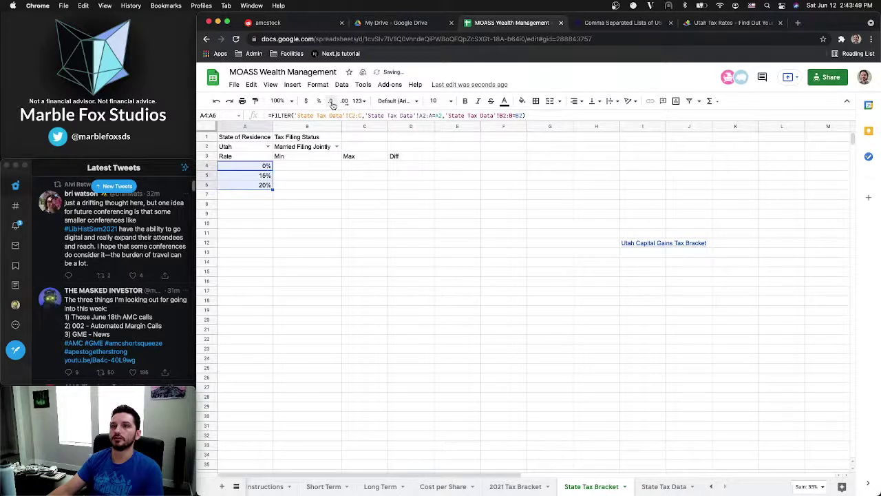
{"action": "left_click", "coordinate": [308, 169]}
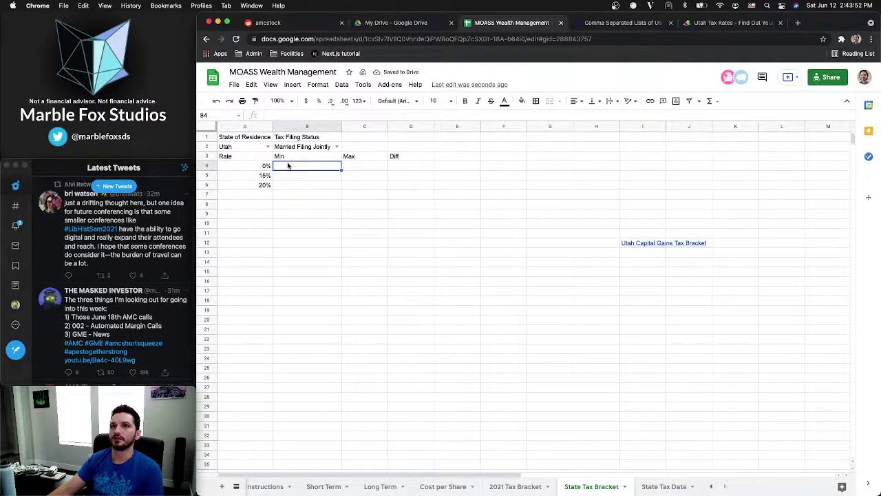
Copy A4's FILTER formula across B4:D4 and inspect the copy in B4
{"action": "left_click", "coordinate": [254, 167]}
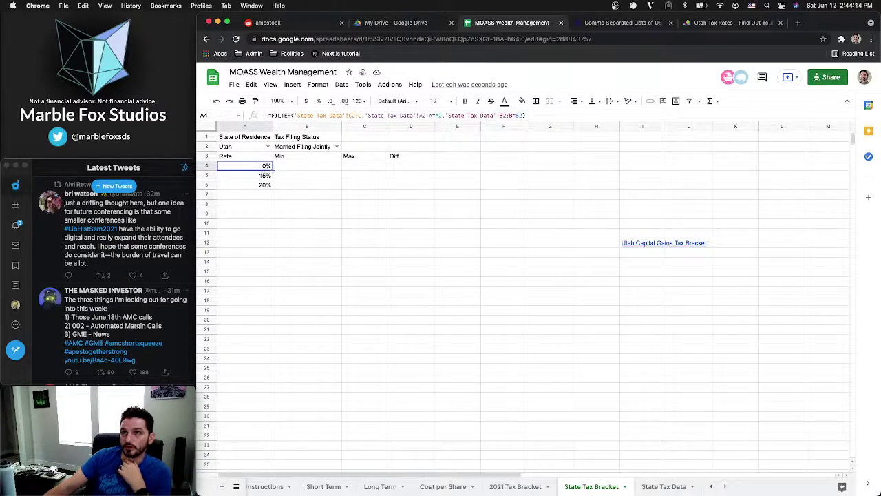
{"action": "left_click_drag", "start_coordinate": [273, 170], "coordinate": [395, 166]}
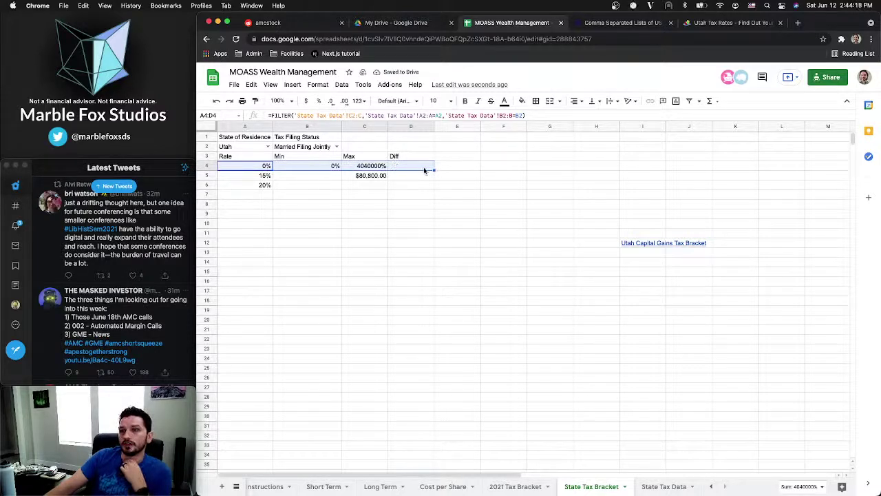
{"action": "left_click", "coordinate": [317, 167]}
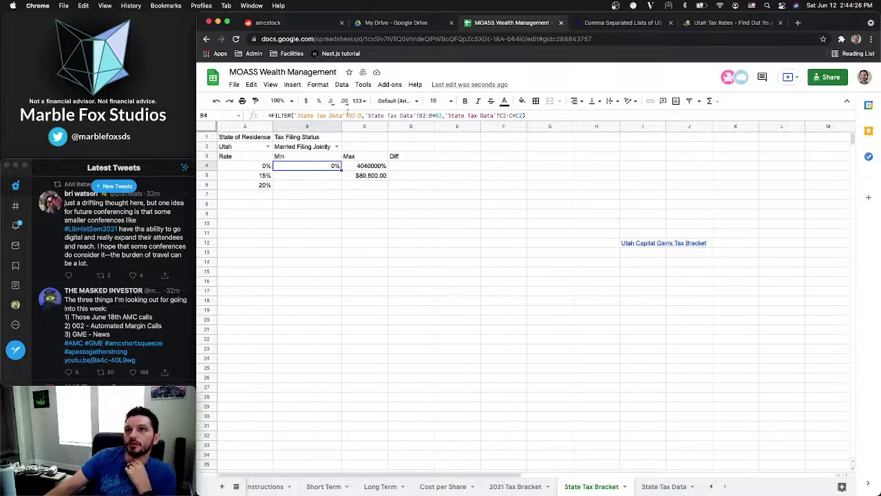
{"action": "left_click", "coordinate": [350, 115]}
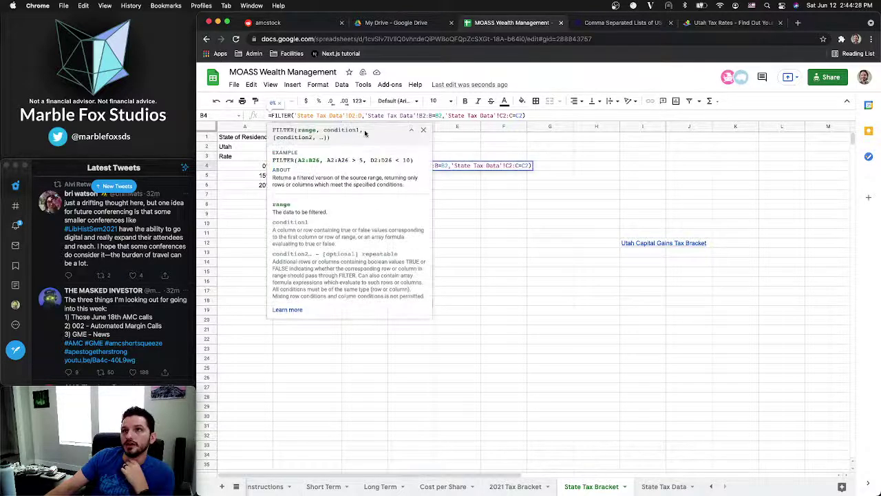
{"action": "left_click", "coordinate": [658, 488]}
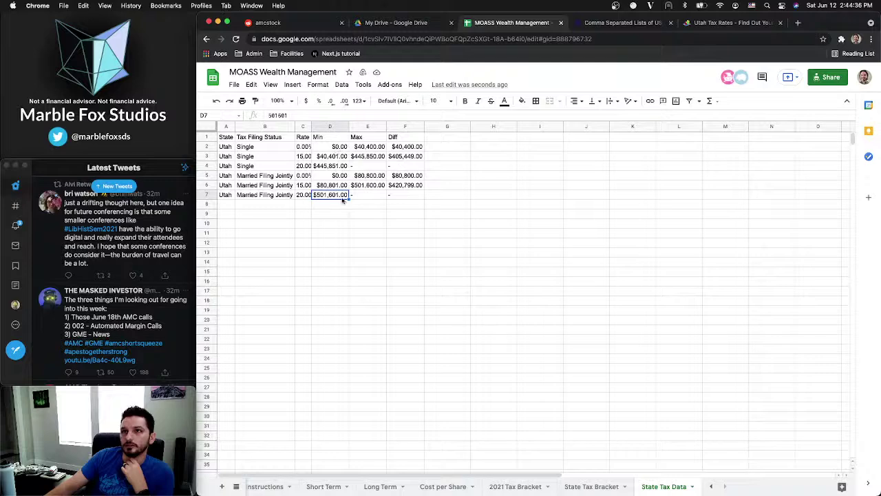
{"action": "left_click", "coordinate": [596, 487]}
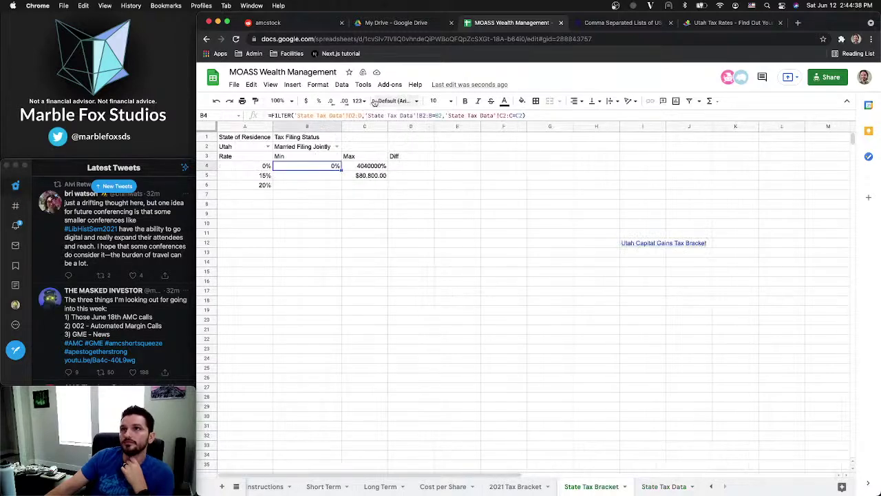
{"action": "left_click", "coordinate": [391, 116]}
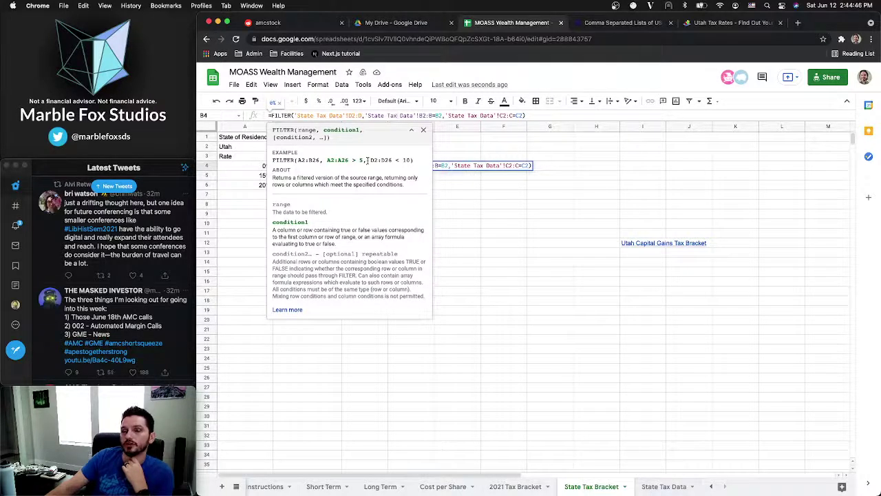
Review the two condition arguments of A4's FILTER formula
{"action": "left_click", "coordinate": [266, 166]}
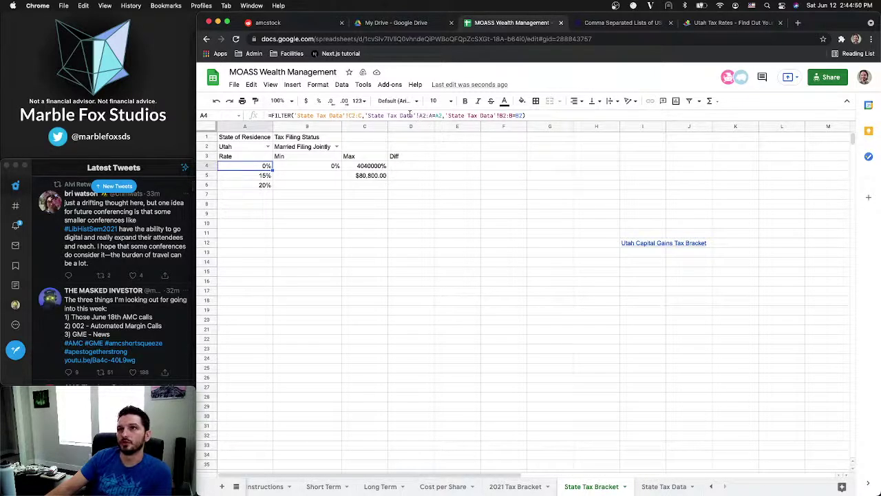
{"action": "left_click", "coordinate": [410, 115]}
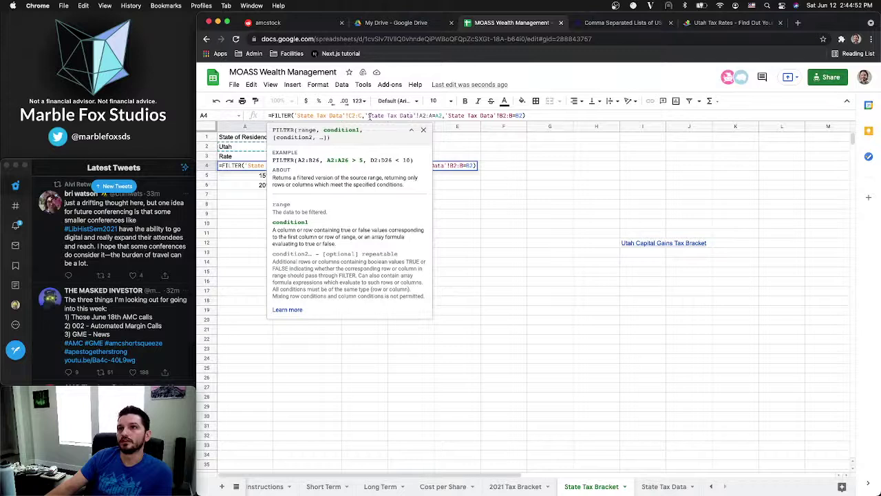
{"action": "left_click_drag", "start_coordinate": [365, 115], "coordinate": [523, 117]}
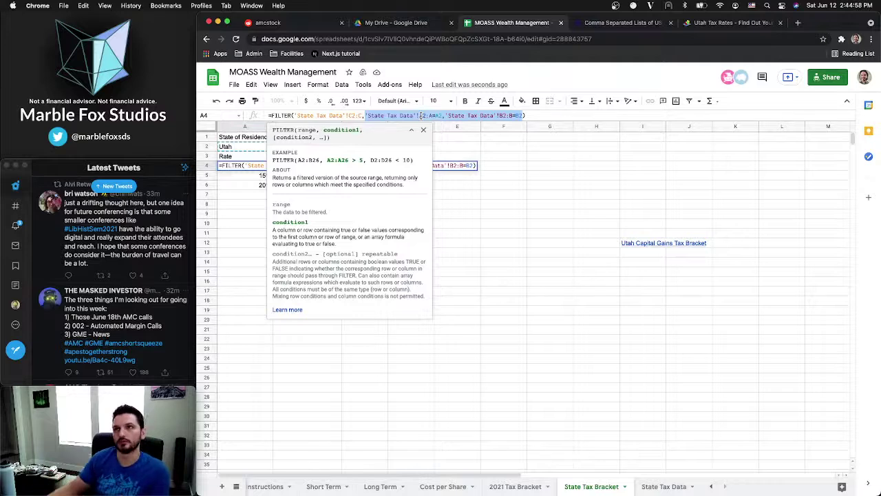
{"action": "left_click", "coordinate": [421, 115]}
{"action": "left_click", "coordinate": [485, 182]}
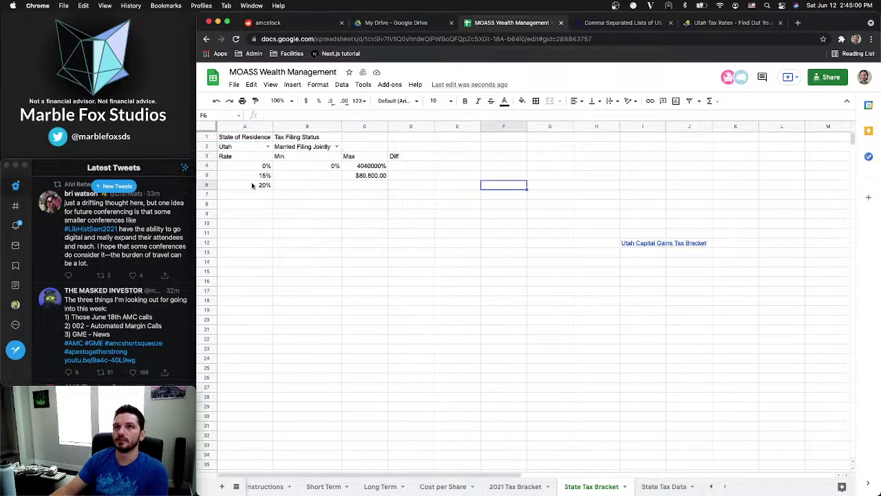
{"action": "left_click", "coordinate": [245, 168]}
Compare the FILTER formulas in A4 and B4 side by side
{"action": "left_click", "coordinate": [358, 116]}
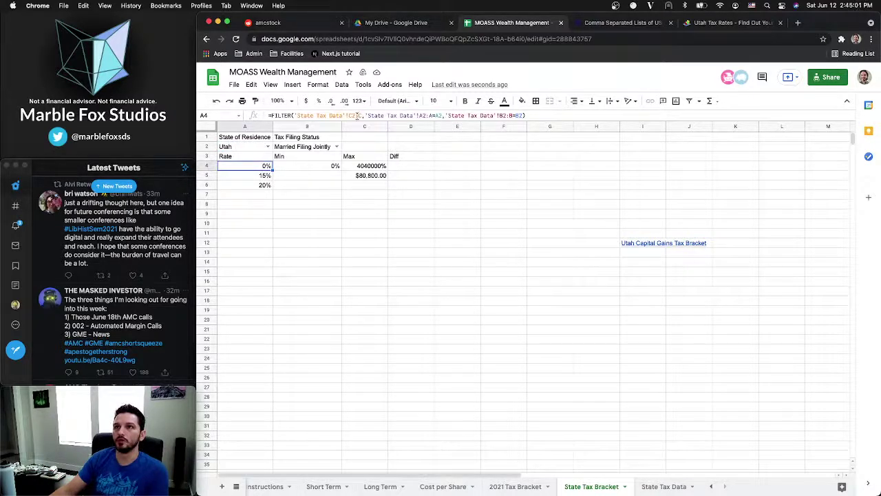
{"action": "left_click", "coordinate": [310, 166]}
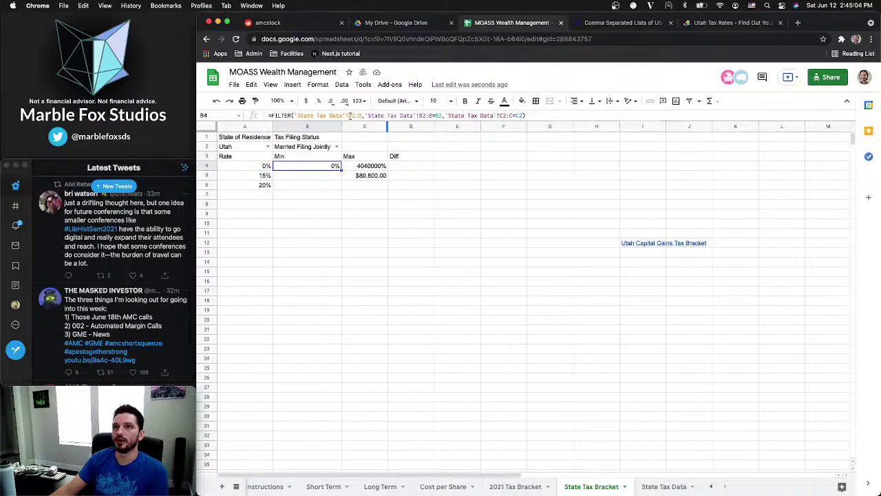
{"action": "left_click", "coordinate": [261, 165]}
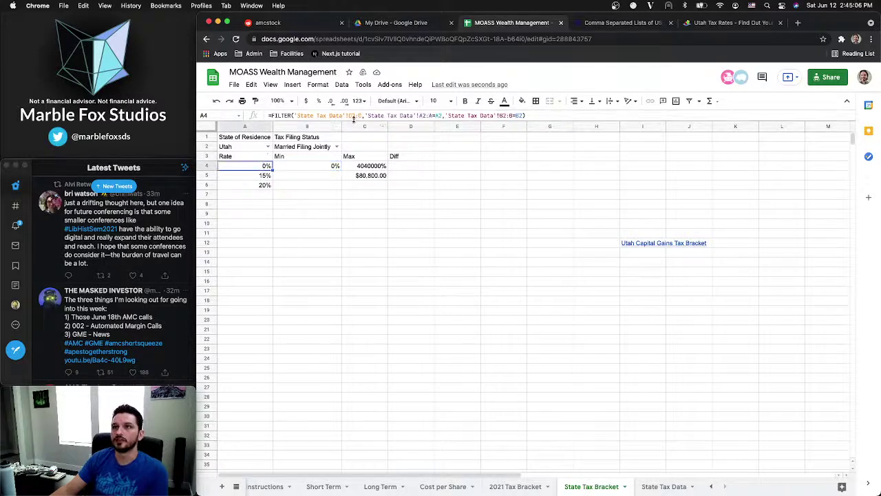
{"action": "left_click", "coordinate": [313, 166]}
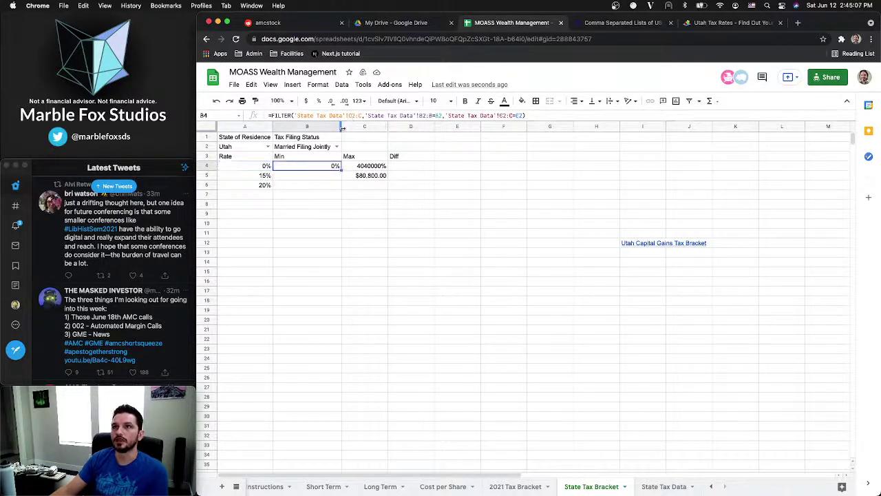
{"action": "left_click", "coordinate": [266, 165]}
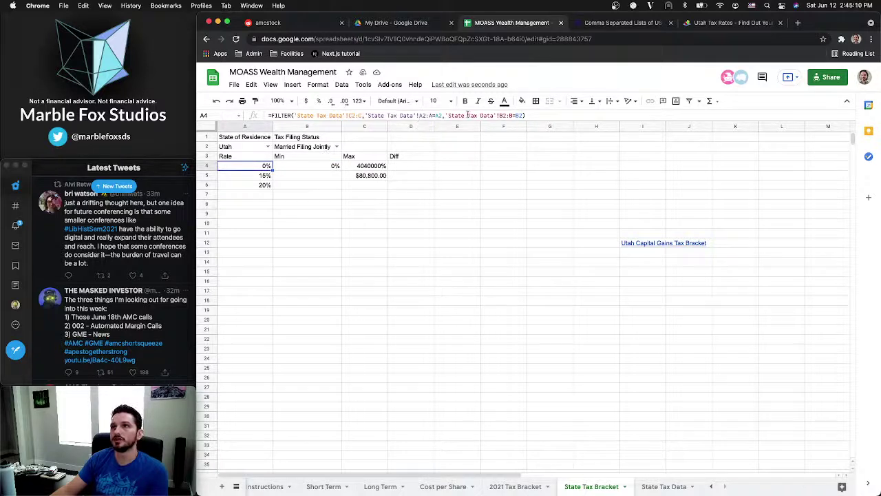
{"action": "left_click", "coordinate": [326, 167]}
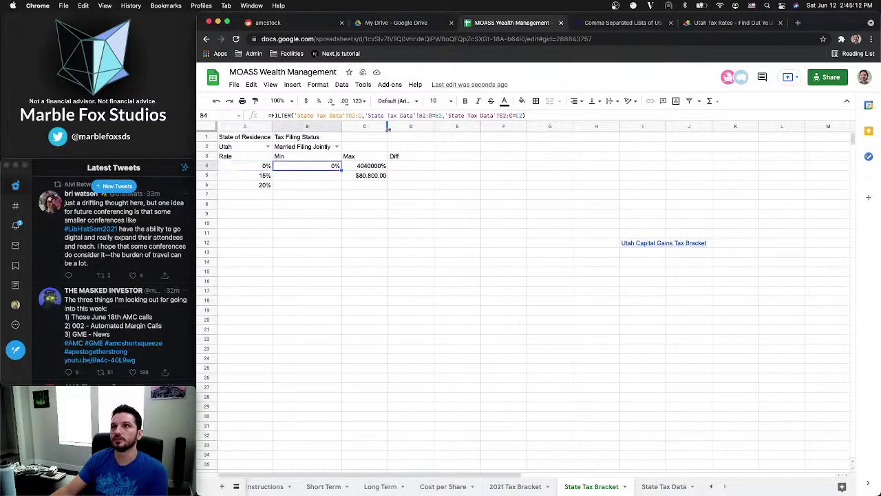
{"action": "left_click", "coordinate": [237, 167]}
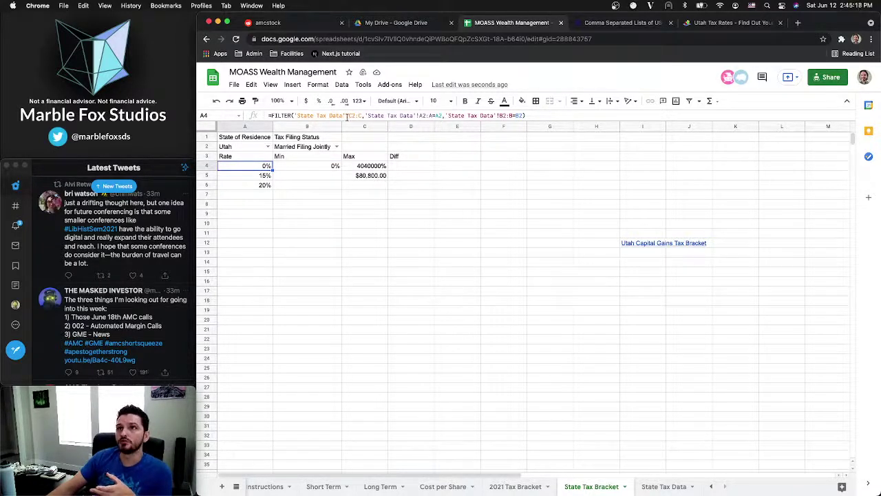
Check the row 3 header labels, including Max and Diff, against the formulas
{"action": "left_click", "coordinate": [257, 161]}
{"action": "left_click", "coordinate": [321, 160]}
{"action": "left_click", "coordinate": [363, 161]}
{"action": "left_click", "coordinate": [408, 157]}
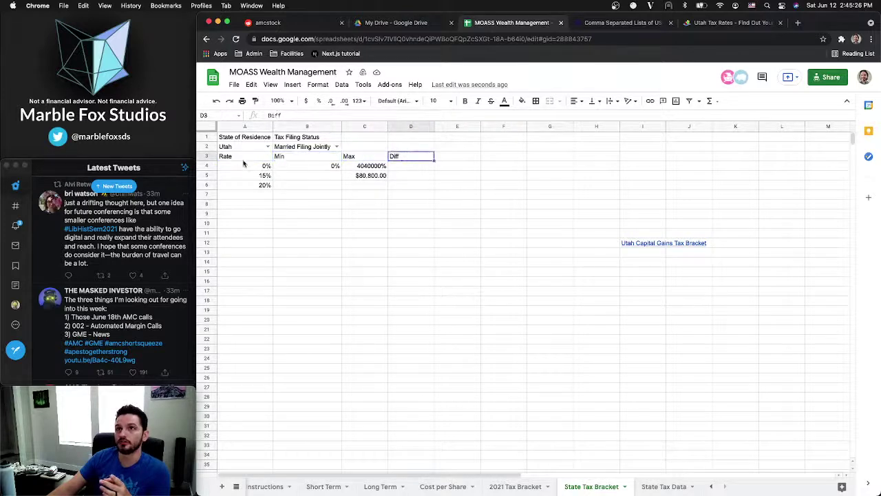
{"action": "left_click", "coordinate": [243, 166]}
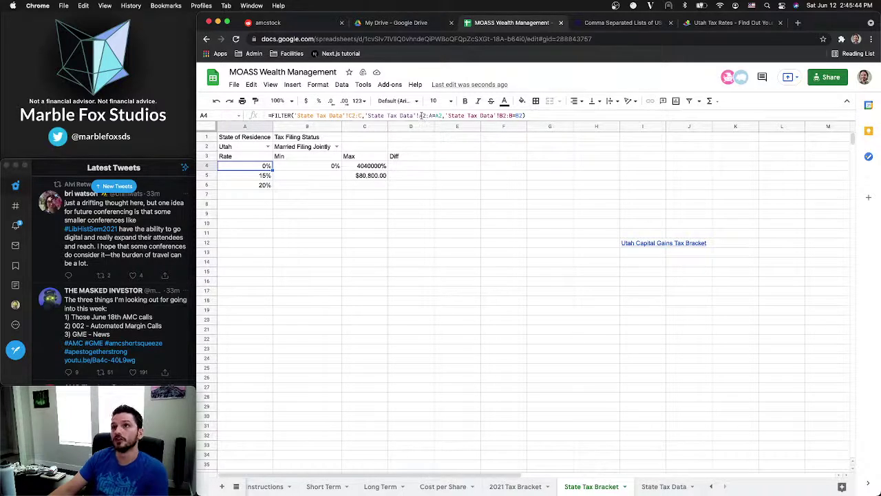
Make the A2 state criterion absolute ($A$2) in A4's FILTER formula
{"action": "left_click", "coordinate": [421, 115]}
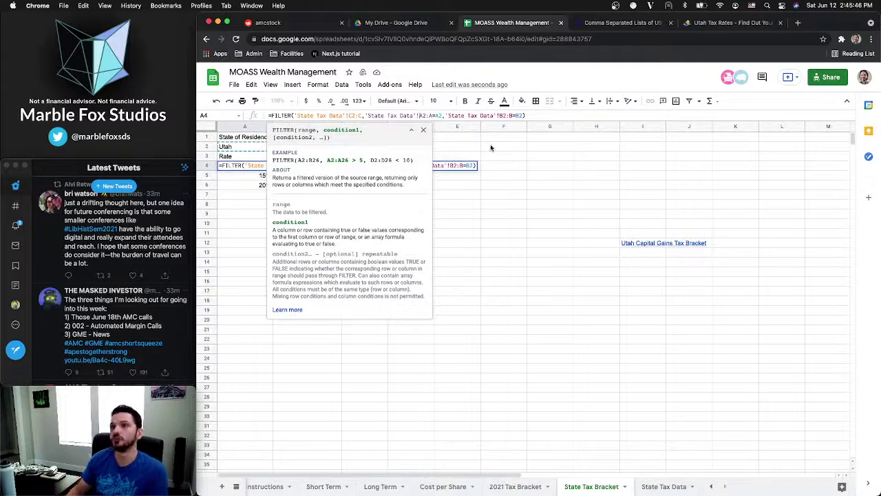
{"action": "type", "text": "$A"}
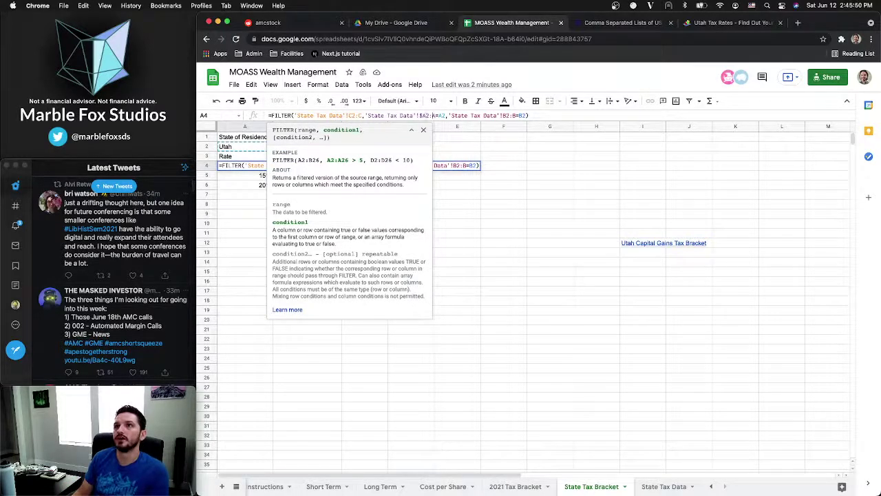
{"action": "type", "text": "$2:"}
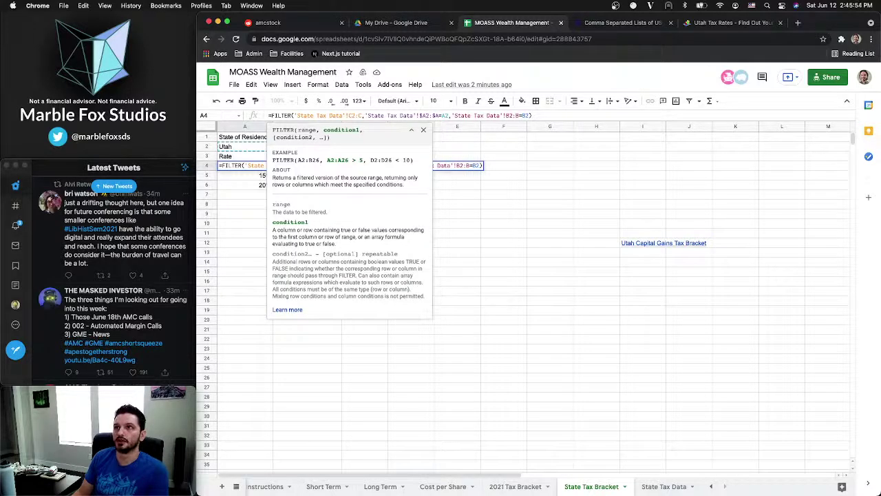
{"action": "type", "text": "$"}
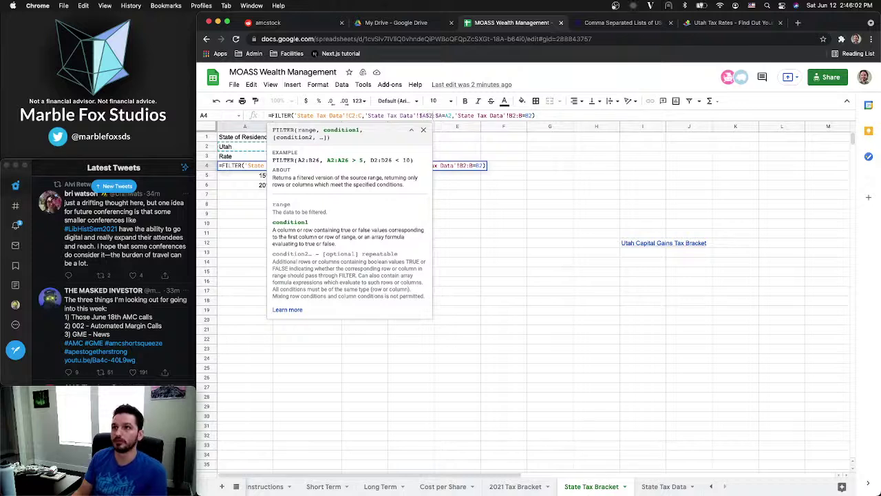
{"action": "left_click", "coordinate": [449, 116]}
{"action": "type", "text": "$"}
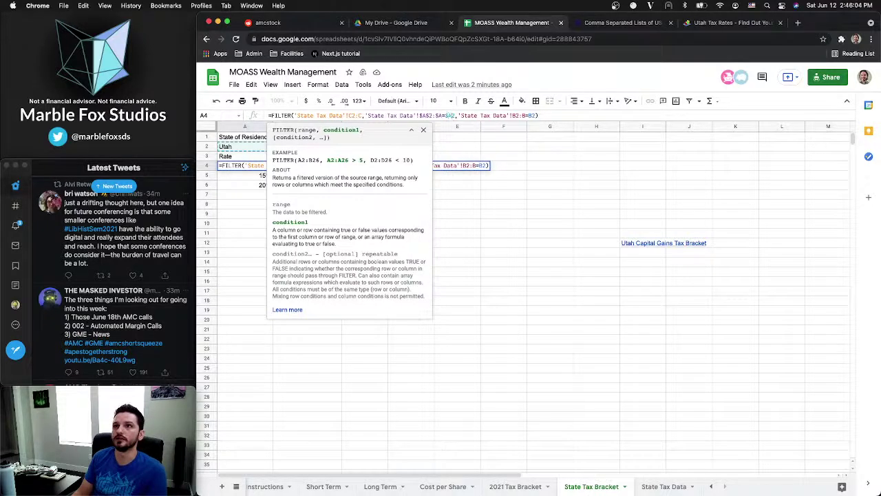
{"action": "left_click", "coordinate": [455, 115]}
{"action": "type", "text": "$"}
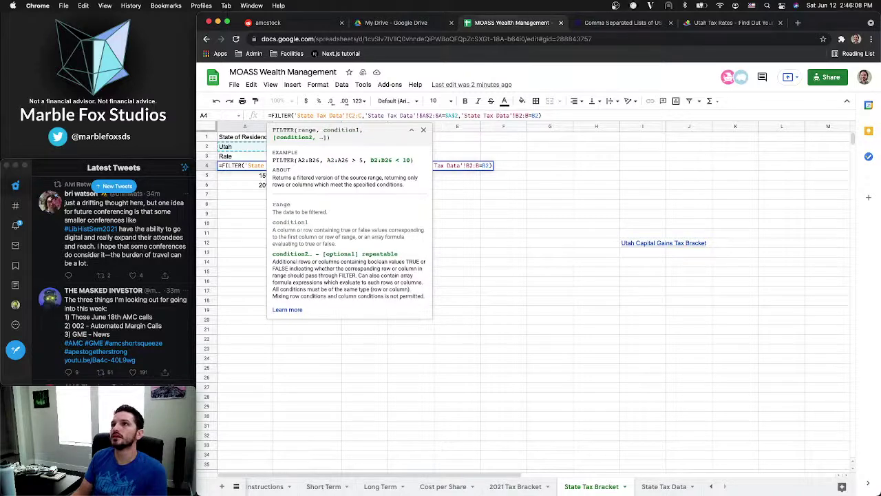
Lock the filing-status criterion as $B$2, commit the formula, and select A4:D4 to review
{"action": "left_click", "coordinate": [516, 115]}
{"action": "type", "text": "$"}
{"action": "left_click", "coordinate": [521, 116]}
{"action": "type", "text": "$B$"}
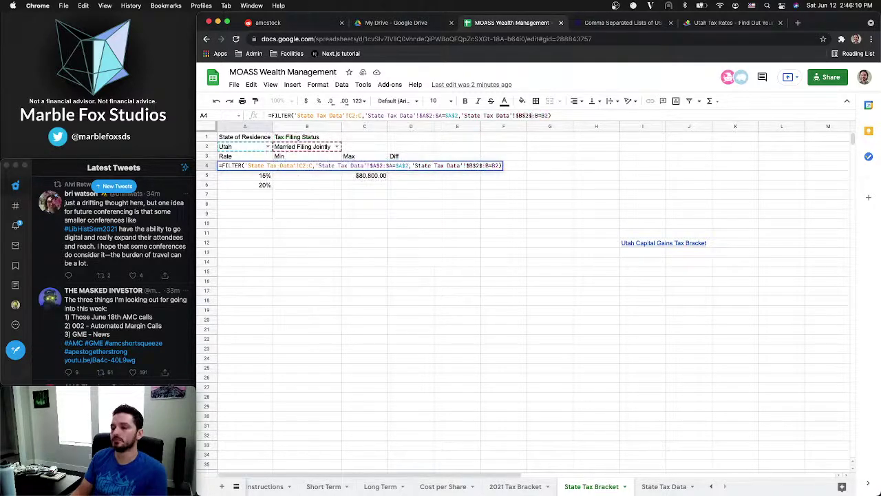
{"action": "left_click", "coordinate": [531, 116]}
{"action": "type", "text": "$"}
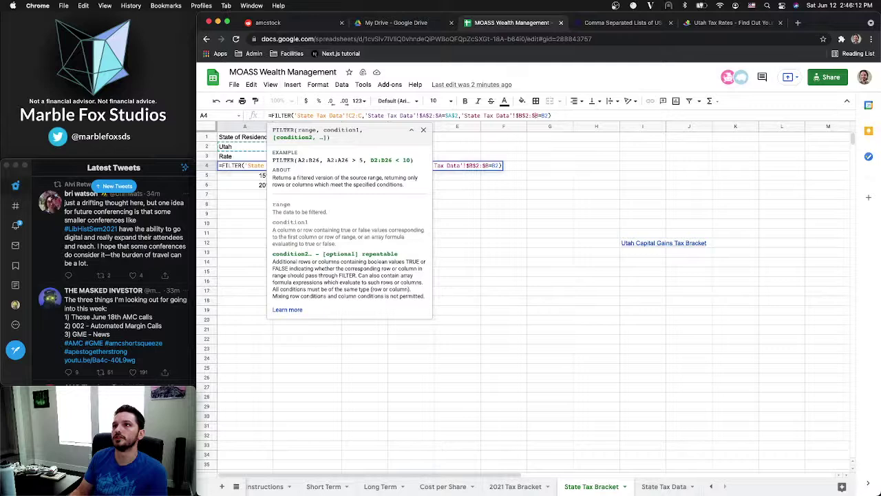
{"action": "key", "text": "Right"}
{"action": "key", "text": "Right"}
{"action": "type", "text": "$"}
{"action": "key", "text": "Right"}
{"action": "type", "text": "$"}
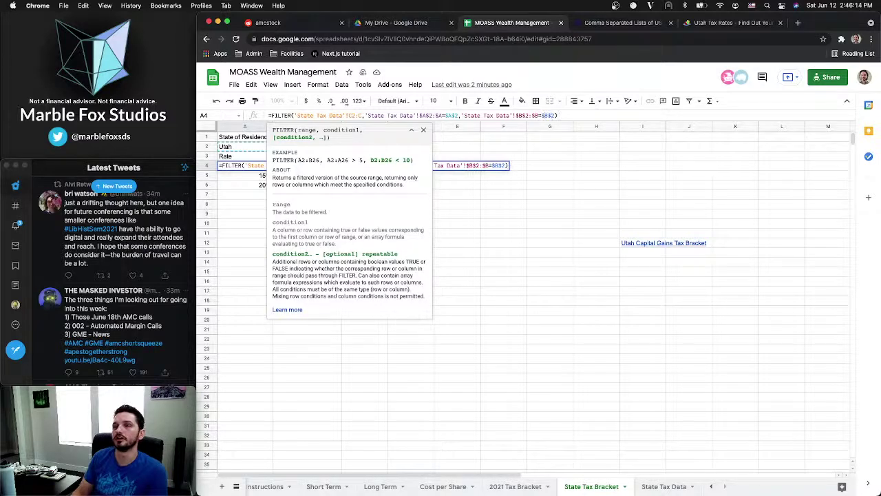
{"action": "key", "text": "Return"}
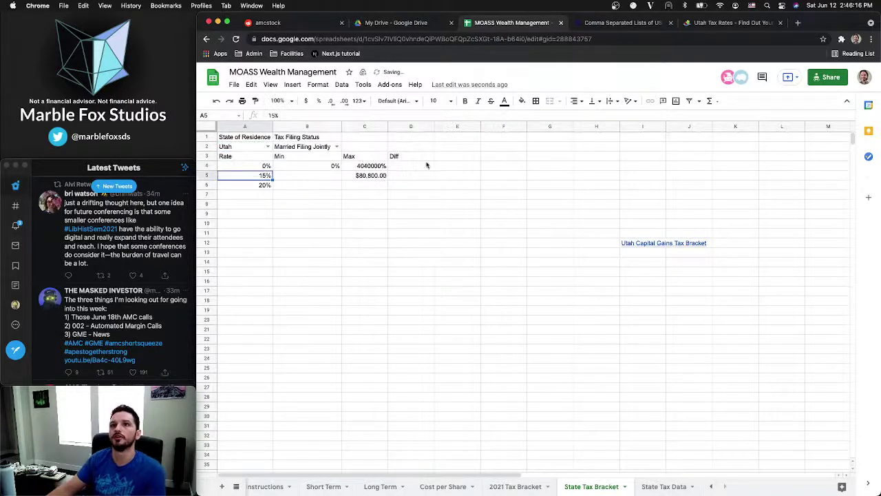
{"action": "left_click", "coordinate": [254, 166]}
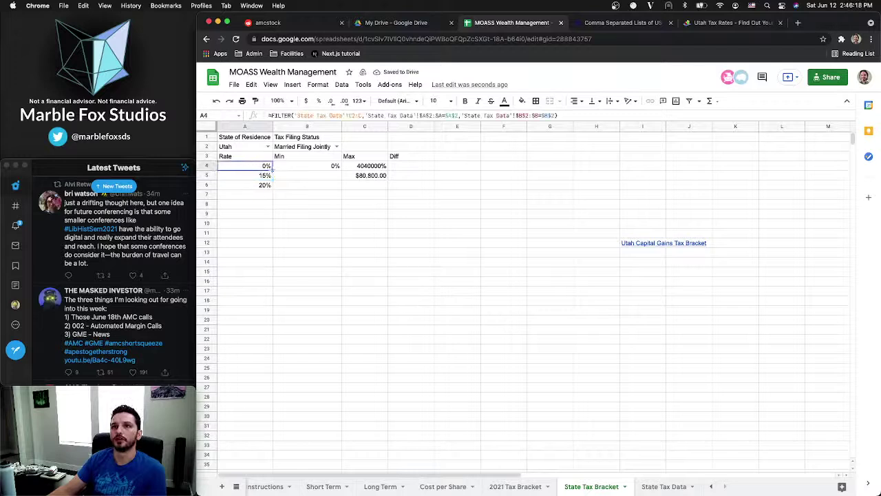
{"action": "left_click", "coordinate": [410, 166], "text": "shift"}
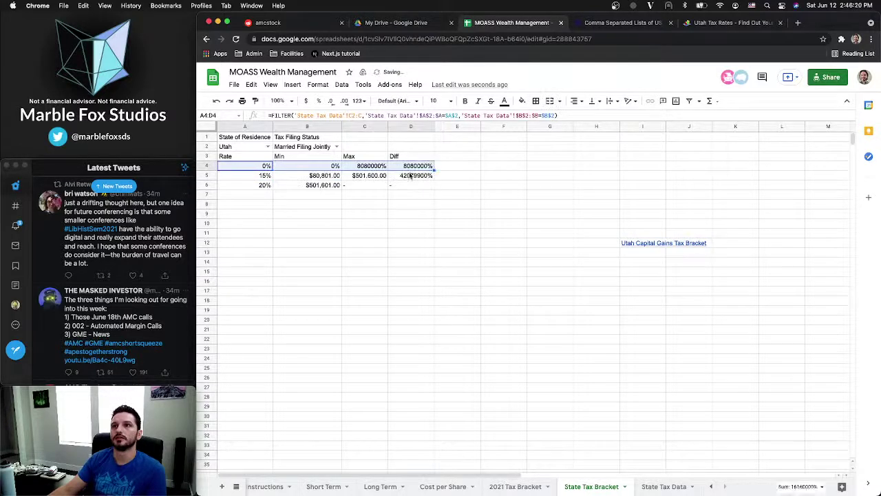
Try Single and Married Filing Jointly in the B2 filing status dropdown, ending on Single
{"action": "left_click", "coordinate": [281, 204]}
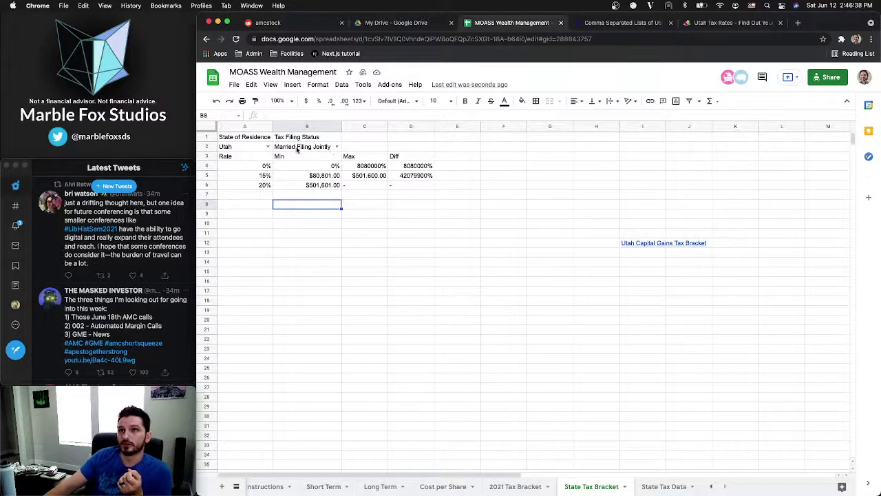
{"action": "left_click", "coordinate": [337, 147]}
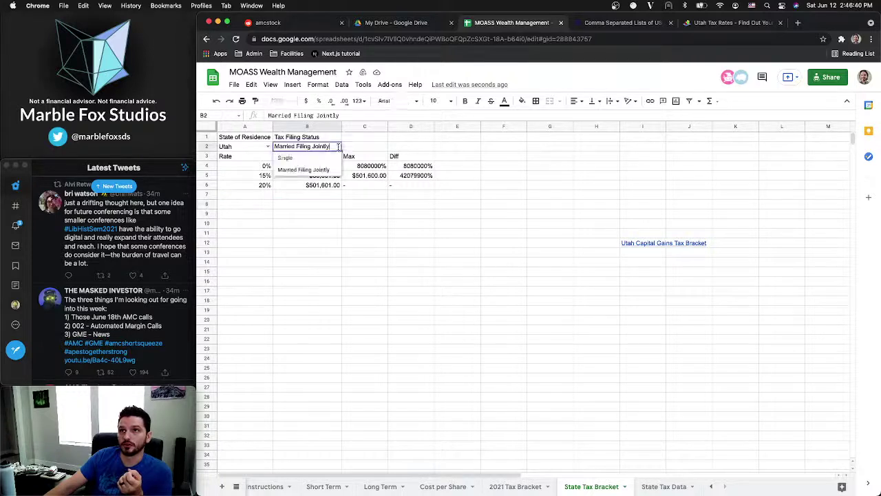
{"action": "left_click", "coordinate": [298, 158]}
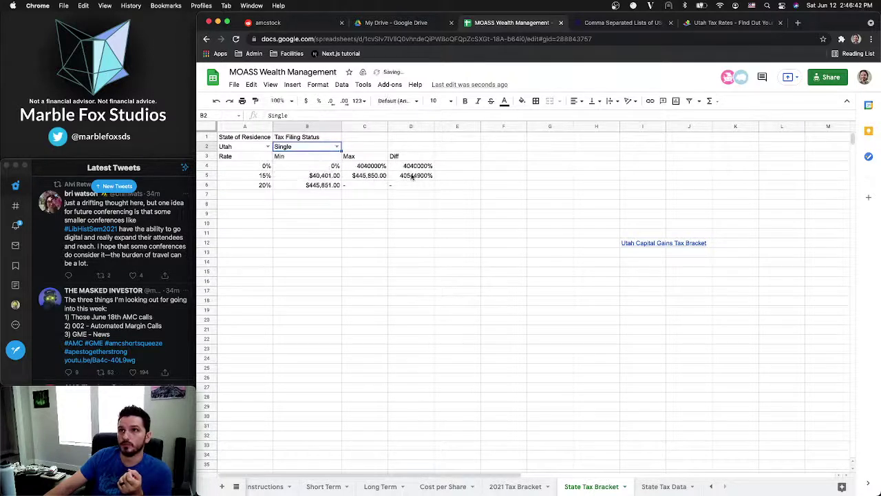
{"action": "left_click", "coordinate": [337, 146]}
{"action": "left_click", "coordinate": [303, 169]}
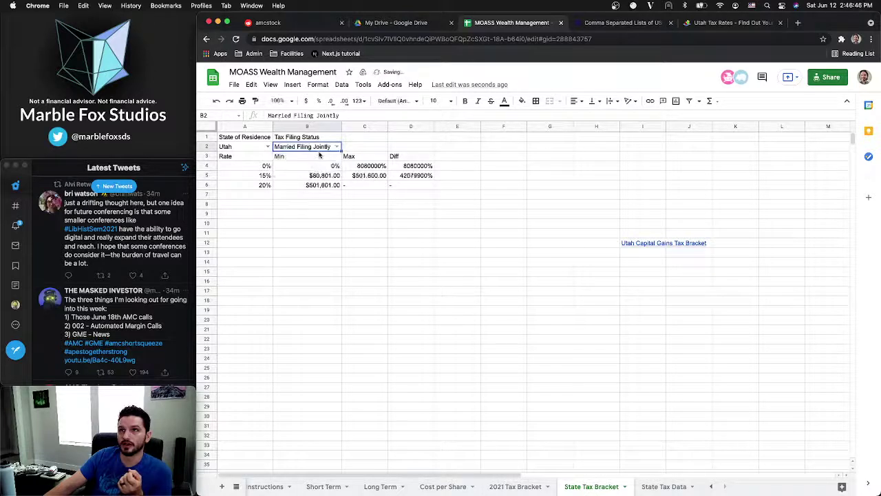
{"action": "left_click", "coordinate": [337, 146]}
{"action": "left_click", "coordinate": [298, 157]}
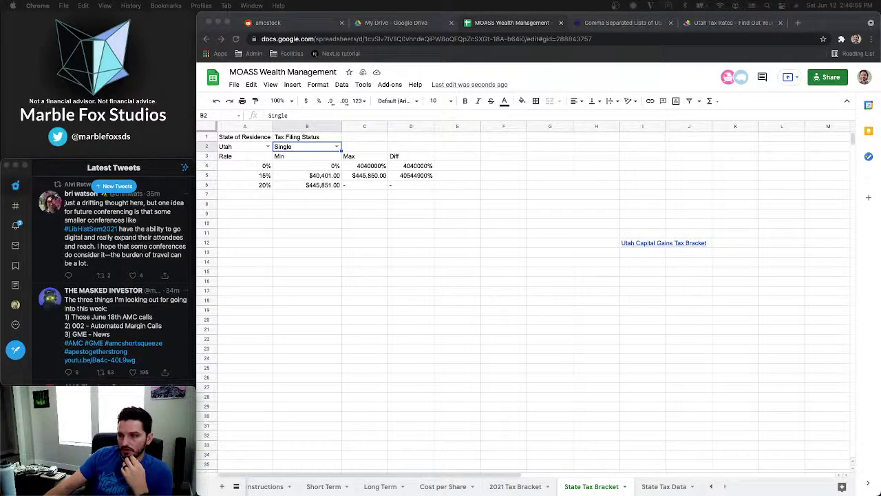
In Twitter, load the new tweets, check Notifications and Messages, then return to Home
{"action": "left_click", "coordinate": [113, 190]}
{"action": "left_click", "coordinate": [113, 187]}
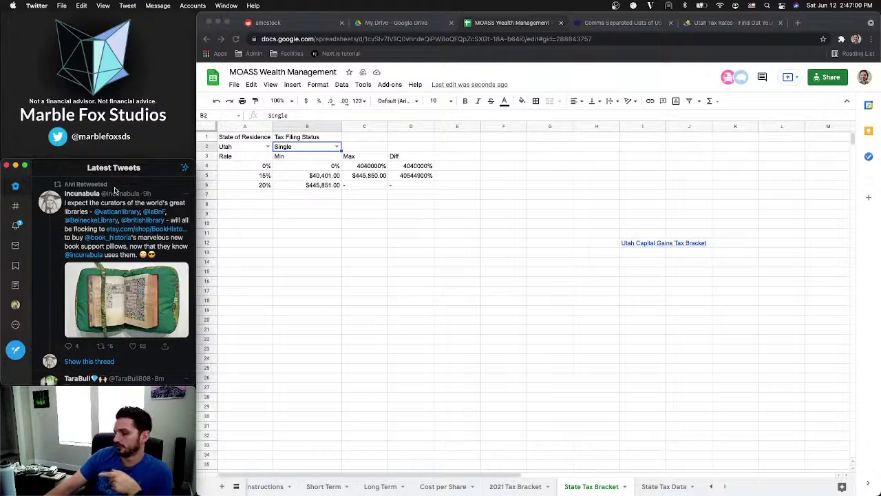
{"action": "left_click", "coordinate": [17, 229]}
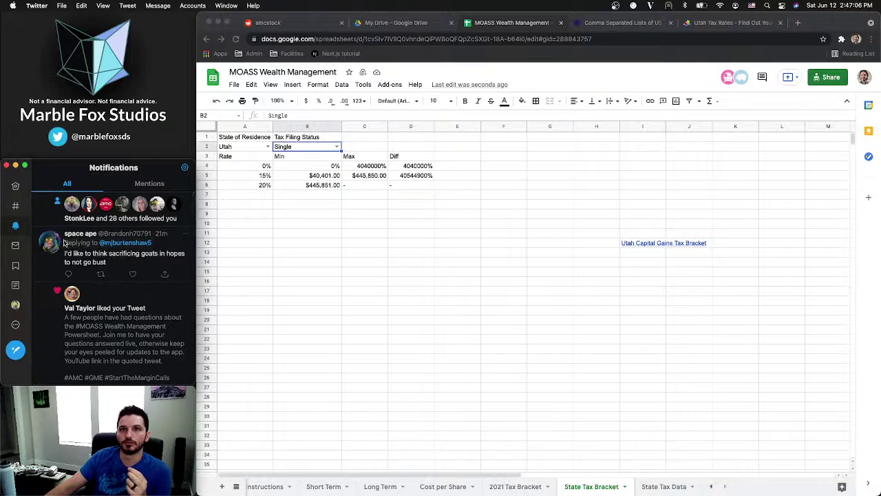
{"action": "left_click", "coordinate": [15, 249]}
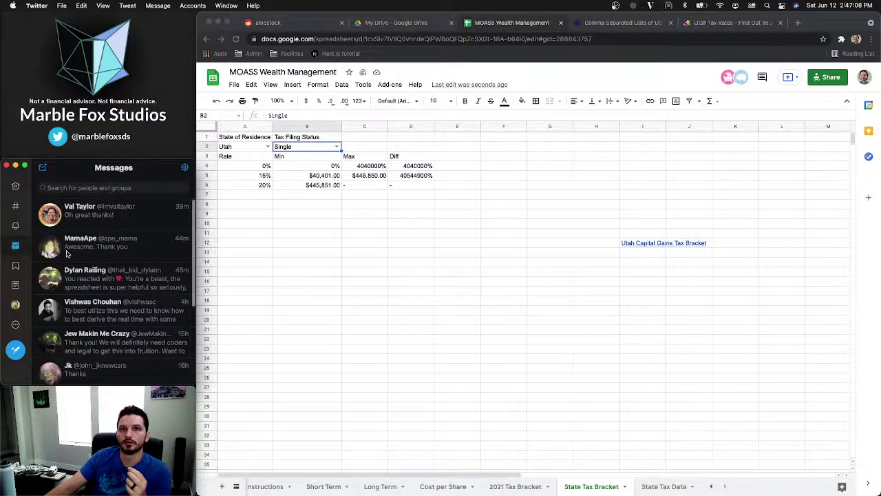
{"action": "scroll", "coordinate": [67, 254], "scroll_direction": "down", "scroll_amount": 1}
{"action": "left_click", "coordinate": [15, 186]}
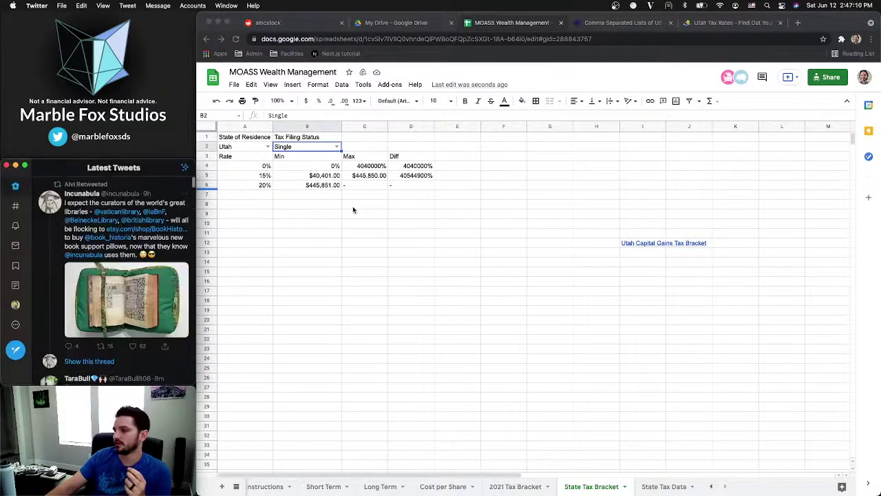
{"action": "left_click", "coordinate": [354, 189]}
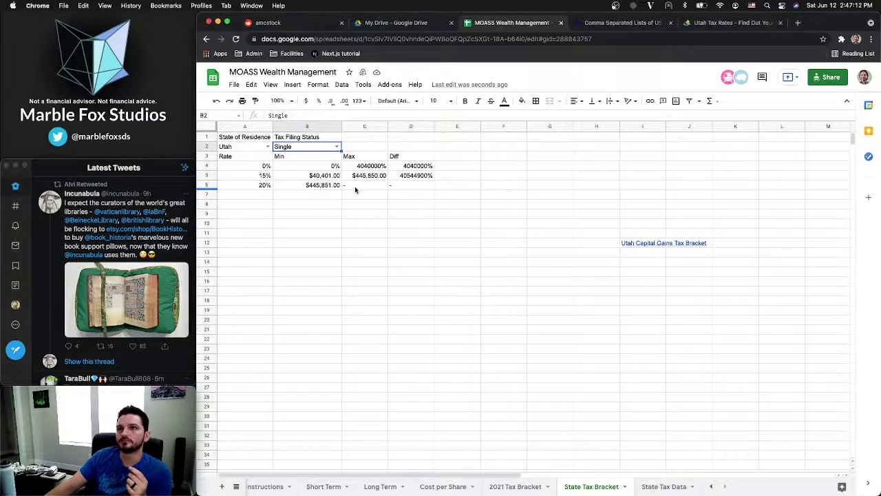
Select the 20% rate in A6, then view the State Tax Data sheet
{"action": "left_click", "coordinate": [317, 183]}
{"action": "left_click", "coordinate": [248, 185]}
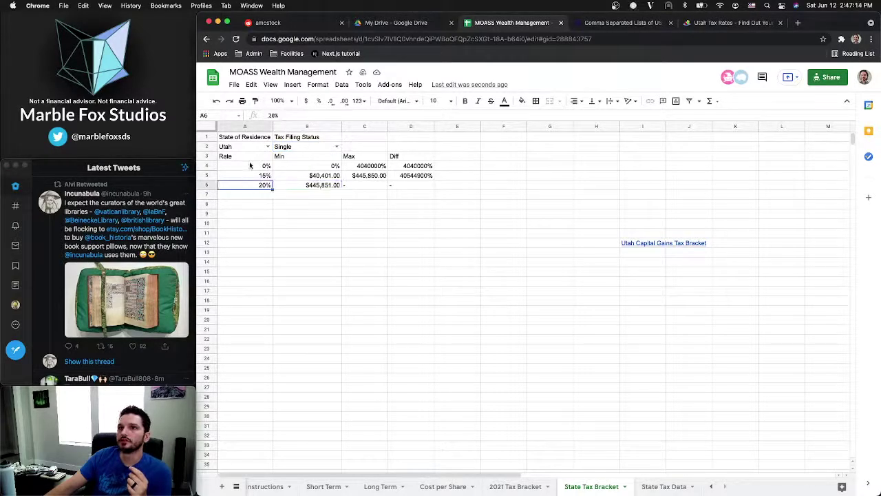
{"action": "left_click", "coordinate": [653, 488]}
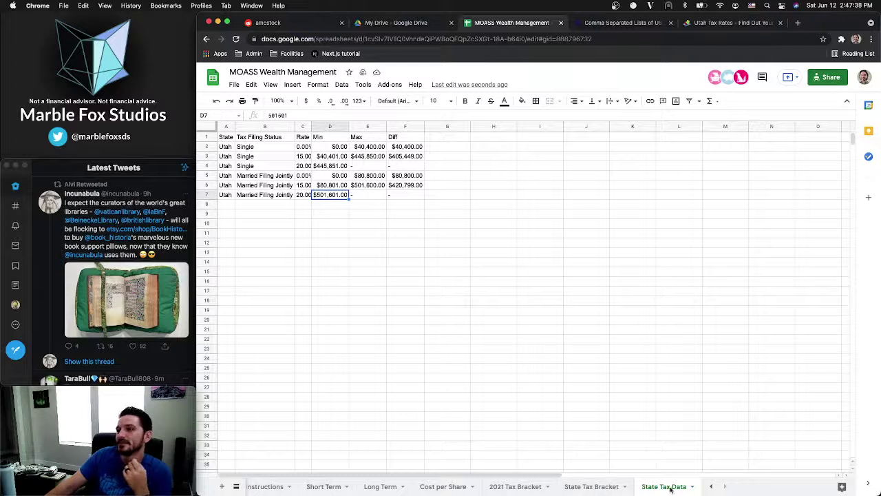
Add a new sheet and rename it 'sources'
{"action": "left_click", "coordinate": [219, 486]}
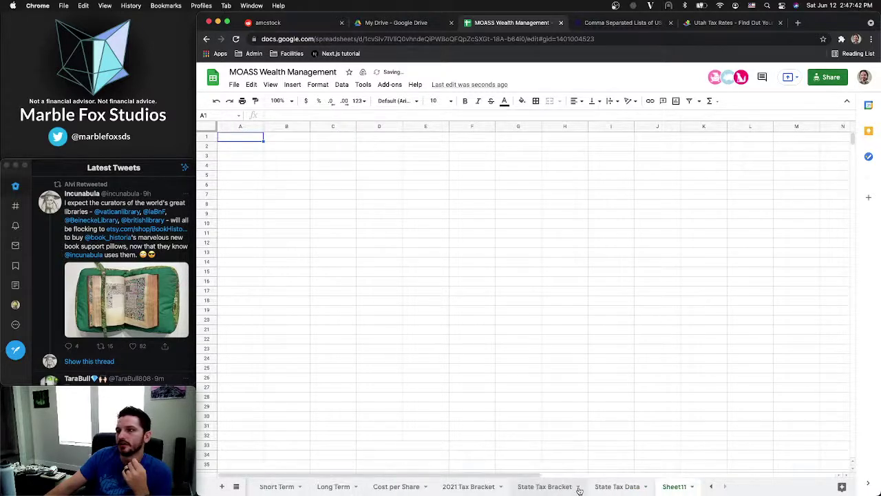
{"action": "left_click", "coordinate": [694, 488]}
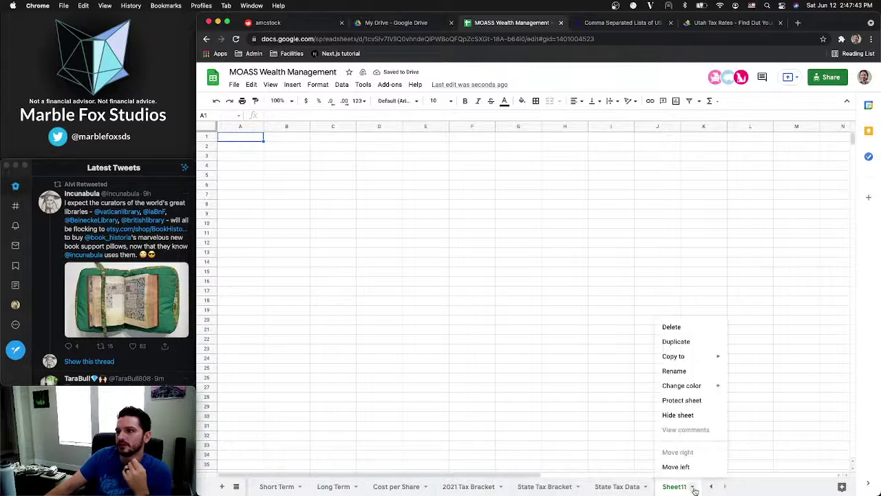
{"action": "left_click", "coordinate": [674, 371]}
{"action": "type", "text": "so"}
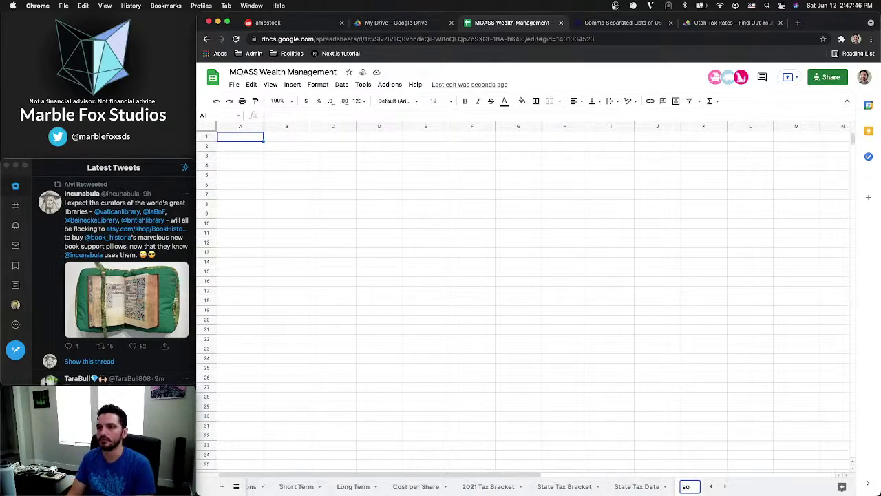
{"action": "type", "text": "urces"}
{"action": "key", "text": "Return"}
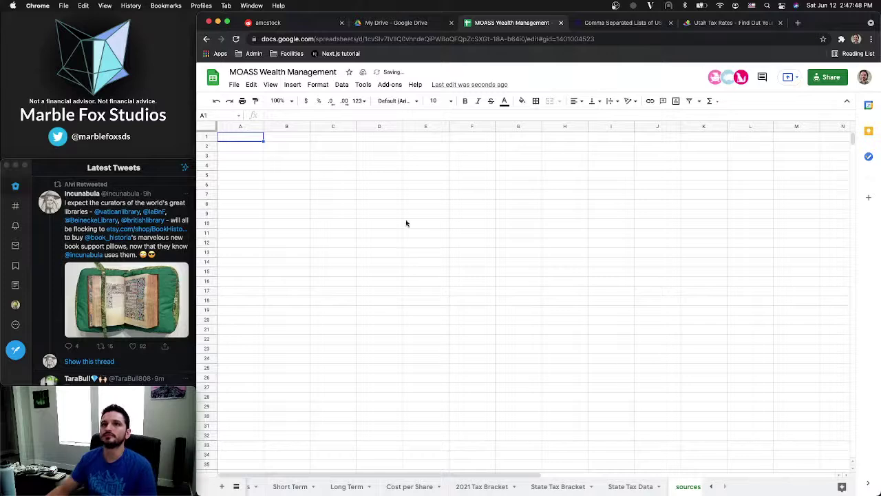
Copy the Utah Capital Gains Tax Bracket link from I12 into sources A1
{"action": "left_click", "coordinate": [558, 486]}
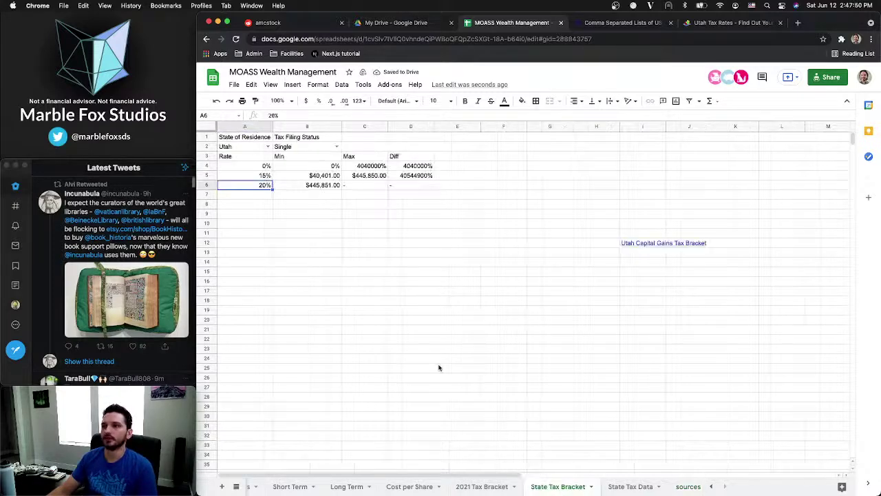
{"action": "left_click", "coordinate": [644, 243]}
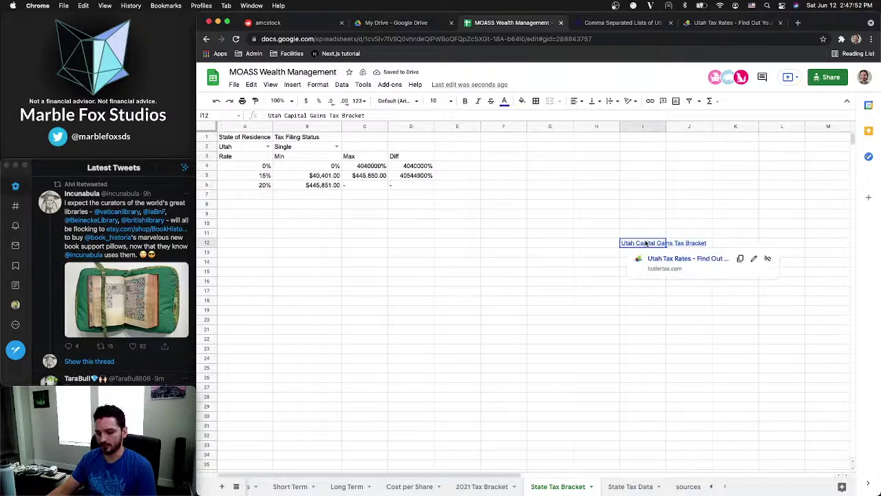
{"action": "key", "text": "super+c"}
{"action": "left_click", "coordinate": [685, 486]}
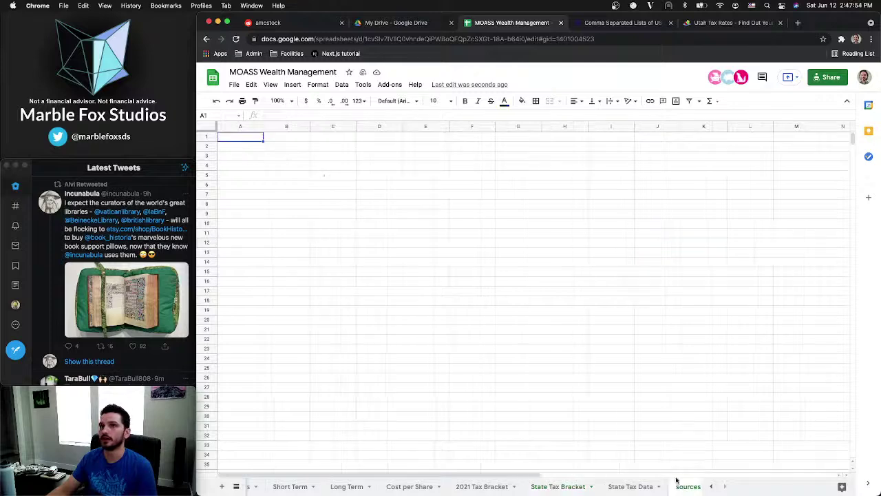
{"action": "key", "text": "super+v"}
{"action": "left_click", "coordinate": [240, 146]}
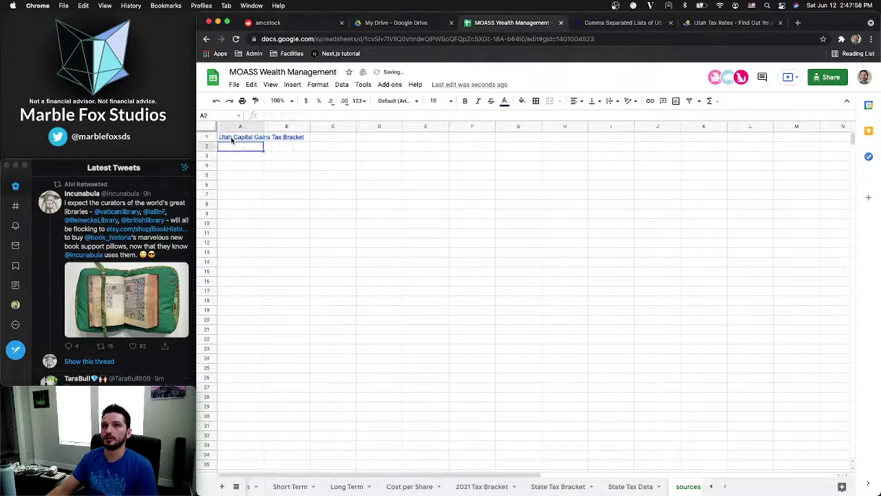
Auto-fit every column of the State Tax Data sheet to its contents
{"action": "left_click", "coordinate": [646, 486]}
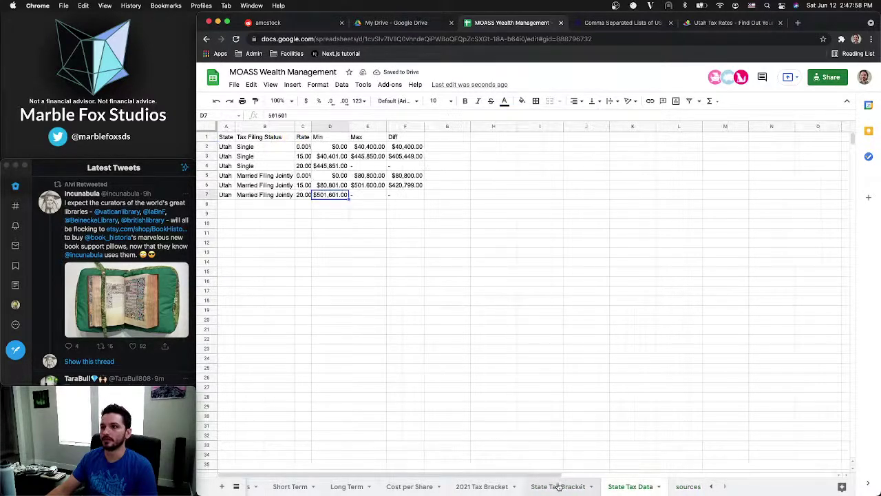
{"action": "left_click", "coordinate": [682, 486]}
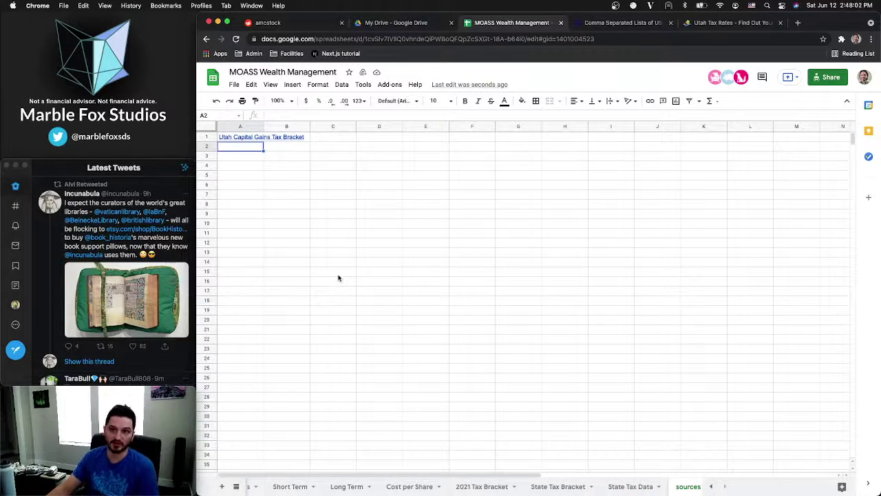
{"action": "left_click", "coordinate": [630, 486]}
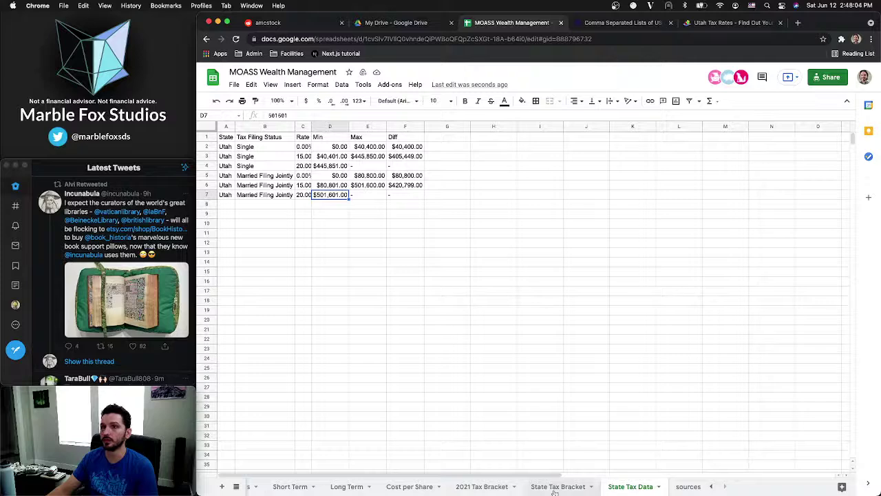
{"action": "left_click", "coordinate": [211, 129]}
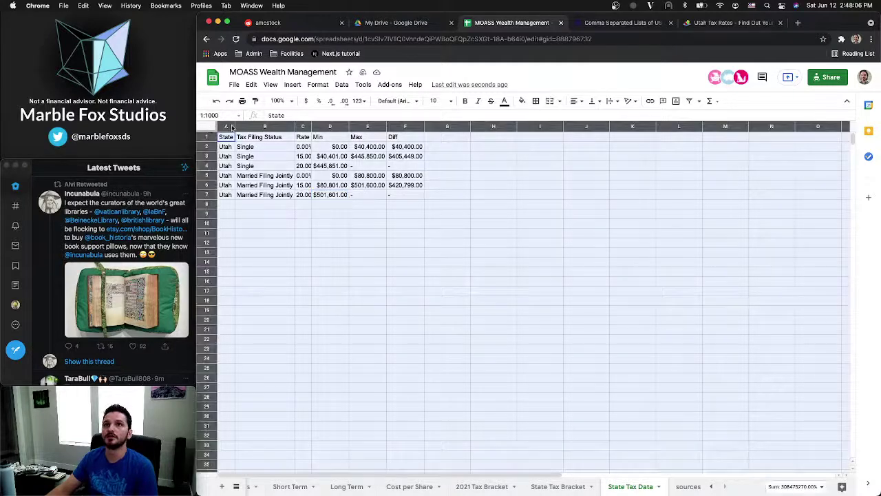
{"action": "double_click", "coordinate": [235, 126]}
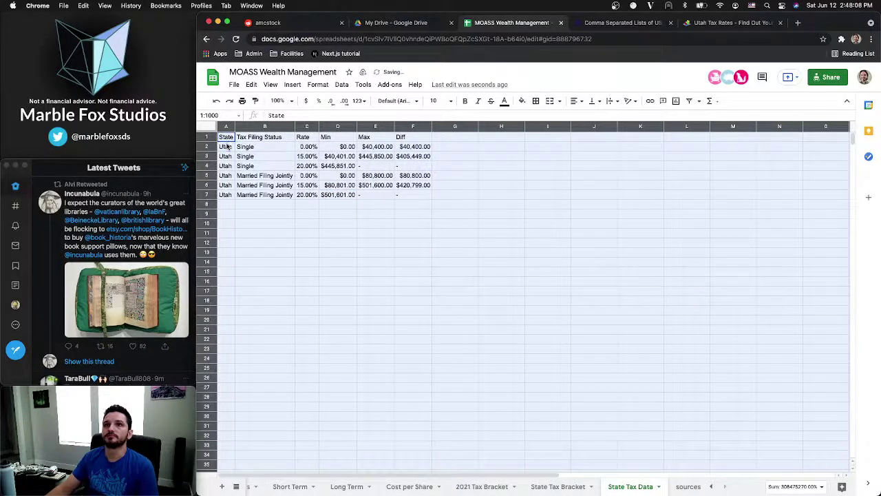
Keep the Rate cells C2:C7 at two decimal places, then return to State Tax Bracket
{"action": "left_click", "coordinate": [227, 146]}
{"action": "left_click_drag", "start_coordinate": [308, 147], "coordinate": [314, 196]}
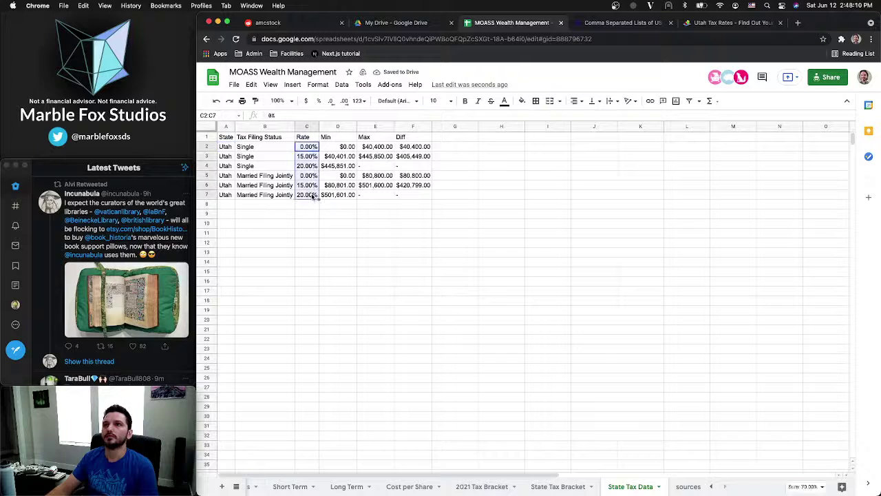
{"action": "left_click", "coordinate": [330, 100]}
{"action": "left_click", "coordinate": [331, 100]}
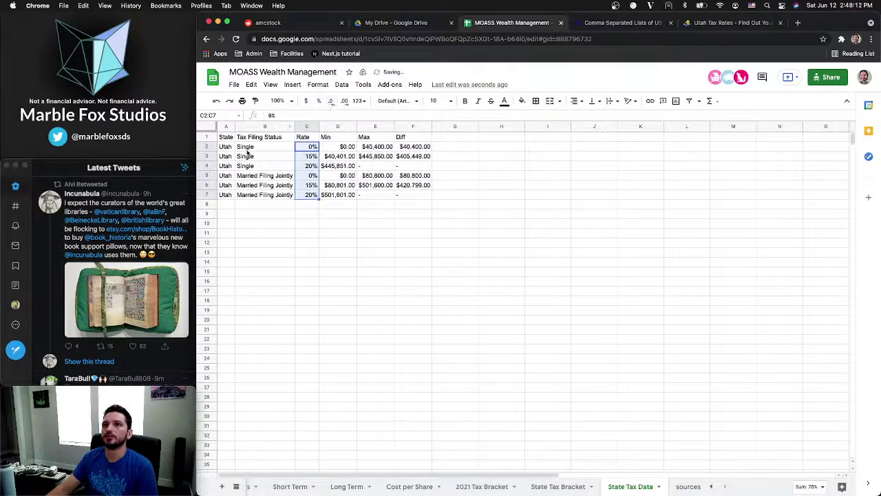
{"action": "left_click", "coordinate": [345, 101]}
{"action": "left_click", "coordinate": [344, 100]}
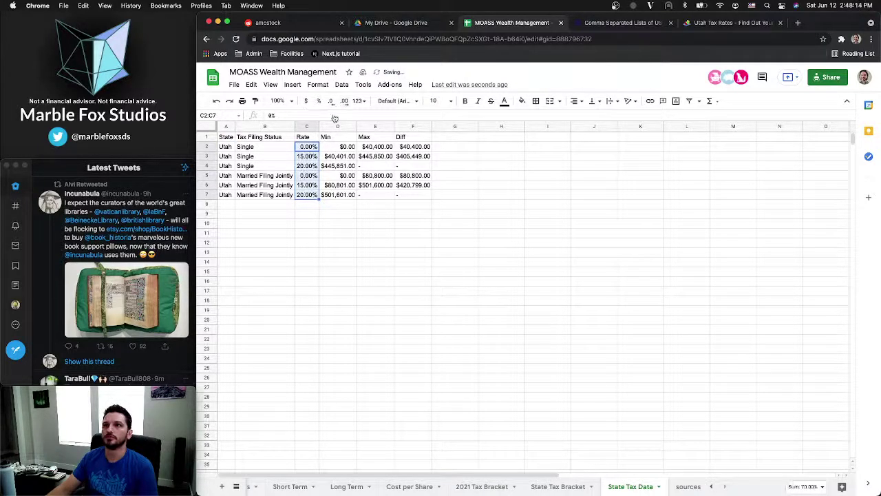
{"action": "left_click", "coordinate": [310, 165]}
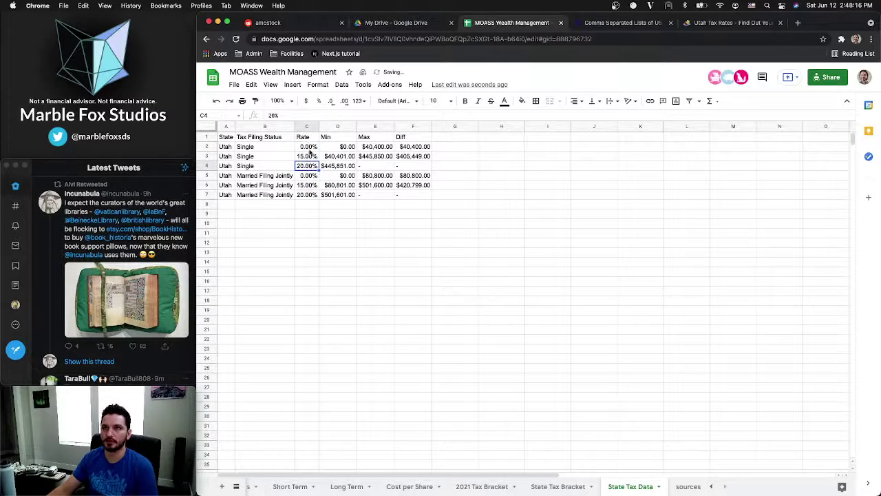
{"action": "left_click", "coordinate": [544, 487]}
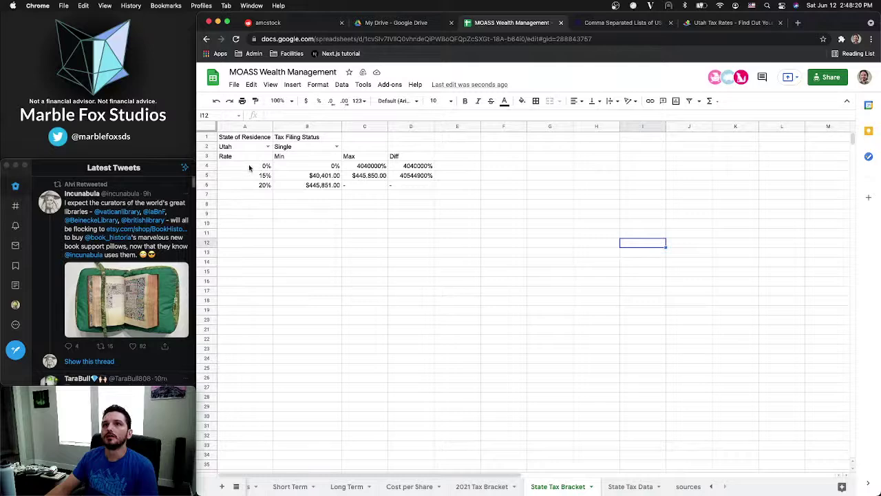
Show the A4:A6 rates with two decimals and auto-fit all column widths
{"action": "left_click_drag", "start_coordinate": [249, 165], "coordinate": [248, 185]}
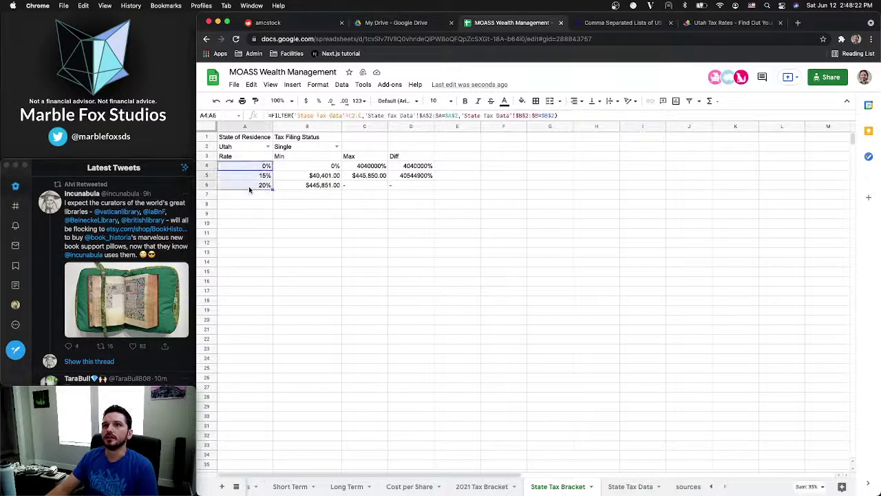
{"action": "left_click", "coordinate": [346, 101]}
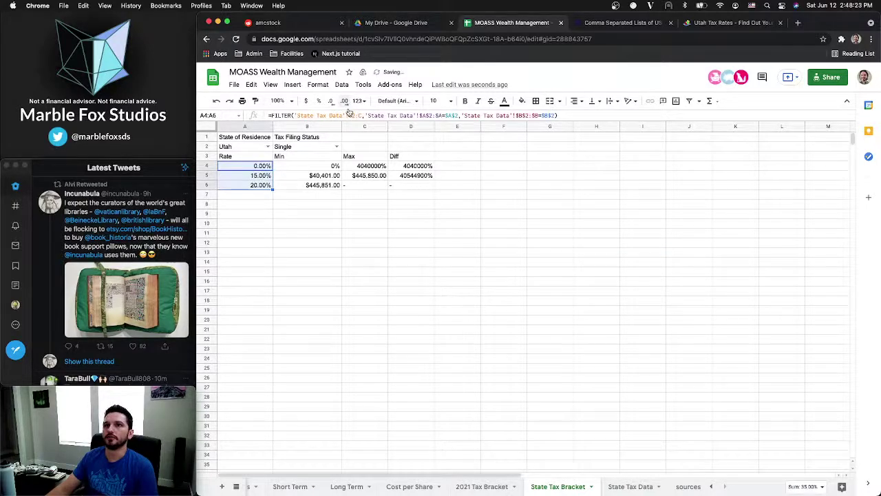
{"action": "left_click", "coordinate": [376, 188]}
{"action": "left_click", "coordinate": [207, 126]}
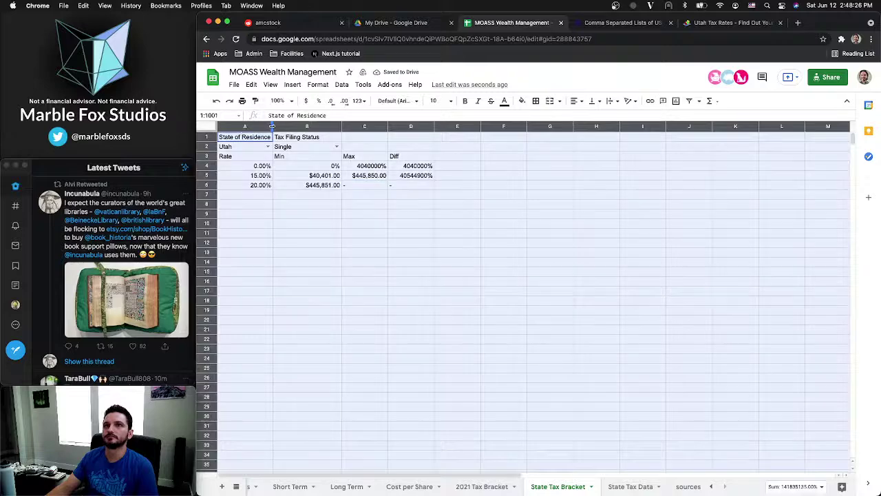
{"action": "double_click", "coordinate": [272, 126]}
{"action": "left_click", "coordinate": [402, 195]}
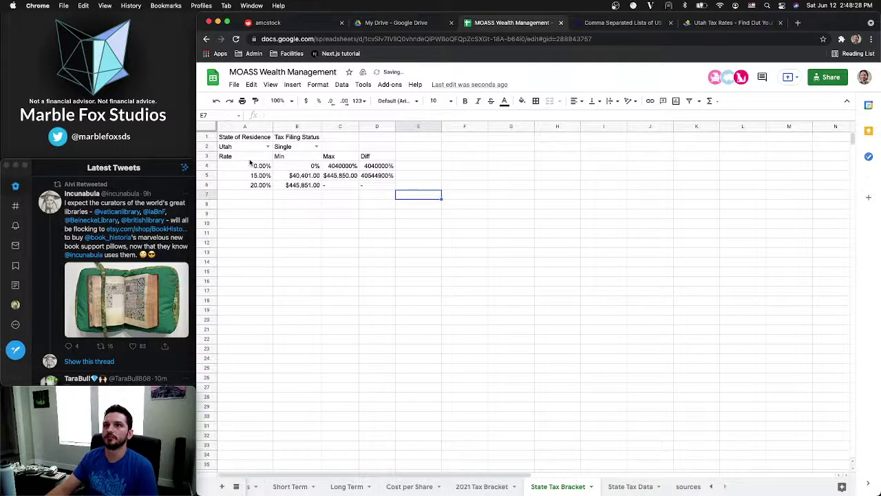
Delete the unused columns E through AA
{"action": "left_click", "coordinate": [418, 127]}
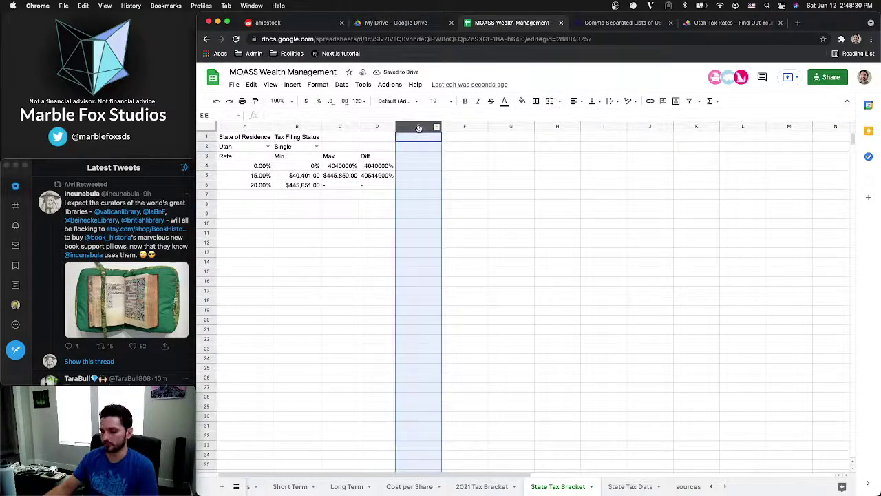
{"action": "key", "text": "shift+super+Right"}
{"action": "right_click", "coordinate": [420, 127]}
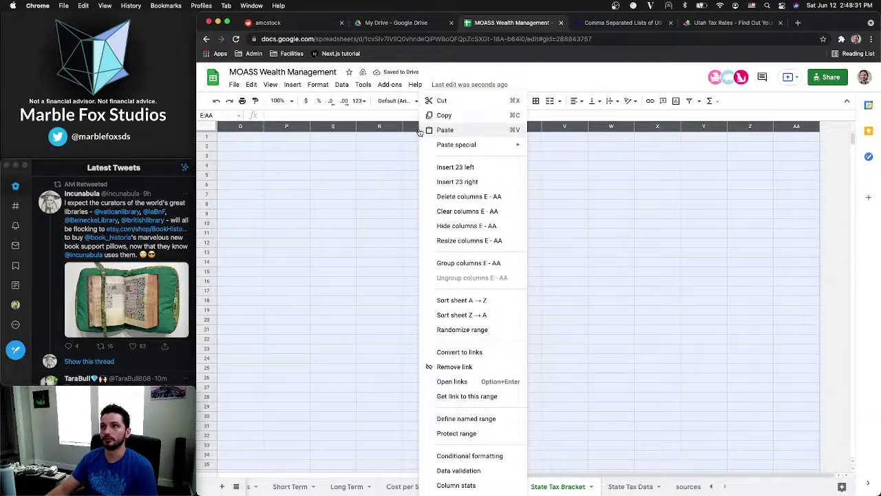
{"action": "left_click", "coordinate": [473, 196]}
Delete the unused rows 31 through 1001
{"action": "left_click", "coordinate": [279, 255]}
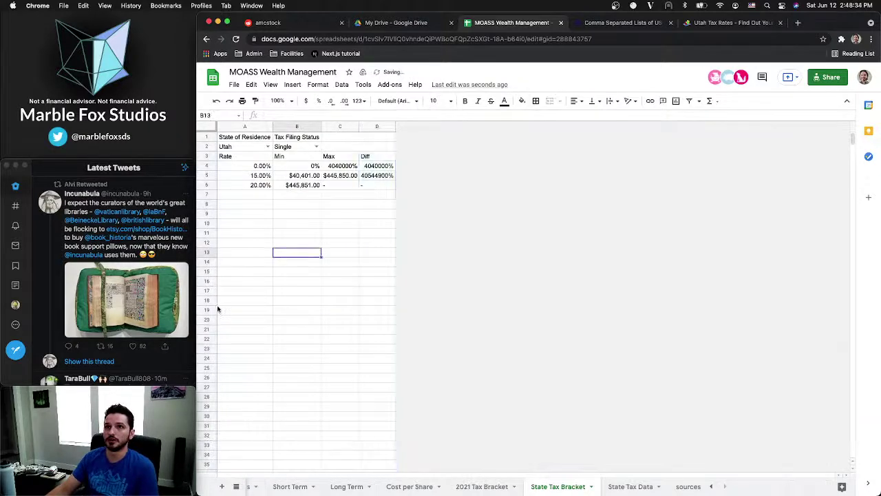
{"action": "scroll", "coordinate": [264, 379], "scroll_direction": "down", "scroll_amount": 5}
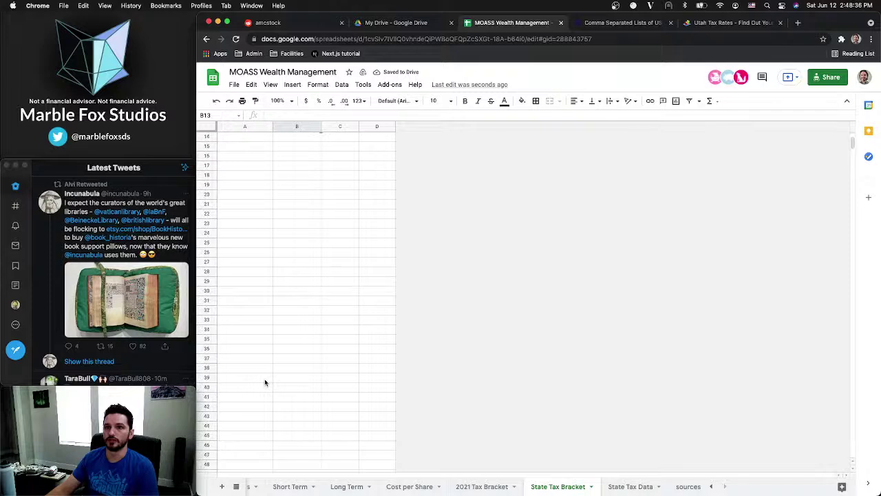
{"action": "scroll", "coordinate": [264, 383], "scroll_direction": "down", "scroll_amount": 10}
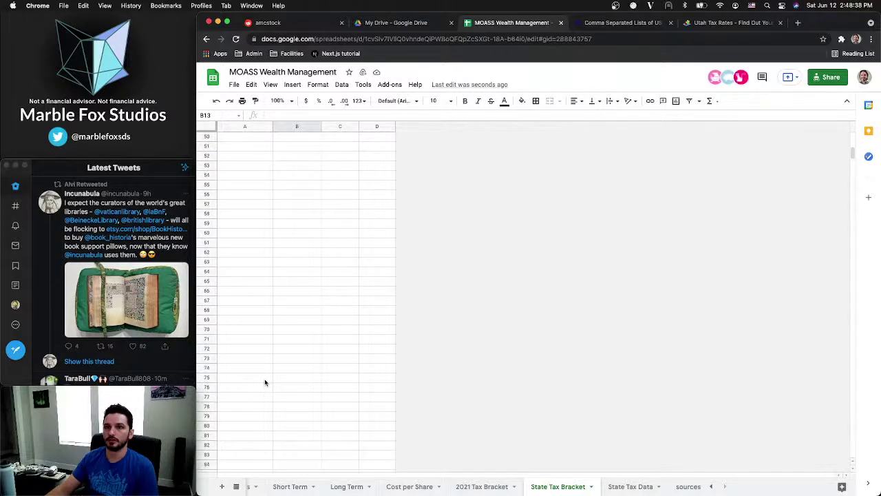
{"action": "scroll", "coordinate": [265, 382], "scroll_direction": "up", "scroll_amount": 15}
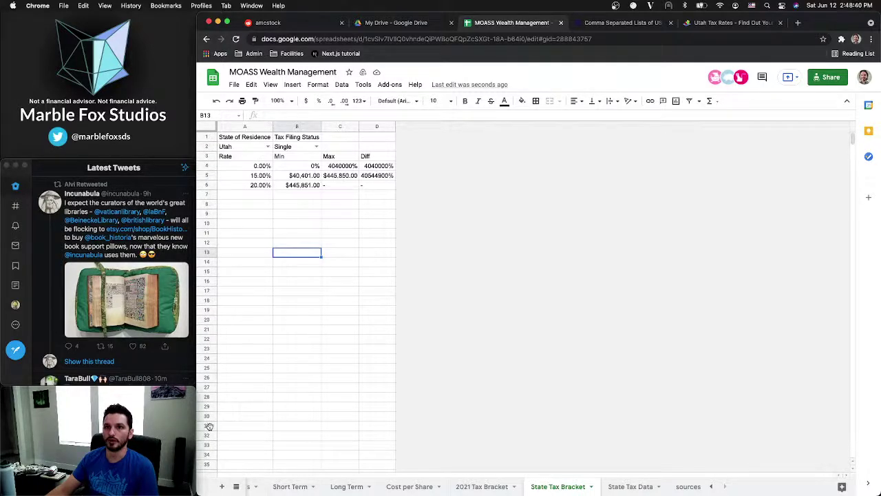
{"action": "left_click", "coordinate": [208, 425]}
{"action": "key", "text": "super+shift+Down"}
{"action": "right_click", "coordinate": [208, 425]}
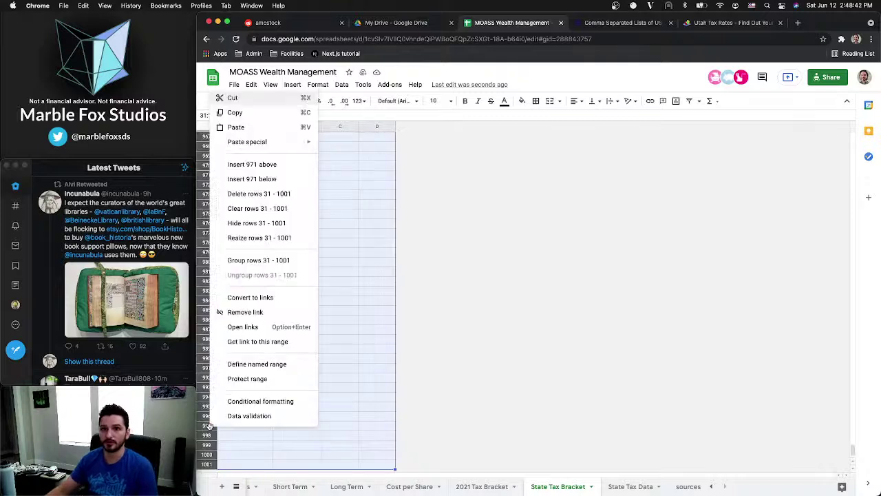
{"action": "left_click", "coordinate": [250, 201]}
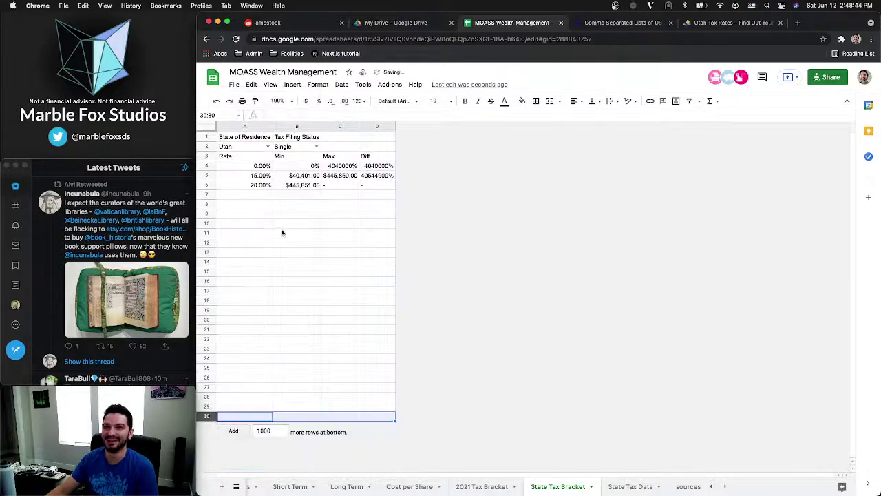
{"action": "left_click", "coordinate": [296, 252]}
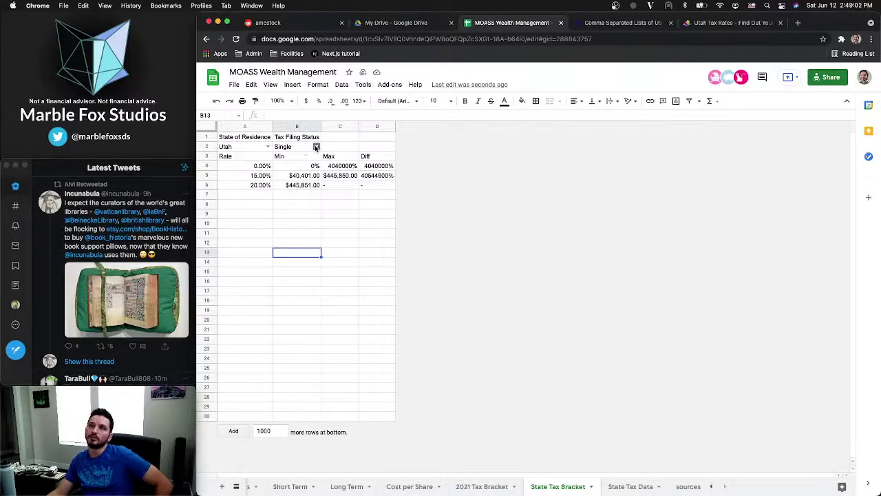
Freeze the top three rows so the column header row stays visible
{"action": "left_click", "coordinate": [207, 157]}
{"action": "left_click", "coordinate": [292, 84]}
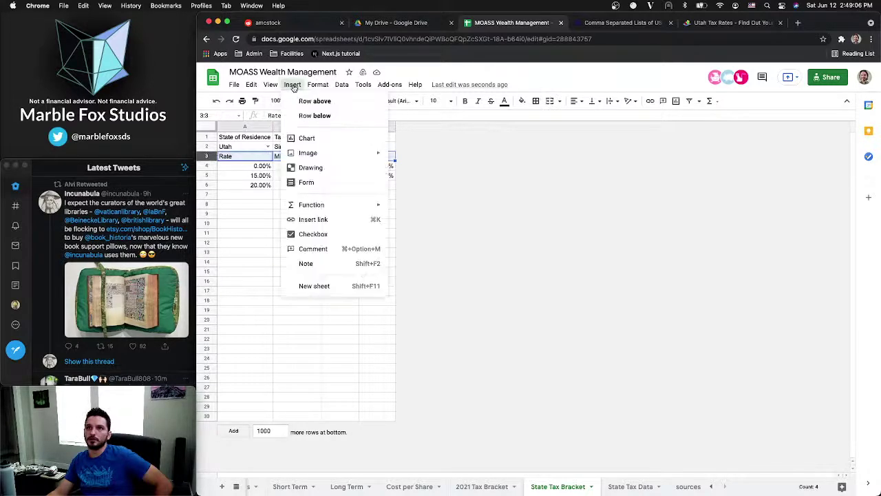
{"action": "mouse_move", "coordinate": [273, 86]}
{"action": "mouse_move", "coordinate": [290, 101]}
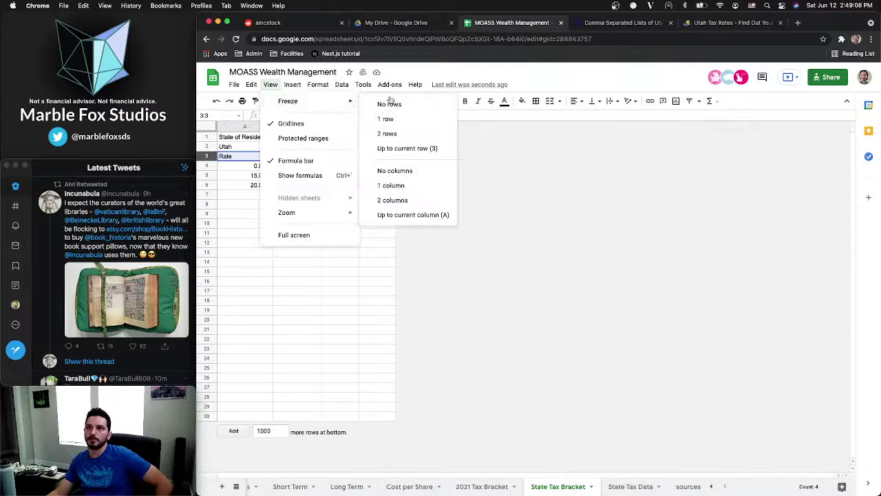
{"action": "left_click", "coordinate": [393, 151]}
Apply alternating row colours to the table range A3:D30
{"action": "left_click", "coordinate": [311, 197]}
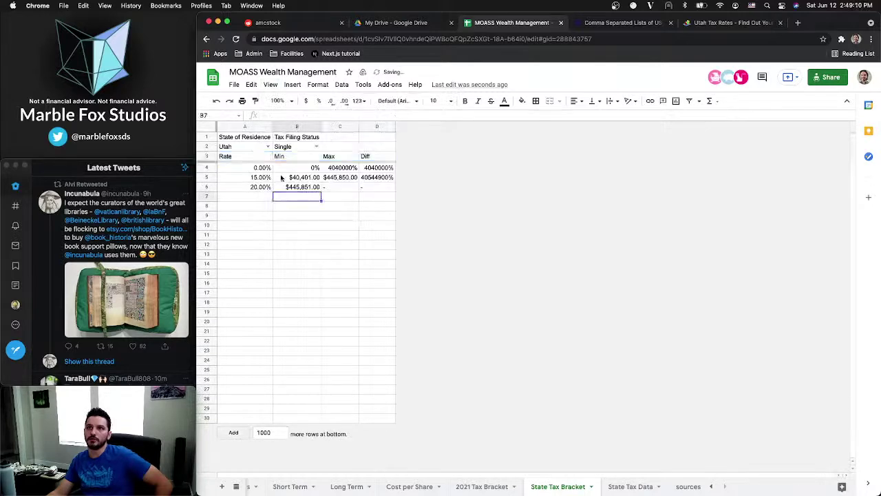
{"action": "mouse_move", "coordinate": [252, 161]}
{"action": "left_mouse_down"}
{"action": "mouse_move", "coordinate": [268, 158]}
{"action": "mouse_move", "coordinate": [378, 473]}
{"action": "left_mouse_up"}
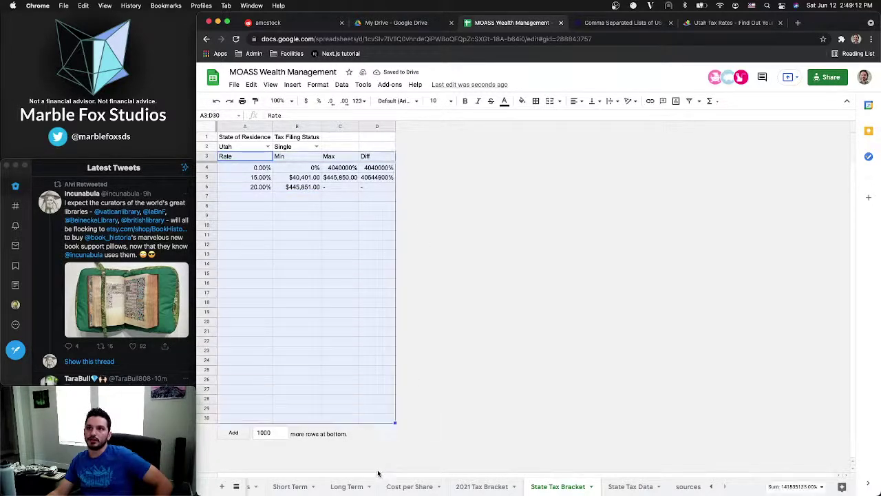
{"action": "left_click", "coordinate": [318, 84]}
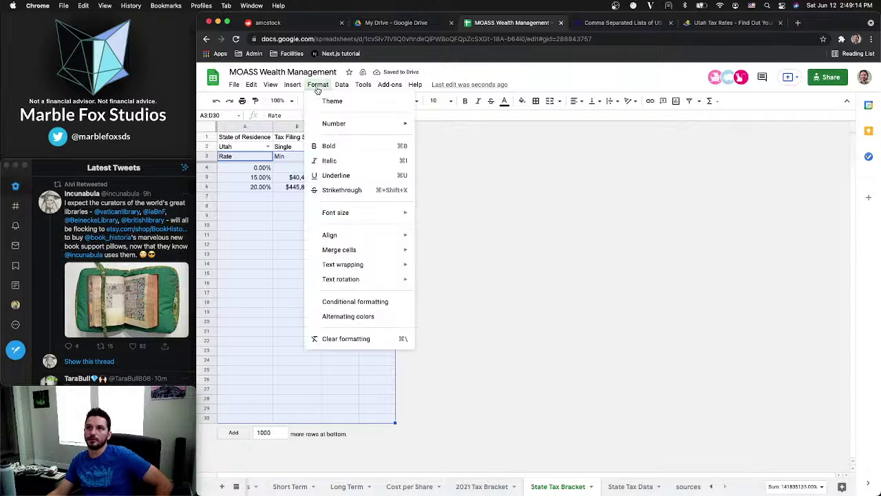
{"action": "left_click", "coordinate": [348, 305]}
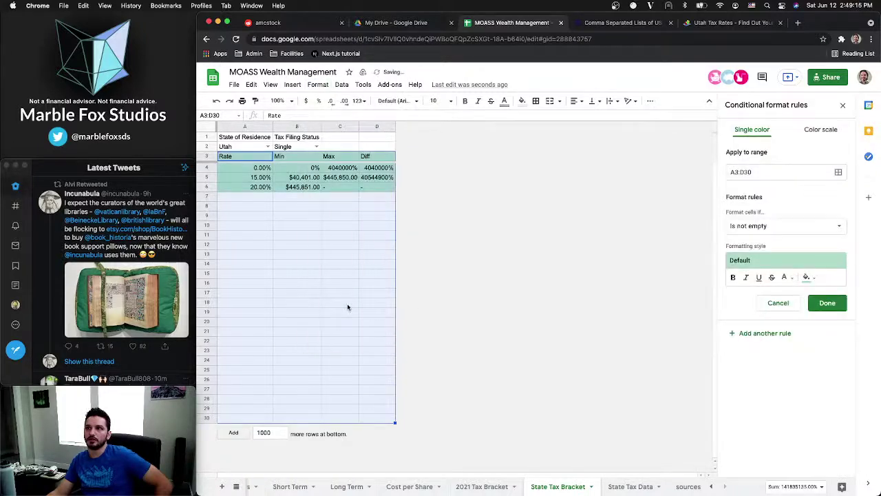
{"action": "left_click", "coordinate": [778, 303]}
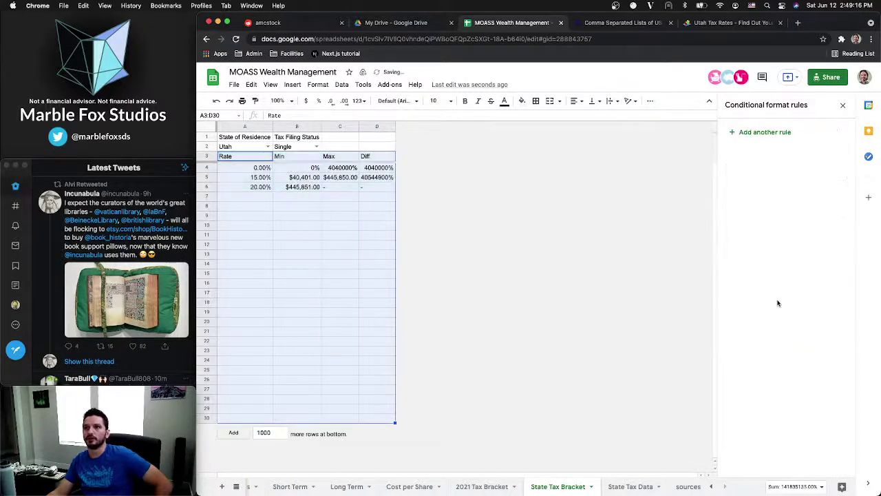
{"action": "left_click", "coordinate": [318, 84]}
{"action": "left_click", "coordinate": [347, 316]}
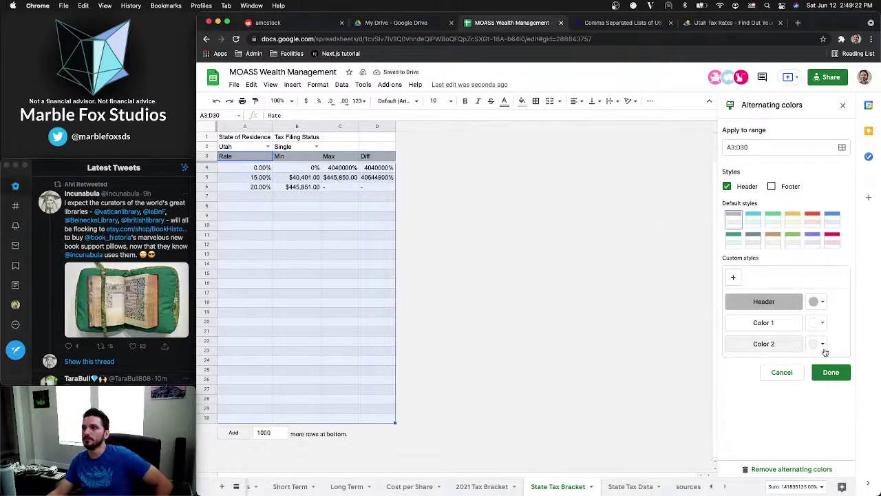
{"action": "left_click", "coordinate": [831, 372]}
Bold the A1:B1 titles, autofit columns A and B, and fill A1:B1 light grey
{"action": "left_click", "coordinate": [320, 179]}
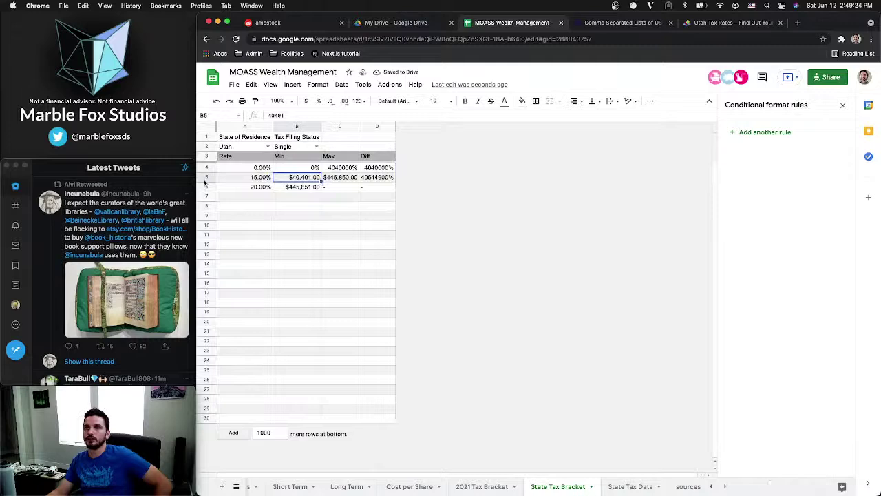
{"action": "left_click_drag", "start_coordinate": [245, 137], "coordinate": [303, 137]}
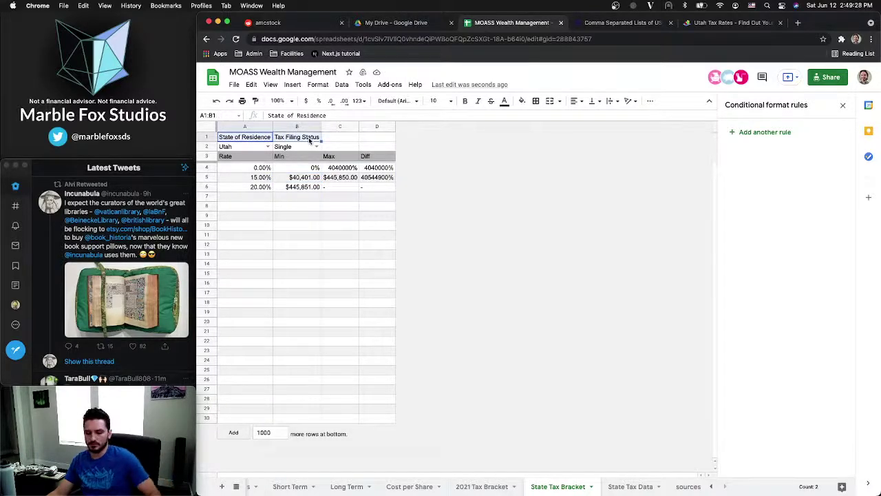
{"action": "key", "text": "super+b"}
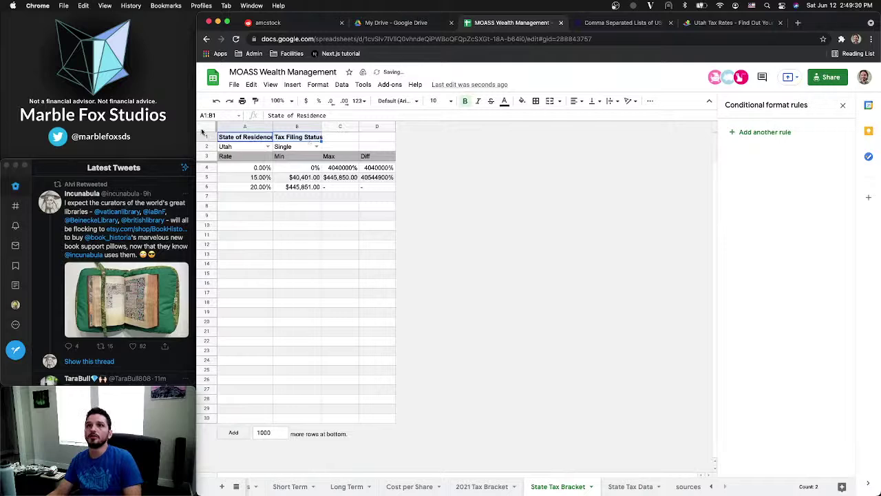
{"action": "left_click", "coordinate": [204, 131]}
{"action": "double_click", "coordinate": [272, 127]}
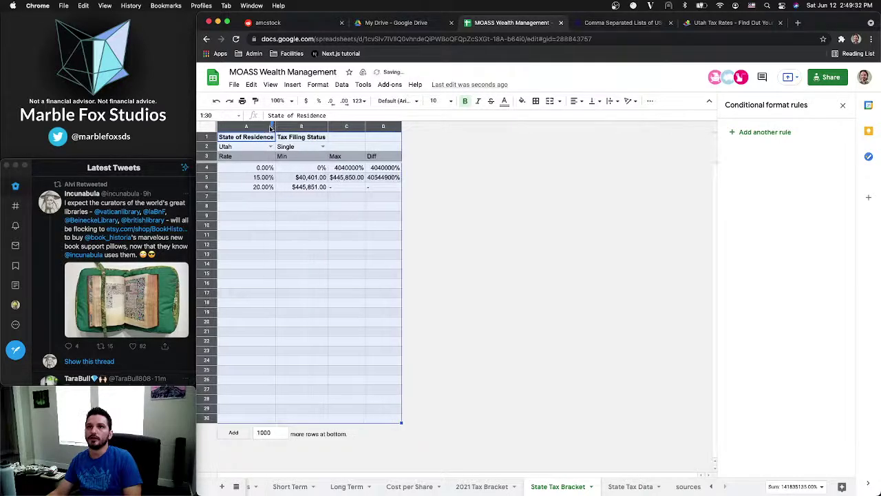
{"action": "left_click_drag", "start_coordinate": [261, 137], "coordinate": [324, 137]}
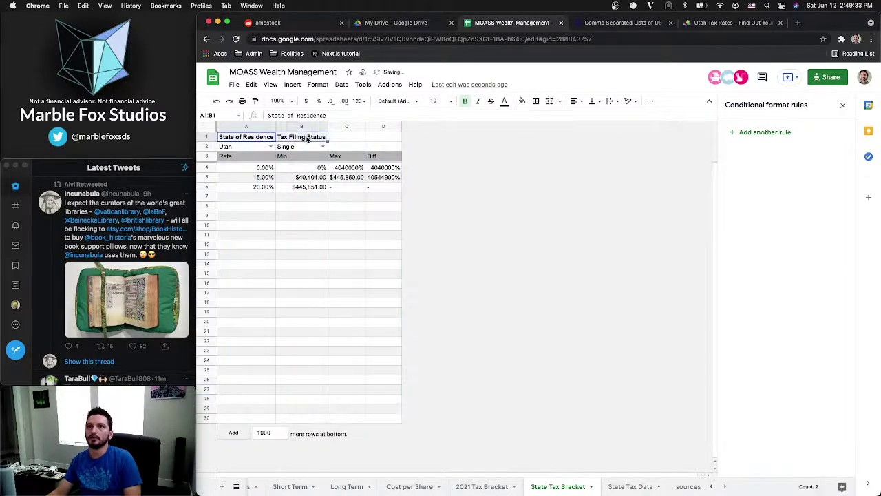
{"action": "left_click", "coordinate": [521, 101]}
{"action": "left_click", "coordinate": [576, 133]}
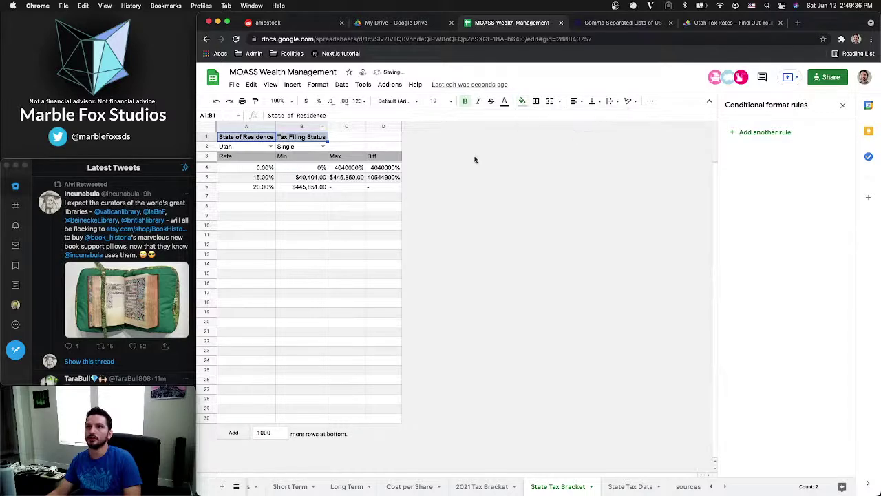
Make the Rate, Min, Max and Diff headers in row 3 bold
{"action": "left_click", "coordinate": [303, 197]}
{"action": "left_click_drag", "start_coordinate": [231, 157], "coordinate": [371, 159]}
{"action": "key", "text": "ctrl+b"}
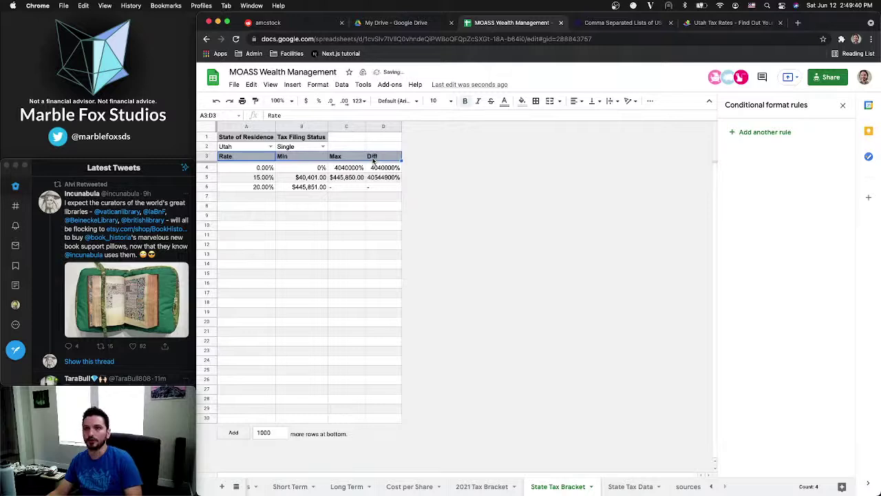
Close the conditional formatting side panel and switch to the State Tax Data sheet
{"action": "left_click", "coordinate": [301, 229]}
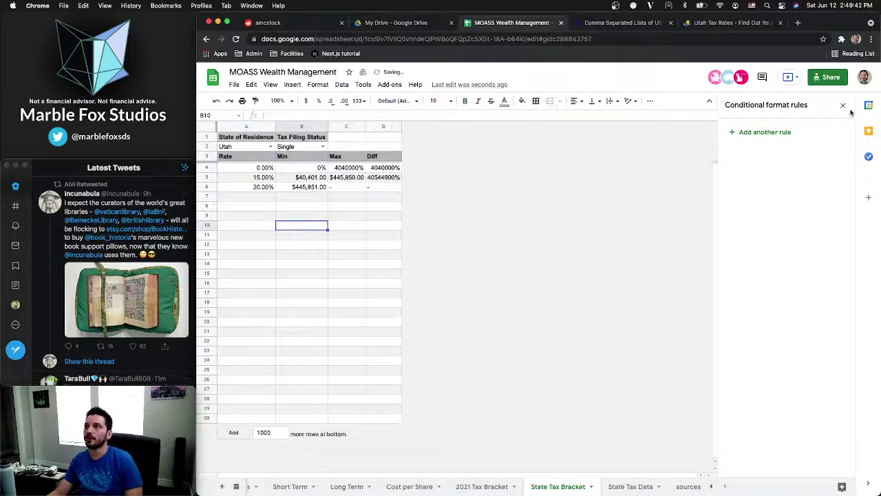
{"action": "left_click", "coordinate": [843, 105]}
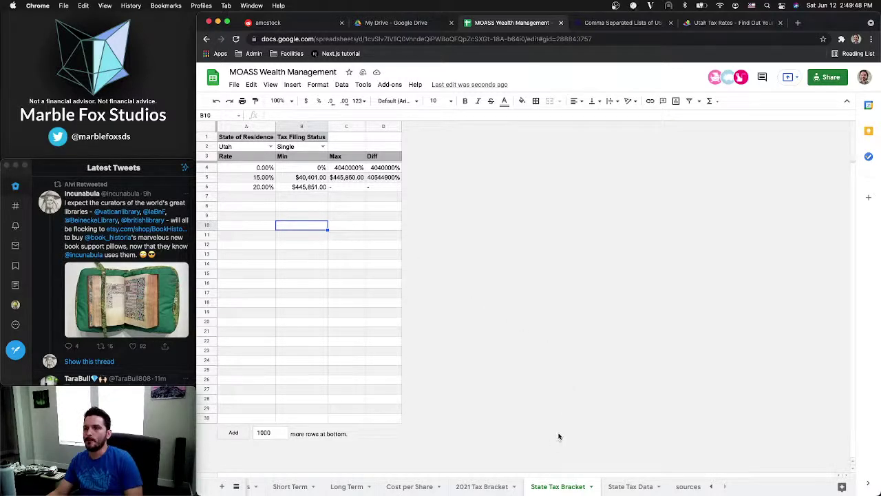
{"action": "left_click", "coordinate": [629, 486]}
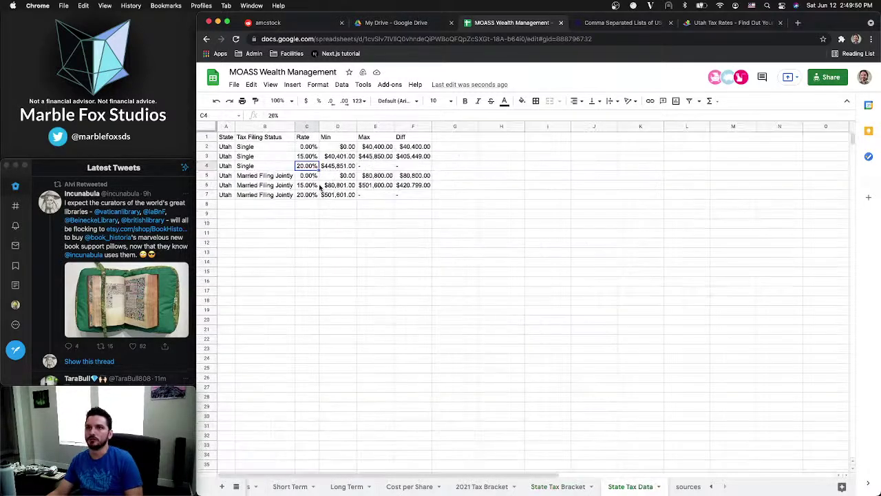
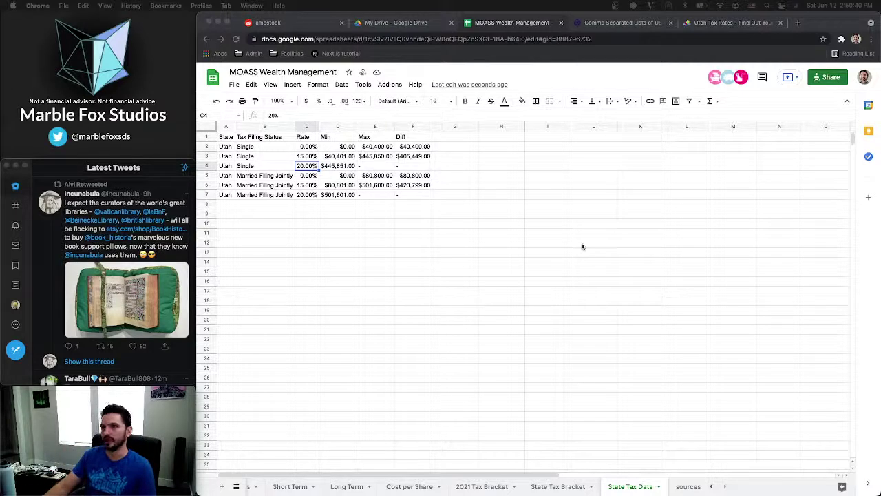
Search Google for 'connecticut capital gains tax', which shows a 7% featured answer
{"action": "left_click", "coordinate": [737, 23]}
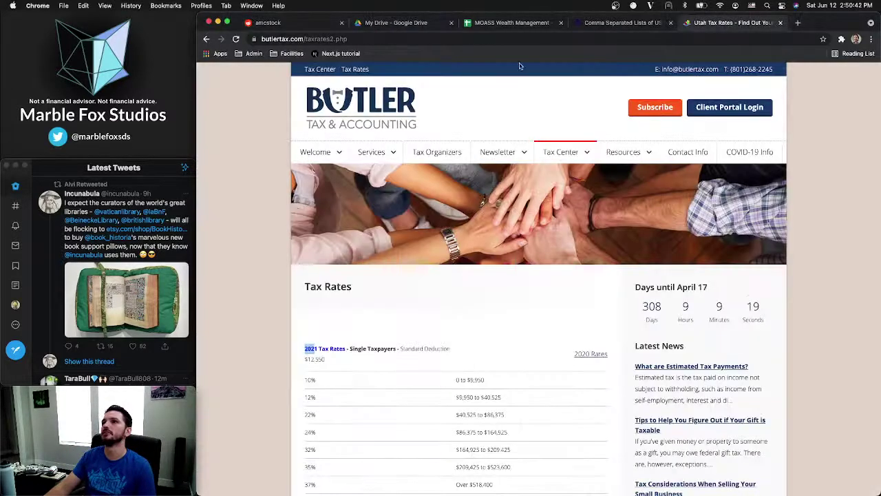
{"action": "left_click", "coordinate": [387, 40]}
{"action": "type", "text": "con"}
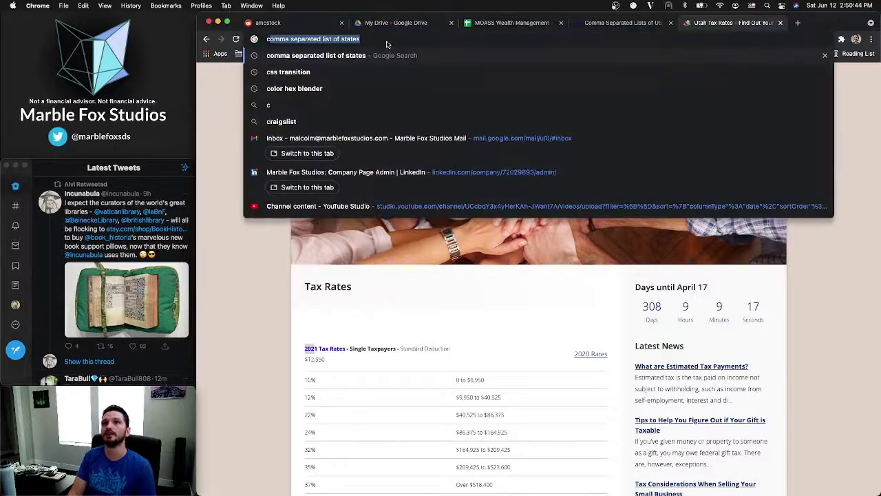
{"action": "type", "text": "nec"}
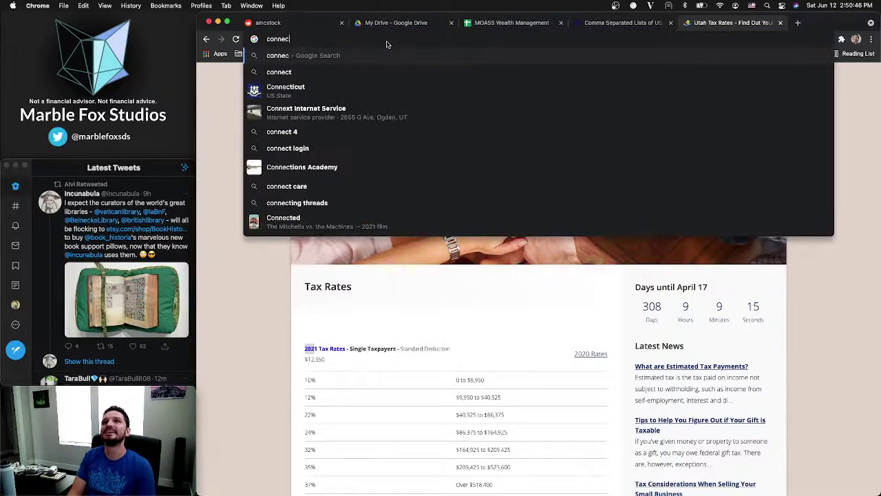
{"action": "type", "text": "ticut"}
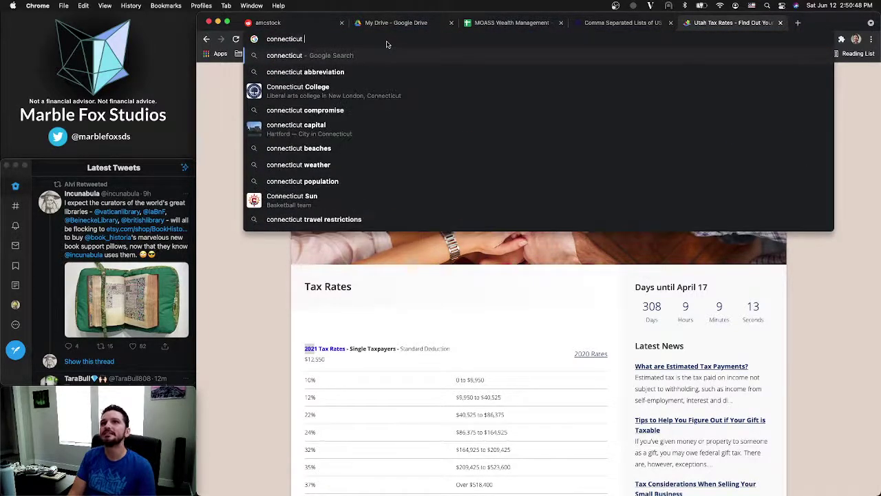
{"action": "type", "text": " cap"}
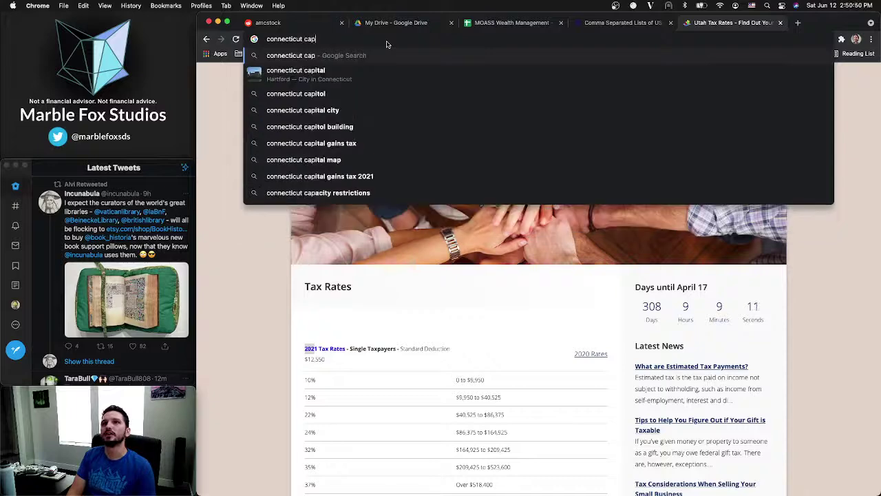
{"action": "type", "text": "ital gains tax"}
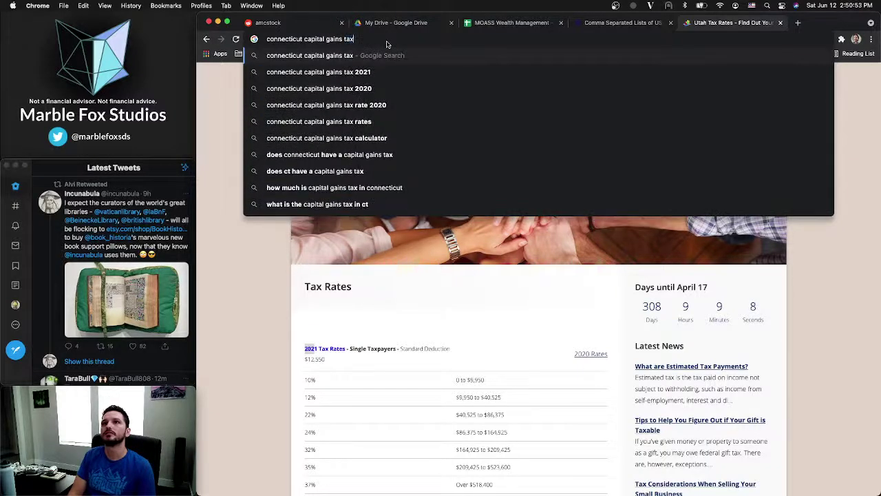
{"action": "key", "text": "Return"}
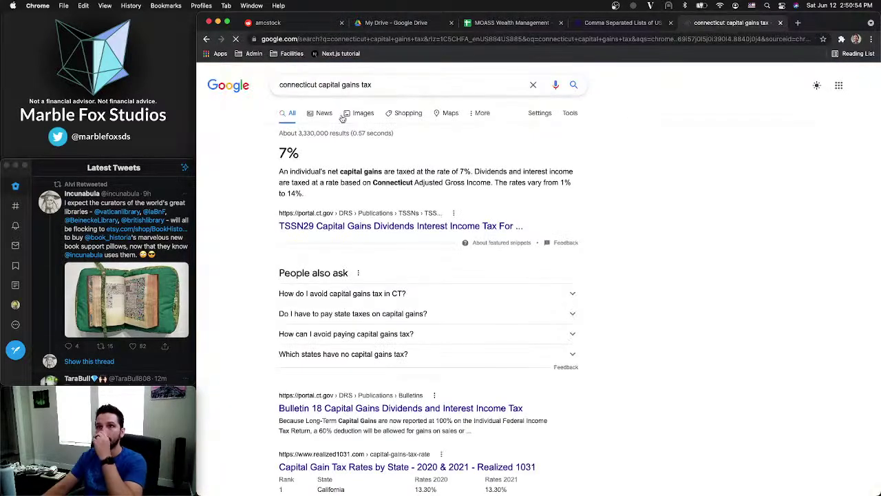
{"action": "left_click", "coordinate": [338, 226]}
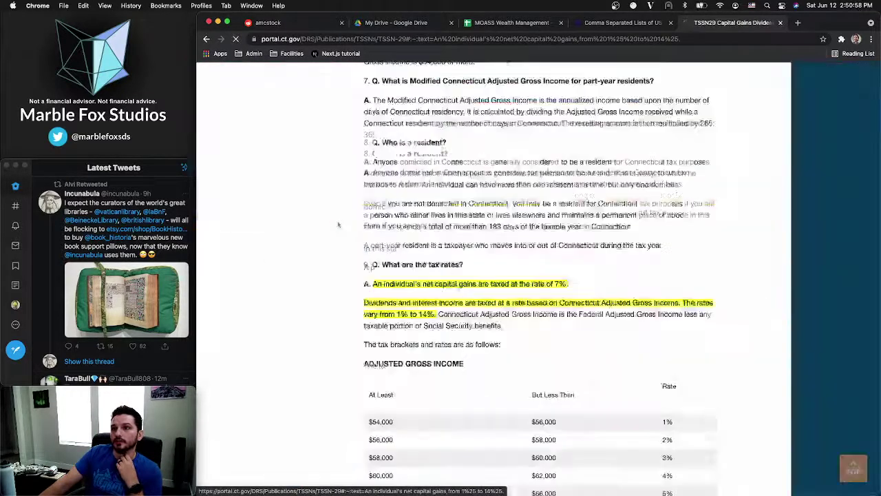
{"action": "scroll", "coordinate": [443, 255], "scroll_direction": "down", "scroll_amount": 1}
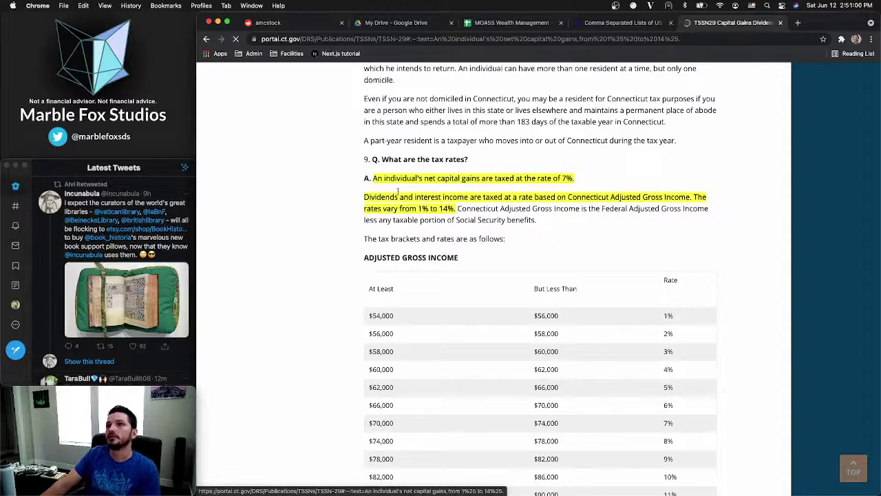
{"action": "scroll", "coordinate": [400, 191], "scroll_direction": "down", "scroll_amount": 1}
{"action": "scroll", "coordinate": [398, 185], "scroll_direction": "down", "scroll_amount": 1}
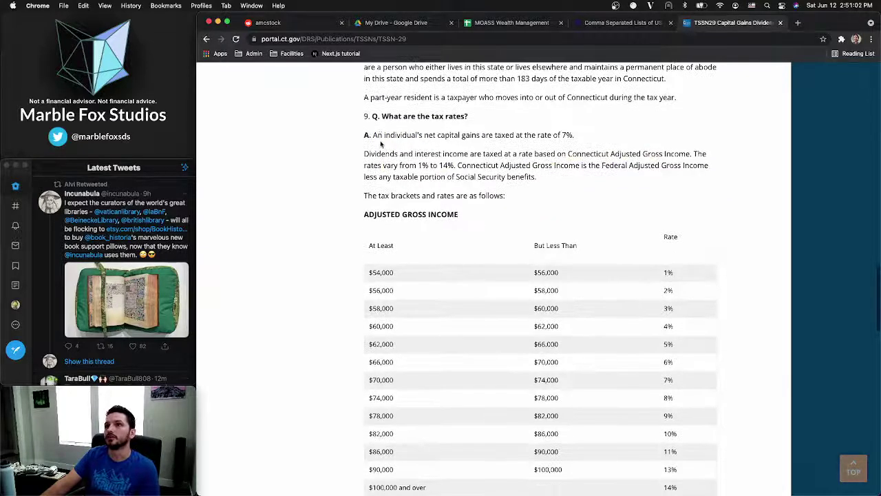
{"action": "left_click_drag", "start_coordinate": [374, 135], "coordinate": [526, 136]}
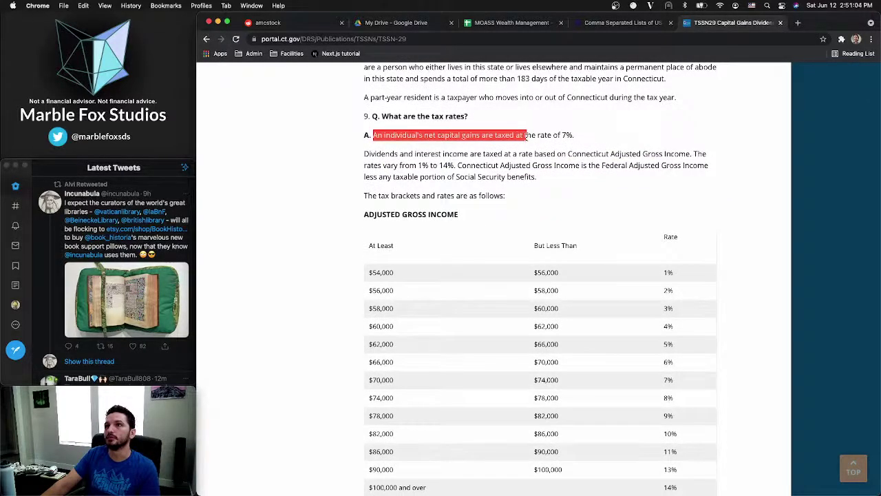
{"action": "left_click", "coordinate": [590, 138]}
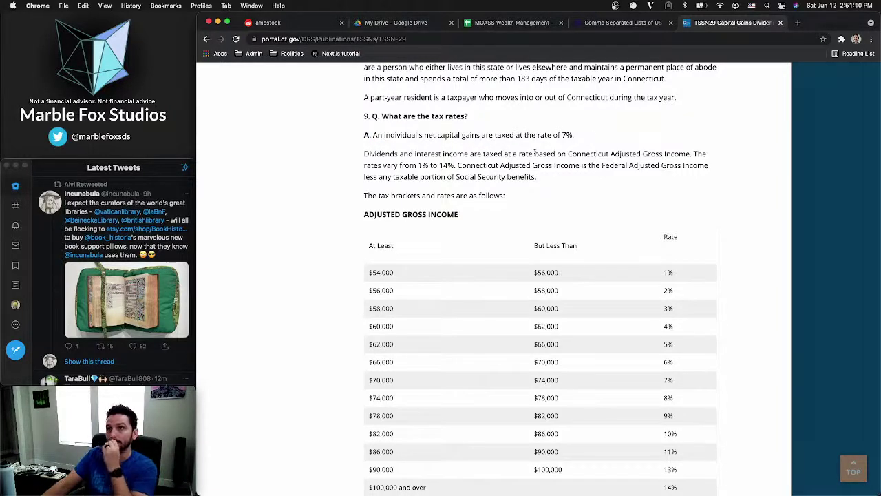
{"action": "scroll", "coordinate": [391, 226], "scroll_direction": "down", "scroll_amount": 1}
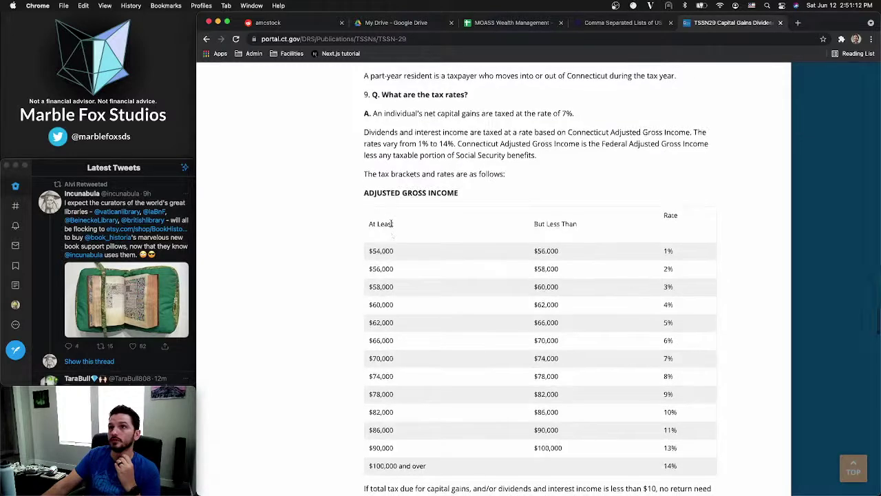
{"action": "scroll", "coordinate": [392, 227], "scroll_direction": "down", "scroll_amount": 1}
{"action": "double_click", "coordinate": [566, 103]}
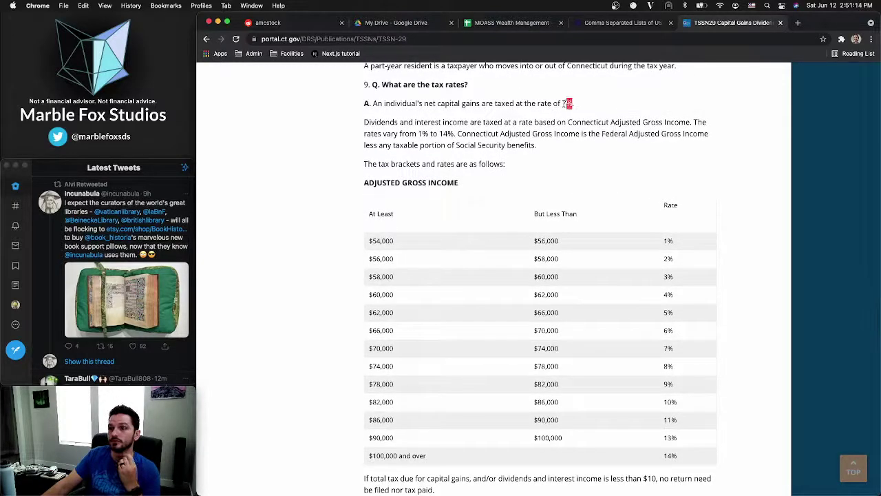
{"action": "scroll", "coordinate": [565, 106], "scroll_direction": "down", "scroll_amount": 5}
{"action": "scroll", "coordinate": [564, 107], "scroll_direction": "down", "scroll_amount": 3}
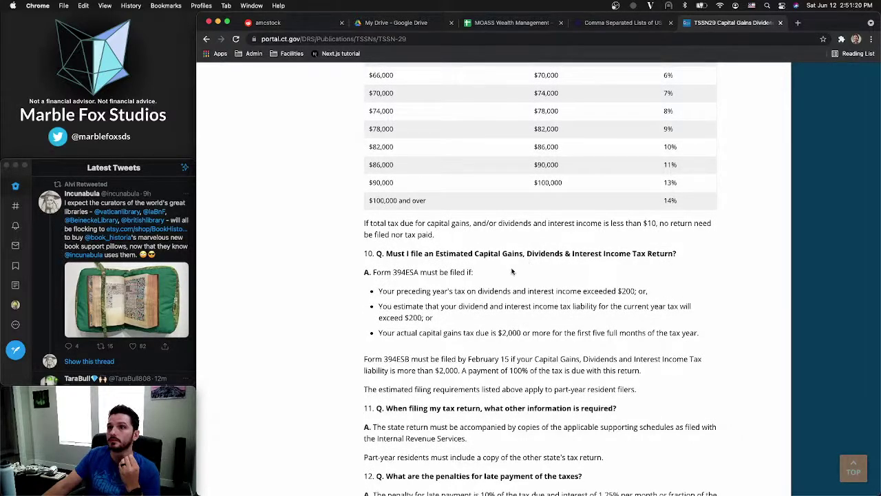
{"action": "scroll", "coordinate": [512, 272], "scroll_direction": "up", "scroll_amount": 8}
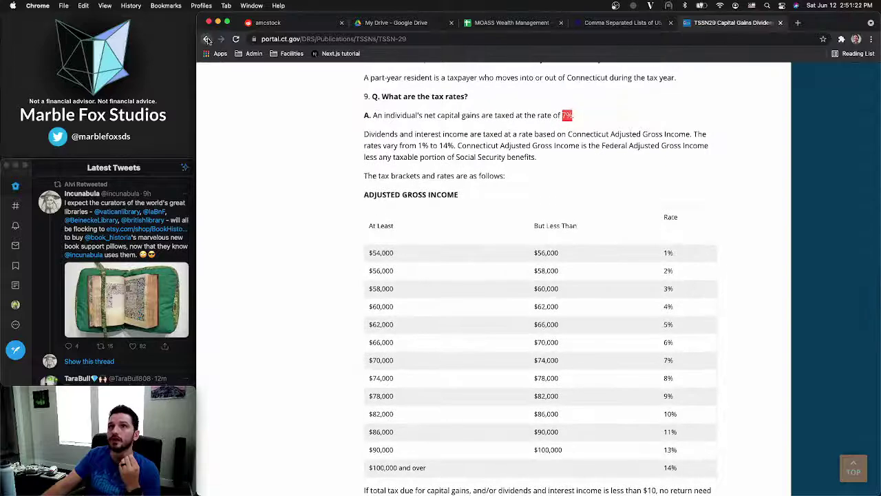
{"action": "left_click", "coordinate": [207, 40]}
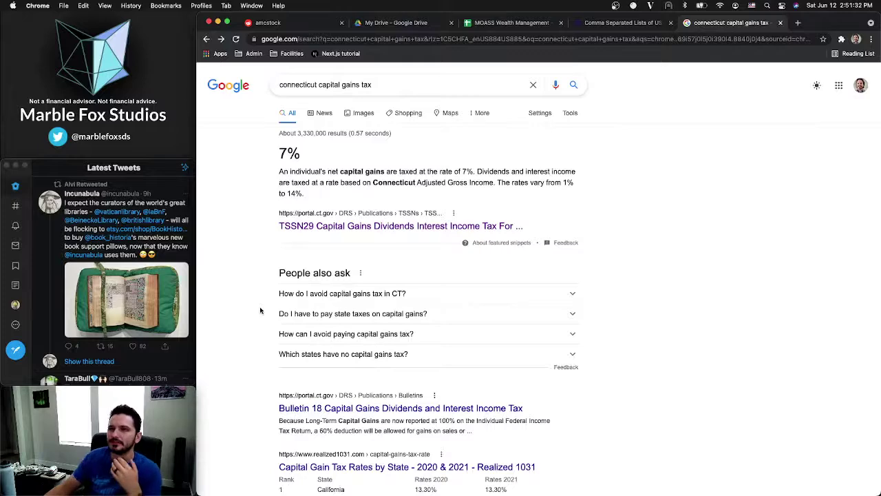
Browse the Realized 1031 capital gain tax rates by state page, then return to the results
{"action": "scroll", "coordinate": [260, 311], "scroll_direction": "down", "scroll_amount": 2}
{"action": "scroll", "coordinate": [261, 311], "scroll_direction": "down", "scroll_amount": 3}
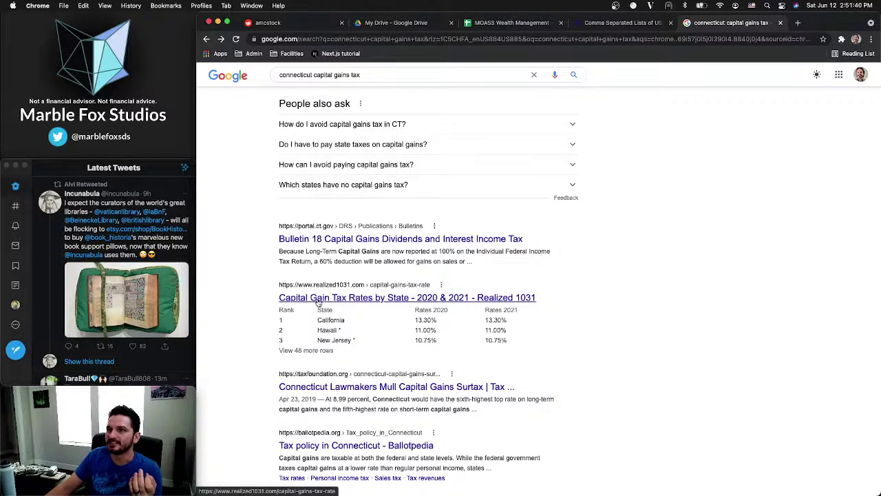
{"action": "left_click", "coordinate": [319, 299]}
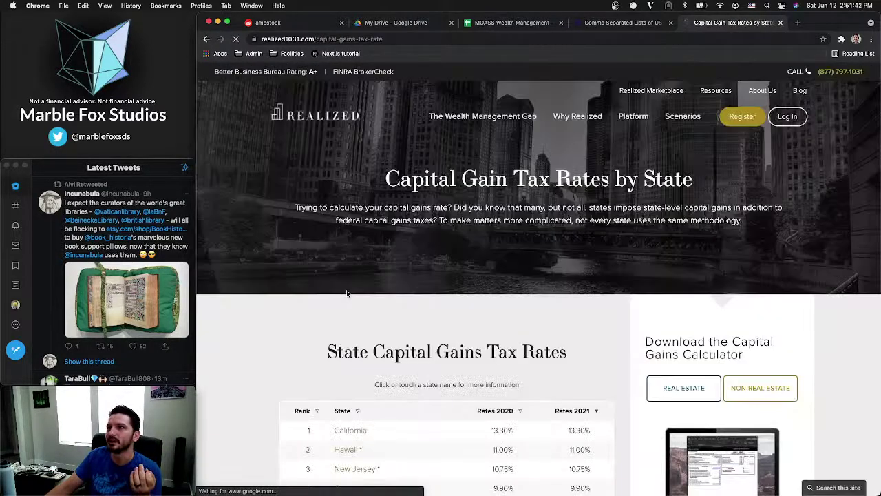
{"action": "scroll", "coordinate": [347, 293], "scroll_direction": "down", "scroll_amount": 5}
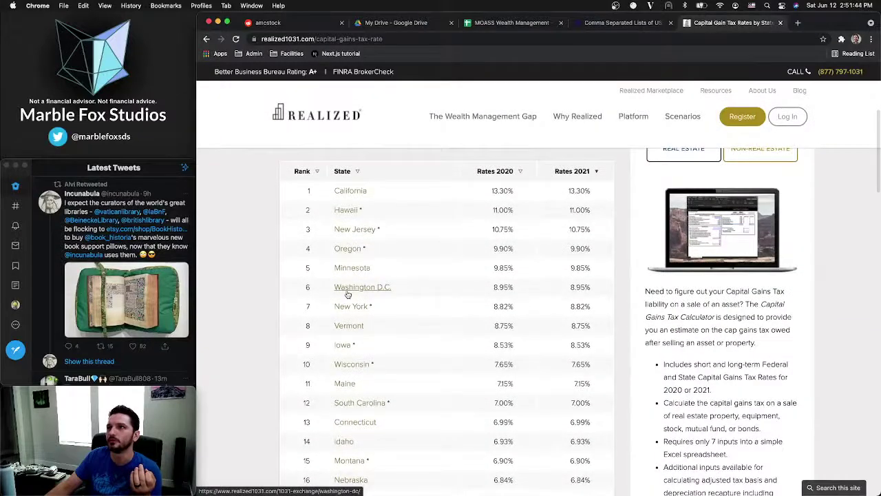
{"action": "scroll", "coordinate": [348, 295], "scroll_direction": "down", "scroll_amount": 10}
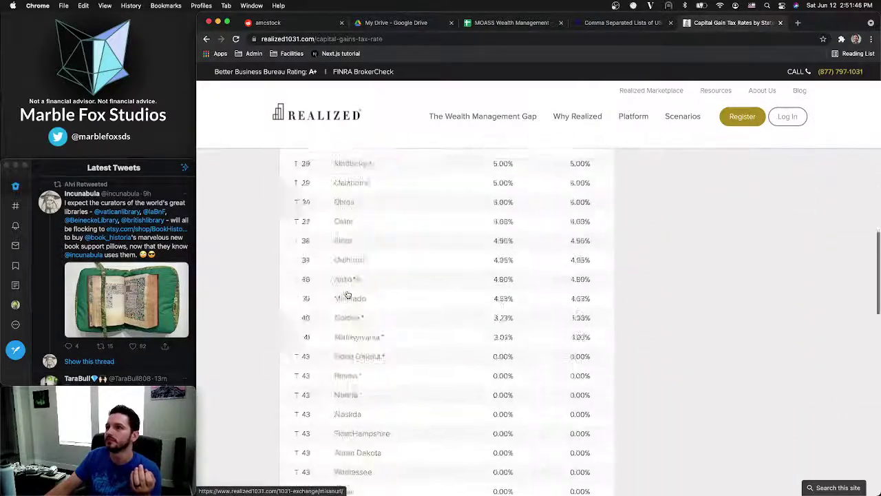
{"action": "scroll", "coordinate": [348, 295], "scroll_direction": "down", "scroll_amount": 4}
{"action": "scroll", "coordinate": [255, 148], "scroll_direction": "up", "scroll_amount": 20}
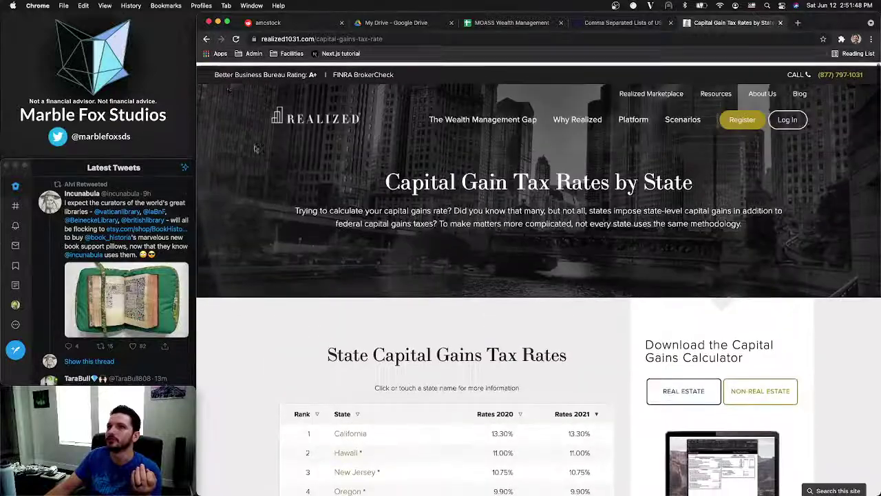
{"action": "left_click", "coordinate": [206, 38]}
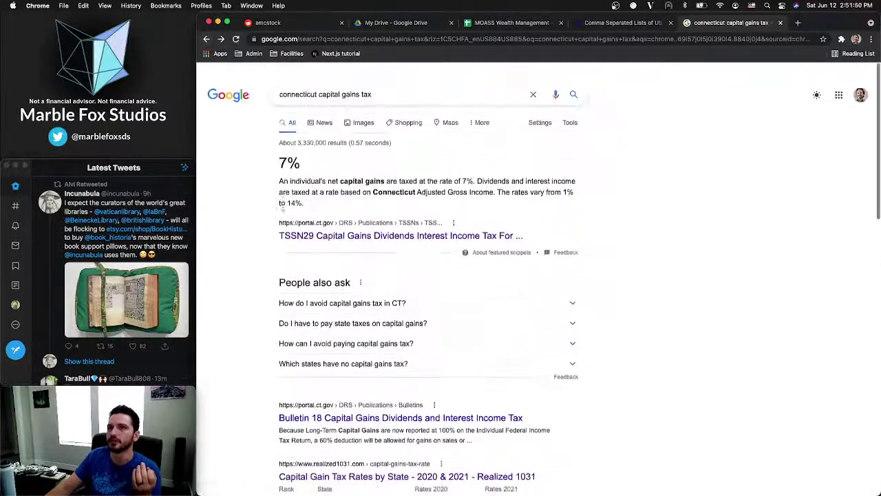
Reread the dividends and interest rate paragraph on Connecticut's TSSN-29 page, then go to the states list
{"action": "left_click", "coordinate": [358, 235]}
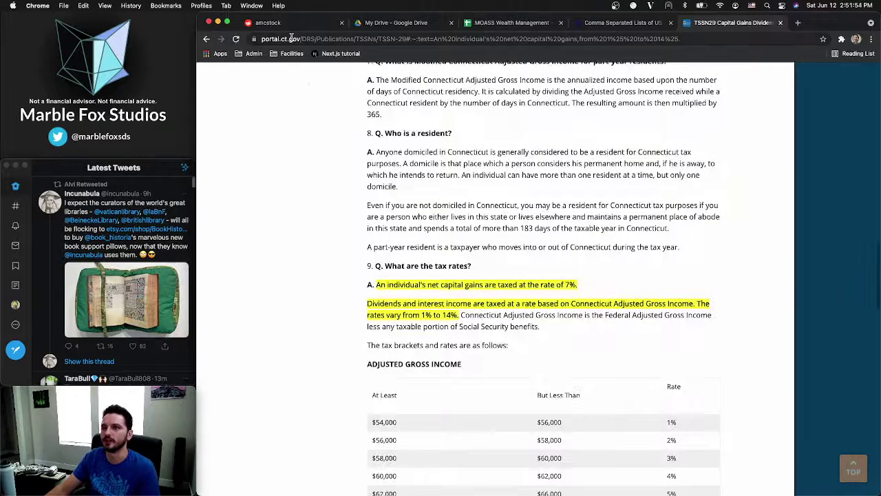
{"action": "left_click", "coordinate": [435, 330]}
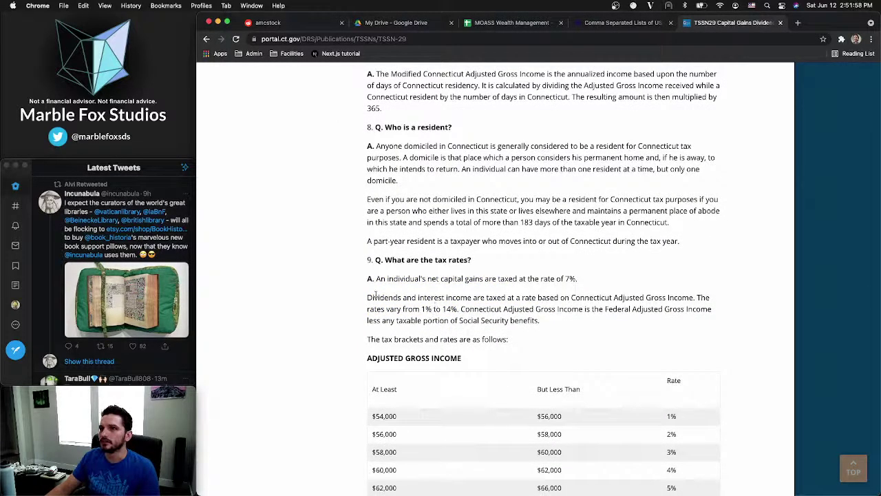
{"action": "double_click", "coordinate": [497, 297]}
{"action": "left_click", "coordinate": [405, 298]}
{"action": "double_click", "coordinate": [384, 298]}
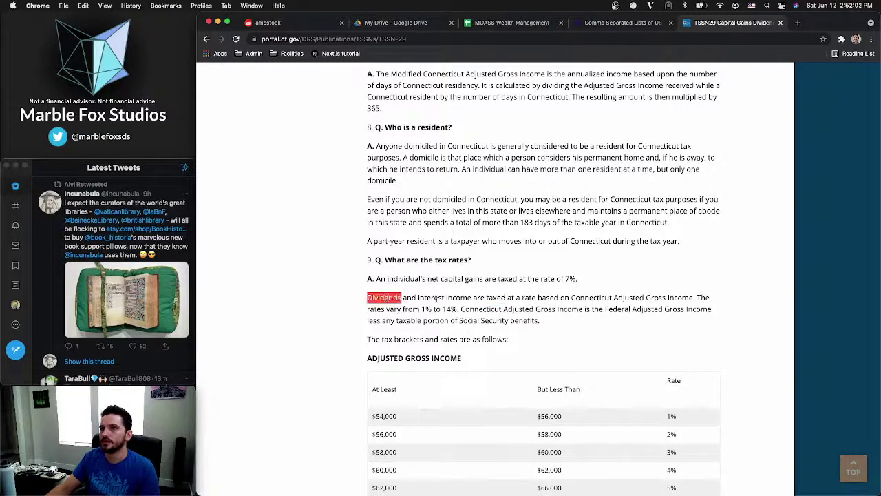
{"action": "double_click", "coordinate": [432, 298]}
{"action": "double_click", "coordinate": [459, 298]}
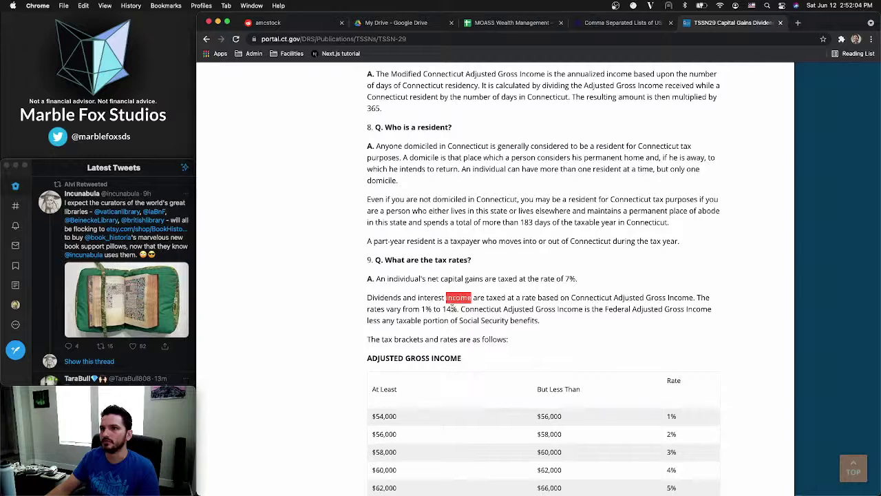
{"action": "left_click_drag", "start_coordinate": [454, 309], "coordinate": [350, 296]}
{"action": "left_click", "coordinate": [345, 294]}
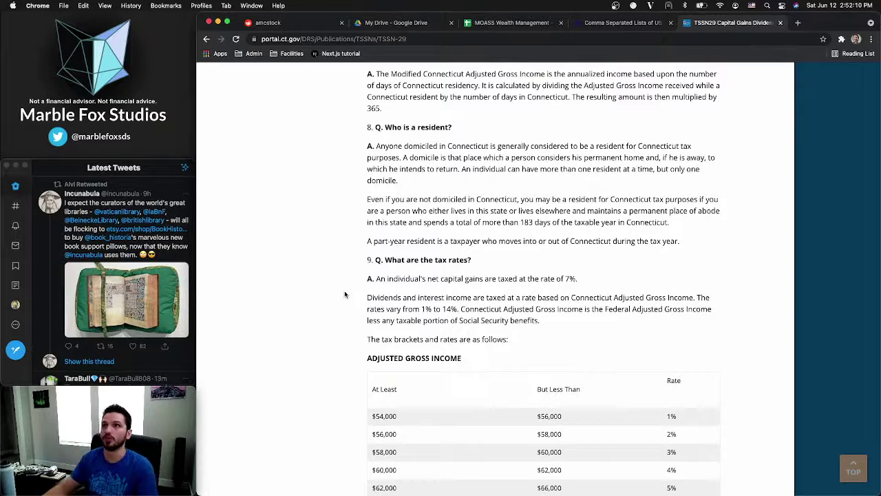
{"action": "left_click", "coordinate": [574, 23]}
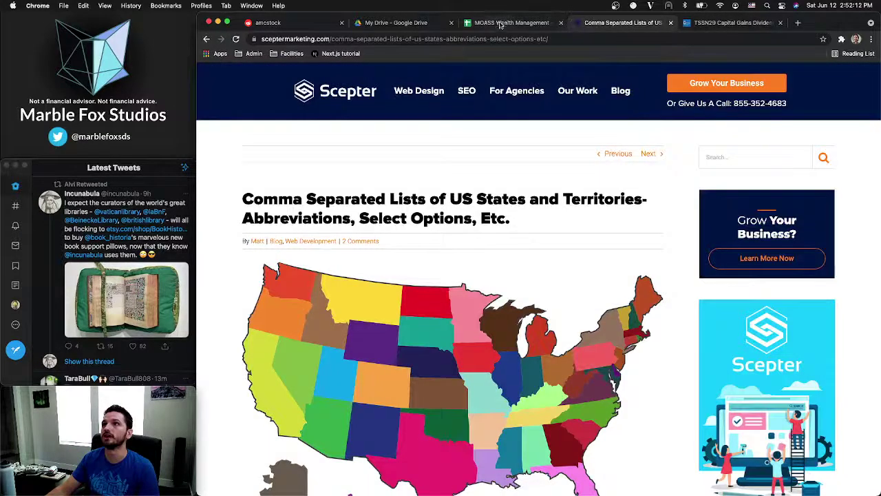
Enter Connecticut in A8 with filing status Single, then return to the TSSN-29 page
{"action": "left_click", "coordinate": [501, 24]}
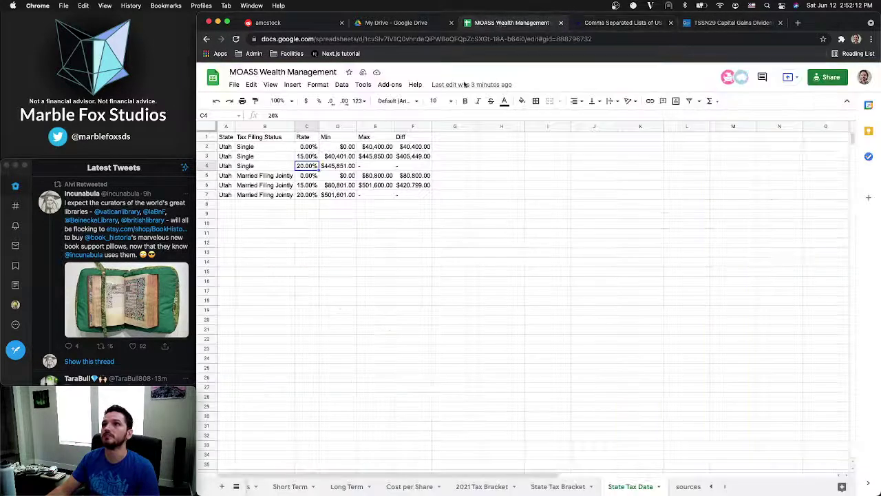
{"action": "left_click", "coordinate": [234, 204]}
{"action": "type", "text": "Connec"}
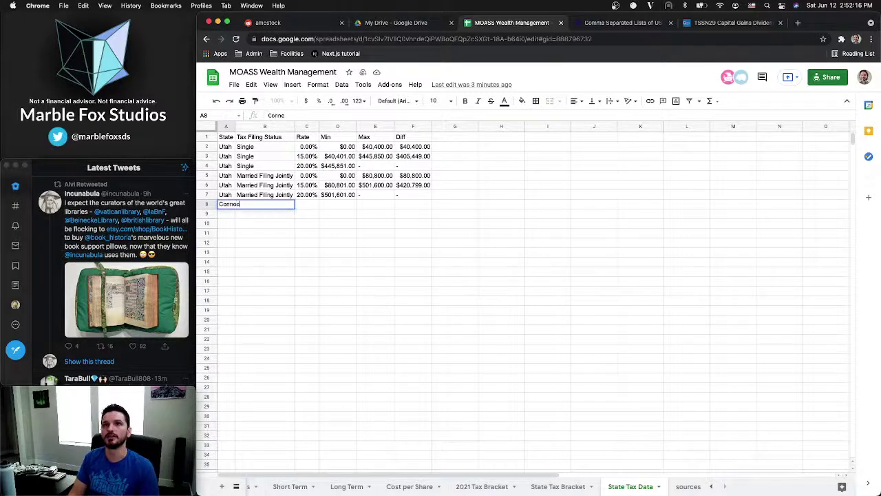
{"action": "type", "text": "ticut"}
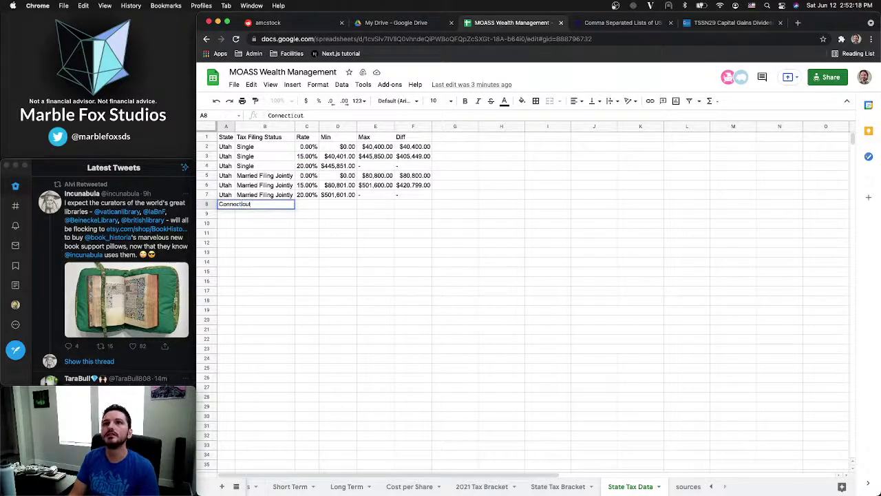
{"action": "key", "text": "Tab"}
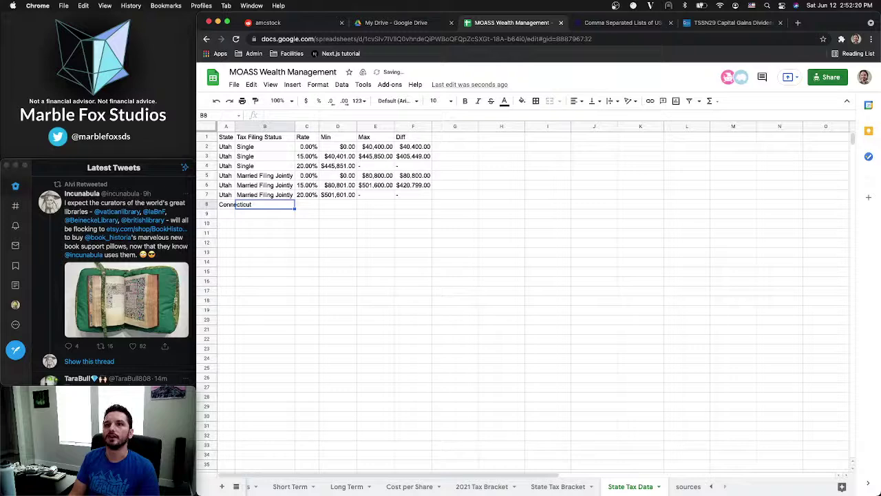
{"action": "type", "text": "Singl"}
{"action": "key", "text": "Tab"}
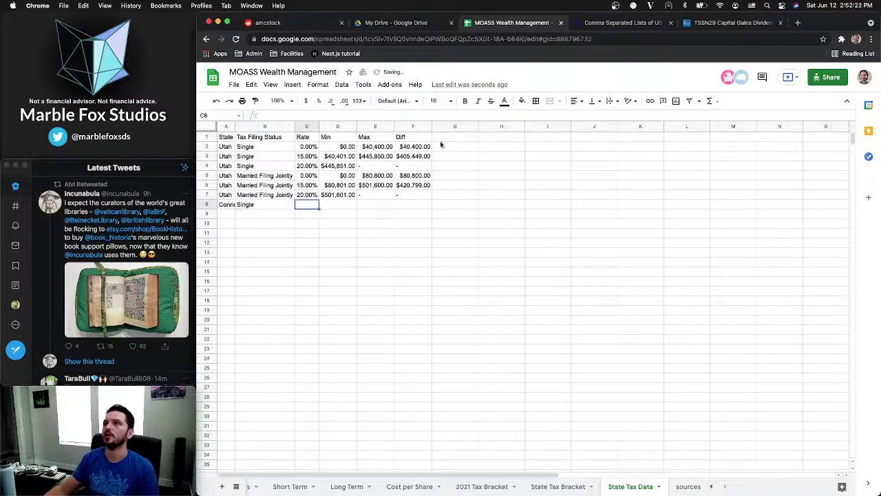
{"action": "left_click", "coordinate": [733, 22]}
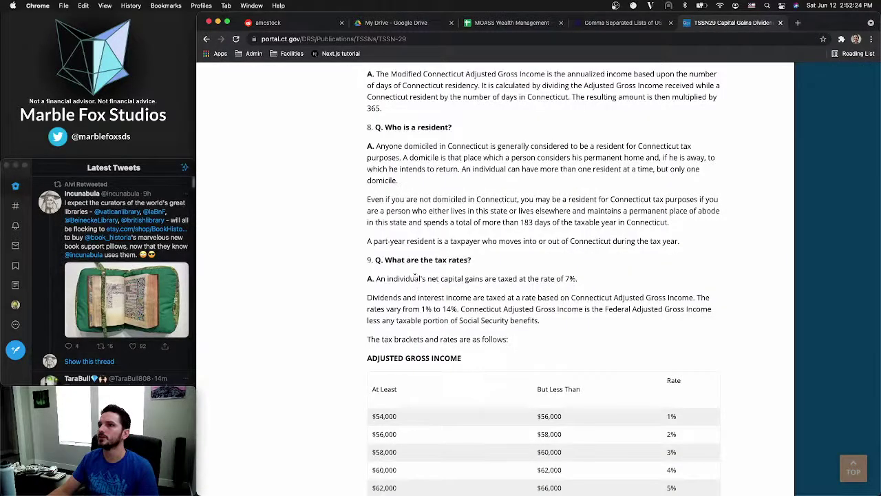
Reread the TSSN-29 answer stating Connecticut taxes net capital gains at 7%
{"action": "double_click", "coordinate": [406, 279]}
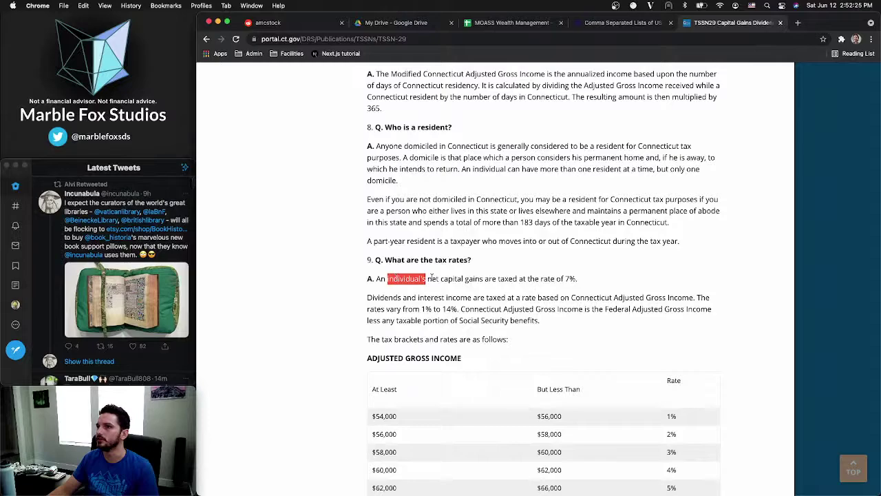
{"action": "left_click", "coordinate": [523, 279]}
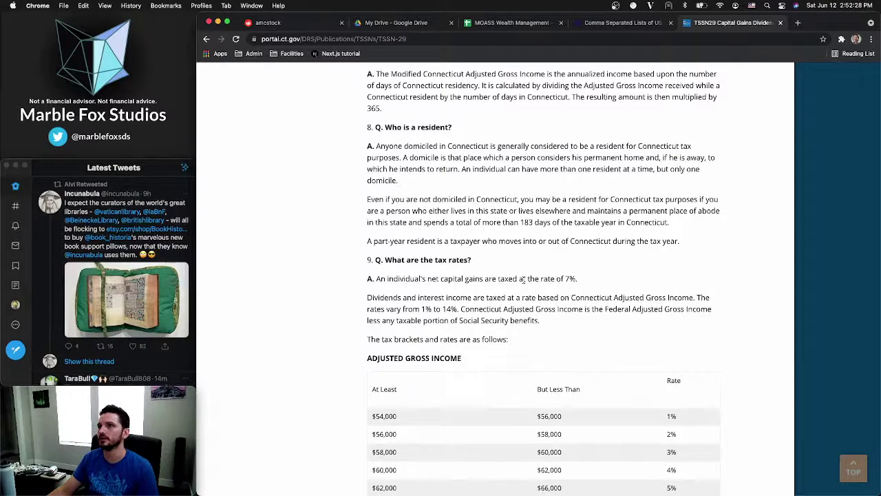
{"action": "scroll", "coordinate": [523, 278], "scroll_direction": "up", "scroll_amount": 5}
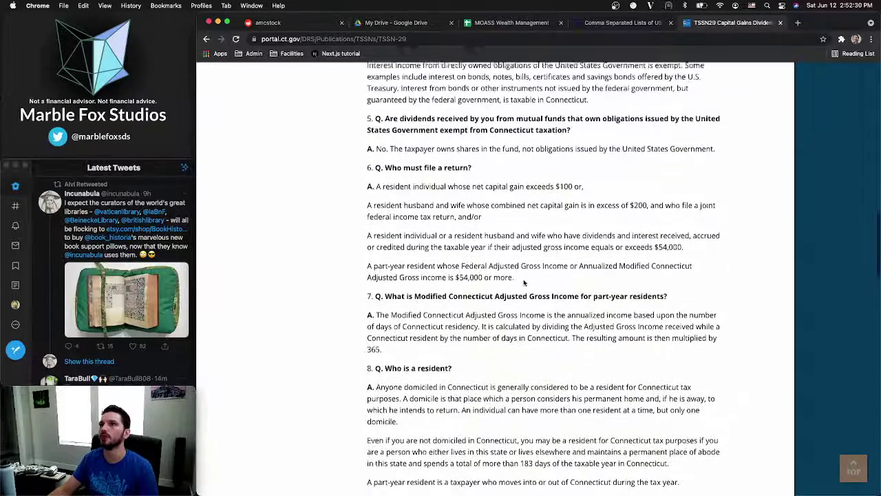
{"action": "scroll", "coordinate": [523, 281], "scroll_direction": "down", "scroll_amount": 5}
Search the page for 'jointly' and 'married' filing wording, then go to the states list page
{"action": "key", "text": "super+f"}
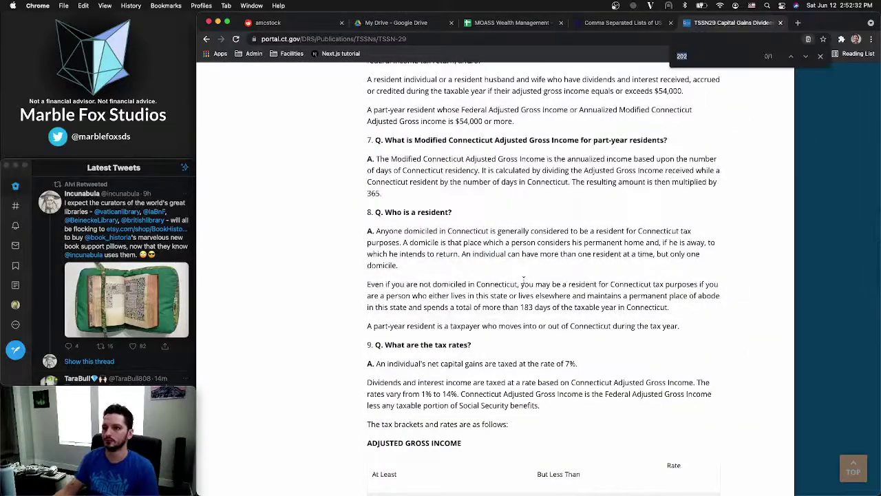
{"action": "type", "text": "jointly"}
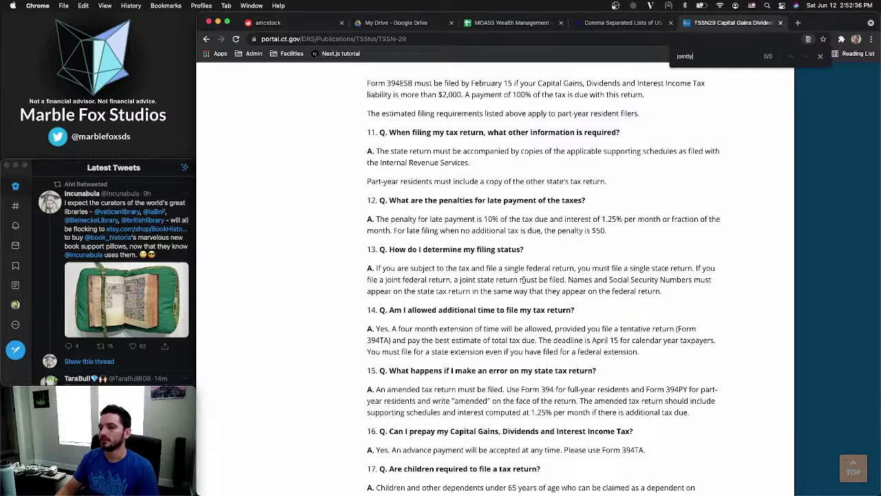
{"action": "key", "text": "super+a"}
{"action": "type", "text": "married"}
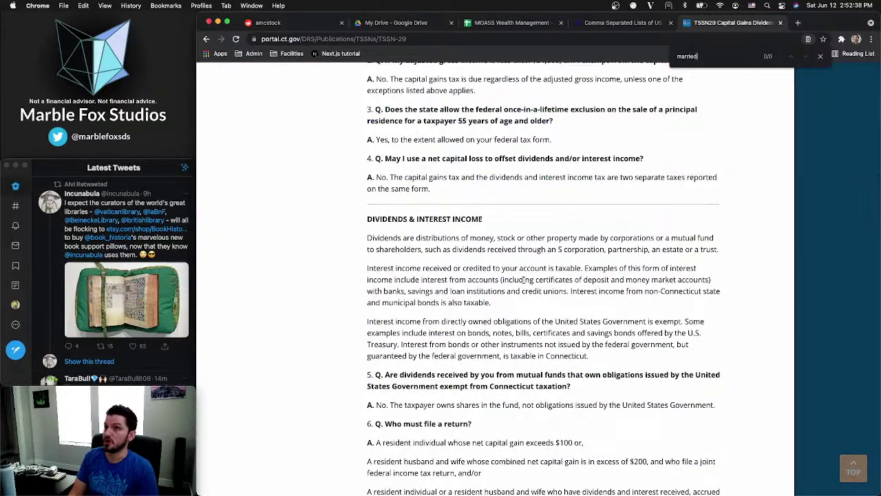
{"action": "key", "text": "BackSpace"}
{"action": "key", "text": "BackSpace"}
{"action": "key", "text": "BackSpace"}
{"action": "key", "text": "BackSpace"}
{"action": "key", "text": "BackSpace"}
{"action": "key", "text": "BackSpace"}
{"action": "key", "text": "BackSpace"}
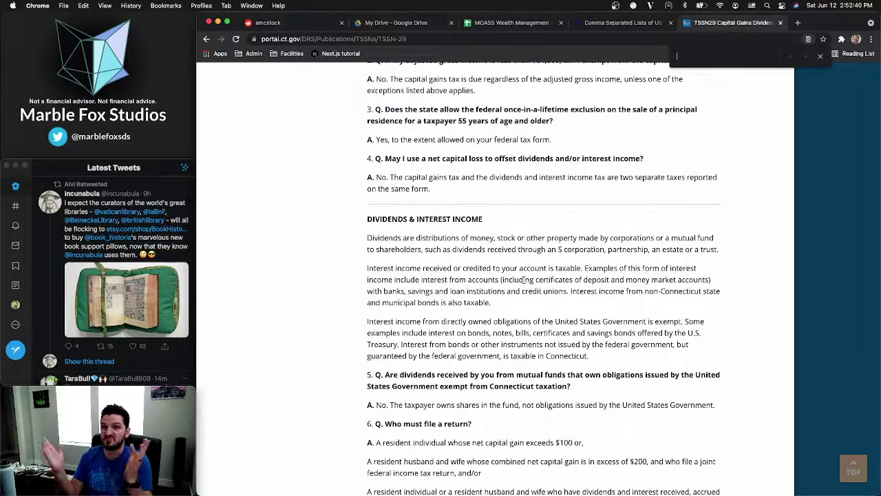
{"action": "left_click", "coordinate": [643, 26]}
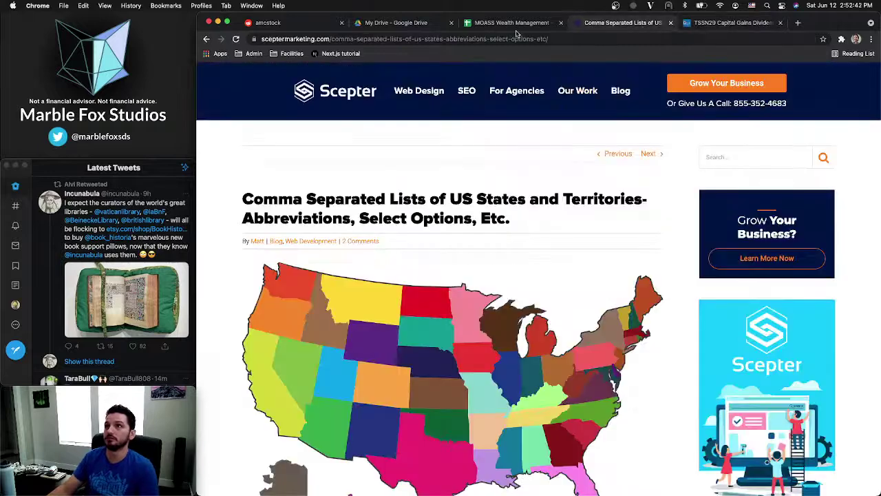
Enter a 7 rate in C8 for the Connecticut Single row
{"action": "left_click", "coordinate": [517, 27]}
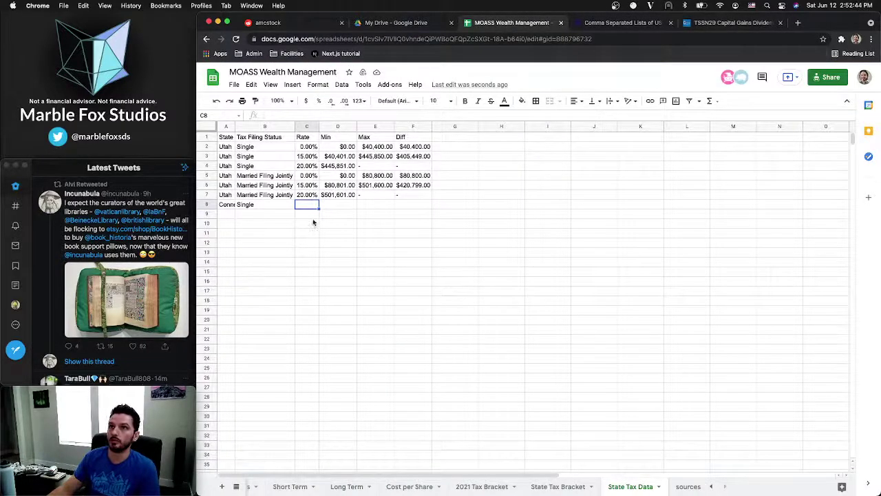
{"action": "type", "text": "7"}
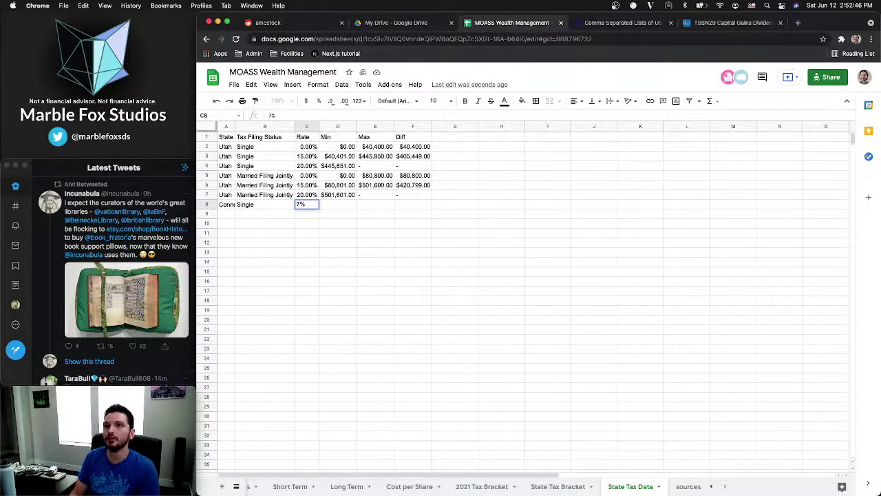
{"action": "key", "text": "Tab"}
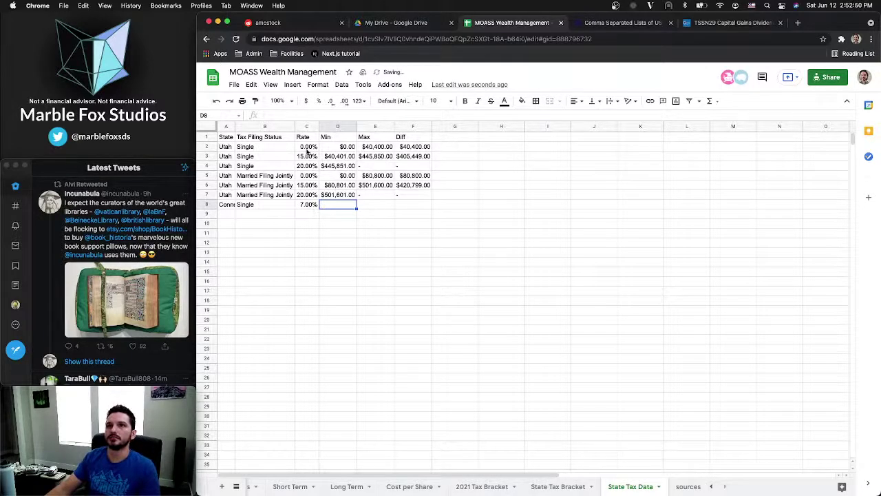
{"action": "left_click_drag", "start_coordinate": [308, 147], "coordinate": [306, 196]}
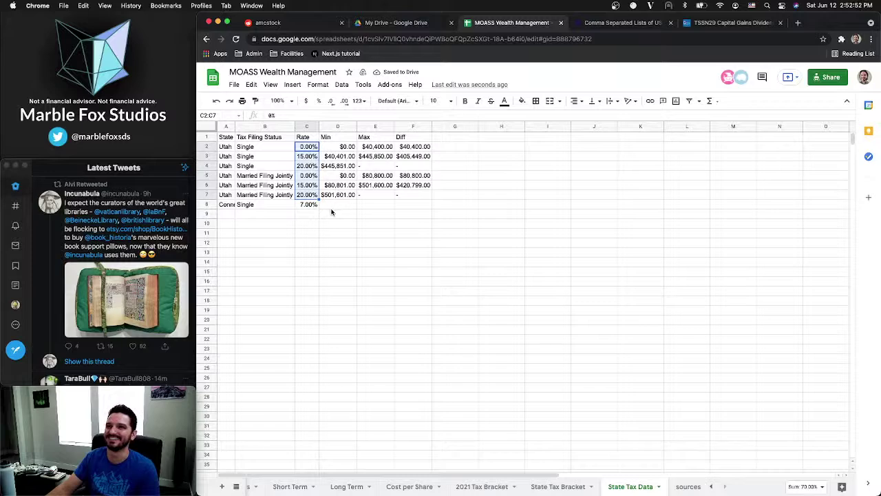
{"action": "left_click", "coordinate": [331, 208]}
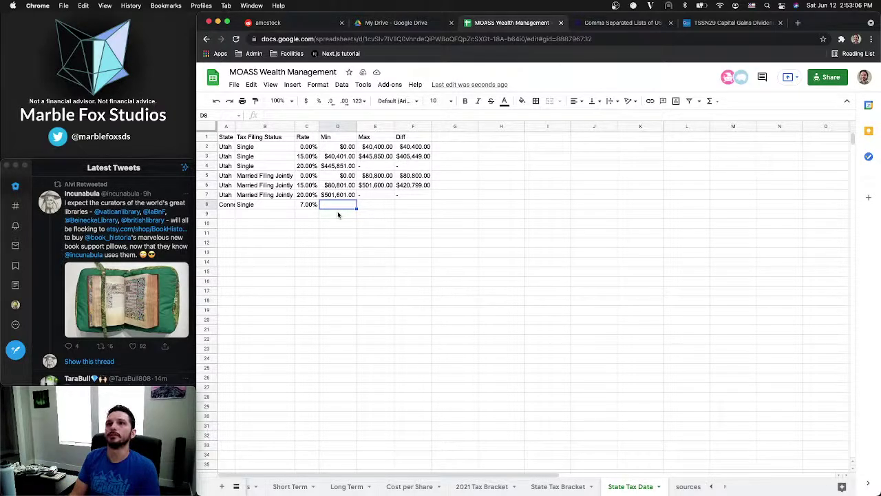
Fill the Connecticut row's Min, Max and Diff cells with dashes
{"action": "type", "text": "0"}
{"action": "key", "text": "Tab"}
{"action": "type", "text": "0"}
{"action": "key", "text": "Tab"}
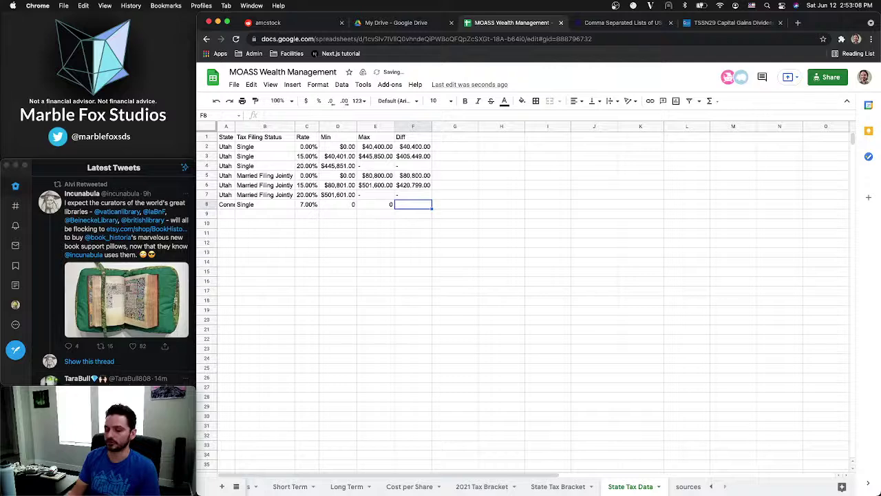
{"action": "key", "text": "Left"}
{"action": "key", "text": "Left"}
{"action": "key", "text": "Left"}
{"action": "key", "text": "Right"}
{"action": "type", "text": "-"}
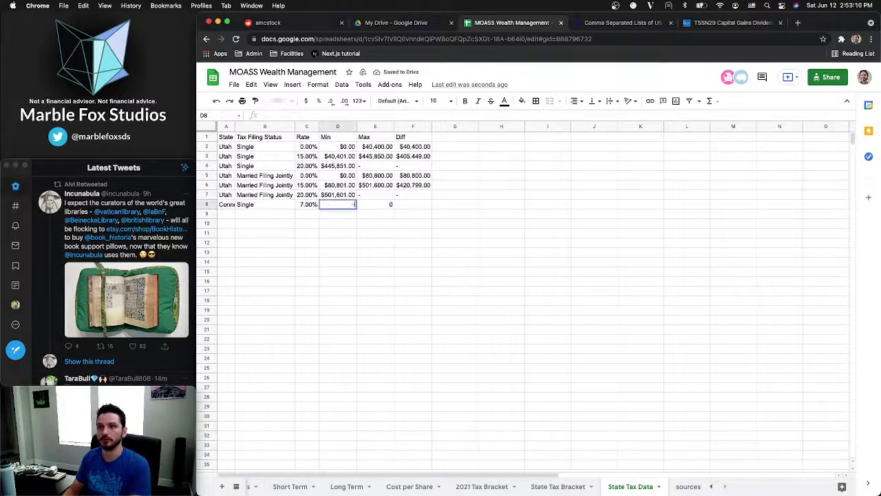
{"action": "key", "text": "Tab"}
{"action": "type", "text": "-"}
{"action": "key", "text": "Tab"}
{"action": "type", "text": "-"}
{"action": "key", "text": "Return"}
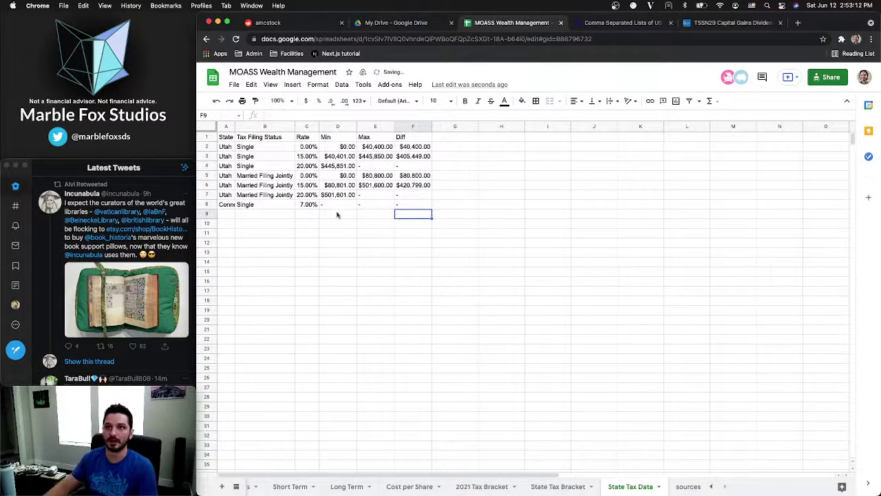
Autofit column A so Connecticut fits
{"action": "left_click", "coordinate": [304, 205]}
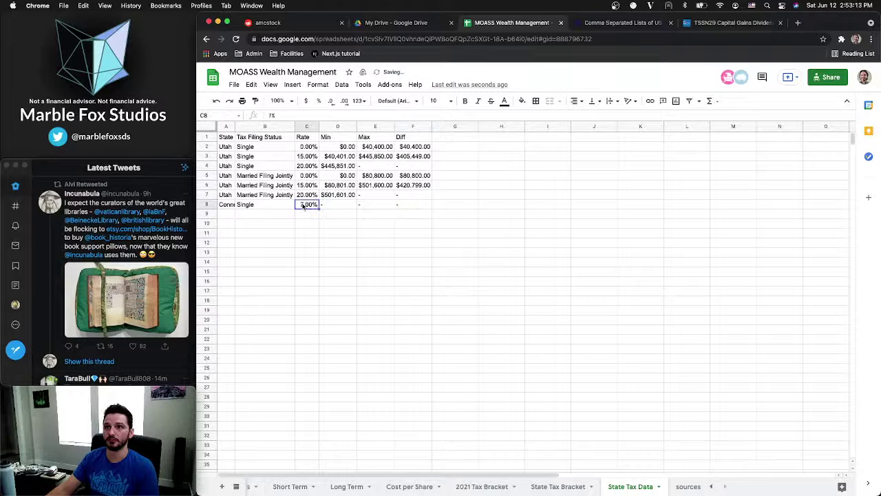
{"action": "left_click", "coordinate": [245, 205]}
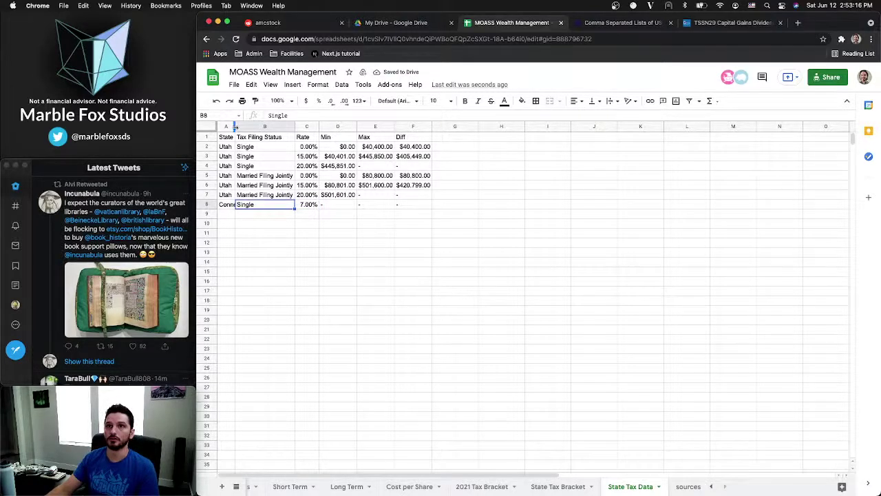
{"action": "double_click", "coordinate": [235, 127]}
{"action": "left_click", "coordinate": [238, 217]}
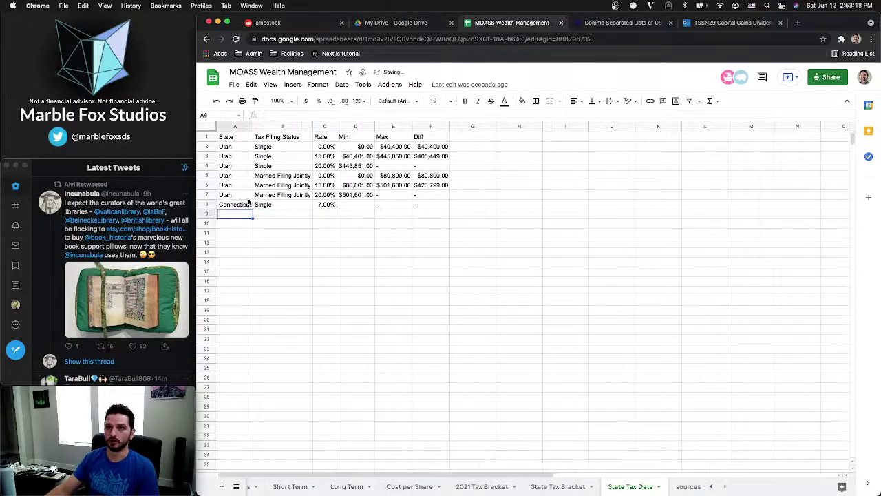
Copy the Connecticut row into row 9 and set its filing status to Married Filing Jointly
{"action": "left_click_drag", "start_coordinate": [248, 204], "coordinate": [449, 217]}
{"action": "left_click", "coordinate": [307, 194]}
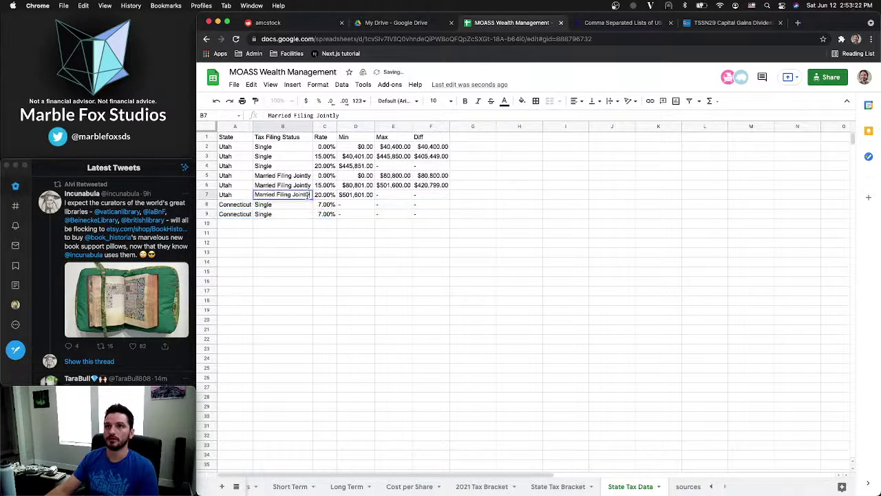
{"action": "key", "text": "ctrl+c"}
{"action": "left_click", "coordinate": [294, 215]}
{"action": "key", "text": "ctrl+v"}
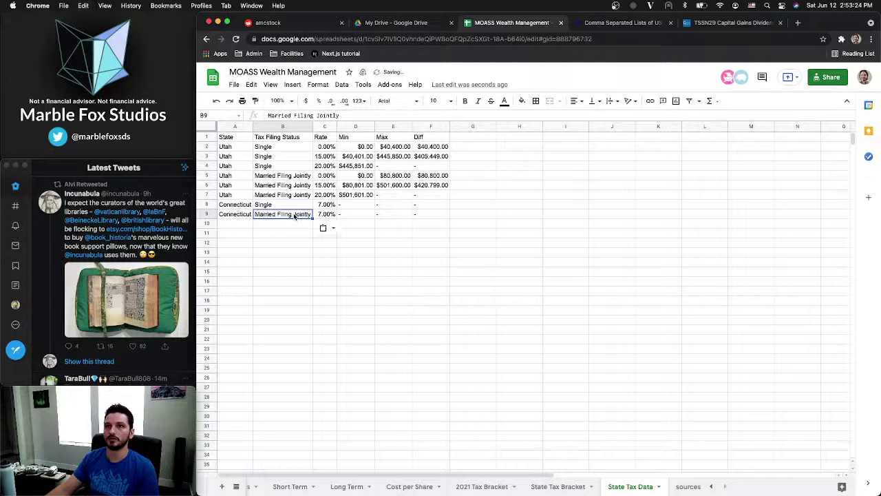
{"action": "key", "text": "Down"}
{"action": "key", "text": "Down"}
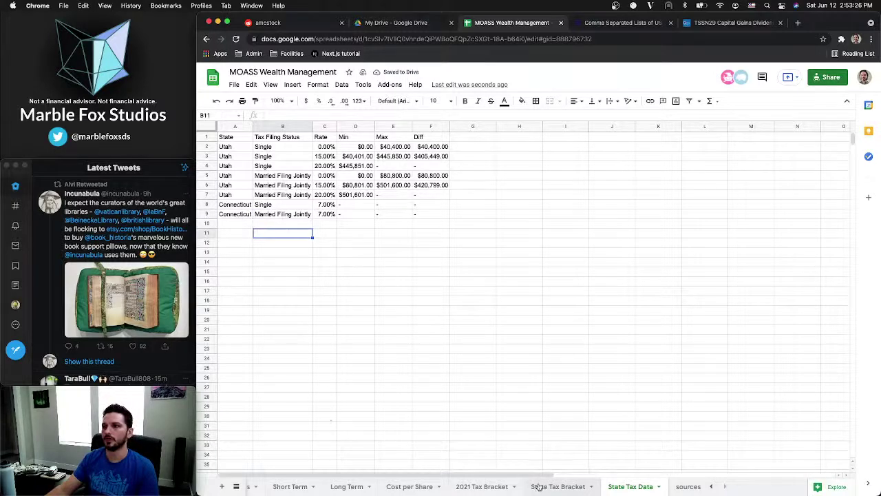
{"action": "left_click", "coordinate": [551, 486]}
Choose Connecticut in the State Tax Bracket A2 dropdown and check the 7.00% result
{"action": "left_click", "coordinate": [285, 264]}
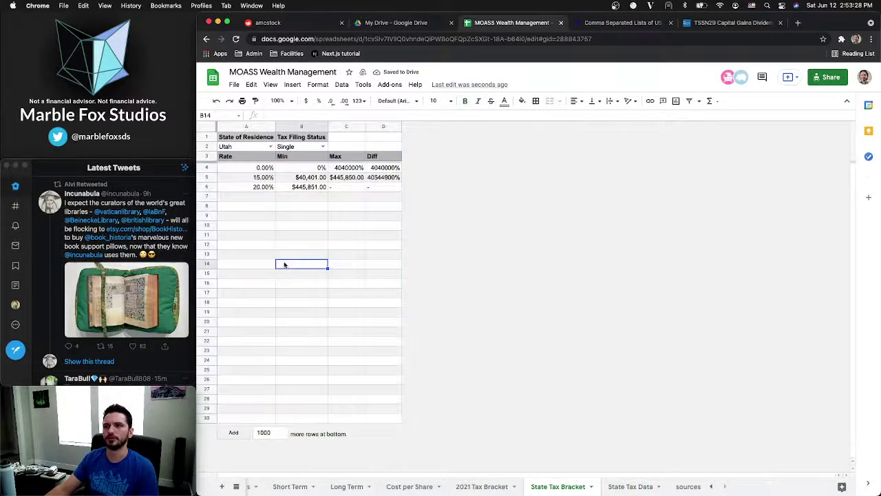
{"action": "double_click", "coordinate": [249, 146]}
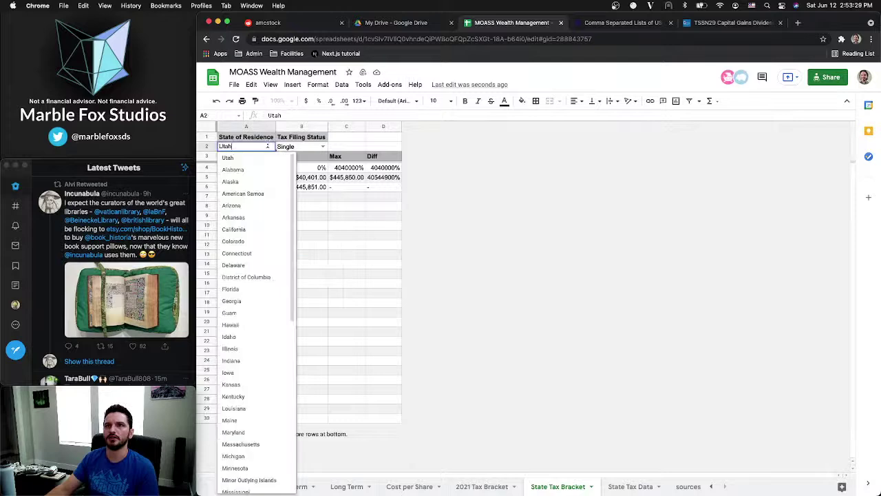
{"action": "left_click", "coordinate": [249, 254]}
{"action": "left_click", "coordinate": [262, 189]}
{"action": "left_click", "coordinate": [252, 169]}
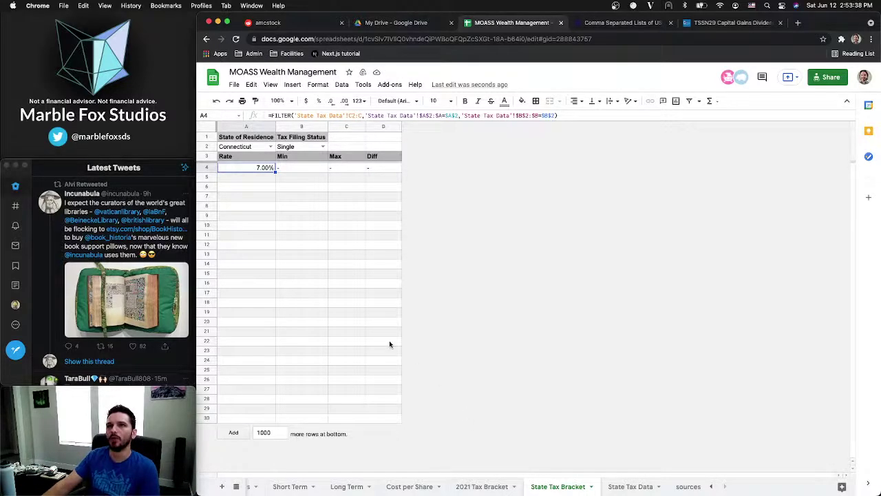
Fill the blank header cells C1:D2 grey, then return to State Tax Data
{"action": "left_click_drag", "start_coordinate": [345, 140], "coordinate": [385, 148]}
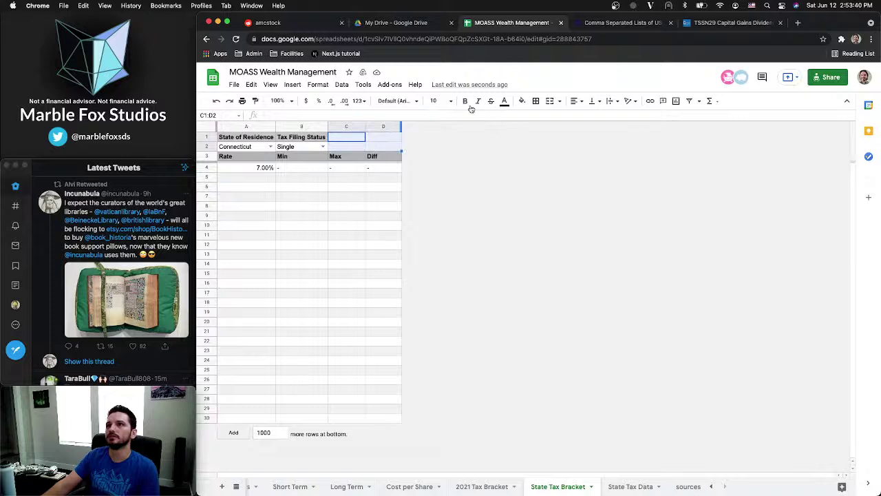
{"action": "left_click", "coordinate": [522, 101]}
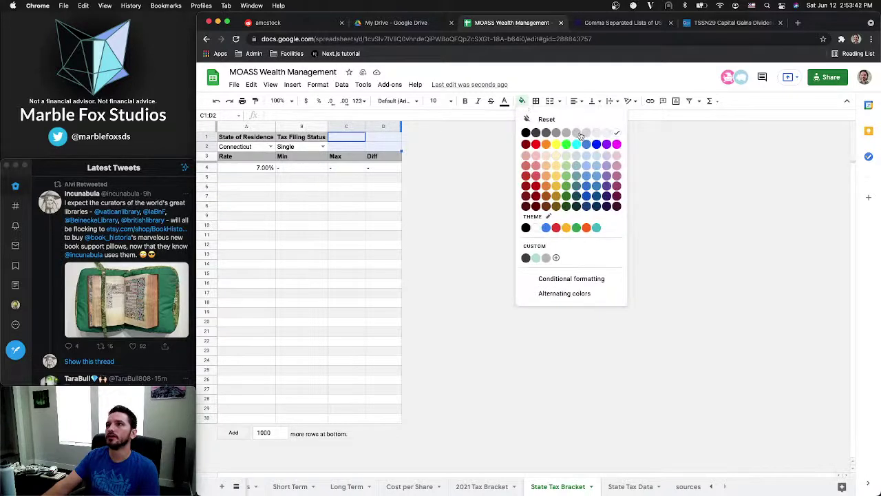
{"action": "left_click", "coordinate": [580, 133]}
{"action": "left_click", "coordinate": [364, 177]}
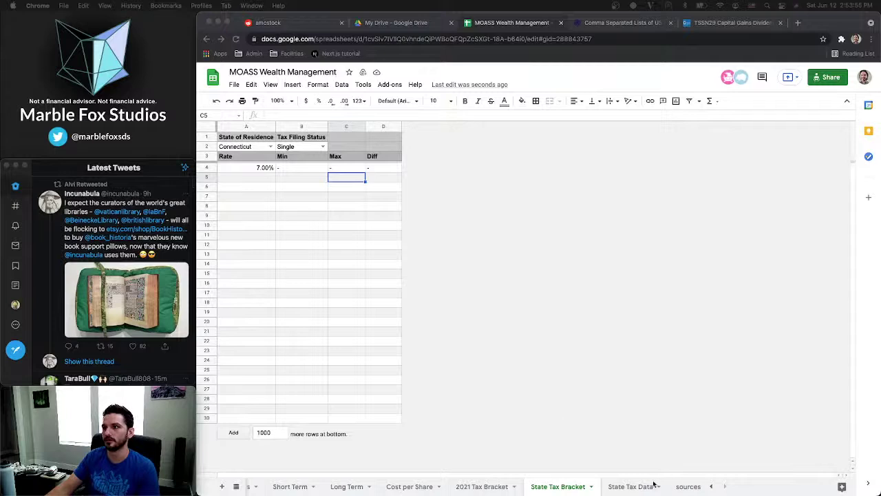
{"action": "left_click", "coordinate": [632, 487]}
{"action": "left_click", "coordinate": [633, 487]}
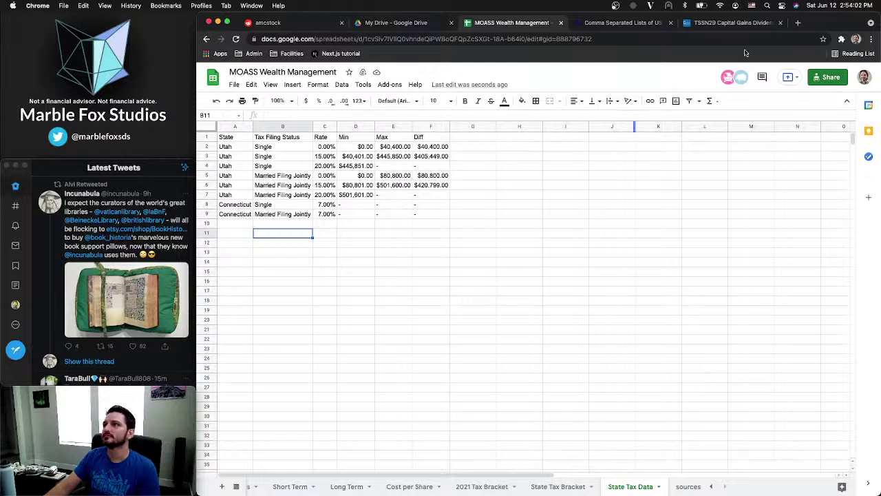
Close the Connecticut TSSN-29 and comma-separated states list tabs
{"action": "left_click", "coordinate": [735, 23]}
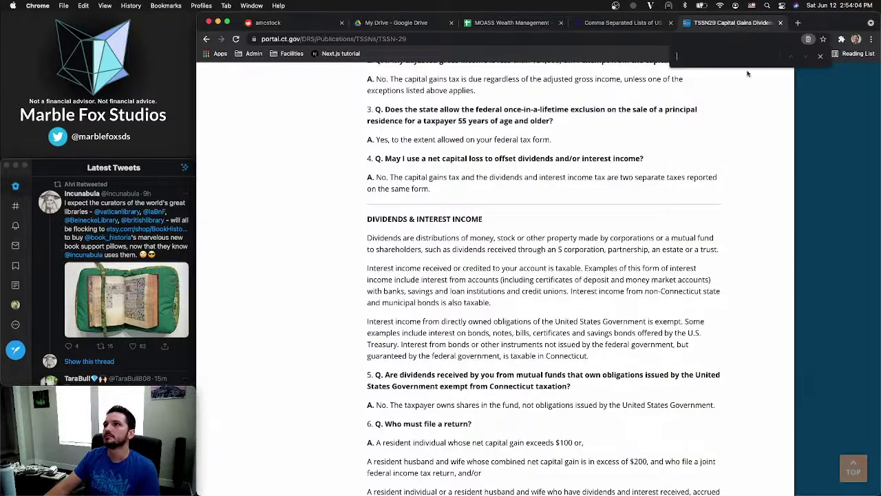
{"action": "left_click", "coordinate": [781, 23]}
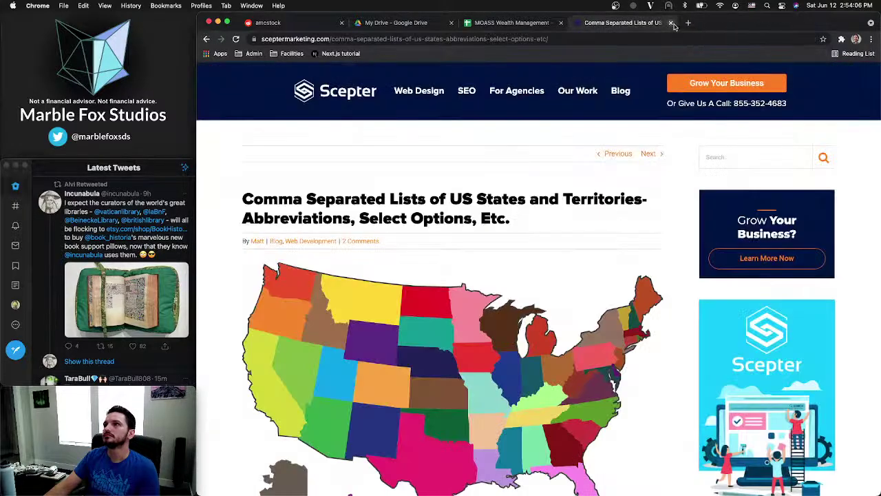
{"action": "left_click", "coordinate": [688, 22]}
Search Google in a new tab for 'alabama capital gains tax'
{"action": "left_click", "coordinate": [671, 23]}
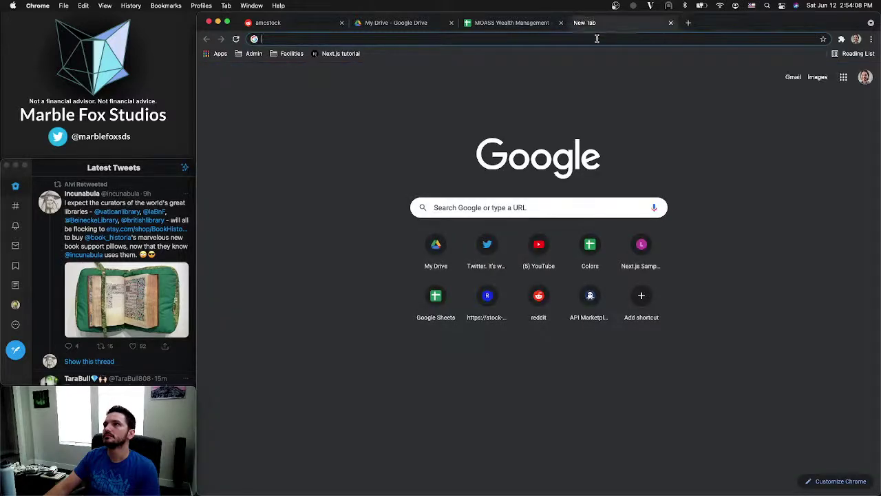
{"action": "left_click", "coordinate": [597, 38]}
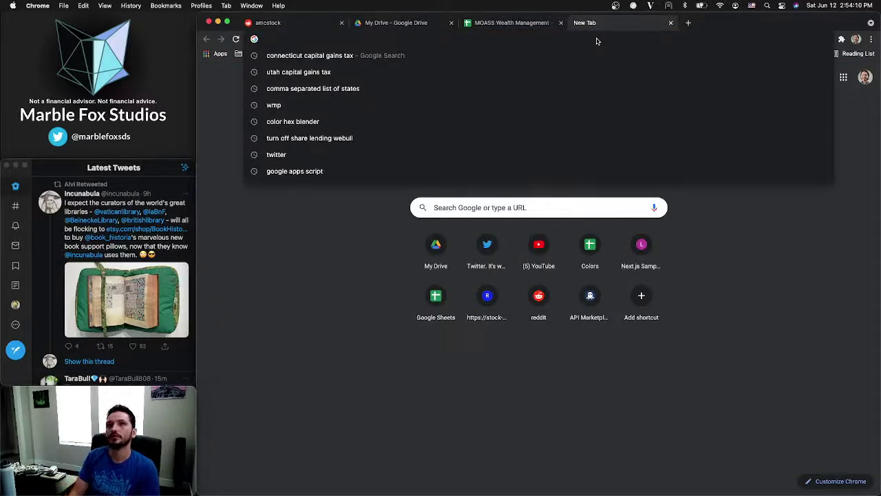
{"action": "type", "text": "tax"}
{"action": "key", "text": "Escape"}
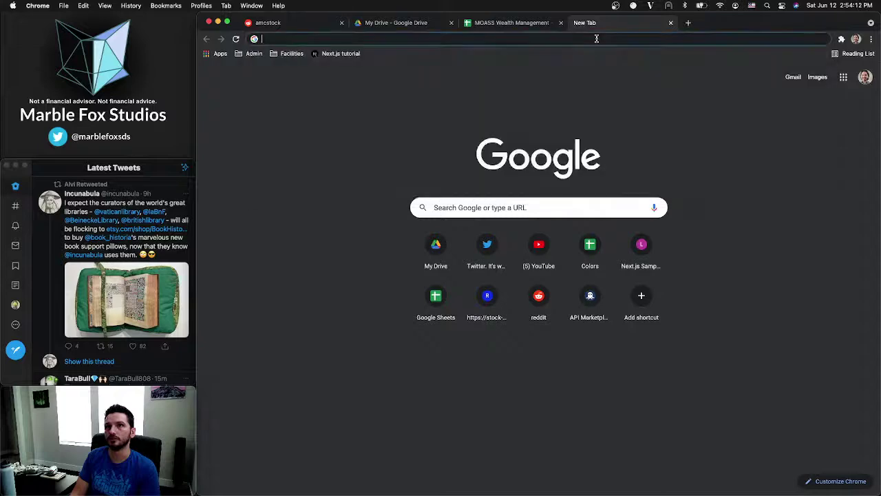
{"action": "left_click", "coordinate": [597, 38]}
{"action": "type", "text": "ala"}
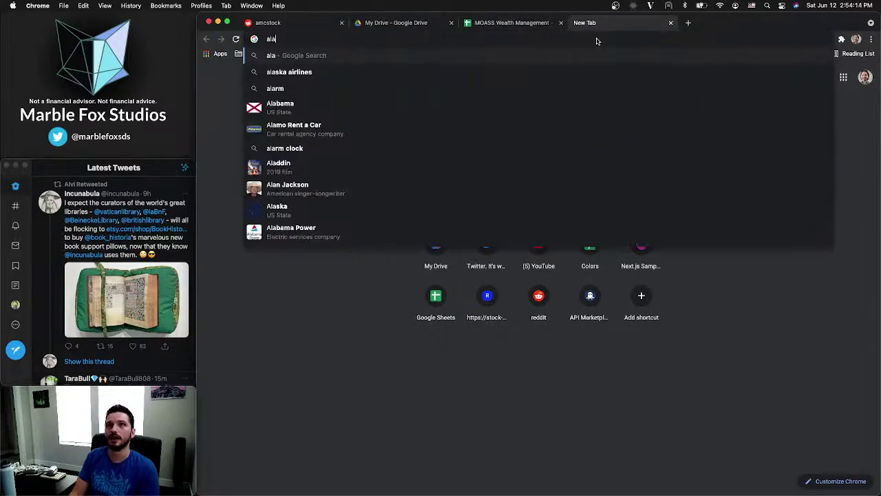
{"action": "type", "text": "bama"}
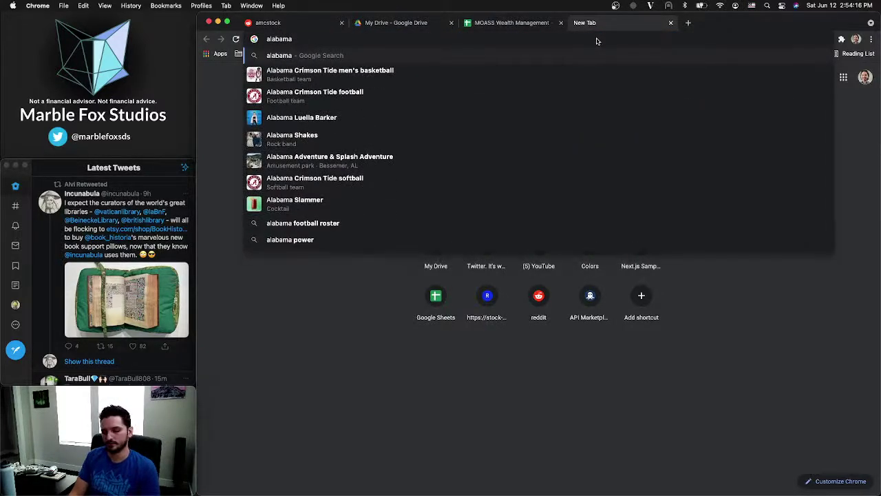
{"action": "type", "text": " capital "}
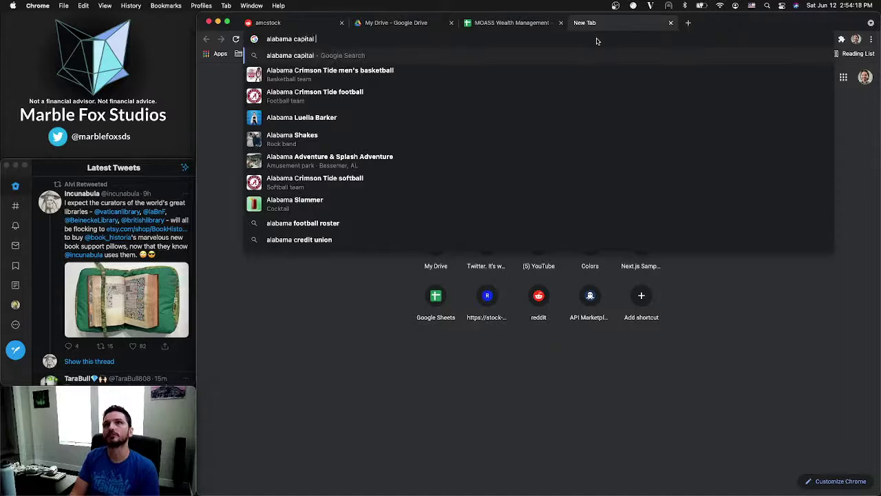
{"action": "type", "text": "gains t"}
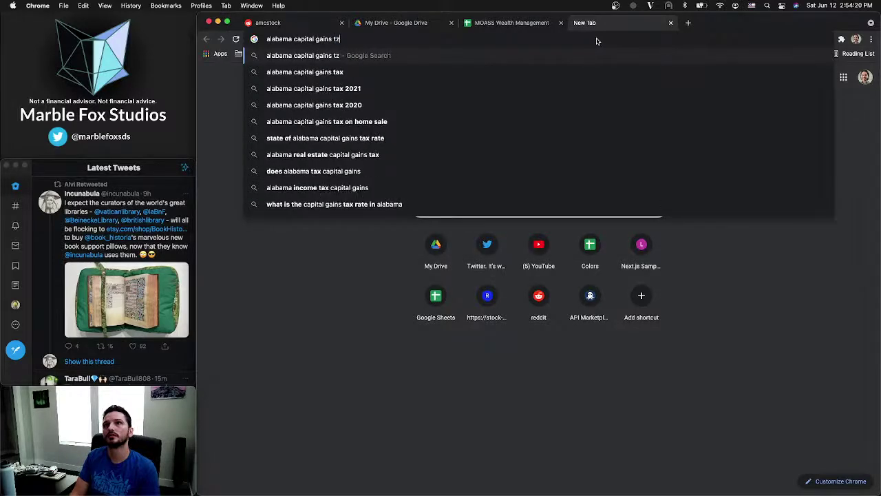
{"action": "type", "text": "ax"}
{"action": "key", "text": "Return"}
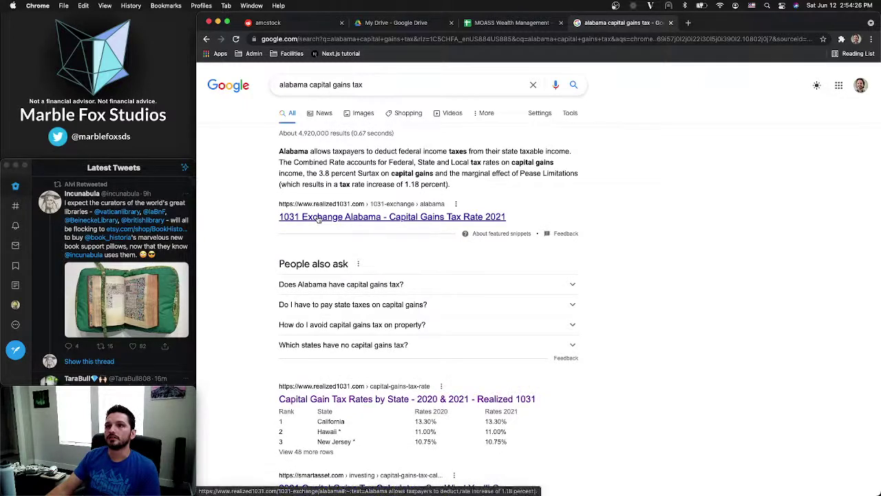
{"action": "left_click", "coordinate": [319, 218]}
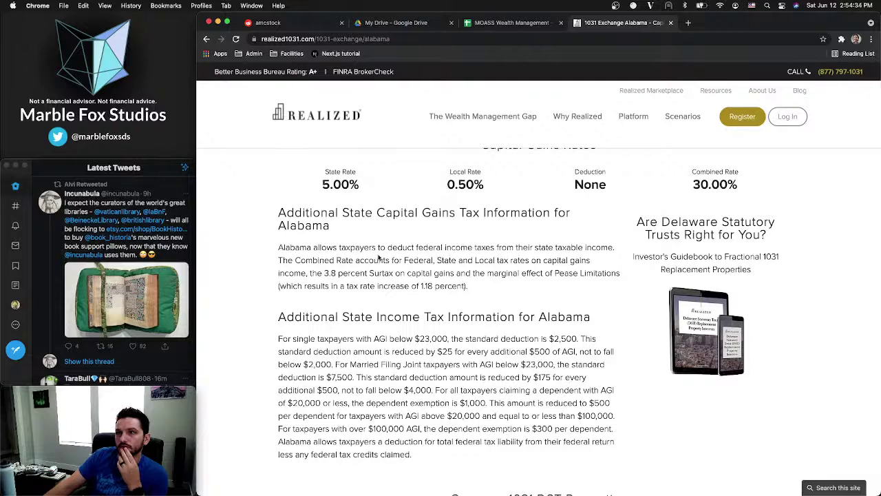
{"action": "left_click_drag", "start_coordinate": [284, 264], "coordinate": [542, 270]}
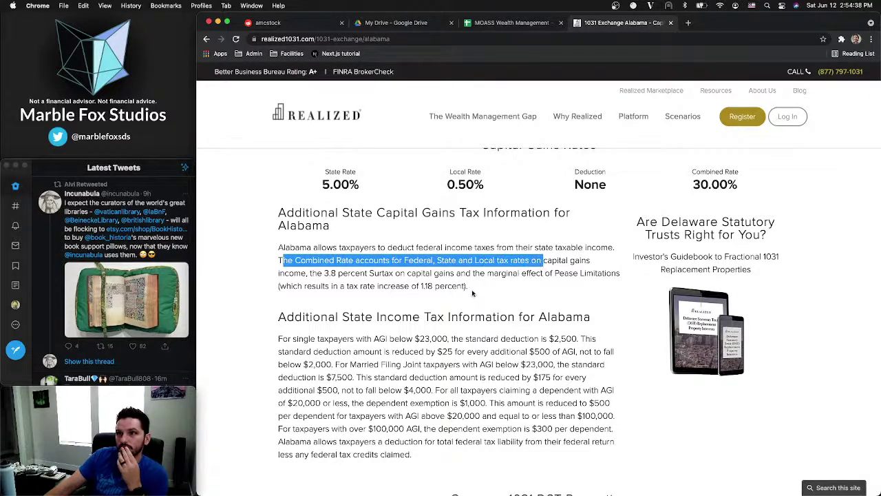
{"action": "left_click_drag", "start_coordinate": [320, 273], "coordinate": [336, 273]}
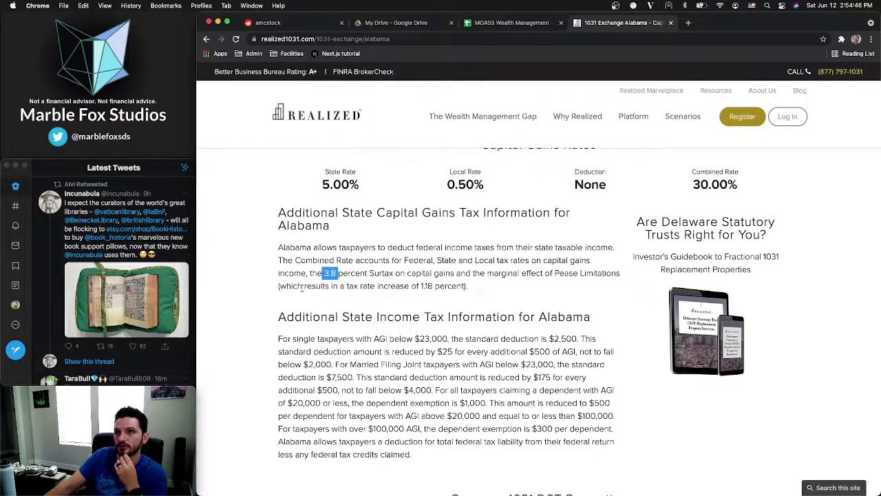
{"action": "double_click", "coordinate": [422, 286]}
{"action": "left_click", "coordinate": [480, 289]}
{"action": "scroll", "coordinate": [488, 286], "scroll_direction": "down", "scroll_amount": 3}
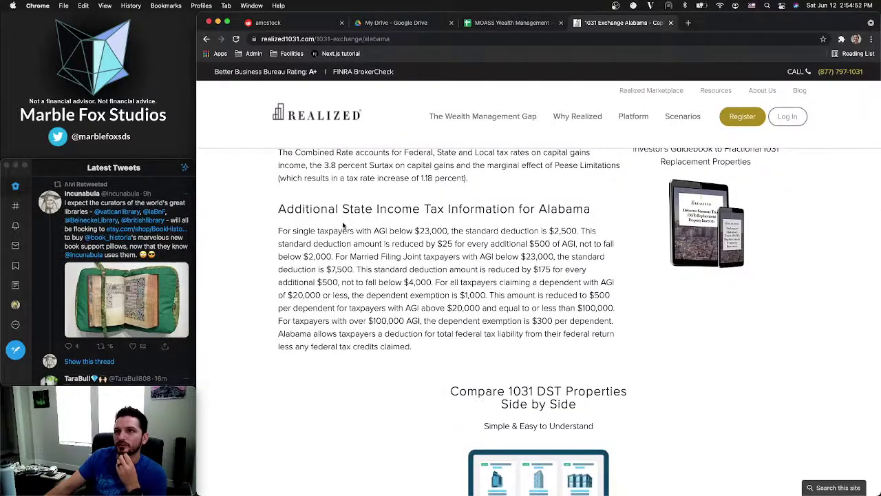
{"action": "scroll", "coordinate": [342, 224], "scroll_direction": "down", "scroll_amount": 5}
{"action": "scroll", "coordinate": [343, 223], "scroll_direction": "down", "scroll_amount": 10}
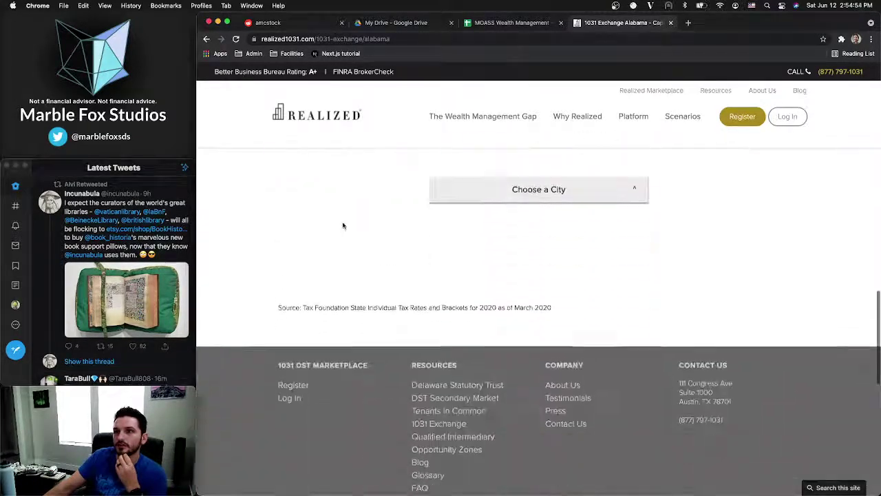
{"action": "left_click", "coordinate": [236, 39]}
{"action": "left_click", "coordinate": [206, 38]}
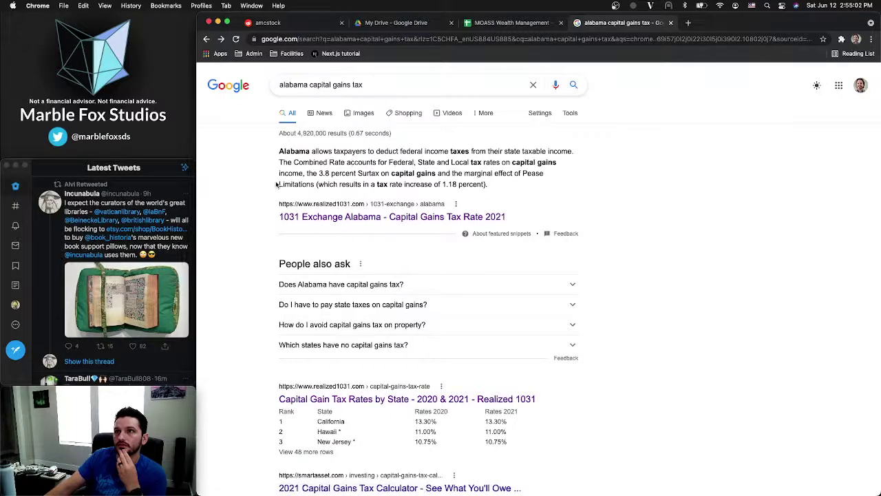
{"action": "scroll", "coordinate": [275, 234], "scroll_direction": "down", "scroll_amount": 4}
{"action": "scroll", "coordinate": [287, 285], "scroll_direction": "up", "scroll_amount": 4}
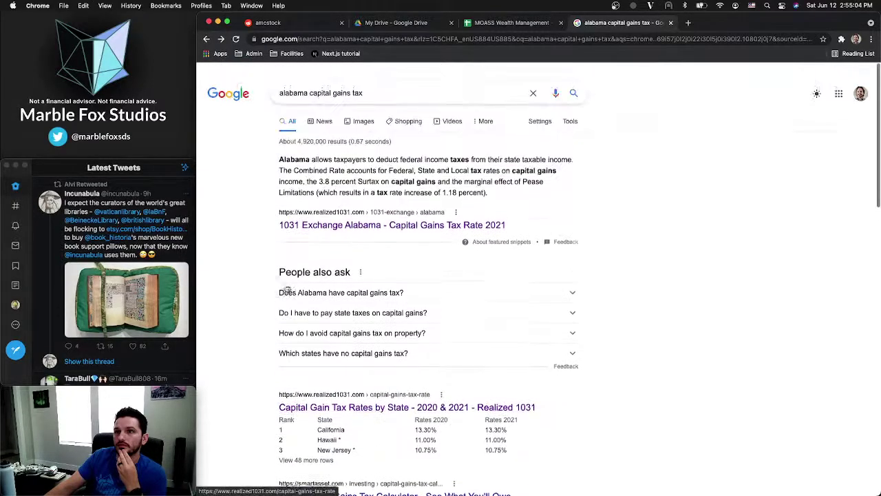
{"action": "left_click", "coordinate": [336, 400]}
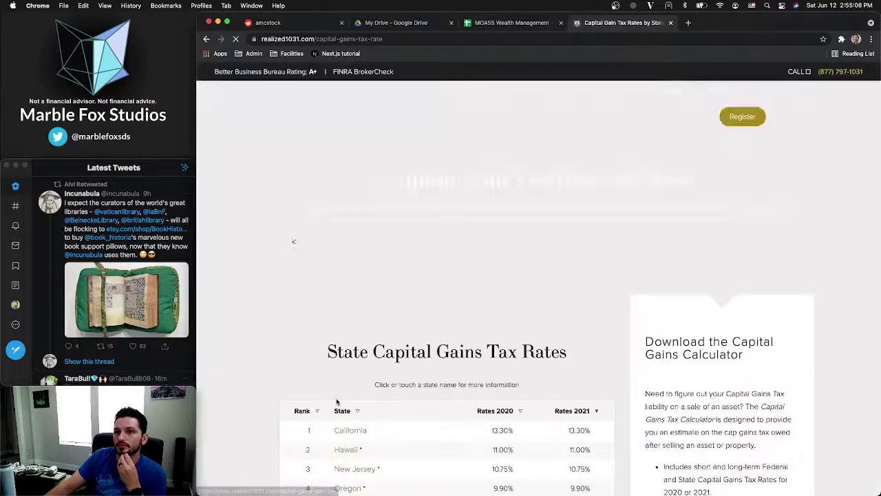
{"action": "scroll", "coordinate": [337, 399], "scroll_direction": "down", "scroll_amount": 6}
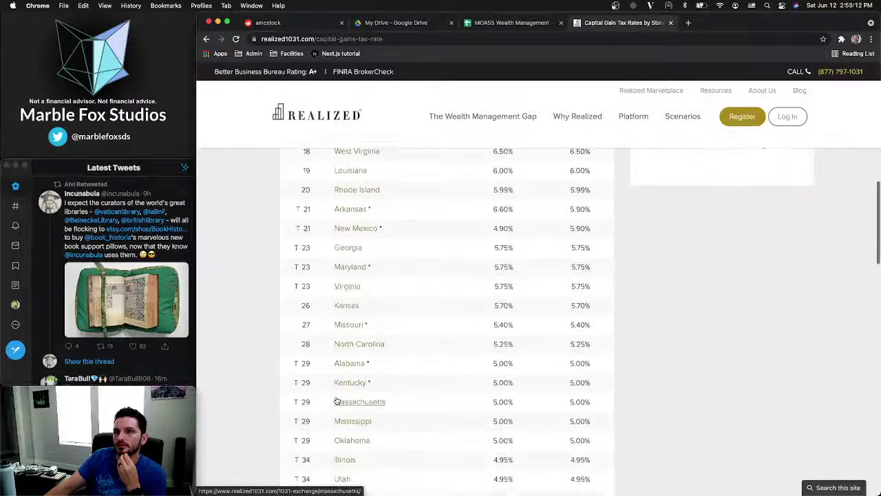
{"action": "scroll", "coordinate": [311, 346], "scroll_direction": "up", "scroll_amount": 10}
{"action": "scroll", "coordinate": [312, 347], "scroll_direction": "down", "scroll_amount": 5}
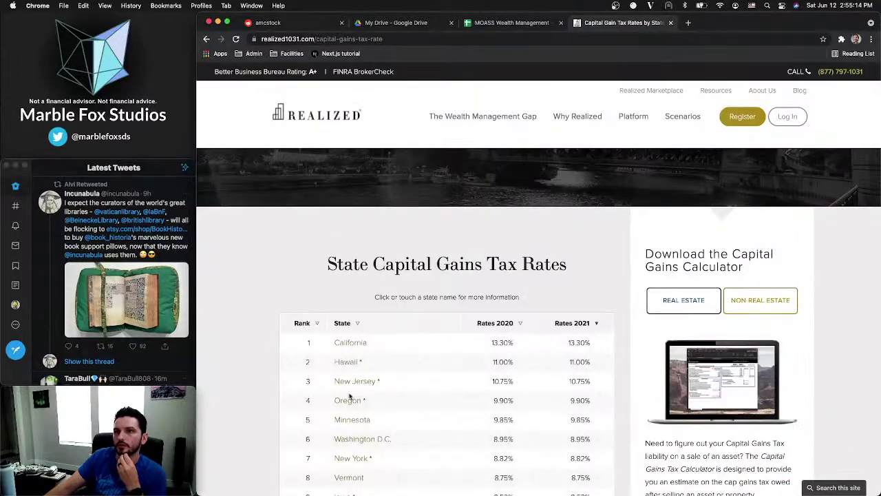
{"action": "scroll", "coordinate": [348, 396], "scroll_direction": "up", "scroll_amount": 5}
{"action": "scroll", "coordinate": [485, 304], "scroll_direction": "down", "scroll_amount": 1}
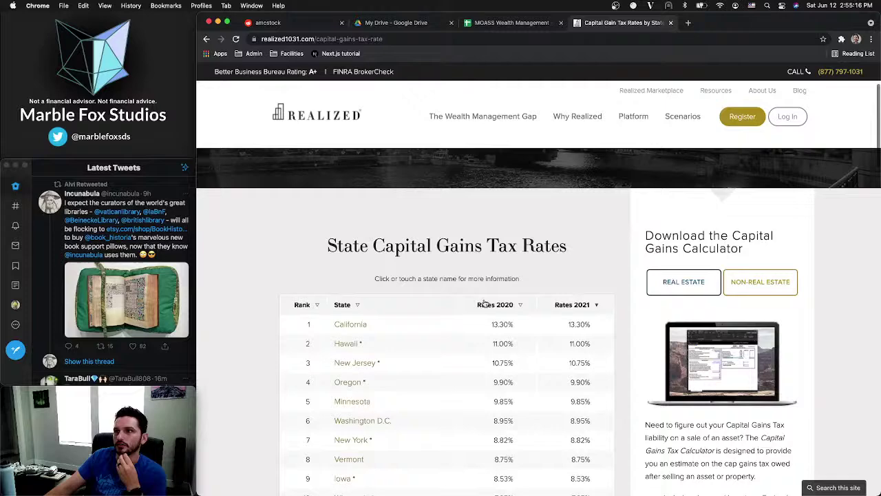
{"action": "left_click", "coordinate": [356, 305]}
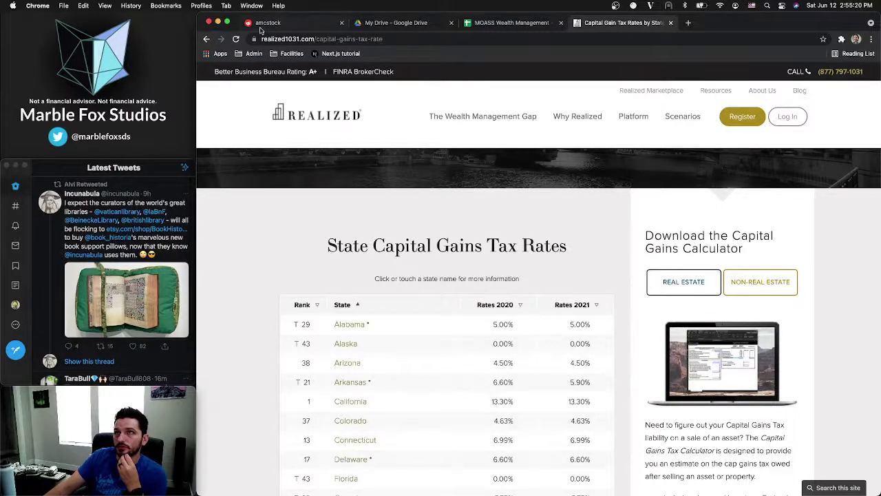
{"action": "left_click", "coordinate": [207, 39]}
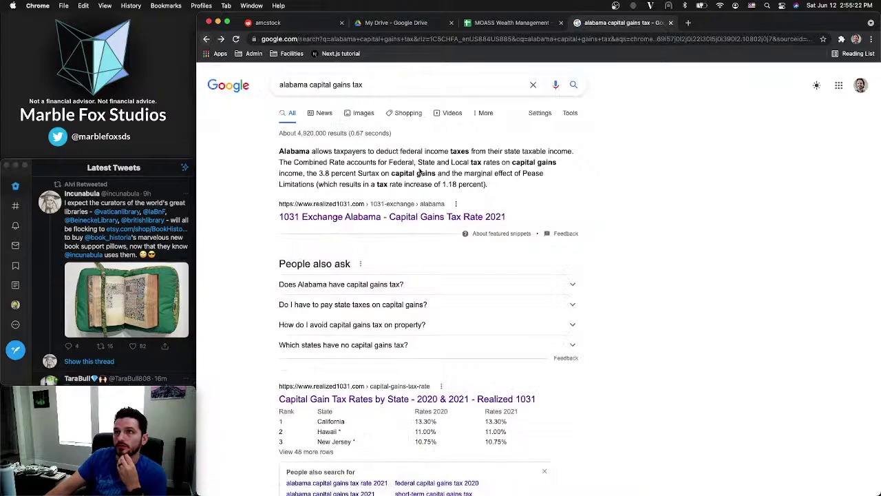
{"action": "scroll", "coordinate": [338, 309], "scroll_direction": "down", "scroll_amount": 5}
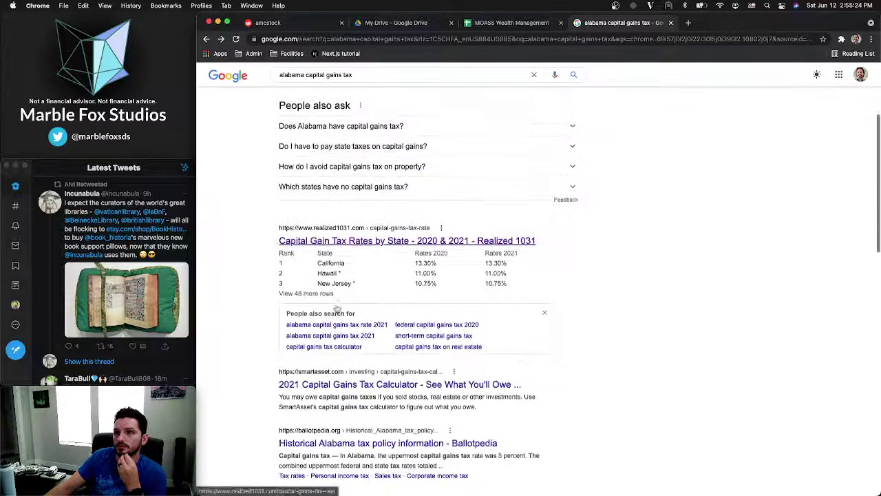
{"action": "scroll", "coordinate": [338, 310], "scroll_direction": "up", "scroll_amount": 5}
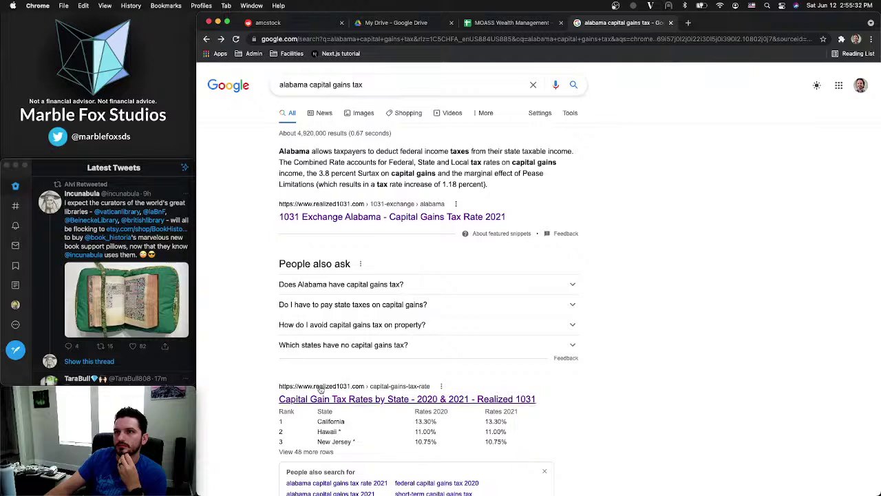
{"action": "scroll", "coordinate": [264, 295], "scroll_direction": "down", "scroll_amount": 5}
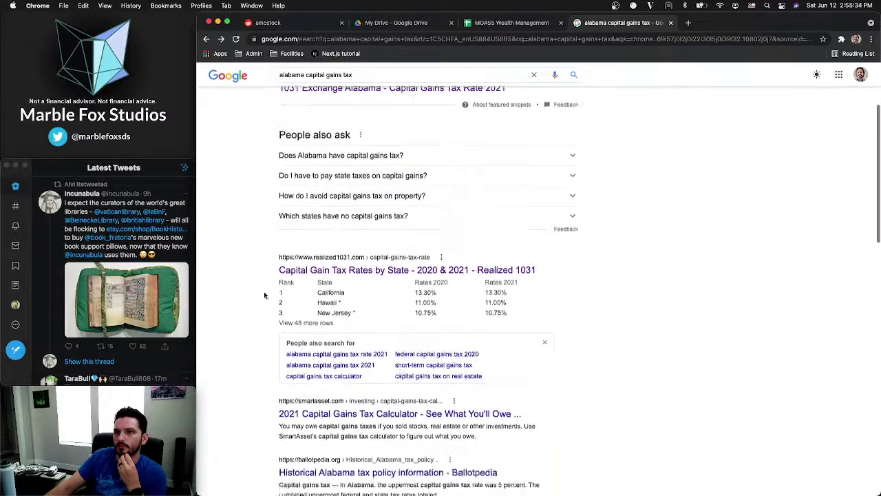
{"action": "scroll", "coordinate": [264, 295], "scroll_direction": "down", "scroll_amount": 1}
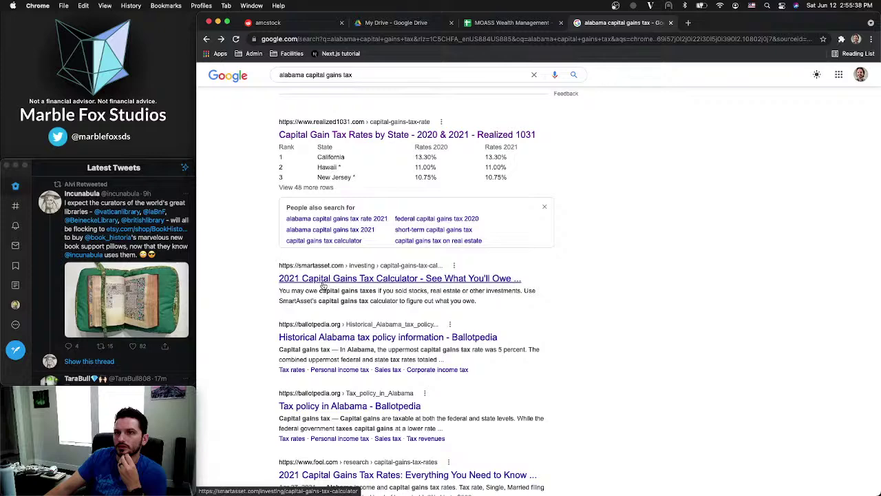
{"action": "left_click", "coordinate": [324, 282]}
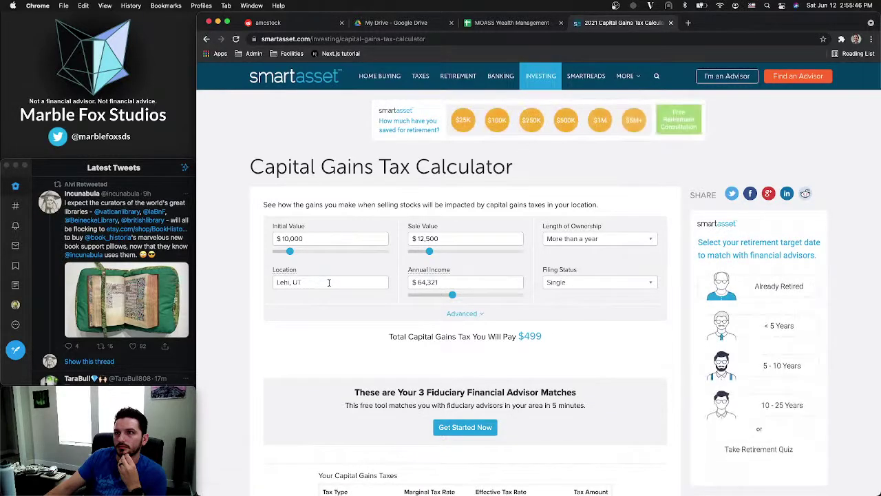
{"action": "scroll", "coordinate": [392, 305], "scroll_direction": "down", "scroll_amount": 5}
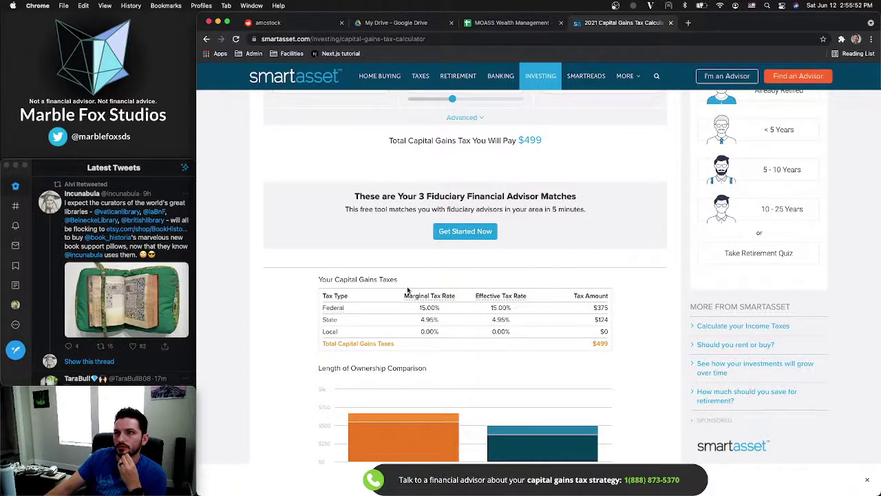
{"action": "scroll", "coordinate": [407, 289], "scroll_direction": "up", "scroll_amount": 5}
{"action": "scroll", "coordinate": [407, 289], "scroll_direction": "down", "scroll_amount": 4}
{"action": "scroll", "coordinate": [409, 290], "scroll_direction": "up", "scroll_amount": 2}
{"action": "scroll", "coordinate": [408, 290], "scroll_direction": "up", "scroll_amount": 3}
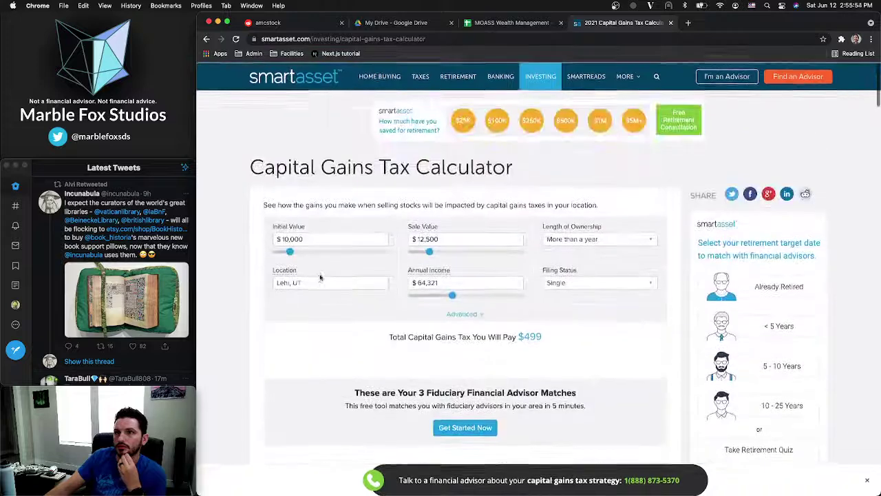
{"action": "left_click", "coordinate": [208, 39]}
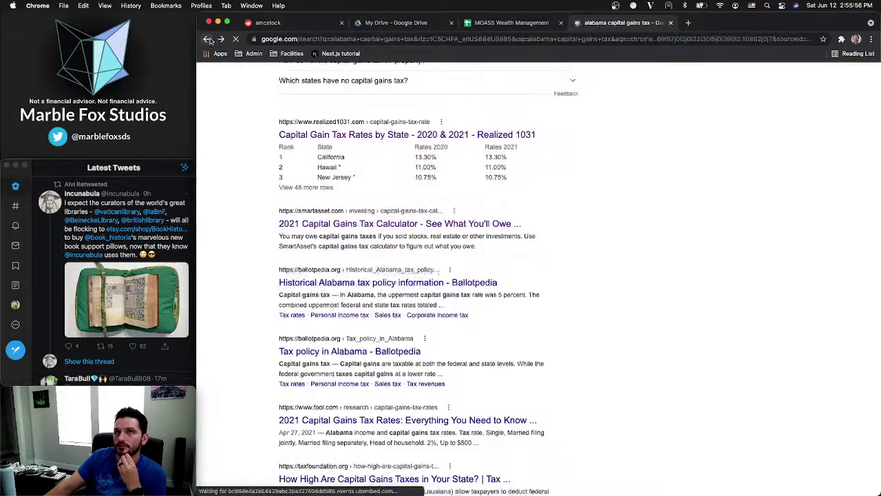
Open the 1031 Exchange Alabama result from the search results
{"action": "scroll", "coordinate": [336, 364], "scroll_direction": "down", "scroll_amount": 1}
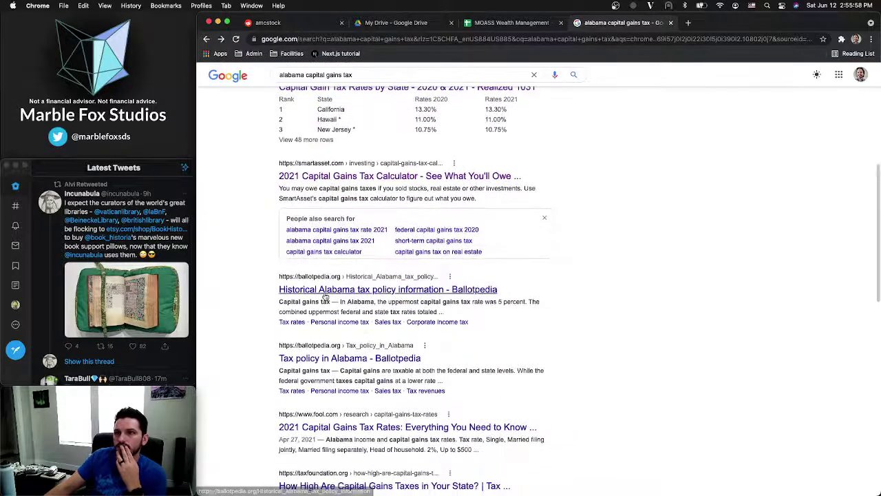
{"action": "scroll", "coordinate": [323, 298], "scroll_direction": "down", "scroll_amount": 2}
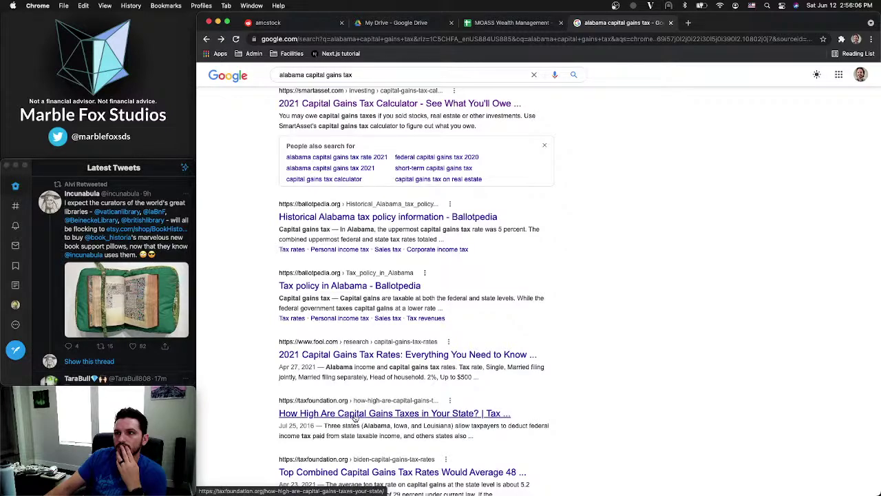
{"action": "scroll", "coordinate": [355, 413], "scroll_direction": "up", "scroll_amount": 6}
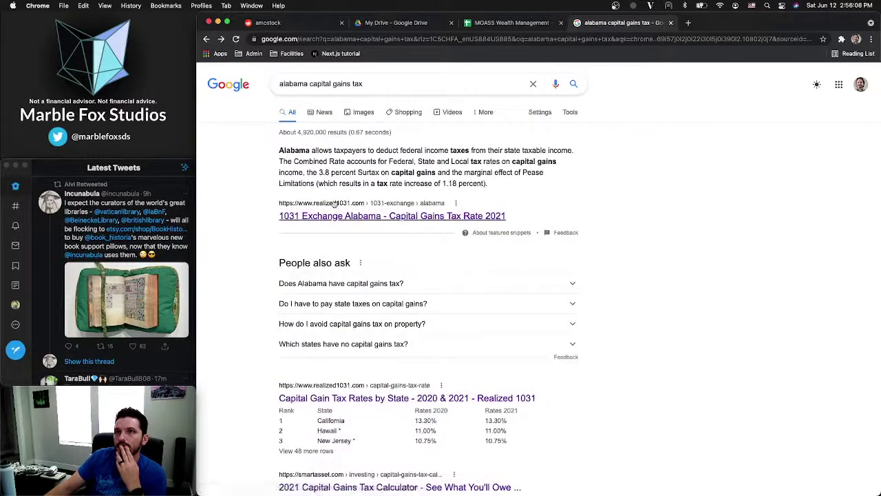
{"action": "left_click", "coordinate": [332, 215]}
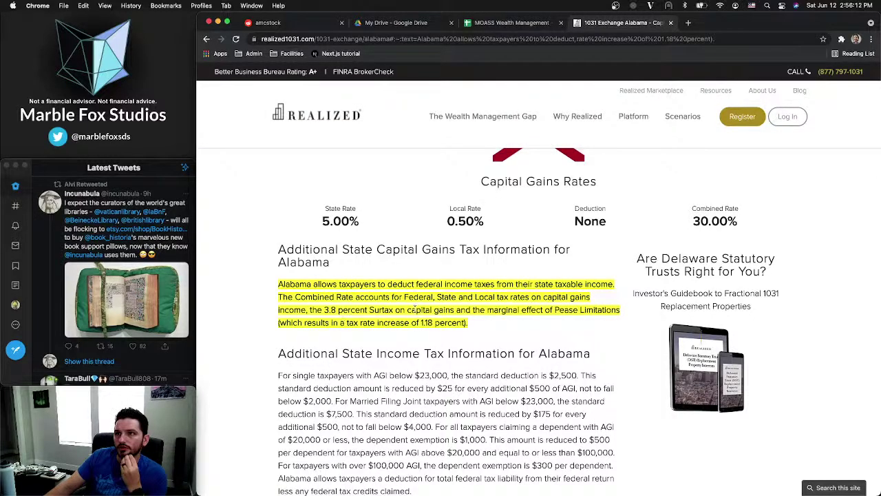
{"action": "left_click", "coordinate": [287, 328]}
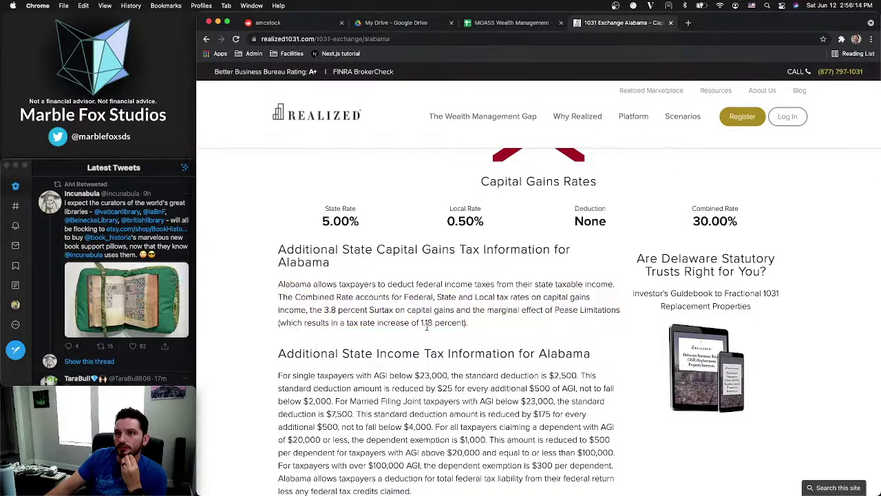
{"action": "left_click", "coordinate": [363, 305]}
Read Alabama's 3.8% surtax, 5.00% state rate and 30.00% combined rate
{"action": "left_click_drag", "start_coordinate": [323, 309], "coordinate": [336, 310]}
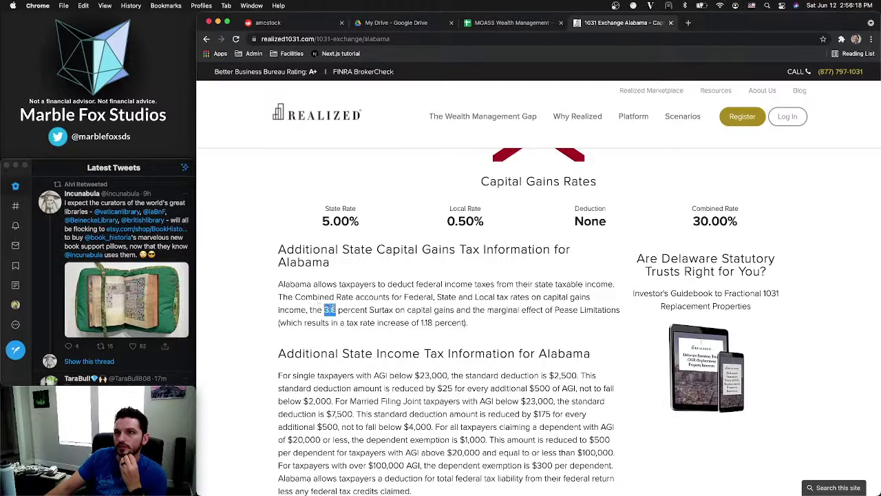
{"action": "scroll", "coordinate": [441, 310], "scroll_direction": "down", "scroll_amount": 1}
{"action": "scroll", "coordinate": [441, 310], "scroll_direction": "up", "scroll_amount": 3}
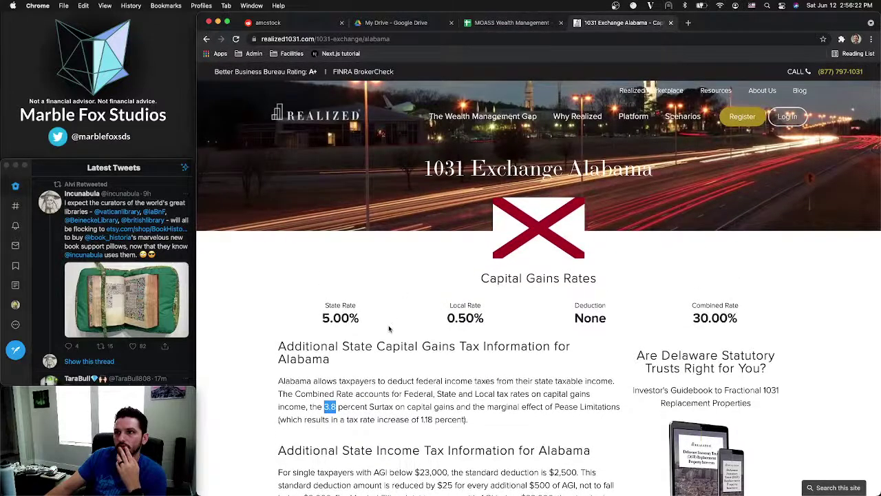
{"action": "scroll", "coordinate": [331, 281], "scroll_direction": "down", "scroll_amount": 4}
{"action": "scroll", "coordinate": [332, 281], "scroll_direction": "up", "scroll_amount": 3}
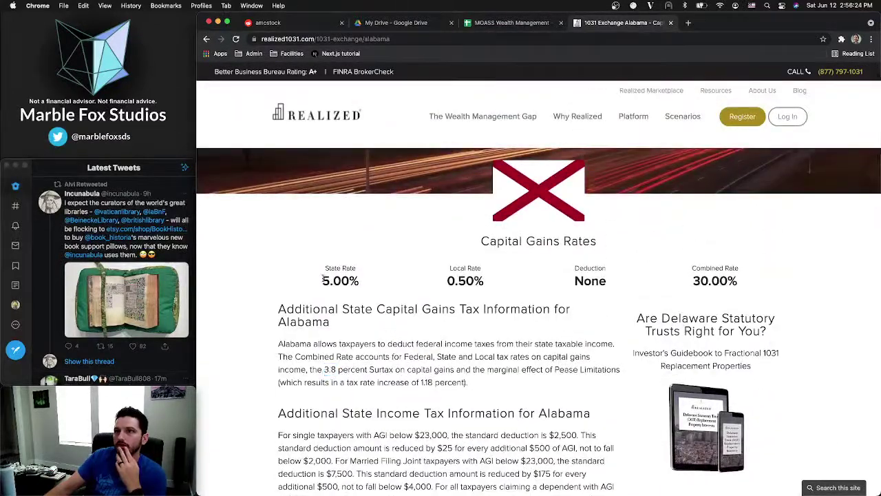
{"action": "double_click", "coordinate": [331, 281]}
{"action": "left_click", "coordinate": [376, 281]}
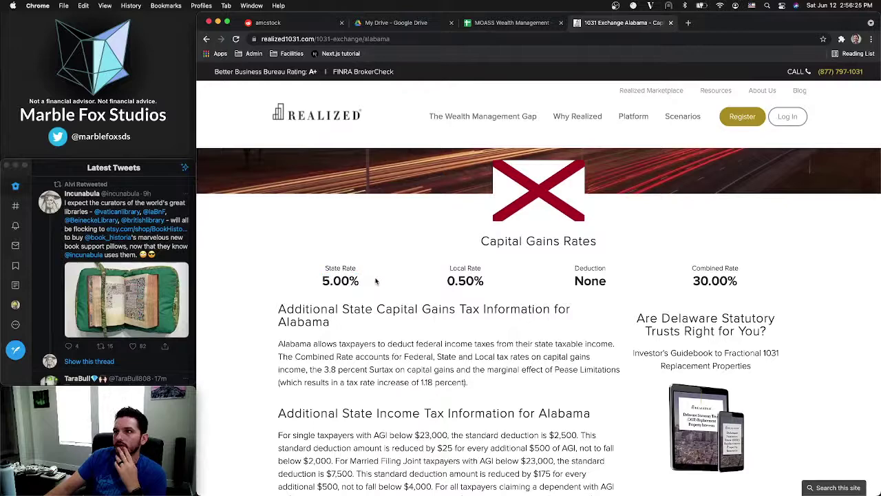
{"action": "double_click", "coordinate": [695, 281]}
{"action": "left_click", "coordinate": [699, 281]}
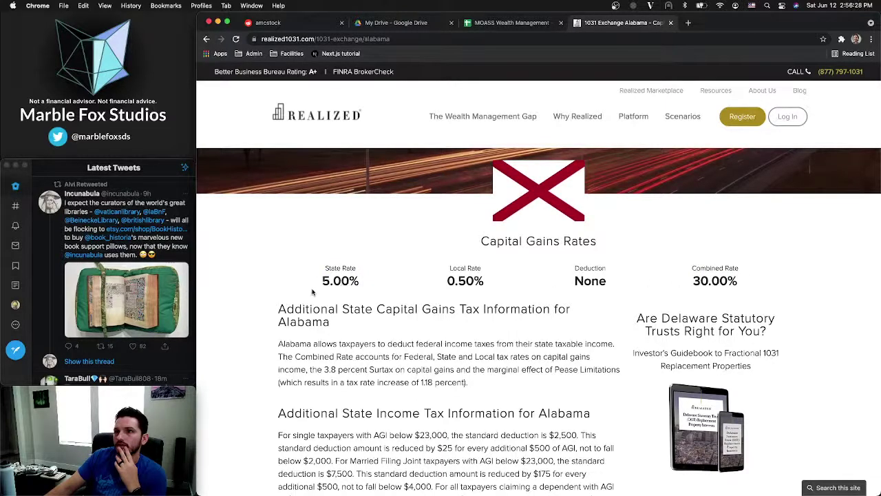
{"action": "scroll", "coordinate": [313, 292], "scroll_direction": "up", "scroll_amount": 1}
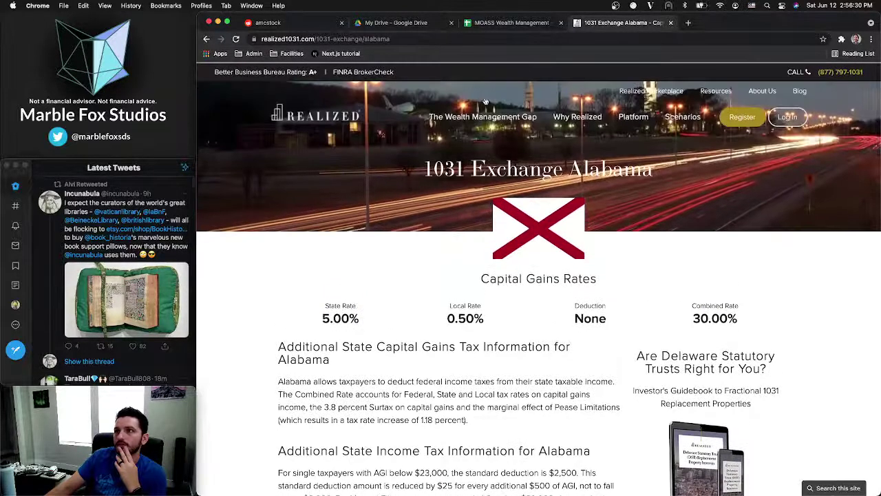
Check the MOASS sheet, then open the Capital Gain Tax Rates by State result
{"action": "left_click", "coordinate": [495, 25]}
{"action": "left_click", "coordinate": [592, 28]}
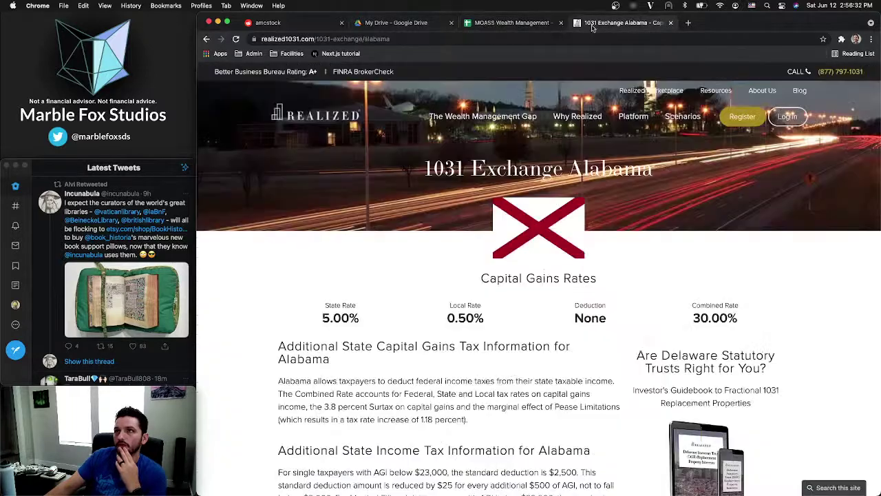
{"action": "left_click", "coordinate": [207, 39]}
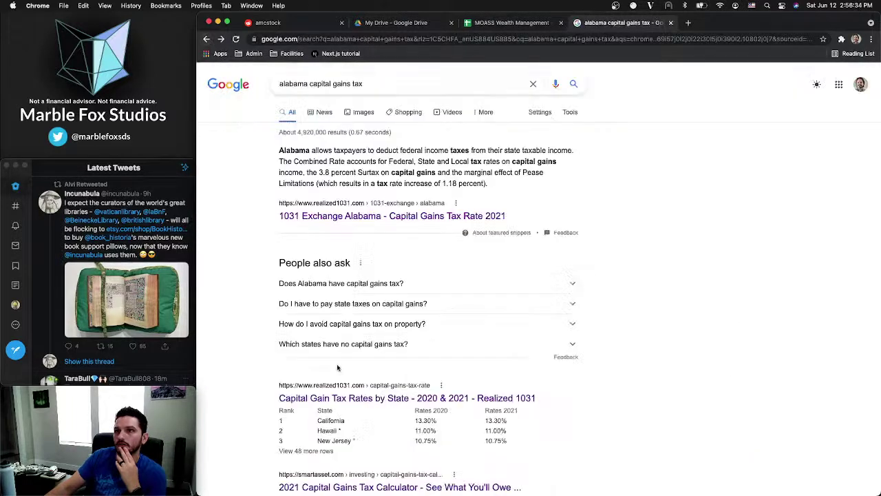
{"action": "left_click", "coordinate": [337, 399]}
Scroll the rates table down to Alabama's 5.00% and Utah, then go back to the Alabama results
{"action": "scroll", "coordinate": [443, 279], "scroll_direction": "down", "scroll_amount": 3}
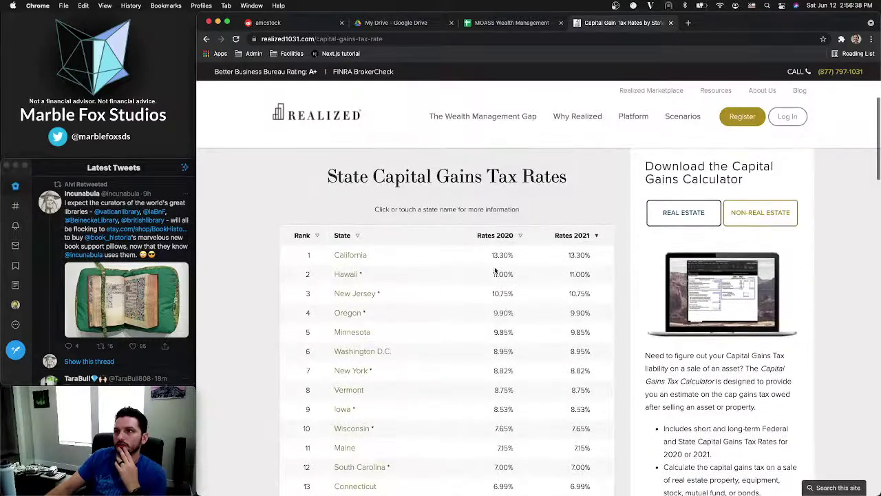
{"action": "scroll", "coordinate": [505, 255], "scroll_direction": "down", "scroll_amount": 5}
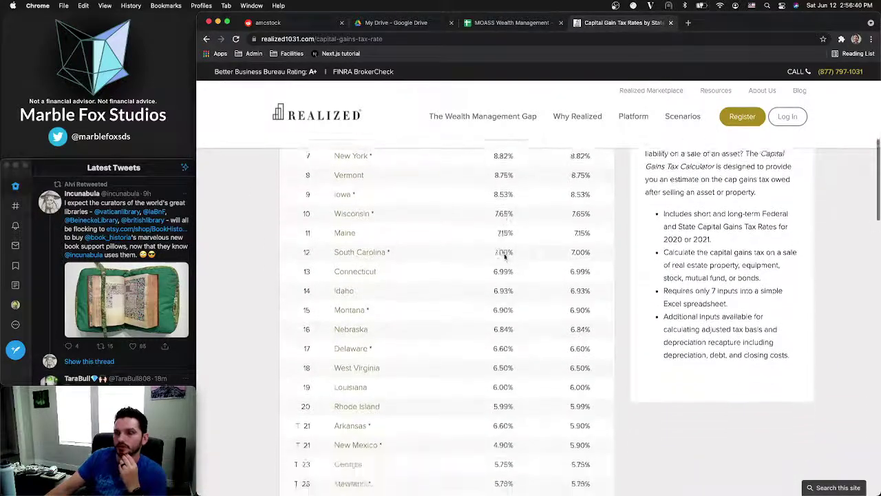
{"action": "scroll", "coordinate": [505, 257], "scroll_direction": "down", "scroll_amount": 3}
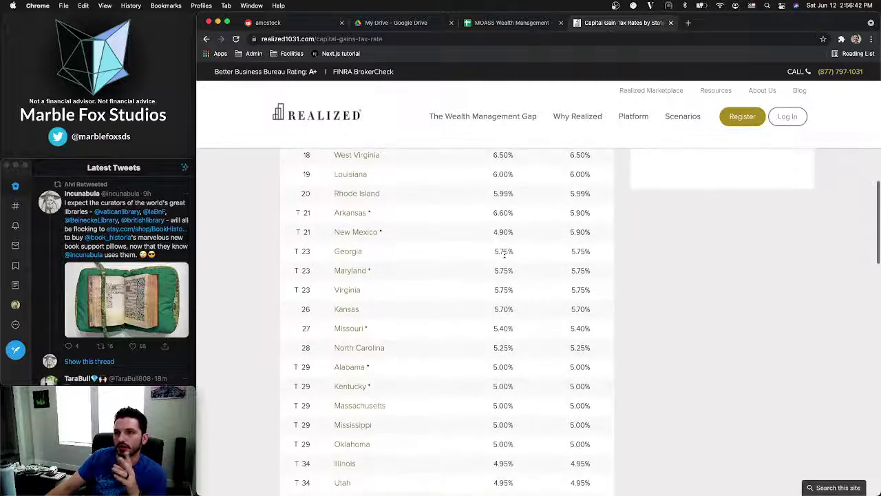
{"action": "scroll", "coordinate": [491, 265], "scroll_direction": "down", "scroll_amount": 3}
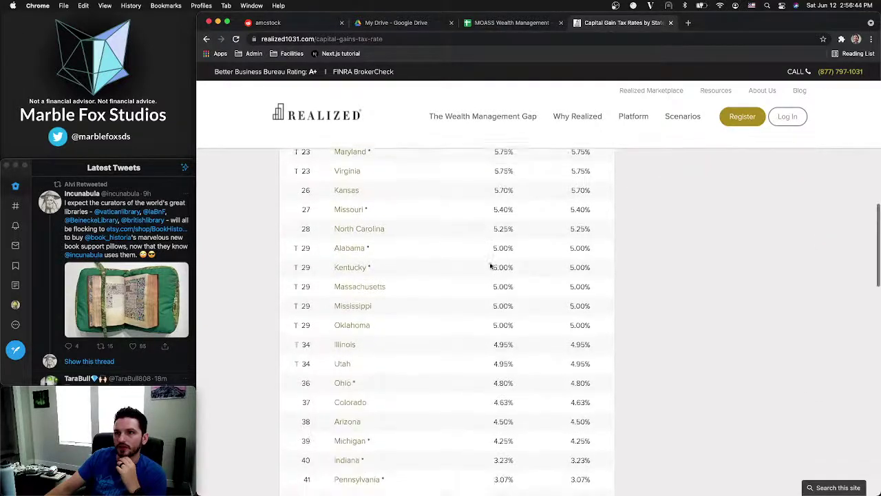
{"action": "scroll", "coordinate": [490, 265], "scroll_direction": "up", "scroll_amount": 2}
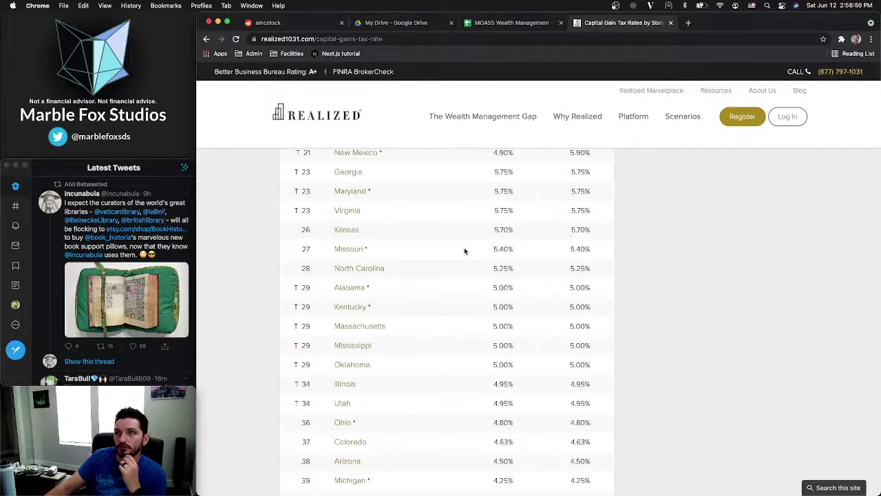
{"action": "scroll", "coordinate": [384, 215], "scroll_direction": "up", "scroll_amount": 10}
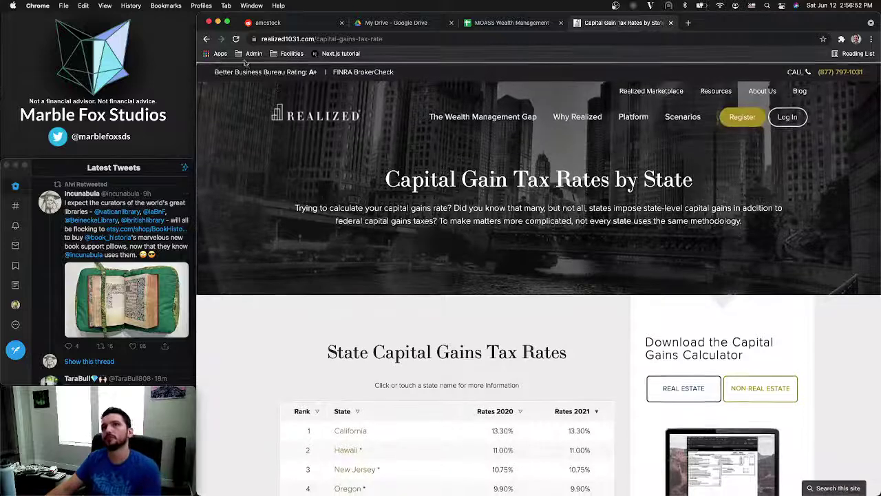
{"action": "left_click", "coordinate": [207, 39]}
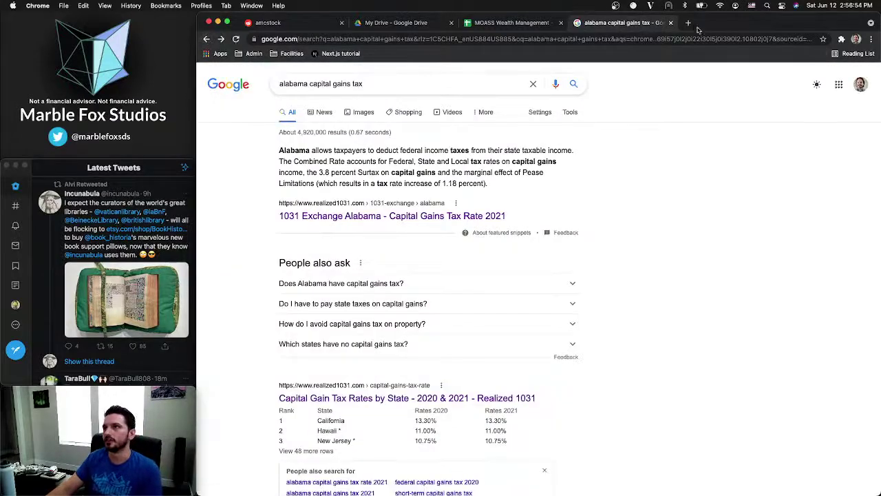
Search 'utah capital gains tax' in a new tab and open the butlertax.com Utah Tax Rates result
{"action": "left_click", "coordinate": [688, 23]}
{"action": "type", "text": "utah capital gains tax"}
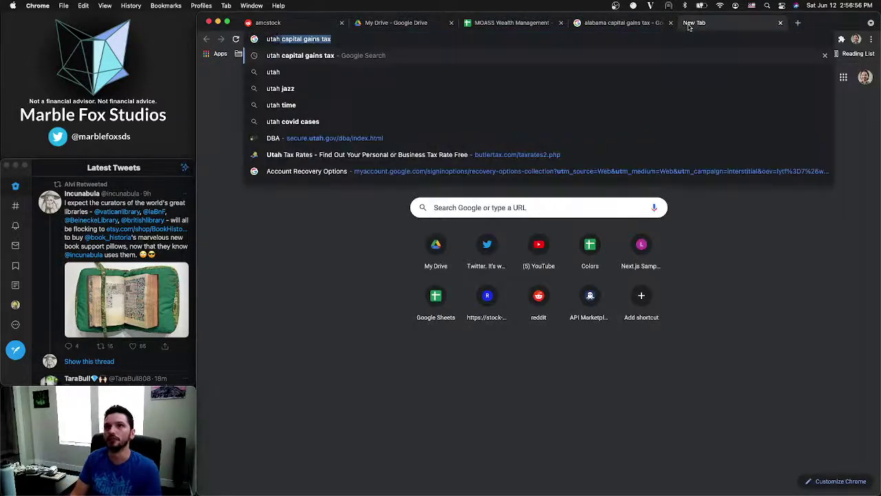
{"action": "key", "text": "Return"}
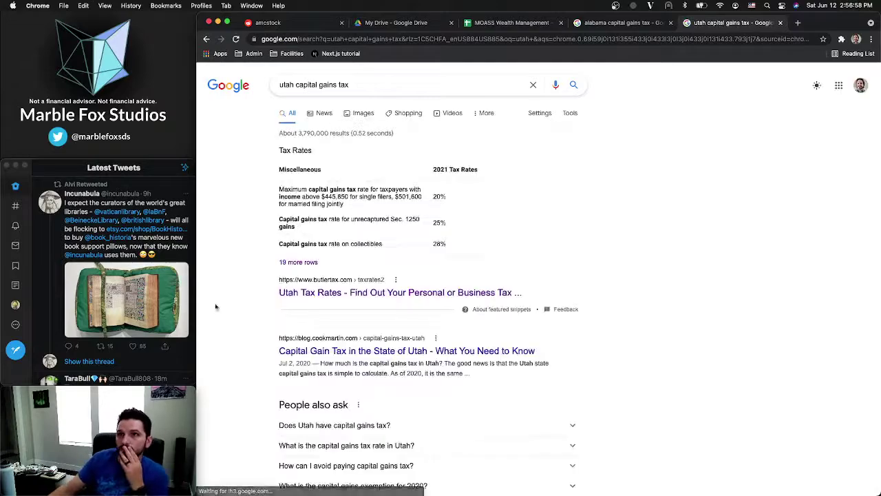
{"action": "left_click", "coordinate": [331, 293]}
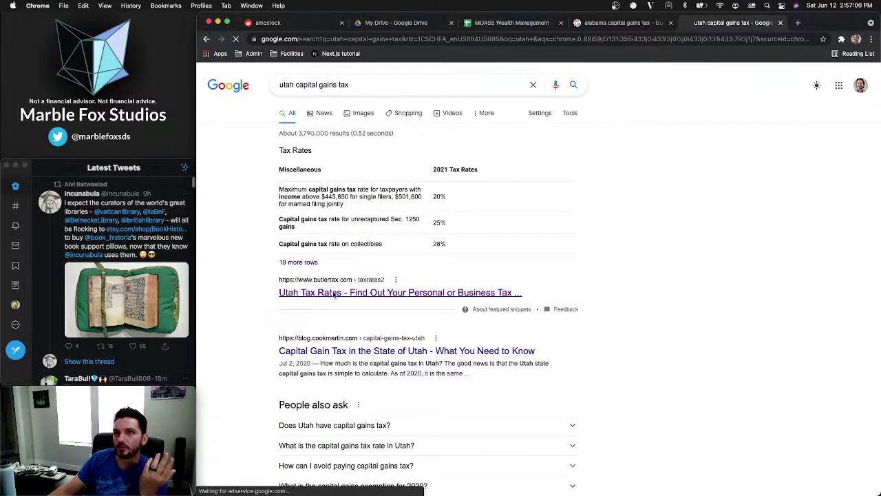
{"action": "scroll", "coordinate": [490, 343], "scroll_direction": "down", "scroll_amount": 20}
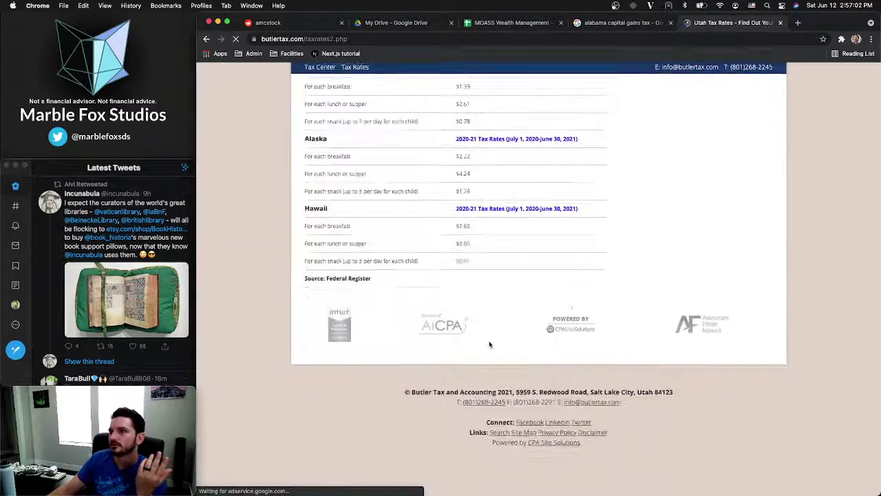
{"action": "scroll", "coordinate": [501, 430], "scroll_direction": "up", "scroll_amount": 20}
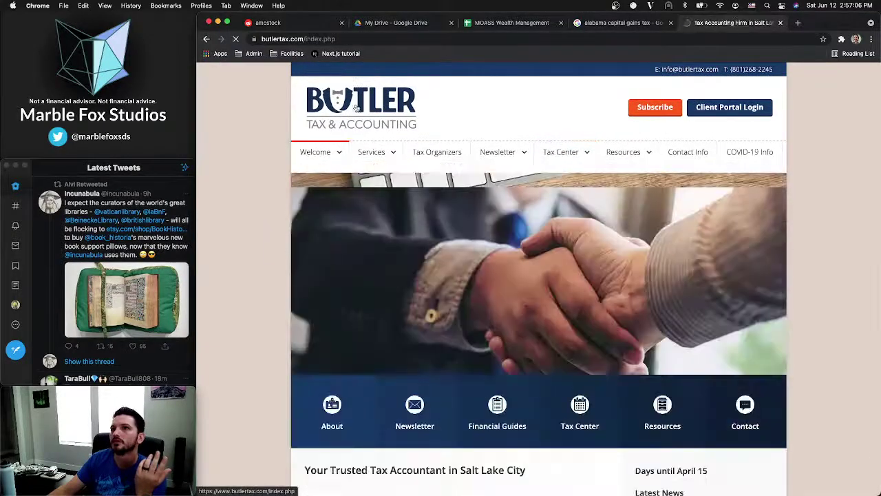
Browse the Butler Tax About Us page, then return to the Utah search results
{"action": "mouse_move", "coordinate": [320, 153]}
{"action": "left_click", "coordinate": [318, 177]}
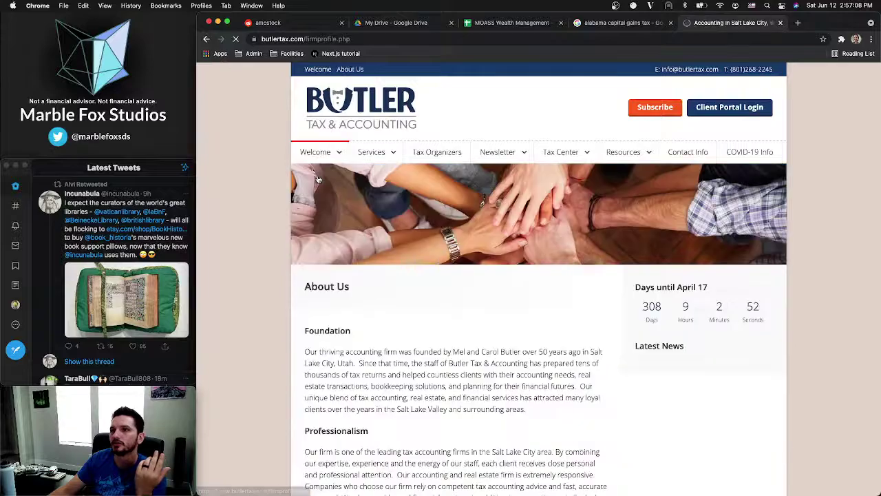
{"action": "scroll", "coordinate": [376, 257], "scroll_direction": "down", "scroll_amount": 3}
{"action": "scroll", "coordinate": [379, 260], "scroll_direction": "down", "scroll_amount": 5}
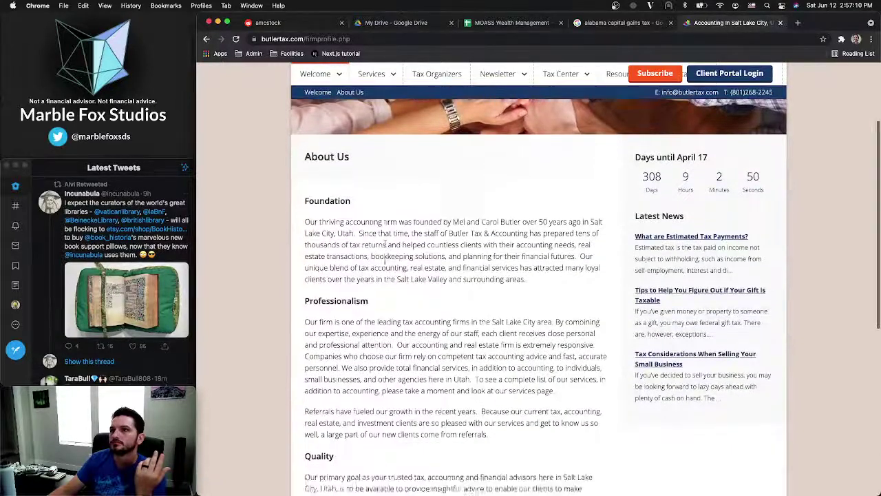
{"action": "scroll", "coordinate": [386, 266], "scroll_direction": "down", "scroll_amount": 3}
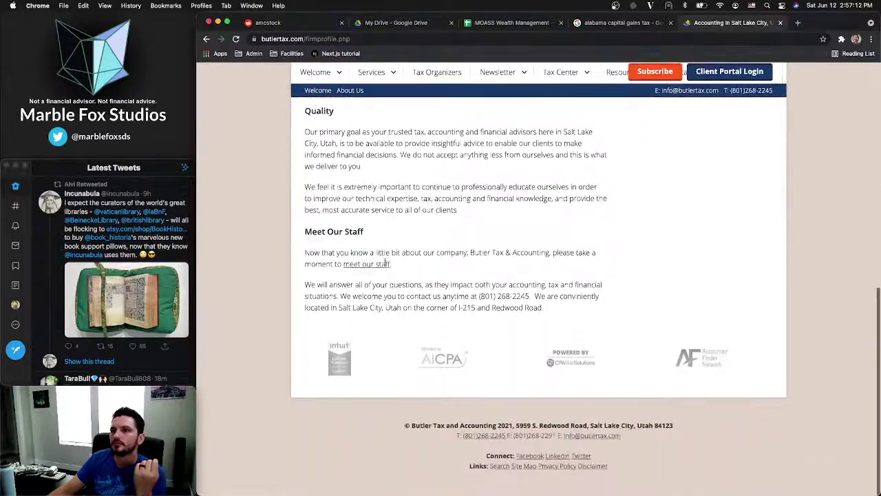
{"action": "scroll", "coordinate": [385, 266], "scroll_direction": "up", "scroll_amount": 10}
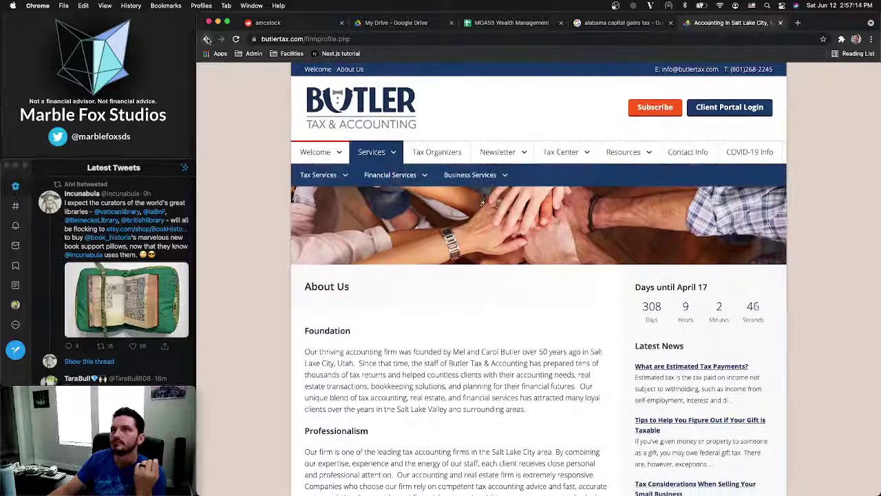
{"action": "left_click", "coordinate": [208, 39]}
{"action": "left_click", "coordinate": [206, 39]}
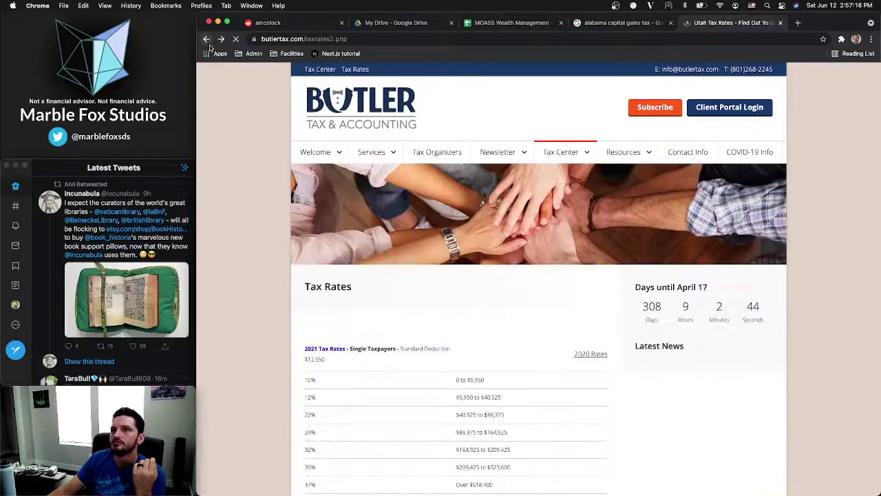
{"action": "left_click", "coordinate": [207, 39]}
{"action": "scroll", "coordinate": [296, 269], "scroll_direction": "down", "scroll_amount": 4}
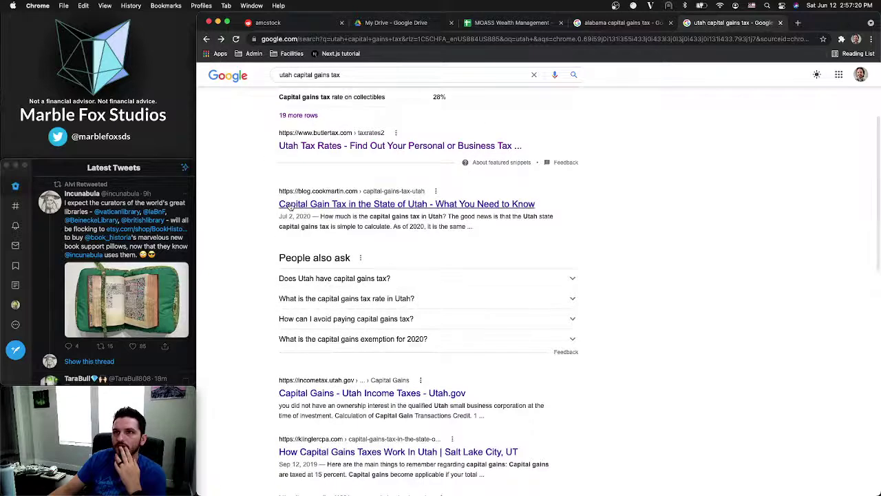
{"action": "scroll", "coordinate": [262, 209], "scroll_direction": "down", "scroll_amount": 5}
Open the Utah Capital Gains page and review the Jan. 1, 2008, 70 percent proceeds and ownership conditions
{"action": "left_click", "coordinate": [303, 228]}
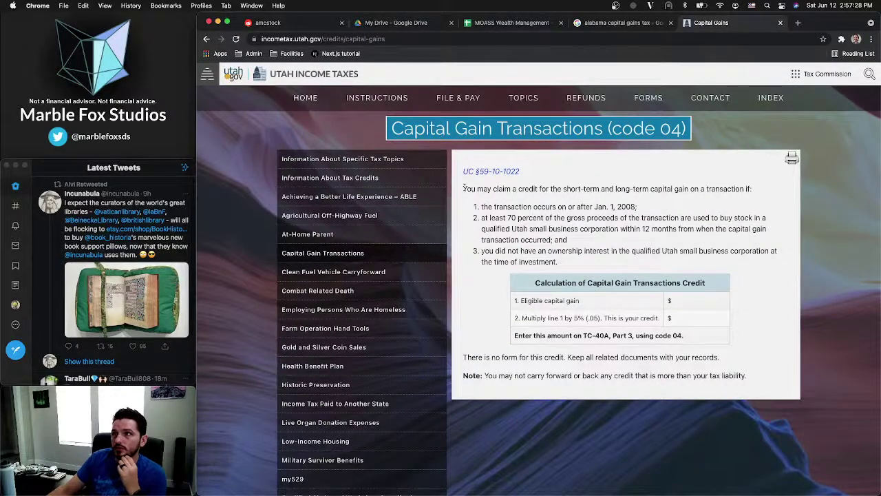
{"action": "left_click_drag", "start_coordinate": [465, 188], "coordinate": [669, 189]}
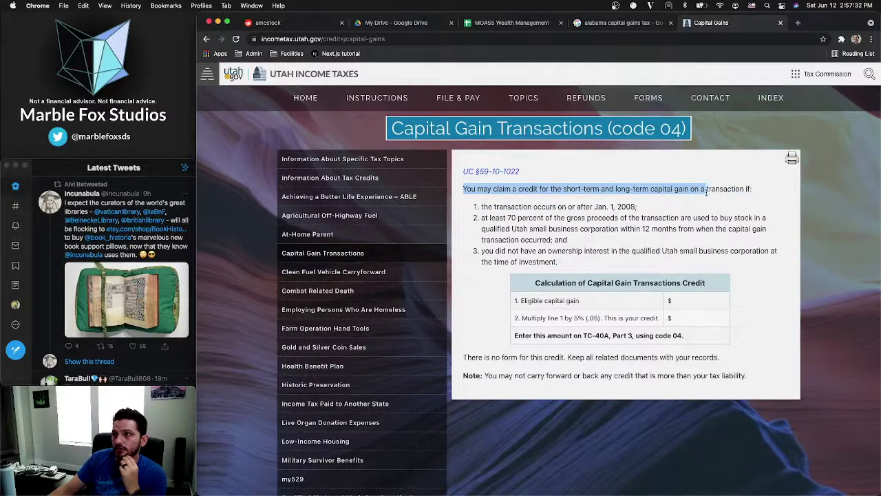
{"action": "left_click", "coordinate": [686, 207]}
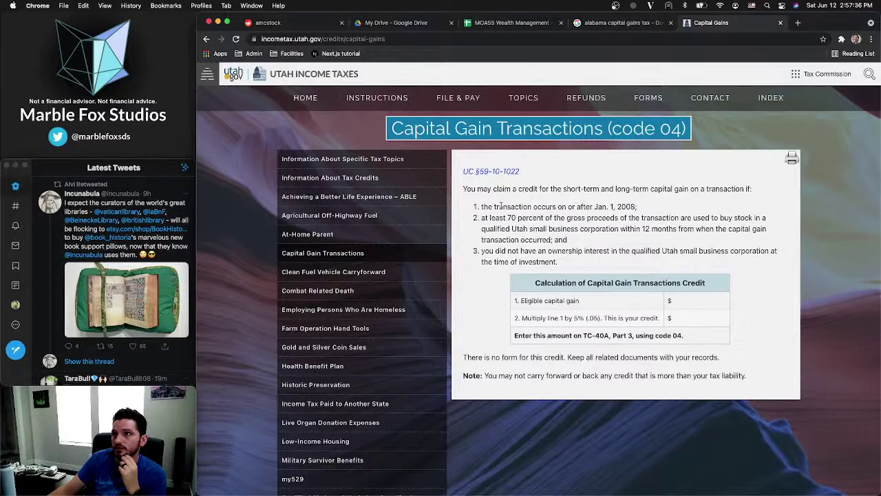
{"action": "left_click_drag", "start_coordinate": [500, 205], "coordinate": [638, 206]}
{"action": "left_click", "coordinate": [578, 207]}
{"action": "left_click_drag", "start_coordinate": [482, 218], "coordinate": [646, 229]}
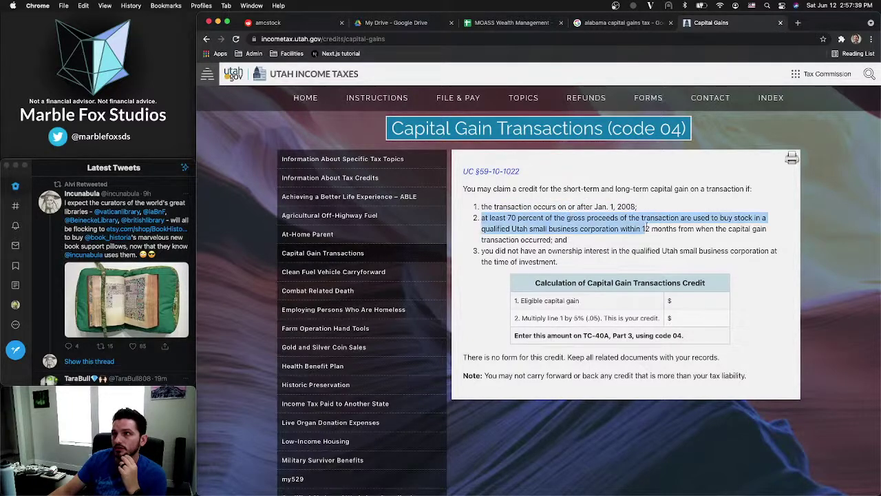
{"action": "left_click", "coordinate": [567, 241]}
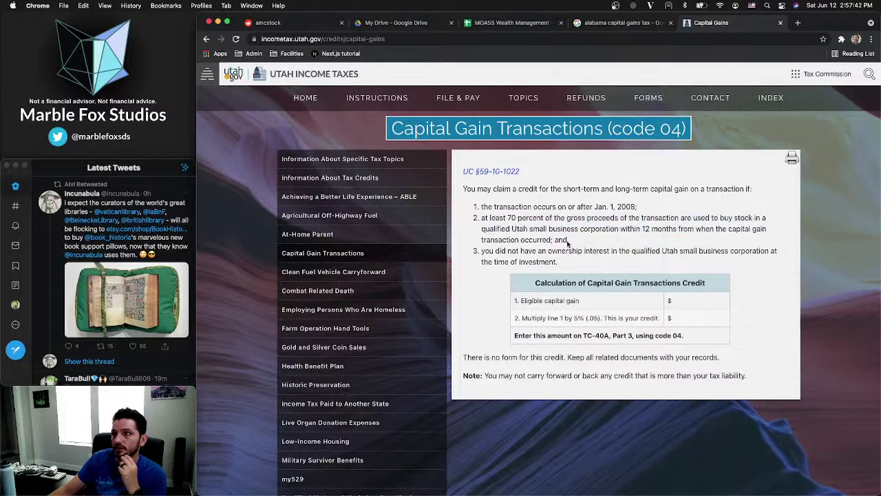
{"action": "left_click_drag", "start_coordinate": [486, 251], "coordinate": [609, 254]}
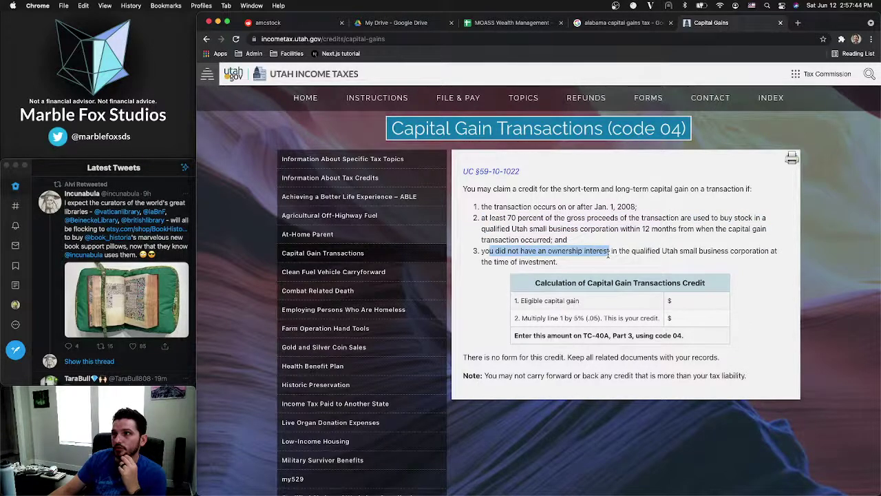
{"action": "left_click", "coordinate": [589, 266]}
{"action": "scroll", "coordinate": [589, 262], "scroll_direction": "down", "scroll_amount": 2}
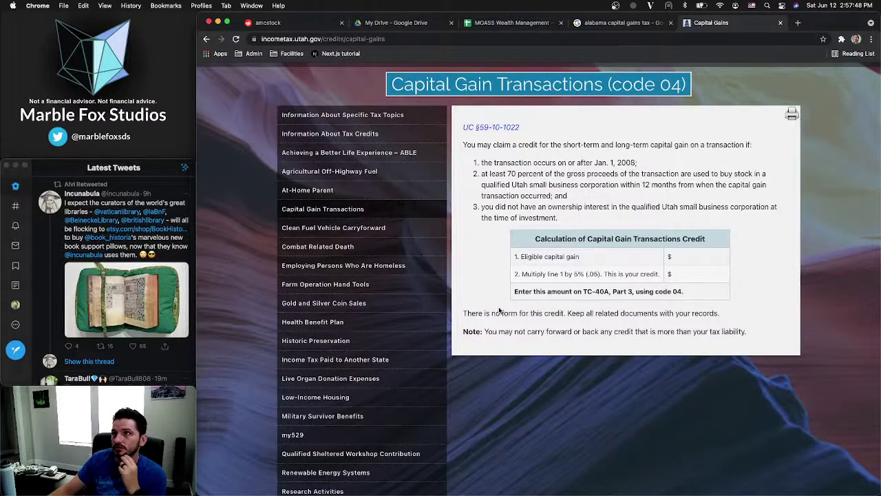
{"action": "scroll", "coordinate": [500, 311], "scroll_direction": "up", "scroll_amount": 2}
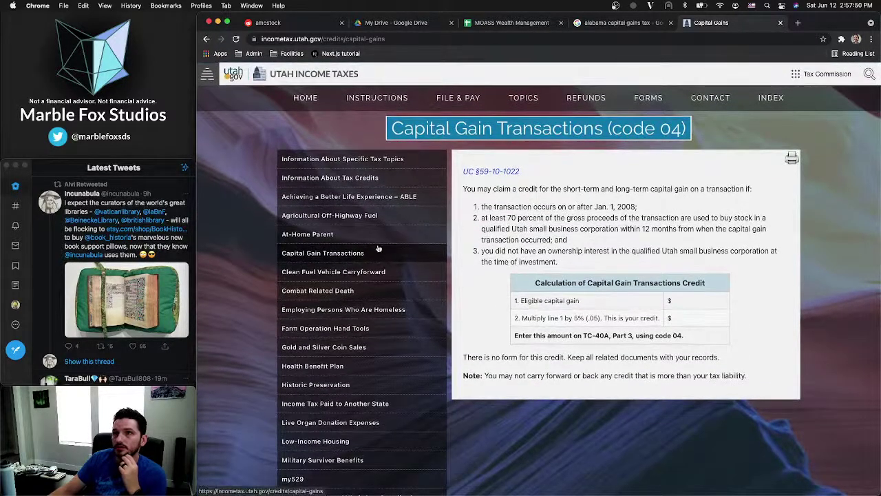
Search the Capital Gain Transactions page for mentions of 'capital'
{"action": "key", "text": "super+f"}
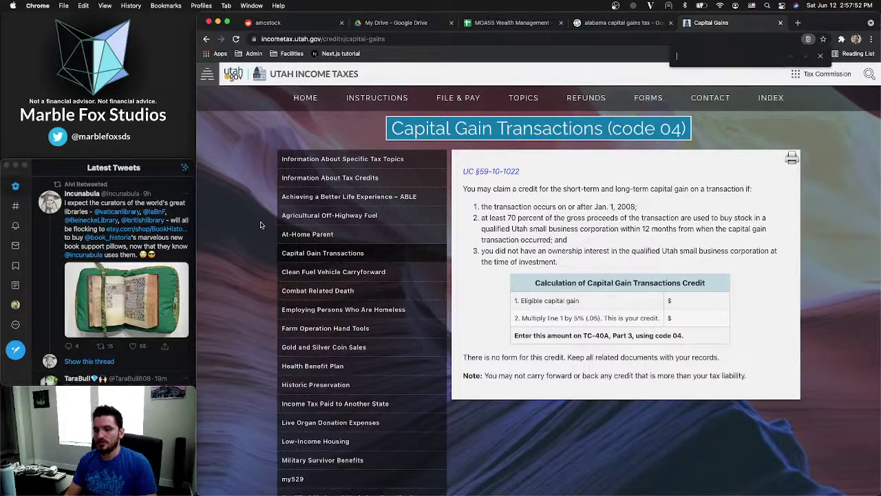
{"action": "type", "text": "capital"}
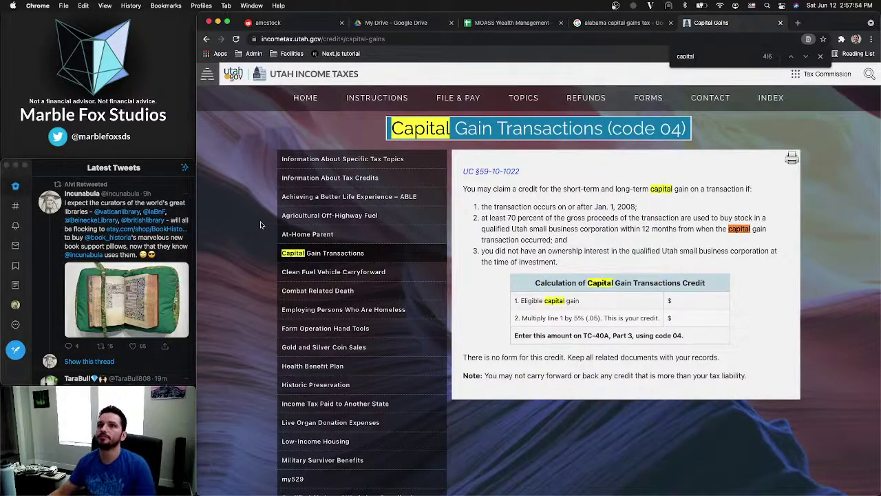
{"action": "left_click", "coordinate": [328, 254]}
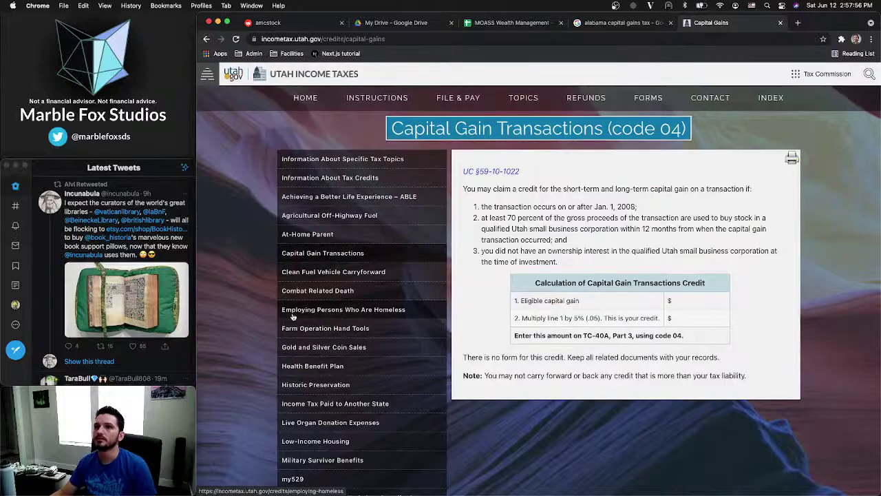
{"action": "key", "text": "super+f"}
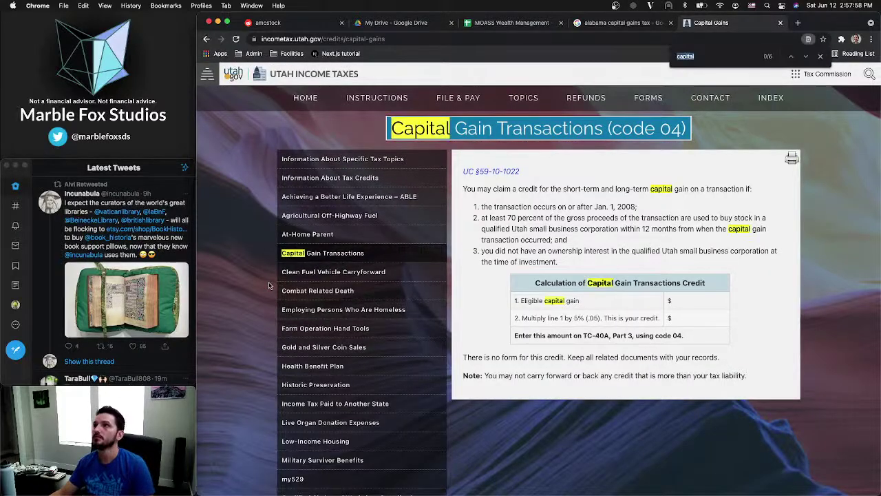
{"action": "scroll", "coordinate": [231, 304], "scroll_direction": "down", "scroll_amount": 10}
{"action": "scroll", "coordinate": [232, 301], "scroll_direction": "up", "scroll_amount": 10}
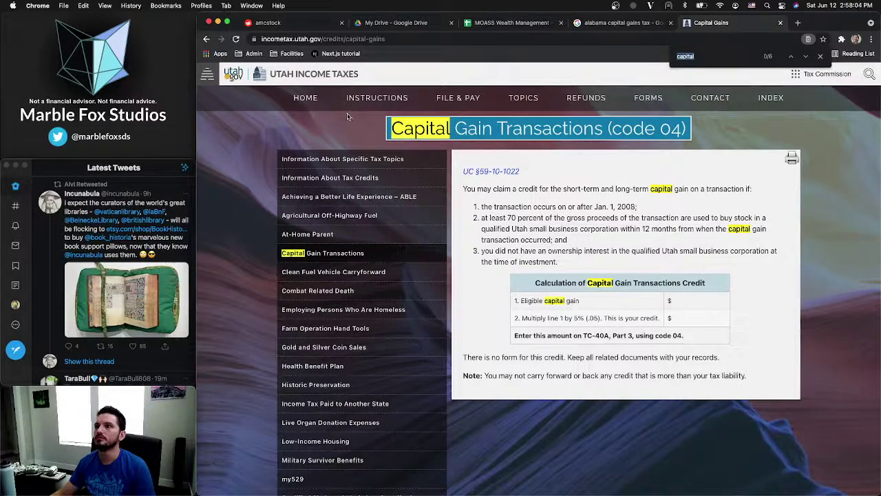
Go back to the 'utah capital gains tax' Google results and scroll through them
{"action": "left_click", "coordinate": [205, 39]}
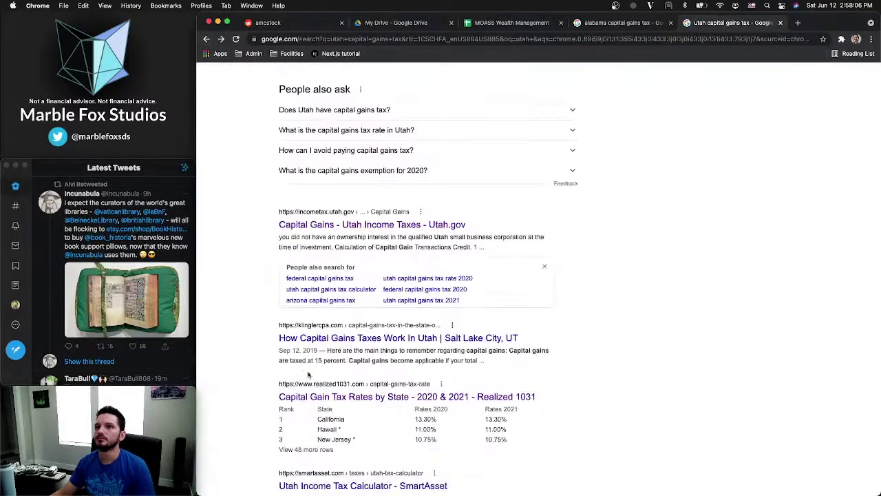
{"action": "scroll", "coordinate": [308, 374], "scroll_direction": "down", "scroll_amount": 3}
{"action": "scroll", "coordinate": [316, 338], "scroll_direction": "down", "scroll_amount": 2}
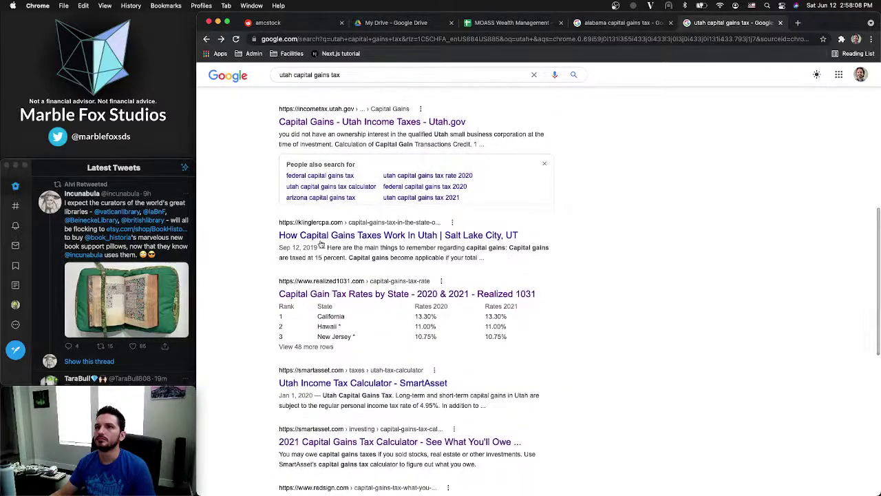
{"action": "scroll", "coordinate": [321, 255], "scroll_direction": "down", "scroll_amount": 3}
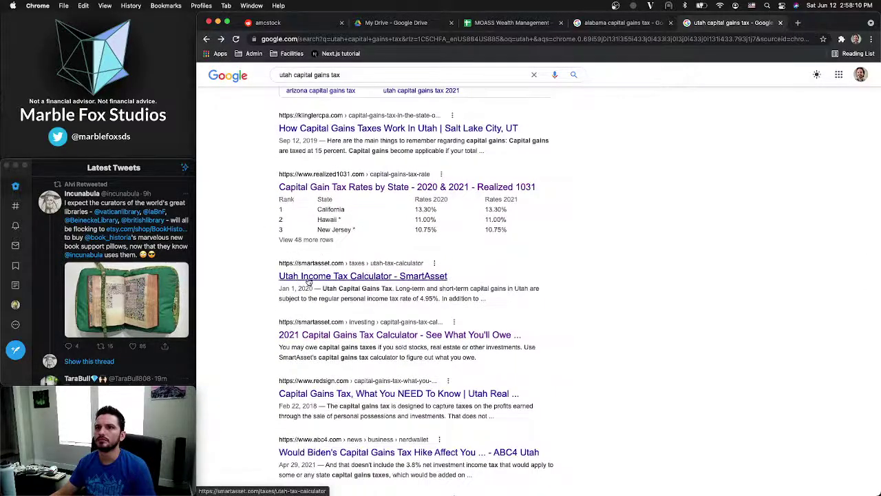
{"action": "scroll", "coordinate": [263, 282], "scroll_direction": "down", "scroll_amount": 3}
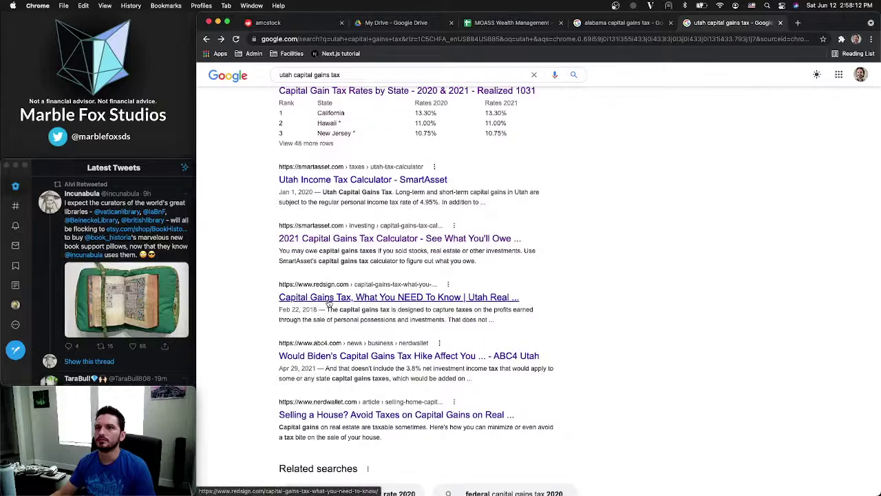
{"action": "scroll", "coordinate": [323, 302], "scroll_direction": "up", "scroll_amount": 10}
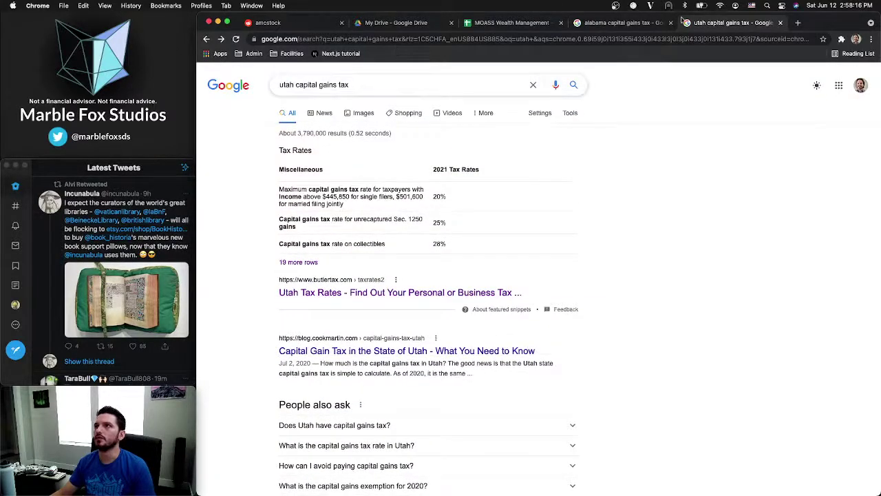
Open the Realized 1031 About Us page in its own tab and close the Utah search tab
{"action": "left_click", "coordinate": [623, 25]}
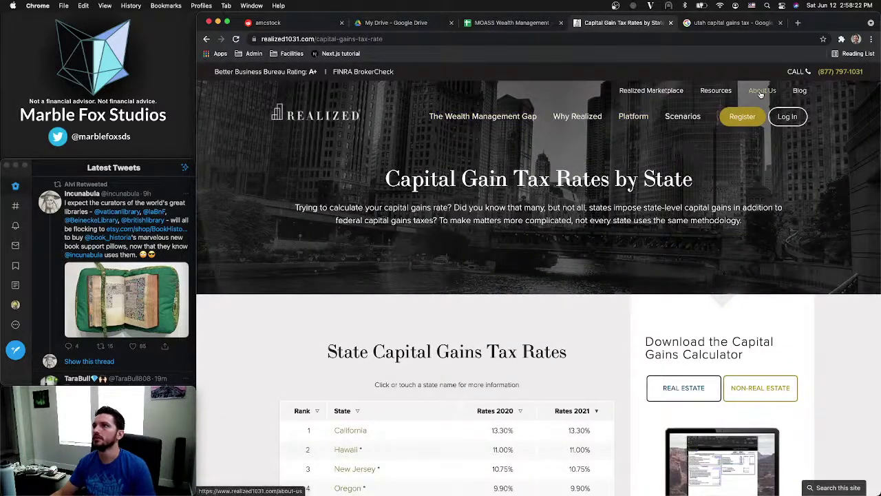
{"action": "left_click", "coordinate": [761, 92], "text": "super"}
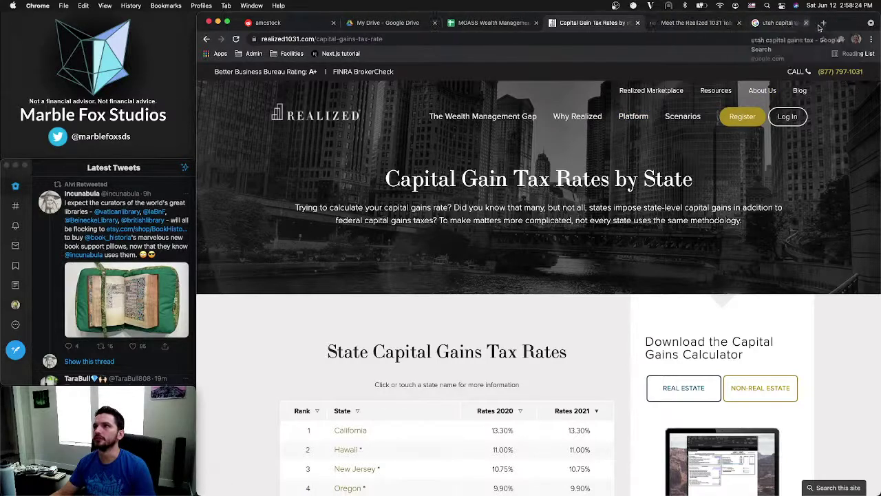
{"action": "left_click", "coordinate": [806, 23]}
{"action": "left_click", "coordinate": [709, 22]}
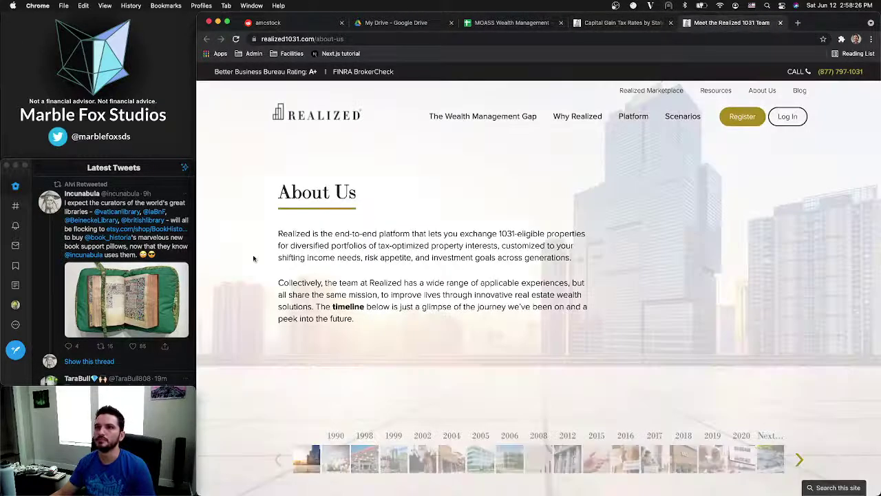
Read through the Realized 1031 team and company-story page, then start a blank tab
{"action": "scroll", "coordinate": [288, 234], "scroll_direction": "down", "scroll_amount": 3}
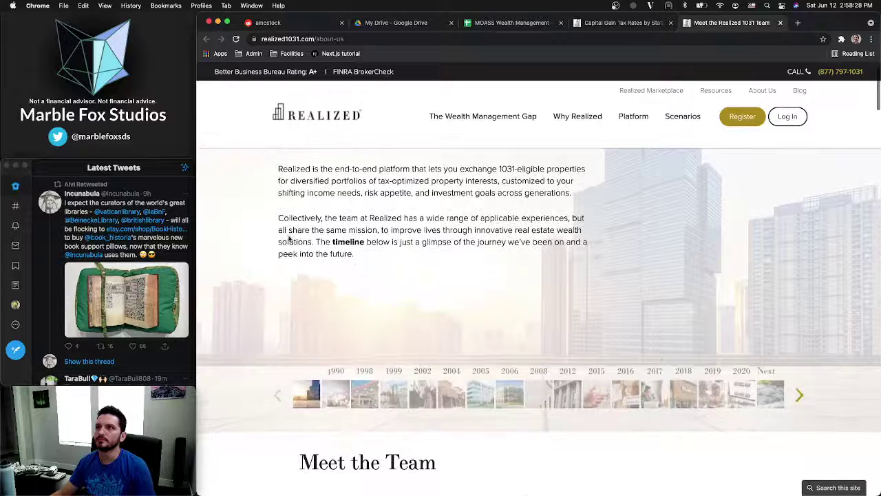
{"action": "scroll", "coordinate": [290, 238], "scroll_direction": "down", "scroll_amount": 3}
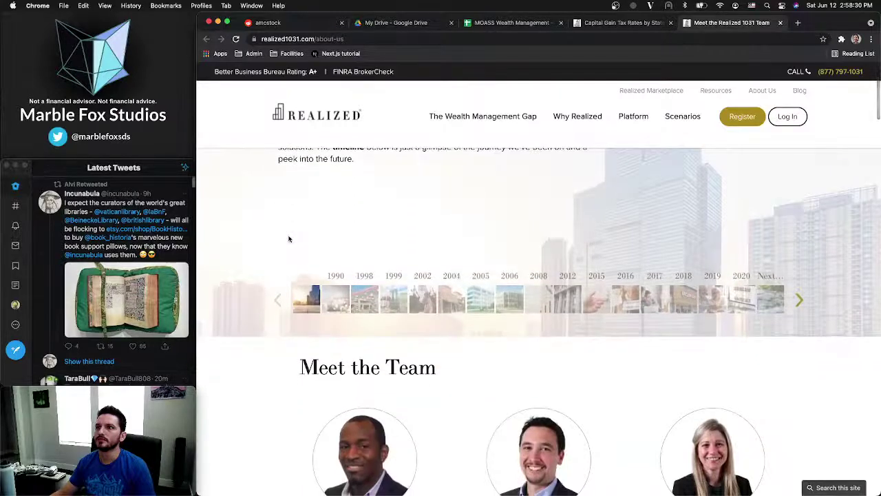
{"action": "scroll", "coordinate": [289, 239], "scroll_direction": "up", "scroll_amount": 6}
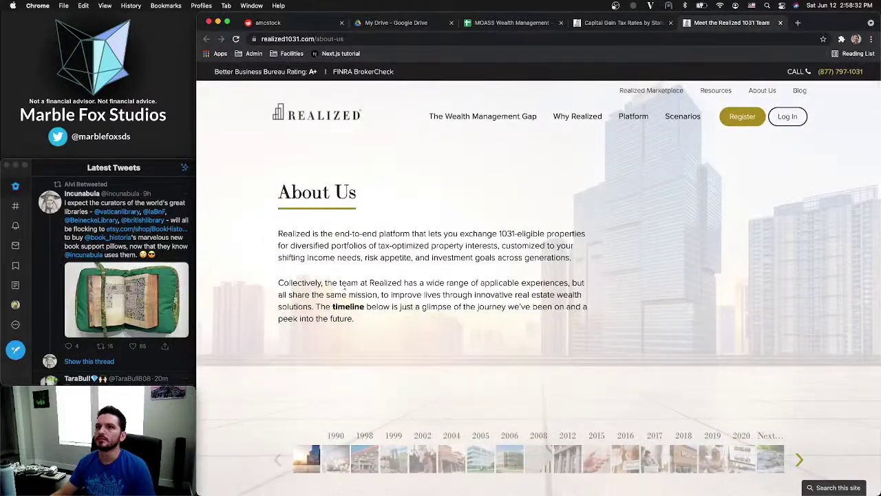
{"action": "scroll", "coordinate": [269, 325], "scroll_direction": "down", "scroll_amount": 20}
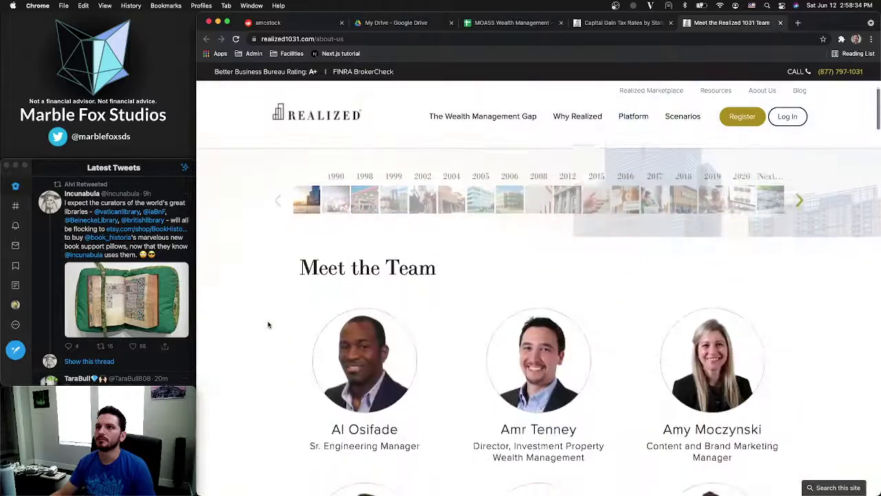
{"action": "scroll", "coordinate": [269, 325], "scroll_direction": "down", "scroll_amount": 20}
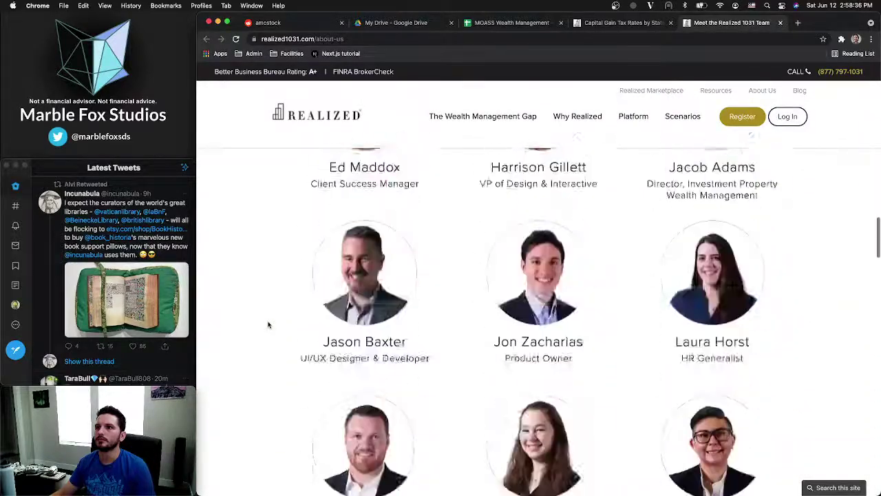
{"action": "scroll", "coordinate": [269, 324], "scroll_direction": "down", "scroll_amount": 20}
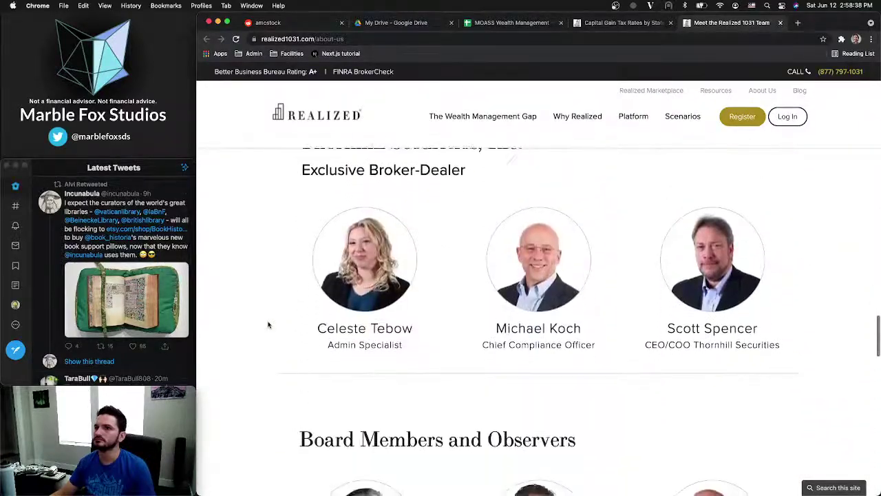
{"action": "scroll", "coordinate": [268, 325], "scroll_direction": "up", "scroll_amount": 4}
{"action": "scroll", "coordinate": [336, 167], "scroll_direction": "down", "scroll_amount": 3}
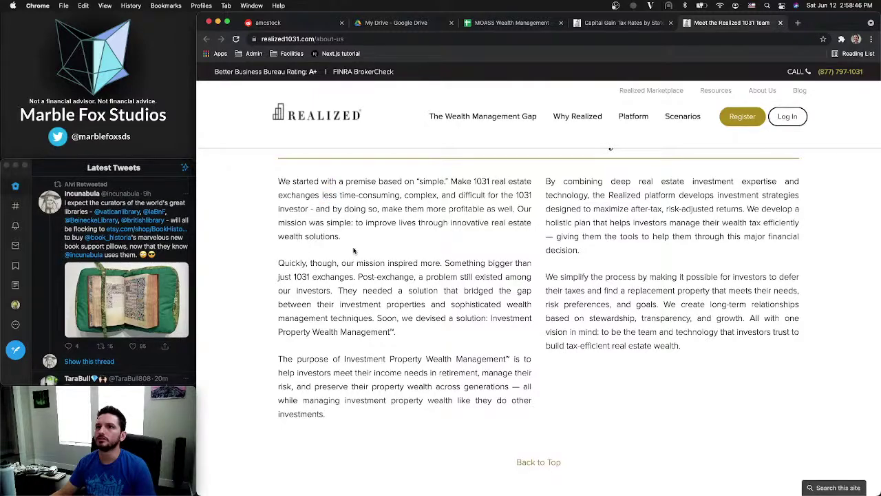
{"action": "scroll", "coordinate": [353, 250], "scroll_direction": "down", "scroll_amount": 1}
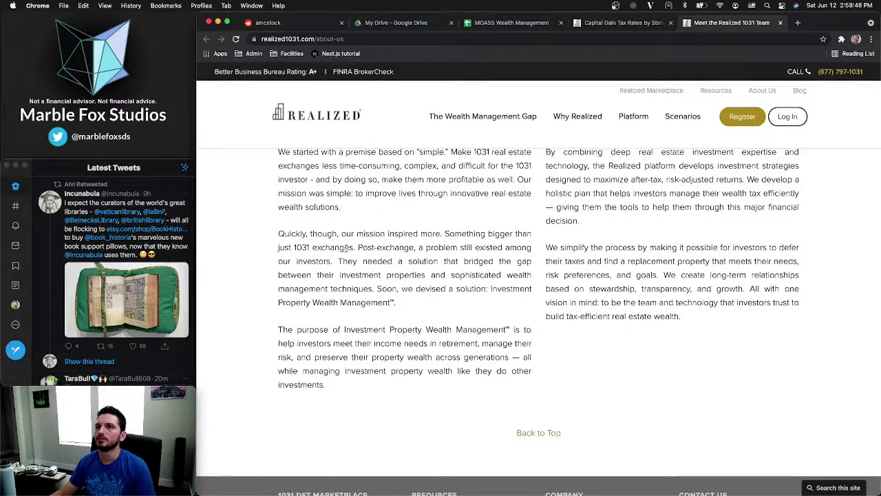
{"action": "scroll", "coordinate": [348, 247], "scroll_direction": "up", "scroll_amount": 20}
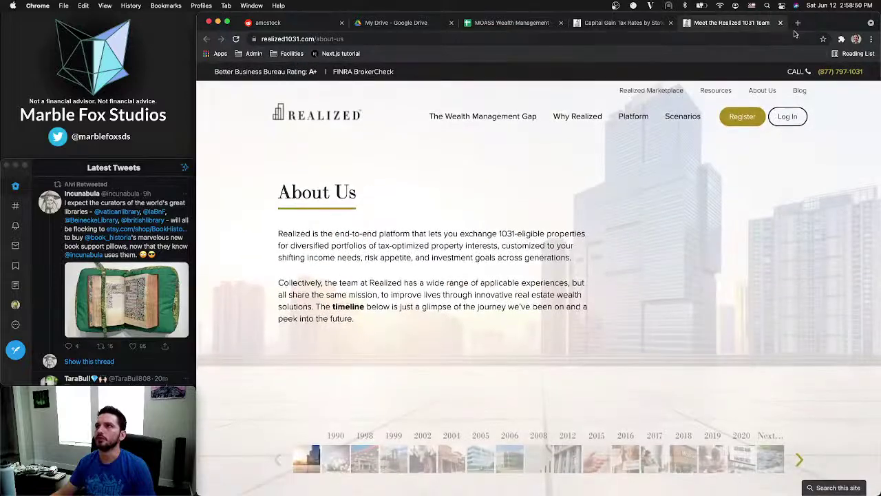
{"action": "left_click", "coordinate": [798, 23]}
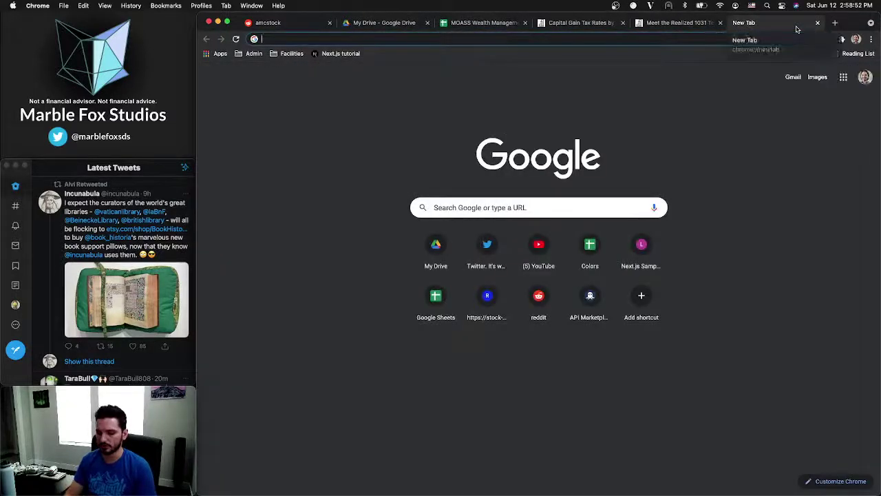
Search Google for '1031' and skim the results
{"action": "type", "text": "1031"}
{"action": "key", "text": "Return"}
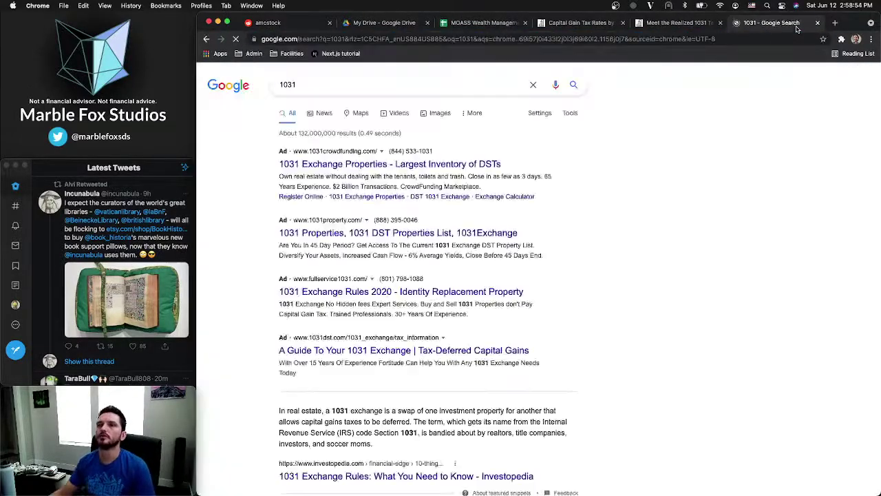
{"action": "scroll", "coordinate": [294, 355], "scroll_direction": "down", "scroll_amount": 5}
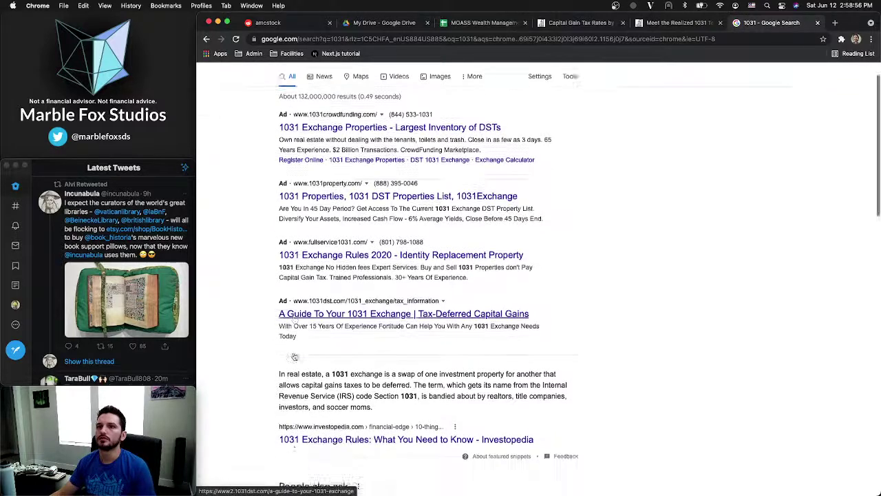
{"action": "scroll", "coordinate": [294, 355], "scroll_direction": "down", "scroll_amount": 1}
{"action": "scroll", "coordinate": [350, 335], "scroll_direction": "down", "scroll_amount": 3}
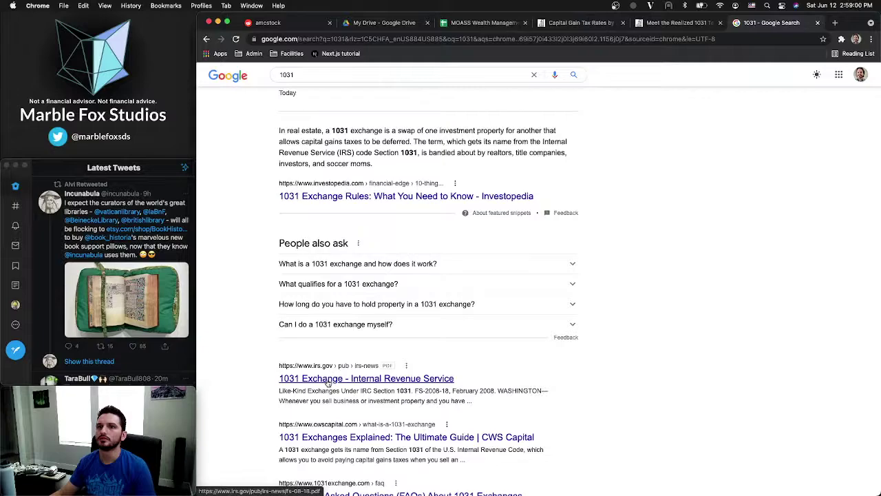
{"action": "scroll", "coordinate": [328, 383], "scroll_direction": "down", "scroll_amount": 1}
{"action": "scroll", "coordinate": [320, 241], "scroll_direction": "up", "scroll_amount": 9}
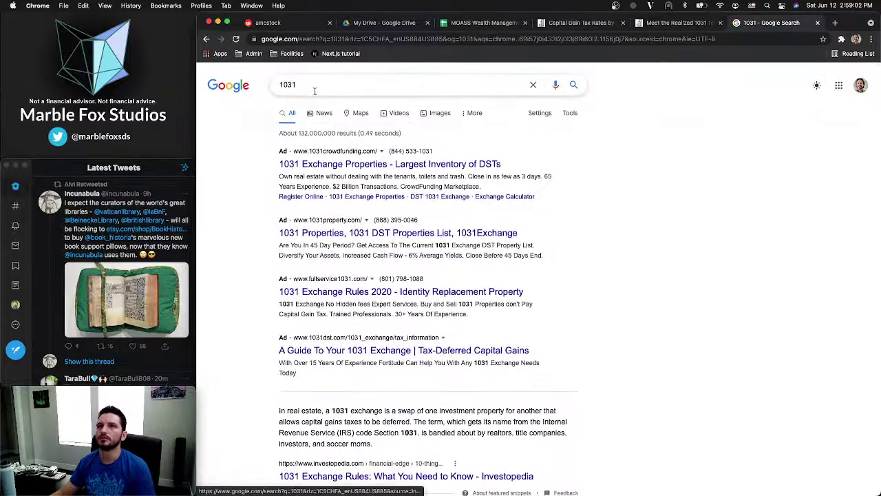
Change the search to 'what is a 1031' and open Investopedia's '1031 Exchange Rules' article
{"action": "double_click", "coordinate": [315, 91]}
{"action": "type", "text": "what is "}
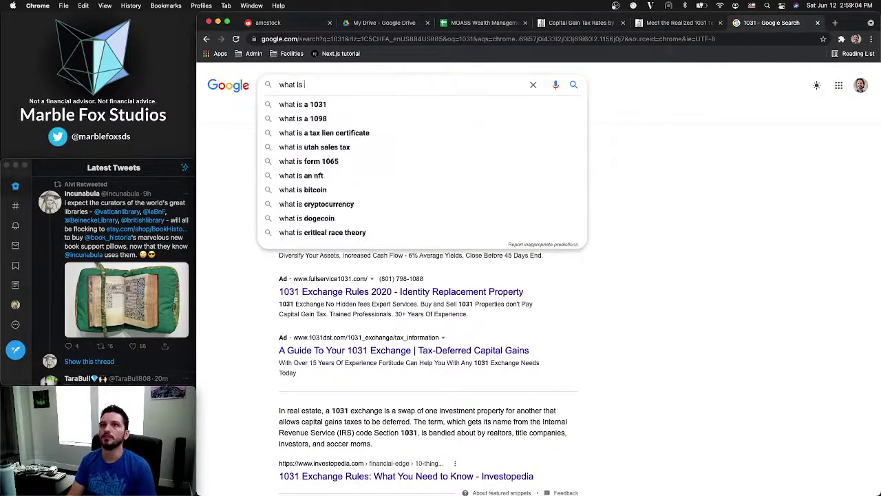
{"action": "type", "text": "a"}
{"action": "key", "text": "Down"}
{"action": "key", "text": "Return"}
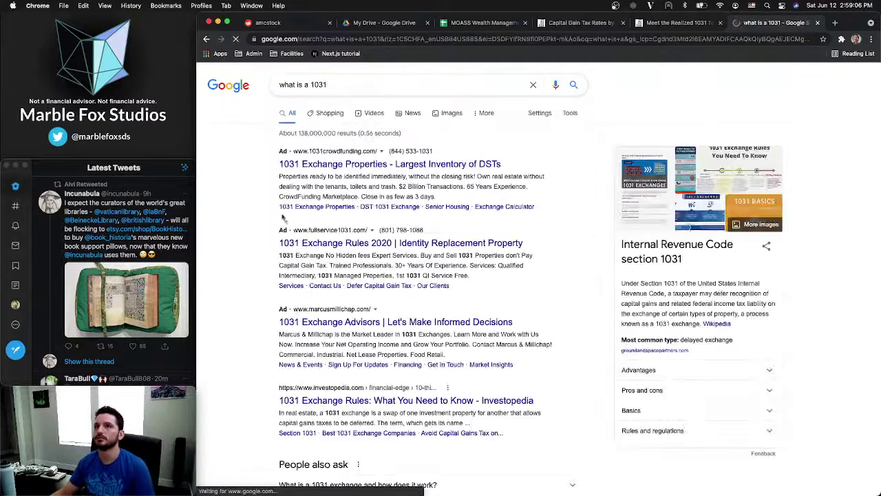
{"action": "scroll", "coordinate": [332, 305], "scroll_direction": "down", "scroll_amount": 3}
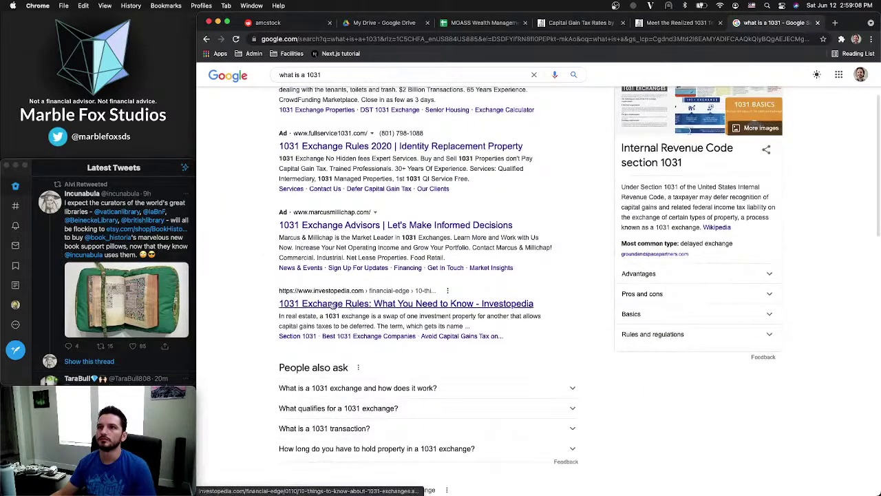
{"action": "left_click", "coordinate": [349, 304]}
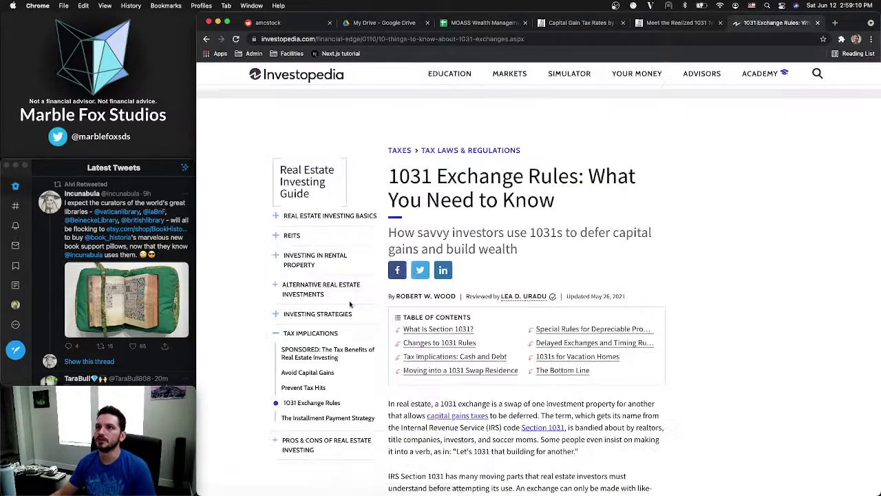
Read the opening of the 1031 Exchange Rules article, marking the sentence about changing investment form
{"action": "scroll", "coordinate": [577, 270], "scroll_direction": "down", "scroll_amount": 5}
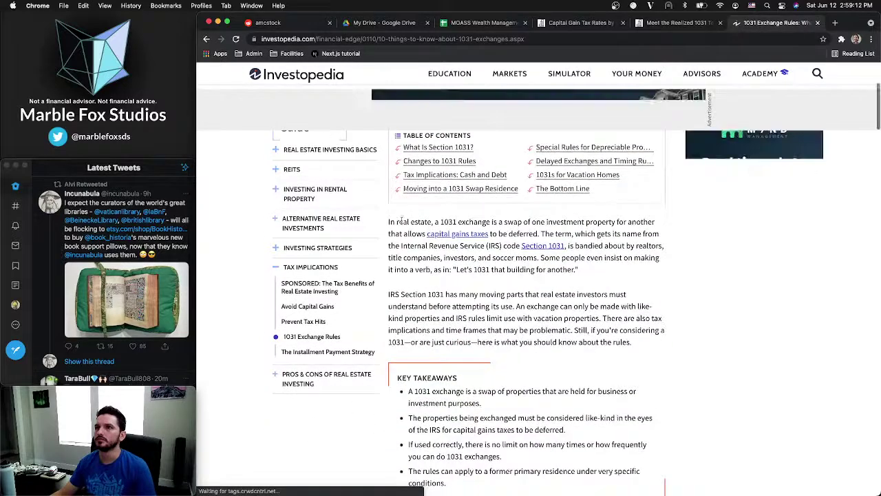
{"action": "left_click", "coordinate": [506, 221]}
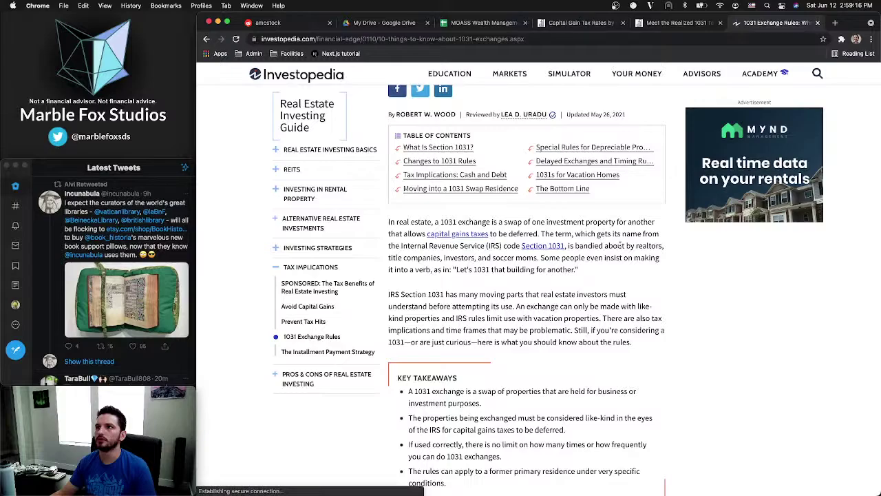
{"action": "scroll", "coordinate": [621, 244], "scroll_direction": "down", "scroll_amount": 5}
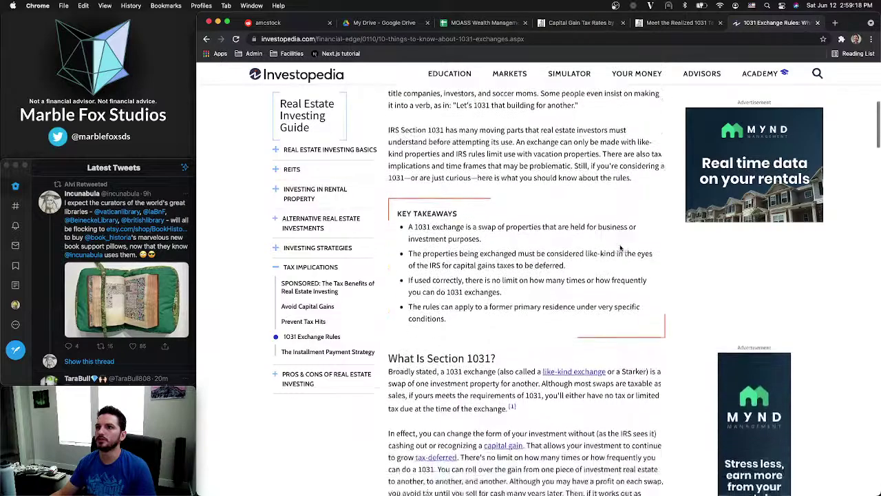
{"action": "scroll", "coordinate": [621, 248], "scroll_direction": "down", "scroll_amount": 3}
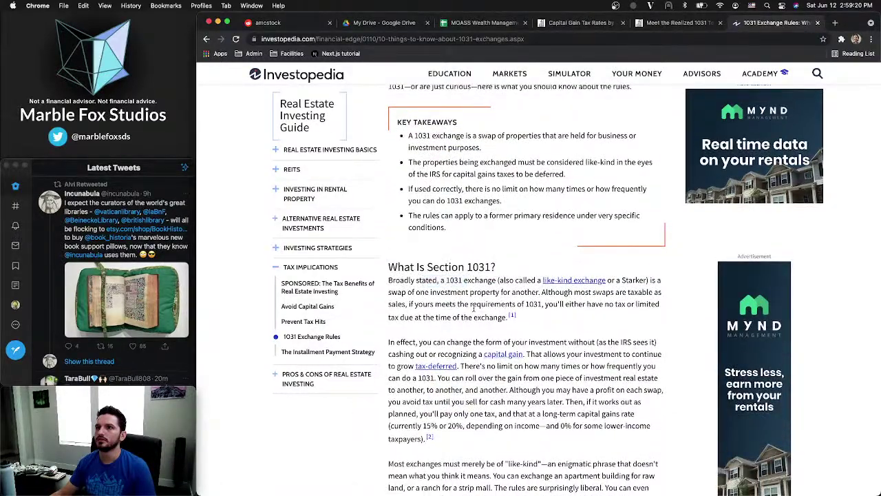
{"action": "scroll", "coordinate": [473, 308], "scroll_direction": "down", "scroll_amount": 4}
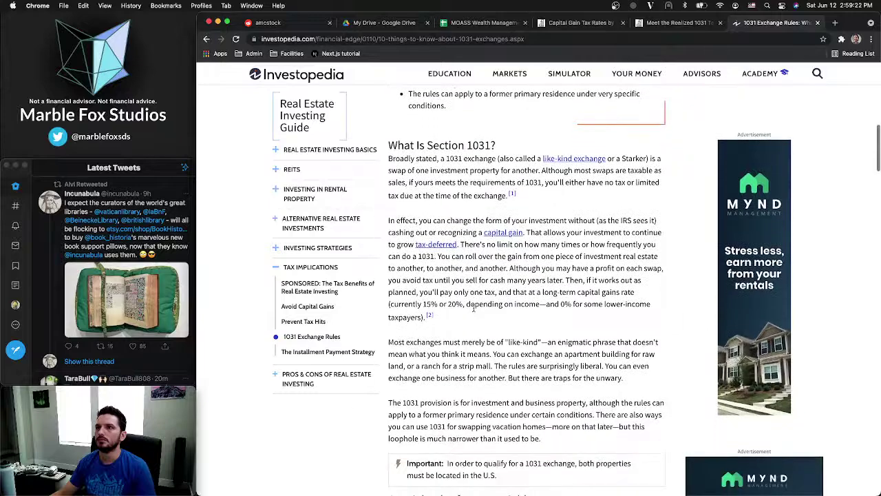
{"action": "left_click_drag", "start_coordinate": [405, 216], "coordinate": [591, 218]}
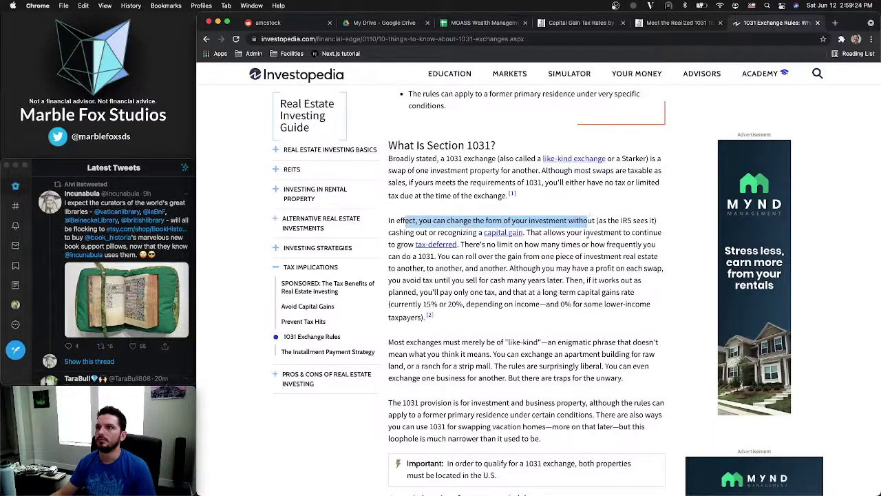
{"action": "left_click", "coordinate": [580, 235]}
Read the rest of the article, including the 45-day and 180-day rules, and return to the top
{"action": "scroll", "coordinate": [487, 261], "scroll_direction": "down", "scroll_amount": 4}
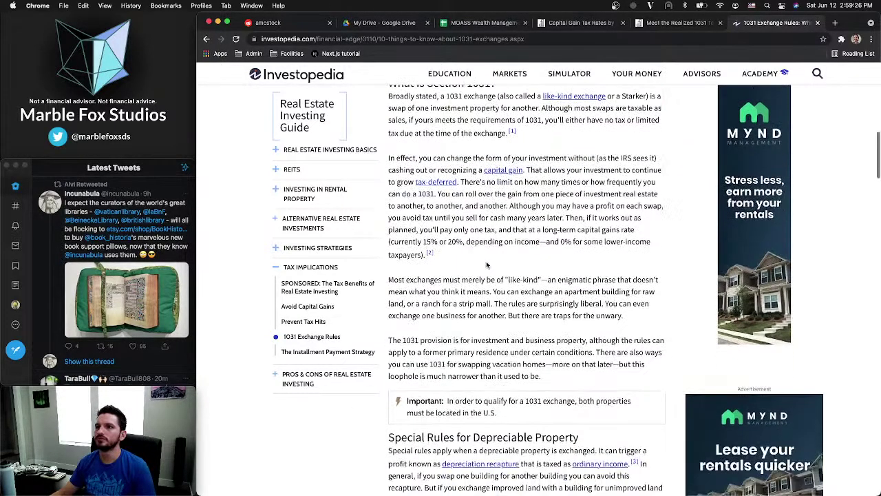
{"action": "scroll", "coordinate": [486, 261], "scroll_direction": "down", "scroll_amount": 3}
{"action": "scroll", "coordinate": [486, 263], "scroll_direction": "down", "scroll_amount": 3}
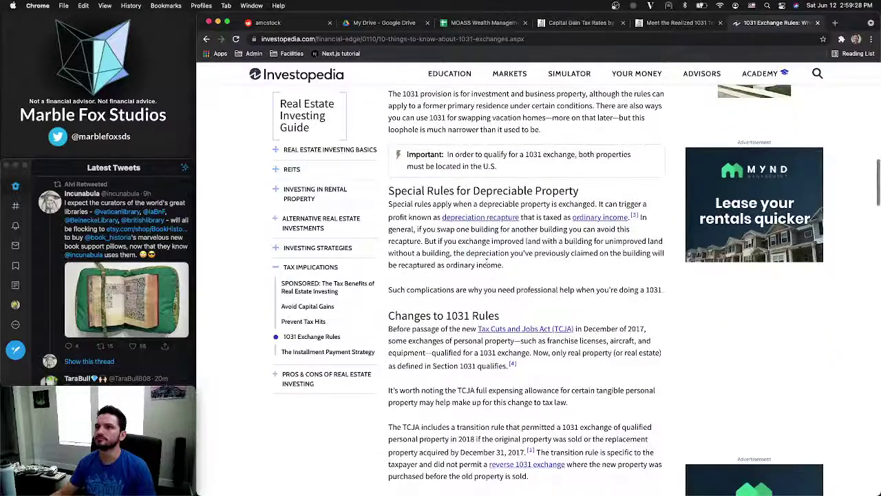
{"action": "scroll", "coordinate": [487, 262], "scroll_direction": "down", "scroll_amount": 12}
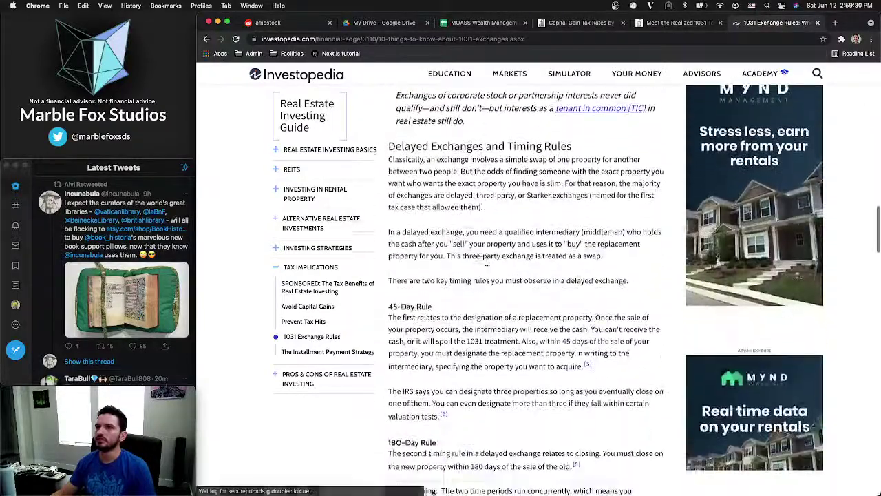
{"action": "scroll", "coordinate": [488, 263], "scroll_direction": "down", "scroll_amount": 8}
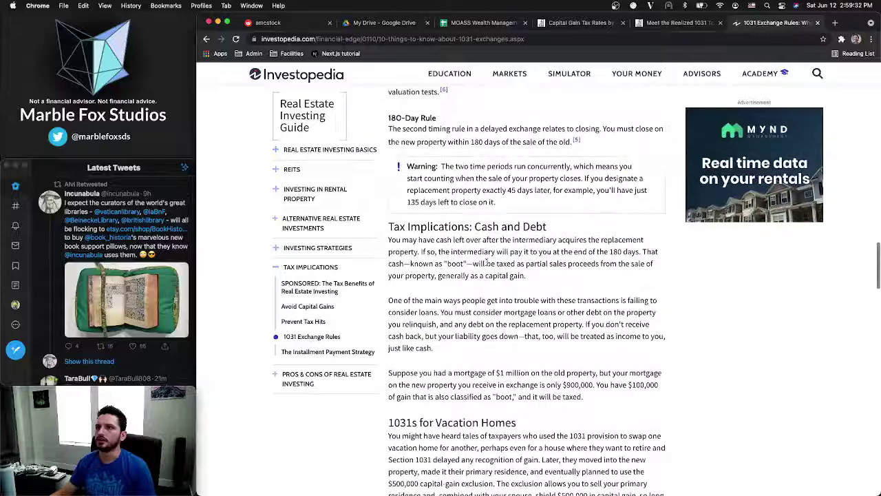
{"action": "scroll", "coordinate": [486, 262], "scroll_direction": "down", "scroll_amount": 10}
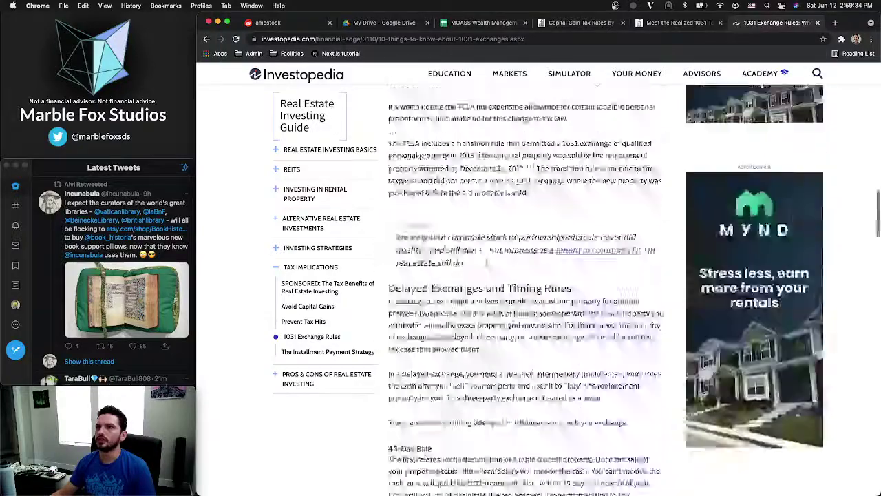
{"action": "key", "text": "Home"}
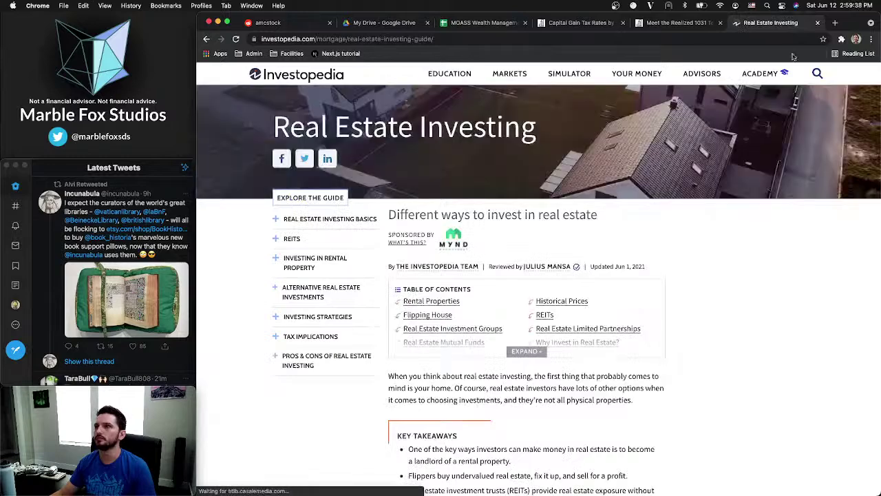
{"action": "left_click", "coordinate": [289, 76]}
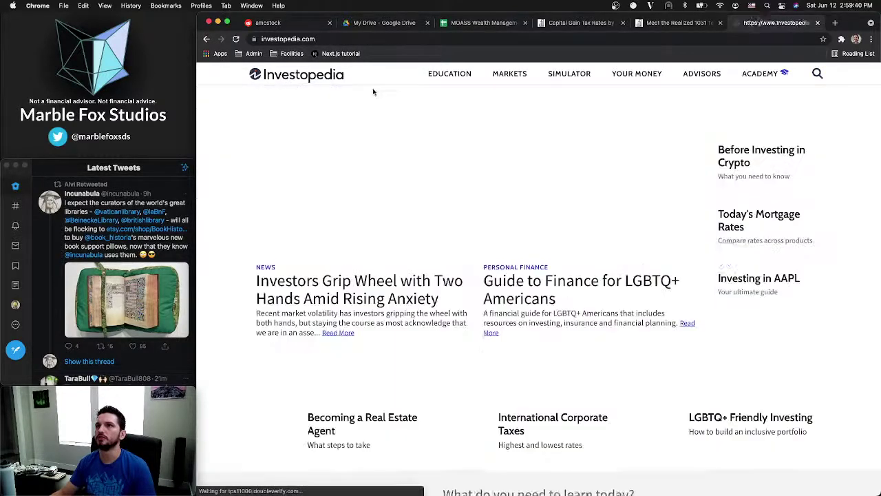
{"action": "mouse_move", "coordinate": [758, 74]}
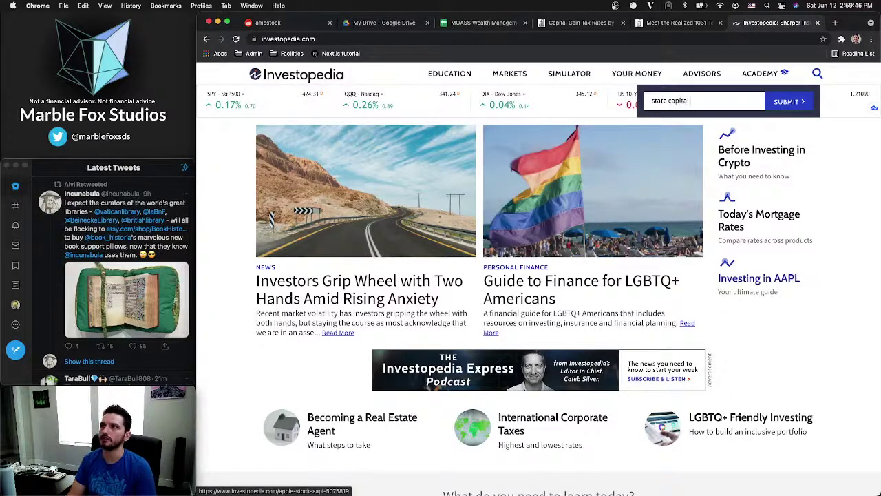
{"action": "key", "text": "Return"}
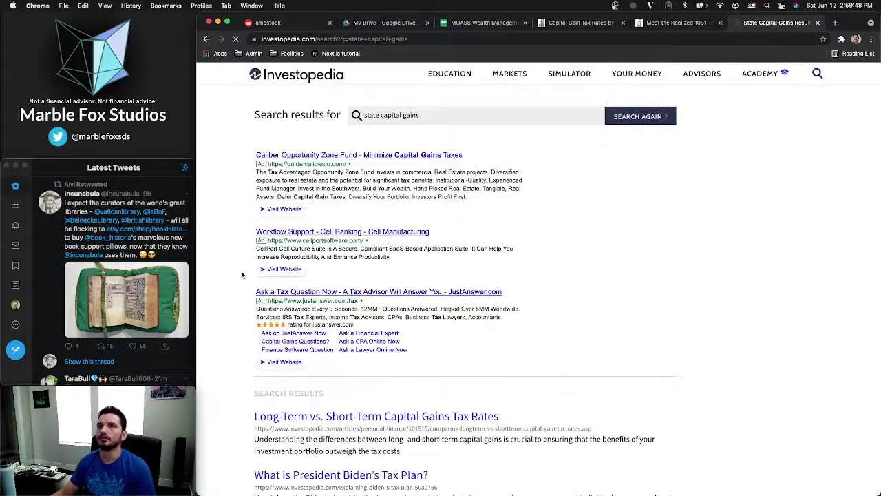
{"action": "scroll", "coordinate": [221, 272], "scroll_direction": "down", "scroll_amount": 5}
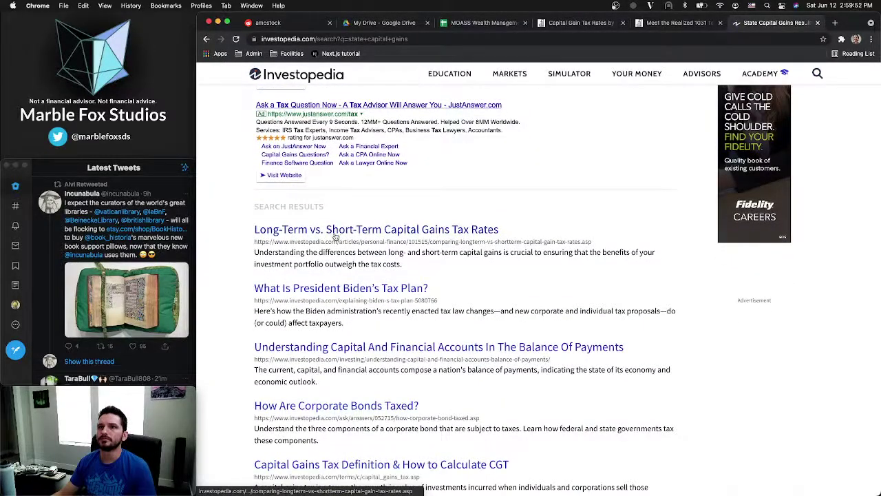
{"action": "left_click", "coordinate": [336, 235], "text": "super"}
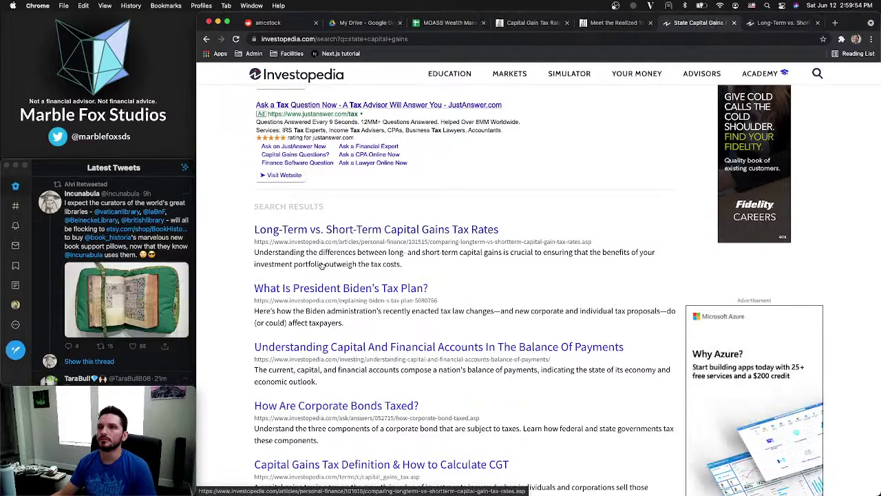
{"action": "scroll", "coordinate": [321, 266], "scroll_direction": "down", "scroll_amount": 2}
{"action": "scroll", "coordinate": [300, 322], "scroll_direction": "down", "scroll_amount": 1}
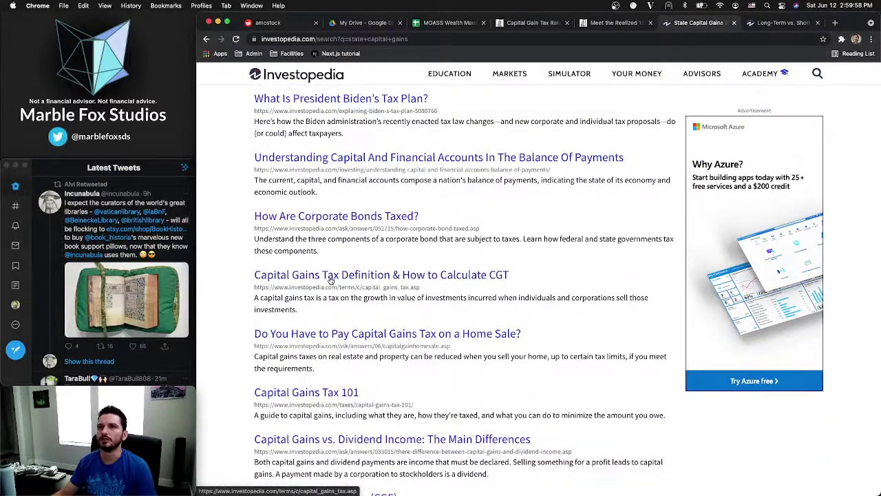
{"action": "scroll", "coordinate": [299, 331], "scroll_direction": "down", "scroll_amount": 2}
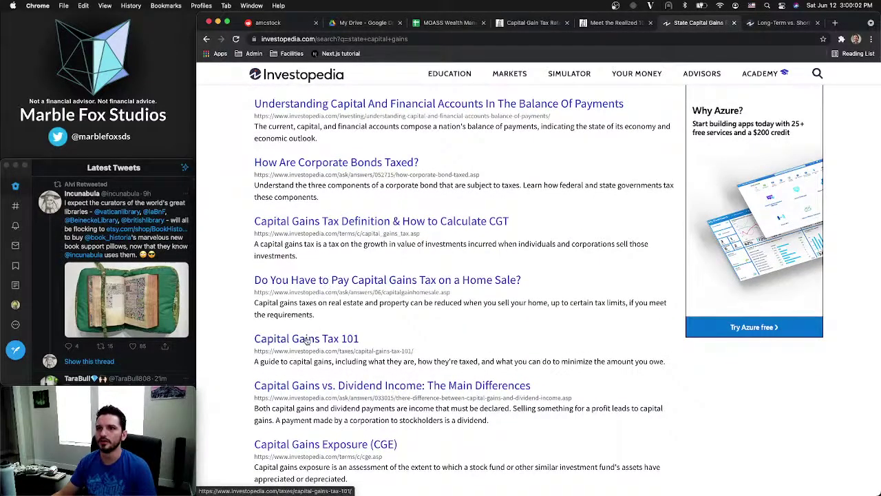
{"action": "left_click", "coordinate": [307, 340], "text": "super"}
{"action": "scroll", "coordinate": [310, 310], "scroll_direction": "down", "scroll_amount": 4}
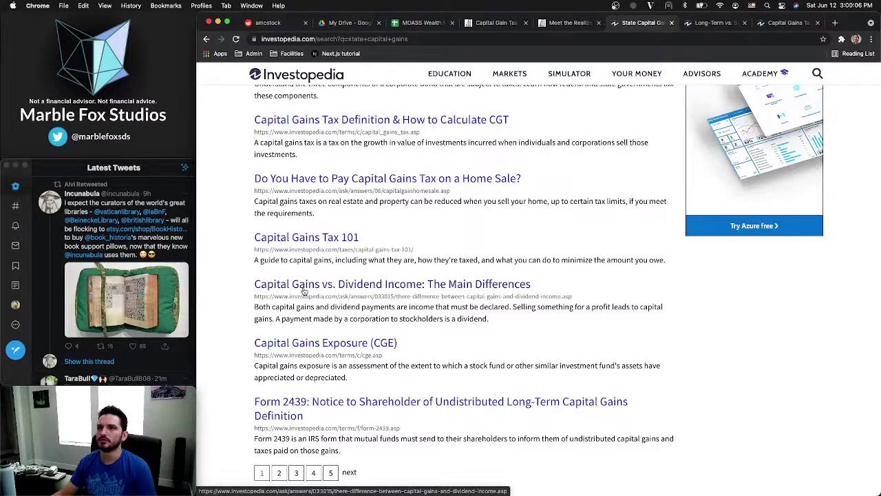
{"action": "scroll", "coordinate": [300, 348], "scroll_direction": "down", "scroll_amount": 3}
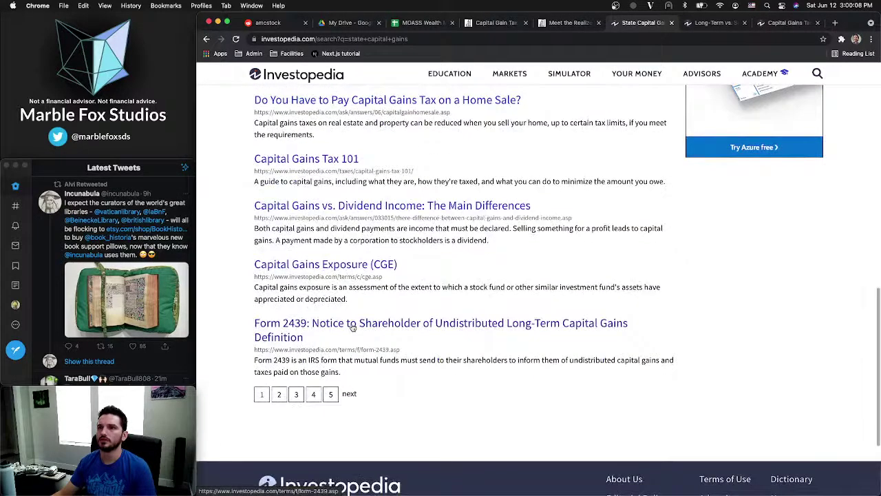
{"action": "scroll", "coordinate": [524, 221], "scroll_direction": "up", "scroll_amount": 15}
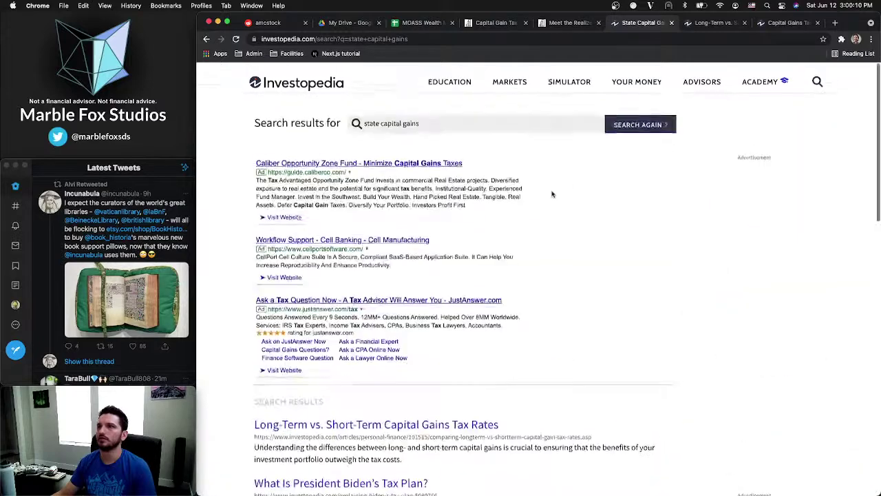
{"action": "left_click", "coordinate": [712, 23]}
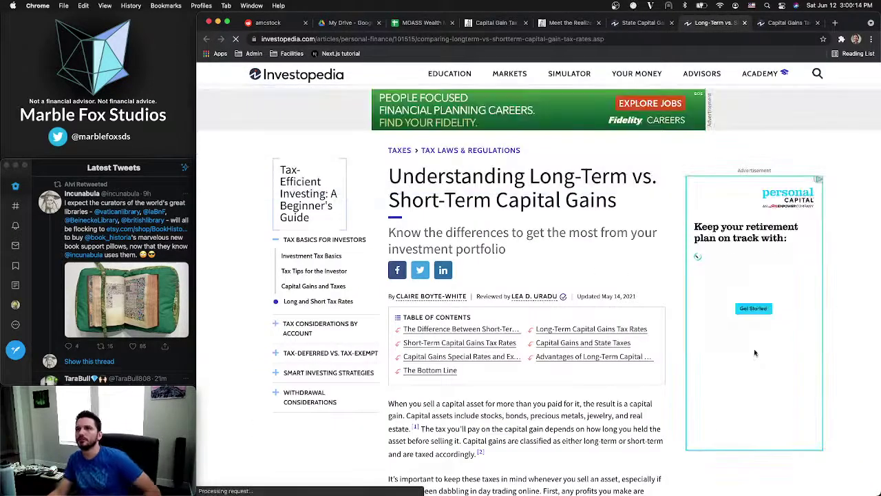
{"action": "scroll", "coordinate": [471, 241], "scroll_direction": "down", "scroll_amount": 5}
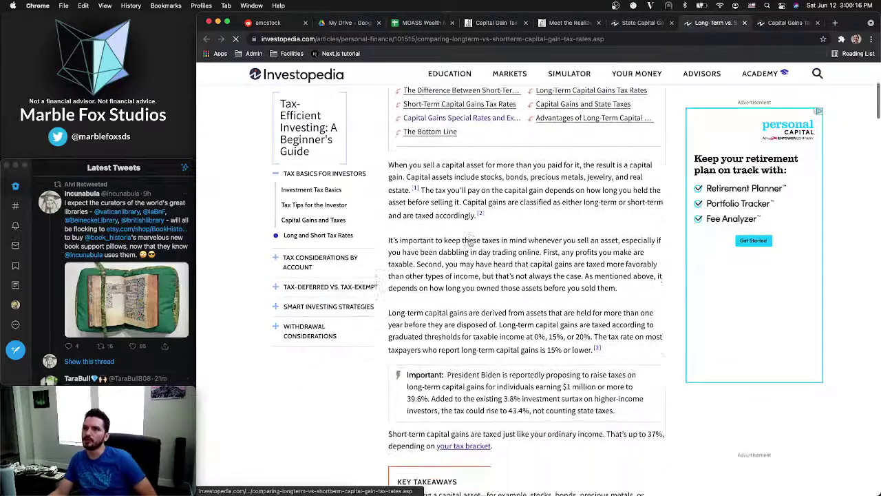
{"action": "scroll", "coordinate": [471, 241], "scroll_direction": "down", "scroll_amount": 8}
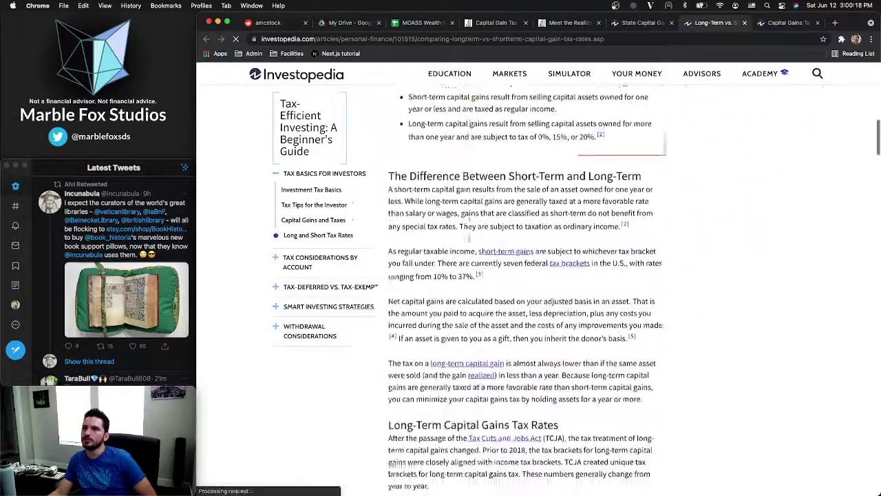
{"action": "scroll", "coordinate": [470, 241], "scroll_direction": "down", "scroll_amount": 6}
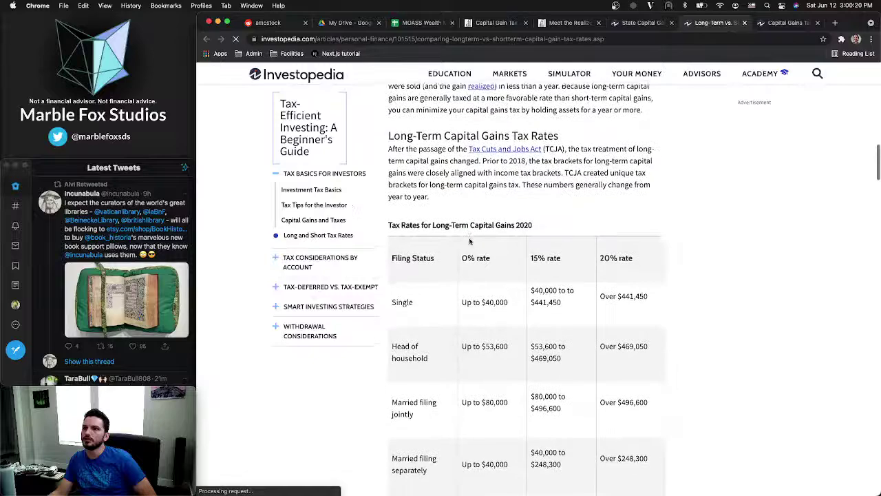
{"action": "scroll", "coordinate": [470, 241], "scroll_direction": "down", "scroll_amount": 5}
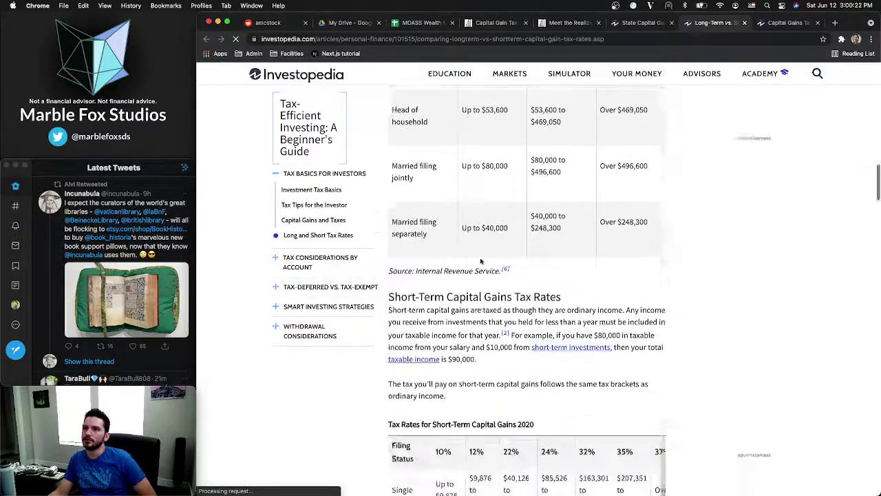
{"action": "scroll", "coordinate": [481, 261], "scroll_direction": "down", "scroll_amount": 6}
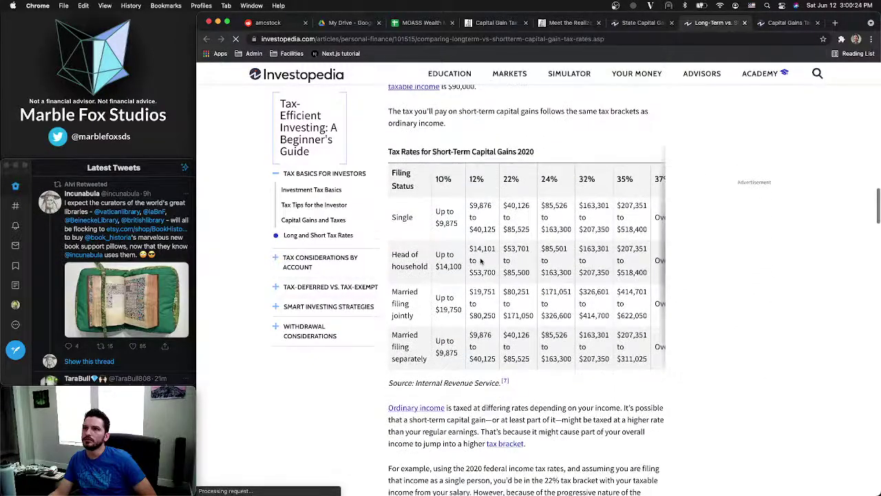
{"action": "scroll", "coordinate": [480, 260], "scroll_direction": "down", "scroll_amount": 1}
{"action": "scroll", "coordinate": [540, 228], "scroll_direction": "right", "scroll_amount": 2}
{"action": "scroll", "coordinate": [539, 229], "scroll_direction": "left", "scroll_amount": 2}
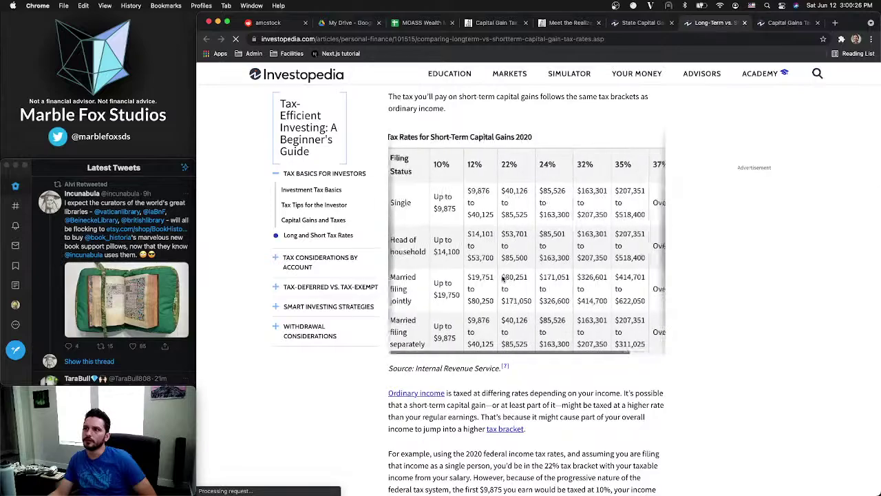
{"action": "scroll", "coordinate": [524, 248], "scroll_direction": "down", "scroll_amount": 5}
{"action": "scroll", "coordinate": [502, 278], "scroll_direction": "down", "scroll_amount": 5}
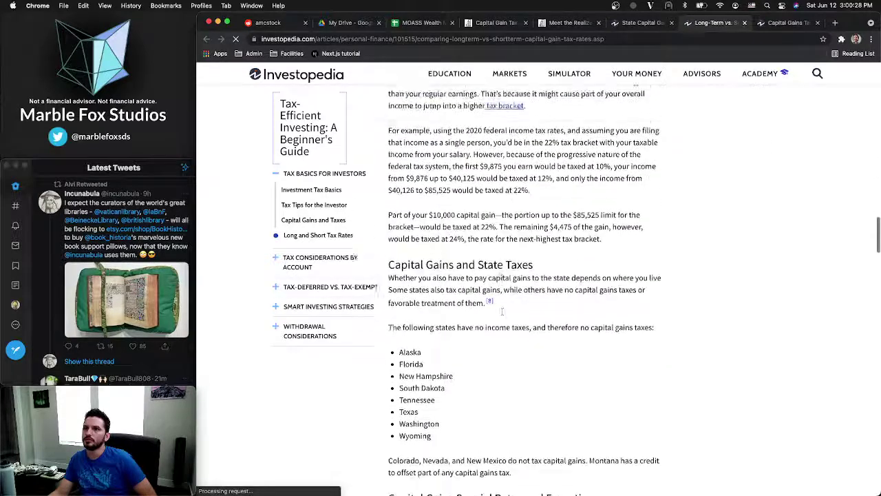
{"action": "scroll", "coordinate": [502, 278], "scroll_direction": "down", "scroll_amount": 1}
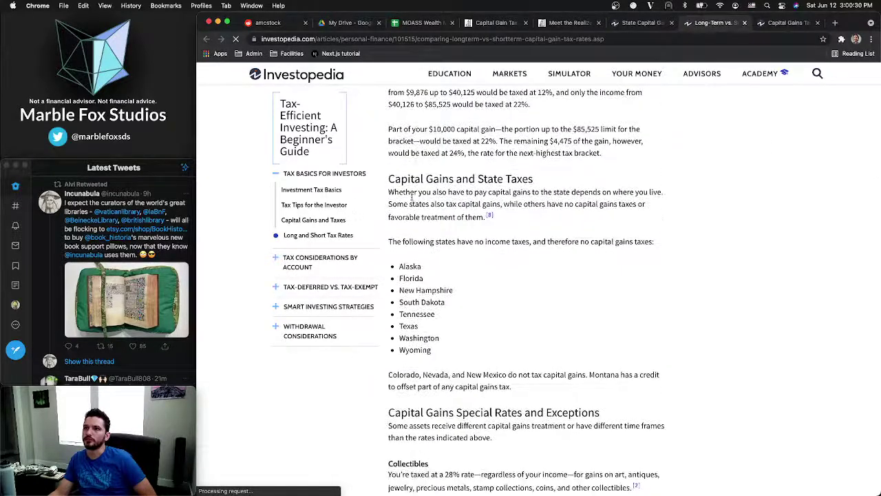
{"action": "left_click_drag", "start_coordinate": [391, 192], "coordinate": [501, 194]}
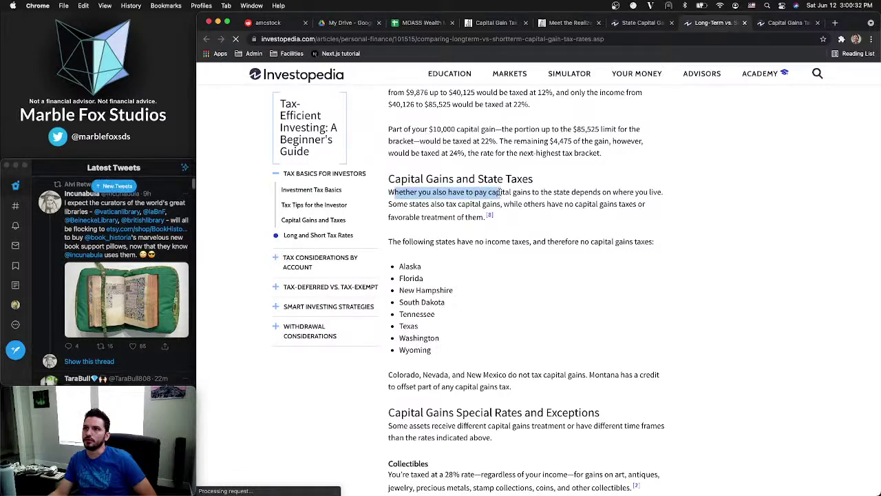
{"action": "left_click", "coordinate": [529, 194]}
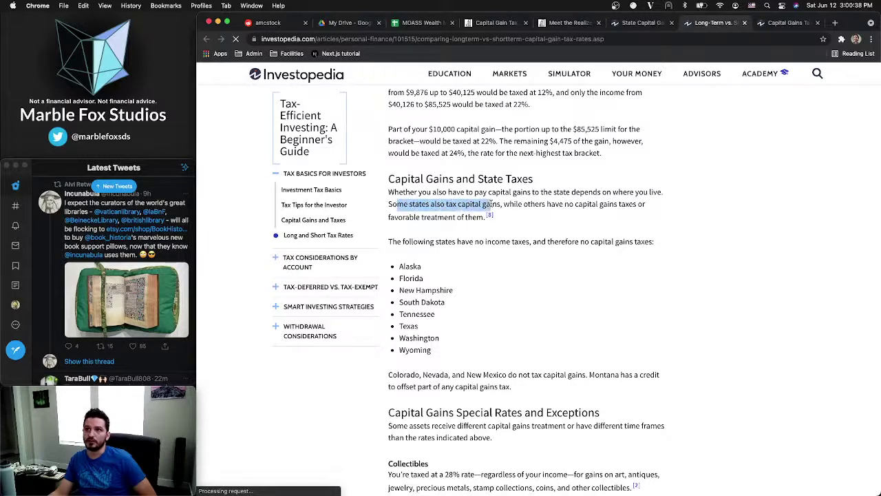
{"action": "left_click", "coordinate": [512, 201]}
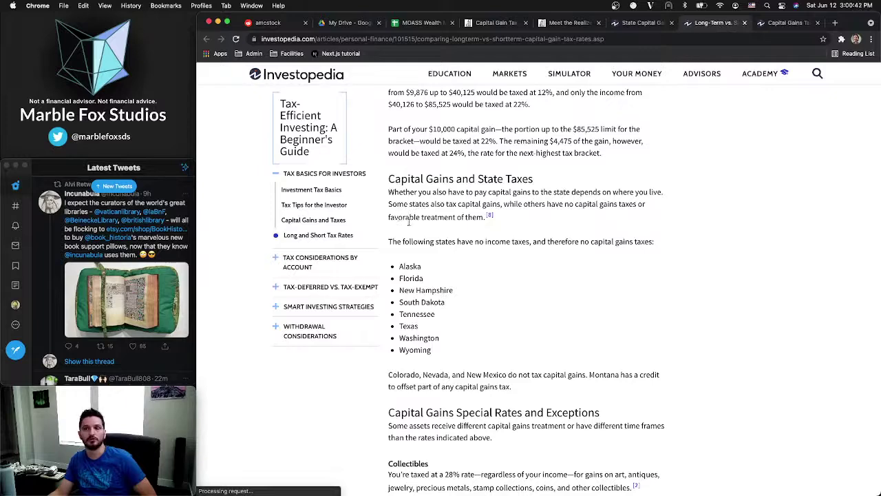
{"action": "scroll", "coordinate": [409, 231], "scroll_direction": "down", "scroll_amount": 1}
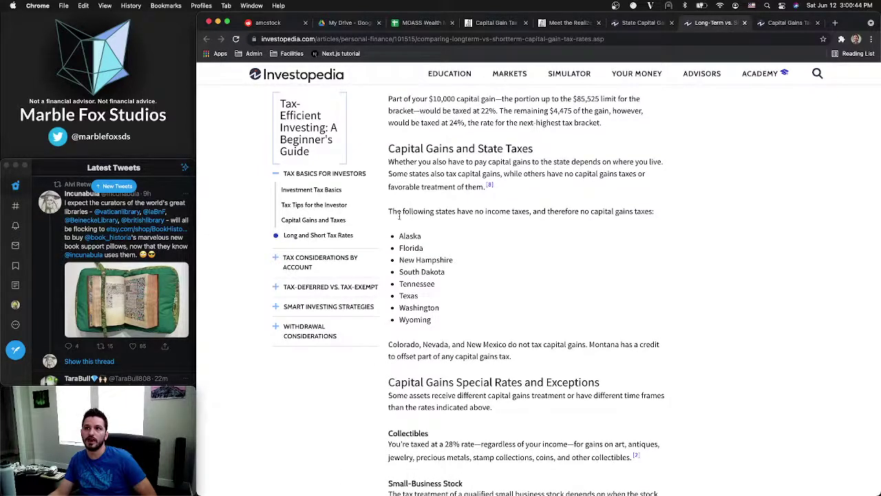
{"action": "left_click_drag", "start_coordinate": [471, 217], "coordinate": [604, 213]}
{"action": "left_click", "coordinate": [650, 215]}
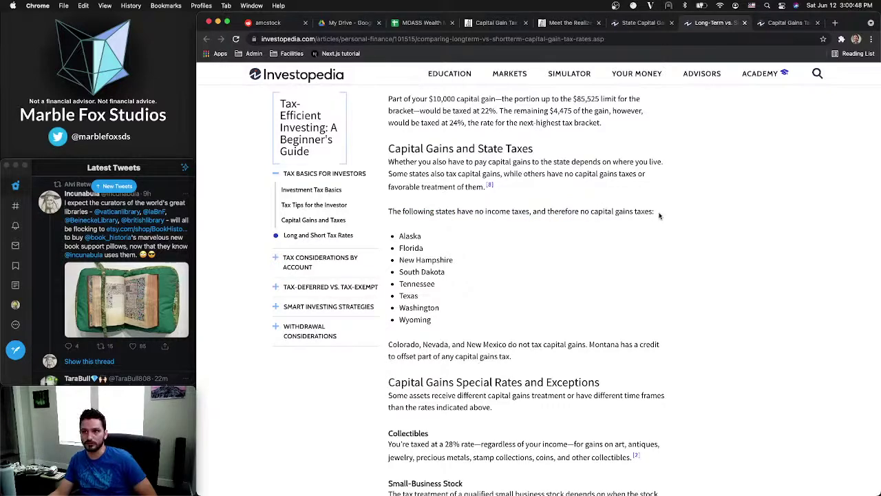
{"action": "scroll", "coordinate": [512, 242], "scroll_direction": "down", "scroll_amount": 2}
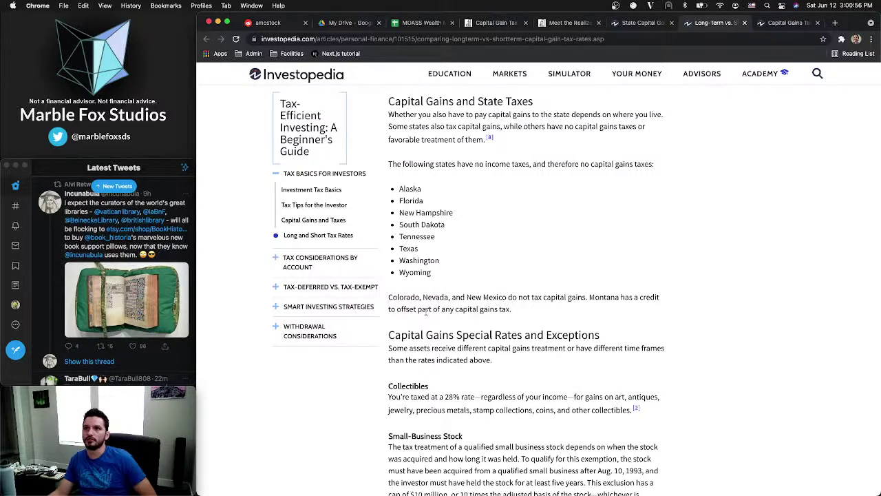
{"action": "left_click", "coordinate": [529, 315]}
{"action": "scroll", "coordinate": [522, 317], "scroll_direction": "down", "scroll_amount": 9}
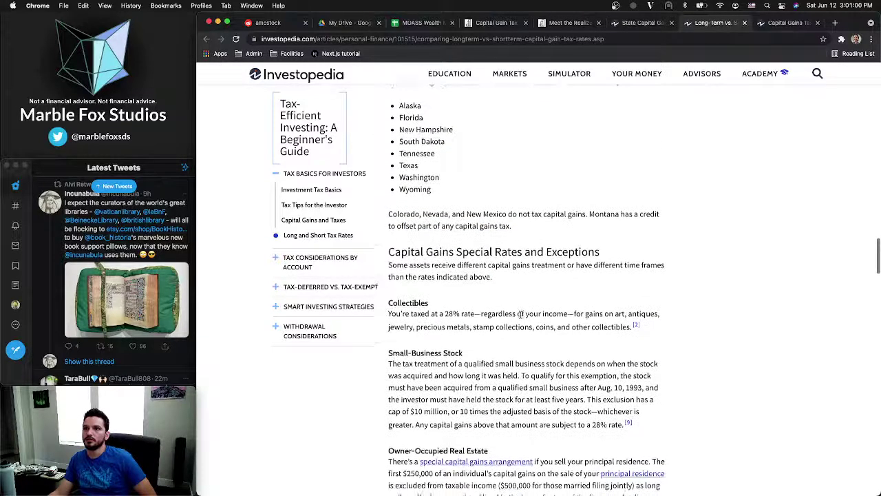
{"action": "scroll", "coordinate": [521, 311], "scroll_direction": "down", "scroll_amount": 2}
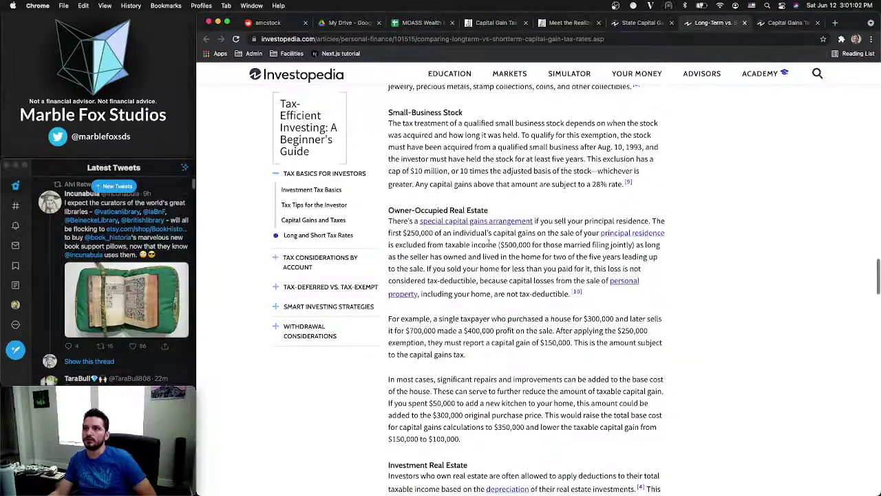
{"action": "scroll", "coordinate": [491, 314], "scroll_direction": "down", "scroll_amount": 4}
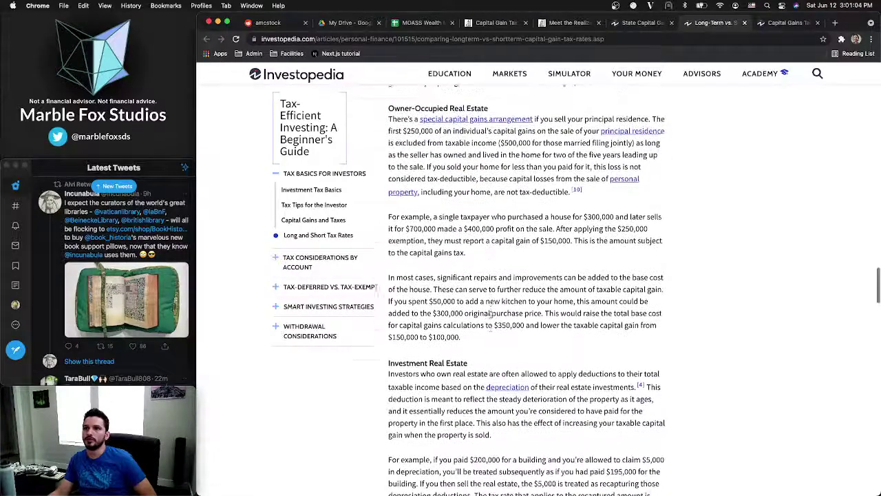
{"action": "scroll", "coordinate": [490, 314], "scroll_direction": "down", "scroll_amount": 3}
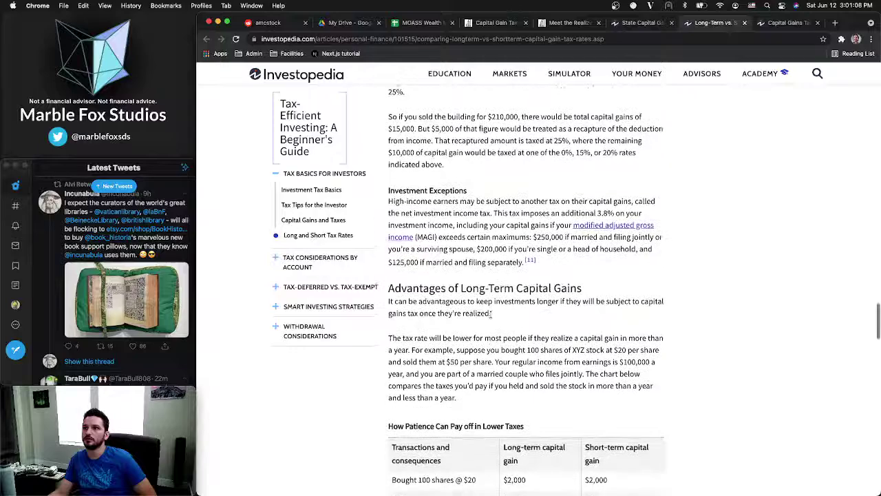
{"action": "scroll", "coordinate": [490, 311], "scroll_direction": "down", "scroll_amount": 3}
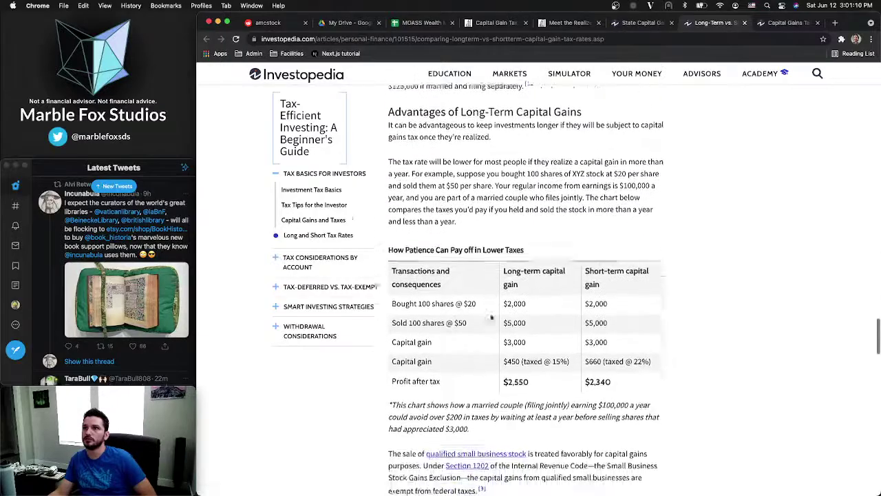
{"action": "scroll", "coordinate": [491, 317], "scroll_direction": "down", "scroll_amount": 6}
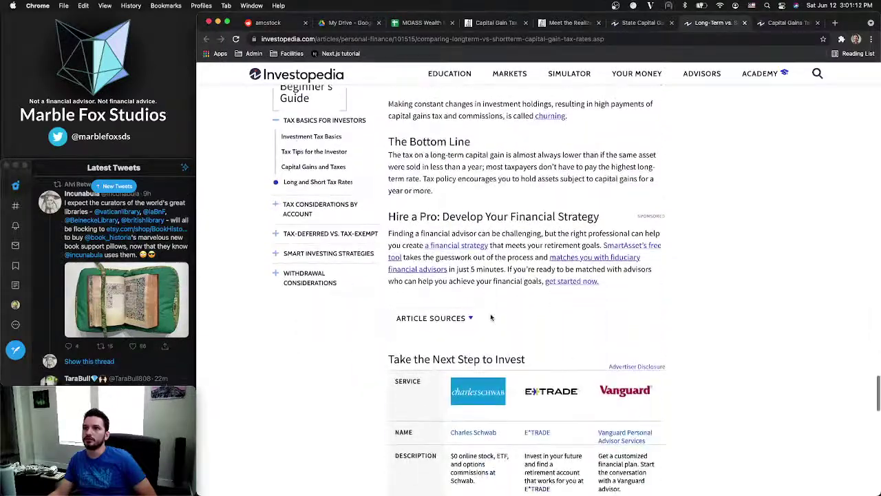
{"action": "scroll", "coordinate": [491, 317], "scroll_direction": "up", "scroll_amount": 15}
{"action": "scroll", "coordinate": [491, 317], "scroll_direction": "up", "scroll_amount": 10}
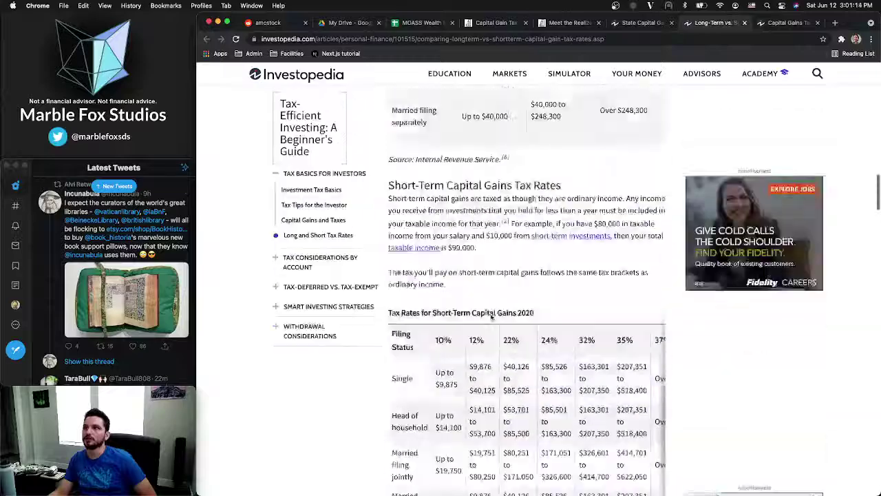
Read Investopedia's Capital Gains Tax 101 article, including its 2021 0%, 15% and 20% bracket table
{"action": "left_click", "coordinate": [778, 27]}
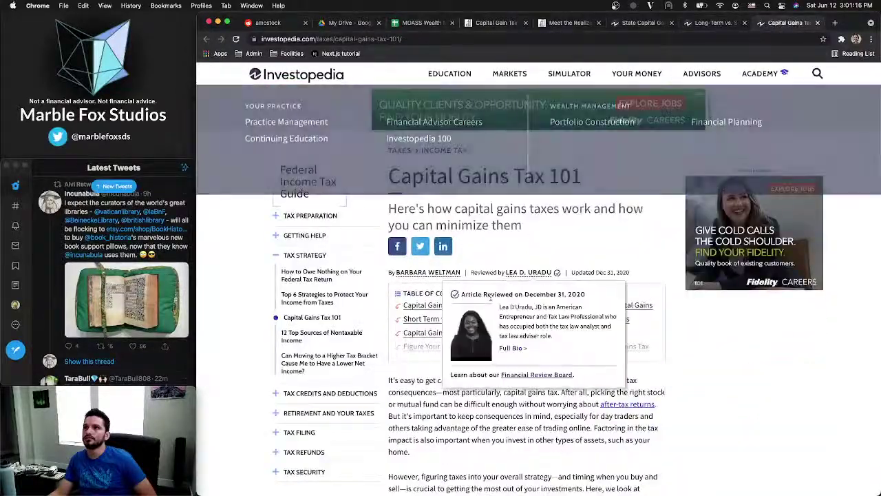
{"action": "scroll", "coordinate": [627, 348], "scroll_direction": "down", "scroll_amount": 12}
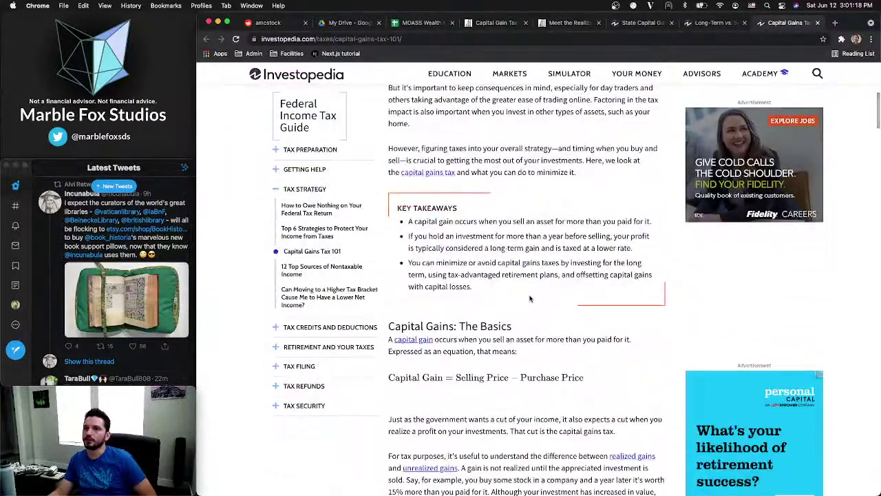
{"action": "scroll", "coordinate": [530, 298], "scroll_direction": "down", "scroll_amount": 17}
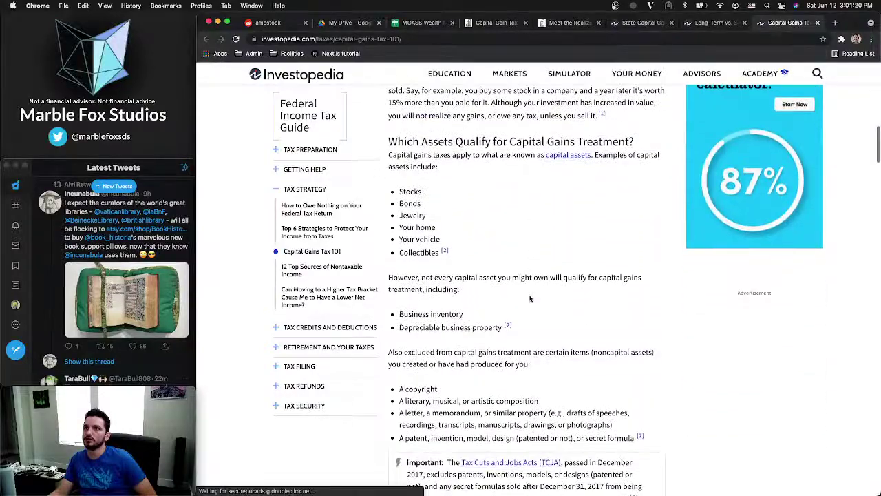
{"action": "scroll", "coordinate": [530, 298], "scroll_direction": "down", "scroll_amount": 3}
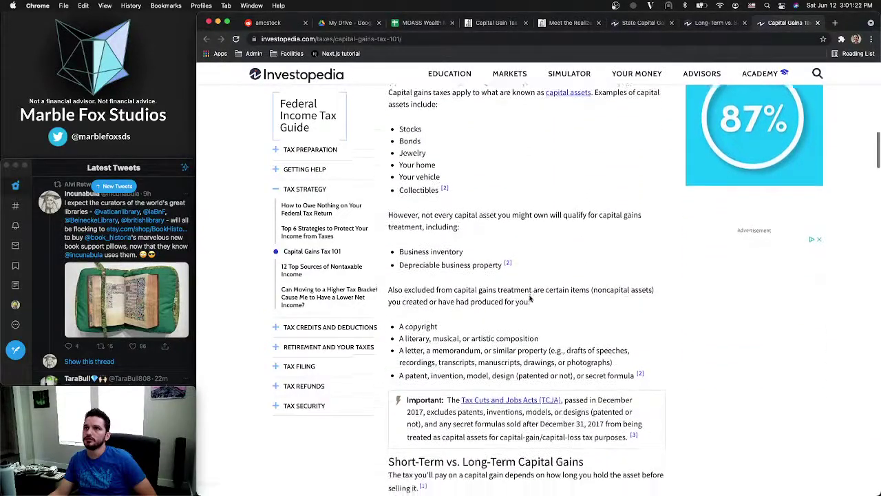
{"action": "scroll", "coordinate": [530, 299], "scroll_direction": "down", "scroll_amount": 2}
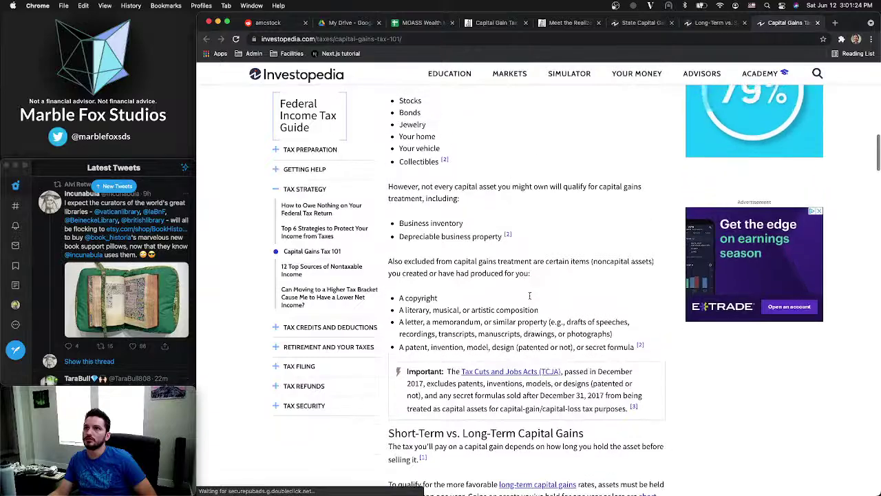
{"action": "scroll", "coordinate": [529, 296], "scroll_direction": "down", "scroll_amount": 9}
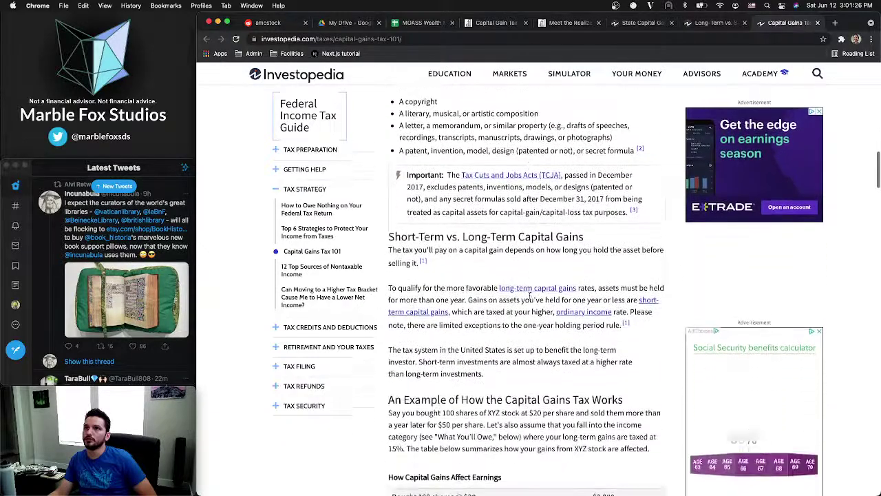
{"action": "scroll", "coordinate": [530, 296], "scroll_direction": "down", "scroll_amount": 14}
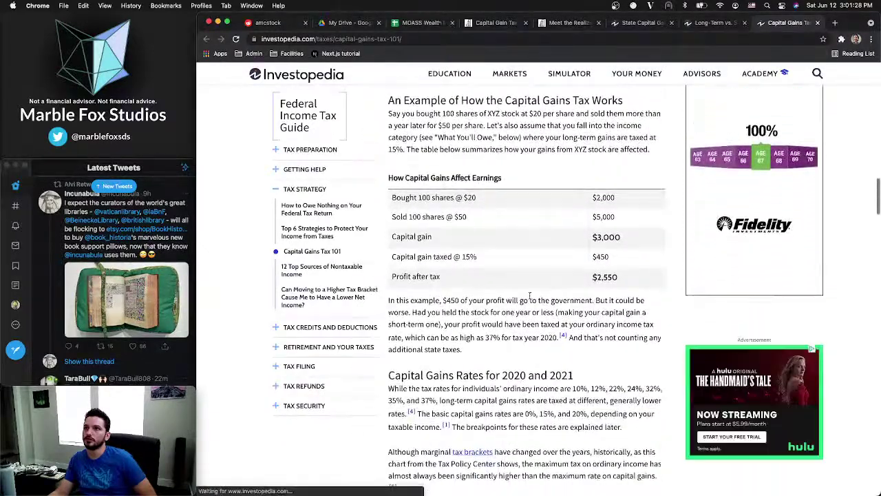
{"action": "scroll", "coordinate": [530, 295], "scroll_direction": "down", "scroll_amount": 15}
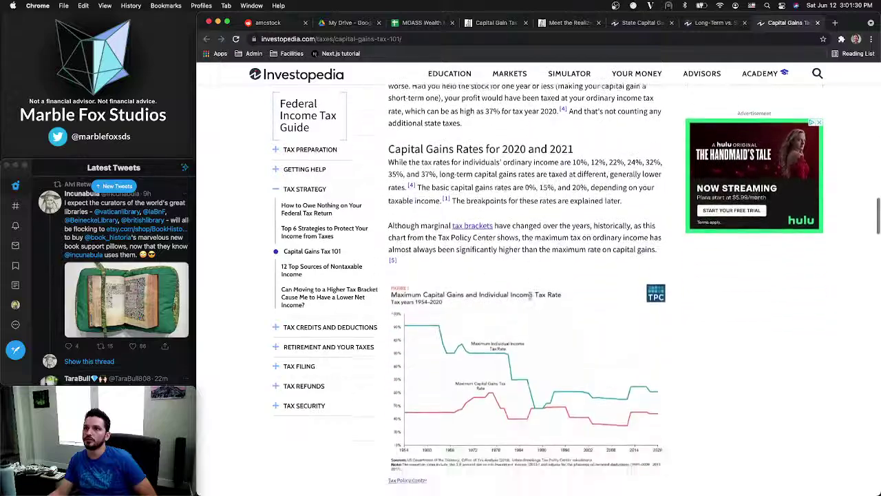
{"action": "scroll", "coordinate": [529, 296], "scroll_direction": "down", "scroll_amount": 20}
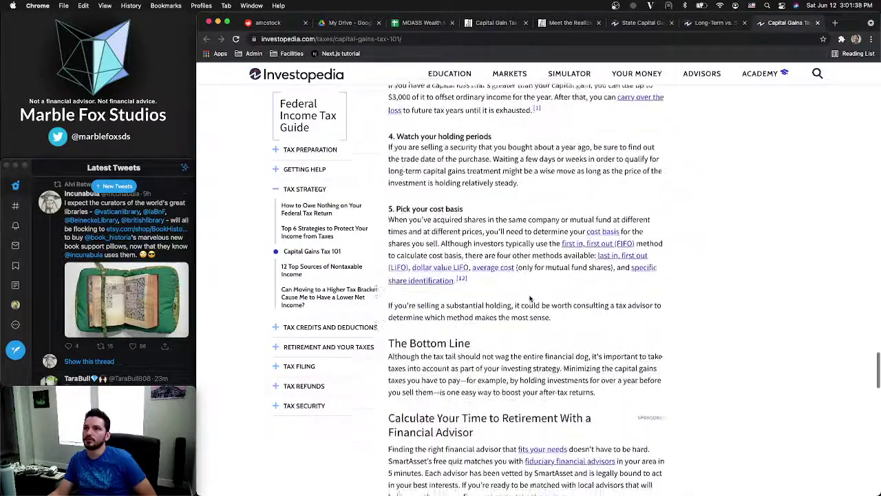
{"action": "scroll", "coordinate": [530, 295], "scroll_direction": "down", "scroll_amount": 7}
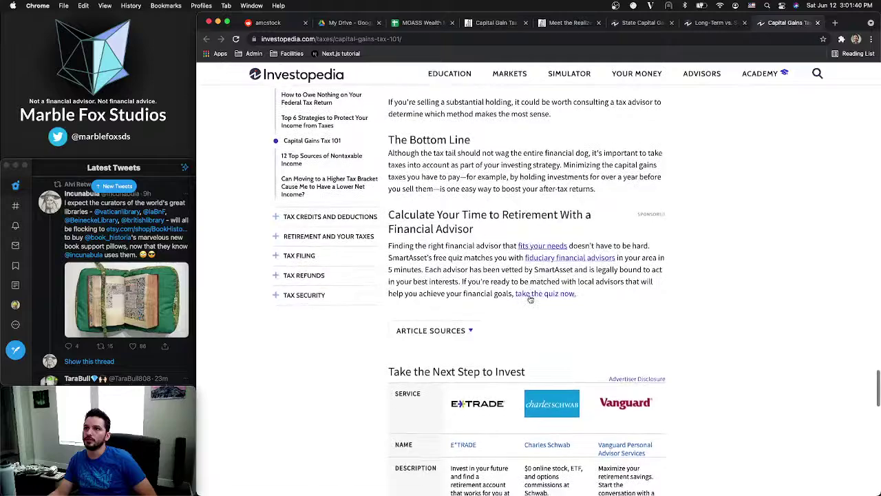
{"action": "scroll", "coordinate": [553, 205], "scroll_direction": "down", "scroll_amount": 12}
{"action": "scroll", "coordinate": [572, 199], "scroll_direction": "up", "scroll_amount": 20}
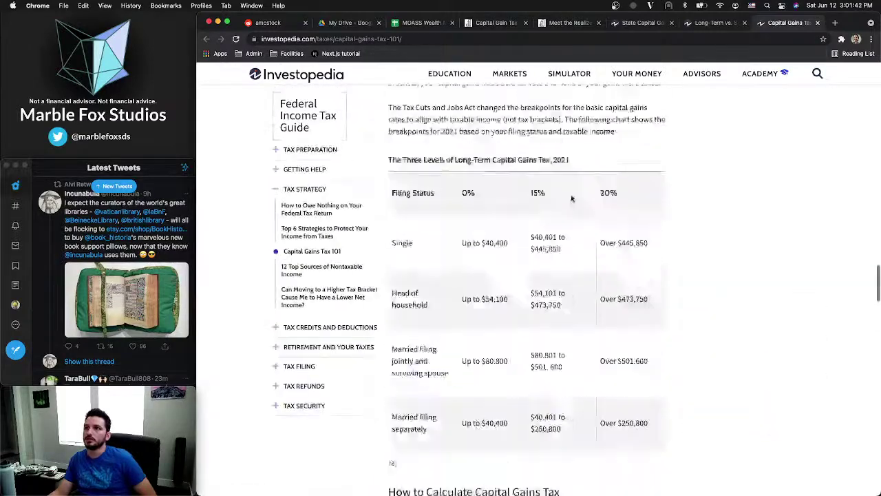
{"action": "scroll", "coordinate": [572, 198], "scroll_direction": "up", "scroll_amount": 10}
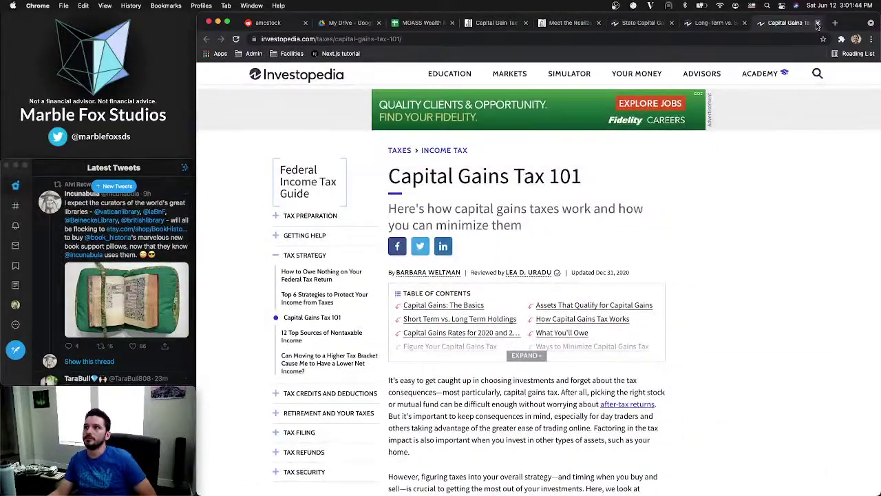
Close Capital Gains Tax 101, check the State Capital Gains and Realized About Us tabs, and open a blank tab
{"action": "left_click", "coordinate": [817, 23]}
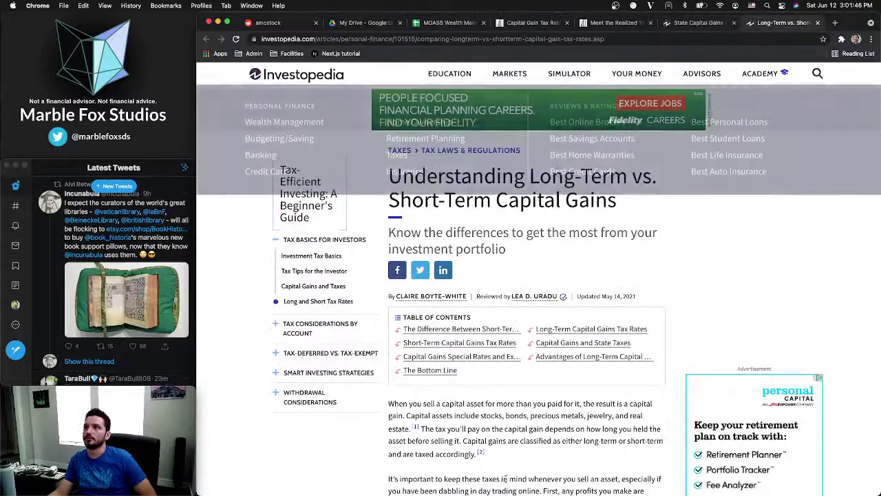
{"action": "scroll", "coordinate": [522, 304], "scroll_direction": "down", "scroll_amount": 6}
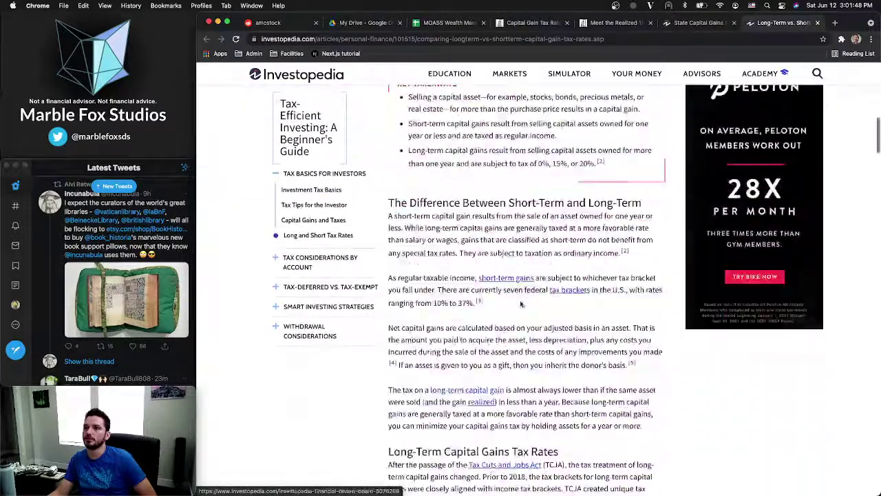
{"action": "scroll", "coordinate": [522, 304], "scroll_direction": "down", "scroll_amount": 15}
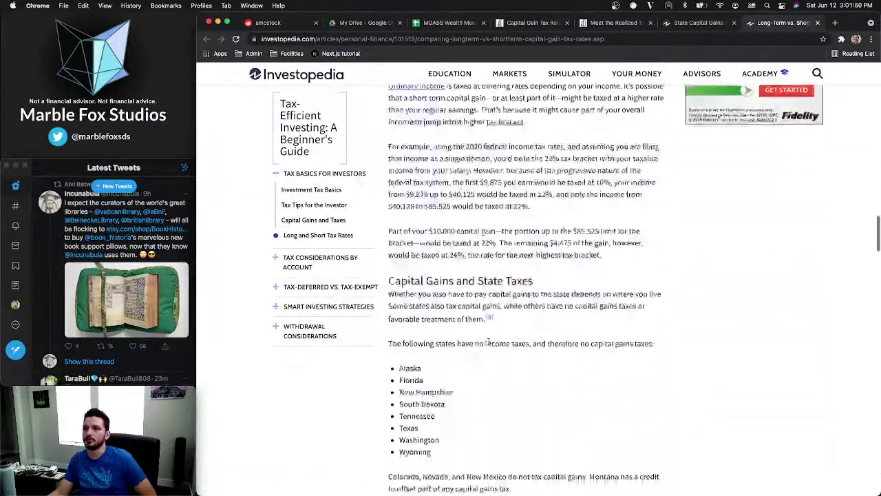
{"action": "scroll", "coordinate": [487, 342], "scroll_direction": "down", "scroll_amount": 3}
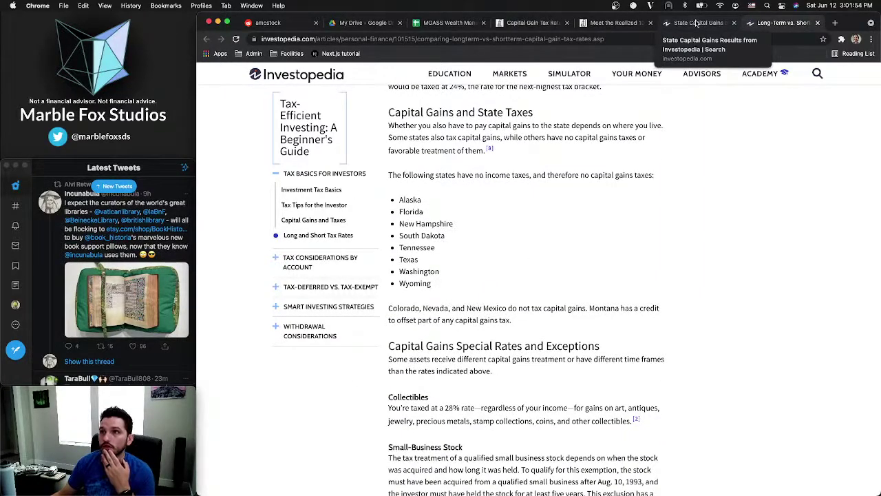
{"action": "left_click", "coordinate": [697, 23]}
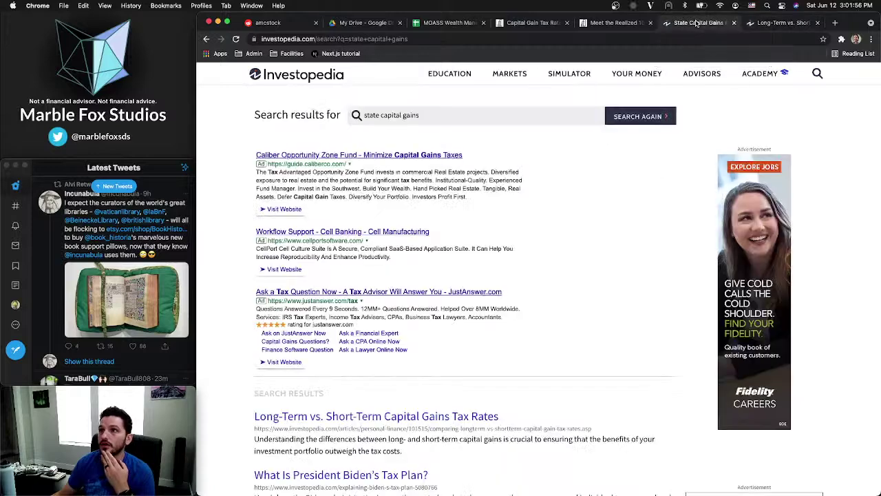
{"action": "left_click", "coordinate": [642, 26]}
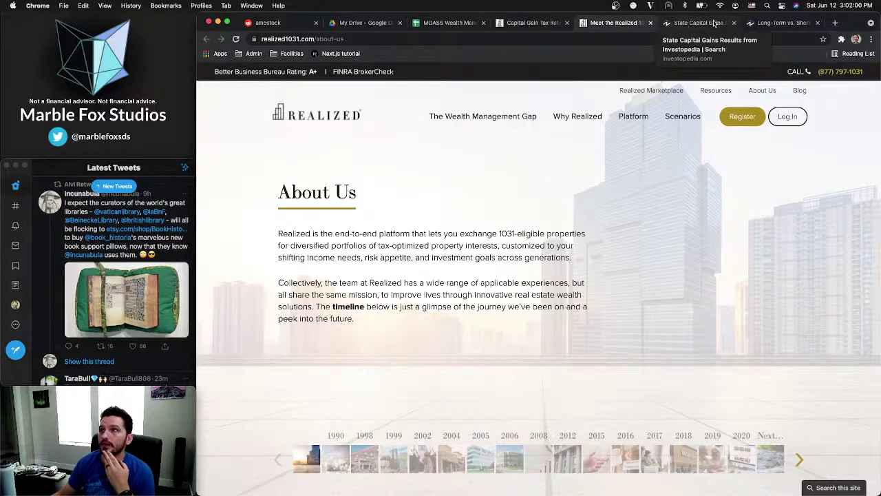
{"action": "left_click", "coordinate": [833, 24]}
Search Google for '1031 stocks' and scan the results
{"action": "type", "text": "102"}
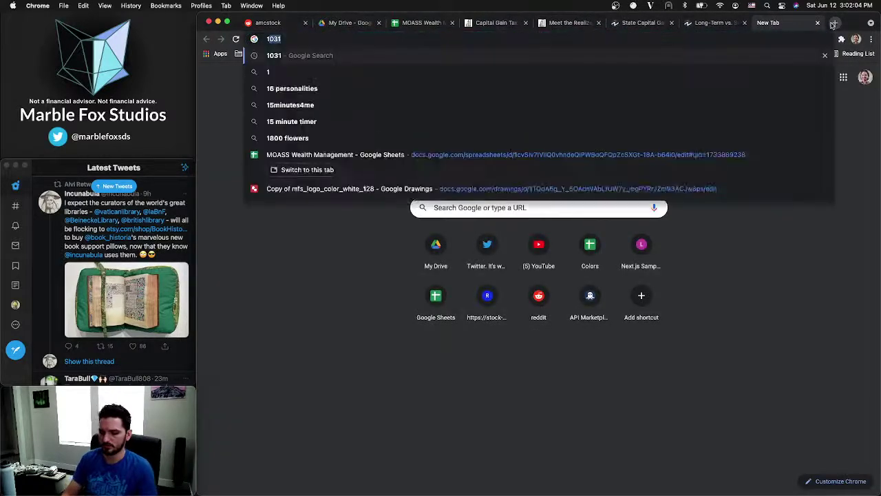
{"action": "key", "text": "BackSpace"}
{"action": "key", "text": "BackSpace"}
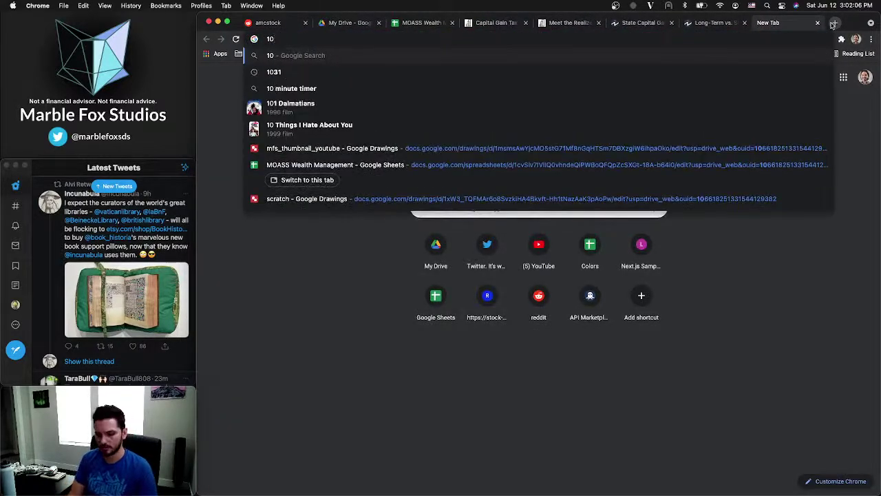
{"action": "type", "text": "31 se"}
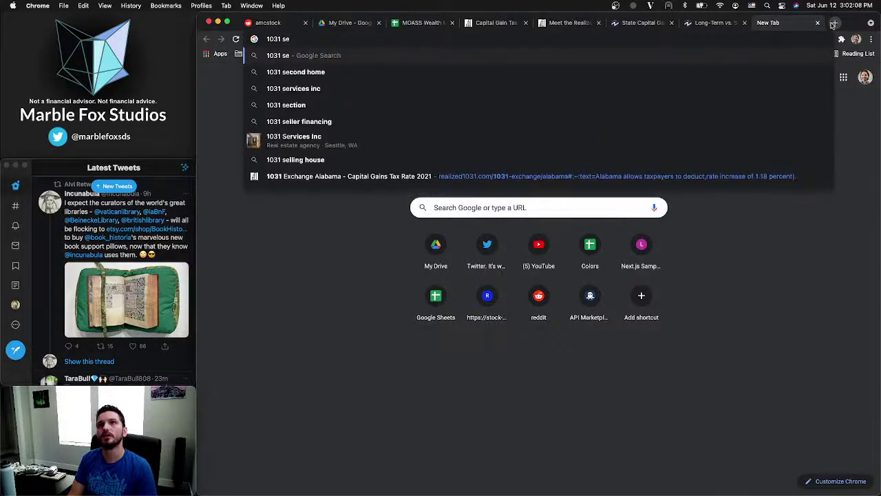
{"action": "key", "text": "BackSpace"}
{"action": "type", "text": "tocks"}
{"action": "key", "text": "Return"}
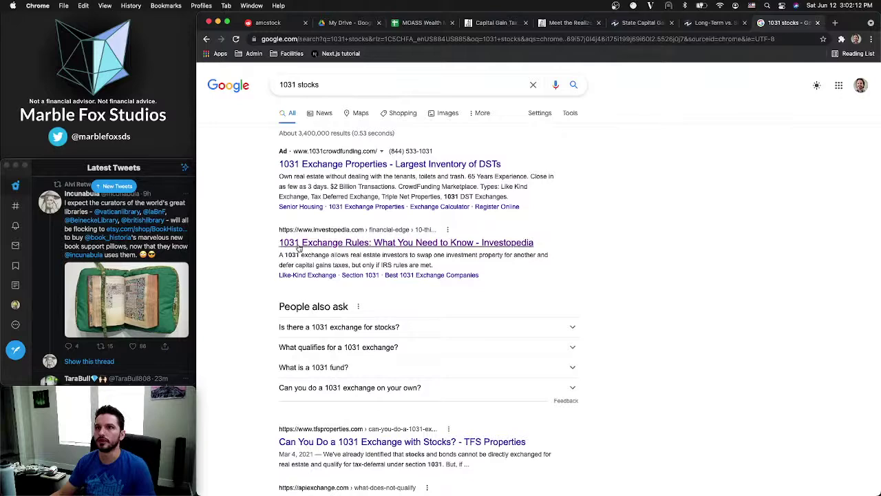
{"action": "scroll", "coordinate": [270, 259], "scroll_direction": "down", "scroll_amount": 5}
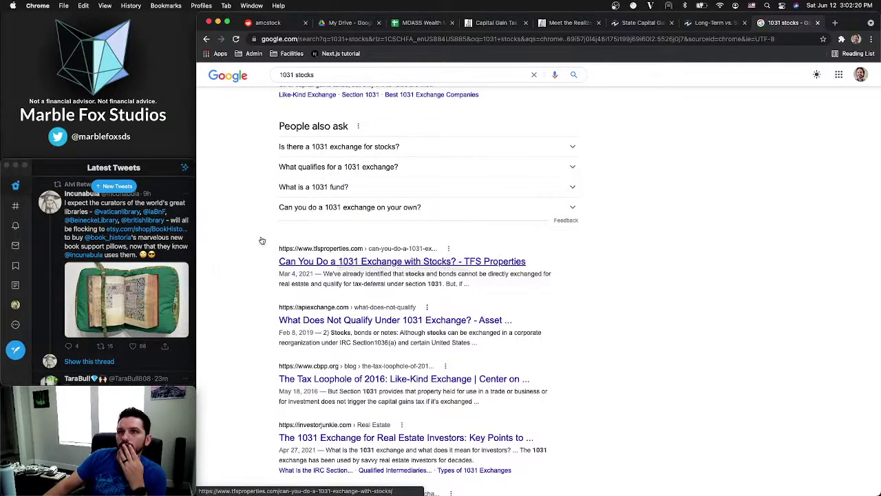
{"action": "scroll", "coordinate": [261, 240], "scroll_direction": "up", "scroll_amount": 5}
{"action": "scroll", "coordinate": [261, 240], "scroll_direction": "down", "scroll_amount": 2}
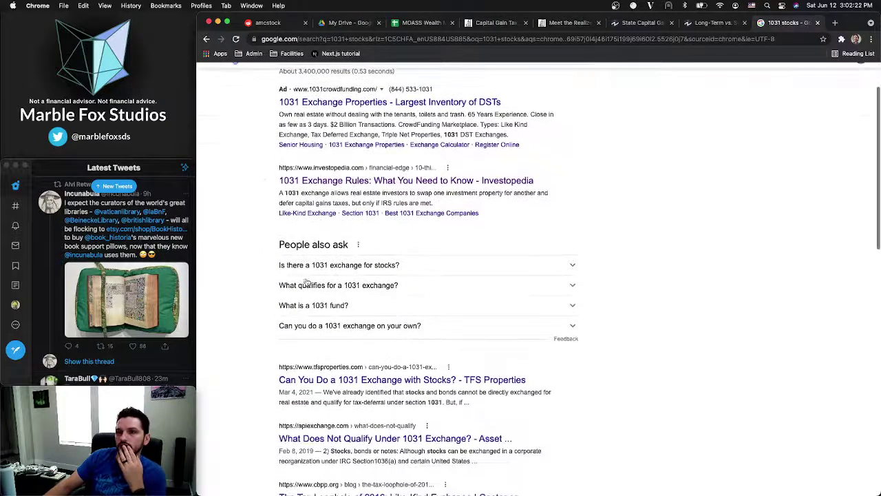
Read the TFS Properties article on 1031 exchanges with stocks, then return to the results
{"action": "left_click", "coordinate": [370, 384]}
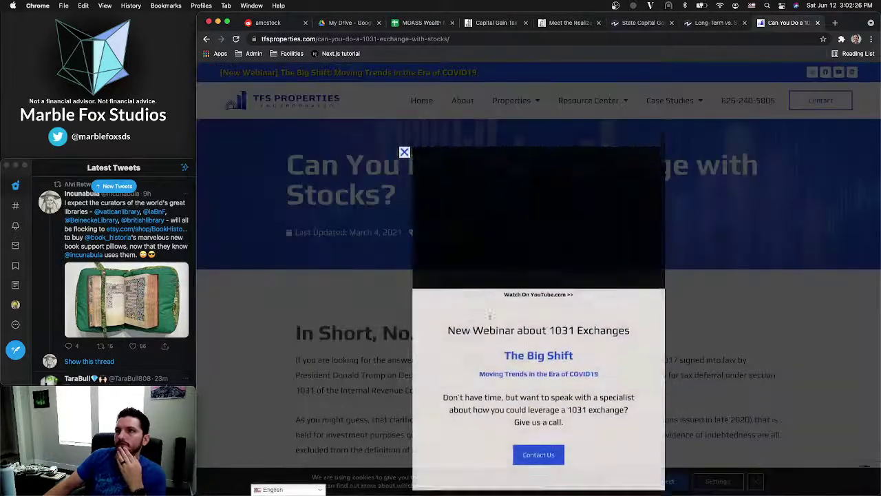
{"action": "left_click", "coordinate": [404, 113]}
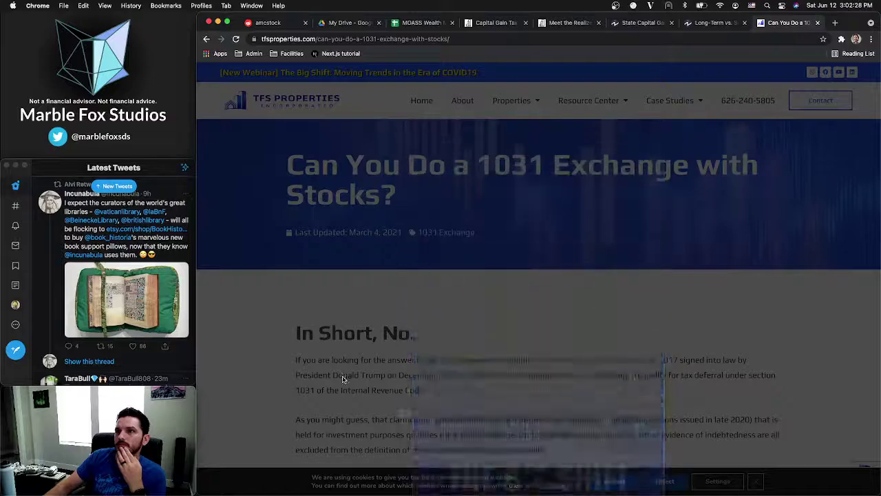
{"action": "scroll", "coordinate": [343, 379], "scroll_direction": "down", "scroll_amount": 3}
{"action": "scroll", "coordinate": [343, 379], "scroll_direction": "down", "scroll_amount": 4}
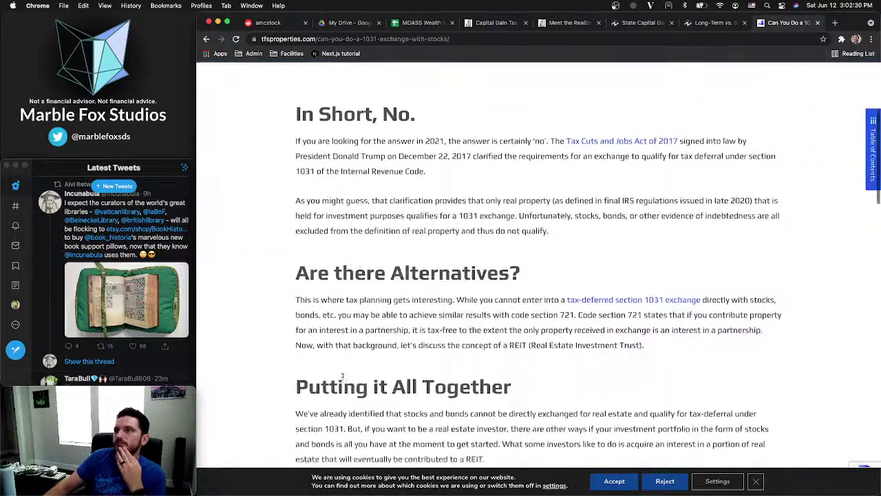
{"action": "scroll", "coordinate": [480, 131], "scroll_direction": "up", "scroll_amount": 7}
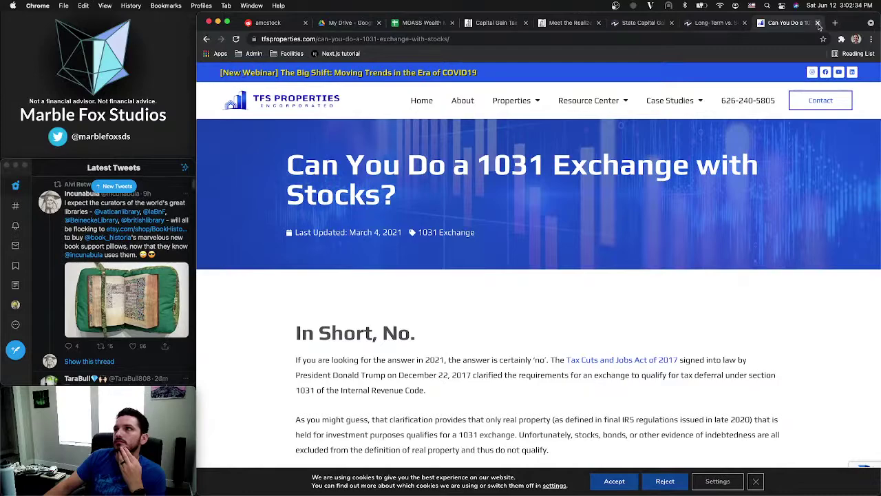
{"action": "left_click", "coordinate": [206, 39]}
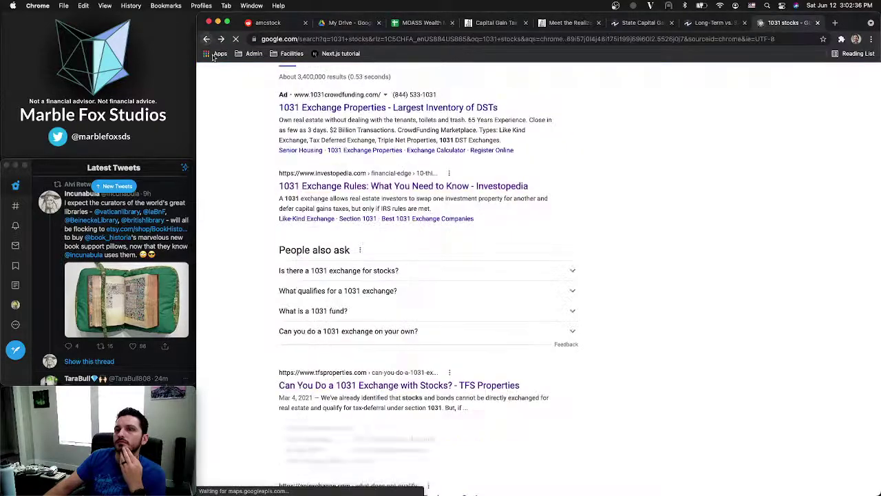
{"action": "scroll", "coordinate": [265, 306], "scroll_direction": "down", "scroll_amount": 4}
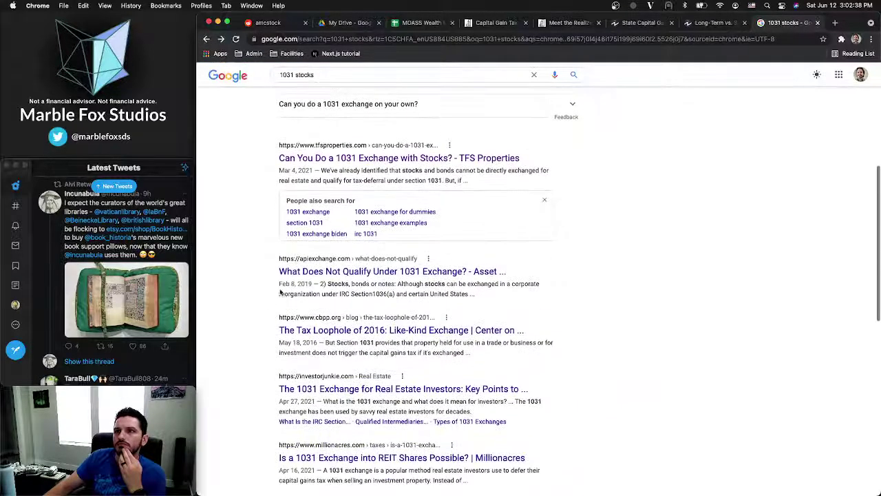
Search 'alabama stocks capital gains tax' and read the Realized 1031 featured snippet's description
{"action": "scroll", "coordinate": [259, 292], "scroll_direction": "down", "scroll_amount": 9}
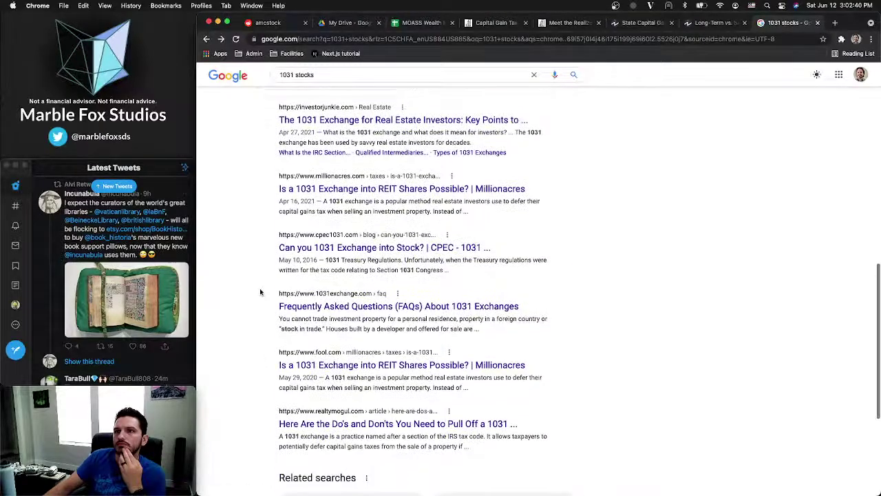
{"action": "scroll", "coordinate": [260, 292], "scroll_direction": "up", "scroll_amount": 13}
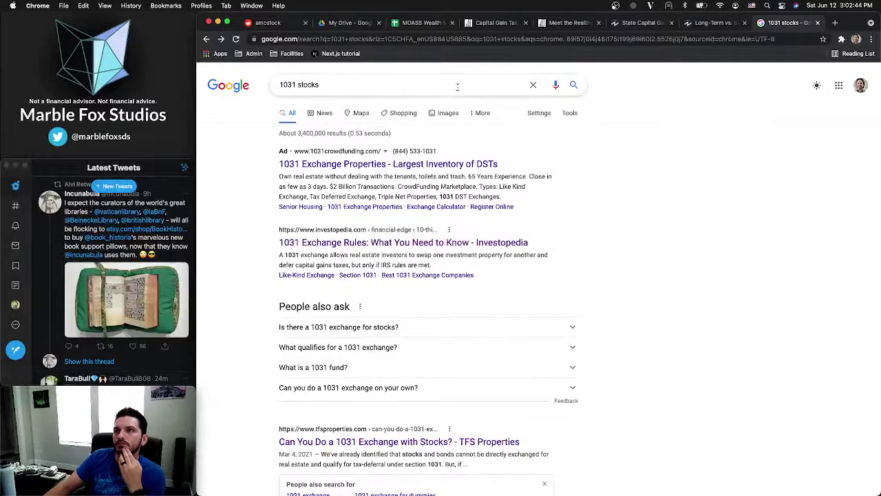
{"action": "triple_click", "coordinate": [348, 89]}
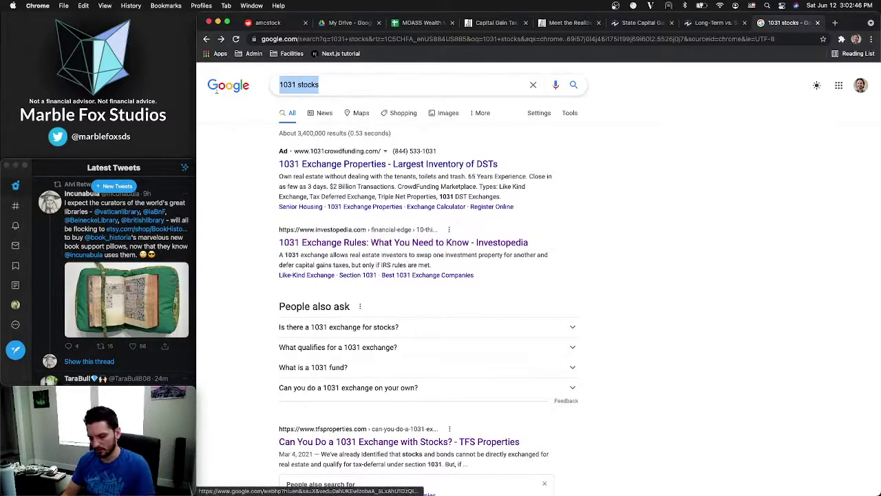
{"action": "type", "text": "alabma"}
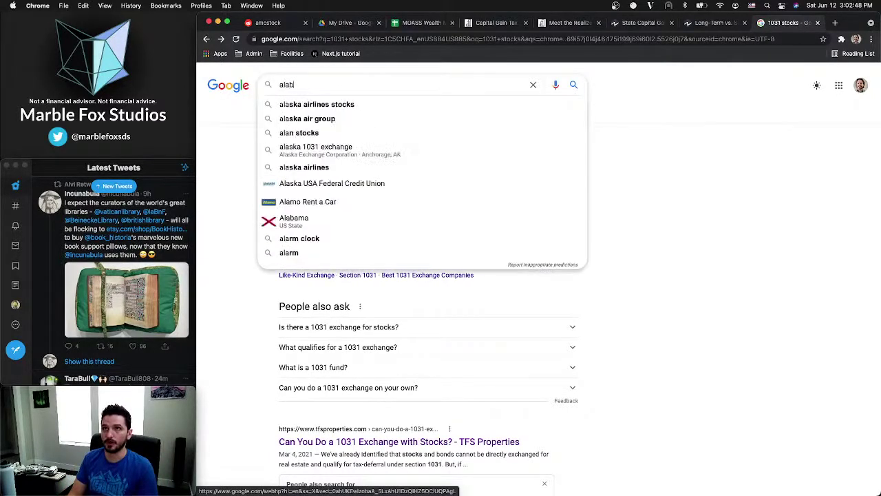
{"action": "key", "text": "BackSpace"}
{"action": "key", "text": "BackSpace"}
{"action": "type", "text": "ama "}
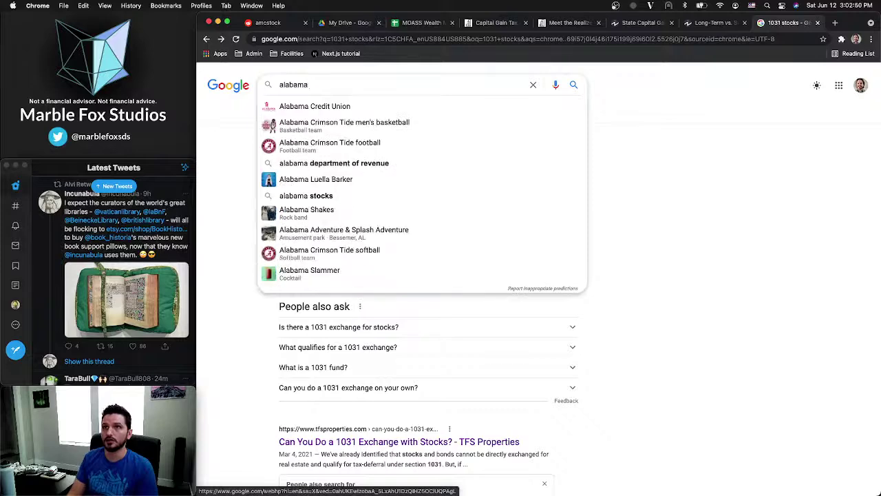
{"action": "type", "text": "capit"}
{"action": "key", "text": "BackSpace"}
{"action": "key", "text": "BackSpace"}
{"action": "key", "text": "BackSpace"}
{"action": "key", "text": "BackSpace"}
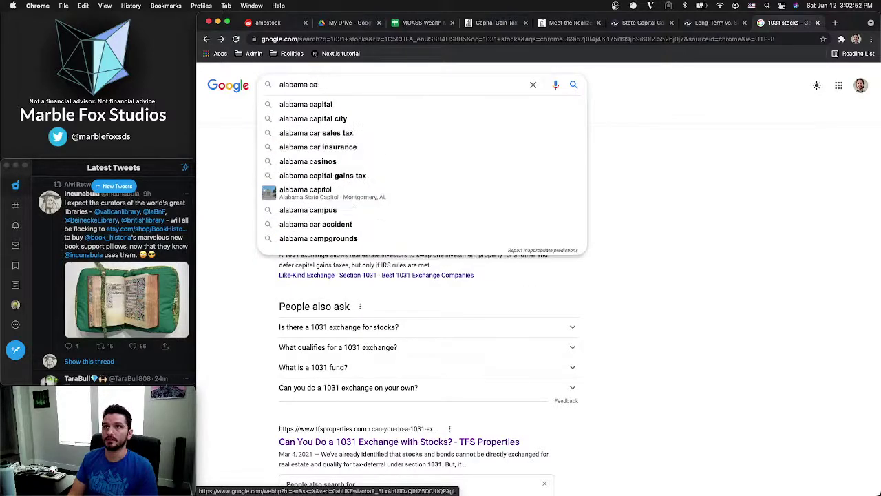
{"action": "type", "text": "stocks"}
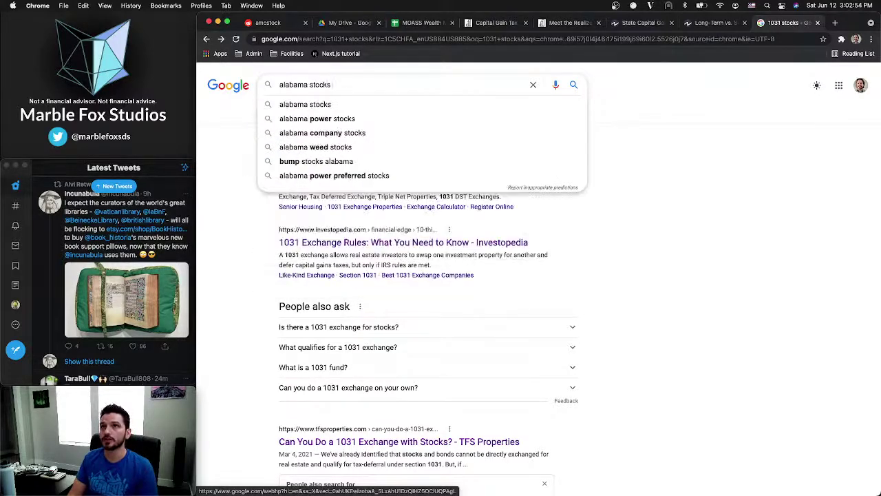
{"action": "type", "text": " capital gain"}
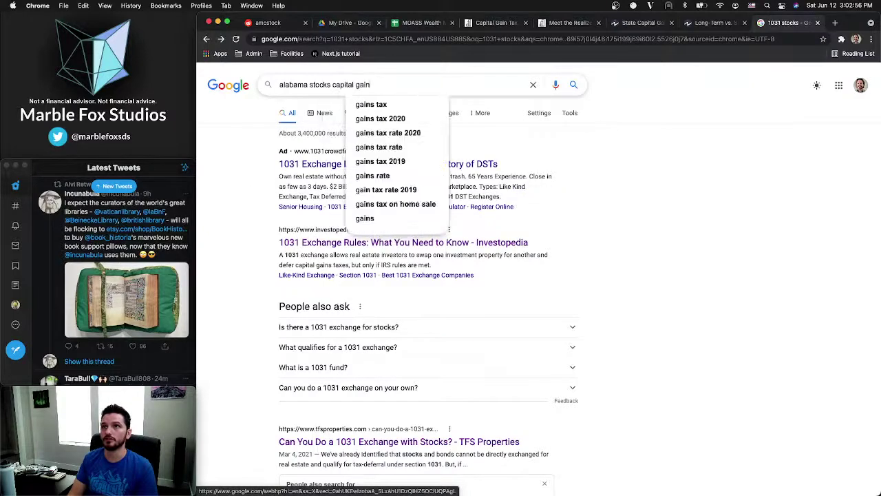
{"action": "type", "text": "s tax"}
{"action": "key", "text": "Return"}
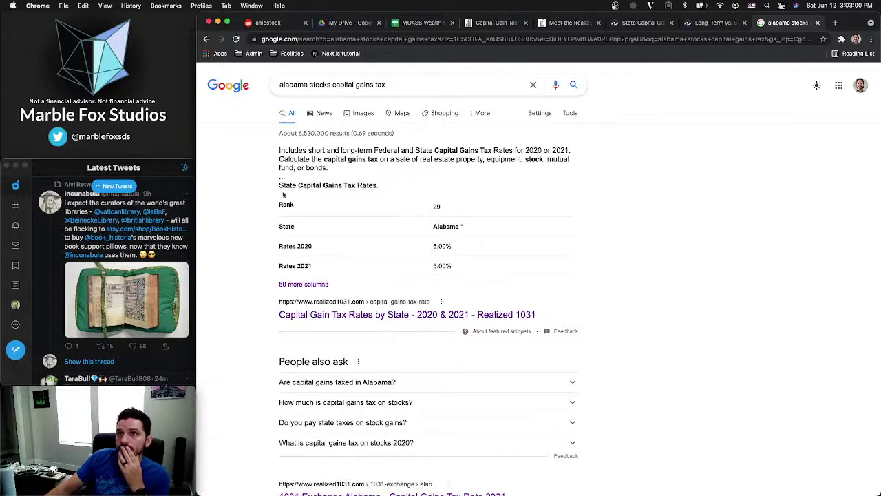
{"action": "left_click_drag", "start_coordinate": [291, 150], "coordinate": [475, 158]}
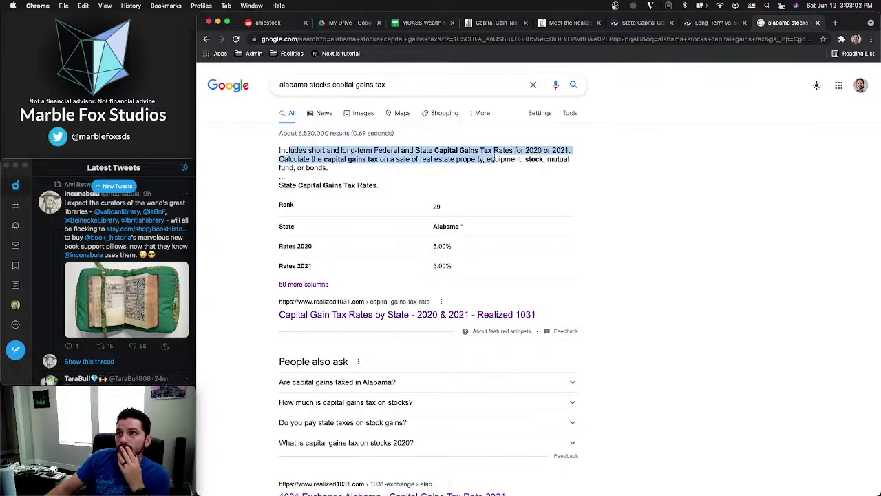
{"action": "left_click", "coordinate": [343, 159]}
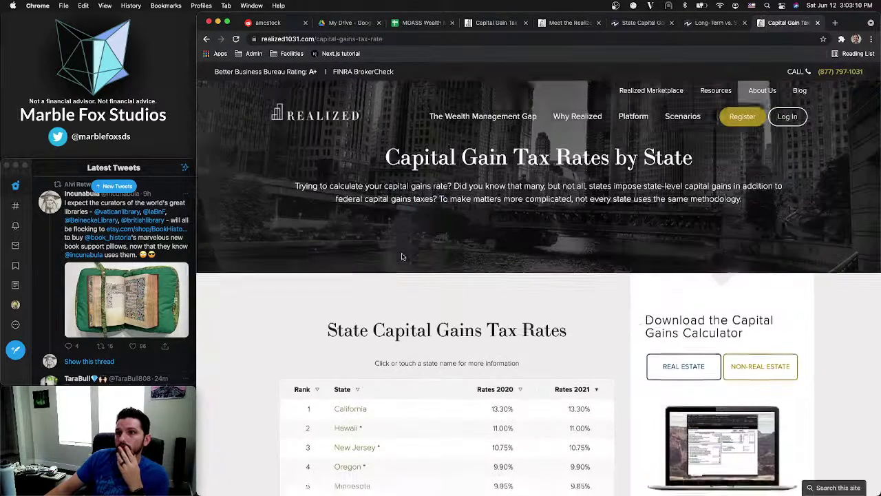
Read the footnote on deducting federal taxes from capital gains income and the Tax Foundation source citation
{"action": "scroll", "coordinate": [403, 257], "scroll_direction": "down", "scroll_amount": 5}
{"action": "scroll", "coordinate": [428, 255], "scroll_direction": "up", "scroll_amount": 3}
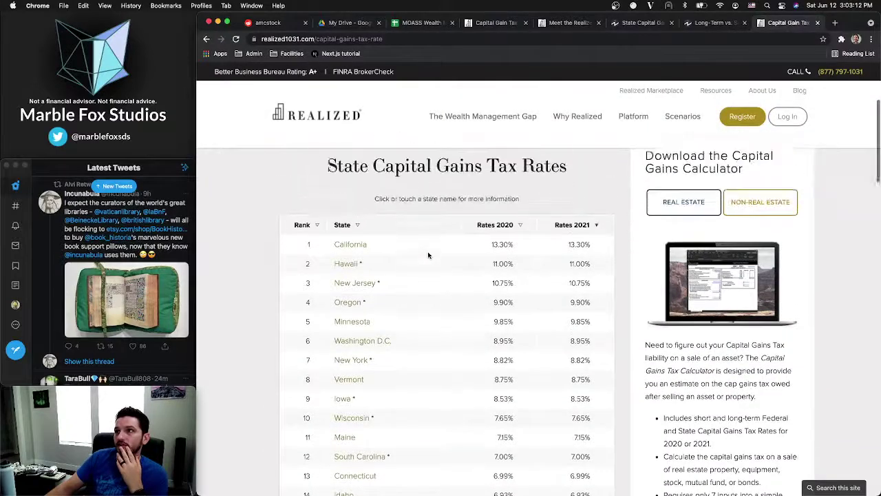
{"action": "scroll", "coordinate": [428, 256], "scroll_direction": "down", "scroll_amount": 3}
{"action": "scroll", "coordinate": [429, 255], "scroll_direction": "down", "scroll_amount": 15}
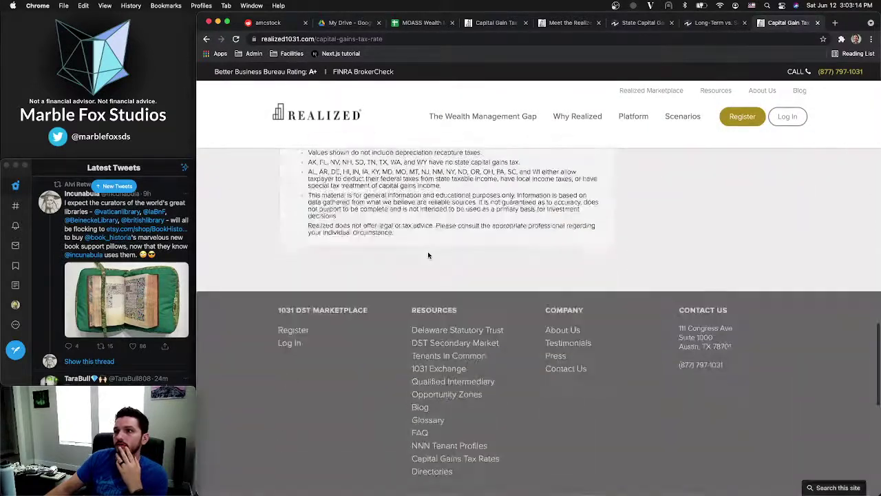
{"action": "scroll", "coordinate": [428, 255], "scroll_direction": "up", "scroll_amount": 3}
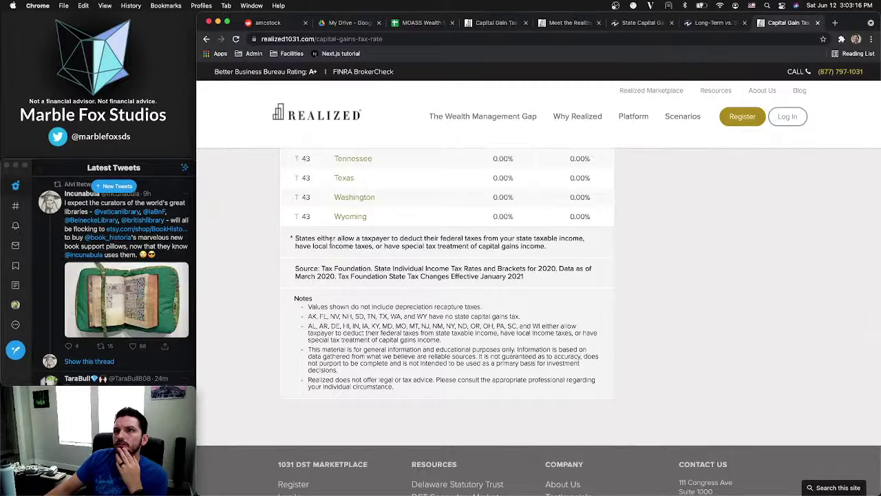
{"action": "left_click_drag", "start_coordinate": [330, 238], "coordinate": [543, 244]}
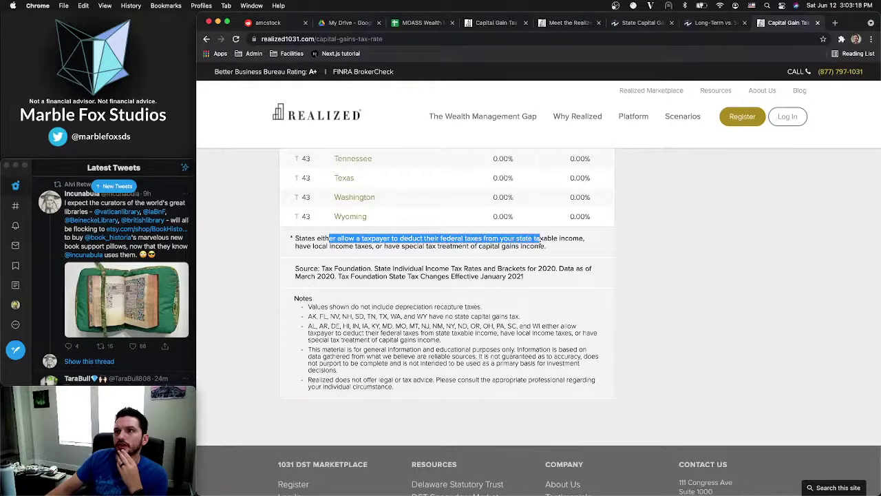
{"action": "left_click_drag", "start_coordinate": [329, 246], "coordinate": [546, 256]}
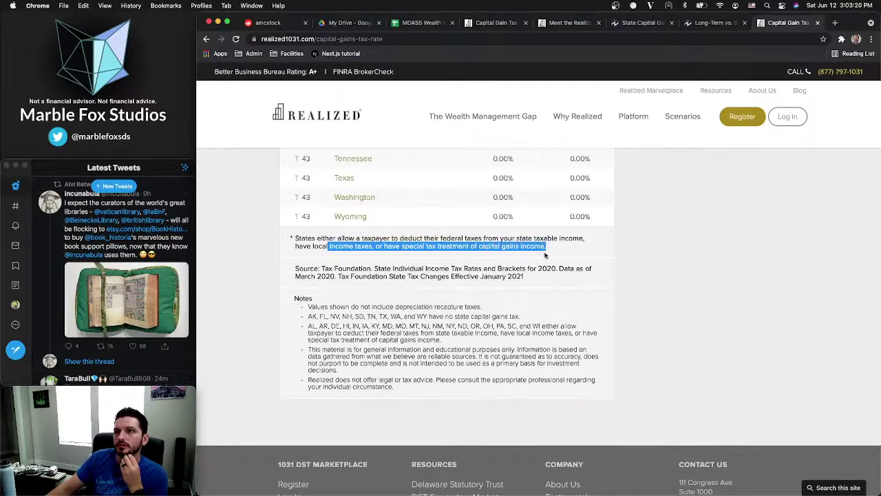
{"action": "left_click", "coordinate": [475, 261]}
{"action": "left_click_drag", "start_coordinate": [329, 269], "coordinate": [470, 277]}
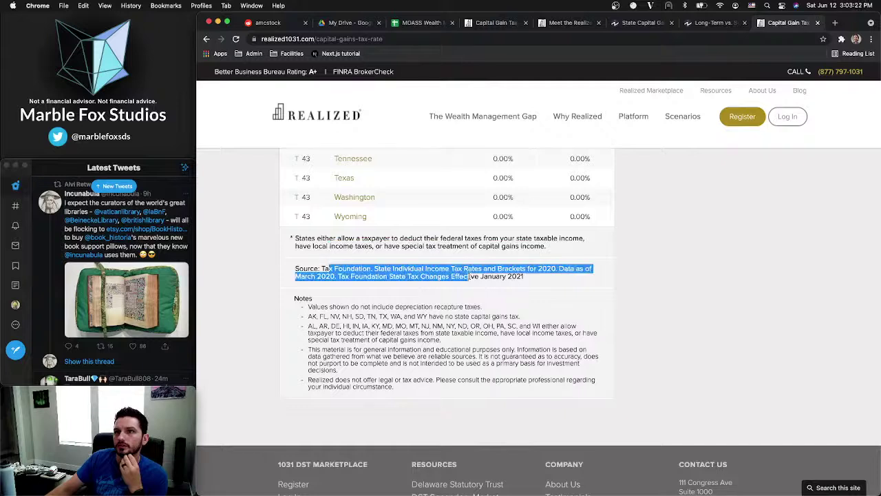
{"action": "left_click", "coordinate": [569, 296]}
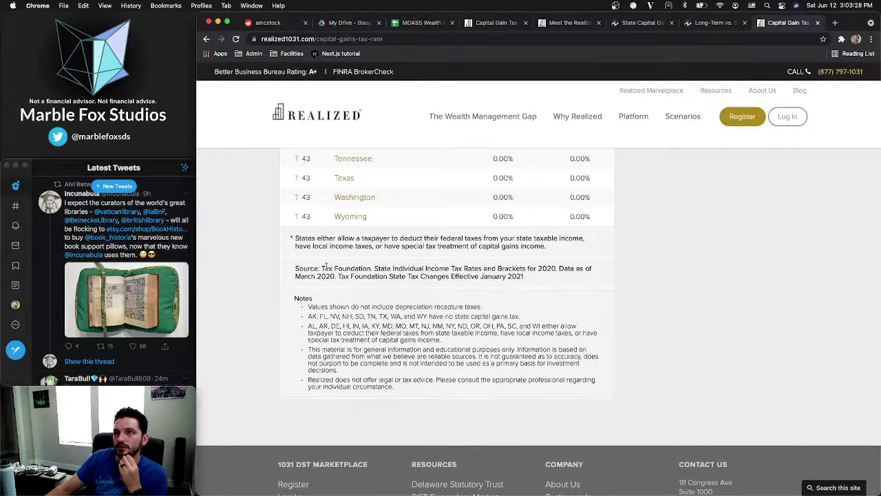
{"action": "left_click_drag", "start_coordinate": [326, 266], "coordinate": [434, 276]}
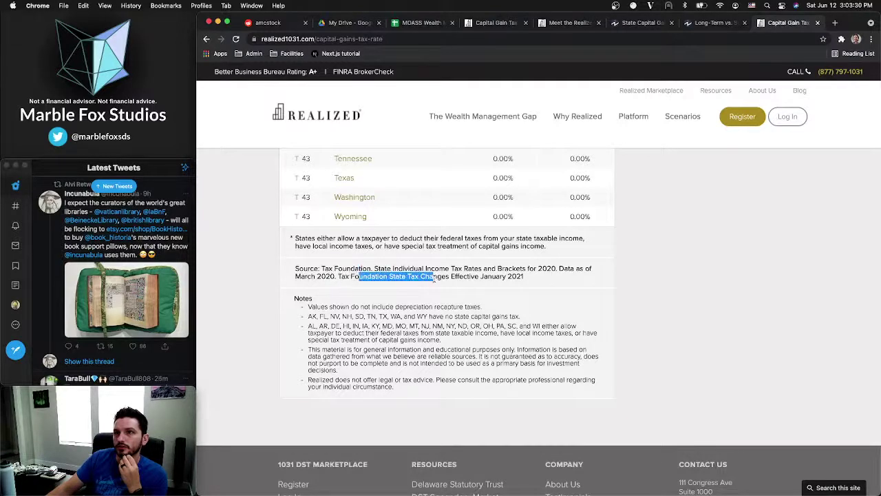
{"action": "left_click", "coordinate": [538, 284]}
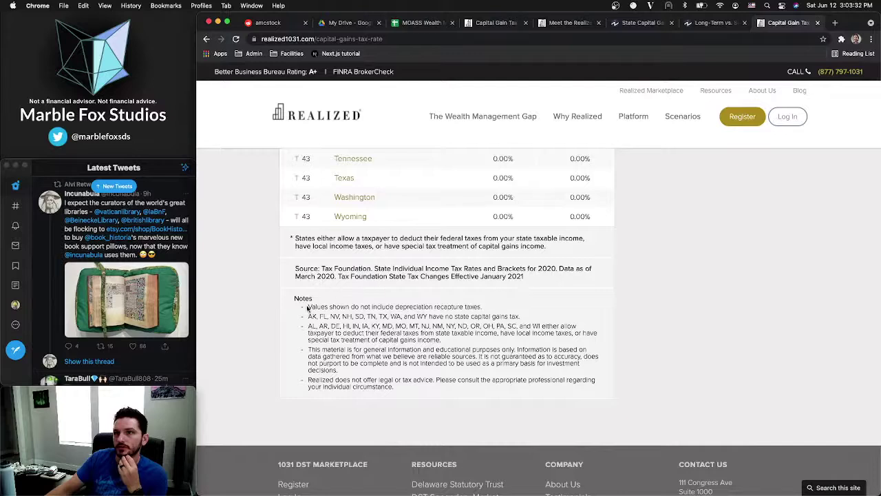
Read the notes on depreciation recapture, states with no capital gains tax, federal-deduction states and special treatment
{"action": "left_click_drag", "start_coordinate": [307, 306], "coordinate": [487, 309]}
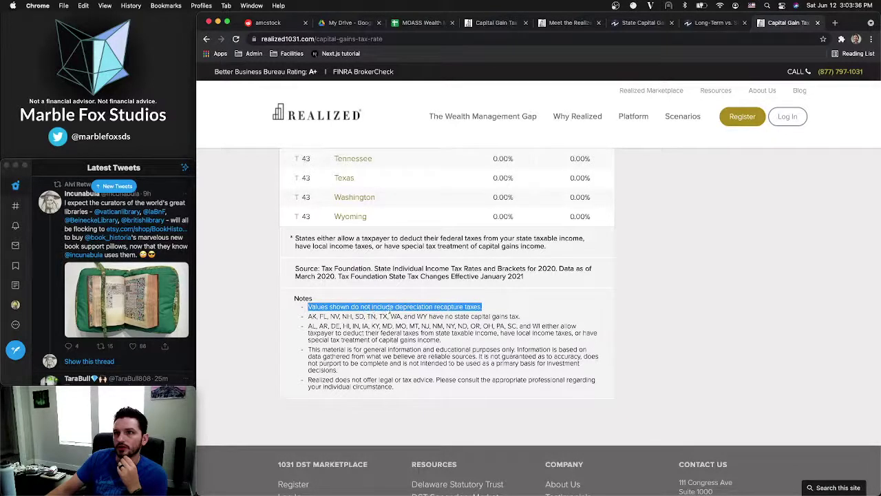
{"action": "left_click", "coordinate": [498, 313]}
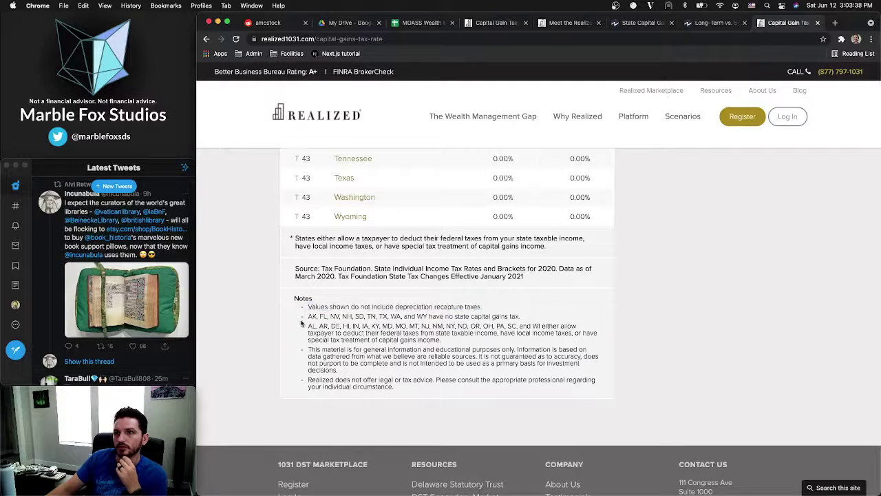
{"action": "left_click_drag", "start_coordinate": [308, 317], "coordinate": [532, 322]}
{"action": "left_click", "coordinate": [532, 322]}
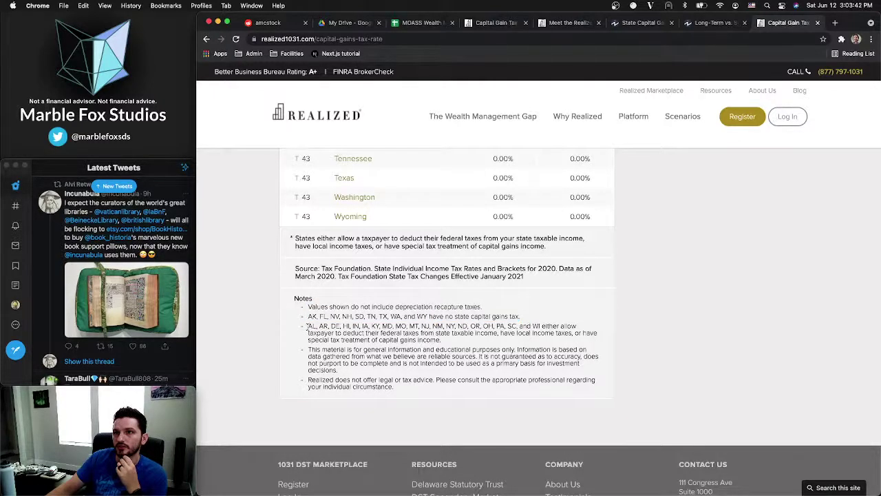
{"action": "left_click_drag", "start_coordinate": [308, 326], "coordinate": [542, 326]}
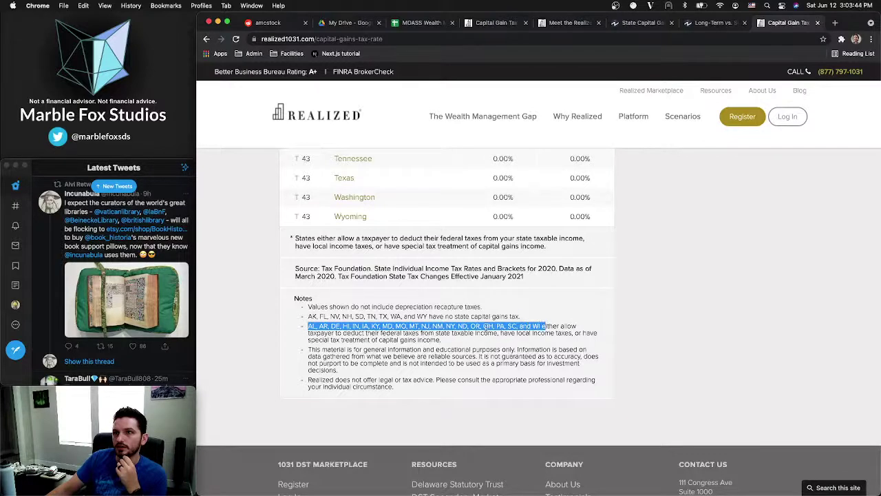
{"action": "left_click", "coordinate": [326, 331]}
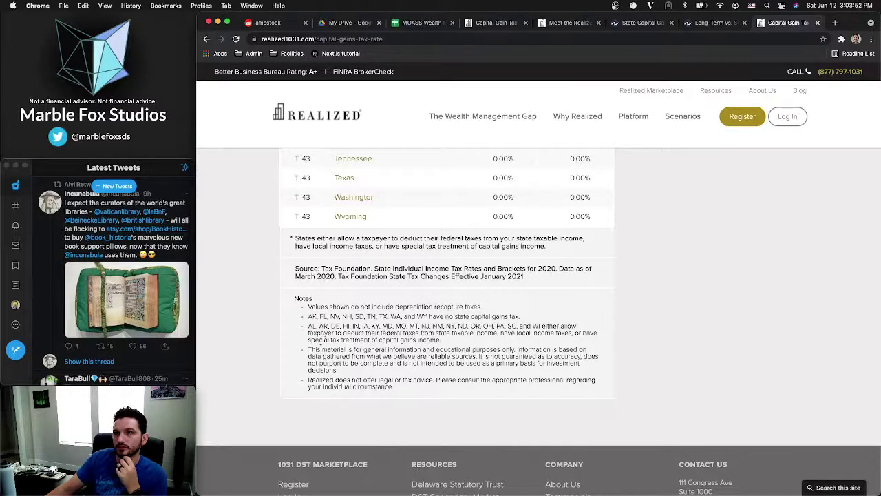
{"action": "left_click_drag", "start_coordinate": [321, 342], "coordinate": [452, 348]}
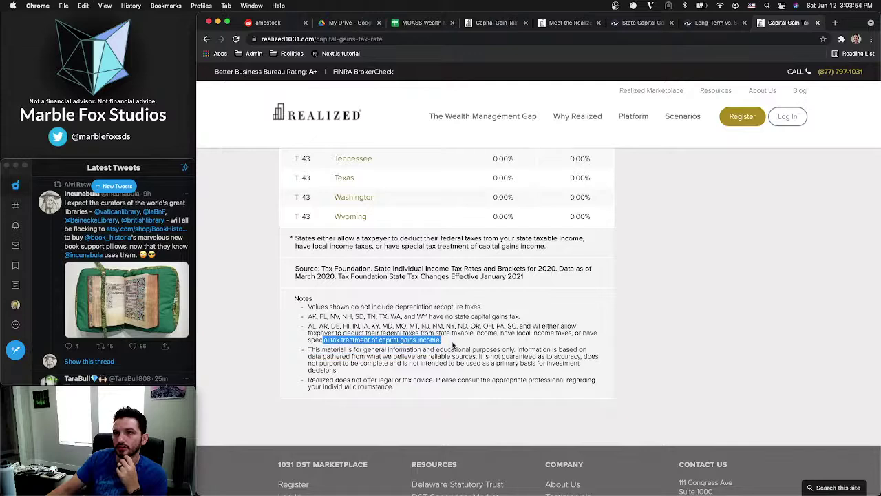
{"action": "left_click", "coordinate": [453, 346]}
Read the general-information, accuracy and legal/tax-advice disclaimers, then return to the top of the rate table
{"action": "left_click_drag", "start_coordinate": [309, 350], "coordinate": [530, 353]}
{"action": "left_click", "coordinate": [531, 353]}
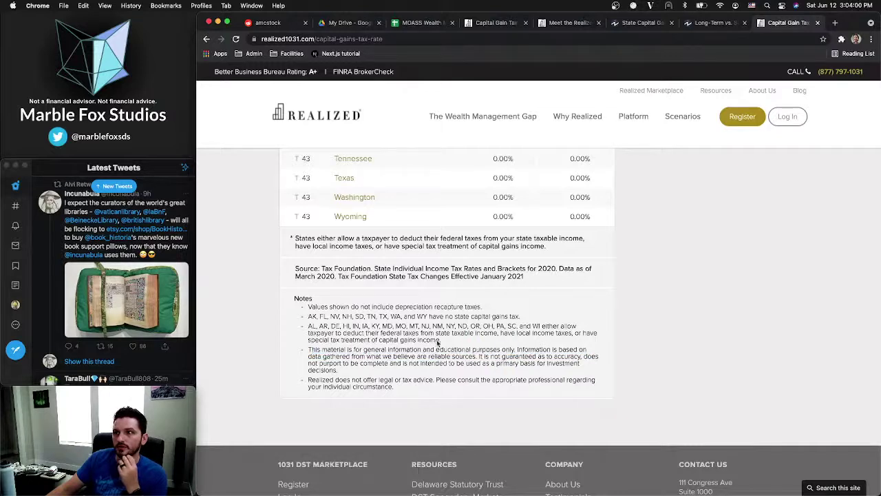
{"action": "left_click_drag", "start_coordinate": [309, 357], "coordinate": [477, 356]}
{"action": "left_click", "coordinate": [482, 358]}
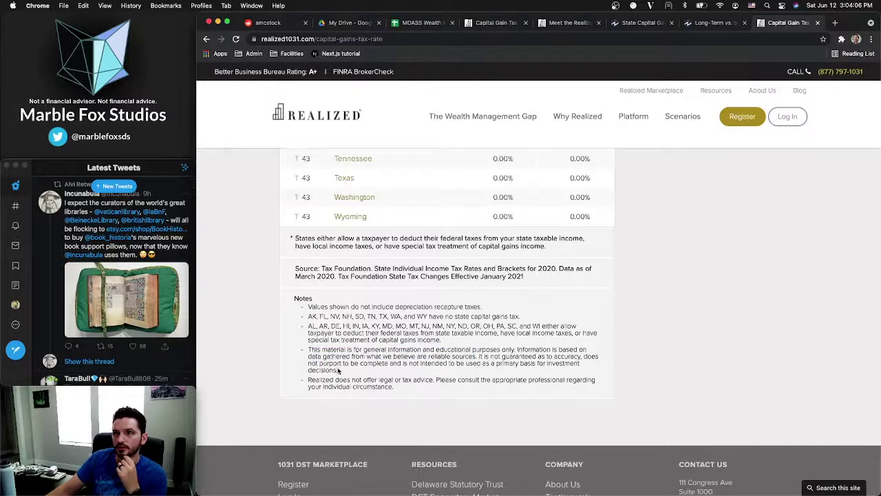
{"action": "left_click_drag", "start_coordinate": [338, 370], "coordinate": [318, 362]}
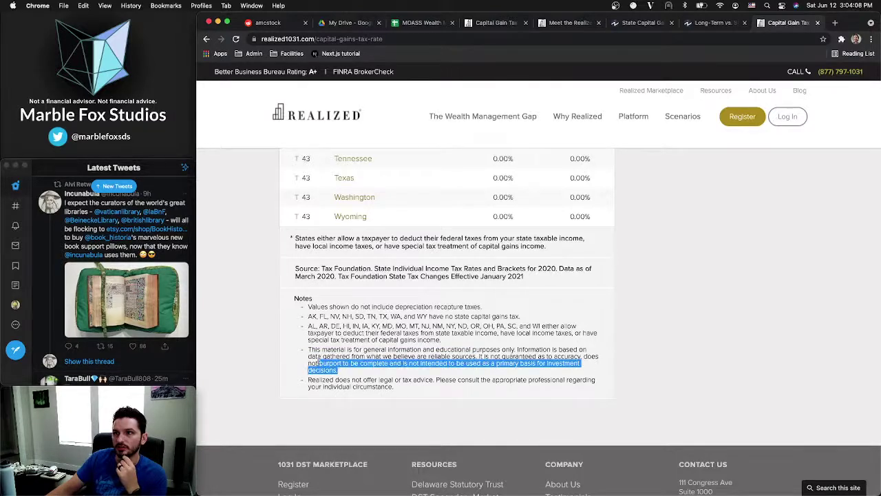
{"action": "left_click", "coordinate": [360, 370]}
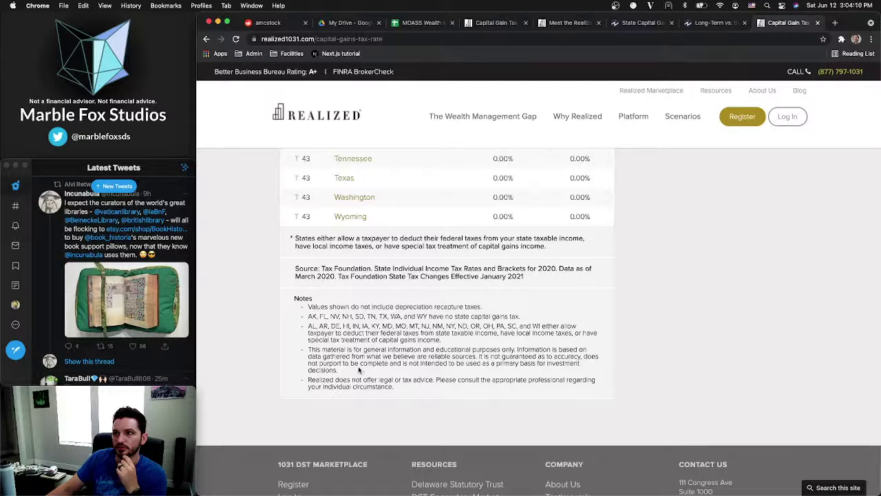
{"action": "left_click_drag", "start_coordinate": [310, 380], "coordinate": [518, 389]}
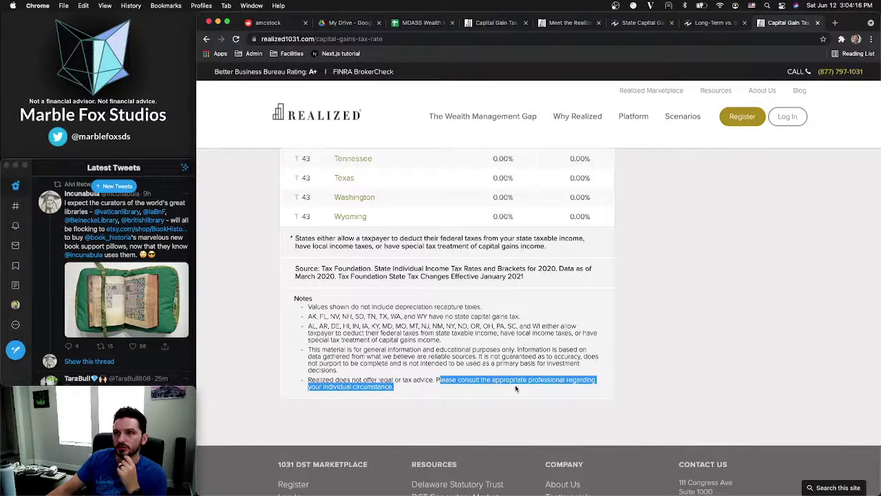
{"action": "left_click", "coordinate": [405, 388]}
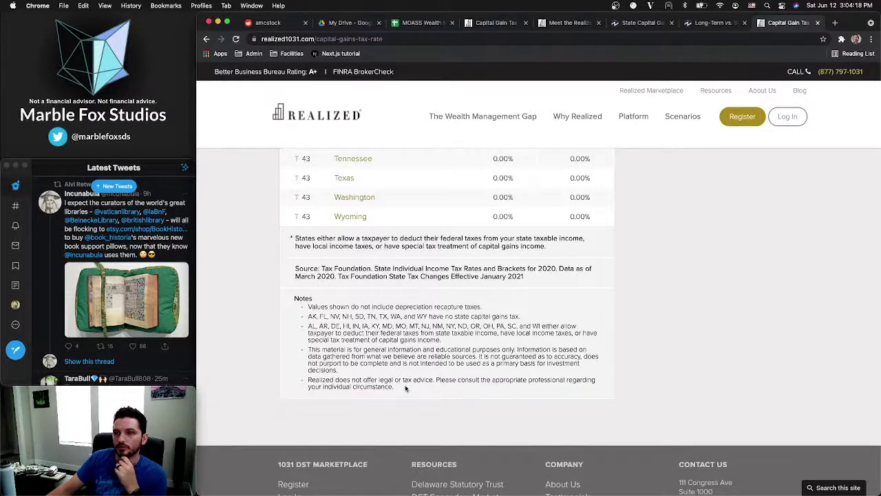
{"action": "scroll", "coordinate": [406, 389], "scroll_direction": "up", "scroll_amount": 10}
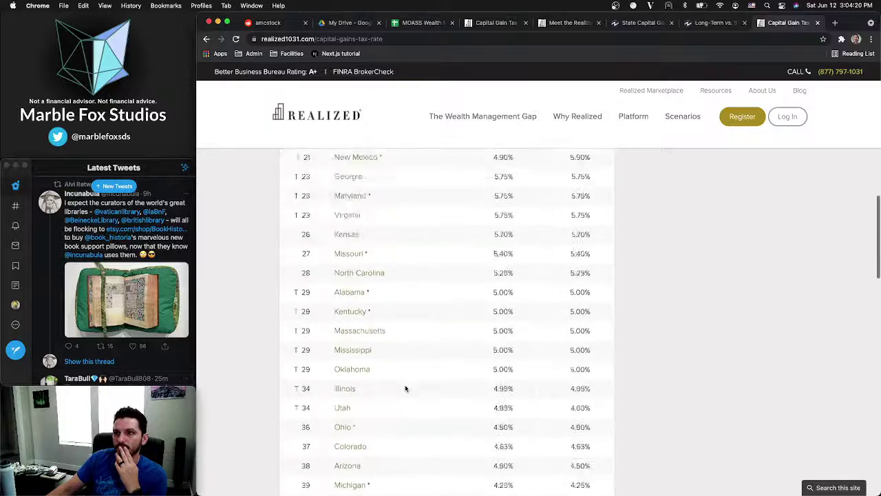
{"action": "scroll", "coordinate": [406, 388], "scroll_direction": "up", "scroll_amount": 10}
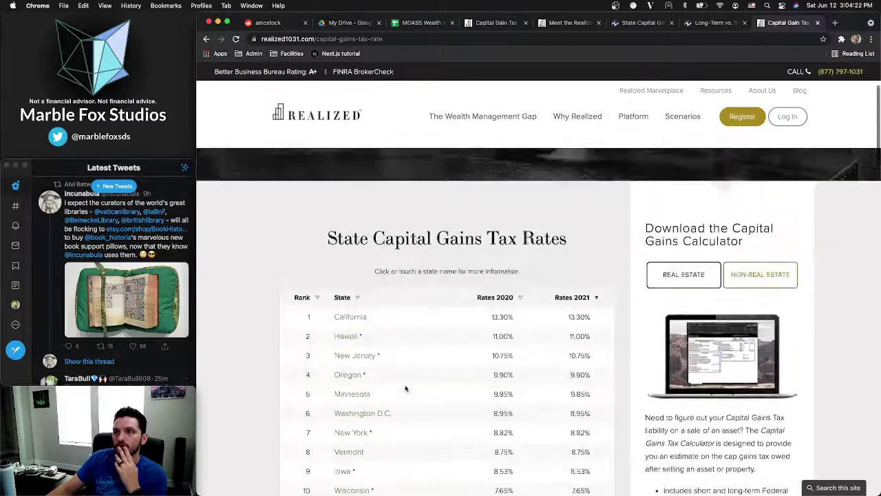
Sort the state rate table alphabetically and open Alabama's capital gains page in a new tab
{"action": "scroll", "coordinate": [406, 389], "scroll_direction": "up", "scroll_amount": 1}
{"action": "left_click", "coordinate": [361, 339]}
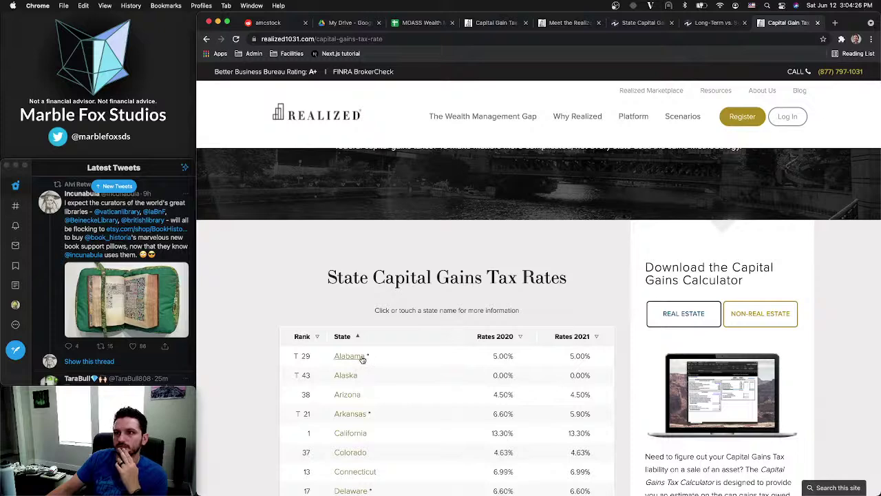
{"action": "left_click", "coordinate": [358, 359], "text": "super"}
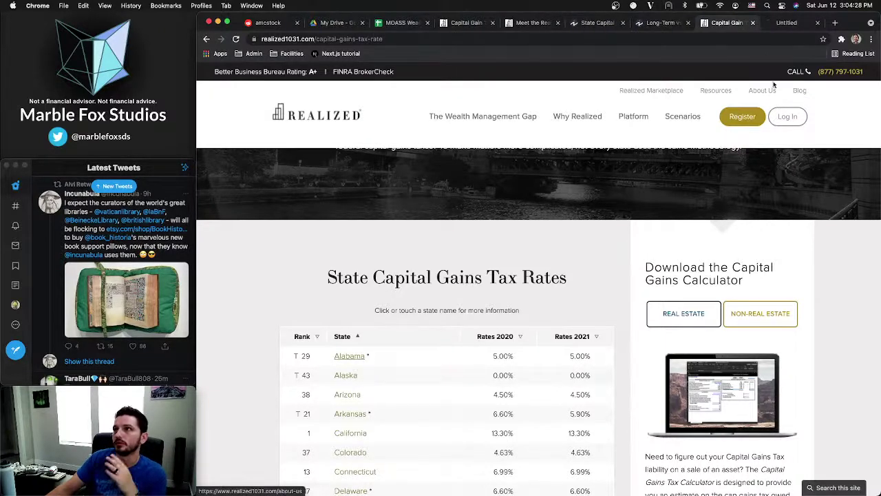
Close the Investopedia, Meet the Realized and older Capital Gain tabs, returning to 1031 Exchange Alabama
{"action": "left_click", "coordinate": [621, 25]}
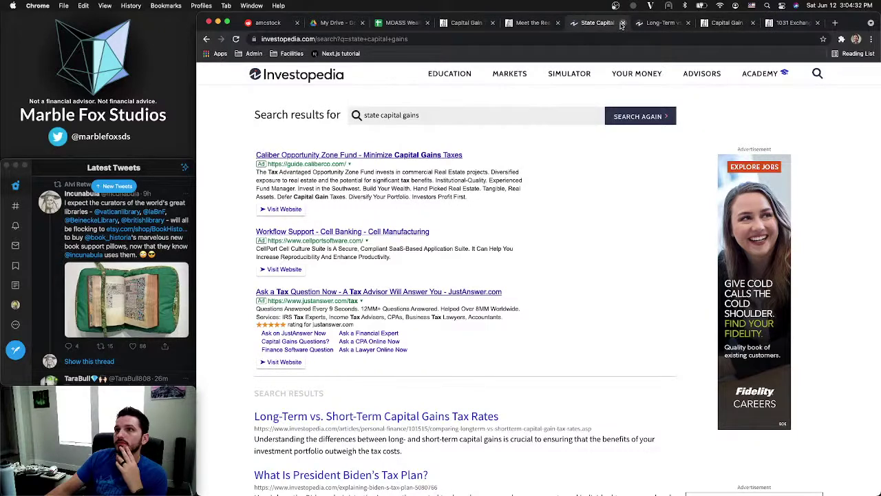
{"action": "left_click", "coordinate": [622, 23]}
{"action": "left_click", "coordinate": [534, 26]}
{"action": "left_click", "coordinate": [558, 24]}
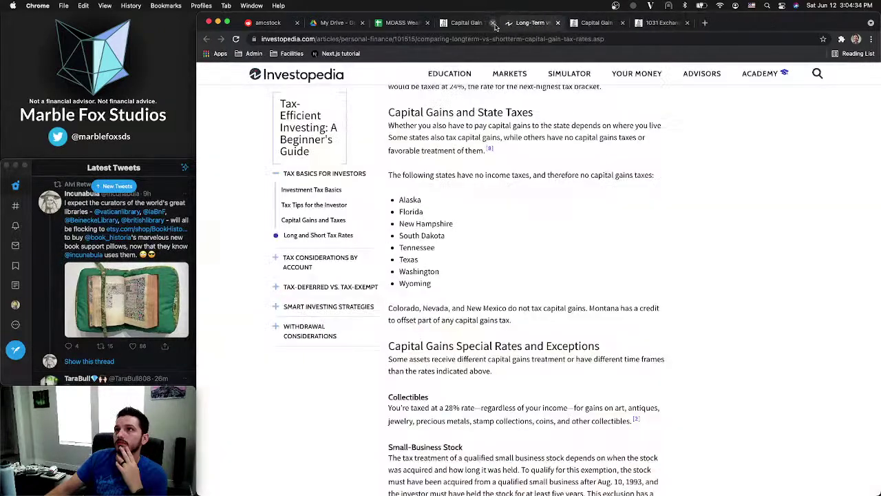
{"action": "left_click", "coordinate": [493, 23]}
{"action": "left_click", "coordinate": [603, 25]}
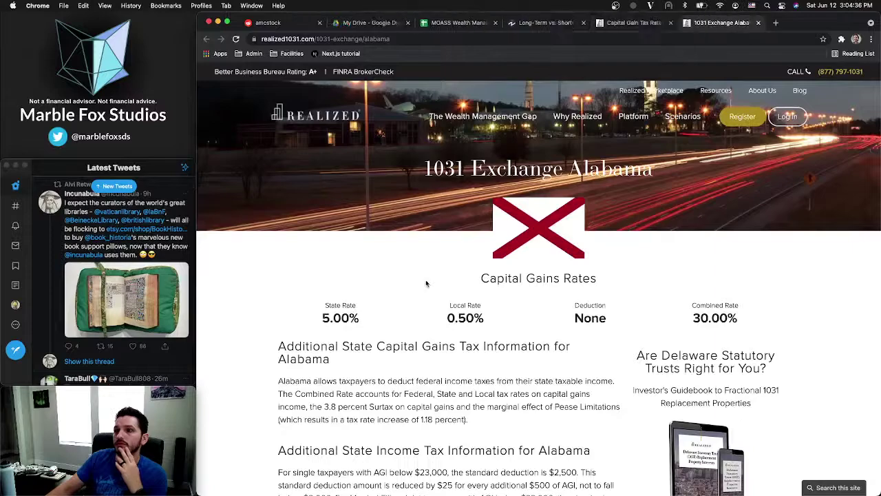
{"action": "scroll", "coordinate": [427, 283], "scroll_direction": "down", "scroll_amount": 3}
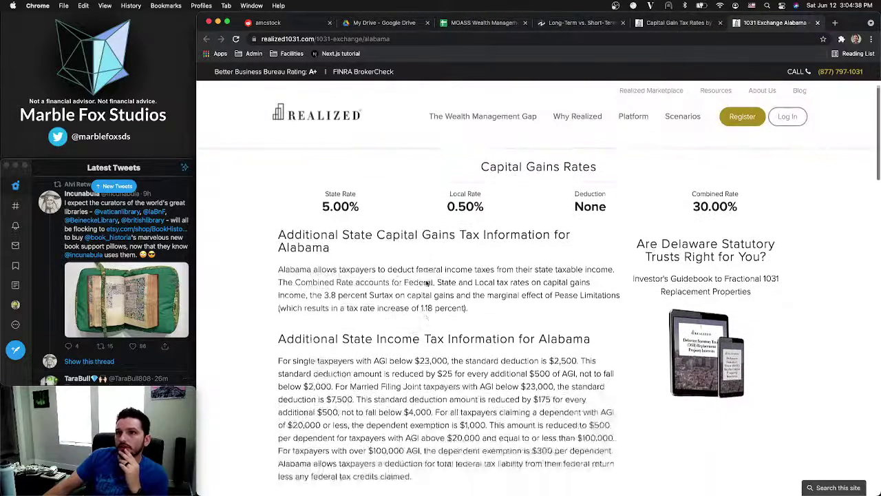
{"action": "scroll", "coordinate": [426, 283], "scroll_direction": "down", "scroll_amount": 2}
{"action": "scroll", "coordinate": [426, 283], "scroll_direction": "up", "scroll_amount": 1}
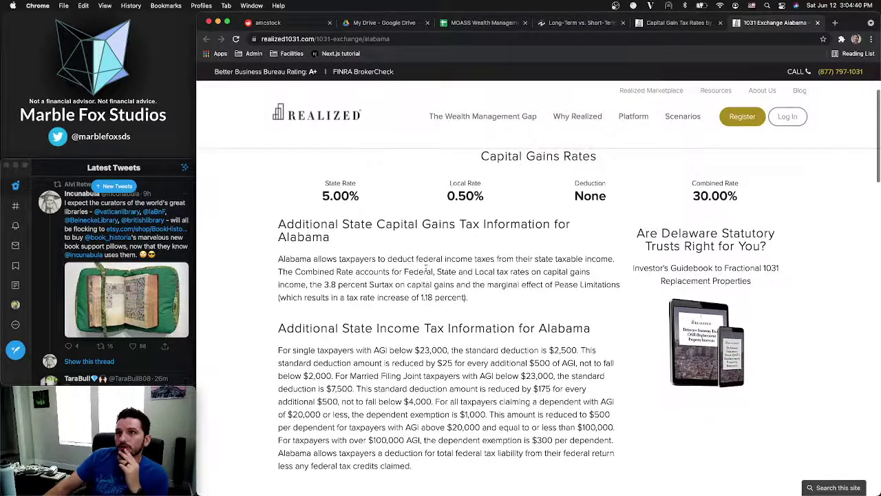
{"action": "left_click_drag", "start_coordinate": [322, 195], "coordinate": [401, 194]}
{"action": "left_click", "coordinate": [401, 194]}
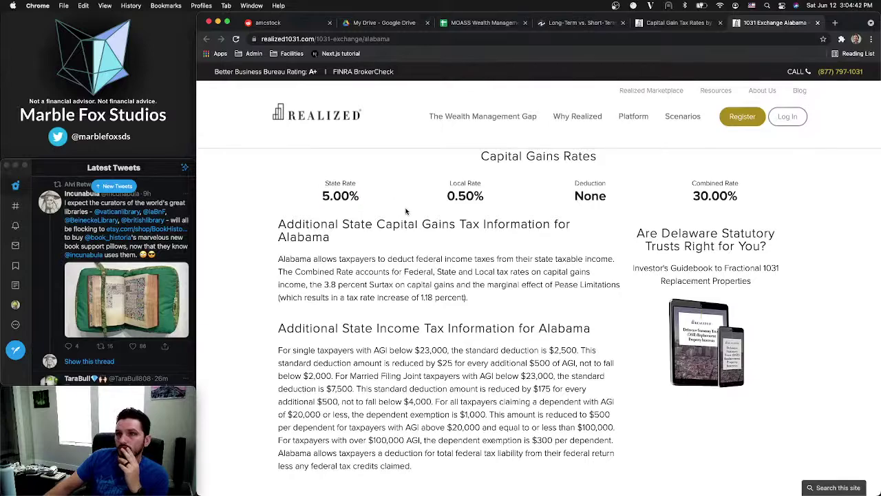
{"action": "scroll", "coordinate": [369, 295], "scroll_direction": "down", "scroll_amount": 2}
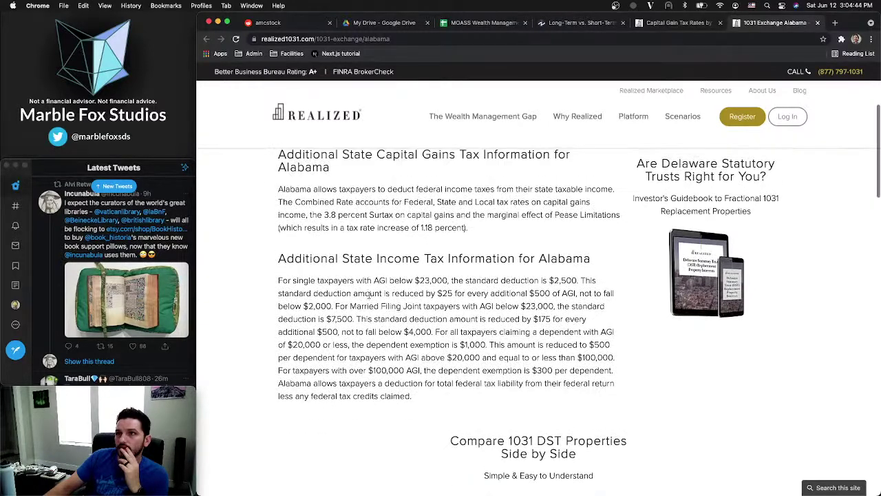
{"action": "scroll", "coordinate": [296, 286], "scroll_direction": "down", "scroll_amount": 10}
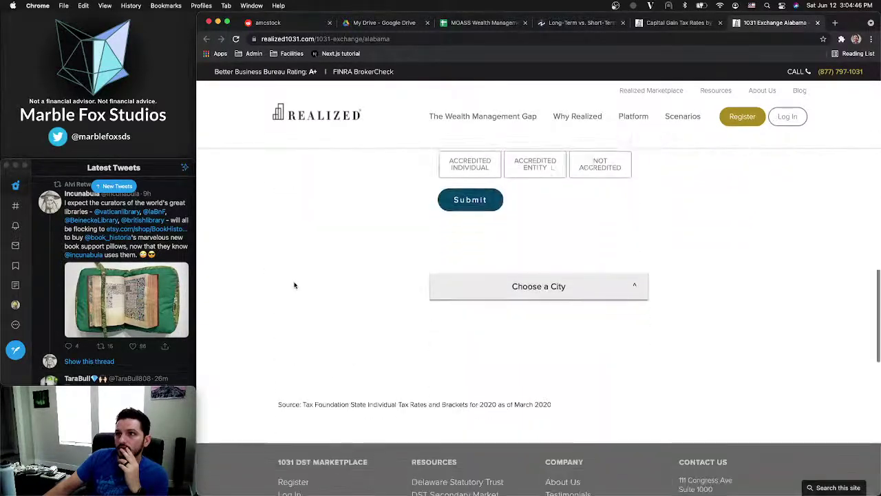
{"action": "scroll", "coordinate": [294, 285], "scroll_direction": "up", "scroll_amount": 10}
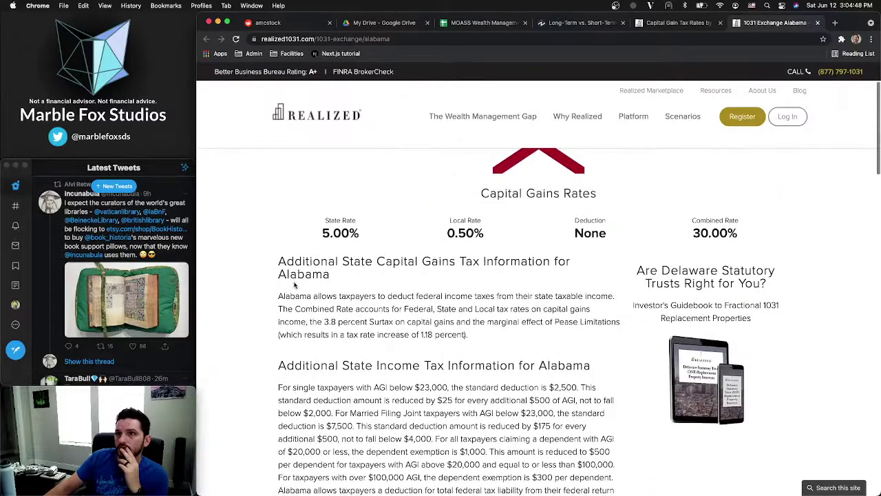
{"action": "scroll", "coordinate": [295, 284], "scroll_direction": "up", "scroll_amount": 1}
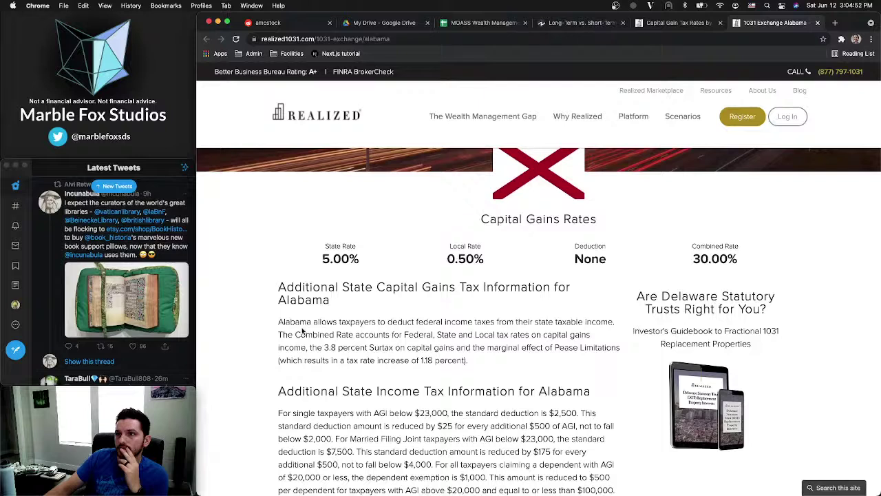
{"action": "double_click", "coordinate": [431, 323]}
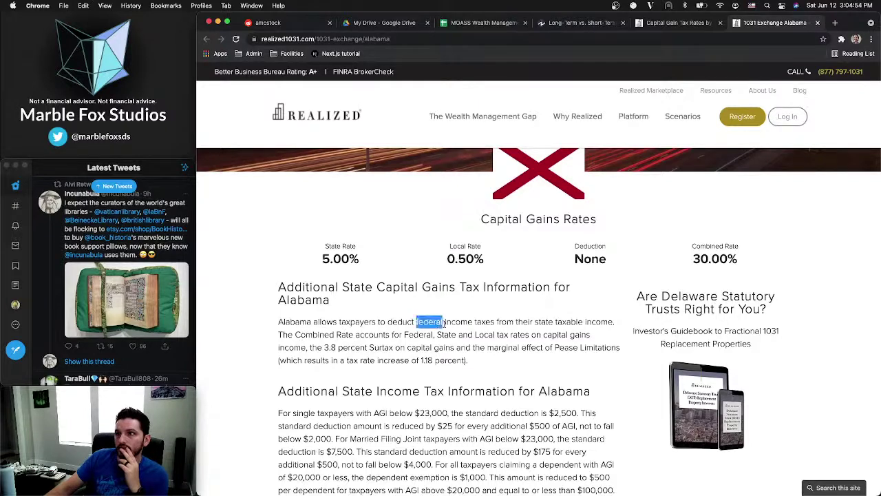
{"action": "double_click", "coordinate": [566, 322]}
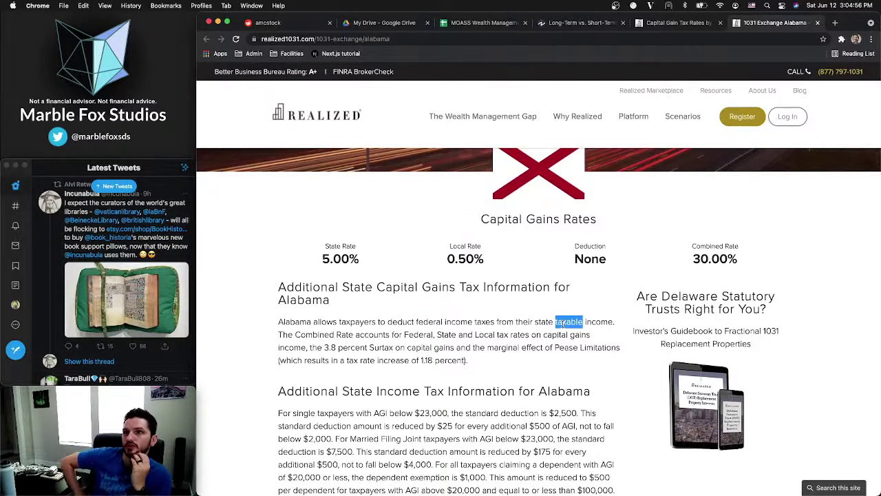
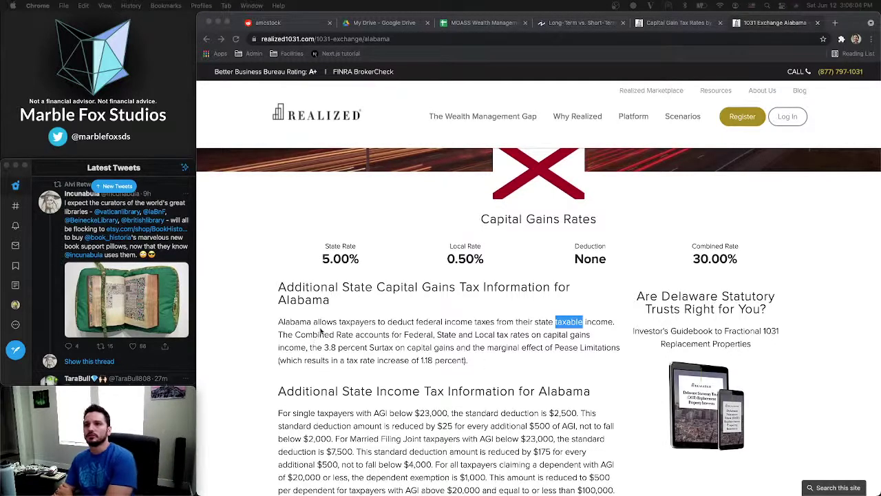
Read the Alabama page's Combined Rate and 3.8 percent Surtax passages on Realized 1031
{"action": "double_click", "coordinate": [430, 322]}
{"action": "left_click", "coordinate": [515, 332]}
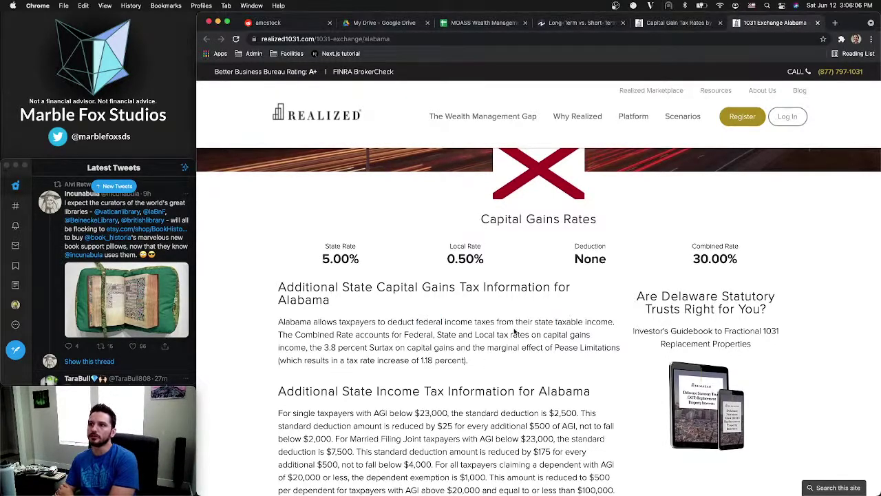
{"action": "left_click_drag", "start_coordinate": [315, 333], "coordinate": [523, 335]}
{"action": "left_click", "coordinate": [470, 351]}
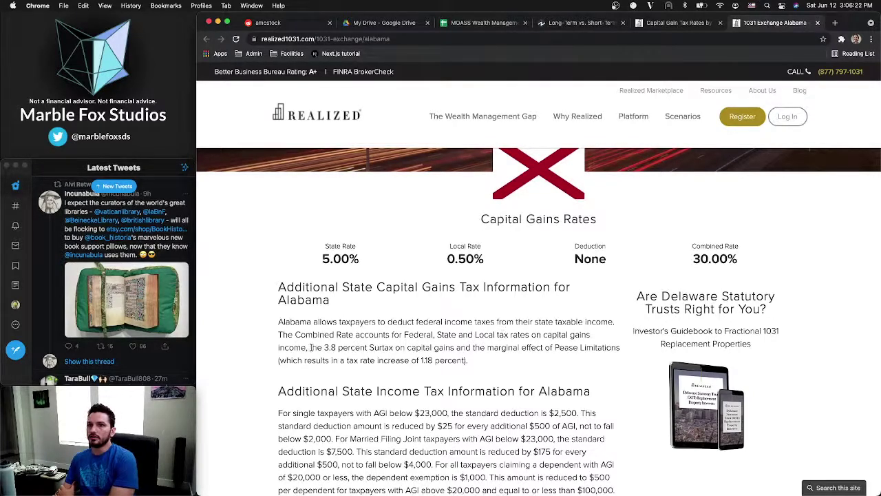
{"action": "left_click_drag", "start_coordinate": [311, 347], "coordinate": [426, 348]}
{"action": "left_click", "coordinate": [500, 356]}
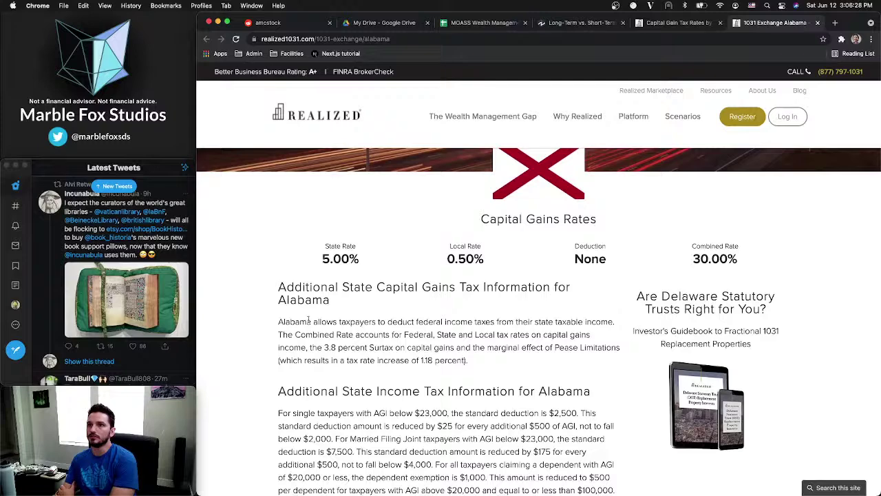
Confirm Alabama's 5.00% state rate, then move on to the Investopedia capital gains article
{"action": "scroll", "coordinate": [325, 267], "scroll_direction": "up", "scroll_amount": 2}
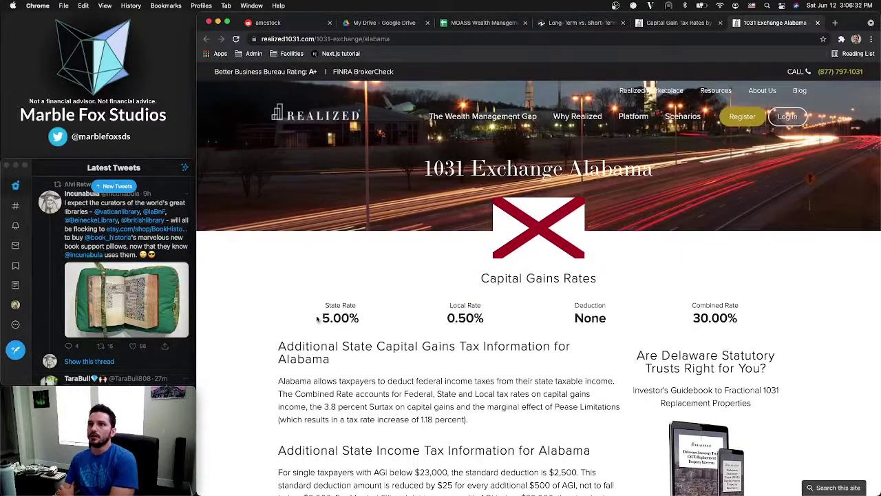
{"action": "left_click_drag", "start_coordinate": [323, 317], "coordinate": [356, 315]}
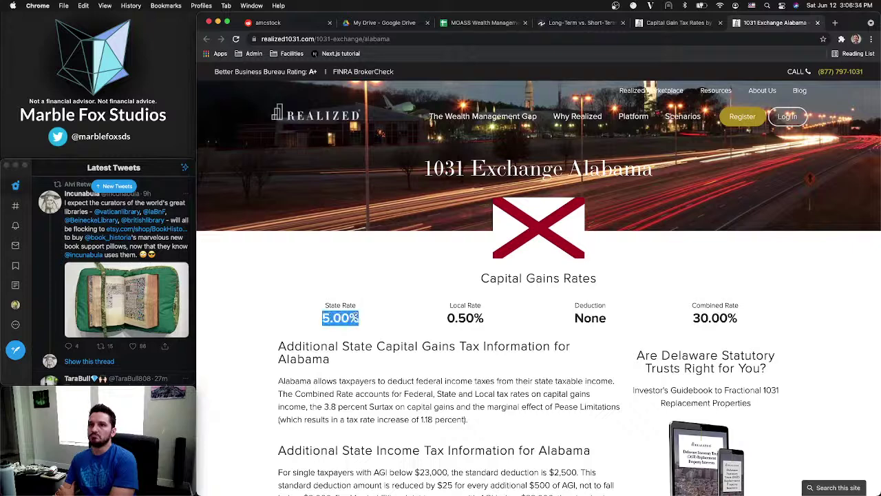
{"action": "left_click", "coordinate": [370, 320]}
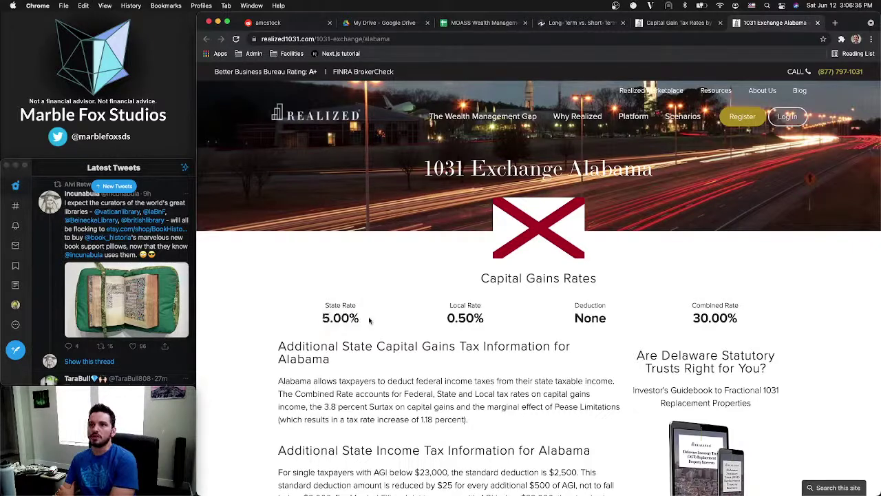
{"action": "left_click", "coordinate": [656, 24]}
{"action": "left_click", "coordinate": [598, 24]}
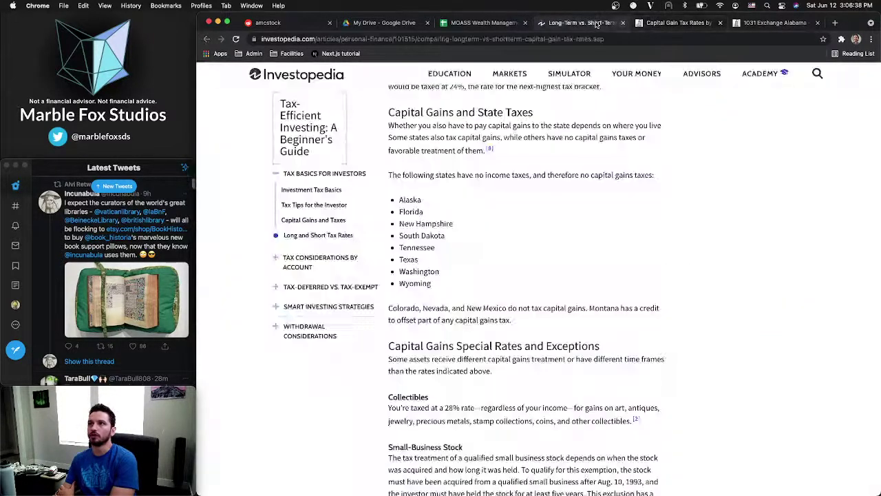
Copy the two Connecticut rows A8:F9 into rows 10–11 of State Tax Data
{"action": "left_click", "coordinate": [495, 25]}
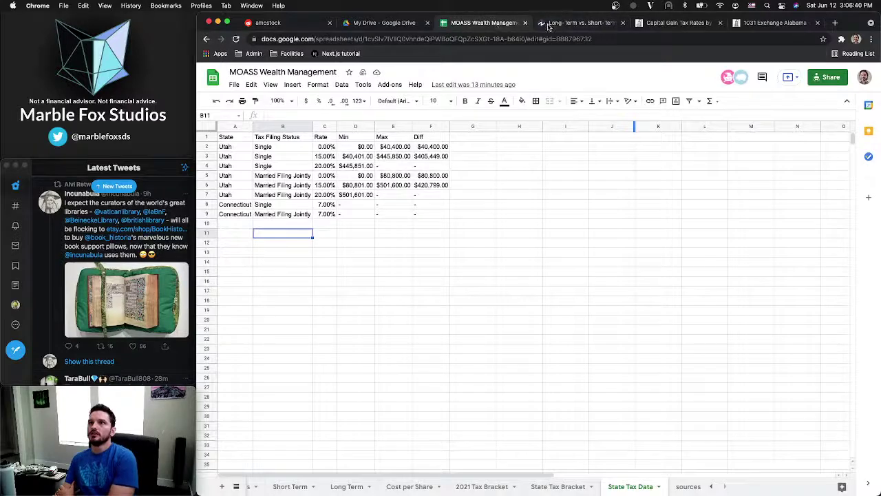
{"action": "left_click", "coordinate": [235, 223]}
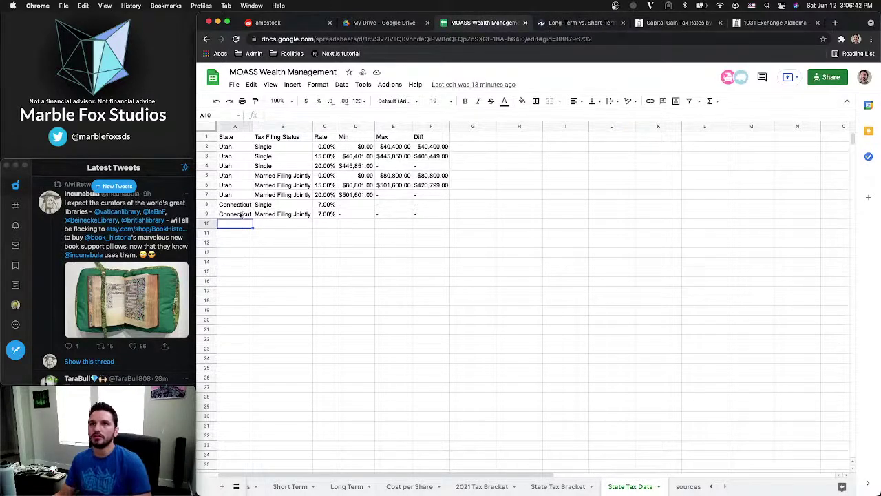
{"action": "left_click_drag", "start_coordinate": [241, 208], "coordinate": [423, 216]}
{"action": "key", "text": "ctrl+c"}
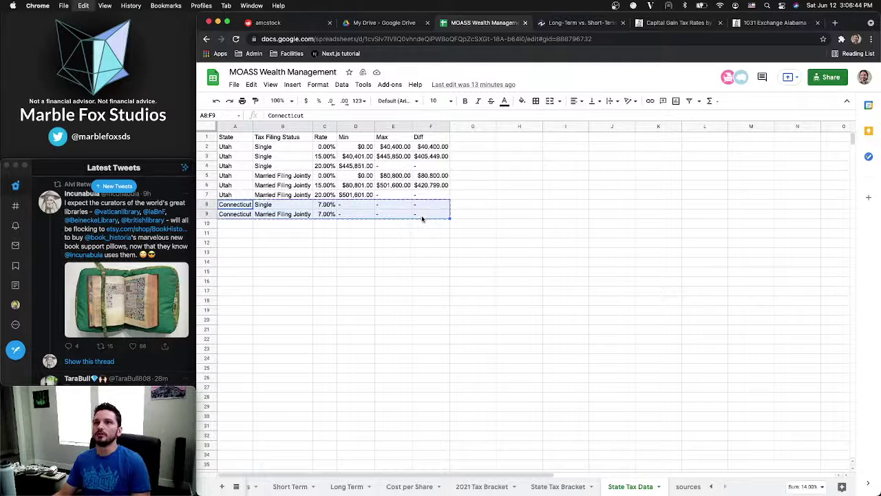
{"action": "left_click", "coordinate": [240, 227]}
{"action": "key", "text": "ctrl+v"}
Set the rate in C10 and C11 to 5%
{"action": "left_click", "coordinate": [274, 227]}
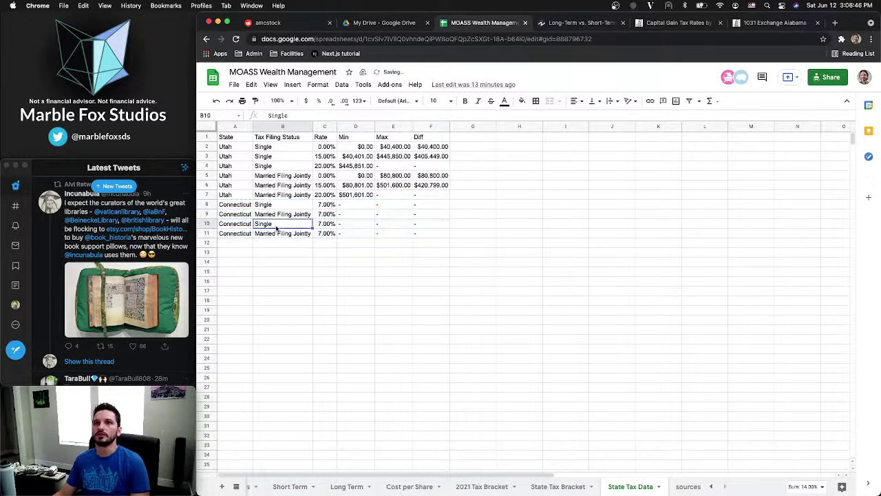
{"action": "left_click", "coordinate": [322, 226]}
{"action": "type", "text": "5%"}
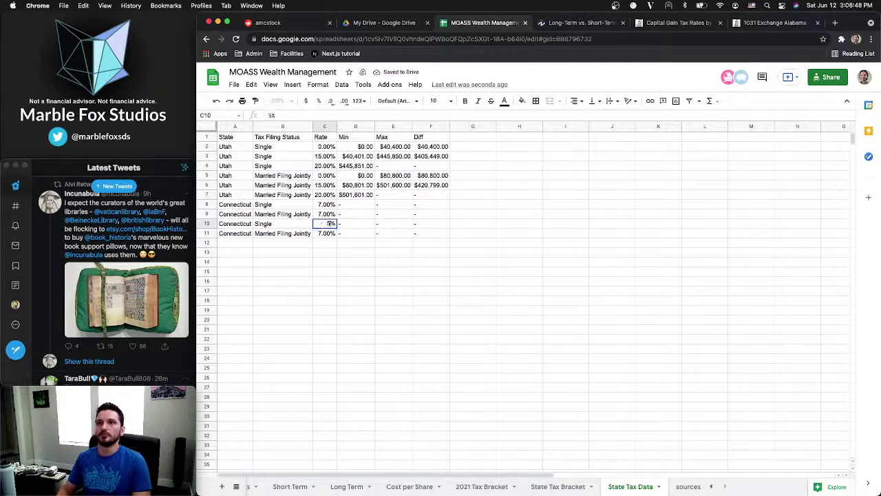
{"action": "key", "text": "Return"}
{"action": "type", "text": "5%"}
{"action": "key", "text": "Return"}
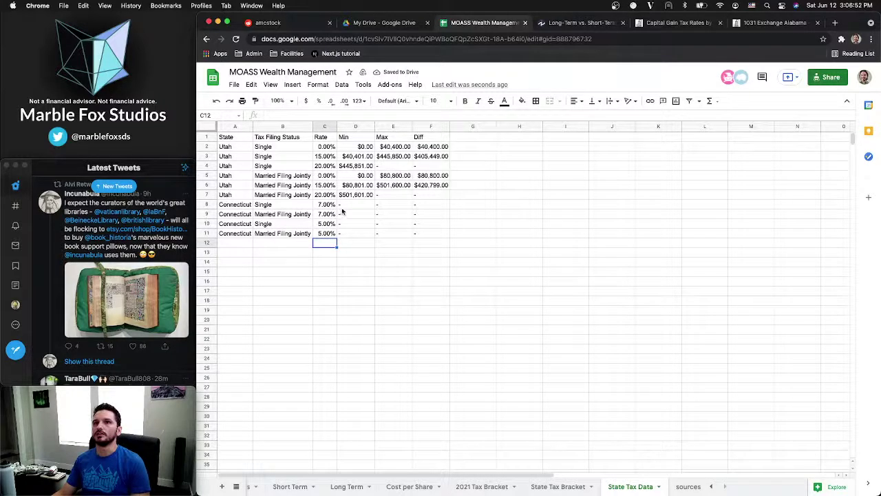
Search 'connecticut capital gains tax', open the TSSN-29 page showing 7%, and select its address
{"action": "left_click", "coordinate": [836, 26]}
{"action": "type", "text": "ct"}
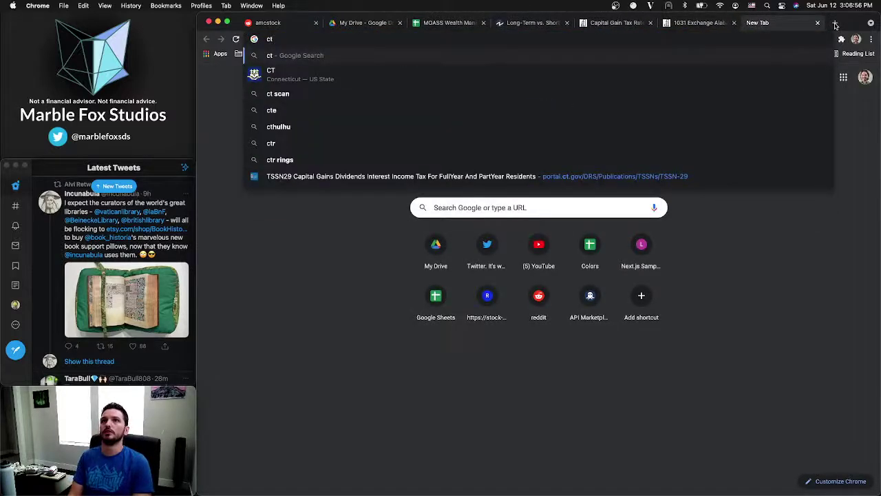
{"action": "key", "text": "BackSpace"}
{"action": "type", "text": "o"}
{"action": "key", "text": "Return"}
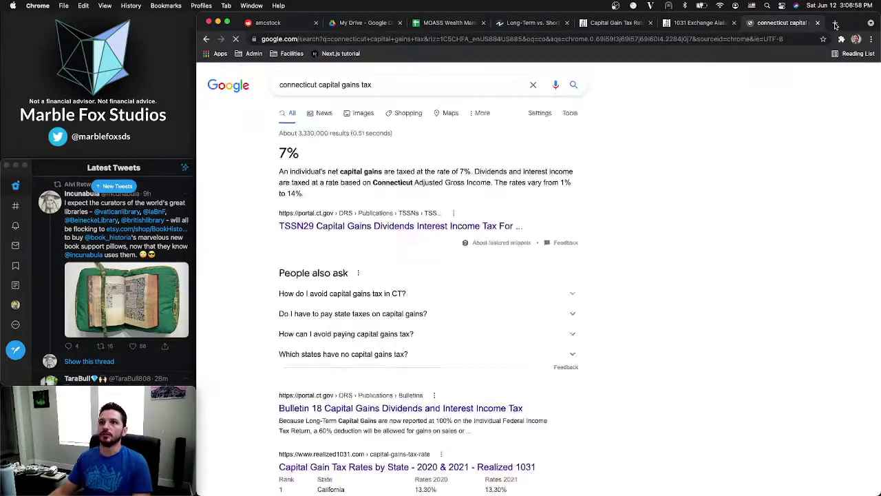
{"action": "left_click", "coordinate": [335, 225]}
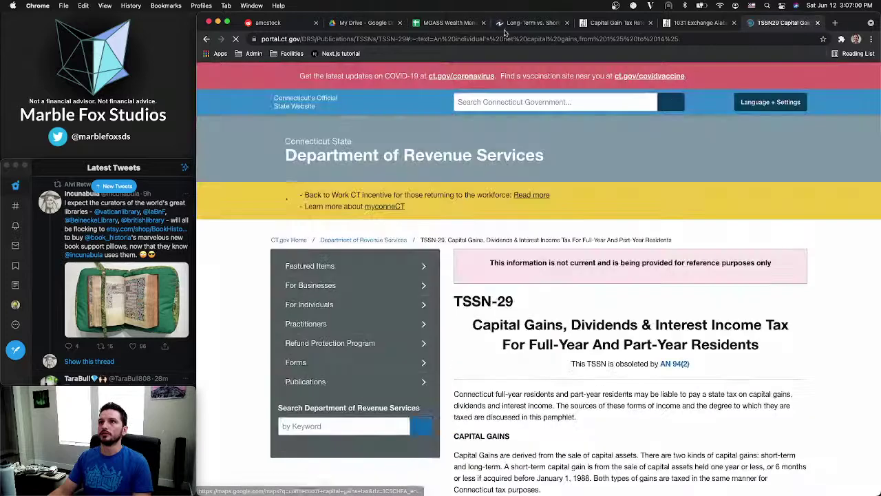
{"action": "left_click", "coordinate": [684, 38]}
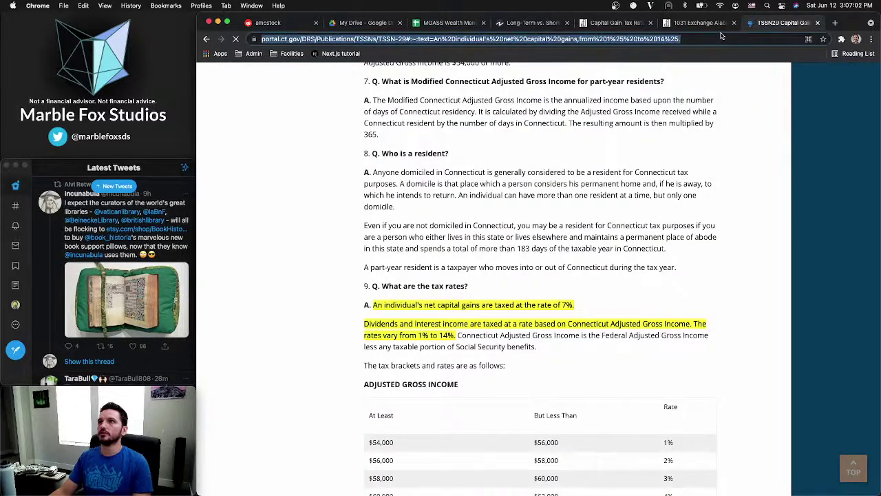
{"action": "left_click", "coordinate": [449, 24]}
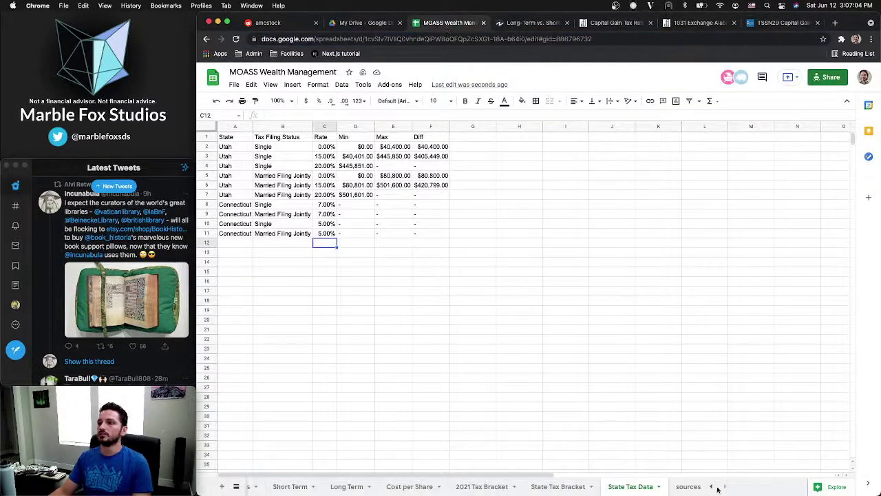
On the sources sheet, insert a new row 1 with a plain 'State Capital Gains' heading
{"action": "left_click", "coordinate": [682, 487]}
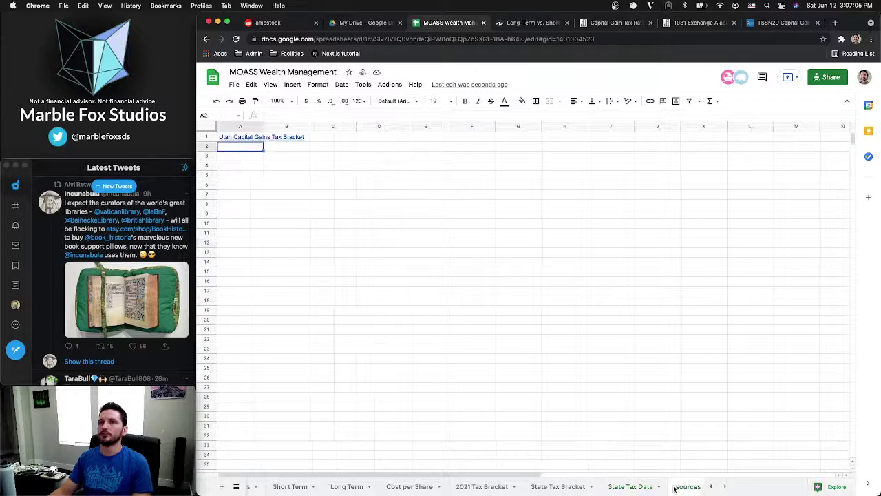
{"action": "right_click", "coordinate": [240, 148]}
{"action": "left_click", "coordinate": [224, 166]}
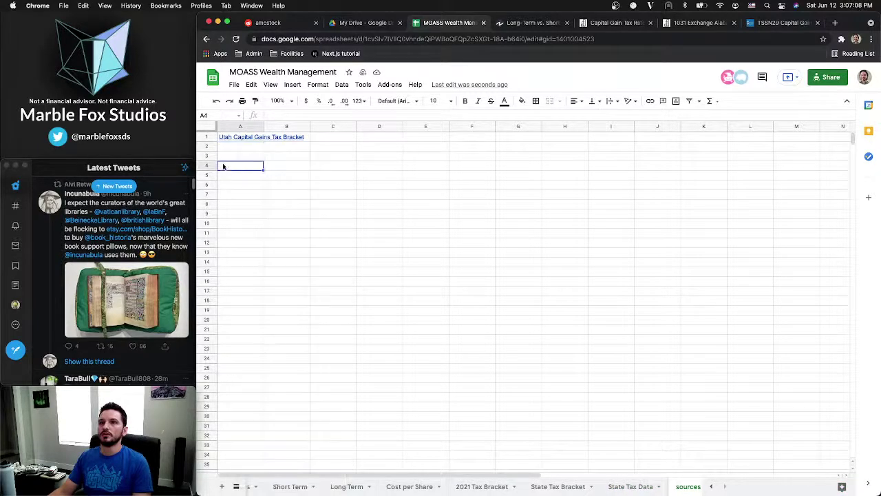
{"action": "left_click", "coordinate": [210, 137]}
{"action": "right_click", "coordinate": [210, 136]}
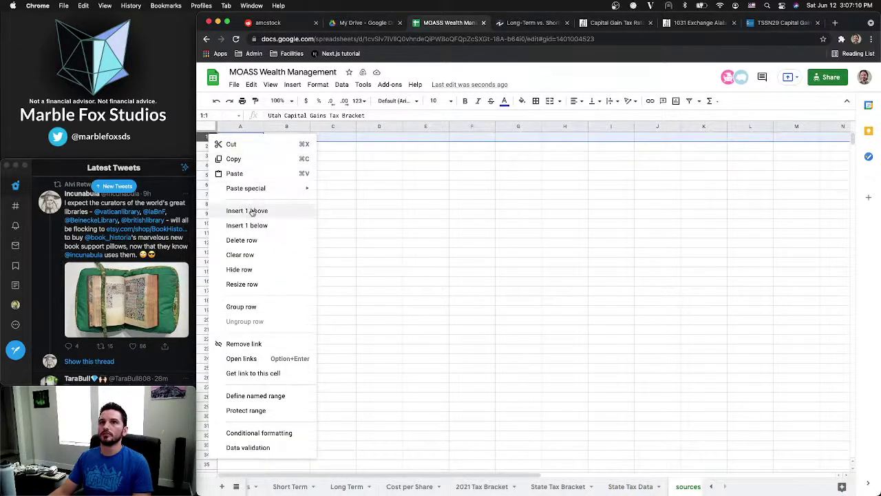
{"action": "left_click", "coordinate": [249, 210]}
{"action": "left_click", "coordinate": [246, 135]}
{"action": "type", "text": "State Capital"}
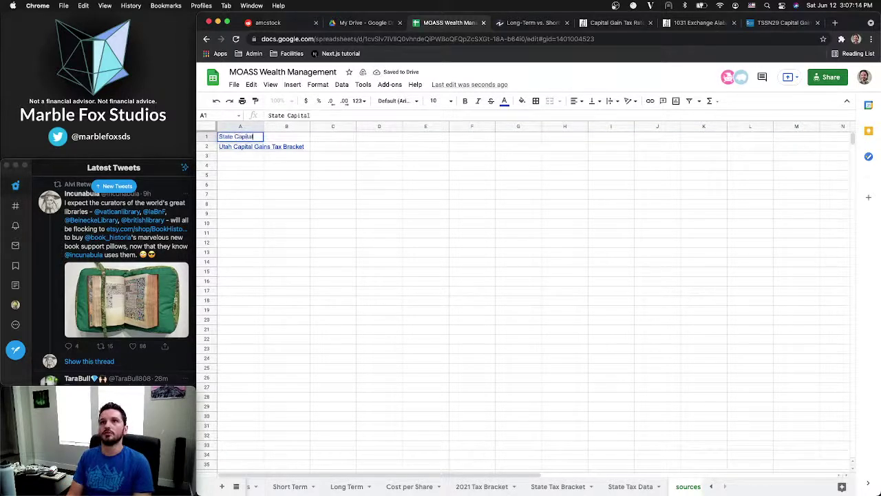
{"action": "type", "text": " Gains Tax"}
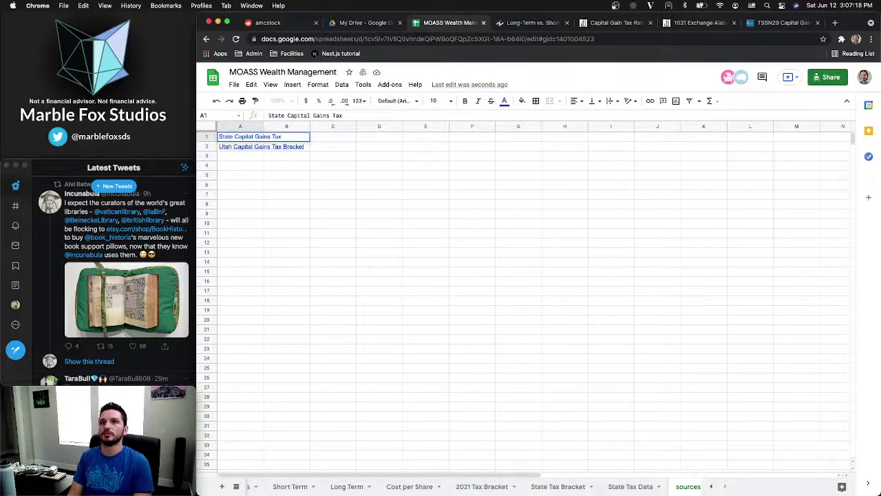
{"action": "key", "text": "Return"}
{"action": "left_click", "coordinate": [234, 141]}
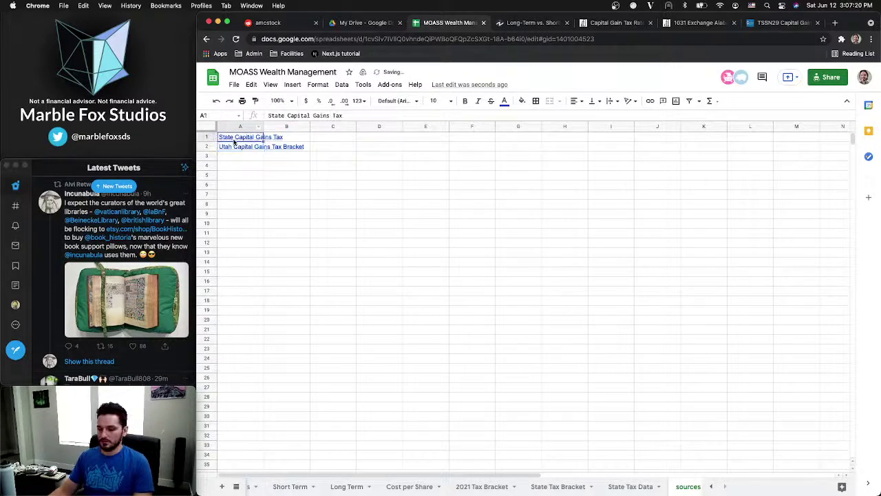
{"action": "key", "text": "super+backslash"}
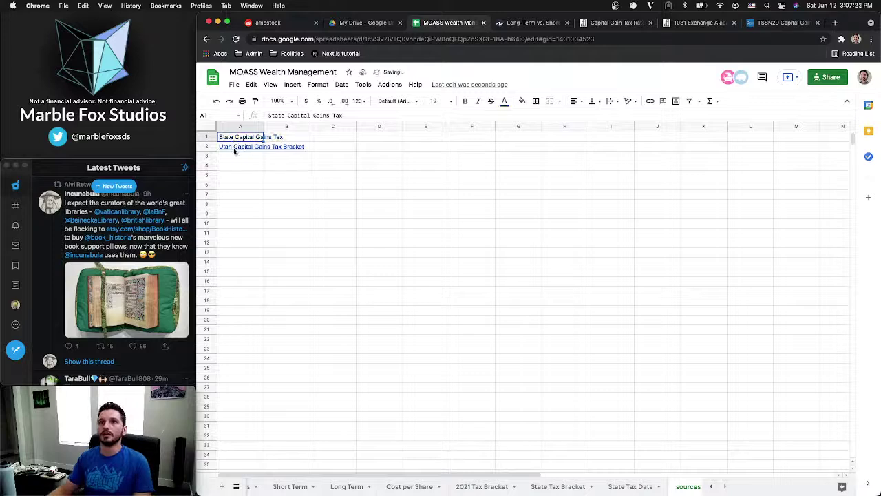
Add a 'Connecticut' link to the TSSN-29 page in cell A3
{"action": "left_click", "coordinate": [233, 157]}
{"action": "right_click", "coordinate": [234, 157]}
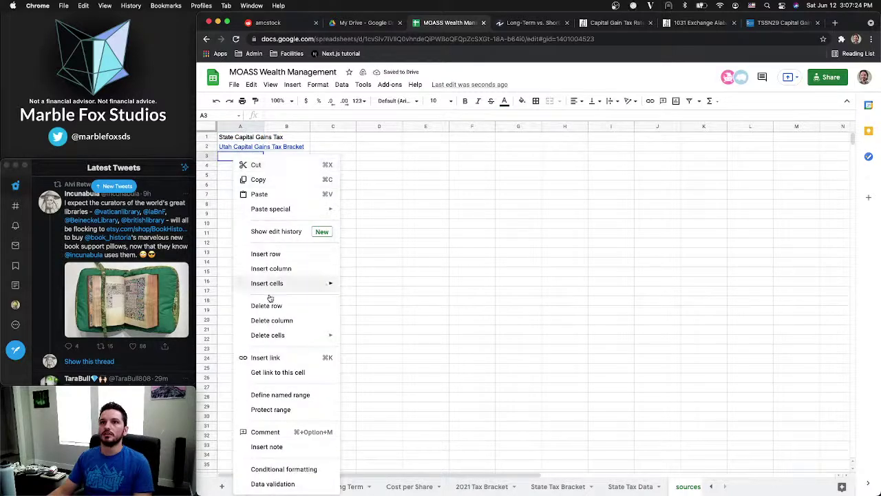
{"action": "left_click", "coordinate": [268, 358]}
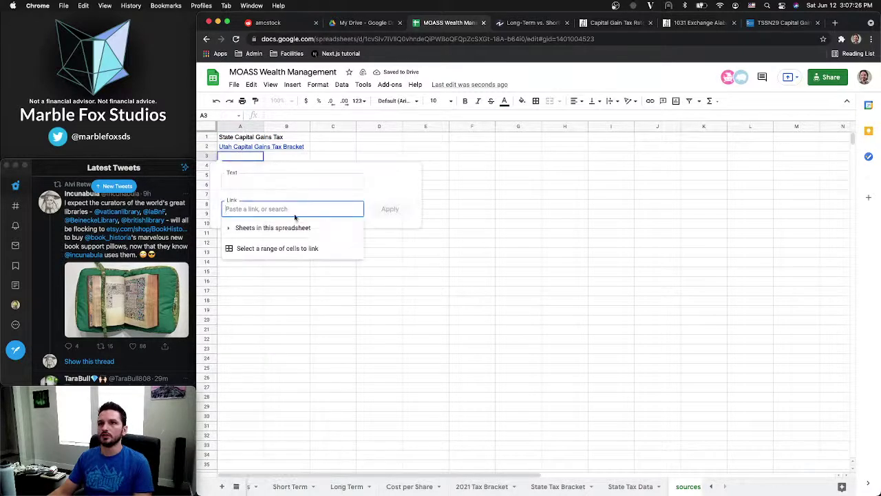
{"action": "key", "text": "cmd+v"}
{"action": "left_click", "coordinate": [275, 181]}
{"action": "type", "text": "C"}
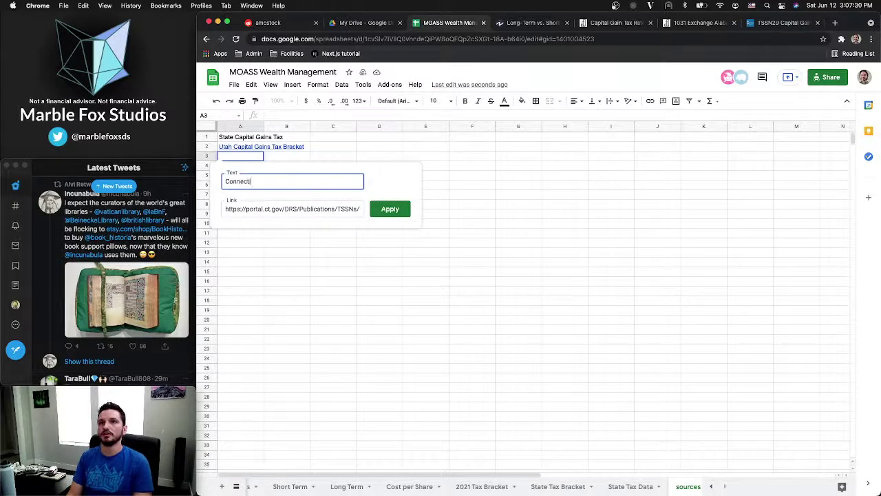
{"action": "type", "text": "onnecticut"}
{"action": "key", "text": "Return"}
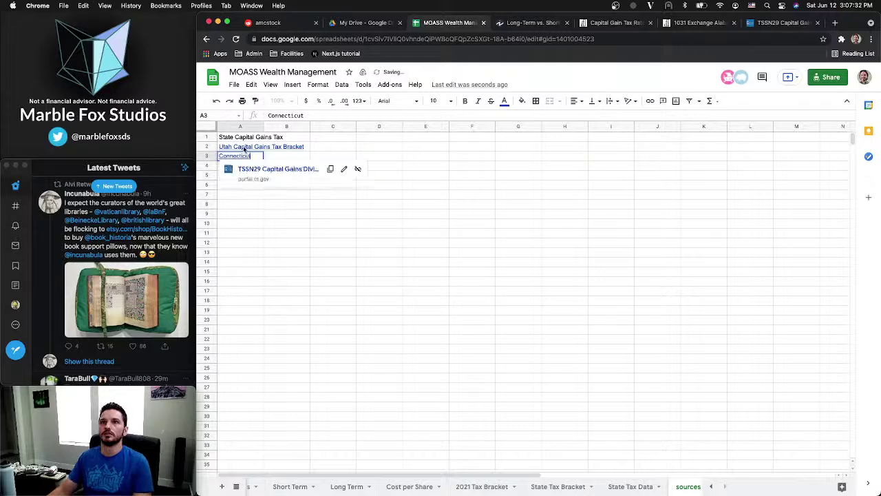
Change the A2 source link's display text to 'Utah'
{"action": "left_click", "coordinate": [244, 147]}
{"action": "left_click", "coordinate": [352, 162]}
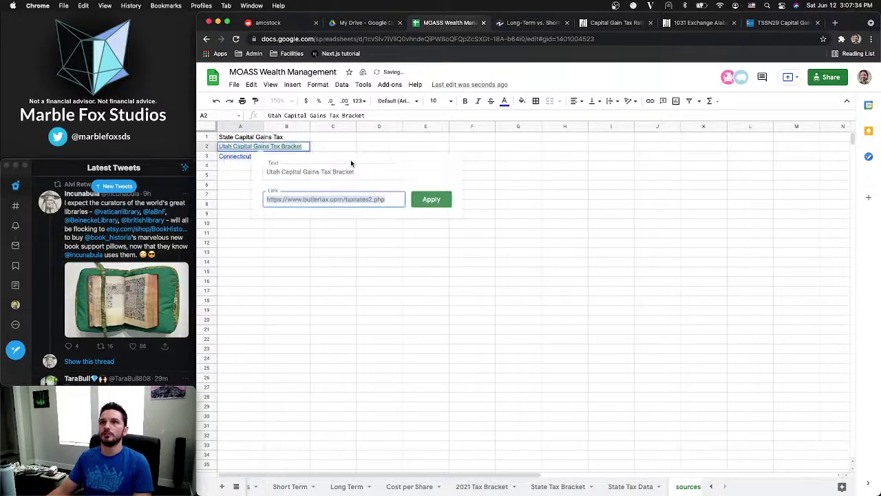
{"action": "left_click", "coordinate": [346, 172]}
{"action": "key", "text": "ctrl+a"}
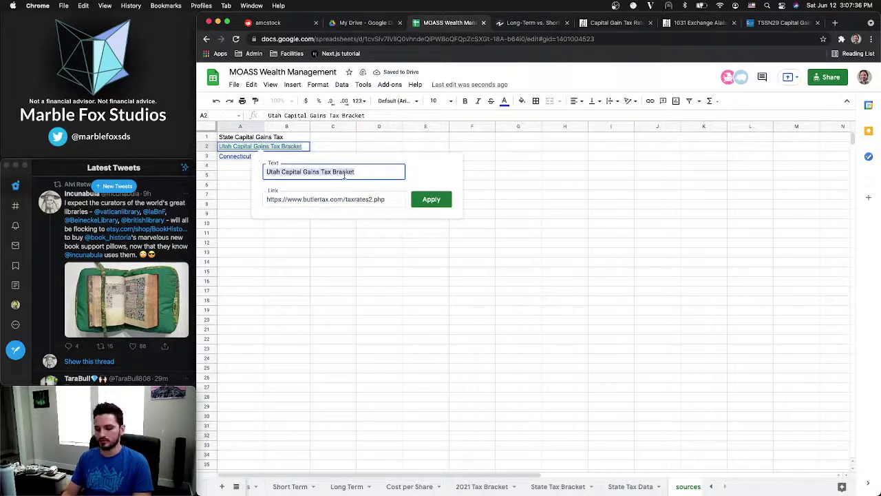
{"action": "type", "text": "Utah"}
{"action": "key", "text": "Return"}
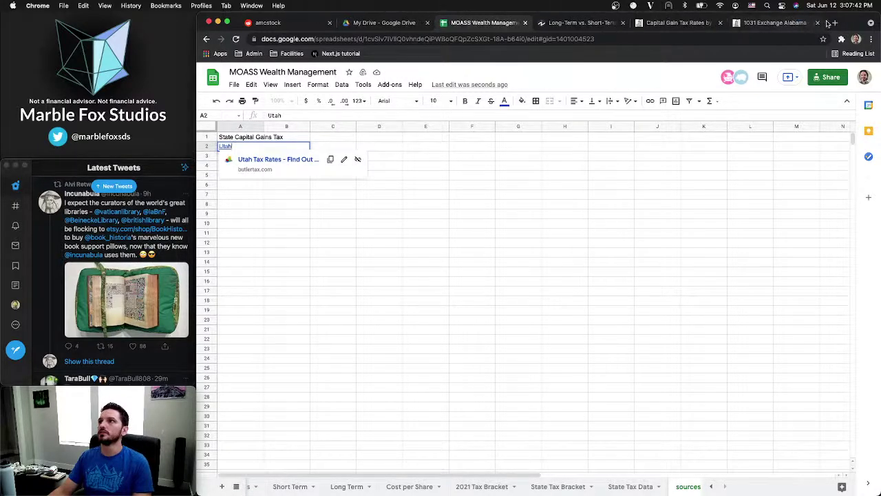
Search 'utah capital gains tax' and browse to the second page of results
{"action": "left_click", "coordinate": [834, 23]}
{"action": "type", "text": "utah"}
{"action": "key", "text": "Return"}
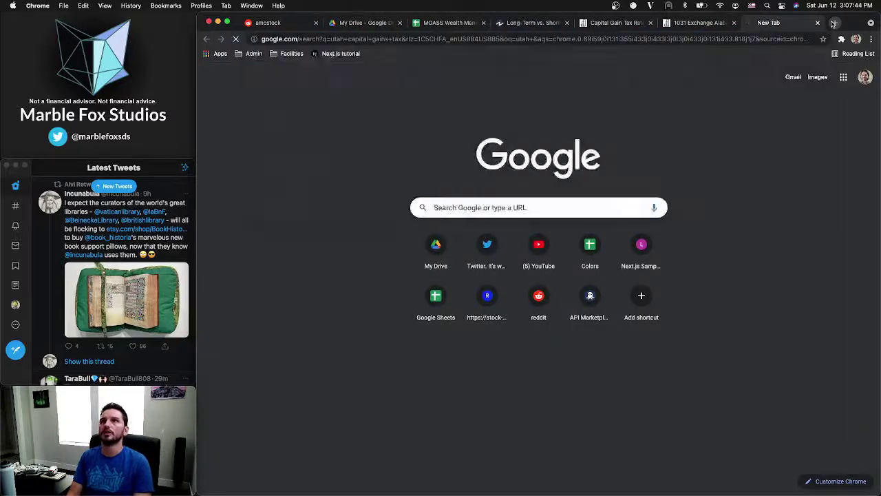
{"action": "scroll", "coordinate": [307, 196], "scroll_direction": "down", "scroll_amount": 3}
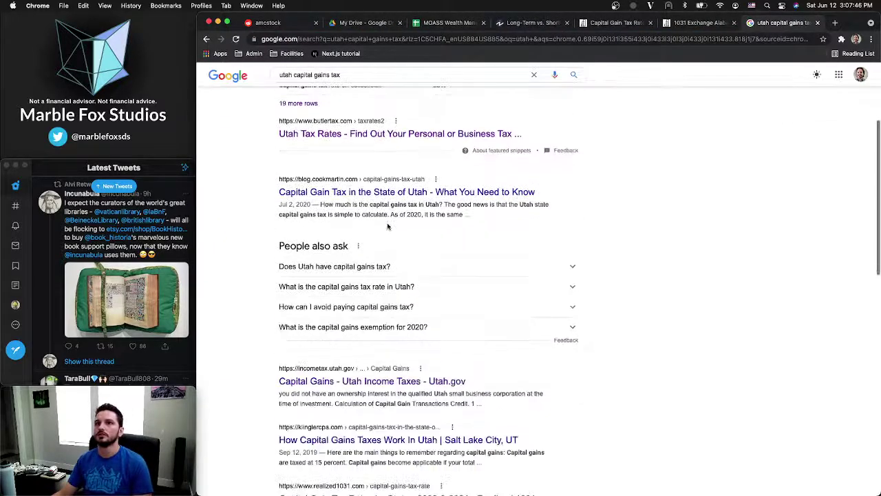
{"action": "scroll", "coordinate": [291, 291], "scroll_direction": "down", "scroll_amount": 5}
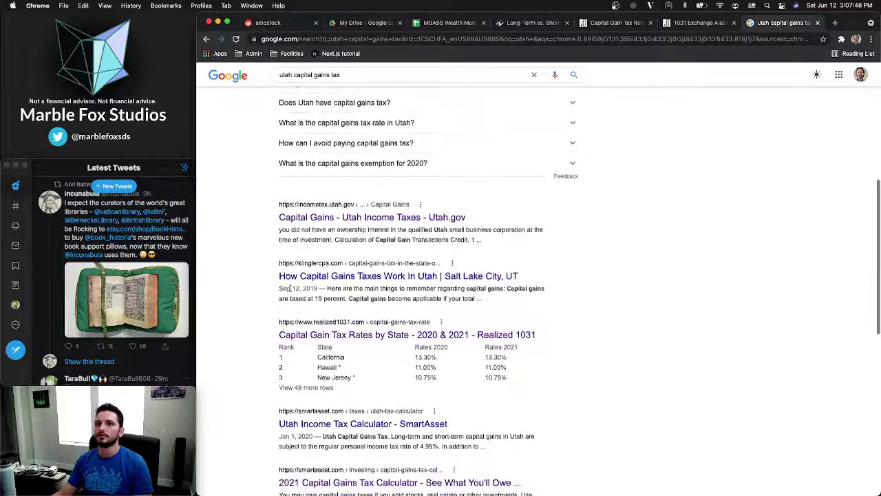
{"action": "scroll", "coordinate": [343, 273], "scroll_direction": "down", "scroll_amount": 4}
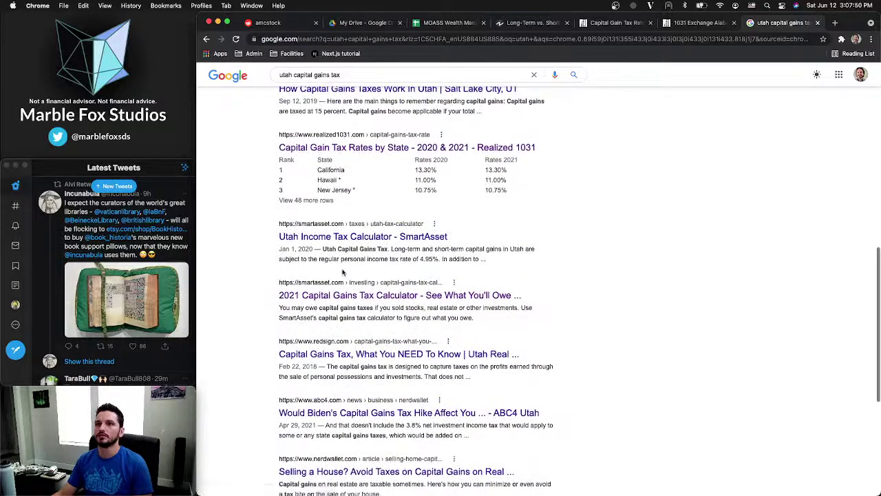
{"action": "scroll", "coordinate": [343, 272], "scroll_direction": "down", "scroll_amount": 2}
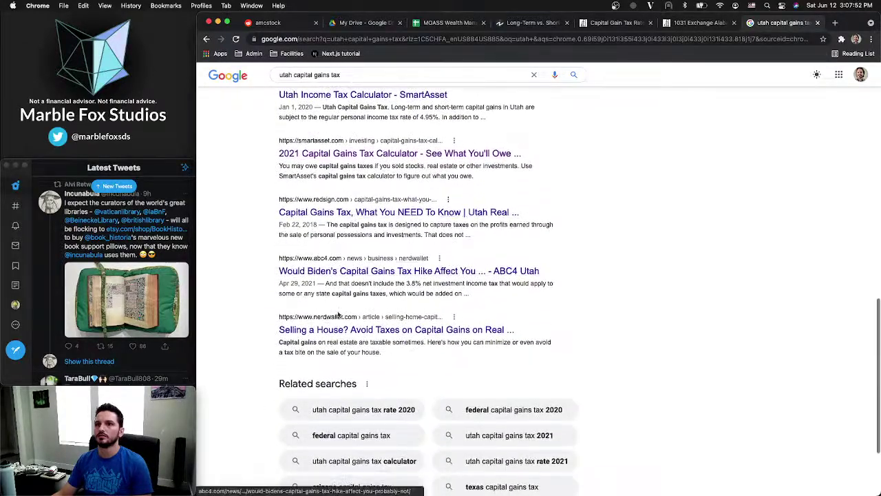
{"action": "scroll", "coordinate": [378, 277], "scroll_direction": "down", "scroll_amount": 3}
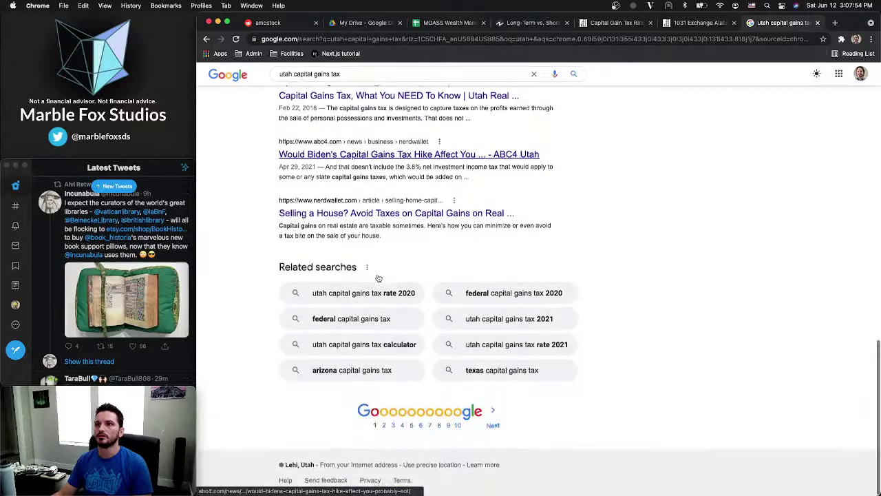
{"action": "left_click", "coordinate": [384, 427]}
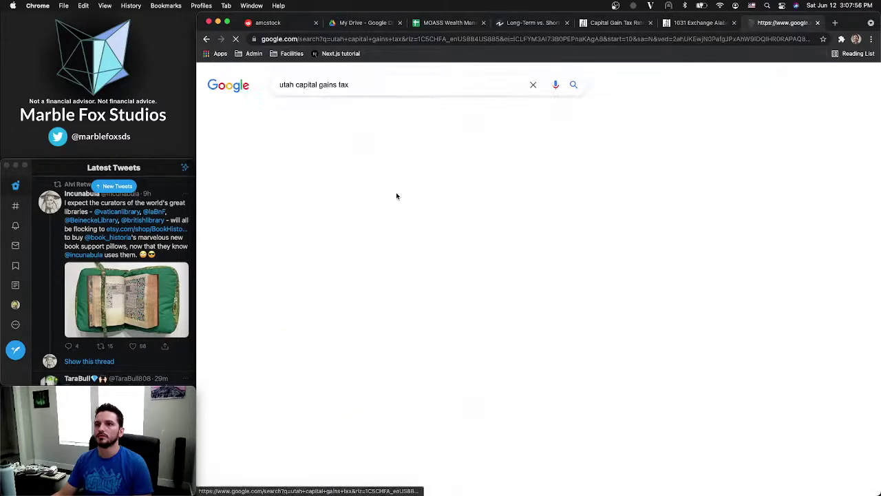
{"action": "scroll", "coordinate": [365, 176], "scroll_direction": "down", "scroll_amount": 2}
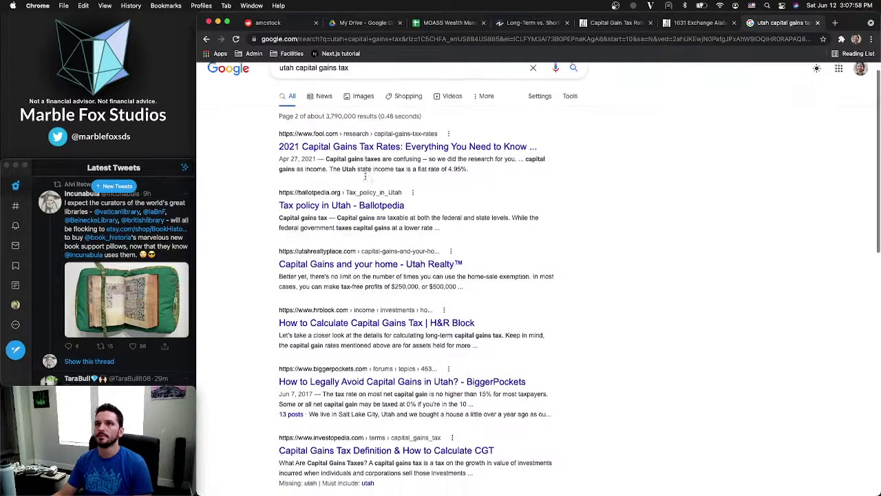
{"action": "scroll", "coordinate": [366, 180], "scroll_direction": "up", "scroll_amount": 2}
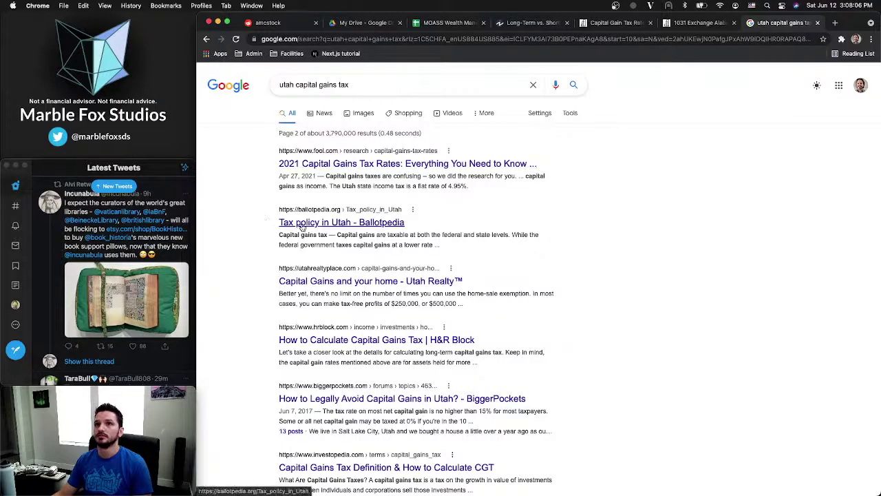
{"action": "scroll", "coordinate": [303, 227], "scroll_direction": "down", "scroll_amount": 2}
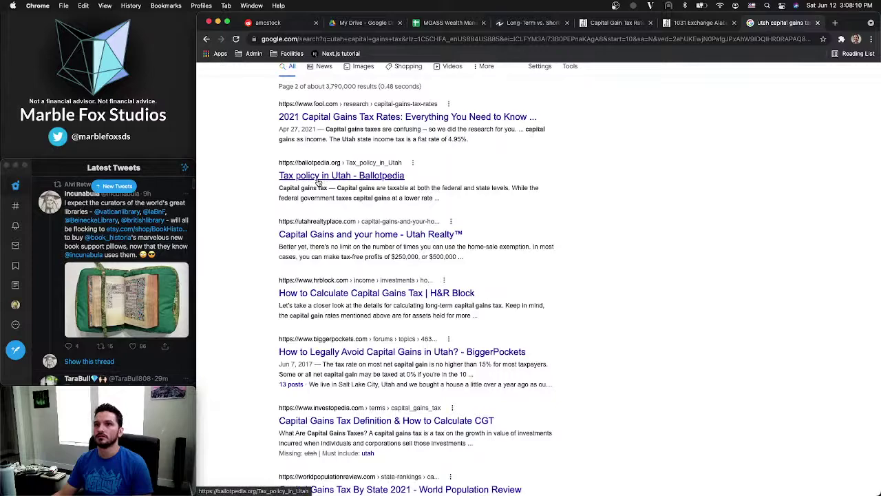
Open Ballotpedia's Tax policy in Utah page and review its capital gains table showing 5%
{"action": "left_click", "coordinate": [319, 179]}
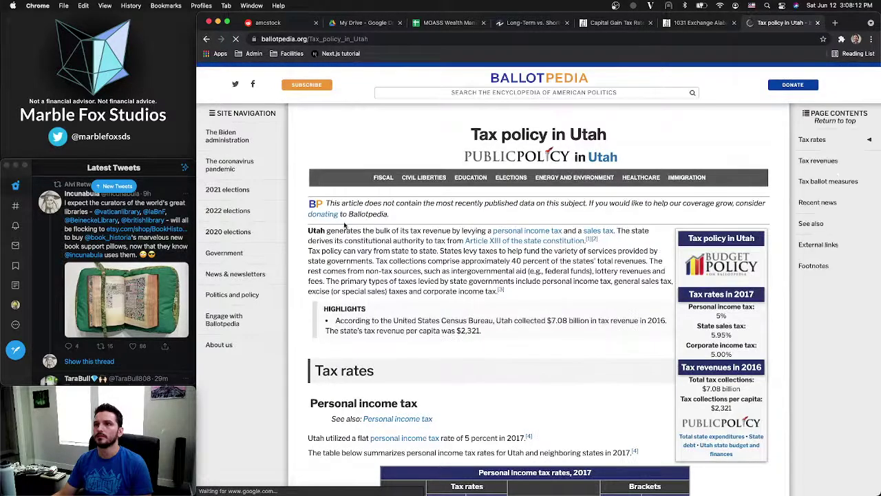
{"action": "scroll", "coordinate": [345, 225], "scroll_direction": "down", "scroll_amount": 5}
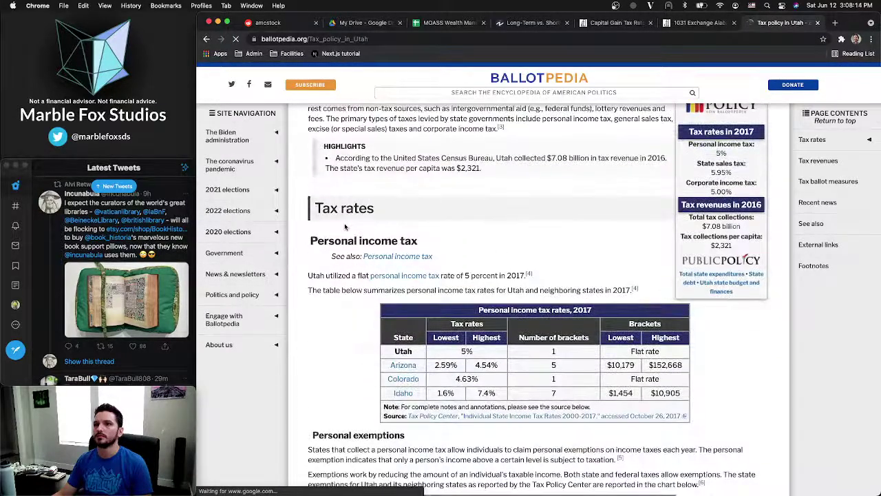
{"action": "scroll", "coordinate": [345, 225], "scroll_direction": "down", "scroll_amount": 2}
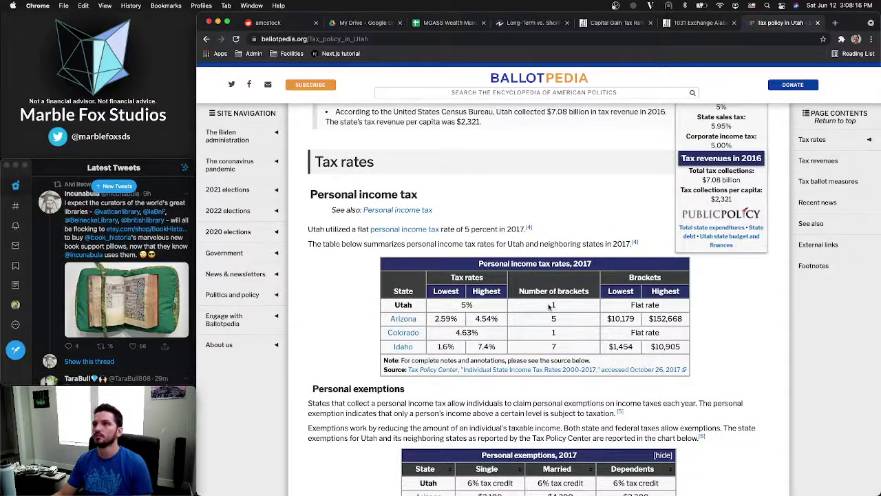
{"action": "scroll", "coordinate": [486, 285], "scroll_direction": "down", "scroll_amount": 10}
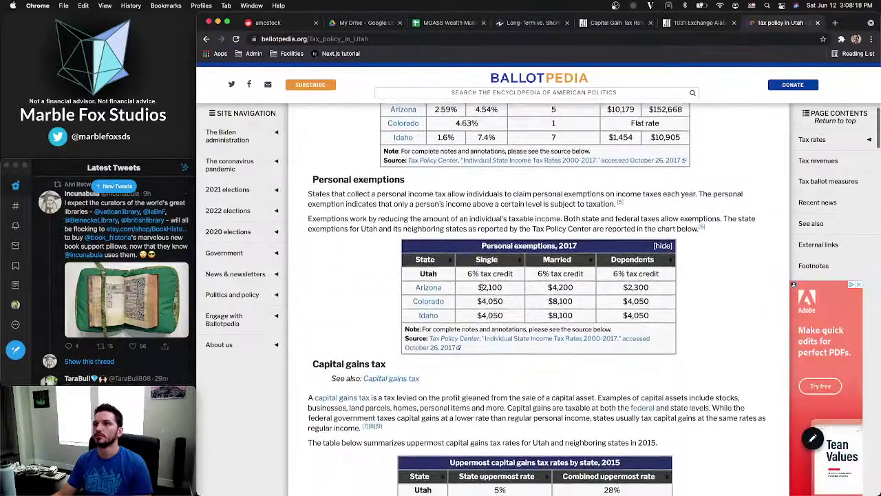
{"action": "scroll", "coordinate": [482, 286], "scroll_direction": "down", "scroll_amount": 3}
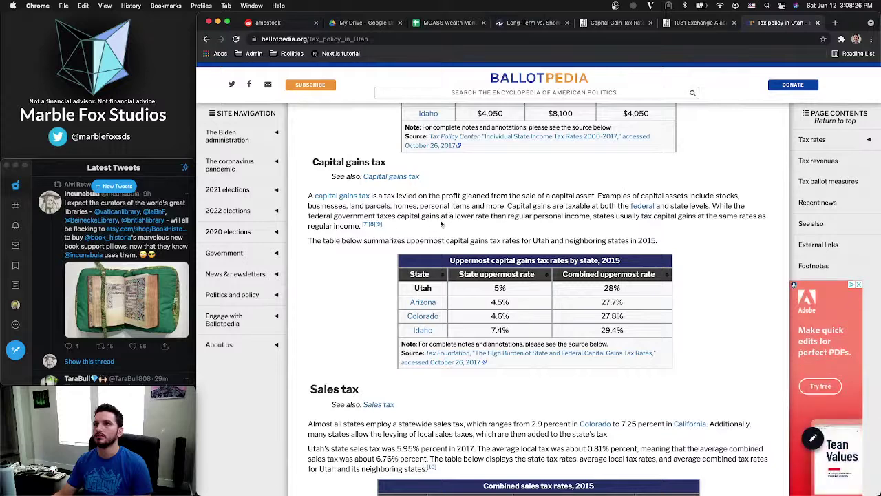
{"action": "left_click_drag", "start_coordinate": [313, 240], "coordinate": [520, 253]}
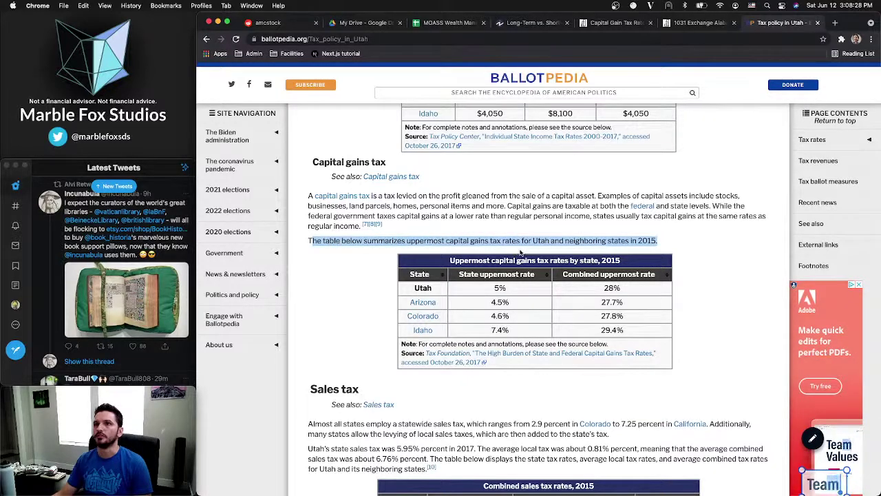
{"action": "left_click", "coordinate": [501, 234]}
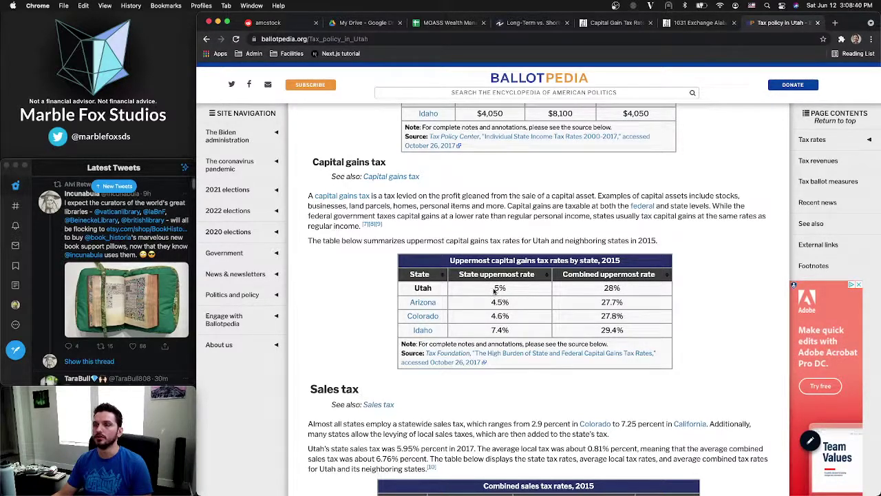
{"action": "scroll", "coordinate": [499, 288], "scroll_direction": "down", "scroll_amount": 2}
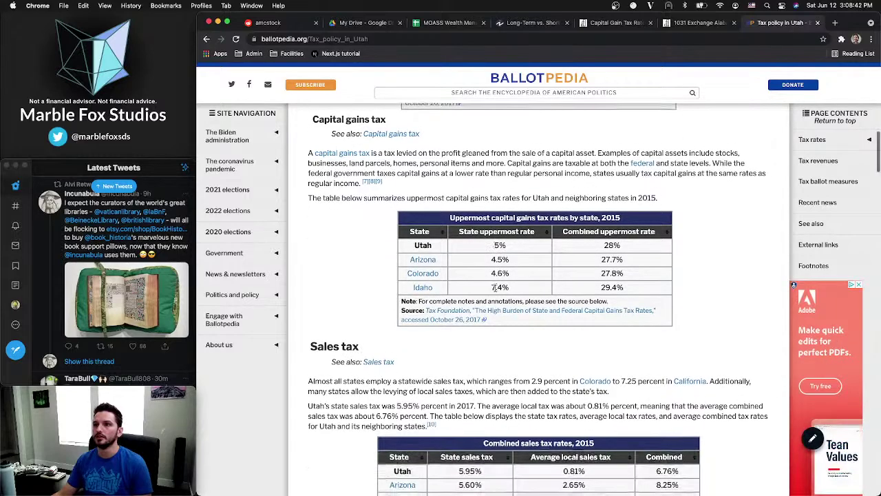
{"action": "scroll", "coordinate": [494, 287], "scroll_direction": "up", "scroll_amount": 10}
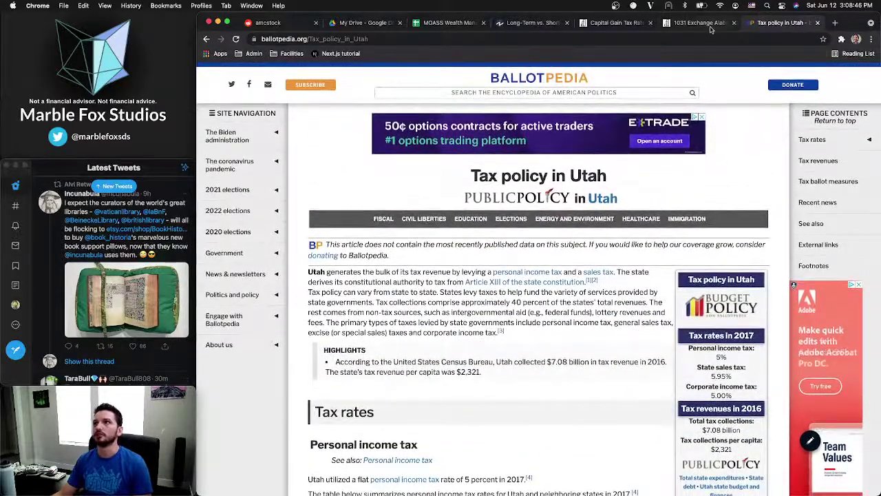
Close the Tax policy in Utah and 1031 Exchange Alabama tabs
{"action": "left_click", "coordinate": [715, 28]}
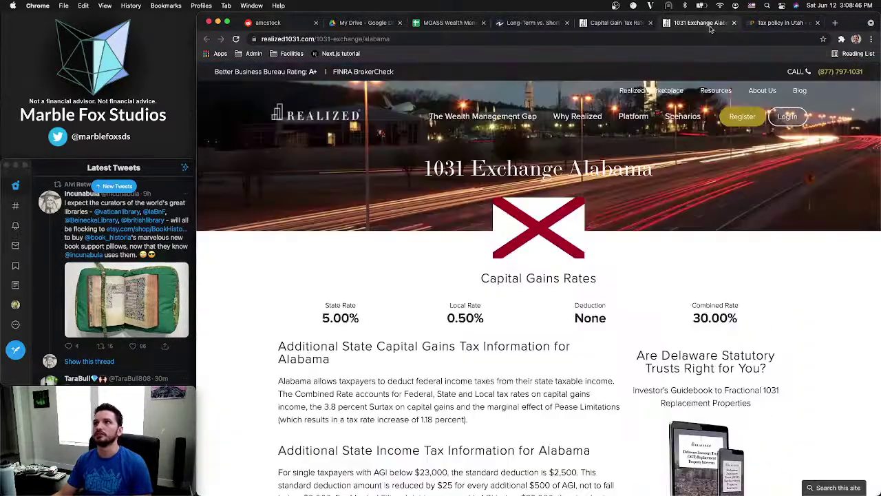
{"action": "left_click", "coordinate": [628, 27]}
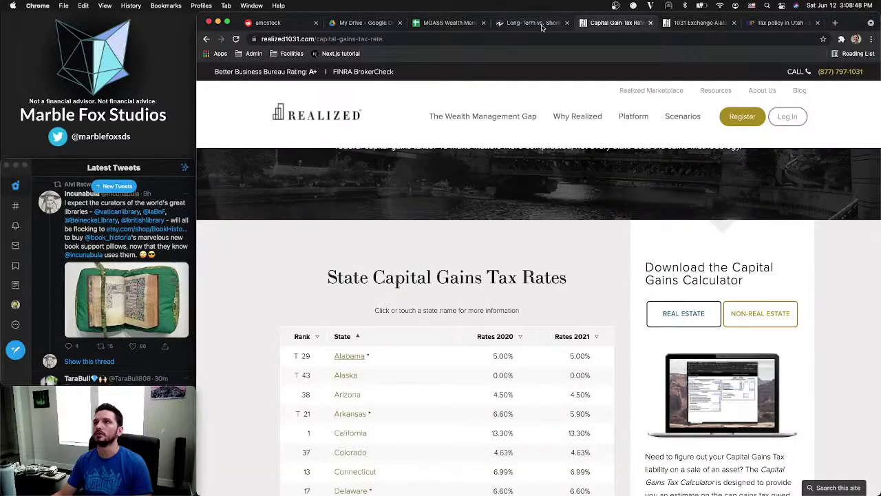
{"action": "left_click", "coordinate": [779, 25]}
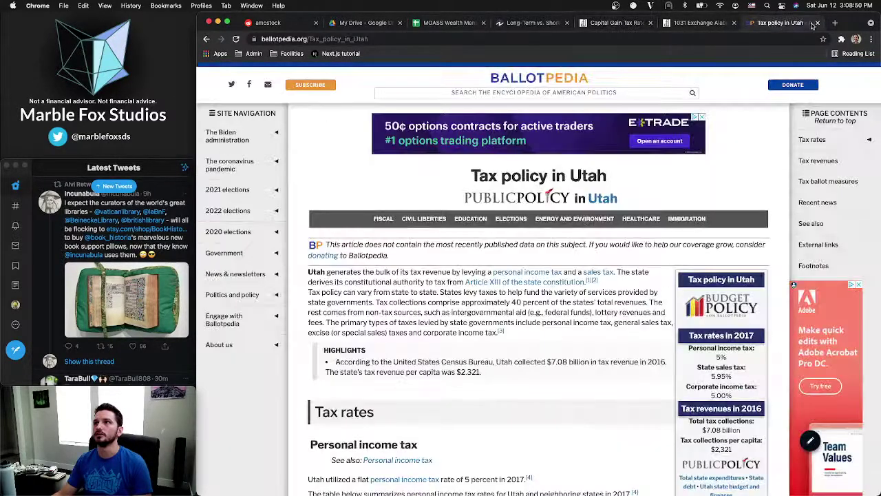
{"action": "left_click", "coordinate": [816, 25]}
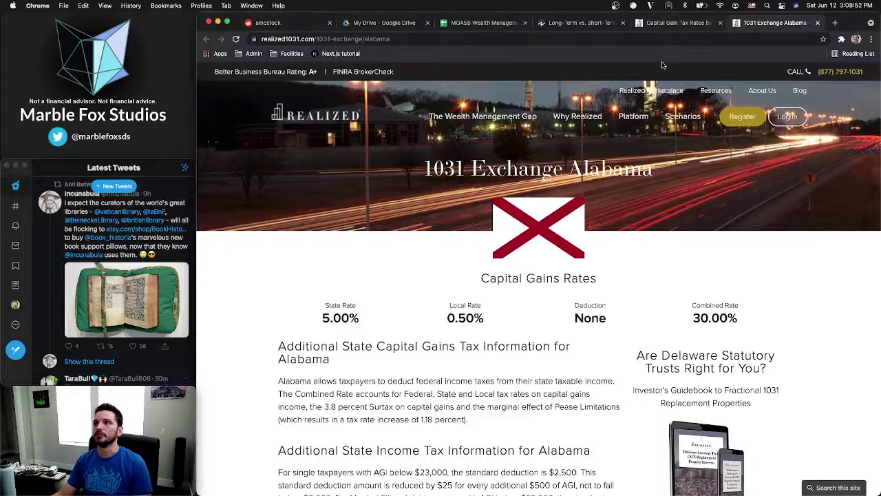
{"action": "left_click", "coordinate": [818, 25]}
Find the state tax rates table, then move that page into its own maximized window
{"action": "scroll", "coordinate": [469, 222], "scroll_direction": "down", "scroll_amount": 3}
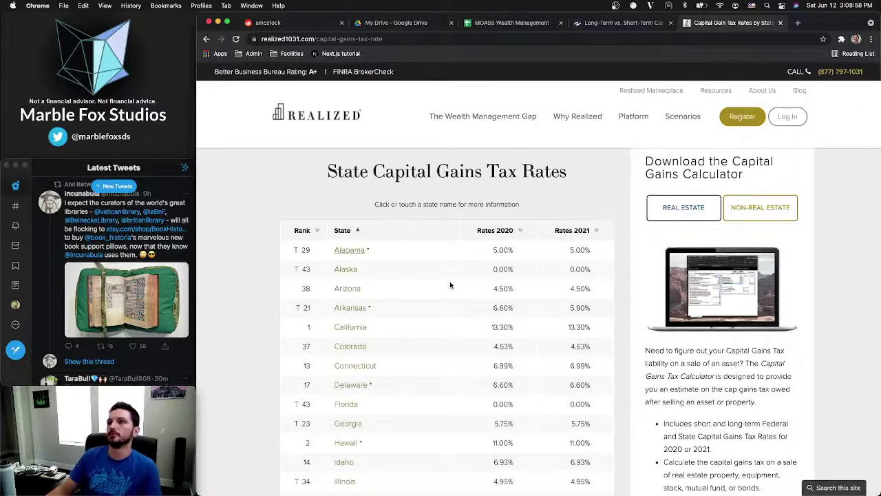
{"action": "scroll", "coordinate": [450, 285], "scroll_direction": "down", "scroll_amount": 19}
{"action": "scroll", "coordinate": [450, 285], "scroll_direction": "down", "scroll_amount": 8}
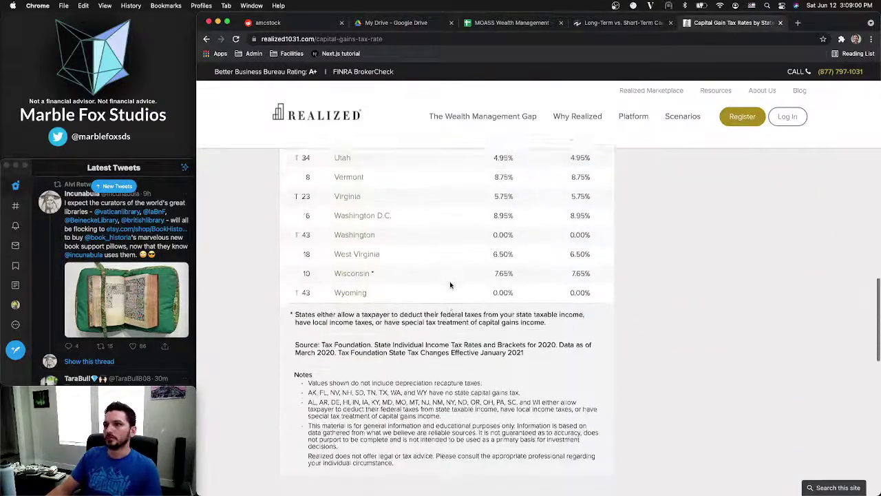
{"action": "scroll", "coordinate": [450, 285], "scroll_direction": "up", "scroll_amount": 15}
{"action": "scroll", "coordinate": [450, 285], "scroll_direction": "up", "scroll_amount": 9}
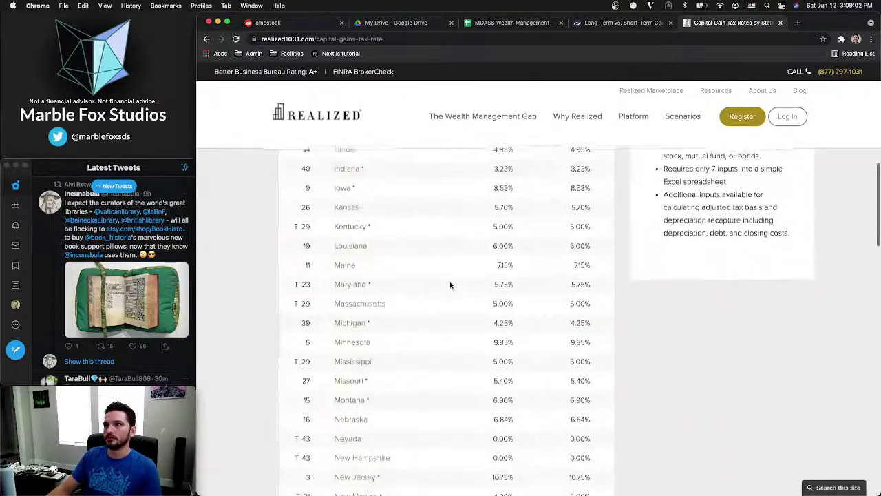
{"action": "scroll", "coordinate": [450, 285], "scroll_direction": "up", "scroll_amount": 4}
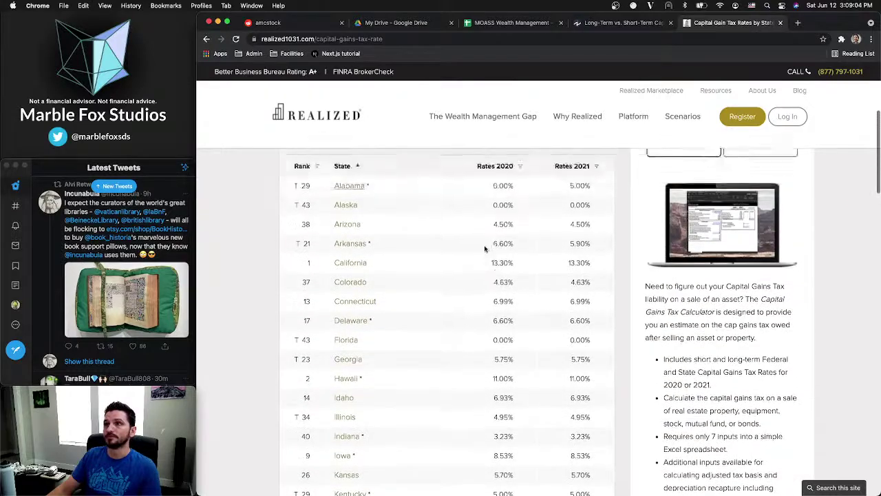
{"action": "left_click_drag", "start_coordinate": [493, 290], "coordinate": [515, 322]}
{"action": "left_click", "coordinate": [513, 322]}
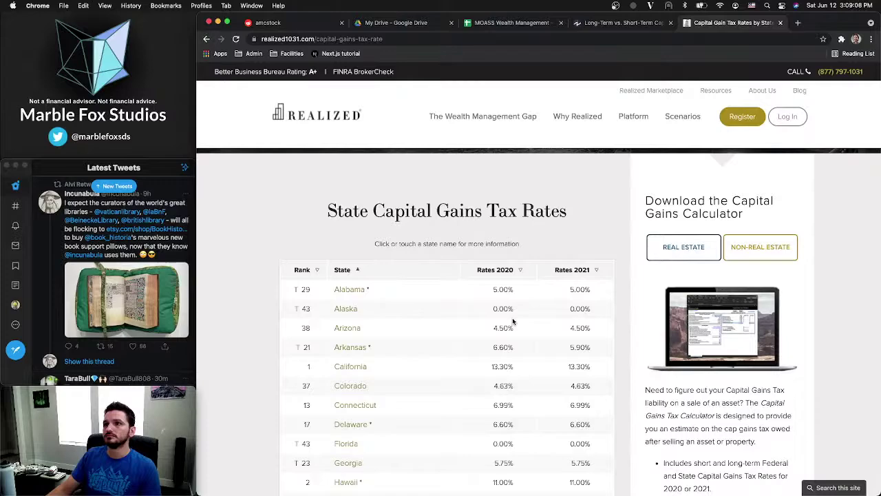
{"action": "scroll", "coordinate": [513, 322], "scroll_direction": "down", "scroll_amount": 6}
{"action": "scroll", "coordinate": [513, 322], "scroll_direction": "up", "scroll_amount": 10}
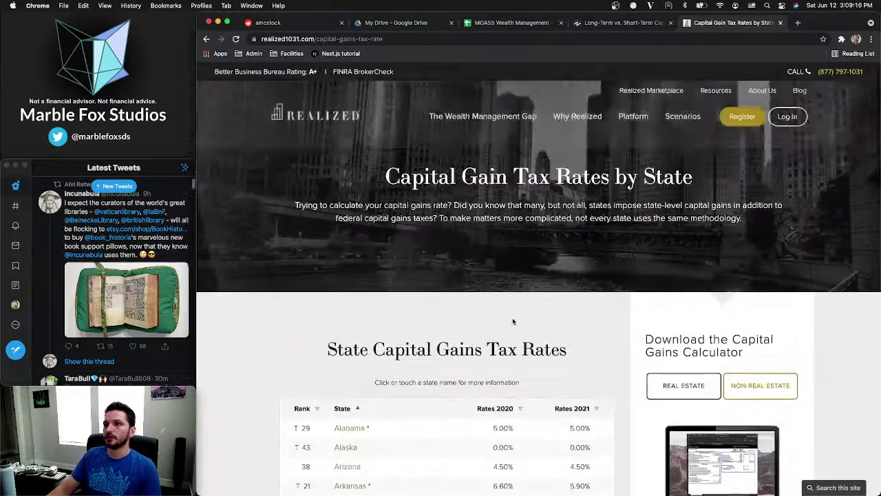
{"action": "scroll", "coordinate": [513, 322], "scroll_direction": "down", "scroll_amount": 4}
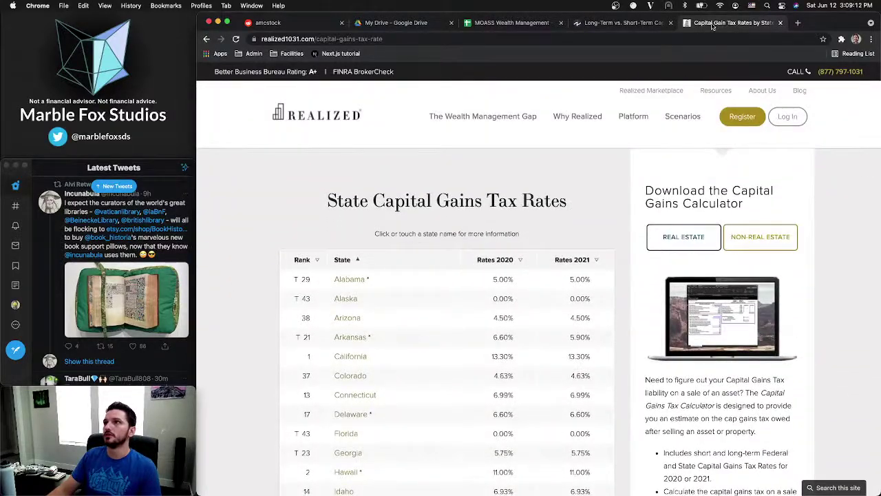
{"action": "left_click_drag", "start_coordinate": [712, 27], "coordinate": [275, 143]}
{"action": "double_click", "coordinate": [616, 128]}
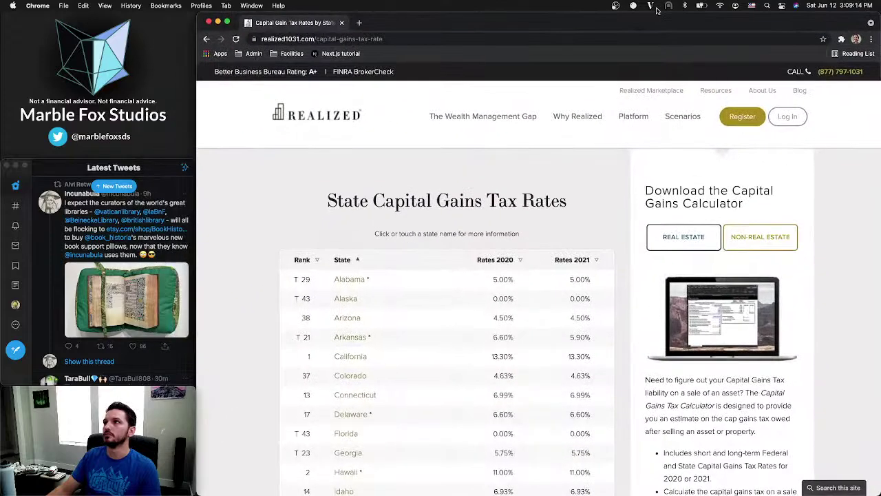
Rearrange the windows so the tax rates window is in front and widened
{"action": "left_click_drag", "start_coordinate": [196, 230], "coordinate": [729, 201]}
{"action": "left_click", "coordinate": [580, 203]}
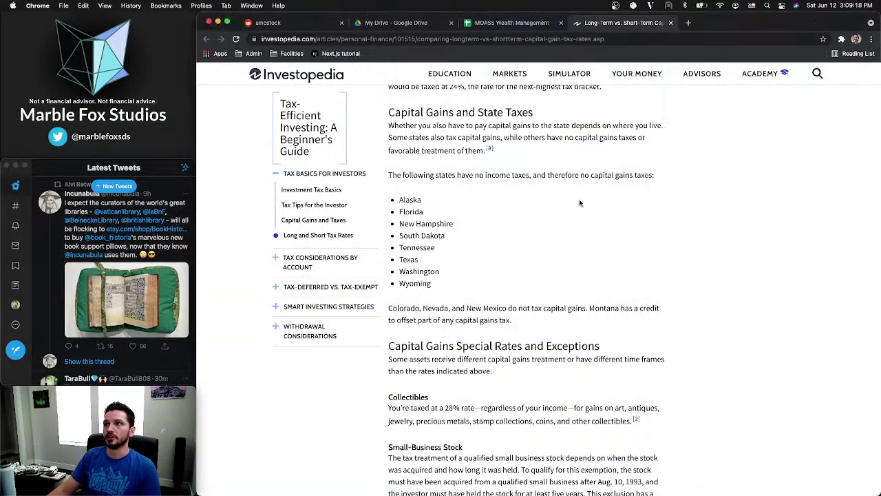
{"action": "mouse_move", "coordinate": [699, 73]}
{"action": "key", "text": "ctrl+Up"}
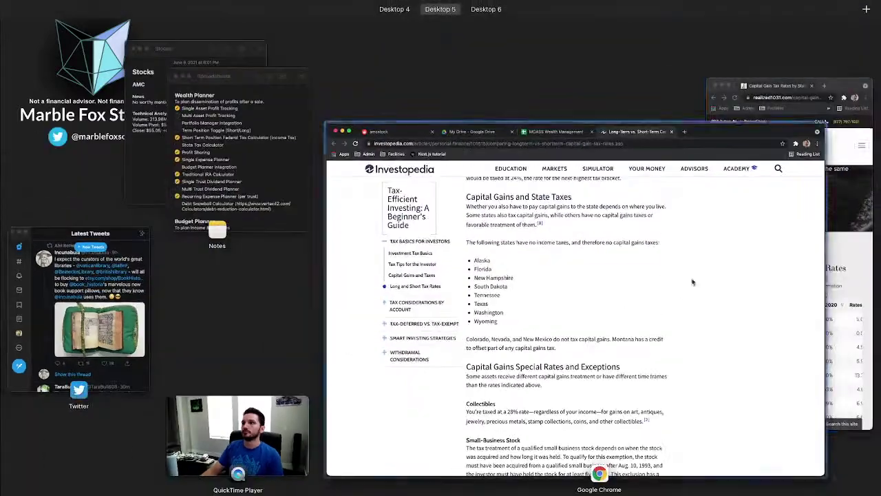
{"action": "left_click", "coordinate": [712, 336]}
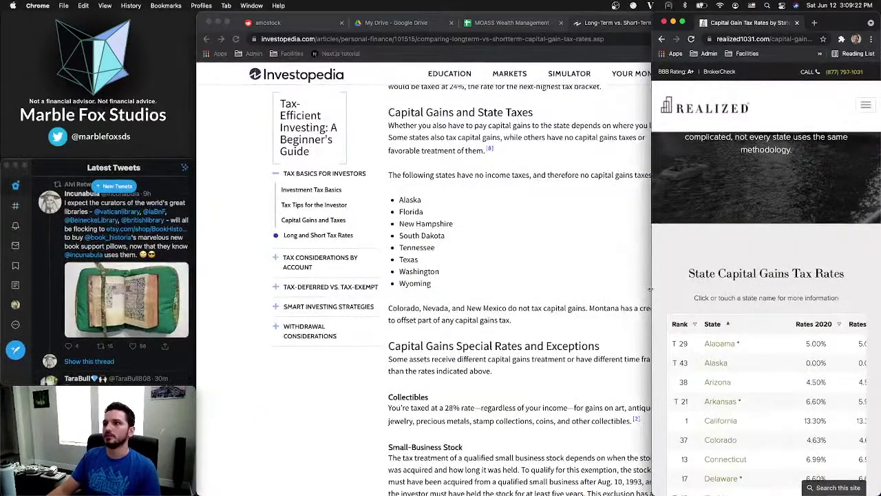
{"action": "left_click_drag", "start_coordinate": [650, 289], "coordinate": [402, 290]}
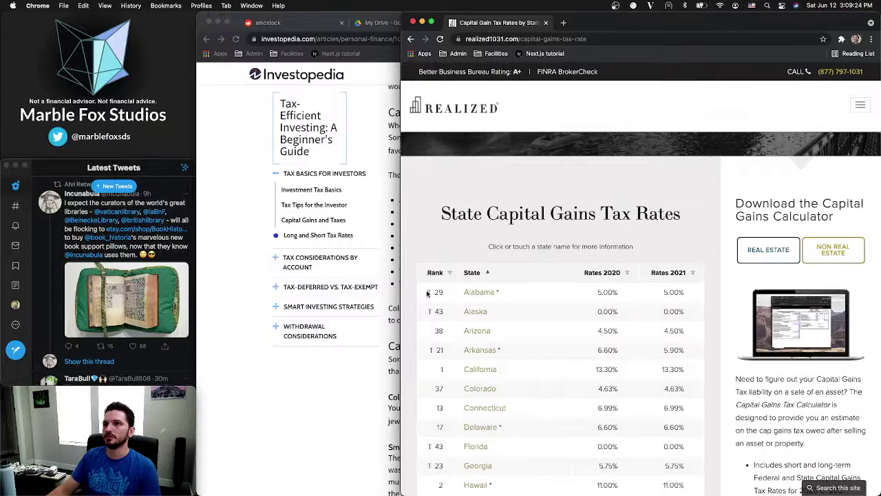
Copy the state tax rate table from the Rank header through Wyoming
{"action": "left_click_drag", "start_coordinate": [428, 275], "coordinate": [510, 492]}
{"action": "left_click", "coordinate": [561, 102]}
{"action": "left_click_drag", "start_coordinate": [560, 102], "coordinate": [701, 230]}
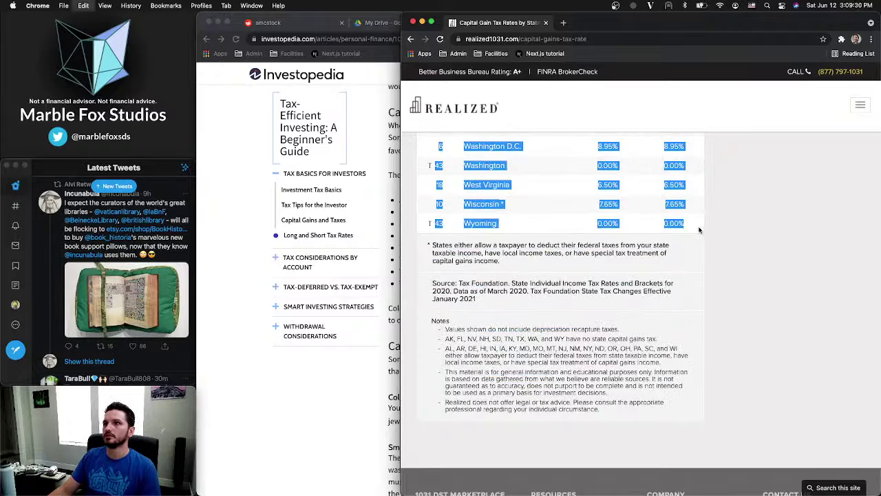
{"action": "left_click", "coordinate": [701, 230]}
{"action": "left_click", "coordinate": [260, 263]}
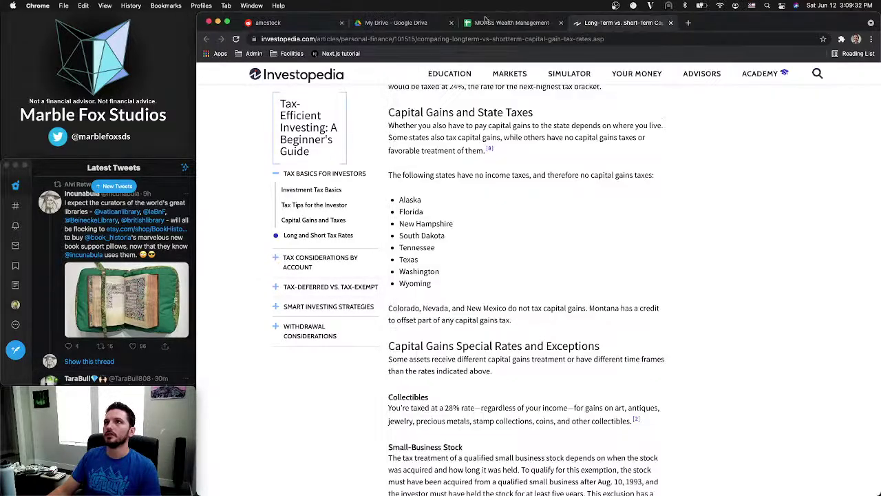
{"action": "left_click", "coordinate": [516, 23]}
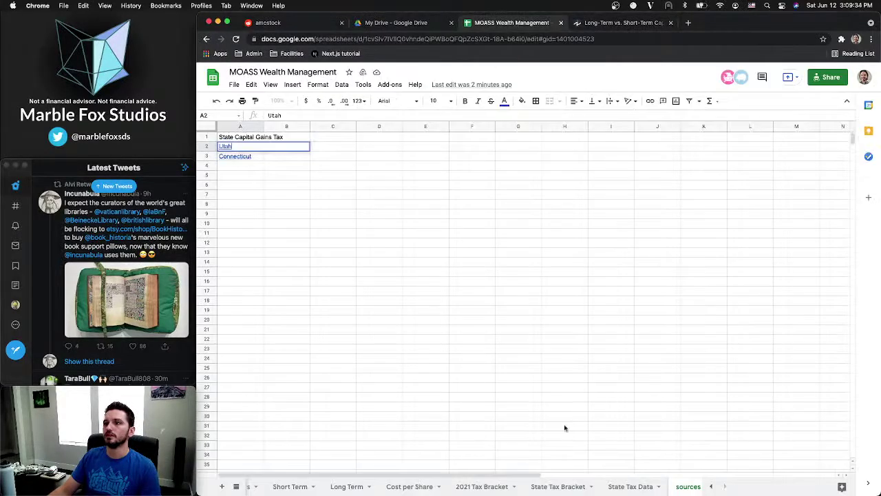
On State Tax Data, paste the copied rate table at G15, then undo it
{"action": "left_click", "coordinate": [629, 486]}
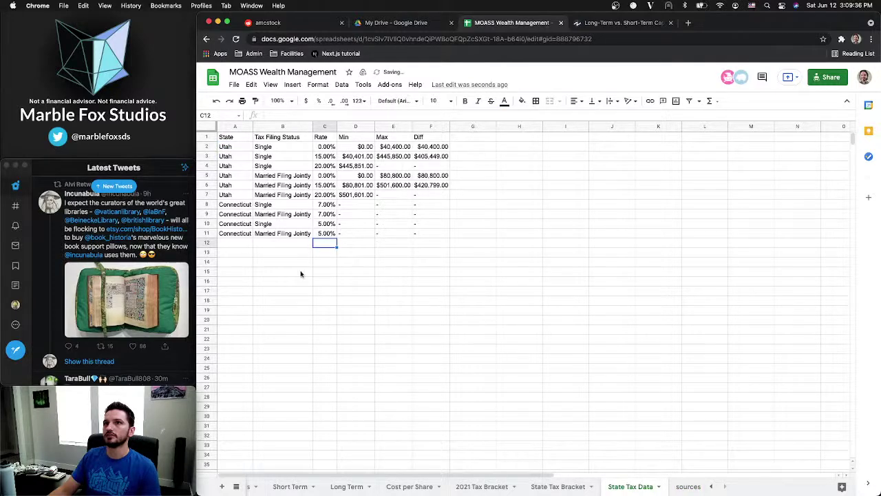
{"action": "left_click", "coordinate": [461, 272]}
{"action": "key", "text": "super+v"}
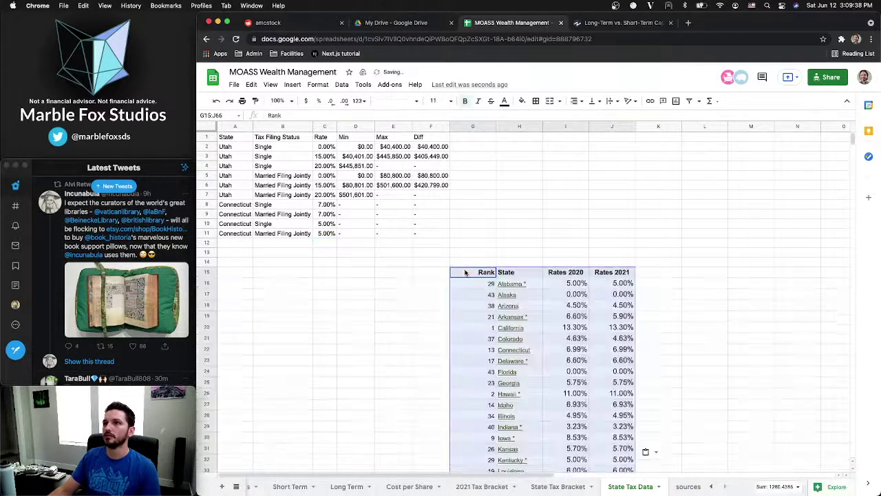
{"action": "scroll", "coordinate": [506, 283], "scroll_direction": "down", "scroll_amount": 10}
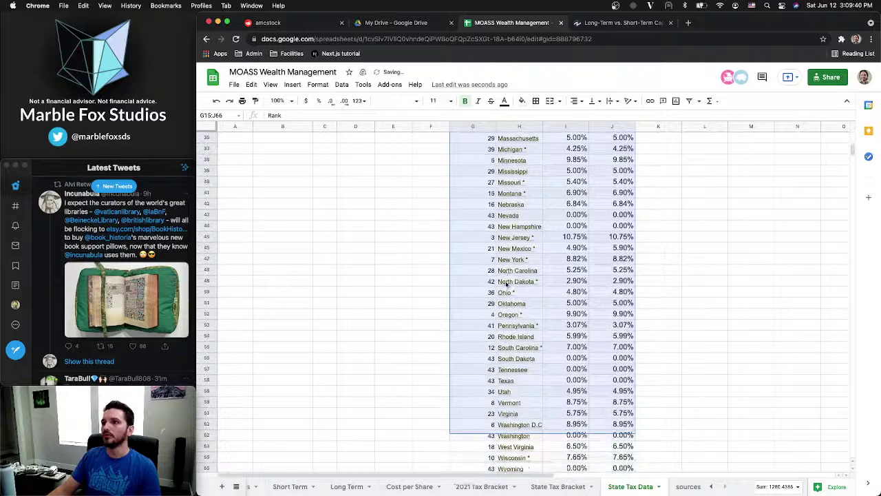
{"action": "scroll", "coordinate": [506, 283], "scroll_direction": "up", "scroll_amount": 10}
{"action": "key", "text": "super+z"}
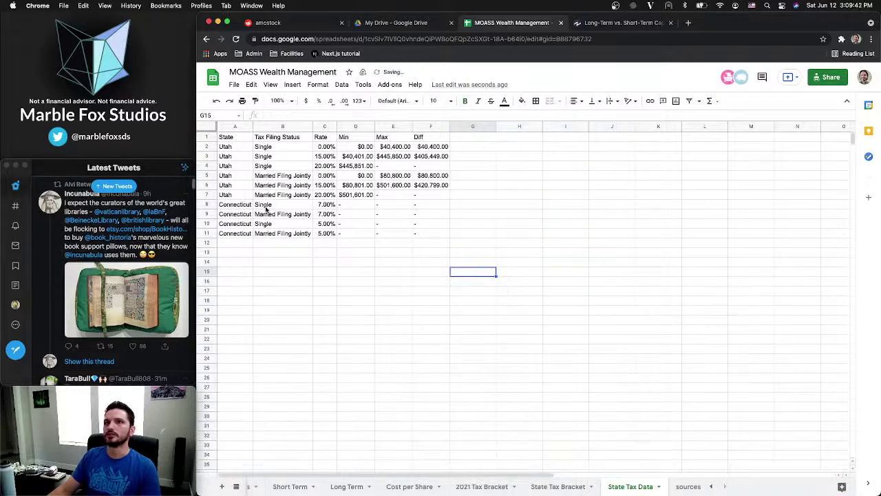
Delete the old Utah and Connecticut rows below the header; undo a trial paste at A2
{"action": "left_click_drag", "start_coordinate": [230, 137], "coordinate": [616, 312]}
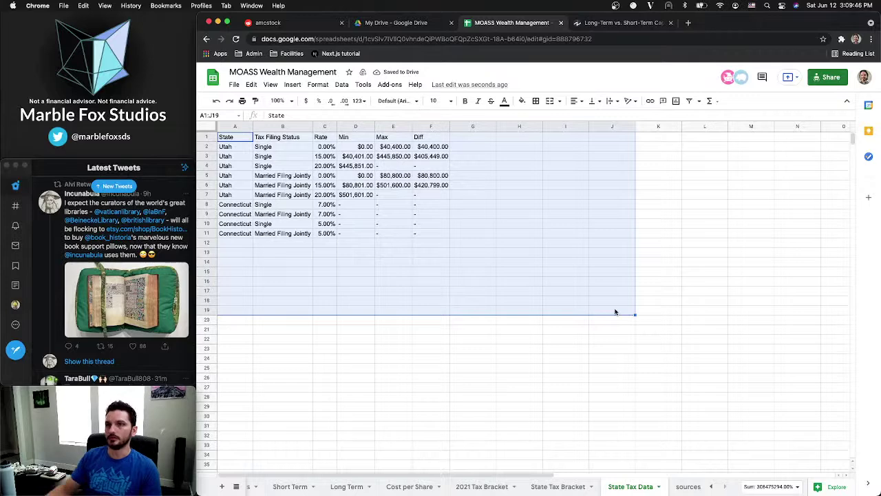
{"action": "left_click", "coordinate": [615, 310]}
{"action": "left_click", "coordinate": [234, 149]}
{"action": "left_click_drag", "start_coordinate": [234, 151], "coordinate": [542, 275]}
{"action": "key", "text": "Delete"}
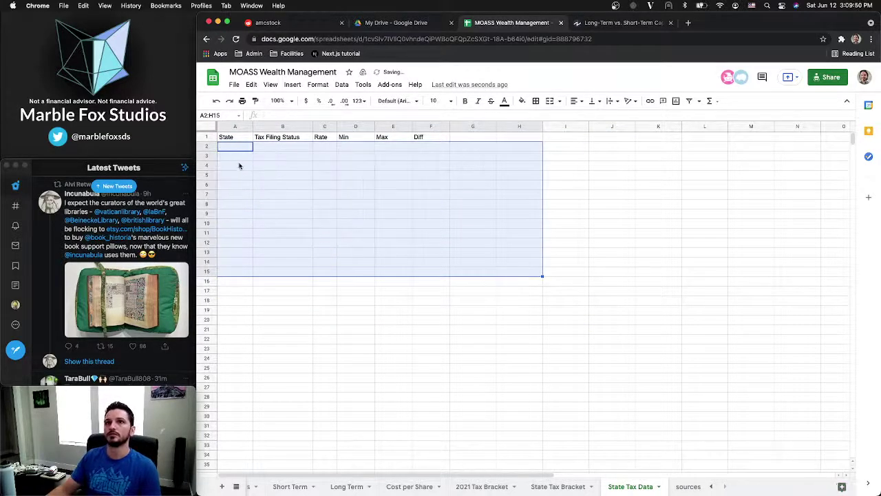
{"action": "left_click", "coordinate": [234, 149]}
{"action": "key", "text": "super+v"}
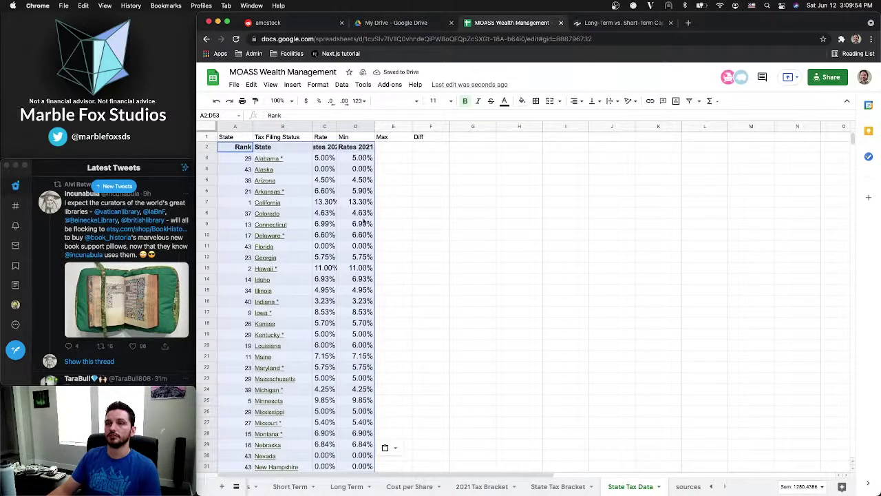
{"action": "left_click", "coordinate": [389, 157]}
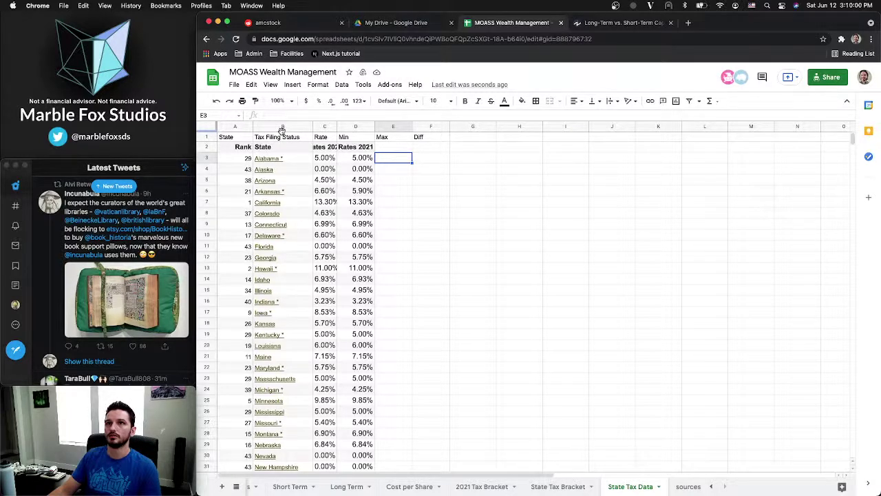
{"action": "key", "text": "ctrl+z"}
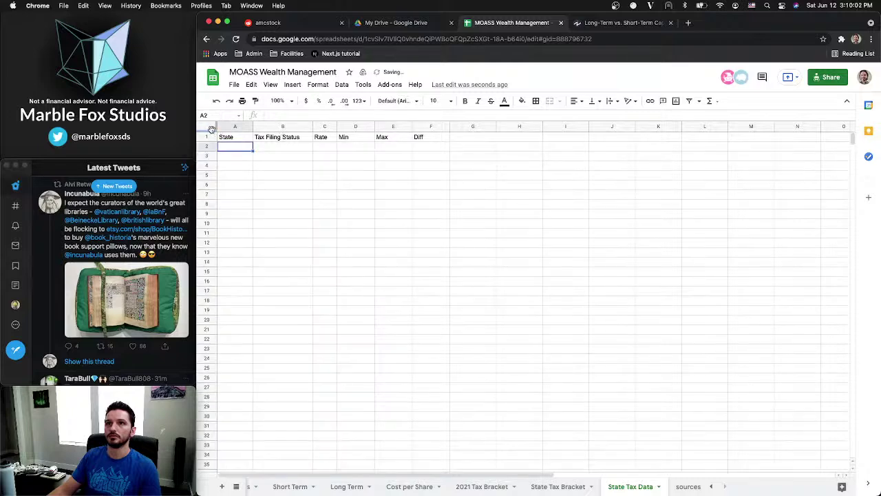
Replace the sheet's contents with the pasted state tax rate table and delete its Rank column
{"action": "left_click", "coordinate": [211, 129]}
{"action": "key", "text": "Delete"}
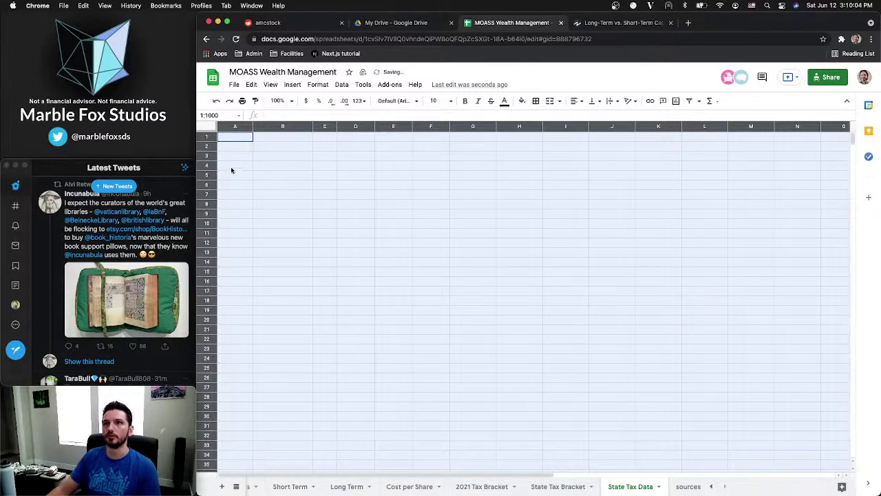
{"action": "left_click", "coordinate": [233, 137]}
{"action": "key", "text": "super+v"}
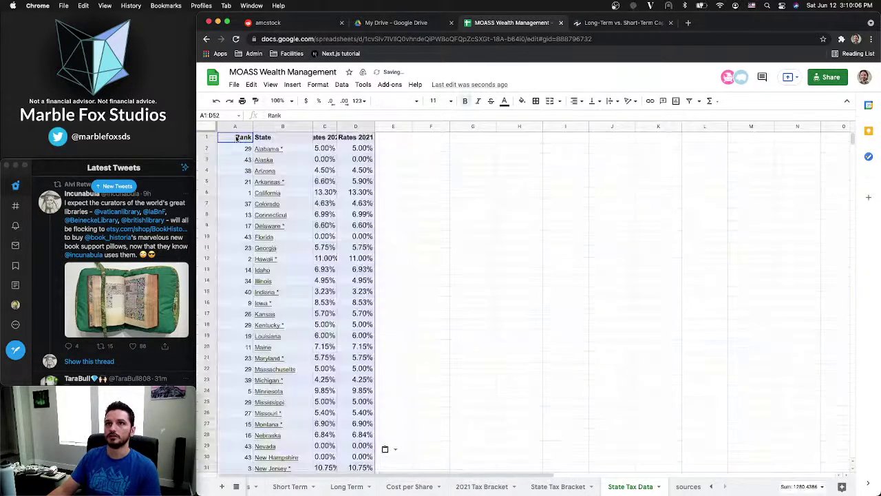
{"action": "left_click", "coordinate": [239, 138]}
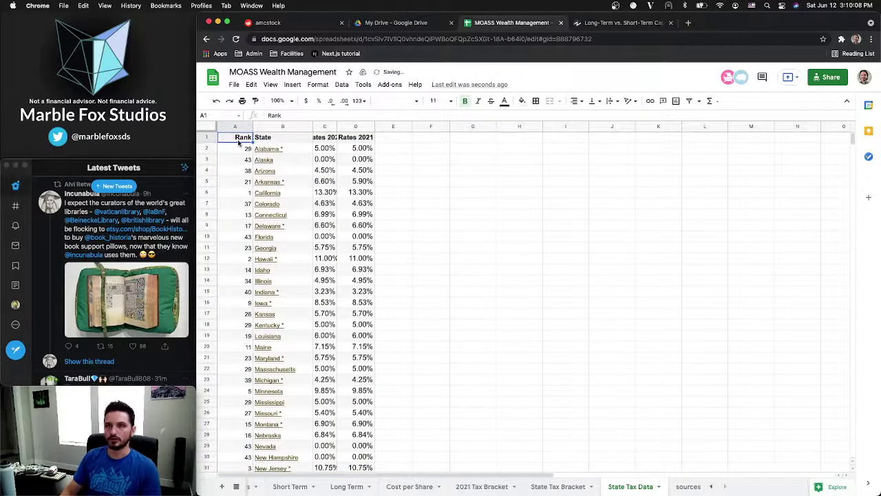
{"action": "right_click", "coordinate": [237, 128]}
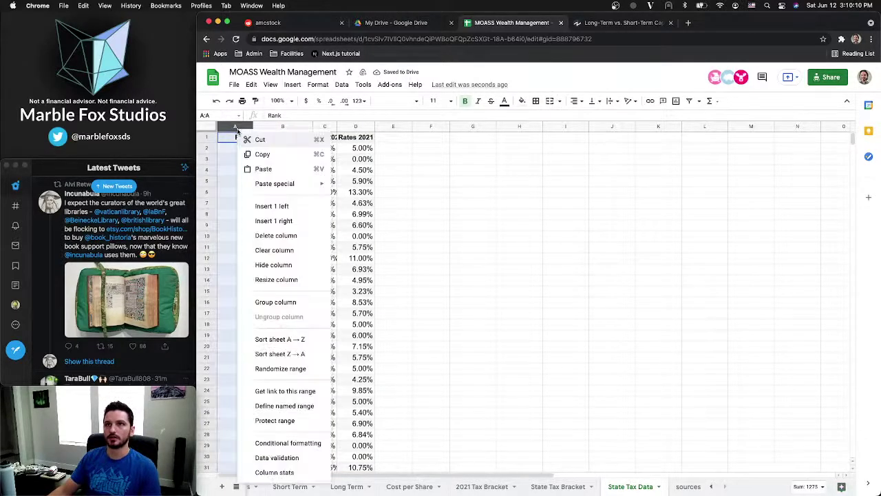
{"action": "left_click", "coordinate": [273, 233]}
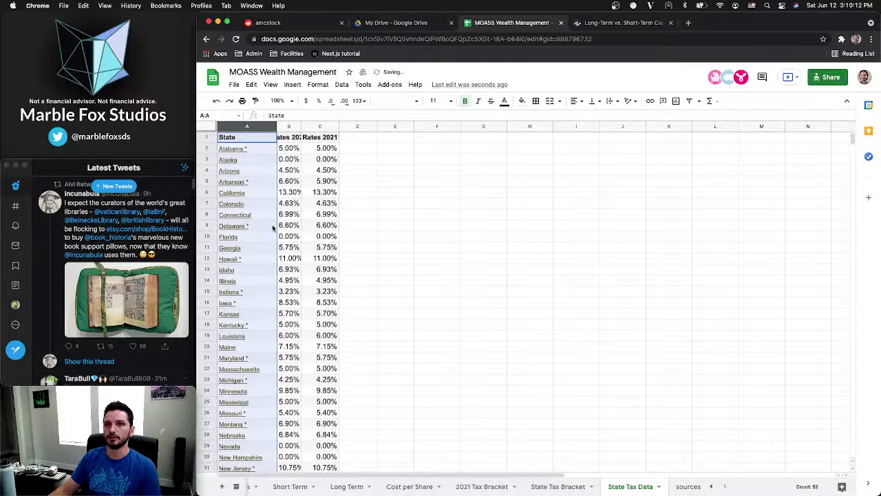
Dismiss the Alabama link preview and check the pasted table
{"action": "left_click", "coordinate": [240, 149]}
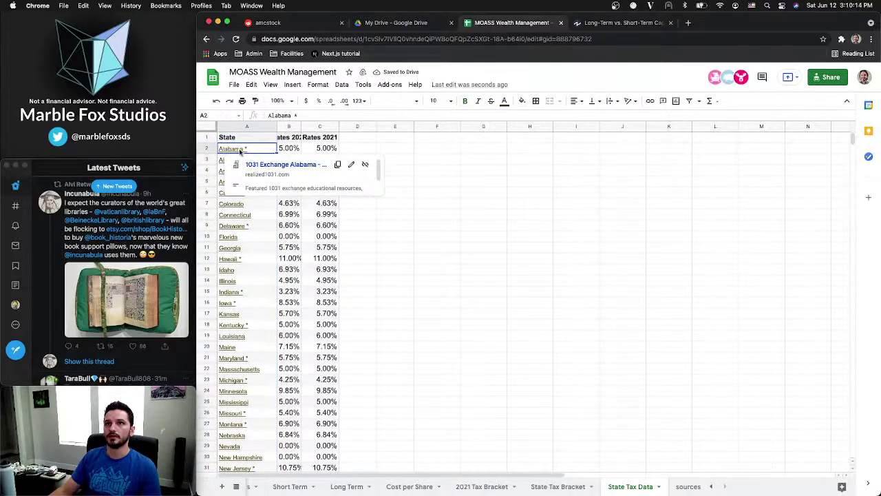
{"action": "left_click", "coordinate": [447, 152]}
{"action": "mouse_move", "coordinate": [239, 153]}
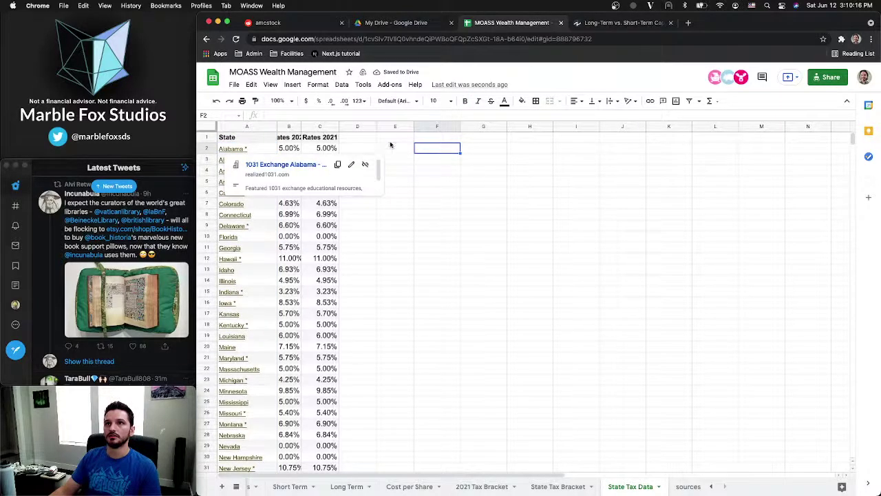
{"action": "left_click", "coordinate": [395, 336]}
{"action": "scroll", "coordinate": [258, 381], "scroll_direction": "down", "scroll_amount": 10}
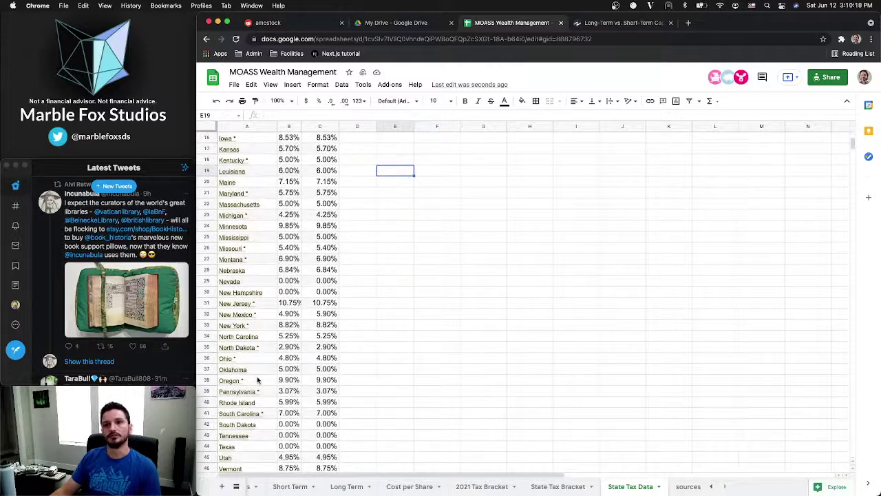
{"action": "scroll", "coordinate": [258, 380], "scroll_direction": "up", "scroll_amount": 10}
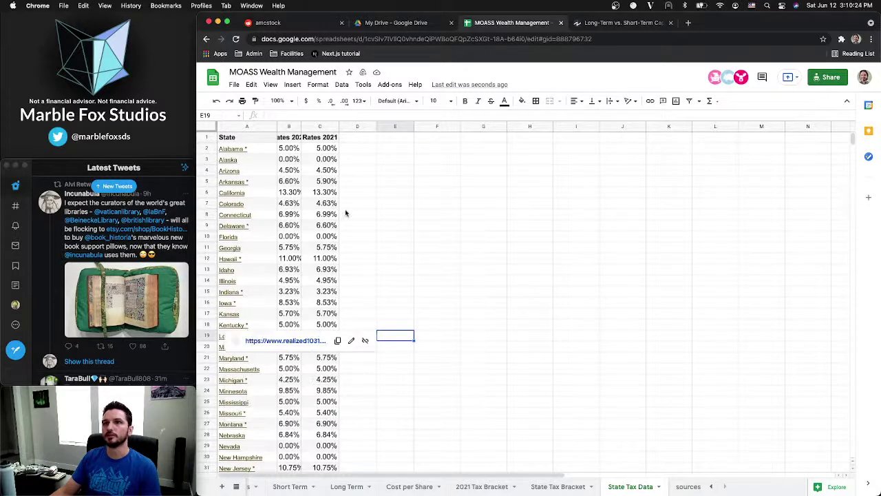
Go to the Investopedia capital gains article, briefly reopening and closing the Alabama 1031 page
{"action": "left_click", "coordinate": [623, 23]}
{"action": "scroll", "coordinate": [512, 279], "scroll_direction": "down", "scroll_amount": 2}
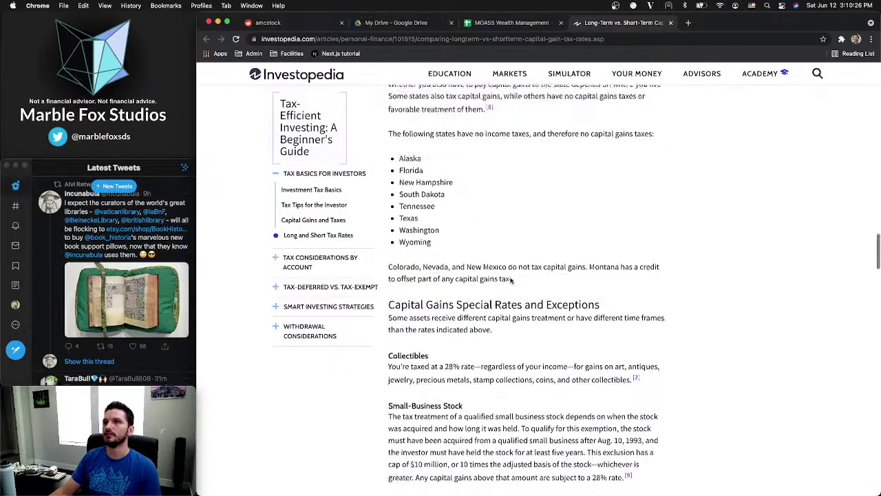
{"action": "key", "text": "super+shift+t"}
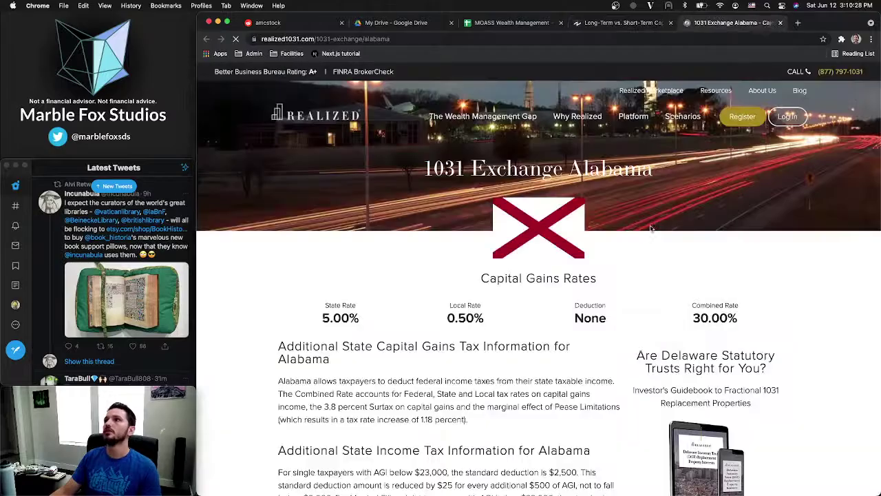
{"action": "key", "text": "super+w"}
{"action": "key", "text": "ctrl+Up"}
{"action": "left_click", "coordinate": [600, 332]}
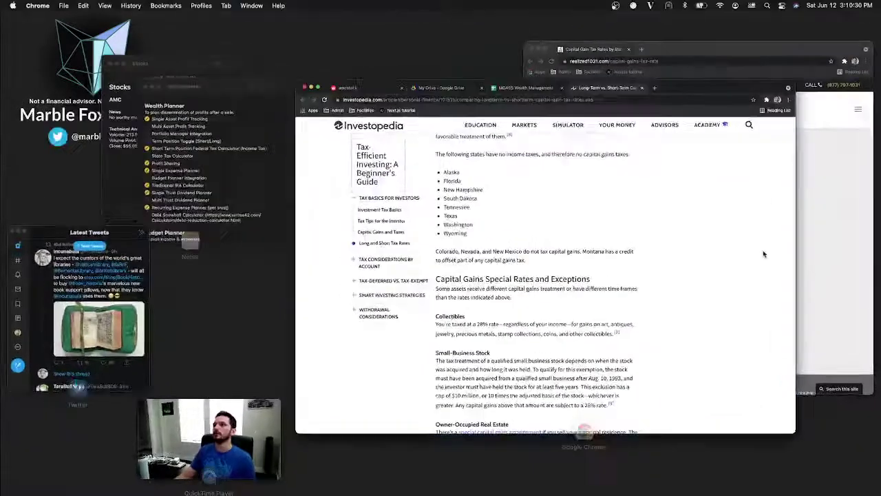
{"action": "key", "text": "ctrl+Up"}
Dock the Realized1031 rates page as a Chrome tab and copy the text from its footnote through Notes
{"action": "left_click", "coordinate": [792, 250]}
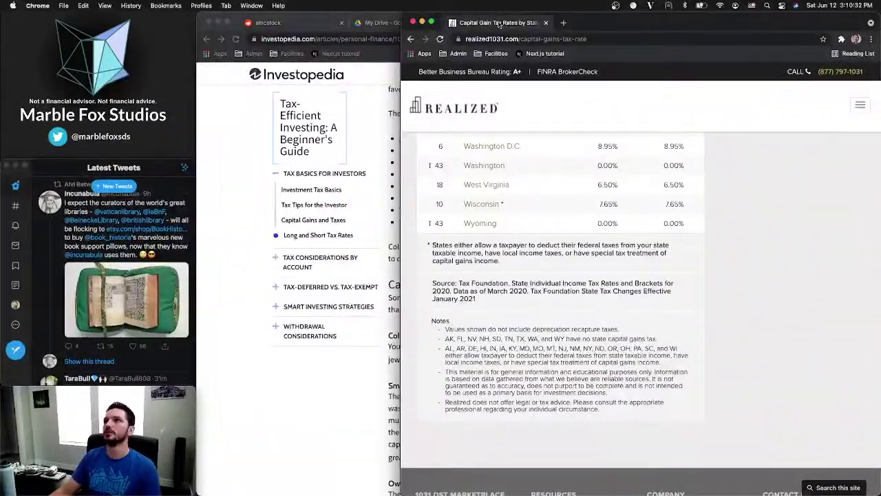
{"action": "left_click_drag", "start_coordinate": [499, 23], "coordinate": [730, 23]}
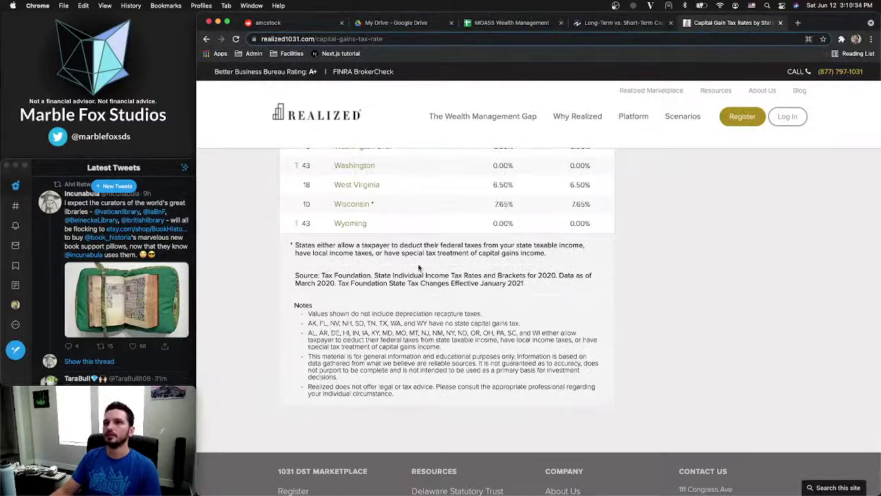
{"action": "left_click_drag", "start_coordinate": [549, 255], "coordinate": [291, 245]}
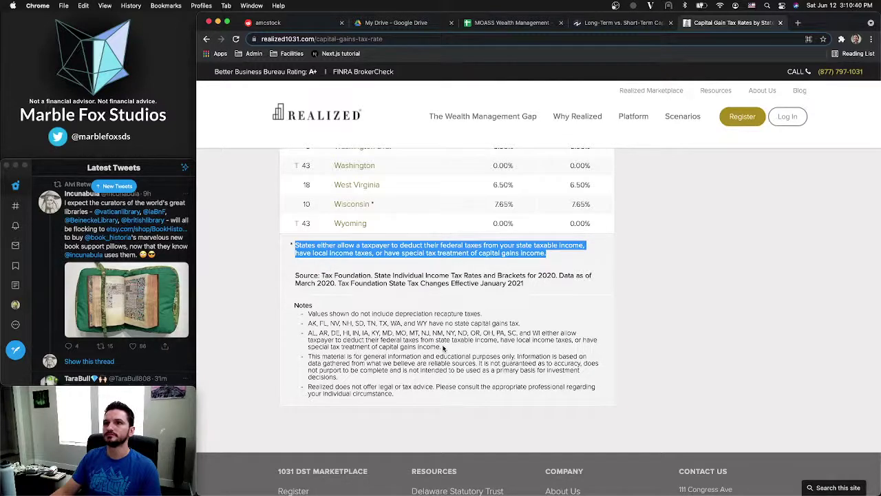
{"action": "left_click_drag", "start_coordinate": [406, 394], "coordinate": [289, 246]}
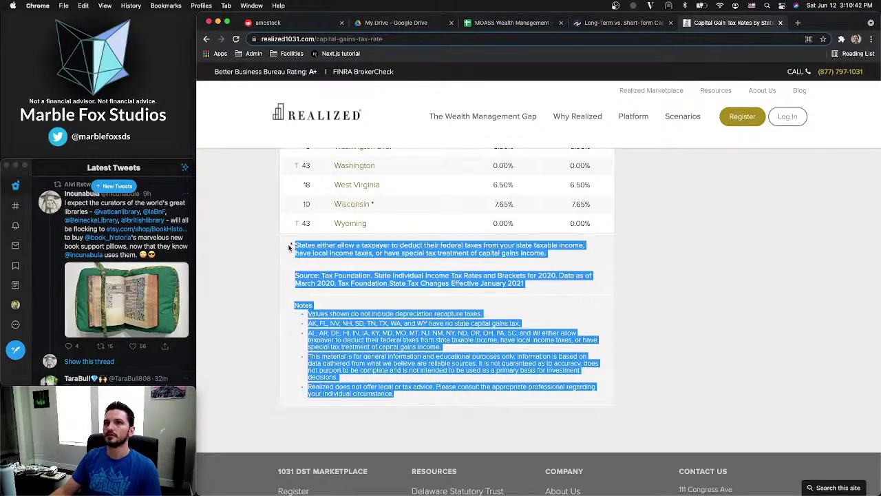
{"action": "key", "text": "super+c"}
{"action": "left_click", "coordinate": [620, 26]}
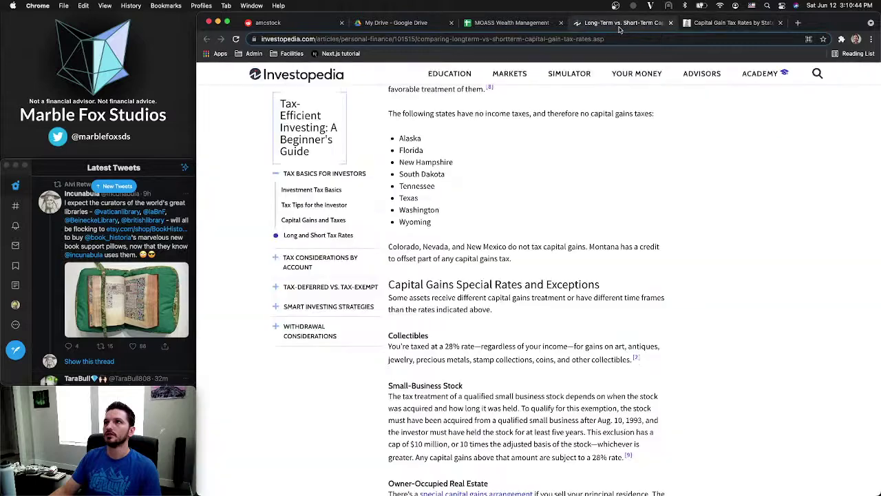
Paste the copied notes at D1 of State Tax Data and prefix D1 with an asterisk
{"action": "left_click", "coordinate": [482, 25]}
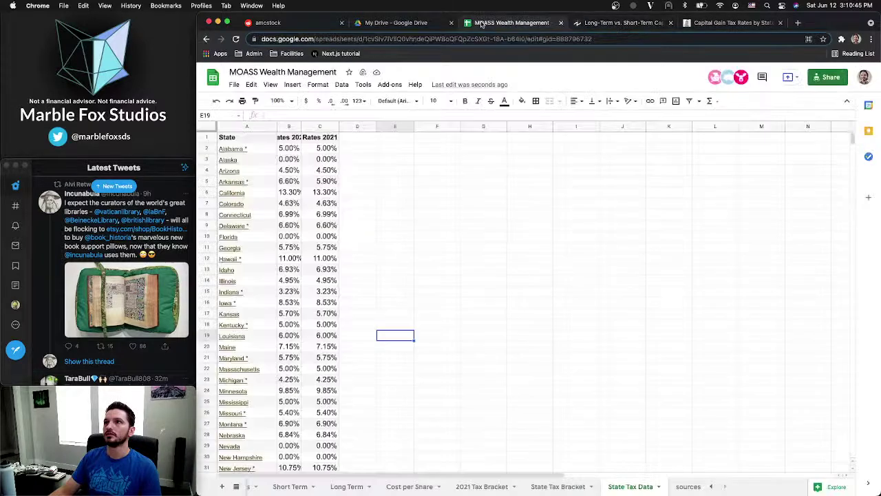
{"action": "left_click", "coordinate": [367, 141]}
{"action": "key", "text": "super+v"}
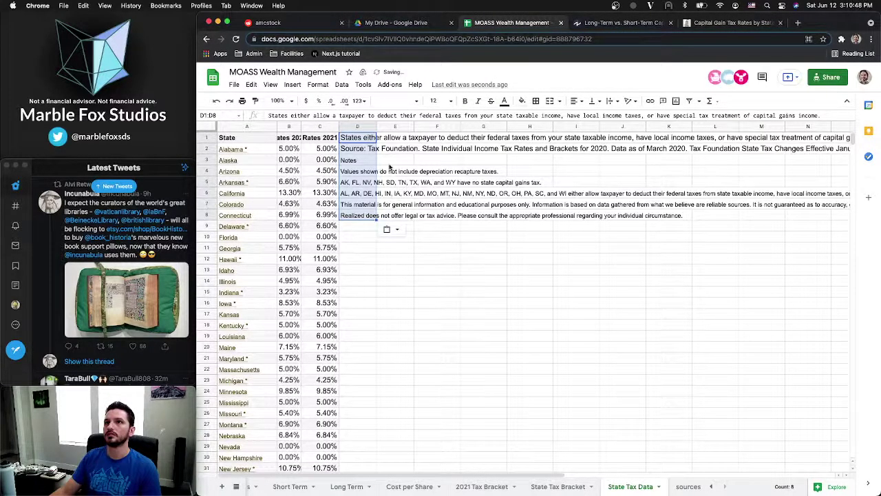
{"action": "left_click", "coordinate": [349, 140]}
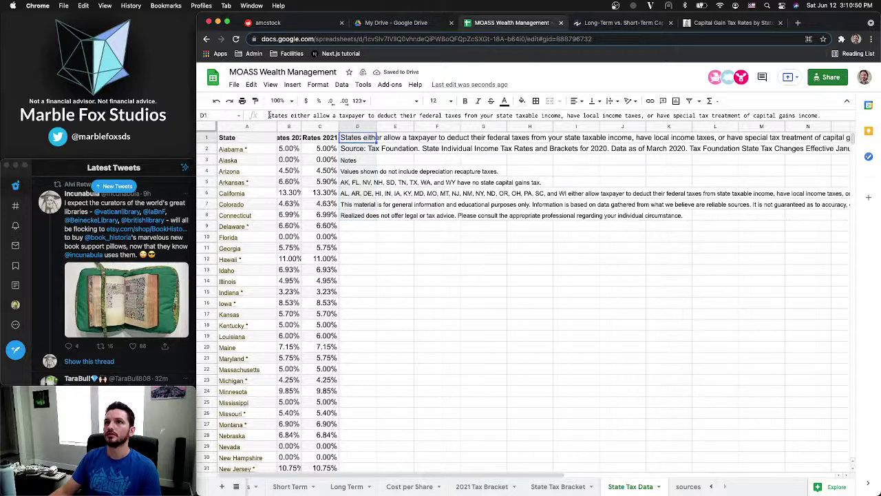
{"action": "left_click", "coordinate": [269, 115]}
{"action": "type", "text": "*"}
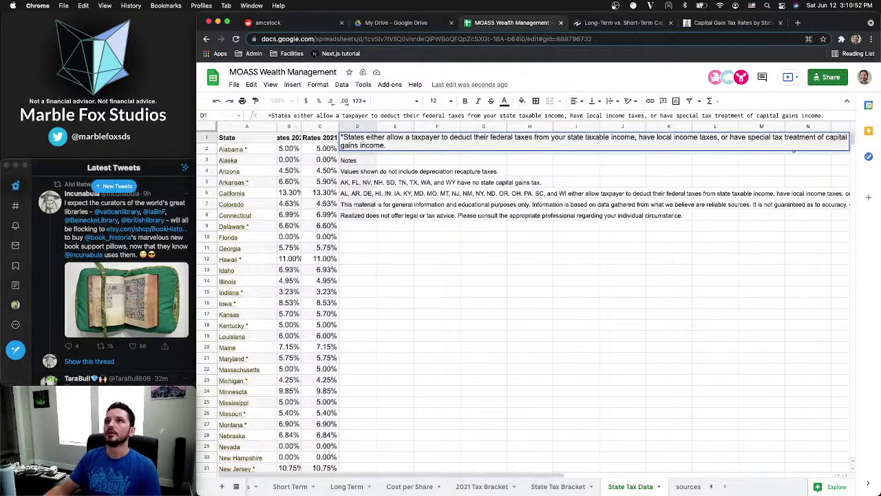
{"action": "left_click", "coordinate": [395, 239]}
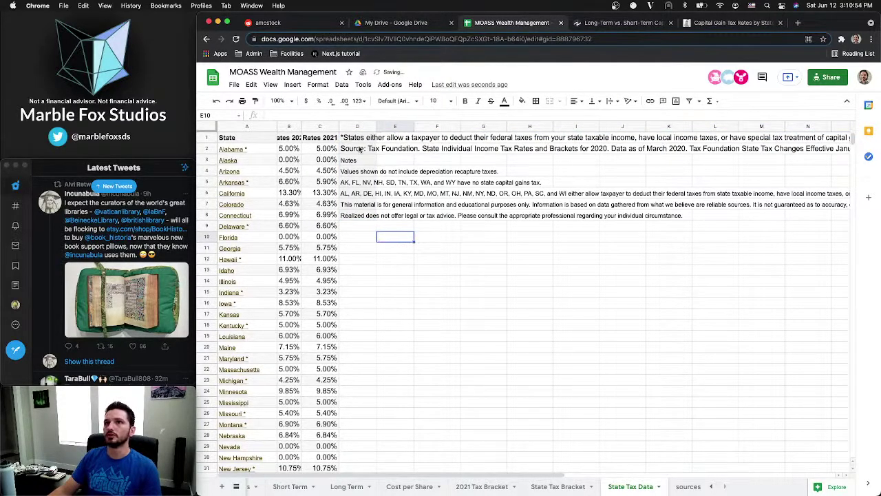
Clear the formatting of the pasted notes in D1:D8
{"action": "left_click_drag", "start_coordinate": [357, 139], "coordinate": [361, 219]}
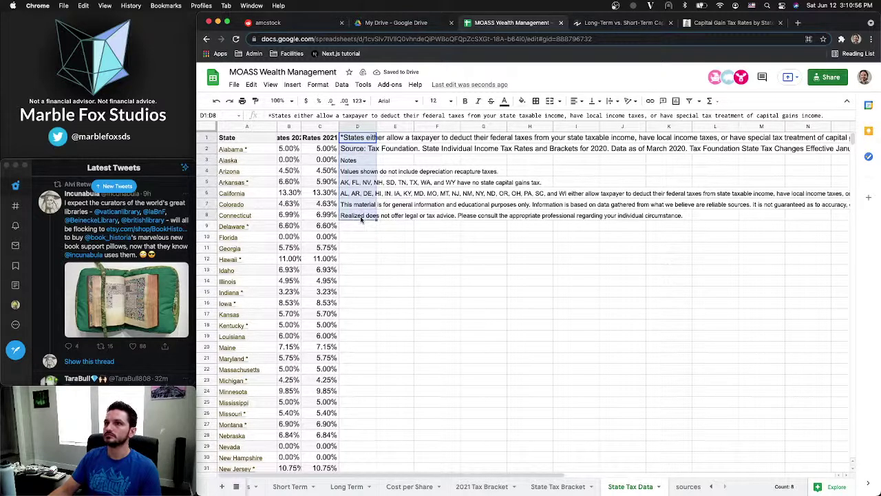
{"action": "key", "text": "ctrl+backslash"}
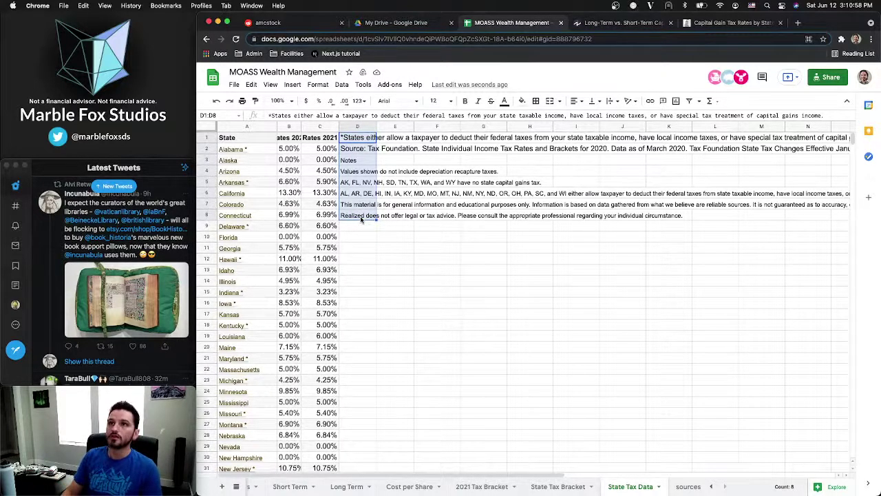
{"action": "left_click", "coordinate": [373, 246]}
{"action": "left_click", "coordinate": [294, 173]}
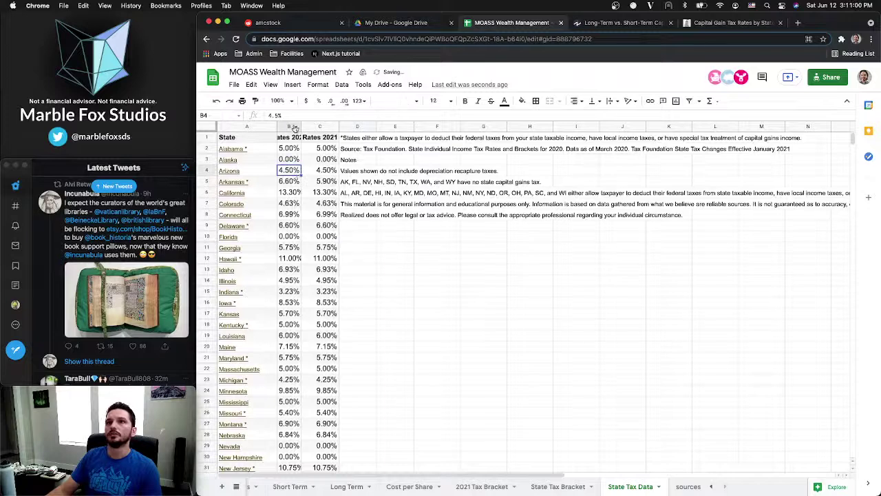
Delete the Rates 2020 column so Rates 2021 moves into column B
{"action": "left_click", "coordinate": [288, 129]}
{"action": "right_click", "coordinate": [288, 130]}
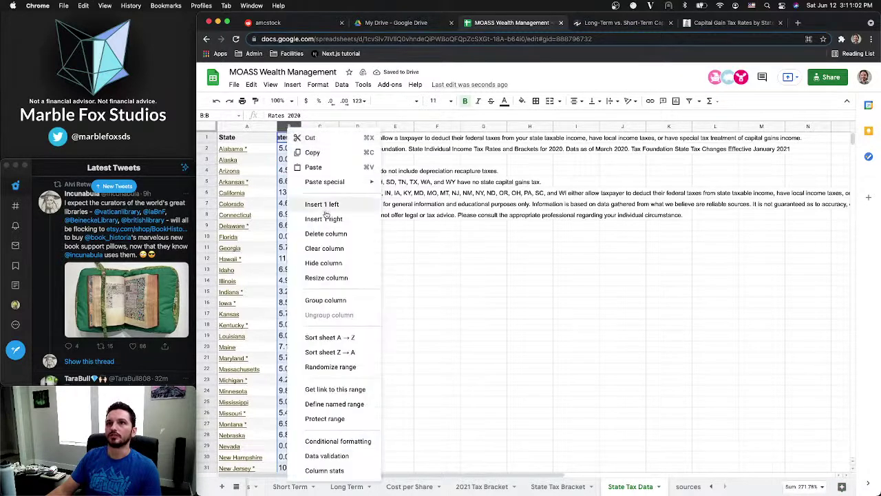
{"action": "left_click", "coordinate": [325, 235]}
{"action": "left_click", "coordinate": [296, 159]}
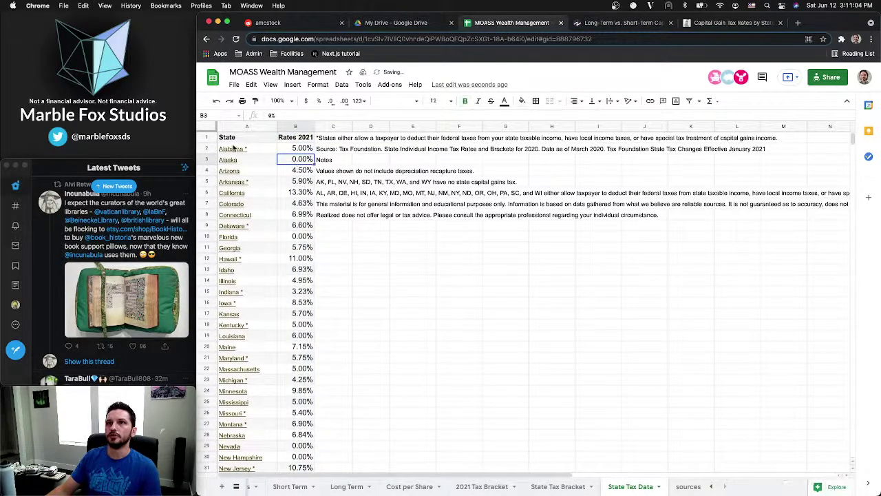
Clear formatting from columns A–B and from the notes column C
{"action": "left_click_drag", "start_coordinate": [236, 128], "coordinate": [301, 126]}
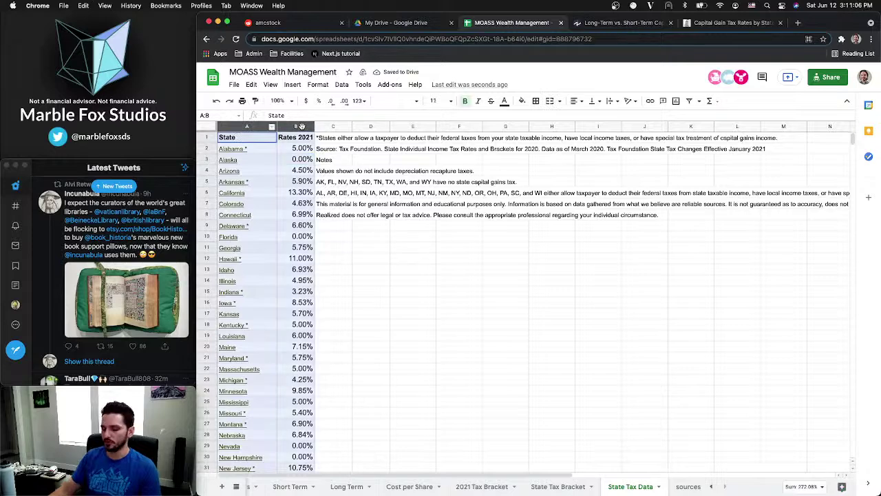
{"action": "key", "text": "super+backslash"}
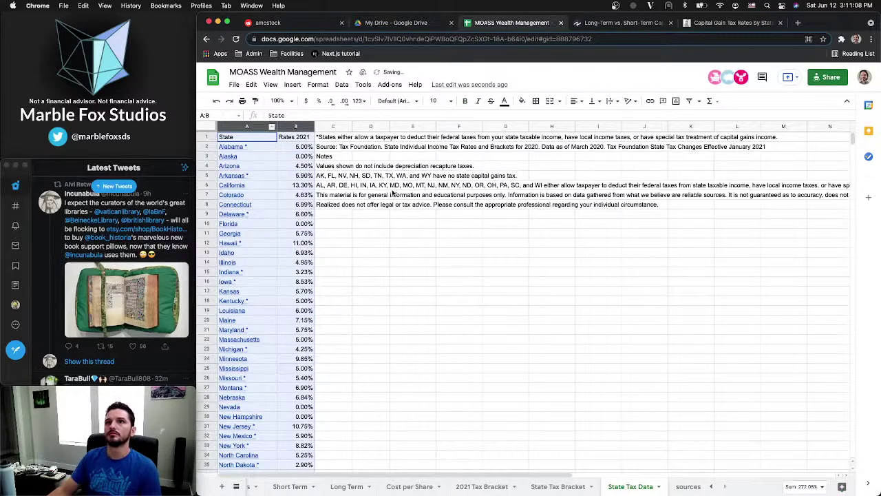
{"action": "left_click", "coordinate": [393, 193]}
{"action": "left_click", "coordinate": [331, 127]}
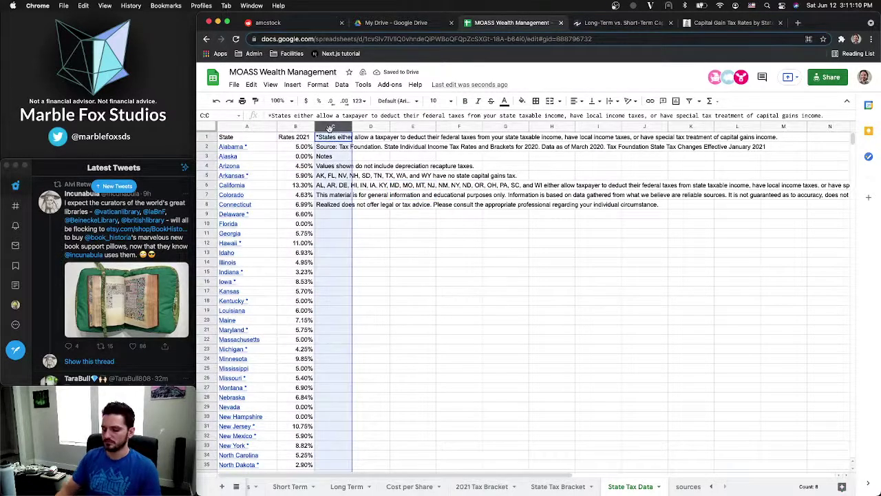
{"action": "key", "text": "super+backslash"}
{"action": "left_click", "coordinate": [413, 184]}
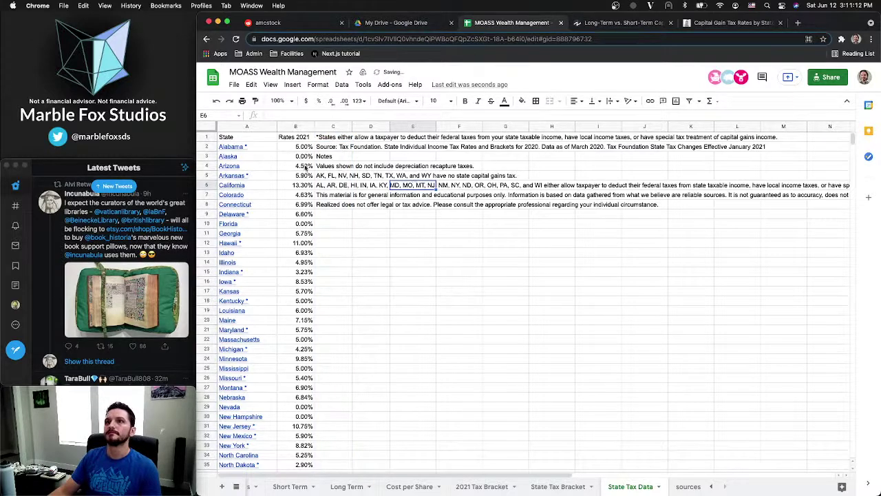
Select from row 53 down to the last row and delete rows 53–1000
{"action": "scroll", "coordinate": [273, 269], "scroll_direction": "down", "scroll_amount": 10}
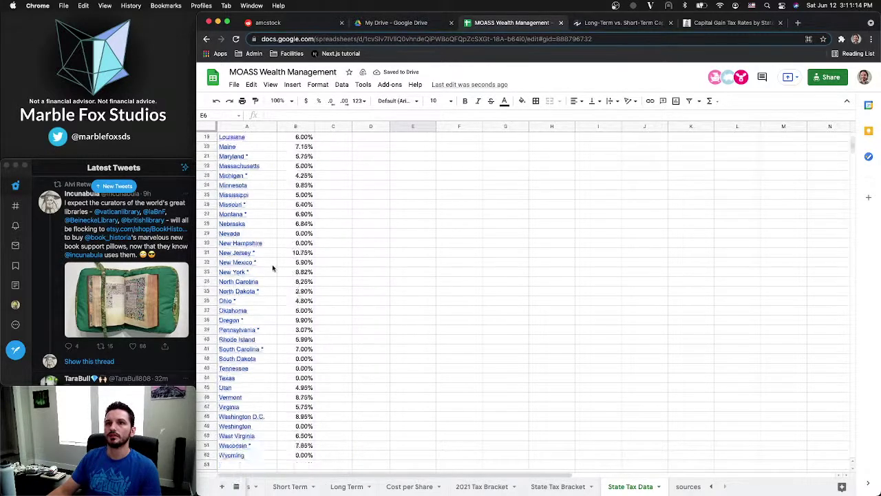
{"action": "scroll", "coordinate": [273, 268], "scroll_direction": "up", "scroll_amount": 10}
{"action": "scroll", "coordinate": [241, 289], "scroll_direction": "down", "scroll_amount": 12}
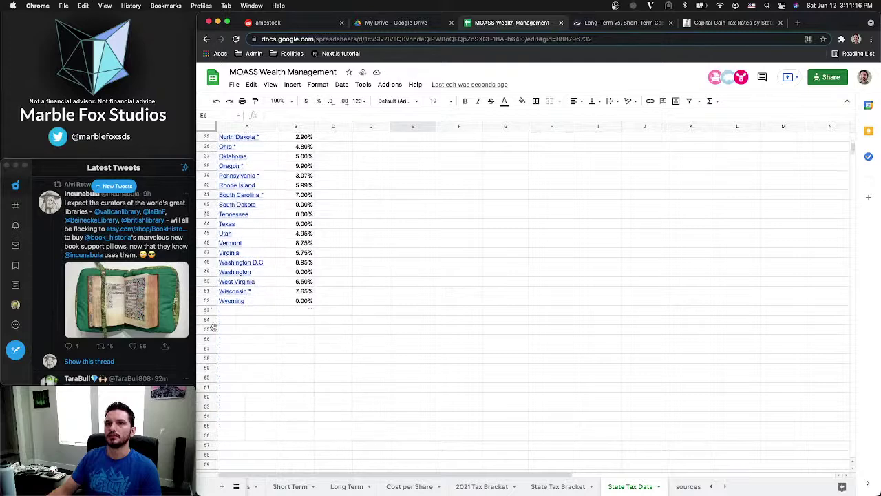
{"action": "left_click", "coordinate": [208, 311]}
{"action": "key", "text": "super+shift+Down"}
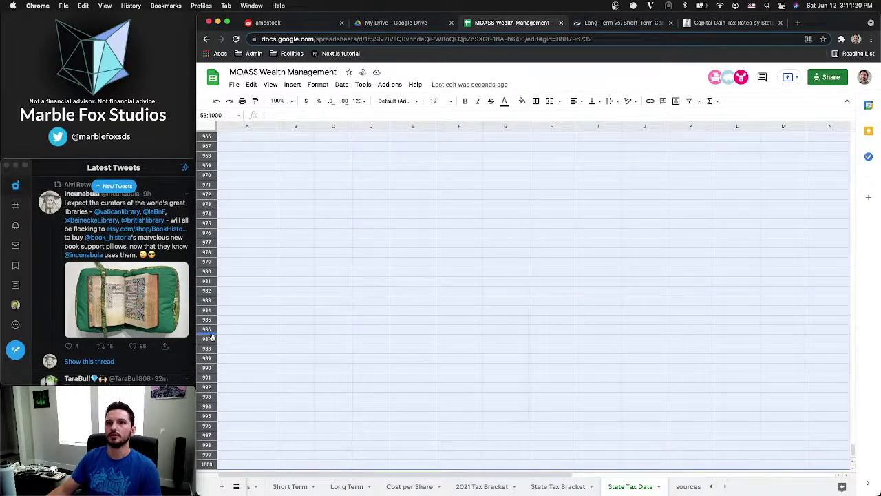
{"action": "right_click", "coordinate": [212, 338]}
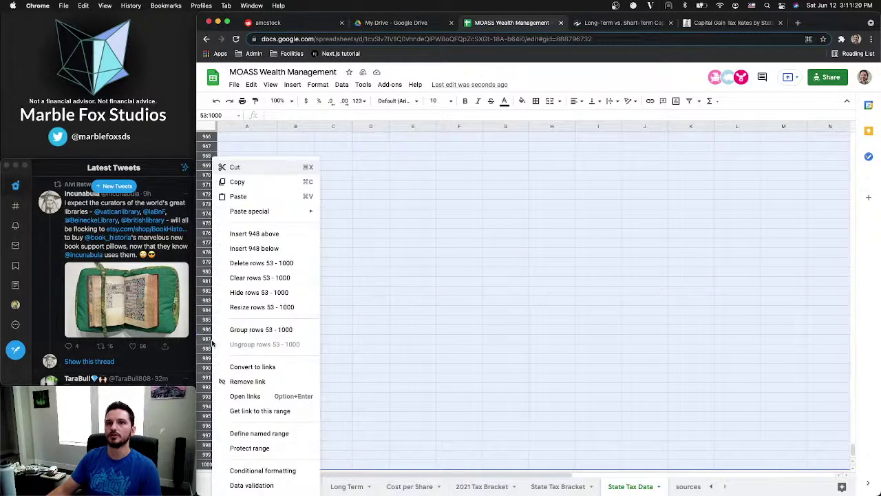
{"action": "left_click", "coordinate": [278, 261]}
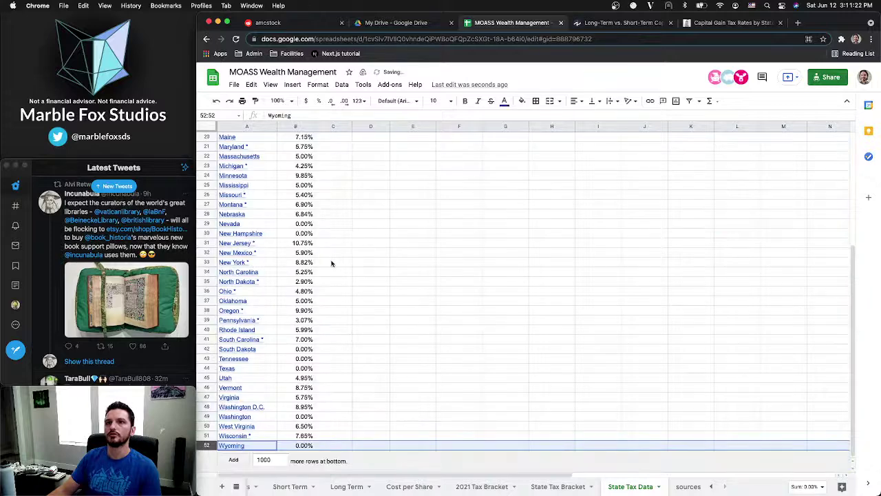
{"action": "scroll", "coordinate": [334, 265], "scroll_direction": "up", "scroll_amount": 5}
{"action": "left_click", "coordinate": [334, 223]}
{"action": "left_click", "coordinate": [371, 126]}
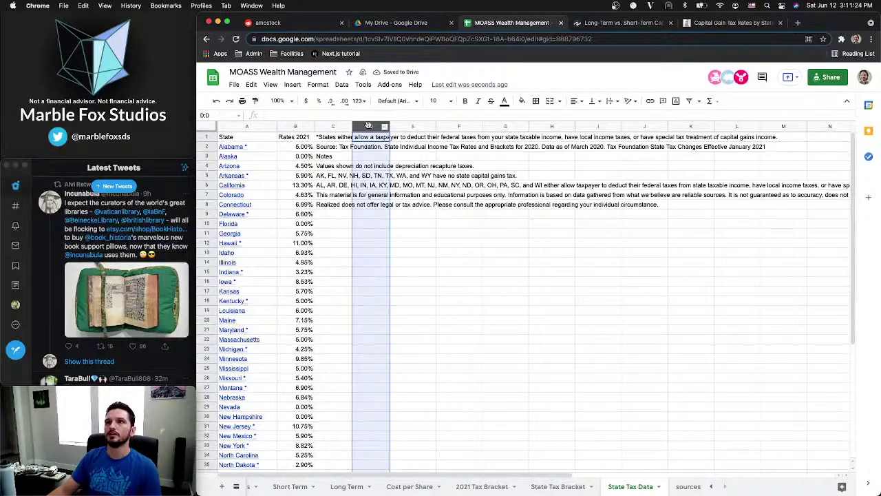
{"action": "key", "text": "super+shift+Right"}
{"action": "right_click", "coordinate": [372, 127]}
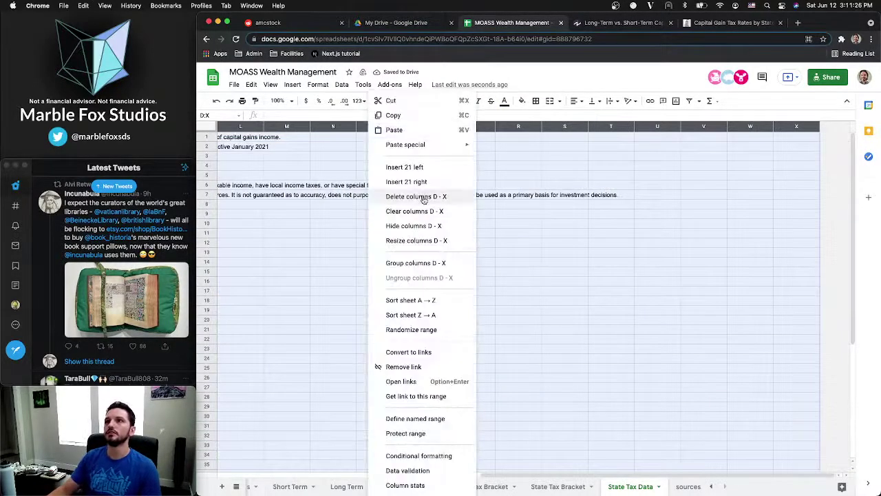
{"action": "left_click", "coordinate": [416, 196]}
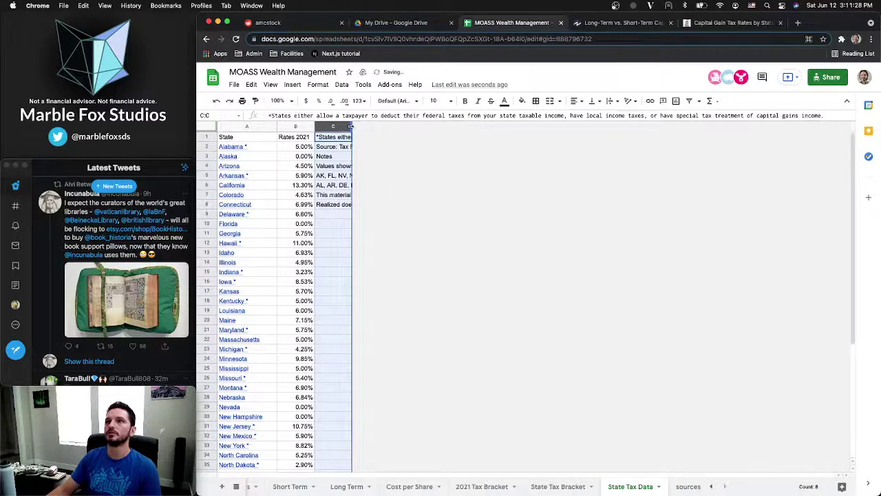
{"action": "double_click", "coordinate": [352, 126]}
{"action": "left_click", "coordinate": [496, 282]}
{"action": "key", "text": "super+z"}
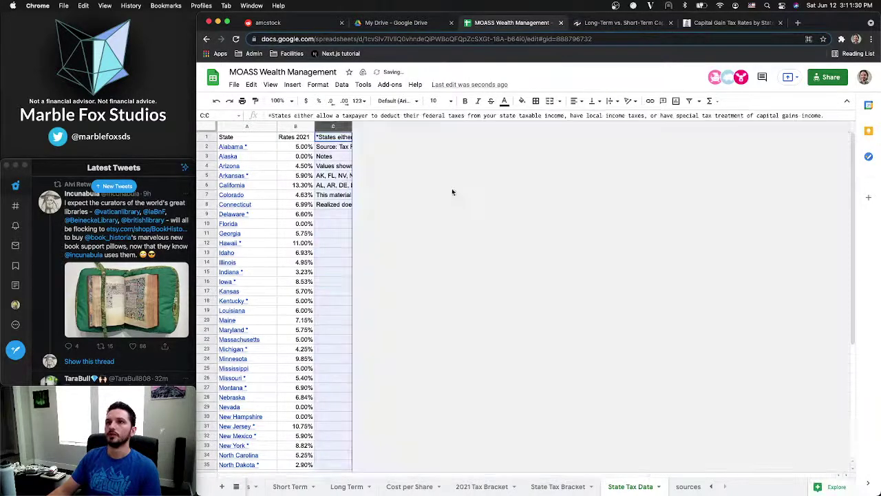
{"action": "left_click", "coordinate": [339, 158]}
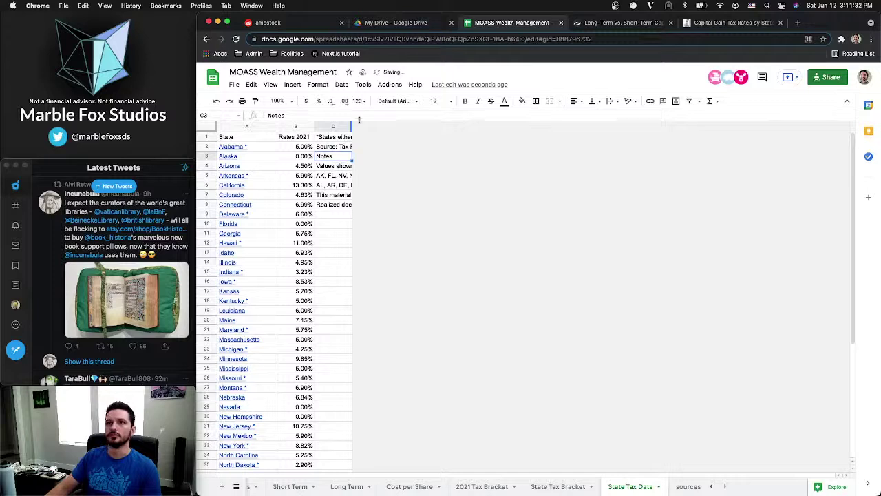
{"action": "right_click", "coordinate": [346, 127]}
{"action": "left_click", "coordinate": [331, 147]}
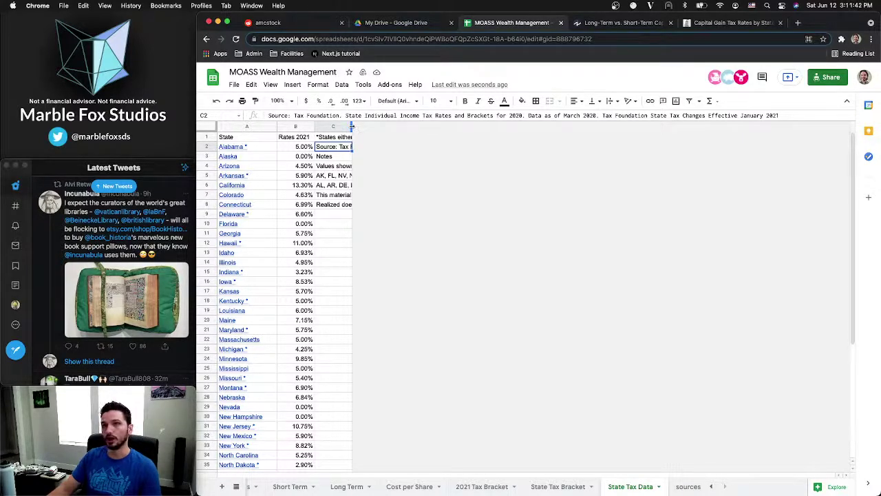
{"action": "double_click", "coordinate": [351, 126]}
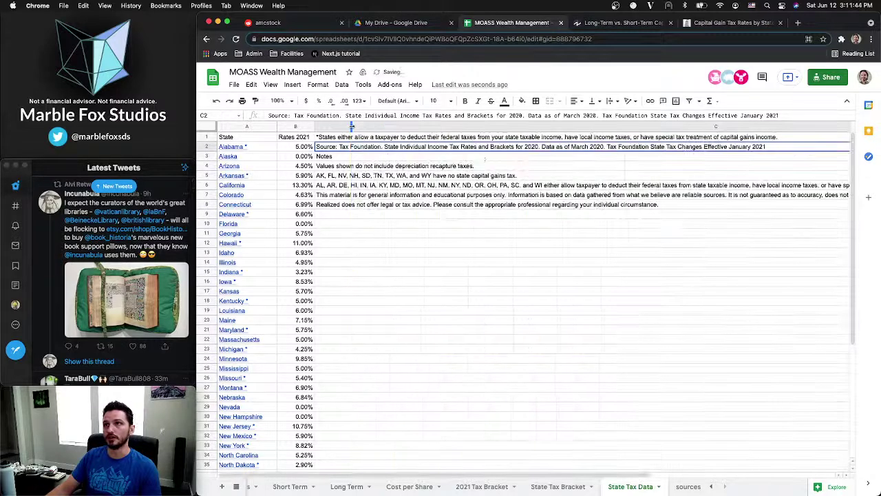
{"action": "scroll", "coordinate": [494, 155], "scroll_direction": "right", "scroll_amount": 2}
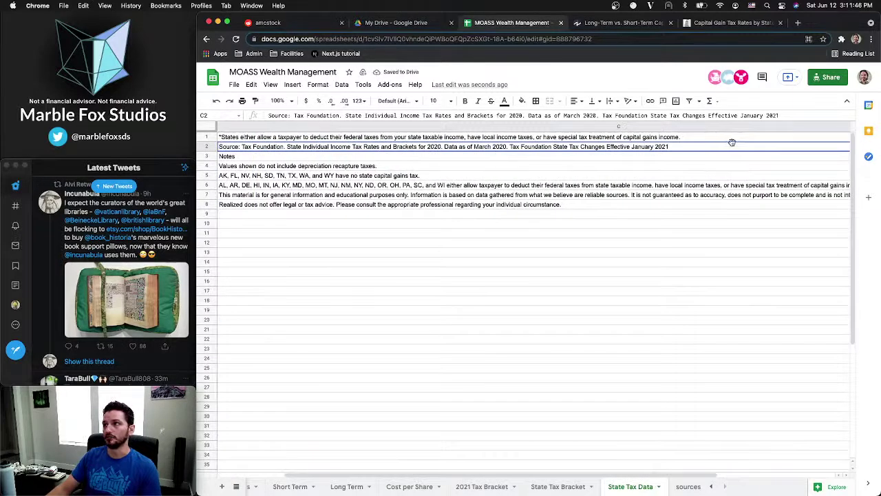
{"action": "scroll", "coordinate": [682, 177], "scroll_direction": "left", "scroll_amount": 2}
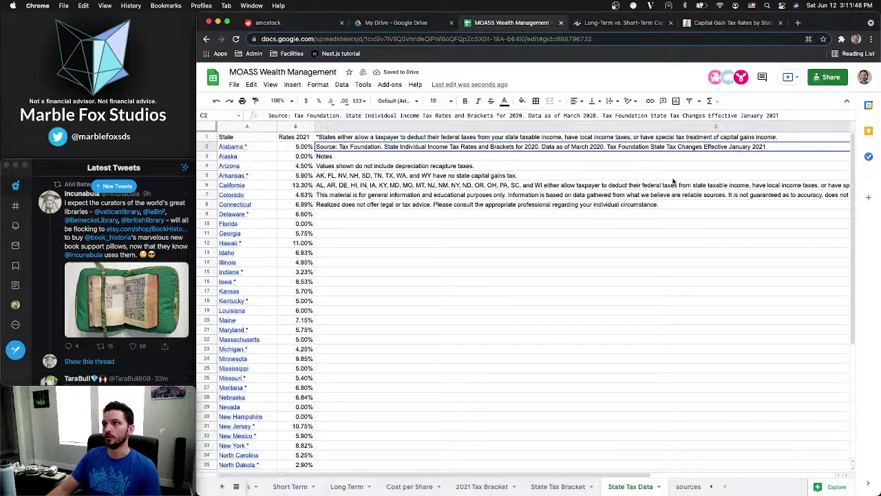
{"action": "left_click", "coordinate": [623, 197]}
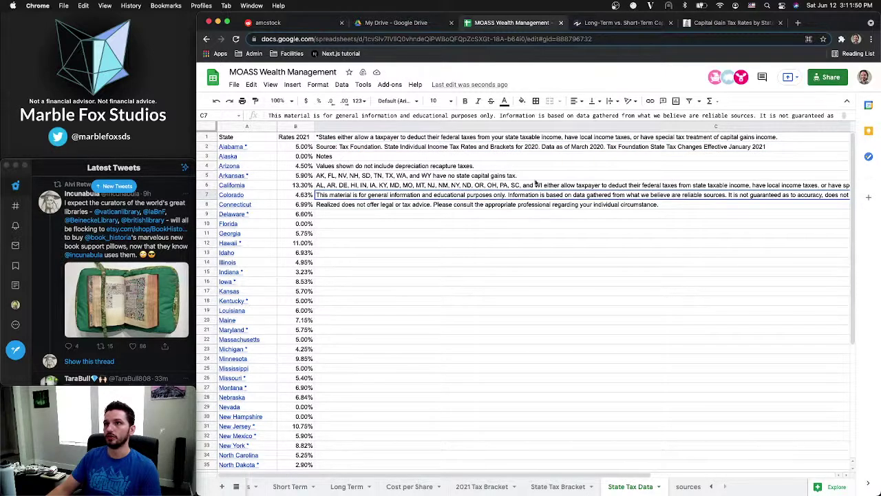
{"action": "scroll", "coordinate": [537, 183], "scroll_direction": "right", "scroll_amount": 2}
{"action": "scroll", "coordinate": [542, 184], "scroll_direction": "left", "scroll_amount": 1}
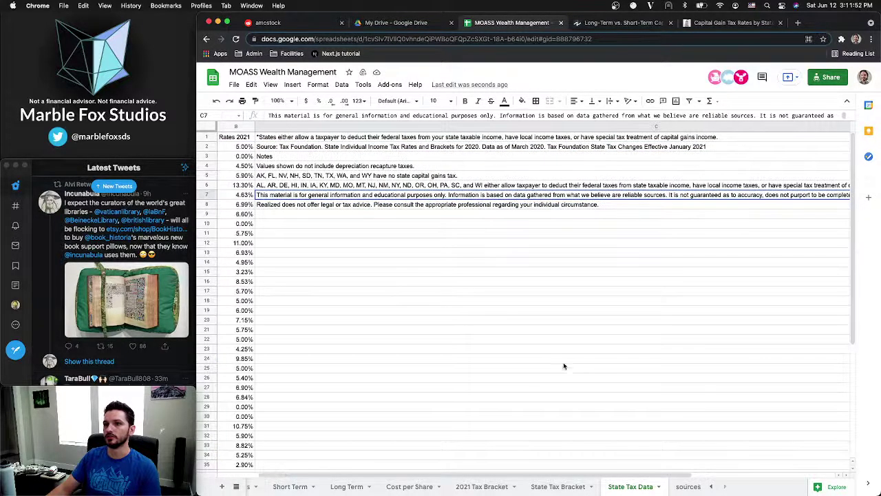
{"action": "scroll", "coordinate": [571, 365], "scroll_direction": "right", "scroll_amount": 1}
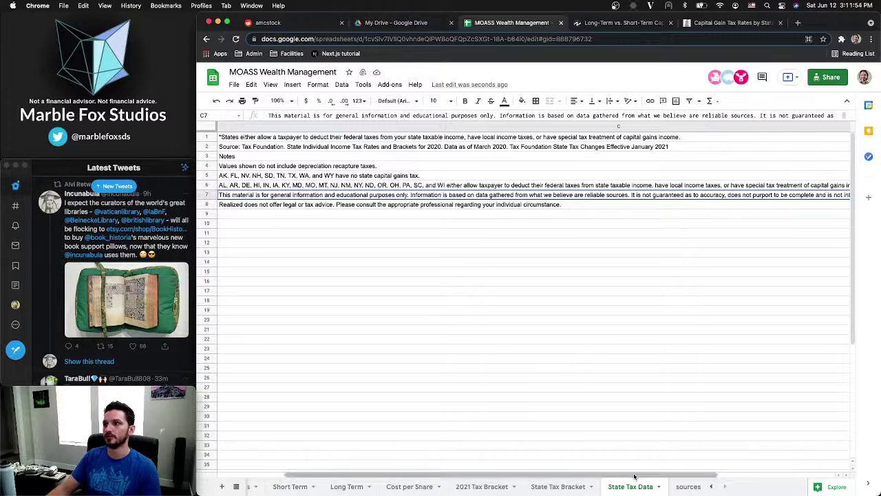
{"action": "left_click_drag", "start_coordinate": [846, 477], "coordinate": [291, 478]}
{"action": "left_click", "coordinate": [449, 292]}
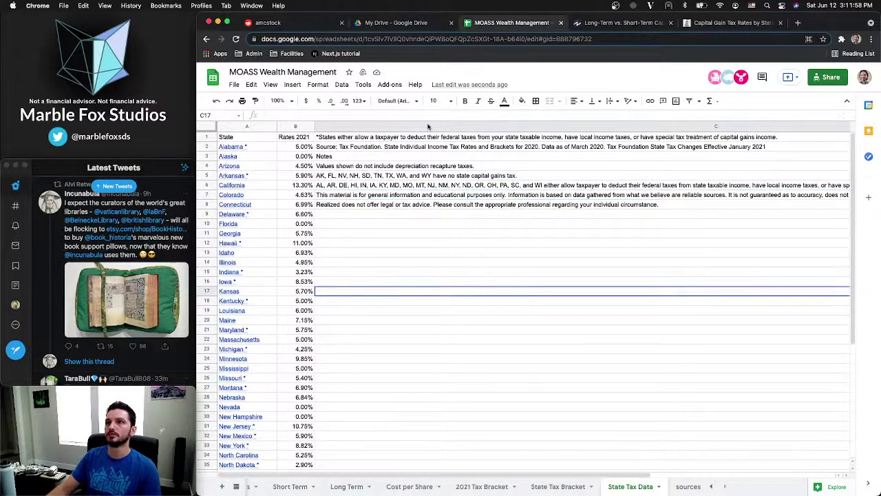
{"action": "left_click", "coordinate": [428, 125]}
{"action": "left_click", "coordinate": [357, 216]}
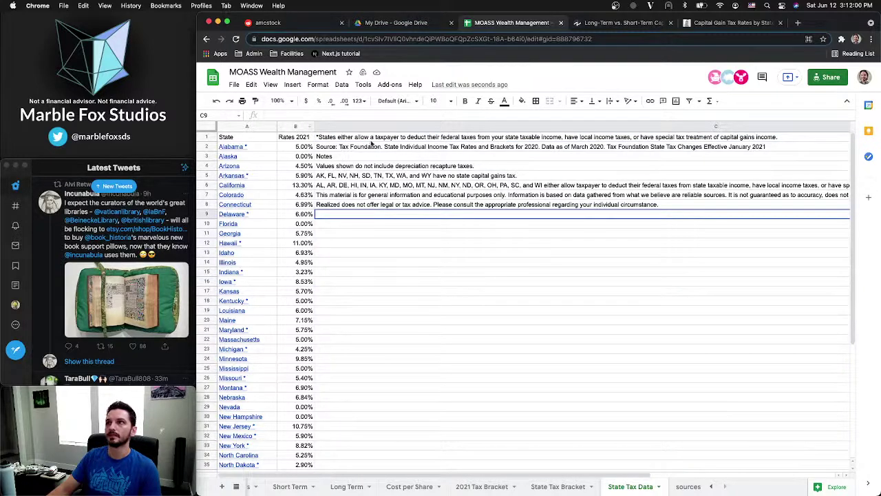
{"action": "key", "text": "ctrl+z"}
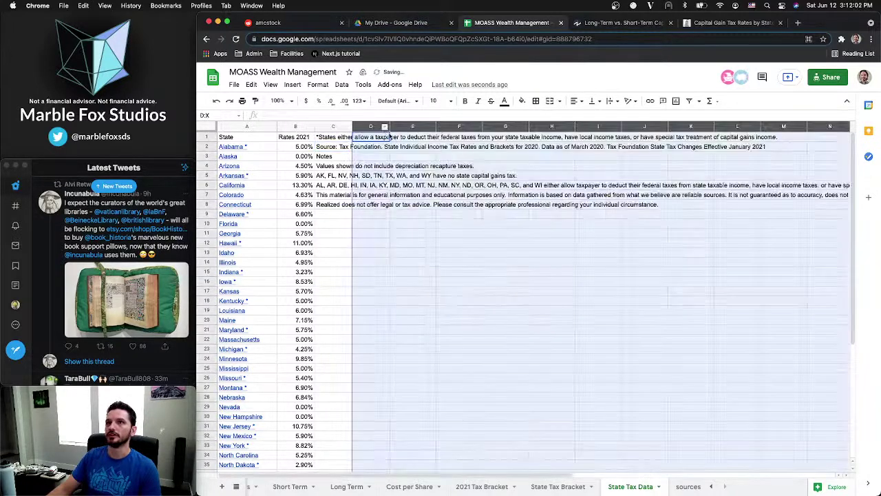
Delete the unused columns U through X
{"action": "left_click", "coordinate": [460, 186]}
{"action": "scroll", "coordinate": [460, 187], "scroll_direction": "right", "scroll_amount": 15}
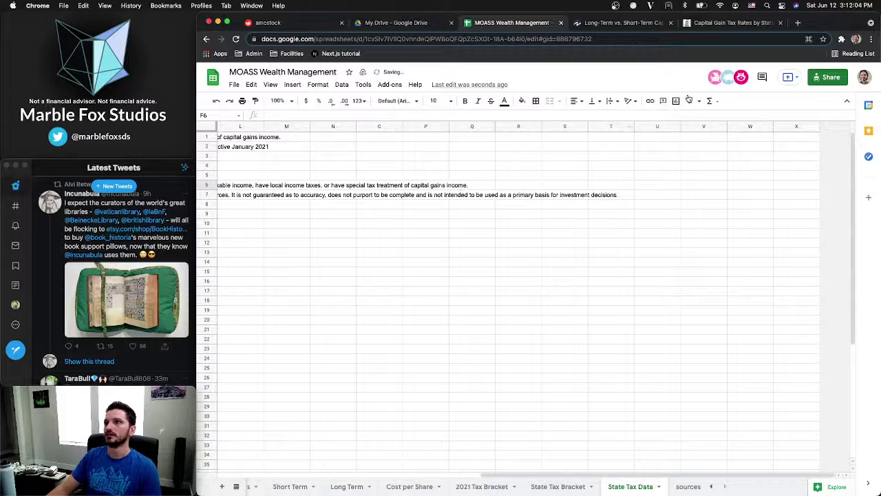
{"action": "left_click_drag", "start_coordinate": [657, 126], "coordinate": [796, 126]}
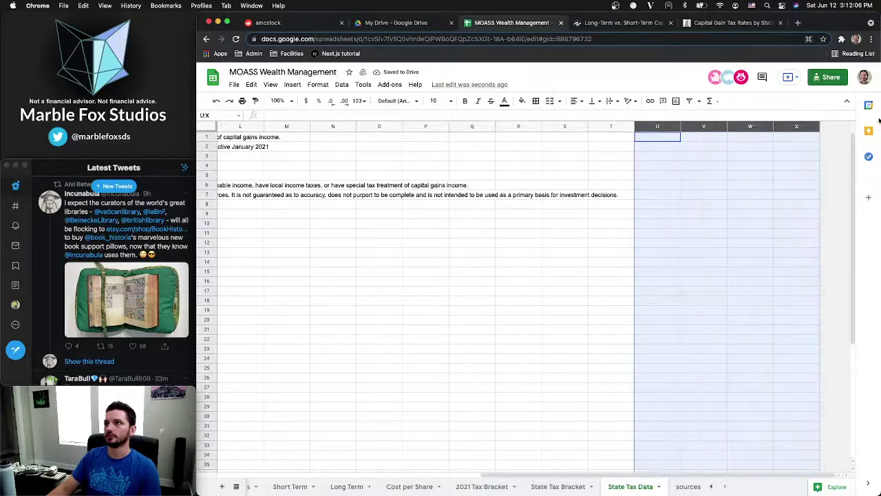
{"action": "right_click", "coordinate": [748, 123]}
{"action": "left_click", "coordinate": [781, 229]}
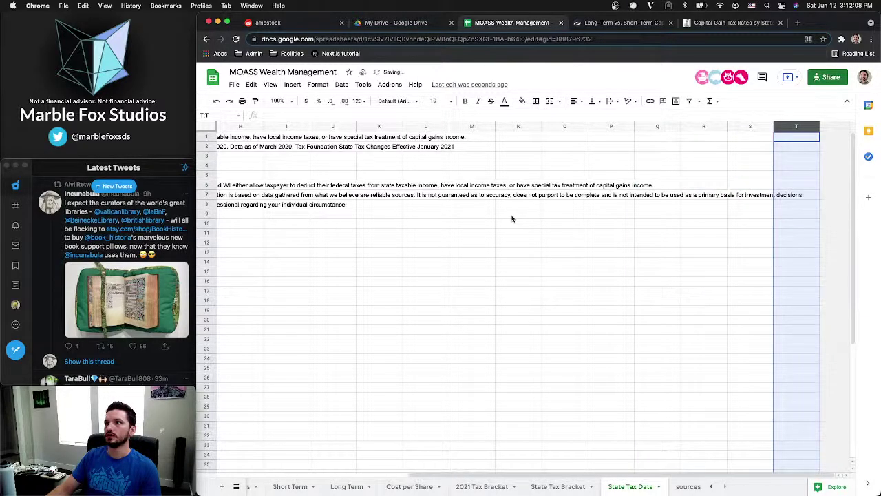
{"action": "left_click", "coordinate": [778, 195]}
{"action": "scroll", "coordinate": [524, 221], "scroll_direction": "left", "scroll_amount": 10}
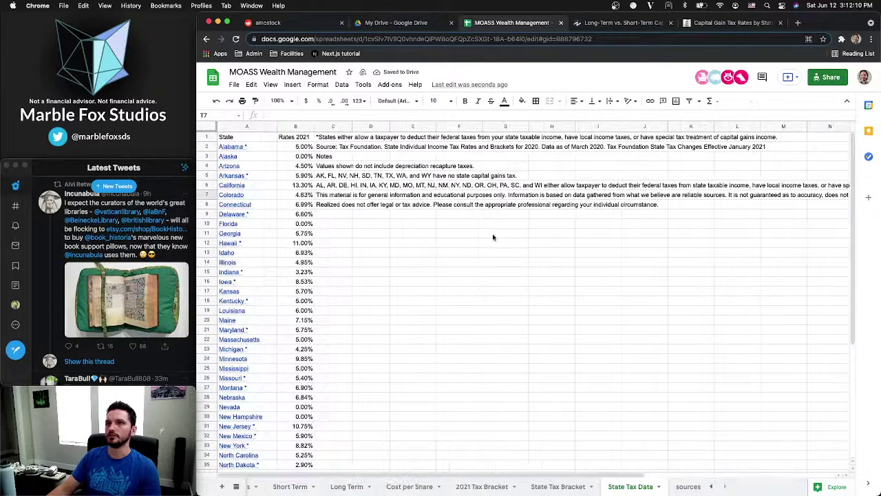
Select the State and Rates 2021 table from A1 down to B52
{"action": "left_click", "coordinate": [413, 262]}
{"action": "left_click", "coordinate": [243, 138]}
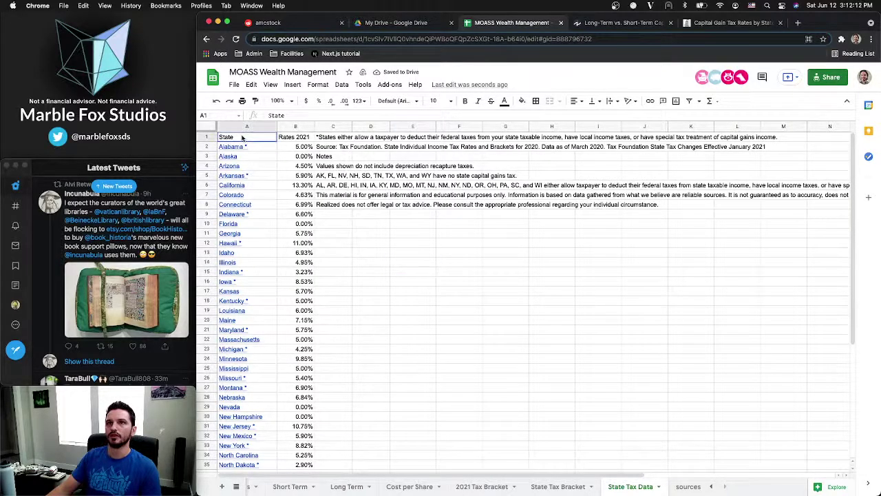
{"action": "left_click", "coordinate": [291, 136], "text": "shift"}
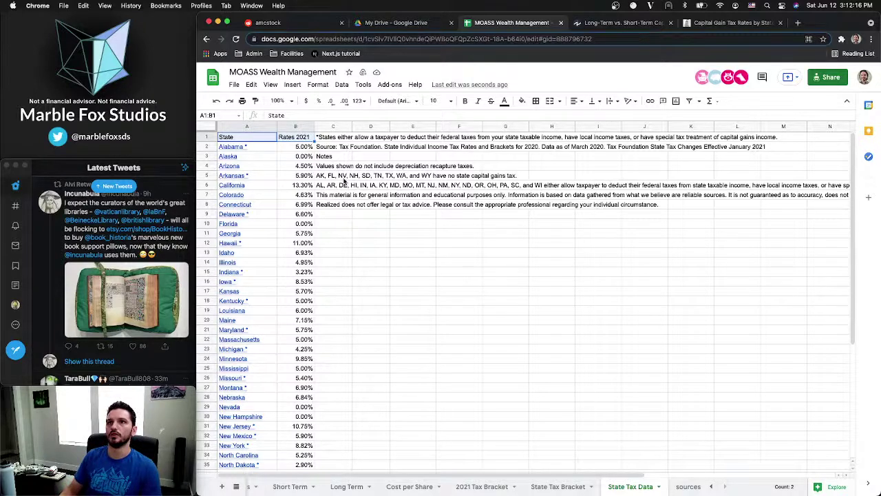
{"action": "key", "text": "super+shift+Down"}
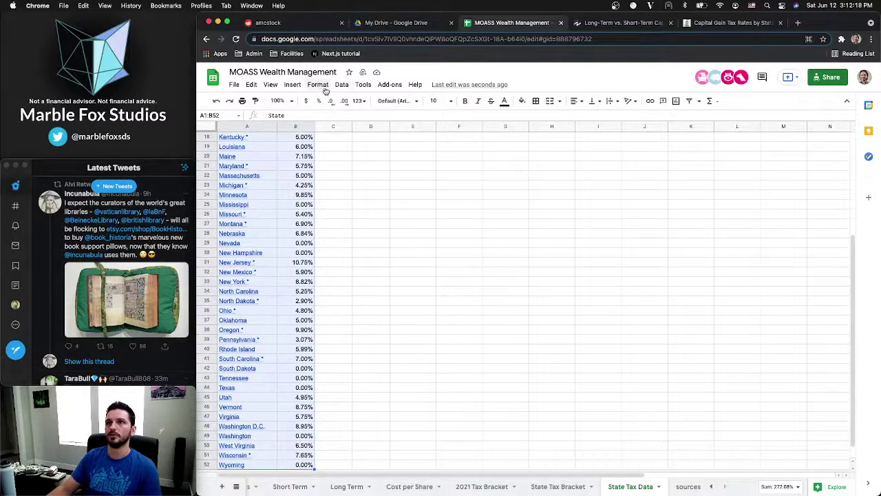
{"action": "left_click", "coordinate": [324, 86]}
Apply alternating row colours to the state rates table
{"action": "left_click", "coordinate": [351, 316]}
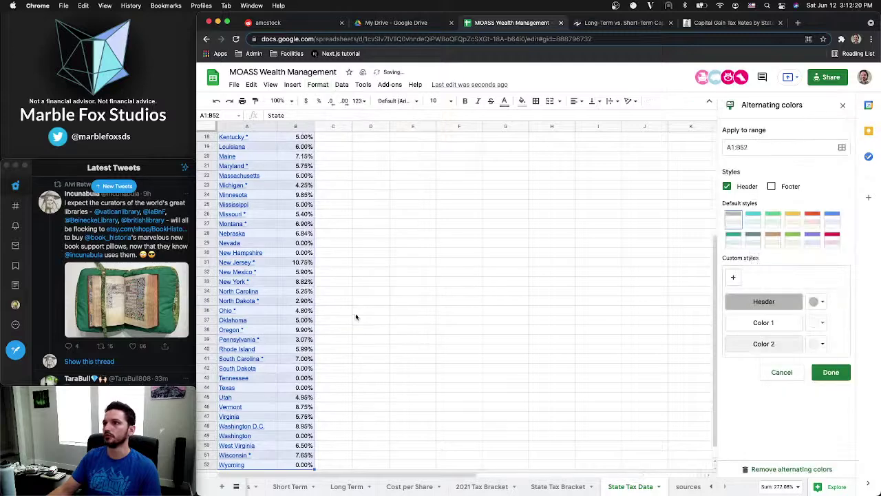
{"action": "left_click", "coordinate": [830, 372]}
{"action": "left_click", "coordinate": [413, 310]}
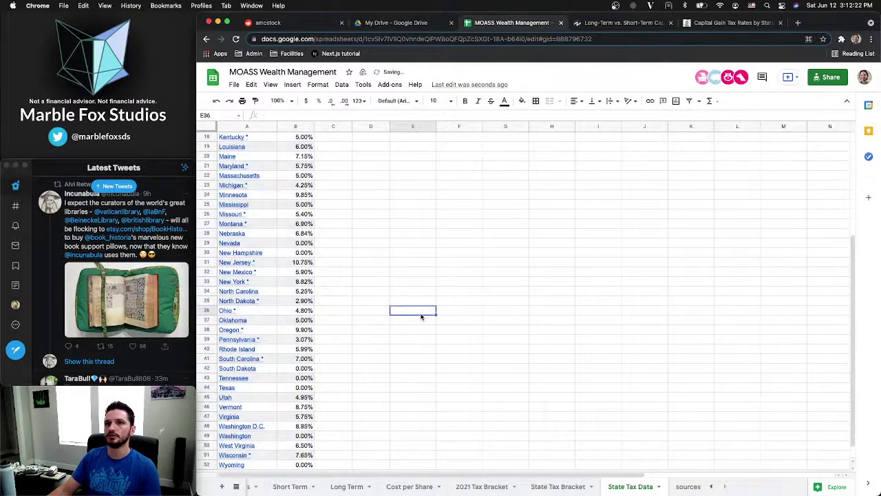
{"action": "scroll", "coordinate": [312, 217], "scroll_direction": "up", "scroll_amount": 5}
{"action": "scroll", "coordinate": [311, 217], "scroll_direction": "up", "scroll_amount": 1}
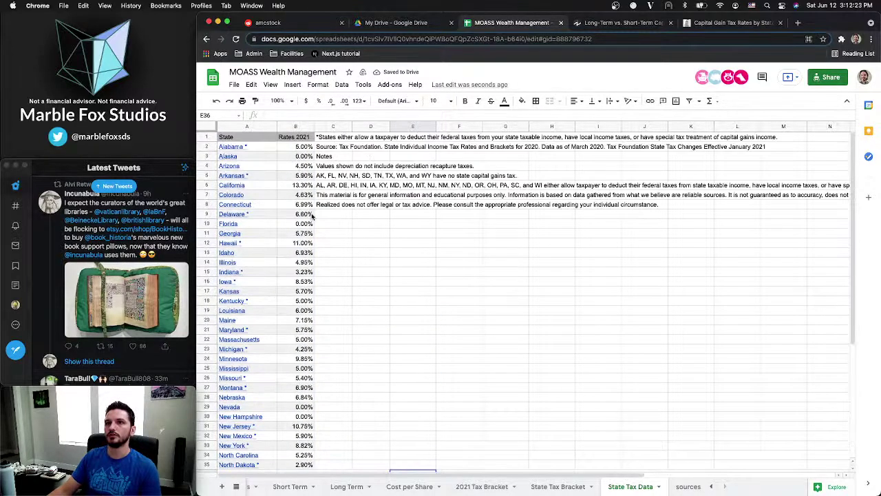
Fill columns C through T with a custom black background, #000000
{"action": "left_click", "coordinate": [333, 129]}
{"action": "key", "text": "super+shift+Right"}
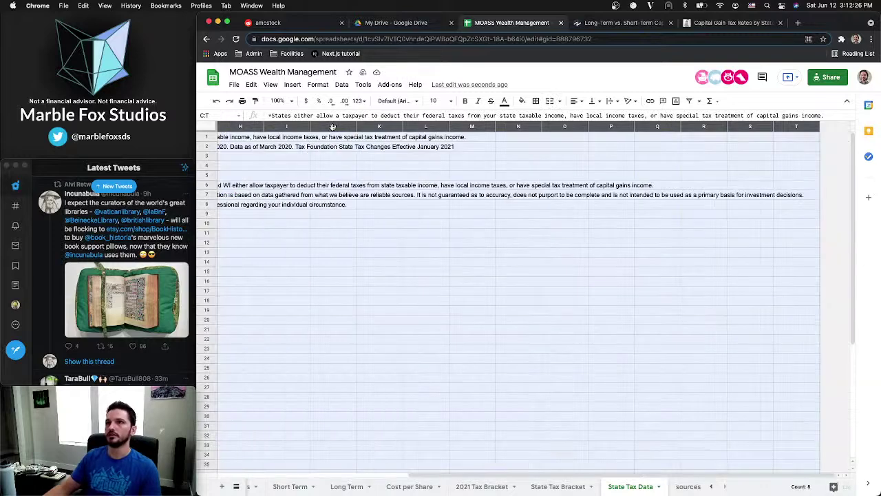
{"action": "scroll", "coordinate": [334, 129], "scroll_direction": "left", "scroll_amount": 5}
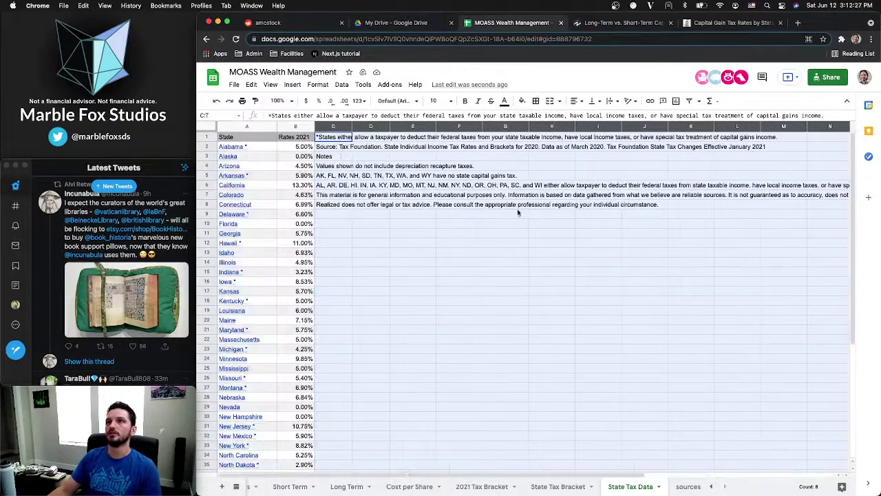
{"action": "left_click", "coordinate": [522, 100]}
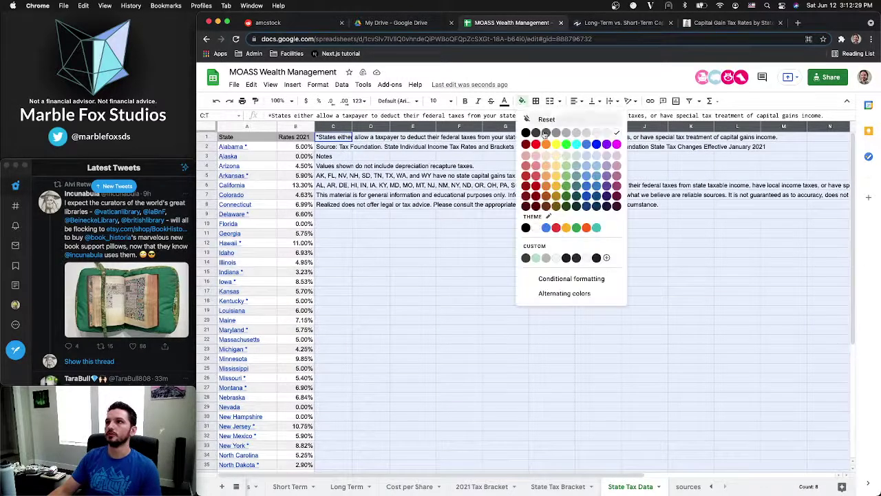
{"action": "left_click", "coordinate": [607, 258]}
{"action": "left_click", "coordinate": [543, 217]}
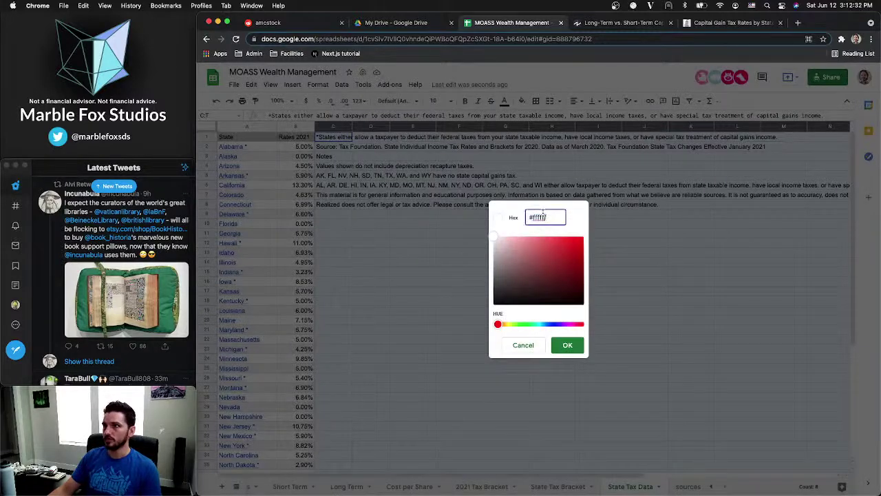
{"action": "type", "text": "#000000"}
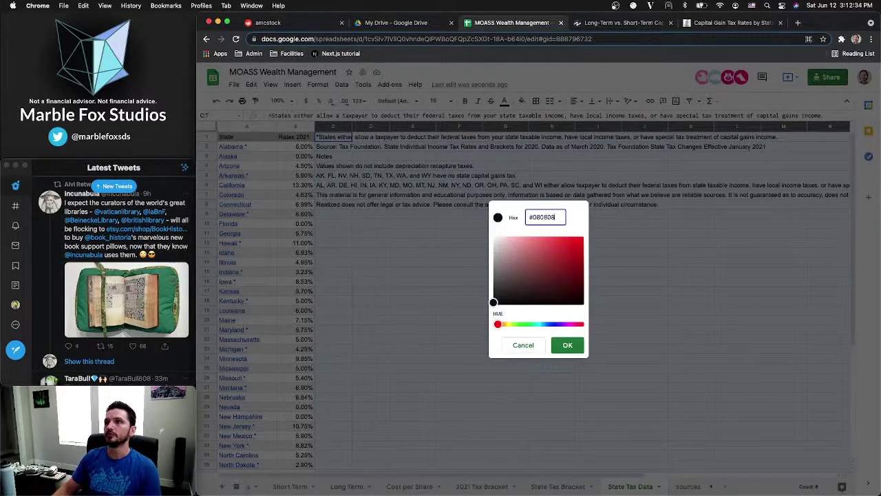
{"action": "key", "text": "Return"}
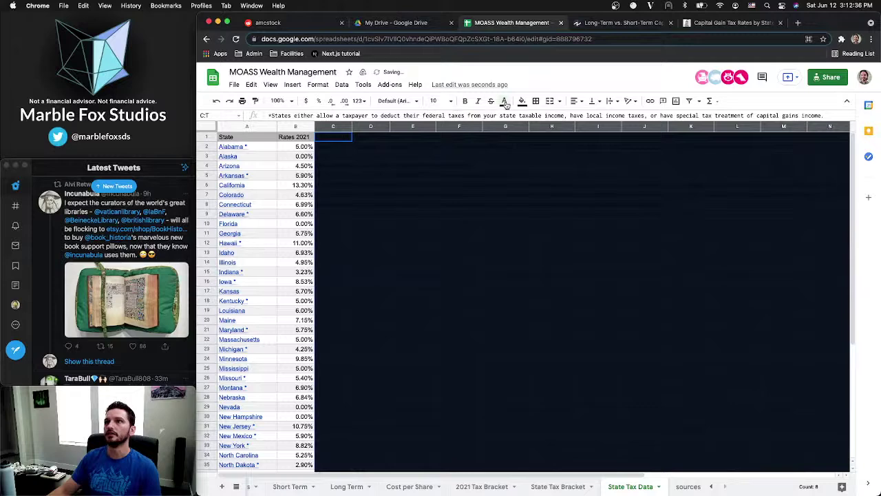
Set the notes text colour to #fdfdfd and bold the State and Rates 2021 headers
{"action": "left_click", "coordinate": [504, 100]}
{"action": "left_click", "coordinate": [598, 258]}
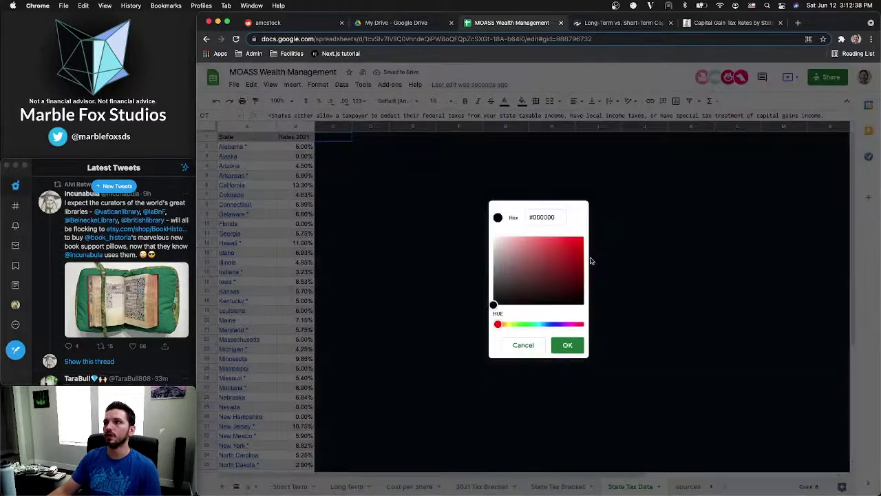
{"action": "left_click", "coordinate": [550, 218]}
{"action": "type", "text": "#fdfdfd"}
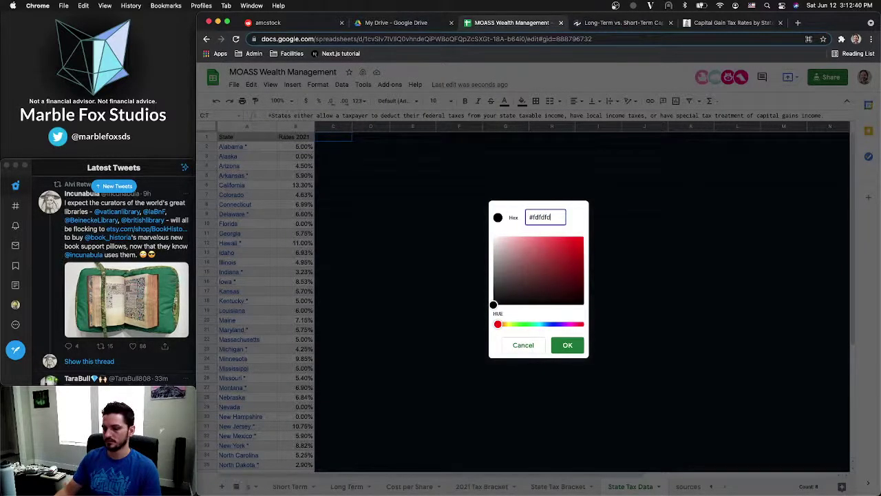
{"action": "key", "text": "Return"}
{"action": "left_click", "coordinate": [532, 233]}
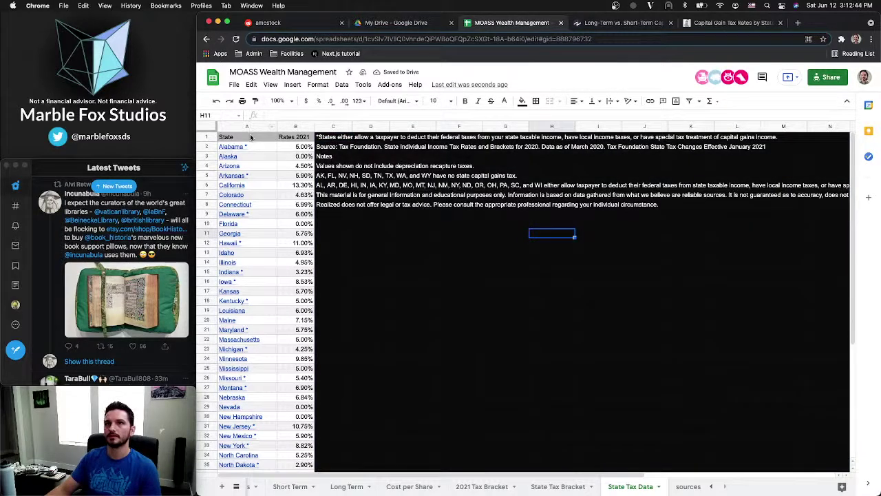
{"action": "left_click_drag", "start_coordinate": [251, 138], "coordinate": [294, 138]}
{"action": "key", "text": "super+b"}
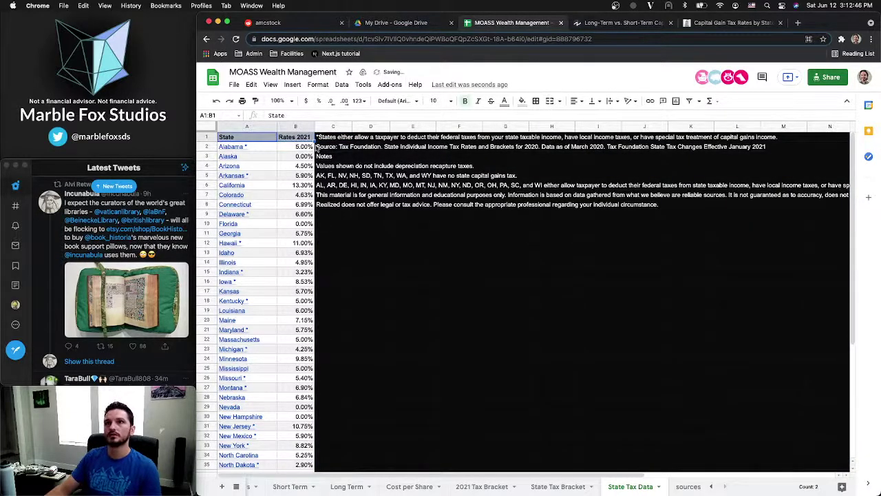
Rename the Rates 2021 header in B1 to 'Rate'
{"action": "left_click", "coordinate": [290, 150]}
{"action": "left_click", "coordinate": [288, 140]}
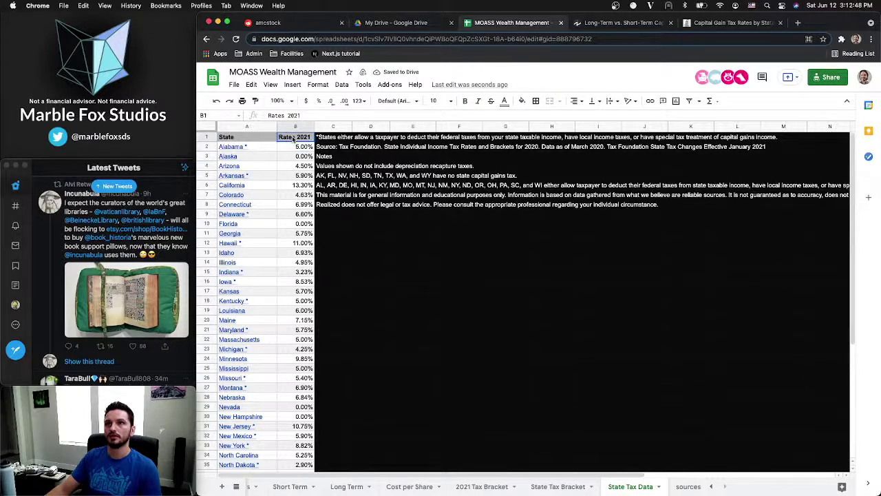
{"action": "type", "text": "Ra"}
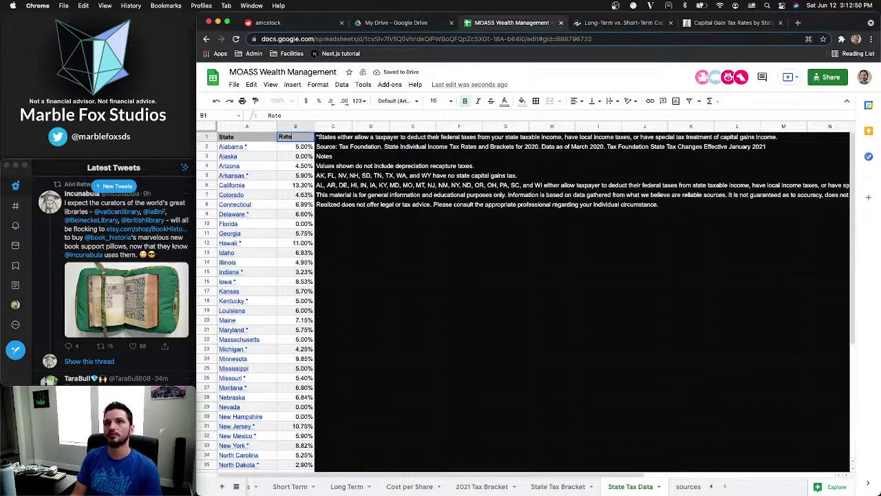
{"action": "type", "text": "te"}
{"action": "key", "text": "Return"}
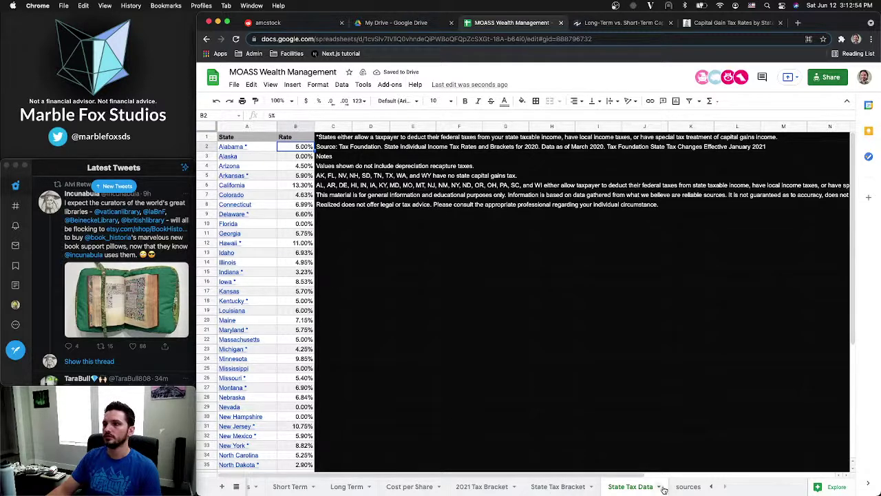
Clear the leftover entries on the sources sheet and go to State Tax Bracket
{"action": "left_click", "coordinate": [689, 487]}
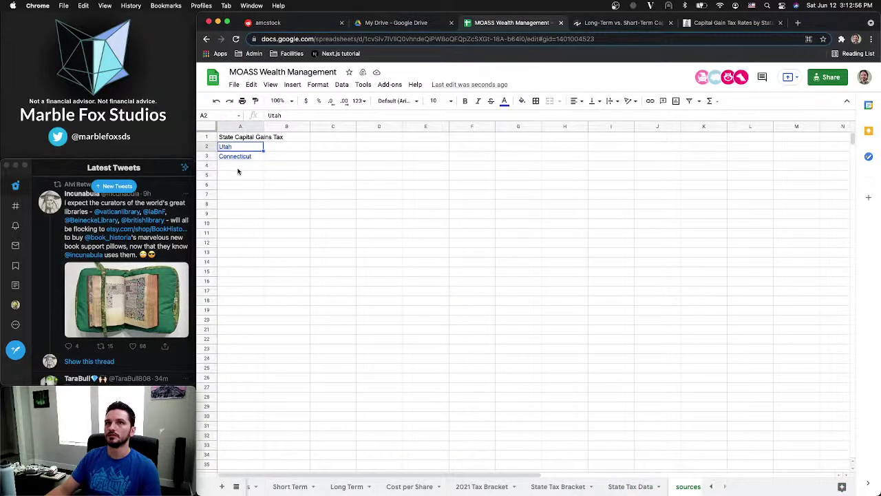
{"action": "left_click_drag", "start_coordinate": [237, 170], "coordinate": [239, 135]}
{"action": "key", "text": "Delete"}
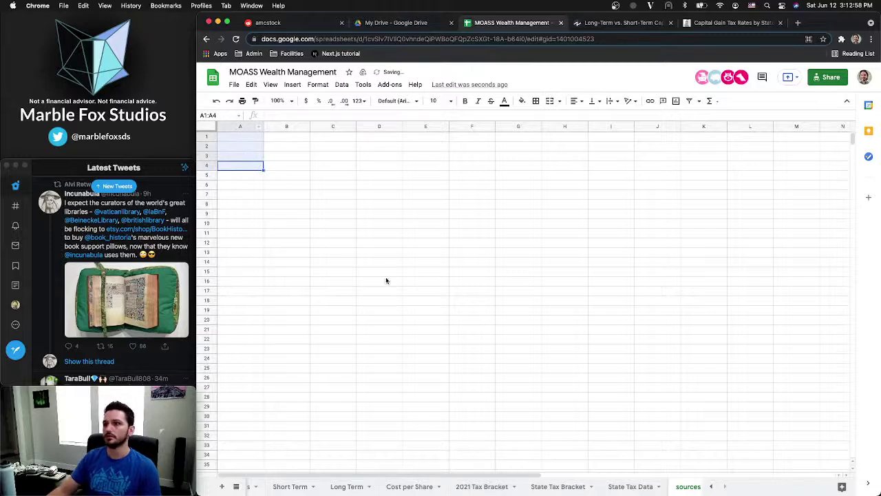
{"action": "left_click", "coordinate": [610, 486]}
{"action": "left_click", "coordinate": [558, 486]}
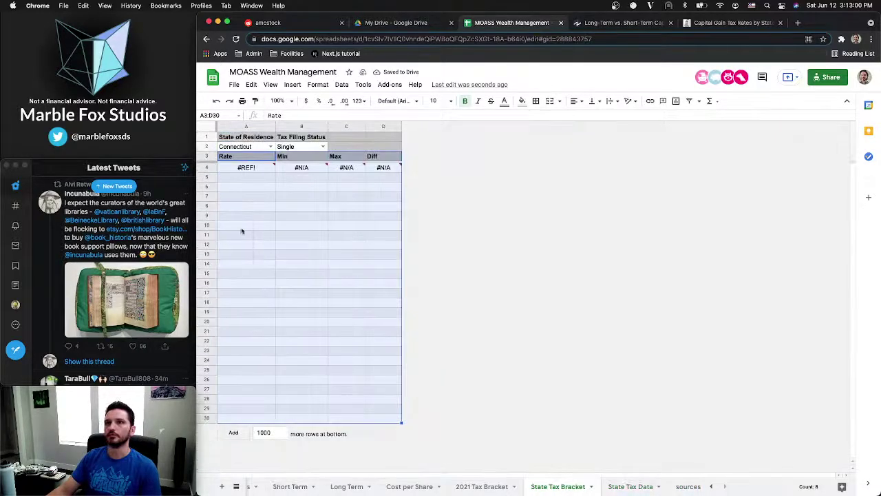
Clear the Tax Filing Status cells and remove B2's dropdown validation rule
{"action": "left_click", "coordinate": [270, 189]}
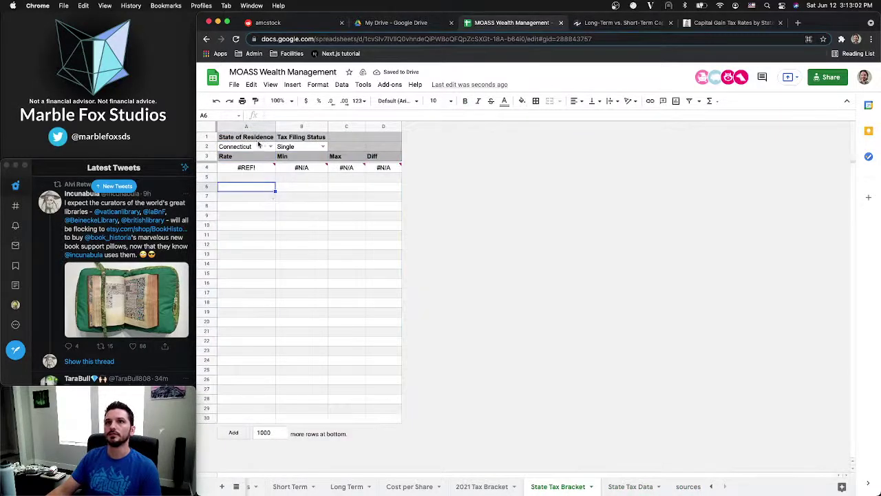
{"action": "left_click_drag", "start_coordinate": [295, 139], "coordinate": [296, 151]}
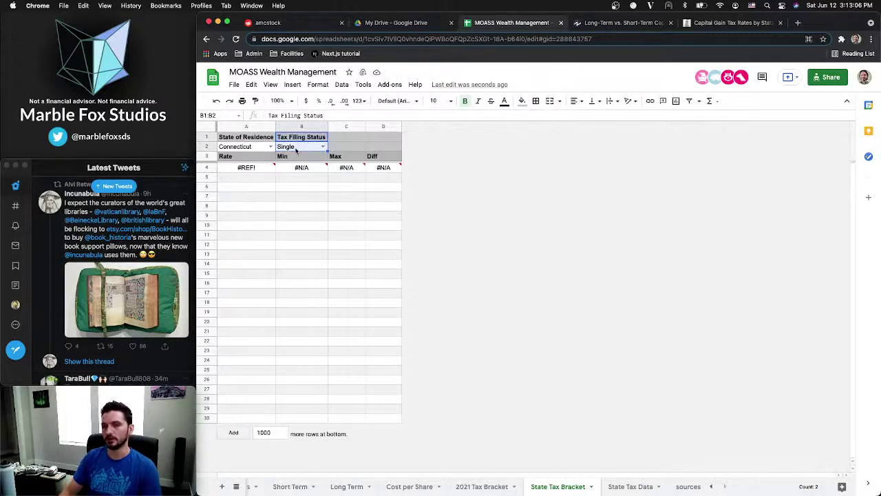
{"action": "key", "text": "Delete"}
{"action": "left_click", "coordinate": [299, 149]}
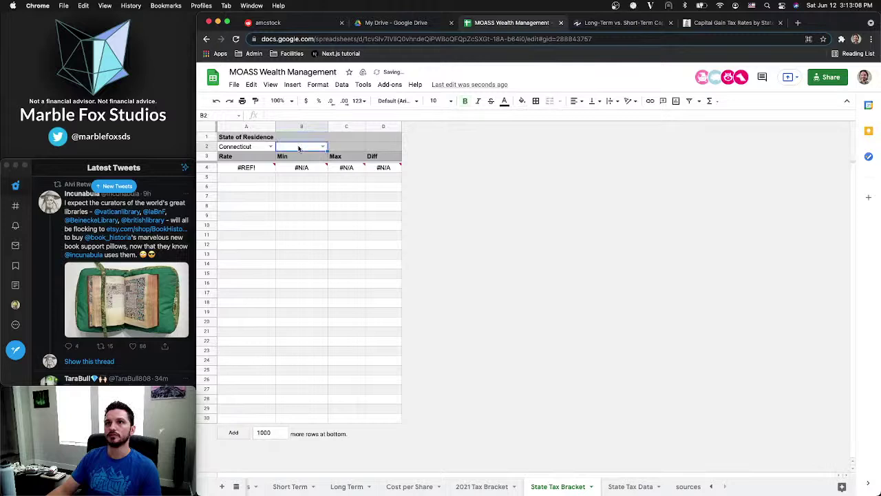
{"action": "left_click", "coordinate": [341, 85]}
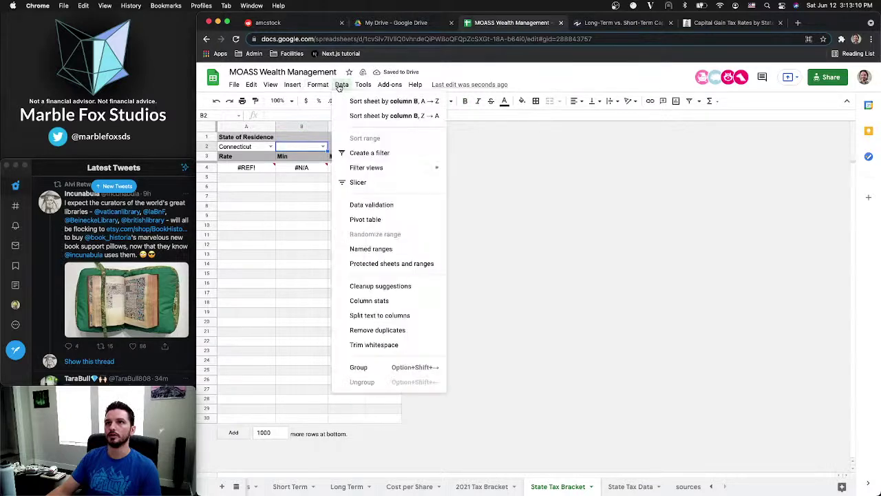
{"action": "left_click", "coordinate": [370, 204]}
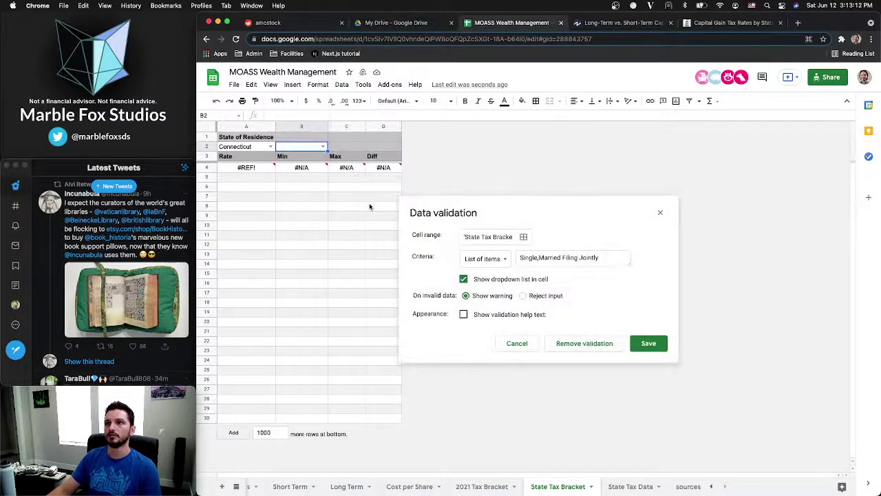
{"action": "left_click", "coordinate": [604, 344]}
{"action": "left_click", "coordinate": [354, 228]}
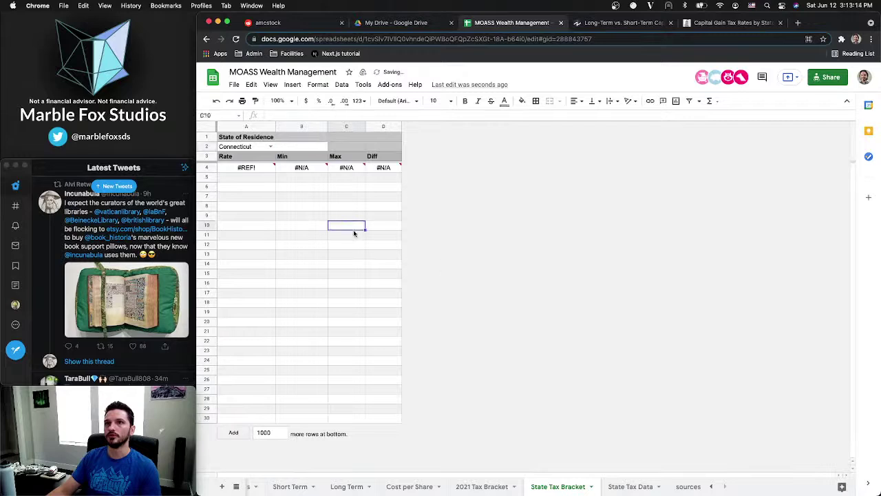
Move the Connecticut state dropdown from A2 into B1, leaving A2 empty
{"action": "left_click", "coordinate": [310, 146]}
{"action": "key", "text": "cmd+c"}
{"action": "left_click", "coordinate": [297, 219]}
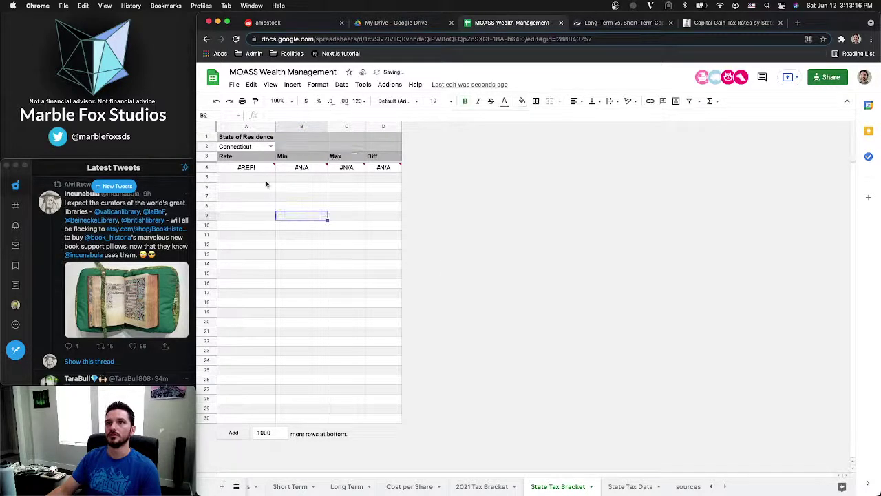
{"action": "left_click", "coordinate": [247, 148]}
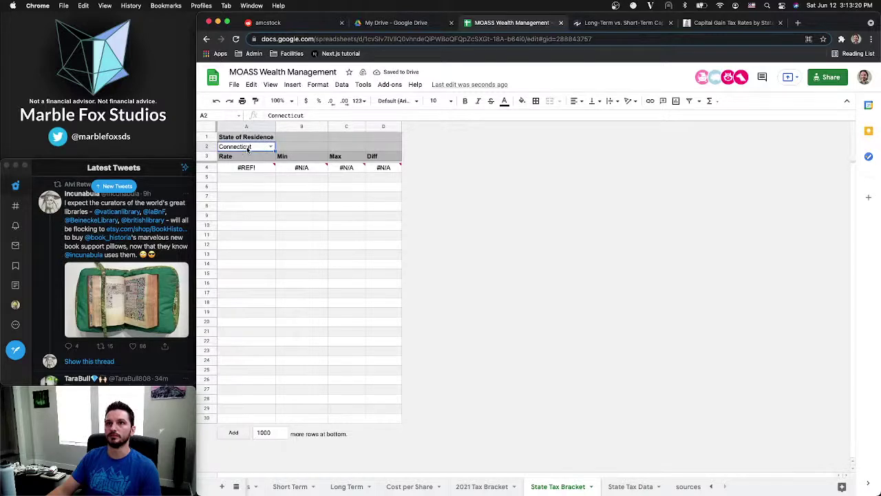
{"action": "left_click", "coordinate": [311, 139]}
{"action": "key", "text": "super+v"}
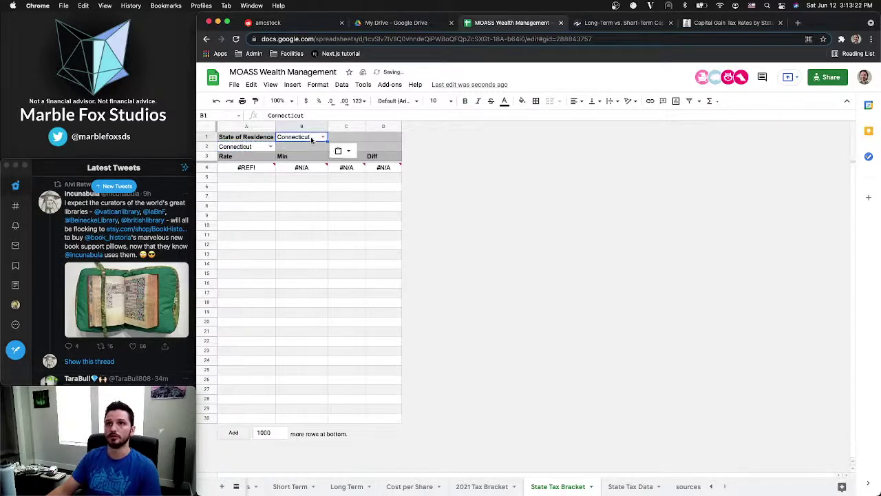
{"action": "left_click", "coordinate": [263, 149]}
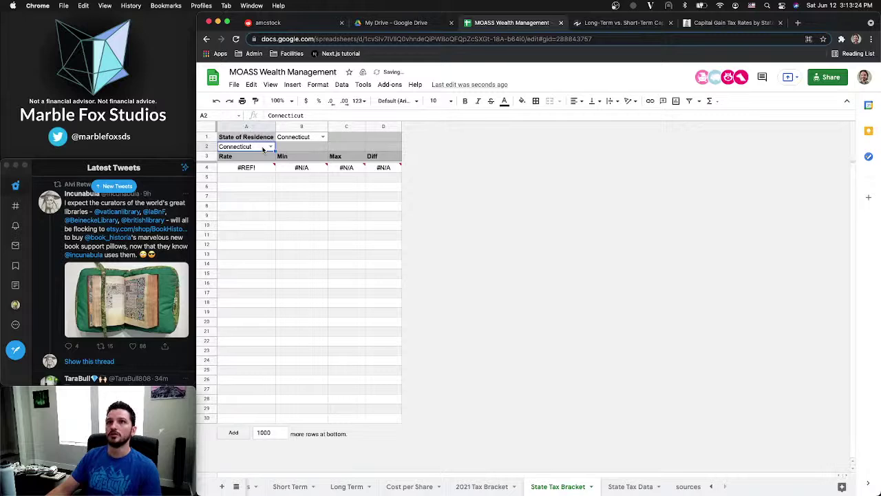
{"action": "key", "text": "Delete"}
{"action": "left_click", "coordinate": [309, 146]}
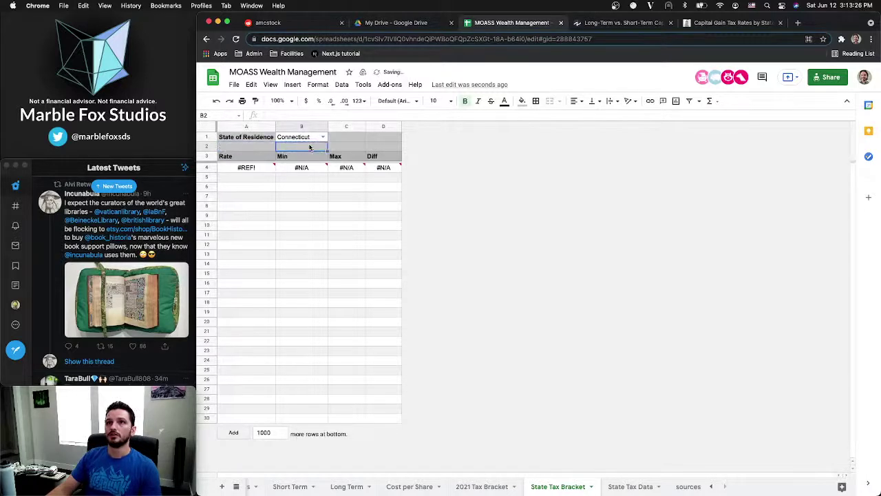
Delete the emptied row 2 and the unused rows 4 through 29
{"action": "right_click", "coordinate": [206, 146]}
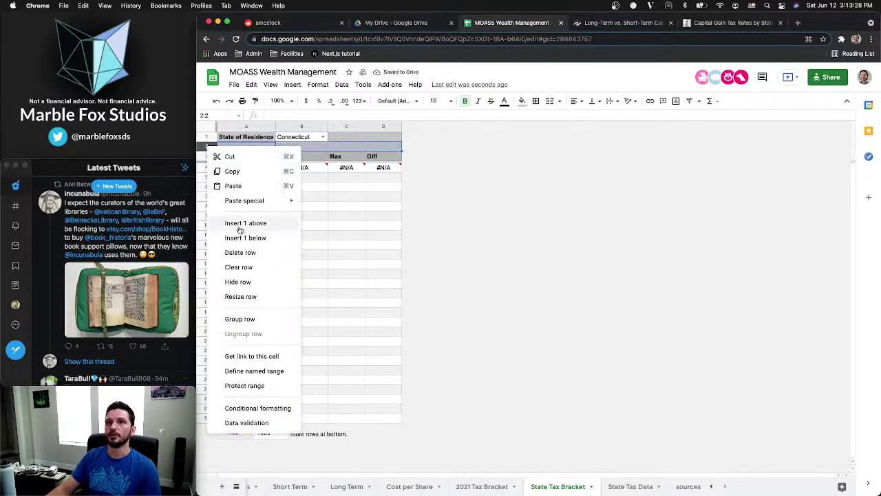
{"action": "left_click", "coordinate": [245, 252]}
{"action": "left_click", "coordinate": [287, 188]}
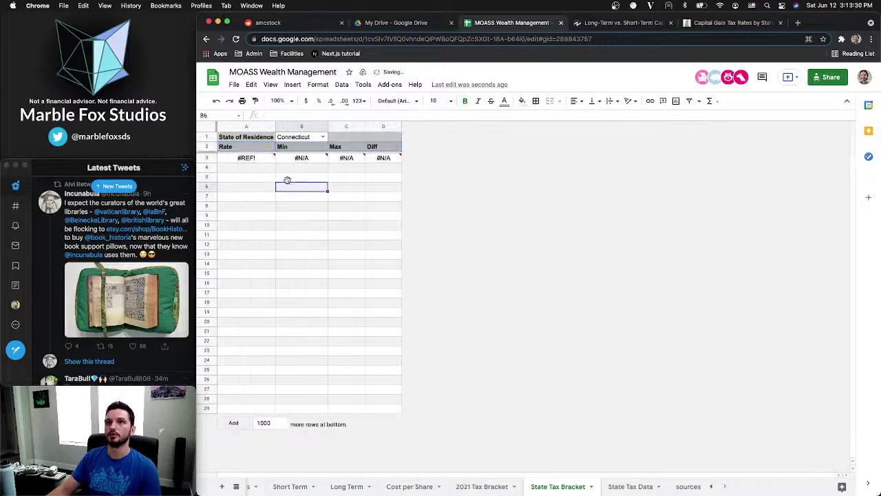
{"action": "left_click", "coordinate": [246, 159]}
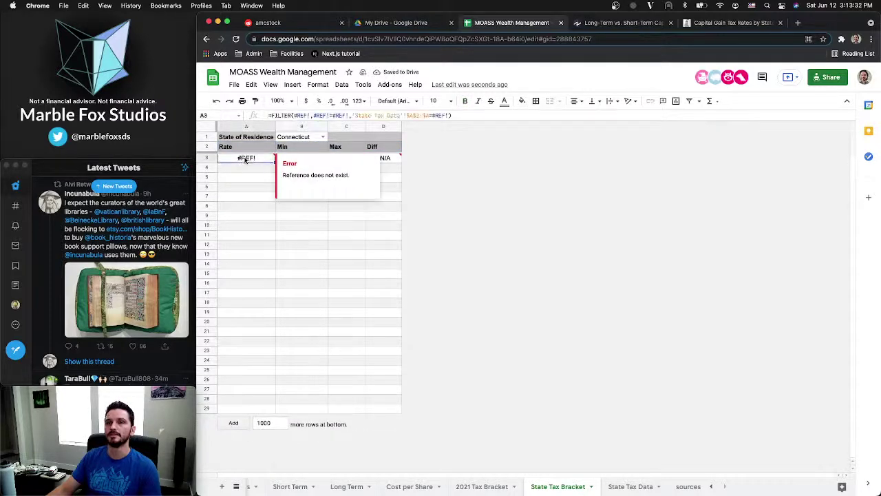
{"action": "left_click_drag", "start_coordinate": [210, 167], "coordinate": [205, 494]}
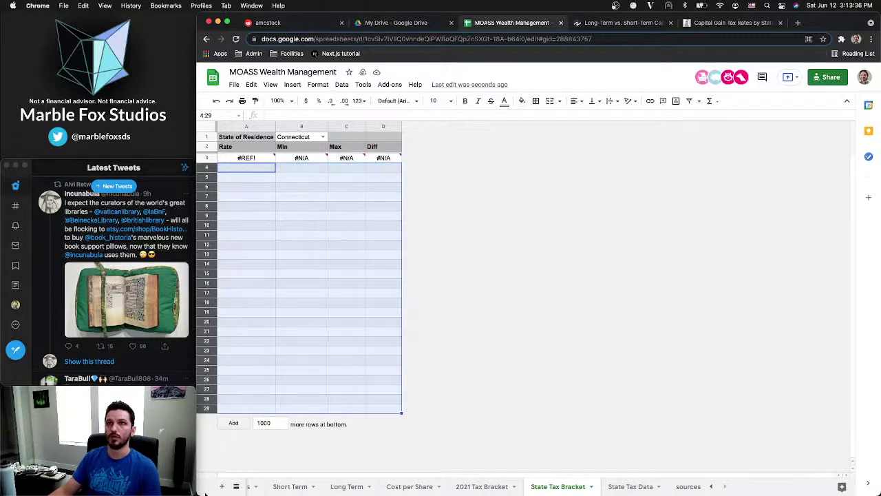
{"action": "right_click", "coordinate": [215, 329]}
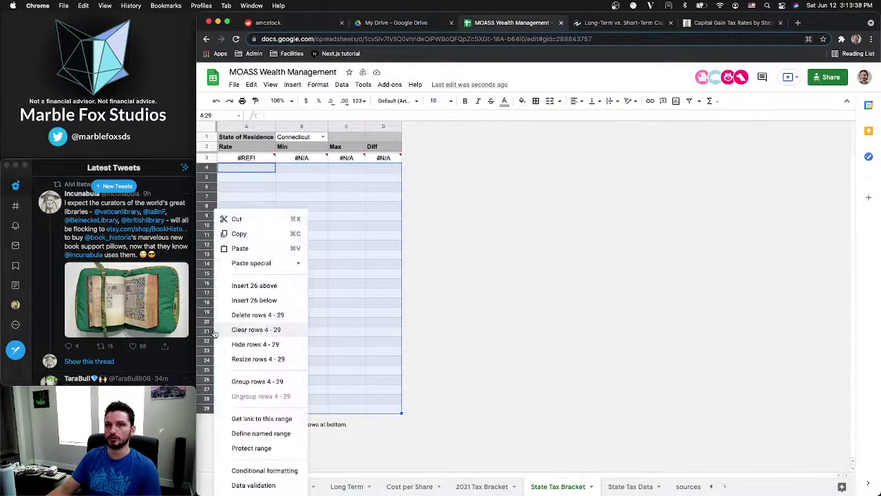
{"action": "left_click", "coordinate": [248, 313]}
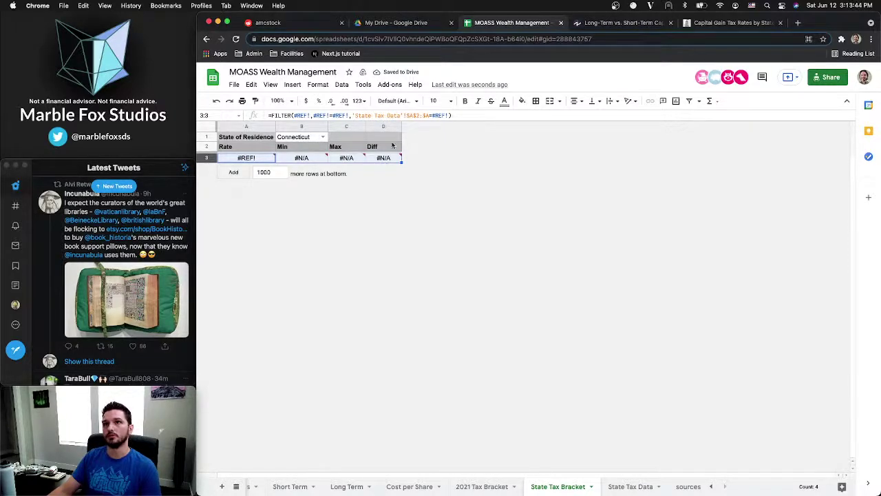
Change the frozen rows and delete the broken Rate formula rows 2 and 3
{"action": "left_click", "coordinate": [210, 147], "text": "shift"}
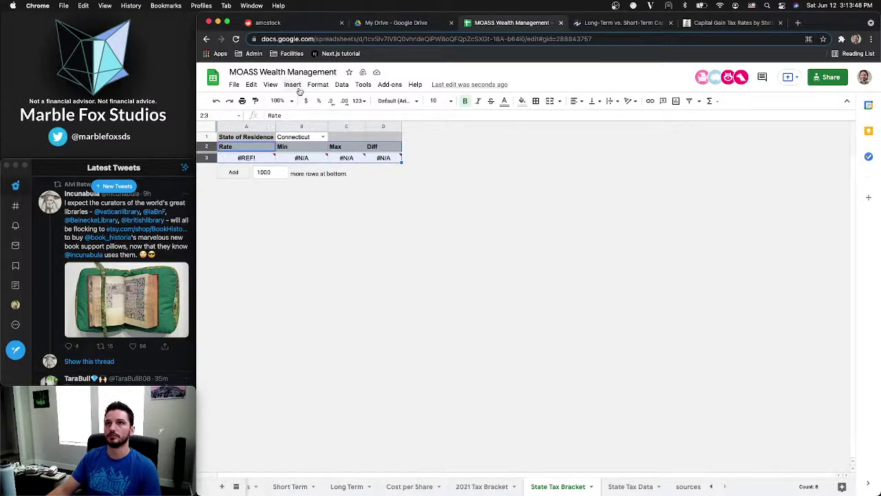
{"action": "left_click", "coordinate": [270, 84]}
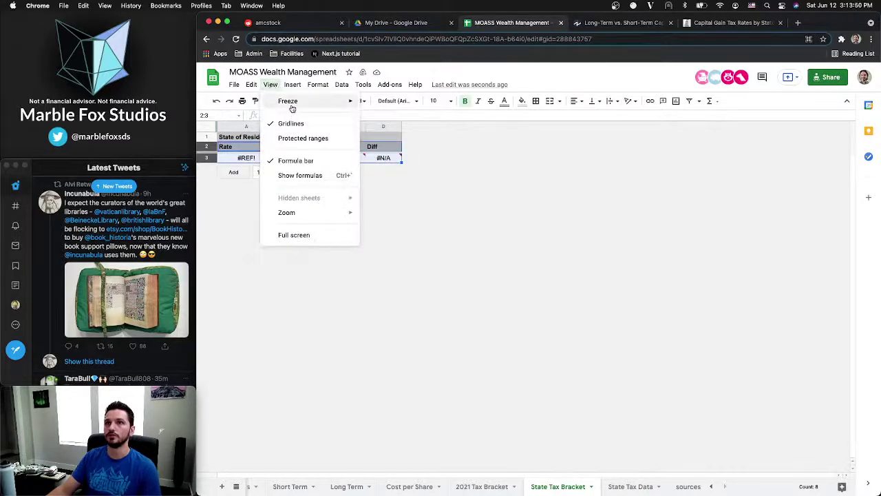
{"action": "mouse_move", "coordinate": [286, 101]}
{"action": "left_click", "coordinate": [386, 131]}
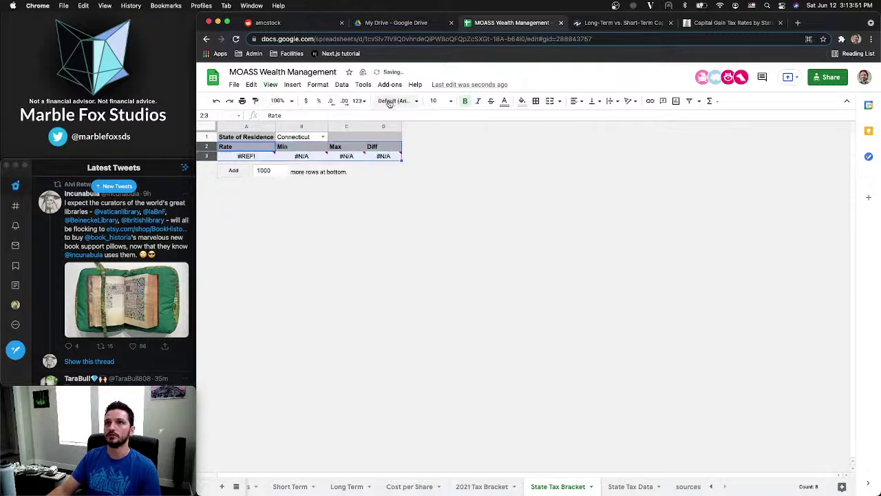
{"action": "right_click", "coordinate": [207, 147]}
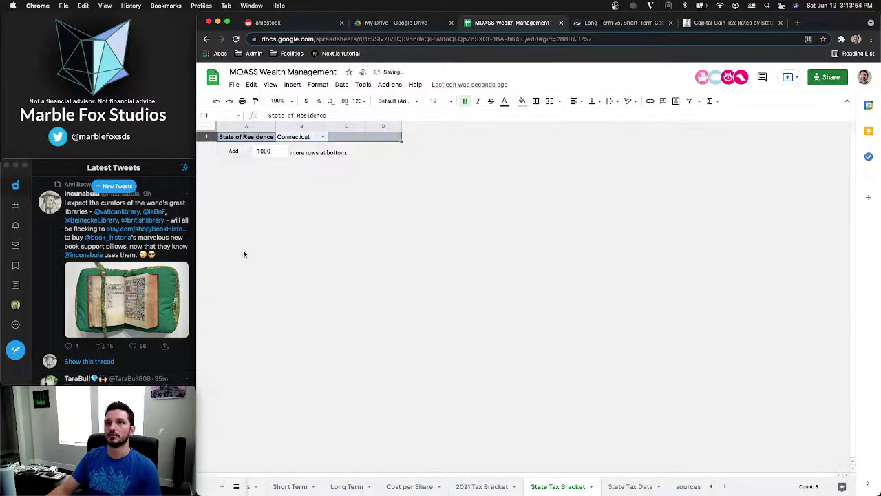
{"action": "left_click", "coordinate": [245, 253]}
Delete the spare column D, leaving columns A–C
{"action": "left_click", "coordinate": [347, 137]}
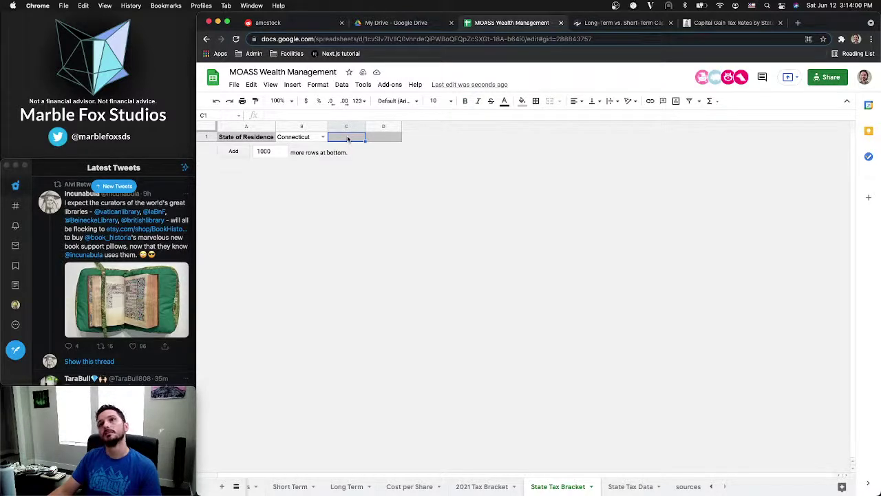
{"action": "right_click", "coordinate": [380, 128]}
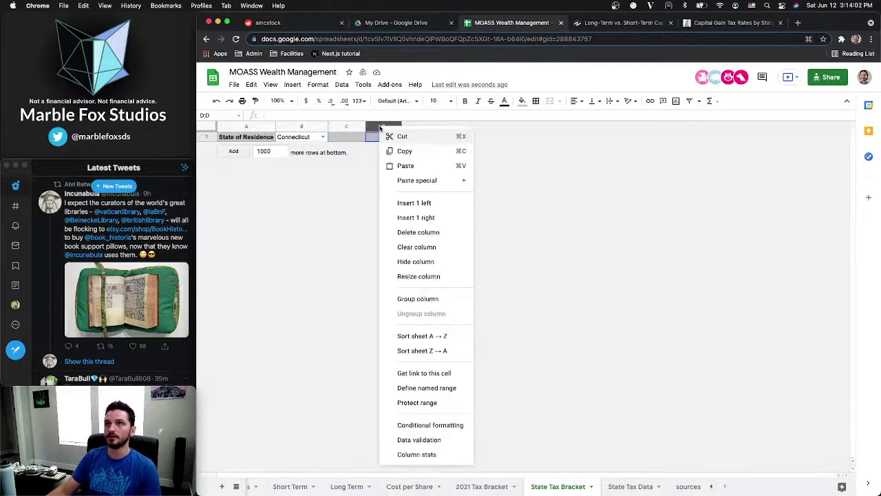
{"action": "left_click", "coordinate": [423, 232]}
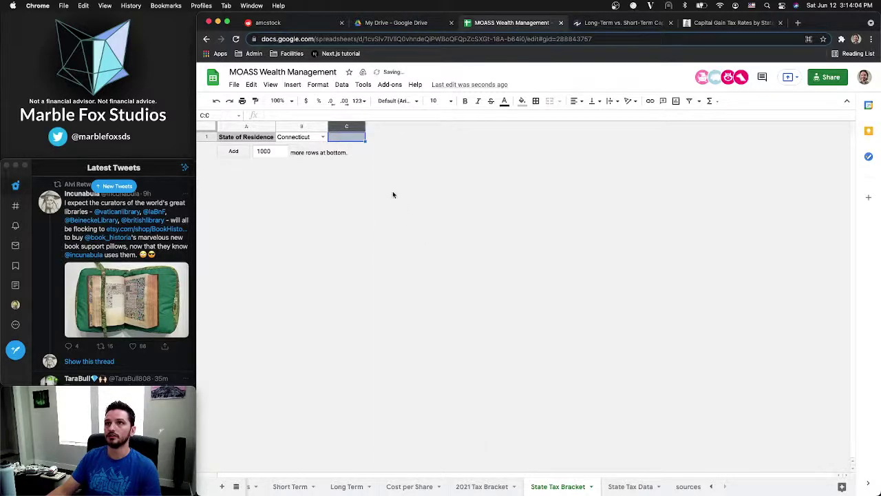
{"action": "left_click", "coordinate": [350, 137]}
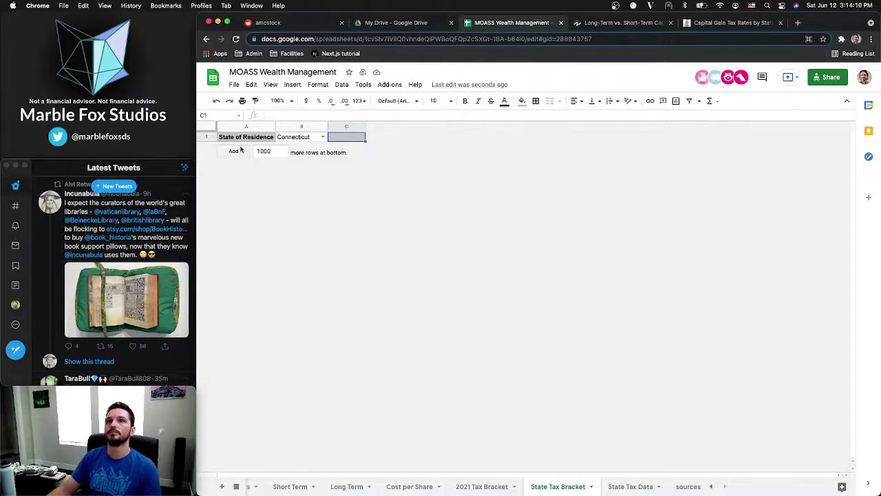
Add 1 row below row 1 and copy Connecticut from B1 into A2
{"action": "double_click", "coordinate": [277, 151]}
{"action": "type", "text": "1"}
{"action": "key", "text": "Return"}
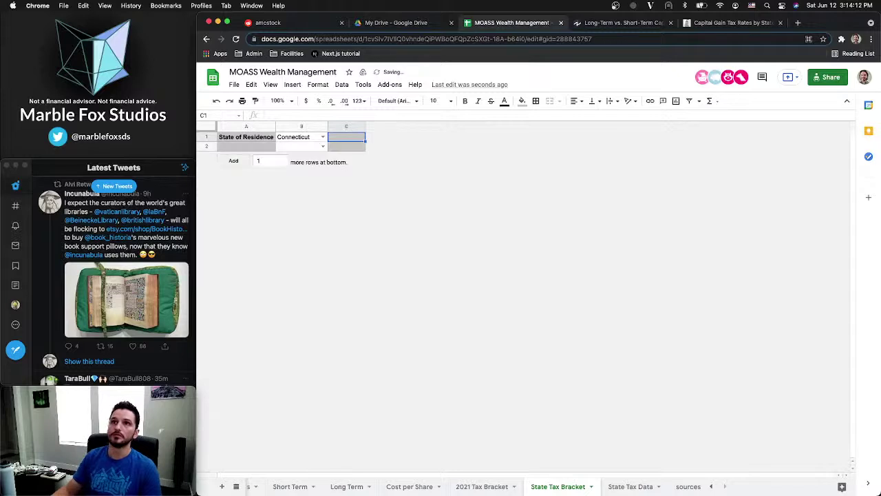
{"action": "left_click", "coordinate": [296, 137]}
{"action": "key", "text": "ctrl+c"}
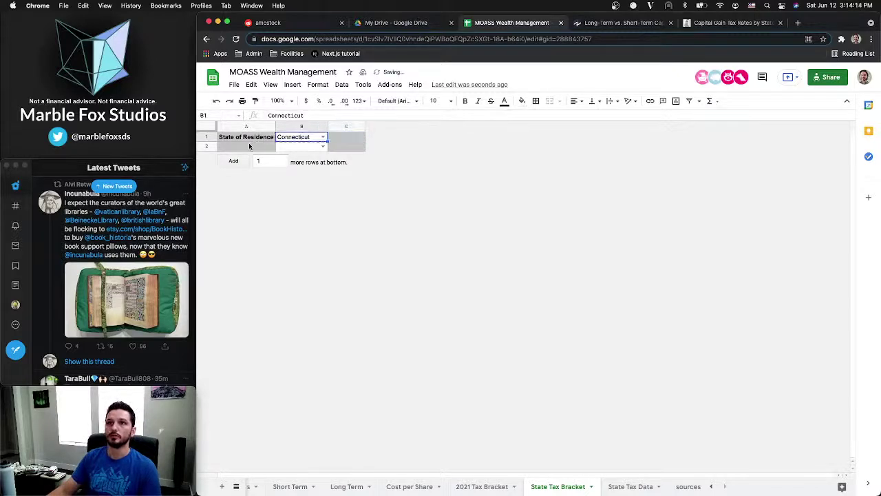
{"action": "left_click", "coordinate": [251, 146]}
{"action": "key", "text": "ctrl+v"}
Clear the leftover Connecticut from B1 and delete the unused column C
{"action": "left_click", "coordinate": [337, 139]}
{"action": "key", "text": "Left"}
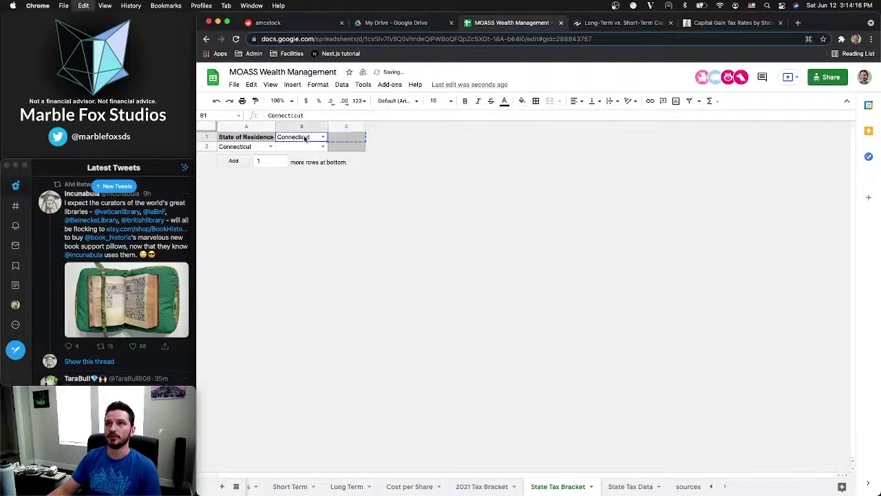
{"action": "key", "text": "Delete"}
{"action": "key", "text": "Down"}
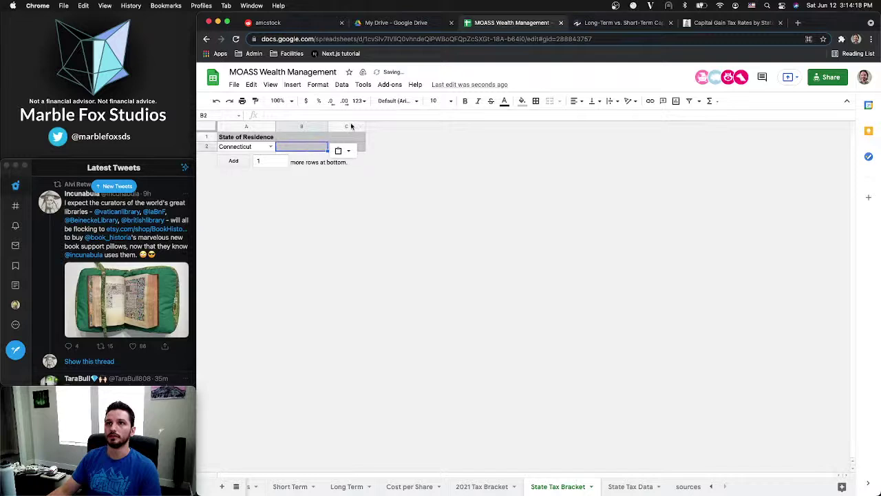
{"action": "right_click", "coordinate": [351, 126]}
{"action": "left_click", "coordinate": [389, 230]}
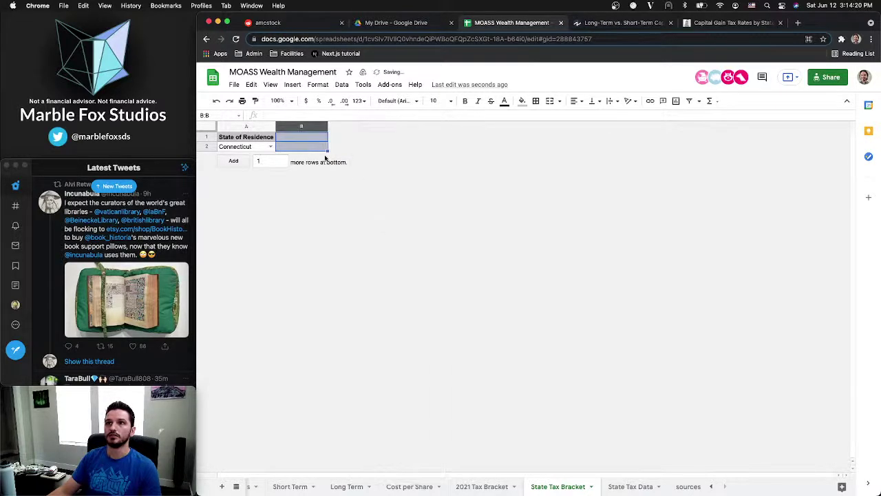
Enter 'Rate' as the B1 header, undo a stray paste, and begin a formula in B2
{"action": "left_click", "coordinate": [301, 138]}
{"action": "type", "text": "Rate"}
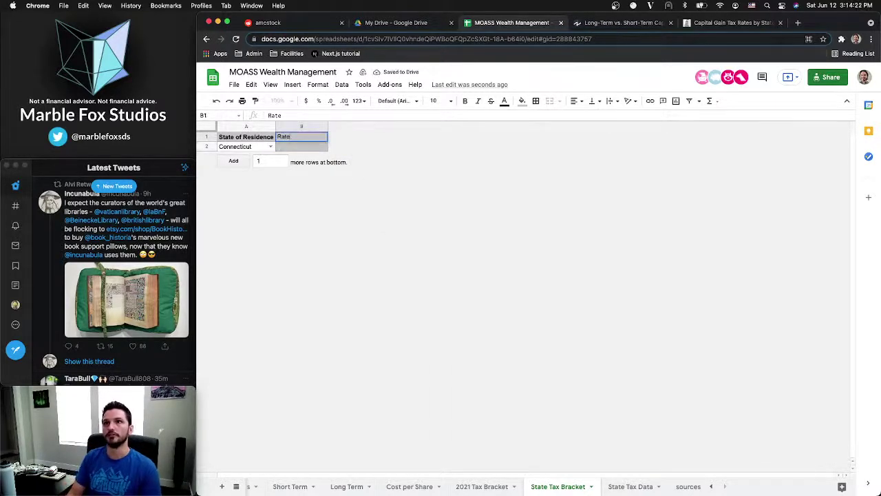
{"action": "key", "text": "Return"}
{"action": "key", "text": "Up"}
{"action": "key", "text": "ctrl+v"}
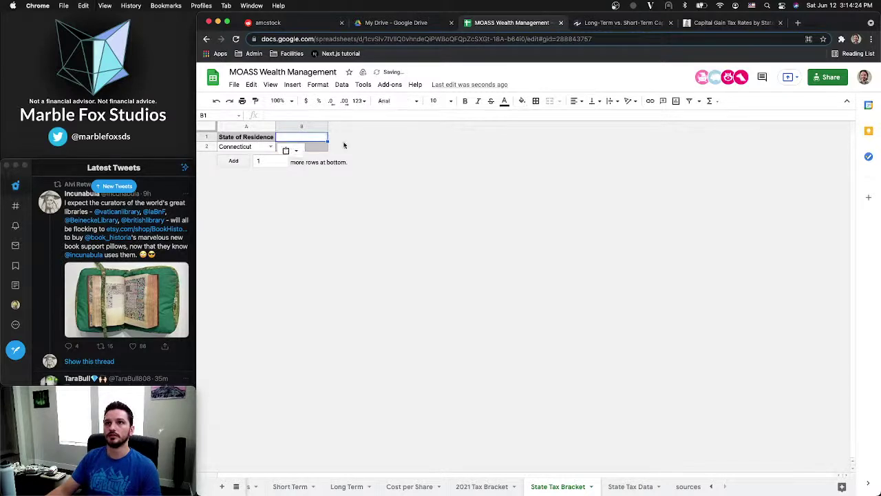
{"action": "key", "text": "ctrl+z"}
{"action": "key", "text": "Down"}
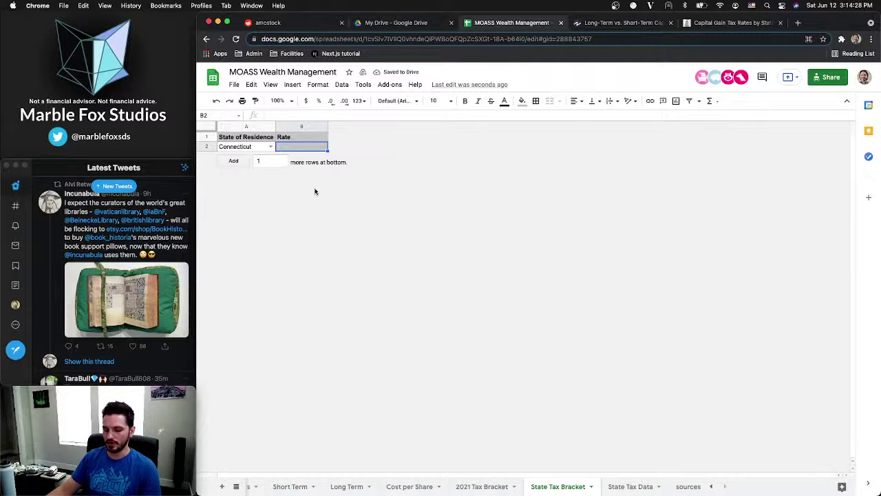
{"action": "type", "text": "="}
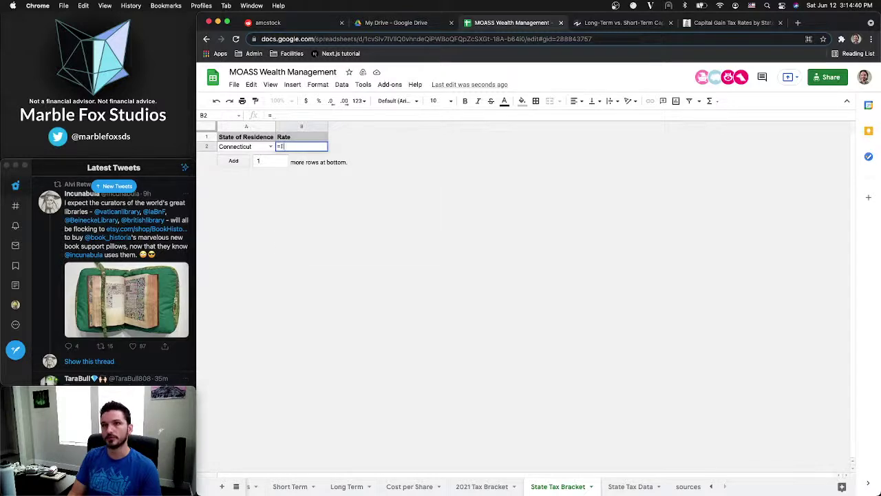
Build B2 as INDEX('State Tax Data'!B:B,MATCH()) and commit it
{"action": "type", "text": "INDEX("}
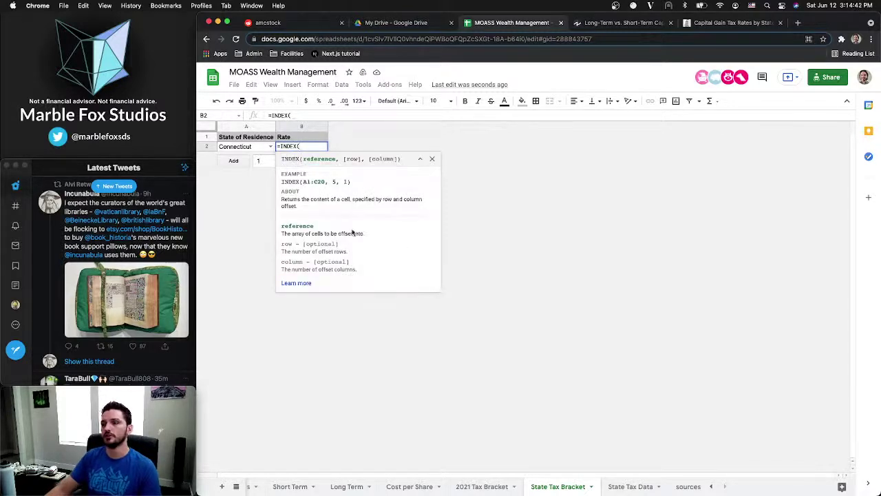
{"action": "left_click", "coordinate": [621, 486]}
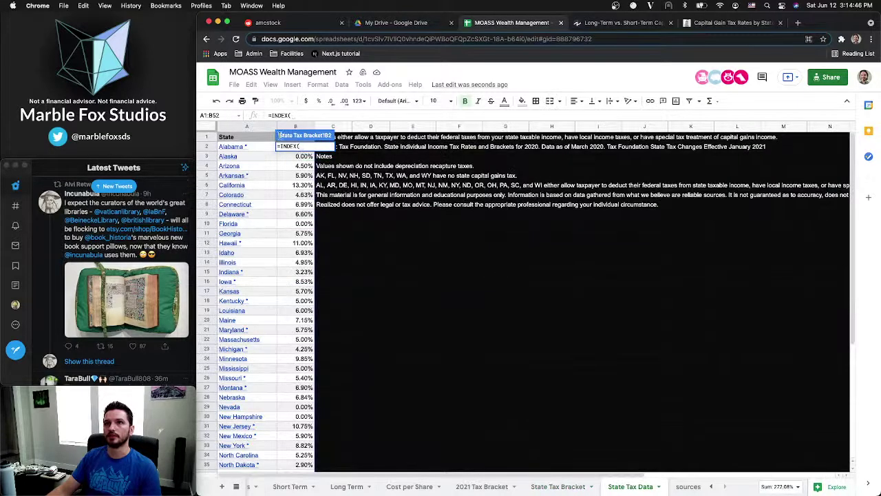
{"action": "type", "text": "'State Tax"}
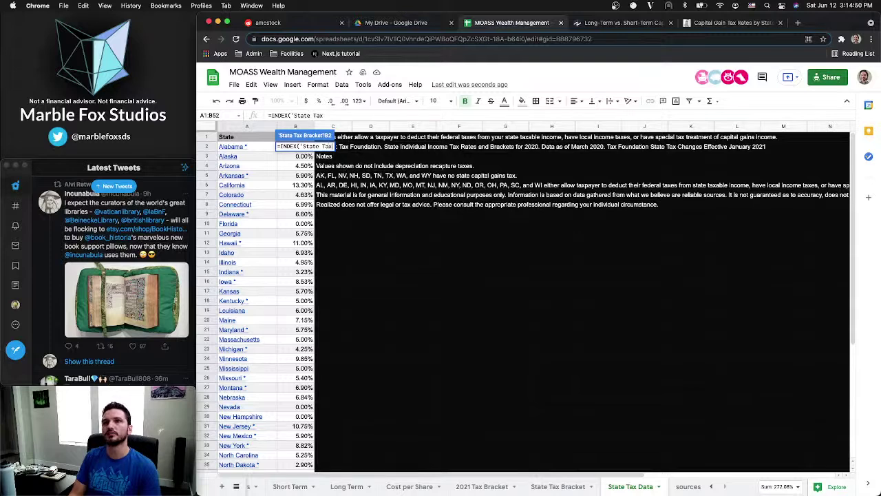
{"action": "type", "text": " Data'"}
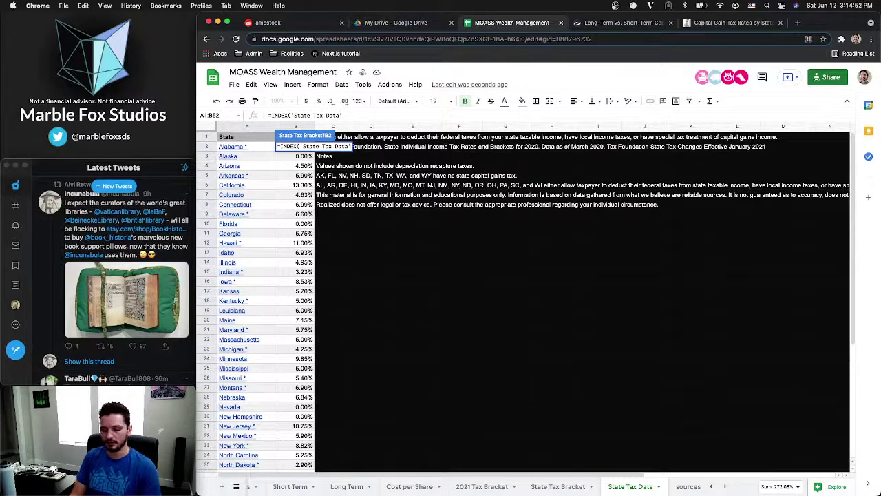
{"action": "type", "text": "!B"}
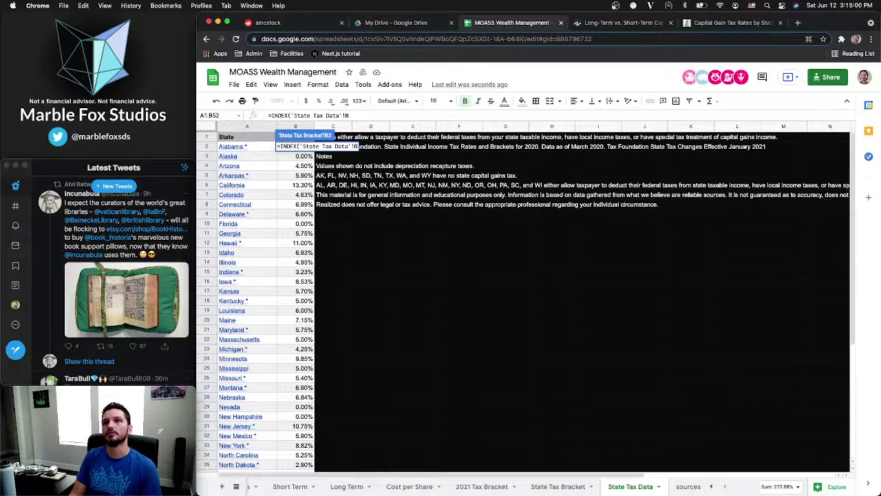
{"action": "type", "text": ":B"}
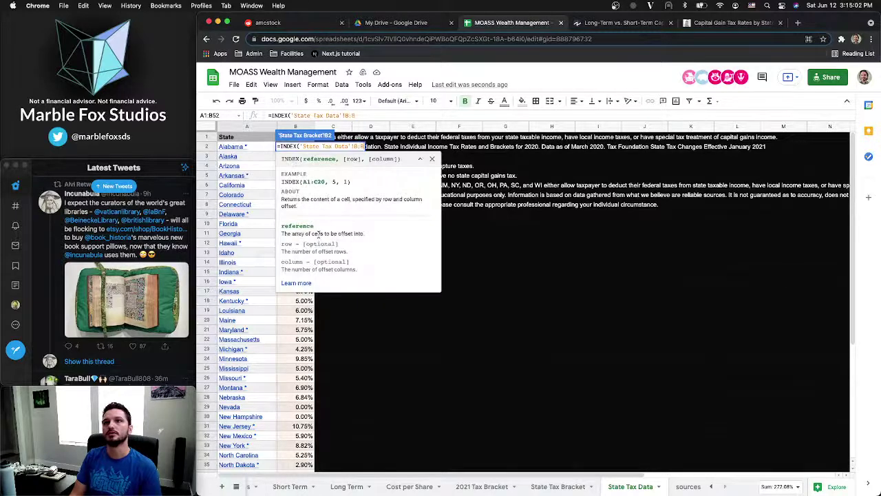
{"action": "type", "text": ","}
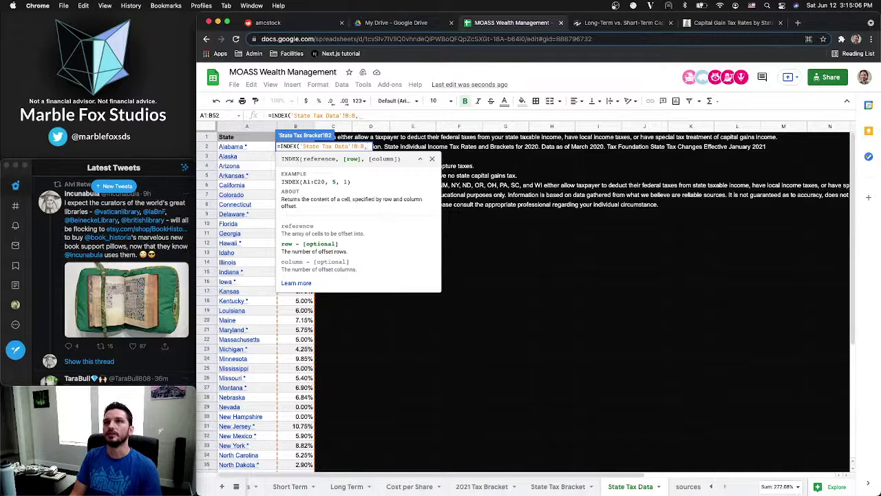
{"action": "type", "text": "MATCH("}
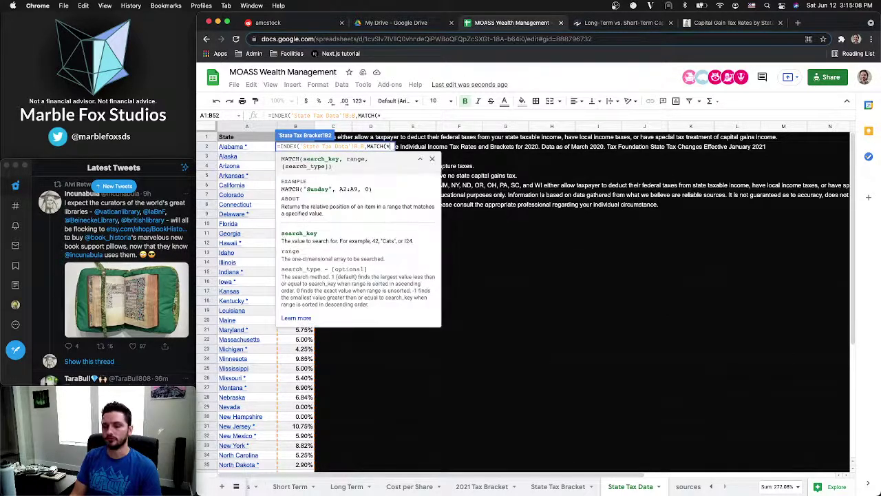
{"action": "type", "text": "))"}
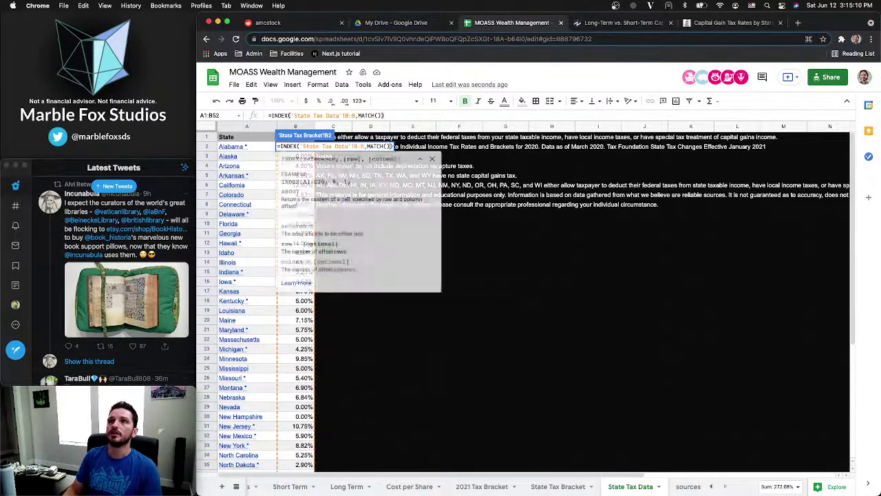
{"action": "key", "text": "Left"}
{"action": "key", "text": "Left"}
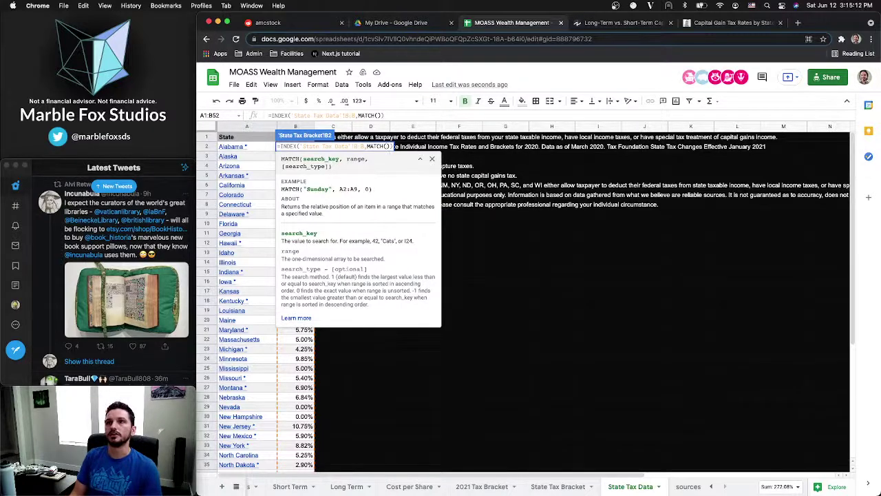
{"action": "left_click", "coordinate": [560, 487]}
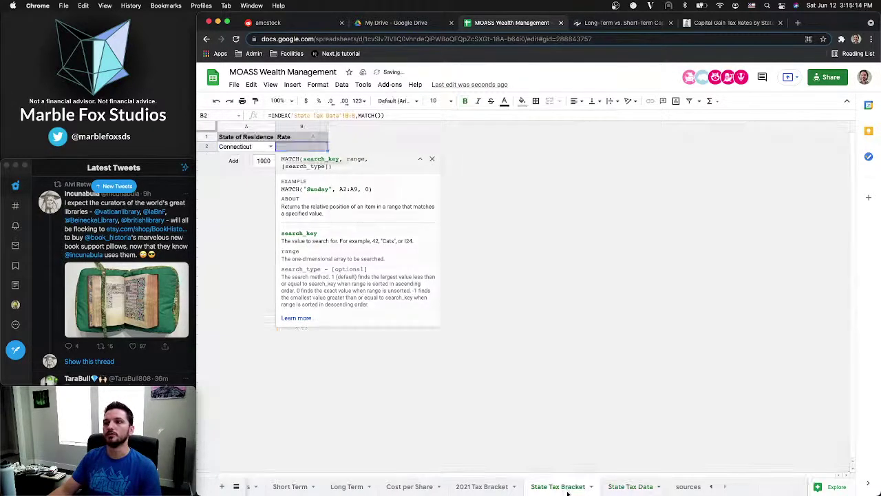
{"action": "key", "text": "Return"}
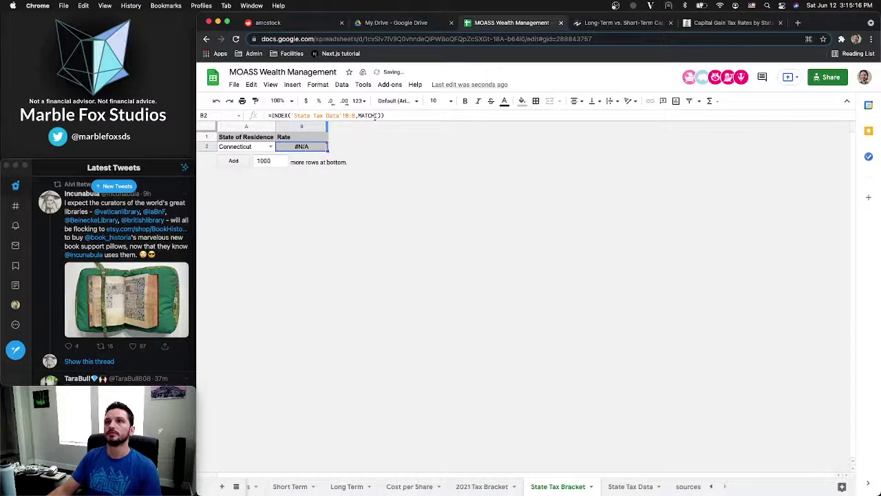
Fill MATCH with A2 and 'State Tax Data'!A:A,0 so B2 returns Connecticut's 6.99%
{"action": "left_click", "coordinate": [374, 116]}
{"action": "left_click", "coordinate": [242, 146]}
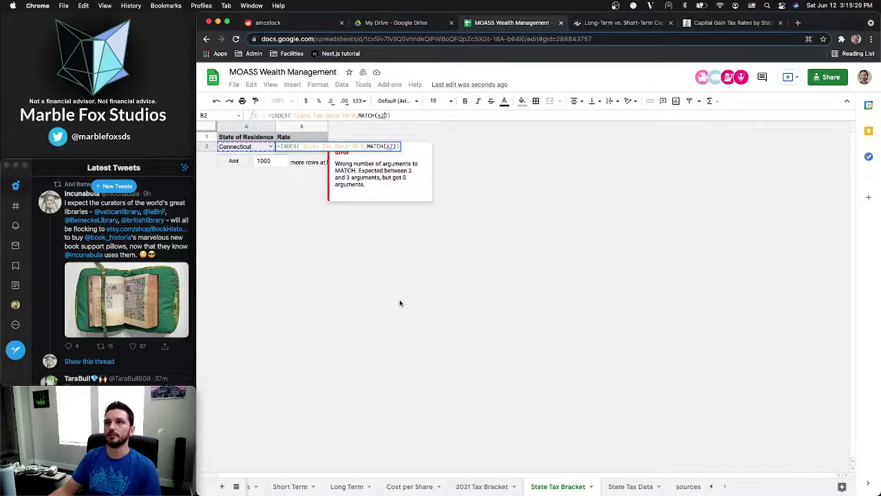
{"action": "type", "text": ","}
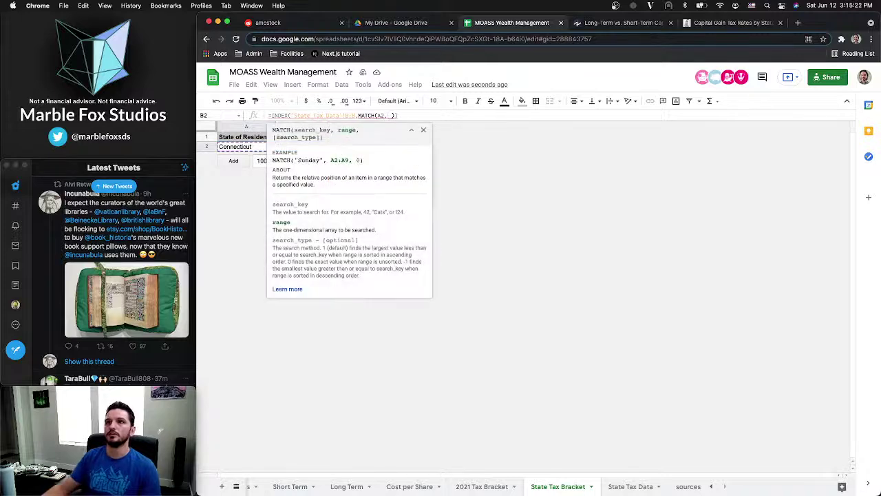
{"action": "left_click", "coordinate": [613, 486]}
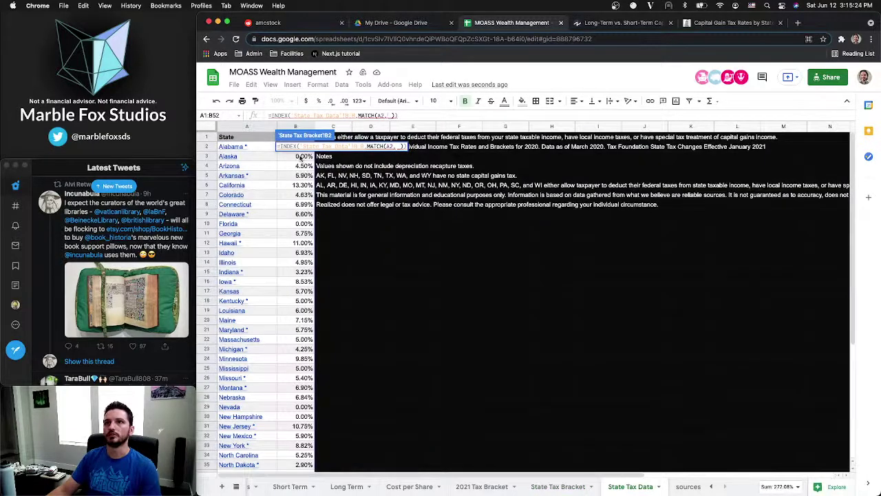
{"action": "type", "text": "'St"}
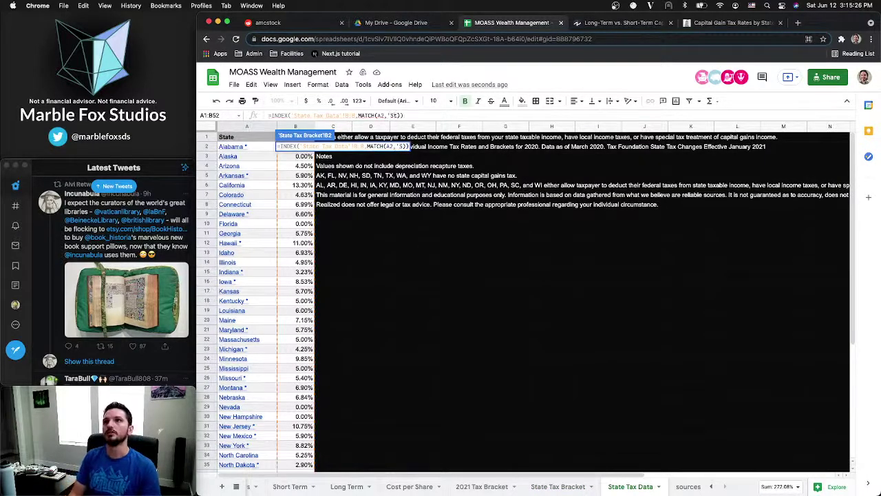
{"action": "type", "text": "ate Tax D"}
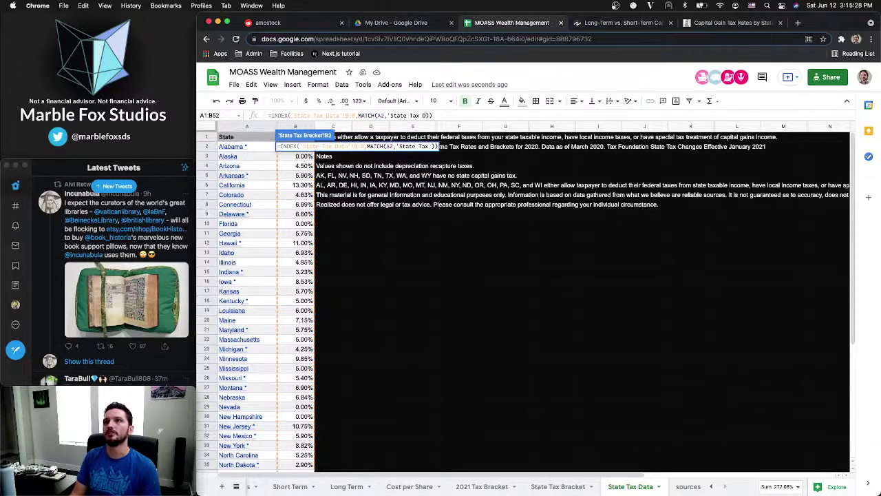
{"action": "type", "text": "ata'!"}
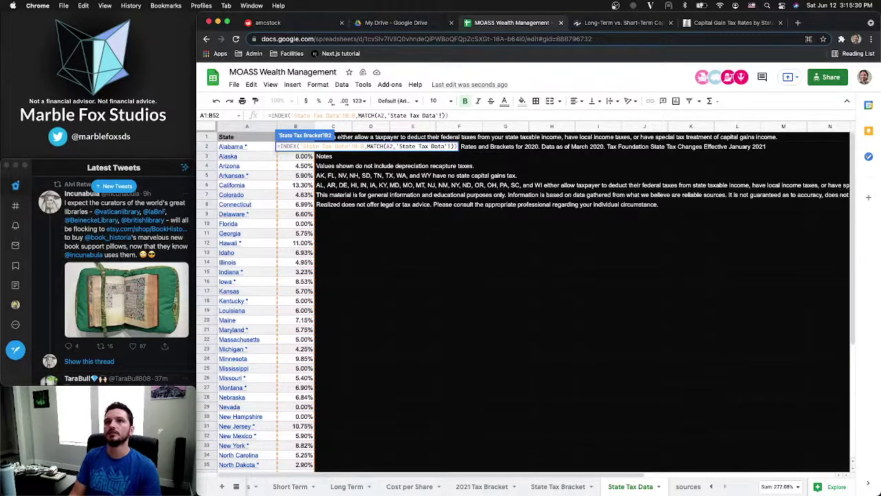
{"action": "type", "text": "A:A"}
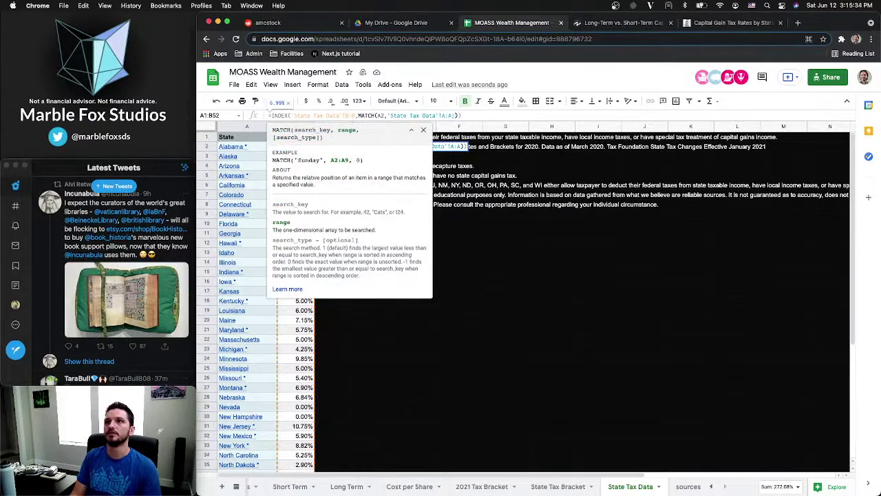
{"action": "type", "text": ",0"}
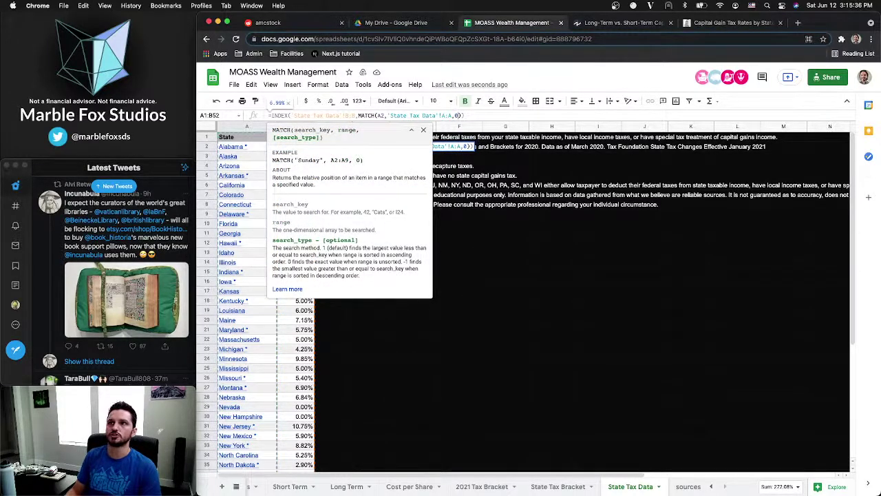
{"action": "key", "text": "Return"}
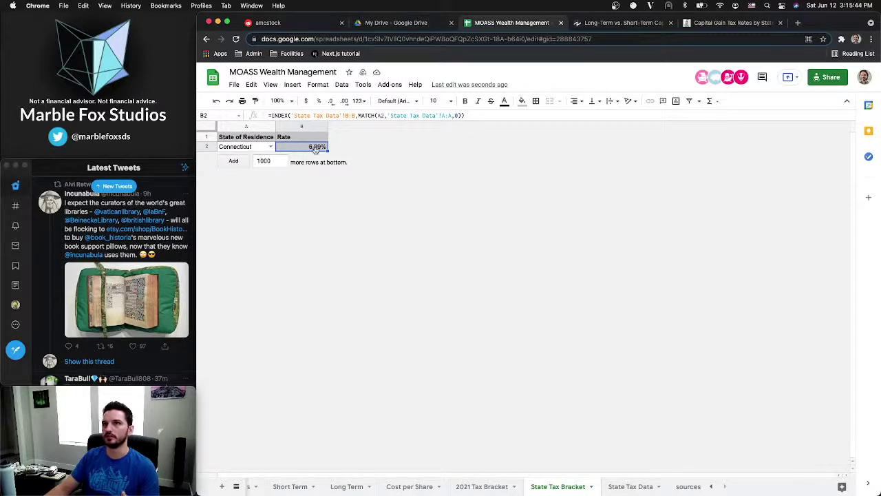
{"action": "left_click", "coordinate": [631, 486]}
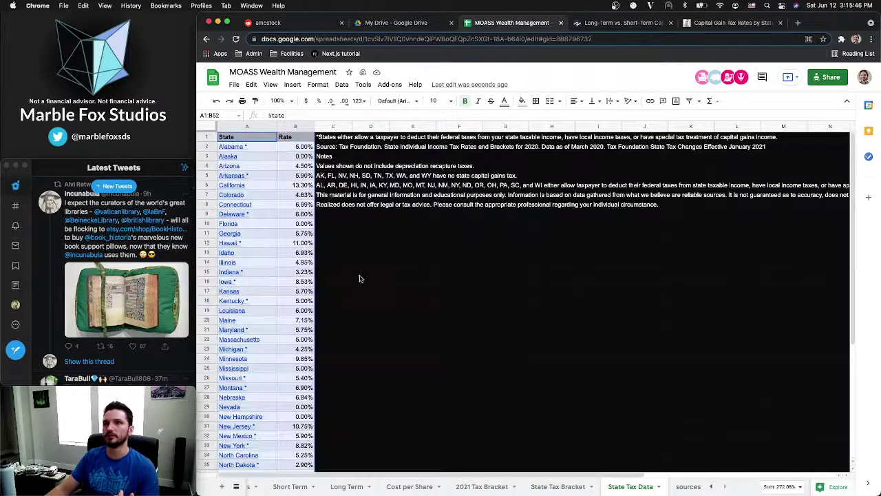
{"action": "left_click", "coordinate": [303, 281]}
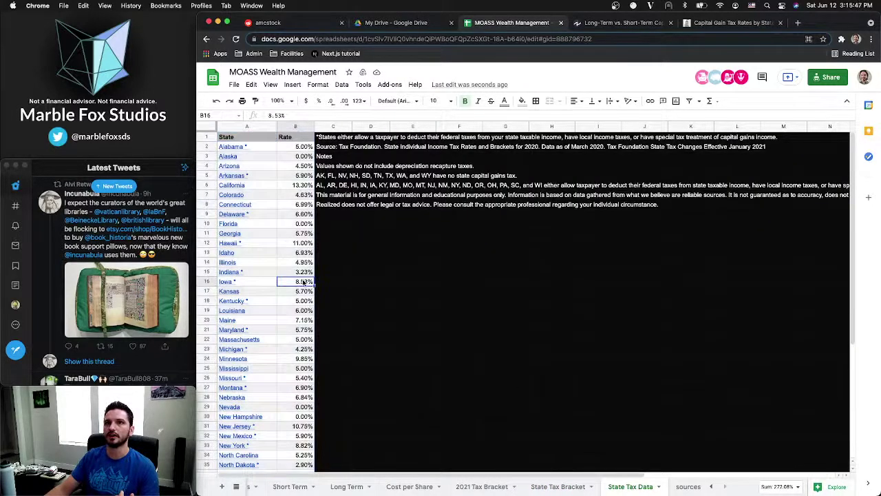
{"action": "left_click", "coordinate": [293, 203]}
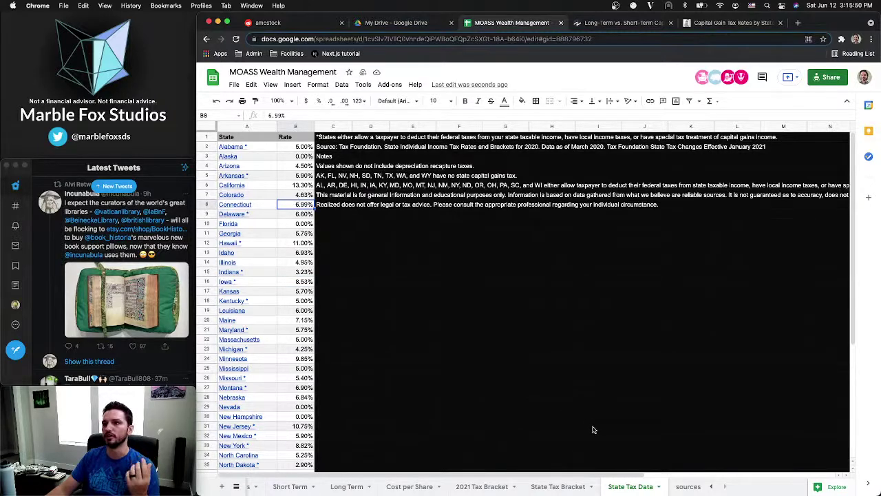
{"action": "left_click", "coordinate": [544, 484]}
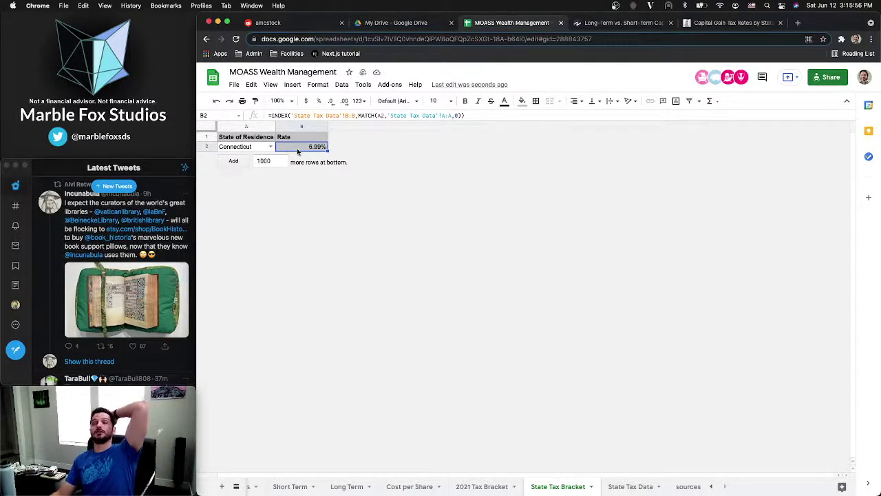
{"action": "left_click", "coordinate": [256, 149]}
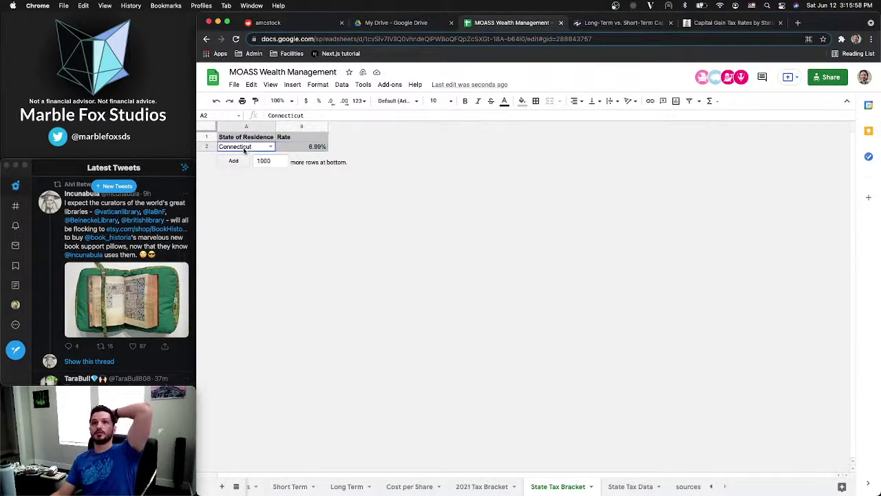
{"action": "scroll", "coordinate": [482, 486], "scroll_direction": "left", "scroll_amount": 2}
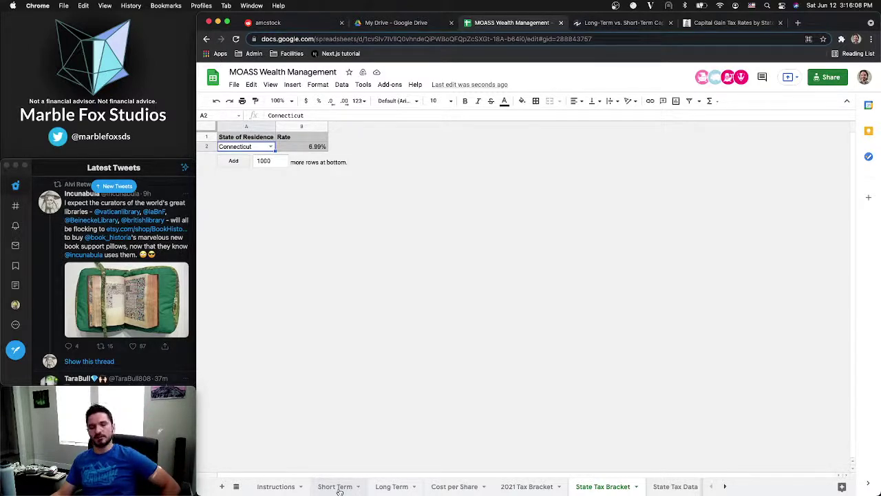
On the Short Term sheet, review the 37.00% target rate, the C3:C9 and D4:D9 values, and D7's Taxes formula
{"action": "left_click", "coordinate": [337, 487]}
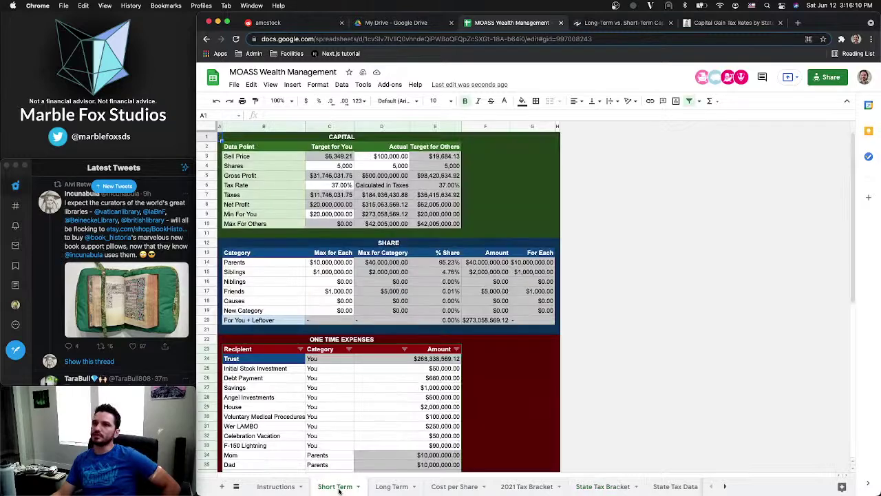
{"action": "left_click", "coordinate": [334, 185]}
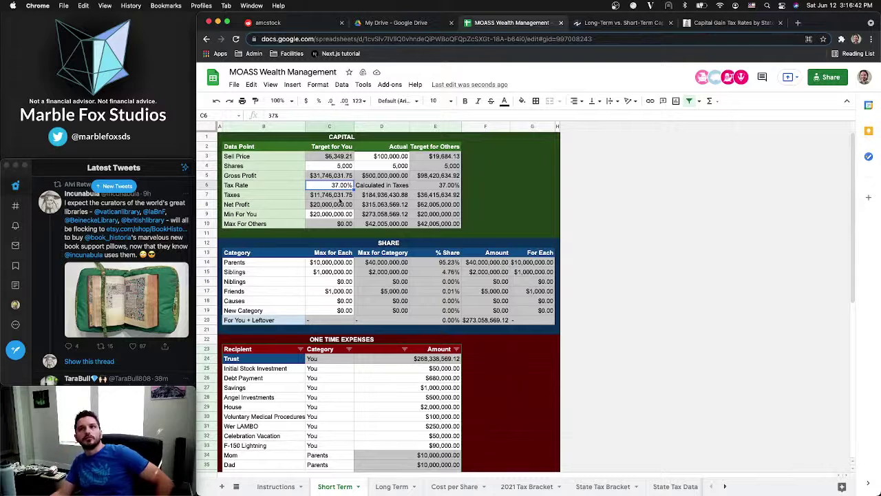
{"action": "left_click_drag", "start_coordinate": [335, 214], "coordinate": [382, 214]}
{"action": "left_click", "coordinate": [370, 200]}
{"action": "left_click", "coordinate": [378, 196]}
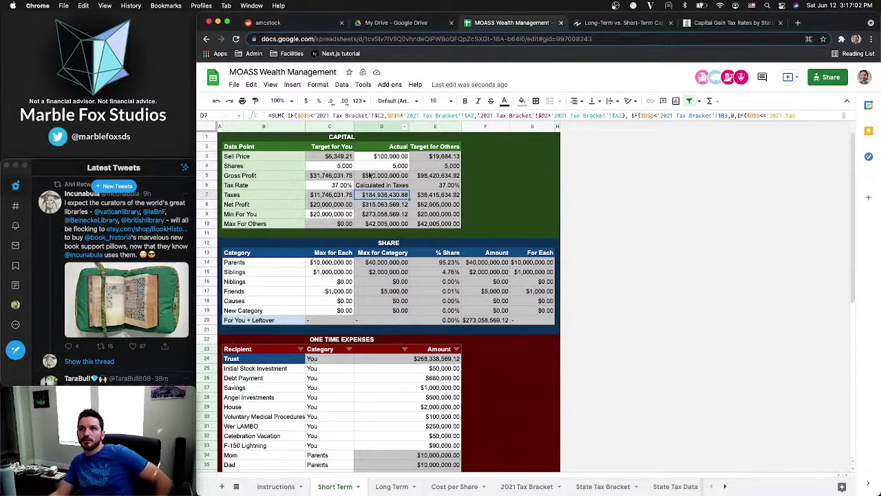
Reselect the Taxes formula cell D7 on the Short Term sheet to copy it
{"action": "left_click", "coordinate": [361, 115]}
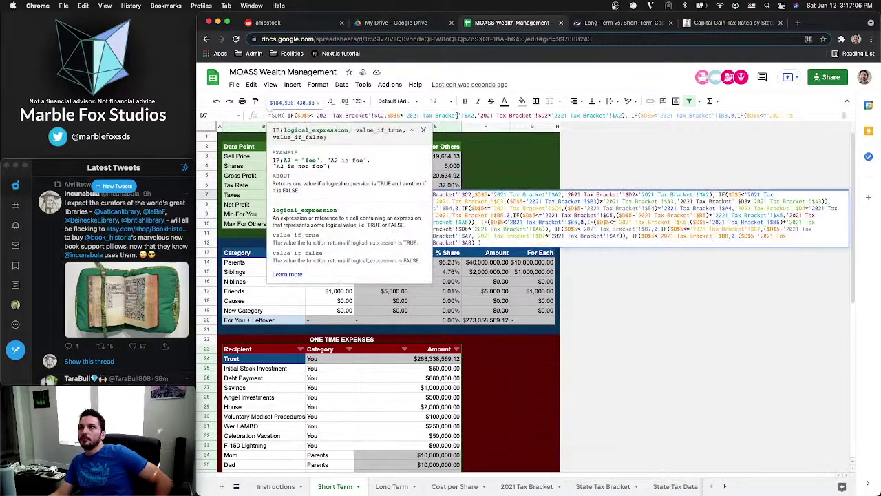
{"action": "left_click", "coordinate": [607, 141]}
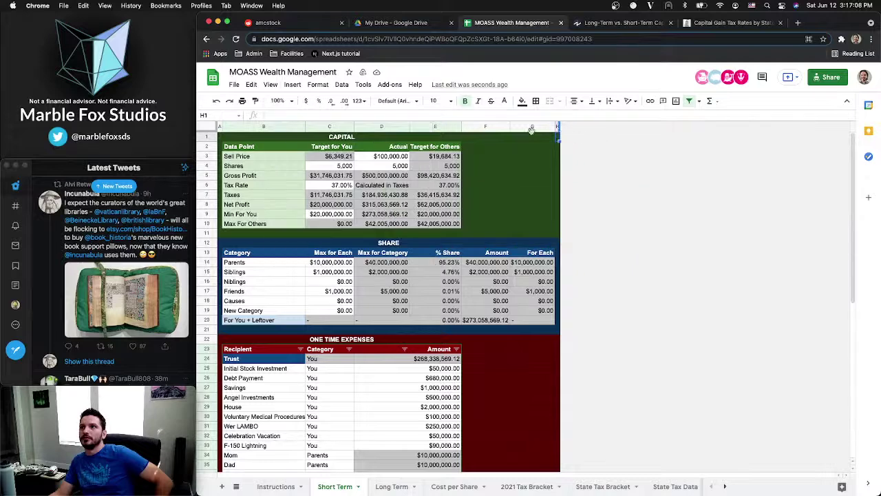
{"action": "left_click", "coordinate": [373, 196]}
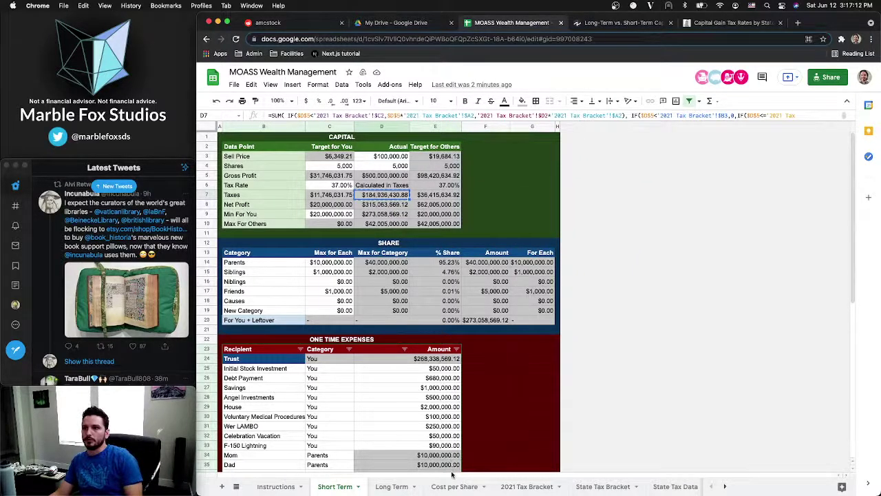
Delete the IRS warning lines in A10:A11 of 2021 Tax Bracket and paste the formula into E10, giving $37,703.76
{"action": "left_click", "coordinate": [528, 488]}
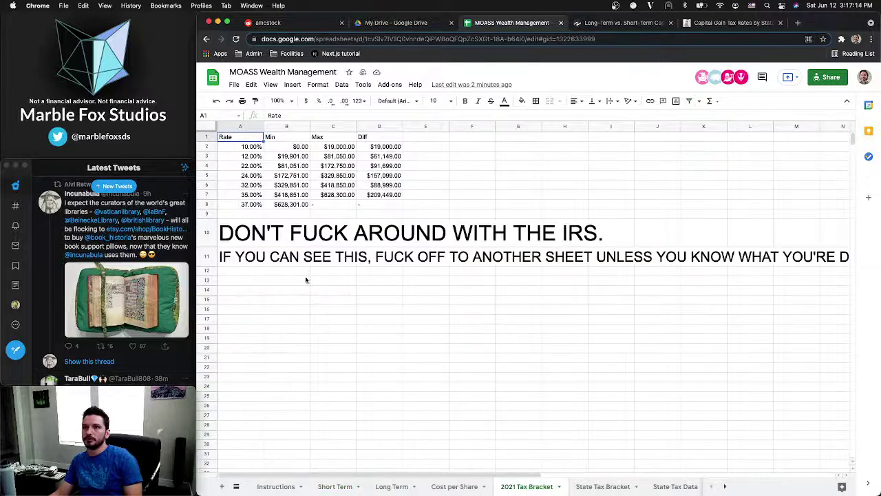
{"action": "left_click", "coordinate": [231, 257], "text": "shift"}
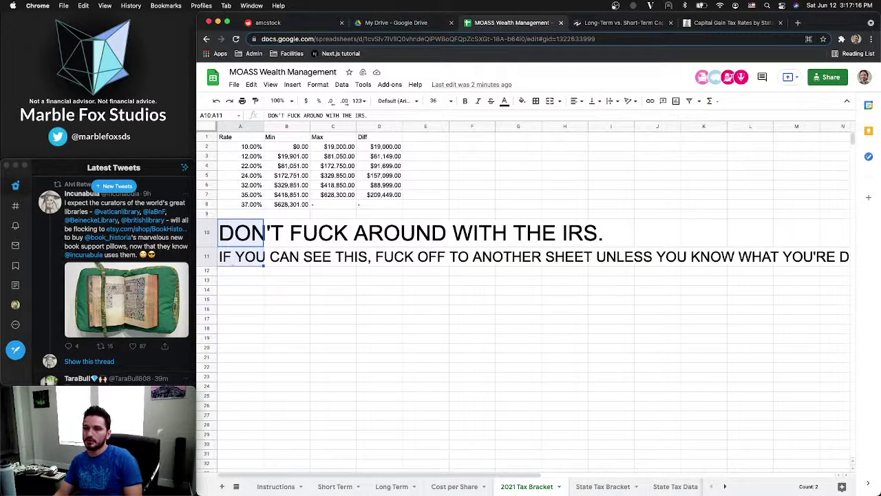
{"action": "key", "text": "Delete"}
{"action": "left_click", "coordinate": [325, 236]}
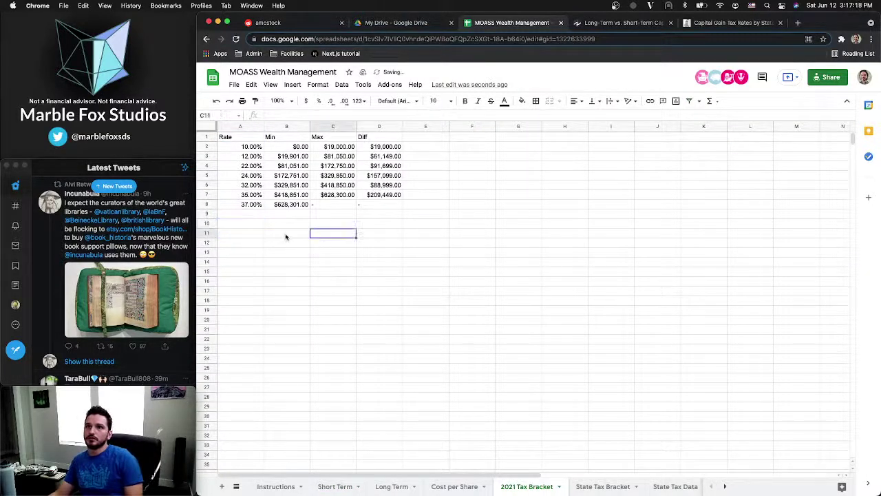
{"action": "left_click", "coordinate": [249, 226]}
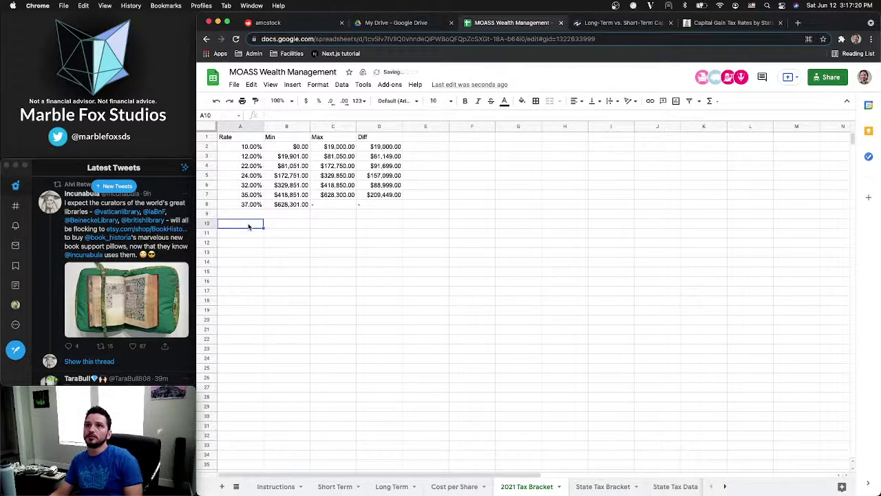
{"action": "left_click", "coordinate": [249, 234]}
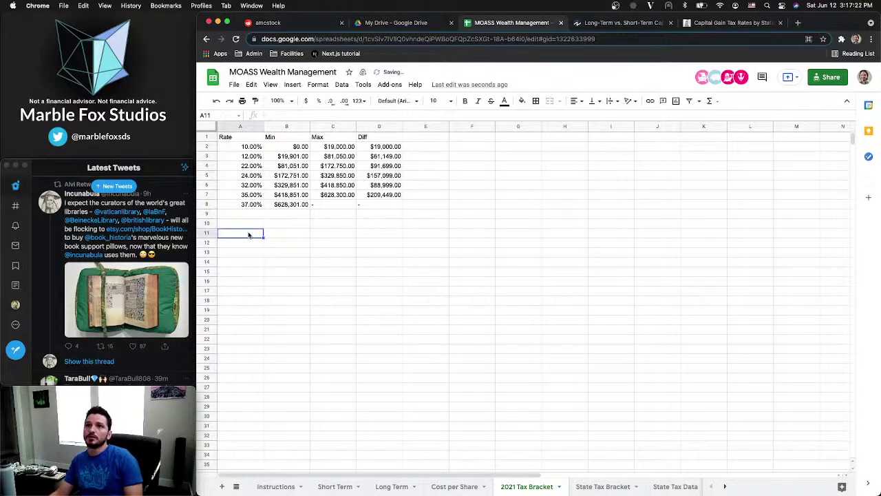
{"action": "left_click", "coordinate": [421, 225]}
{"action": "type", "text": "$37,703.76"}
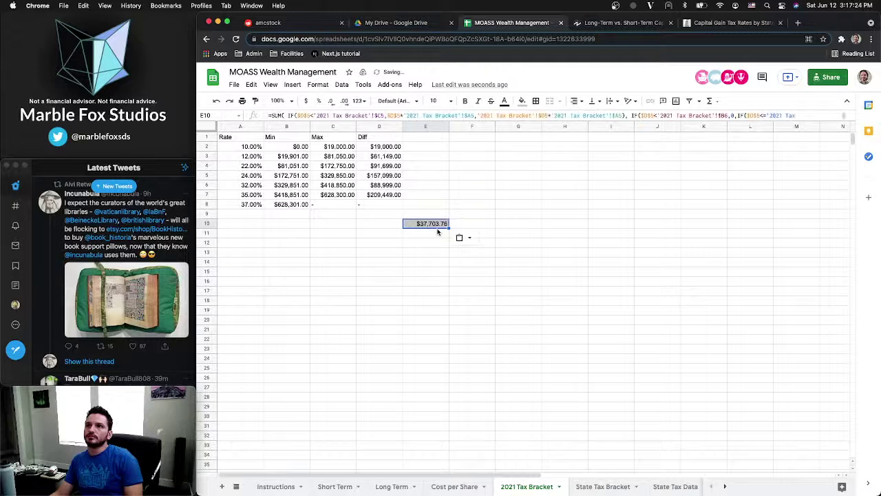
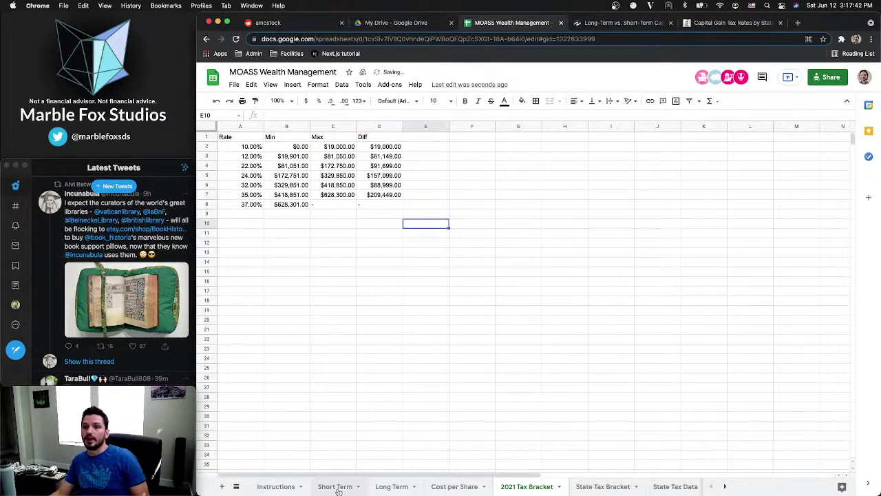
On Short Term, expand the formula bar and place the cursor after D7's last IF
{"action": "left_click", "coordinate": [279, 487]}
{"action": "left_click", "coordinate": [334, 486]}
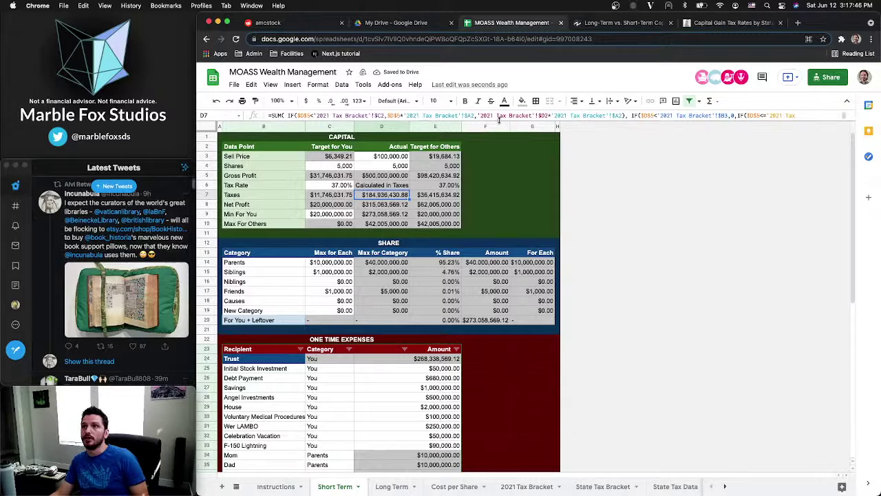
{"action": "left_click_drag", "start_coordinate": [499, 121], "coordinate": [494, 296]}
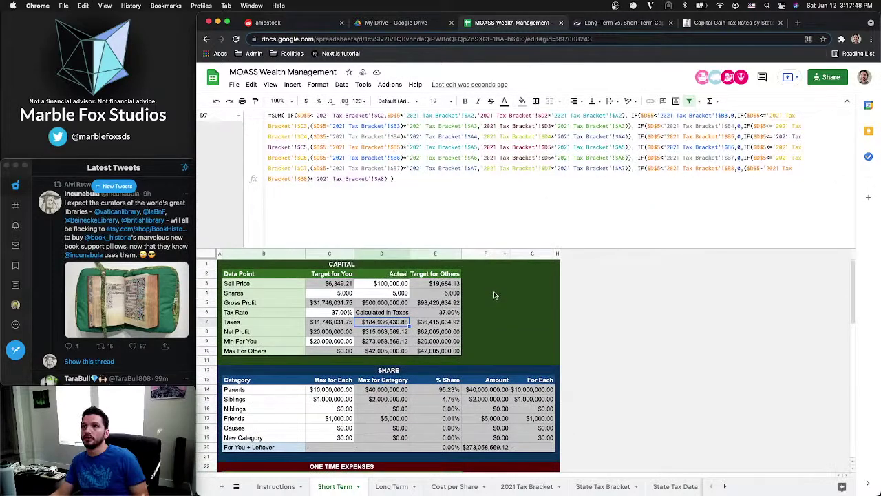
{"action": "left_click", "coordinate": [399, 178]}
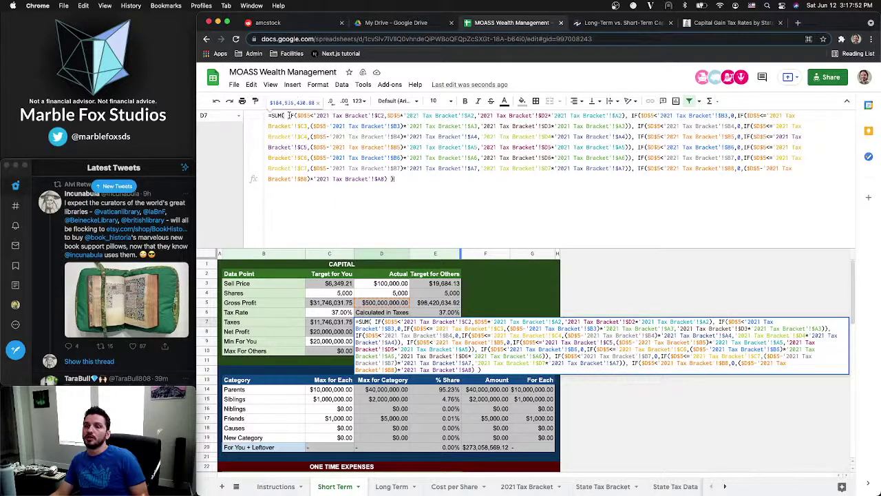
{"action": "left_click", "coordinate": [389, 178]}
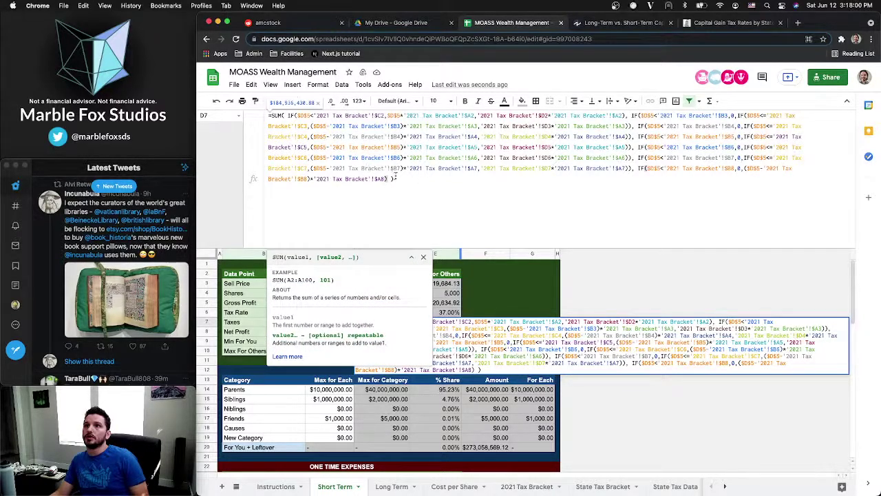
{"action": "left_click", "coordinate": [385, 178]}
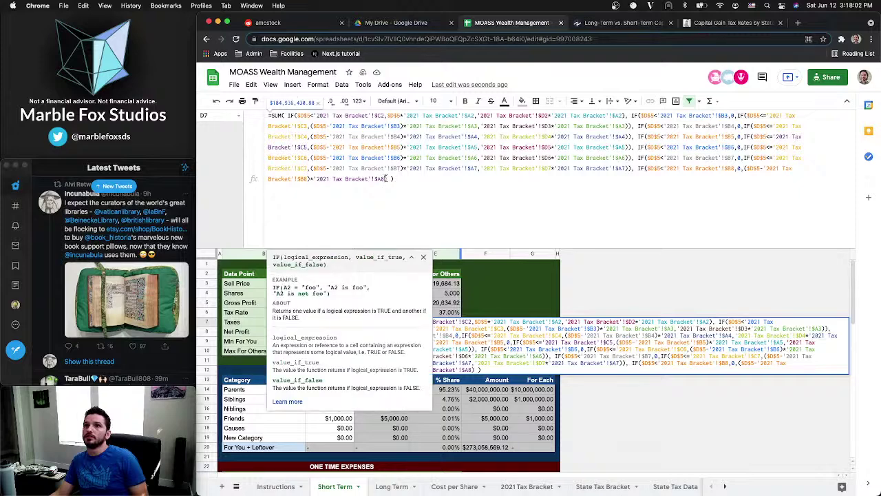
{"action": "left_click", "coordinate": [387, 179]}
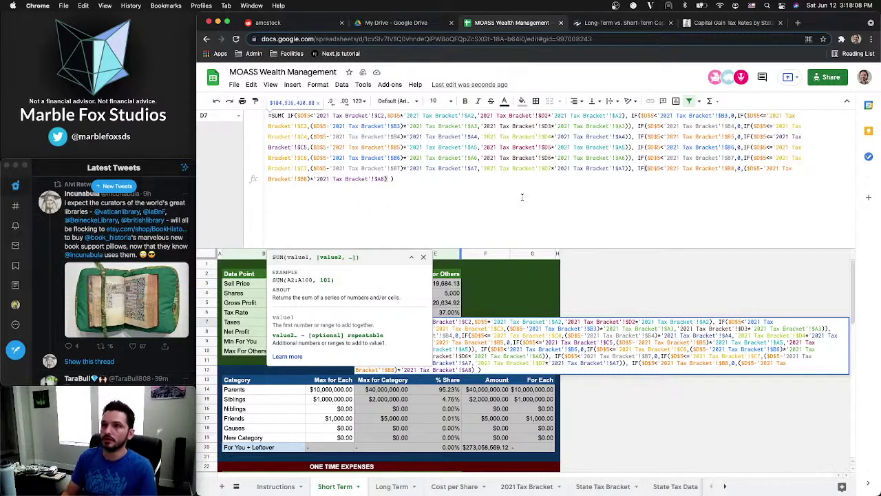
Append ,'State Tax Bracket'!B2*$D$5 inside the SUM, making Taxes $219,886,430.88
{"action": "type", "text": ","}
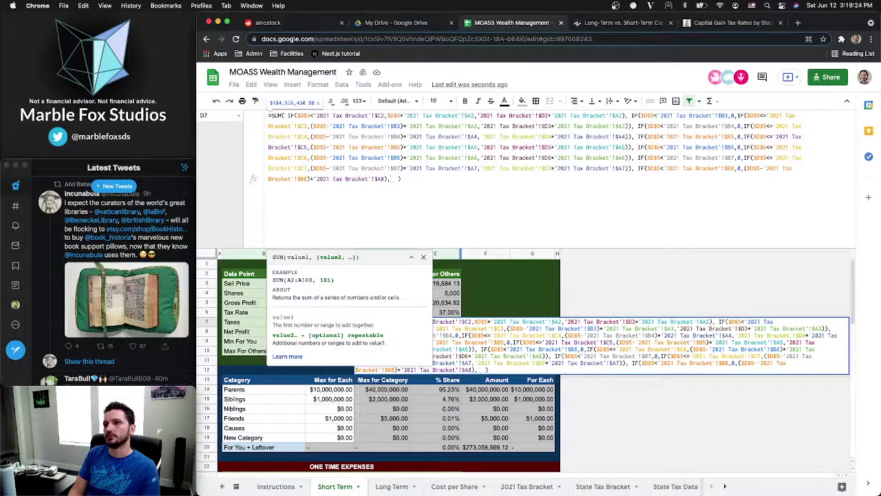
{"action": "type", "text": "'"}
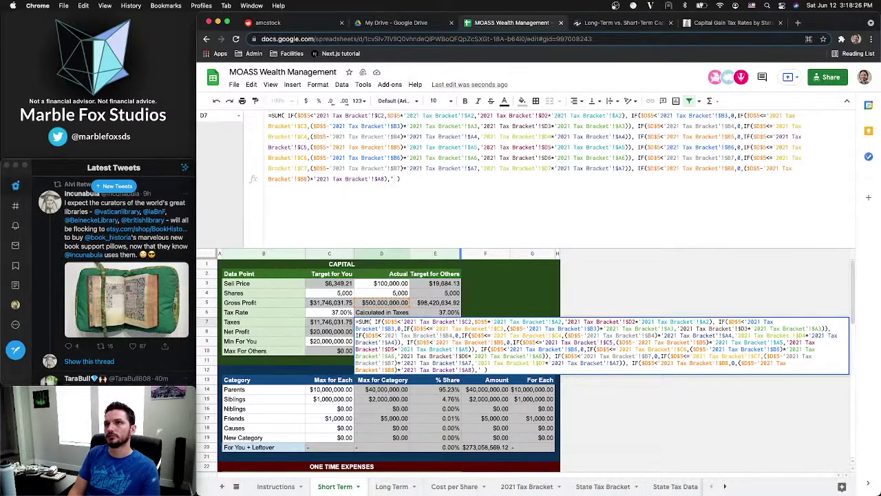
{"action": "type", "text": "State "}
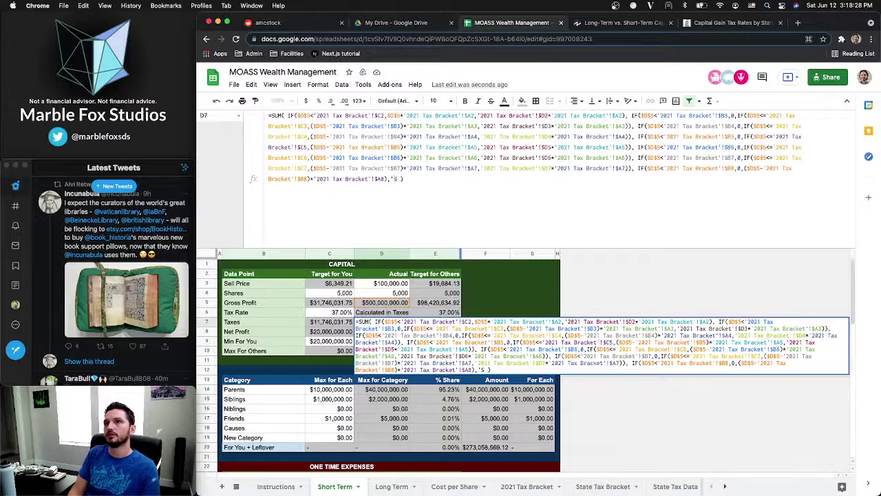
{"action": "type", "text": "Tax Brac"}
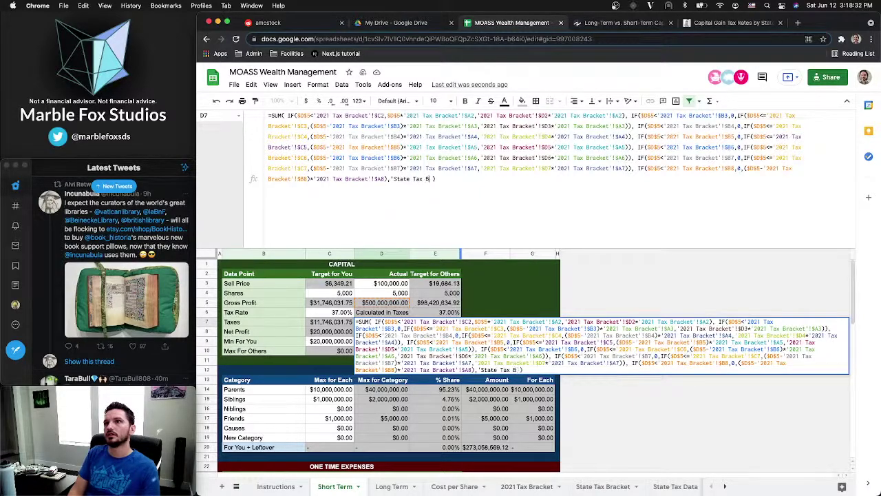
{"action": "type", "text": "ket'!"}
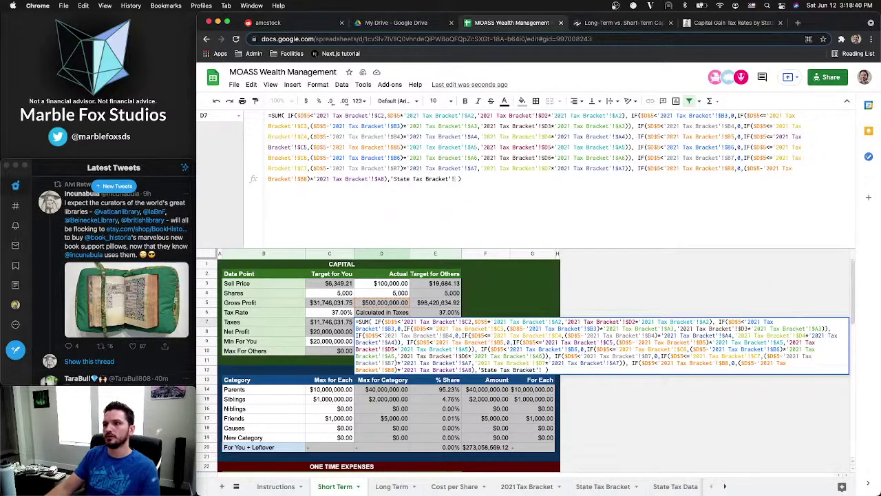
{"action": "left_click", "coordinate": [599, 488]}
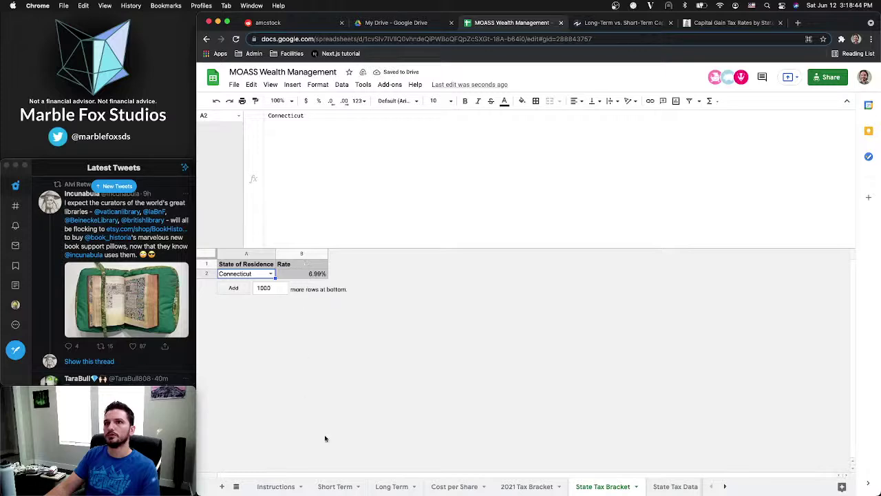
{"action": "left_click", "coordinate": [333, 486]}
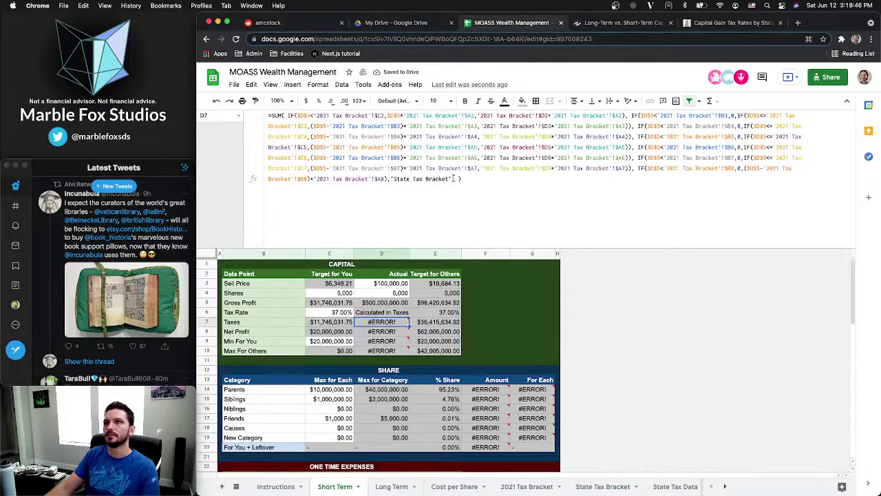
{"action": "type", "text": "B2"}
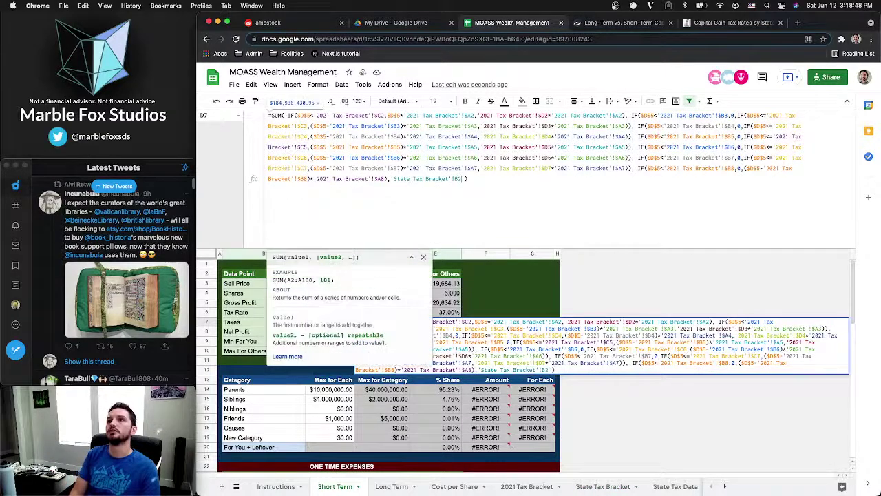
{"action": "type", "text": "*"}
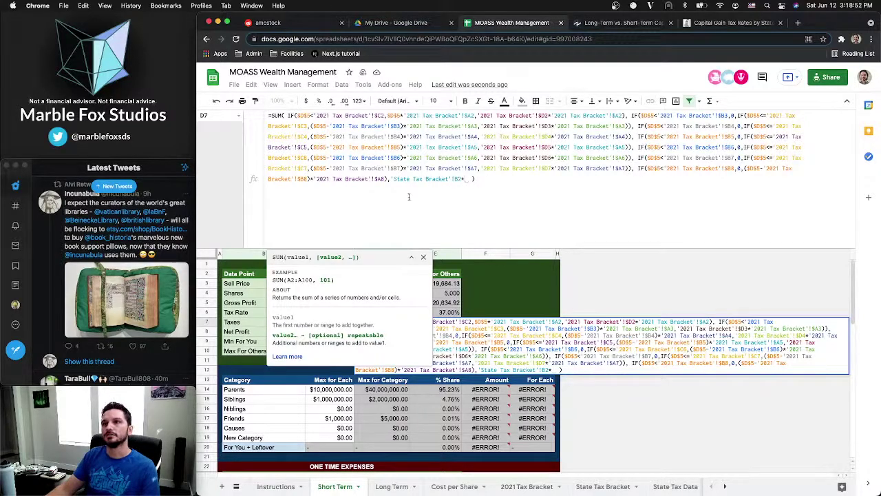
{"action": "type", "text": "$D$5"}
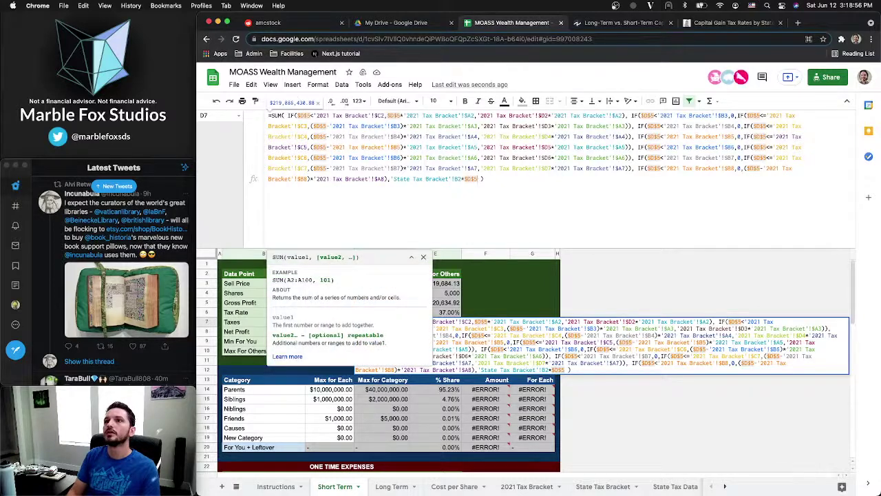
{"action": "key", "text": "Return"}
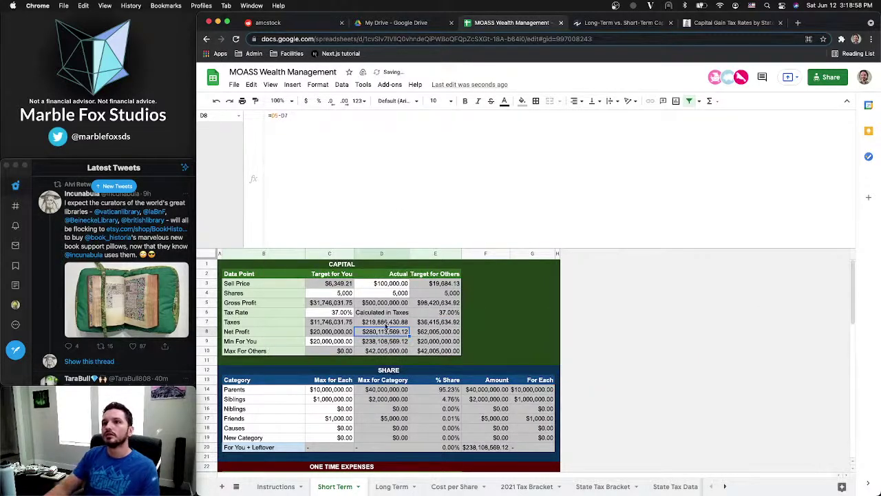
Compare D7 with and without the state tax term via undo/redo, ending with it restored
{"action": "left_click", "coordinate": [396, 324]}
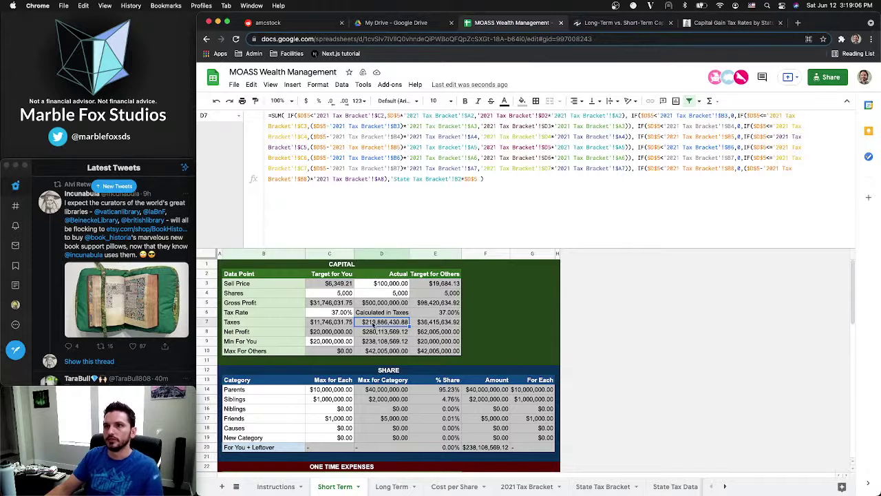
{"action": "key", "text": "super+z"}
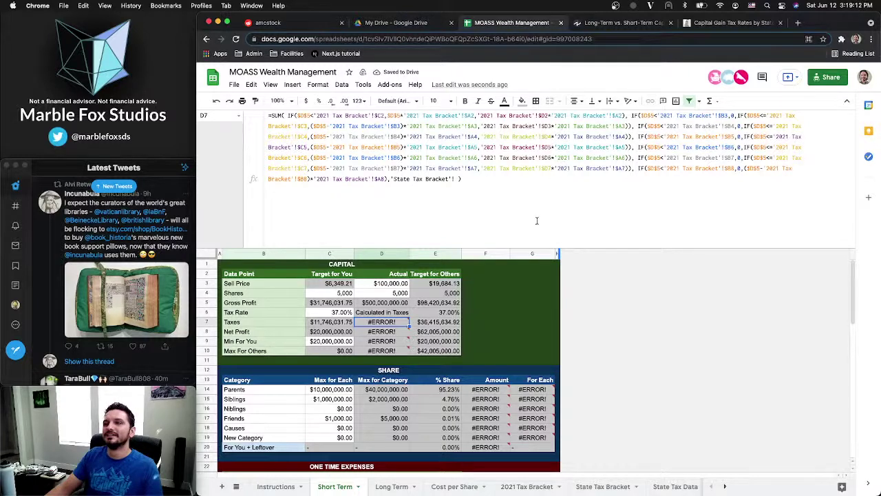
{"action": "key", "text": "super+z"}
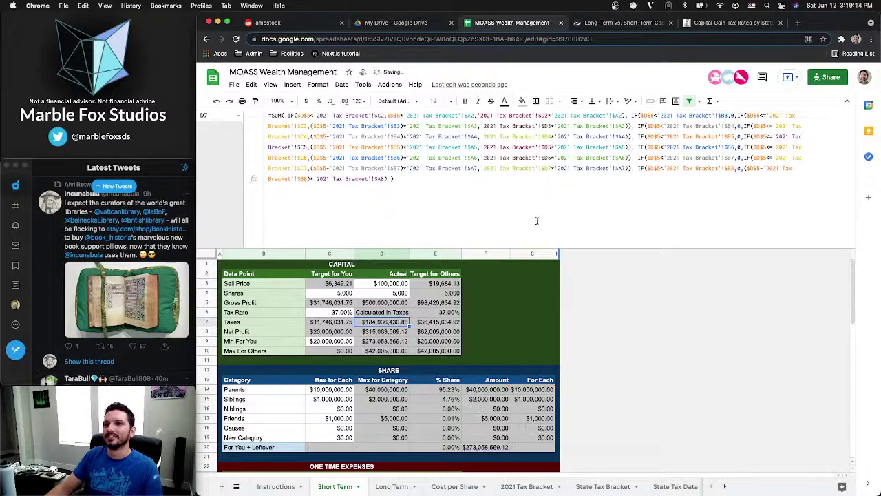
{"action": "key", "text": "super+shift+z"}
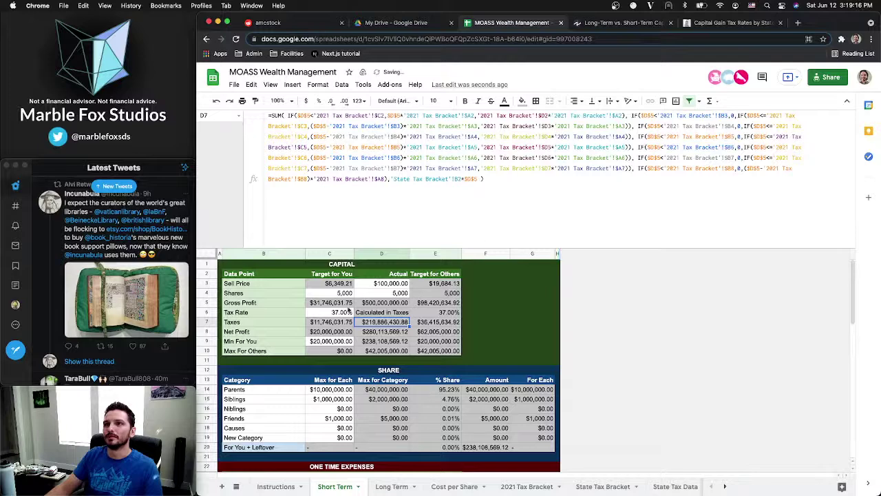
{"action": "key", "text": "super+z"}
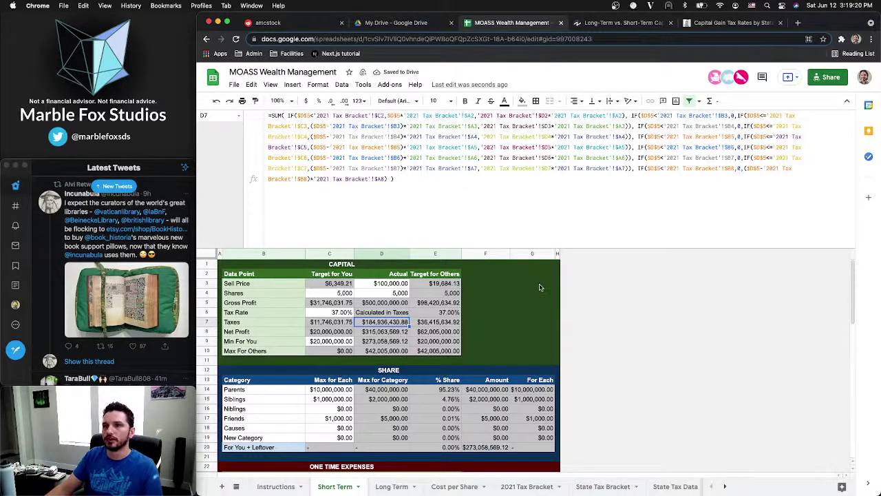
{"action": "key", "text": "super+z"}
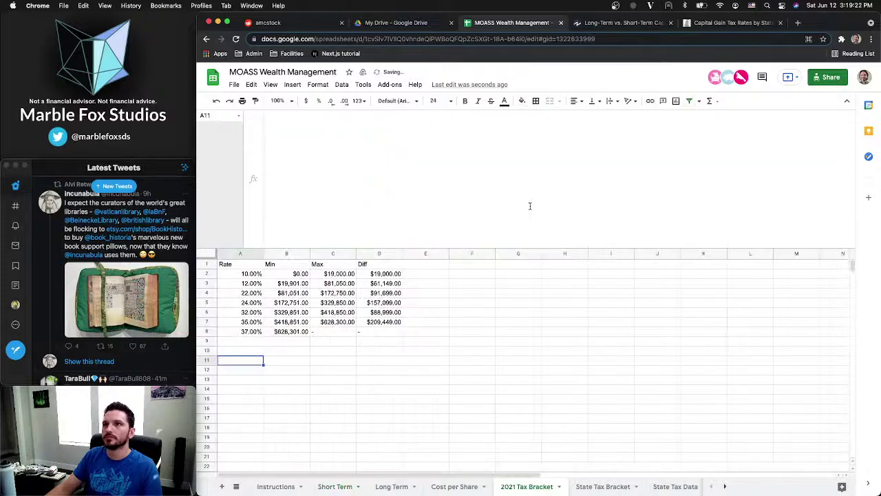
{"action": "key", "text": "super+z"}
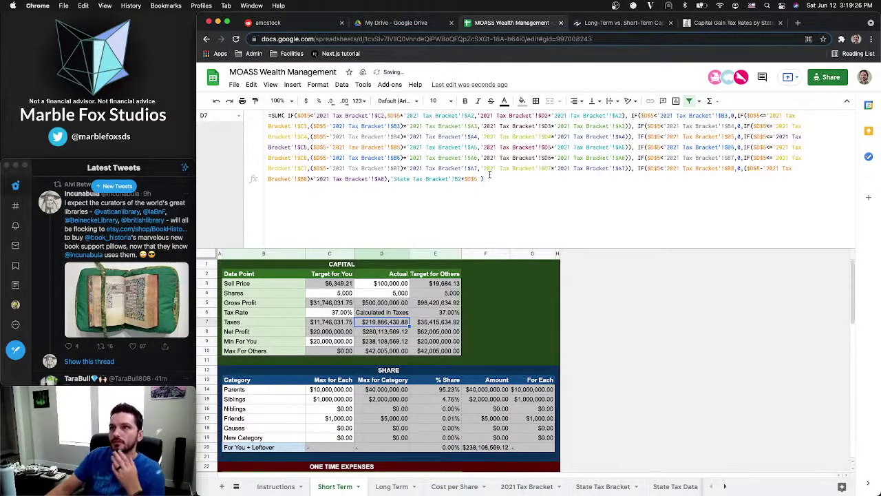
Recheck the D7 Taxes formula, then view the State Tax Bracket sheet showing Connecticut at 6.99%
{"action": "left_click", "coordinate": [431, 180]}
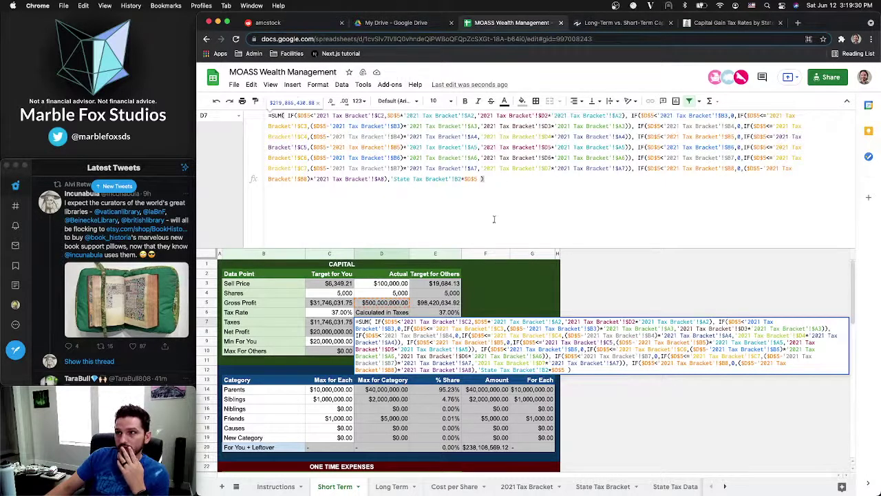
{"action": "left_click", "coordinate": [440, 297]}
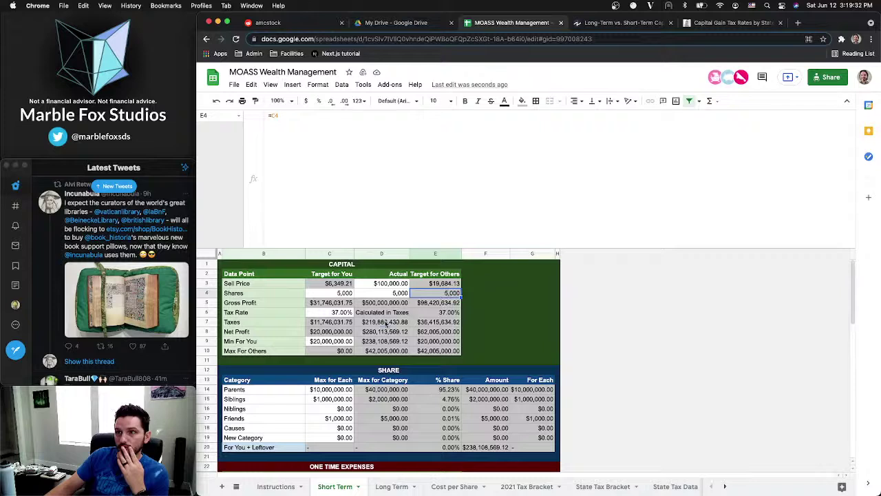
{"action": "left_click", "coordinate": [386, 323]}
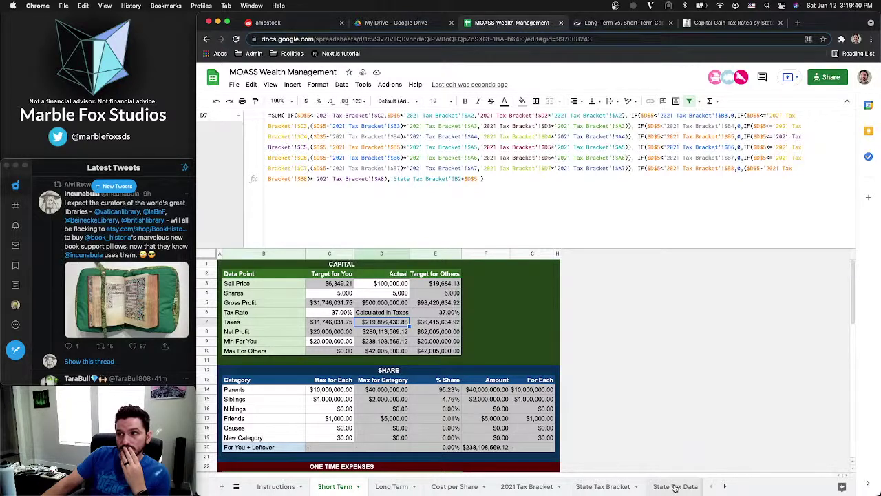
{"action": "left_click", "coordinate": [604, 487]}
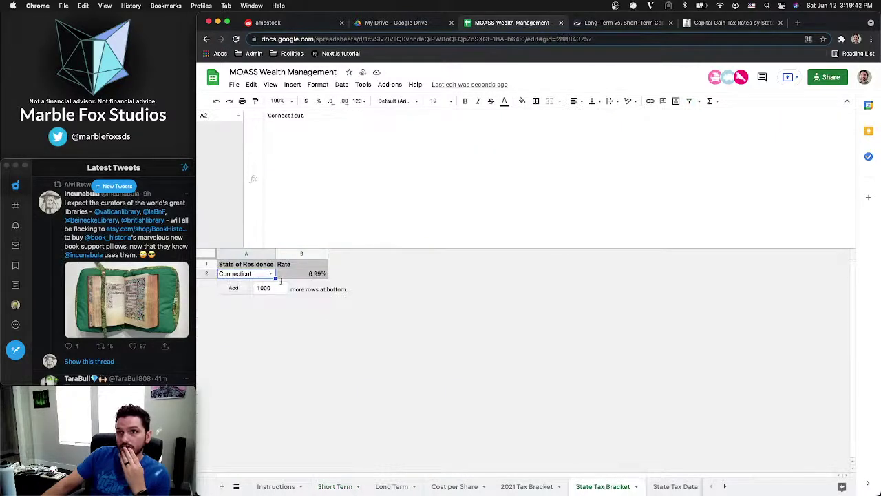
Collapse the formula bar to one line and move to the State Tax Bracket sheet
{"action": "left_click_drag", "start_coordinate": [274, 248], "coordinate": [269, 190]}
{"action": "left_click_drag", "start_coordinate": [265, 83], "coordinate": [257, 115]}
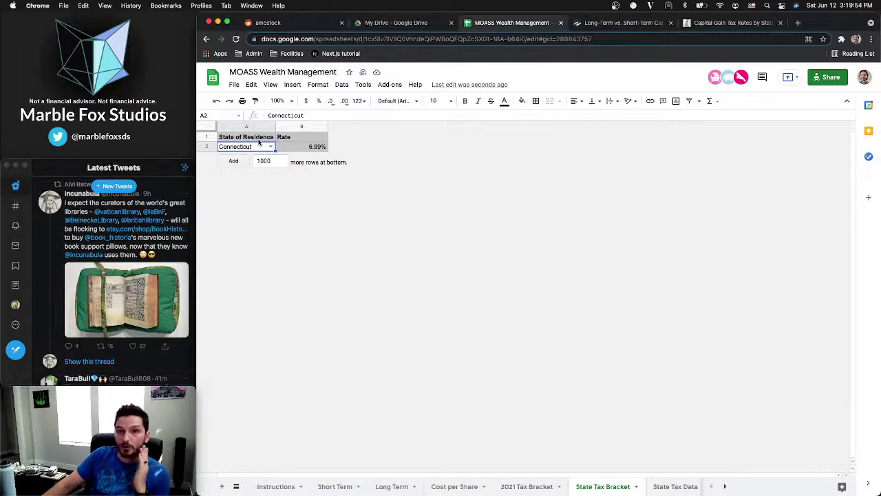
{"action": "left_click", "coordinate": [341, 486]}
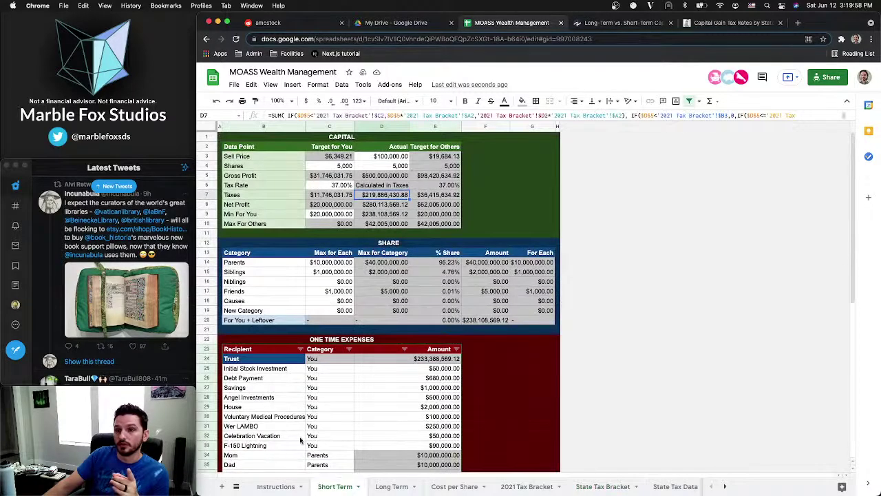
{"action": "left_click", "coordinate": [279, 486]}
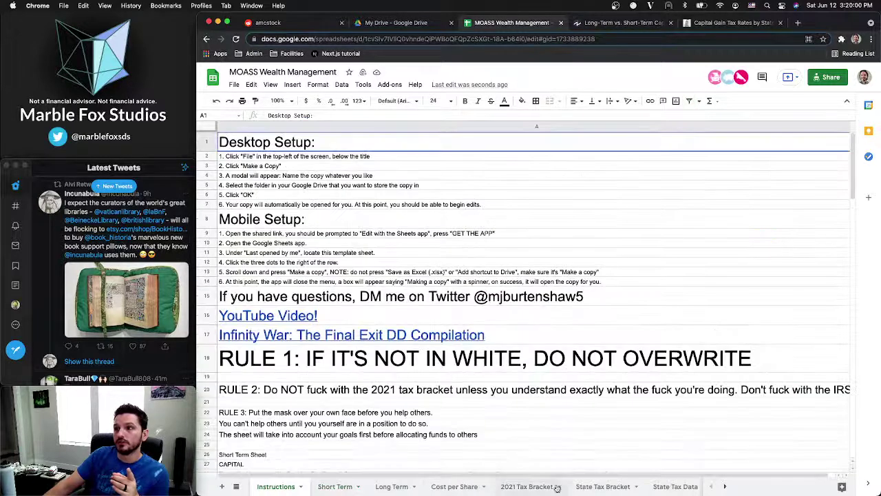
{"action": "left_click", "coordinate": [575, 488]}
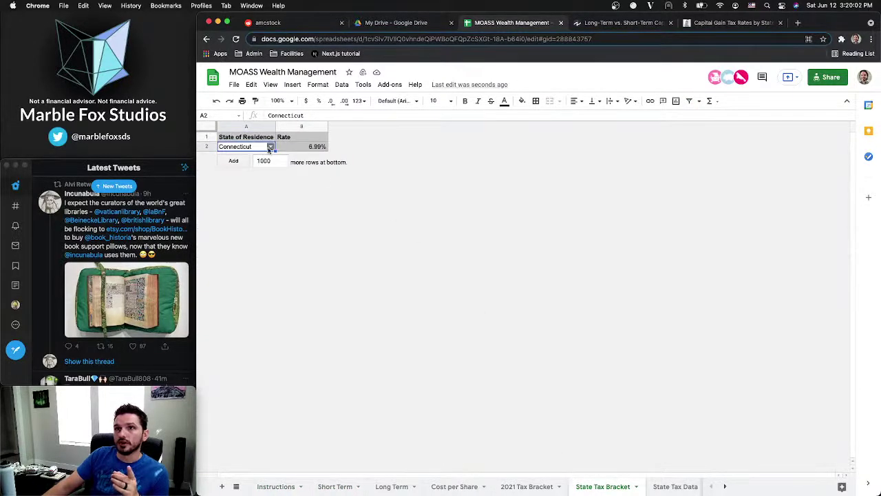
Choose Utah as the state of residence in the A2 dropdown
{"action": "left_click", "coordinate": [270, 147]}
{"action": "scroll", "coordinate": [268, 296], "scroll_direction": "down", "scroll_amount": 10}
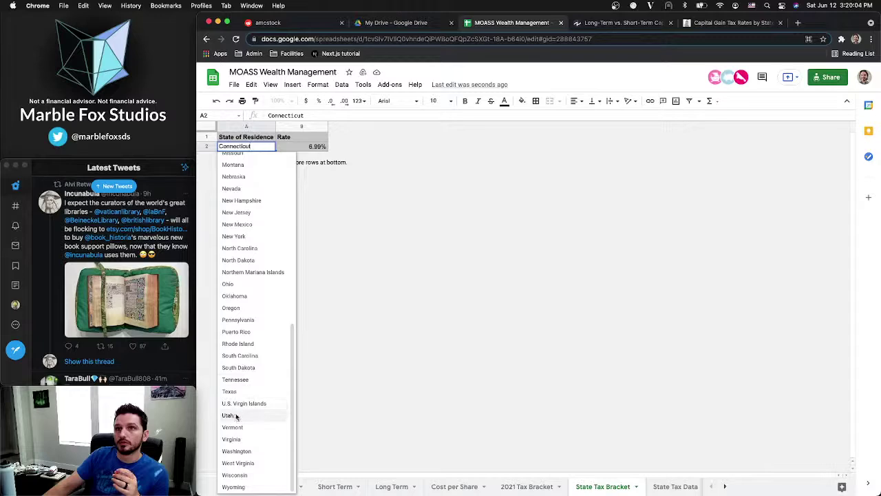
{"action": "left_click", "coordinate": [229, 415]}
{"action": "left_click", "coordinate": [284, 487]}
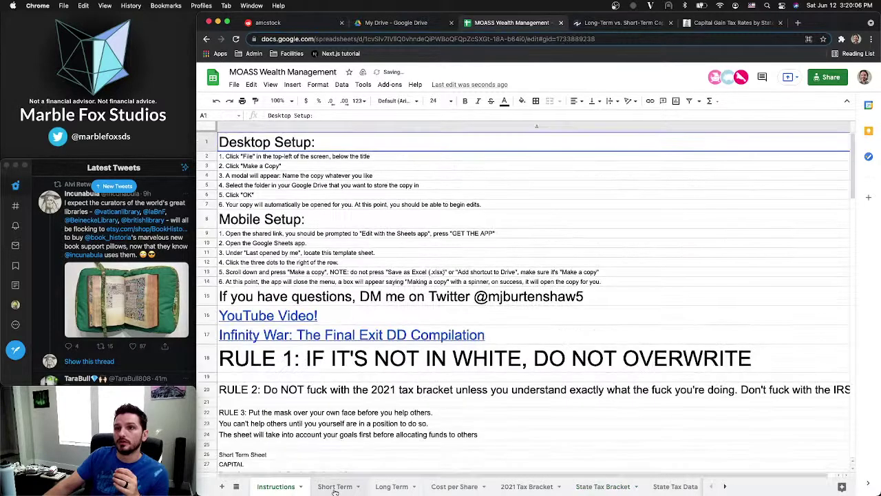
{"action": "left_click", "coordinate": [335, 487]}
Set the Actual shares (D4) and Target for You shares (C4) to 120
{"action": "left_click", "coordinate": [374, 167]}
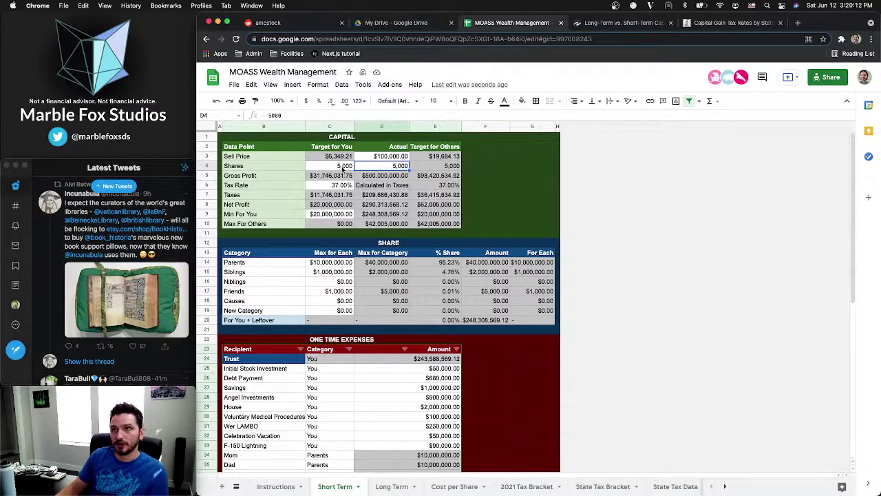
{"action": "type", "text": "120"}
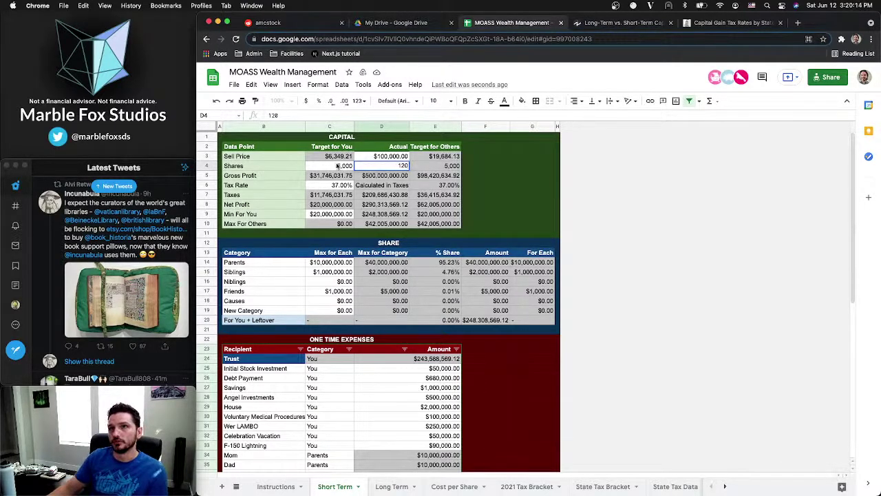
{"action": "left_click", "coordinate": [337, 166]}
{"action": "type", "text": "120"}
{"action": "key", "text": "Return"}
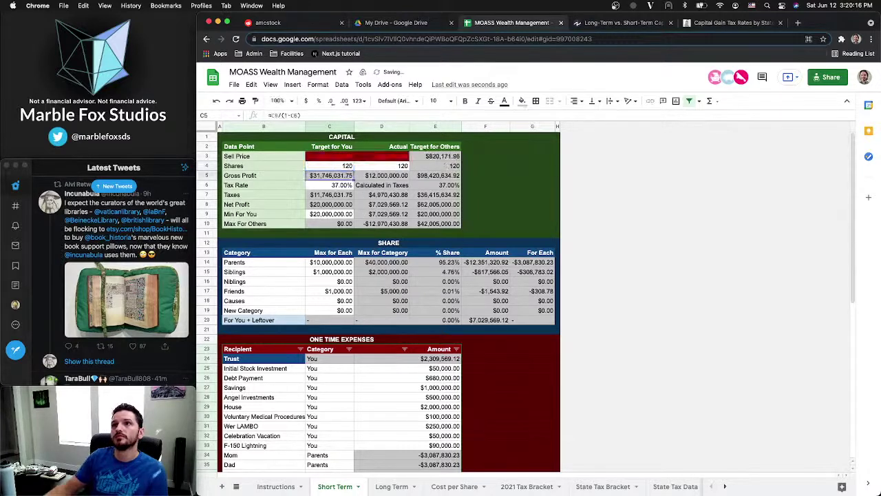
Set Min For You in C9 to $1,000,000
{"action": "left_click", "coordinate": [326, 216]}
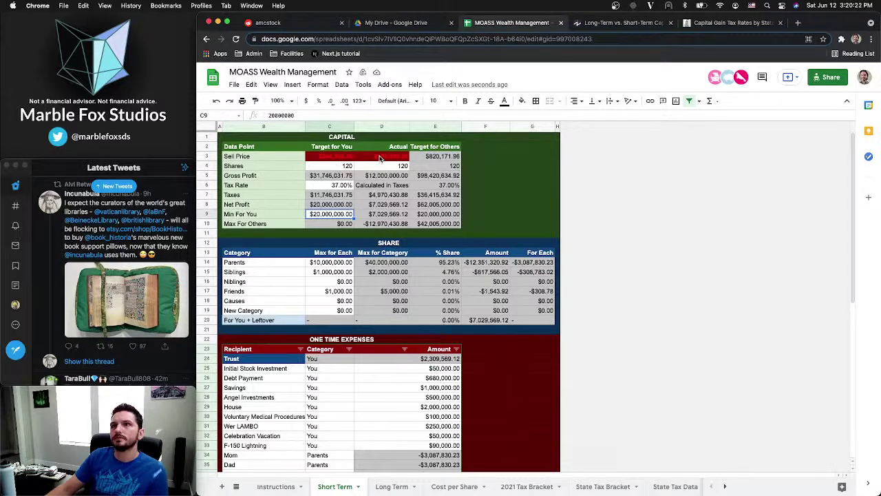
{"action": "left_click", "coordinate": [333, 170]}
{"action": "left_click", "coordinate": [327, 216]}
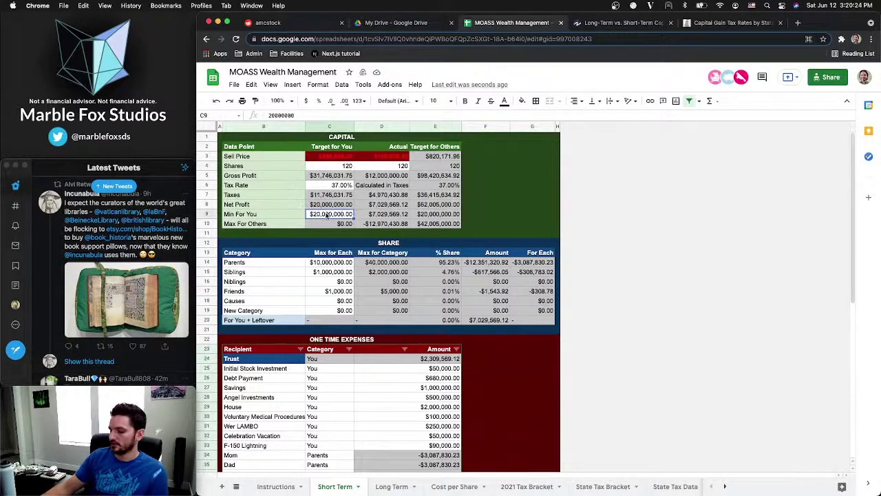
{"action": "type", "text": "1,0"}
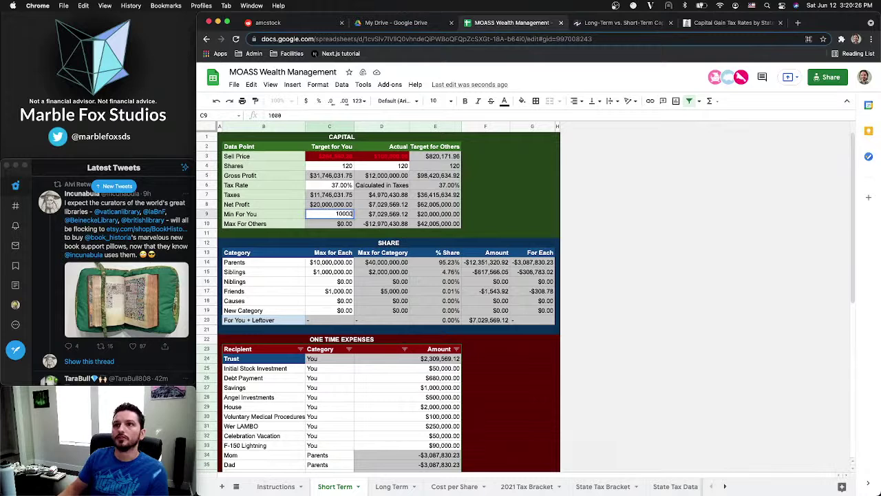
{"action": "type", "text": "00,000"}
{"action": "key", "text": "Return"}
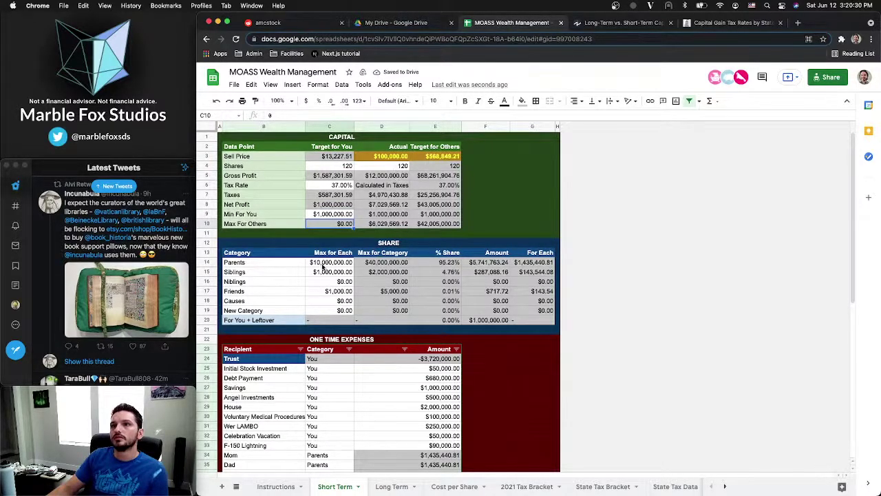
Set the Parents maximum to $1,000,000 and the Siblings maximum to $100,000 each
{"action": "left_click", "coordinate": [331, 264]}
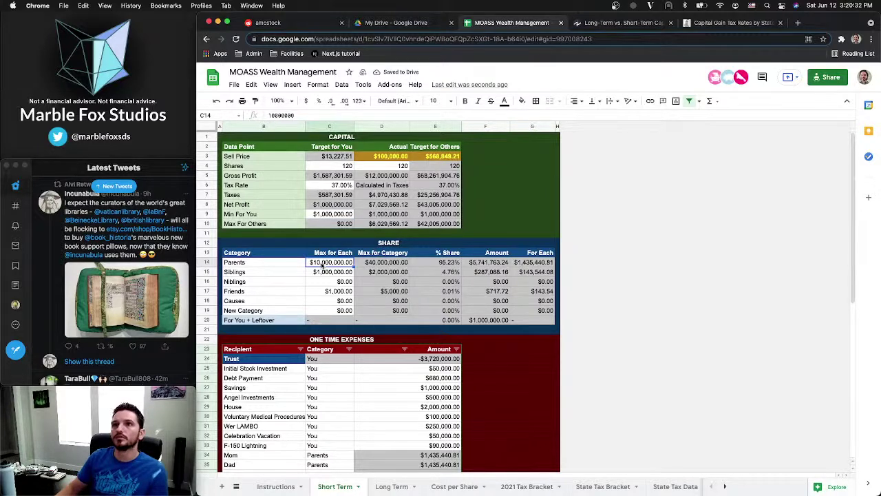
{"action": "type", "text": "10"}
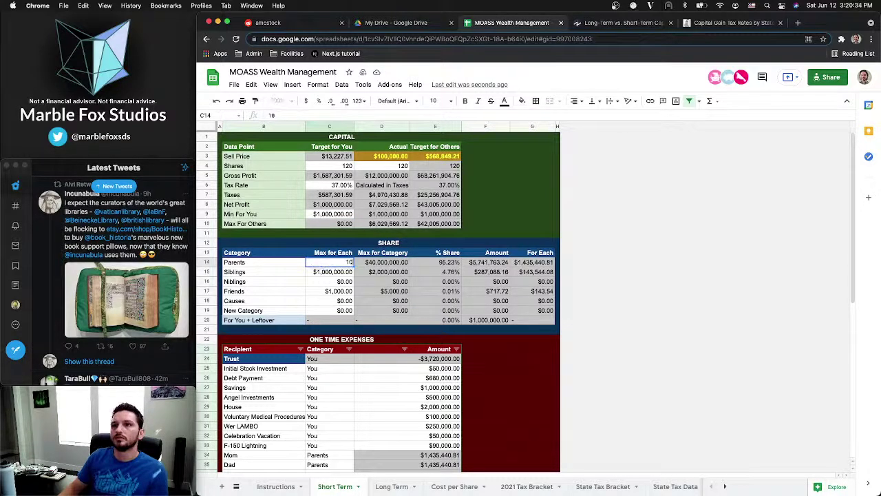
{"action": "type", "text": "00000"}
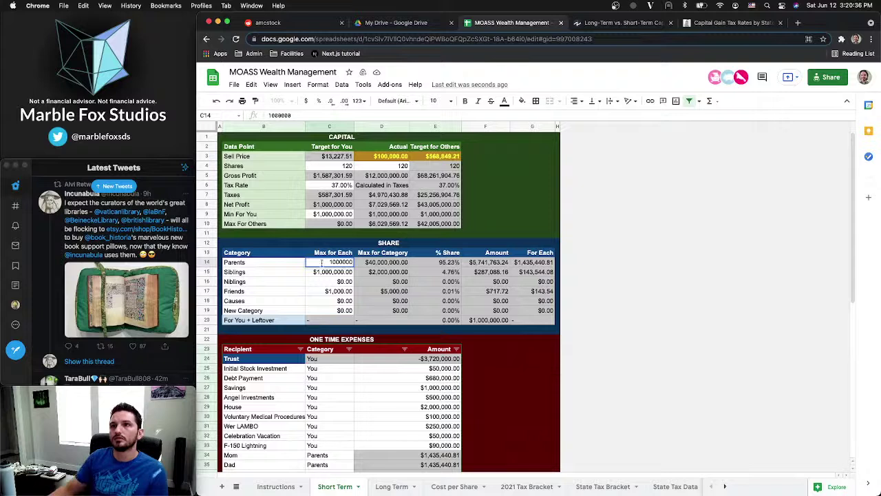
{"action": "key", "text": "Return"}
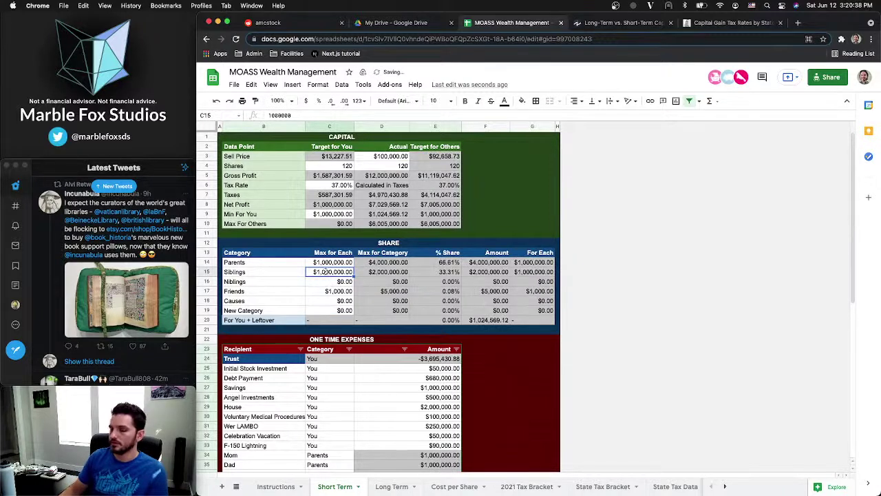
{"action": "type", "text": "1000"}
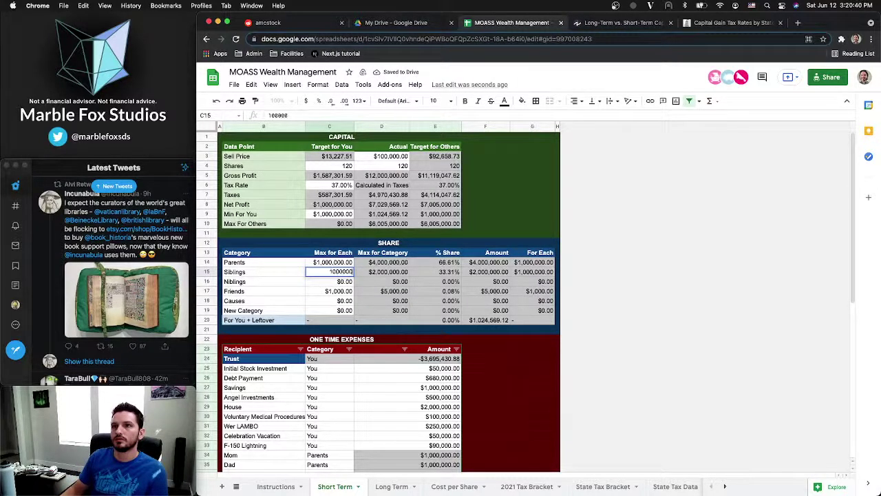
{"action": "key", "text": "BackSpace"}
{"action": "key", "text": "BackSpace"}
{"action": "key", "text": "BackSpace"}
{"action": "key", "text": "Return"}
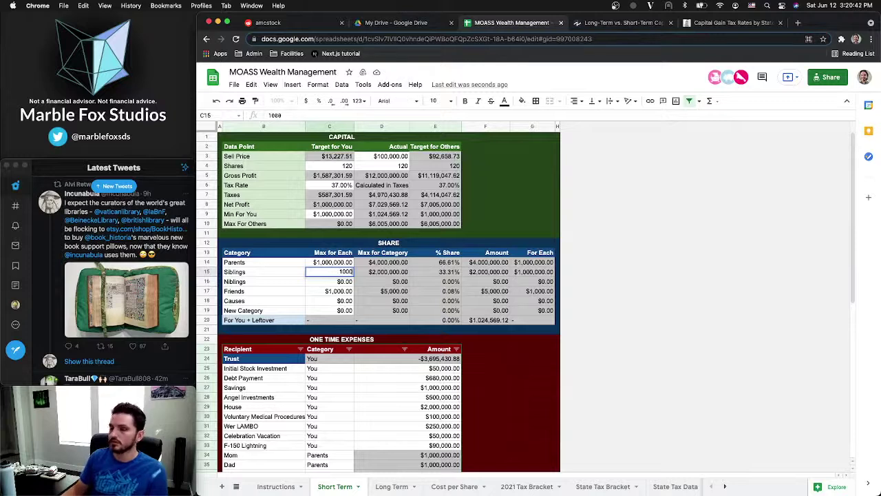
{"action": "key", "text": "Up"}
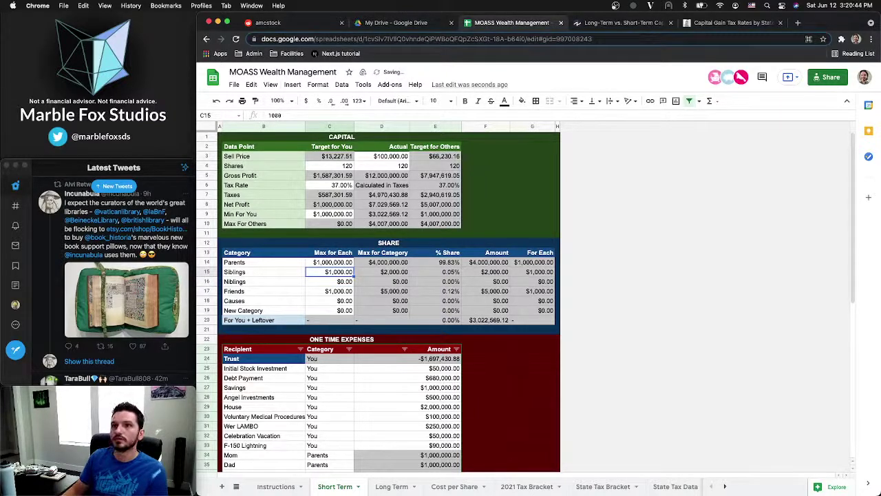
{"action": "type", "text": "1"}
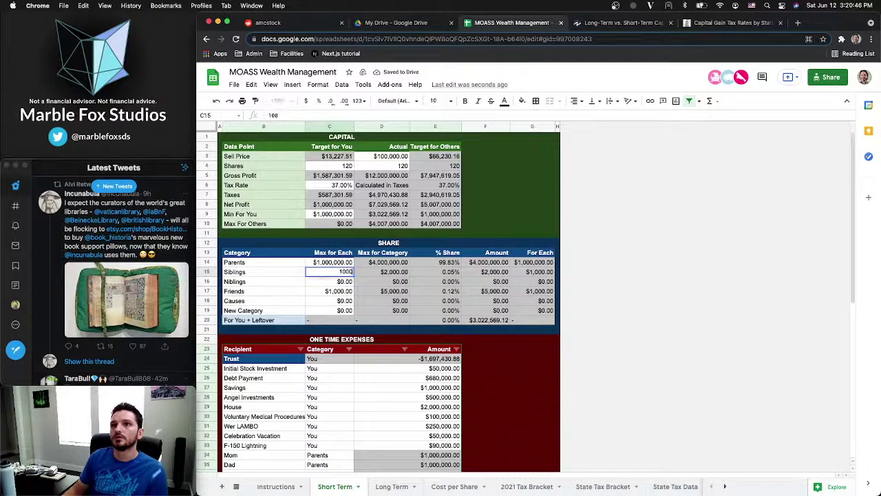
{"action": "type", "text": "00,000"}
{"action": "key", "text": "Return"}
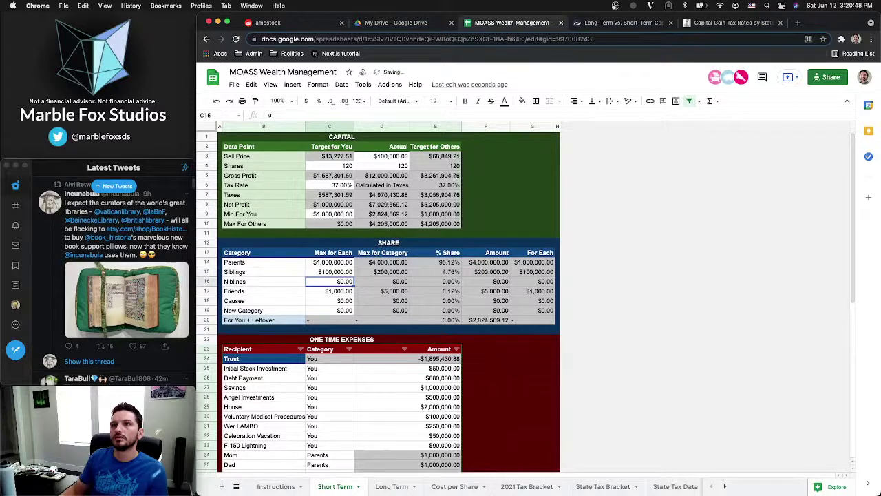
Review the Friends max, sell price, shares, Min For You and tax rate values
{"action": "left_click", "coordinate": [334, 292]}
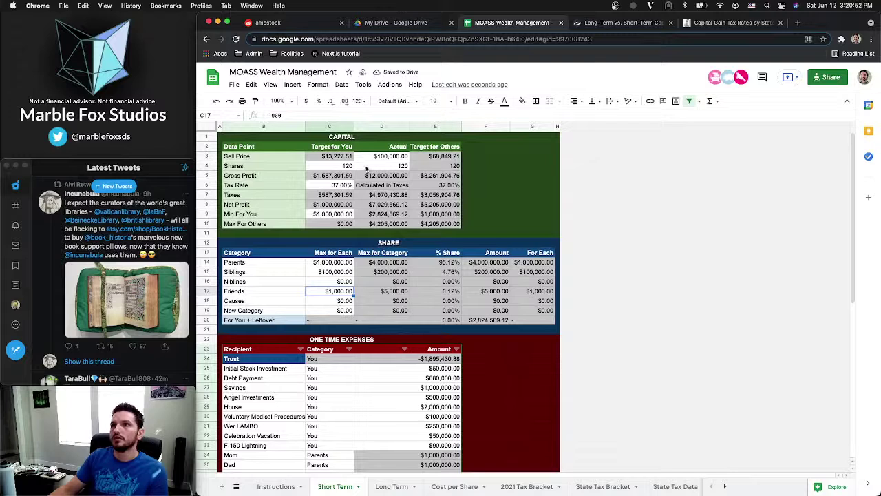
{"action": "left_click", "coordinate": [388, 157]}
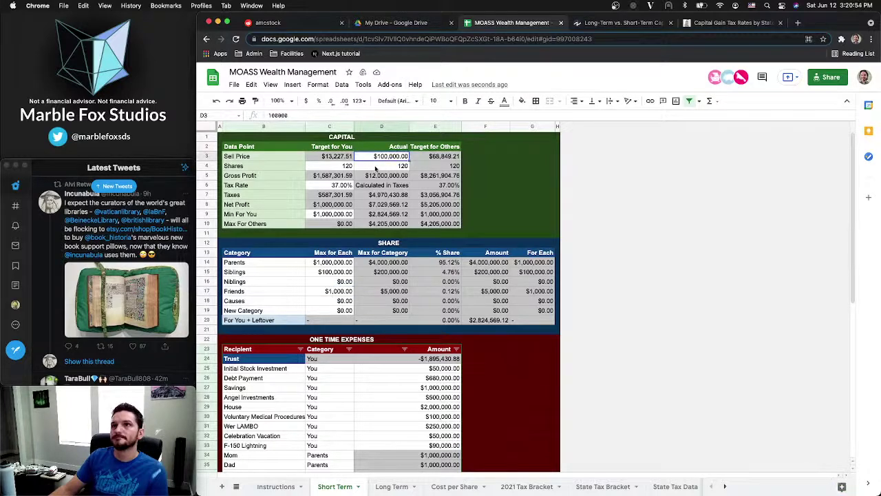
{"action": "left_click", "coordinate": [375, 168]}
{"action": "left_click", "coordinate": [324, 216]}
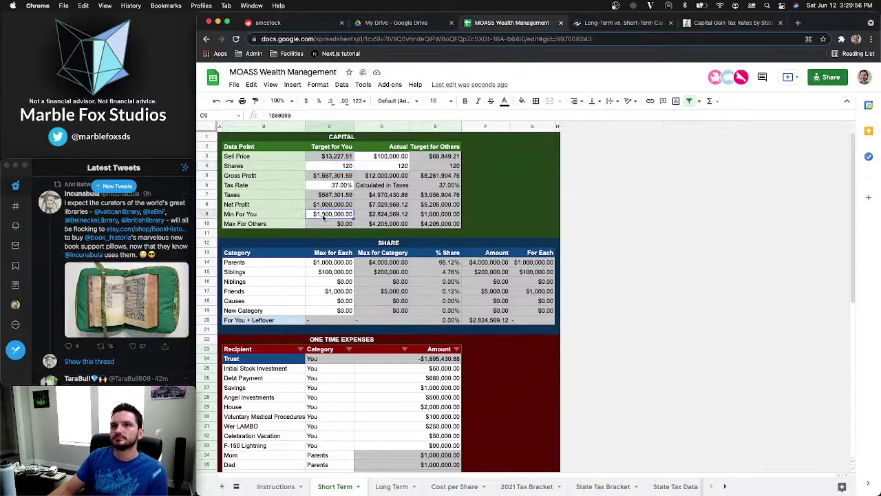
{"action": "left_click", "coordinate": [334, 186]}
{"action": "left_click", "coordinate": [331, 167]}
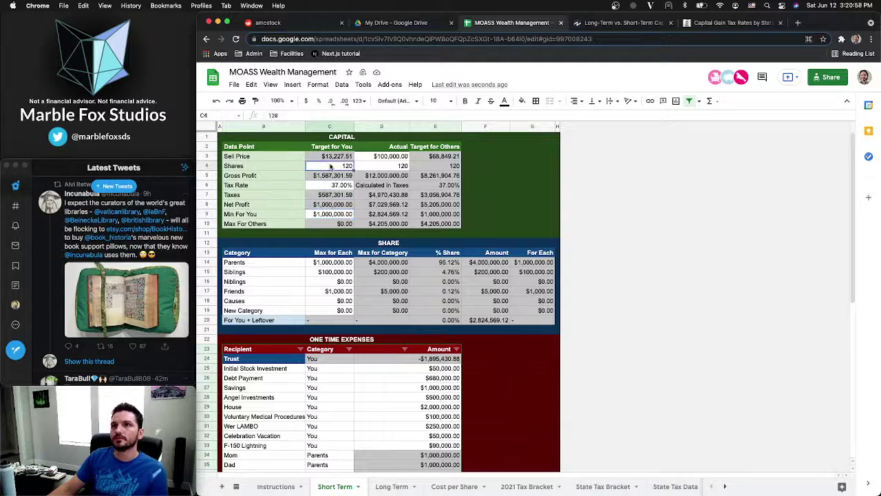
{"action": "left_click", "coordinate": [337, 185]}
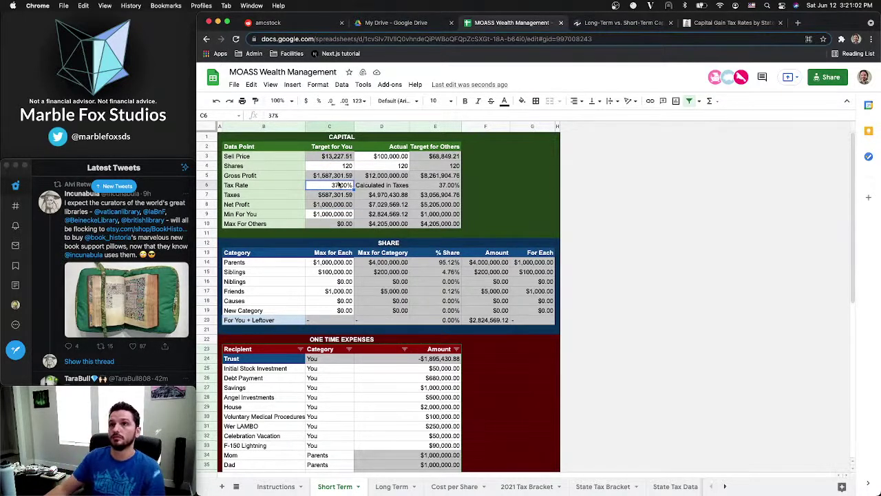
{"action": "left_click", "coordinate": [400, 157]}
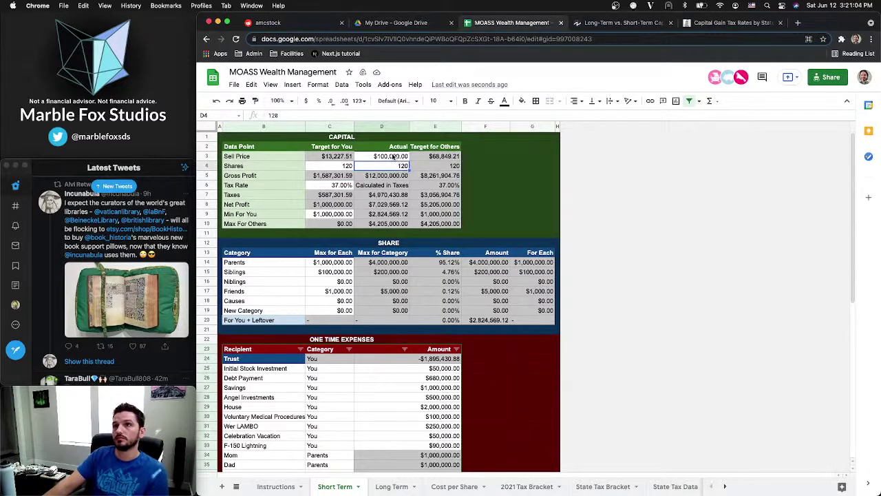
{"action": "left_click", "coordinate": [338, 185]}
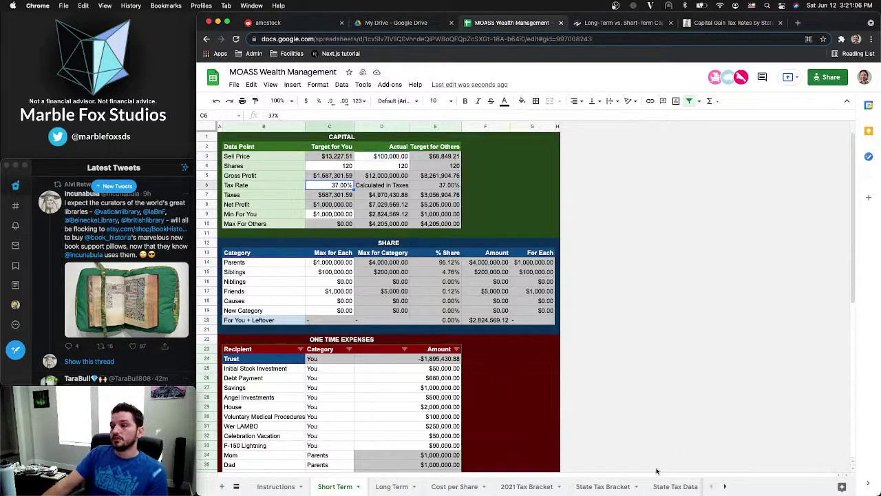
{"action": "left_click", "coordinate": [274, 487]}
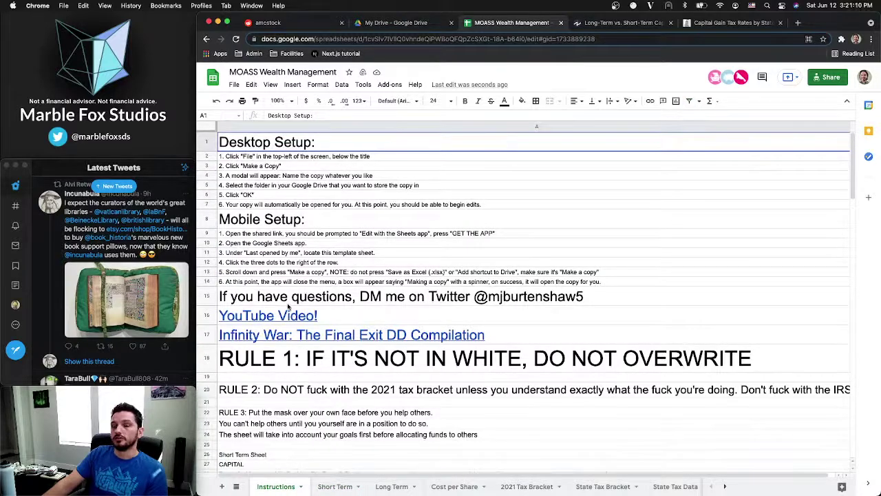
In RULE 2 (row 20), replace the first profane word with 'mess'
{"action": "scroll", "coordinate": [331, 303], "scroll_direction": "down", "scroll_amount": 5}
{"action": "scroll", "coordinate": [370, 311], "scroll_direction": "up", "scroll_amount": 5}
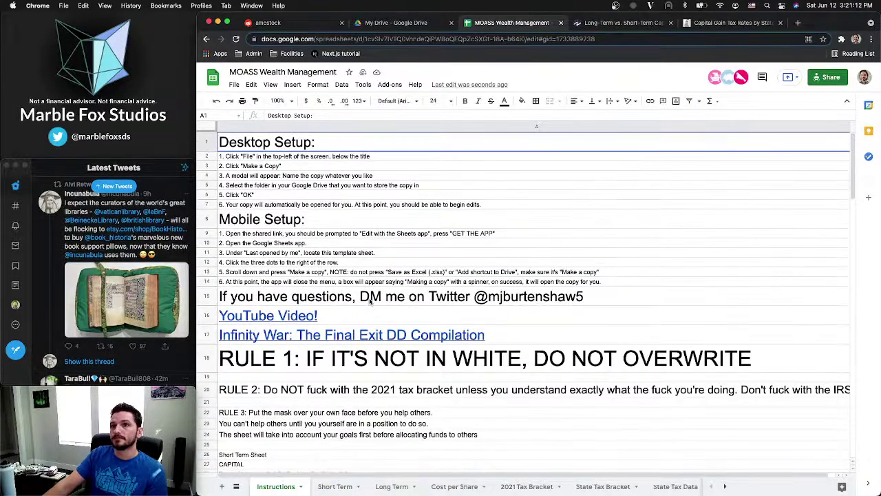
{"action": "scroll", "coordinate": [370, 312], "scroll_direction": "down", "scroll_amount": 3}
{"action": "left_click", "coordinate": [338, 330]}
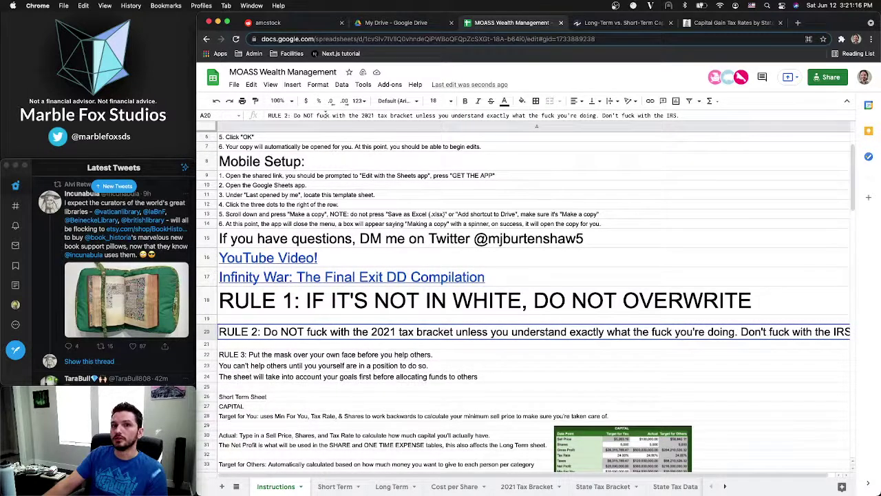
{"action": "double_click", "coordinate": [324, 115]}
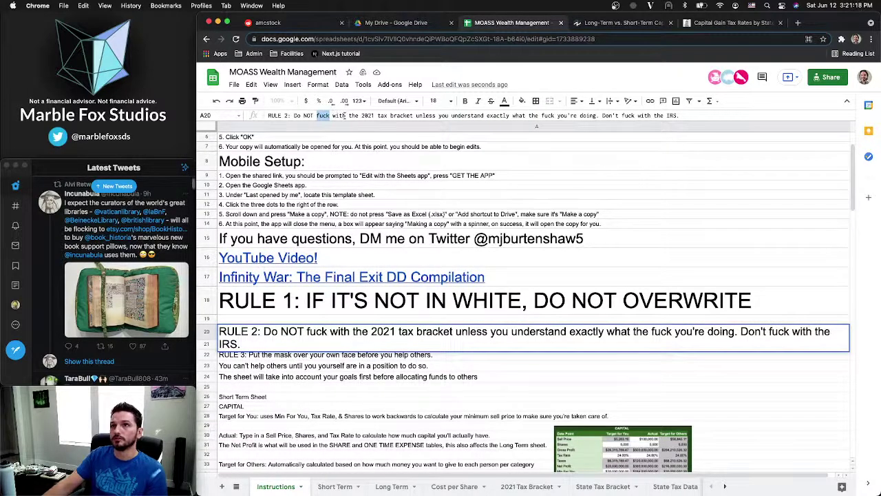
{"action": "type", "text": "mess"}
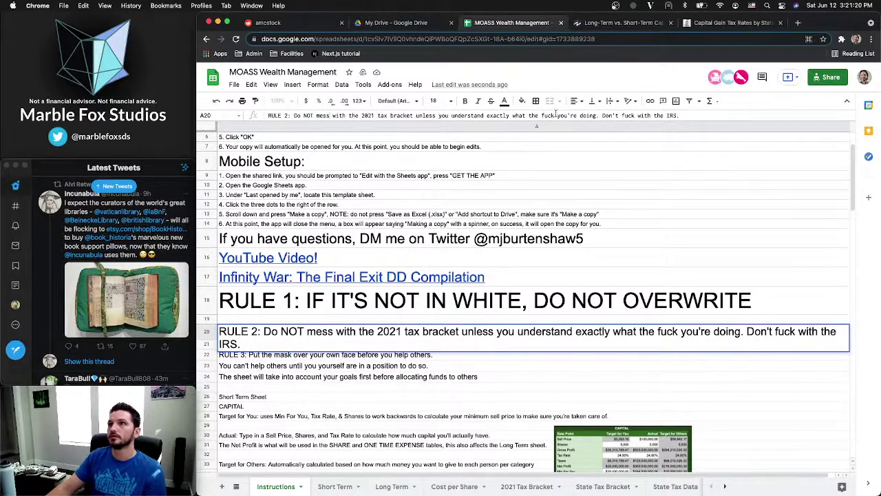
Delete the swear word after 'what the' and change the one before 'with the IRS' to 'mess'
{"action": "double_click", "coordinate": [550, 116]}
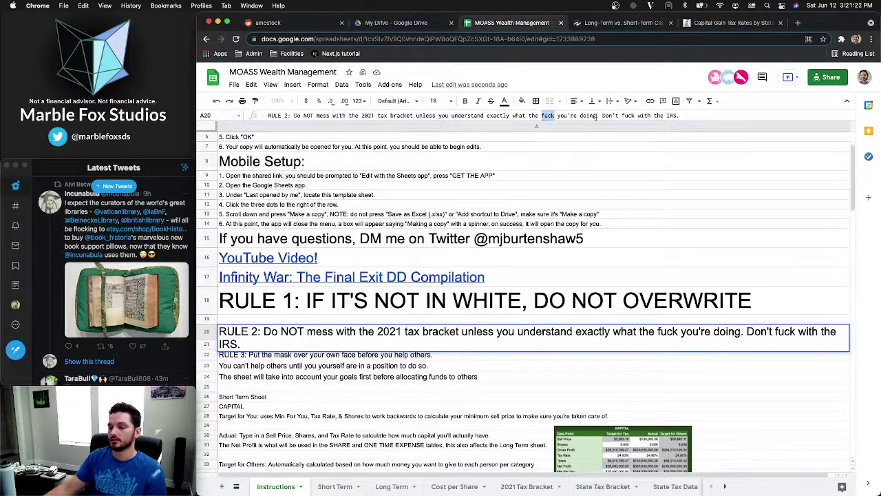
{"action": "key", "text": "BackSpace"}
{"action": "key", "text": "BackSpace"}
{"action": "key", "text": "BackSpace"}
{"action": "key", "text": "BackSpace"}
{"action": "key", "text": "BackSpace"}
{"action": "key", "text": "BackSpace"}
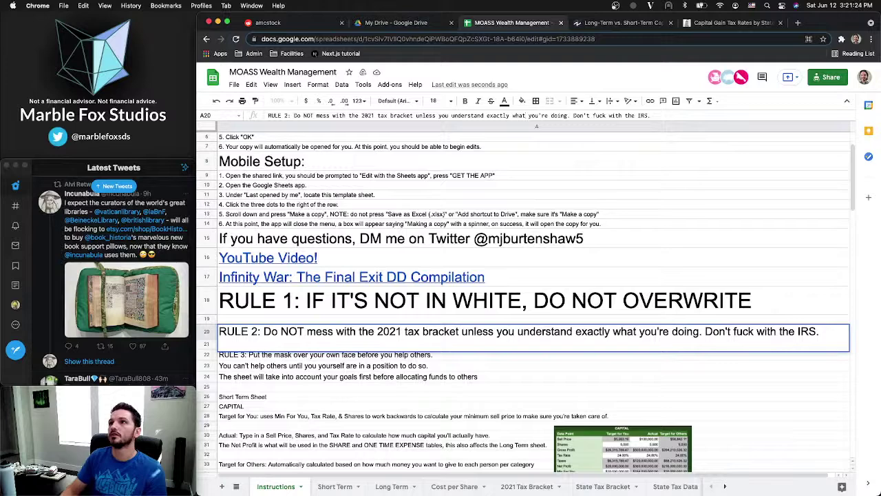
{"action": "double_click", "coordinate": [600, 116]}
{"action": "type", "text": "mess"}
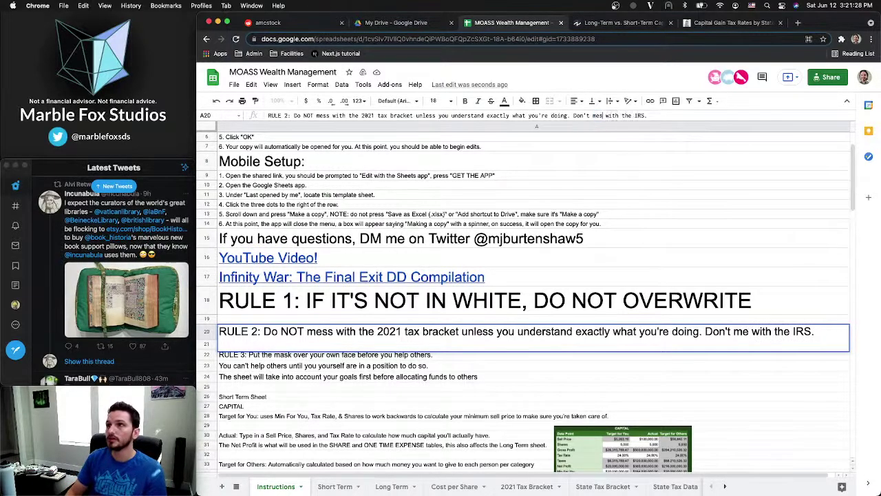
{"action": "key", "text": "Return"}
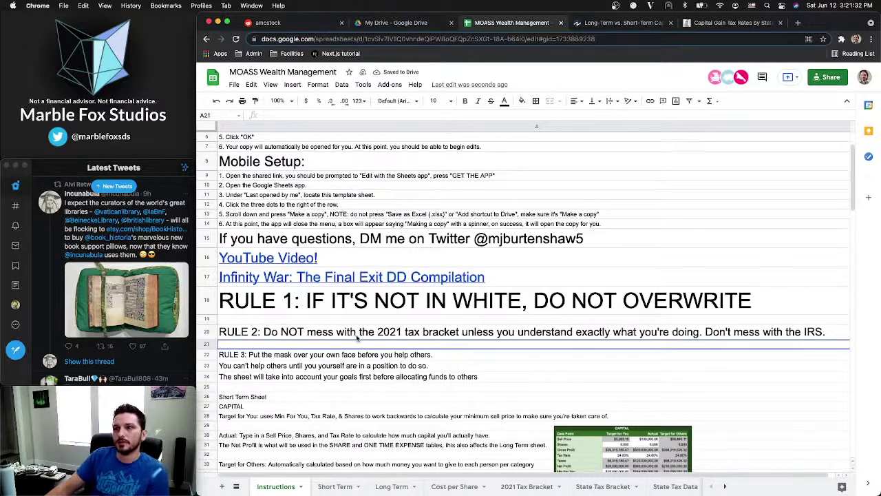
{"action": "left_click", "coordinate": [369, 334]}
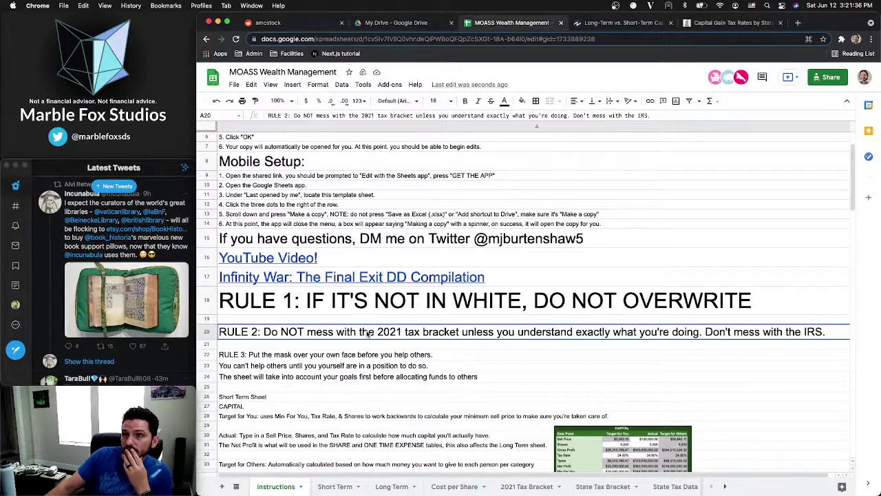
{"action": "left_click", "coordinate": [278, 215]}
{"action": "scroll", "coordinate": [278, 219], "scroll_direction": "up", "scroll_amount": 3}
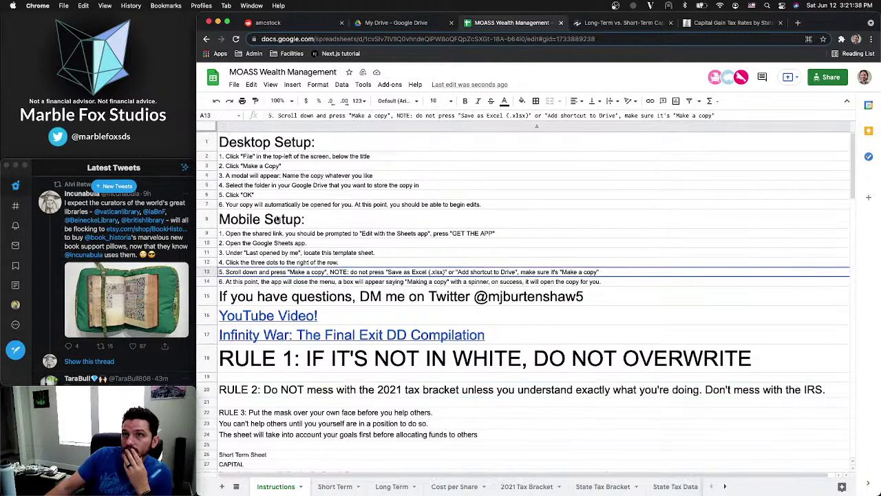
Insert a new row 1 reading 'Go to the State Tax Bracket Sheet and select the state you live in'
{"action": "left_click", "coordinate": [204, 143]}
{"action": "right_click", "coordinate": [205, 143]}
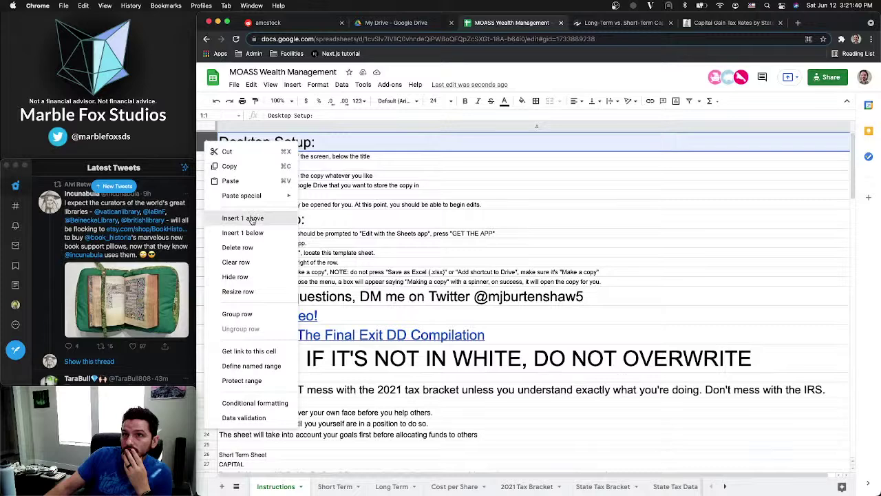
{"action": "left_click", "coordinate": [242, 219]}
{"action": "left_click", "coordinate": [254, 140]}
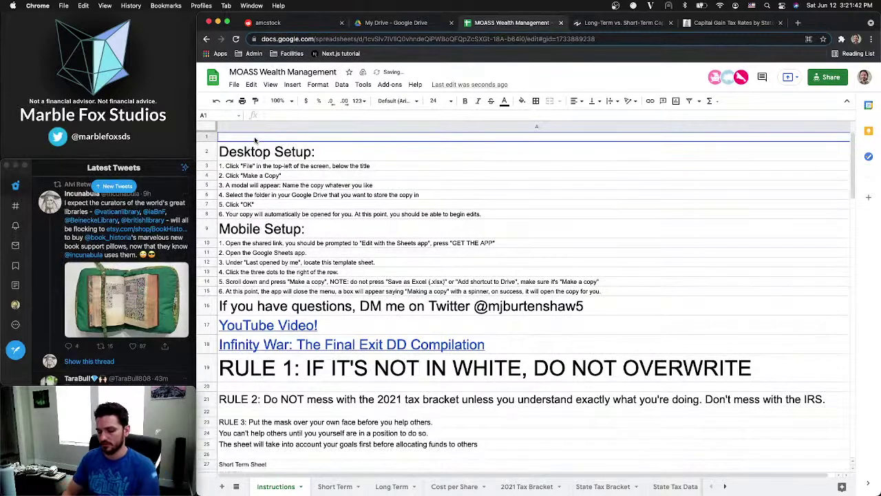
{"action": "type", "text": "Go"}
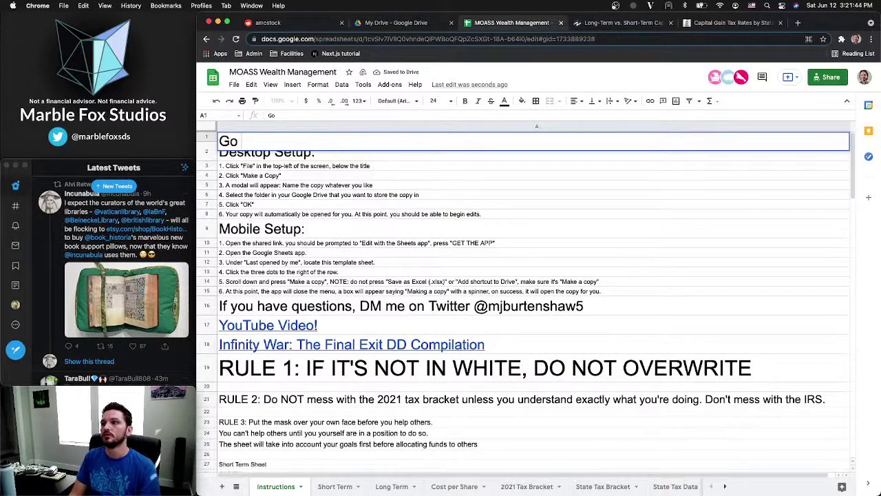
{"action": "type", "text": " to the S"}
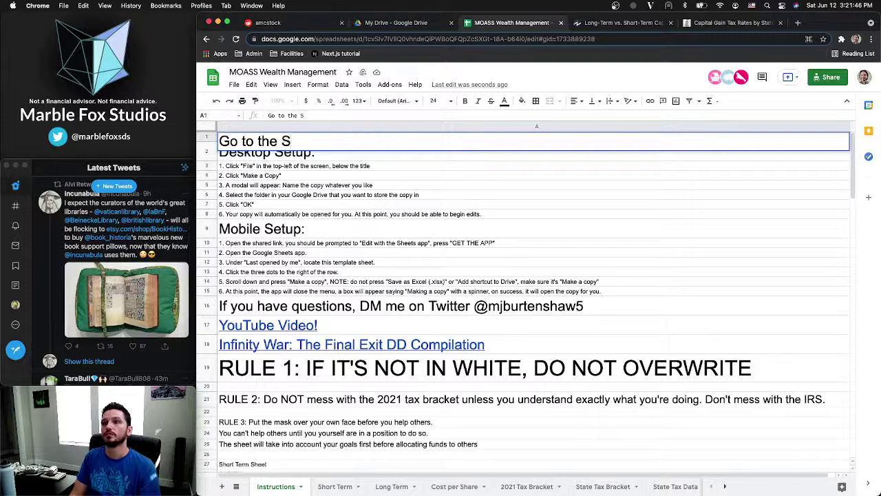
{"action": "type", "text": "tat"}
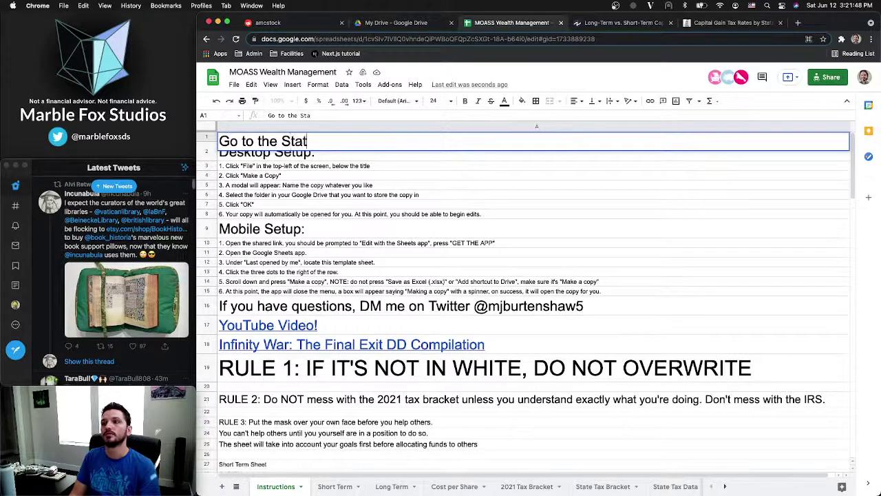
{"action": "type", "text": "e Tax Brack"}
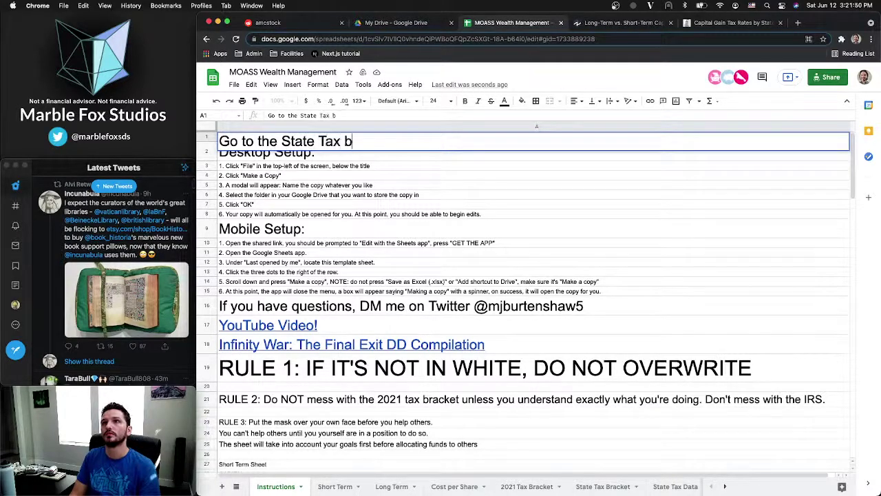
{"action": "type", "text": "et"}
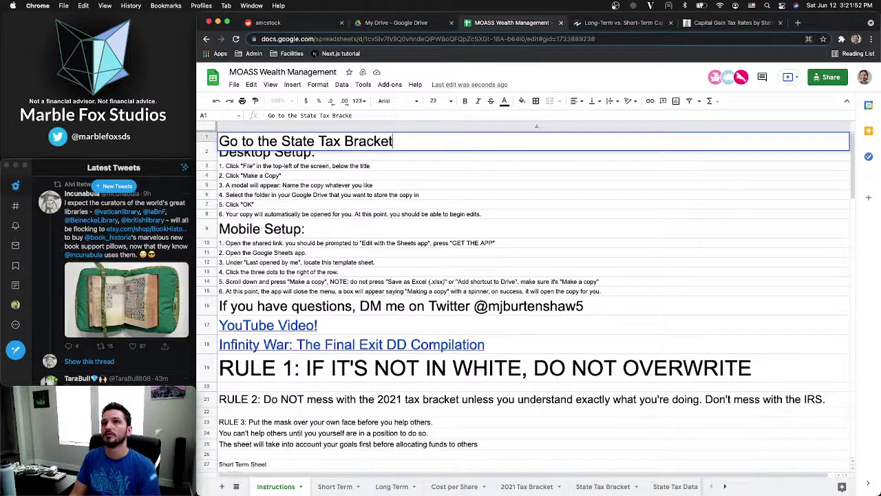
{"action": "type", "text": " Sheet"}
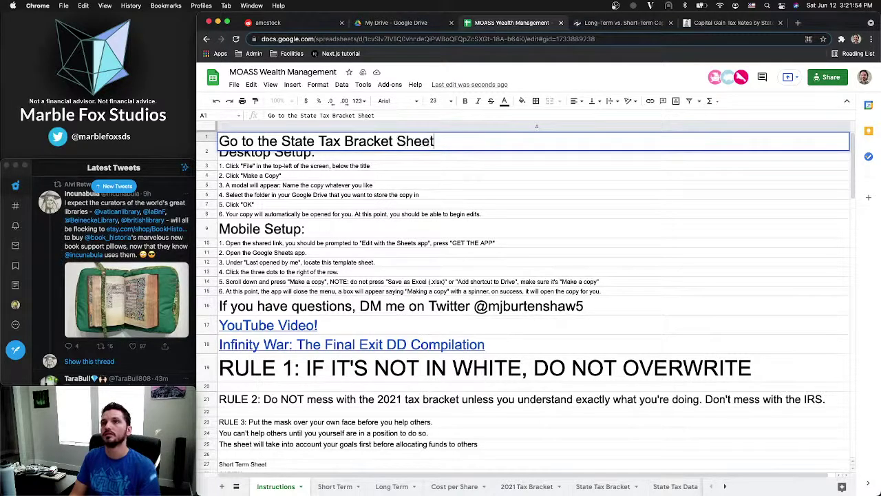
{"action": "type", "text": " and s"}
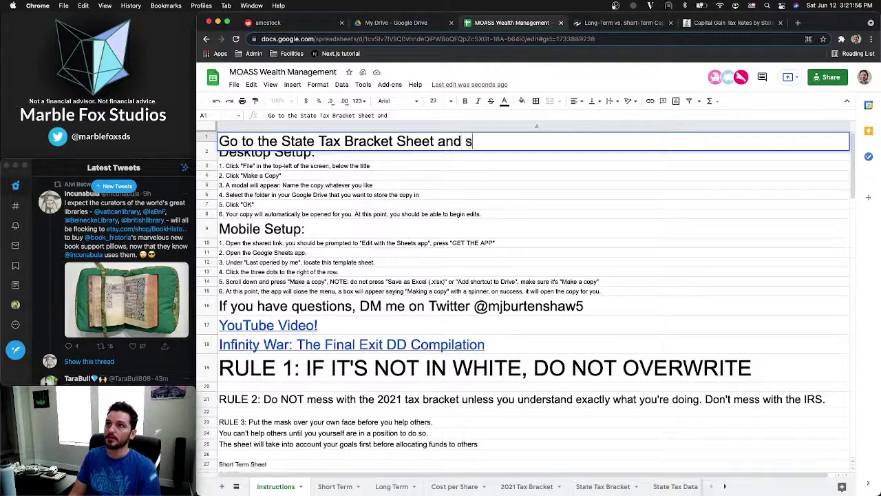
{"action": "type", "text": "elect the "}
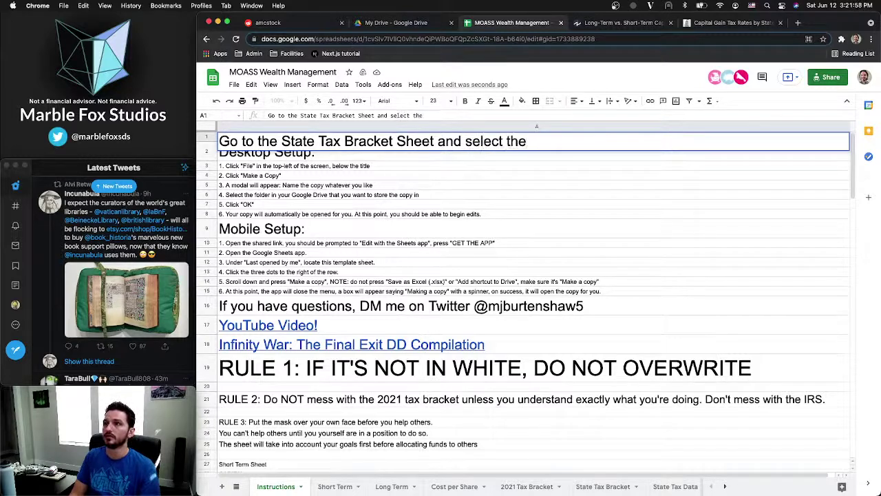
{"action": "type", "text": "State"}
{"action": "key", "text": "BackSpace"}
{"action": "key", "text": "BackSpace"}
{"action": "key", "text": "BackSpace"}
{"action": "key", "text": "BackSpace"}
{"action": "key", "text": "BackSpace"}
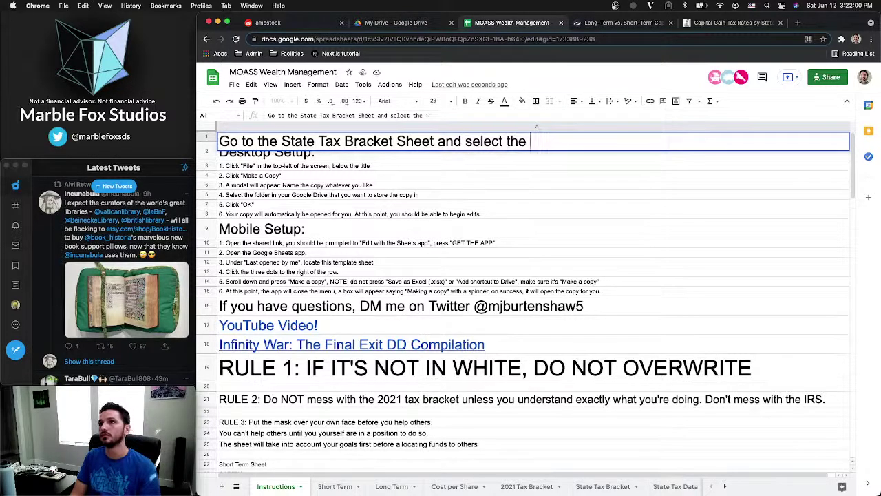
{"action": "type", "text": "state you live i"}
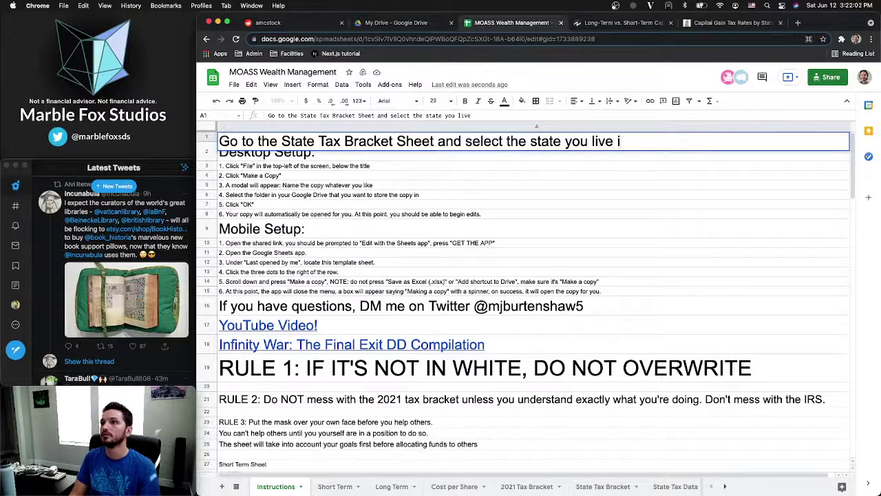
{"action": "type", "text": "n"}
{"action": "key", "text": "Return"}
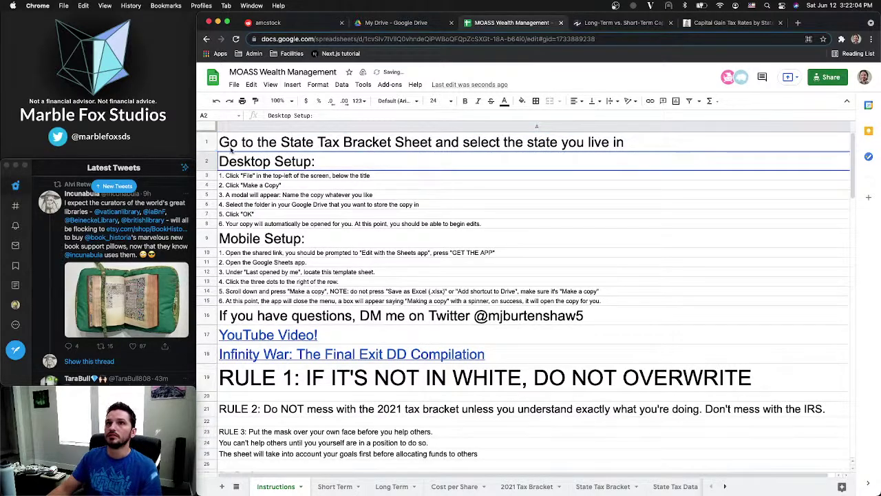
Move that instruction into a new row below row 18, just above RULE 1, and delete the empty first row
{"action": "left_click", "coordinate": [232, 146]}
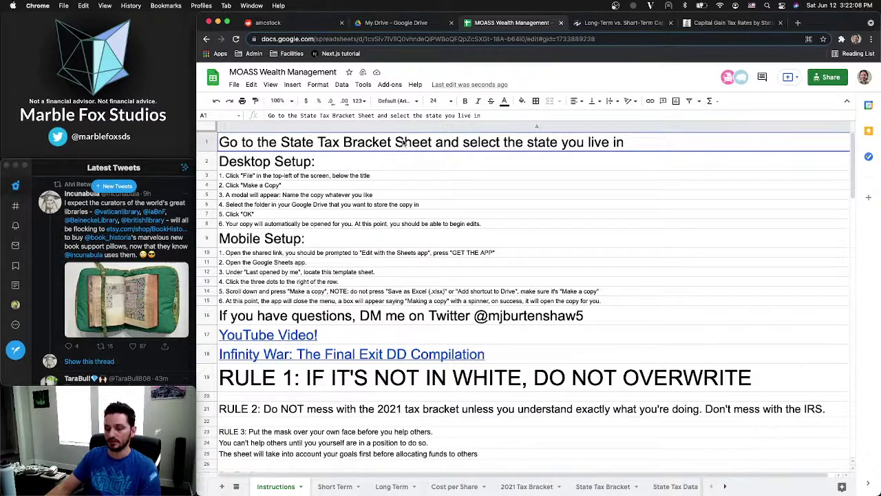
{"action": "key", "text": "ctrl+c"}
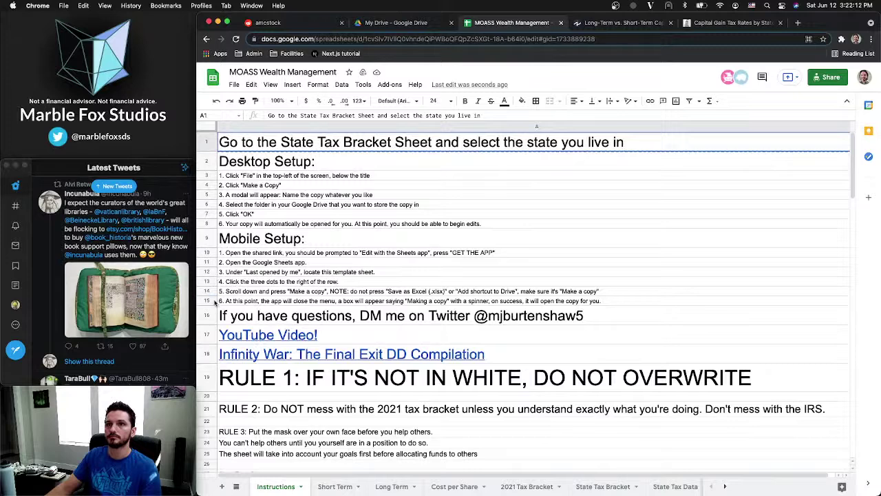
{"action": "right_click", "coordinate": [210, 355]}
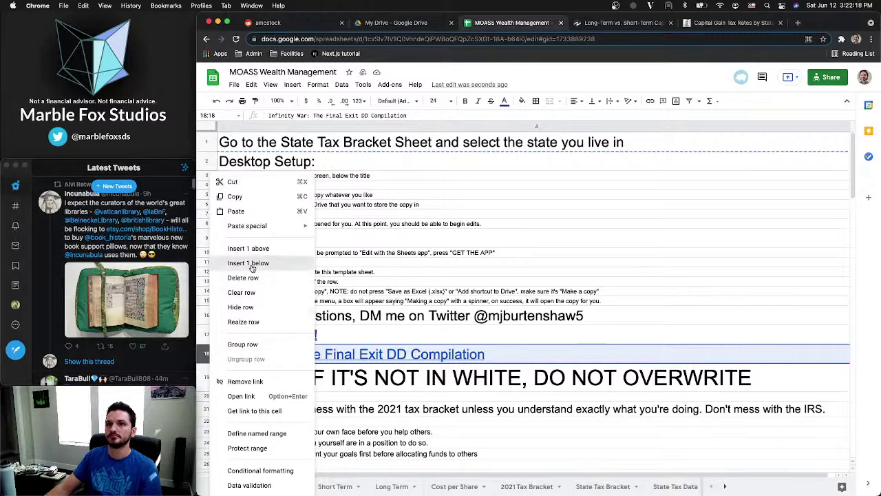
{"action": "left_click", "coordinate": [252, 263]}
{"action": "left_click", "coordinate": [278, 371]}
{"action": "key", "text": "super+v"}
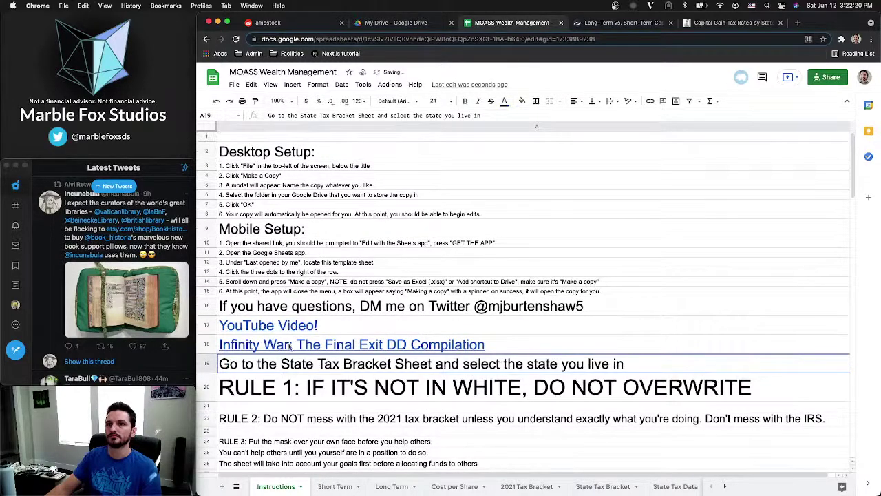
{"action": "right_click", "coordinate": [208, 137]}
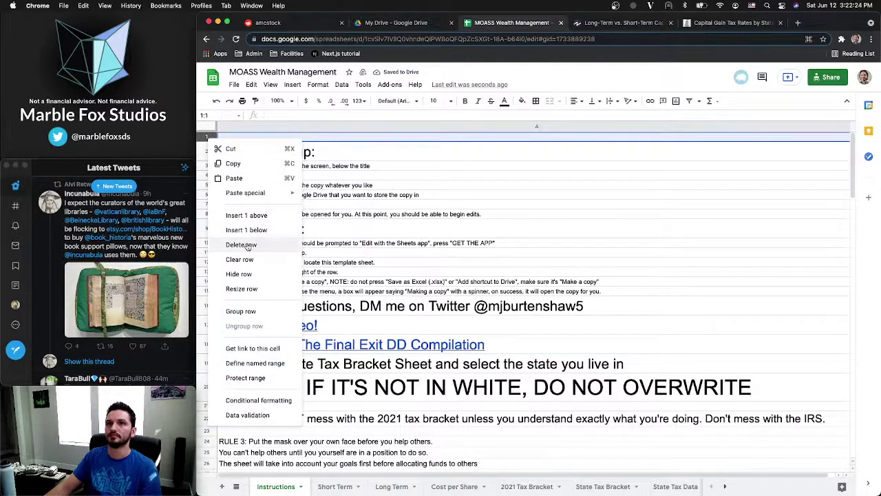
{"action": "left_click", "coordinate": [246, 245]}
{"action": "left_click", "coordinate": [403, 164]}
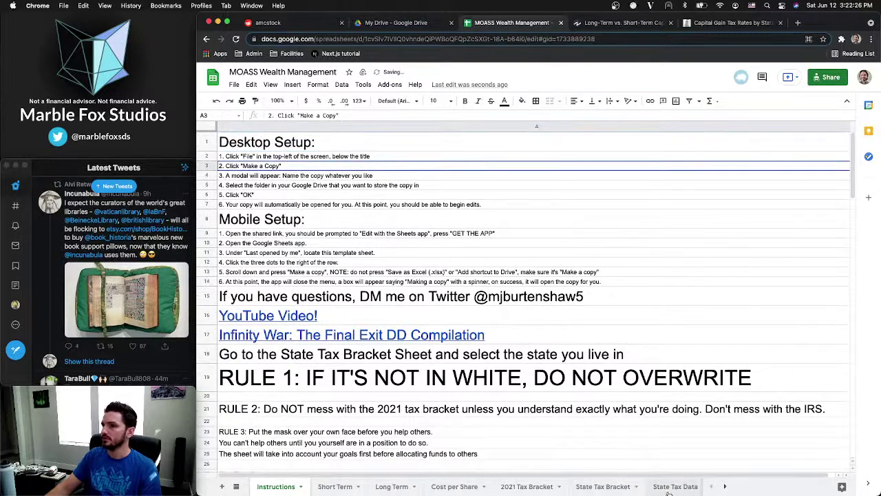
{"action": "scroll", "coordinate": [657, 489], "scroll_direction": "right", "scroll_amount": 2}
{"action": "left_click", "coordinate": [619, 487]}
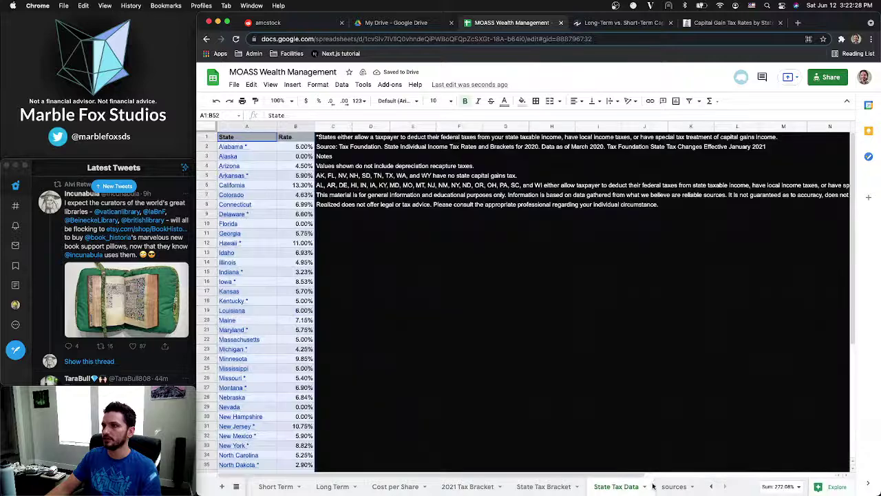
Delete the empty sources sheet
{"action": "left_click", "coordinate": [670, 487]}
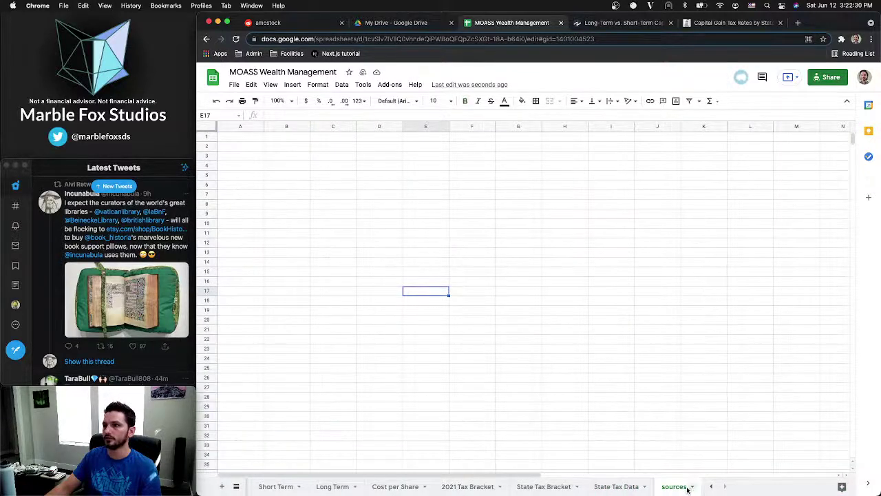
{"action": "left_click", "coordinate": [692, 487]}
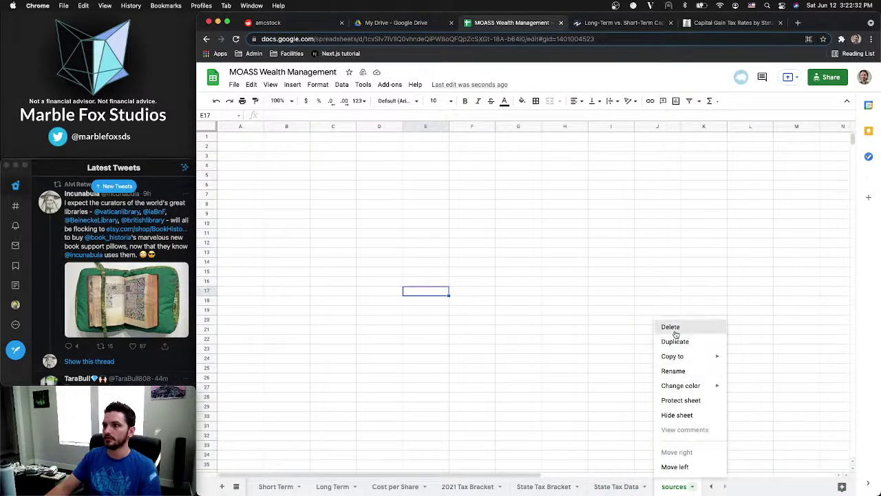
{"action": "left_click", "coordinate": [666, 328]}
{"action": "left_click", "coordinate": [639, 301]}
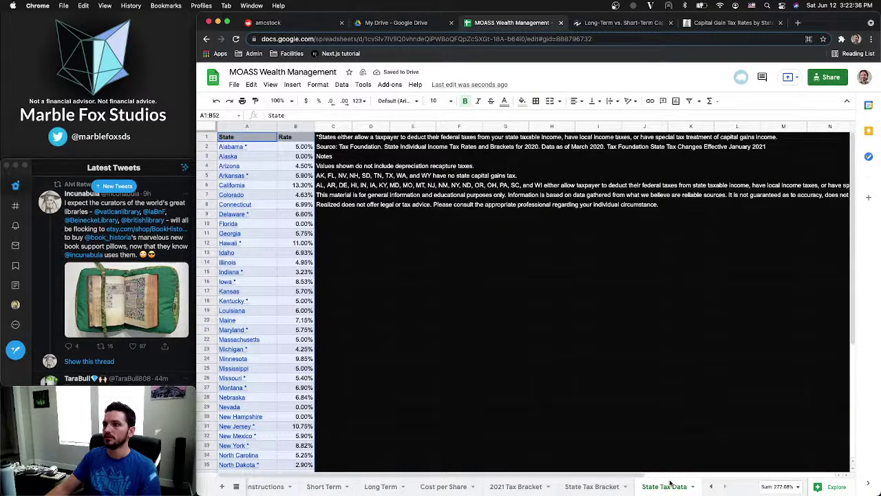
Look over the 2021 Tax Bracket, Cost per Share and Long Term sheets
{"action": "left_click", "coordinate": [521, 488]}
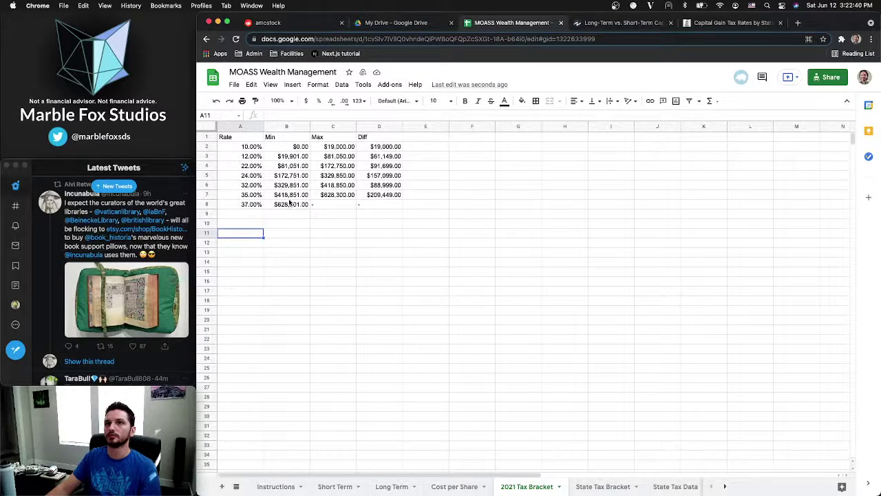
{"action": "left_click", "coordinate": [383, 212]}
{"action": "left_click", "coordinate": [434, 214]}
{"action": "left_click", "coordinate": [436, 224]}
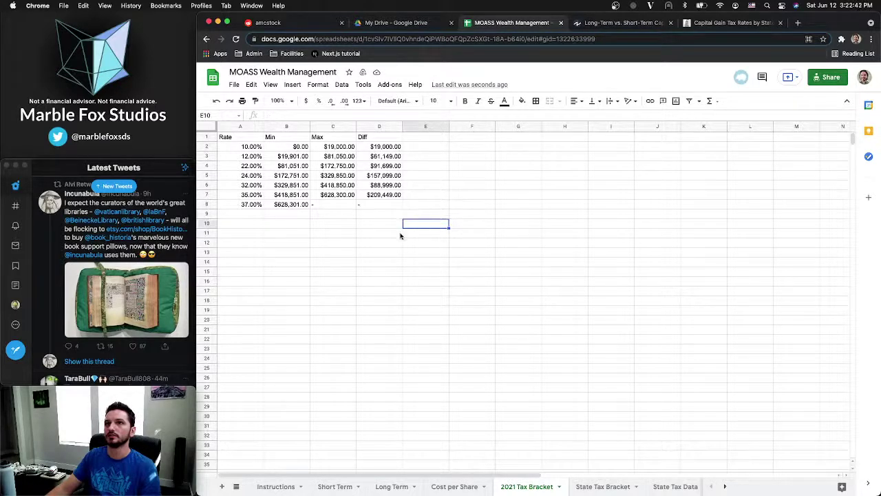
{"action": "left_click", "coordinate": [458, 487]}
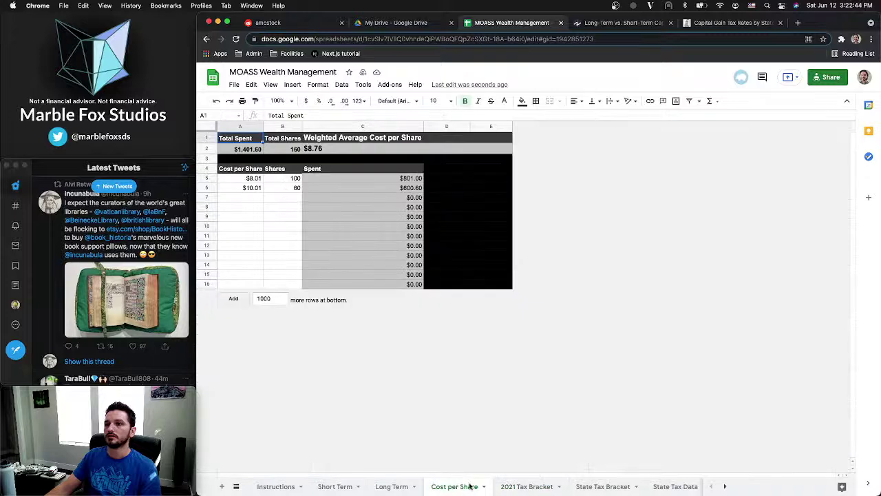
{"action": "left_click", "coordinate": [383, 487]}
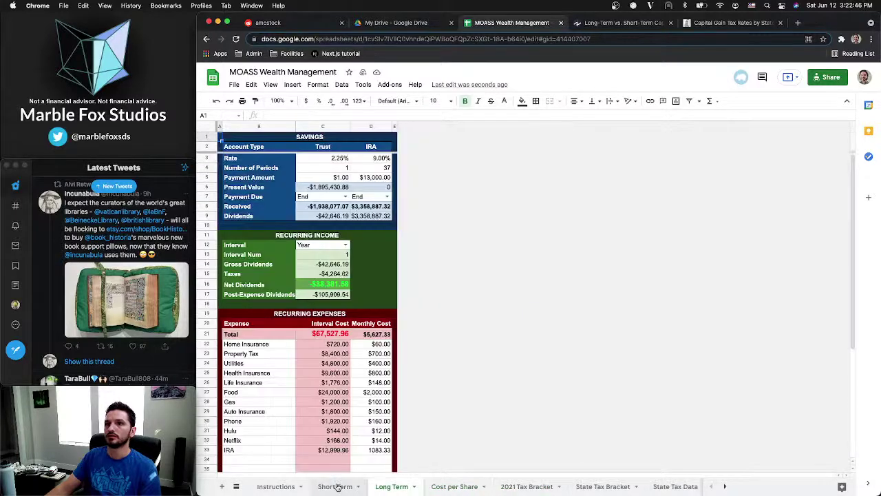
Inspect Short Term's Target for Others Taxes ($3,056,904.76) and rate source, then select Long Term's C15
{"action": "left_click", "coordinate": [337, 487]}
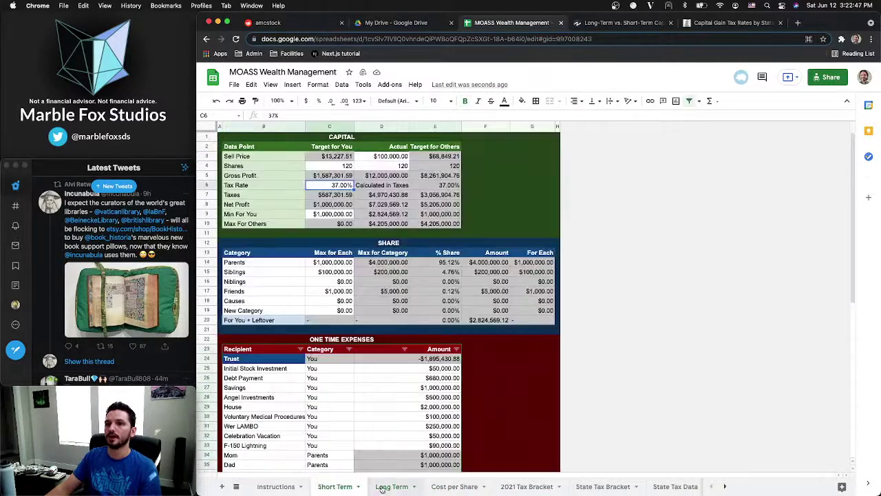
{"action": "left_click", "coordinate": [391, 197]}
{"action": "key", "text": "Right"}
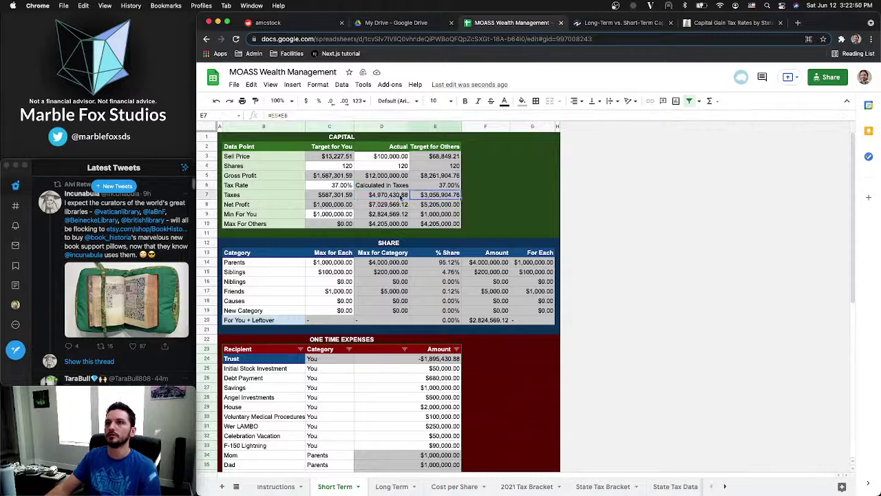
{"action": "left_click", "coordinate": [398, 197]}
{"action": "left_click", "coordinate": [424, 197]}
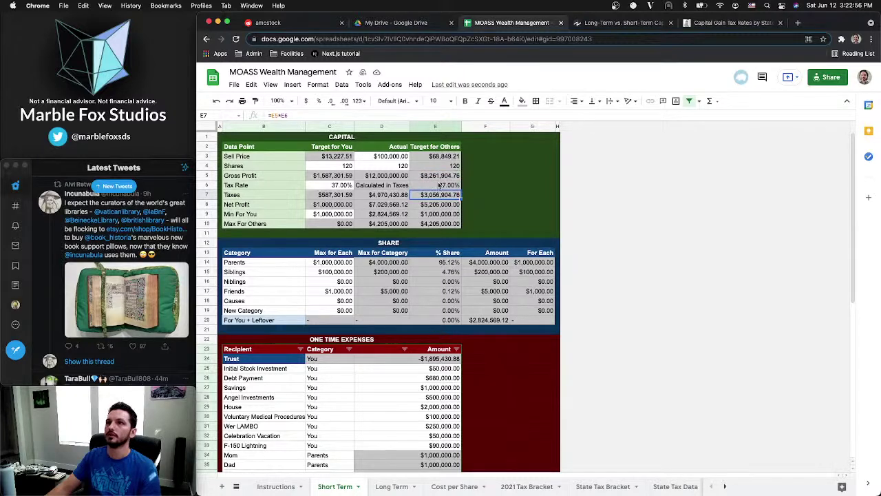
{"action": "key", "text": "Up"}
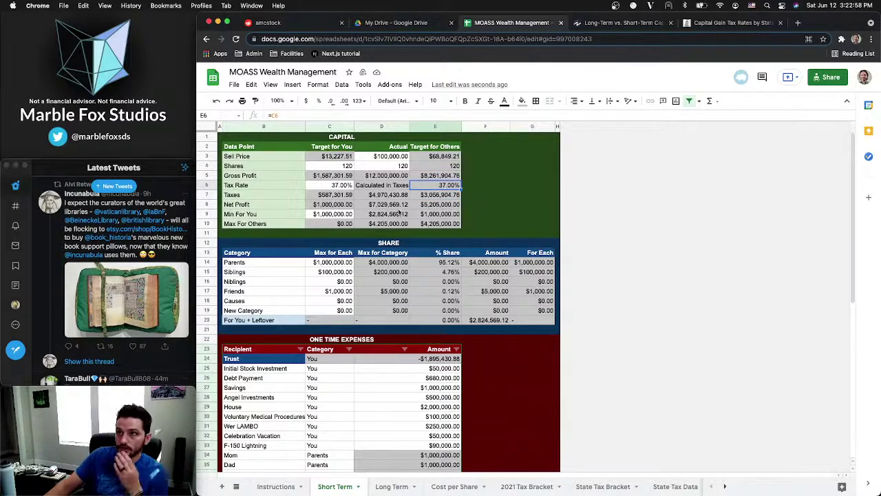
{"action": "left_click", "coordinate": [390, 486]}
{"action": "left_click", "coordinate": [312, 274]}
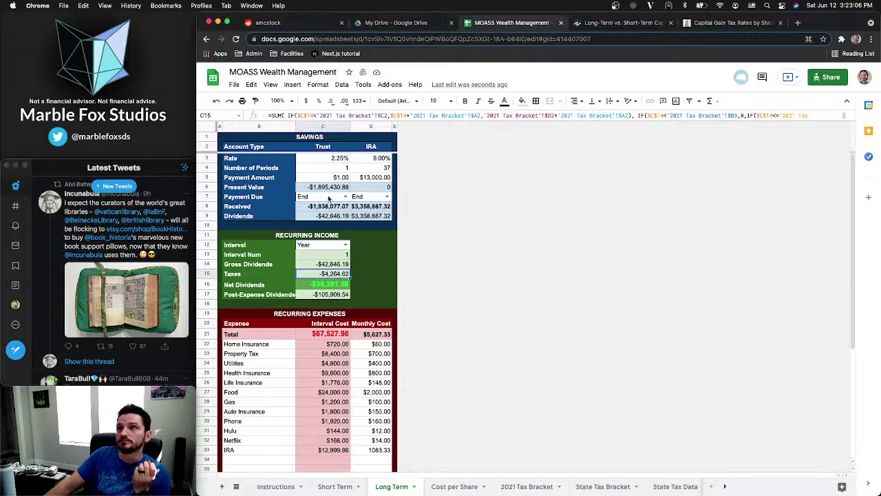
Extend C15's Taxes SUM with 'State Tax Bracket'!B2*$C$14, giving -$6,375.61
{"action": "left_click", "coordinate": [406, 114]}
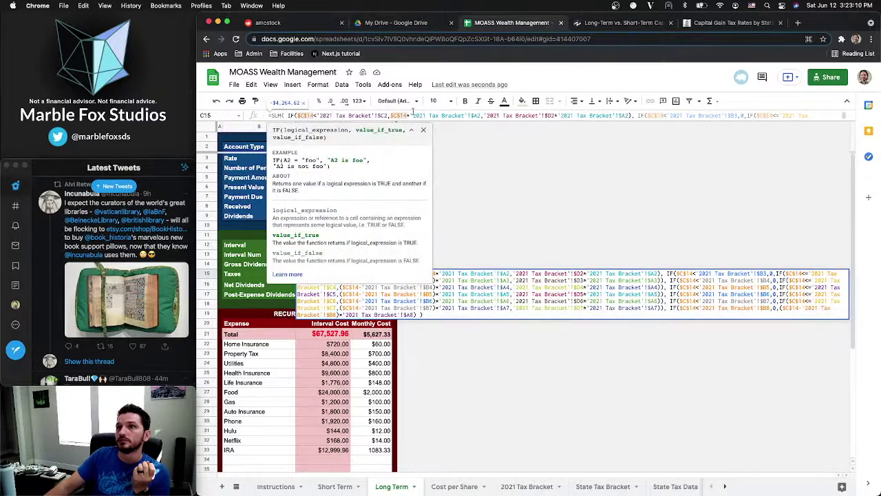
{"action": "left_click_drag", "start_coordinate": [457, 122], "coordinate": [459, 373]}
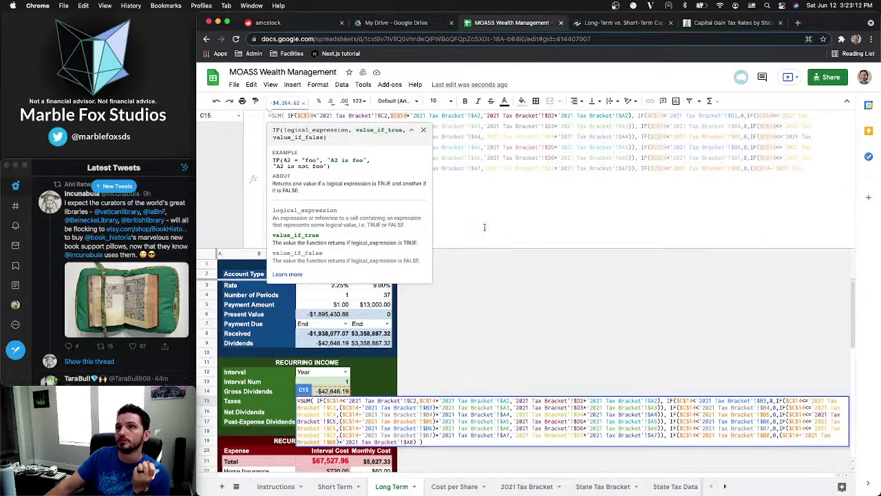
{"action": "left_click", "coordinate": [442, 188]}
{"action": "left_click", "coordinate": [386, 179]}
{"action": "type", "text": "),"}
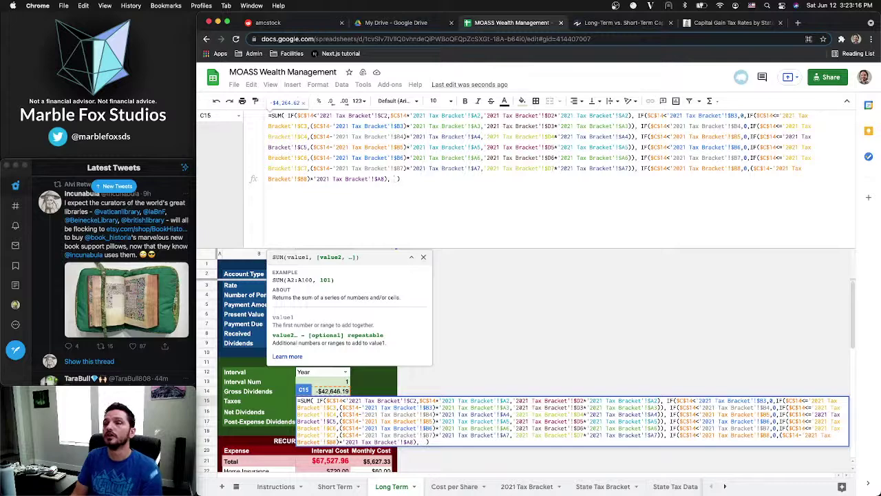
{"action": "type", "text": "'State"}
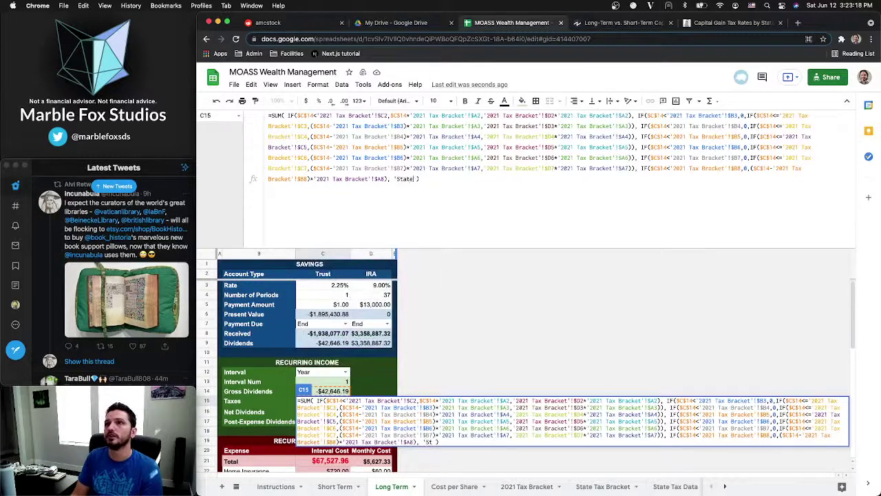
{"action": "type", "text": " Tax Brac"}
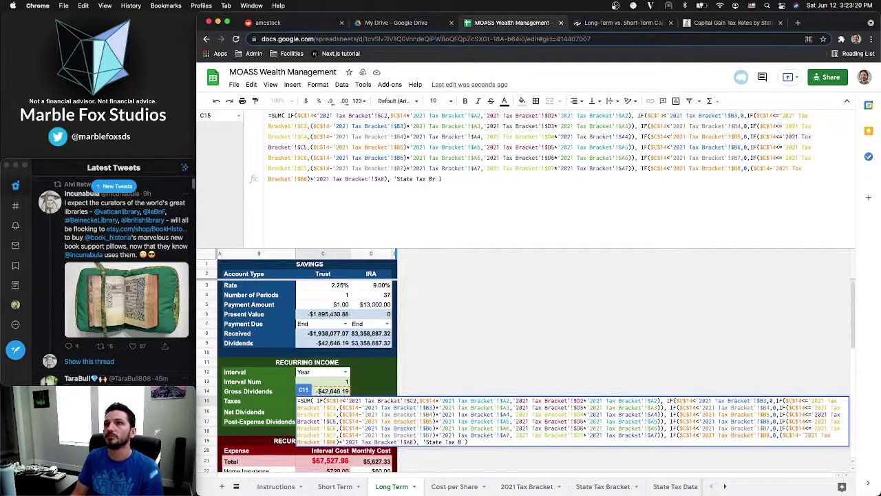
{"action": "type", "text": "ket'!"}
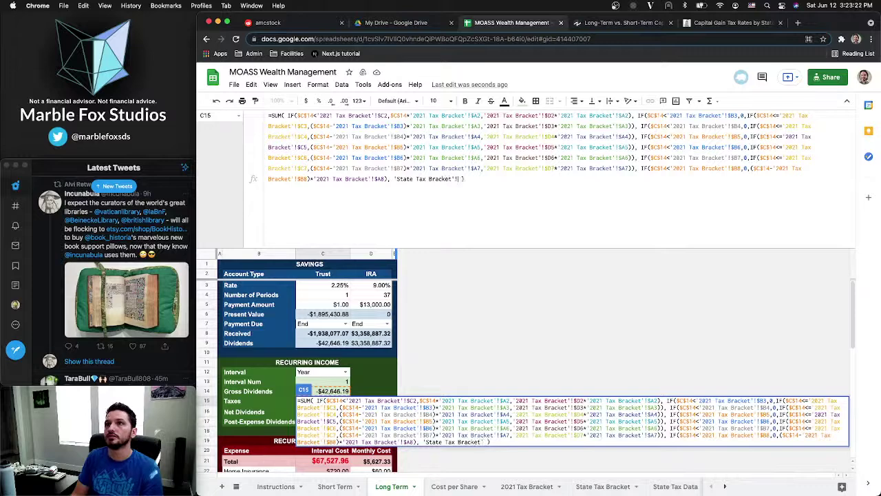
{"action": "type", "text": "B2*"}
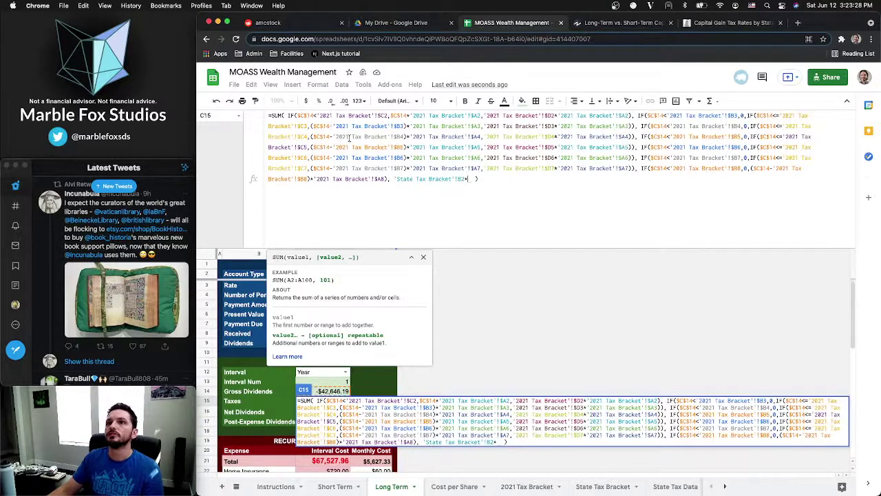
{"action": "type", "text": "$C"}
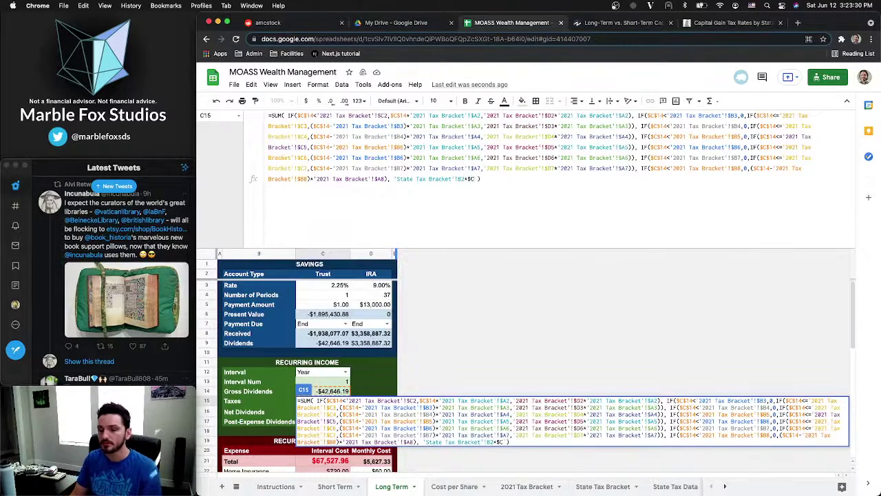
{"action": "type", "text": "$14"}
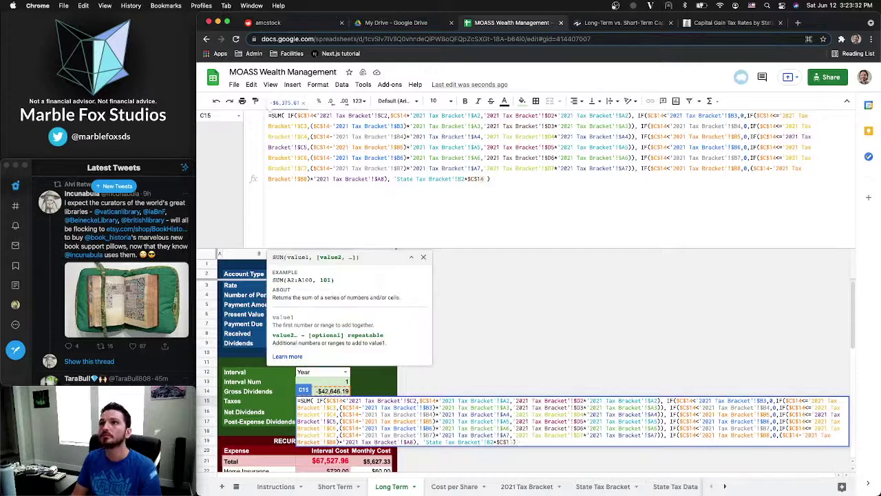
{"action": "key", "text": "Return"}
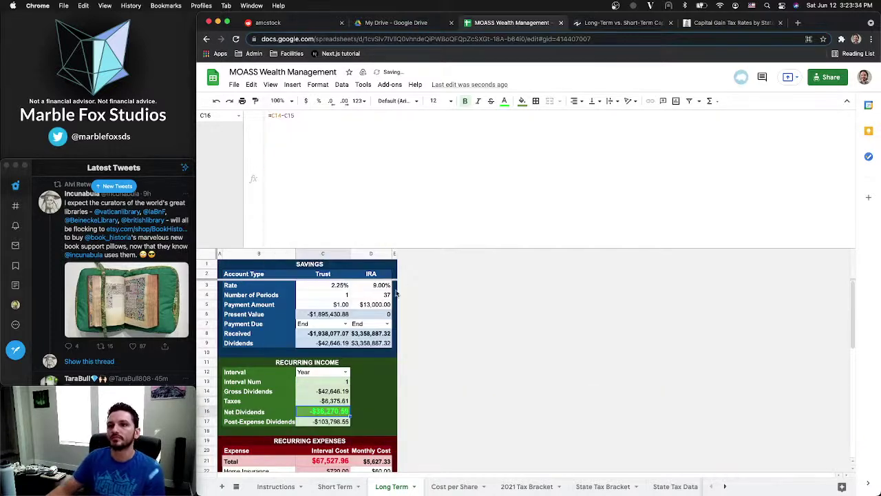
Collapse the formula bar and review the C15, C13 Interval Num and C6 Present Value formulas
{"action": "left_click", "coordinate": [323, 401]}
{"action": "scroll", "coordinate": [329, 331], "scroll_direction": "down", "scroll_amount": 3}
{"action": "scroll", "coordinate": [334, 275], "scroll_direction": "up", "scroll_amount": 3}
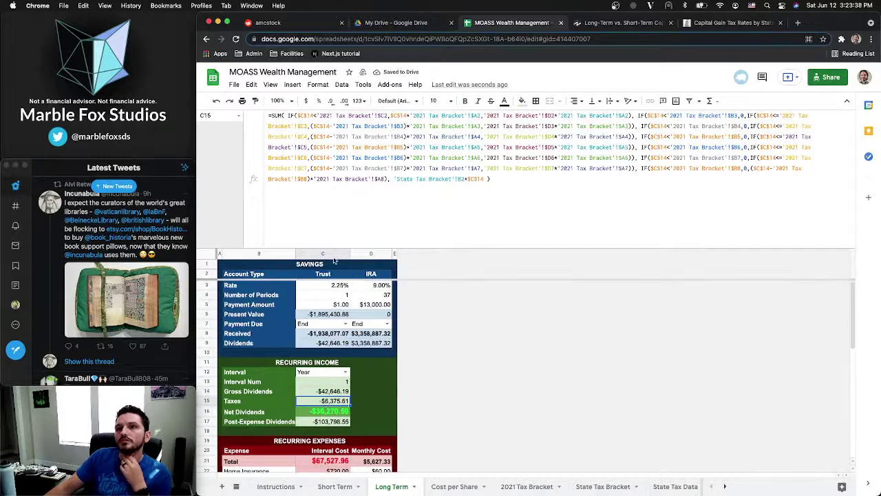
{"action": "left_click_drag", "start_coordinate": [341, 248], "coordinate": [332, 85]}
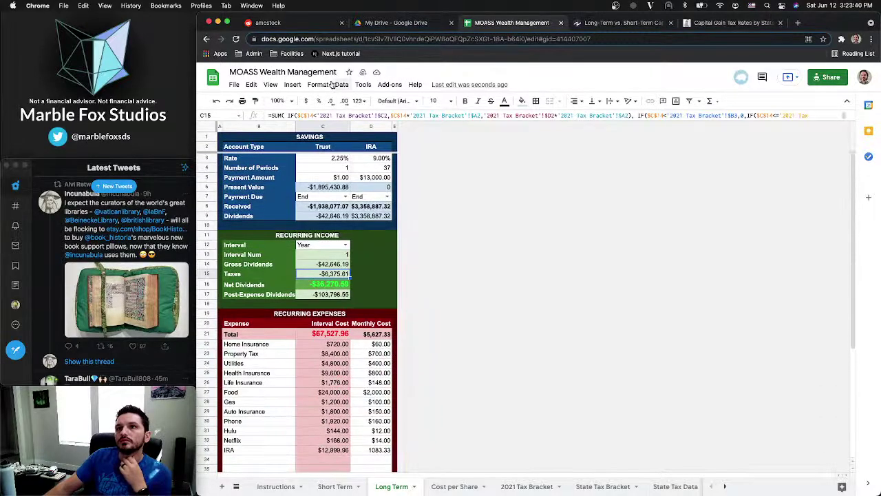
{"action": "left_click", "coordinate": [323, 255]}
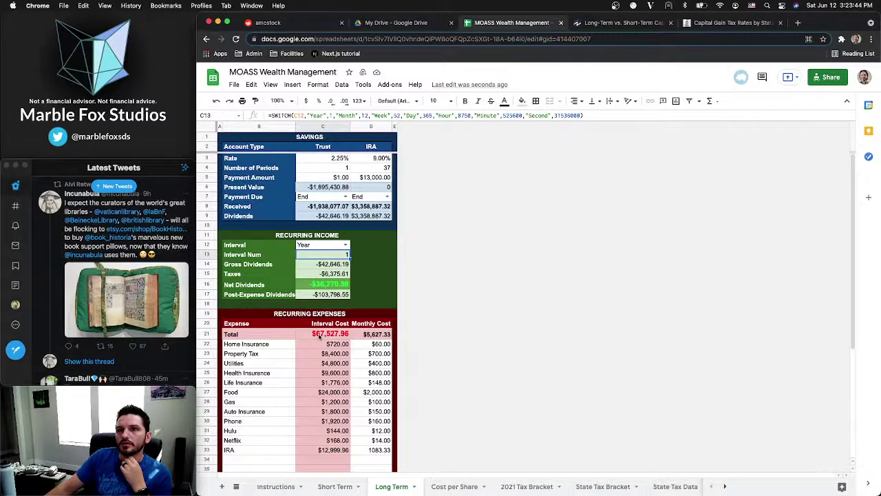
{"action": "scroll", "coordinate": [320, 335], "scroll_direction": "down", "scroll_amount": 1}
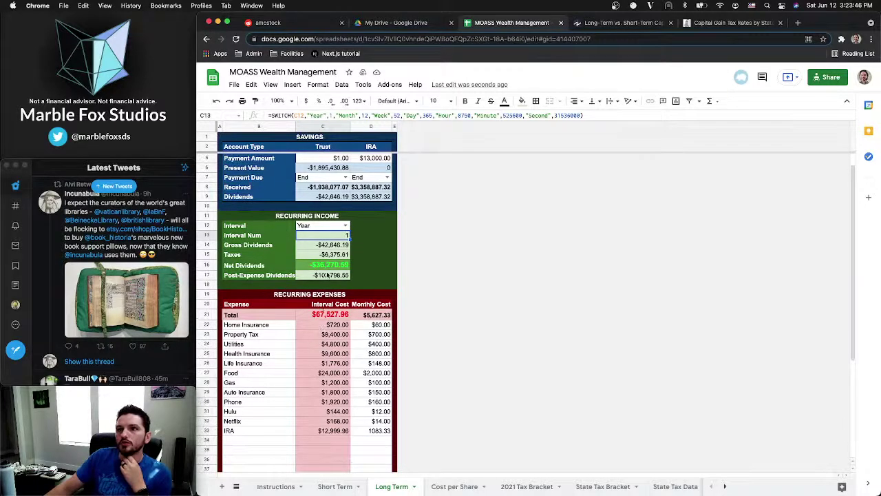
{"action": "scroll", "coordinate": [321, 198], "scroll_direction": "up", "scroll_amount": 1}
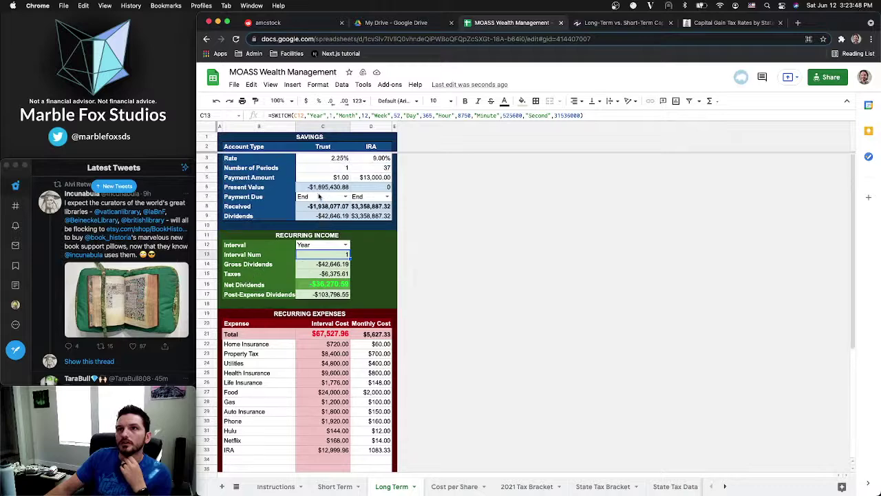
{"action": "left_click", "coordinate": [316, 187]}
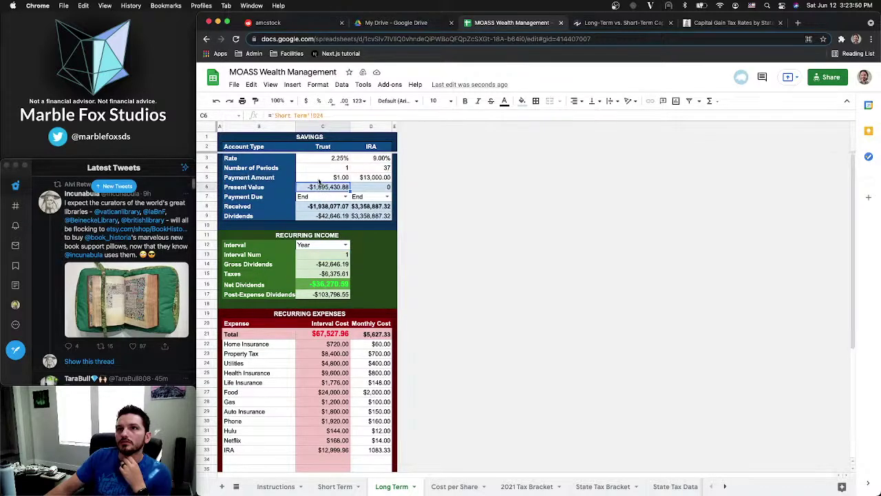
On the Short Term sheet, set the Initial Stock Investment to $1,200
{"action": "left_click", "coordinate": [322, 488]}
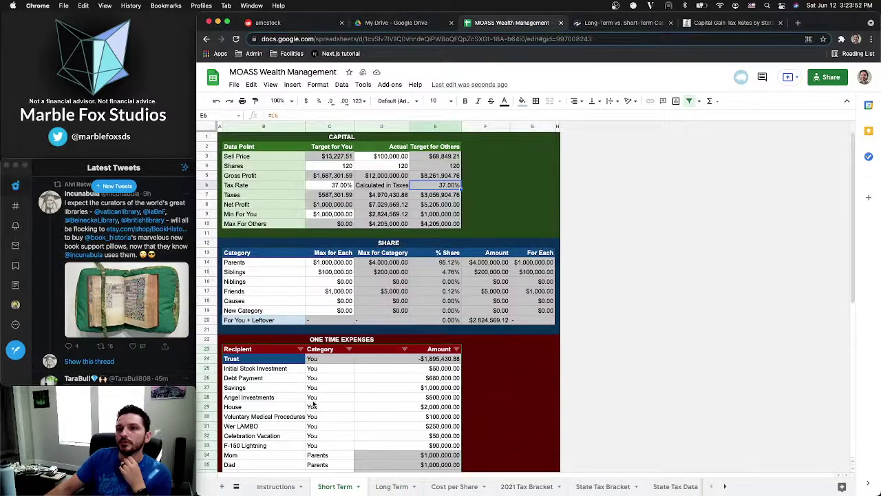
{"action": "left_click", "coordinate": [398, 359]}
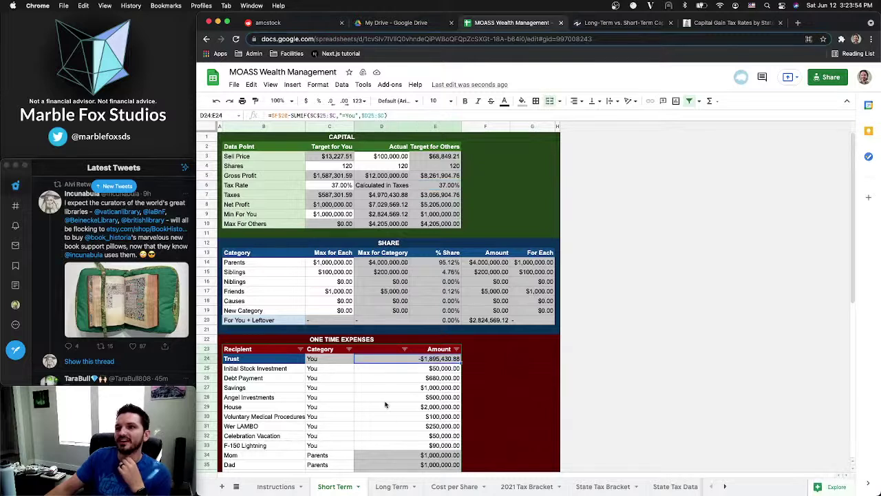
{"action": "scroll", "coordinate": [365, 407], "scroll_direction": "down", "scroll_amount": 3}
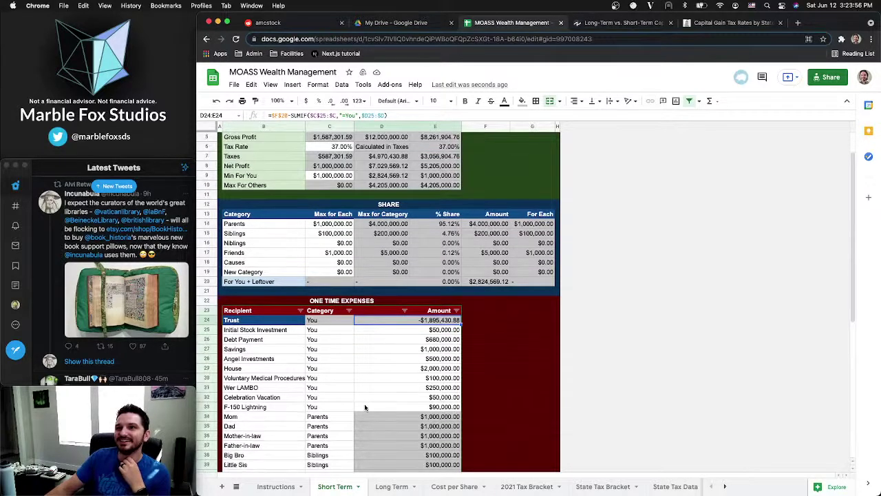
{"action": "left_click", "coordinate": [415, 333]}
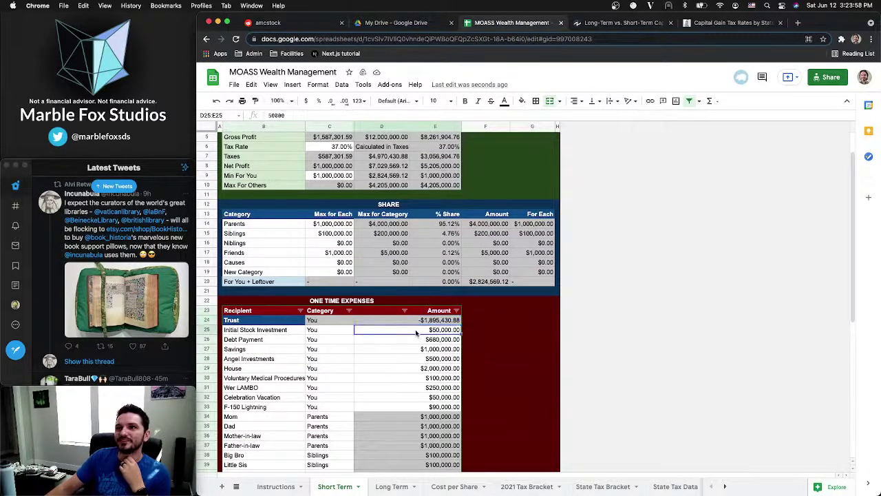
{"action": "scroll", "coordinate": [416, 334], "scroll_direction": "up", "scroll_amount": 3}
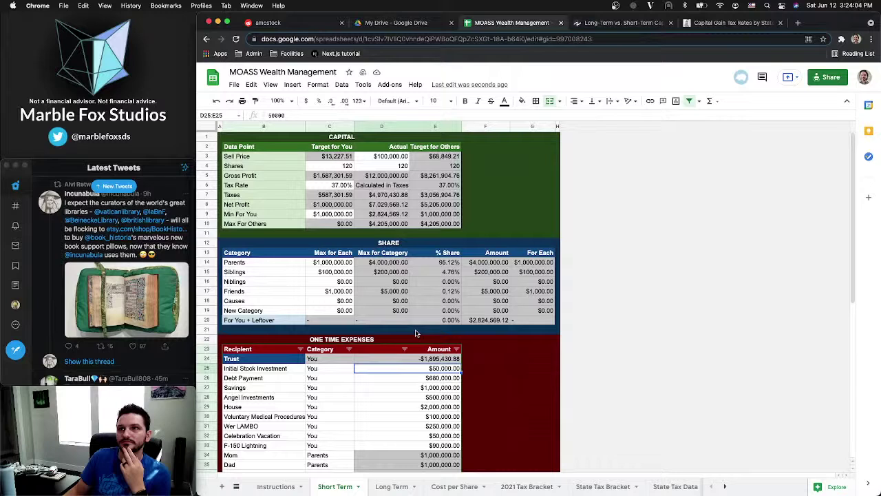
{"action": "type", "text": "1,"}
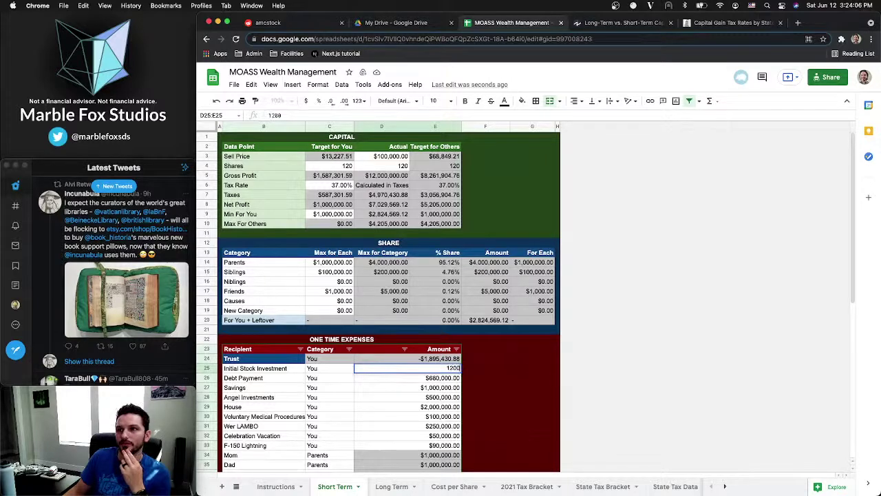
{"action": "type", "text": "200"}
{"action": "key", "text": "Return"}
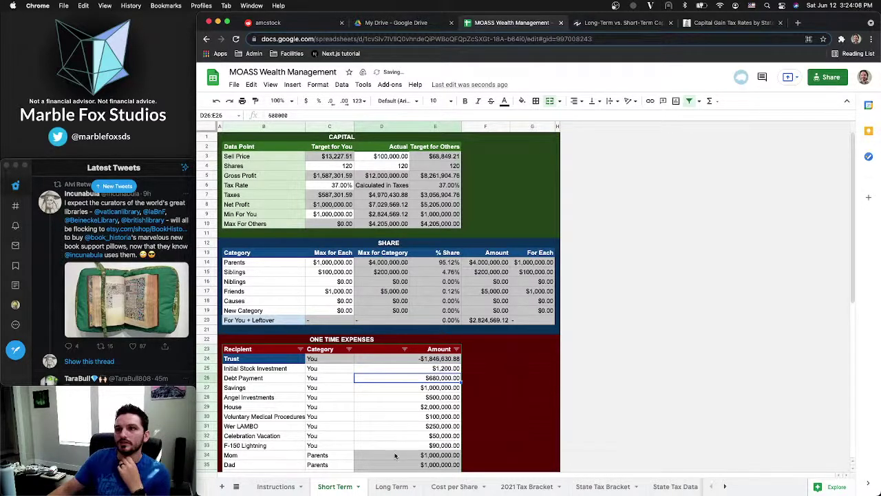
Set Debt Payment and Savings to $100,000 and delete the Angel Investments expense row
{"action": "scroll", "coordinate": [397, 441], "scroll_direction": "down", "scroll_amount": 1}
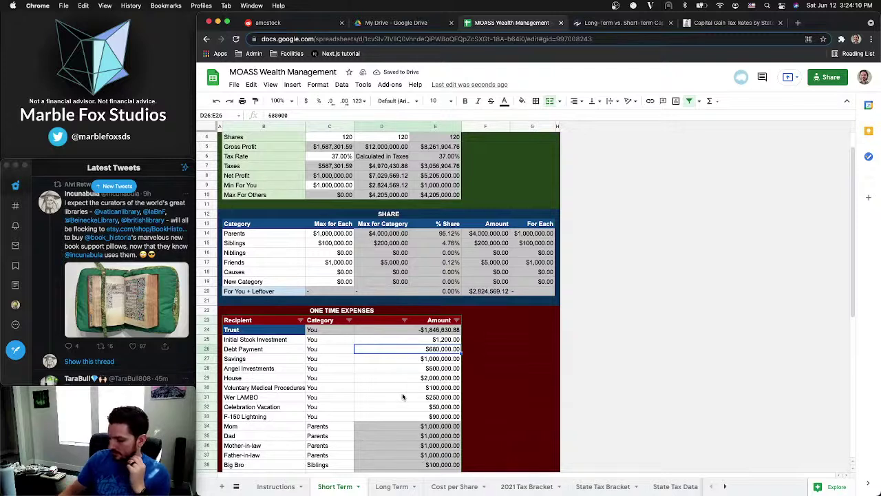
{"action": "type", "text": "100"}
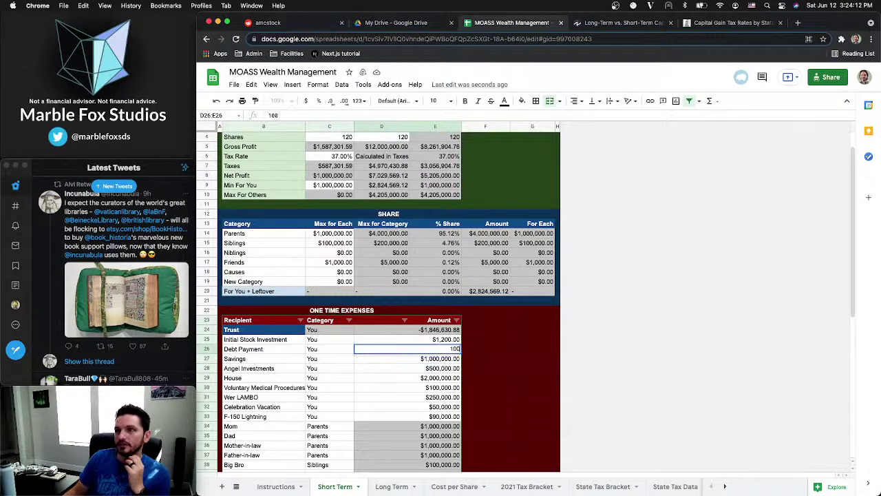
{"action": "type", "text": "000"}
{"action": "key", "text": "Return"}
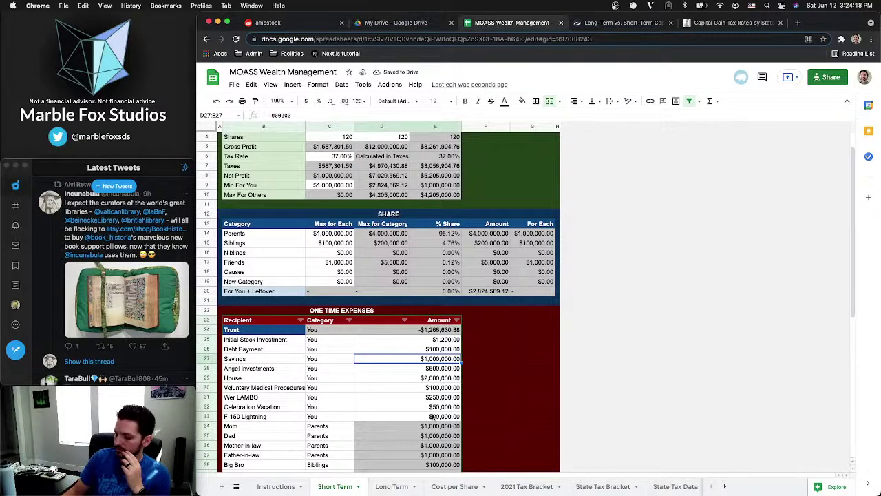
{"action": "type", "text": "100000"}
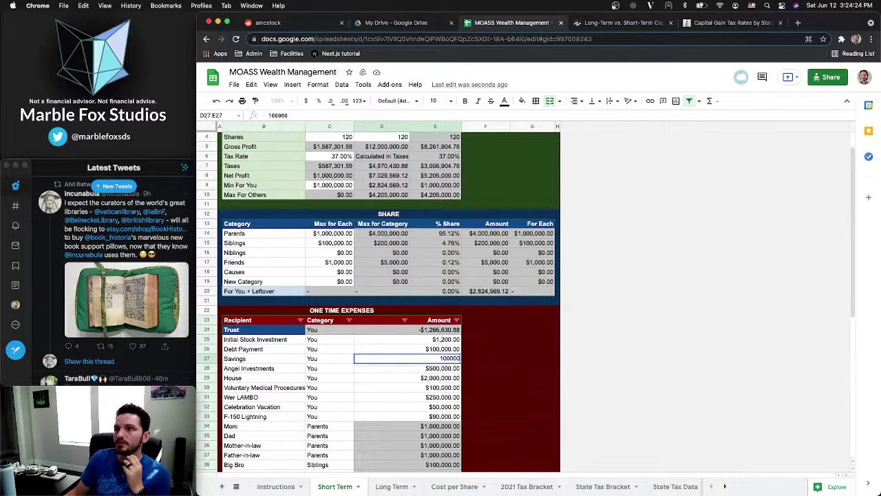
{"action": "key", "text": "Return"}
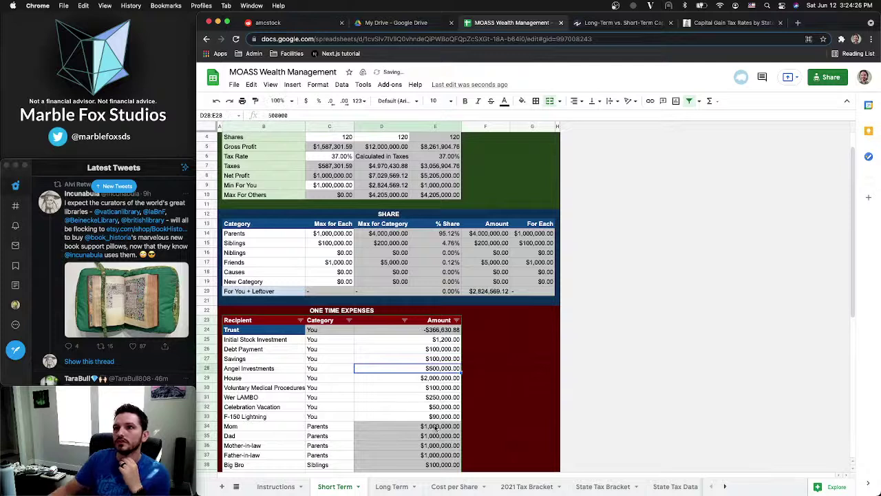
{"action": "right_click", "coordinate": [205, 368]}
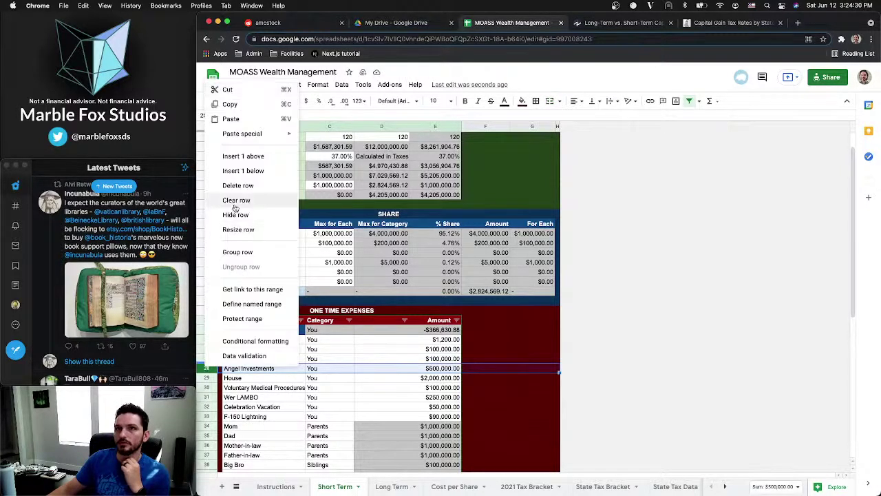
{"action": "left_click", "coordinate": [241, 186]}
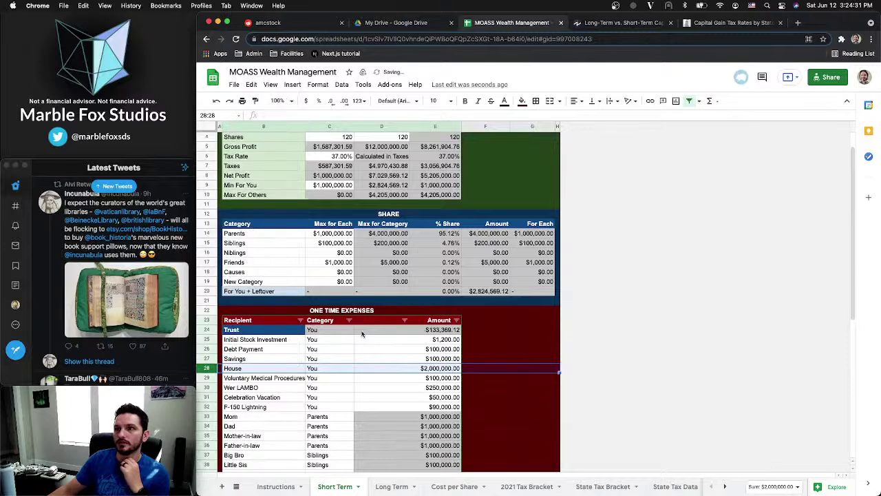
Change the House amount to $1,000,000
{"action": "left_click", "coordinate": [405, 369]}
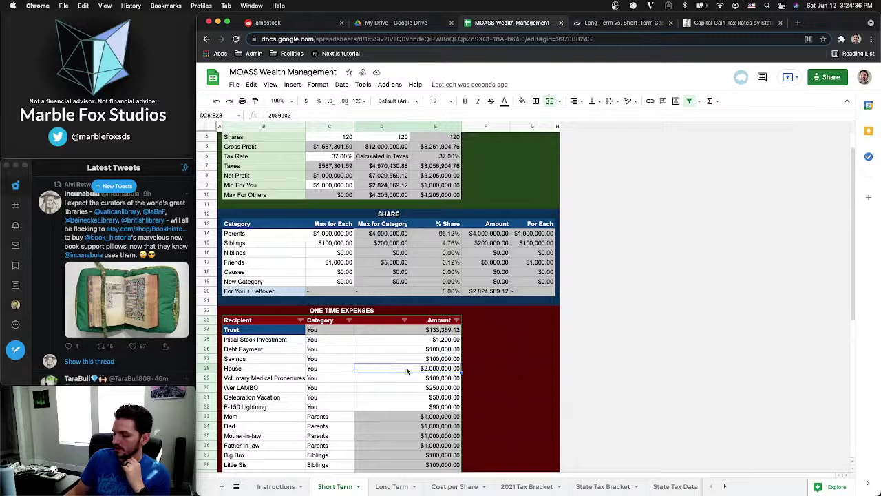
{"action": "type", "text": "10,0"}
{"action": "type", "text": "00,00"}
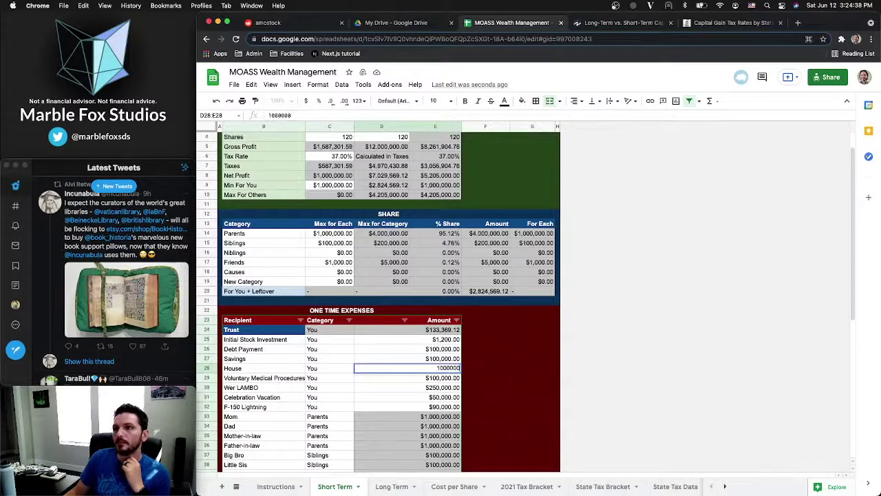
{"action": "type", "text": "0"}
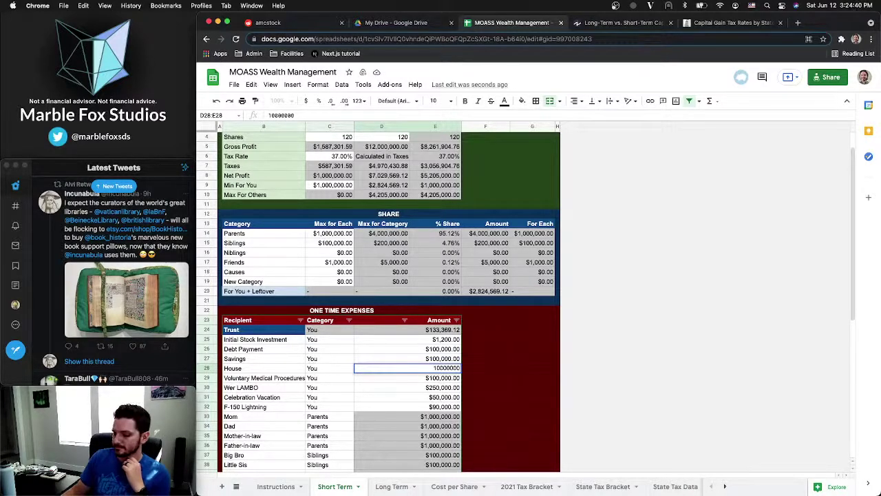
{"action": "key", "text": "Return"}
{"action": "left_click", "coordinate": [434, 370]}
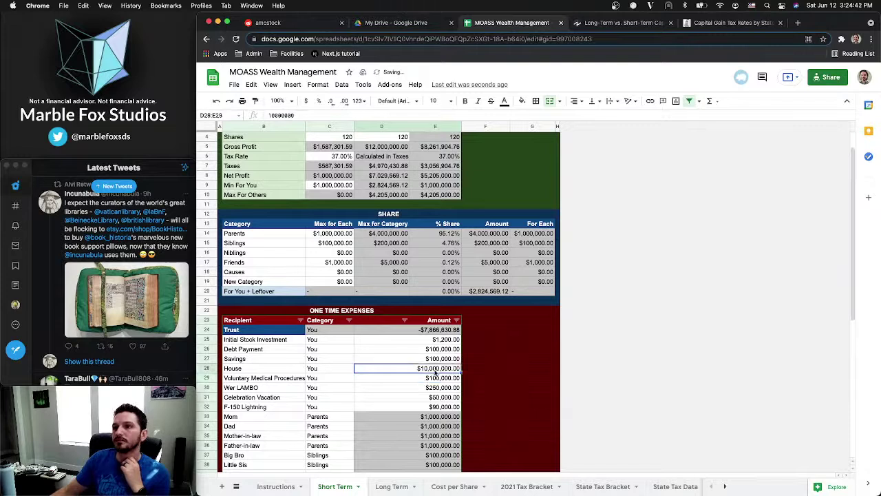
{"action": "type", "text": "10000"}
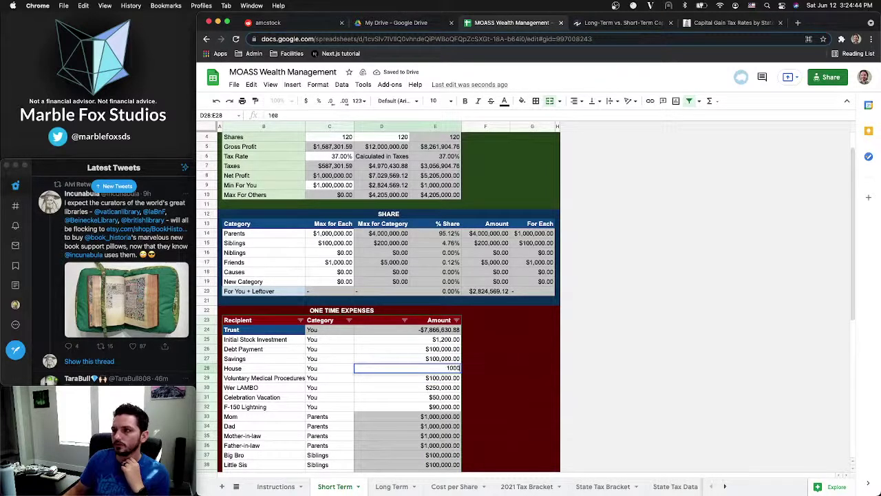
{"action": "key", "text": "Return"}
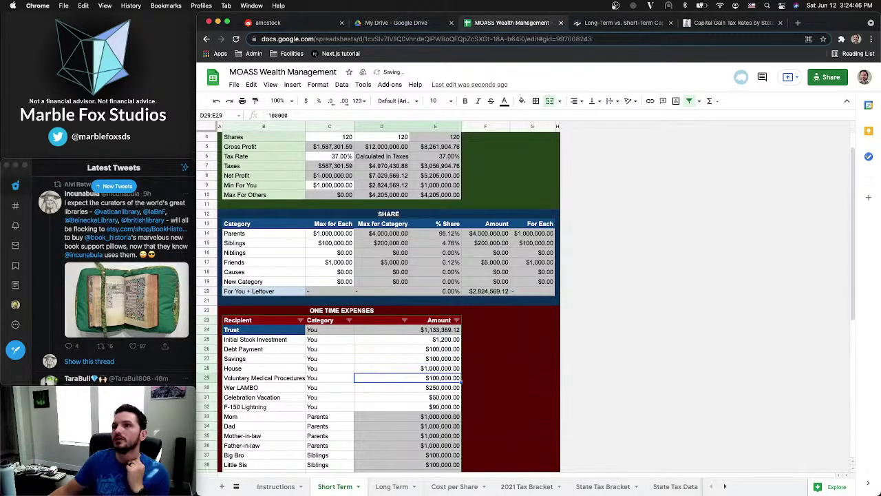
Delete the F-150 Lightning expense row from the one-time expenses
{"action": "left_click", "coordinate": [380, 389]}
{"action": "left_click", "coordinate": [374, 399]}
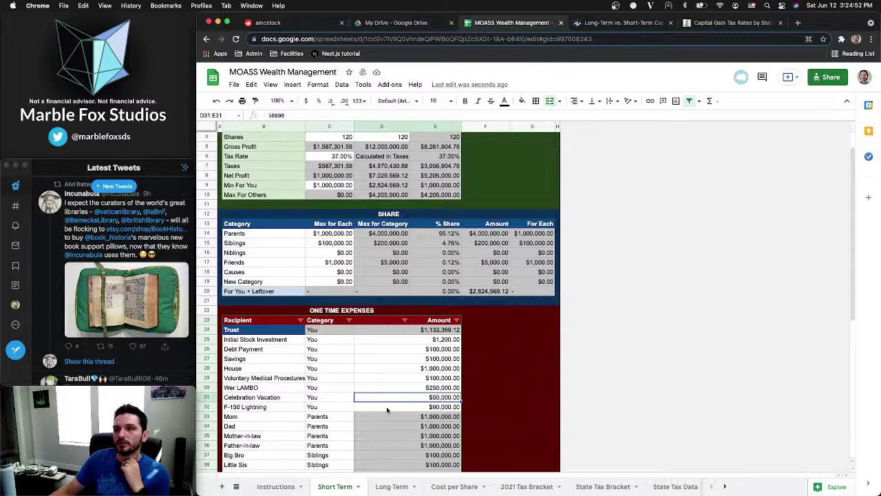
{"action": "left_click", "coordinate": [386, 409]}
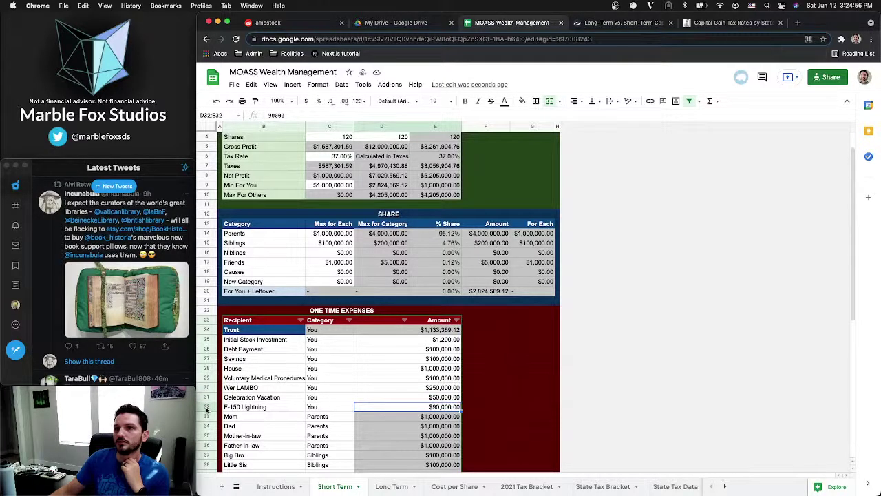
{"action": "right_click", "coordinate": [206, 409]}
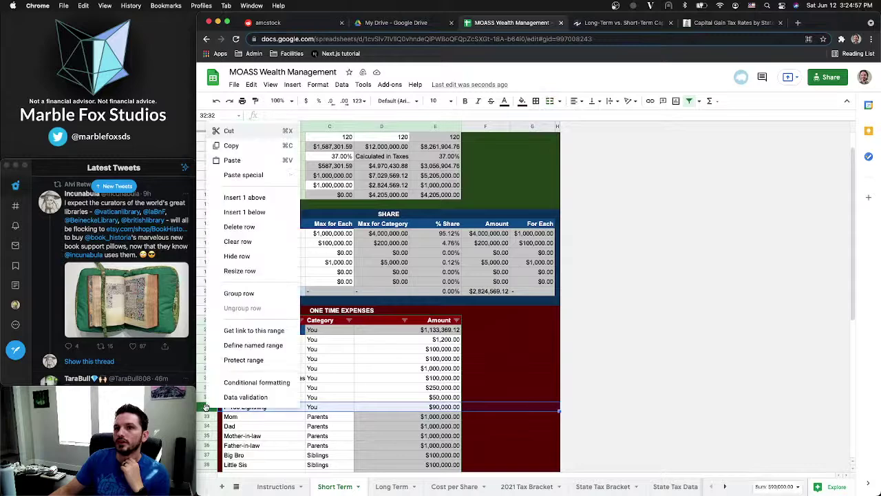
{"action": "left_click", "coordinate": [241, 228]}
{"action": "left_click", "coordinate": [308, 359]}
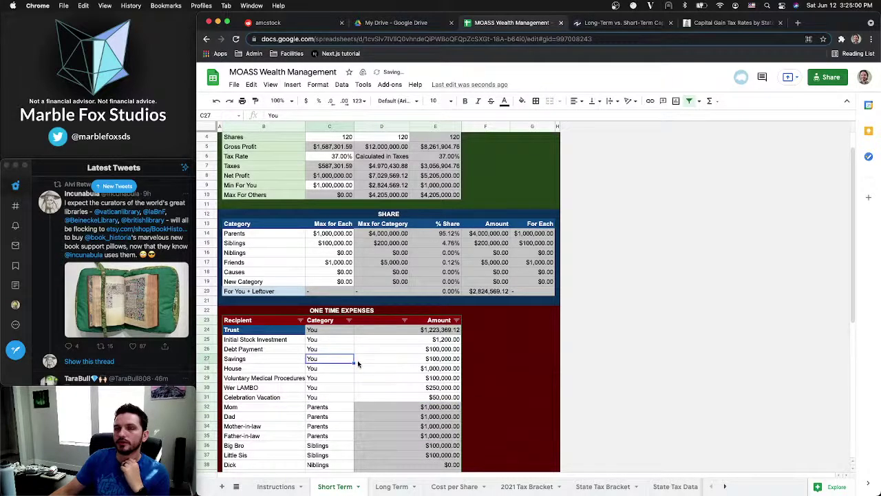
{"action": "scroll", "coordinate": [357, 363], "scroll_direction": "up", "scroll_amount": 3}
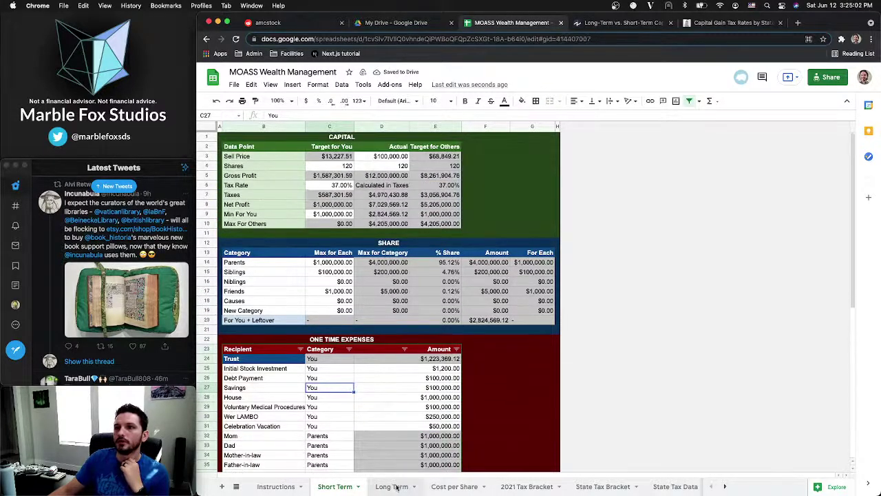
On the Long Term sheet, review Net Dividends, the IRA entry, Property Tax and Utilities costs
{"action": "left_click", "coordinate": [391, 487]}
{"action": "left_click", "coordinate": [311, 289]}
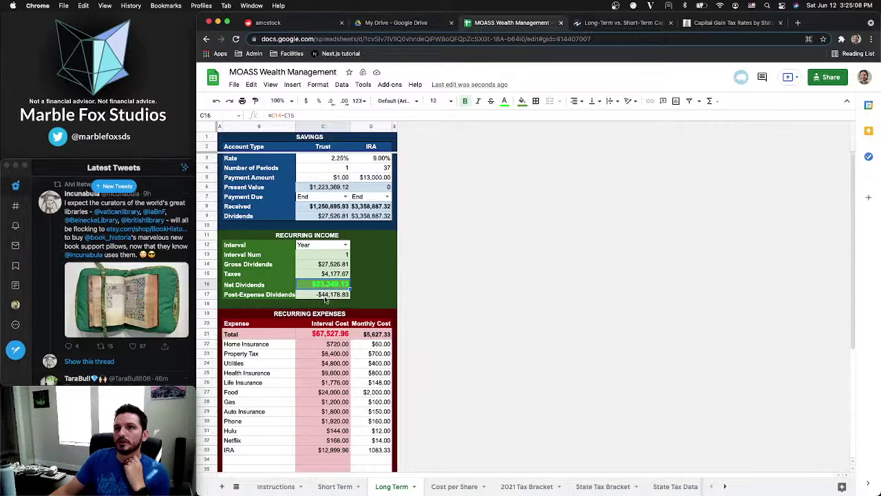
{"action": "scroll", "coordinate": [319, 390], "scroll_direction": "down", "scroll_amount": 1}
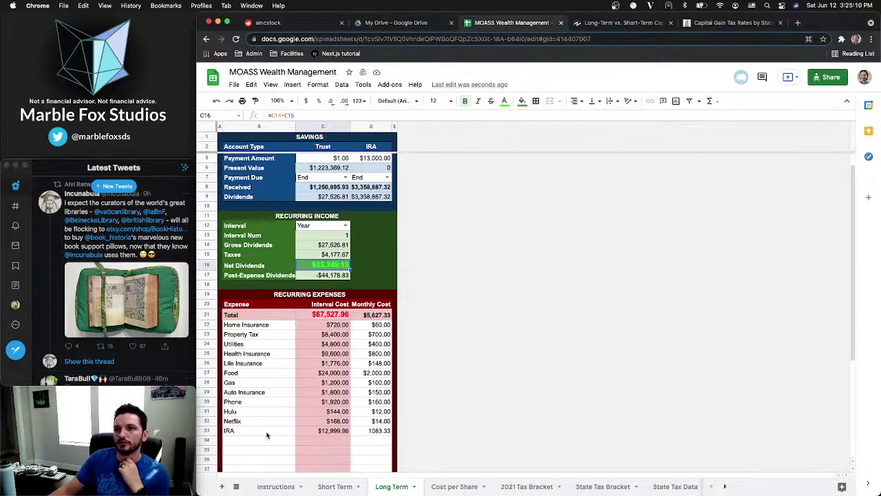
{"action": "left_click", "coordinate": [259, 431]}
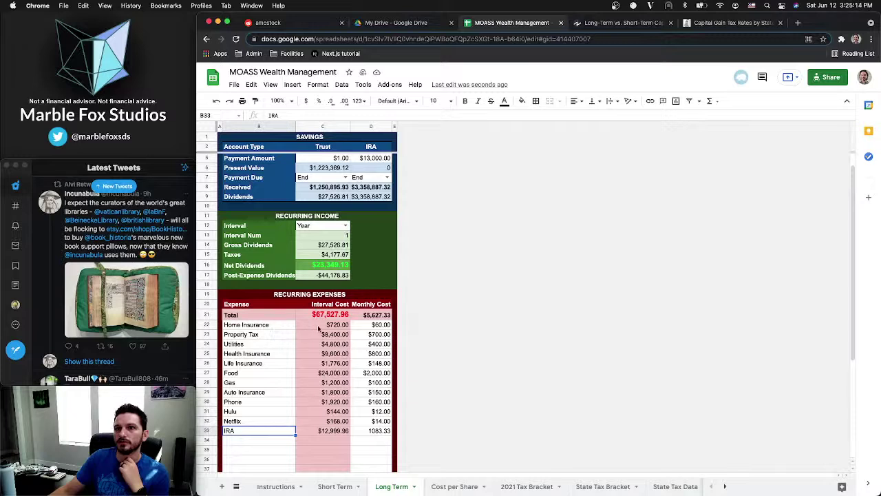
{"action": "left_click", "coordinate": [308, 334]}
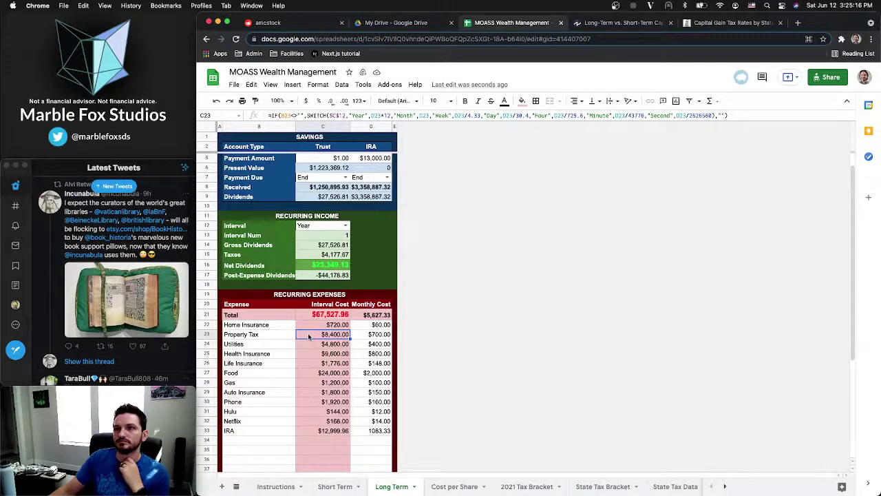
{"action": "left_click", "coordinate": [303, 345]}
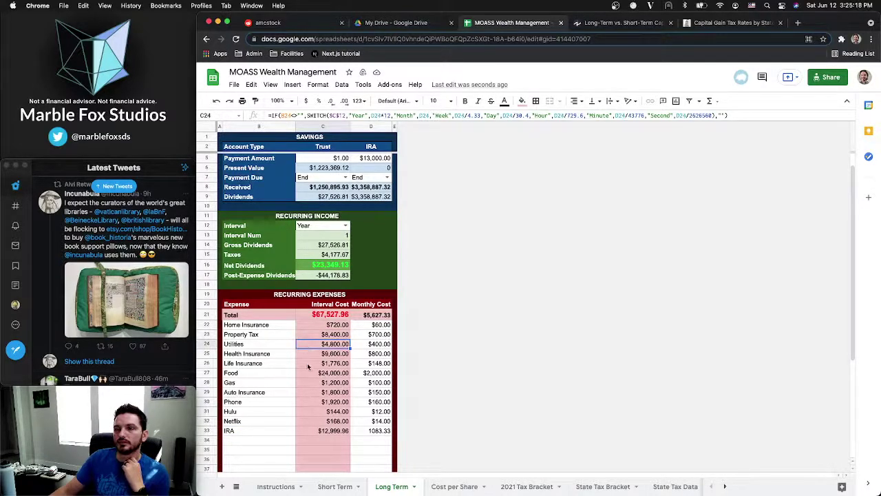
Switch the income interval from Year to Month and review the recalculated monthly costs
{"action": "left_click", "coordinate": [342, 225]}
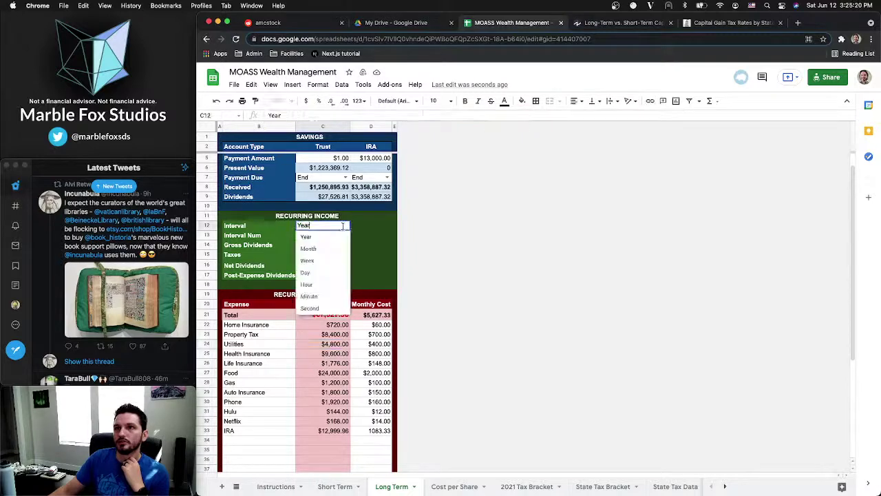
{"action": "left_click", "coordinate": [308, 248]}
{"action": "left_click", "coordinate": [324, 393]}
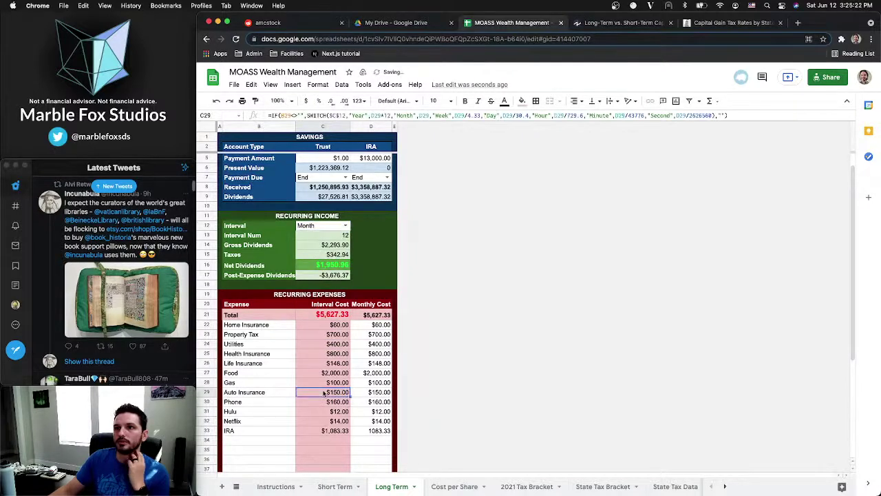
{"action": "left_click", "coordinate": [379, 403]}
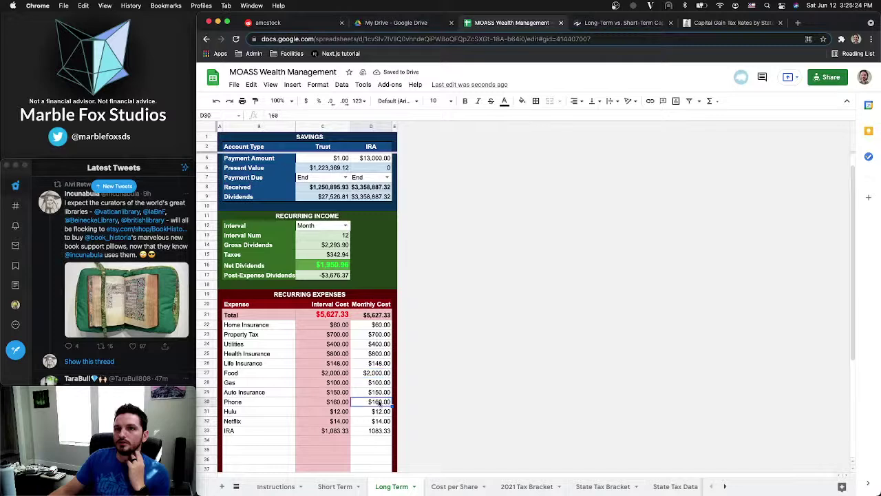
{"action": "left_click", "coordinate": [368, 344]}
{"action": "left_click", "coordinate": [368, 325]}
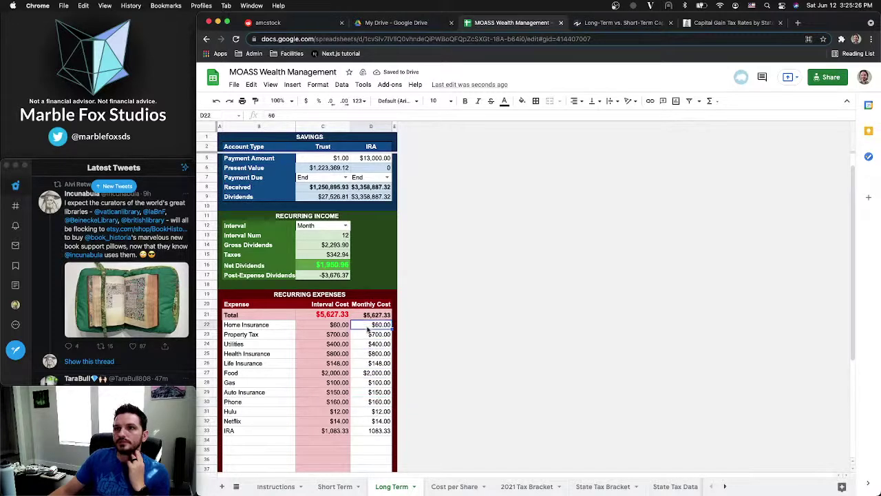
{"action": "scroll", "coordinate": [369, 329], "scroll_direction": "up", "scroll_amount": 1}
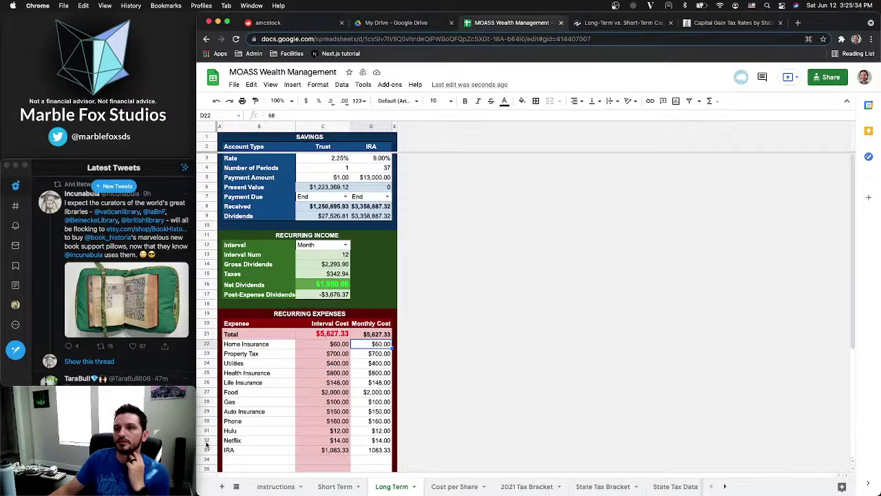
On Short Term, review the Min For You target, sell price and Shares target of 120
{"action": "left_click", "coordinate": [325, 488]}
{"action": "left_click", "coordinate": [401, 488]}
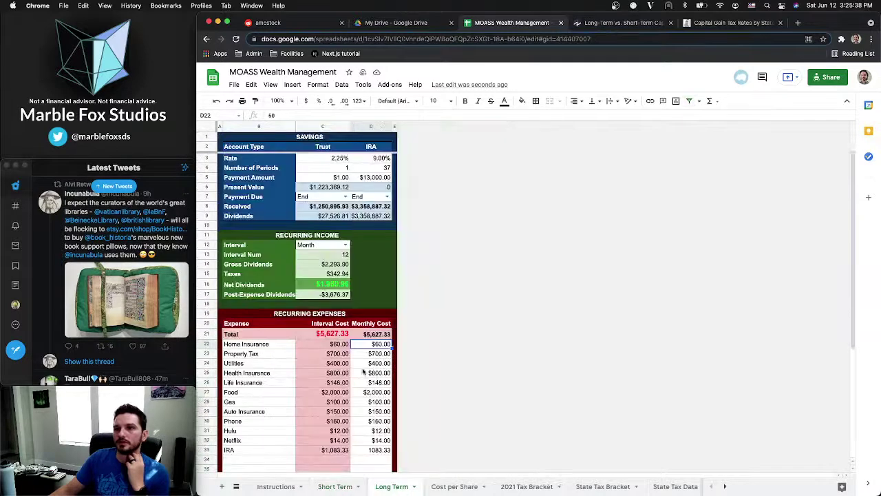
{"action": "left_click", "coordinate": [324, 487]}
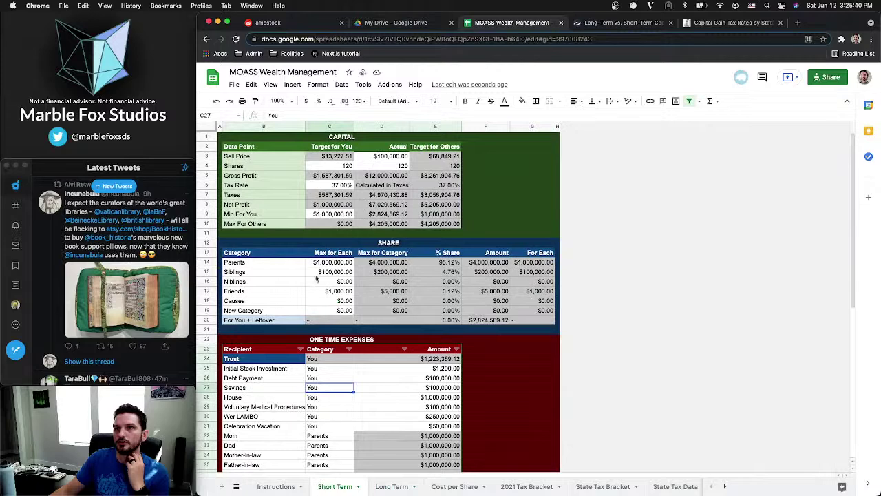
{"action": "left_click", "coordinate": [332, 214]}
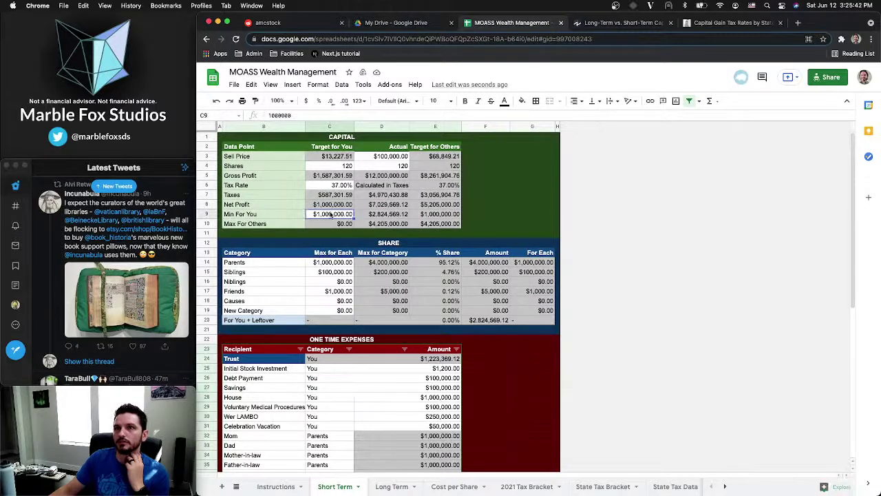
{"action": "left_click", "coordinate": [387, 156]}
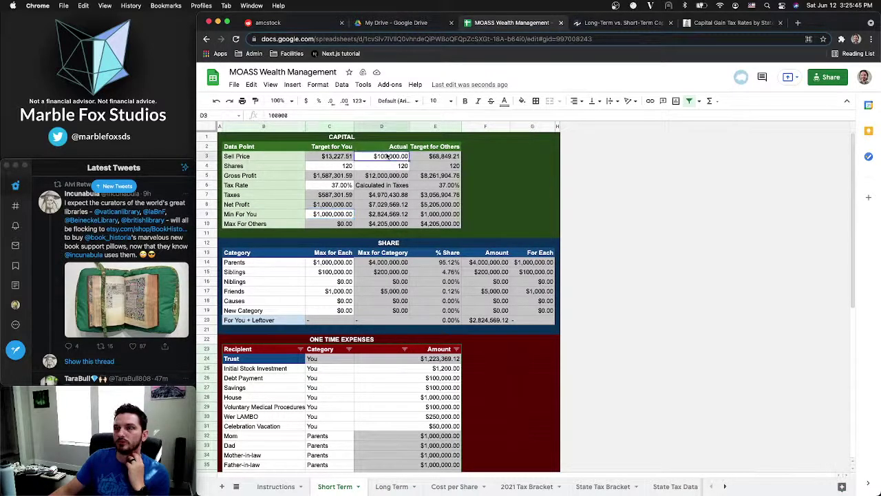
{"action": "left_click", "coordinate": [330, 167]}
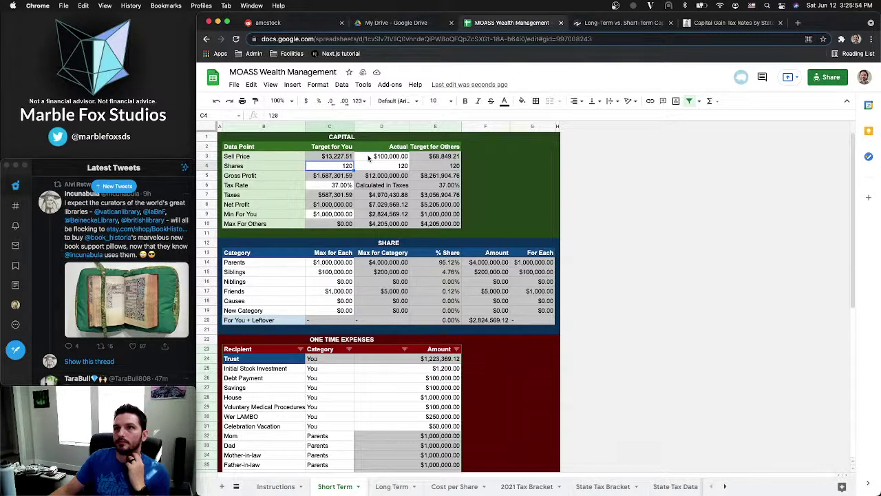
{"action": "left_click", "coordinate": [368, 158]}
{"action": "left_click", "coordinate": [332, 168]}
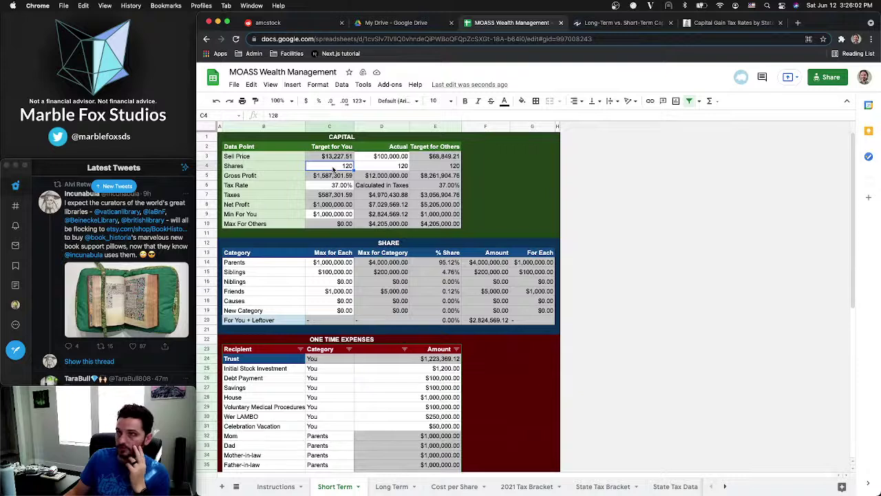
Set target and actual Shares to 500 and check the Long Term savings
{"action": "type", "text": "500"}
{"action": "key", "text": "Return"}
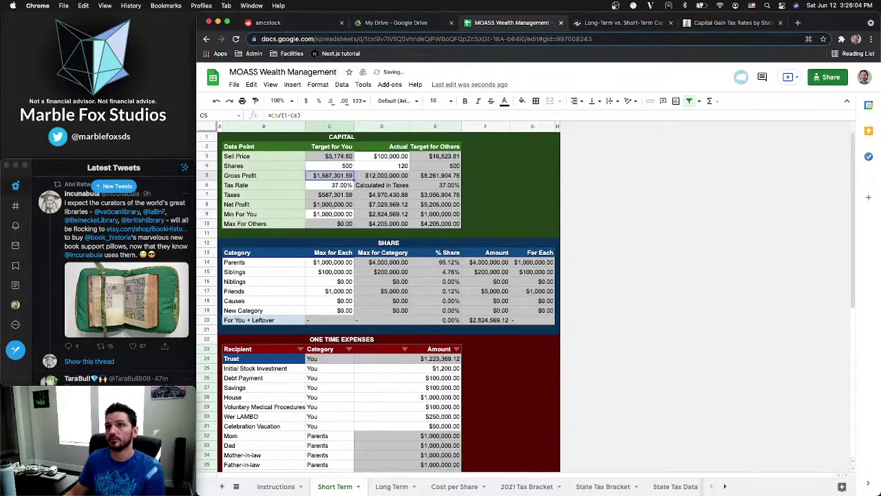
{"action": "left_click", "coordinate": [376, 167]}
{"action": "type", "text": "500"}
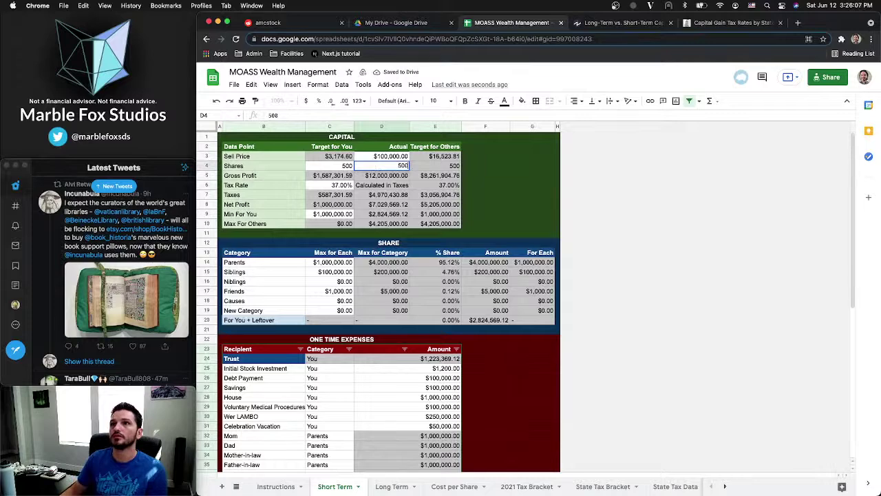
{"action": "key", "text": "Return"}
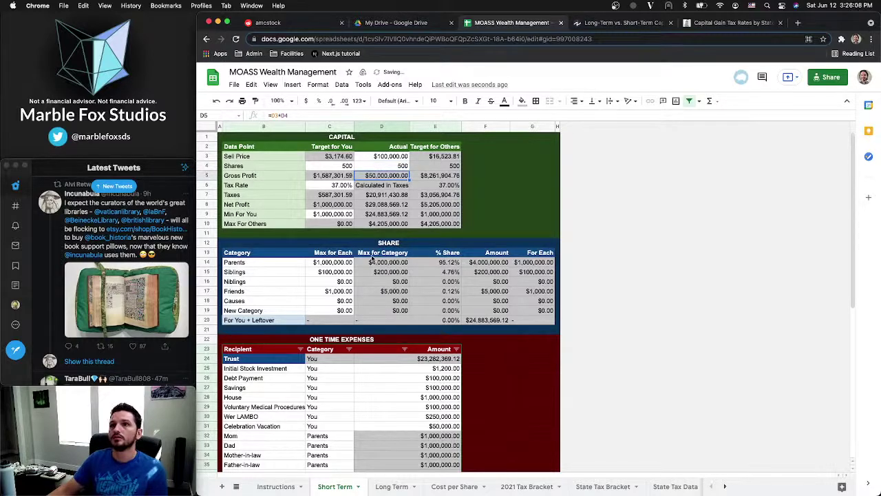
{"action": "left_click", "coordinate": [390, 487]}
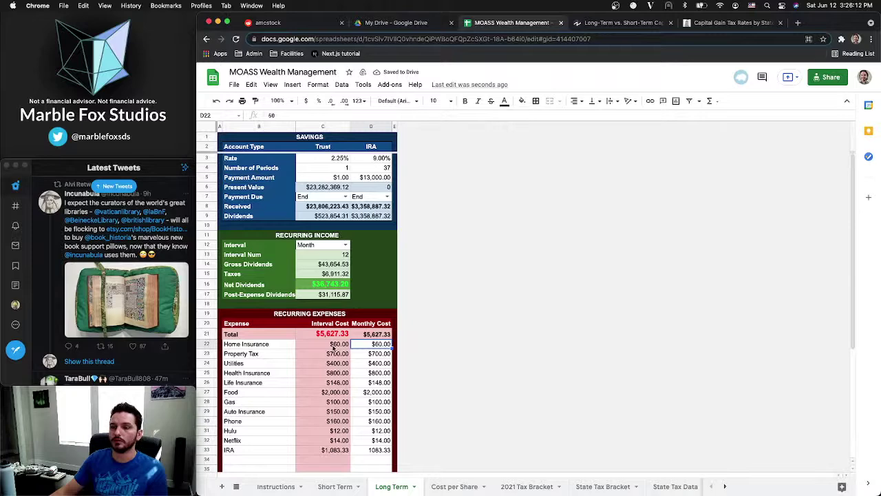
{"action": "left_click", "coordinate": [334, 486]}
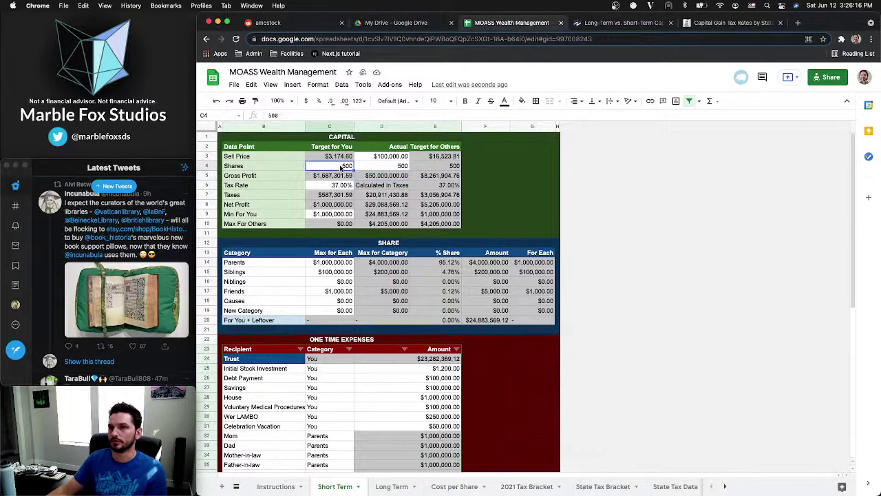
Try a Shares target of 250 and check the Long Term figures
{"action": "left_click", "coordinate": [342, 168]}
{"action": "type", "text": "250"}
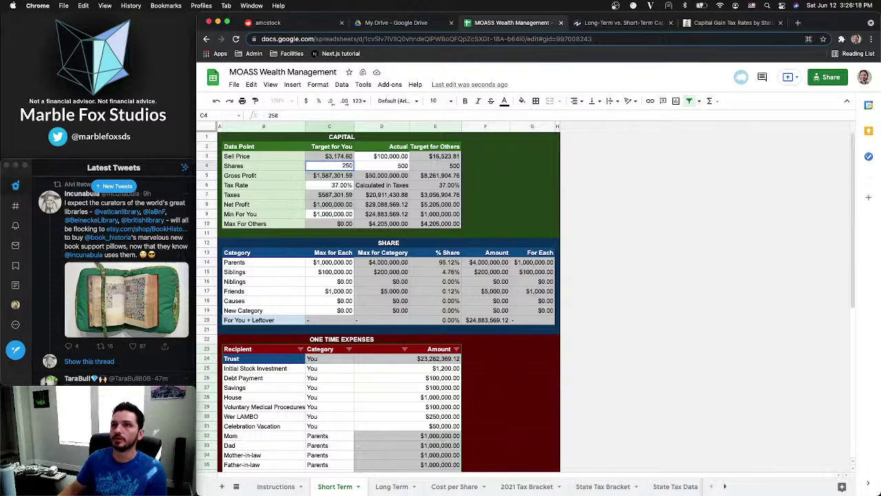
{"action": "key", "text": "Return"}
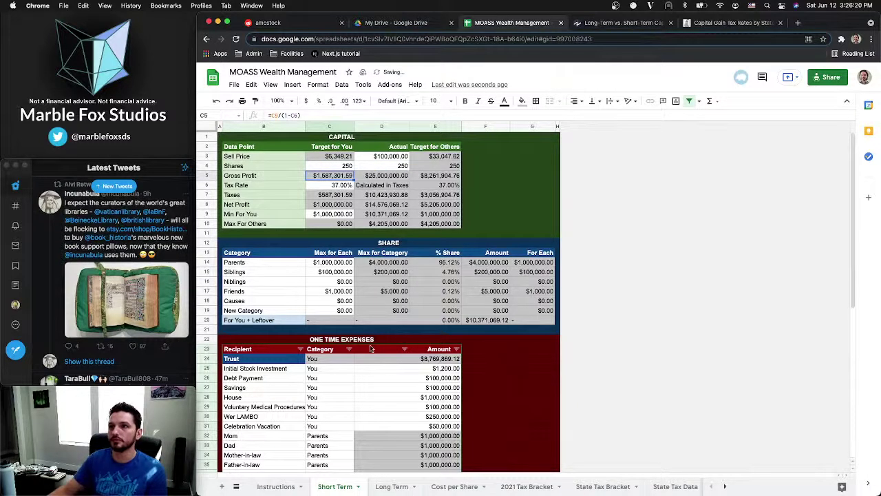
{"action": "left_click", "coordinate": [386, 486]}
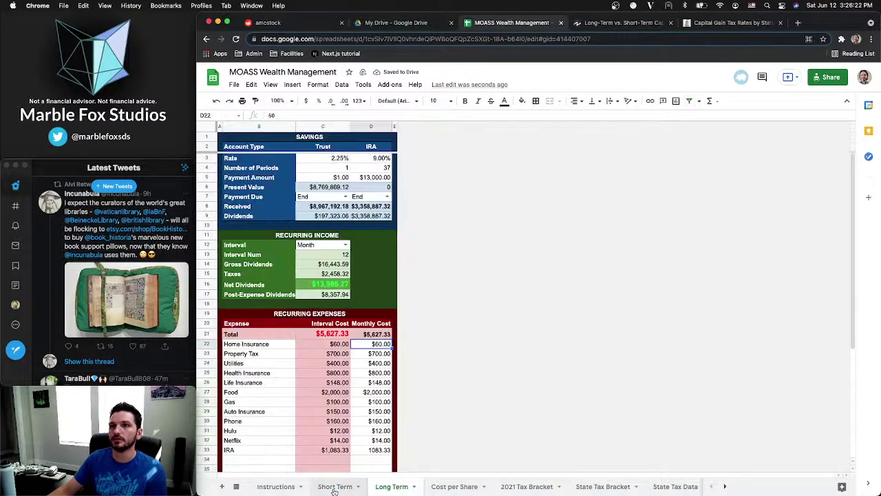
{"action": "left_click", "coordinate": [334, 487]}
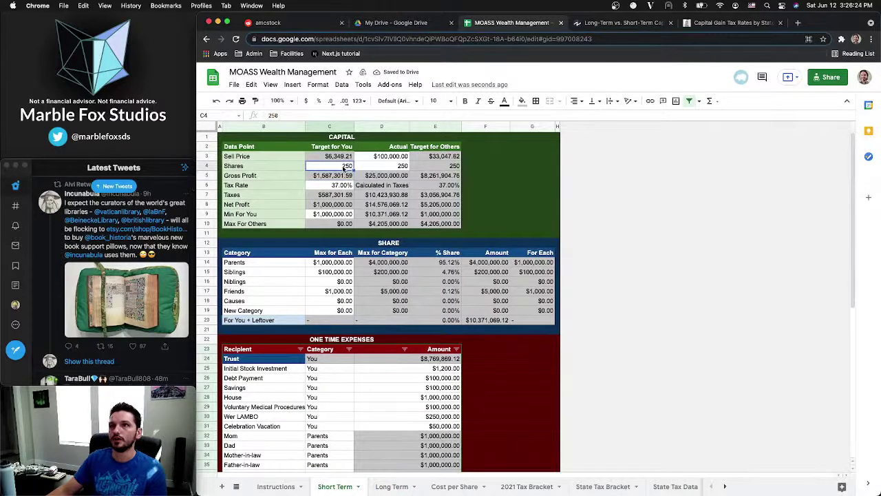
Set target and actual Shares to 200 and check the Long Term dividends
{"action": "type", "text": "200"}
{"action": "key", "text": "Tab"}
{"action": "type", "text": "00"}
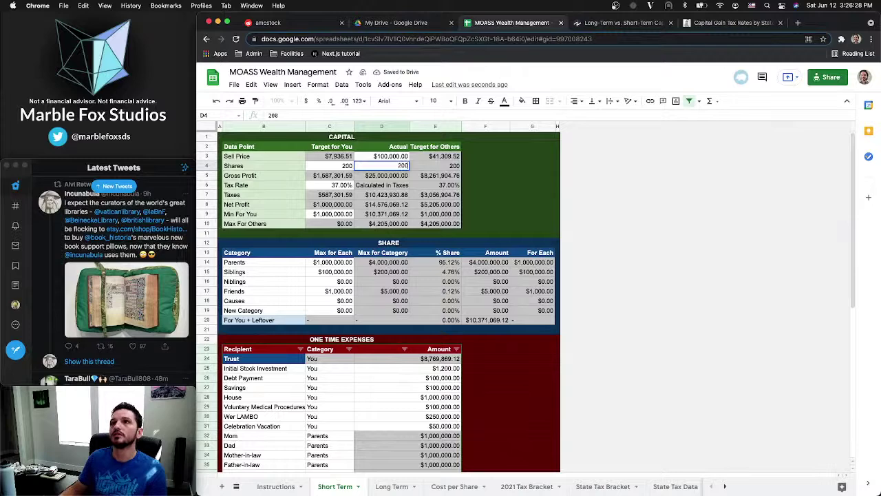
{"action": "key", "text": "Return"}
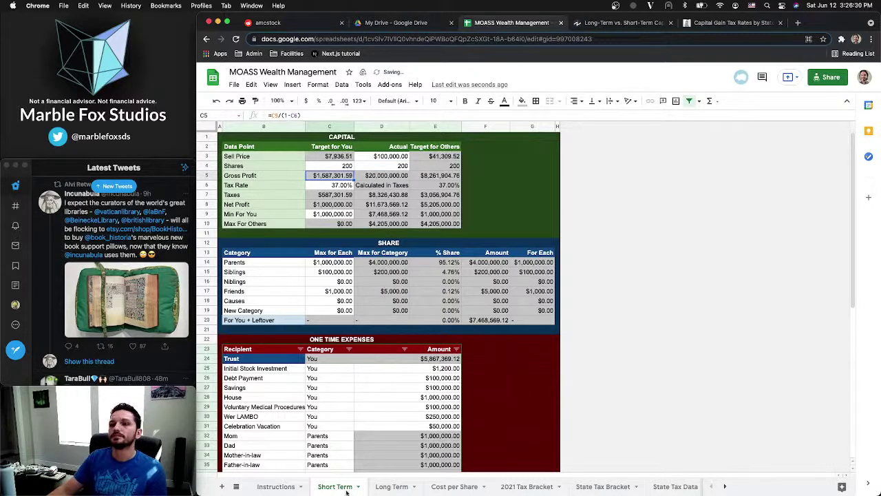
{"action": "left_click", "coordinate": [392, 486]}
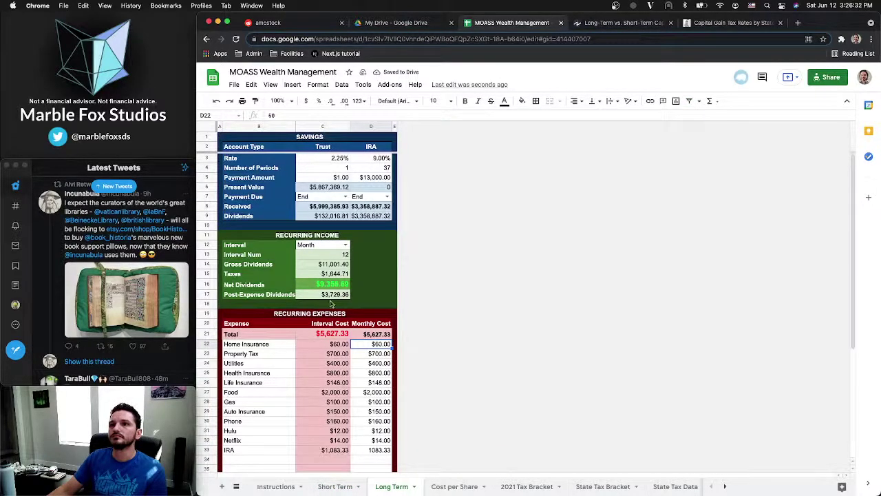
{"action": "left_click", "coordinate": [334, 487]}
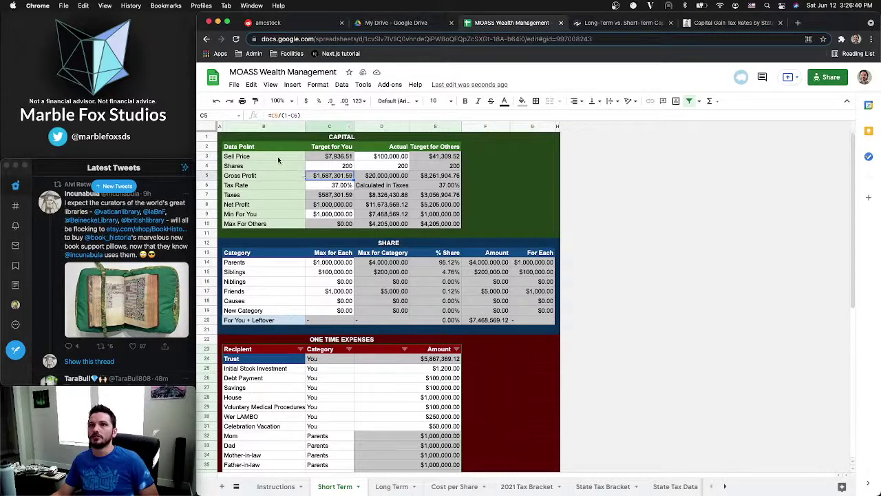
Review the Short Term CAPITAL section and the Long Term sheet with 200 shares
{"action": "left_click", "coordinate": [256, 138]}
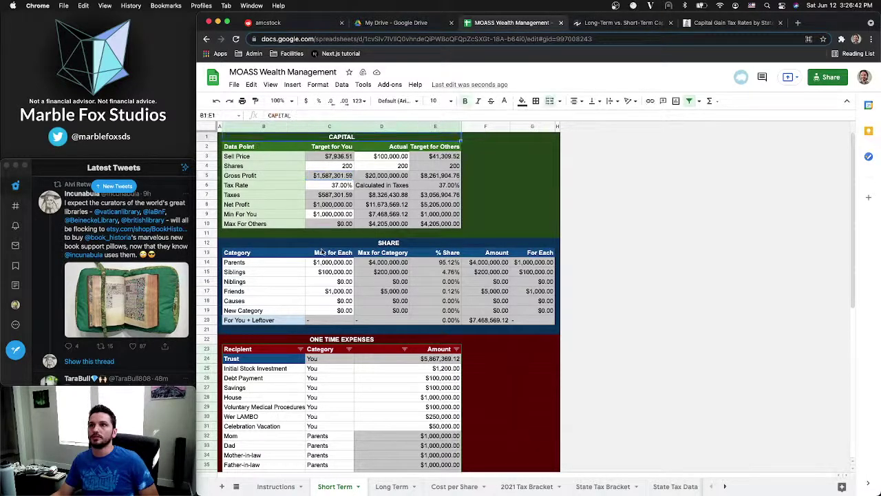
{"action": "scroll", "coordinate": [321, 252], "scroll_direction": "down", "scroll_amount": 3}
{"action": "scroll", "coordinate": [327, 250], "scroll_direction": "up", "scroll_amount": 3}
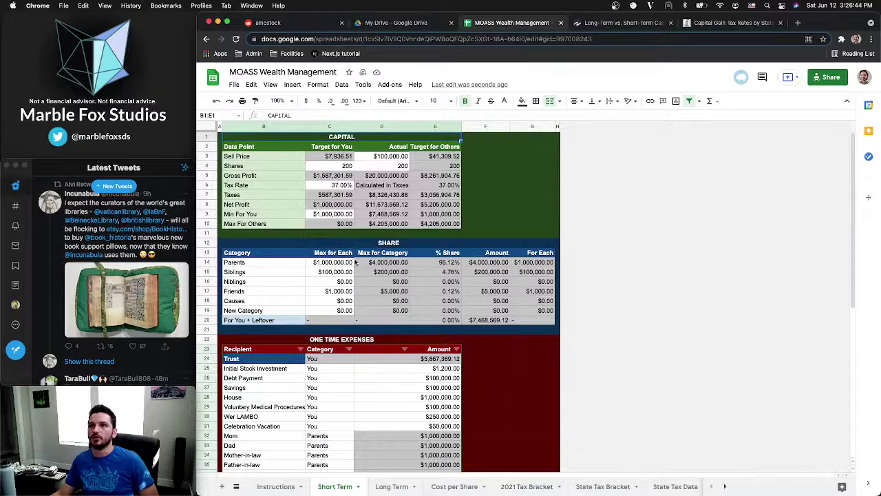
{"action": "left_click", "coordinate": [389, 486]}
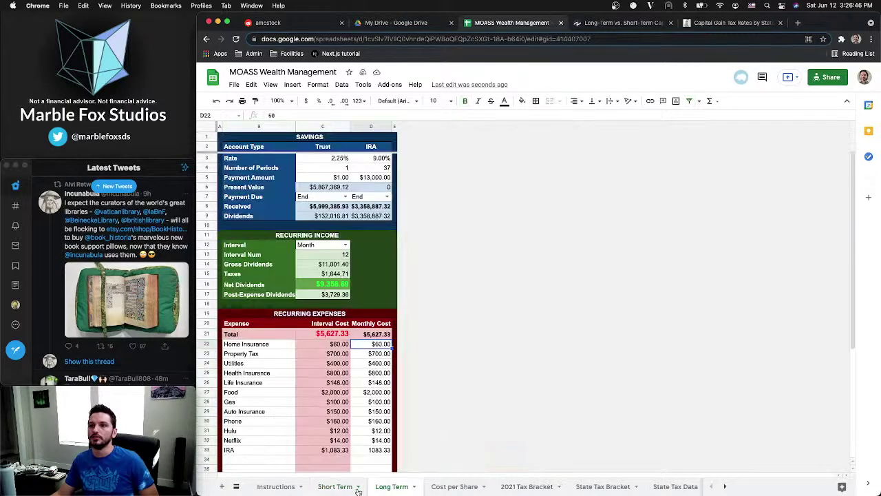
{"action": "left_click", "coordinate": [334, 487]}
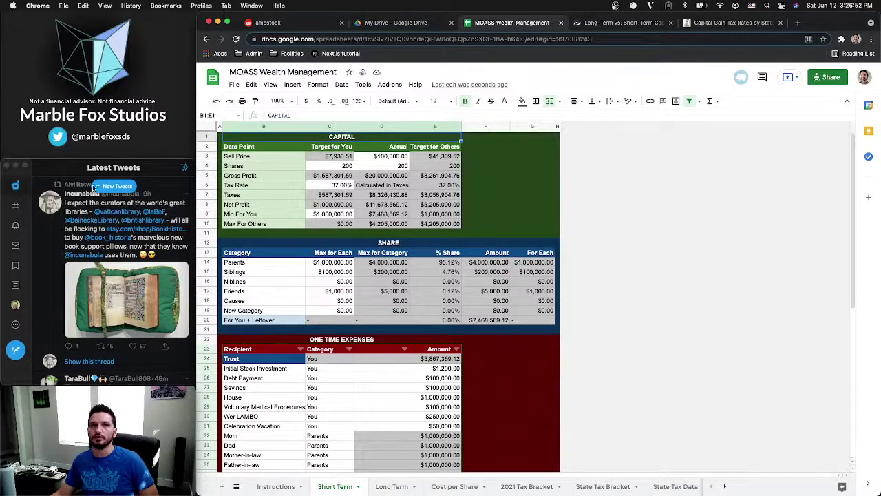
Check Twitter notifications and the latest feed in the desktop app, then open a new browser tab
{"action": "left_click", "coordinate": [109, 190]}
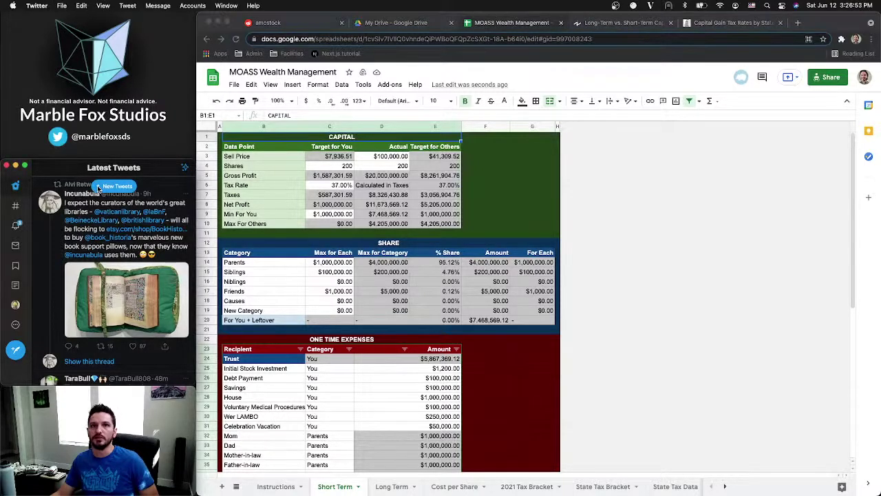
{"action": "left_click", "coordinate": [15, 226]}
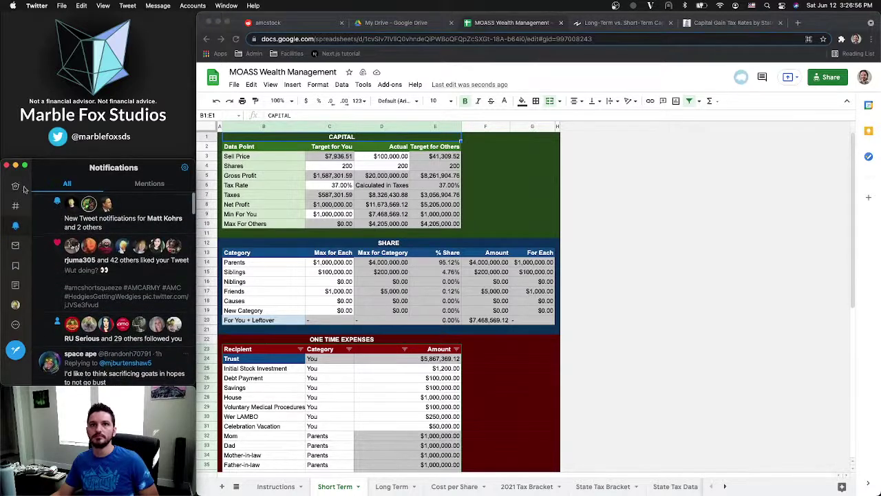
{"action": "left_click", "coordinate": [15, 186]}
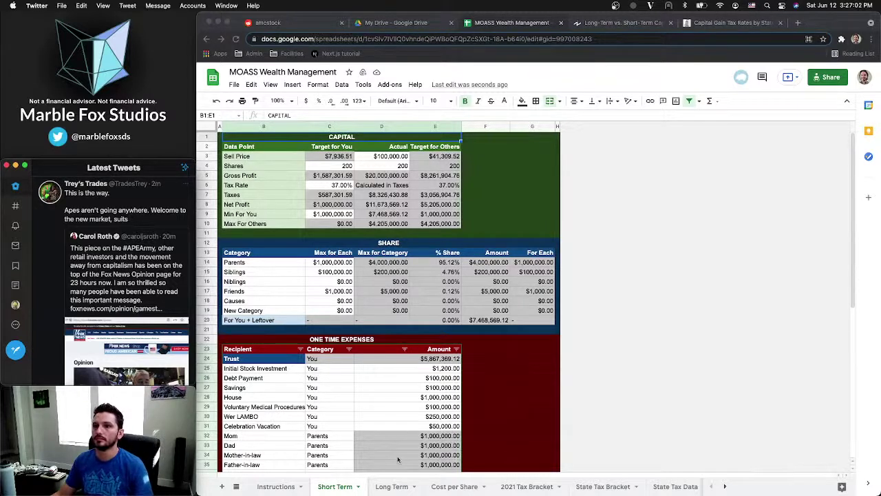
{"action": "left_click", "coordinate": [395, 493]}
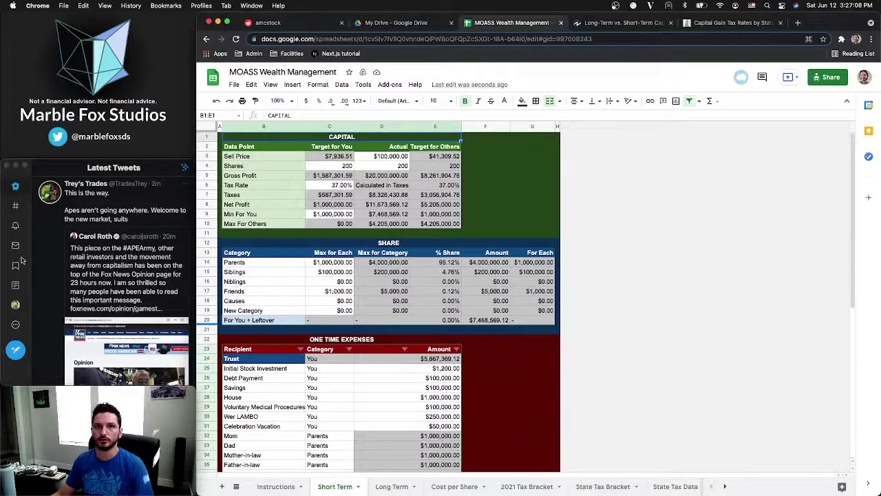
{"action": "left_click", "coordinate": [17, 352]}
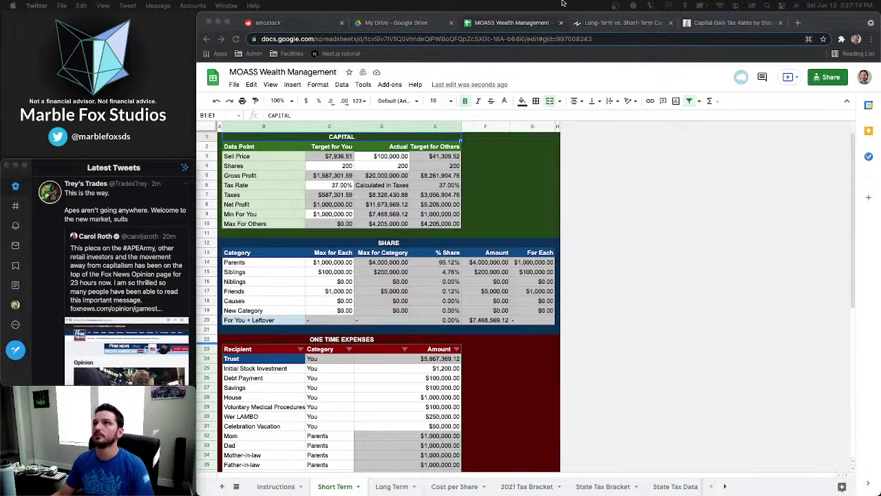
{"action": "left_click", "coordinate": [799, 23]}
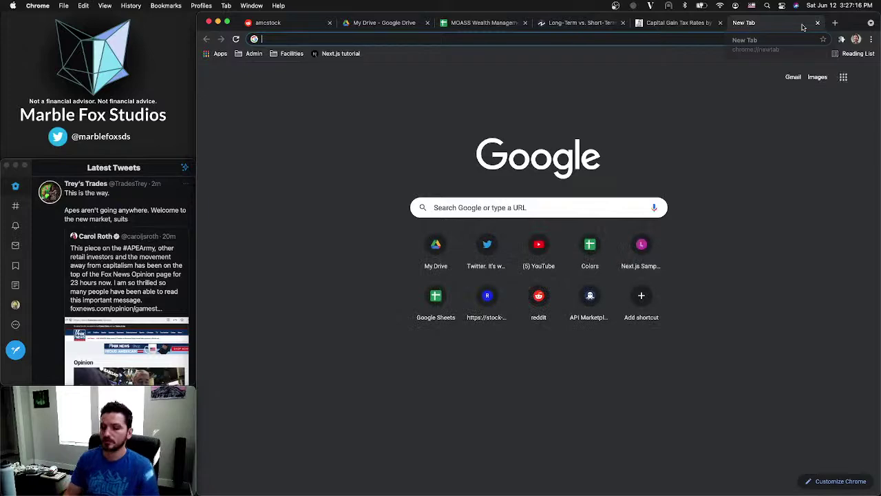
Load Twitter in the new tab and start composing a new tweet
{"action": "type", "text": "tw"}
{"action": "key", "text": "Return"}
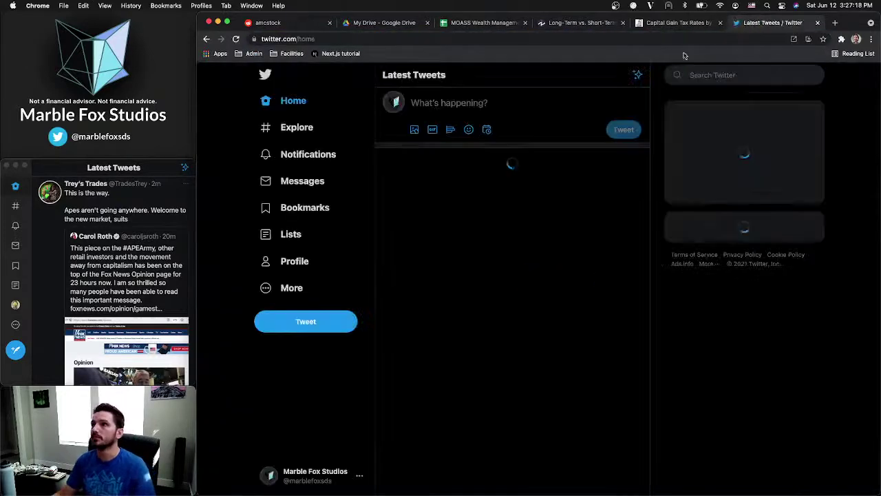
{"action": "left_click", "coordinate": [307, 154]}
{"action": "left_click", "coordinate": [300, 107]}
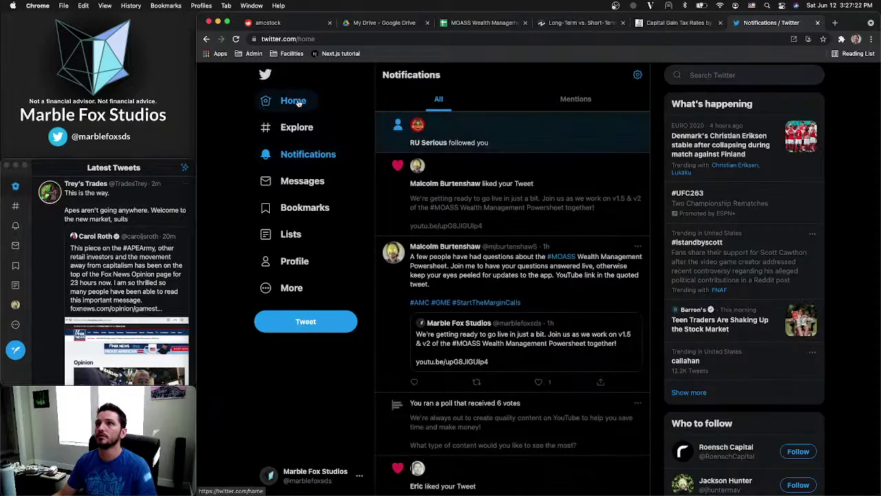
{"action": "left_click", "coordinate": [306, 324]}
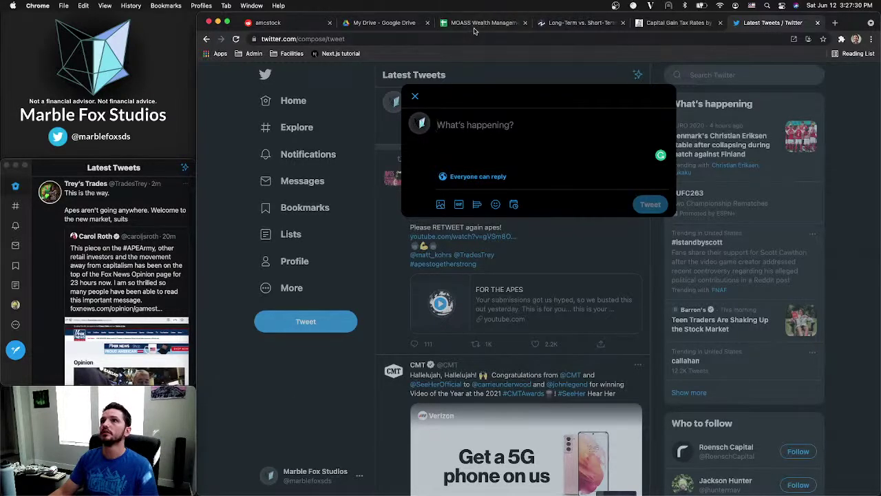
Copy the MOASS Wealth Management sheet's share link and return to the Twitter tab
{"action": "left_click", "coordinate": [448, 23]}
{"action": "left_click", "coordinate": [827, 79]}
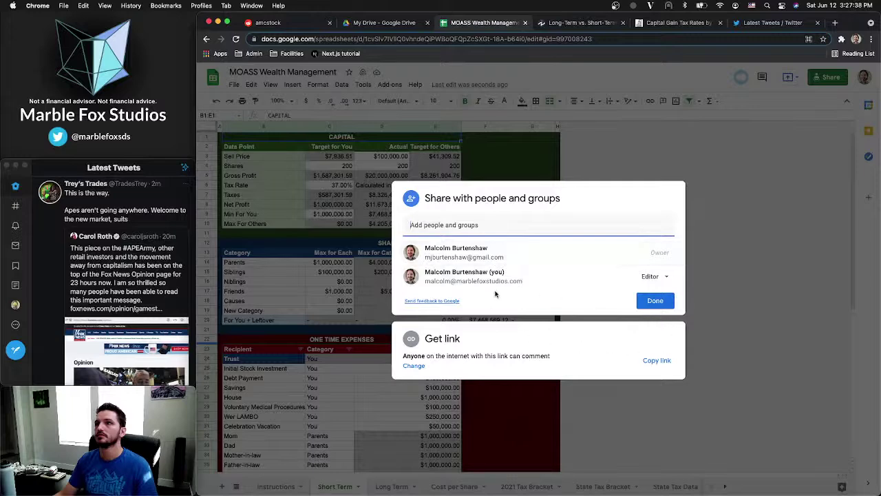
{"action": "left_click", "coordinate": [654, 361]}
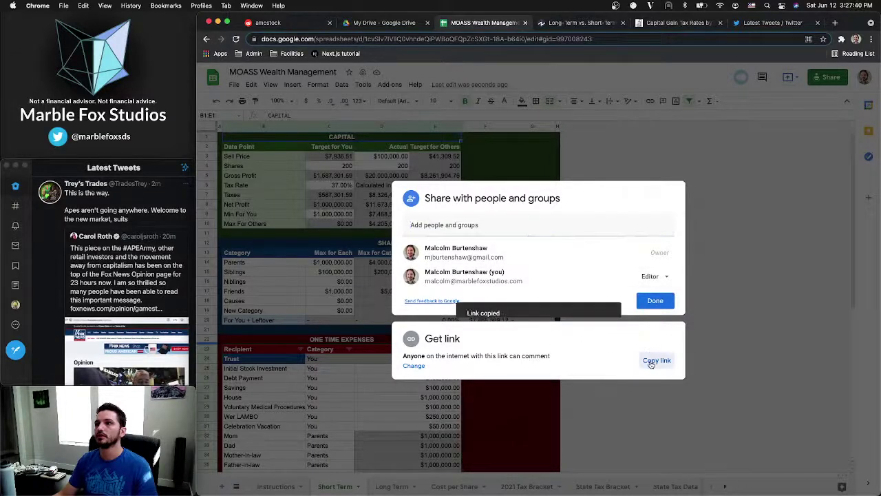
{"action": "key", "text": "Escape"}
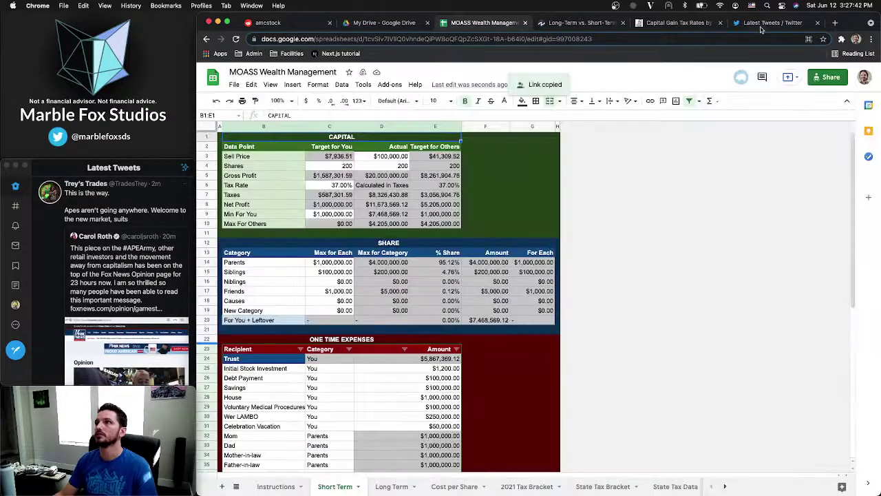
{"action": "left_click", "coordinate": [757, 27]}
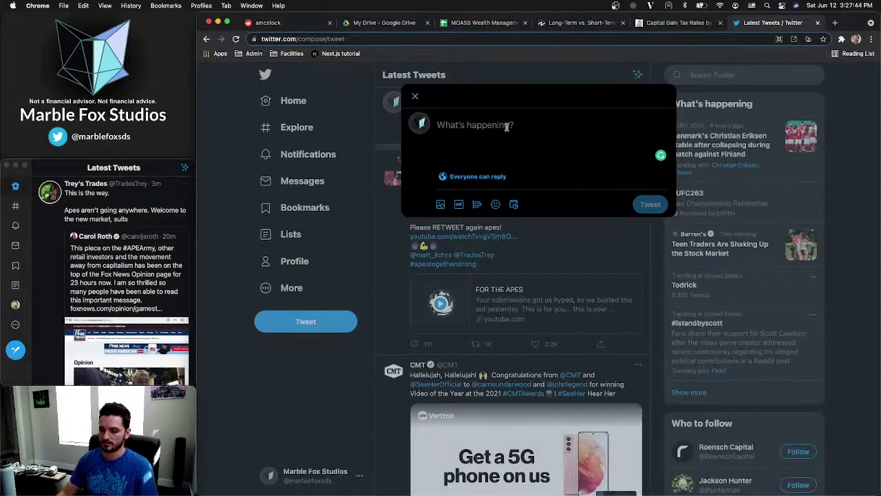
Write the version 1.5 announcement with bullets on setup instructions and state capital gains tax
{"action": "type", "text": "The #"}
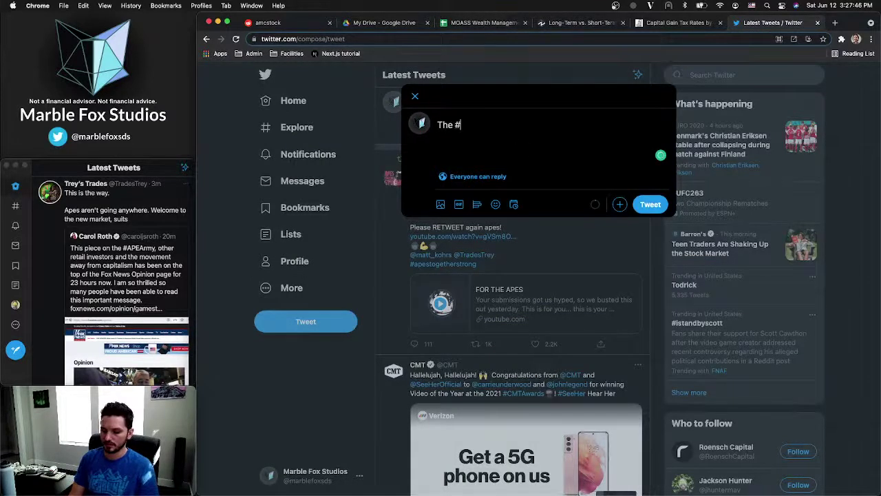
{"action": "type", "text": "MOASS "}
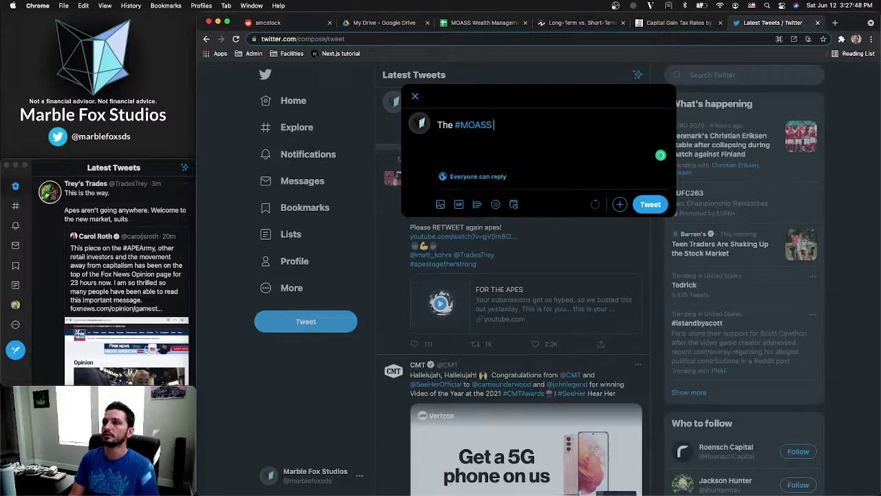
{"action": "type", "text": "Wealth"}
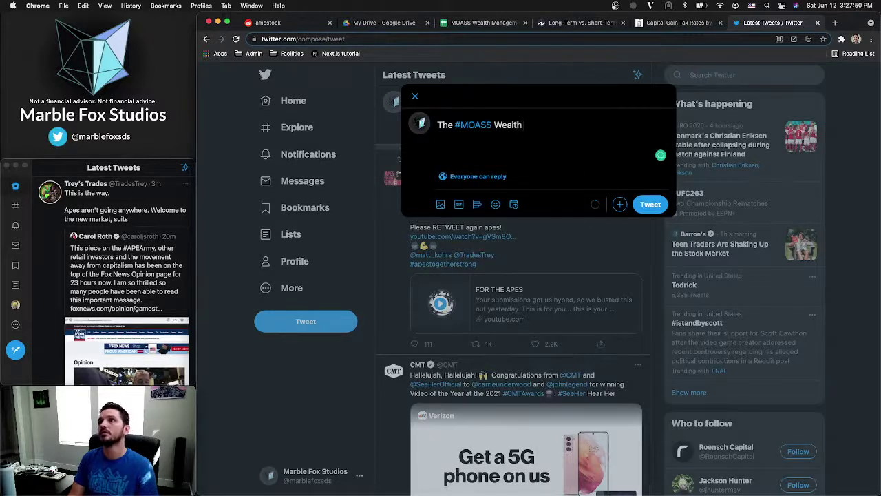
{"action": "type", "text": " Management"}
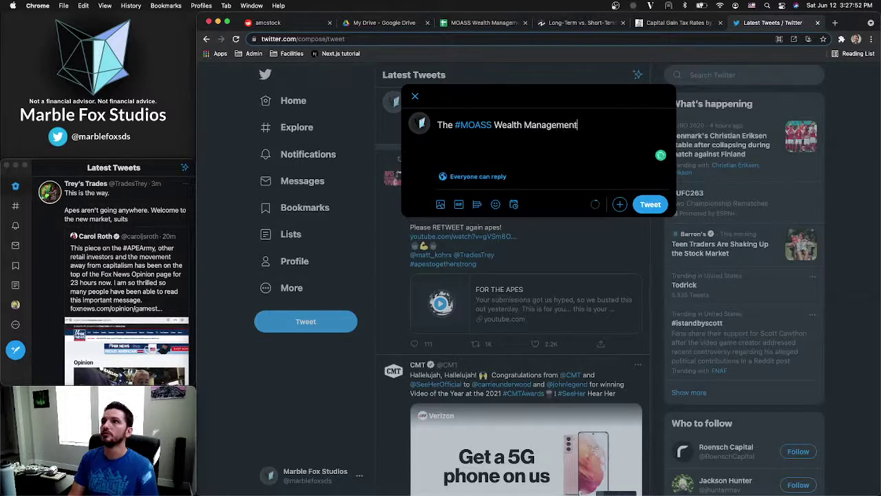
{"action": "type", "text": " Powersheet "}
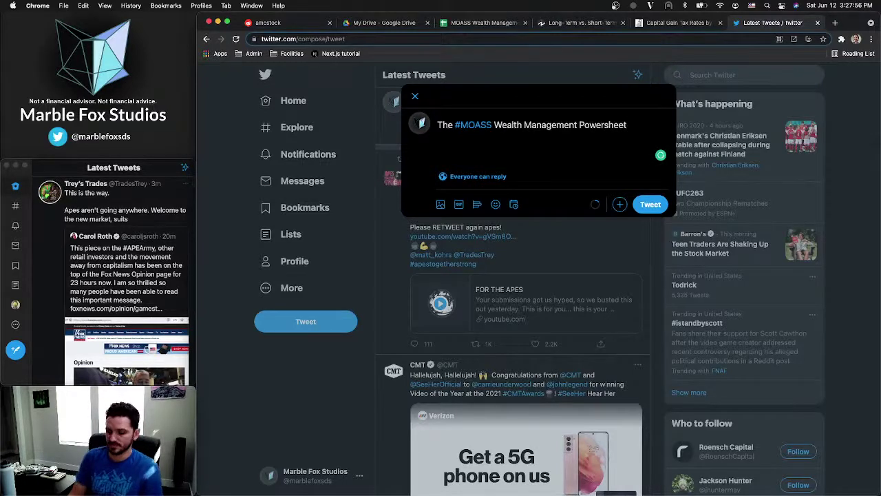
{"action": "type", "text": "has b"}
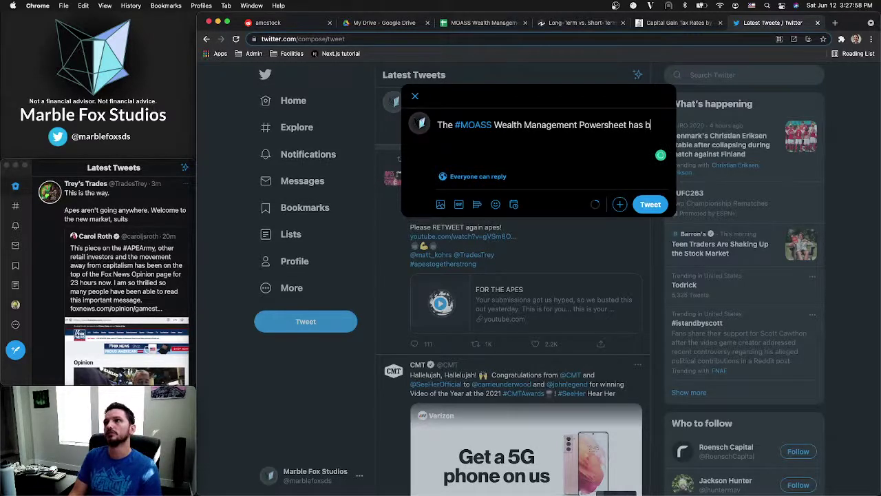
{"action": "type", "text": "een updated to"}
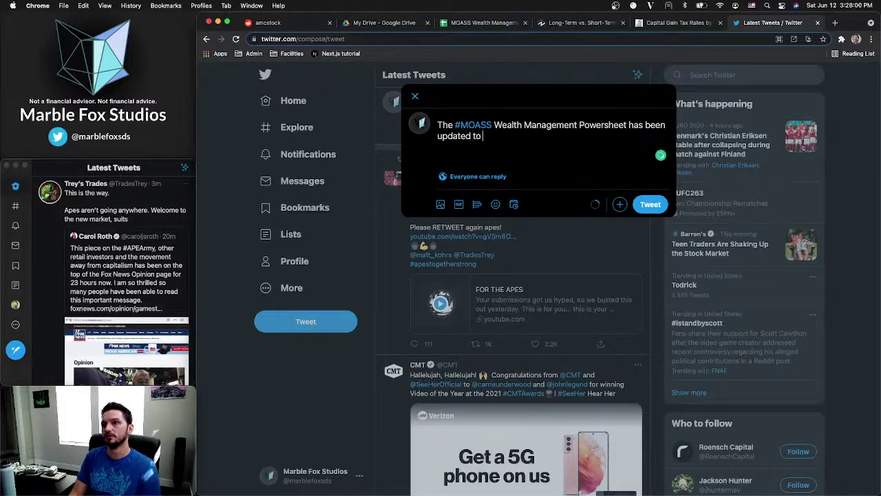
{"action": "type", "text": " v"}
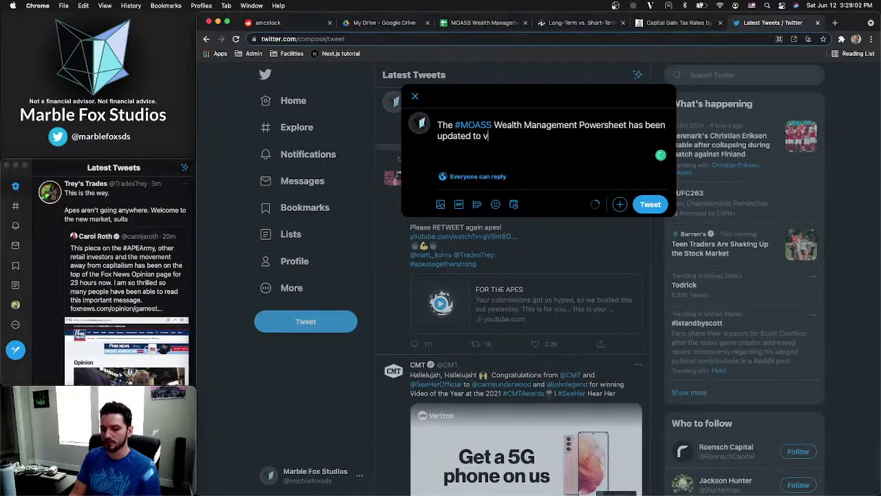
{"action": "type", "text": "ersion 1.5!"}
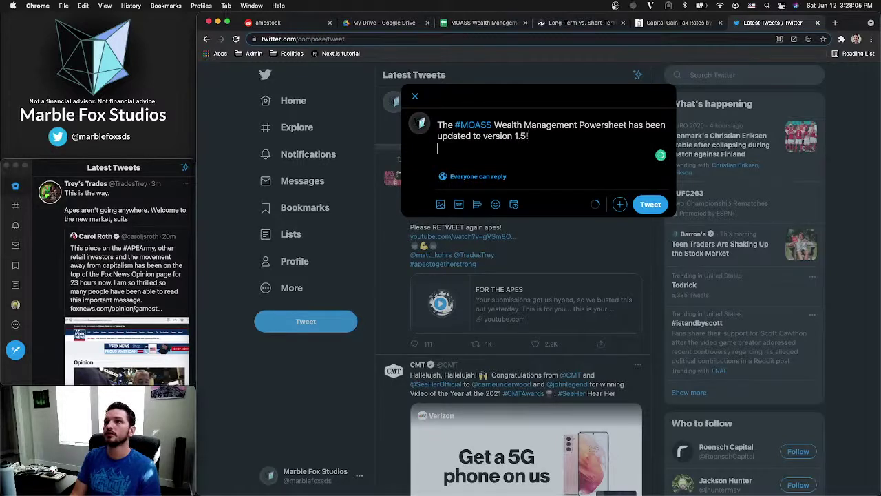
{"action": "key", "text": "Return"}
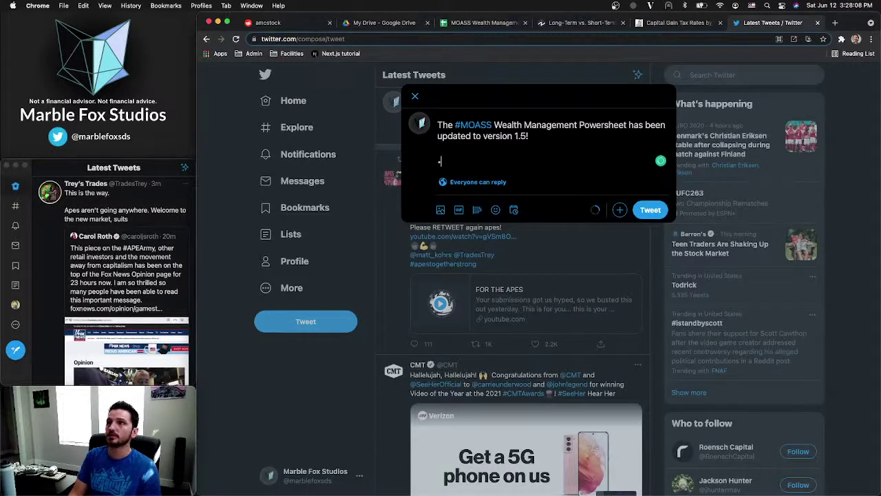
{"action": "type", "text": "• Now in"}
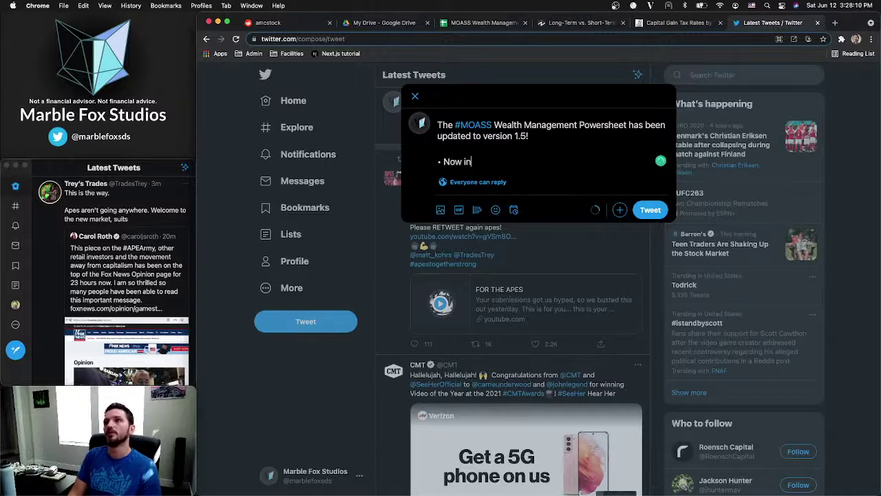
{"action": "type", "text": "cludes detai"}
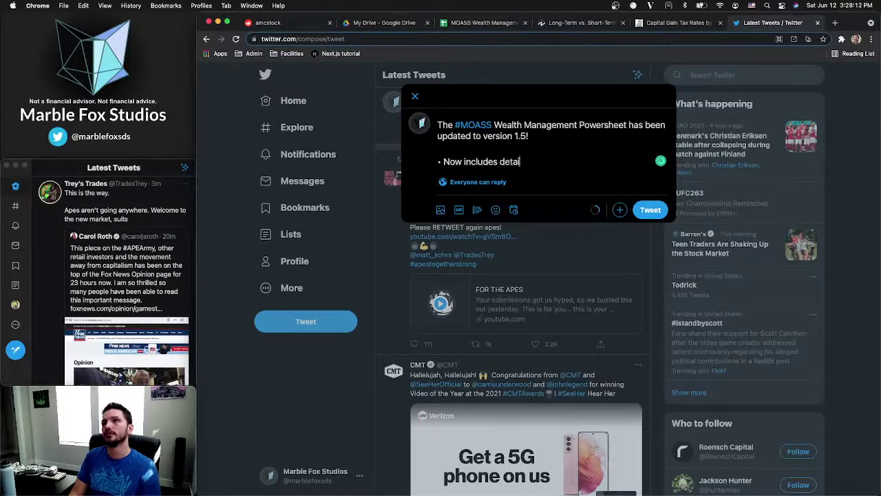
{"action": "type", "text": "led in"}
{"action": "key", "text": "BackSpace"}
{"action": "type", "text": "s"}
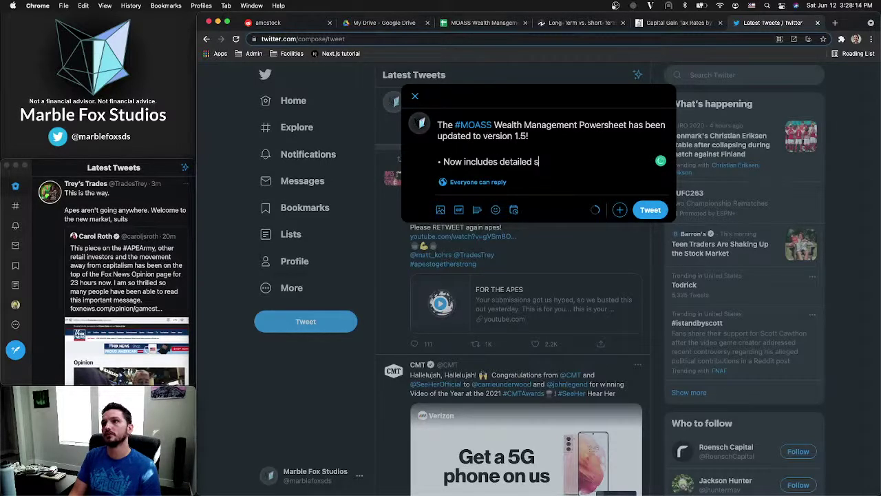
{"action": "type", "text": "etup instructi"}
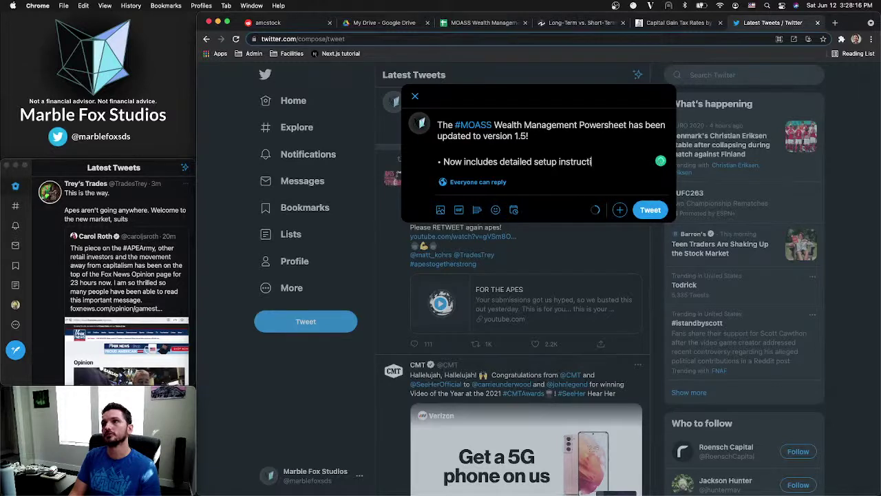
{"action": "type", "text": "ons for deskto"}
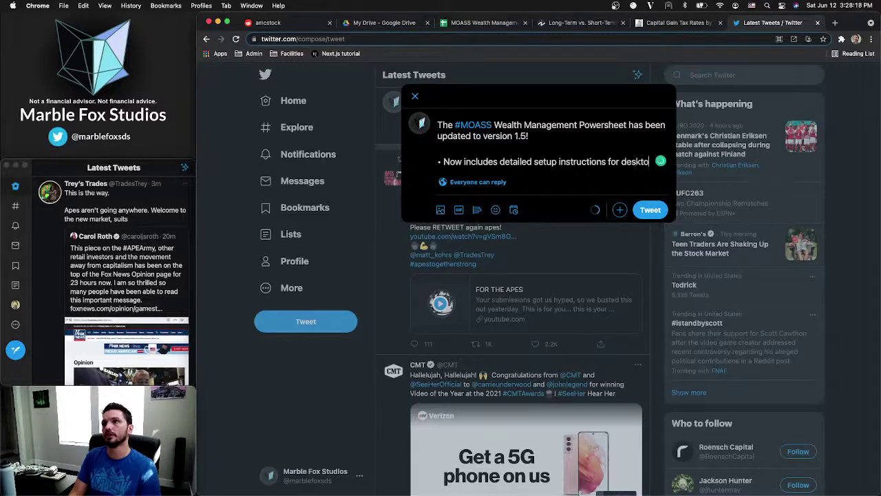
{"action": "type", "text": "p & mobil"}
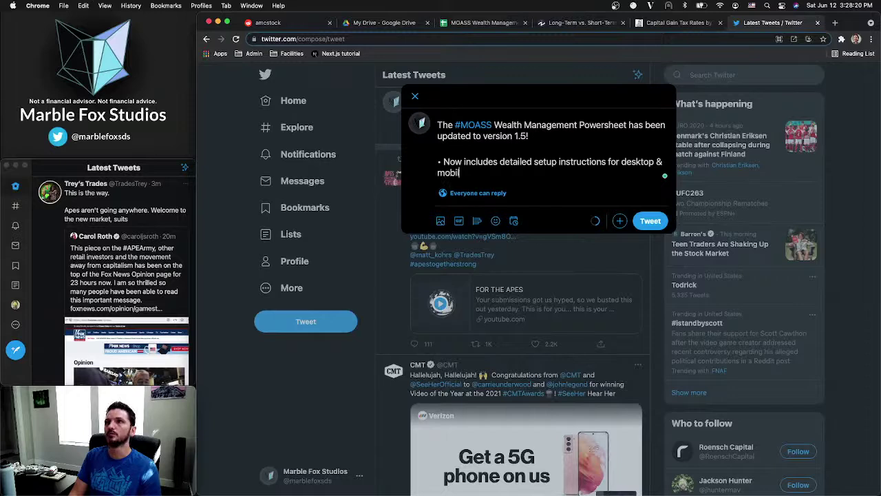
{"action": "type", "text": "e."}
{"action": "key", "text": "Return"}
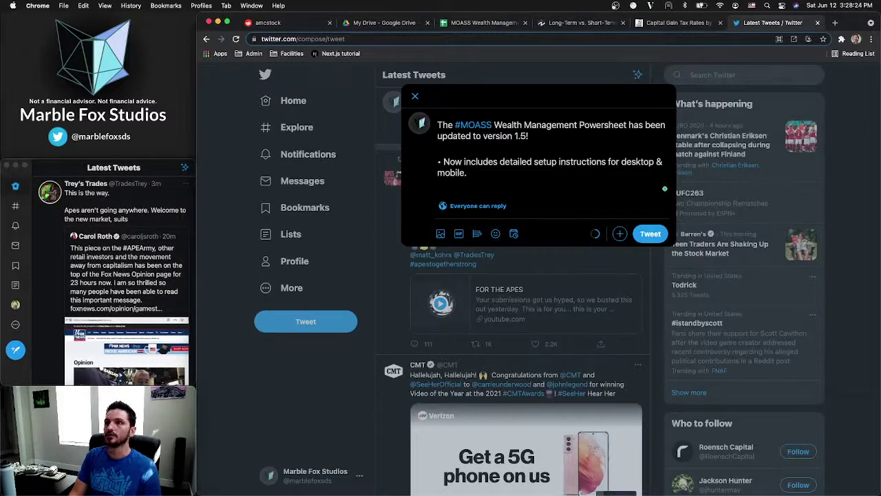
{"action": "type", "text": "• Fac"}
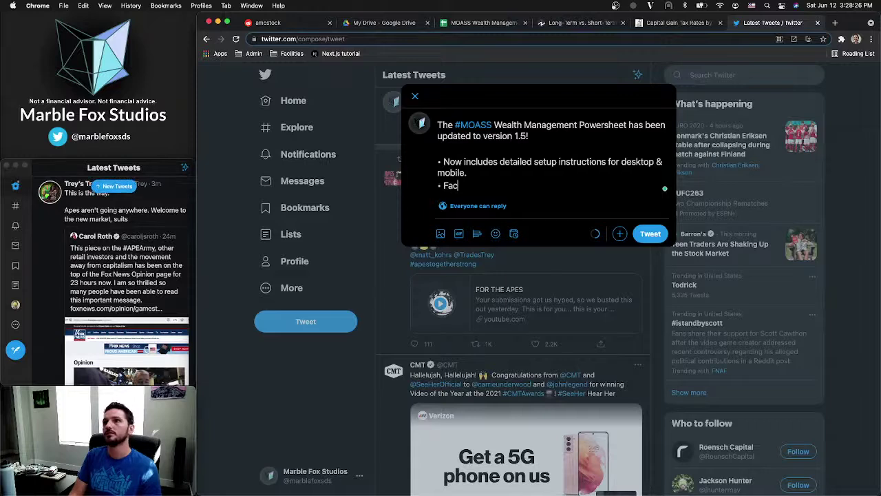
{"action": "type", "text": "tors in"}
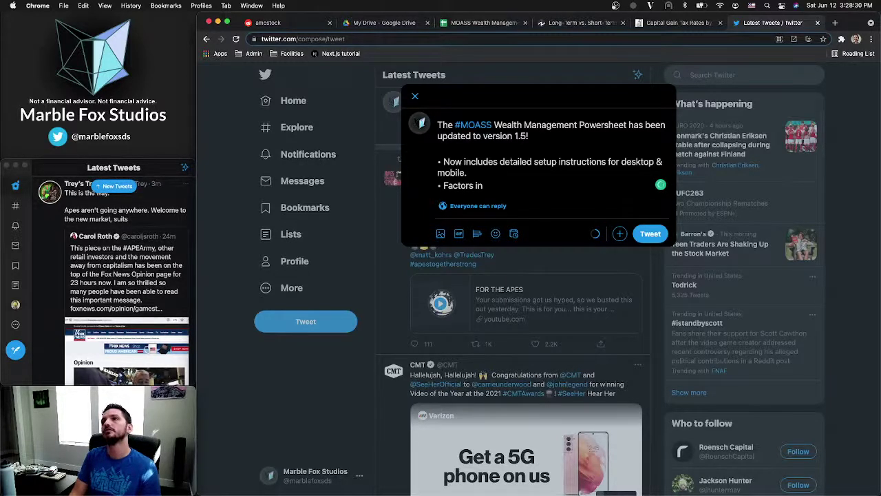
{"action": "type", "text": " State"}
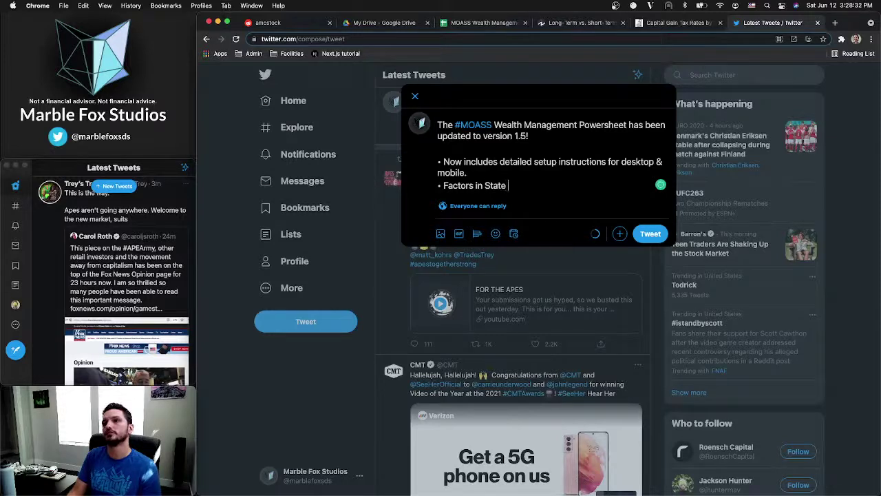
{"action": "key", "text": "BackSpace"}
{"action": "key", "text": "BackSpace"}
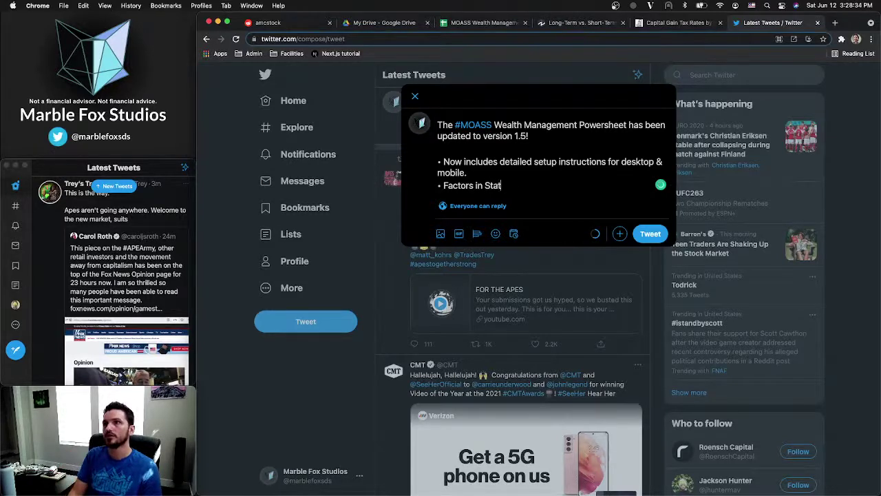
{"action": "key", "text": "BackSpace"}
{"action": "key", "text": "BackSpace"}
{"action": "key", "text": "BackSpace"}
{"action": "type", "text": "state c"}
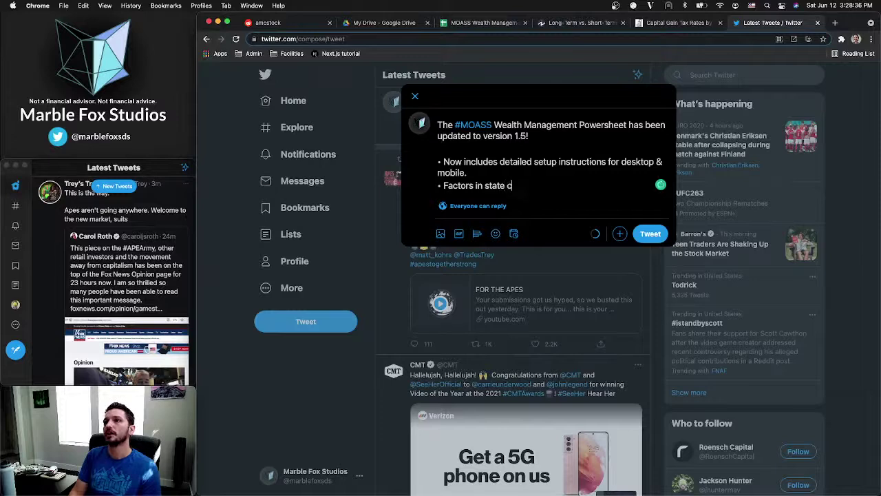
{"action": "type", "text": "apital gain"}
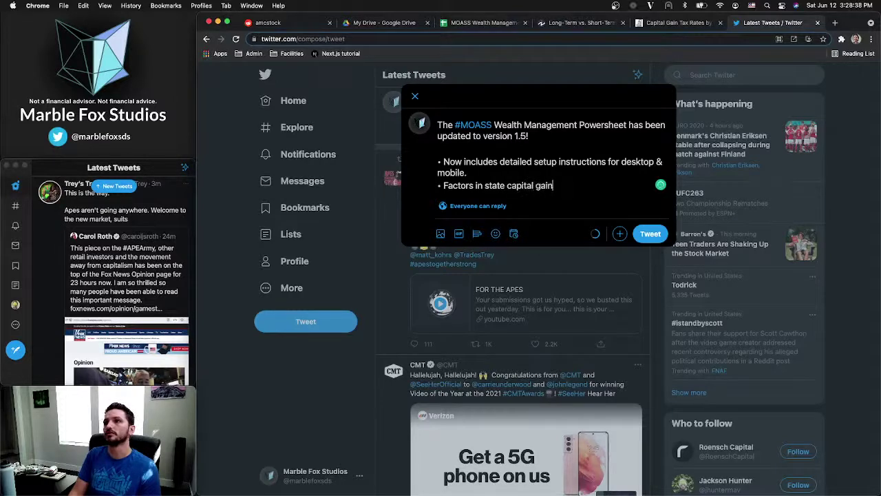
{"action": "type", "text": "s tax"}
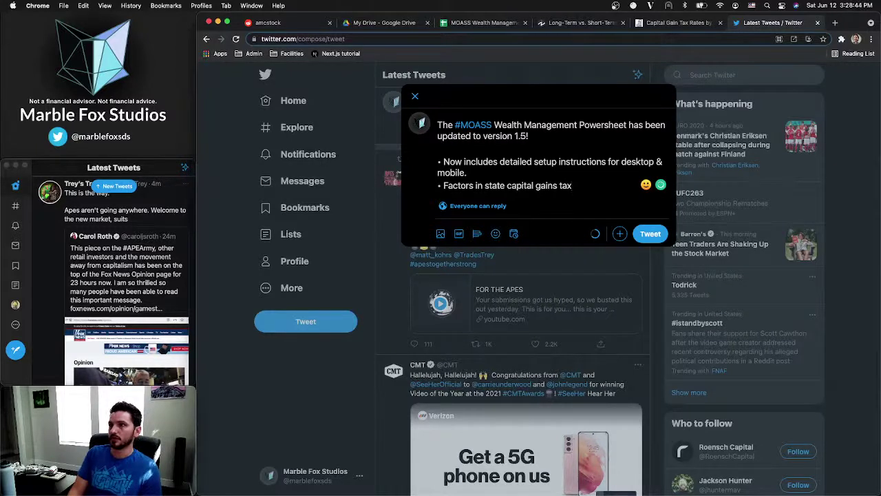
{"action": "type", "text": "("}
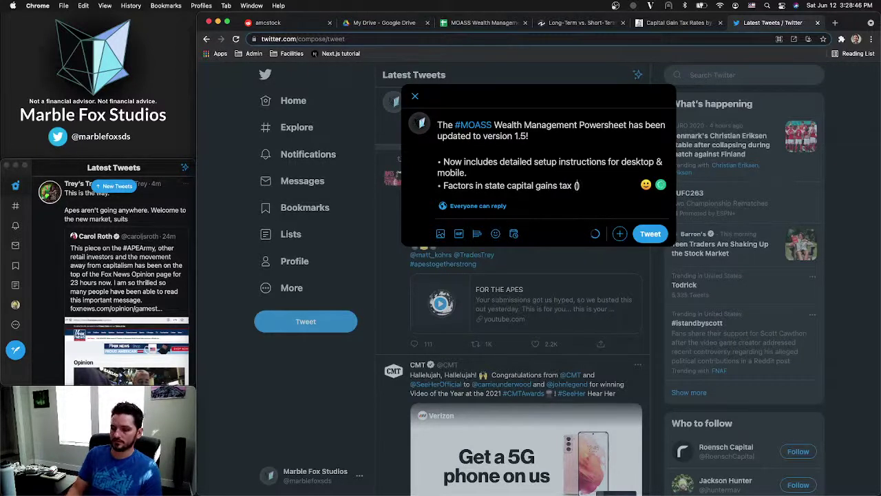
{"action": "type", "text": "you need to"}
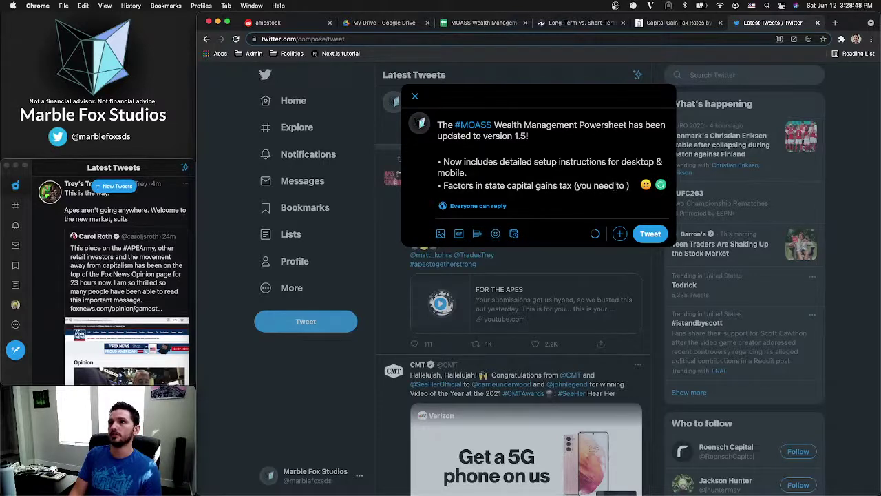
{"action": "type", "text": " sele"}
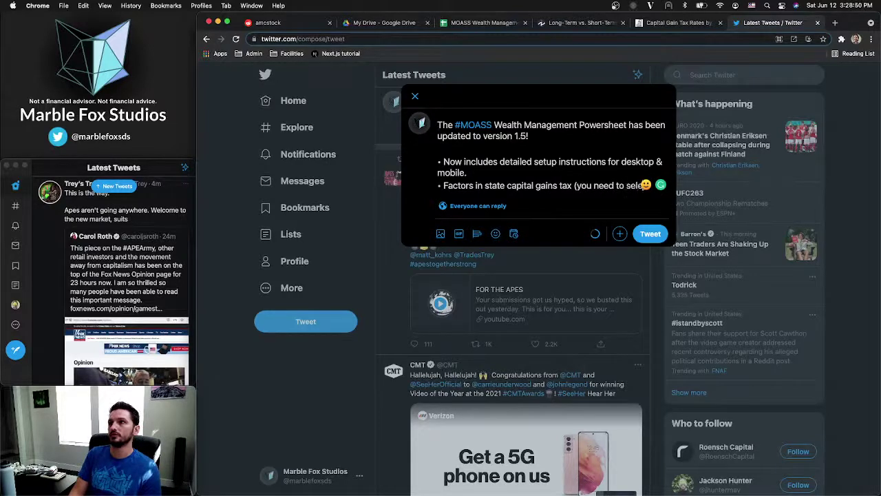
{"action": "type", "text": "ct your state"}
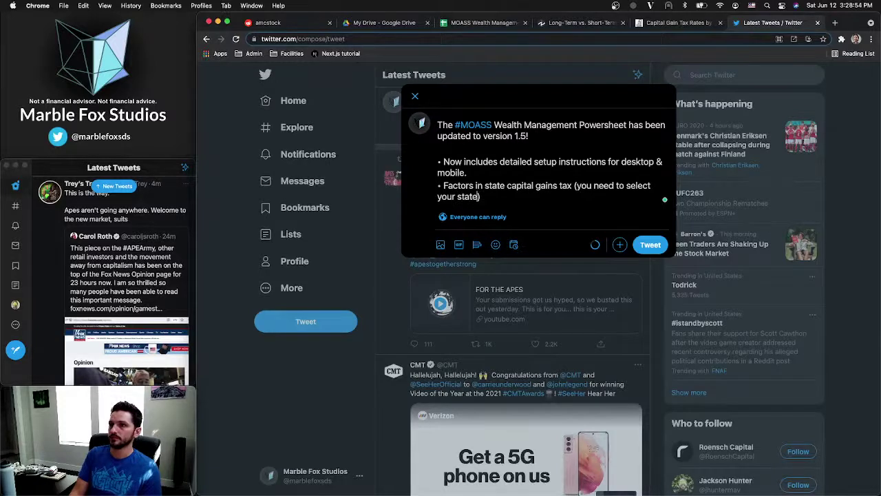
{"action": "type", "text": ", follow"}
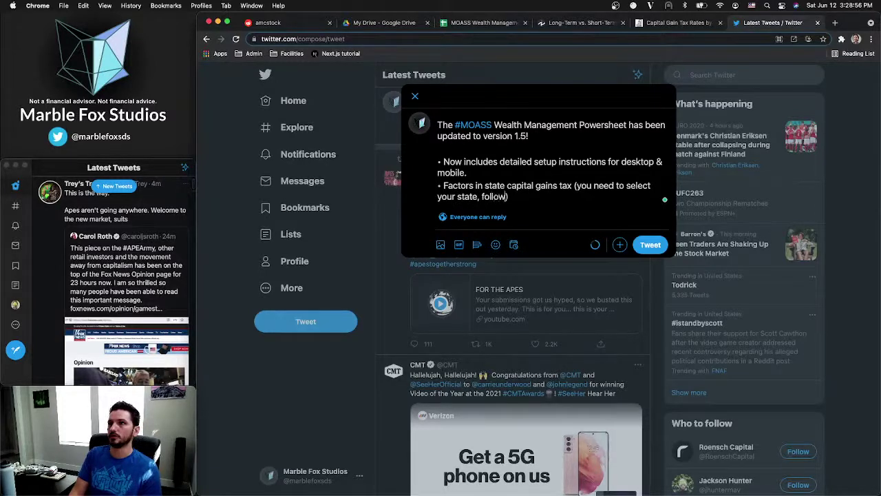
{"action": "type", "text": " the instru"}
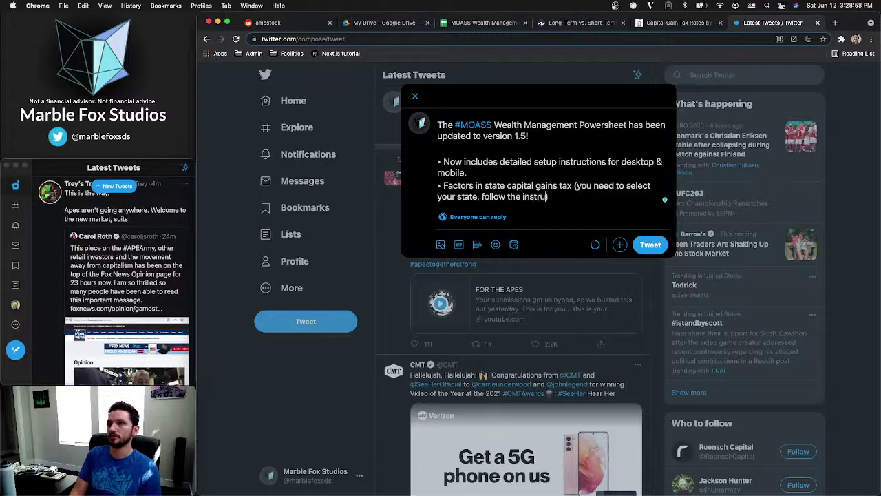
{"action": "type", "text": "ctions"}
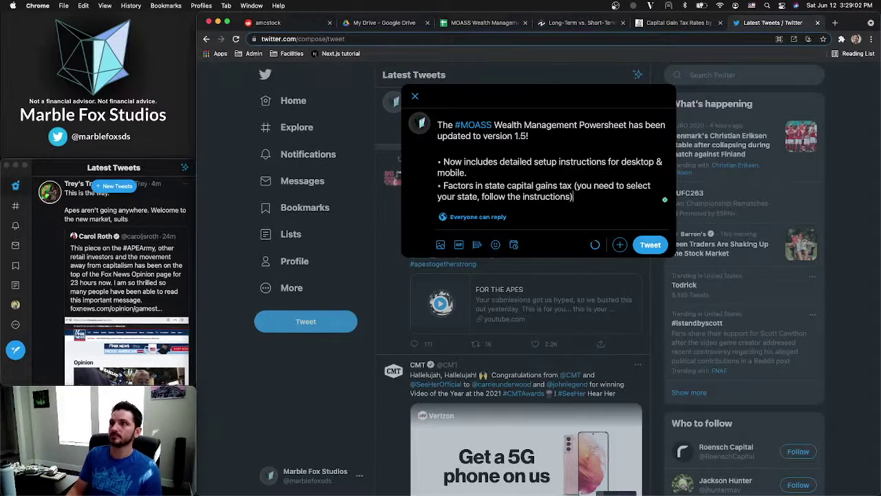
Add 'Happy Planning!' and the pasted sheet link, then post the tweet
{"action": "key", "text": "Right"}
{"action": "key", "text": "Return"}
{"action": "key", "text": "Return"}
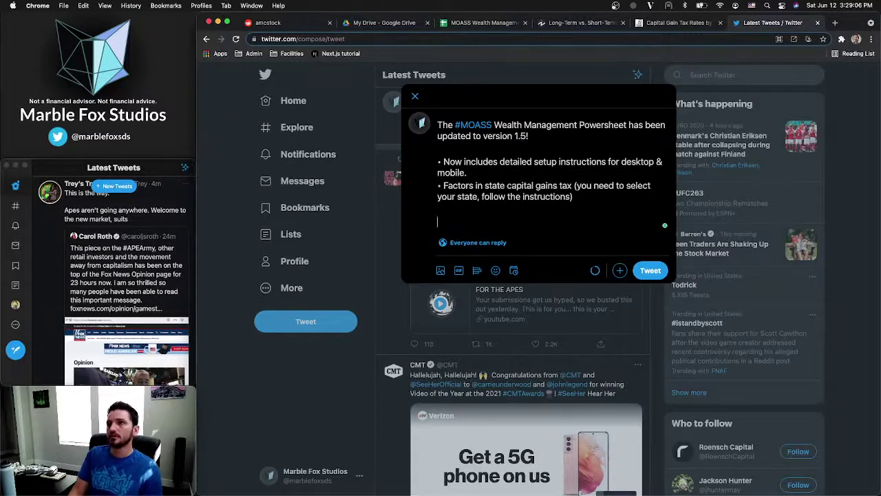
{"action": "type", "text": "Happy "}
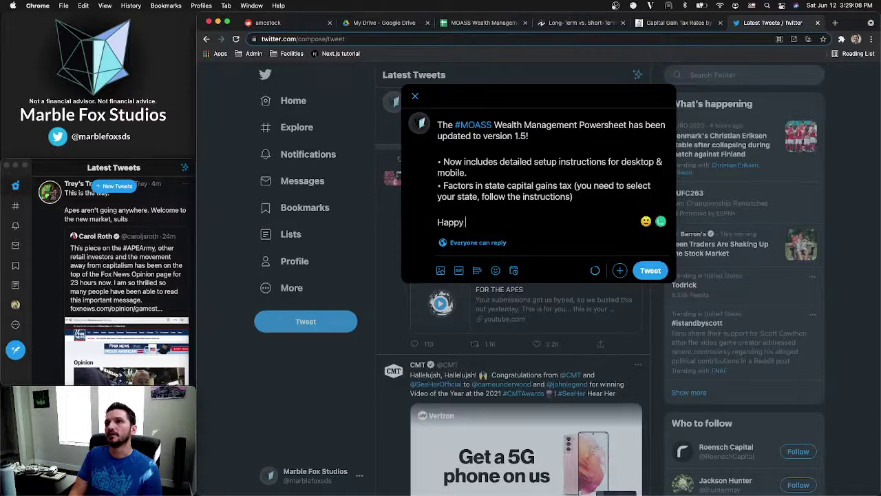
{"action": "type", "text": "Planning!"}
{"action": "key", "text": "Return"}
{"action": "key", "text": "Return"}
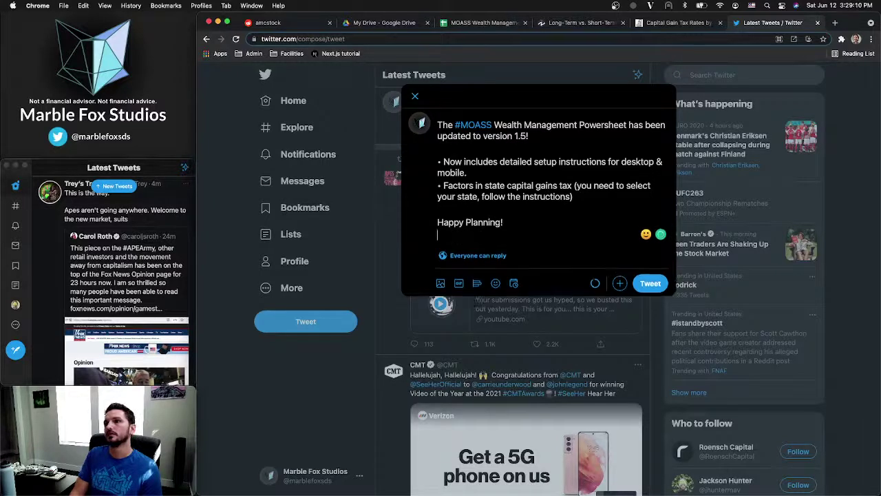
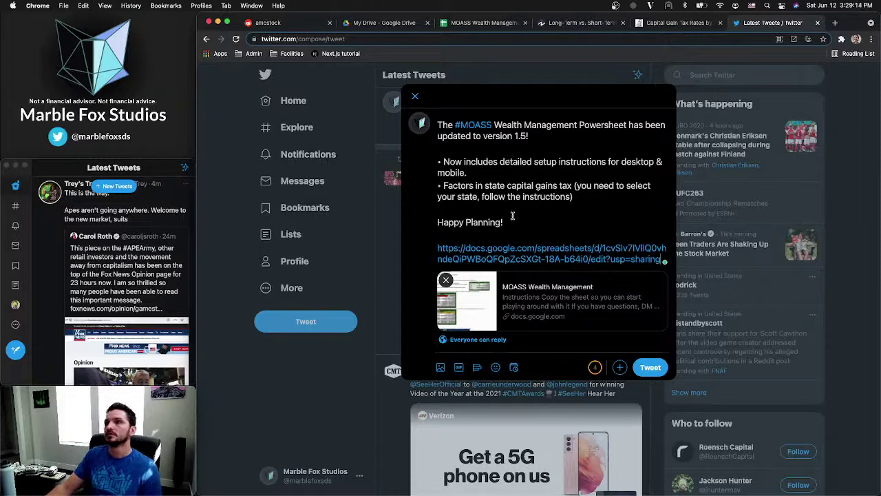
{"action": "left_click", "coordinate": [650, 369]}
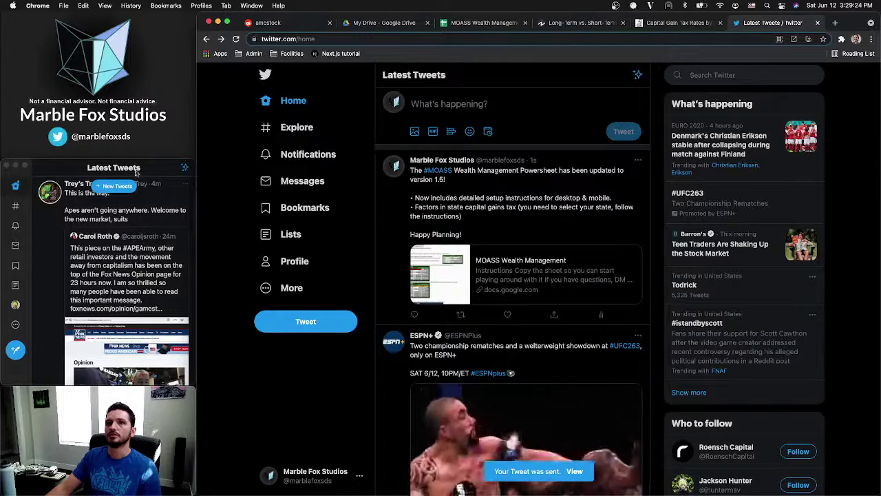
In the desktop app, load new tweets, like the version 1.5 announcement and start a quote tweet
{"action": "left_click", "coordinate": [117, 187]}
{"action": "left_click", "coordinate": [117, 187]}
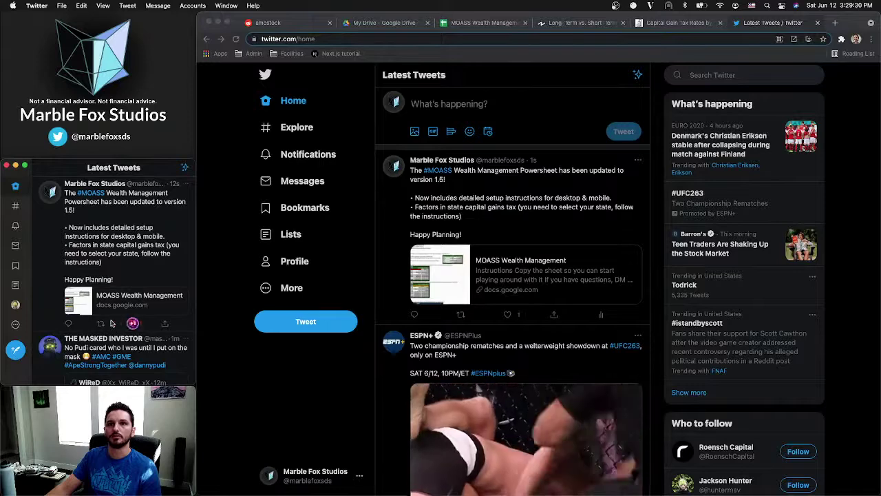
{"action": "left_click", "coordinate": [133, 323]}
{"action": "left_click", "coordinate": [101, 323]}
{"action": "left_click", "coordinate": [85, 302]}
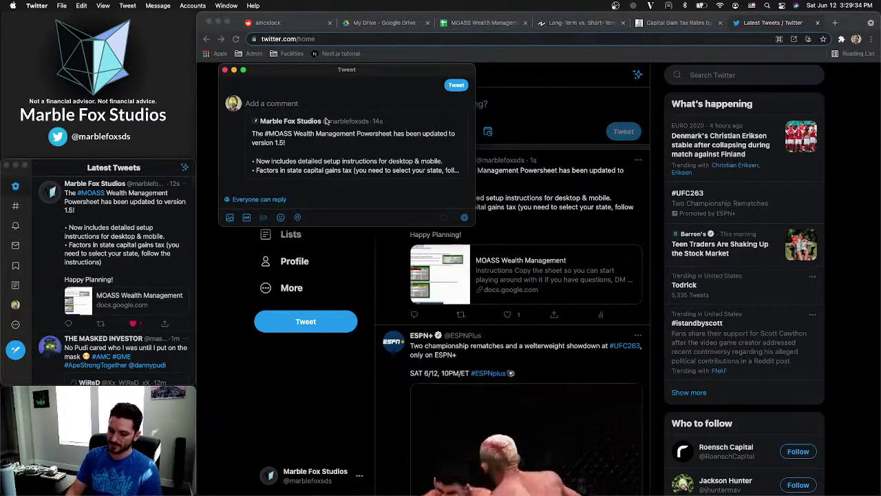
Post the quote tweet 'Exciting news! Version 2 here we come!' with #MOASS #AMC #GME #ApesTogetherStrong
{"action": "type", "text": "Exciti"}
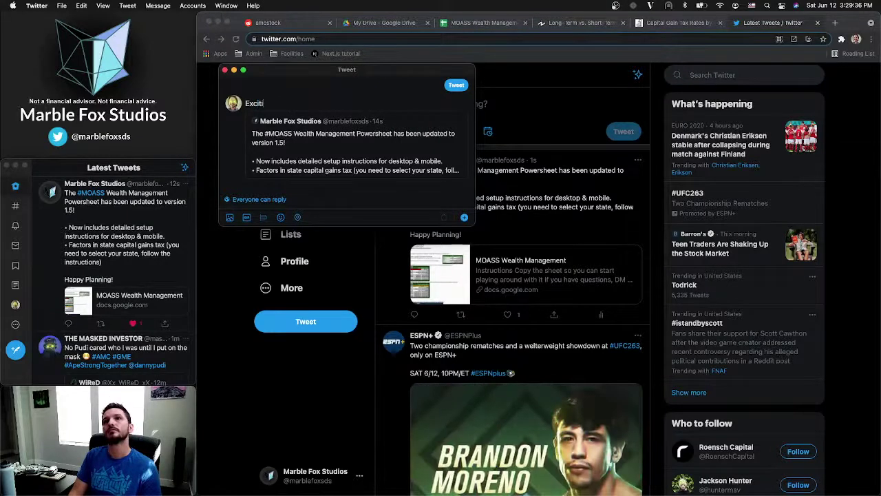
{"action": "type", "text": "ng news!"}
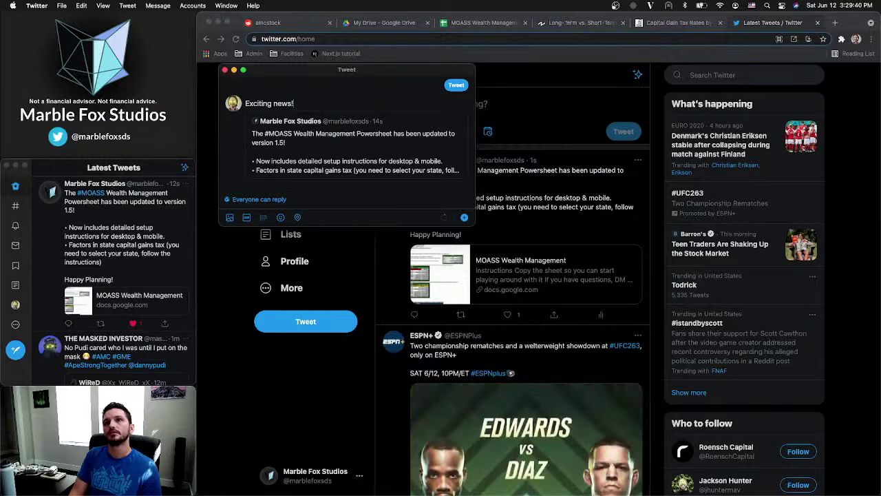
{"action": "key", "text": "Return"}
{"action": "type", "text": "Version"}
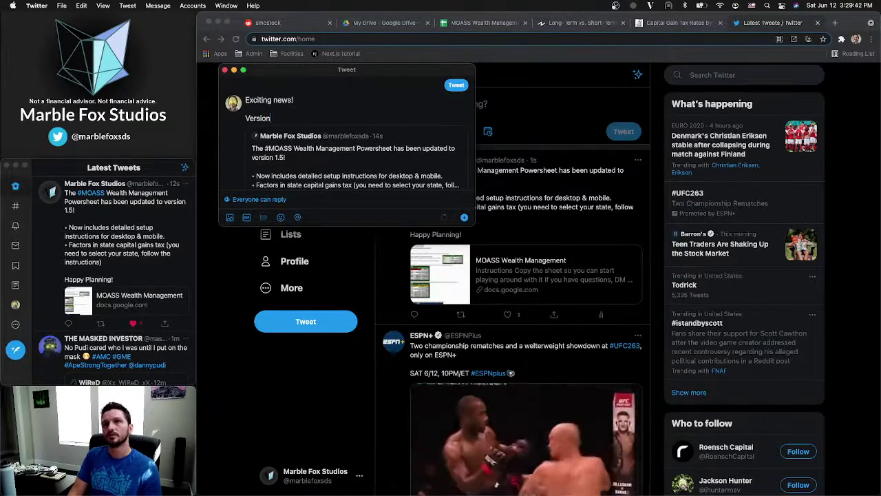
{"action": "type", "text": " 2 here w"}
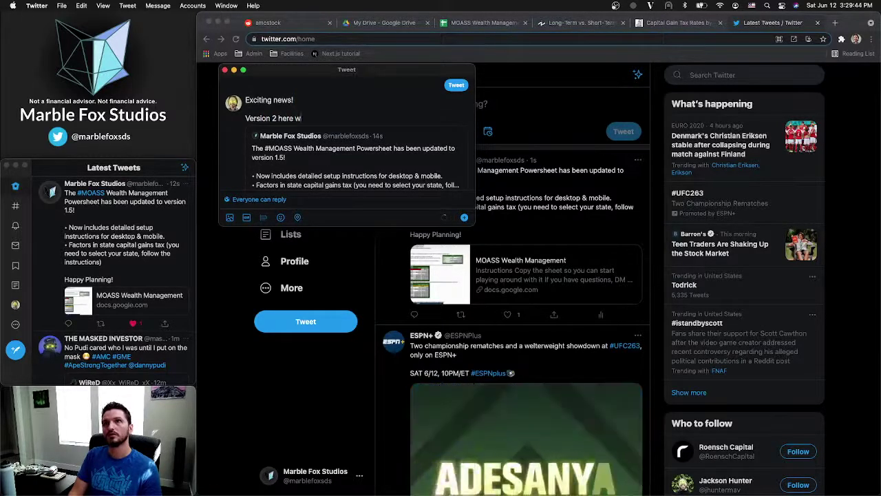
{"action": "type", "text": "e come!"}
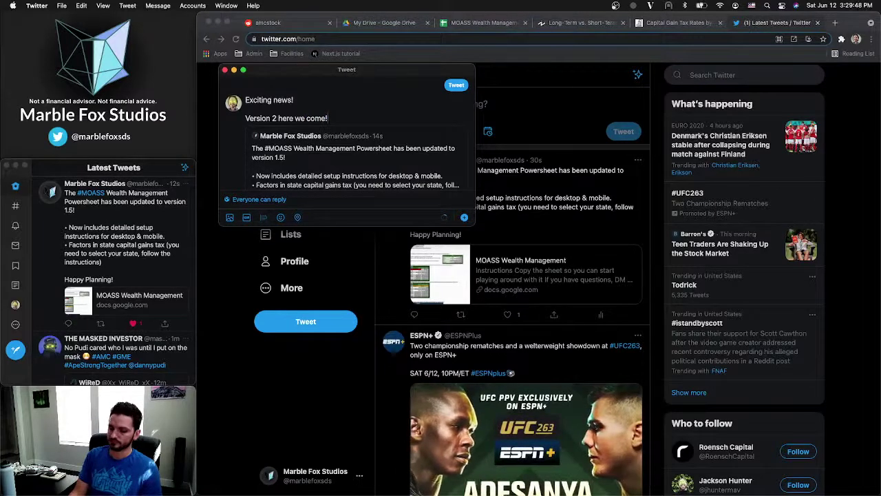
{"action": "key", "text": "Return"}
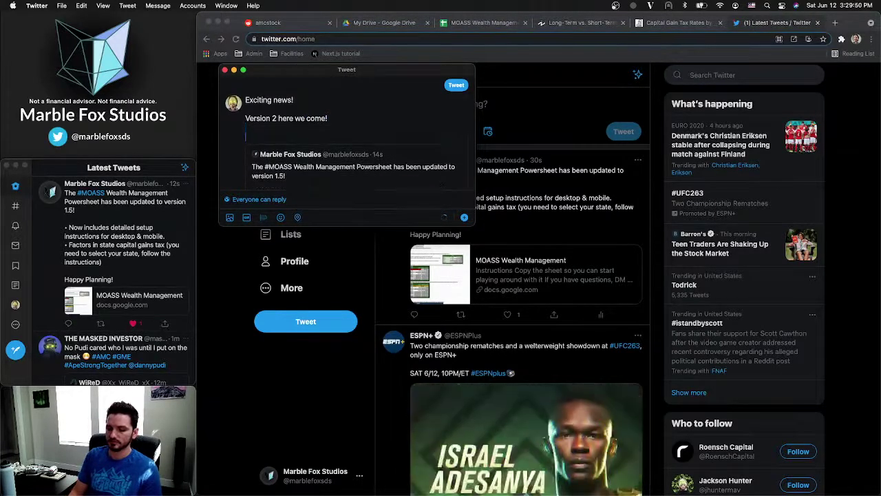
{"action": "type", "text": "#MOA"}
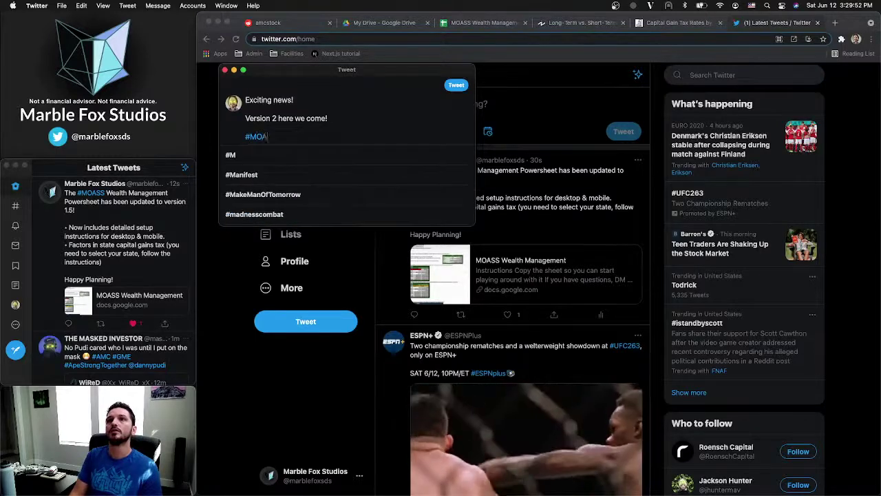
{"action": "type", "text": "SS #AMC"}
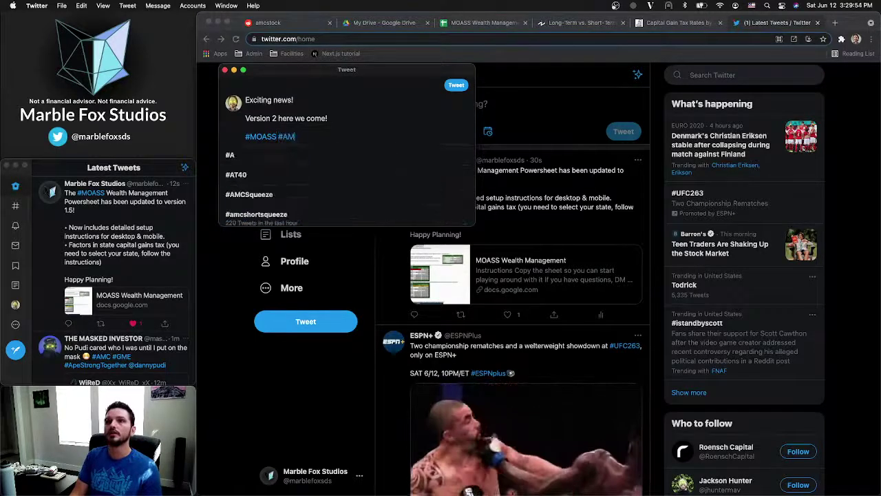
{"action": "type", "text": "GME"}
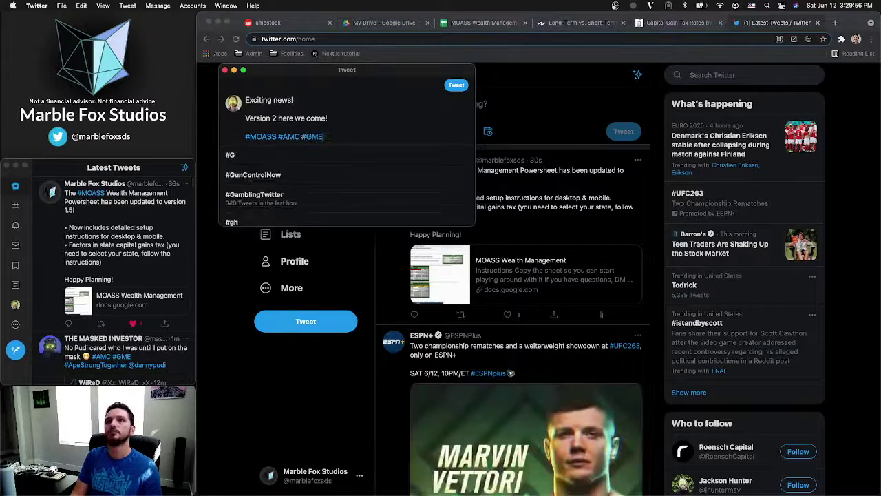
{"action": "type", "text": " #Apres"}
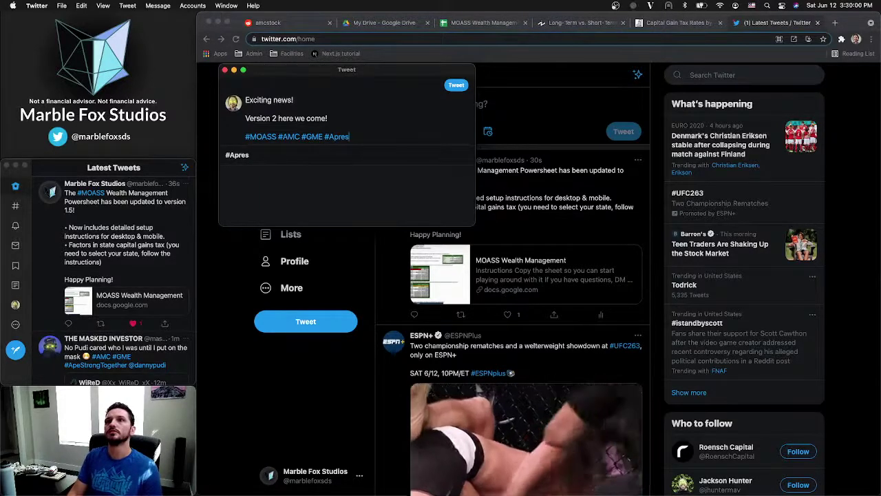
{"action": "key", "text": "BackSpace"}
{"action": "key", "text": "BackSpace"}
{"action": "key", "text": "BackSpace"}
{"action": "type", "text": "esTo"}
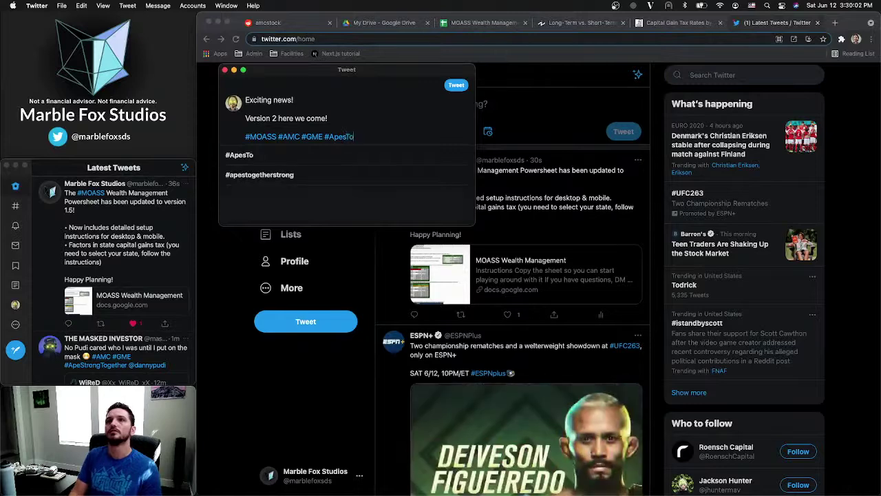
{"action": "type", "text": "gether"}
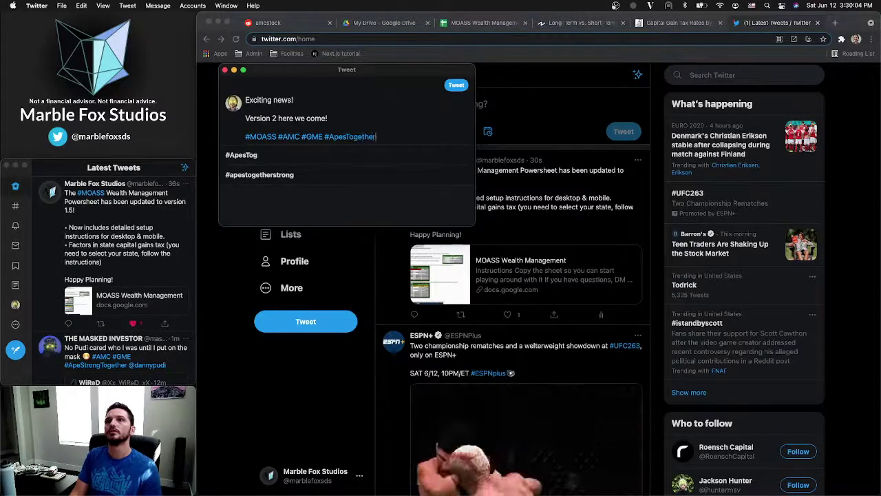
{"action": "type", "text": "Strong"}
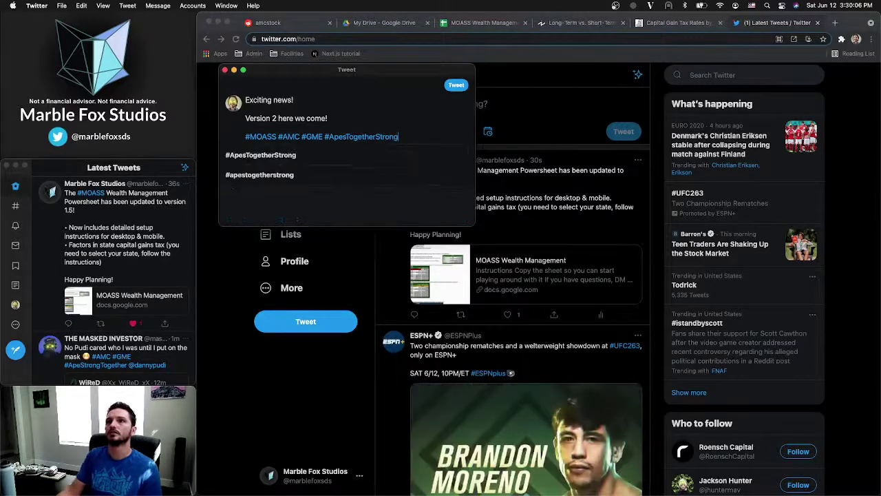
{"action": "left_click", "coordinate": [457, 88]}
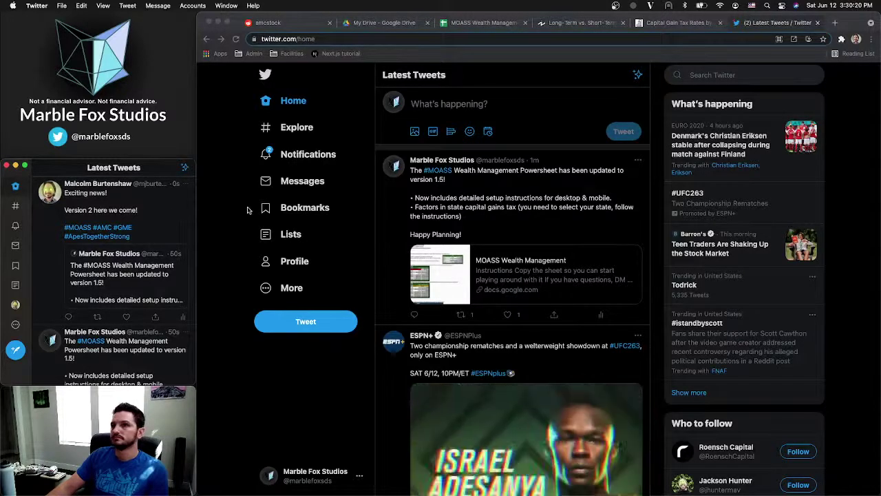
Show the Instructions sheet, close the capital-gains tax and Twitter tabs, and switch to My Drive
{"action": "left_click", "coordinate": [479, 23]}
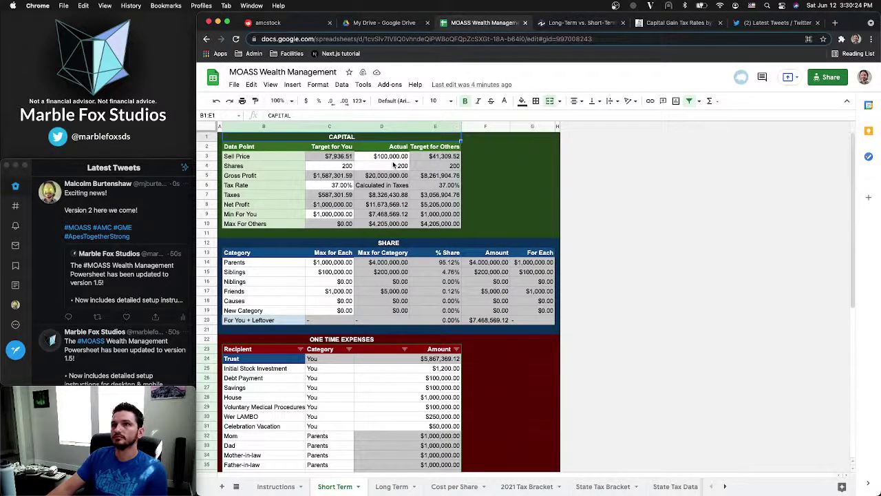
{"action": "left_click", "coordinate": [275, 487]}
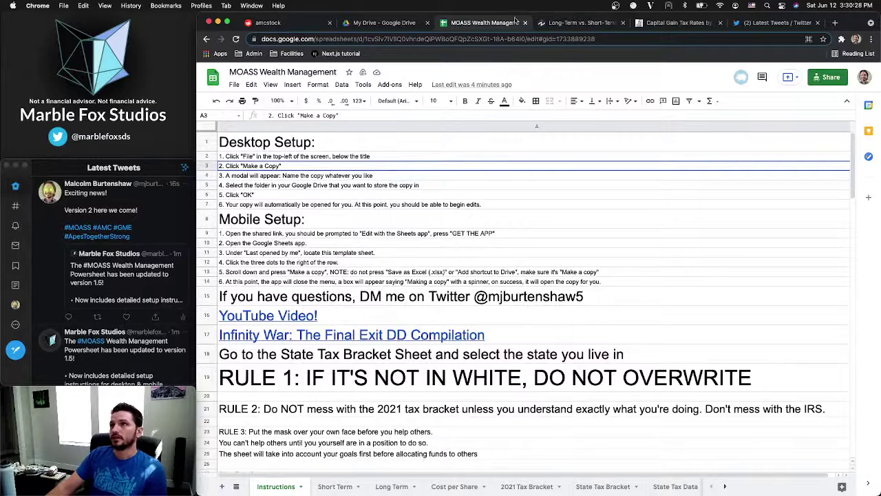
{"action": "left_click", "coordinate": [569, 25]}
{"action": "left_click", "coordinate": [622, 24]}
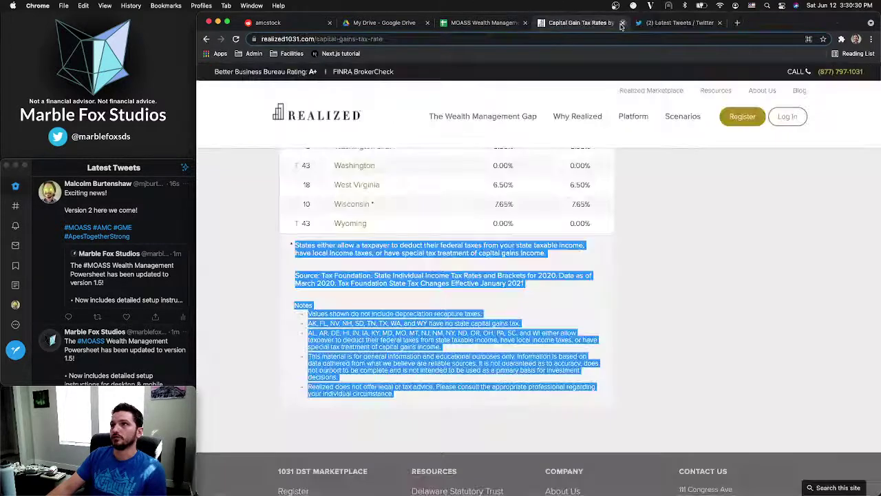
{"action": "left_click", "coordinate": [621, 23]}
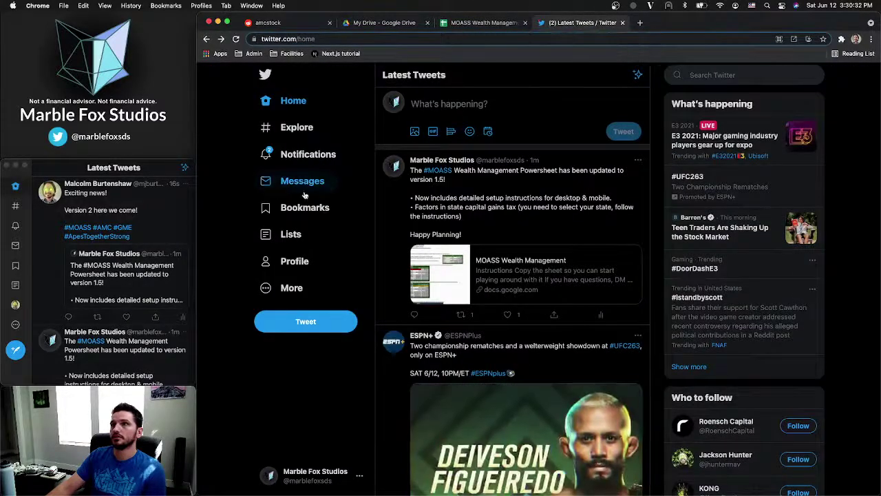
{"action": "left_click", "coordinate": [303, 155]}
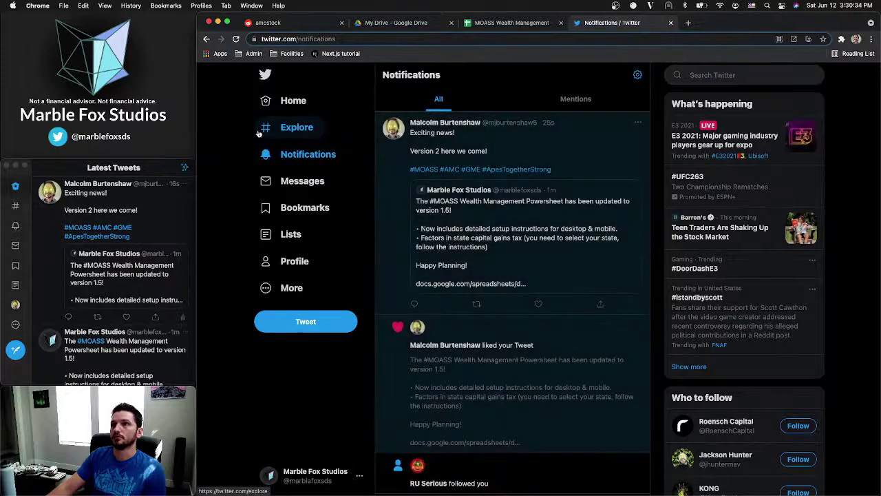
{"action": "left_click", "coordinate": [670, 23]}
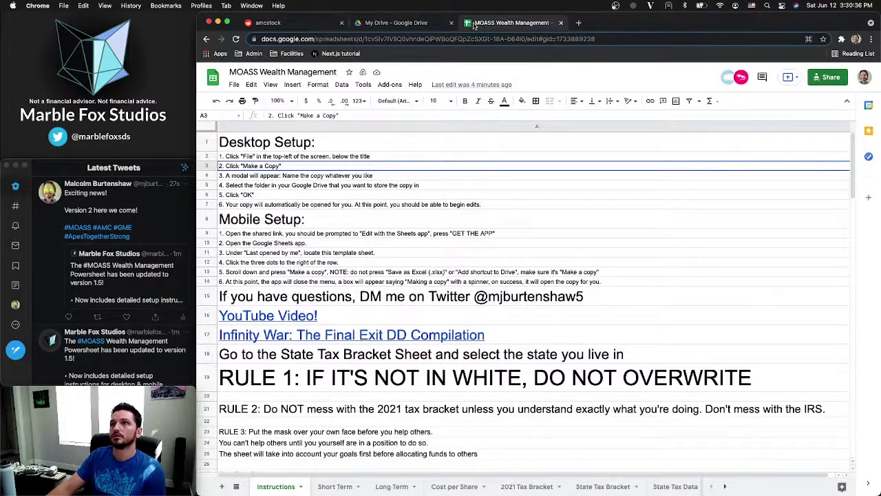
{"action": "left_click", "coordinate": [401, 23]}
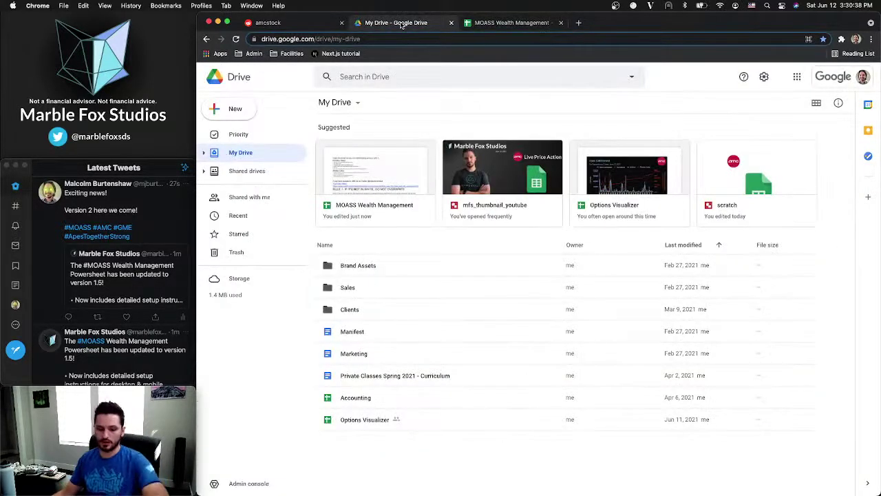
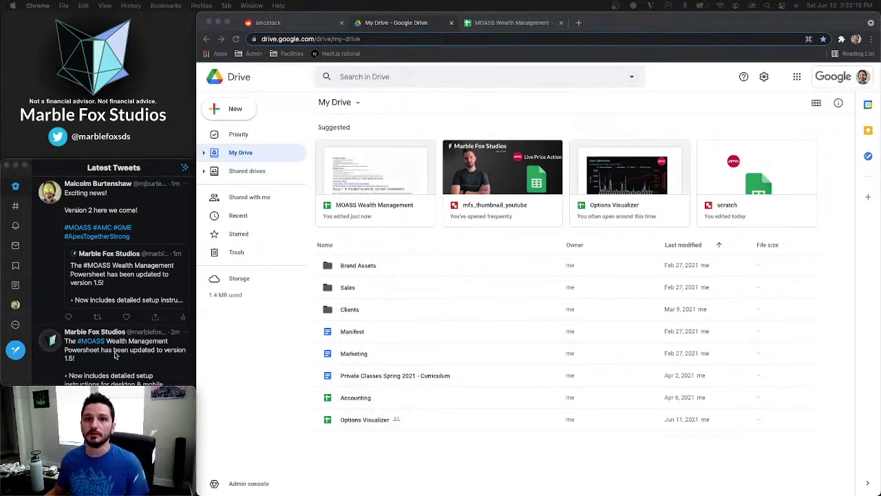
In Notes, drag Portfolio Manager Integration below Debt Snowball Calculator at the end of the Wealth Planner list
{"action": "key", "text": "ctrl+Up"}
{"action": "left_click", "coordinate": [258, 181]}
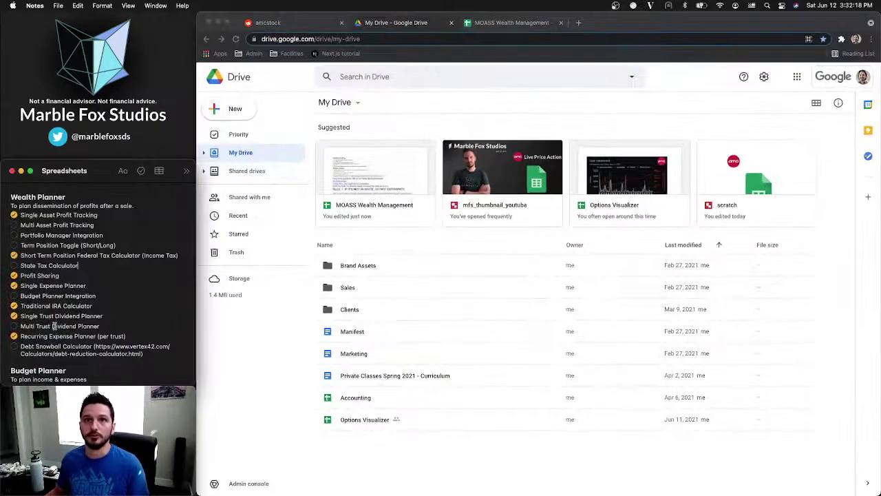
{"action": "left_click_drag", "start_coordinate": [95, 225], "coordinate": [21, 225]}
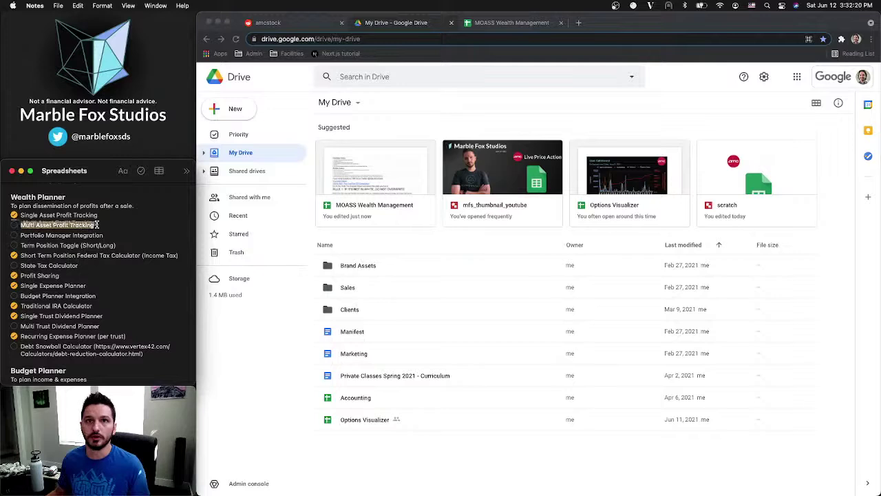
{"action": "left_click", "coordinate": [38, 225]}
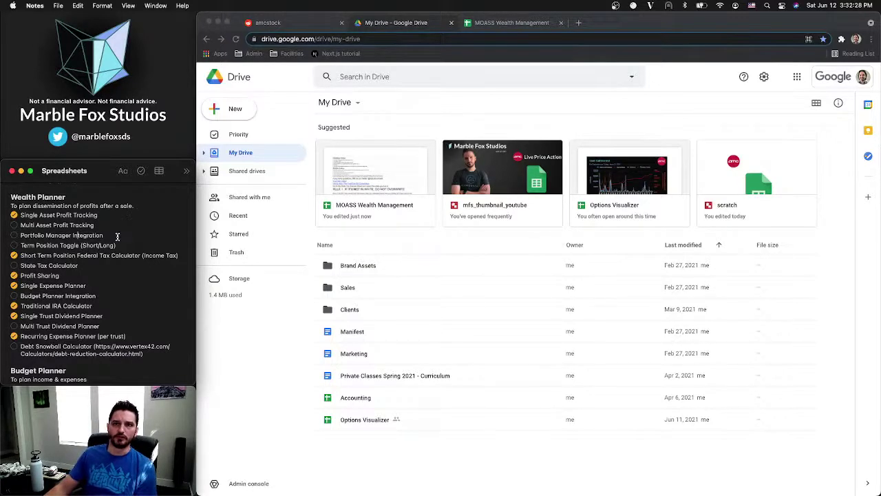
{"action": "left_click_drag", "start_coordinate": [117, 236], "coordinate": [20, 236]}
{"action": "left_click", "coordinate": [129, 247]}
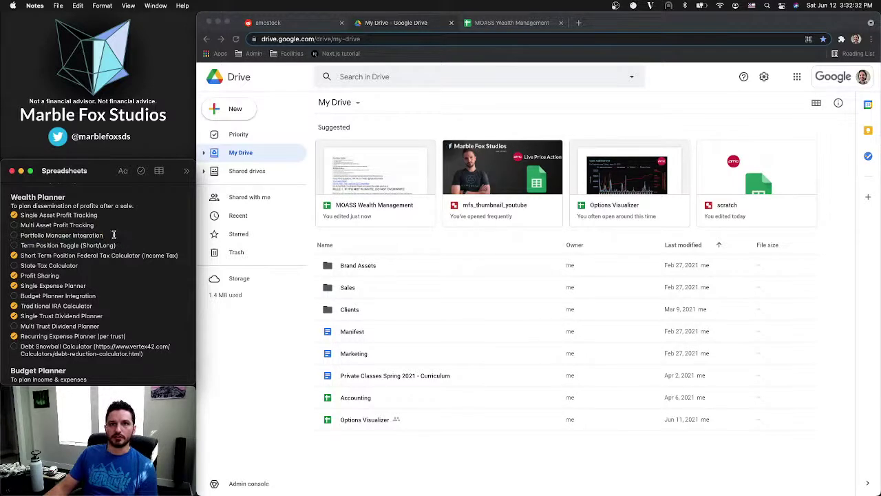
{"action": "left_click_drag", "start_coordinate": [118, 239], "coordinate": [7, 236]}
{"action": "left_click", "coordinate": [3, 238]}
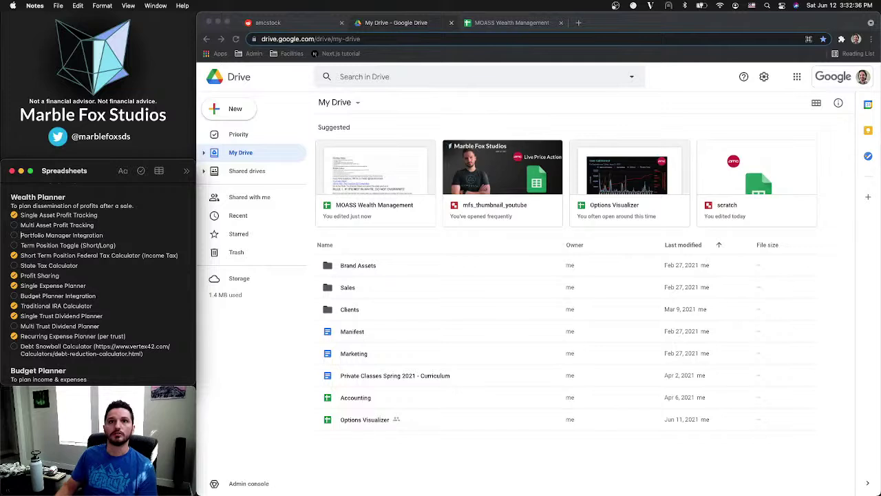
{"action": "triple_click", "coordinate": [113, 235]}
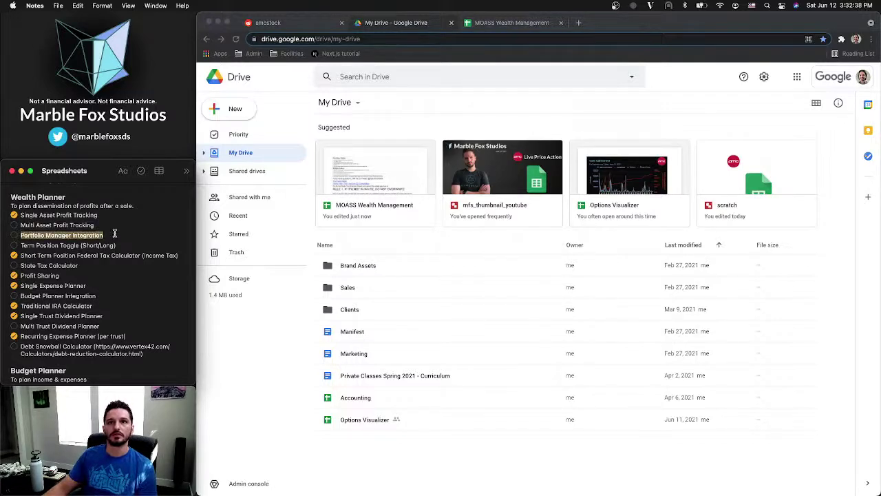
{"action": "left_click", "coordinate": [112, 234]}
{"action": "triple_click", "coordinate": [113, 235]}
{"action": "left_click_drag", "start_coordinate": [100, 234], "coordinate": [101, 353]}
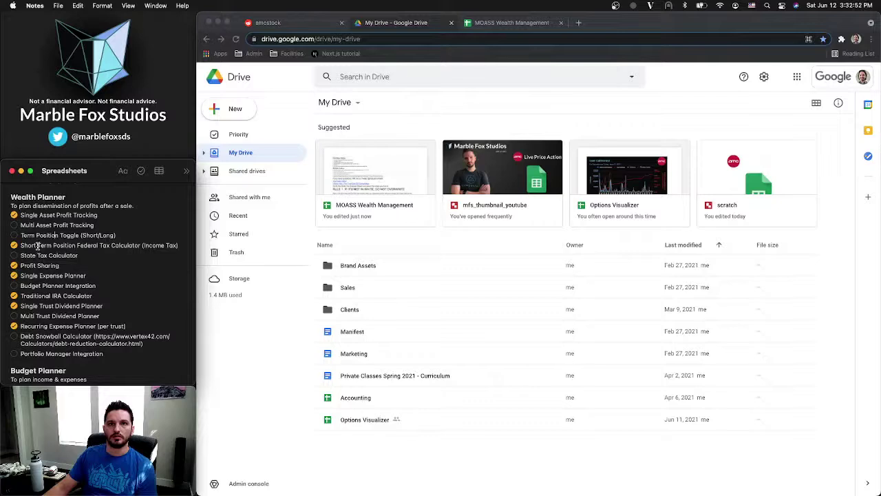
Mark State Tax Calculator done and move the completed items, like Profit Sharing and Traditional IRA Calculator, to the top
{"action": "left_click_drag", "start_coordinate": [37, 245], "coordinate": [38, 226]}
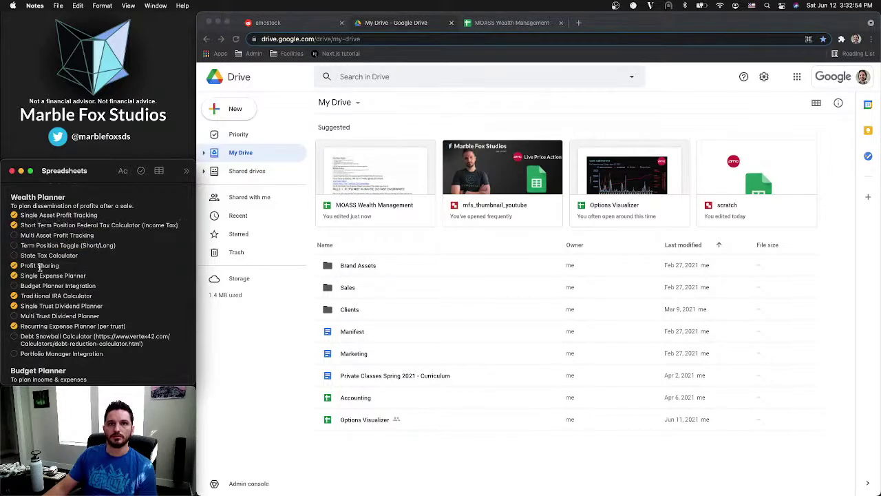
{"action": "left_click_drag", "start_coordinate": [39, 267], "coordinate": [39, 235]}
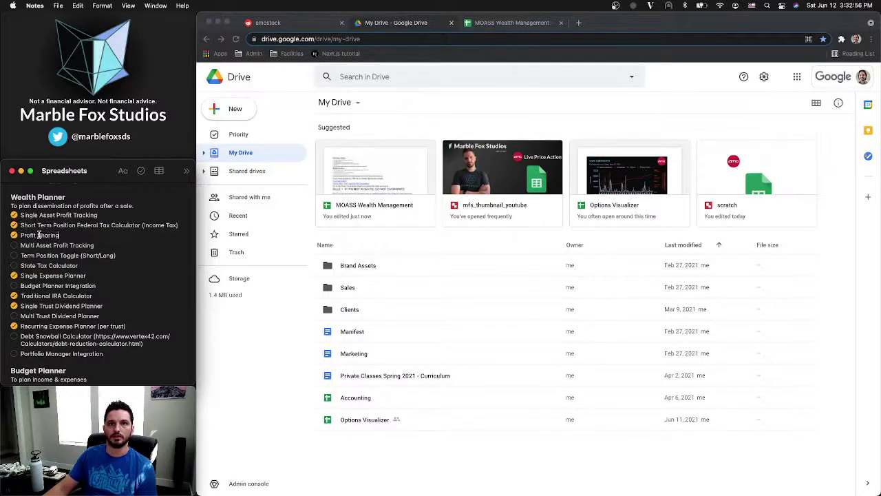
{"action": "left_click", "coordinate": [14, 266]}
{"action": "mouse_move", "coordinate": [40, 265]}
{"action": "left_mouse_down"}
{"action": "mouse_move", "coordinate": [40, 243]}
{"action": "mouse_move", "coordinate": [42, 253]}
{"action": "left_mouse_up"}
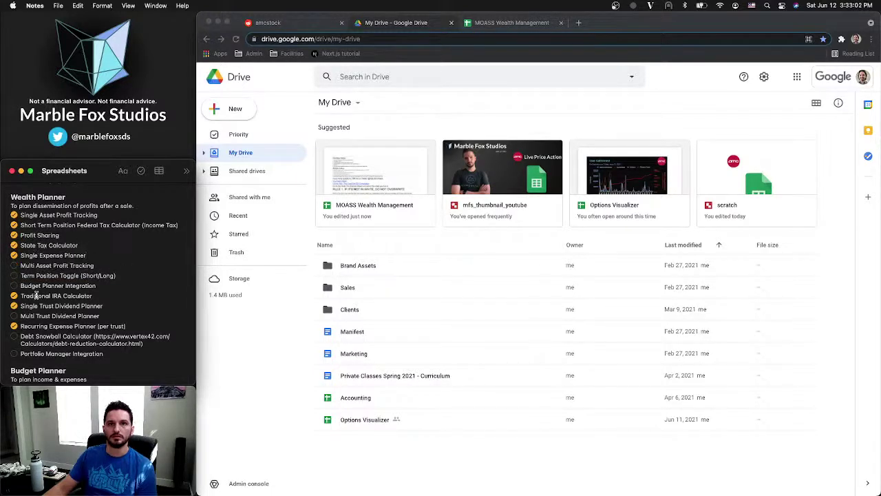
{"action": "left_click_drag", "start_coordinate": [35, 296], "coordinate": [36, 265]}
{"action": "left_click_drag", "start_coordinate": [35, 306], "coordinate": [35, 273]}
{"action": "left_click_drag", "start_coordinate": [38, 328], "coordinate": [38, 283]}
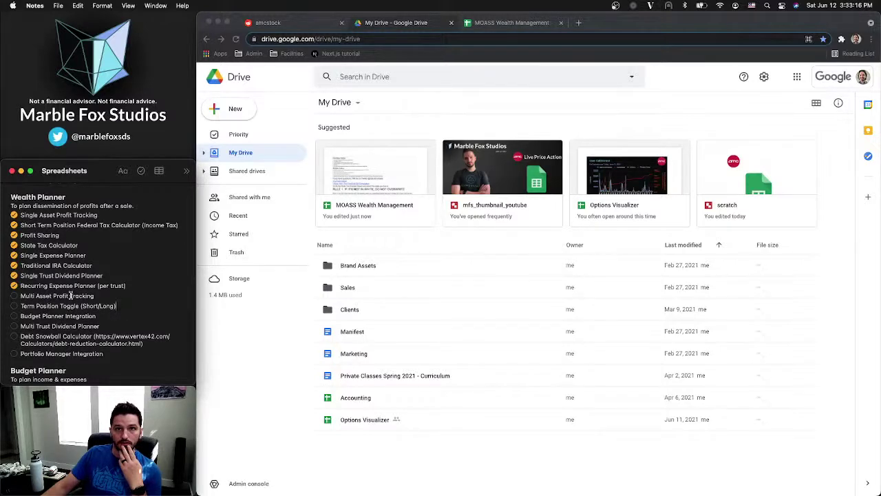
Move Multi Asset Profit Tracking, Multi Trust Dividend Planner and Budget Planner Integration down to the end
{"action": "left_click_drag", "start_coordinate": [70, 295], "coordinate": [67, 345]}
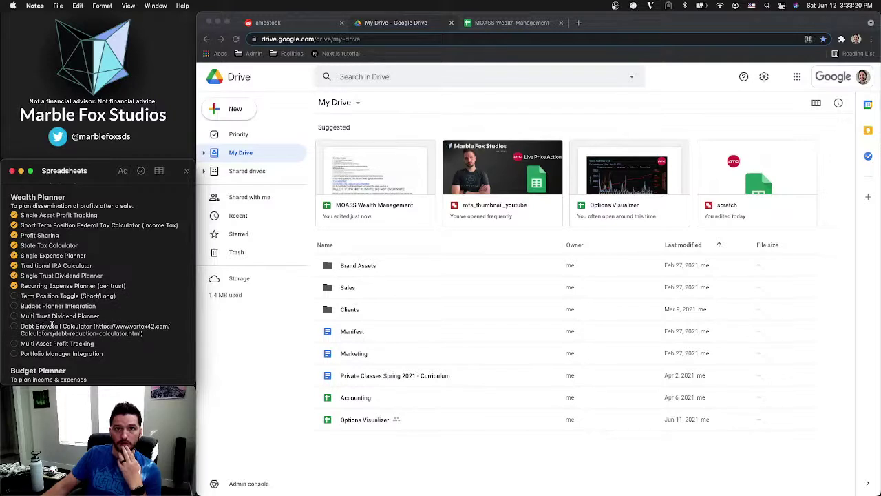
{"action": "left_click_drag", "start_coordinate": [51, 315], "coordinate": [49, 340]}
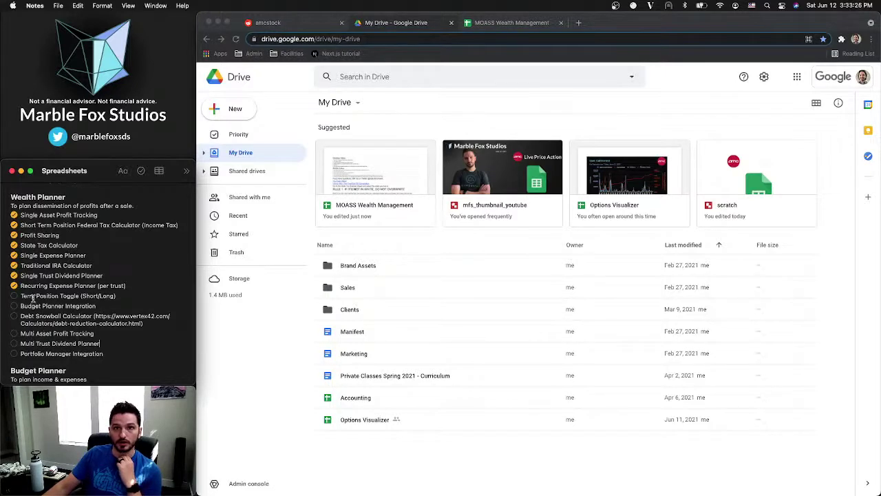
{"action": "left_click_drag", "start_coordinate": [26, 306], "coordinate": [34, 357]}
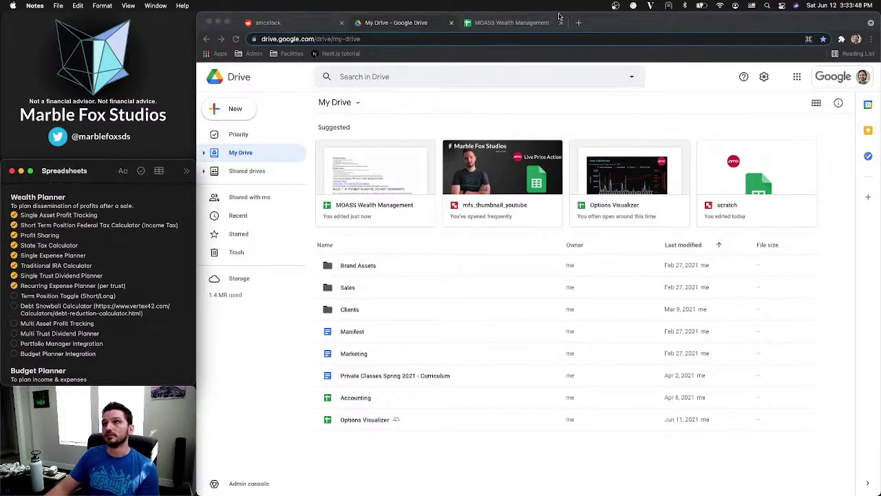
Save a copy of the MOASS Wealth Management spreadsheet named 'Wealth Management'
{"action": "left_click", "coordinate": [534, 26]}
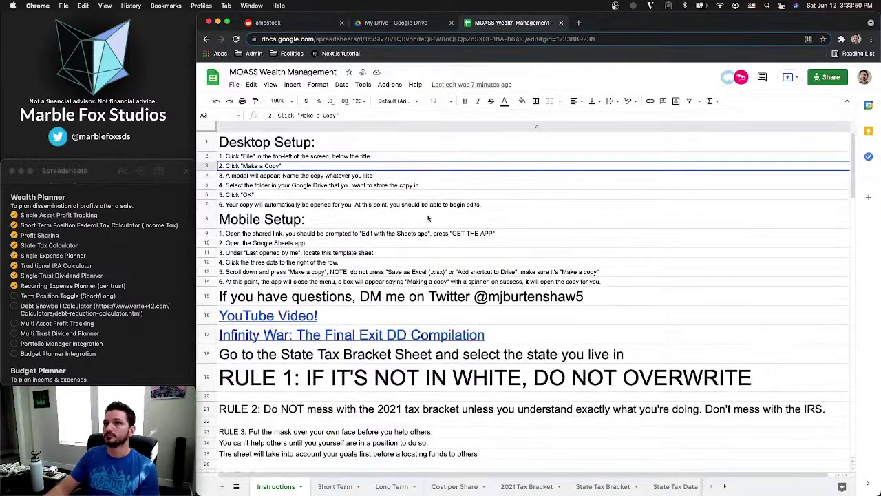
{"action": "left_click", "coordinate": [235, 85]}
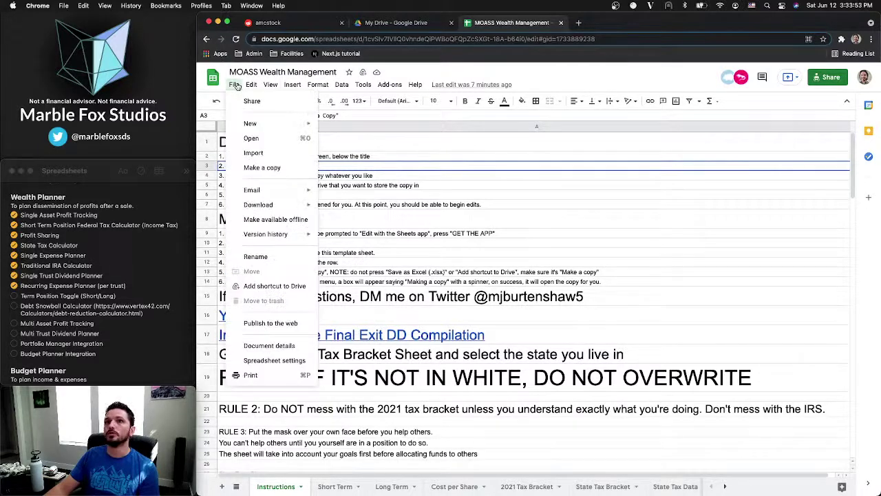
{"action": "left_click", "coordinate": [263, 169]}
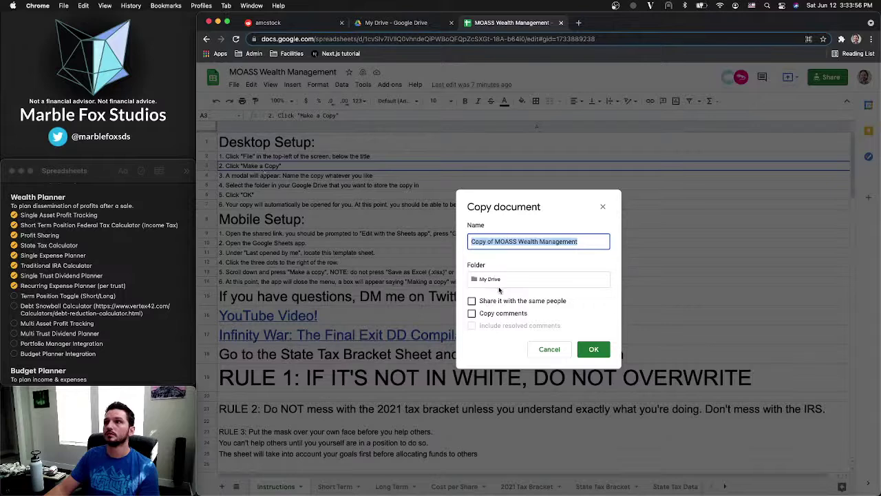
{"action": "type", "text": "We"}
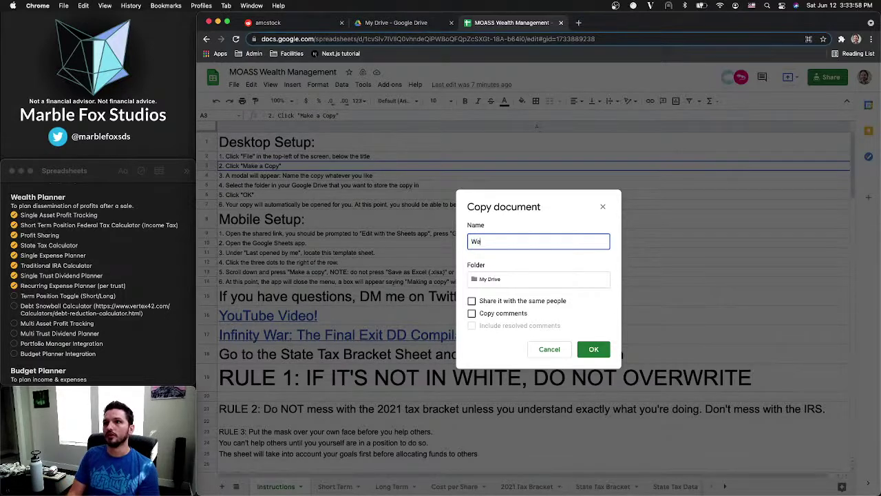
{"action": "type", "text": "alth Manag"}
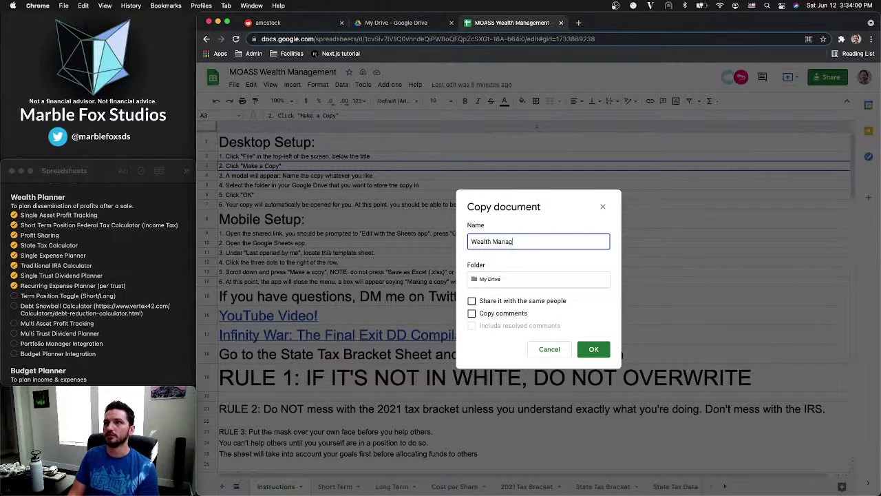
{"action": "type", "text": "ement"}
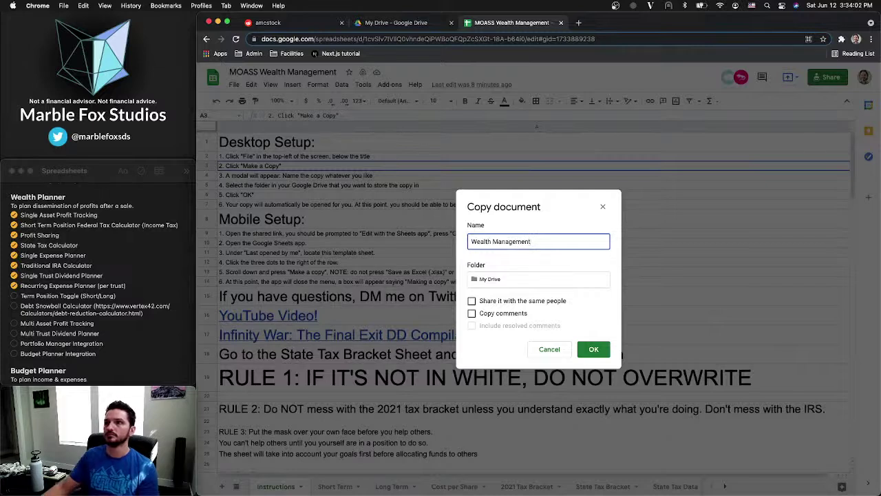
{"action": "left_click", "coordinate": [593, 350]}
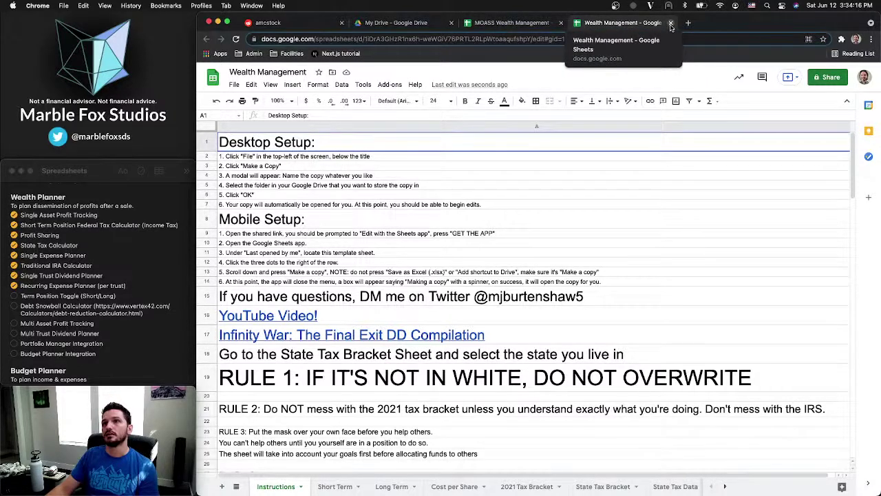
Close the copy and move the Wealth Management file in My Drive to the trash
{"action": "left_click", "coordinate": [671, 27]}
{"action": "left_click", "coordinate": [421, 24]}
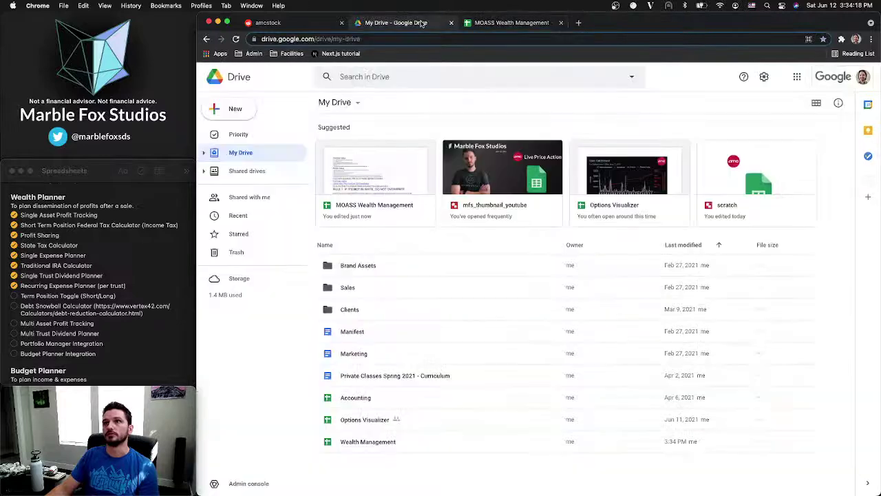
{"action": "right_click", "coordinate": [397, 441]}
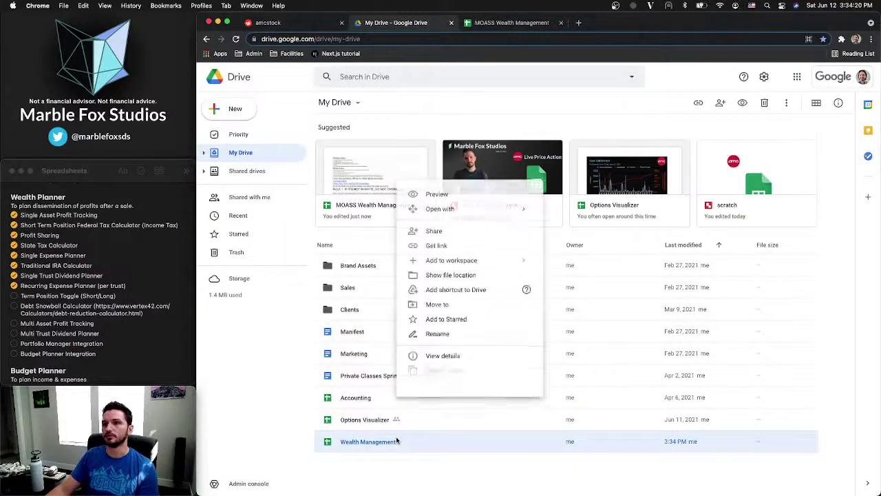
{"action": "left_click", "coordinate": [427, 473]}
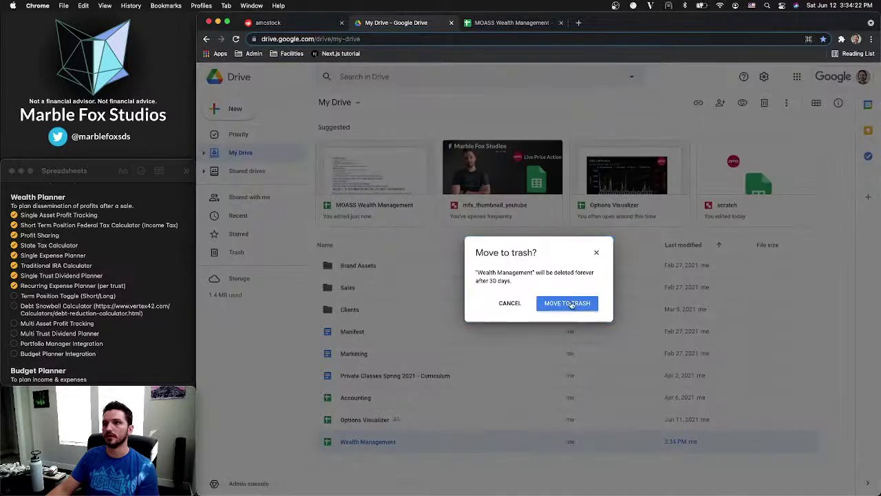
{"action": "left_click", "coordinate": [567, 304]}
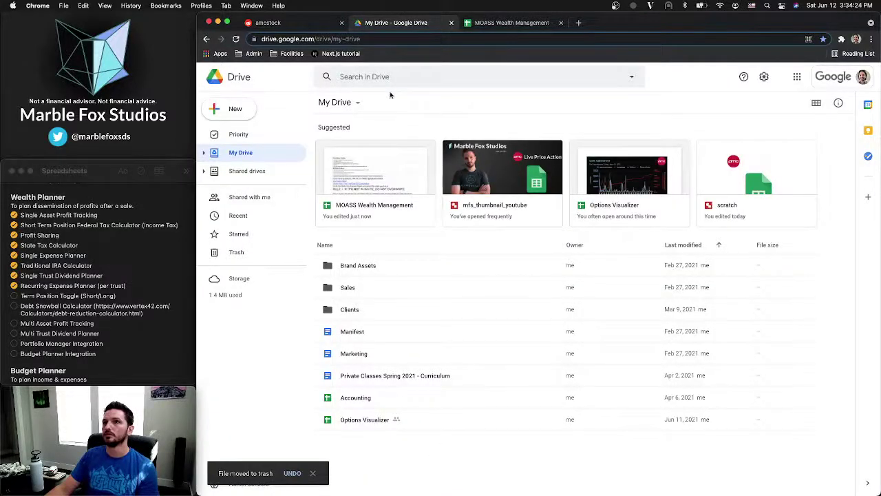
Empty the Trash, permanently deleting both trashed copies, and return to My Drive
{"action": "left_click", "coordinate": [237, 252]}
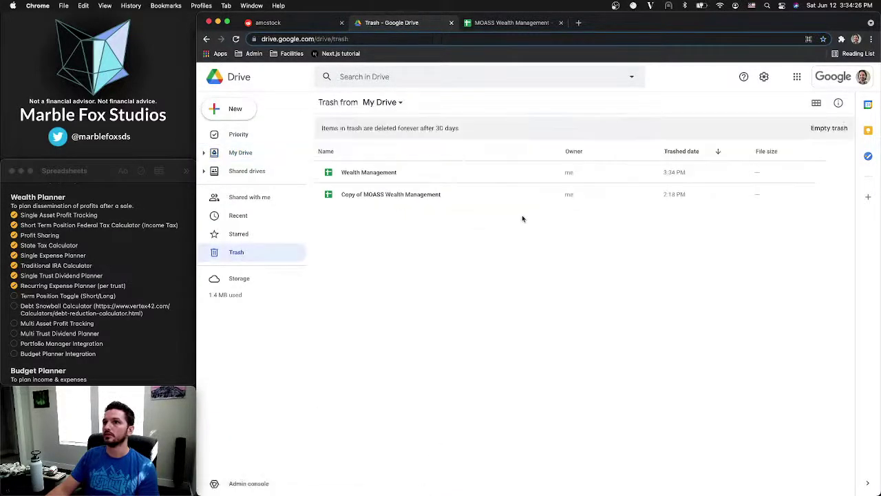
{"action": "left_click_drag", "start_coordinate": [439, 207], "coordinate": [438, 167]}
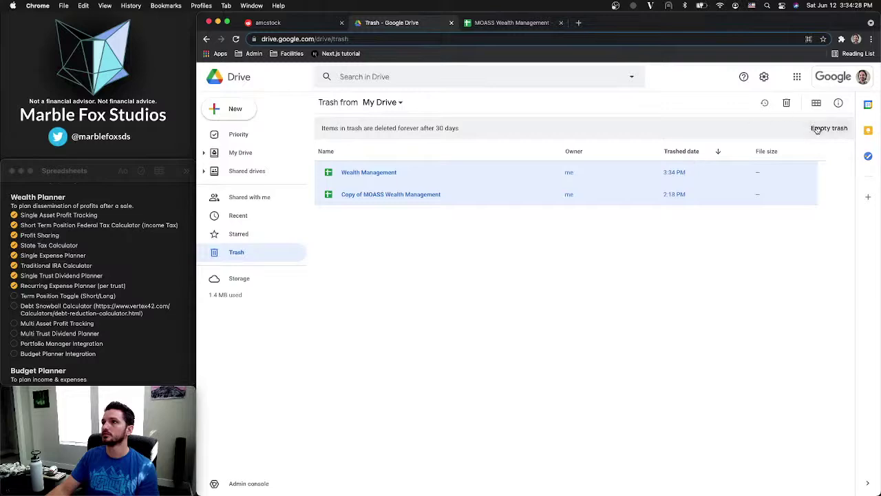
{"action": "left_click", "coordinate": [817, 129]}
{"action": "left_click", "coordinate": [606, 303]}
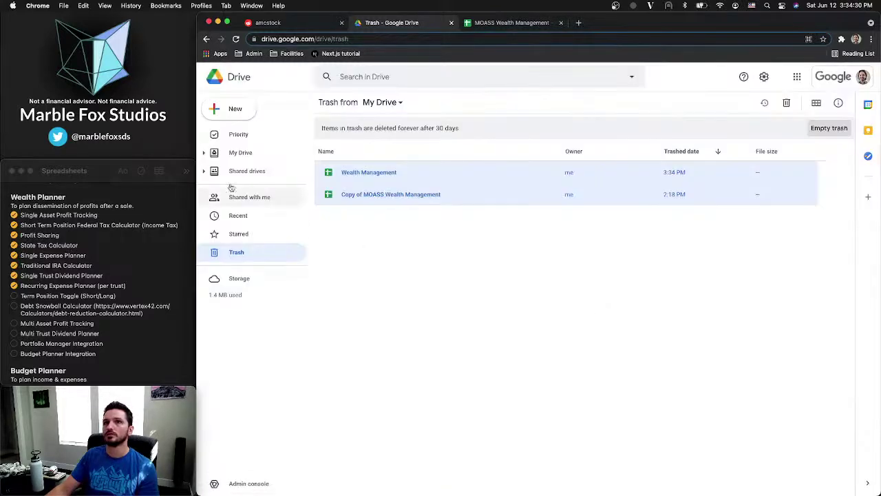
{"action": "left_click", "coordinate": [240, 150]}
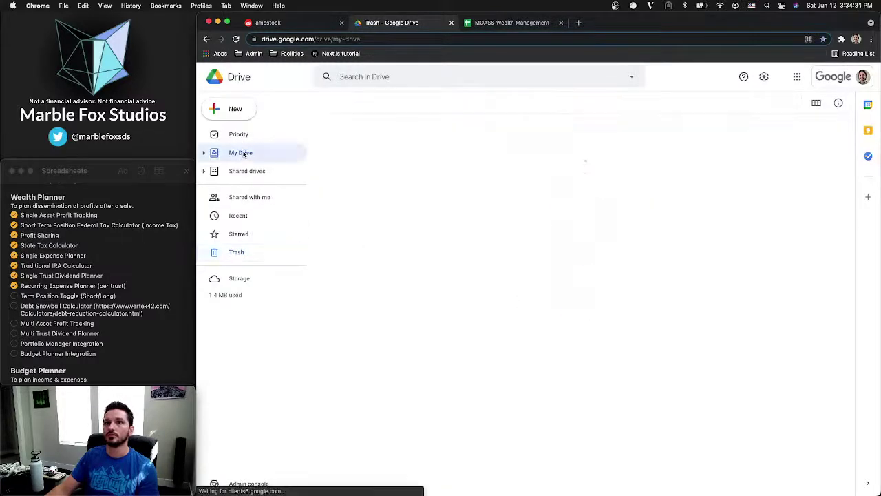
Create a new blank Google Sheets spreadsheet from Drive
{"action": "left_click", "coordinate": [235, 108]}
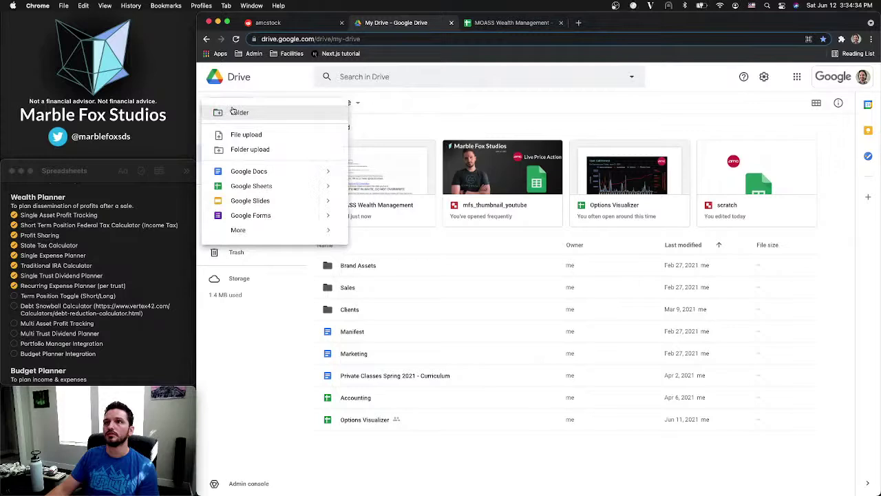
{"action": "left_click", "coordinate": [551, 114]}
{"action": "left_click", "coordinate": [831, 76]}
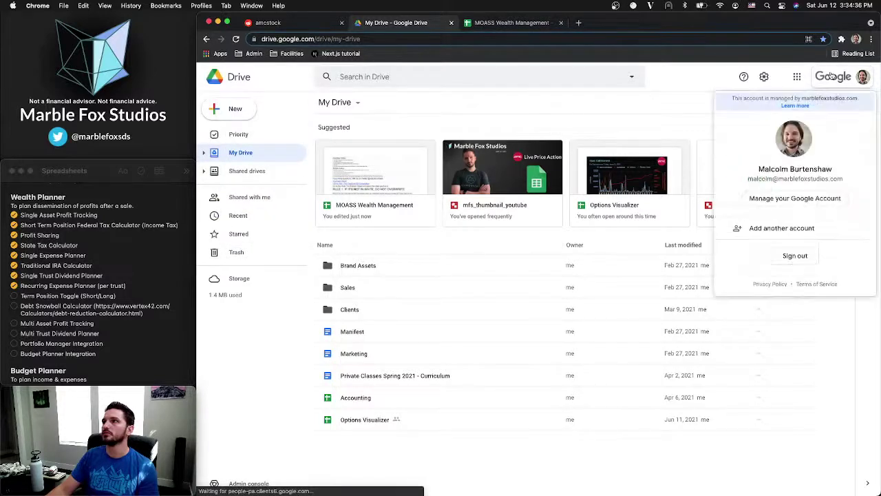
{"action": "left_click", "coordinate": [651, 109]}
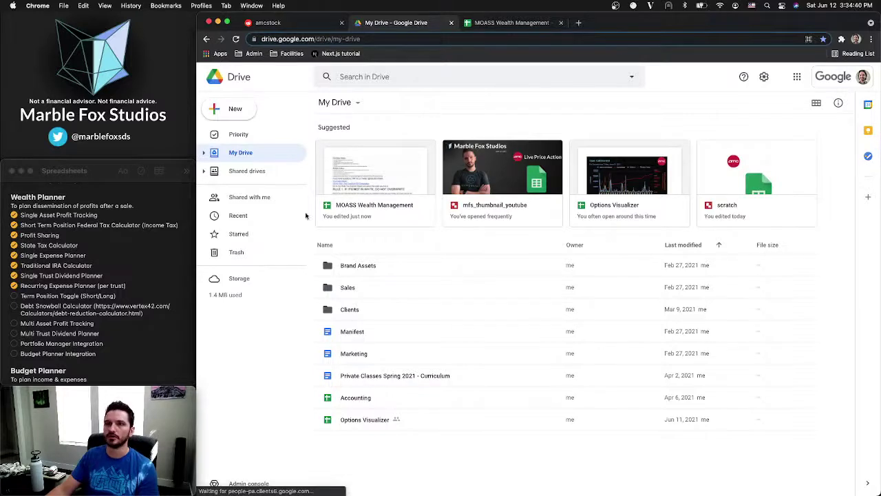
{"action": "left_click", "coordinate": [234, 109]}
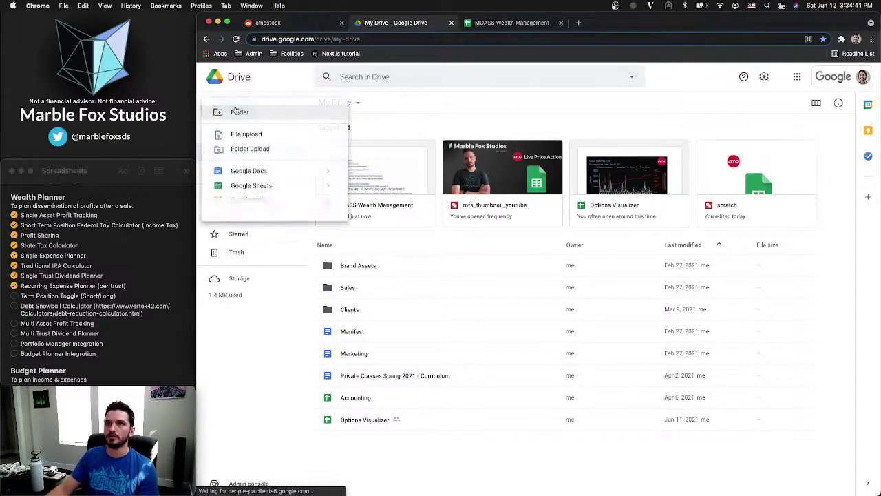
{"action": "left_click", "coordinate": [252, 186]}
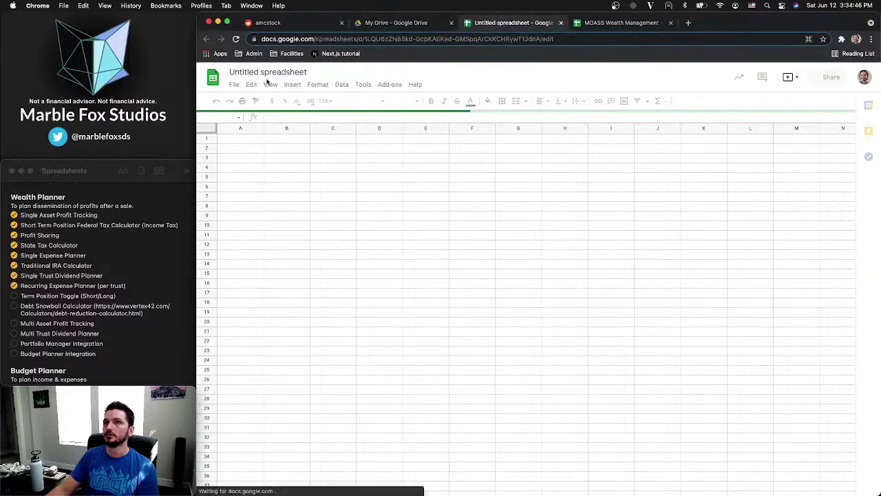
Title the spreadsheet 'Wealth Management' and place its tab after the MOASS spreadsheet
{"action": "left_click", "coordinate": [274, 72]}
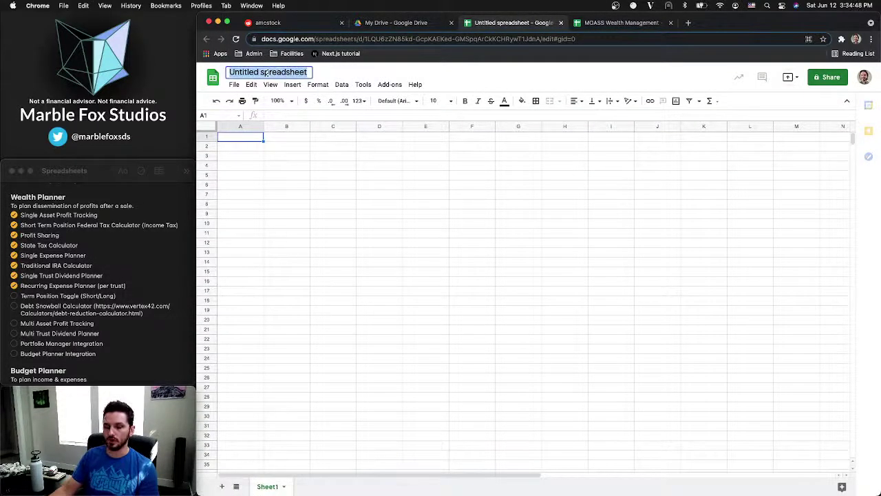
{"action": "type", "text": "Wealth ma"}
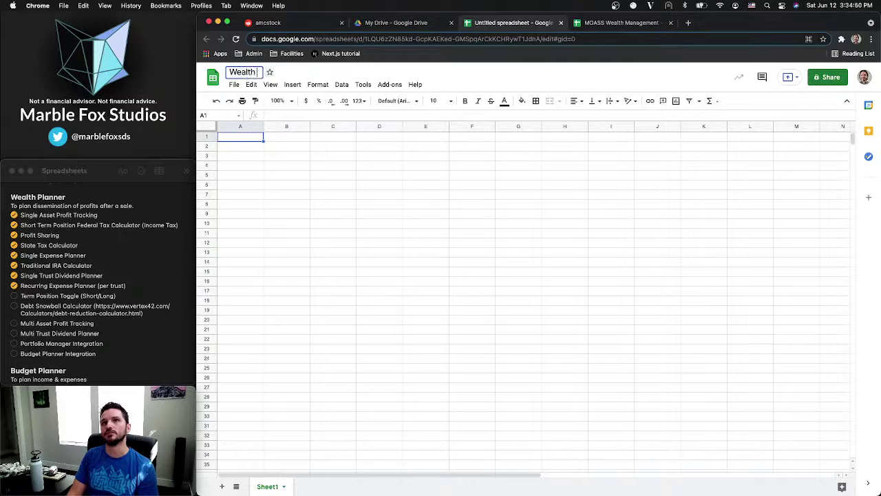
{"action": "key", "text": "BackSpace"}
{"action": "key", "text": "BackSpace"}
{"action": "type", "text": "Management"}
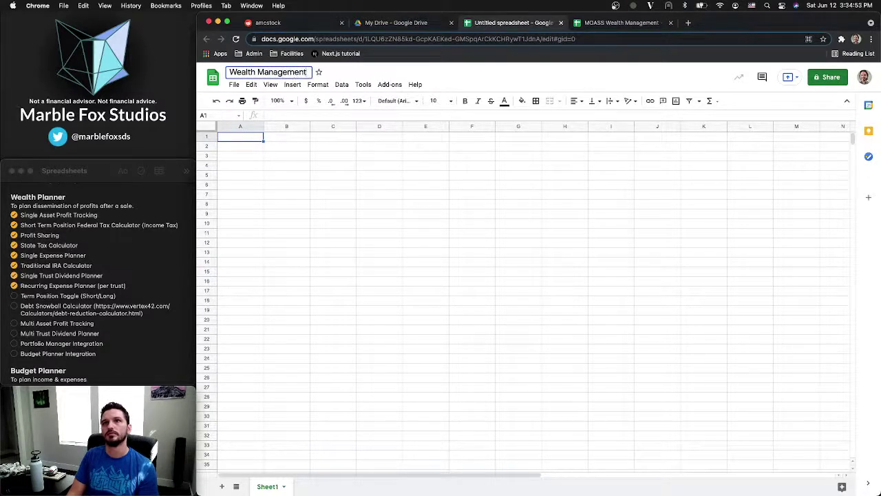
{"action": "key", "text": "Return"}
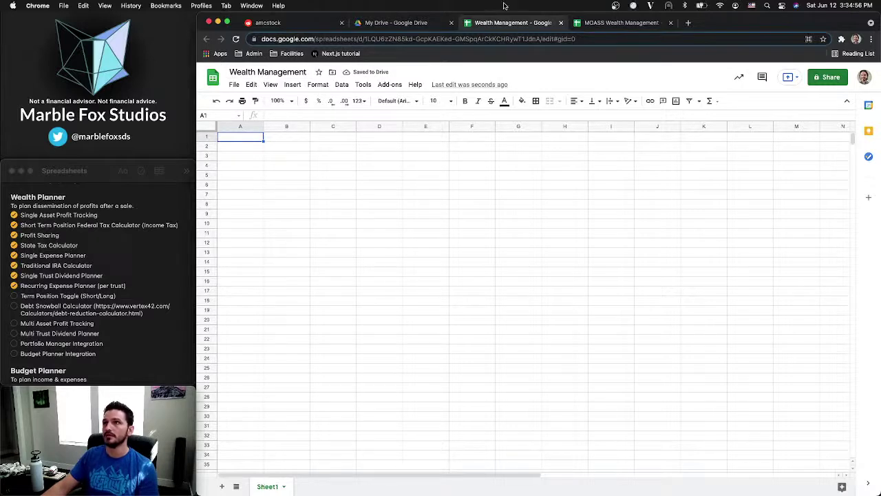
{"action": "left_click_drag", "start_coordinate": [515, 26], "coordinate": [623, 24]}
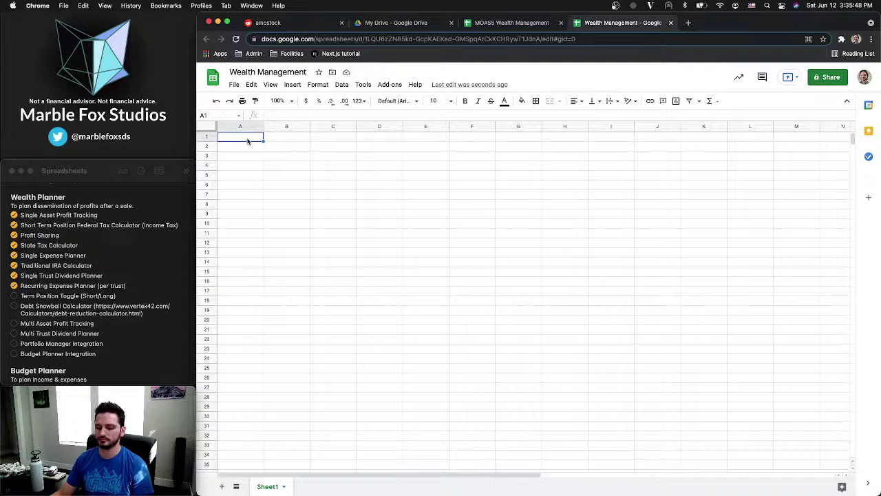
Open the MOASS Short Term sheet and review the Shares, Tax Rate and Min For You values
{"action": "left_click", "coordinate": [522, 25]}
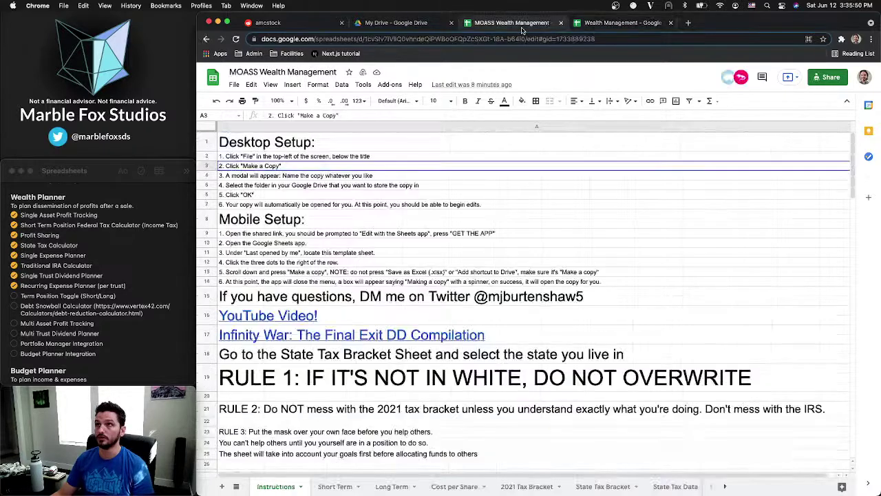
{"action": "left_click", "coordinate": [336, 486]}
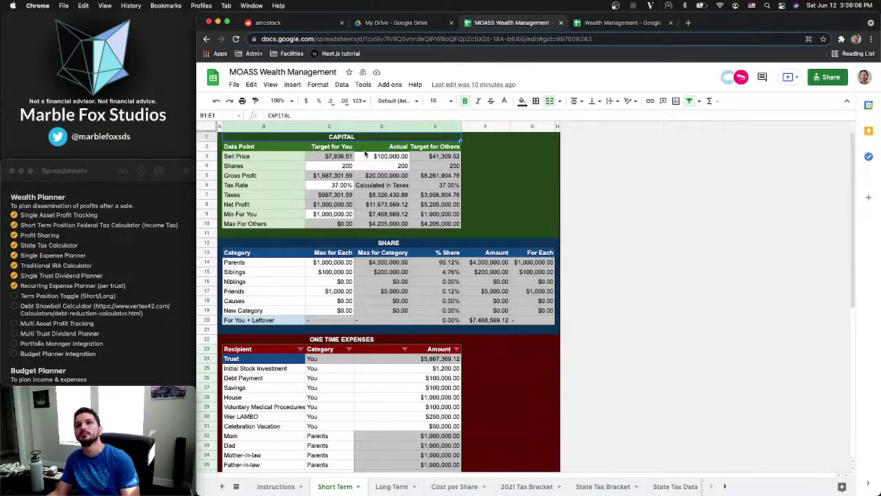
{"action": "left_click", "coordinate": [365, 162]}
{"action": "left_click", "coordinate": [340, 166]}
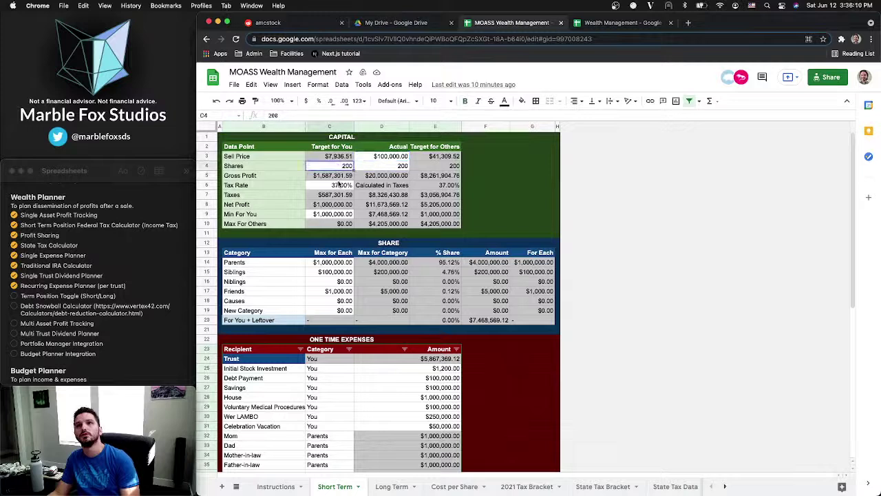
{"action": "left_click", "coordinate": [337, 186]}
{"action": "left_click", "coordinate": [338, 216]}
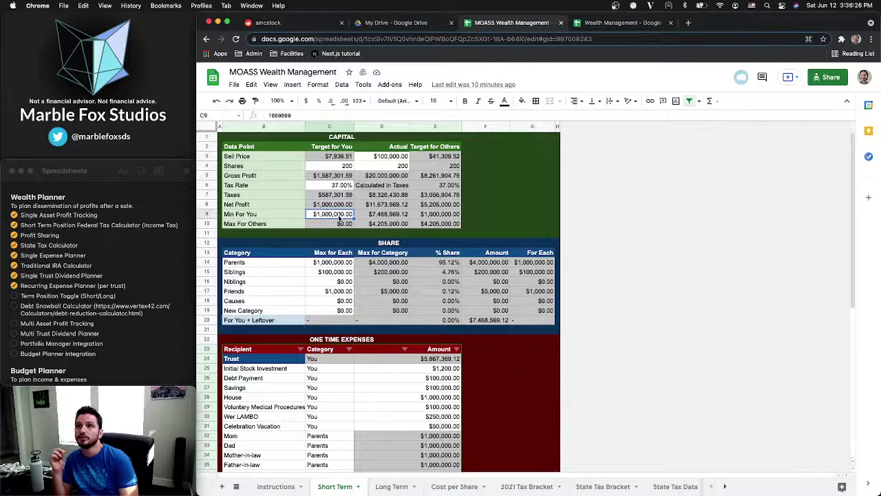
Review the Sell Price formulas in row 3, then copy the whole CAPITAL table
{"action": "left_click", "coordinate": [432, 156]}
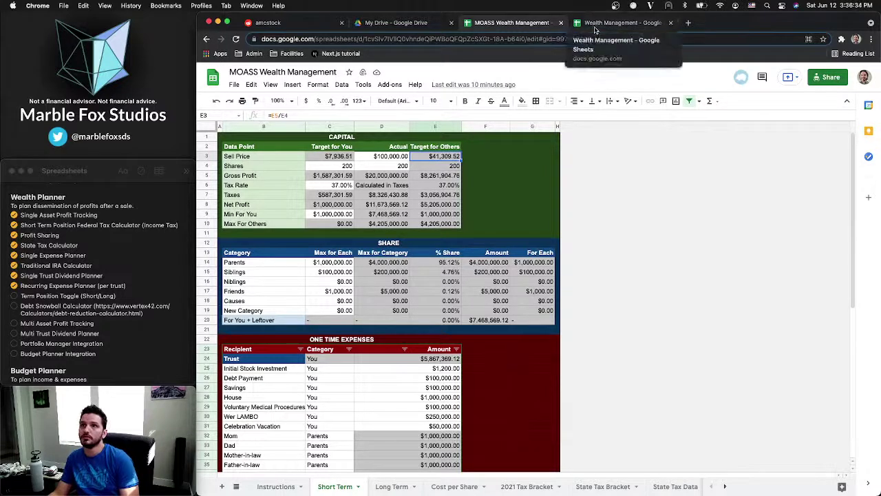
{"action": "left_click", "coordinate": [296, 160]}
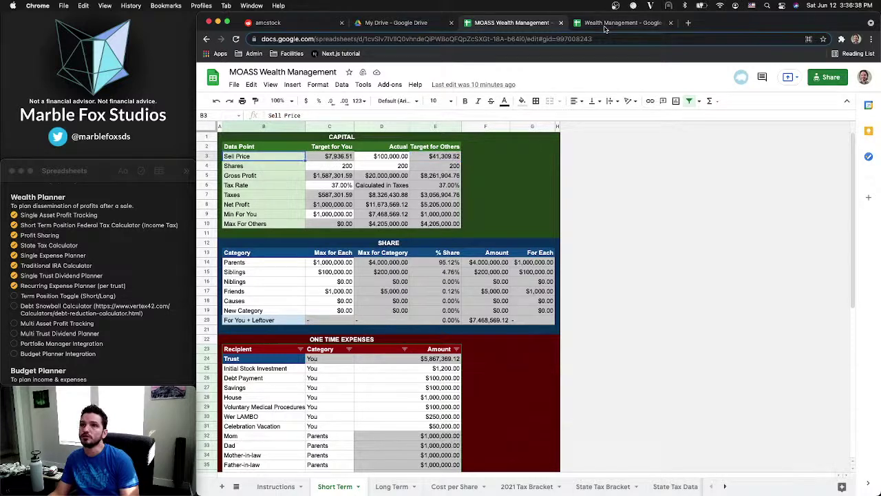
{"action": "left_click", "coordinate": [338, 157]}
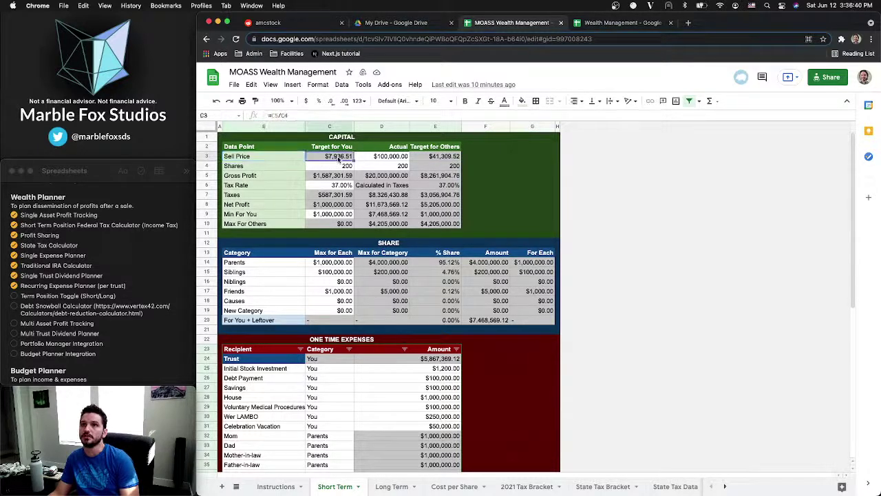
{"action": "left_click", "coordinate": [438, 158]}
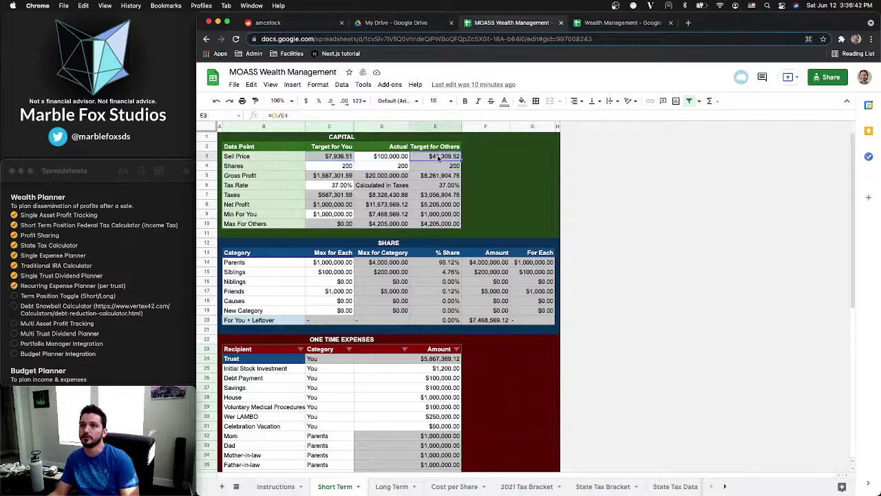
{"action": "left_click", "coordinate": [372, 159]}
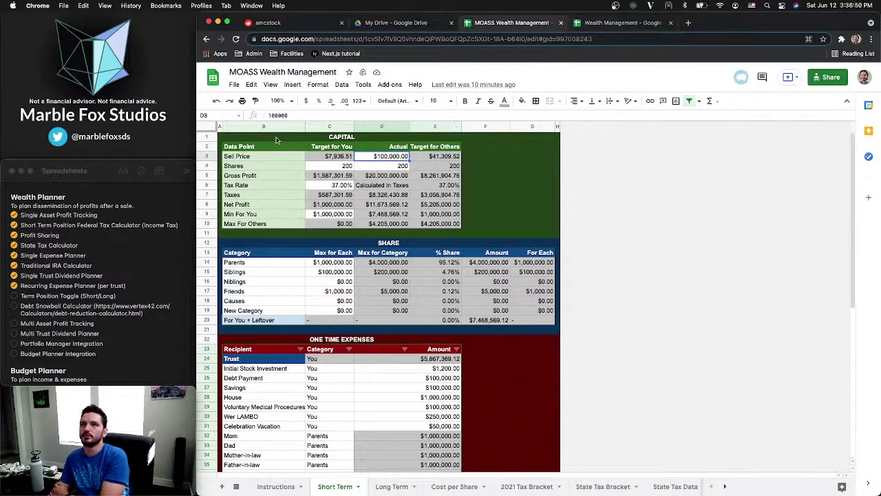
{"action": "left_click_drag", "start_coordinate": [276, 139], "coordinate": [277, 225]}
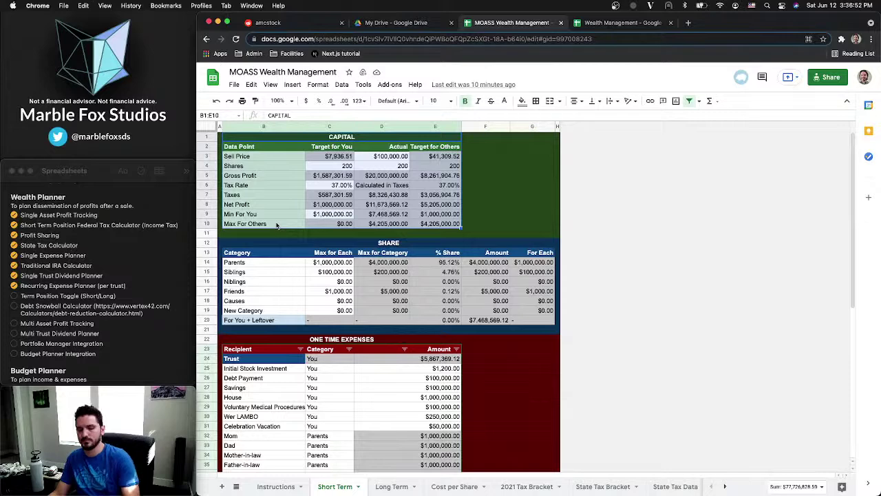
{"action": "key", "text": "ctrl+c"}
Paste the CAPITAL table into Sheet1 of the Wealth Management spreadsheet at A1
{"action": "left_click", "coordinate": [599, 24]}
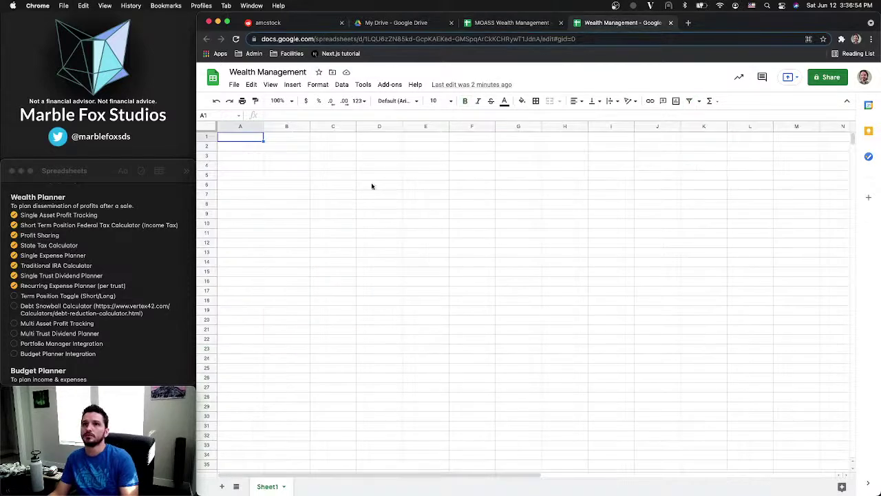
{"action": "key", "text": "ctrl+v"}
{"action": "key", "text": "ctrl+slash"}
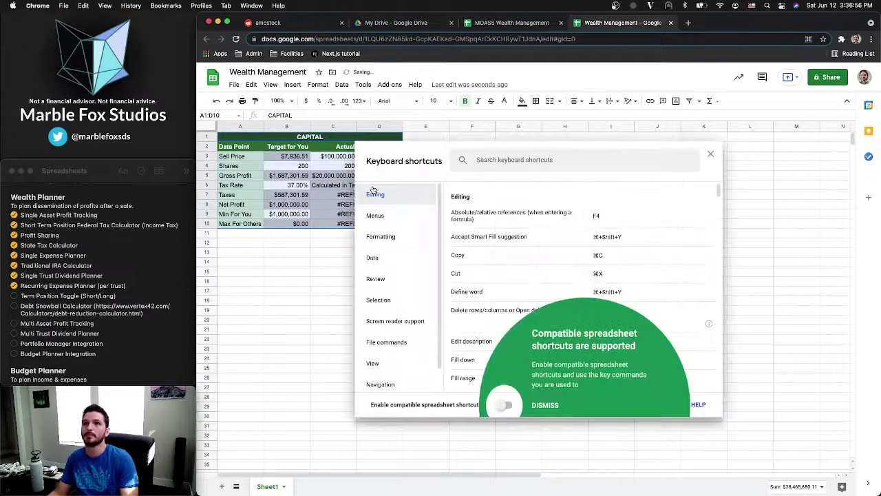
{"action": "left_click", "coordinate": [712, 154]}
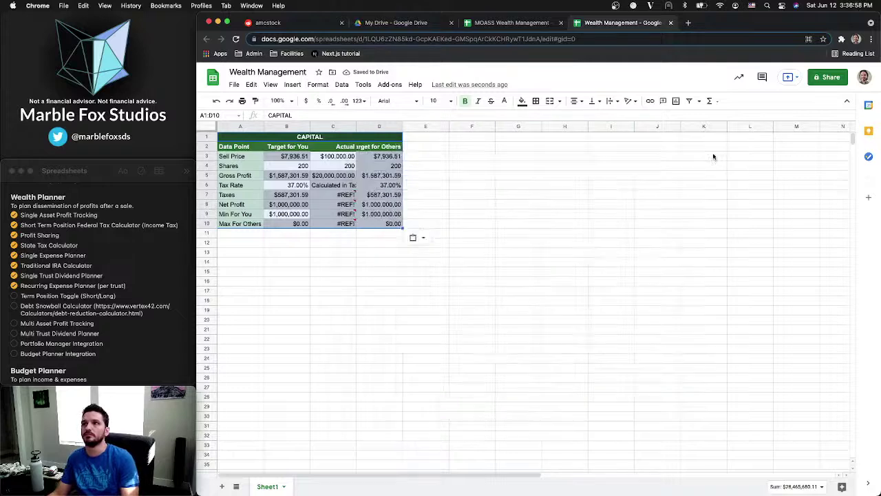
{"action": "key", "text": "ctrl+slash"}
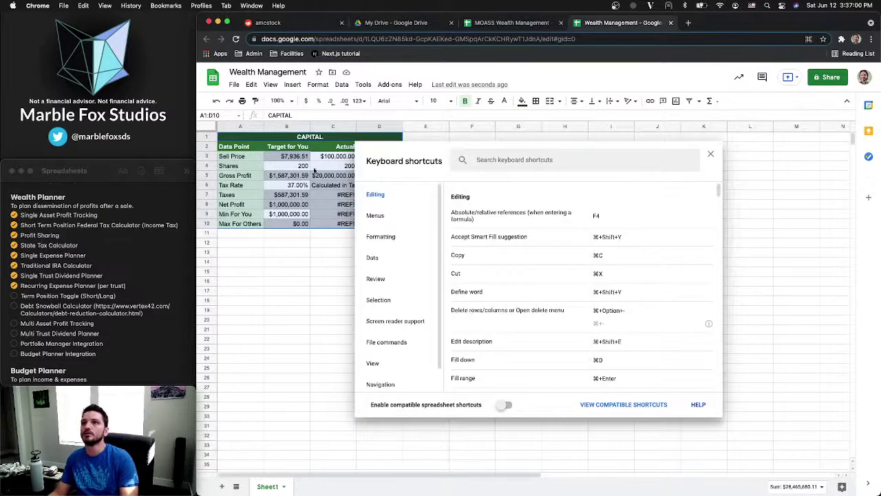
{"action": "left_click", "coordinate": [711, 158]}
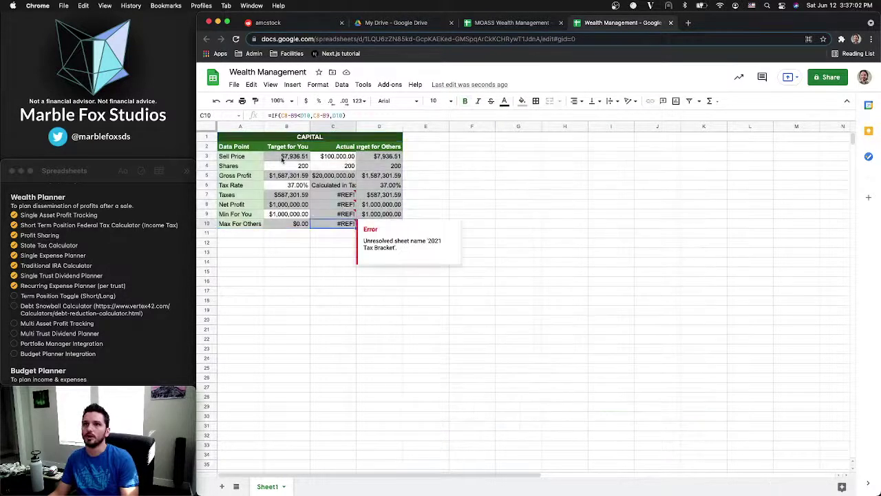
Clear the pasted table's formatting and inspect the #REF! errors in C7 through C10
{"action": "left_click_drag", "start_coordinate": [323, 177], "coordinate": [335, 227]}
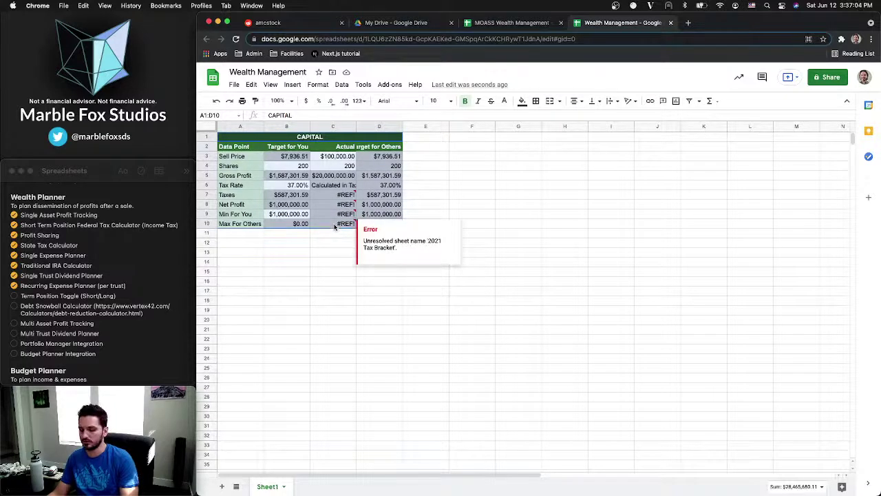
{"action": "key", "text": "super+backslash"}
{"action": "left_click", "coordinate": [334, 226]}
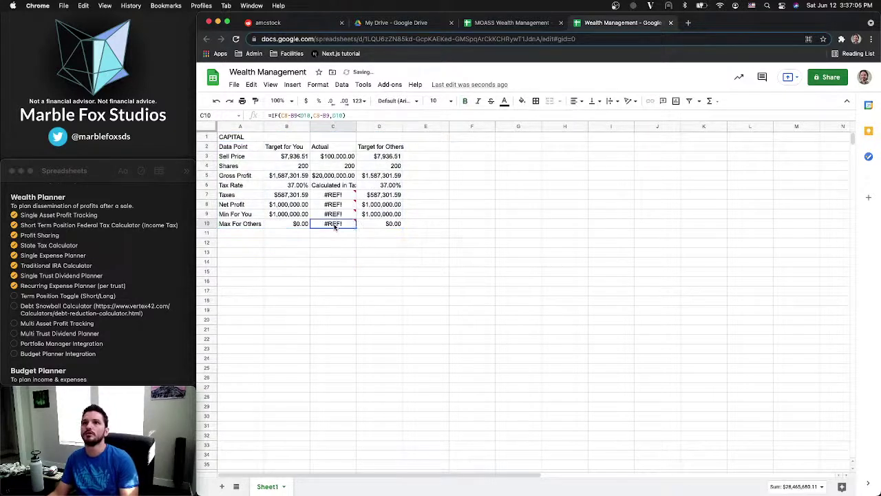
{"action": "left_click", "coordinate": [249, 147]}
{"action": "left_click", "coordinate": [291, 159]}
{"action": "left_click", "coordinate": [328, 160]}
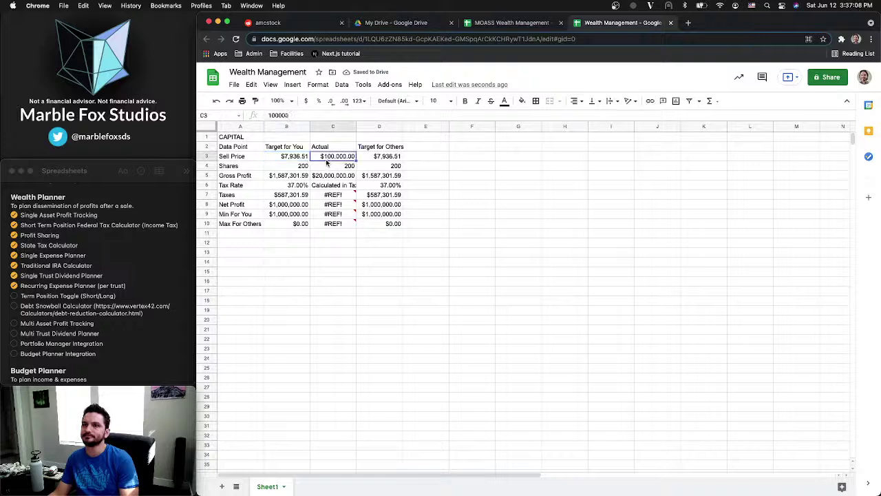
{"action": "left_click", "coordinate": [320, 196]}
{"action": "left_click", "coordinate": [323, 206]}
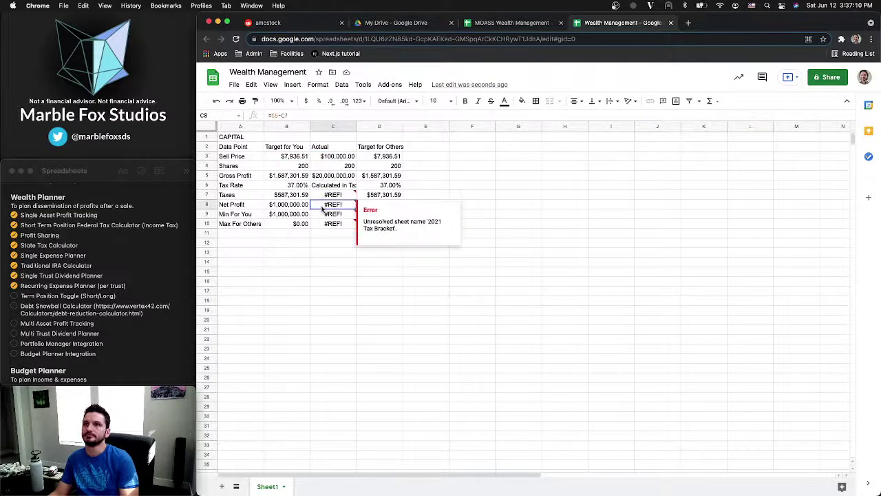
{"action": "left_click", "coordinate": [324, 215]}
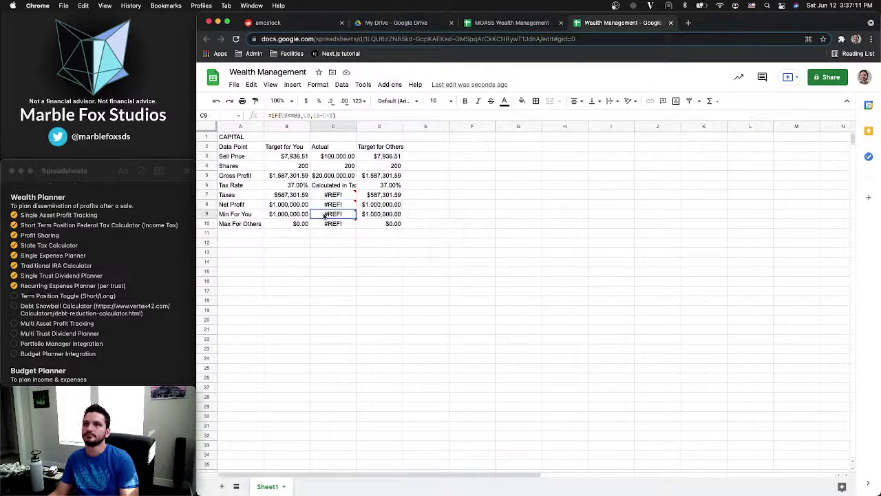
{"action": "left_click", "coordinate": [288, 224]}
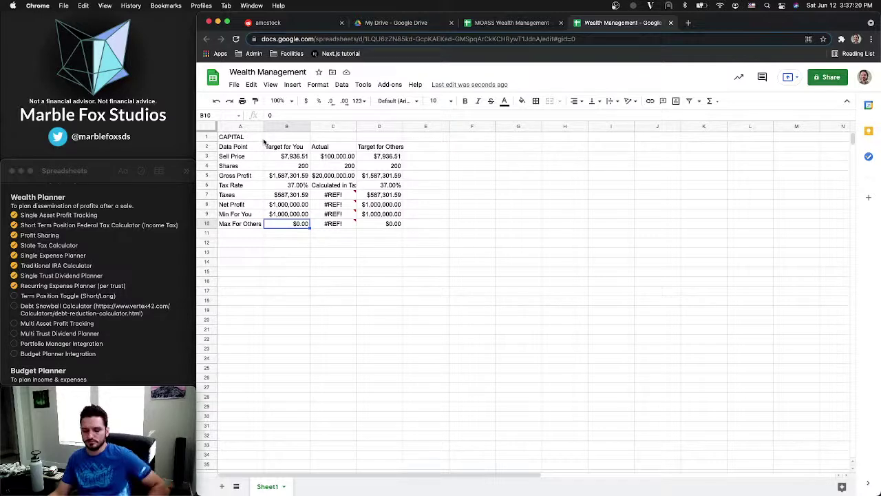
Undo the cleared formatting to restore the table's green styling and reselect the table
{"action": "key", "text": "super+z"}
{"action": "left_click", "coordinate": [287, 233]}
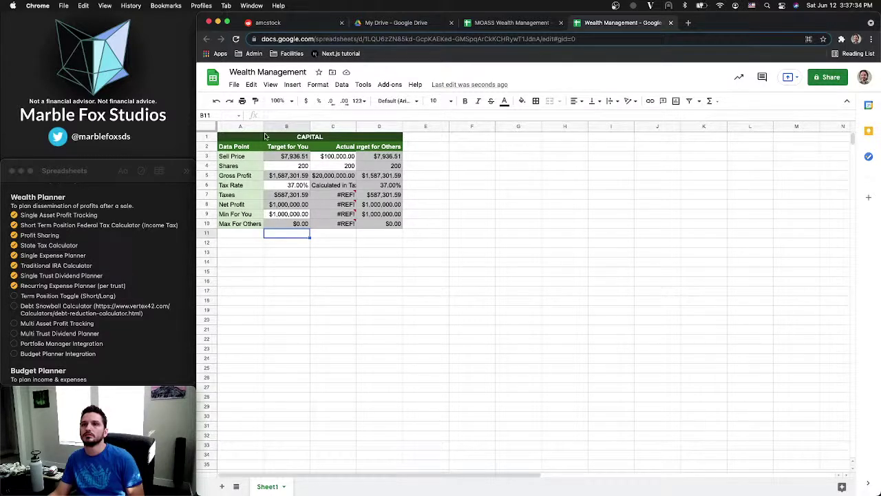
{"action": "left_click_drag", "start_coordinate": [267, 138], "coordinate": [266, 223]}
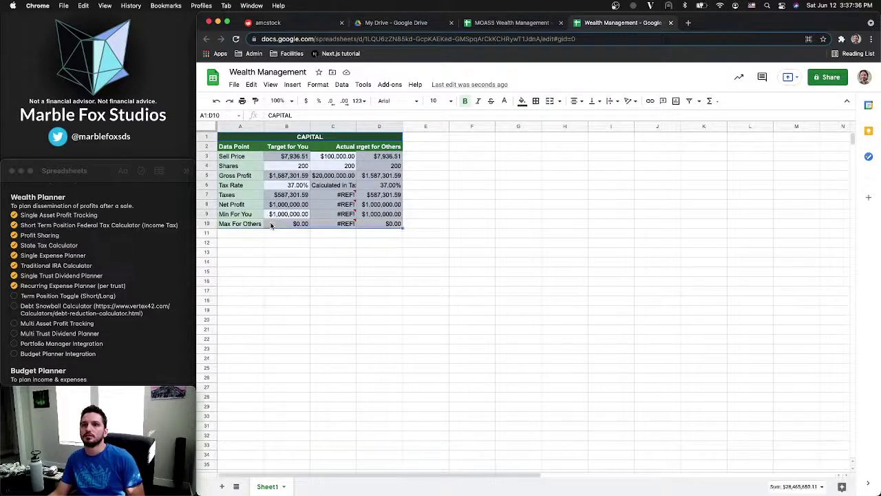
Rename Sheet1 to 'capital calculator'
{"action": "right_click", "coordinate": [262, 487]}
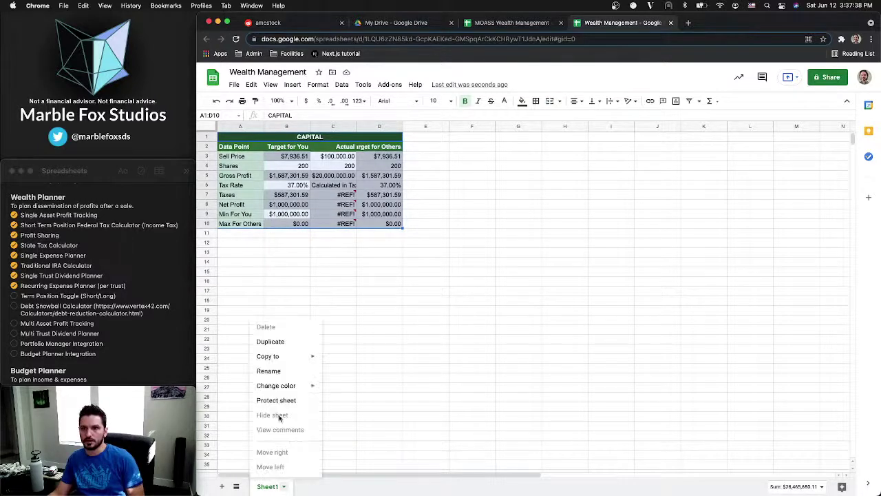
{"action": "left_click", "coordinate": [281, 372]}
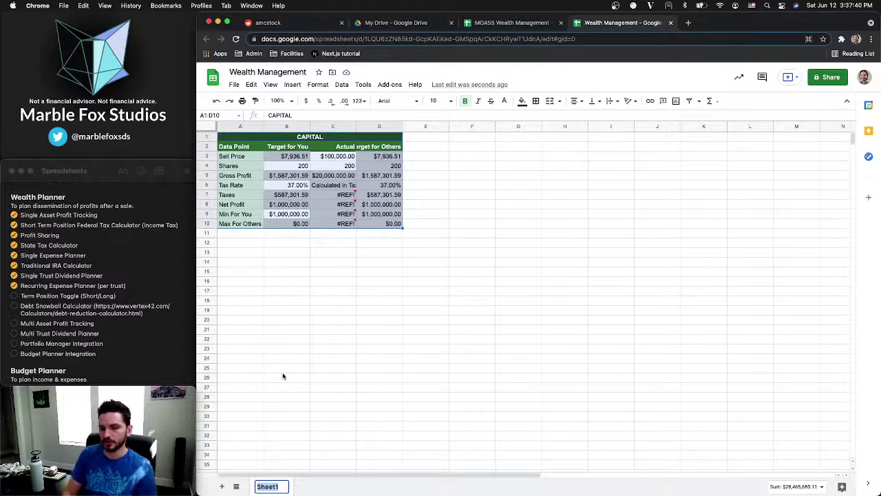
{"action": "type", "text": "capi"}
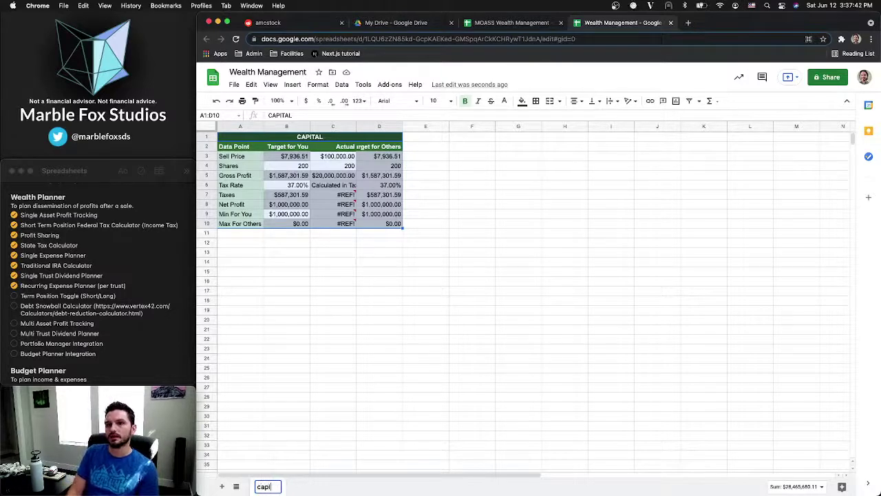
{"action": "type", "text": "tal ca"}
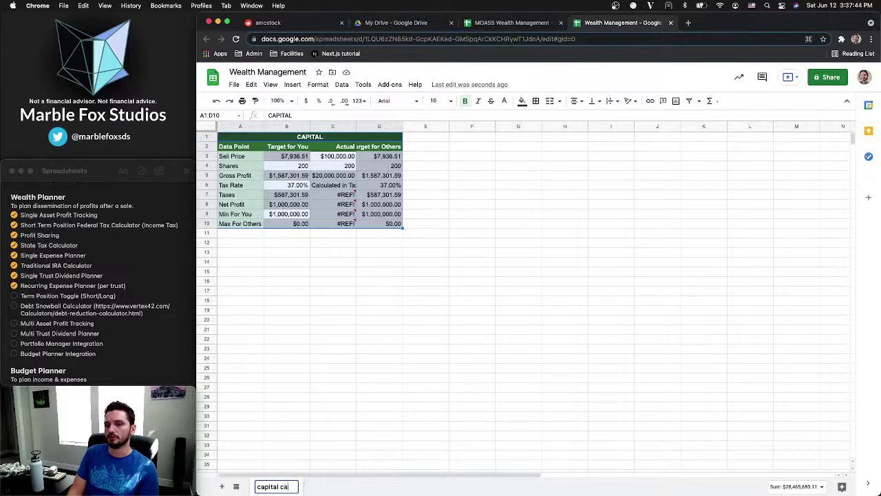
{"action": "type", "text": "lculator"}
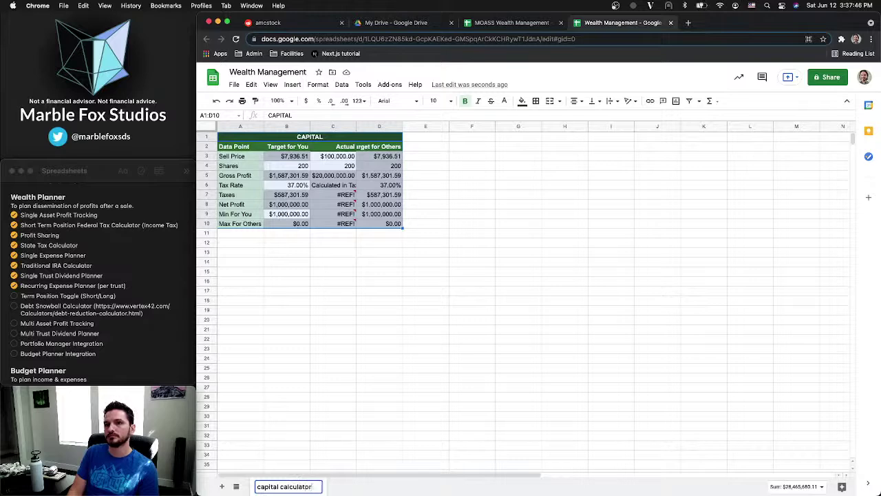
{"action": "key", "text": "Return"}
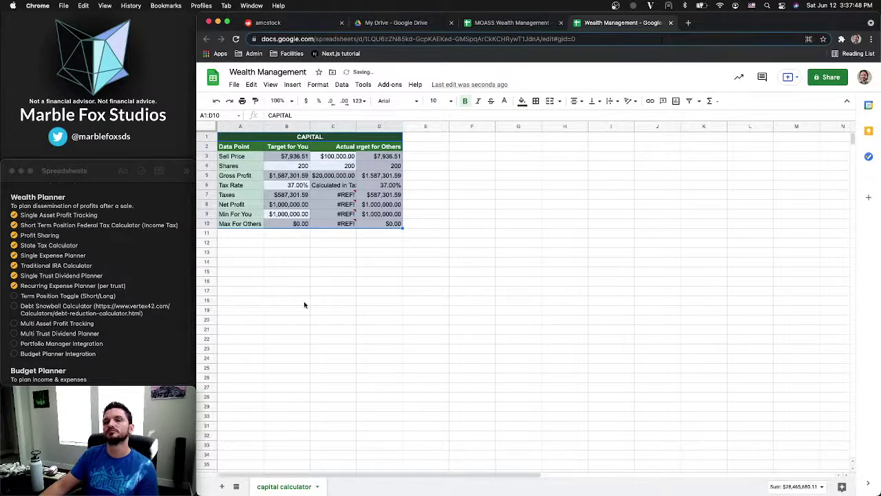
Add a new sheet named 'dashboard' and move it ahead of capital calculator
{"action": "left_click", "coordinate": [222, 488]}
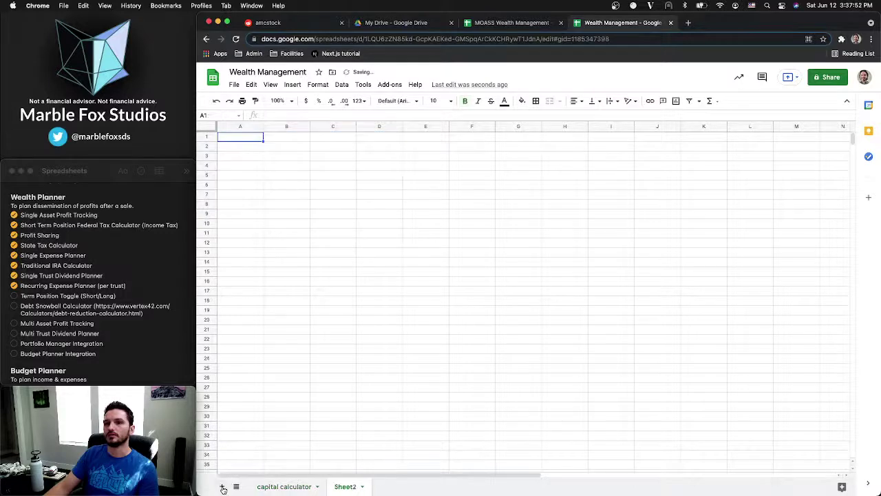
{"action": "right_click", "coordinate": [338, 485]}
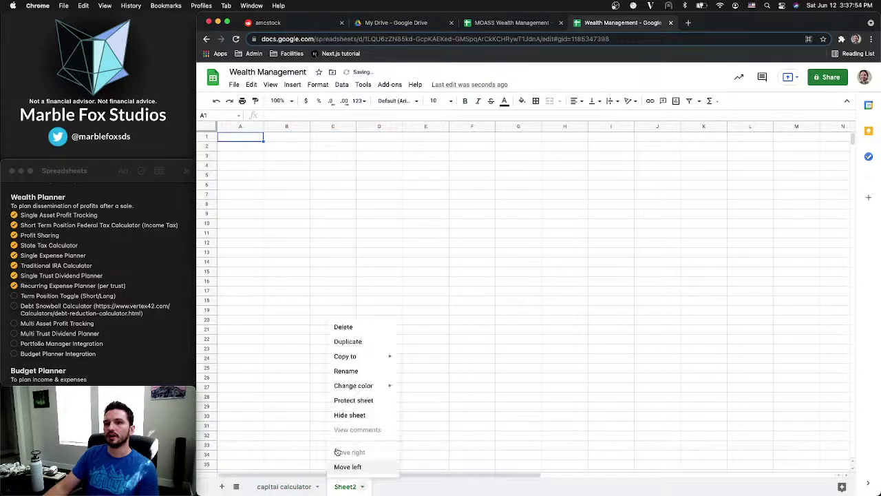
{"action": "left_click", "coordinate": [346, 371]}
{"action": "type", "text": "dashboard"}
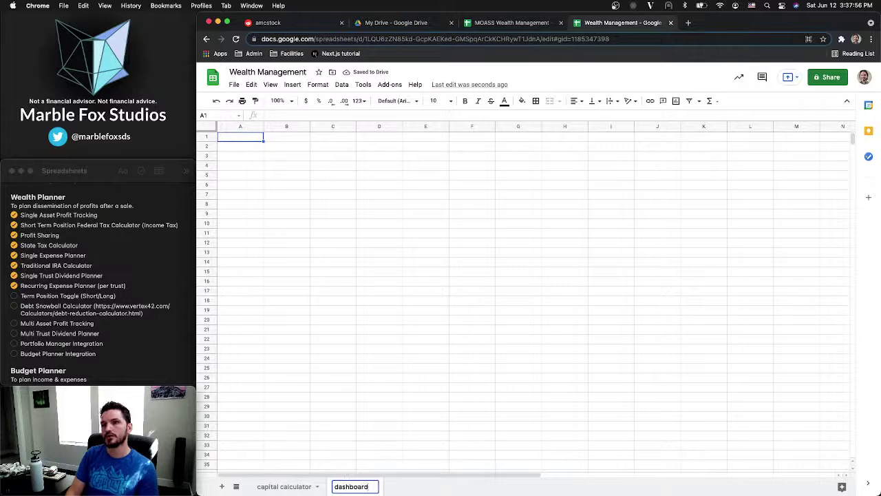
{"action": "key", "text": "Return"}
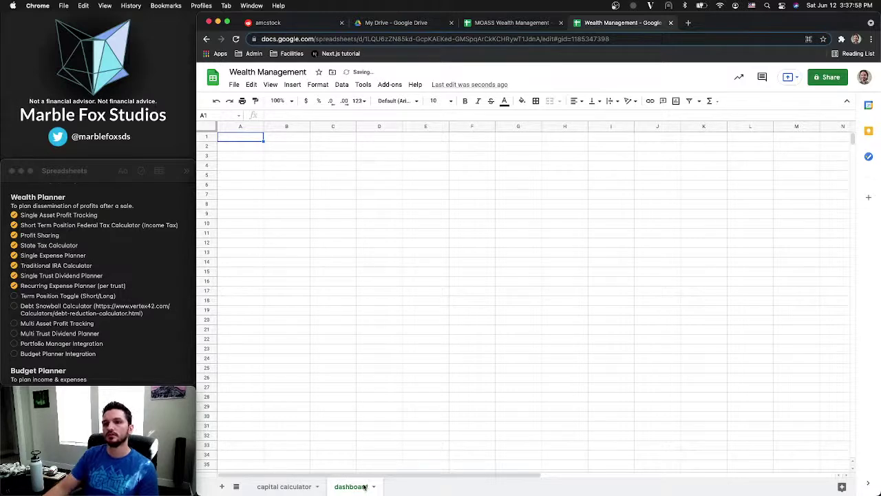
{"action": "left_click_drag", "start_coordinate": [364, 487], "coordinate": [275, 487]}
{"action": "left_click", "coordinate": [332, 488]}
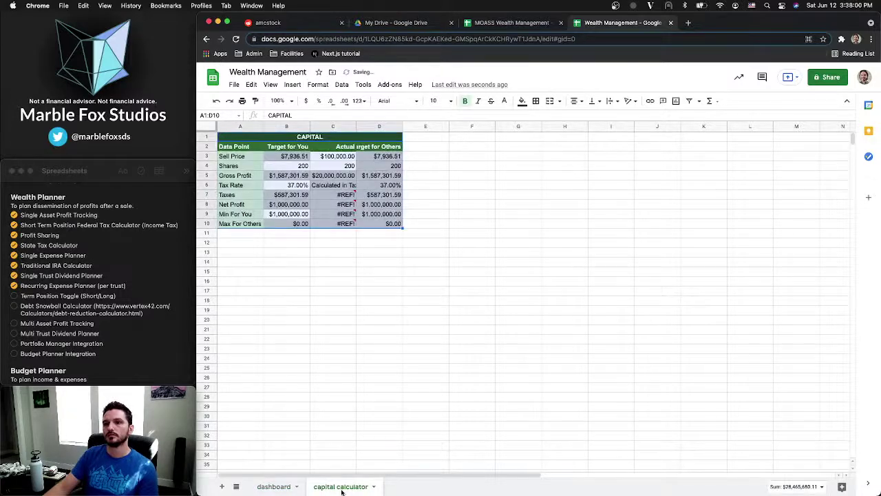
{"action": "left_click", "coordinate": [273, 489]}
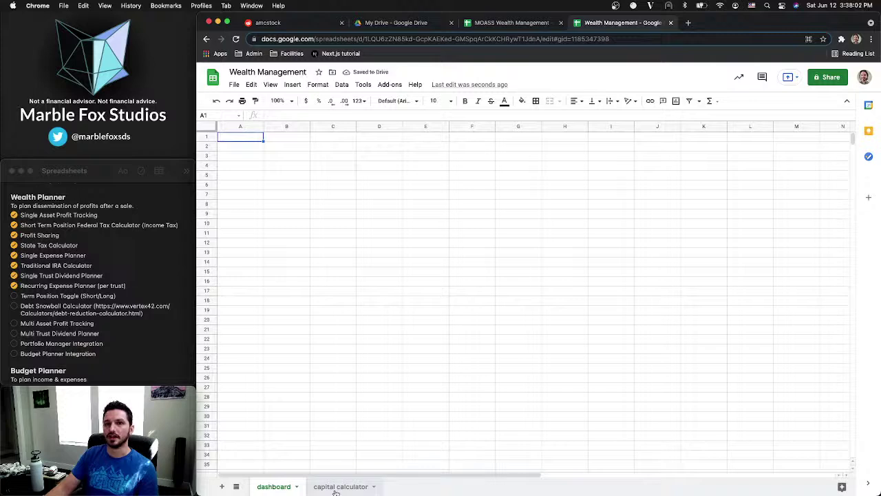
Enter the heading 'Capital' in A1 of the dashboard sheet
{"action": "left_click", "coordinate": [335, 489]}
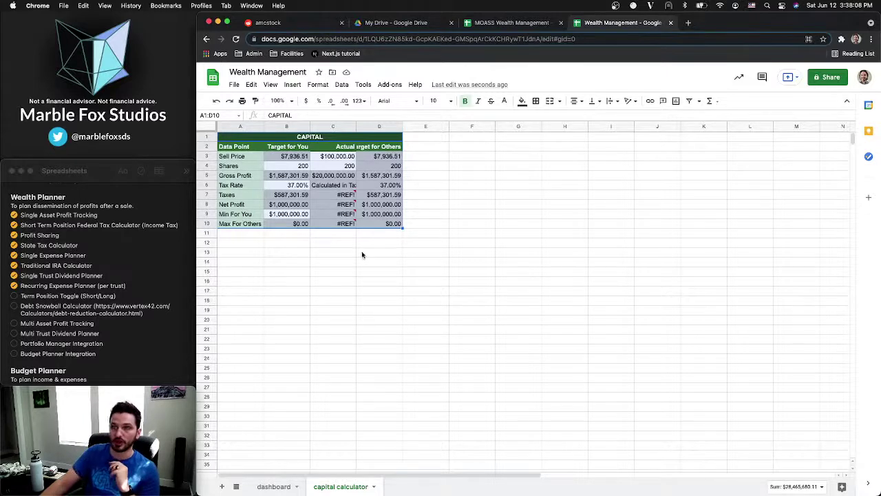
{"action": "left_click", "coordinate": [279, 487]}
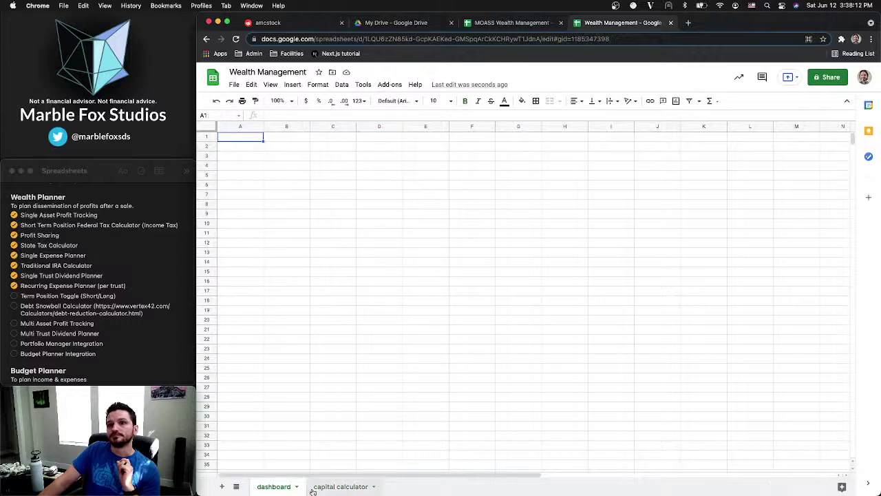
{"action": "left_click", "coordinate": [310, 486]}
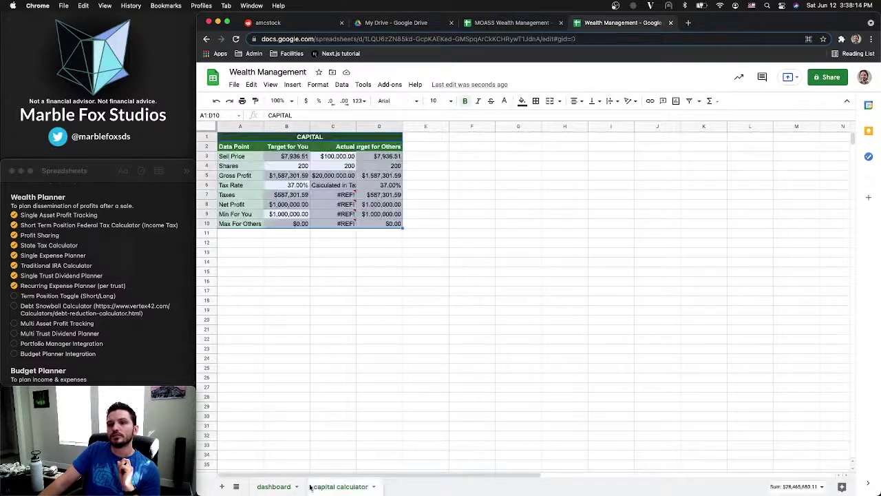
{"action": "left_click", "coordinate": [282, 487]}
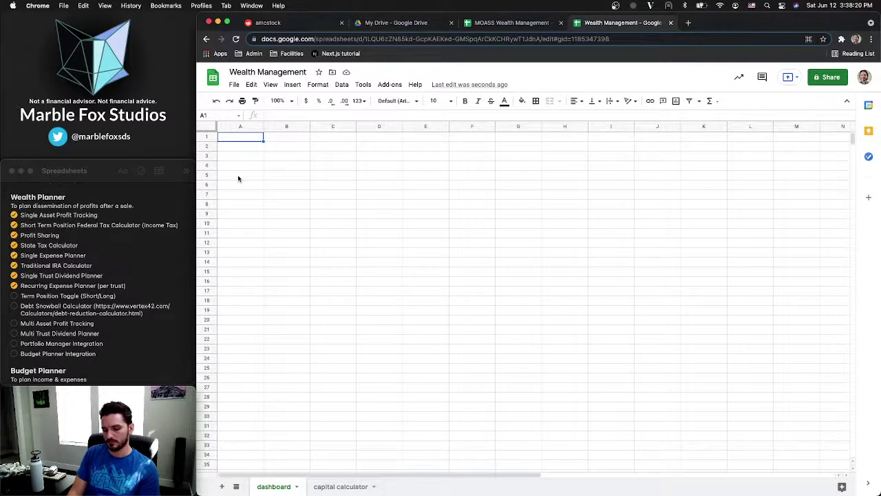
{"action": "type", "text": "Capital"}
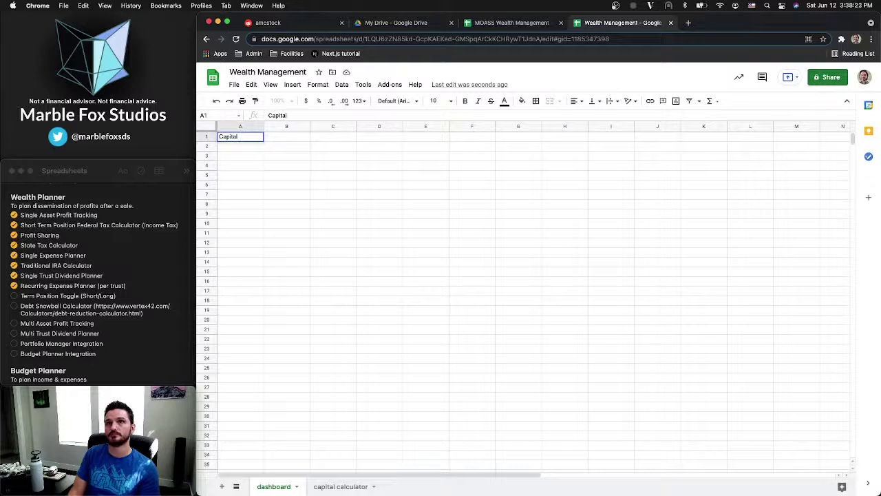
{"action": "key", "text": "Return"}
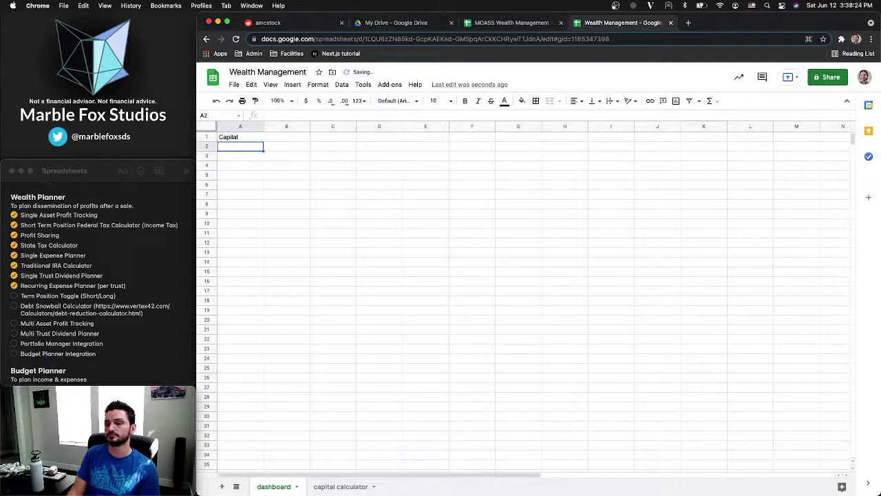
Enter the question 'How much money do you want for yourself' in A2
{"action": "left_click", "coordinate": [339, 487]}
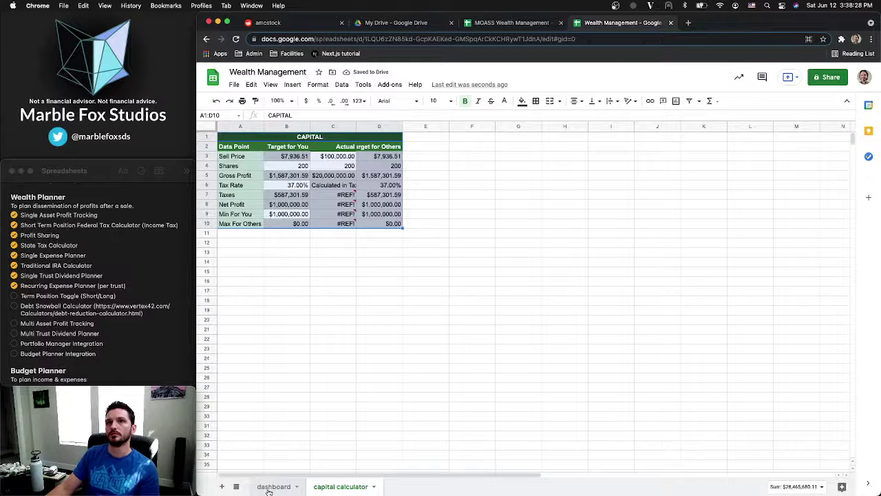
{"action": "left_click", "coordinate": [269, 488]}
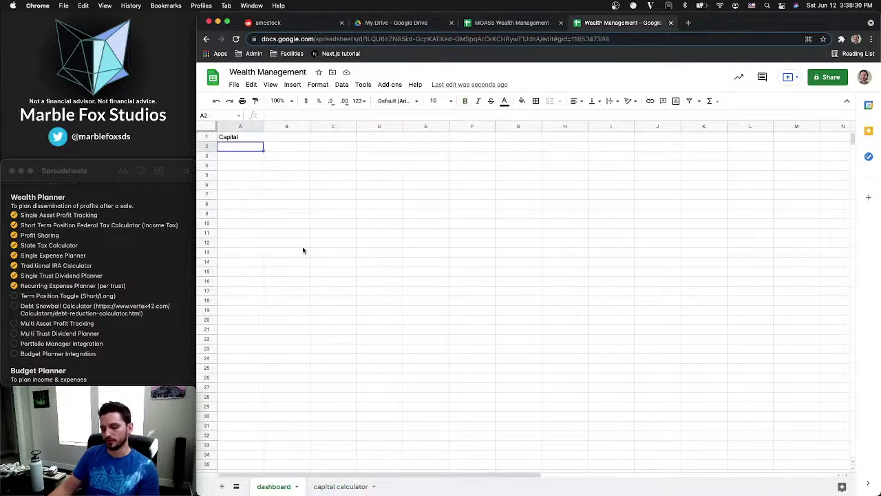
{"action": "type", "text": "Sell"}
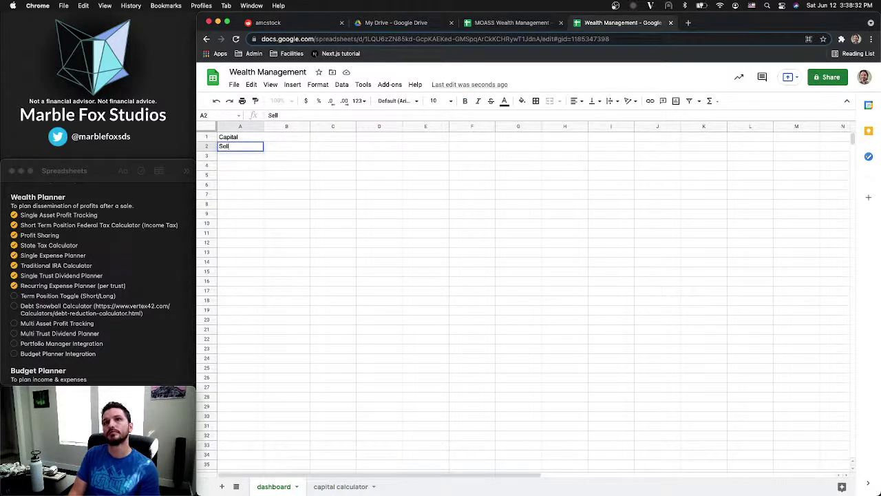
{"action": "key", "text": "Escape"}
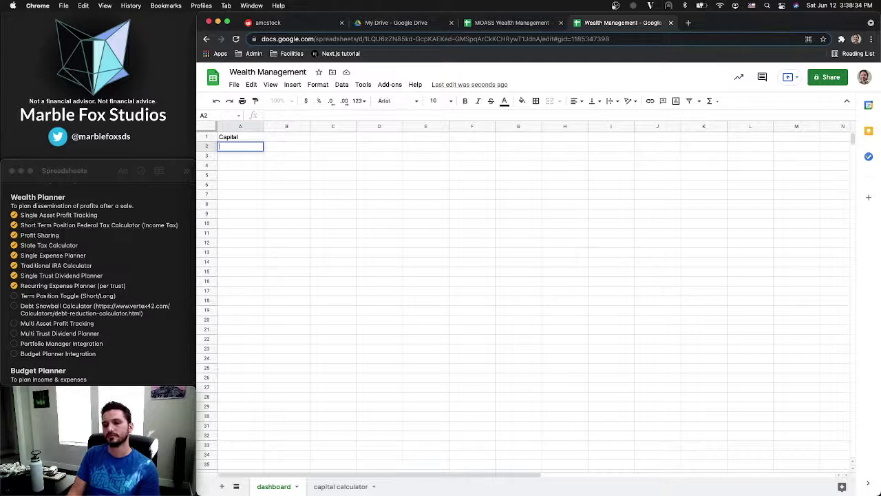
{"action": "type", "text": "How much m"}
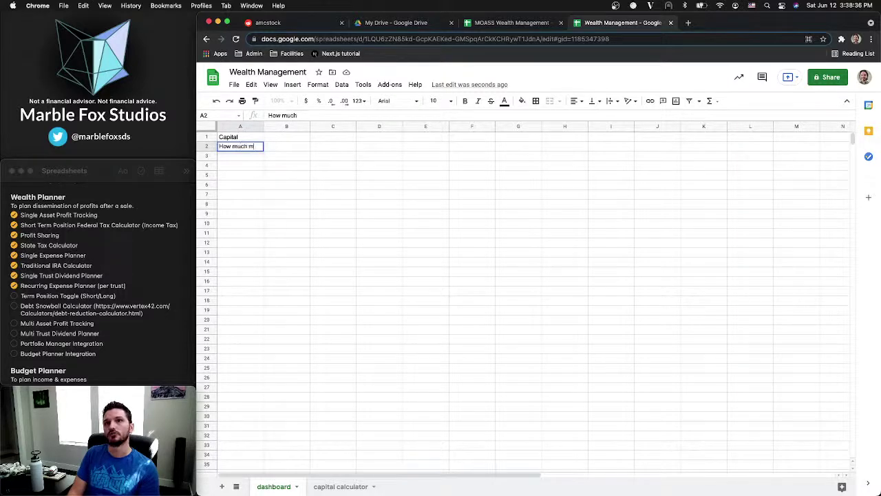
{"action": "type", "text": "oney do you "}
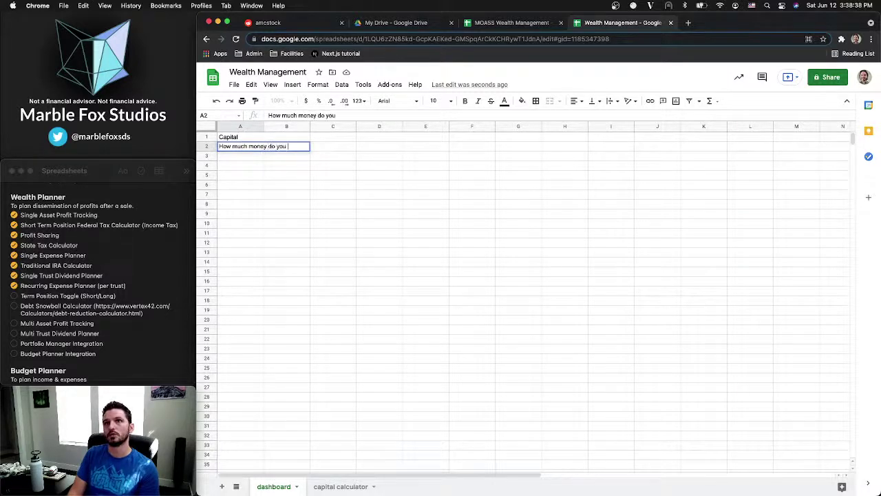
{"action": "type", "text": "want?"}
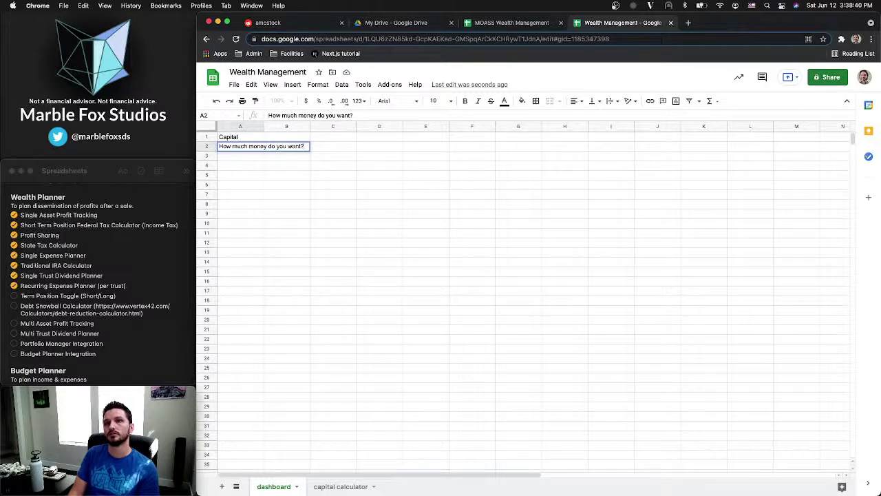
{"action": "key", "text": "Return"}
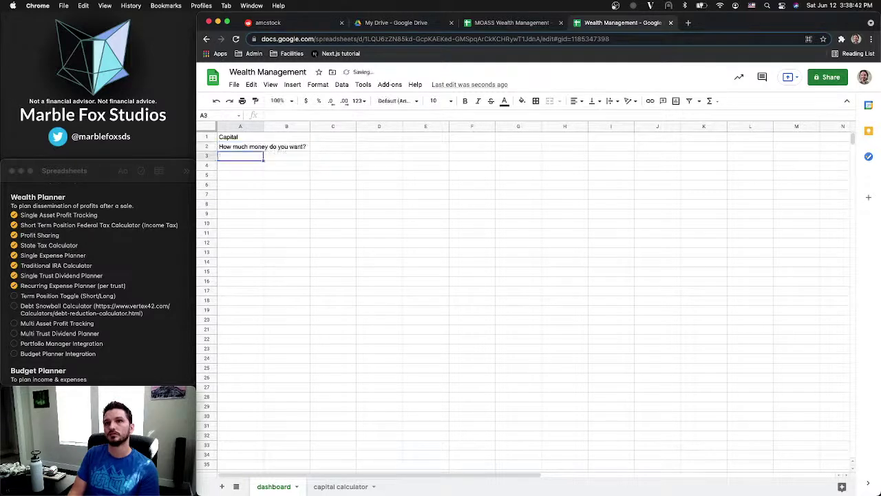
{"action": "left_click", "coordinate": [328, 488]}
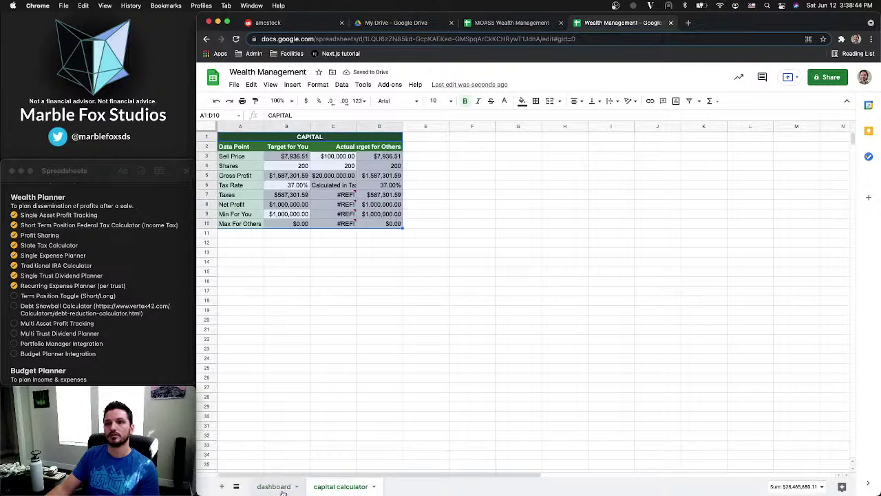
{"action": "left_click", "coordinate": [275, 487]}
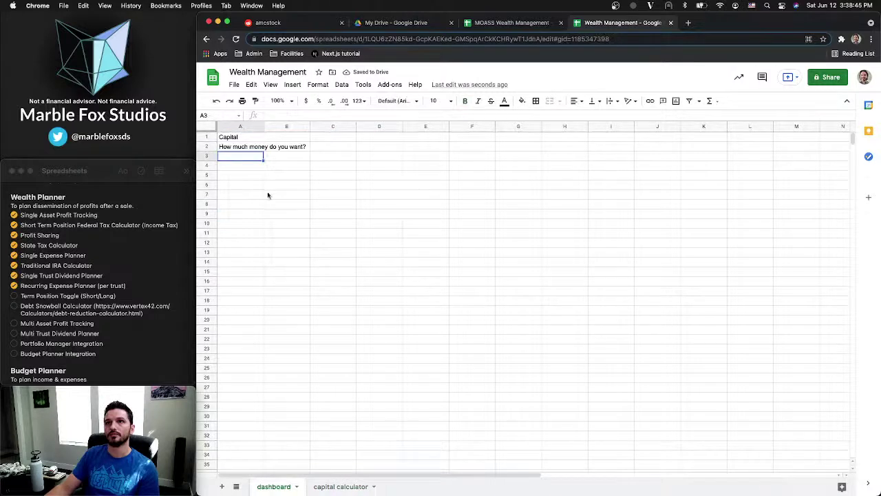
{"action": "left_click", "coordinate": [259, 149]}
{"action": "left_click", "coordinate": [352, 116]}
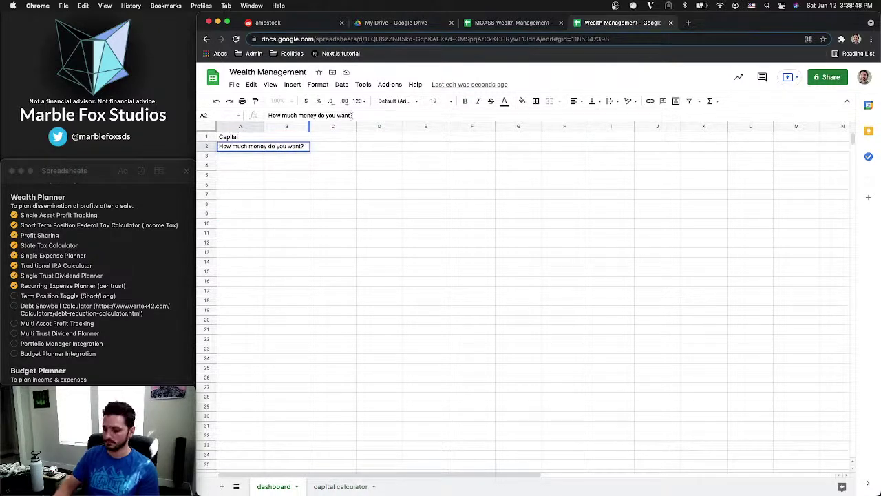
{"action": "type", "text": "for yourse"}
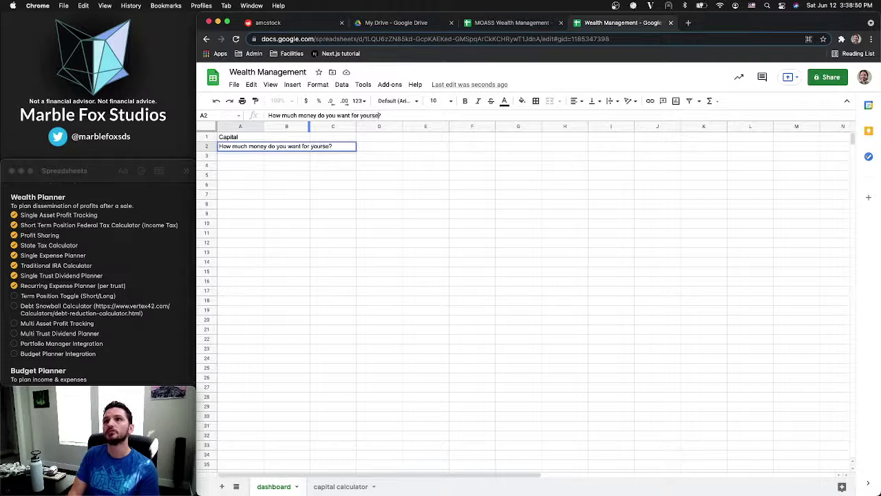
{"action": "type", "text": "lf"}
{"action": "key", "text": "Return"}
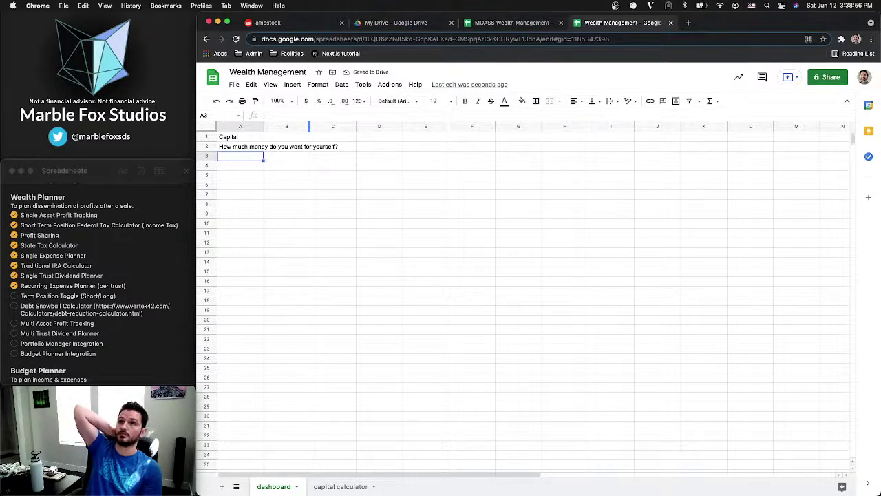
Add 'How many shares do you plan to have' in A3 and auto-fit column A
{"action": "type", "text": "How many "}
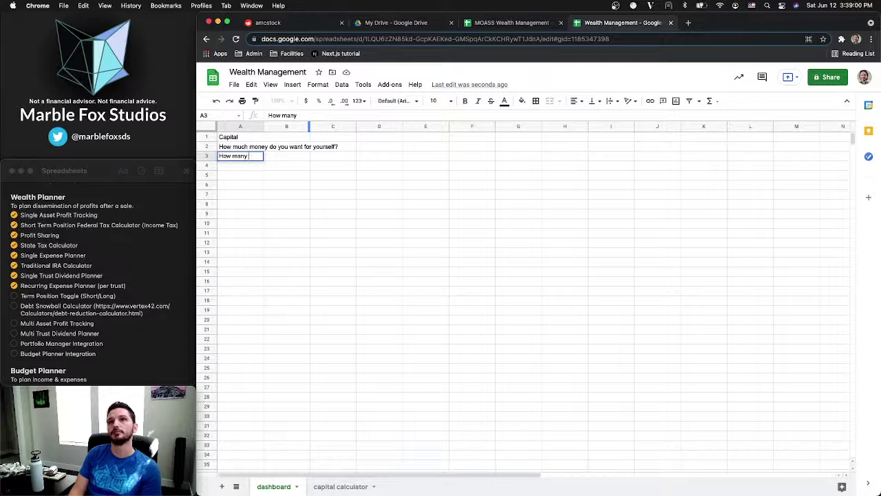
{"action": "type", "text": "shares do you pl"}
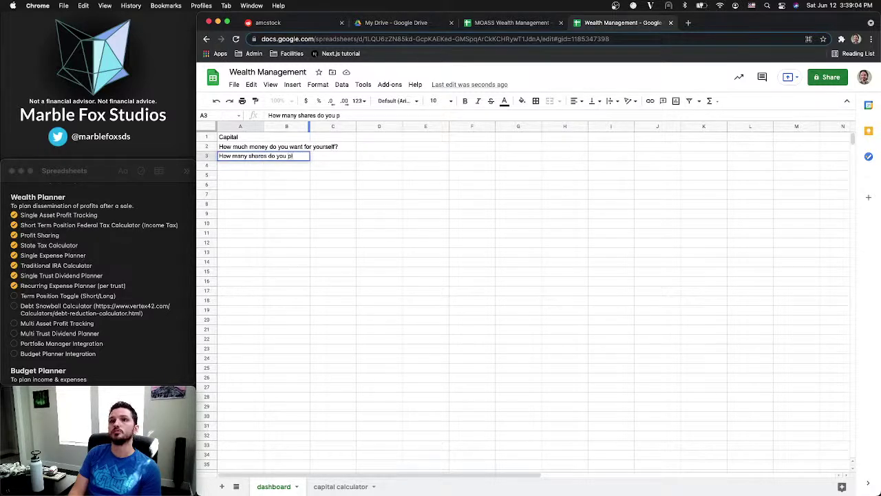
{"action": "type", "text": "an to"}
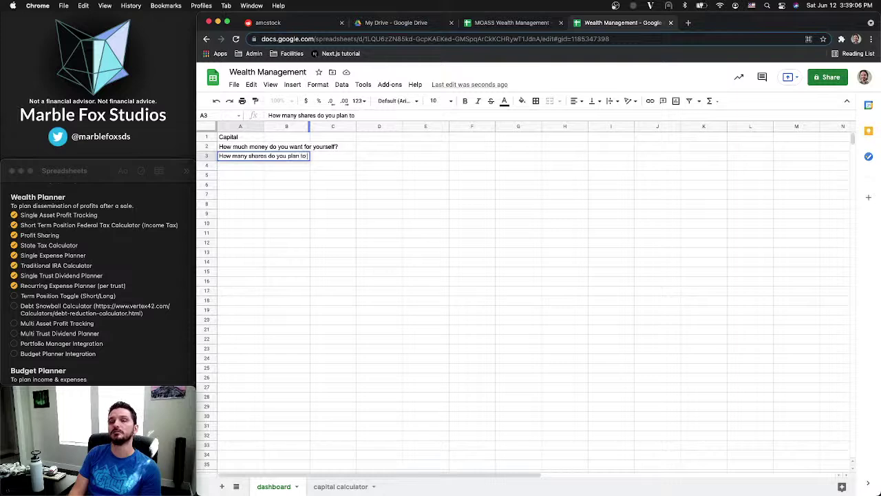
{"action": "type", "text": " have?"}
{"action": "key", "text": "Return"}
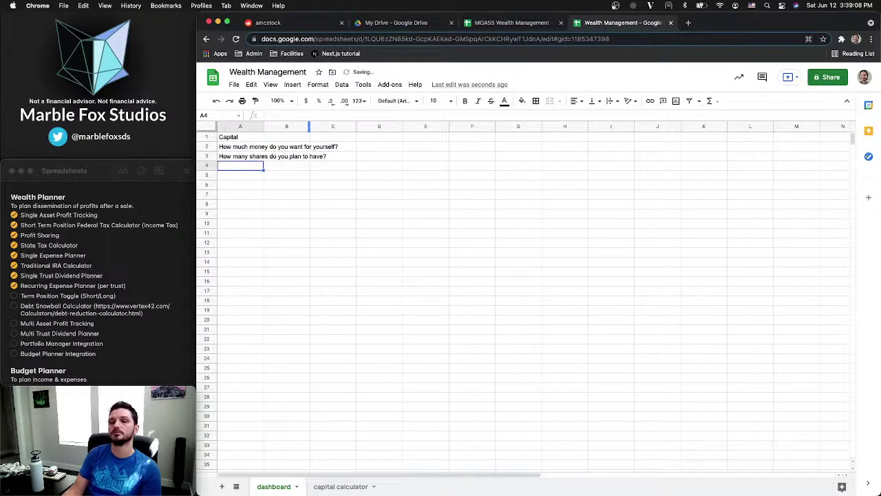
{"action": "left_click", "coordinate": [341, 486]}
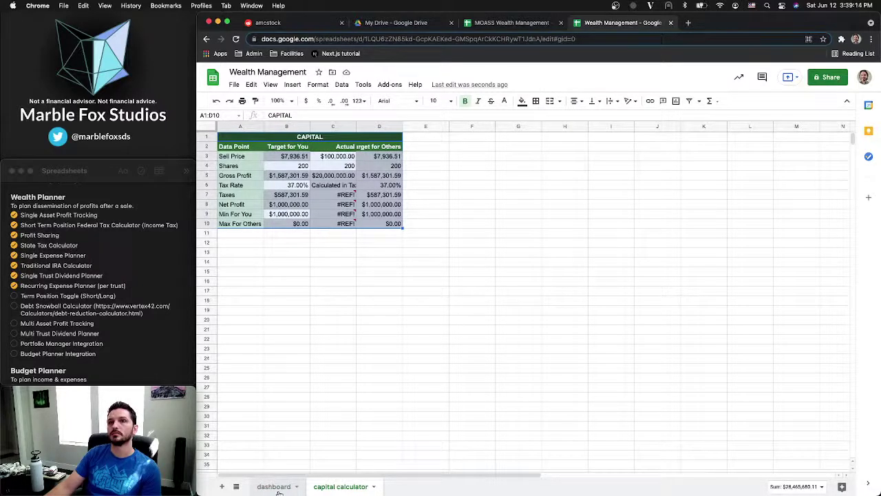
{"action": "left_click", "coordinate": [274, 486]}
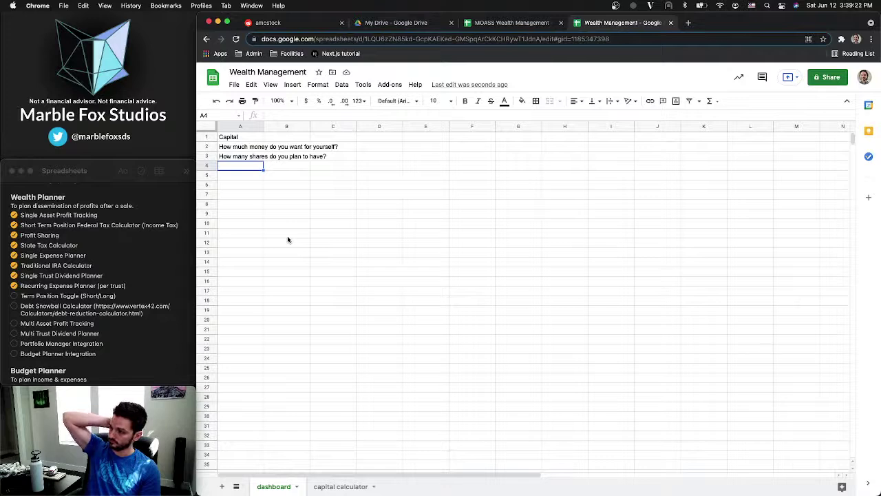
{"action": "double_click", "coordinate": [263, 128]}
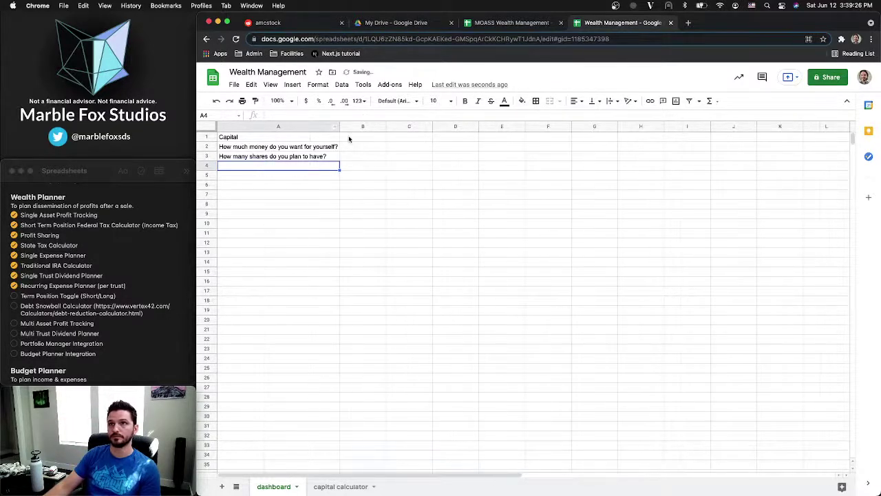
{"action": "left_click", "coordinate": [349, 147]}
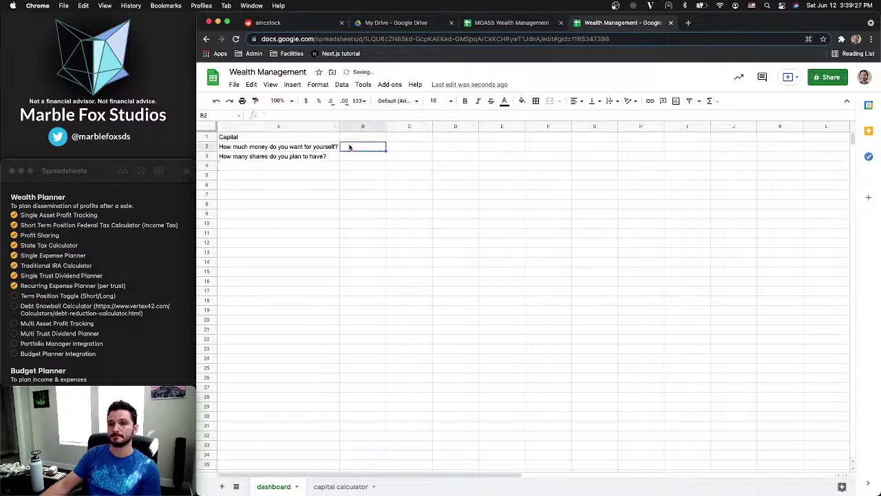
{"action": "left_click", "coordinate": [336, 488]}
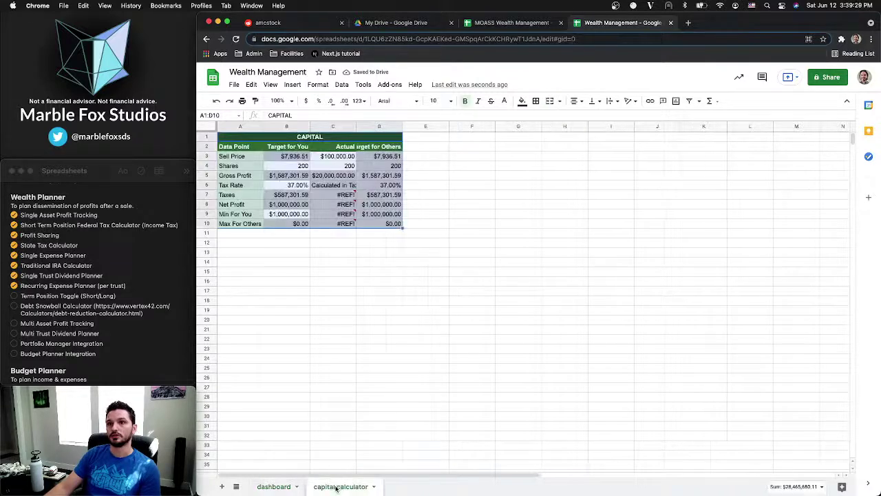
{"action": "left_click", "coordinate": [275, 486]}
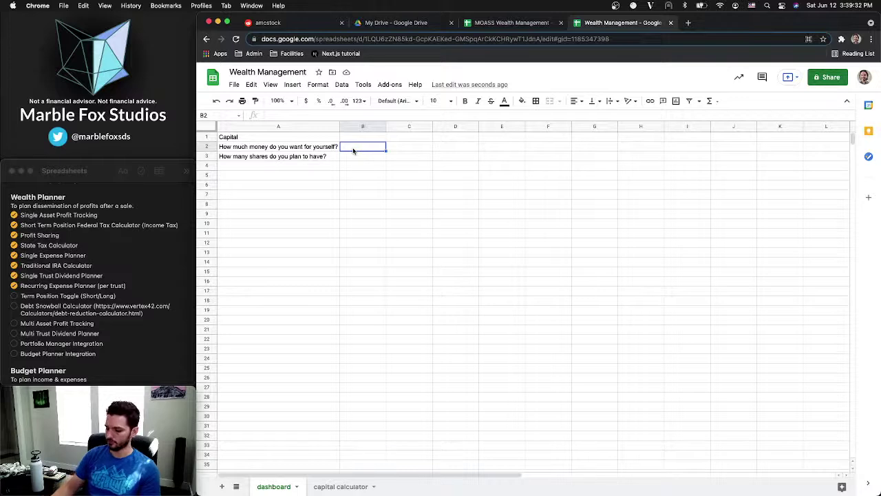
Enter 1000000 in B2 and 200 in B3 on the dashboard
{"action": "type", "text": "100"}
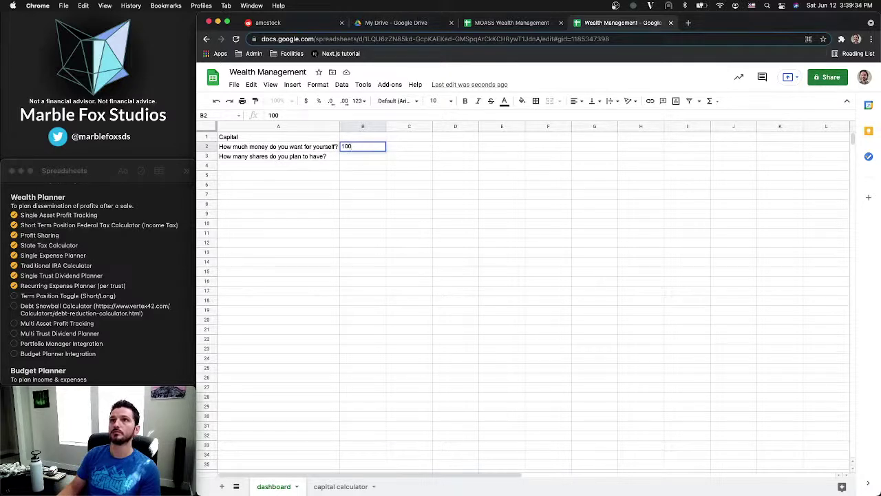
{"action": "type", "text": "0000"}
{"action": "key", "text": "Return"}
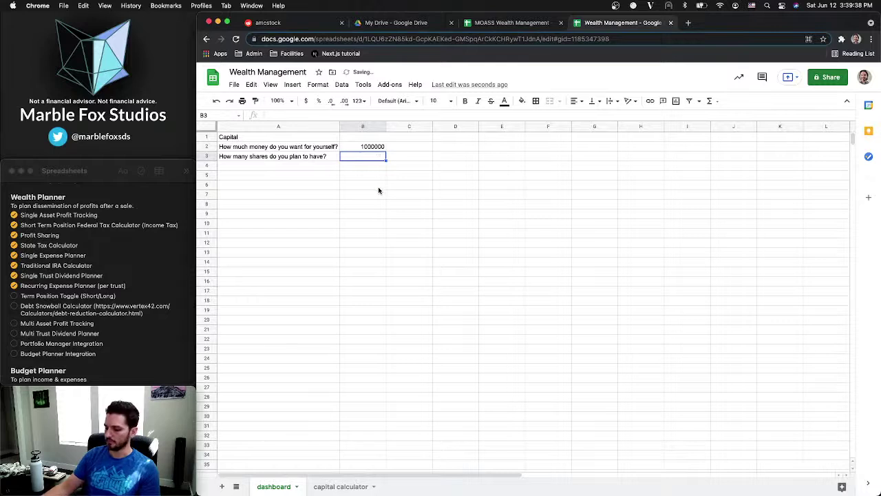
{"action": "type", "text": "200"}
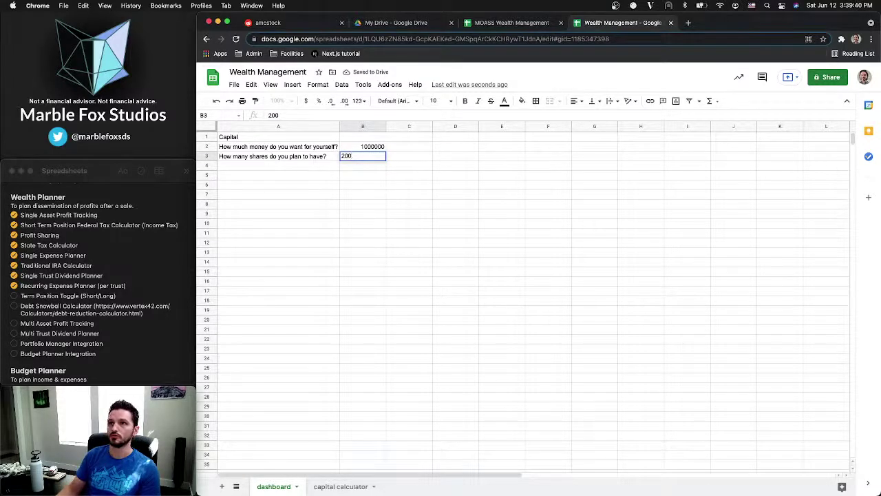
{"action": "key", "text": "Return"}
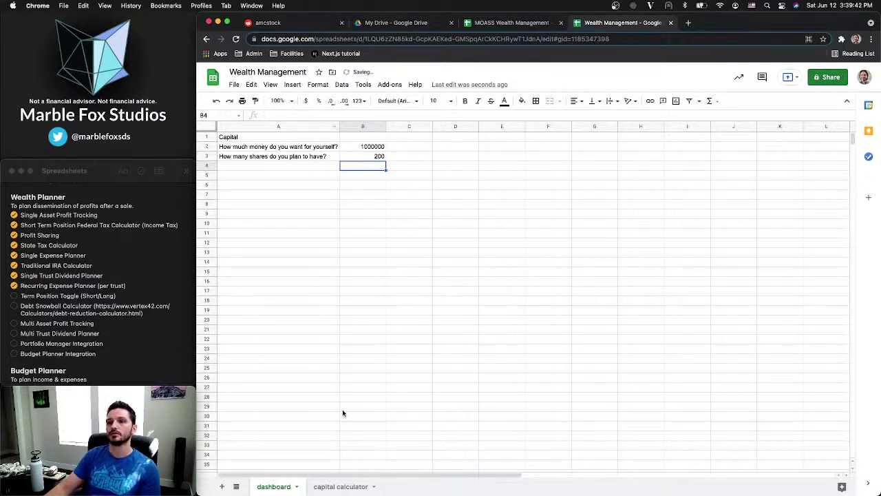
Format B2 as currency ($1,000,000.00), then select the Tax Rate cell on capital calculator
{"action": "left_click", "coordinate": [338, 486]}
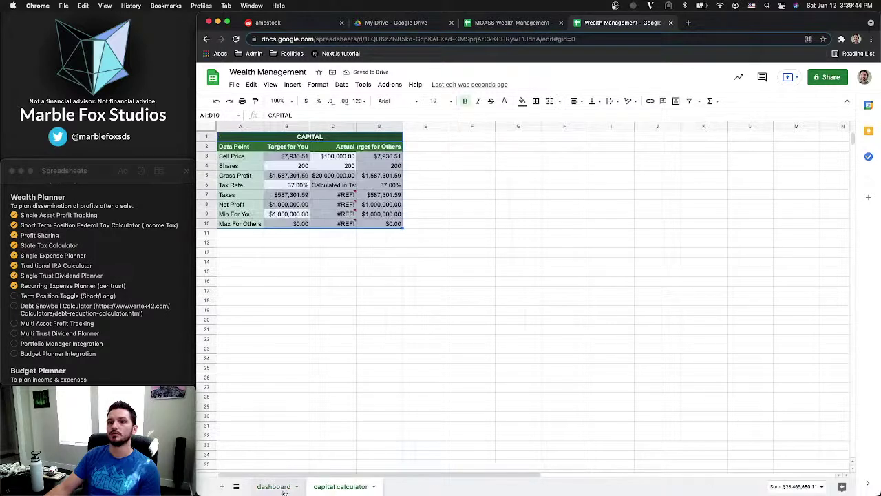
{"action": "left_click", "coordinate": [275, 486]}
{"action": "left_click", "coordinate": [372, 147]}
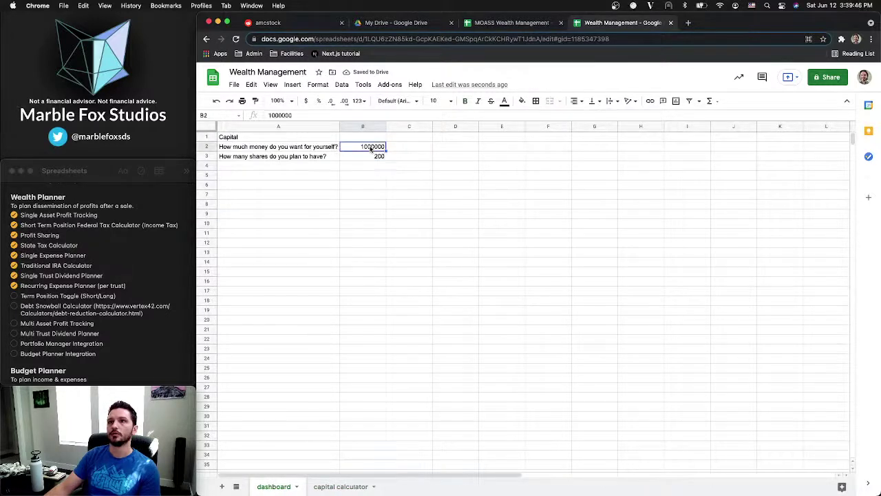
{"action": "left_click", "coordinate": [305, 100]}
{"action": "left_click", "coordinate": [359, 157]}
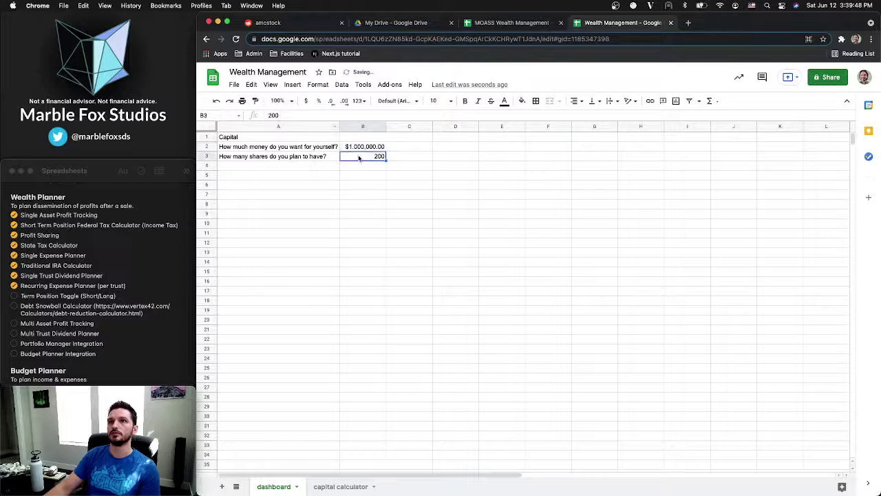
{"action": "left_click", "coordinate": [338, 486]}
{"action": "left_click", "coordinate": [284, 185]}
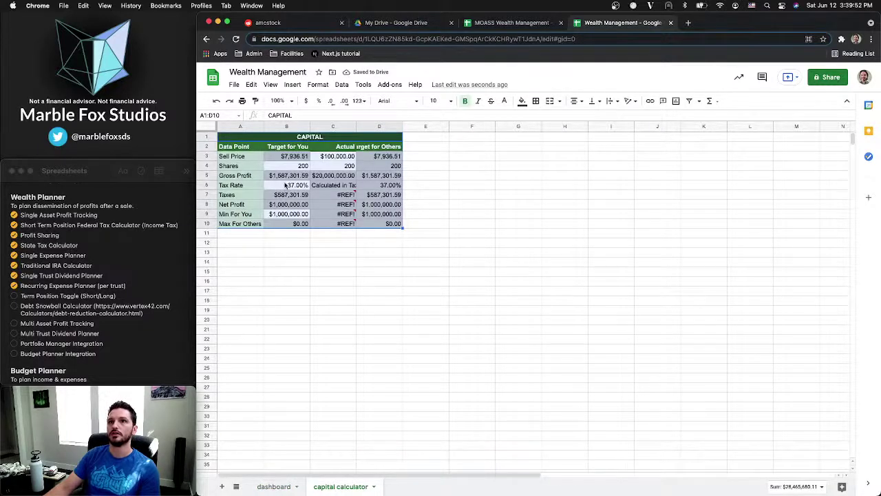
Link capital calculator B9 to =dashboard!B2 and B4 to =dashboard!B3
{"action": "left_click", "coordinate": [282, 215]}
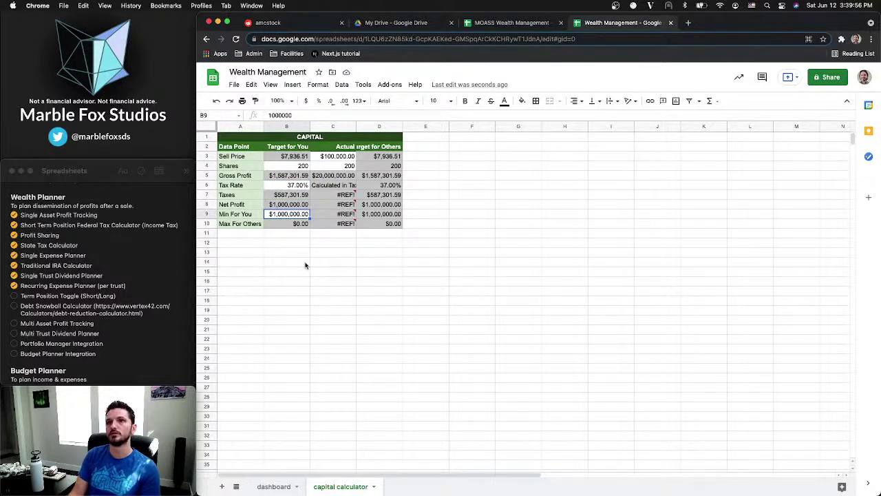
{"action": "type", "text": "="}
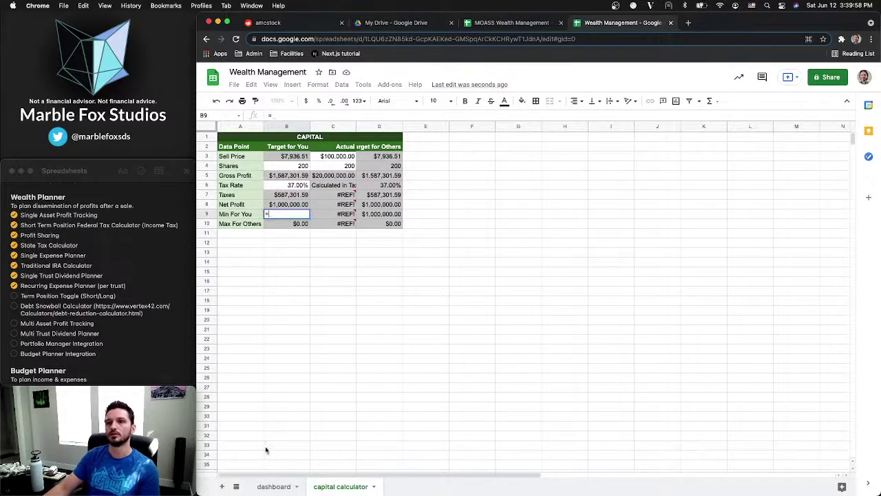
{"action": "left_click", "coordinate": [273, 486]}
{"action": "left_click", "coordinate": [365, 148]}
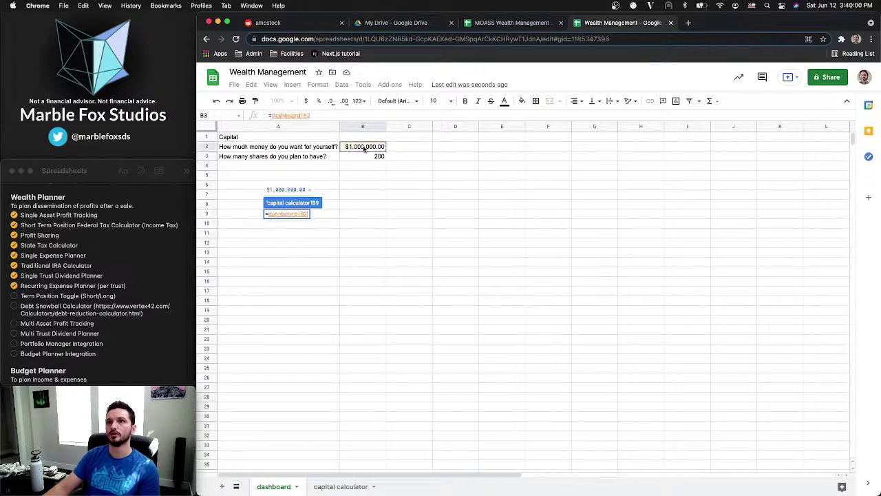
{"action": "key", "text": "Return"}
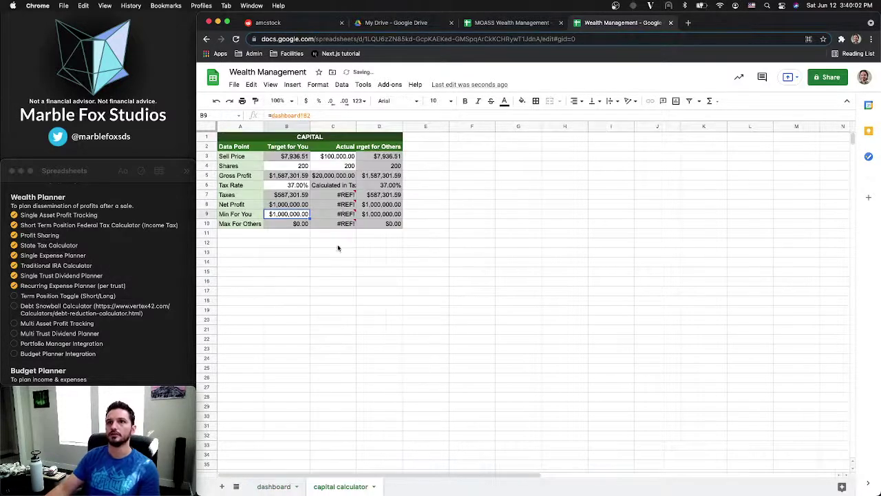
{"action": "left_click", "coordinate": [291, 166]}
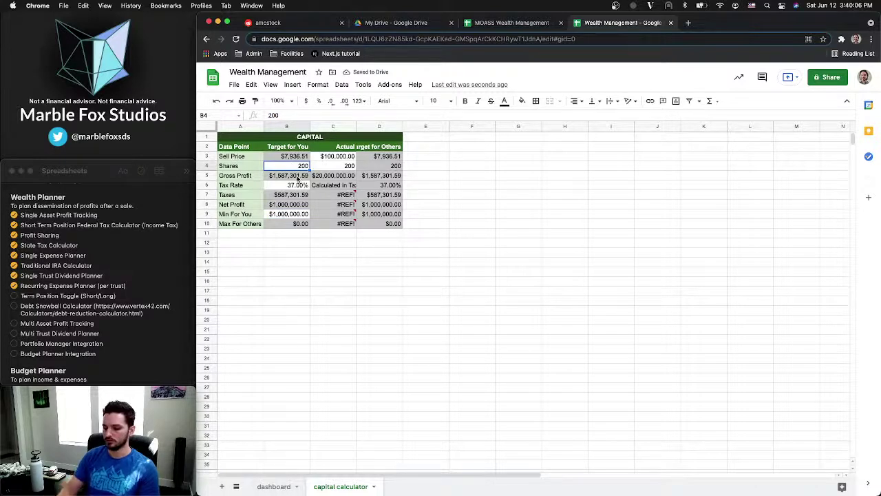
{"action": "type", "text": "="}
{"action": "left_click", "coordinate": [279, 487]}
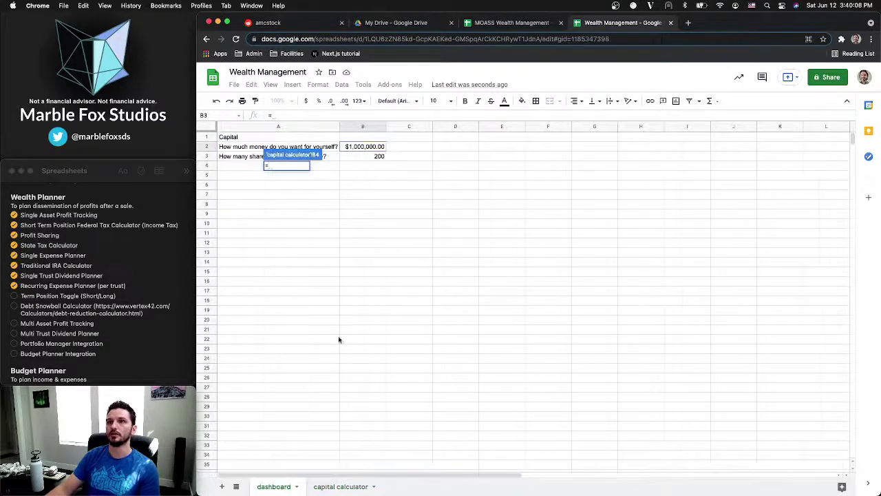
{"action": "left_click", "coordinate": [373, 157]}
{"action": "key", "text": "Return"}
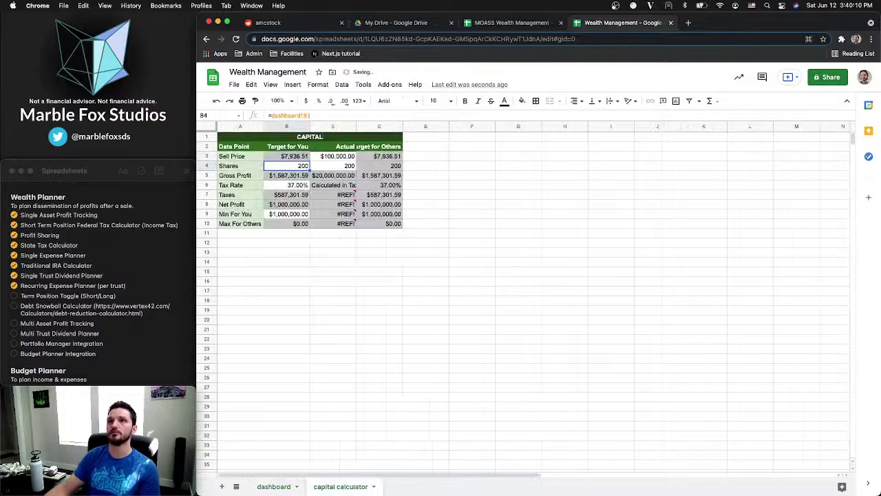
Shade the linked cells B9 and B4 grey, then go back to the dashboard sheet
{"action": "left_click", "coordinate": [290, 214]}
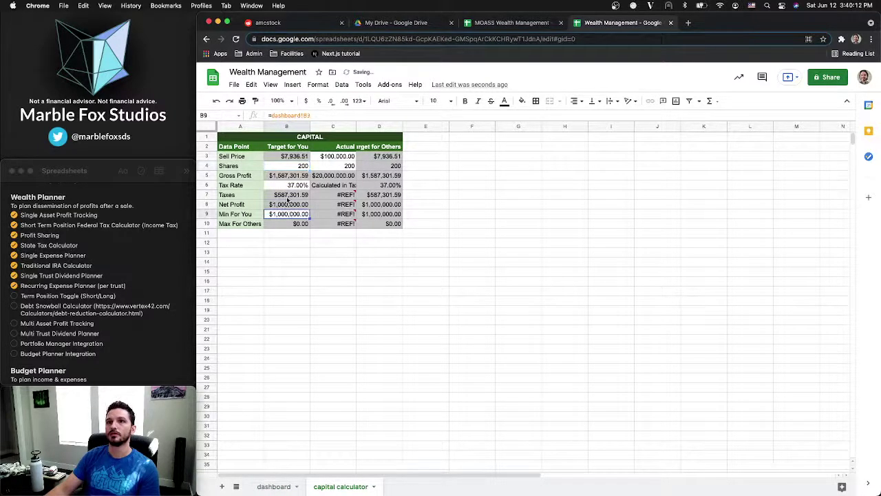
{"action": "left_click", "coordinate": [288, 167], "text": "super"}
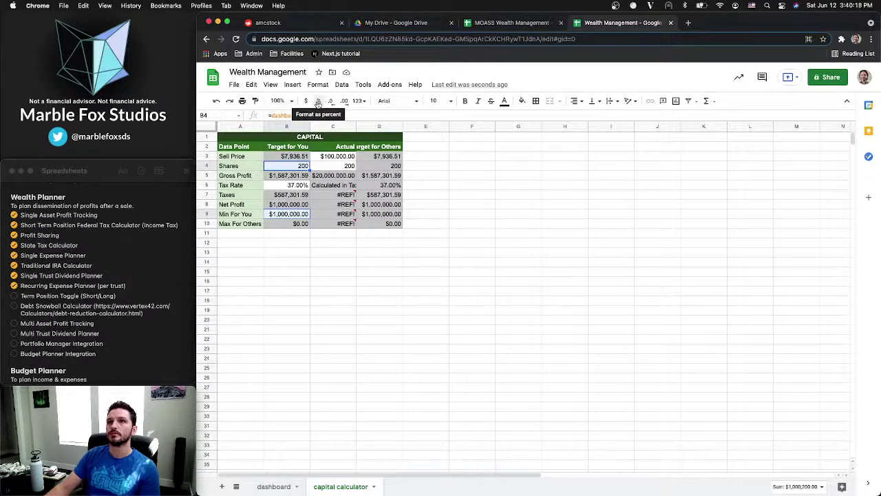
{"action": "left_click", "coordinate": [519, 101]}
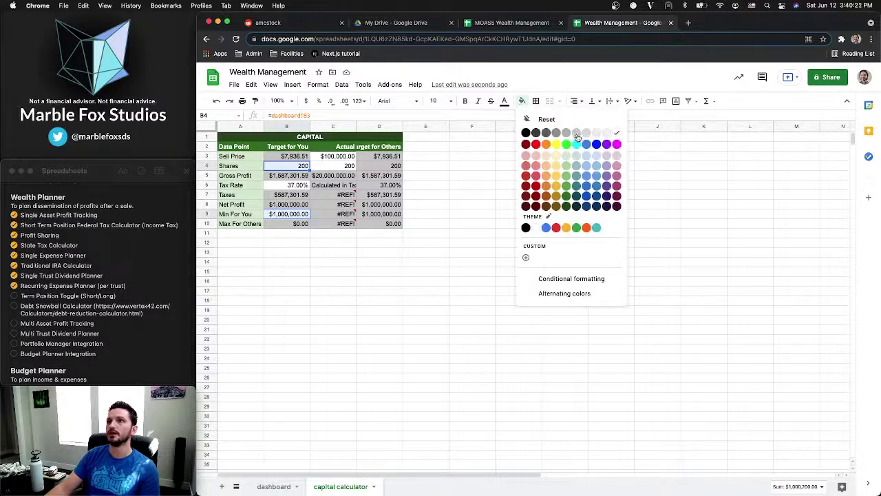
{"action": "left_click", "coordinate": [577, 134]}
{"action": "left_click", "coordinate": [436, 181]}
{"action": "left_click", "coordinate": [273, 189]}
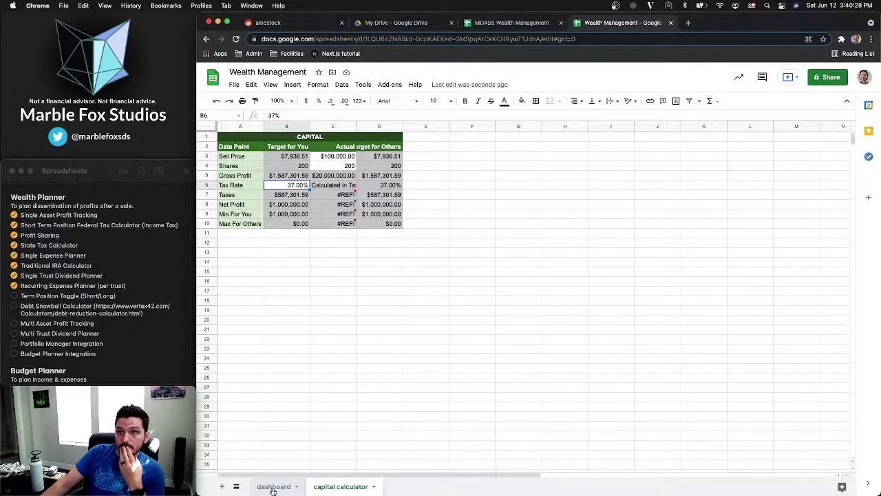
{"action": "left_click", "coordinate": [274, 487]}
{"action": "left_click", "coordinate": [235, 165]}
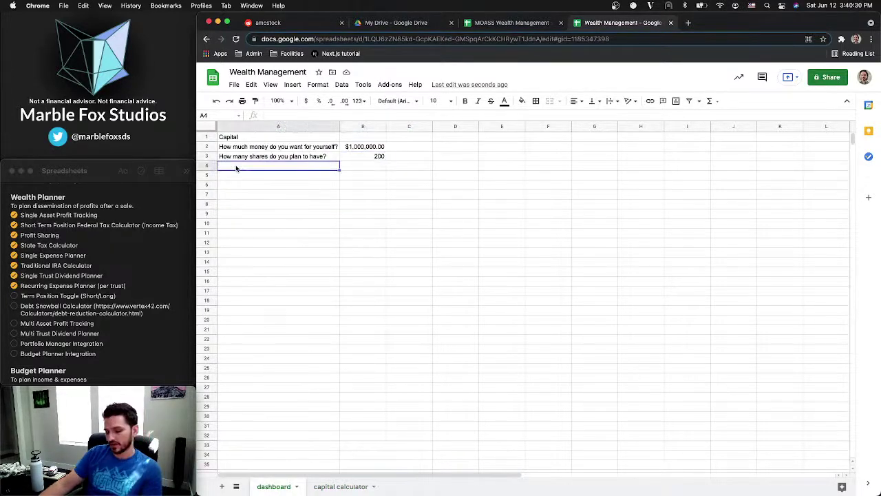
Enter the question 'What state do you live in?' in dashboard cell A4
{"action": "type", "text": "Whi"}
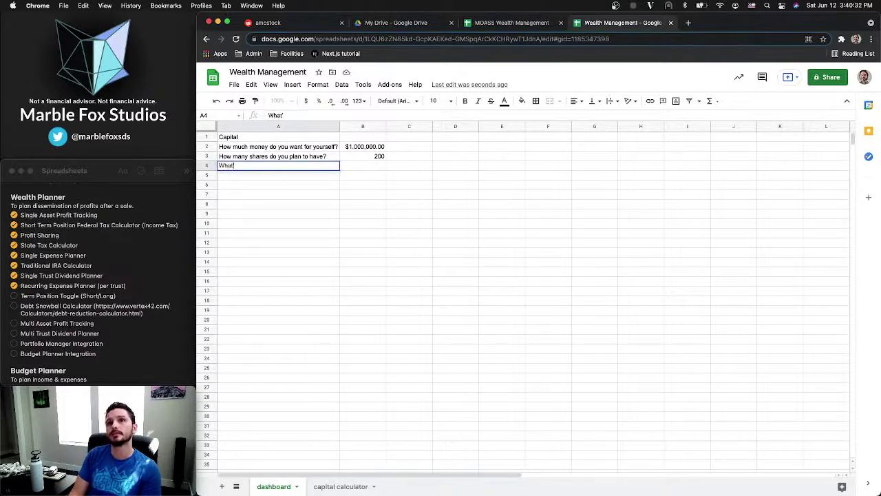
{"action": "type", "text": "t's your e"}
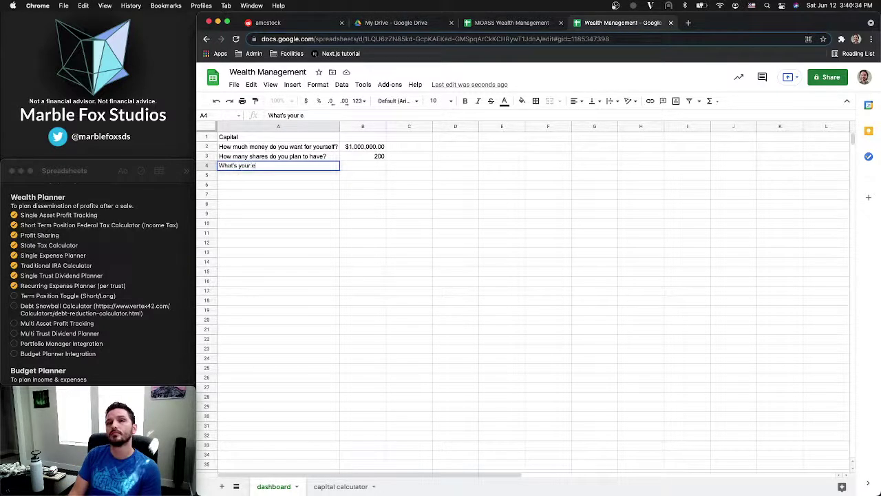
{"action": "key", "text": "super+BackSpace"}
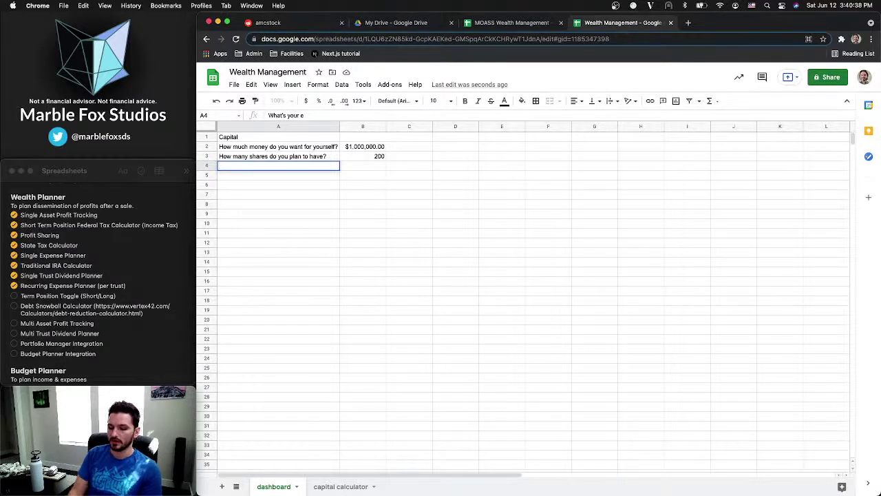
{"action": "type", "text": "What state"}
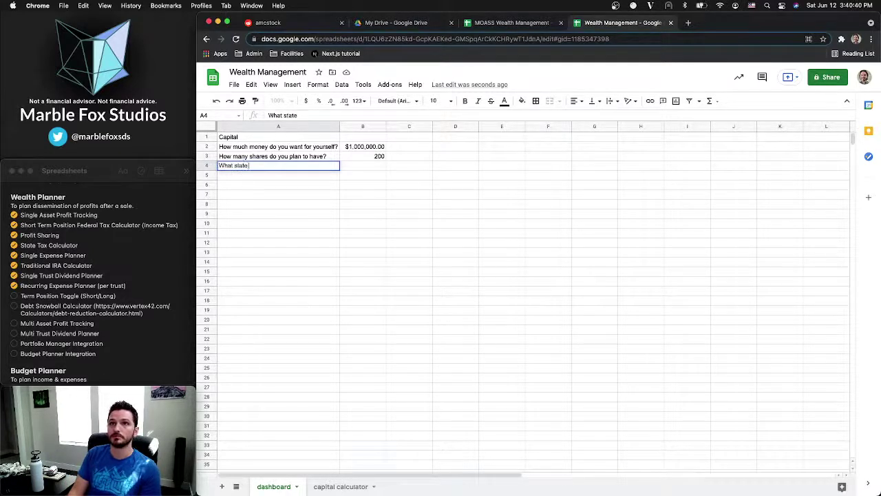
{"action": "type", "text": " do you live in?"}
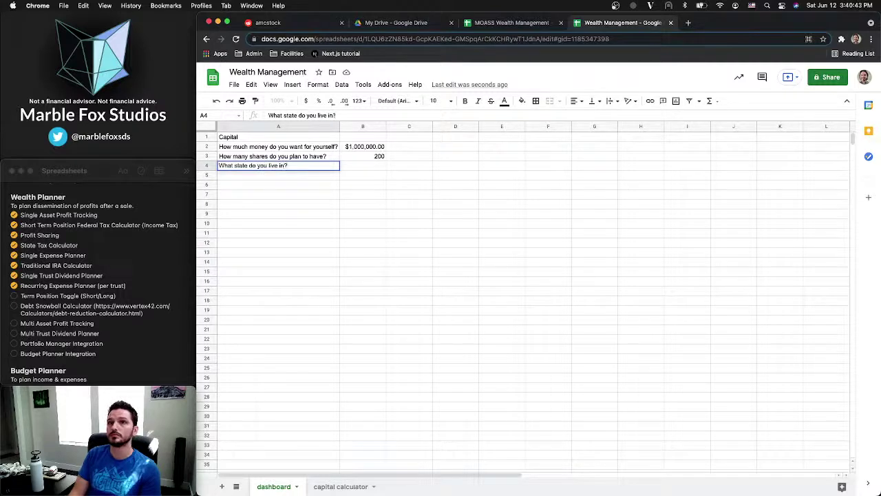
{"action": "key", "text": "Tab"}
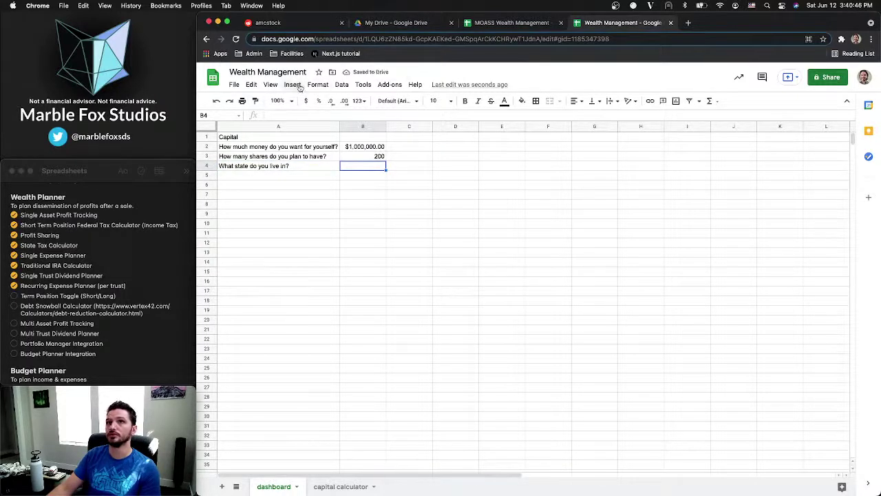
Review the MOASS State Tax Bracket and Data sheets, then paste and remove Utah in B4
{"action": "left_click", "coordinate": [507, 25]}
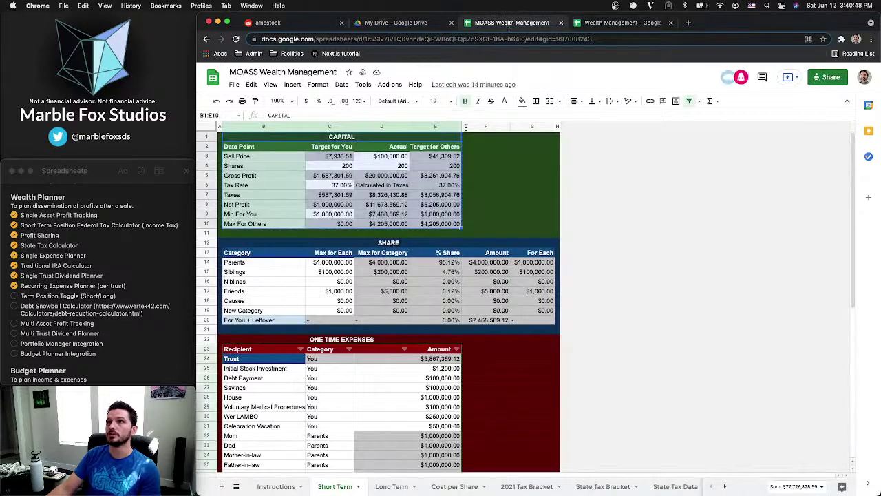
{"action": "left_click", "coordinate": [601, 489]}
{"action": "left_click", "coordinate": [659, 488]}
{"action": "left_click", "coordinate": [610, 488]}
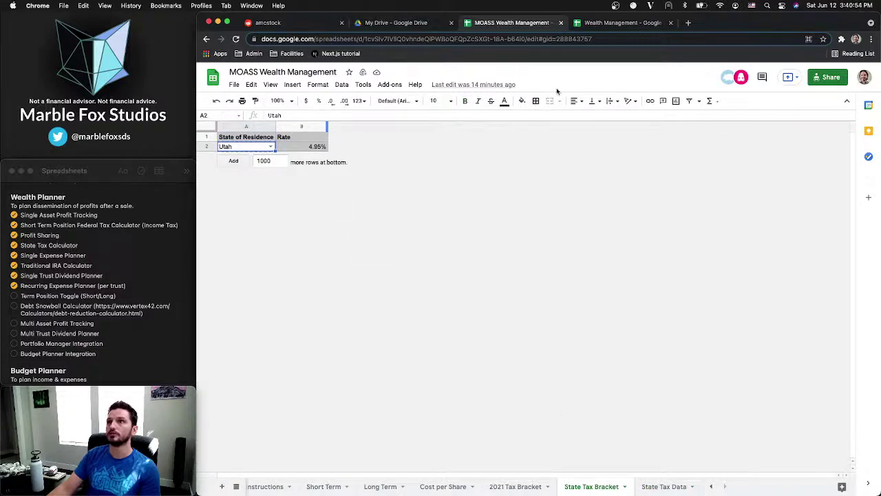
{"action": "left_click", "coordinate": [621, 28]}
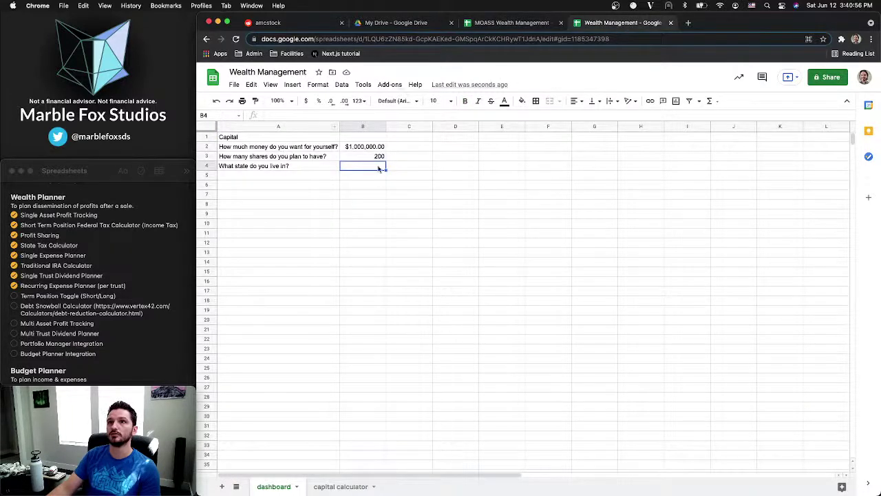
{"action": "type", "text": "Utah"}
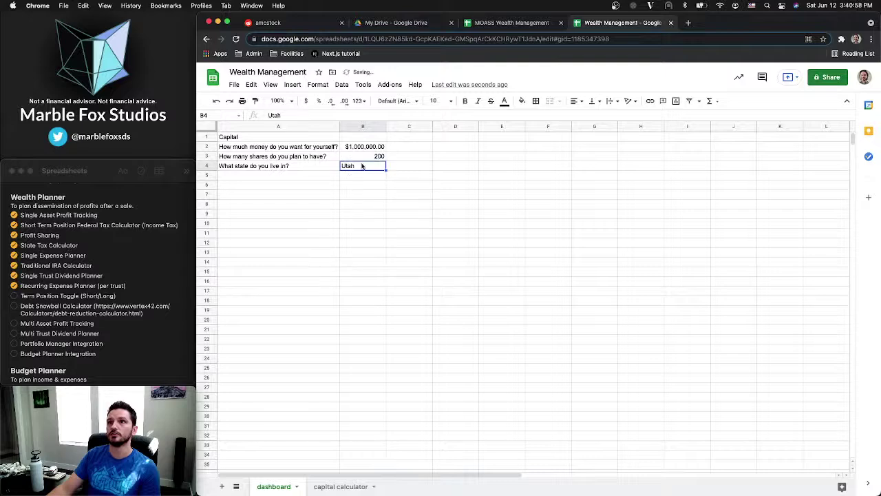
{"action": "key", "text": "BackSpace"}
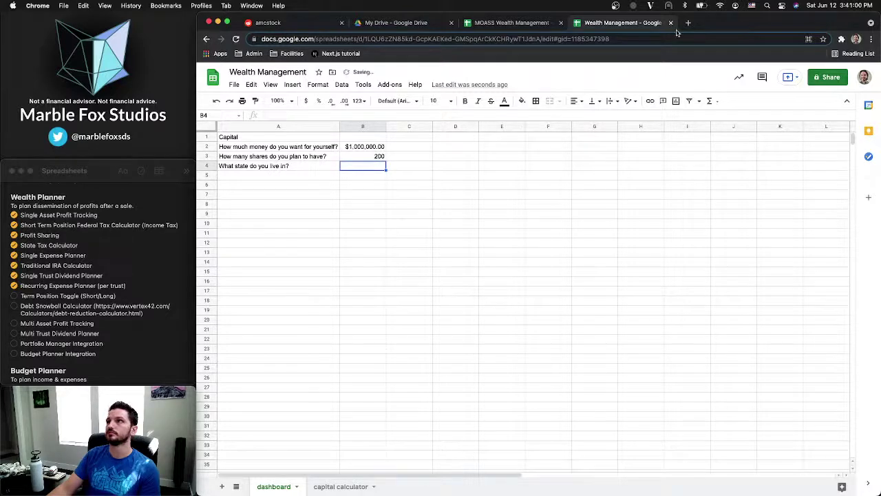
Search 'comma separated list of states', open the first result and copy its list
{"action": "left_click", "coordinate": [688, 22]}
{"action": "type", "text": "comma"}
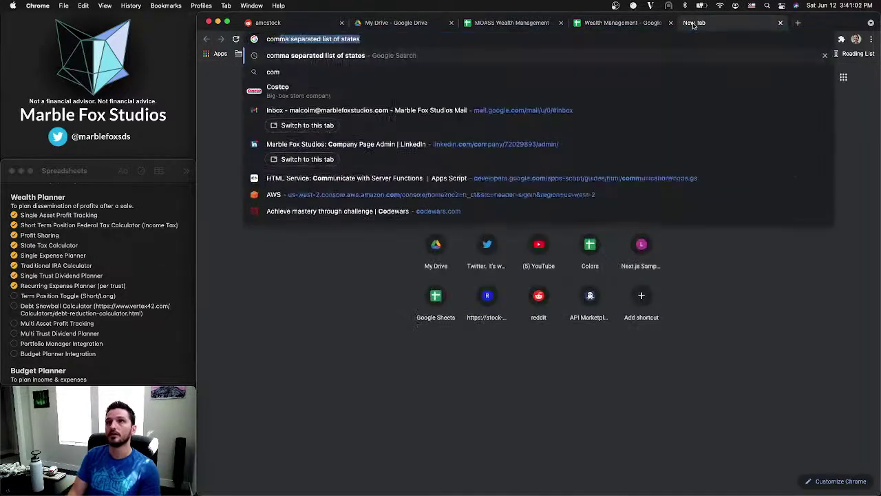
{"action": "key", "text": "Return"}
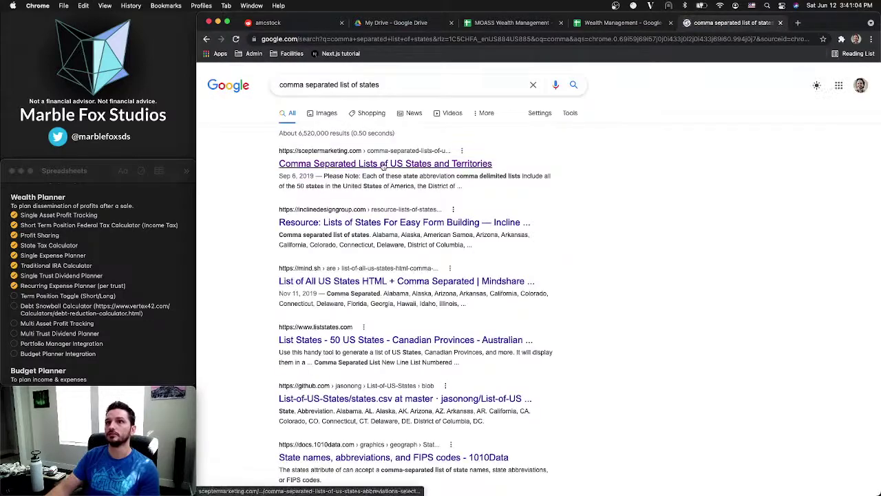
{"action": "left_click", "coordinate": [383, 163]}
{"action": "scroll", "coordinate": [417, 358], "scroll_direction": "down", "scroll_amount": 10}
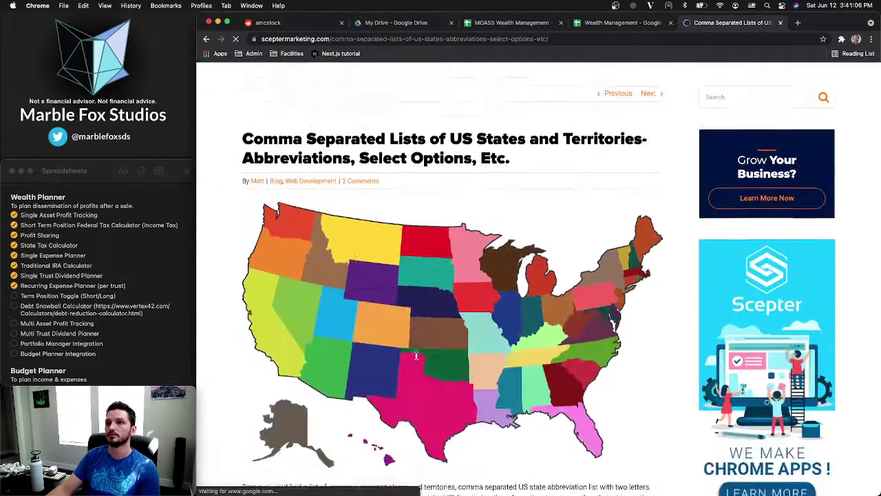
{"action": "scroll", "coordinate": [417, 358], "scroll_direction": "down", "scroll_amount": 3}
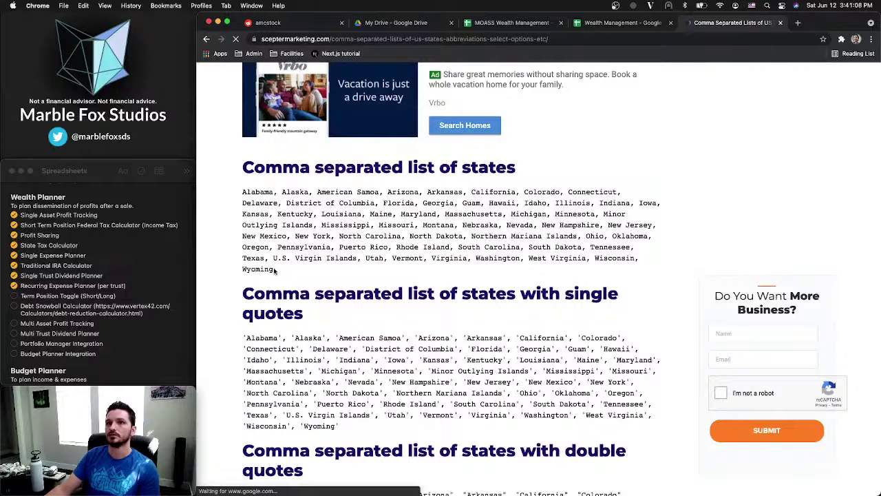
{"action": "left_click_drag", "start_coordinate": [274, 269], "coordinate": [243, 192]}
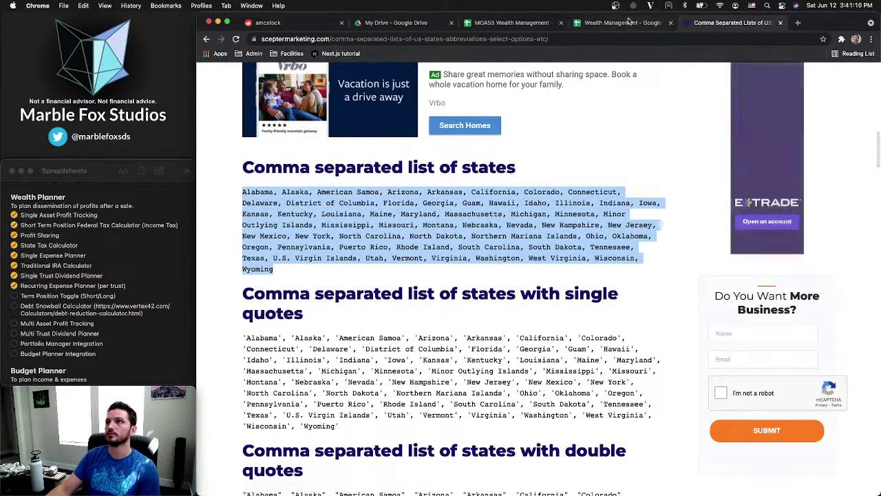
{"action": "left_click", "coordinate": [624, 23]}
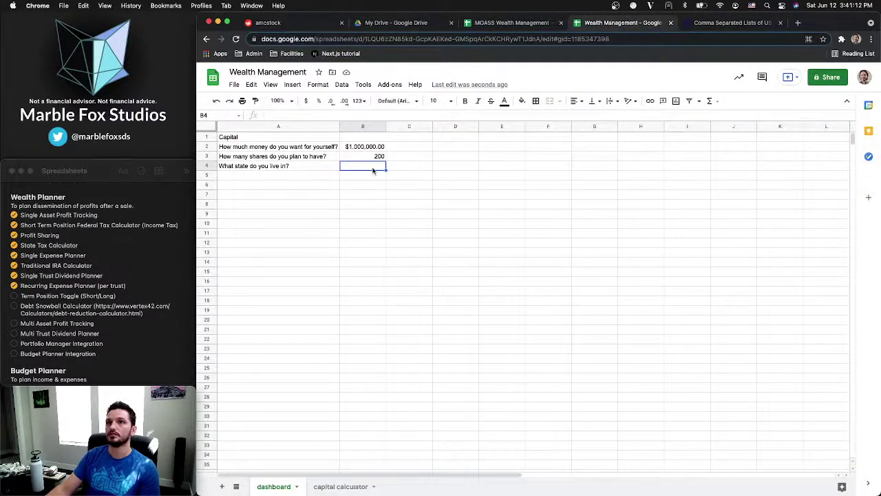
Give B4 a List-of-items validation from the pasted states and test the dropdown
{"action": "left_click", "coordinate": [341, 84]}
{"action": "left_click", "coordinate": [373, 204]}
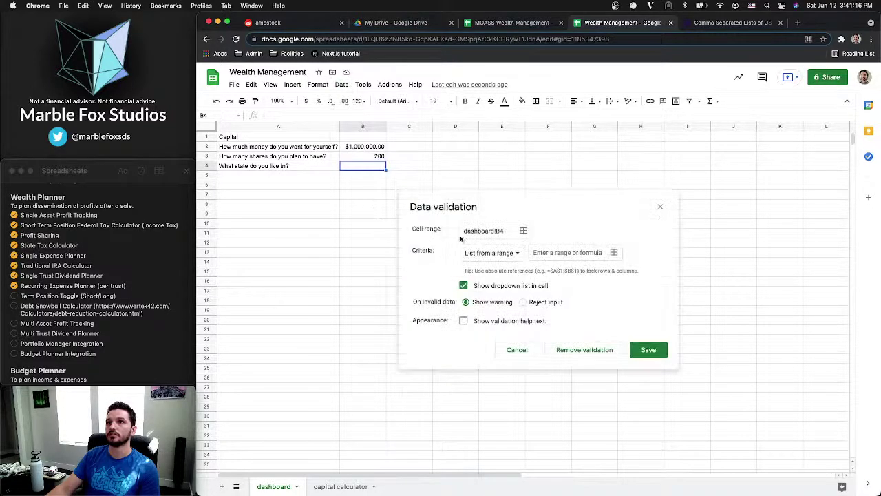
{"action": "left_click", "coordinate": [496, 255]}
{"action": "left_click", "coordinate": [484, 266]}
{"action": "left_click", "coordinate": [564, 253]}
{"action": "key", "text": "ctrl+v"}
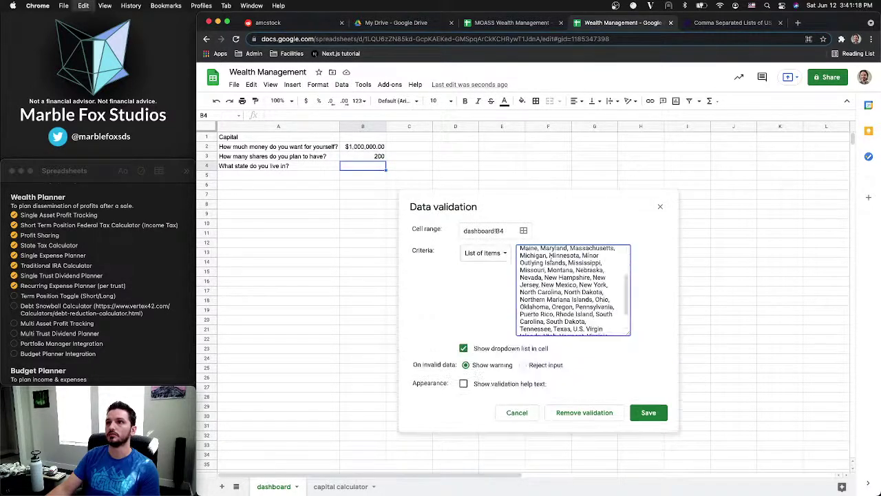
{"action": "left_click", "coordinate": [648, 414]}
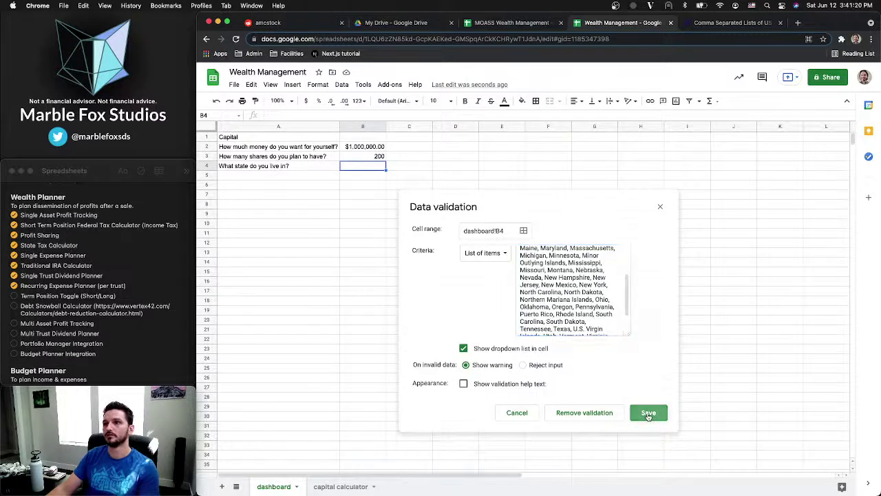
{"action": "left_click", "coordinate": [382, 166]}
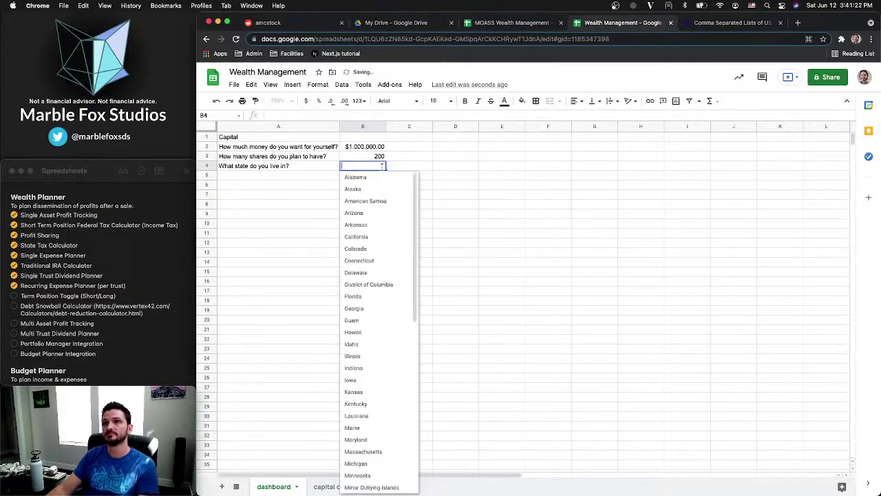
{"action": "left_click", "coordinate": [423, 159]}
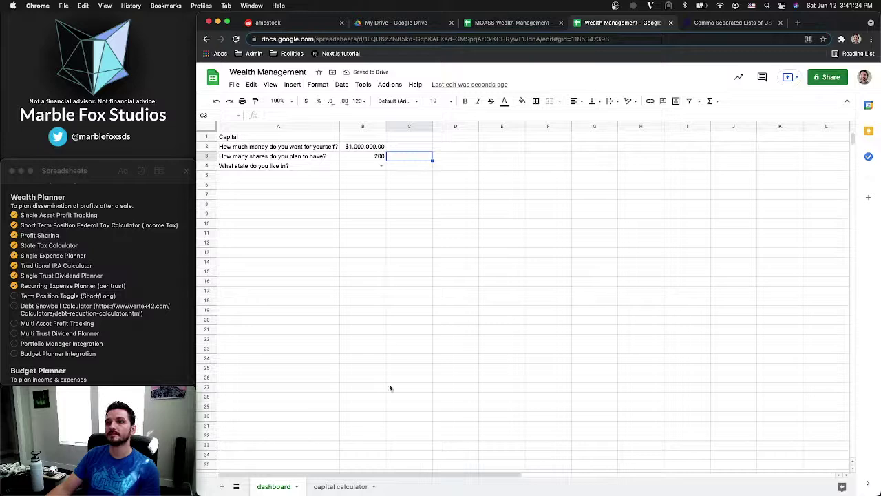
{"action": "left_click", "coordinate": [515, 24]}
Copy the MOASS State Tax Data sheet into the Wealth Management spreadsheet
{"action": "left_click", "coordinate": [655, 488]}
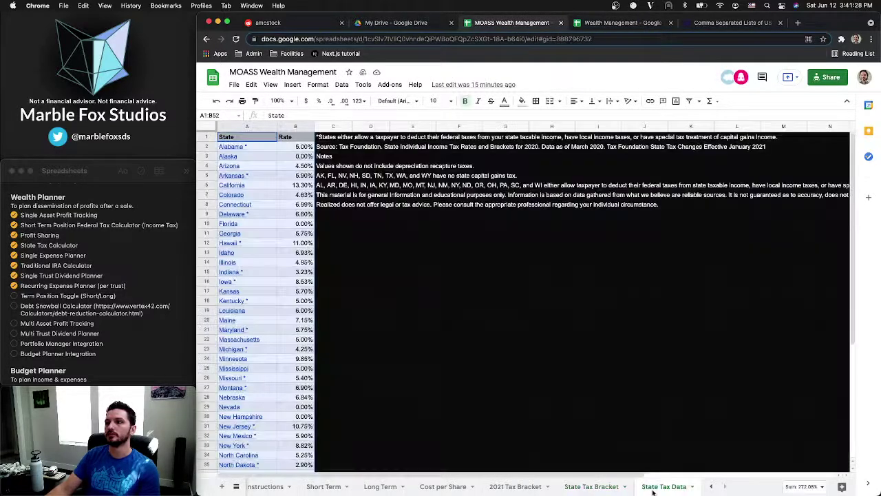
{"action": "right_click", "coordinate": [653, 491]}
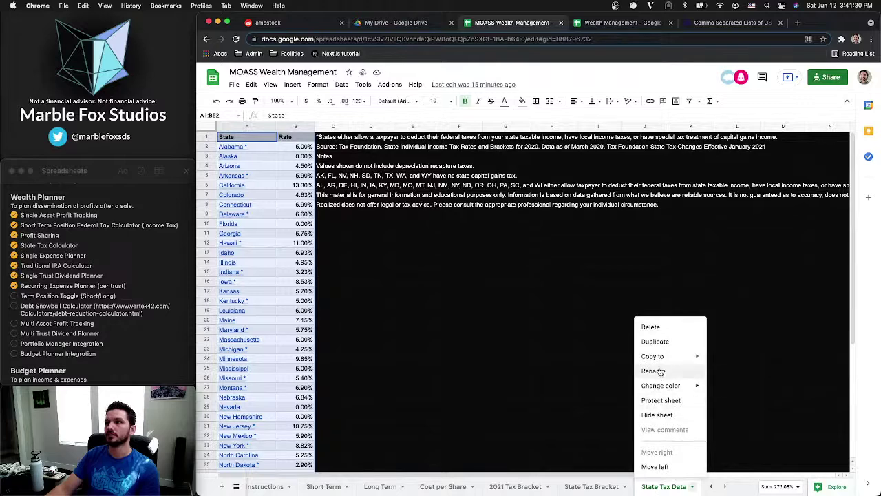
{"action": "mouse_move", "coordinate": [660, 356]}
{"action": "left_click", "coordinate": [742, 374]}
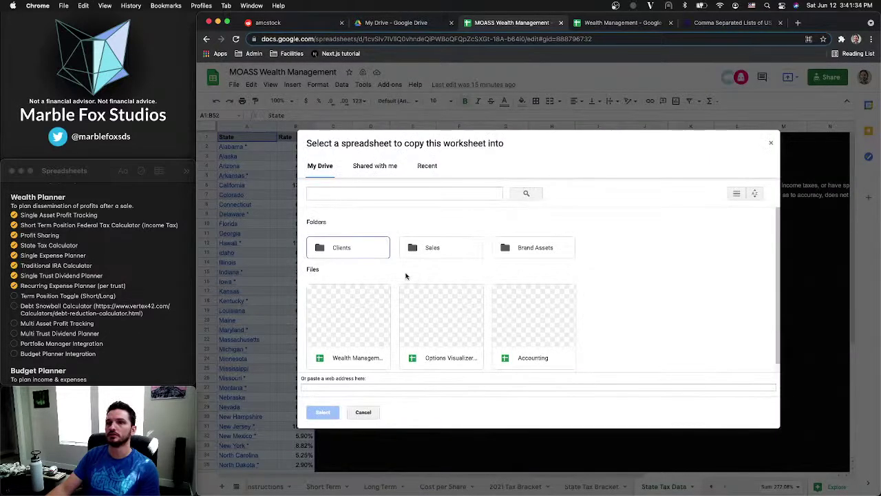
{"action": "left_click", "coordinate": [372, 333]}
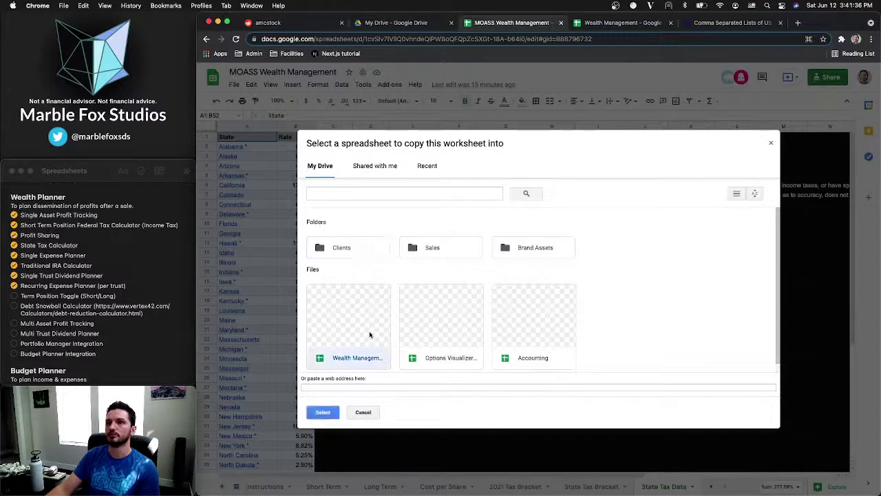
{"action": "left_click", "coordinate": [323, 413]}
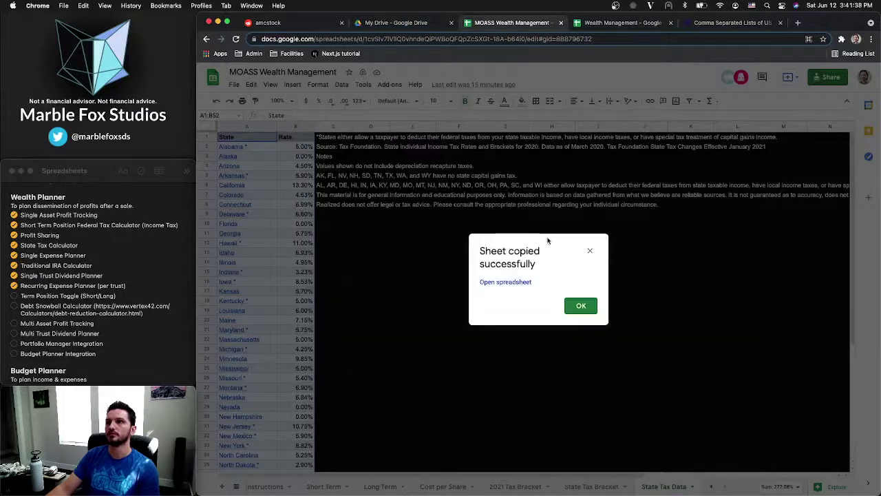
{"action": "left_click", "coordinate": [578, 305]}
{"action": "left_click", "coordinate": [620, 23]}
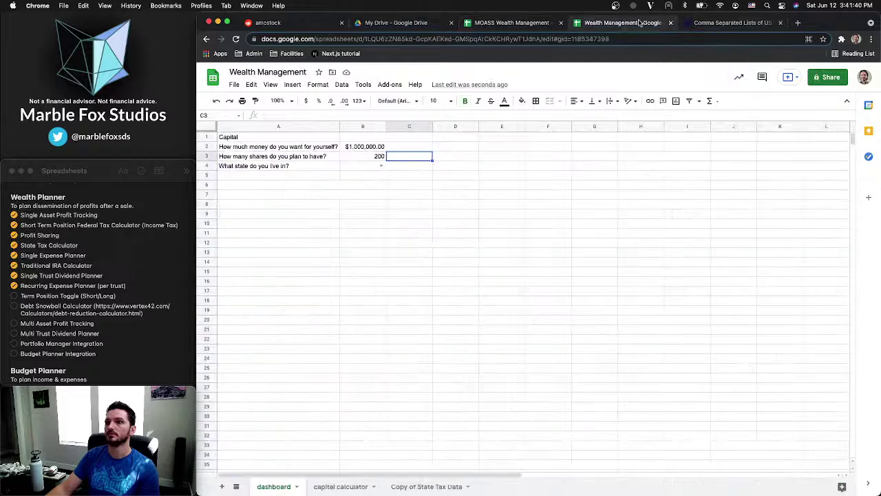
Rename the copied sheet to stateTax and the capital calculator sheet to capCalc
{"action": "right_click", "coordinate": [419, 486]}
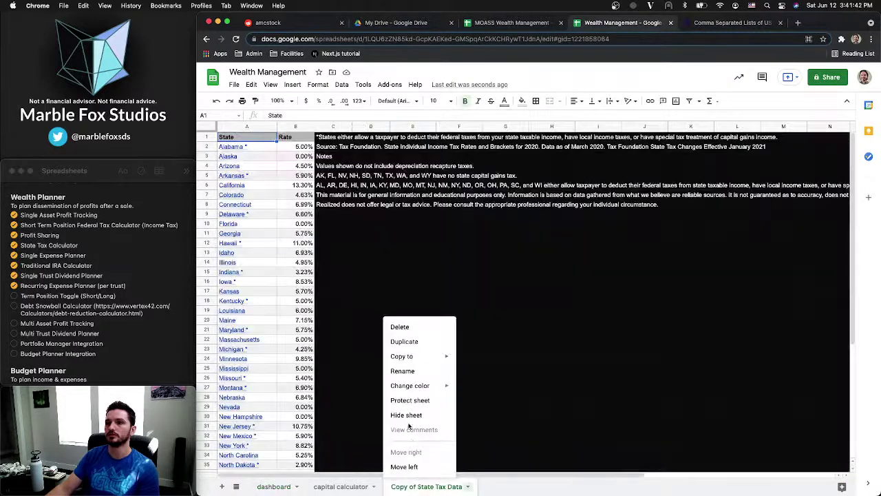
{"action": "left_click", "coordinate": [407, 372]}
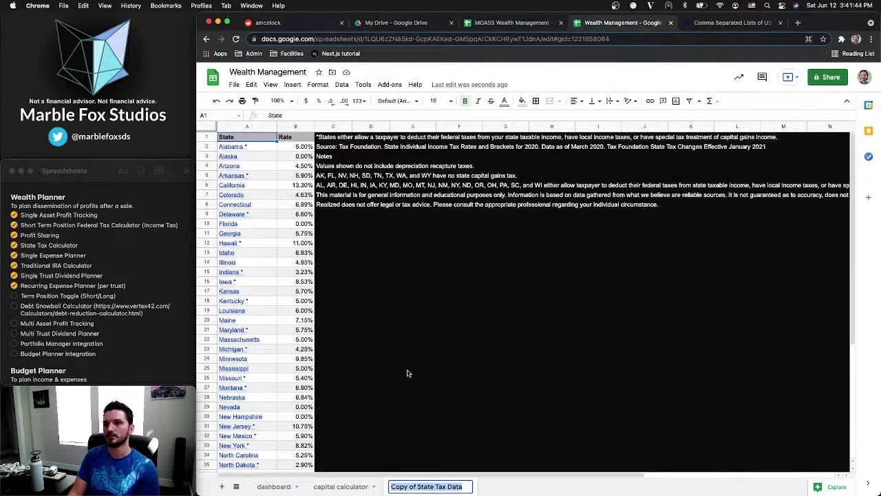
{"action": "type", "text": "stateTax"}
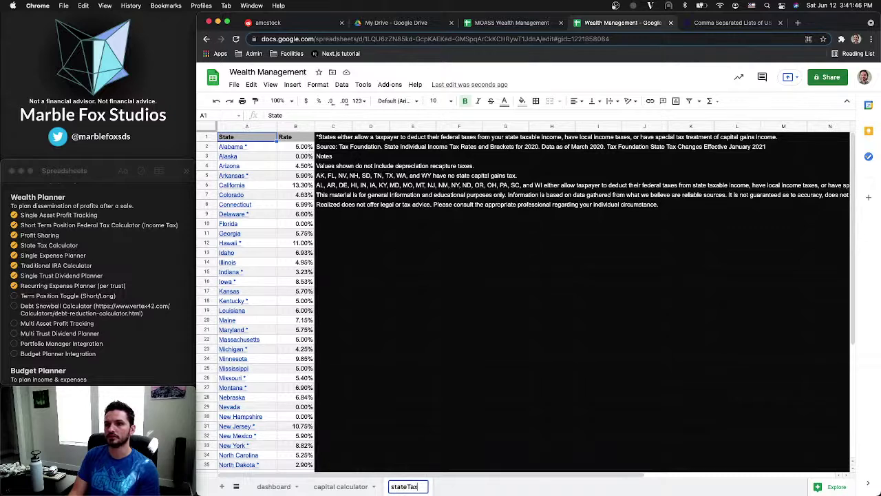
{"action": "key", "text": "Return"}
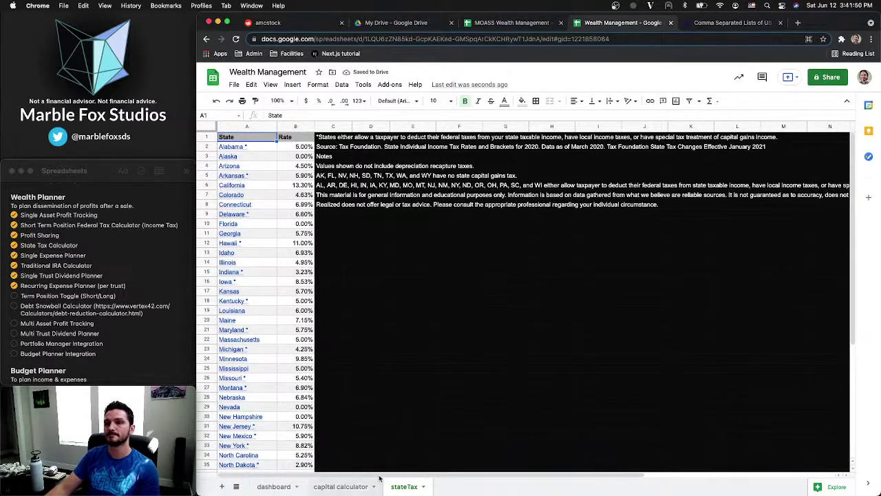
{"action": "right_click", "coordinate": [329, 487]}
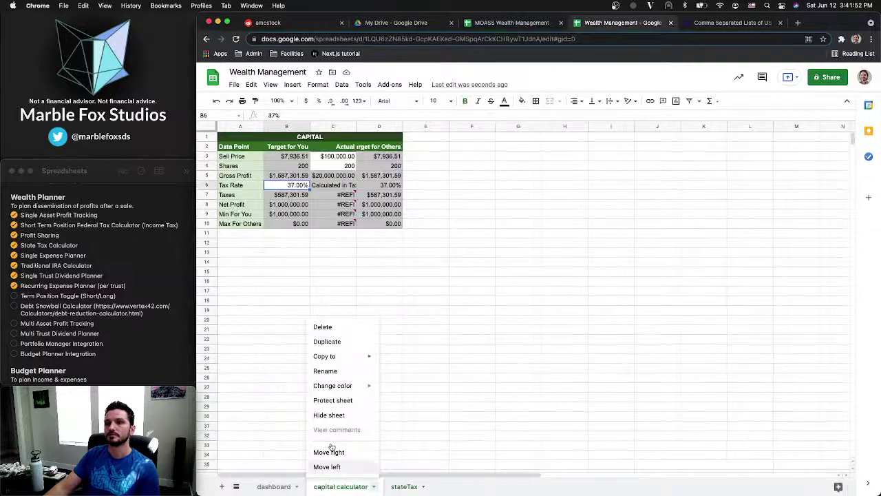
{"action": "left_click", "coordinate": [330, 372]}
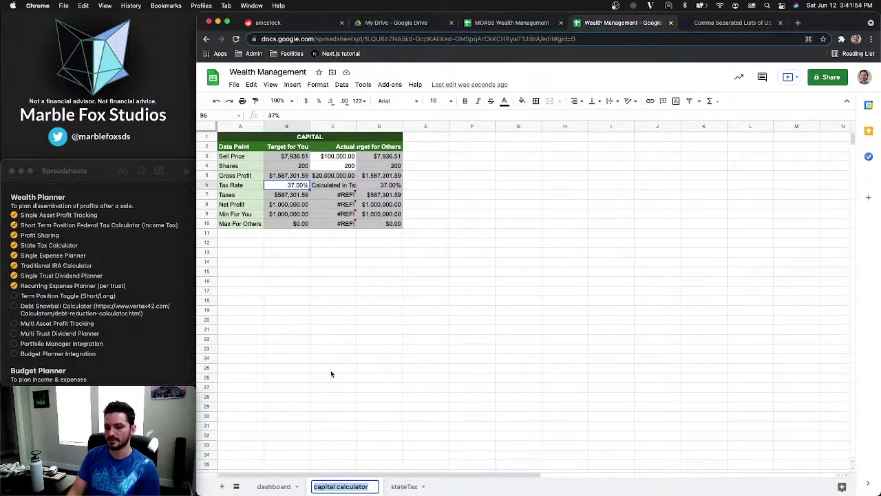
{"action": "type", "text": "capC"}
{"action": "type", "text": "alc"}
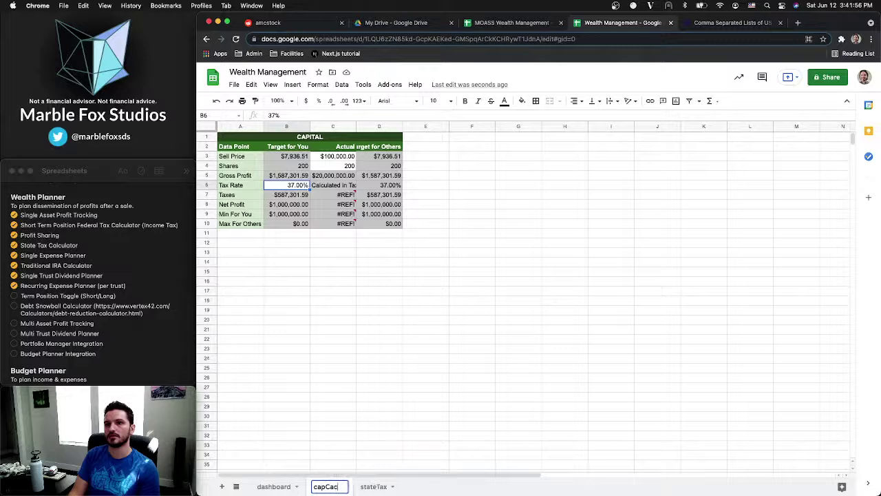
{"action": "key", "text": "Return"}
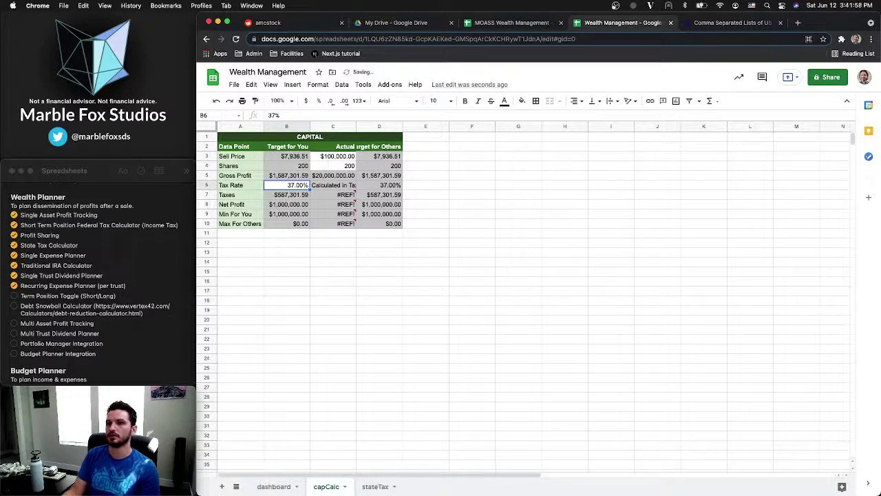
{"action": "left_click", "coordinate": [380, 486]}
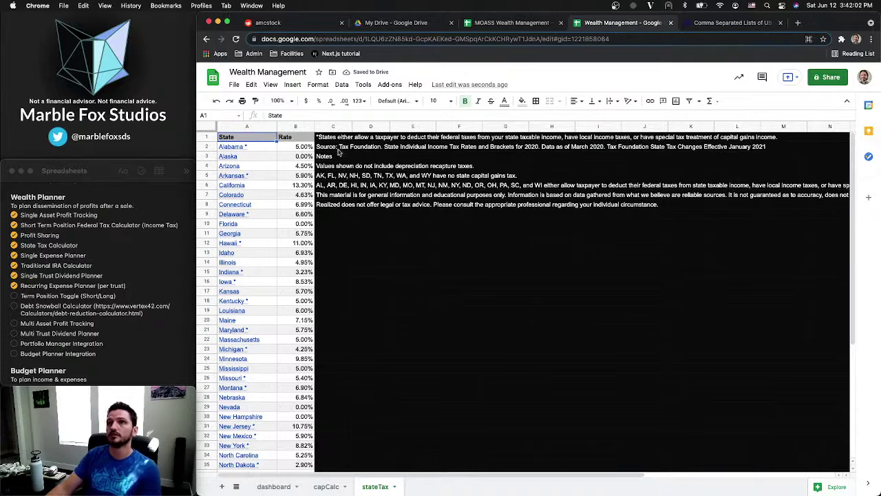
Insert an empty column A to the left of State on the stateTax sheet
{"action": "mouse_move", "coordinate": [266, 149]}
{"action": "scroll", "coordinate": [264, 172], "scroll_direction": "down", "scroll_amount": 1}
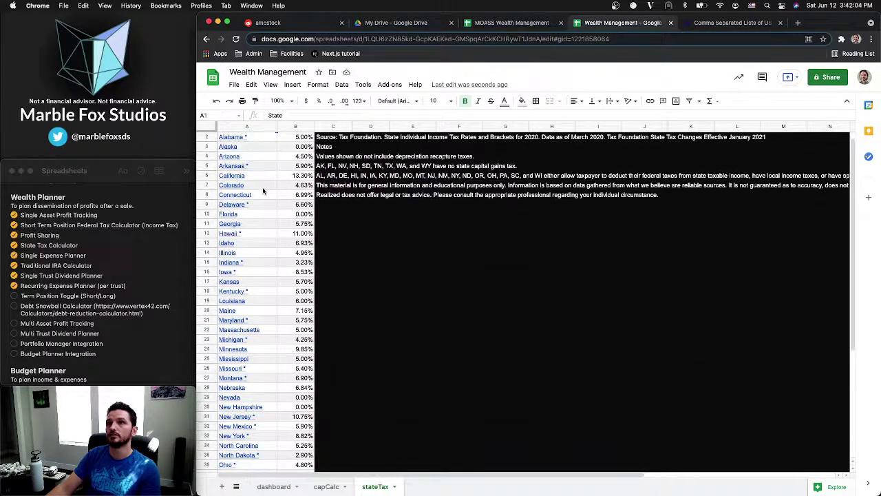
{"action": "scroll", "coordinate": [262, 192], "scroll_direction": "up", "scroll_amount": 1}
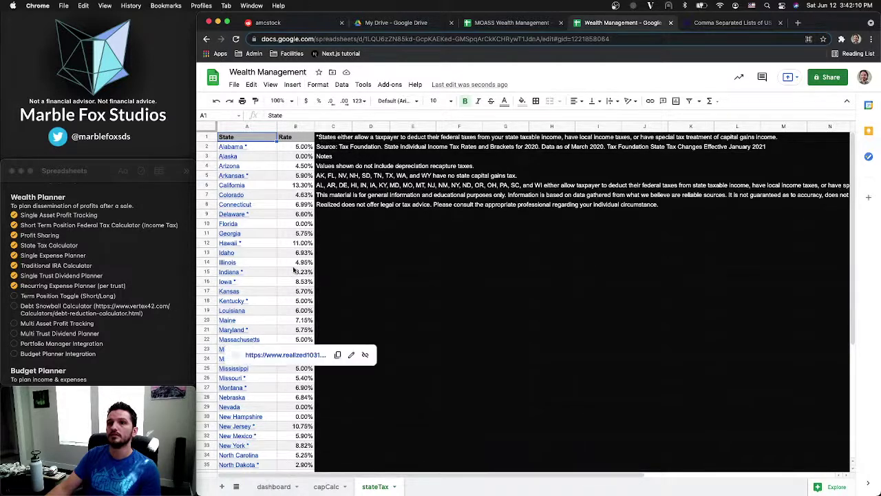
{"action": "right_click", "coordinate": [254, 126]}
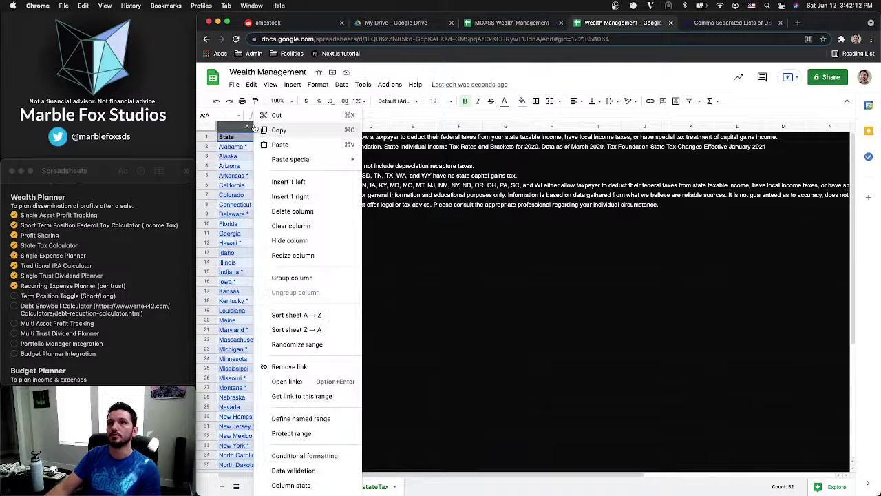
{"action": "left_click", "coordinate": [290, 182]}
{"action": "left_click", "coordinate": [246, 146]}
{"action": "key", "text": "super+v"}
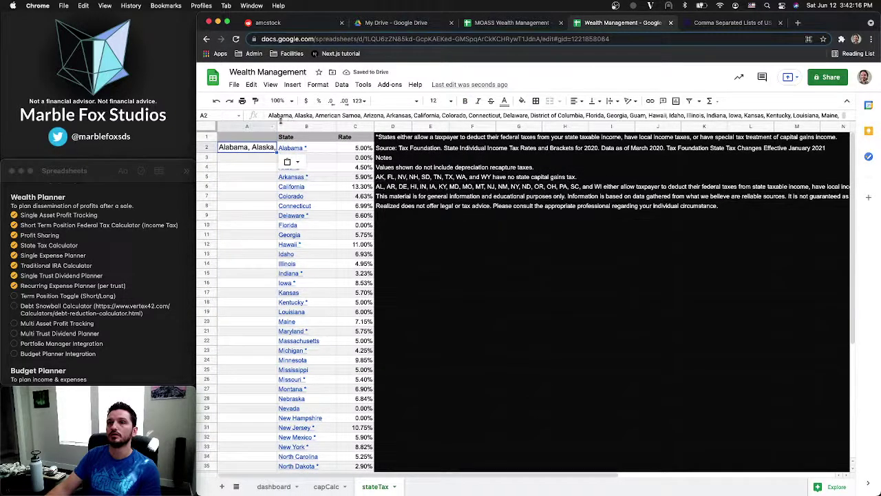
{"action": "key", "text": "super+z"}
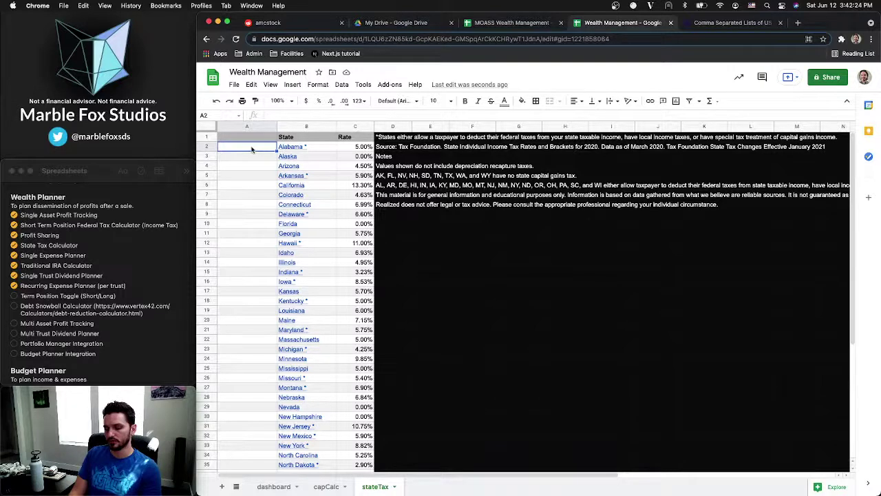
Fill A2 with =TRANSPOSE(SPLIT(...)) of the pasted state list so names run down column A
{"action": "type", "text": "="}
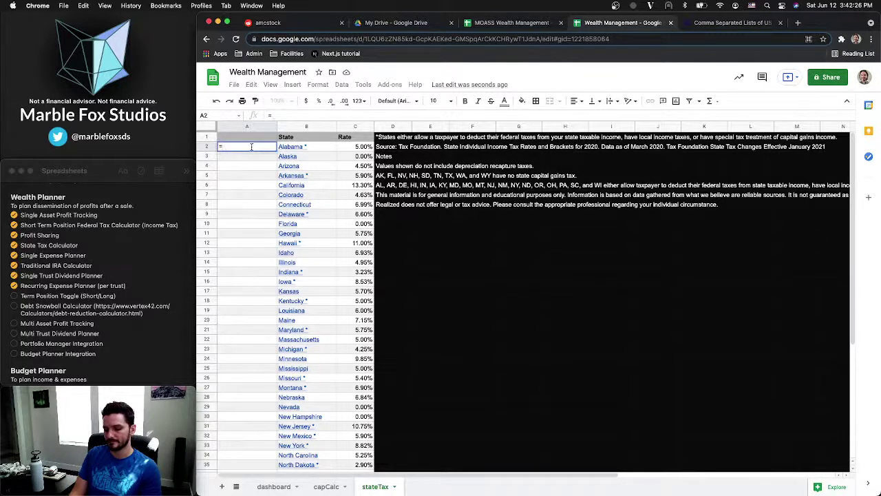
{"action": "type", "text": "SPLIT("}
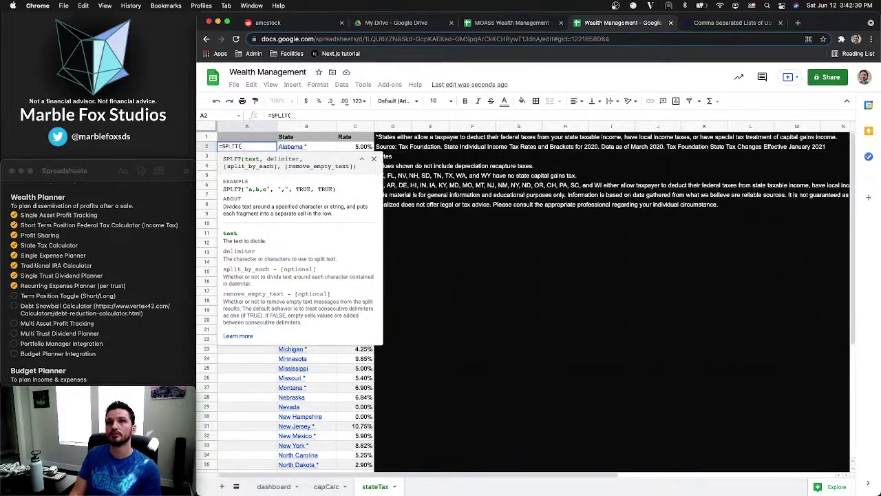
{"action": "type", "text": "\"Alabama, Alaska, American Samoa, Arizona, Arkansas, California, Colorado, Connecticut, Delaware, District of Columbia, Florida, Georgia, Guam, Hawaii, Idaho, Illinois, Indiana, Iowa, Kansas, Kentucky, Louisiana, Maine, Maryland, Massachusetts, Michigan, Minnesota, Minor Outlying Islands, Mississippi, Missouri, Montana, Nebraska, Nevada, New Hampshire, New Jersey, New Mexico, New York, North Carolina, North Dakota, Northern Mariana Islands, Ohio, Oklahoma, Oregon, Pennsylvania, Puerto Rico, Rhode Island, South Carolina, South Dakota, Tennessee, Texas, U.S. Virgin Islands, Utah, Vermont, Virginia, Washington, West Virginia, Wisconsin, Wyoming\""}
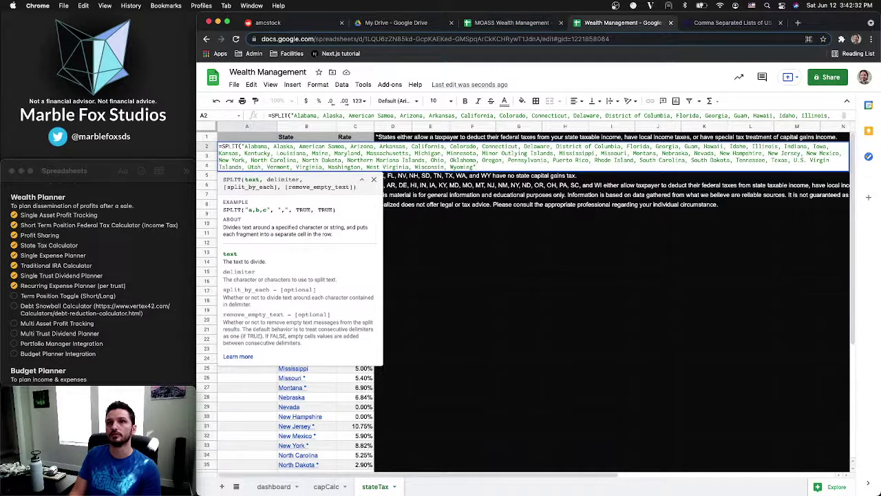
{"action": "type", "text": ","}
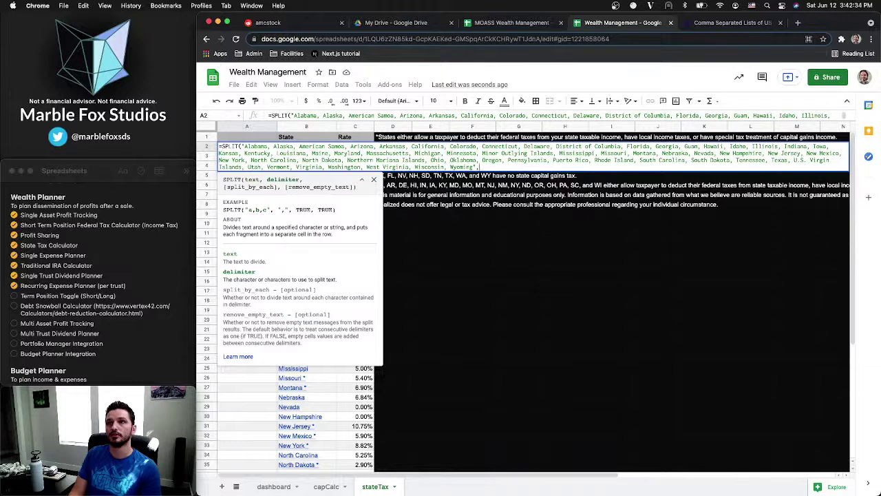
{"action": "type", "text": "\",\""}
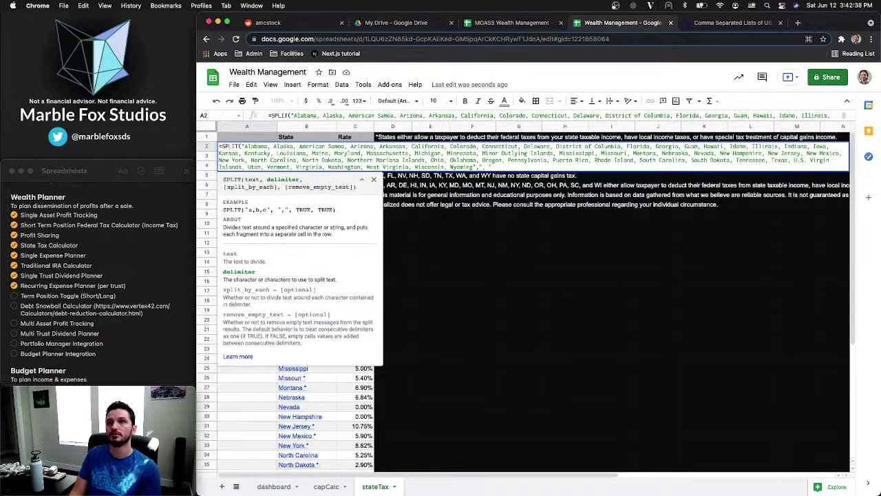
{"action": "key", "text": "Return"}
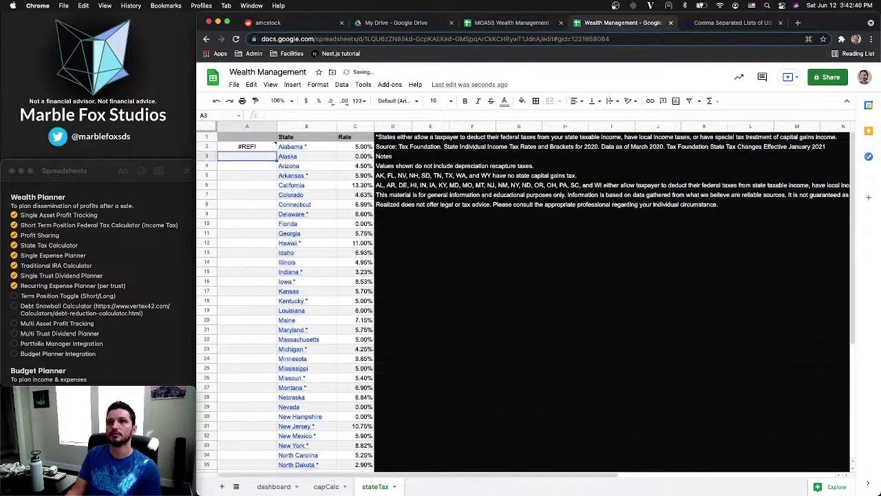
{"action": "left_click", "coordinate": [250, 147]}
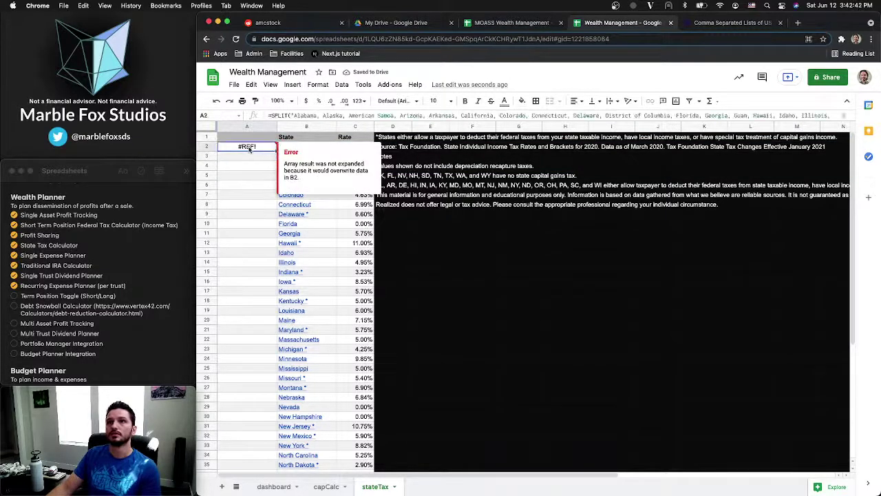
{"action": "key", "text": "Return"}
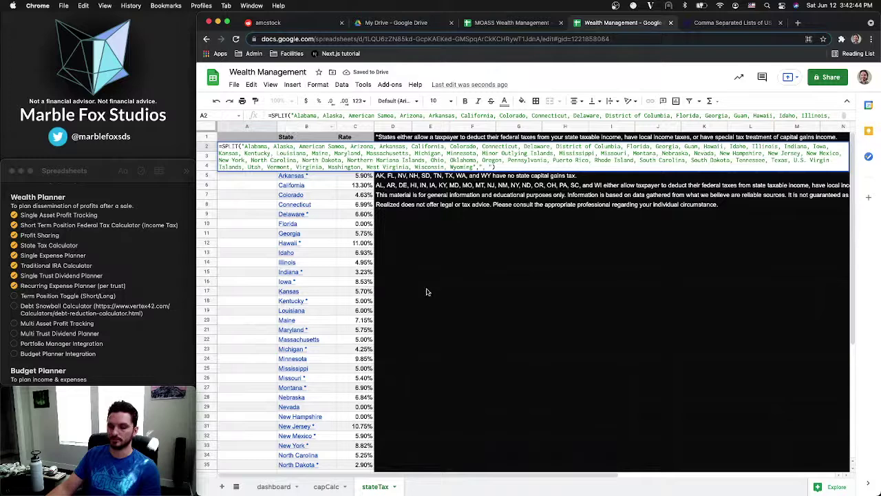
{"action": "type", "text": "TRANSP"}
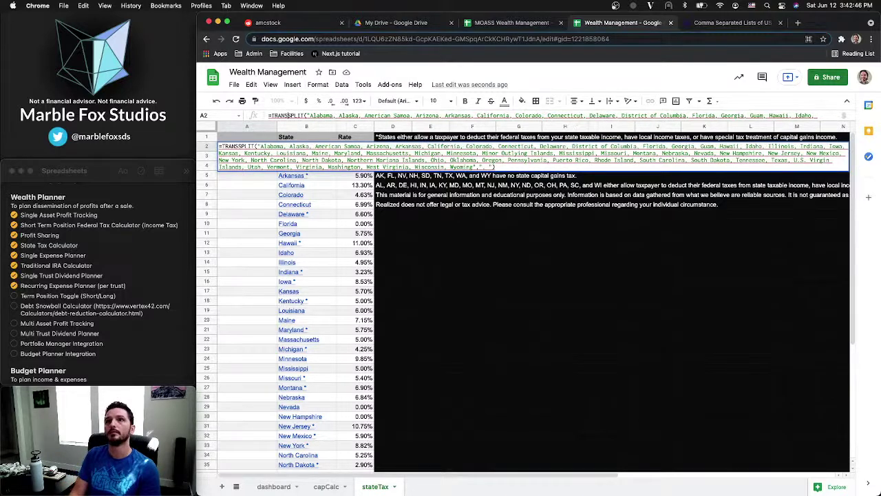
{"action": "type", "text": "OSE("}
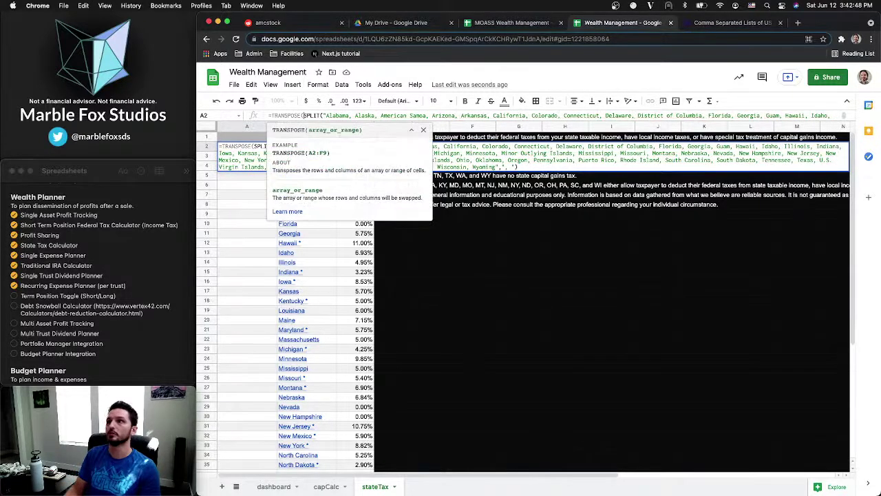
{"action": "key", "text": "Right"}
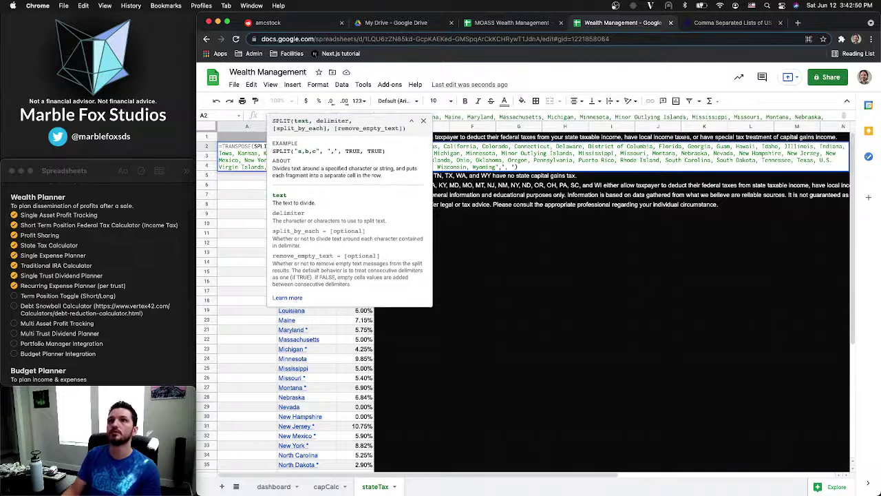
{"action": "key", "text": "Return"}
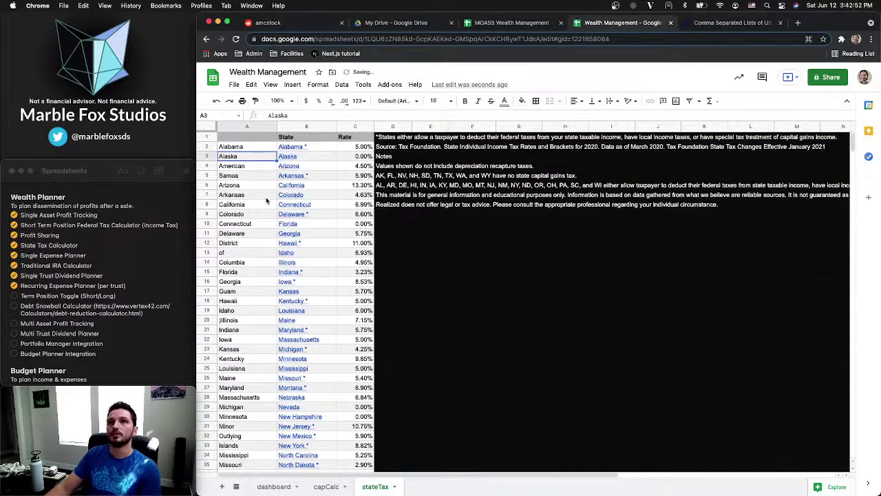
Inspect the broken split names and convert the A2:A78 list to plain values
{"action": "left_click", "coordinate": [245, 168]}
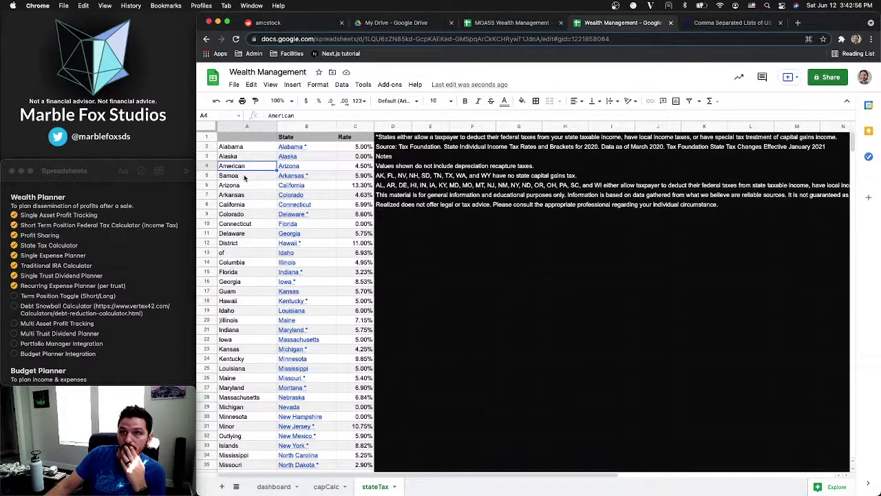
{"action": "left_click", "coordinate": [245, 177]}
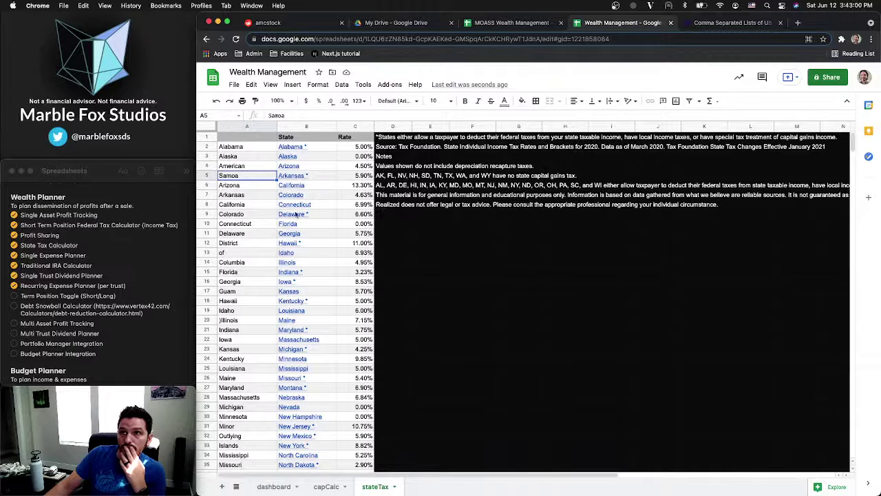
{"action": "left_click_drag", "start_coordinate": [251, 246], "coordinate": [249, 262]}
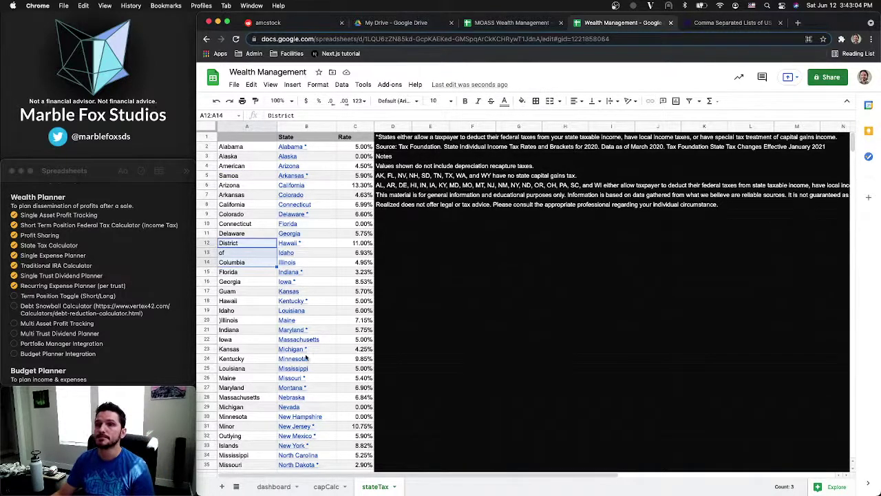
{"action": "mouse_move", "coordinate": [296, 295]}
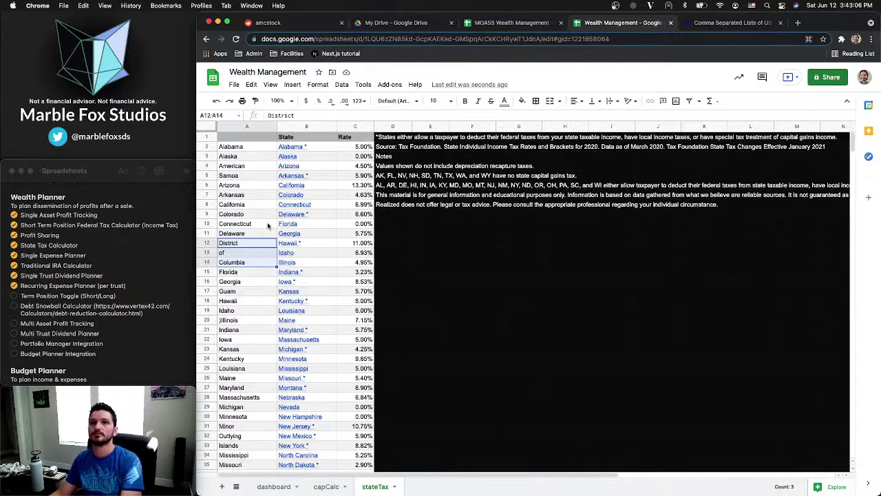
{"action": "left_click", "coordinate": [241, 169]}
{"action": "left_click", "coordinate": [241, 148]}
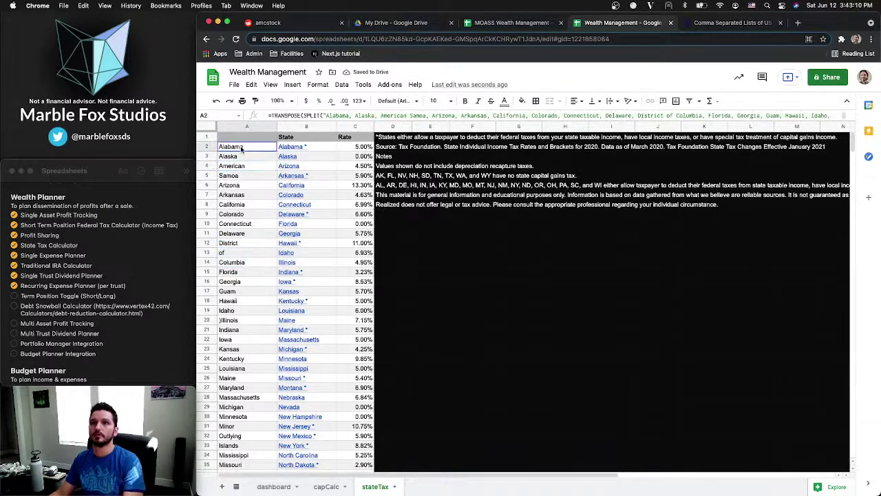
{"action": "key", "text": "super+shift+Down"}
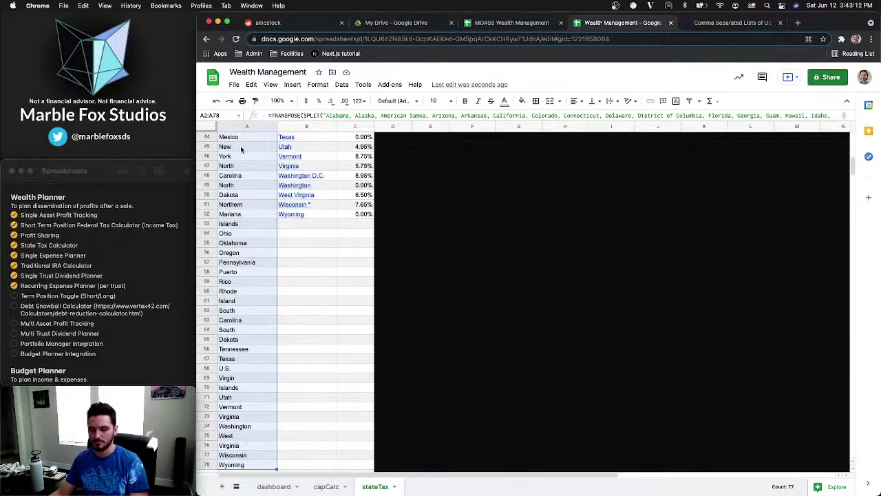
{"action": "scroll", "coordinate": [242, 155], "scroll_direction": "up", "scroll_amount": 10}
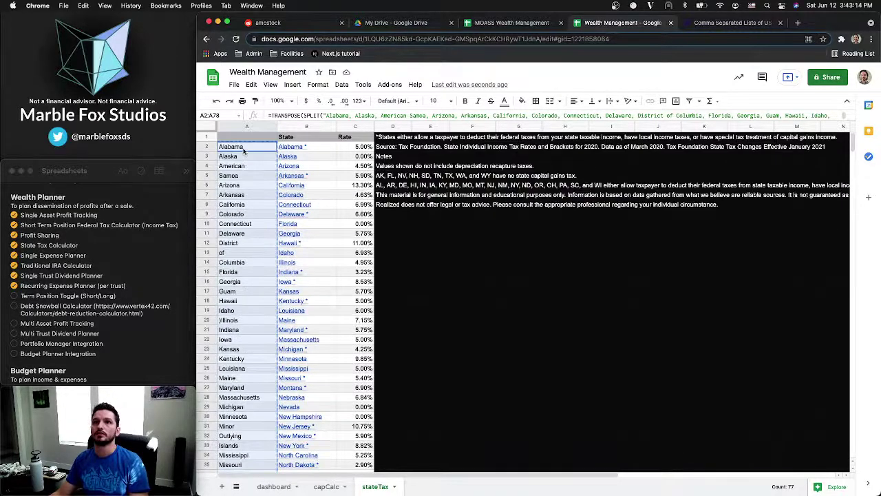
{"action": "key", "text": "super+c"}
{"action": "key", "text": "super+shift+v"}
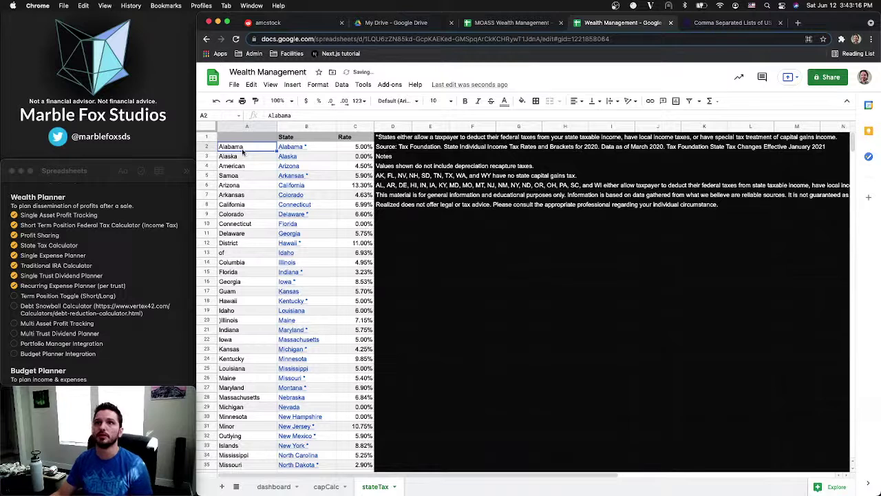
Shift the later names up over the split 'American Samoa' cells in A4:A5
{"action": "left_click", "coordinate": [252, 158]}
{"action": "left_click", "coordinate": [254, 167]}
{"action": "left_click", "coordinate": [253, 175], "text": "shift"}
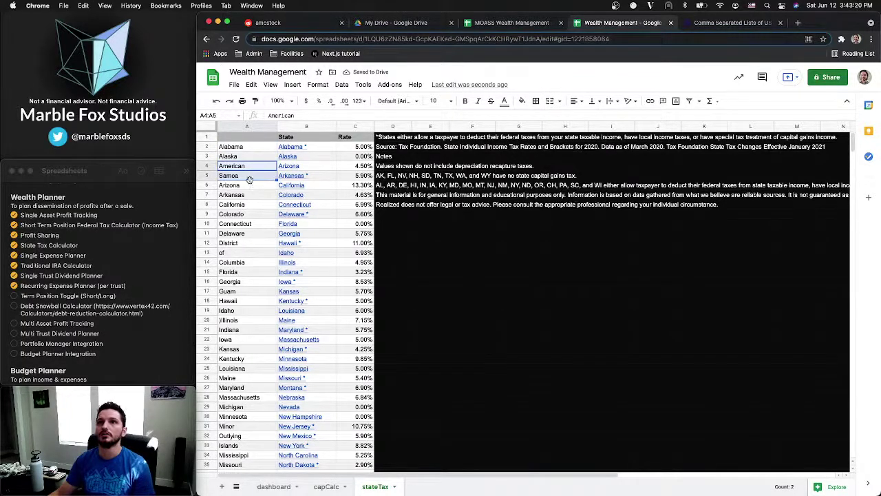
{"action": "left_click", "coordinate": [250, 185]}
{"action": "key", "text": "super+shift+Down"}
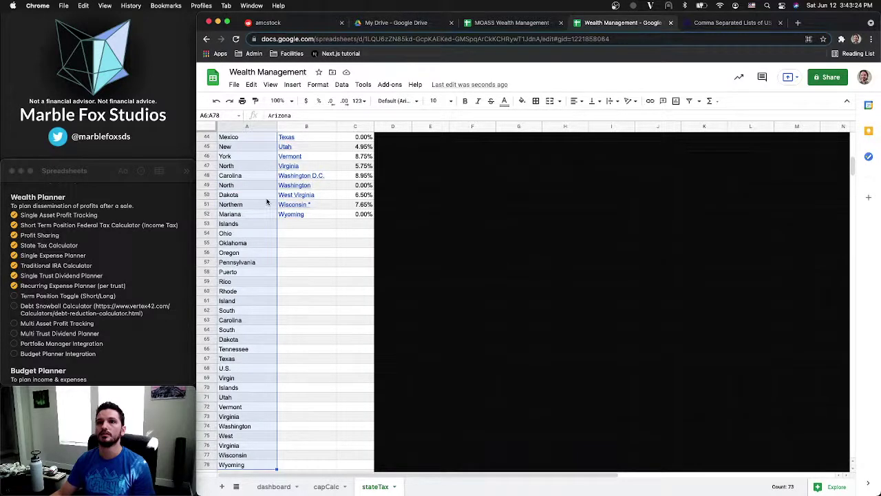
{"action": "scroll", "coordinate": [267, 201], "scroll_direction": "up", "scroll_amount": 15}
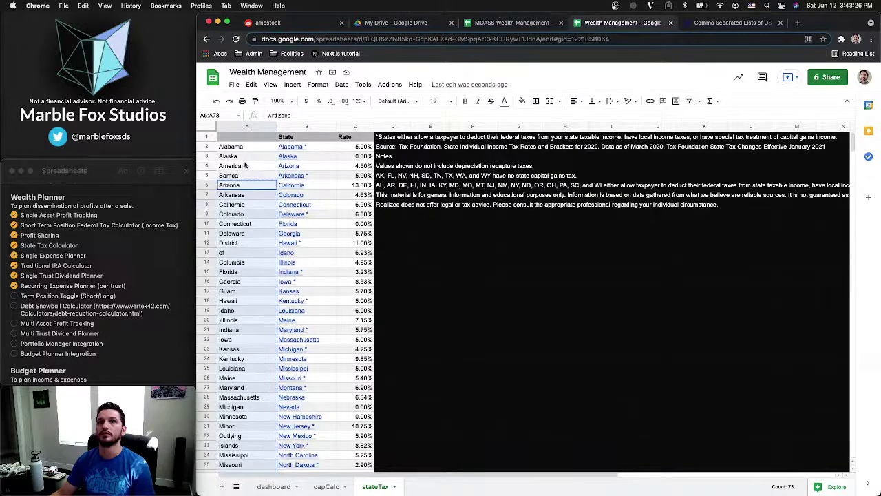
{"action": "left_click", "coordinate": [242, 166]}
{"action": "key", "text": "super+v"}
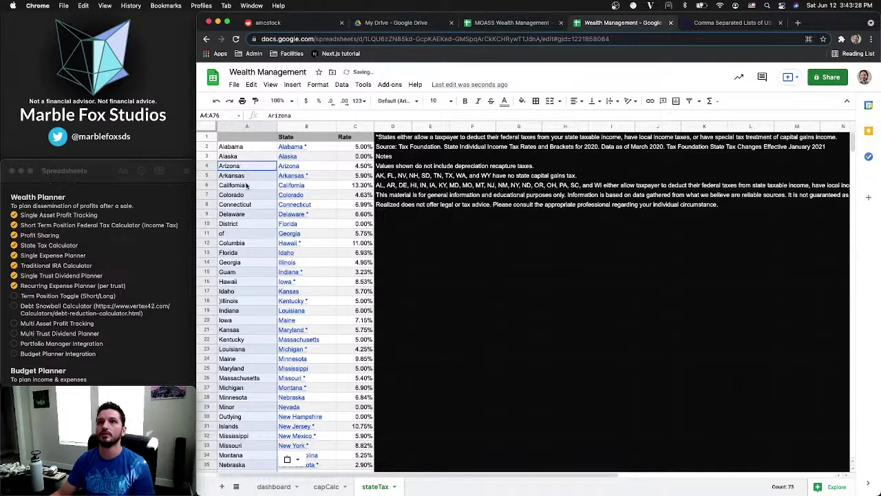
Repair the split District of Columbia and Guam rows by moving later names up
{"action": "left_click_drag", "start_coordinate": [249, 224], "coordinate": [248, 238]}
{"action": "left_click", "coordinate": [242, 253]}
{"action": "key", "text": "super+shift+Down"}
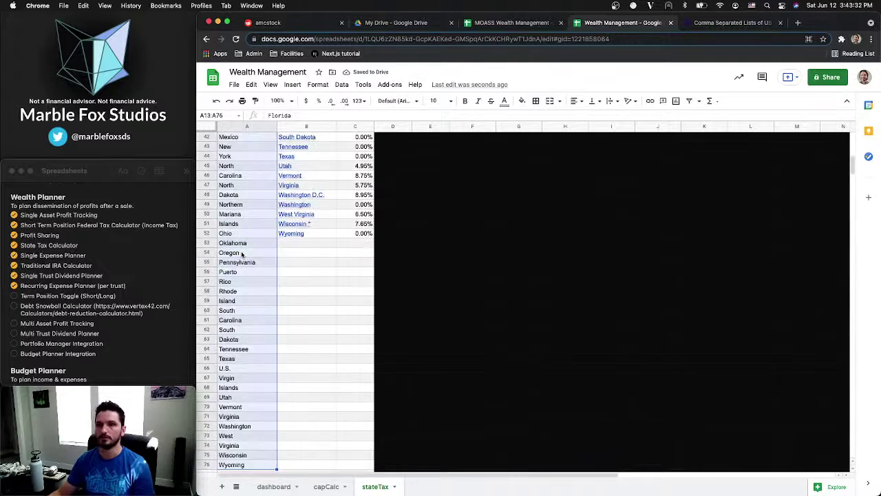
{"action": "scroll", "coordinate": [242, 255], "scroll_direction": "up", "scroll_amount": 10}
{"action": "left_click_drag", "start_coordinate": [242, 253], "coordinate": [235, 226]}
{"action": "left_click", "coordinate": [252, 245]}
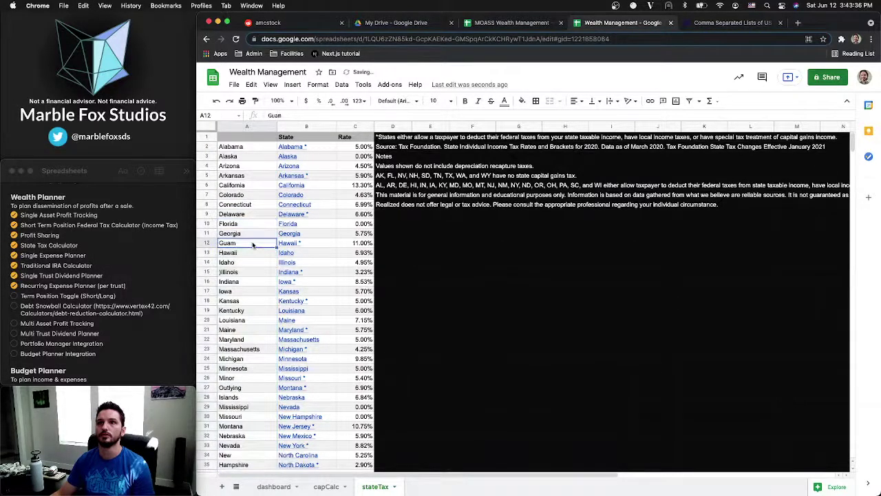
{"action": "left_click", "coordinate": [243, 252]}
{"action": "key", "text": "super+shift+Down"}
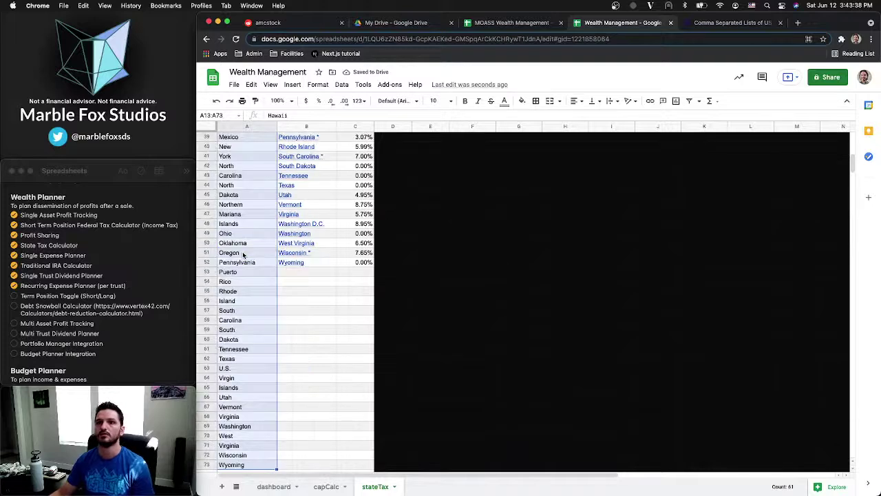
{"action": "key", "text": "super+c"}
{"action": "scroll", "coordinate": [242, 252], "scroll_direction": "up", "scroll_amount": 10}
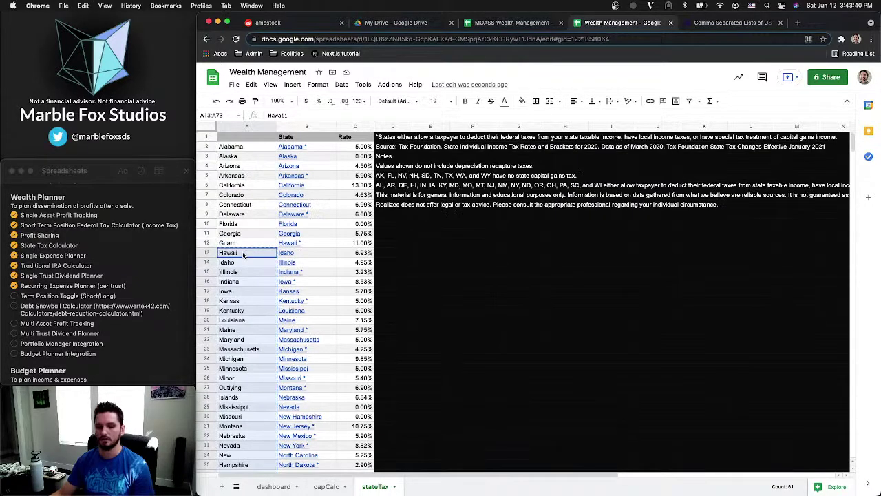
{"action": "left_click", "coordinate": [238, 244]}
{"action": "key", "text": "super+v"}
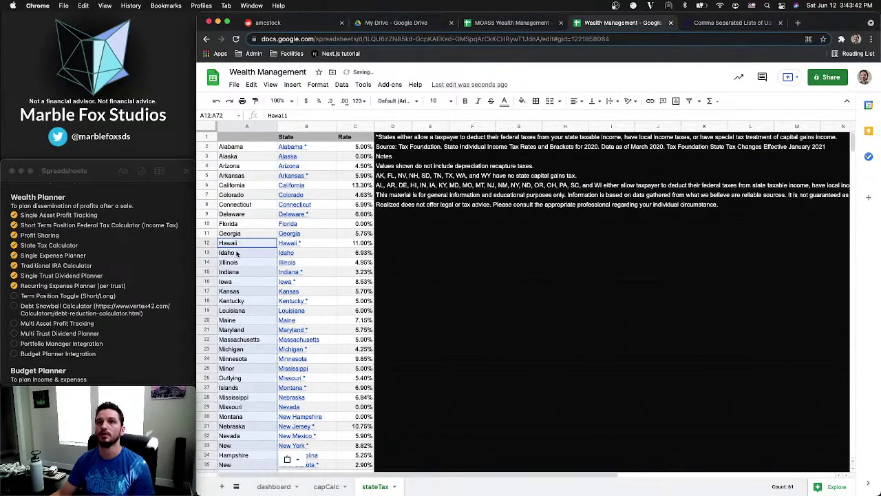
Correct the Illinois cell, then clear the whole state list from column A
{"action": "left_click", "coordinate": [242, 265]}
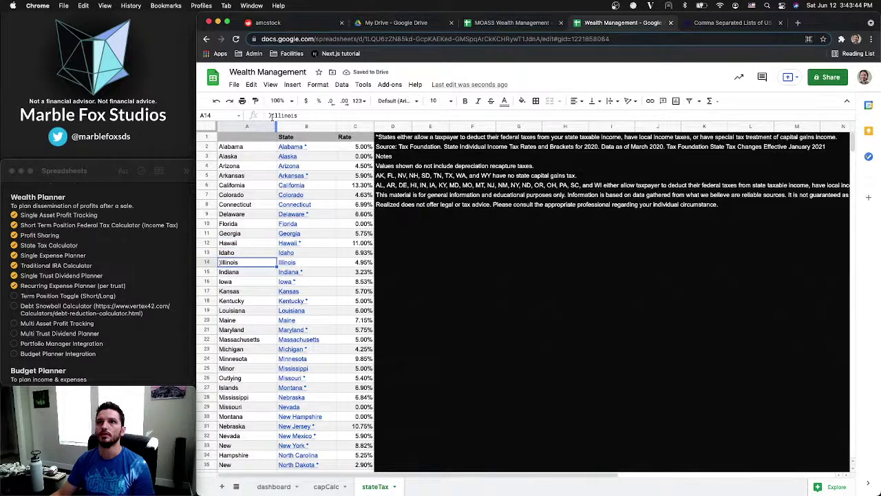
{"action": "left_click", "coordinate": [272, 116]}
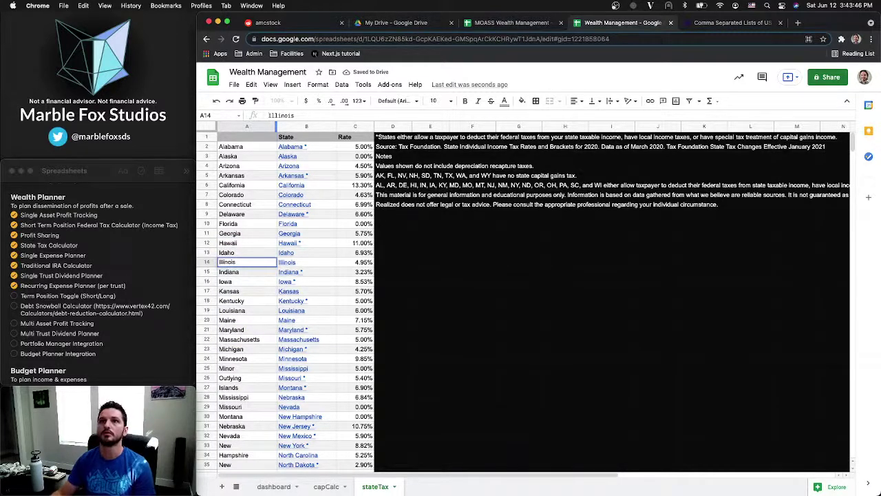
{"action": "left_click", "coordinate": [238, 274]}
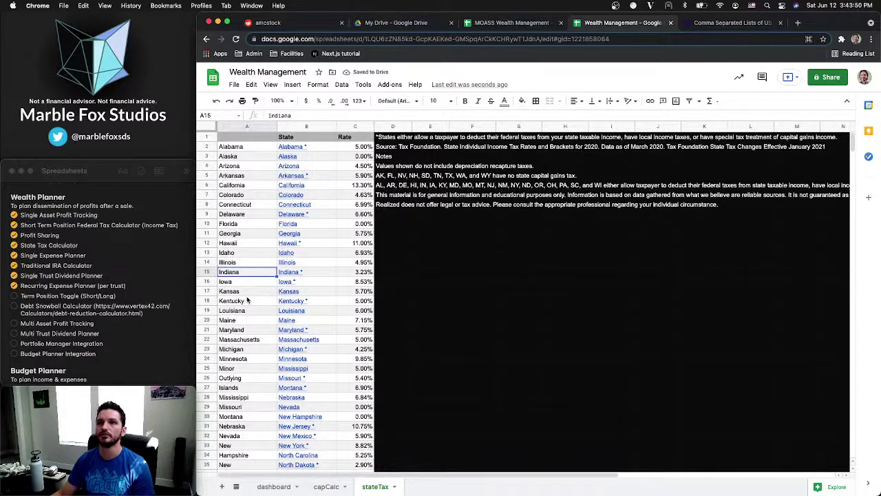
{"action": "scroll", "coordinate": [247, 296], "scroll_direction": "down", "scroll_amount": 2}
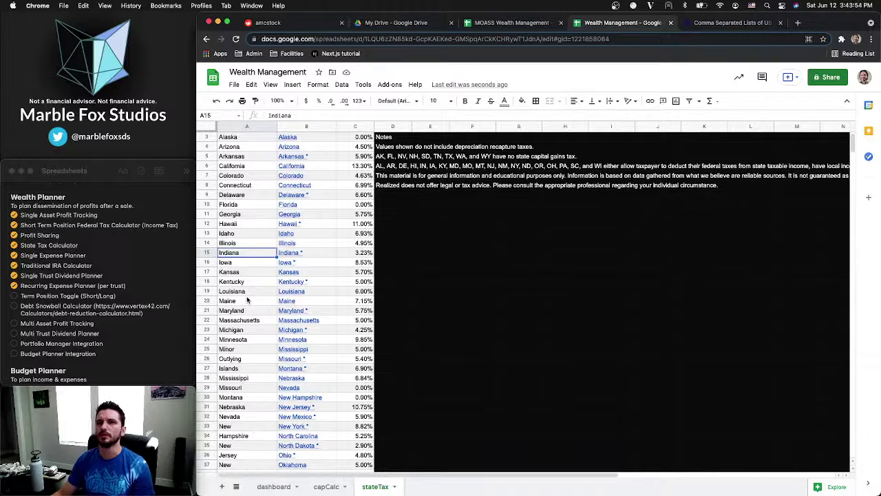
{"action": "scroll", "coordinate": [240, 183], "scroll_direction": "up", "scroll_amount": 2}
{"action": "left_click", "coordinate": [242, 147]}
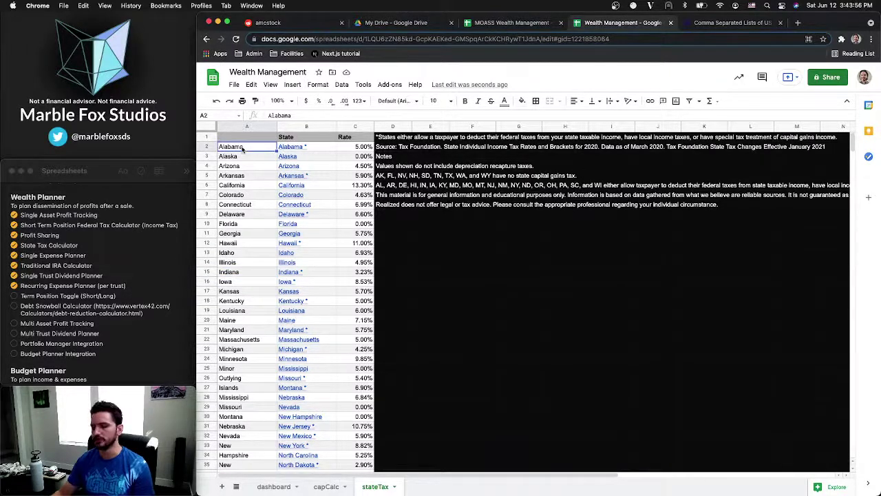
{"action": "key", "text": "shift+super+Down"}
{"action": "key", "text": "Delete"}
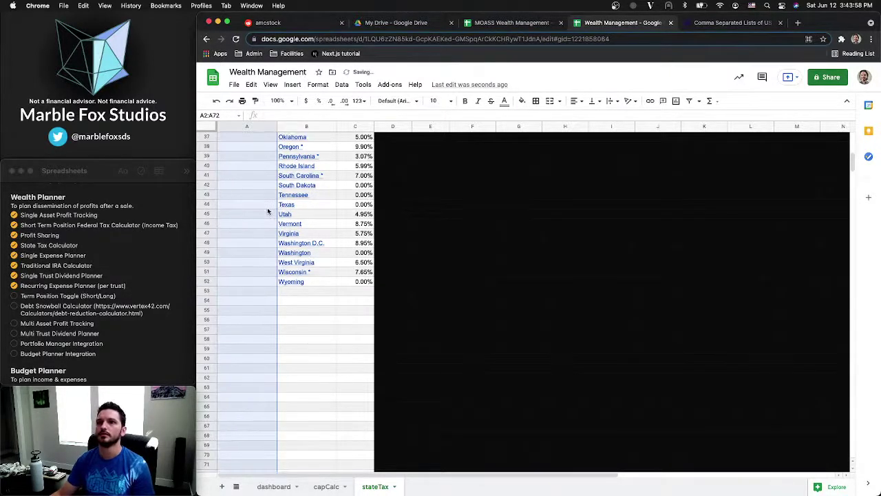
Copy the State names Alabama through Wyoming from column B into A2 onward
{"action": "scroll", "coordinate": [268, 211], "scroll_direction": "up", "scroll_amount": 10}
{"action": "left_click", "coordinate": [321, 148]}
{"action": "scroll", "coordinate": [312, 278], "scroll_direction": "down", "scroll_amount": 1}
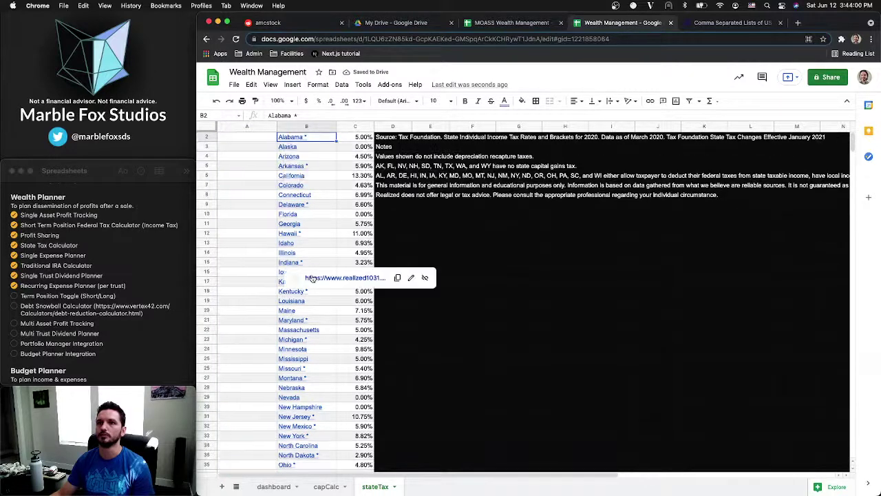
{"action": "scroll", "coordinate": [325, 446], "scroll_direction": "down", "scroll_amount": 10}
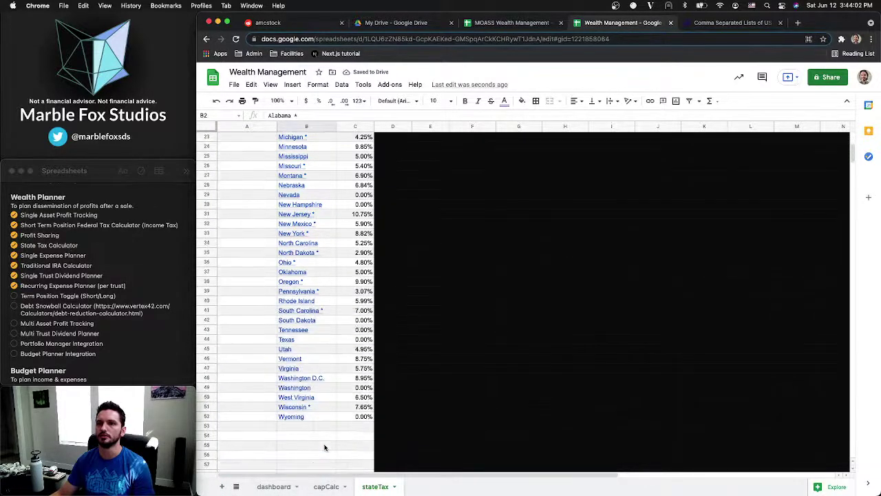
{"action": "left_click", "coordinate": [312, 417], "text": "shift"}
{"action": "key", "text": "super+c"}
{"action": "scroll", "coordinate": [314, 415], "scroll_direction": "up", "scroll_amount": 5}
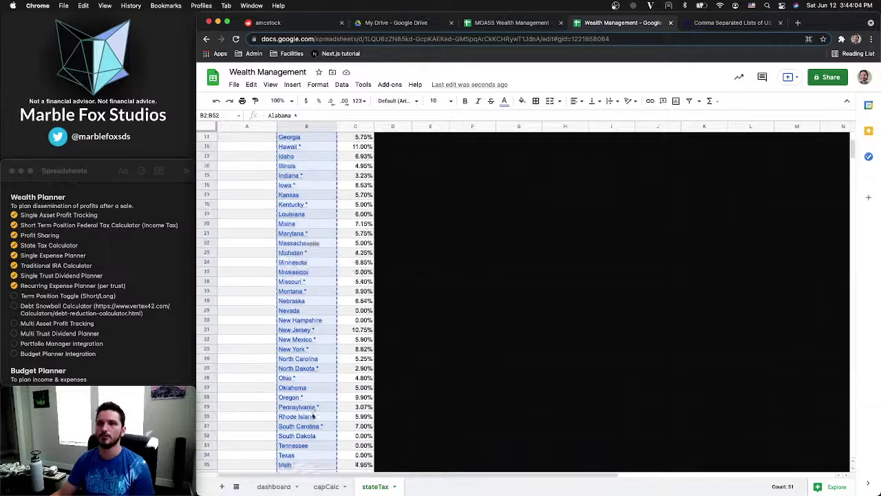
{"action": "scroll", "coordinate": [314, 415], "scroll_direction": "up", "scroll_amount": 3}
{"action": "left_click", "coordinate": [248, 146]}
{"action": "key", "text": "super+v"}
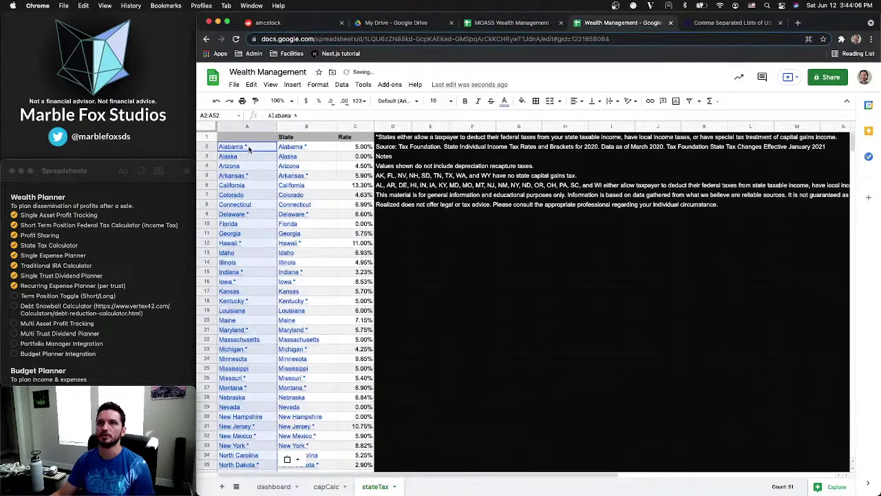
Delete column A so State sits in column A with Rate in B
{"action": "left_click", "coordinate": [251, 148]}
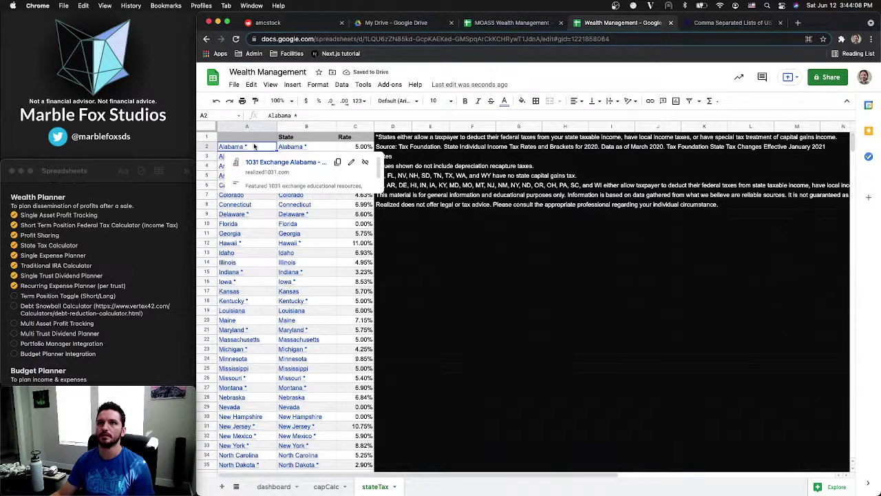
{"action": "key", "text": "super+shift+Down"}
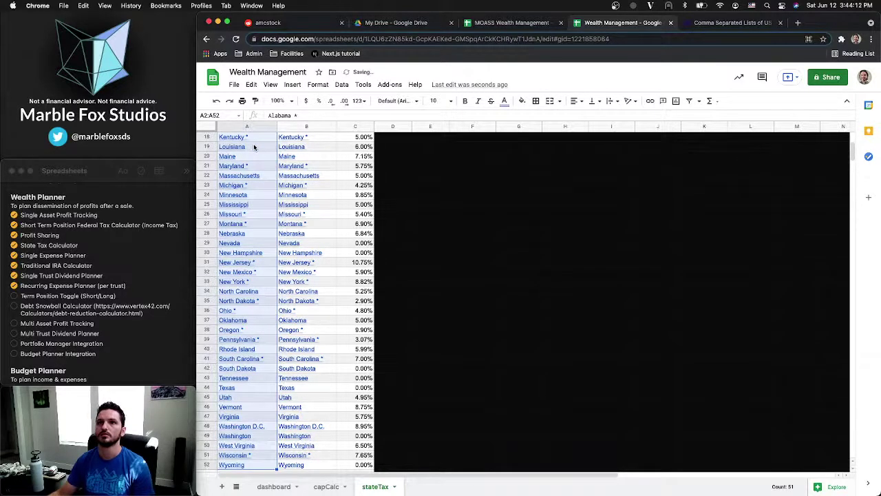
{"action": "scroll", "coordinate": [253, 148], "scroll_direction": "up", "scroll_amount": 6}
{"action": "right_click", "coordinate": [263, 147]}
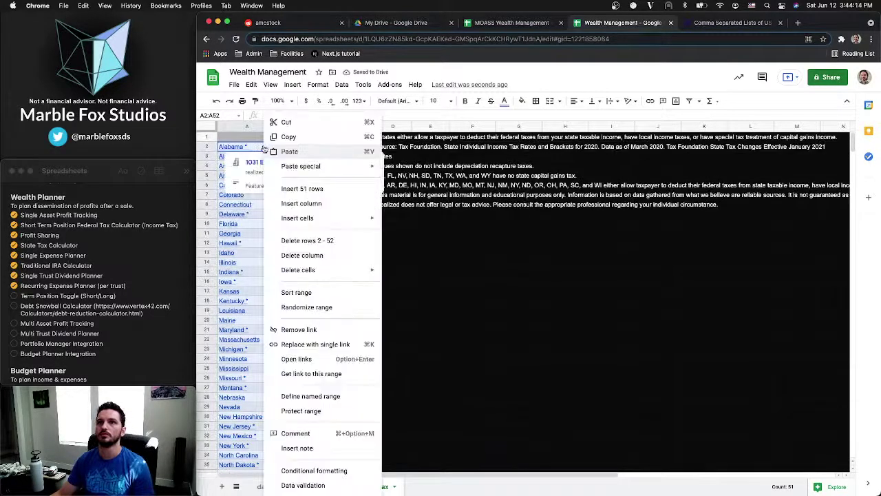
{"action": "left_click", "coordinate": [473, 290]}
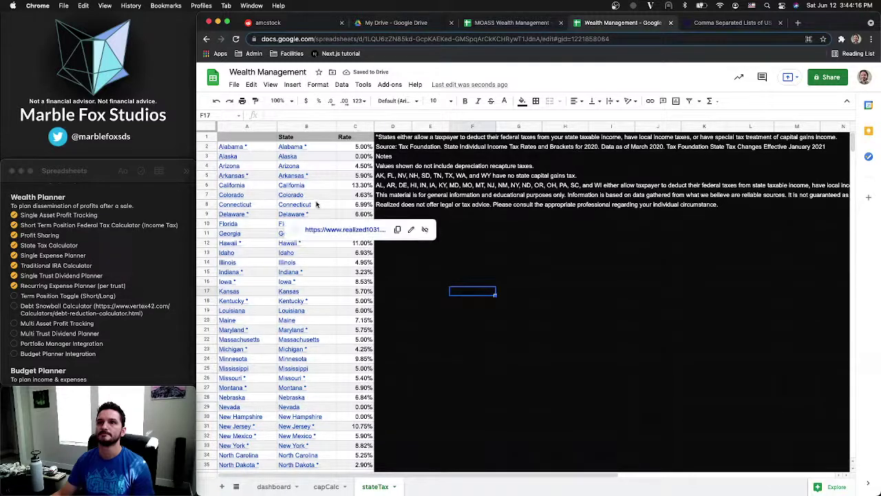
{"action": "left_click", "coordinate": [256, 149]}
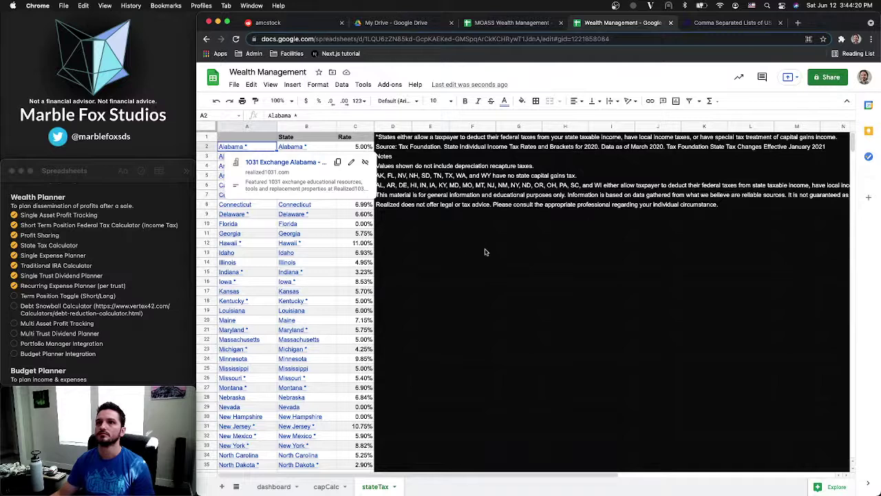
{"action": "key", "text": "super+shift+Down"}
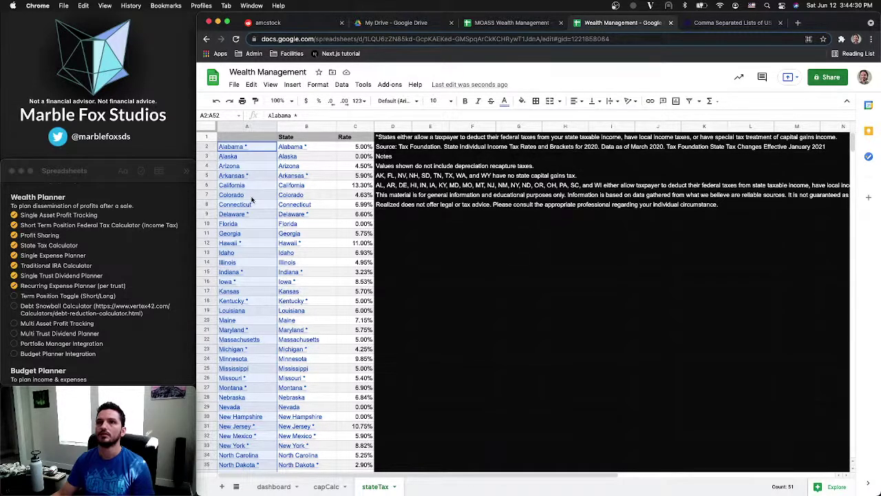
{"action": "right_click", "coordinate": [251, 126]}
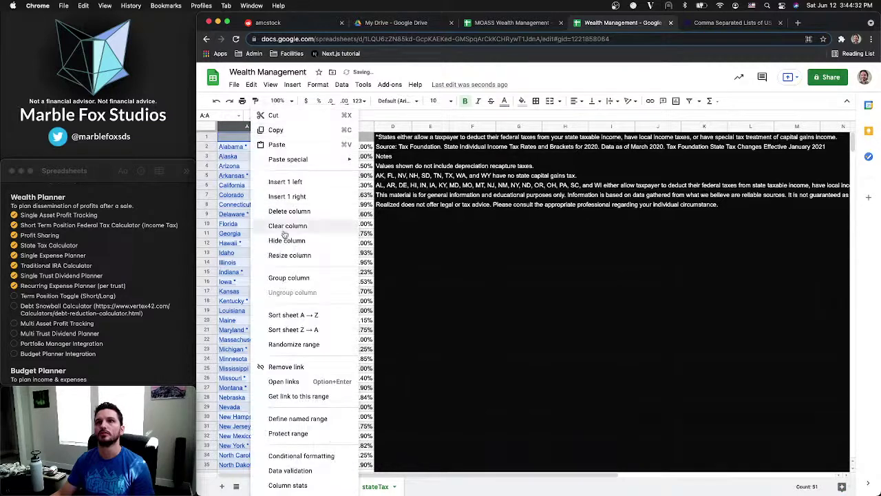
{"action": "left_click", "coordinate": [292, 213]}
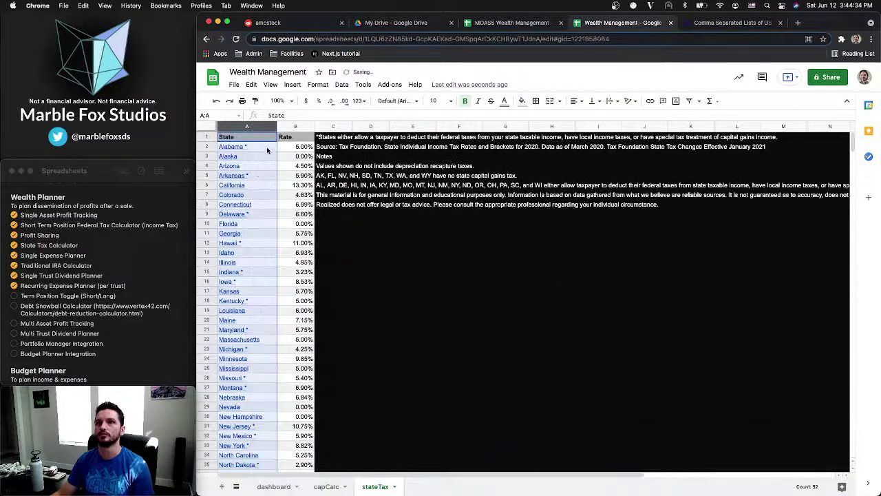
{"action": "left_click", "coordinate": [326, 486]}
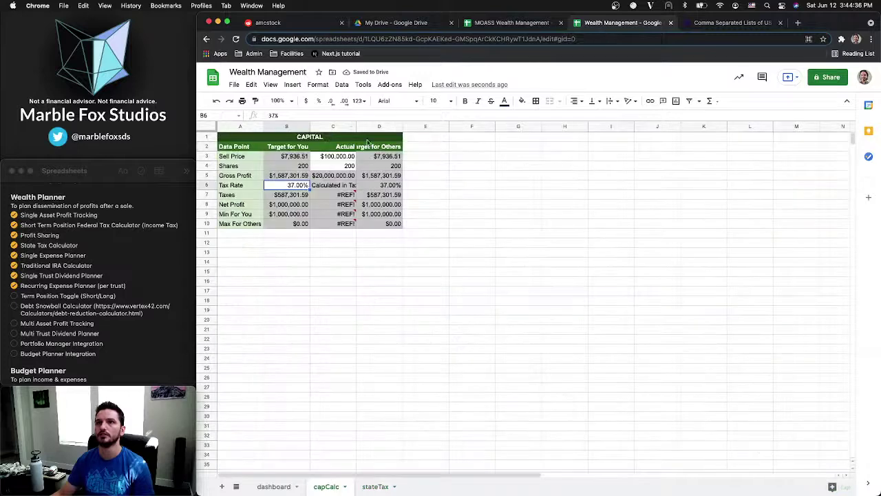
On the dashboard, open B4's data validation rule and clear its existing list items
{"action": "left_click", "coordinate": [273, 486]}
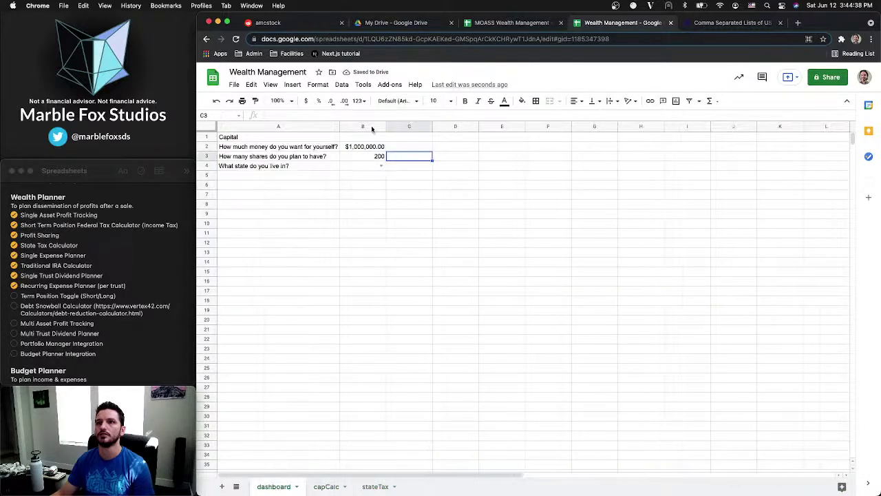
{"action": "left_click", "coordinate": [374, 167]}
{"action": "left_click", "coordinate": [342, 84]}
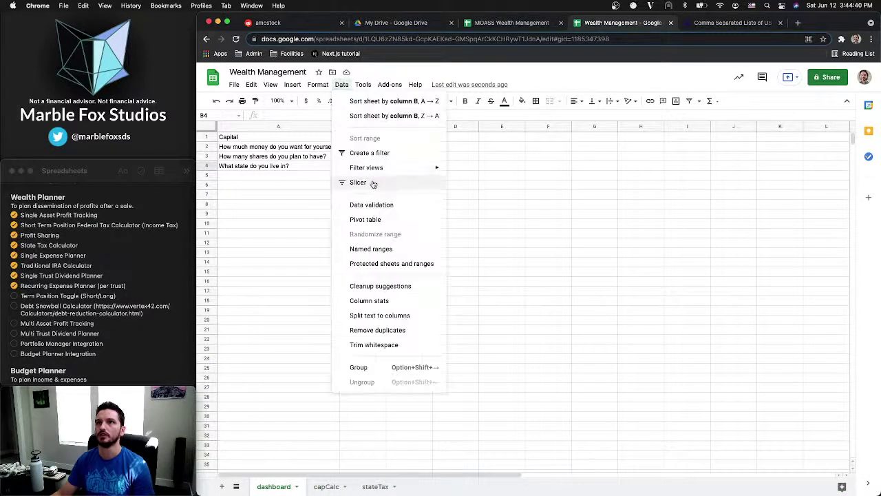
{"action": "left_click", "coordinate": [372, 204]}
{"action": "key", "text": "ctrl+a"}
{"action": "key", "text": "BackSpace"}
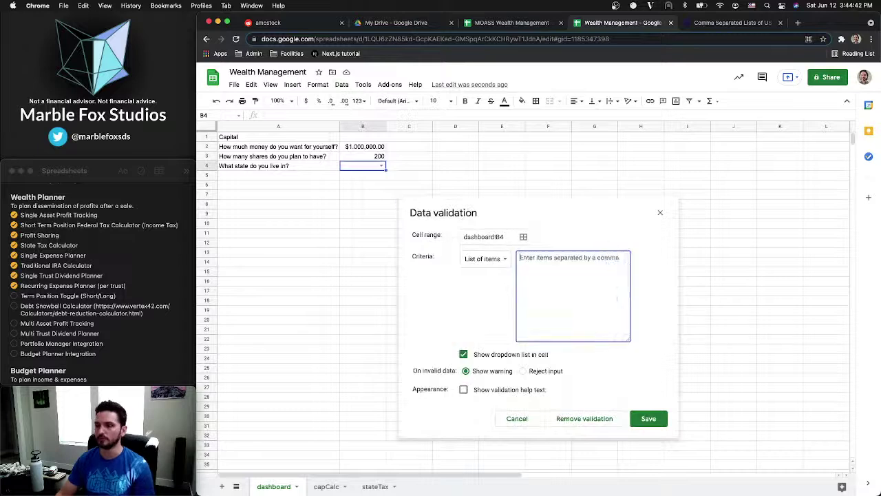
Change the criteria to a dropdown from the range stateTax!A2:A52 and try saving
{"action": "left_click", "coordinate": [501, 260]}
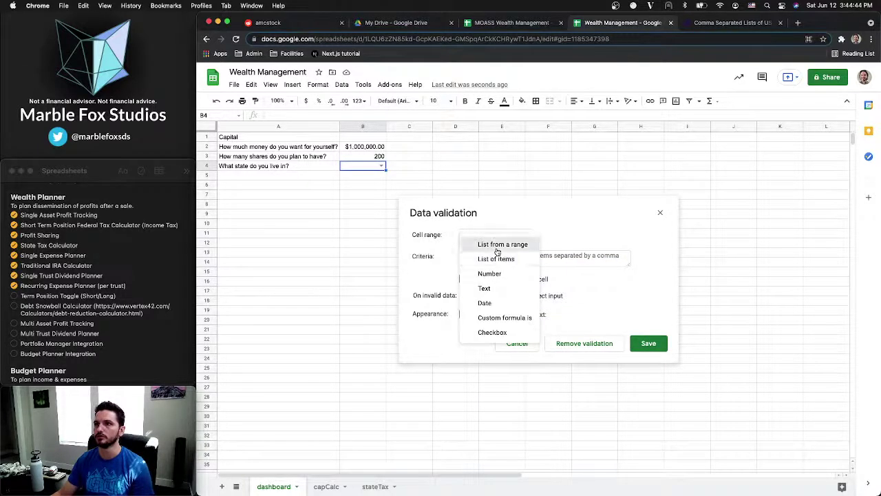
{"action": "left_click", "coordinate": [502, 245]}
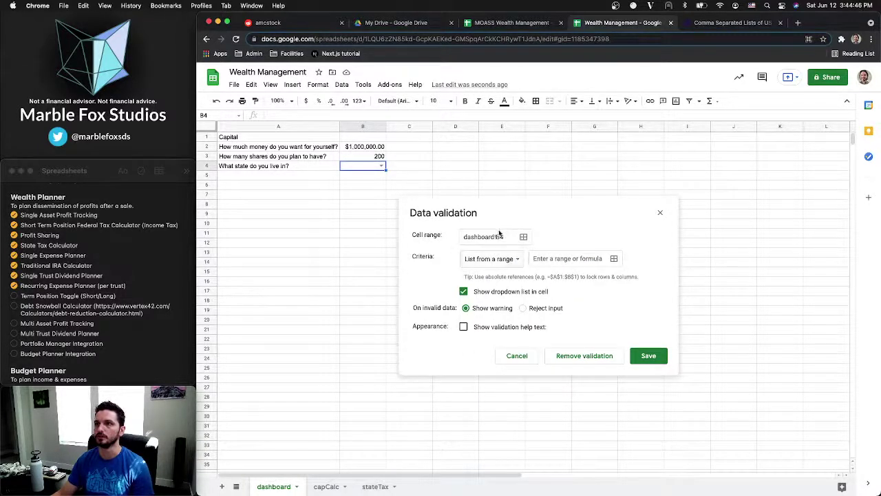
{"action": "left_click", "coordinate": [524, 238]}
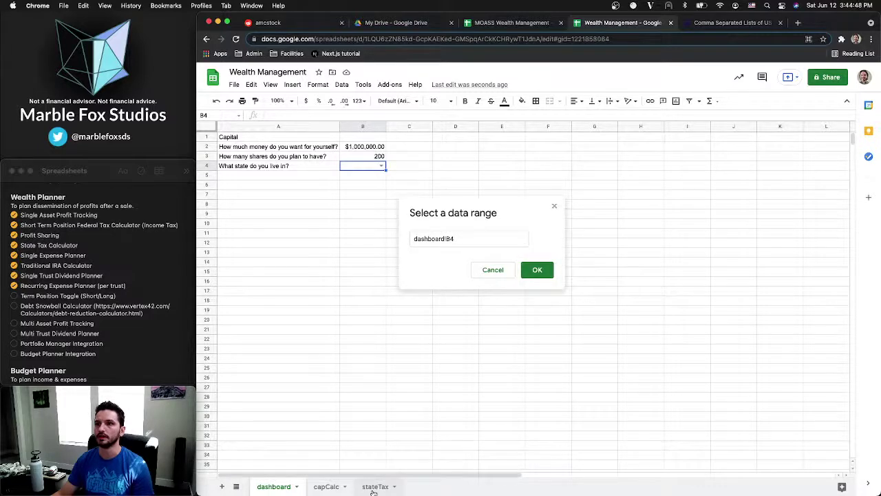
{"action": "left_click", "coordinate": [376, 487]}
{"action": "left_click", "coordinate": [255, 150]}
{"action": "key", "text": "shift+Down"}
{"action": "key", "text": "shift+Down"}
{"action": "key", "text": "shift+Down"}
{"action": "key", "text": "shift+Down"}
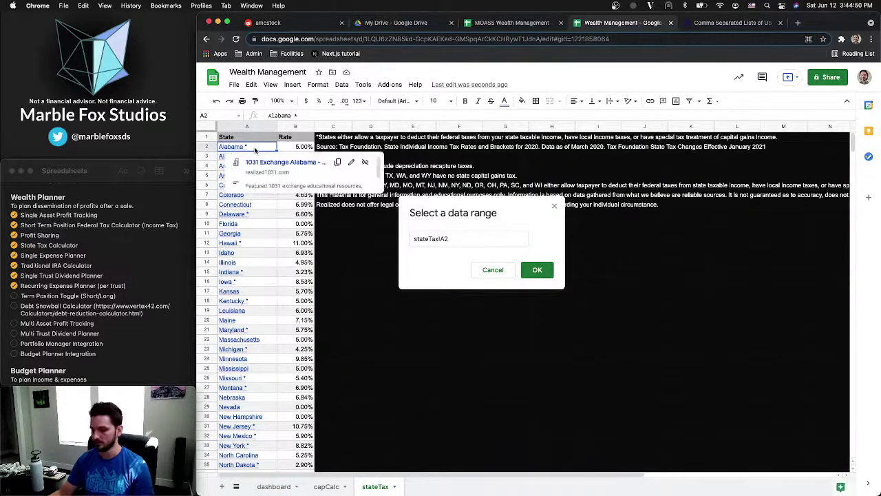
{"action": "key", "text": "super+shift+Down"}
{"action": "key", "text": "Return"}
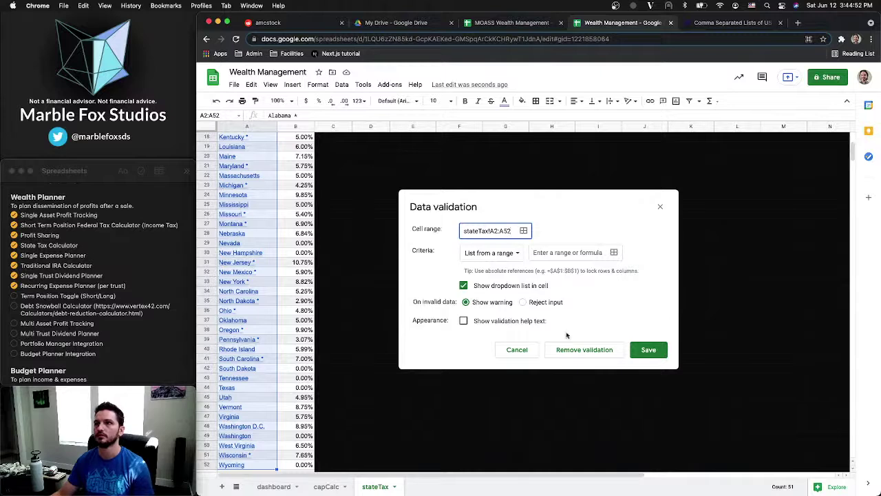
{"action": "left_click", "coordinate": [654, 350]}
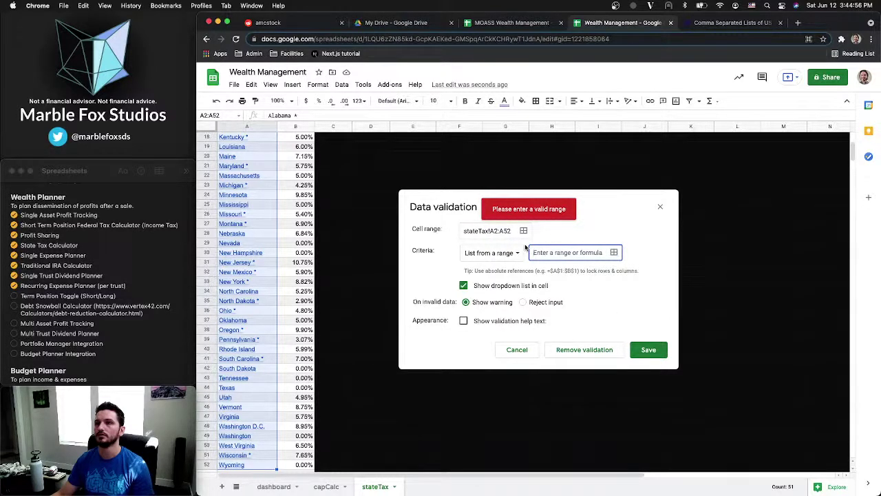
Copy the stateTax!A2:A52 range text into the empty list source field
{"action": "triple_click", "coordinate": [507, 231]}
{"action": "key", "text": "super+c"}
{"action": "left_click", "coordinate": [564, 253]}
{"action": "key", "text": "super+v"}
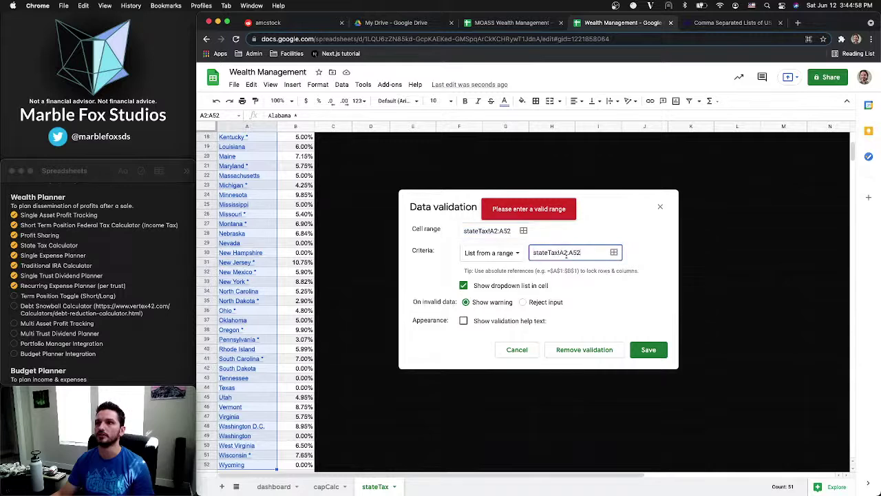
Correct the rule's wrong cell range so it applies to dashboard cell B4
{"action": "left_click", "coordinate": [273, 486]}
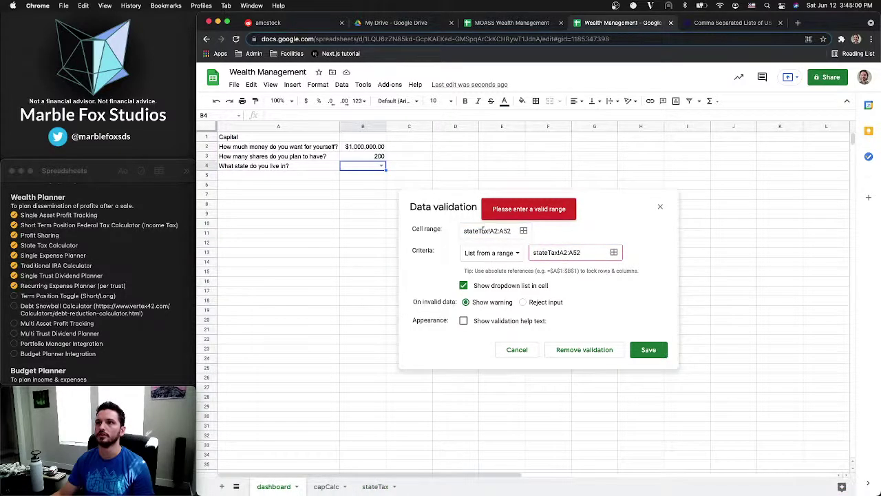
{"action": "left_click", "coordinate": [484, 230]}
{"action": "key", "text": "super+a"}
{"action": "key", "text": "BackSpace"}
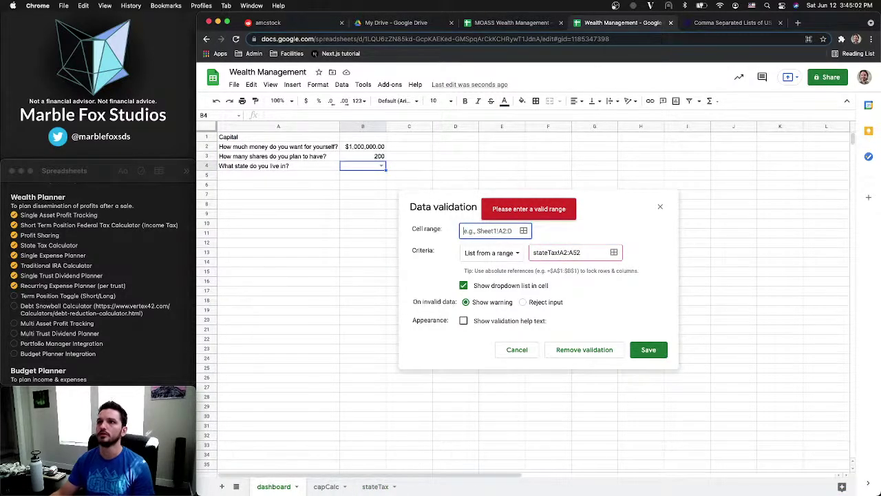
{"action": "left_click", "coordinate": [523, 230]}
{"action": "left_click", "coordinate": [362, 167]}
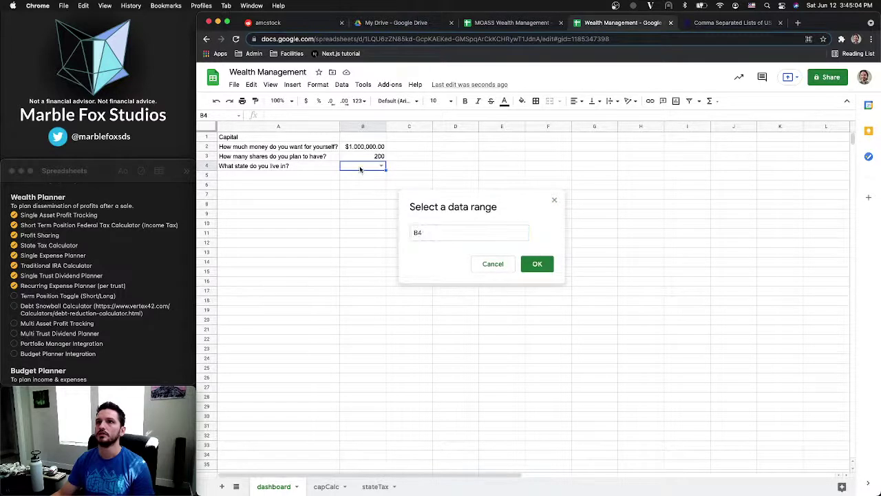
{"action": "left_click", "coordinate": [537, 264]}
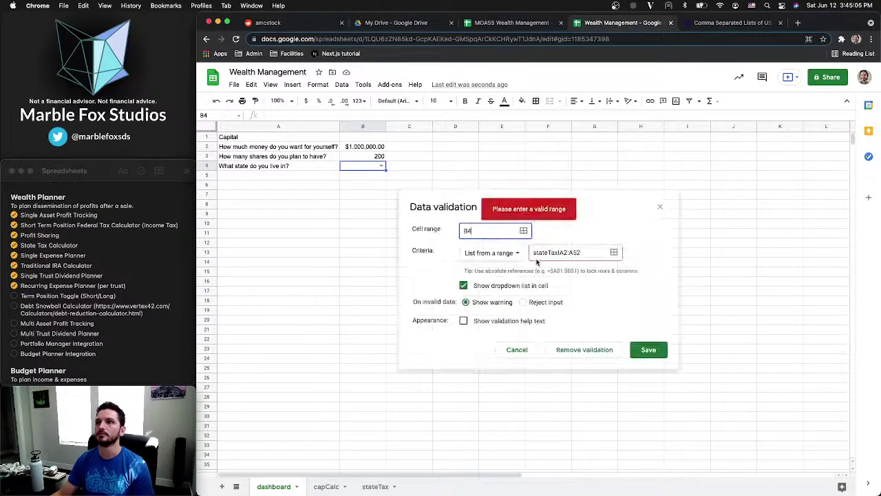
Re-pick stateTax A2:A52 as the list source and save the validation rule
{"action": "left_click", "coordinate": [583, 253]}
{"action": "left_click", "coordinate": [605, 271]}
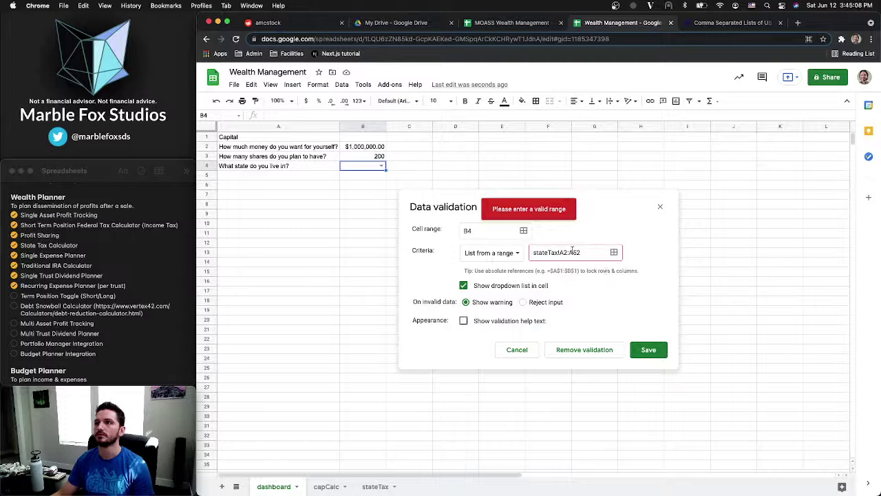
{"action": "left_click", "coordinate": [582, 252]}
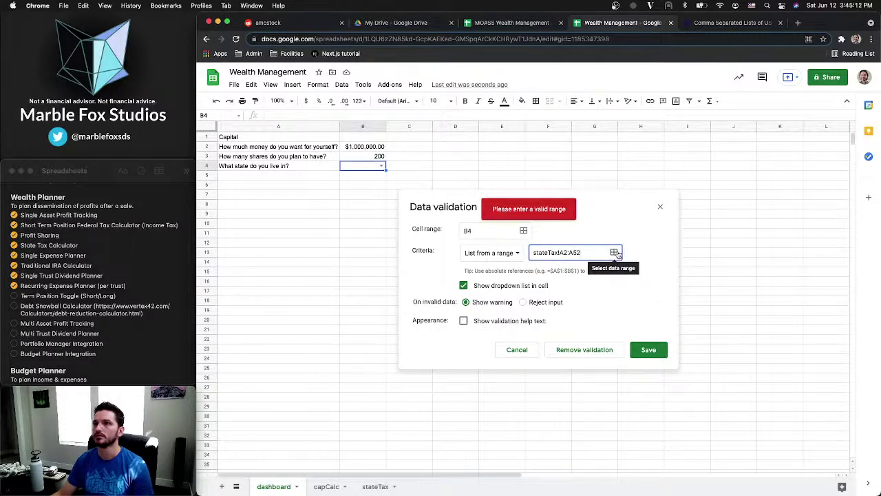
{"action": "left_click", "coordinate": [615, 253]}
{"action": "left_click", "coordinate": [375, 489]}
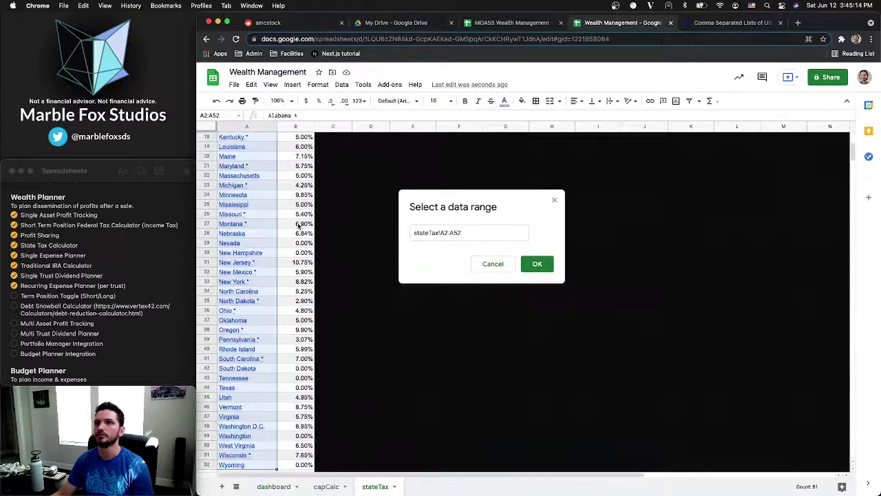
{"action": "scroll", "coordinate": [265, 161], "scroll_direction": "up", "scroll_amount": 5}
{"action": "left_click", "coordinate": [265, 148]}
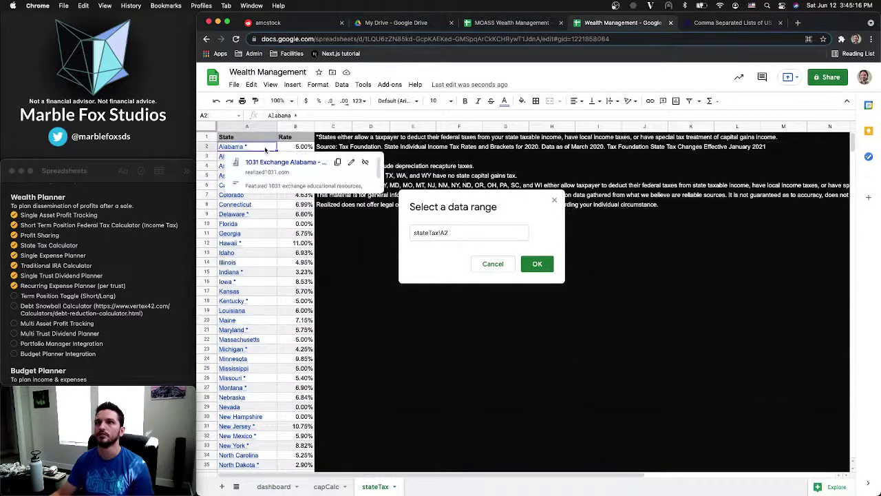
{"action": "key", "text": "super+shift+Down"}
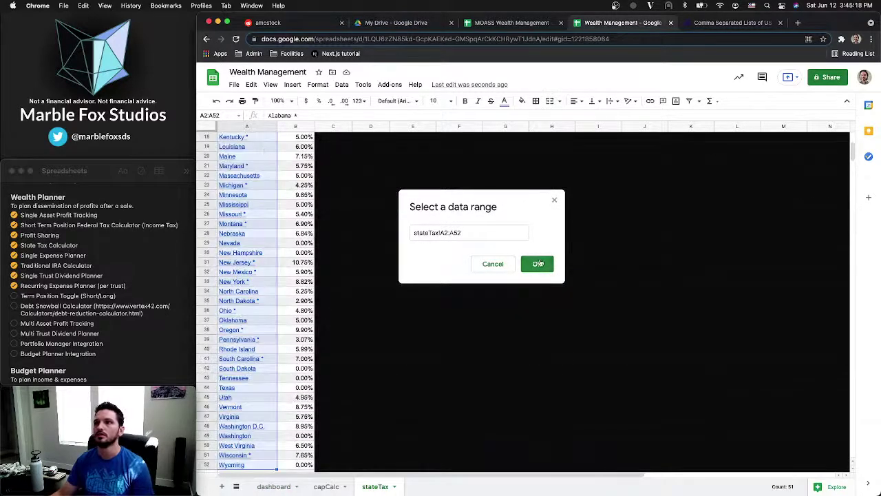
{"action": "left_click", "coordinate": [539, 263]}
{"action": "left_click", "coordinate": [592, 264]}
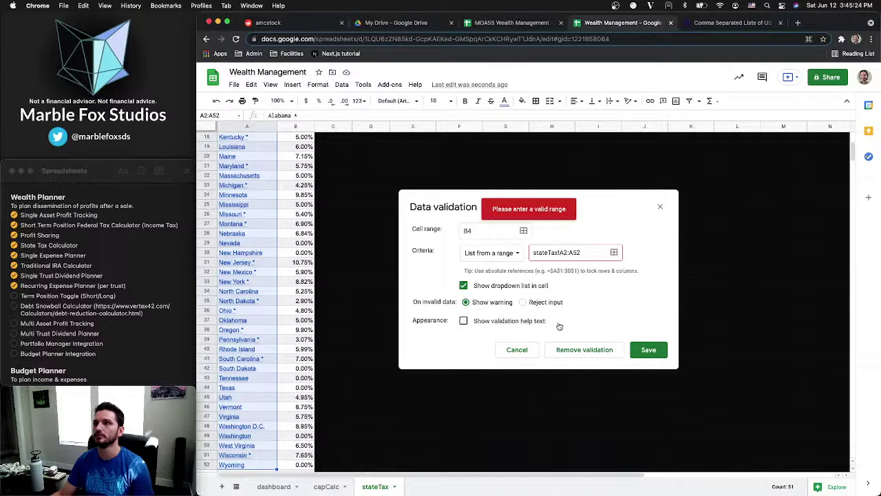
{"action": "left_click", "coordinate": [652, 350]}
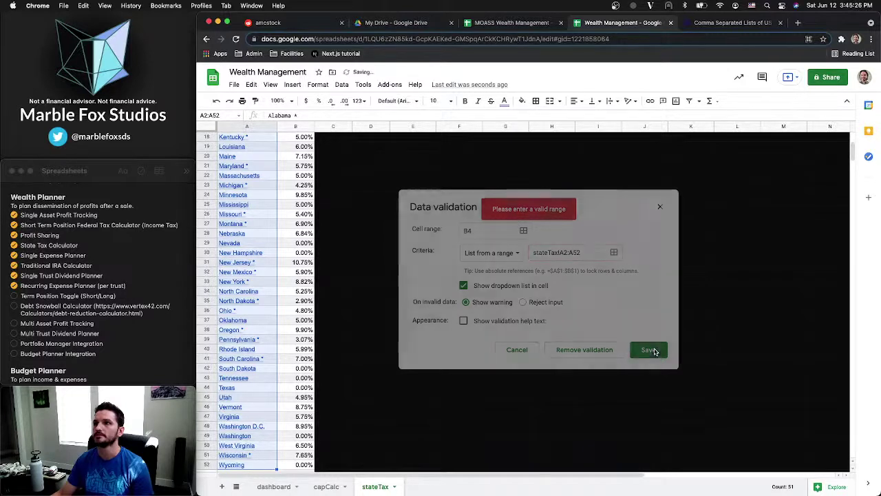
Check B4's state list, then reopen its validation rule and delete the old typed states
{"action": "left_click", "coordinate": [274, 486]}
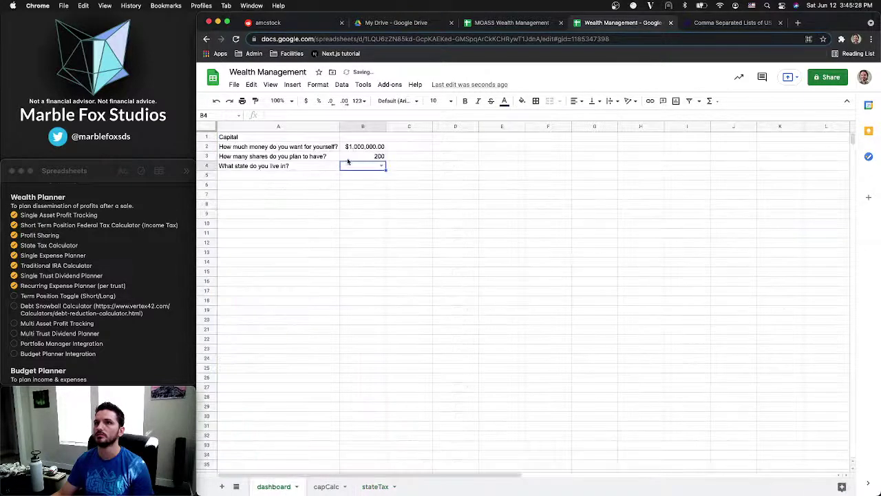
{"action": "left_click", "coordinate": [382, 167]}
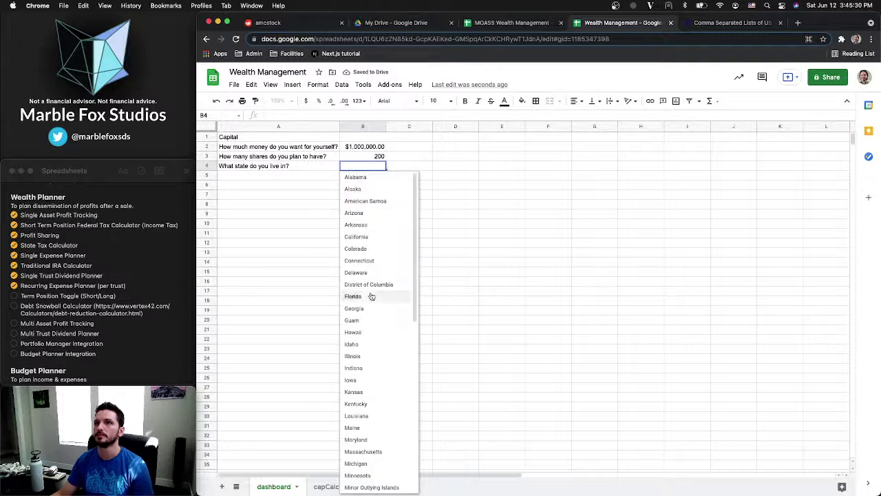
{"action": "left_click", "coordinate": [328, 208]}
{"action": "left_click", "coordinate": [364, 168]}
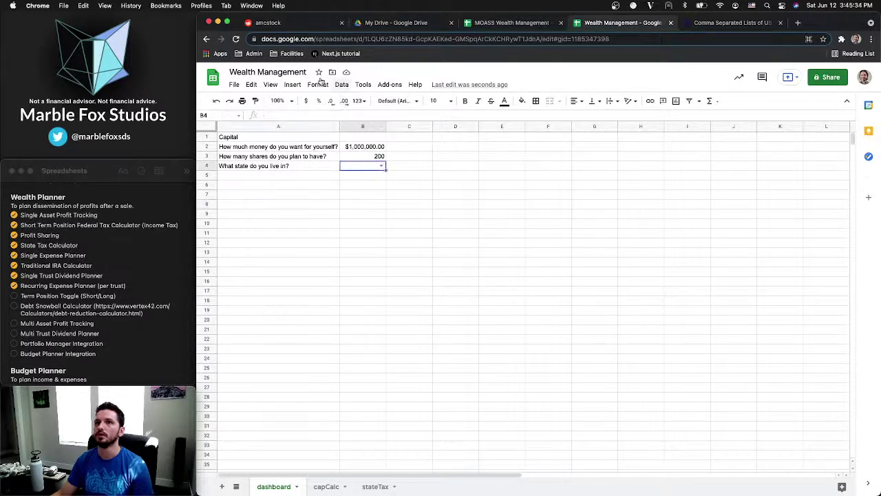
{"action": "left_click", "coordinate": [318, 84]}
{"action": "mouse_move", "coordinate": [341, 91]}
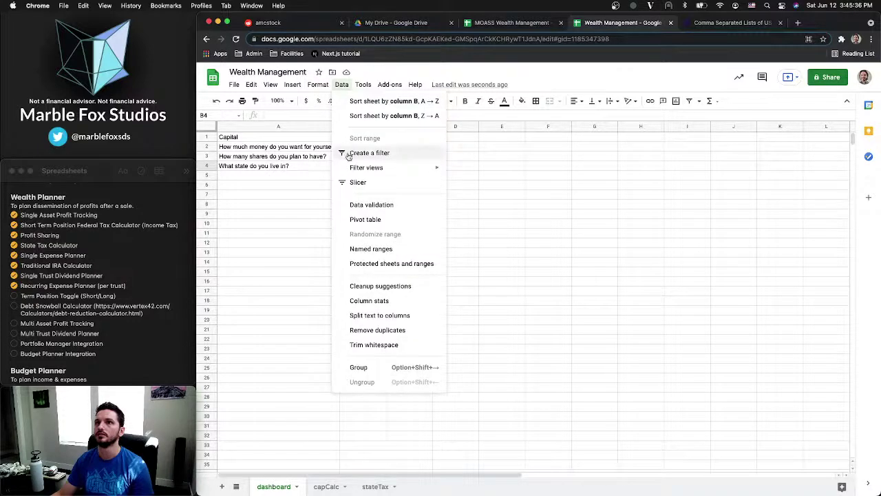
{"action": "left_click", "coordinate": [367, 204]}
{"action": "key", "text": "super+a"}
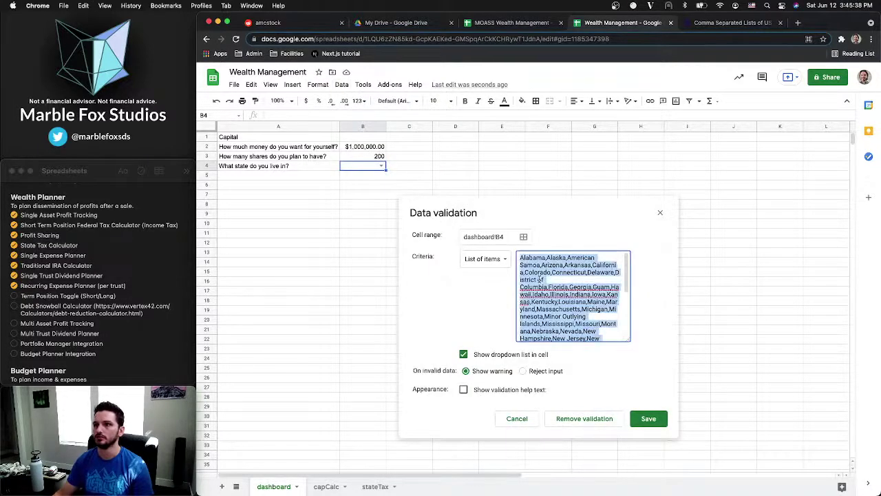
{"action": "key", "text": "BackSpace"}
{"action": "left_click", "coordinate": [647, 342]}
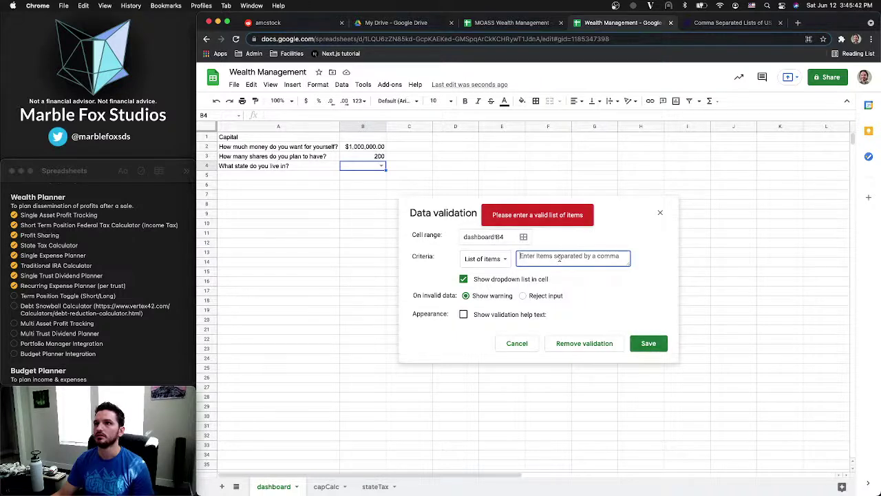
Set the criteria to a dropdown from range stateTax!A2:A52 and save the rule
{"action": "left_click", "coordinate": [494, 261]}
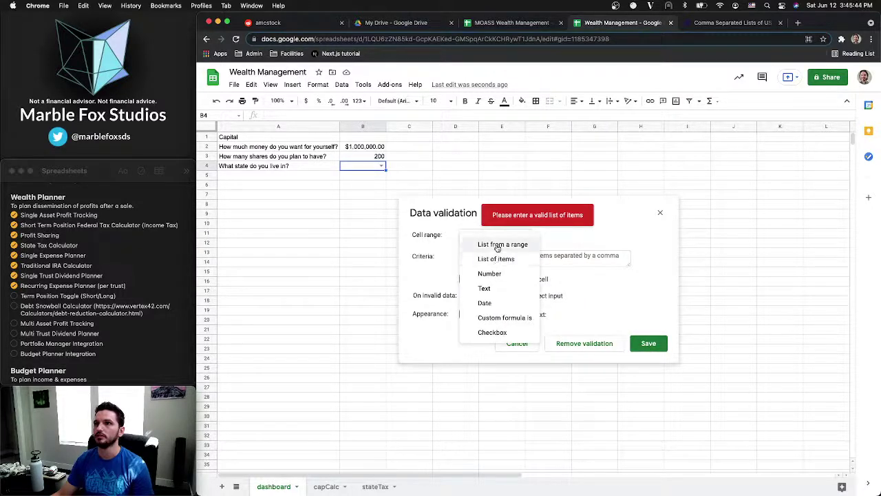
{"action": "left_click", "coordinate": [497, 245]}
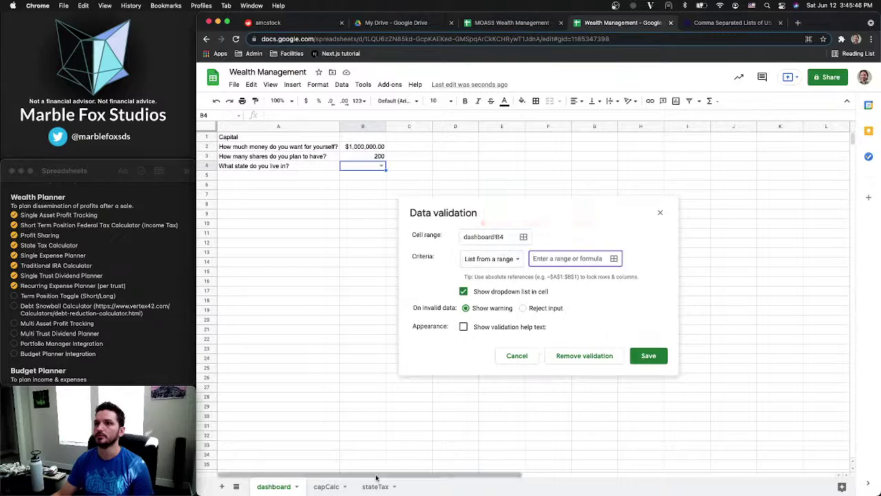
{"action": "left_click", "coordinate": [612, 260]}
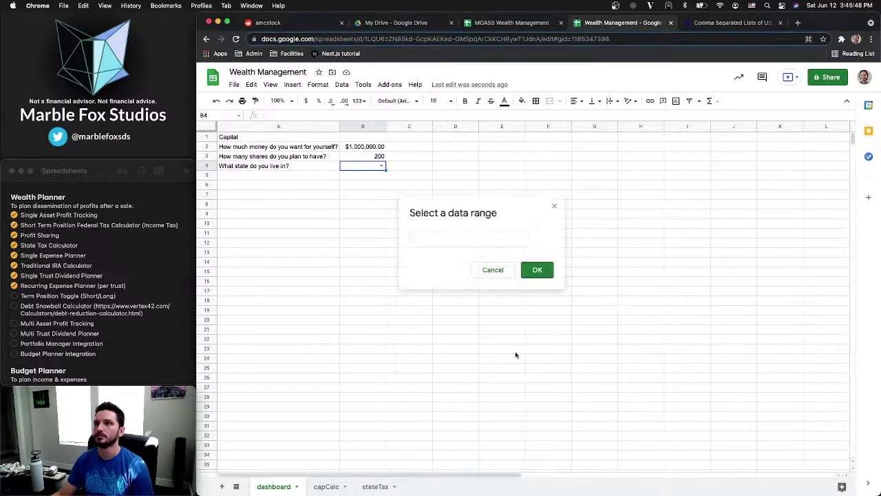
{"action": "left_click", "coordinate": [375, 486]}
{"action": "scroll", "coordinate": [262, 147], "scroll_direction": "up", "scroll_amount": 5}
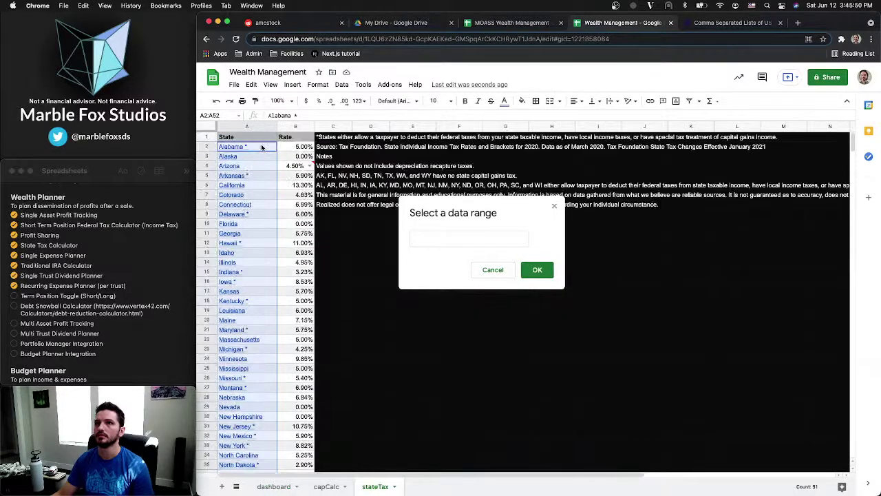
{"action": "left_click", "coordinate": [262, 146]}
{"action": "key", "text": "super+shift+Down"}
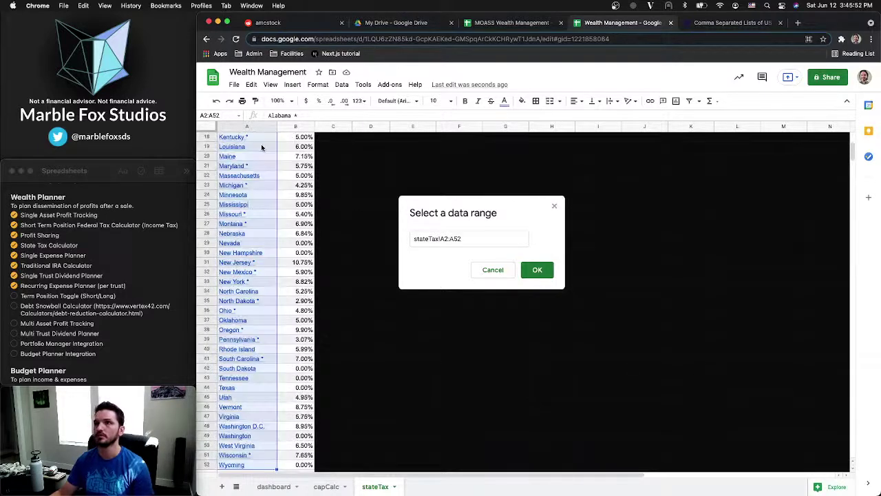
{"action": "left_click", "coordinate": [538, 269]}
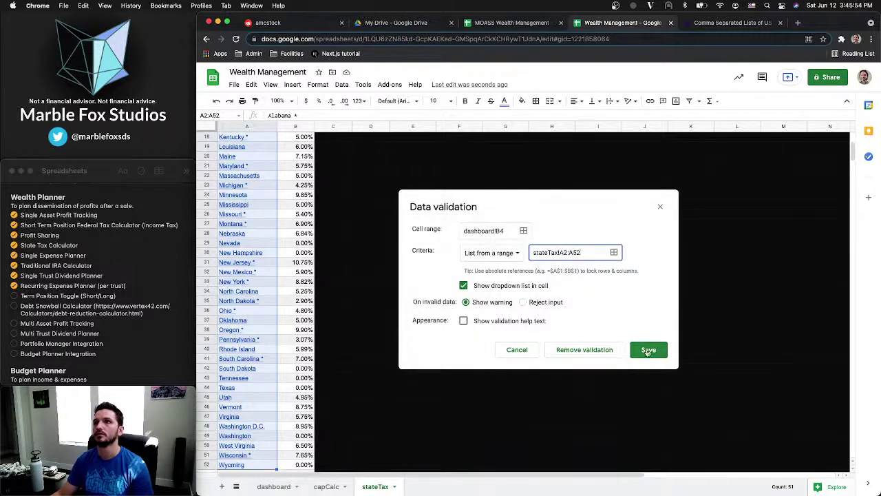
{"action": "left_click", "coordinate": [648, 351]}
Choose Alabama from B4's state dropdown on the dashboard
{"action": "left_click", "coordinate": [274, 486]}
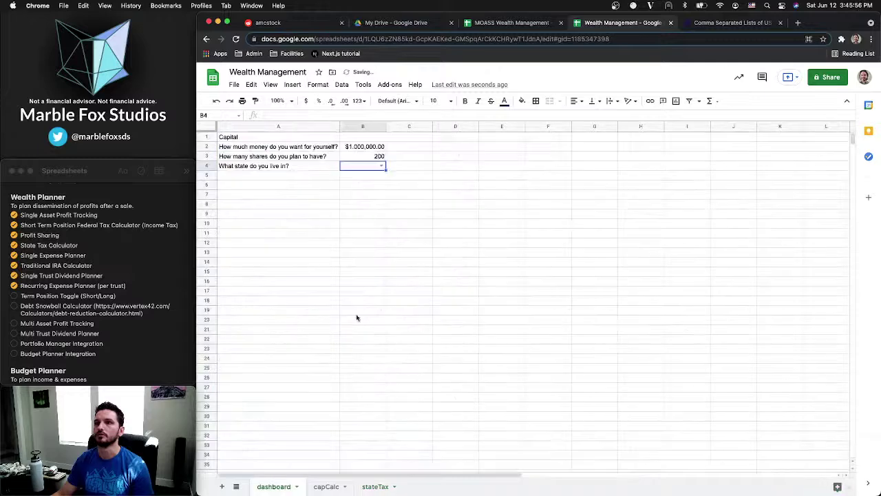
{"action": "left_click", "coordinate": [381, 166]}
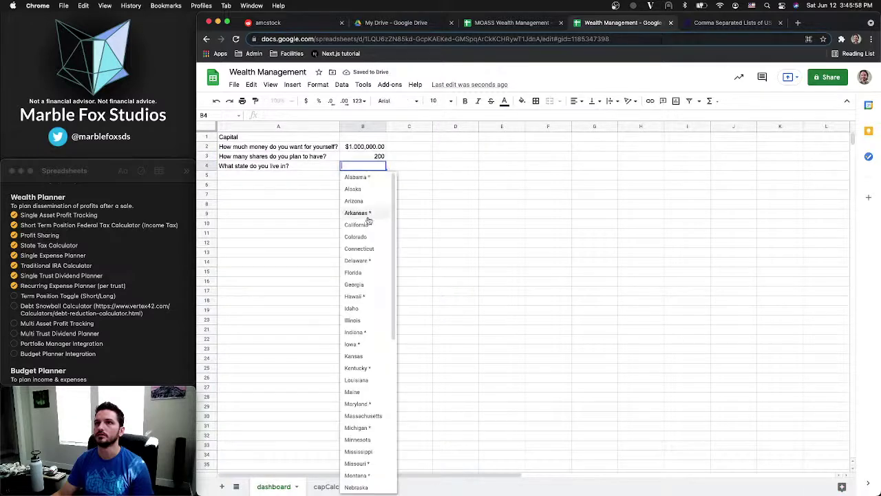
{"action": "scroll", "coordinate": [368, 223], "scroll_direction": "down", "scroll_amount": 4}
{"action": "scroll", "coordinate": [368, 220], "scroll_direction": "up", "scroll_amount": 4}
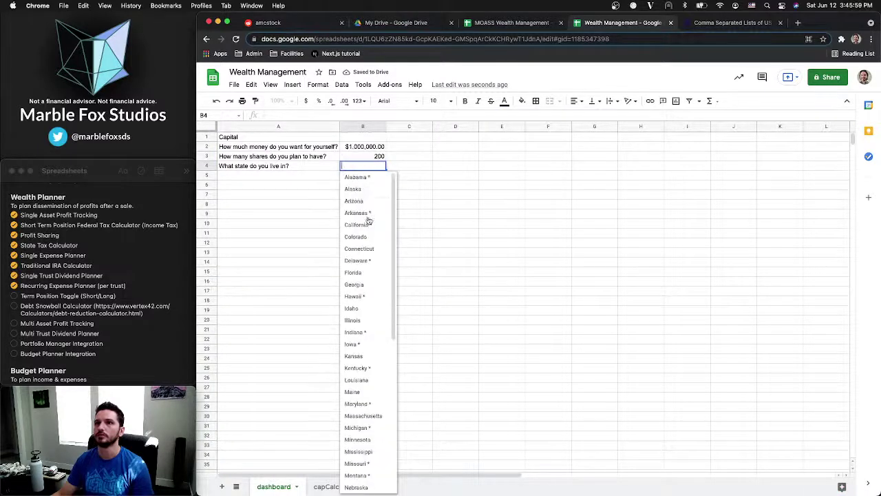
{"action": "left_click", "coordinate": [357, 177]}
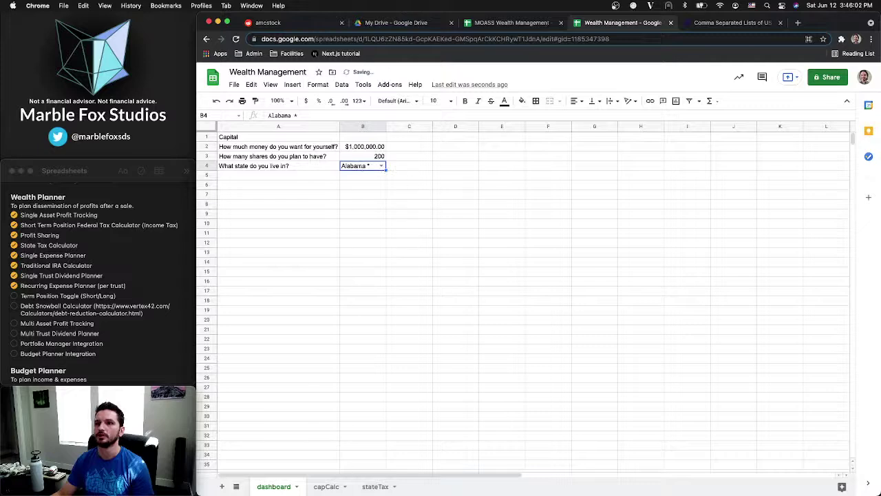
{"action": "left_click", "coordinate": [376, 486]}
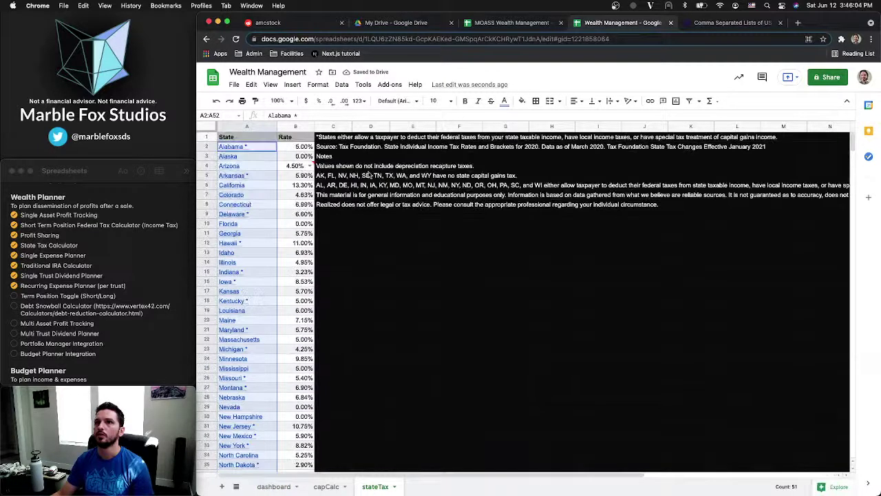
Paste the tax note from stateTax C1 into dashboard cell C4
{"action": "left_click", "coordinate": [333, 137]}
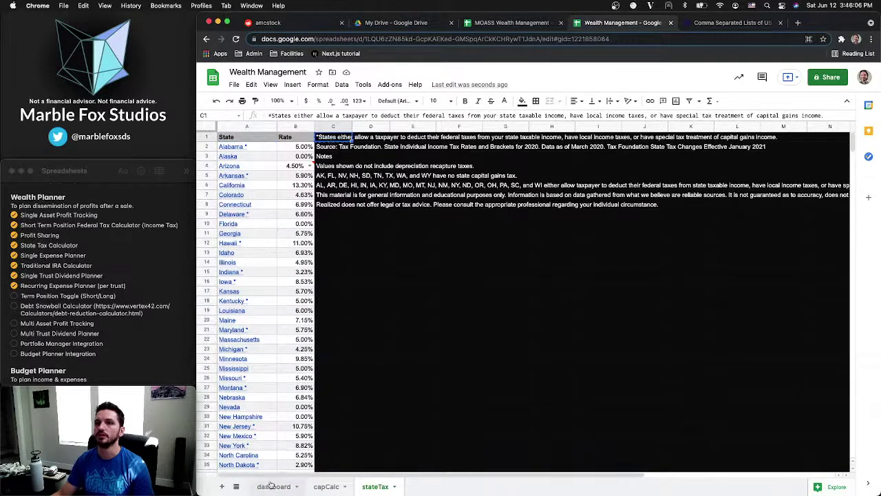
{"action": "left_click", "coordinate": [273, 486]}
{"action": "left_click", "coordinate": [402, 169]}
{"action": "type", "text": "*States either allow a taxpayer to deduct their federal taxes from your state taxable income, have local income taxes, or have special tax treatment of capital gains income."}
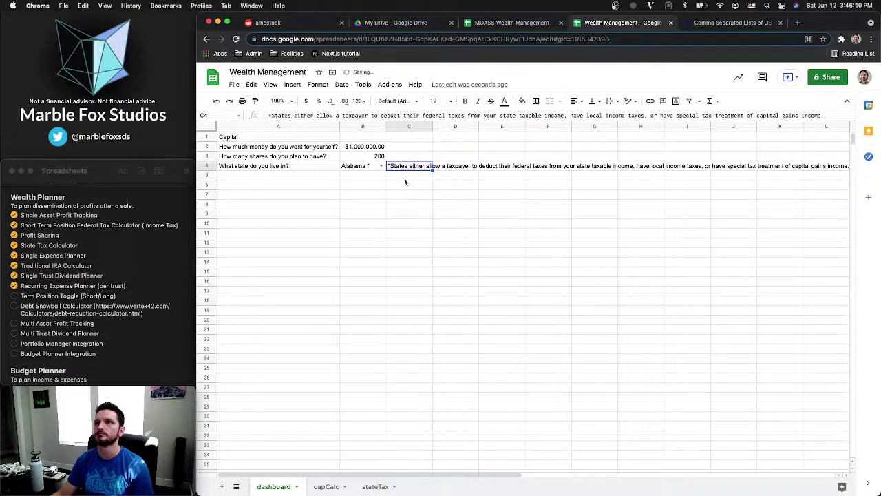
{"action": "left_click", "coordinate": [405, 180]}
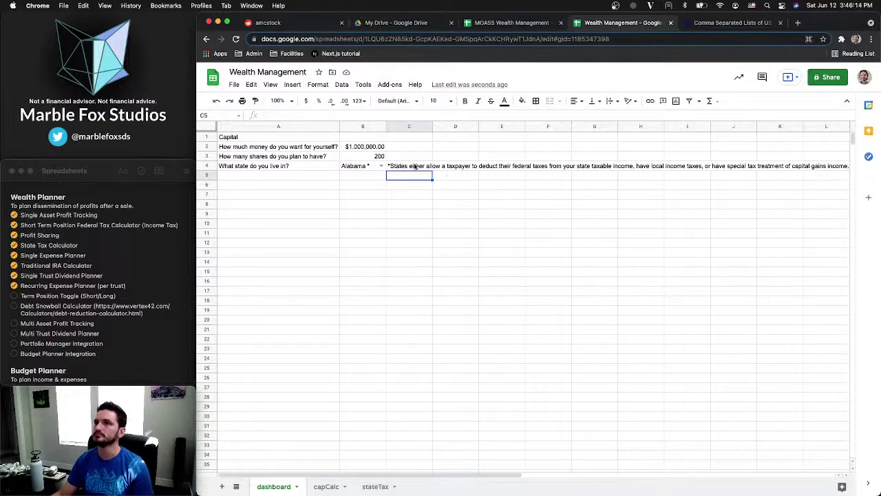
{"action": "left_click", "coordinate": [415, 166]}
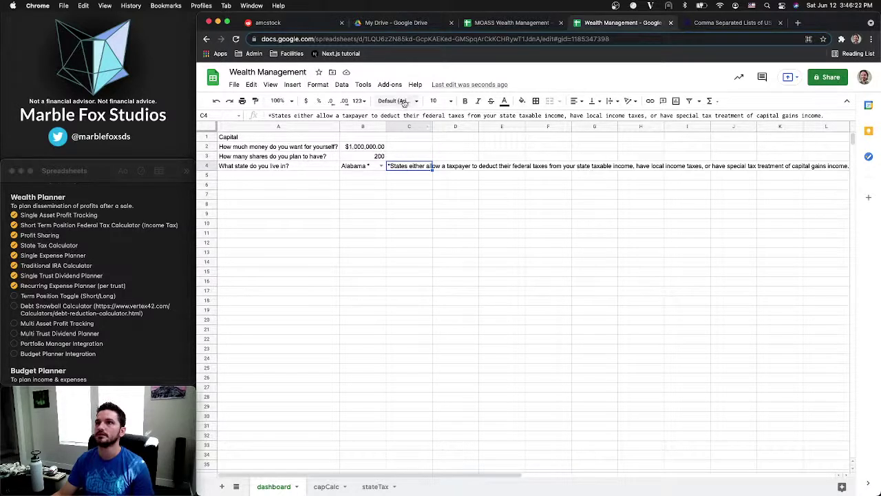
Try clipping and wrapping the C4 tax note and widening column C, then undo
{"action": "left_click", "coordinate": [607, 102]}
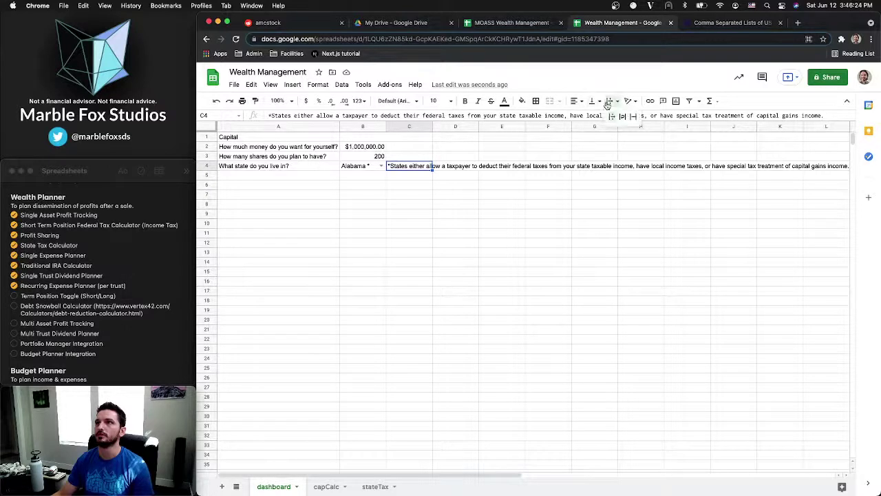
{"action": "left_click", "coordinate": [632, 116]}
{"action": "left_click", "coordinate": [616, 102]}
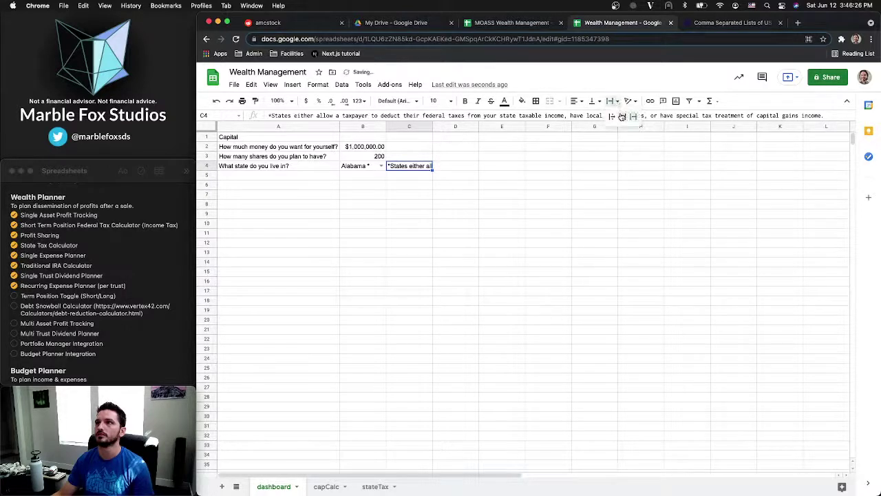
{"action": "left_click", "coordinate": [623, 115]}
{"action": "left_click", "coordinate": [516, 196]}
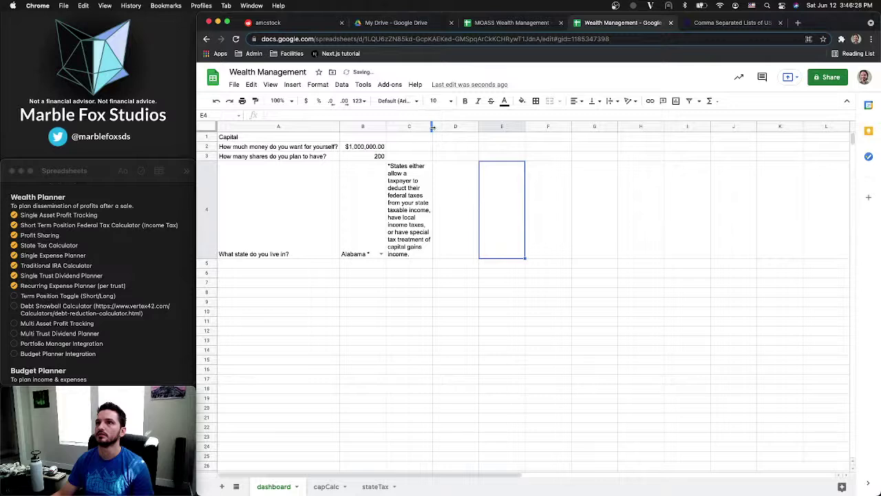
{"action": "left_click_drag", "start_coordinate": [432, 127], "coordinate": [657, 127]}
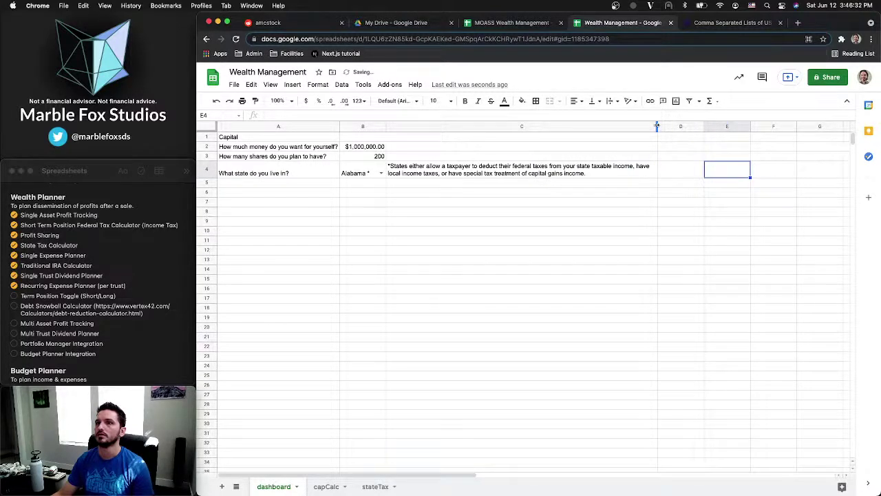
{"action": "key", "text": "super+z"}
{"action": "key", "text": "super+z"}
{"action": "key", "text": "super+z"}
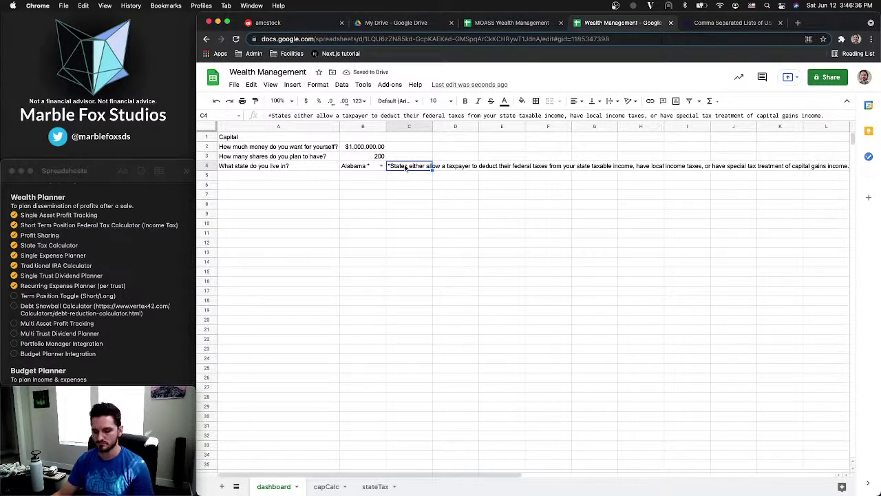
Select columns D through Z on the dashboard and delete them
{"action": "key", "text": "ctrl+c"}
{"action": "left_click", "coordinate": [421, 195]}
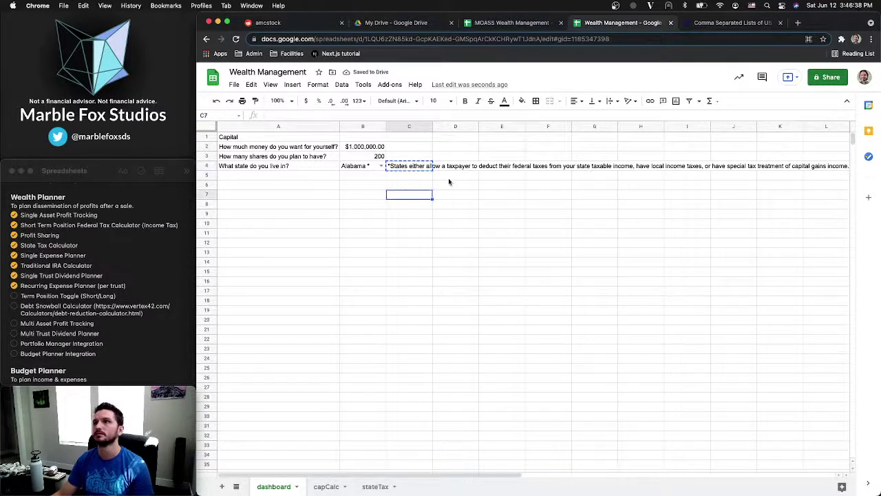
{"action": "left_click", "coordinate": [520, 175]}
{"action": "scroll", "coordinate": [519, 175], "scroll_direction": "right", "scroll_amount": 10}
{"action": "scroll", "coordinate": [520, 175], "scroll_direction": "left", "scroll_amount": 10}
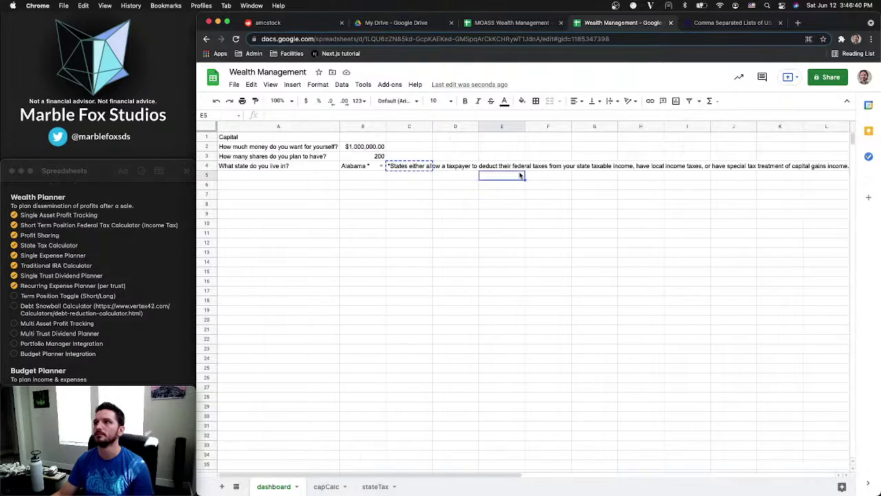
{"action": "scroll", "coordinate": [520, 174], "scroll_direction": "right", "scroll_amount": 3}
{"action": "scroll", "coordinate": [610, 128], "scroll_direction": "left", "scroll_amount": 3}
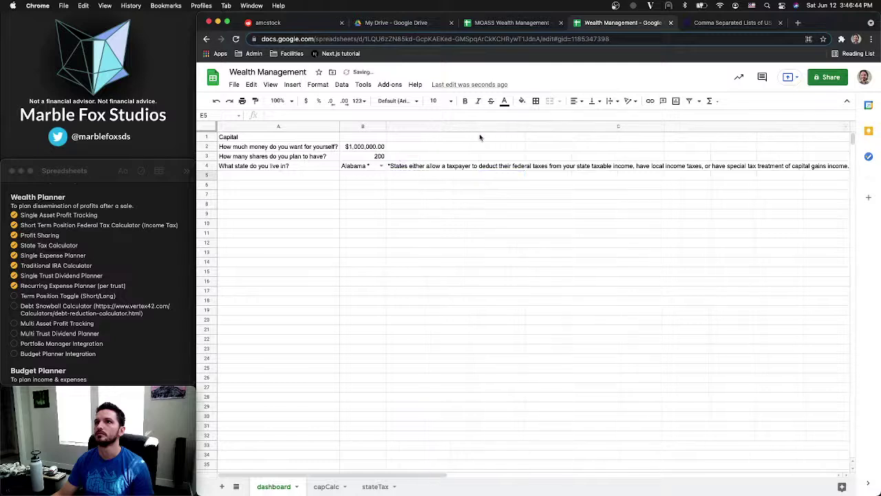
{"action": "scroll", "coordinate": [489, 138], "scroll_direction": "right", "scroll_amount": 10}
{"action": "scroll", "coordinate": [452, 136], "scroll_direction": "left", "scroll_amount": 10}
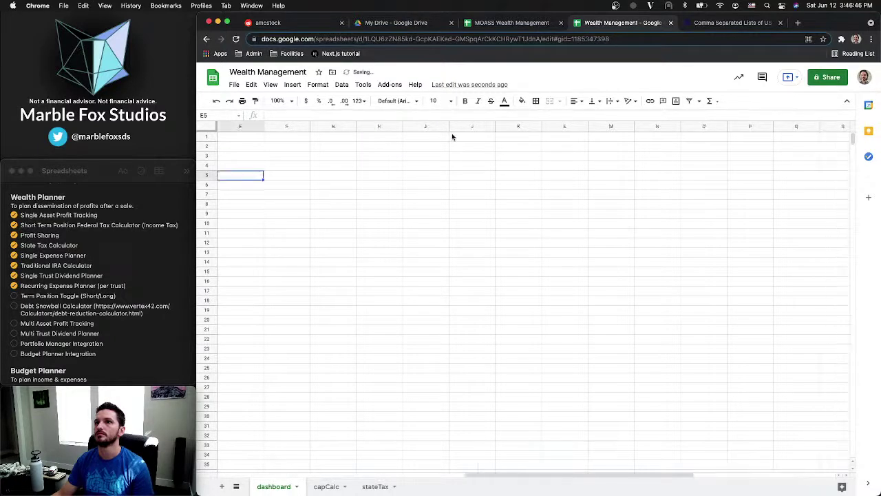
{"action": "left_click", "coordinate": [705, 125]}
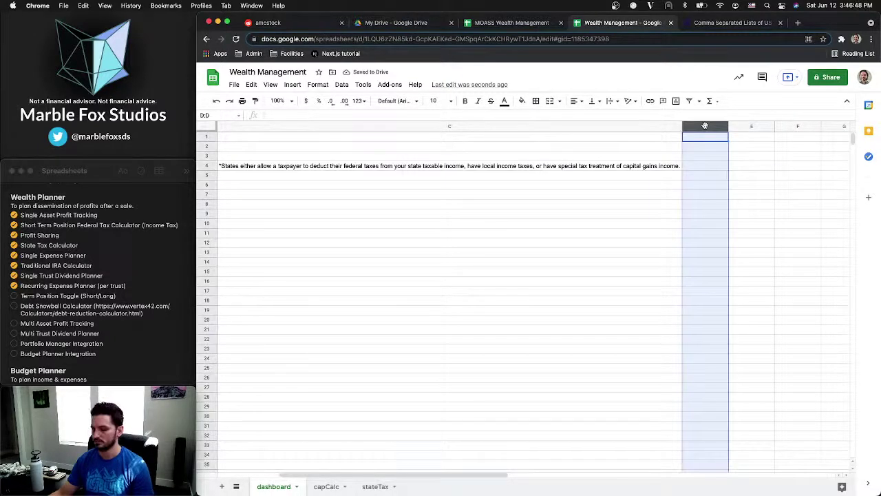
{"action": "key", "text": "ctrl+shift+Right"}
{"action": "right_click", "coordinate": [705, 126]}
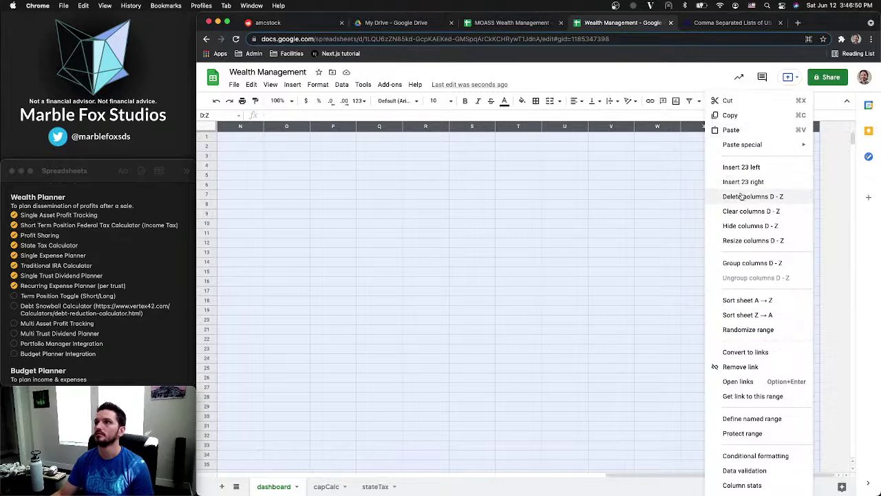
{"action": "left_click", "coordinate": [744, 196]}
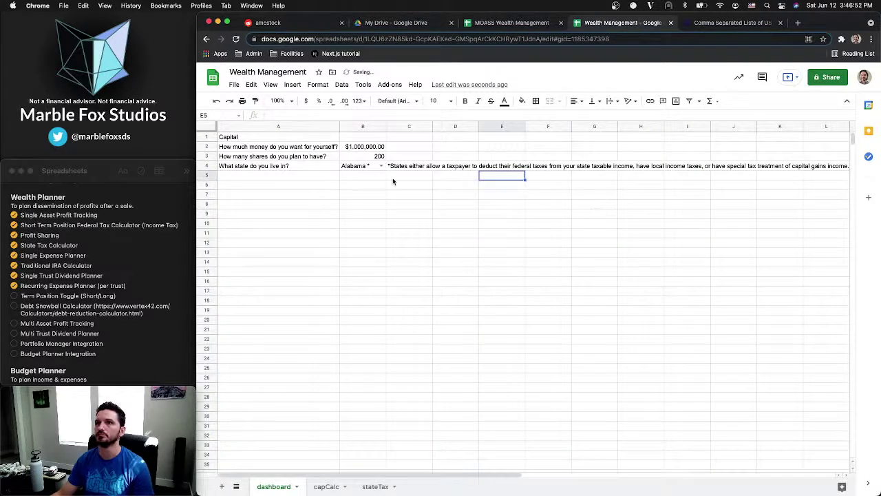
{"action": "left_click", "coordinate": [404, 179]}
On capCalc, inspect the Gross Profit formula in B5 and the 37% Tax Rate in B6
{"action": "left_click", "coordinate": [271, 180]}
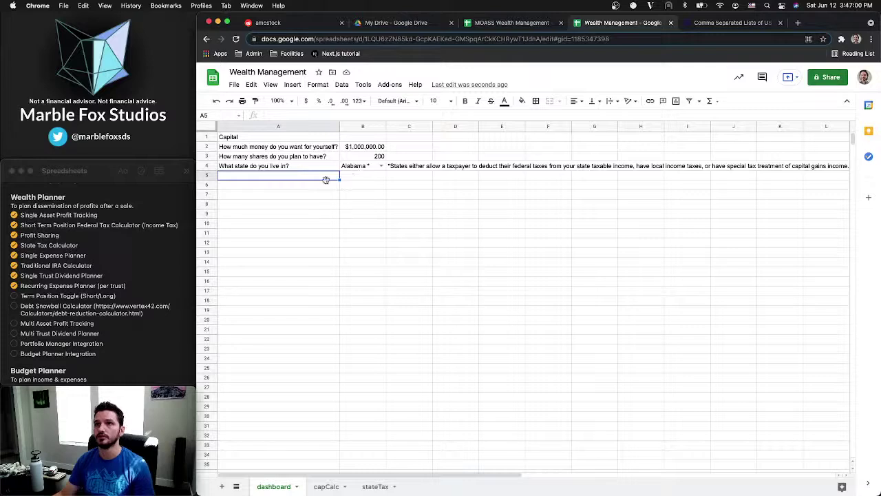
{"action": "left_click", "coordinate": [367, 487]}
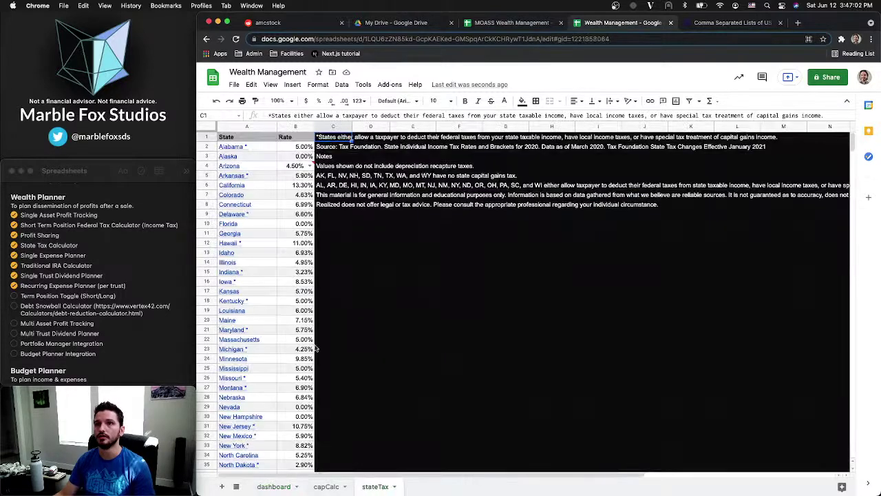
{"action": "left_click", "coordinate": [327, 487]}
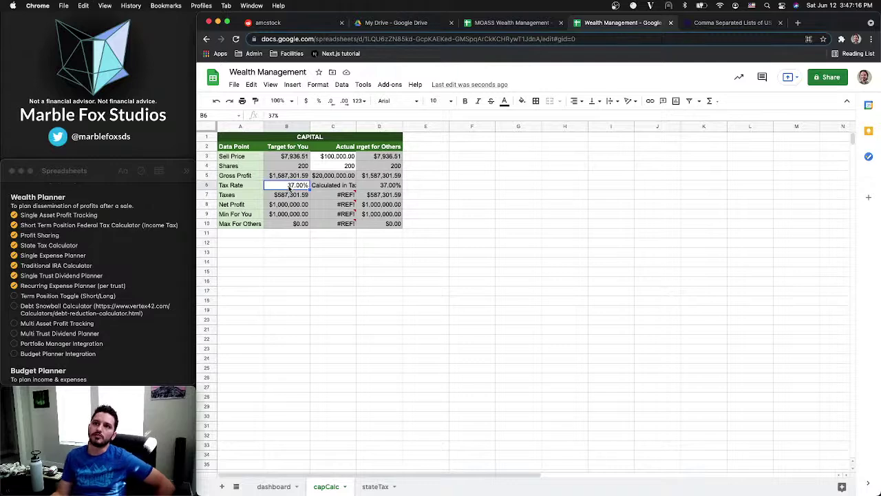
{"action": "left_click", "coordinate": [290, 196]}
{"action": "left_click", "coordinate": [289, 187]}
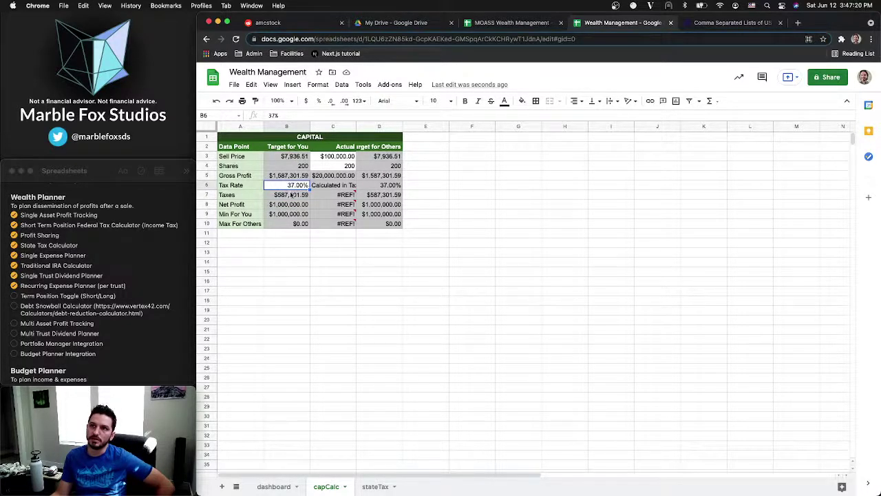
{"action": "left_click", "coordinate": [280, 176]}
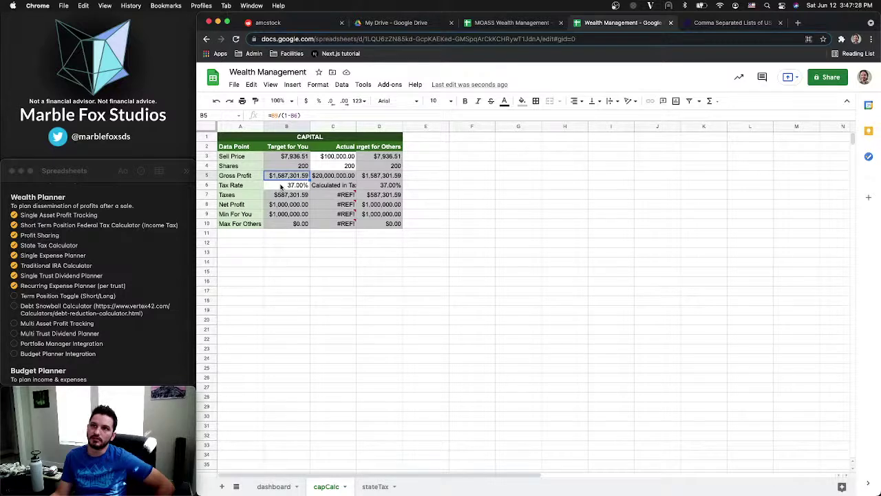
{"action": "left_click", "coordinate": [280, 188]}
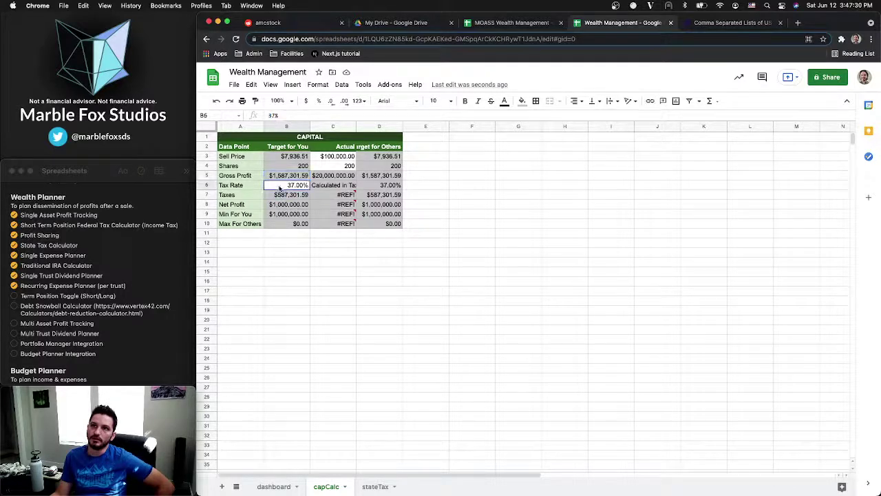
{"action": "left_click", "coordinate": [279, 177]}
{"action": "left_click", "coordinate": [281, 186]}
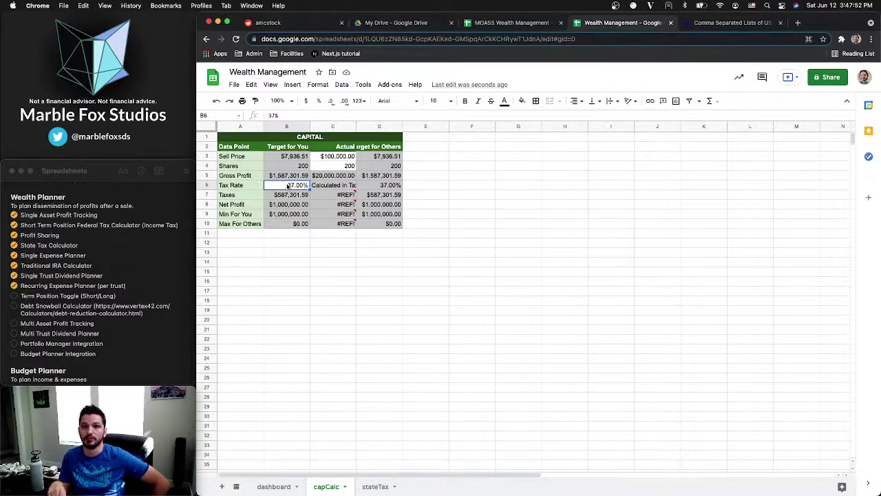
Clear the 37% Tax Rate in capCalc B6 and begin a =SUM( formula there
{"action": "double_click", "coordinate": [272, 115]}
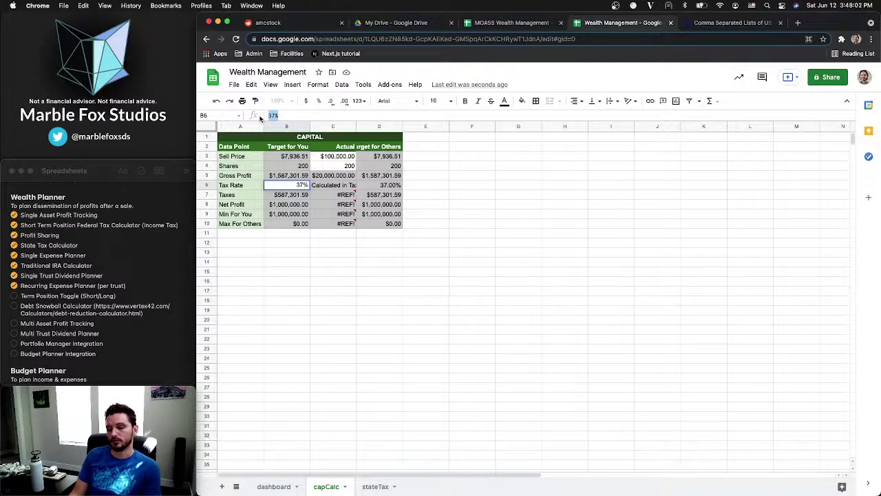
{"action": "key", "text": "BackSpace"}
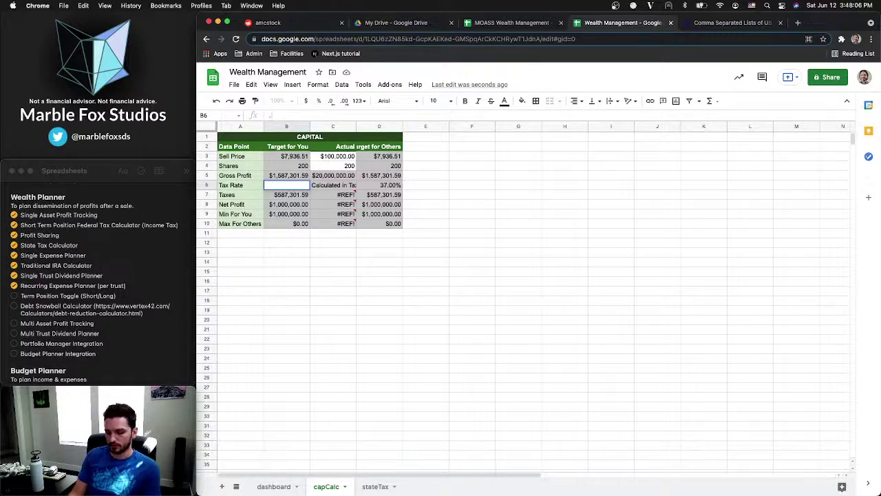
{"action": "type", "text": ".37"}
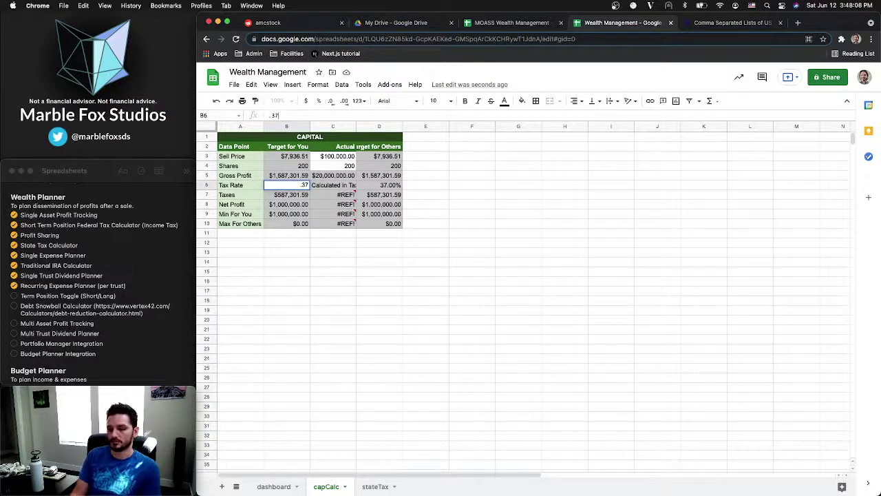
{"action": "type", "text": " *"}
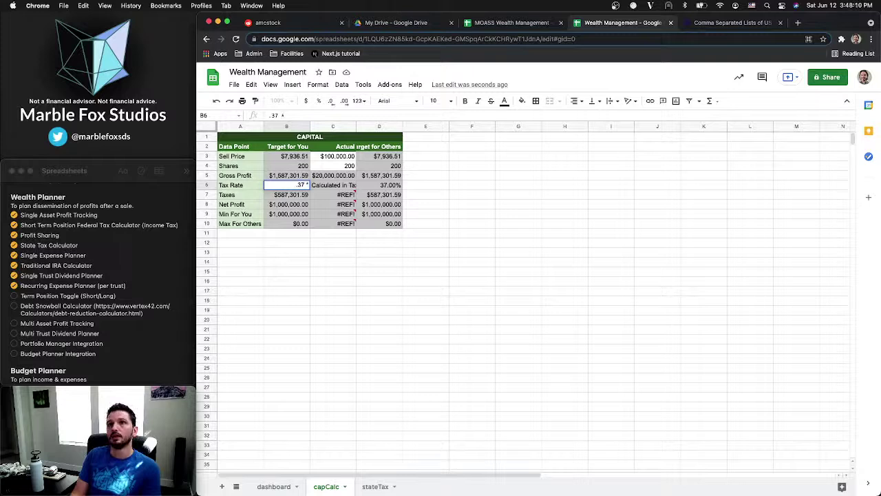
{"action": "key", "text": "BackSpace"}
{"action": "key", "text": "BackSpace"}
{"action": "key", "text": "BackSpace"}
{"action": "key", "text": "BackSpace"}
{"action": "key", "text": "BackSpace"}
{"action": "left_click", "coordinate": [333, 281]}
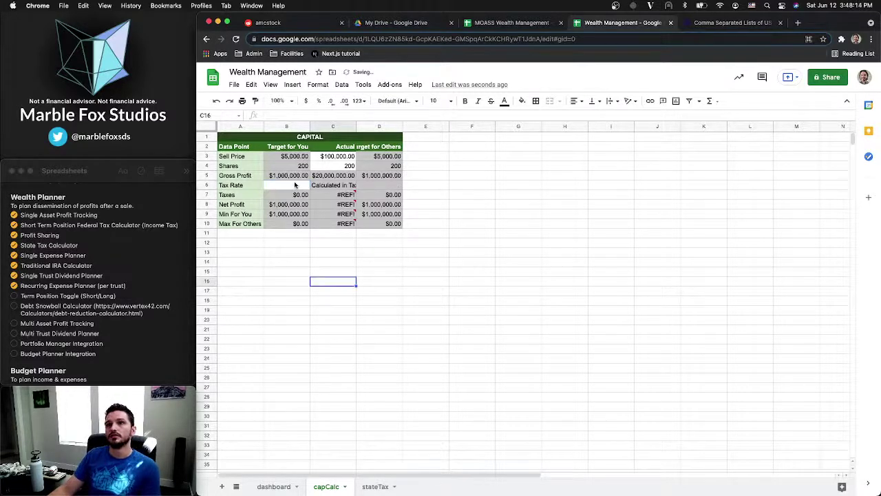
{"action": "key", "text": "ctrl+z"}
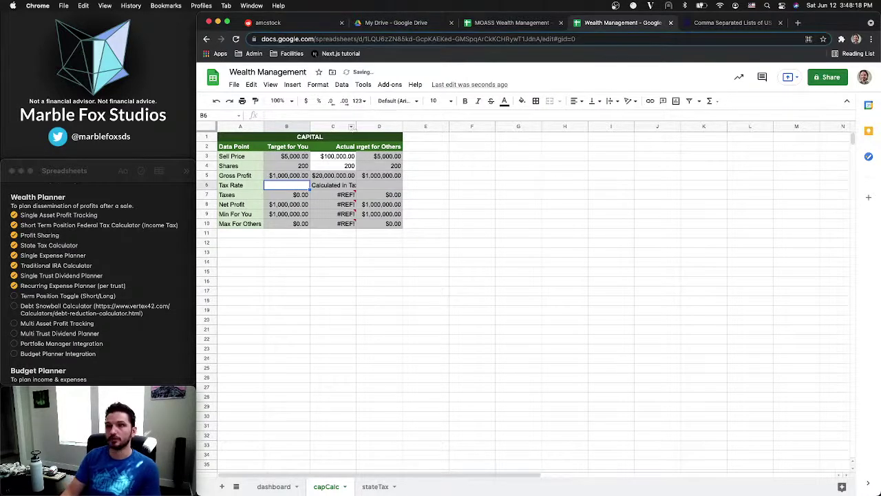
{"action": "type", "text": "="}
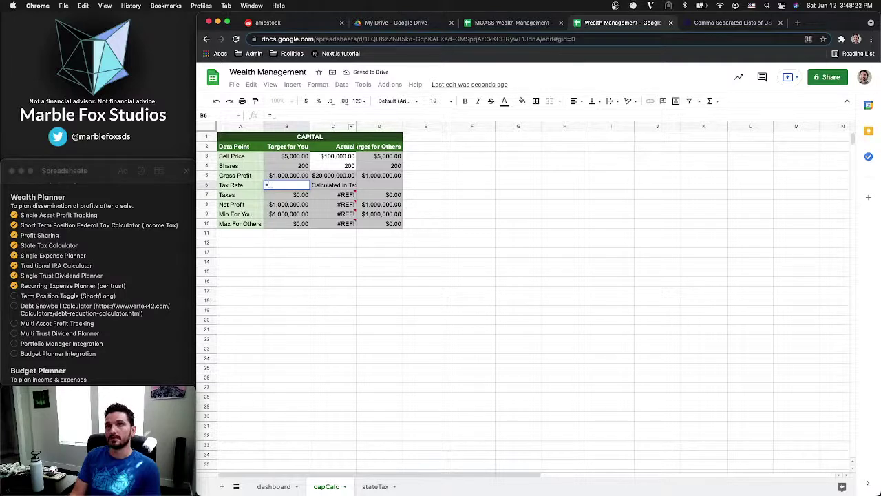
{"action": "type", "text": "SUM(.37,INDEX("}
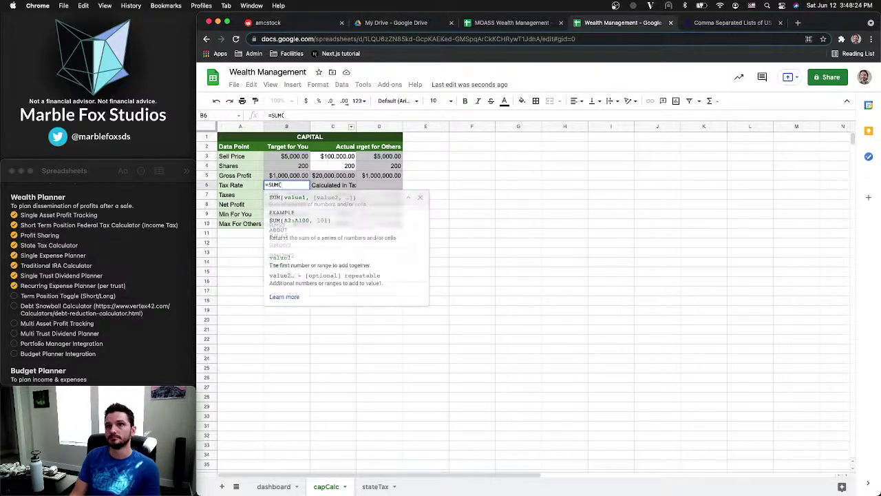
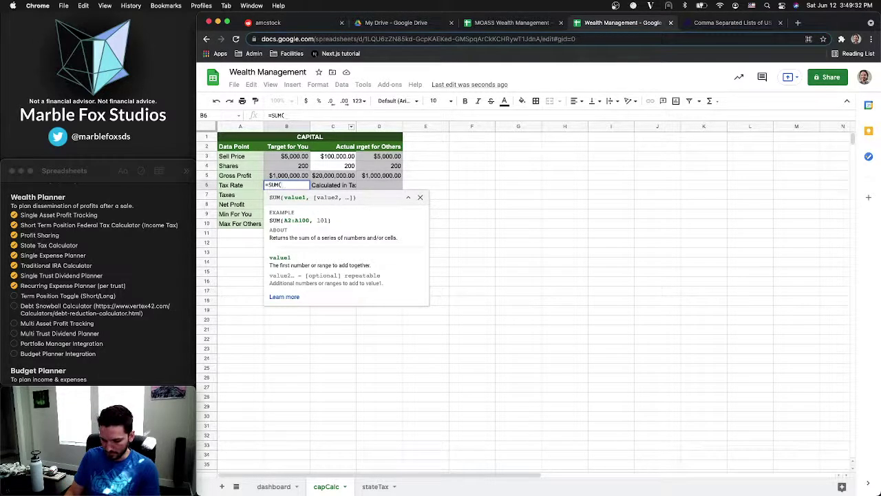
Start the B6 formula as SUM(0.37, INDEX(stateTax!B2:B…) after checking the state tax table
{"action": "type", "text": ".37"}
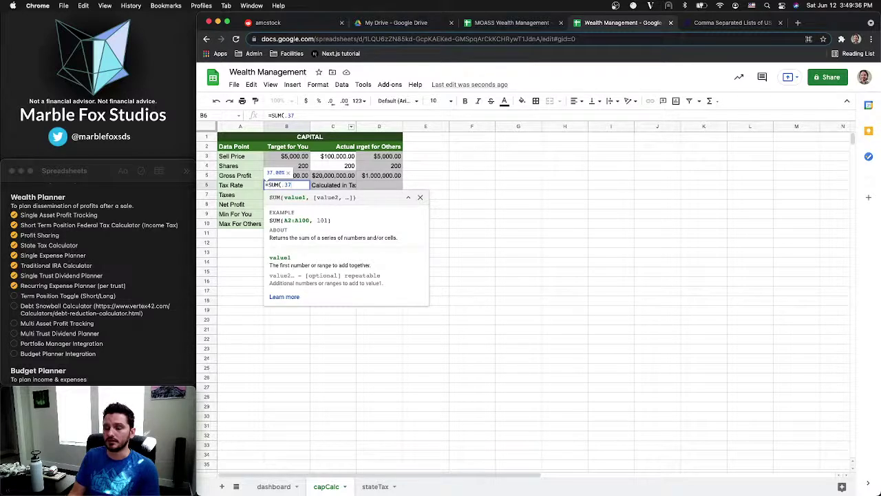
{"action": "type", "text": ","}
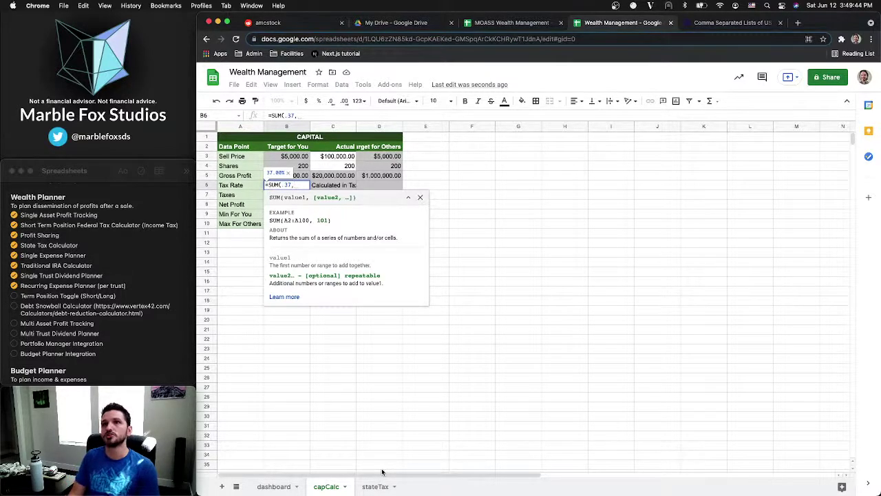
{"action": "type", "text": "INDEX"}
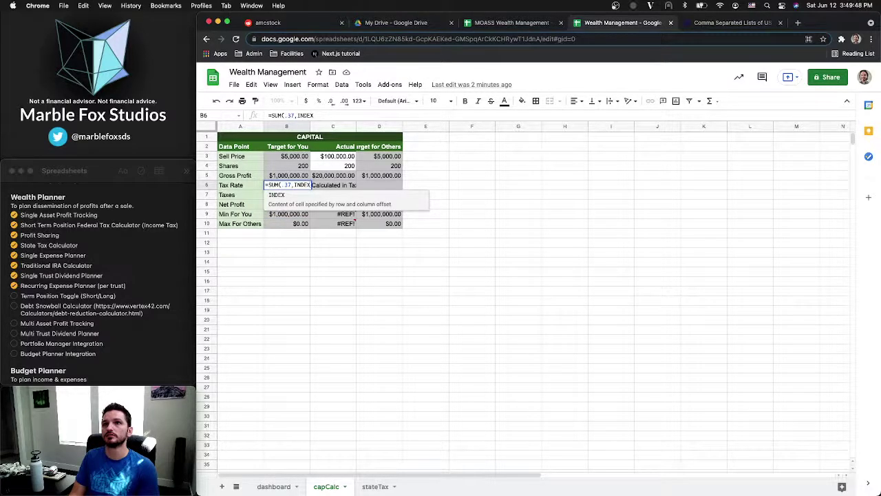
{"action": "type", "text": "("}
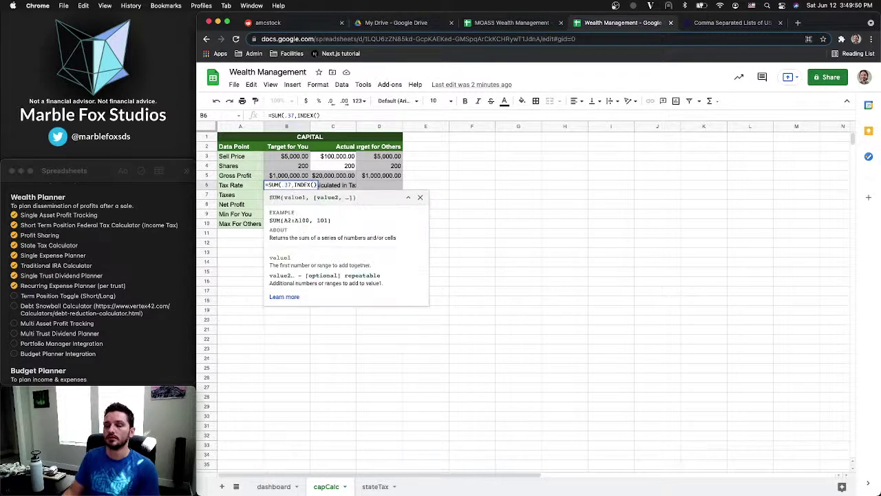
{"action": "left_click", "coordinate": [376, 486]}
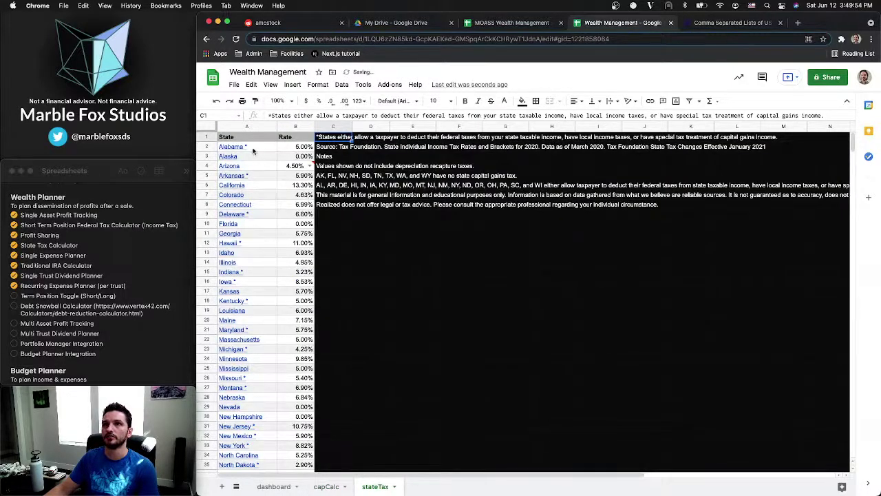
{"action": "left_click", "coordinate": [254, 149]}
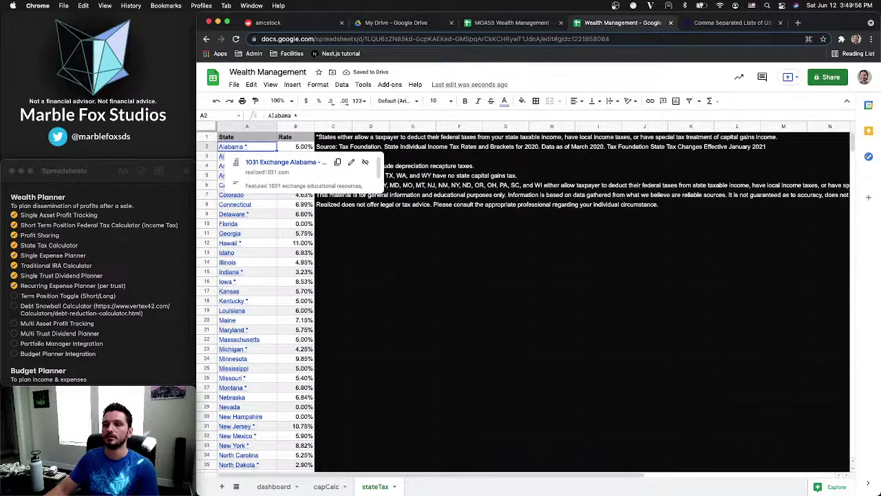
{"action": "left_click", "coordinate": [328, 486]}
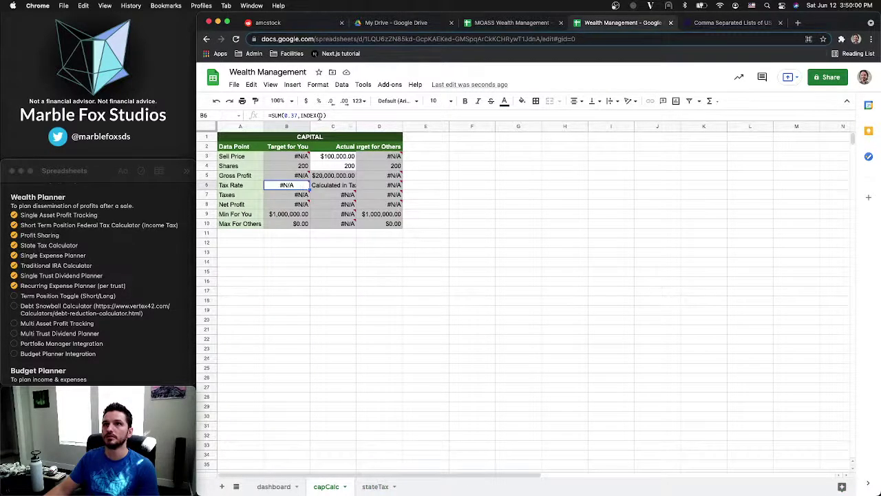
{"action": "double_click", "coordinate": [301, 185]}
{"action": "type", "text": "'"}
{"action": "key", "text": "BackSpace"}
{"action": "type", "text": "stateT"}
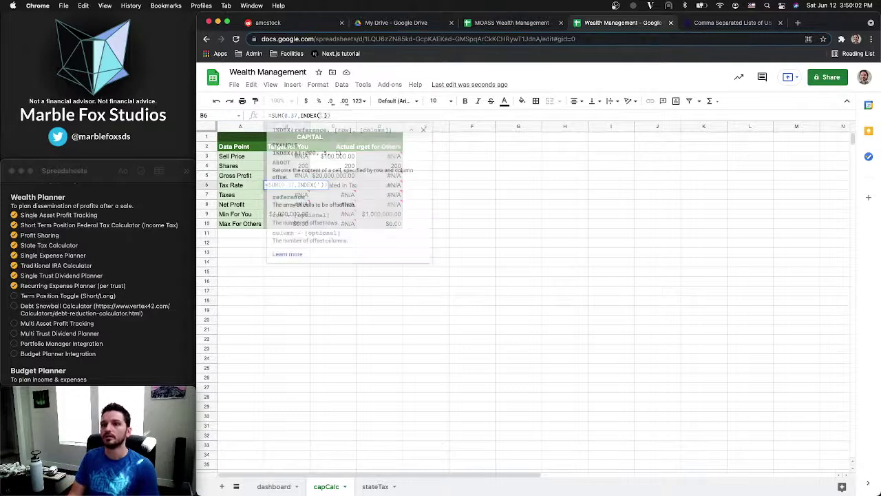
{"action": "type", "text": "ax!B2:"}
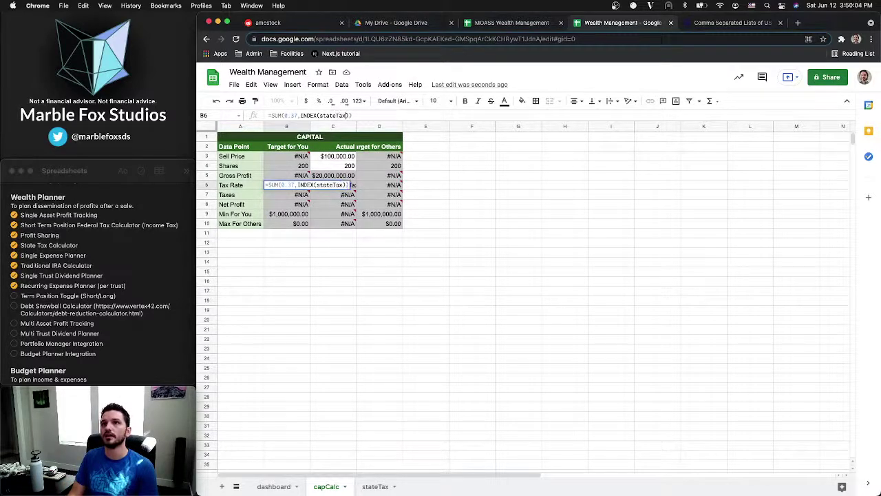
{"action": "type", "text": "B"}
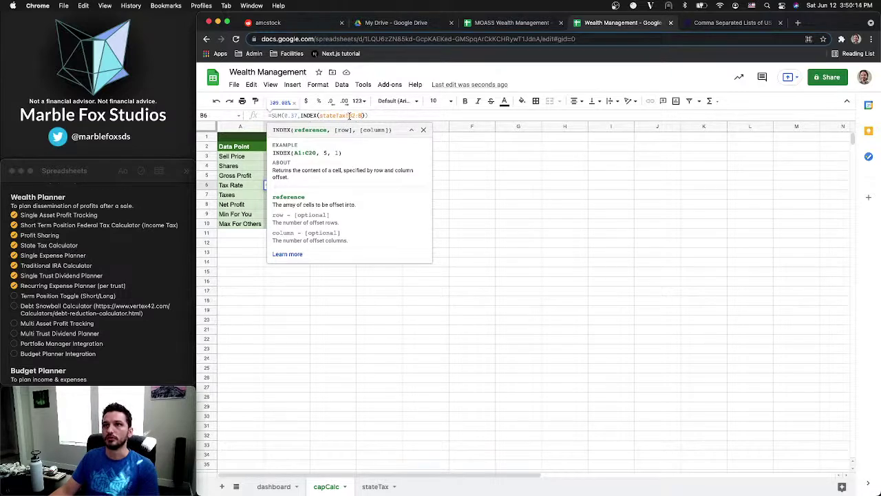
Finish the lookup with MATCH(dashboard!B4,stateTax!A2:A,0) so the tax rate becomes 42.00%
{"action": "type", "text": ",M"}
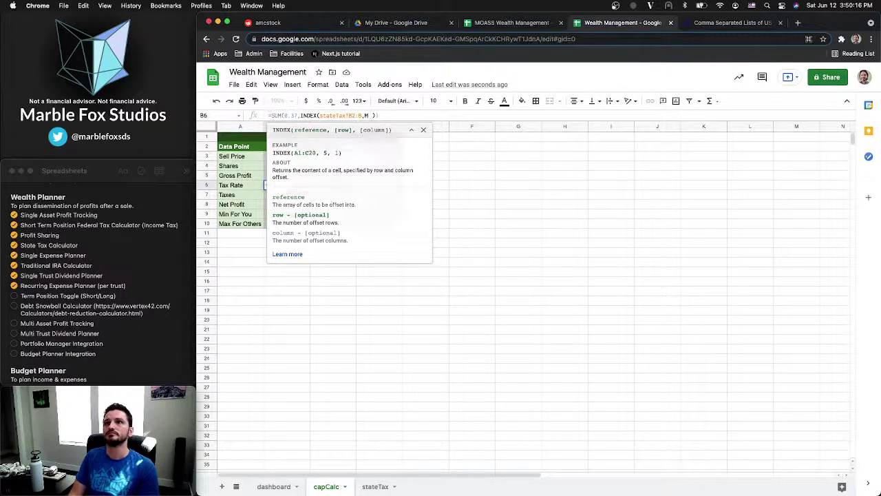
{"action": "type", "text": "ATCH("}
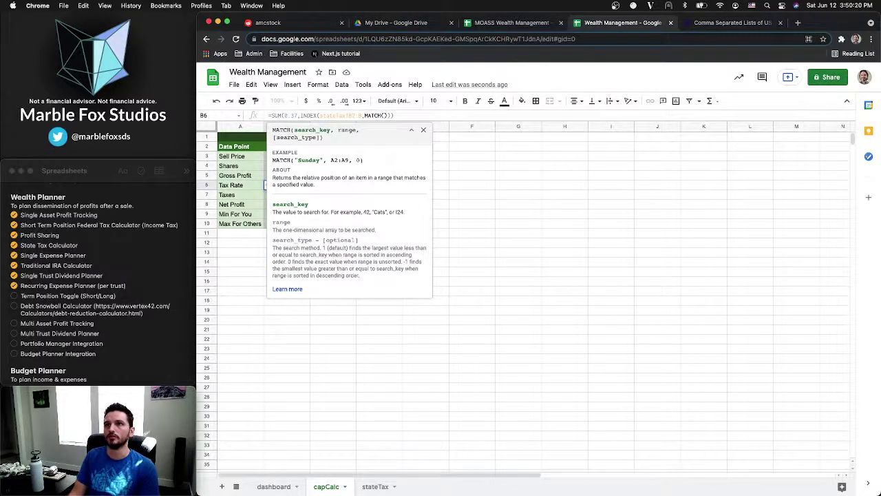
{"action": "left_click", "coordinate": [289, 484]}
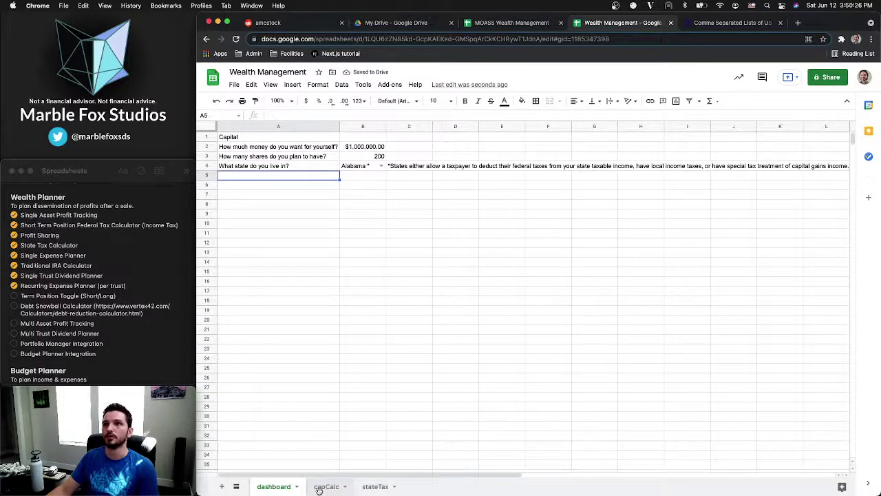
{"action": "left_click", "coordinate": [320, 488]}
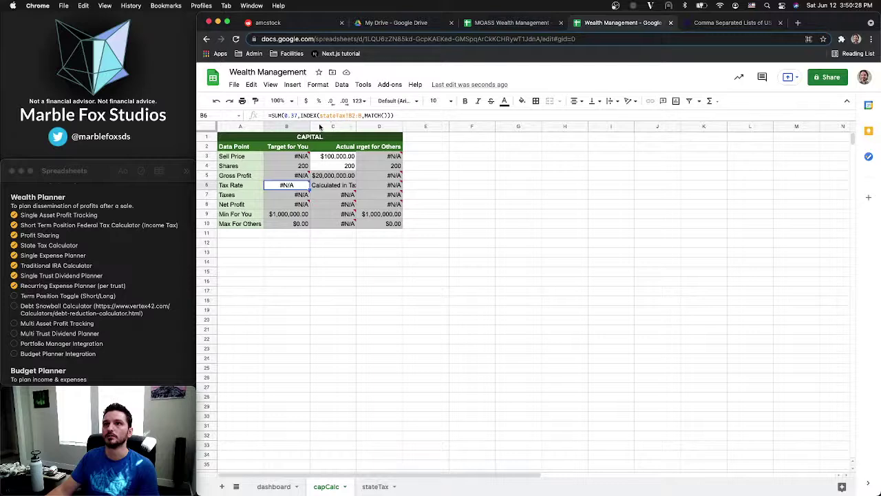
{"action": "left_click", "coordinate": [384, 115]}
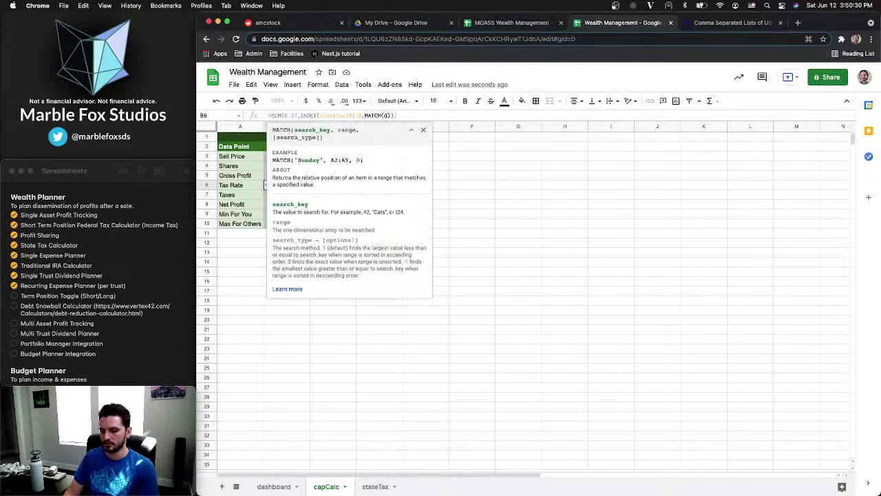
{"action": "type", "text": "dashboard!"}
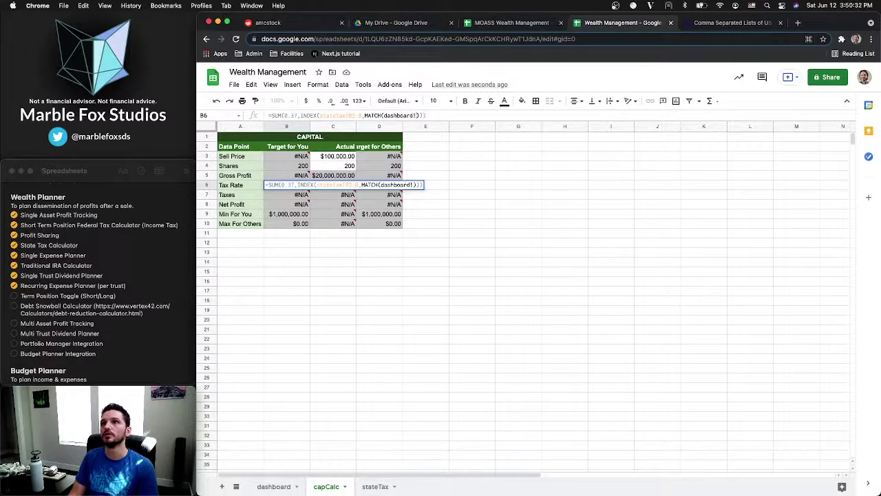
{"action": "type", "text": "B4"}
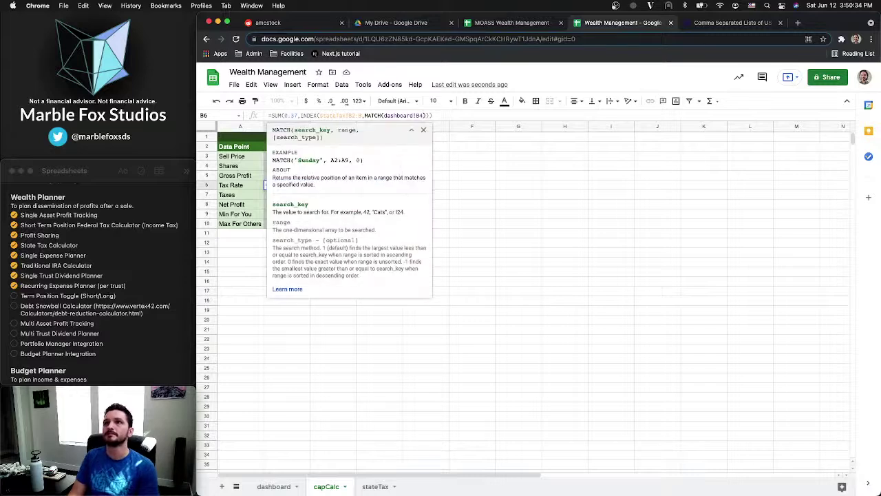
{"action": "type", "text": ","}
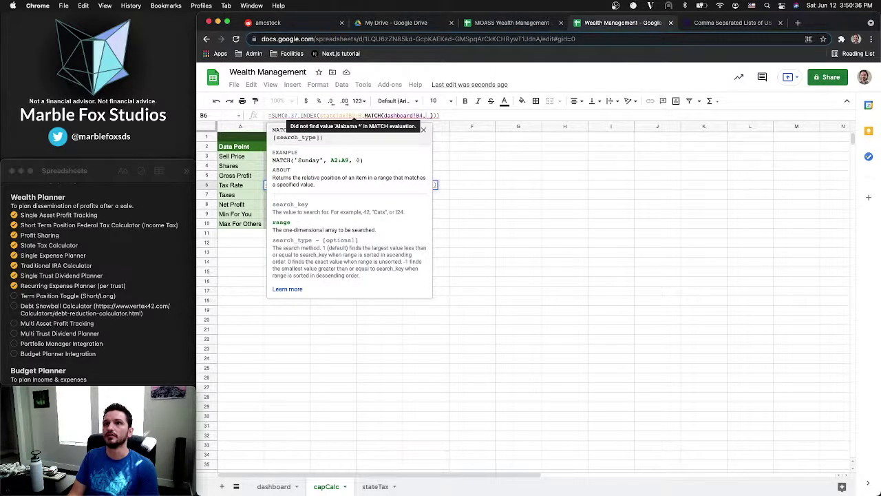
{"action": "key", "text": "BackSpace"}
{"action": "type", "text": "stateTa"}
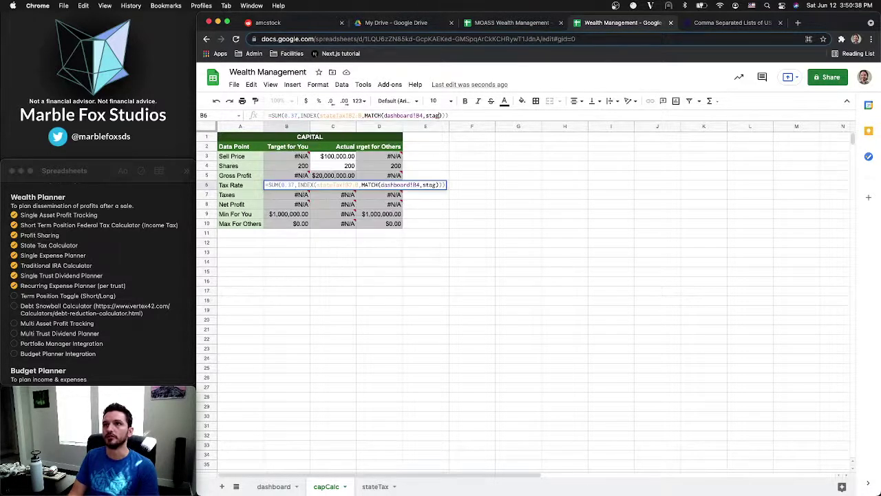
{"action": "type", "text": "x!A2"}
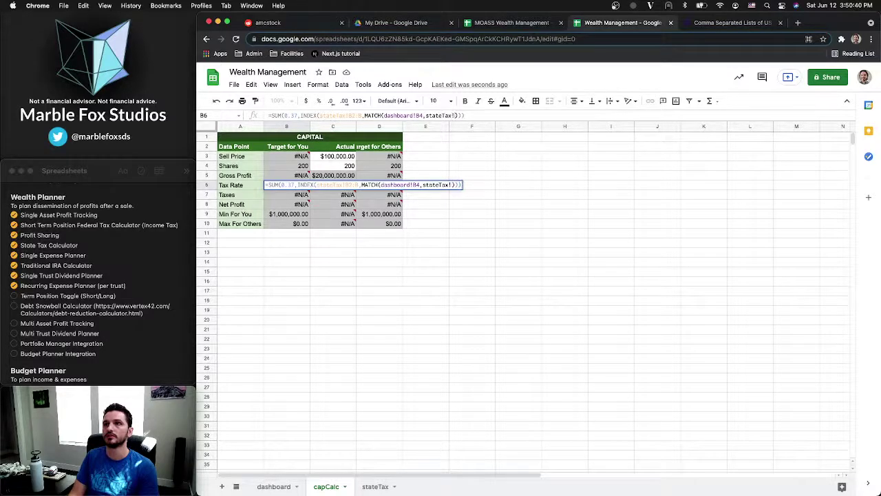
{"action": "type", "text": ":A"}
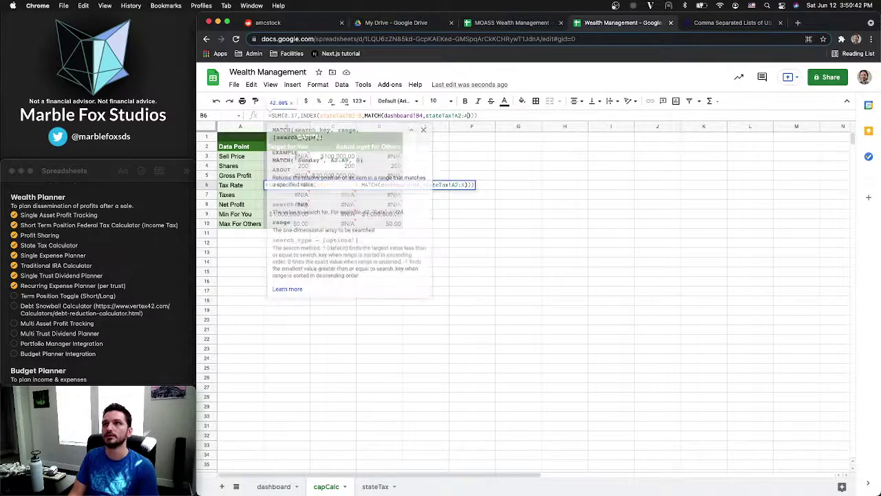
{"action": "type", "text": ",0"}
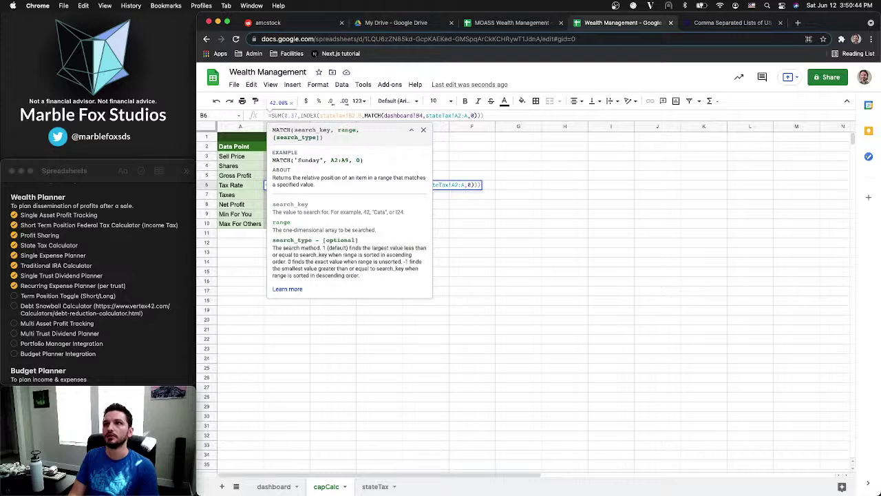
{"action": "key", "text": "Return"}
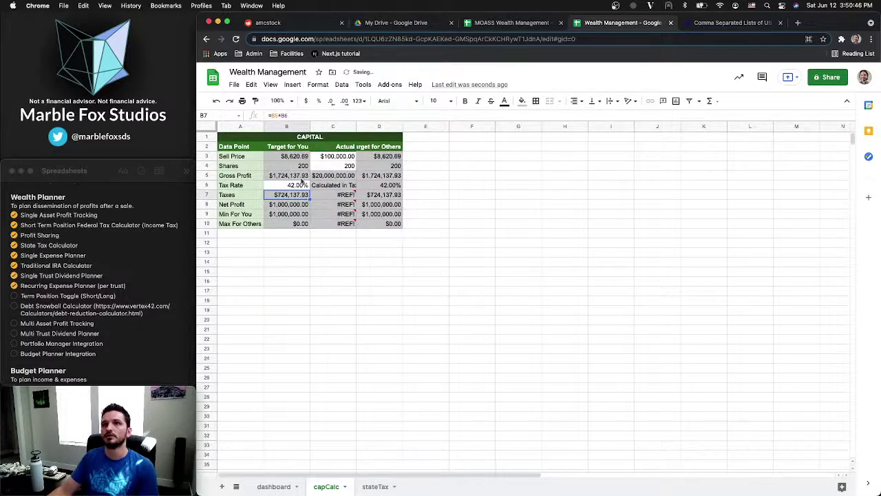
Give the Tax Rate cell B6 a grey background
{"action": "left_click", "coordinate": [284, 187]}
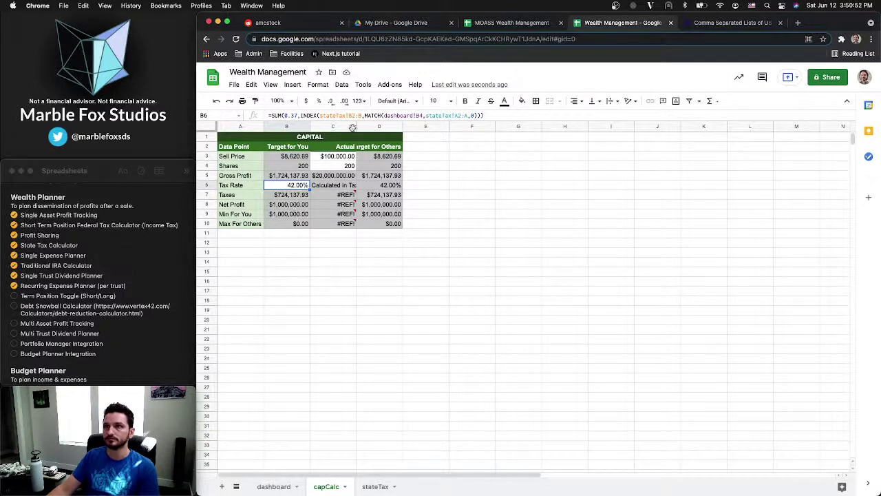
{"action": "left_click", "coordinate": [522, 101]}
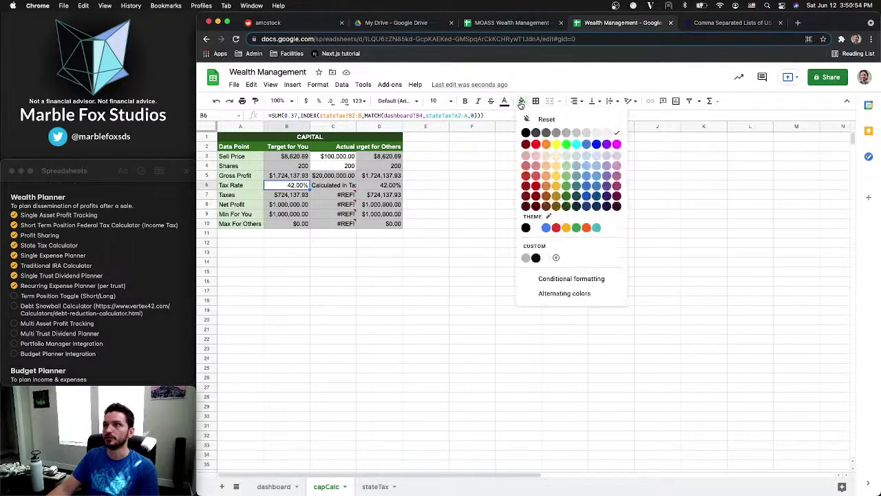
{"action": "left_click", "coordinate": [577, 133]}
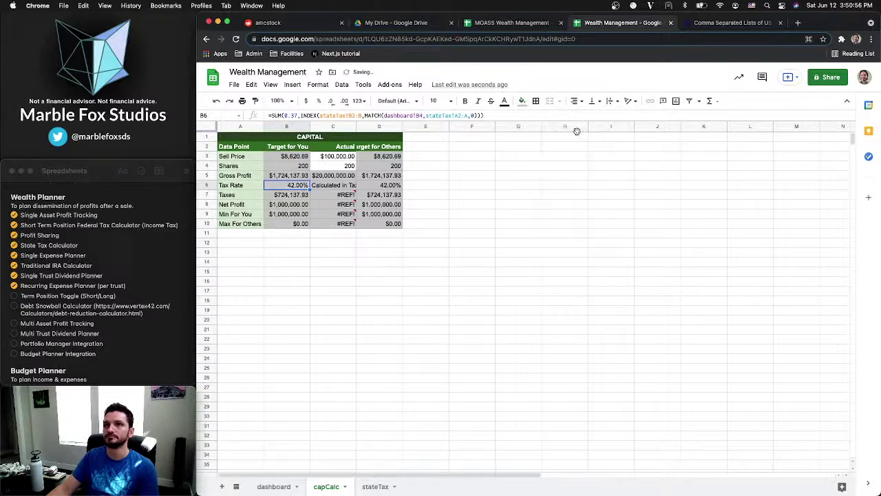
{"action": "left_click", "coordinate": [384, 224]}
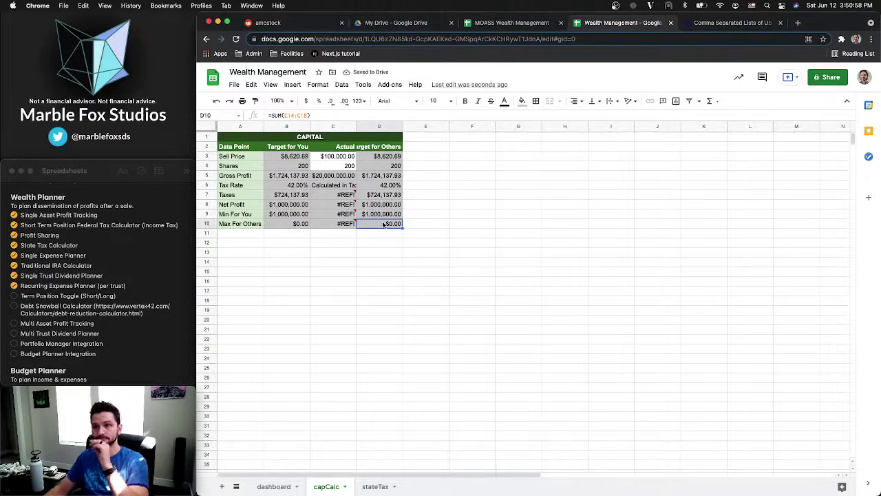
Rename the merged title from CAPITAL to 'CAPITAL CALCULATOR'
{"action": "mouse_move", "coordinate": [351, 215]}
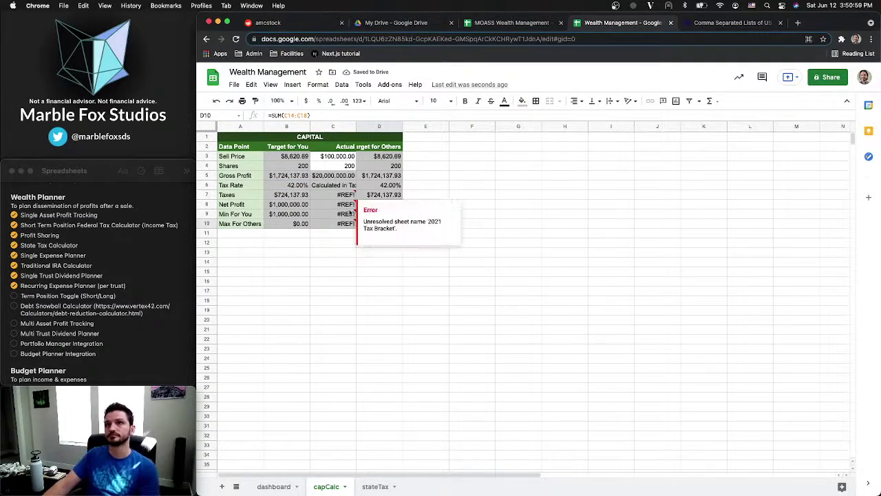
{"action": "left_click", "coordinate": [319, 140]}
{"action": "key", "text": "Return"}
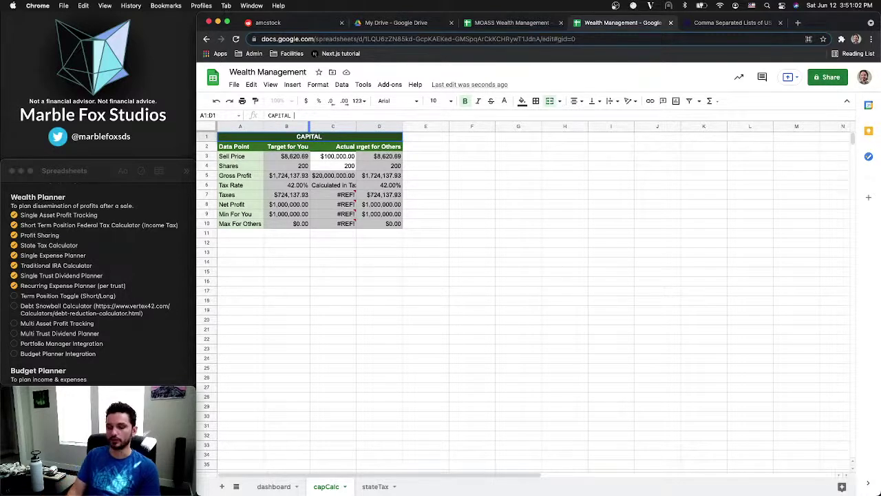
{"action": "type", "text": "CALCULA"}
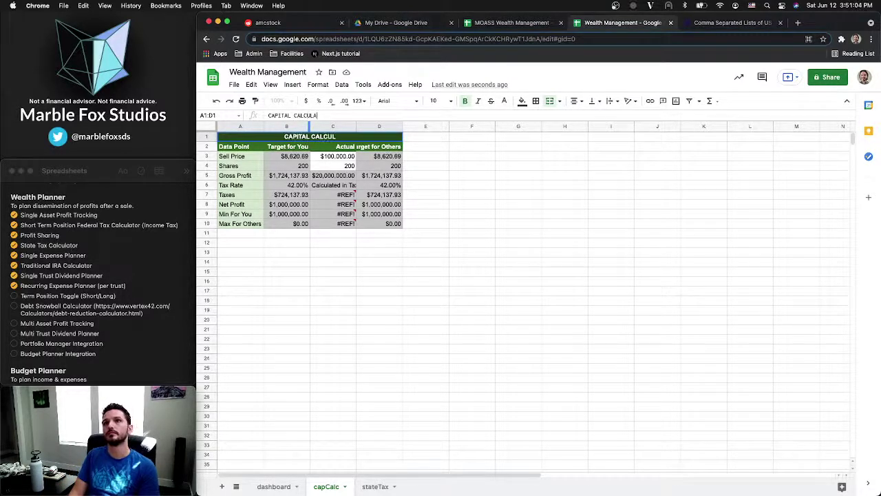
{"action": "type", "text": "TOR"}
{"action": "key", "text": "Return"}
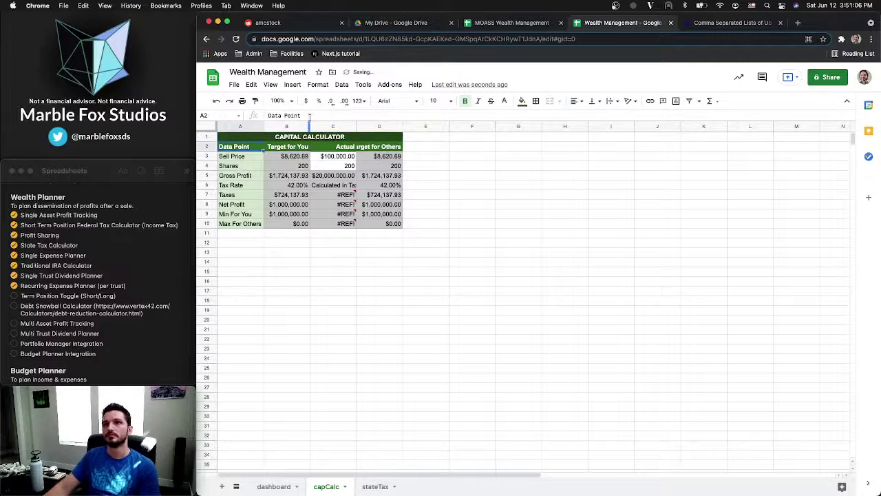
Review the sell price in C3, the Taxes formula and the B6 tax rate, glancing at the dashboard
{"action": "left_click", "coordinate": [337, 157]}
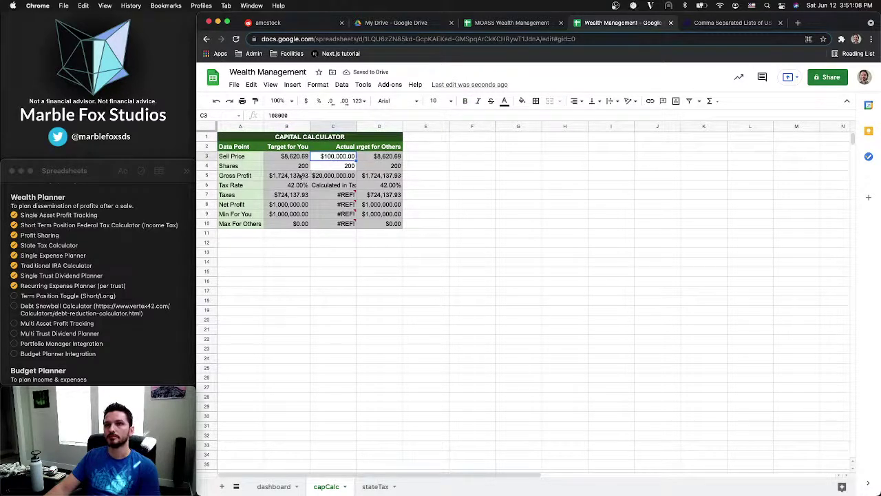
{"action": "left_click", "coordinate": [287, 196]}
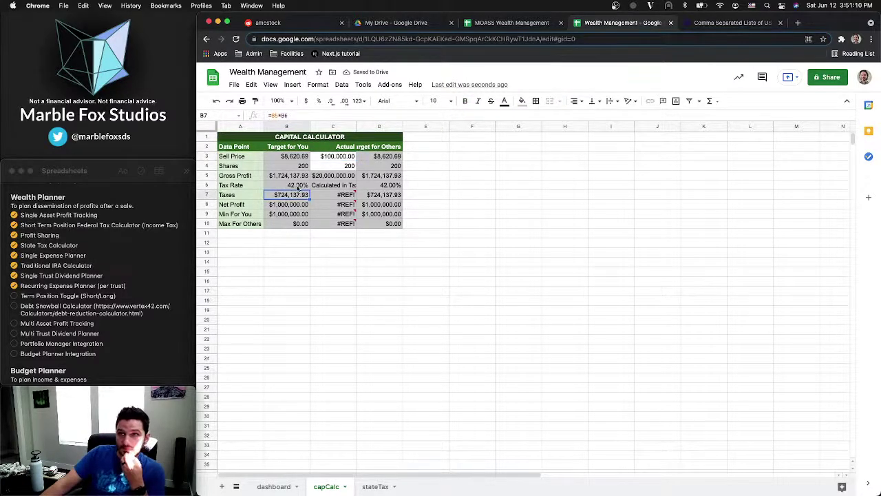
{"action": "left_click", "coordinate": [298, 186]}
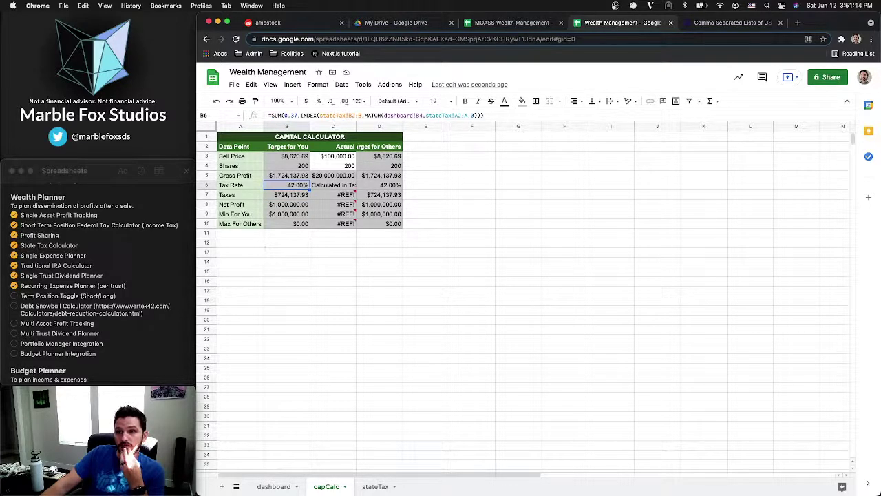
{"action": "left_click", "coordinate": [276, 486]}
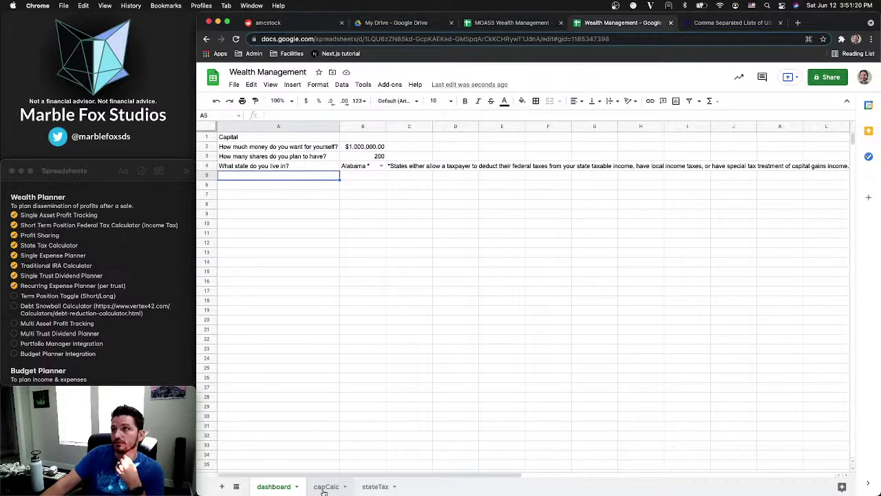
{"action": "left_click", "coordinate": [325, 487]}
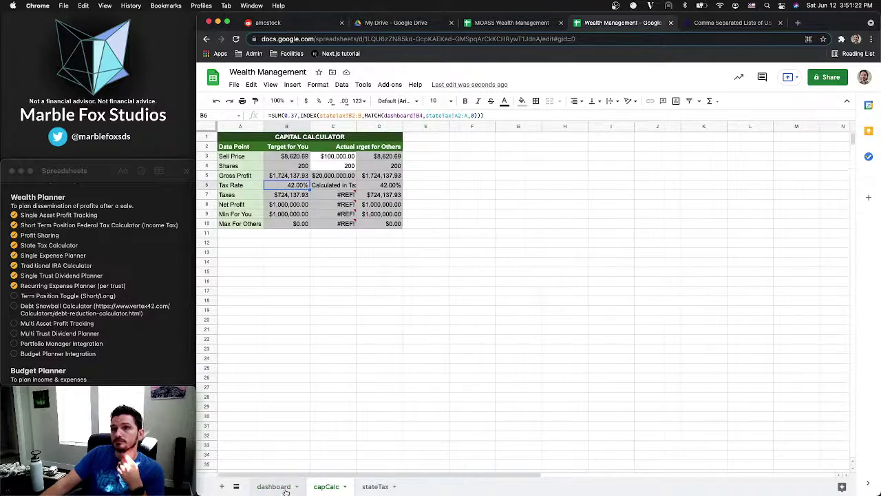
Insert an empty dashboard row below the shares question in row 3
{"action": "left_click", "coordinate": [284, 488]}
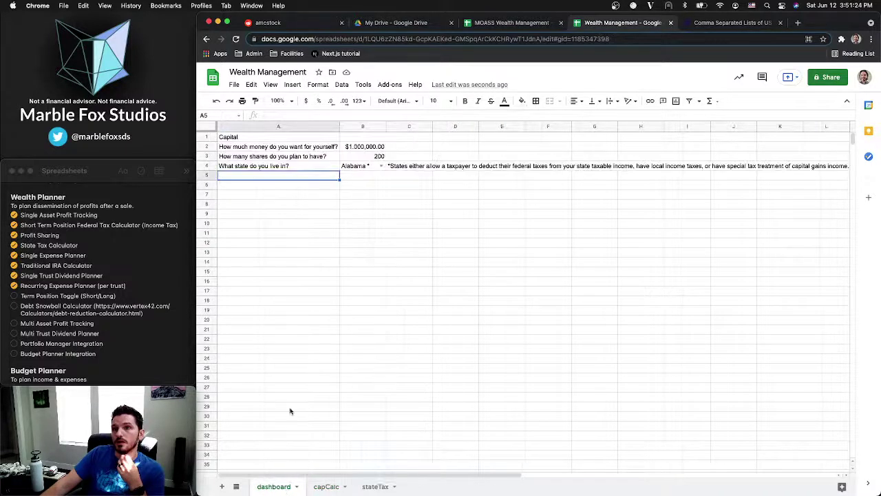
{"action": "right_click", "coordinate": [210, 157]}
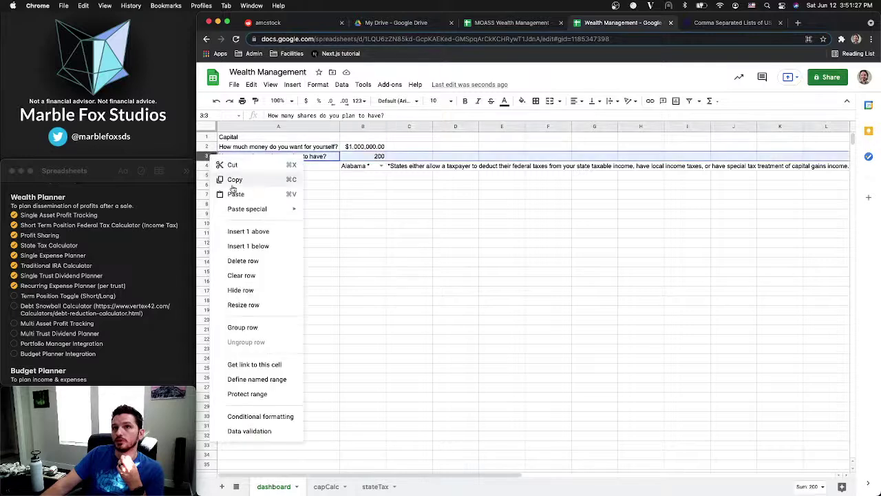
{"action": "left_click", "coordinate": [262, 246]}
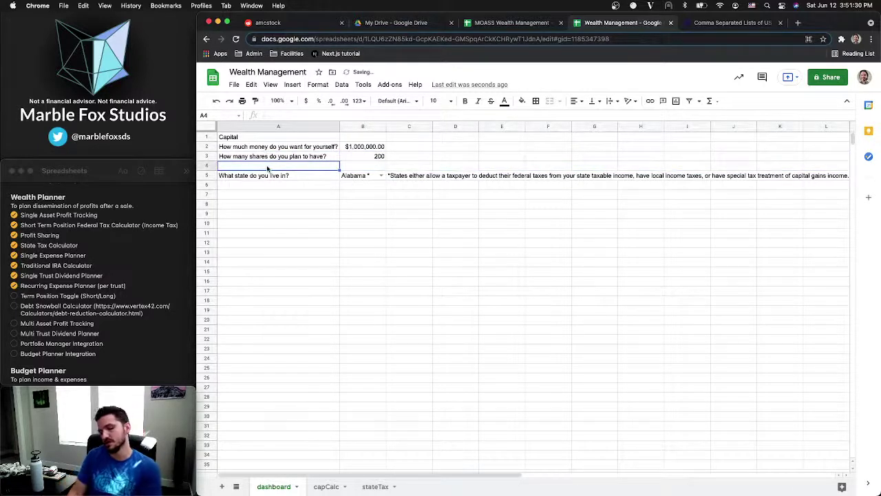
Enter 'How long have you hodled for?' as the new question in A4
{"action": "type", "text": "Ho"}
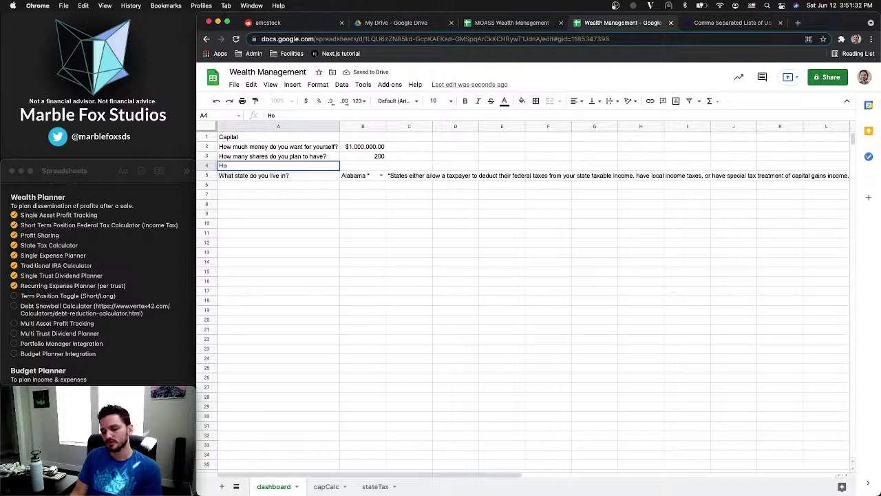
{"action": "key", "text": "BackSpace"}
{"action": "key", "text": "BackSpace"}
{"action": "type", "text": "How long"}
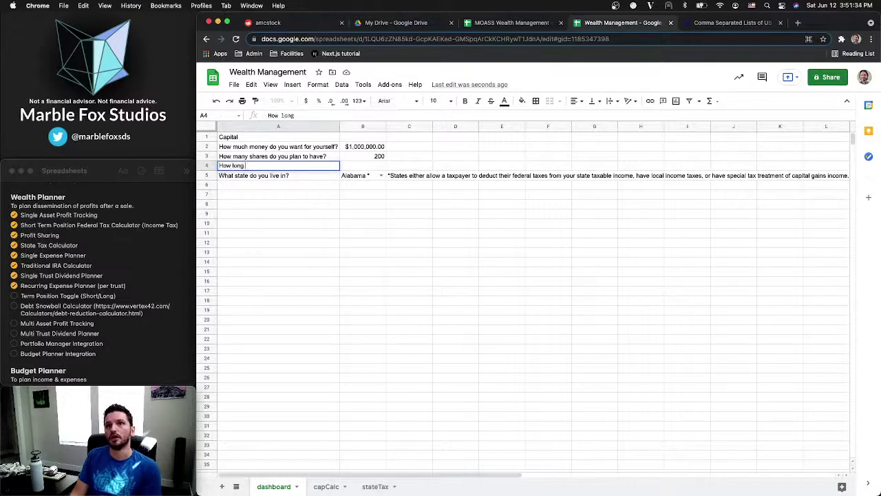
{"action": "type", "text": " have"}
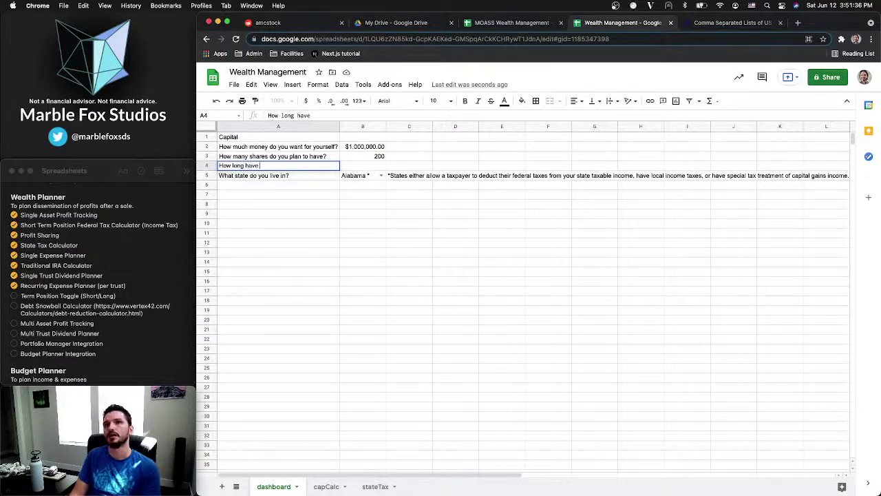
{"action": "type", "text": " you held"}
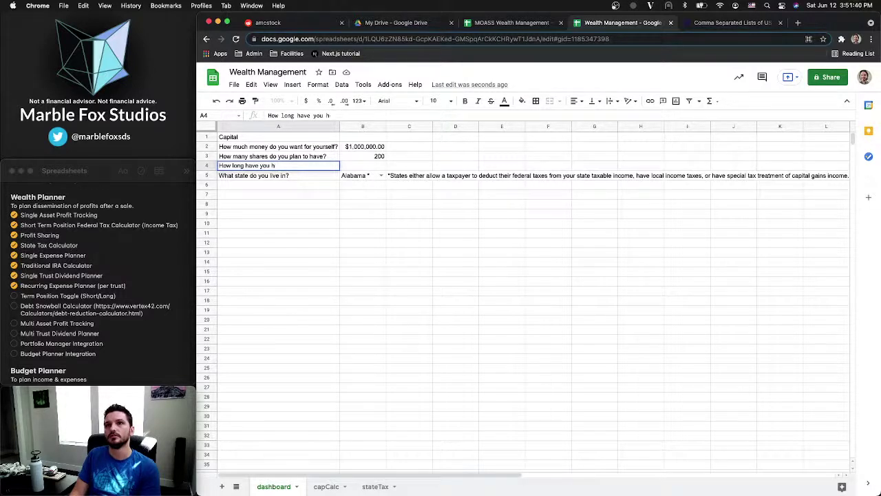
{"action": "key", "text": "BackSpace"}
{"action": "key", "text": "BackSpace"}
{"action": "type", "text": "did you"}
{"action": "type", "text": "e you h"}
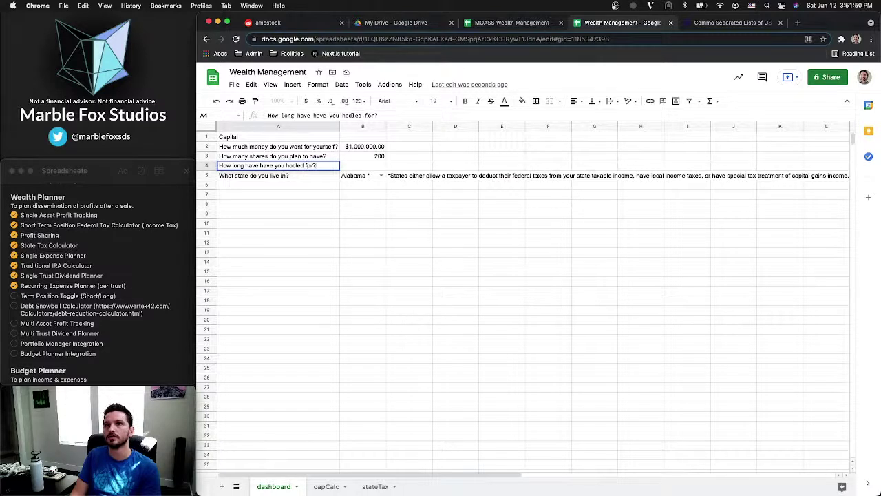
{"action": "key", "text": "Tab"}
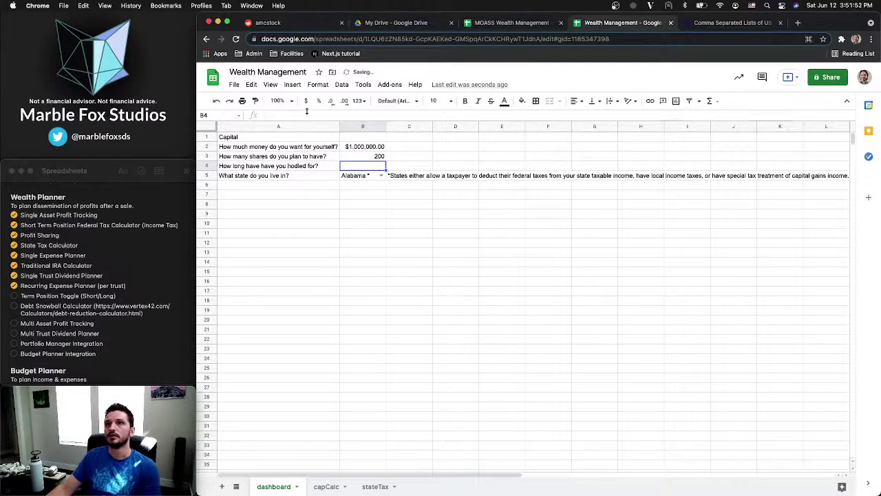
{"action": "left_click", "coordinate": [303, 87]}
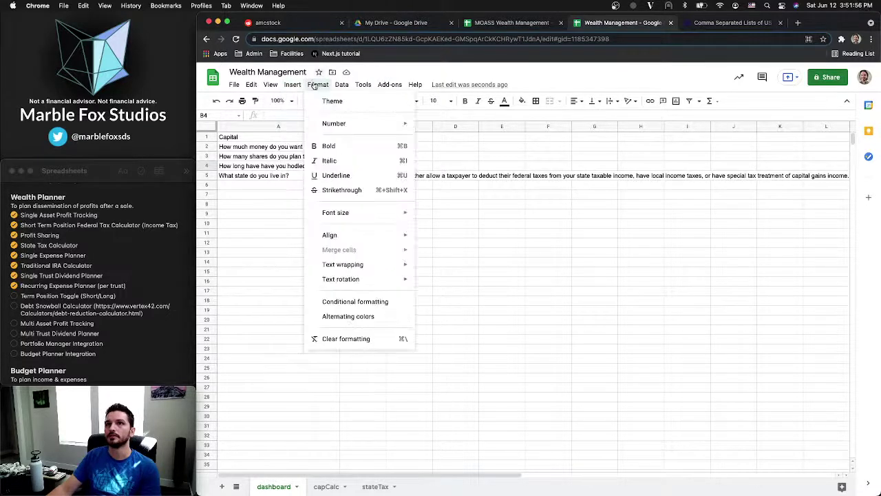
Open data validation for B4 and choose a list of items as the criteria
{"action": "mouse_move", "coordinate": [342, 85]}
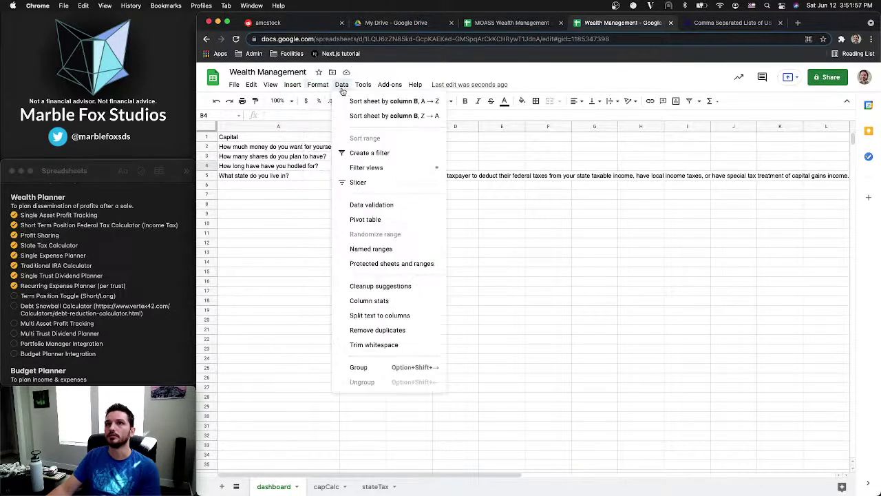
{"action": "left_click", "coordinate": [371, 204]}
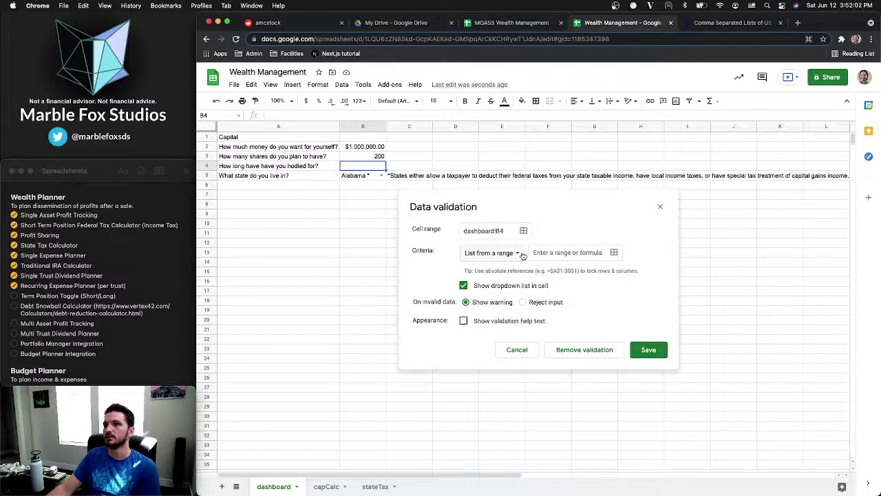
{"action": "left_click", "coordinate": [518, 254]}
{"action": "left_click", "coordinate": [502, 269]}
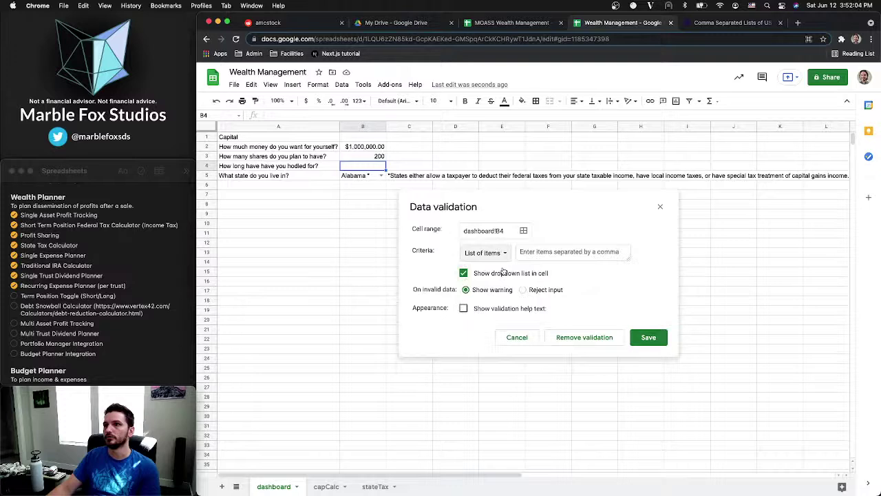
{"action": "left_click", "coordinate": [546, 251]}
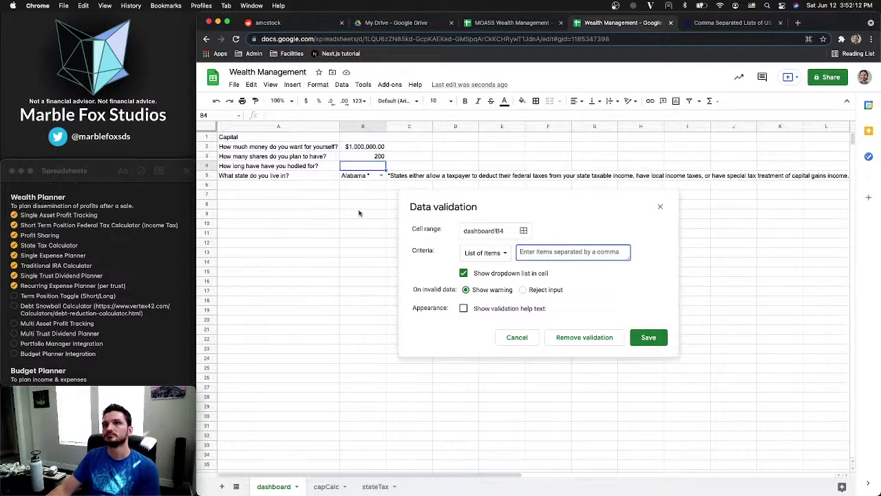
Reword the A4 question to 'Have you hodled for more than 1 year?'
{"action": "left_click", "coordinate": [284, 170]}
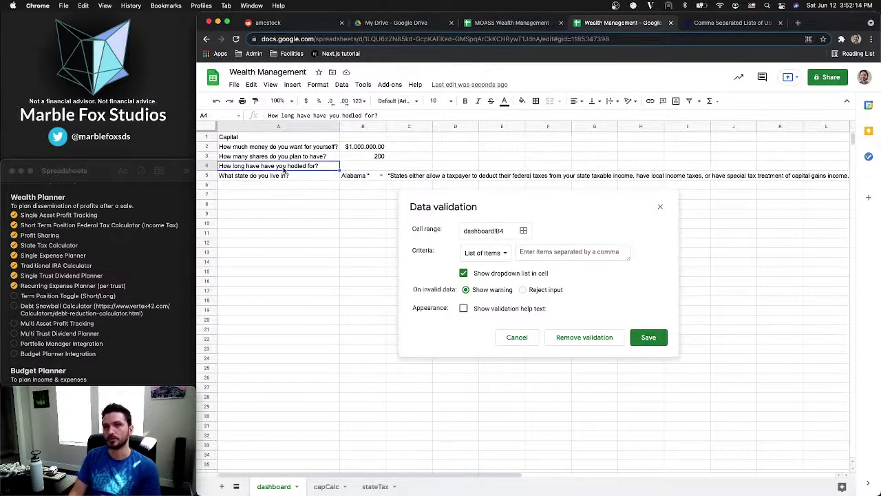
{"action": "type", "text": "Have you ho"}
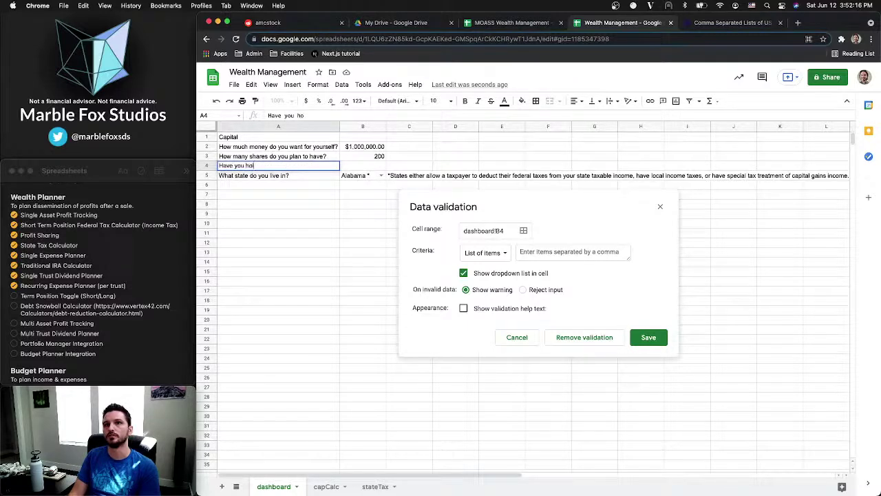
{"action": "type", "text": "dled for"}
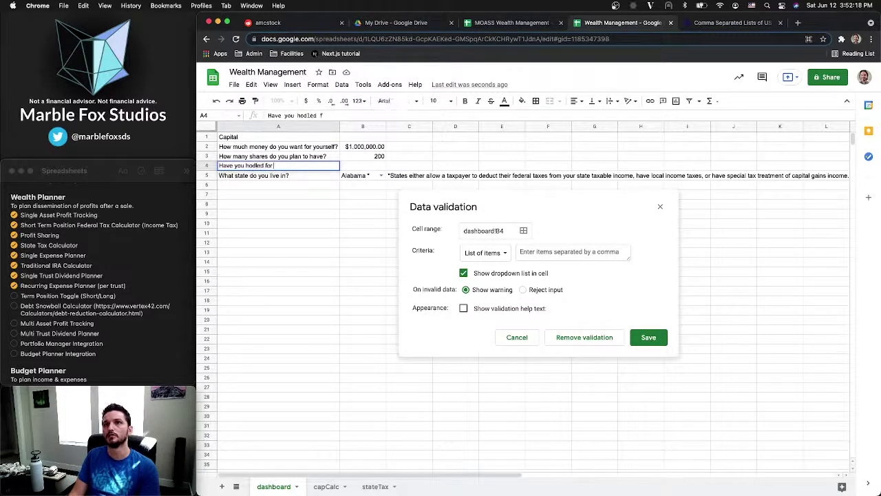
{"action": "type", "text": " more than"}
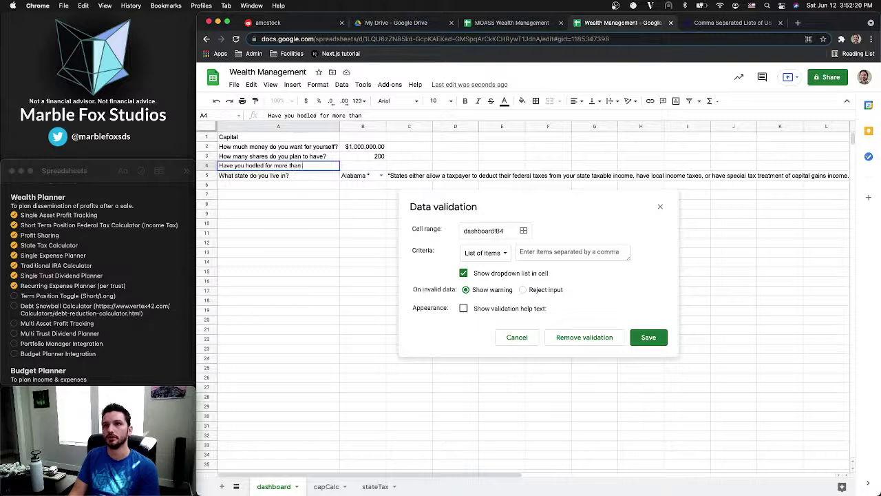
{"action": "type", "text": " 1 year?"}
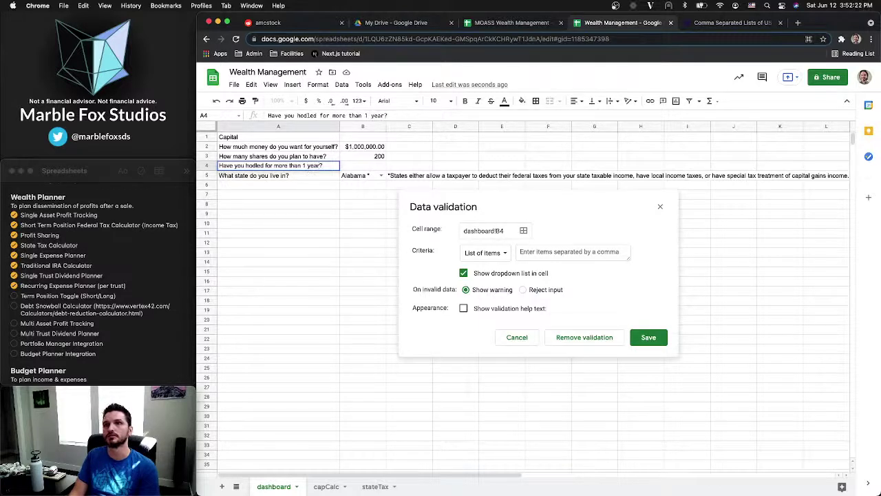
{"action": "key", "text": "Tab"}
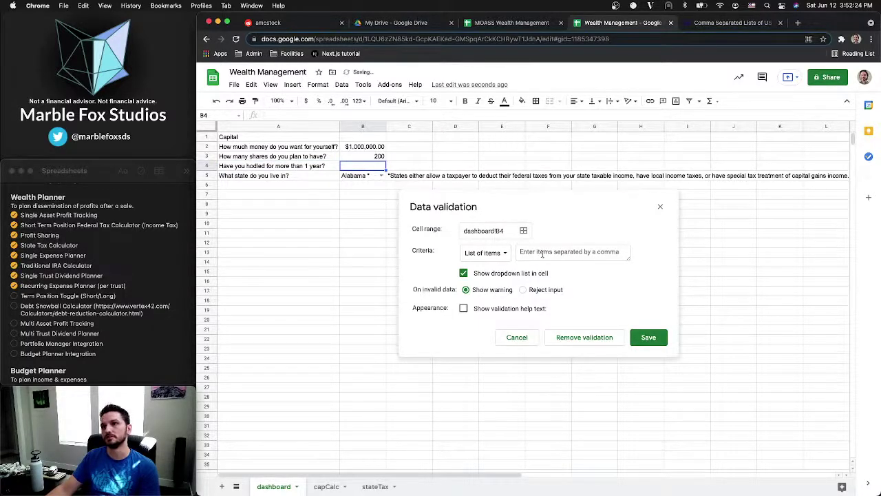
Abandon the allowed-items entry and close data validation without saving a rule
{"action": "left_click", "coordinate": [543, 252]}
{"action": "type", "text": "Yes, N"}
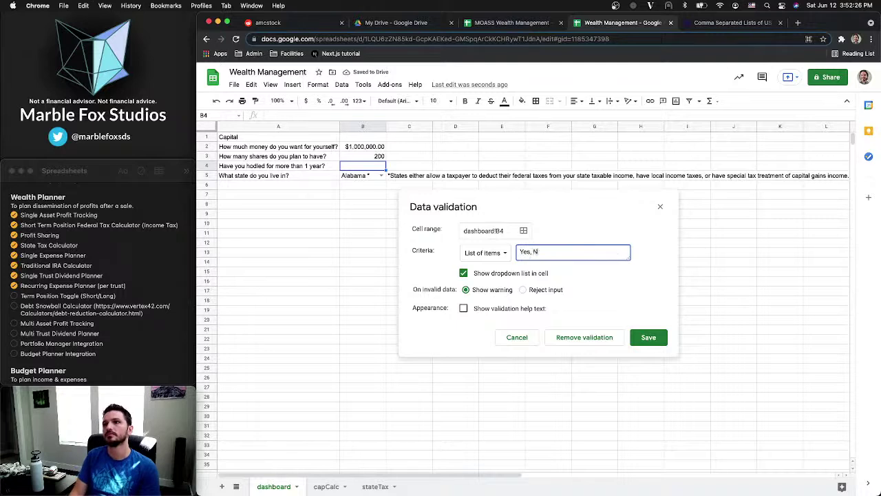
{"action": "key", "text": "BackSpace"}
{"action": "key", "text": "BackSpace"}
{"action": "key", "text": "BackSpace"}
{"action": "key", "text": "BackSpace"}
{"action": "key", "text": "BackSpace"}
{"action": "key", "text": "BackSpace"}
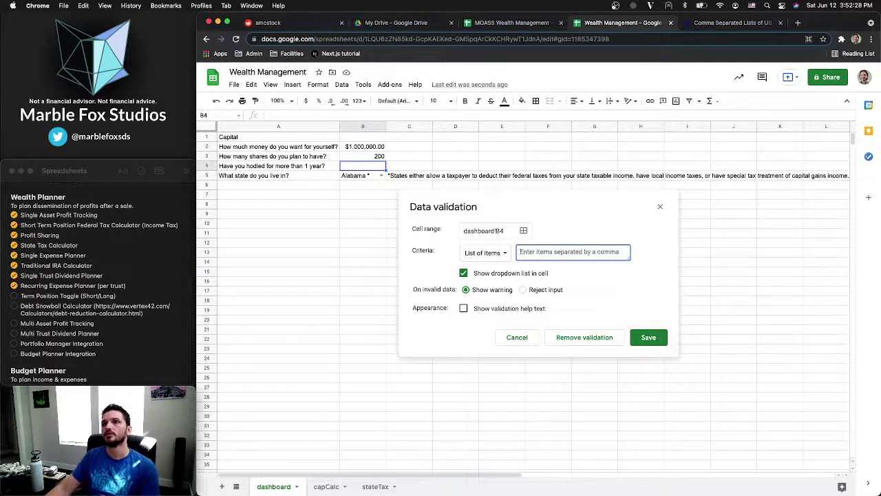
{"action": "left_click", "coordinate": [662, 207]}
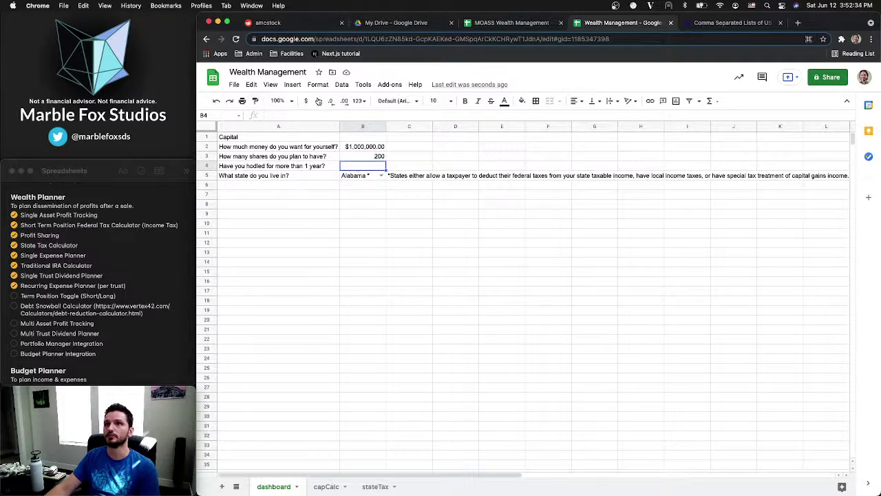
Insert a checkbox into dashboard cell B4
{"action": "left_click", "coordinate": [292, 84]}
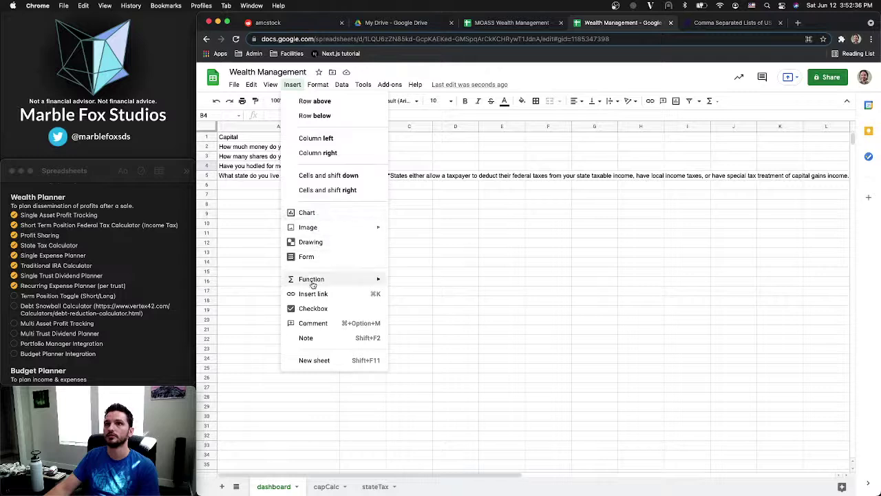
{"action": "left_click", "coordinate": [312, 309]}
{"action": "left_click", "coordinate": [378, 197]}
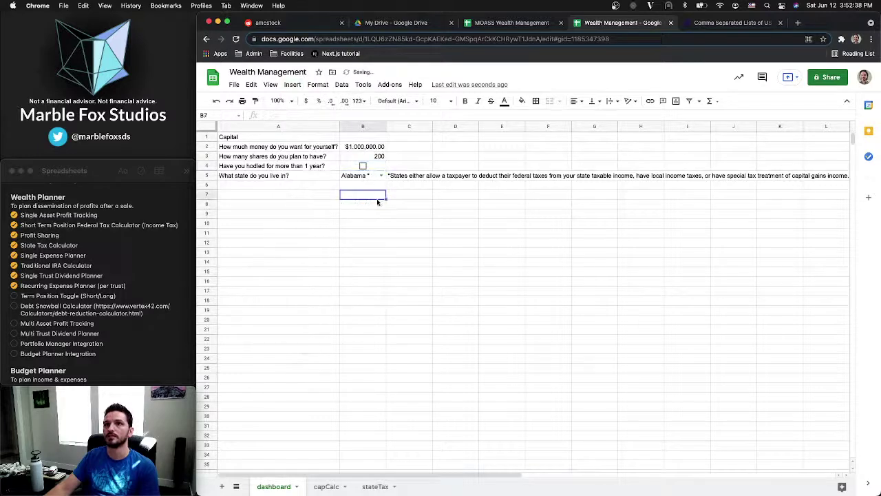
Review the A4 hodled question, the A5 state question and the B4 checkbox, then go to capCalc
{"action": "left_click", "coordinate": [290, 168]}
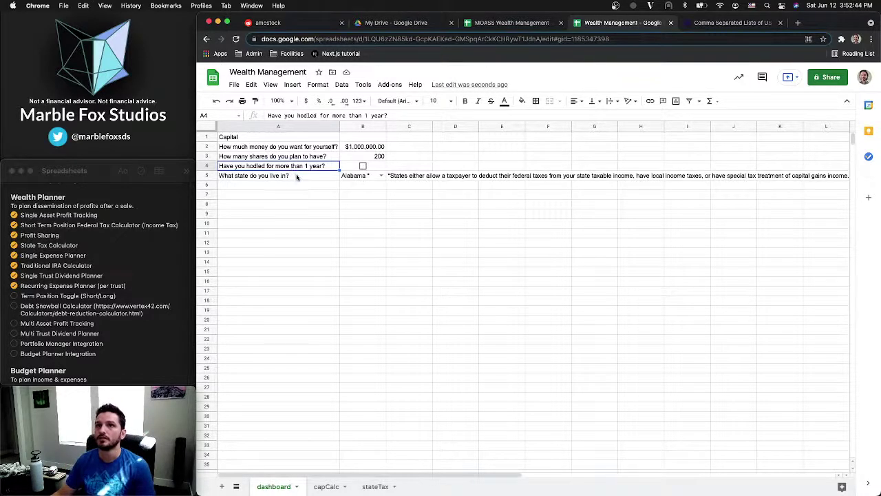
{"action": "left_click", "coordinate": [296, 177]}
{"action": "left_click", "coordinate": [303, 167]}
{"action": "left_click", "coordinate": [306, 177]}
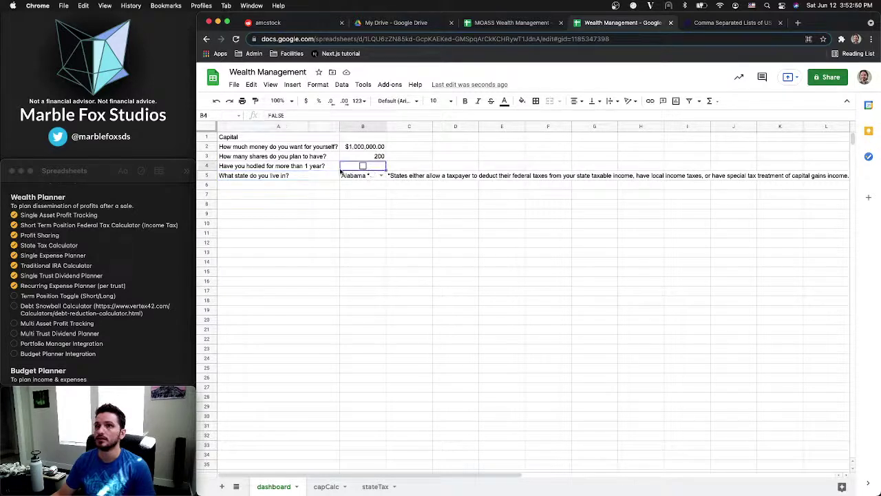
{"action": "left_click", "coordinate": [319, 168]}
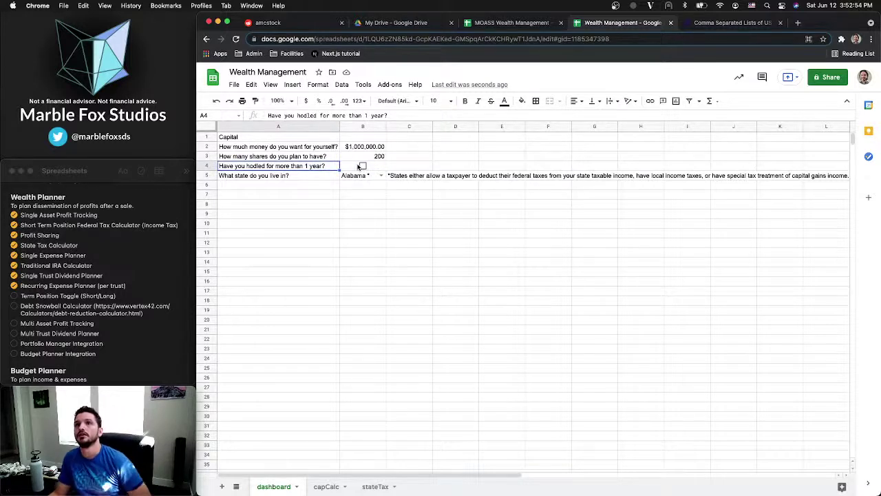
{"action": "left_click", "coordinate": [359, 167]}
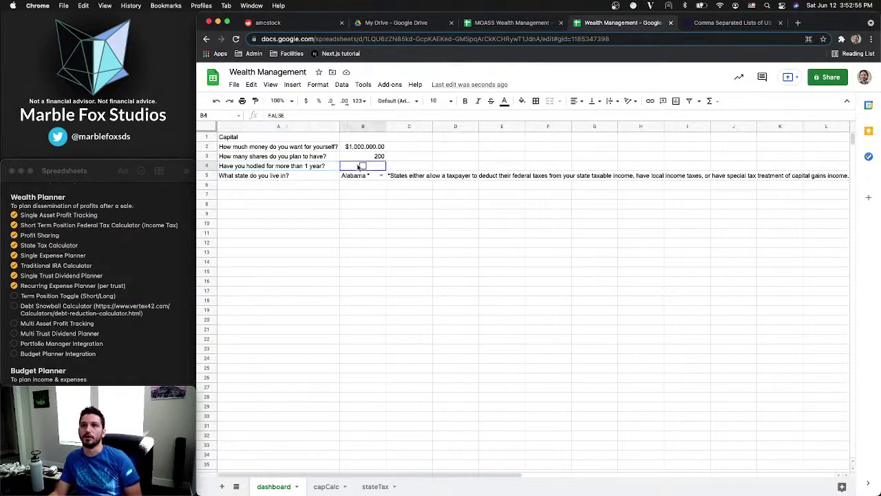
{"action": "left_click", "coordinate": [303, 171]}
{"action": "left_click", "coordinate": [377, 171]}
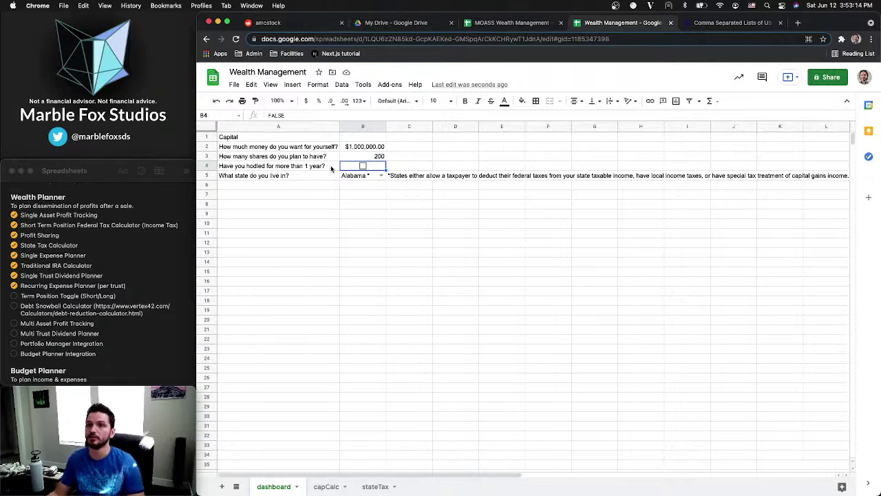
{"action": "left_click", "coordinate": [326, 488]}
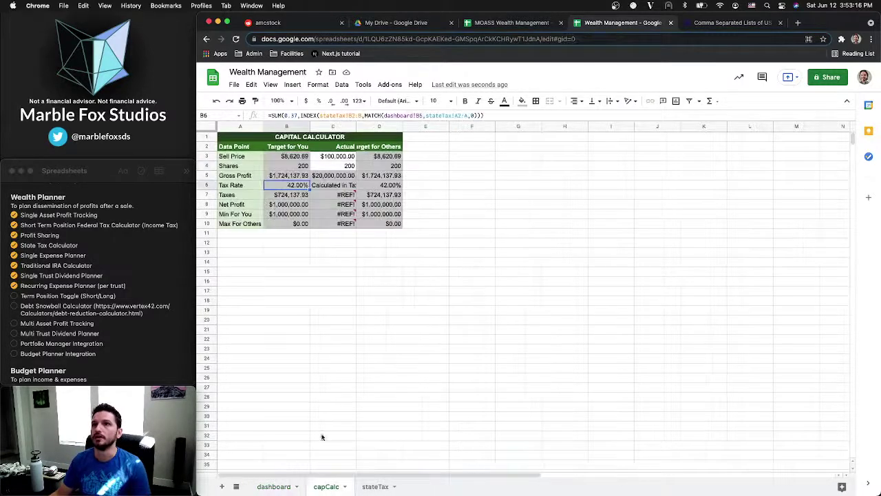
Begin wrapping the B6 base tax rate in an IF, checking the dashboard checkbox mid-edit
{"action": "double_click", "coordinate": [293, 115]}
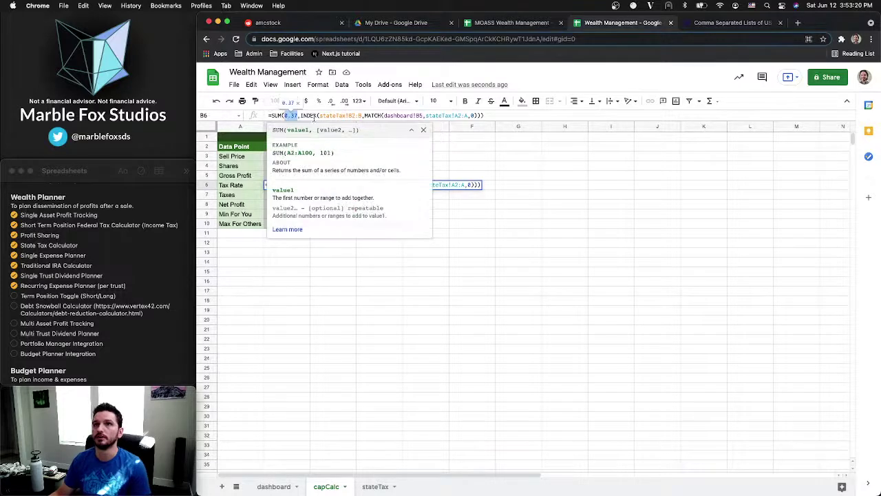
{"action": "type", "text": "IF("}
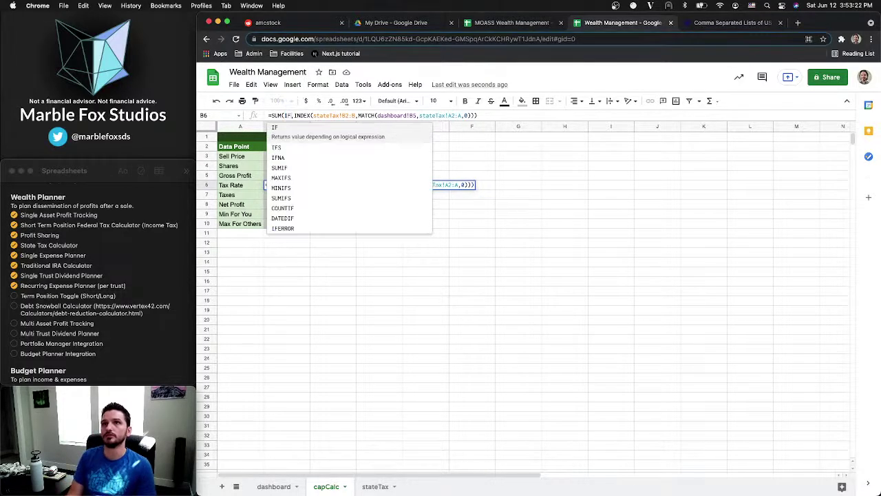
{"action": "key", "text": "BackSpace"}
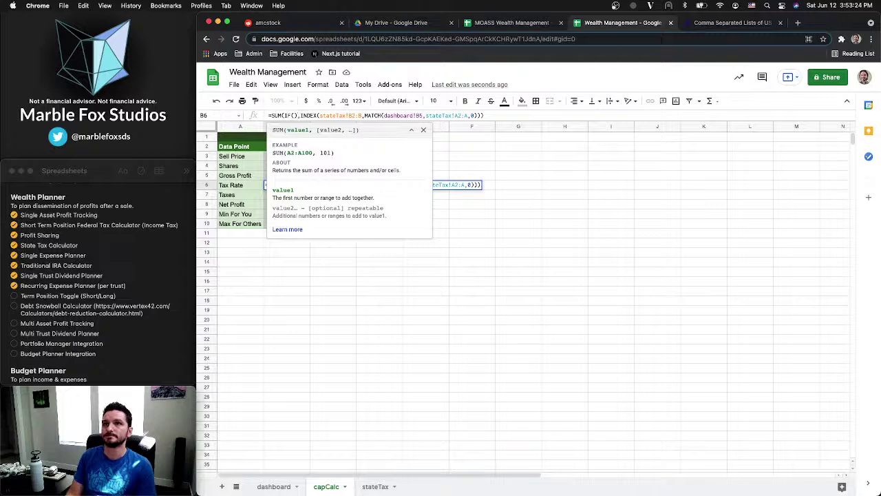
{"action": "key", "text": "Left"}
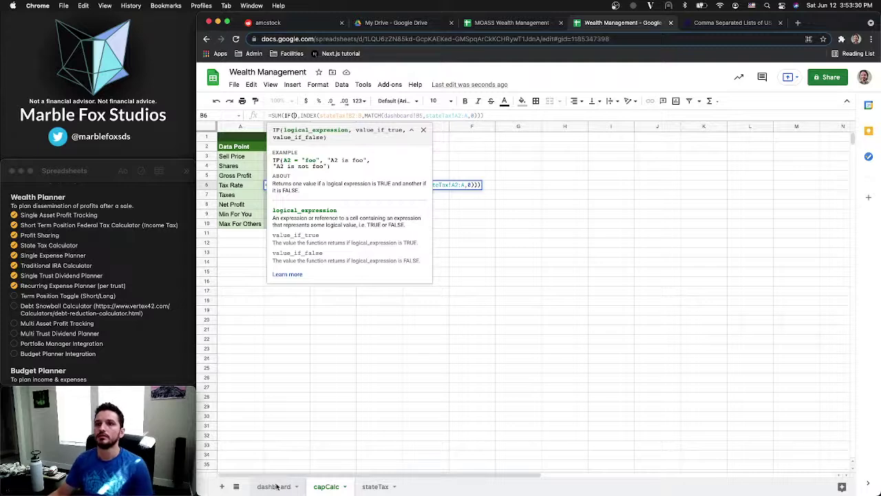
{"action": "left_click", "coordinate": [275, 487]}
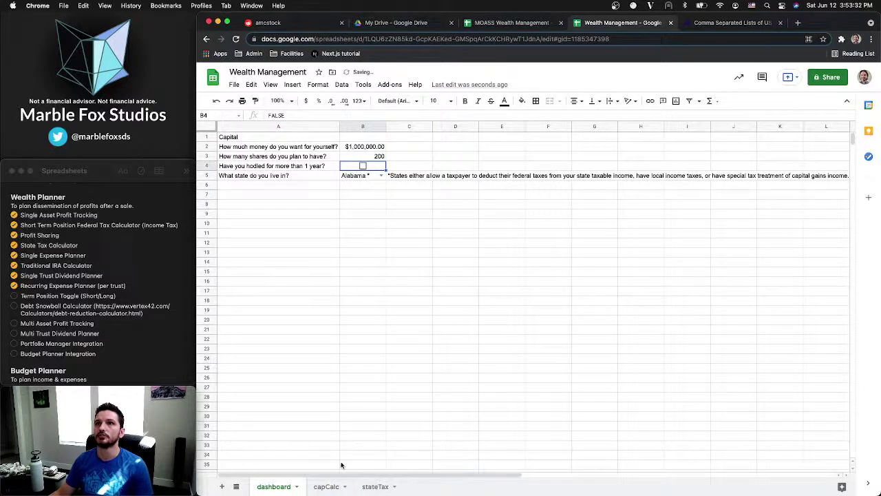
{"action": "left_click", "coordinate": [322, 487]}
{"action": "mouse_move", "coordinate": [294, 185]}
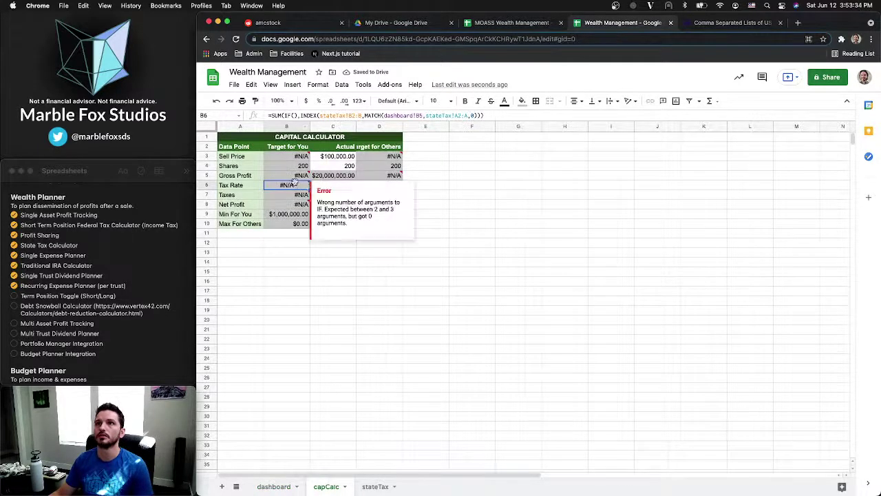
{"action": "left_click", "coordinate": [294, 115]}
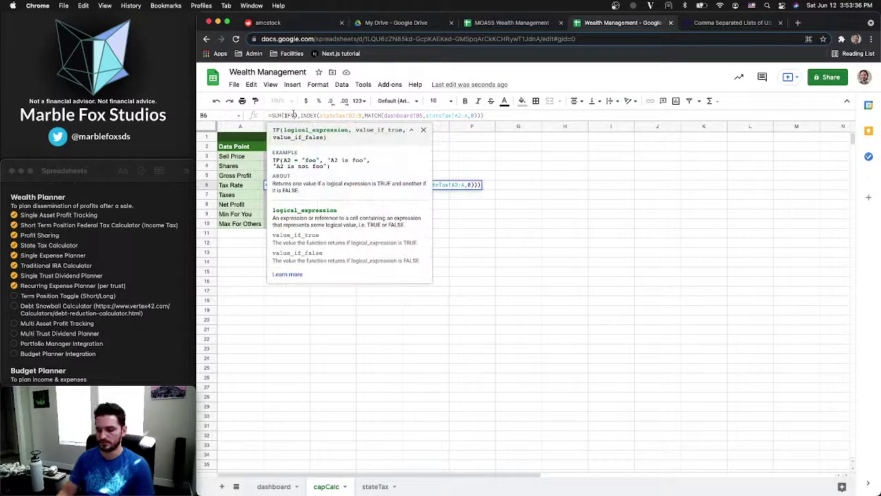
Complete IF(dashboard!B4=TRUE,0.2,0.37) inside the SUM and confirm the B6 formula
{"action": "type", "text": "dashboard"}
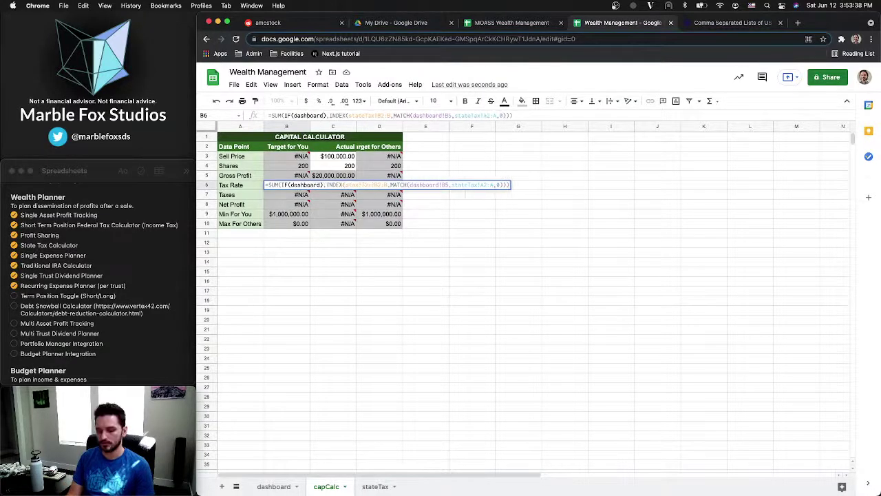
{"action": "type", "text": "!"}
{"action": "key", "text": "BackSpace"}
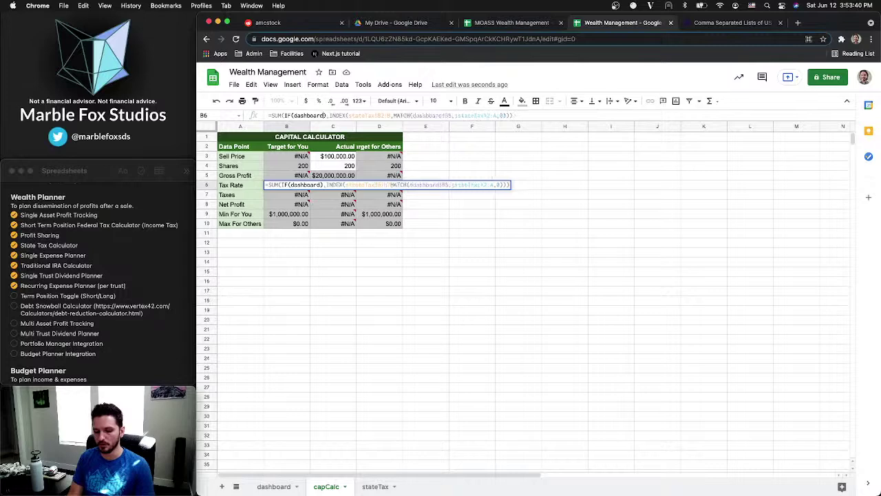
{"action": "type", "text": "!B4"}
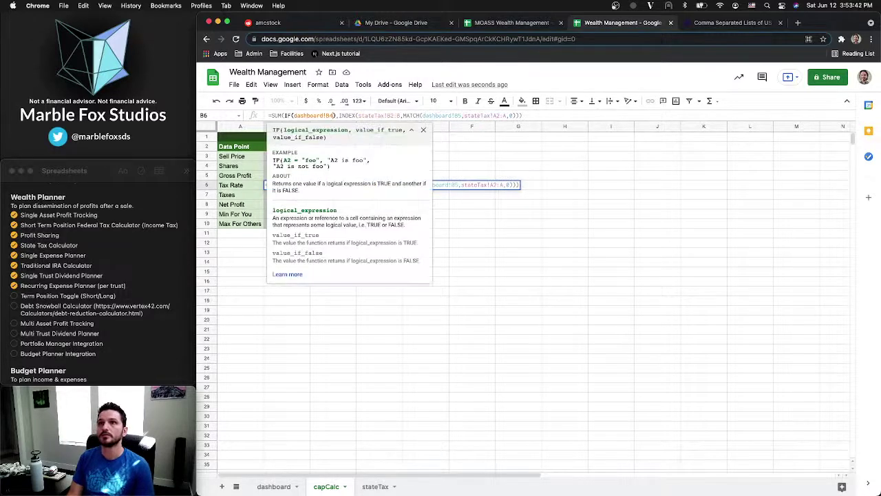
{"action": "type", "text": "="}
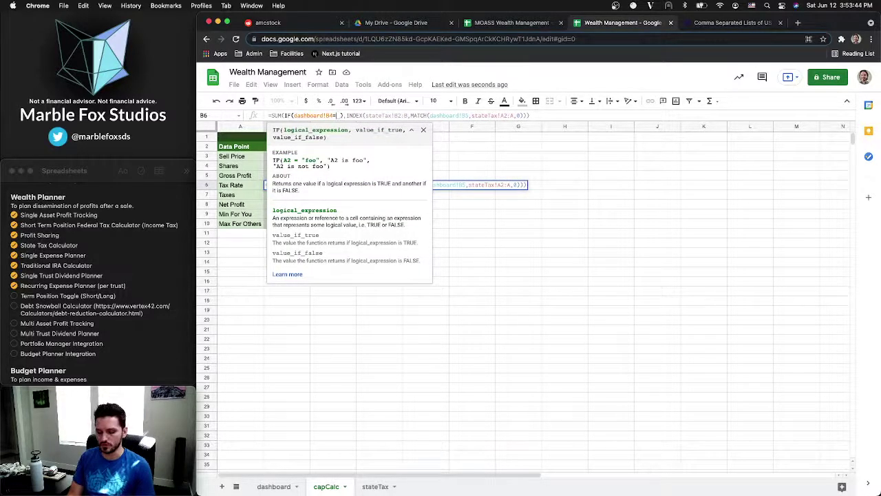
{"action": "type", "text": "TRUE,"}
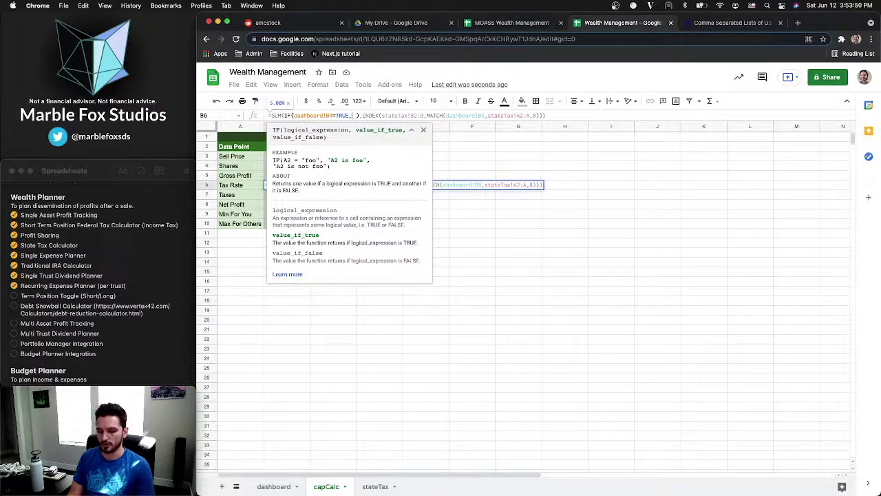
{"action": "type", "text": ".2,"}
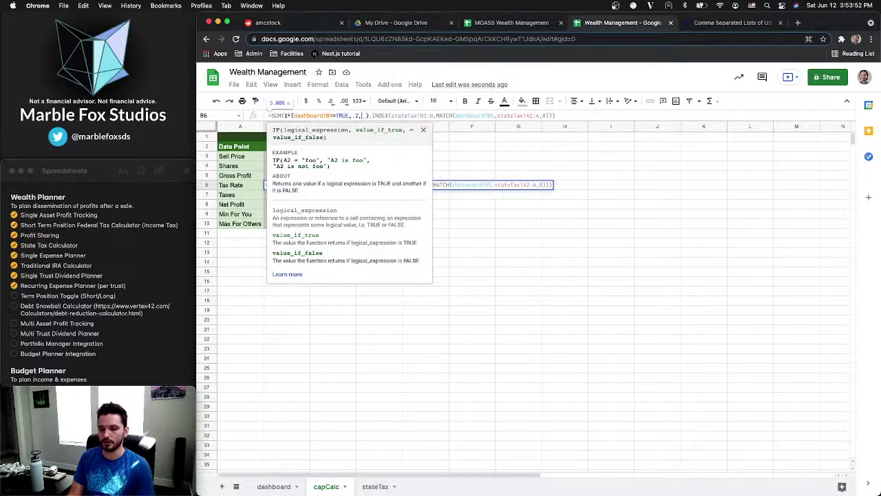
{"action": "left_click", "coordinate": [352, 115]}
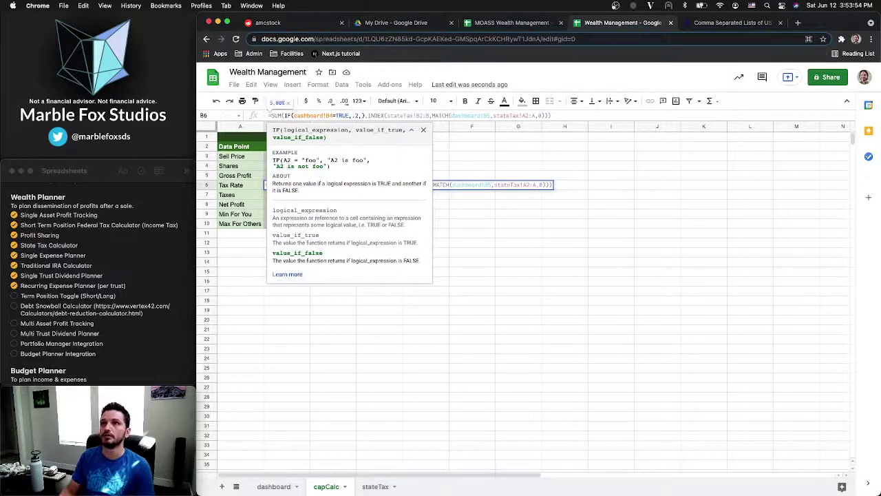
{"action": "type", "text": "0"}
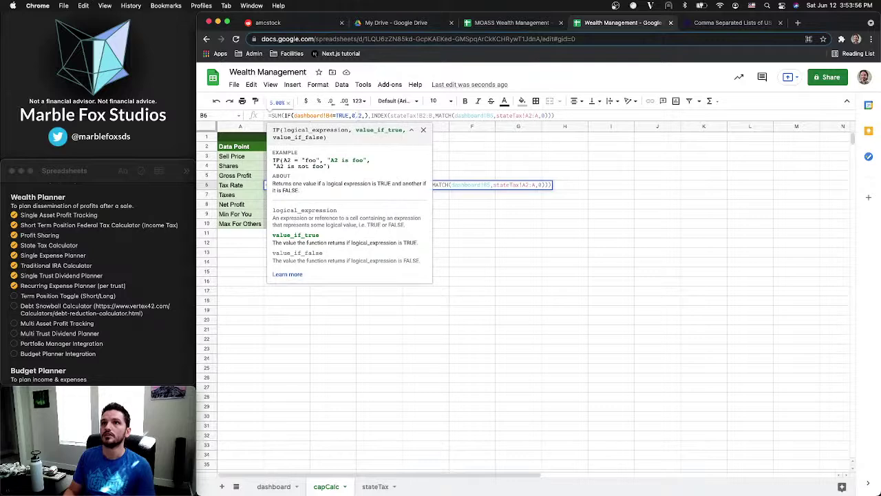
{"action": "left_click", "coordinate": [362, 116]}
{"action": "type", "text": "0.37"}
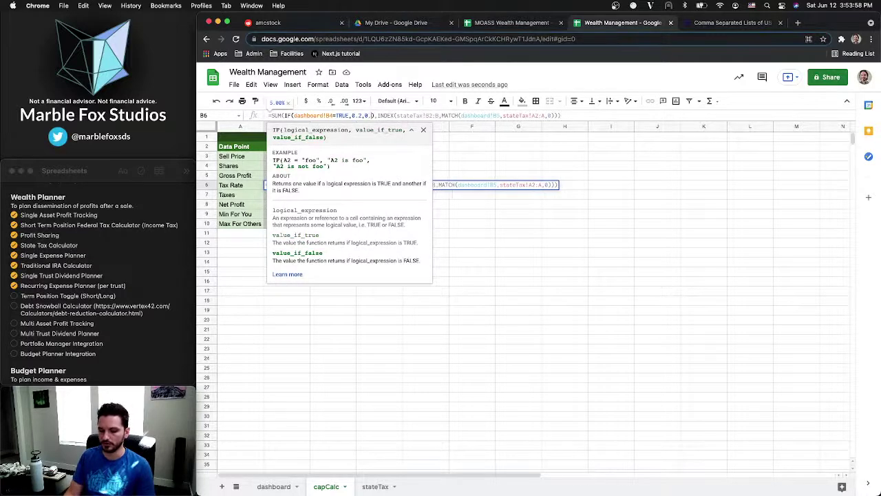
{"action": "key", "text": "Return"}
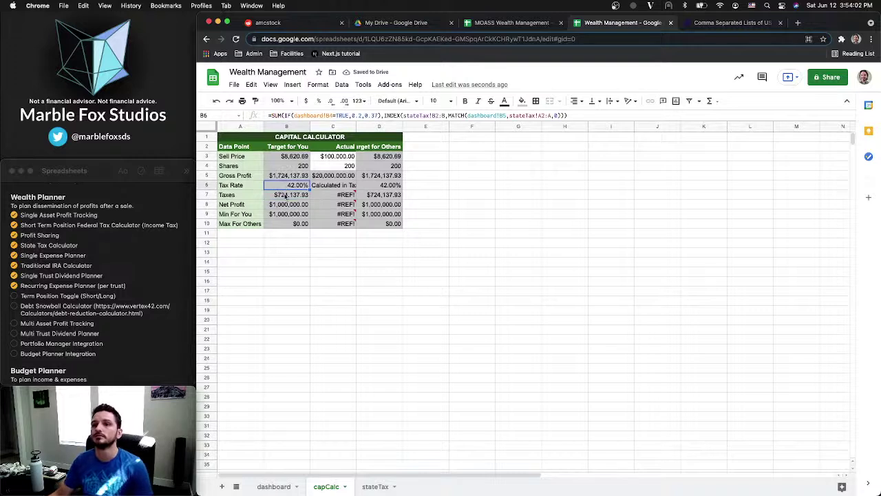
Tick then untick the B4 hodled checkbox so capCalc's tax rate shows 42%
{"action": "left_click", "coordinate": [275, 487]}
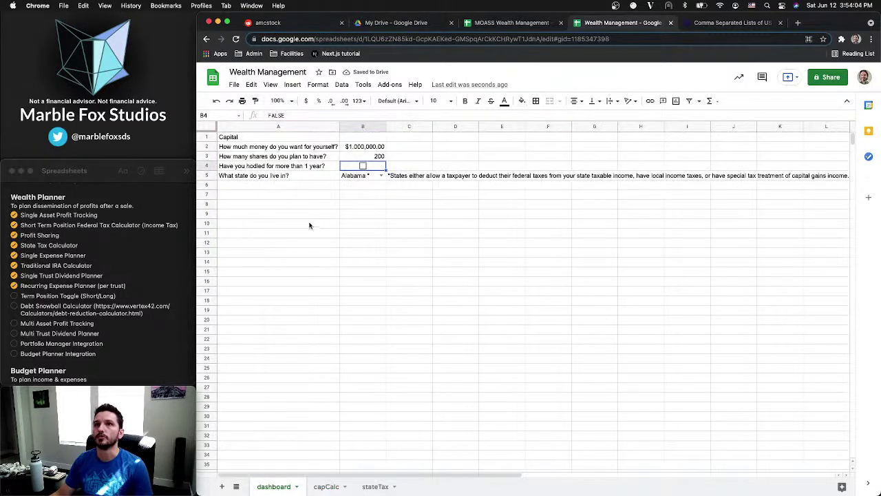
{"action": "left_click", "coordinate": [363, 166]}
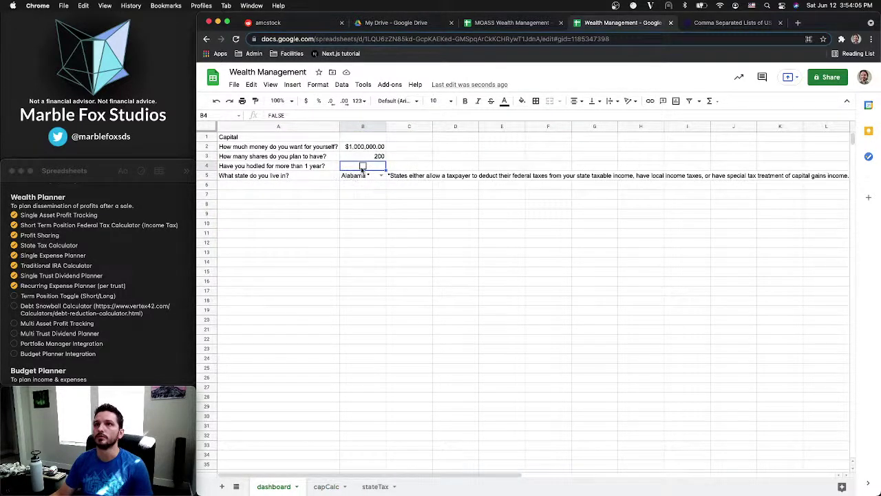
{"action": "left_click", "coordinate": [327, 487]}
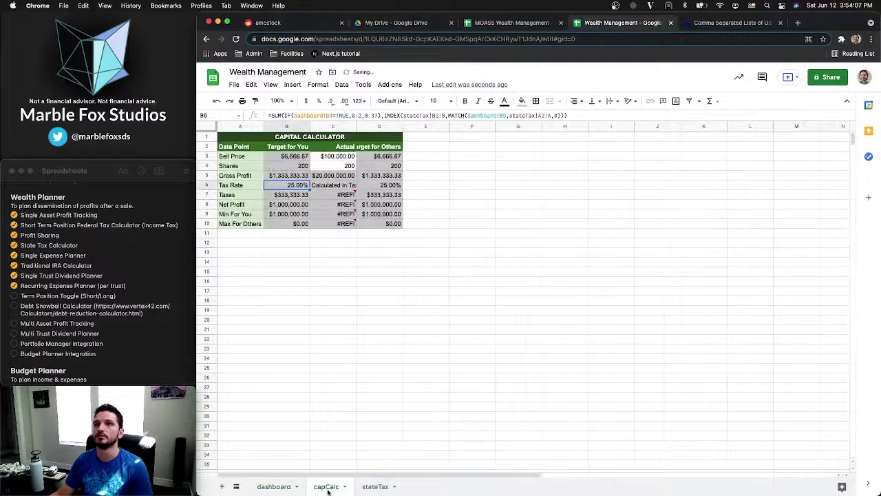
{"action": "left_click", "coordinate": [273, 487]}
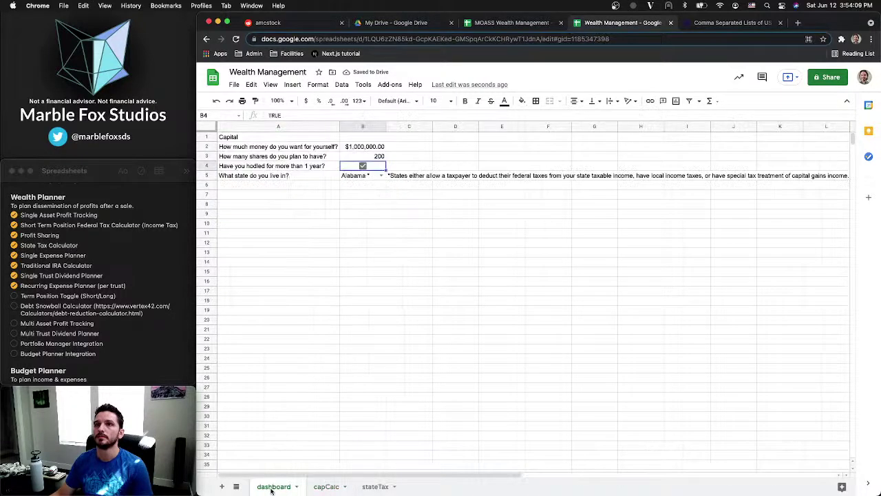
{"action": "left_click", "coordinate": [363, 166]}
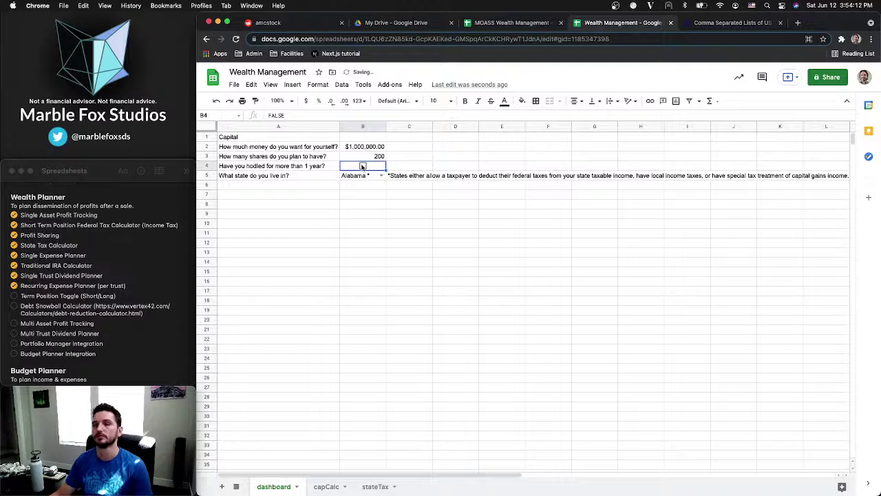
{"action": "left_click", "coordinate": [372, 184]}
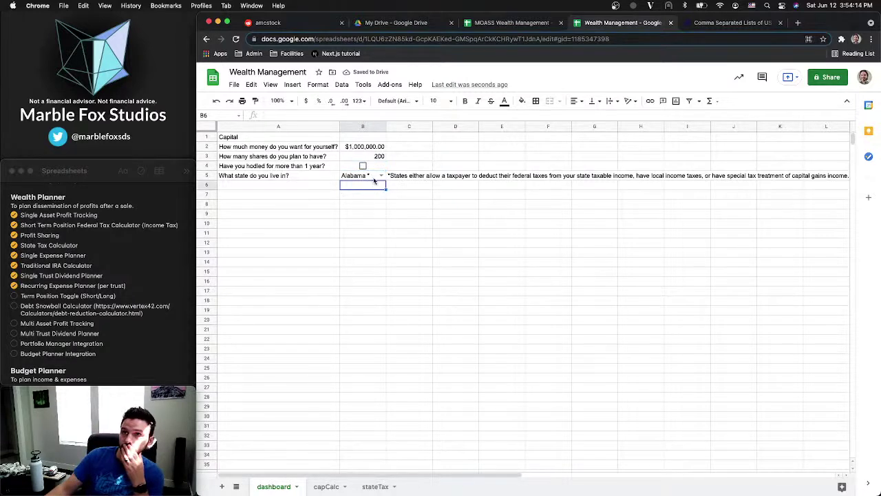
{"action": "left_click", "coordinate": [308, 184]}
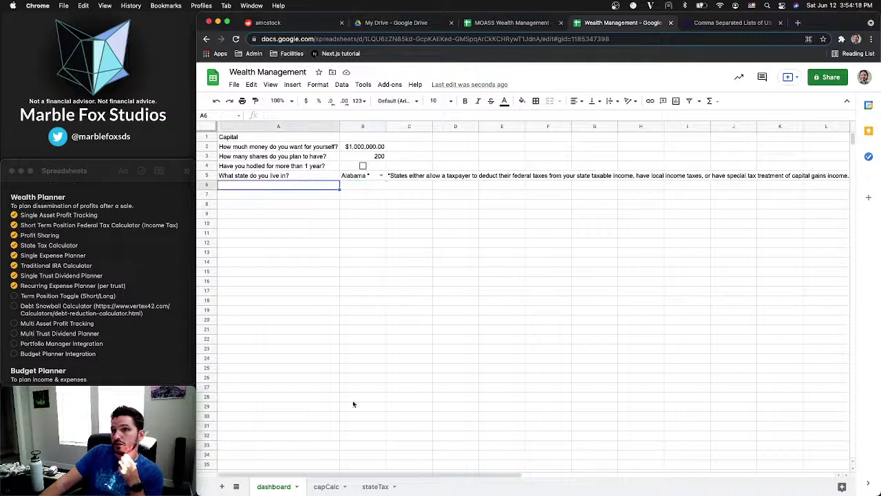
{"action": "left_click", "coordinate": [326, 486]}
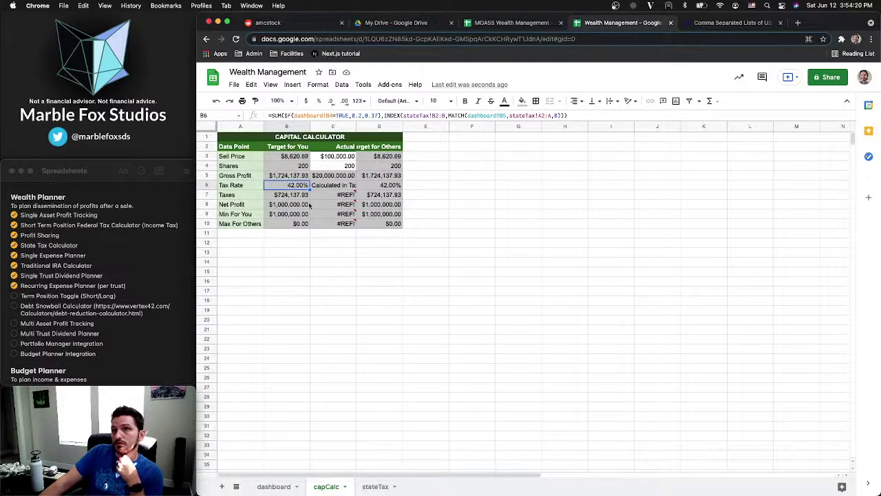
{"action": "left_click", "coordinate": [322, 185]}
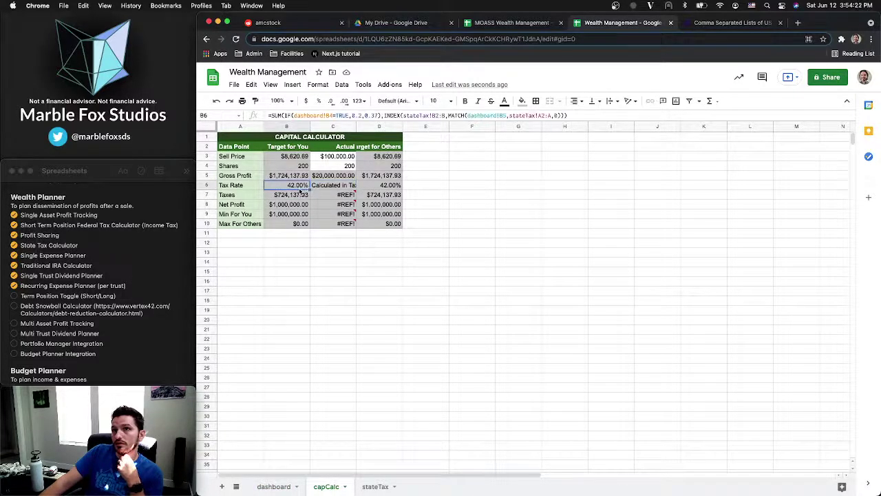
Auto-fit all capCalc columns and narrow column A so headers like 'Target for Others' fit
{"action": "left_click", "coordinate": [204, 127]}
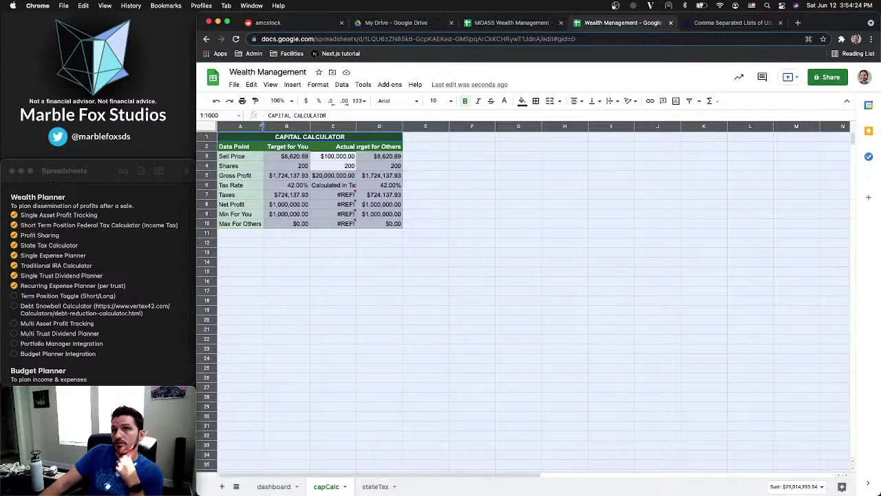
{"action": "double_click", "coordinate": [263, 127]}
{"action": "left_click", "coordinate": [285, 175]}
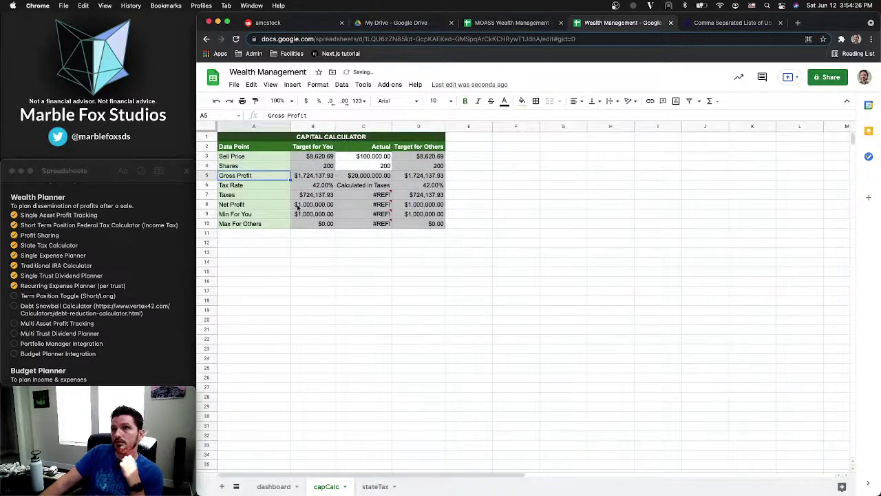
{"action": "left_click", "coordinate": [291, 138]}
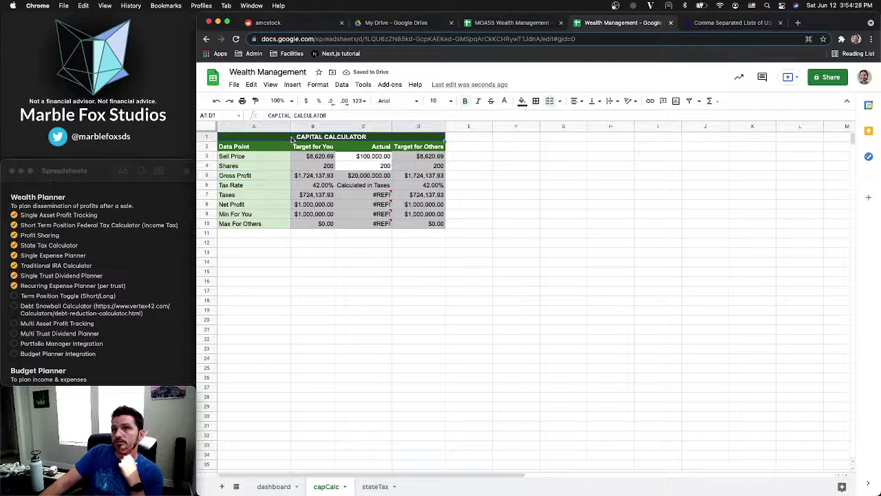
{"action": "left_click_drag", "start_coordinate": [291, 126], "coordinate": [269, 130]}
{"action": "left_click", "coordinate": [347, 159]}
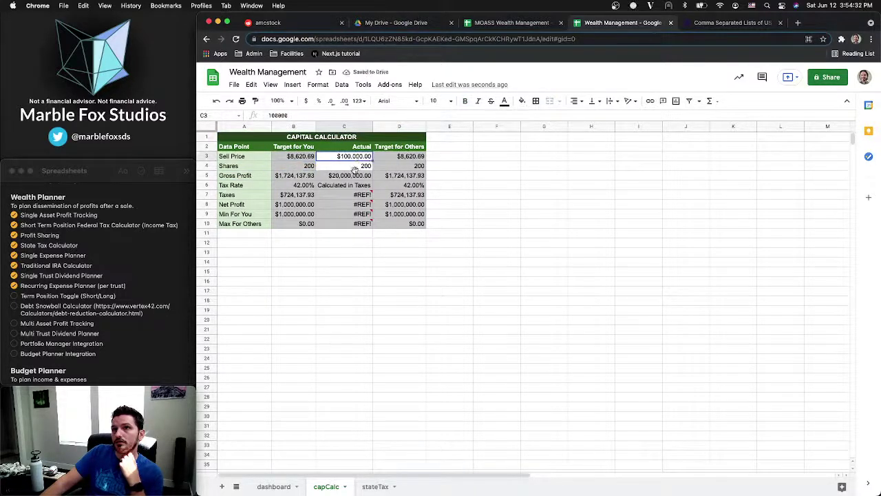
{"action": "left_click_drag", "start_coordinate": [297, 158], "coordinate": [297, 226]}
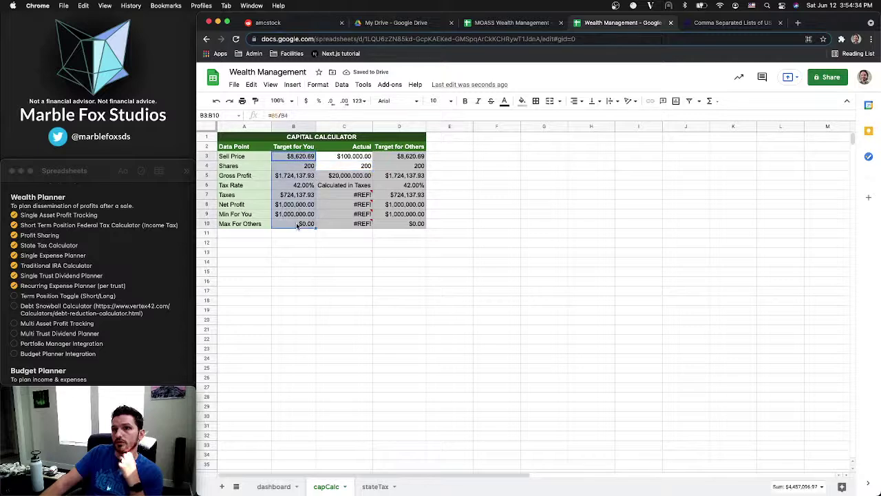
{"action": "left_click", "coordinate": [273, 486]}
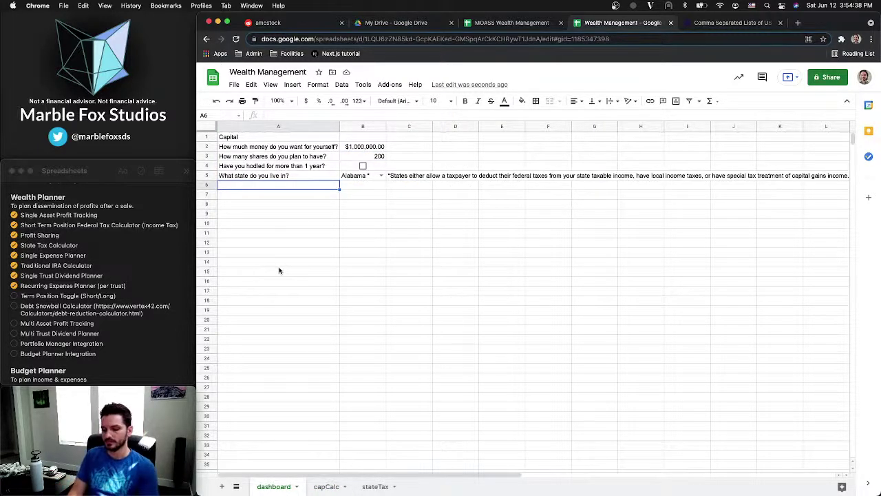
Type 'What do I need to sell at to take care of myself?' into dashboard A6
{"action": "type", "text": "How much m"}
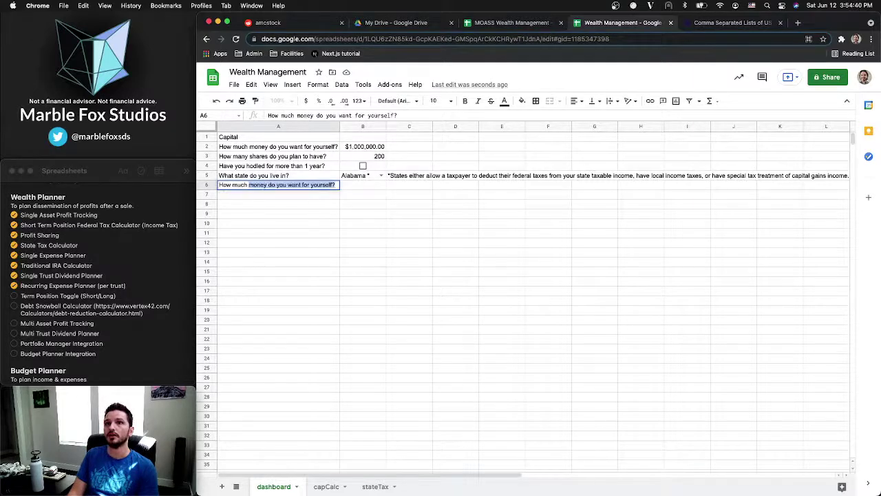
{"action": "type", "text": "o"}
{"action": "key", "text": "Delete"}
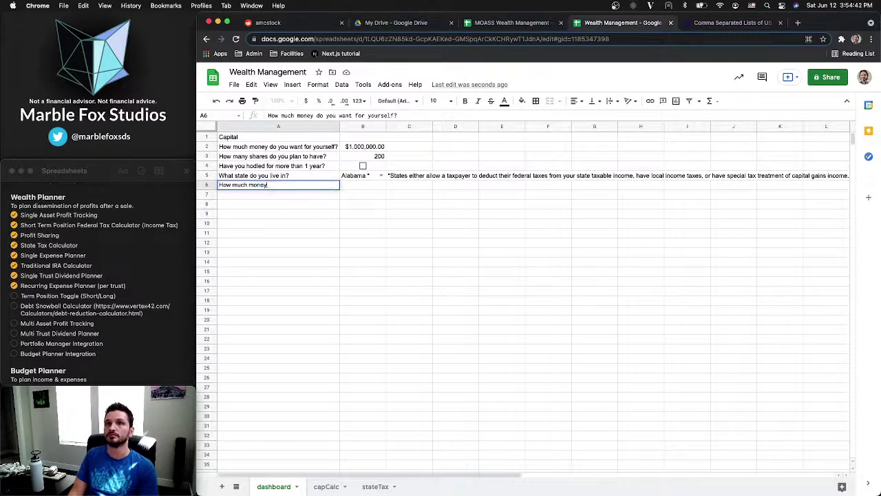
{"action": "type", "text": "n"}
{"action": "key", "text": "BackSpace"}
{"action": "key", "text": "BackSpace"}
{"action": "key", "text": "BackSpace"}
{"action": "key", "text": "BackSpace"}
{"action": "key", "text": "BackSpace"}
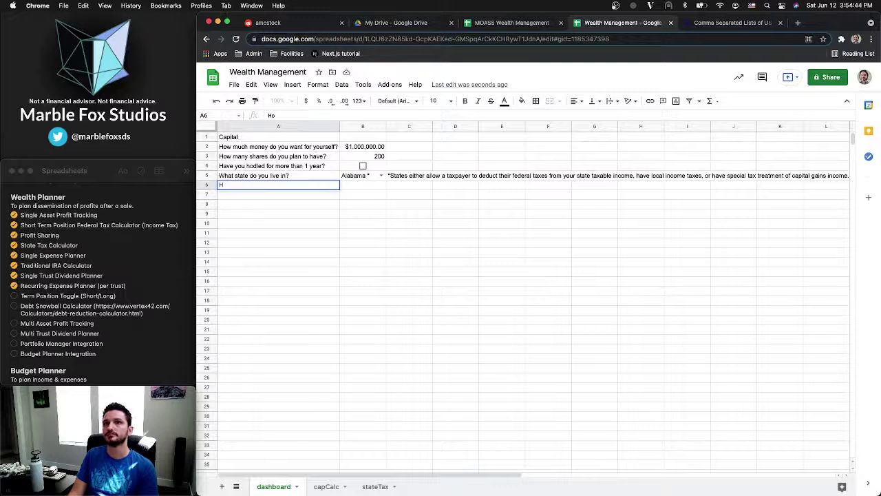
{"action": "key", "text": "BackSpace"}
{"action": "key", "text": "BackSpace"}
{"action": "type", "text": "What do"}
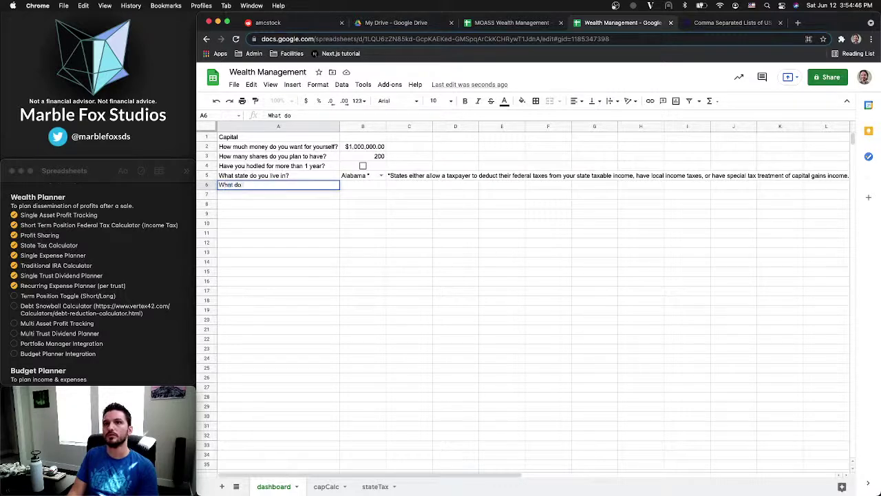
{"action": "type", "text": " I need to"}
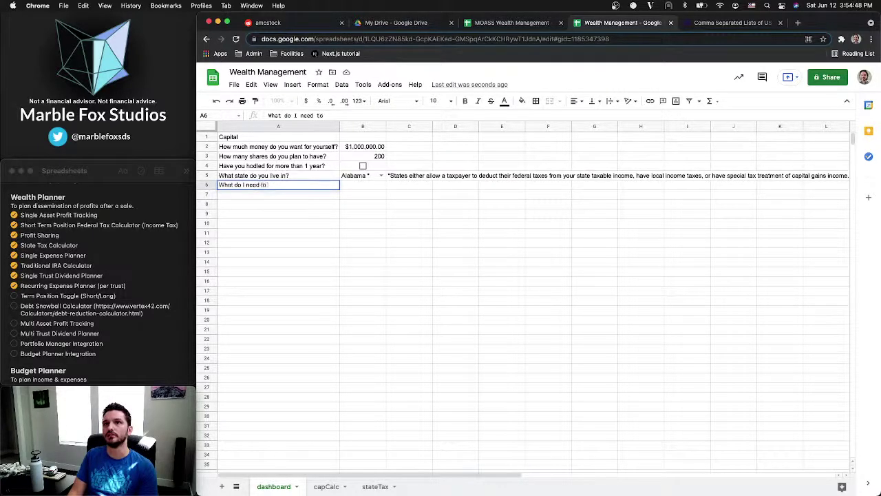
{"action": "type", "text": " sell at to take care of m"}
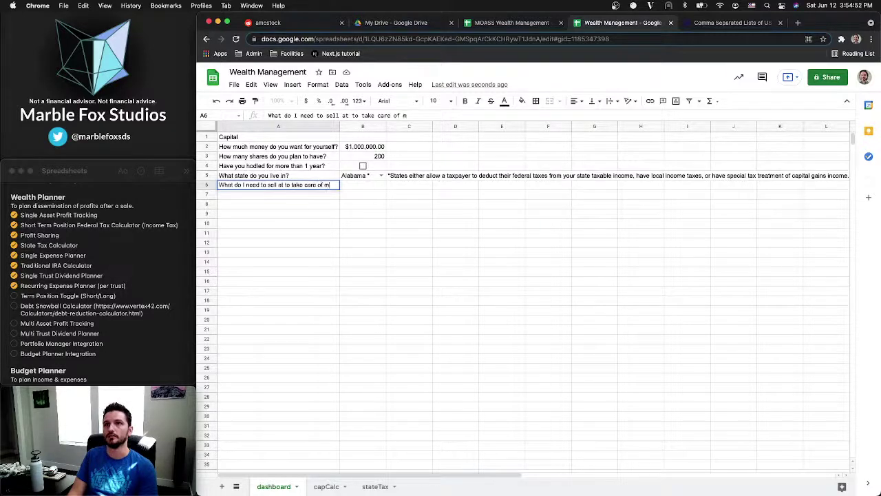
{"action": "type", "text": "yself?"}
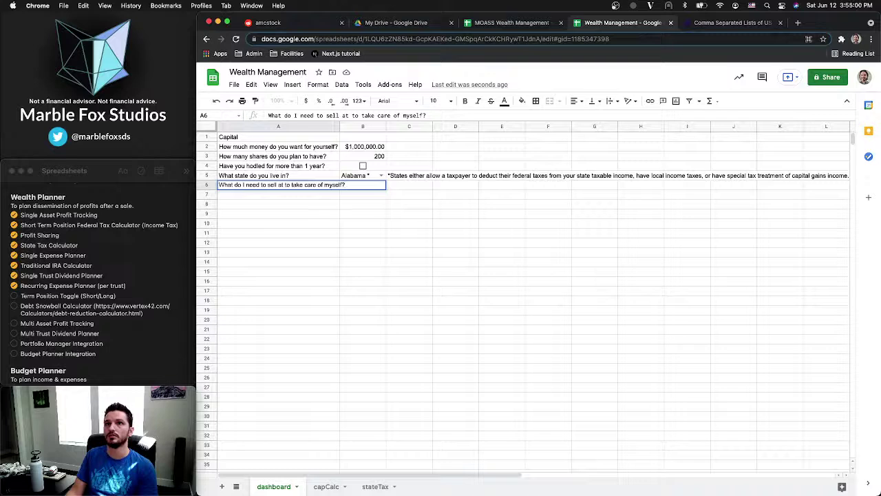
{"action": "key", "text": "Tab"}
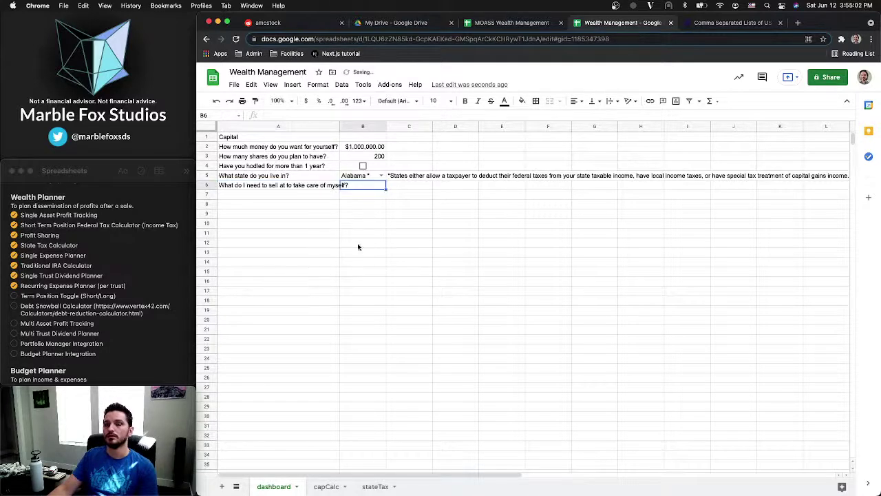
{"action": "left_click", "coordinate": [327, 487]}
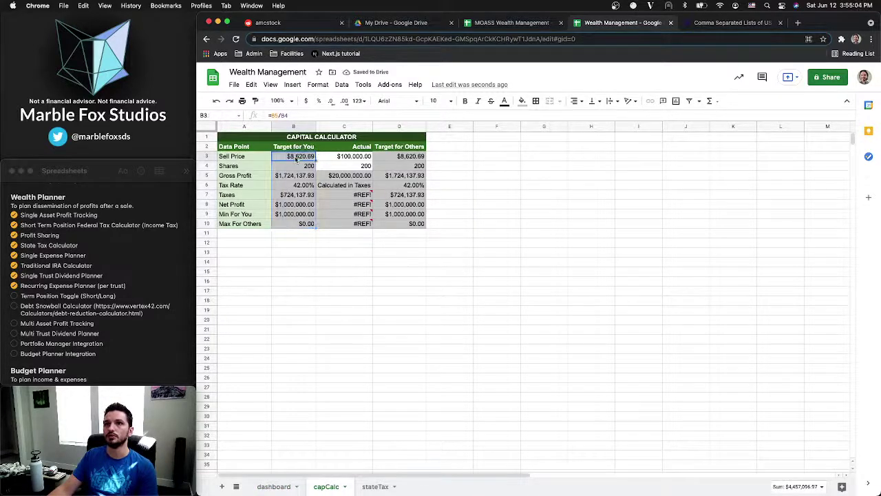
Link dashboard B6 to the capCalc target sell price, showing $8,620.69
{"action": "left_click", "coordinate": [296, 158]}
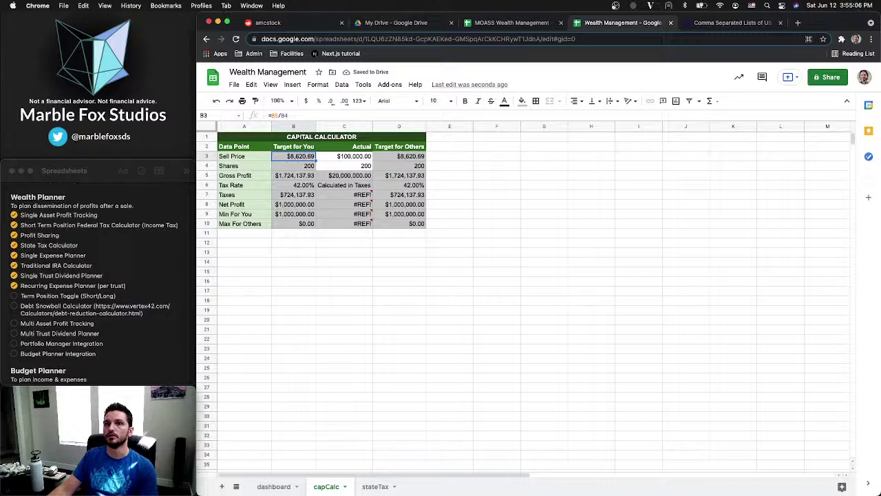
{"action": "left_click", "coordinate": [288, 488]}
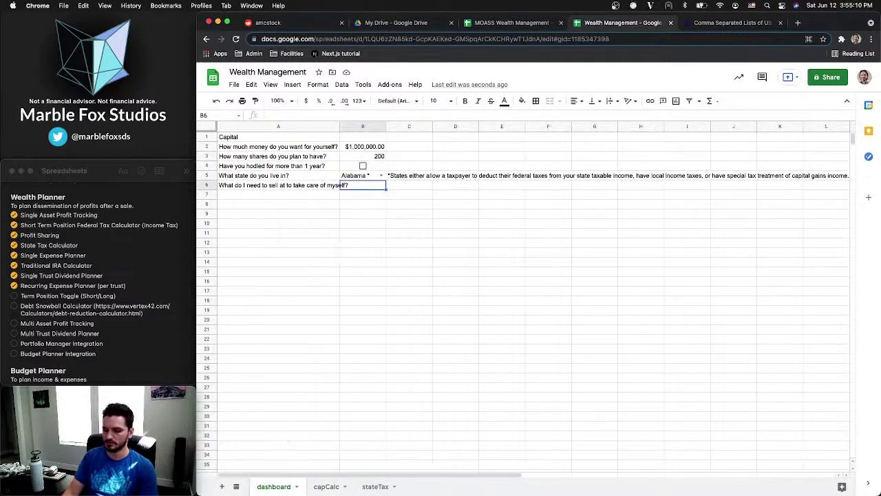
{"action": "type", "text": "=capC"}
{"action": "key", "text": "BackSpace"}
{"action": "key", "text": "BackSpace"}
{"action": "key", "text": "BackSpace"}
{"action": "key", "text": "BackSpace"}
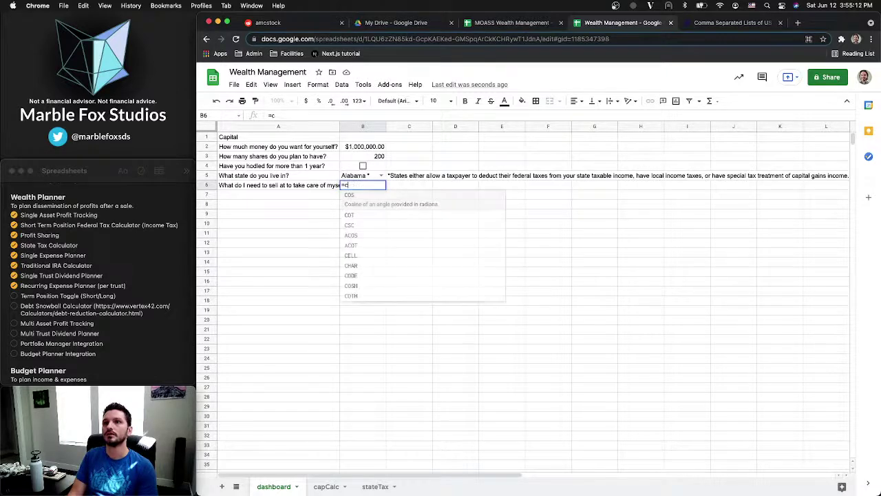
{"action": "type", "text": "capCalc"}
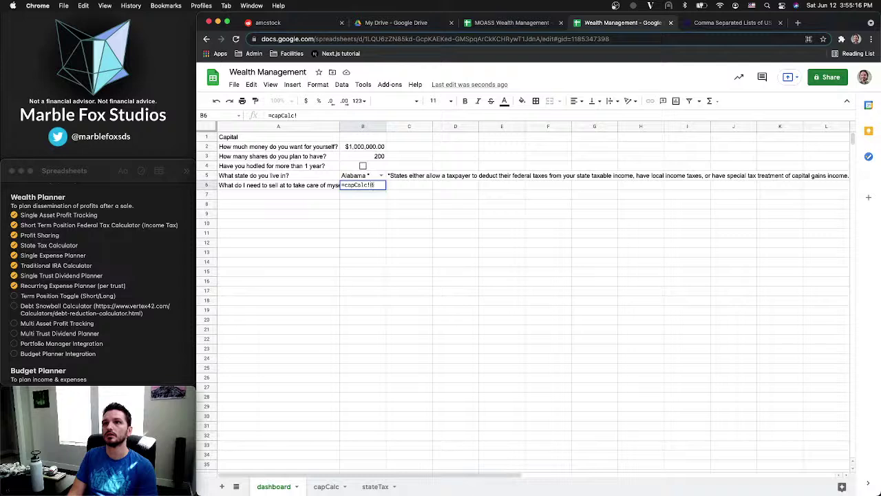
{"action": "type", "text": "!B1"}
{"action": "key", "text": "Return"}
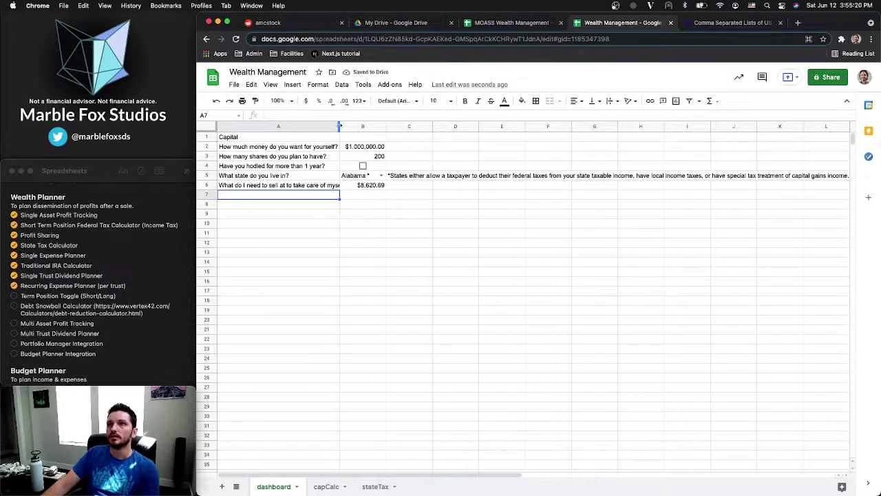
Widen column A to fit the row 6 question and give B6 a light grey fill
{"action": "left_click_drag", "start_coordinate": [339, 126], "coordinate": [350, 126]}
{"action": "left_click", "coordinate": [388, 186]}
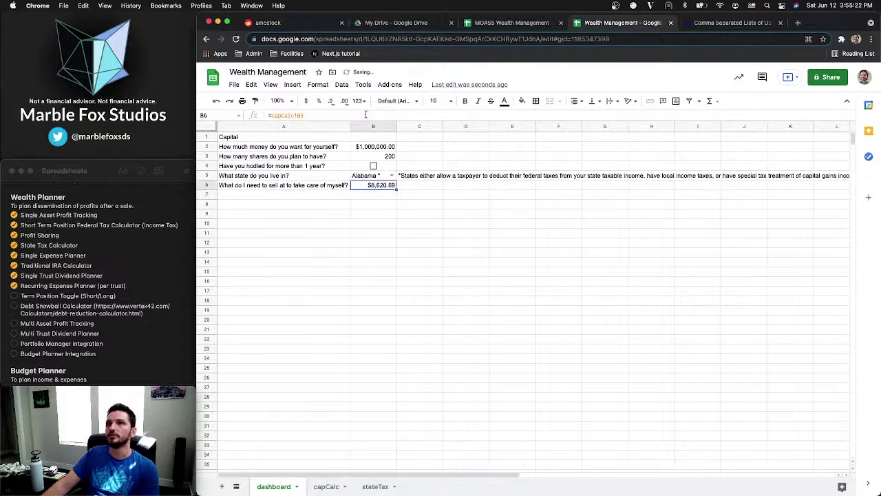
{"action": "left_click", "coordinate": [522, 101]}
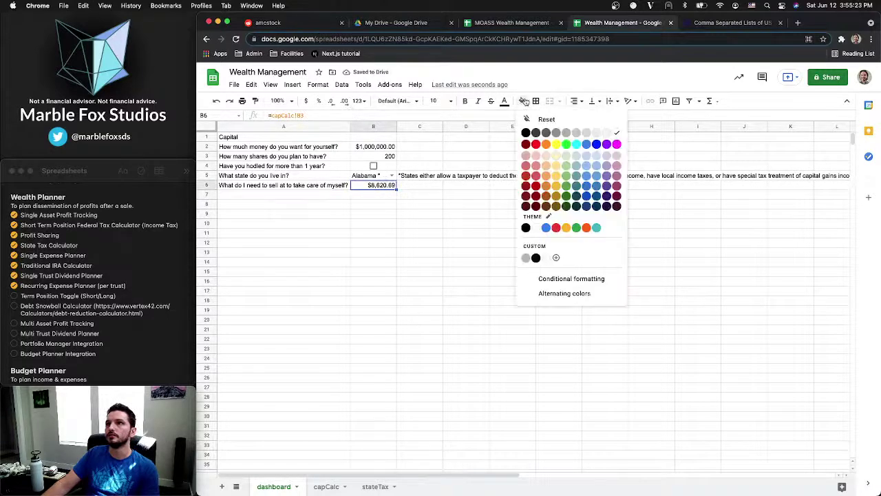
{"action": "left_click", "coordinate": [577, 133]}
{"action": "left_click", "coordinate": [378, 215]}
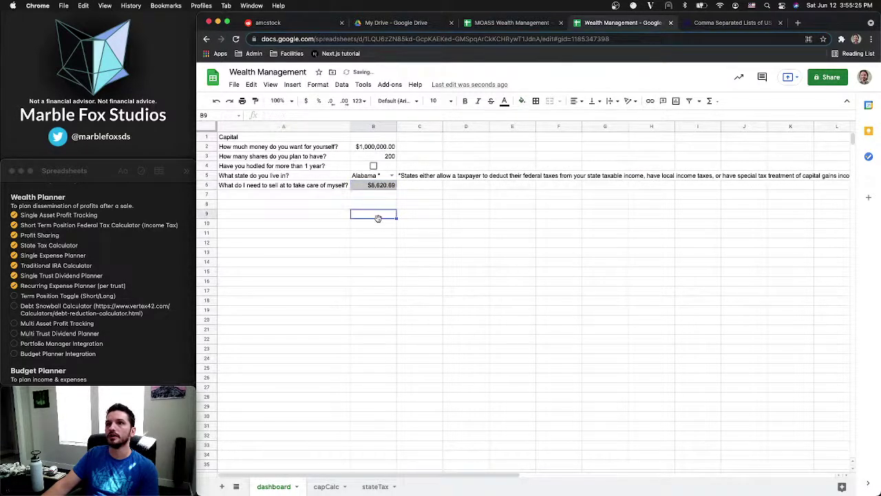
{"action": "left_click", "coordinate": [317, 199]}
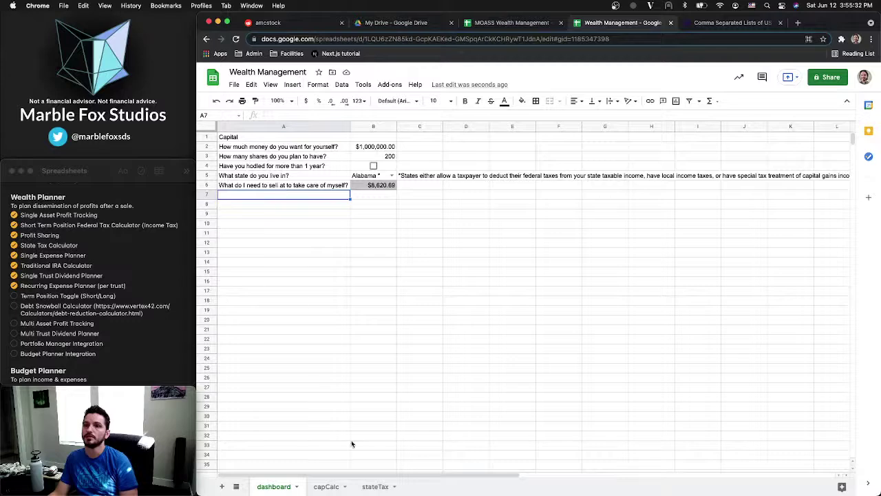
Compare the capCalc and dashboard sheets by flipping between them
{"action": "left_click", "coordinate": [327, 486]}
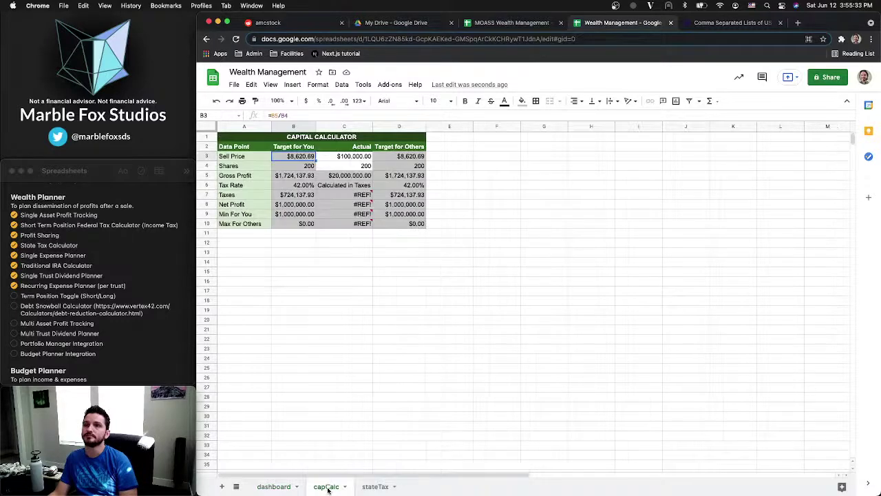
{"action": "left_click", "coordinate": [281, 486]}
{"action": "left_click", "coordinate": [327, 487]}
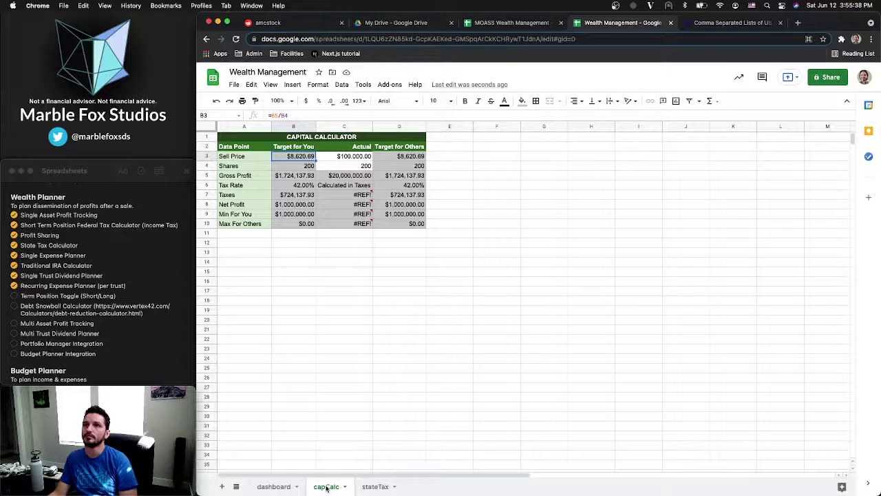
{"action": "left_click", "coordinate": [280, 487]}
{"action": "left_click", "coordinate": [326, 487]}
{"action": "left_click", "coordinate": [285, 487]}
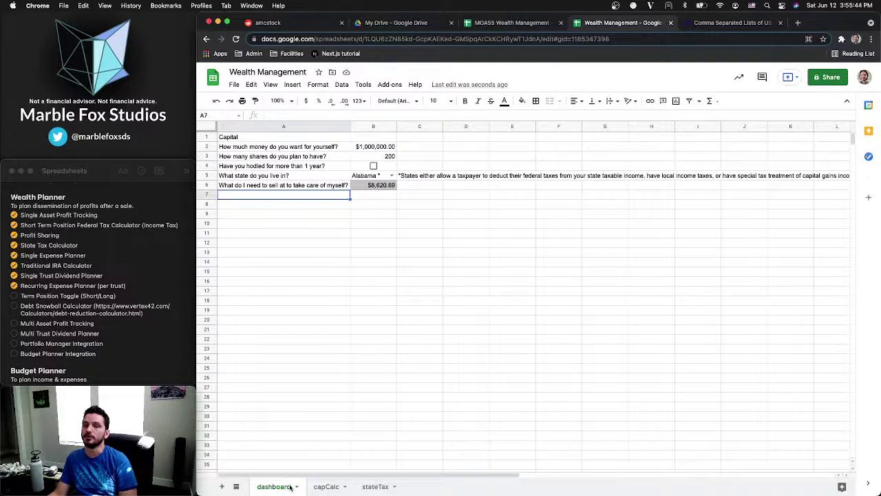
In the MOASS workbook, close the comma-separated lists tab and view the Short Term sheet
{"action": "left_click", "coordinate": [475, 21]}
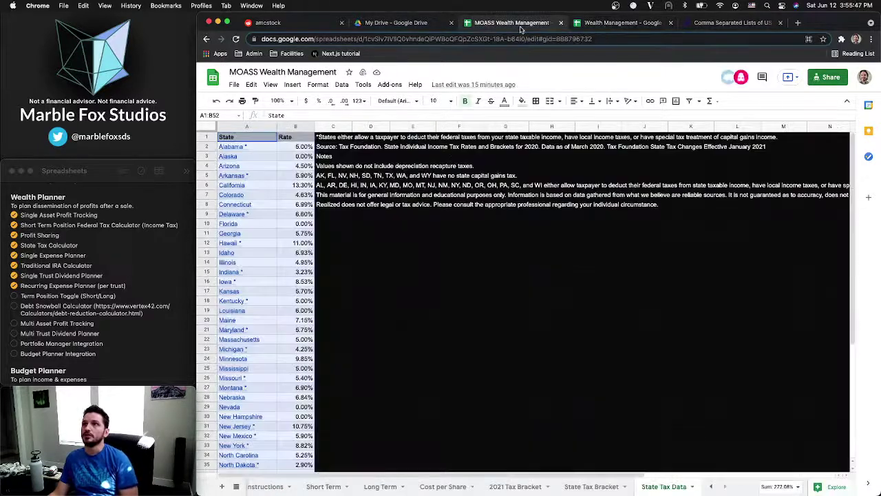
{"action": "left_click", "coordinate": [781, 23]}
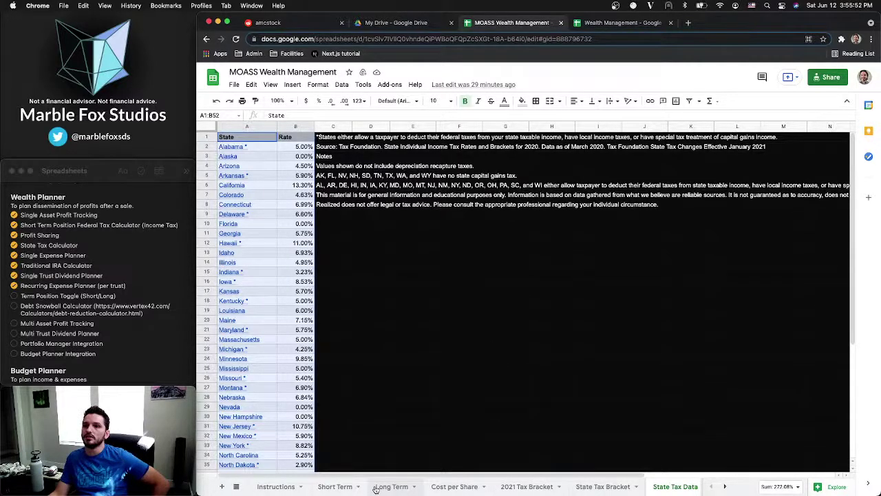
{"action": "left_click", "coordinate": [342, 486]}
{"action": "scroll", "coordinate": [295, 275], "scroll_direction": "down", "scroll_amount": 1}
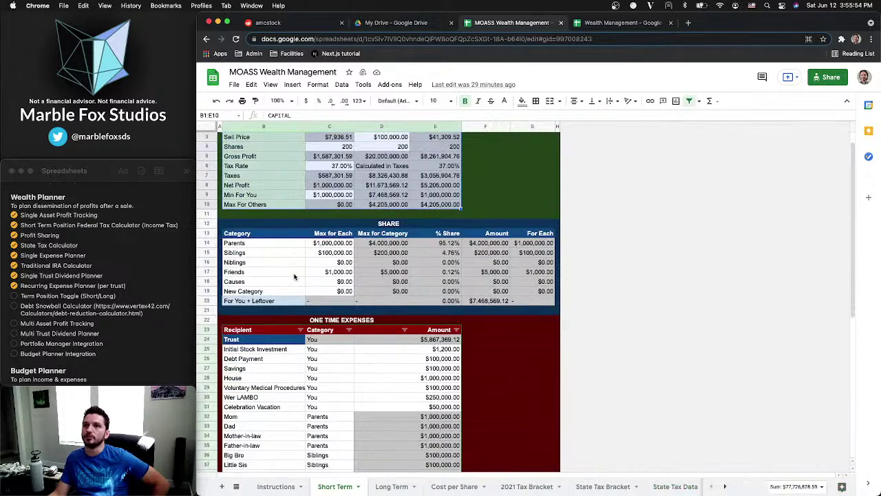
{"action": "scroll", "coordinate": [295, 275], "scroll_direction": "up", "scroll_amount": 1}
{"action": "left_click", "coordinate": [594, 23]}
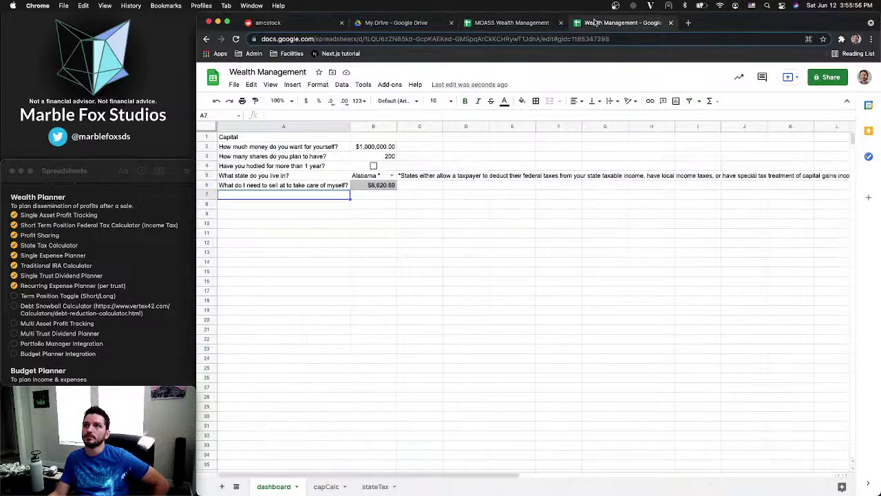
{"action": "left_click", "coordinate": [257, 140]}
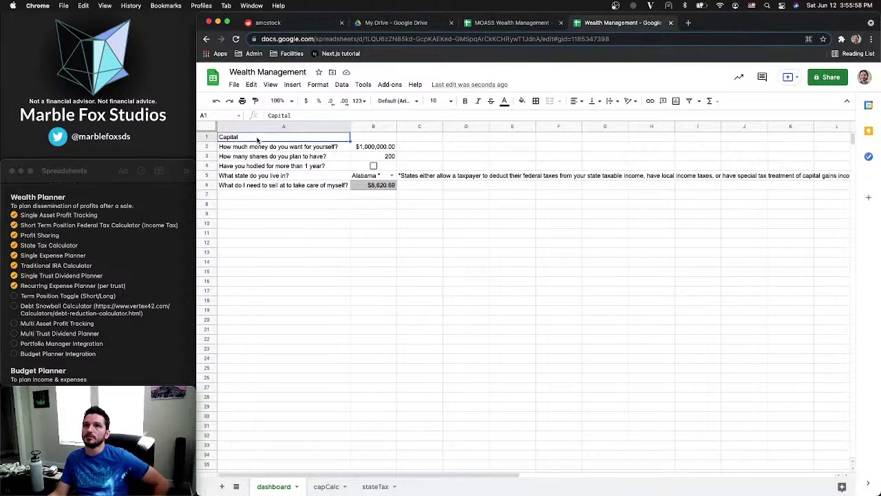
Review MOASS share categories Parents through New Category, then return to the dashboard at A7
{"action": "left_click", "coordinate": [488, 24]}
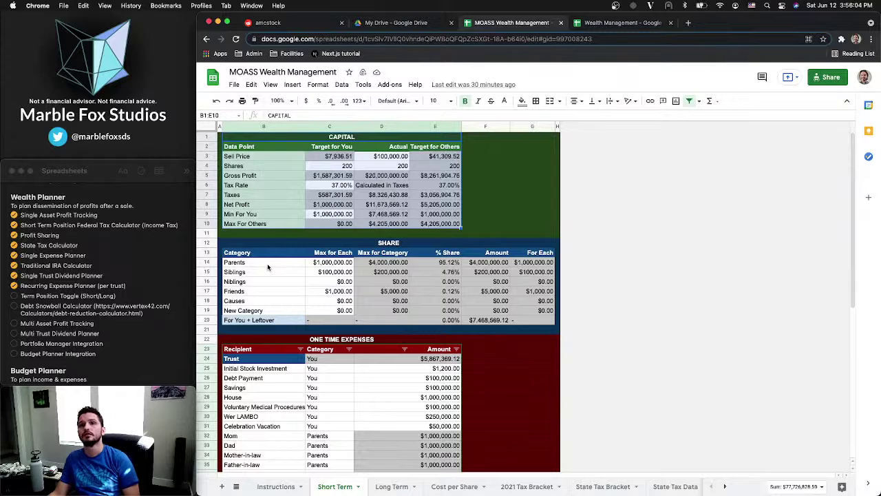
{"action": "left_click_drag", "start_coordinate": [269, 267], "coordinate": [268, 308]}
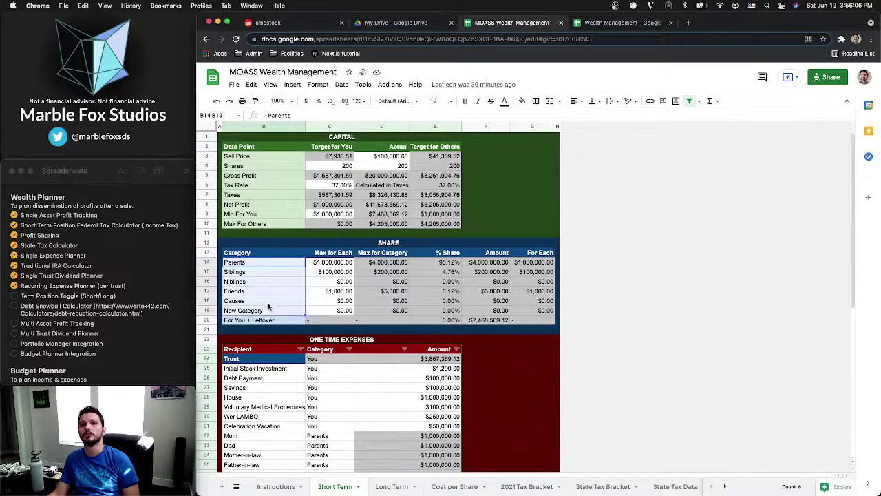
{"action": "left_click", "coordinate": [268, 303]}
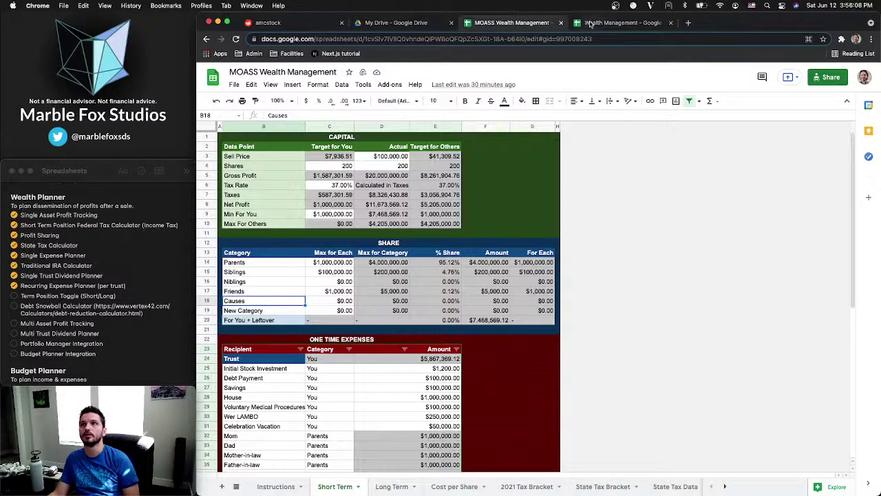
{"action": "left_click", "coordinate": [591, 25]}
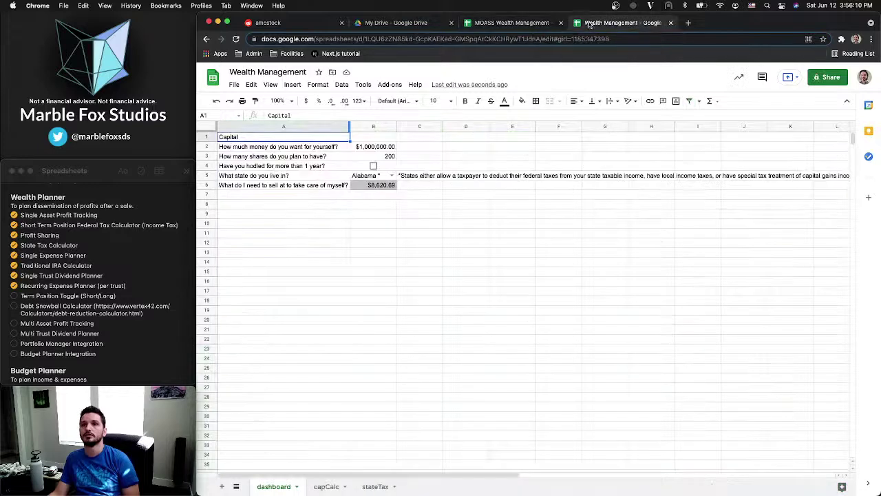
{"action": "left_click", "coordinate": [264, 195]}
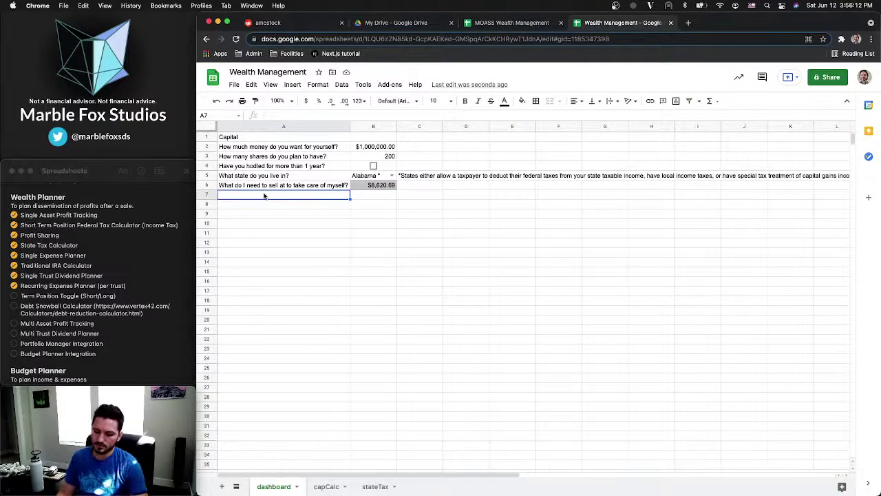
Write 'How much money do you want to set aside for each parent?' in cell A7
{"action": "type", "text": "List"}
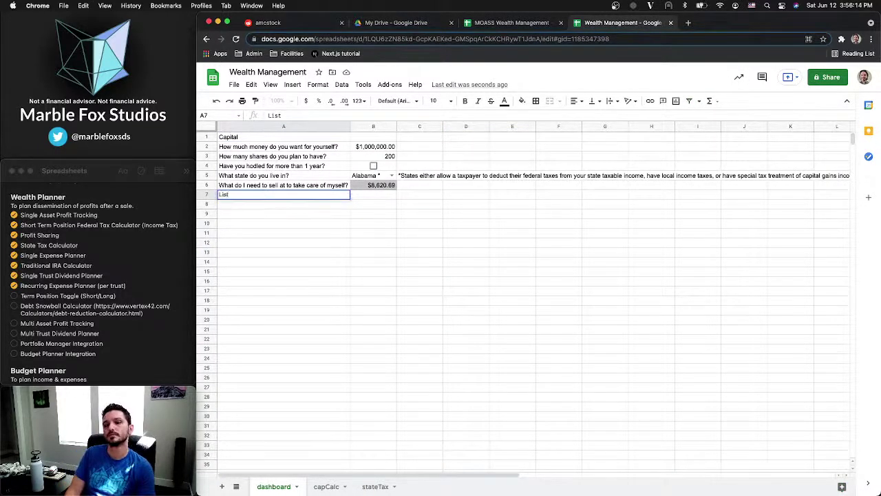
{"action": "type", "text": " all the categ"}
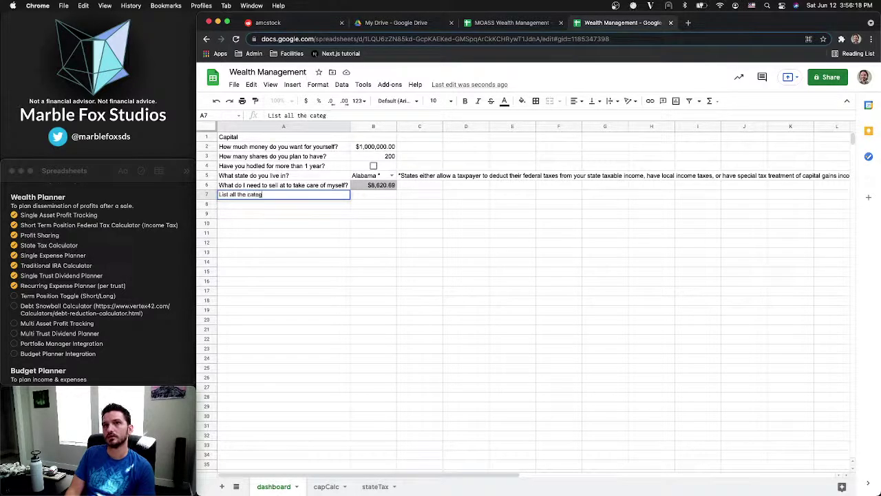
{"action": "type", "text": "ories of"}
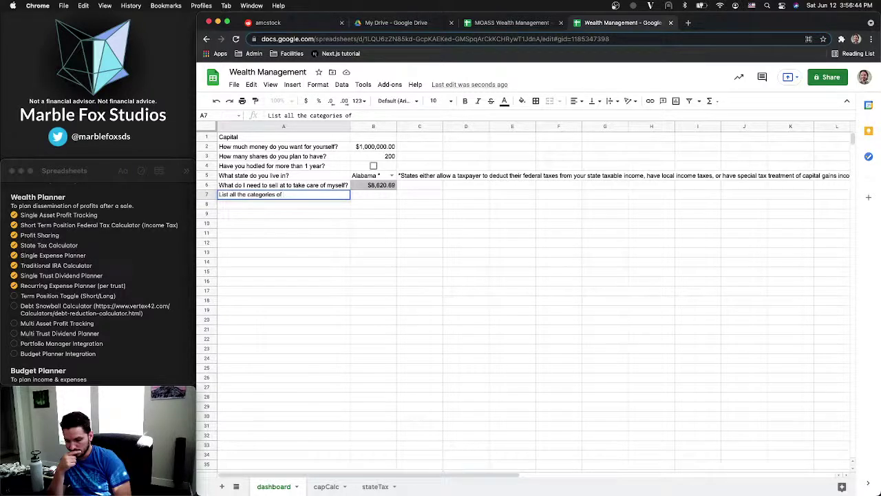
{"action": "key", "text": "super+BackSpace"}
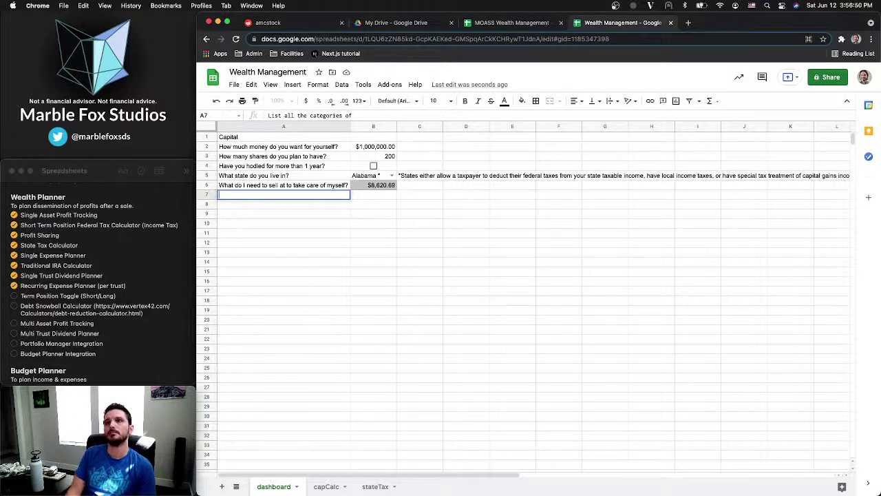
{"action": "type", "text": "How"}
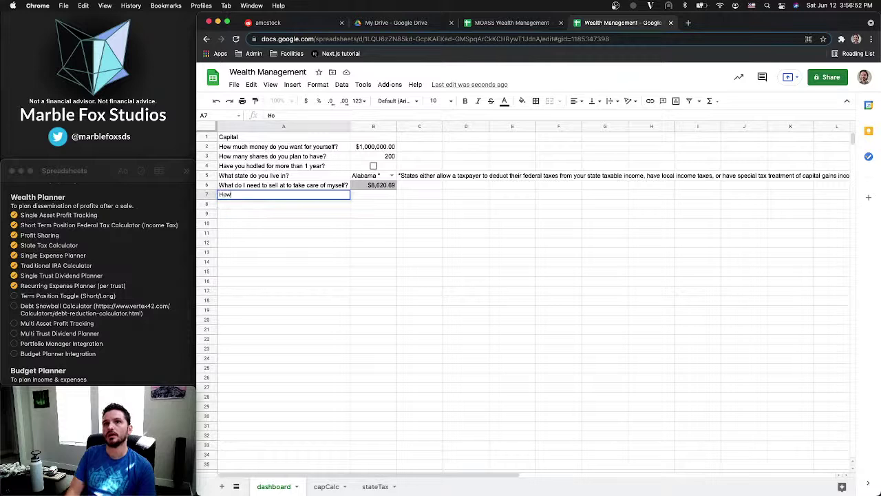
{"action": "type", "text": " much money "}
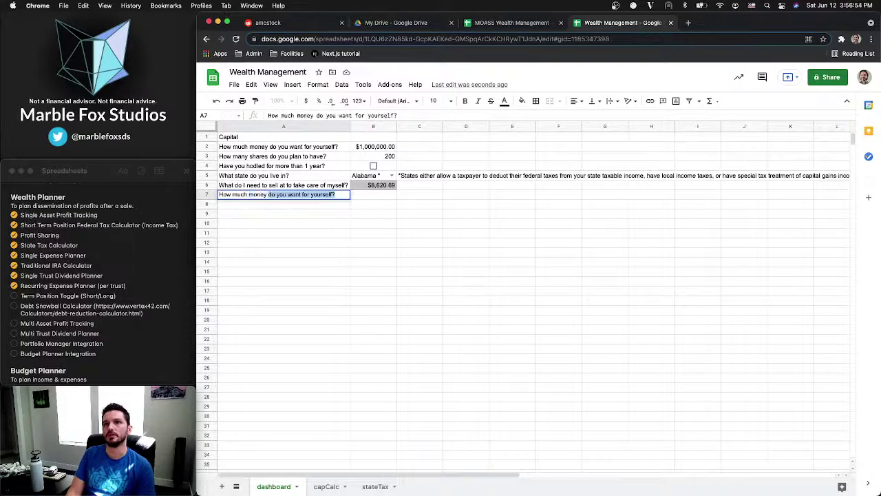
{"action": "type", "text": "do you want to"}
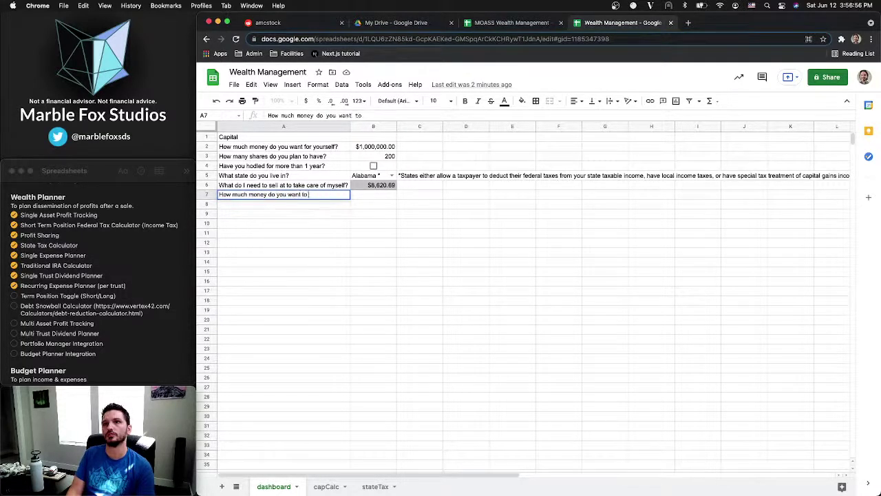
{"action": "type", "text": " set aside fo"}
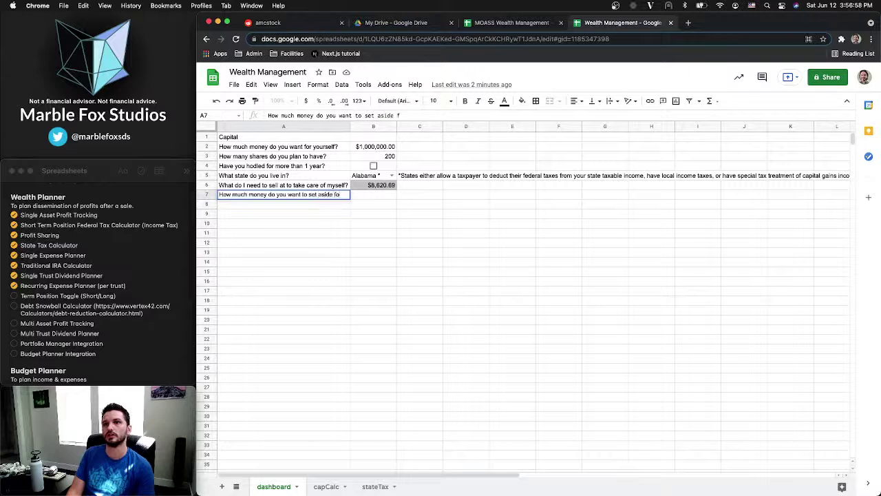
{"action": "type", "text": "r e"}
{"action": "type", "text": "ach "}
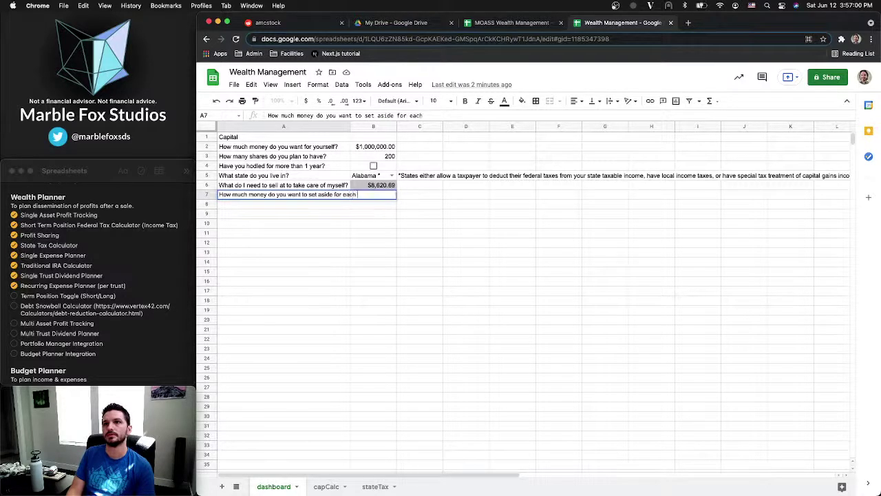
{"action": "type", "text": "parent?"}
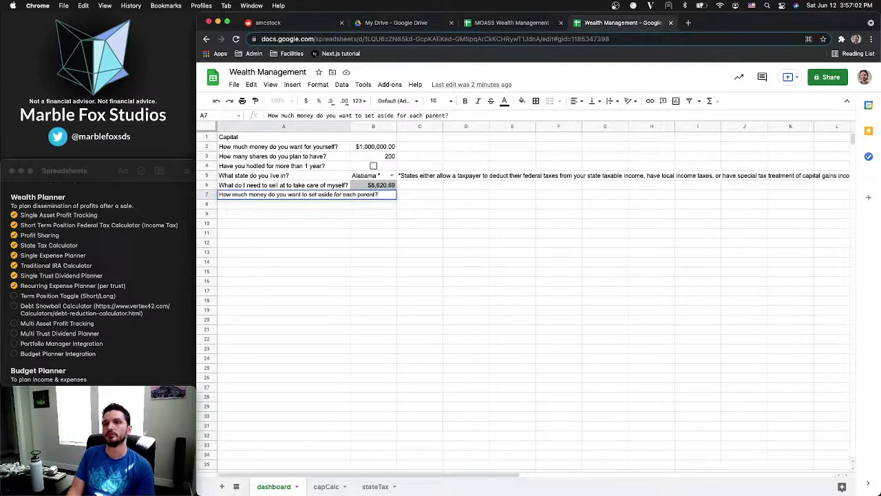
{"action": "key", "text": "Return"}
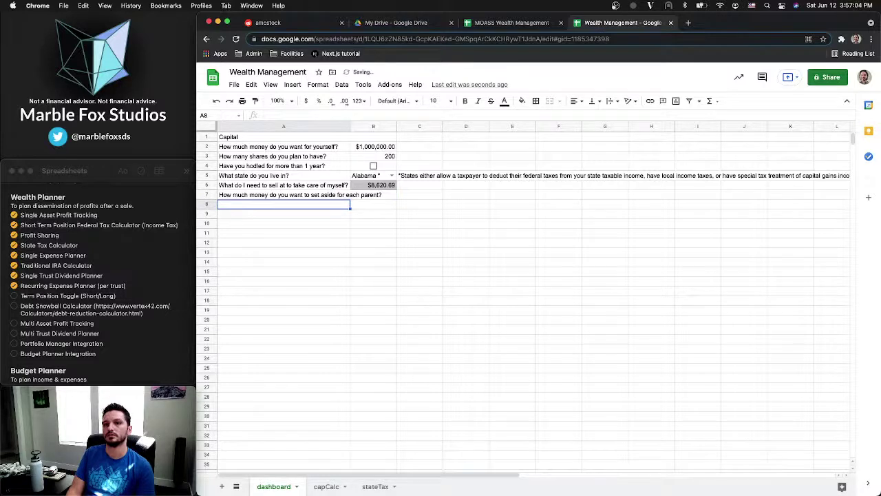
Draft the question 'How many parents do you have?' in cell A8
{"action": "type", "text": "Do you"}
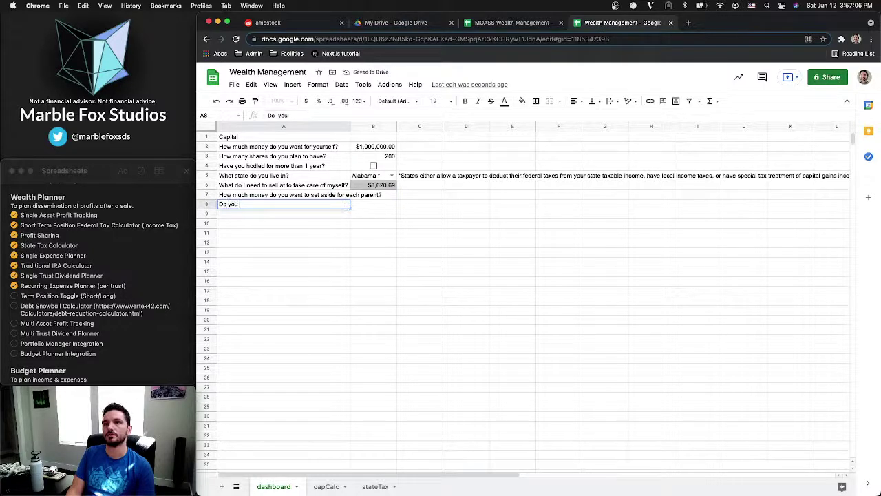
{"action": "type", "text": " have/w"}
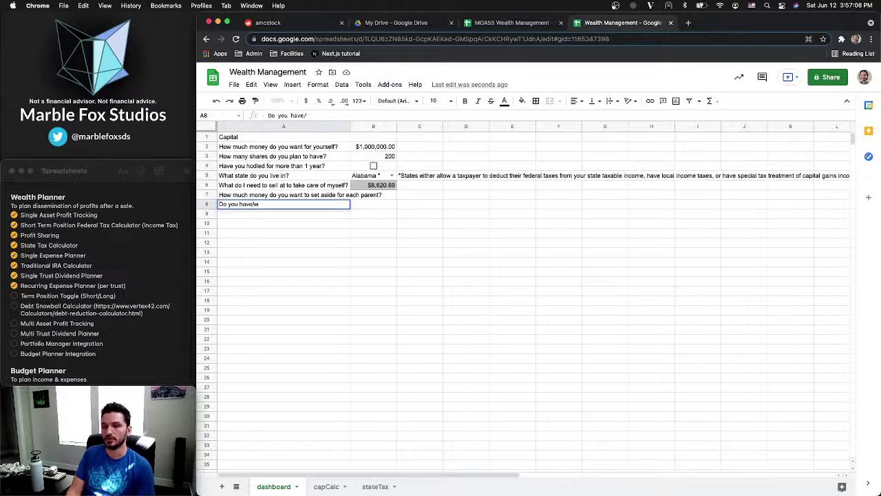
{"action": "type", "text": "ant to include"}
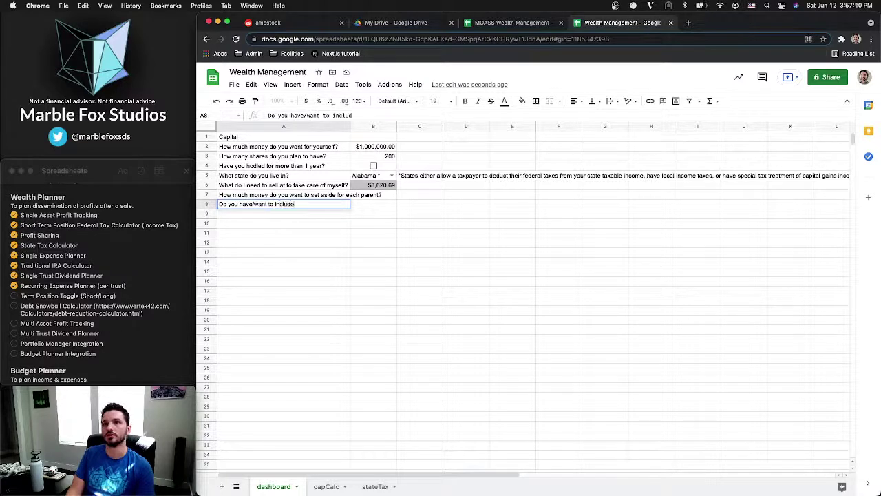
{"action": "key", "text": "super+BackSpace"}
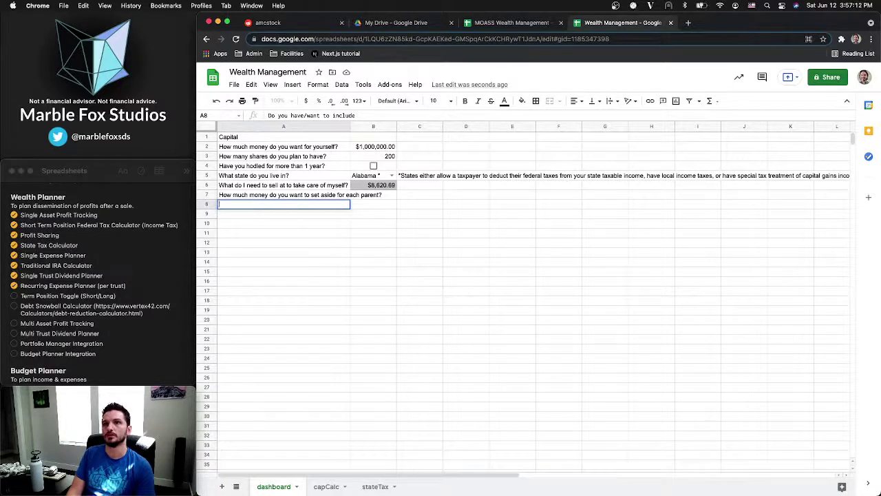
{"action": "type", "text": "How many"}
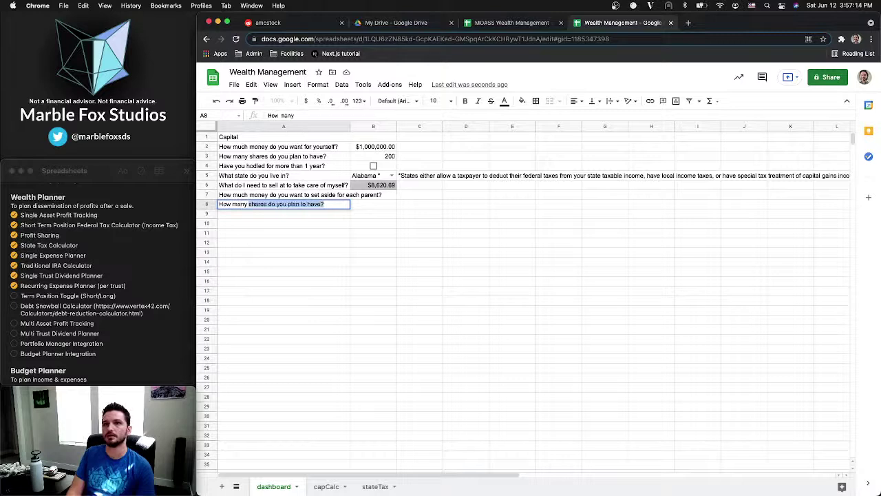
{"action": "type", "text": " parents"}
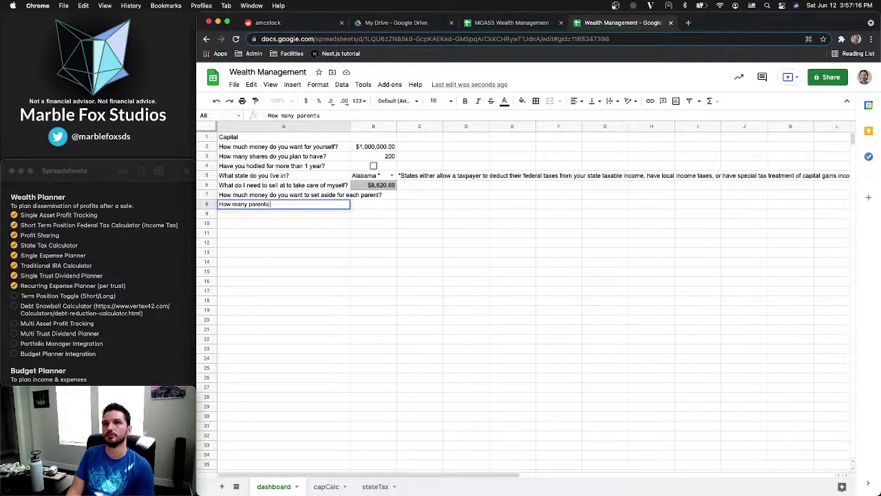
{"action": "type", "text": " do you have?"}
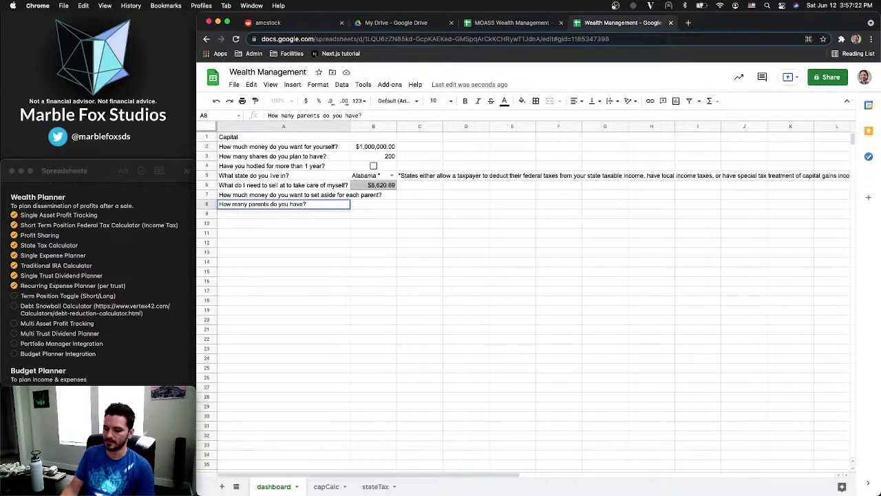
{"action": "type", "text": " ()"}
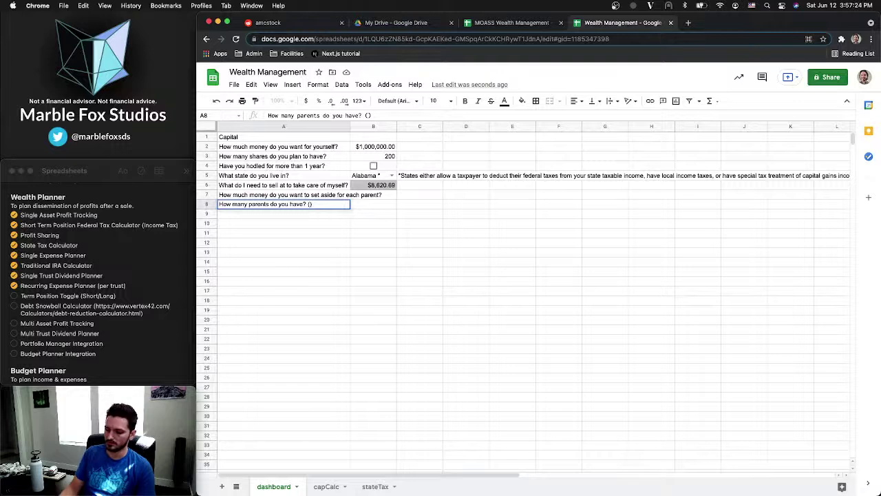
{"action": "key", "text": "super+s"}
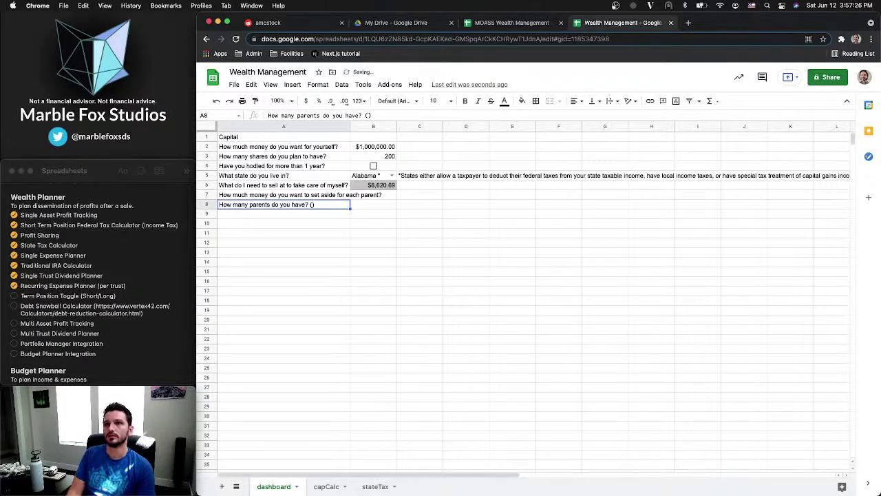
{"action": "key", "text": "BackSpace"}
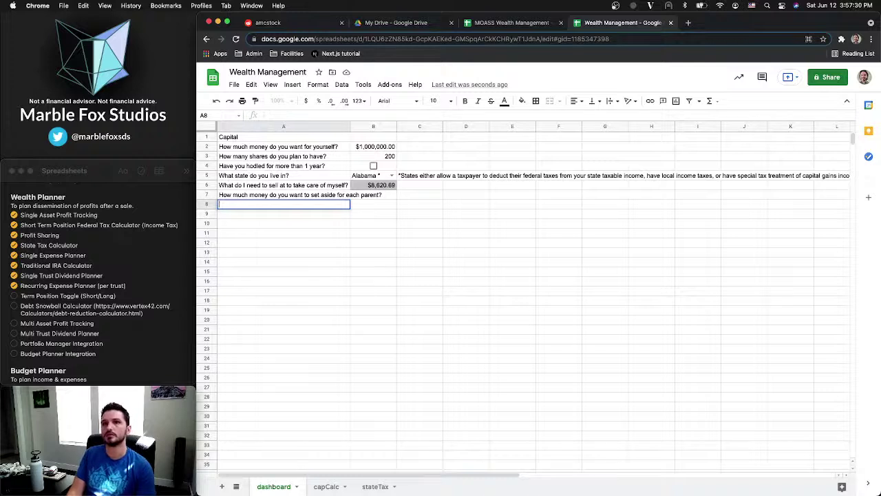
{"action": "key", "text": "Escape"}
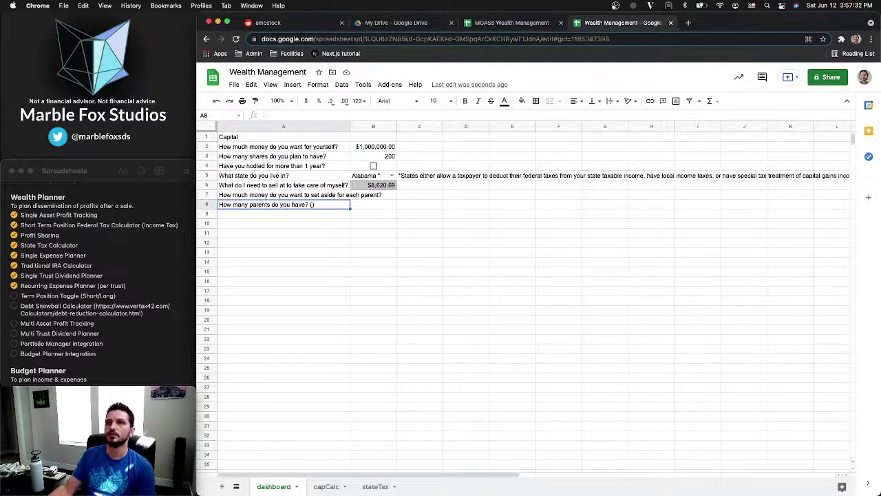
Delete the parents question and a stray note so cell A8 is empty
{"action": "left_click", "coordinate": [301, 205]}
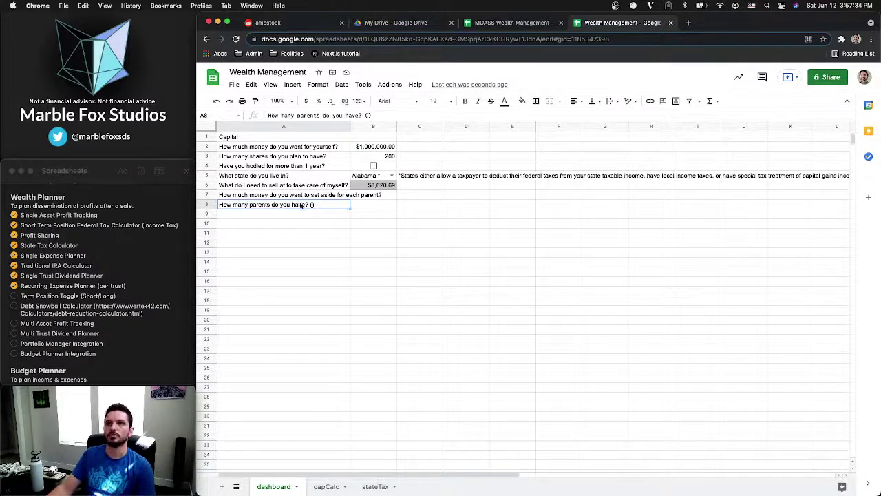
{"action": "left_click", "coordinate": [367, 116]}
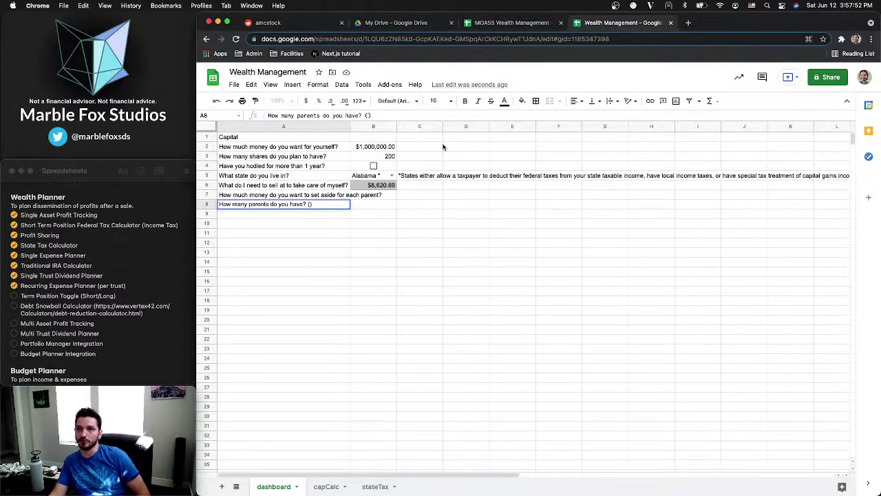
{"action": "key", "text": "BackSpace"}
{"action": "key", "text": "ctrl+a"}
{"action": "key", "text": "BackSpace"}
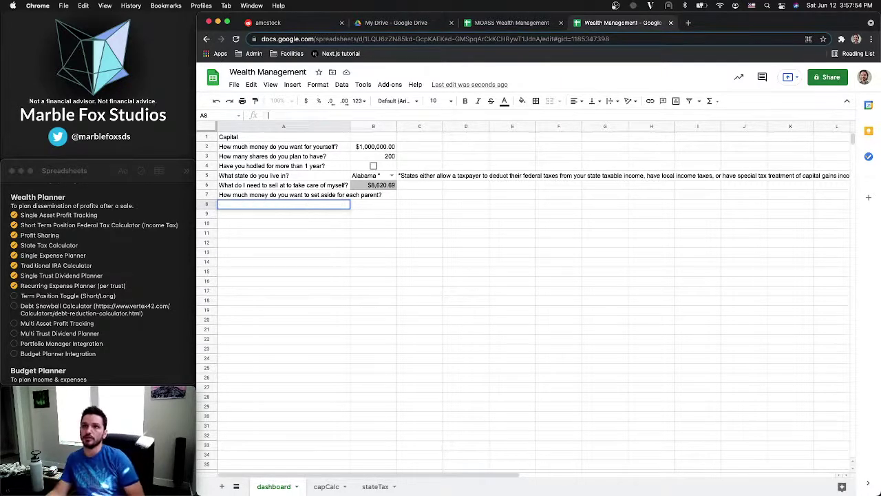
{"action": "left_click", "coordinate": [286, 224]}
{"action": "left_click", "coordinate": [296, 204]}
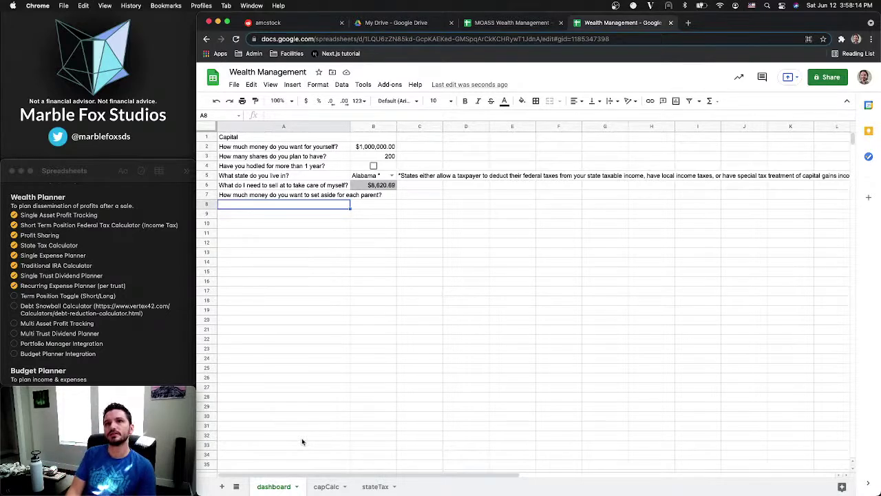
{"action": "type", "text": "Fill out"}
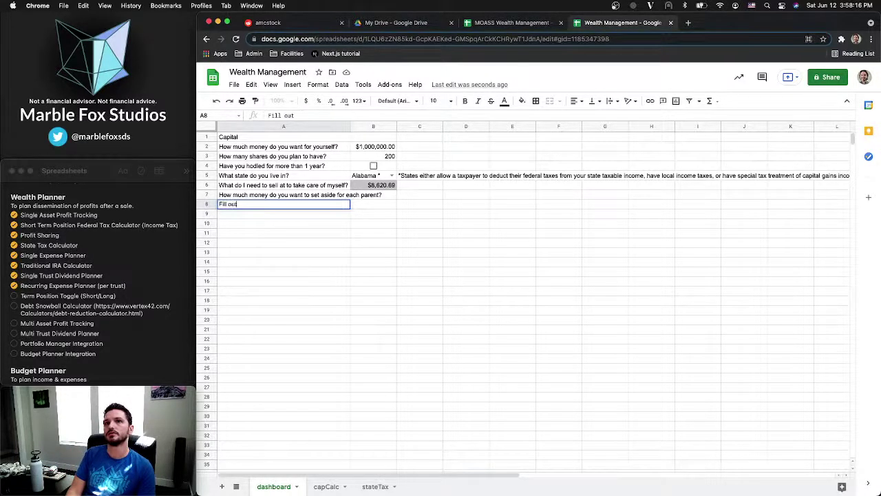
{"action": "key", "text": "BackSpace"}
{"action": "key", "text": "BackSpace"}
{"action": "key", "text": "BackSpace"}
{"action": "key", "text": "BackSpace"}
{"action": "key", "text": "BackSpace"}
{"action": "key", "text": "BackSpace"}
{"action": "key", "text": "BackSpace"}
{"action": "key", "text": "BackSpace"}
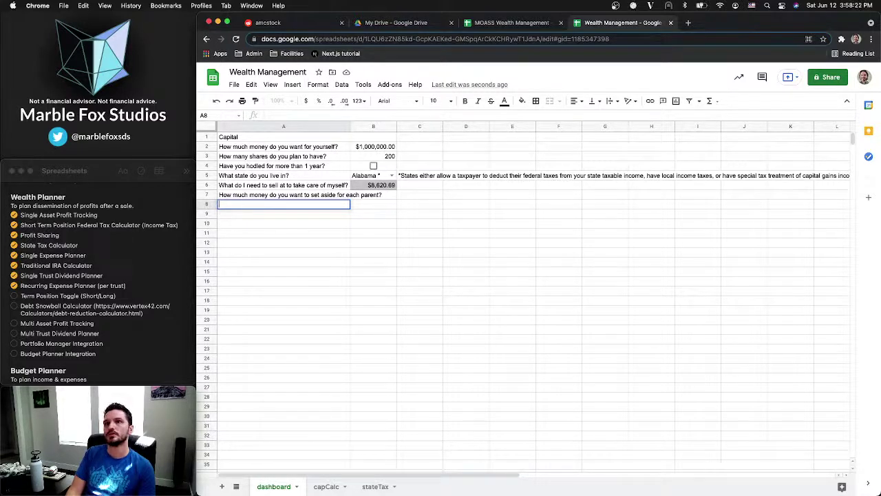
Replace the parent question in A7 with the note 'Fill out one-time purchases'
{"action": "left_click", "coordinate": [348, 195]}
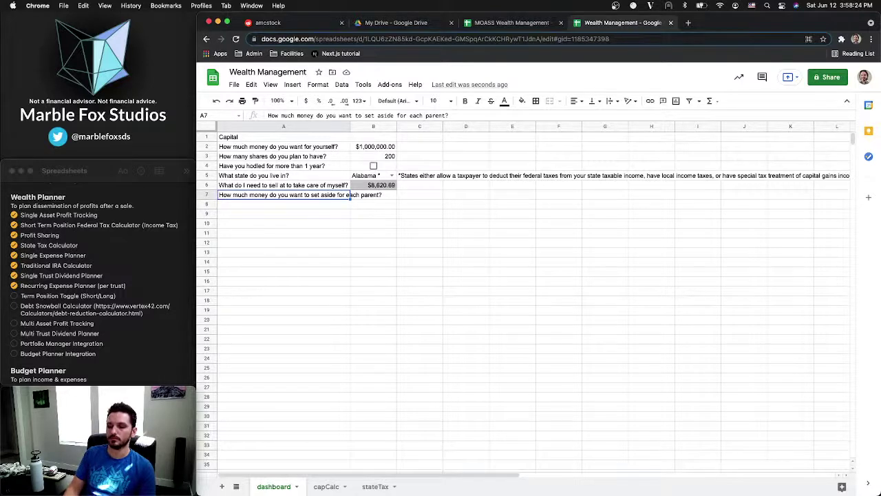
{"action": "key", "text": "Delete"}
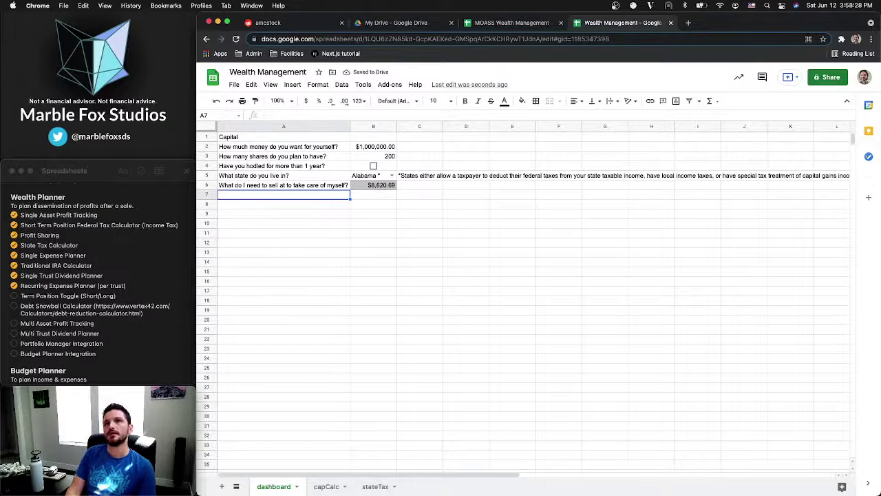
{"action": "key", "text": "Return"}
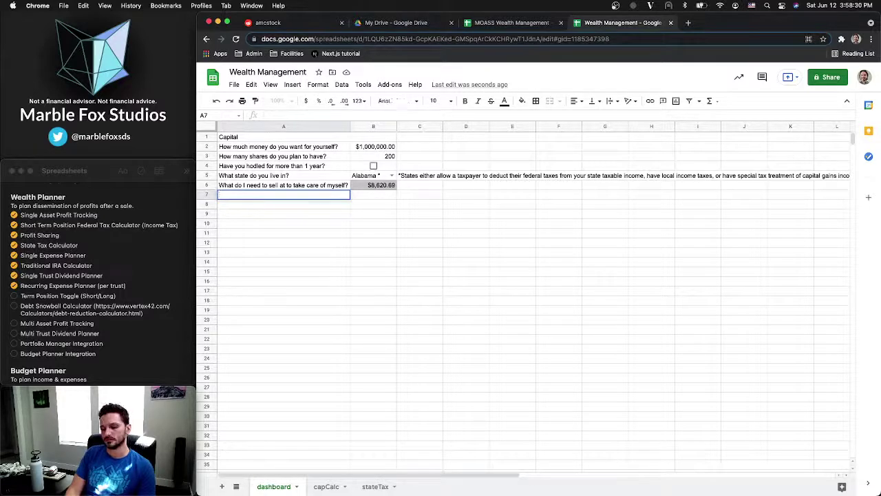
{"action": "type", "text": "W"}
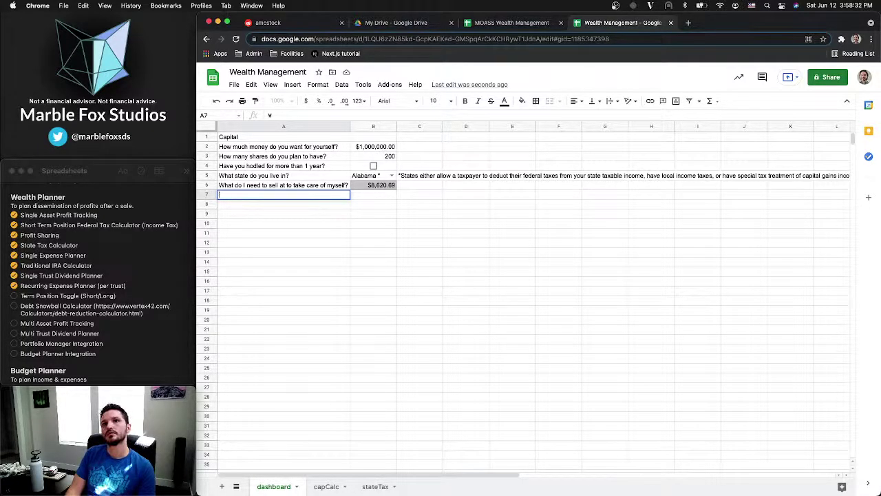
{"action": "type", "text": "What"}
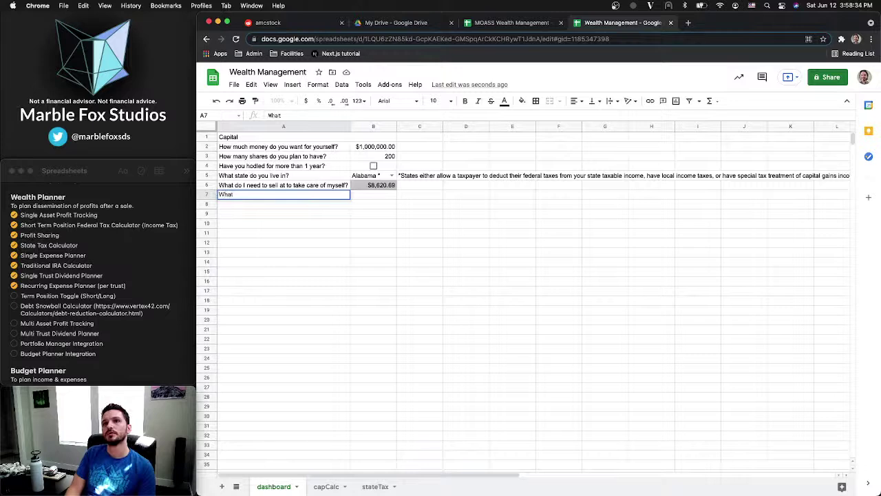
{"action": "type", "text": " one"}
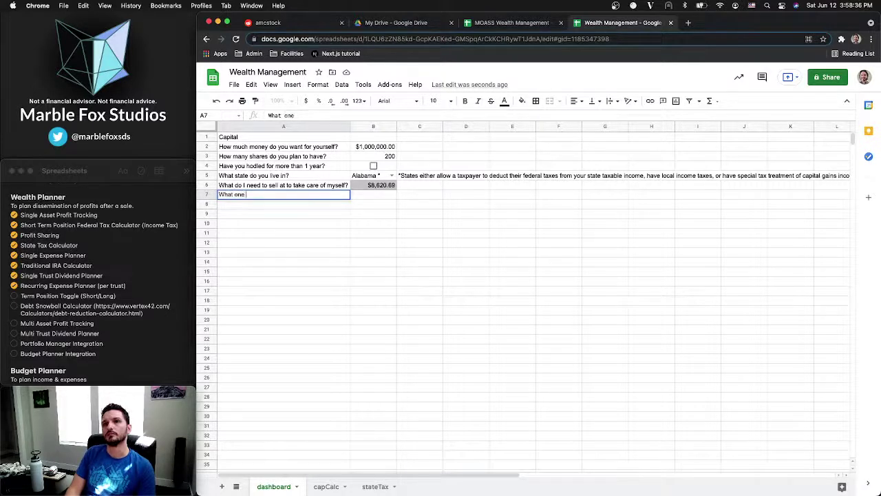
{"action": "type", "text": " time purchase"}
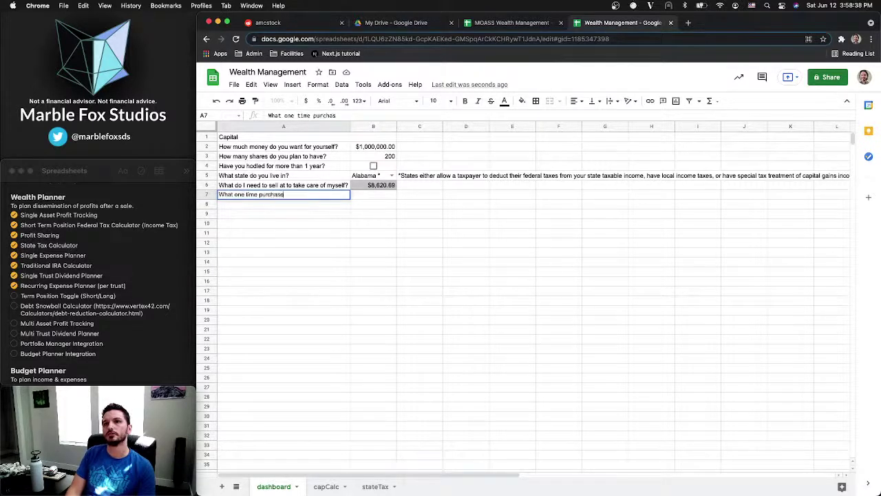
{"action": "type", "text": "s"}
{"action": "type", "text": " do"}
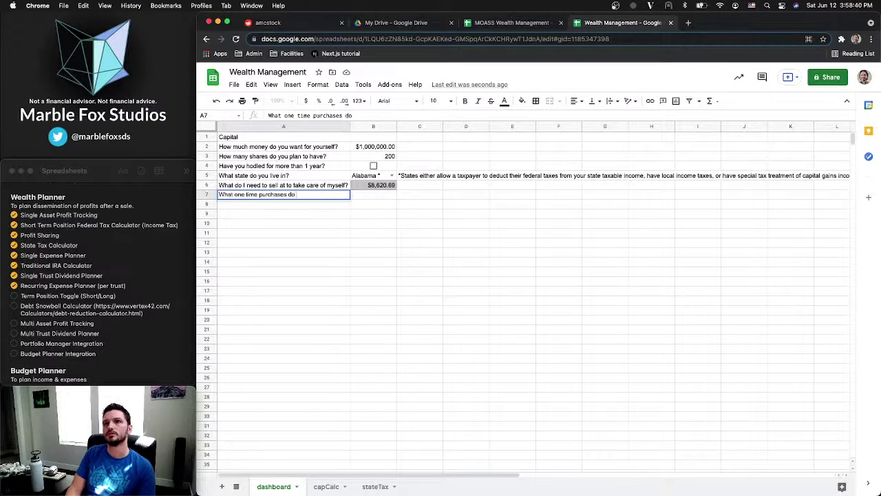
{"action": "type", "text": " you want to make?"}
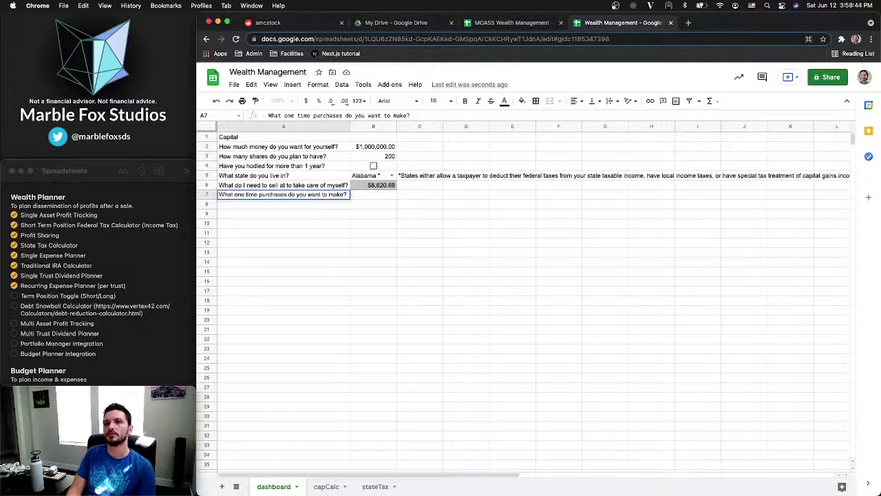
{"action": "key", "text": "Return"}
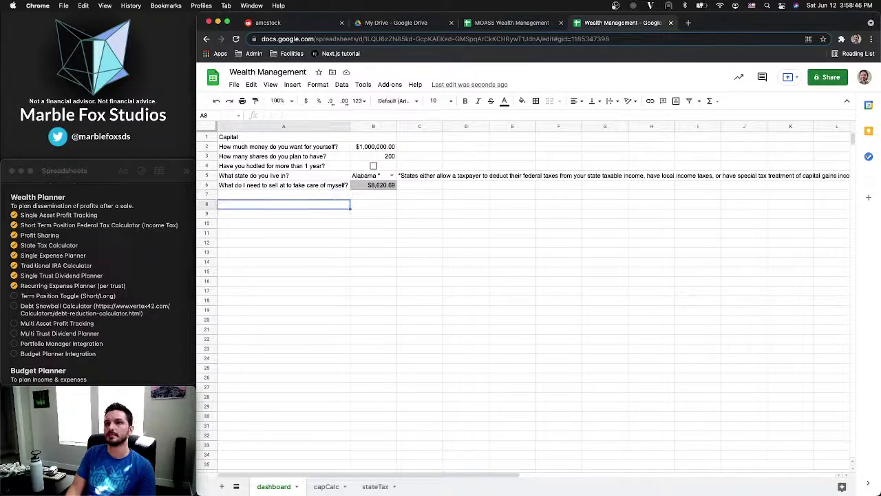
{"action": "left_click", "coordinate": [283, 194]}
{"action": "type", "text": "Fill"}
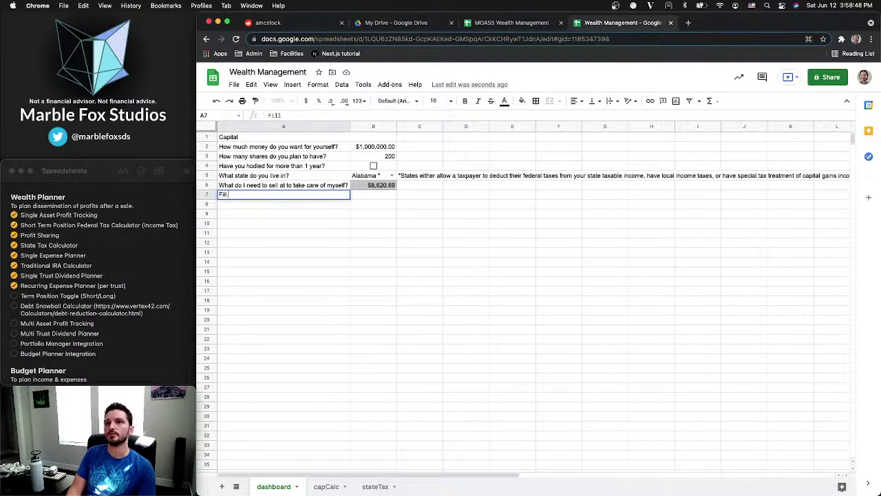
{"action": "type", "text": " out one"}
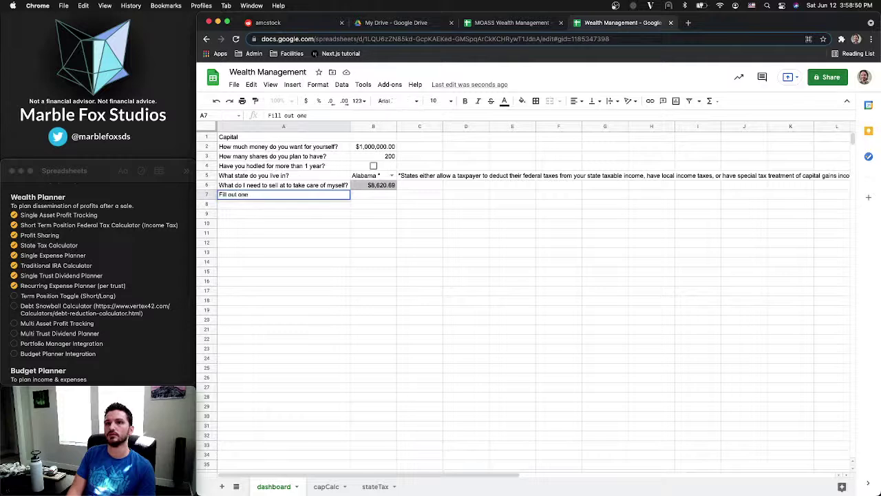
{"action": "type", "text": "-time purch"}
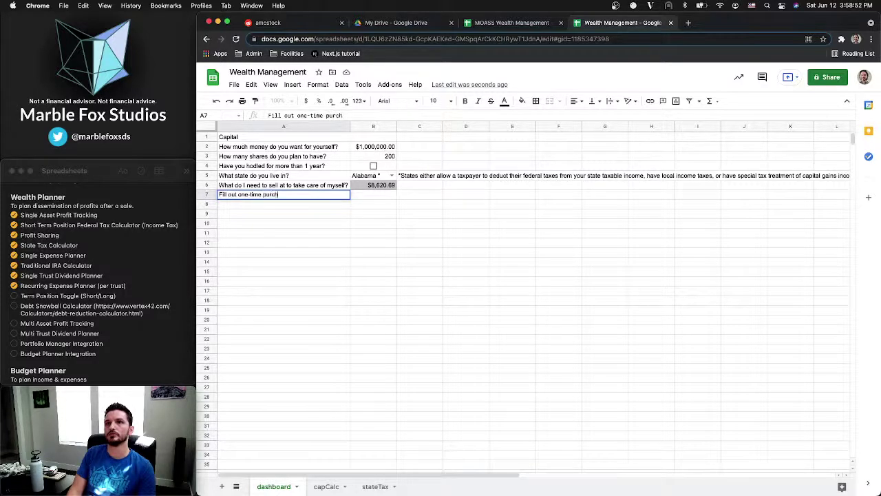
{"action": "type", "text": "ases"}
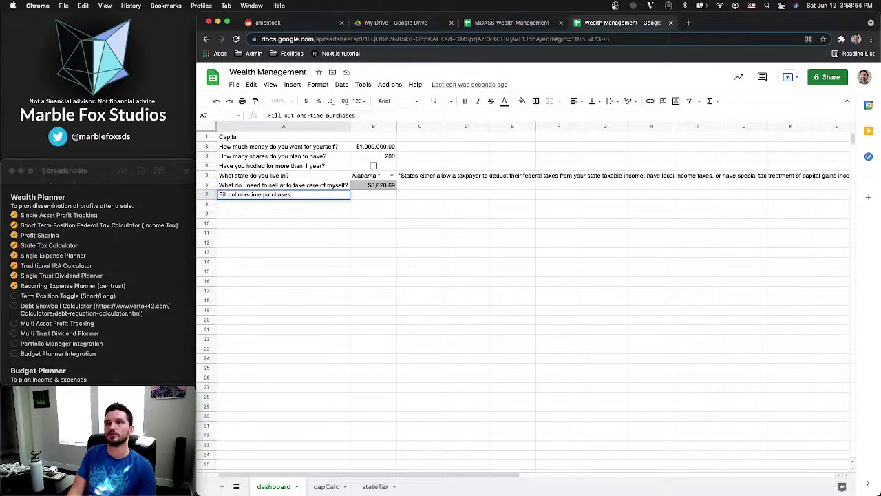
{"action": "key", "text": "Tab"}
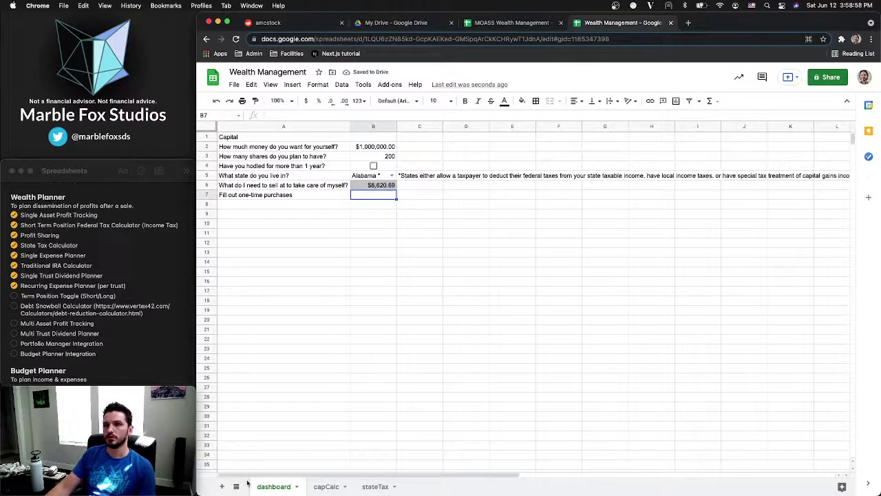
Add a new sheet, first named 'One Time Purchases', then renamed 'One Time Expenses'
{"action": "left_click", "coordinate": [223, 486]}
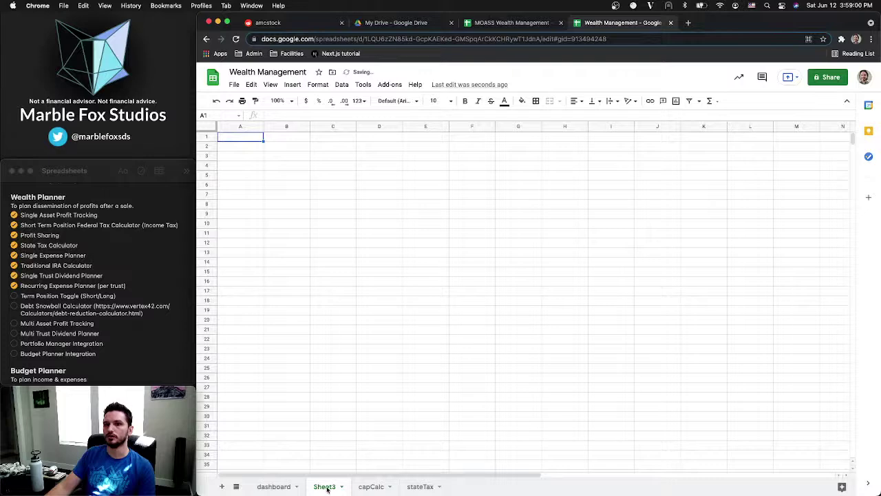
{"action": "right_click", "coordinate": [327, 489]}
{"action": "left_click", "coordinate": [331, 372]}
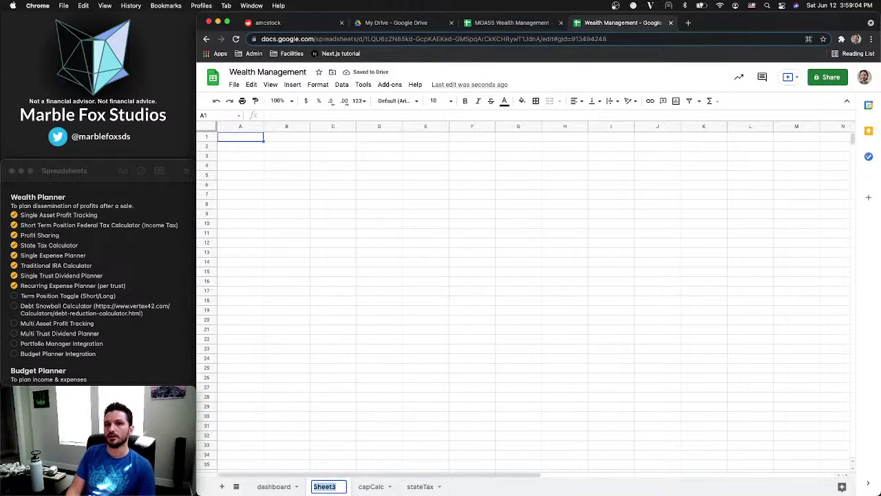
{"action": "type", "text": "O"}
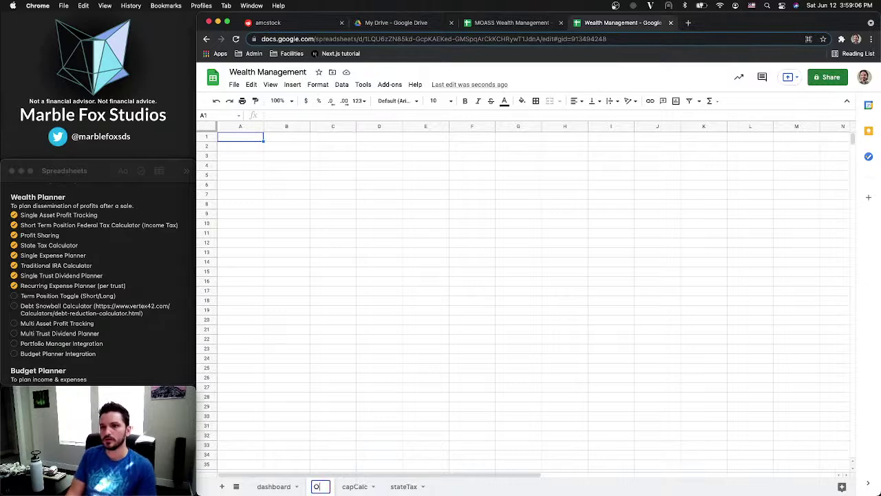
{"action": "type", "text": "ne Time Purc"}
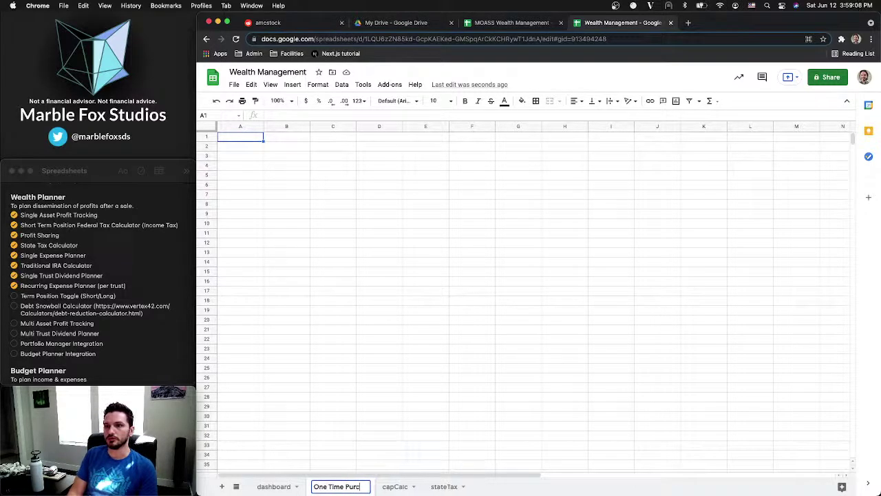
{"action": "type", "text": "hases"}
{"action": "key", "text": "Return"}
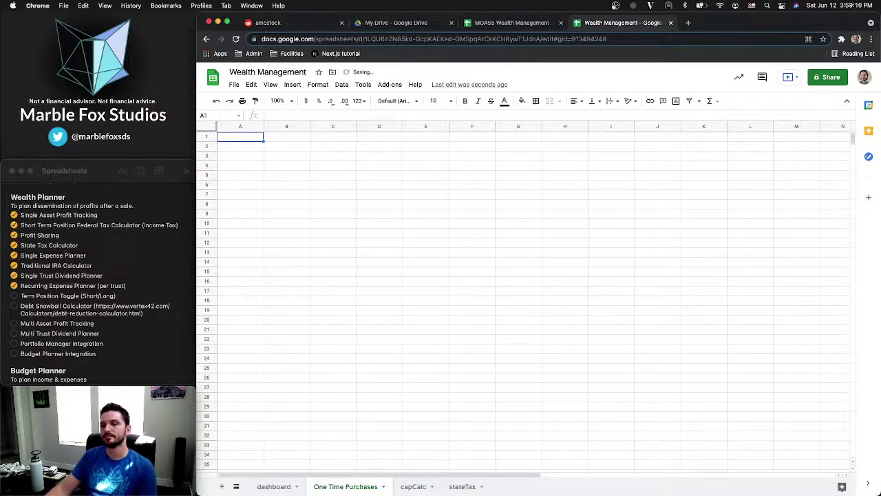
{"action": "right_click", "coordinate": [349, 485]}
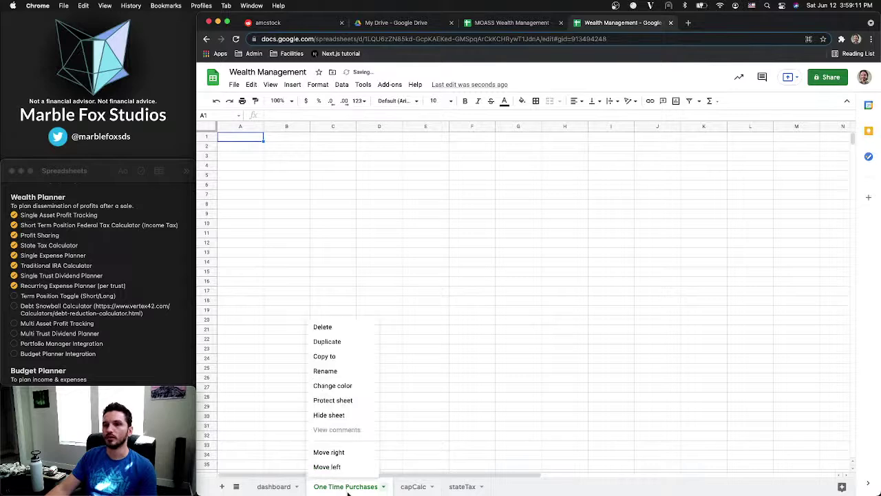
{"action": "left_click", "coordinate": [329, 372]}
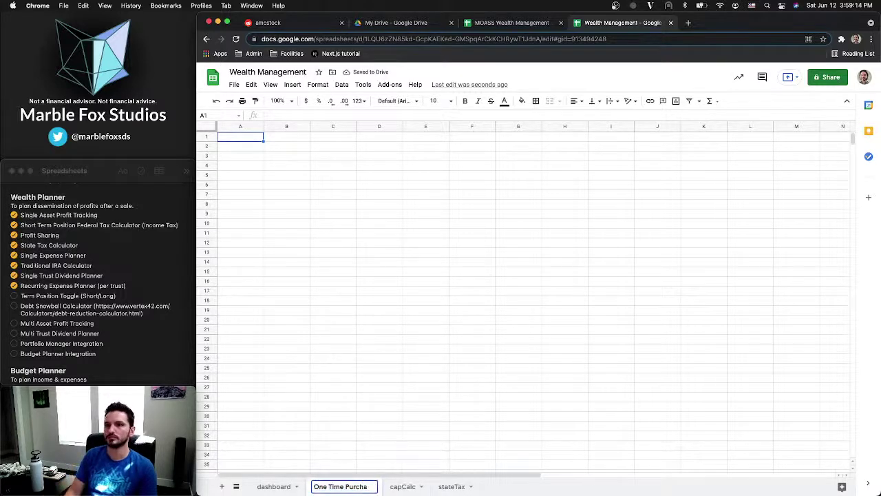
{"action": "key", "text": "BackSpace"}
{"action": "key", "text": "BackSpace"}
{"action": "key", "text": "BackSpace"}
{"action": "key", "text": "BackSpace"}
{"action": "key", "text": "BackSpace"}
{"action": "key", "text": "BackSpace"}
{"action": "key", "text": "BackSpace"}
{"action": "key", "text": "BackSpace"}
{"action": "key", "text": "BackSpace"}
{"action": "type", "text": "Expen"}
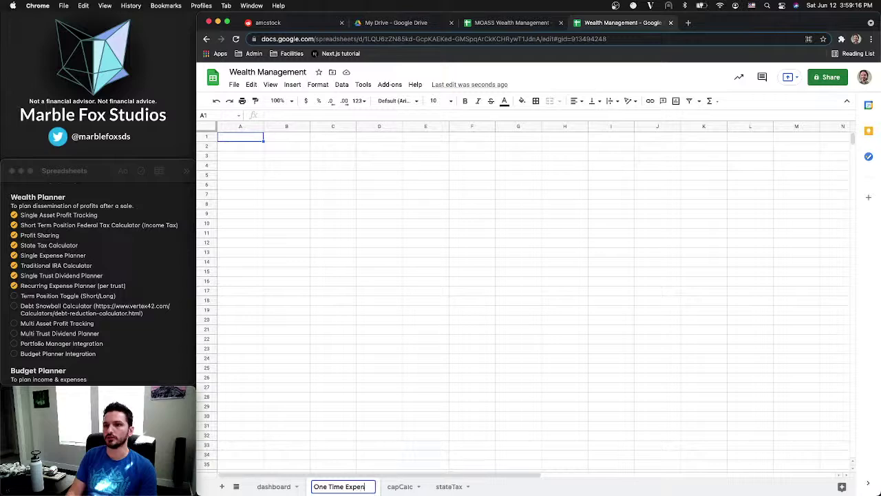
{"action": "type", "text": "ses"}
{"action": "key", "text": "Return"}
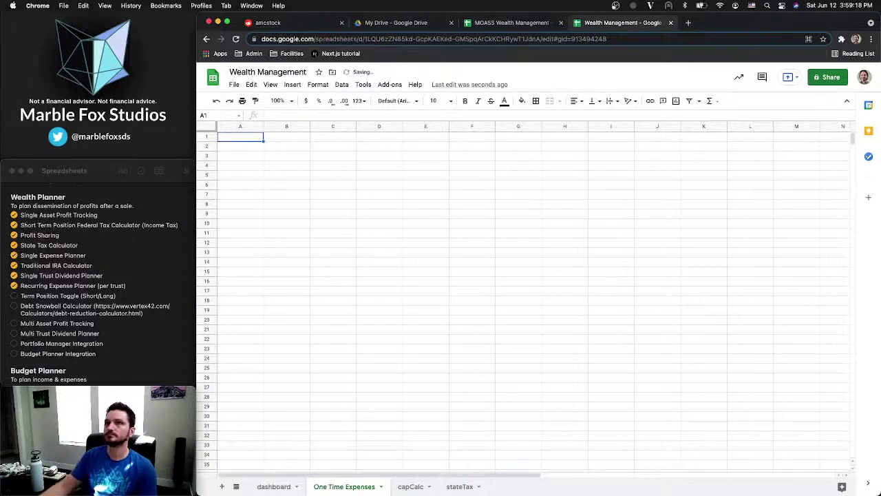
{"action": "left_click", "coordinate": [495, 24]}
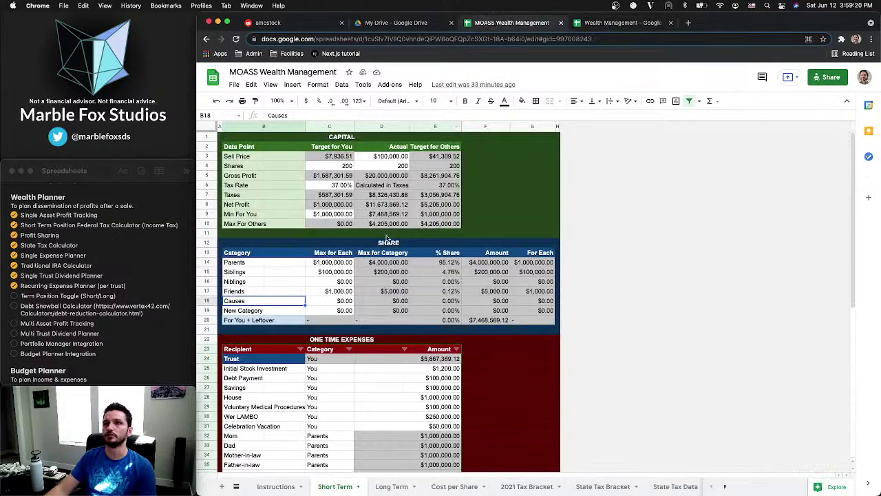
{"action": "scroll", "coordinate": [388, 237], "scroll_direction": "down", "scroll_amount": 2}
{"action": "scroll", "coordinate": [272, 283], "scroll_direction": "down", "scroll_amount": 1}
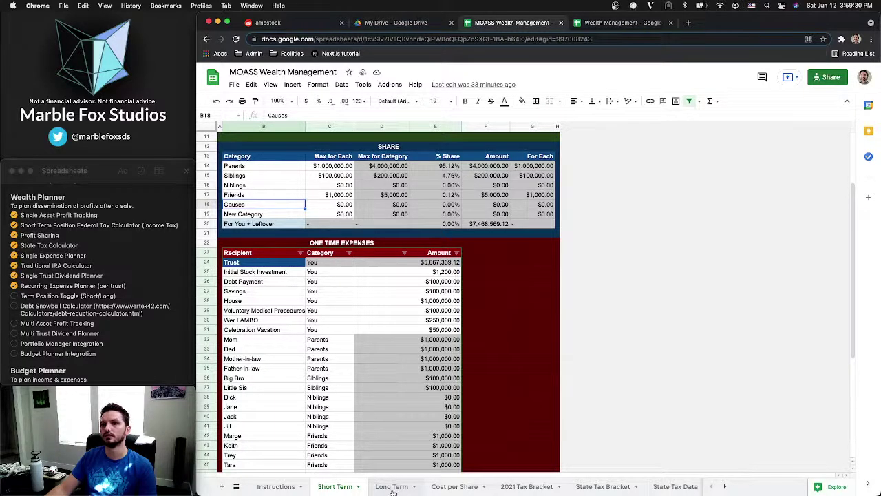
{"action": "left_click", "coordinate": [392, 487]}
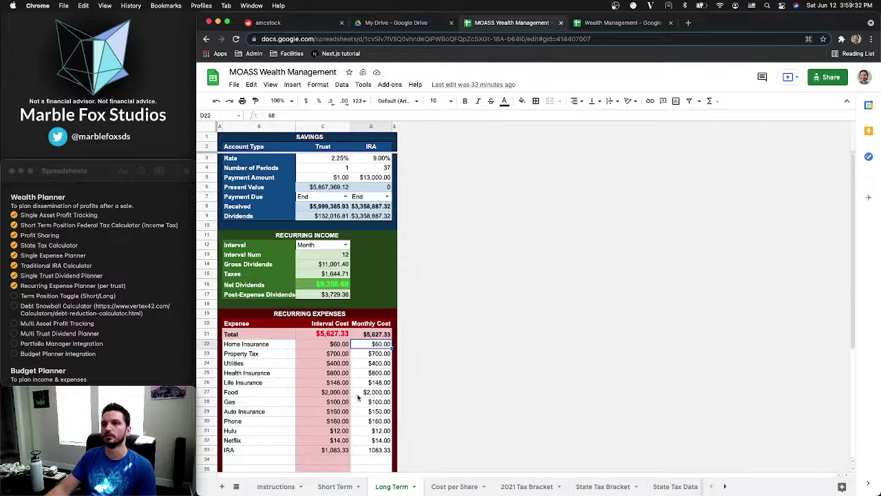
{"action": "left_click", "coordinate": [327, 487]}
{"action": "left_click", "coordinate": [591, 26]}
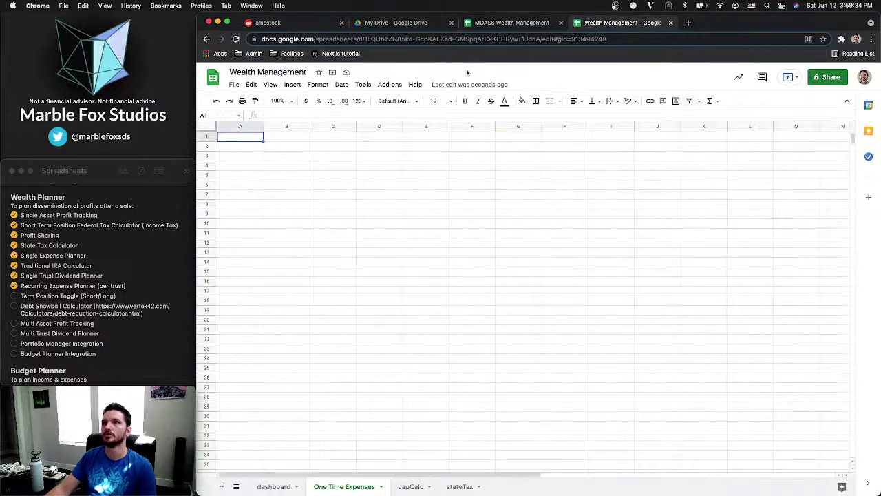
Enter the headers 'Item' in A1 and 'Amount' in B1
{"action": "double_click", "coordinate": [247, 141]}
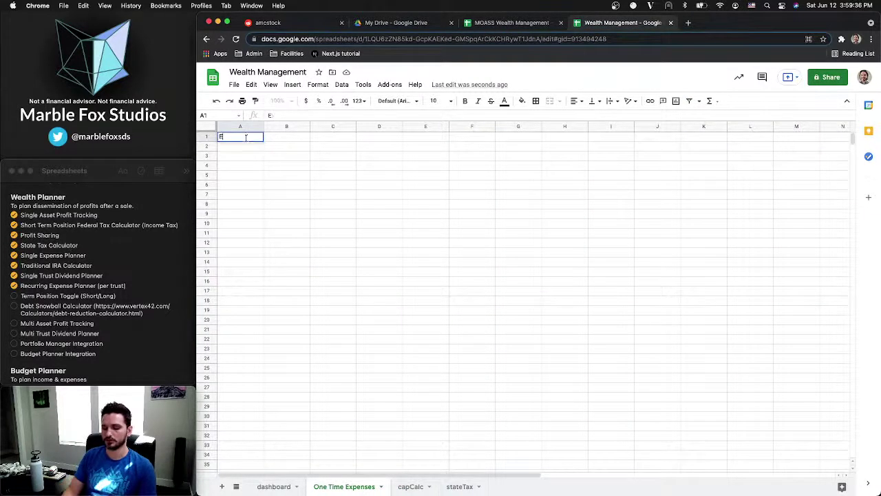
{"action": "type", "text": "Expense"}
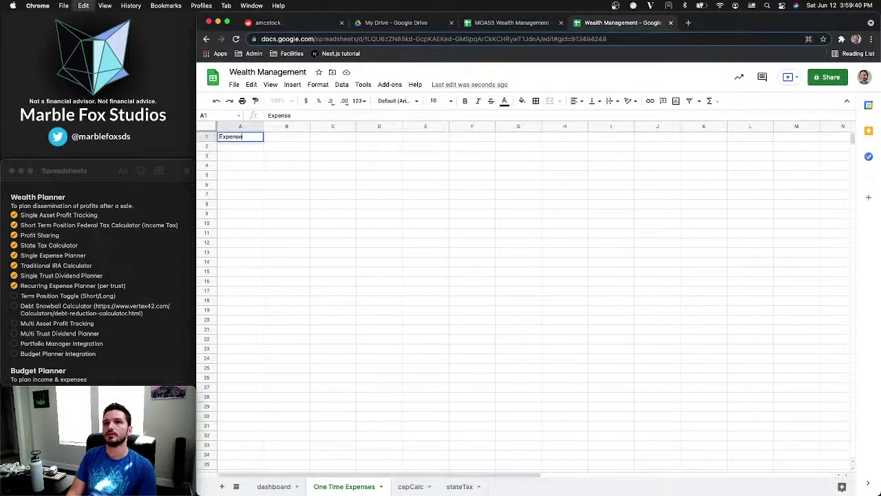
{"action": "key", "text": "BackSpace"}
{"action": "key", "text": "BackSpace"}
{"action": "key", "text": "BackSpace"}
{"action": "key", "text": "BackSpace"}
{"action": "key", "text": "BackSpace"}
{"action": "key", "text": "BackSpace"}
{"action": "key", "text": "BackSpace"}
{"action": "type", "text": "Item"}
{"action": "key", "text": "Tab"}
{"action": "type", "text": "Amount"}
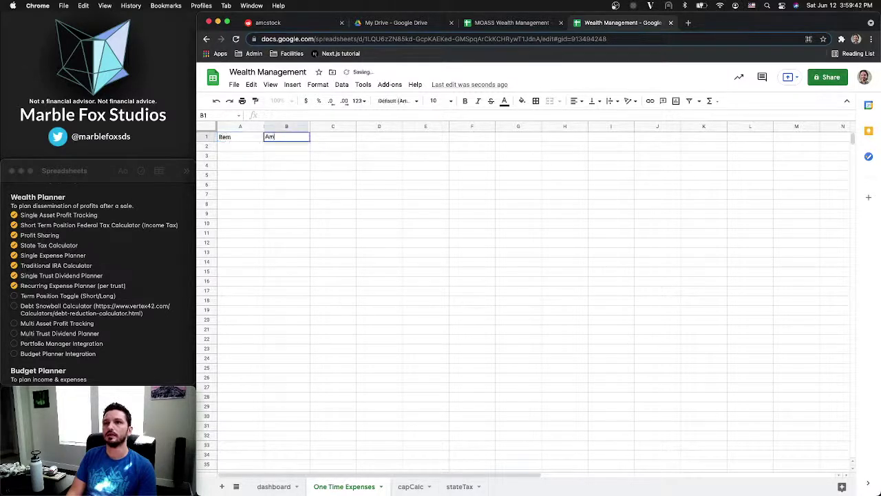
{"action": "key", "text": "Return"}
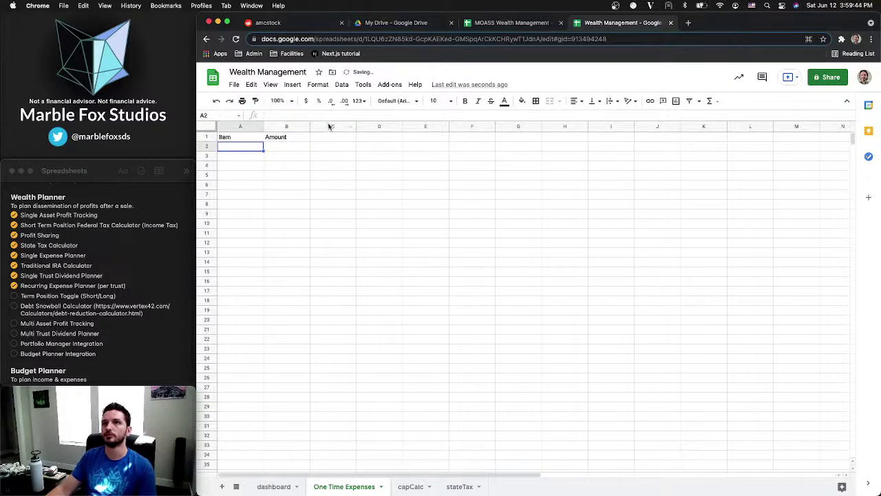
Delete the unused columns C through Z
{"action": "left_click", "coordinate": [328, 126]}
{"action": "key", "text": "super+shift+Right"}
{"action": "right_click", "coordinate": [329, 128]}
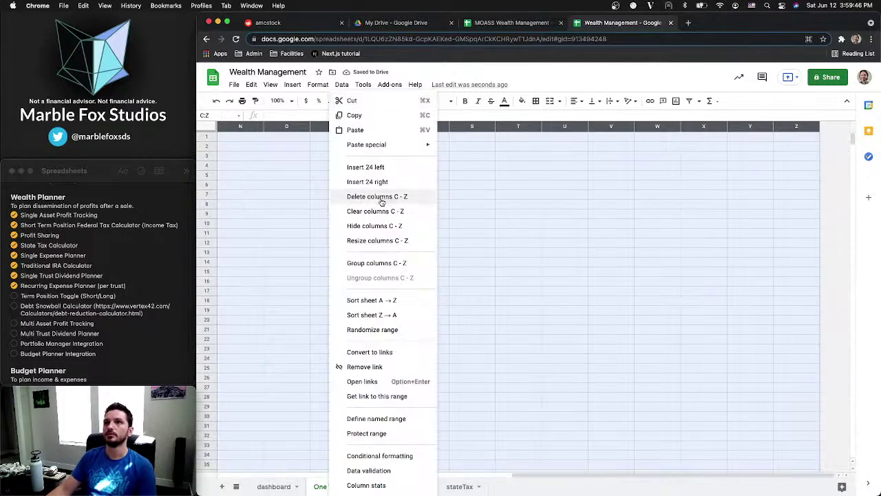
{"action": "left_click", "coordinate": [381, 199]}
{"action": "left_click", "coordinate": [243, 147]}
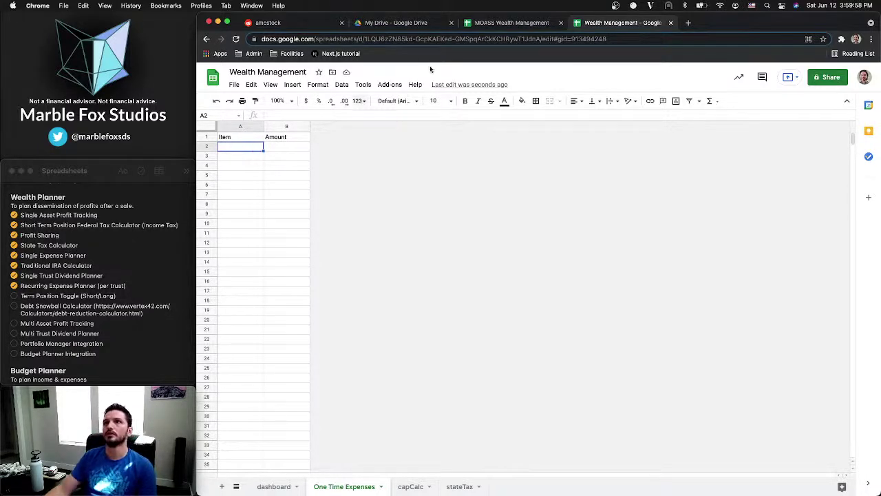
{"action": "left_click", "coordinate": [487, 27]}
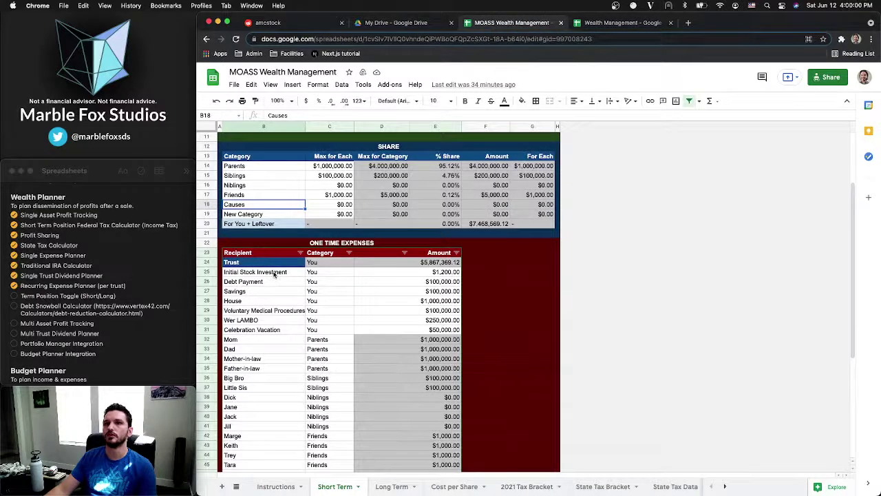
Copy the seven expense names from MOASS under Item, renaming 'Wer LAMBO' to 'Lambo'
{"action": "left_click_drag", "start_coordinate": [274, 274], "coordinate": [410, 331]}
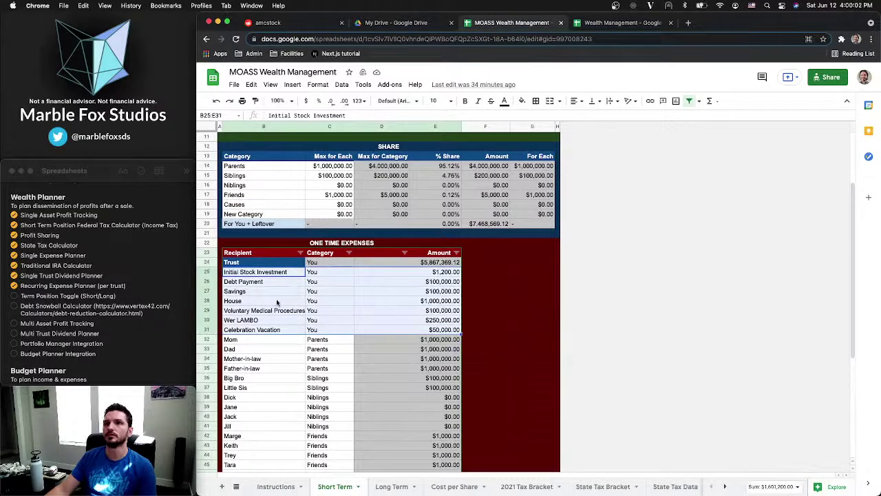
{"action": "left_click_drag", "start_coordinate": [274, 273], "coordinate": [275, 332]}
{"action": "key", "text": "cmd+c"}
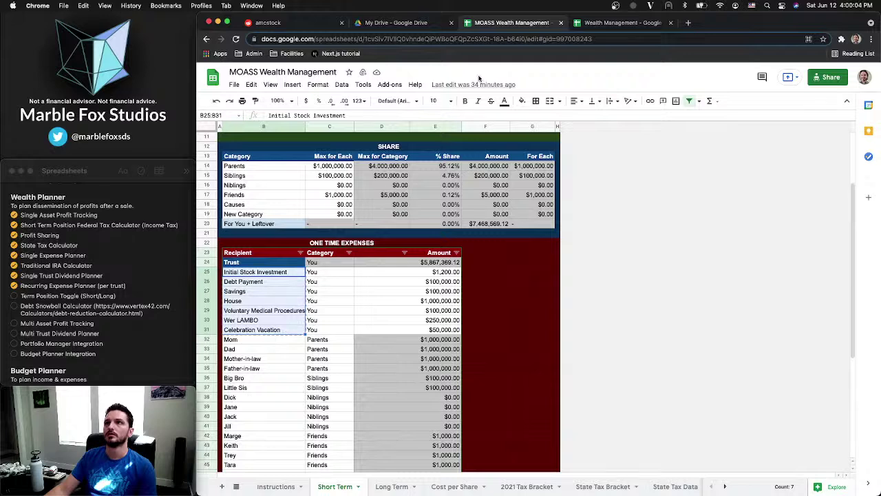
{"action": "left_click", "coordinate": [604, 23]}
{"action": "key", "text": "super+v"}
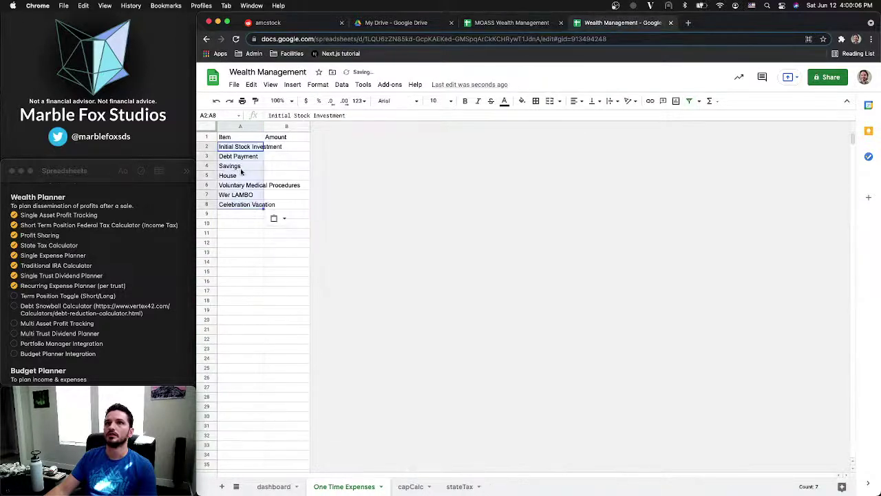
{"action": "left_click", "coordinate": [241, 195]}
{"action": "type", "text": "L"}
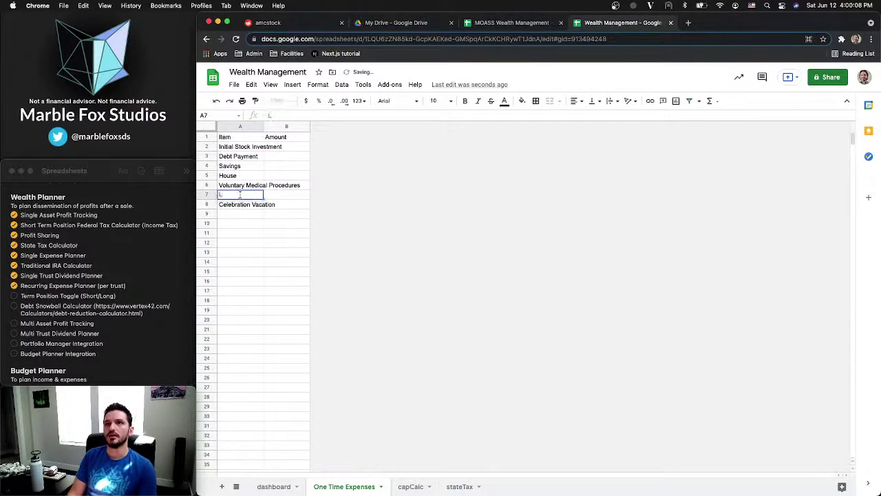
{"action": "type", "text": "ambo"}
{"action": "key", "text": "Return"}
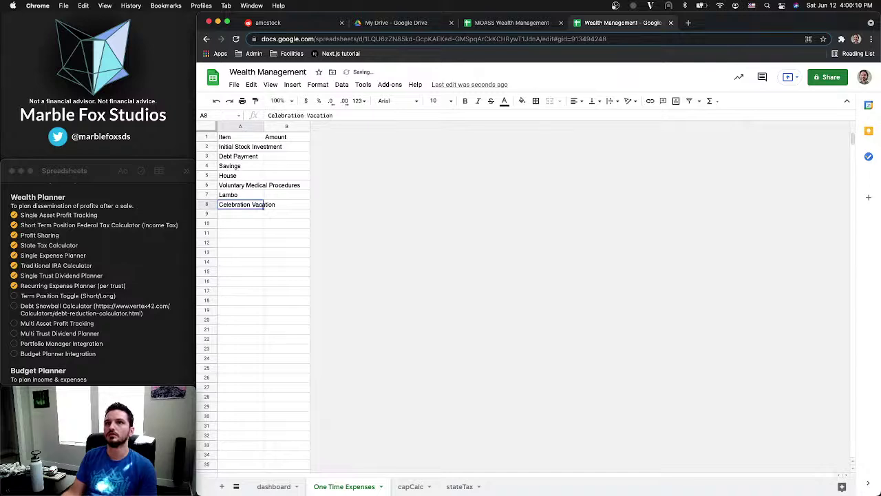
Copy the matching amounts from MOASS and paste them starting at B2
{"action": "left_click", "coordinate": [539, 26]}
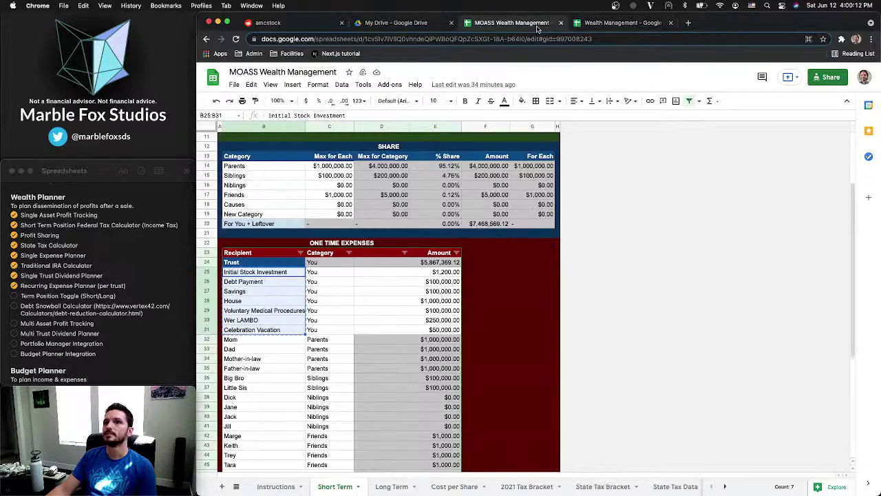
{"action": "left_click_drag", "start_coordinate": [436, 273], "coordinate": [435, 330]}
{"action": "left_click", "coordinate": [596, 26]}
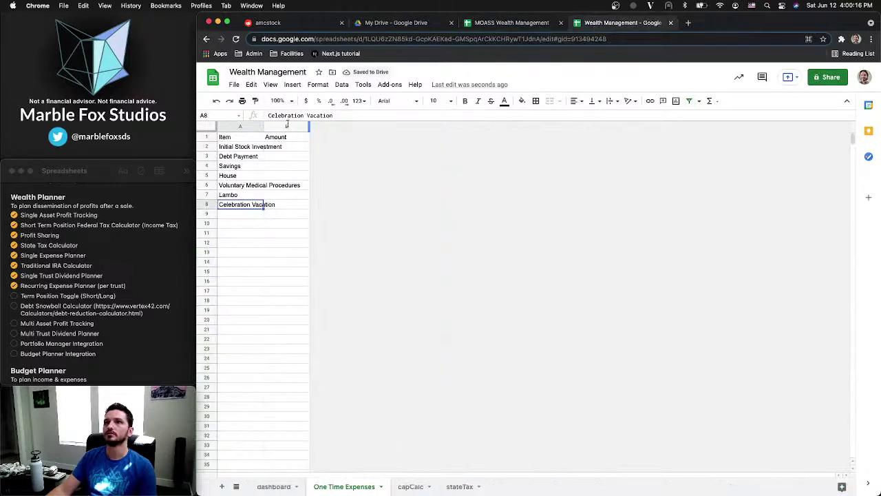
{"action": "left_click", "coordinate": [292, 147]}
{"action": "key", "text": "ctrl+v"}
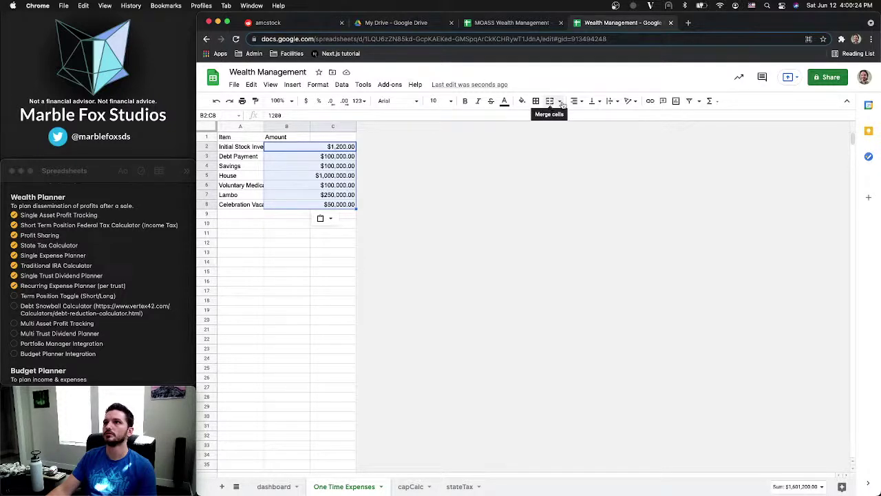
{"action": "right_click", "coordinate": [322, 153]}
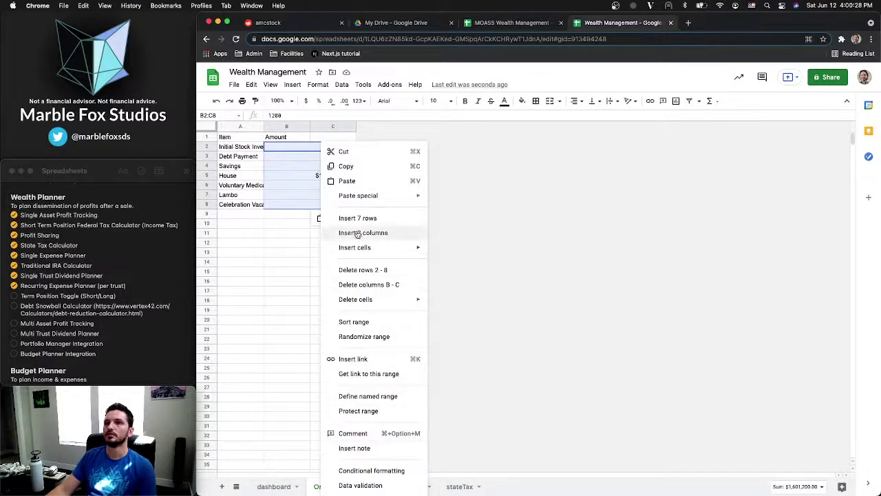
{"action": "left_click", "coordinate": [293, 227]}
{"action": "key", "text": "super+z"}
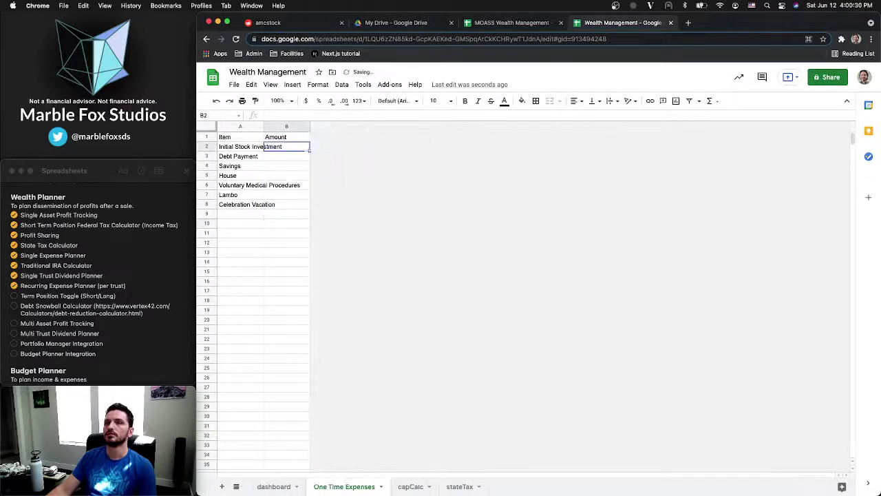
{"action": "key", "text": "super+z"}
{"action": "key", "text": "super+z"}
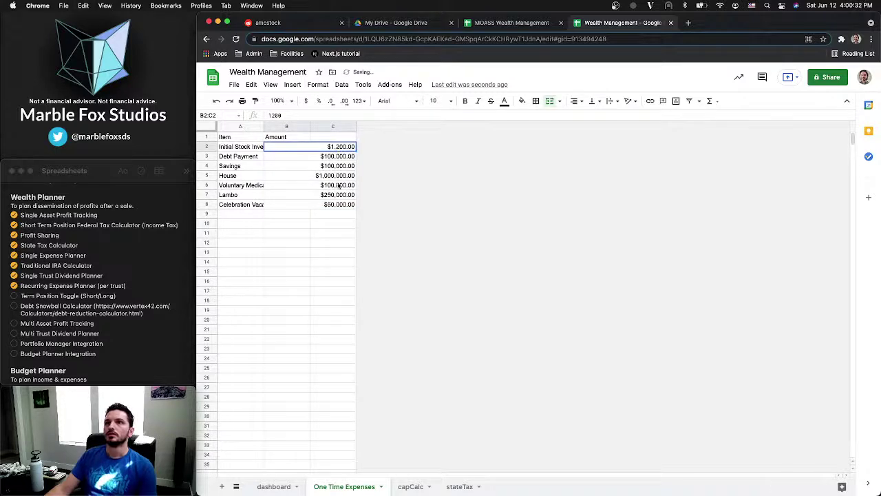
Unmerge each B:C amount cell, from Initial Stock Investment down to Lambo
{"action": "left_click", "coordinate": [343, 204], "text": "shift"}
{"action": "left_click", "coordinate": [549, 101]}
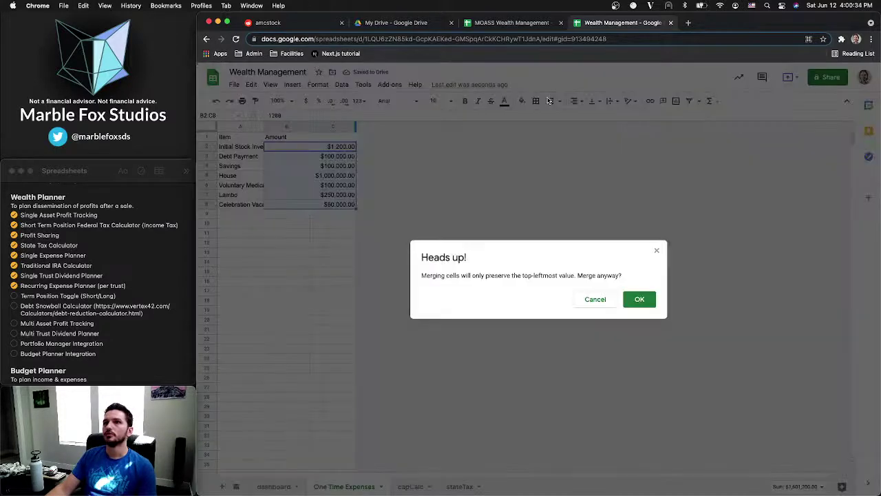
{"action": "left_click", "coordinate": [639, 298]}
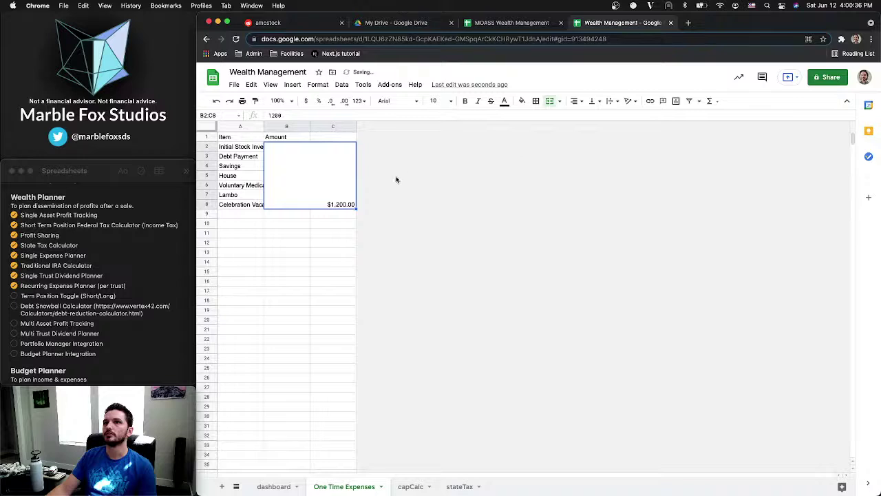
{"action": "key", "text": "super+z"}
{"action": "key", "text": "super+z"}
{"action": "key", "text": "super+z"}
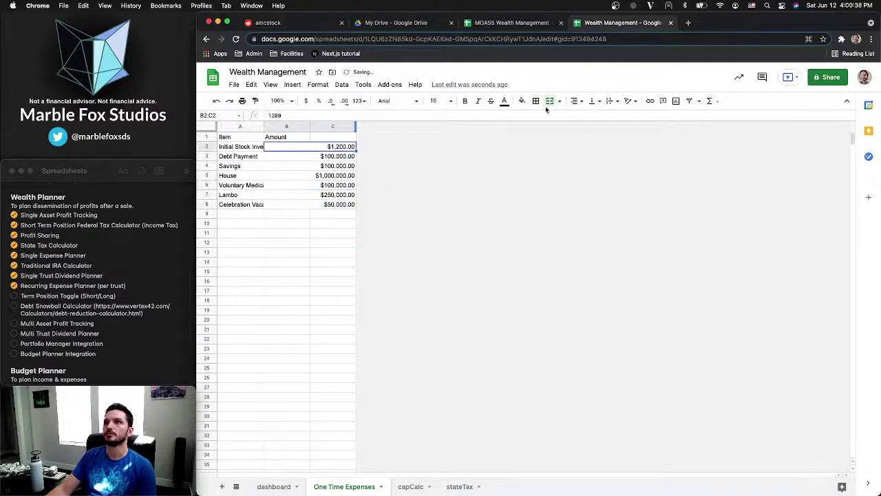
{"action": "left_click", "coordinate": [550, 101]}
{"action": "key", "text": "Down"}
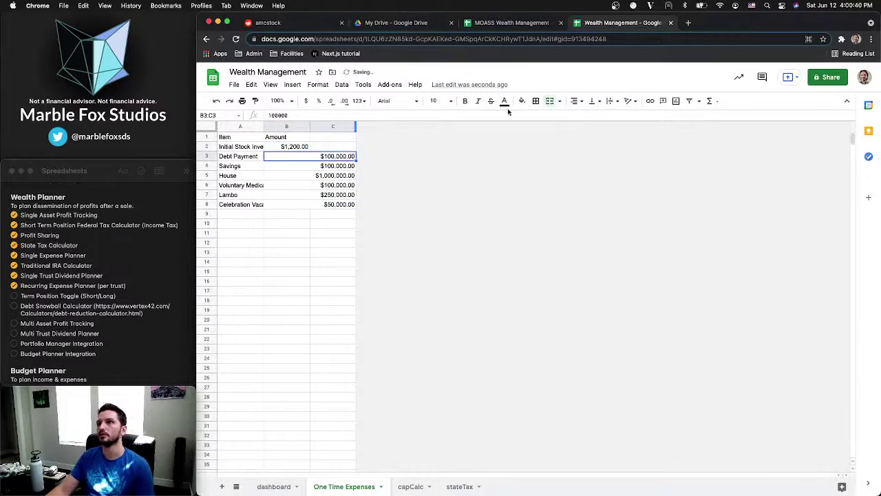
{"action": "left_click", "coordinate": [550, 100]}
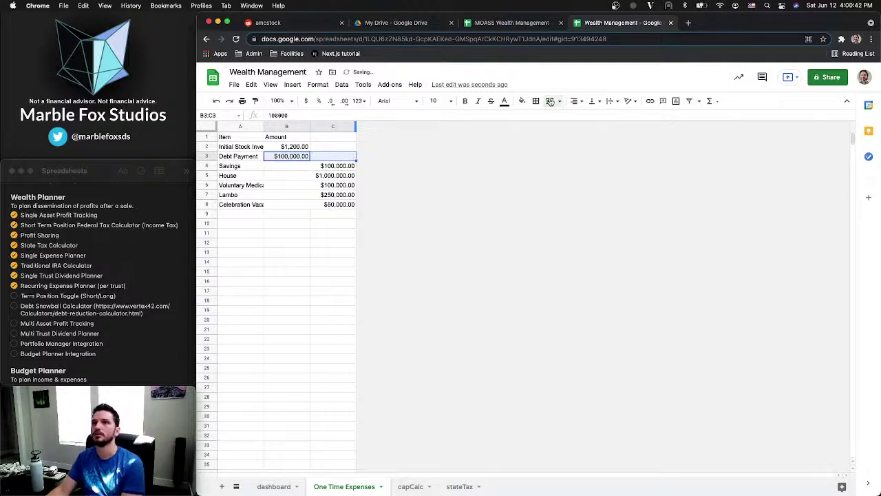
{"action": "key", "text": "Down"}
{"action": "left_click", "coordinate": [550, 100]}
{"action": "key", "text": "Down"}
{"action": "left_click", "coordinate": [550, 101]}
{"action": "key", "text": "Down"}
{"action": "left_click", "coordinate": [550, 101]}
{"action": "key", "text": "Down"}
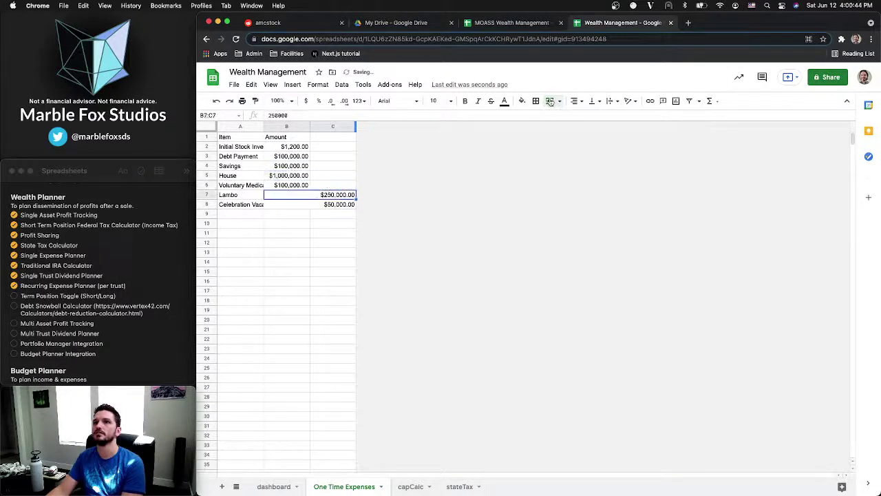
{"action": "left_click", "coordinate": [550, 101]}
{"action": "key", "text": "Down"}
{"action": "left_click", "coordinate": [550, 100]}
{"action": "key", "text": "Down"}
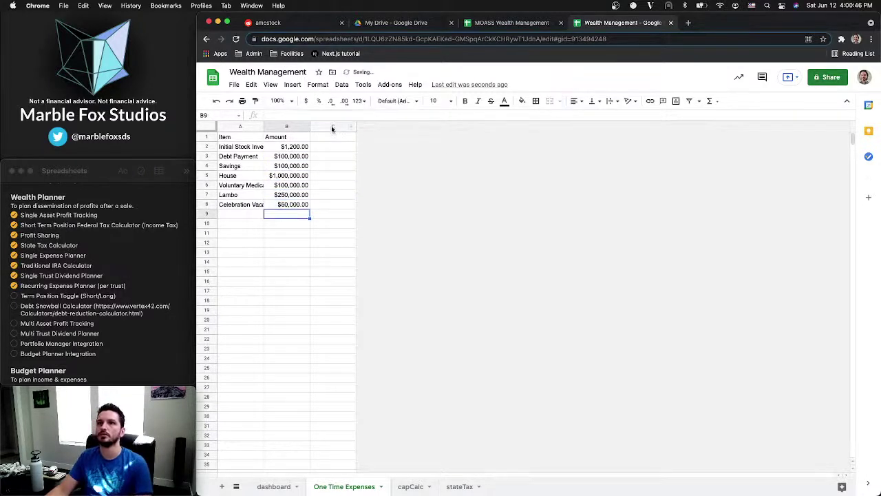
Delete the empty column C and auto-fit columns A and B
{"action": "right_click", "coordinate": [332, 129]}
{"action": "left_click", "coordinate": [365, 232]}
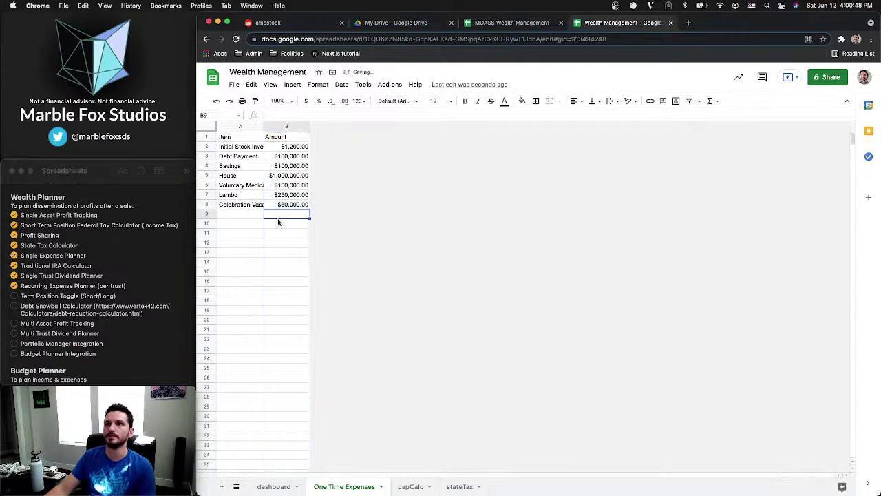
{"action": "left_click_drag", "start_coordinate": [229, 127], "coordinate": [275, 126]}
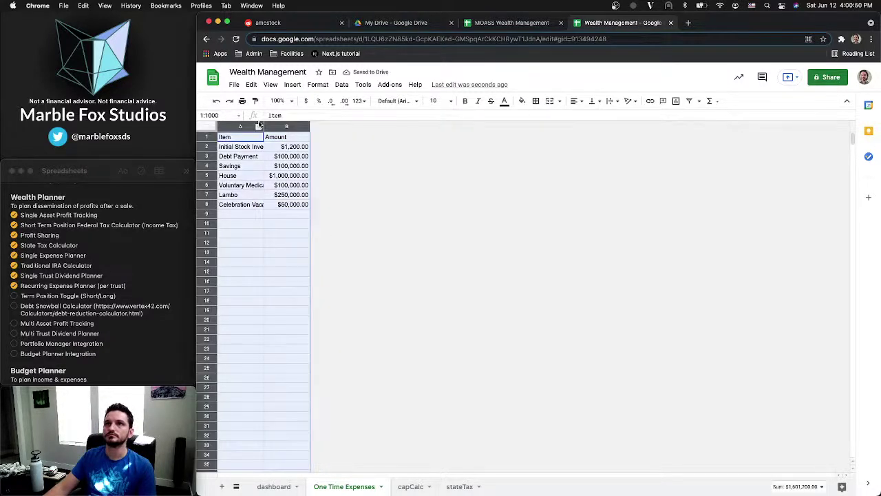
{"action": "double_click", "coordinate": [263, 126]}
{"action": "left_click", "coordinate": [322, 138], "text": "shift"}
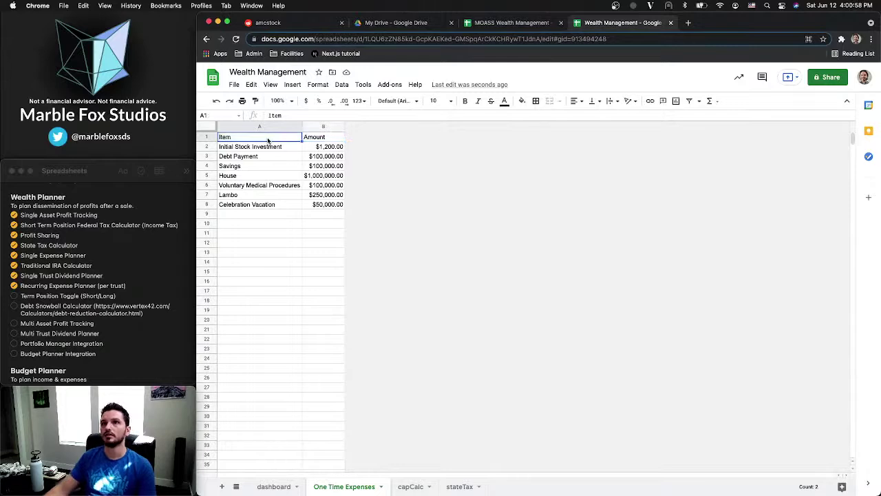
Delete the Capital heading in row 1 of the dashboard
{"action": "left_click", "coordinate": [274, 486]}
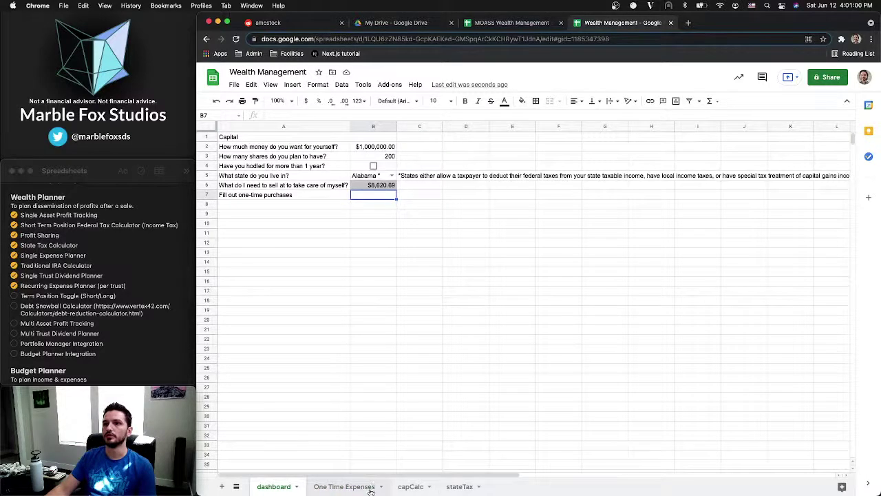
{"action": "left_click", "coordinate": [370, 487]}
{"action": "left_click", "coordinate": [408, 487]}
{"action": "left_click", "coordinate": [457, 487]}
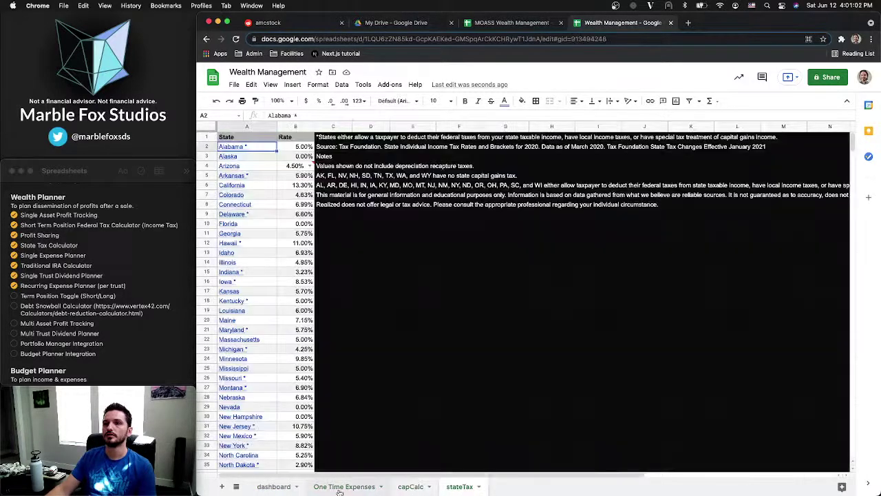
{"action": "left_click", "coordinate": [340, 487]}
{"action": "left_click", "coordinate": [274, 486]}
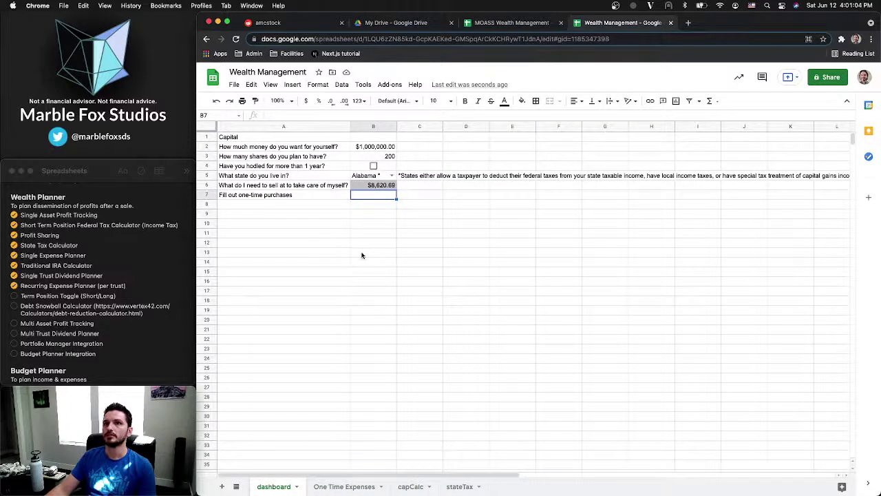
{"action": "left_click", "coordinate": [301, 206]}
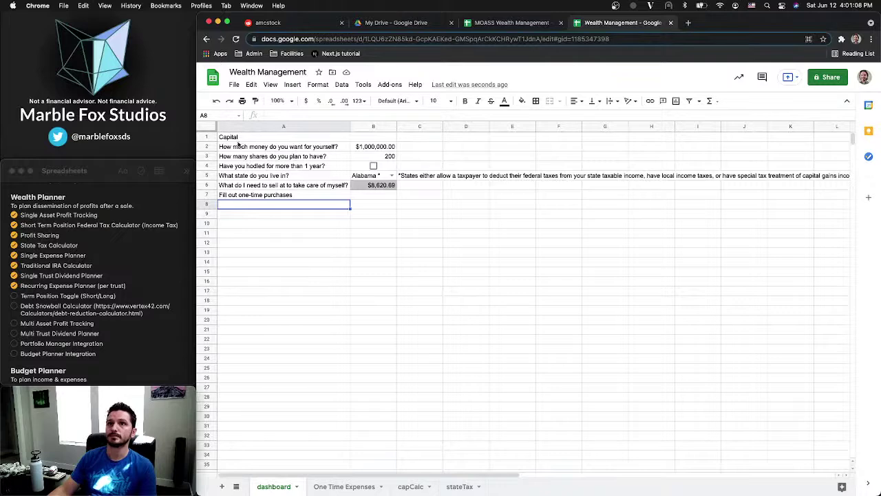
{"action": "left_click", "coordinate": [207, 138]}
{"action": "right_click", "coordinate": [207, 138]}
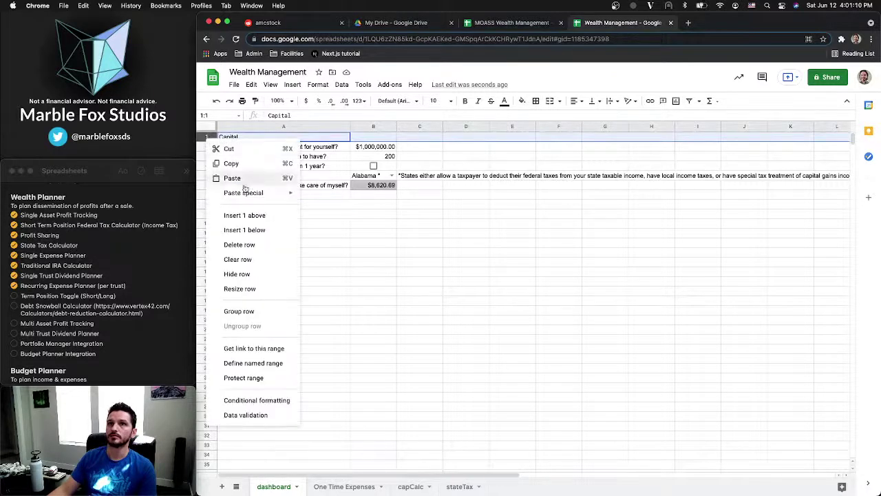
{"action": "left_click", "coordinate": [254, 245]}
Change the A6 prompt from 'purchases' to 'Fill out one-time expenses'
{"action": "left_click", "coordinate": [285, 197]}
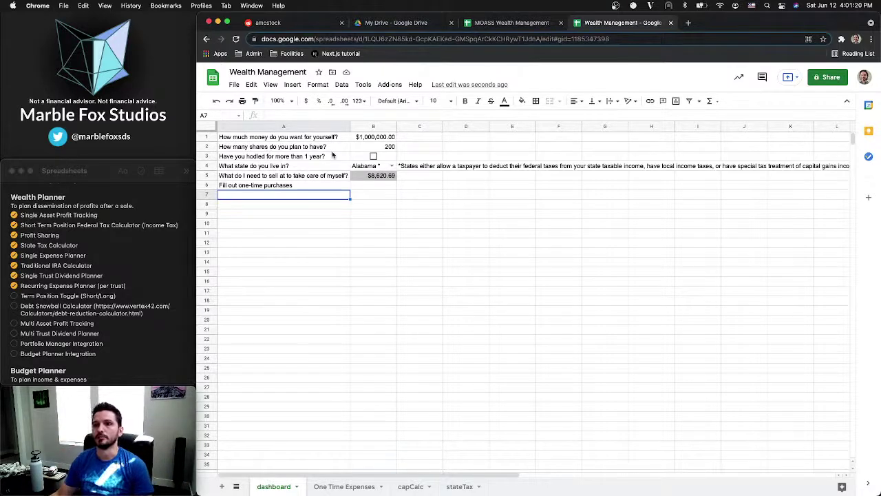
{"action": "left_click", "coordinate": [289, 186]}
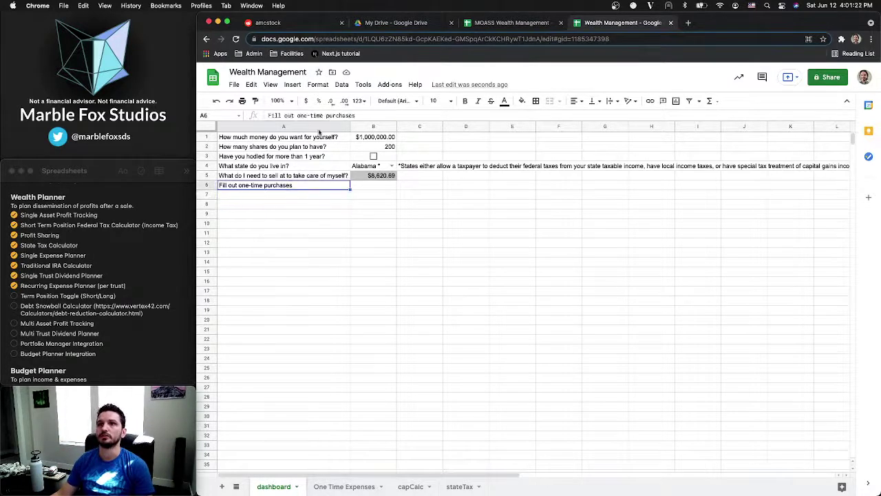
{"action": "double_click", "coordinate": [338, 116]}
{"action": "type", "text": "expenses"}
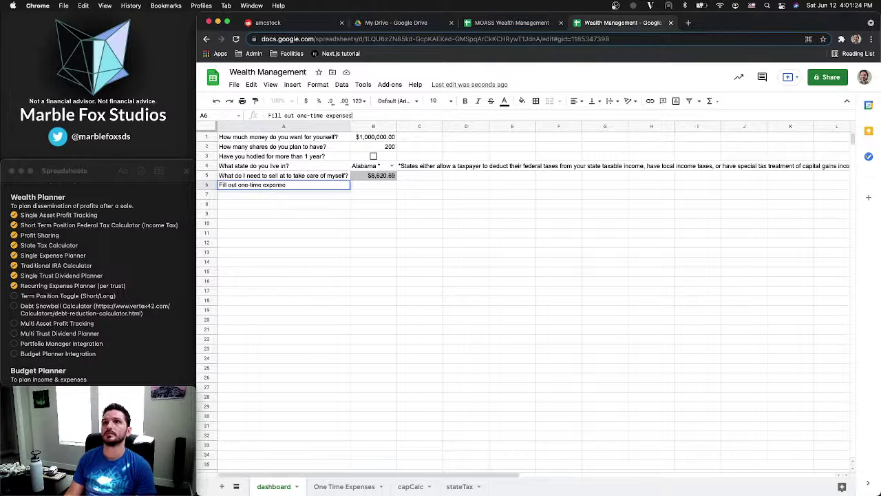
{"action": "key", "text": "Return"}
{"action": "left_click", "coordinate": [351, 487]}
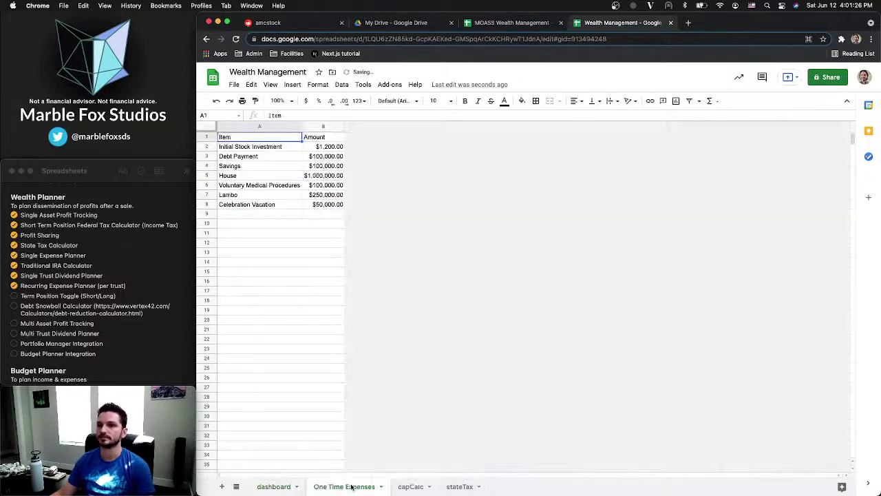
{"action": "left_click", "coordinate": [257, 217]}
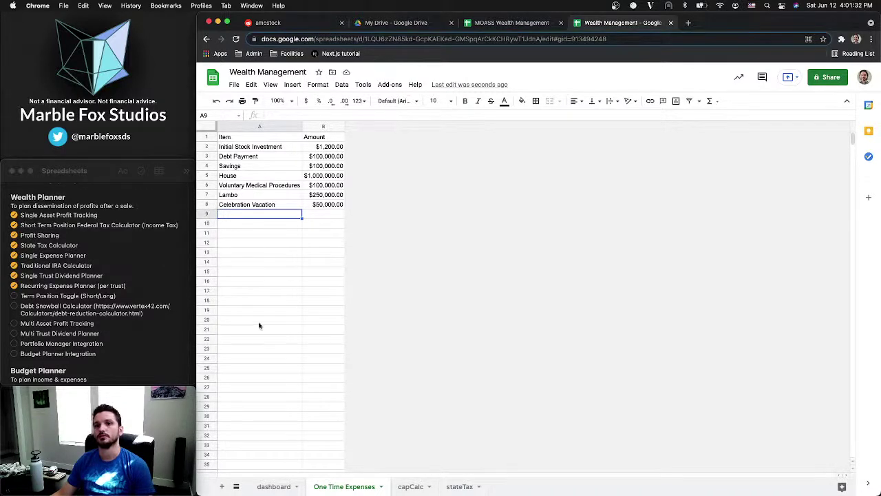
{"action": "left_click", "coordinate": [272, 487]}
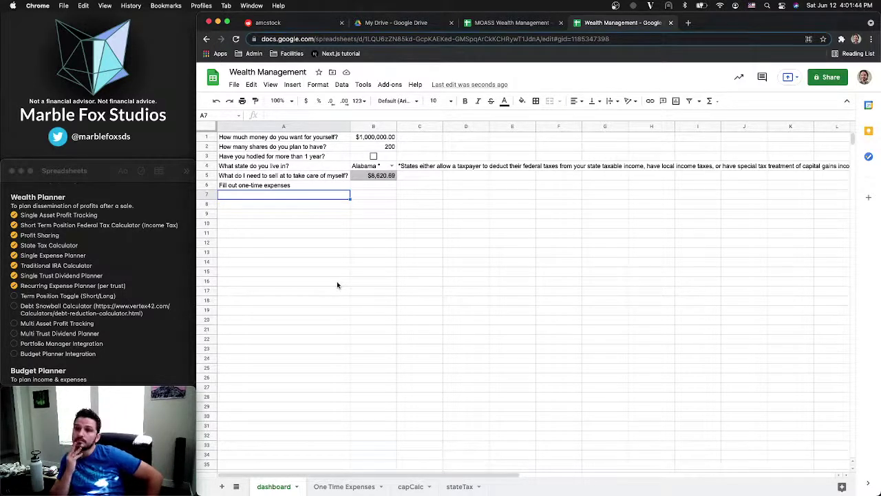
In MOASS's Short Term sheet, select the one-time expense amounts, then the sell price and shares values
{"action": "key", "text": "ctrl+shift+Tab"}
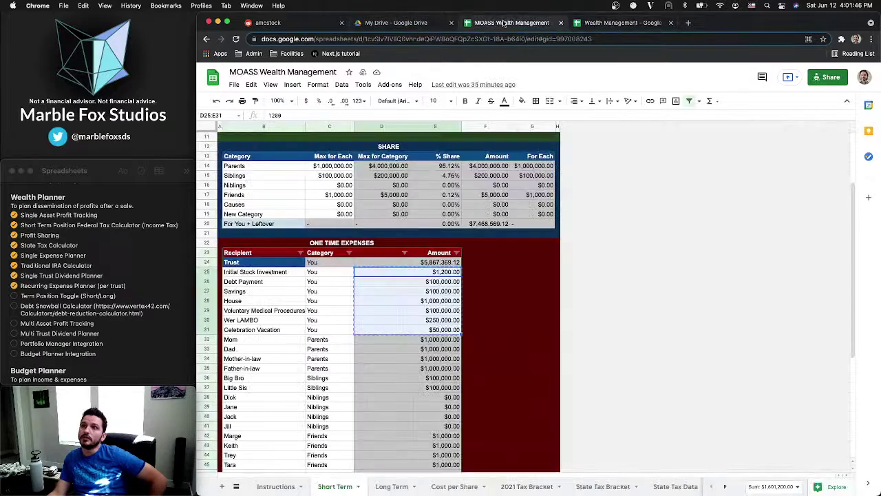
{"action": "left_click", "coordinate": [333, 294]}
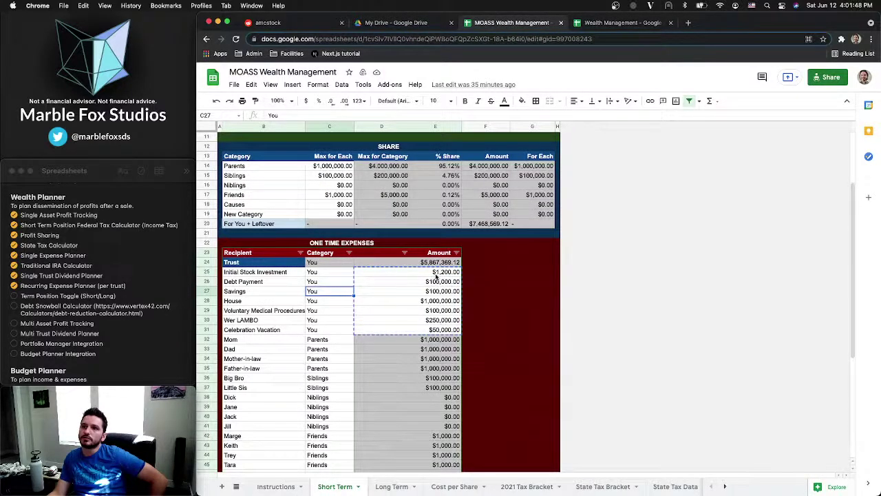
{"action": "left_click_drag", "start_coordinate": [441, 275], "coordinate": [426, 336]}
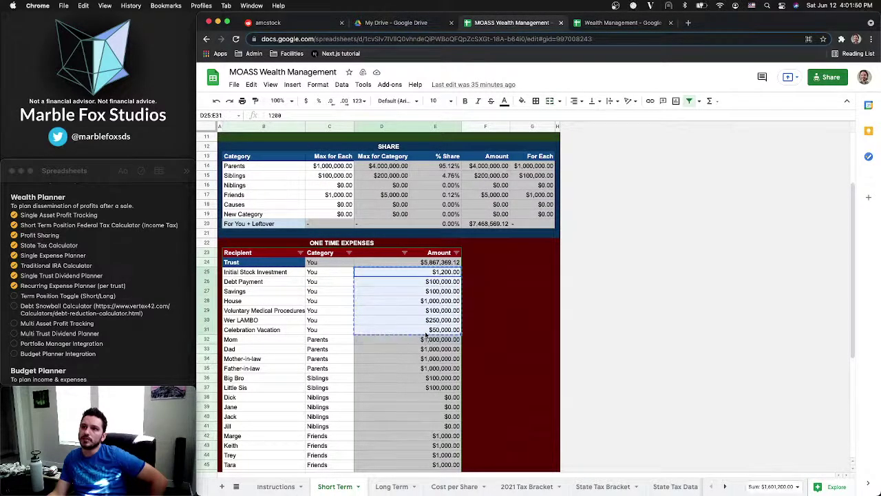
{"action": "scroll", "coordinate": [426, 336], "scroll_direction": "up", "scroll_amount": 3}
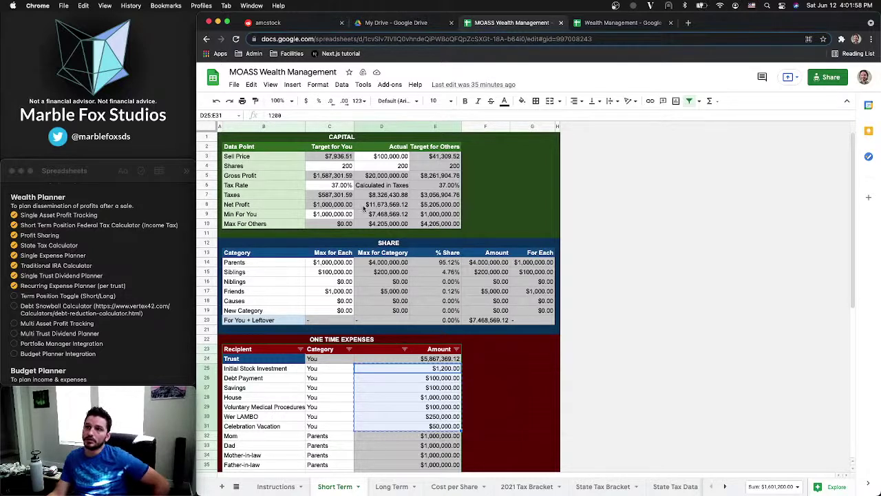
{"action": "left_click_drag", "start_coordinate": [382, 157], "coordinate": [382, 167]}
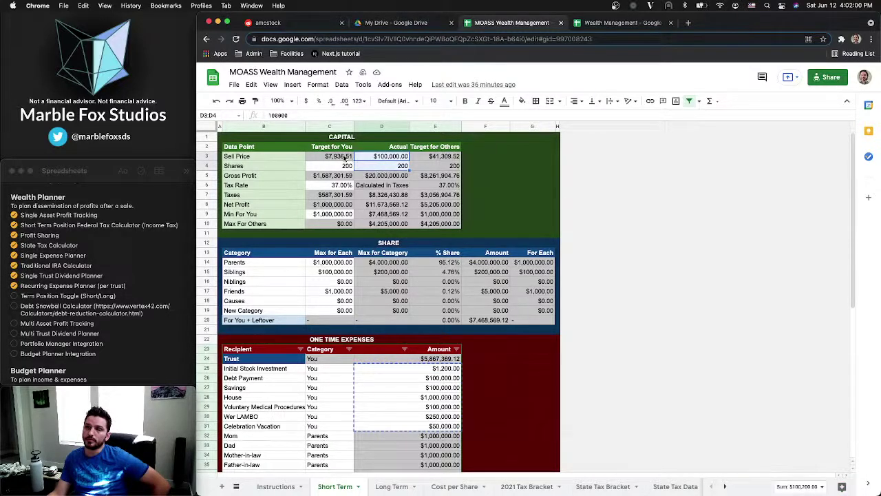
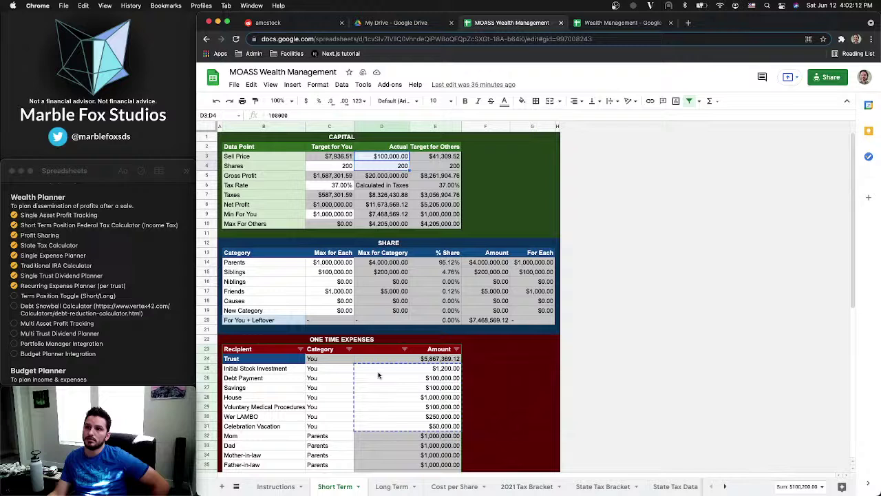
Inspect the MOASS Capital columns, the Min For You formula, the SHARE block and the expense amounts
{"action": "left_click_drag", "start_coordinate": [428, 160], "coordinate": [427, 225]}
{"action": "left_click", "coordinate": [388, 215]}
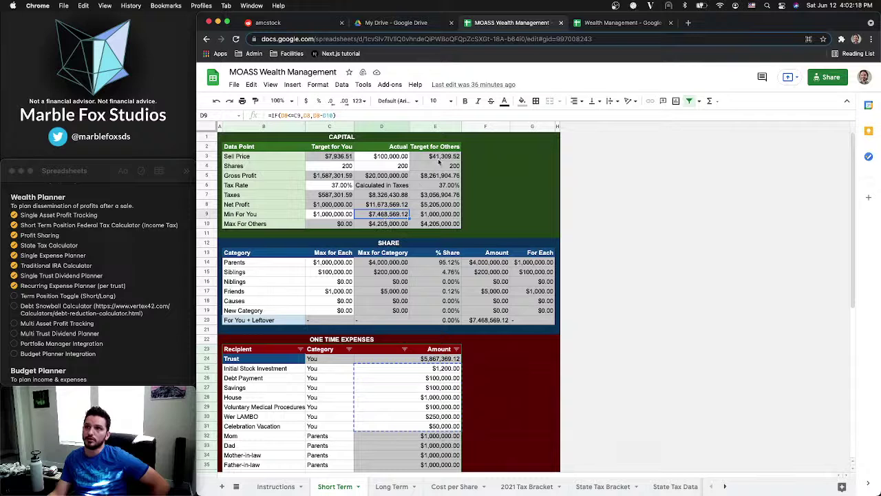
{"action": "left_click_drag", "start_coordinate": [262, 246], "coordinate": [461, 326]}
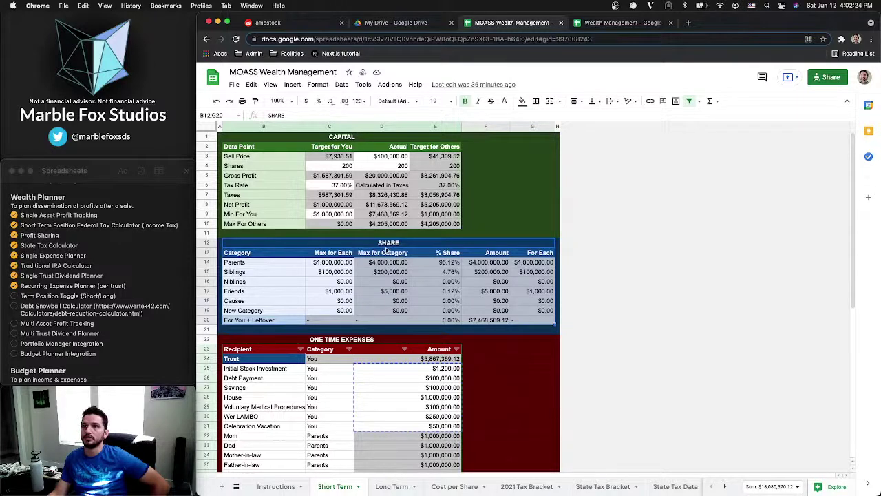
{"action": "left_click_drag", "start_coordinate": [390, 147], "coordinate": [387, 224]}
{"action": "left_click_drag", "start_coordinate": [392, 362], "coordinate": [414, 446]}
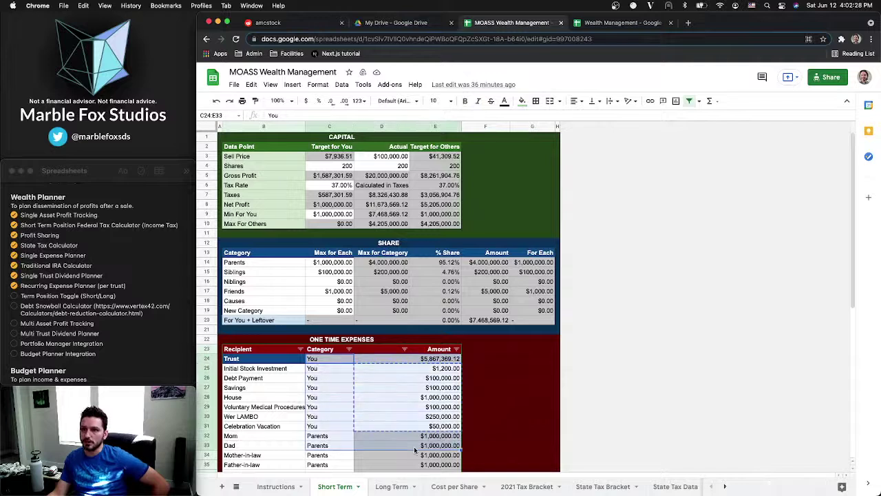
{"action": "left_click", "coordinate": [414, 447]}
{"action": "left_click_drag", "start_coordinate": [377, 148], "coordinate": [376, 230]}
{"action": "left_click_drag", "start_coordinate": [414, 148], "coordinate": [423, 225]}
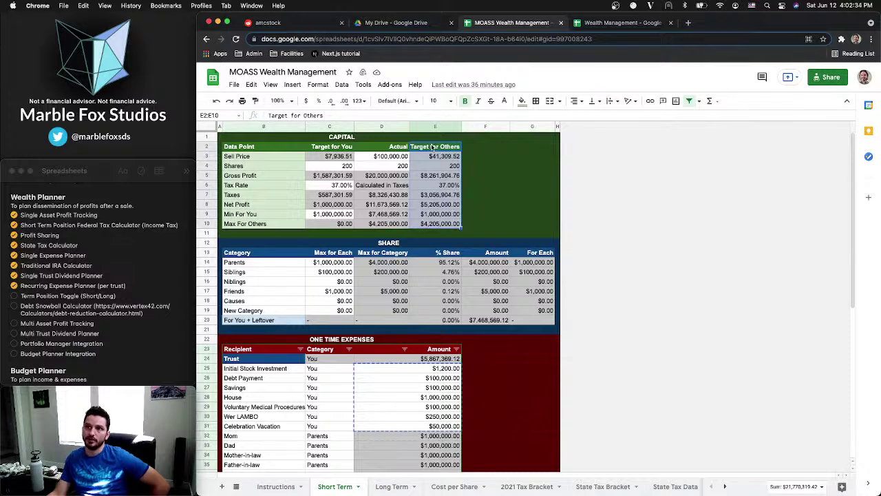
{"action": "left_click_drag", "start_coordinate": [271, 245], "coordinate": [297, 329]}
Review the MOASS expense recipients and Friends formula, then return to the Wealth Management dashboard
{"action": "scroll", "coordinate": [303, 309], "scroll_direction": "down", "scroll_amount": 5}
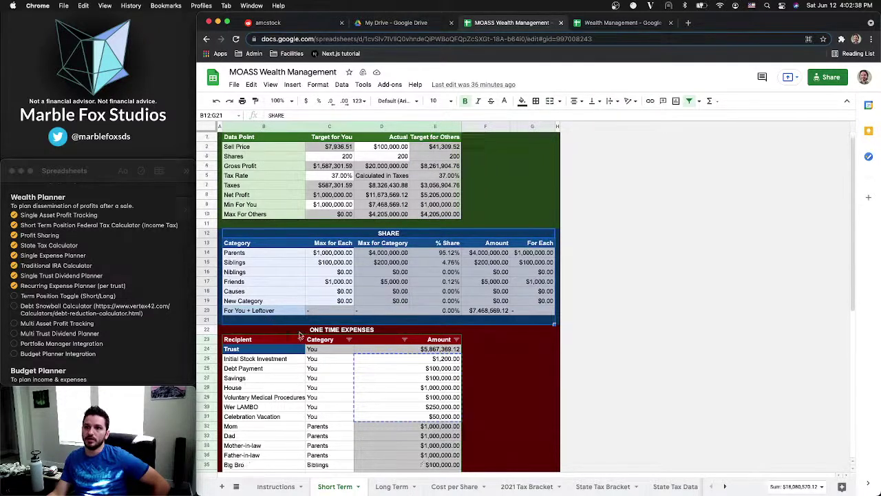
{"action": "left_click_drag", "start_coordinate": [262, 369], "coordinate": [430, 458]}
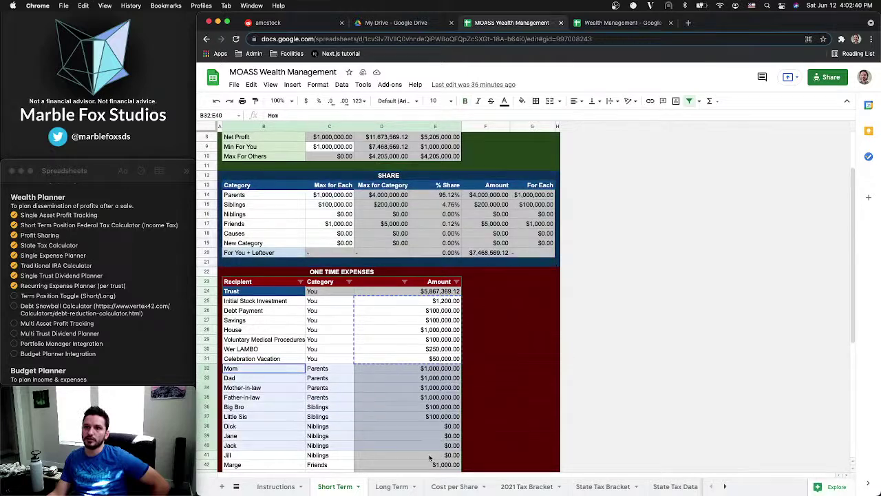
{"action": "left_click", "coordinate": [398, 223]}
{"action": "scroll", "coordinate": [398, 224], "scroll_direction": "up", "scroll_amount": 5}
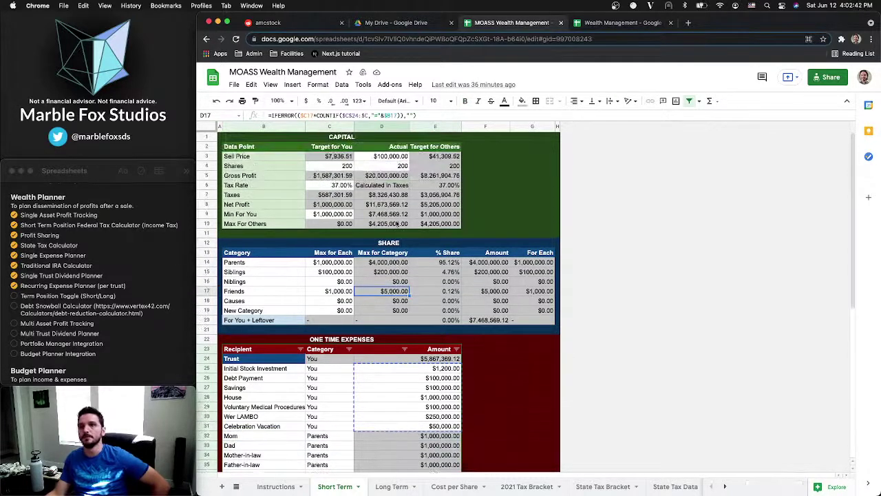
{"action": "scroll", "coordinate": [292, 371], "scroll_direction": "down", "scroll_amount": 3}
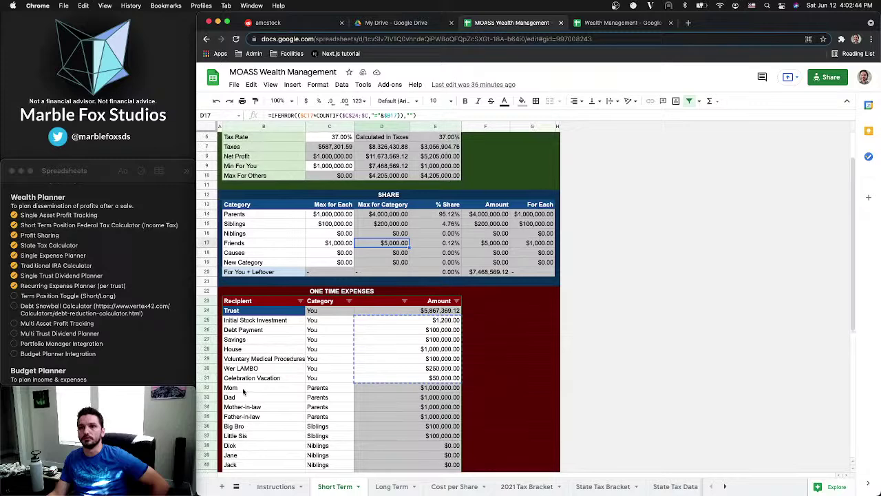
{"action": "left_click", "coordinate": [246, 391]}
{"action": "left_click_drag", "start_coordinate": [246, 390], "coordinate": [411, 388]}
{"action": "scroll", "coordinate": [411, 389], "scroll_direction": "up", "scroll_amount": 3}
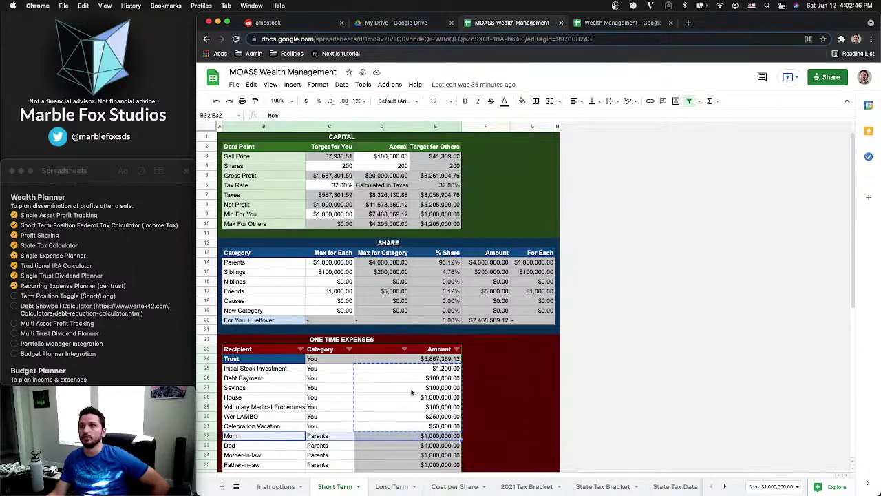
{"action": "left_click", "coordinate": [596, 21]}
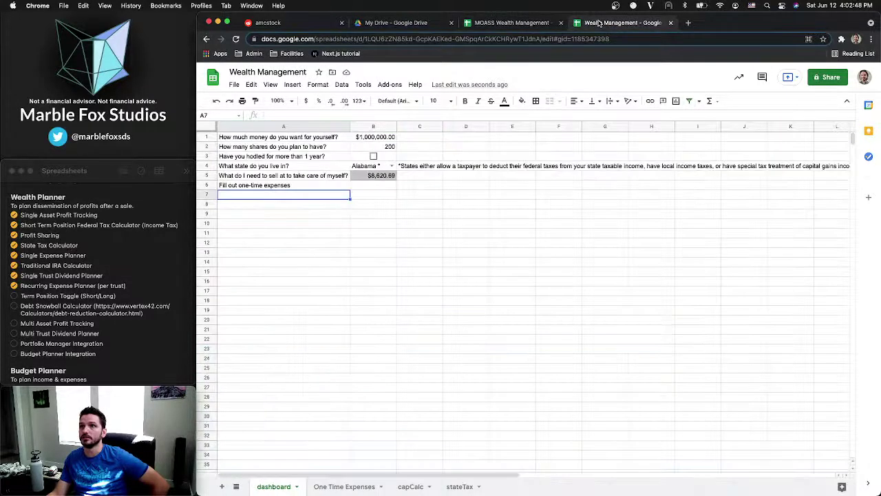
Change the dashboard note to 'Fill out donations table'
{"action": "left_click", "coordinate": [282, 185]}
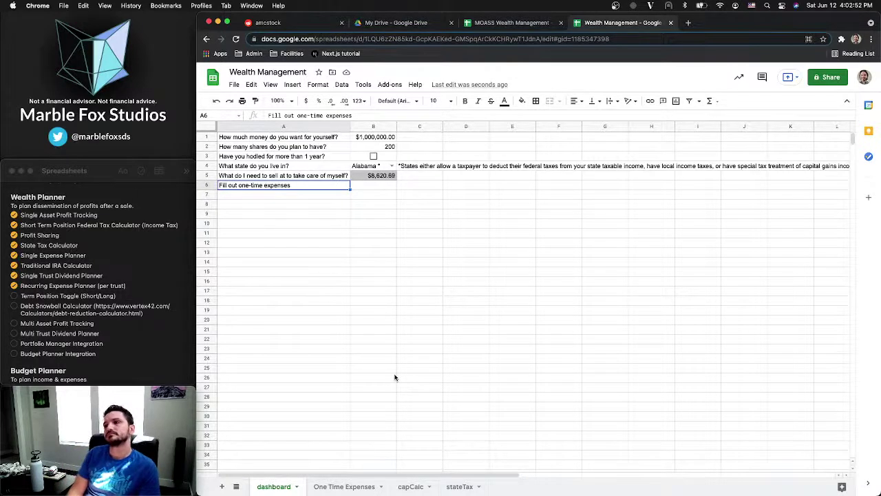
{"action": "type", "text": "Fi"}
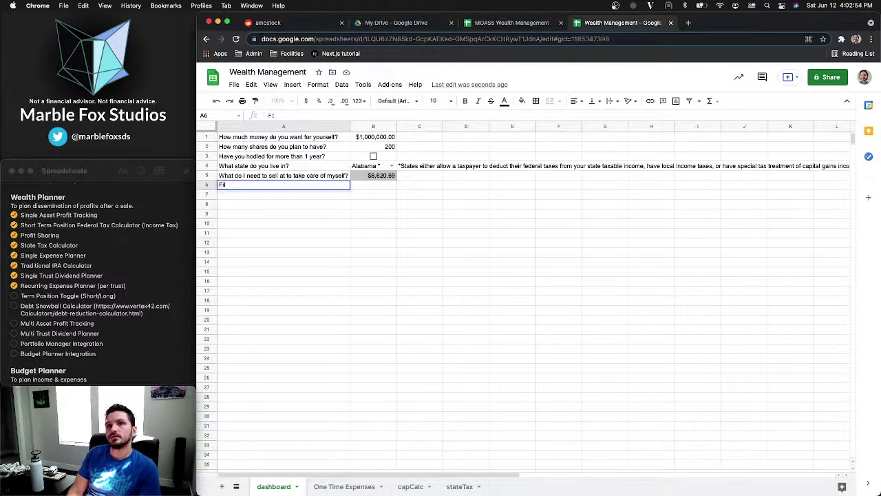
{"action": "type", "text": "ll out dona"}
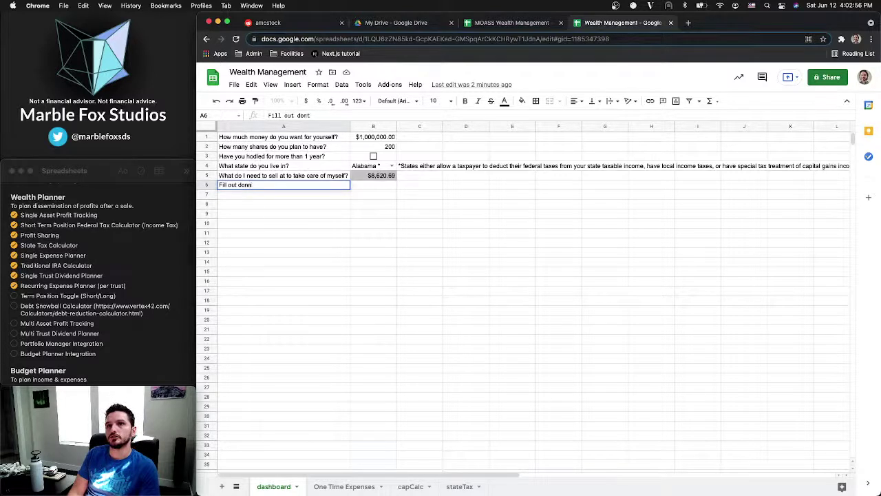
{"action": "type", "text": "tions"}
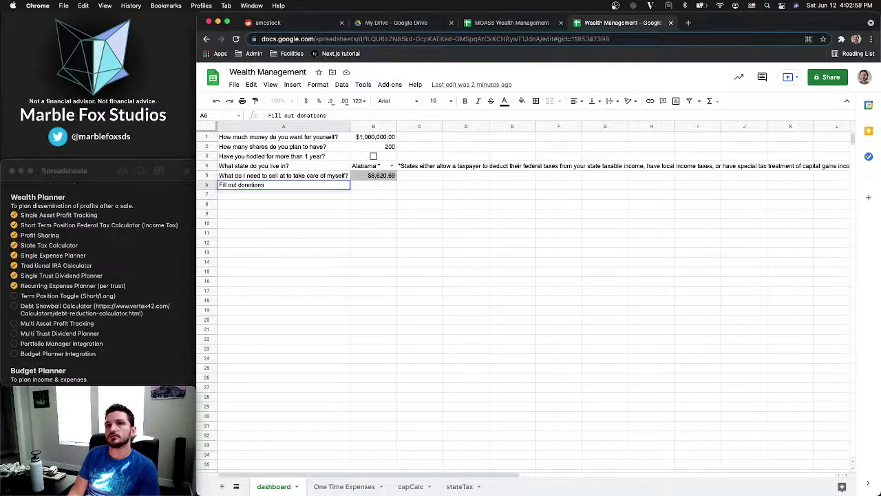
{"action": "type", "text": " table"}
{"action": "key", "text": "Return"}
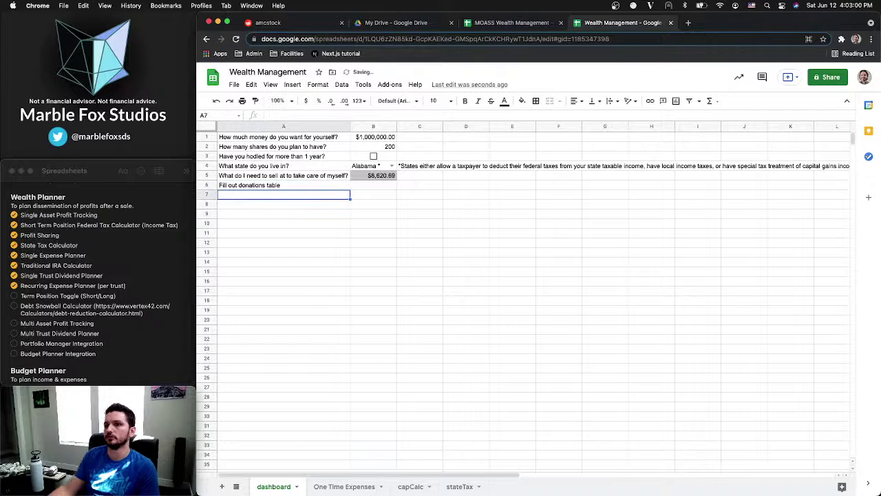
Rename the One Time Expenses sheet to 'donations'
{"action": "right_click", "coordinate": [352, 487]}
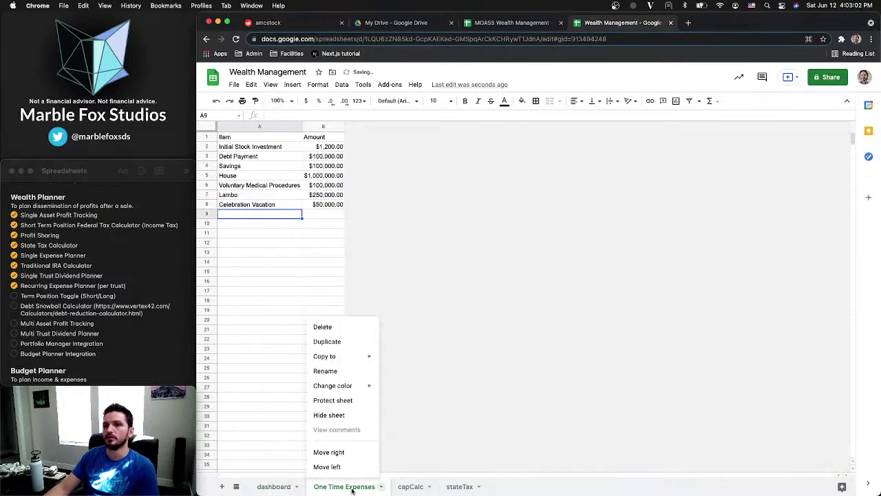
{"action": "left_click", "coordinate": [338, 372]}
{"action": "type", "text": "donations"}
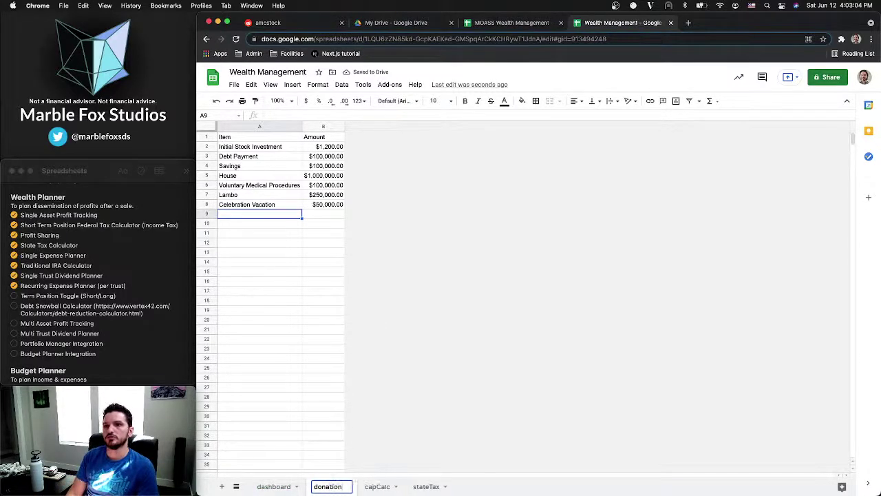
{"action": "key", "text": "Return"}
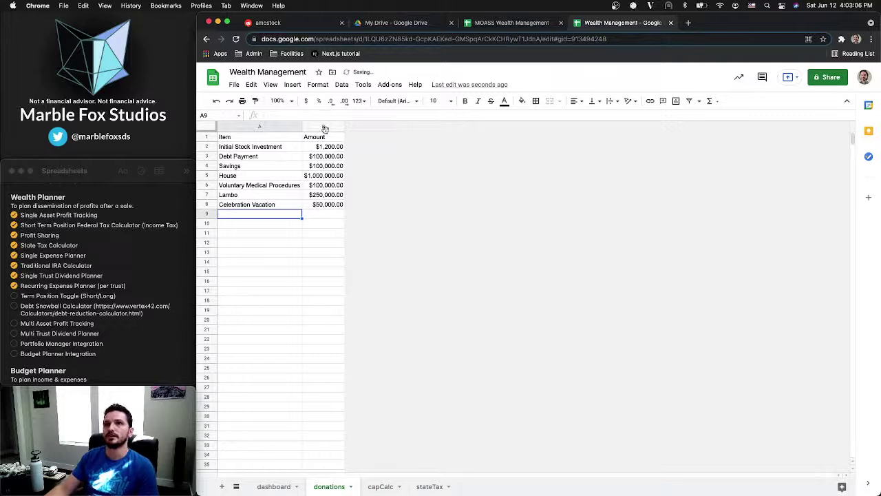
Insert a new first column headed 'Category' and rename the Item header to 'Recipient'
{"action": "right_click", "coordinate": [325, 129]}
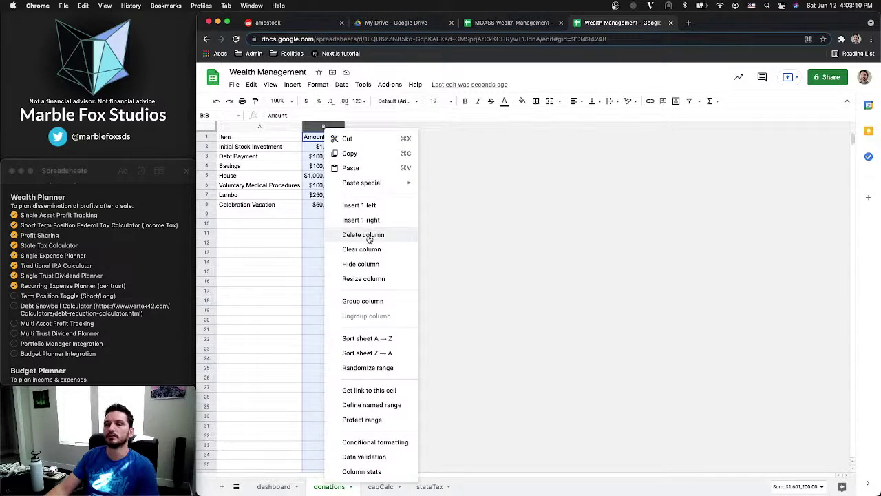
{"action": "left_click", "coordinate": [259, 127]}
{"action": "right_click", "coordinate": [259, 127]}
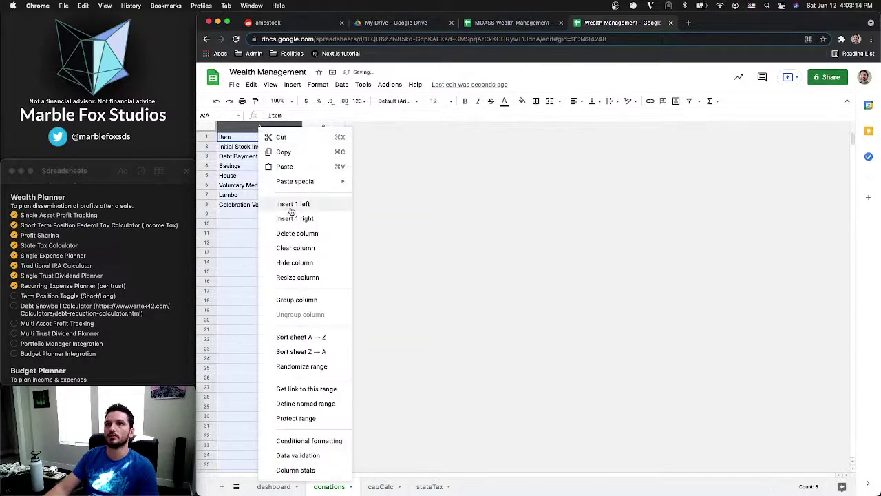
{"action": "left_click", "coordinate": [290, 204]}
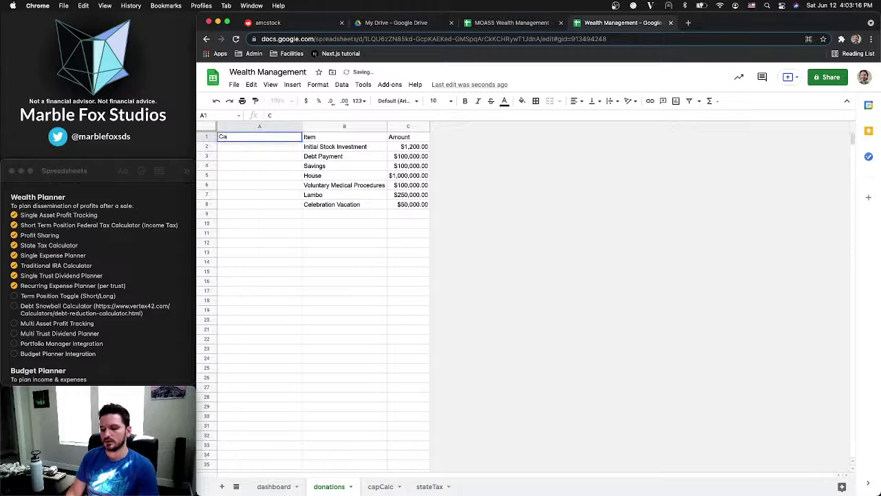
{"action": "type", "text": "Category"}
{"action": "key", "text": "Tab"}
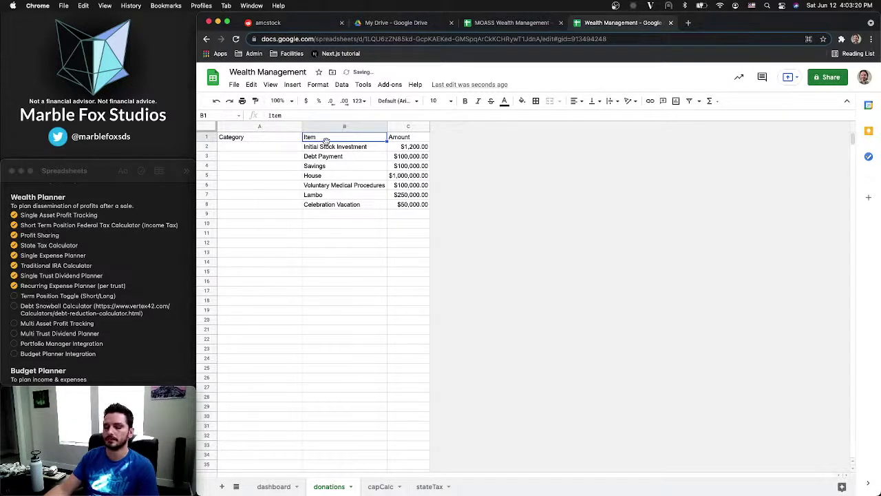
{"action": "type", "text": "Recipient"}
{"action": "key", "text": "Return"}
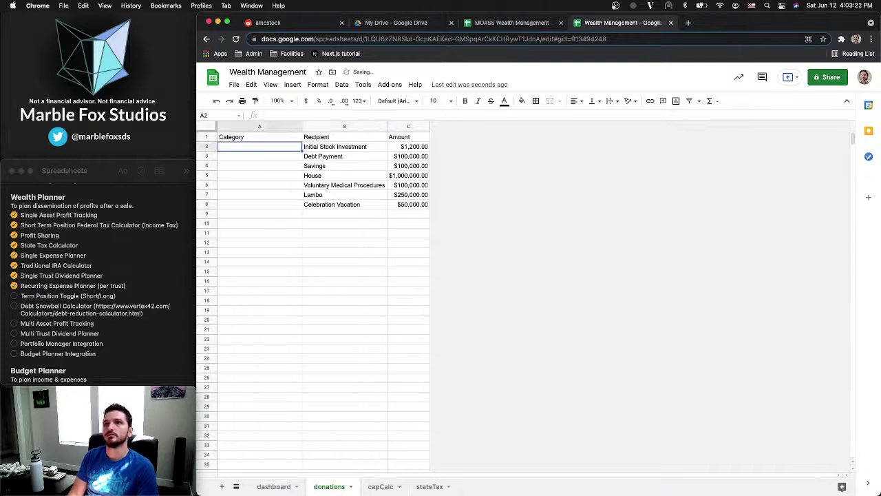
{"action": "left_click", "coordinate": [414, 148]}
{"action": "left_click", "coordinate": [400, 138]}
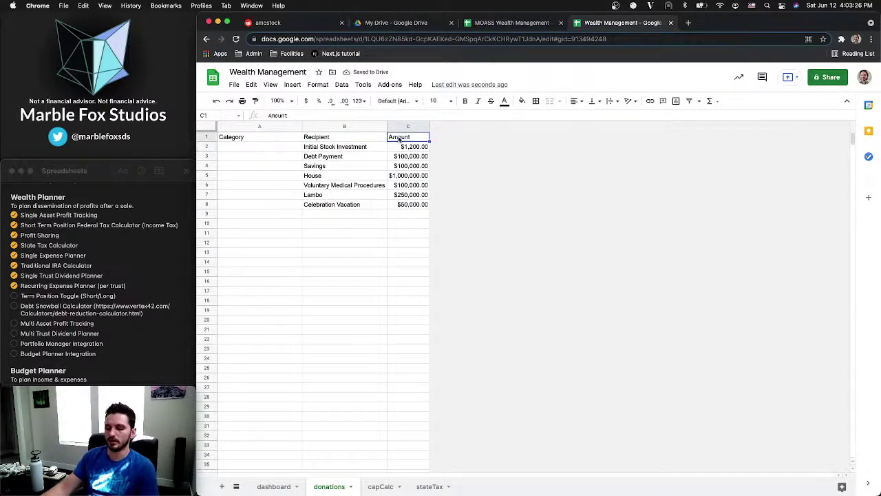
Copy the recipients' categories from the MOASS sheet and paste them into donations A2
{"action": "left_click", "coordinate": [261, 150]}
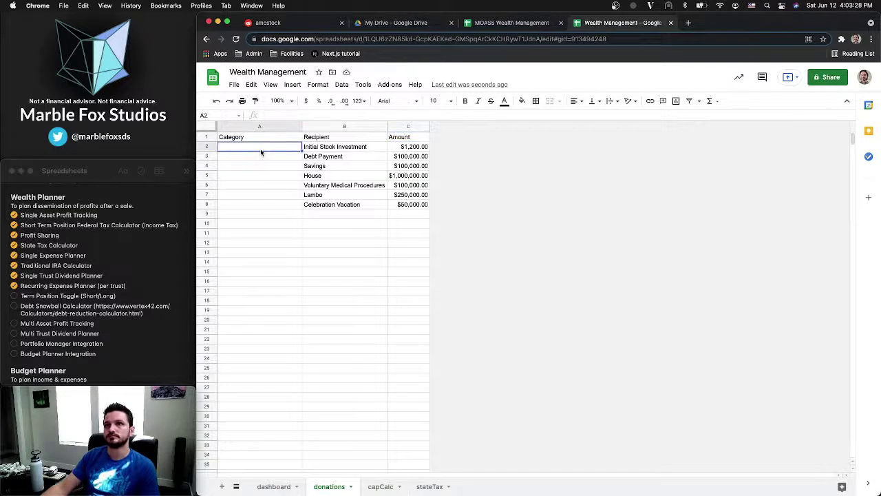
{"action": "left_click", "coordinate": [372, 24]}
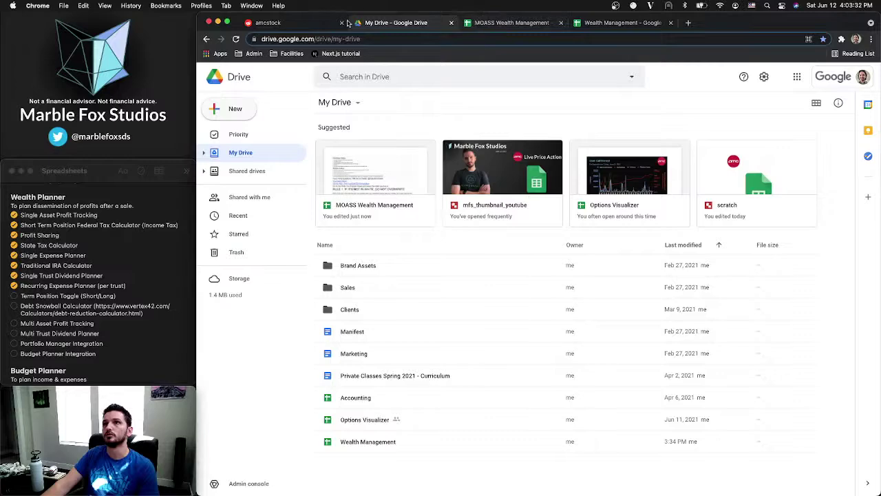
{"action": "left_click", "coordinate": [308, 24]}
{"action": "left_click", "coordinate": [477, 27]}
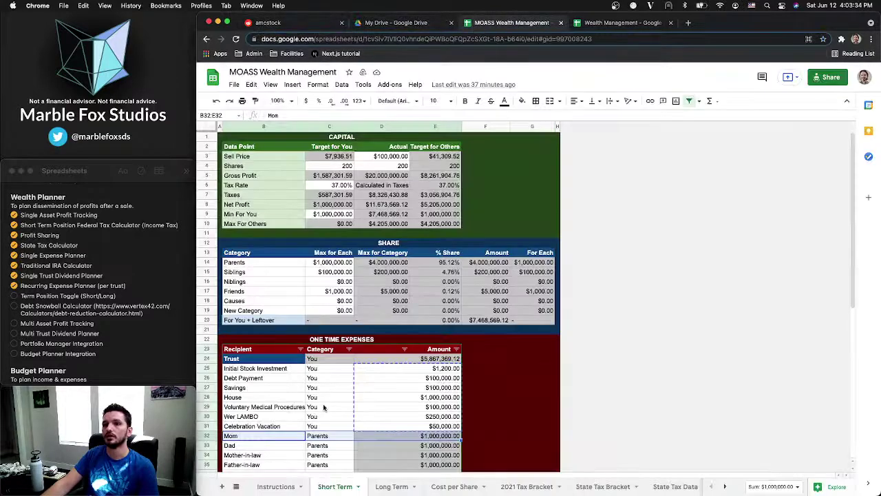
{"action": "scroll", "coordinate": [267, 391], "scroll_direction": "down", "scroll_amount": 5}
{"action": "scroll", "coordinate": [268, 391], "scroll_direction": "down", "scroll_amount": 2}
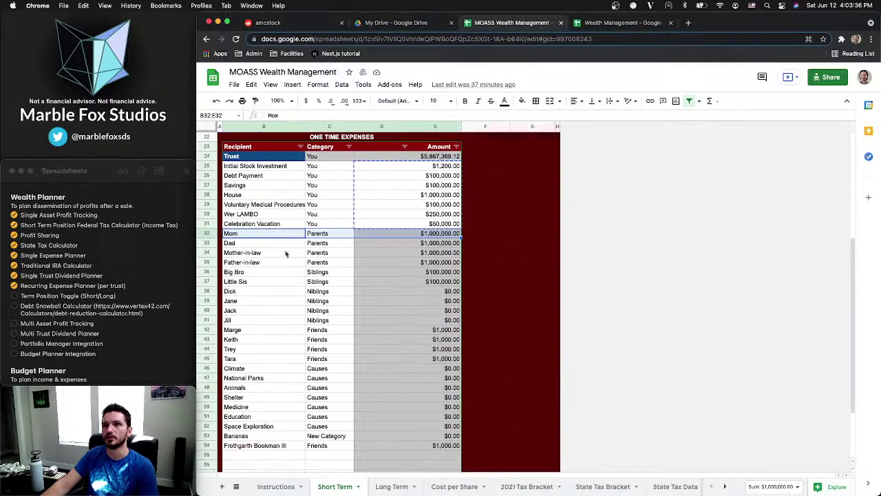
{"action": "left_click", "coordinate": [317, 242]}
{"action": "left_click_drag", "start_coordinate": [322, 234], "coordinate": [314, 445]}
{"action": "key", "text": "ctrl+c"}
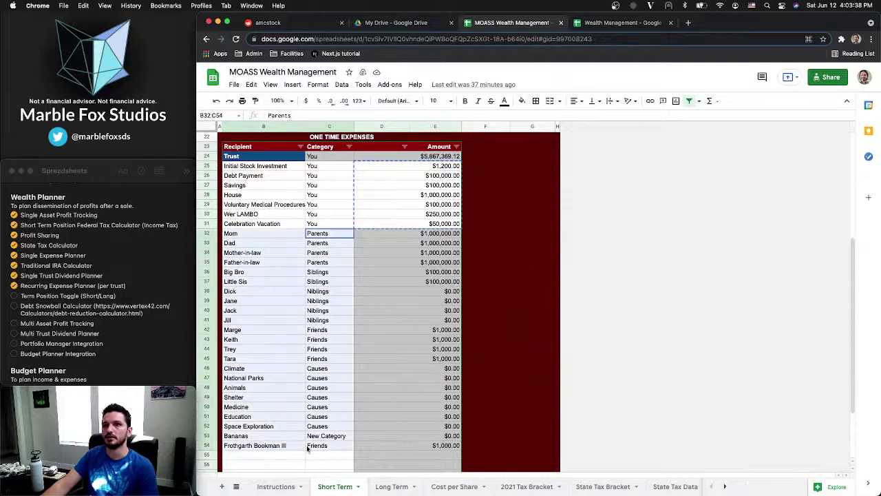
{"action": "left_click", "coordinate": [620, 23]}
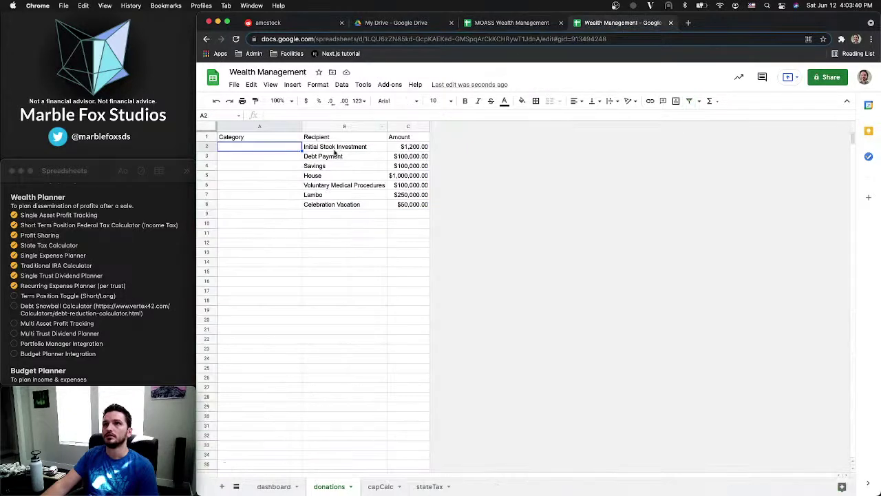
{"action": "left_click", "coordinate": [334, 147]}
{"action": "key", "text": "ctrl+v"}
{"action": "key", "text": "ctrl+z"}
{"action": "left_click", "coordinate": [238, 146]}
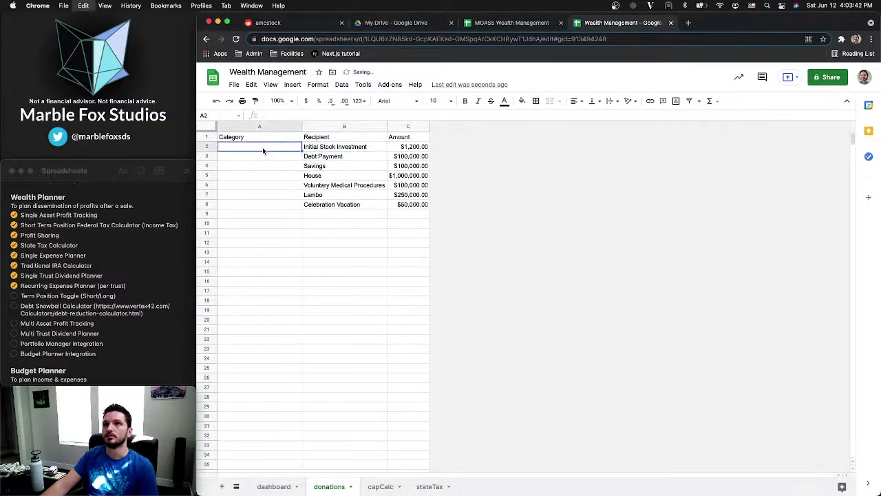
{"action": "key", "text": "ctrl+v"}
Copy the MOASS recipient names from Mom downward and paste them into donations B2
{"action": "left_click", "coordinate": [499, 22]}
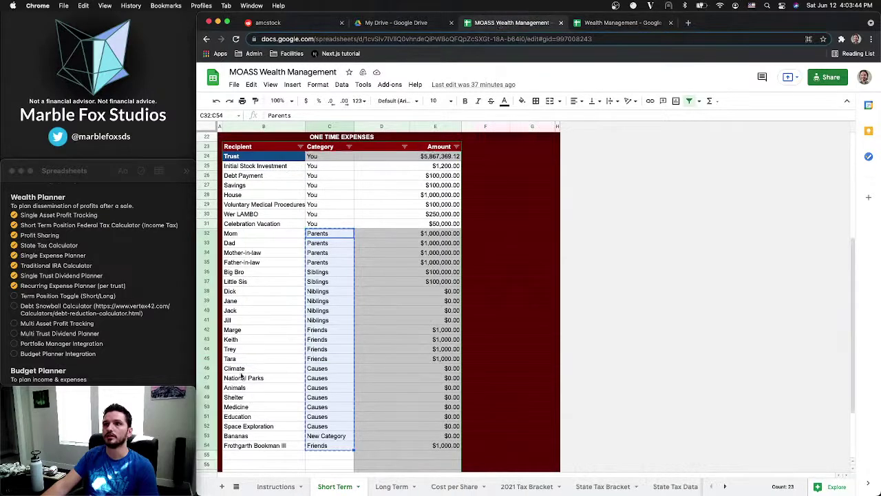
{"action": "left_click_drag", "start_coordinate": [250, 238], "coordinate": [250, 243]}
{"action": "left_click_drag", "start_coordinate": [254, 374], "coordinate": [259, 448]}
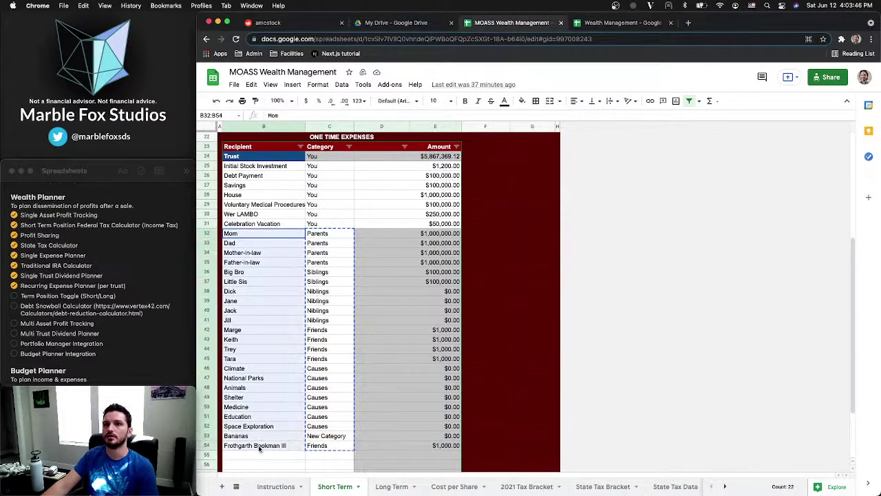
{"action": "key", "text": "ctrl+c"}
{"action": "left_click", "coordinate": [620, 22]}
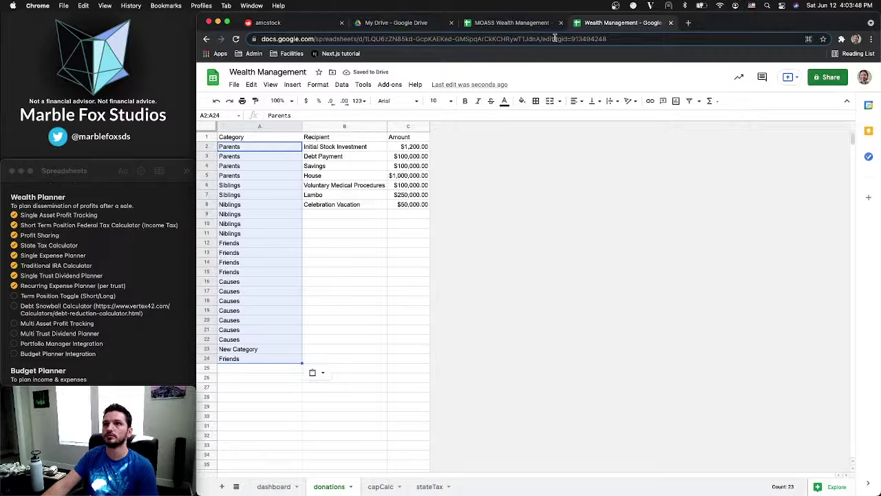
{"action": "left_click", "coordinate": [344, 147]}
{"action": "key", "text": "ctrl+v"}
Delete the leftover rows 23 and 24 from the donations table
{"action": "left_click", "coordinate": [345, 349]}
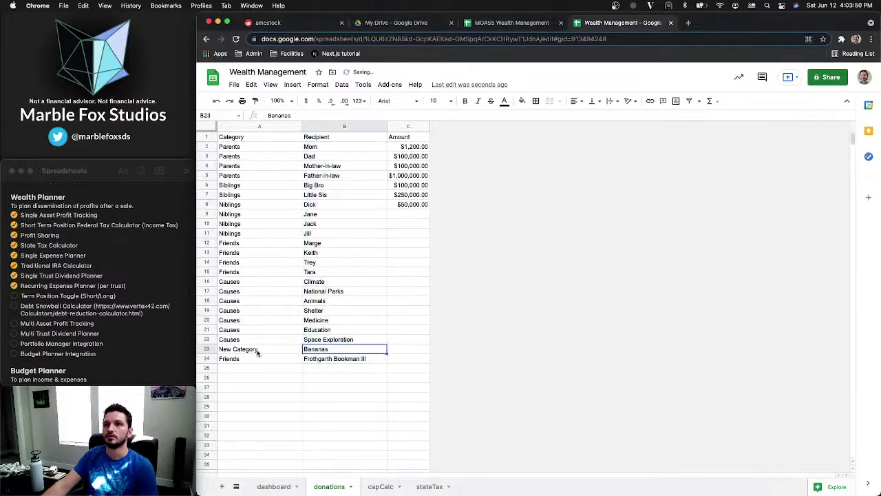
{"action": "left_click", "coordinate": [207, 350]}
{"action": "left_click", "coordinate": [207, 358], "text": "shift"}
{"action": "right_click", "coordinate": [206, 356]}
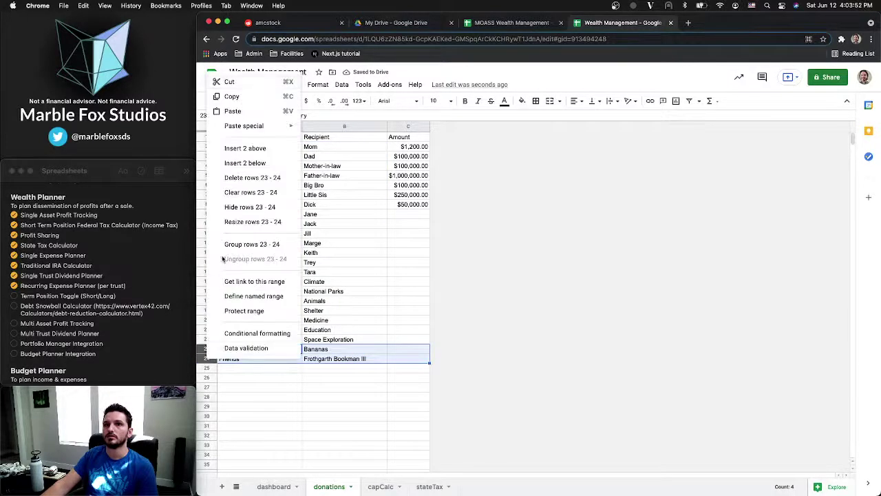
{"action": "left_click", "coordinate": [240, 178]}
{"action": "left_click", "coordinate": [337, 321]}
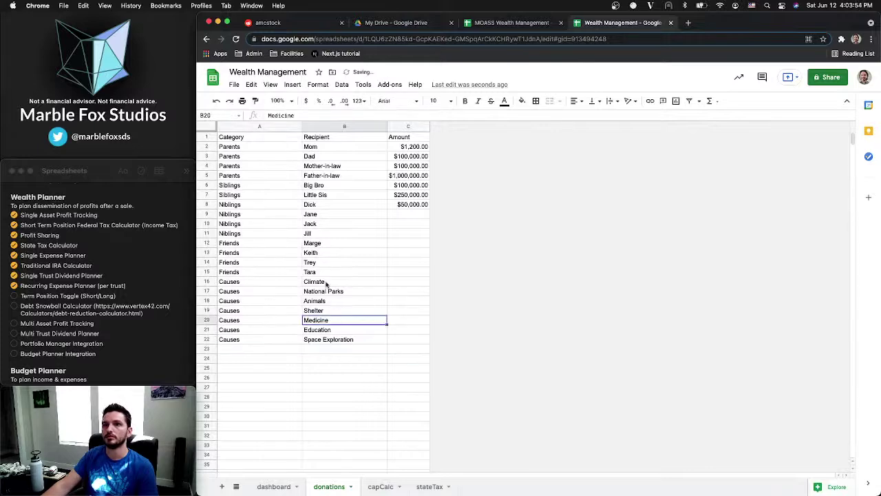
Compare with the MOASS amounts, then clear the old amounts in C2:C8
{"action": "left_click", "coordinate": [410, 146]}
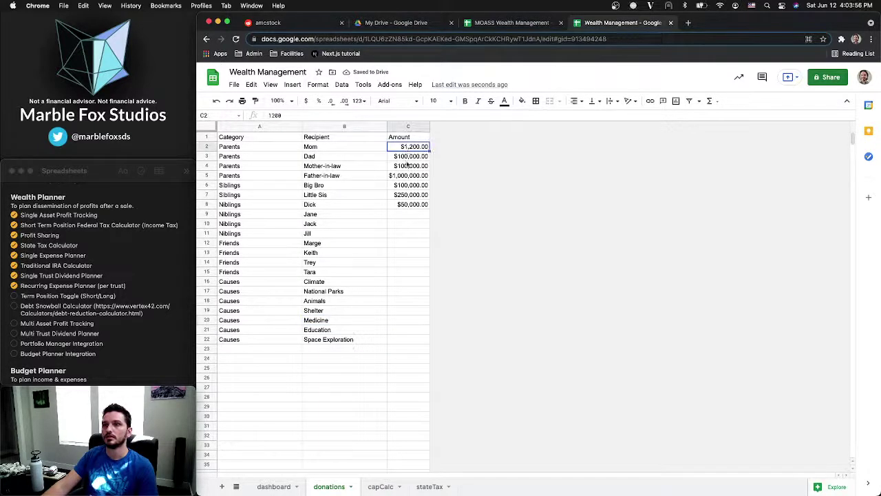
{"action": "left_click", "coordinate": [417, 25]}
{"action": "left_click", "coordinate": [506, 25]}
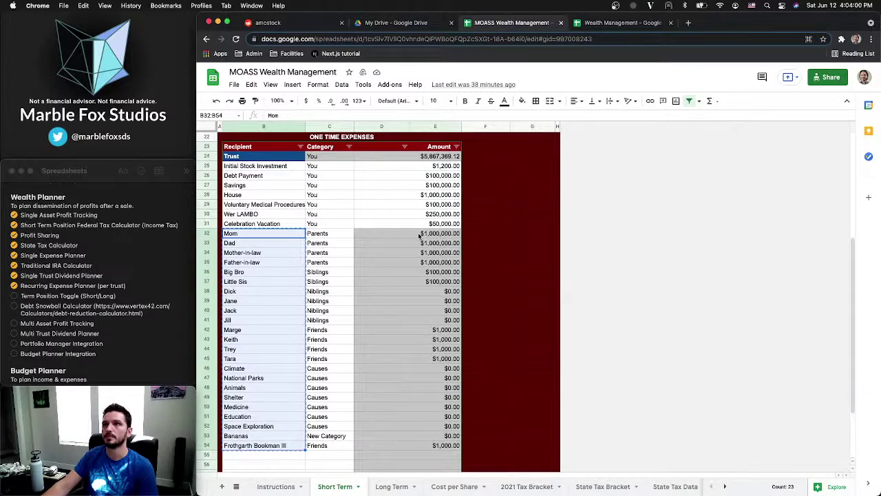
{"action": "left_click", "coordinate": [624, 24]}
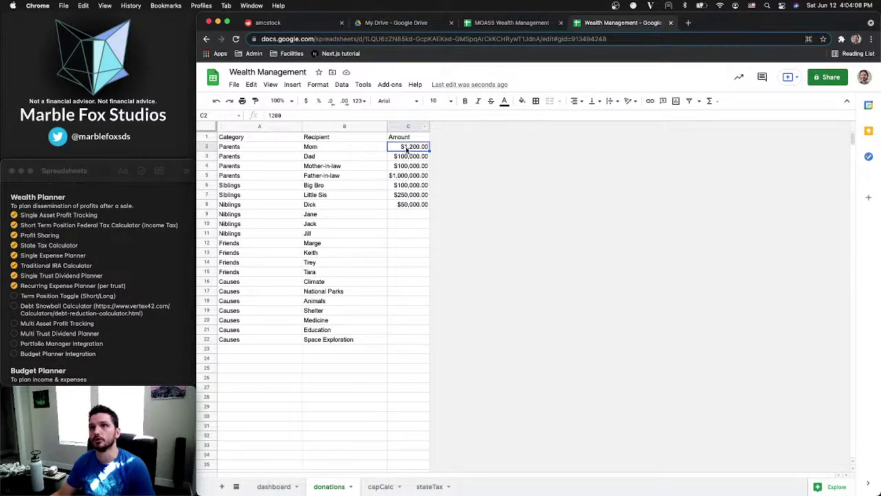
{"action": "left_click_drag", "start_coordinate": [407, 150], "coordinate": [408, 204]}
{"action": "key", "text": "Delete"}
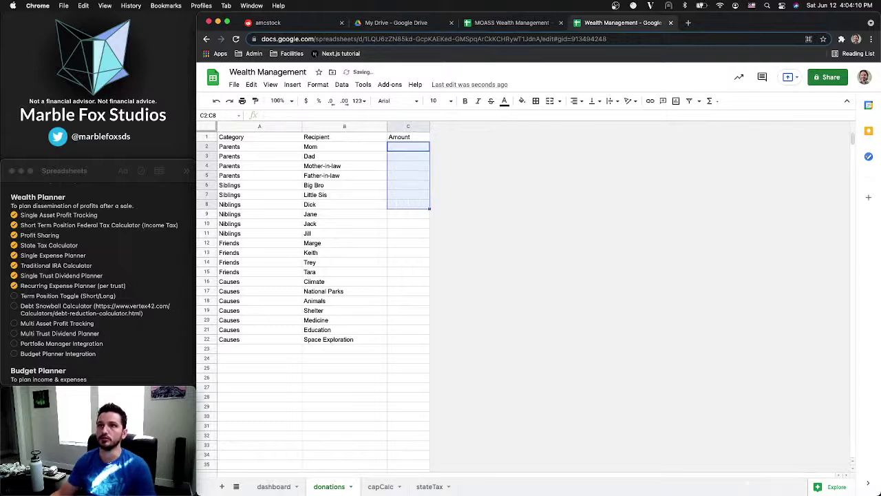
Review the filled categories and recipients in A2:B22, then return to the dashboard sheet
{"action": "left_click", "coordinate": [262, 151]}
{"action": "left_click", "coordinate": [318, 151]}
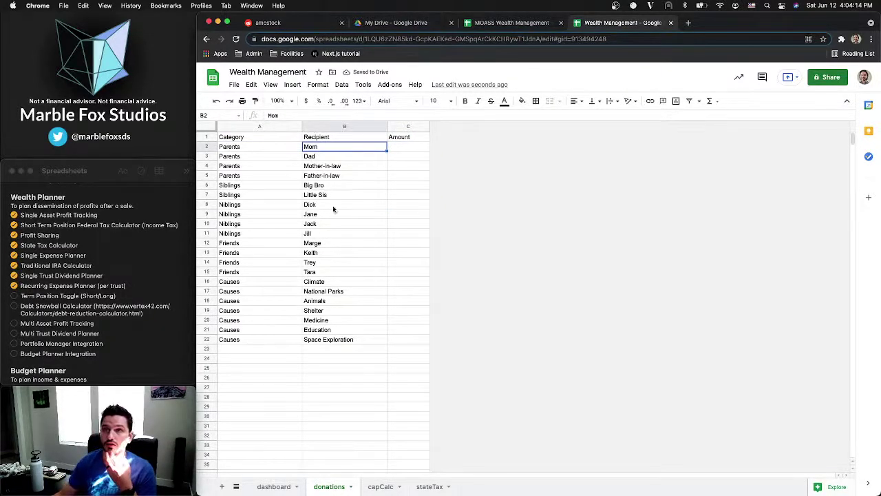
{"action": "left_click", "coordinate": [270, 151]}
{"action": "left_click", "coordinate": [317, 152]}
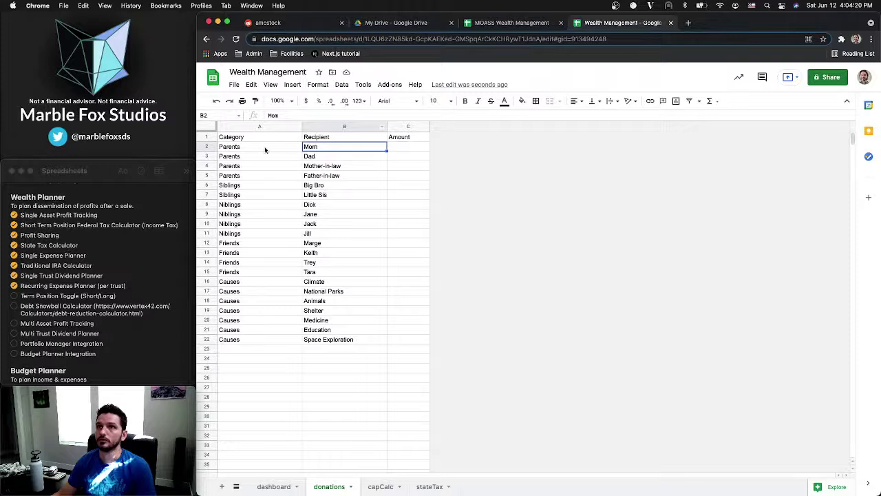
{"action": "left_click_drag", "start_coordinate": [265, 150], "coordinate": [319, 180]}
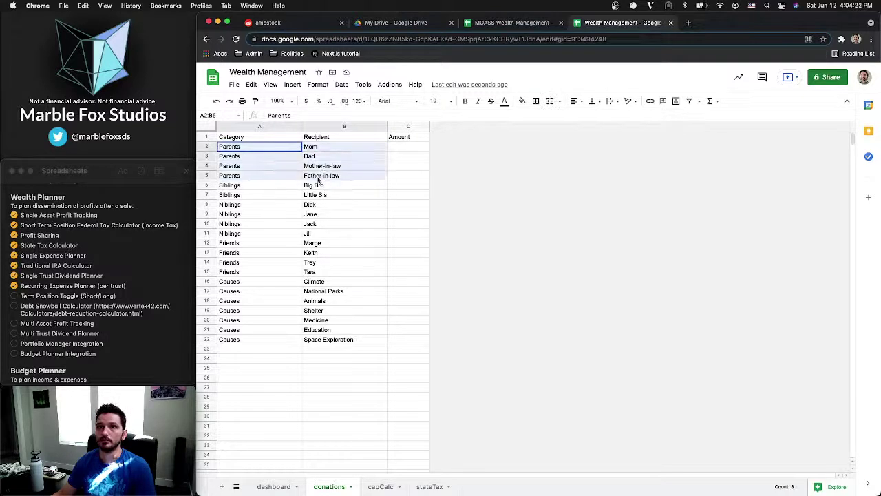
{"action": "left_click", "coordinate": [274, 176]}
{"action": "left_click_drag", "start_coordinate": [271, 145], "coordinate": [272, 157]}
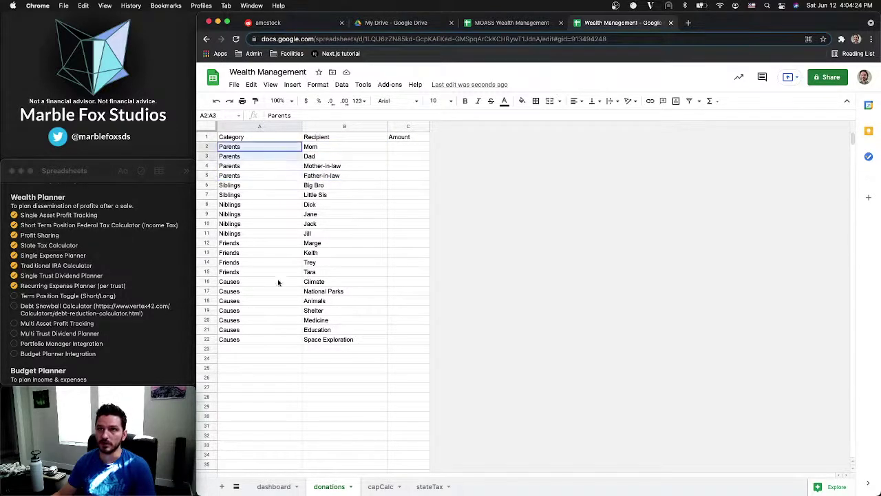
{"action": "left_click_drag", "start_coordinate": [278, 282], "coordinate": [277, 339]}
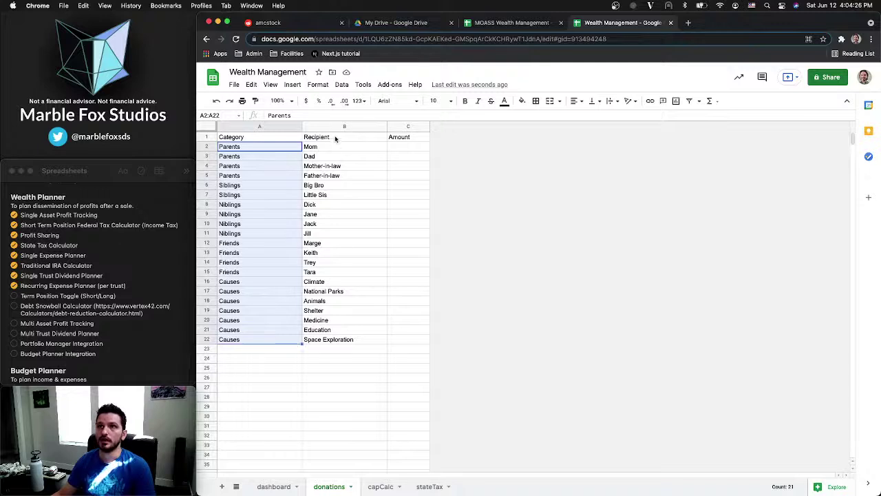
{"action": "left_click_drag", "start_coordinate": [331, 146], "coordinate": [331, 339]}
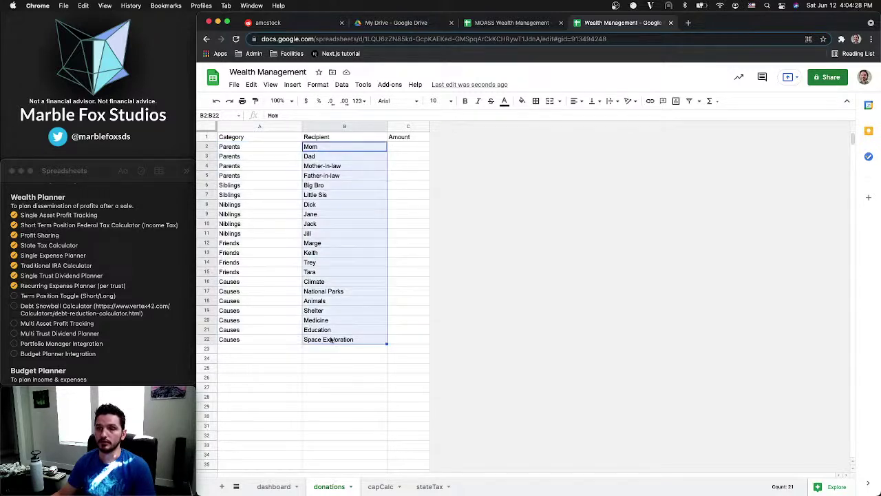
{"action": "left_click", "coordinate": [270, 204]}
{"action": "left_click", "coordinate": [274, 486]}
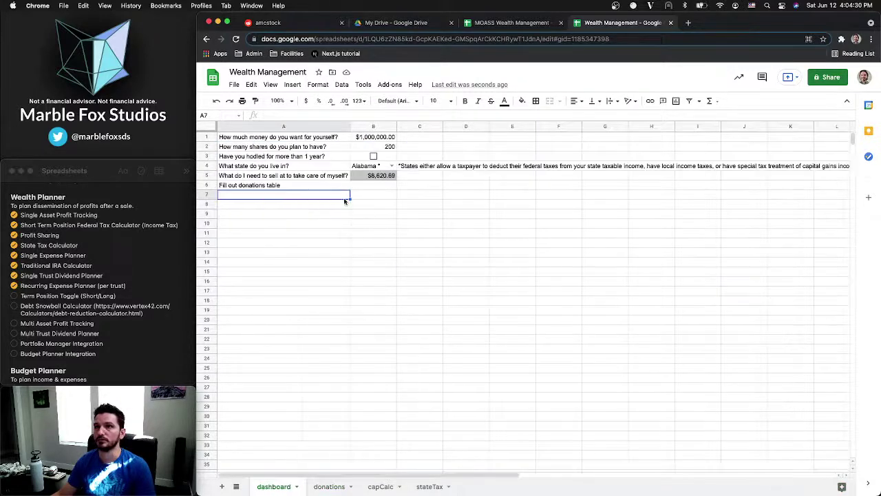
Enter =UNIQUE(donations!A2:A) in A7 so Parents through Causes spill into A7:A11
{"action": "left_click", "coordinate": [290, 186]}
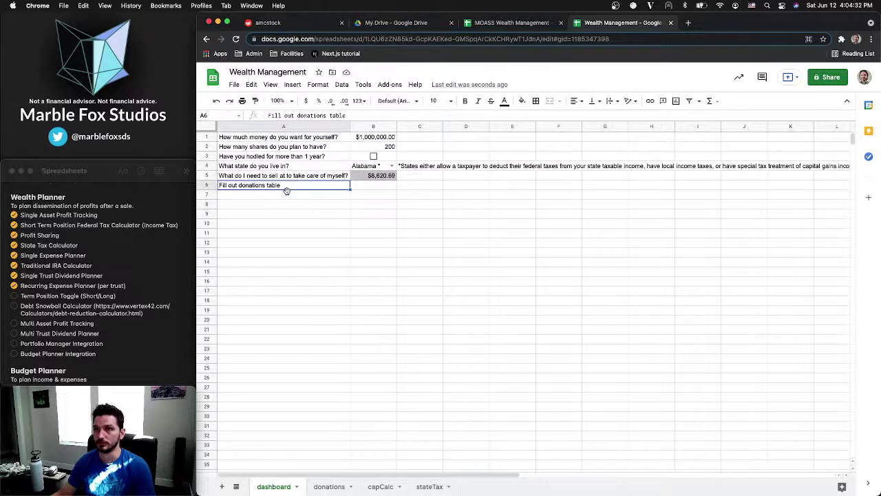
{"action": "left_click", "coordinate": [316, 198]}
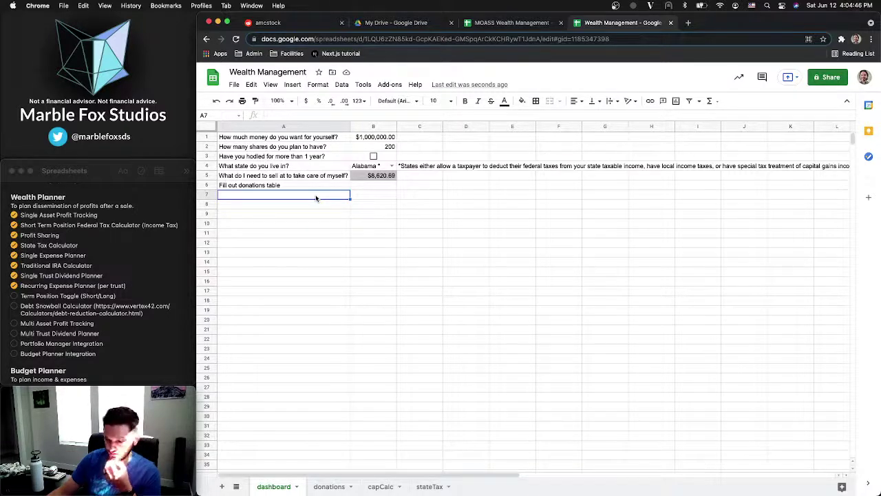
{"action": "type", "text": "="}
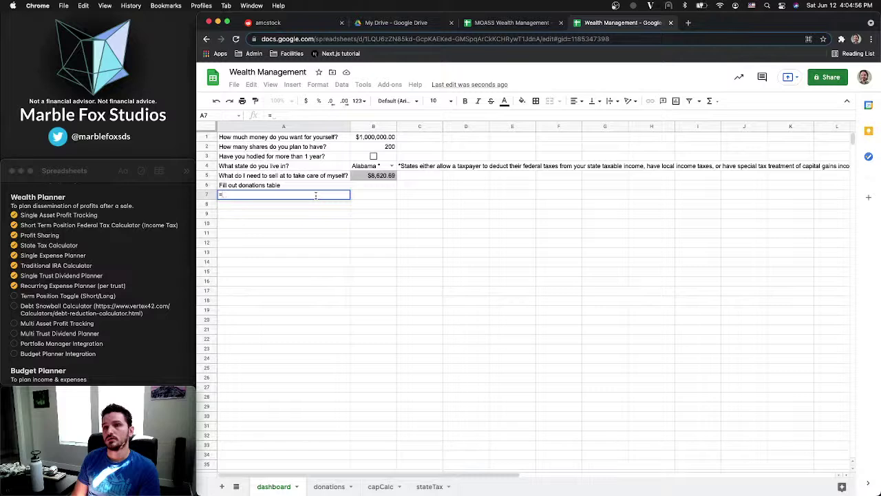
{"action": "key", "text": "BackSpace"}
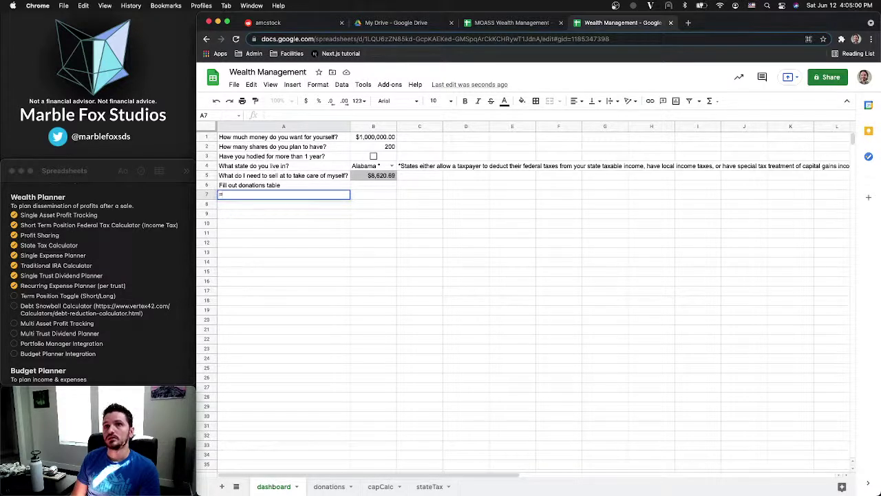
{"action": "type", "text": "=C"}
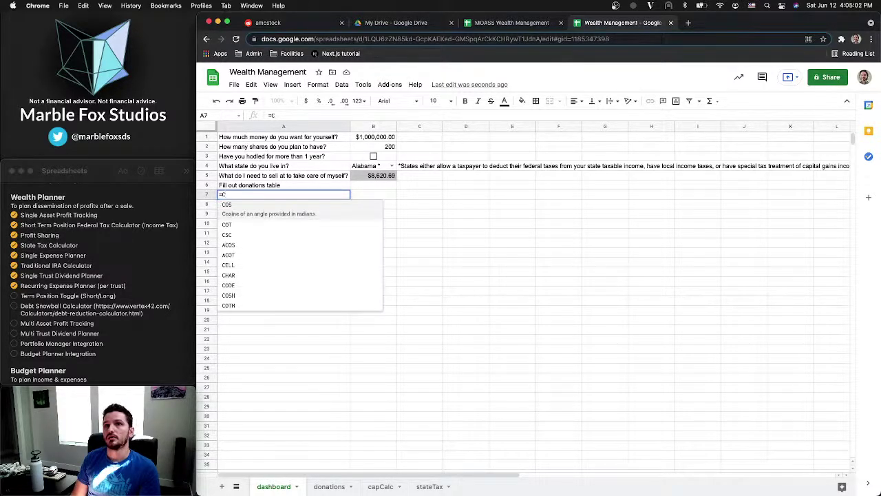
{"action": "type", "text": "ATE"}
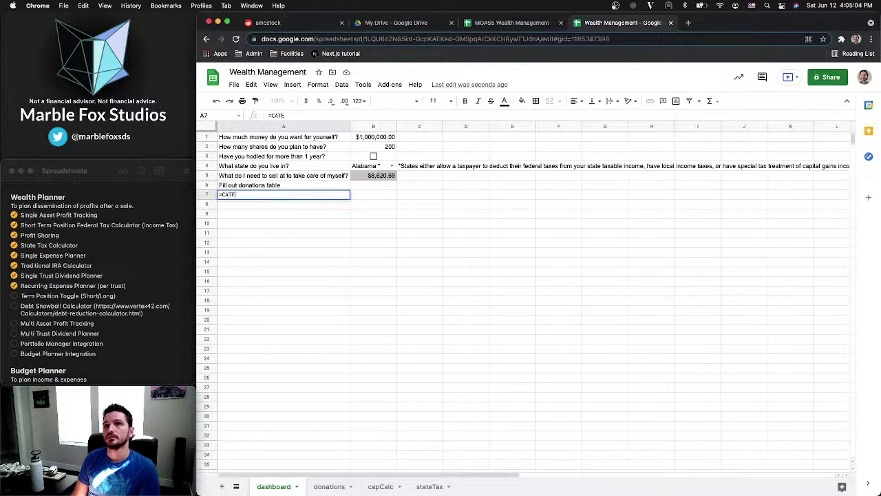
{"action": "key", "text": "BackSpace"}
{"action": "key", "text": "BackSpace"}
{"action": "key", "text": "BackSpace"}
{"action": "key", "text": "BackSpace"}
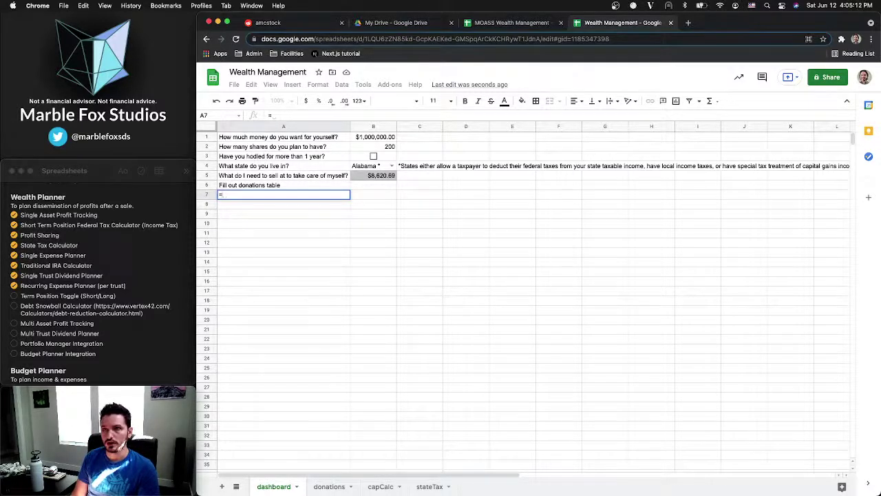
{"action": "type", "text": "UNI"}
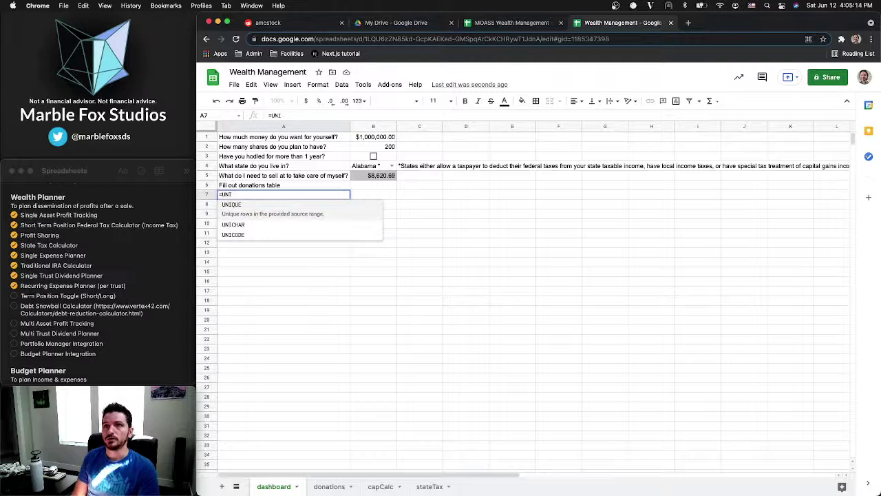
{"action": "key", "text": "Tab"}
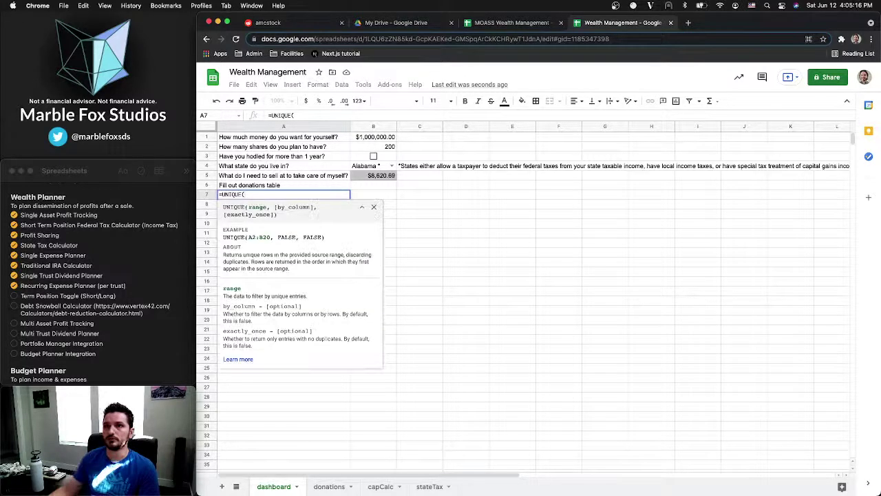
{"action": "type", "text": "don"}
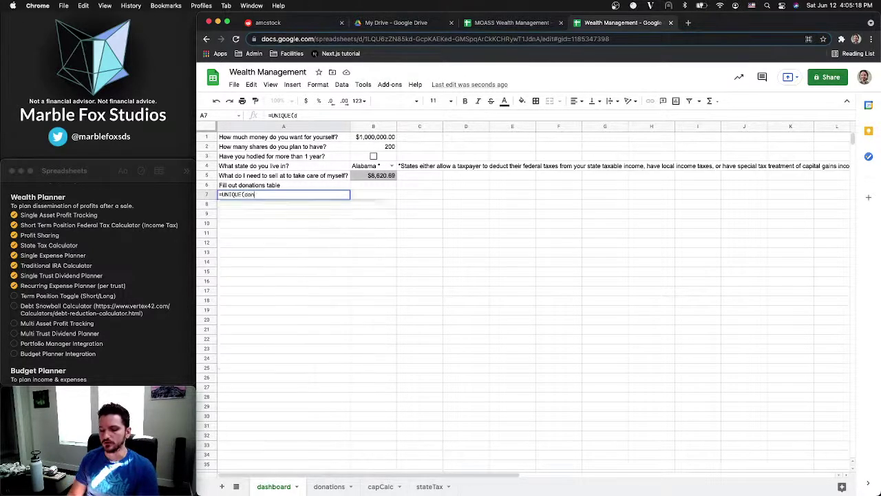
{"action": "type", "text": "ations"}
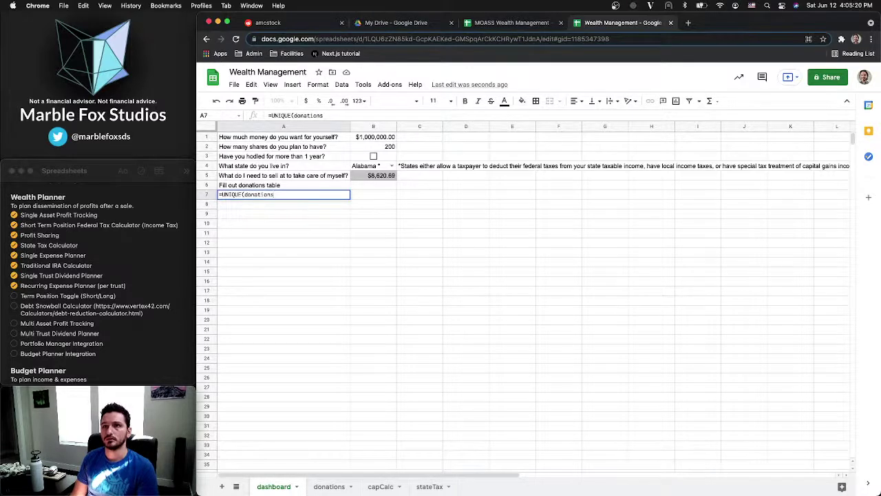
{"action": "type", "text": "!A2:A)"}
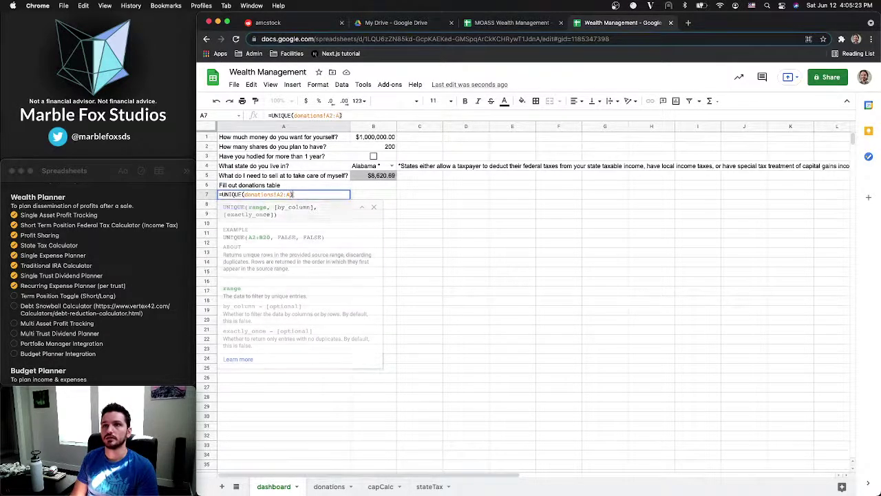
{"action": "key", "text": "Return"}
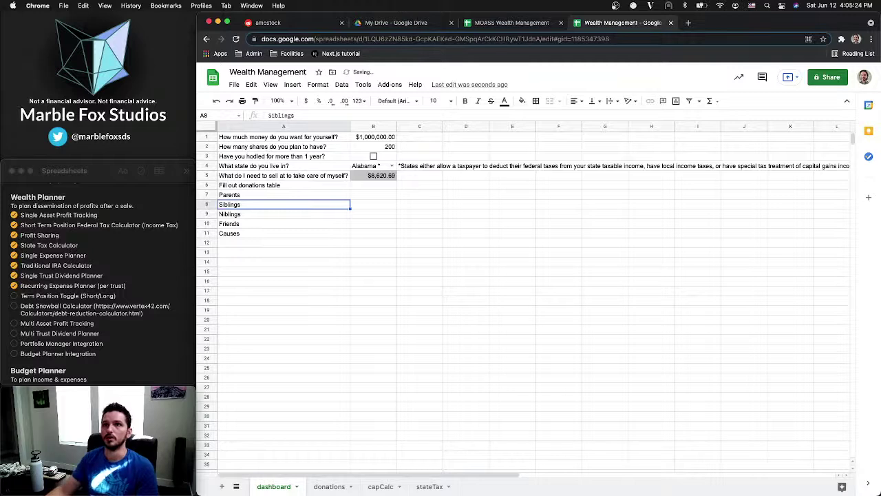
{"action": "left_click", "coordinate": [261, 196]}
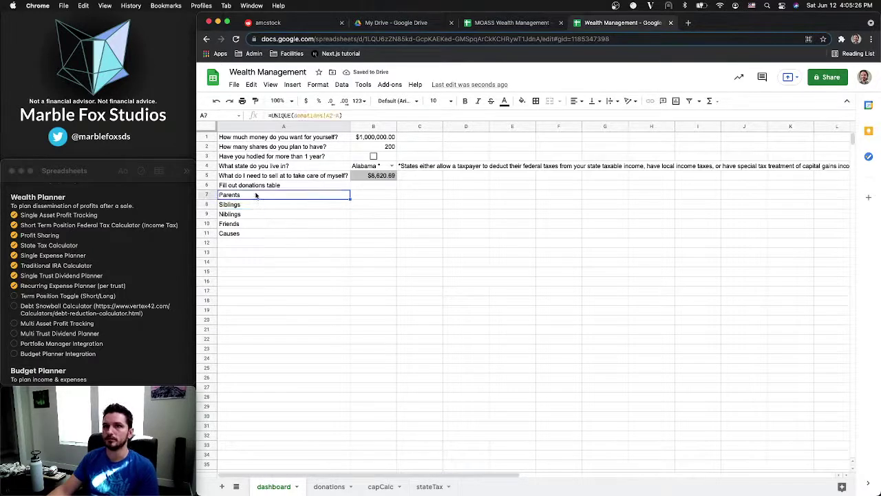
{"action": "left_click", "coordinate": [251, 186]}
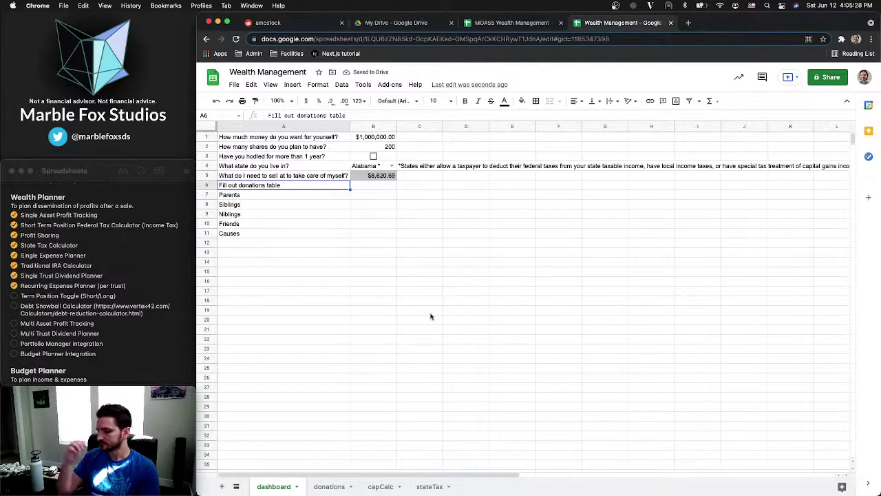
Head the category column in A6 as 'Category'
{"action": "type", "text": "Cate"}
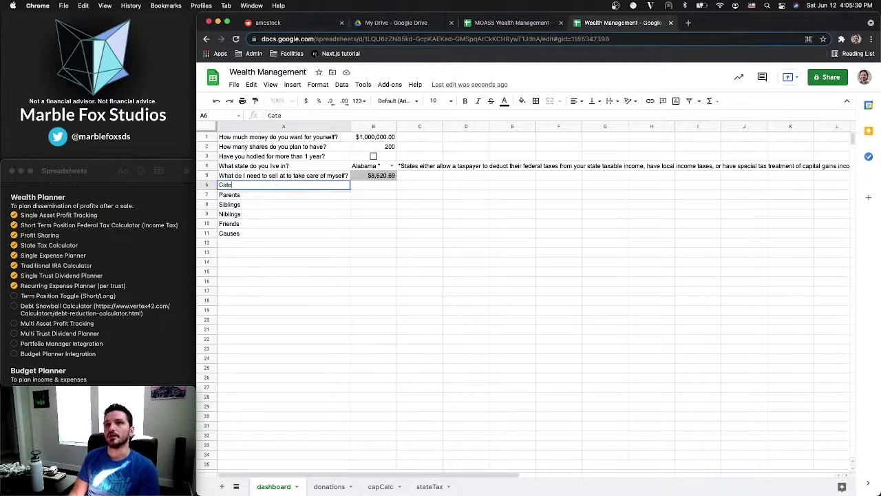
{"action": "type", "text": "gories"}
{"action": "key", "text": "Return"}
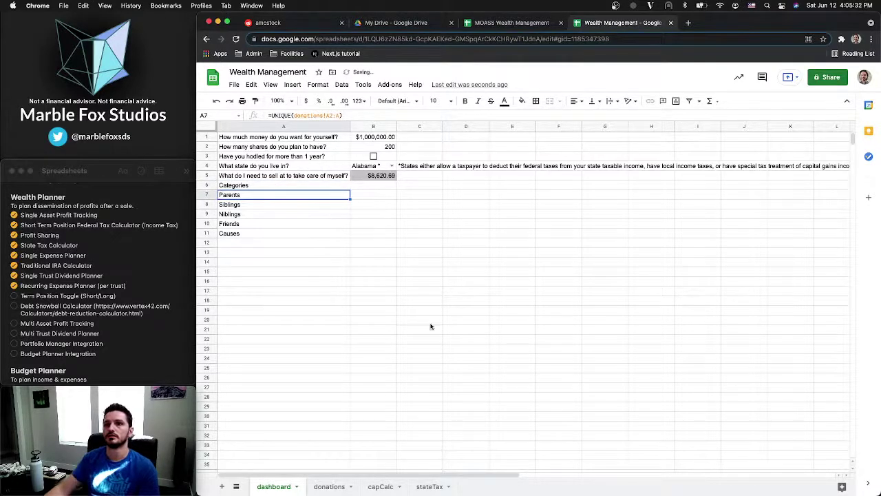
{"action": "left_click", "coordinate": [247, 187]}
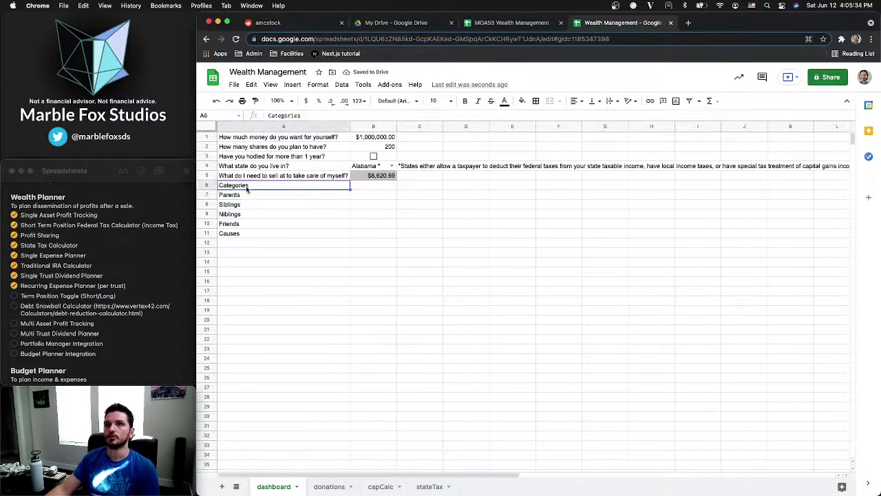
{"action": "type", "text": "Category"}
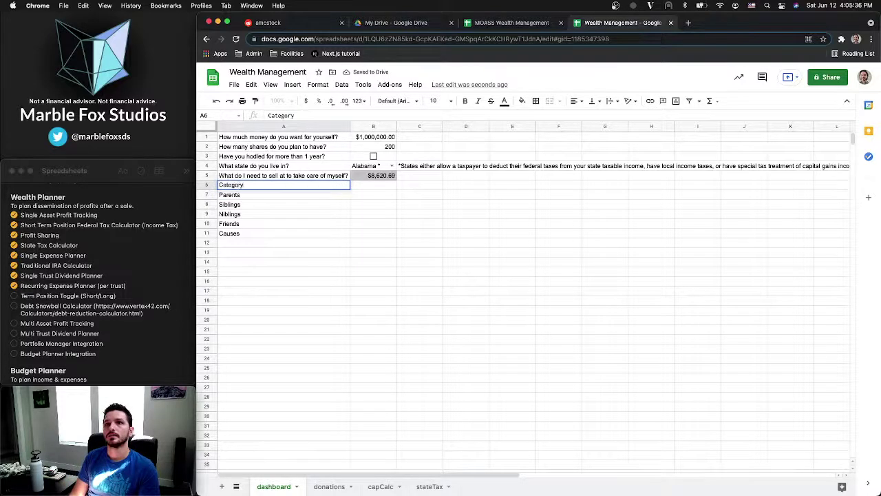
{"action": "key", "text": "Return"}
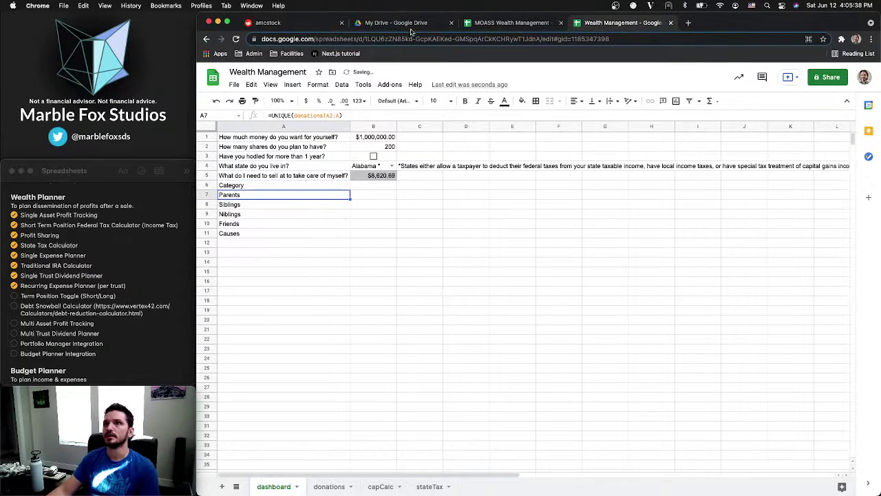
Enter 'What's the maximum amount you want to give to each recipient?' in B6
{"action": "left_click", "coordinate": [503, 23]}
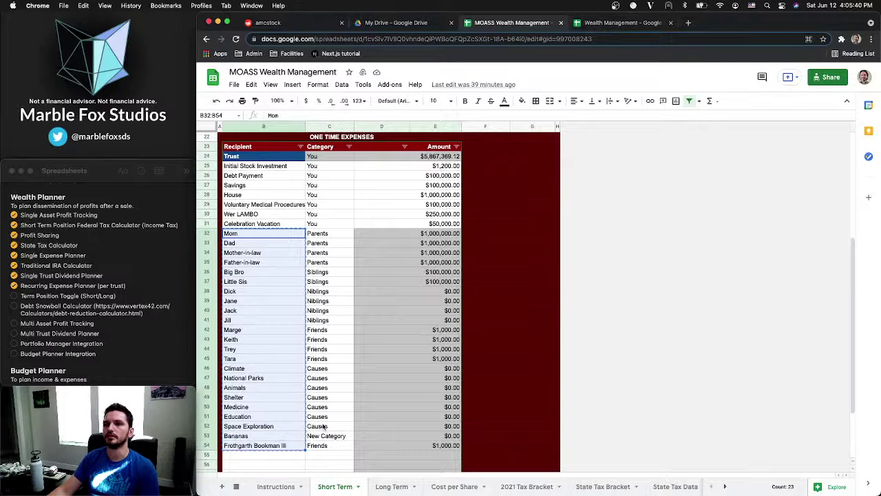
{"action": "scroll", "coordinate": [329, 290], "scroll_direction": "up", "scroll_amount": 5}
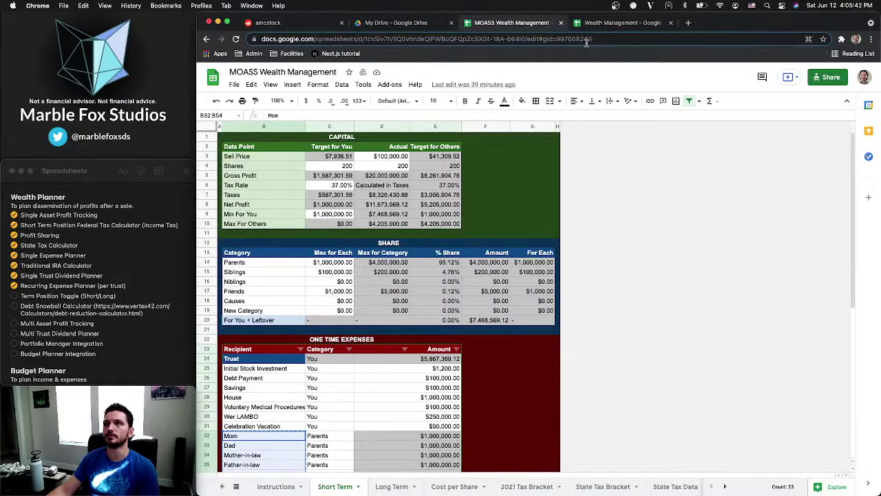
{"action": "left_click", "coordinate": [610, 22]}
{"action": "left_click", "coordinate": [362, 183]}
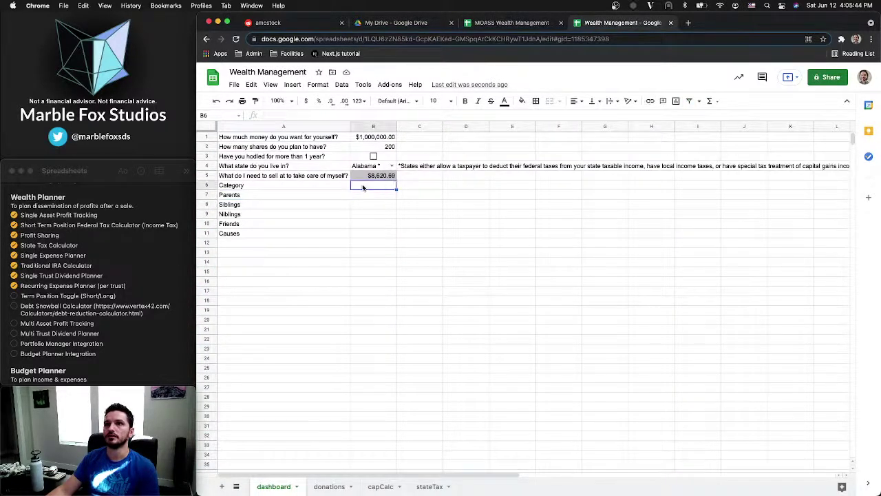
{"action": "type", "text": "What"}
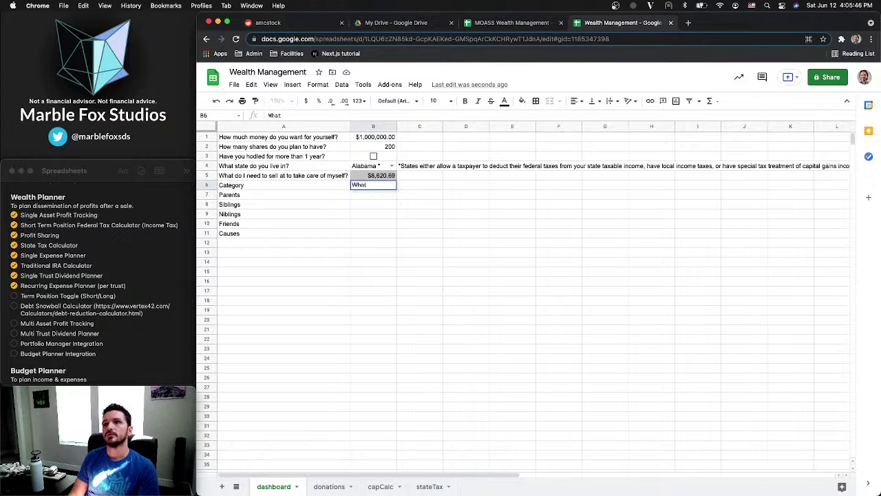
{"action": "type", "text": "'s the ma"}
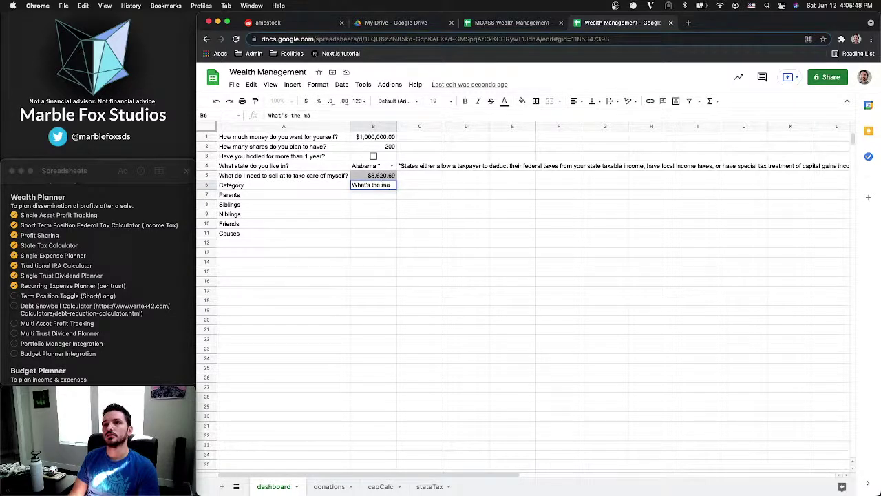
{"action": "type", "text": "xi"}
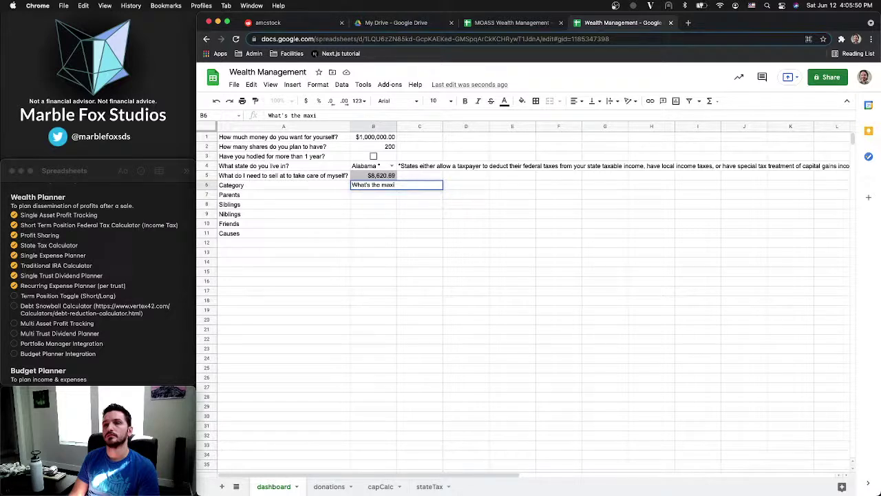
{"action": "type", "text": "xmum amount you want"}
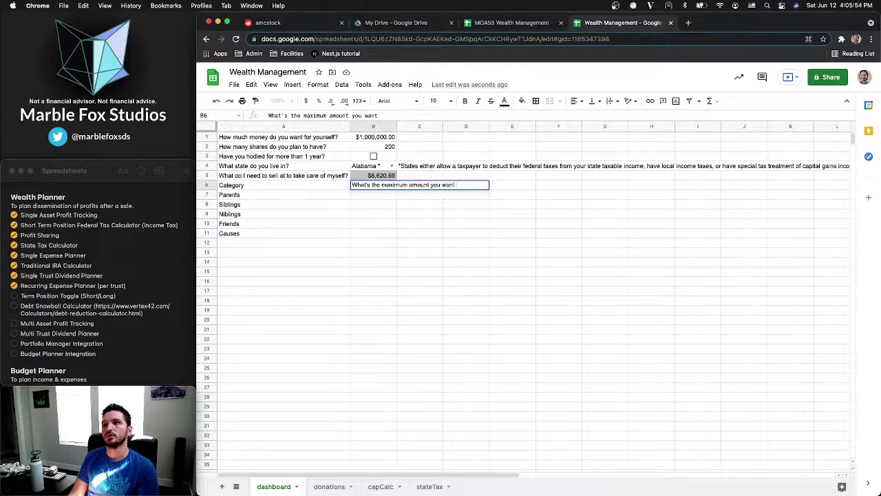
{"action": "type", "text": " to give to eac"}
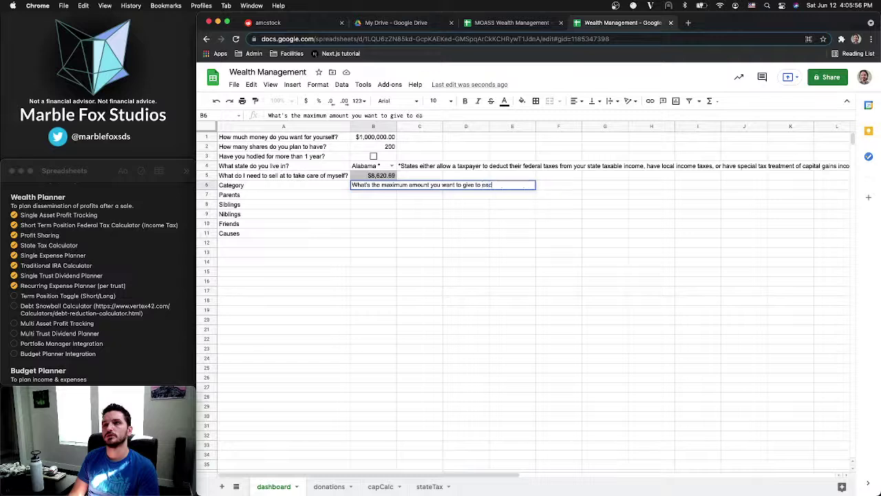
{"action": "type", "text": "h recipient"}
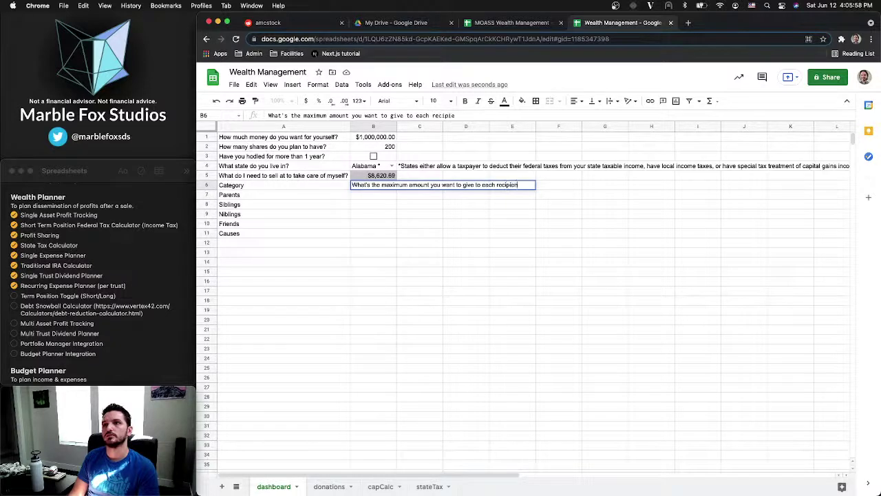
{"action": "type", "text": "?"}
{"action": "key", "text": "Return"}
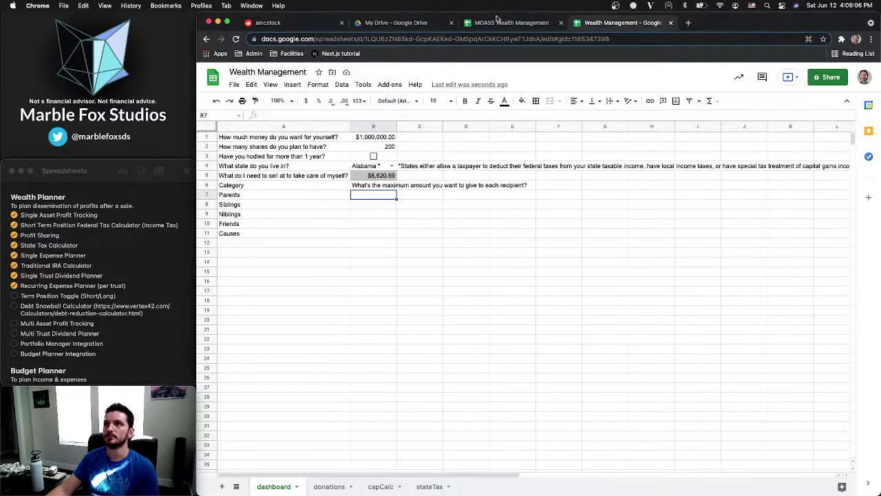
Paste the MOASS Max for Each amounts into B7:B11, then copy the A6:B11 table
{"action": "left_click", "coordinate": [495, 24]}
{"action": "left_click_drag", "start_coordinate": [336, 263], "coordinate": [337, 303]}
{"action": "key", "text": "ctrl+c"}
{"action": "left_click", "coordinate": [623, 23]}
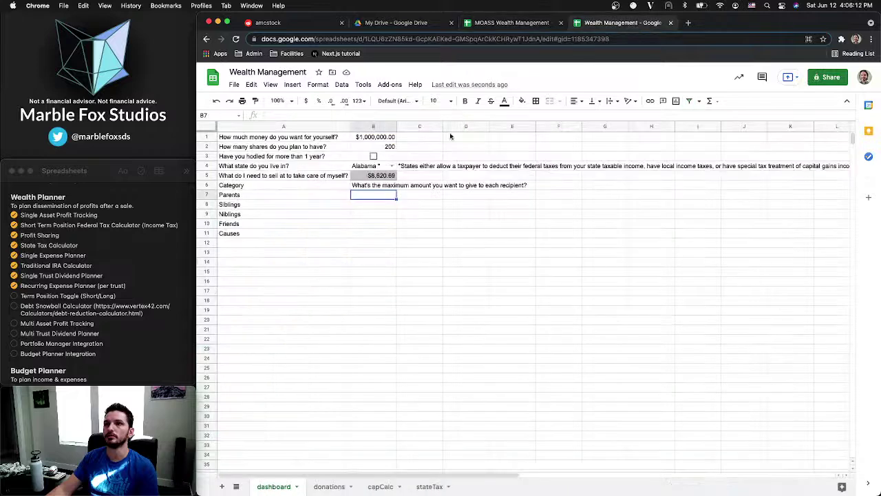
{"action": "key", "text": "ctrl+v"}
{"action": "left_click", "coordinate": [363, 256]}
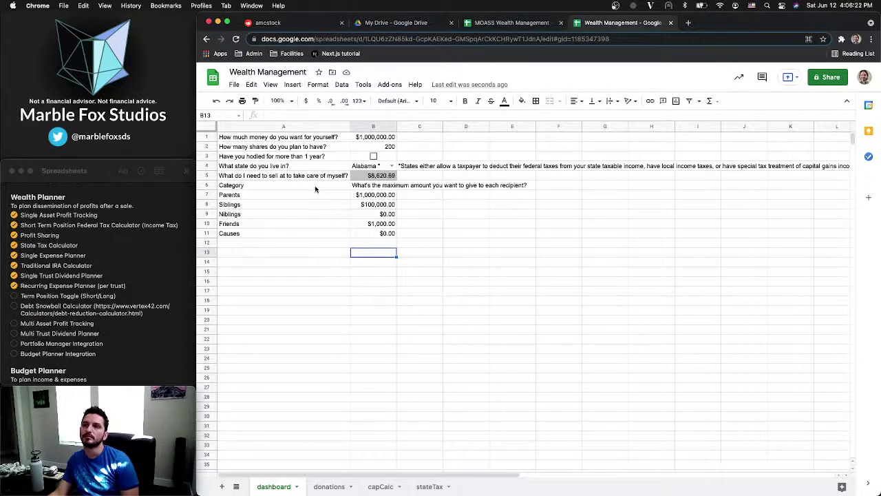
{"action": "left_click_drag", "start_coordinate": [315, 189], "coordinate": [383, 234]}
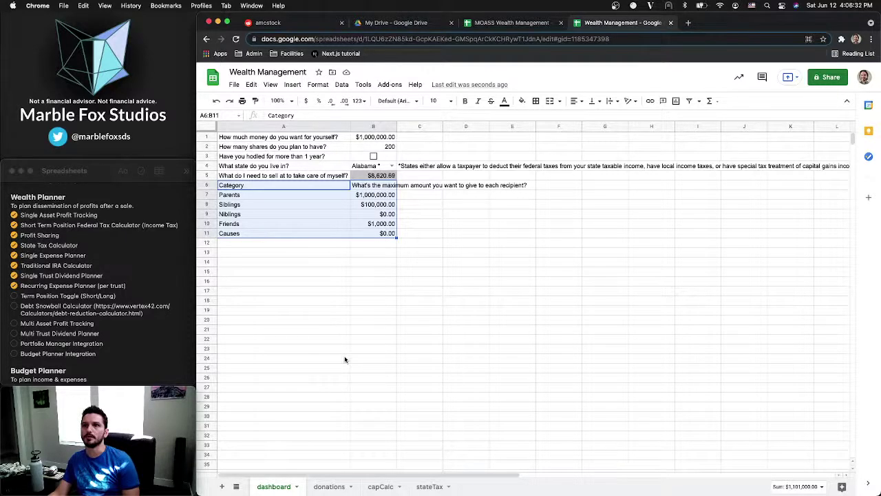
{"action": "key", "text": "ctrl+c"}
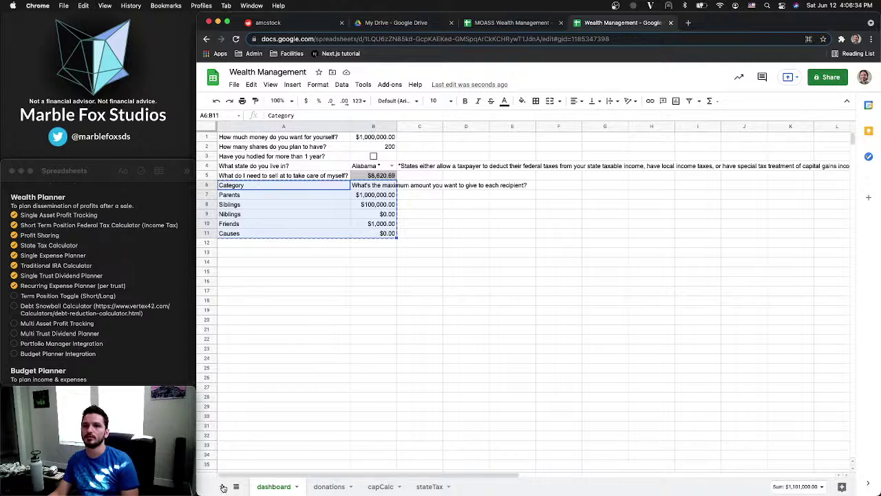
Add a sheet named 'donCalc' and move the donations tab just before it
{"action": "left_click", "coordinate": [222, 487]}
{"action": "right_click", "coordinate": [330, 484]}
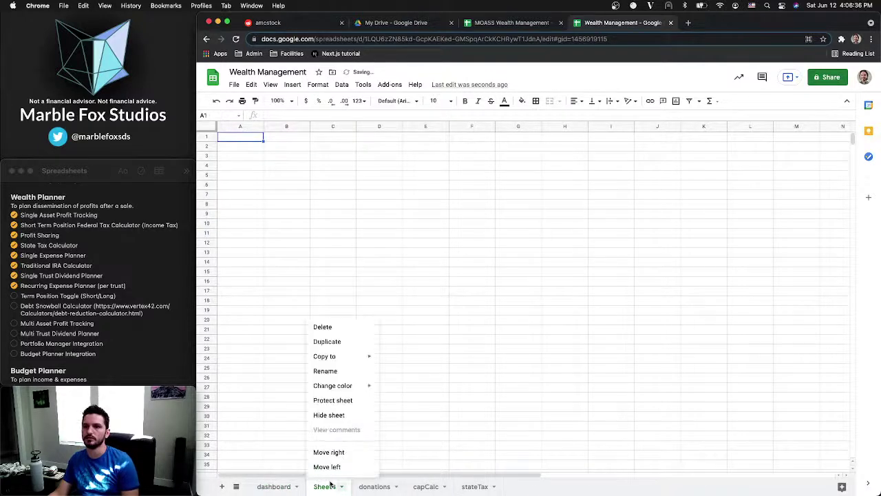
{"action": "left_click", "coordinate": [331, 368]}
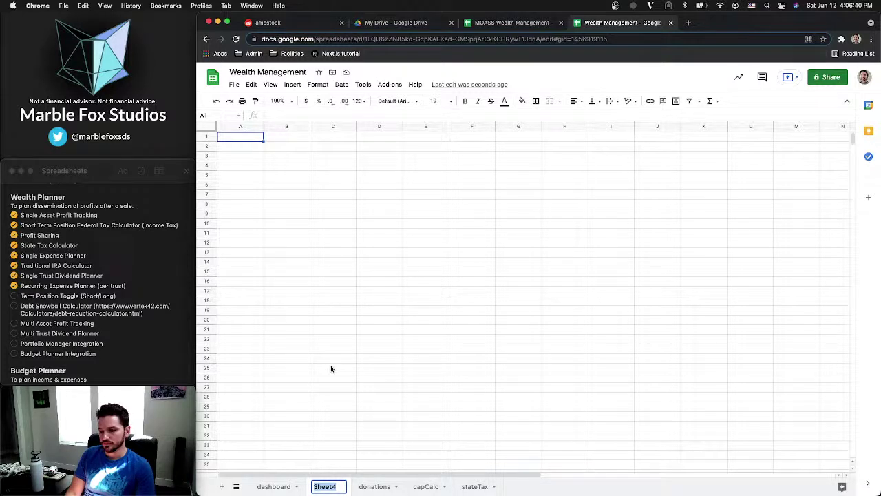
{"action": "type", "text": "don"}
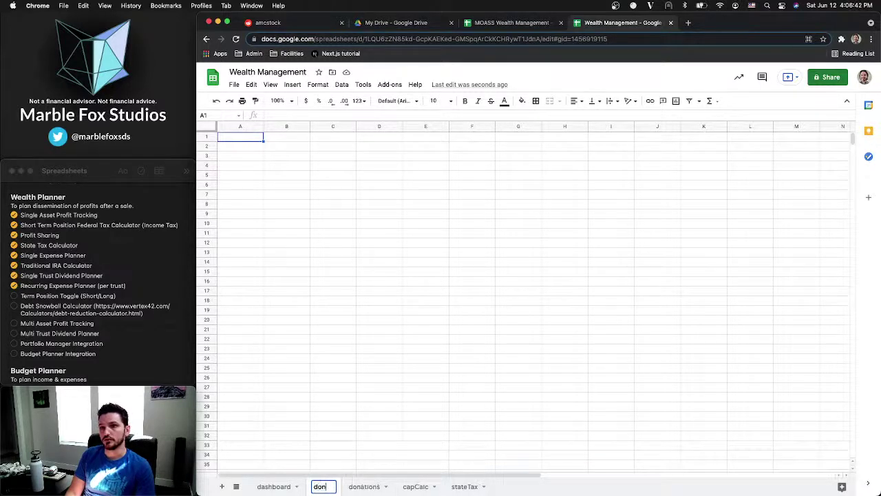
{"action": "type", "text": "Calc"}
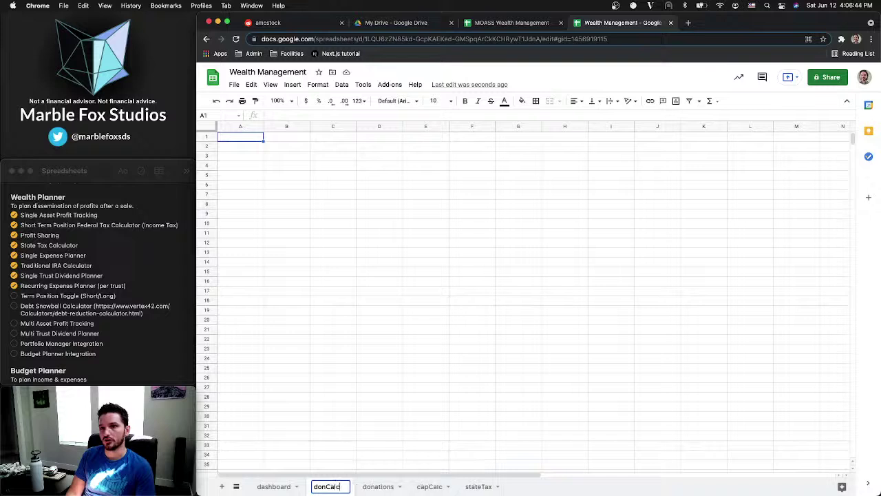
{"action": "key", "text": "Return"}
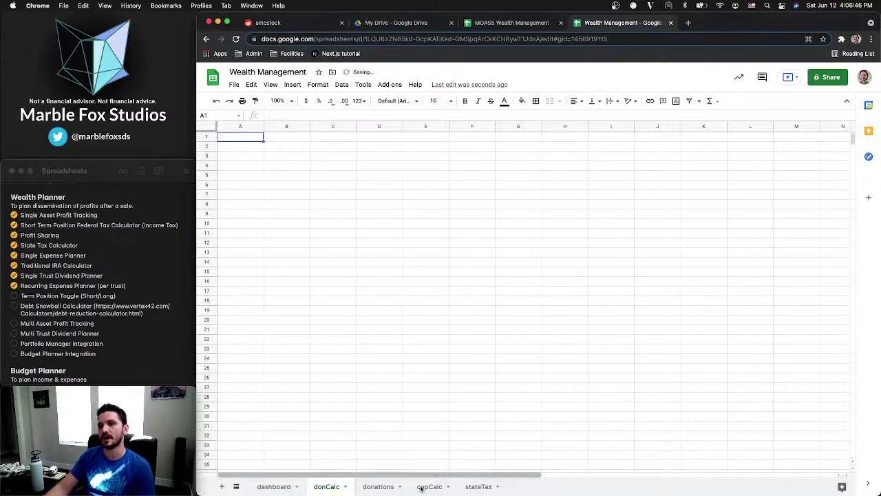
{"action": "left_click_drag", "start_coordinate": [376, 488], "coordinate": [329, 488]}
{"action": "left_click", "coordinate": [380, 487]}
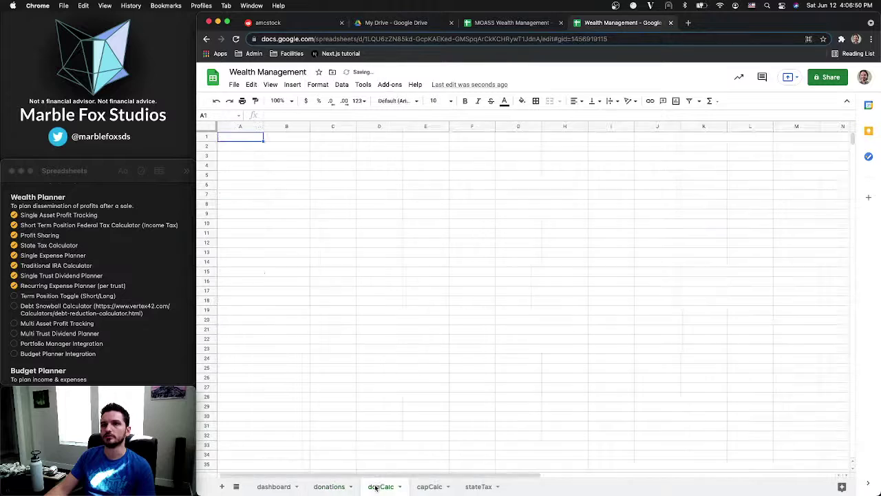
Copy the dashboard's Category and maximum-amount table into donCalc starting at A1
{"action": "key", "text": "super+v"}
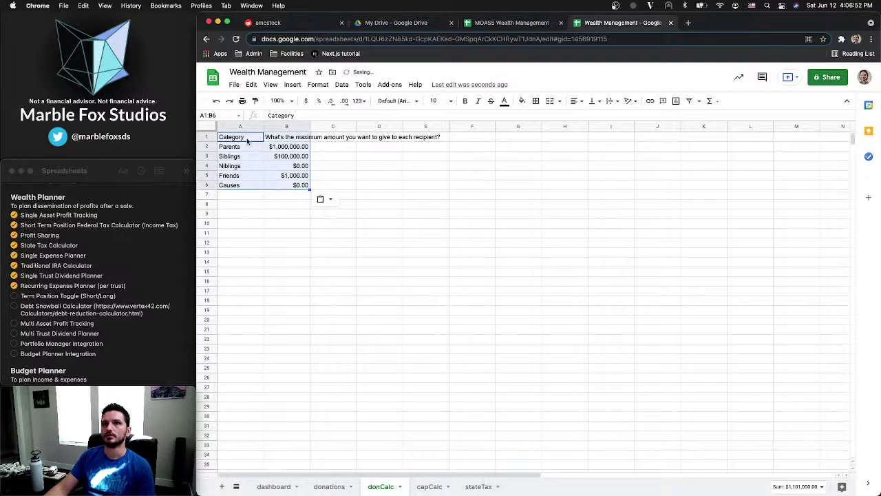
{"action": "key", "text": "super+z"}
{"action": "left_click", "coordinate": [283, 489]}
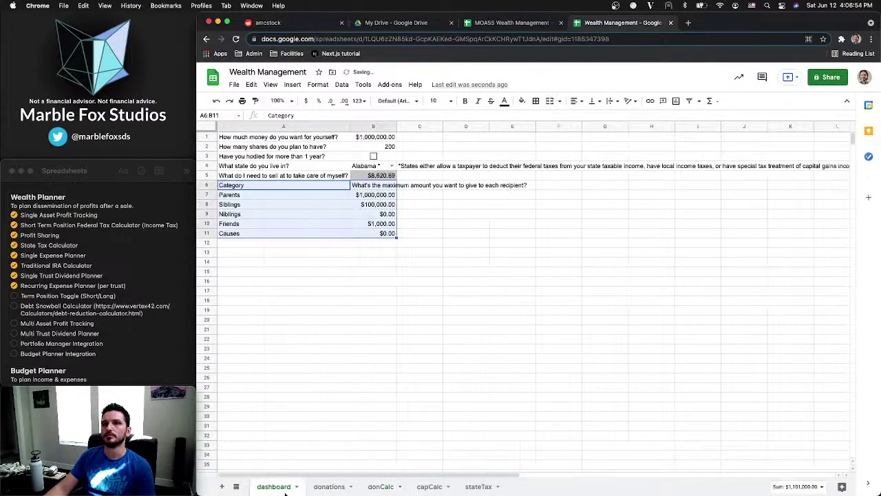
{"action": "left_click", "coordinate": [265, 189]}
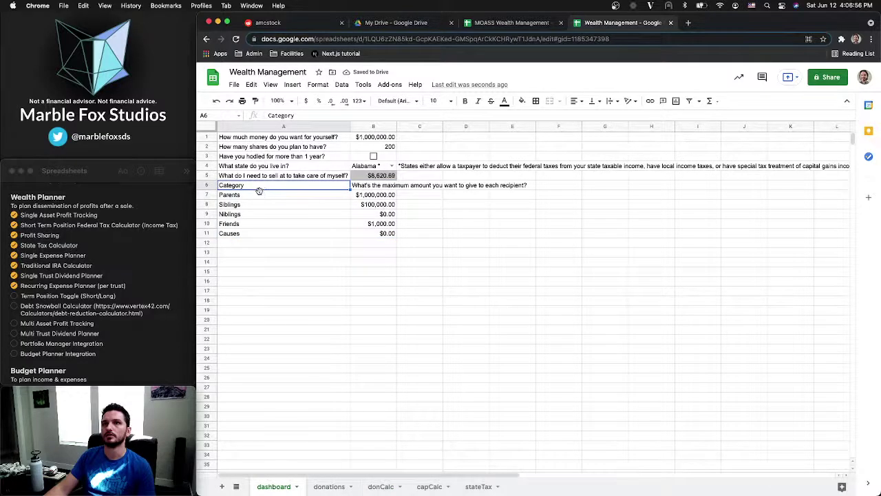
{"action": "key", "text": "Down"}
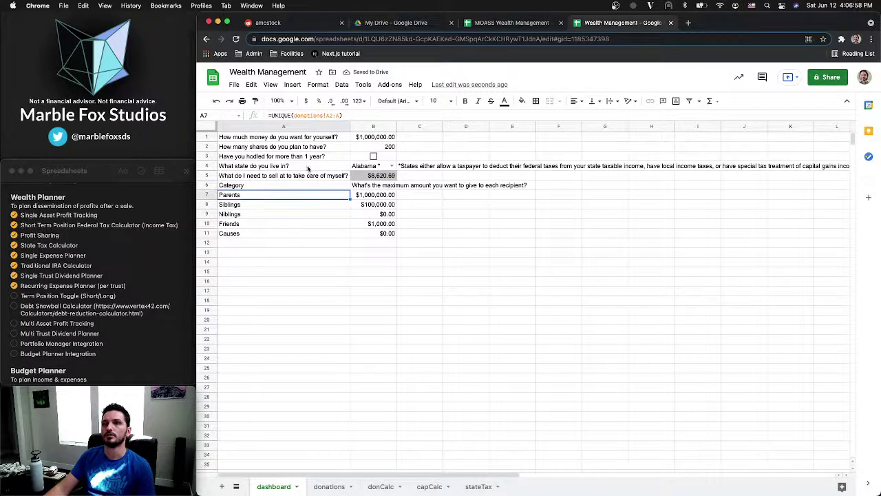
{"action": "left_click", "coordinate": [333, 486]}
{"action": "left_click", "coordinate": [379, 486]}
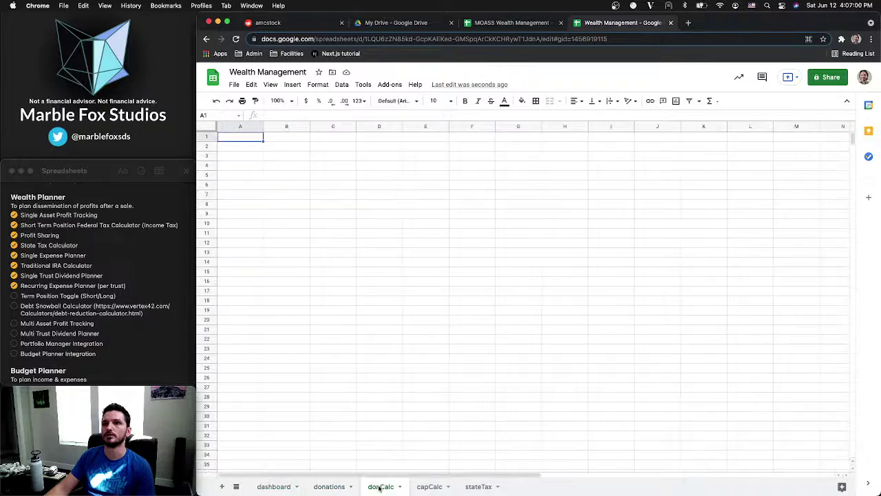
{"action": "key", "text": "super+v"}
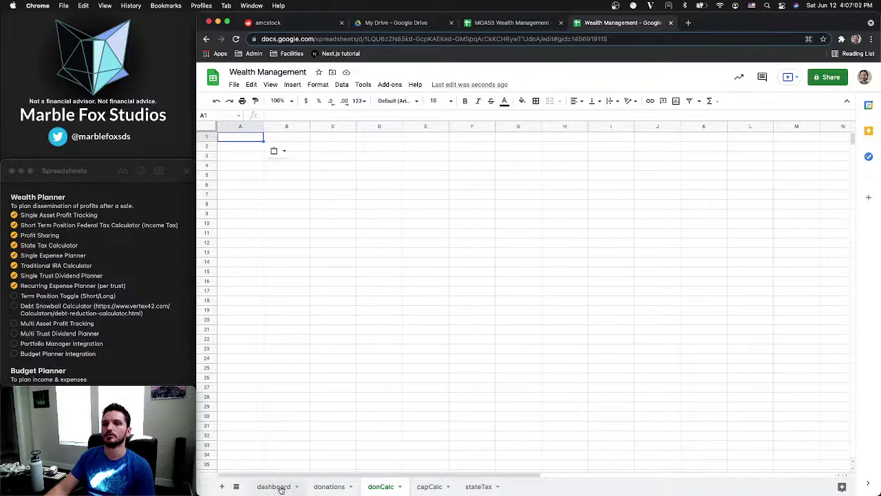
{"action": "left_click", "coordinate": [280, 486]}
{"action": "left_click_drag", "start_coordinate": [262, 193], "coordinate": [369, 234]}
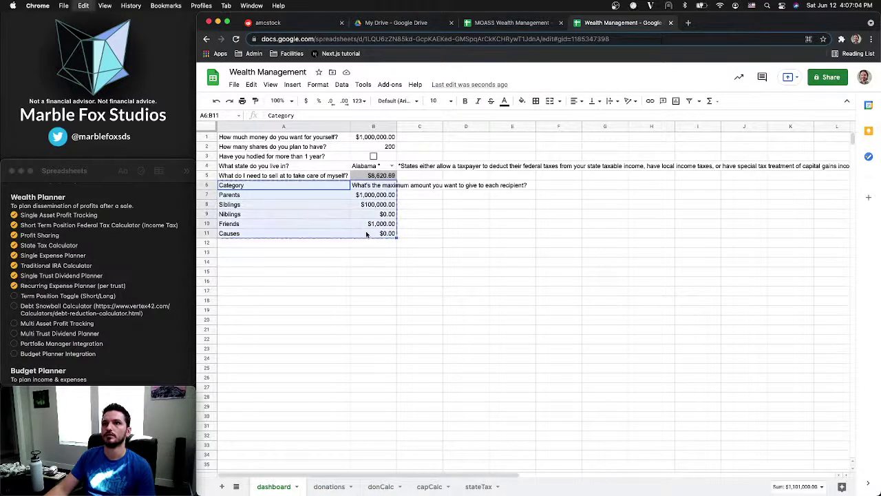
{"action": "key", "text": "super+c"}
{"action": "left_click", "coordinate": [381, 486]}
{"action": "key", "text": "super+v"}
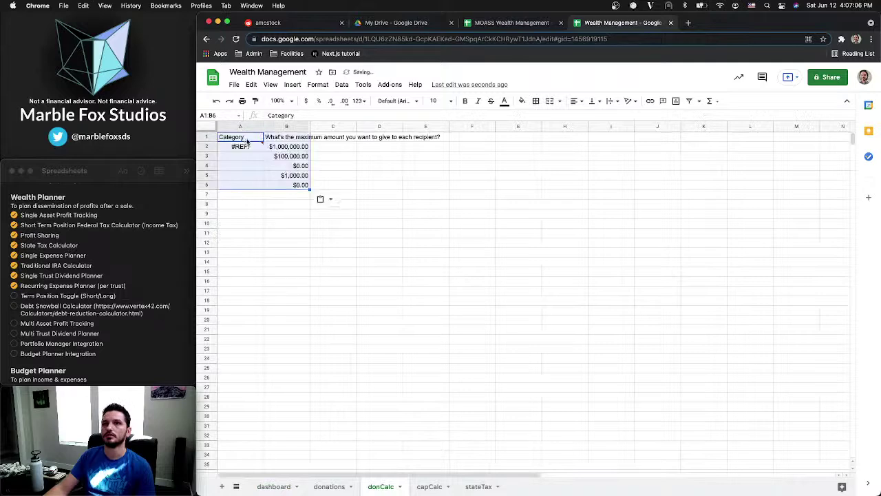
Fix the broken A2 formula to =UNIQUE(donations!A2:A)
{"action": "left_click", "coordinate": [246, 147]}
{"action": "left_click", "coordinate": [305, 113]}
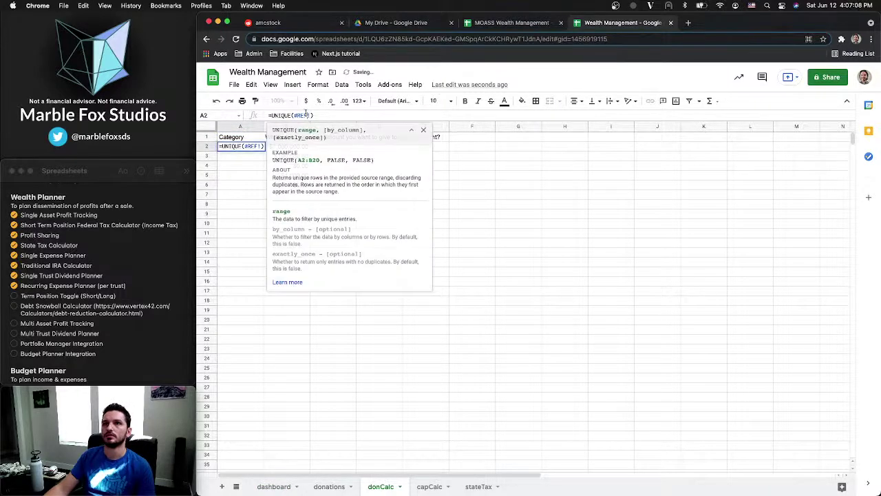
{"action": "key", "text": "BackSpace"}
{"action": "key", "text": "BackSpace"}
{"action": "key", "text": "BackSpace"}
{"action": "key", "text": "BackSpace"}
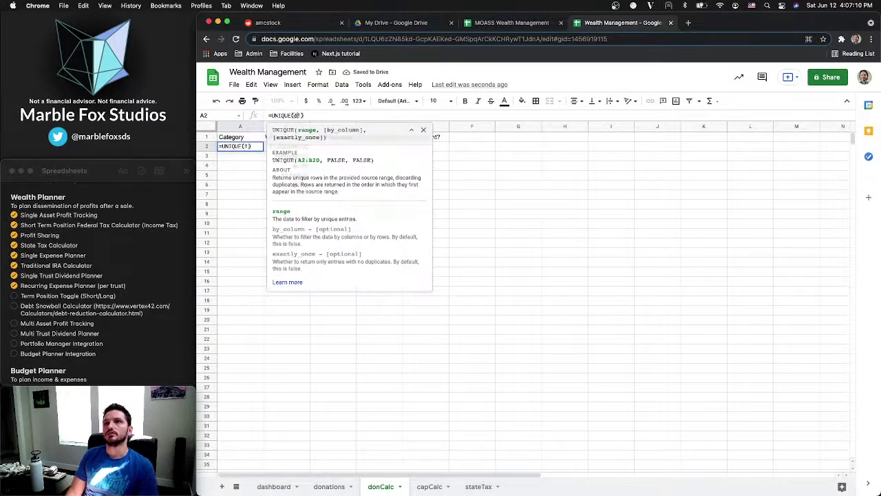
{"action": "type", "text": "donations!"}
{"action": "type", "text": "A2:A"}
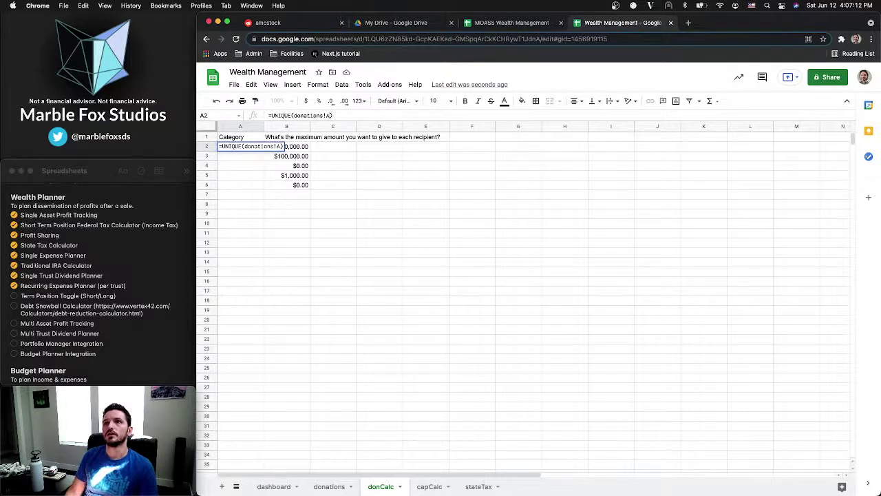
{"action": "key", "text": "Return"}
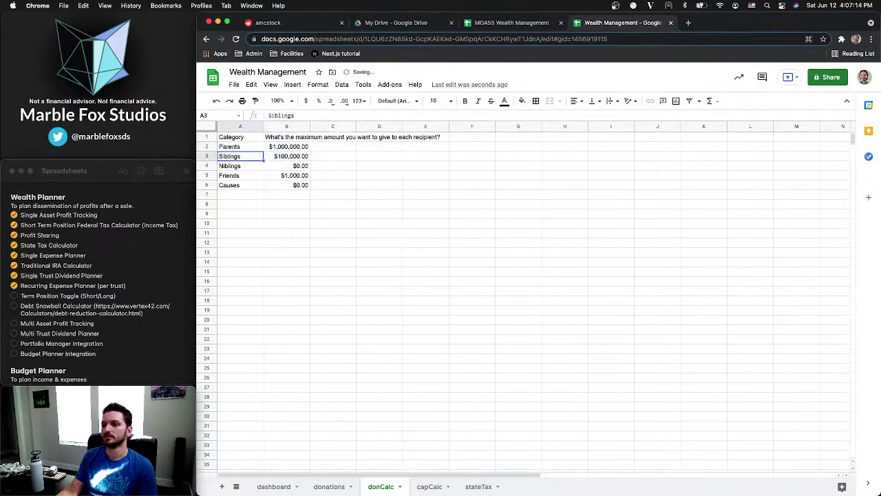
Retitle B1 'Max amount per recipient' and auto-fit column B to the new heading
{"action": "left_click", "coordinate": [282, 195]}
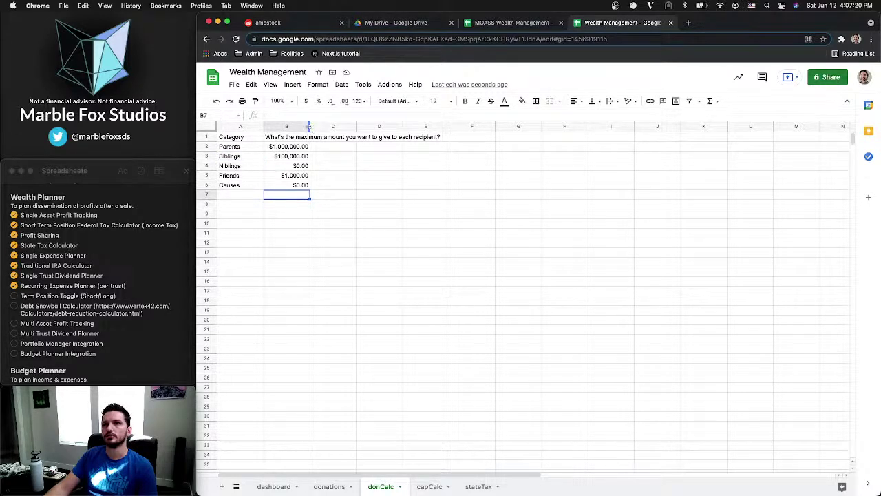
{"action": "double_click", "coordinate": [309, 127]}
{"action": "key", "text": "super+z"}
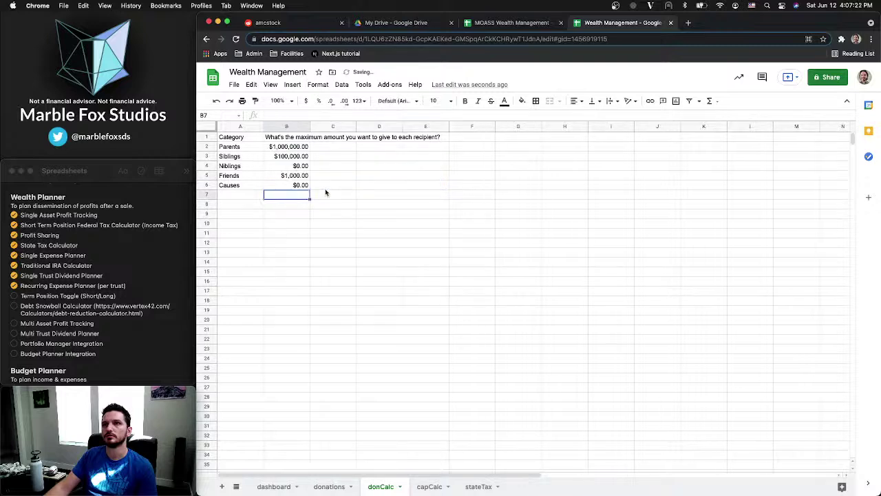
{"action": "left_click", "coordinate": [334, 176]}
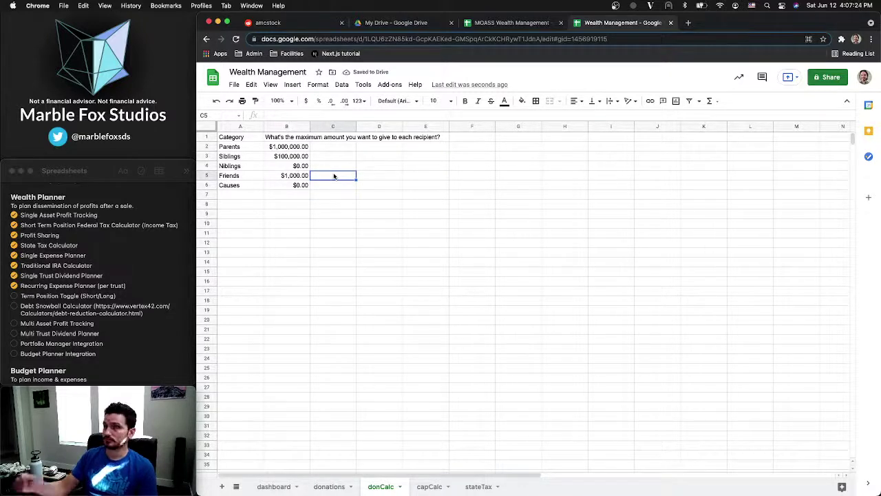
{"action": "left_click", "coordinate": [292, 138]}
{"action": "type", "text": "Max"}
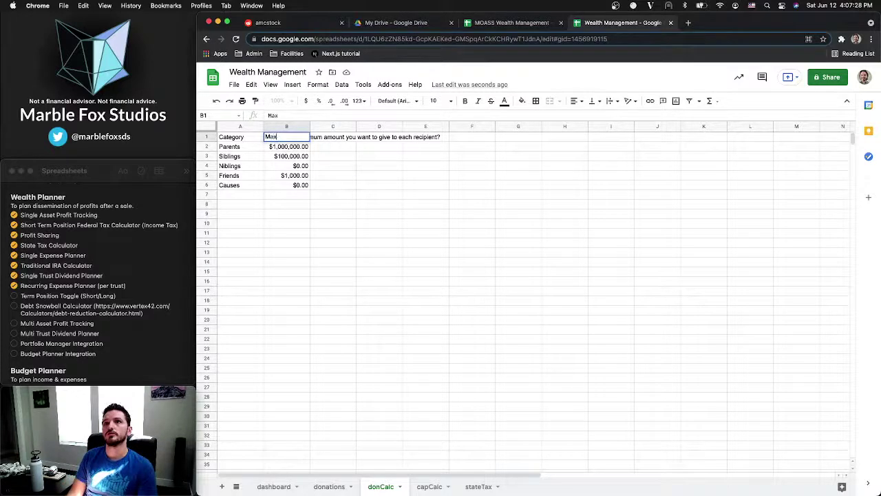
{"action": "type", "text": " amount p"}
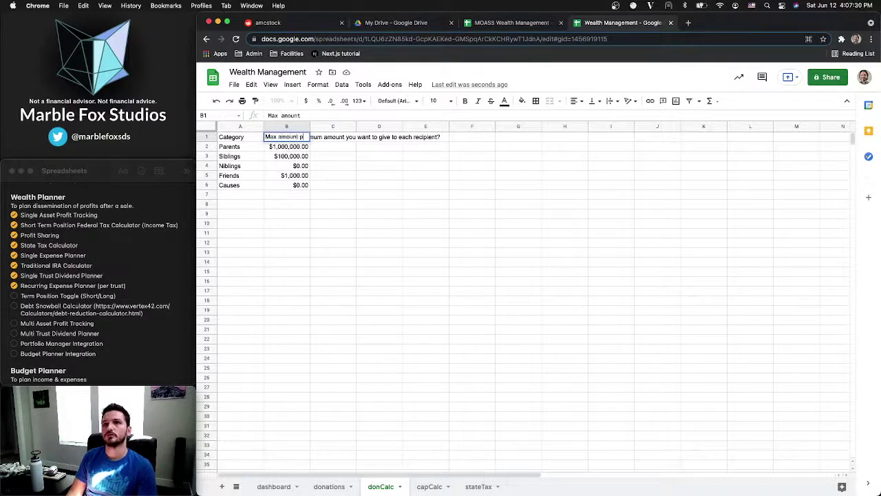
{"action": "type", "text": "er recipient"}
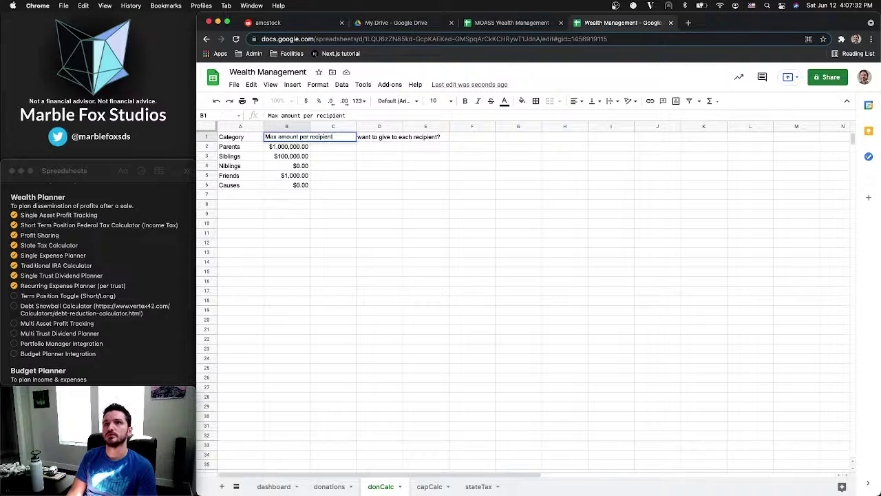
{"action": "key", "text": "Return"}
{"action": "double_click", "coordinate": [309, 127]}
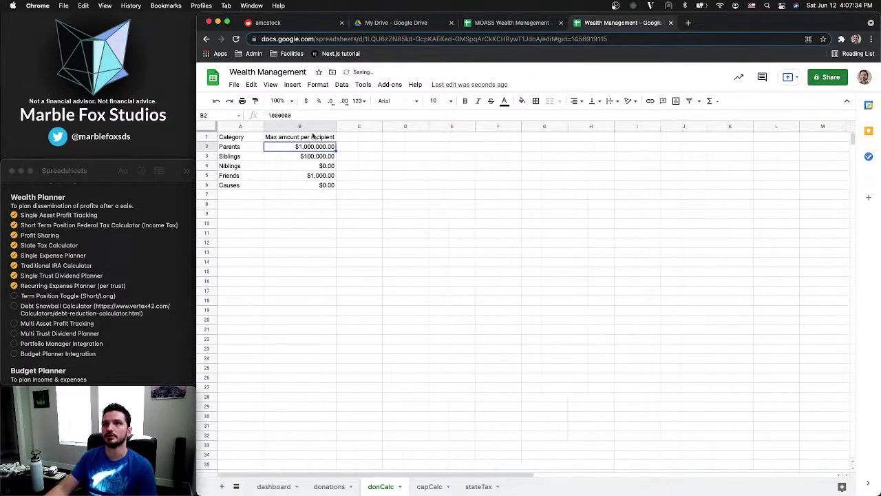
{"action": "left_click", "coordinate": [331, 190]}
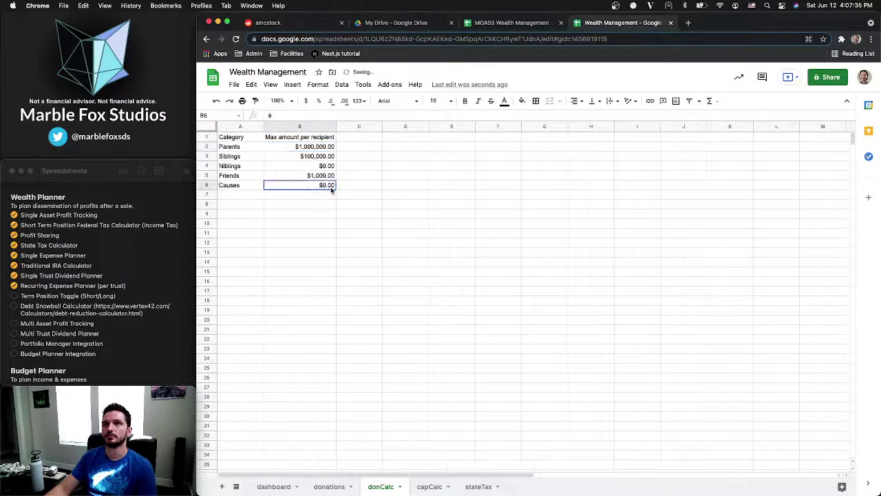
Check the donations sheet and the donCalc categories Parents through Causes, then switch to Google Drive
{"action": "left_click", "coordinate": [361, 127]}
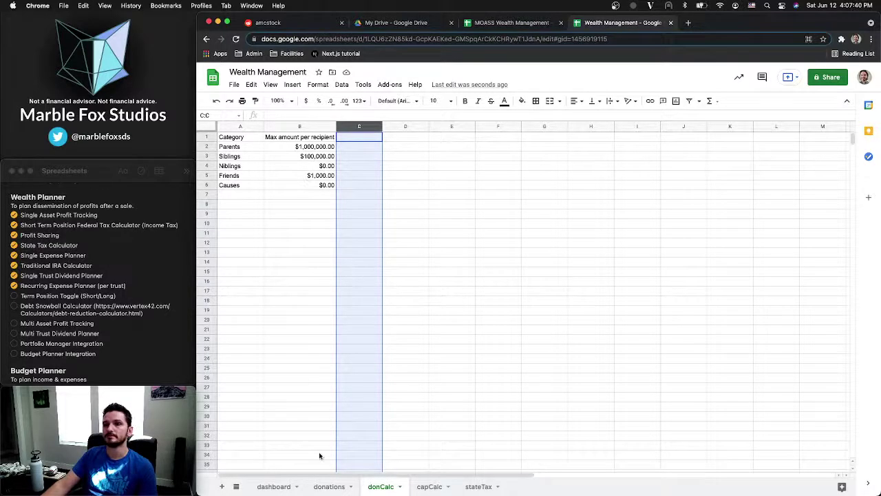
{"action": "left_click", "coordinate": [328, 487]}
{"action": "left_click", "coordinate": [374, 486]}
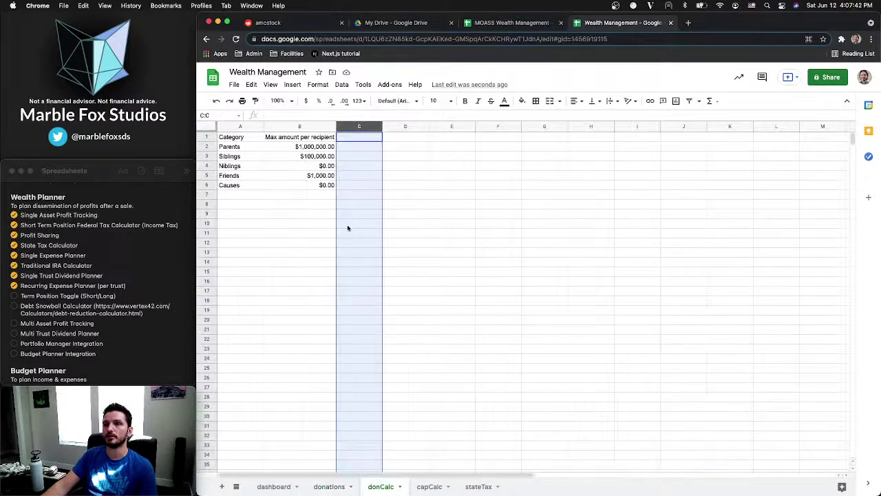
{"action": "left_click", "coordinate": [308, 161]}
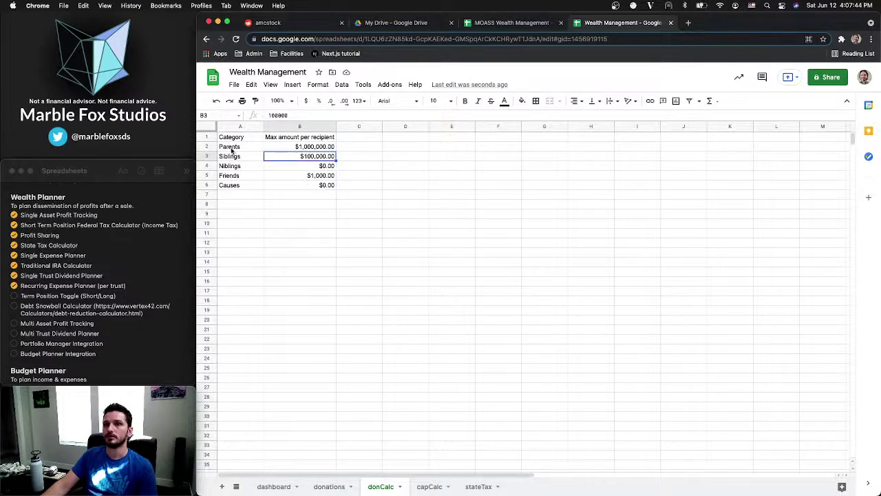
{"action": "left_click_drag", "start_coordinate": [231, 149], "coordinate": [233, 189]}
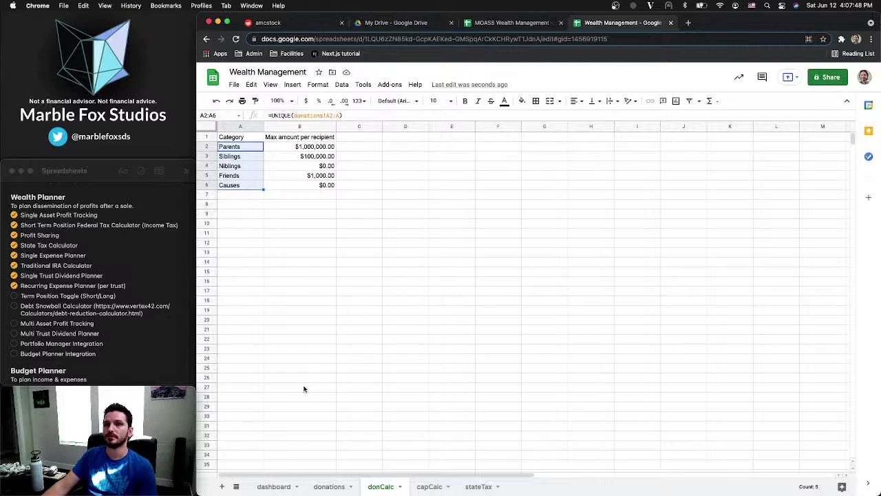
{"action": "left_click", "coordinate": [394, 24]}
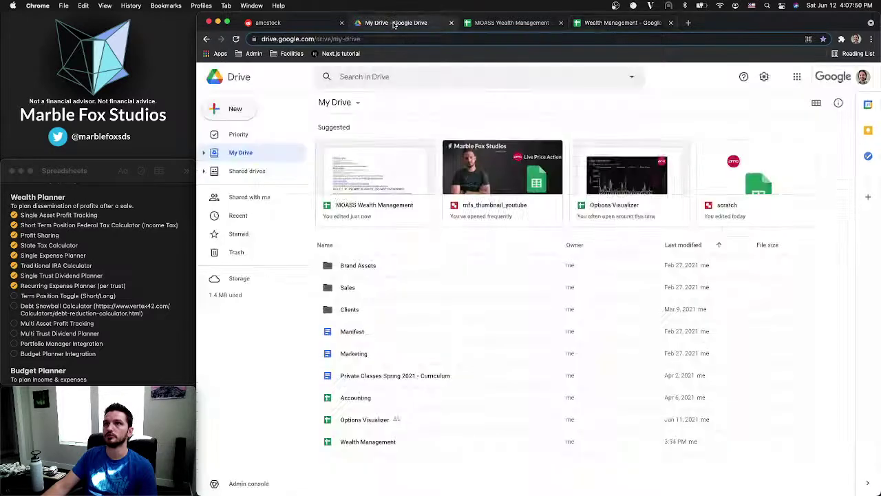
{"action": "key", "text": "ctrl+shift+Tab"}
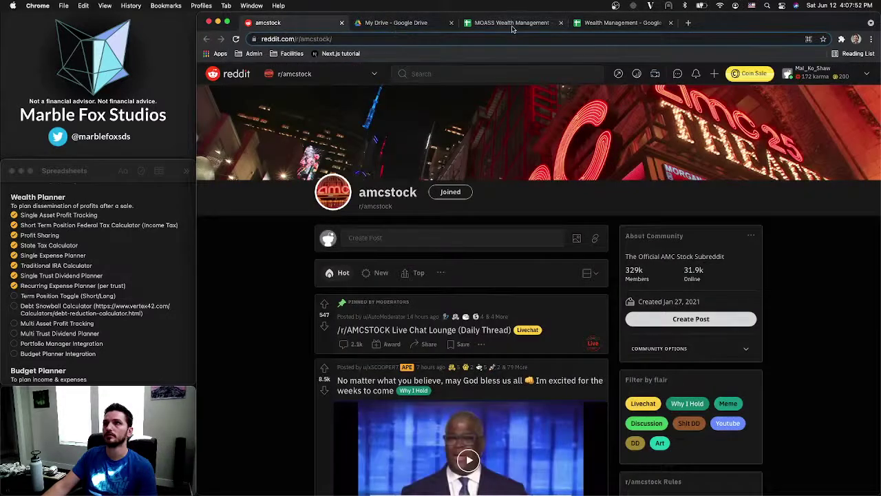
{"action": "left_click", "coordinate": [511, 25]}
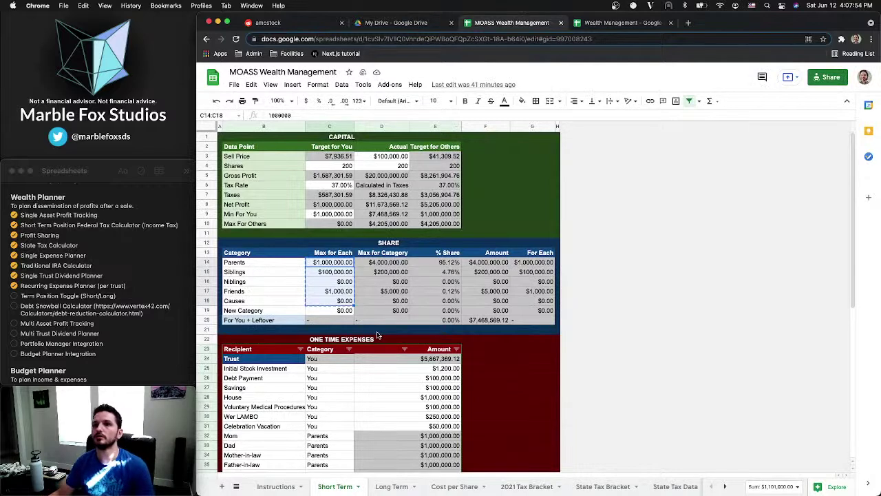
{"action": "left_click", "coordinate": [339, 322]}
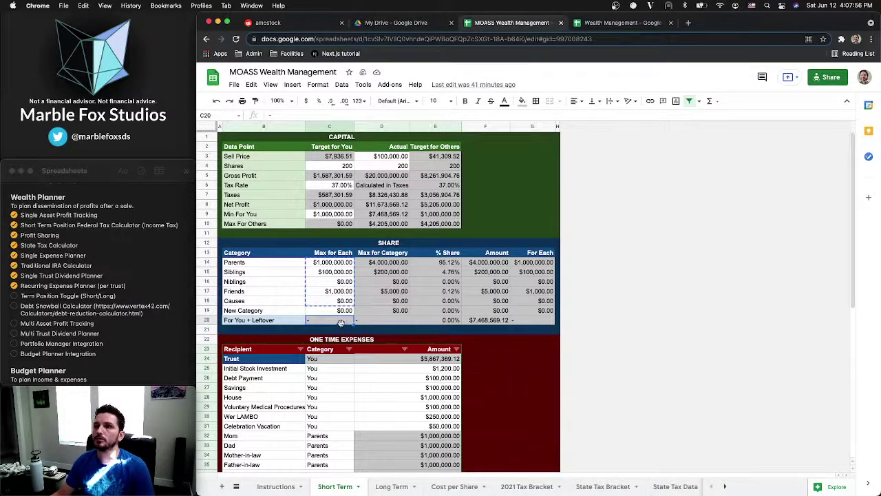
{"action": "left_click", "coordinate": [472, 321]}
{"action": "left_click", "coordinate": [444, 323]}
{"action": "left_click", "coordinate": [476, 324]}
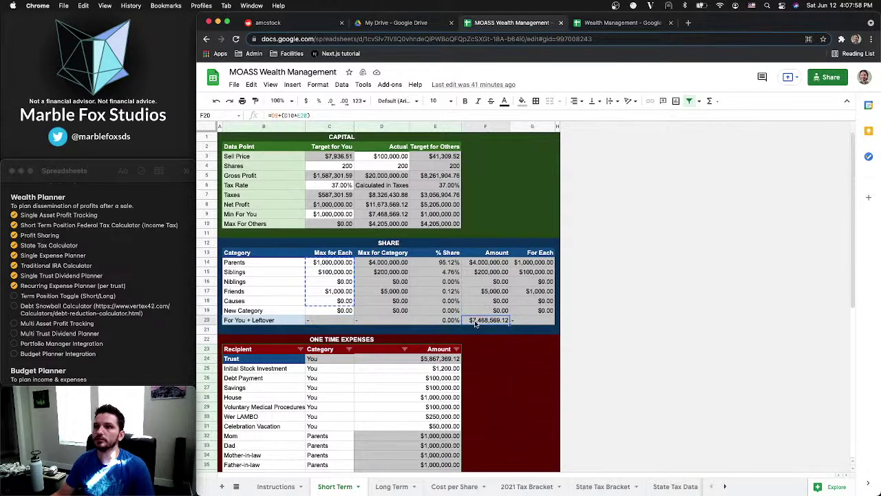
{"action": "left_click", "coordinate": [206, 321]}
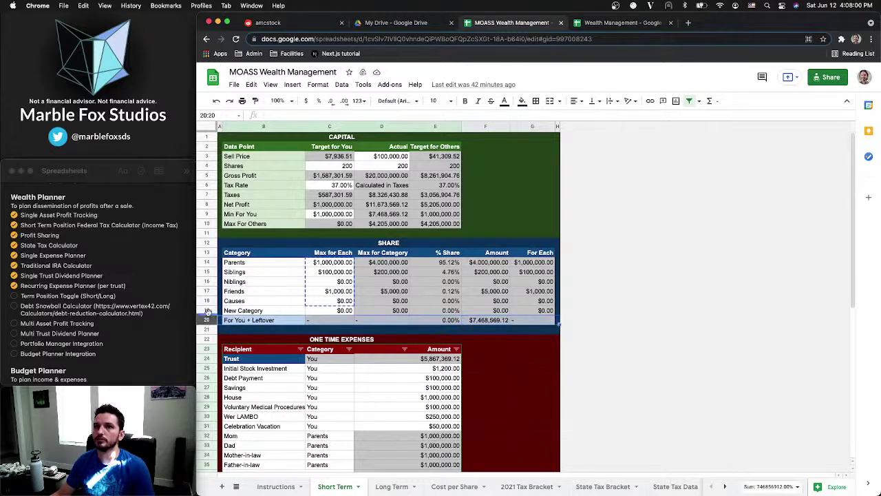
{"action": "left_click", "coordinate": [207, 224]}
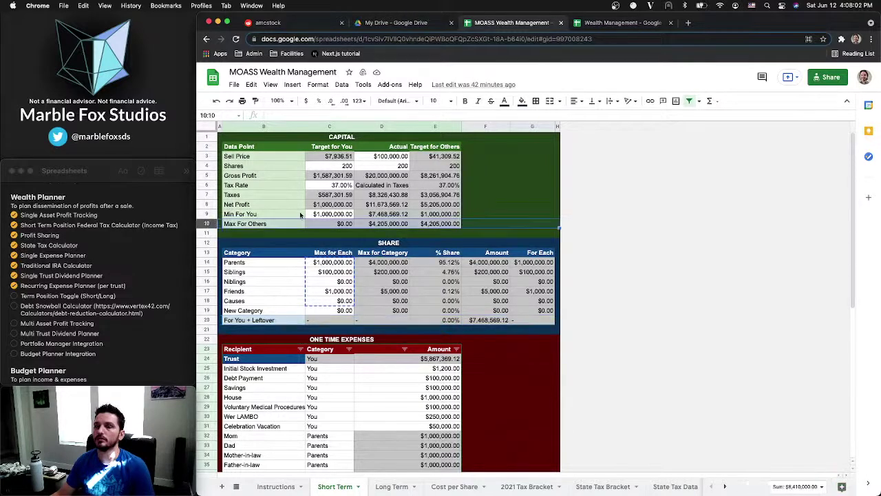
{"action": "left_click", "coordinate": [350, 321]}
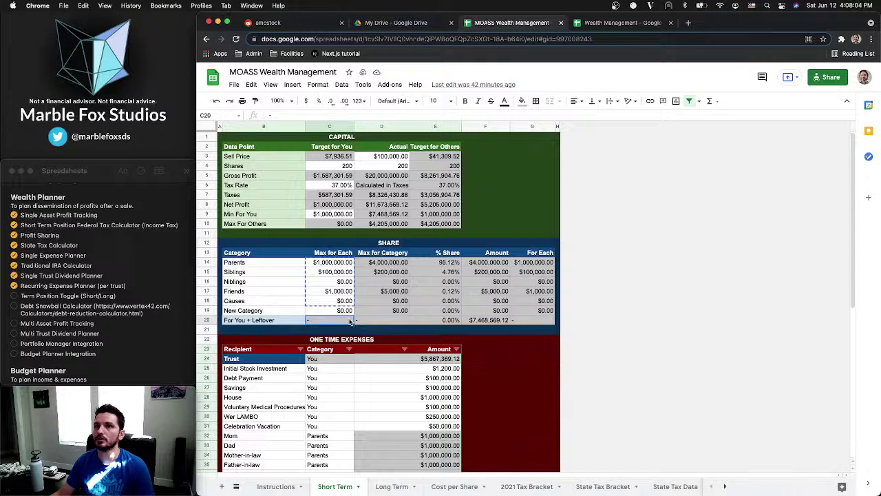
{"action": "left_click", "coordinate": [283, 322]}
{"action": "left_click", "coordinate": [328, 323]}
{"action": "left_click", "coordinate": [402, 322]}
{"action": "left_click", "coordinate": [437, 323]}
{"action": "left_click", "coordinate": [486, 322]}
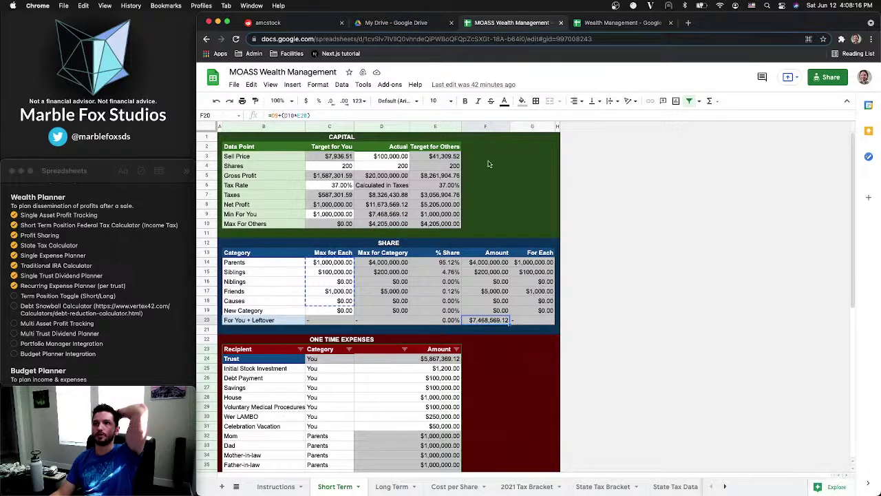
{"action": "left_click", "coordinate": [369, 224]}
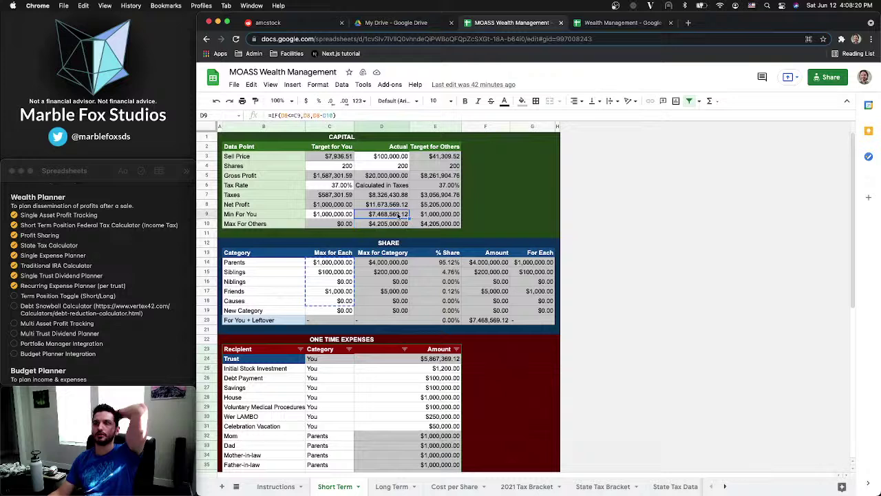
{"action": "key", "text": "Up"}
{"action": "key", "text": "Up"}
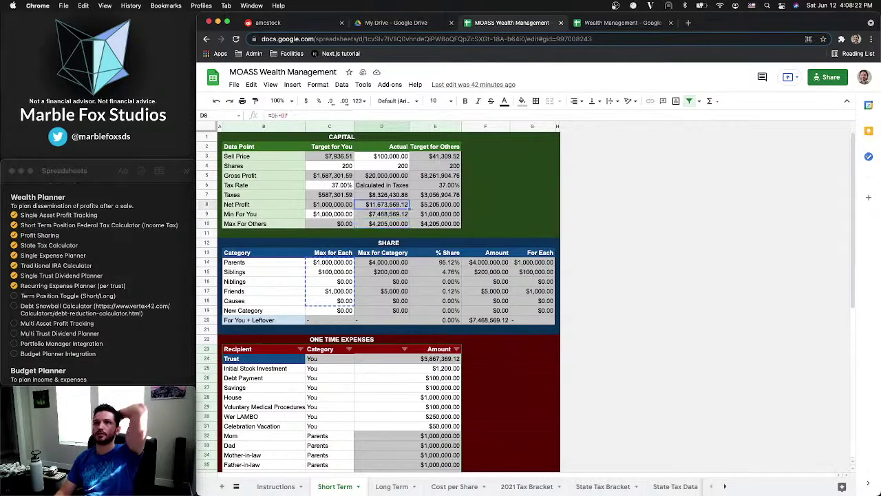
{"action": "key", "text": "Up"}
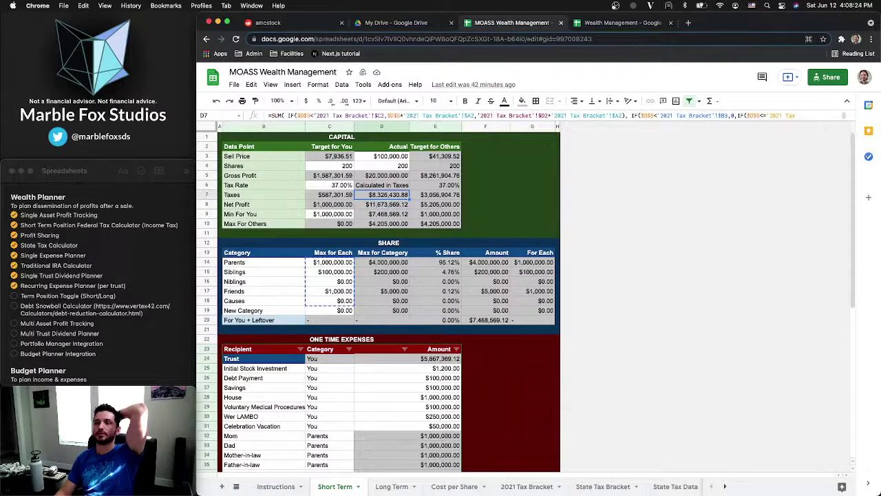
{"action": "key", "text": "Right"}
{"action": "key", "text": "Up"}
{"action": "key", "text": "Up"}
{"action": "key", "text": "Up"}
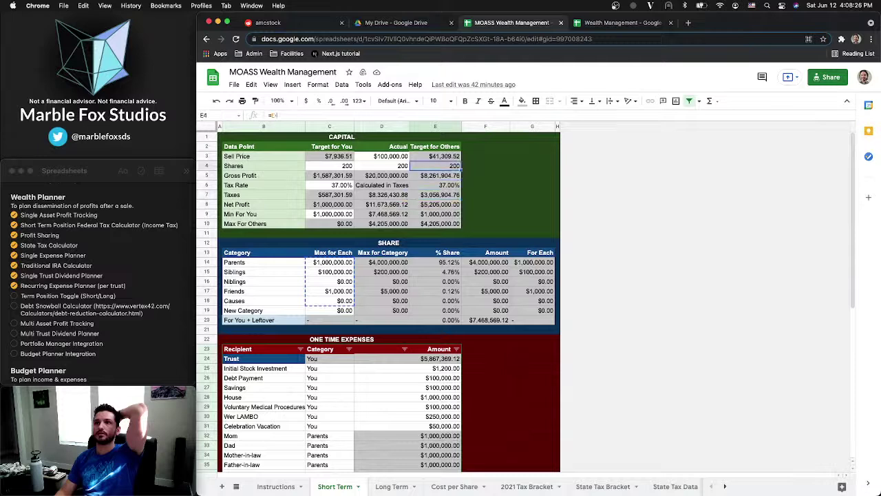
{"action": "key", "text": "Down"}
{"action": "key", "text": "Up"}
{"action": "key", "text": "Up"}
{"action": "key", "text": "Down"}
{"action": "key", "text": "Down"}
{"action": "key", "text": "Down"}
{"action": "key", "text": "Down"}
{"action": "key", "text": "Down"}
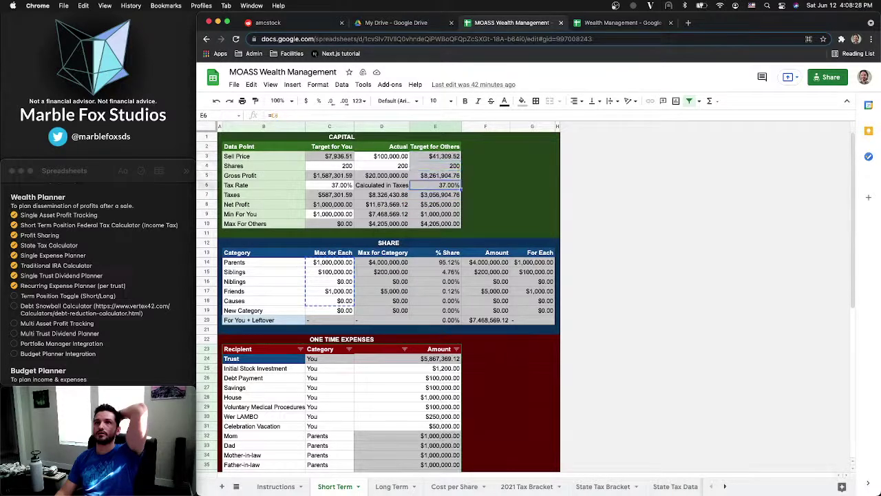
{"action": "key", "text": "Down"}
{"action": "key", "text": "Down"}
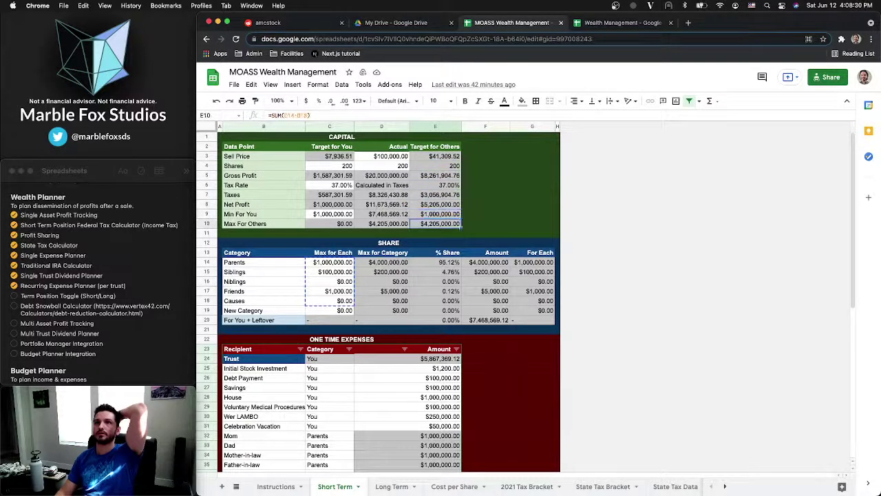
{"action": "key", "text": "Left"}
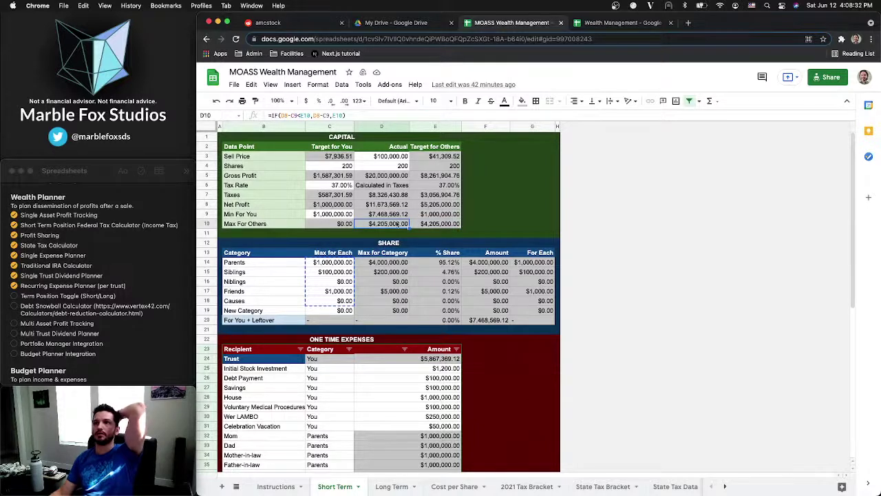
{"action": "left_click", "coordinate": [378, 359]}
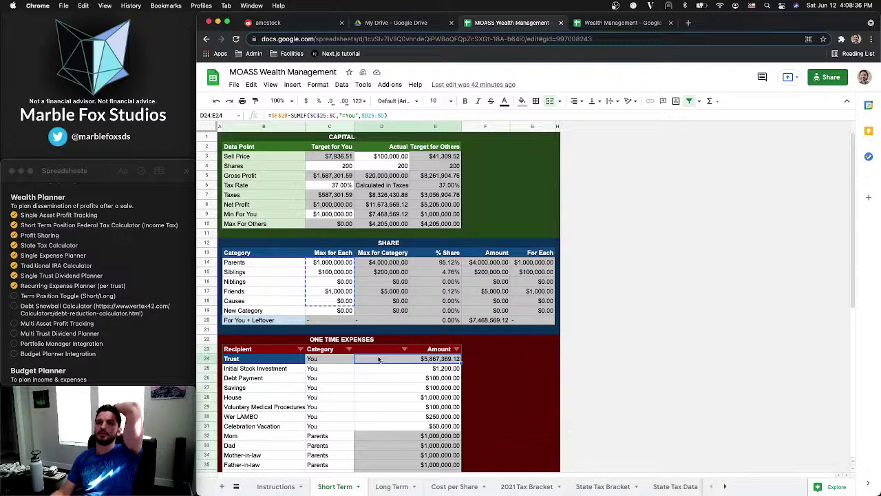
{"action": "left_click", "coordinate": [285, 118]}
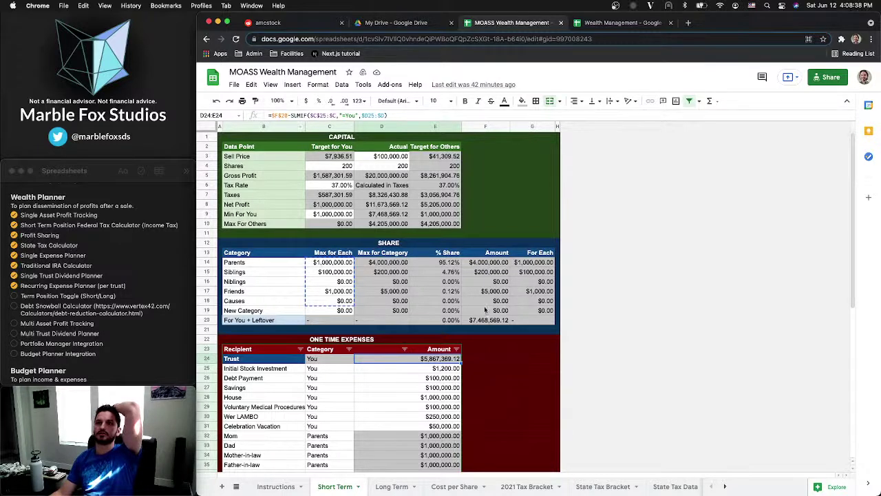
{"action": "left_click", "coordinate": [486, 320]}
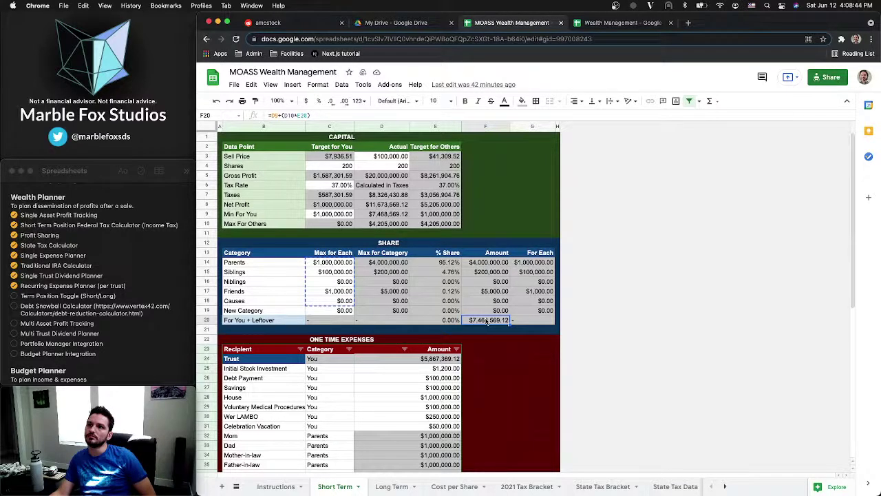
{"action": "left_click", "coordinate": [307, 115]}
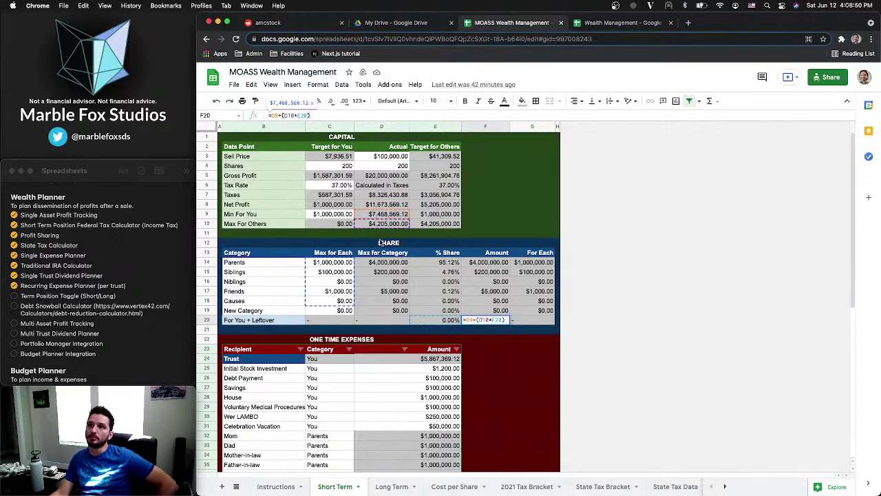
{"action": "left_click", "coordinate": [441, 216]}
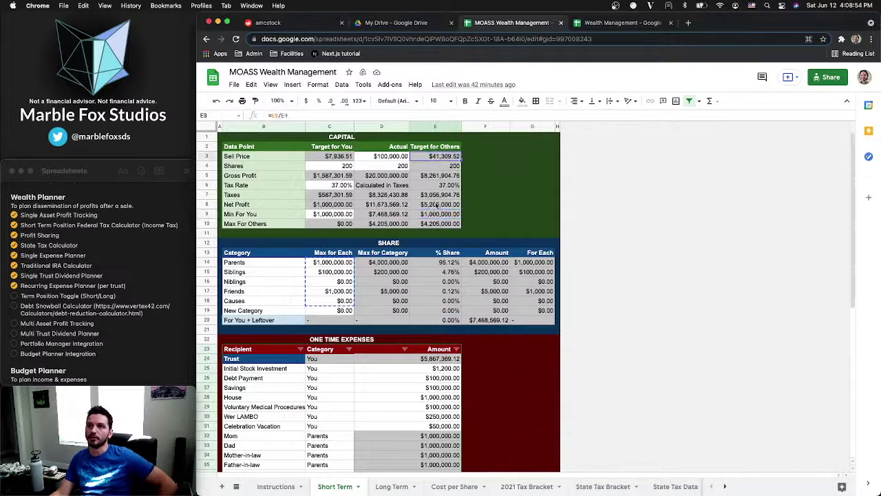
{"action": "left_click", "coordinate": [434, 224]}
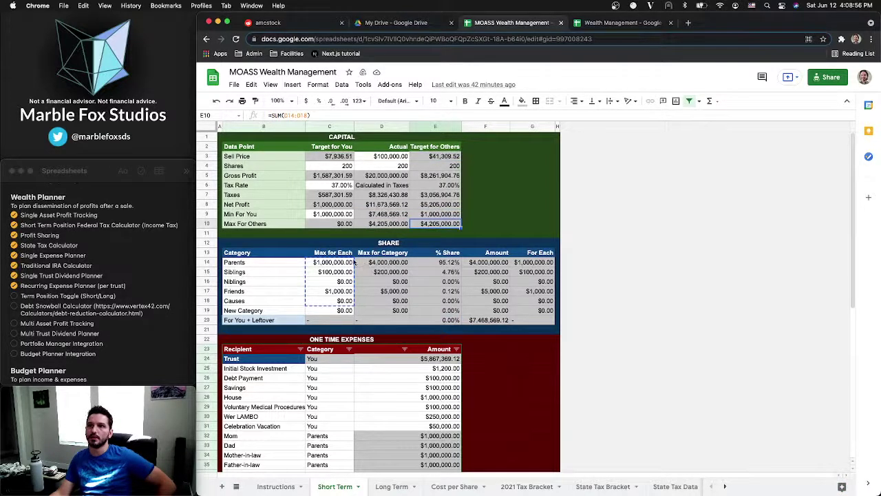
{"action": "left_click", "coordinate": [390, 264]}
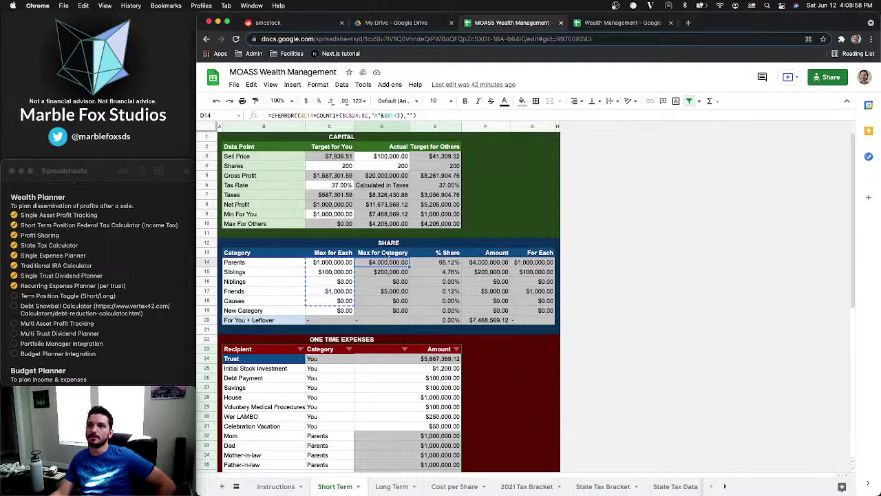
Copy MOASS Short Term's Max for Category to For Each block and paste it at donCalc C1
{"action": "left_click_drag", "start_coordinate": [386, 254], "coordinate": [523, 315]}
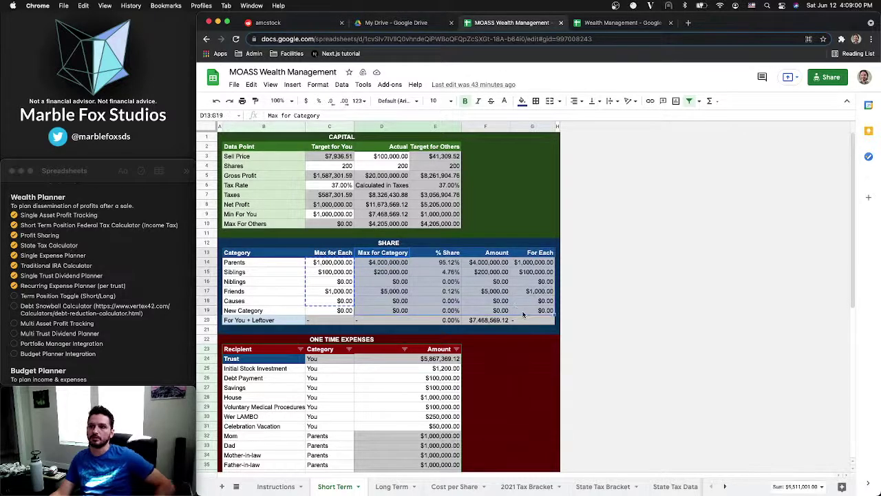
{"action": "key", "text": "super+c"}
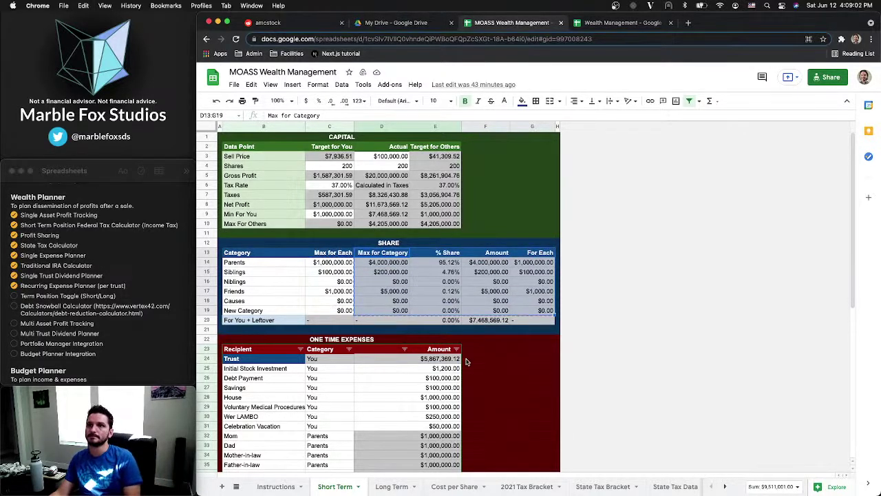
{"action": "left_click", "coordinate": [391, 484]}
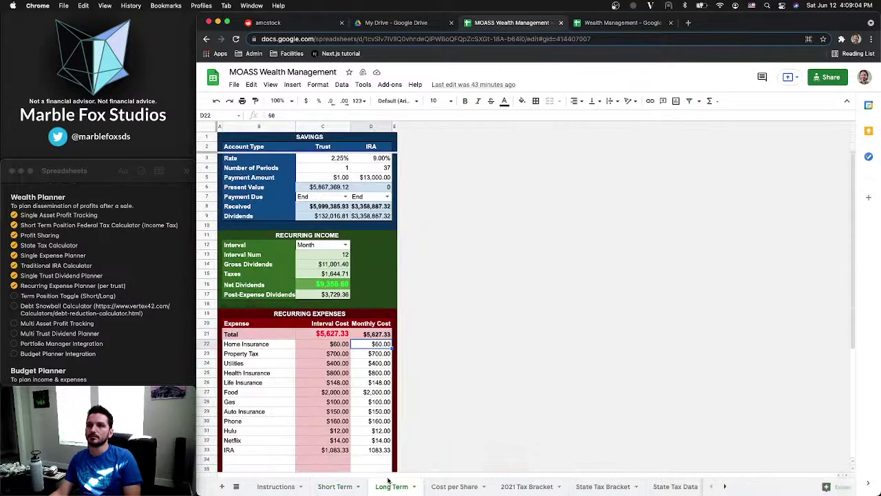
{"action": "left_click", "coordinate": [436, 486]}
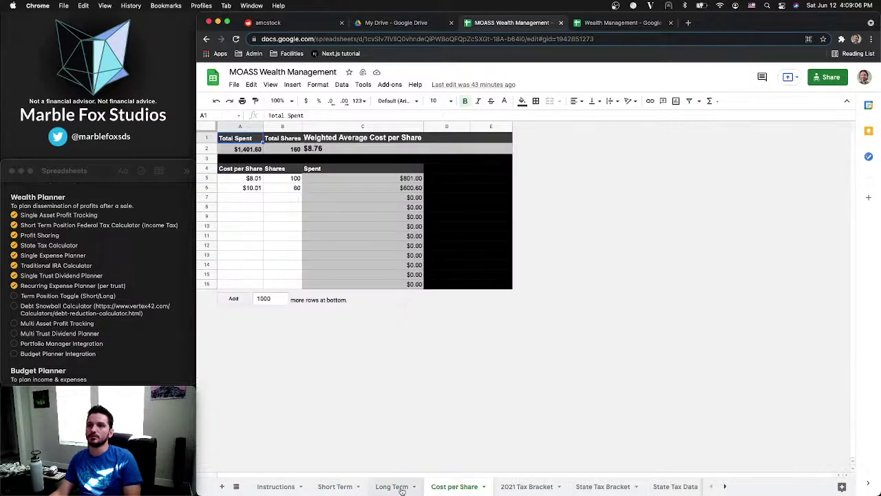
{"action": "left_click", "coordinate": [393, 486]}
{"action": "left_click", "coordinate": [338, 487]}
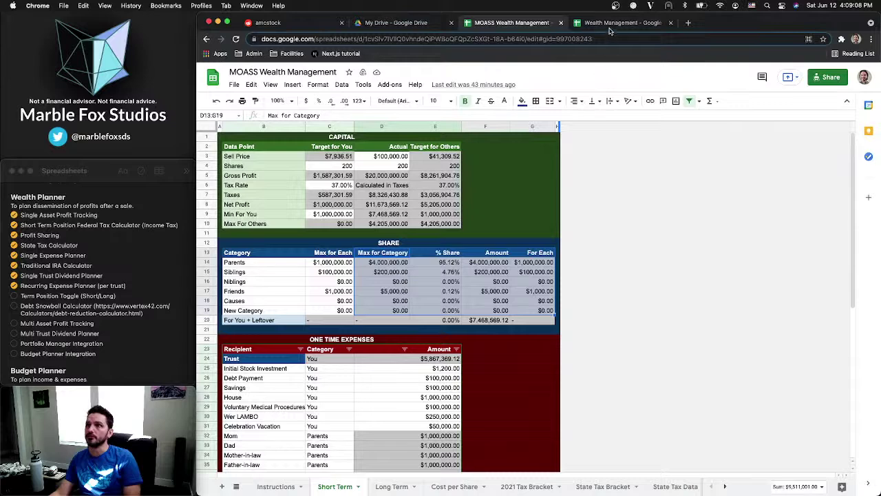
{"action": "left_click", "coordinate": [609, 27]}
{"action": "left_click", "coordinate": [337, 140]}
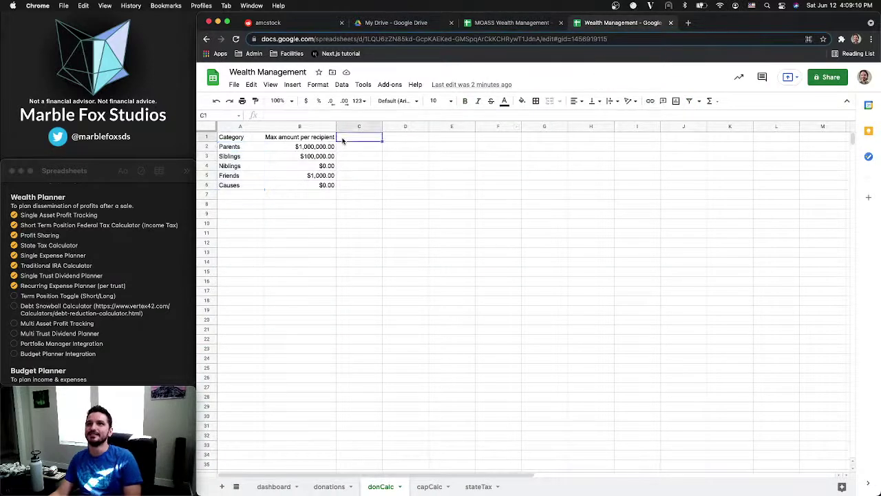
{"action": "key", "text": "super+v"}
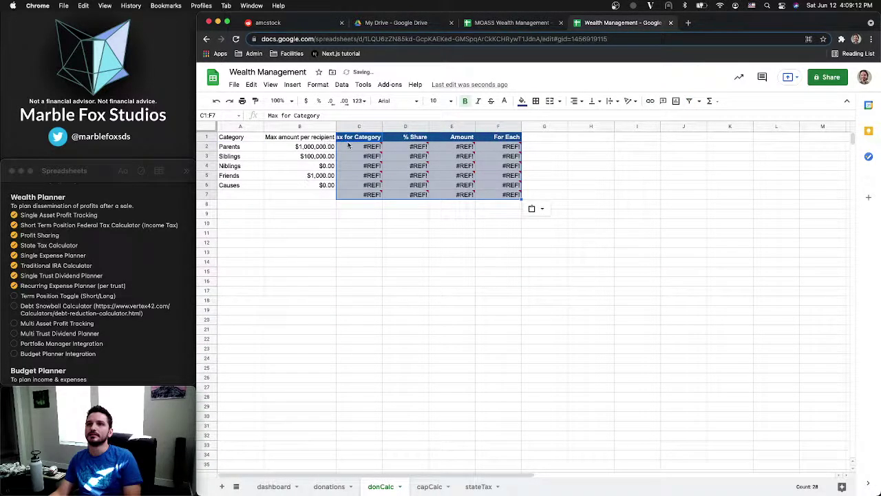
{"action": "mouse_move", "coordinate": [349, 145]}
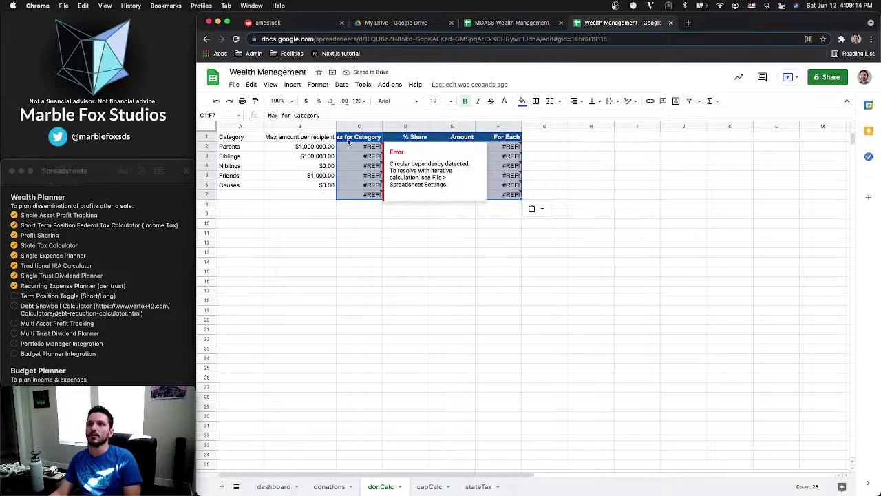
{"action": "left_click", "coordinate": [350, 141]}
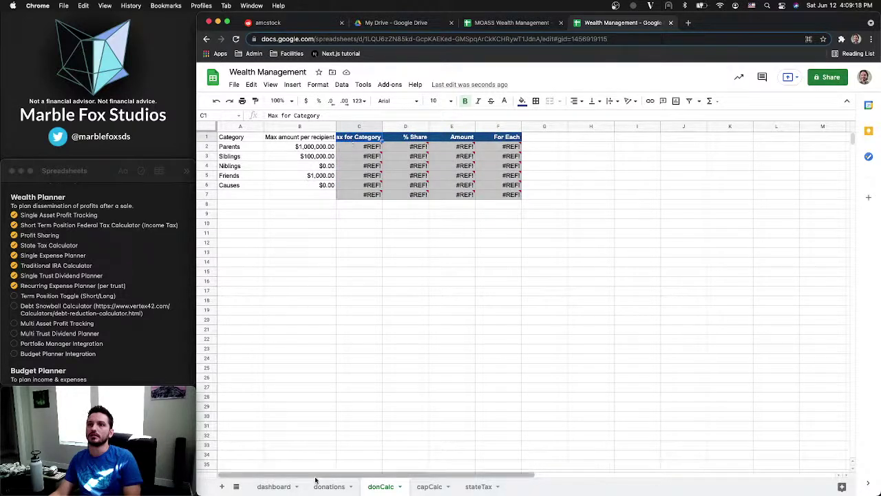
Compare against the MOASS reference and inspect the broken Max for Category formula in C2
{"action": "left_click", "coordinate": [502, 25]}
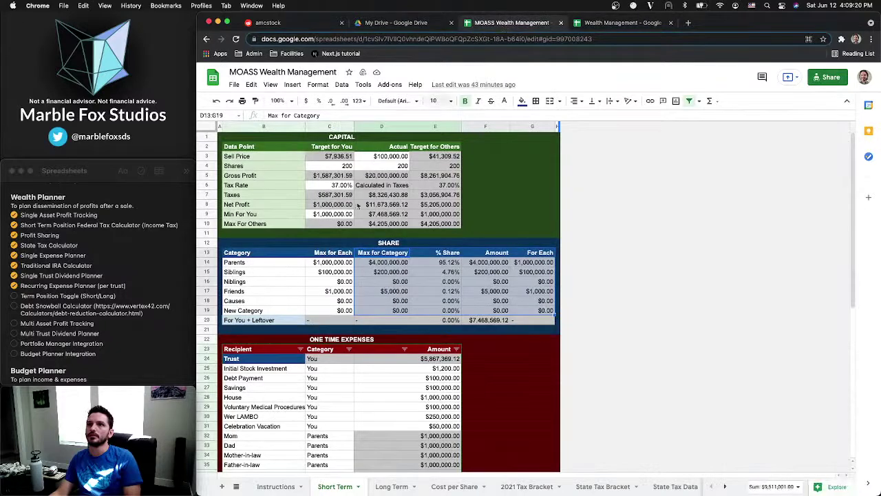
{"action": "left_click", "coordinate": [598, 24]}
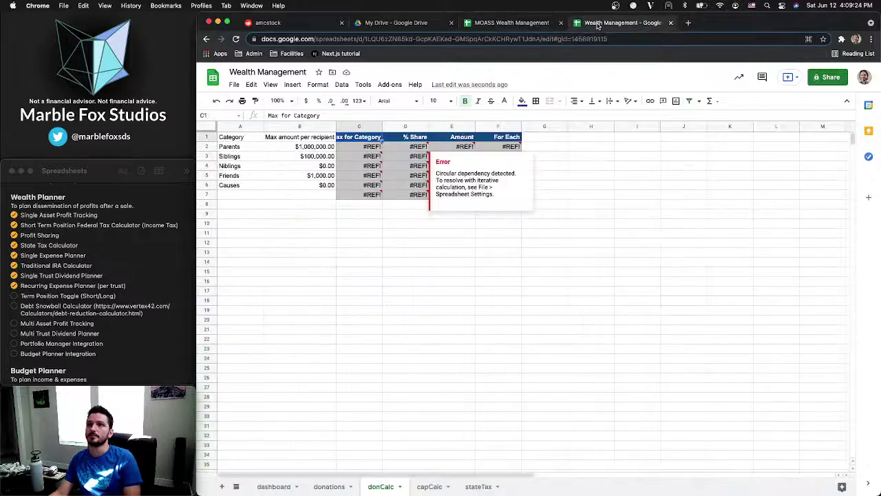
{"action": "left_click", "coordinate": [334, 488]}
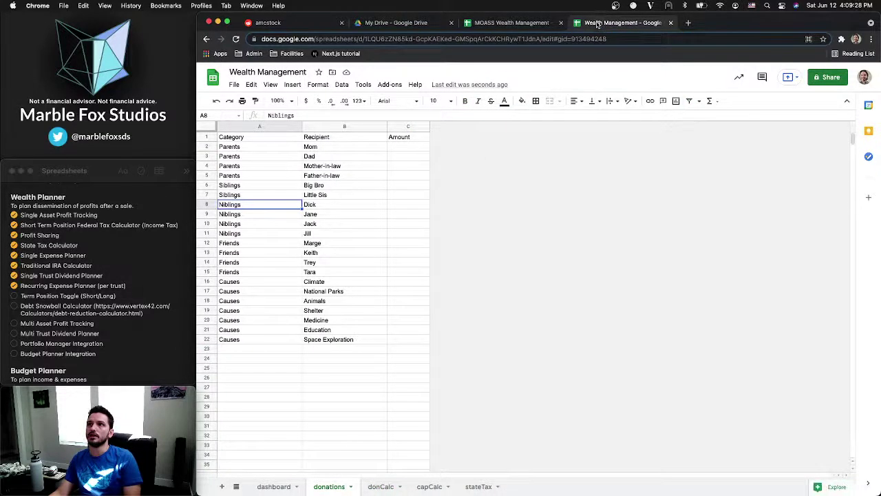
{"action": "left_click", "coordinate": [380, 486]}
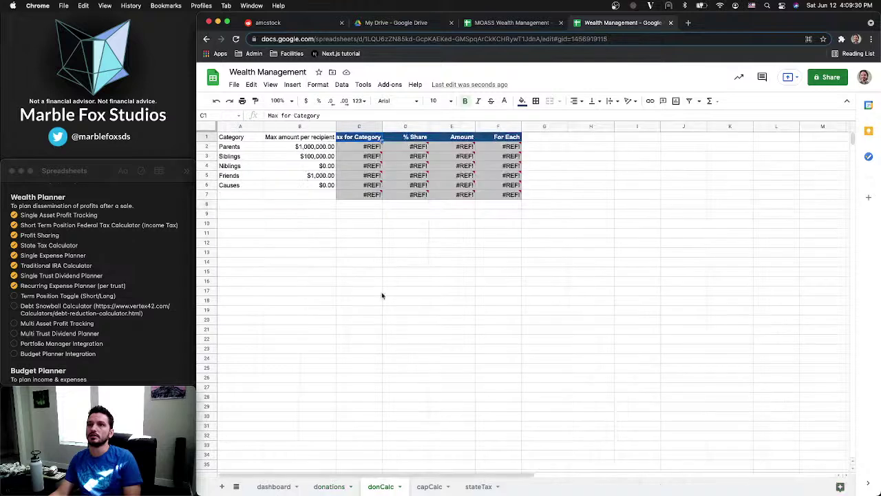
{"action": "left_click", "coordinate": [347, 149]}
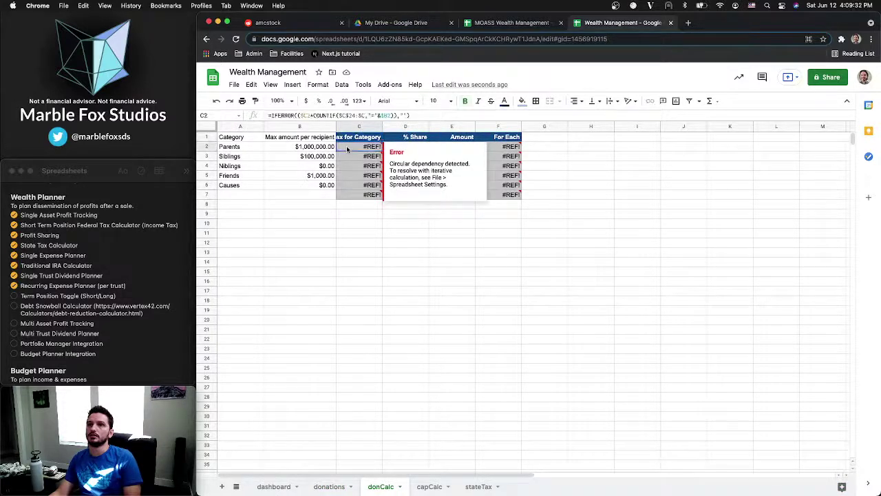
Insert a blank column C before Max for Category headed 'Num of recipients', auto-fitted to width
{"action": "right_click", "coordinate": [292, 128]}
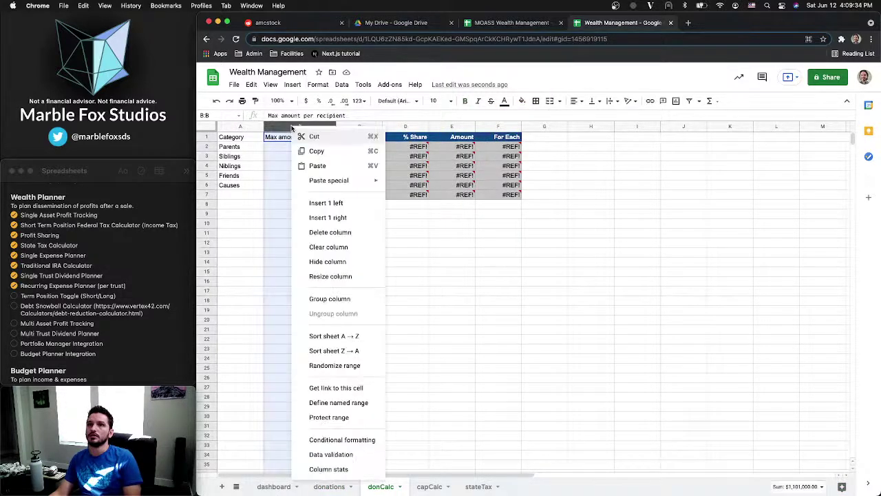
{"action": "left_click", "coordinate": [312, 202]}
{"action": "left_click", "coordinate": [293, 138]}
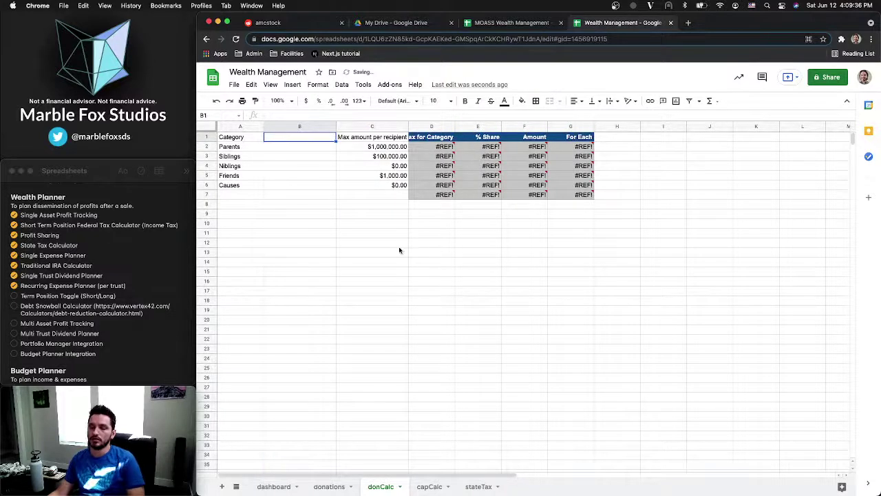
{"action": "key", "text": "ctrl+z"}
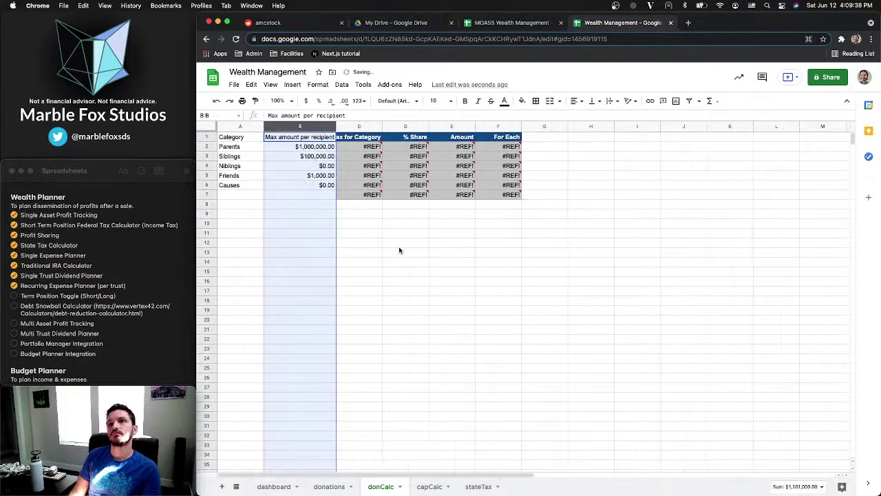
{"action": "right_click", "coordinate": [358, 130]}
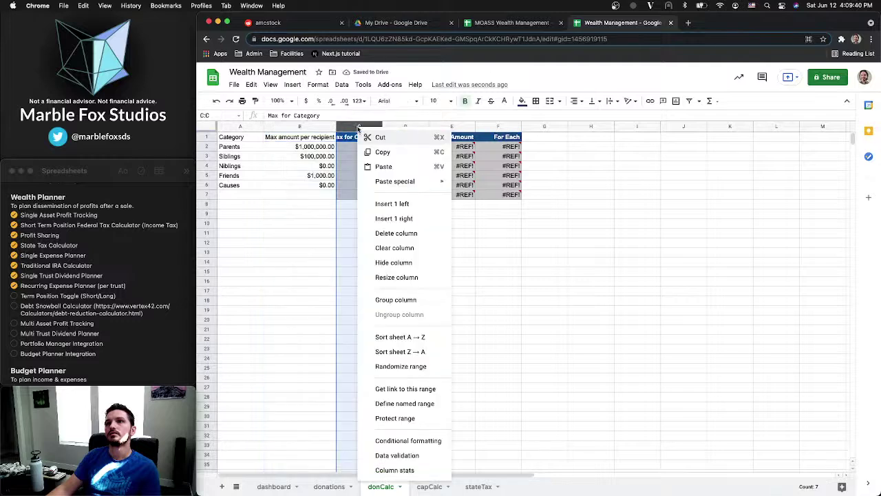
{"action": "left_click", "coordinate": [390, 204]}
{"action": "left_click", "coordinate": [366, 137]}
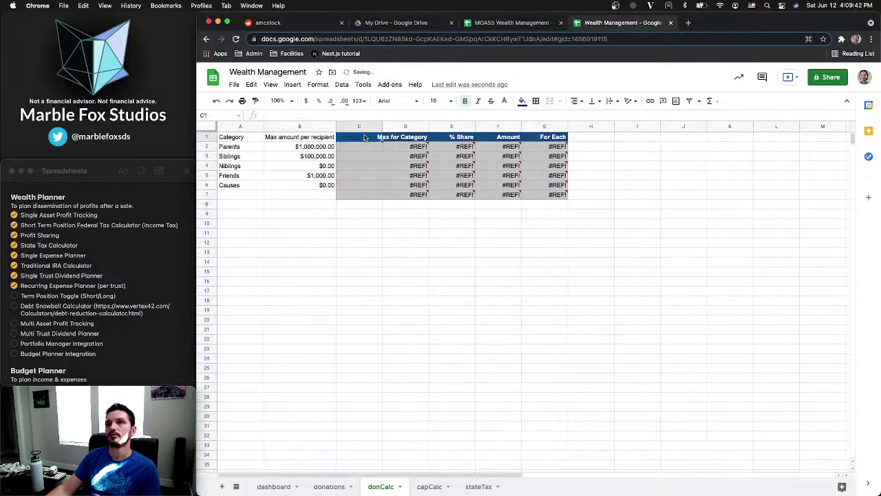
{"action": "type", "text": "N"}
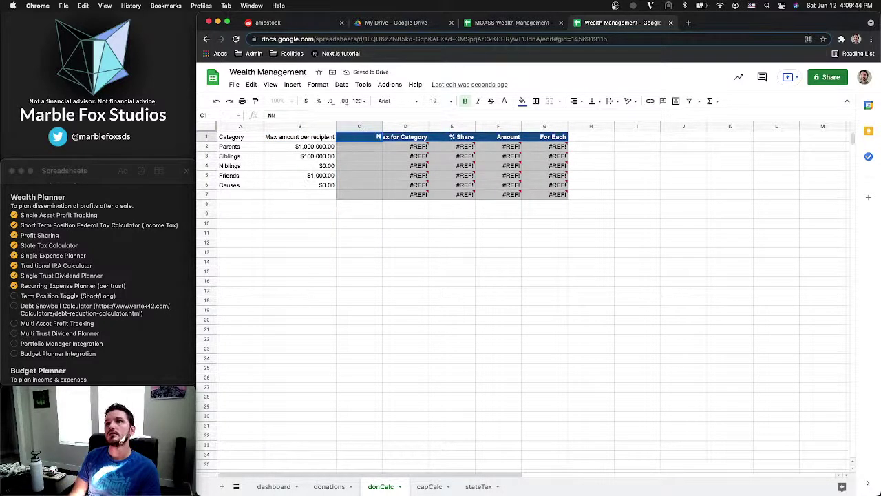
{"action": "type", "text": "um"}
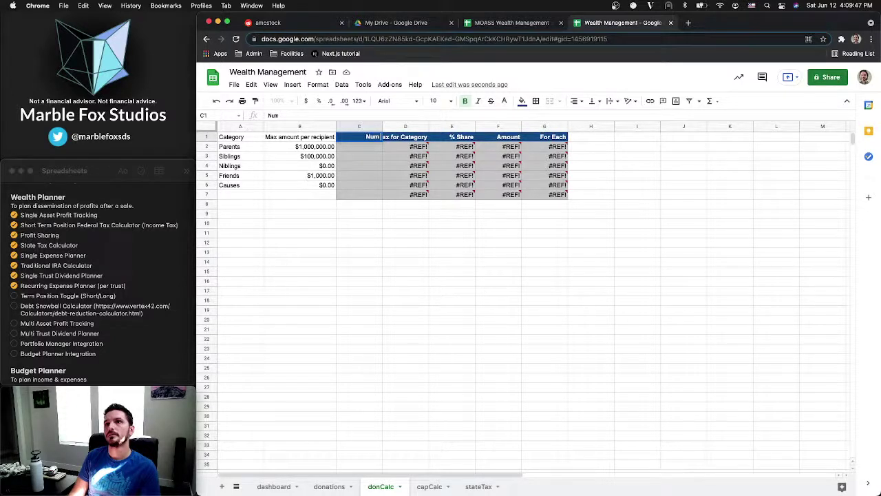
{"action": "type", "text": " of recipients"}
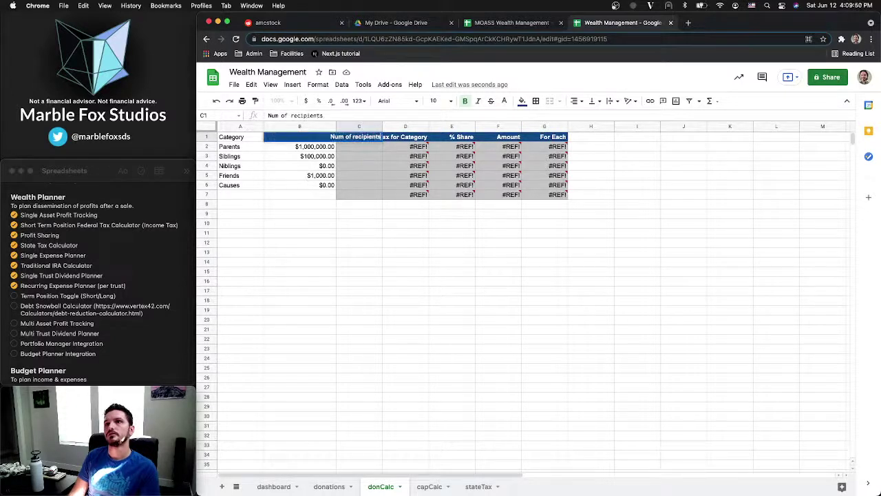
{"action": "key", "text": "Return"}
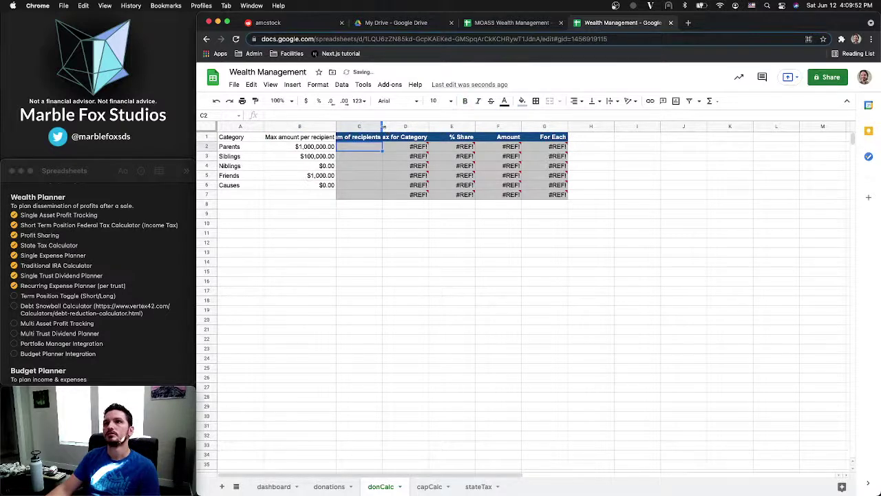
{"action": "double_click", "coordinate": [383, 127]}
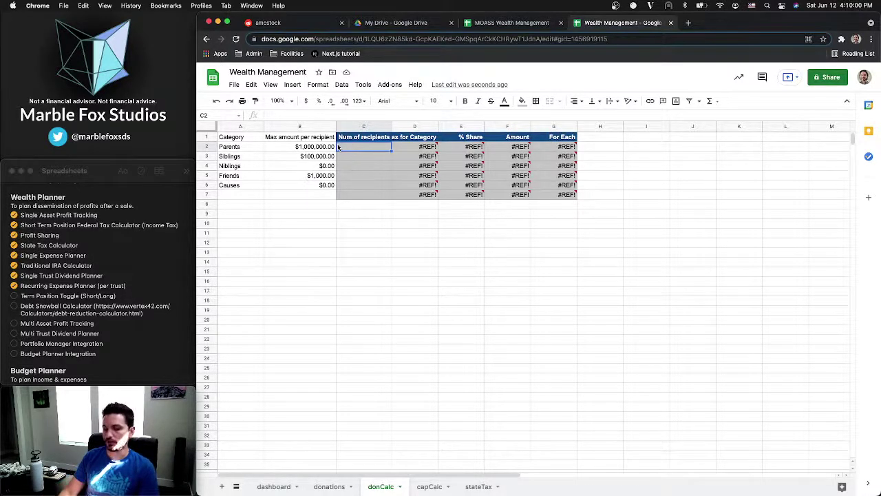
Begin a COUNTIF formula in donCalc's C2
{"action": "type", "text": "="}
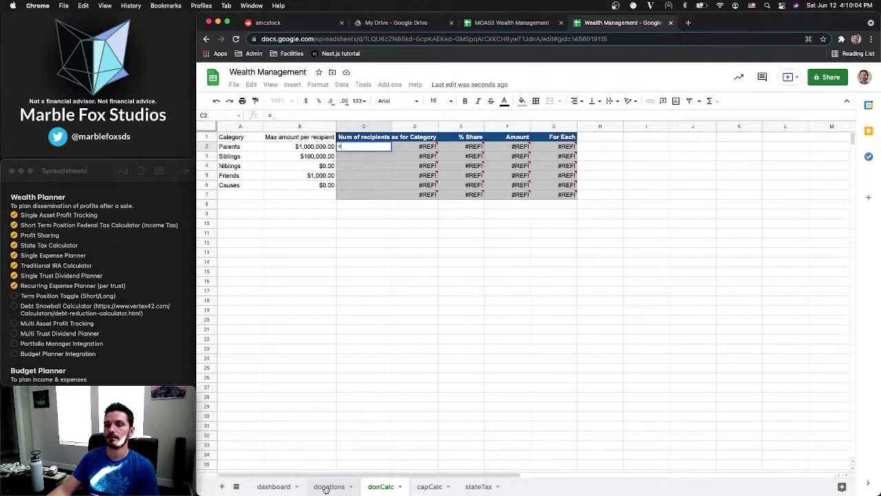
{"action": "type", "text": "COUNTIF"}
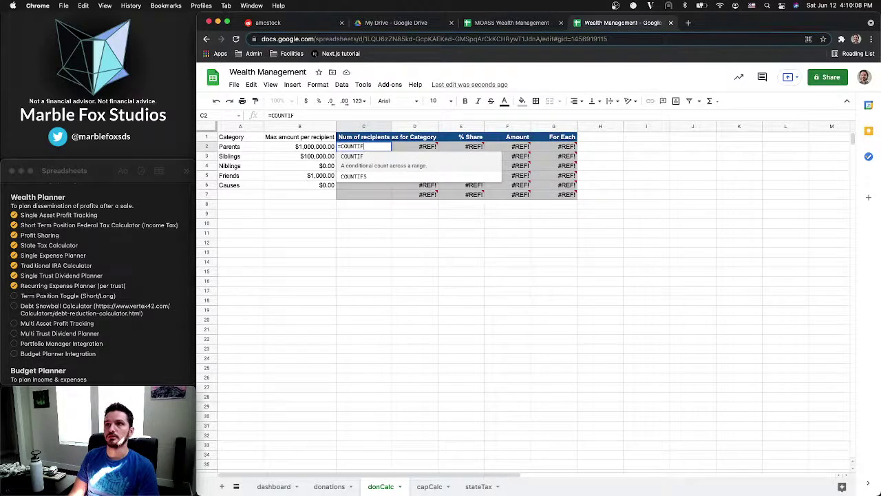
{"action": "type", "text": "()"}
{"action": "key", "text": "Left"}
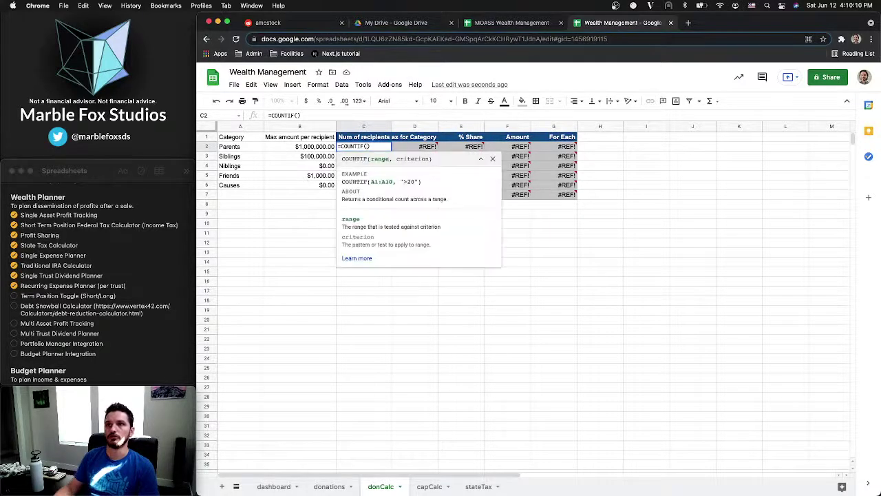
{"action": "left_click", "coordinate": [332, 486]}
{"action": "left_click", "coordinate": [381, 487]}
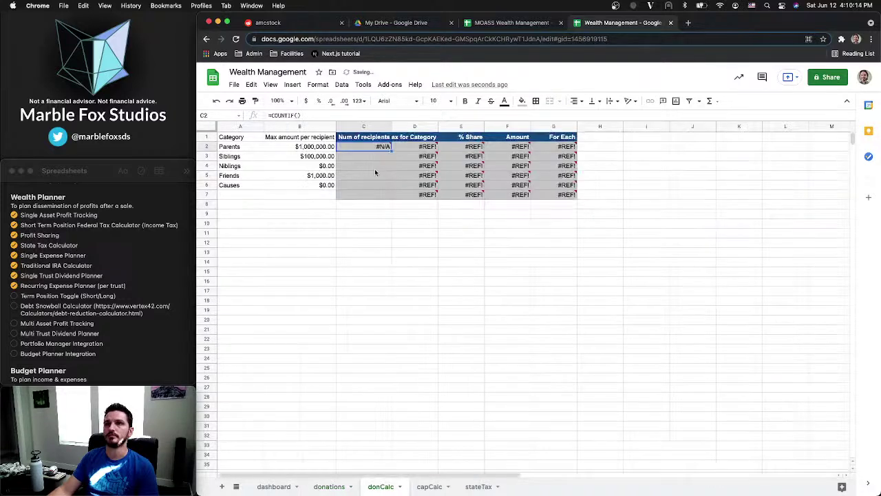
{"action": "key", "text": "Delete"}
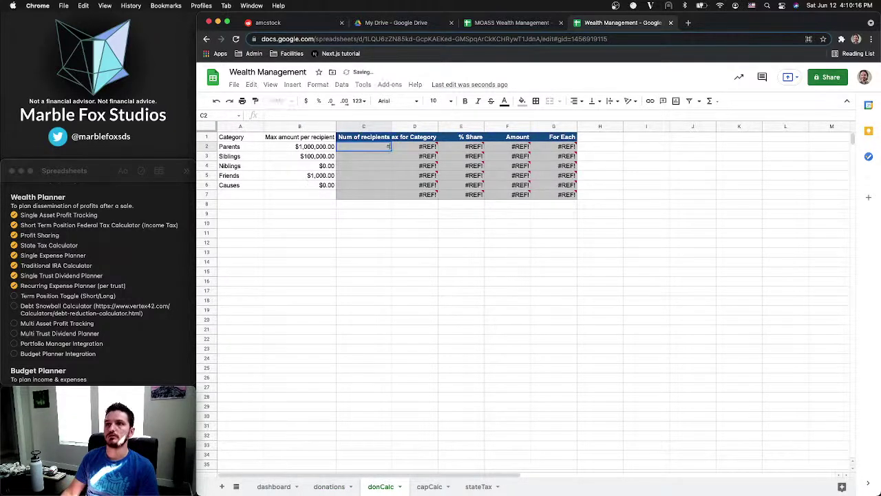
{"action": "type", "text": "=COUNT"}
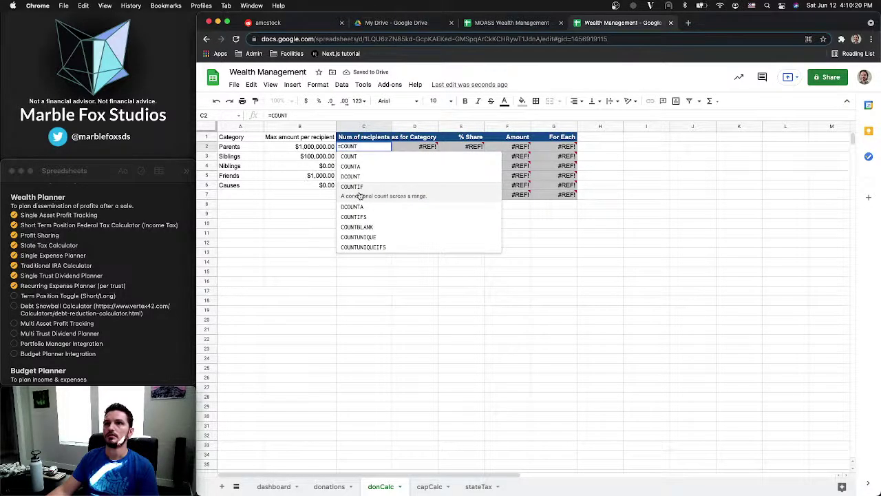
{"action": "left_click", "coordinate": [359, 197]}
Set the COUNTIF range to the donations Category column A2:A and start a criterion, then open a new tab
{"action": "left_click", "coordinate": [329, 486]}
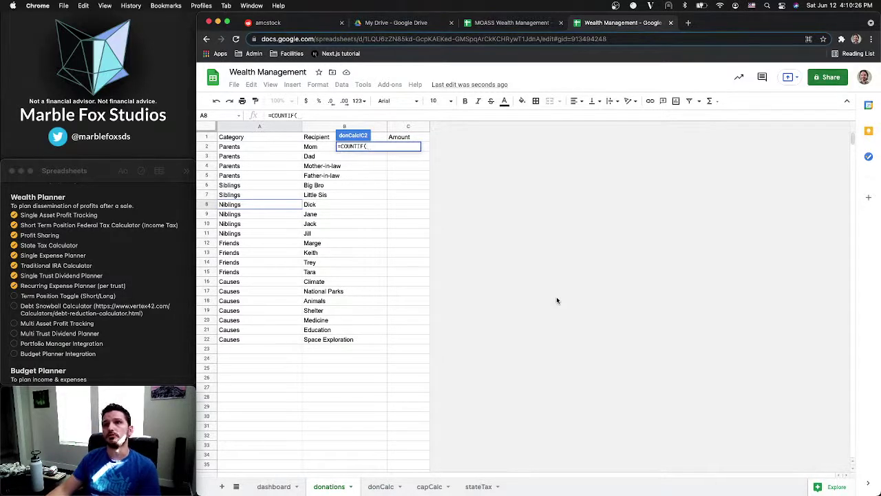
{"action": "left_click", "coordinate": [375, 146]}
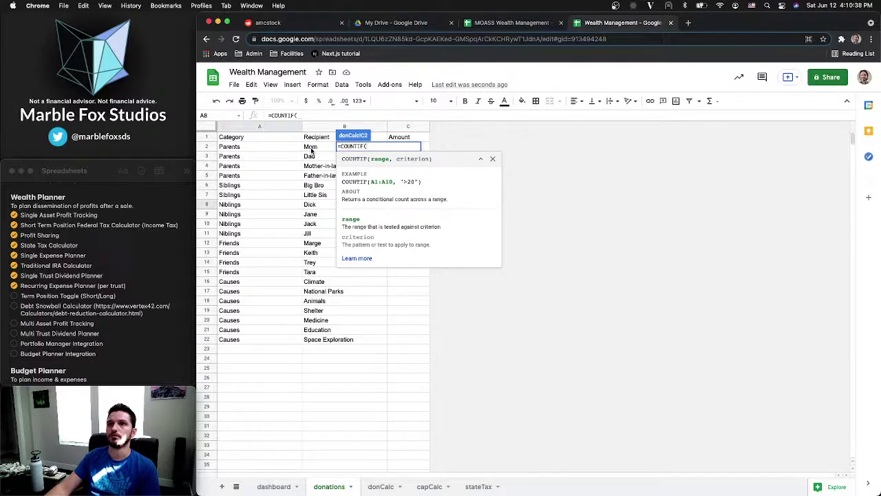
{"action": "left_click_drag", "start_coordinate": [292, 151], "coordinate": [272, 338]}
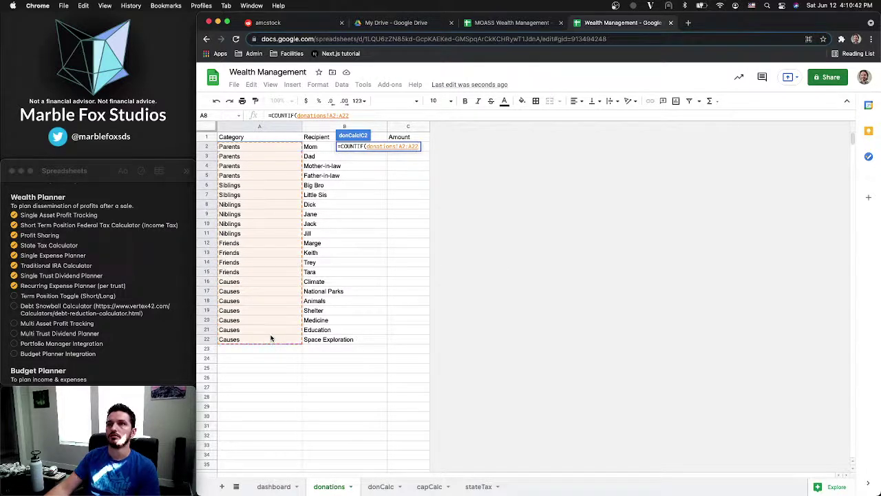
{"action": "key", "text": "BackSpace"}
{"action": "key", "text": "BackSpace"}
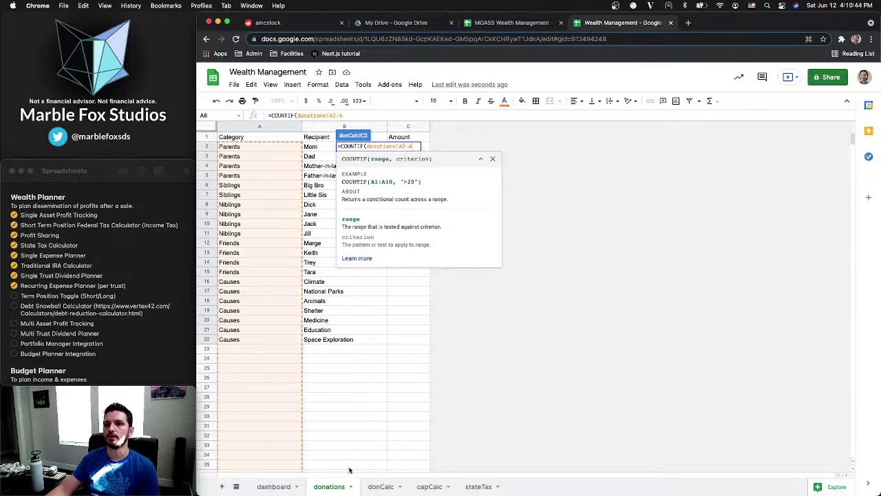
{"action": "left_click", "coordinate": [380, 487]}
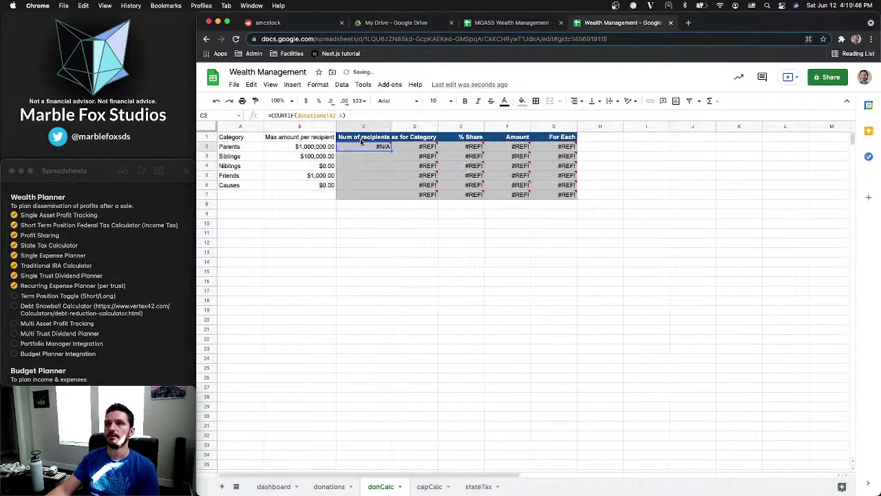
{"action": "left_click", "coordinate": [345, 115]}
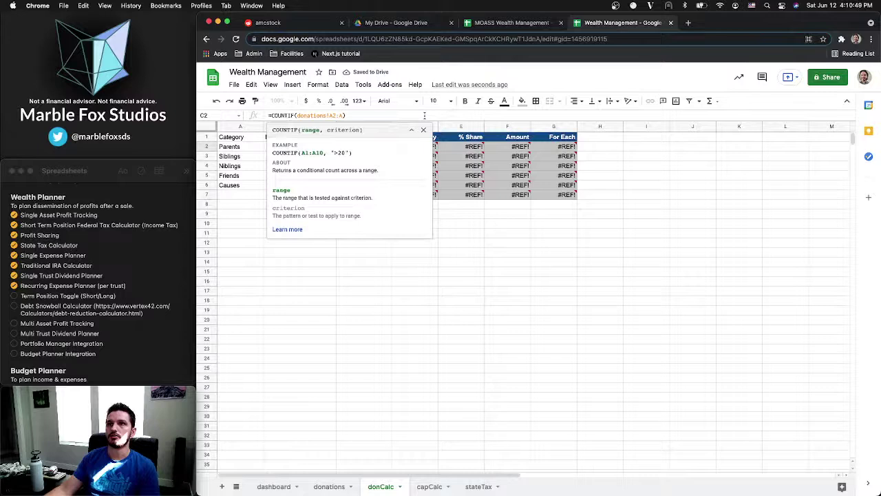
{"action": "type", "text": ",\"="}
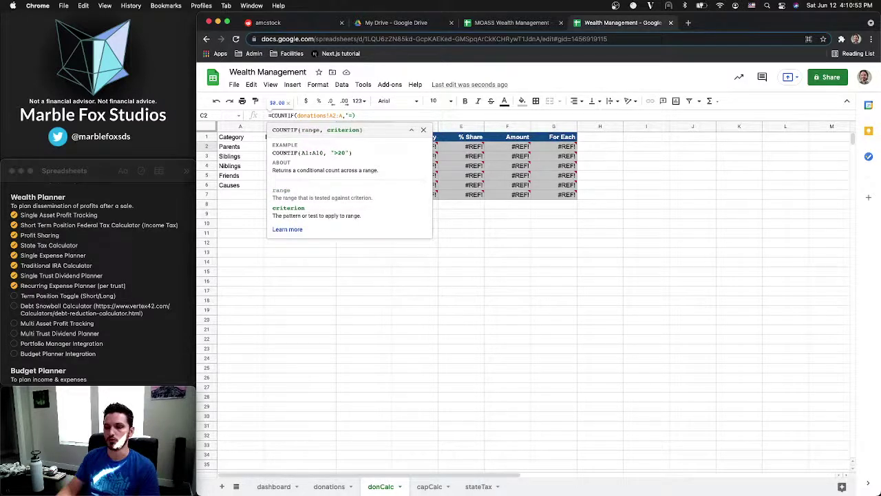
{"action": "left_click", "coordinate": [239, 147]}
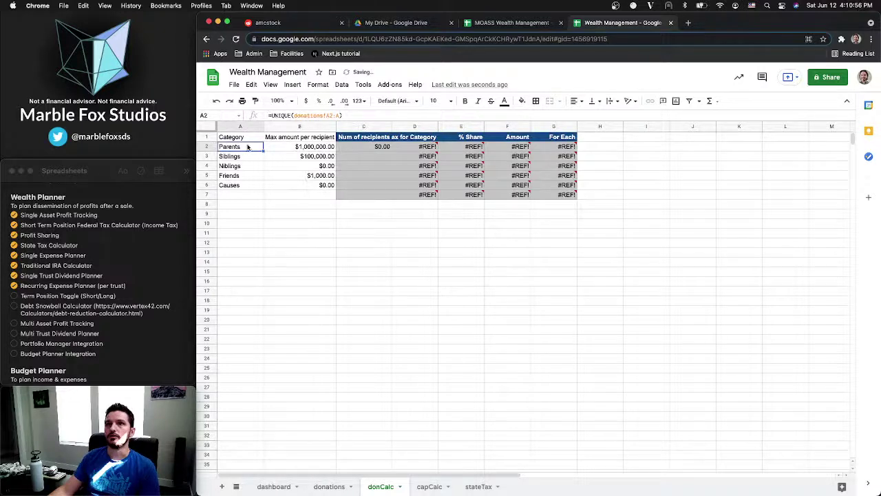
{"action": "left_click", "coordinate": [348, 147]}
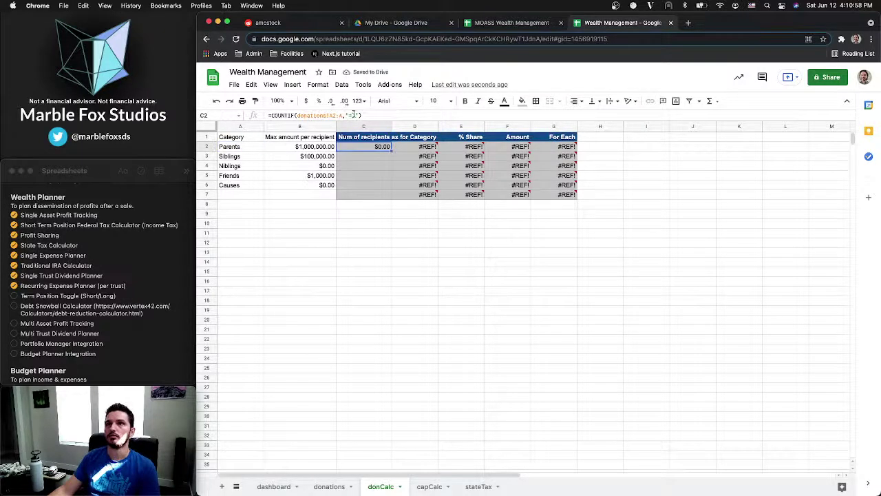
{"action": "left_click", "coordinate": [354, 115]}
{"action": "left_click", "coordinate": [688, 22]}
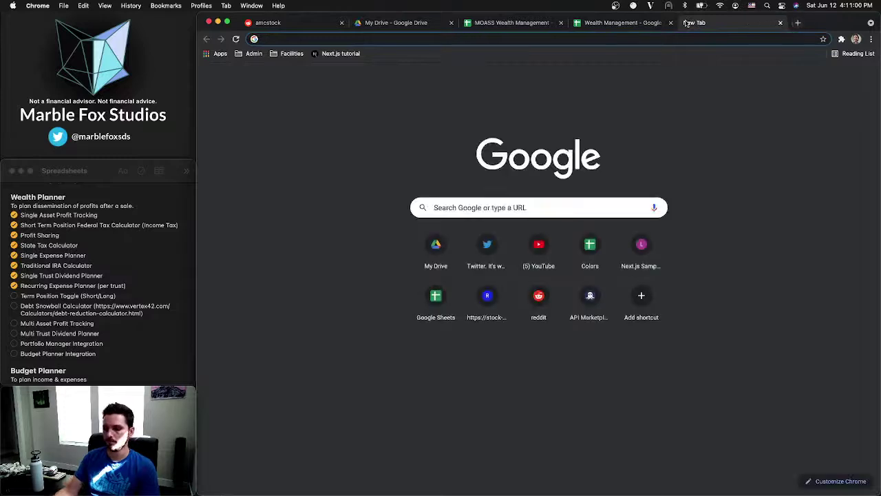
Briefly search for cross-sheet cell references and countif, then abandon it and return to Wealth Management
{"action": "type", "text": "reference"}
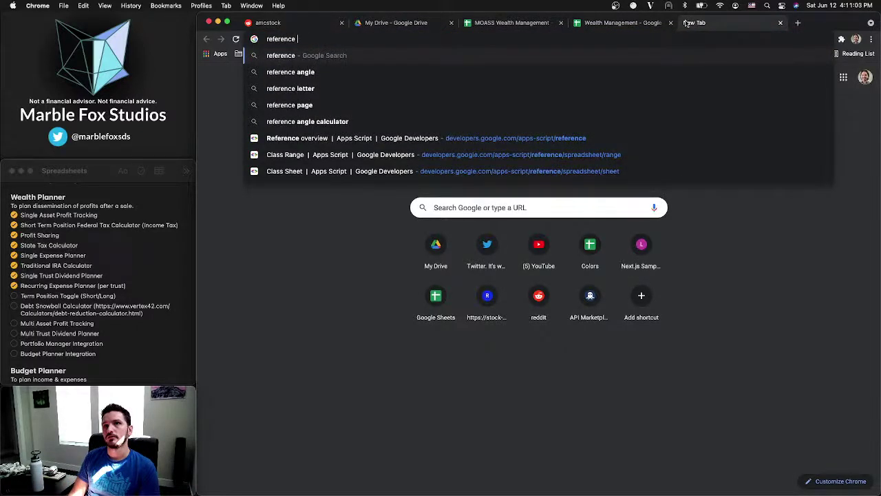
{"action": "type", "text": " cell a1 from alpha worksheet"}
{"action": "key", "text": "super+a"}
{"action": "key", "text": "BackSpace"}
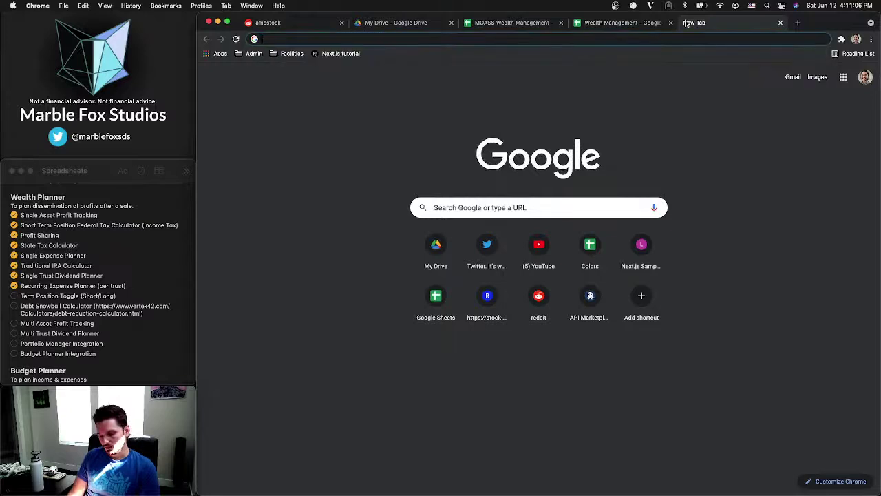
{"action": "type", "text": "countif"}
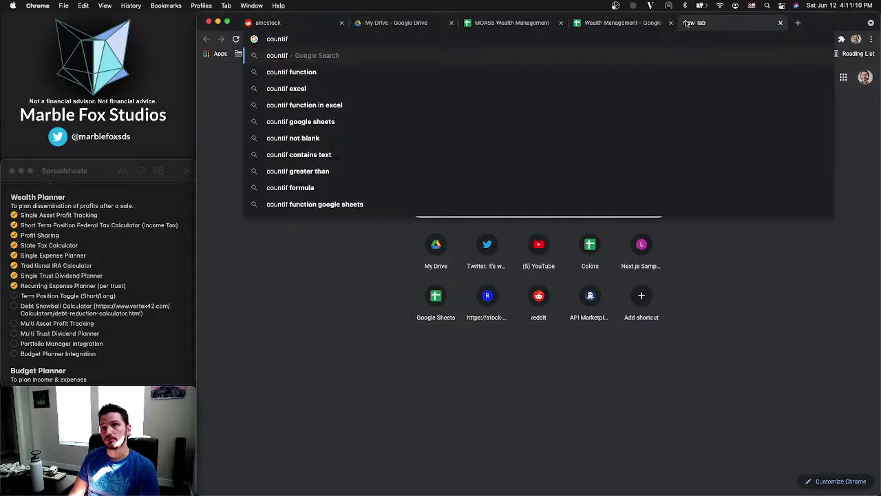
{"action": "key", "text": "Escape"}
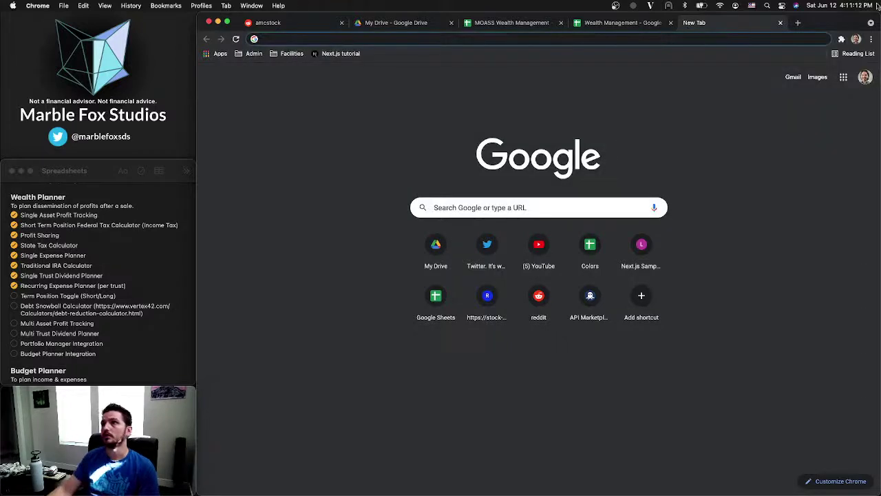
{"action": "left_click", "coordinate": [781, 23]}
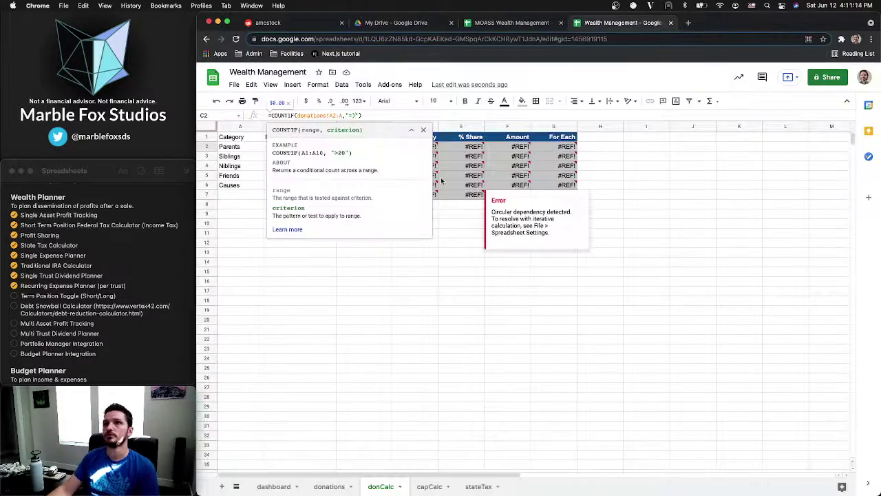
Open the COUNTIF help article and scroll through its syntax, notes and examples
{"action": "left_click", "coordinate": [286, 230]}
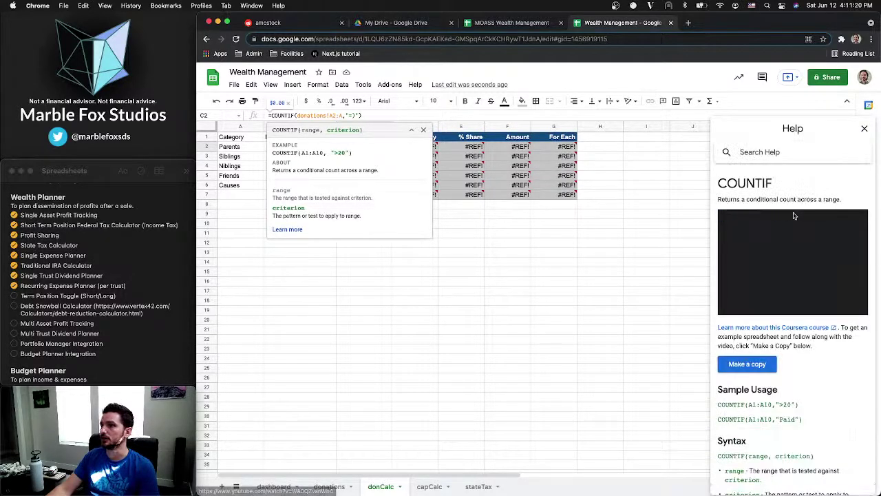
{"action": "scroll", "coordinate": [799, 323], "scroll_direction": "down", "scroll_amount": 5}
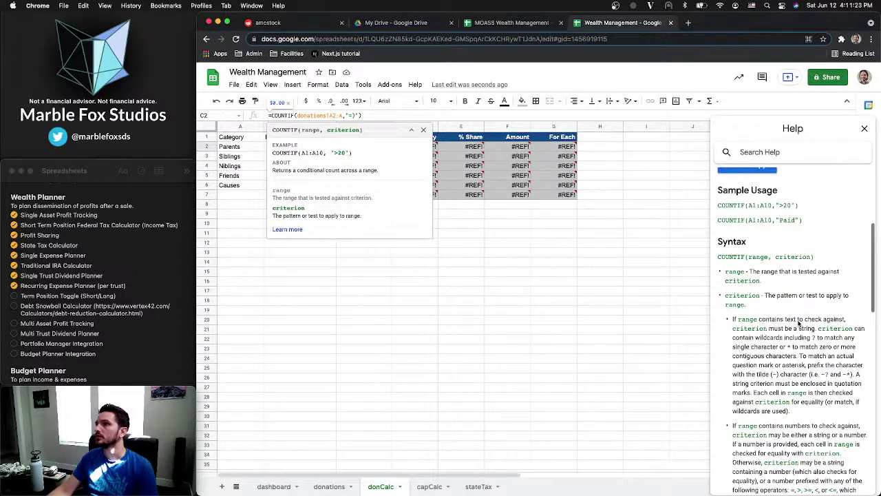
{"action": "scroll", "coordinate": [819, 322], "scroll_direction": "down", "scroll_amount": 6}
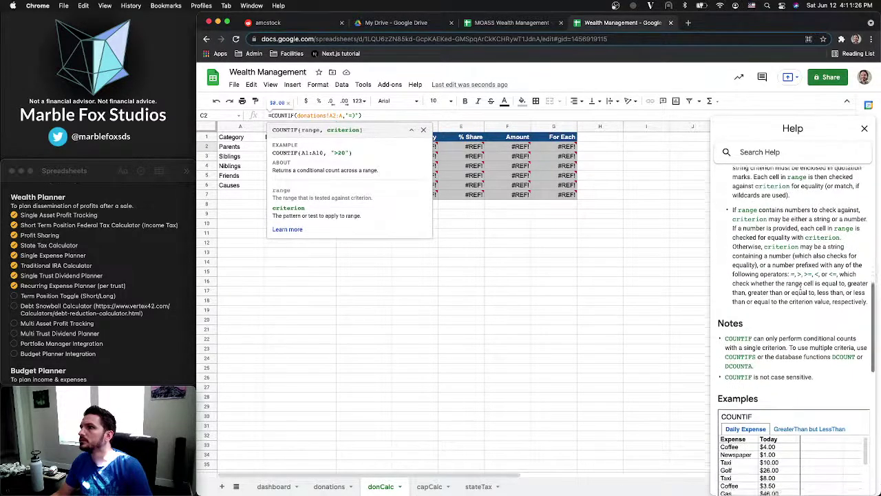
{"action": "scroll", "coordinate": [801, 291], "scroll_direction": "down", "scroll_amount": 10}
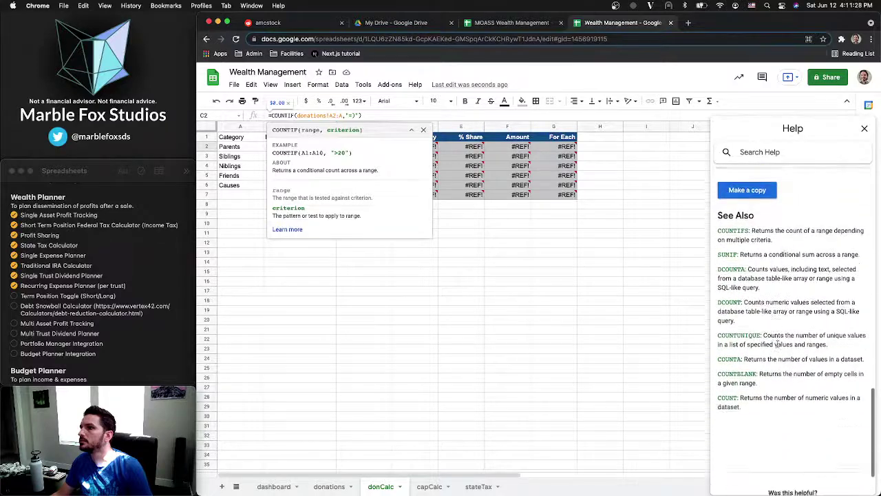
{"action": "scroll", "coordinate": [778, 344], "scroll_direction": "up", "scroll_amount": 14}
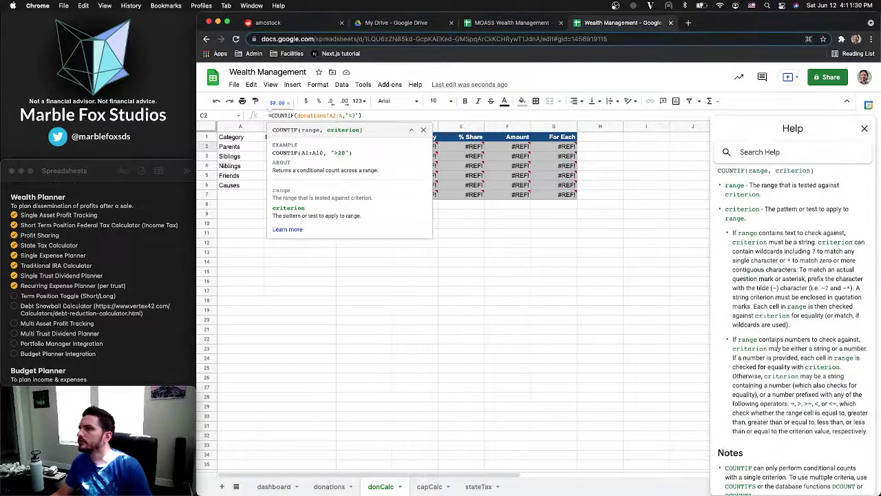
{"action": "scroll", "coordinate": [776, 339], "scroll_direction": "down", "scroll_amount": 1}
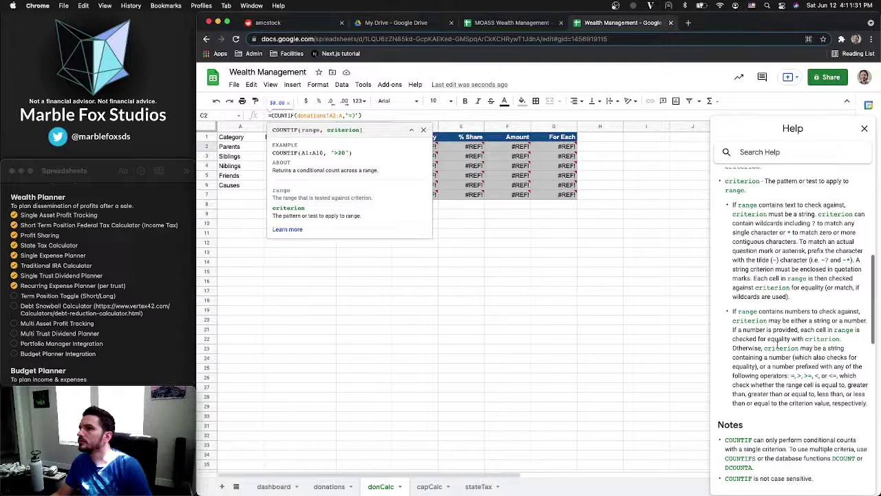
{"action": "scroll", "coordinate": [778, 343], "scroll_direction": "up", "scroll_amount": 3}
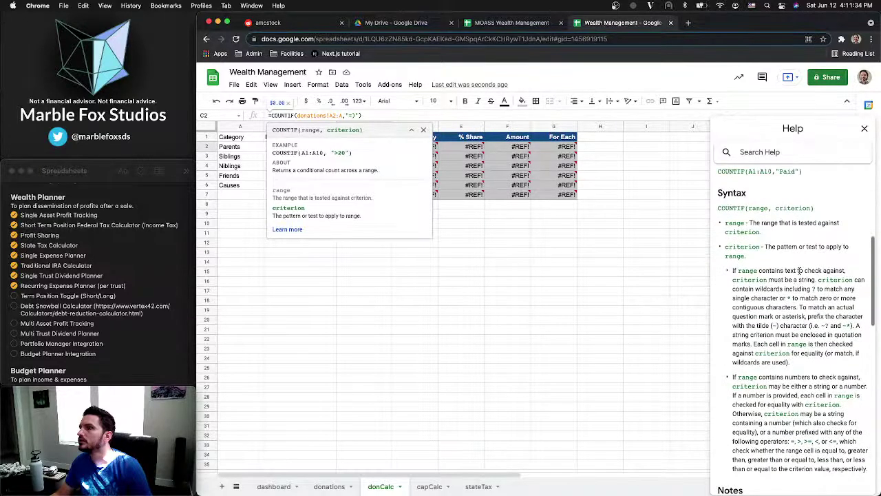
{"action": "scroll", "coordinate": [800, 270], "scroll_direction": "up", "scroll_amount": 5}
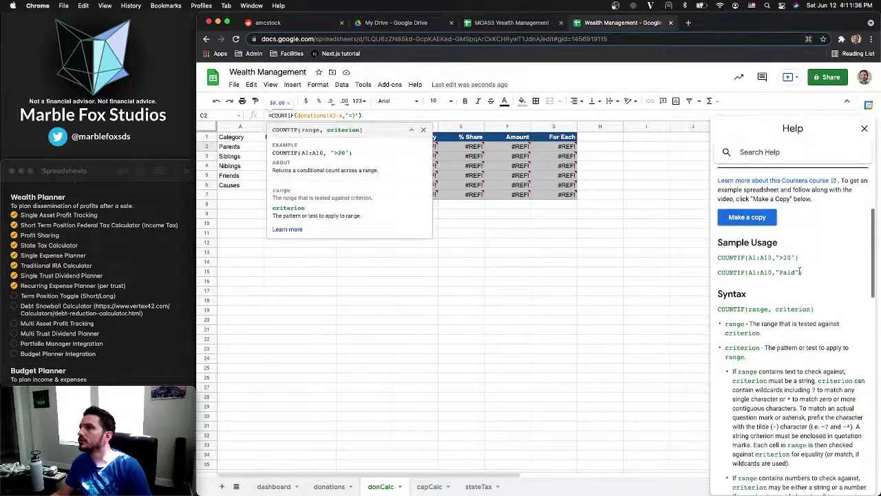
{"action": "scroll", "coordinate": [800, 272], "scroll_direction": "down", "scroll_amount": 10}
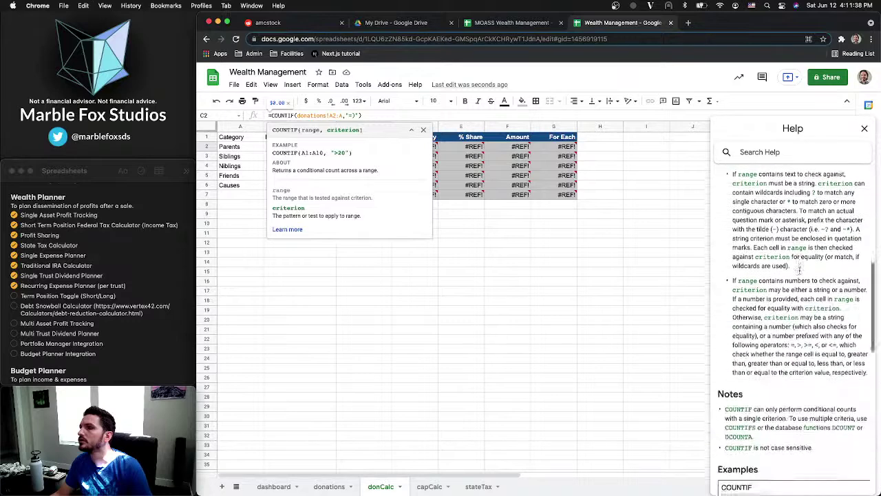
{"action": "scroll", "coordinate": [800, 270], "scroll_direction": "down", "scroll_amount": 9}
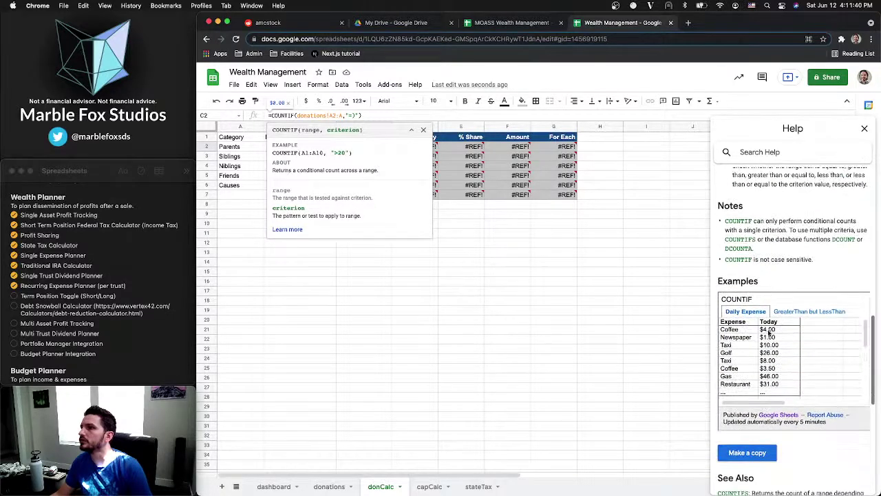
{"action": "scroll", "coordinate": [783, 365], "scroll_direction": "down", "scroll_amount": 5}
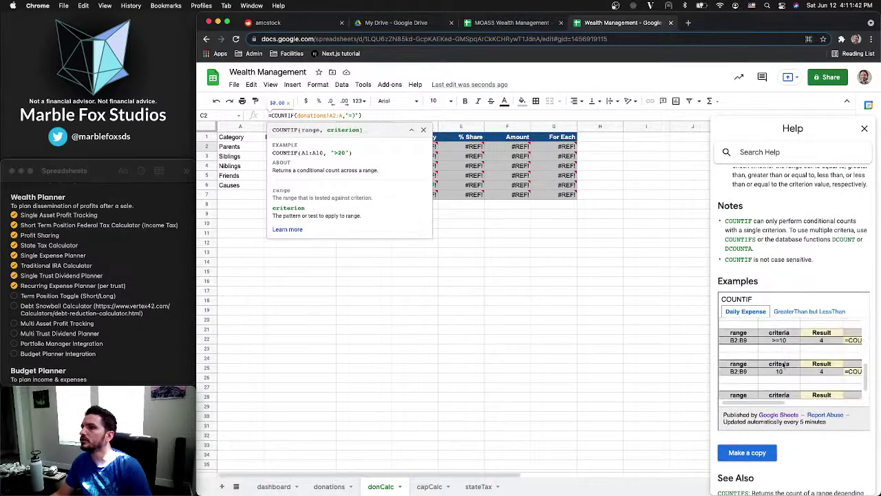
{"action": "scroll", "coordinate": [784, 365], "scroll_direction": "right", "scroll_amount": 5}
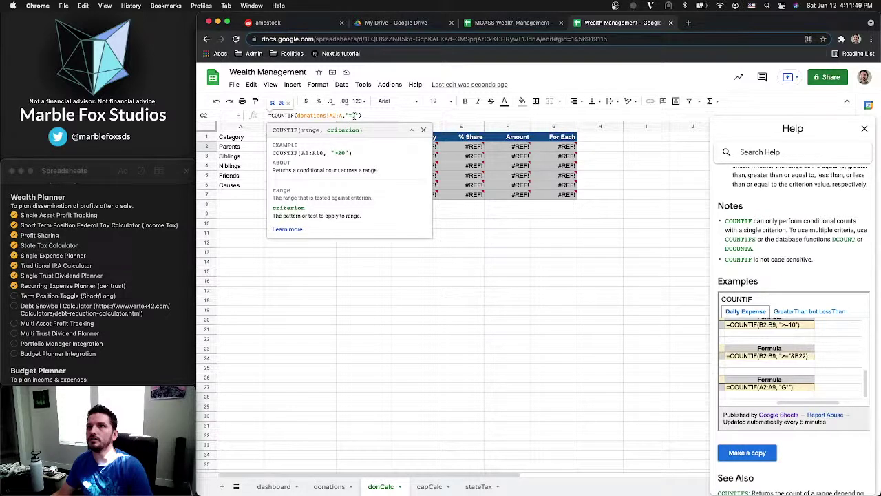
Complete C2's COUNTIF with the &A2 criterion and format the count cells as plain numbers
{"action": "type", "text": "&"}
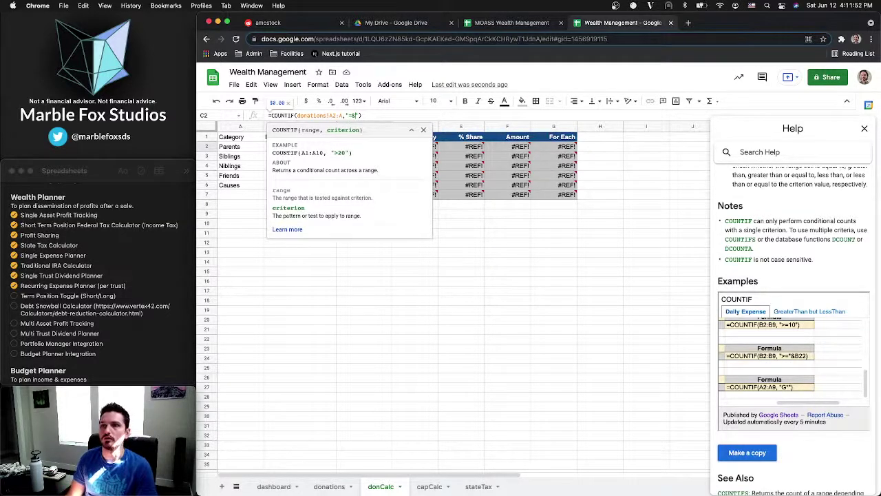
{"action": "type", "text": "A"}
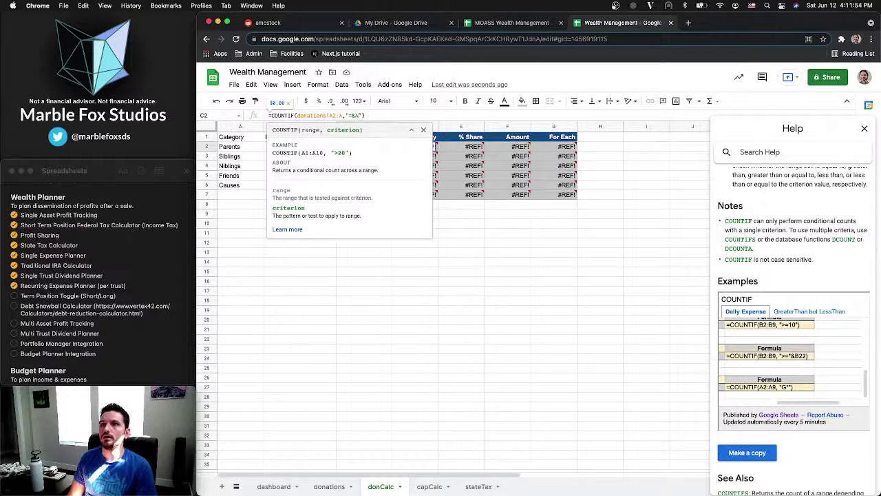
{"action": "type", "text": "2"}
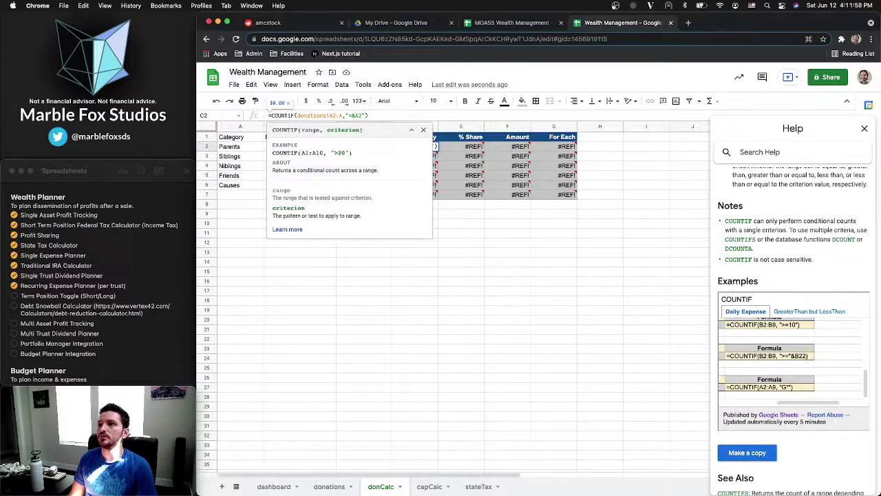
{"action": "key", "text": "Return"}
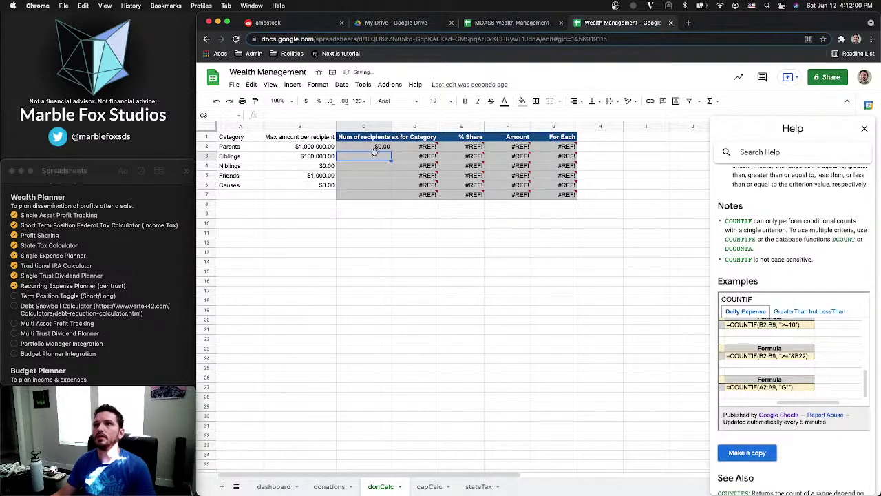
{"action": "left_click_drag", "start_coordinate": [374, 147], "coordinate": [372, 195]}
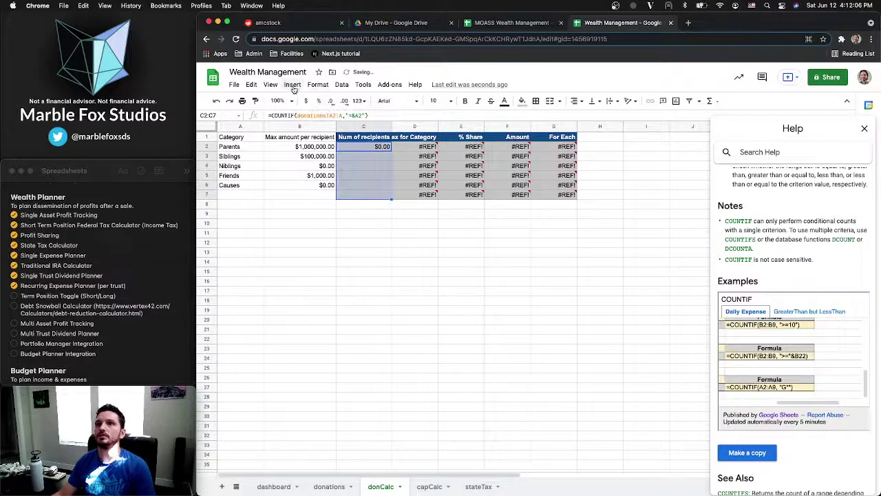
{"action": "left_click", "coordinate": [318, 85]}
{"action": "mouse_move", "coordinate": [338, 126]}
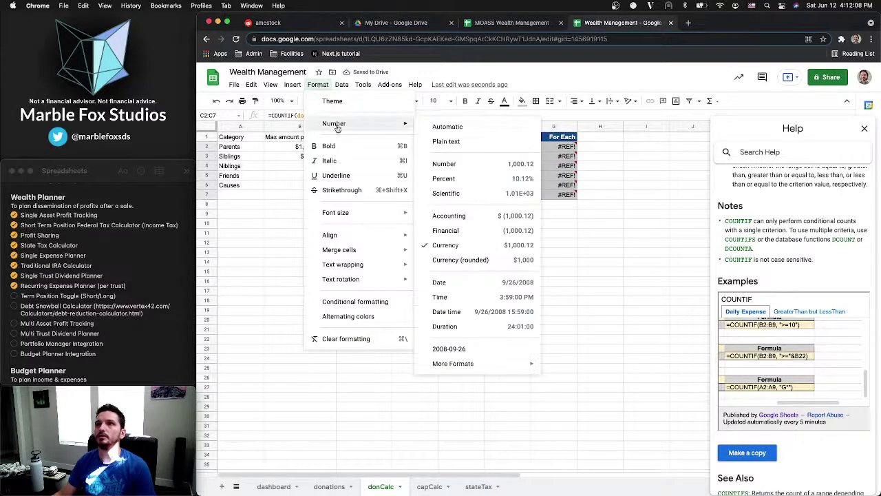
{"action": "left_click", "coordinate": [447, 127]}
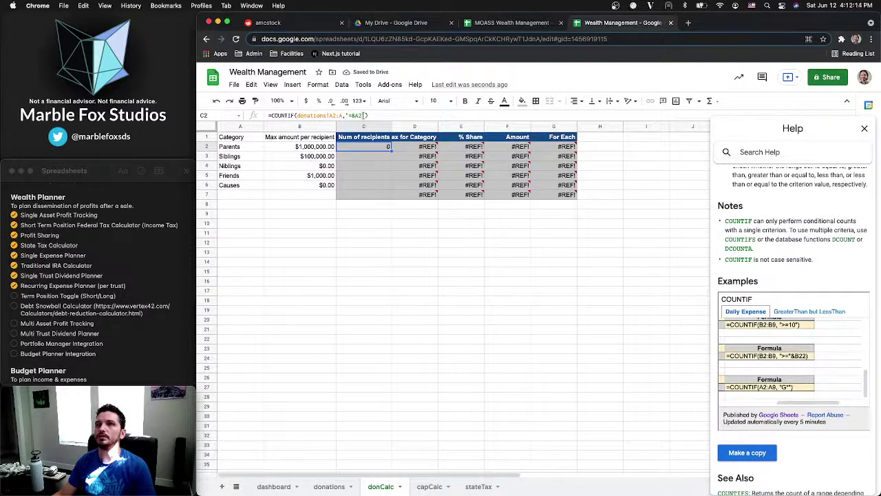
Correct C2 to =COUNTIF(donations!A2:A,"="&A2) and autofill it down, giving 4, 2, 4, 4, 7
{"action": "left_click", "coordinate": [359, 116]}
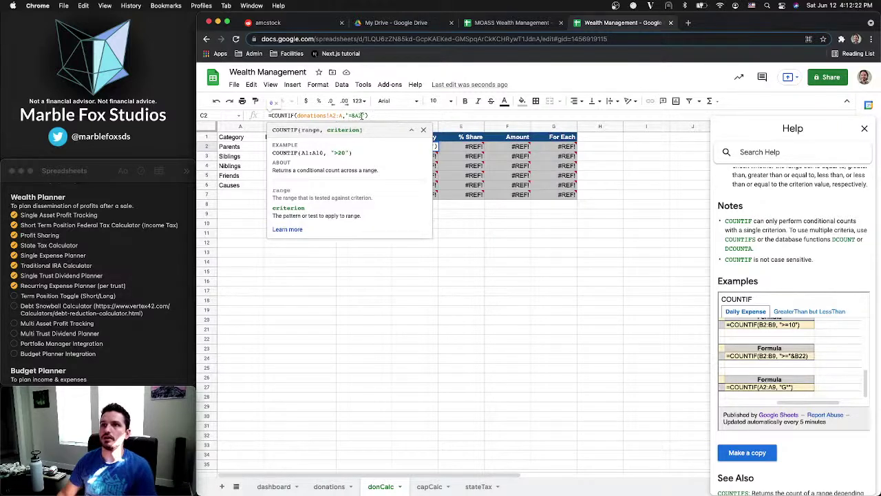
{"action": "key", "text": "BackSpace"}
{"action": "key", "text": "BackSpace"}
{"action": "key", "text": "BackSpace"}
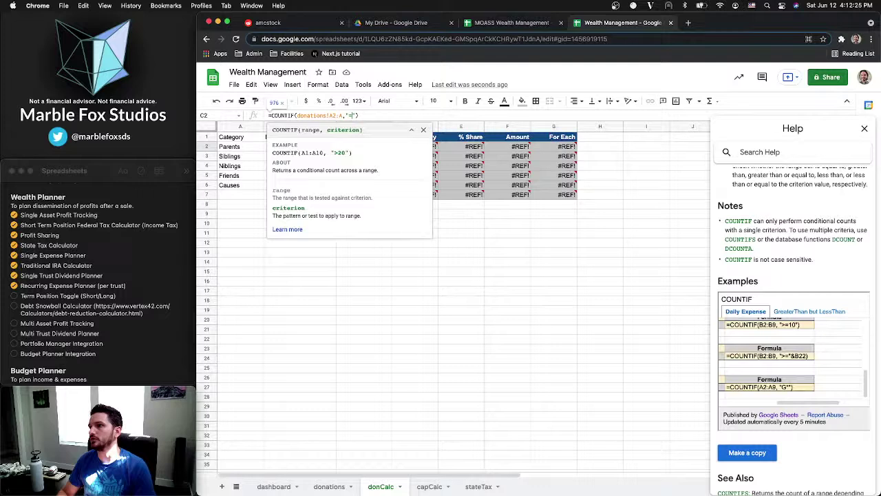
{"action": "type", "text": "&A2"}
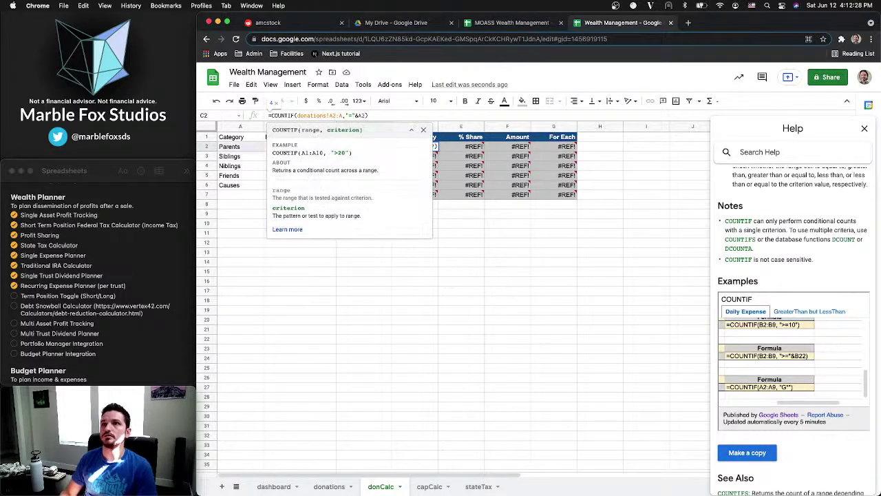
{"action": "key", "text": "Return"}
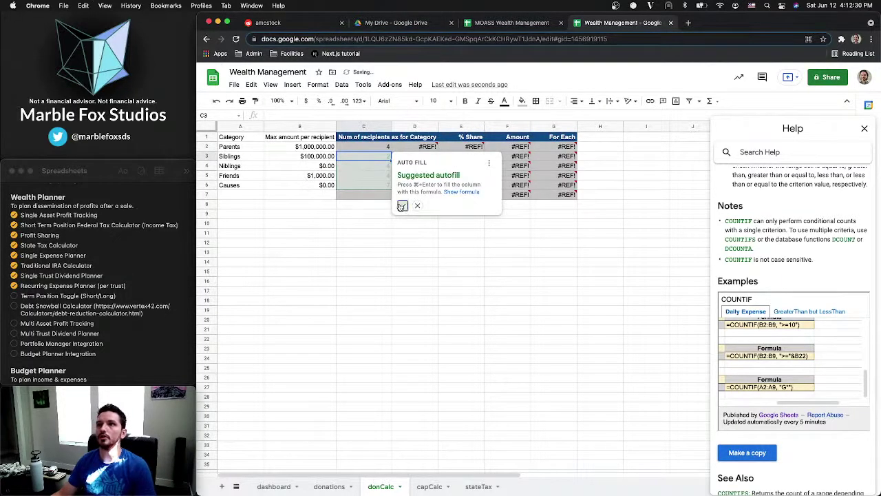
{"action": "left_click", "coordinate": [402, 206]}
{"action": "left_click", "coordinate": [371, 150]}
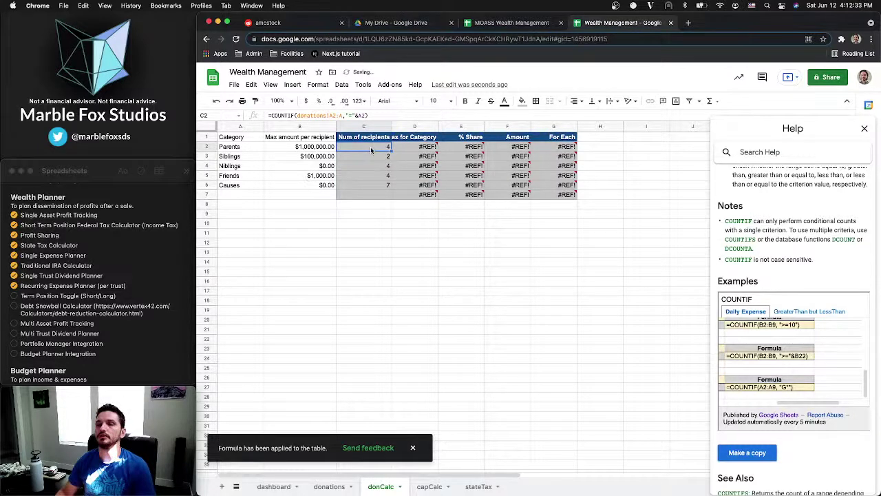
{"action": "left_click", "coordinate": [408, 147]}
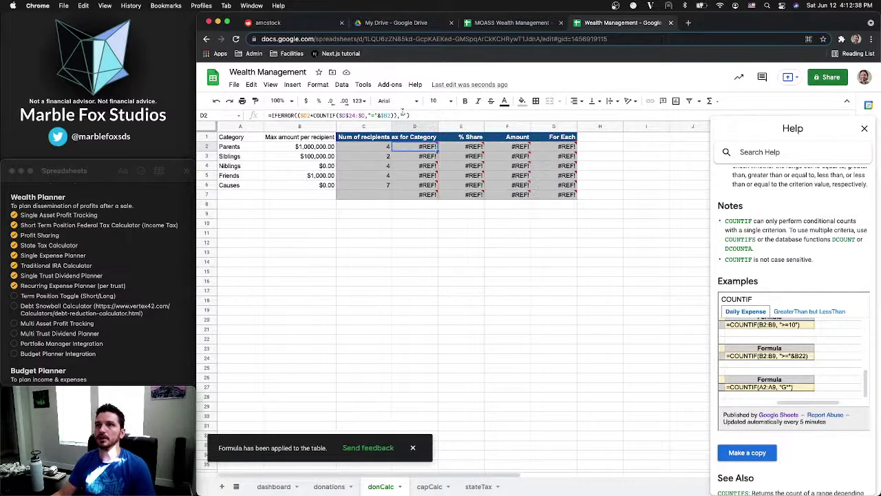
Replace D2's circular formula with =B2*C2
{"action": "left_click", "coordinate": [310, 113]}
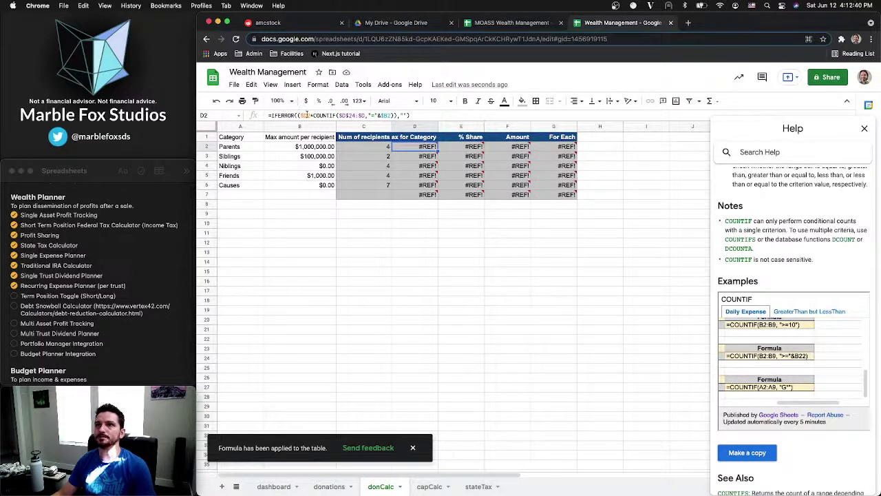
{"action": "key", "text": "BackSpace"}
{"action": "key", "text": "BackSpace"}
{"action": "key", "text": "BackSpace"}
{"action": "key", "text": "BackSpace"}
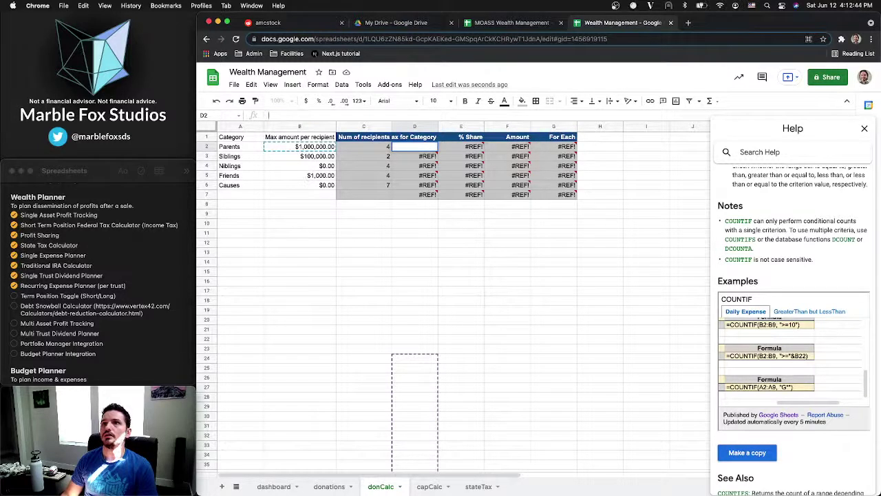
{"action": "type", "text": "="}
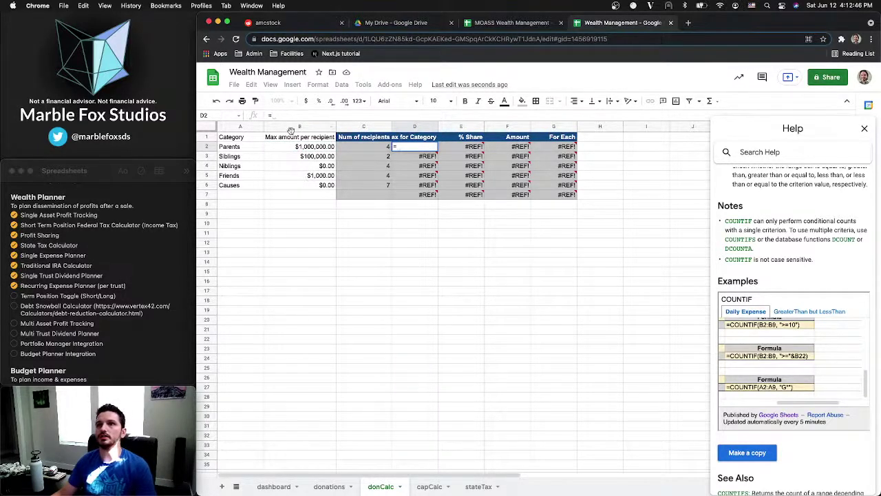
{"action": "left_click", "coordinate": [299, 147]}
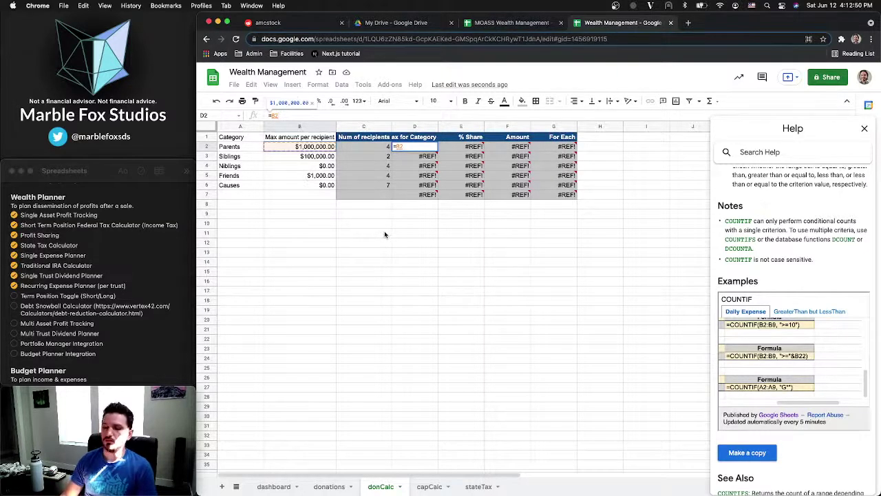
{"action": "type", "text": "*"}
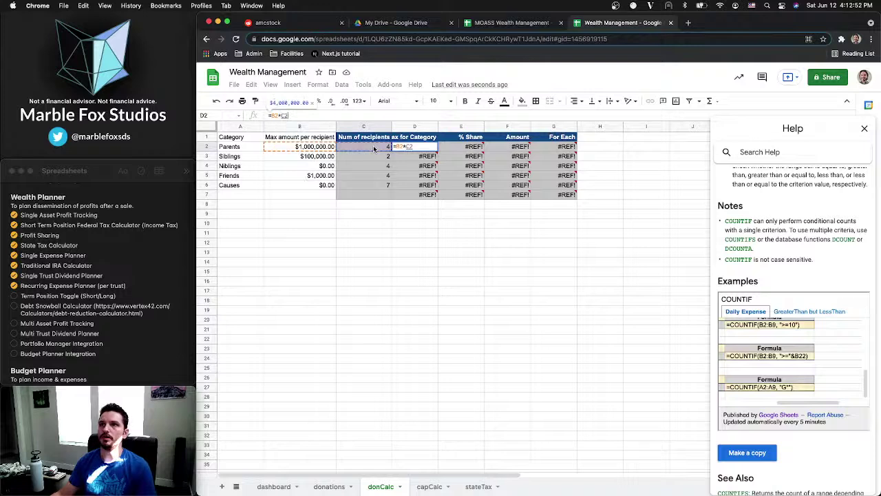
{"action": "left_click", "coordinate": [374, 145]}
{"action": "key", "text": "Return"}
Fill D2's formula down through D6 and clear the #REF! errors in row 7
{"action": "left_click", "coordinate": [433, 146]}
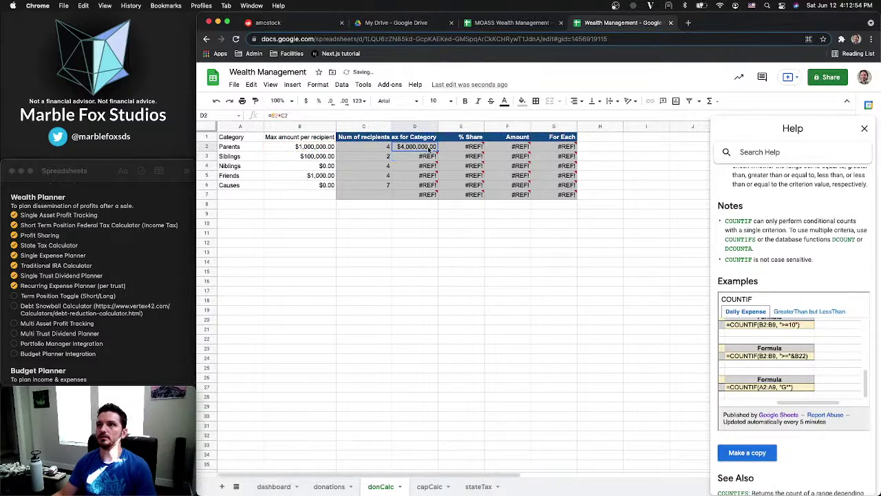
{"action": "left_click", "coordinate": [436, 187], "text": "shift"}
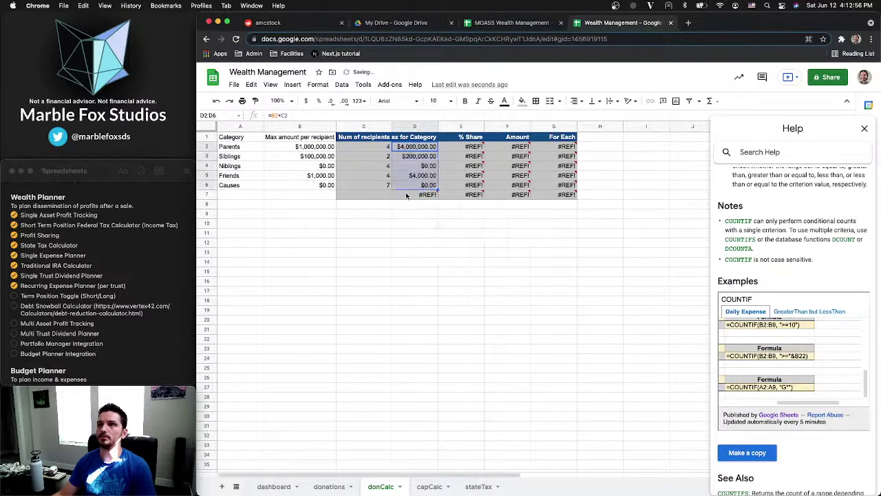
{"action": "key", "text": "ctrl+d"}
{"action": "left_click", "coordinate": [316, 196]}
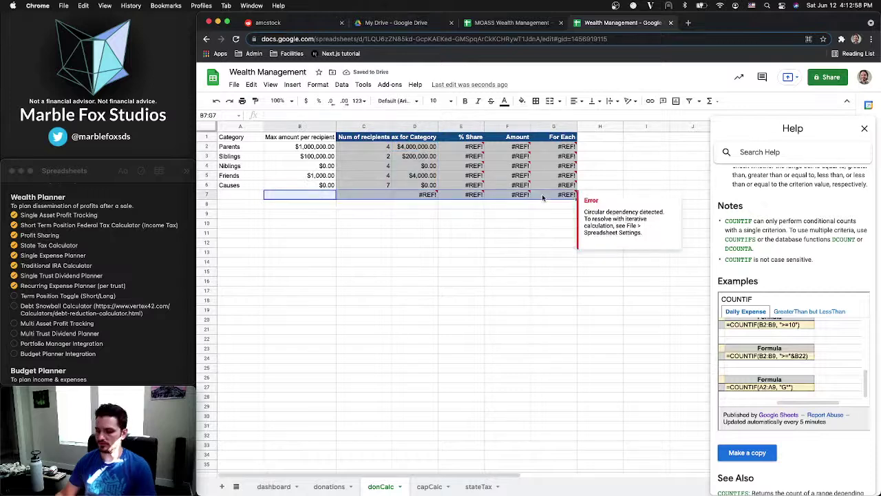
{"action": "key", "text": "Delete"}
{"action": "left_click", "coordinate": [534, 213]}
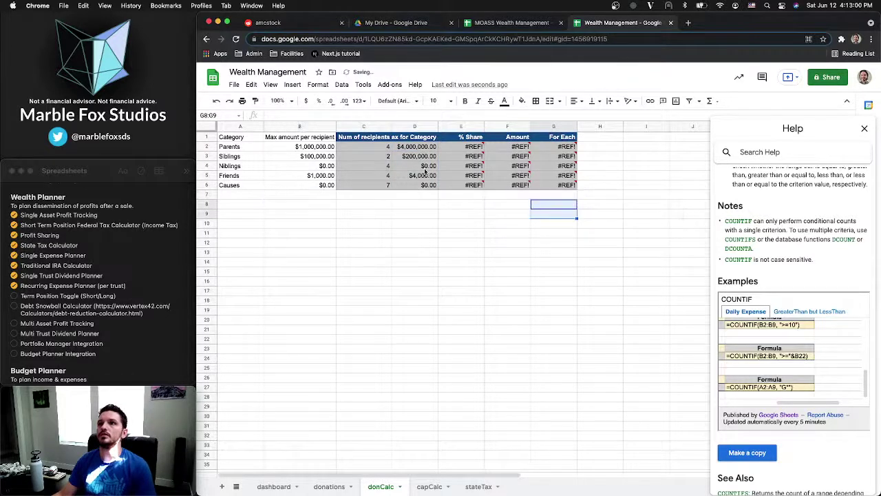
{"action": "left_click", "coordinate": [414, 147]}
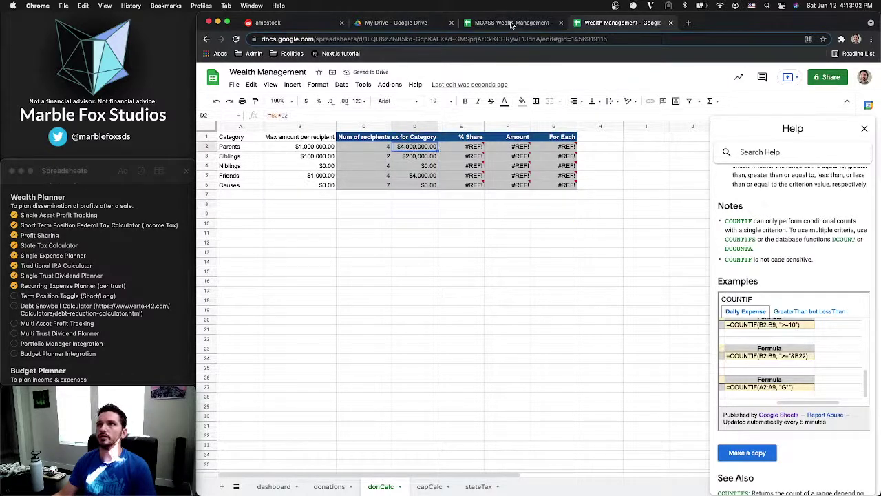
Compare the MOASS reference with donCalc, stepping to % Share cell E2, then return to MOASS
{"action": "left_click", "coordinate": [513, 24]}
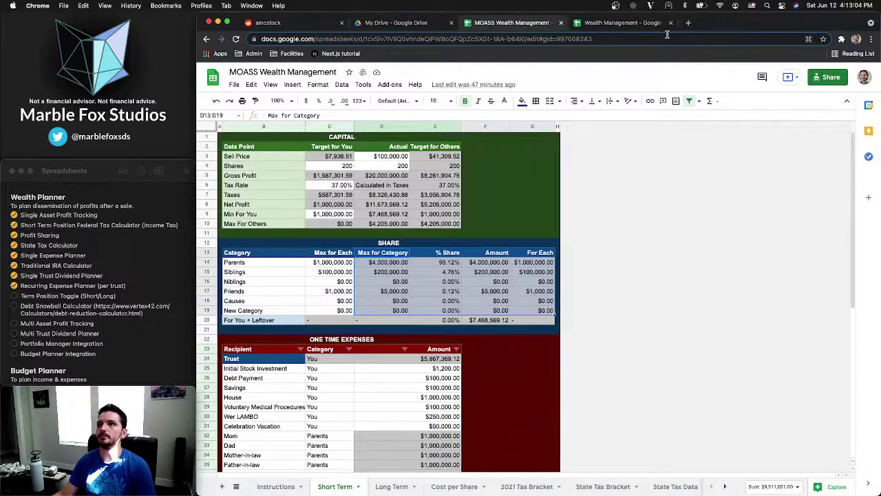
{"action": "left_click", "coordinate": [642, 27]}
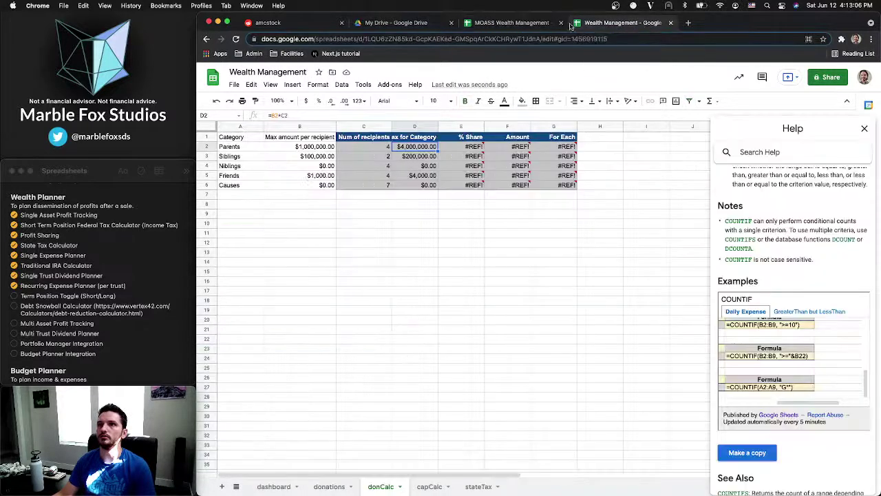
{"action": "left_click", "coordinate": [523, 24]}
{"action": "left_click", "coordinate": [605, 26]}
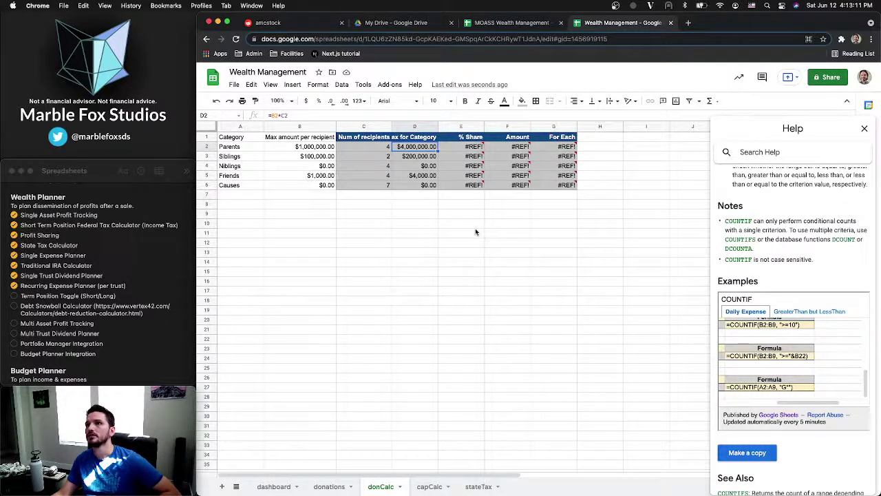
{"action": "key", "text": "Right"}
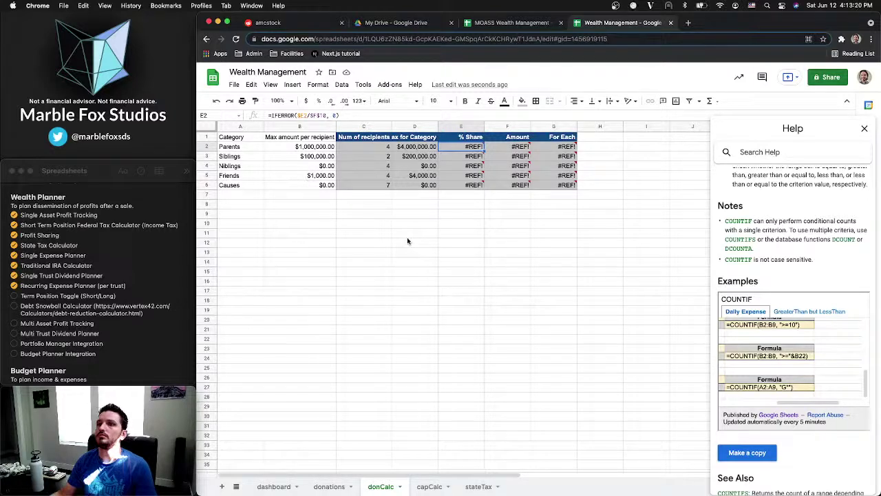
{"action": "key", "text": "ctrl+shift+Tab"}
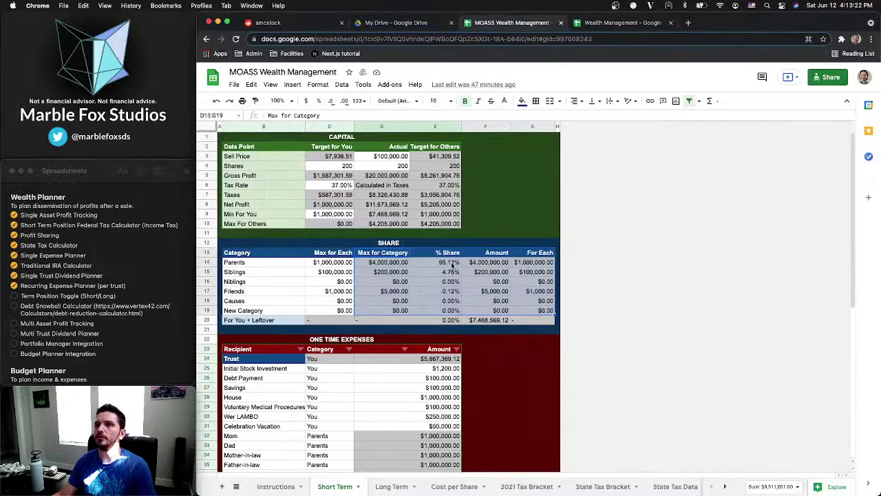
Inspect MOASS's % Share formula in E14 and Max For Others total in E10, then return to donCalc
{"action": "left_click", "coordinate": [452, 264]}
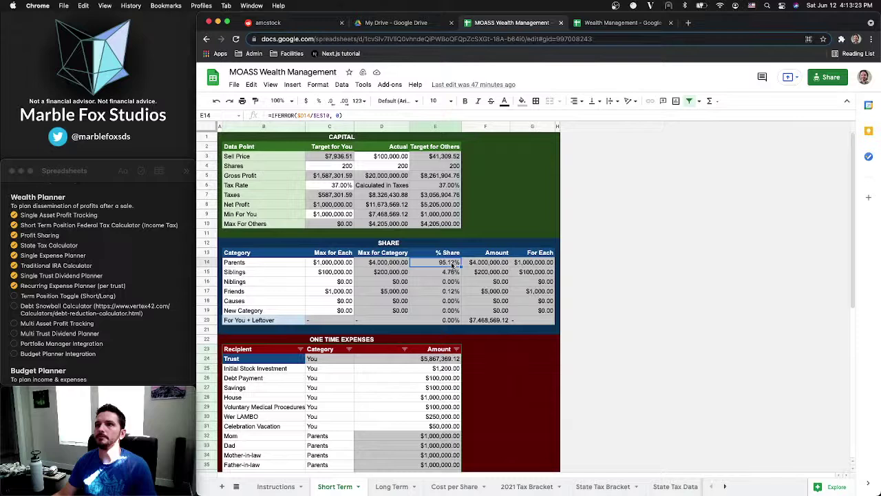
{"action": "double_click", "coordinate": [451, 265]}
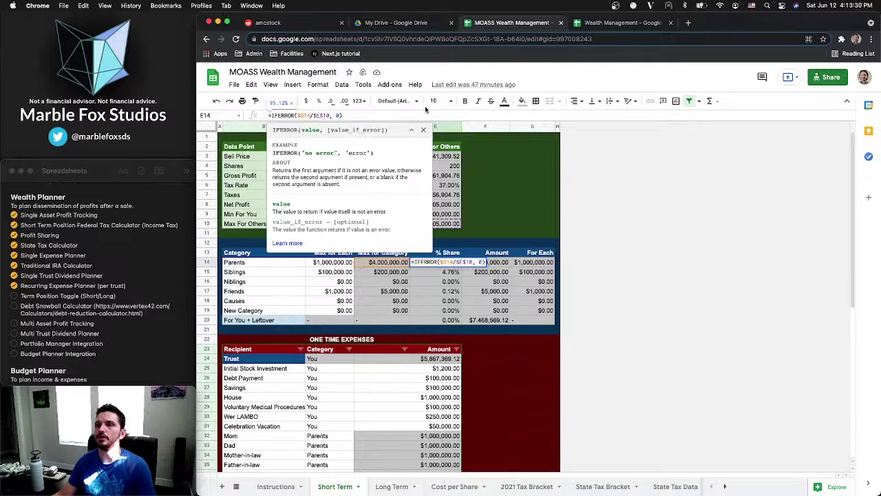
{"action": "key", "text": "Escape"}
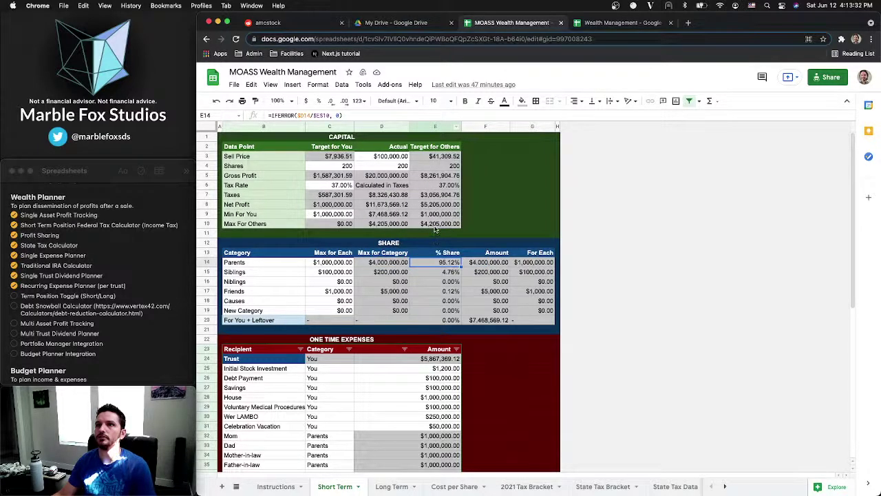
{"action": "left_click", "coordinate": [435, 225]}
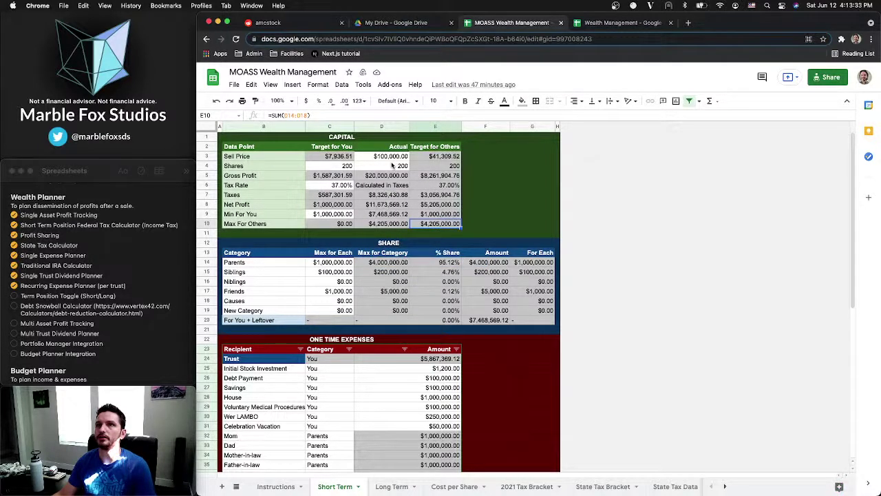
{"action": "left_click", "coordinate": [590, 25]}
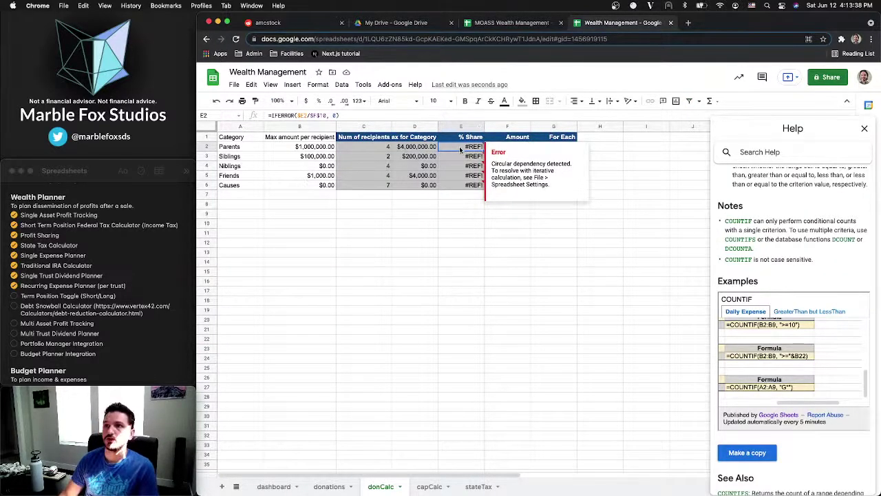
Begin E2's share formula as =D2/ and bring up the MOASS Wealth Management spreadsheet
{"action": "type", "text": "="}
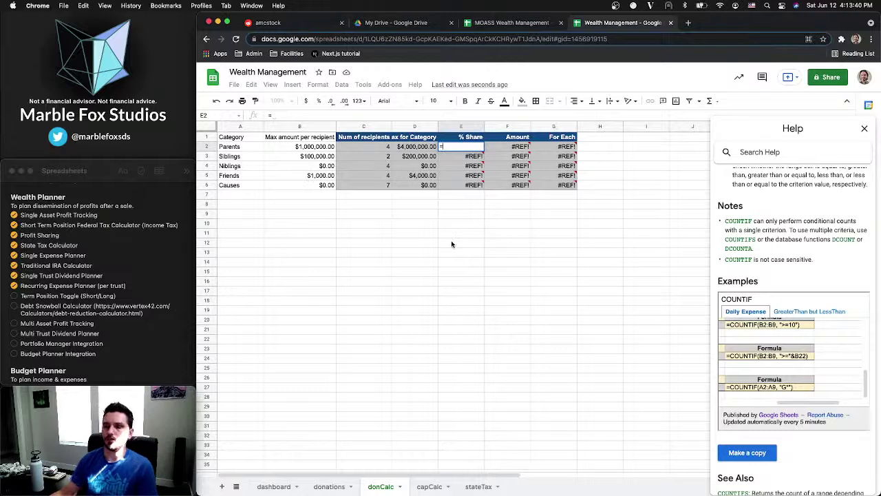
{"action": "left_click", "coordinate": [419, 147]}
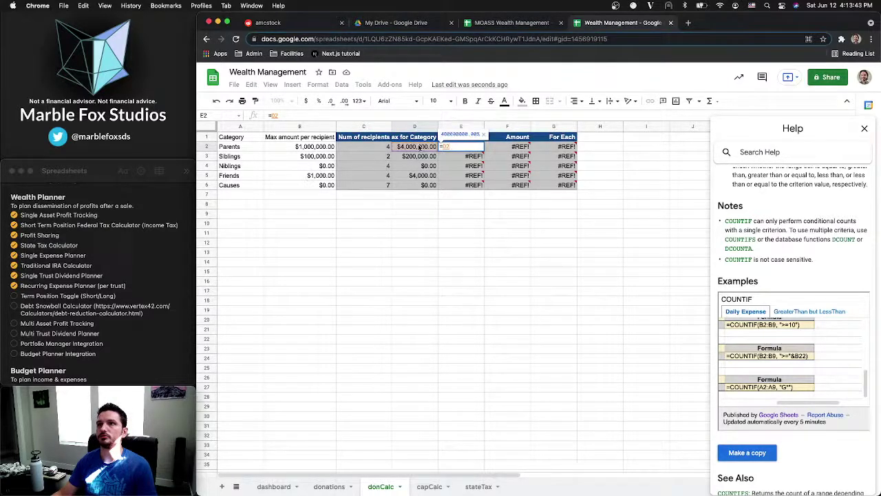
{"action": "type", "text": "/"}
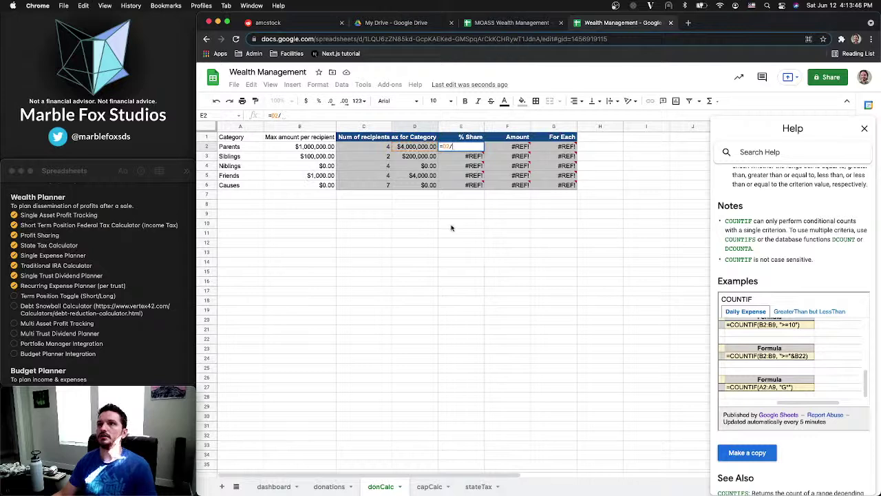
{"action": "left_click", "coordinate": [485, 26]}
{"action": "key", "text": "Return"}
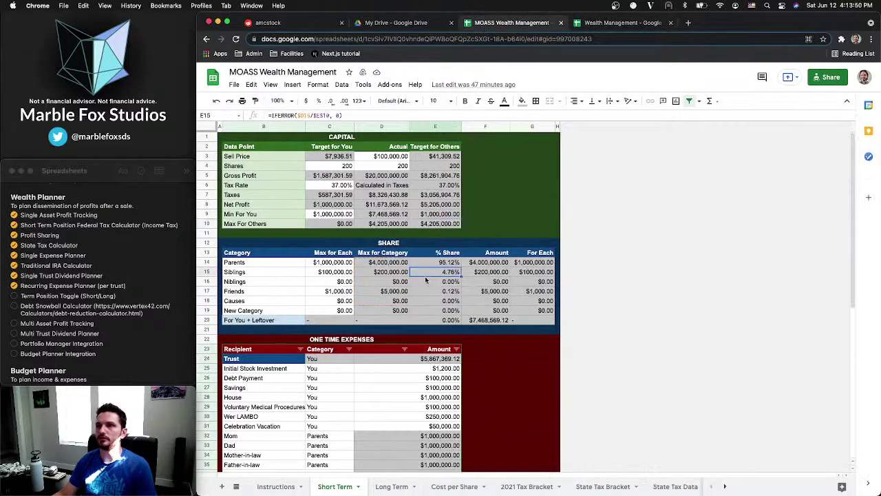
{"action": "left_click", "coordinate": [441, 266]}
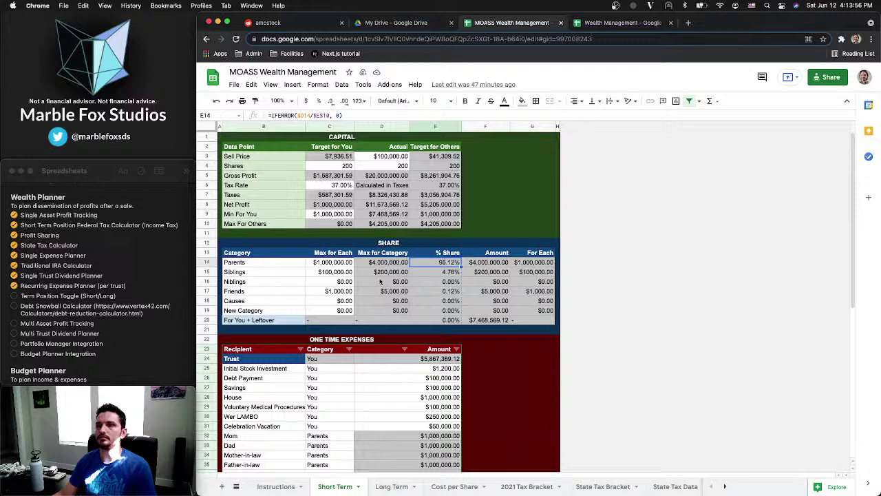
{"action": "left_click", "coordinate": [391, 262]}
{"action": "left_click", "coordinate": [486, 262]}
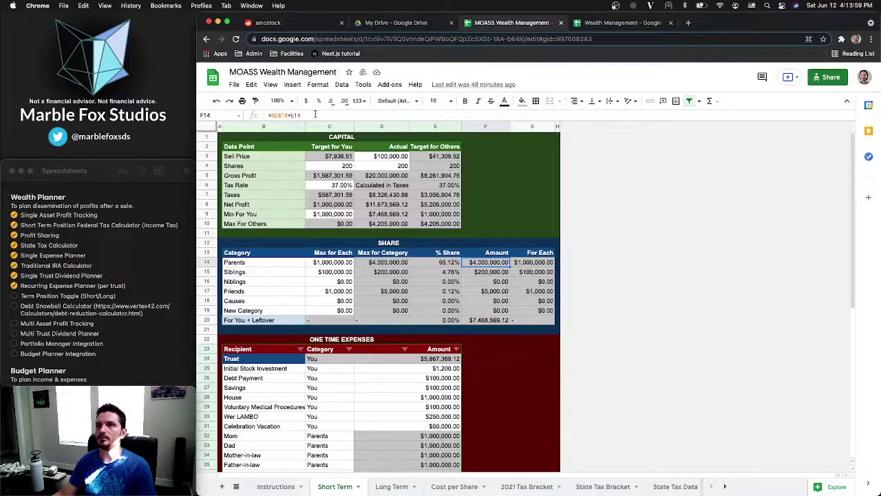
{"action": "left_click", "coordinate": [531, 264]}
{"action": "left_click", "coordinate": [374, 114]}
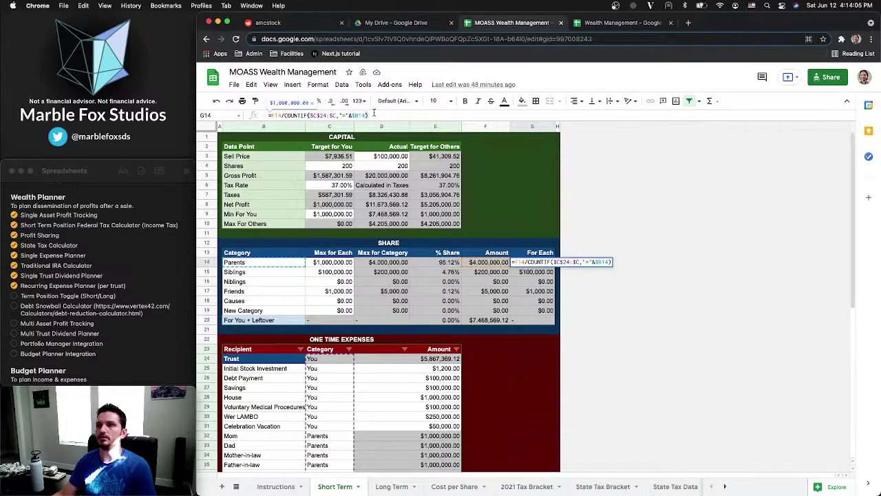
{"action": "left_click", "coordinate": [391, 262]}
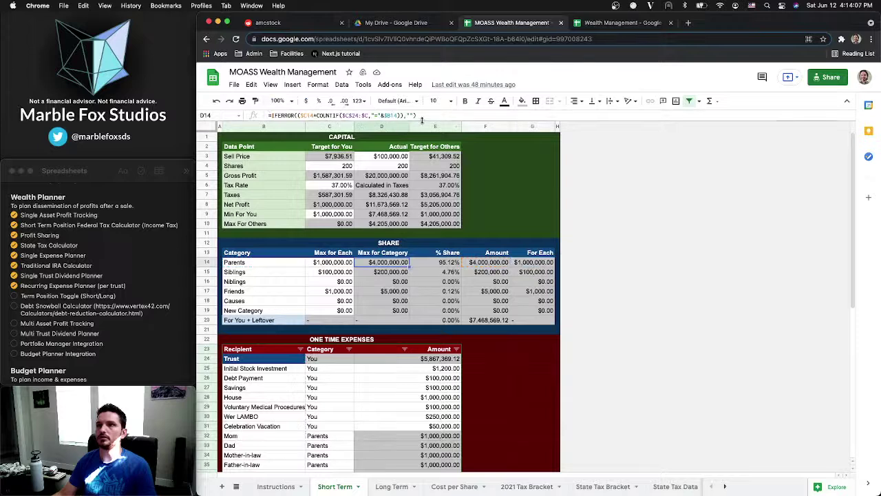
{"action": "left_click", "coordinate": [427, 112]}
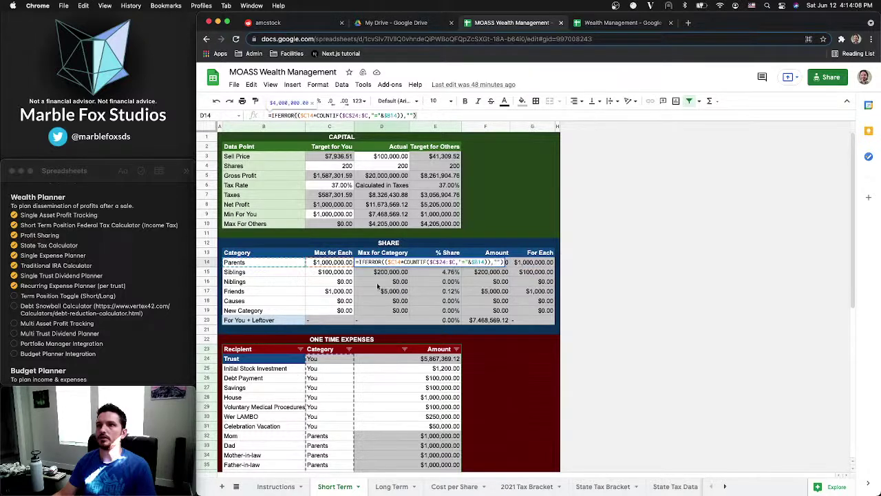
{"action": "key", "text": "Tab"}
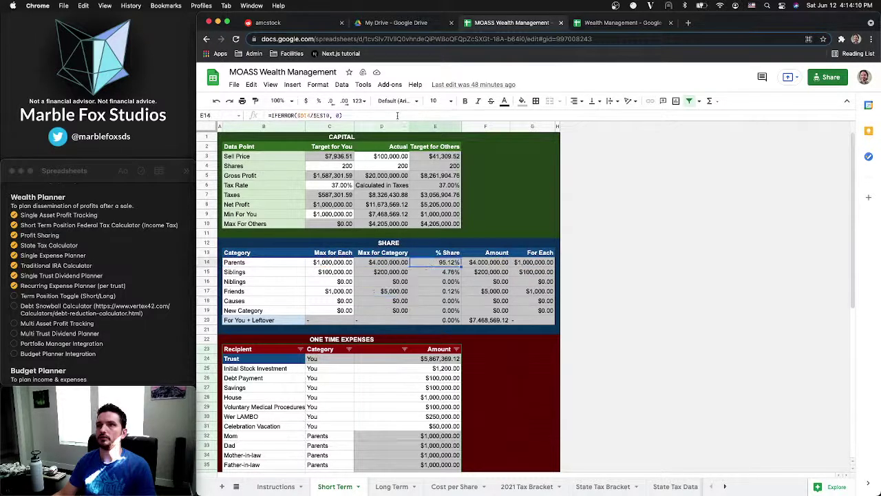
{"action": "left_click", "coordinate": [397, 116]}
{"action": "key", "text": "Return"}
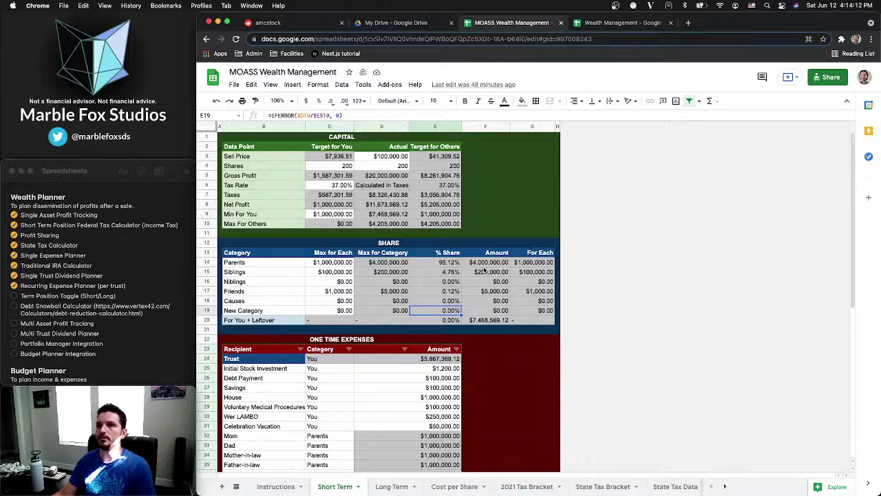
{"action": "left_click", "coordinate": [483, 263]}
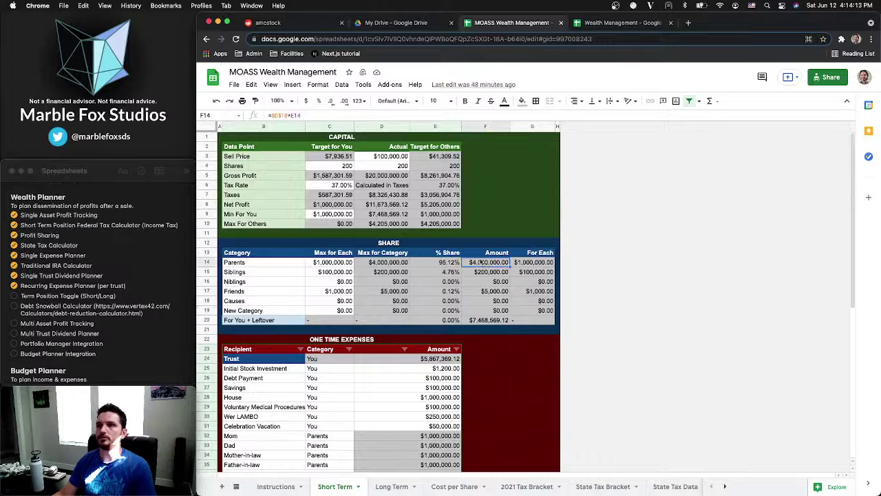
{"action": "left_click", "coordinate": [430, 281]}
{"action": "left_click", "coordinate": [503, 266]}
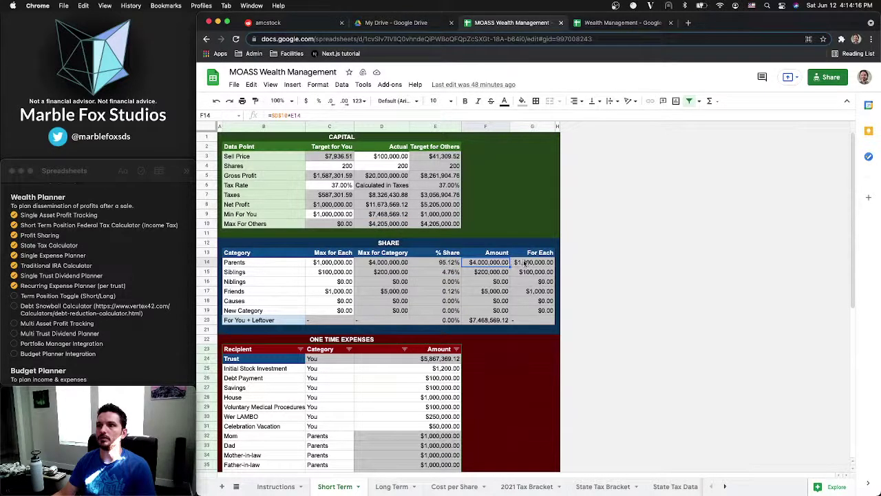
{"action": "left_click", "coordinate": [525, 264]}
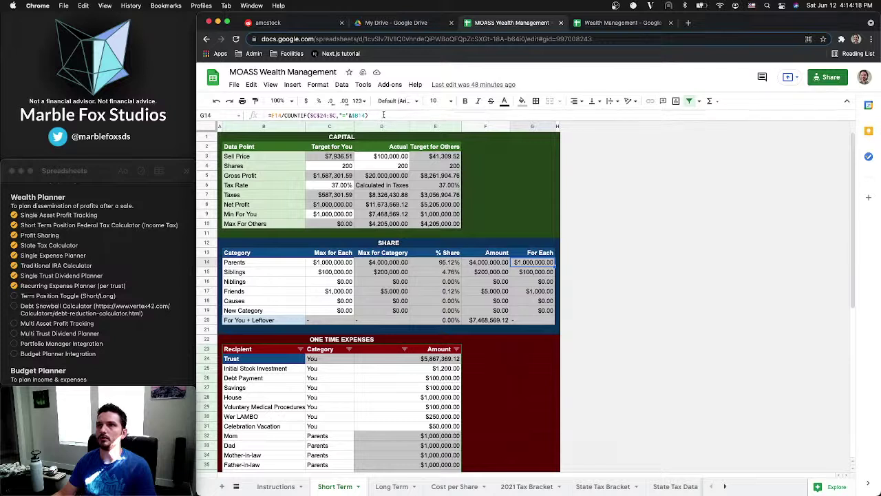
{"action": "left_click", "coordinate": [383, 115]}
{"action": "left_click", "coordinate": [541, 265]}
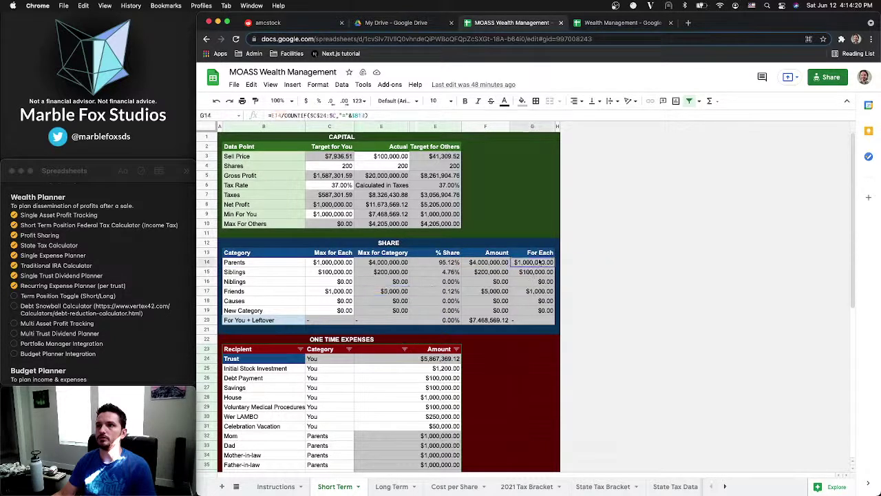
{"action": "left_click", "coordinate": [435, 226]}
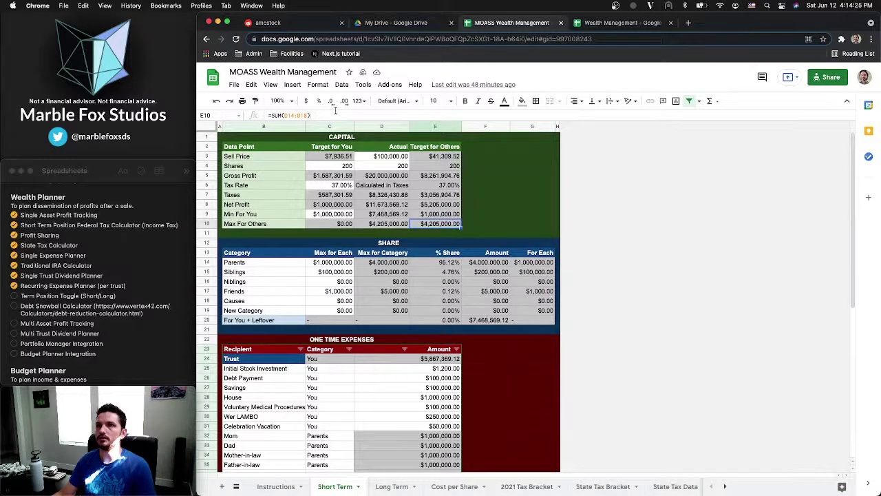
Re-enter the MOASS formulas E9 as =C9 and E8 as =C8+E10
{"action": "key", "text": "Up"}
{"action": "type", "text": "=C9"}
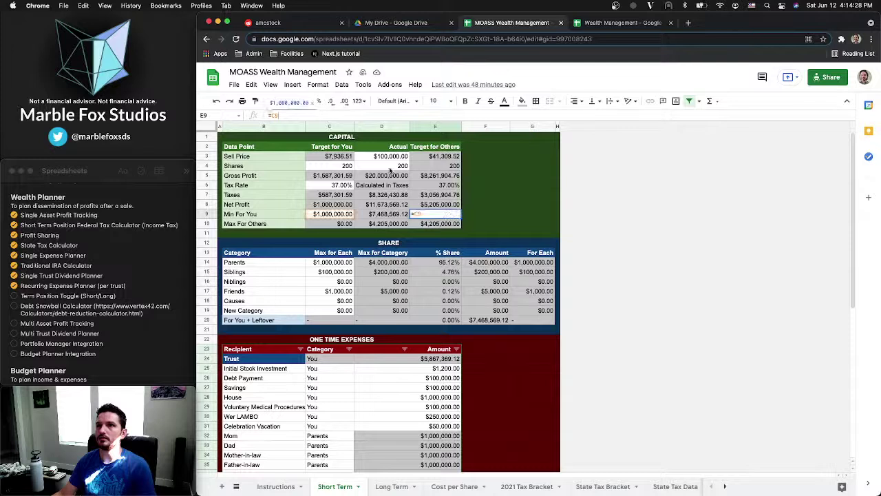
{"action": "key", "text": "Return"}
{"action": "key", "text": "Up"}
{"action": "key", "text": "Up"}
{"action": "type", "text": "=C8+E10"}
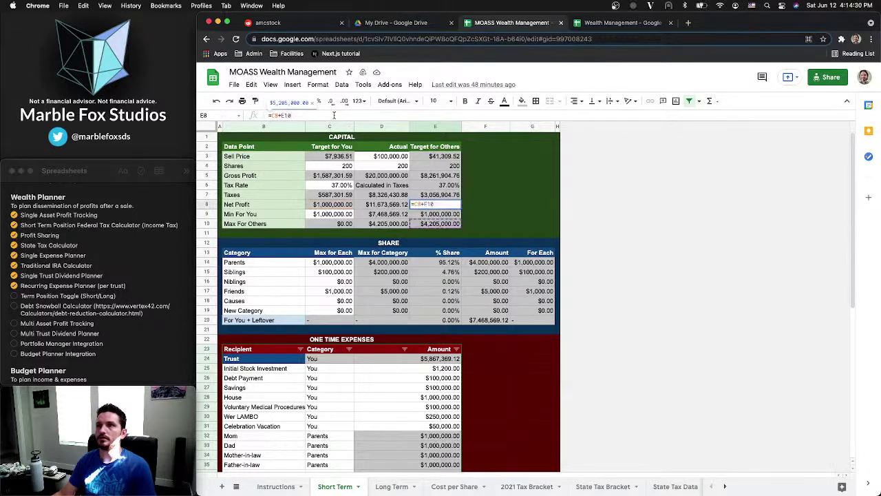
{"action": "key", "text": "Return"}
Review the Gross Profit formula in E5 and the Sell Price formula in E3
{"action": "key", "text": "Up"}
{"action": "key", "text": "Up"}
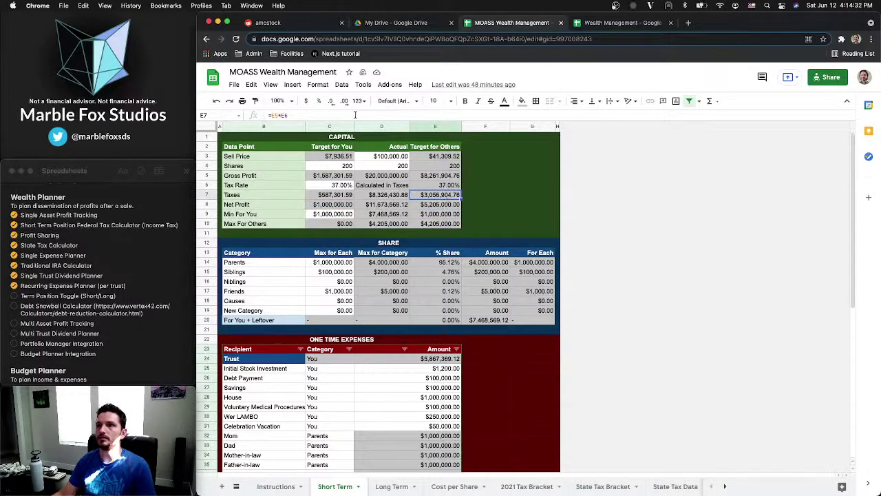
{"action": "key", "text": "Up"}
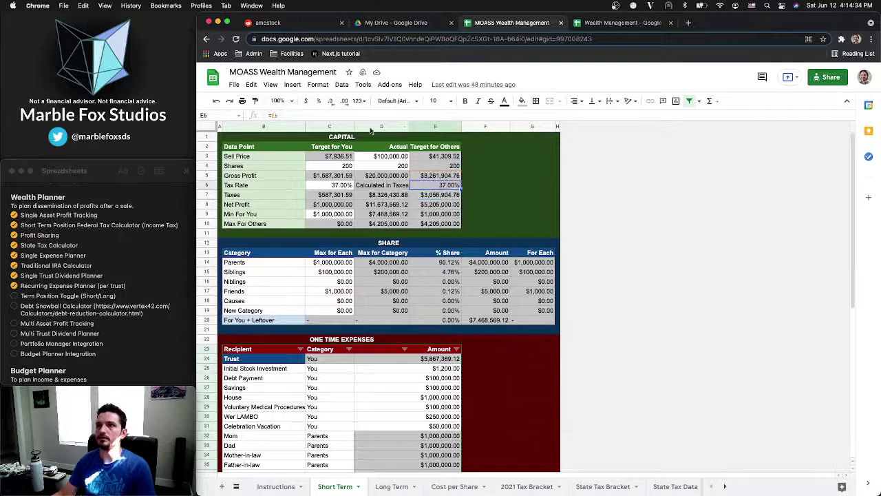
{"action": "key", "text": "Up"}
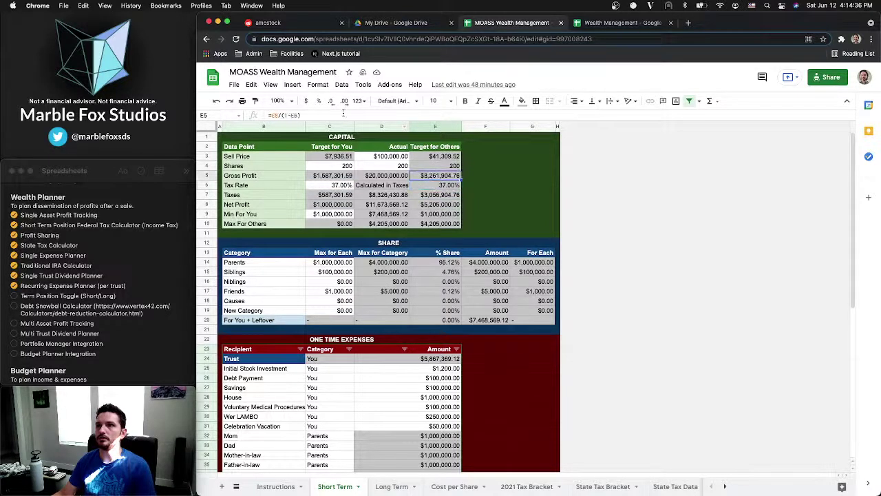
{"action": "key", "text": "Return"}
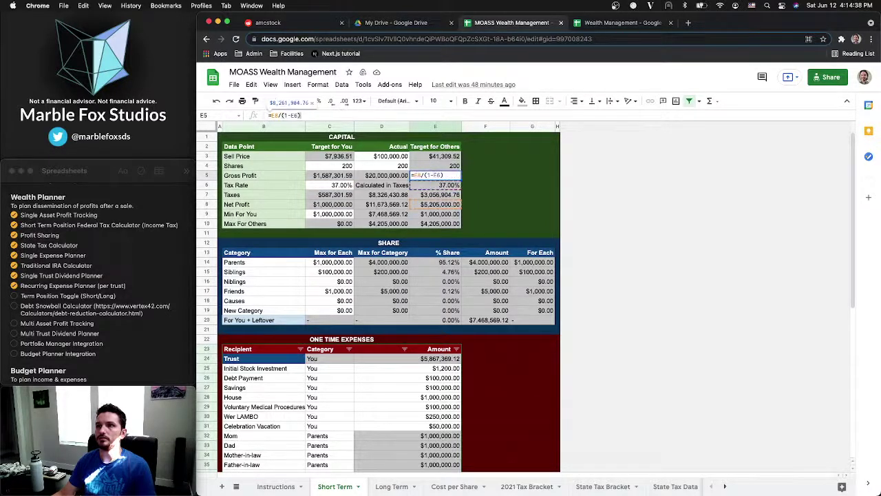
{"action": "key", "text": "Escape"}
{"action": "key", "text": "Up"}
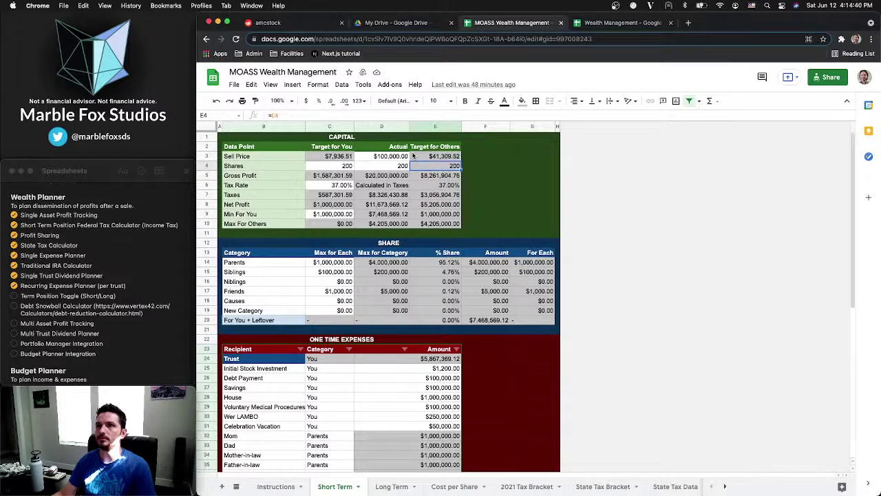
{"action": "left_click", "coordinate": [417, 156]}
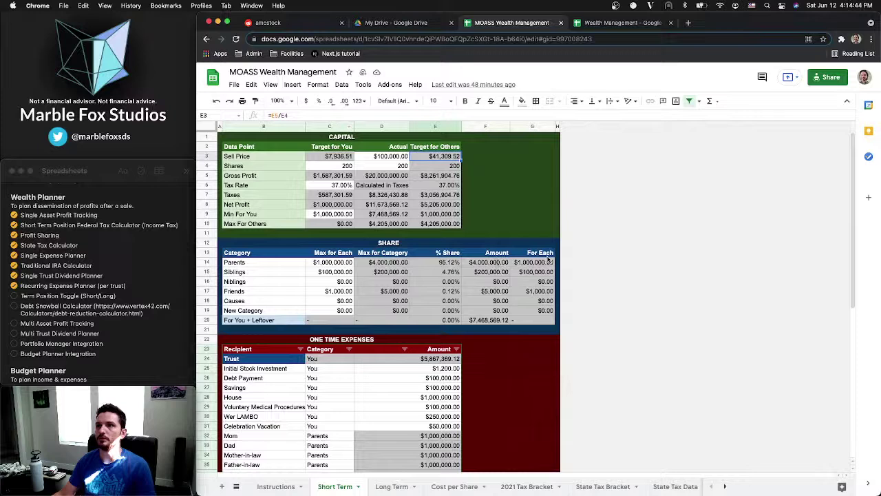
Inspect the Share table's Parents row (D14–G14) and leftover row 20 formulas
{"action": "left_click_drag", "start_coordinate": [439, 257], "coordinate": [527, 326]}
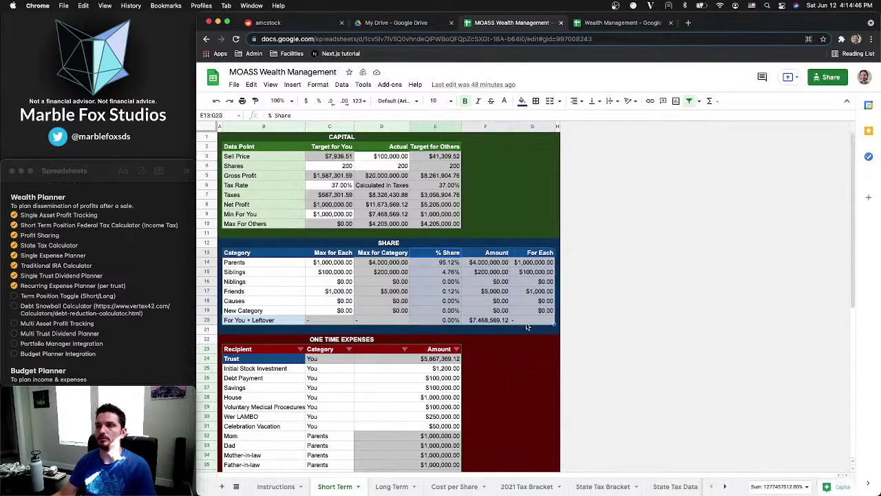
{"action": "left_click", "coordinate": [498, 321]}
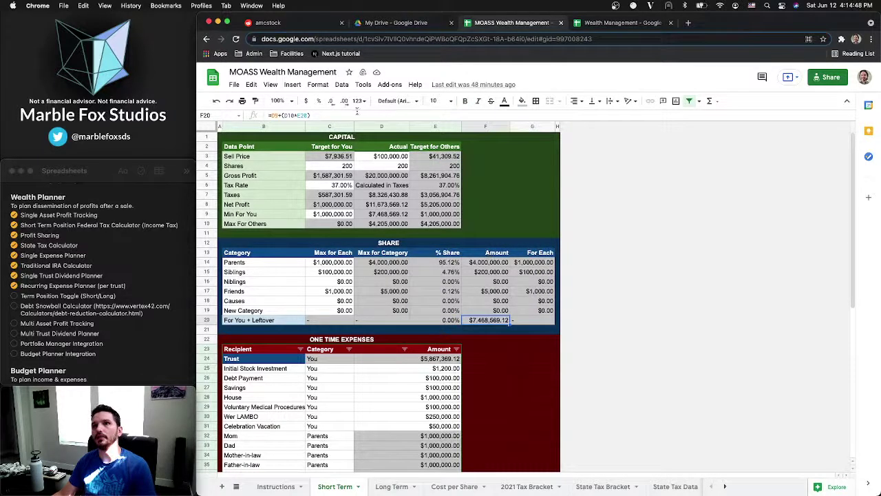
{"action": "left_click", "coordinate": [449, 320]}
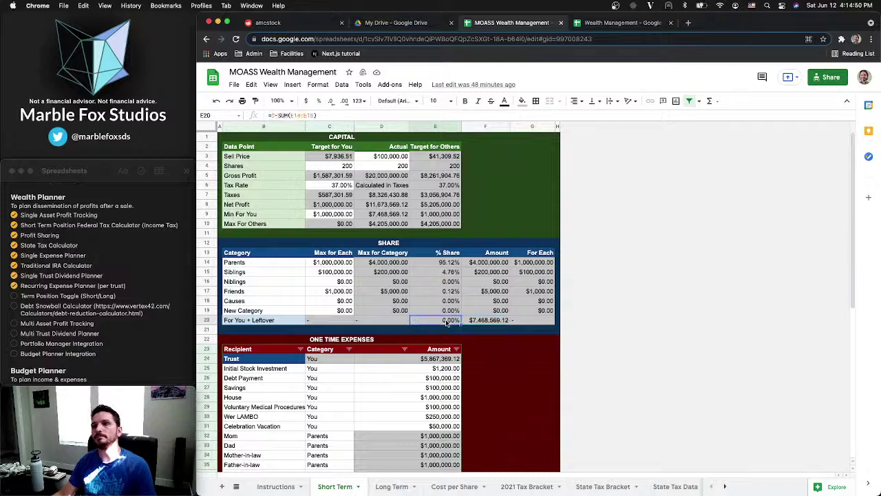
{"action": "left_click", "coordinate": [481, 317]}
{"action": "left_click", "coordinate": [483, 263]}
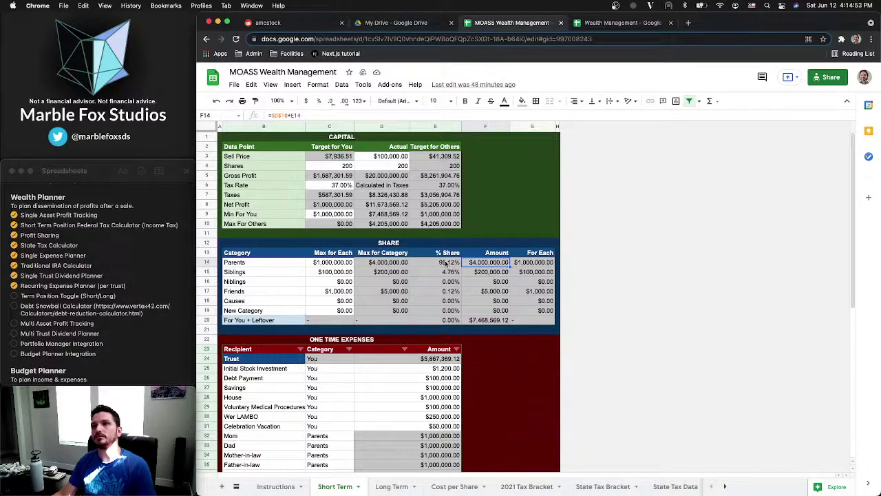
{"action": "left_click", "coordinate": [446, 265]}
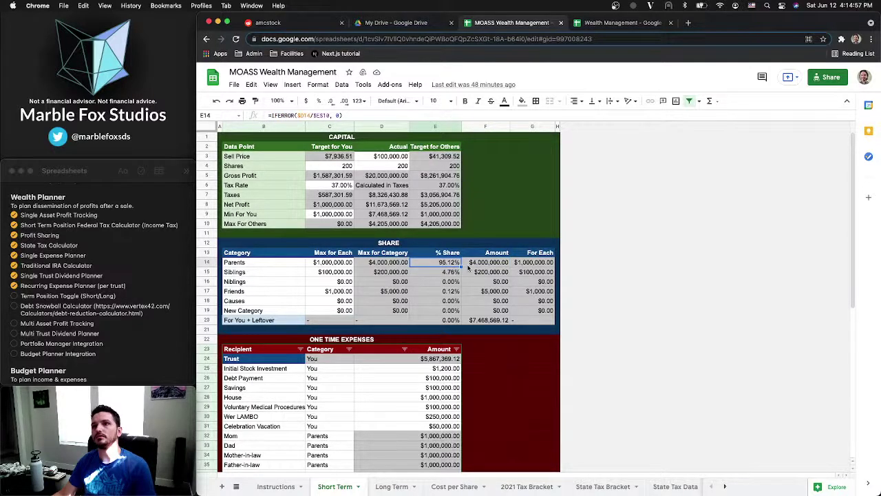
{"action": "left_click", "coordinate": [469, 265]}
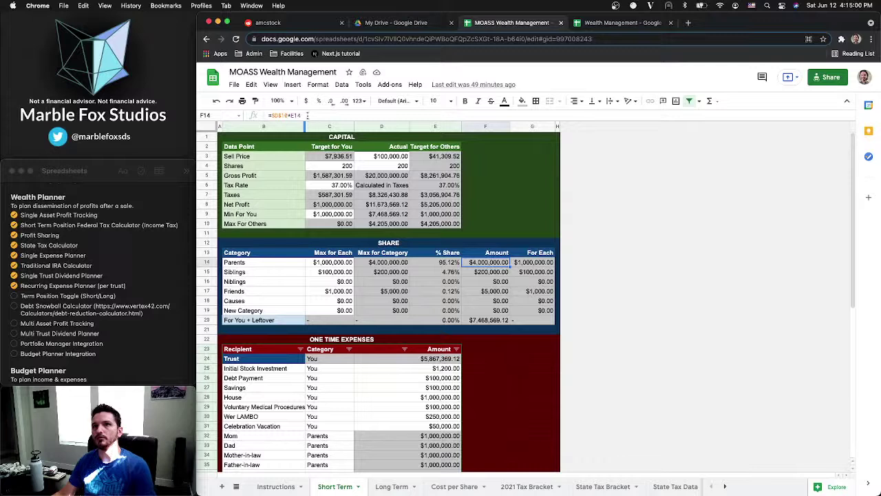
{"action": "left_click", "coordinate": [383, 266]}
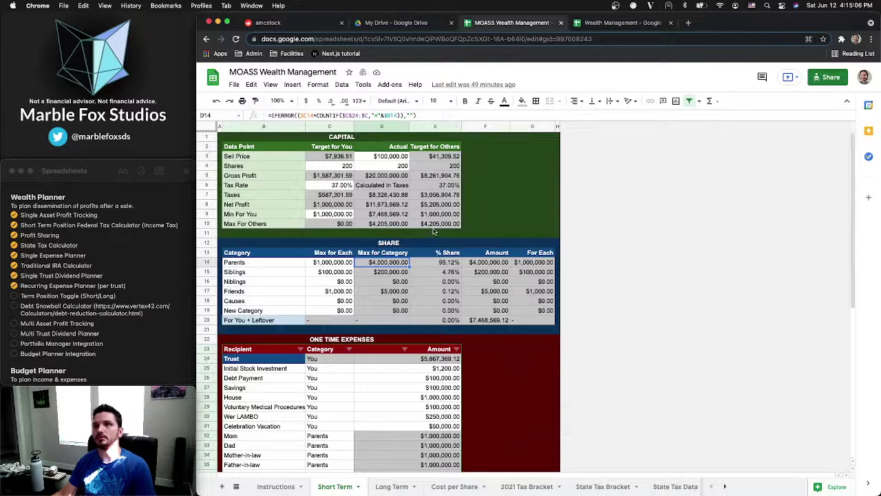
{"action": "left_click", "coordinate": [483, 262]}
{"action": "left_click", "coordinate": [323, 115]}
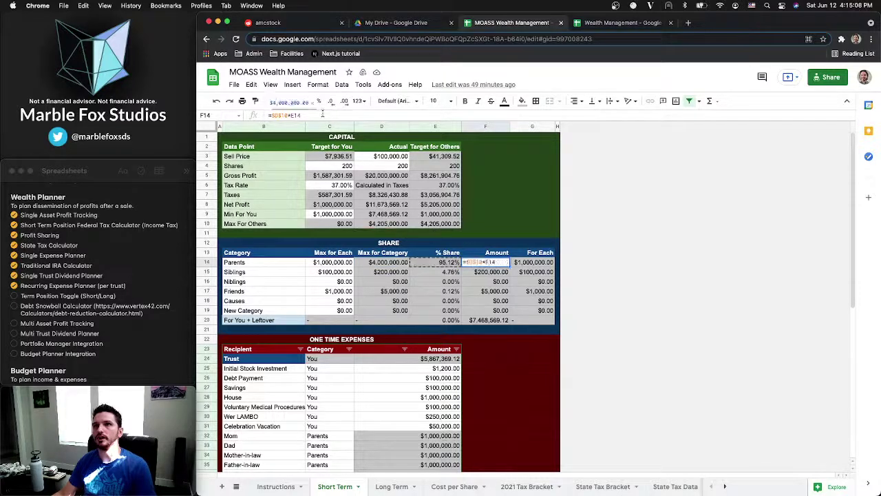
{"action": "key", "text": "Escape"}
{"action": "key", "text": "Right"}
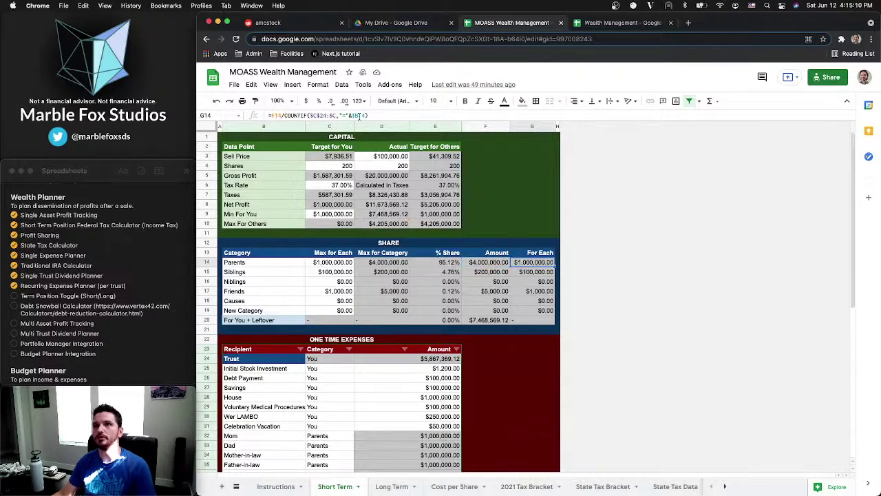
Check Mom's one-time amount, the Amount and For Each formulas, then return to Wealth Management
{"action": "left_click", "coordinate": [486, 320]}
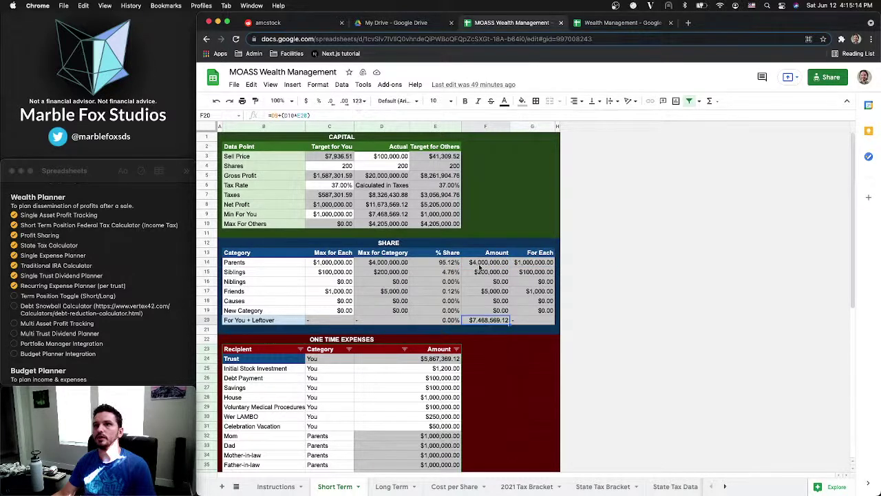
{"action": "scroll", "coordinate": [424, 393], "scroll_direction": "down", "scroll_amount": 1}
{"action": "left_click", "coordinate": [425, 427]}
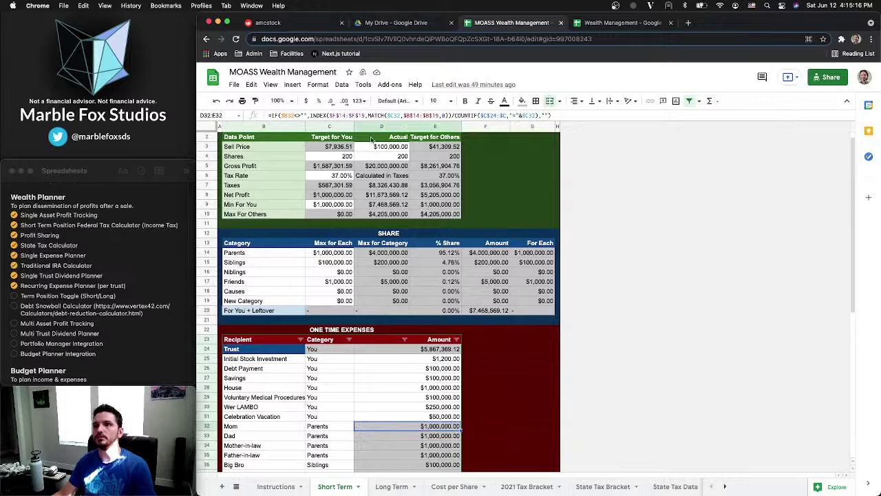
{"action": "left_click", "coordinate": [426, 116]}
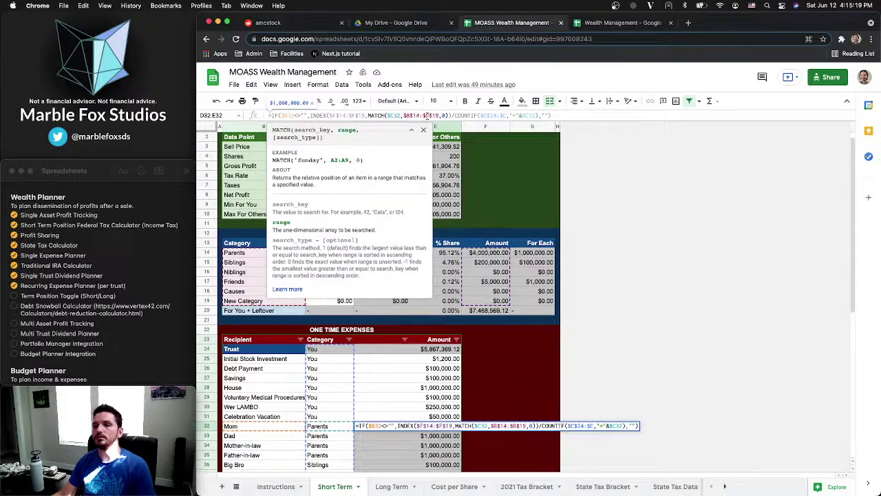
{"action": "key", "text": "Escape"}
{"action": "left_click_drag", "start_coordinate": [498, 254], "coordinate": [499, 303]}
{"action": "left_click", "coordinate": [451, 259]}
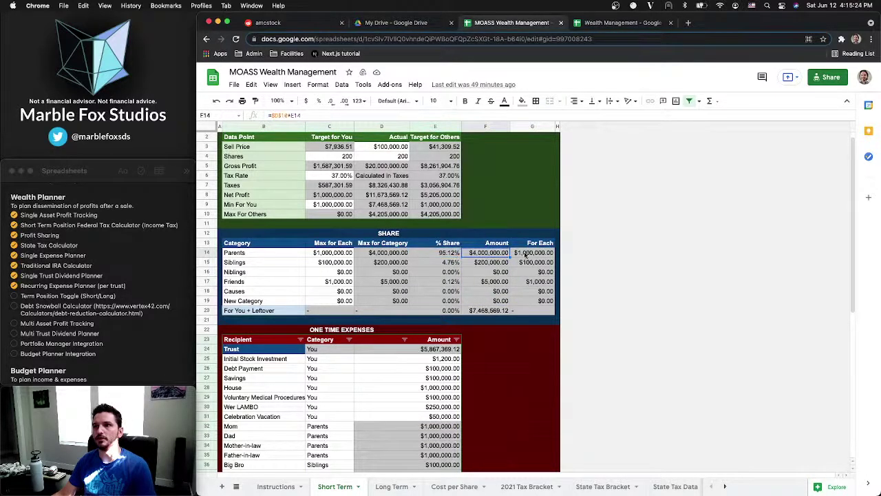
{"action": "left_click_drag", "start_coordinate": [537, 252], "coordinate": [537, 283]}
{"action": "left_click", "coordinate": [536, 293]}
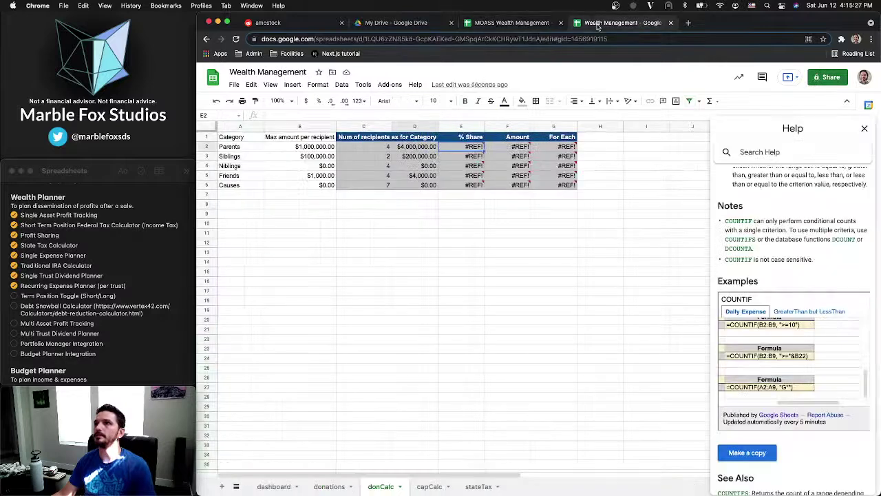
{"action": "left_click", "coordinate": [622, 23]}
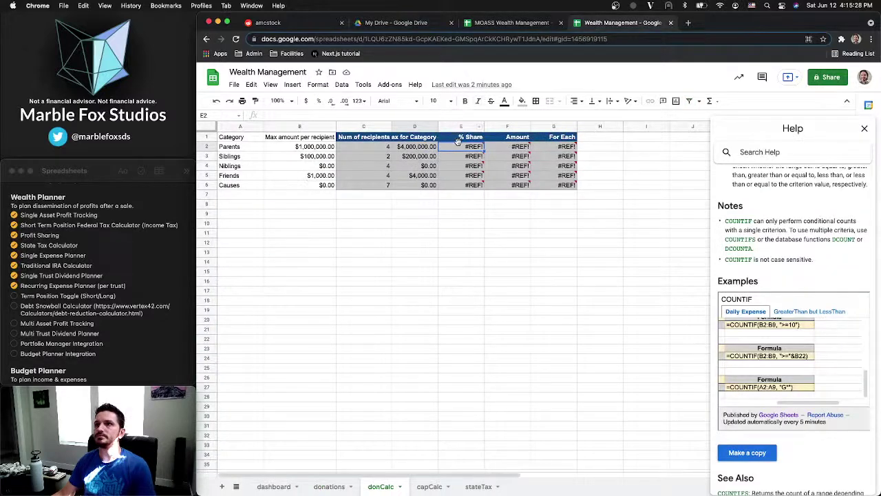
Clear the broken For Each column G of contents and formatting, and close the help sidebar
{"action": "left_click", "coordinate": [554, 126]}
{"action": "key", "text": "Delete"}
{"action": "key", "text": "super+backslash"}
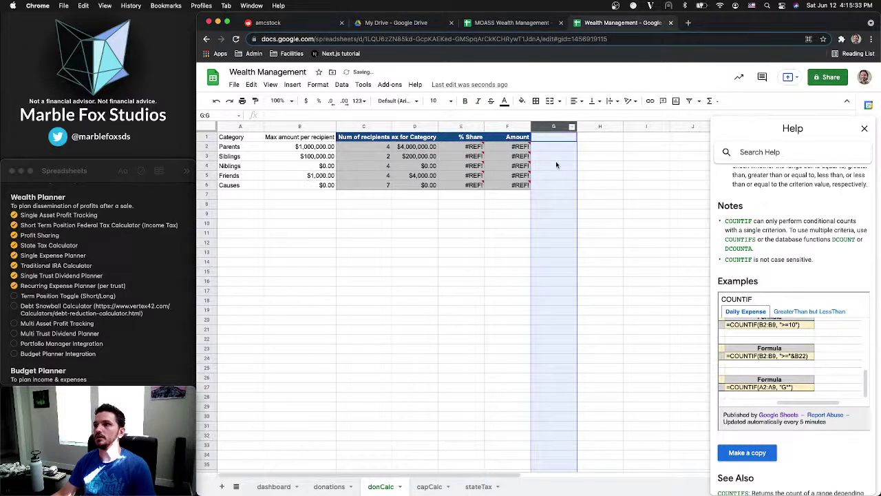
{"action": "left_click", "coordinate": [588, 169]}
Rewrite E2's % Share as D2 divided by the SUM of the column D category totals
{"action": "left_click", "coordinate": [458, 147]}
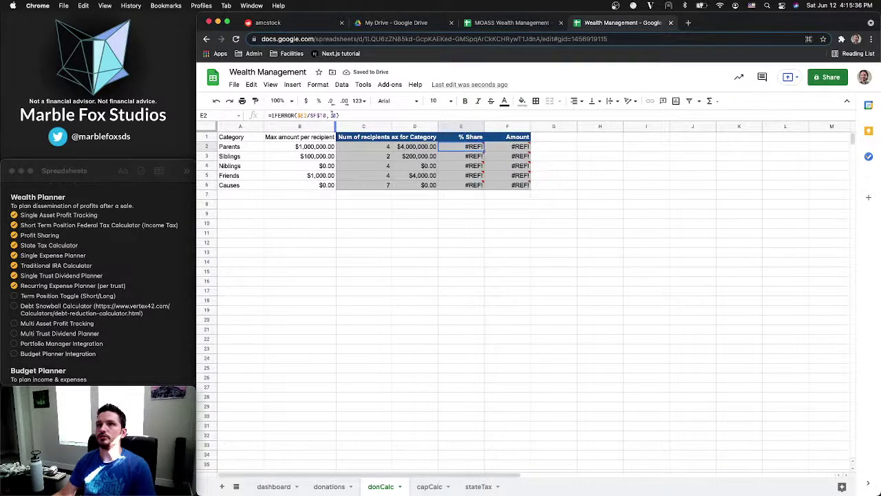
{"action": "key", "text": "Return"}
{"action": "type", "text": "="}
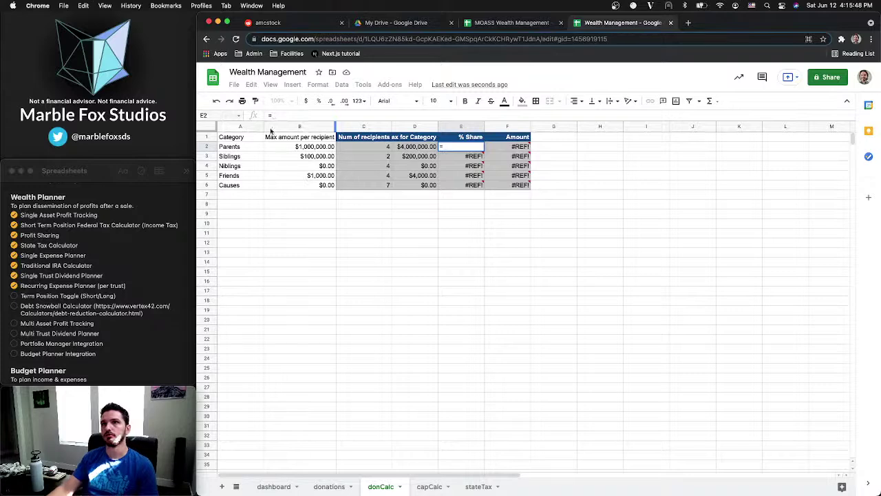
{"action": "left_click", "coordinate": [414, 146]}
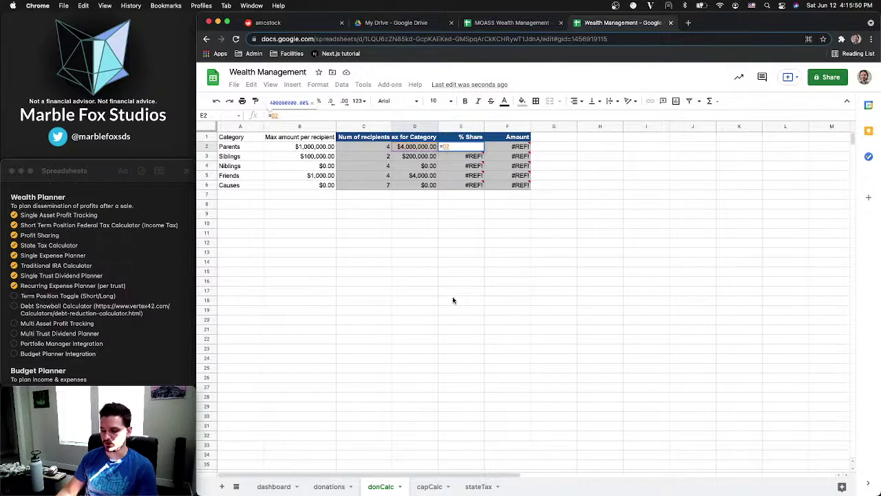
{"action": "type", "text": "/"}
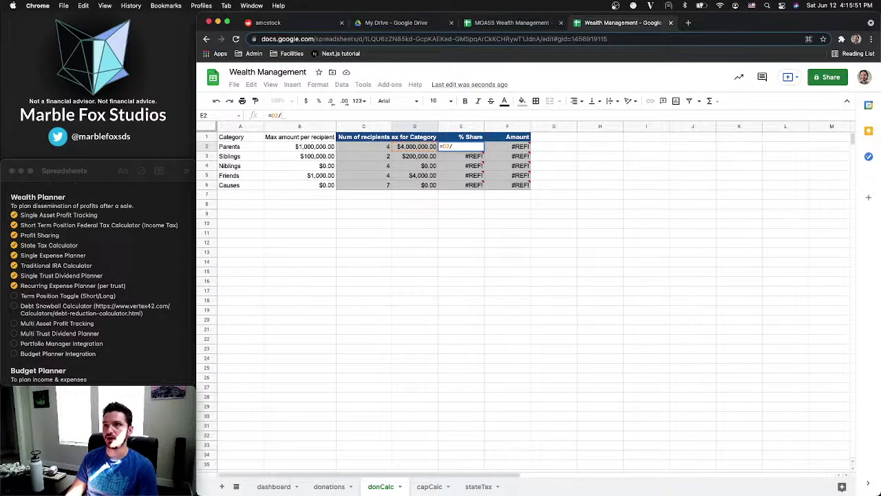
{"action": "type", "text": "SUM("}
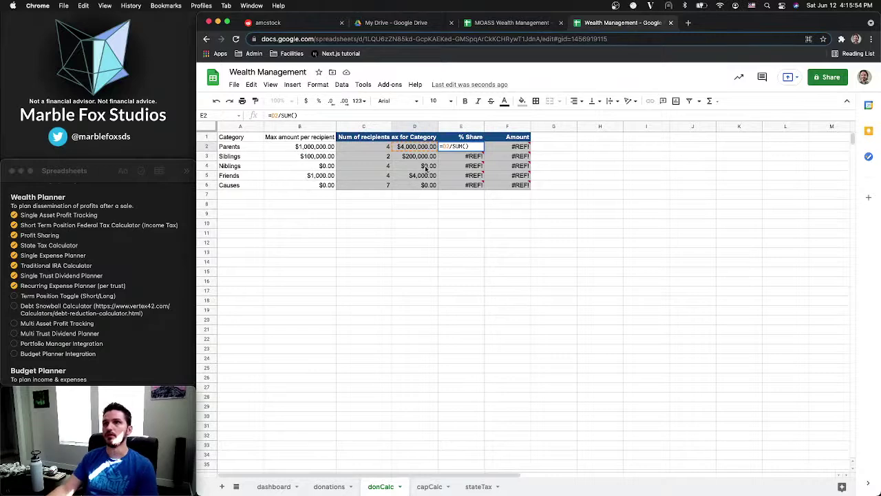
{"action": "key", "text": "Return"}
{"action": "left_click_drag", "start_coordinate": [420, 147], "coordinate": [420, 192]}
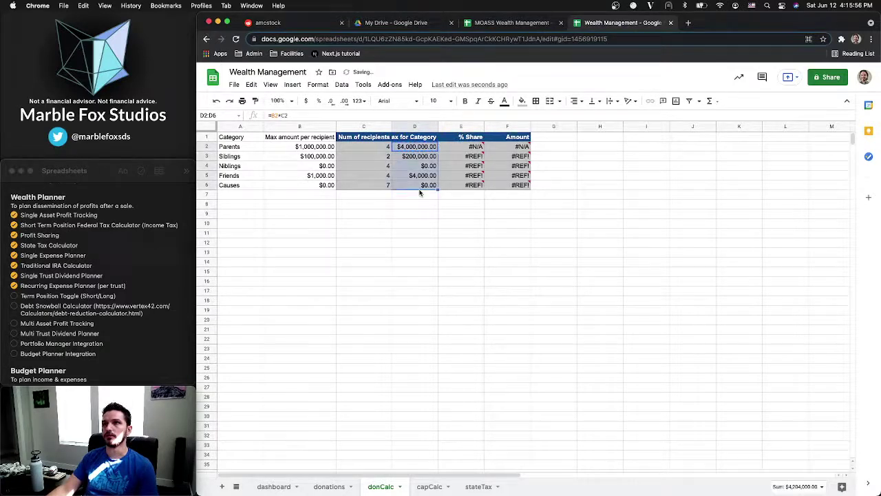
{"action": "left_click", "coordinate": [465, 150]}
{"action": "left_click", "coordinate": [296, 115]}
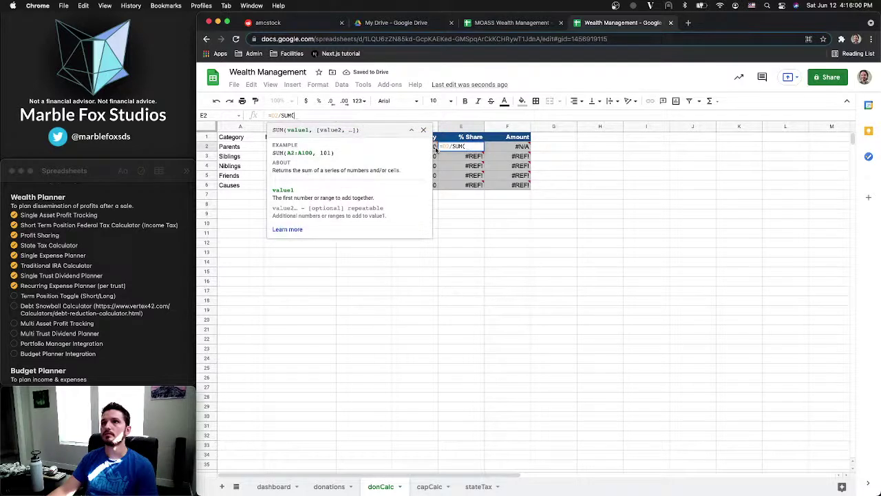
{"action": "left_click_drag", "start_coordinate": [421, 146], "coordinate": [430, 187]}
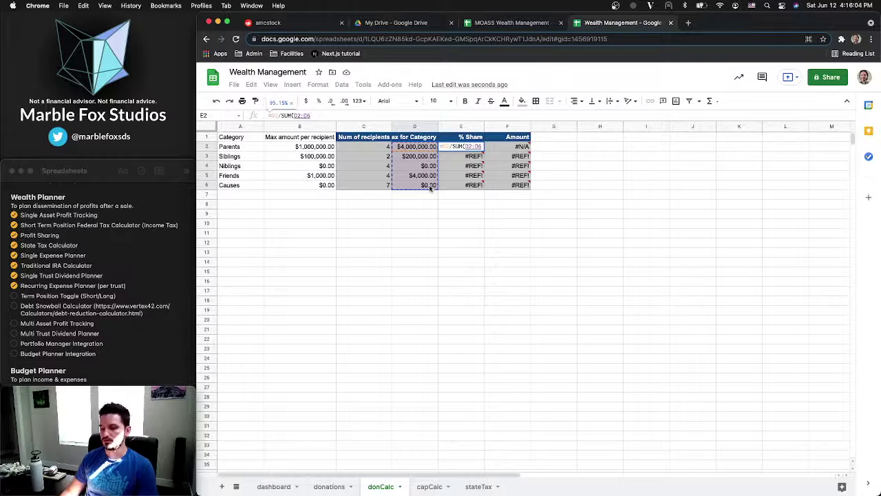
{"action": "key", "text": "BackSpace"}
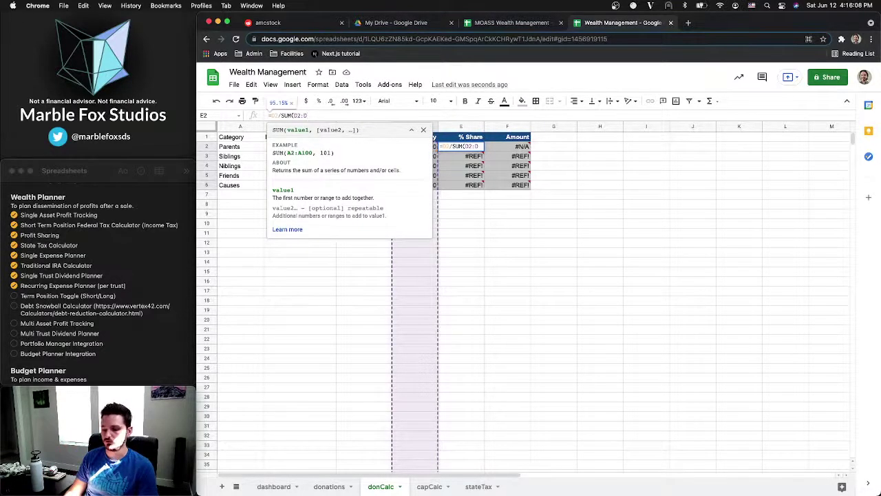
{"action": "type", "text": "6)"}
{"action": "key", "text": "Return"}
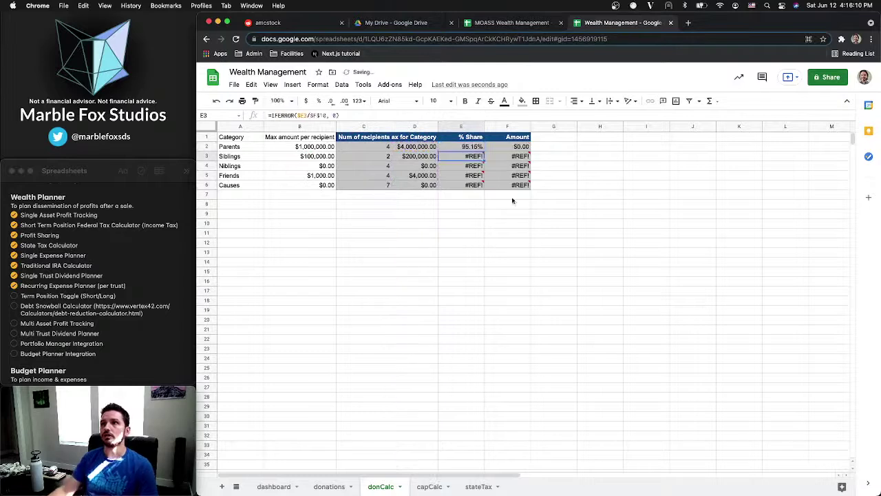
Anchor E2 as =$D2/SUM($D$2:$D) and fill it down through Causes
{"action": "left_click", "coordinate": [476, 149]}
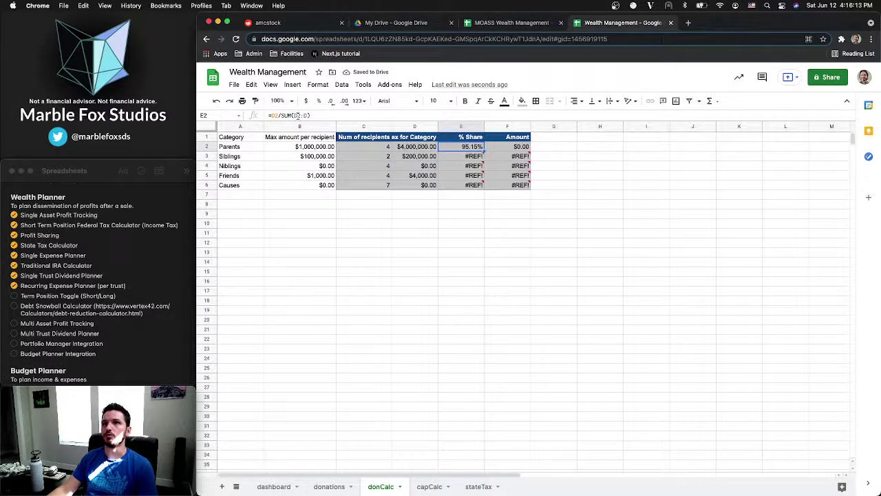
{"action": "left_click", "coordinate": [297, 115]}
{"action": "key", "text": "F4"}
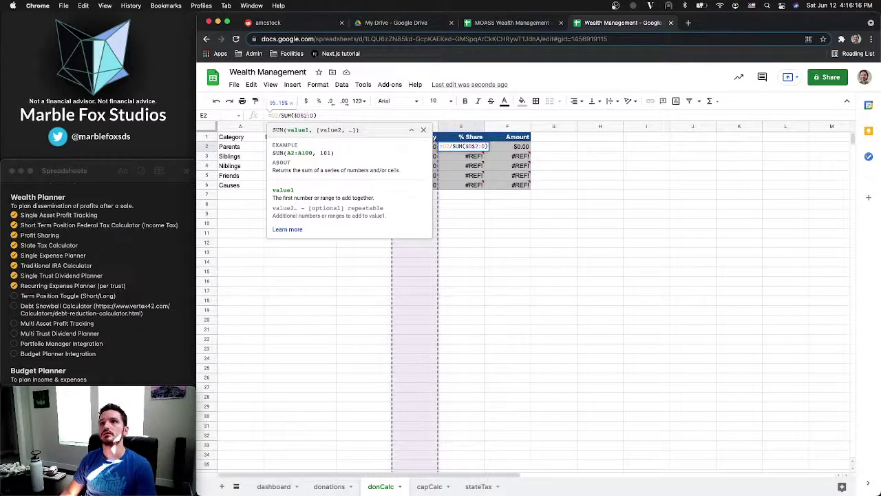
{"action": "key", "text": "F4"}
{"action": "type", "text": "$"}
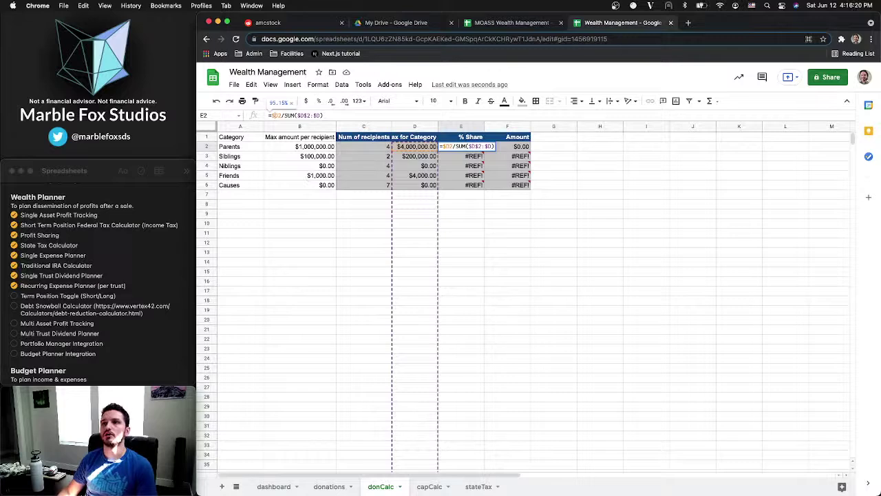
{"action": "key", "text": "Return"}
{"action": "left_click", "coordinate": [481, 149]}
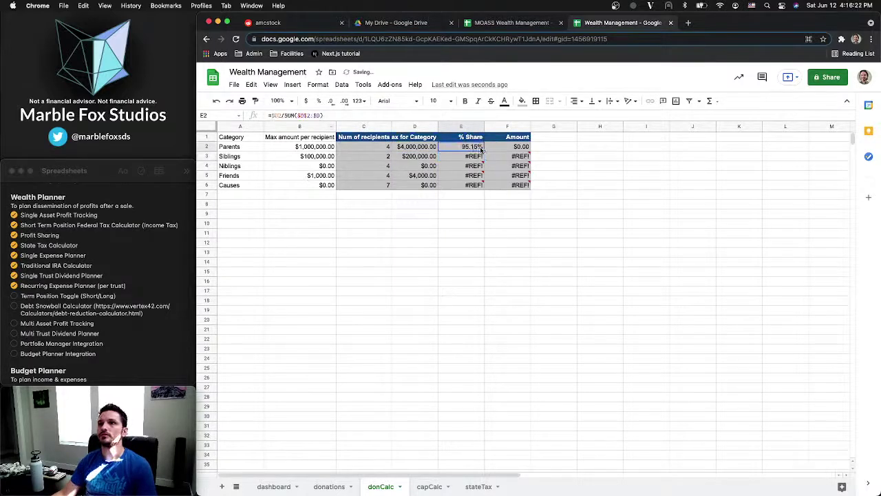
{"action": "mouse_move", "coordinate": [482, 157]}
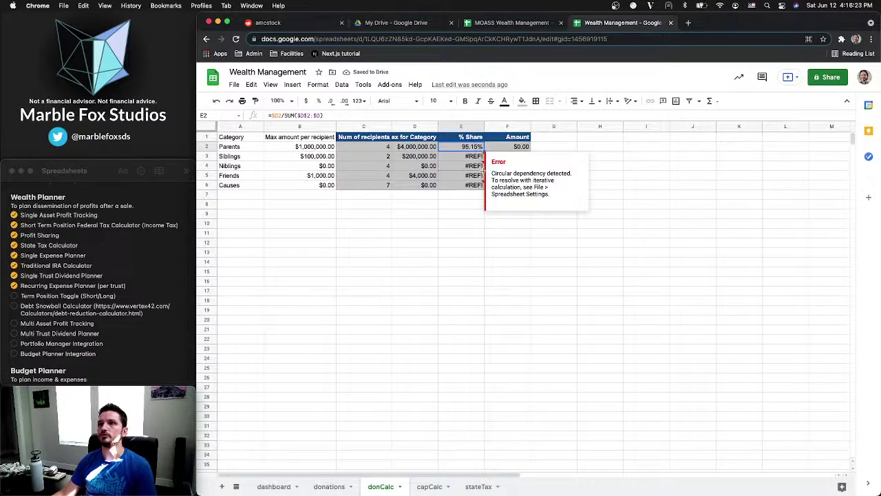
{"action": "double_click", "coordinate": [484, 150]}
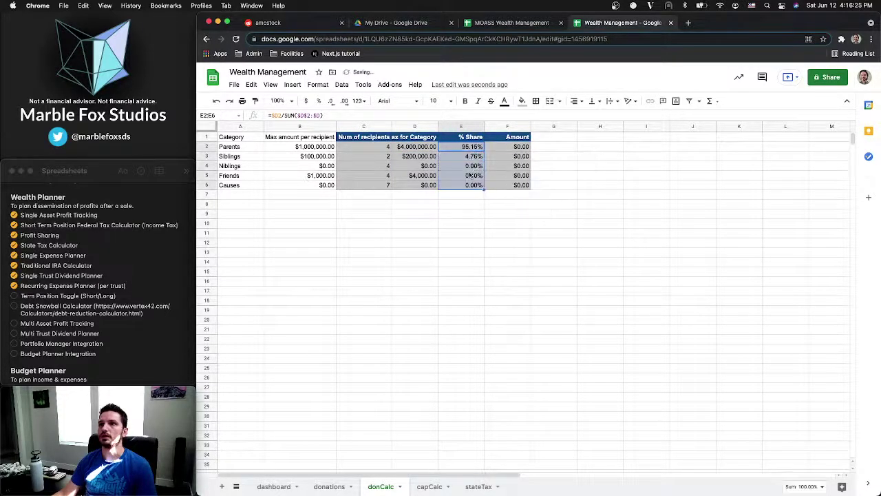
Compare donCalc's Parents Amount formula with the MOASS reference's Parents Amount formula
{"action": "double_click", "coordinate": [510, 147]}
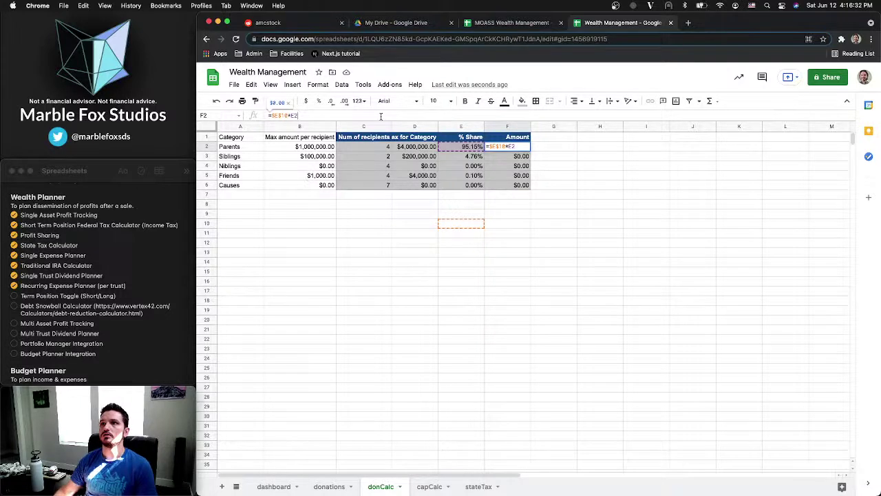
{"action": "key", "text": "Escape"}
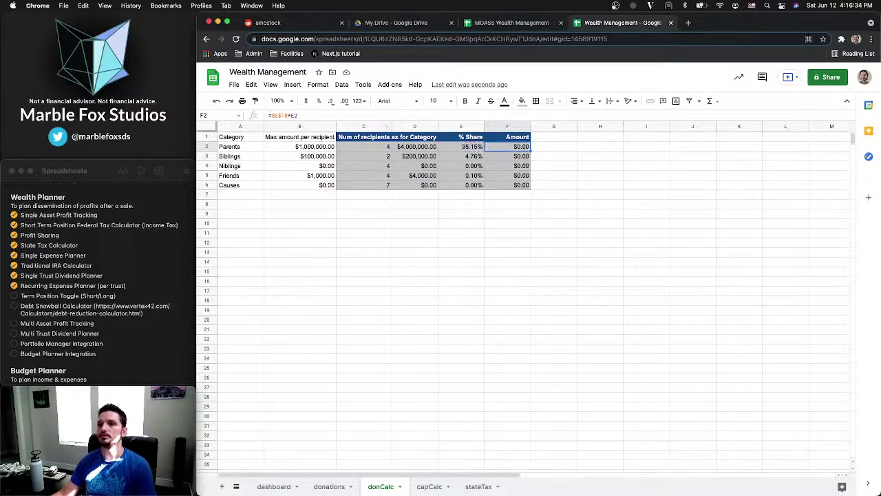
{"action": "left_click", "coordinate": [334, 487]}
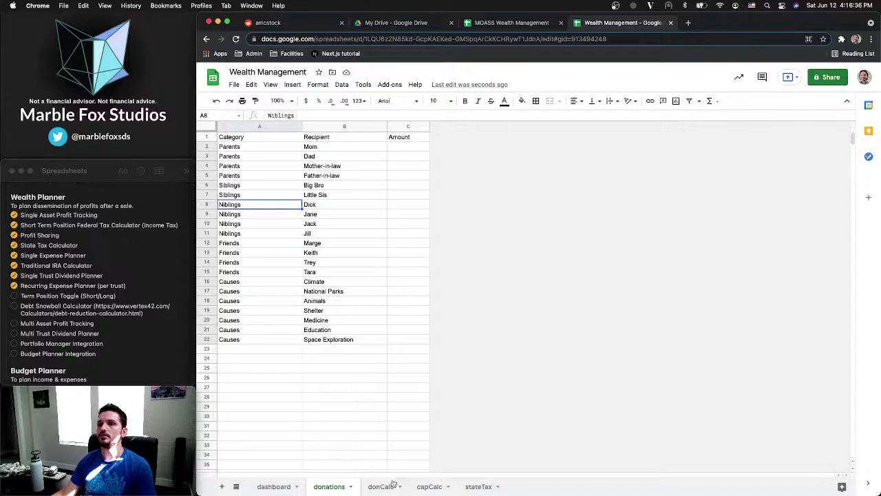
{"action": "left_click", "coordinate": [384, 486]}
{"action": "left_click", "coordinate": [513, 23]}
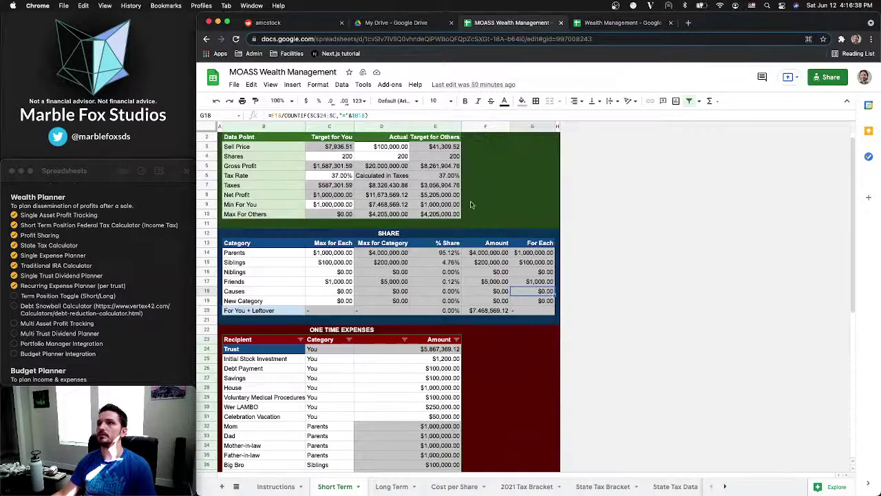
{"action": "double_click", "coordinate": [484, 253]}
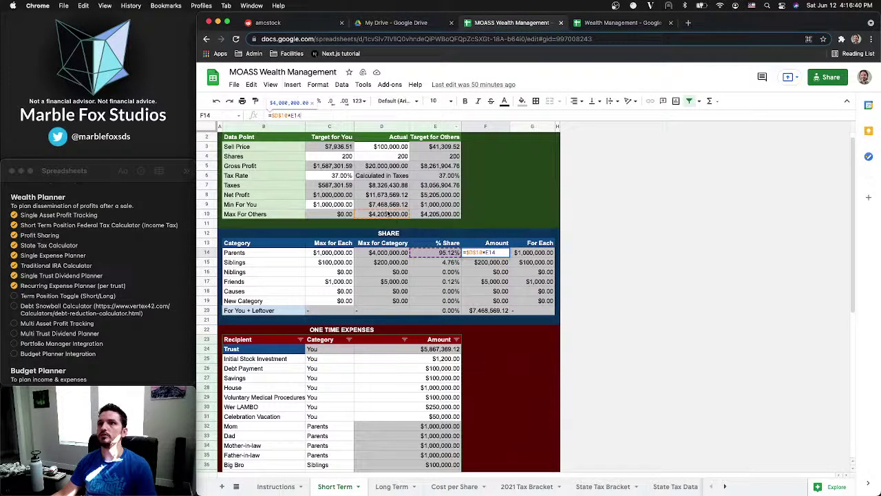
{"action": "scroll", "coordinate": [389, 216], "scroll_direction": "up", "scroll_amount": 1}
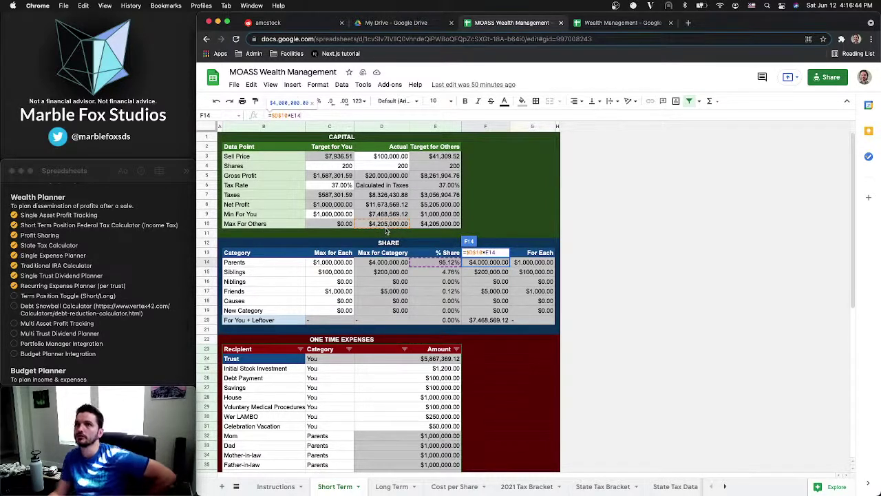
{"action": "key", "text": "Escape"}
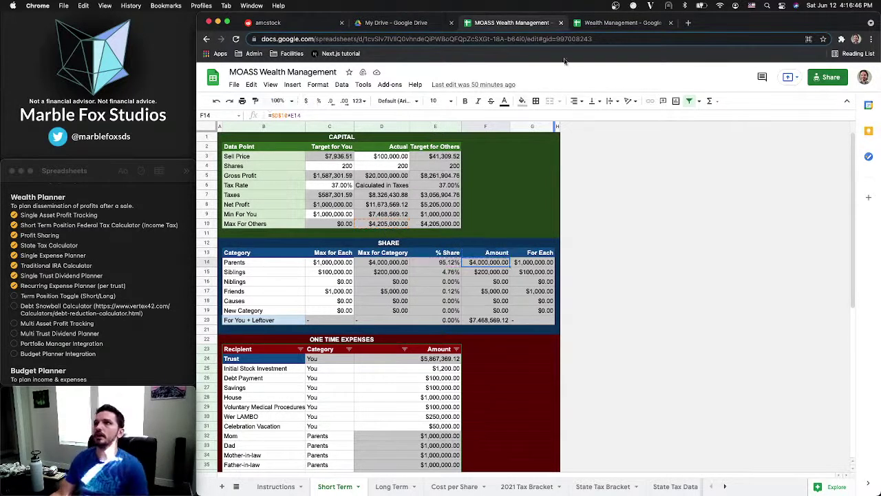
{"action": "left_click", "coordinate": [600, 24]}
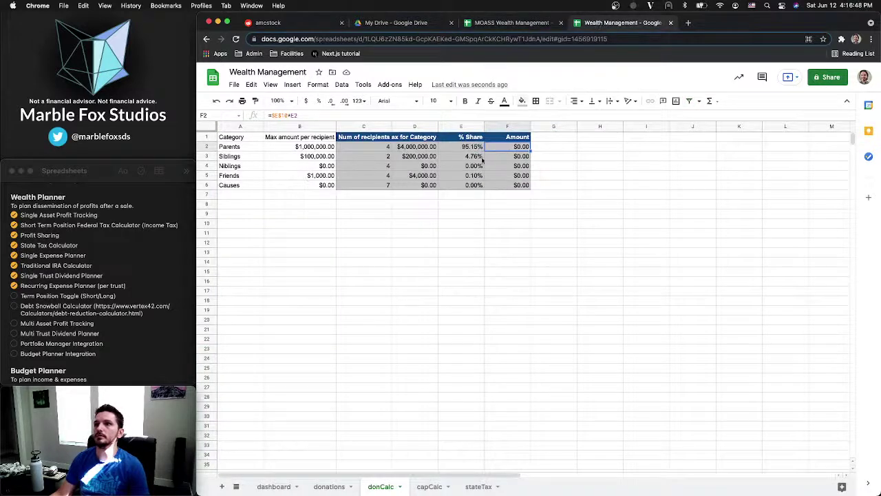
Delete the Amount values in F2:F10 and select the five % Share cells E2:E6
{"action": "left_click_drag", "start_coordinate": [496, 146], "coordinate": [497, 229]}
{"action": "key", "text": "Delete"}
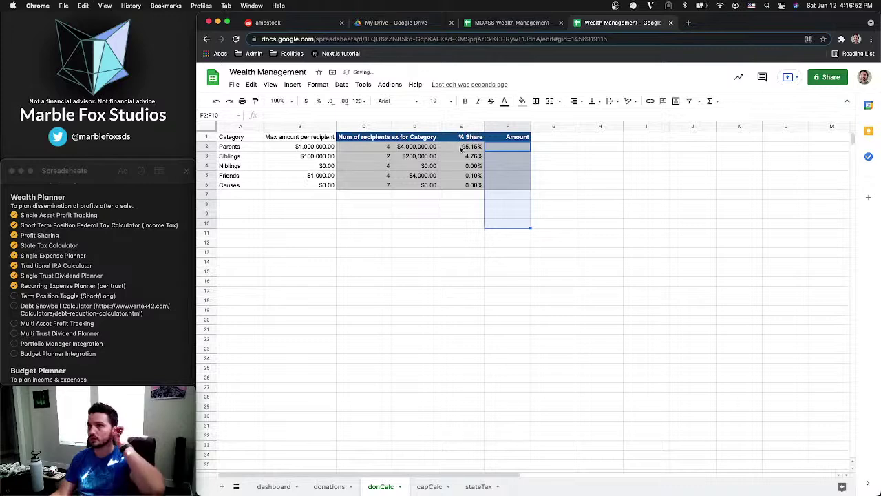
{"action": "left_click", "coordinate": [462, 148]}
{"action": "left_click_drag", "start_coordinate": [462, 149], "coordinate": [462, 185]}
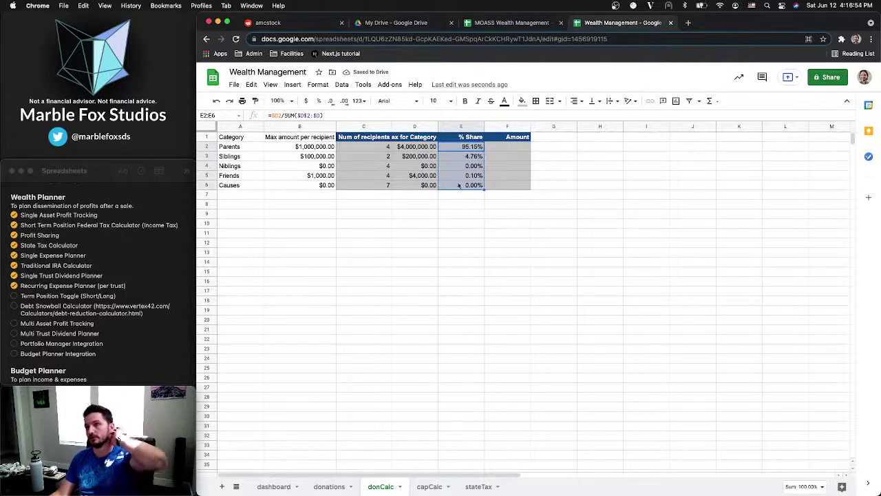
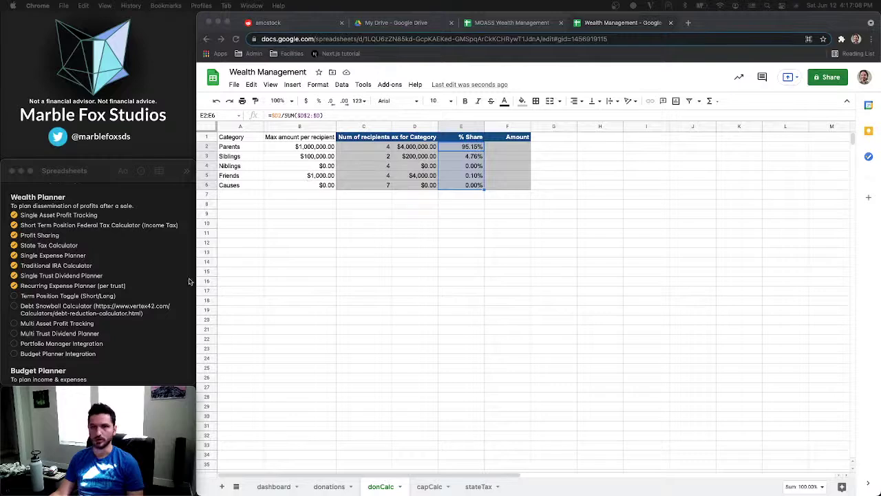
Bring the Twitter window forward and skim the top of the home timeline
{"action": "scroll", "coordinate": [88, 266], "scroll_direction": "down", "scroll_amount": 1}
{"action": "key", "text": "ctrl+Up"}
{"action": "left_click", "coordinate": [88, 267]}
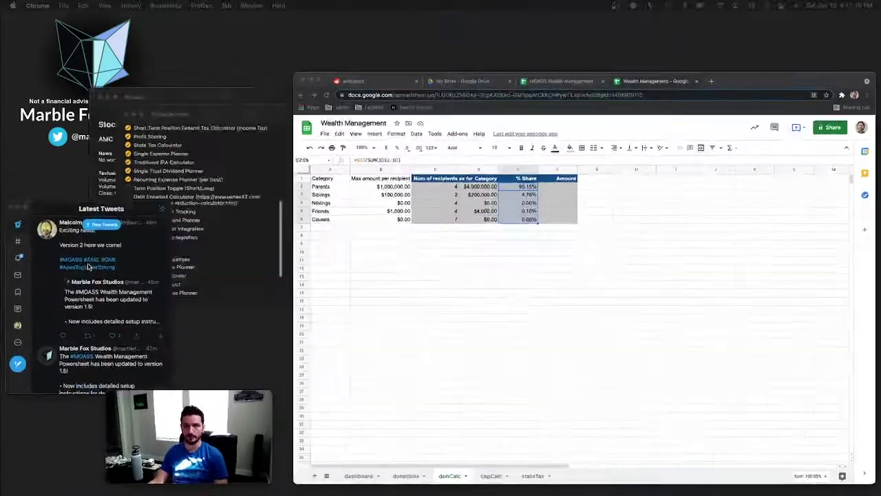
{"action": "left_click", "coordinate": [16, 188]}
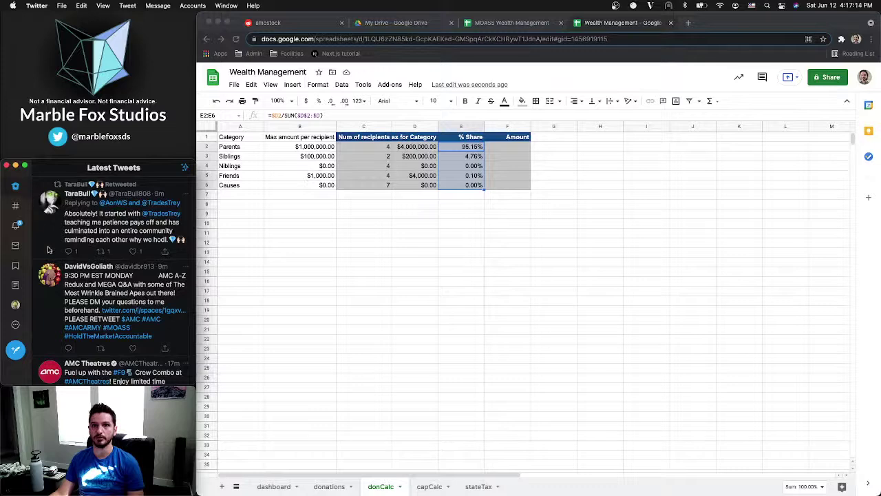
{"action": "scroll", "coordinate": [48, 249], "scroll_direction": "down", "scroll_amount": 10}
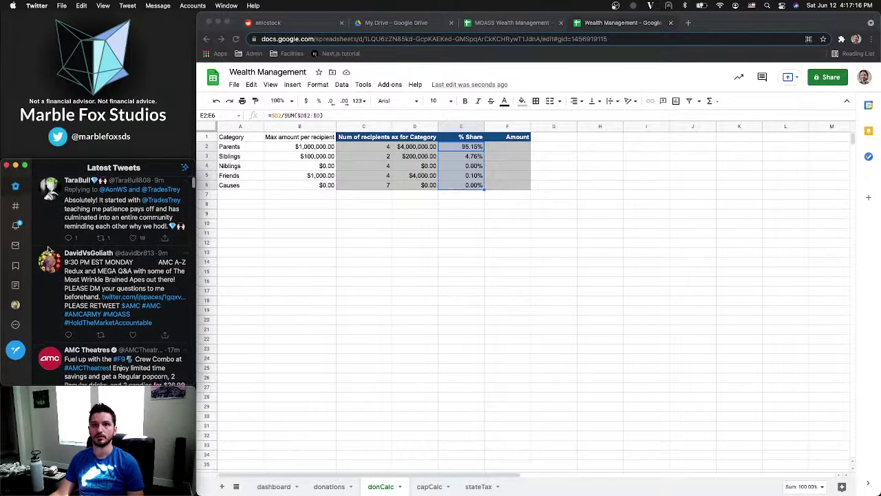
{"action": "scroll", "coordinate": [49, 250], "scroll_direction": "up", "scroll_amount": 10}
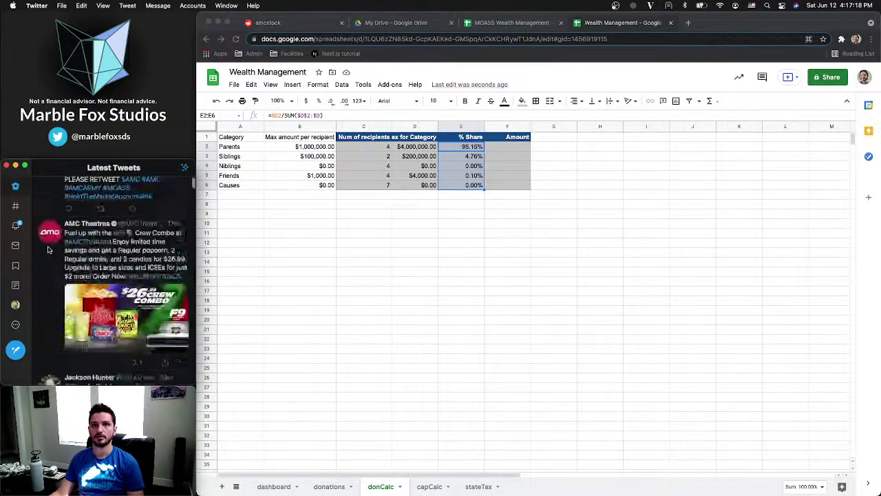
Check Twitter notifications, return to Latest Tweets, then go back to the spreadsheet
{"action": "left_click", "coordinate": [16, 226]}
{"action": "scroll", "coordinate": [92, 272], "scroll_direction": "up", "scroll_amount": 8}
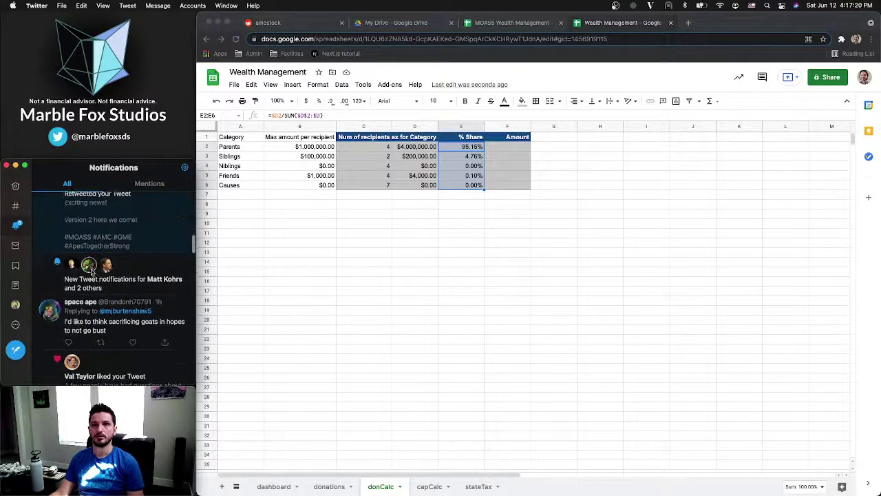
{"action": "scroll", "coordinate": [93, 272], "scroll_direction": "up", "scroll_amount": 5}
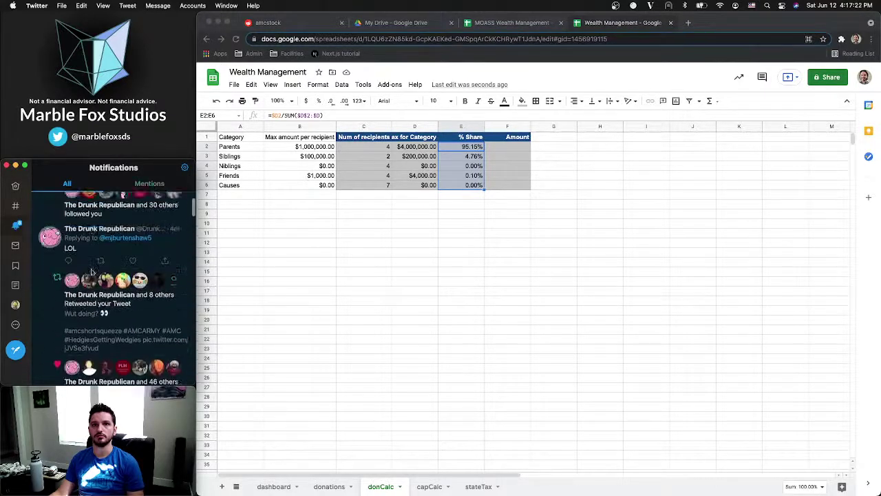
{"action": "left_click", "coordinate": [15, 191]}
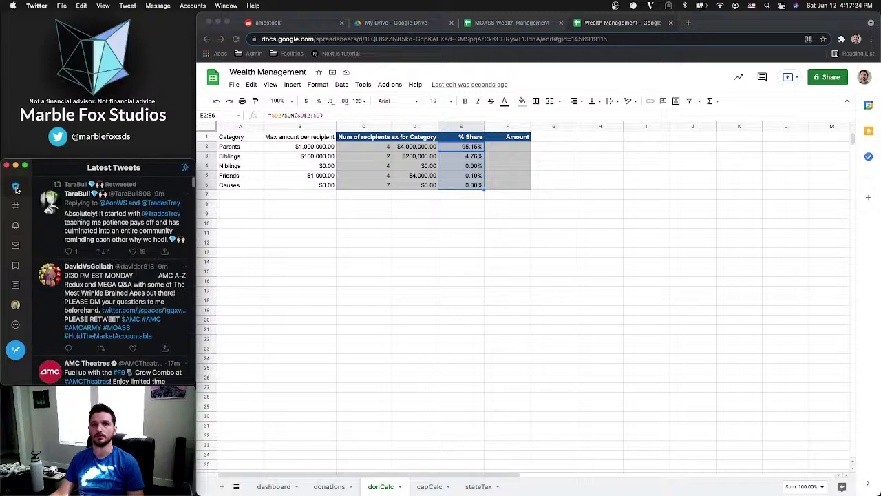
{"action": "left_click", "coordinate": [495, 147]}
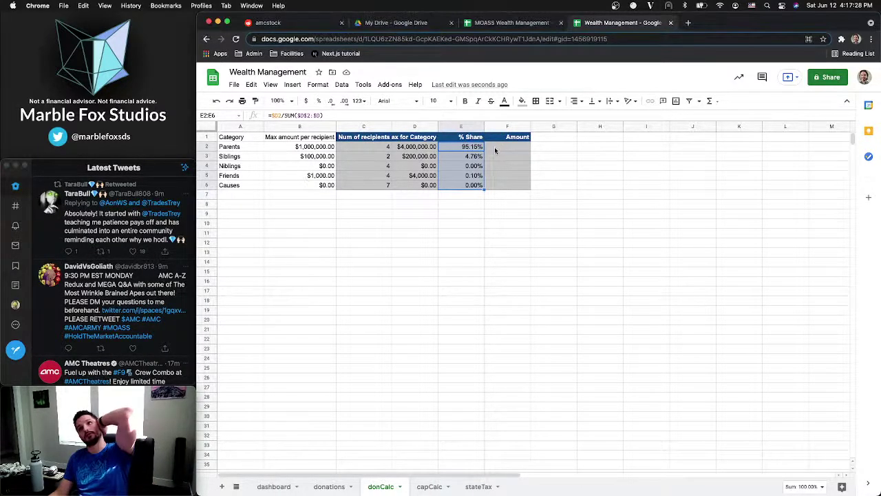
Inspect the MOASS reference sheet's Max For Others total and Target for Others values
{"action": "left_click", "coordinate": [480, 147]}
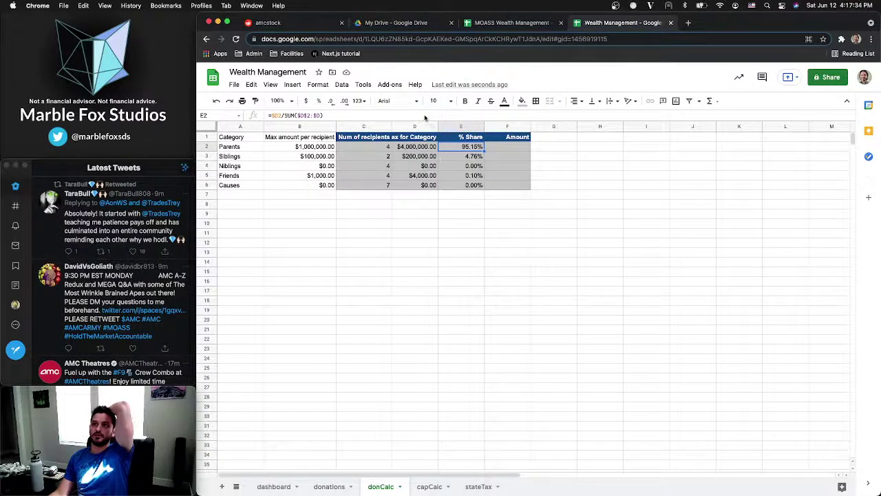
{"action": "left_click", "coordinate": [422, 21]}
{"action": "left_click", "coordinate": [479, 23]}
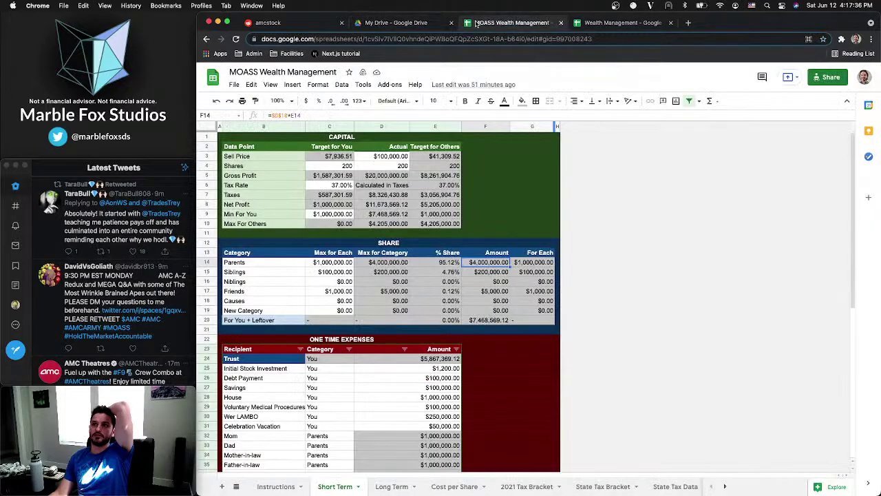
{"action": "left_click", "coordinate": [422, 225]}
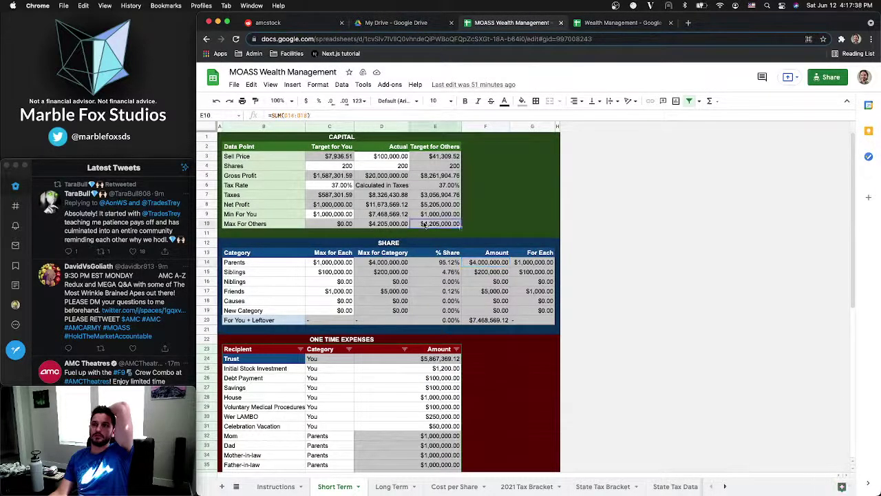
{"action": "left_click_drag", "start_coordinate": [430, 159], "coordinate": [433, 229]}
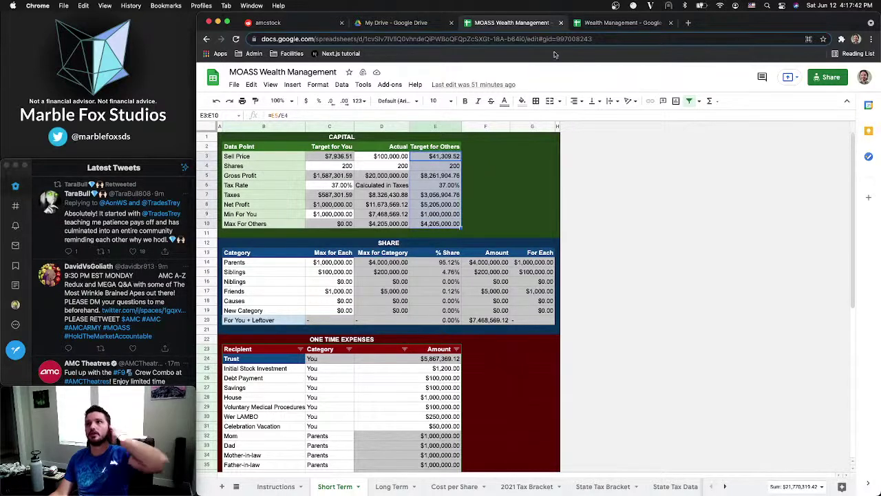
Make capCalc D10 sum donCalc's category totals D2:D6, giving $4,204,000.00
{"action": "left_click", "coordinate": [610, 21]}
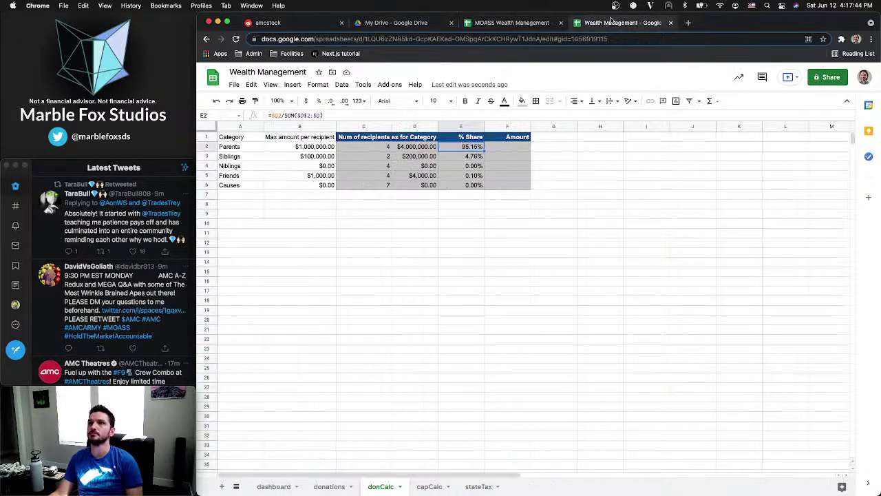
{"action": "left_click", "coordinate": [430, 487]}
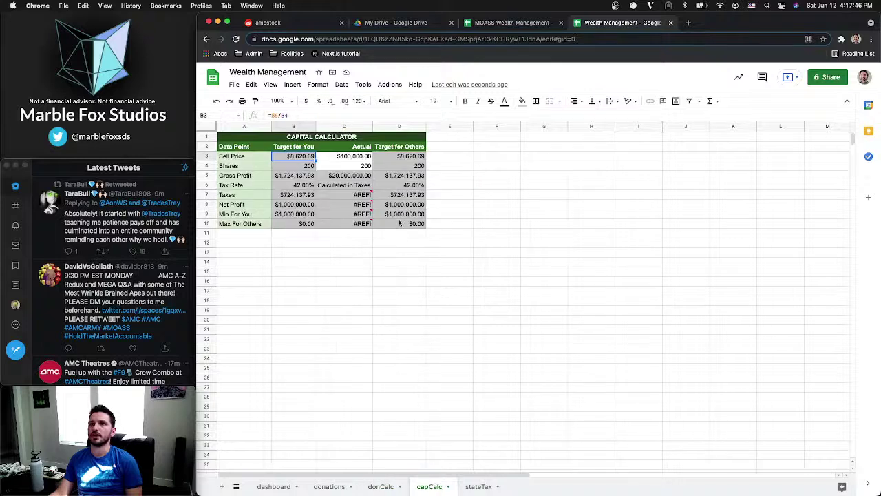
{"action": "left_click", "coordinate": [399, 222]}
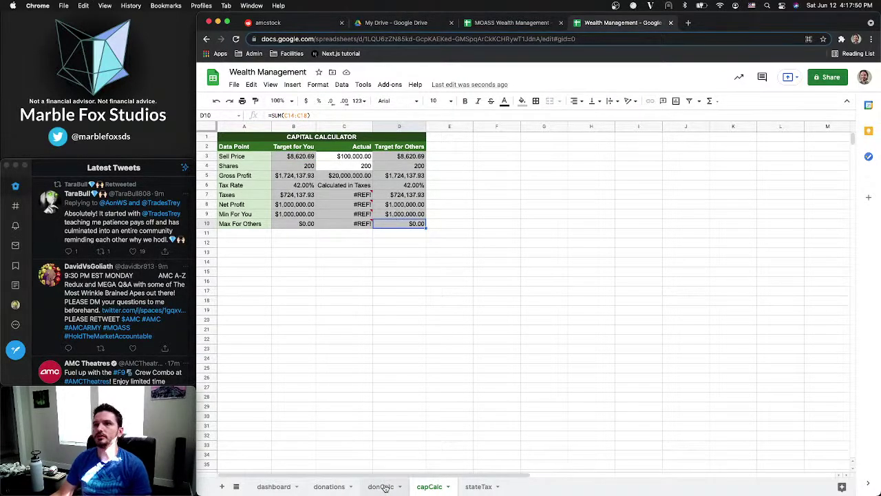
{"action": "left_click", "coordinate": [314, 115]}
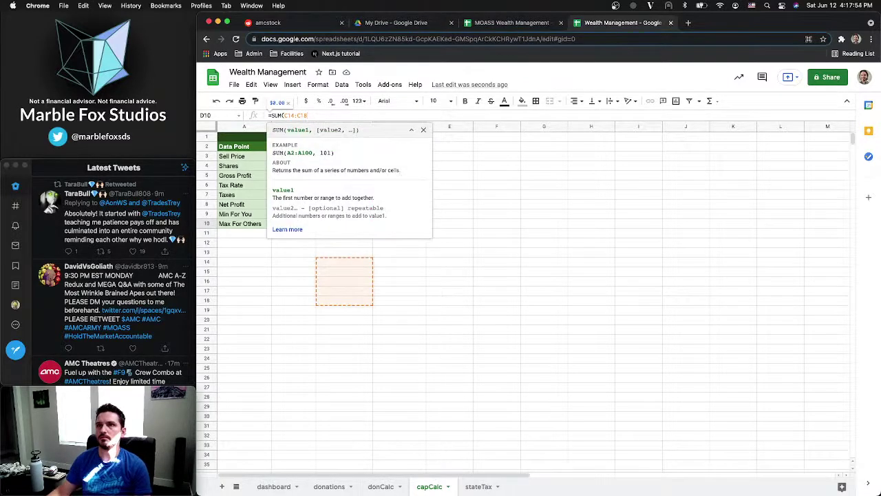
{"action": "left_click", "coordinate": [383, 486]}
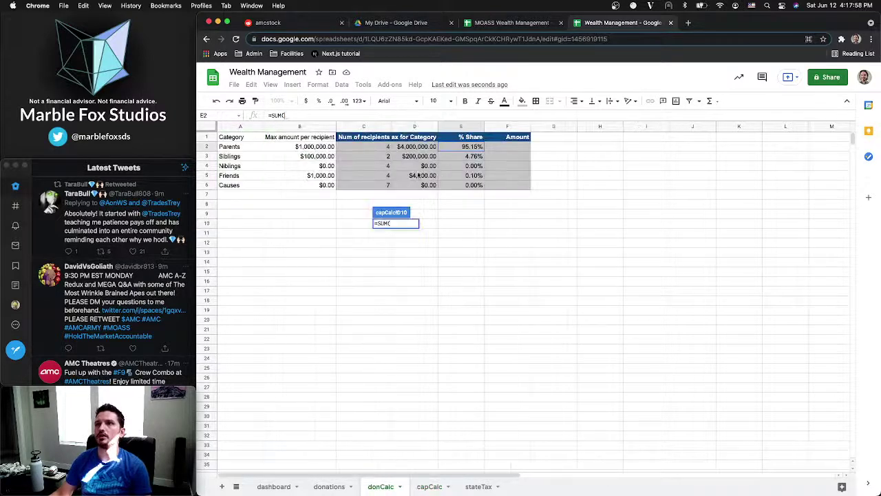
{"action": "left_click_drag", "start_coordinate": [414, 149], "coordinate": [412, 185]}
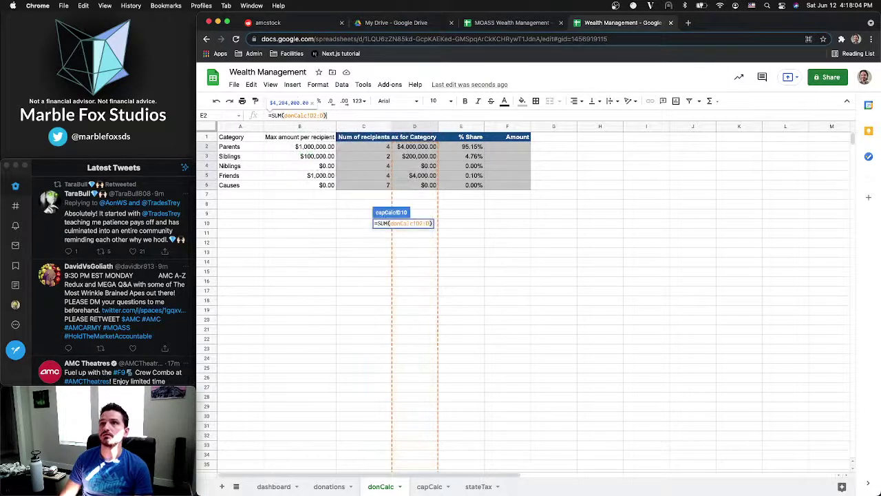
{"action": "key", "text": "Return"}
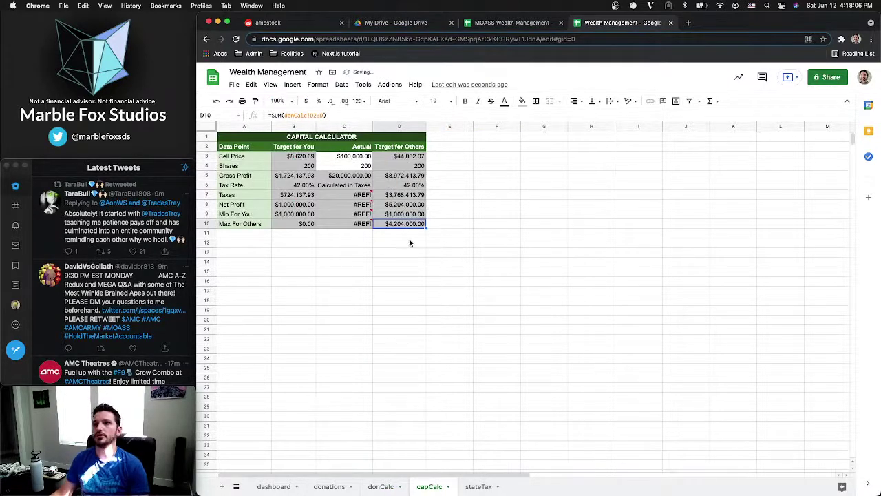
{"action": "left_click", "coordinate": [395, 215]}
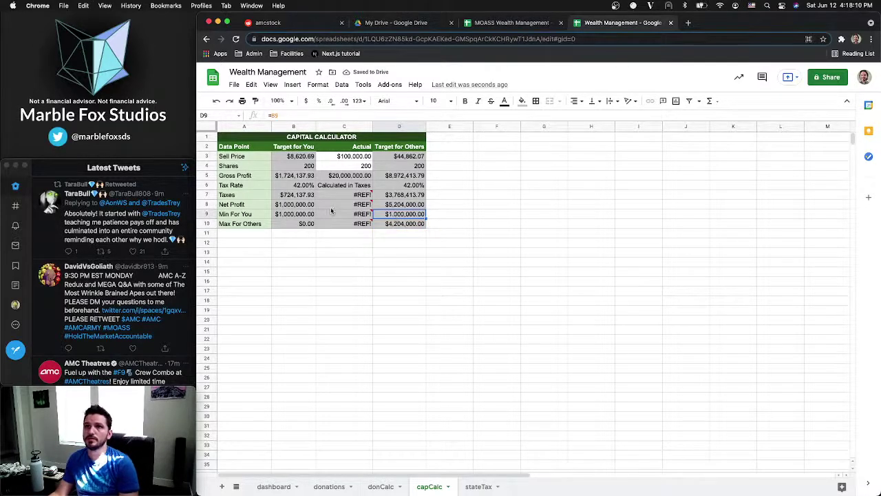
{"action": "left_click", "coordinate": [397, 205]}
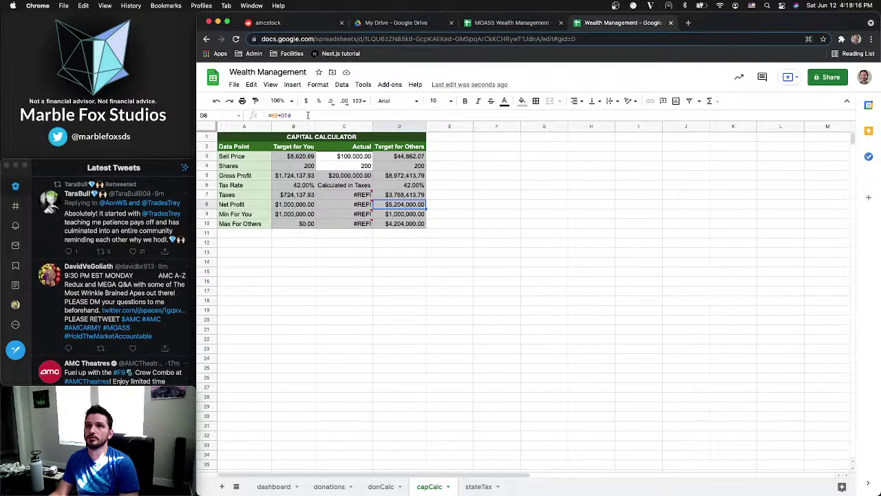
{"action": "left_click", "coordinate": [308, 115]}
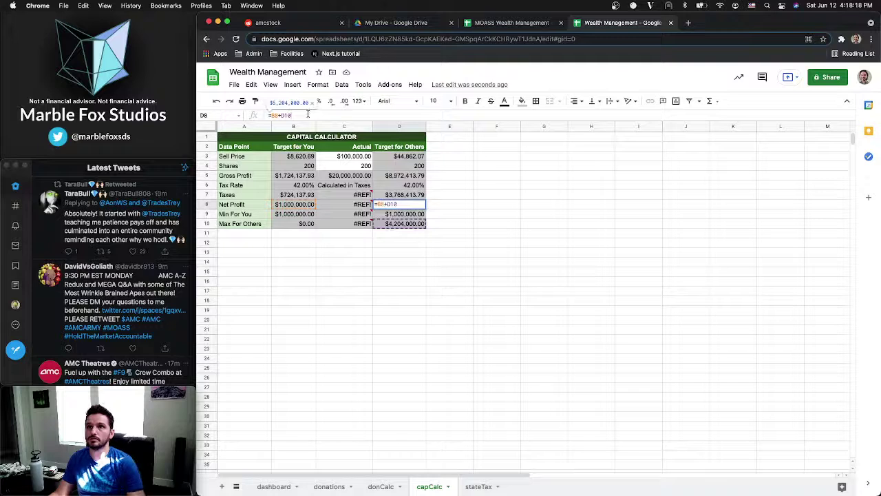
{"action": "left_click", "coordinate": [403, 204]}
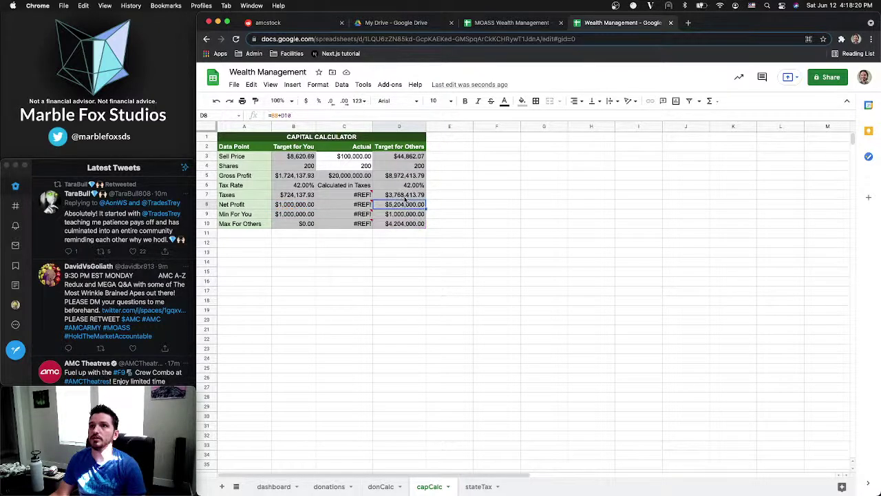
{"action": "left_click", "coordinate": [405, 196]}
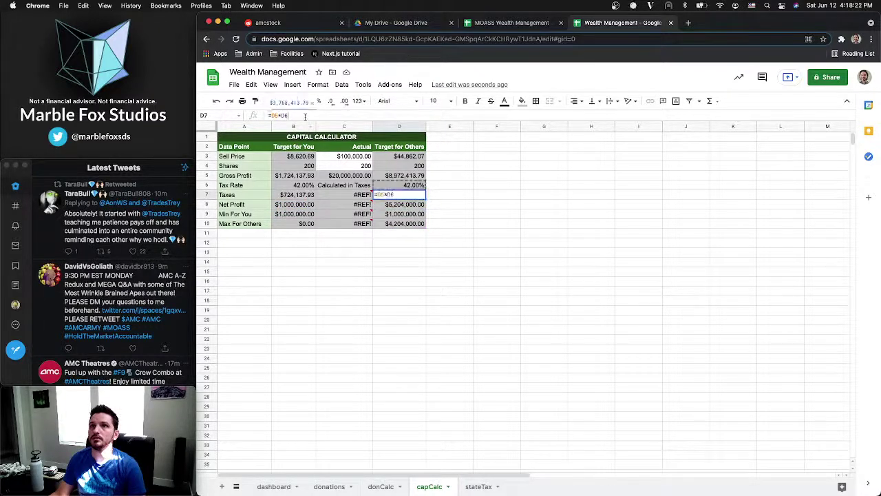
{"action": "left_click", "coordinate": [308, 116]}
{"action": "key", "text": "Escape"}
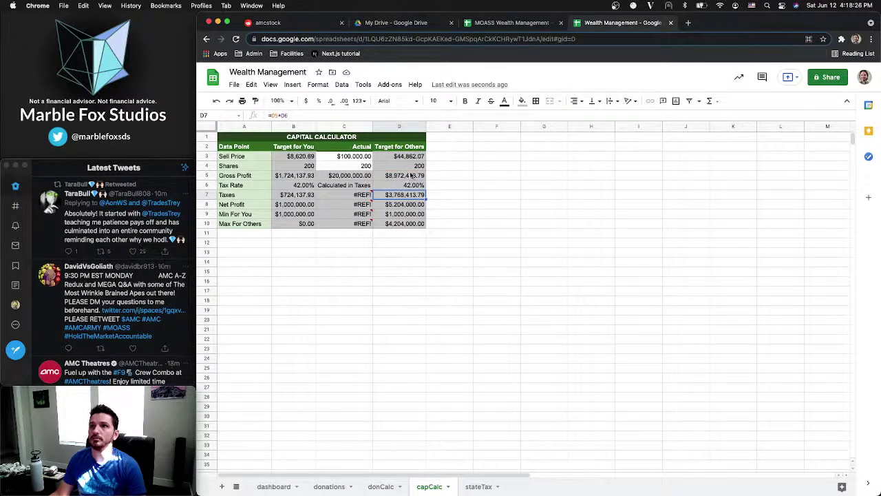
{"action": "left_click", "coordinate": [410, 176]}
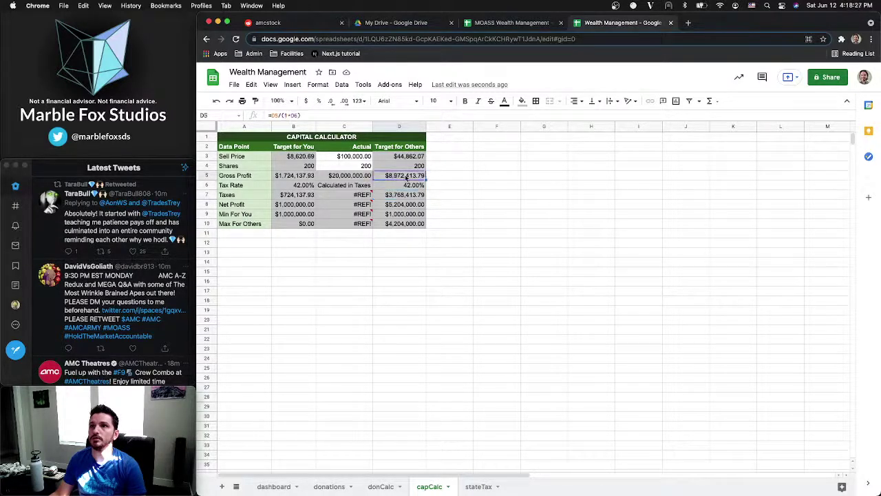
{"action": "left_click", "coordinate": [309, 113]}
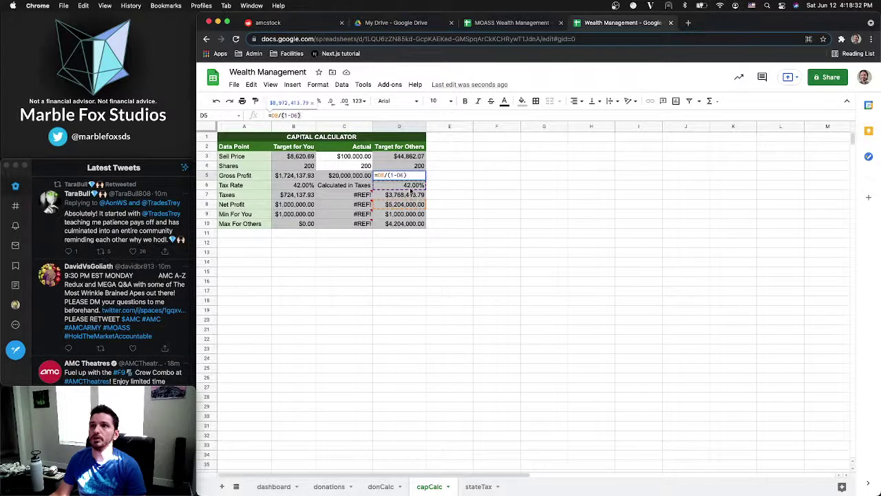
{"action": "key", "text": "Escape"}
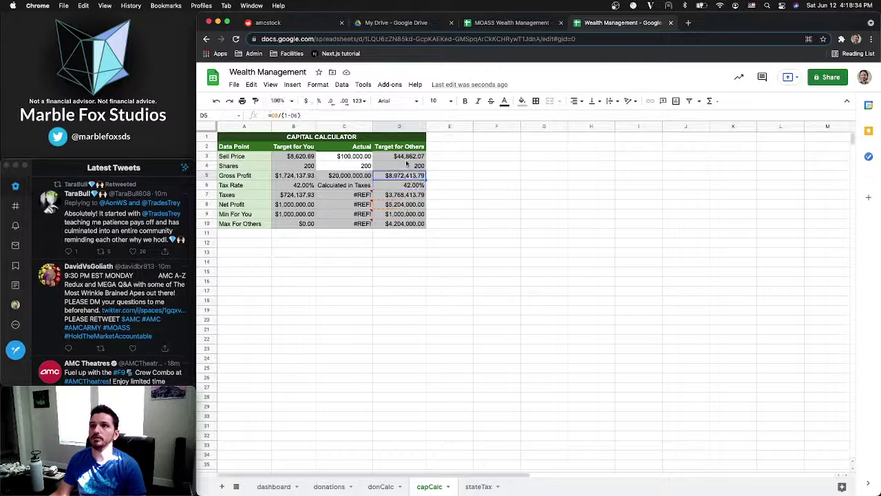
{"action": "left_click", "coordinate": [402, 157]}
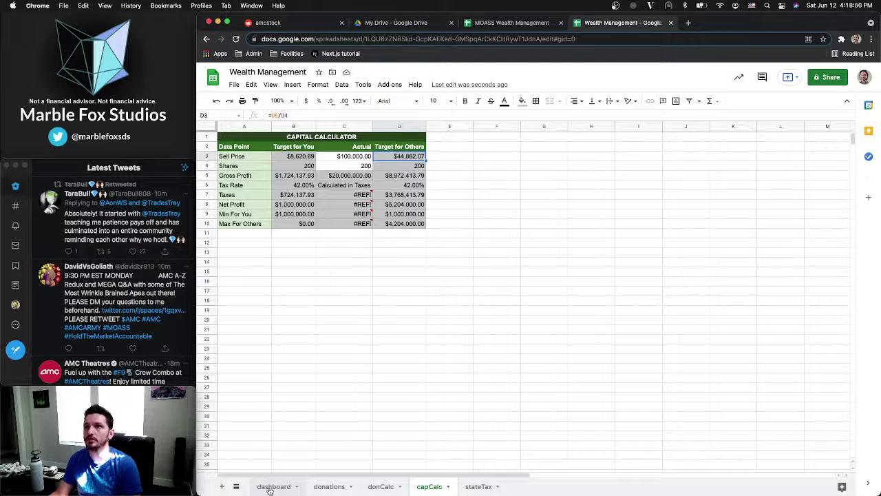
Clear the old recipient table A6:B11 on the dashboard
{"action": "left_click", "coordinate": [270, 487]}
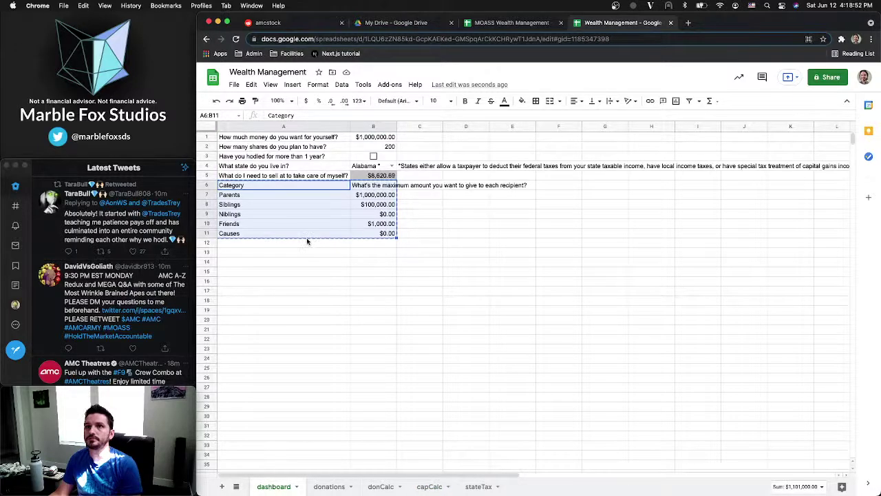
{"action": "left_click_drag", "start_coordinate": [270, 183], "coordinate": [388, 232]}
{"action": "key", "text": "Delete"}
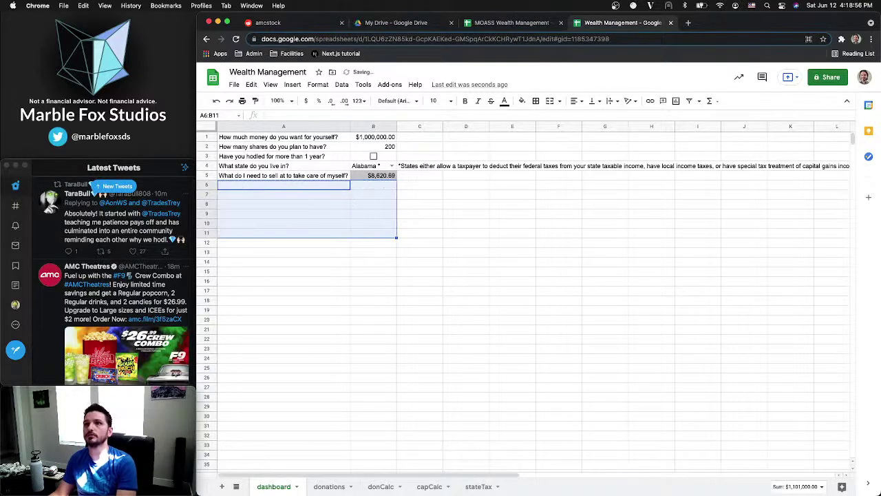
Add 'What do I need to sell at to take care of other' in A6 with =capCalc!D3 ($44,862.07) beside it
{"action": "left_click", "coordinate": [320, 188]}
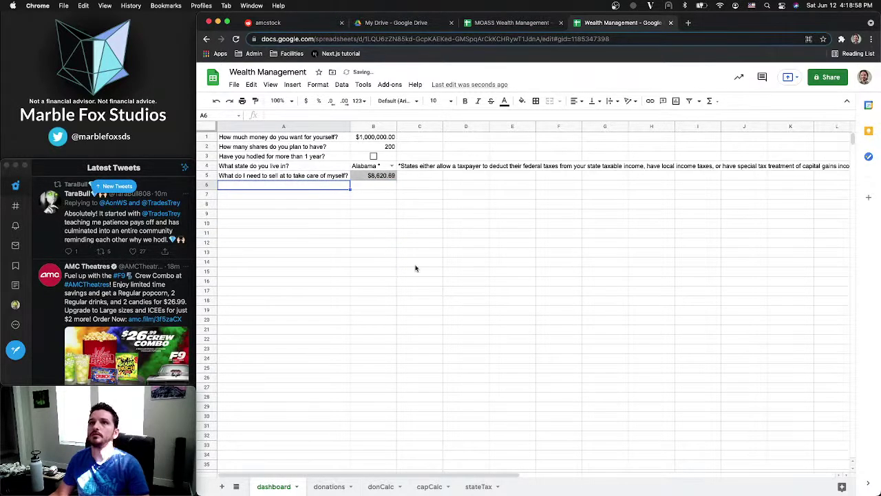
{"action": "type", "text": "What do I need to se"}
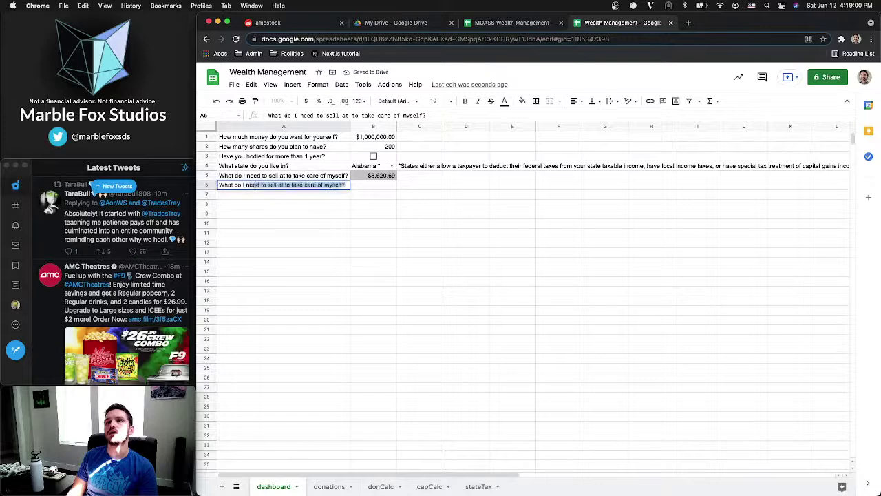
{"action": "type", "text": "ll"}
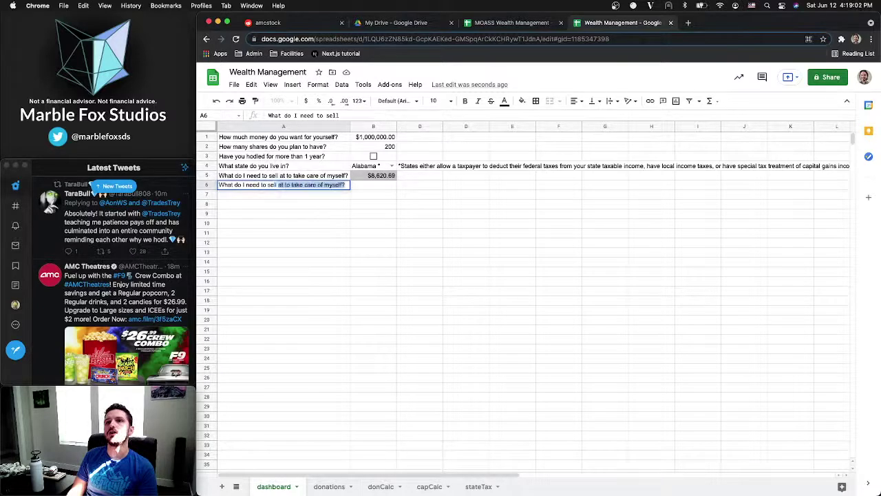
{"action": "type", "text": " at to take care of others?"}
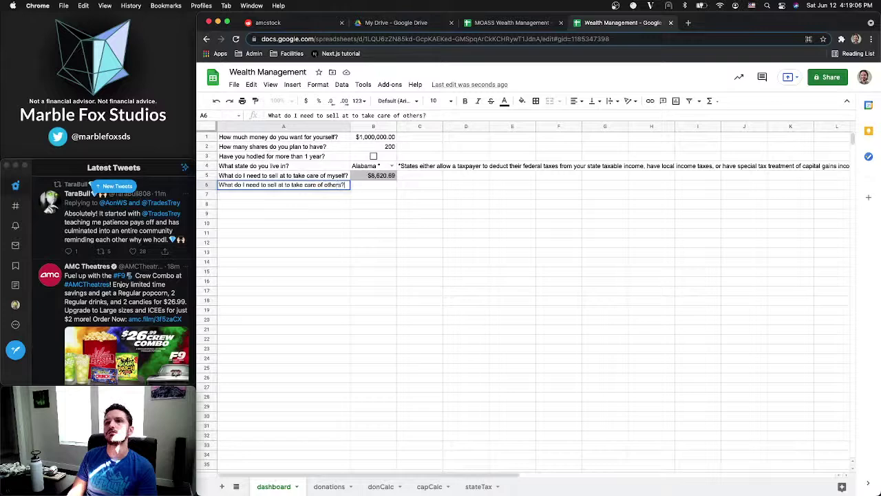
{"action": "key", "text": "Tab"}
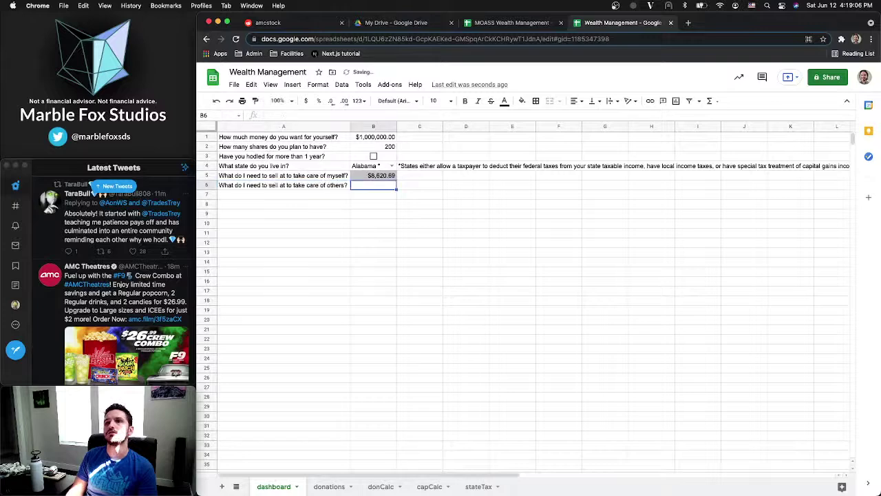
{"action": "type", "text": "="}
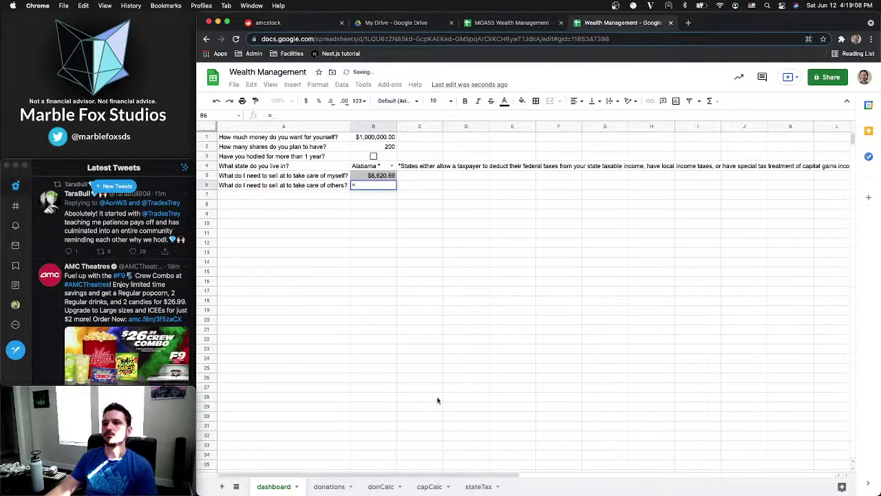
{"action": "left_click", "coordinate": [429, 486]}
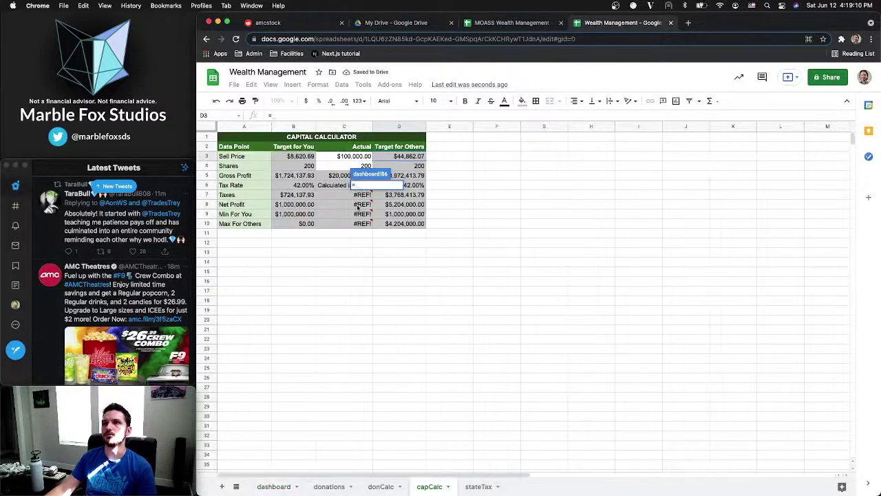
{"action": "left_click", "coordinate": [405, 156]}
{"action": "key", "text": "Return"}
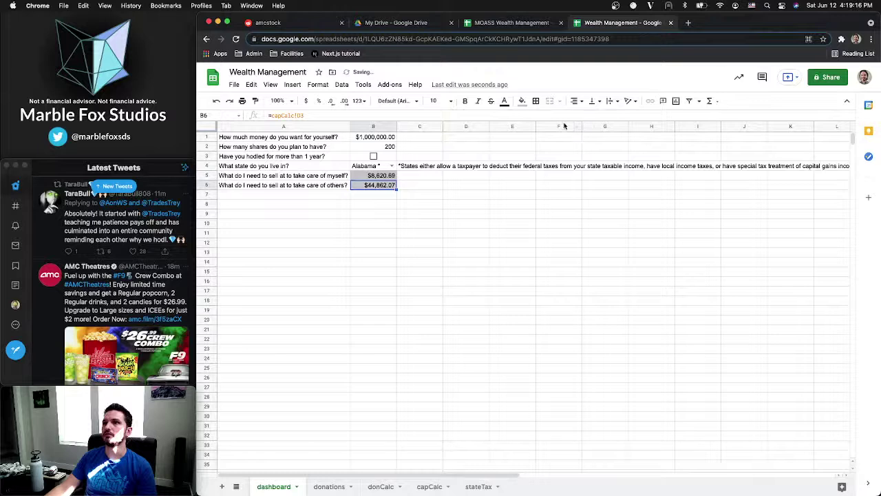
{"action": "left_click", "coordinate": [416, 216]}
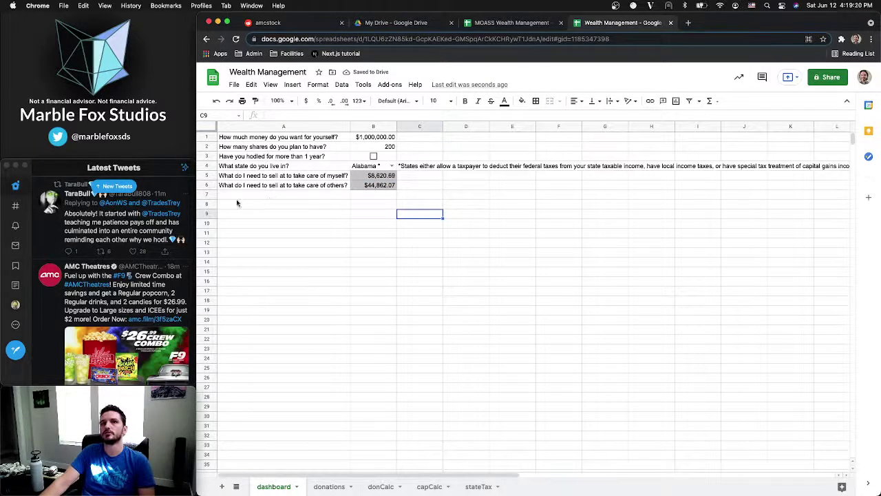
Glance at Twitter, then start typing 'What do you plan to actually sell at' in A7
{"action": "left_click", "coordinate": [117, 186]}
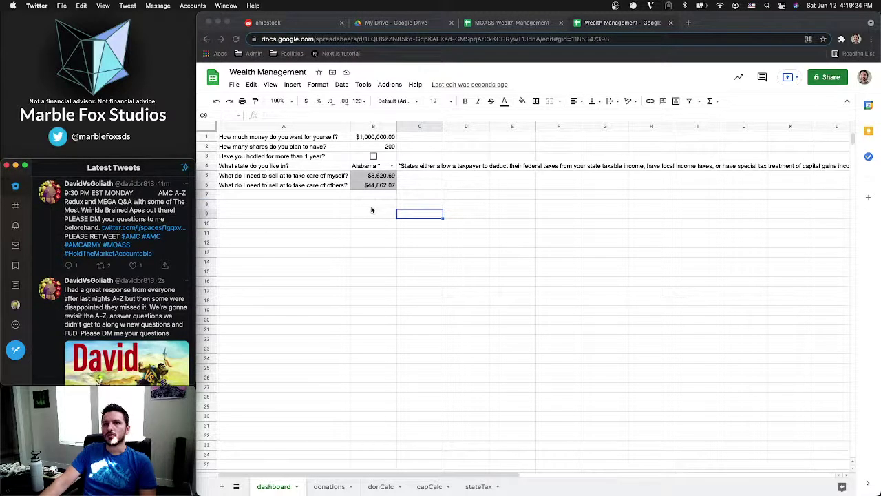
{"action": "left_click", "coordinate": [319, 197]}
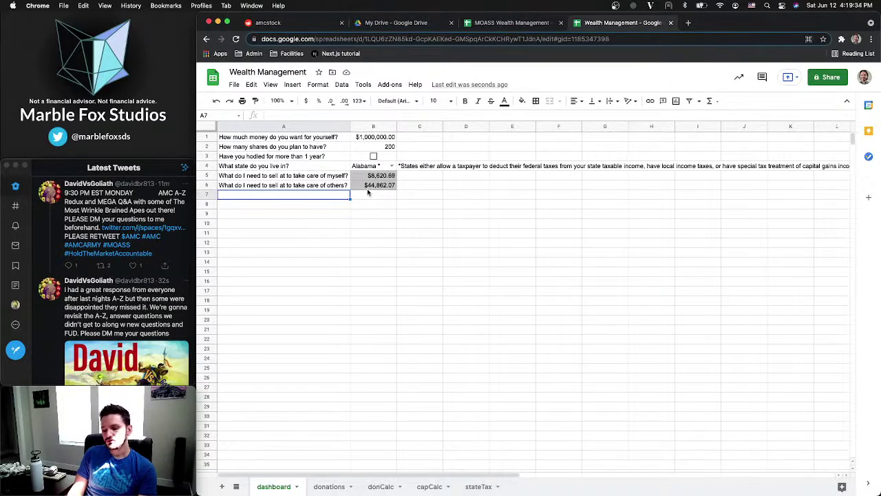
{"action": "type", "text": "What do you"}
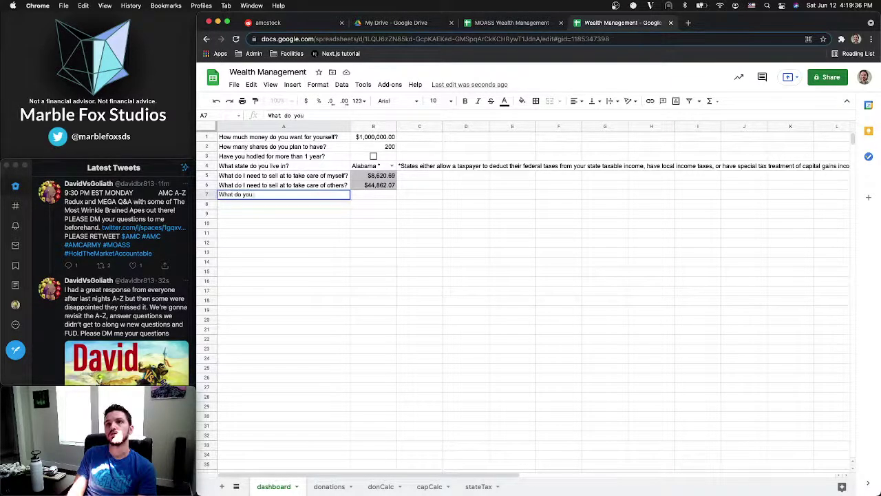
{"action": "type", "text": " plan to ac"}
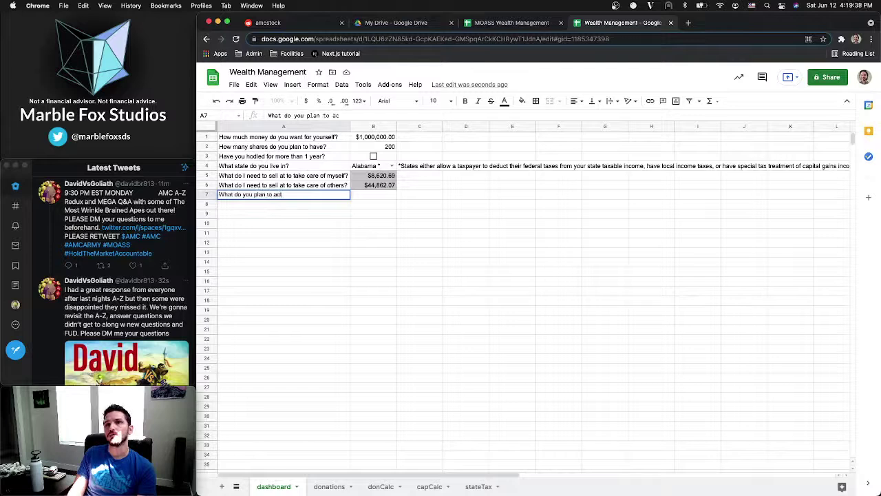
{"action": "type", "text": "tually sell at?"}
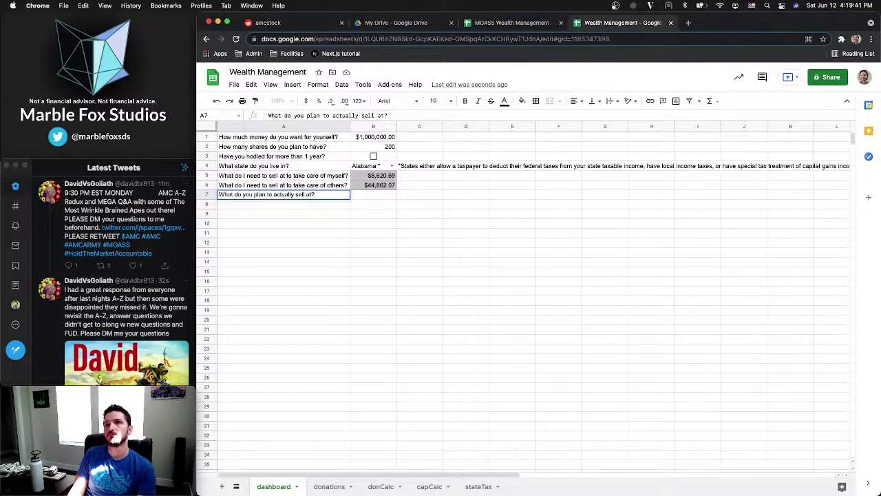
Enter 100000 as the planned sell price and add 'How many shares do you actually have?' with 200
{"action": "key", "text": "Tab"}
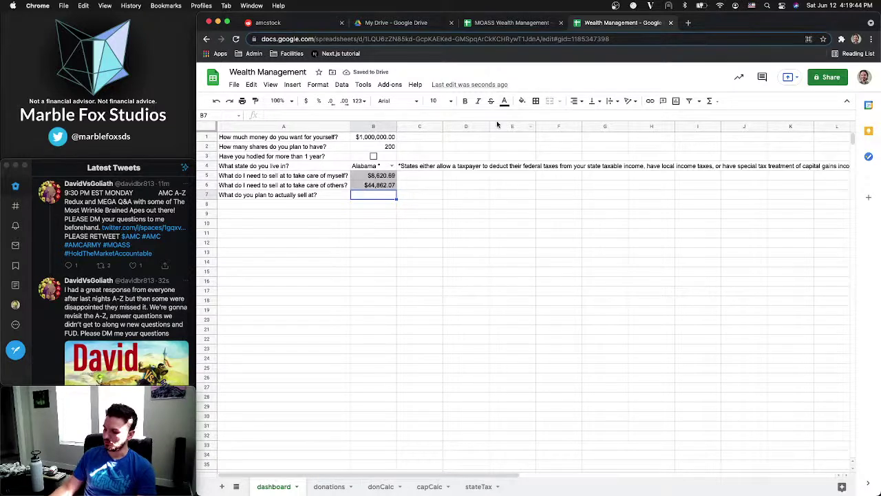
{"action": "type", "text": "100"}
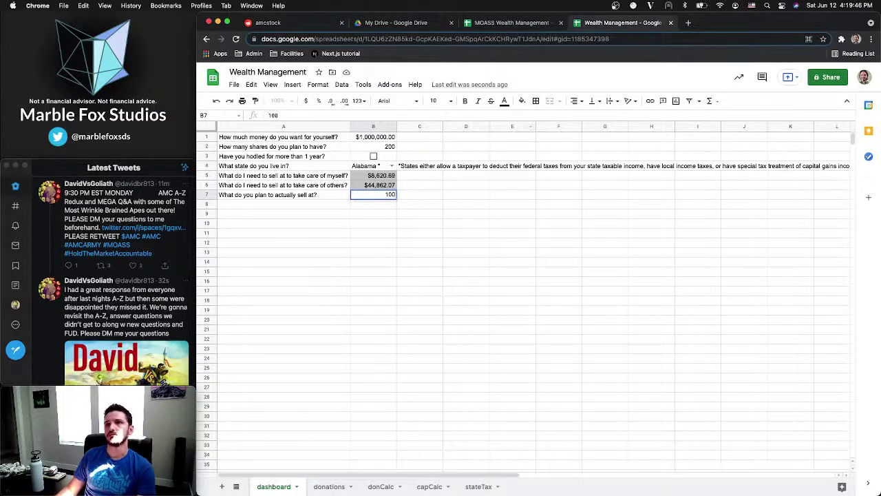
{"action": "type", "text": "000"}
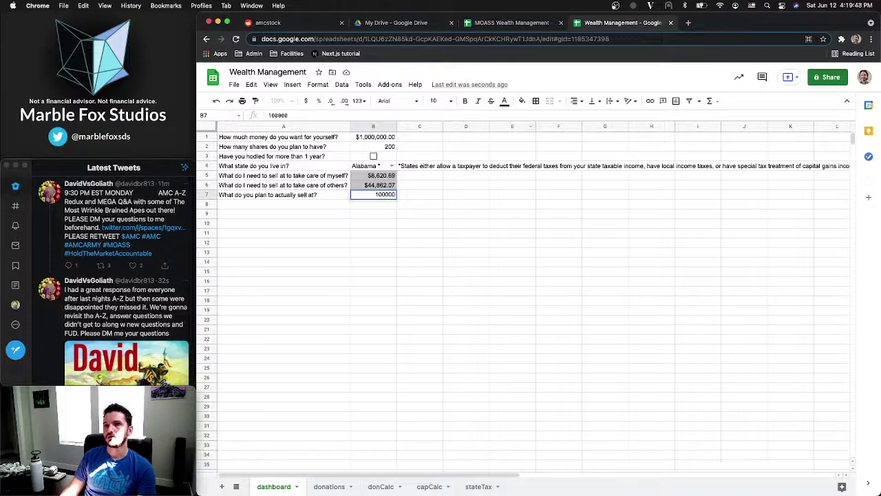
{"action": "key", "text": "Return"}
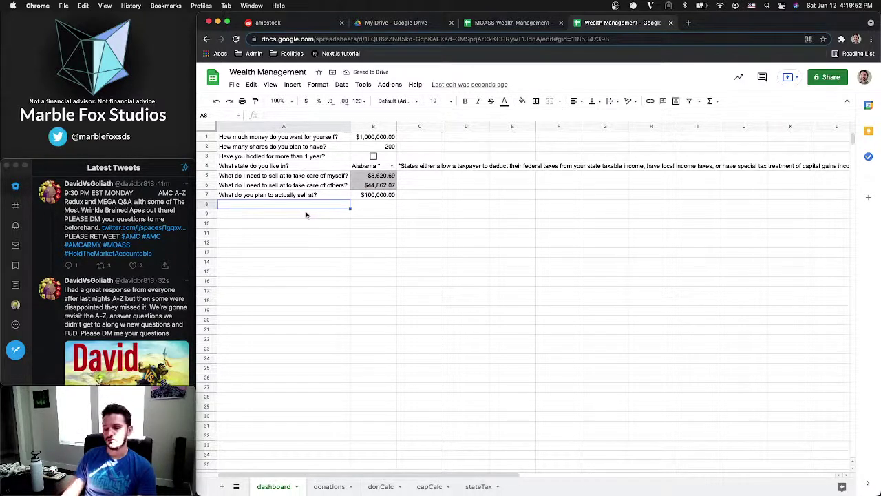
{"action": "type", "text": "How many s"}
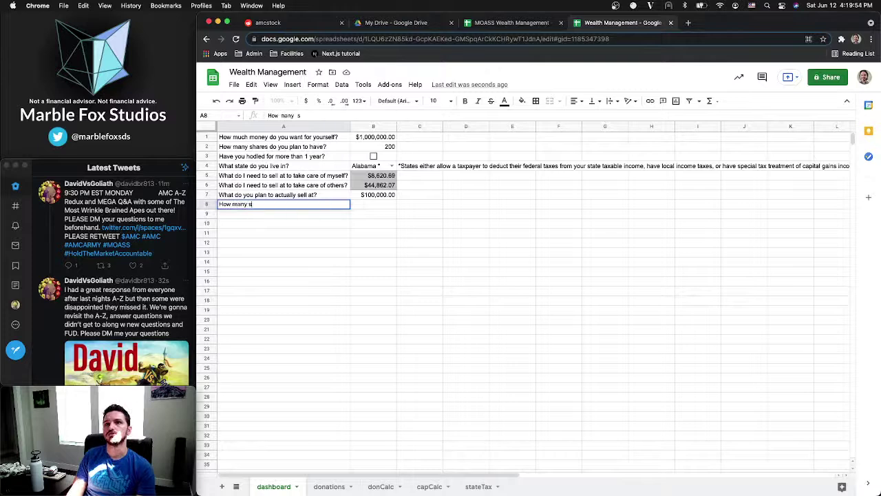
{"action": "type", "text": "hare do you"}
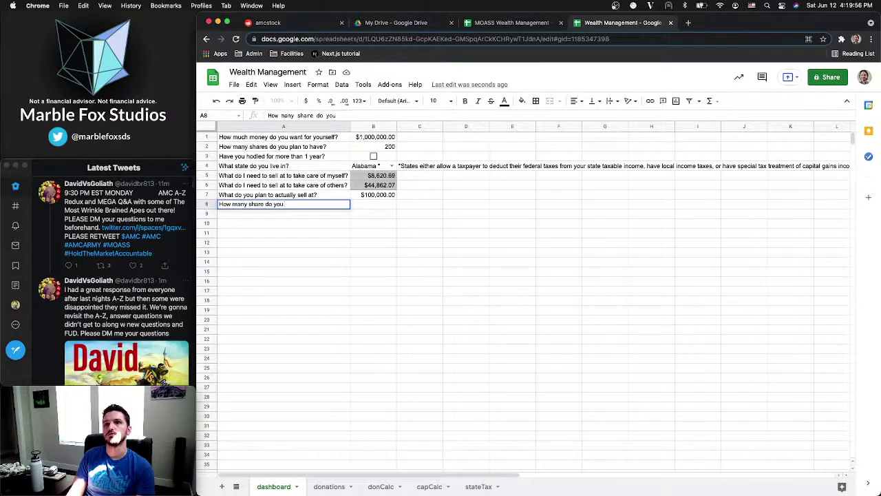
{"action": "key", "text": "BackSpace"}
{"action": "key", "text": "BackSpace"}
{"action": "key", "text": "BackSpace"}
{"action": "key", "text": "BackSpace"}
{"action": "key", "text": "BackSpace"}
{"action": "key", "text": "BackSpace"}
{"action": "key", "text": "BackSpace"}
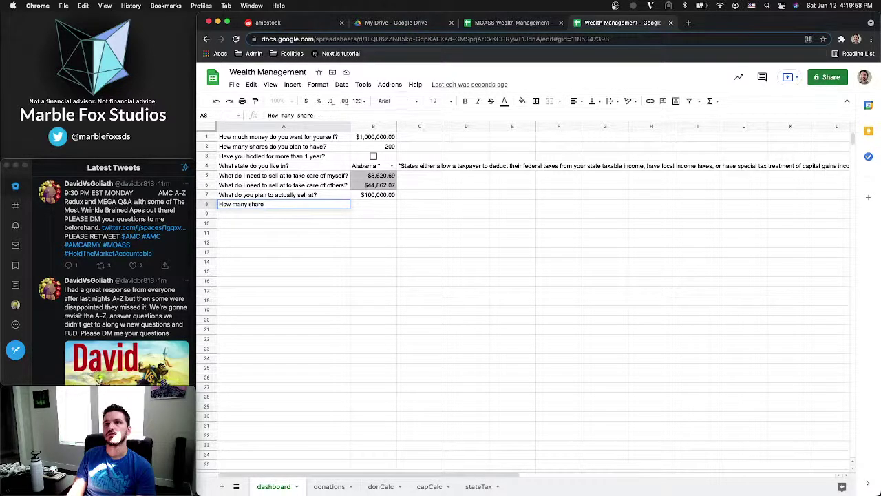
{"action": "type", "text": "s do you actua"}
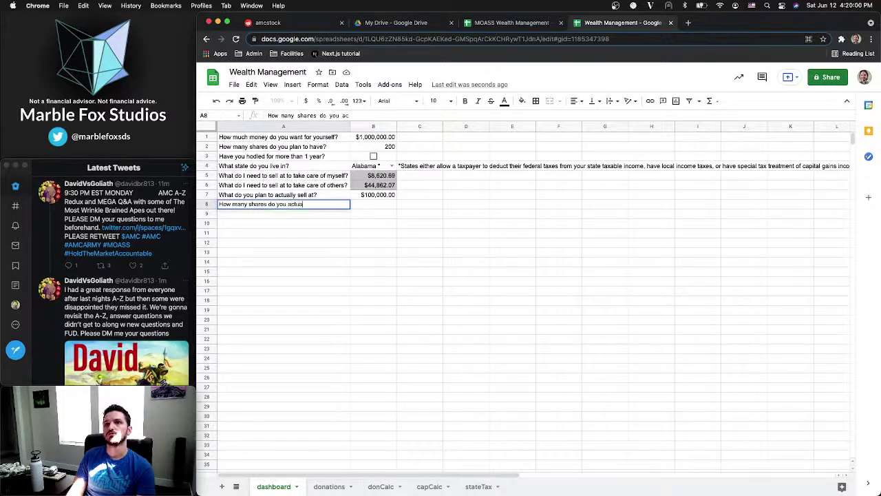
{"action": "type", "text": "lly have?"}
{"action": "key", "text": "Tab"}
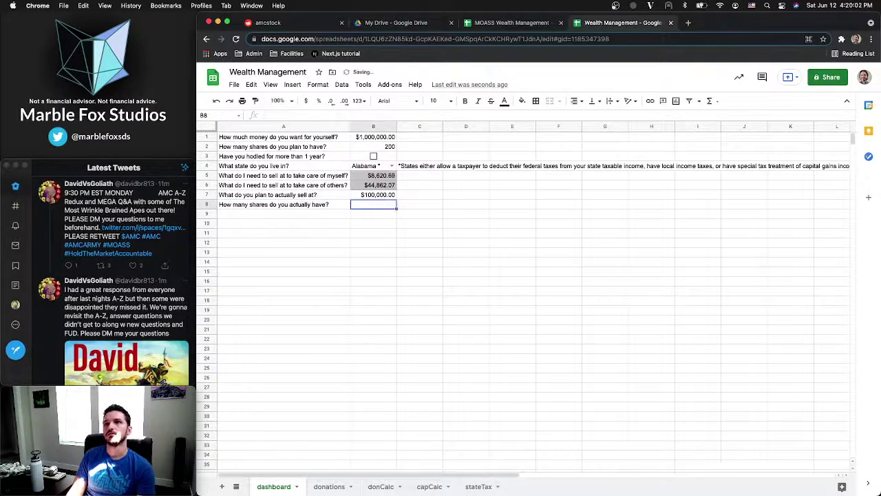
{"action": "type", "text": "200"}
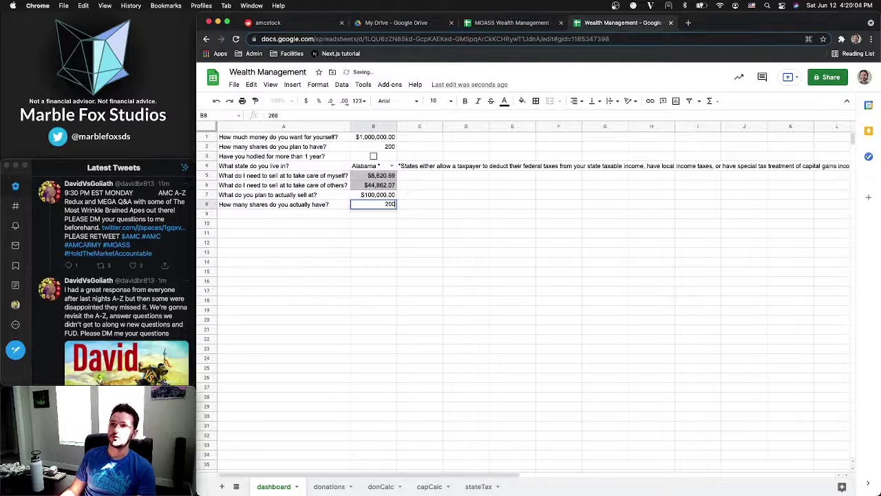
{"action": "key", "text": "Return"}
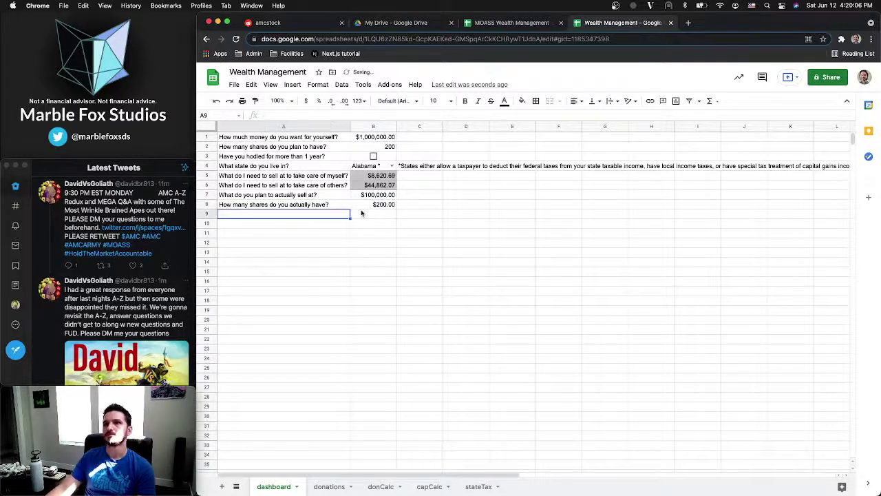
Format the 200 shares cell B8 as a plain Automatic number
{"action": "left_click", "coordinate": [369, 205]}
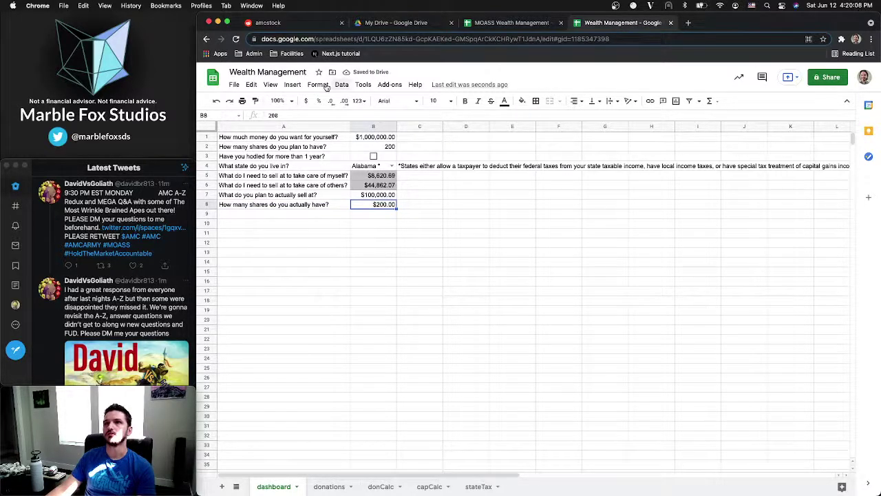
{"action": "left_click", "coordinate": [327, 85]}
{"action": "mouse_move", "coordinate": [331, 122]}
{"action": "left_click", "coordinate": [441, 127]}
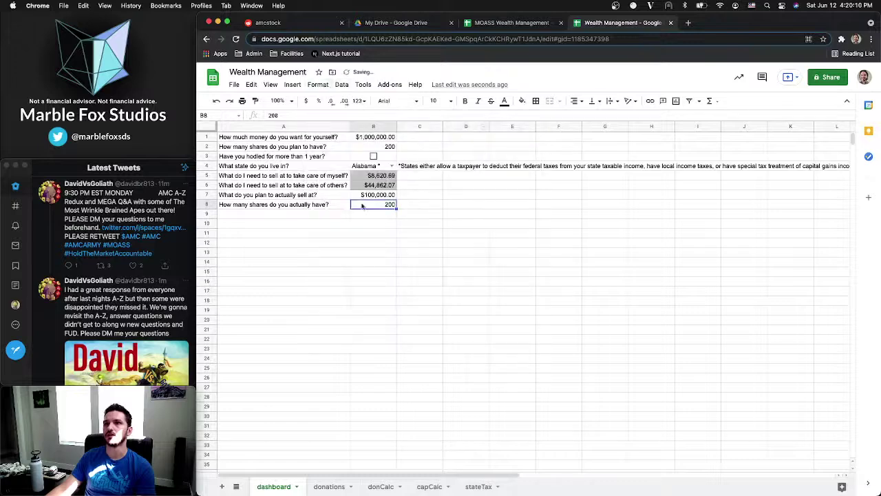
{"action": "left_click", "coordinate": [325, 215]}
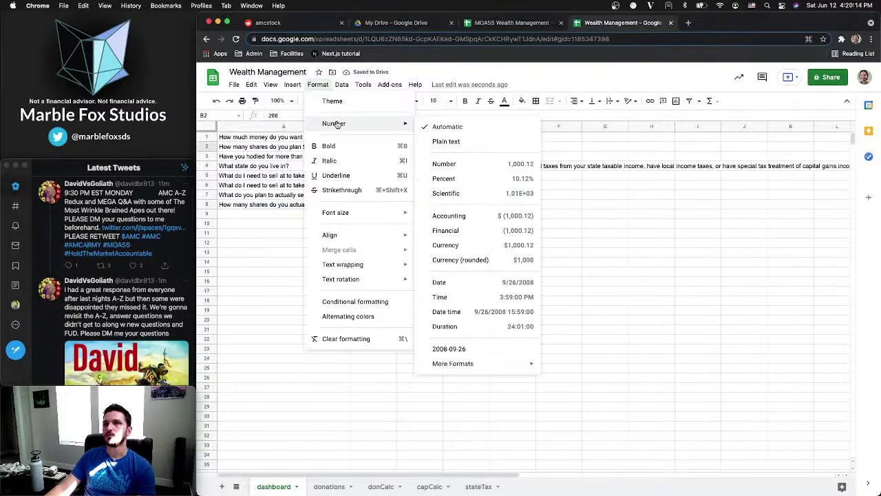
{"action": "left_click", "coordinate": [264, 222]}
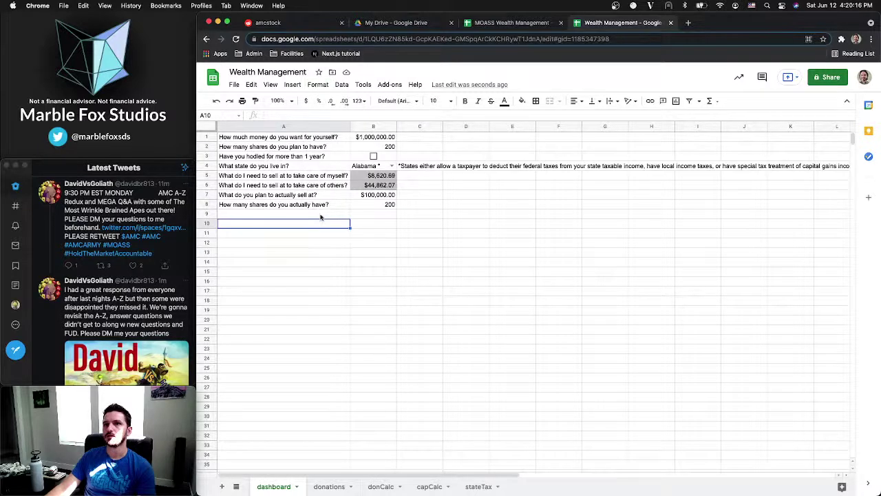
Set capCalc C3 to =dashboard!B7 and C4 to =dashboard!B8, and shade both cells grey
{"action": "left_click", "coordinate": [429, 486]}
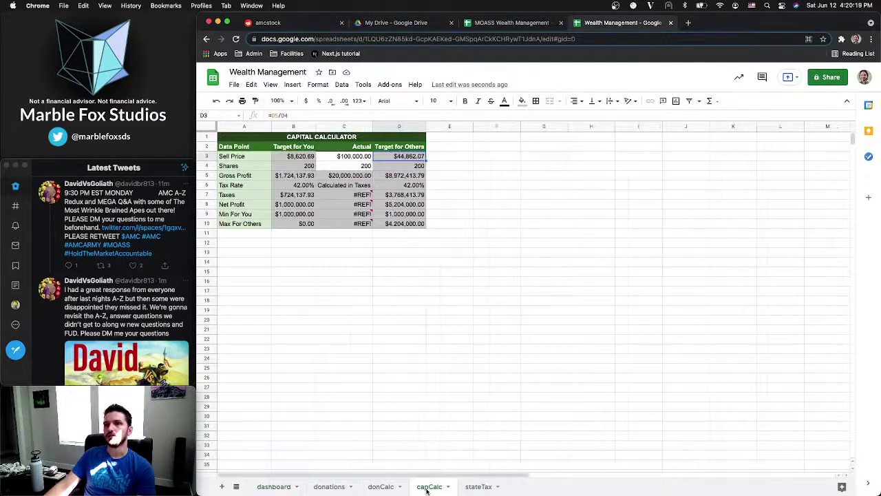
{"action": "left_click", "coordinate": [357, 157]}
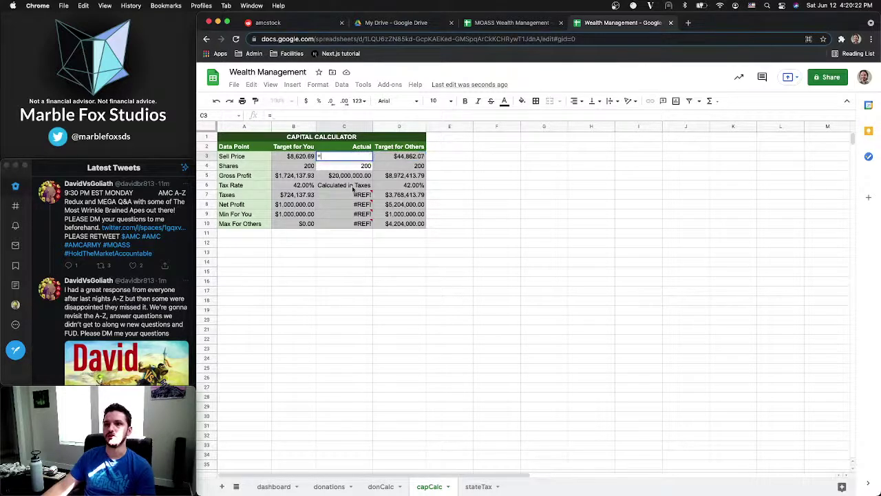
{"action": "left_click", "coordinate": [273, 486]}
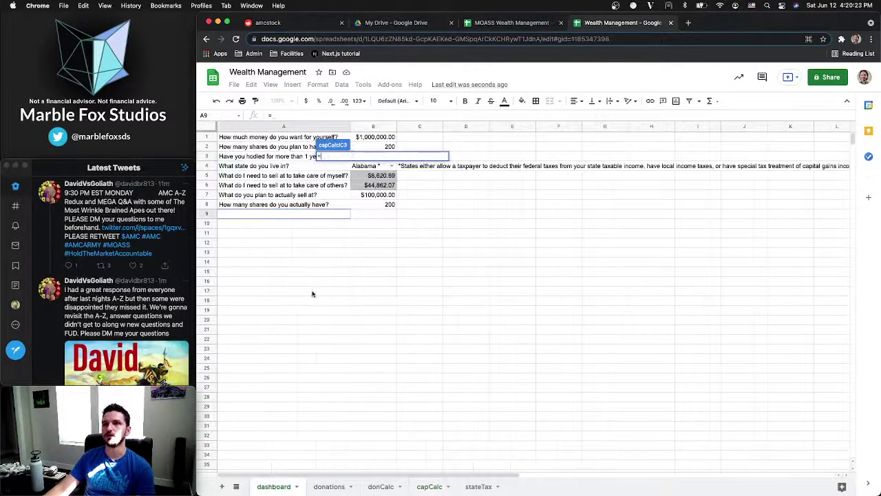
{"action": "left_click", "coordinate": [374, 195]}
{"action": "key", "text": "Return"}
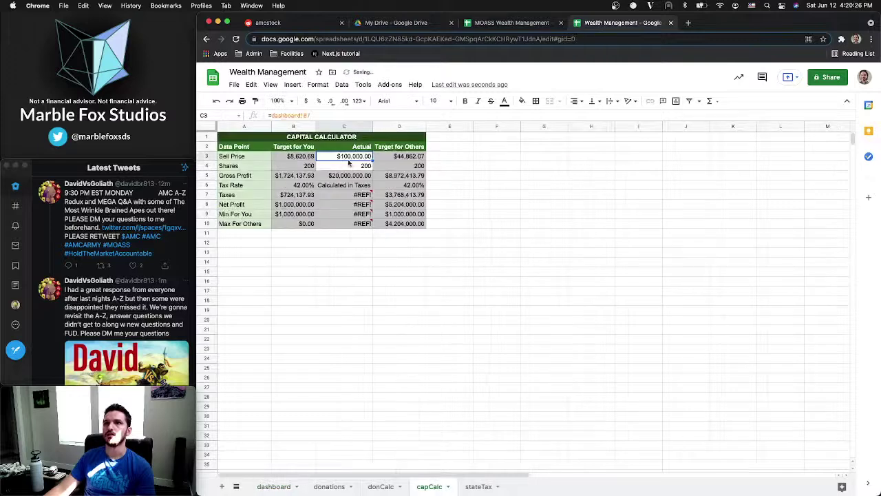
{"action": "left_click", "coordinate": [349, 167]}
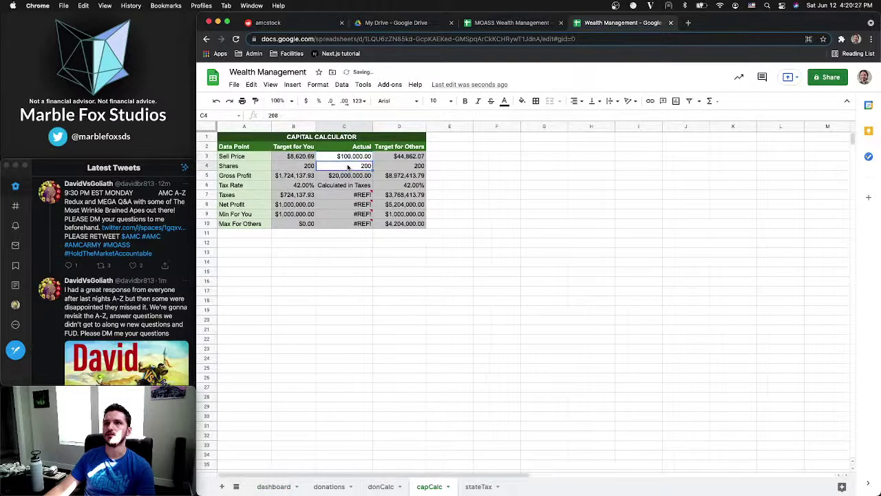
{"action": "left_click", "coordinate": [275, 487]}
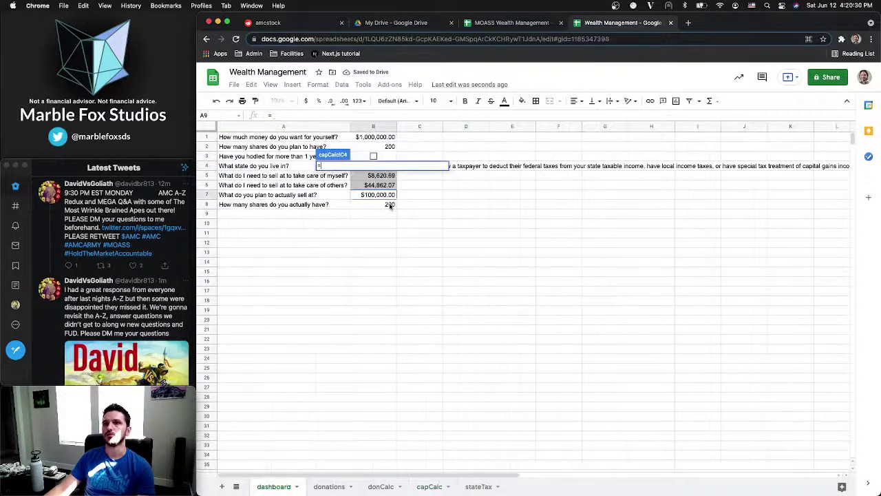
{"action": "left_click", "coordinate": [389, 204]}
{"action": "key", "text": "Return"}
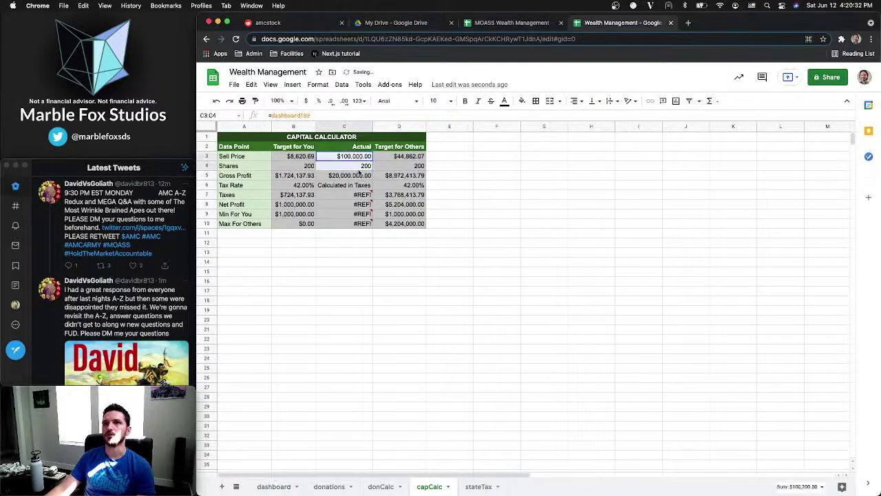
{"action": "left_click", "coordinate": [521, 102]}
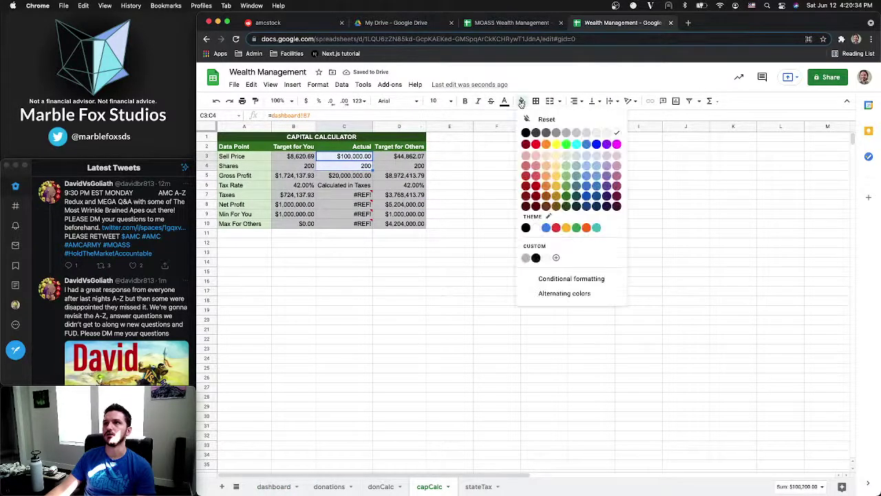
{"action": "left_click", "coordinate": [576, 133]}
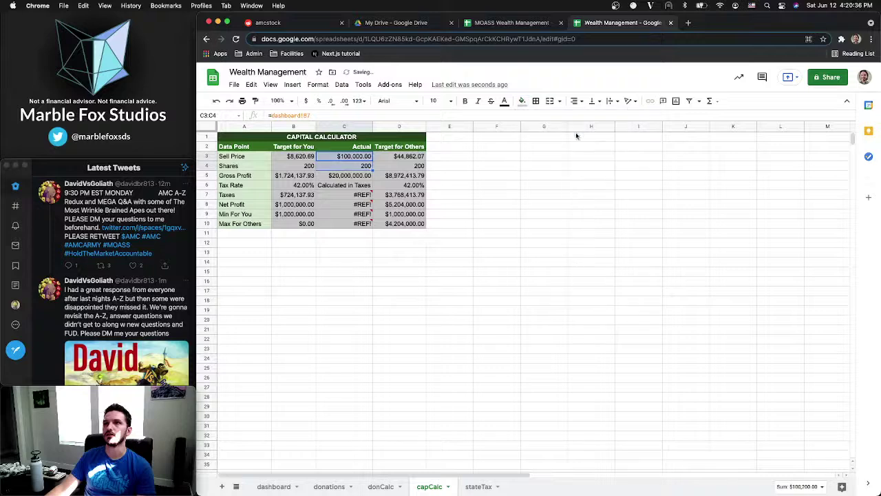
Review capCalc's gross profit, tax rate and #REF! Actual taxes formulas
{"action": "left_click", "coordinate": [336, 196]}
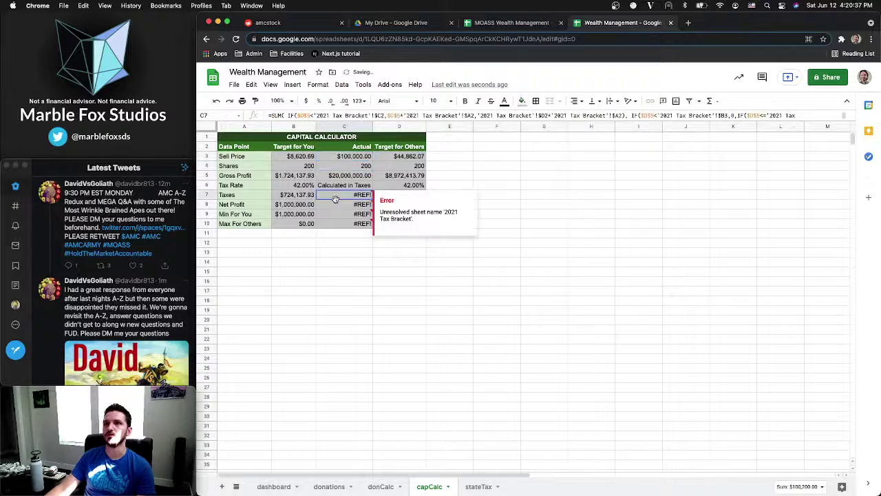
{"action": "left_click", "coordinate": [408, 158]}
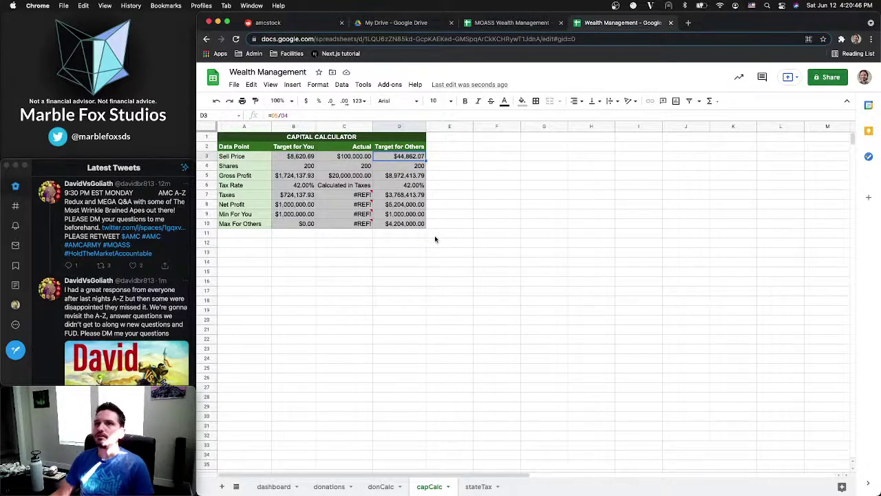
{"action": "left_click", "coordinate": [337, 178]}
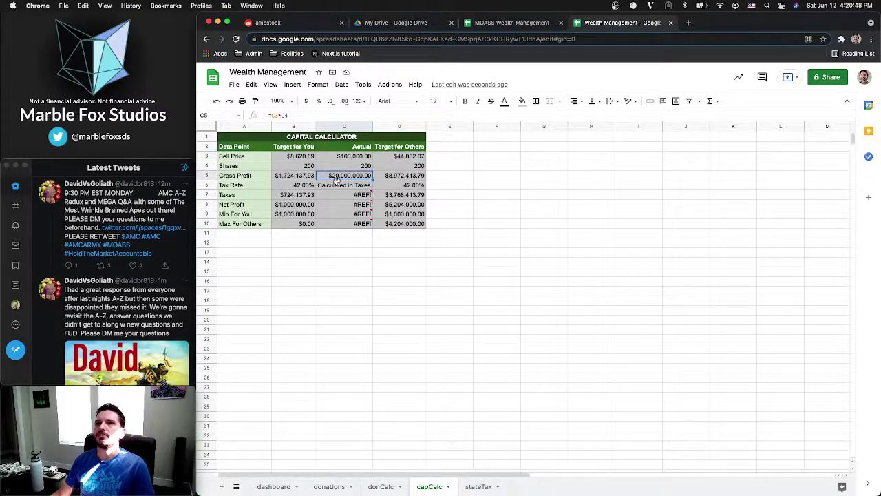
{"action": "left_click", "coordinate": [337, 186]}
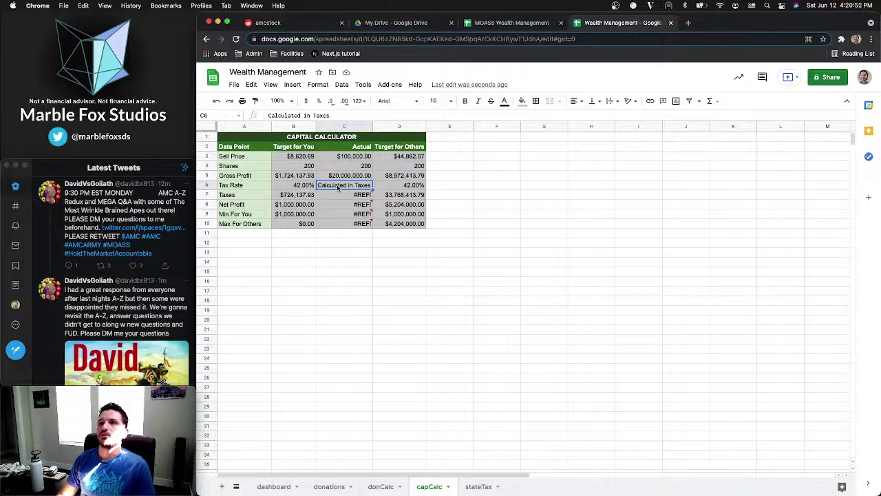
{"action": "left_click", "coordinate": [355, 195]}
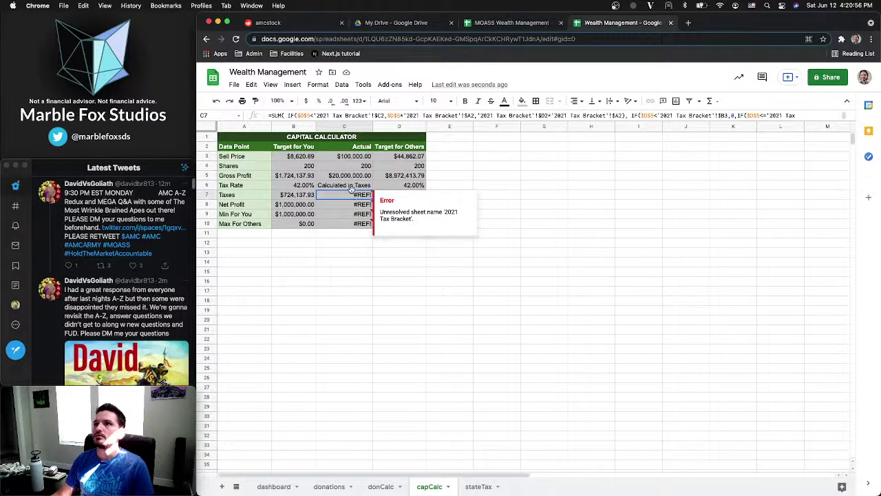
{"action": "left_click", "coordinate": [350, 186]}
{"action": "left_click", "coordinate": [347, 195]}
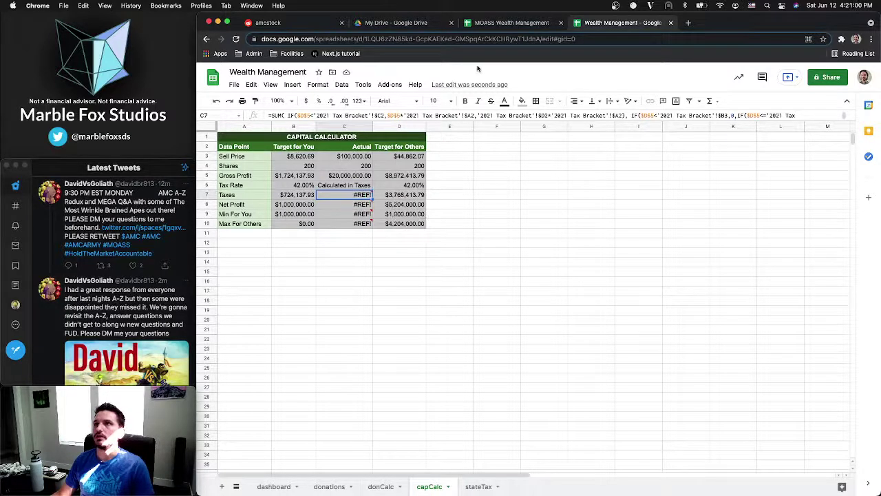
Copy MOASS's 2021 Tax Bracket sheet into the Wealth Management spreadsheet
{"action": "left_click", "coordinate": [509, 23]}
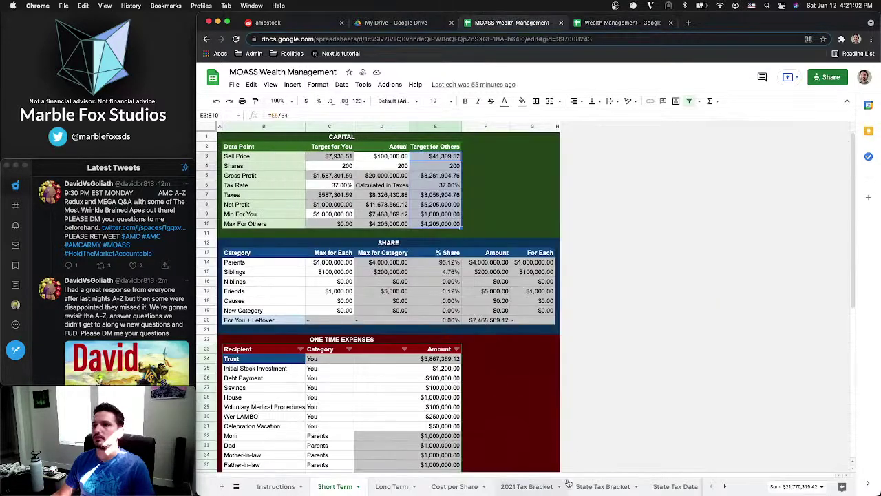
{"action": "left_click", "coordinate": [517, 491]}
{"action": "left_click", "coordinate": [559, 487]}
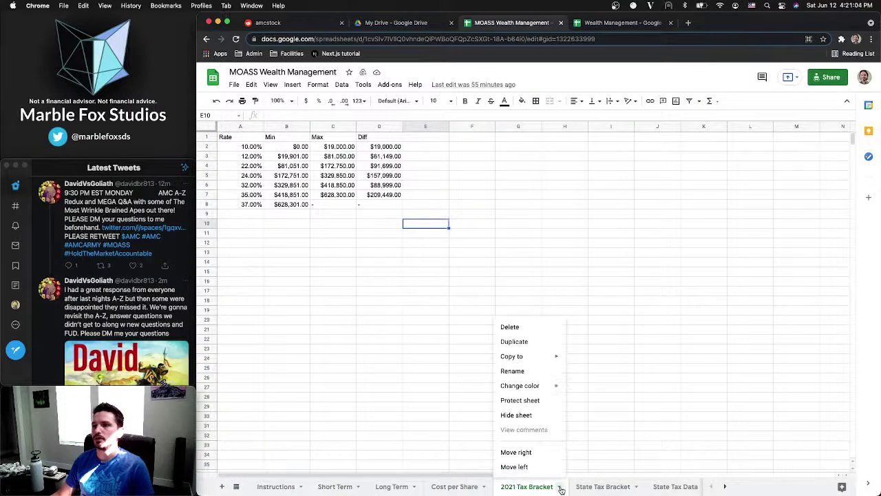
{"action": "mouse_move", "coordinate": [523, 361]}
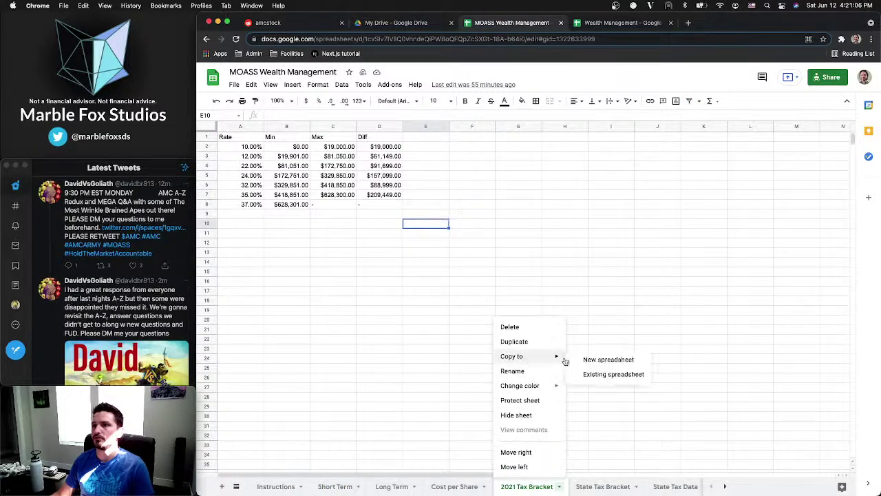
{"action": "left_click", "coordinate": [613, 374]}
{"action": "left_click", "coordinate": [331, 293]}
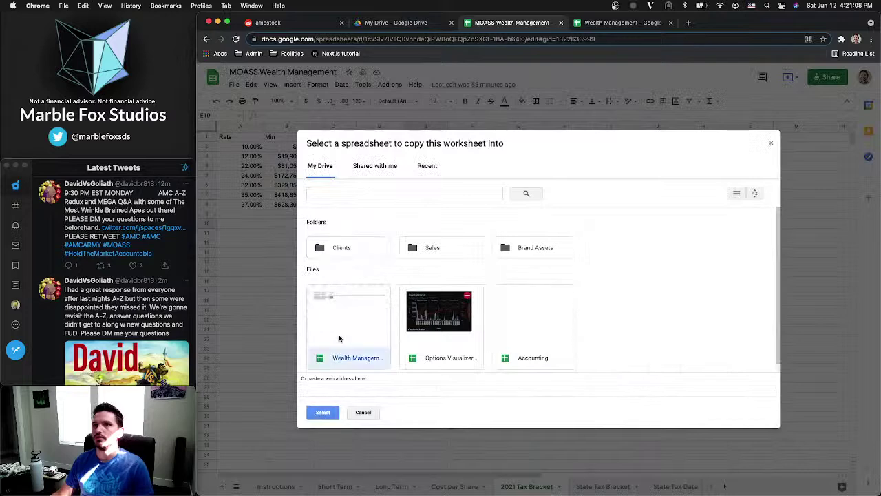
{"action": "left_click", "coordinate": [323, 411]}
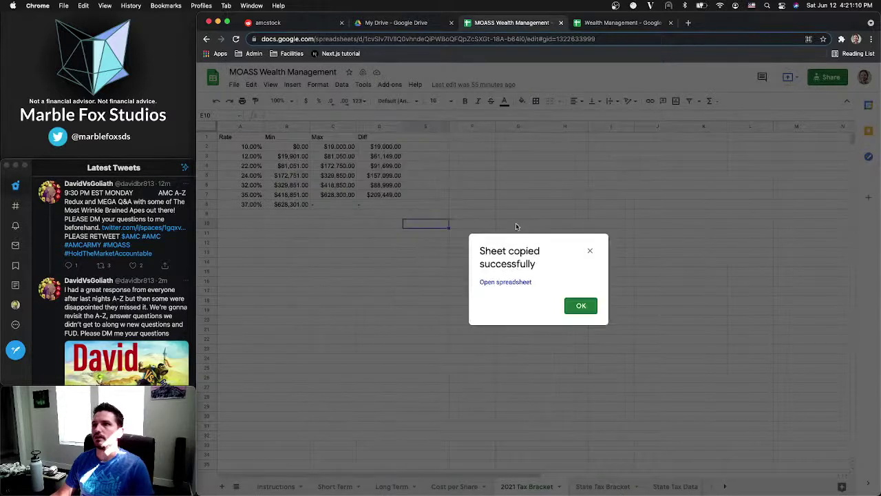
{"action": "left_click", "coordinate": [581, 305]}
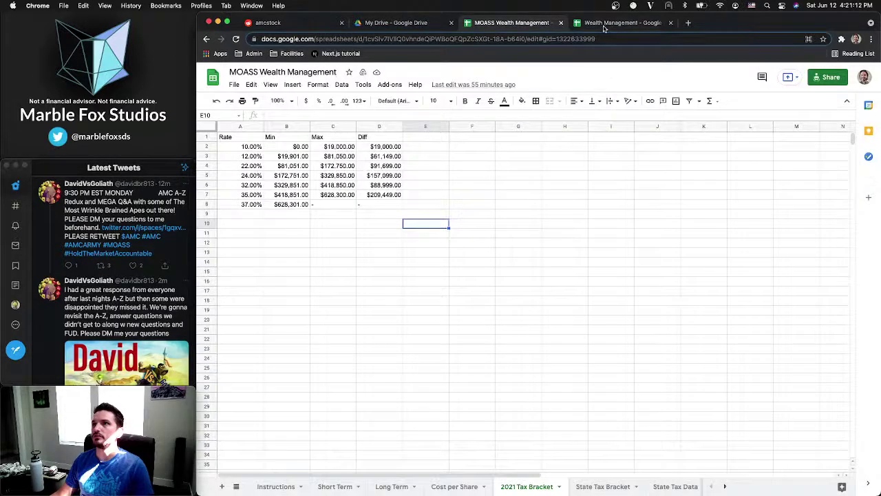
Rename the copied 2021 Tax Bracket sheet in Wealth Management to fedTaxes
{"action": "left_click", "coordinate": [604, 26]}
{"action": "left_click", "coordinate": [541, 487]}
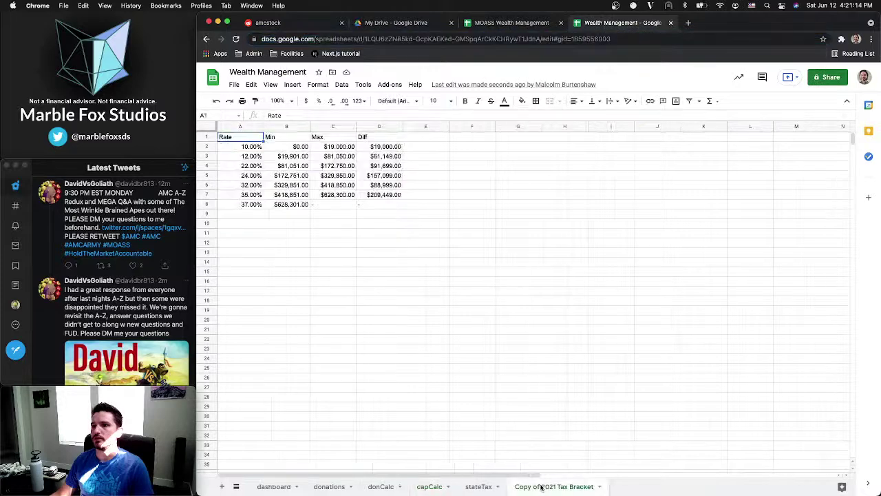
{"action": "right_click", "coordinate": [541, 486]}
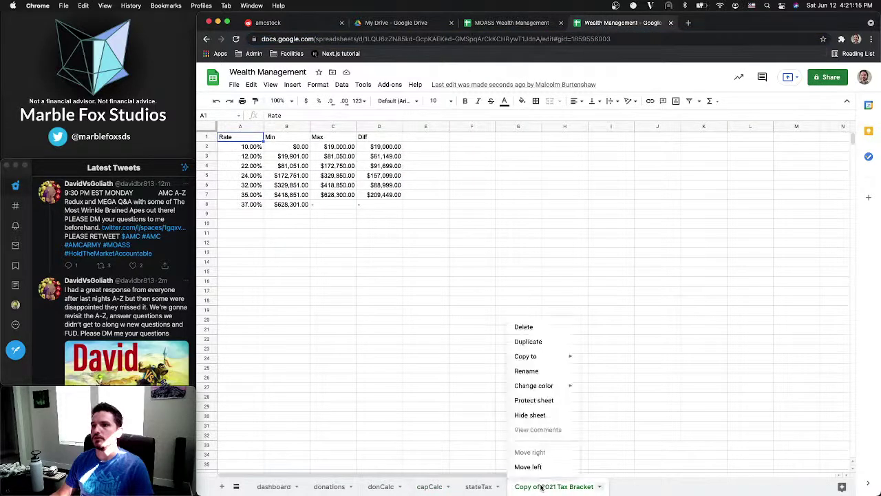
{"action": "left_click", "coordinate": [527, 372]}
{"action": "type", "text": "fedTaxes"}
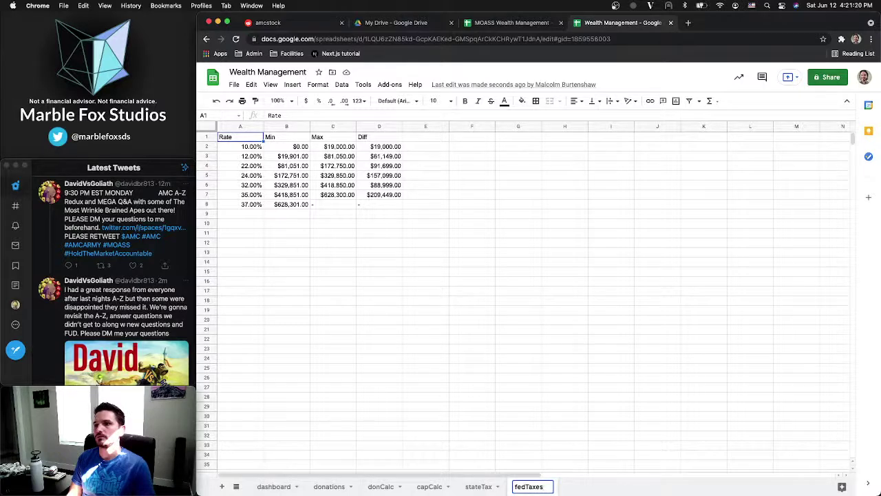
{"action": "key", "text": "Return"}
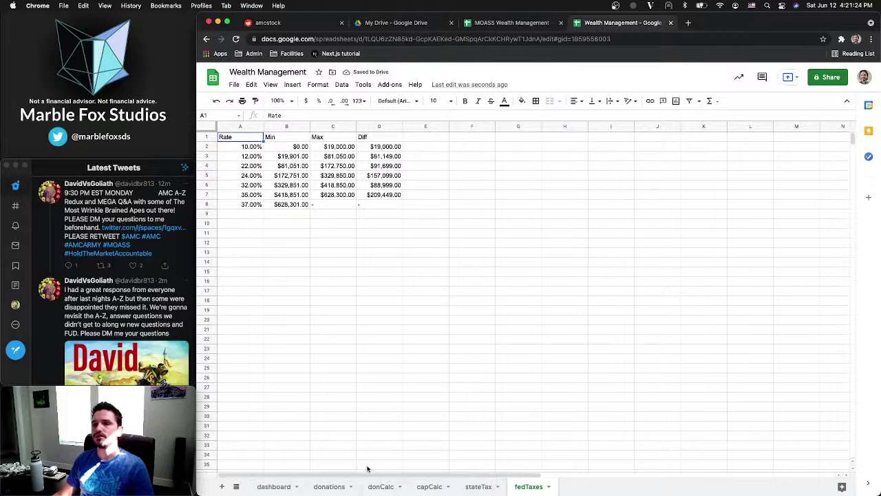
{"action": "left_click", "coordinate": [385, 488]}
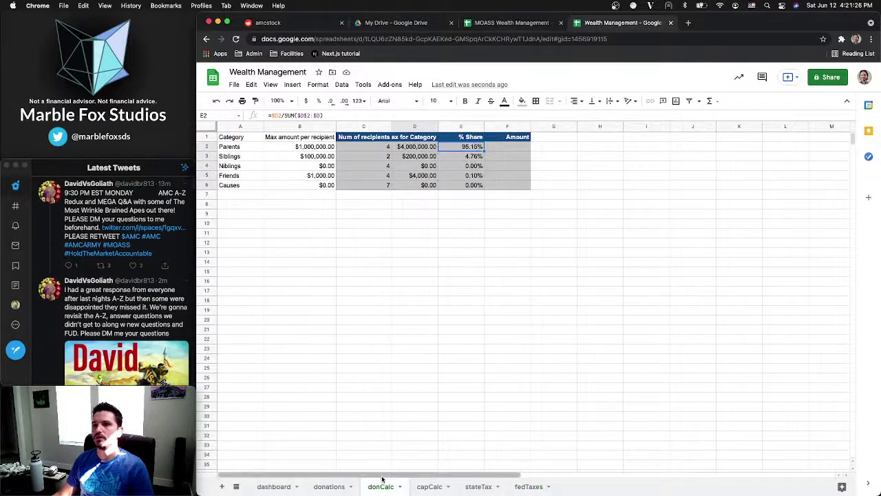
Expand the formula bar to read capCalc's full C7 Taxes formula
{"action": "left_click", "coordinate": [429, 487]}
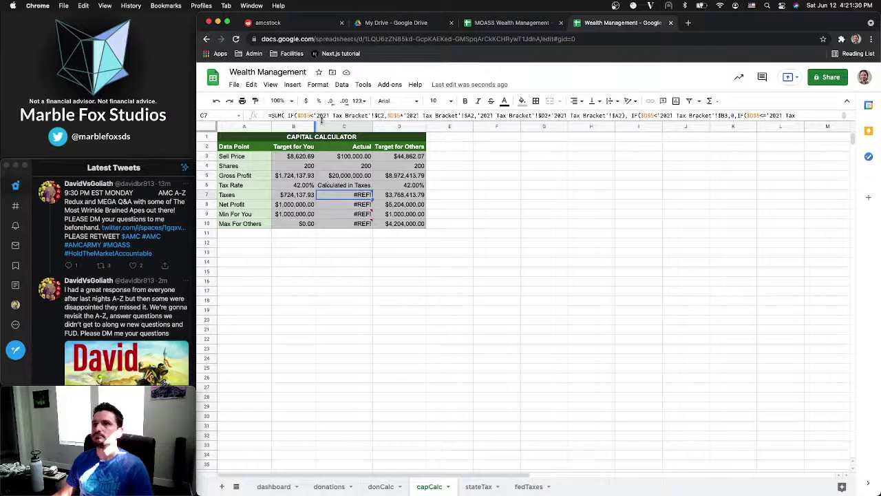
{"action": "left_click_drag", "start_coordinate": [321, 120], "coordinate": [323, 191]}
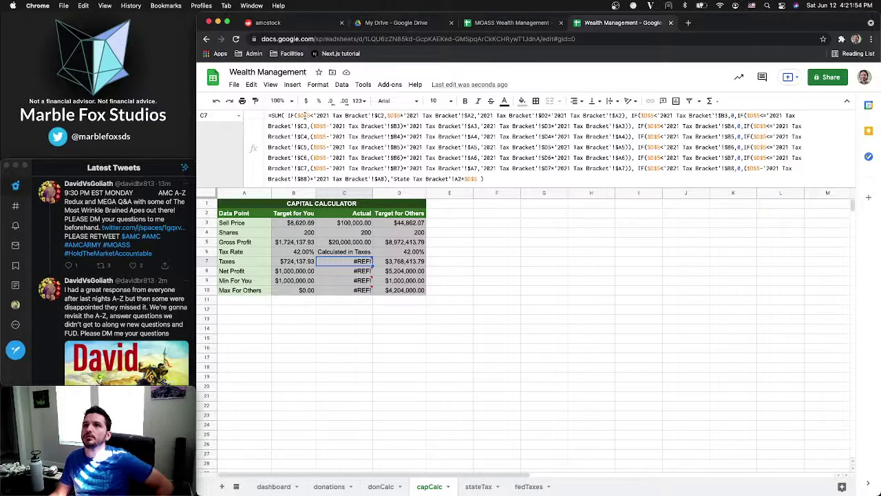
{"action": "left_click", "coordinate": [305, 115]}
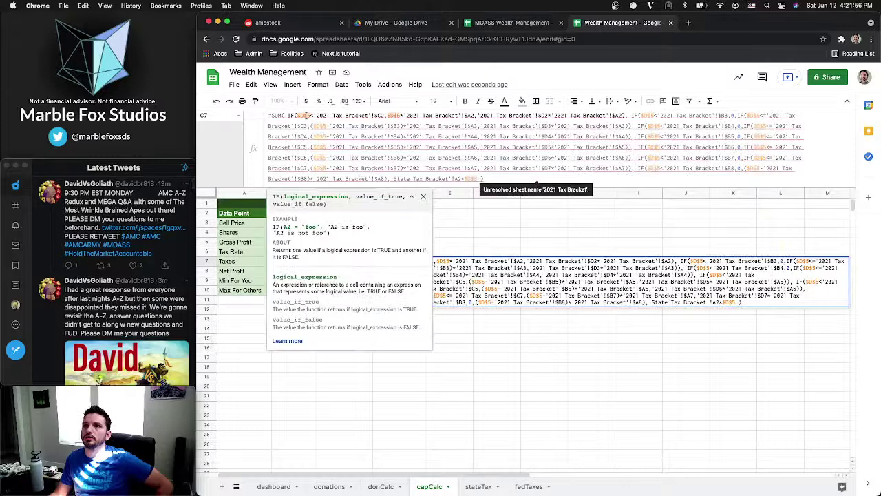
{"action": "left_click", "coordinate": [501, 250]}
{"action": "left_click", "coordinate": [348, 261]}
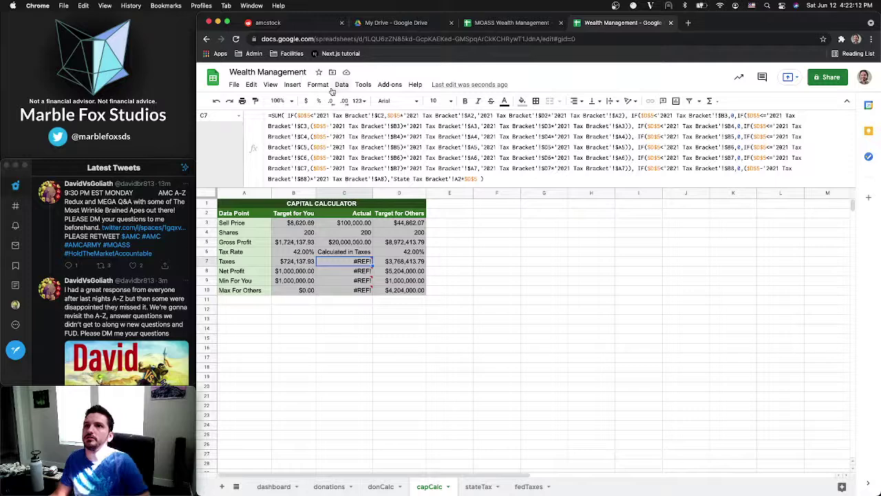
Copy the entire C7 Taxes formula and lay out all open windows
{"action": "left_click", "coordinate": [306, 115]}
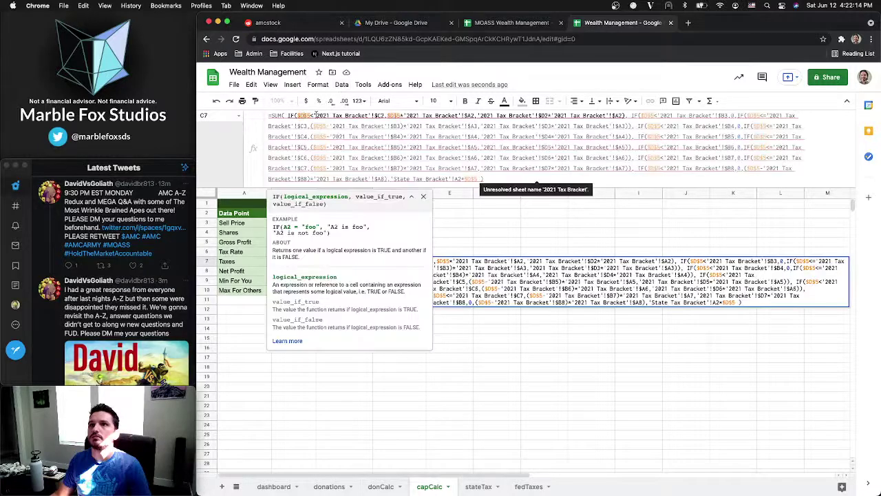
{"action": "key", "text": "super+a"}
{"action": "key", "text": "super+c"}
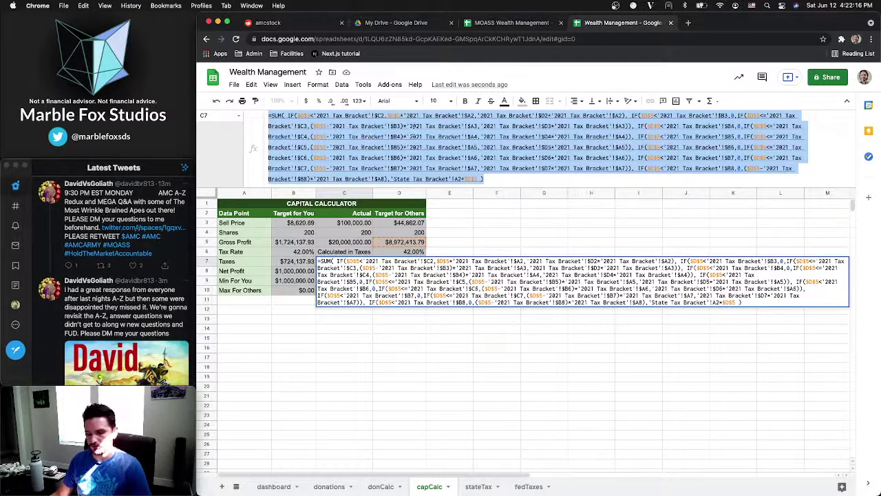
{"action": "left_click", "coordinate": [510, 179]}
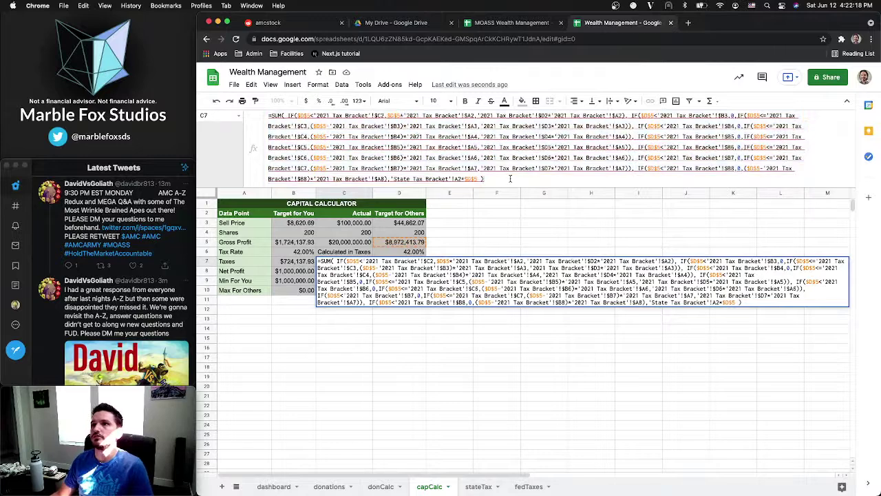
{"action": "key", "text": "super+Tab"}
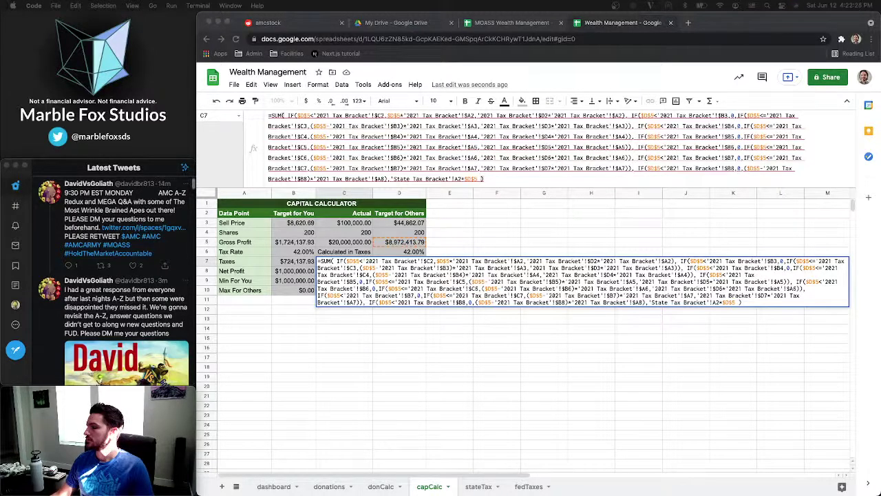
{"action": "key", "text": "ctrl+Up"}
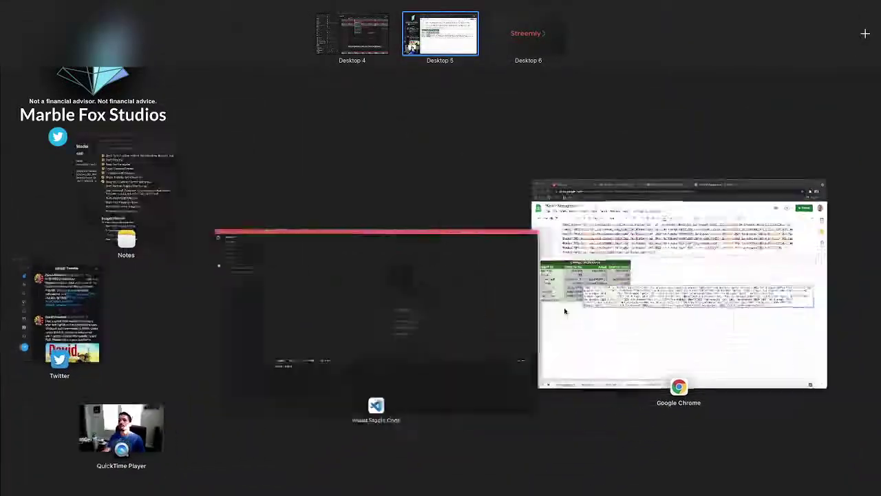
Paste the copied Taxes formula into scratch.txt in VS Code
{"action": "left_click", "coordinate": [343, 280]}
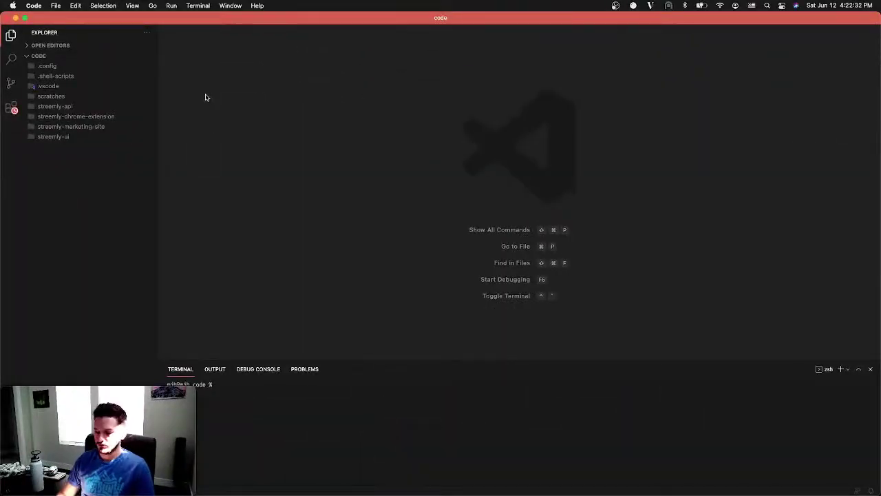
{"action": "key", "text": "super+p"}
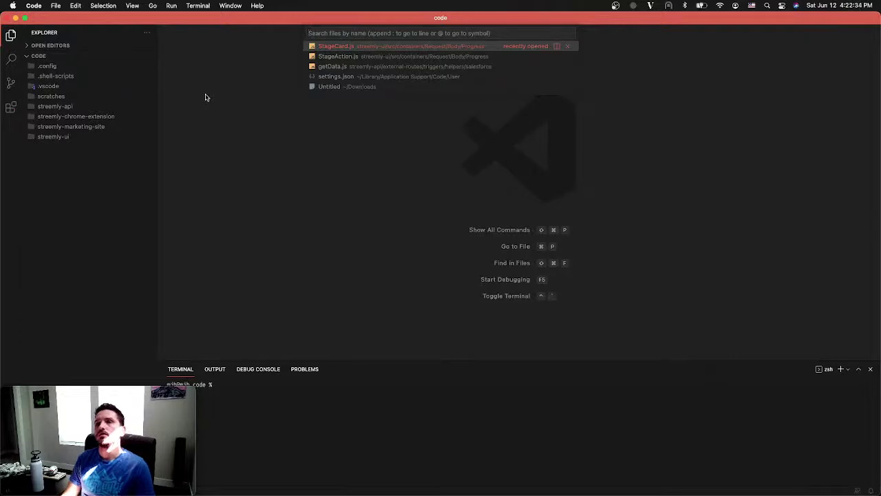
{"action": "type", "text": "scr"}
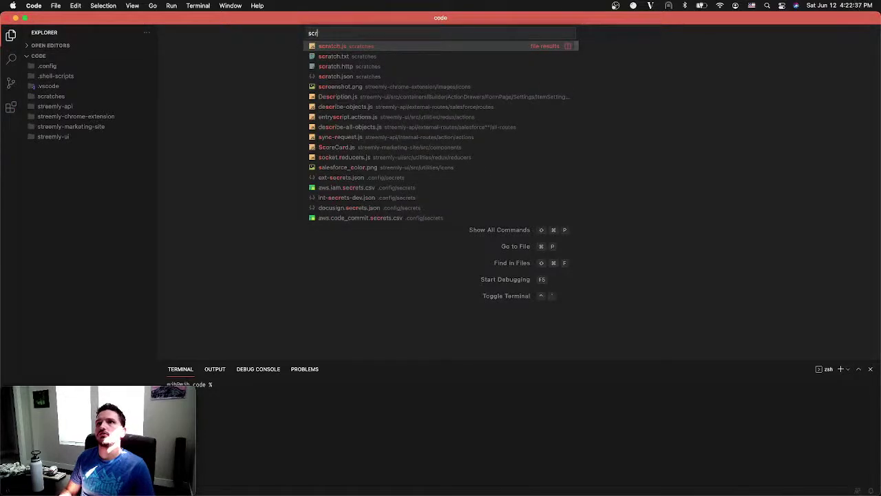
{"action": "key", "text": "Down"}
{"action": "key", "text": "Return"}
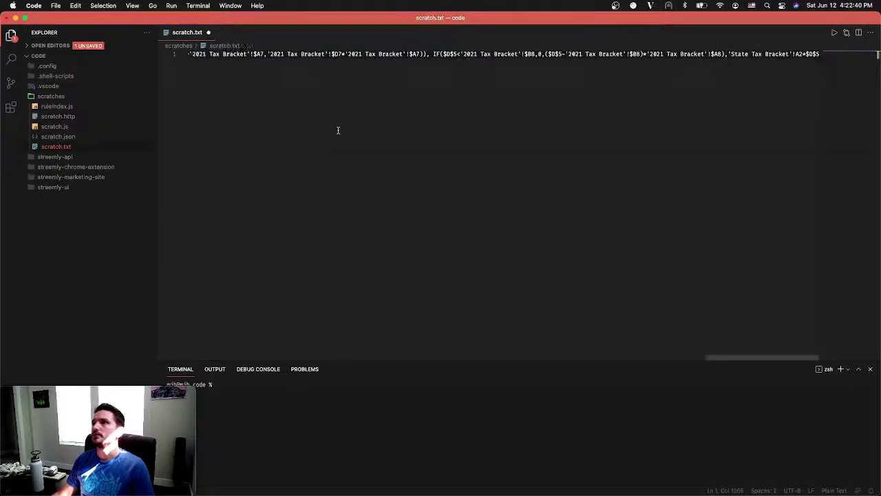
{"action": "scroll", "coordinate": [338, 130], "scroll_direction": "left", "scroll_amount": 20}
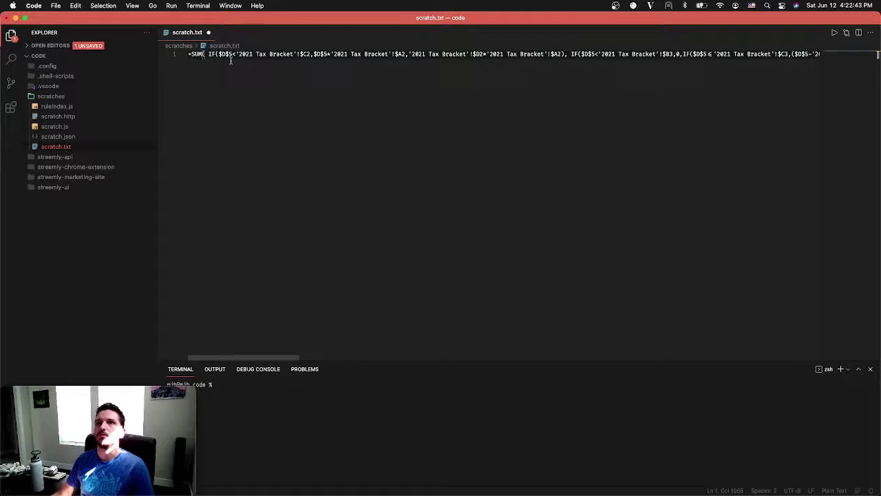
Change every $D$5 in the formula to $C$5 using multi-cursor editing
{"action": "left_click_drag", "start_coordinate": [219, 55], "coordinate": [231, 55]}
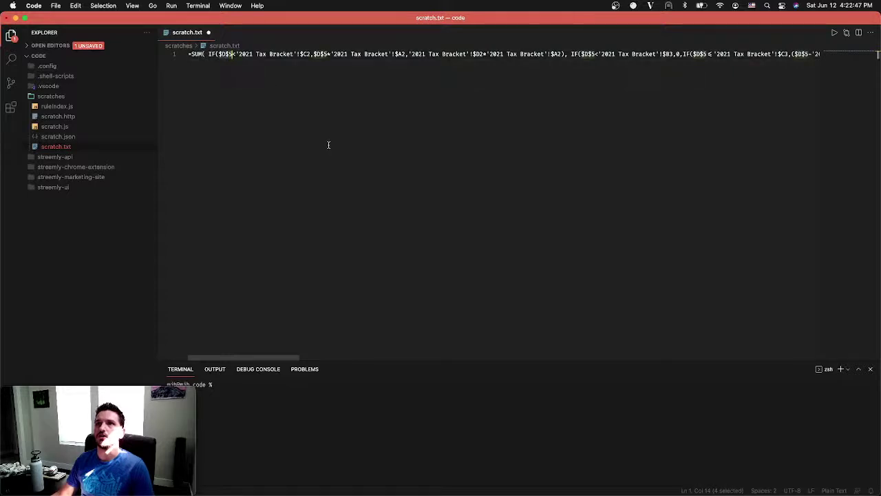
{"action": "key", "text": "super+shift+l"}
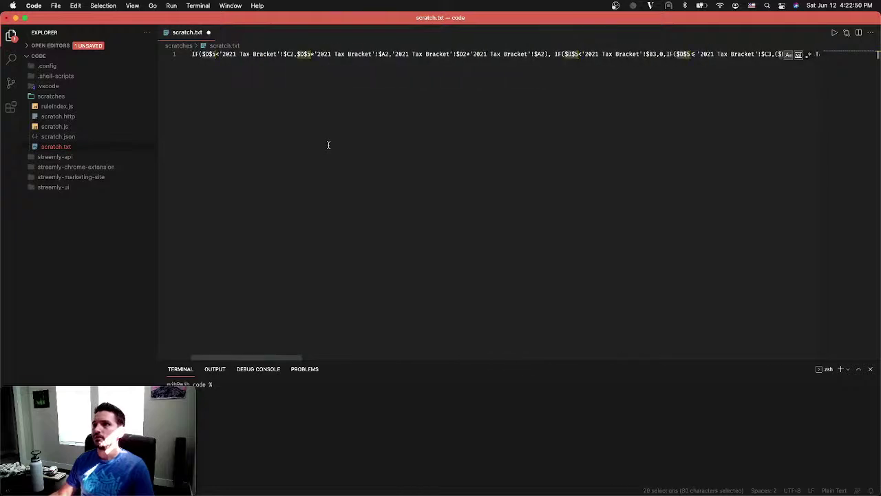
{"action": "key", "text": "Left"}
{"action": "key", "text": "Right"}
{"action": "key", "text": "Right"}
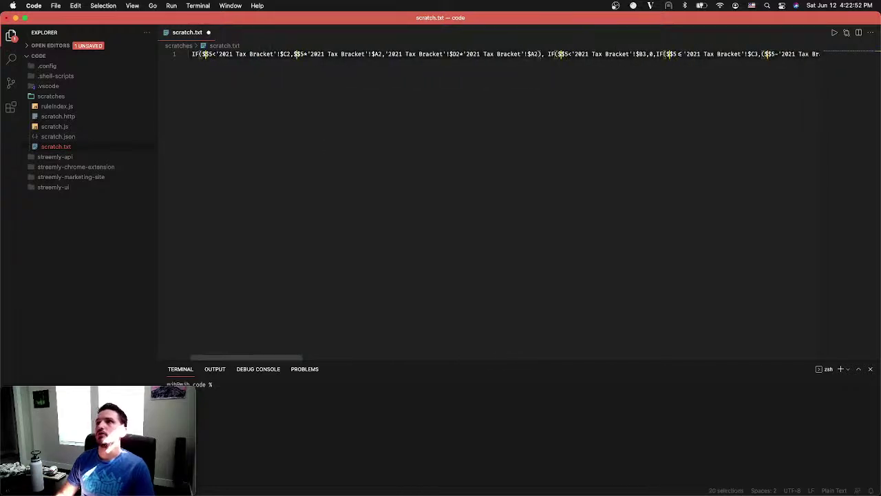
{"action": "key", "text": "BackSpace"}
{"action": "type", "text": "C"}
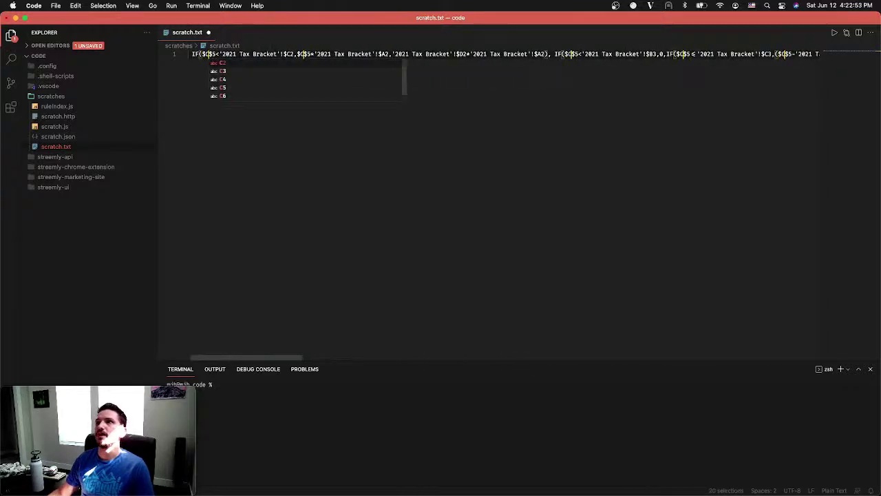
{"action": "scroll", "coordinate": [523, 187], "scroll_direction": "right", "scroll_amount": 10}
{"action": "key", "text": "ctrl+Up"}
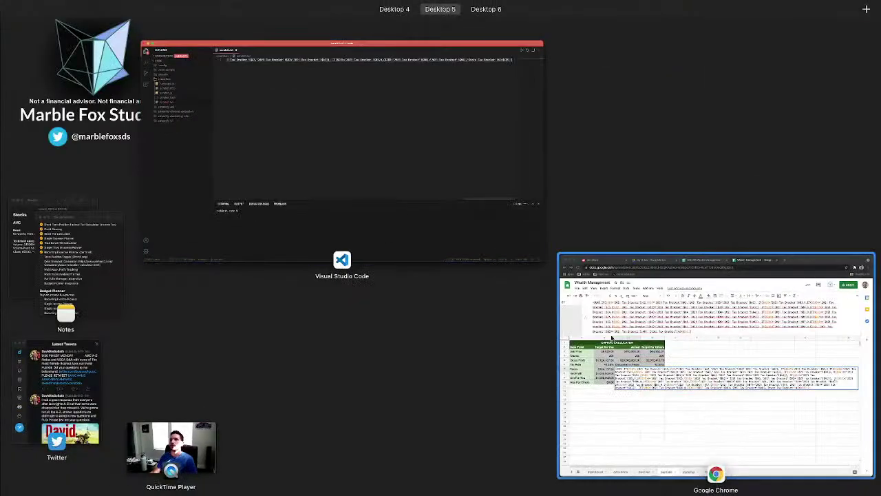
{"action": "left_click", "coordinate": [612, 337]}
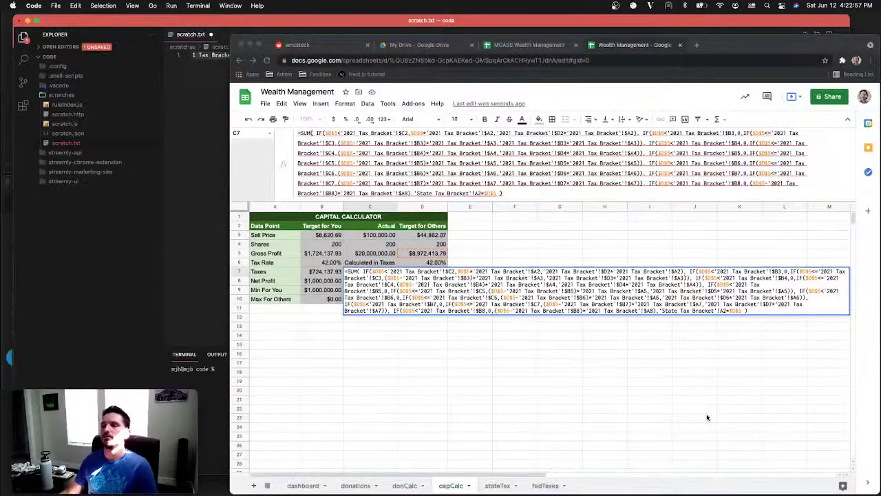
Replace capCalc C7 with the $C$5 Taxes formula, still showing #REF!, then return to VS Code
{"action": "key", "text": "ctrl+a"}
{"action": "type", "text": "=SUM( IF($C$5<'2021 Tax Bracket'!$C2,$C$5*'2021 Tax Bracket'!$A2,'2021 Tax Bracket'!$D2*'2021 Tax Bracket'!$A2), IF($C$5<'2021 Tax Bracket'!$B3,0,IF($C$5<='2021 Tax Bracket'!$C3,($C$5-'2021 Tax Bracket'!$B3)*'2021 Tax Bracket'!$A3,'2021 Tax Bracket'!$D3*'2021 Tax Bracket'!$A3)), IF($C$5<'2021 Tax Bracket'!$B4,0,IF($C$5<='2021 Tax Bracket'!$C4,($C$5-'2021 Tax Bracket'!$B4)*'2021 Tax Bracket'!$A4,'2021 Tax Bracket'!$D4*'2021 Tax Bracket'!$A4)), IF($C$5<'2021 Tax Bracket'!$B5,0,IF($C$5<='2021 Tax Bracket'!$C5,($C$5-'2021 Tax Bracket'!$B5)*'2021 Tax Bracket'!$A5,'2021 Tax Bracket'!$D5*'2021 Tax Bracket'!$A5)), IF($C$5<'2021 Tax Bracket'!$B6,0,IF($C$5<='2021 Tax Bracket'!$C6,($C$5-'2021 Tax Bracket'!$B6)*'2021 Tax Bracket'!$A6,'2021 Tax Bracket'!$D6*'2021 Tax Bracket'!$A6)), IF($C$5<'2021 Tax Bracket'!$B7,0,IF($C$5<='2021 Tax Bracket'!$C7,($C$5-'2021 Tax Bracket'!$B7)*'2021 Tax Bracket'!$A7,'2021 Tax Bracket'!$D7*'2021 Tax Bracket'!$A7)), IF($C$5<'2021 Tax Bracket'!$B8,0,($C$5-'2021 Tax Bracket'!$B8)*'2021 Tax Bracket'!$A8),'State Tax Bracket'!A2*$C$5 )"}
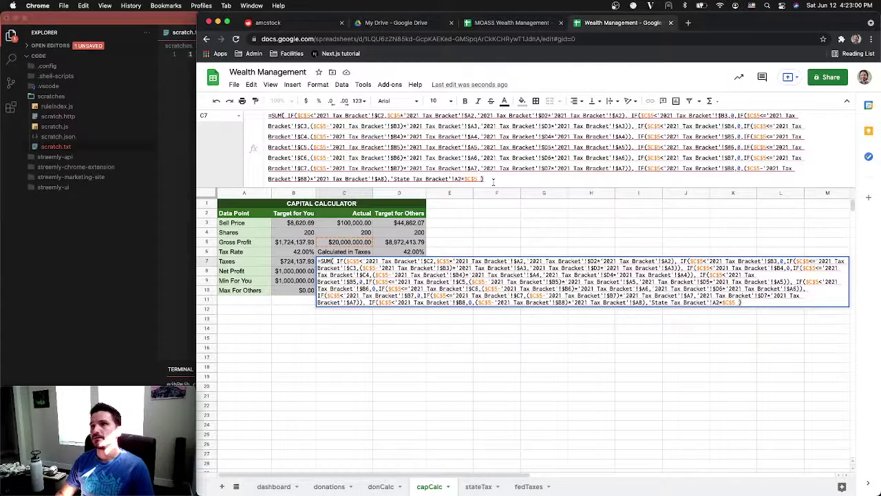
{"action": "key", "text": "Return"}
{"action": "mouse_move", "coordinate": [349, 264]}
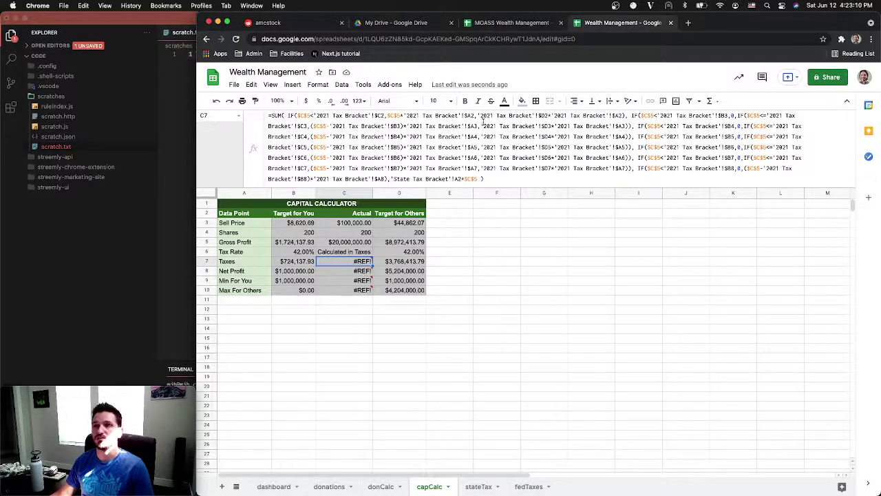
{"action": "key", "text": "ctrl+Up"}
{"action": "left_click", "coordinate": [456, 149]}
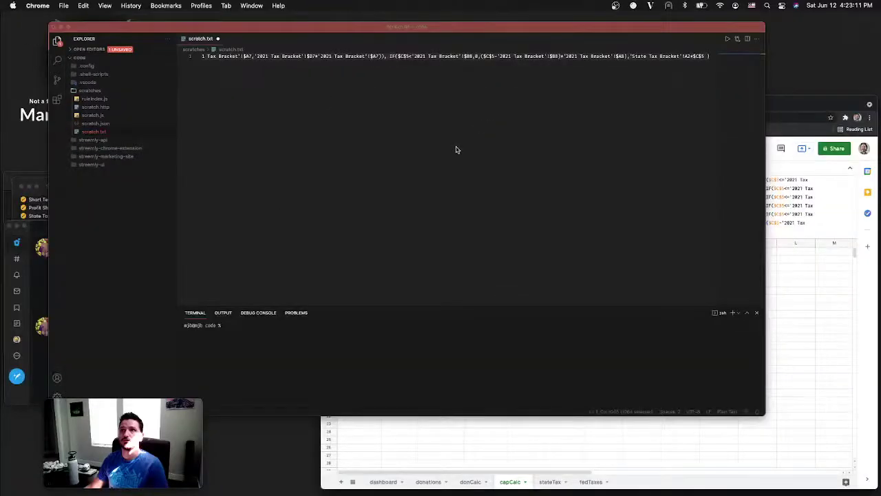
Rename every '2021 Tax Bracket' reference in the scratch.txt formula to fedTaxes and select it all
{"action": "scroll", "coordinate": [280, 66], "scroll_direction": "left", "scroll_amount": 15}
{"action": "scroll", "coordinate": [251, 62], "scroll_direction": "right", "scroll_amount": 15}
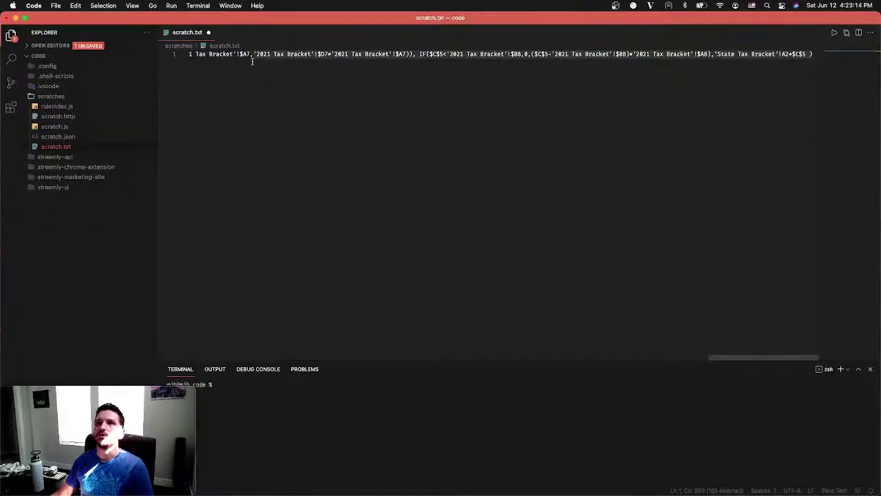
{"action": "scroll", "coordinate": [252, 62], "scroll_direction": "left", "scroll_amount": 8}
{"action": "scroll", "coordinate": [252, 62], "scroll_direction": "left", "scroll_amount": 6}
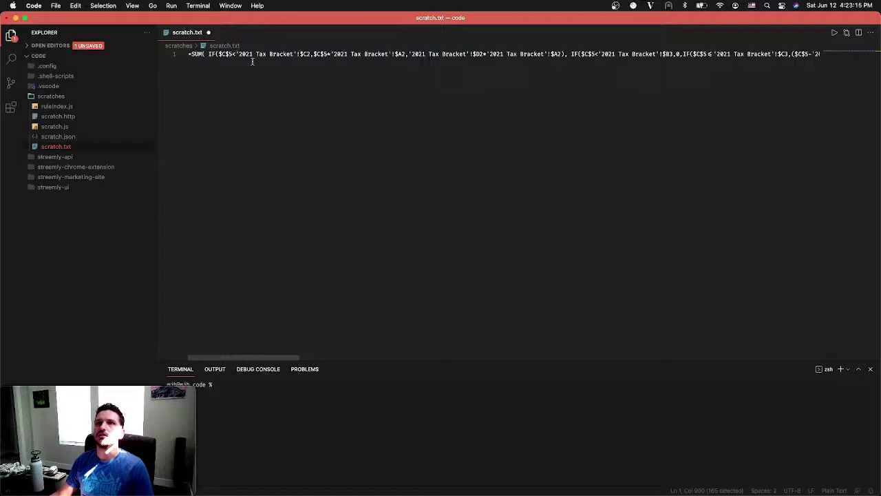
{"action": "left_click_drag", "start_coordinate": [236, 54], "coordinate": [296, 54]}
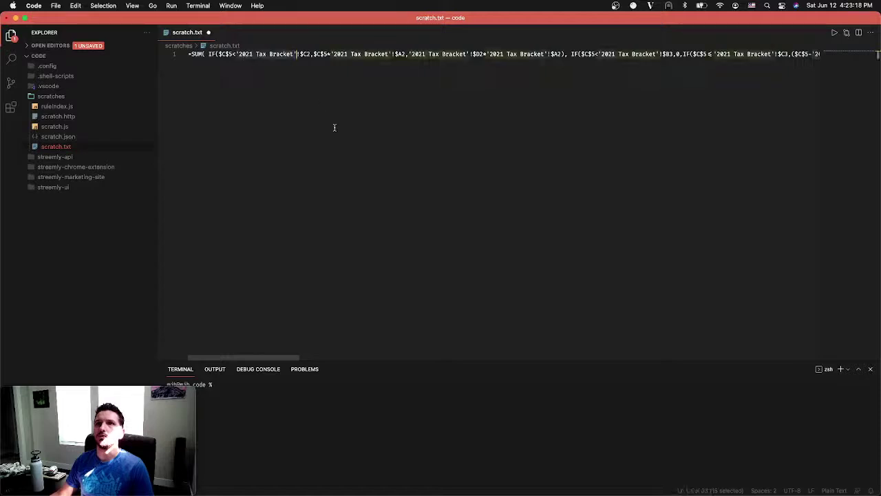
{"action": "key", "text": "super+d"}
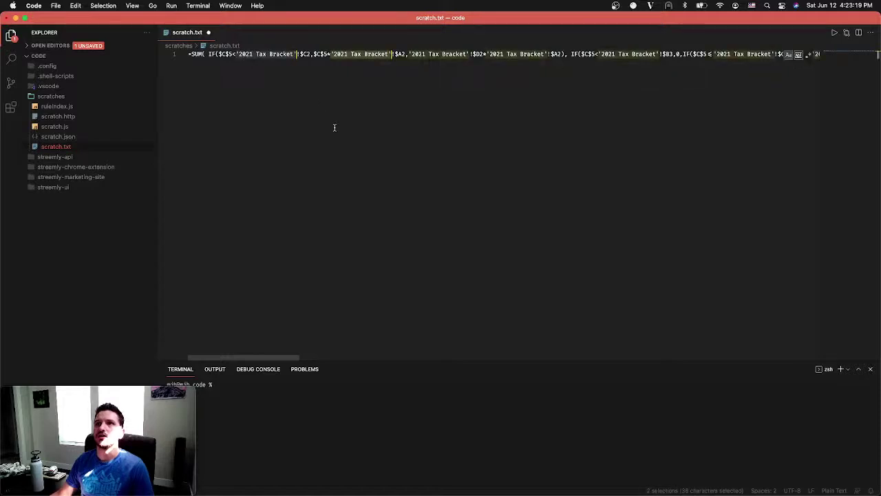
{"action": "key", "text": "super+d"}
{"action": "key", "text": "super+d"}
{"action": "key", "text": "super+d"}
{"action": "key", "text": "super+d"}
{"action": "key", "text": "super+d"}
{"action": "key", "text": "super+d"}
{"action": "key", "text": "super+d"}
{"action": "key", "text": "super+d"}
{"action": "key", "text": "super+d"}
{"action": "key", "text": "super+d"}
{"action": "key", "text": "super+d"}
{"action": "key", "text": "super+d"}
{"action": "key", "text": "super+d"}
{"action": "key", "text": "super+d"}
{"action": "key", "text": "super+d"}
{"action": "key", "text": "super+d"}
{"action": "key", "text": "super+d"}
{"action": "key", "text": "super+d"}
{"action": "key", "text": "super+d"}
{"action": "key", "text": "super+d"}
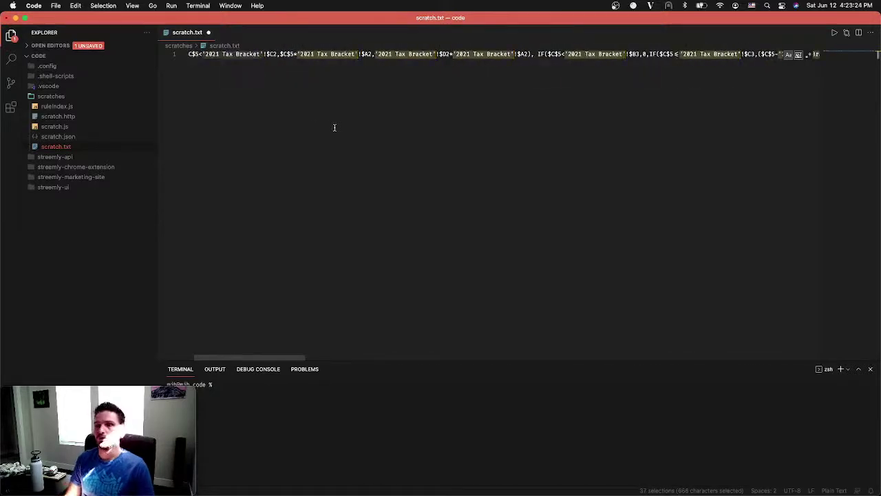
{"action": "type", "text": "fed"}
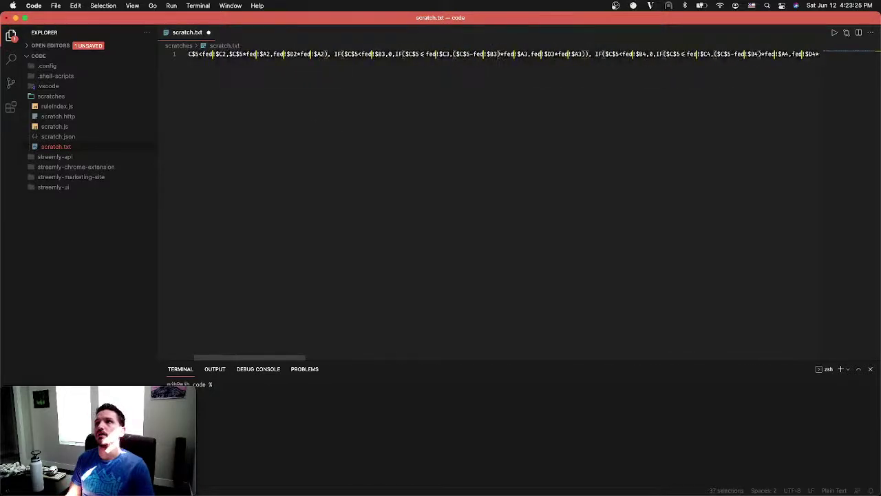
{"action": "type", "text": "Taxes"}
{"action": "key", "text": "super+a"}
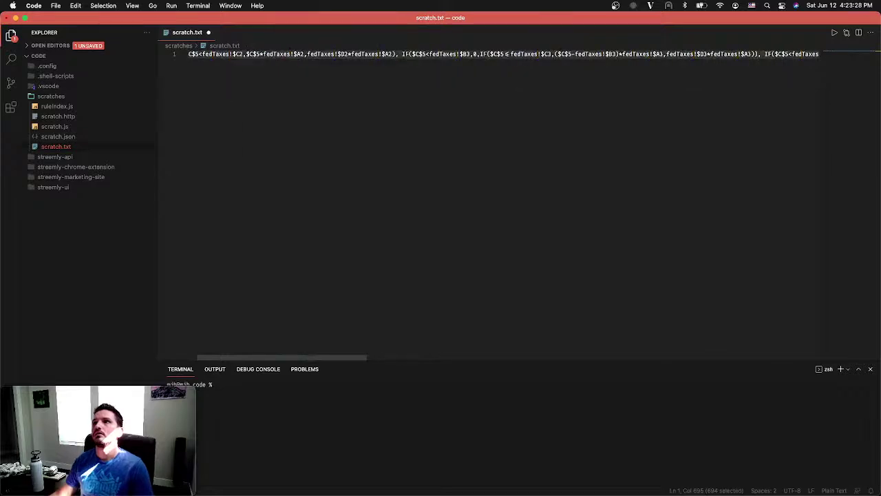
{"action": "key", "text": "ctrl+Up"}
{"action": "left_click", "coordinate": [590, 326]}
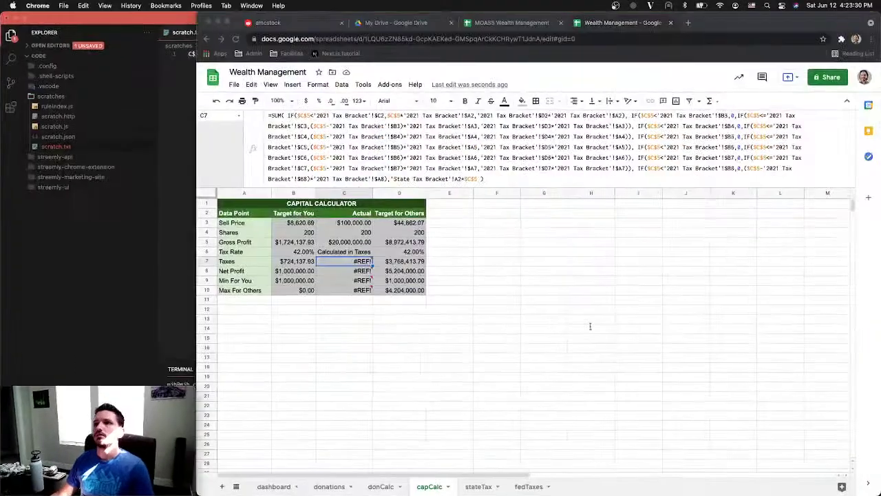
Replace the C7 Taxes formula with the pasted fedTaxes version
{"action": "left_click", "coordinate": [397, 163]}
{"action": "key", "text": "super+a"}
{"action": "type", "text": "=SUM( IF($C$5<fedTaxes!$C2,$C$5*fedTaxes!$A2,fedTaxes!$D2*fedTaxes!$A2), IF($C$5<fedTaxes!$B3,0,IF($C$5<=fedTaxes!$C3,($C$5-fedTaxes!$B3)*fedTaxes!$A3,fedTaxes!$D3*fedTaxes!$A3)), IF($C$5<fedTaxes!$B4,0,IF($C$5<=fedTaxes!$C4,($C$5-fedTaxes!$B4)*fedTaxes!$A4,fedTaxes!$D4*fedTaxes!$A4)), IF($C$5<fedTaxes!$B5,0,IF($C$5<=fedTaxes!$C5,($C$5-fedTaxes!$B5)*fedTaxes!$A5,fedTaxes!$D5*fedTaxes!$A5)), IF($C$5<fedTaxes!$B6,0,IF($C$5<=fedTaxes!$C6,($C$5-fedTaxes!$B6)*fedTaxes!$A6,fedTaxes!$D6*fedTaxes!$A6)), IF($C$5<fedTaxes!$B7,0,IF($C$5<=fedTaxes!$C7,($C$5-fedTaxes!$B7)*fedTaxes!$A7,fedTaxes!$D7*fedTaxes!$A7)), IF($C$5<fedTaxes!$B8,0,($C$5-fedTaxes!$B8)*fedTaxes!$A8),'State Tax Bracket'!A2*$C$5 )"}
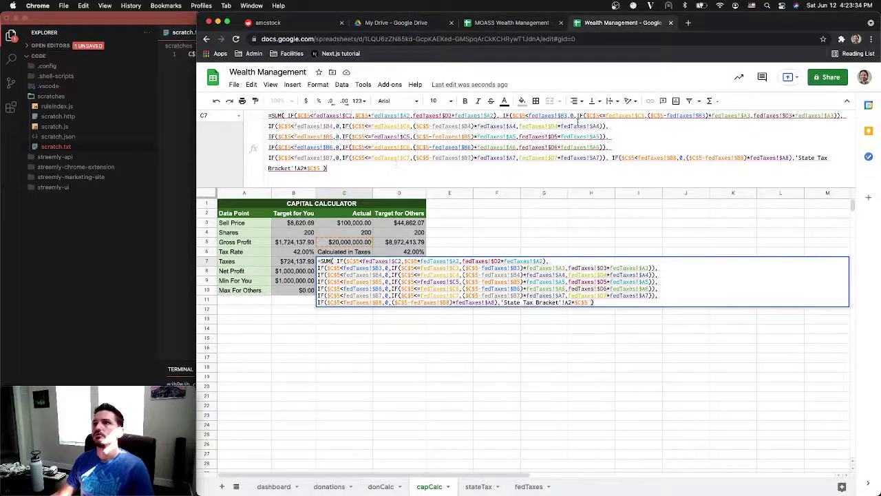
{"action": "key", "text": "Return"}
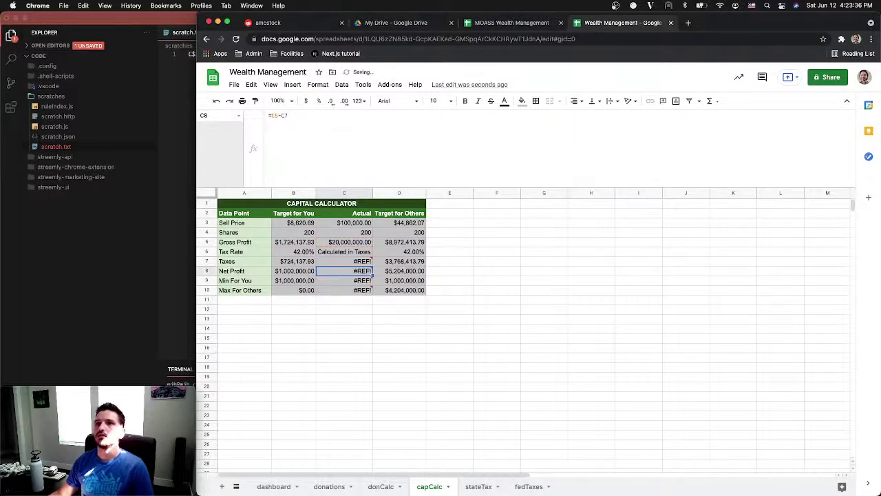
Change the 'State Tax Bracket' reference in C7 to stateTax, then go to the stateTax sheet
{"action": "mouse_move", "coordinate": [352, 262]}
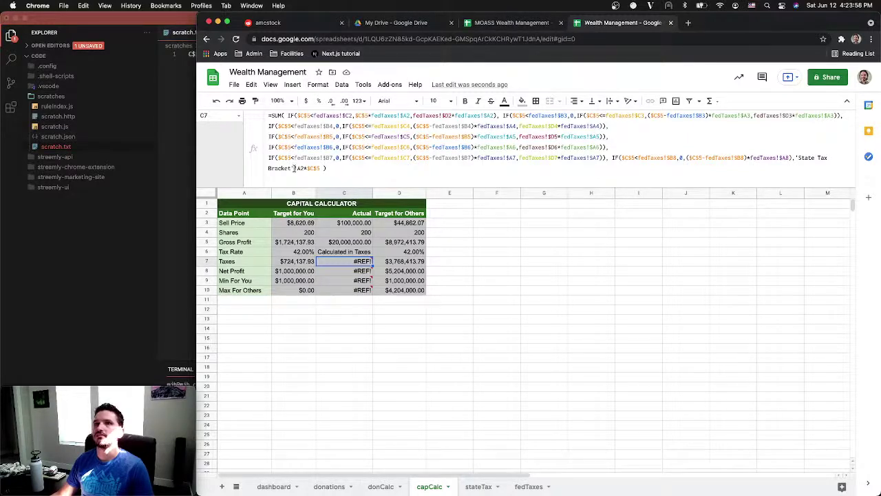
{"action": "left_click_drag", "start_coordinate": [294, 168], "coordinate": [360, 163]}
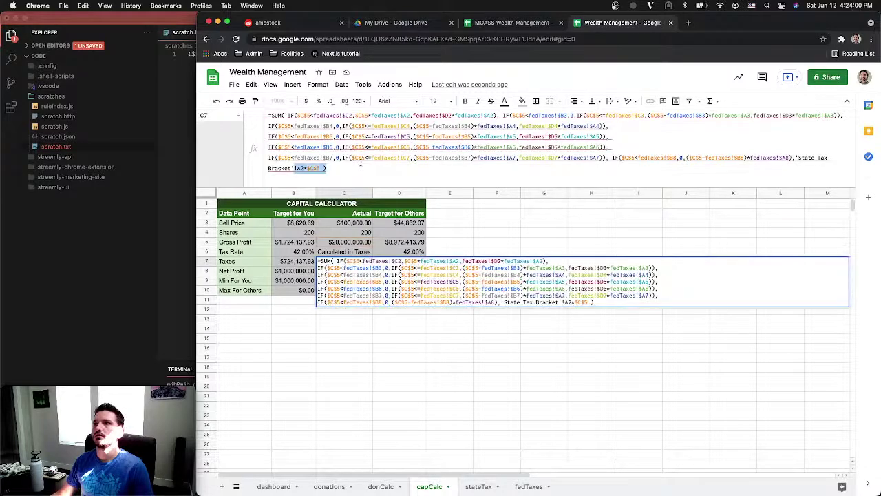
{"action": "type", "text": "state"}
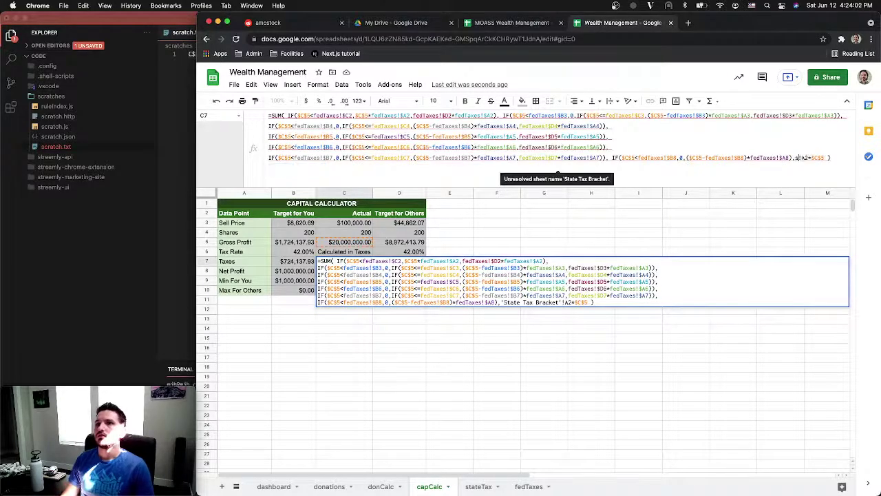
{"action": "type", "text": "T"}
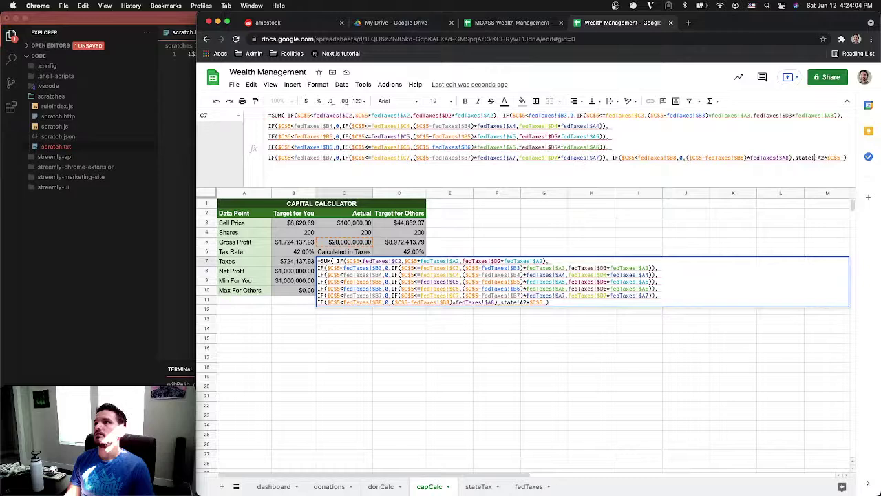
{"action": "type", "text": "ax"}
{"action": "key", "text": "Return"}
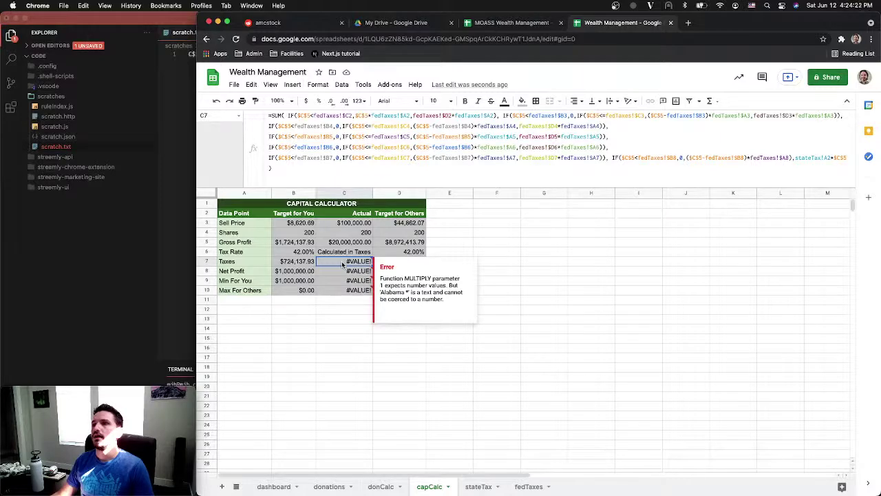
{"action": "left_click", "coordinate": [478, 486]}
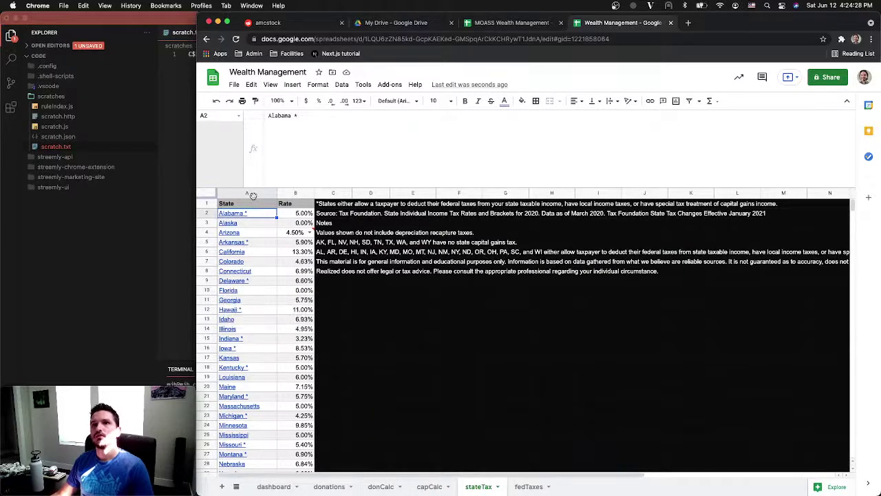
Insert an empty column left of State on stateTax, undo it, and go back to capCalc
{"action": "left_click", "coordinate": [253, 193]}
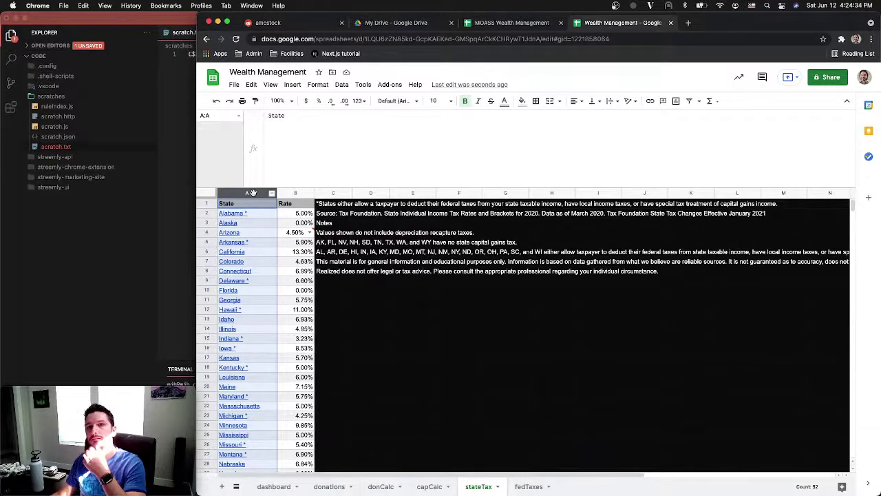
{"action": "right_click", "coordinate": [252, 193]}
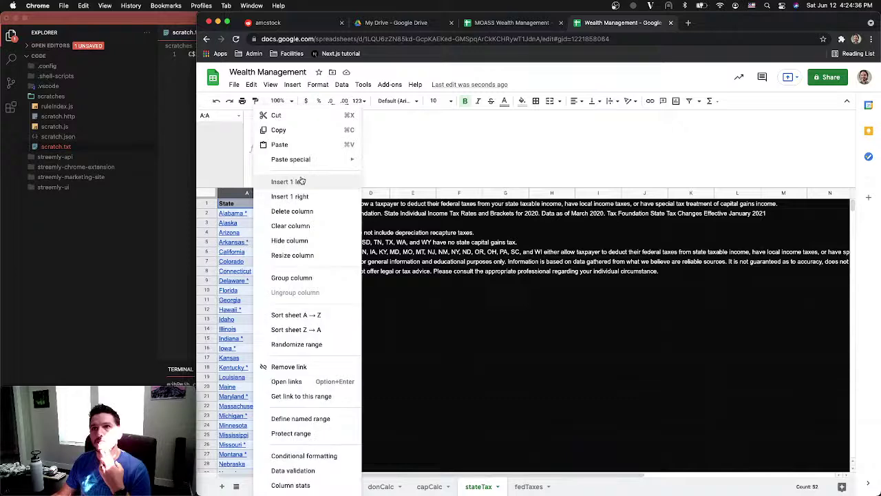
{"action": "left_click", "coordinate": [301, 177]}
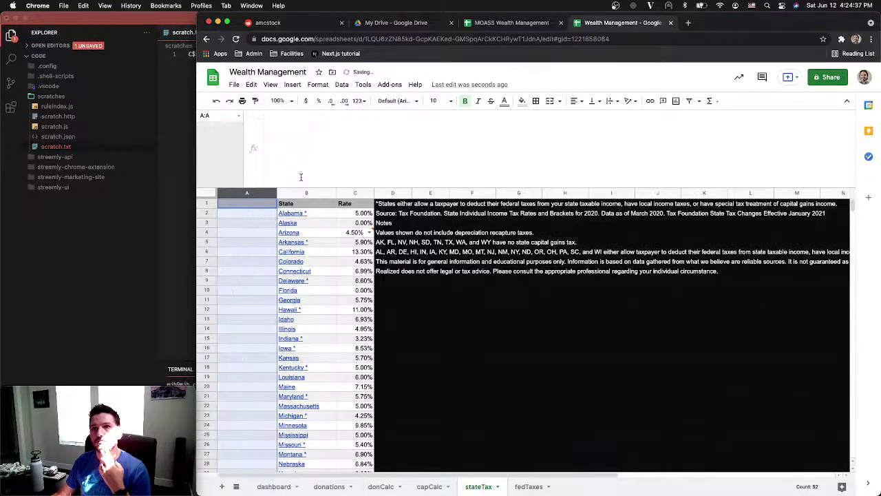
{"action": "left_click", "coordinate": [247, 206]}
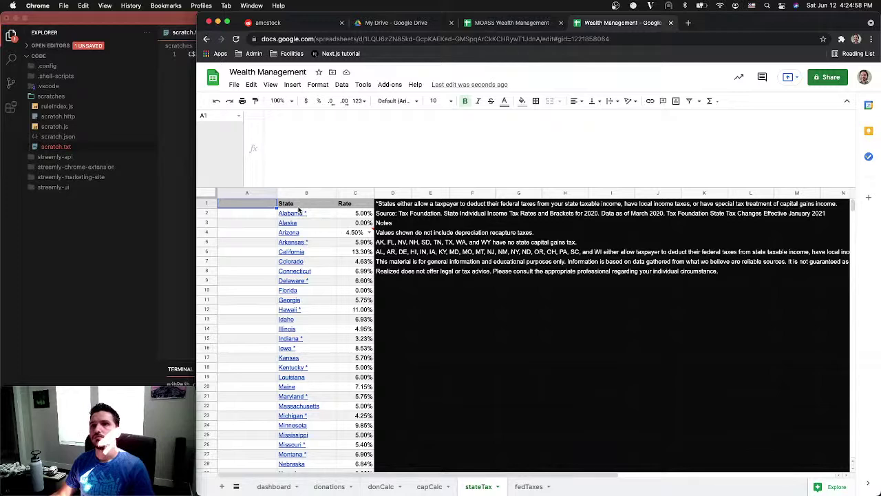
{"action": "key", "text": "super+z"}
{"action": "left_click", "coordinate": [252, 215]}
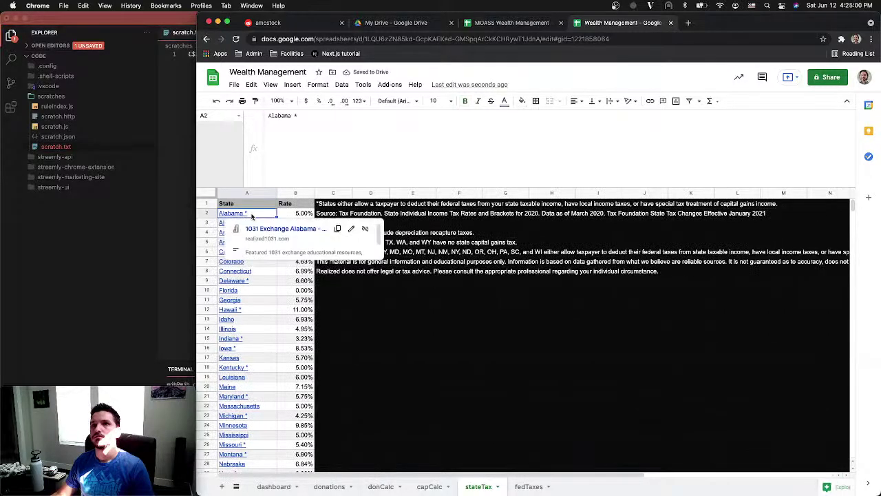
{"action": "left_click", "coordinate": [260, 204]}
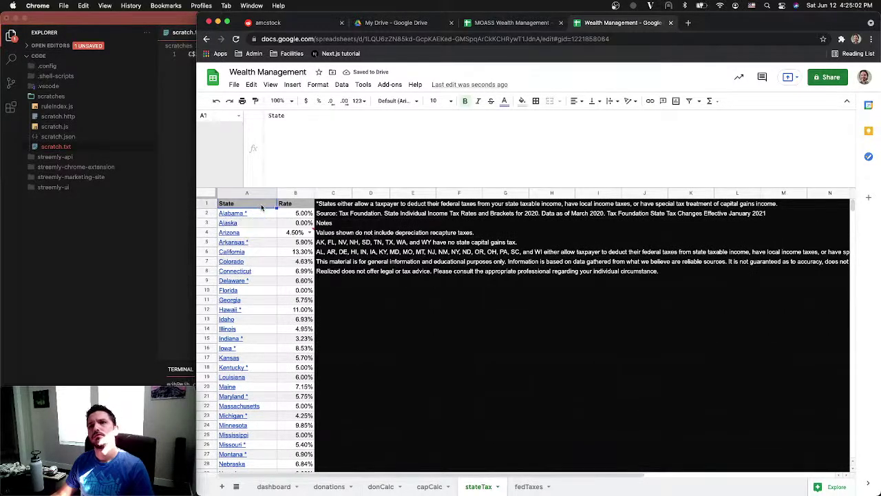
{"action": "left_click", "coordinate": [430, 487]}
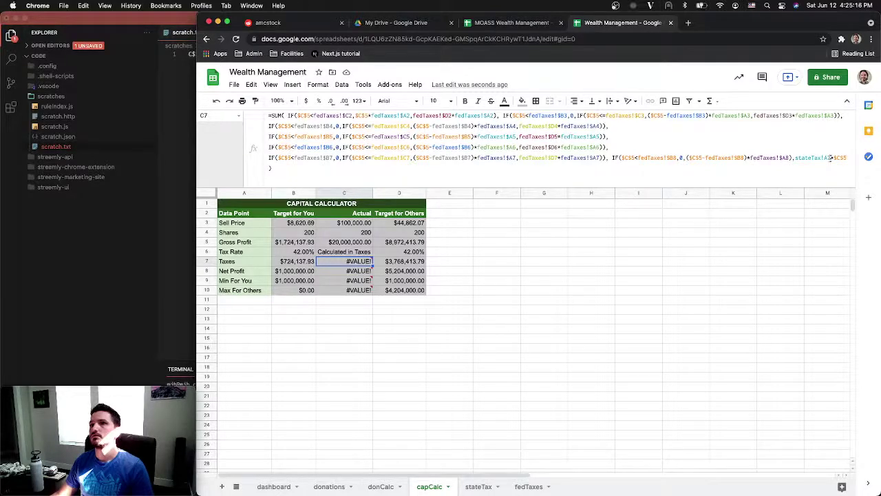
In C7, replace stateTax!A2 with INDEX(stateTax!B2:R,MATCH())
{"action": "left_click", "coordinate": [822, 158]}
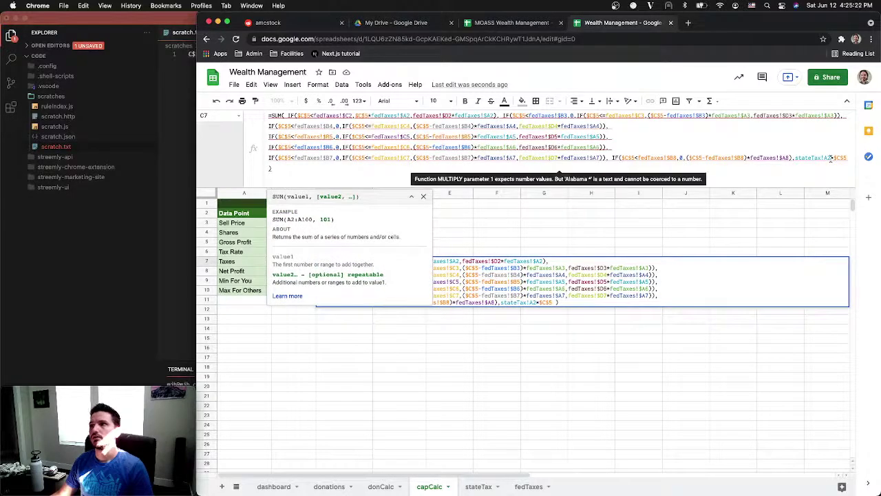
{"action": "left_click_drag", "start_coordinate": [831, 158], "coordinate": [794, 160]}
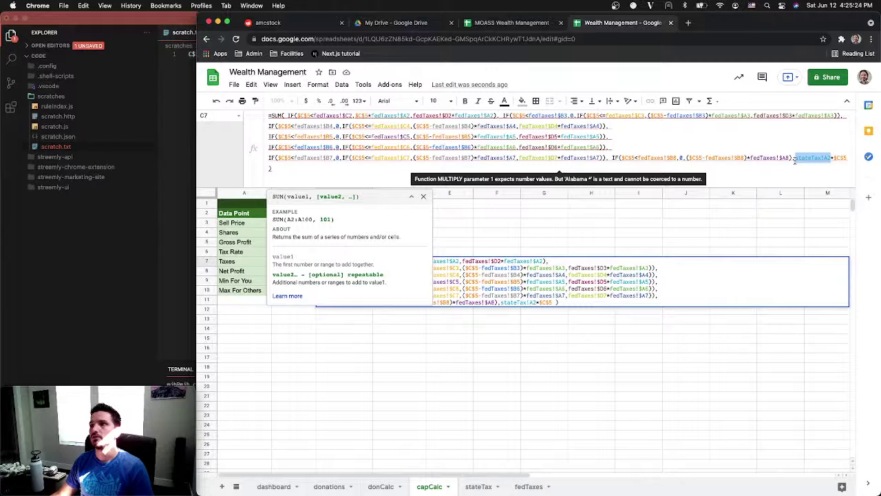
{"action": "key", "text": "Left"}
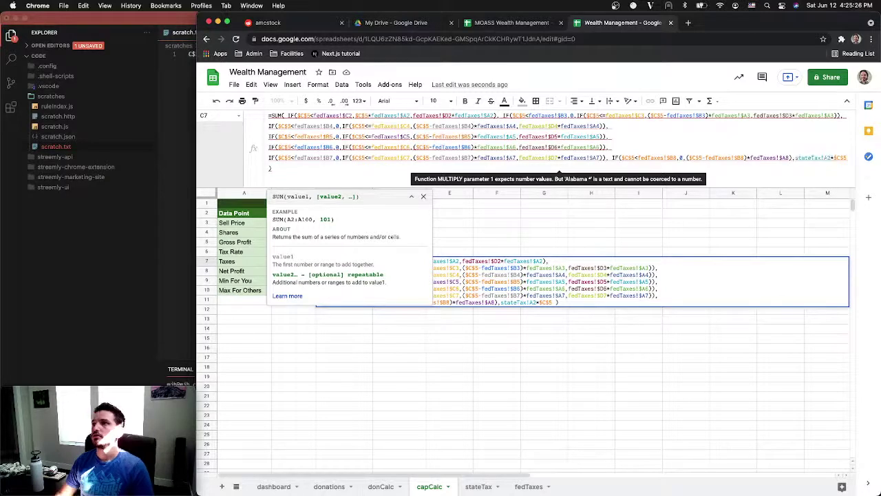
{"action": "key", "text": "alt+Return"}
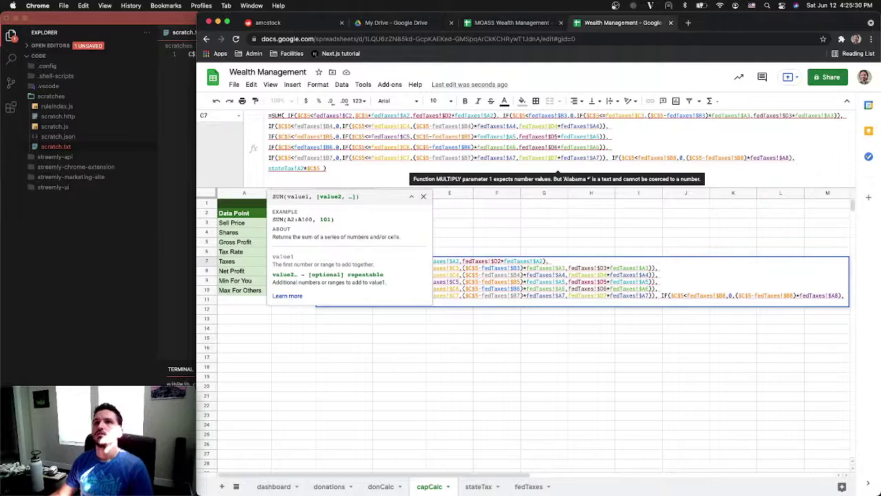
{"action": "double_click", "coordinate": [282, 168]}
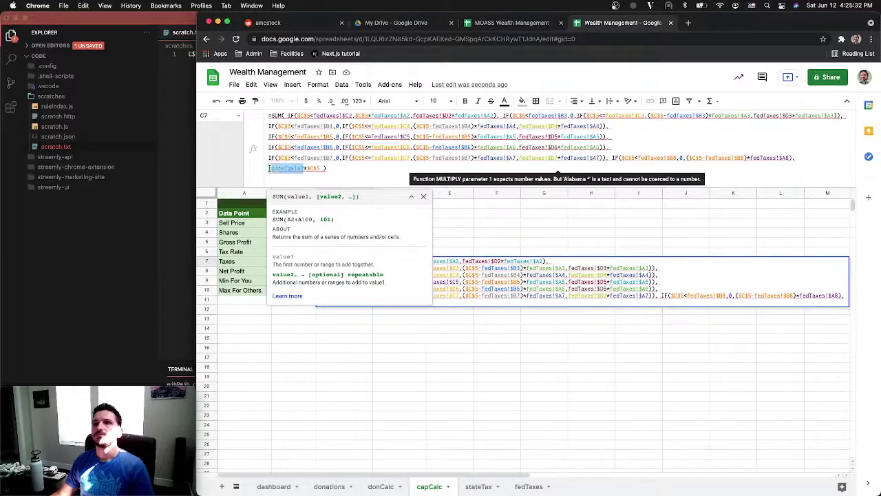
{"action": "type", "text": "INDE"}
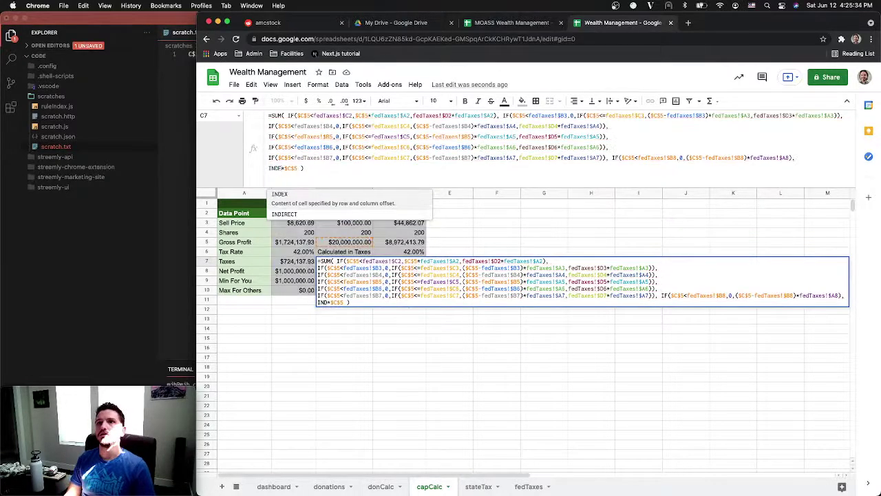
{"action": "key", "text": "Tab"}
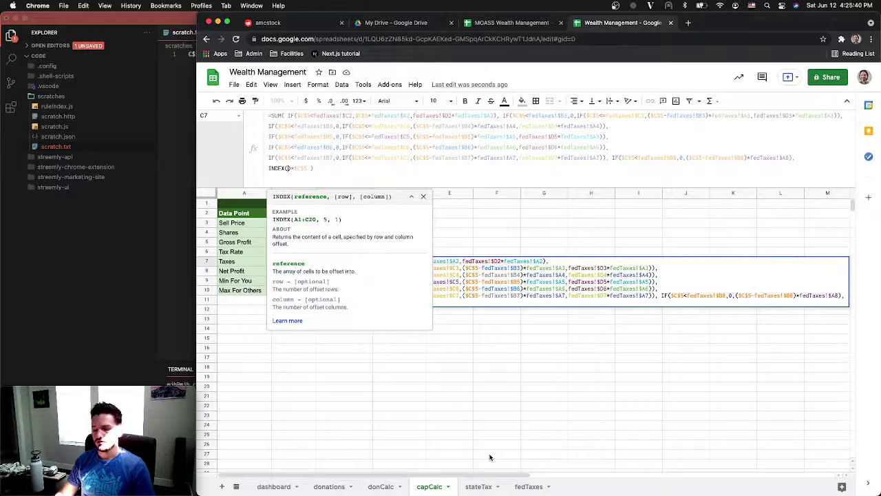
{"action": "type", "text": "stateTax"}
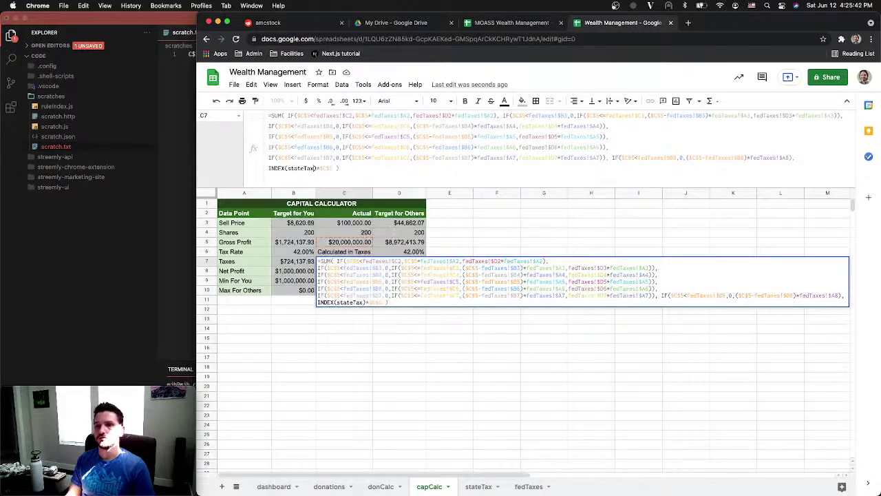
{"action": "type", "text": "!"}
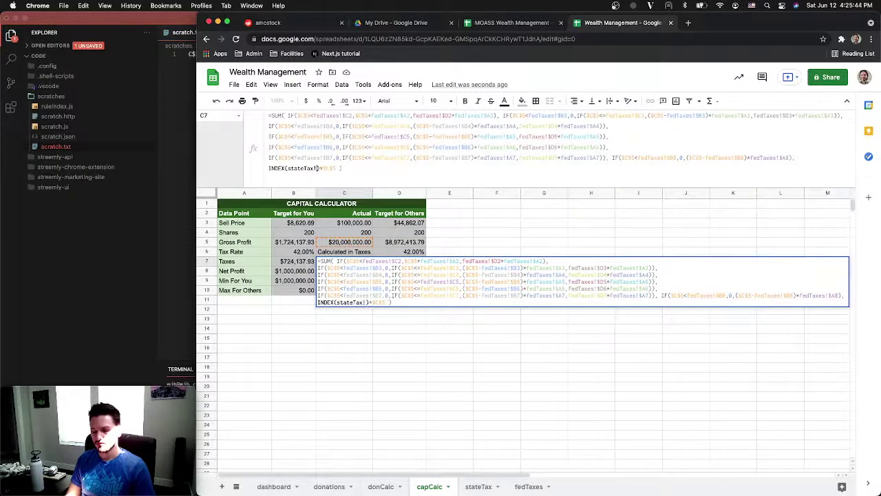
{"action": "type", "text": "B2:R"}
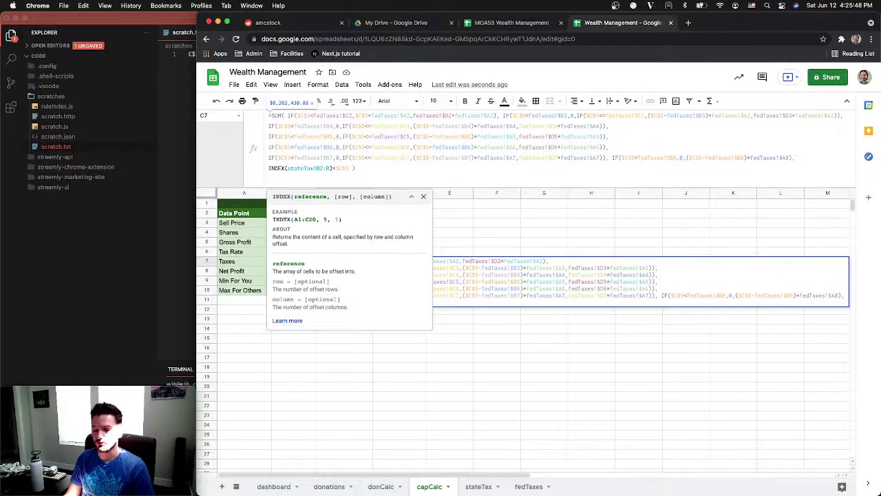
{"action": "type", "text": ",MATCH()"}
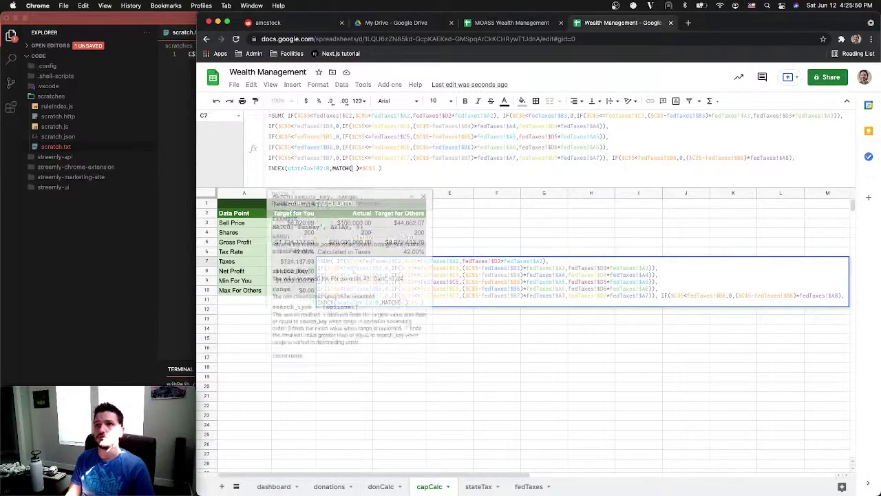
{"action": "key", "text": "Left"}
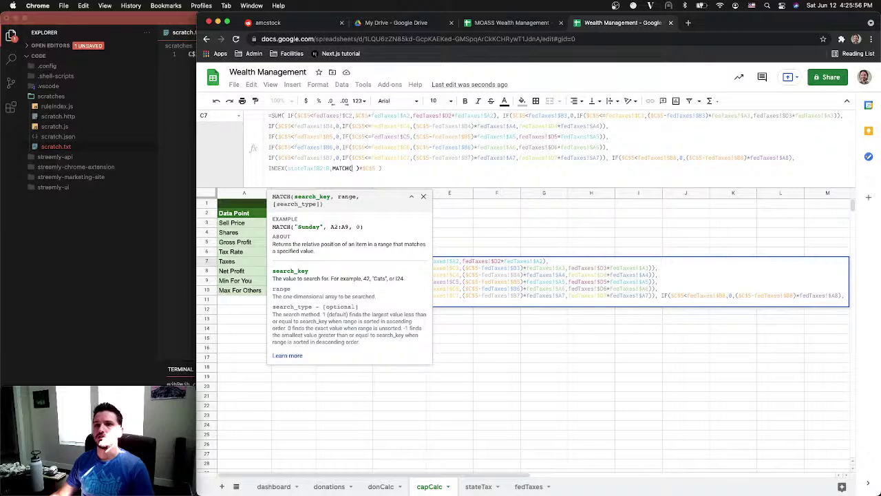
Complete the MATCH with dashboard!B4, range stateTax!A2:A and type 0, then commit C7
{"action": "left_click", "coordinate": [279, 486]}
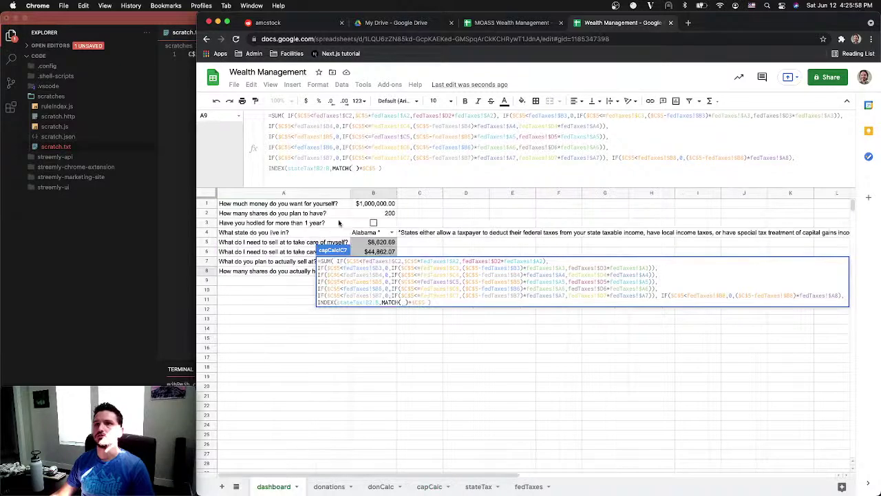
{"action": "left_click", "coordinate": [369, 233]}
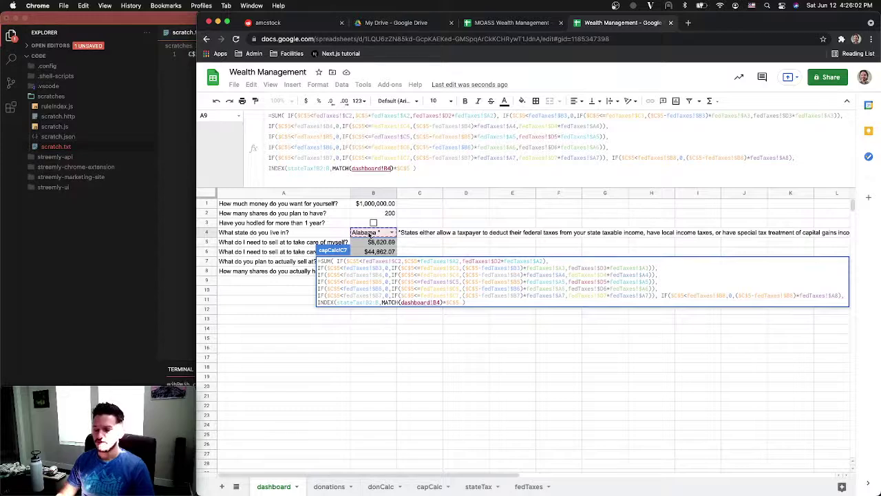
{"action": "type", "text": ","}
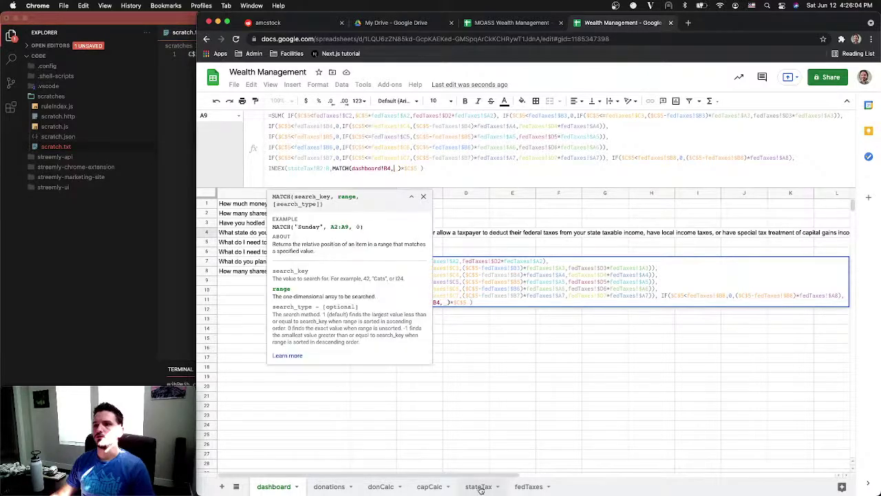
{"action": "left_click", "coordinate": [479, 487]}
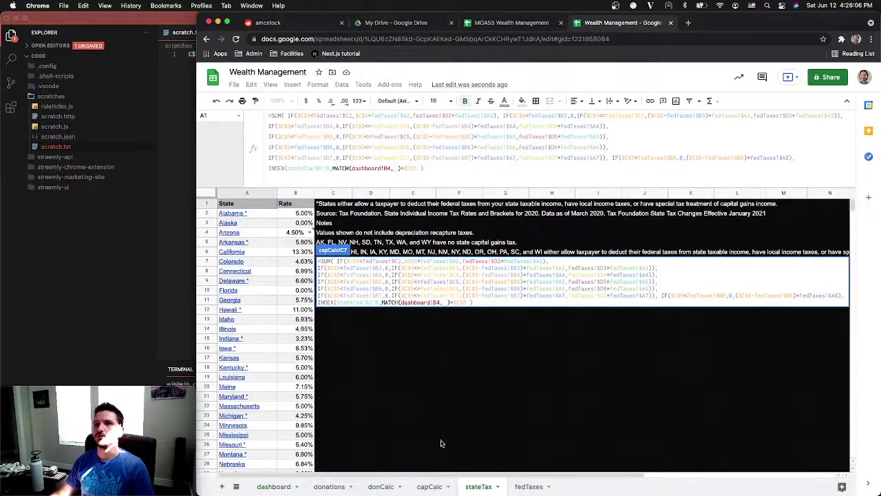
{"action": "left_click", "coordinate": [257, 216]}
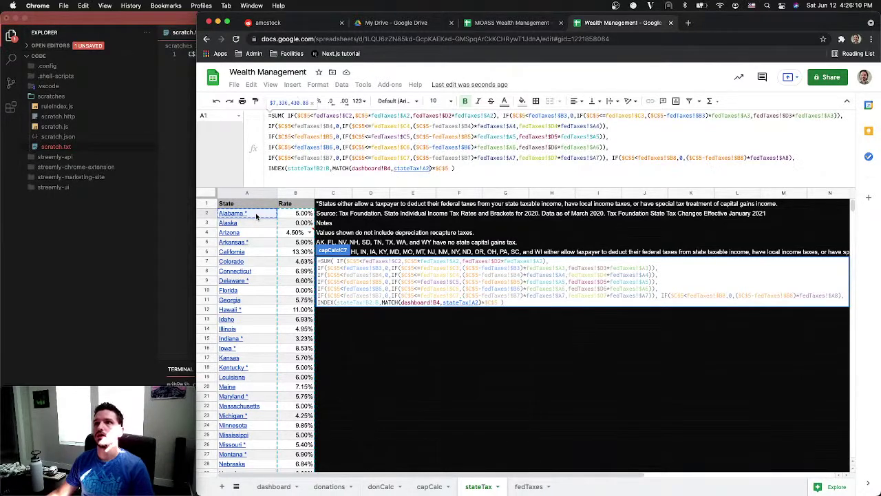
{"action": "type", "text": ":A,"}
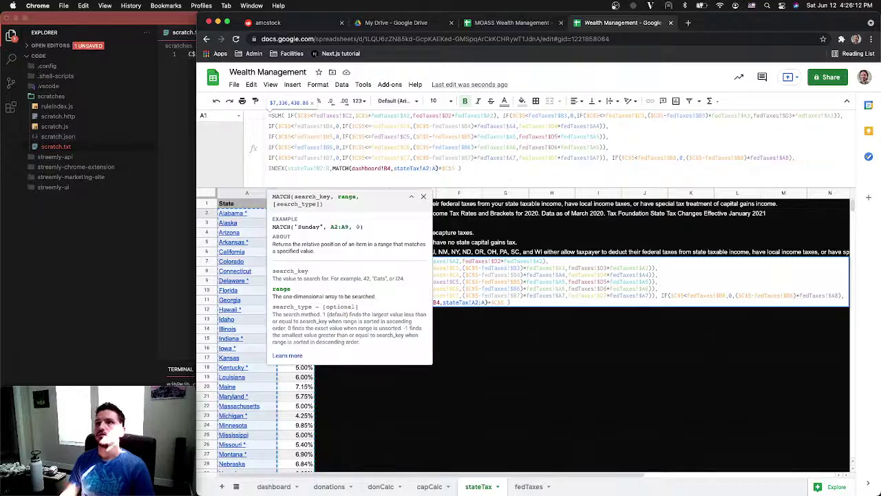
{"action": "type", "text": "0"}
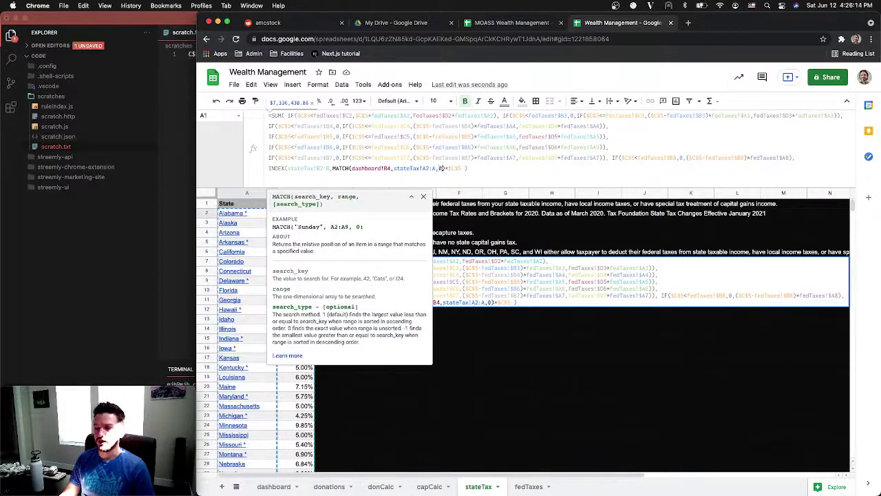
{"action": "type", "text": ")"}
{"action": "key", "text": "Return"}
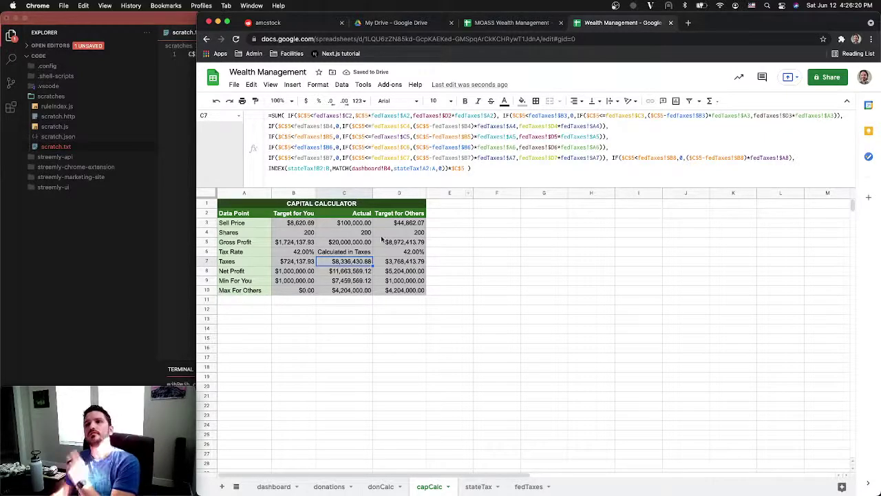
Review the Net Profit and Max For Others formulas, then delete empty columns E–Z
{"action": "left_click", "coordinate": [330, 273]}
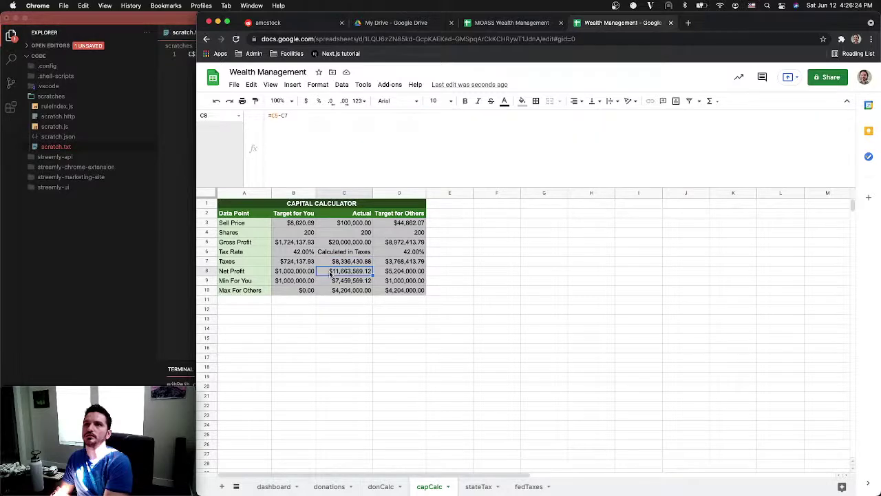
{"action": "left_click", "coordinate": [336, 291]}
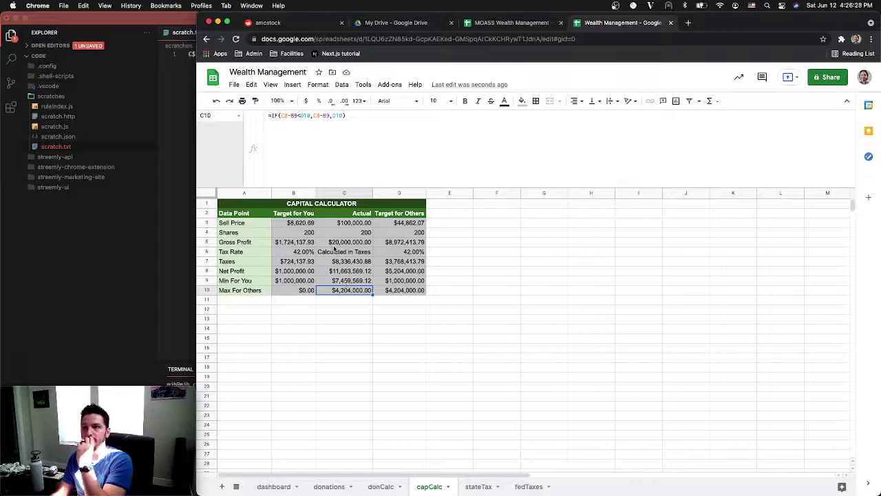
{"action": "left_click", "coordinate": [432, 193]}
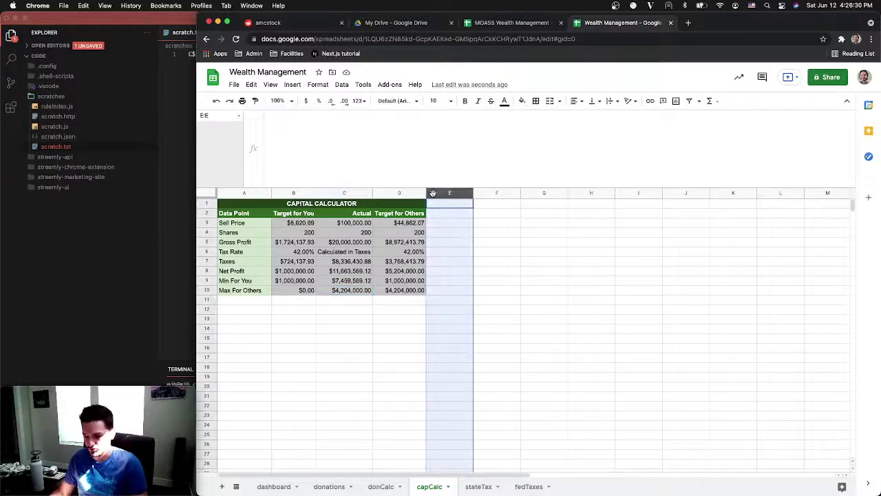
{"action": "key", "text": "super+shift+Right"}
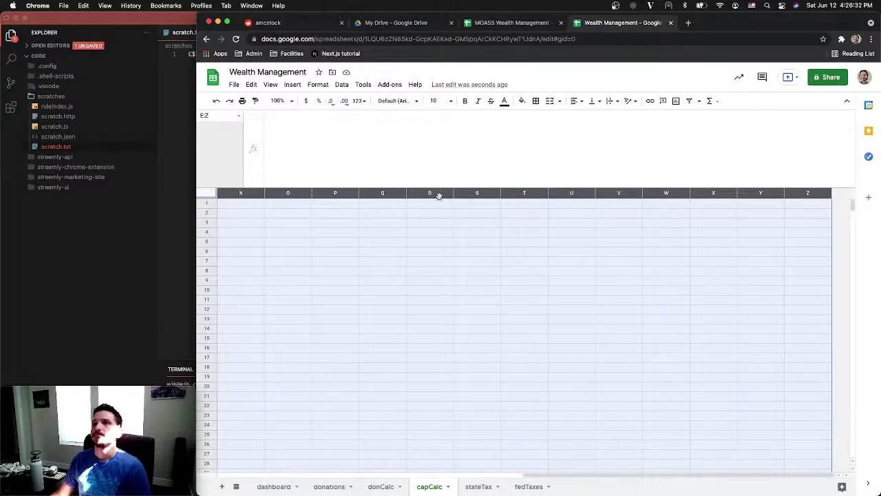
{"action": "right_click", "coordinate": [436, 193]}
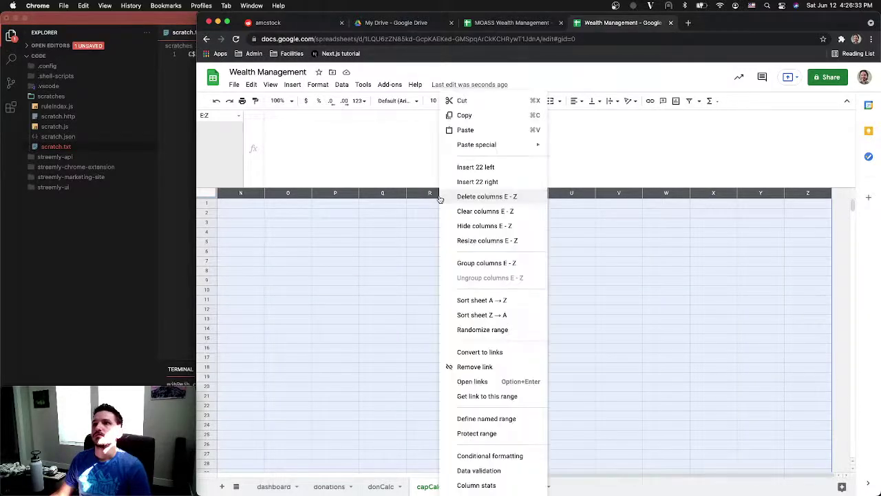
{"action": "left_click", "coordinate": [487, 199]}
Delete empty rows 11–1000 and the CAPITAL CALCULATOR title row
{"action": "left_click", "coordinate": [212, 300]}
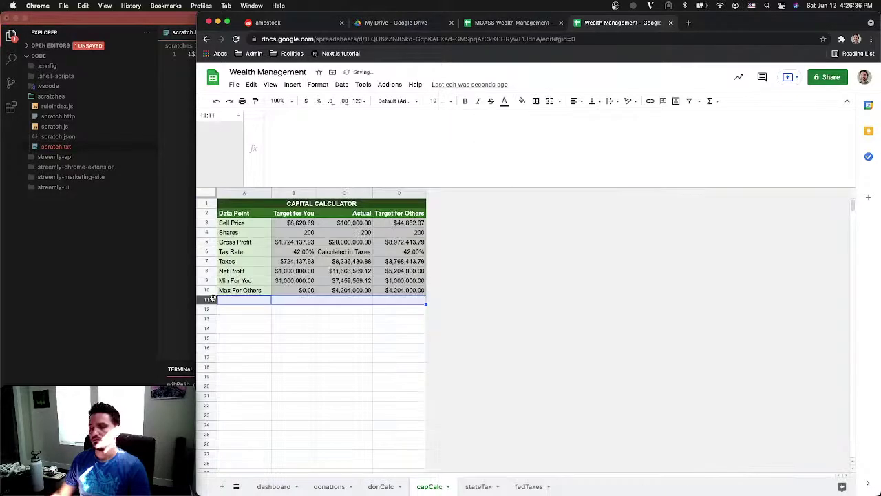
{"action": "key", "text": "shift+super+Down"}
{"action": "right_click", "coordinate": [212, 300]}
{"action": "left_click", "coordinate": [247, 262]}
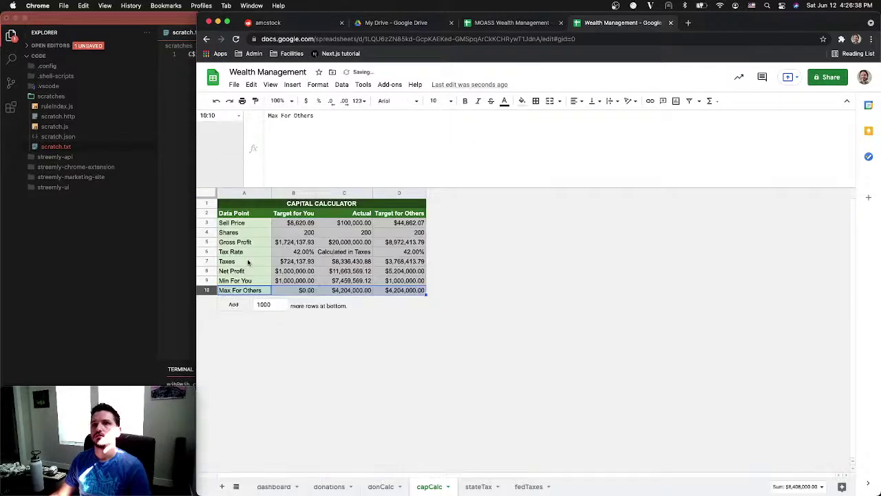
{"action": "left_click", "coordinate": [313, 205]}
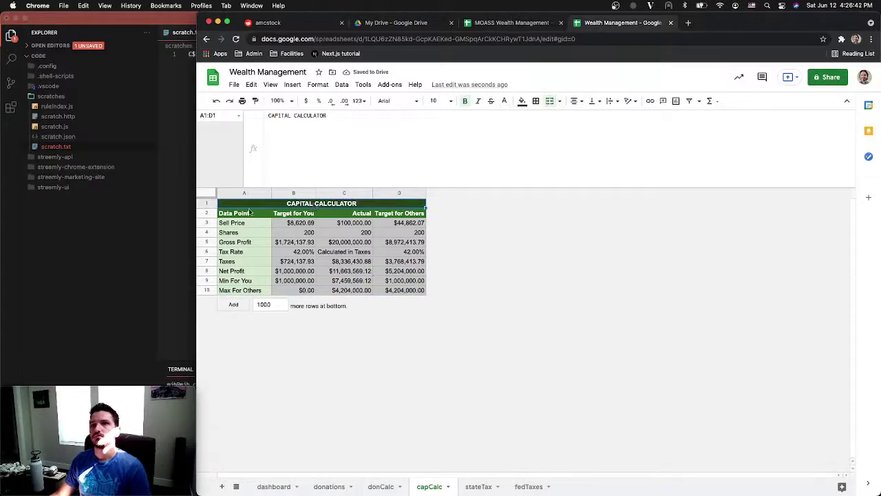
{"action": "right_click", "coordinate": [204, 204]}
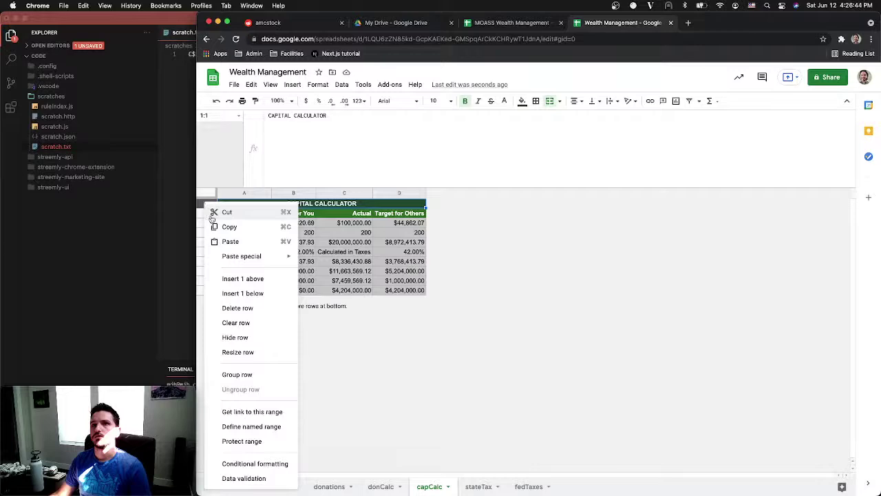
{"action": "left_click", "coordinate": [238, 308]}
Check the Sell Price formula and header cells, shrinking the formula bar back to one line
{"action": "left_click", "coordinate": [307, 217]}
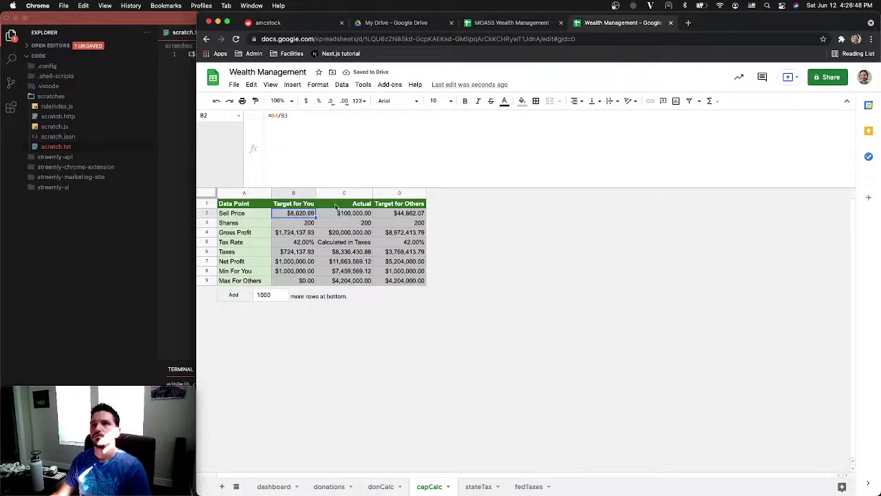
{"action": "left_click", "coordinate": [338, 207]}
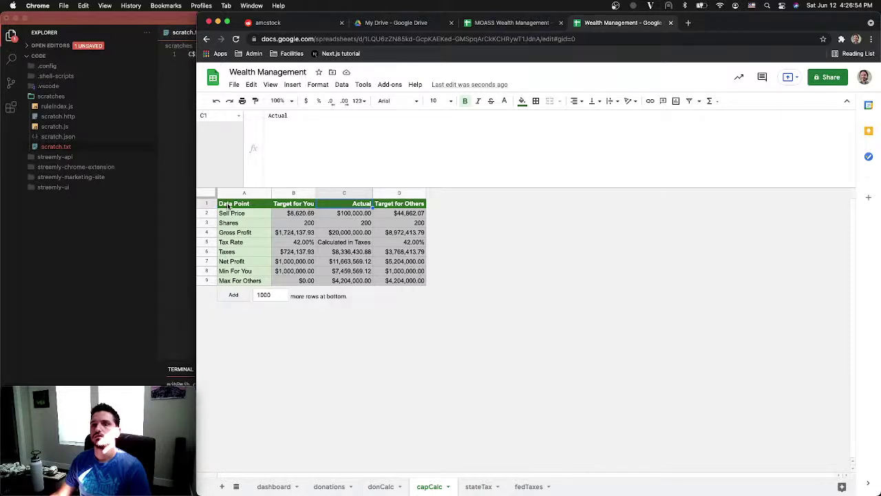
{"action": "left_click", "coordinate": [229, 205]}
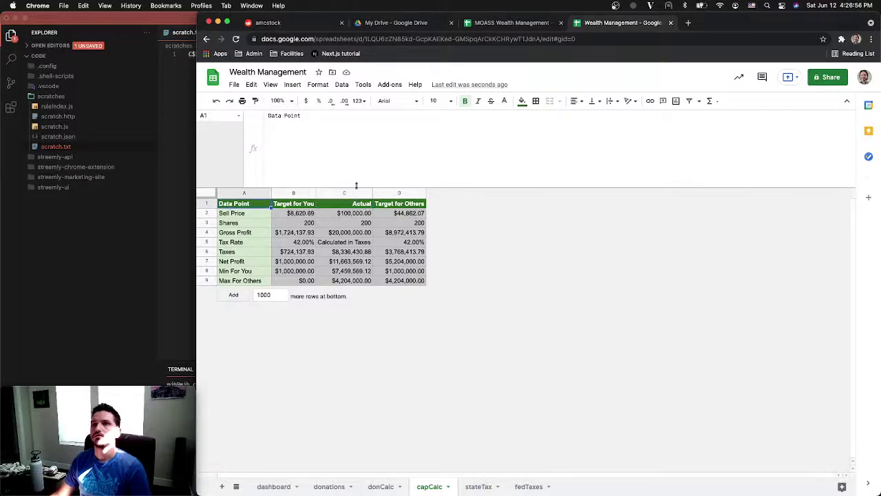
{"action": "left_click_drag", "start_coordinate": [353, 185], "coordinate": [354, 122]}
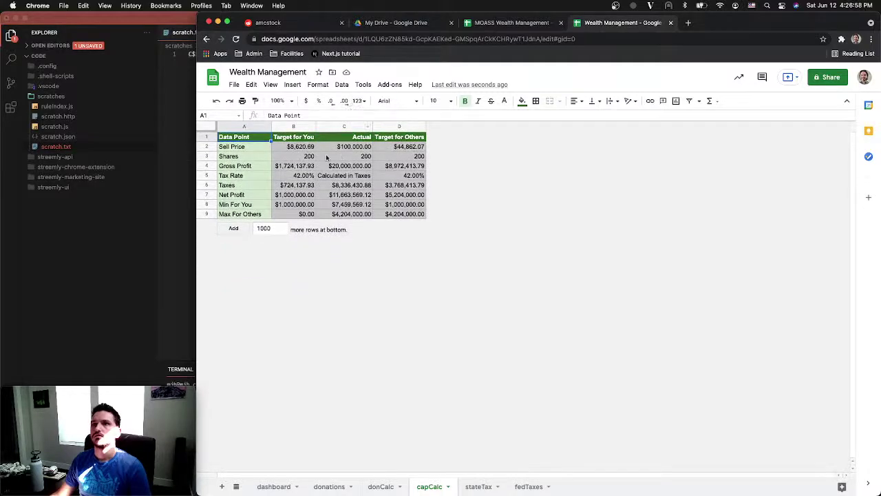
{"action": "left_click", "coordinate": [384, 487]}
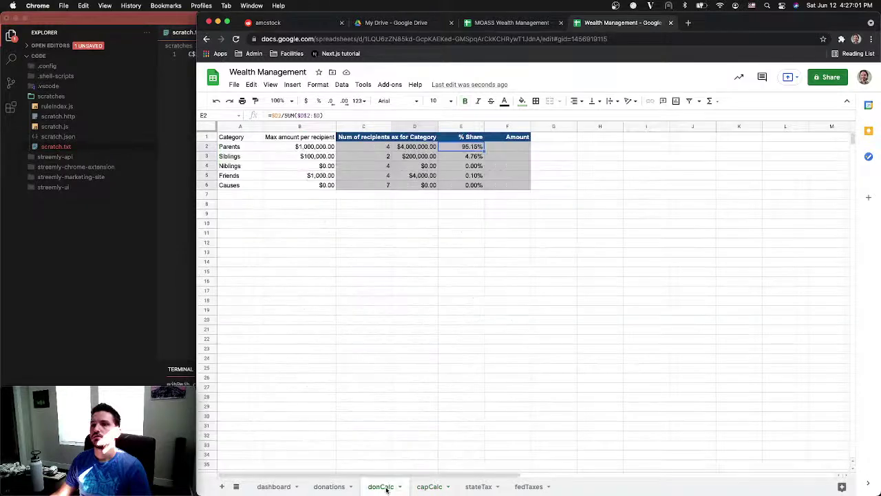
Check the Parents Amount formula in F14 on the older MOASS workbook's Short Term sheet, and auto-fit column D
{"action": "left_click", "coordinate": [428, 487]}
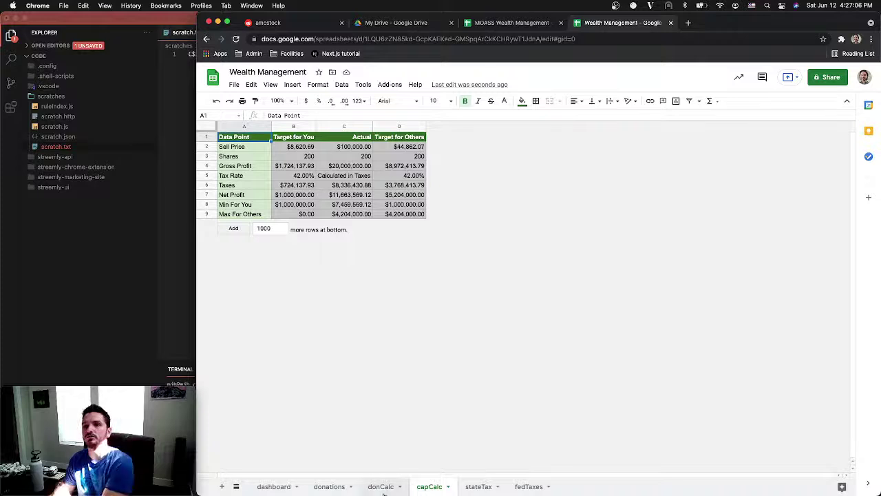
{"action": "left_click", "coordinate": [383, 488]}
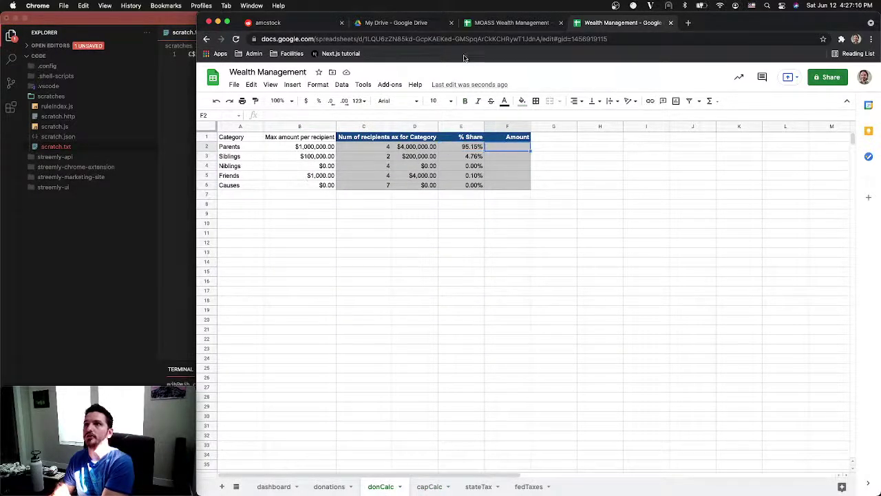
{"action": "left_click", "coordinate": [480, 26]}
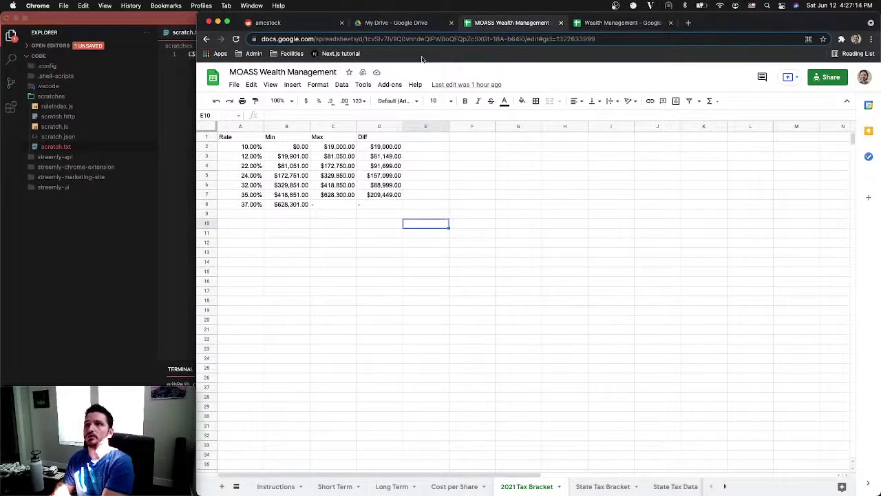
{"action": "left_click", "coordinate": [330, 488]}
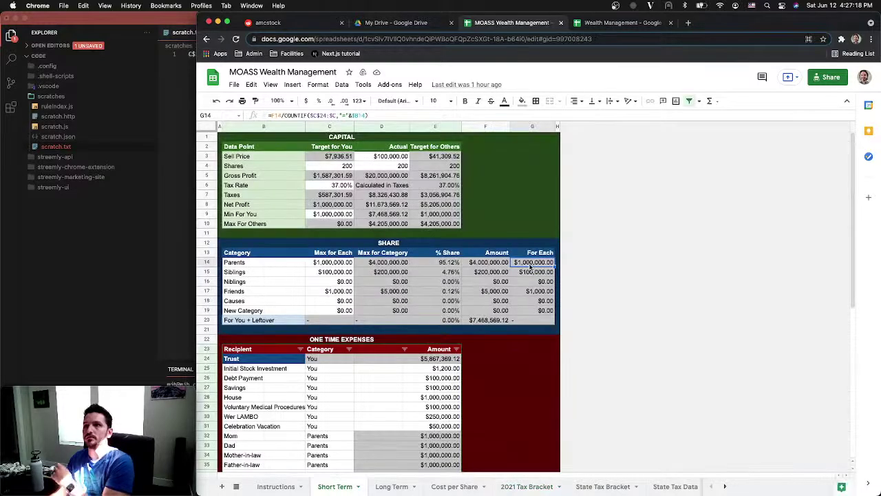
{"action": "left_click", "coordinate": [503, 264]}
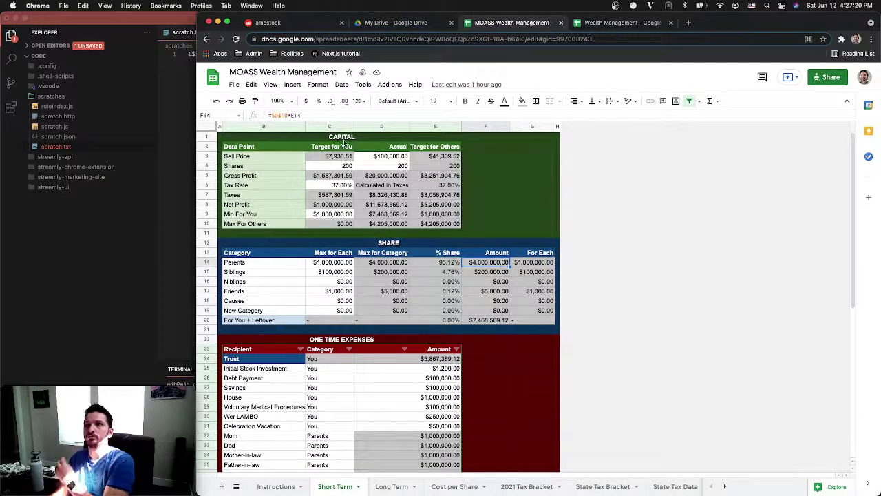
{"action": "key", "text": "Return"}
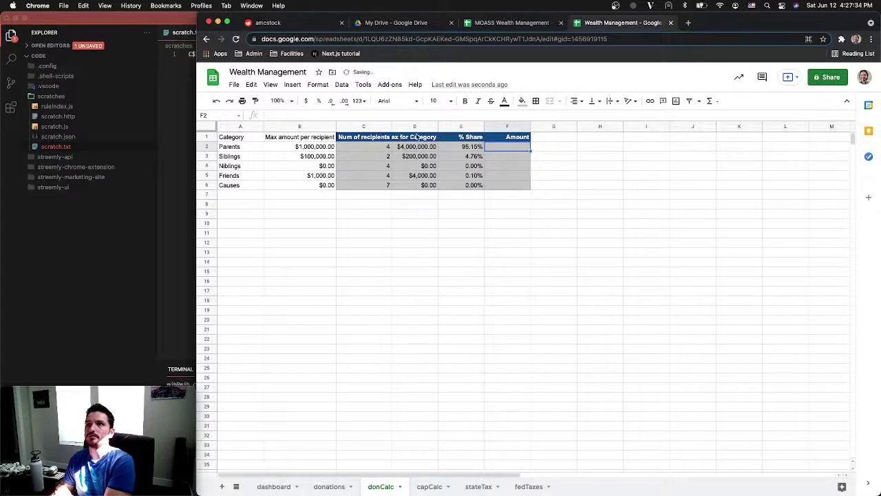
{"action": "double_click", "coordinate": [437, 126]}
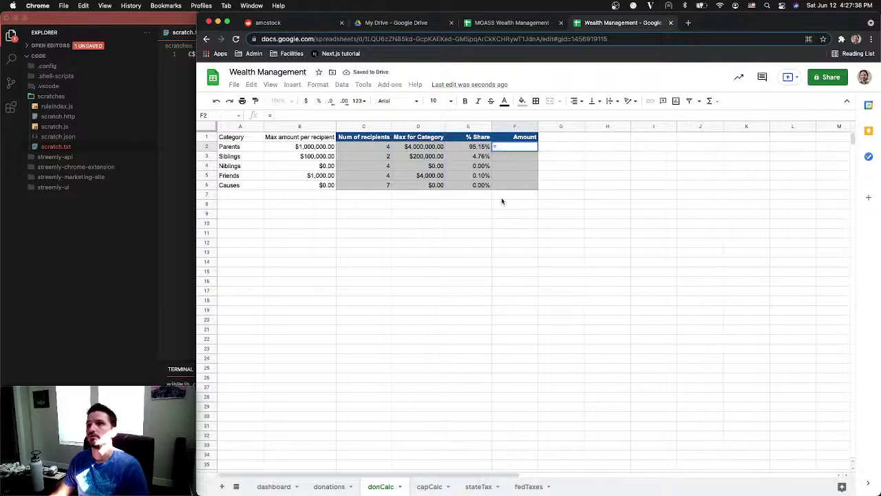
Enter the Parents Amount formula in F2 as capCalc!C9 times the % Share
{"action": "type", "text": "="}
{"action": "left_click", "coordinate": [433, 486]}
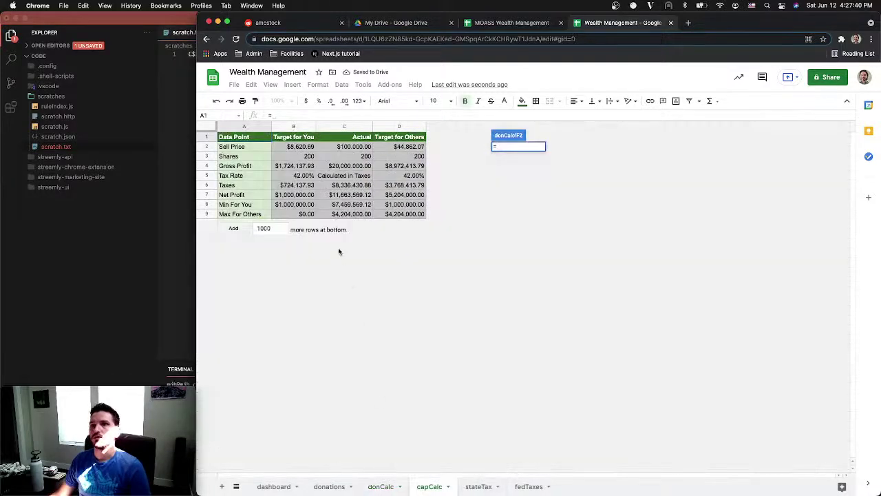
{"action": "left_click", "coordinate": [339, 215]}
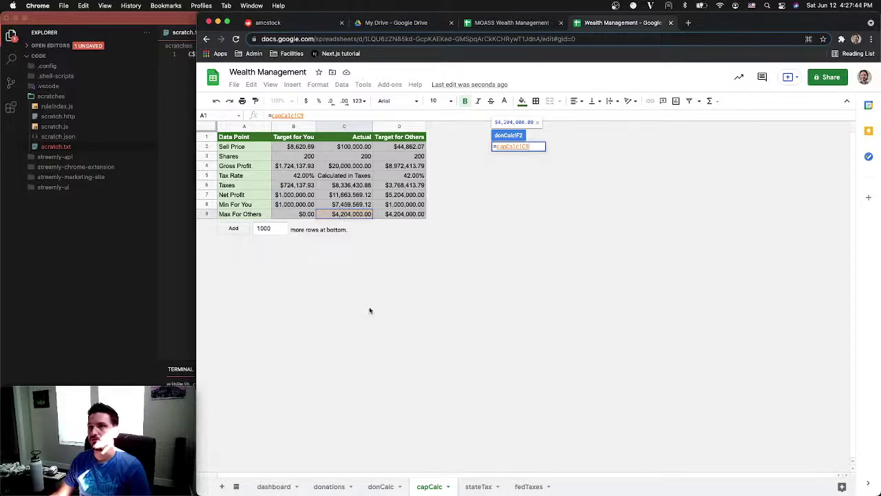
{"action": "left_click", "coordinate": [383, 486]}
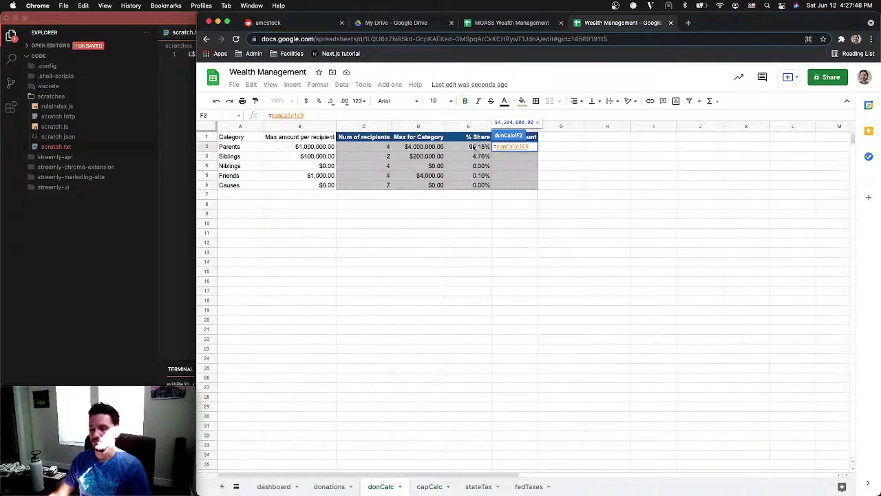
{"action": "type", "text": "*"}
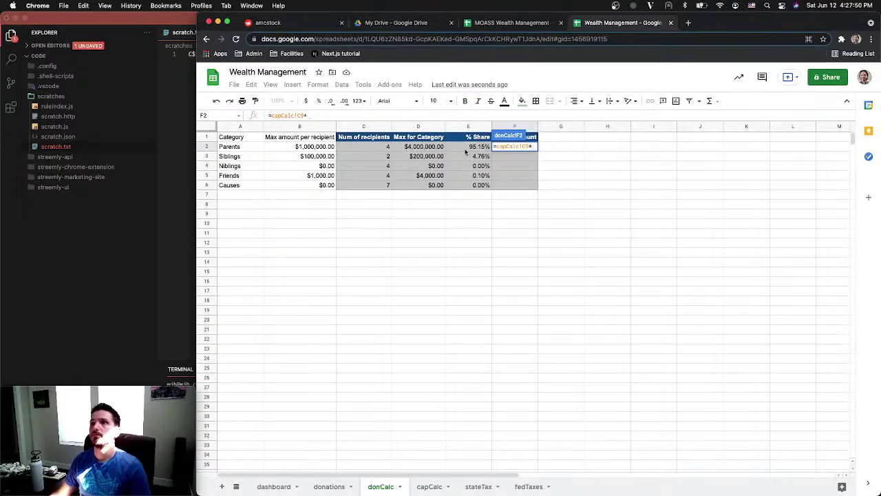
{"action": "left_click", "coordinate": [467, 148]}
{"action": "key", "text": "Return"}
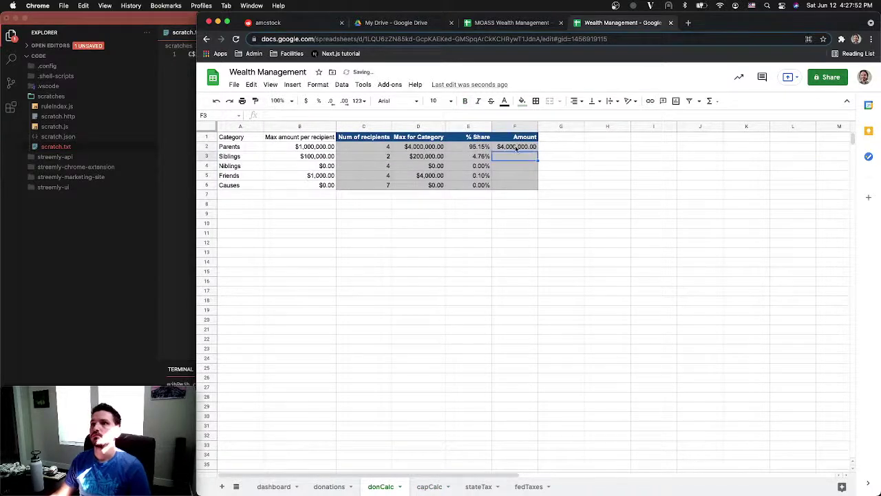
{"action": "left_click", "coordinate": [528, 149]}
{"action": "mouse_move", "coordinate": [536, 151]}
{"action": "left_mouse_down"}
{"action": "mouse_move", "coordinate": [537, 185]}
{"action": "mouse_move", "coordinate": [535, 149]}
{"action": "left_mouse_up"}
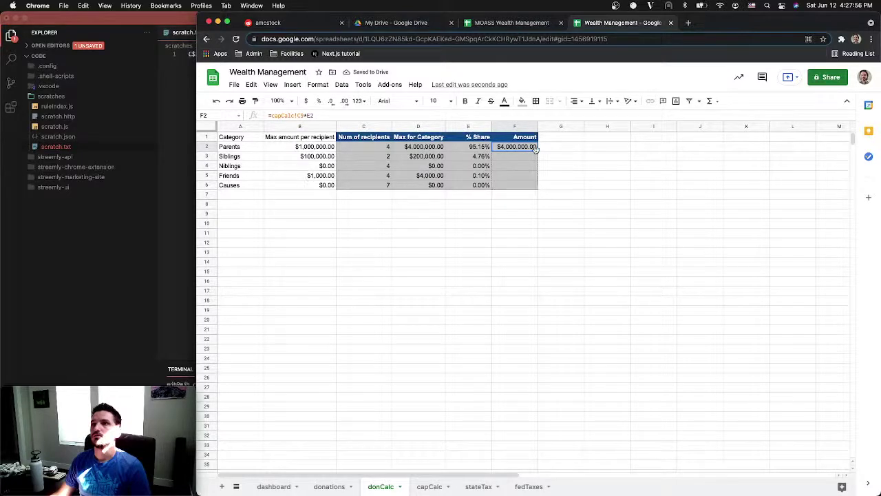
Make the capCalc reference in F2 absolute and autofill the formula down F2:F6
{"action": "left_click", "coordinate": [298, 115]}
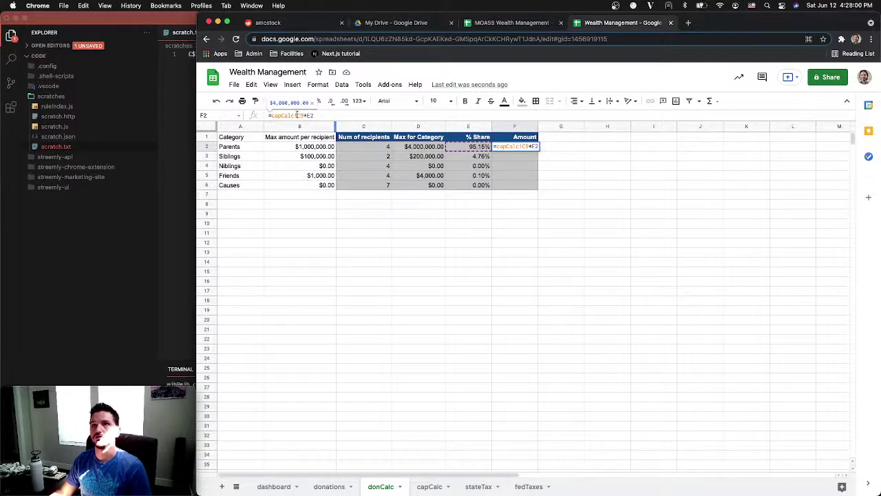
{"action": "key", "text": "F4"}
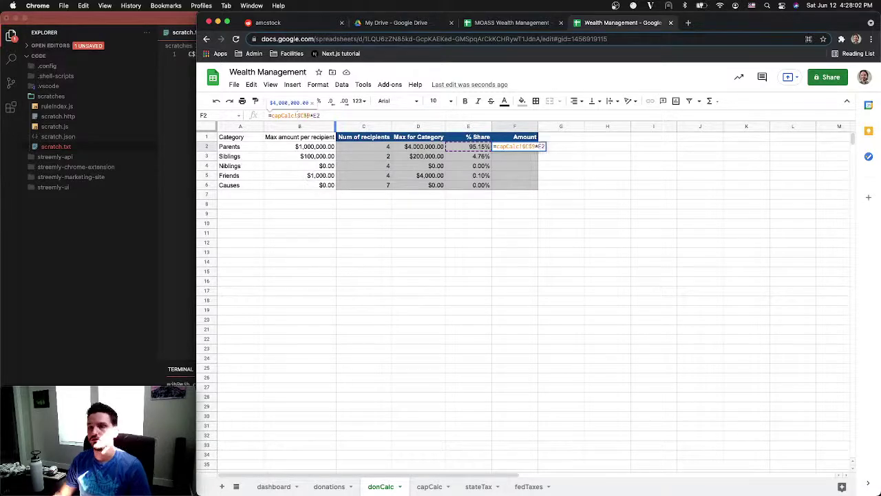
{"action": "key", "text": "Return"}
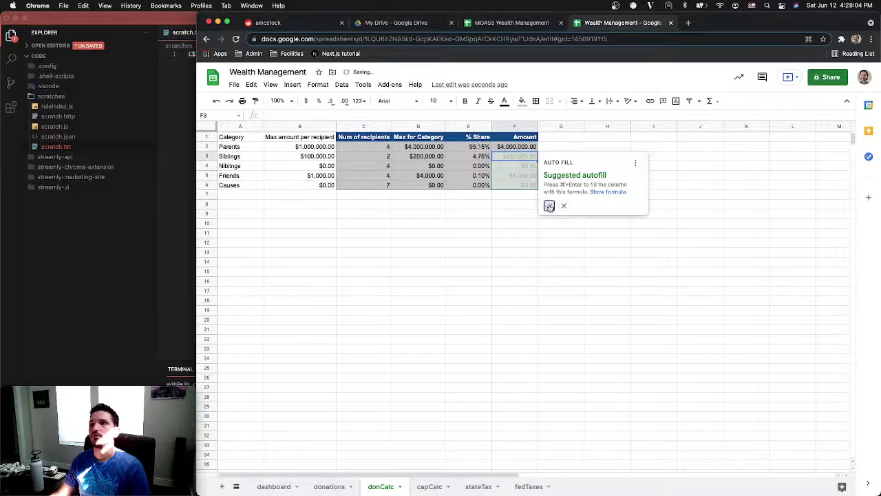
{"action": "left_click", "coordinate": [549, 204]}
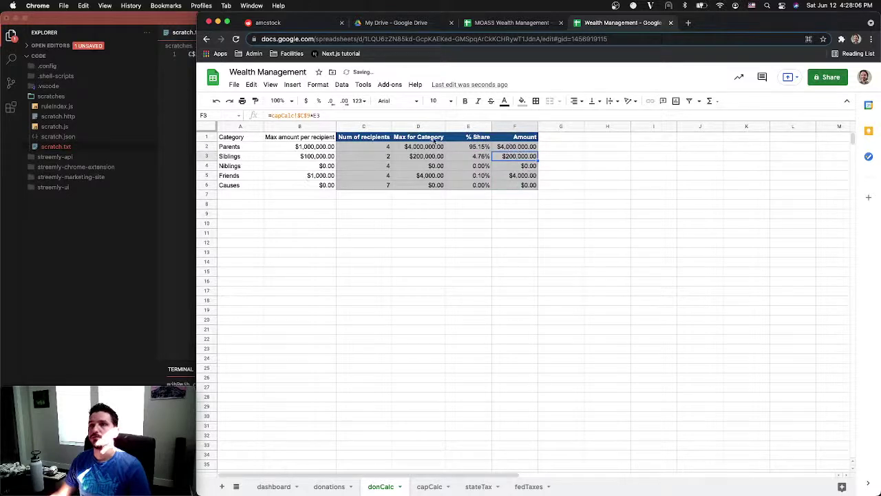
{"action": "key", "text": "Up"}
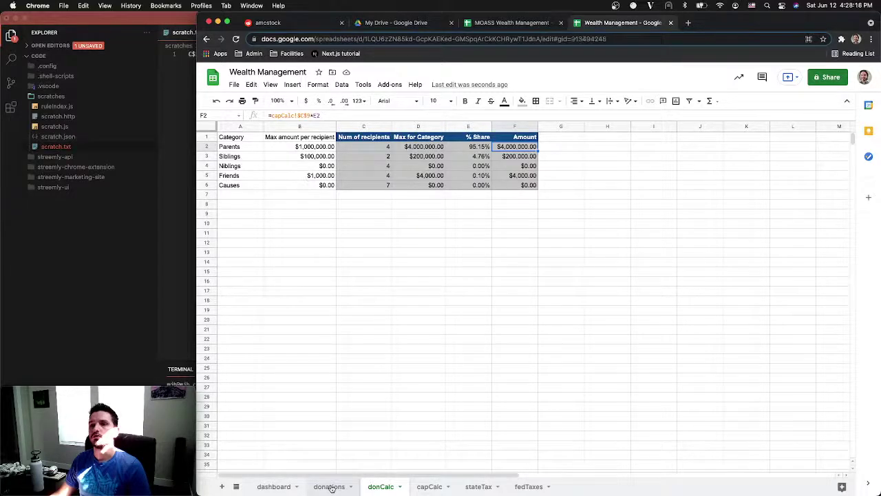
In donations C2, start =INDEX( with the open-ended donCalc!F2:F amount range
{"action": "left_click", "coordinate": [332, 487]}
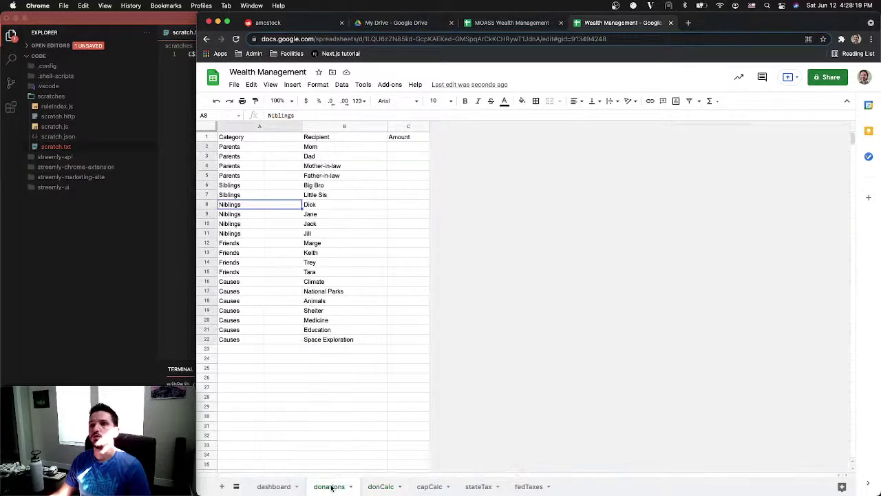
{"action": "left_click", "coordinate": [406, 146]}
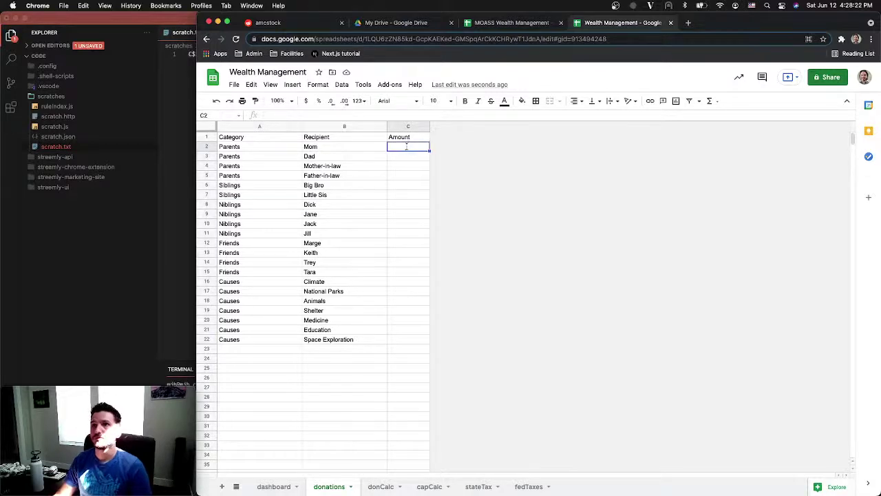
{"action": "type", "text": "="}
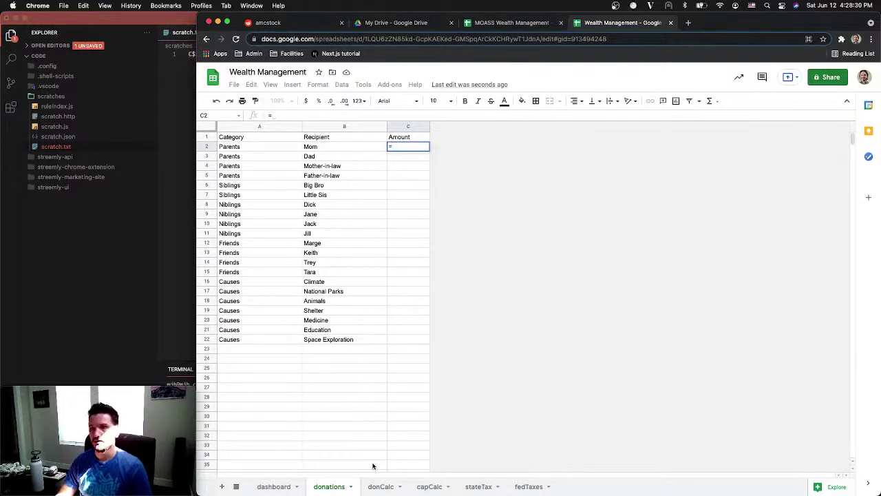
{"action": "type", "text": "INDEX("}
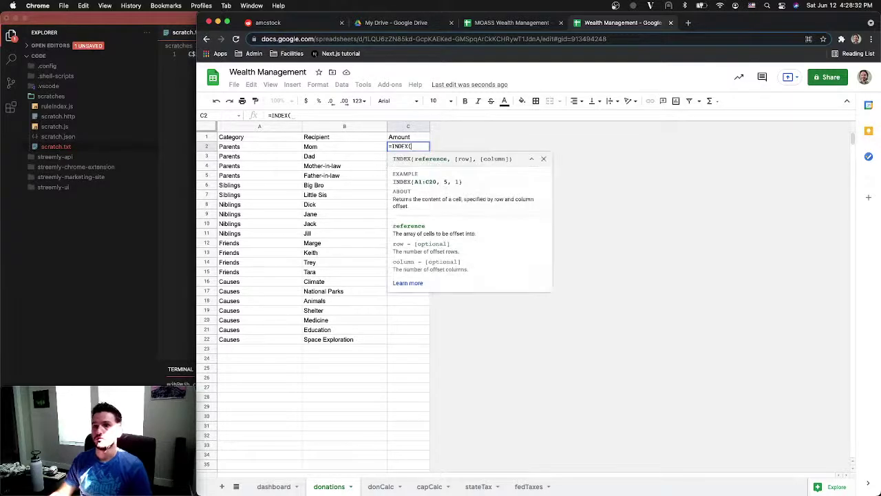
{"action": "left_click", "coordinate": [381, 486]}
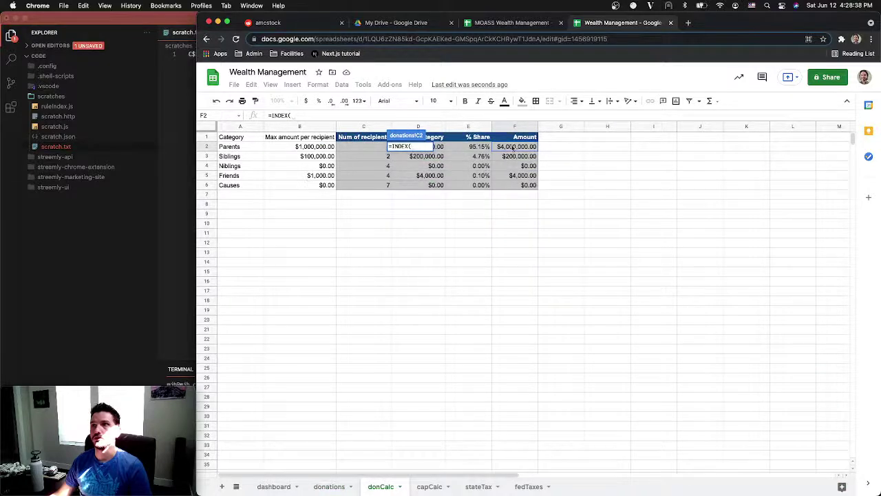
{"action": "left_click_drag", "start_coordinate": [513, 147], "coordinate": [513, 185]}
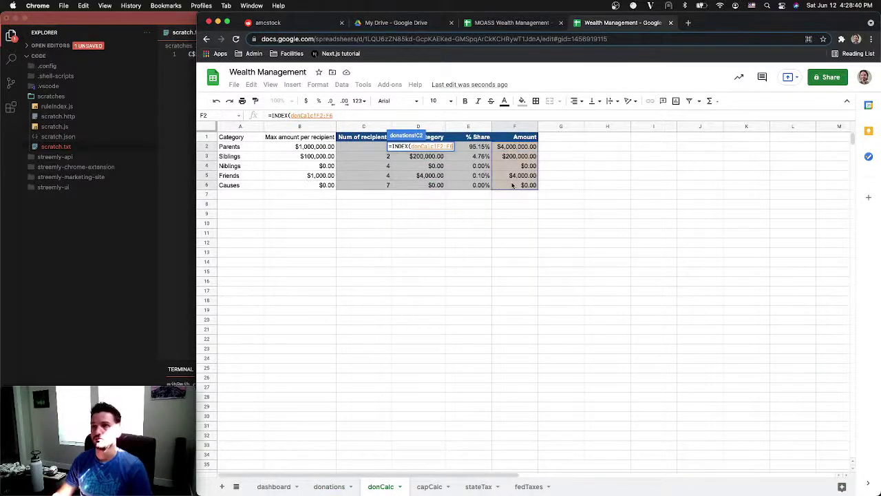
{"action": "key", "text": "BackSpace"}
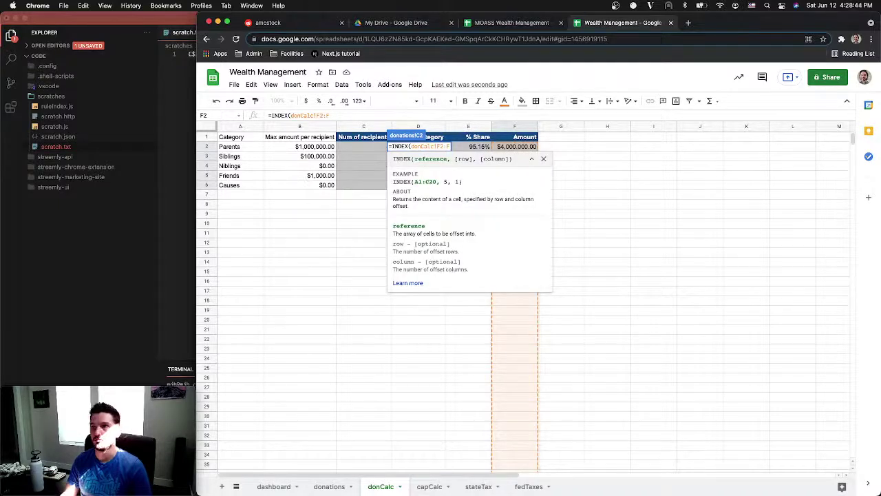
Add MATCH(donCalc!A2, donations category range A2:A, 0) and commit, giving $4,000,000.00
{"action": "type", "text": ",MATCH("}
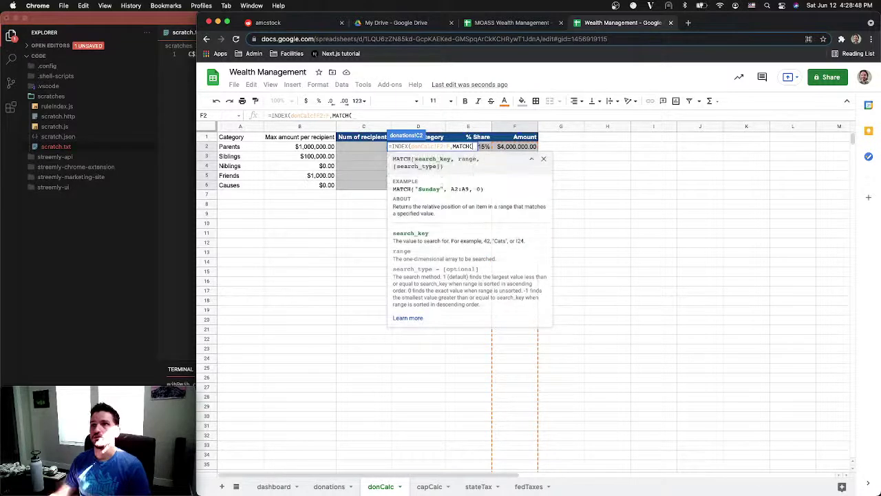
{"action": "left_click", "coordinate": [244, 147]}
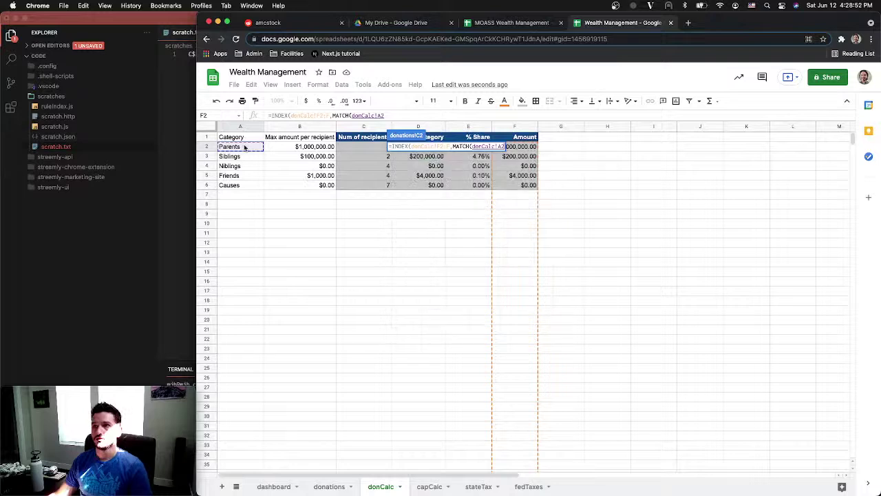
{"action": "type", "text": ","}
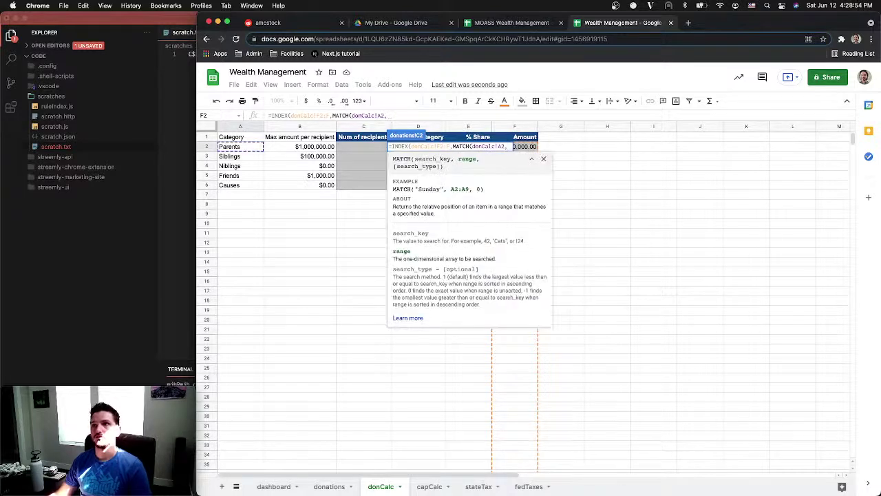
{"action": "left_click", "coordinate": [326, 486]}
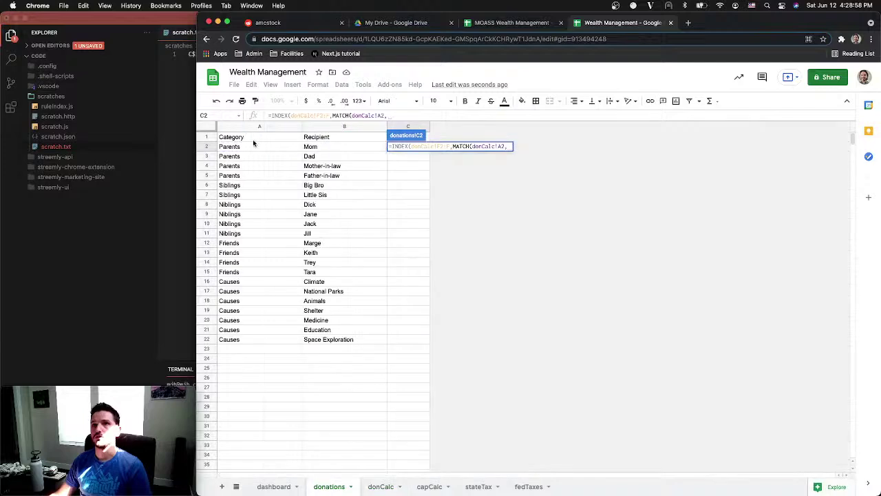
{"action": "left_click_drag", "start_coordinate": [251, 147], "coordinate": [244, 340]}
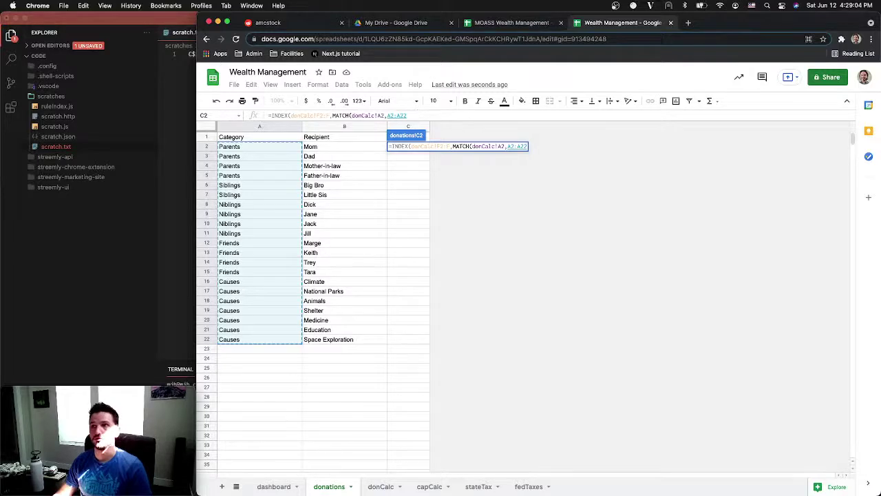
{"action": "key", "text": "BackSpace"}
{"action": "key", "text": "BackSpace"}
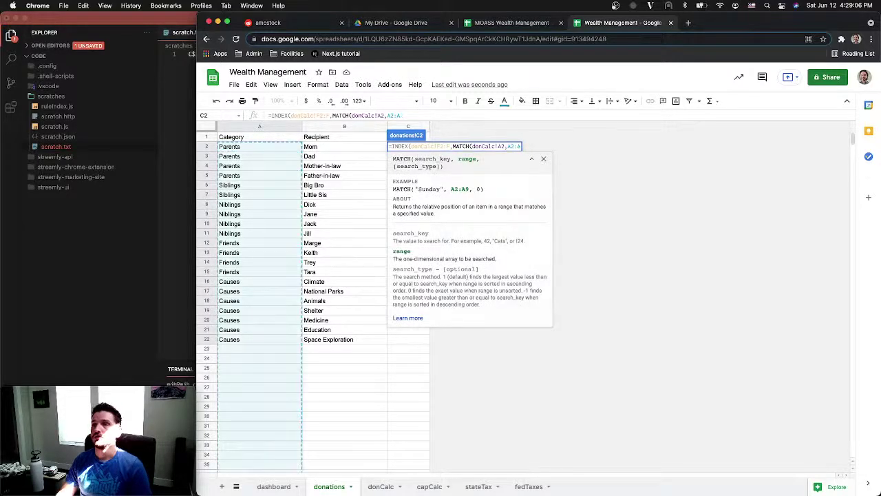
{"action": "type", "text": ",0"}
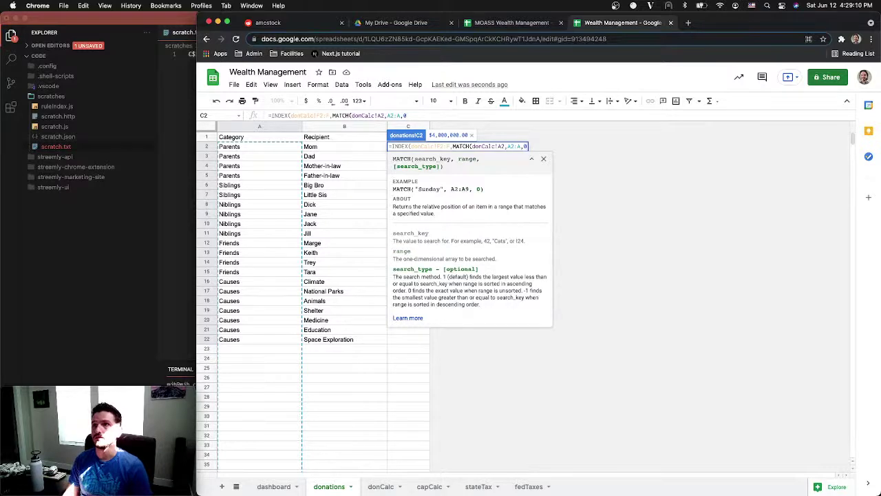
{"action": "type", "text": "))"}
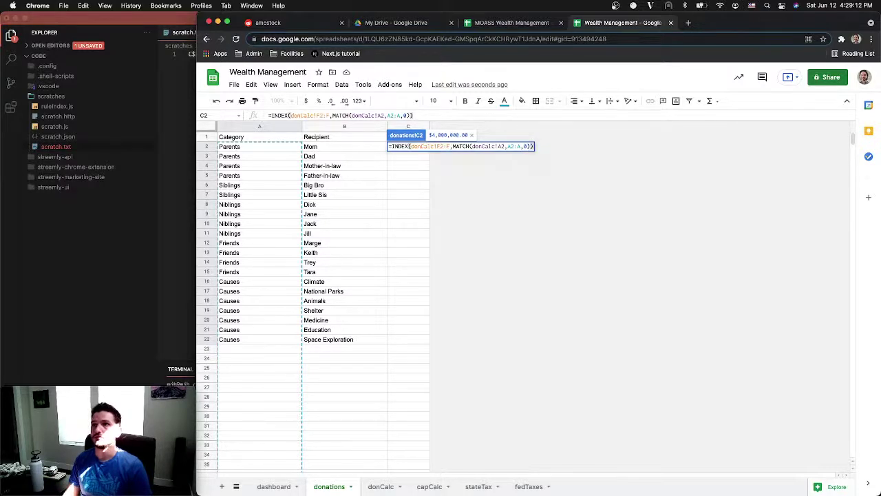
{"action": "key", "text": "Return"}
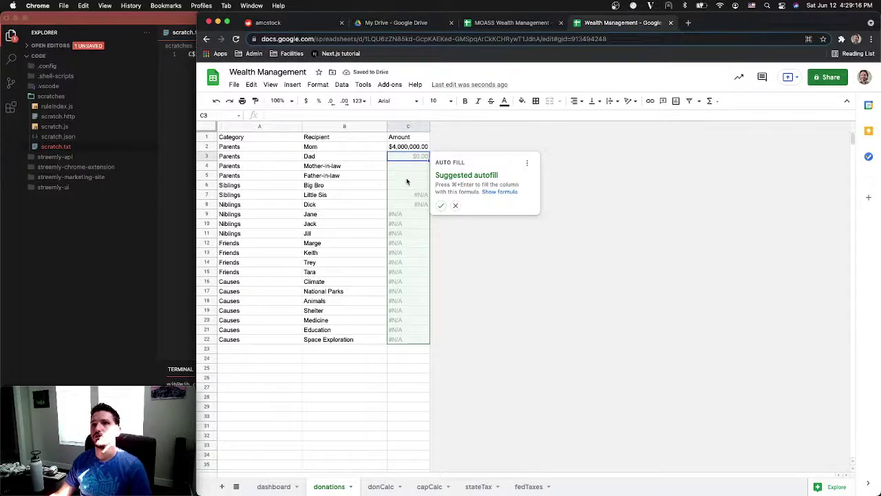
Autofill the lookup down the donations Amount column, then compare C2's formula with donCalc's layout
{"action": "left_click", "coordinate": [441, 206]}
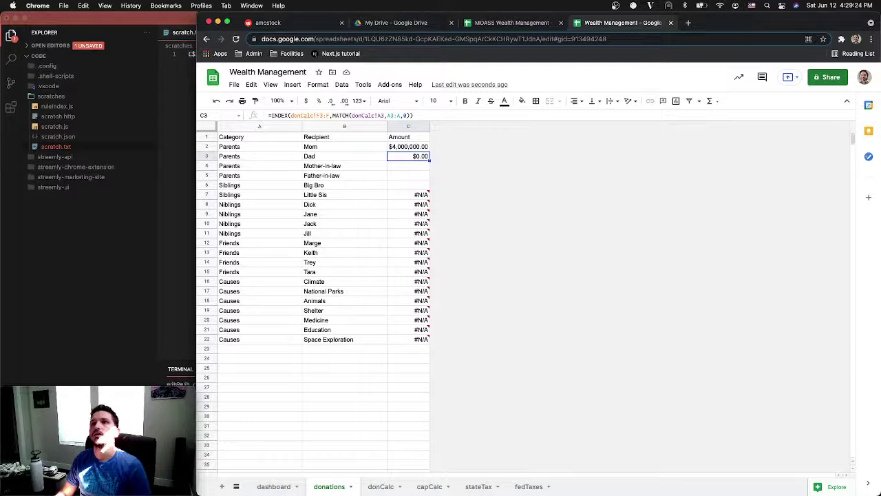
{"action": "key", "text": "Up"}
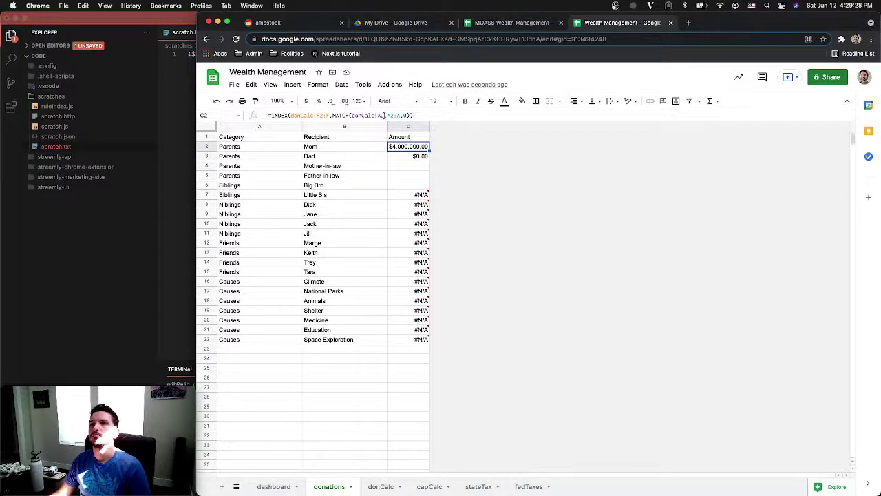
{"action": "left_click", "coordinate": [384, 115]}
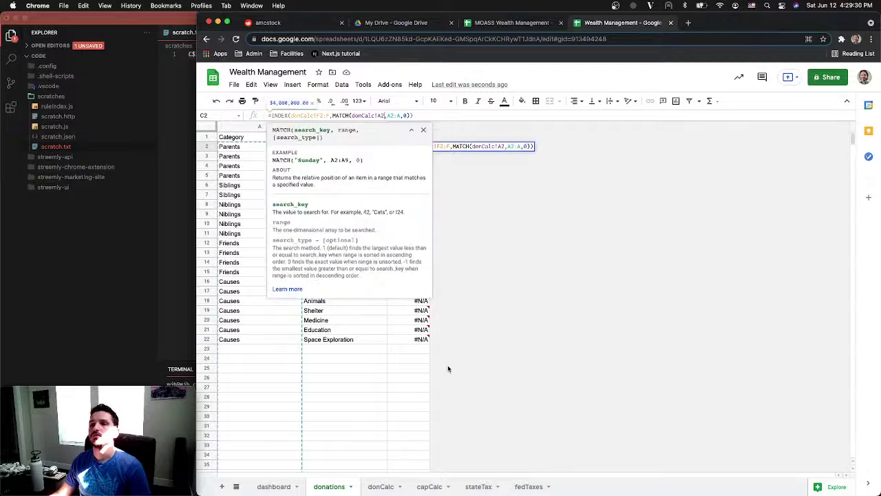
{"action": "left_click", "coordinate": [380, 487]}
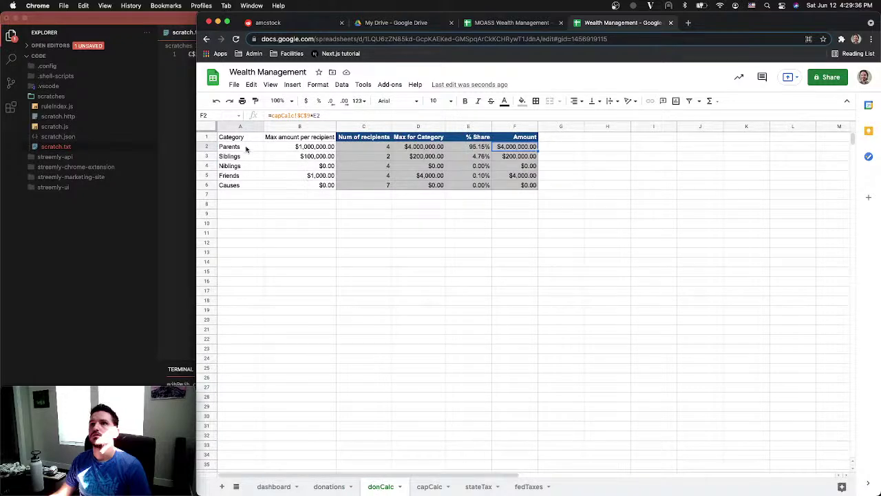
{"action": "left_click", "coordinate": [335, 487]}
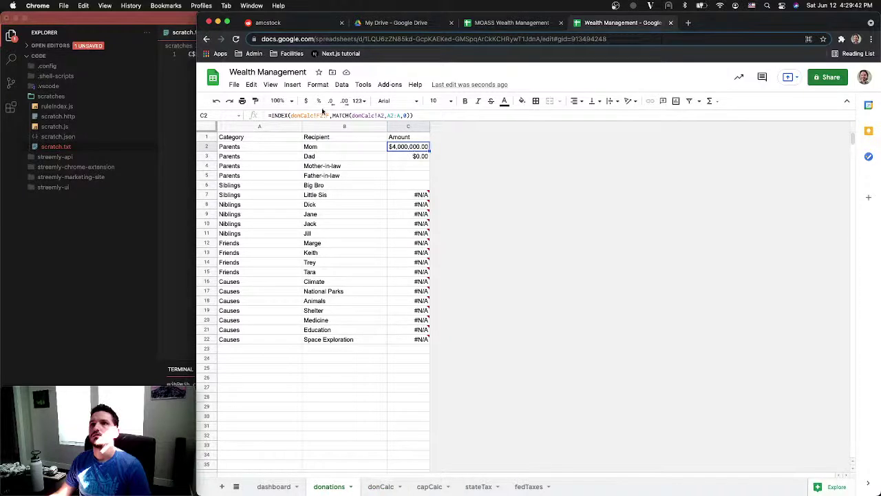
Edit C2 to use absolute donCalc!$F$2:$F amounts, A2 as lookup value, and a donCalc! MATCH range
{"action": "left_click", "coordinate": [318, 115]}
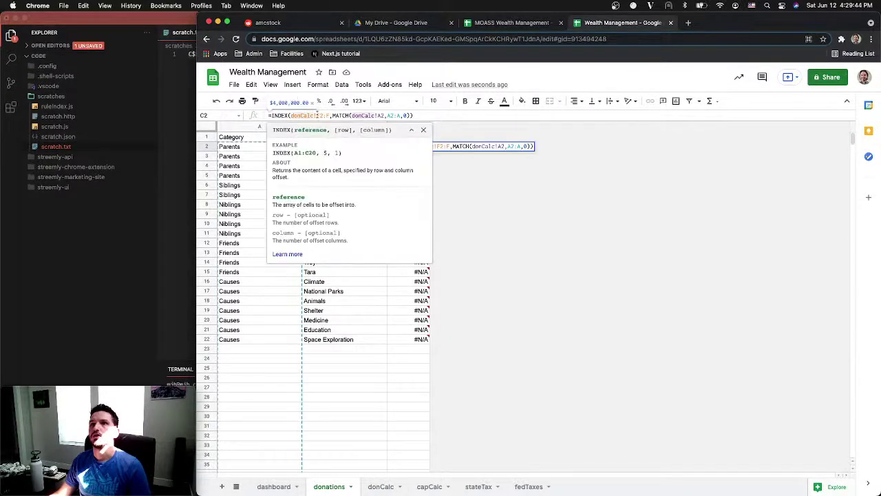
{"action": "key", "text": "Return"}
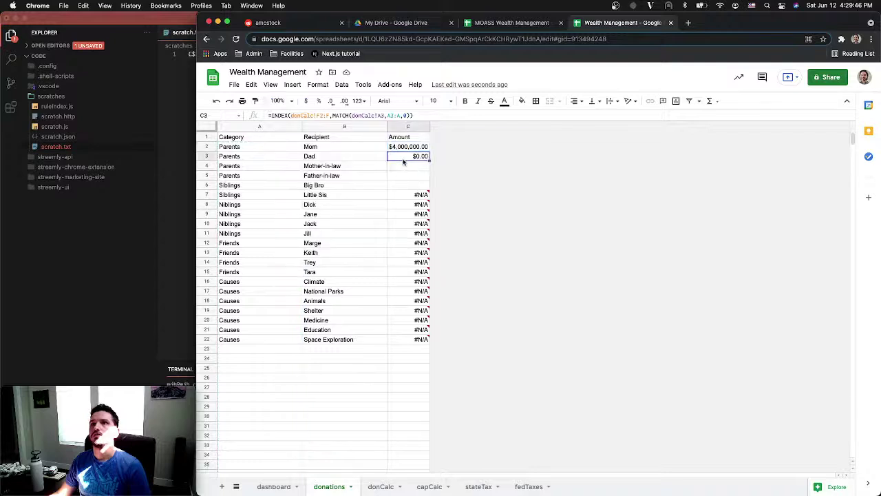
{"action": "left_click", "coordinate": [396, 147]}
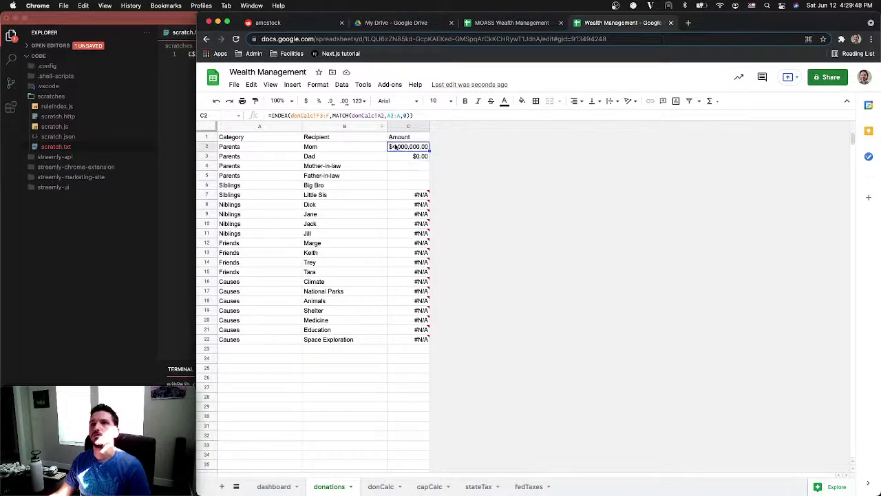
{"action": "left_click", "coordinate": [423, 115]}
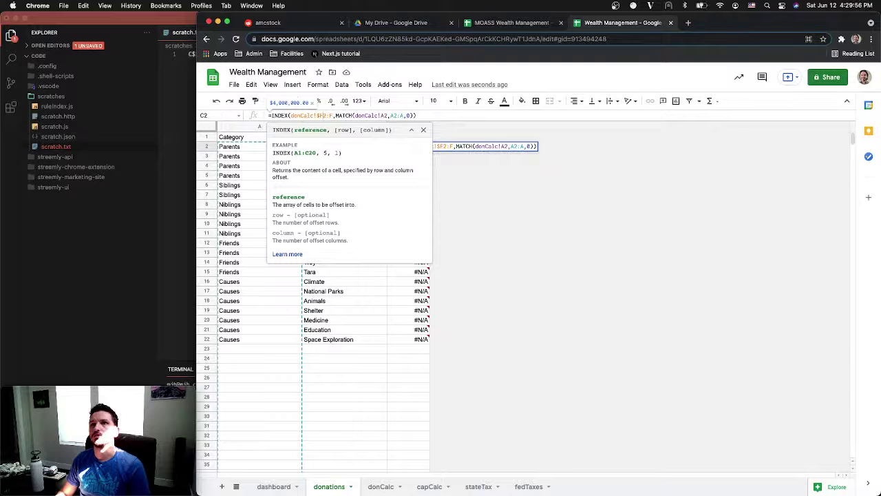
{"action": "type", "text": "$"}
{"action": "key", "text": "Right"}
{"action": "key", "text": "Right"}
{"action": "type", "text": "$"}
{"action": "key", "text": "Right"}
{"action": "key", "text": "Right"}
{"action": "key", "text": "Right"}
{"action": "key", "text": "Right"}
{"action": "key", "text": "Right"}
{"action": "key", "text": "Right"}
{"action": "key", "text": "Right"}
{"action": "key", "text": "Right"}
{"action": "key", "text": "Right"}
{"action": "key", "text": "Right"}
{"action": "key", "text": "Right"}
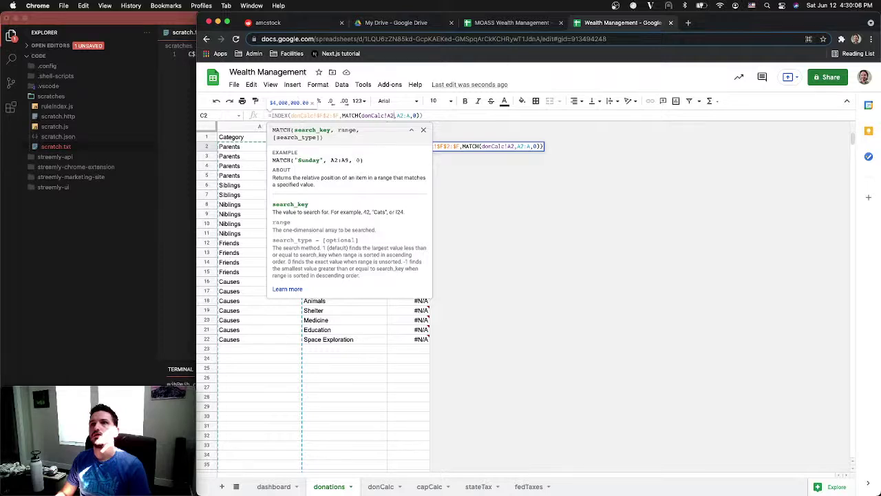
{"action": "key", "text": "Left"}
{"action": "key", "text": "Left"}
{"action": "key", "text": "BackSpace"}
{"action": "key", "text": "BackSpace"}
{"action": "key", "text": "BackSpace"}
{"action": "key", "text": "BackSpace"}
{"action": "key", "text": "BackSpace"}
{"action": "key", "text": "BackSpace"}
{"action": "key", "text": "BackSpace"}
{"action": "key", "text": "BackSpace"}
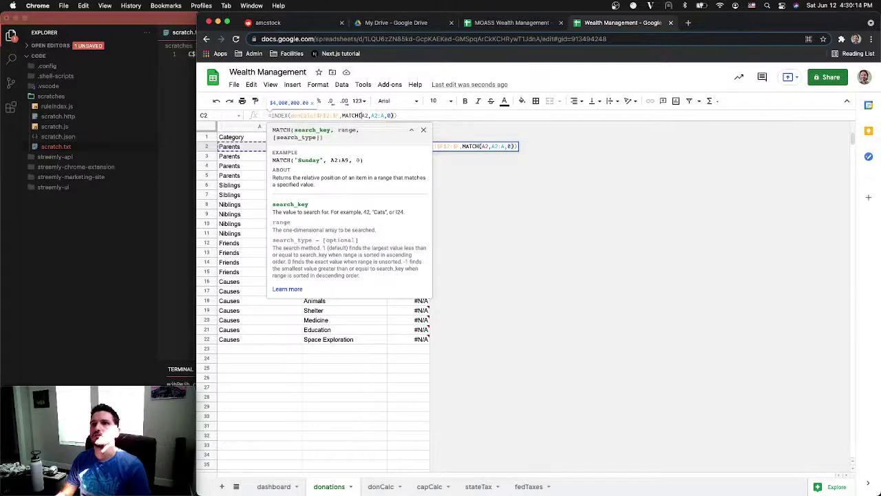
{"action": "key", "text": "Right"}
{"action": "key", "text": "Right"}
{"action": "key", "text": "Right"}
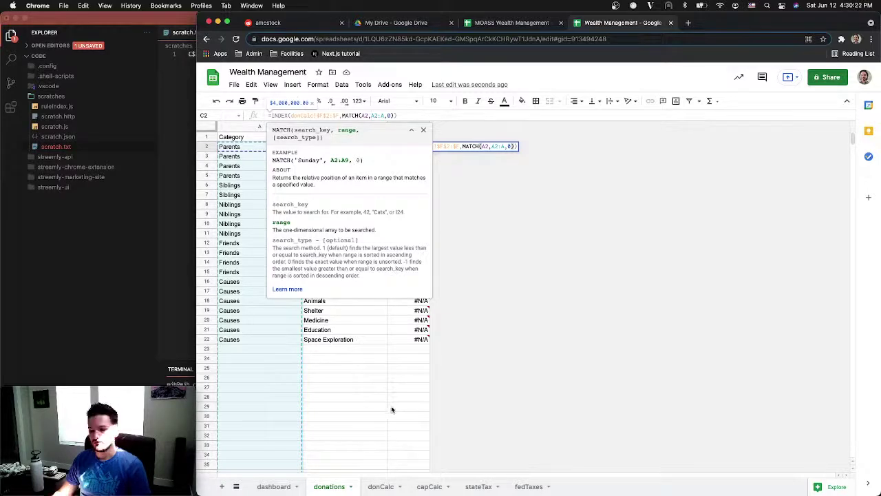
{"action": "type", "text": "donCal"}
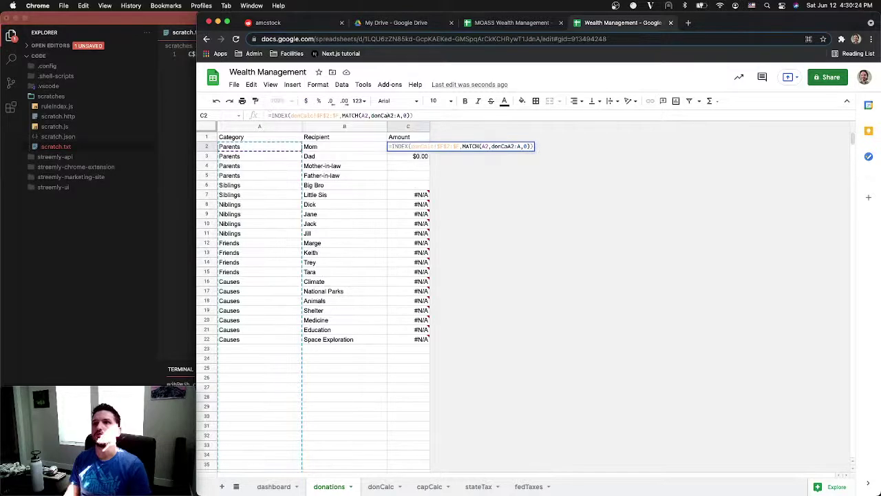
{"action": "type", "text": "c!"}
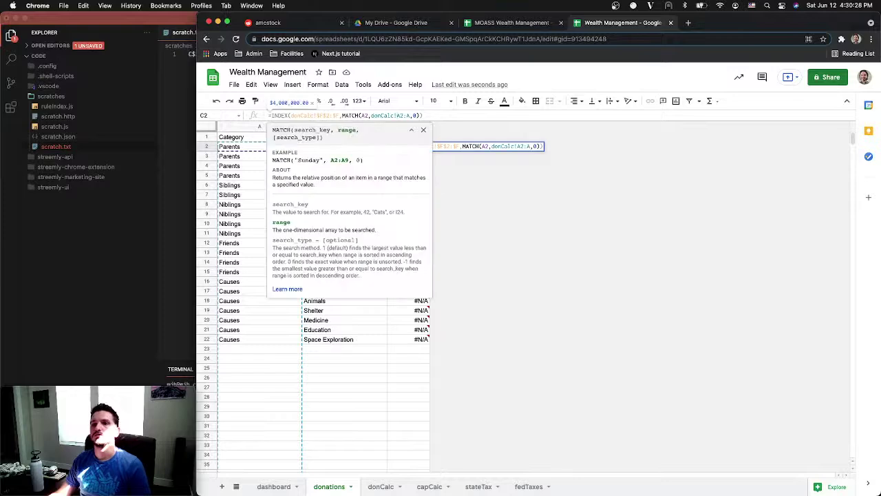
Anchor the MATCH range as donCalc!$A$2:$A and commit the corrected C2 formula
{"action": "left_click", "coordinate": [383, 487]}
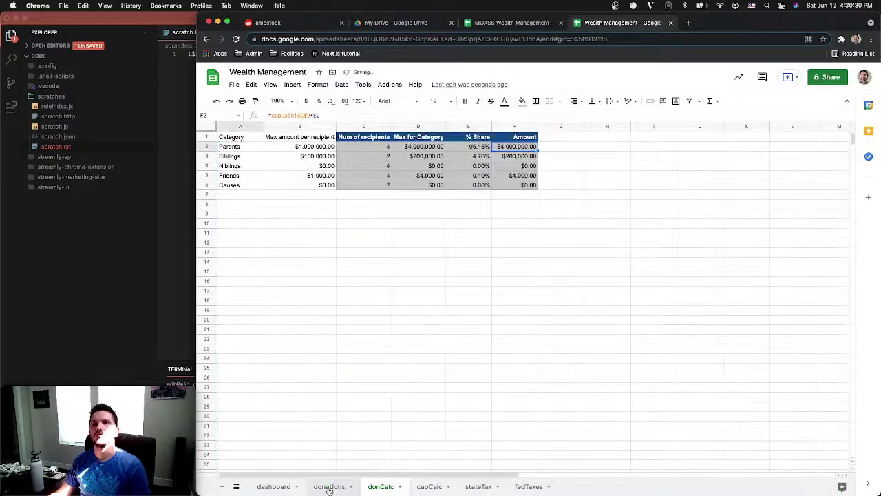
{"action": "left_click", "coordinate": [329, 487]}
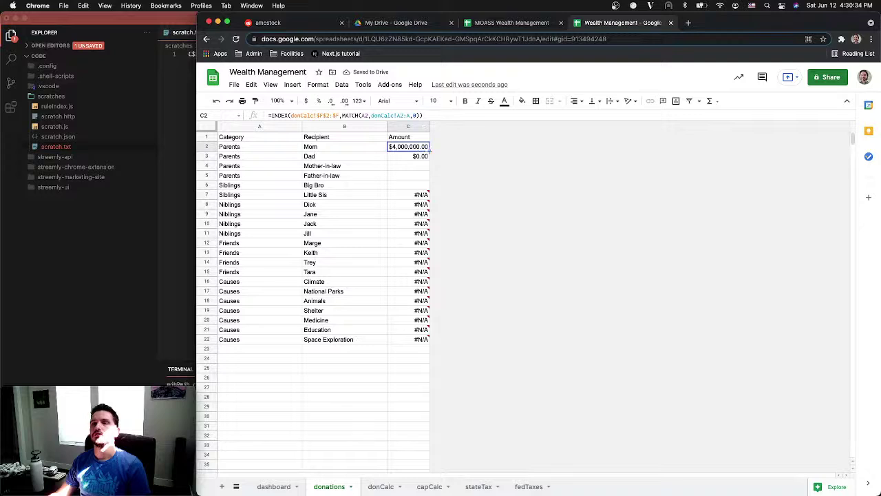
{"action": "left_click", "coordinate": [400, 116]}
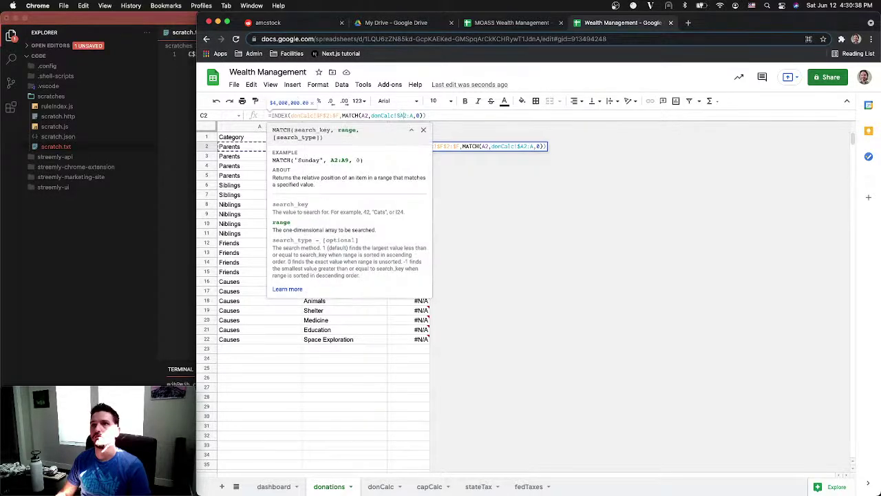
{"action": "key", "text": "F4"}
{"action": "type", "text": "$"}
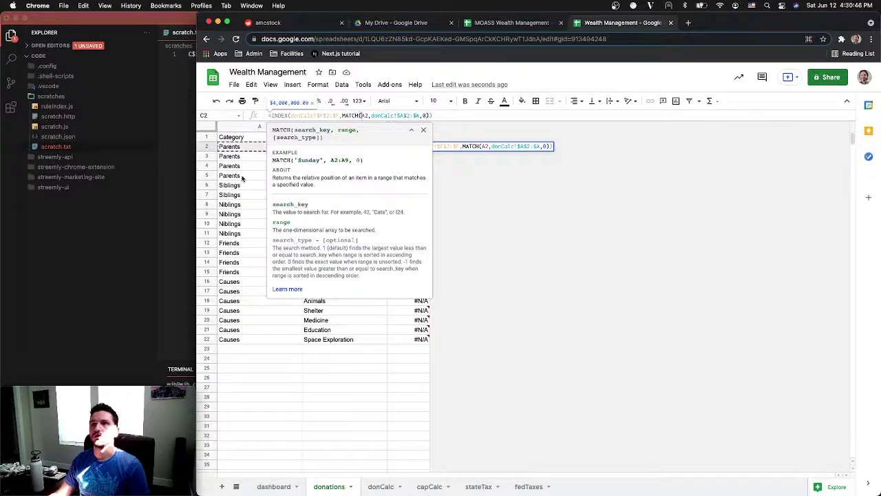
{"action": "key", "text": "Return"}
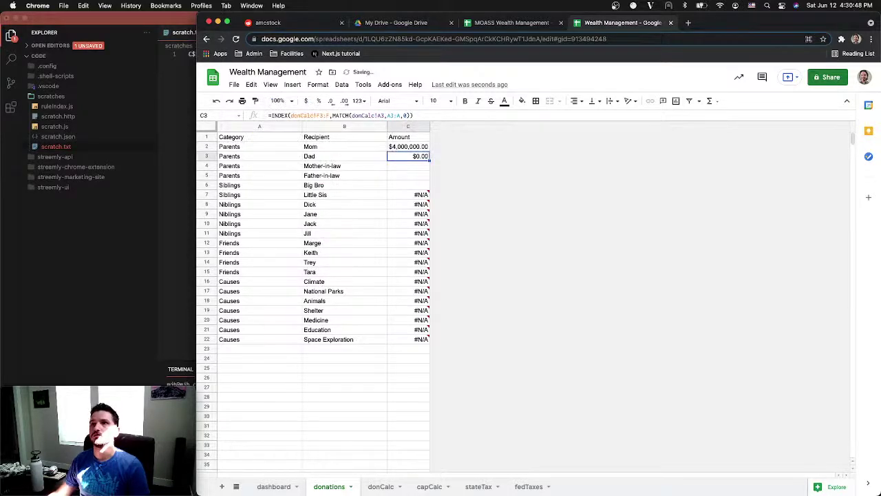
Fill the C2 lookup formula down the Amount column through C22
{"action": "left_click", "coordinate": [411, 146]}
{"action": "left_click_drag", "start_coordinate": [429, 151], "coordinate": [430, 344]}
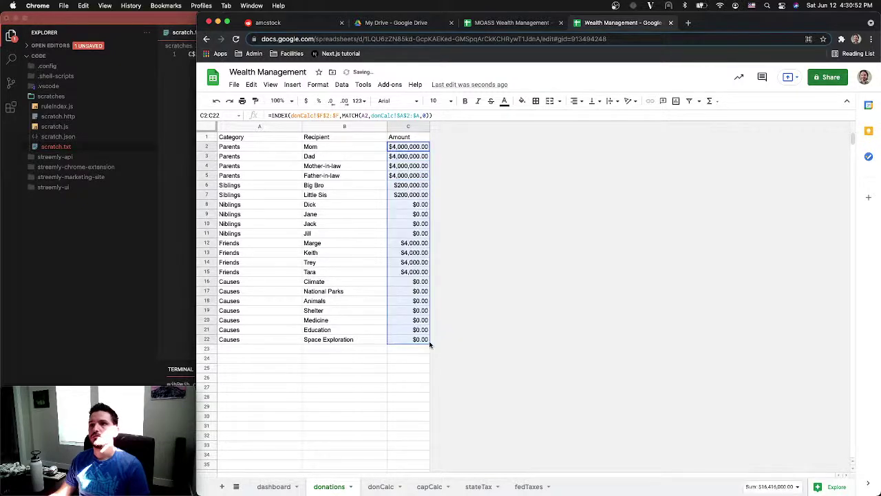
{"action": "left_click", "coordinate": [418, 349], "text": "shift"}
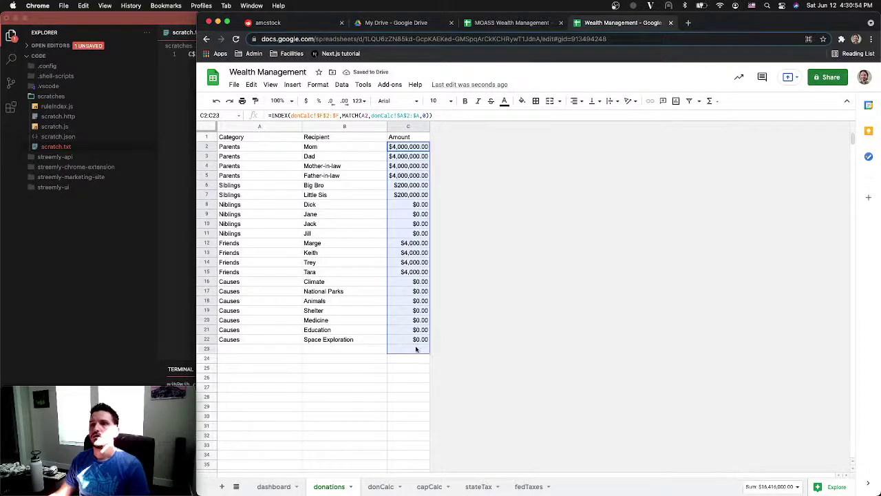
{"action": "left_click", "coordinate": [416, 340]}
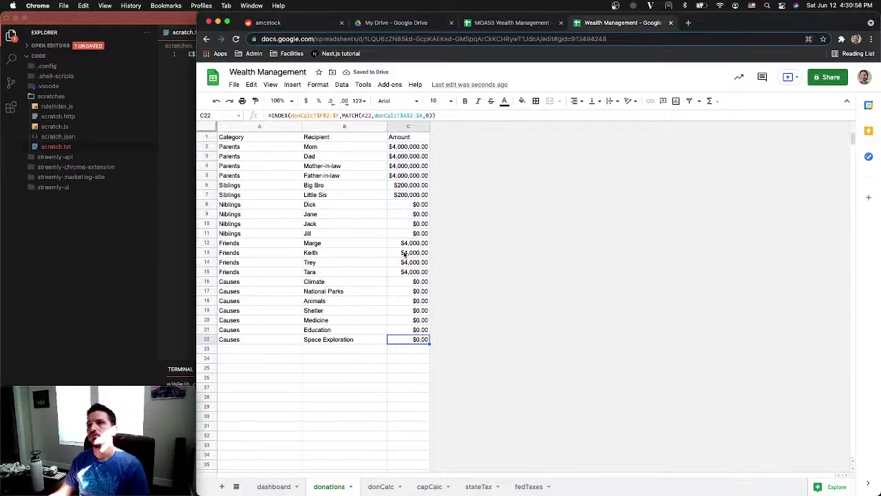
{"action": "left_click", "coordinate": [410, 147]}
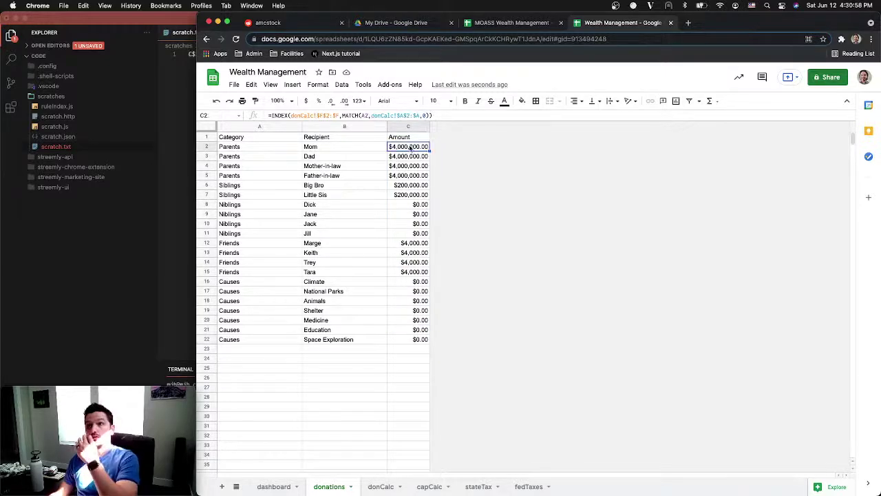
{"action": "key", "text": "super+shift+Down"}
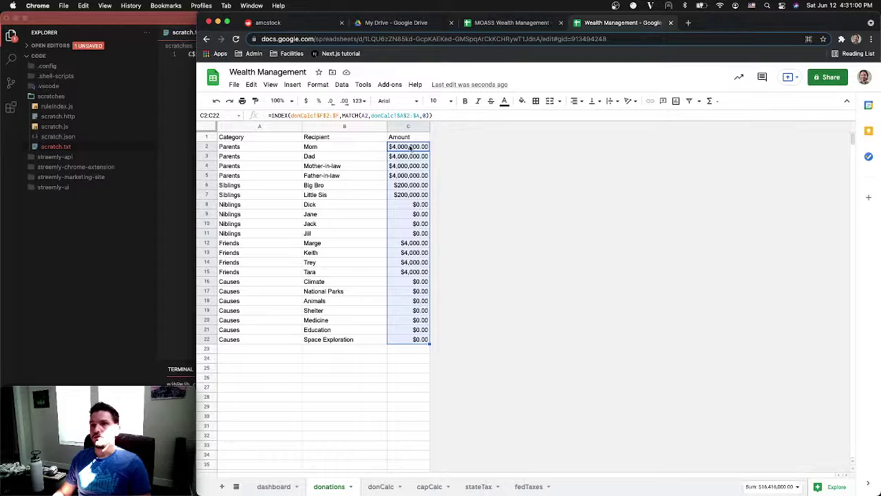
{"action": "key", "text": "super+shift+Down"}
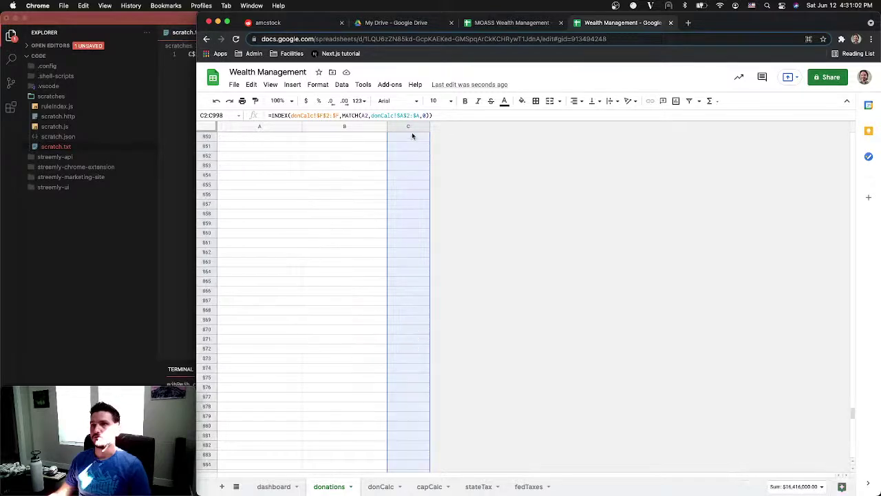
{"action": "key", "text": "super+d"}
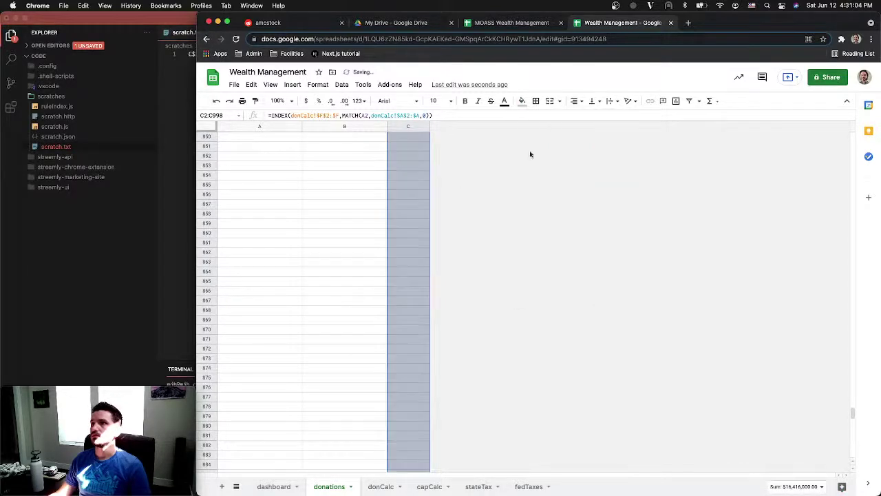
{"action": "left_click", "coordinate": [315, 259]}
{"action": "key", "text": "super+Up"}
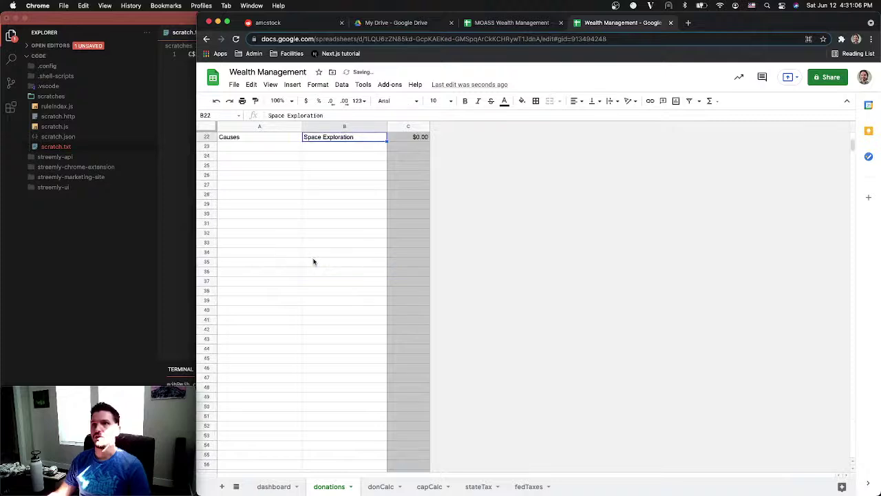
Verify the filled formulas in C2, C15 and C5
{"action": "scroll", "coordinate": [313, 262], "scroll_direction": "up", "scroll_amount": 5}
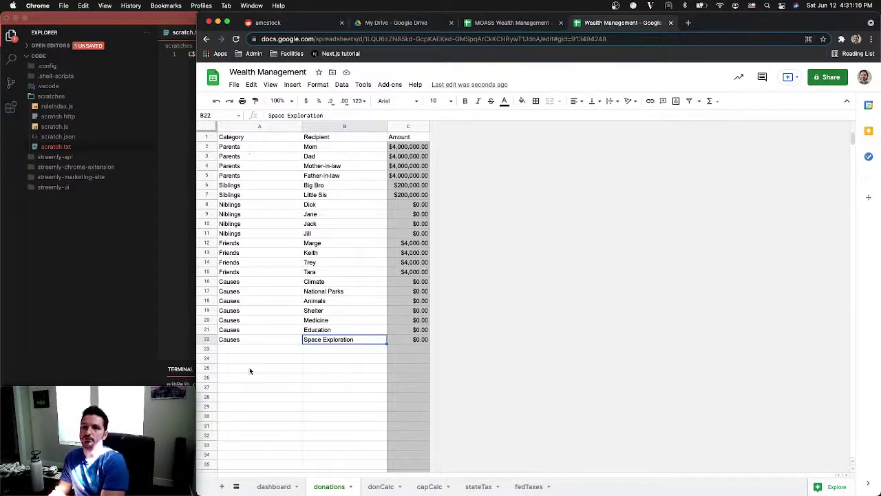
{"action": "left_click", "coordinate": [407, 147]}
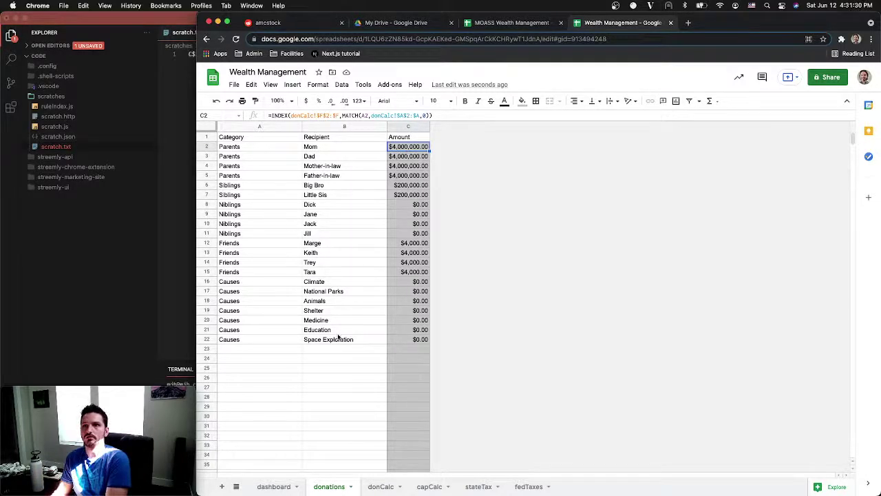
{"action": "left_click", "coordinate": [409, 273]}
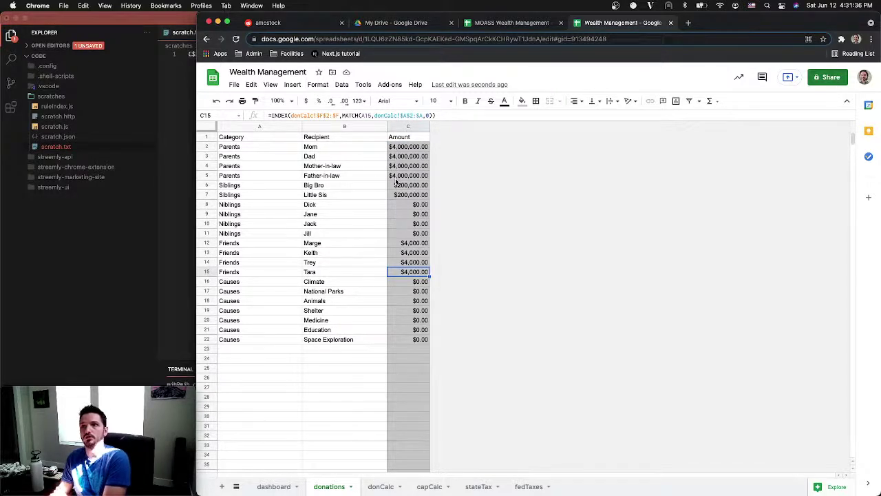
{"action": "left_click", "coordinate": [396, 178]}
{"action": "key", "text": "ctrl+Up"}
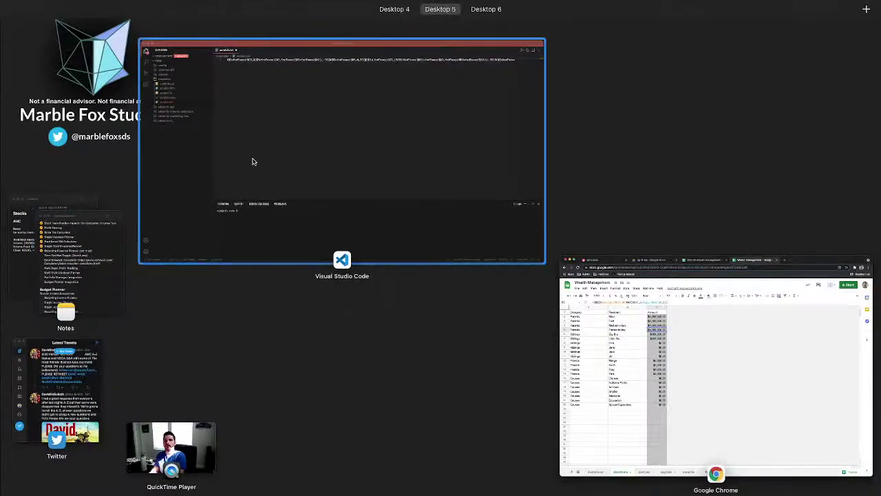
Bring the Spreadsheets note forward and check off Term Position Toggle (Short/Long)
{"action": "left_click", "coordinate": [252, 161]}
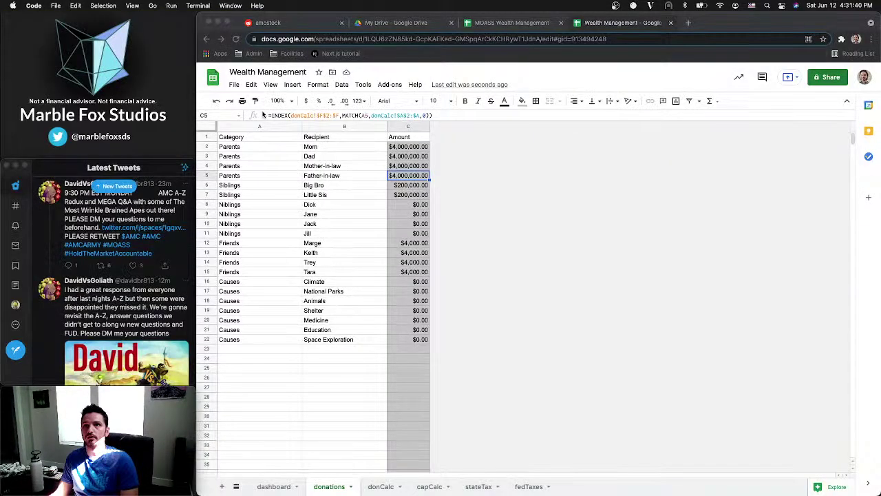
{"action": "left_click", "coordinate": [114, 190]}
{"action": "key", "text": "ctrl+Up"}
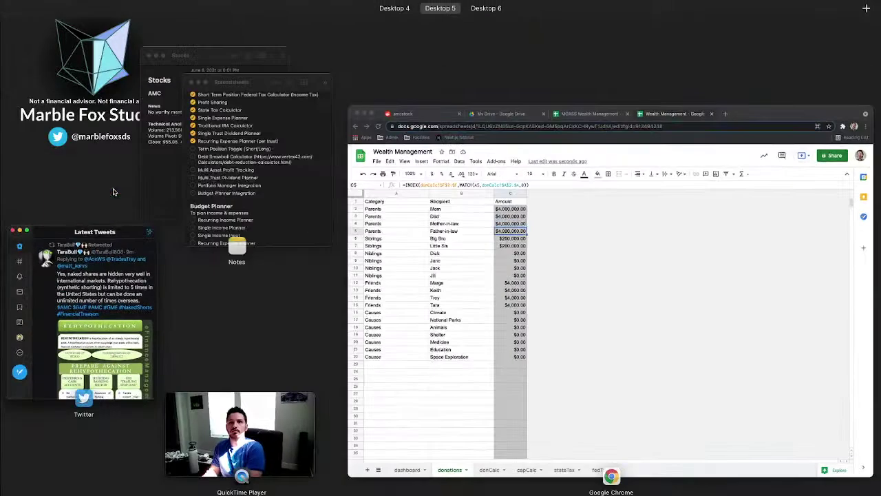
{"action": "left_click", "coordinate": [203, 190]}
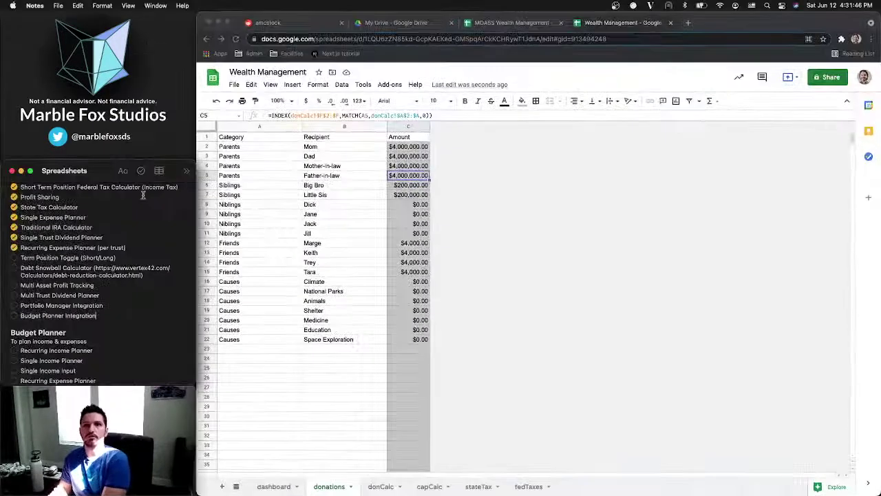
{"action": "left_click", "coordinate": [14, 257]}
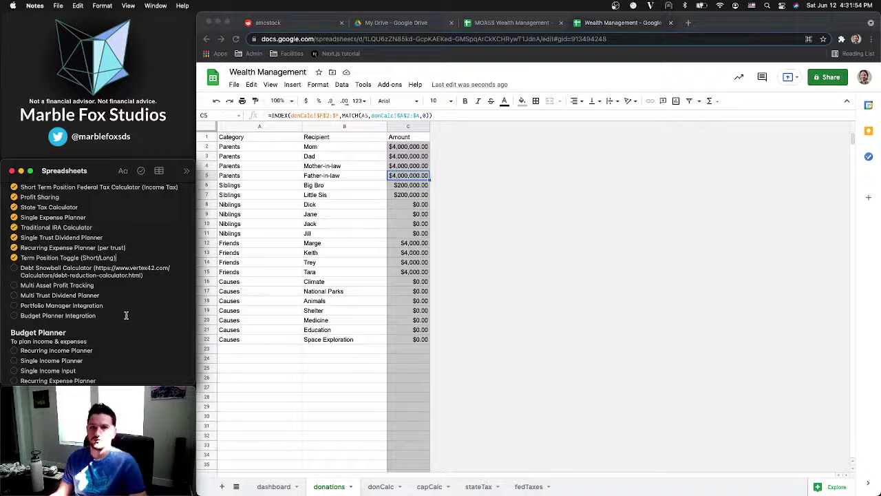
Add a new line reading 'Ability to define donation.recipient.amount as a custom number'
{"action": "key", "text": "Return"}
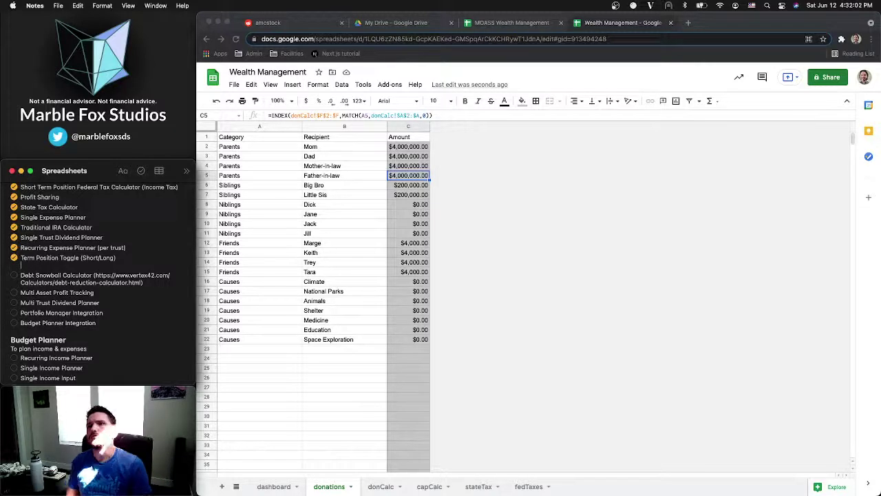
{"action": "type", "text": "Ab"}
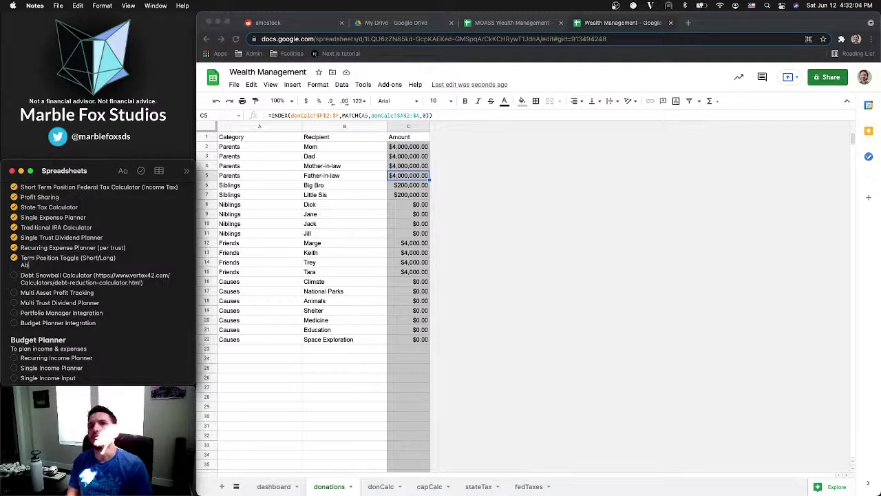
{"action": "type", "text": "ility to"}
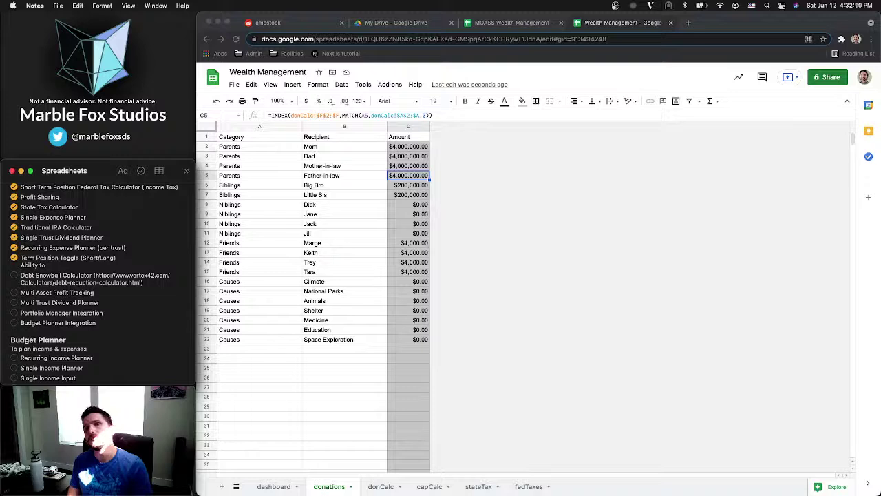
{"action": "type", "text": "Def"}
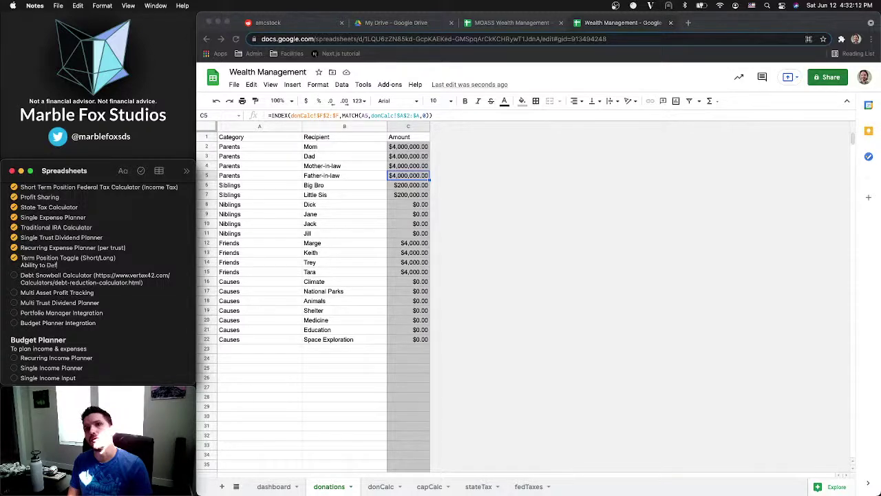
{"action": "key", "text": "BackSpace"}
{"action": "key", "text": "BackSpace"}
{"action": "key", "text": "BackSpace"}
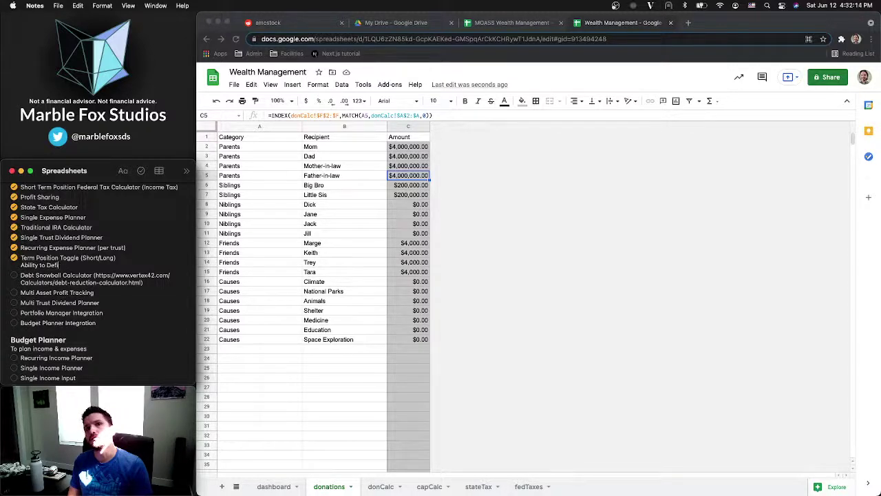
{"action": "type", "text": "define"}
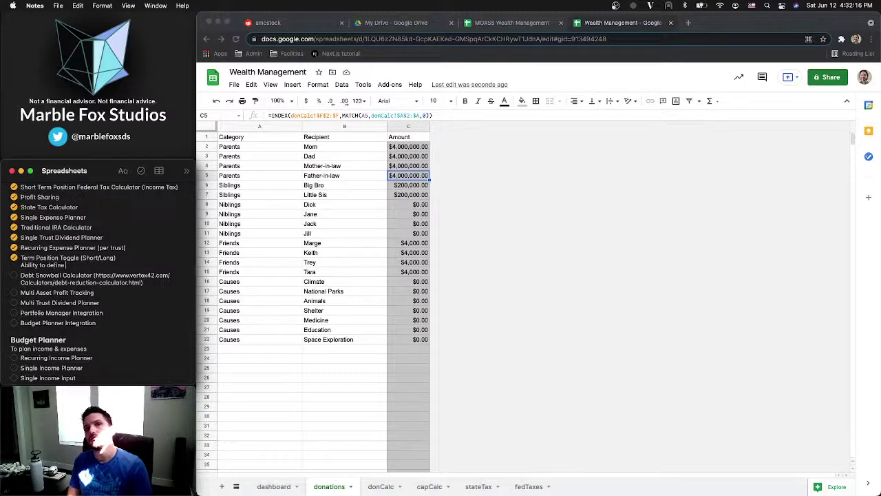
{"action": "type", "text": " donation"}
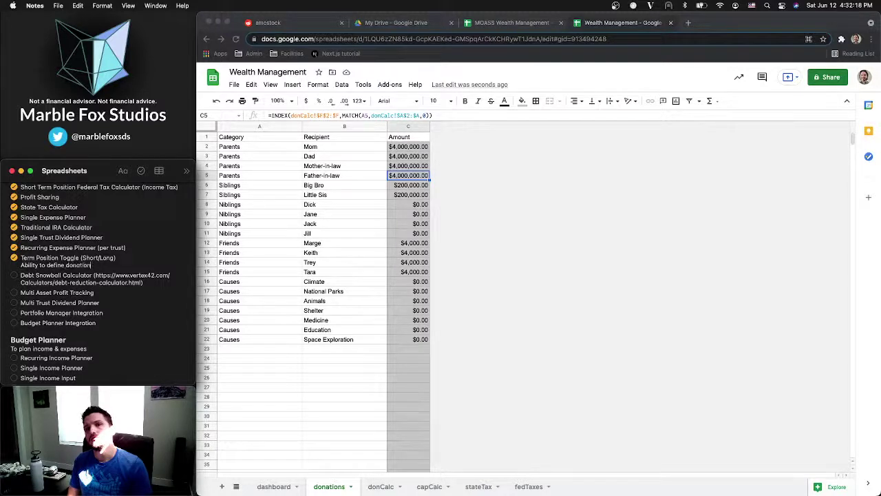
{"action": "type", "text": ".recipie"}
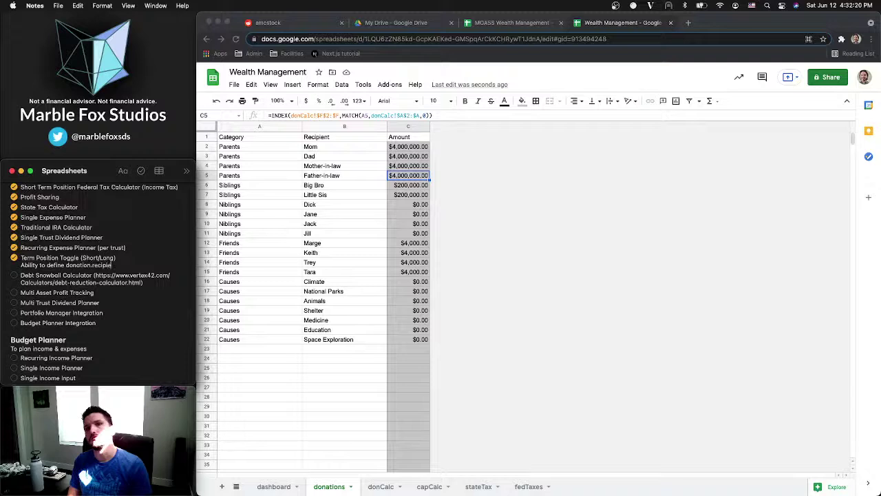
{"action": "type", "text": "nt.amout"}
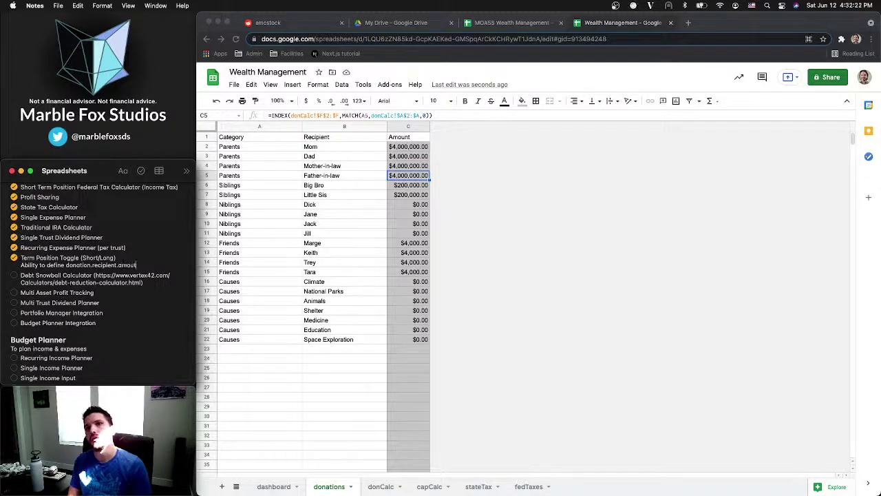
{"action": "key", "text": "BackSpace"}
{"action": "type", "text": "nt as a custom n"}
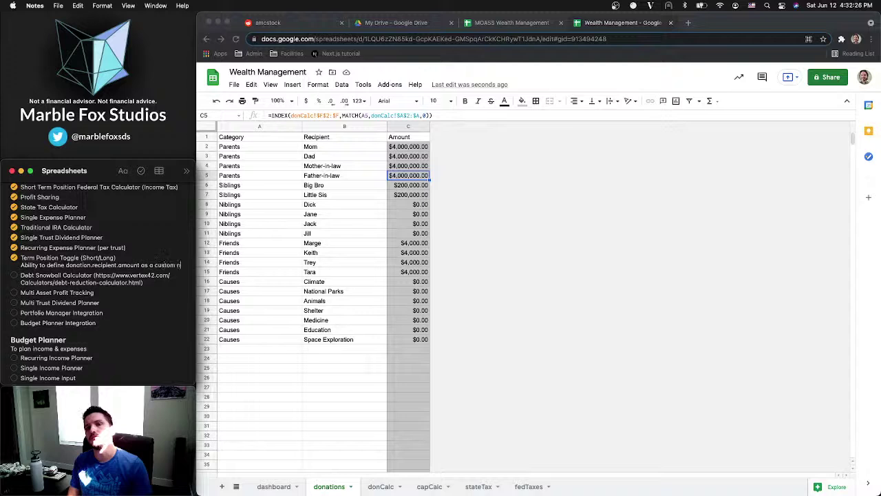
{"action": "type", "text": "umber"}
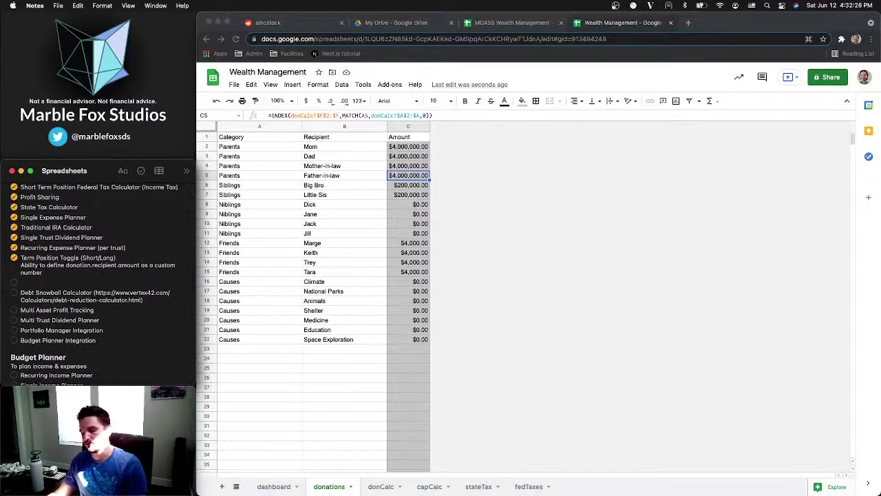
Make the new item its own unchecked to-do and re-check Term Position Toggle
{"action": "left_click", "coordinate": [140, 171]}
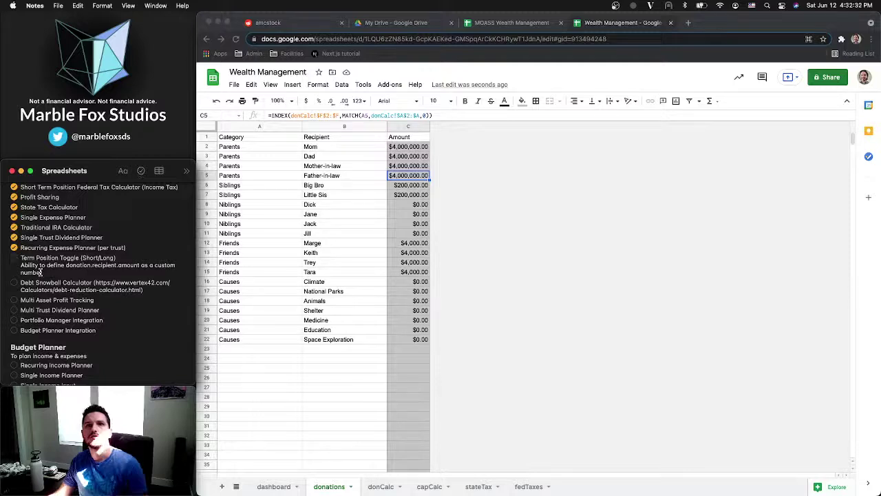
{"action": "left_click", "coordinate": [21, 266]}
{"action": "key", "text": "BackSpace"}
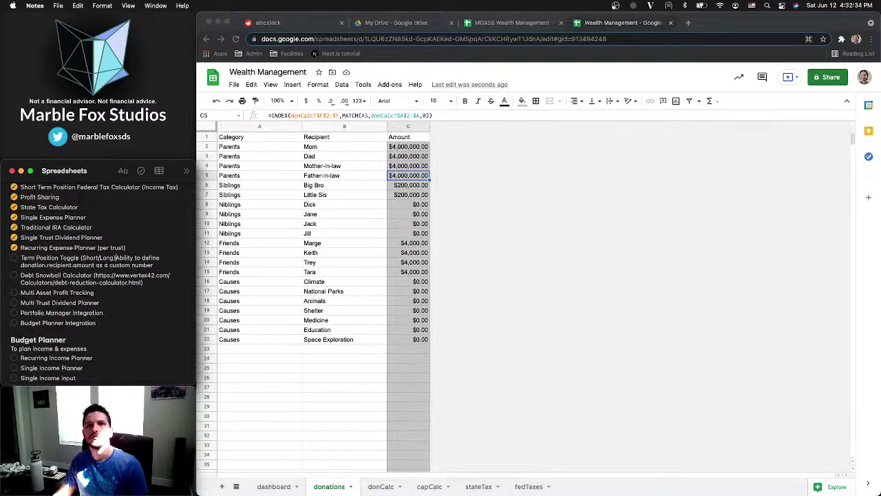
{"action": "key", "text": "Return"}
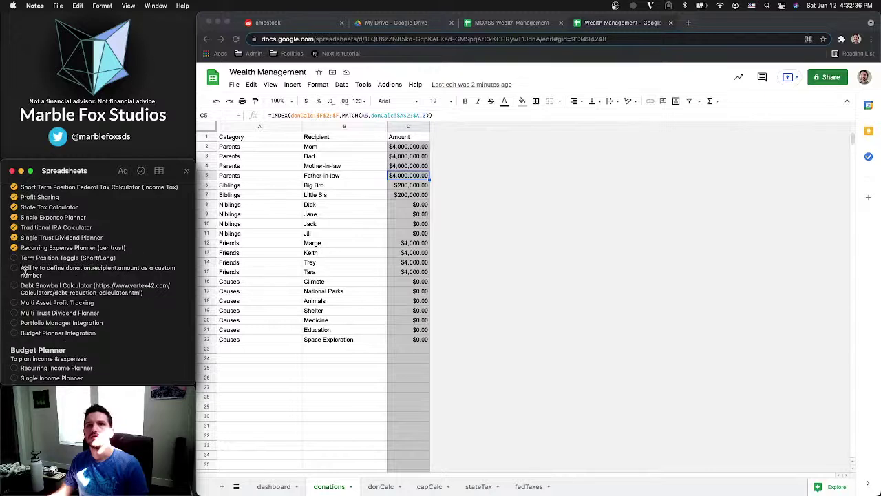
{"action": "left_click", "coordinate": [14, 257]}
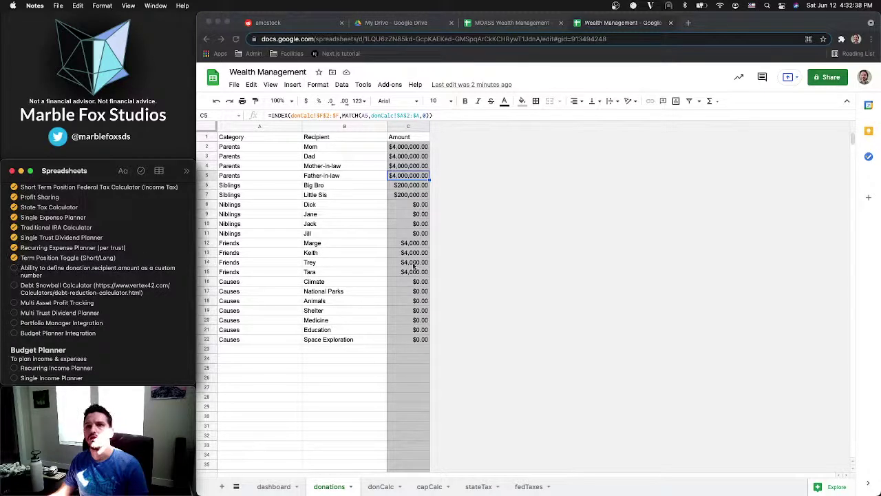
{"action": "left_click", "coordinate": [386, 486]}
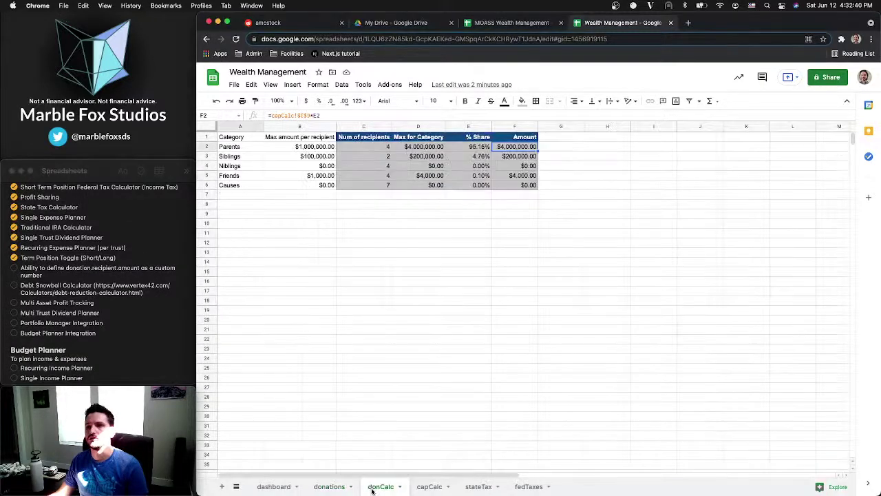
Look through the donCalc and dashboard sheets, then return to capCalc
{"action": "left_click", "coordinate": [422, 489]}
{"action": "left_click", "coordinate": [344, 185]}
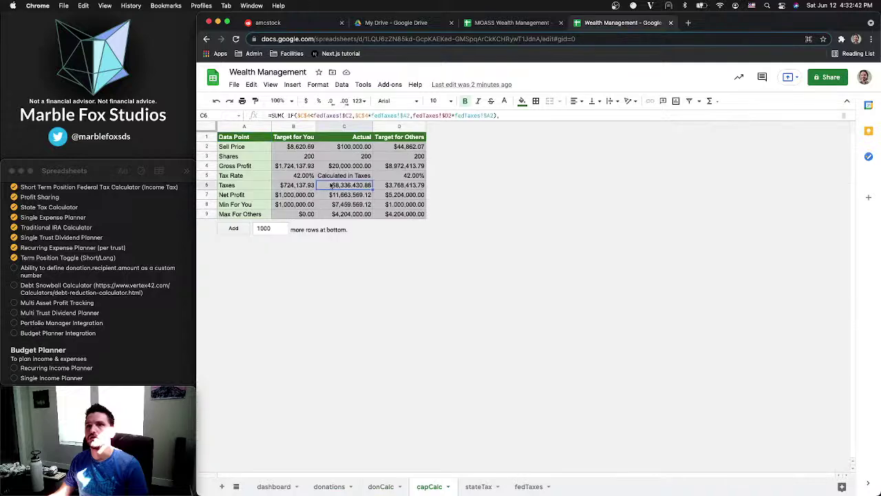
{"action": "left_click", "coordinate": [272, 486]}
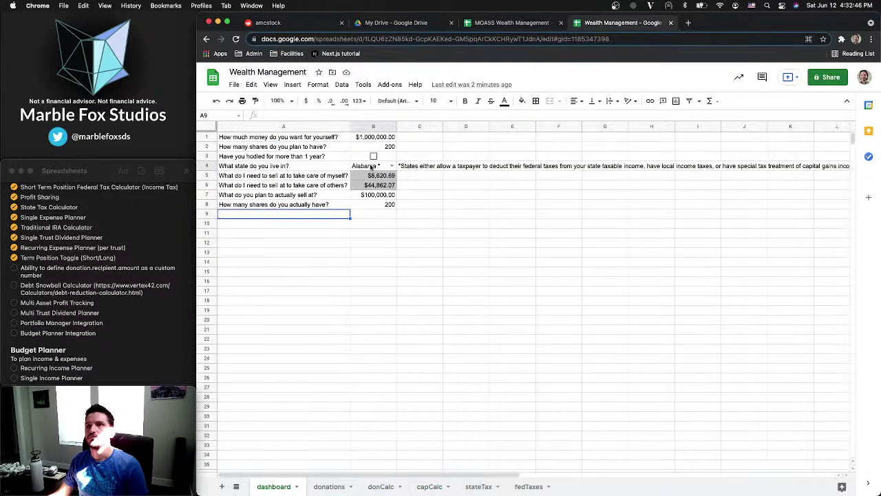
{"action": "left_click", "coordinate": [418, 489]}
Edit the capCalc B5 Tax Rate formula, inserting D1 before its IF expression
{"action": "left_click", "coordinate": [292, 178]}
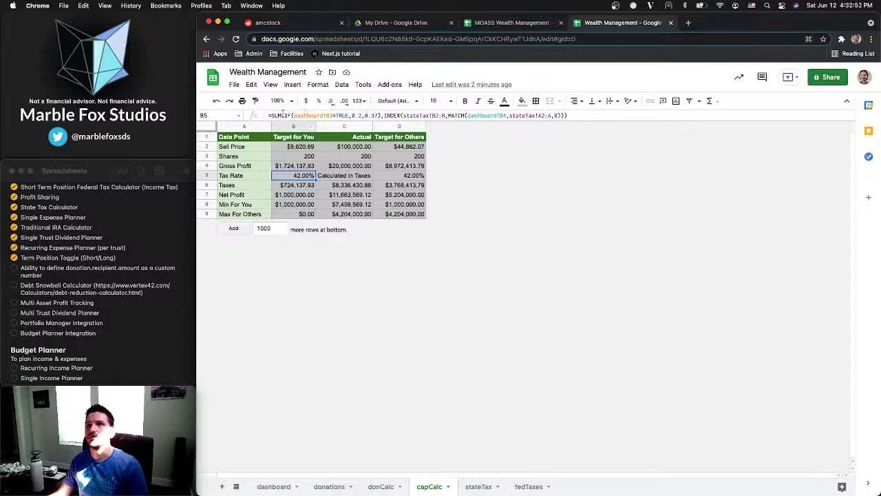
{"action": "left_click_drag", "start_coordinate": [283, 113], "coordinate": [381, 116]}
{"action": "key", "text": "Left"}
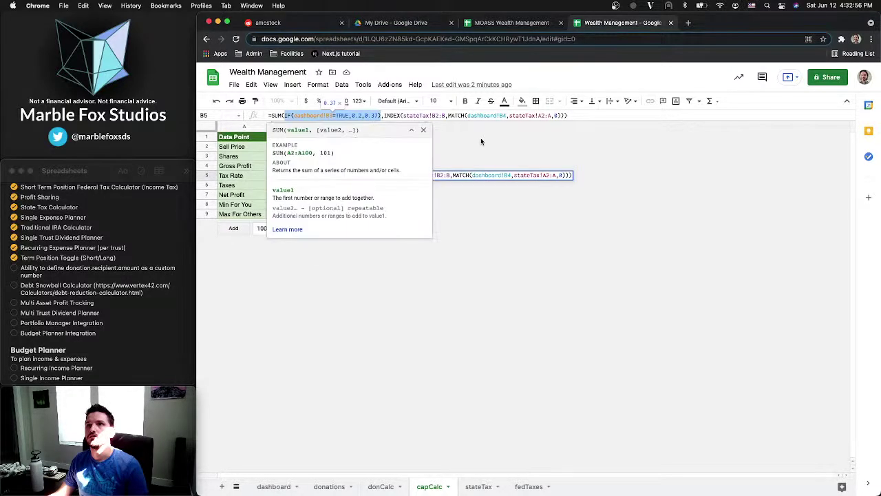
{"action": "type", "text": "D1"}
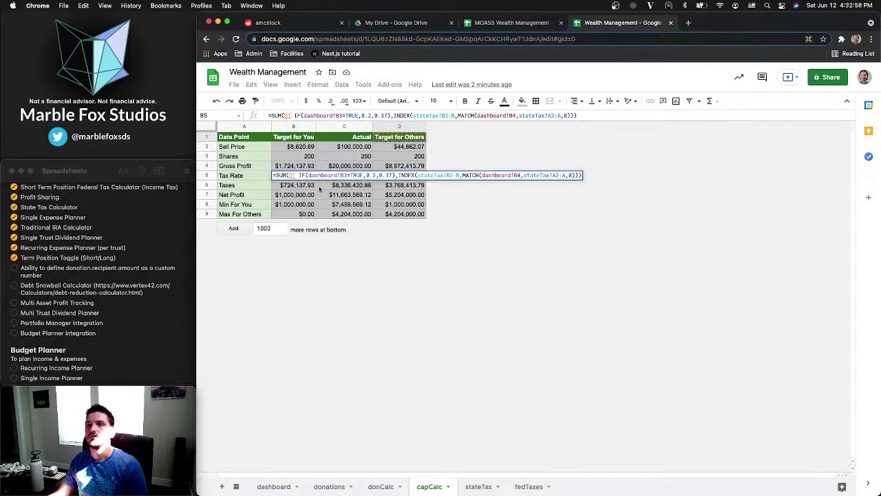
{"action": "key", "text": "Tab"}
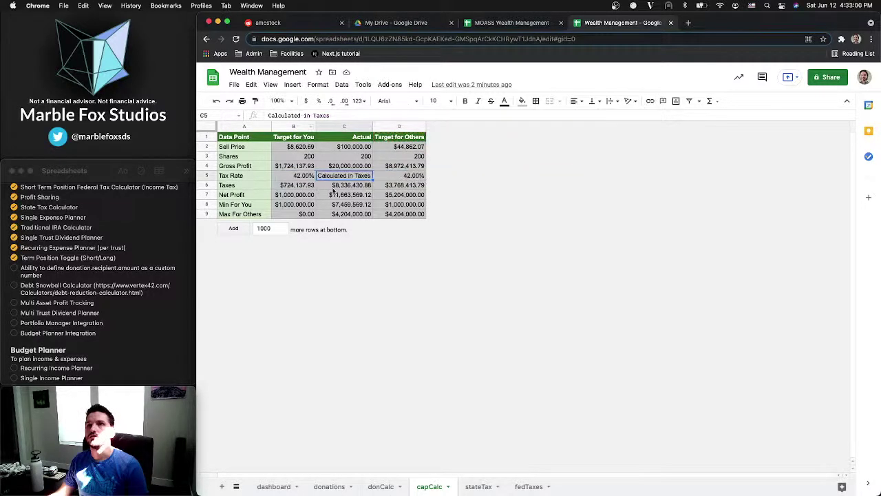
{"action": "left_click", "coordinate": [341, 186]}
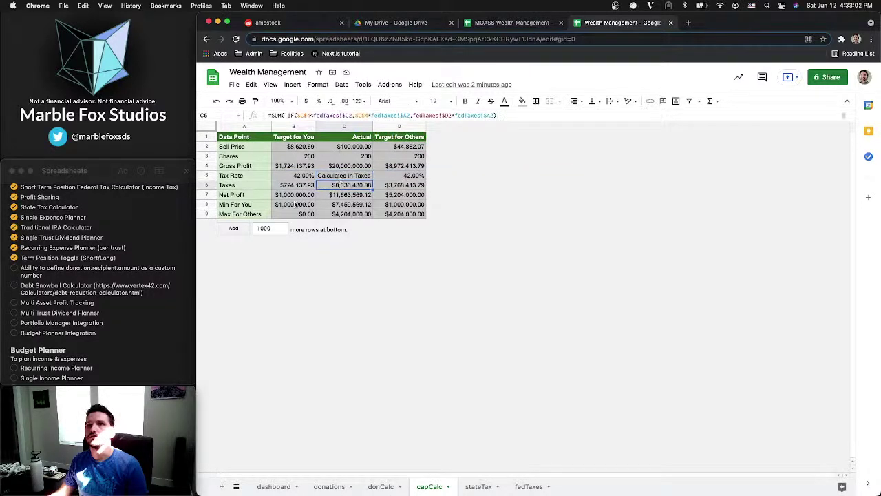
Expand the formula bar and step through the IF clauses of the C6 Taxes formula
{"action": "key", "text": "ctrl+shift+u"}
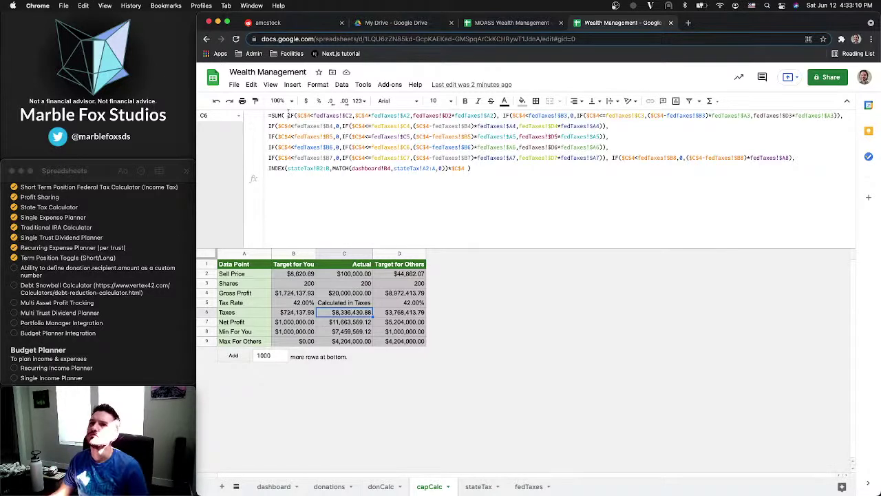
{"action": "left_click", "coordinate": [449, 168]}
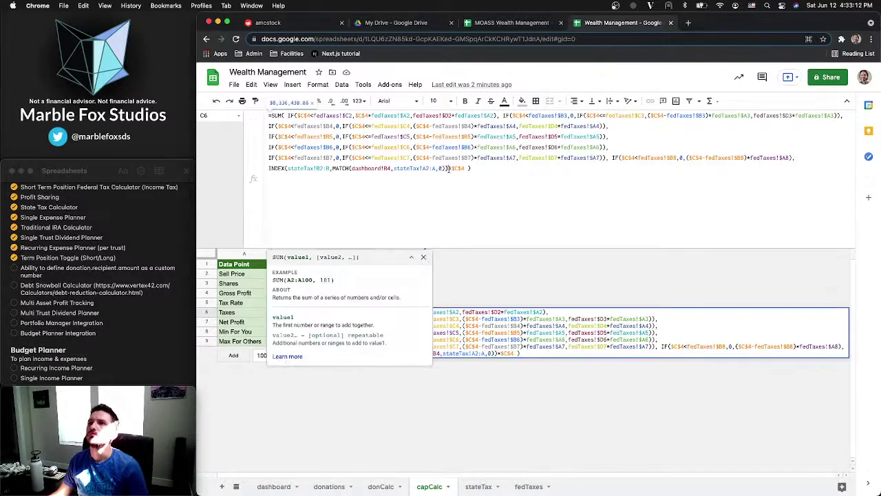
{"action": "left_click", "coordinate": [296, 115]}
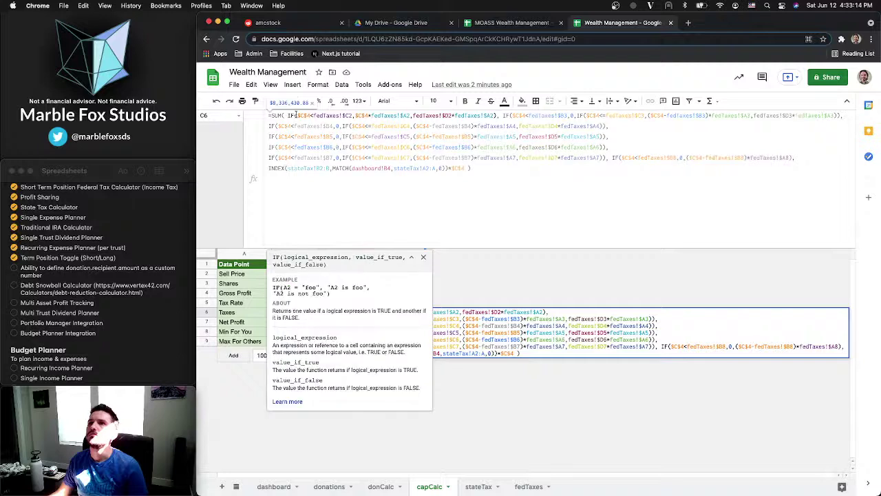
{"action": "left_click", "coordinate": [792, 157]}
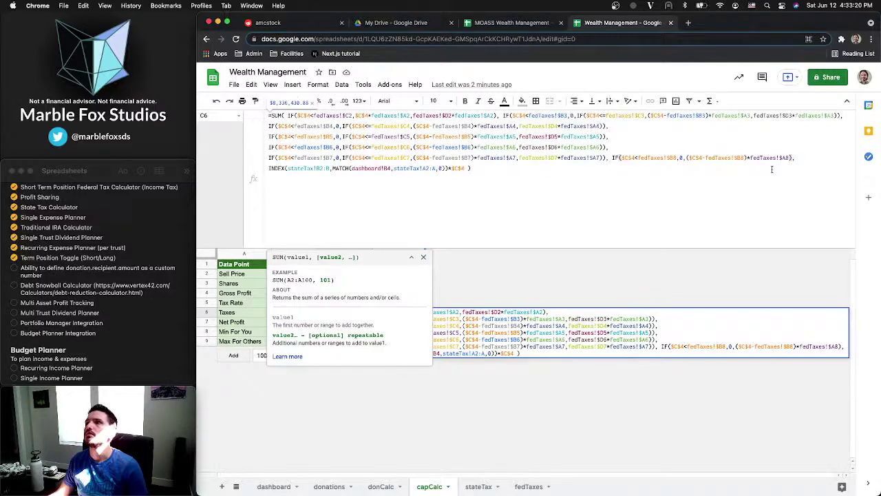
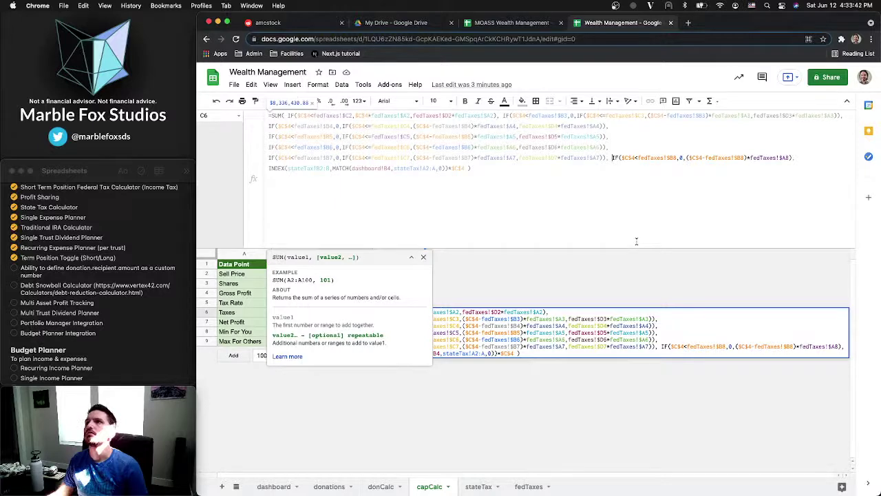
Put the C6 formula's first IF on its own line and add an empty line before INDEX
{"action": "left_click", "coordinate": [637, 242]}
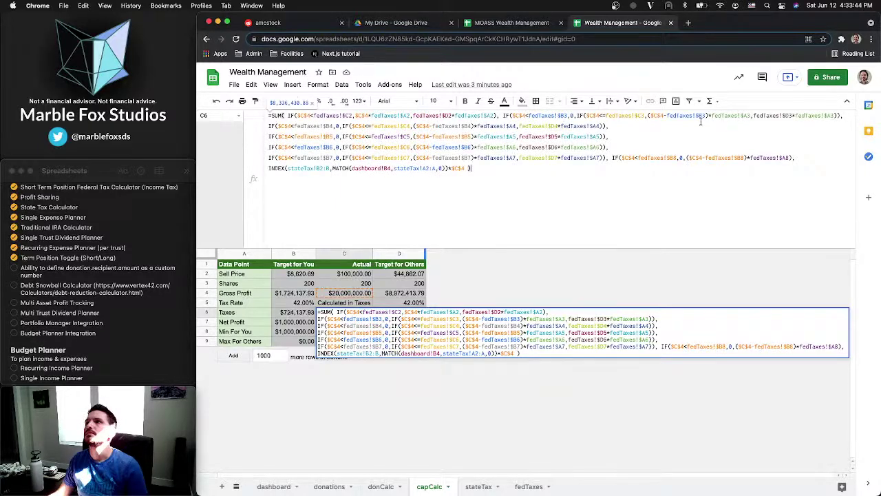
{"action": "left_click", "coordinate": [301, 110]}
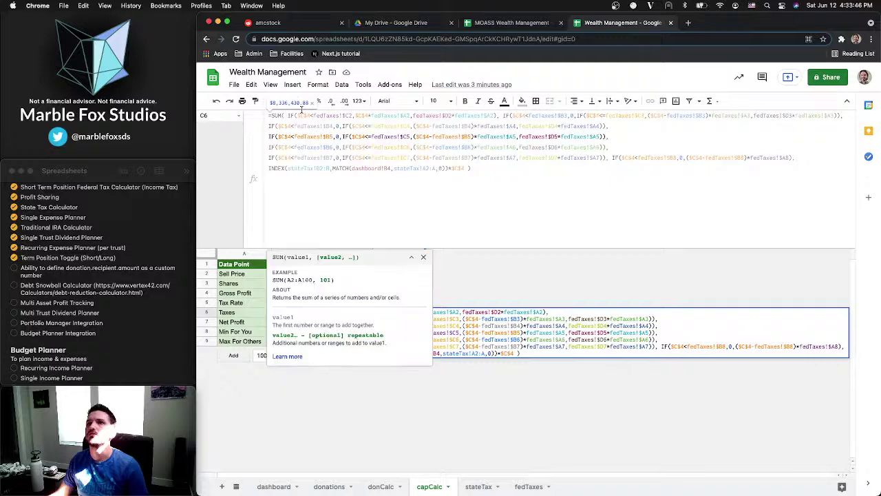
{"action": "left_click", "coordinate": [289, 115]}
{"action": "key", "text": "BackSpace"}
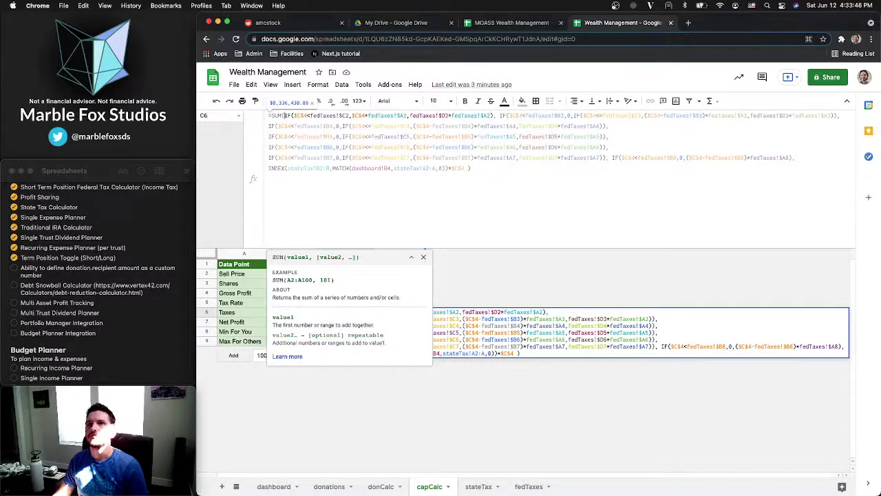
{"action": "key", "text": "alt+Return"}
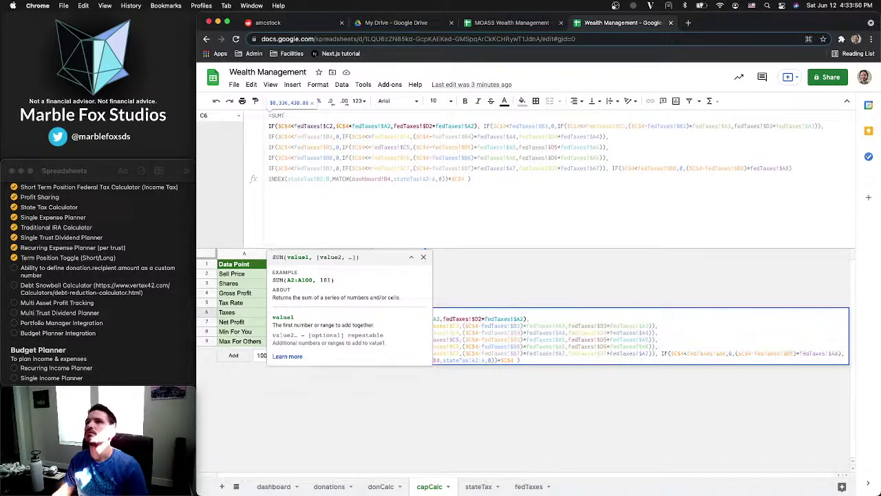
{"action": "left_click", "coordinate": [803, 171]}
{"action": "key", "text": "alt+Return"}
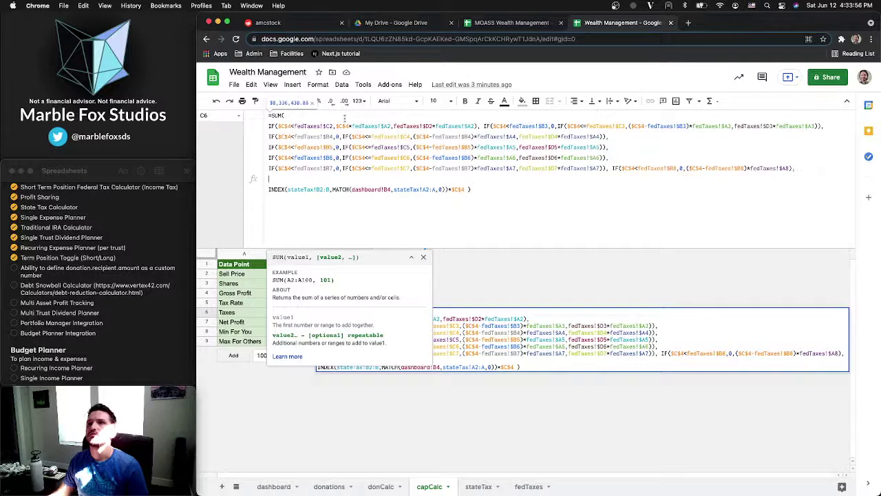
Insert an IF(dashboard!B3=TRUE,0.2,0.37) line at the top of the formula, restoring it after deleting it
{"action": "left_click", "coordinate": [345, 119]}
{"action": "key", "text": "alt+Return"}
{"action": "type", "text": "IF(dashboard!B3=TRUE,0.2,0.37)"}
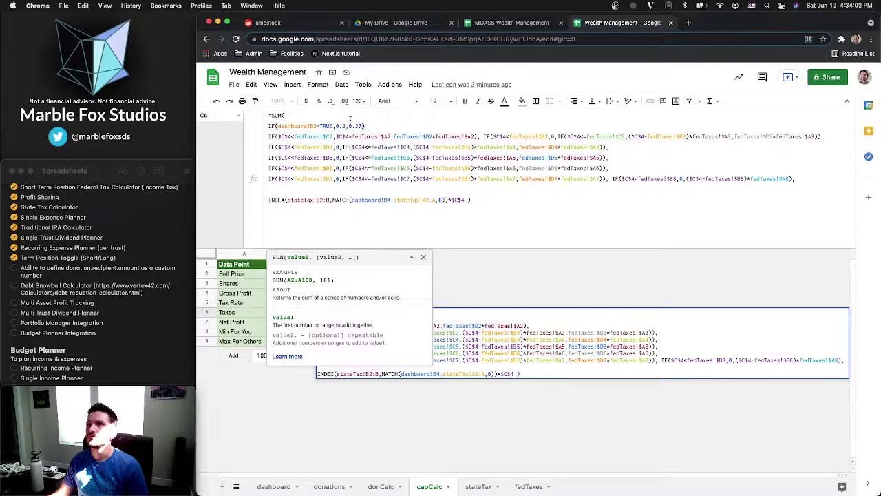
{"action": "left_click_drag", "start_coordinate": [365, 126], "coordinate": [234, 129]}
{"action": "key", "text": "super+c"}
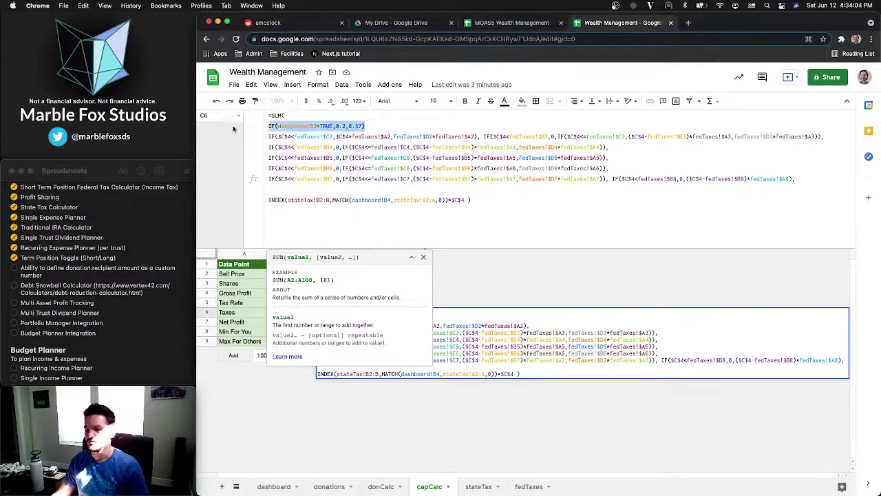
{"action": "key", "text": "BackSpace"}
{"action": "key", "text": "BackSpace"}
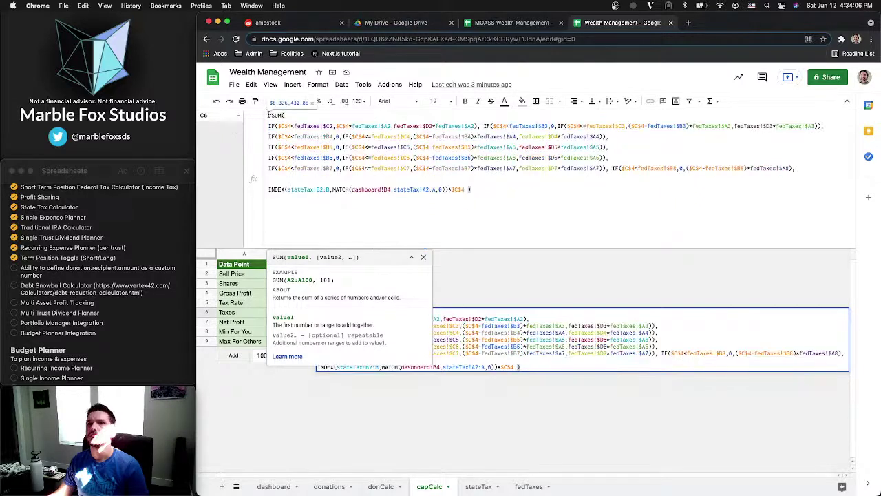
{"action": "left_click", "coordinate": [269, 115]}
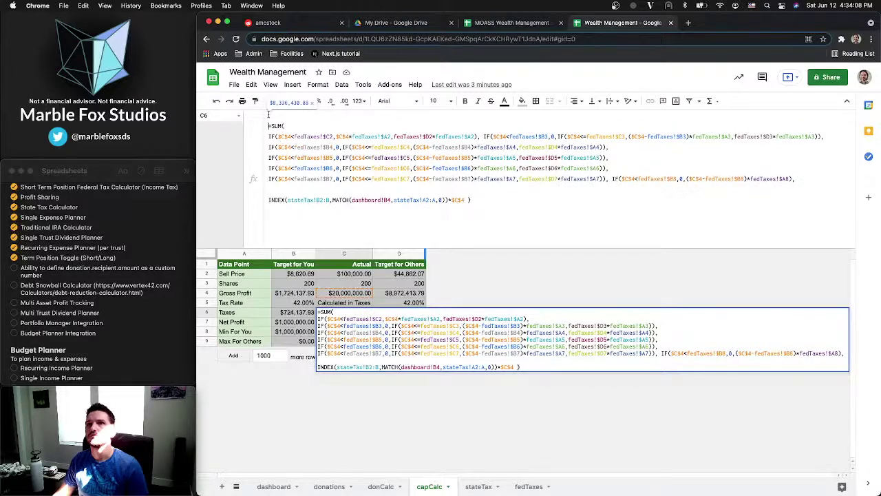
{"action": "key", "text": "super+z"}
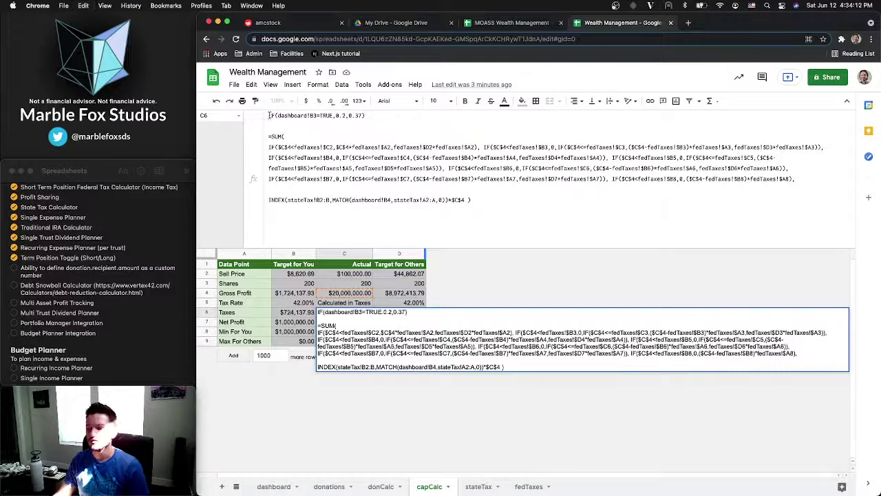
Move the IF(dashboard!B3=TRUE,0.2,0.37) line from the top to right after =SUM(, dropping the empty line
{"action": "type", "text": "="}
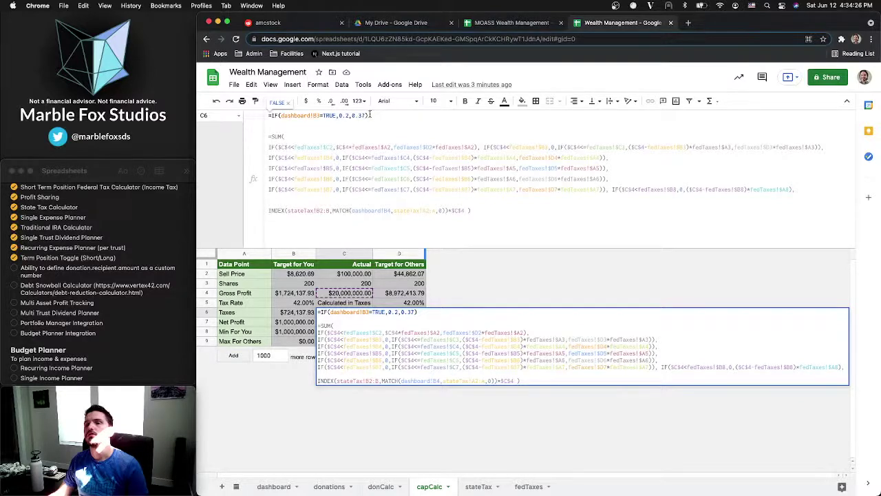
{"action": "key", "text": "super+BackSpace"}
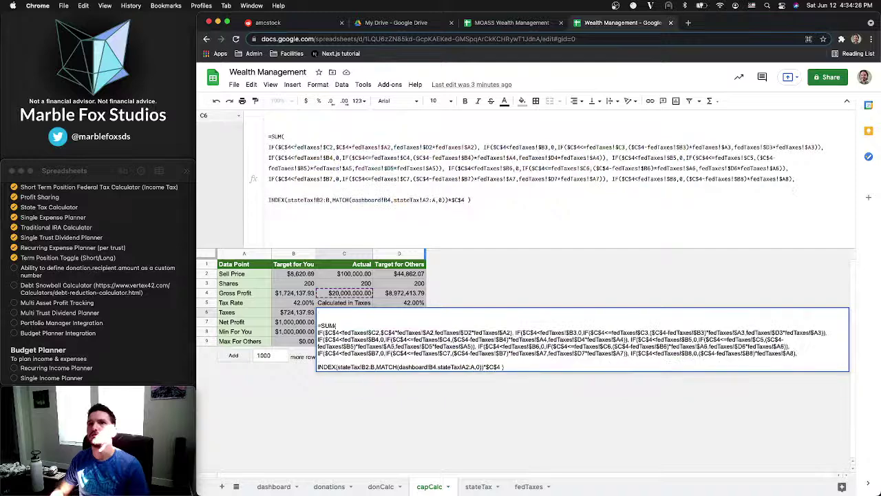
{"action": "key", "text": "Delete"}
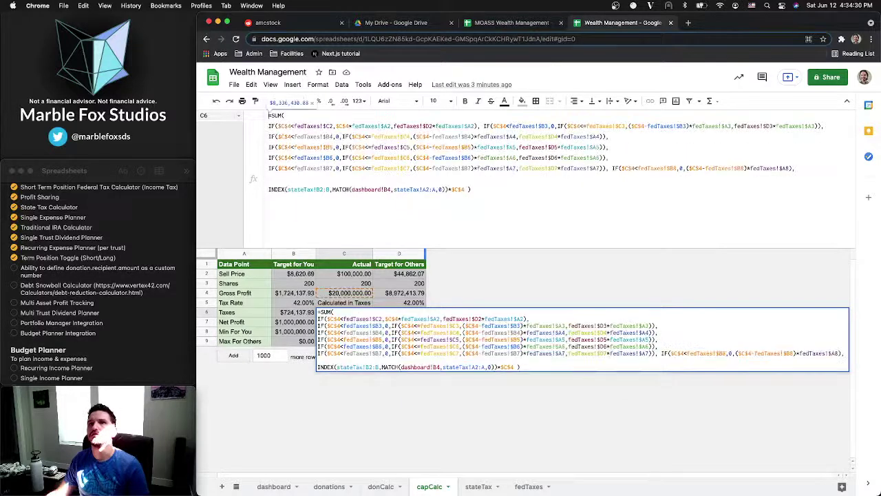
{"action": "left_click", "coordinate": [292, 125]}
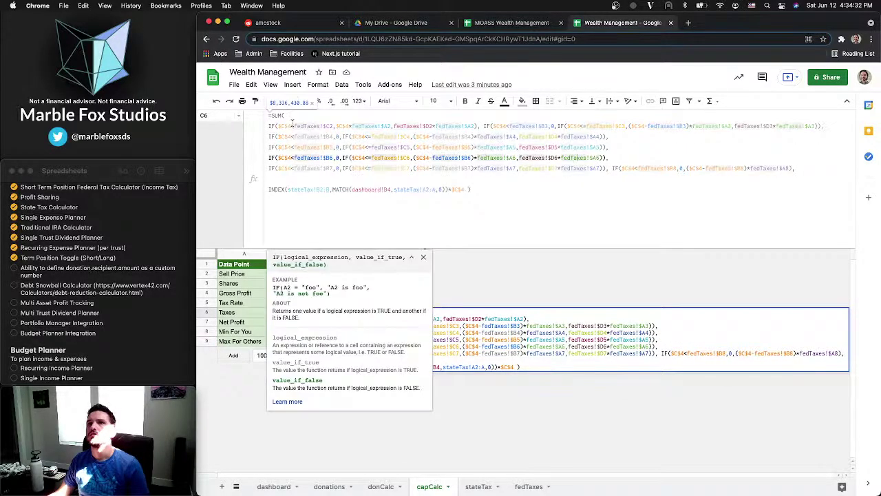
{"action": "left_click", "coordinate": [312, 118]}
{"action": "key", "text": "super+v"}
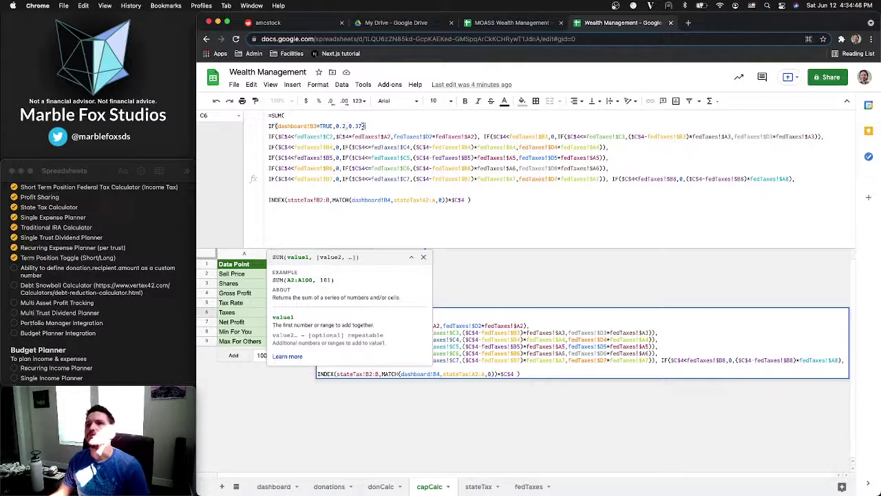
Remove 0.37 from the rate IF and add closing brackets below the last federal bracket IF
{"action": "left_click_drag", "start_coordinate": [363, 126], "coordinate": [349, 126]}
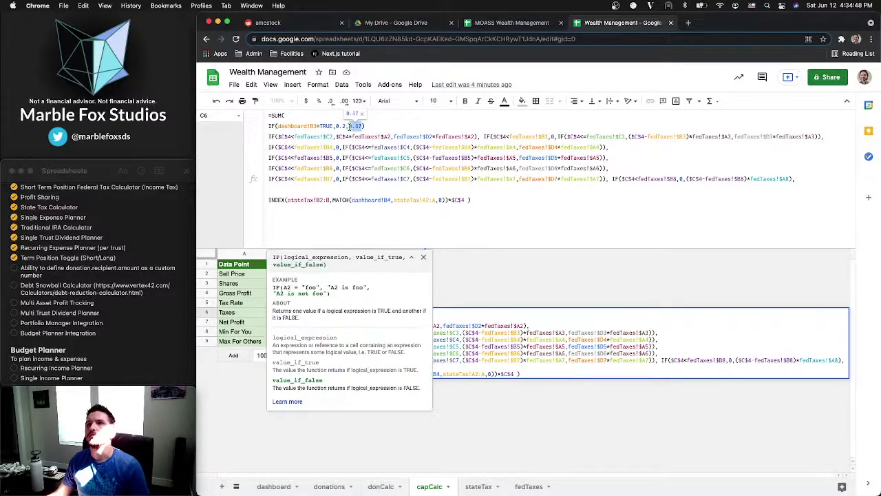
{"action": "key", "text": "BackSpace"}
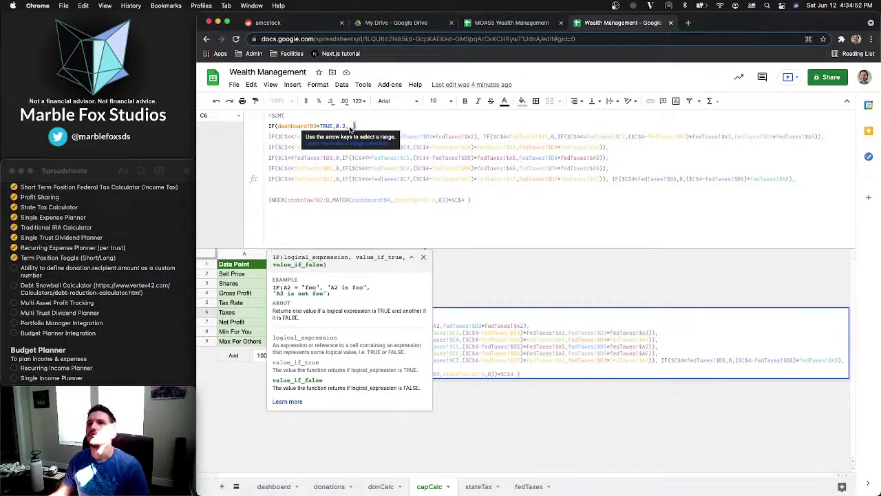
{"action": "type", "text": ")"}
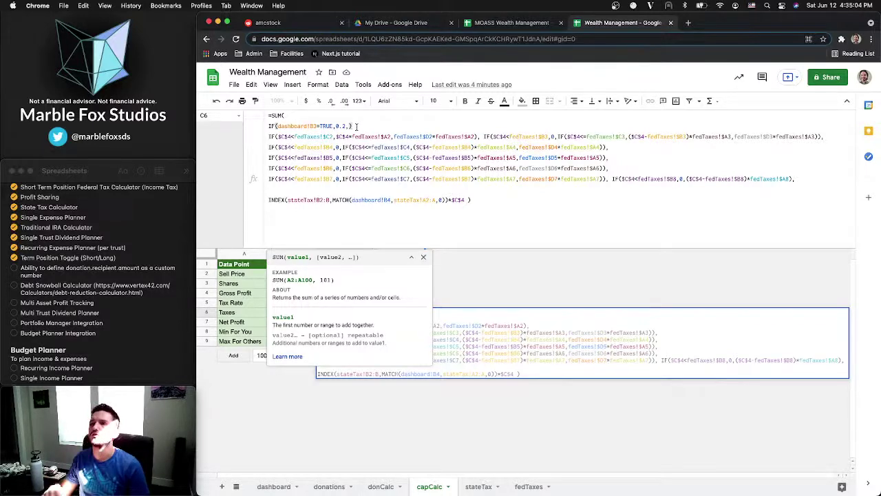
{"action": "left_click", "coordinate": [351, 136]}
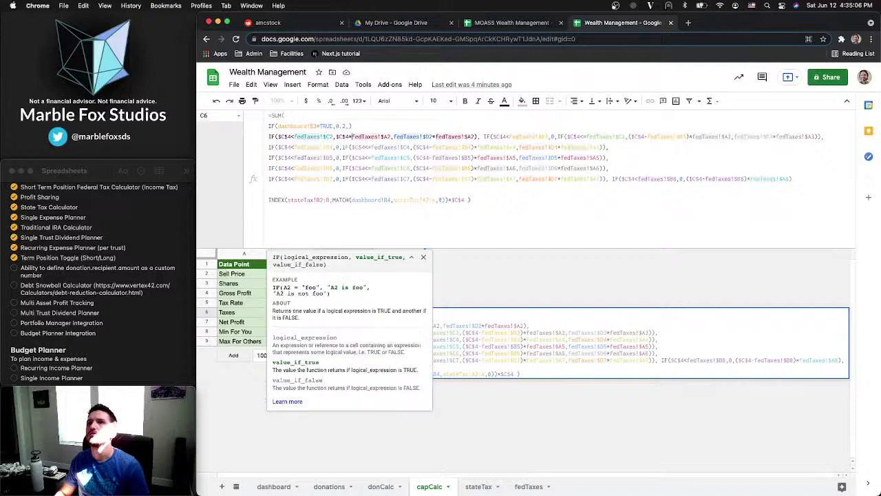
{"action": "left_click", "coordinate": [313, 188]}
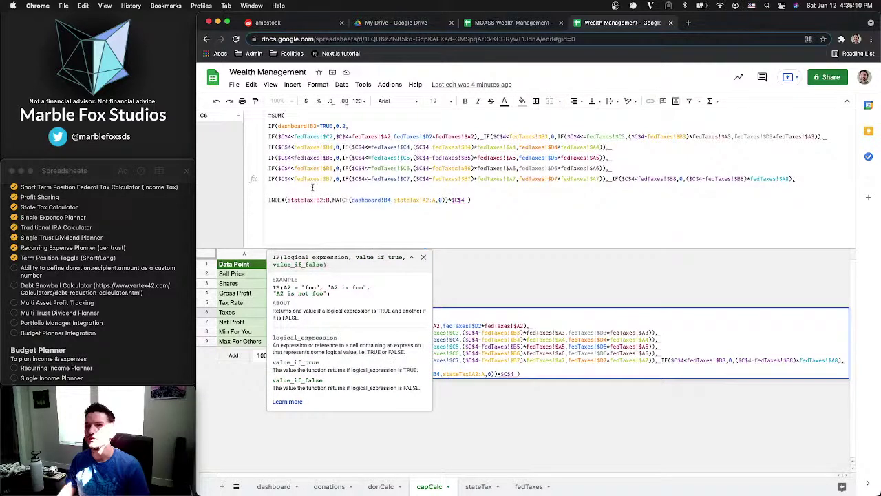
{"action": "type", "text": ")"}
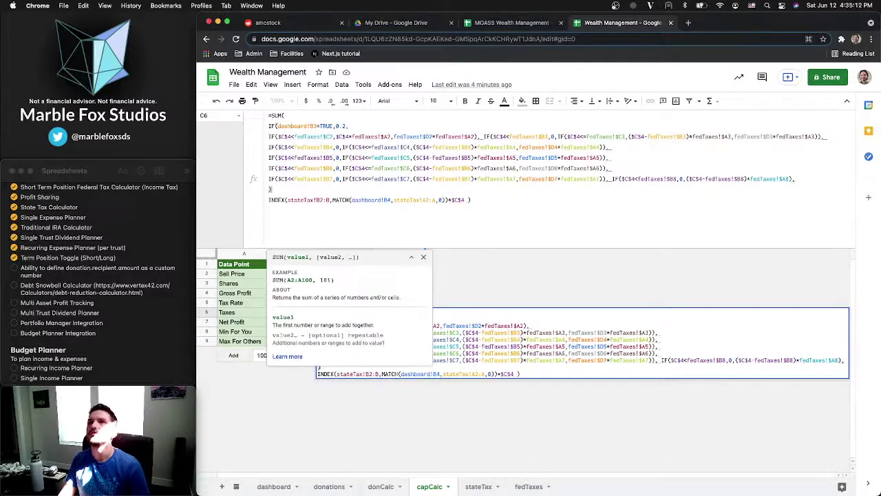
{"action": "type", "text": ","}
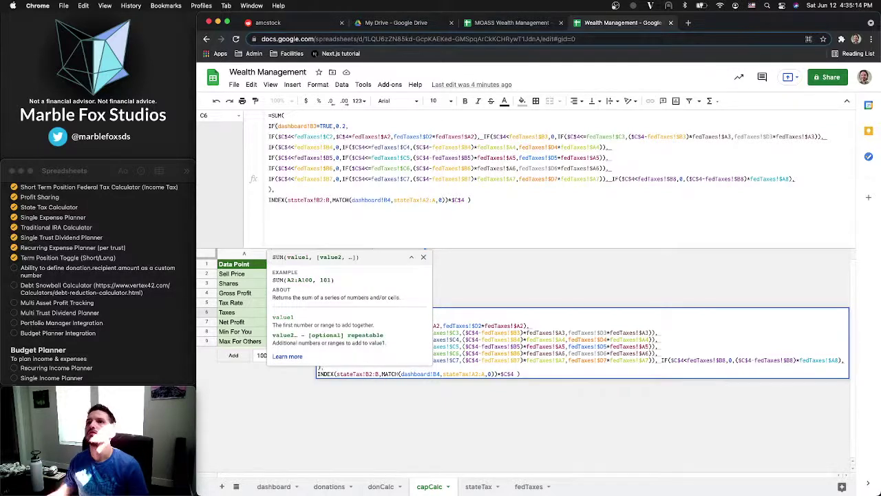
Wrap the federal bracket IFs in a nested SUM as the rate IF's false branch
{"action": "left_click", "coordinate": [312, 127]}
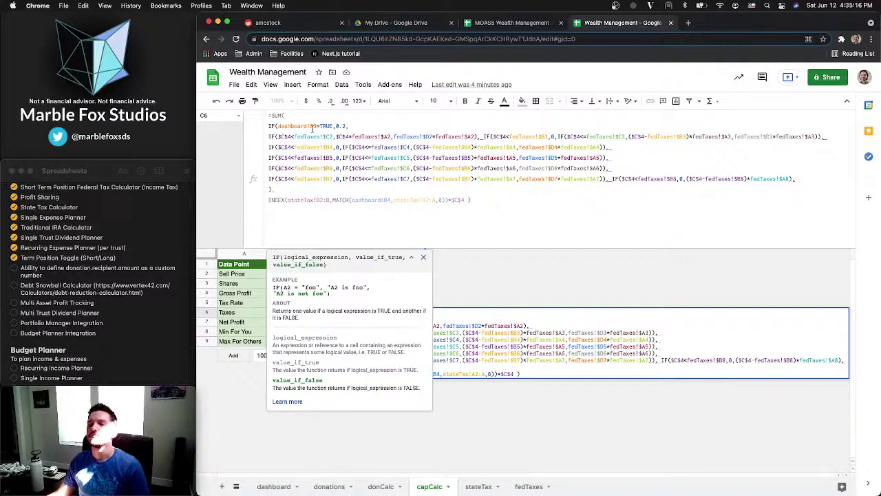
{"action": "type", "text": "SUM("}
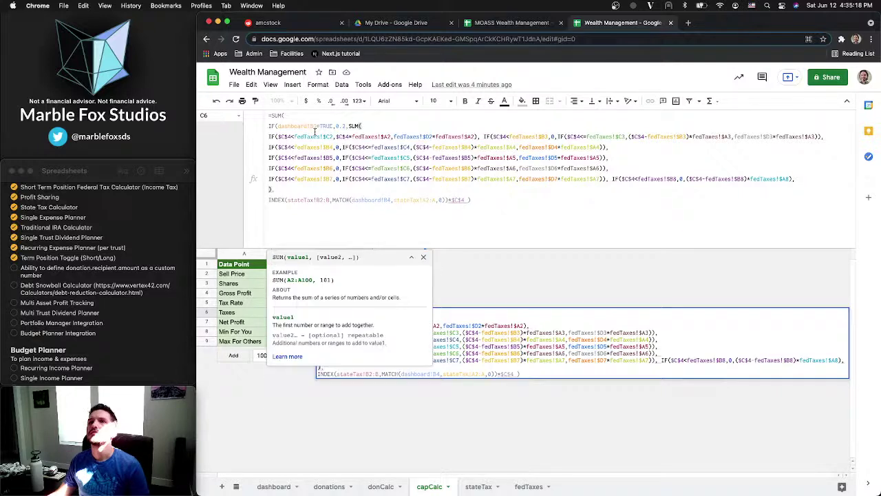
{"action": "left_click", "coordinate": [795, 179]}
{"action": "key", "text": "BackSpace"}
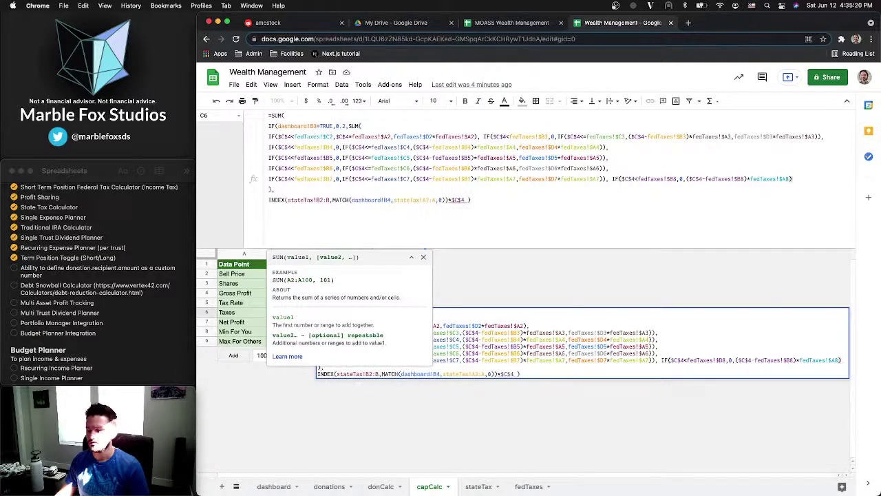
{"action": "type", "text": ")"}
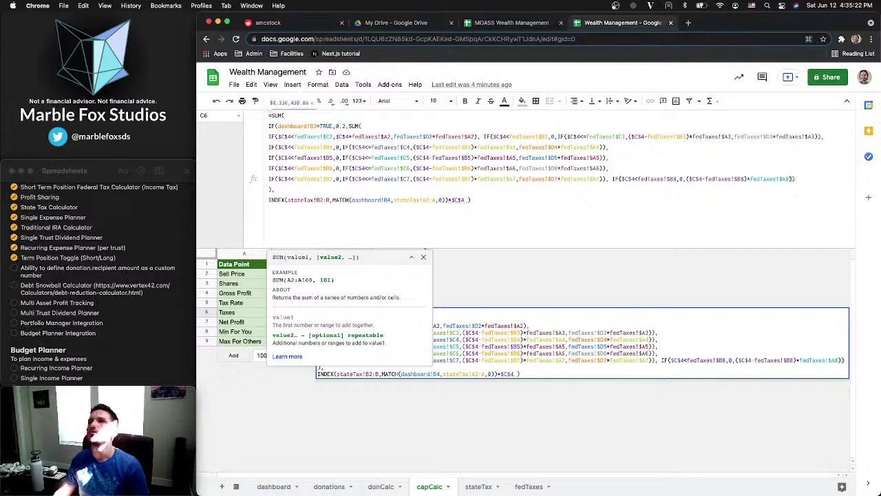
{"action": "key", "text": "alt+Return"}
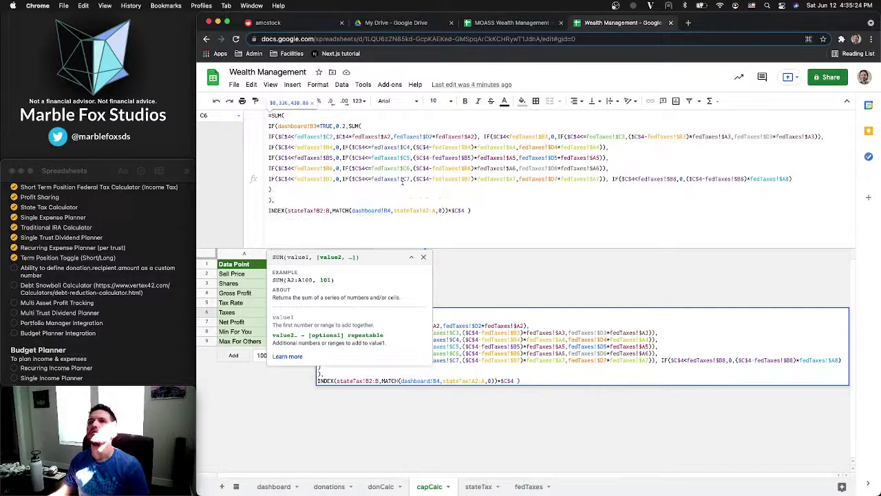
{"action": "left_click", "coordinate": [272, 199]}
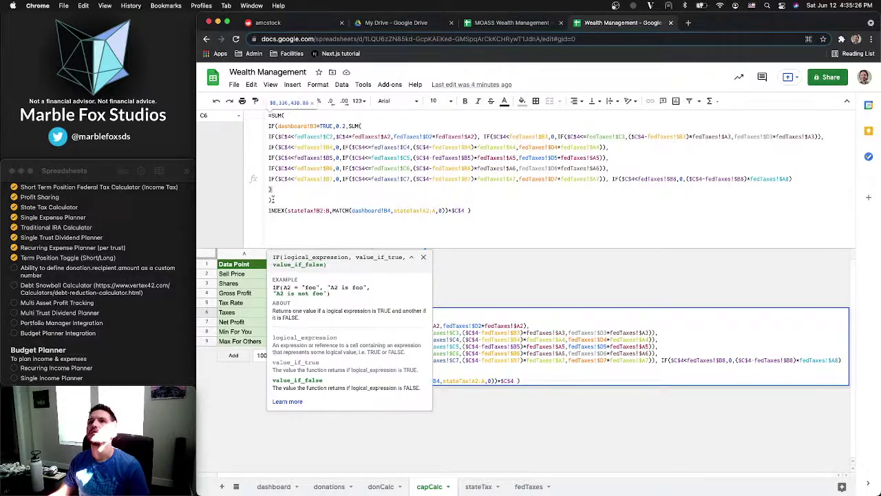
{"action": "left_click", "coordinate": [317, 187]}
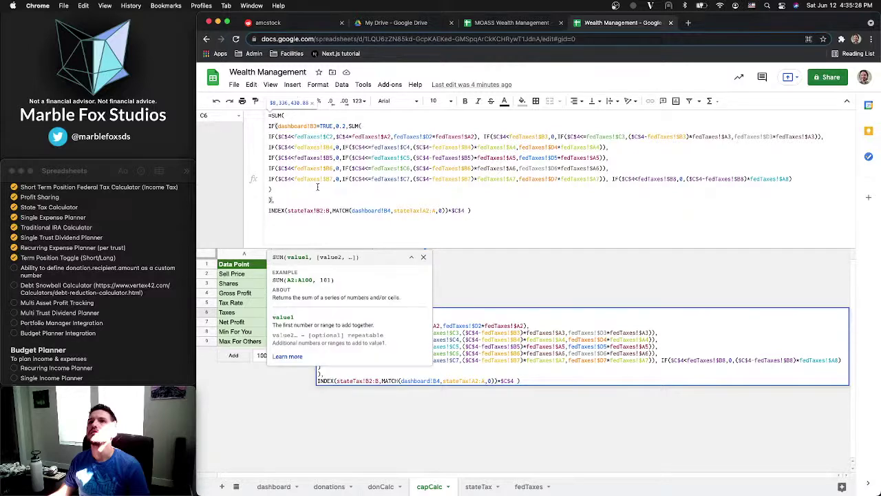
{"action": "left_click", "coordinate": [290, 117]}
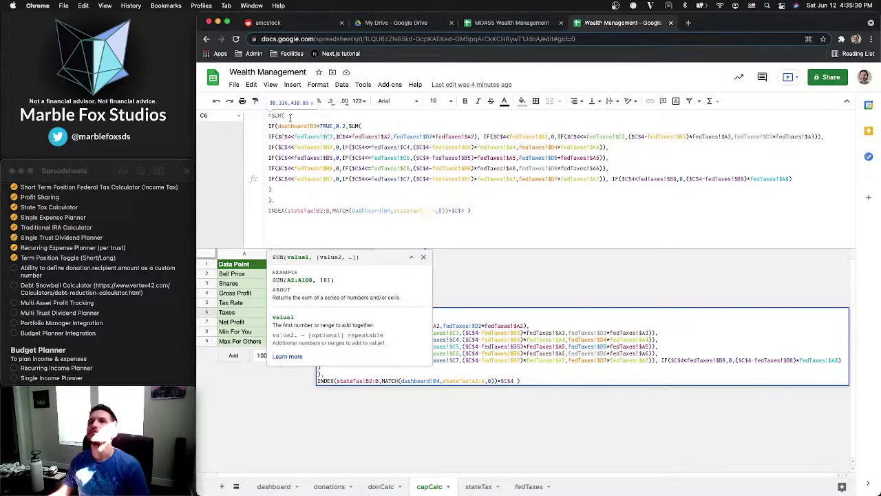
Split the rate IF onto separate lines for its condition, 0.2 and the inner SUM
{"action": "key", "text": "Right"}
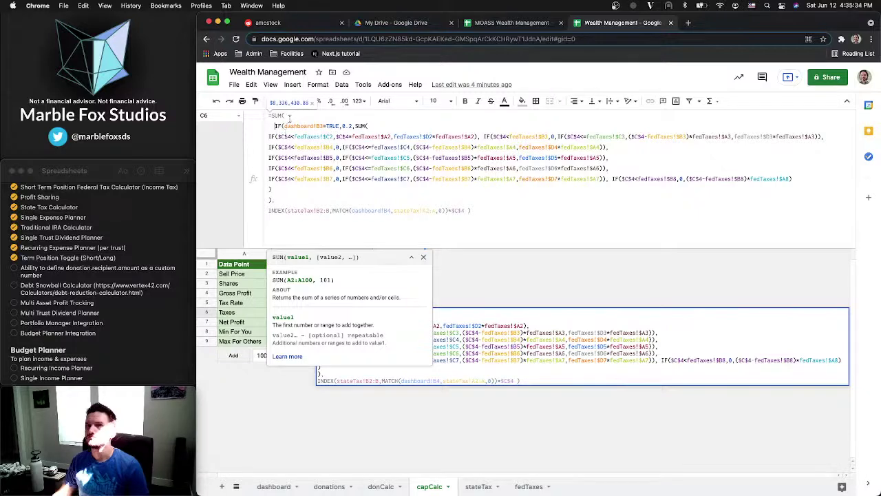
{"action": "key", "text": "BackSpace"}
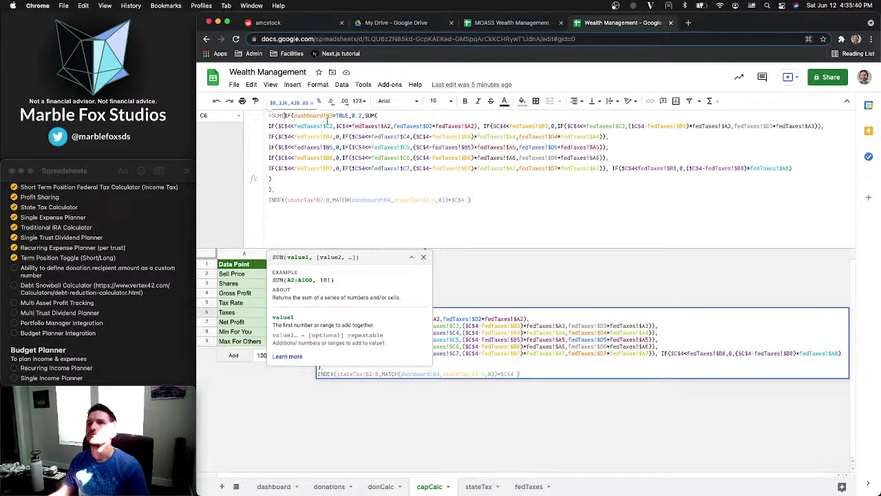
{"action": "key", "text": "ctrl+Return"}
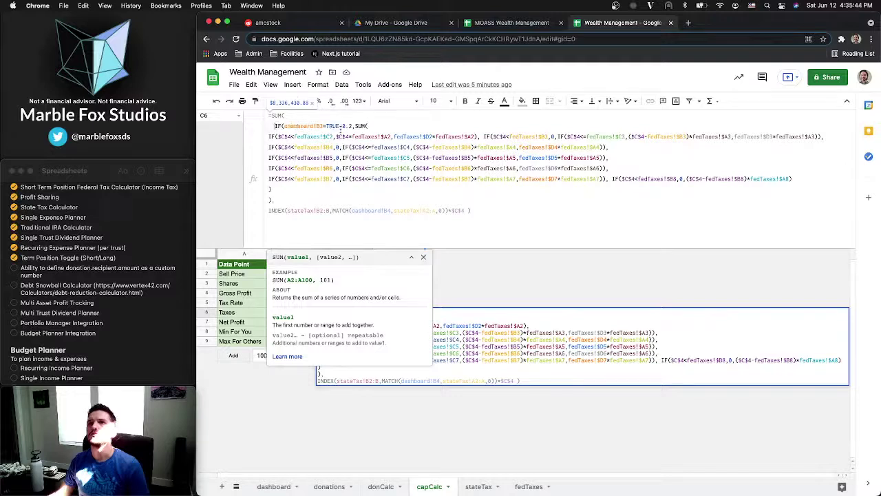
{"action": "left_click", "coordinate": [342, 127]}
{"action": "key", "text": "ctrl+Return"}
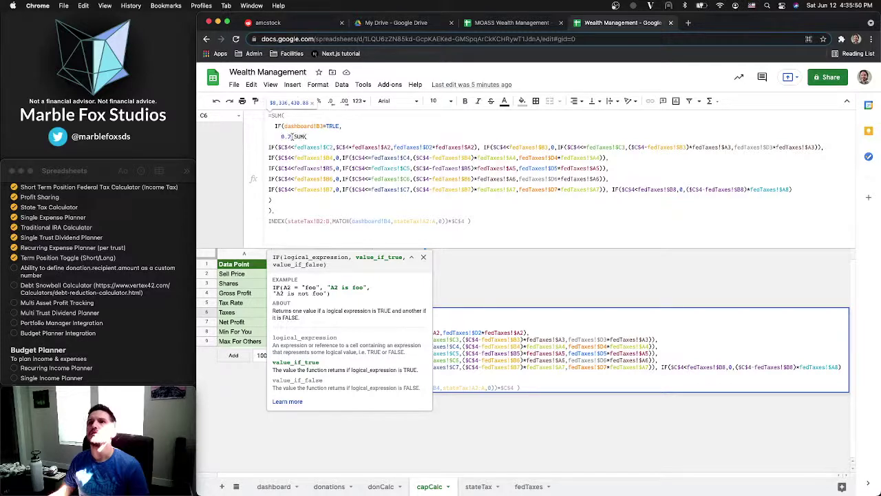
{"action": "left_click", "coordinate": [295, 137]}
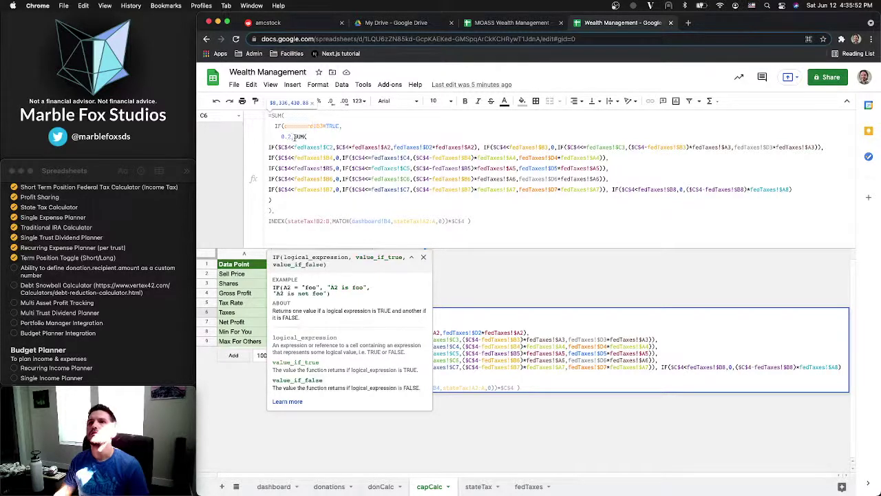
{"action": "key", "text": "super+Return"}
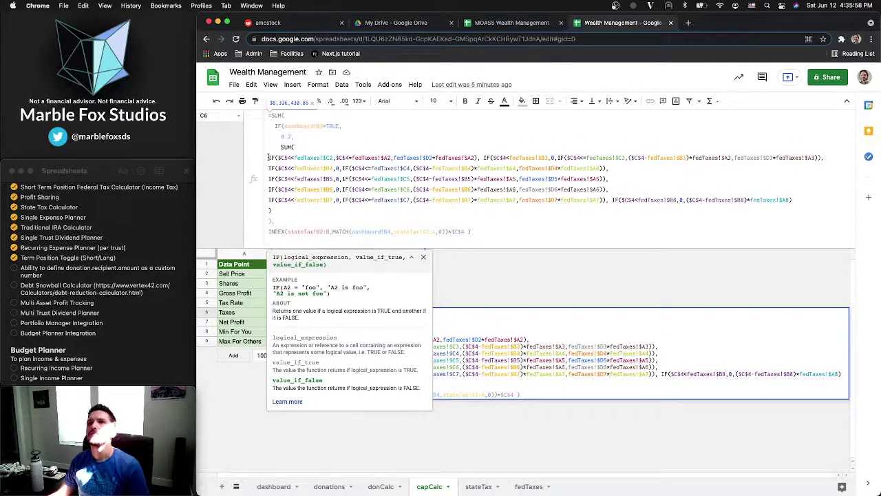
Indent the five federal bracket IF lines under the inner SUM
{"action": "left_click", "coordinate": [269, 157]}
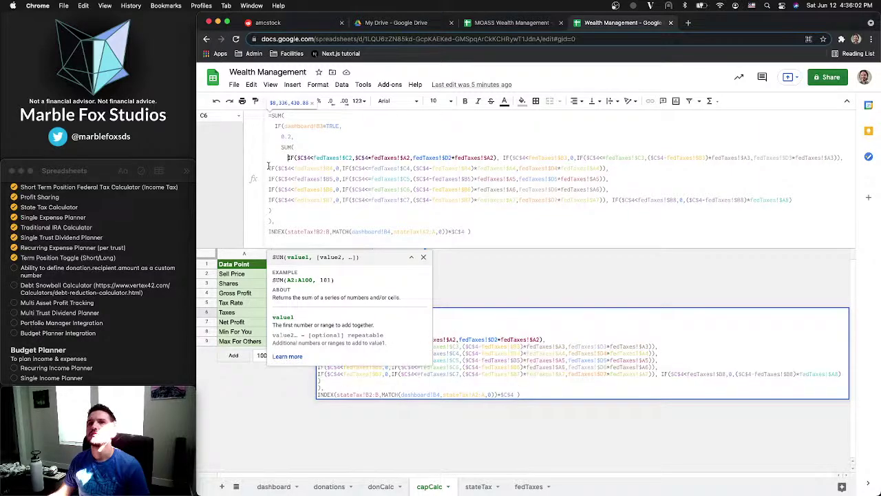
{"action": "left_click", "coordinate": [270, 168]}
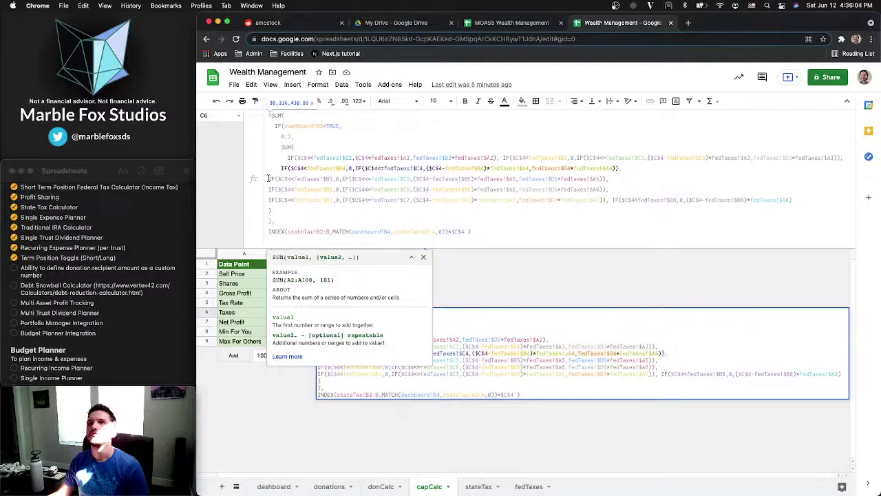
{"action": "left_click", "coordinate": [270, 178]}
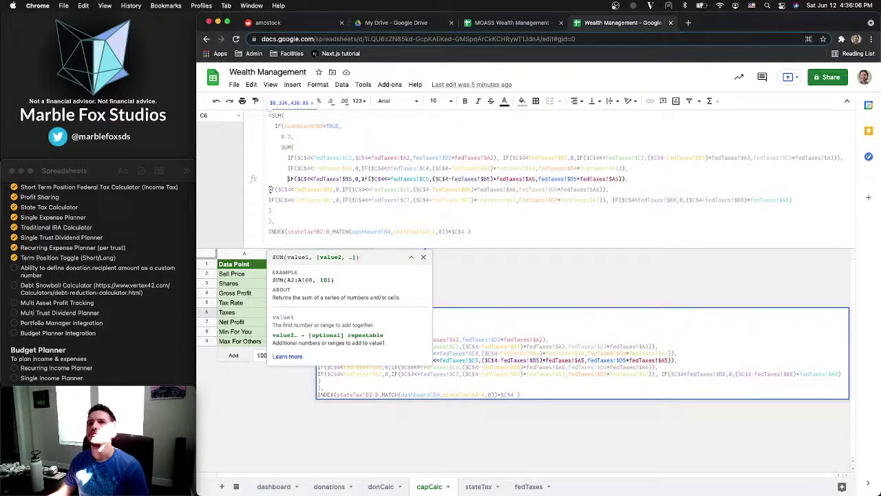
{"action": "left_click", "coordinate": [270, 188]}
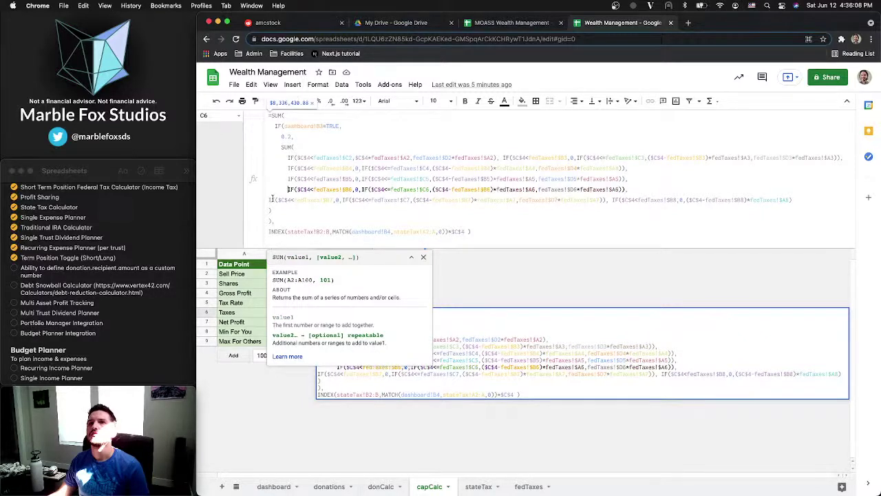
{"action": "left_click", "coordinate": [271, 199]}
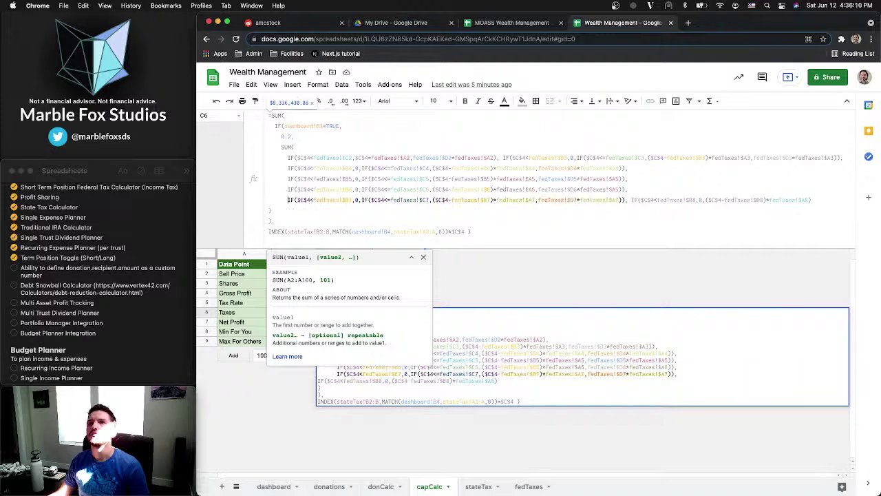
{"action": "left_click", "coordinate": [292, 208]}
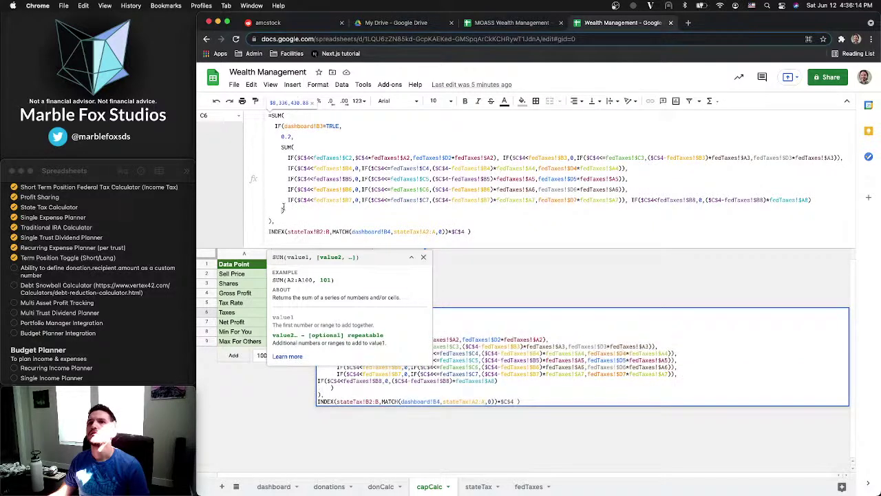
{"action": "left_click", "coordinate": [284, 208]}
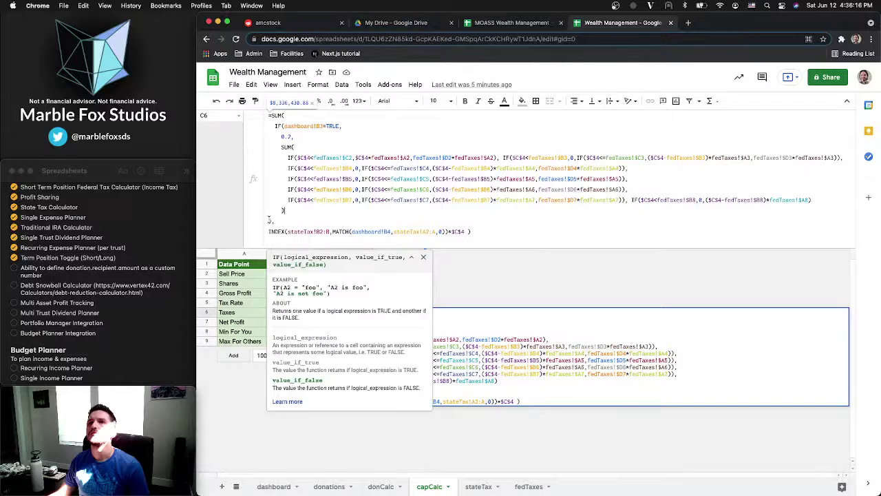
{"action": "left_click", "coordinate": [276, 219]}
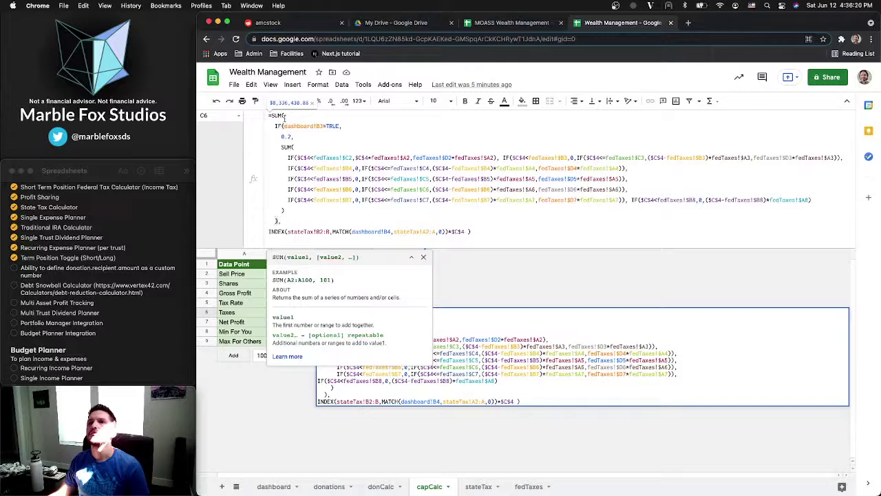
Put the final parenthesis on its own line and commit, giving Taxes $8,336,430.88
{"action": "left_click", "coordinate": [269, 231]}
{"action": "key", "text": "BackSpace"}
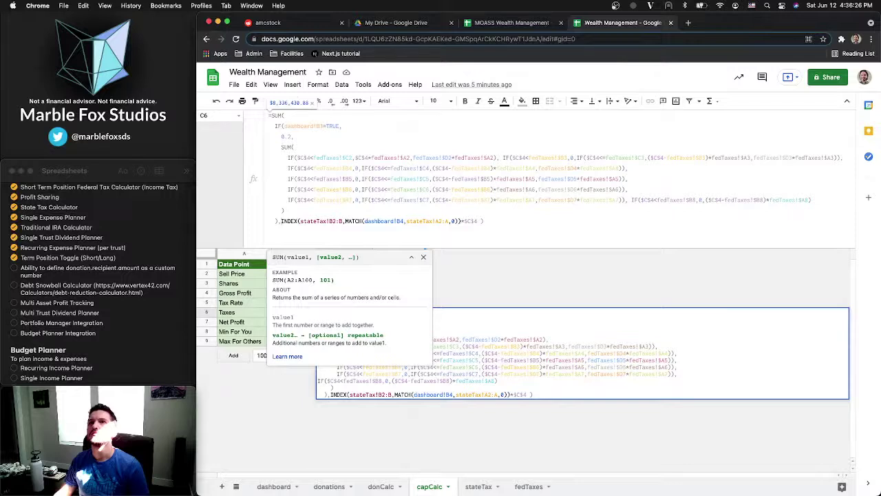
{"action": "key", "text": "super+z"}
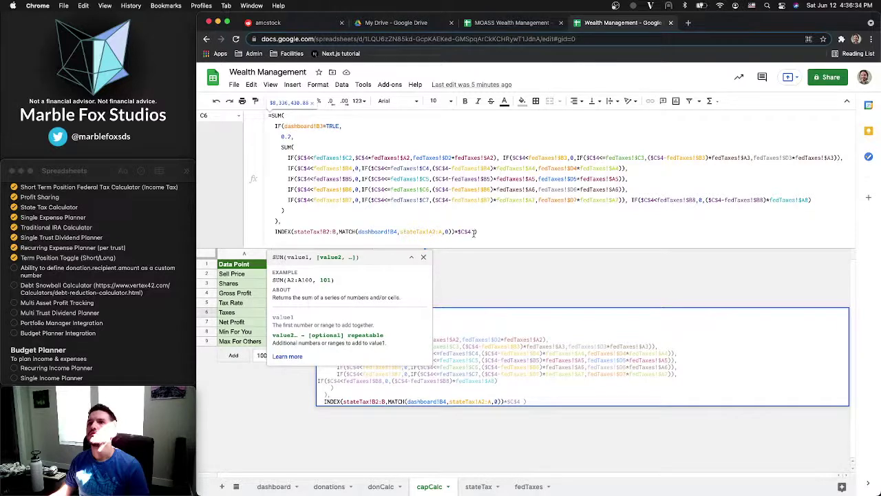
{"action": "key", "text": "BackSpace"}
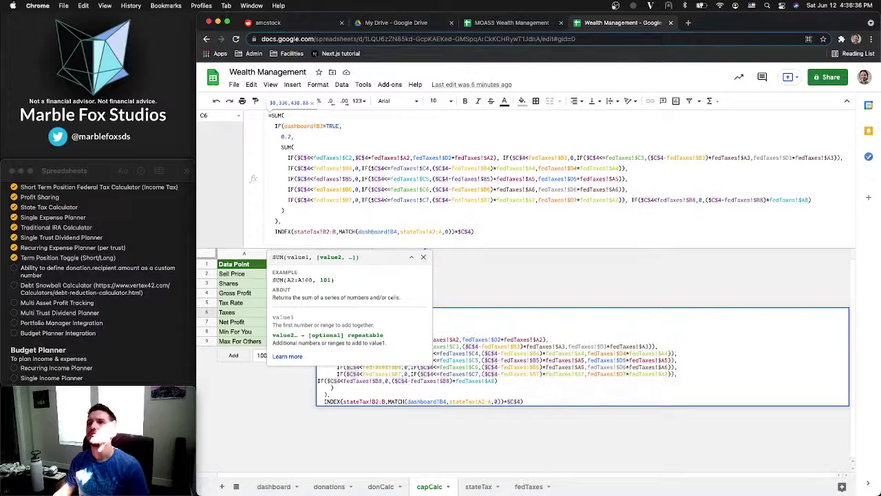
{"action": "key", "text": "alt+Return"}
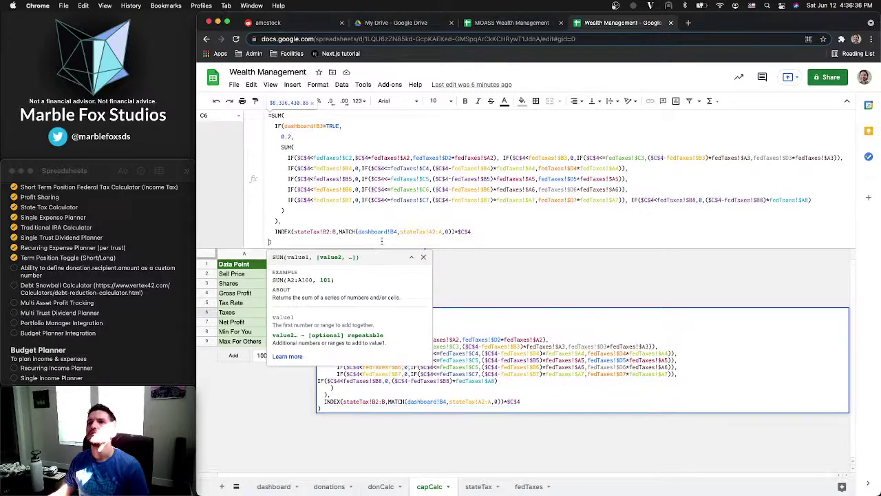
{"action": "left_click", "coordinate": [302, 242]}
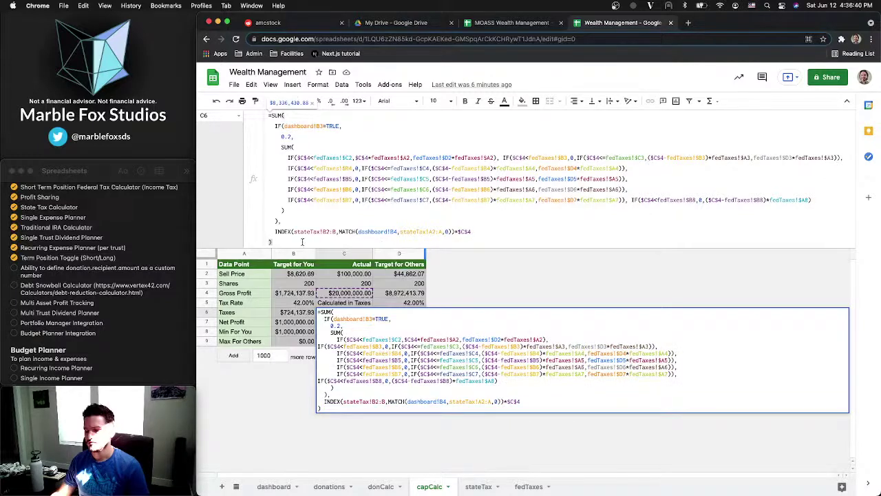
{"action": "left_click", "coordinate": [349, 312]}
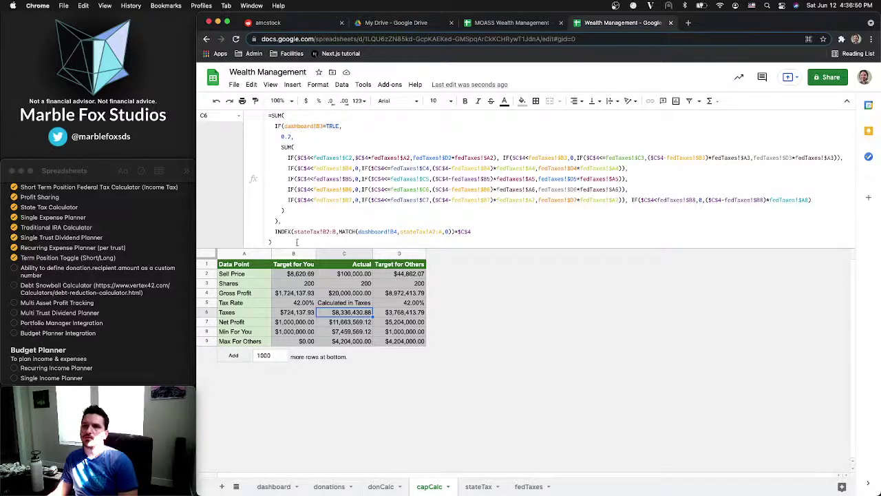
Tick the dashboard's B3 held-over-1-year box, bringing capCalc Taxes to $1,000,000.20
{"action": "left_click", "coordinate": [269, 486]}
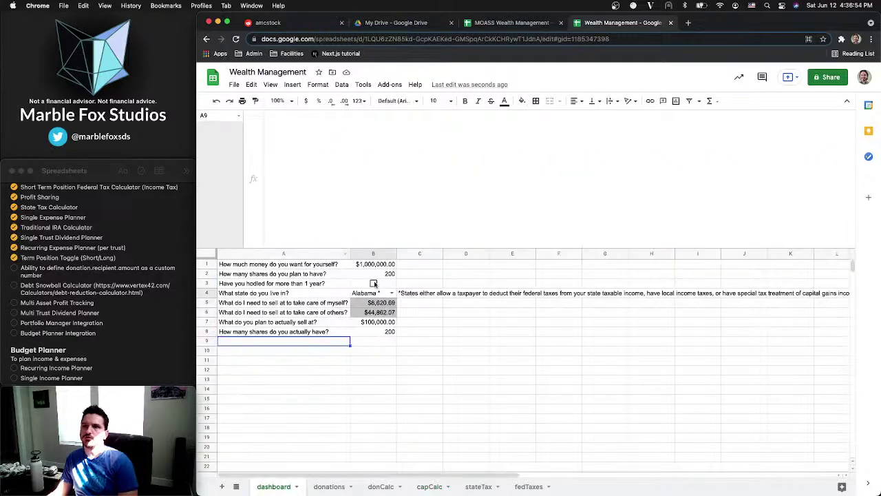
{"action": "left_click", "coordinate": [380, 491]}
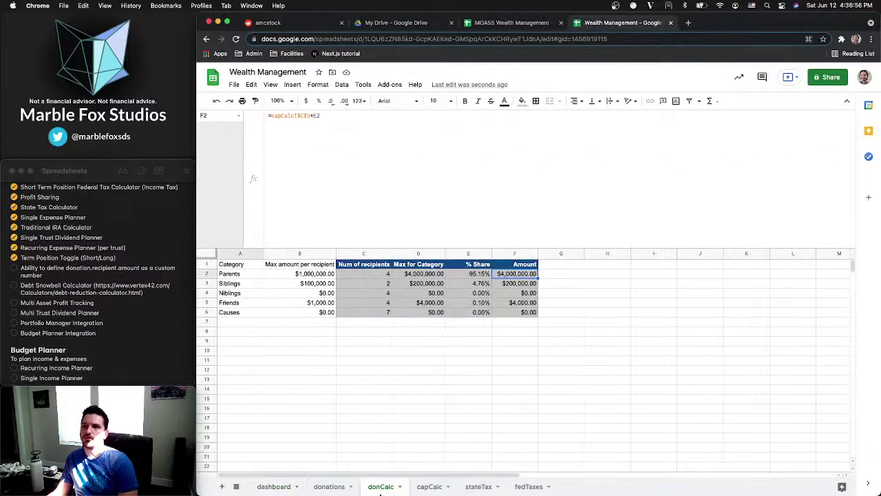
{"action": "left_click", "coordinate": [429, 487]}
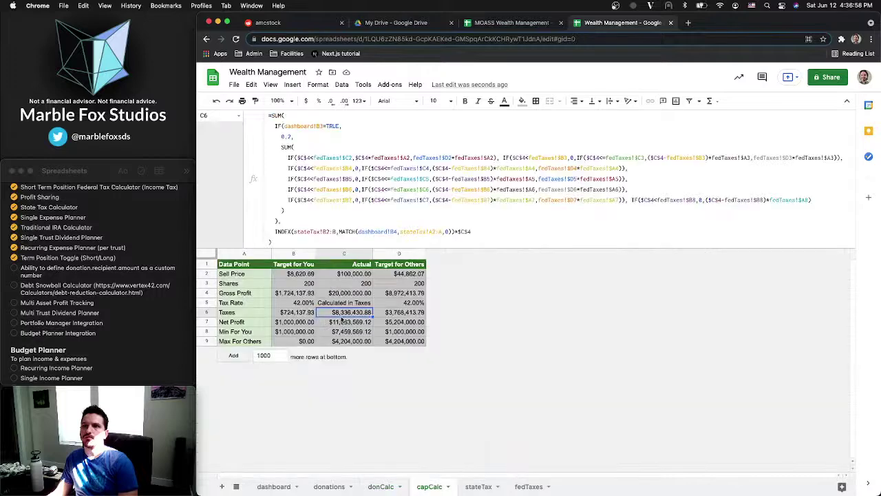
{"action": "left_click", "coordinate": [274, 487]}
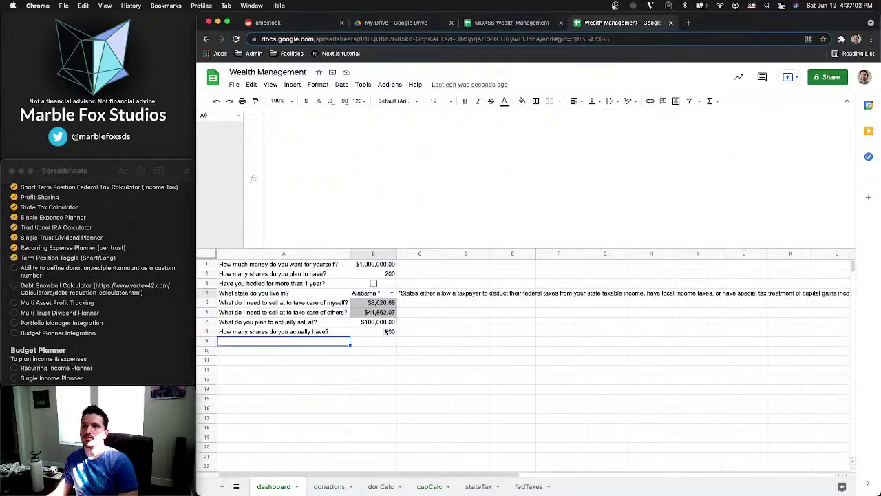
{"action": "left_click", "coordinate": [374, 283]}
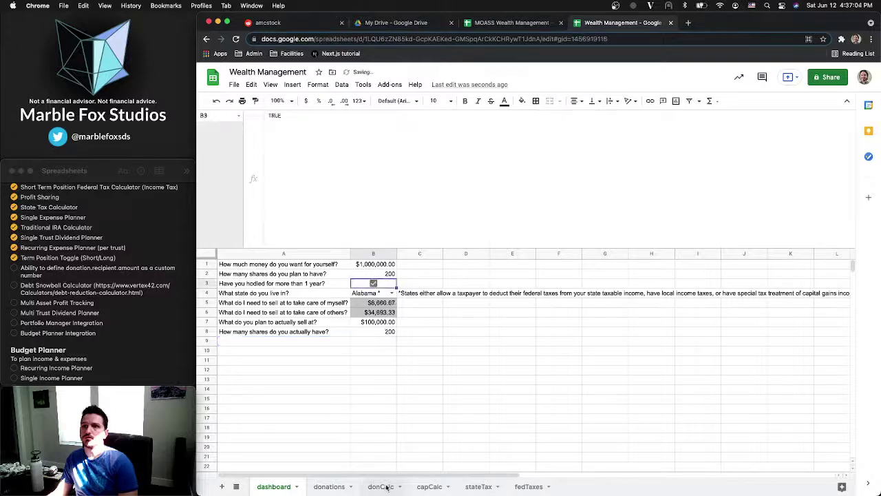
{"action": "left_click", "coordinate": [429, 487]}
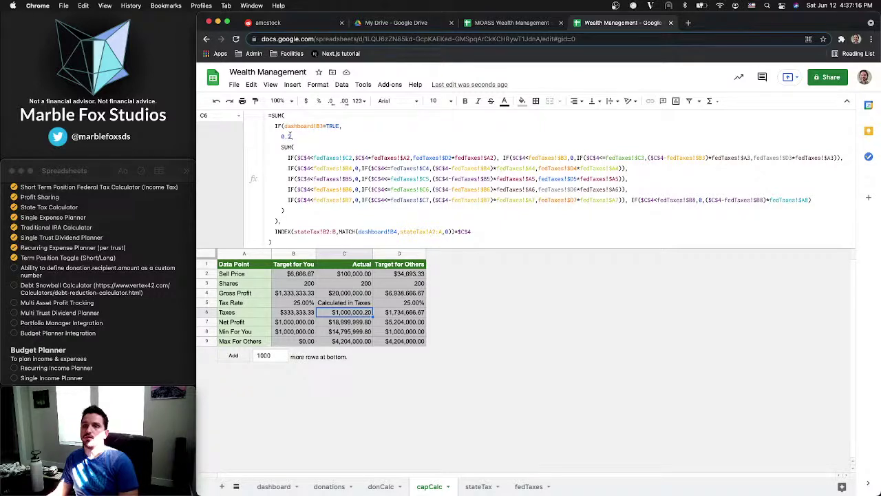
Review the C6 Taxes and C4 Gross Profit formulas without changes, then open Spotlight search
{"action": "left_click", "coordinate": [474, 231]}
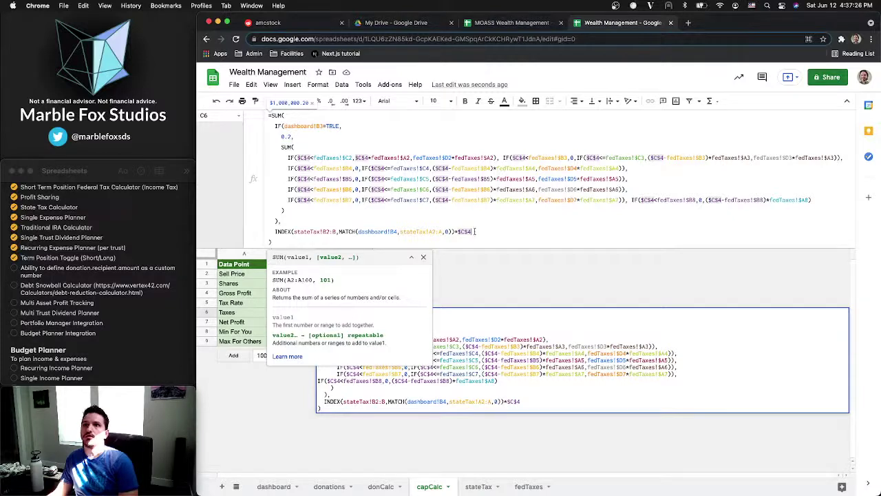
{"action": "left_click", "coordinate": [348, 209]}
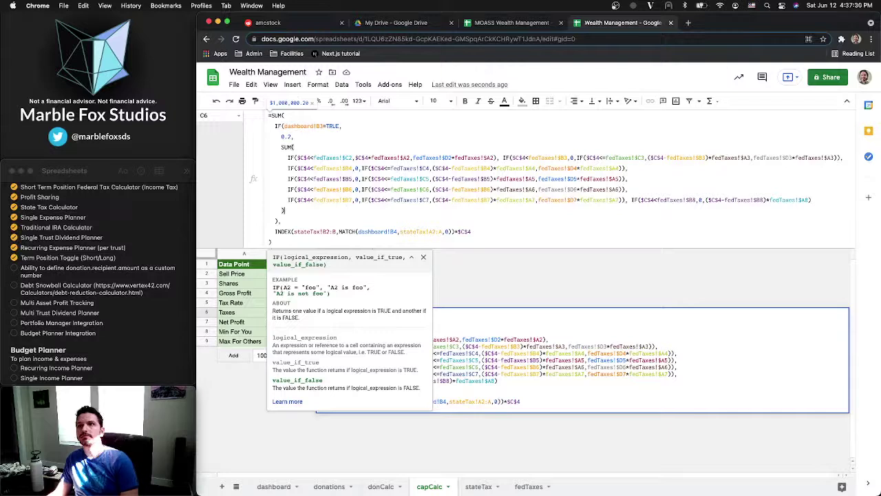
{"action": "key", "text": "Escape"}
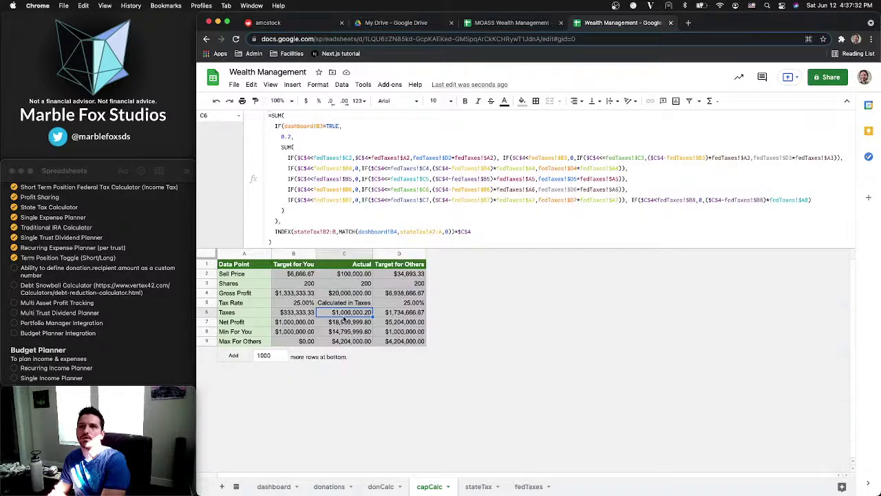
{"action": "key", "text": "Up"}
{"action": "key", "text": "Up"}
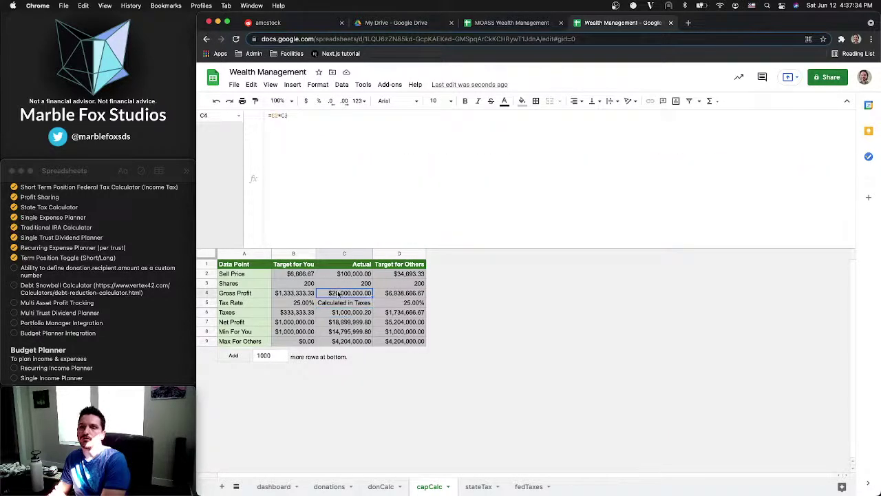
{"action": "key", "text": "Down"}
{"action": "key", "text": "Down"}
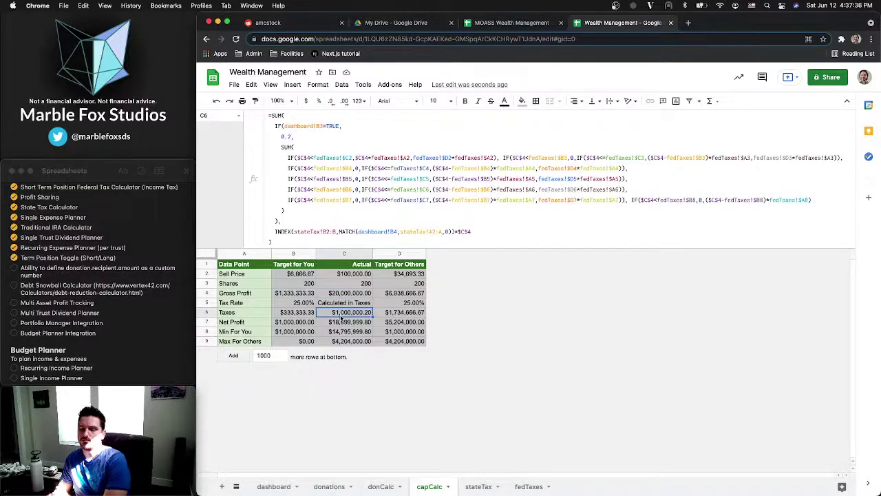
{"action": "key", "text": "super+space"}
Launch Calculator from Spotlight and compute 20,000,000 × 0.2
{"action": "type", "text": "cal"}
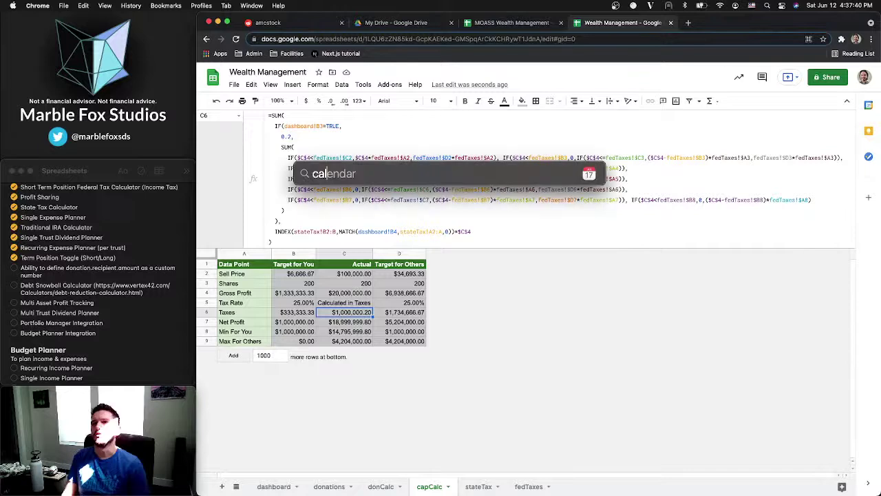
{"action": "type", "text": "c"}
{"action": "key", "text": "Return"}
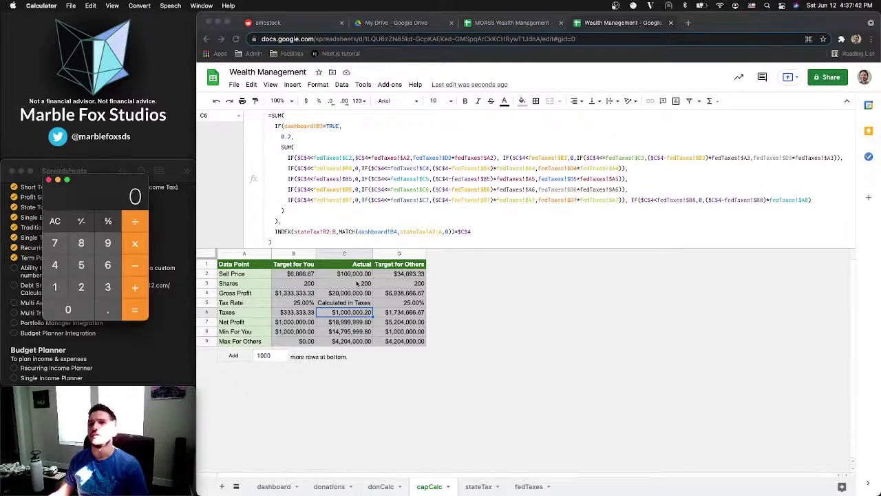
{"action": "left_click", "coordinate": [54, 226]}
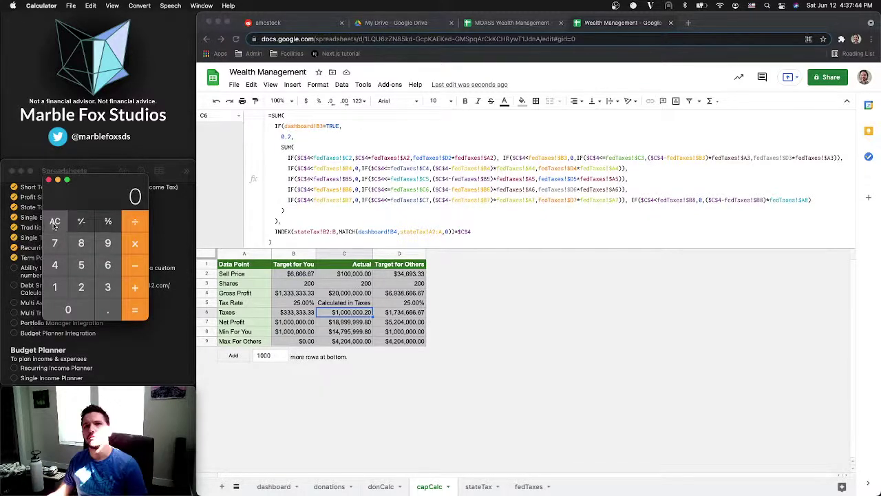
{"action": "key", "text": "2"}
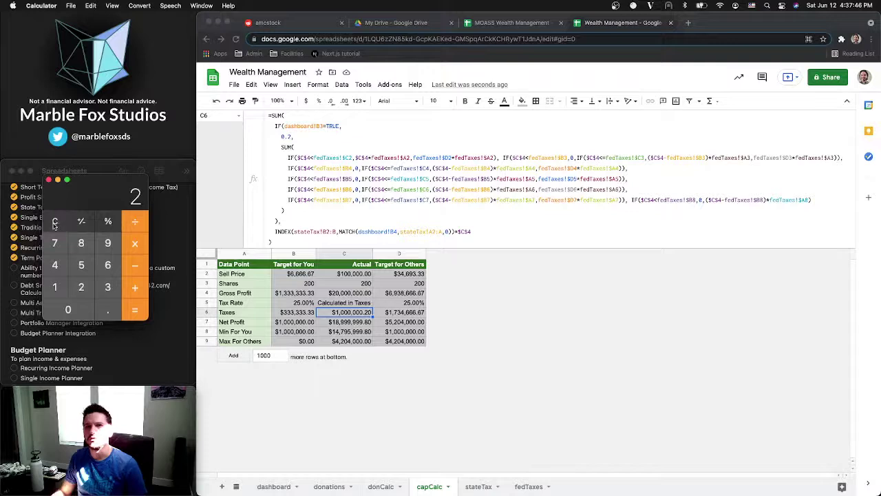
{"action": "type", "text": "00000"}
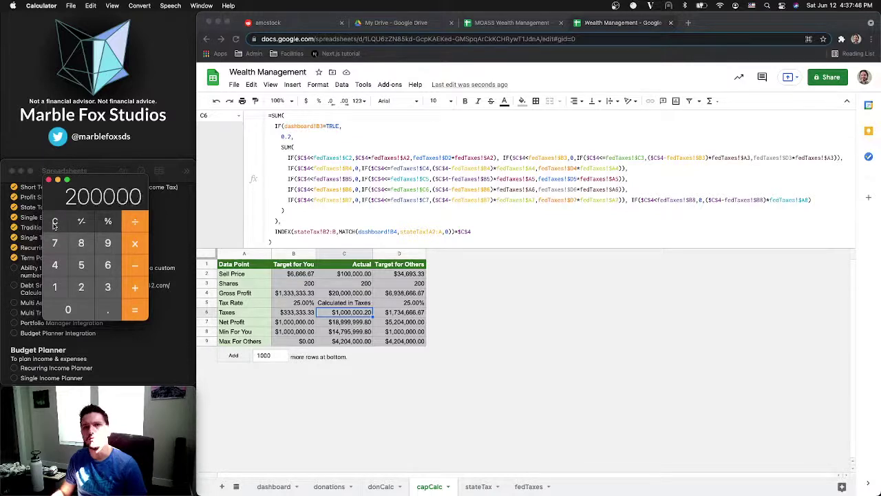
{"action": "type", "text": "00"}
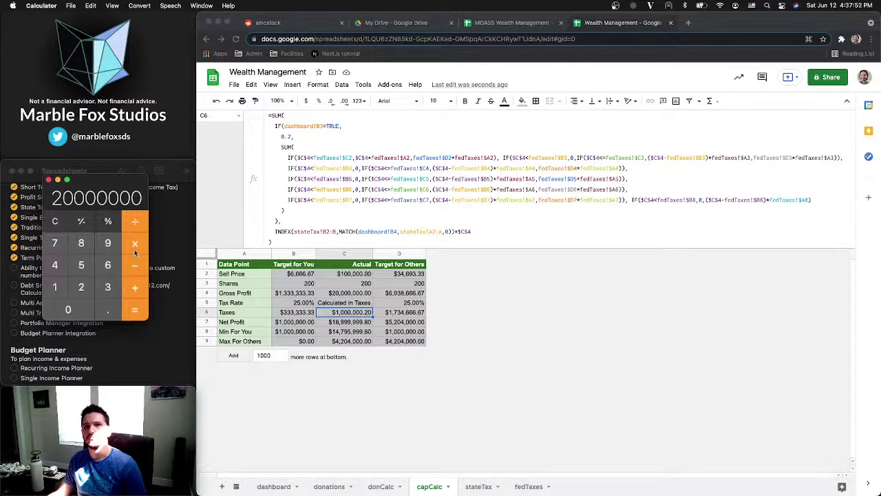
{"action": "left_click", "coordinate": [135, 249]}
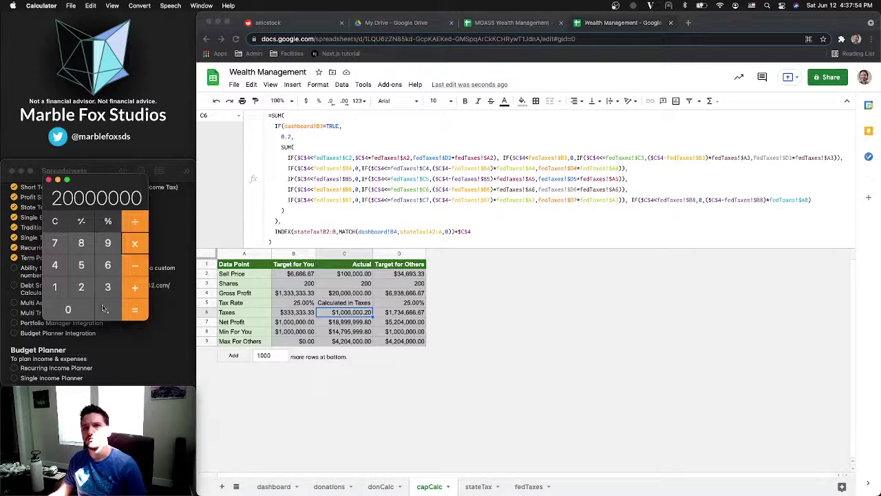
{"action": "left_click", "coordinate": [104, 309]}
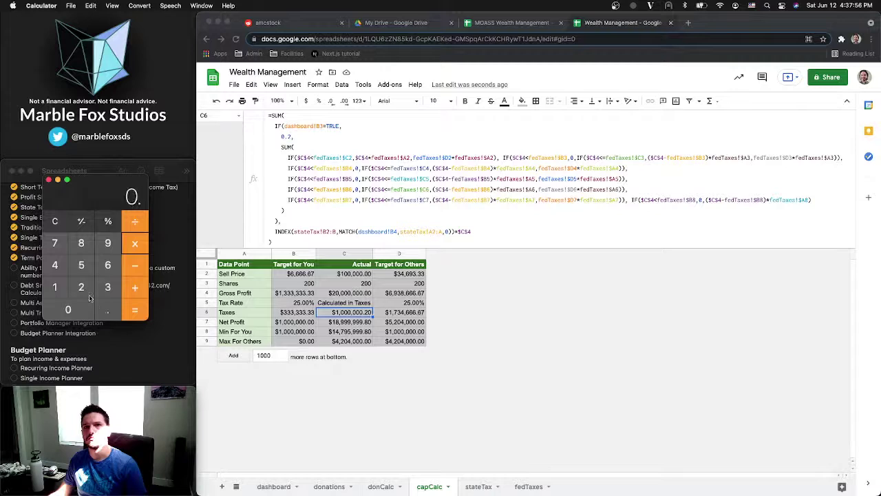
{"action": "left_click", "coordinate": [89, 297]}
{"action": "key", "text": "Return"}
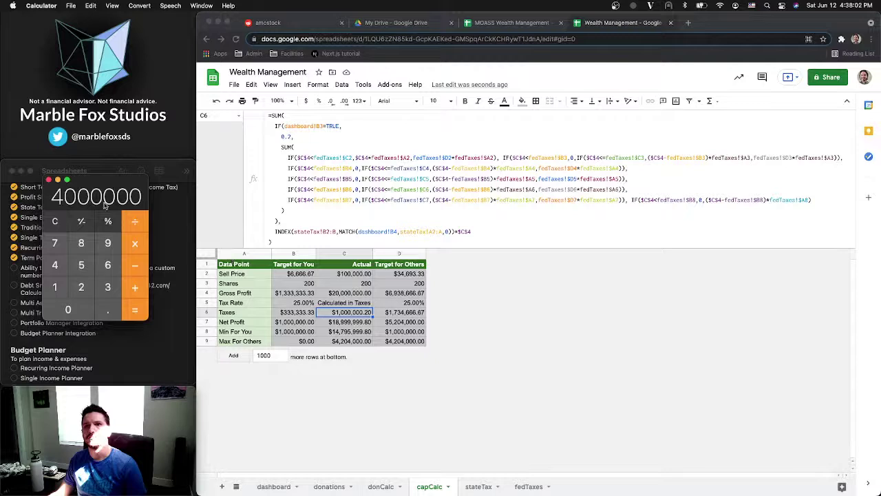
Clear and recalculate to confirm 4,000,000, then go back into the Taxes formula
{"action": "left_click", "coordinate": [56, 220]}
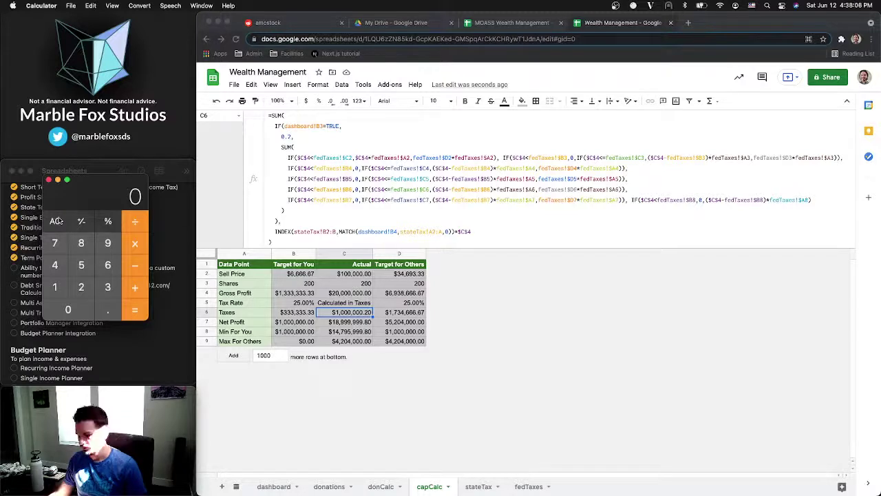
{"action": "key", "text": "1"}
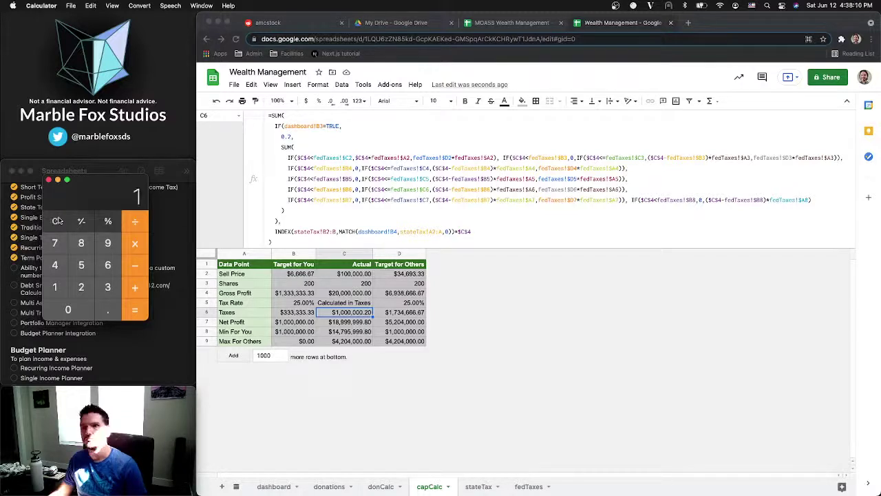
{"action": "type", "text": "*20"}
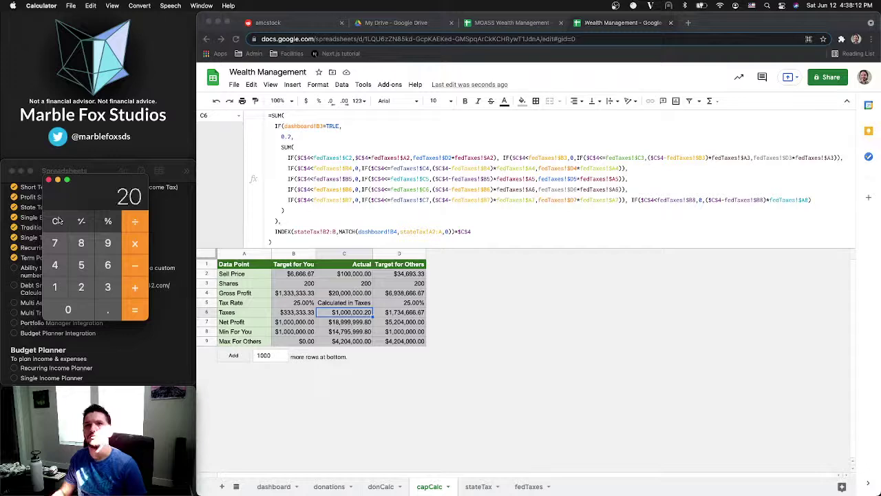
{"action": "type", "text": "000"}
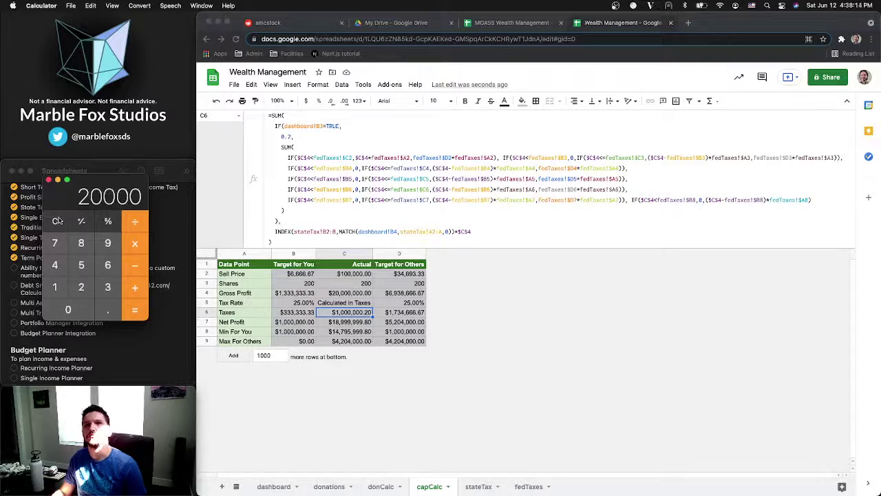
{"action": "type", "text": "000"}
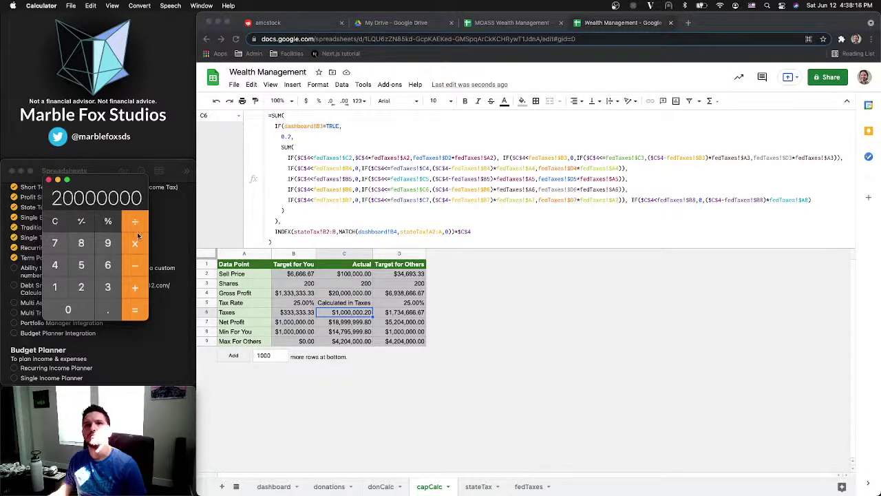
{"action": "left_click", "coordinate": [107, 314]}
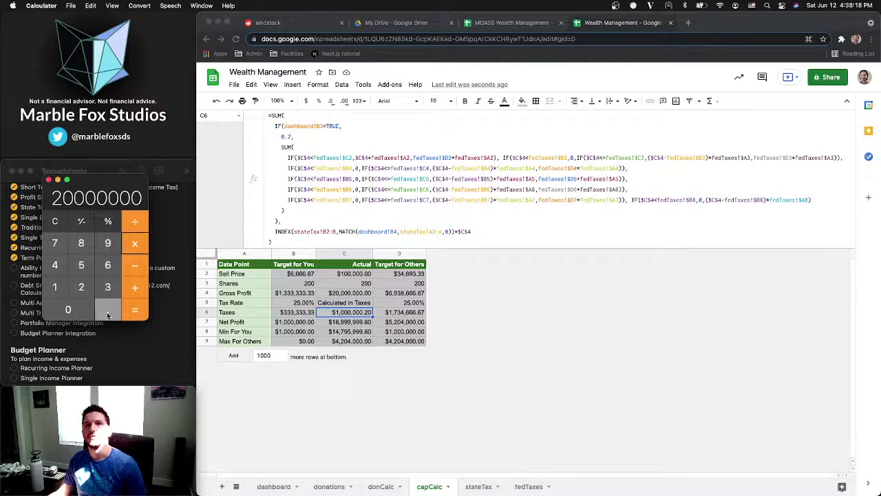
{"action": "type", "text": "2"}
{"action": "key", "text": "Return"}
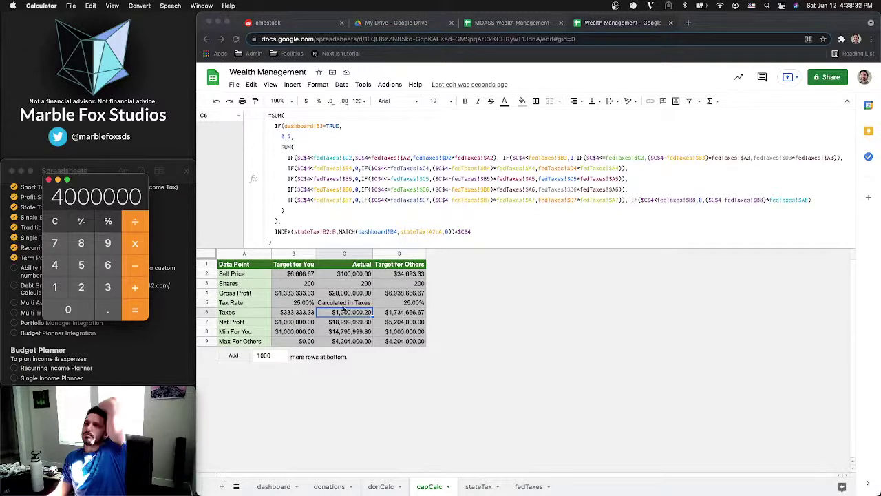
{"action": "left_click", "coordinate": [310, 125]}
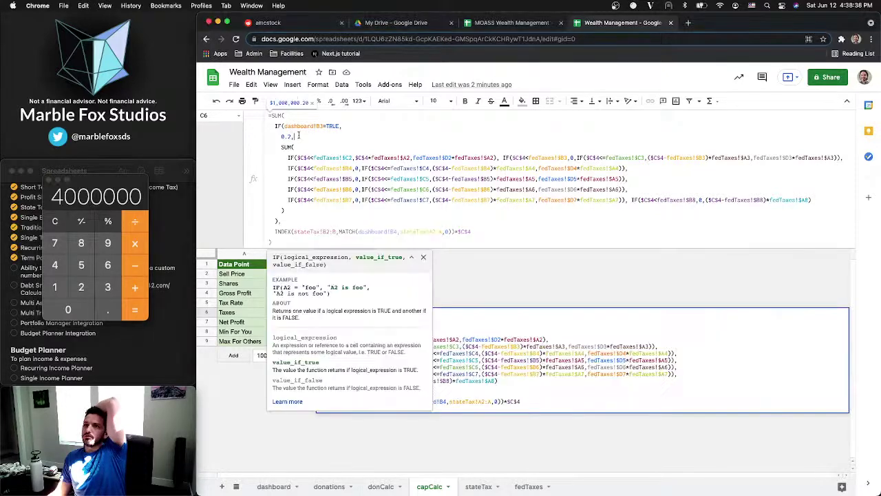
Change the Taxes true branch to 0.2*$C$4, making Taxes $5,000,000.00 and Net Profit $15,000,000.00
{"action": "left_click", "coordinate": [296, 137]}
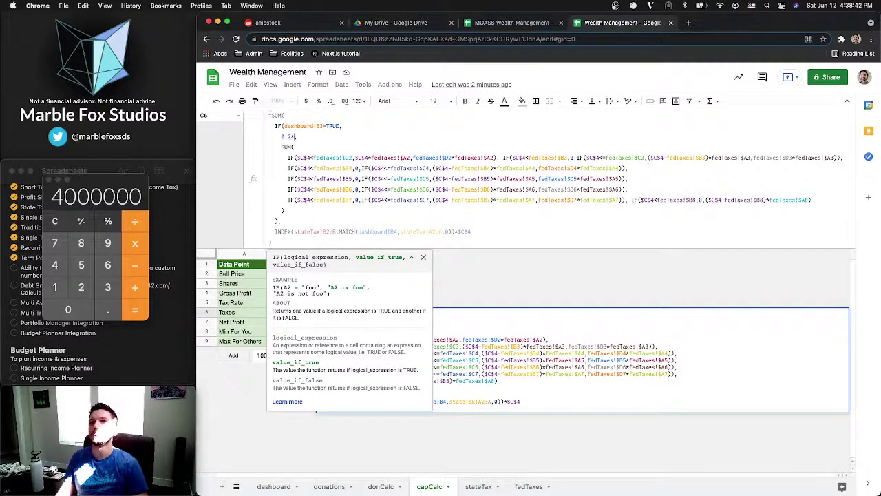
{"action": "type", "text": "$"}
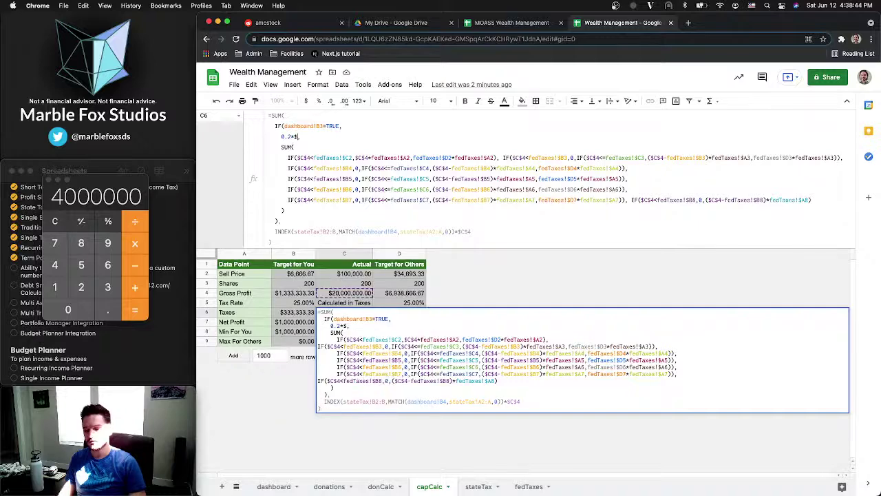
{"action": "type", "text": "C$,"}
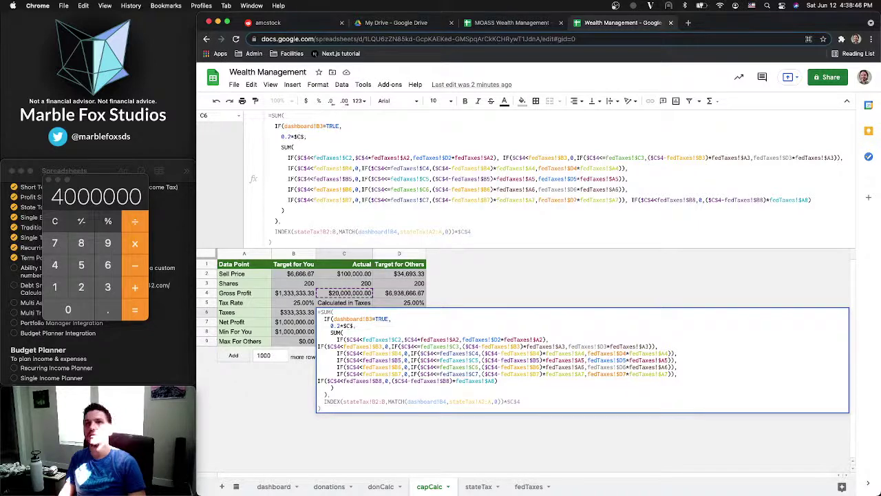
{"action": "key", "text": "Return"}
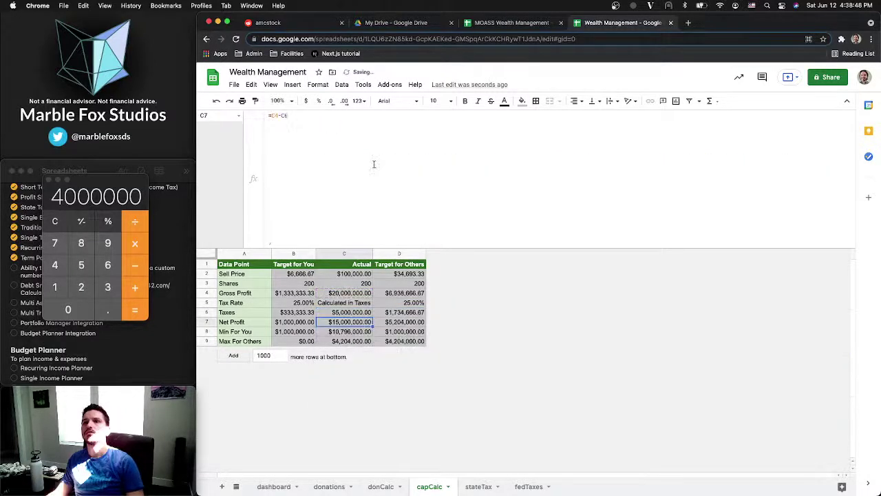
{"action": "left_click", "coordinate": [350, 314]}
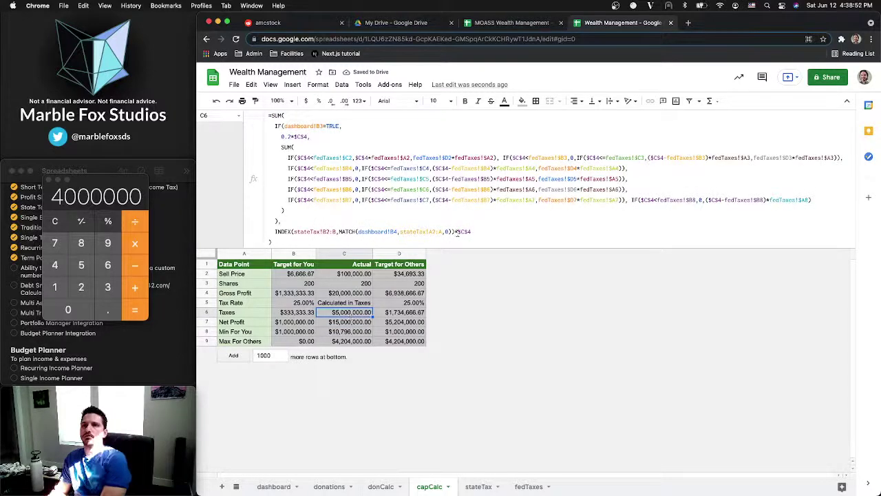
Recheck 20,000,000 × 0.2 = 4,000,000 in Calculator, then clear it
{"action": "left_click", "coordinate": [55, 220]}
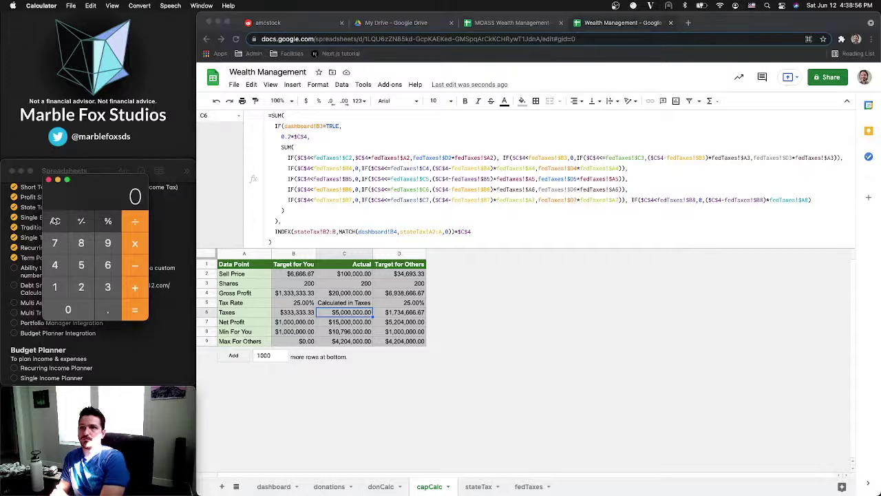
{"action": "type", "text": "20"}
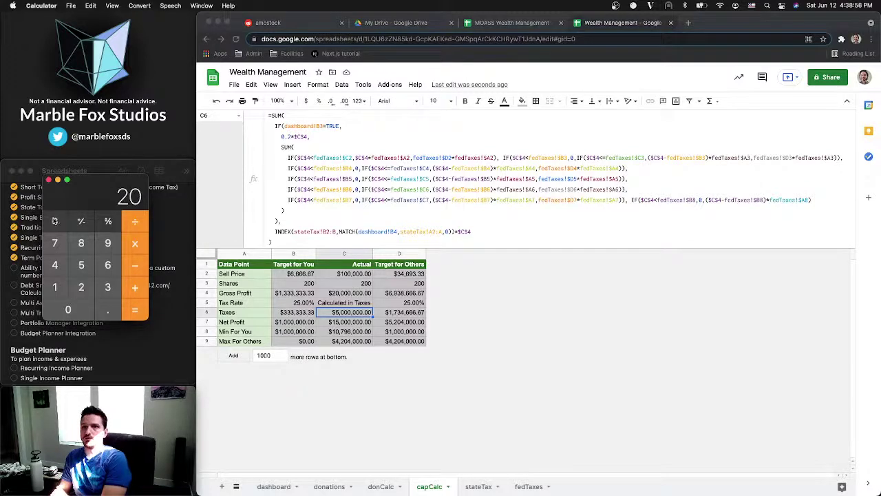
{"action": "type", "text": "000"}
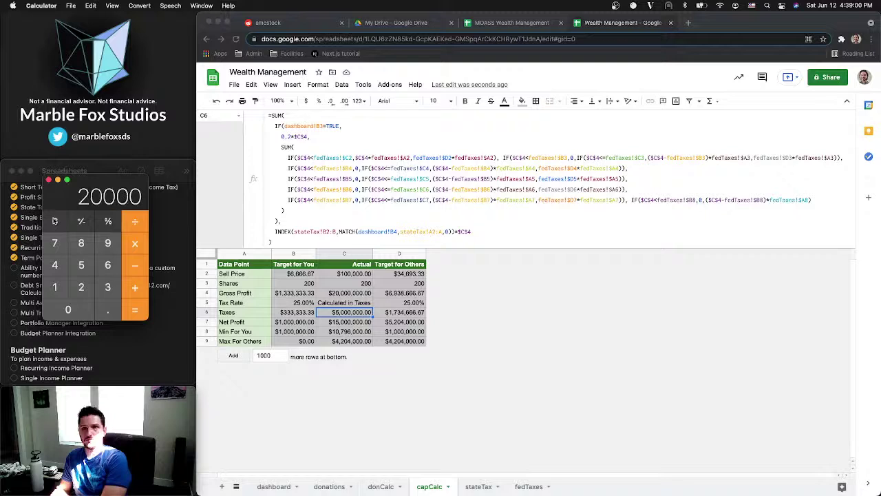
{"action": "type", "text": "000"}
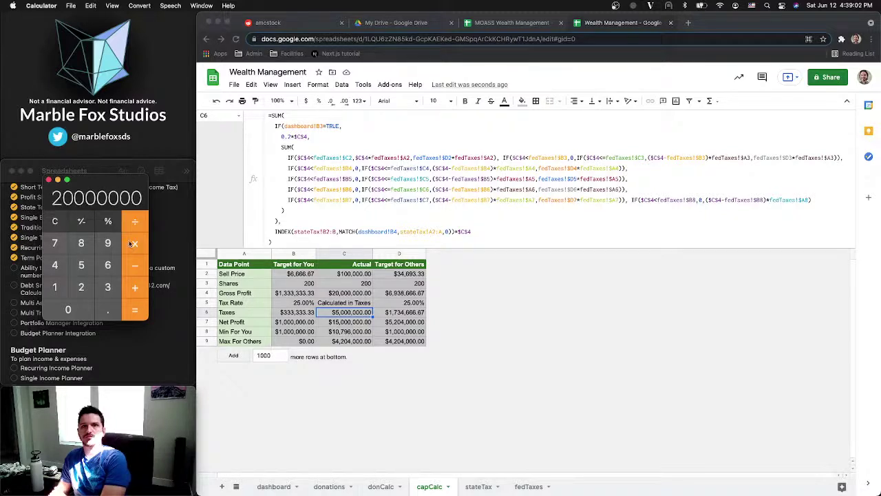
{"action": "left_click", "coordinate": [133, 243]}
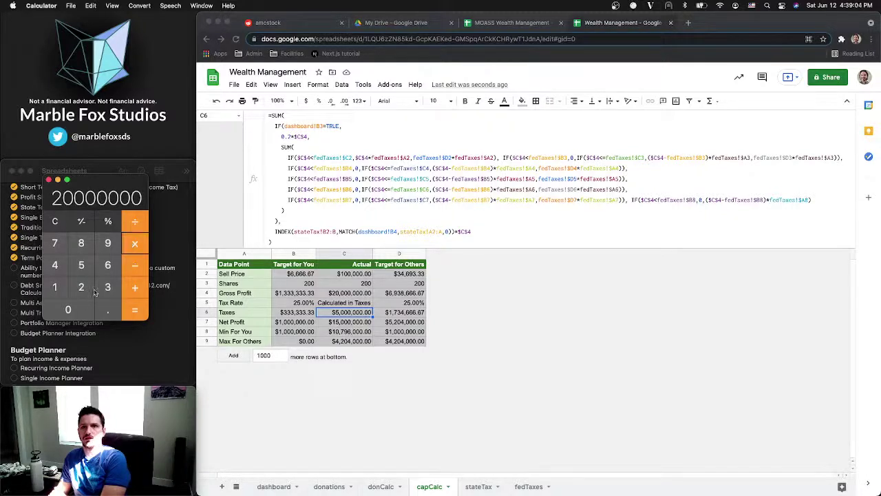
{"action": "left_click", "coordinate": [93, 290]}
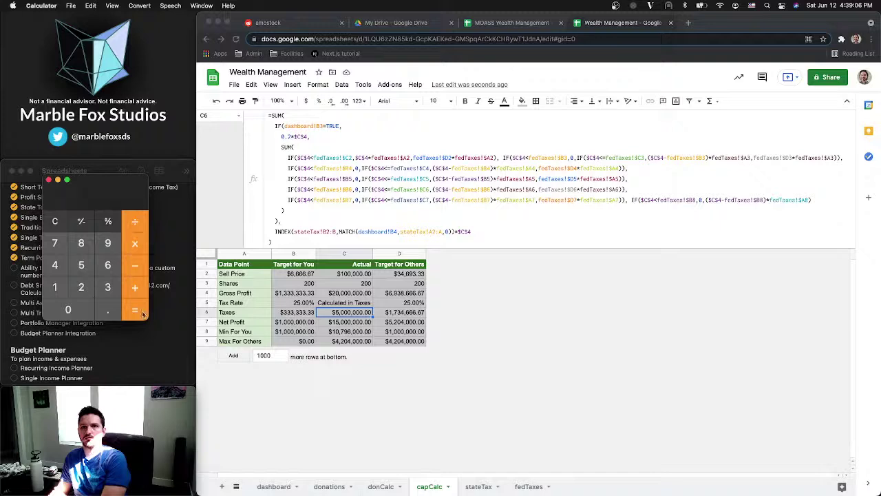
{"action": "left_click", "coordinate": [141, 312]}
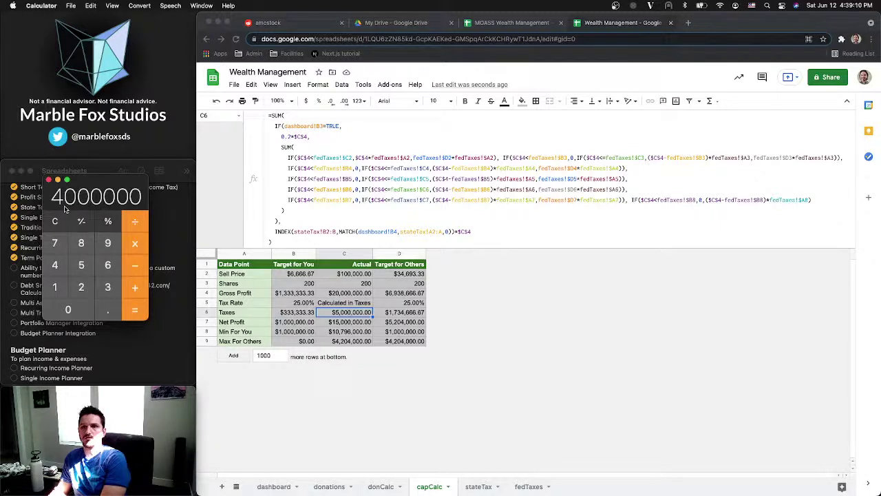
{"action": "left_click", "coordinate": [55, 221]}
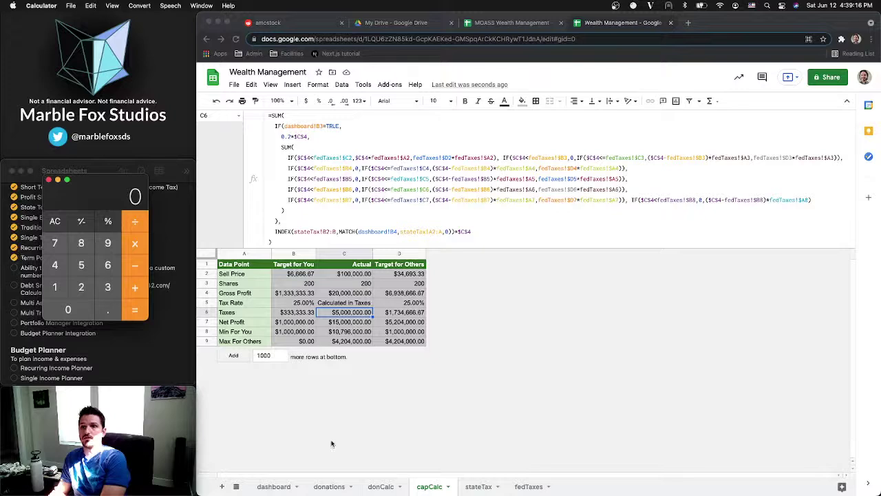
{"action": "type", "text": "20"}
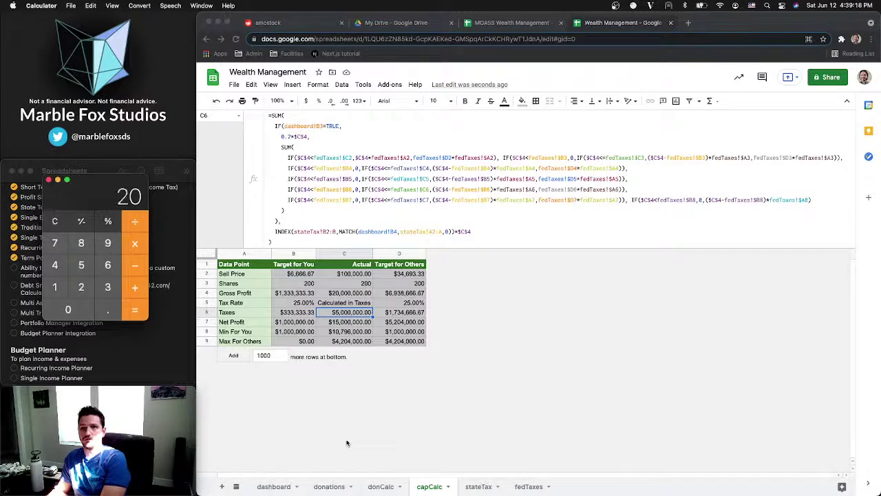
{"action": "type", "text": "000000"}
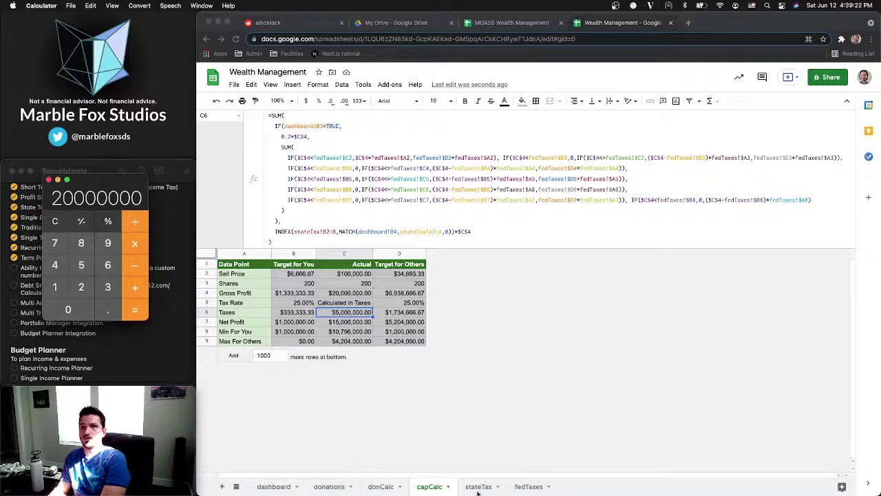
Glance at the dashboard and stateTax tabs, enter and clear 1000000, and return to capCalc
{"action": "left_click", "coordinate": [276, 489]}
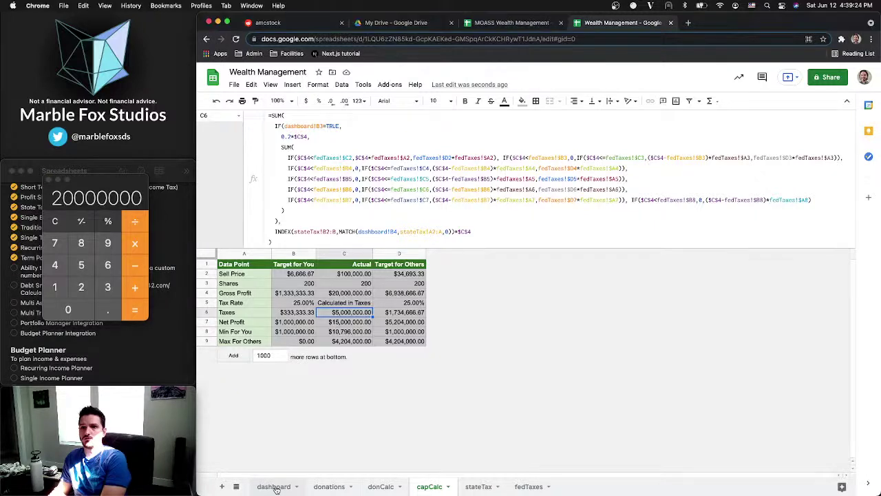
{"action": "left_click", "coordinate": [274, 487]}
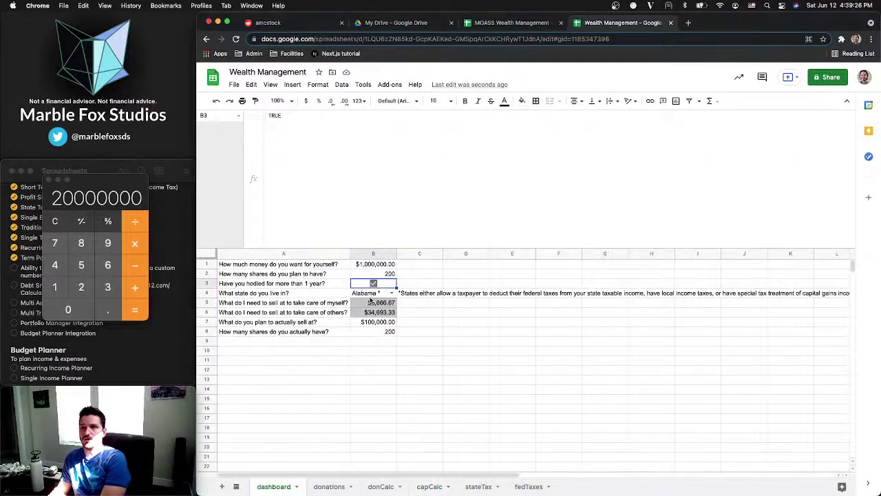
{"action": "left_click", "coordinate": [469, 487]}
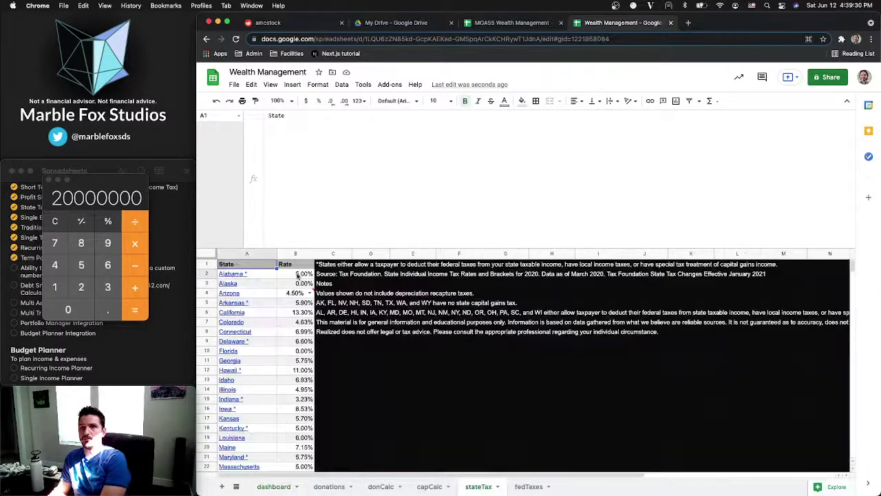
{"action": "left_click", "coordinate": [132, 271]}
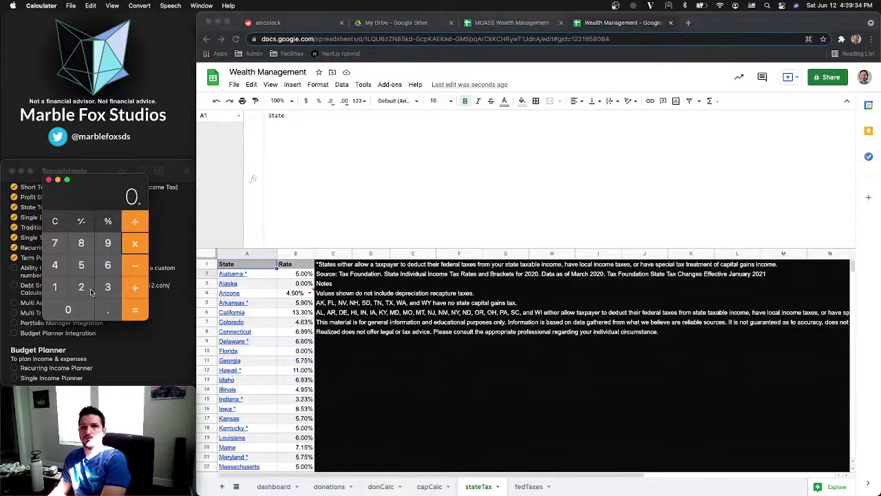
{"action": "type", "text": "10000000"}
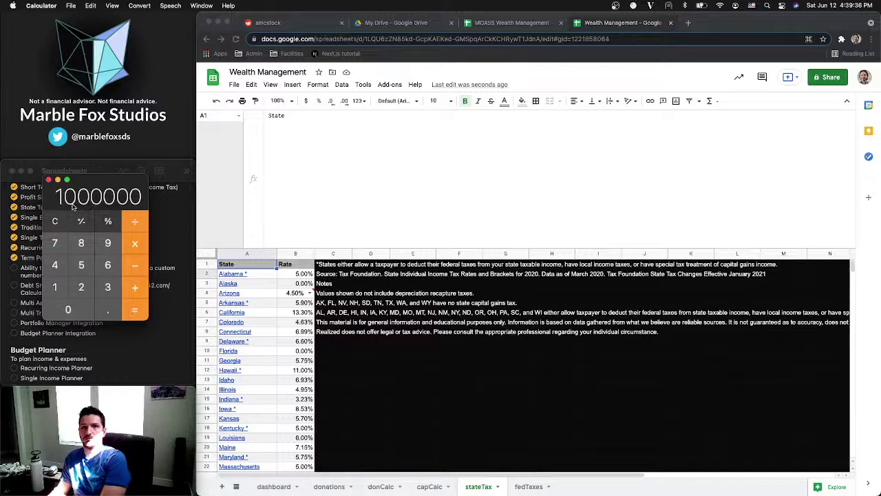
{"action": "key", "text": "Escape"}
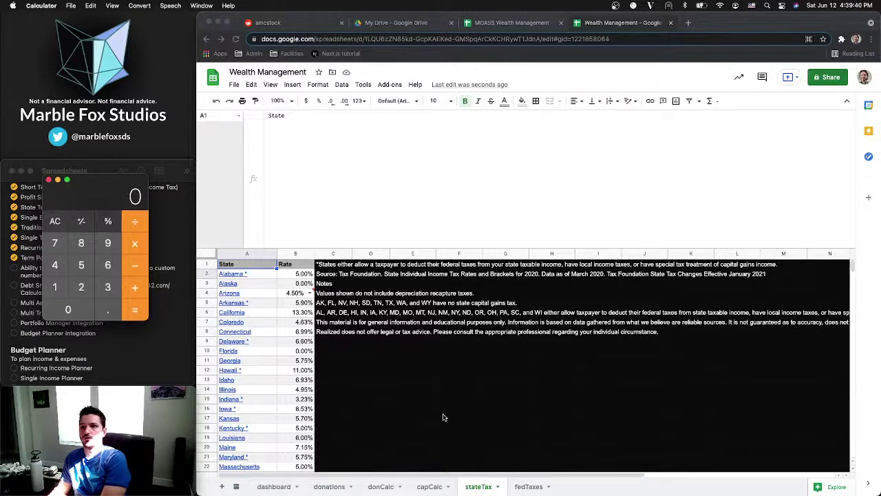
{"action": "double_click", "coordinate": [430, 486]}
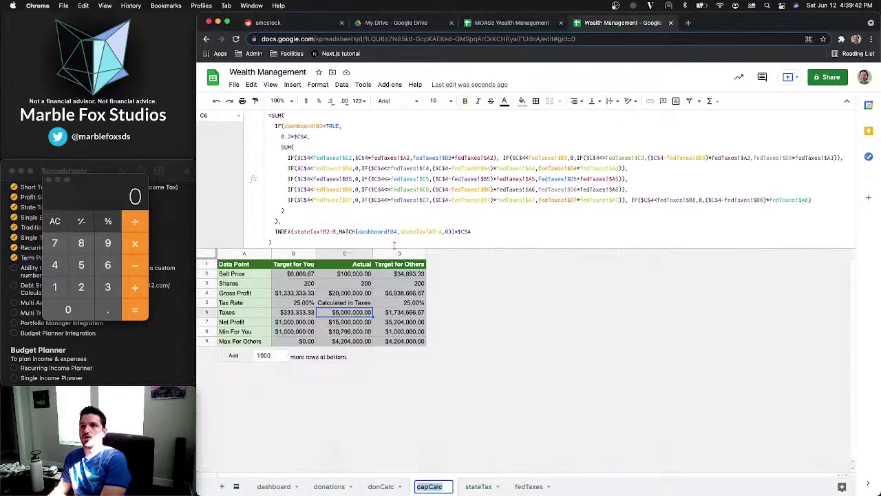
Untick dashboard B3 so capCalc uses 42%, review the formulas, then switch to MOASS Wealth Management
{"action": "left_click_drag", "start_coordinate": [394, 245], "coordinate": [388, 120]}
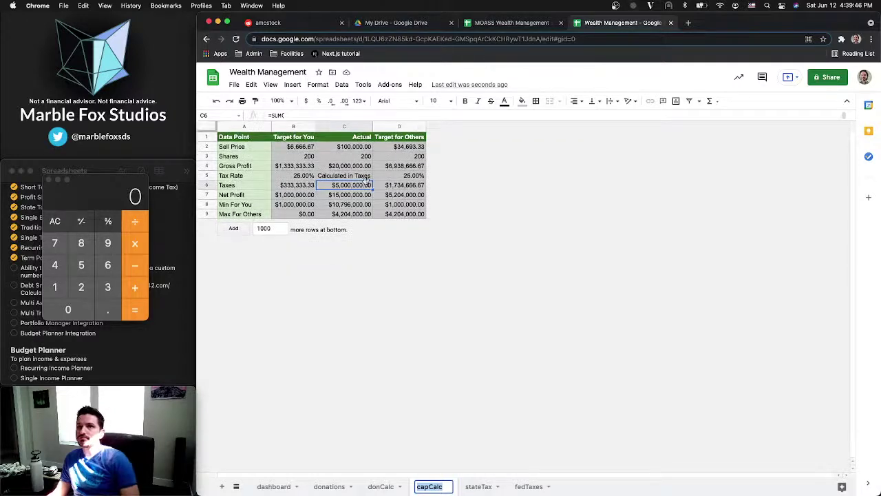
{"action": "left_click", "coordinate": [328, 185]}
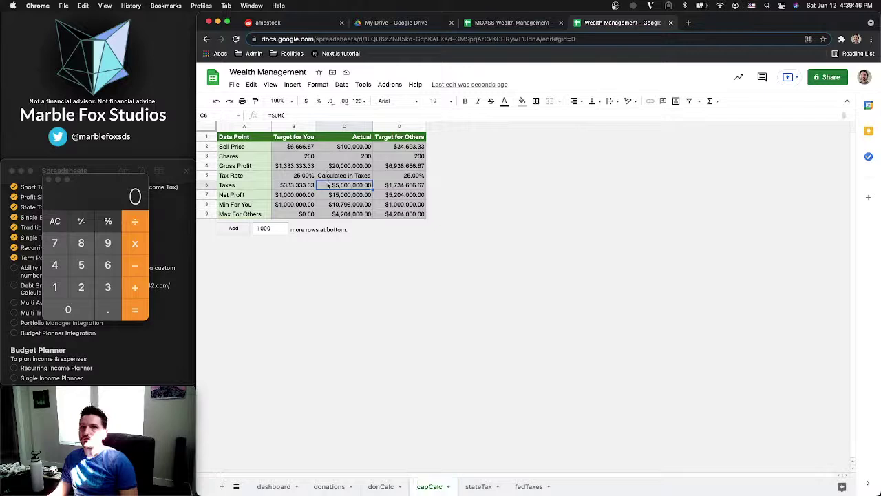
{"action": "left_click", "coordinate": [274, 486]}
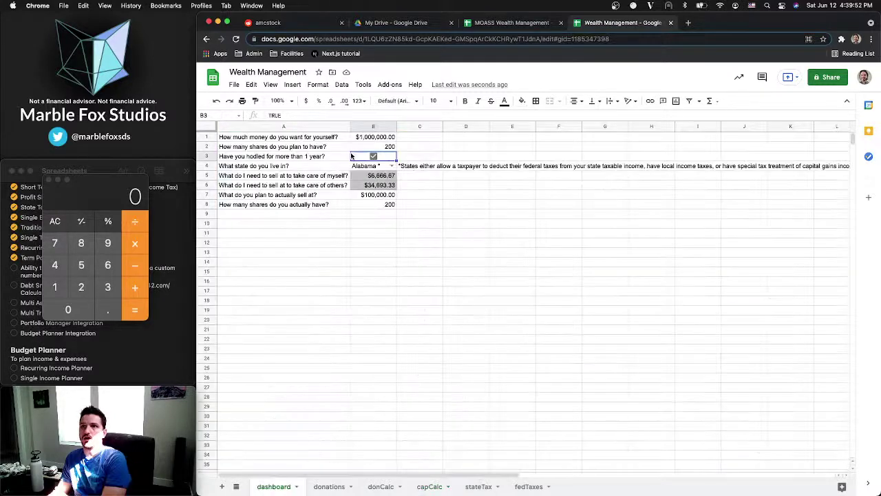
{"action": "left_click", "coordinate": [371, 157]}
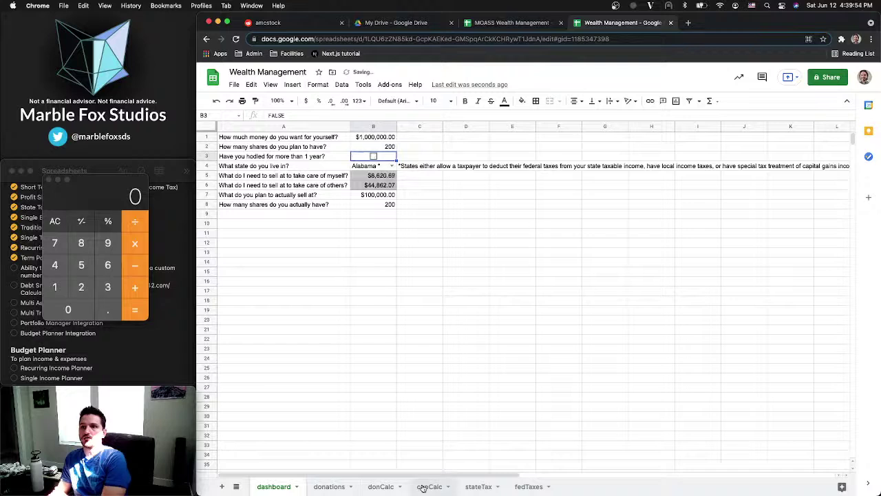
{"action": "left_click", "coordinate": [422, 487]}
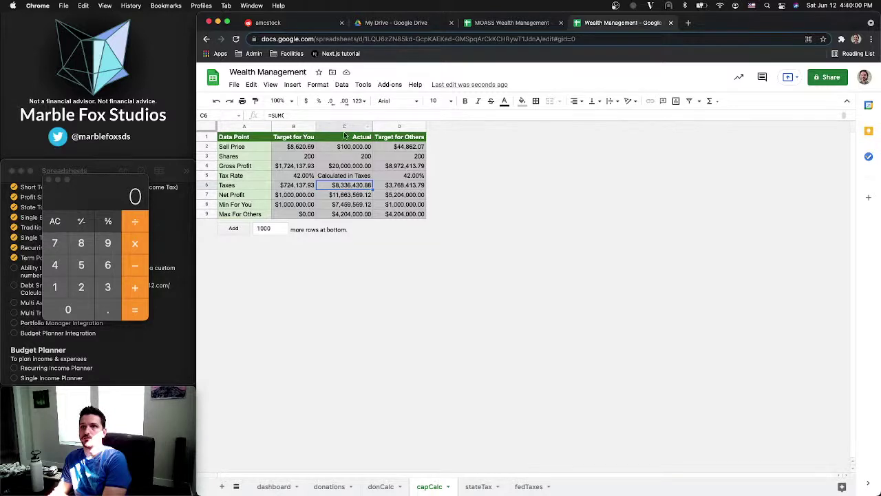
{"action": "left_click_drag", "start_coordinate": [350, 123], "coordinate": [329, 115]}
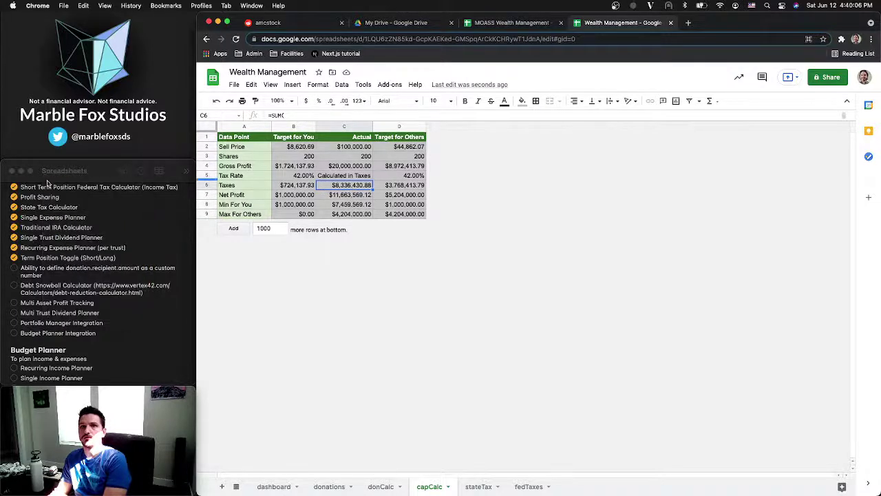
{"action": "left_click", "coordinate": [308, 197]}
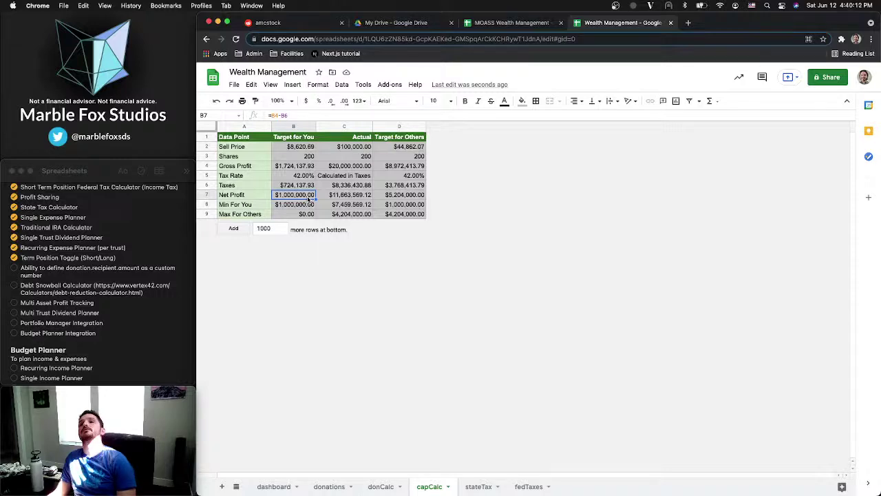
{"action": "key", "text": "ctrl+shift+Tab"}
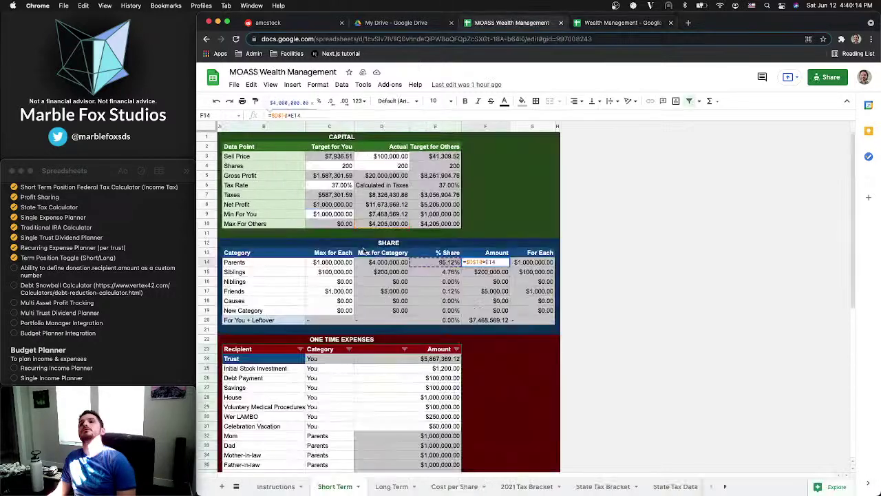
Review the Net Profit in MOASS cell D8, then go back to the Wealth Management spreadsheet
{"action": "left_click", "coordinate": [381, 205]}
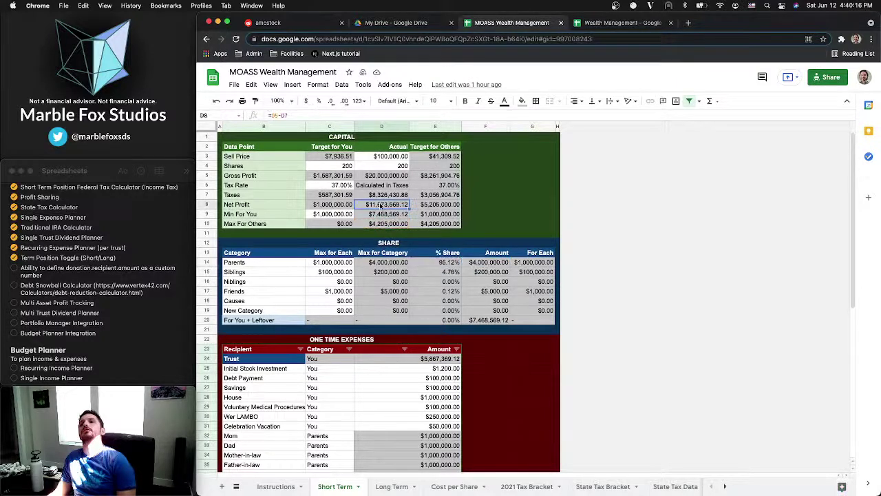
{"action": "key", "text": "ctrl+Tab"}
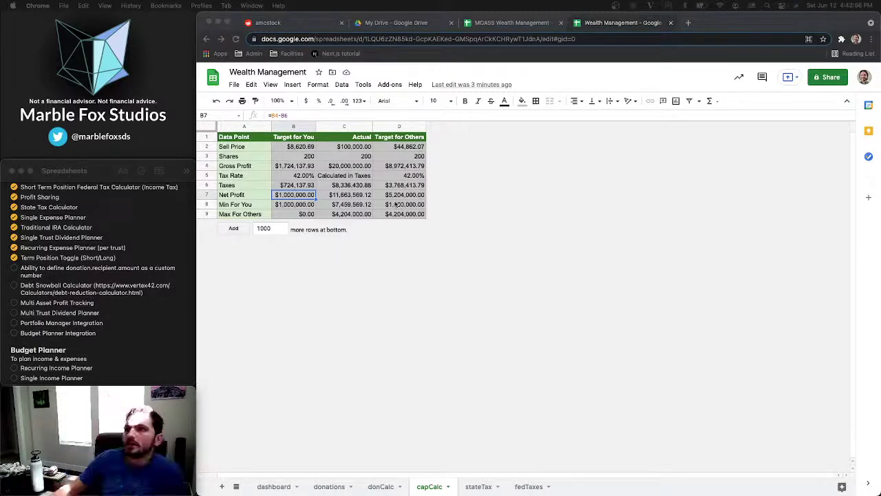
Delete the empty columns G through AA on the donCalc sheet
{"action": "left_click", "coordinate": [383, 487]}
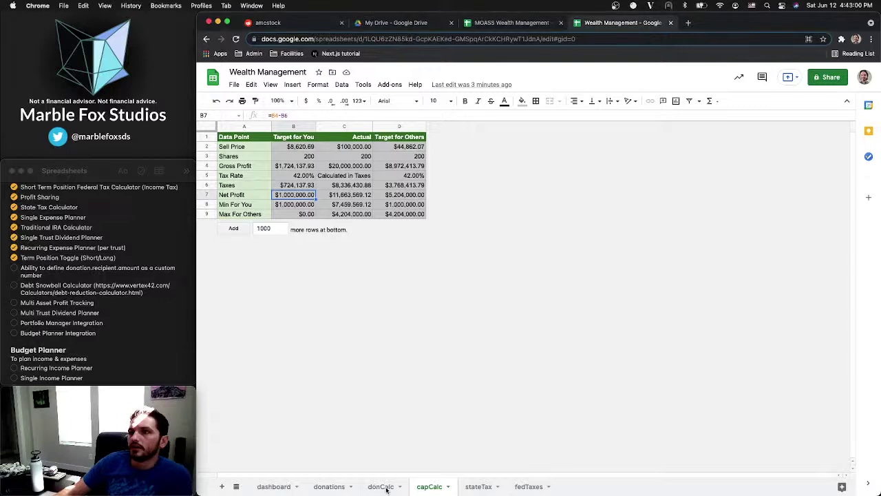
{"action": "left_click", "coordinate": [383, 487]}
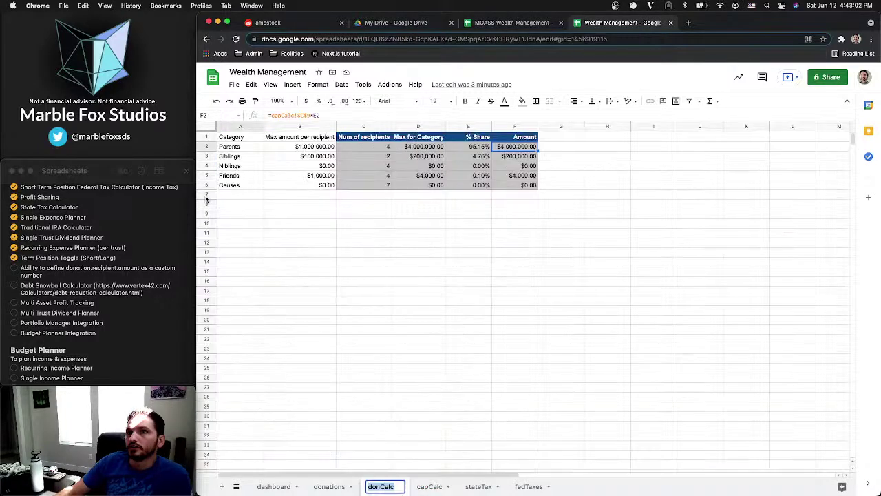
{"action": "left_click", "coordinate": [561, 127]}
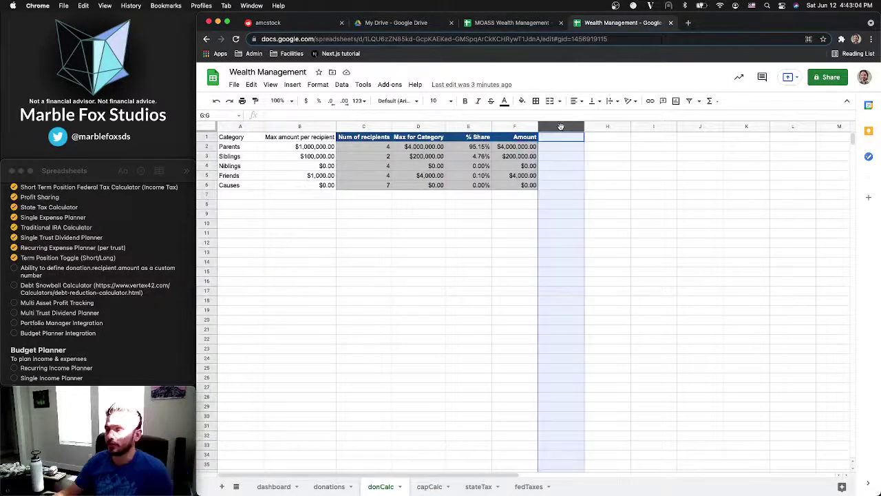
{"action": "key", "text": "super+shift+Right"}
{"action": "right_click", "coordinate": [564, 127]}
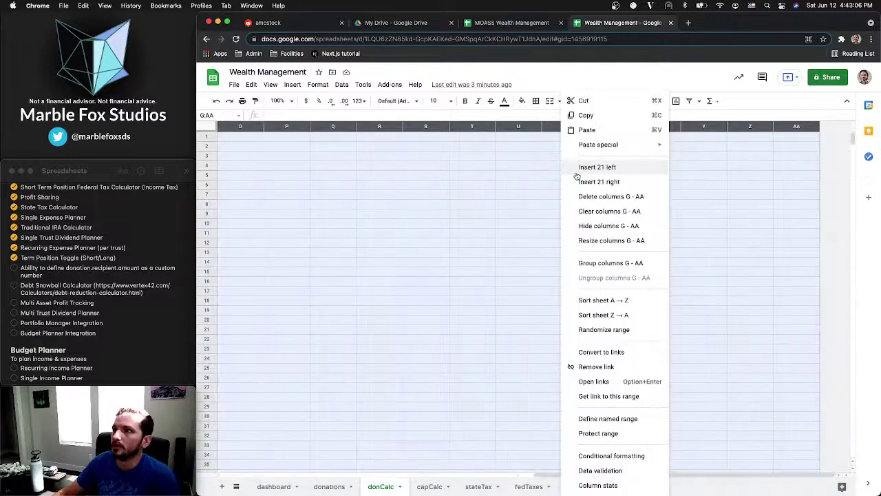
{"action": "left_click", "coordinate": [592, 196]}
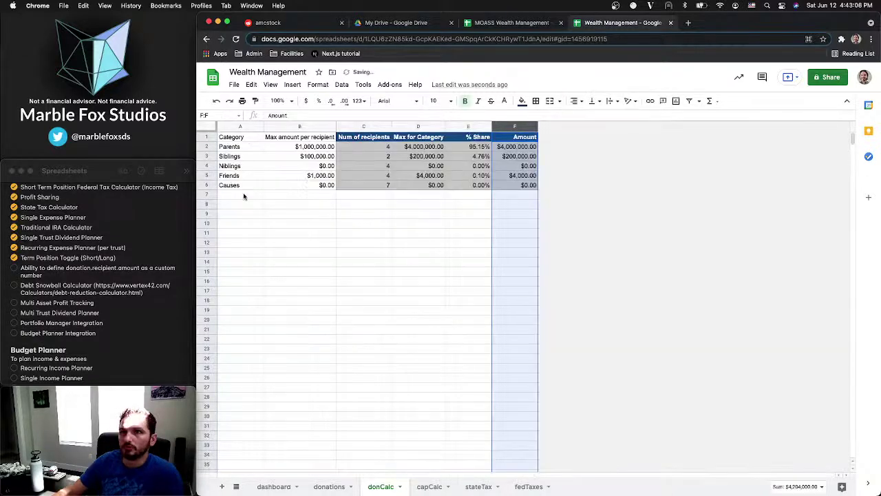
{"action": "left_click", "coordinate": [243, 197]}
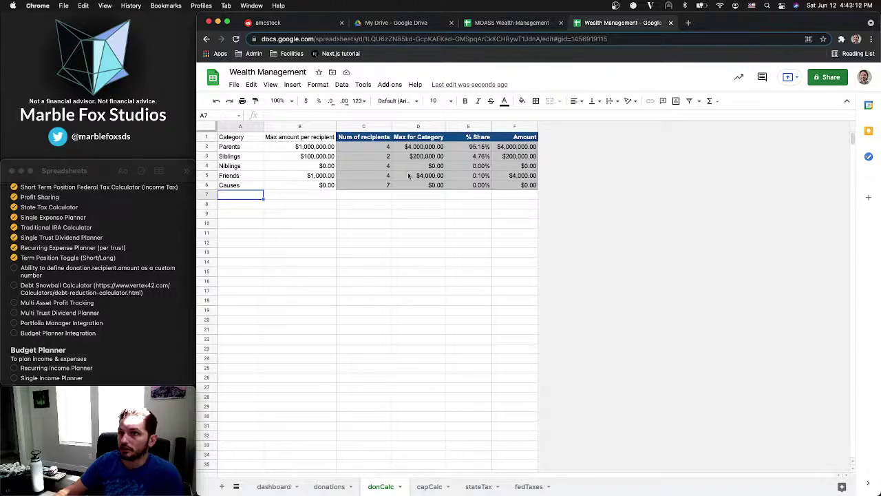
Remove the dropdown data validation from Arizona's rate cell B4 on the stateTax sheet
{"action": "left_click", "coordinate": [479, 487]}
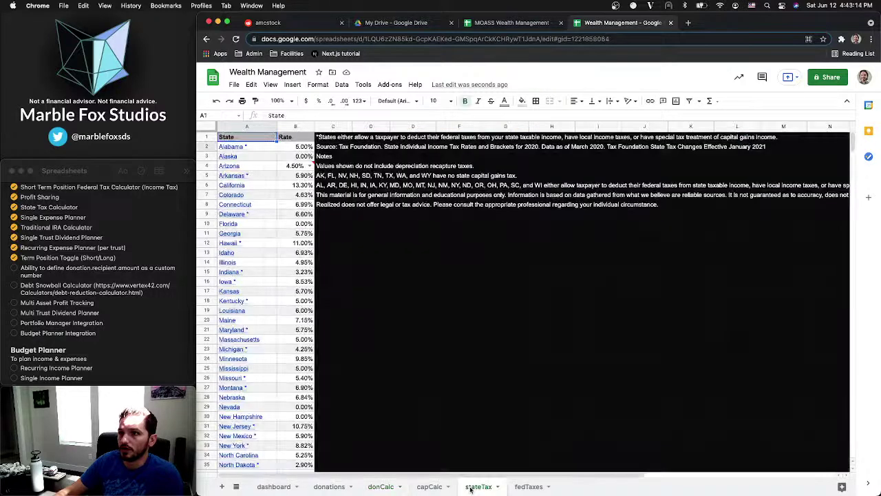
{"action": "left_click", "coordinate": [524, 488]}
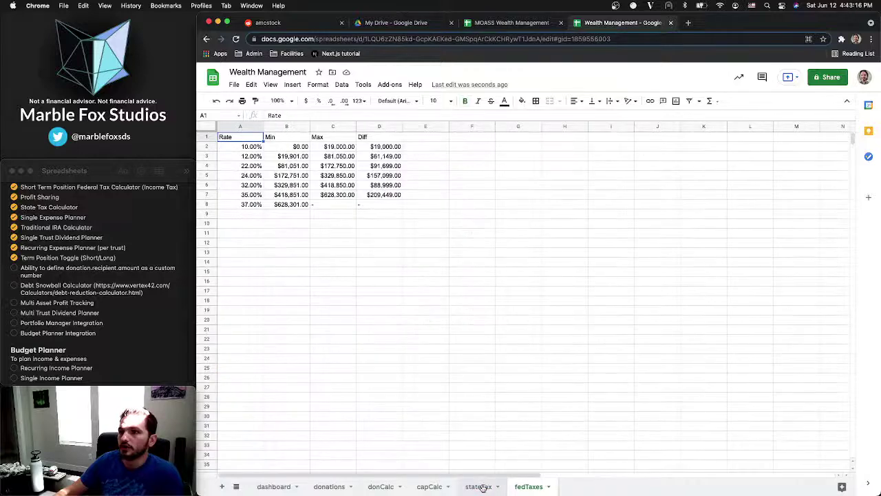
{"action": "left_click", "coordinate": [481, 487]}
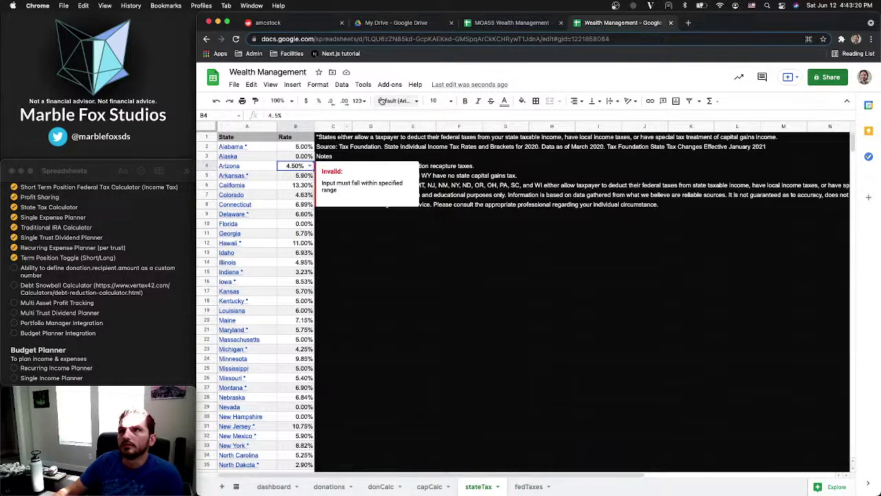
{"action": "left_click", "coordinate": [342, 85]}
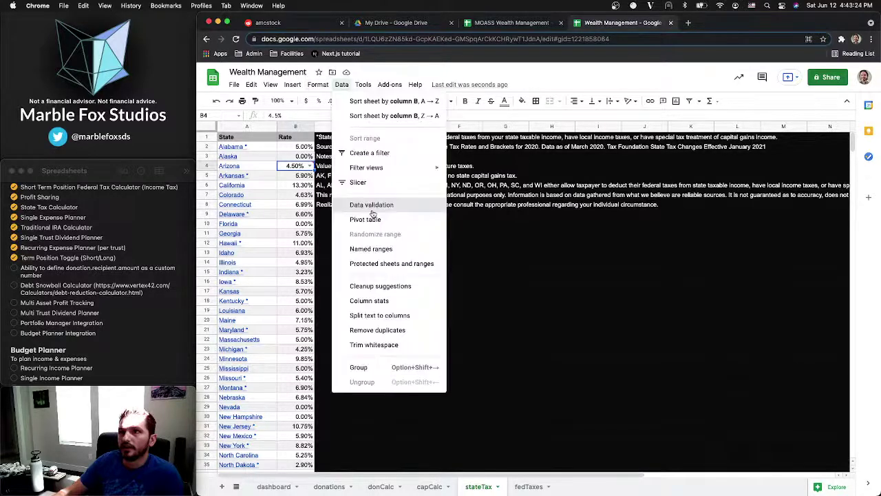
{"action": "left_click", "coordinate": [372, 210]}
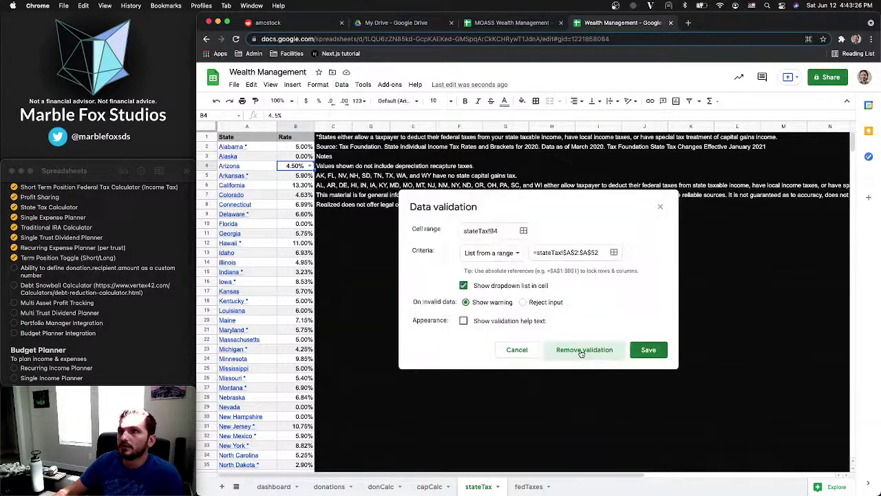
{"action": "left_click", "coordinate": [582, 351]}
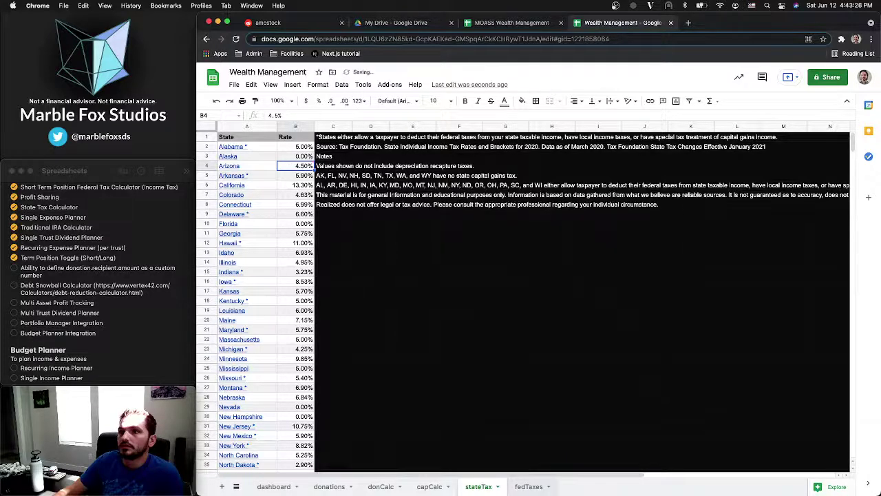
{"action": "left_click", "coordinate": [518, 487]}
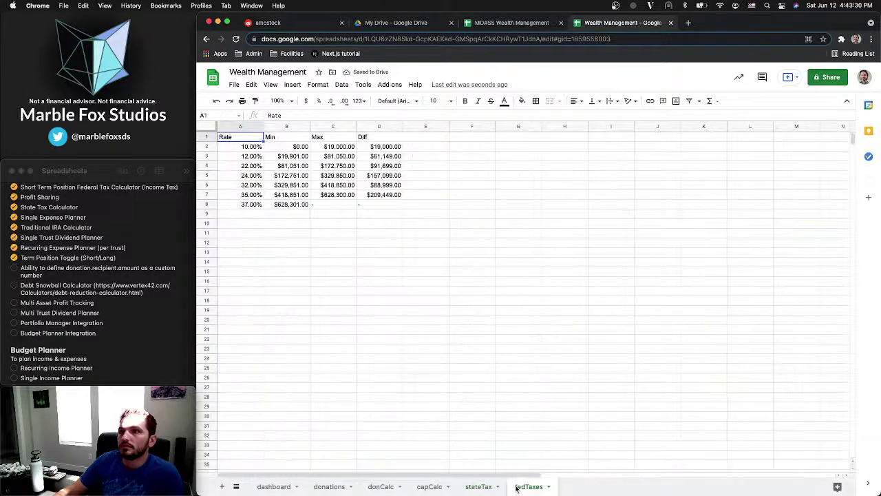
{"action": "left_click", "coordinate": [429, 487]}
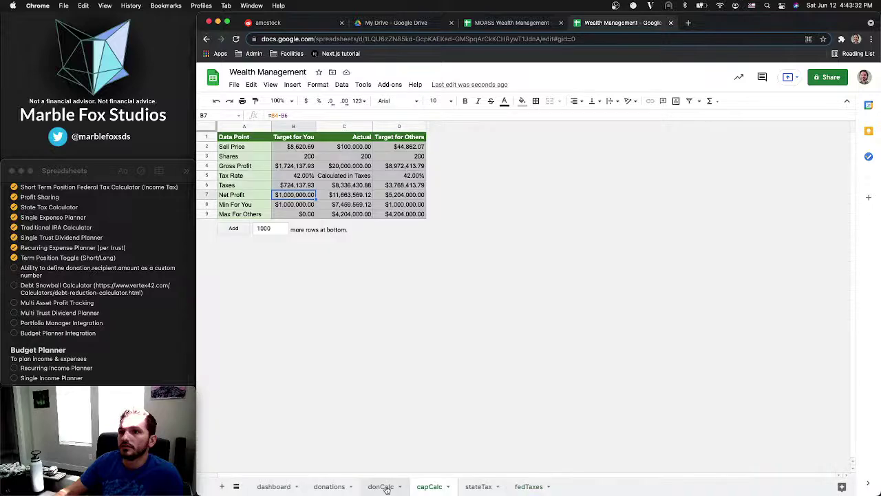
On the dashboard, move the sell-price question and its answer down one row, leaving row 7 empty
{"action": "left_click", "coordinate": [329, 487]}
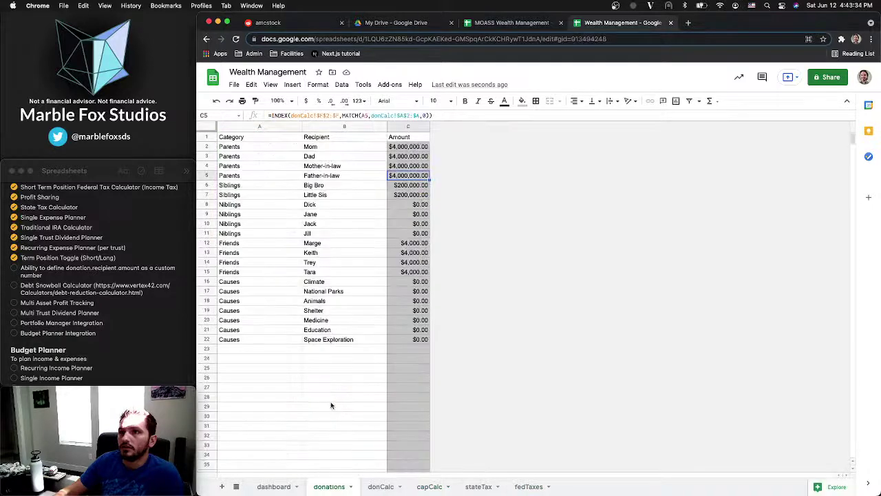
{"action": "left_click", "coordinate": [274, 486]}
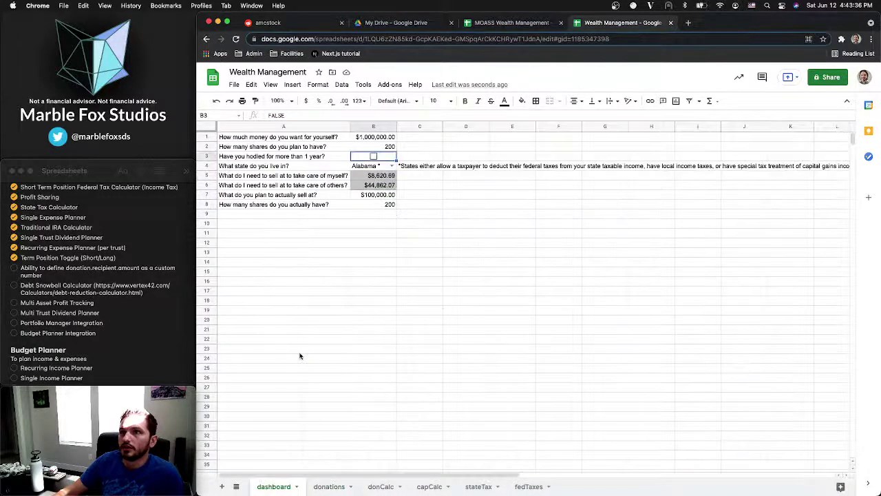
{"action": "left_click", "coordinate": [298, 214]}
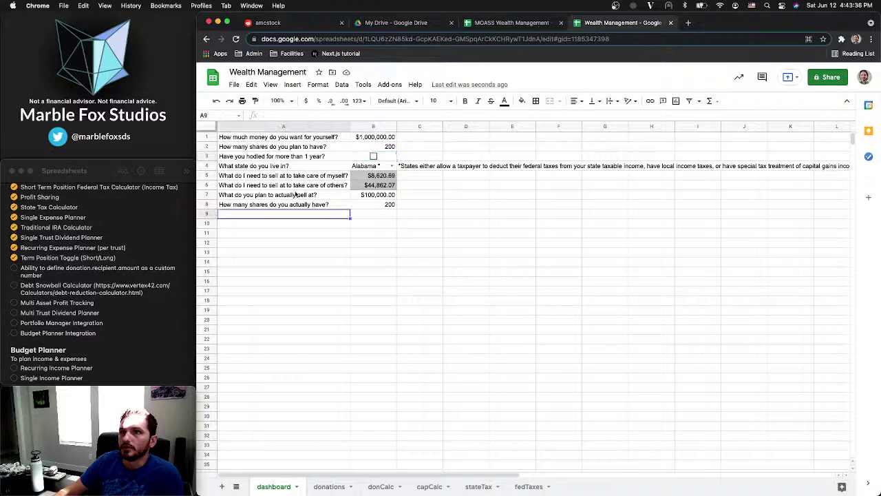
{"action": "key", "text": "Up"}
{"action": "key", "text": "Up"}
{"action": "key", "text": "Up"}
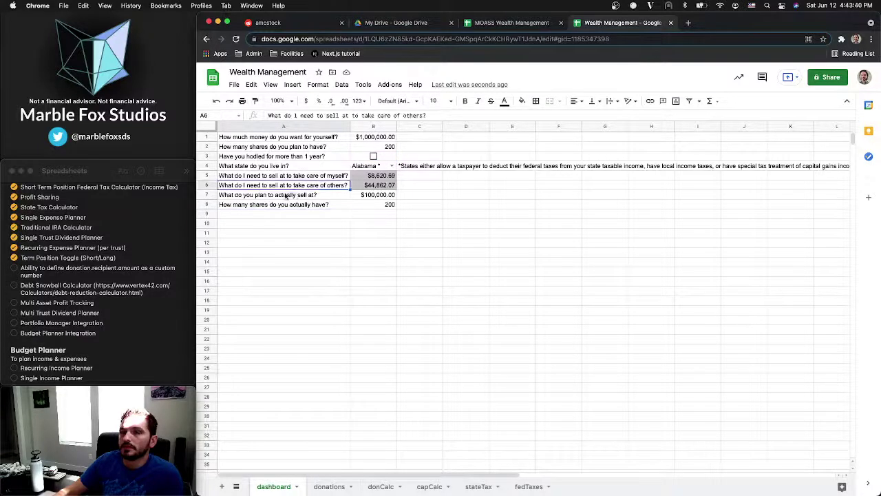
{"action": "left_click_drag", "start_coordinate": [286, 197], "coordinate": [370, 205]}
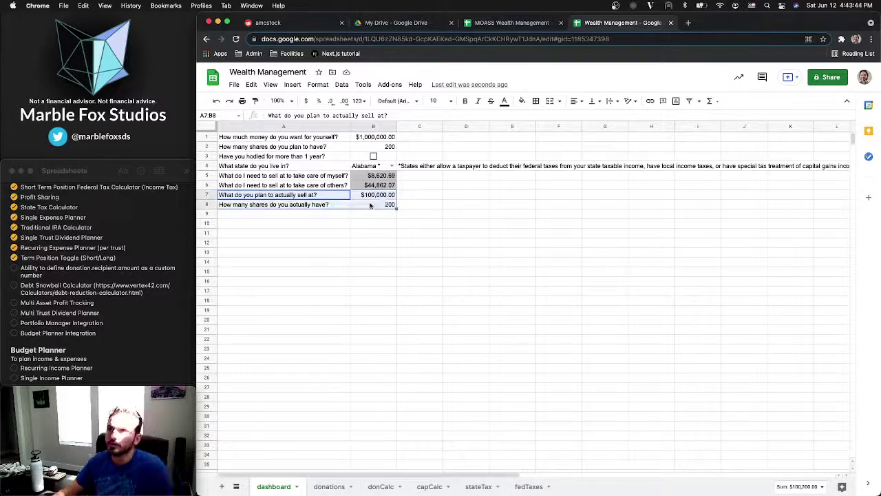
{"action": "key", "text": "super+x"}
{"action": "left_click", "coordinate": [315, 203]}
{"action": "key", "text": "super+v"}
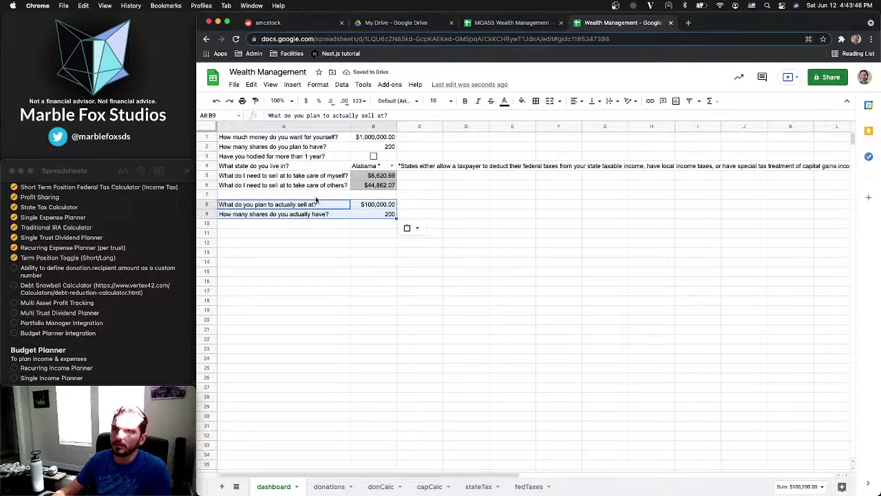
Enter 'Fill out categories & recipients on donations tab' in dashboard cell A7
{"action": "left_click", "coordinate": [316, 196]}
{"action": "type", "text": "Fill"}
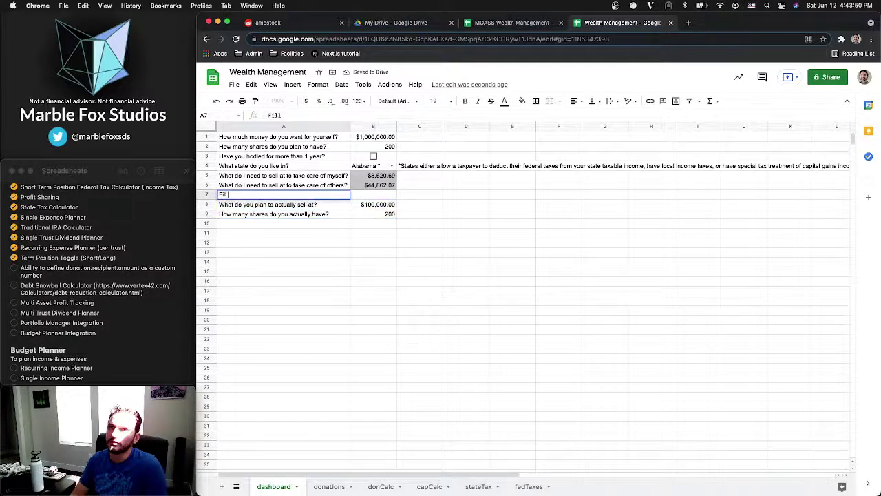
{"action": "type", "text": " out donc"}
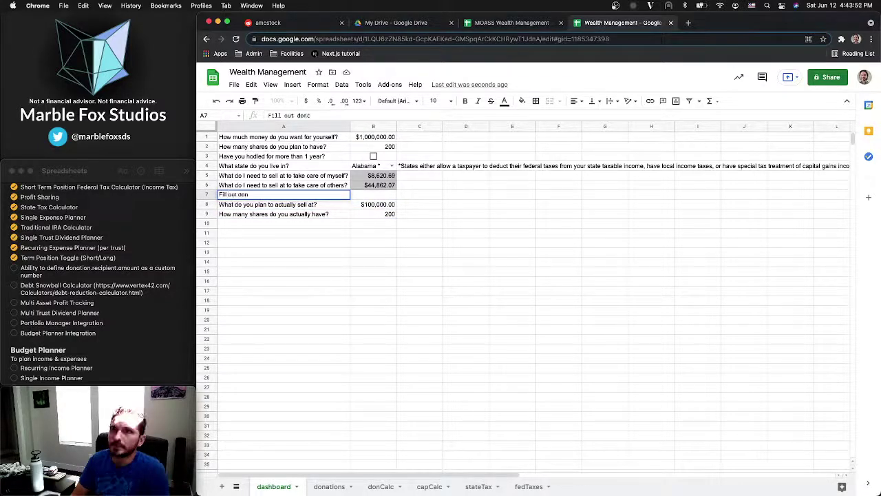
{"action": "key", "text": "BackSpace"}
{"action": "key", "text": "BackSpace"}
{"action": "key", "text": "BackSpace"}
{"action": "key", "text": "BackSpace"}
{"action": "type", "text": "categ"}
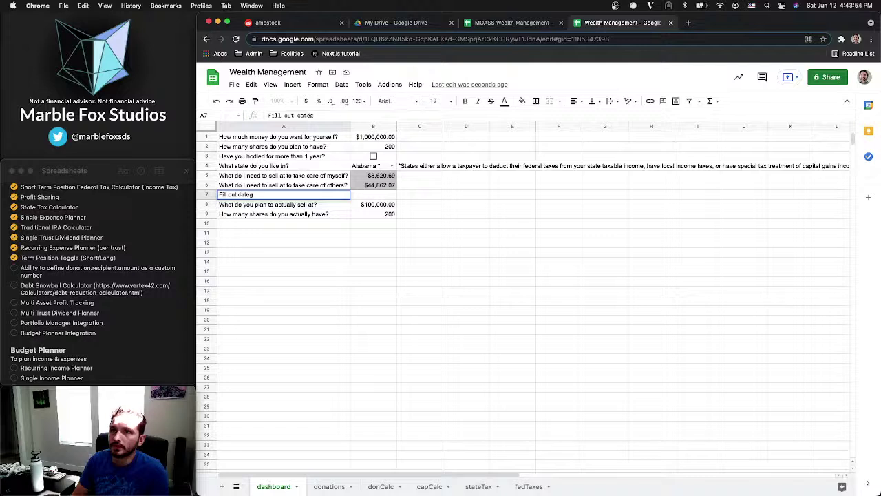
{"action": "type", "text": "ories "}
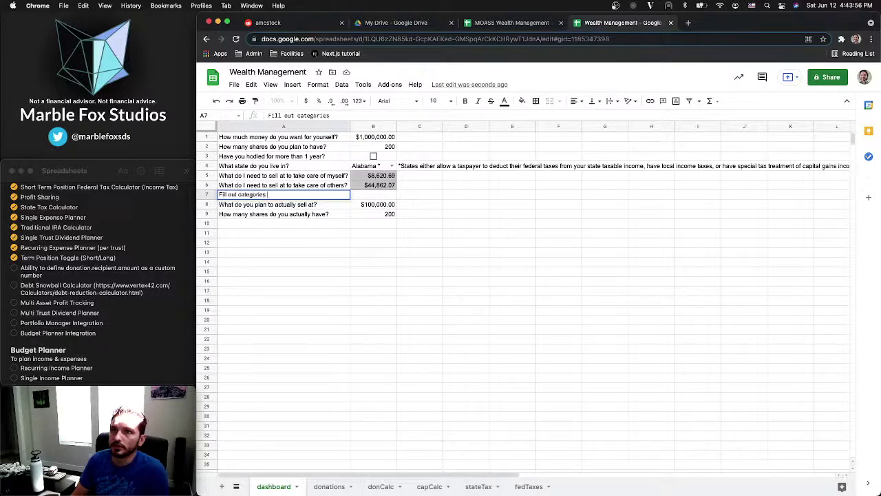
{"action": "type", "text": "& donatio"}
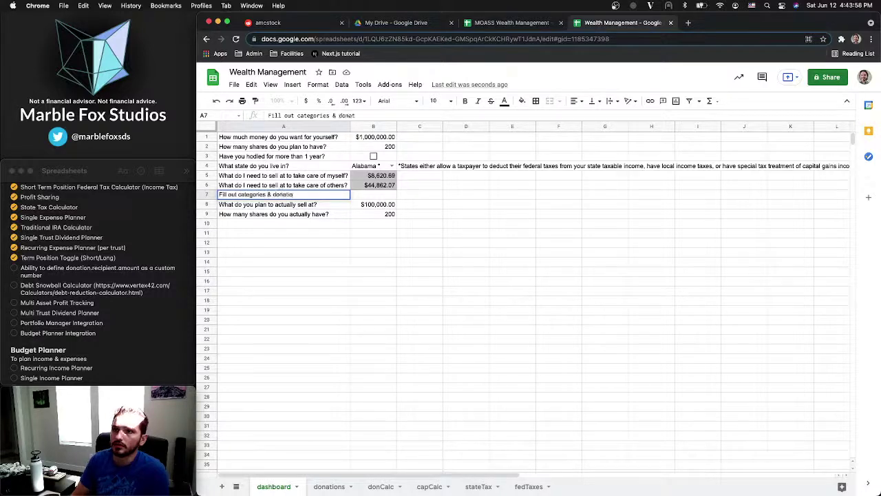
{"action": "key", "text": "BackSpace"}
{"action": "key", "text": "BackSpace"}
{"action": "key", "text": "BackSpace"}
{"action": "key", "text": "BackSpace"}
{"action": "key", "text": "BackSpace"}
{"action": "key", "text": "BackSpace"}
{"action": "key", "text": "BackSpace"}
{"action": "type", "text": "reci"}
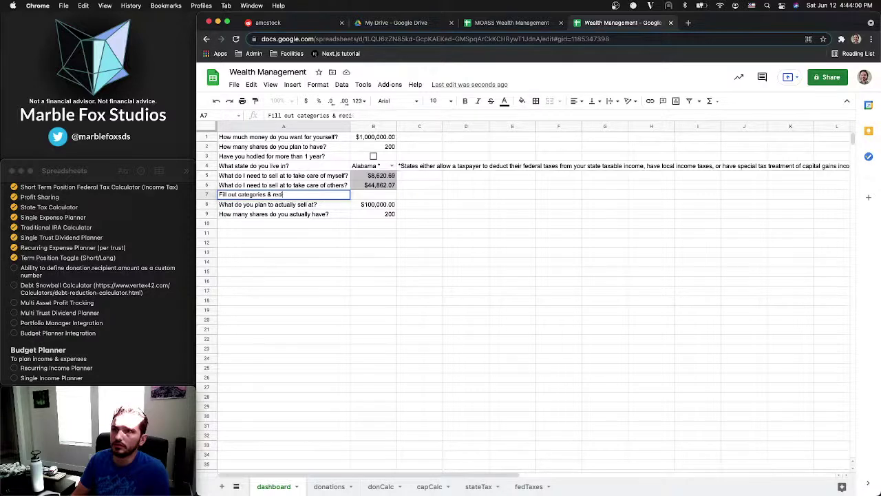
{"action": "type", "text": "pients"}
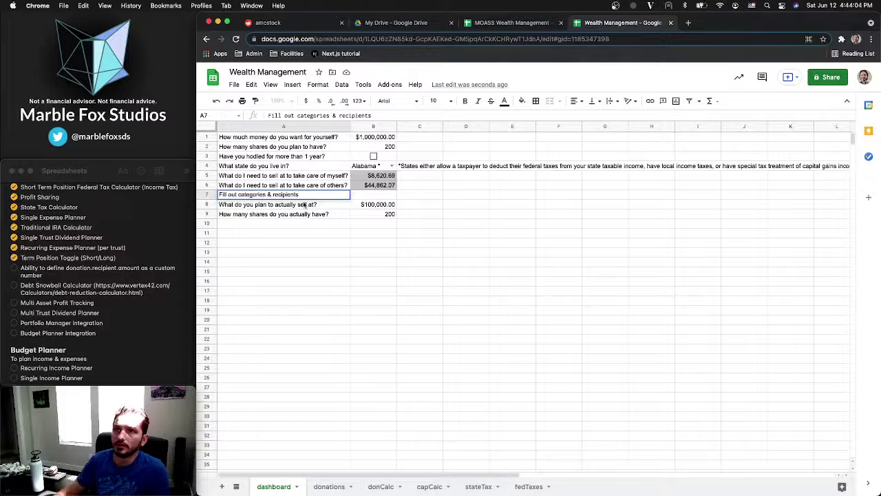
{"action": "type", "text": " on donation"}
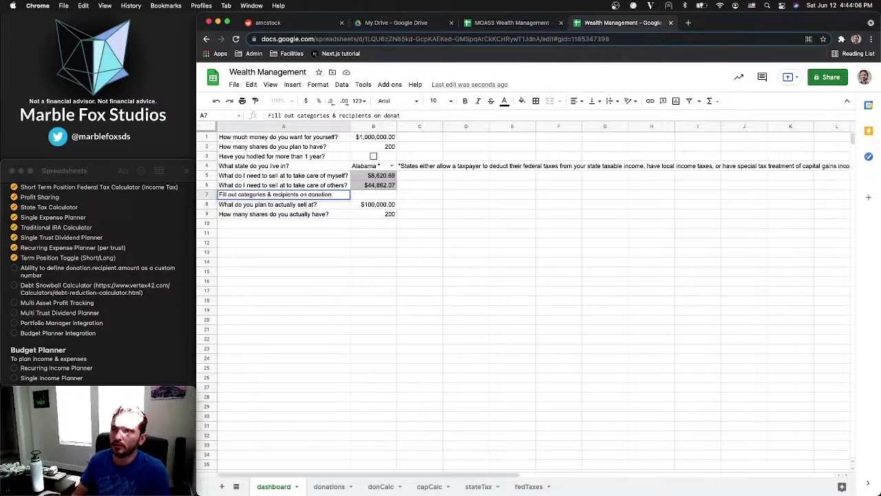
{"action": "type", "text": "s tab"}
{"action": "key", "text": "Return"}
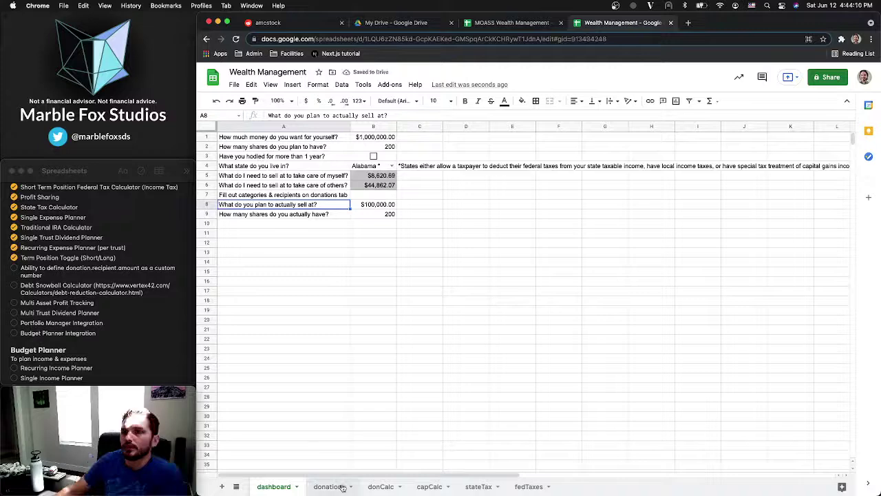
{"action": "left_click", "coordinate": [429, 487]}
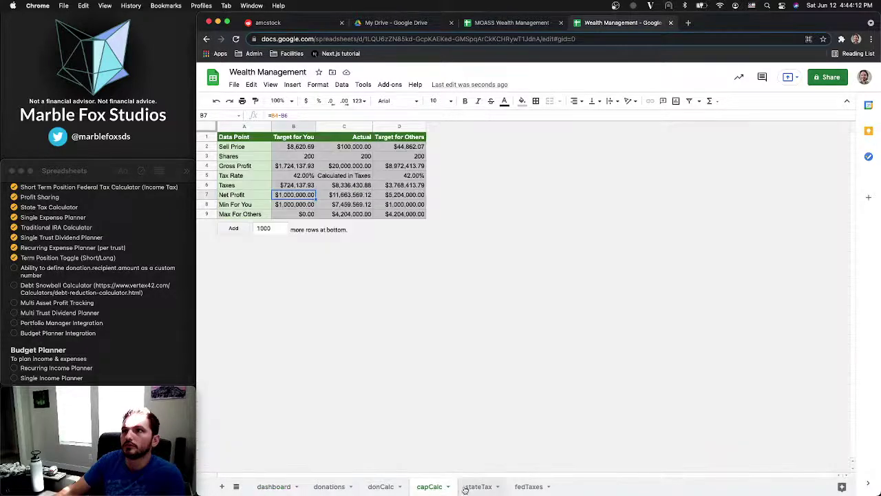
{"action": "left_click", "coordinate": [476, 487]}
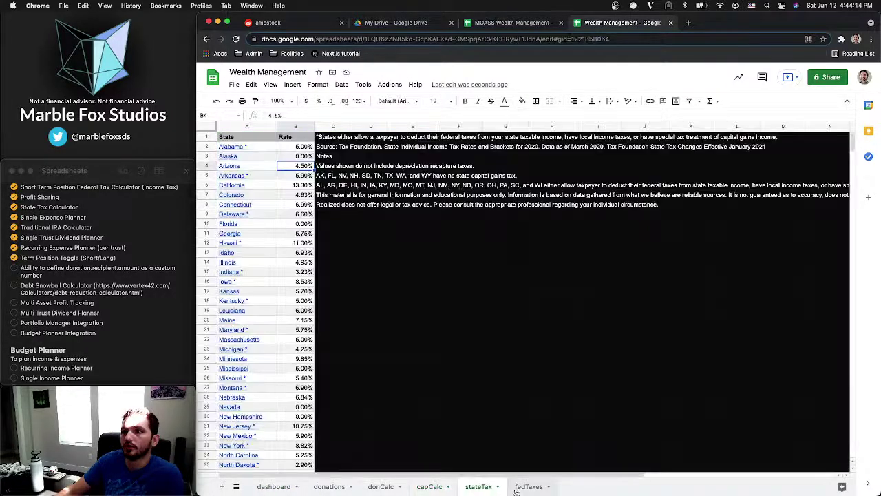
{"action": "left_click", "coordinate": [274, 487]}
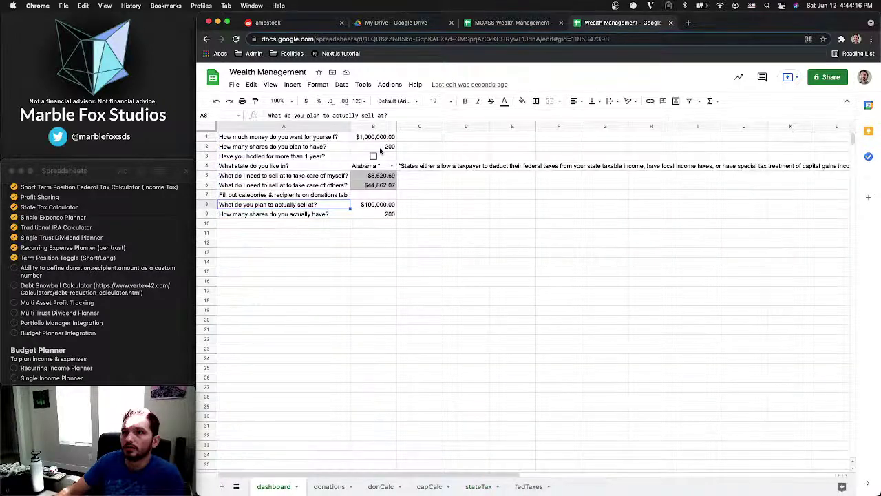